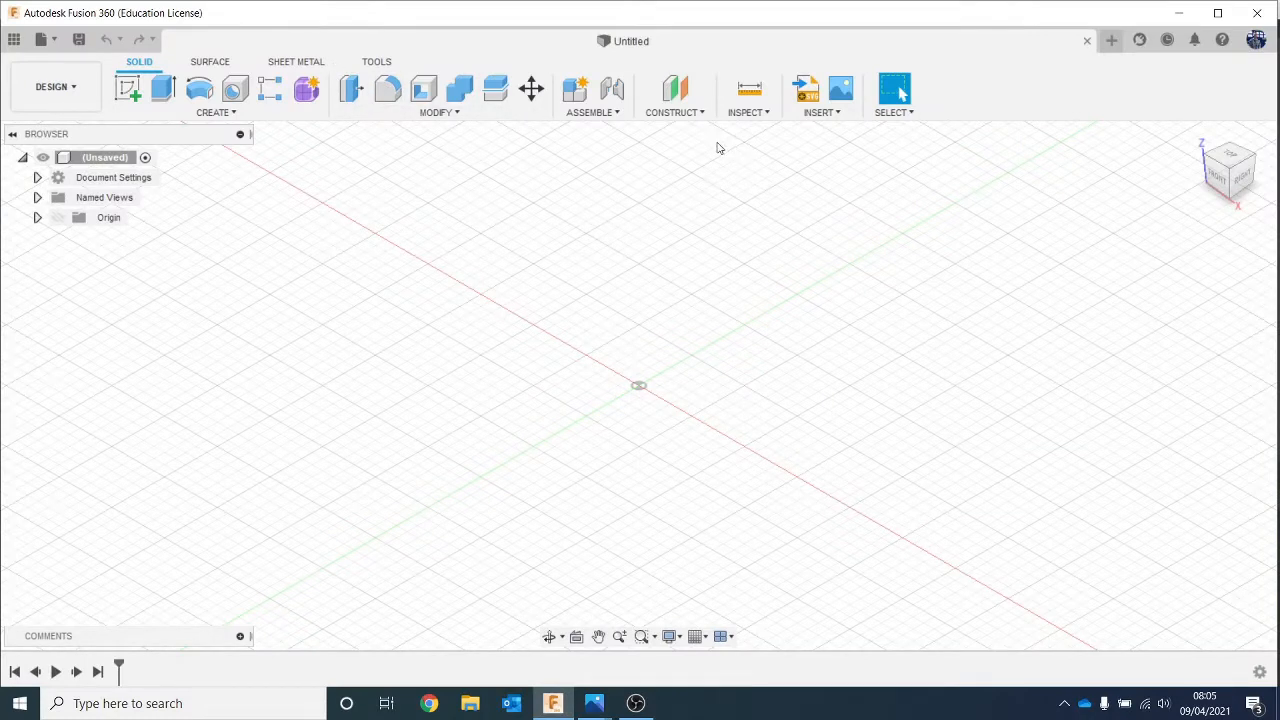
click(766, 113)
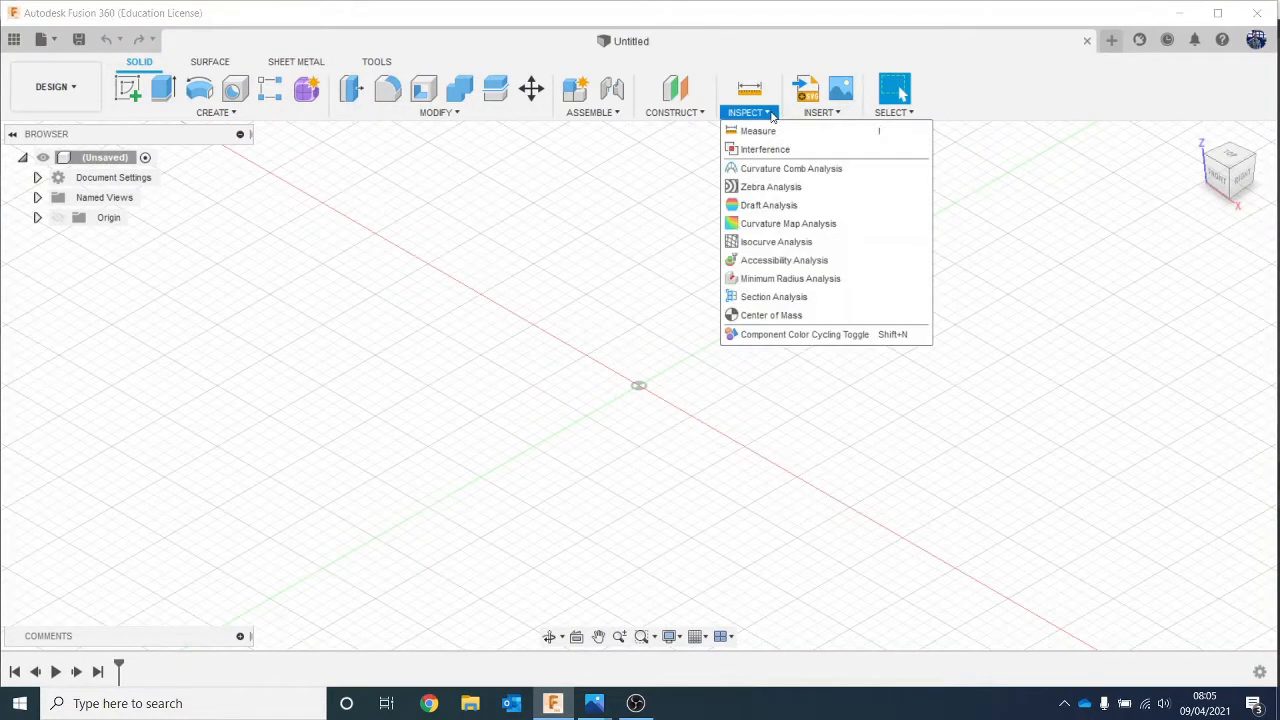
click(818, 114)
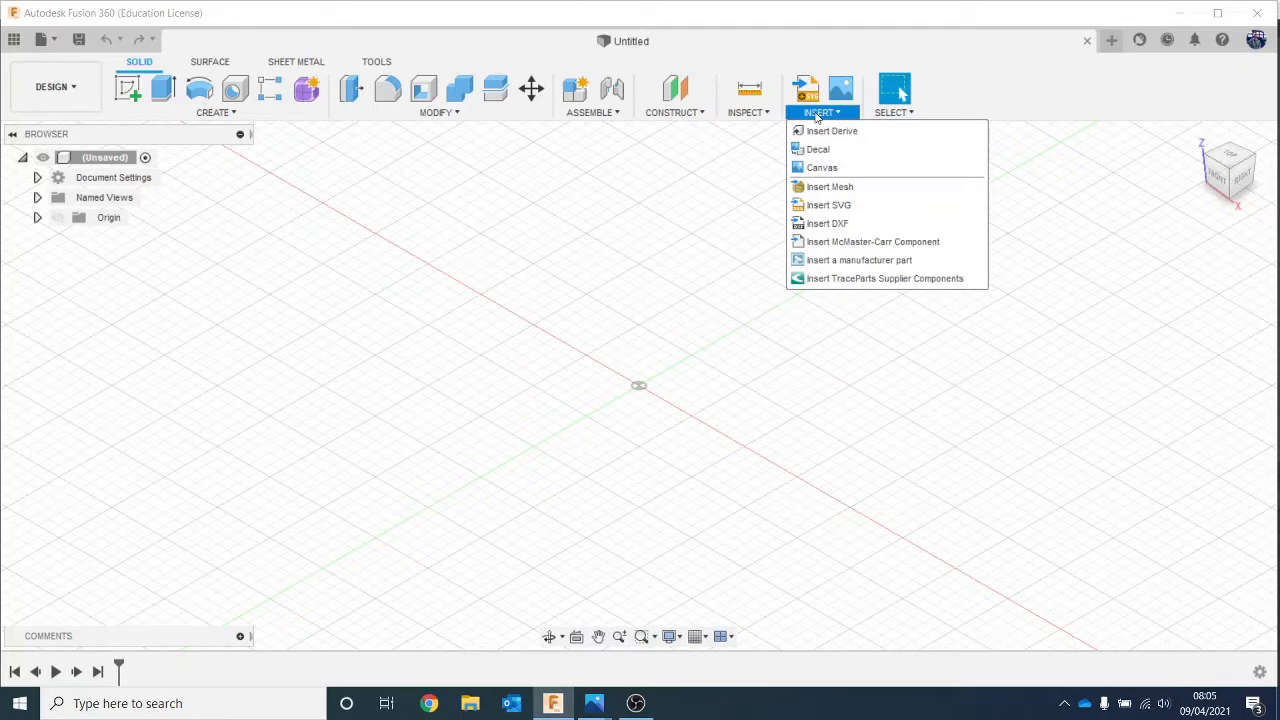
click(873, 170)
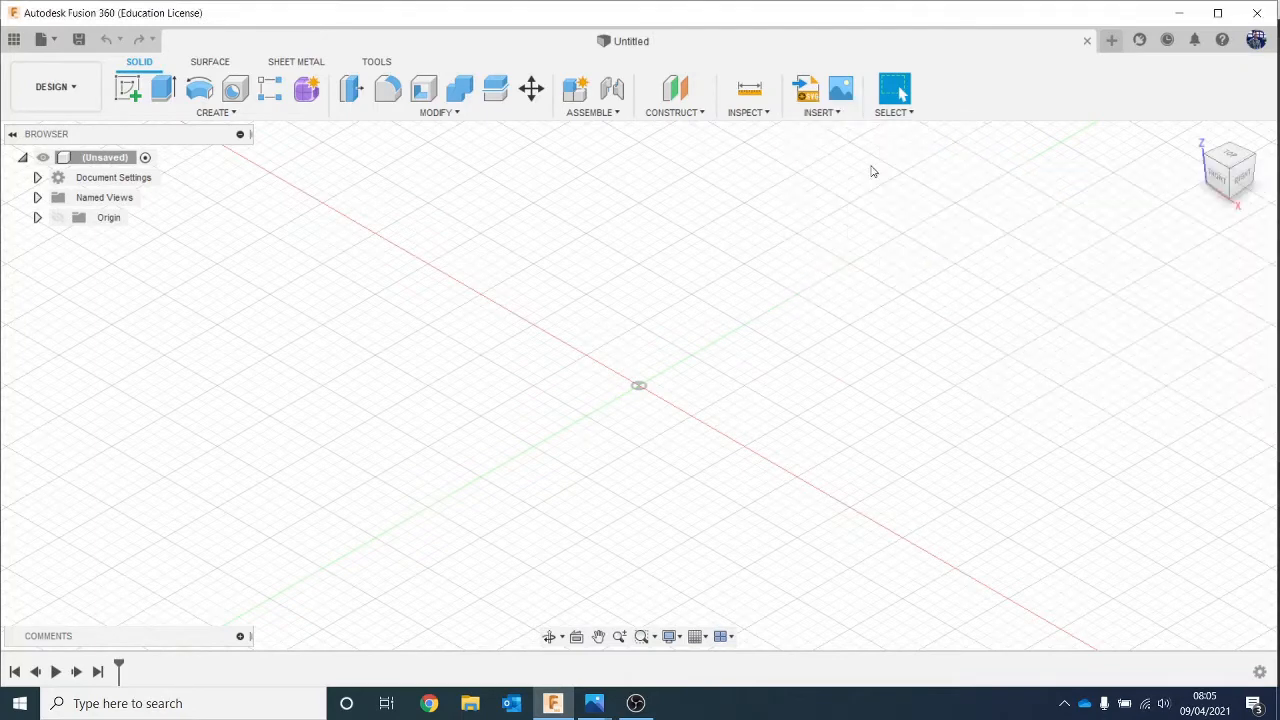
click(493, 512)
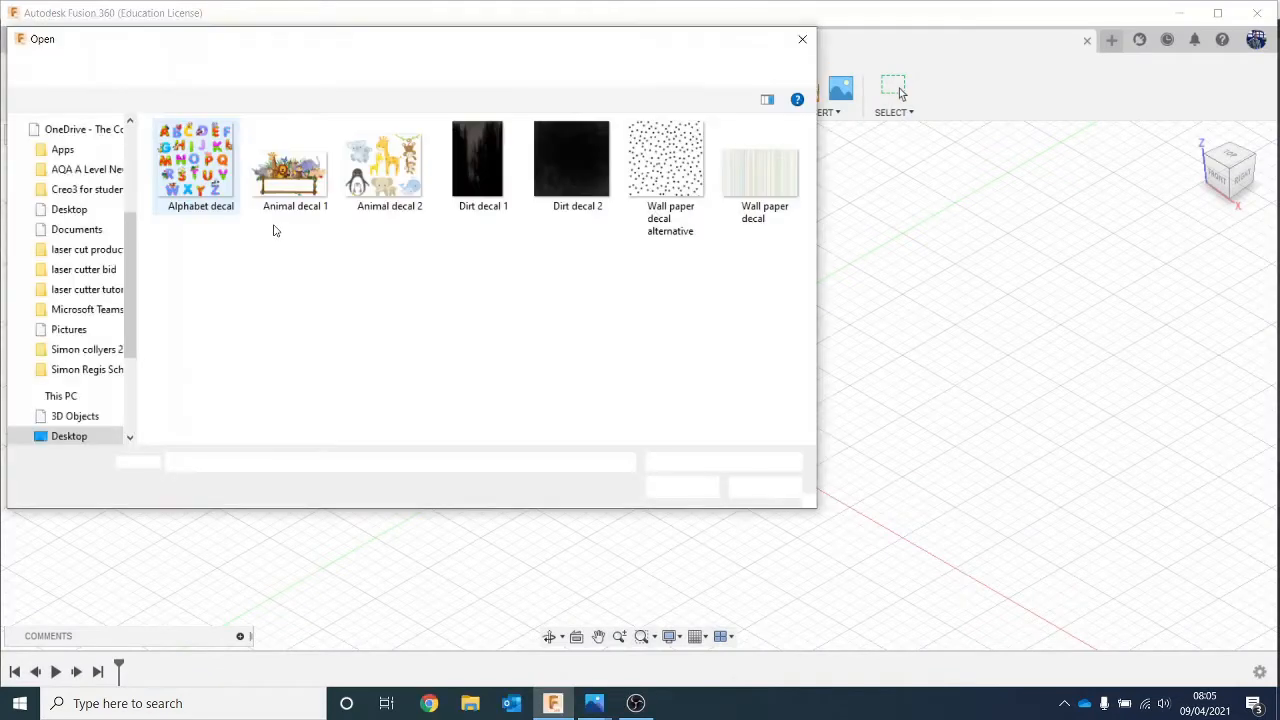
scroll(110, 262, up, 2)
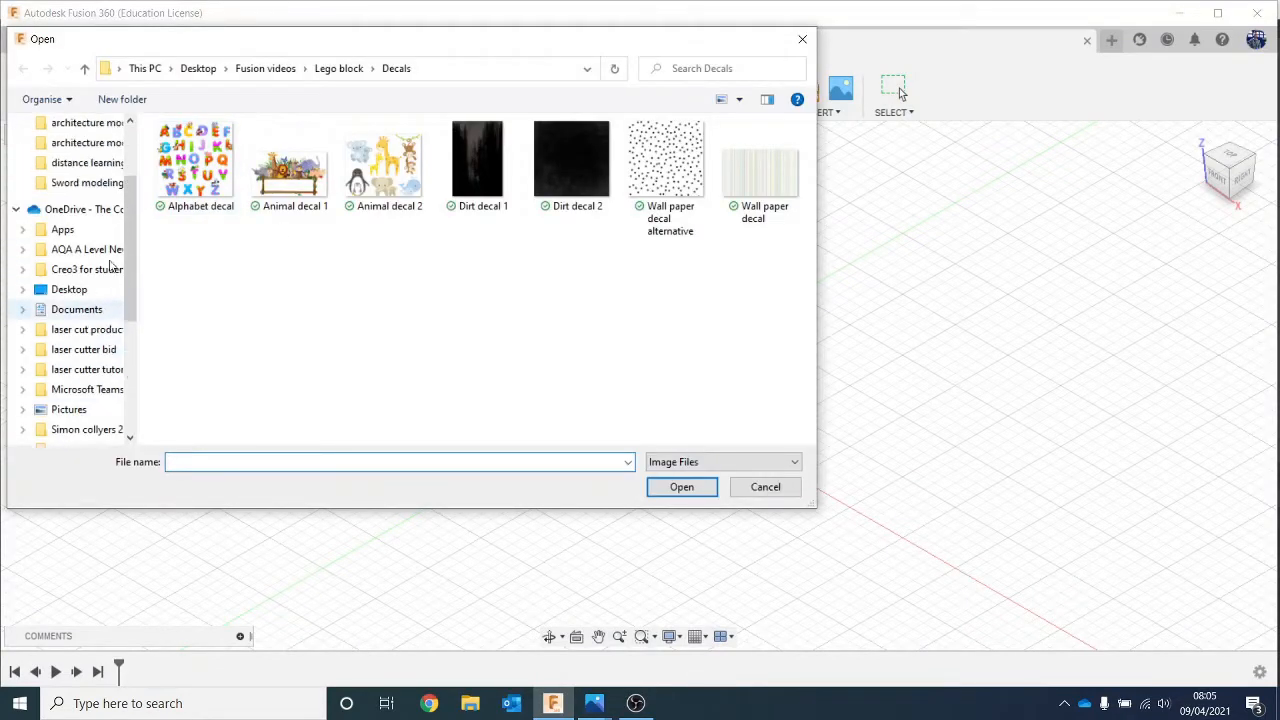
scroll(112, 265, up, 3)
click(90, 297)
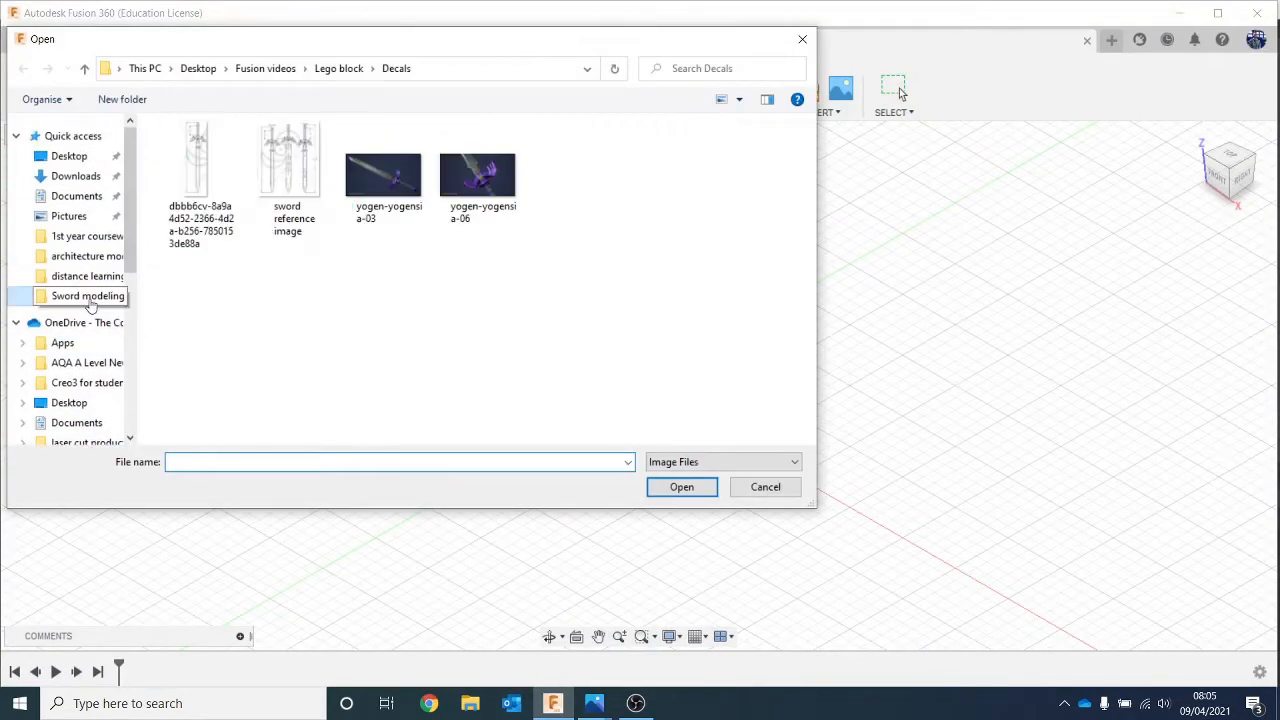
double_click(210, 163)
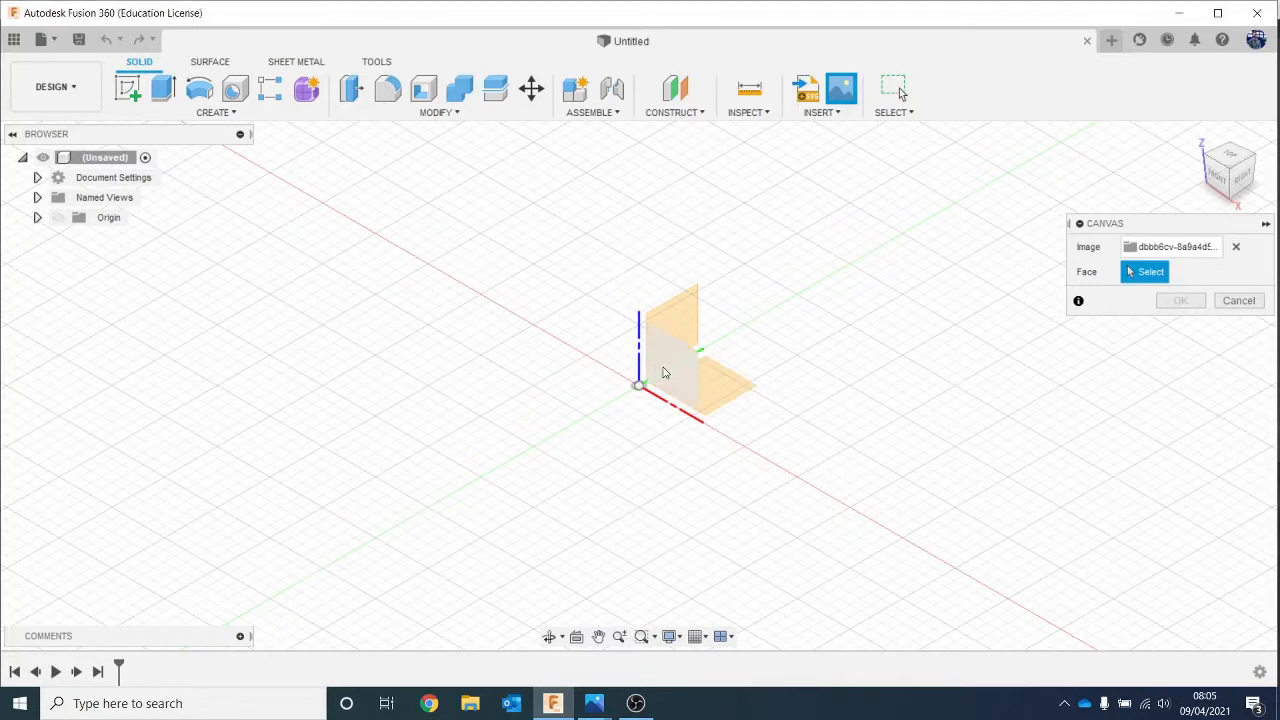
Step: Place the sword canvas on the XZ plane with the default settings and switch to the front view
click(663, 371)
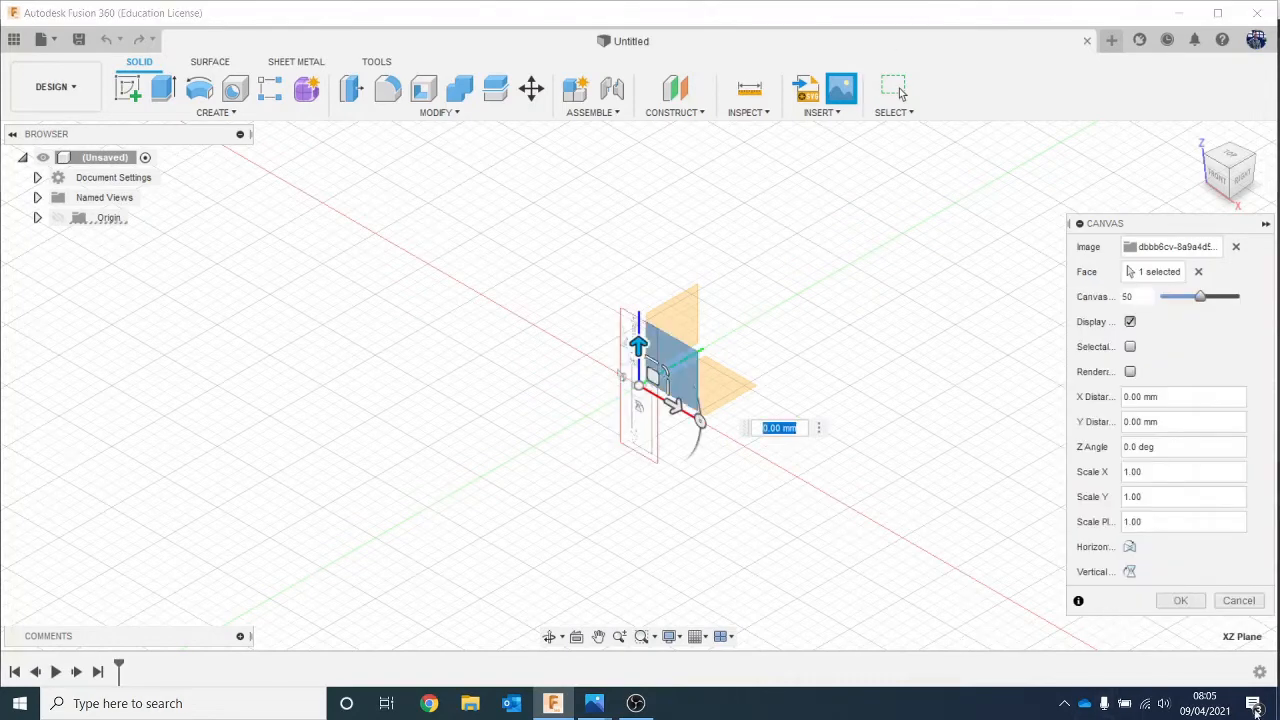
click(1167, 601)
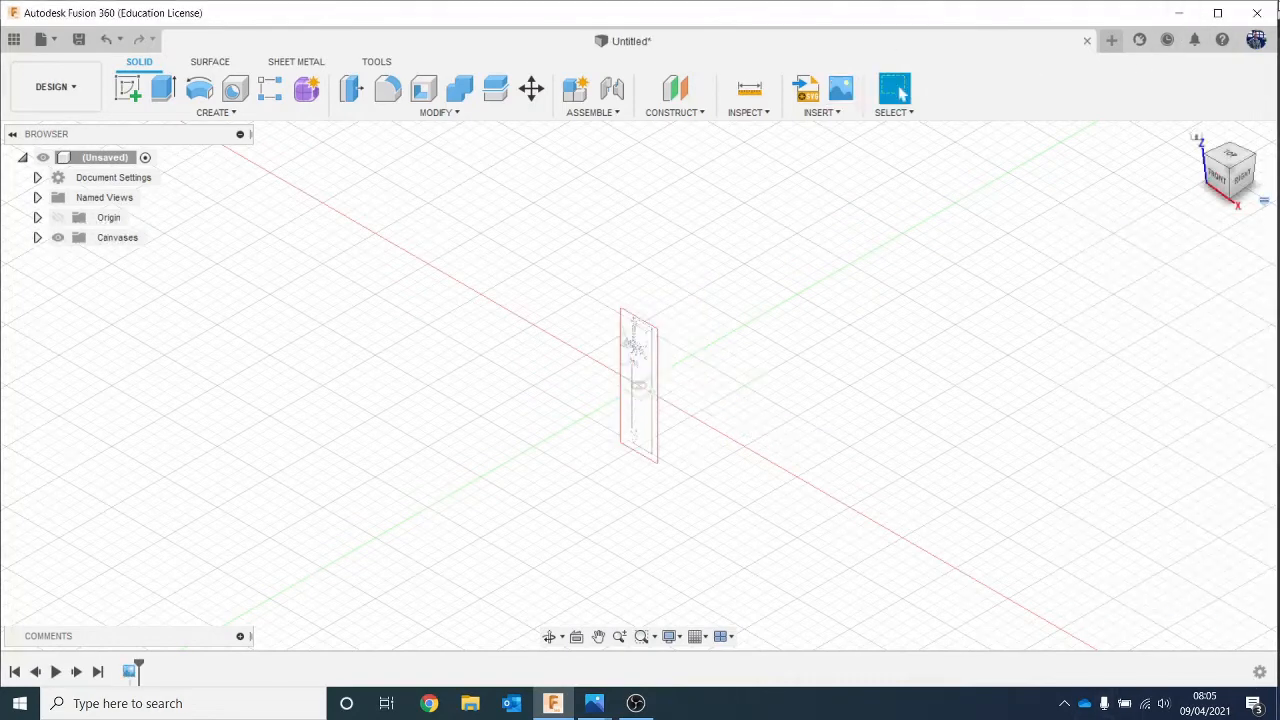
click(1219, 182)
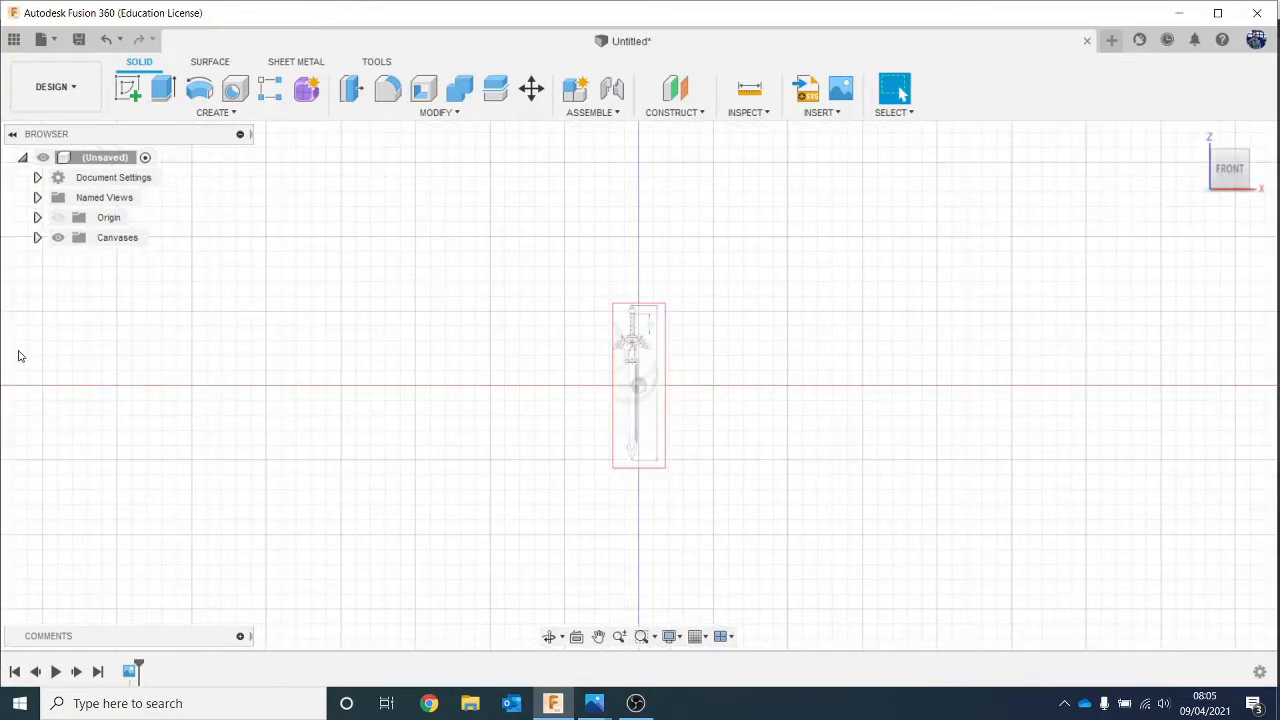
click(37, 237)
click(192, 257)
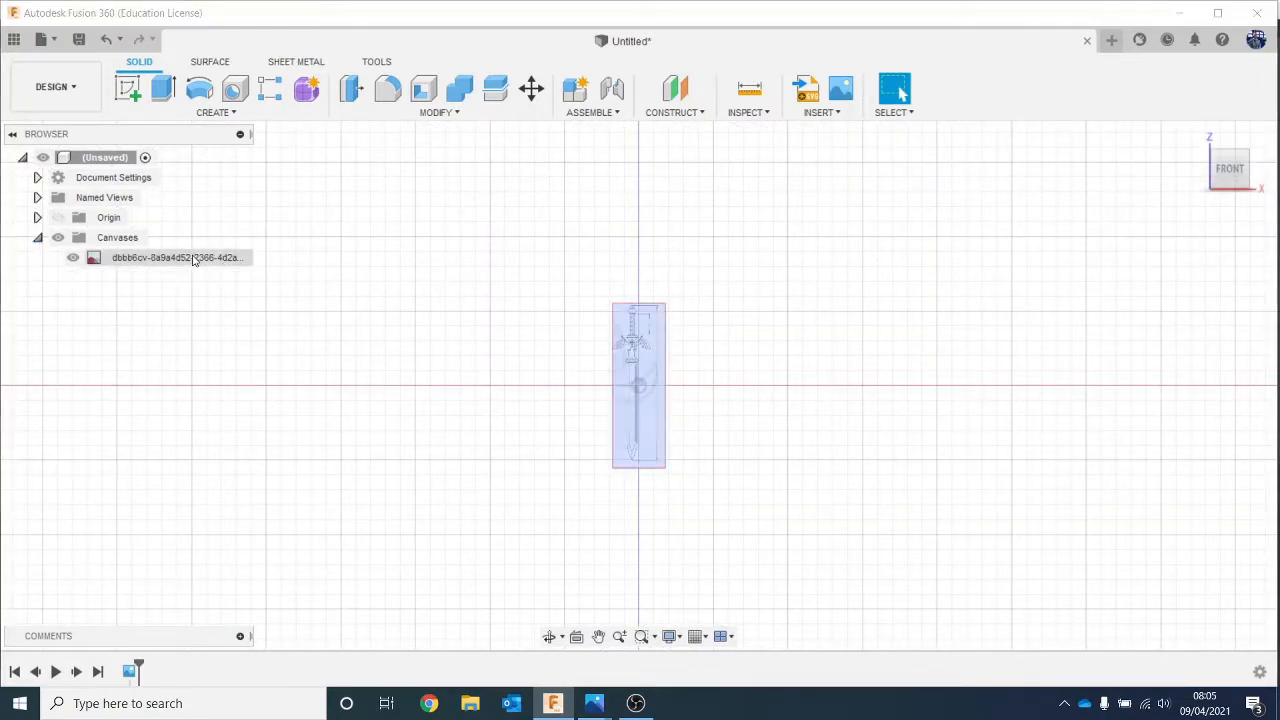
right_click(196, 258)
click(240, 311)
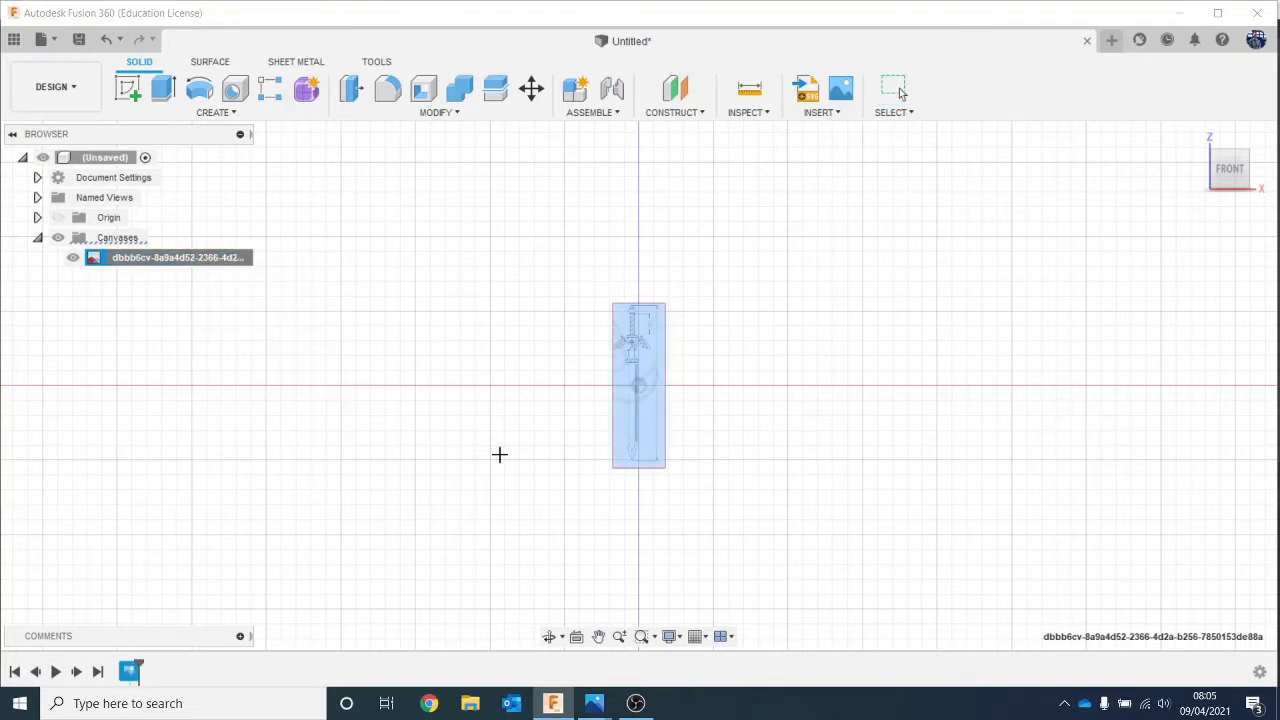
scroll(671, 377, up, 5)
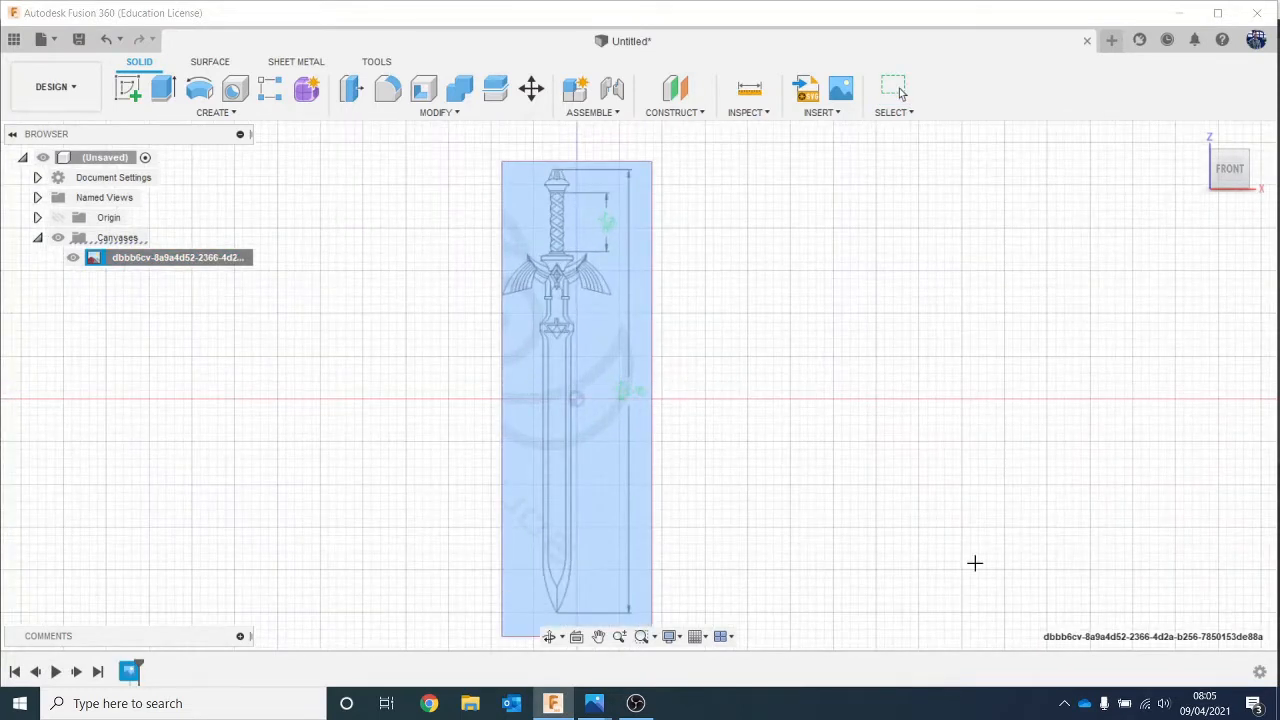
middle_drag(866, 491, 886, 480)
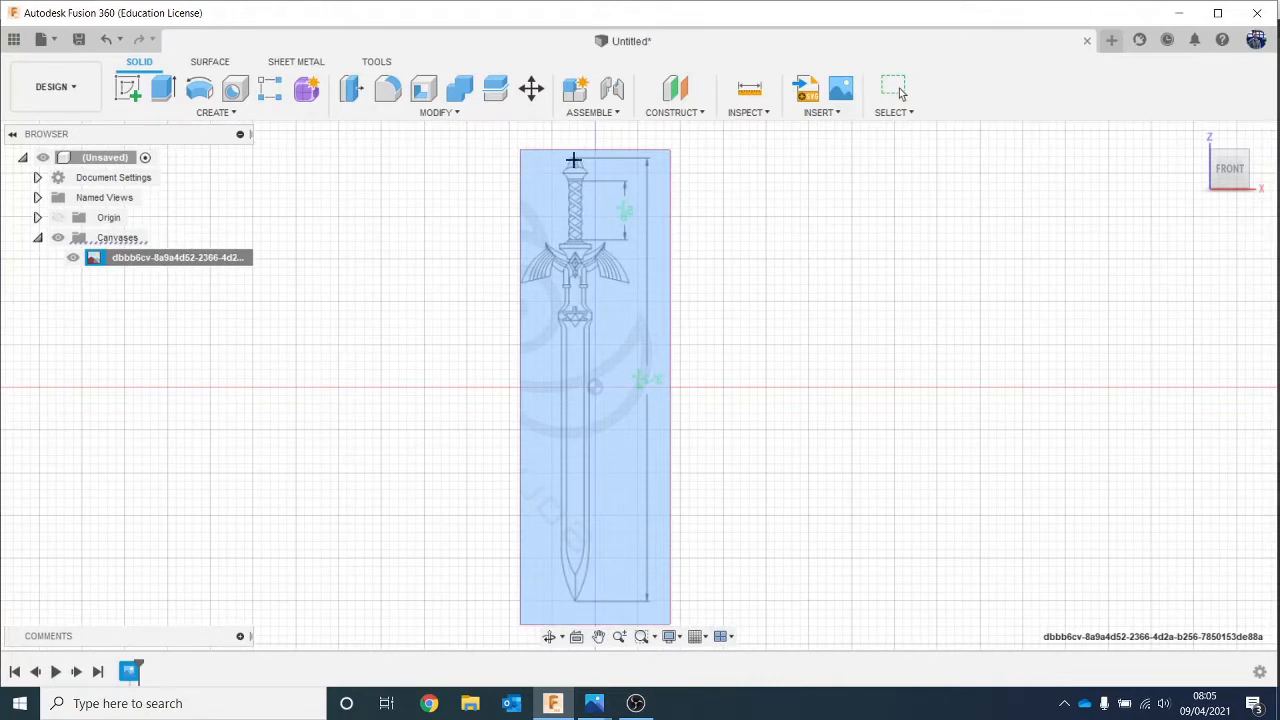
click(573, 160)
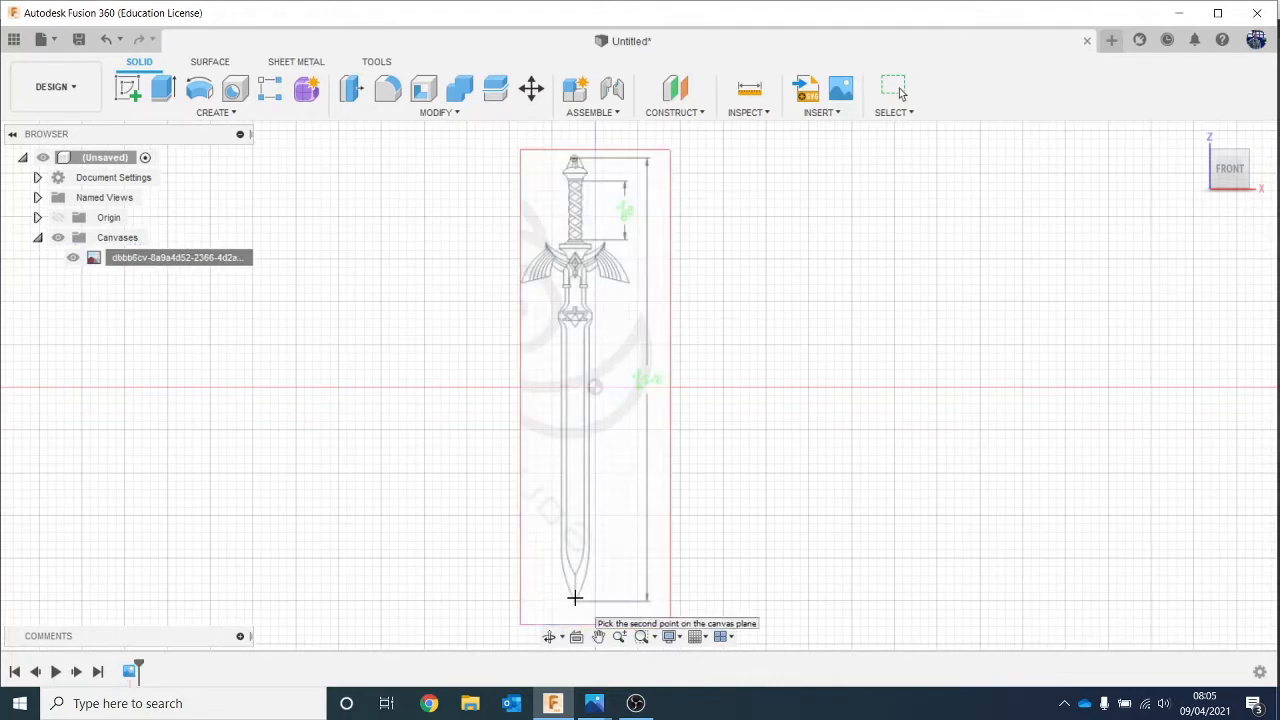
click(575, 602)
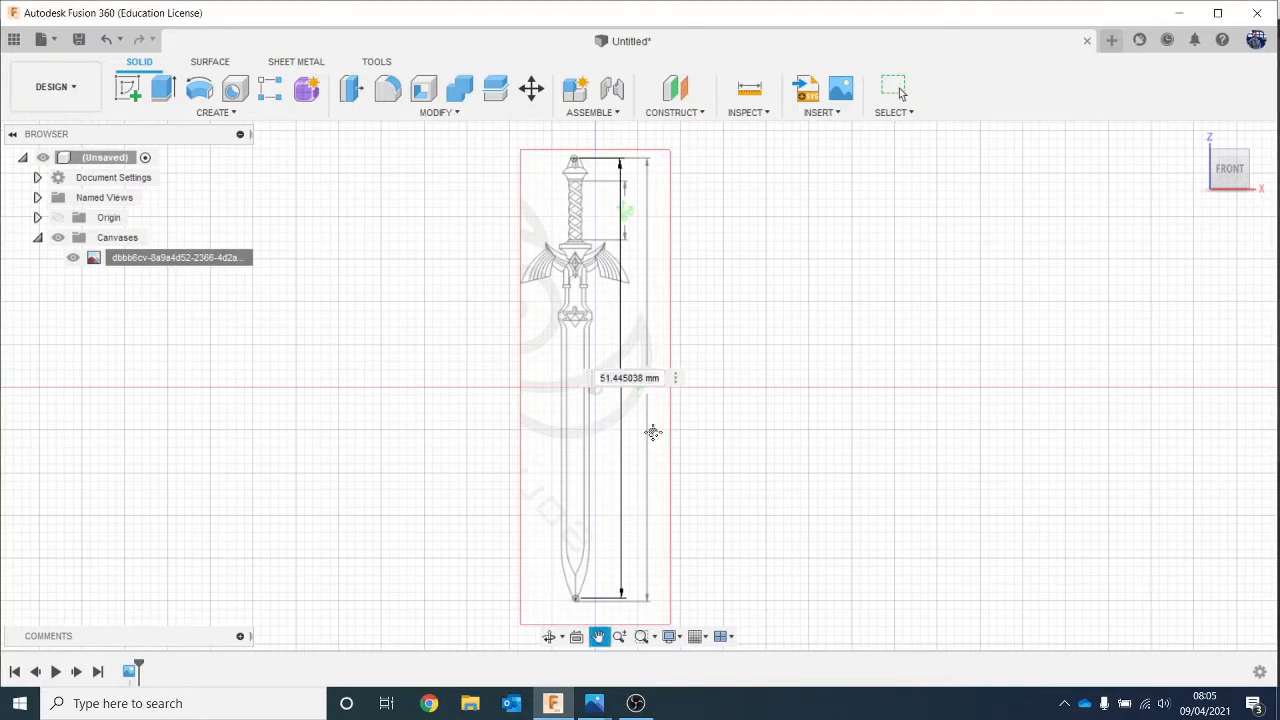
middle_drag(654, 432, 720, 444)
scroll(743, 430, up, 3)
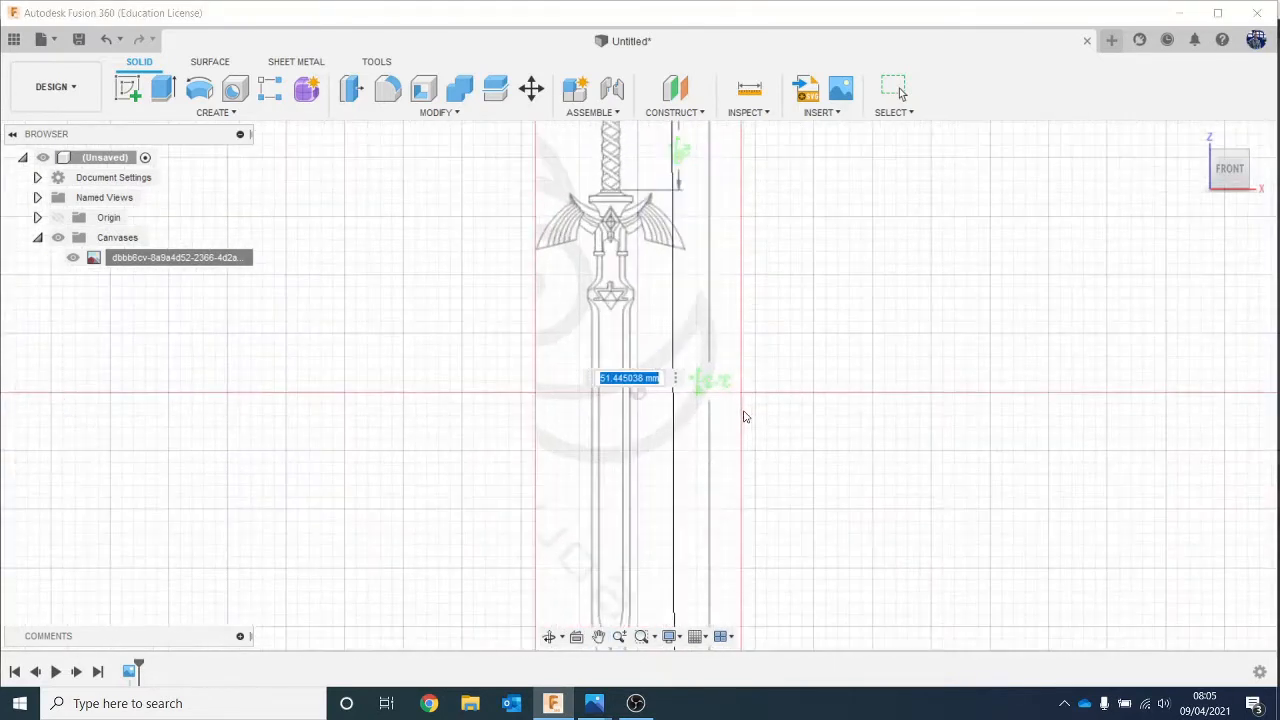
scroll(731, 404, up, 2)
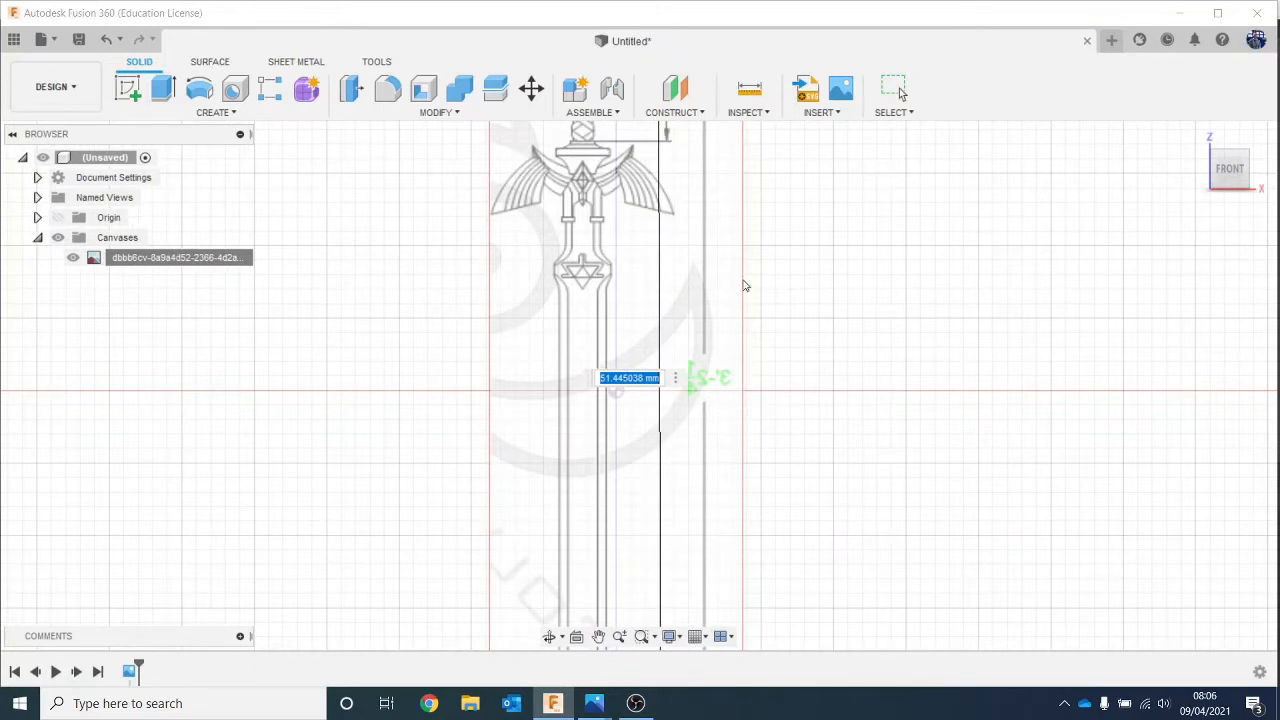
click(143, 389)
key(Escape)
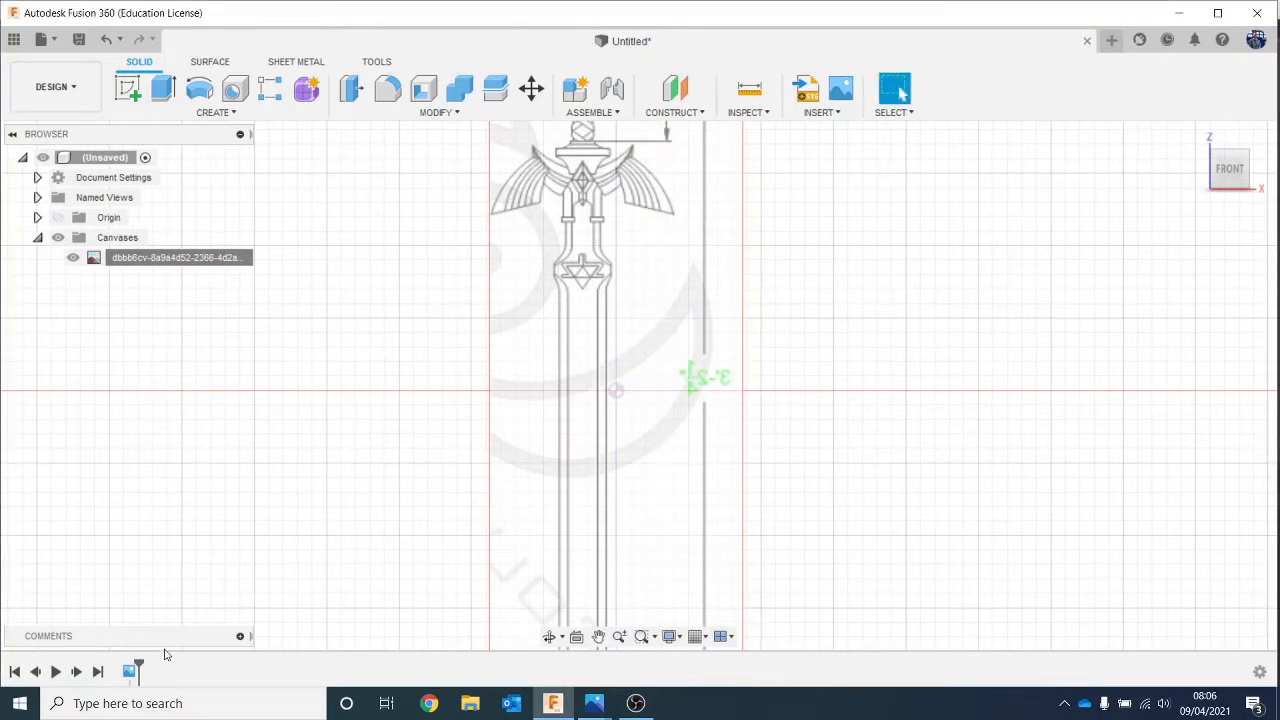
Step: Edit the canvas feature and flip the sword image horizontally, keeping it upright so its dimension text reads correctly
right_click(130, 671)
click(172, 540)
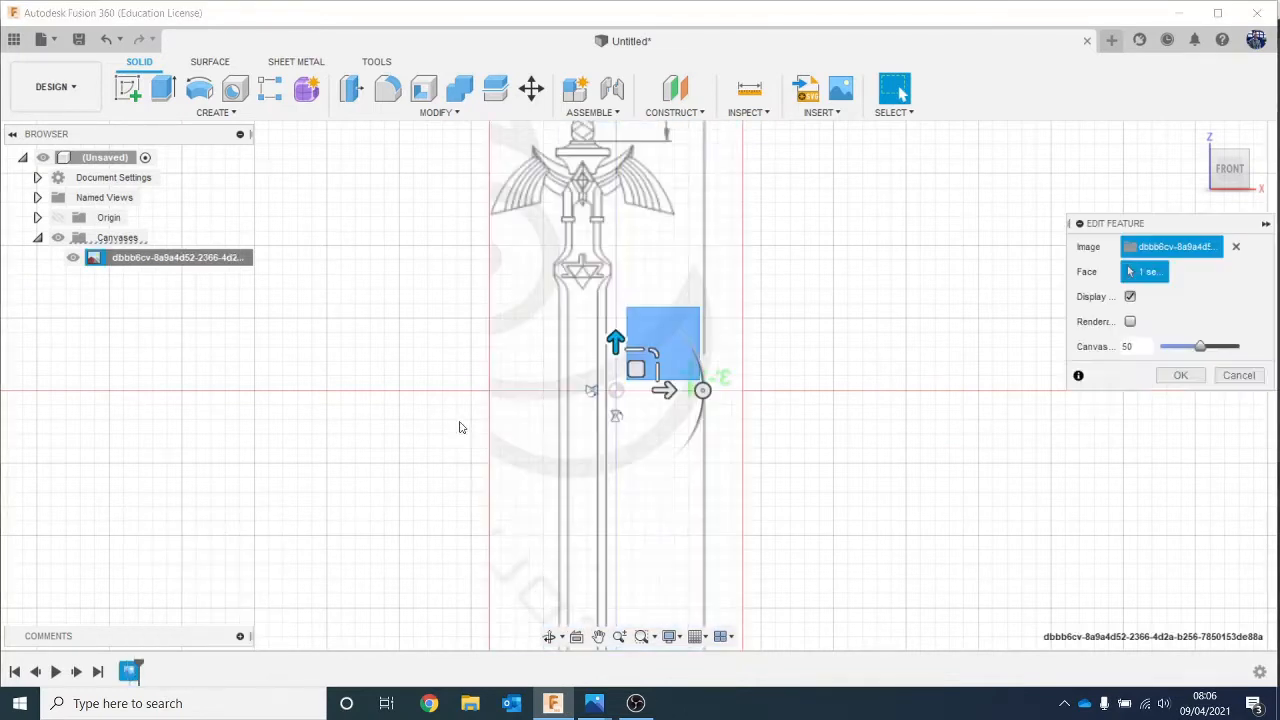
click(591, 391)
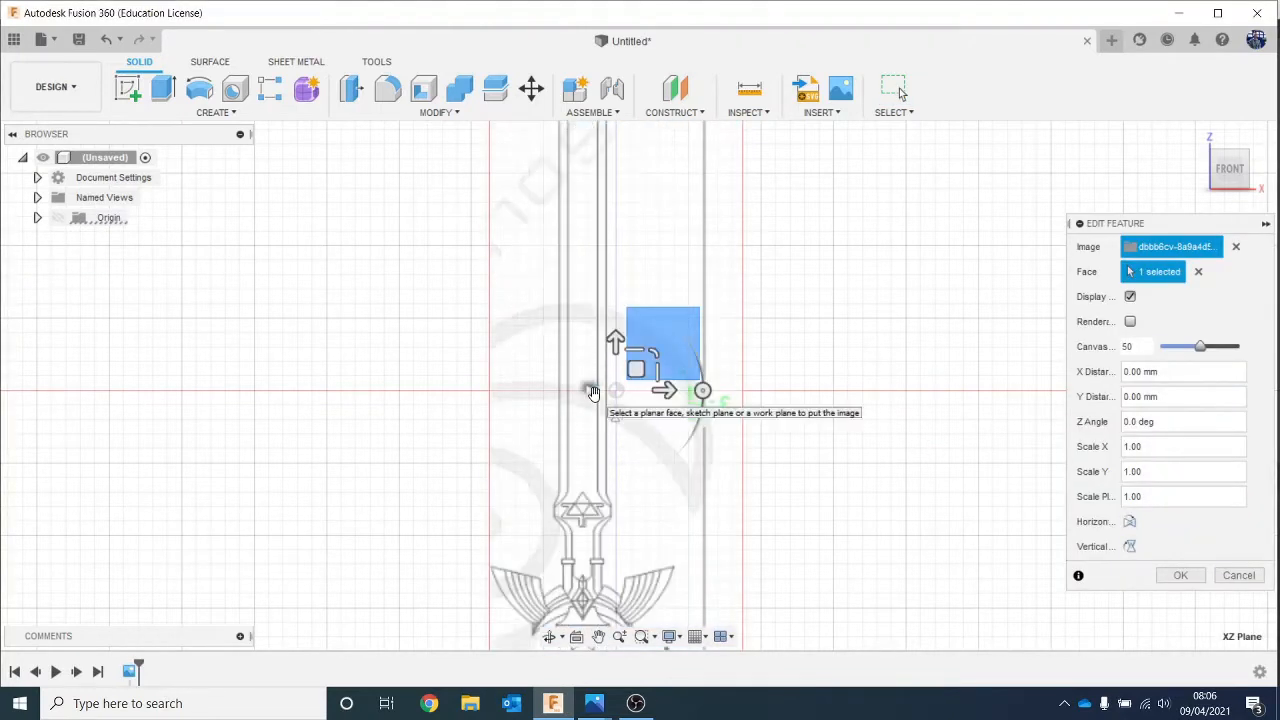
click(591, 391)
click(616, 415)
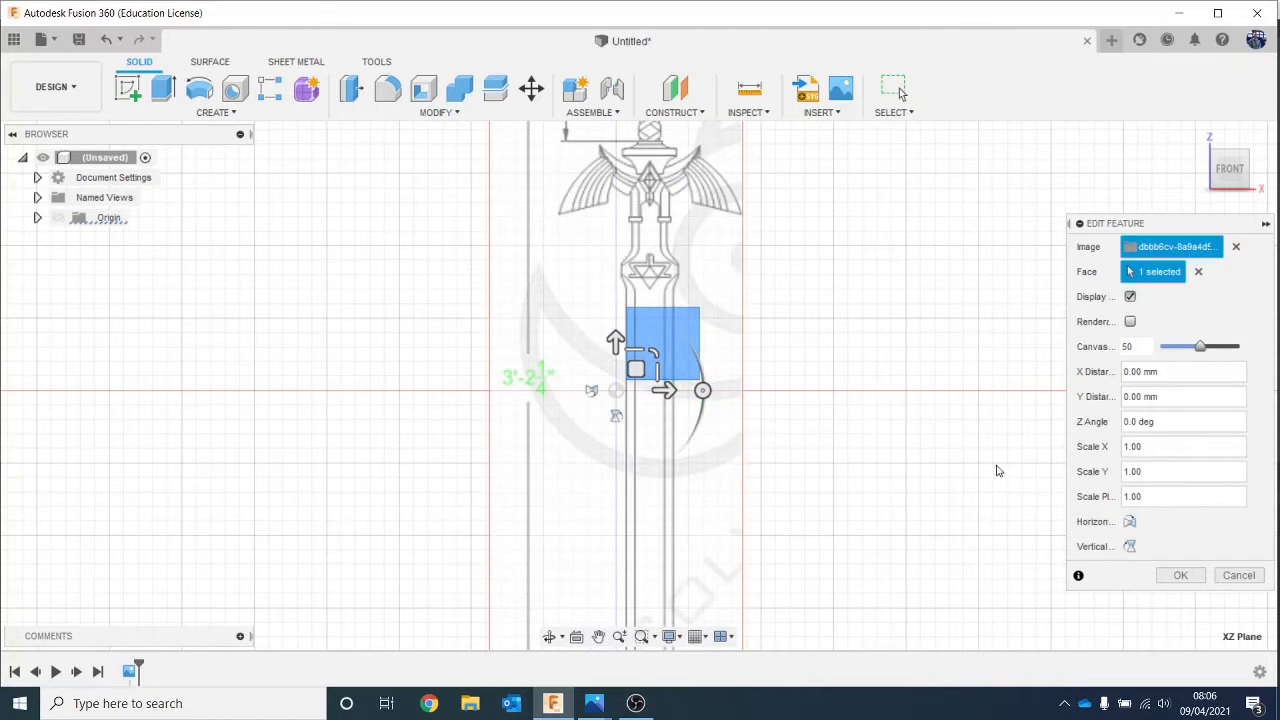
click(1180, 575)
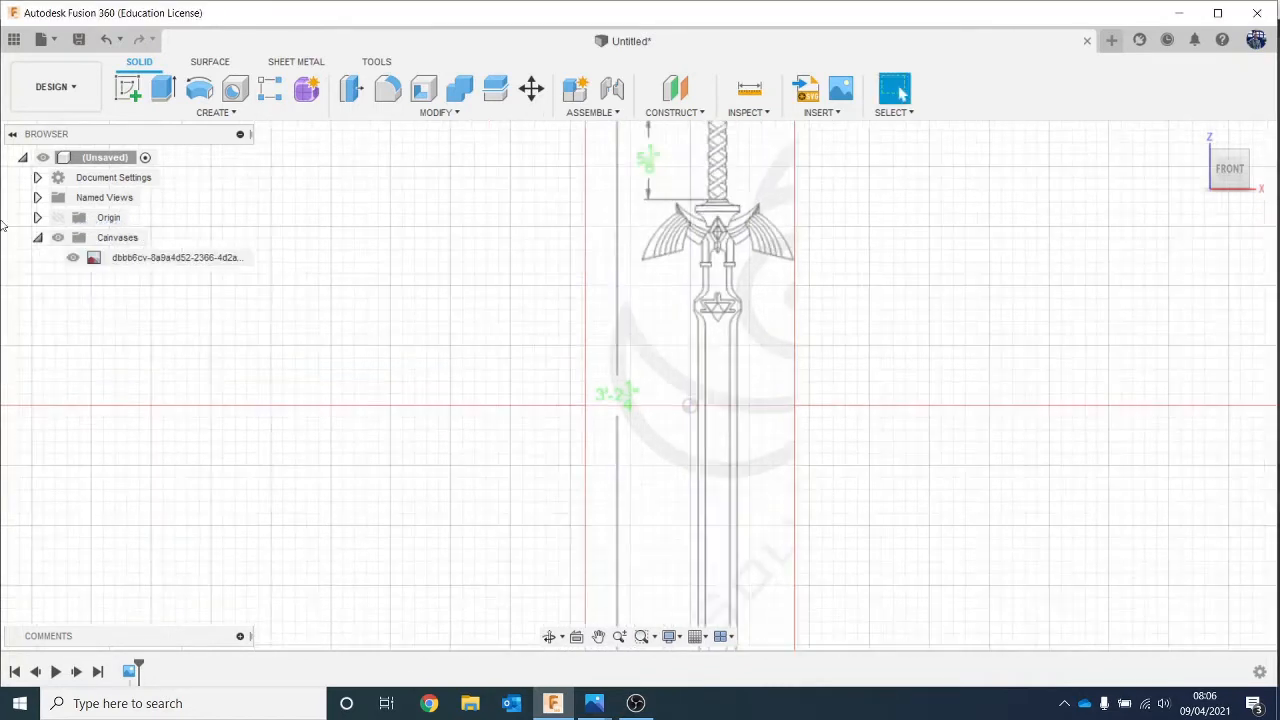
Step: Calibrate the canvas from the top of the sword's pommel to the blade tip, setting the distance to 5 1/4 in
right_click(197, 260)
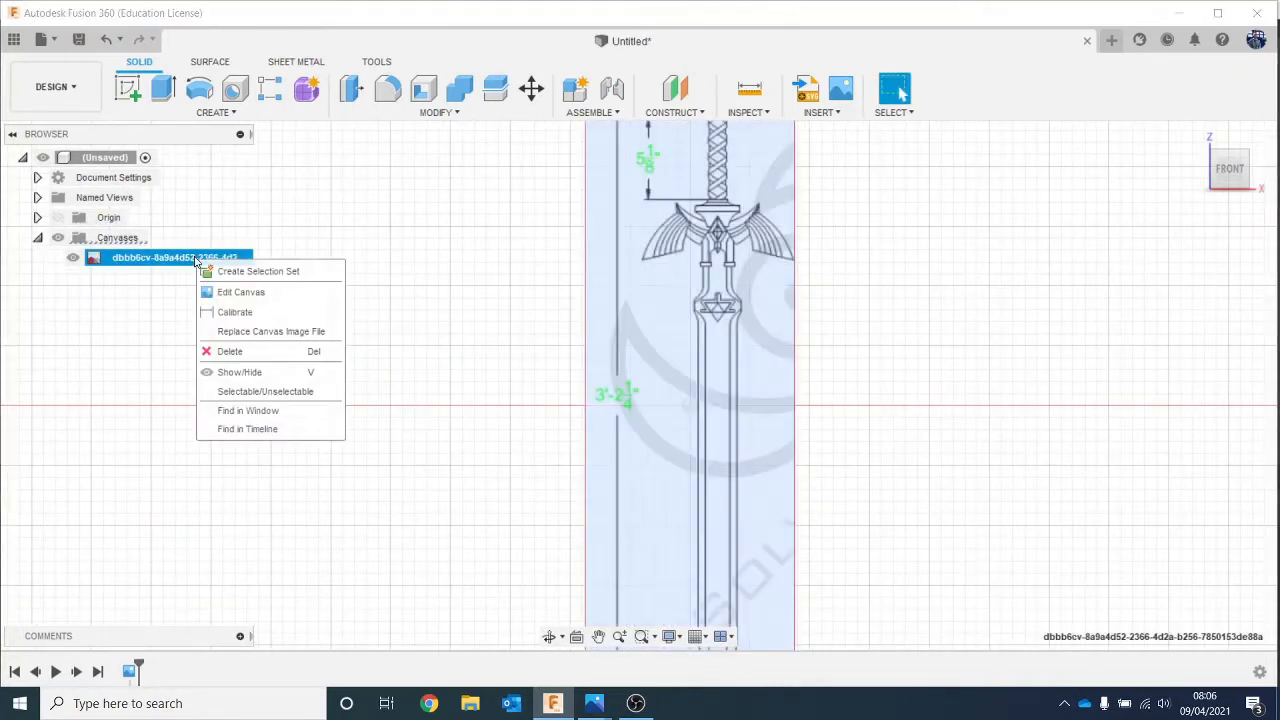
click(230, 305)
scroll(337, 320, down, 3)
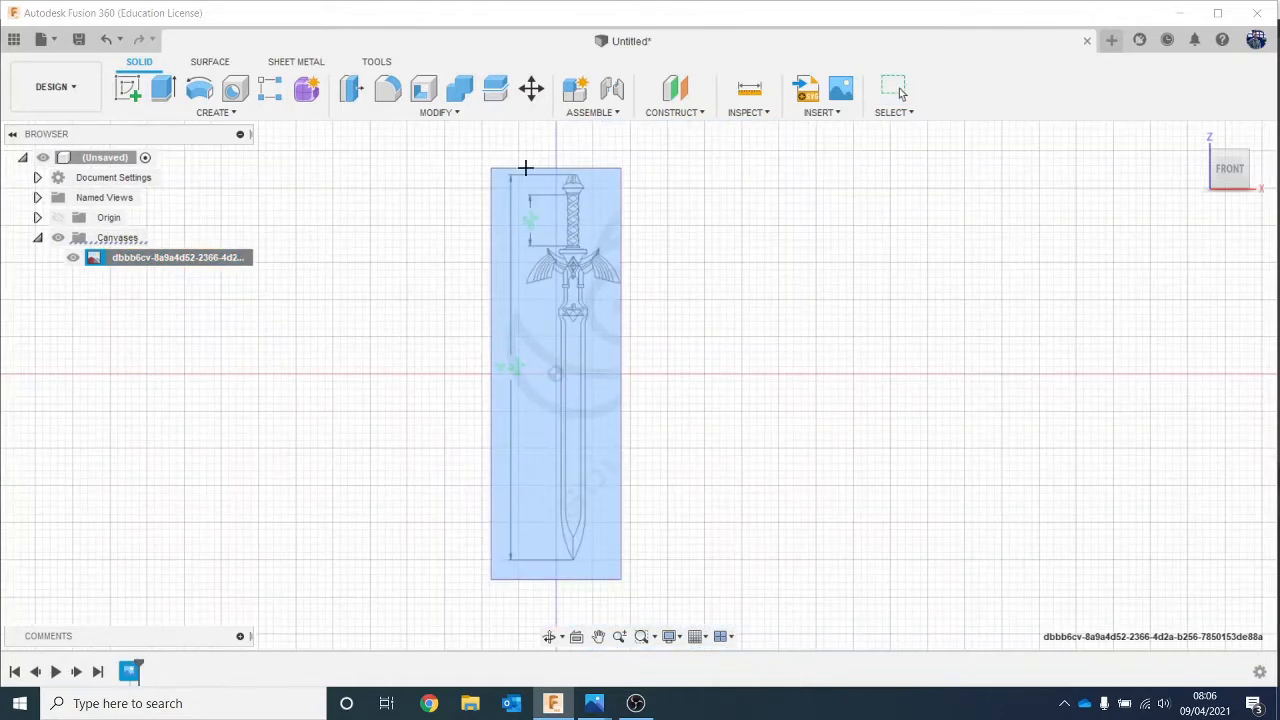
scroll(543, 171, up, 2)
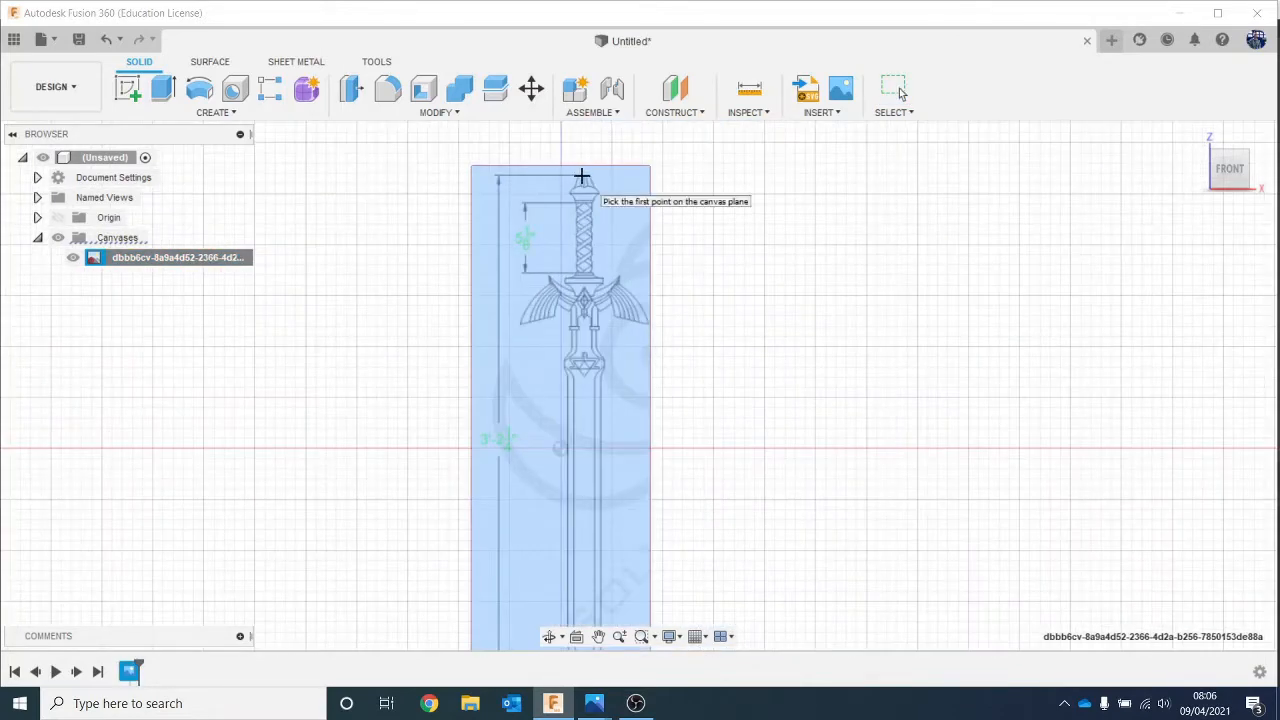
click(584, 174)
middle_drag(632, 366, 637, 165)
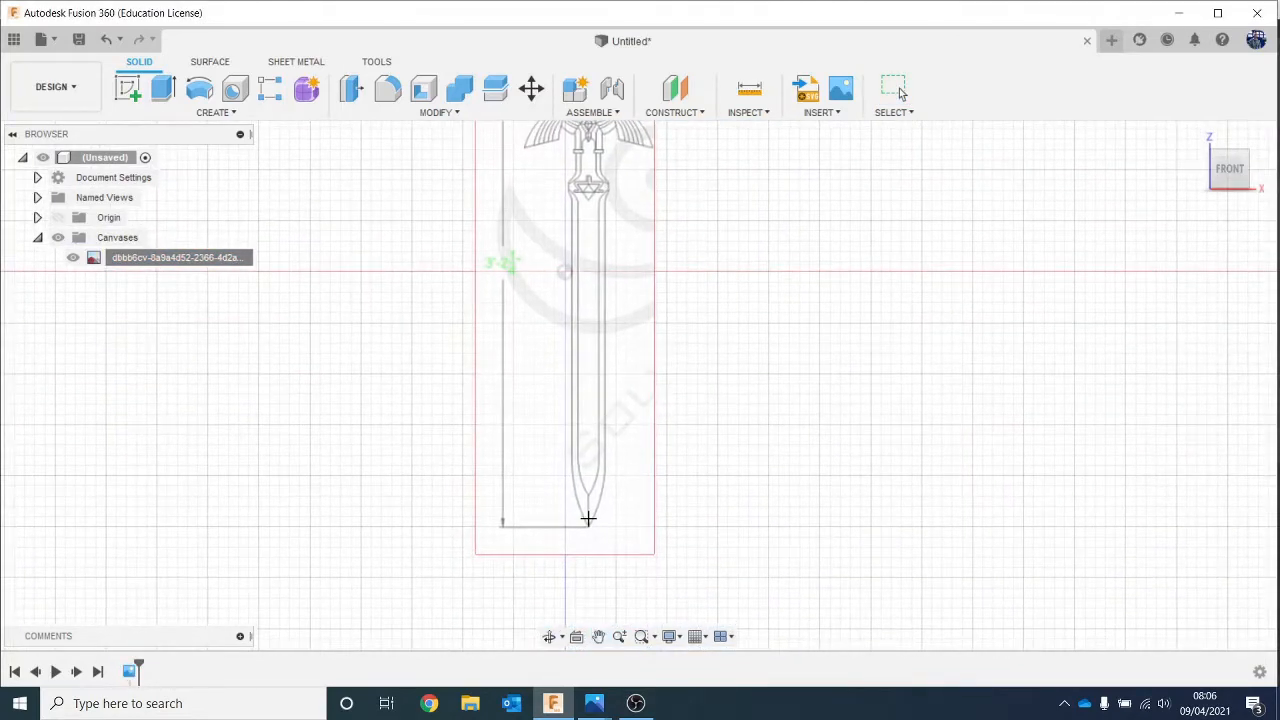
click(587, 525)
middle_drag(665, 430, 676, 483)
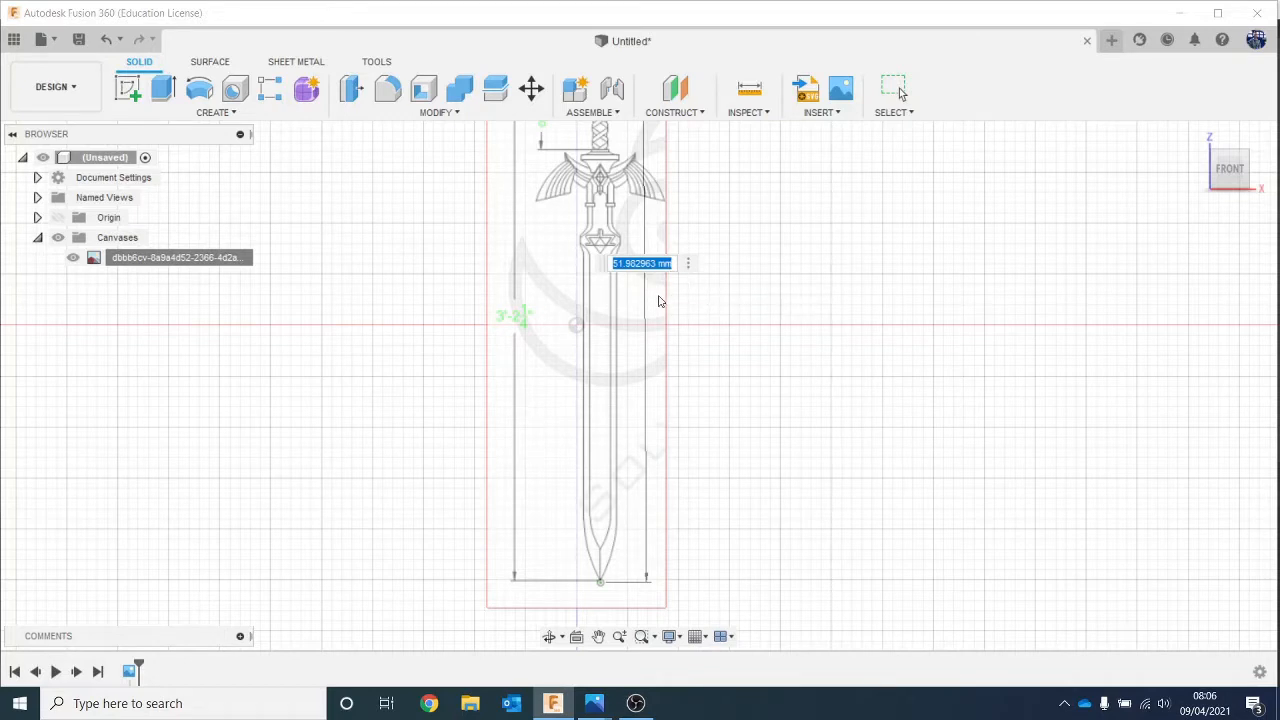
text(5 1/4IN)
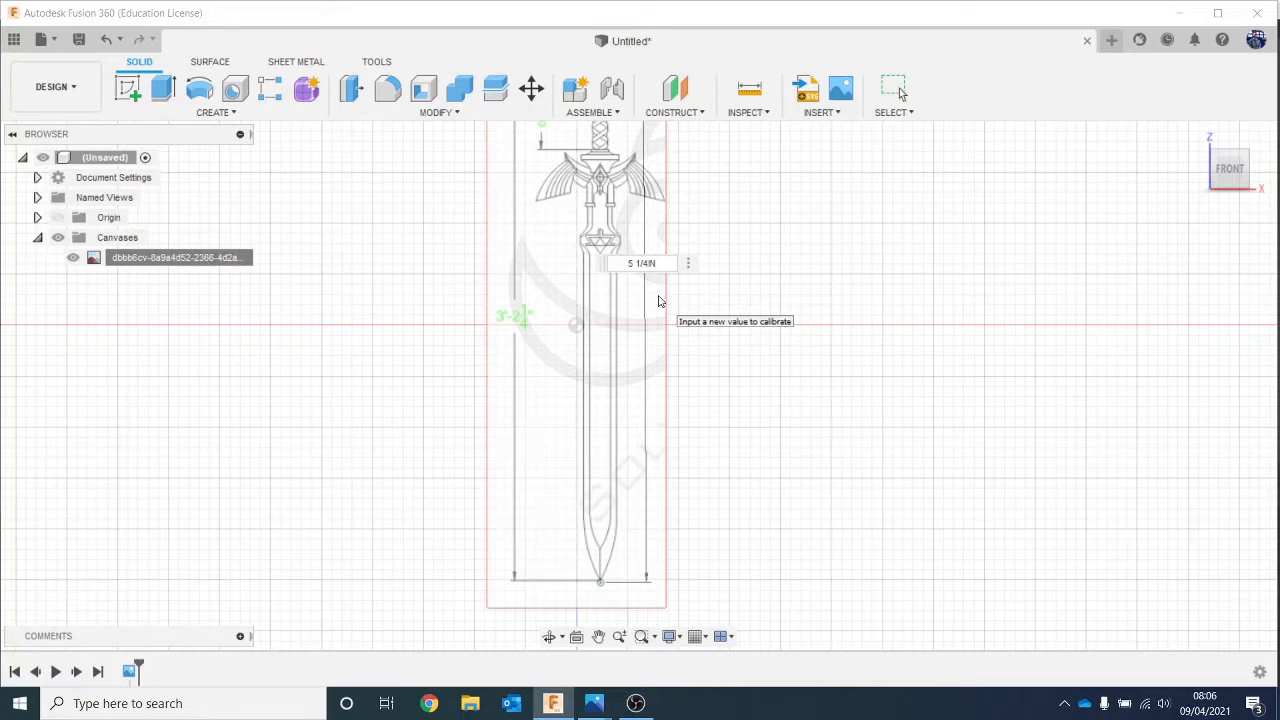
key(Return)
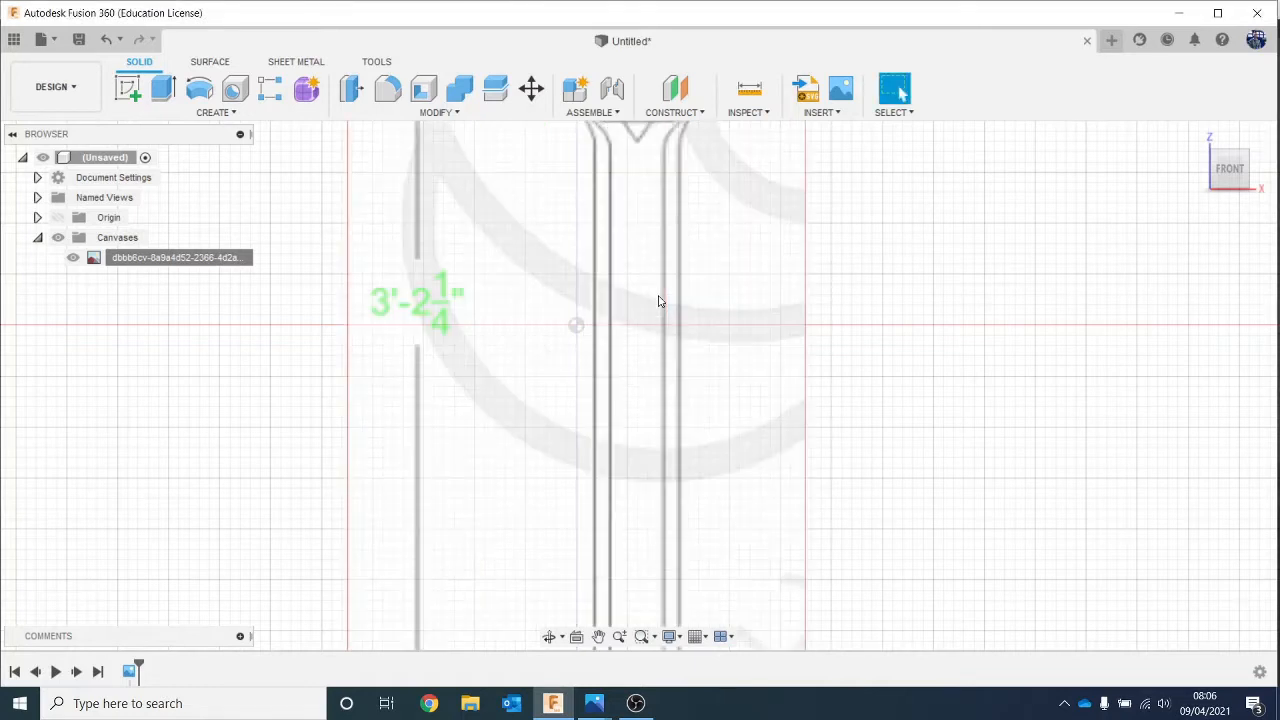
scroll(659, 301, down, 5)
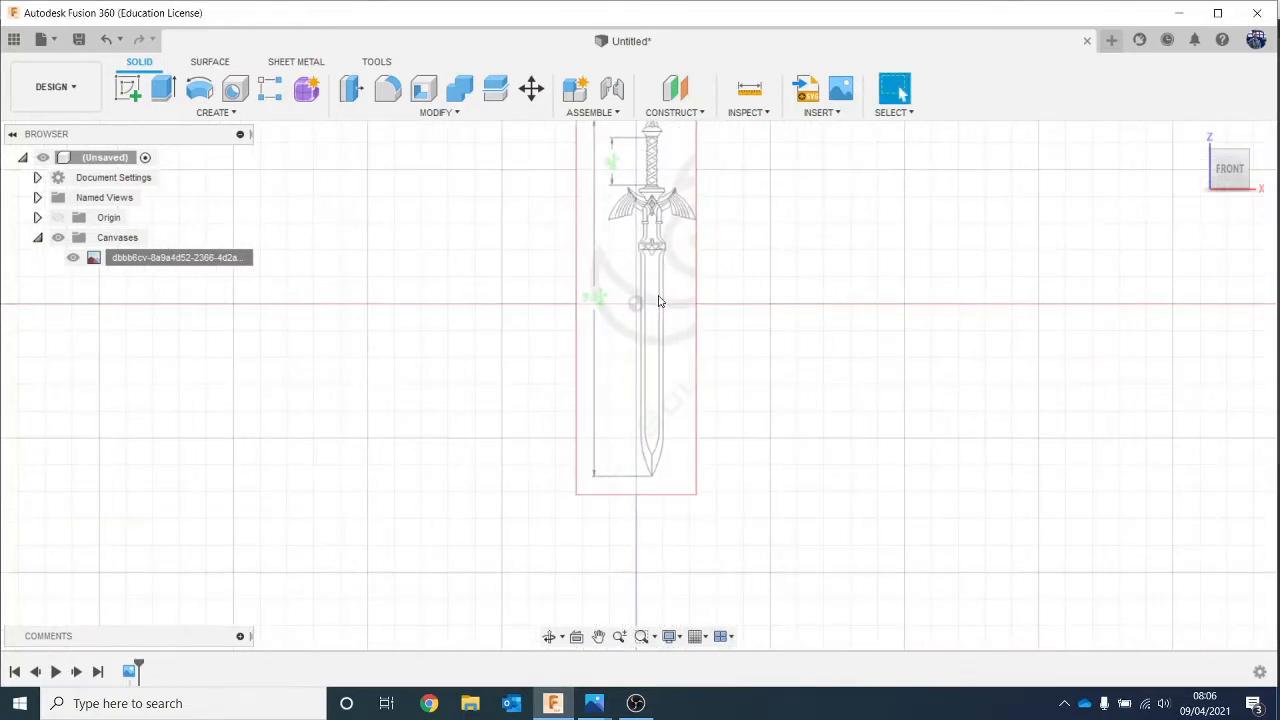
middle_drag(659, 301, 644, 341)
click(73, 343)
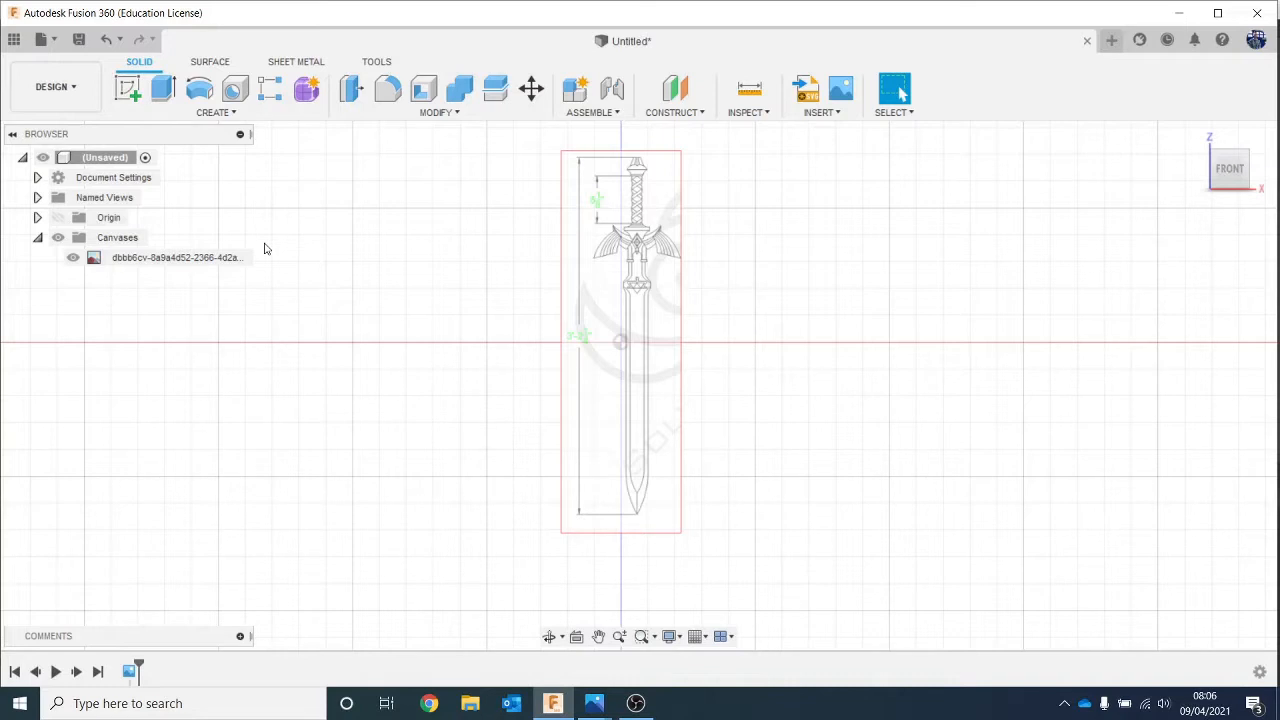
scroll(812, 349, up, 5)
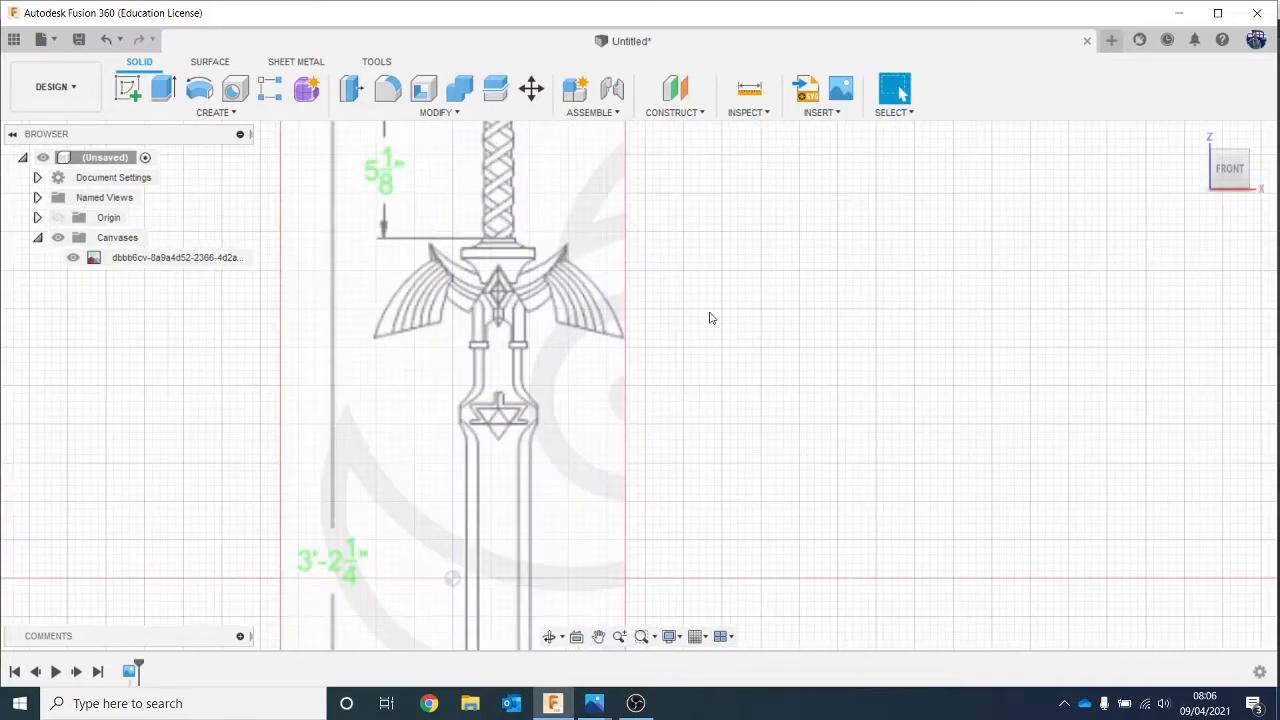
scroll(711, 314, down, 6)
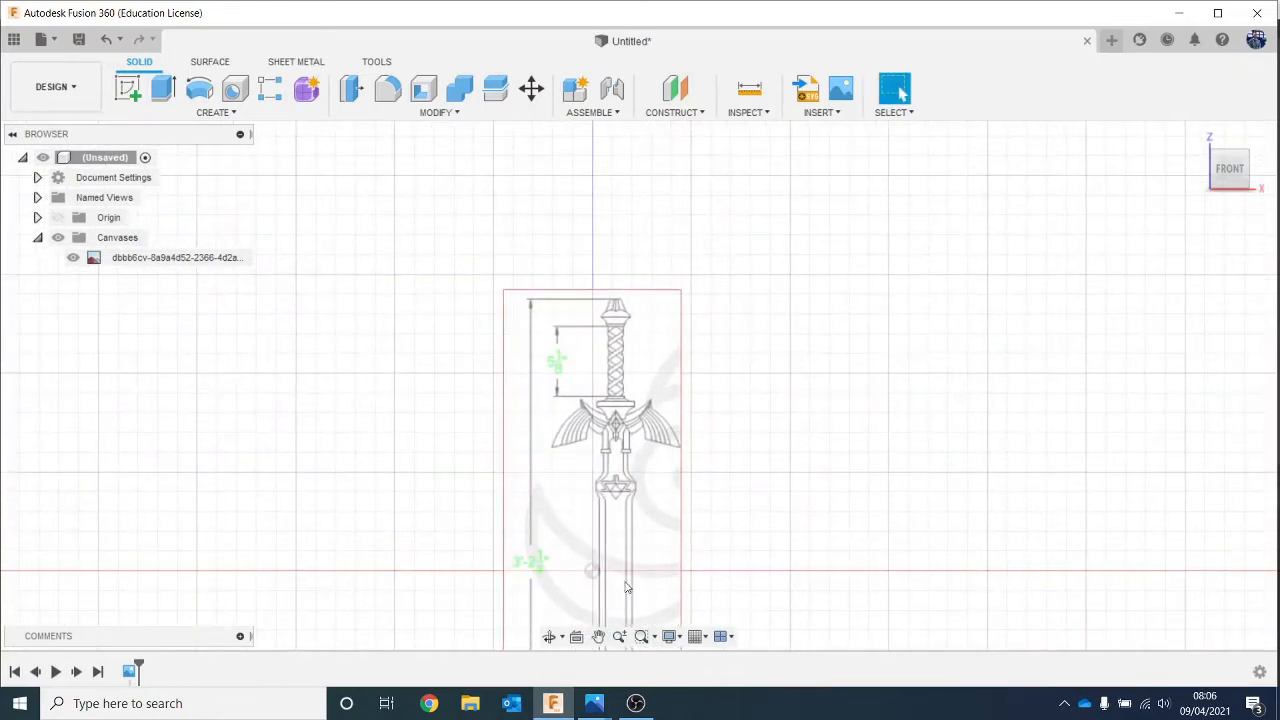
scroll(700, 440, up, 1)
scroll(712, 500, down, 1)
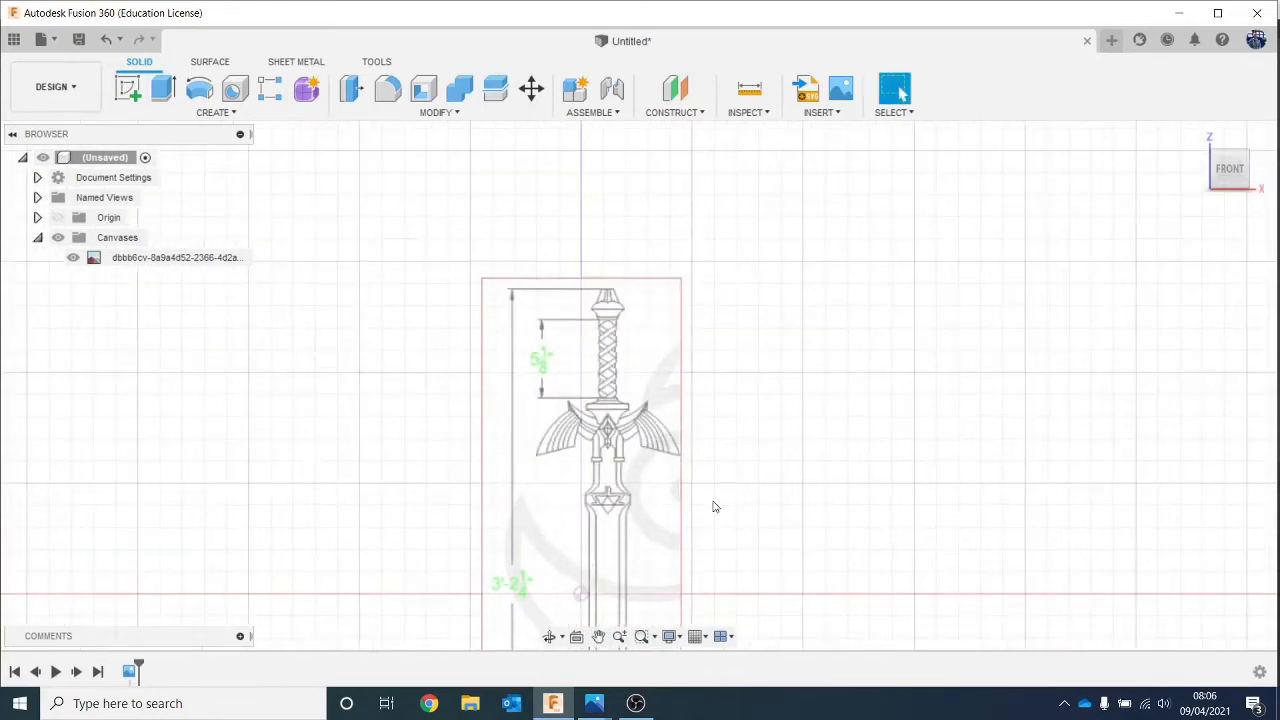
Step: Start a new sketch on the XZ plane, in line with the sword canvas
scroll(714, 503, up, 1)
middle_drag(715, 506, 720, 470)
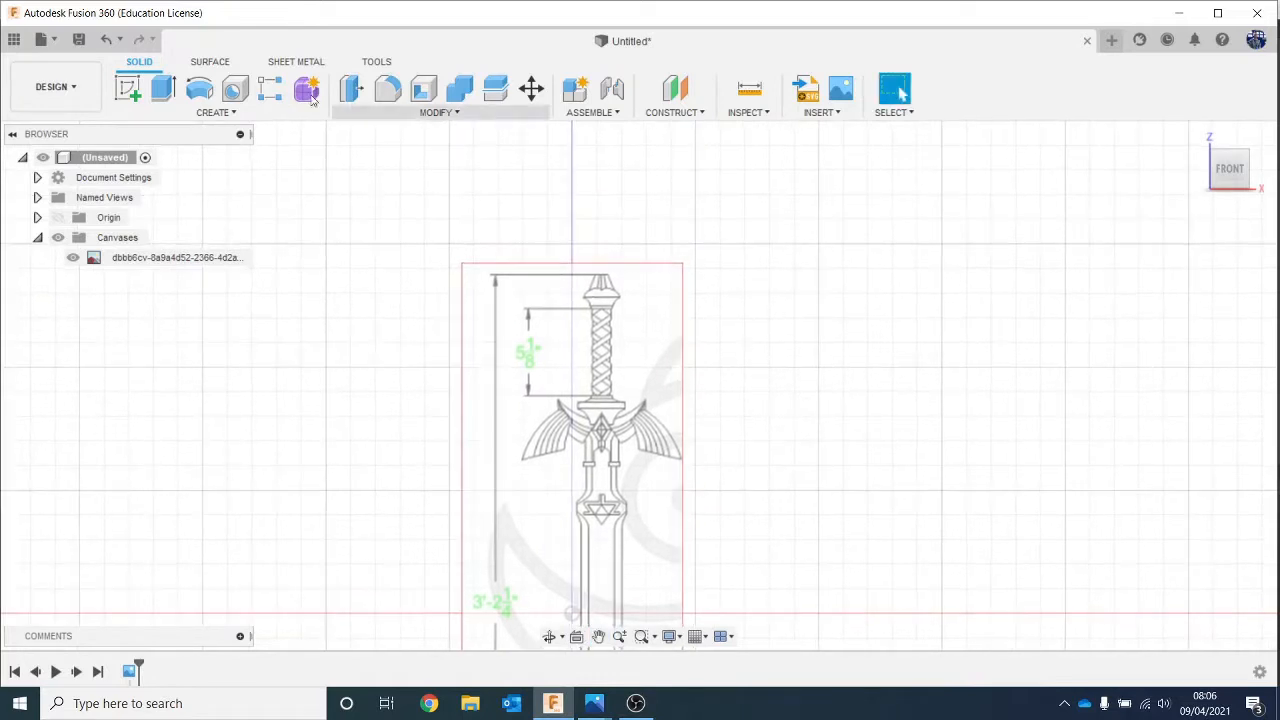
click(129, 89)
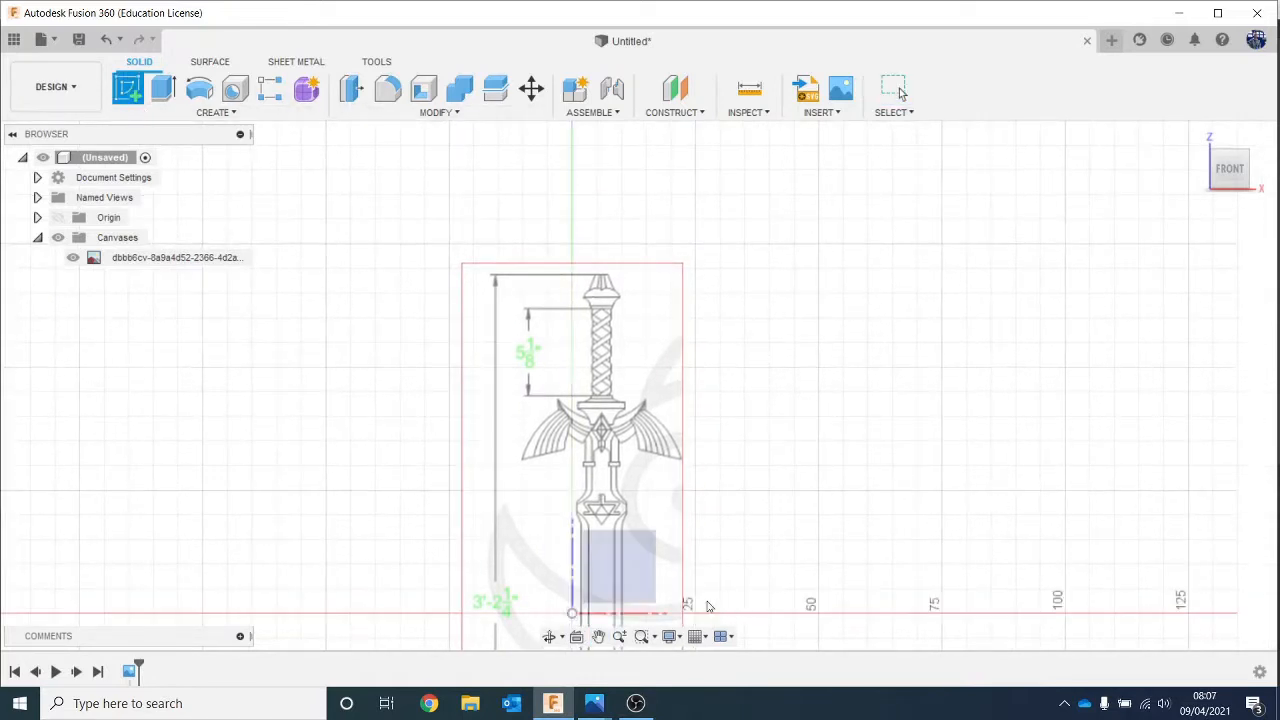
click(642, 564)
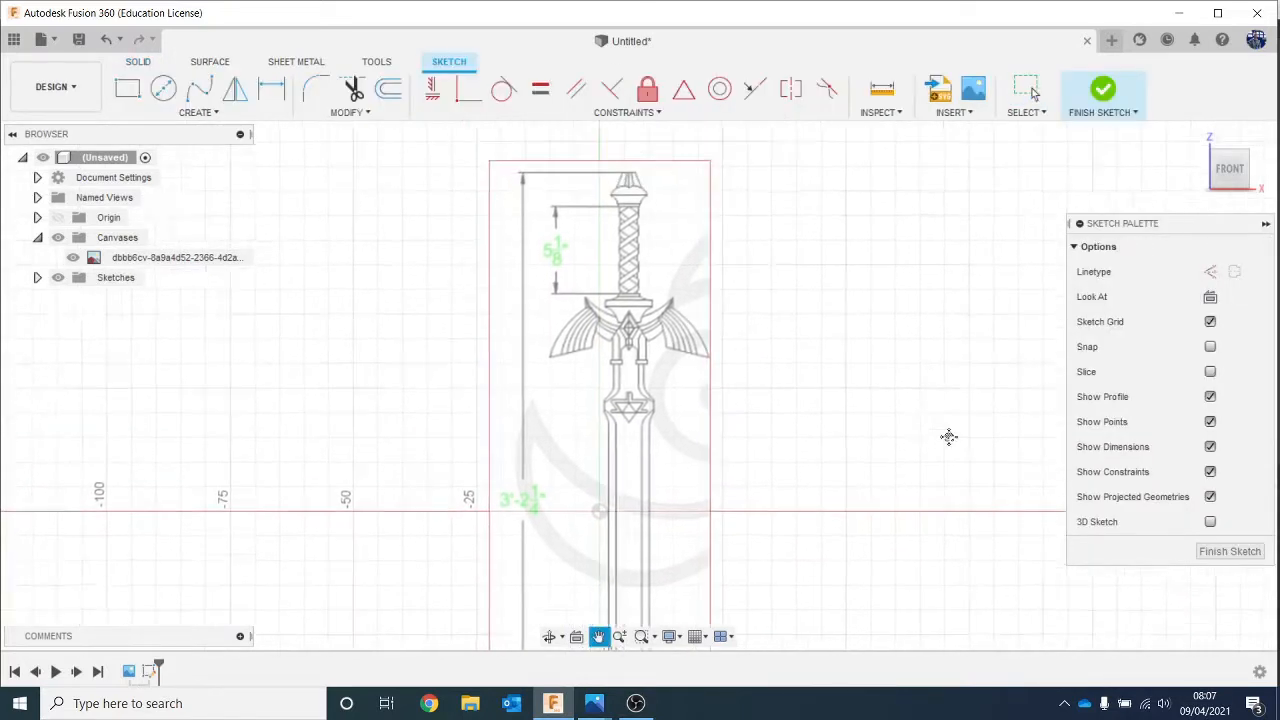
Step: Sketch a vertical centre line about 30.3 mm long from the top of the pommel down to the guard's central diamond
scroll(806, 380, up, 5)
middle_drag(806, 380, 894, 412)
scroll(894, 412, up, 2)
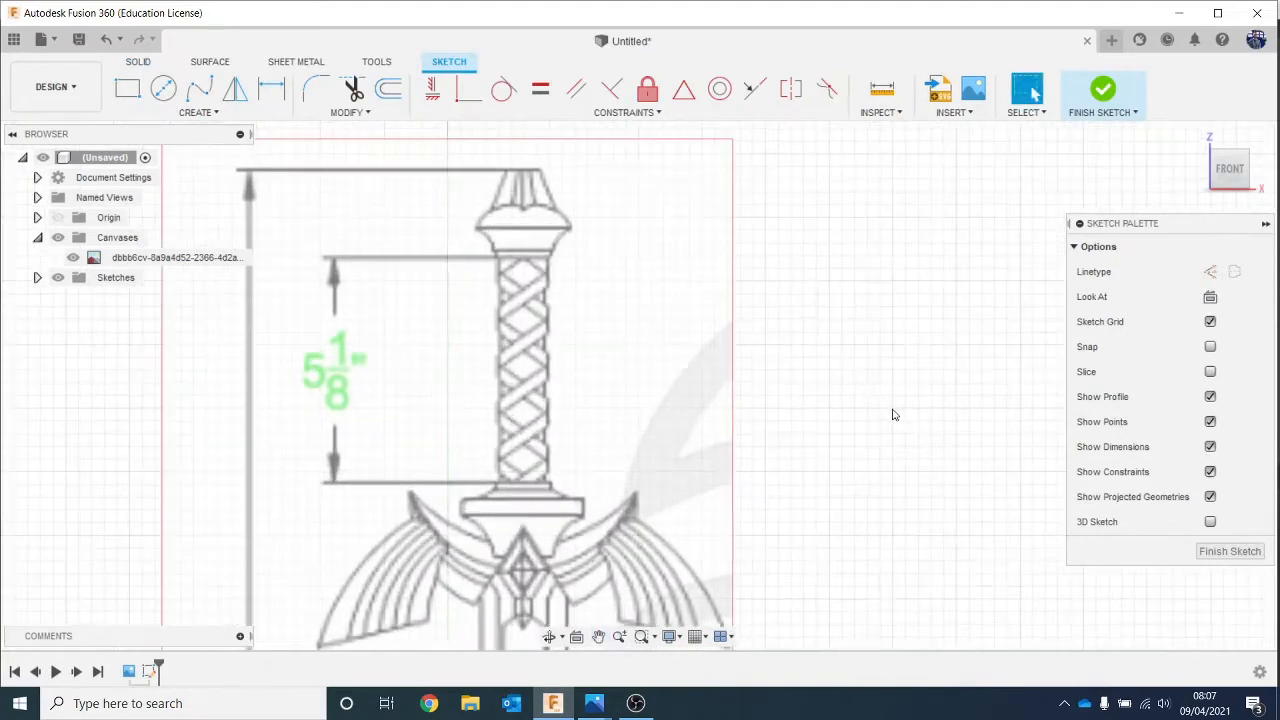
scroll(720, 456, down, 1)
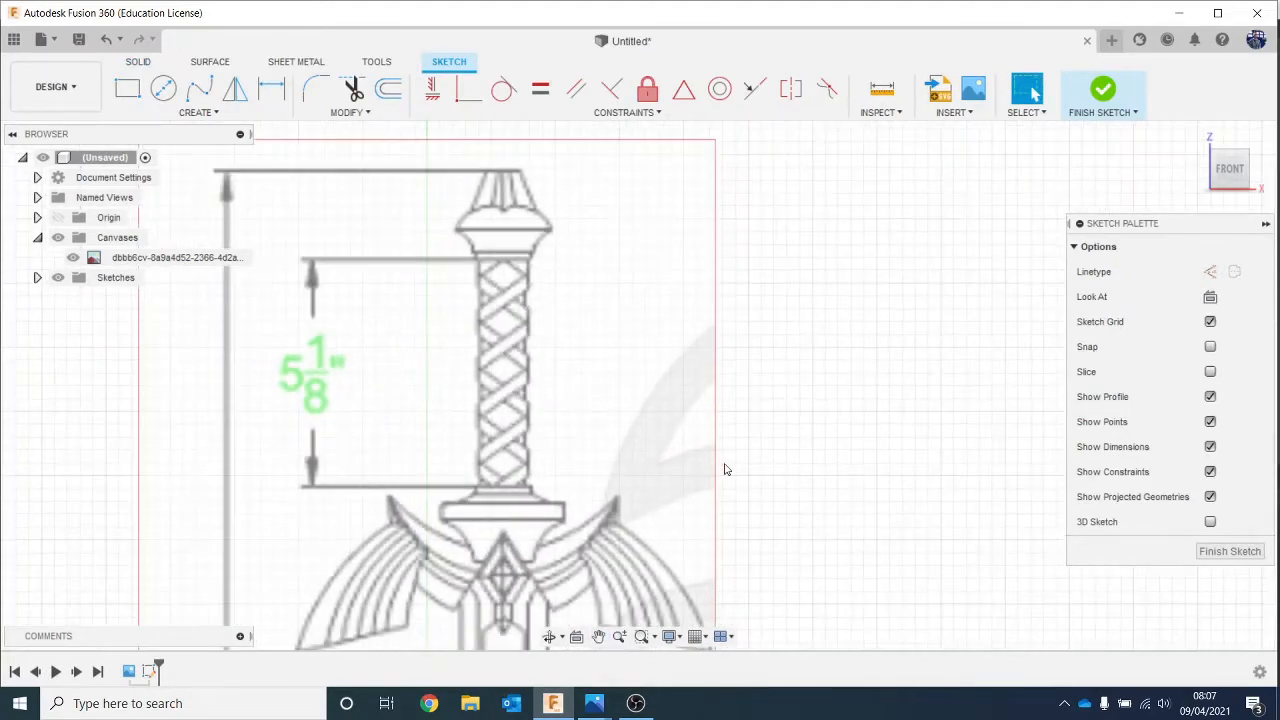
middle_drag(722, 462, 760, 437)
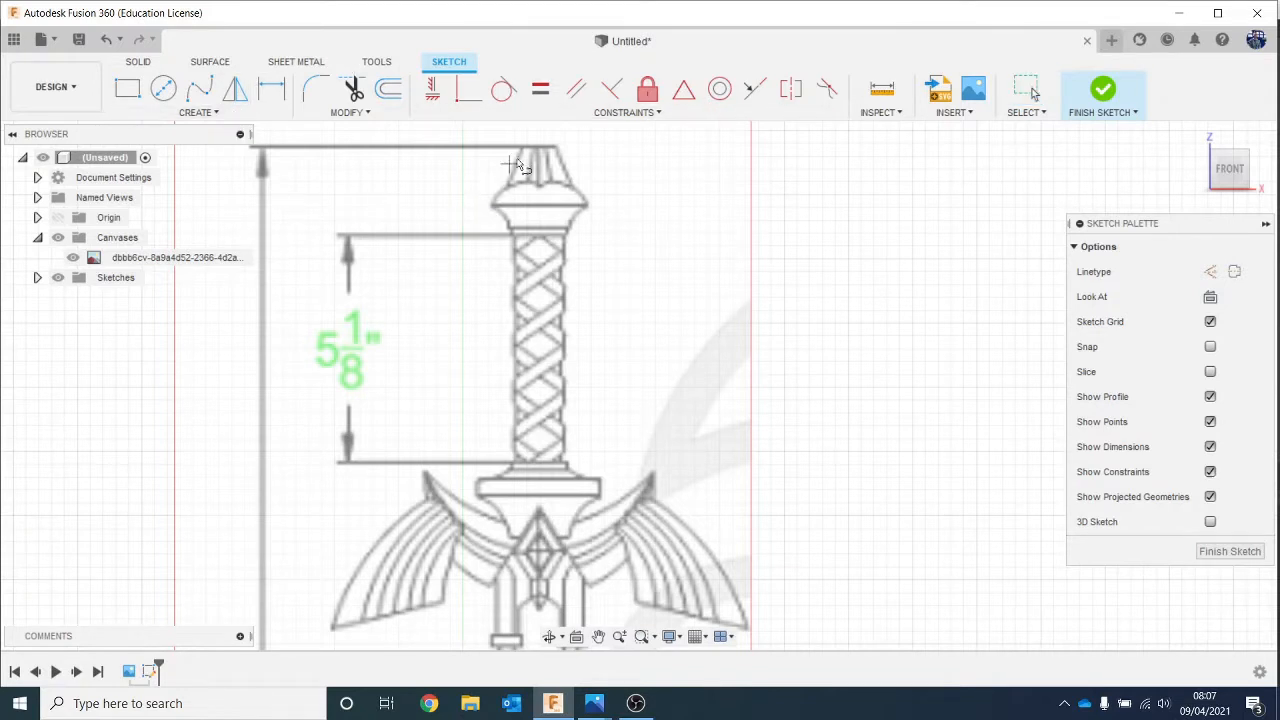
click(201, 112)
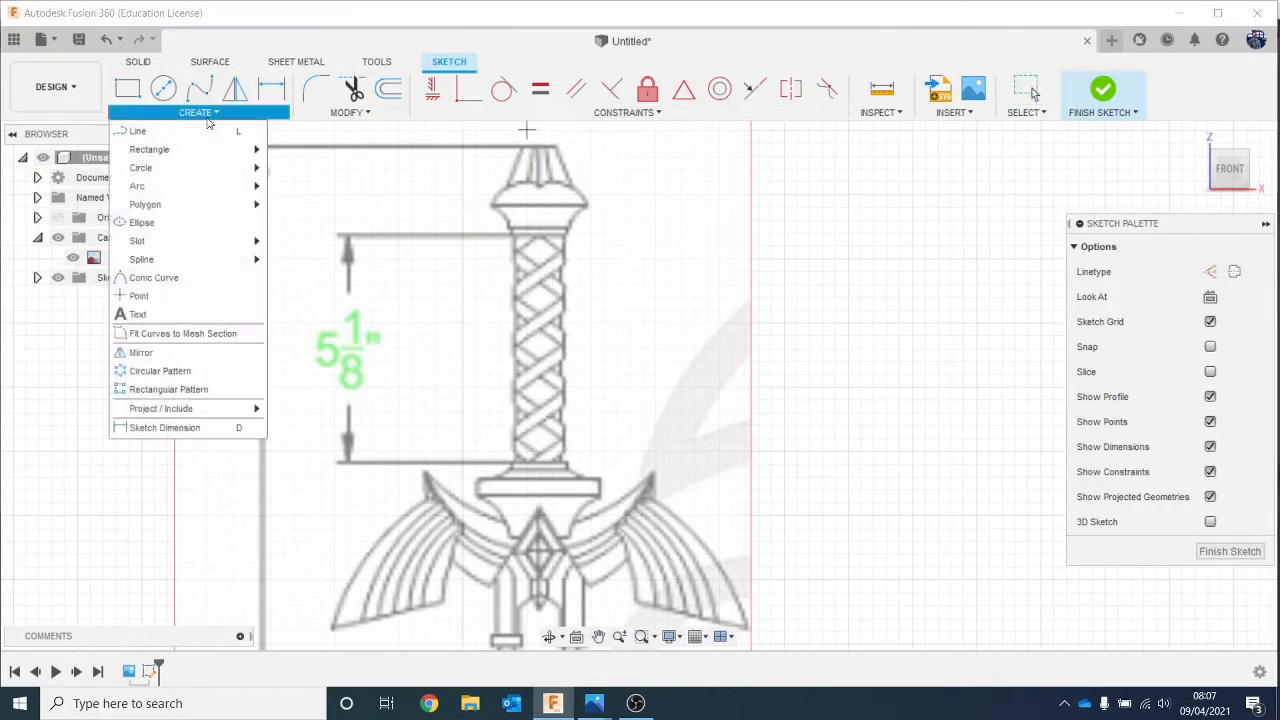
click(232, 134)
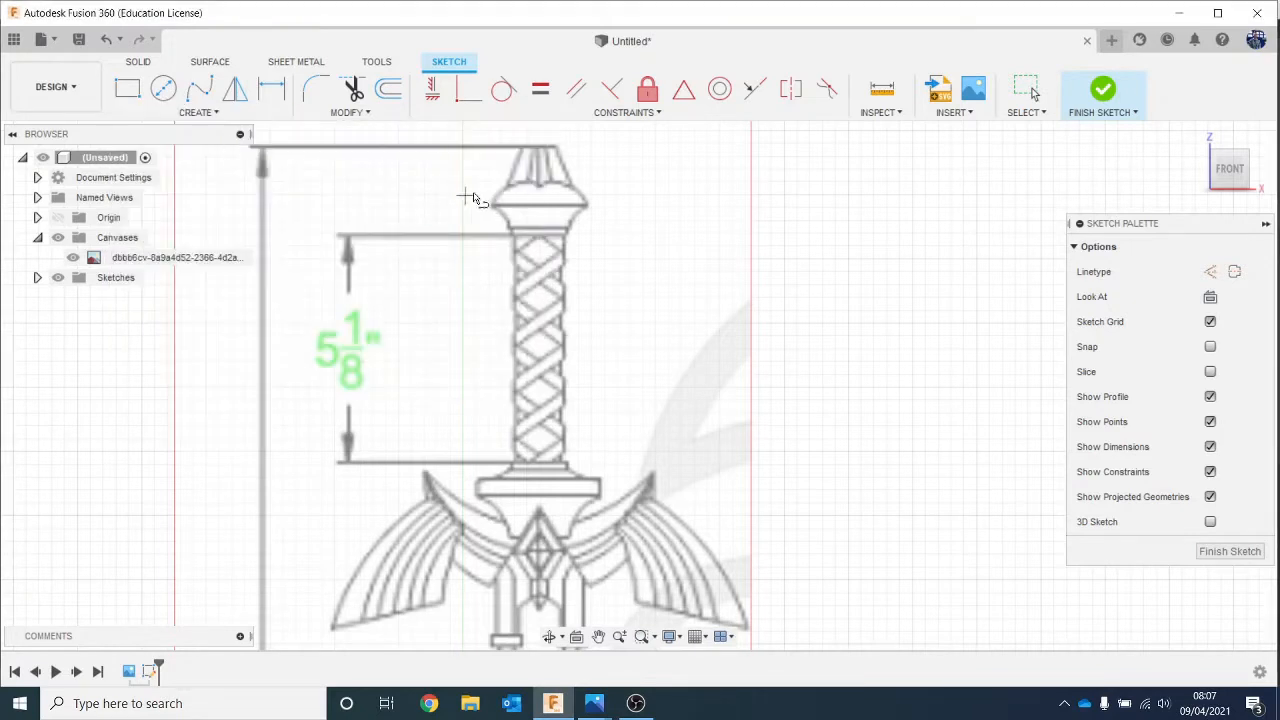
click(537, 148)
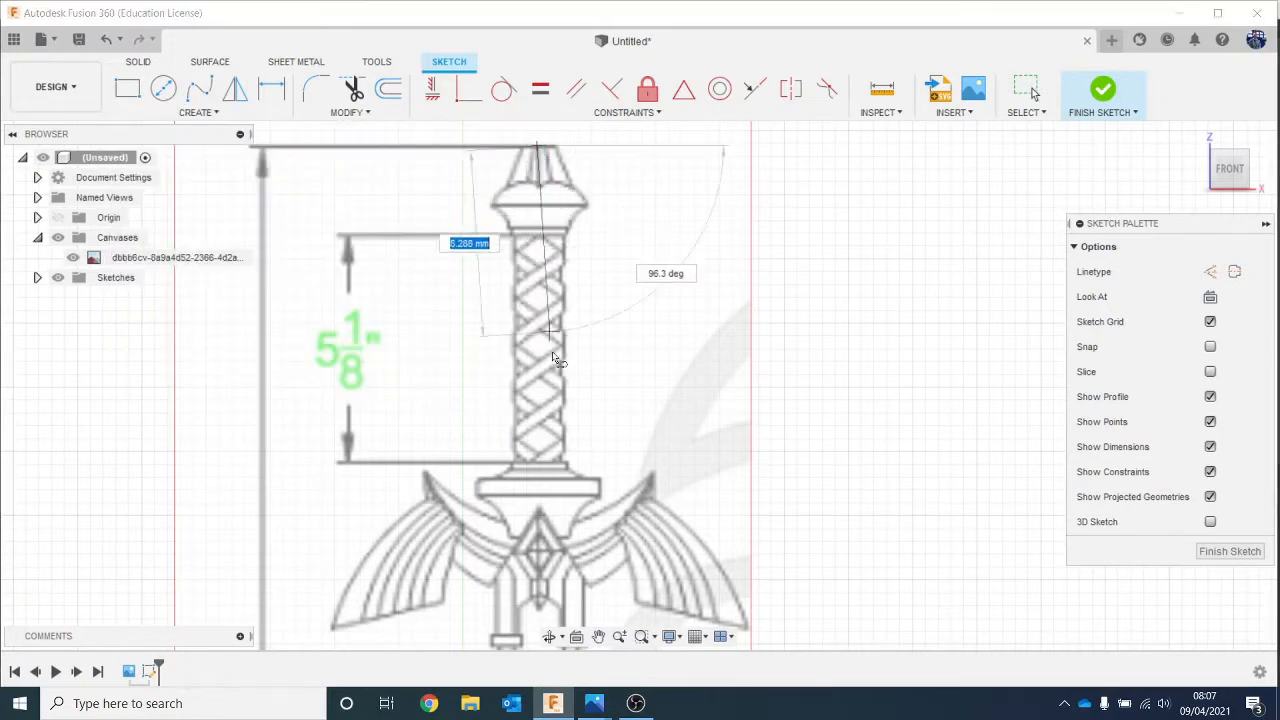
click(540, 537)
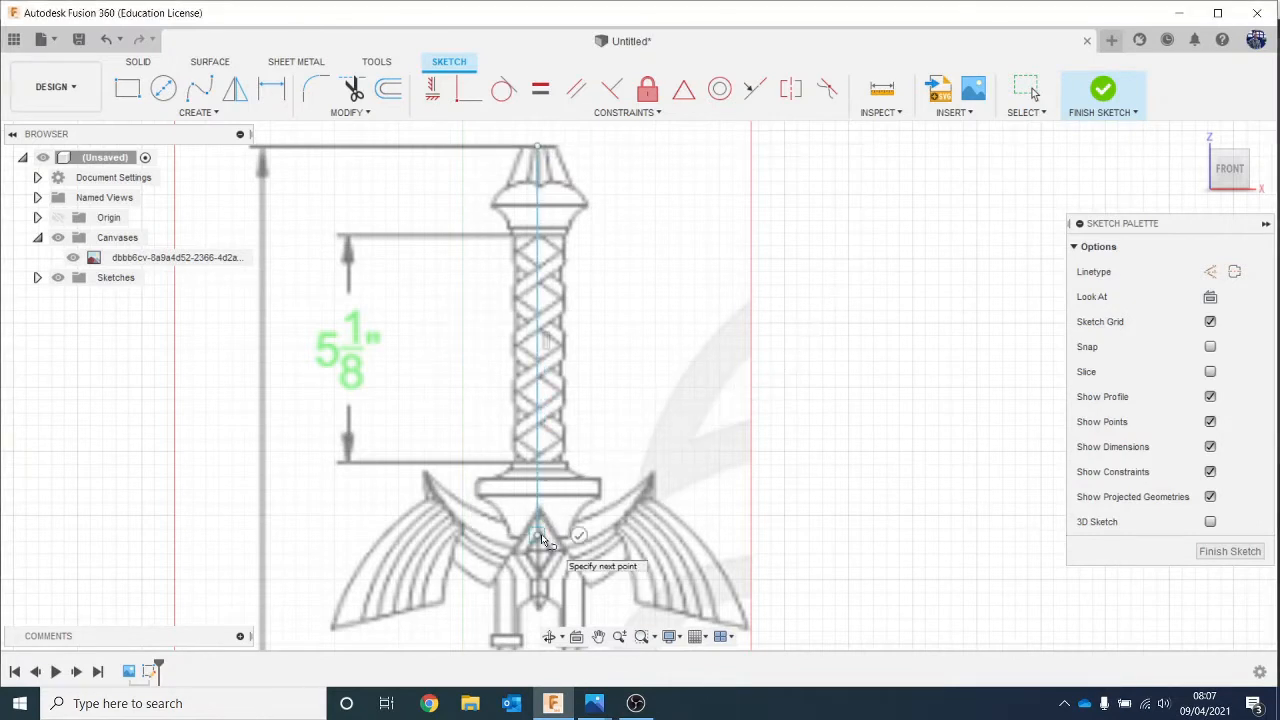
key(Escape)
Step: Move the vertical centre line 0.17 mm along X to align it with the middle of the sword
click(541, 398)
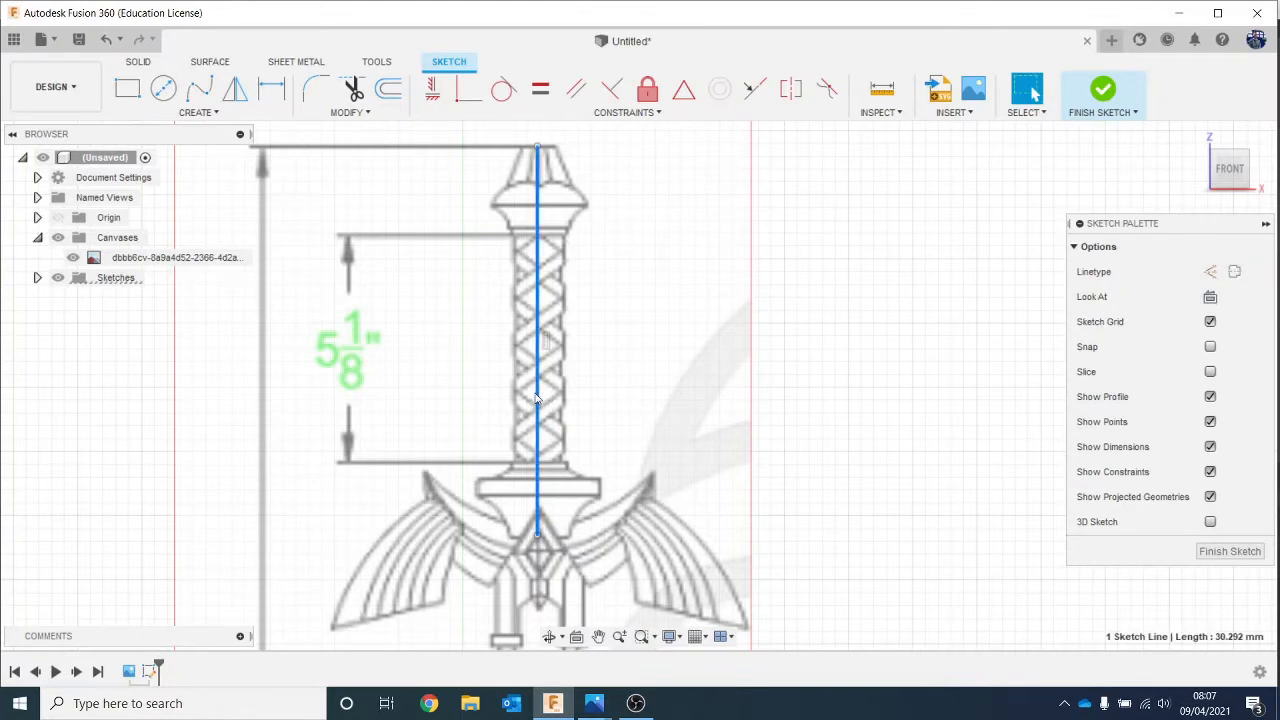
right_click(538, 395)
click(463, 415)
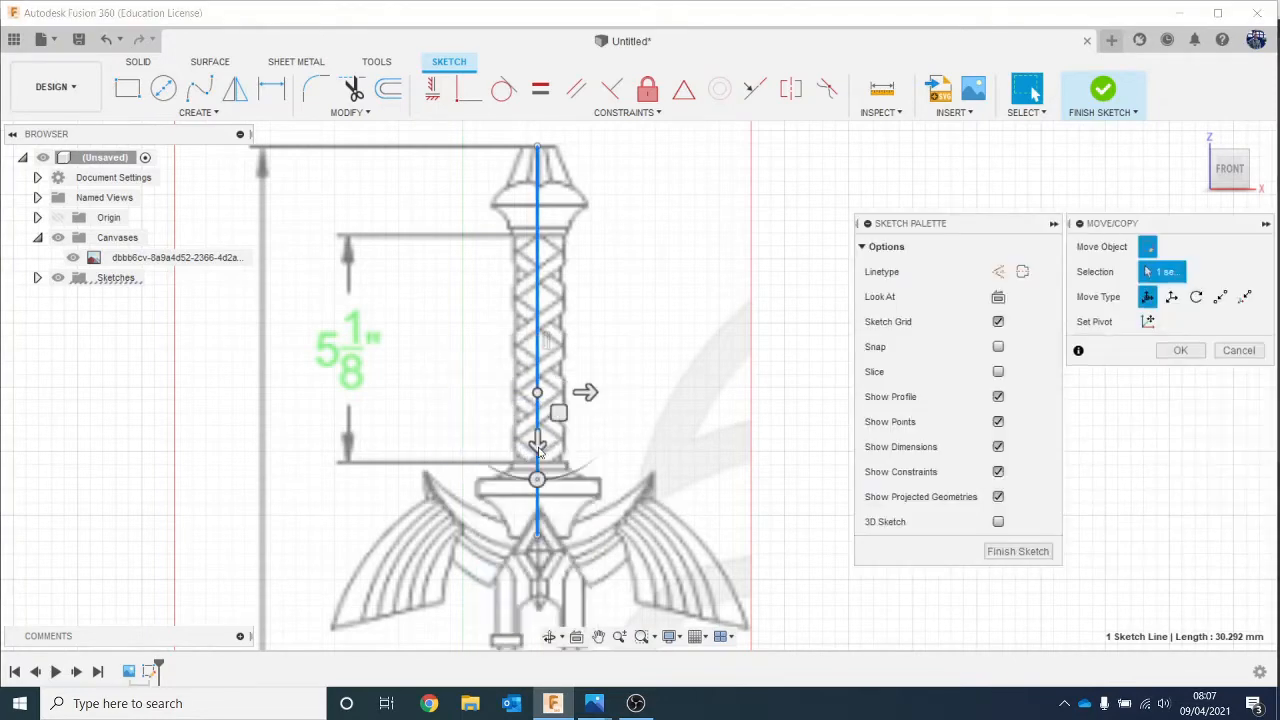
scroll(586, 464, up, 3)
middle_drag(586, 464, 594, 419)
scroll(593, 448, up, 1)
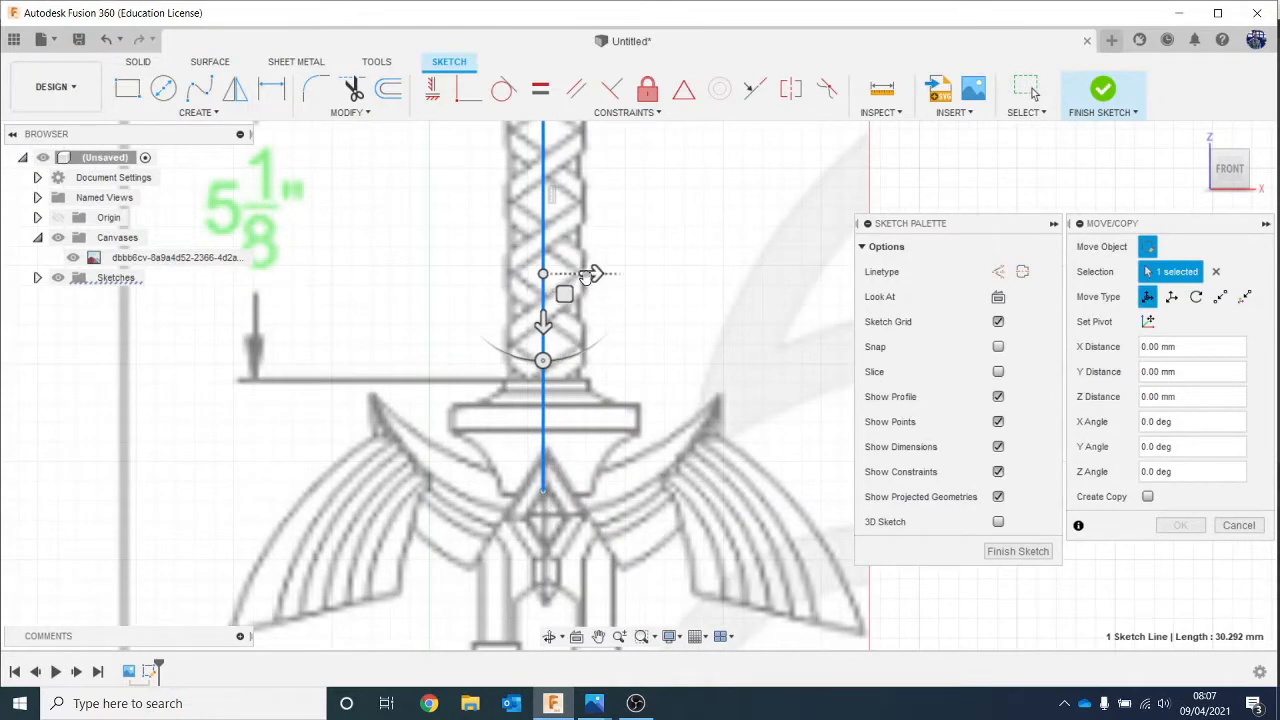
click(590, 274)
drag(586, 278, 597, 276)
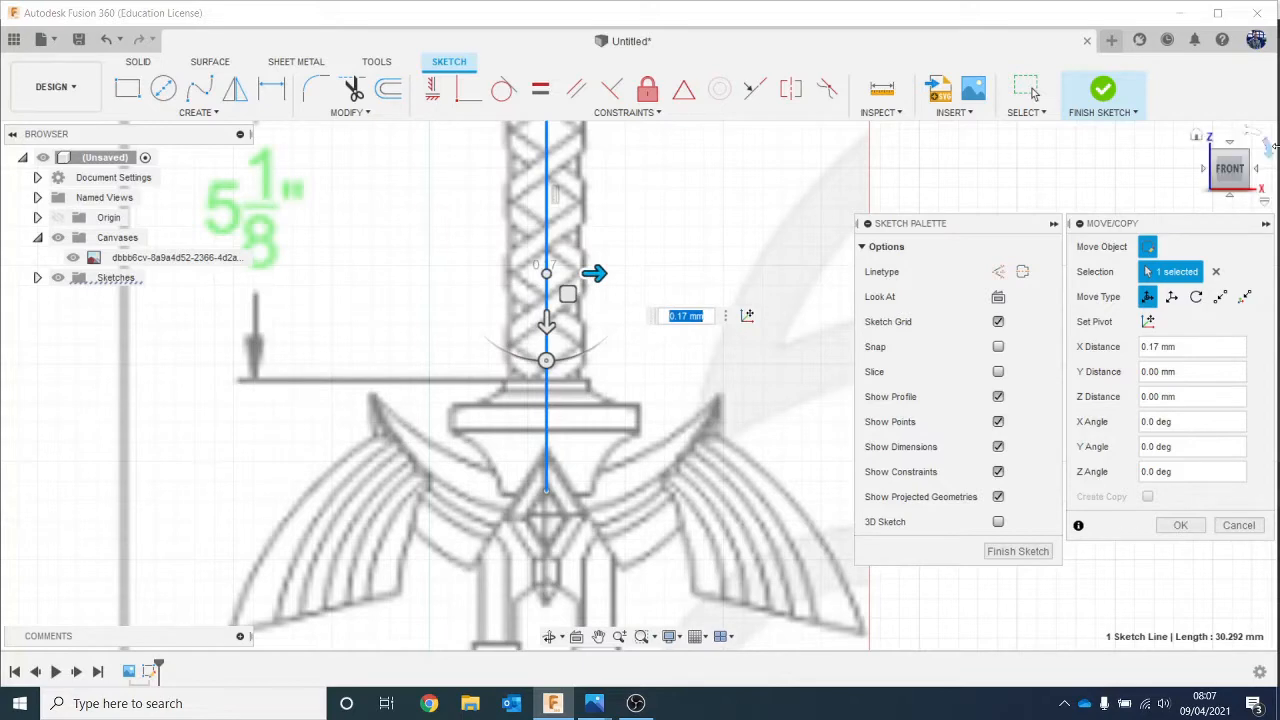
key(Return)
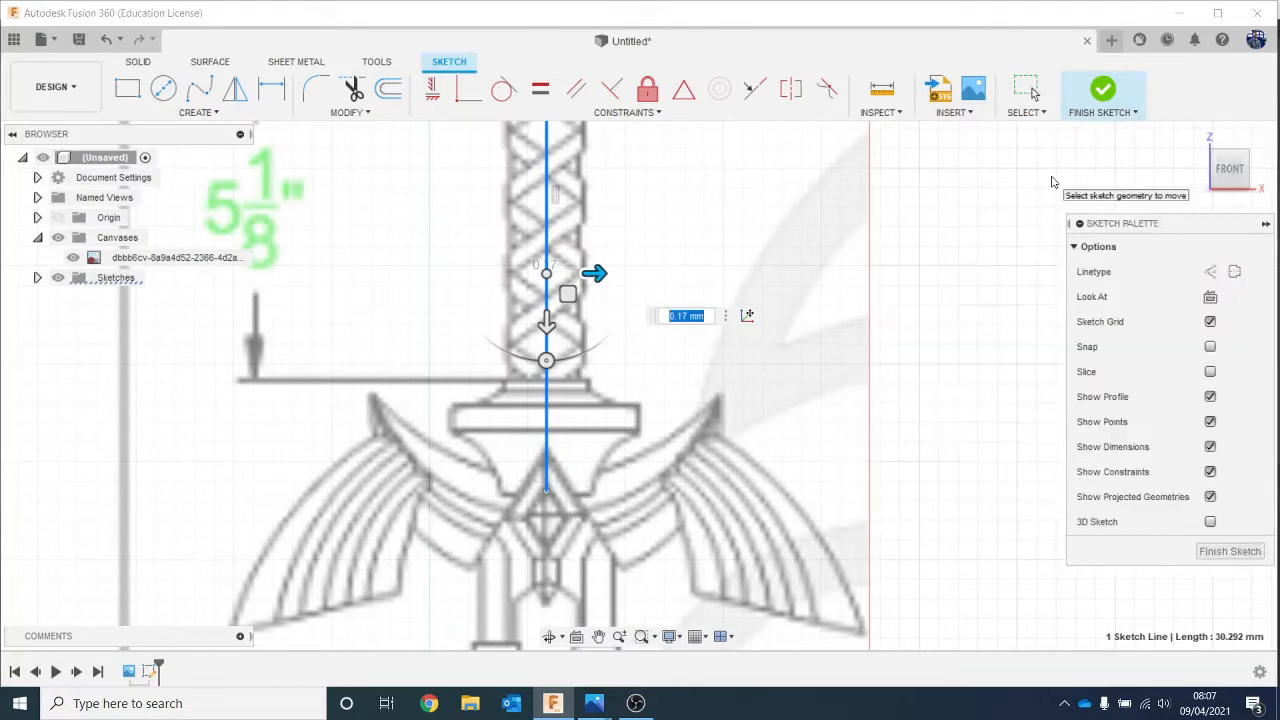
Step: Sketch a short horizontal line from the centre line's top end to the pommel's corner, plus a slanted line about 3.1 mm long down its side
scroll(723, 304, down, 3)
middle_drag(712, 342, 702, 700)
middle_drag(694, 540, 661, 289)
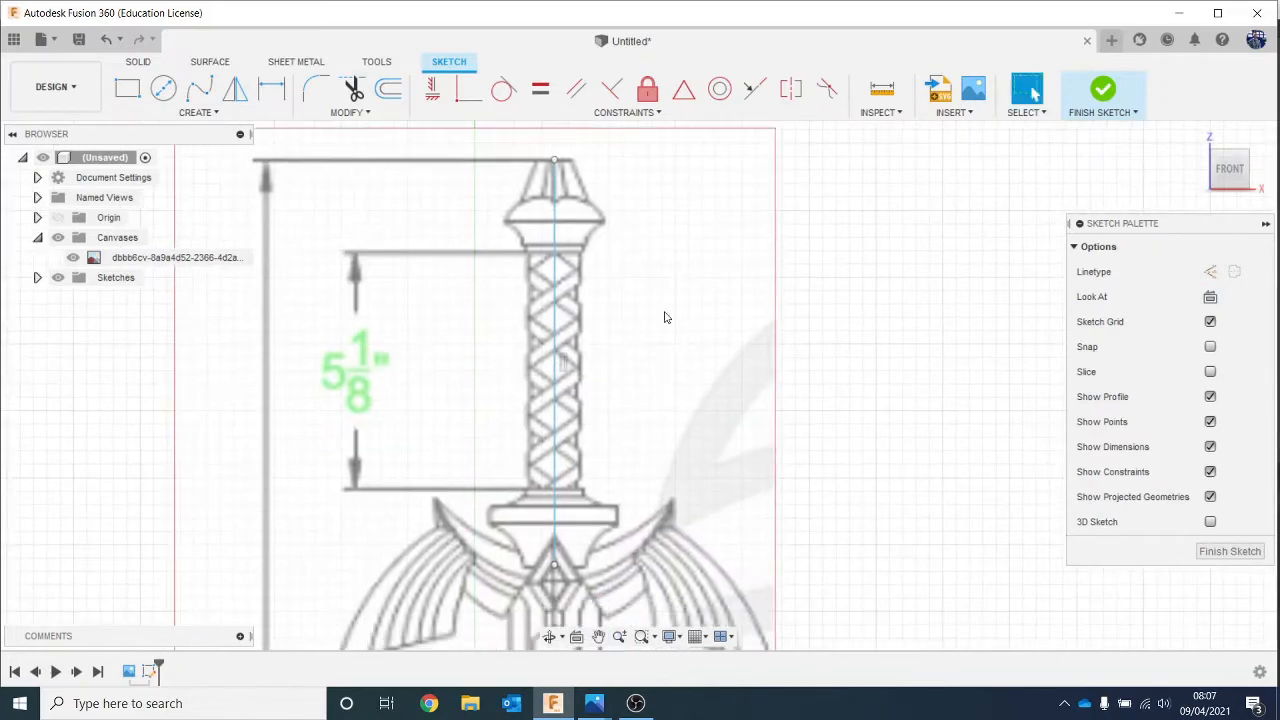
scroll(556, 184, up, 4)
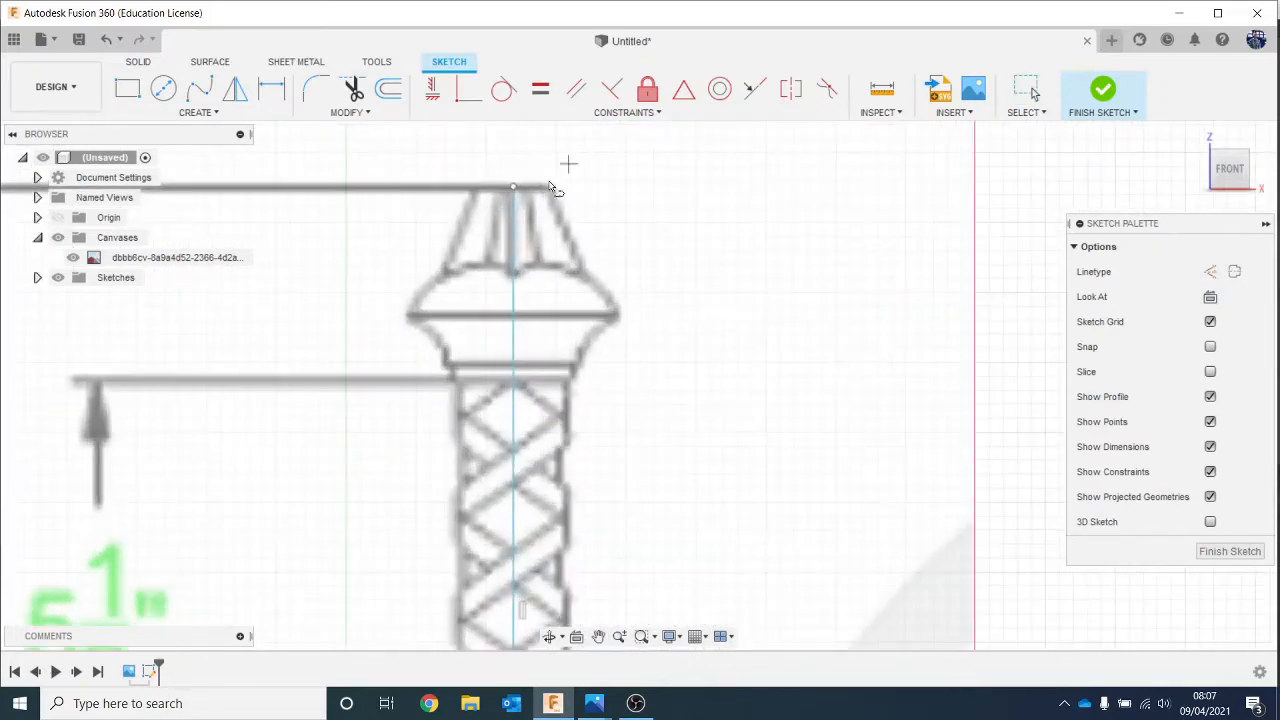
click(515, 187)
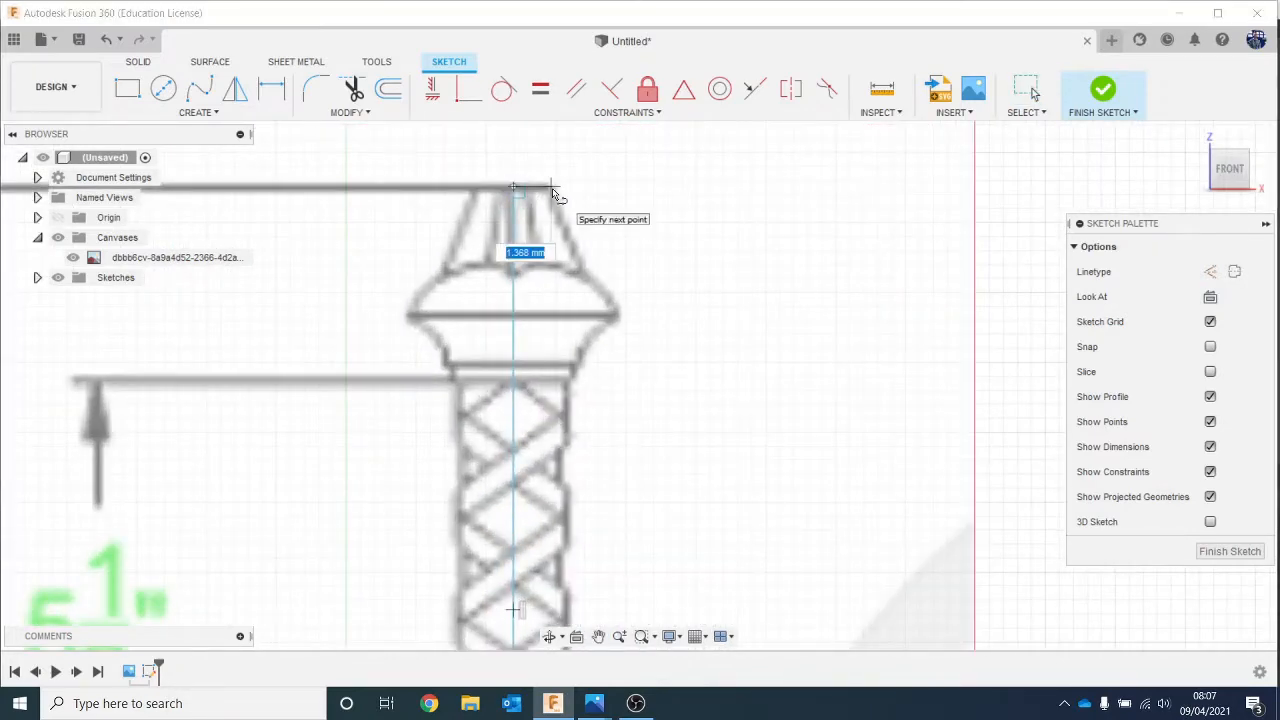
click(548, 188)
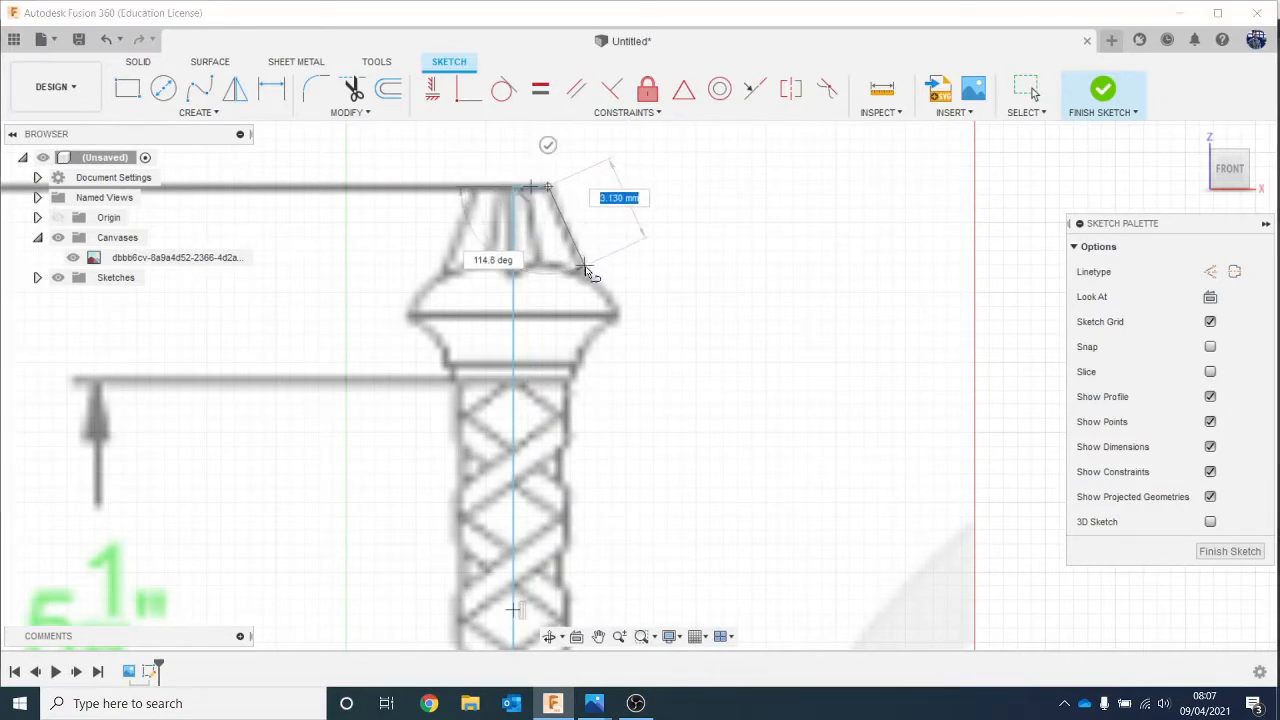
click(585, 268)
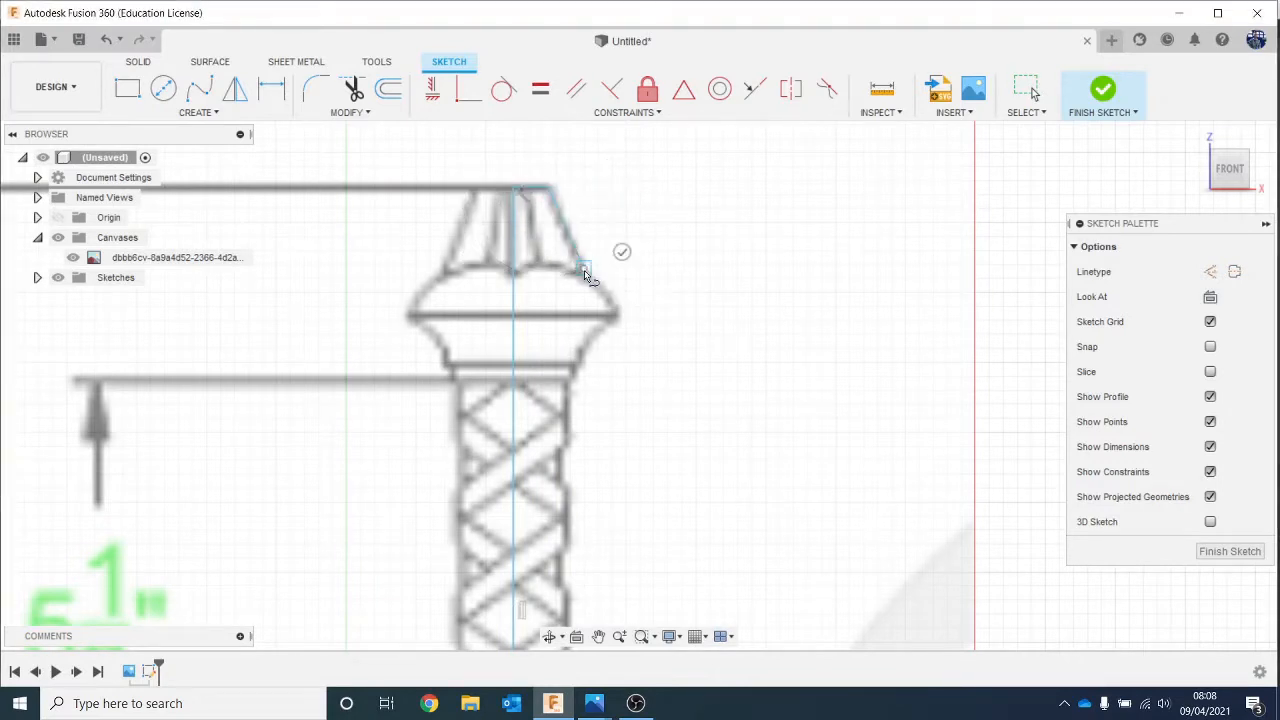
key(Escape)
Step: Trace the pommel's upper bulge with a 3-point arc from the slanted line's end to the pommel's widest point
click(228, 112)
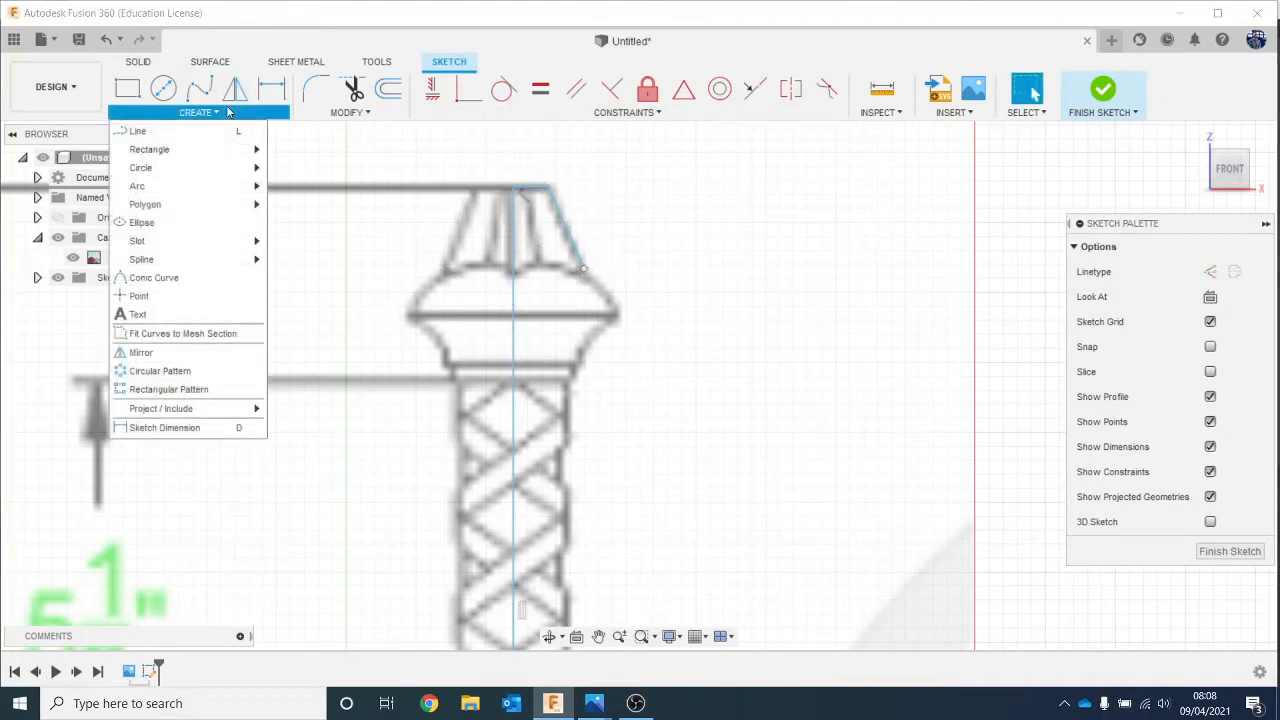
mouse_move(177, 186)
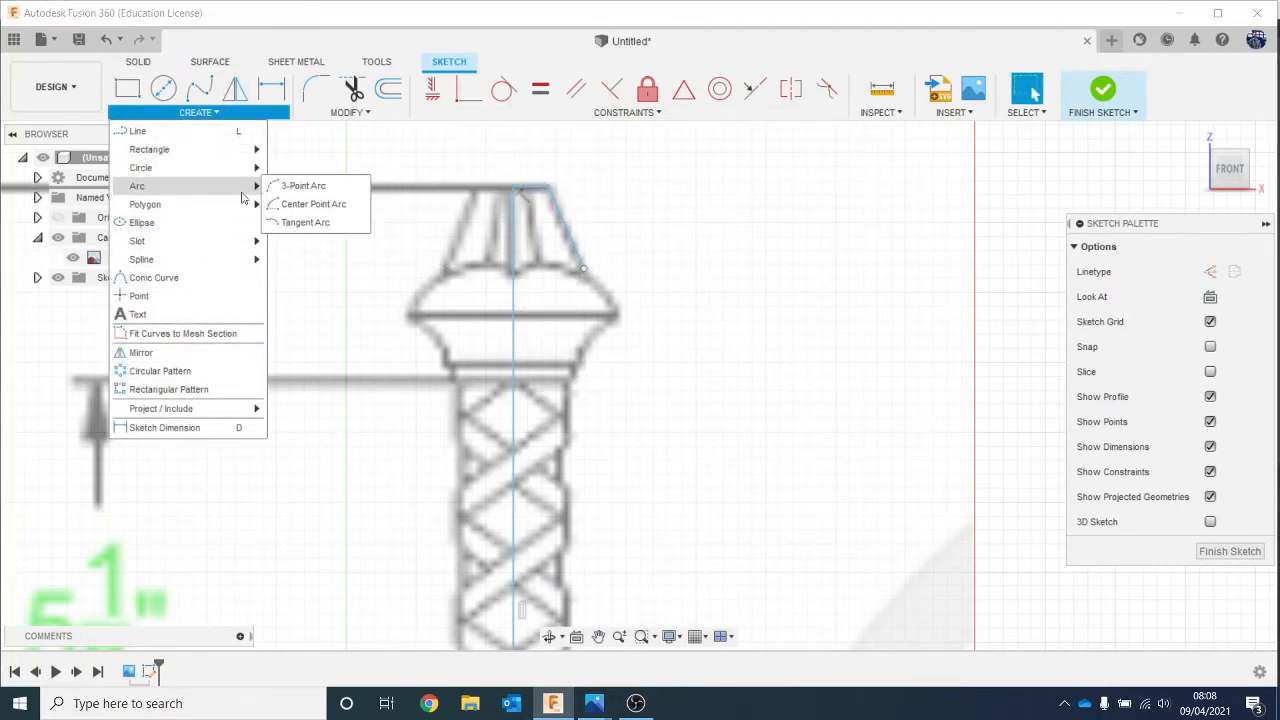
click(301, 186)
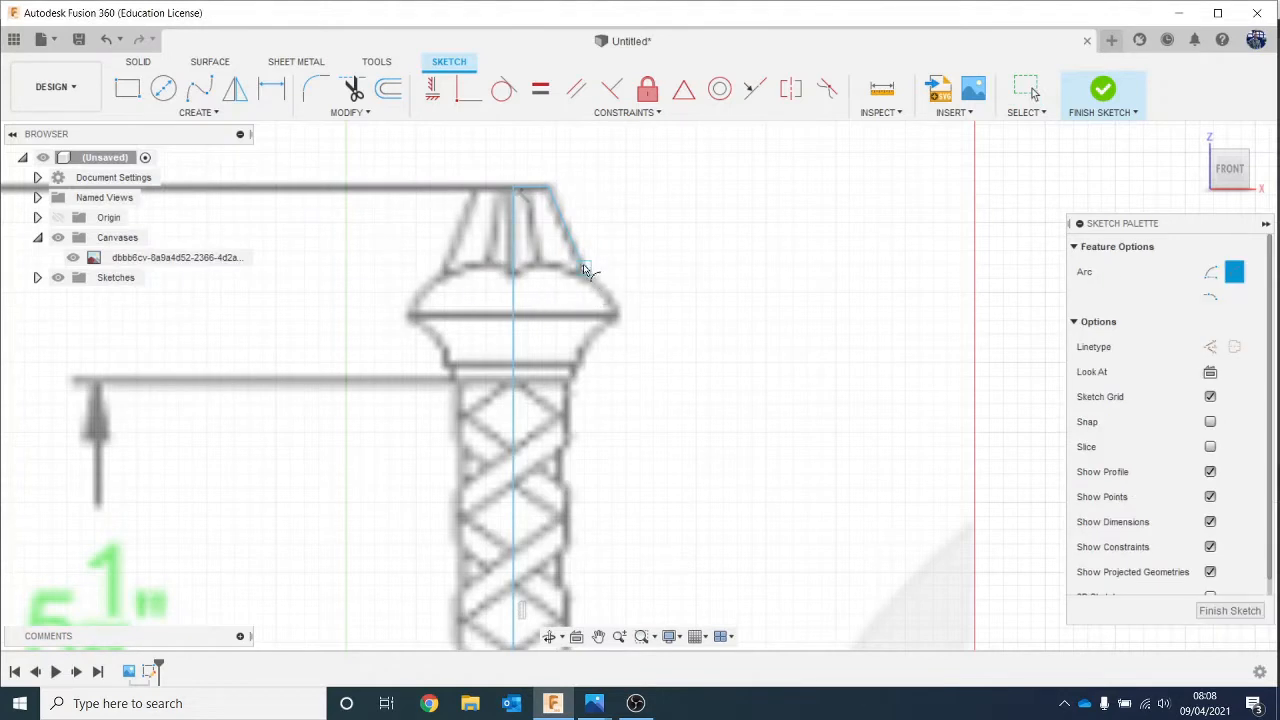
click(583, 268)
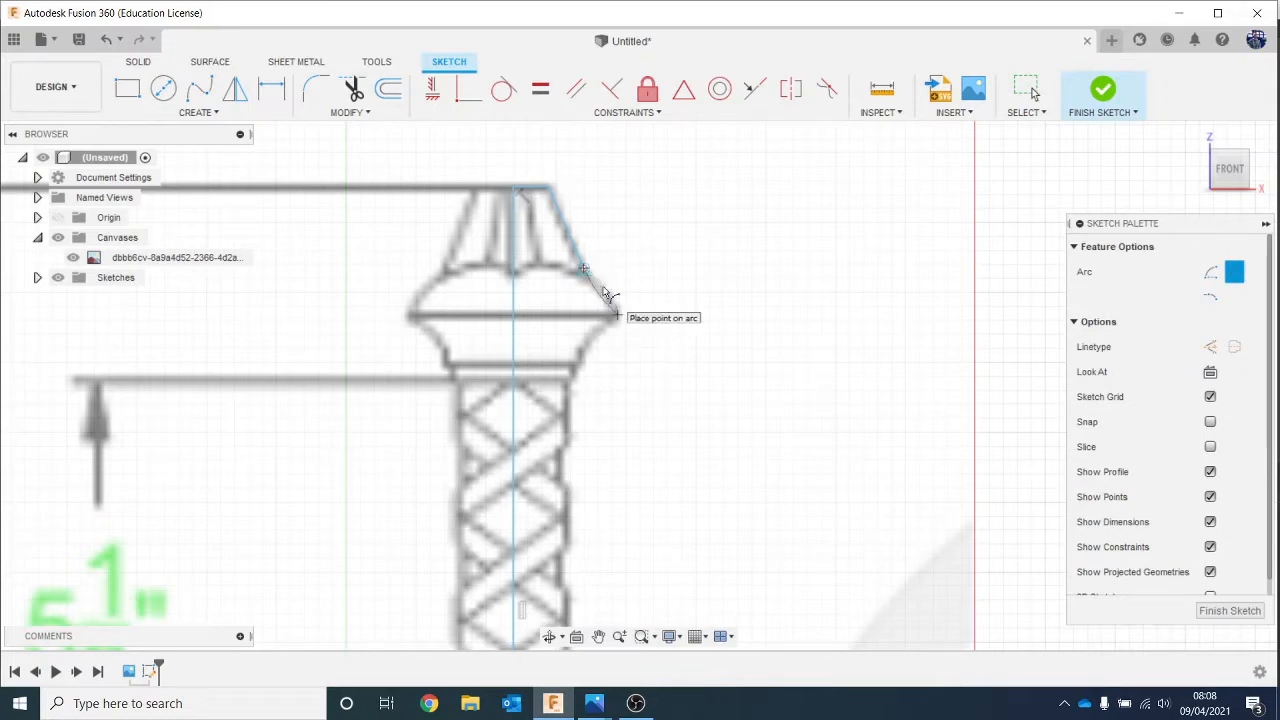
scroll(608, 293, up, 3)
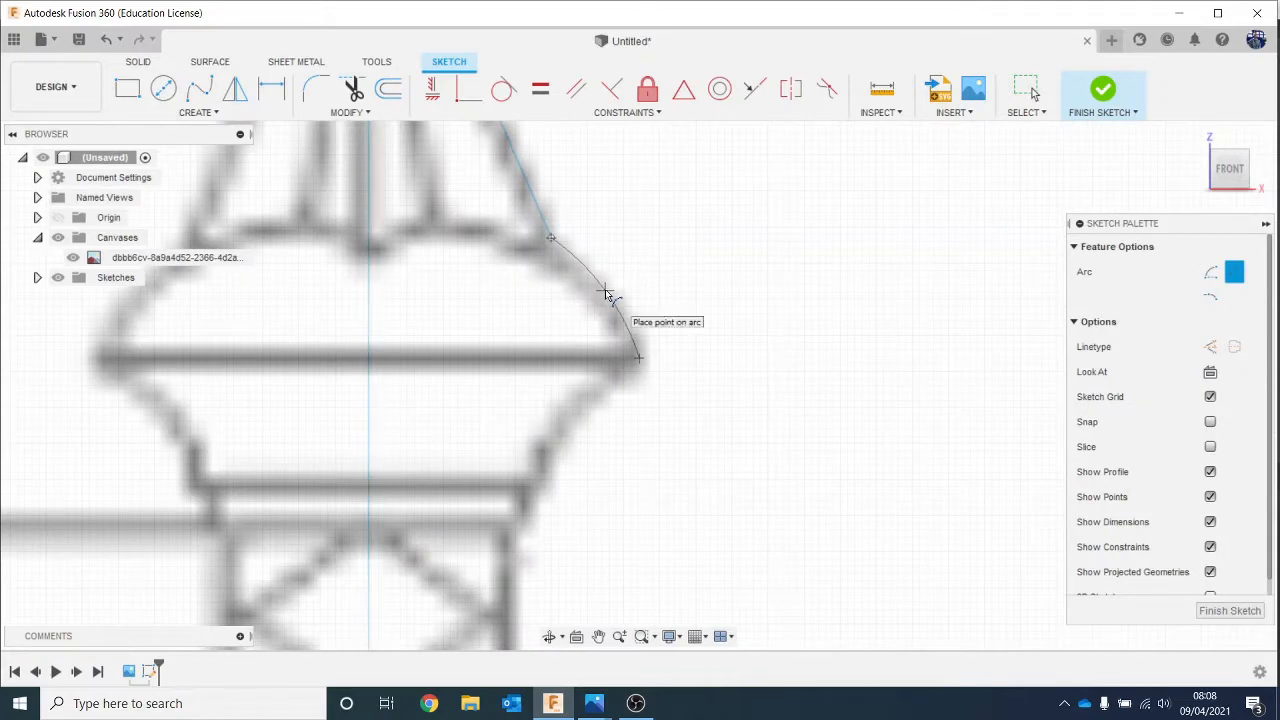
click(606, 294)
scroll(652, 521, up, 1)
scroll(650, 523, down, 3)
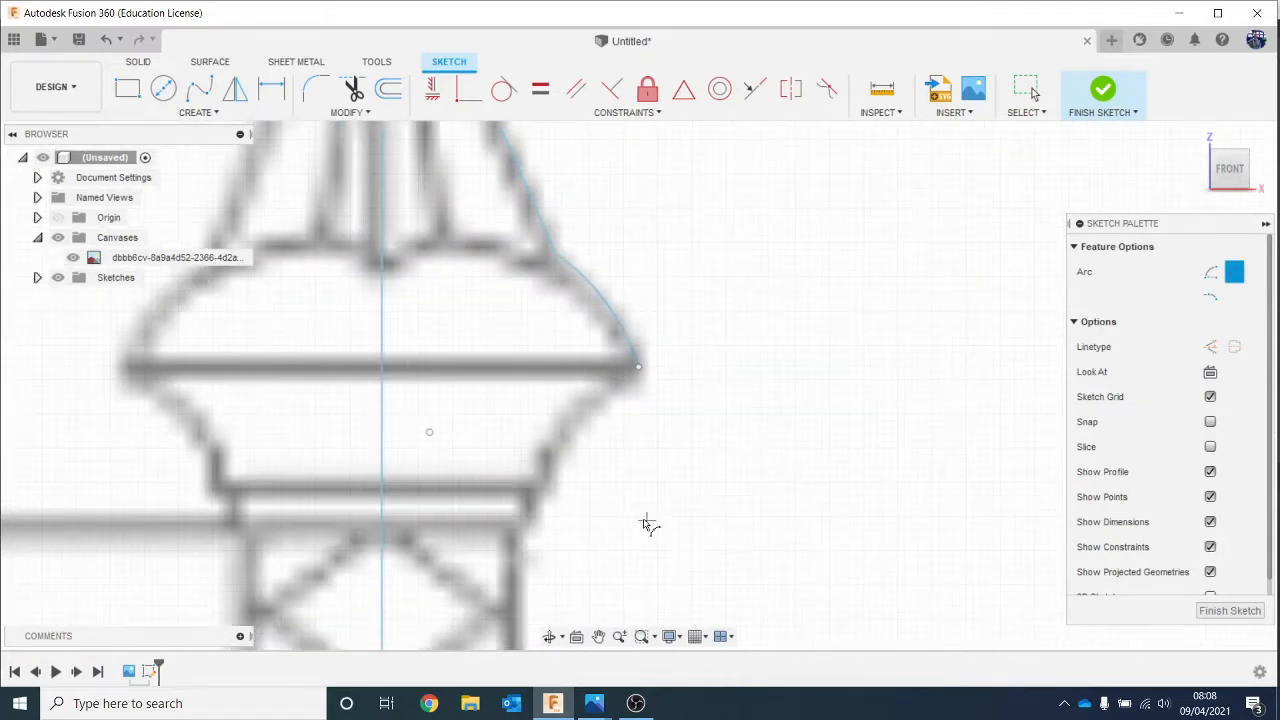
Step: Trace the pommel's inward-curving lower side with a 3-point arc from the widest point down to the collar's upper edge
middle_drag(643, 521, 647, 467)
click(646, 331)
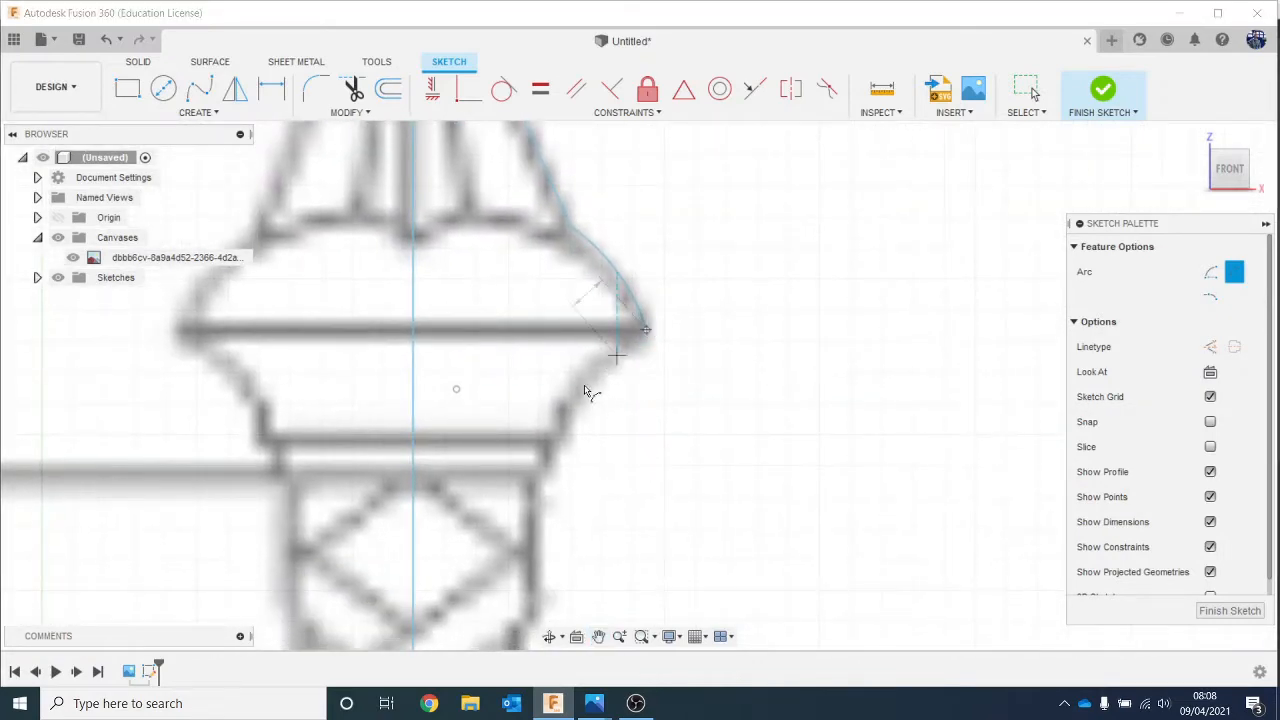
click(561, 443)
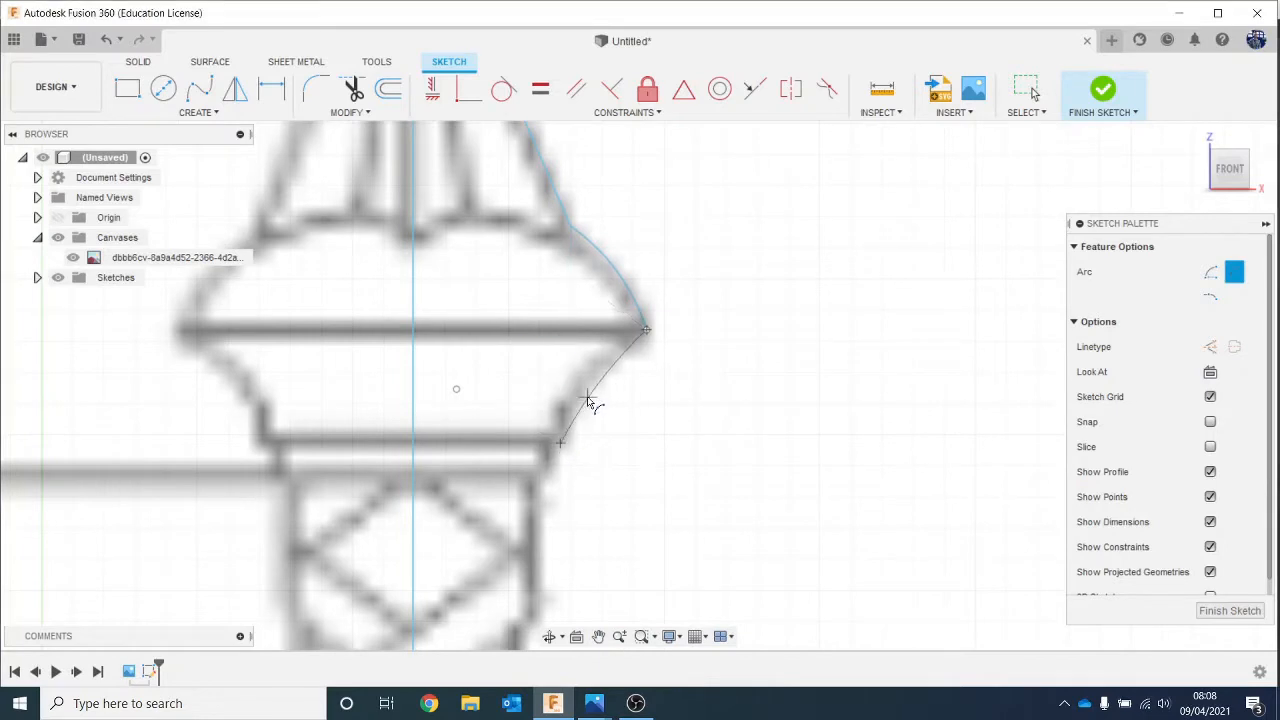
click(587, 401)
scroll(628, 445, up, 1)
scroll(628, 443, down, 3)
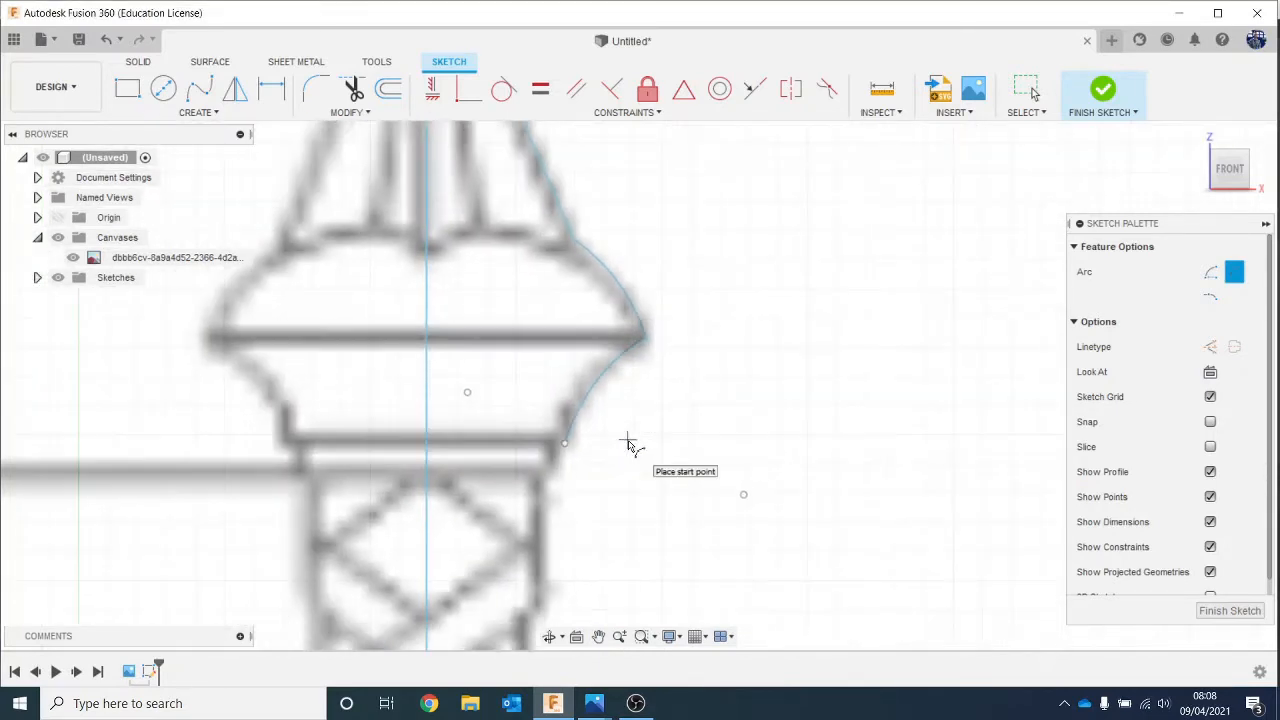
Step: Fillet the corner between the two pommel arcs with a radius of 0.208 mm
click(316, 92)
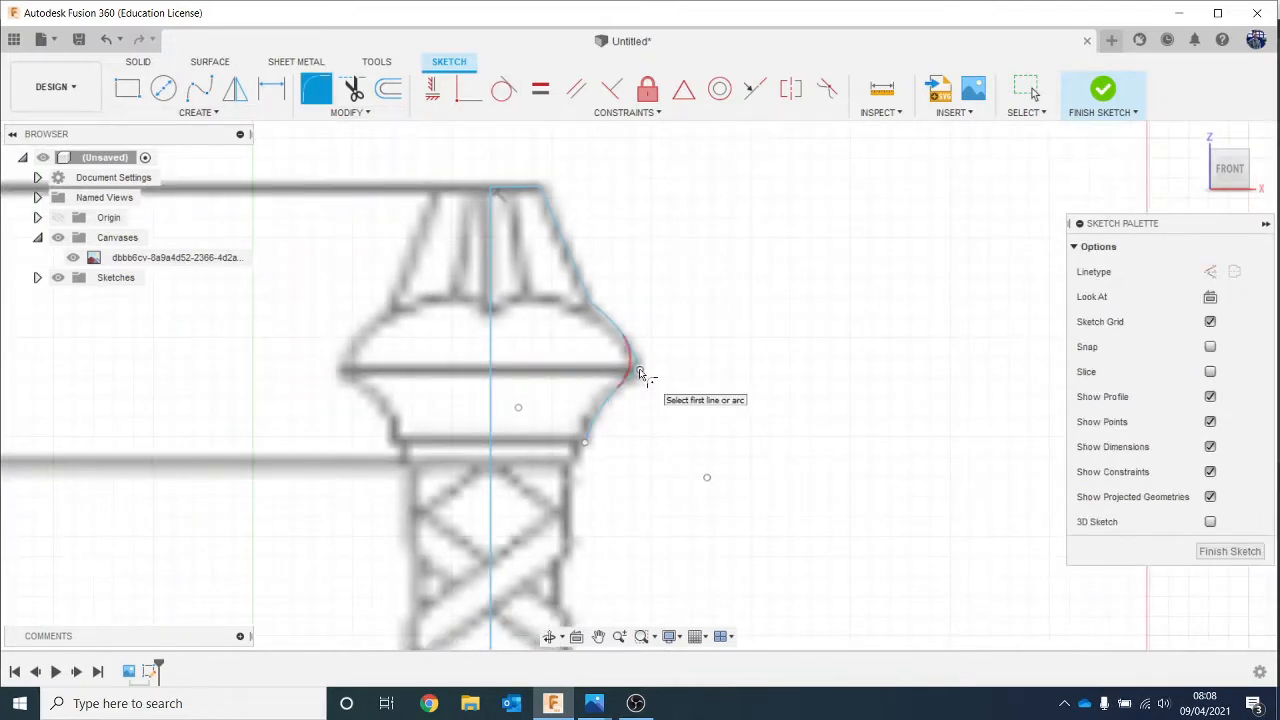
click(640, 372)
drag(641, 364, 650, 365)
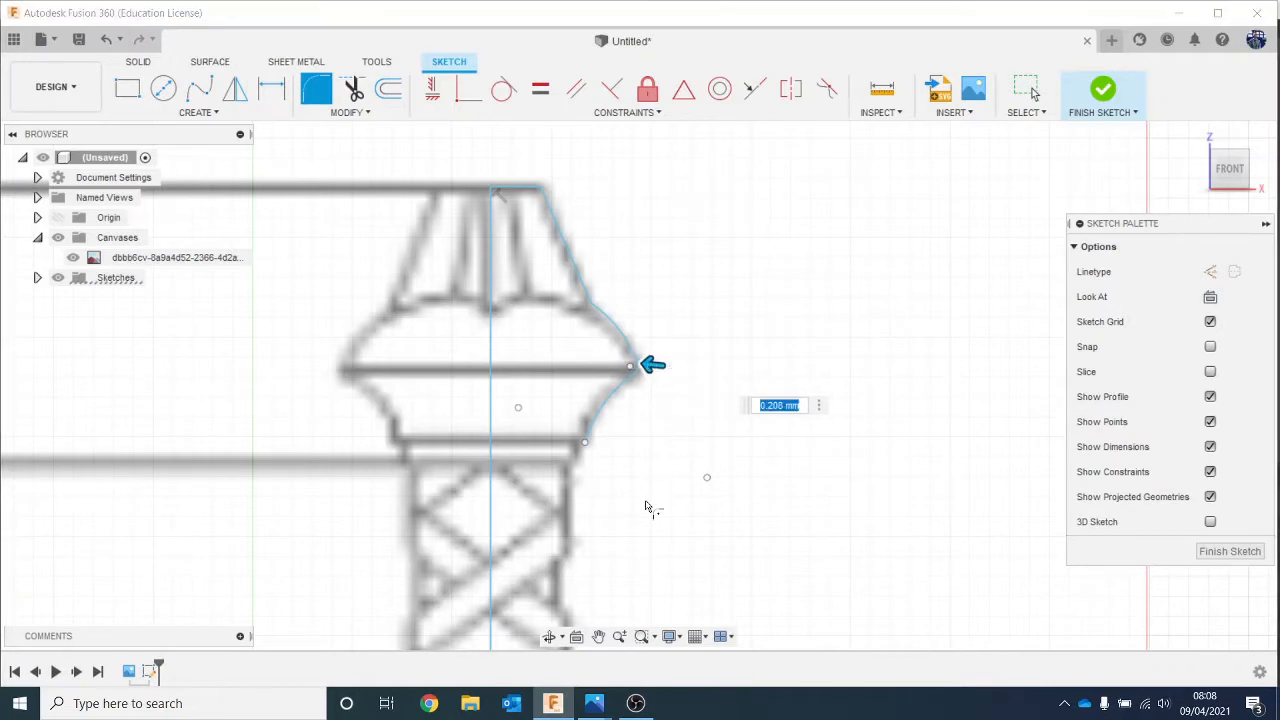
key(Return)
scroll(663, 499, down, 1)
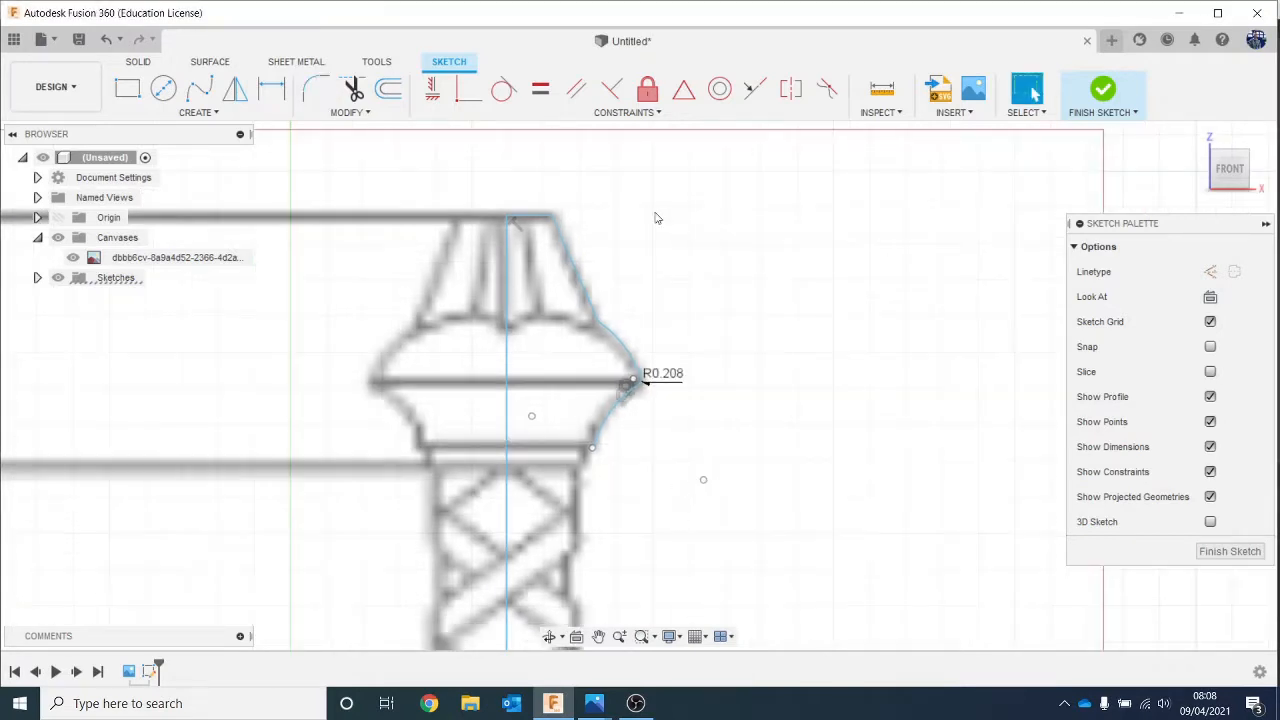
Step: Trace the collar below the pommel with a short horizontal line, a vertical line about 0.4 mm long and an inward horizontal line about 0.25 mm long
scroll(670, 495, up, 4)
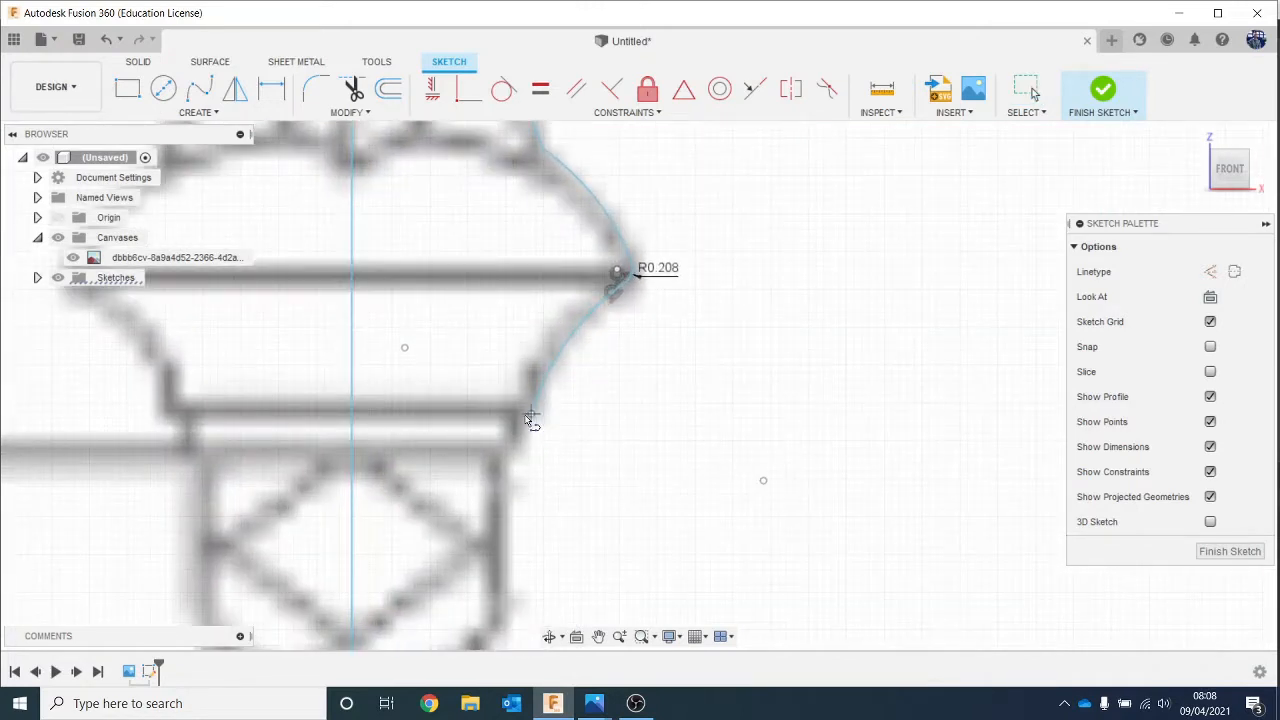
click(514, 416)
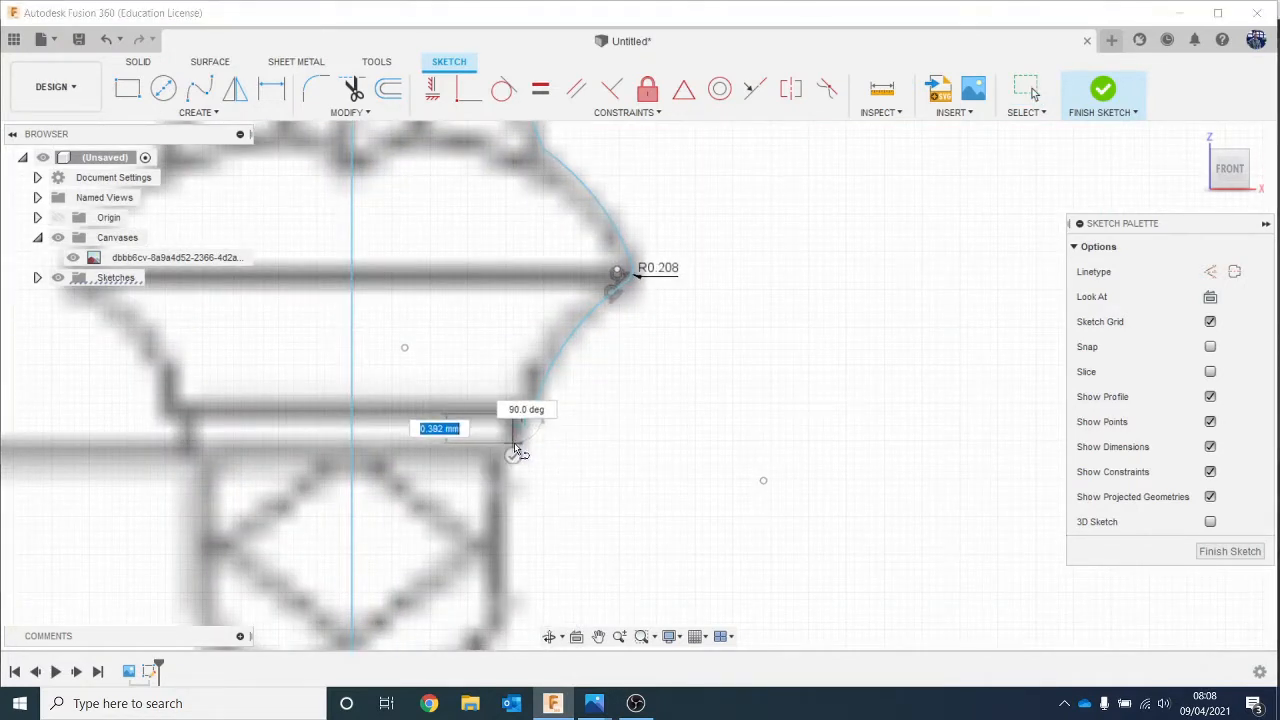
scroll(516, 452, up, 3)
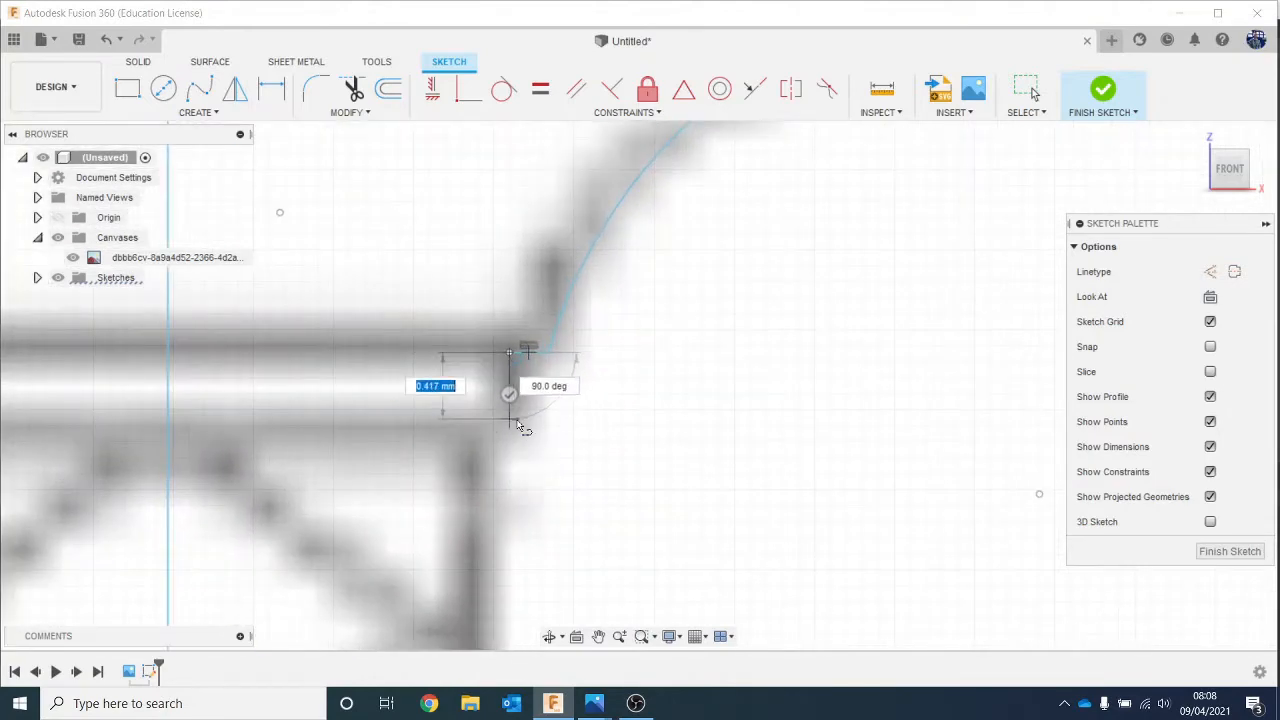
click(511, 433)
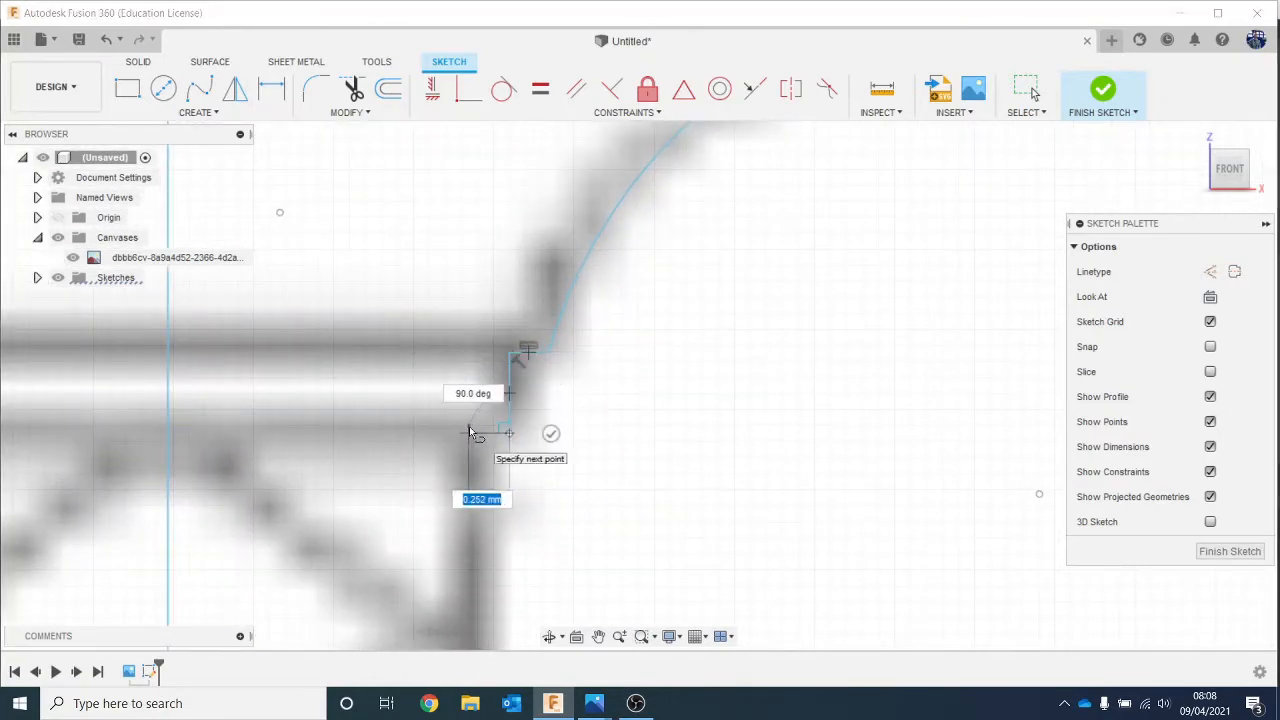
click(471, 433)
Step: Sketch the grip's side as a vertical line from the collar down to the guard's upper ring
scroll(474, 432, down, 2)
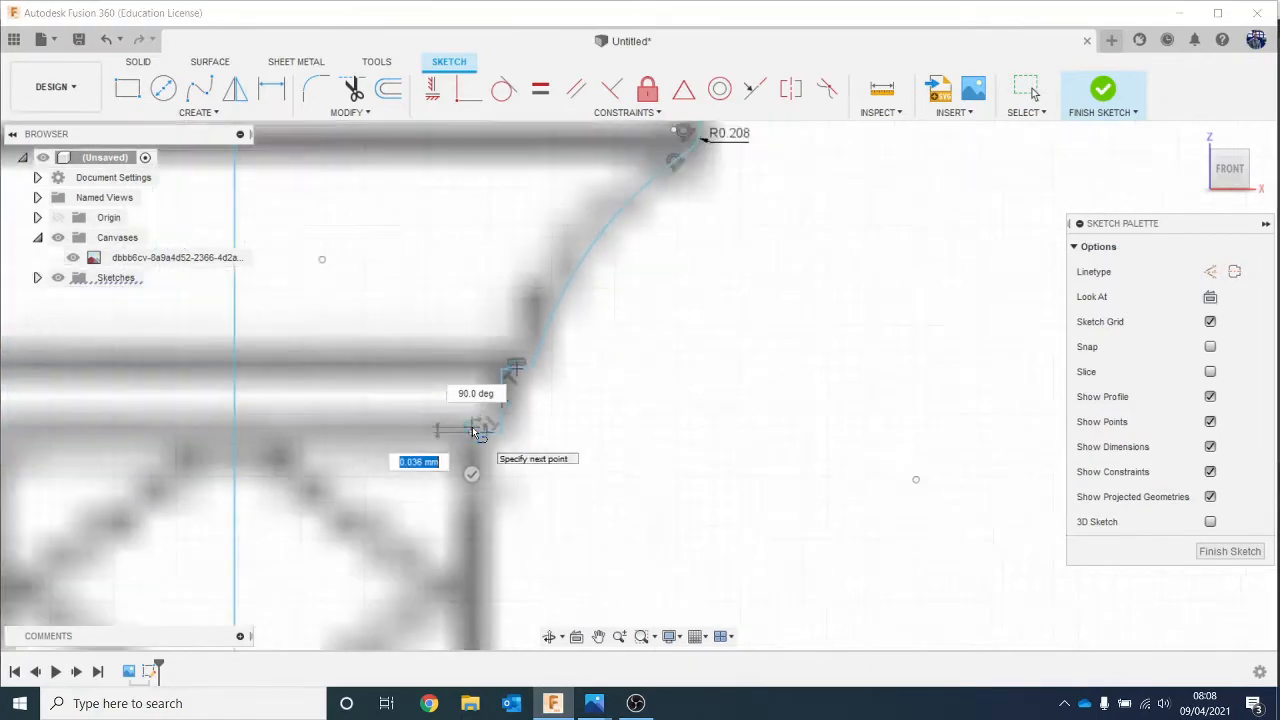
scroll(476, 432, down, 5)
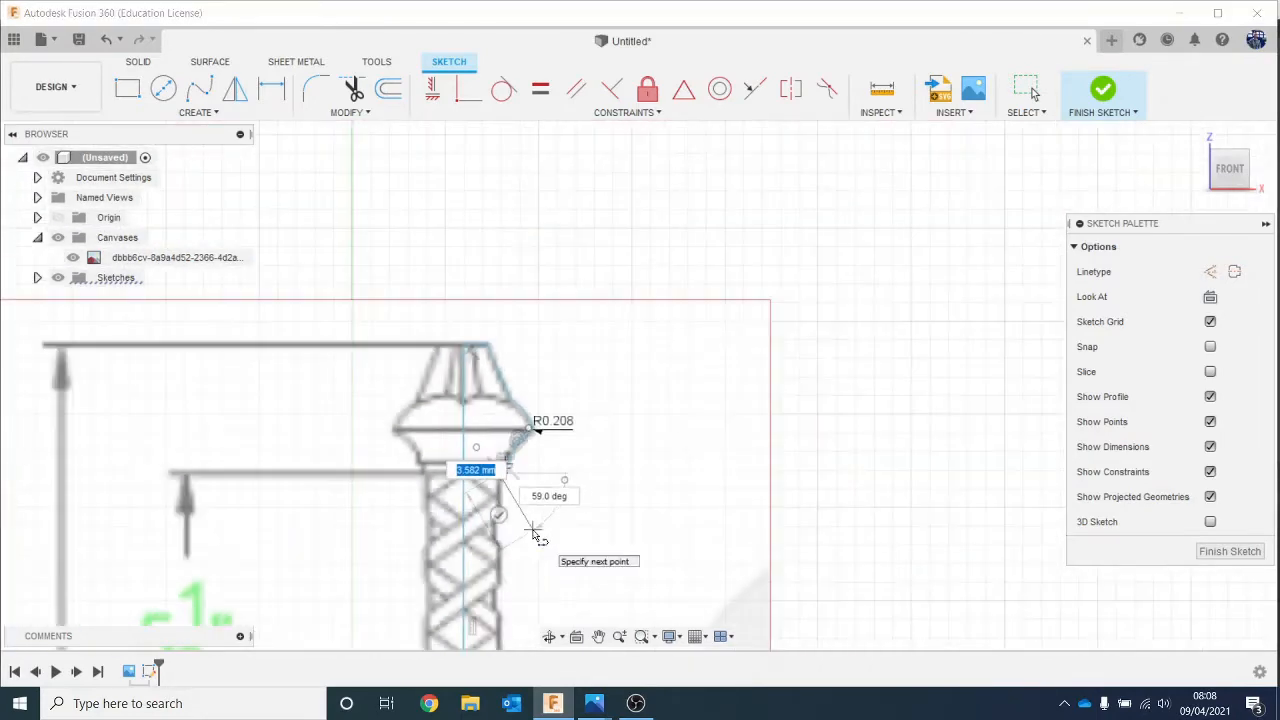
middle_drag(537, 535, 500, 246)
scroll(507, 280, up, 2)
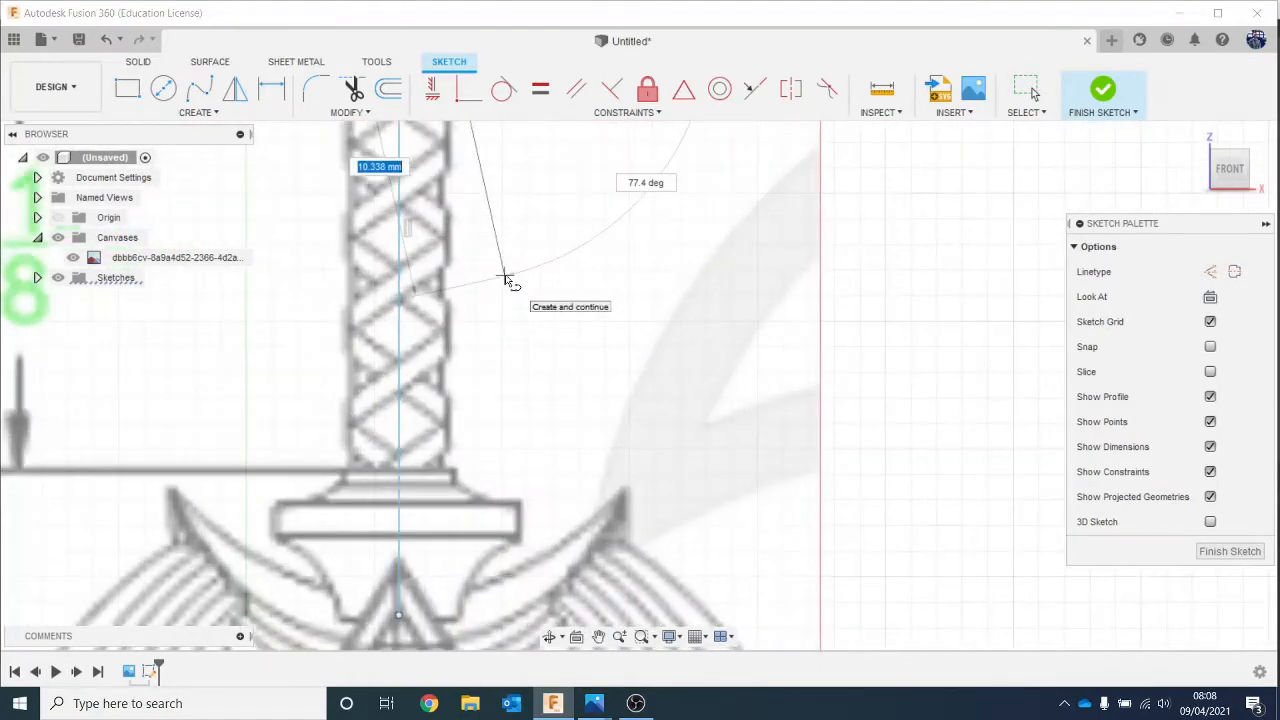
scroll(505, 276, down, 2)
middle_drag(500, 294, 504, 373)
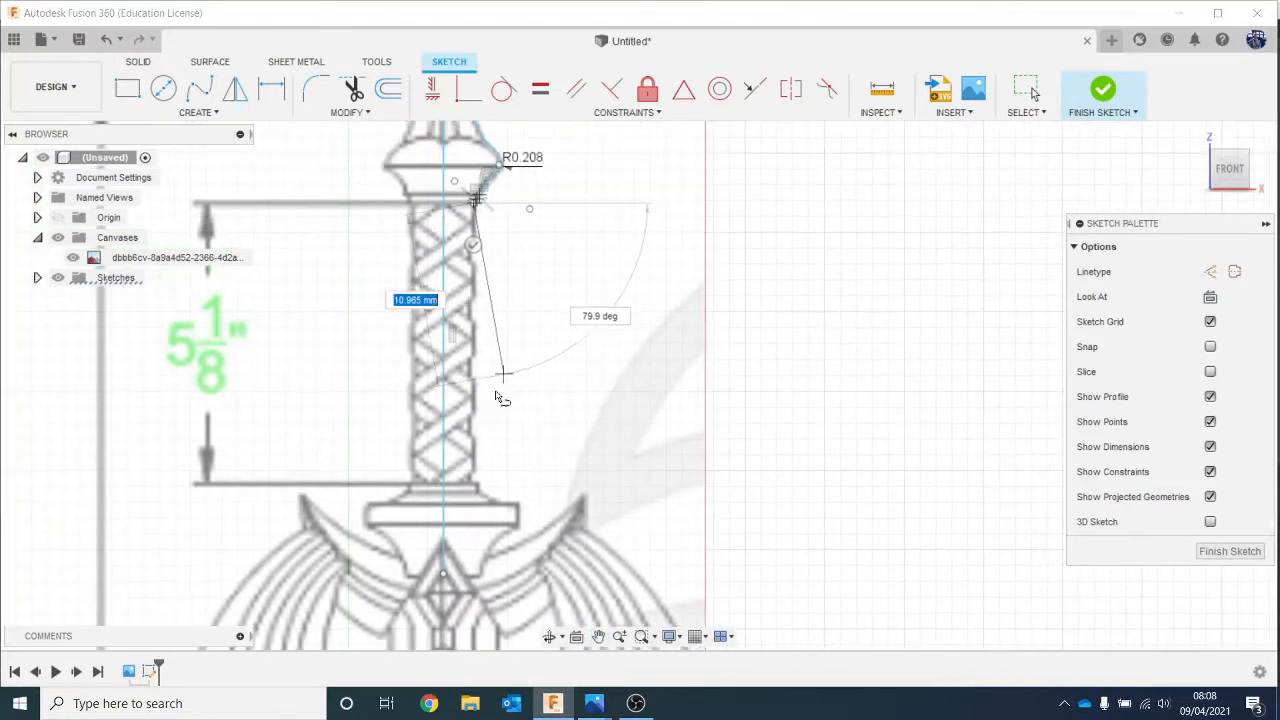
click(474, 482)
Step: Trace the guard's upper ring with a short outward line, a vertical line about 0.7 mm long and a slanted line about 1.4 mm long
scroll(474, 484, up, 2)
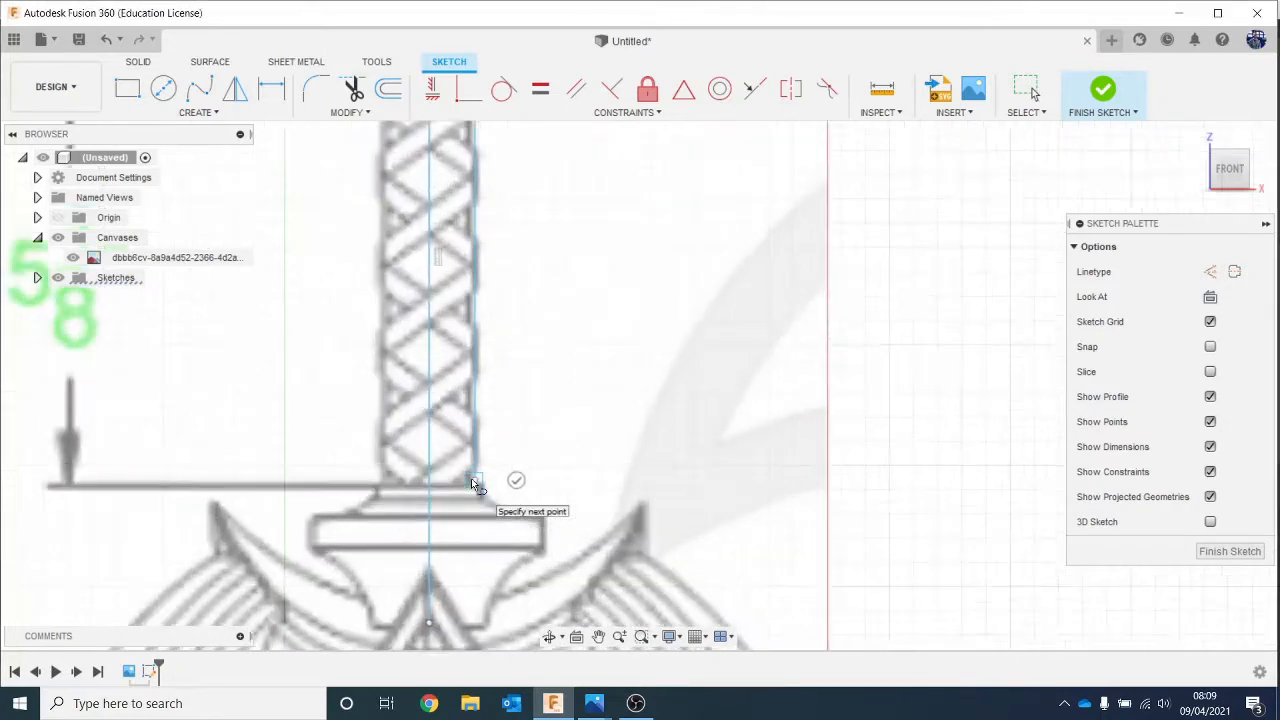
scroll(476, 484, up, 3)
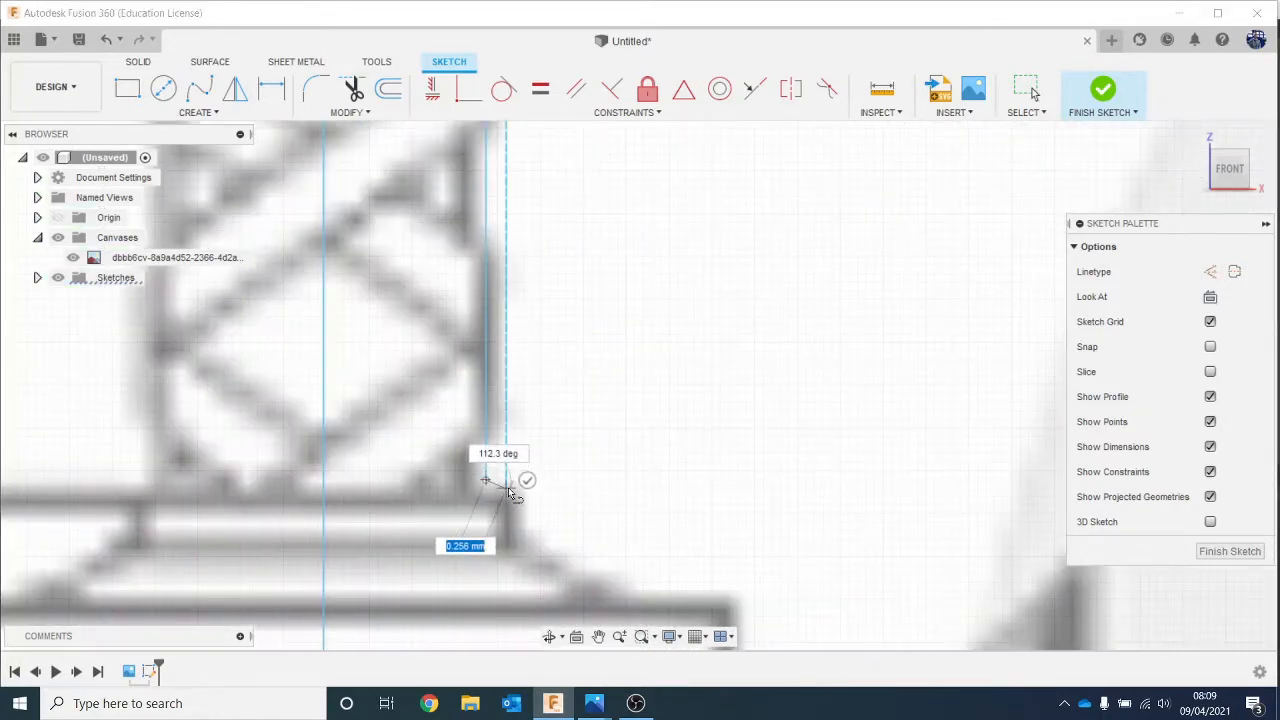
click(504, 480)
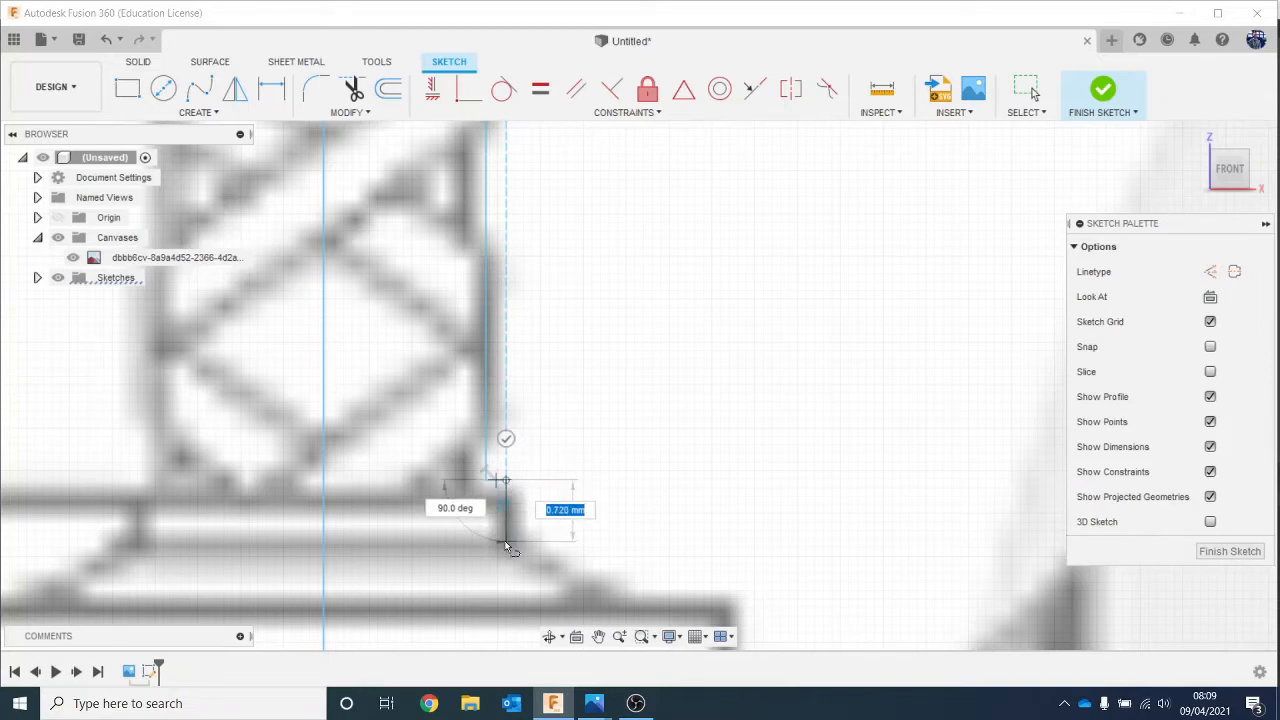
click(506, 543)
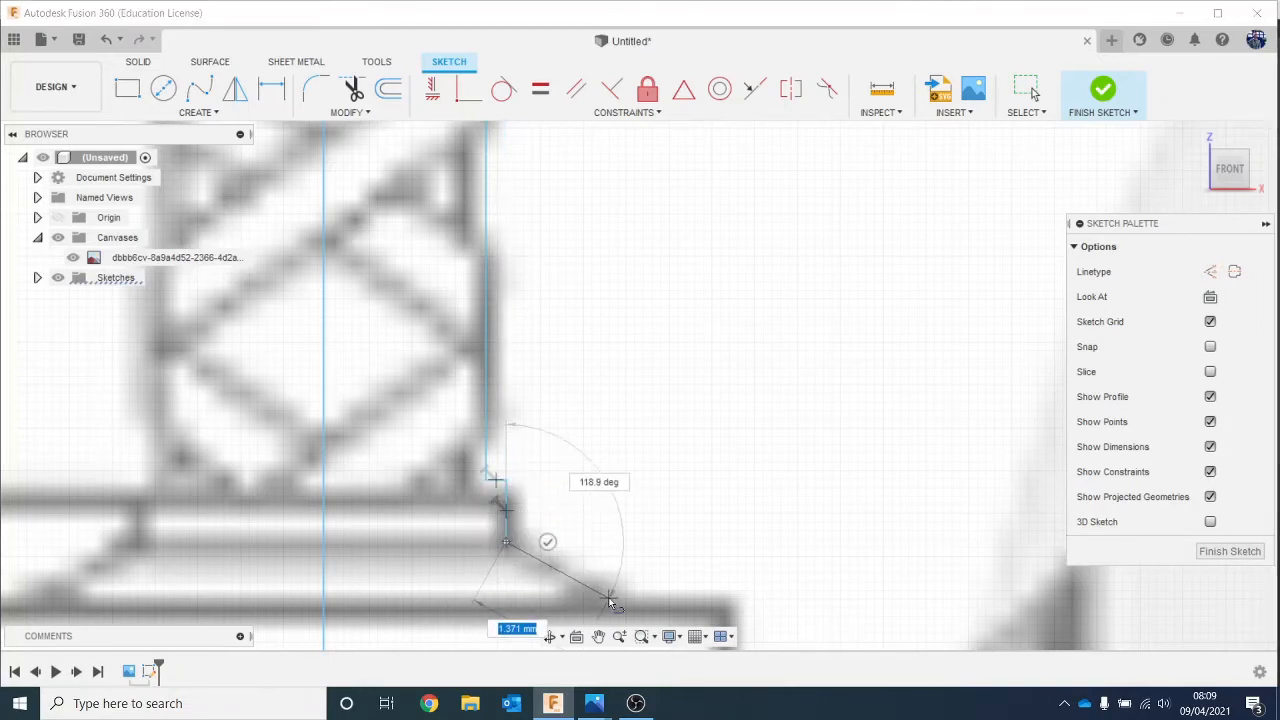
click(609, 598)
Step: Trace the guard plate with a horizontal line about 1.3 mm long to its outer corner and a vertical edge about 1.4 mm long
scroll(607, 600, down, 3)
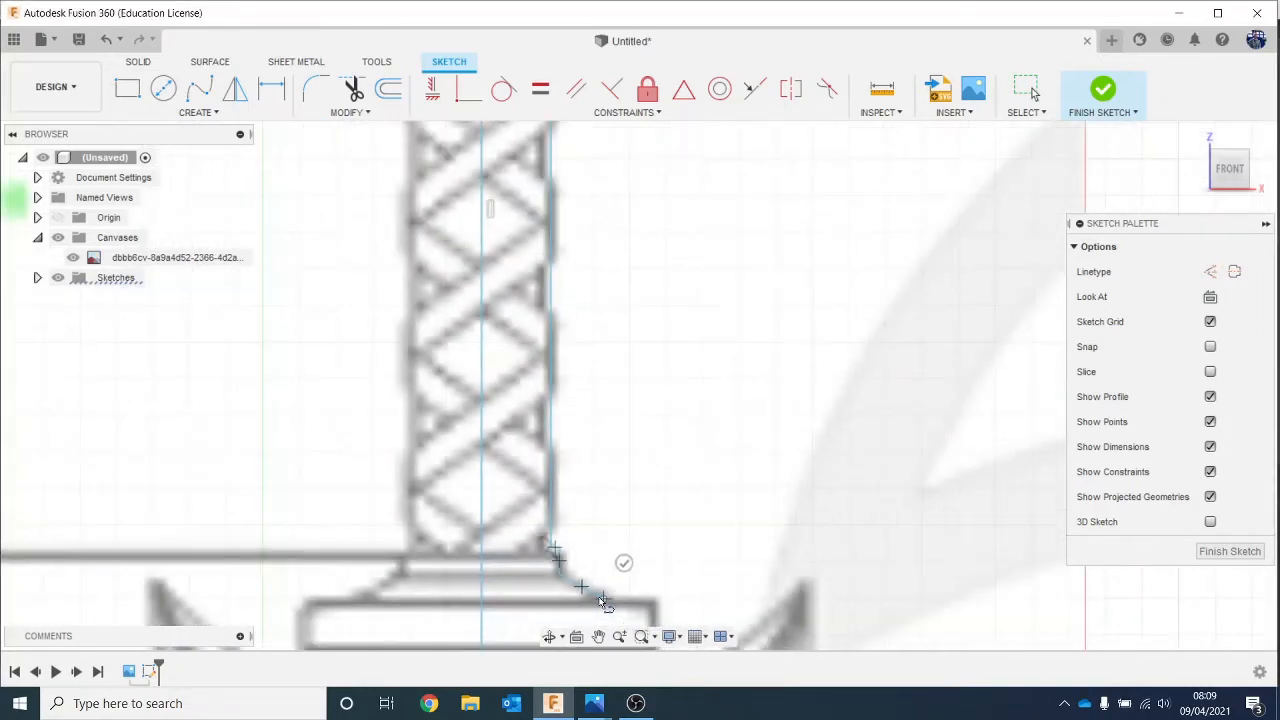
scroll(604, 600, down, 3)
scroll(588, 470, up, 2)
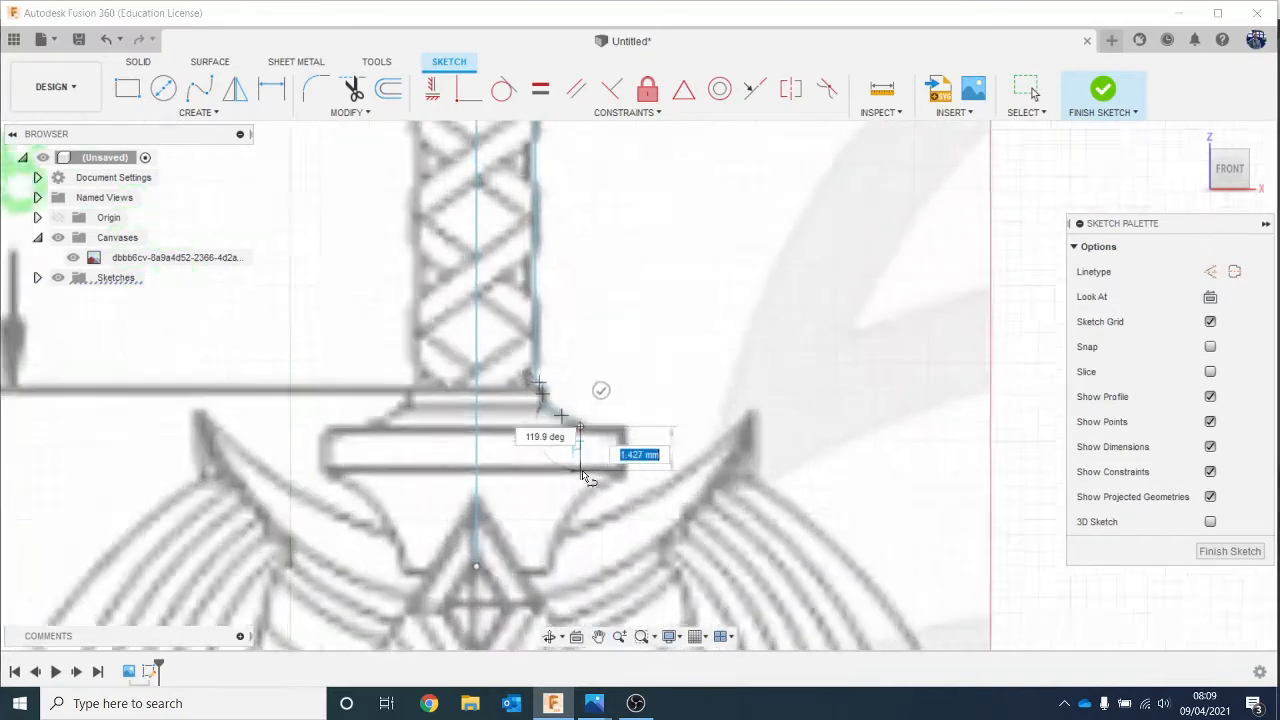
scroll(588, 478, up, 3)
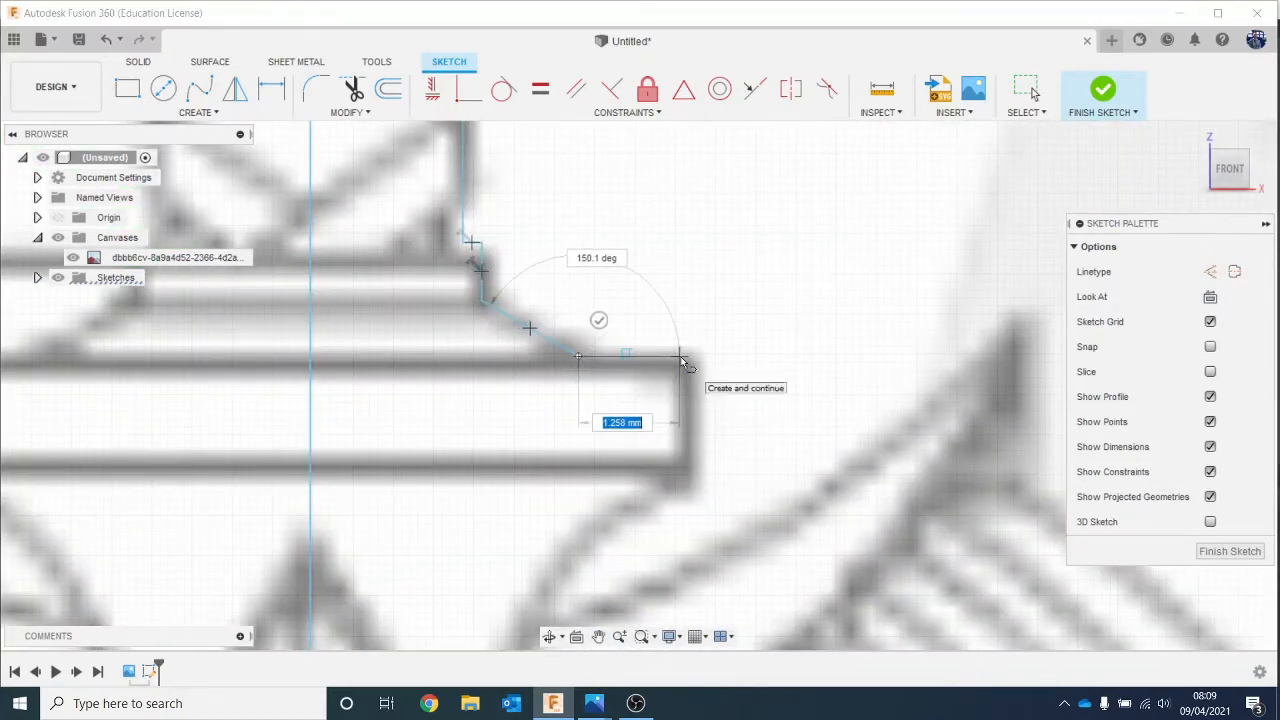
click(686, 357)
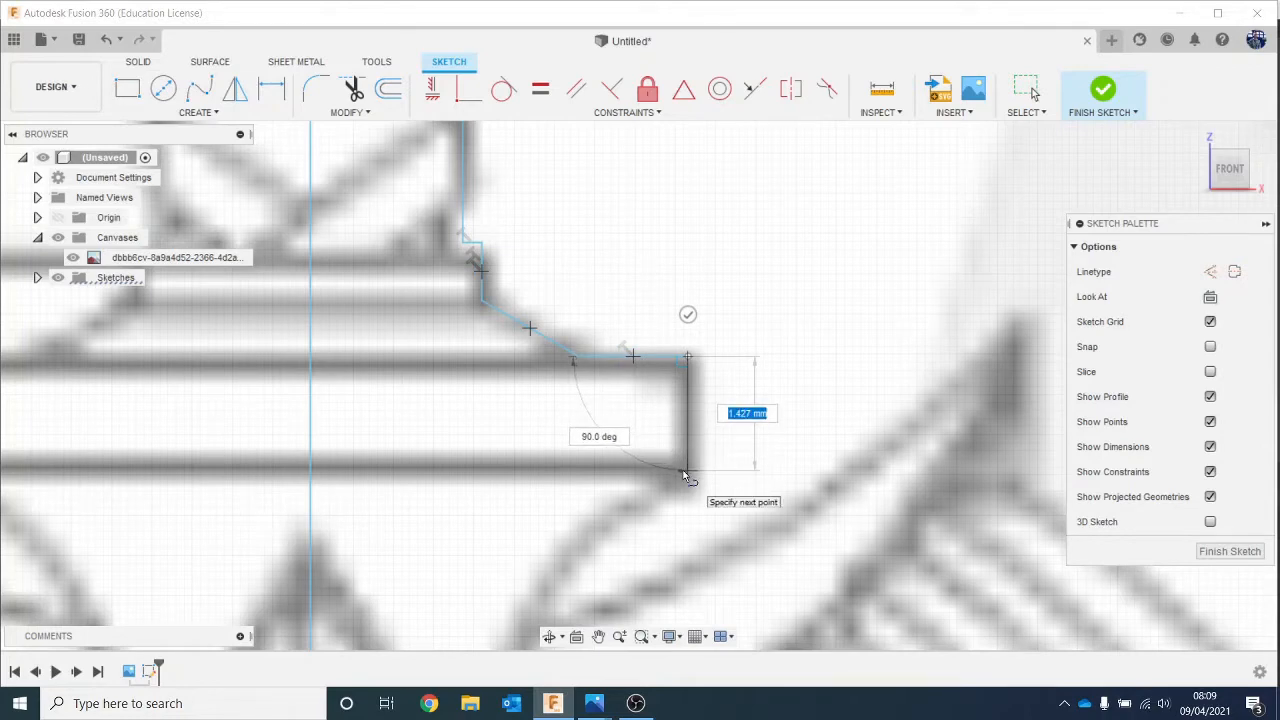
click(687, 477)
scroll(686, 472, down, 5)
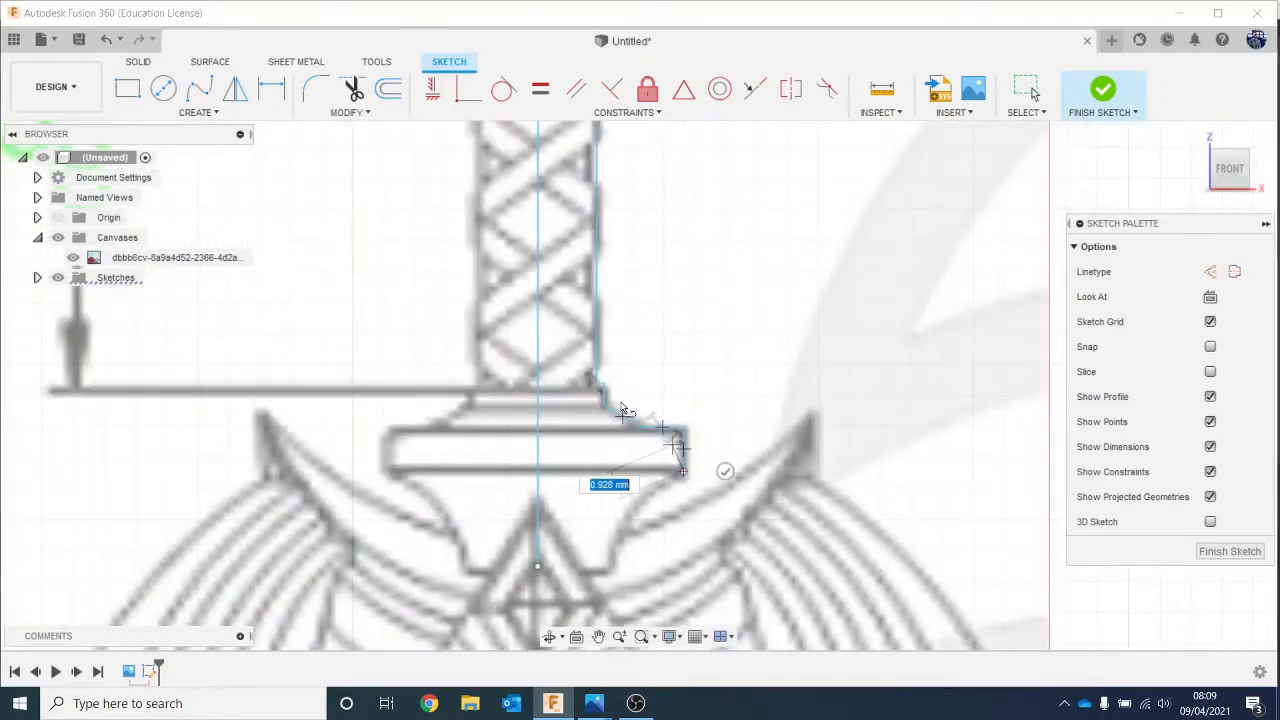
key(Escape)
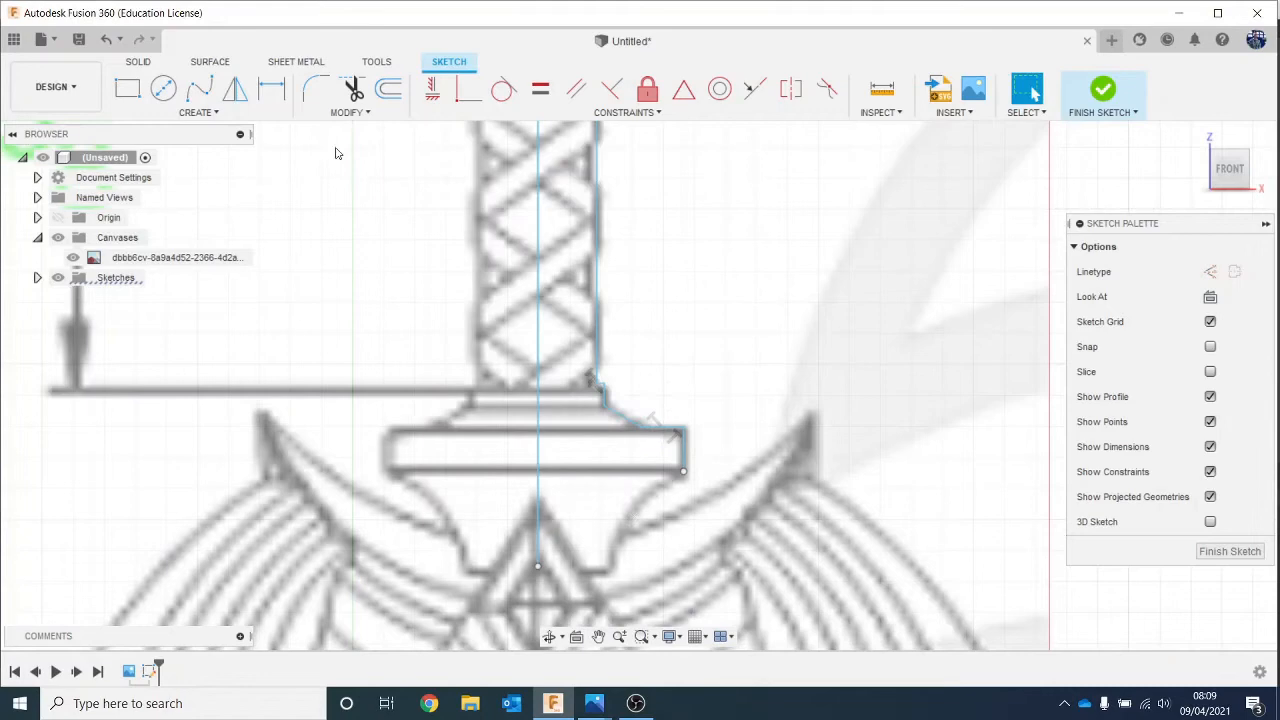
Step: Trace the guard's inward-curving underside with a 3-point arc from the plate's lower corner to the base's outer corner
click(188, 113)
mouse_move(236, 186)
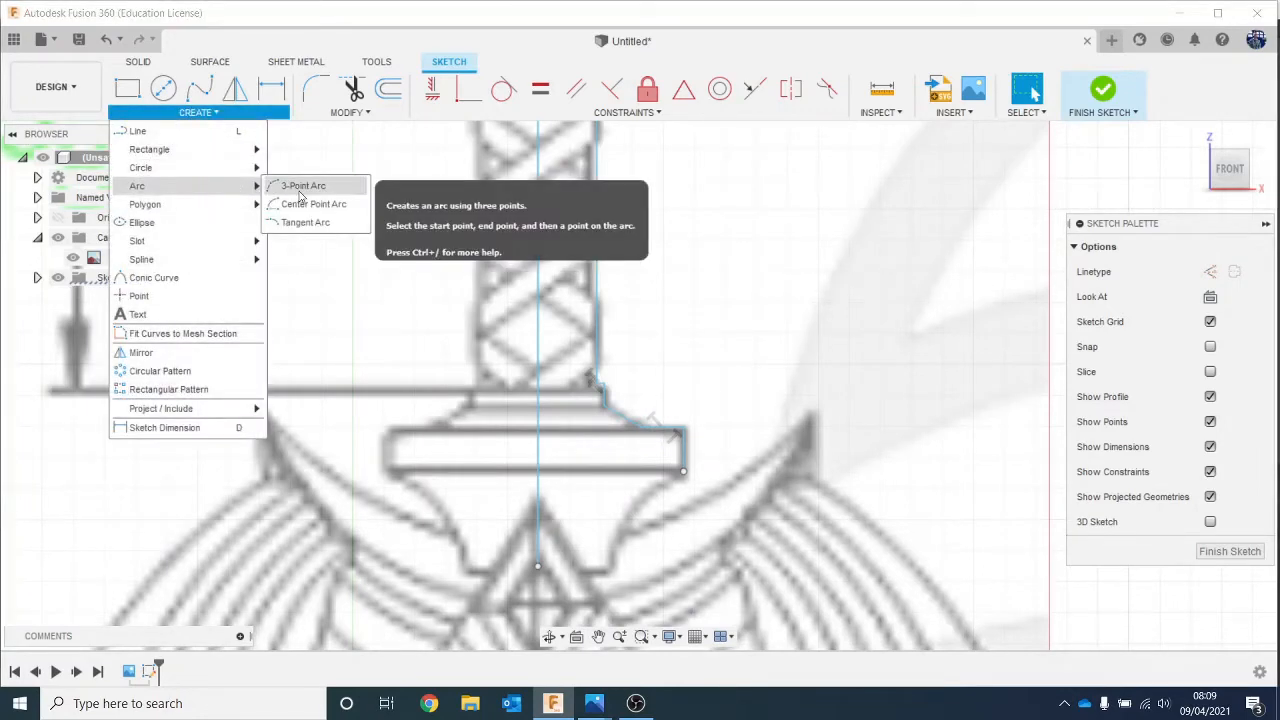
click(303, 203)
middle_drag(605, 516, 582, 393)
scroll(605, 447, up, 2)
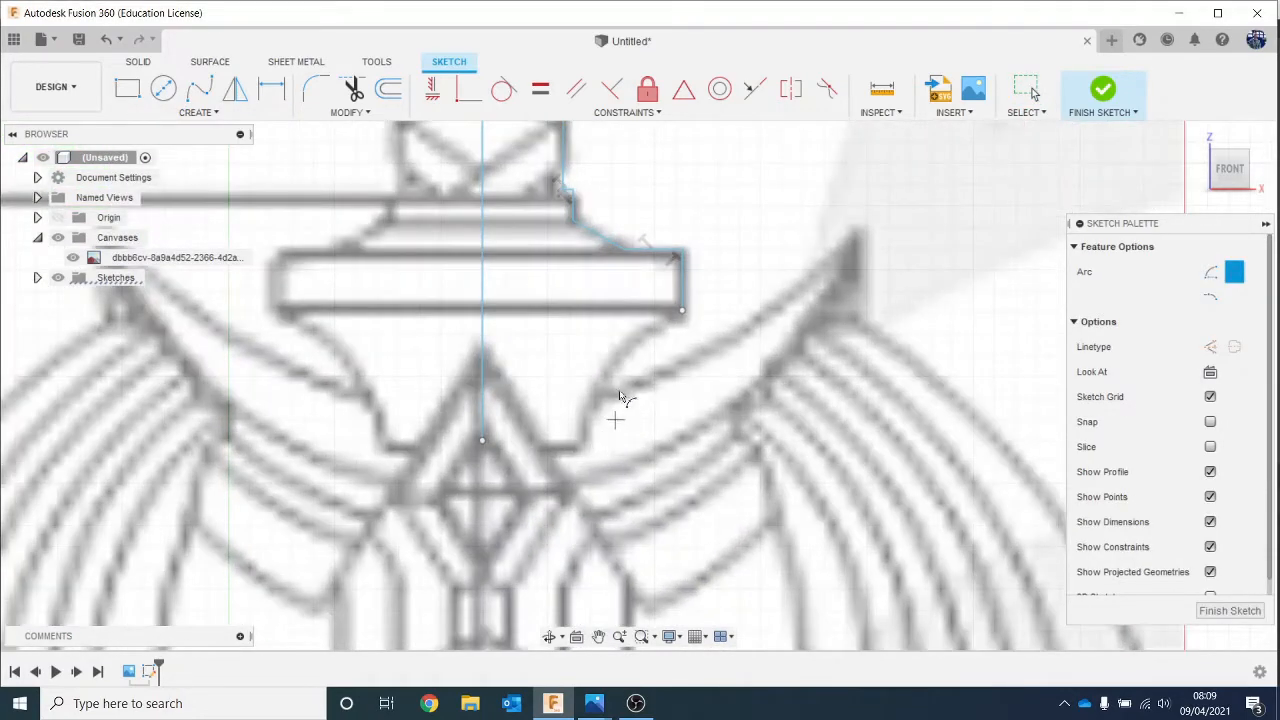
click(681, 311)
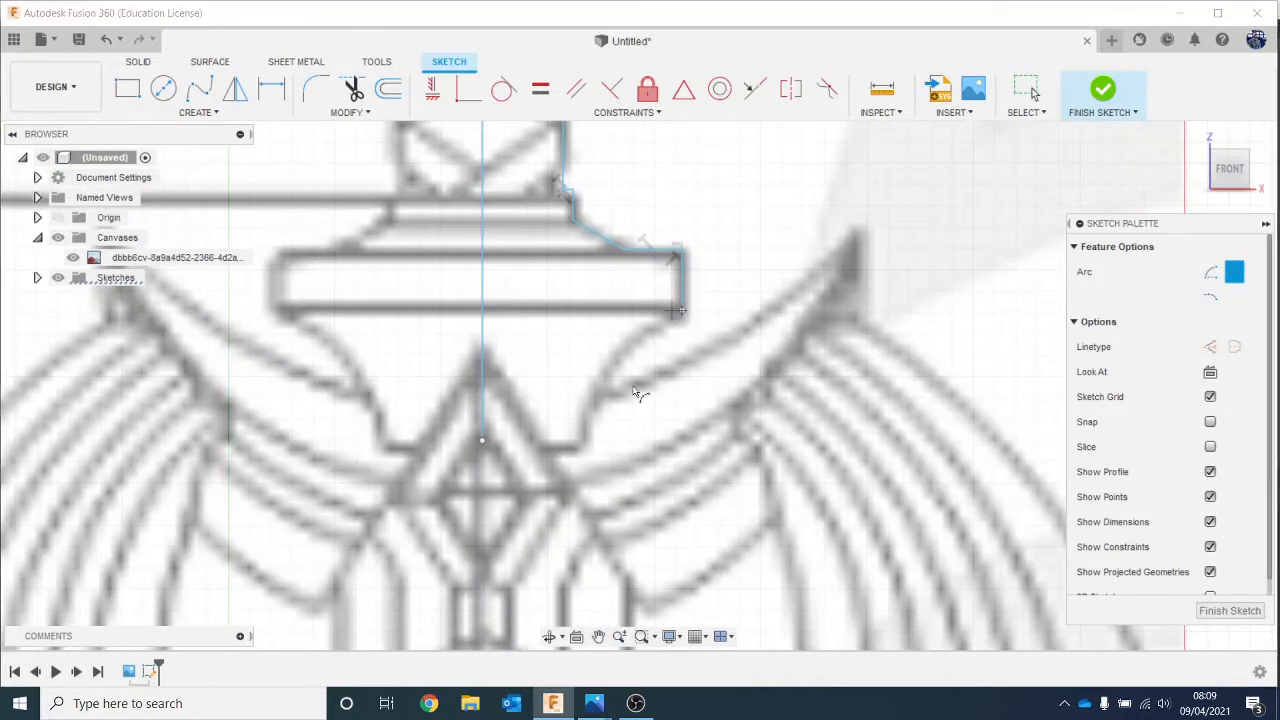
click(579, 447)
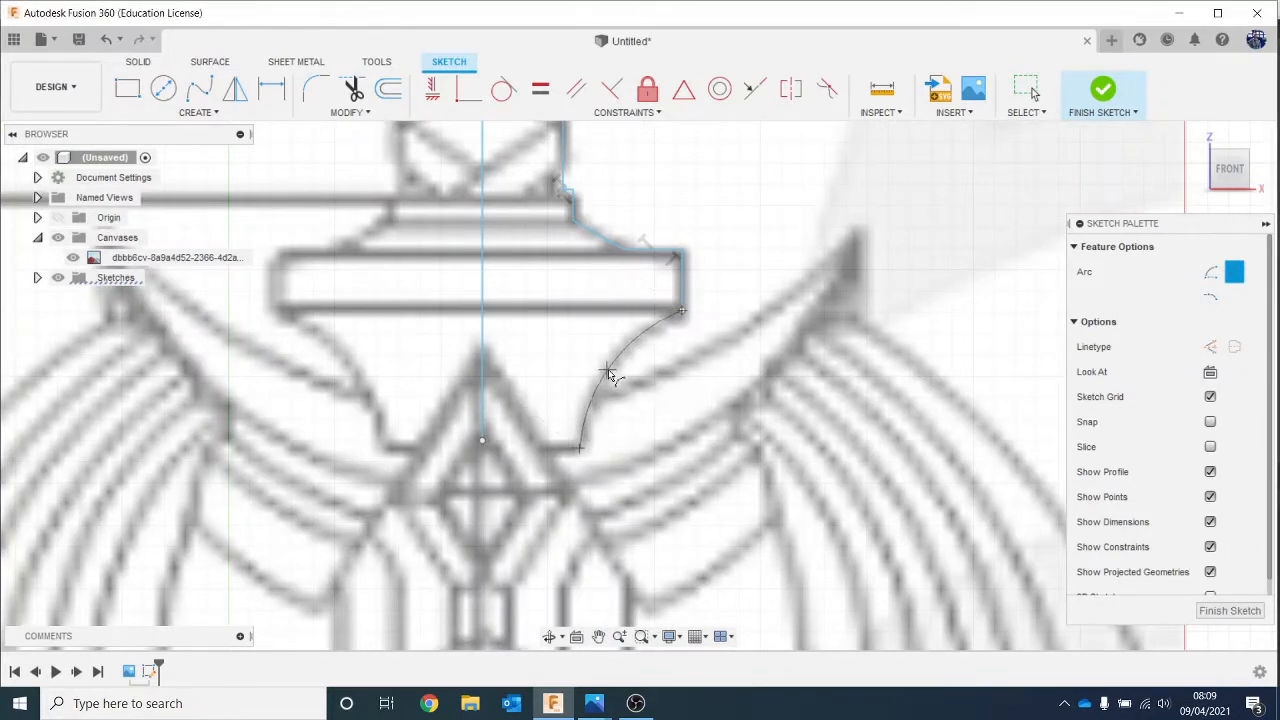
click(608, 374)
key(Escape)
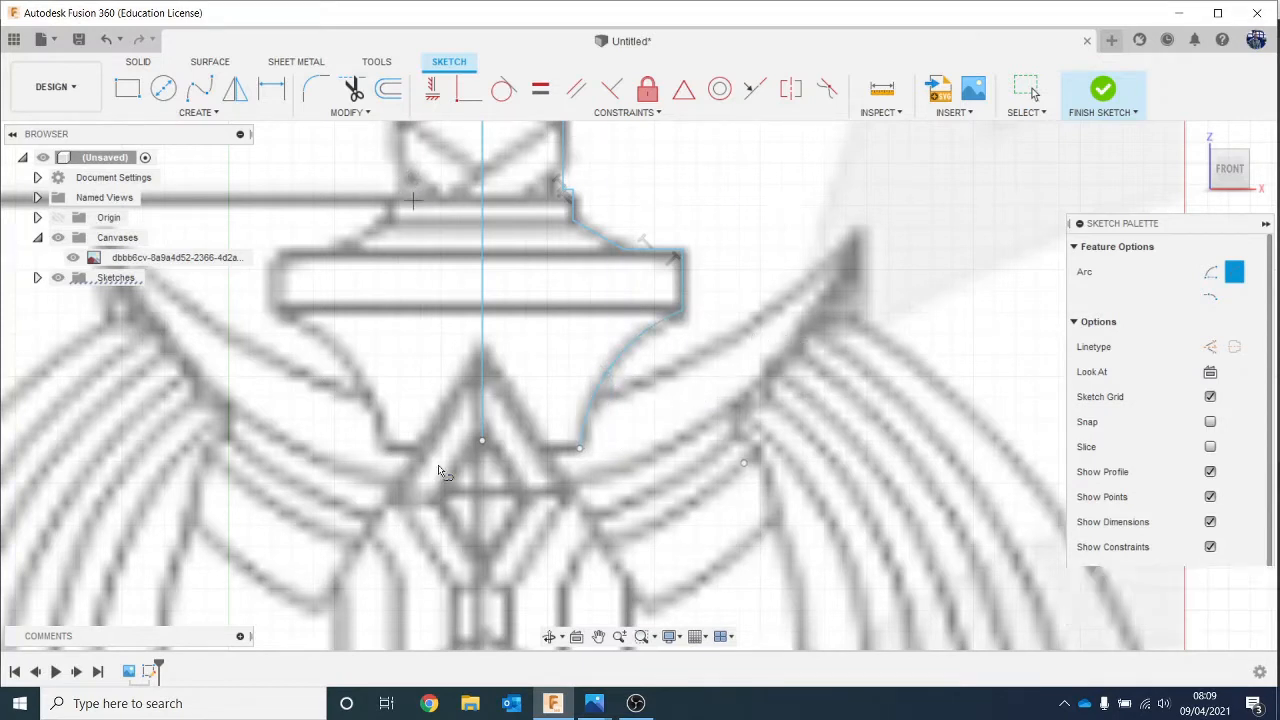
Step: Close the half profile with a horizontal line about 2.4 mm long from the arc's end to the centre line, joined to its lower end
scroll(516, 470, up, 2)
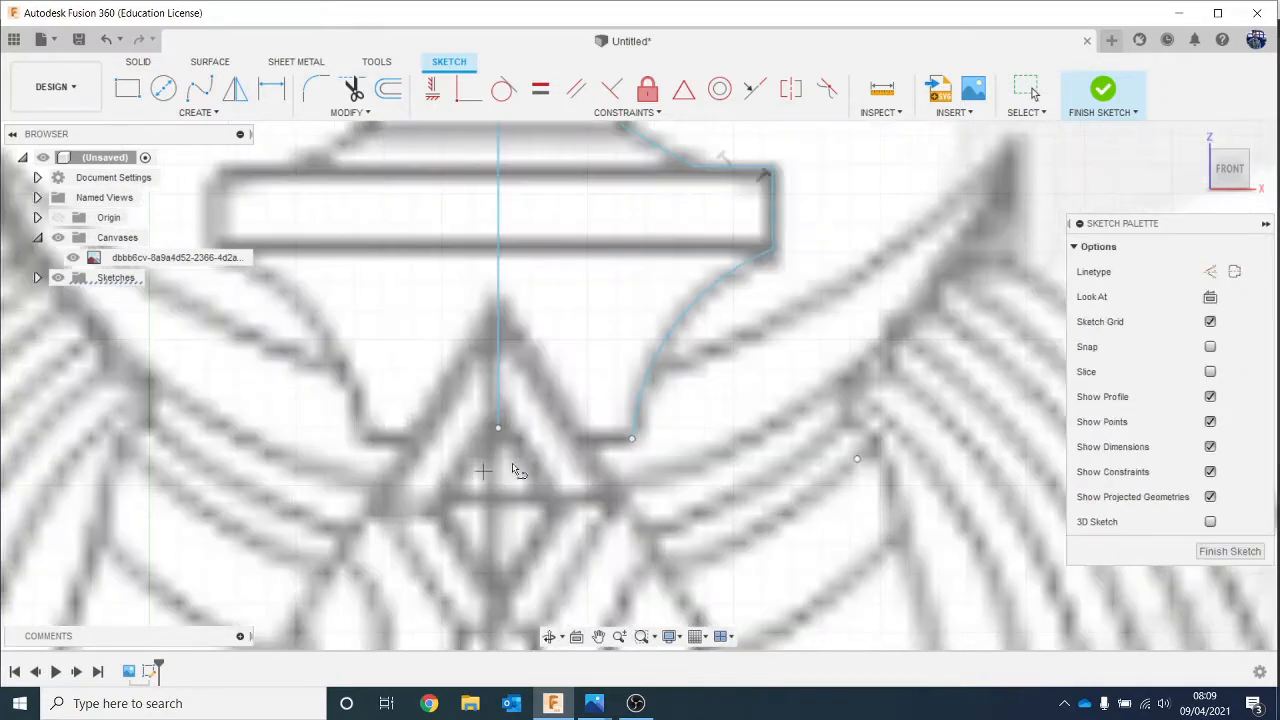
key(l)
click(632, 440)
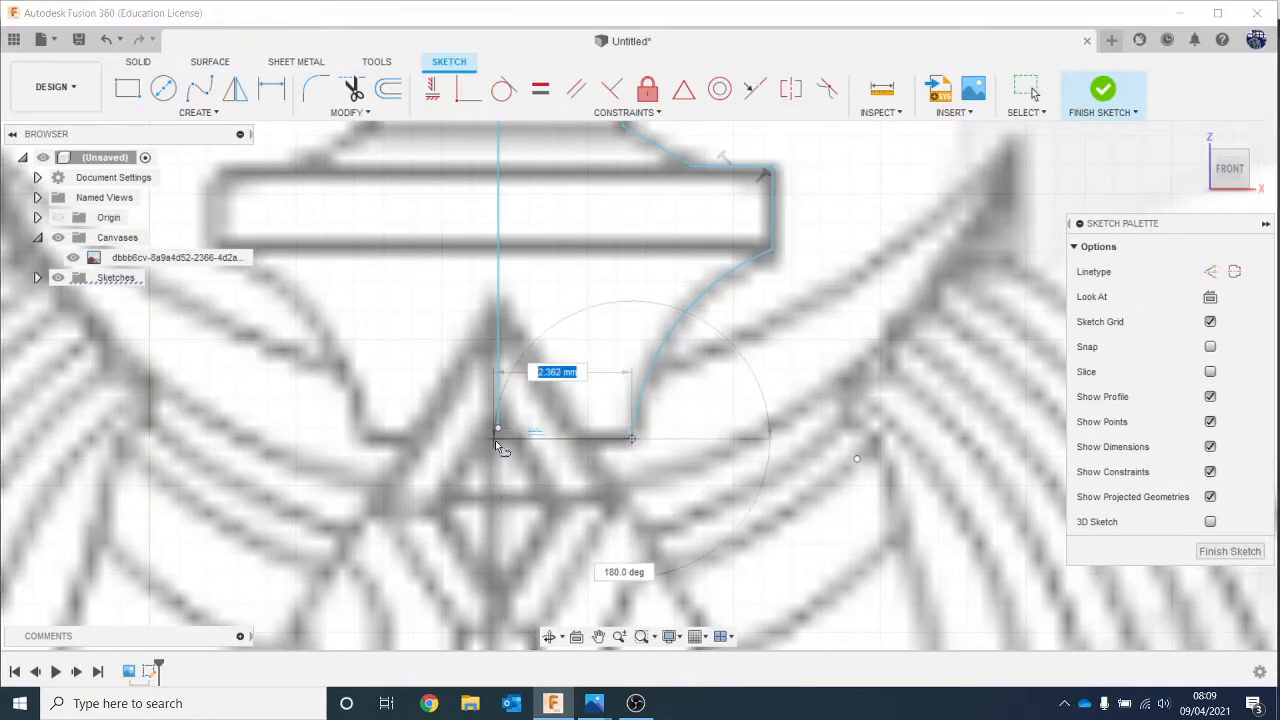
click(498, 446)
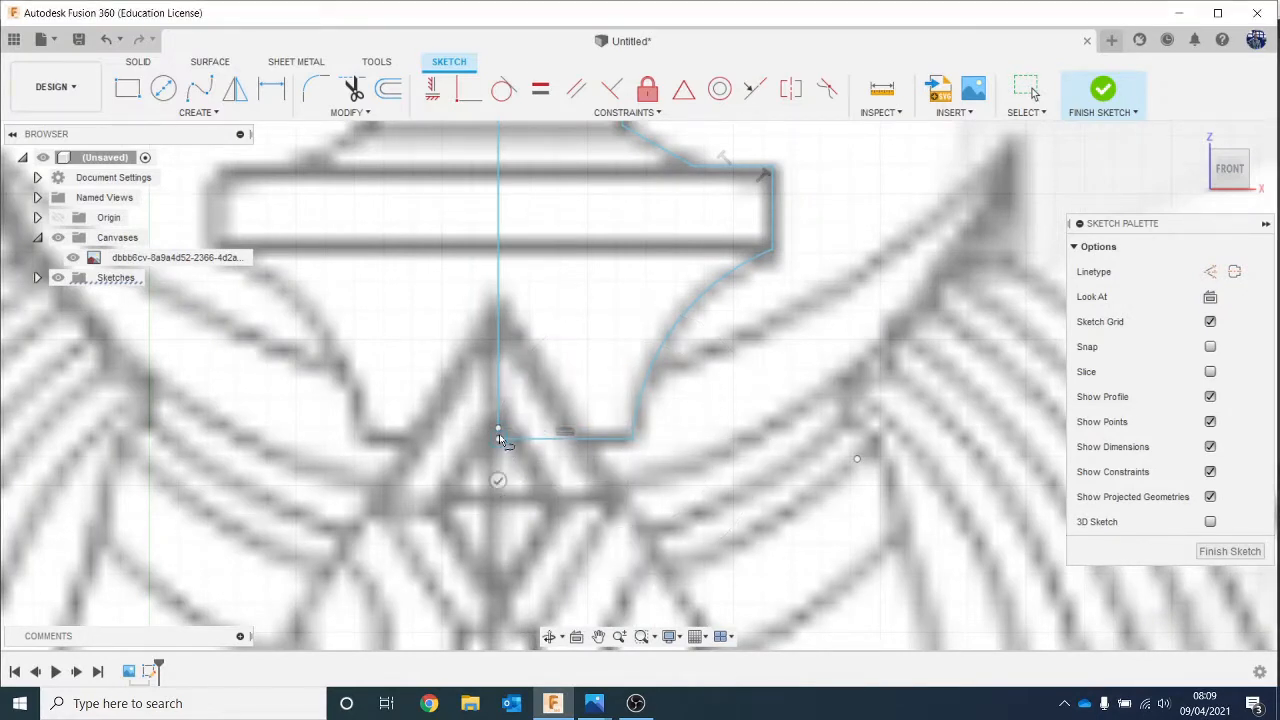
key(Escape)
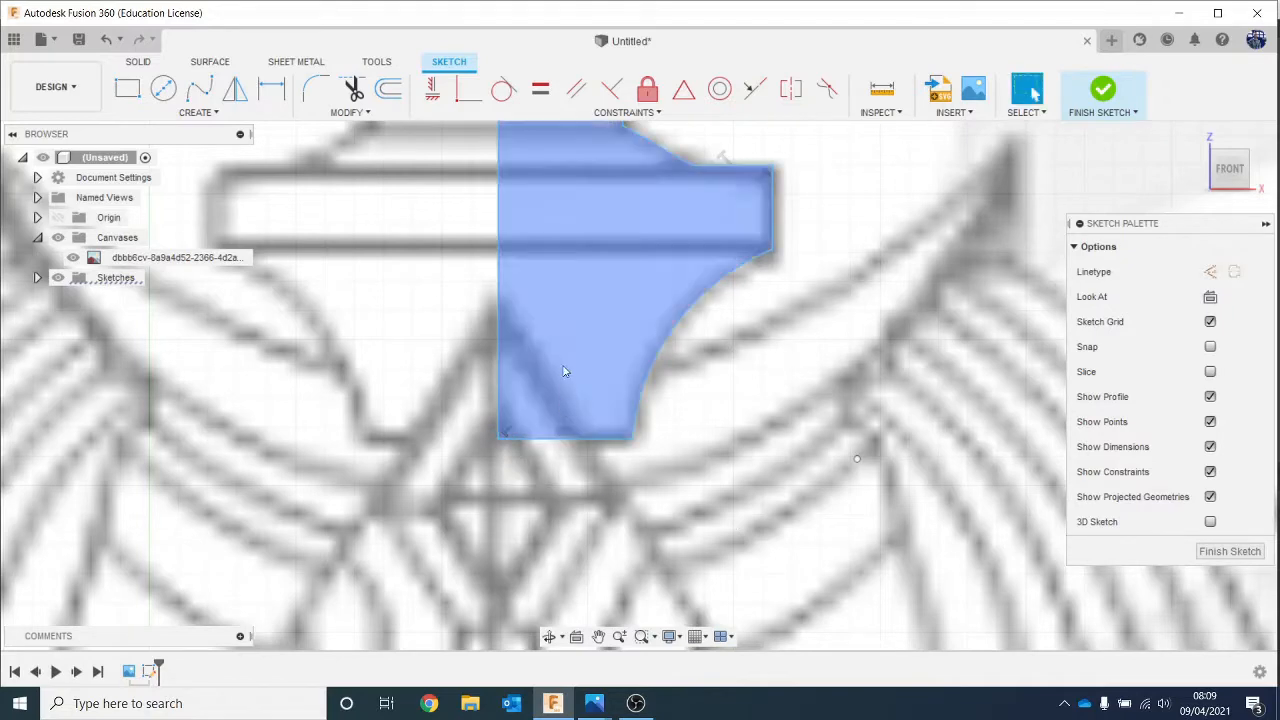
Step: Finish the sketch and revolve the handle's half profile 360 degrees about the centre line as a new body
scroll(563, 372, down, 10)
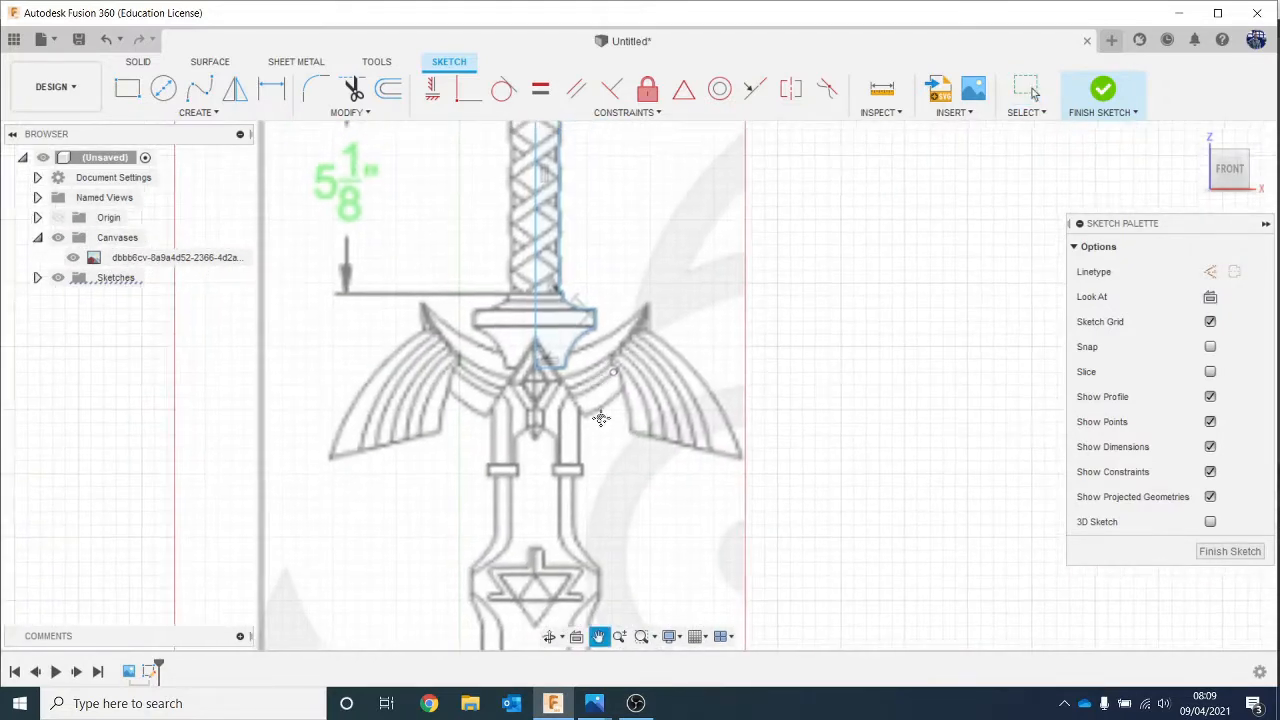
middle_drag(601, 418, 592, 514)
middle_drag(617, 346, 598, 429)
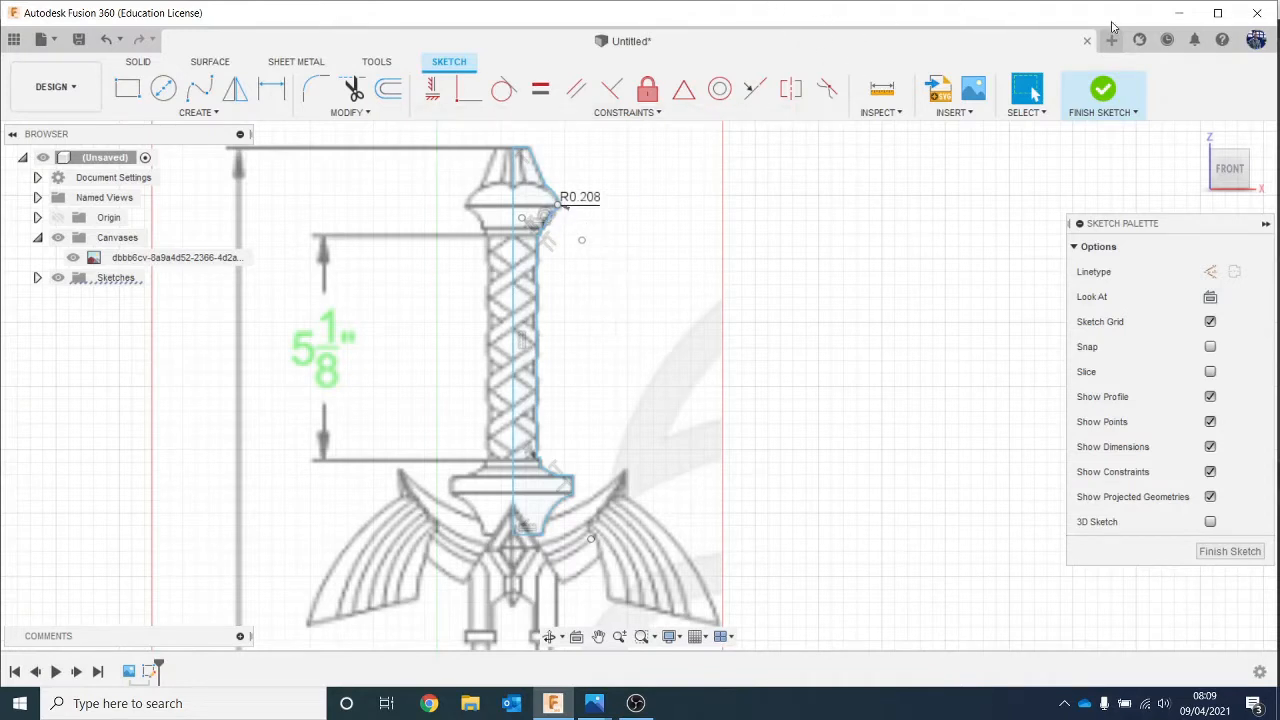
click(1128, 98)
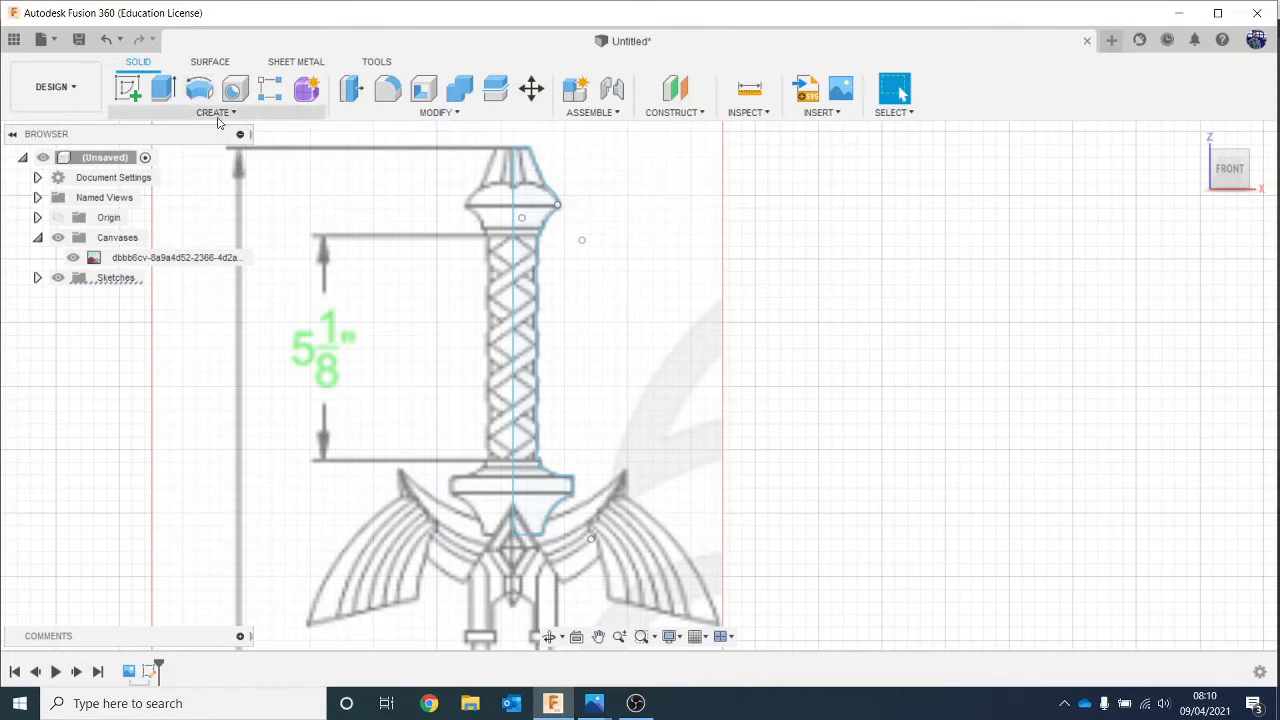
click(210, 112)
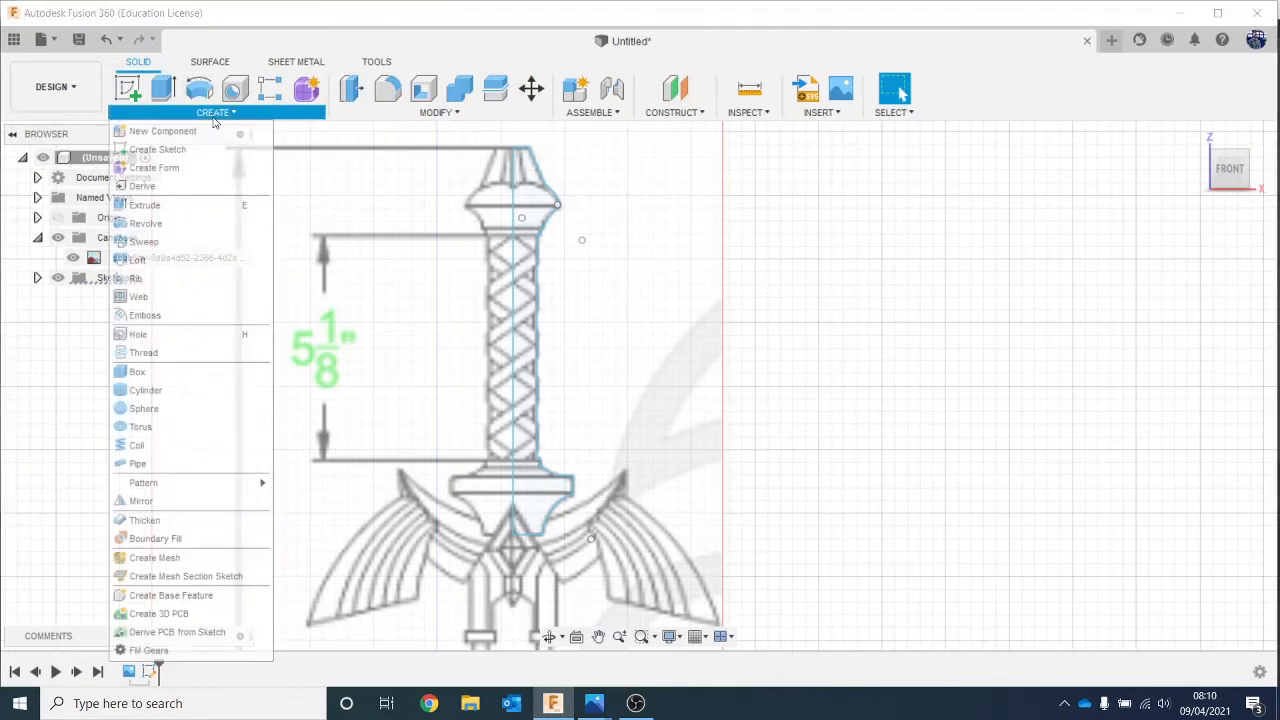
click(160, 223)
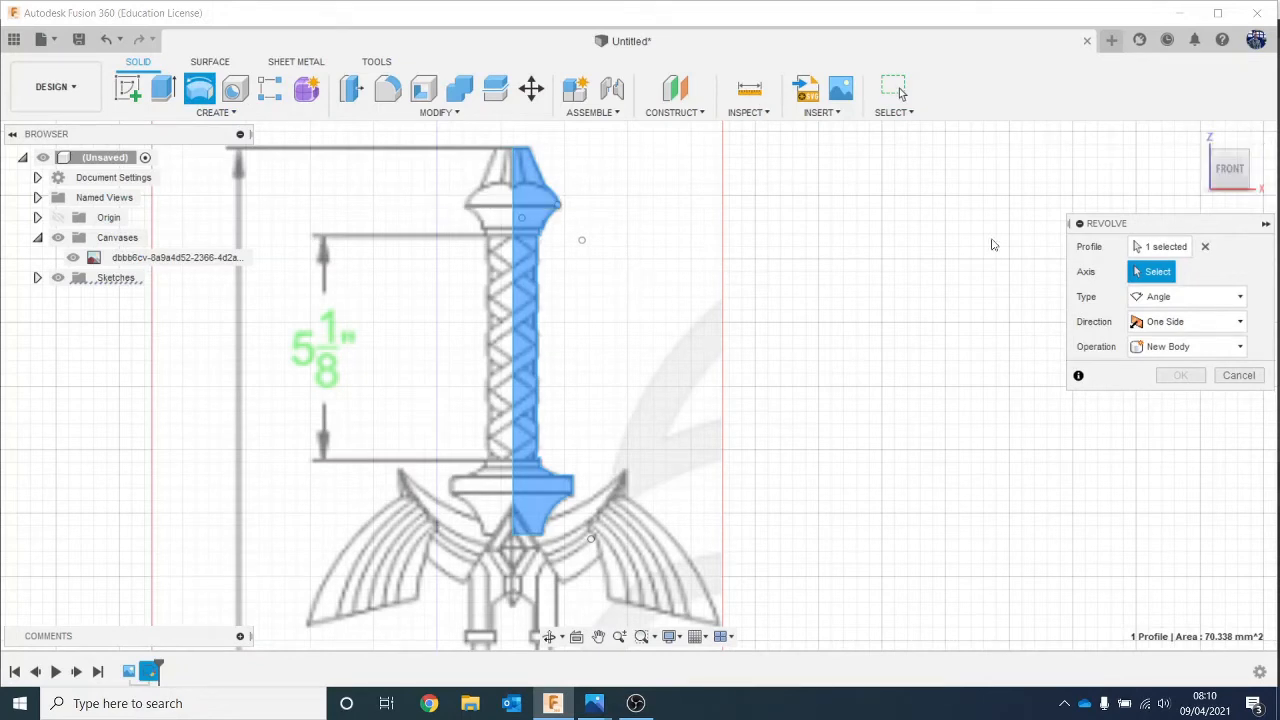
click(512, 291)
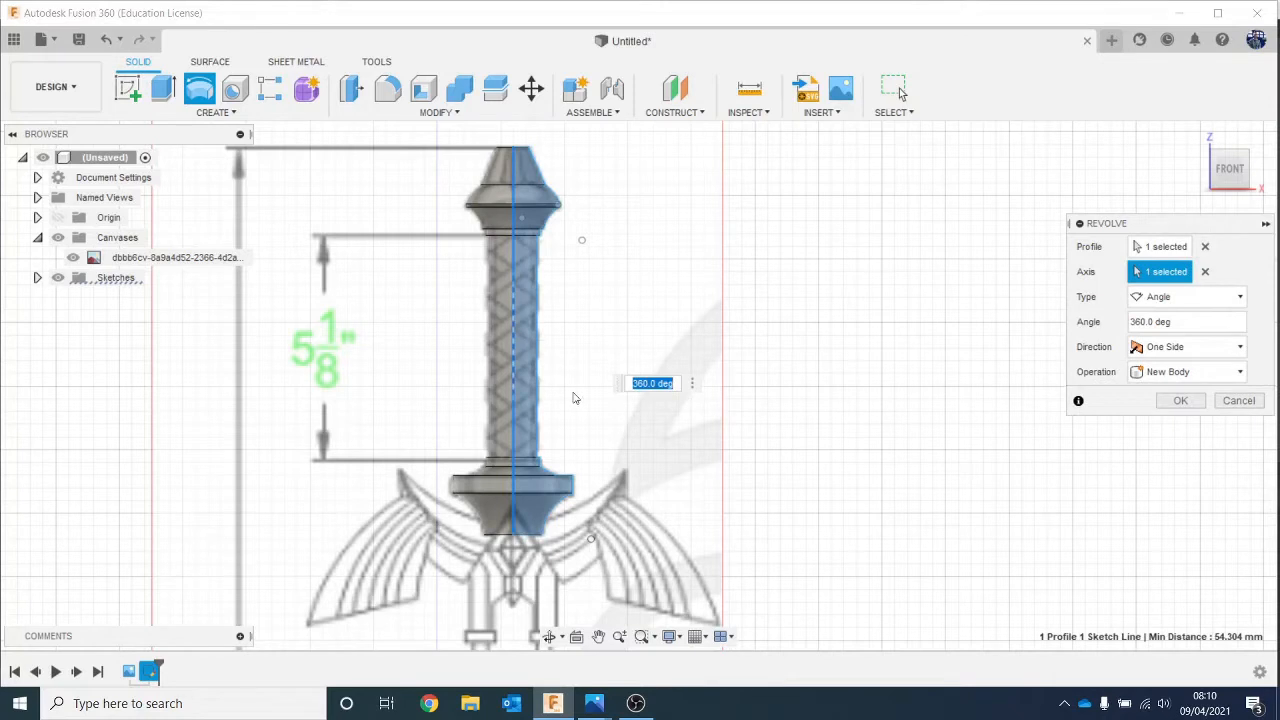
click(1184, 401)
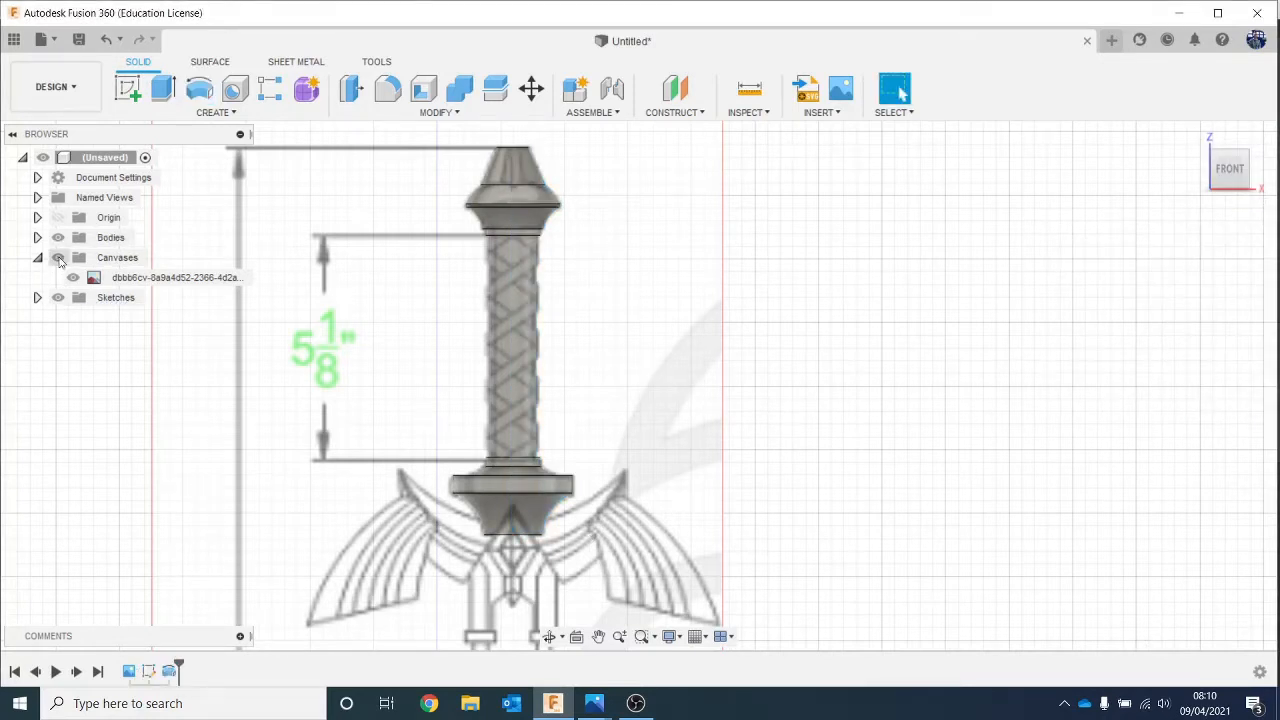
Step: Hide the reference canvases and orient the view to the front of the handle
click(58, 257)
mouse_move(1228, 175)
mouse_down()
mouse_move(1228, 28)
mouse_move(1224, 172)
mouse_up()
click(1229, 167)
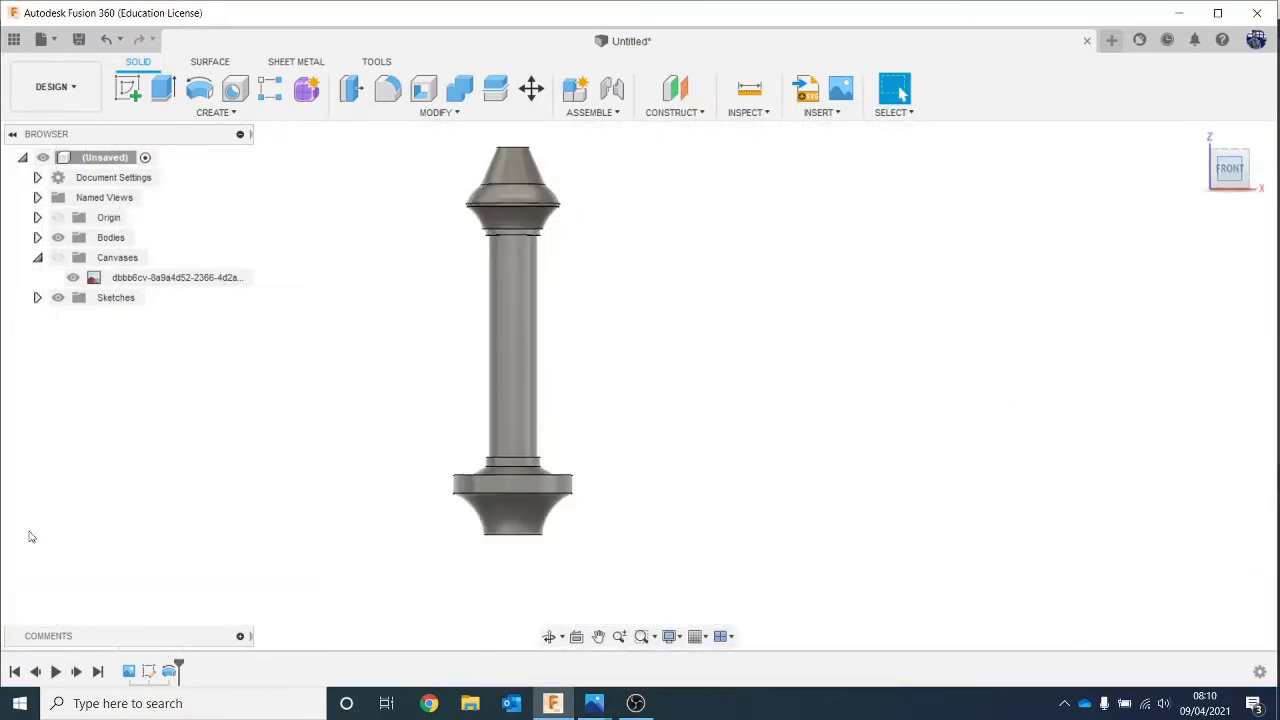
Step: Show the reference canvases again and turn the front view upside down, centred on the winged guard
click(57, 258)
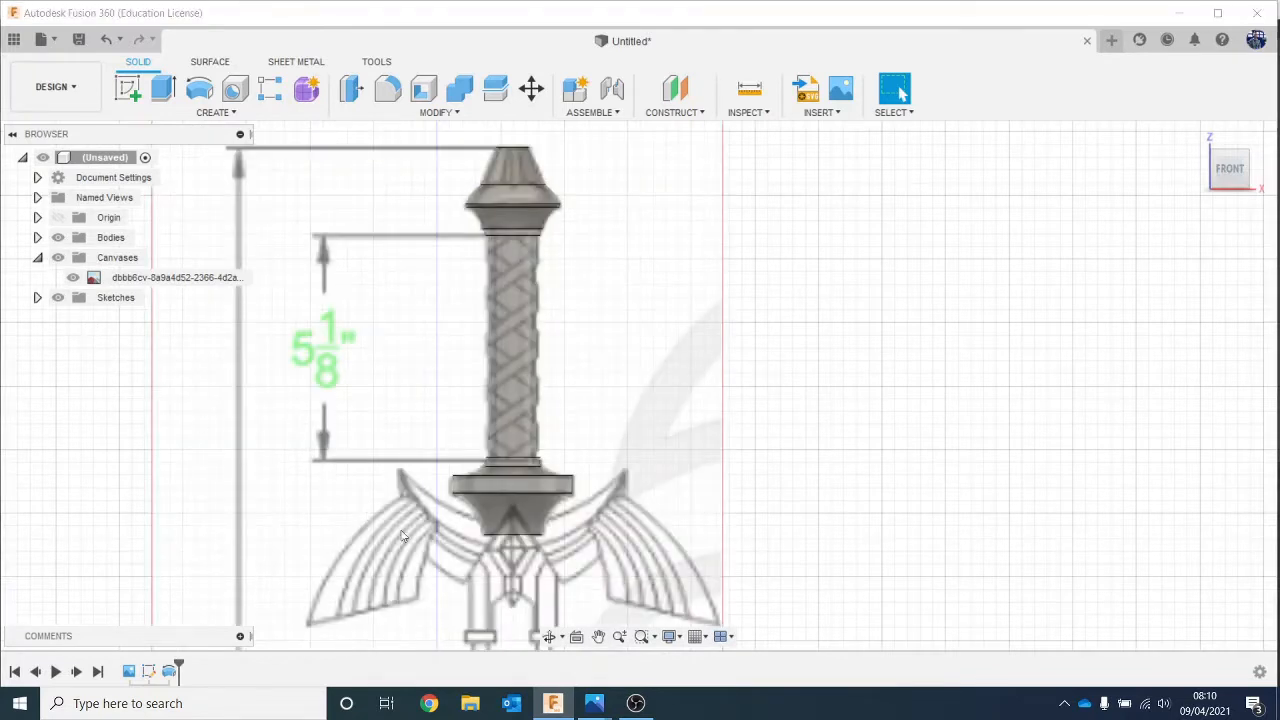
middle_drag(735, 530, 699, 408)
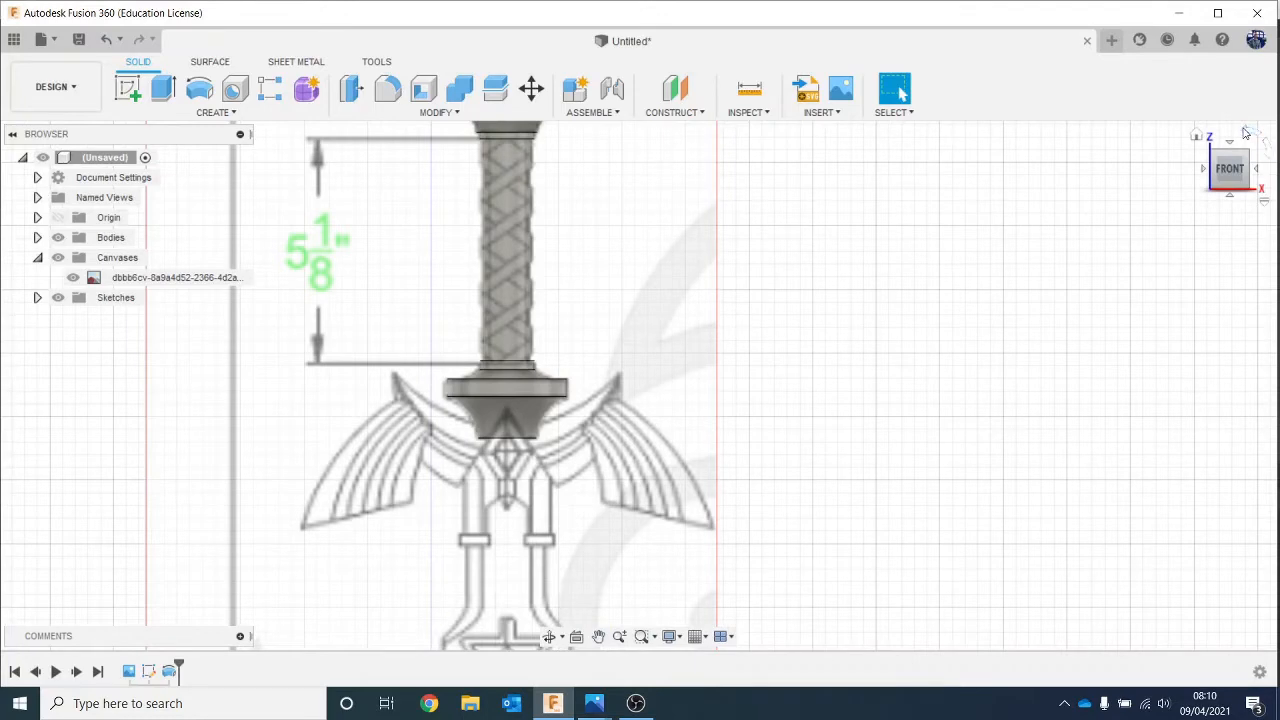
click(1245, 133)
click(1245, 133)
middle_drag(1117, 434, 969, 377)
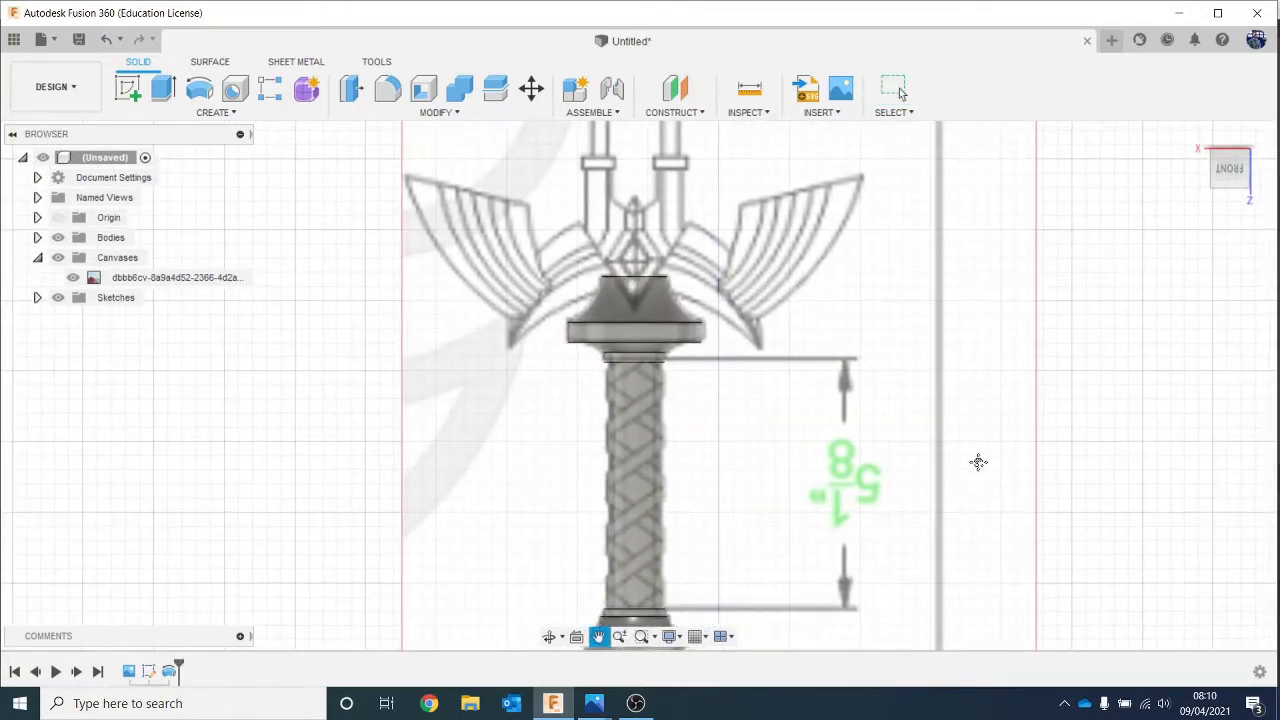
scroll(776, 420, up, 3)
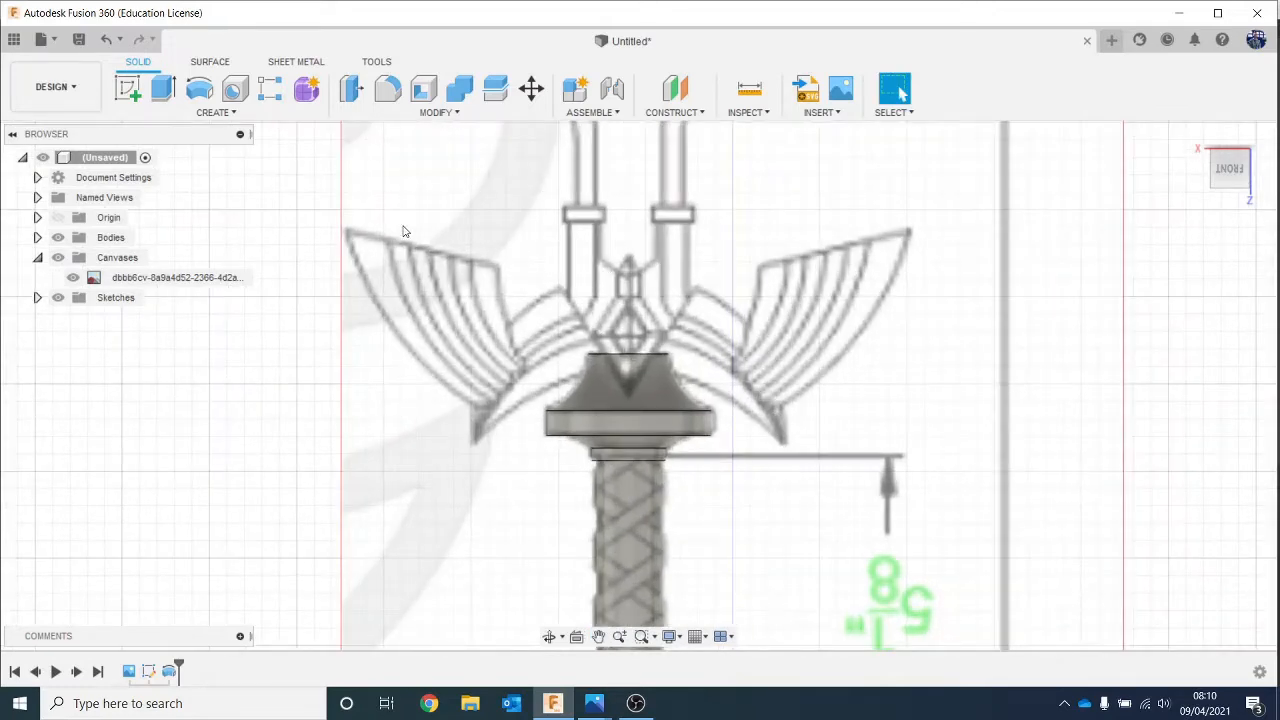
scroll(692, 480, down, 2)
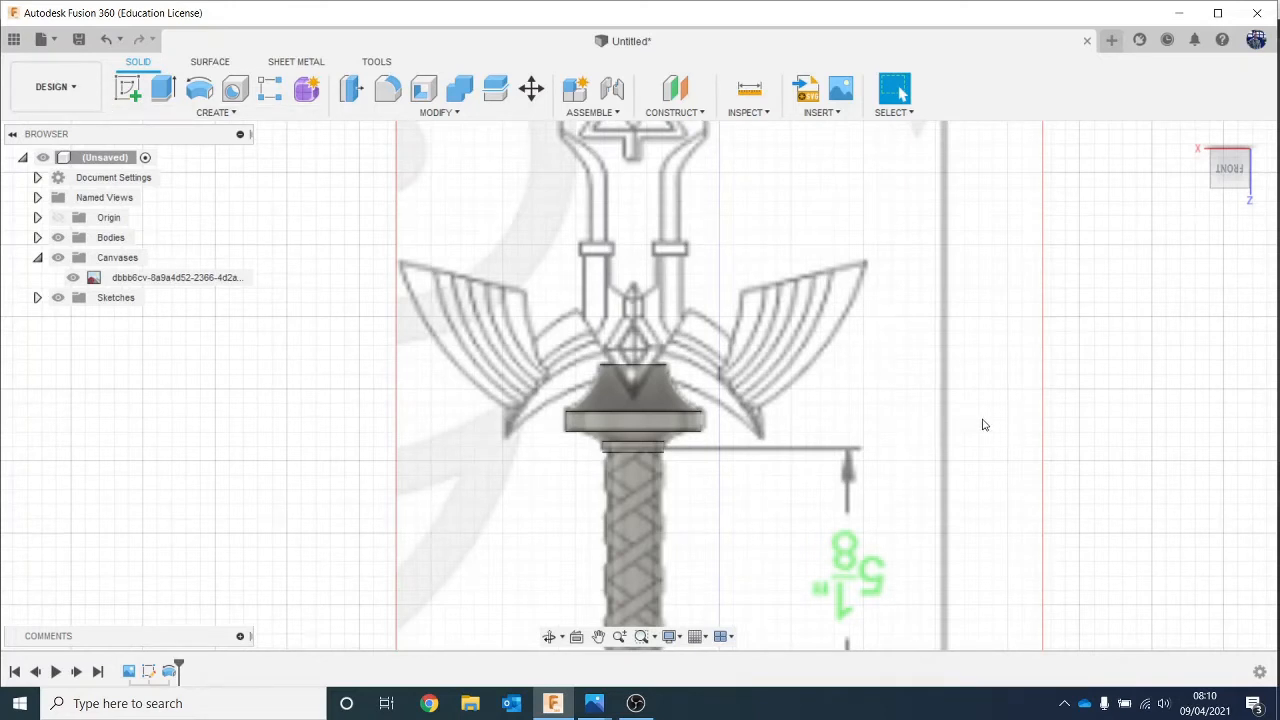
middle_drag(983, 423, 971, 346)
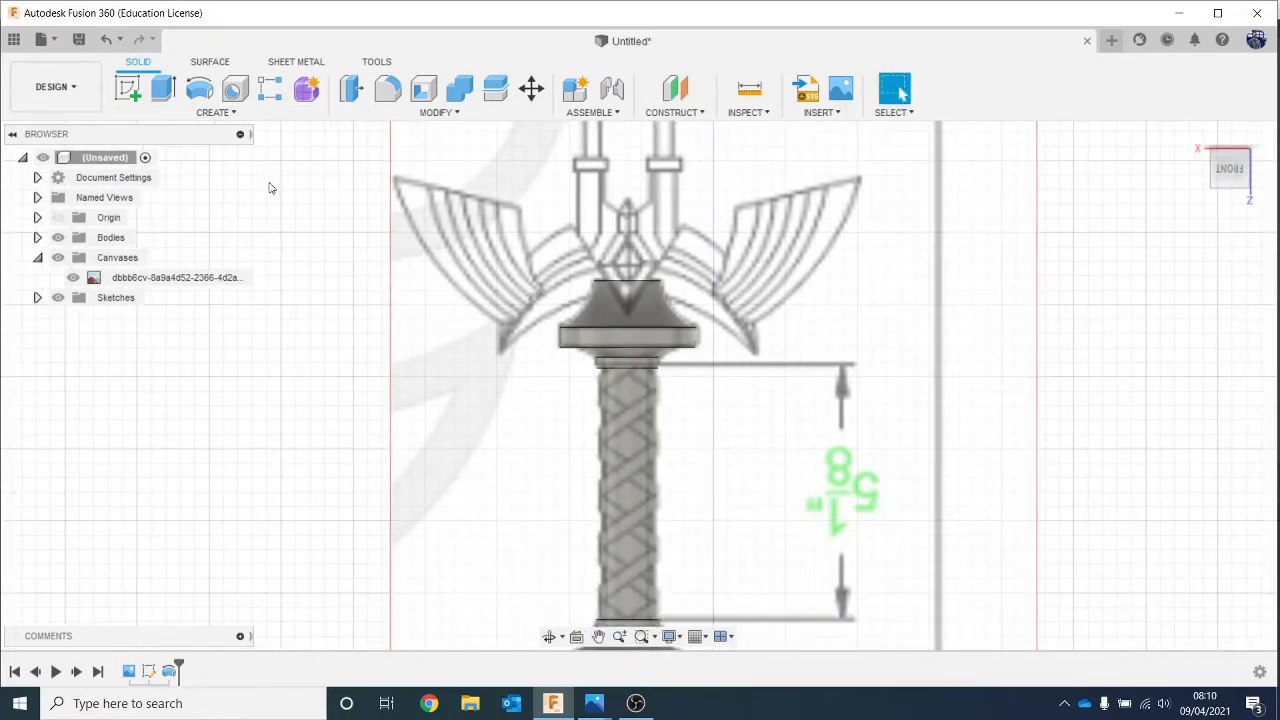
Step: Create a construction plane tangent to one side of the cylindrical grip at 0 degrees
click(1222, 147)
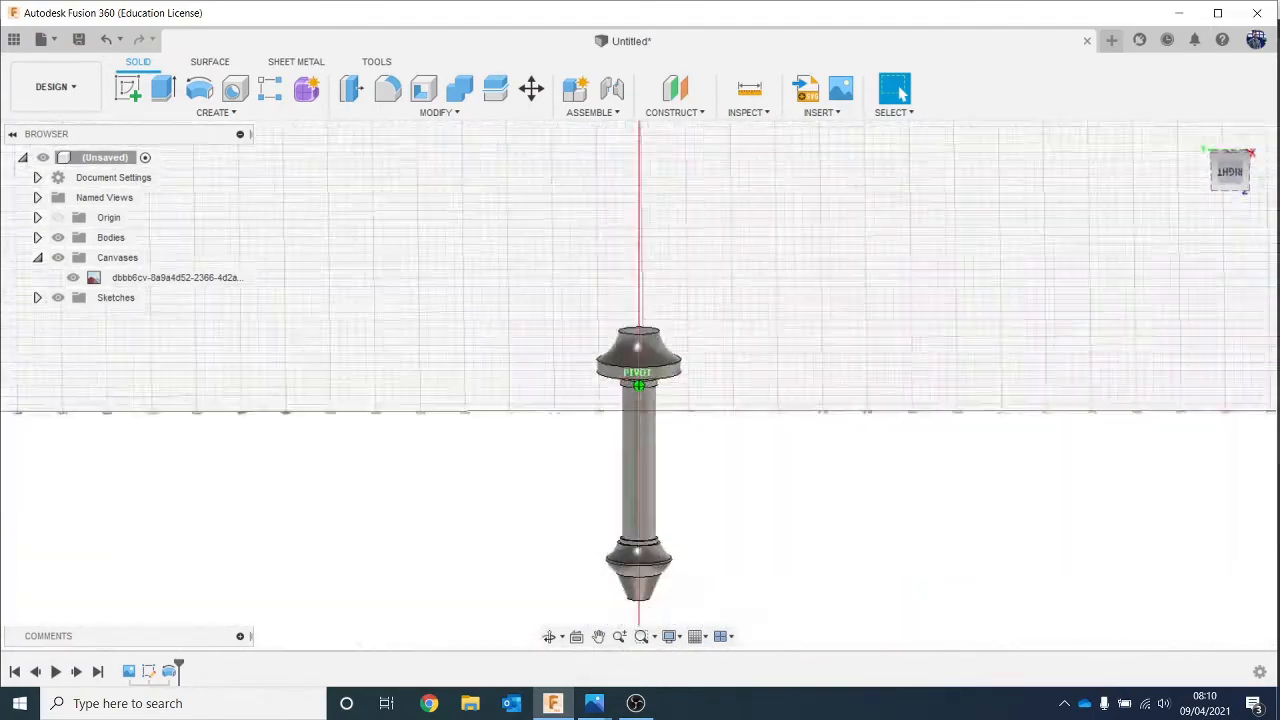
drag(1230, 171, 1225, 161)
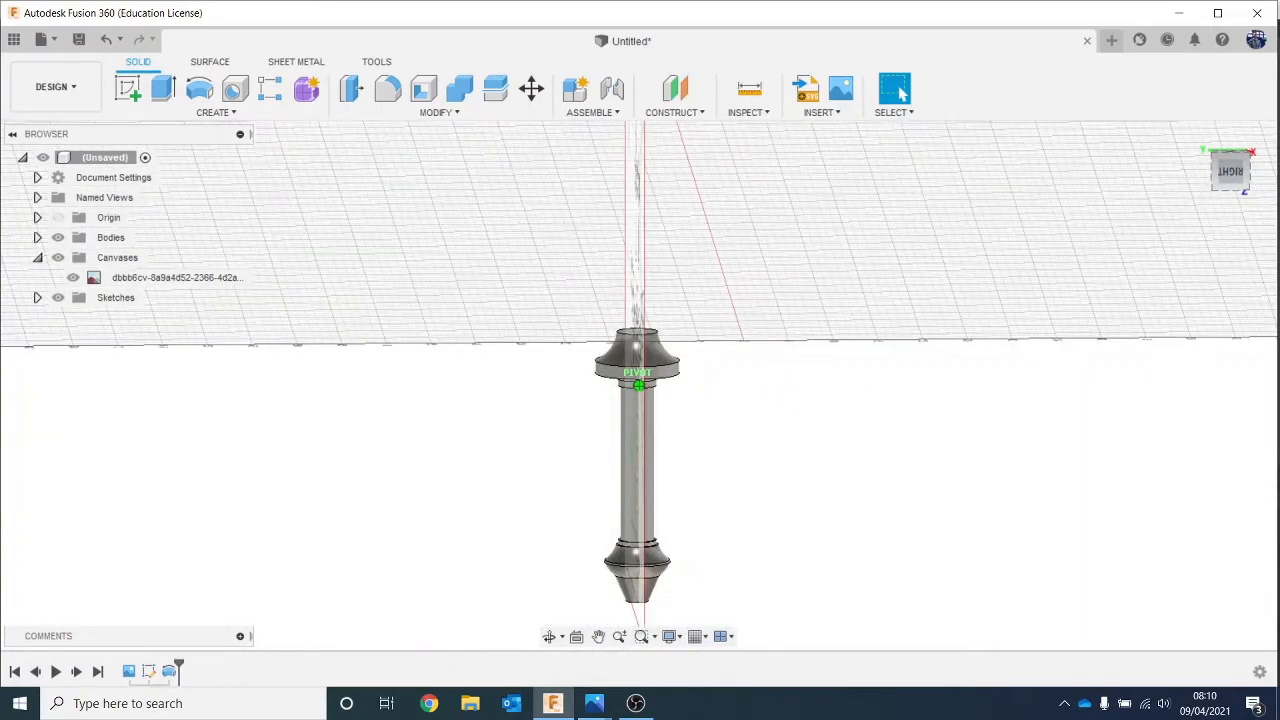
click(1229, 171)
middle_drag(1020, 310, 938, 160)
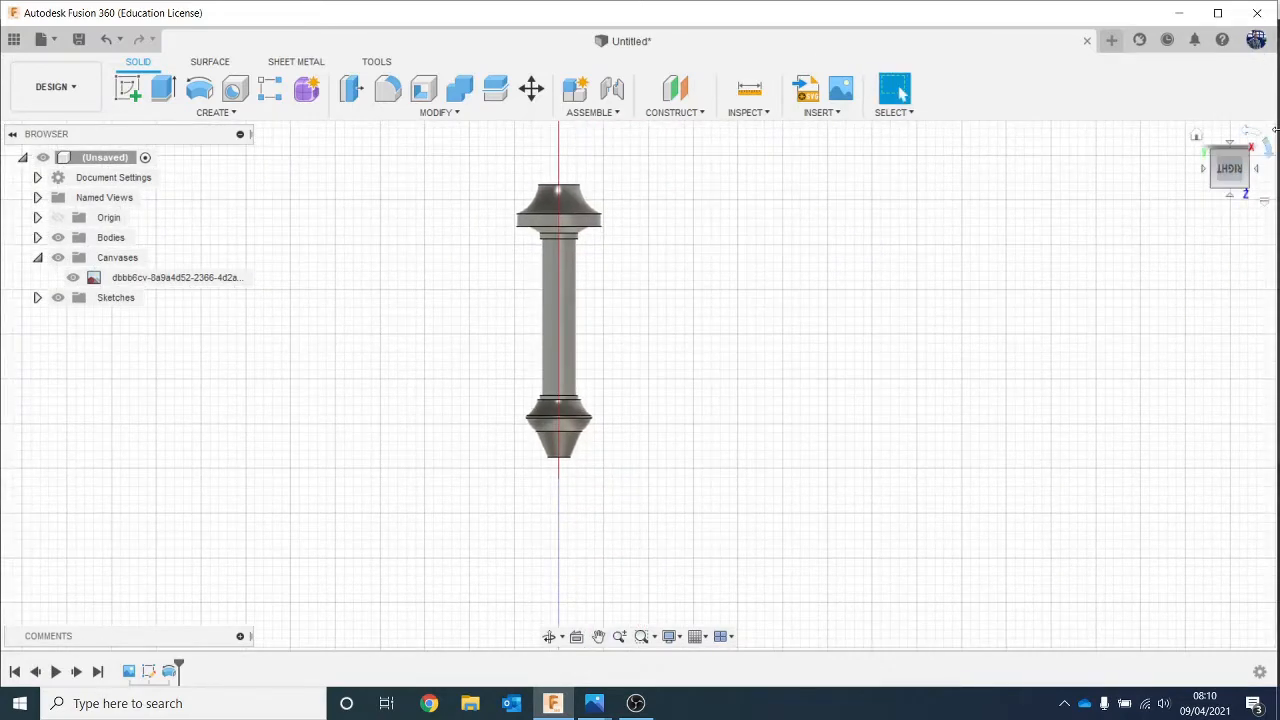
click(1232, 178)
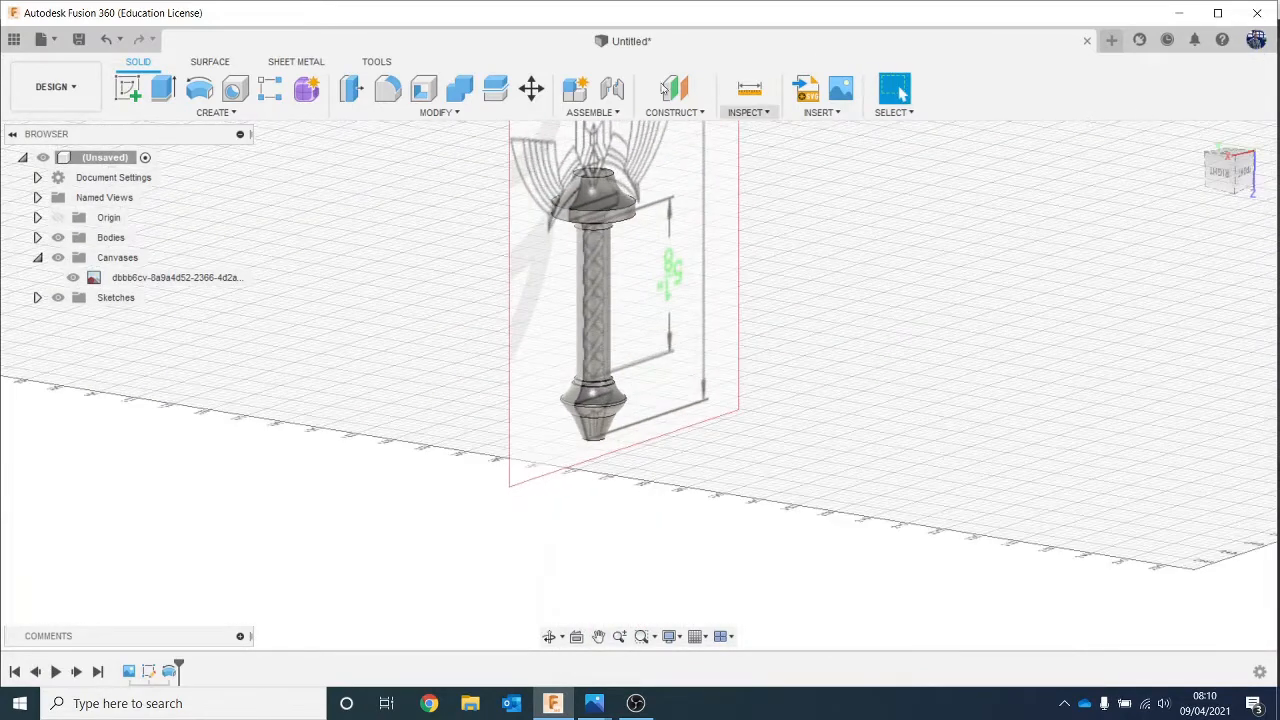
click(663, 114)
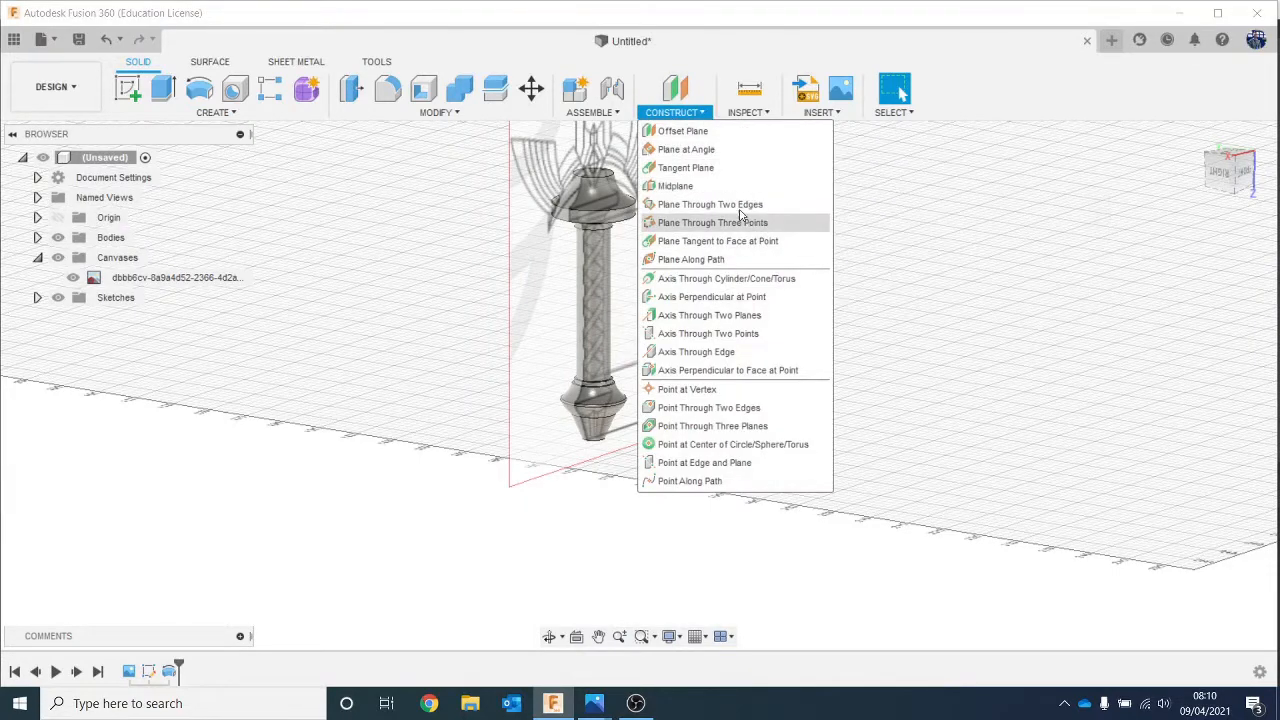
click(700, 167)
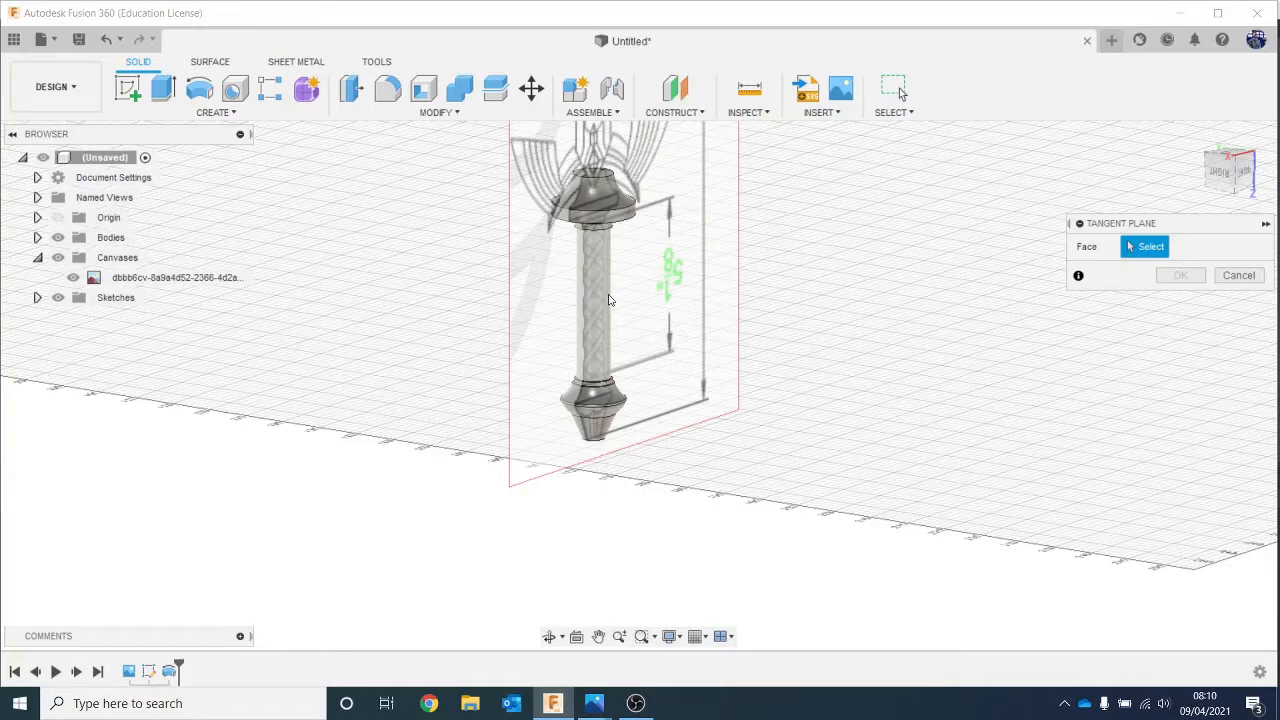
click(609, 300)
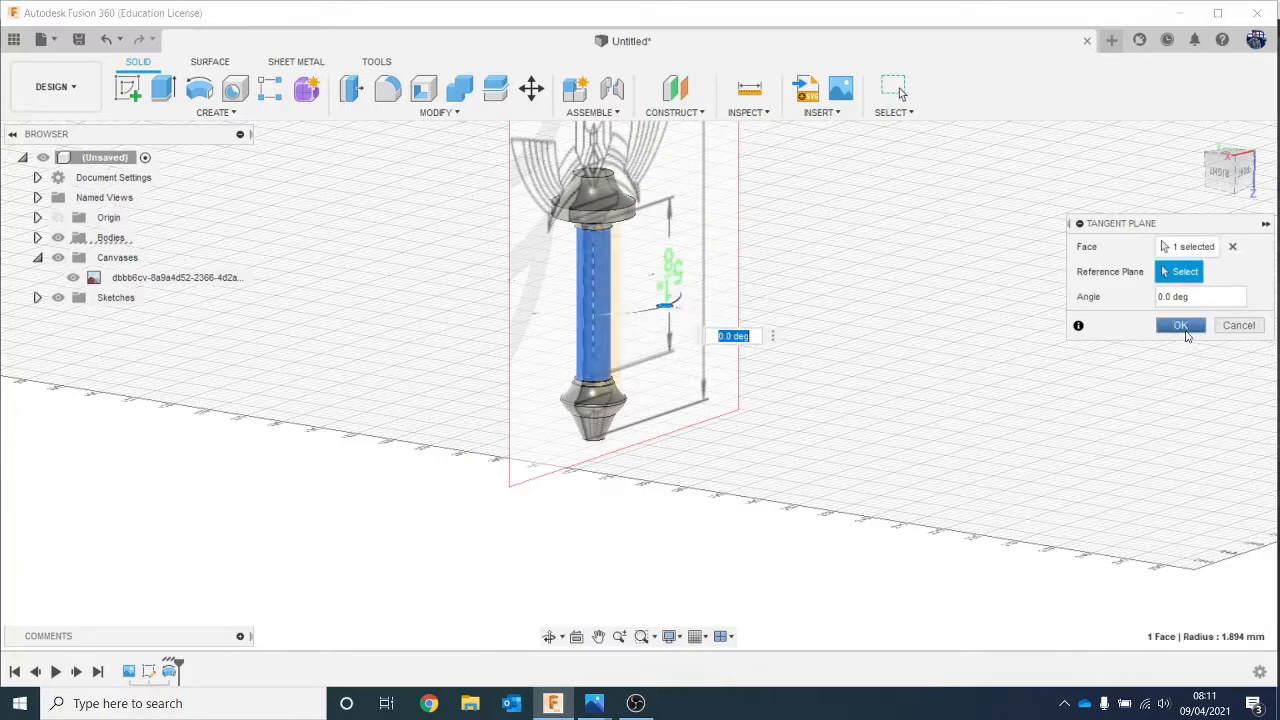
click(1181, 326)
Step: Add a second tangent plane on the opposite side of the cylindrical grip at 0 degrees
drag(1226, 178, 982, 148)
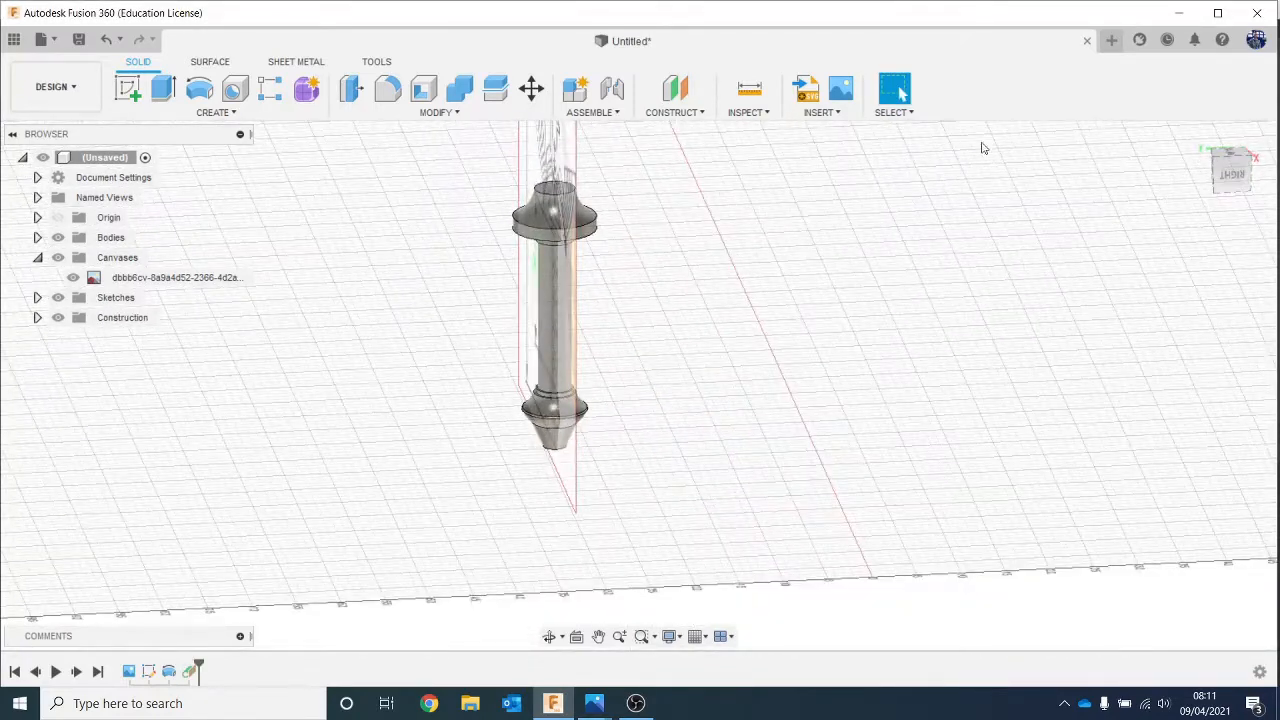
click(672, 112)
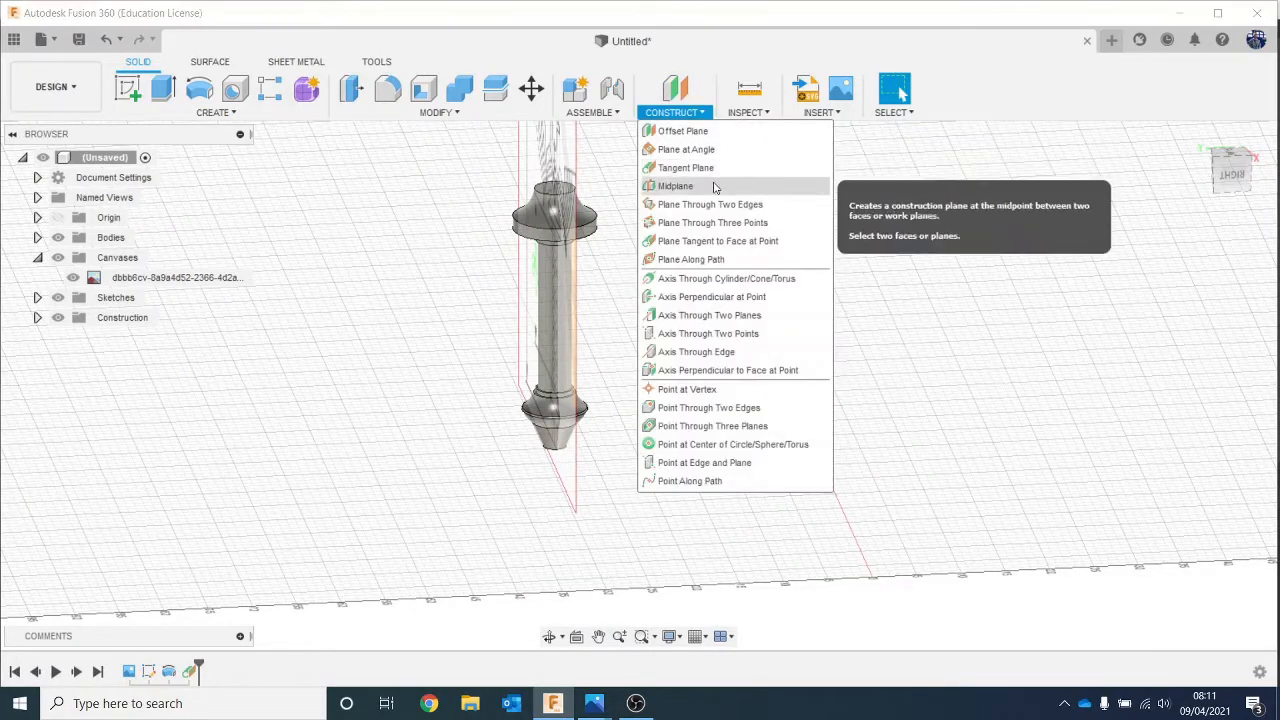
click(686, 167)
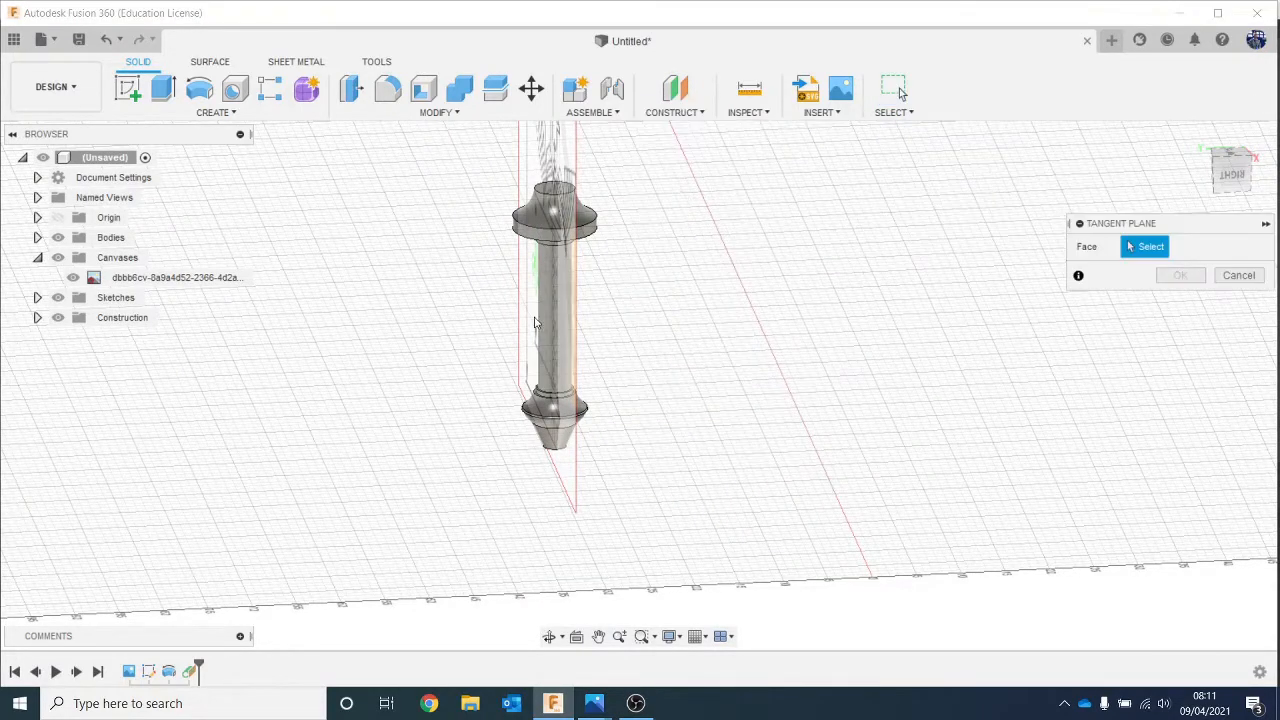
click(541, 318)
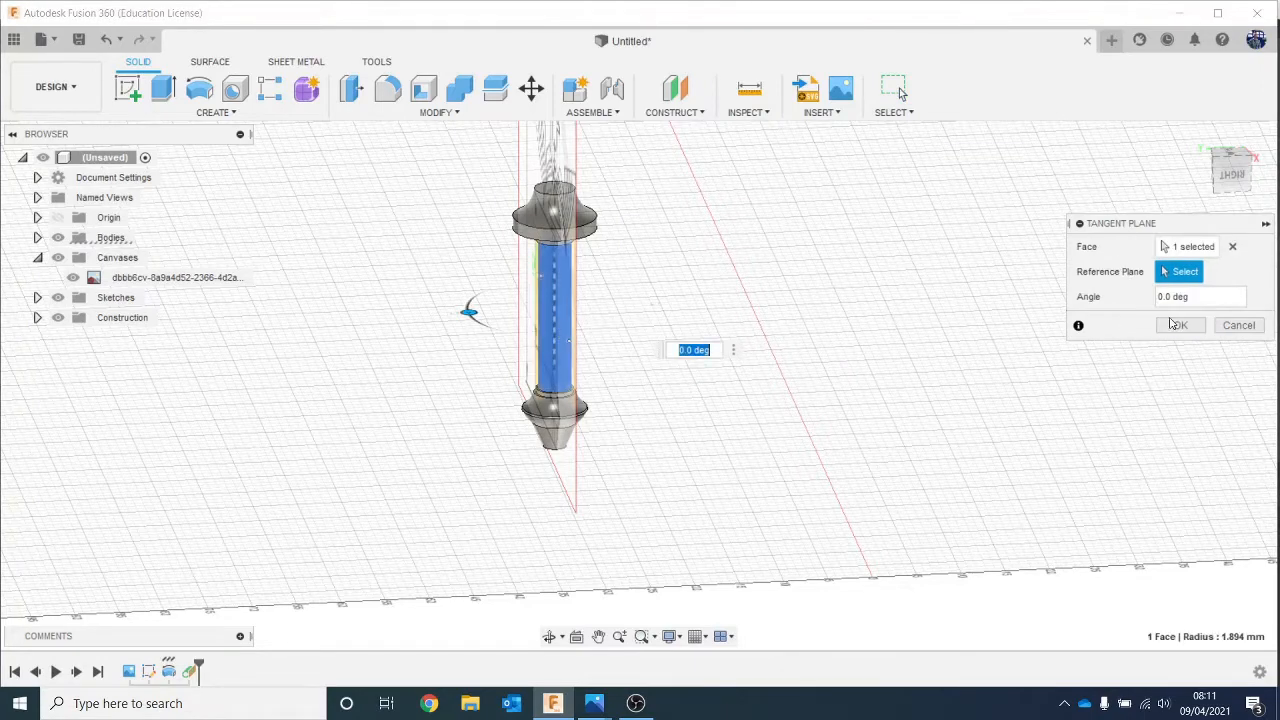
click(1177, 325)
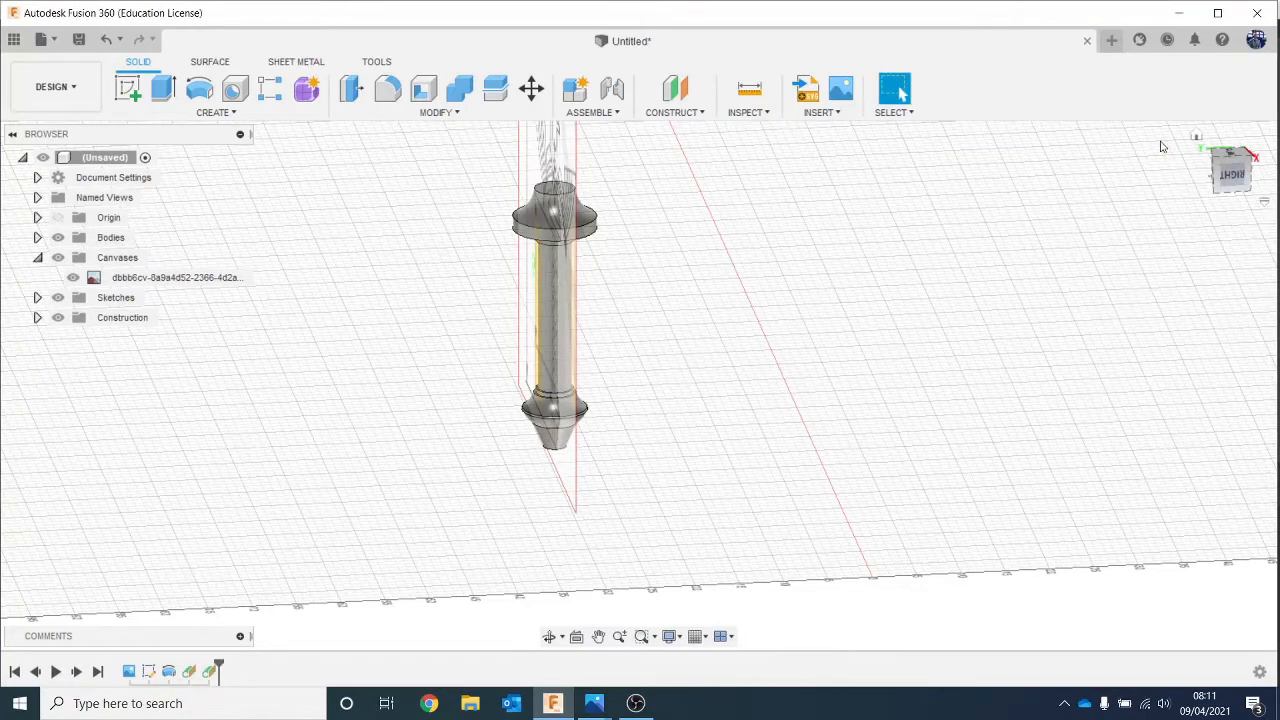
Step: Create a midplane between the two tangent planes so that it runs through the handle's centre
click(1222, 180)
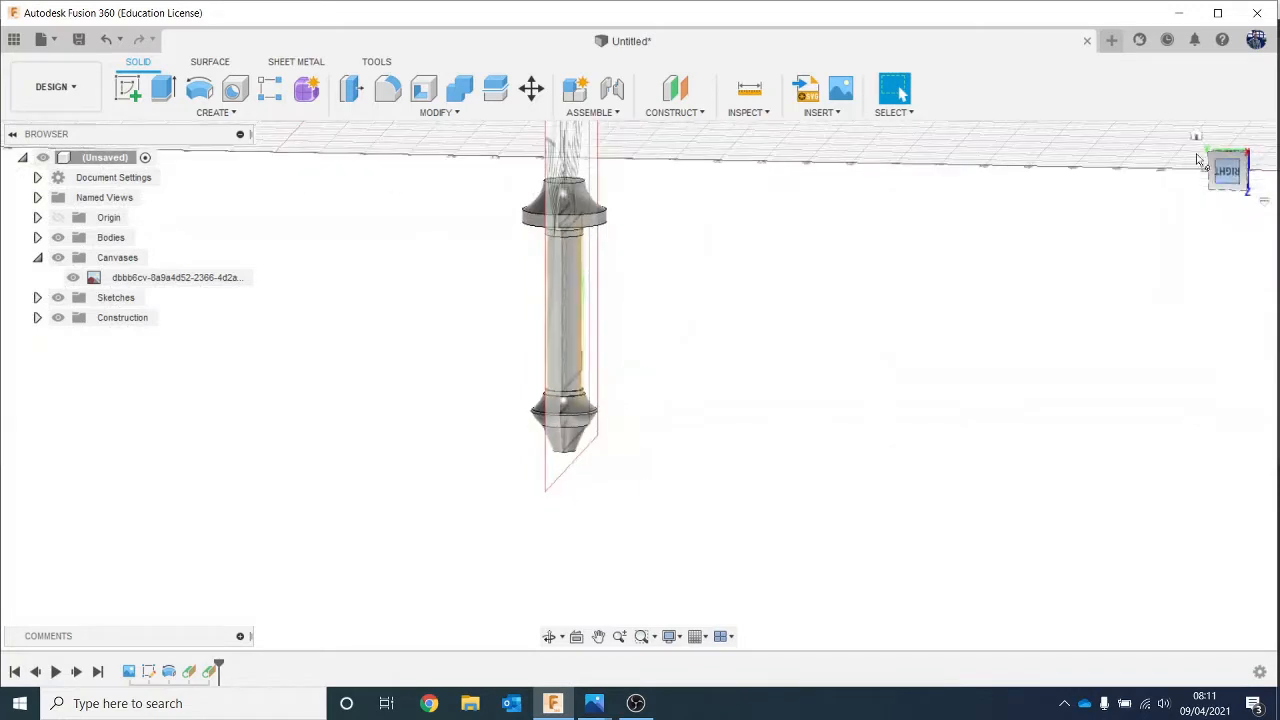
click(664, 113)
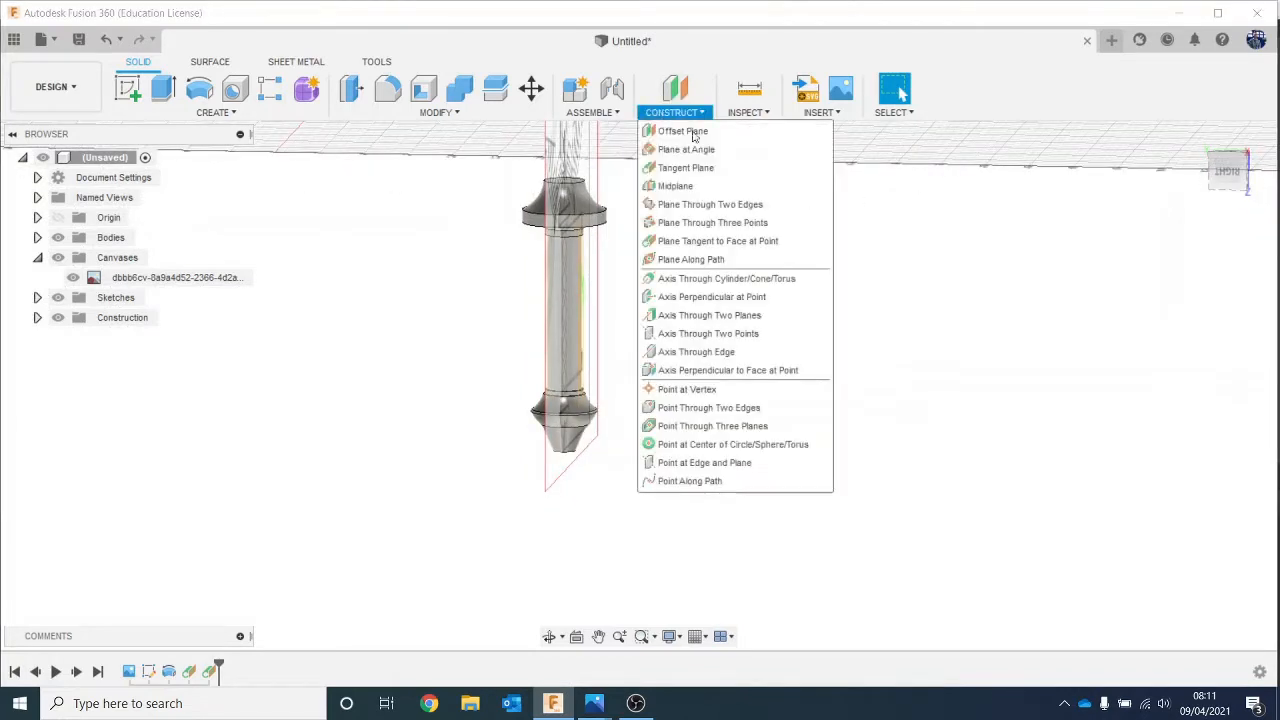
click(725, 187)
click(588, 259)
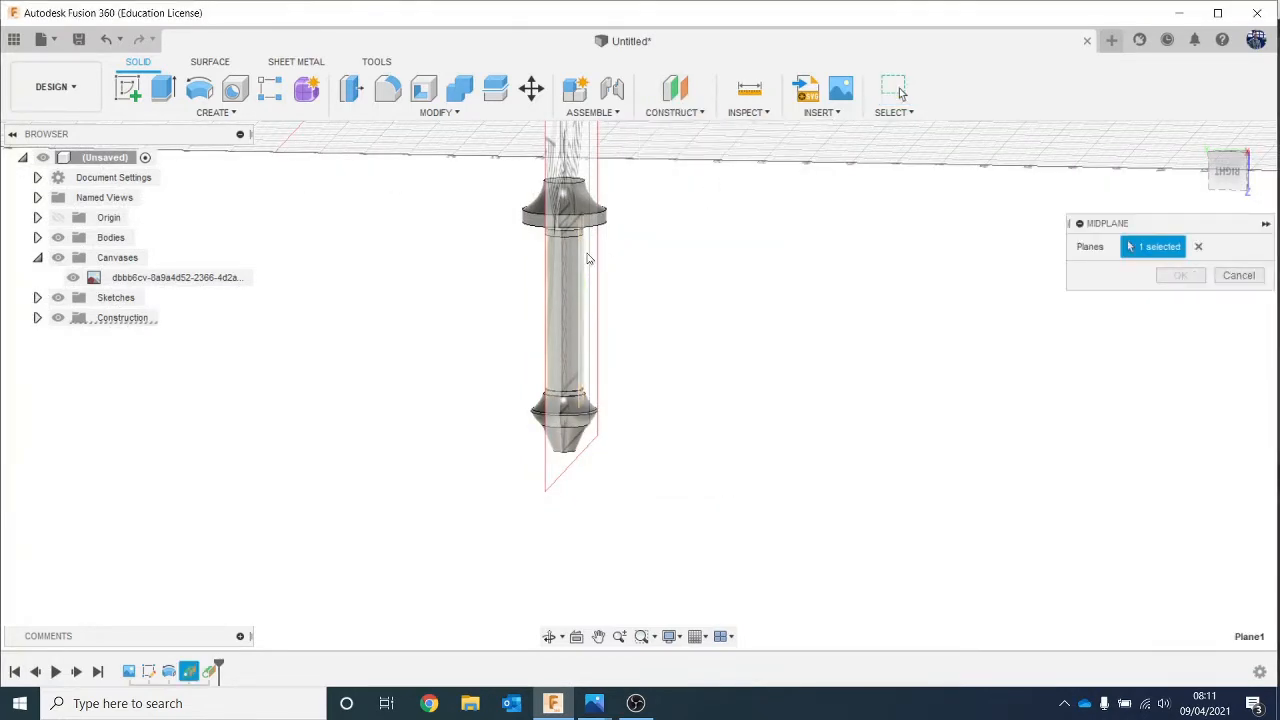
click(1213, 165)
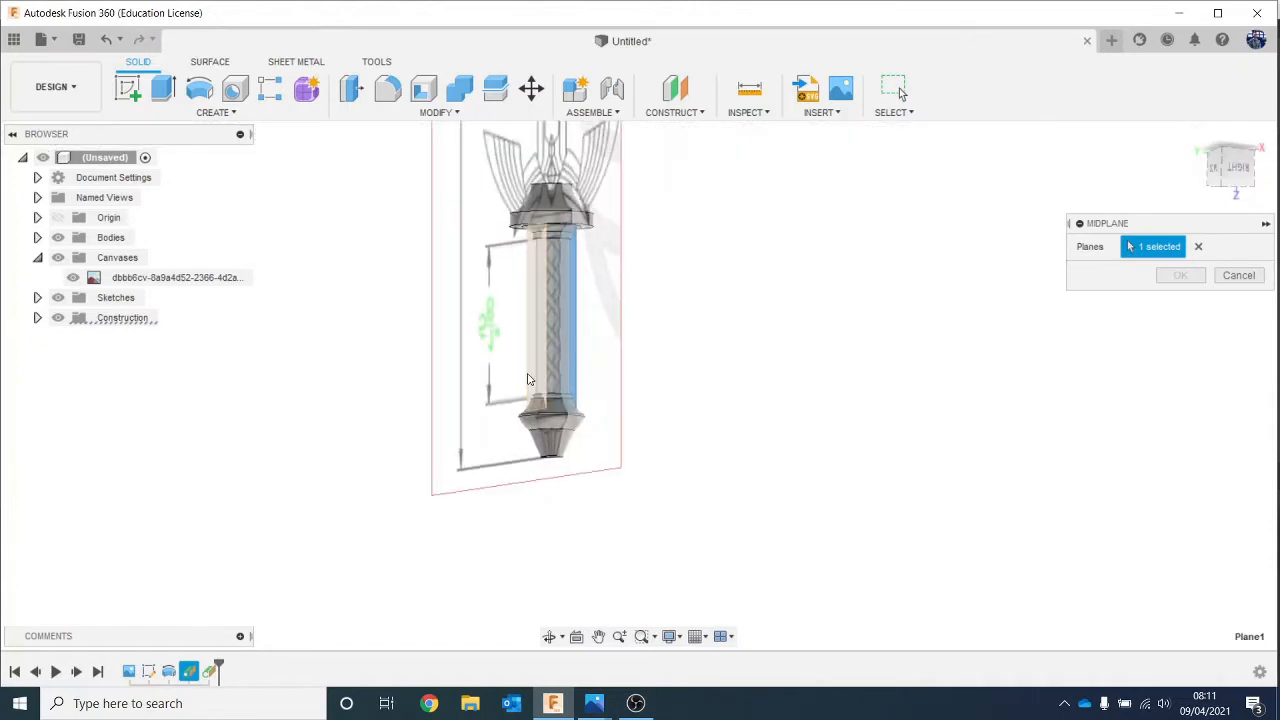
click(543, 337)
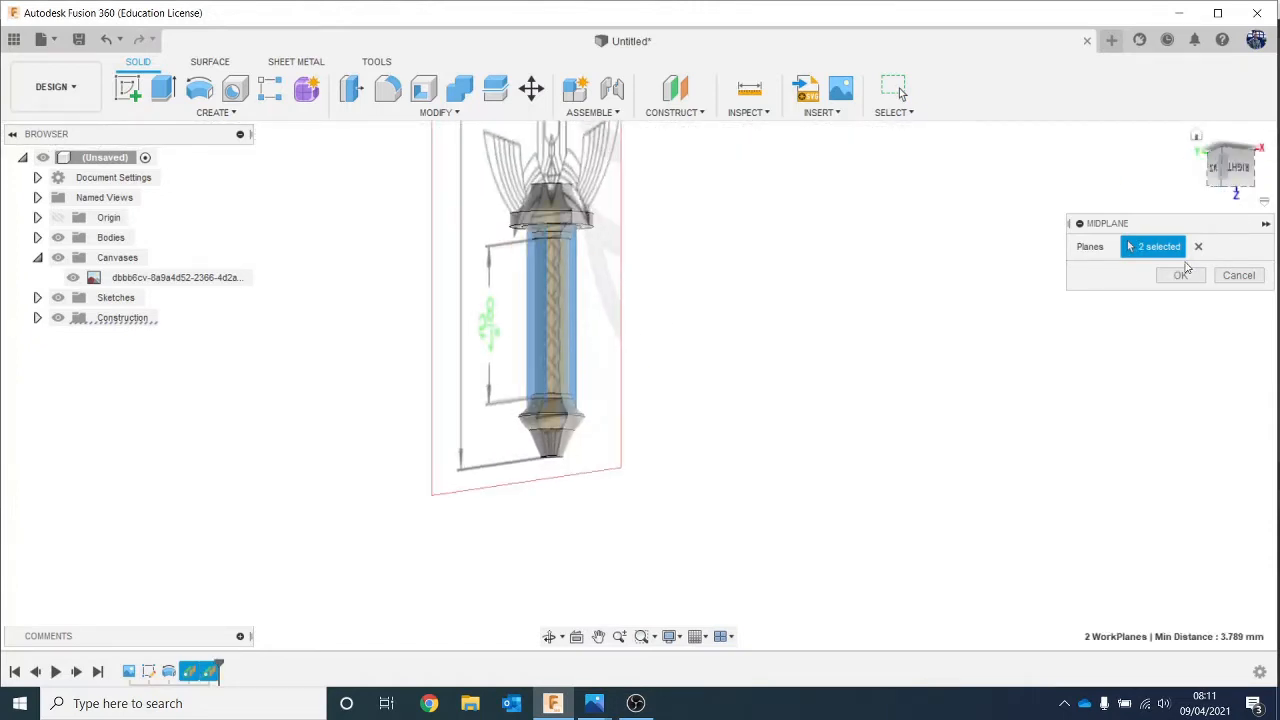
click(1183, 272)
Step: Hide the two tangent planes, leaving the midplane displayed, and orient the view to the front
scroll(522, 304, up, 2)
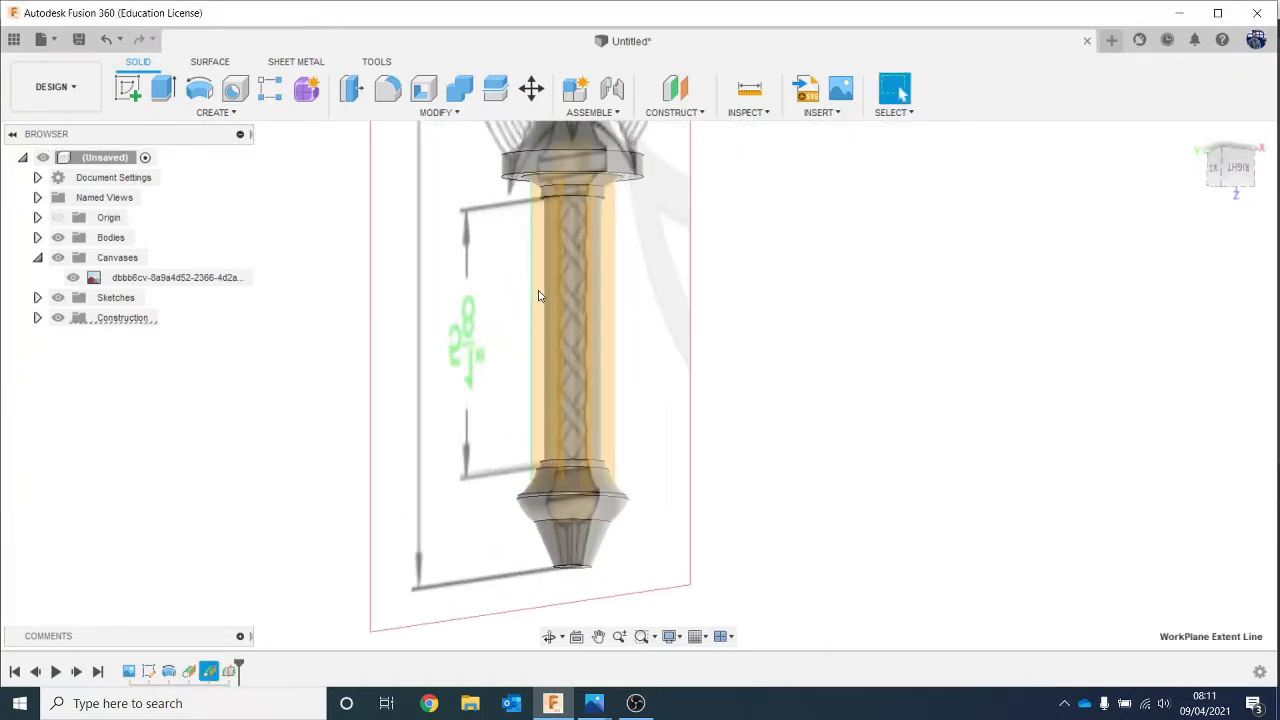
click(540, 290)
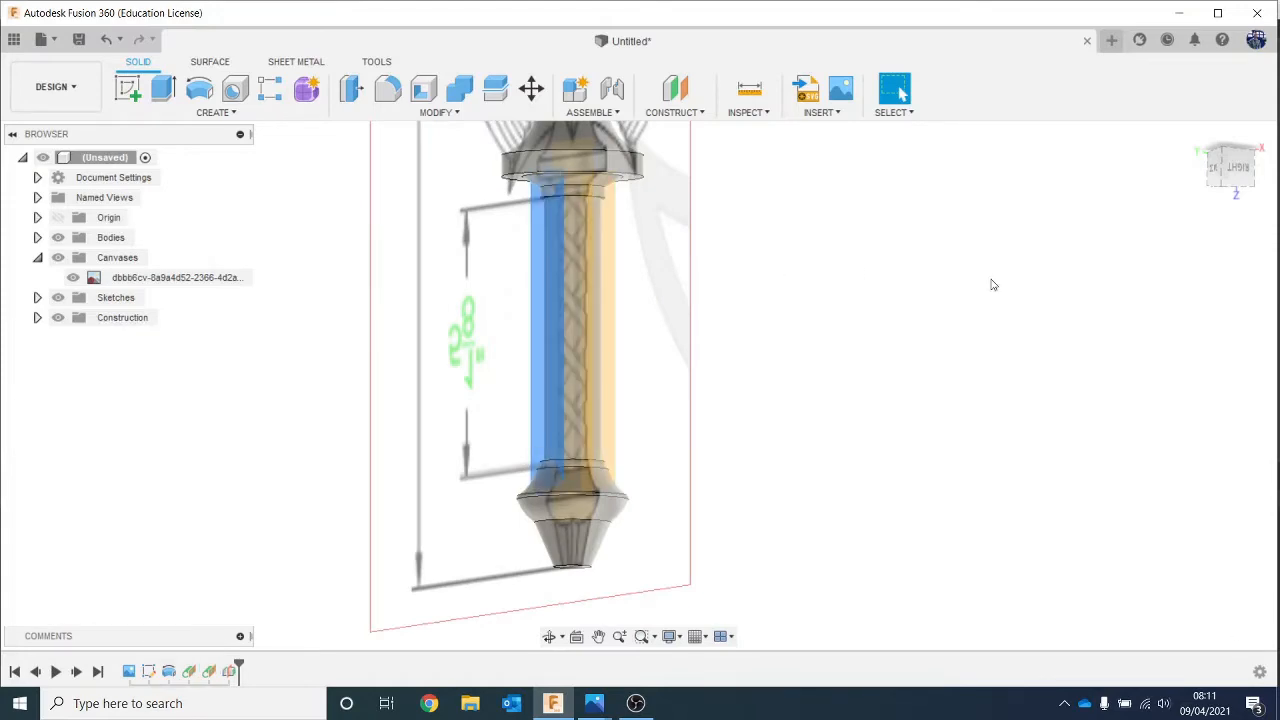
key(v)
drag(1238, 167, 1184, 175)
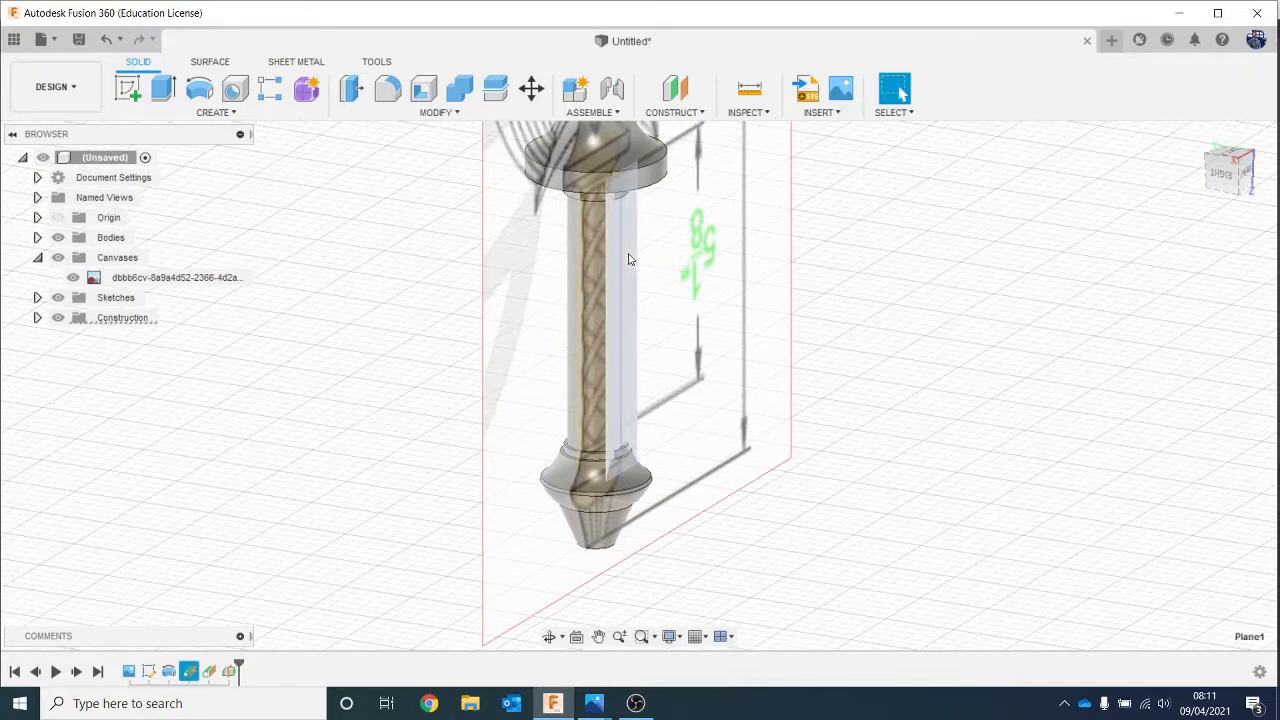
click(1240, 178)
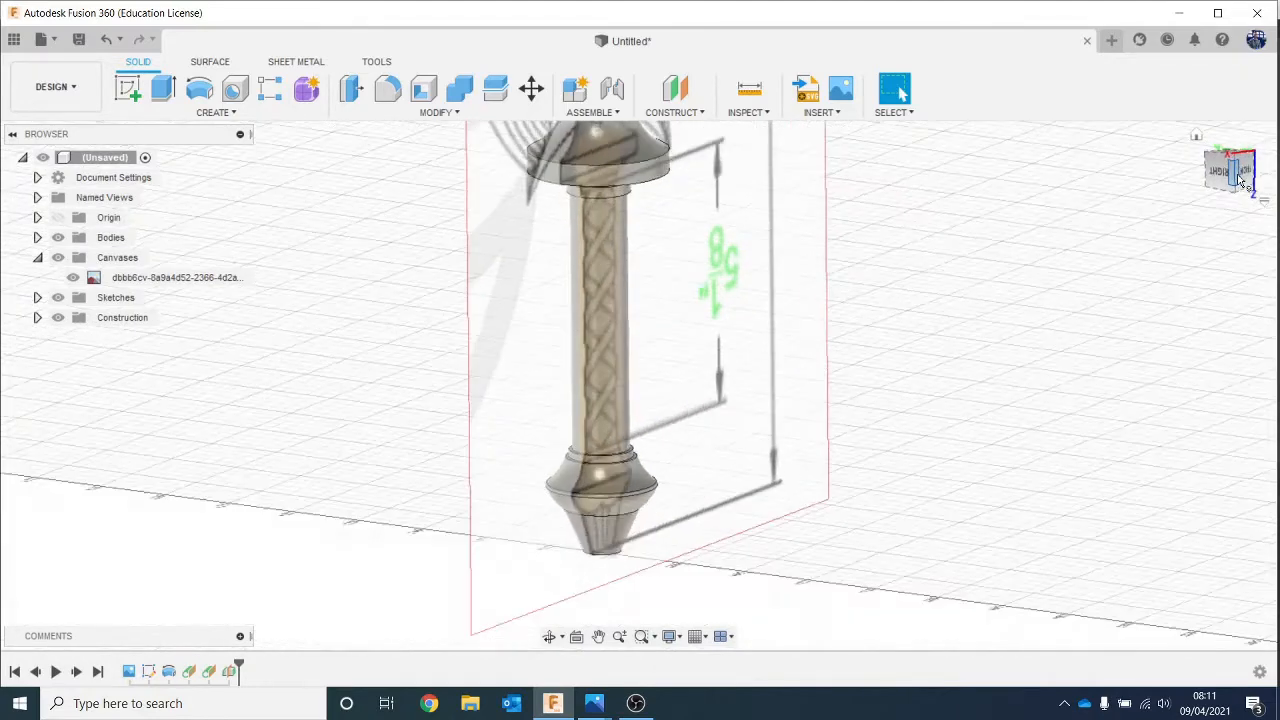
scroll(668, 382, down, 3)
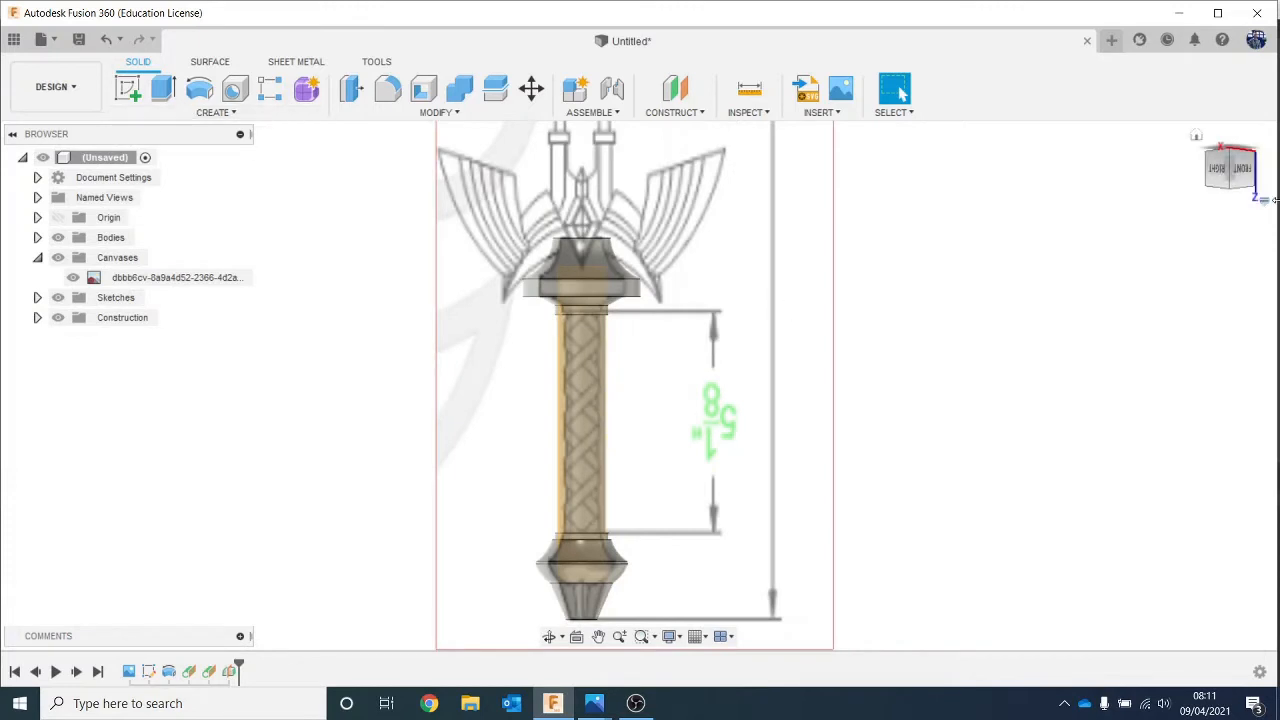
click(1243, 169)
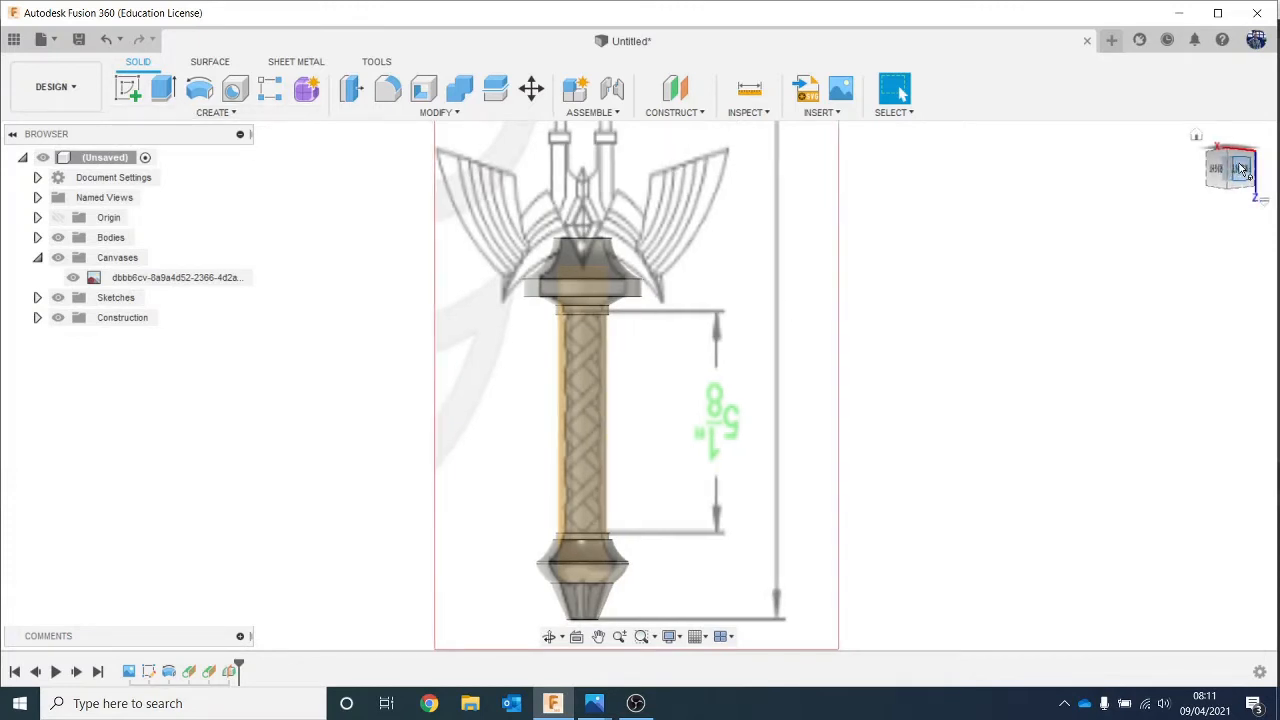
Step: Start a new sketch on the handle's midplane and turn the front view upside down around the guard
click(124, 89)
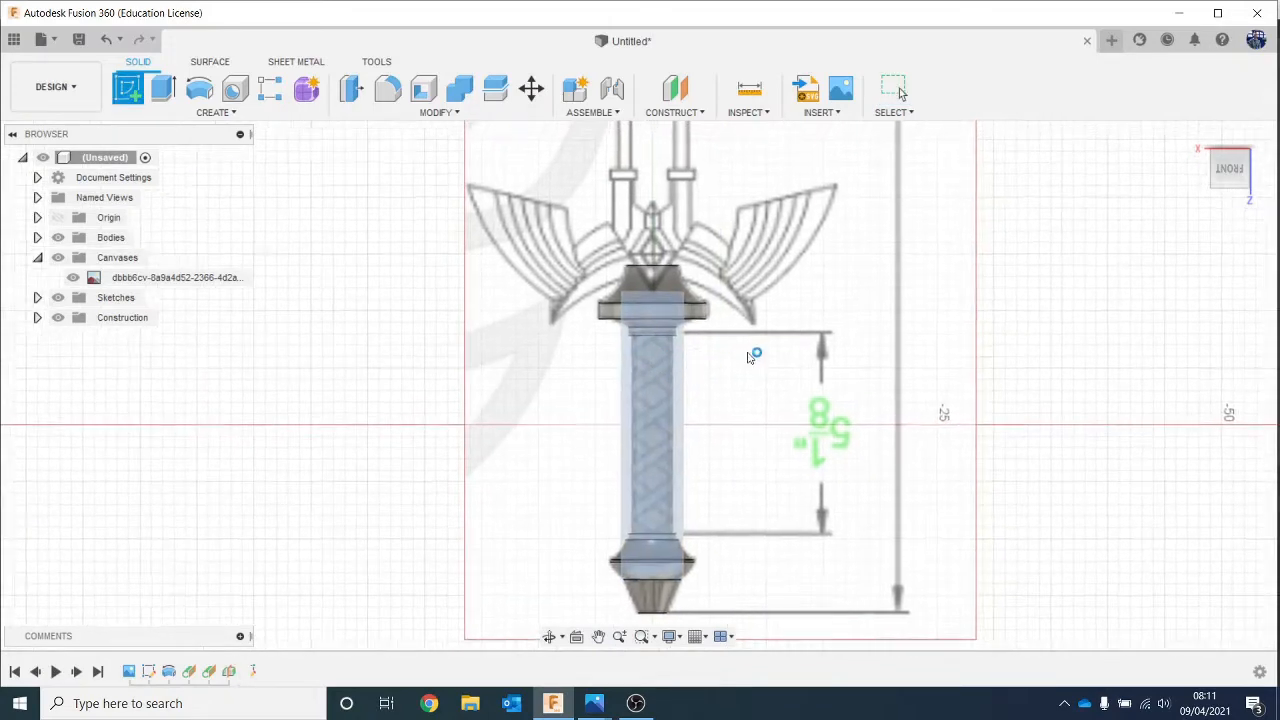
click(750, 357)
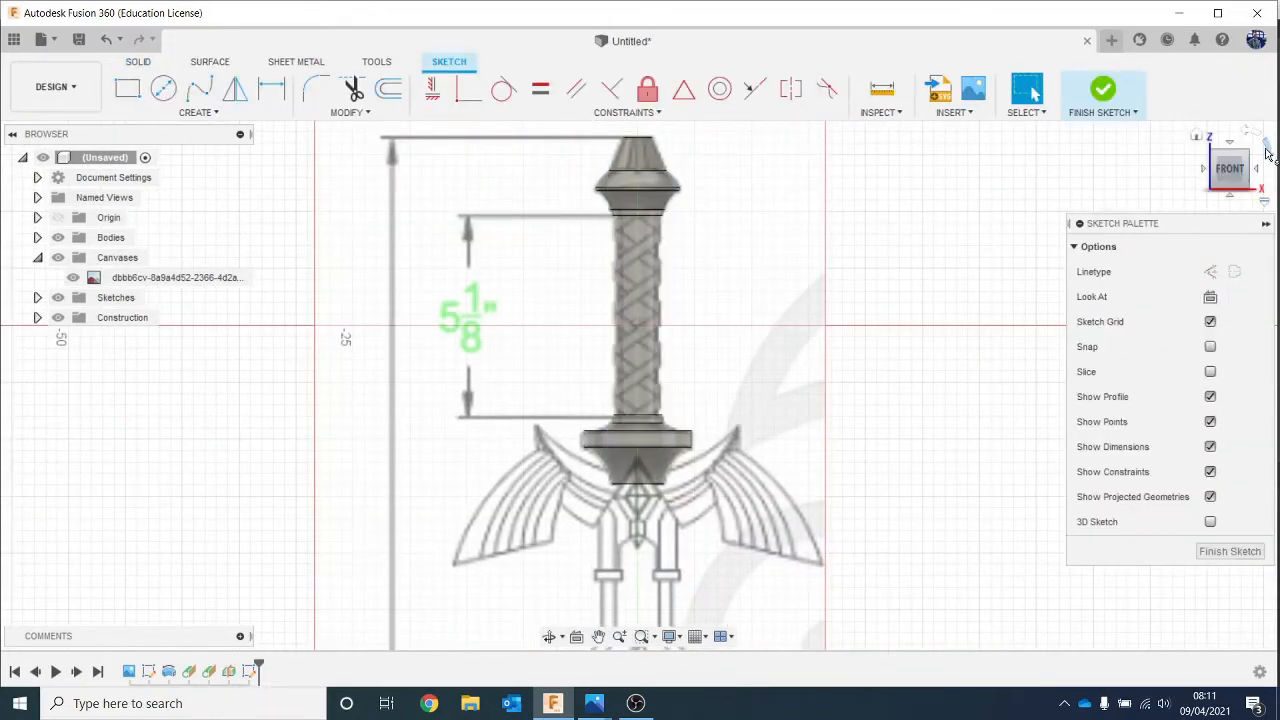
click(1267, 152)
click(1267, 152)
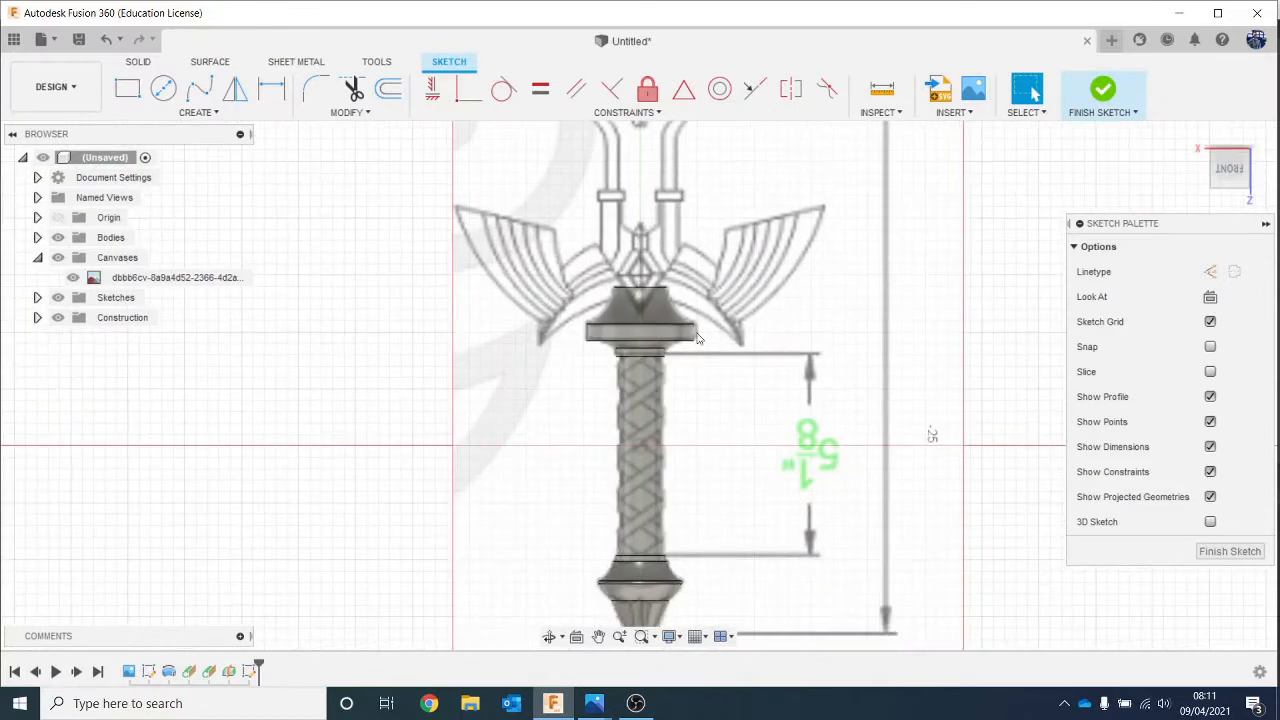
scroll(697, 338, up, 2)
middle_drag(695, 334, 709, 434)
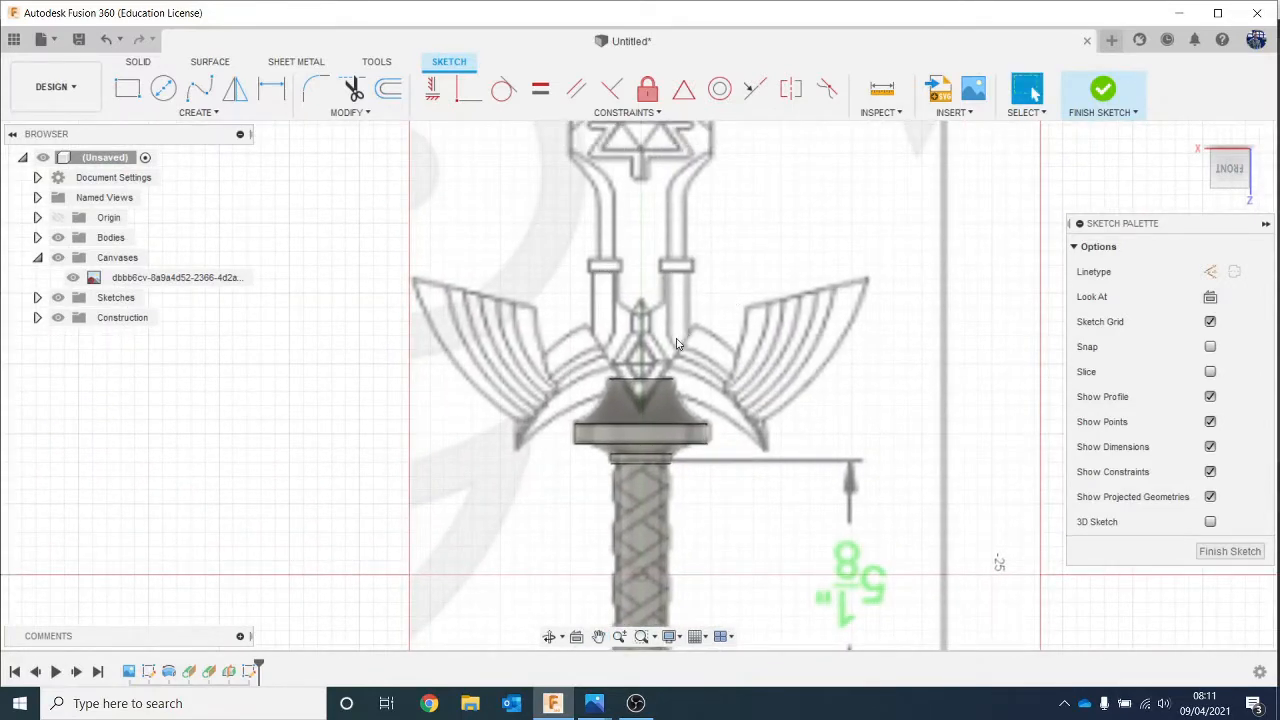
Step: Draw a vertical line along the guard's centre axis, from the V's lowest point on the handle up to the central crystal's tip
scroll(676, 344, up, 3)
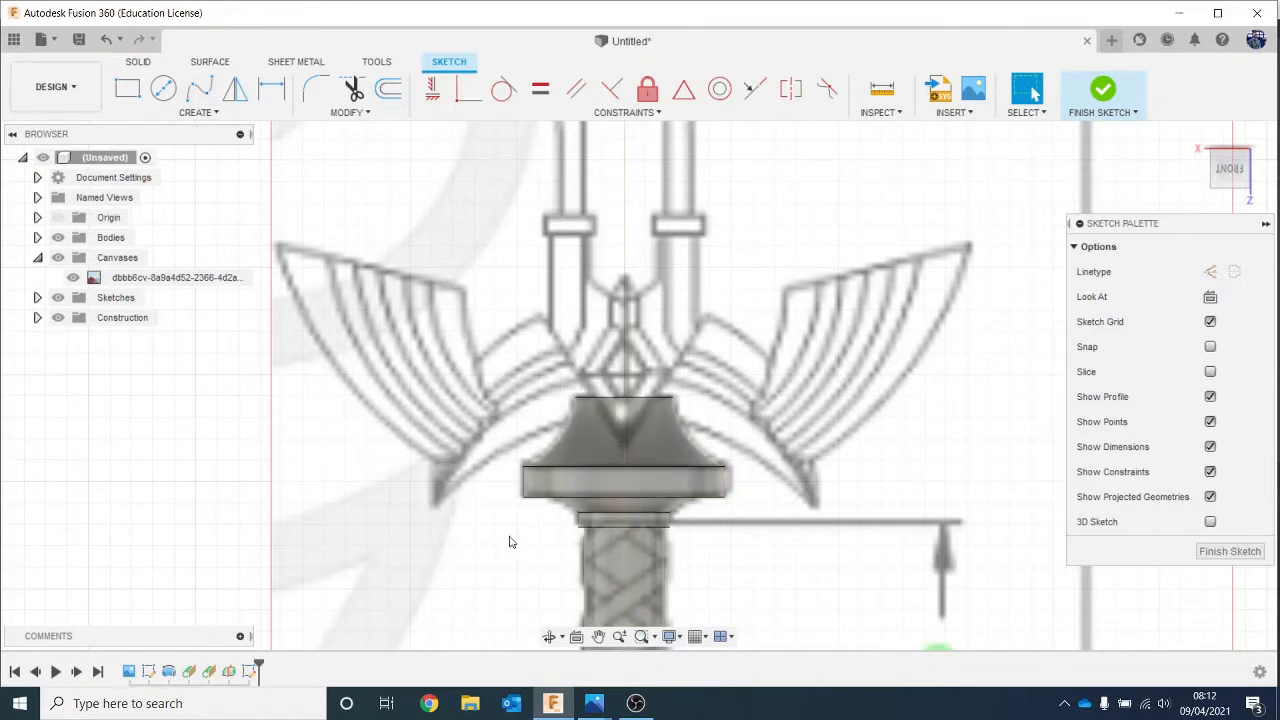
key(l)
scroll(663, 360, up, 1)
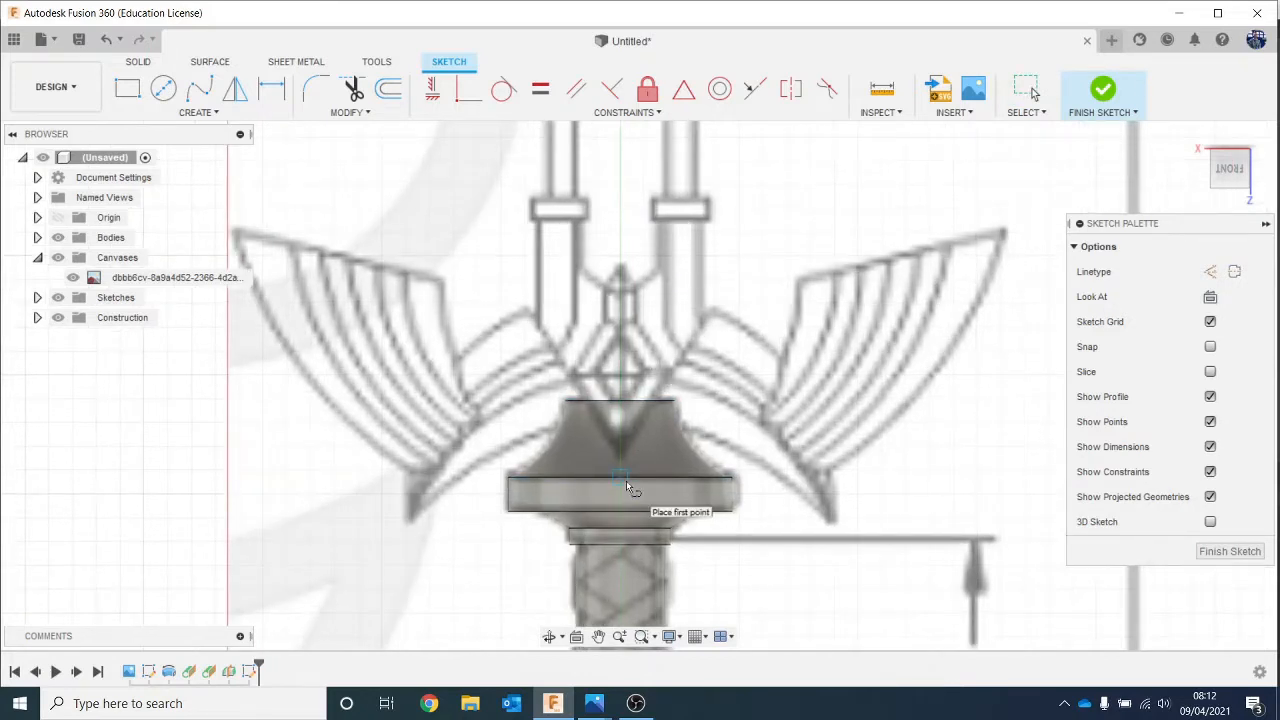
scroll(595, 325, up, 1)
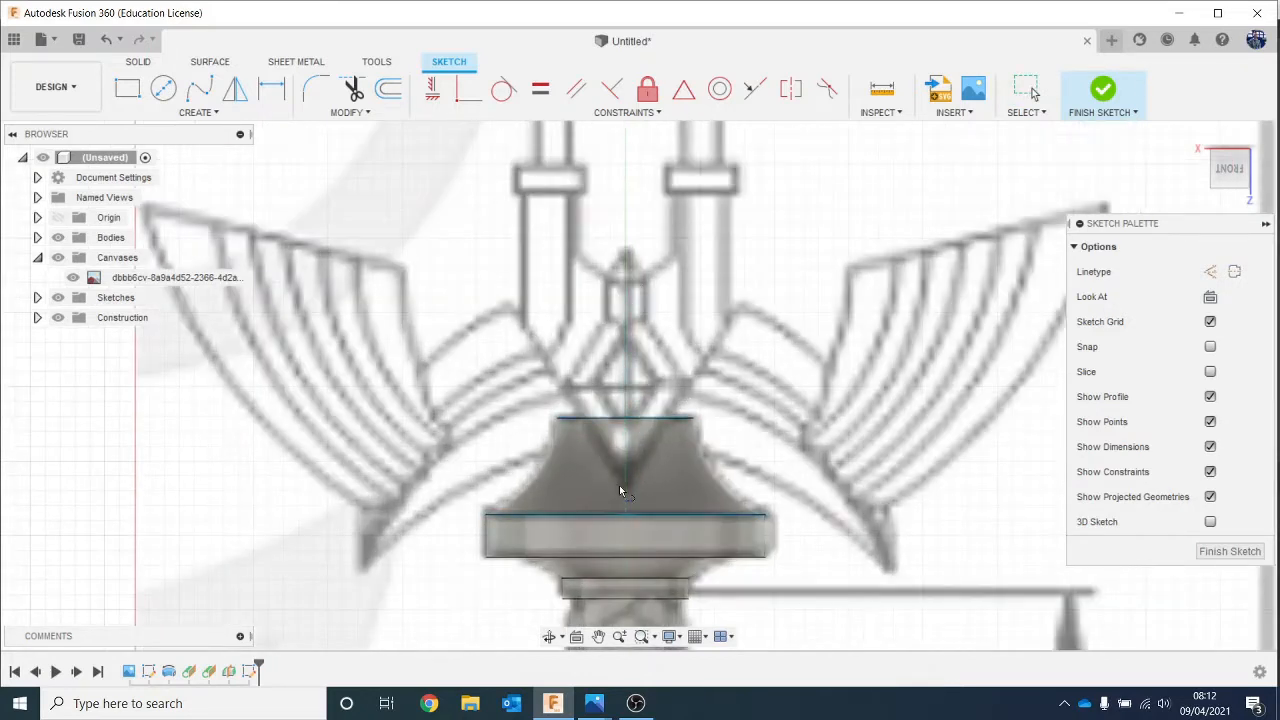
click(627, 487)
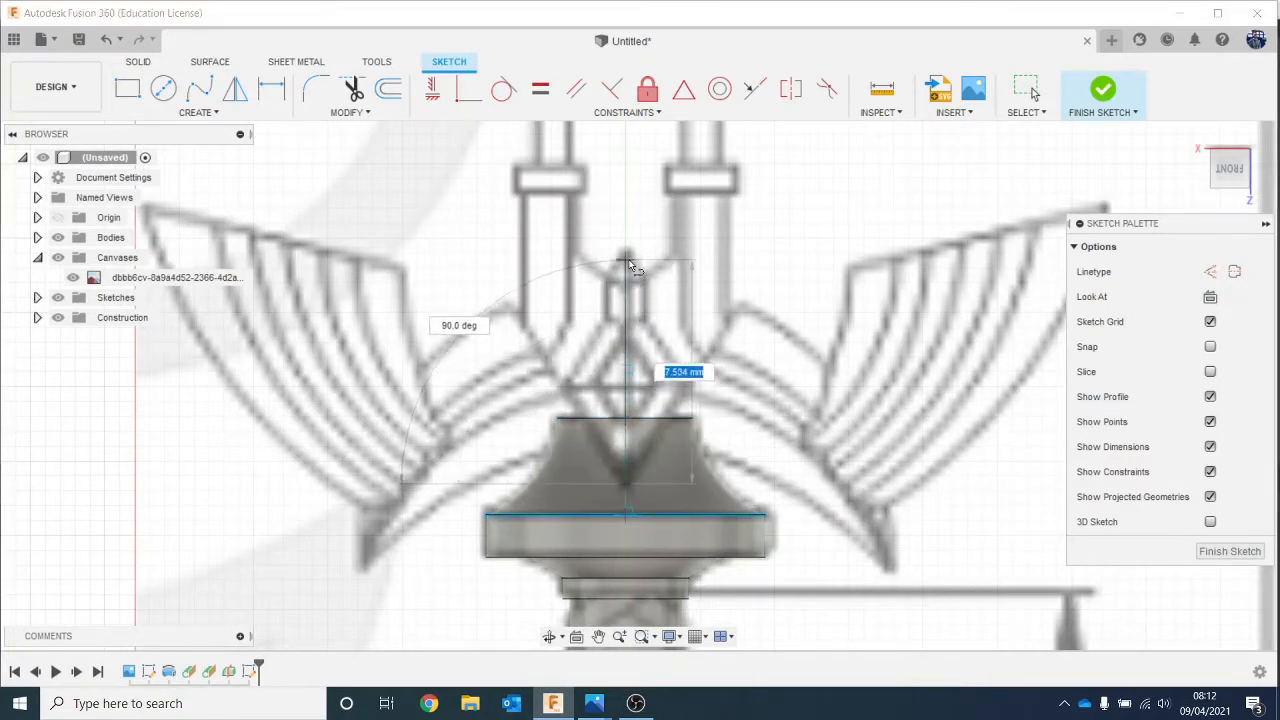
click(626, 254)
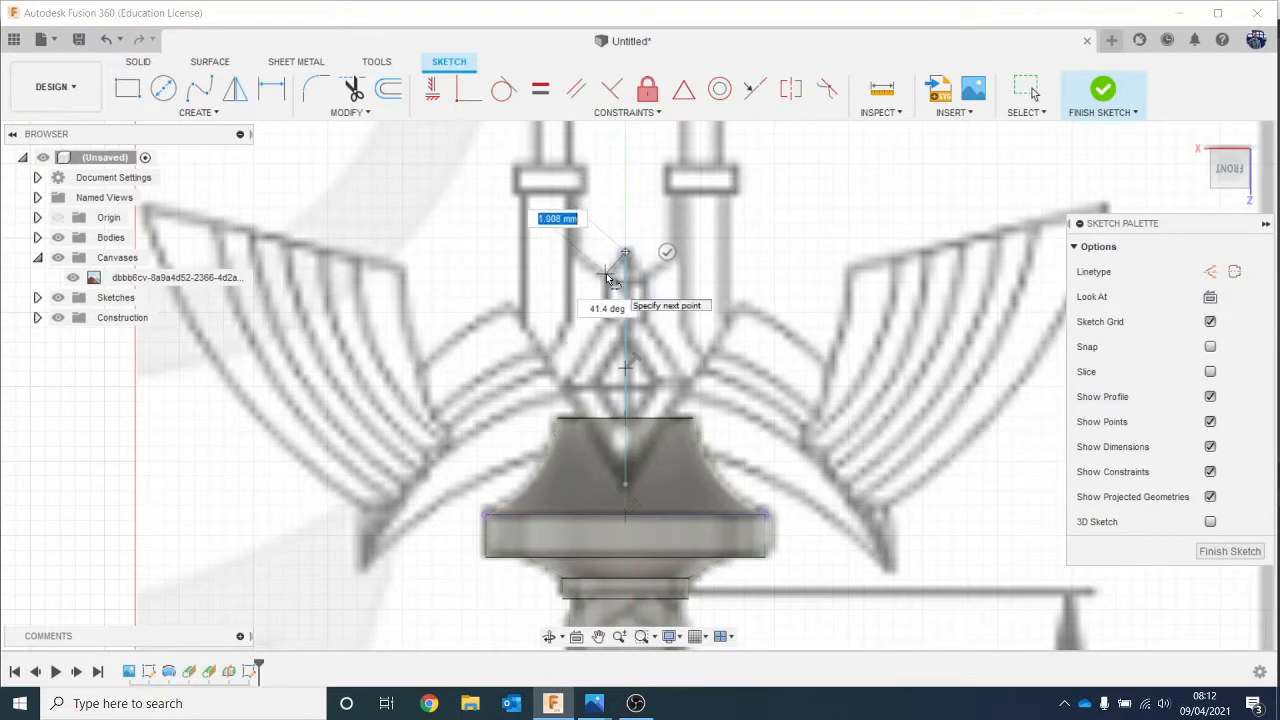
Step: Continue the line from the crystal's tip to the notch, out to the left prong's inner edge, and about 2 mm up to its collar
scroll(596, 300, up, 3)
scroll(596, 300, up, 2)
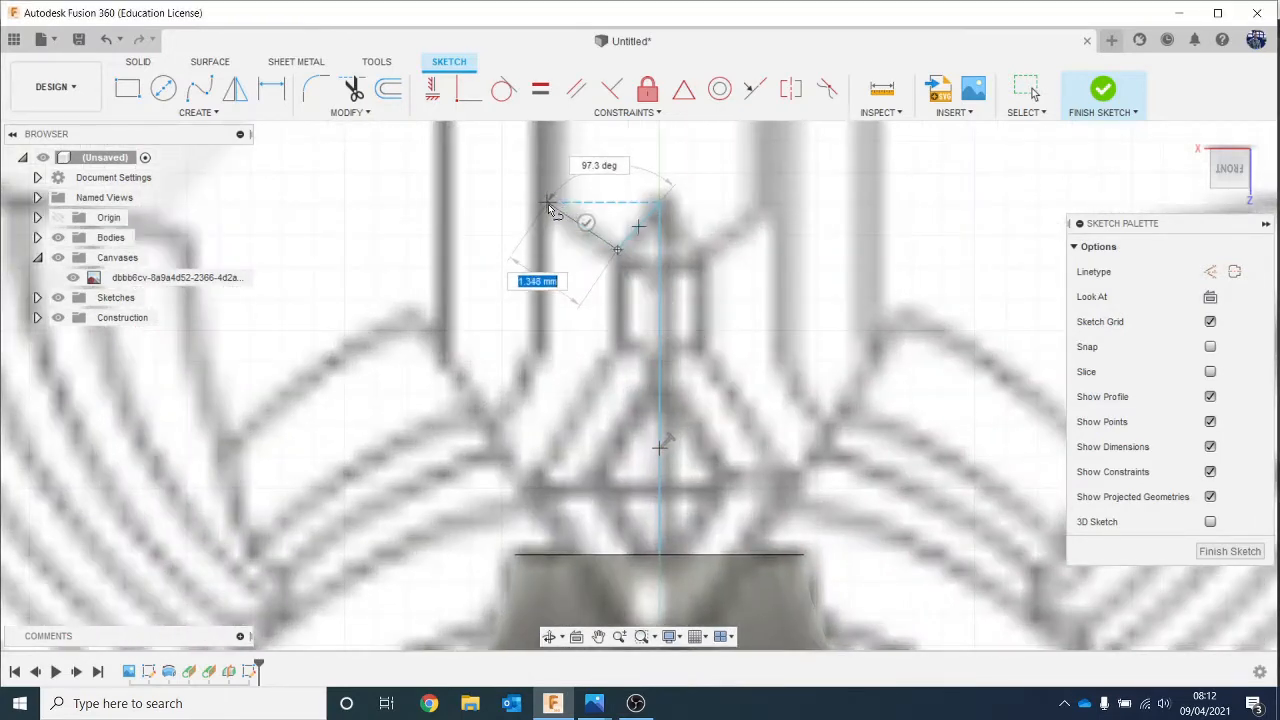
scroll(555, 207, down, 4)
scroll(583, 397, up, 3)
click(583, 397)
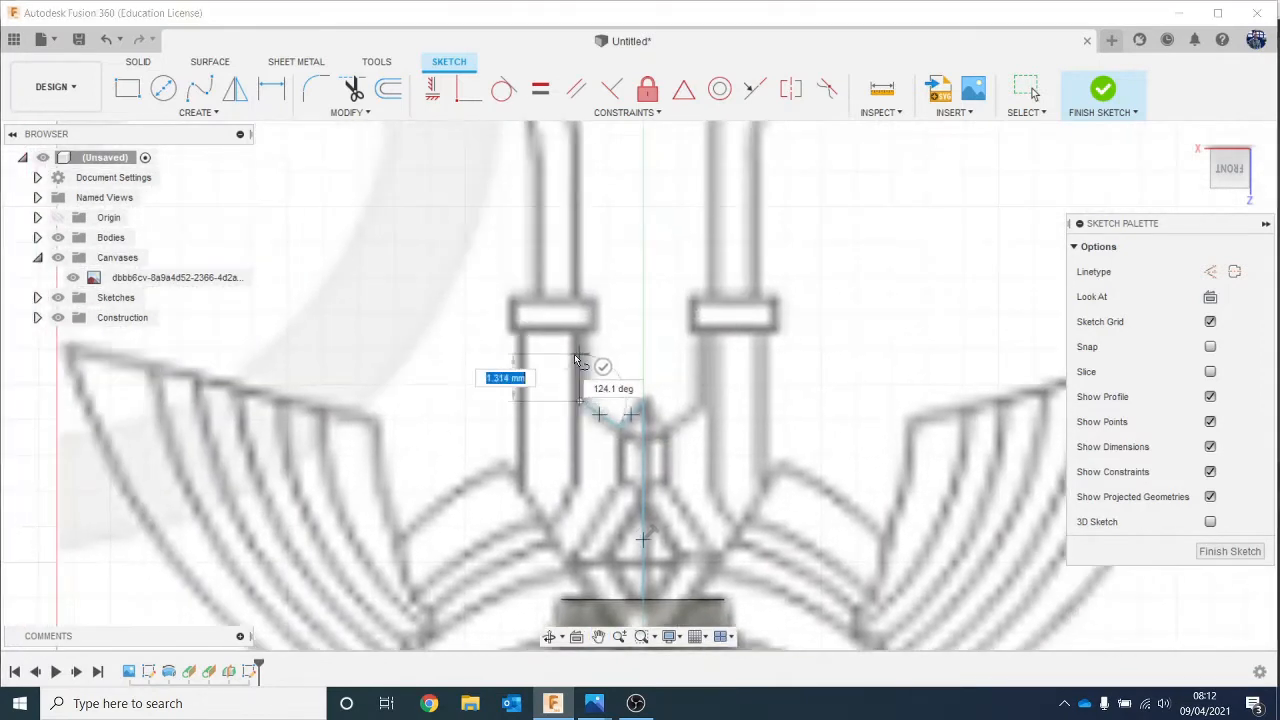
scroll(570, 335, up, 2)
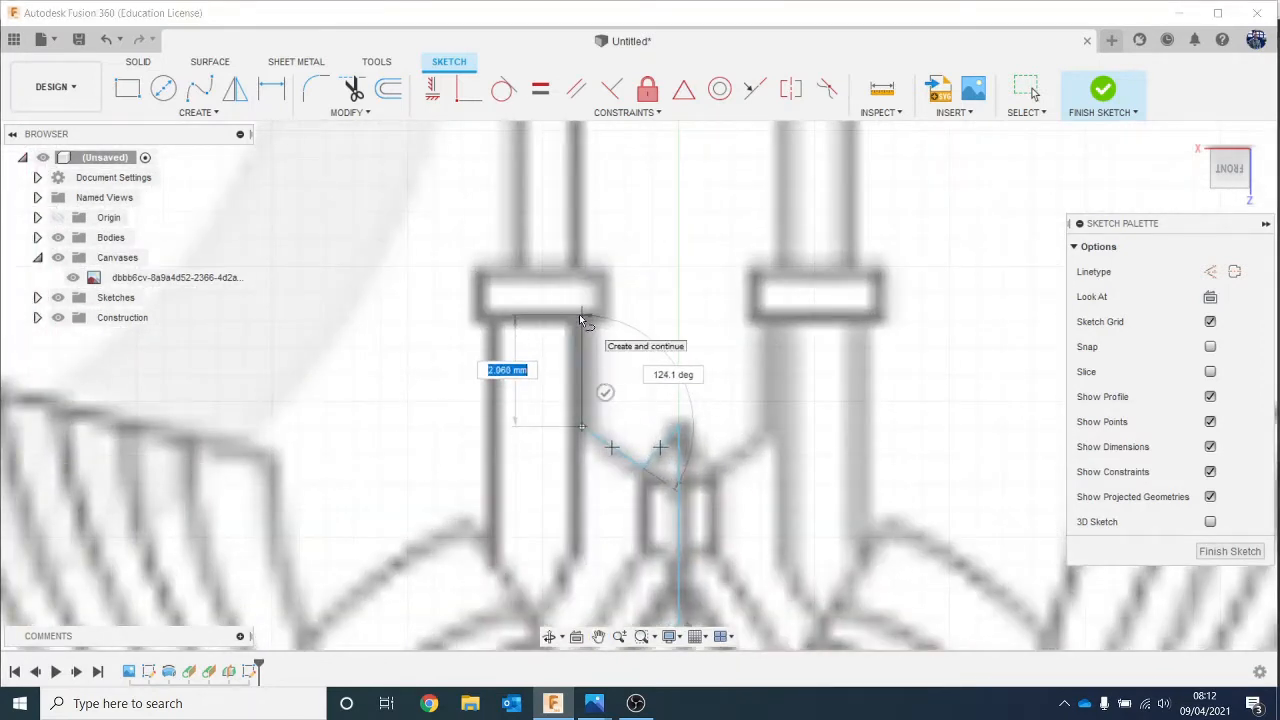
click(580, 318)
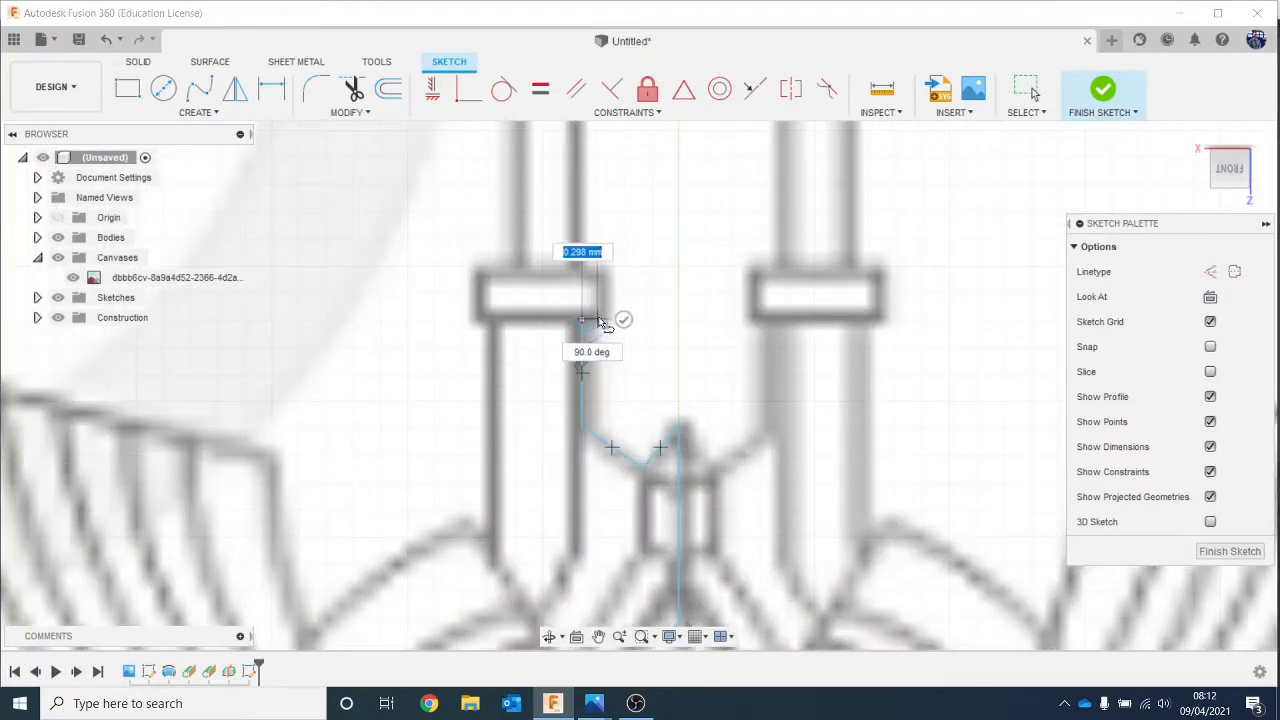
Step: Trace the rectangular collar around the left prong, about 0.8 mm high, ending at the prong's outer edge
click(602, 321)
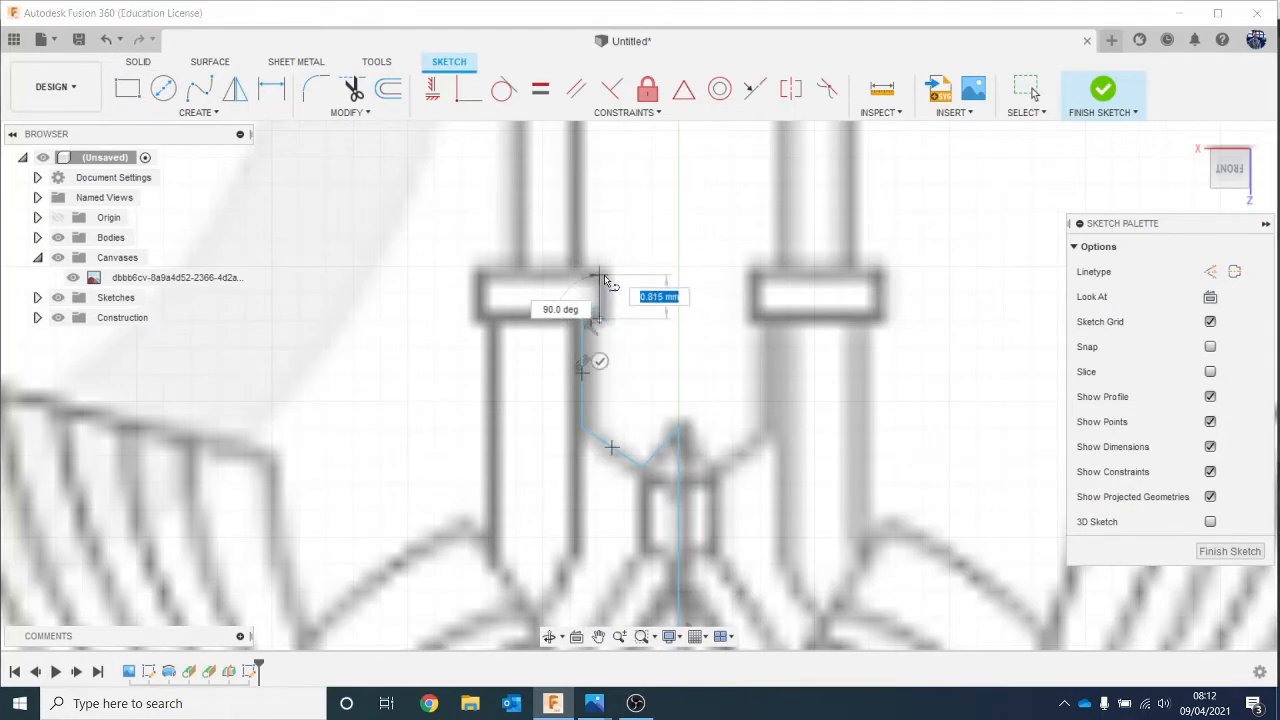
click(592, 276)
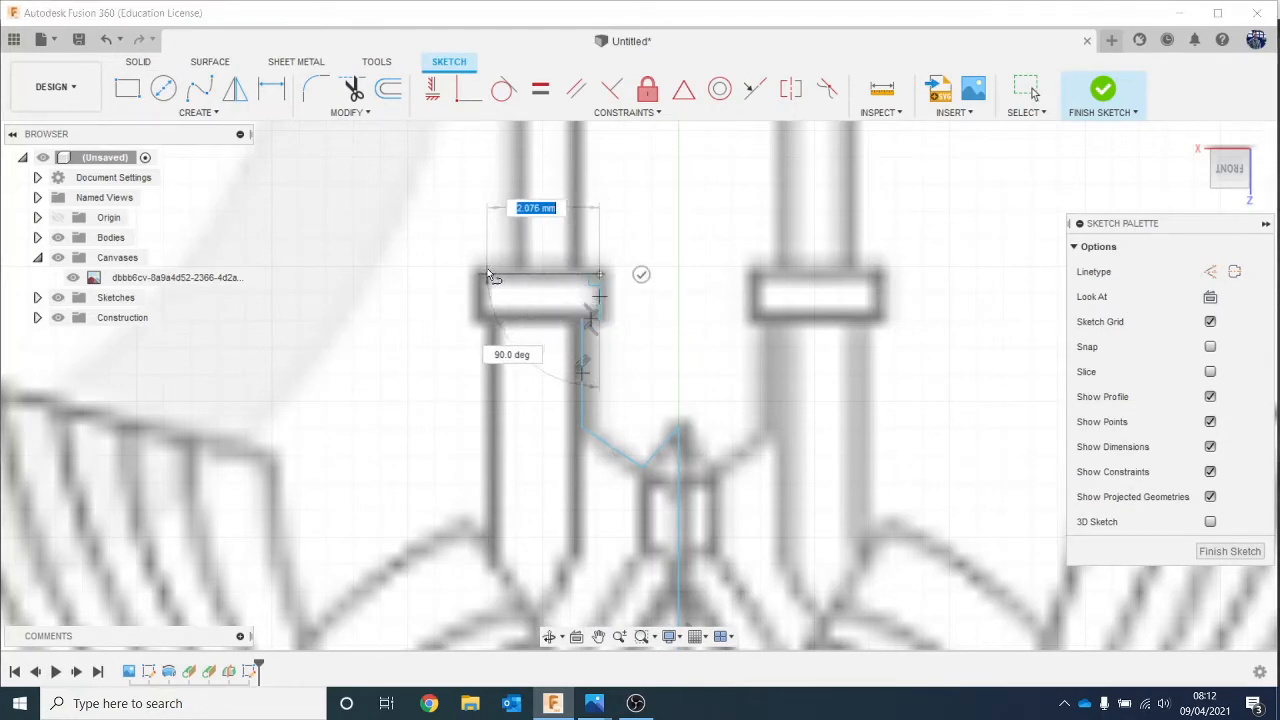
click(480, 275)
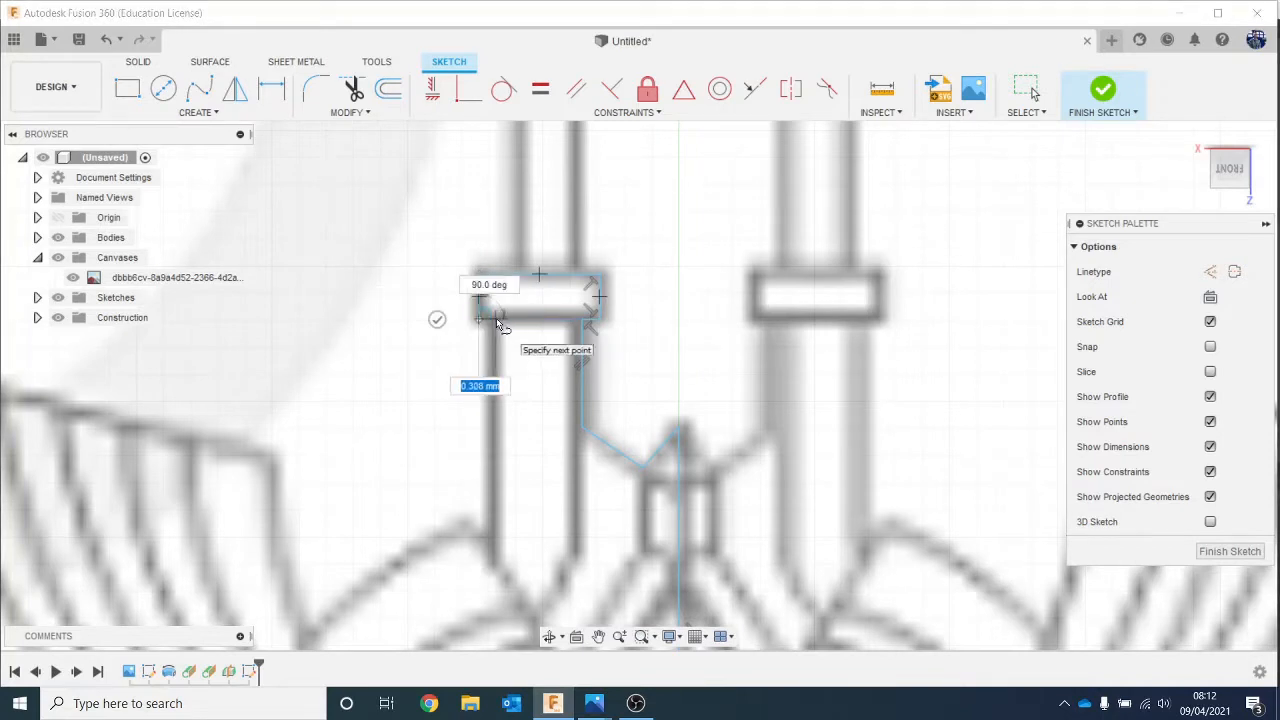
click(494, 320)
Step: Trace the left prong's outer edge down from the collar and around its pointed lower end to the inner edge
click(493, 563)
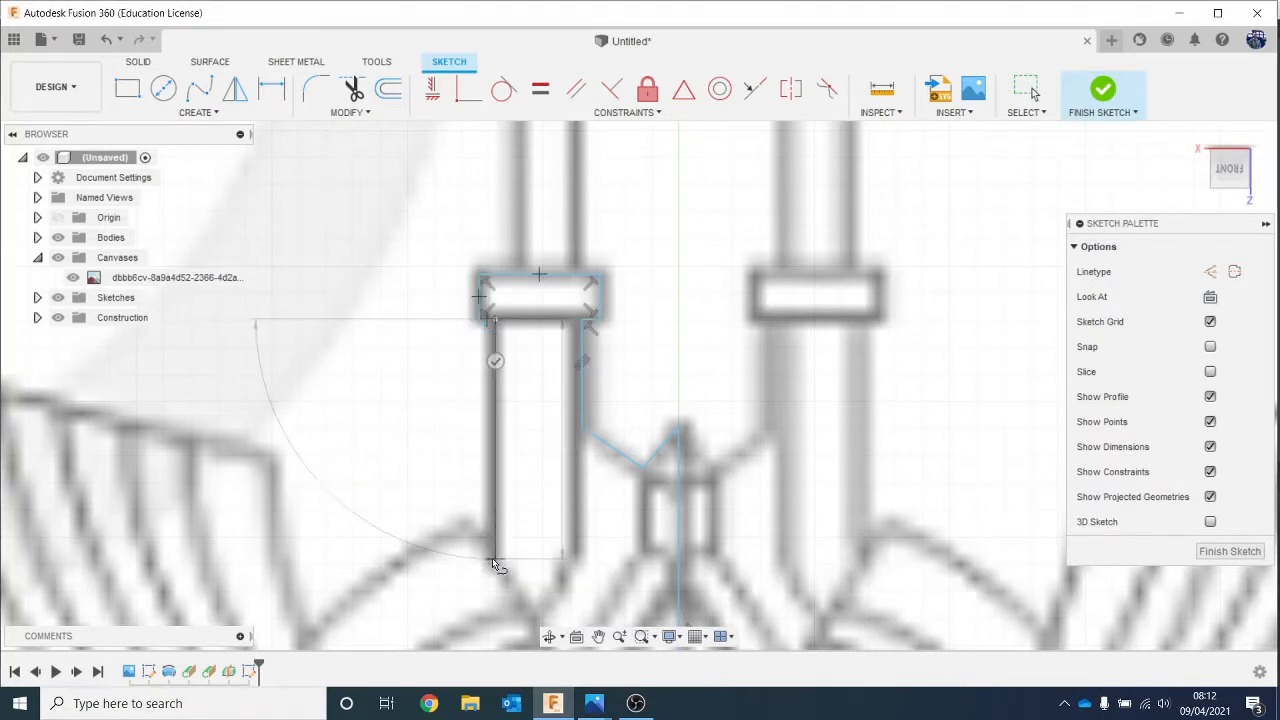
scroll(493, 564, down, 3)
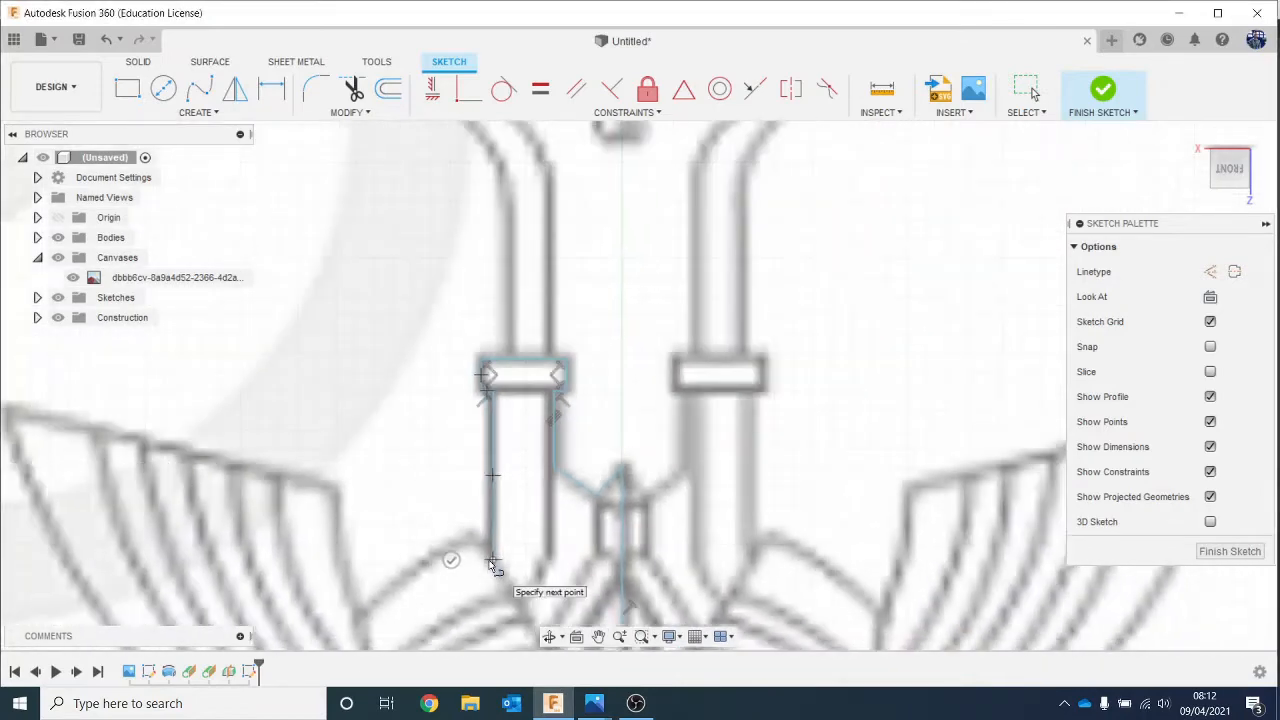
scroll(490, 561, down, 1)
middle_drag(490, 561, 489, 371)
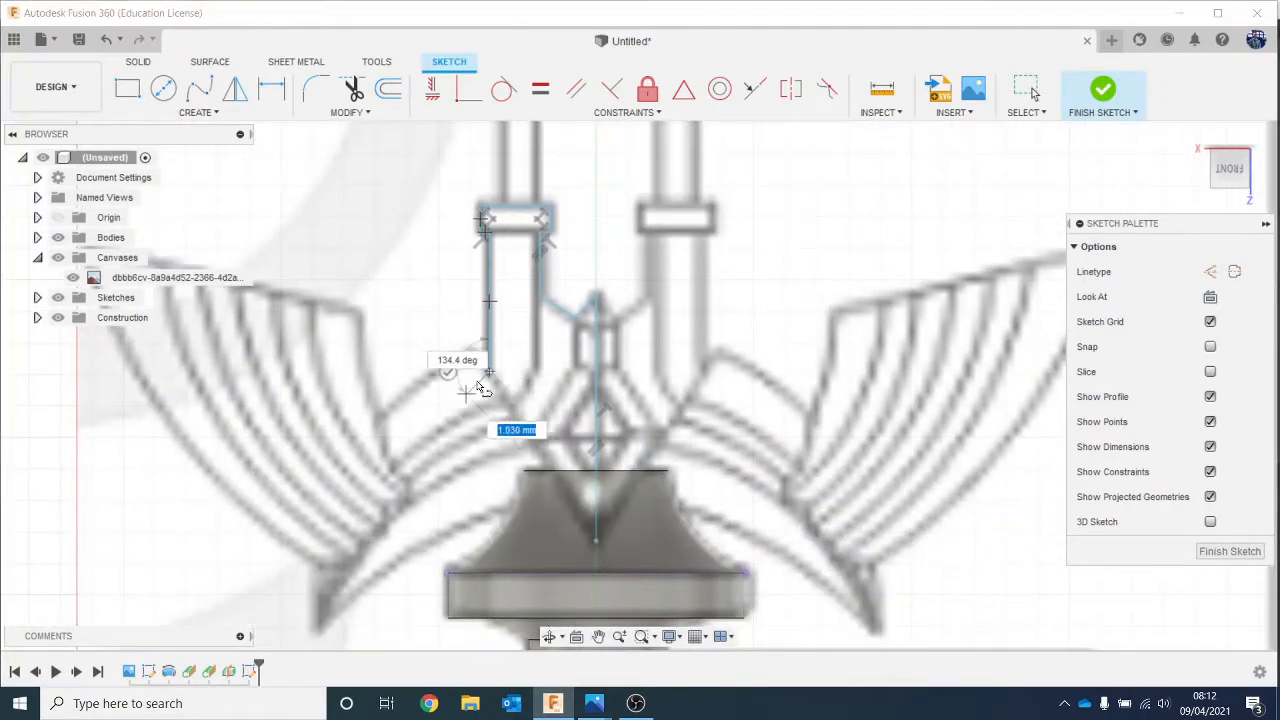
scroll(491, 371, up, 2)
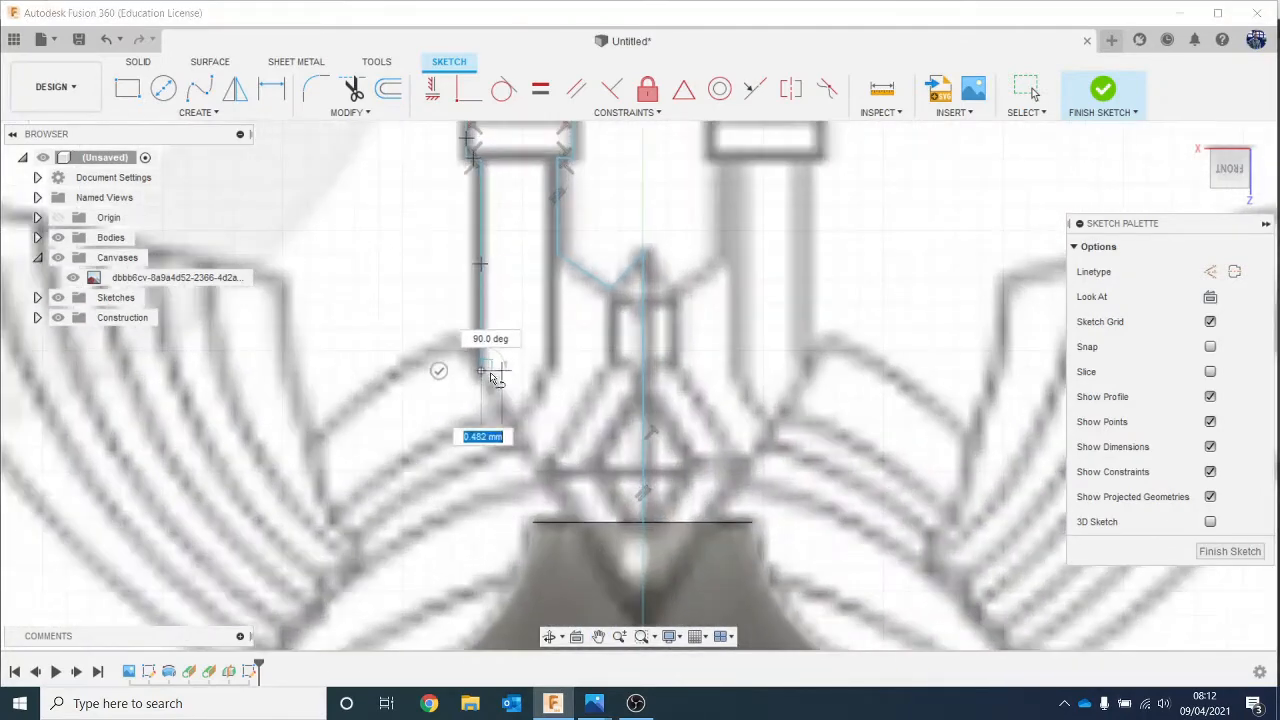
click(513, 424)
click(549, 371)
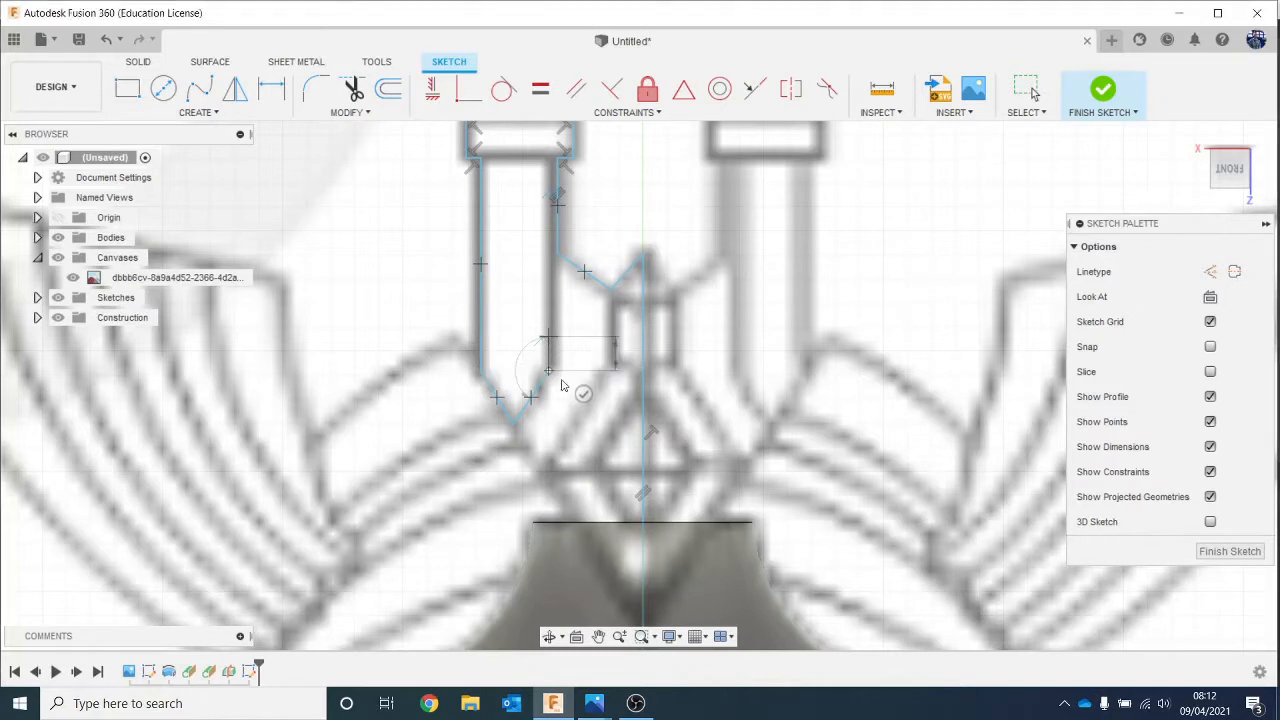
key(Escape)
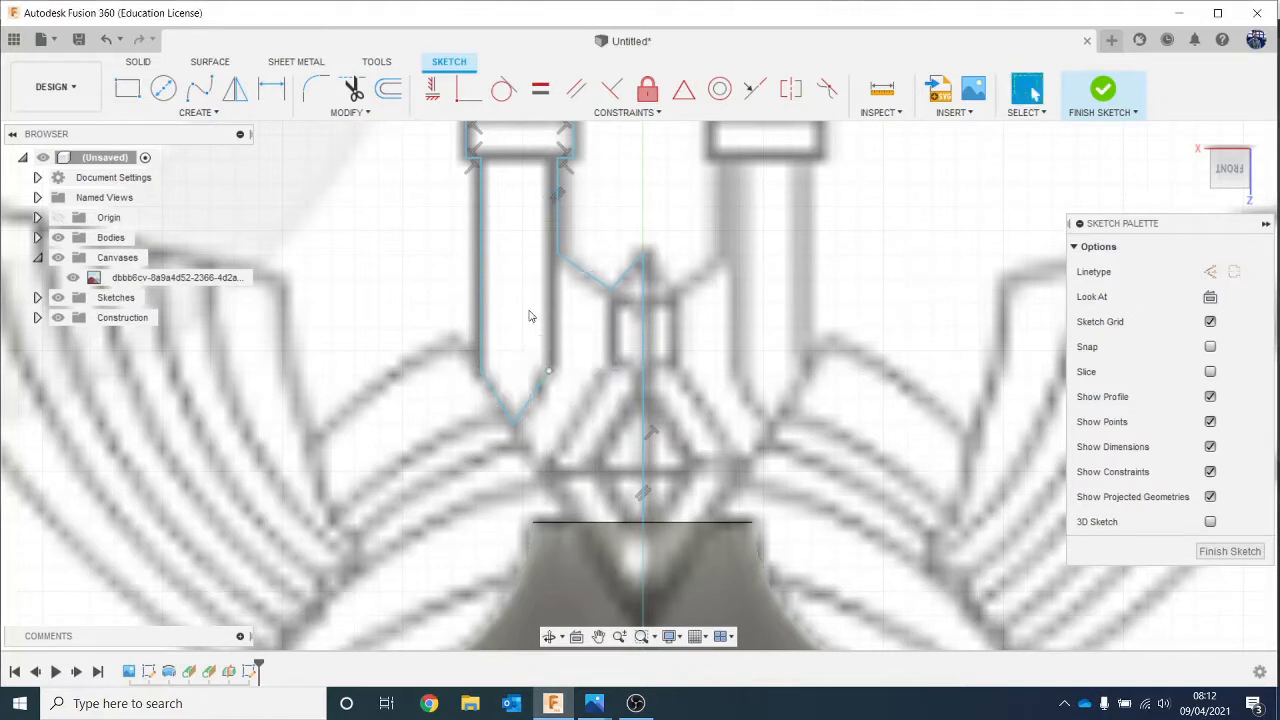
Step: Trim the prong's misaligned inner slanted line and redraw the inner edge straight down and into the point to close the prong's profile
key(t)
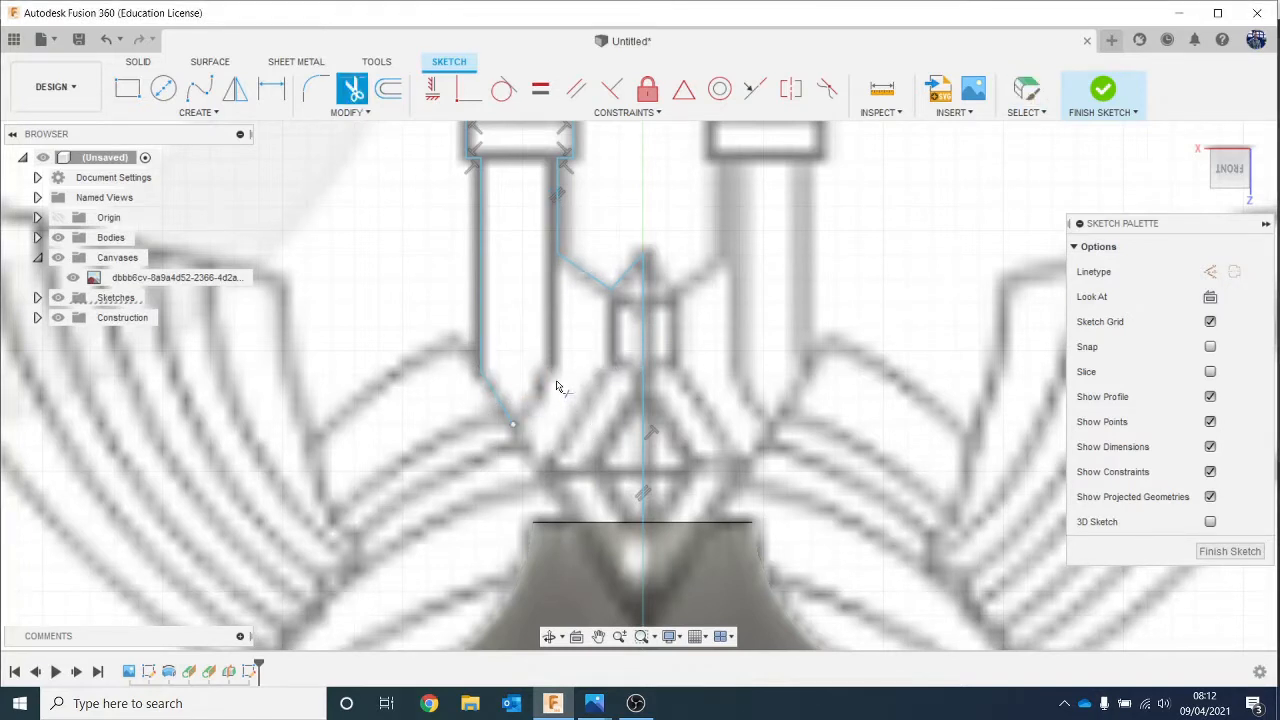
key(Escape)
key(l)
click(556, 256)
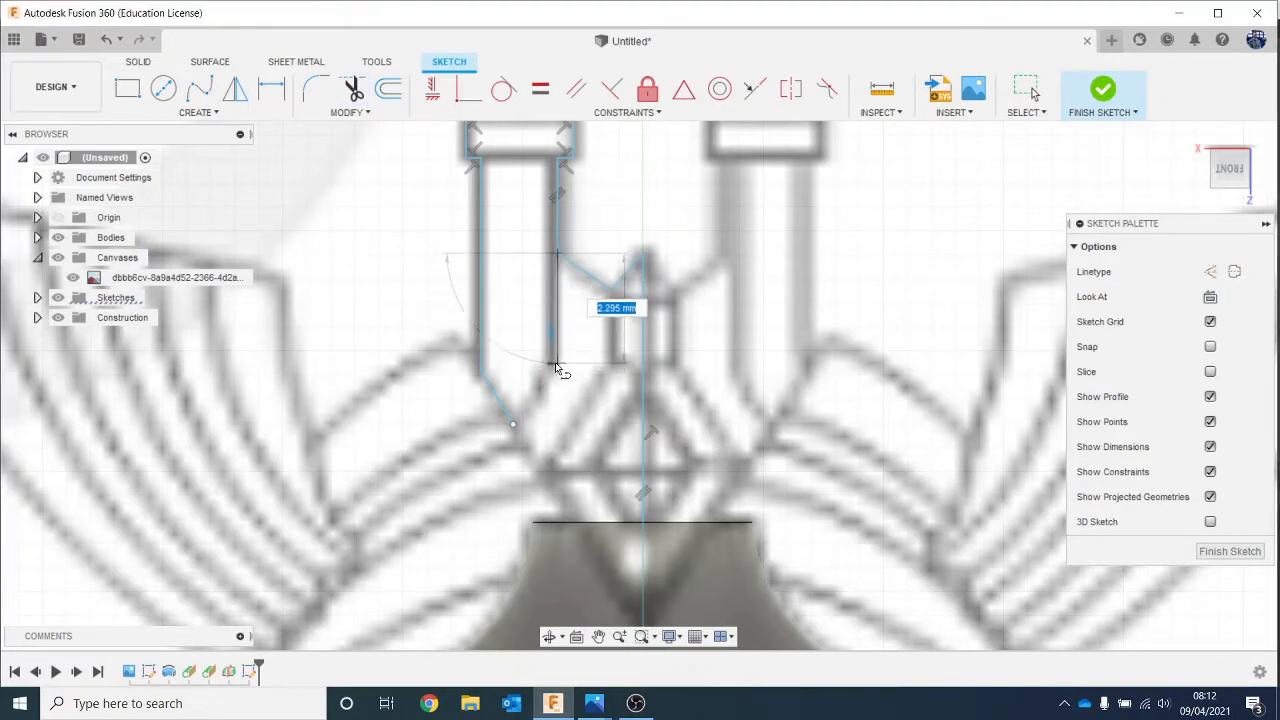
click(556, 370)
click(514, 423)
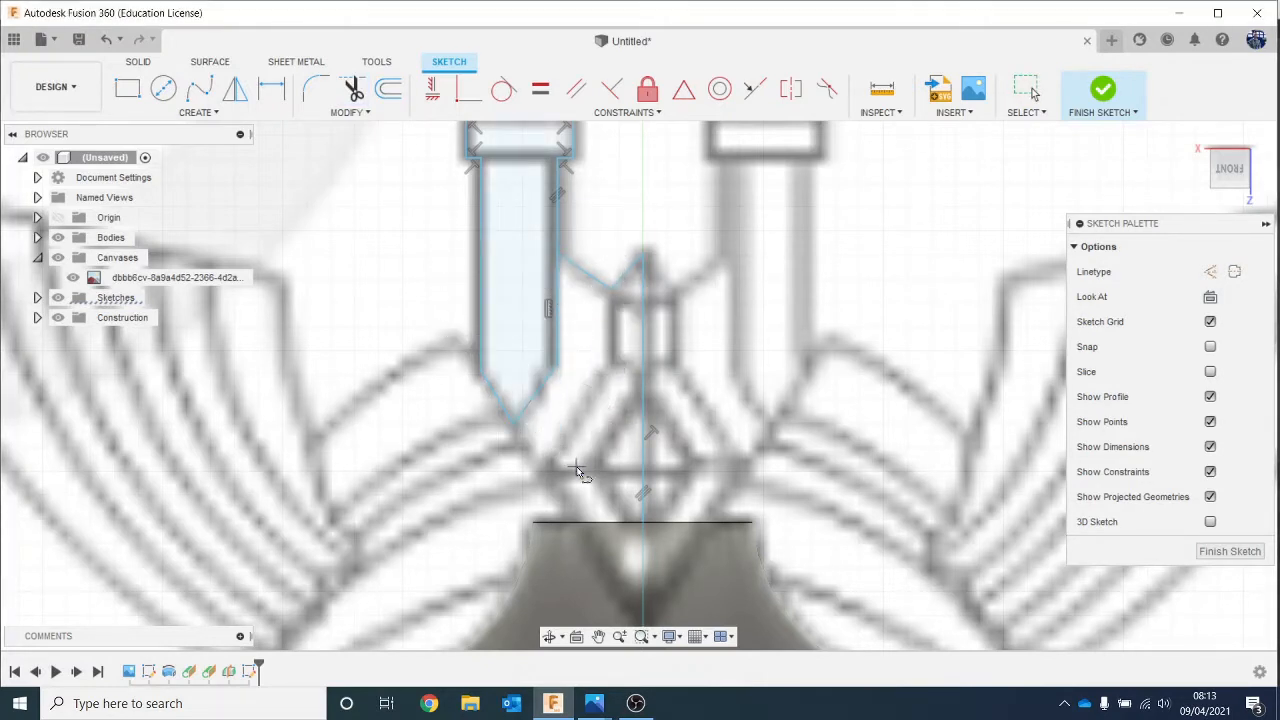
Step: Trace the left half of the central crystal from the notch to the V's lowest point, plus its inner diamond against the centre line
scroll(630, 319, up, 1)
scroll(683, 478, down, 1)
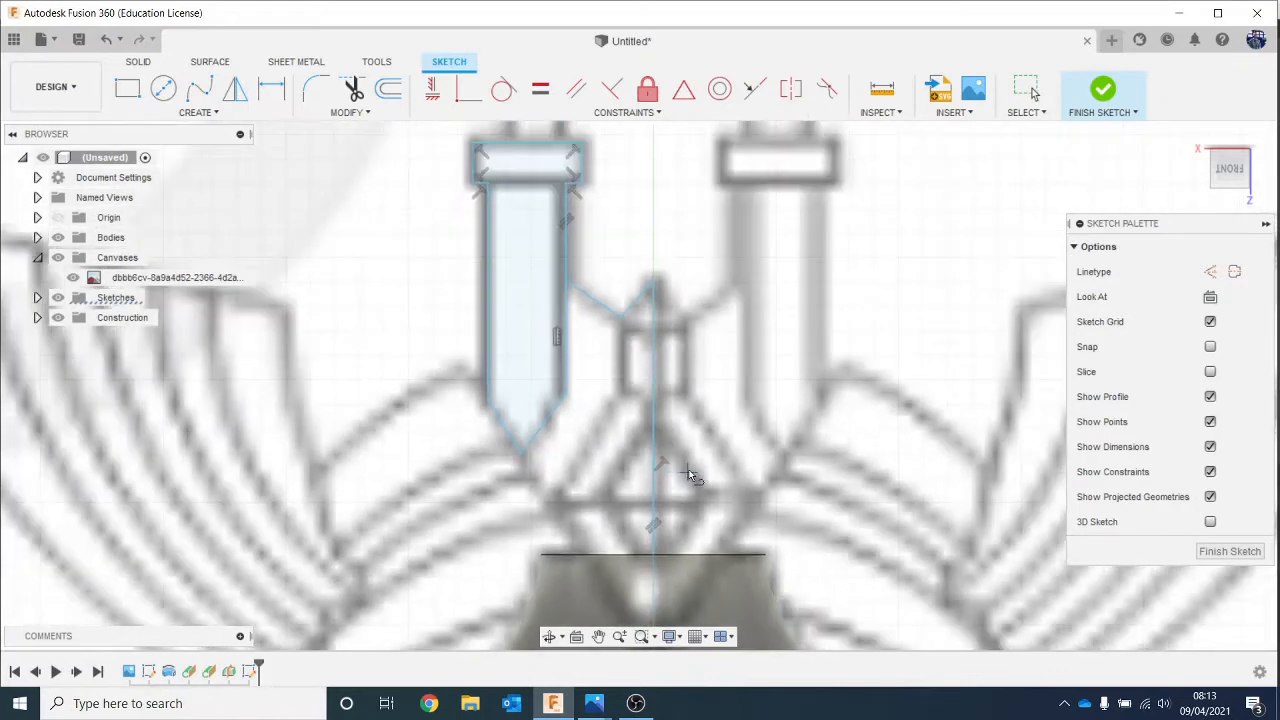
click(620, 319)
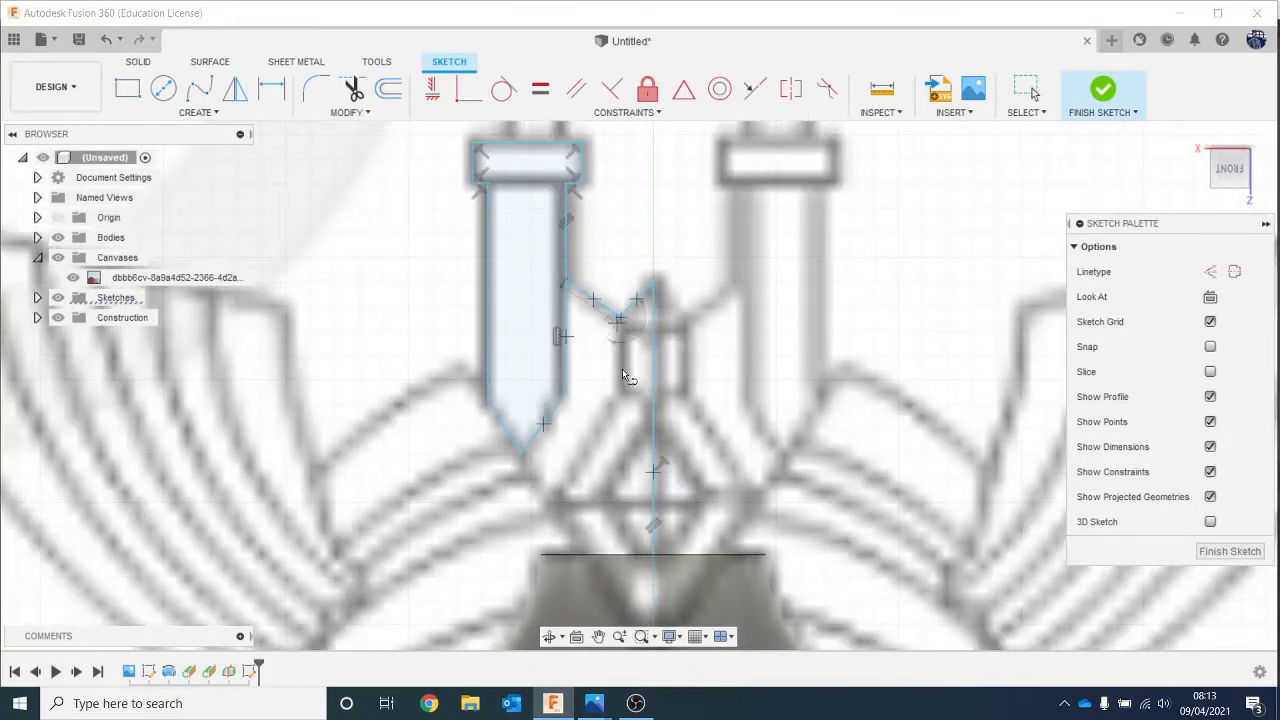
click(620, 392)
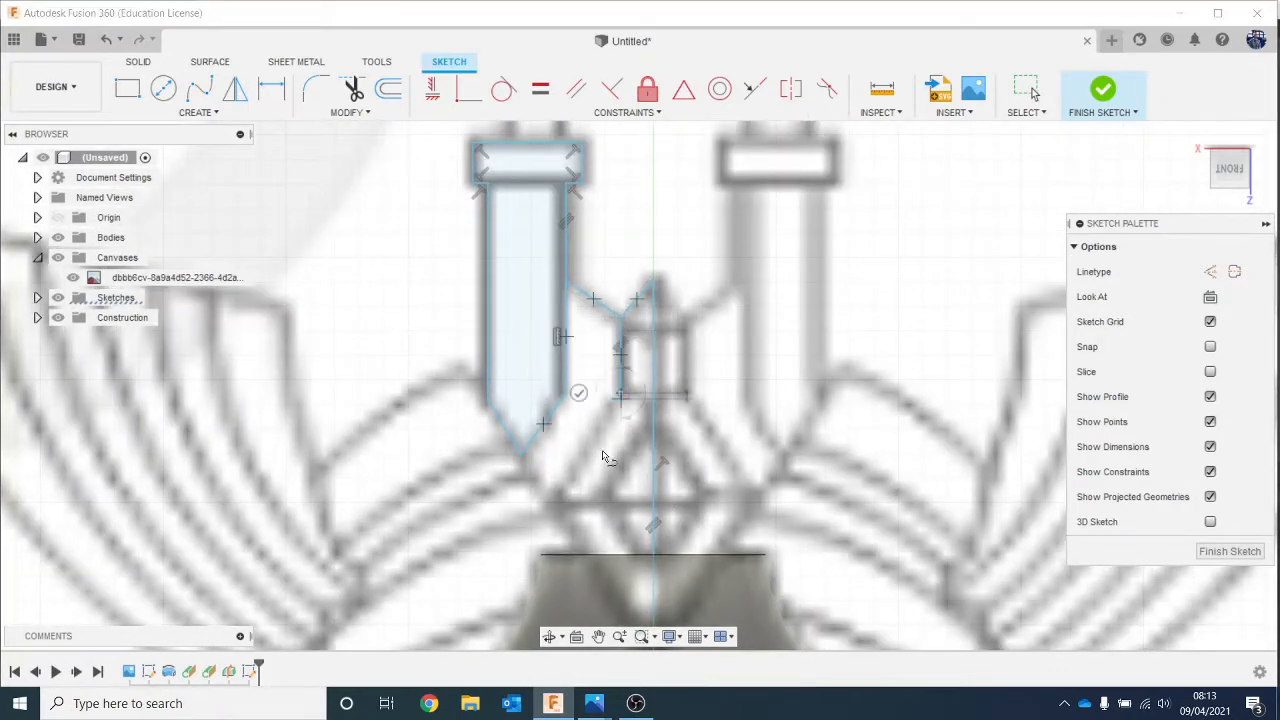
click(550, 497)
middle_drag(573, 512, 514, 334)
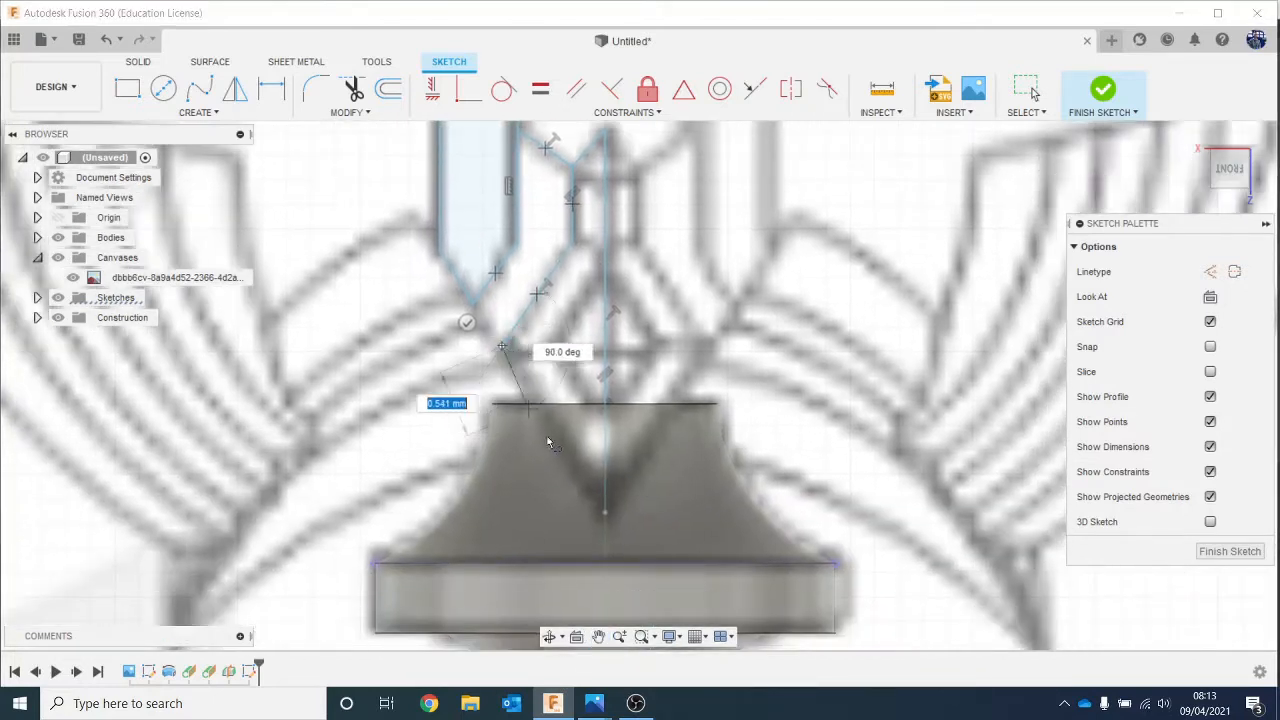
click(605, 520)
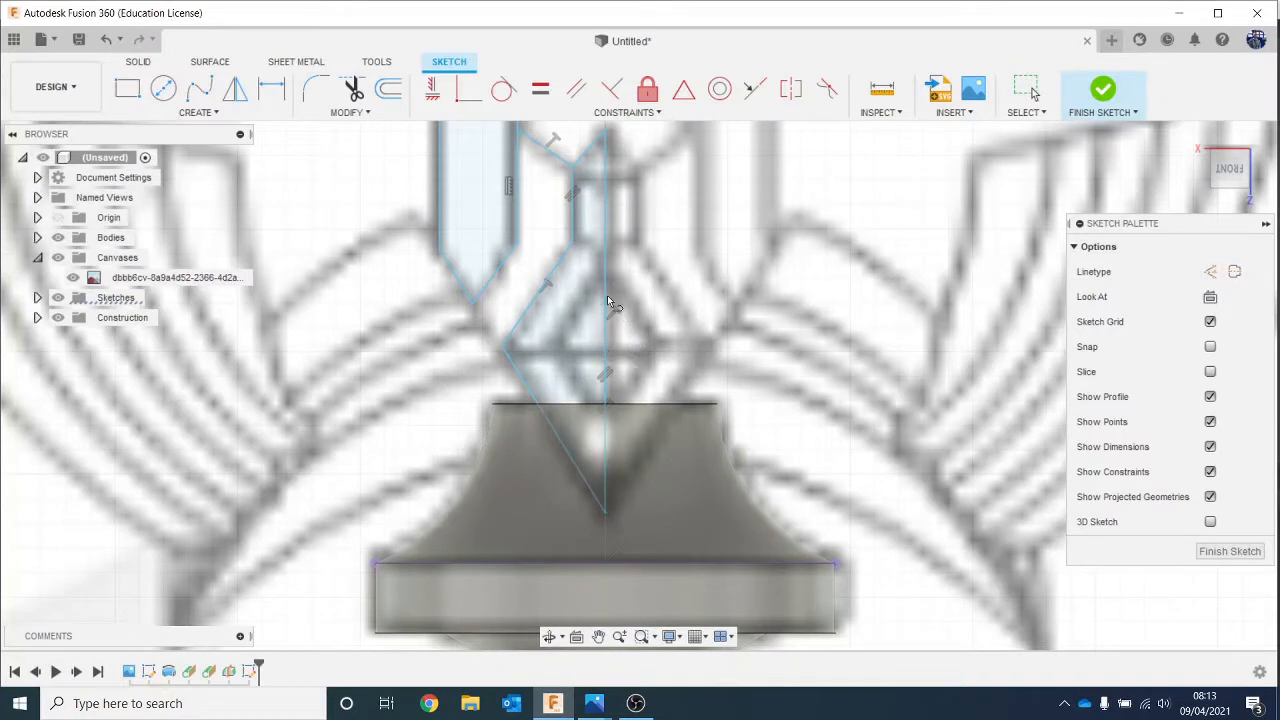
click(605, 262)
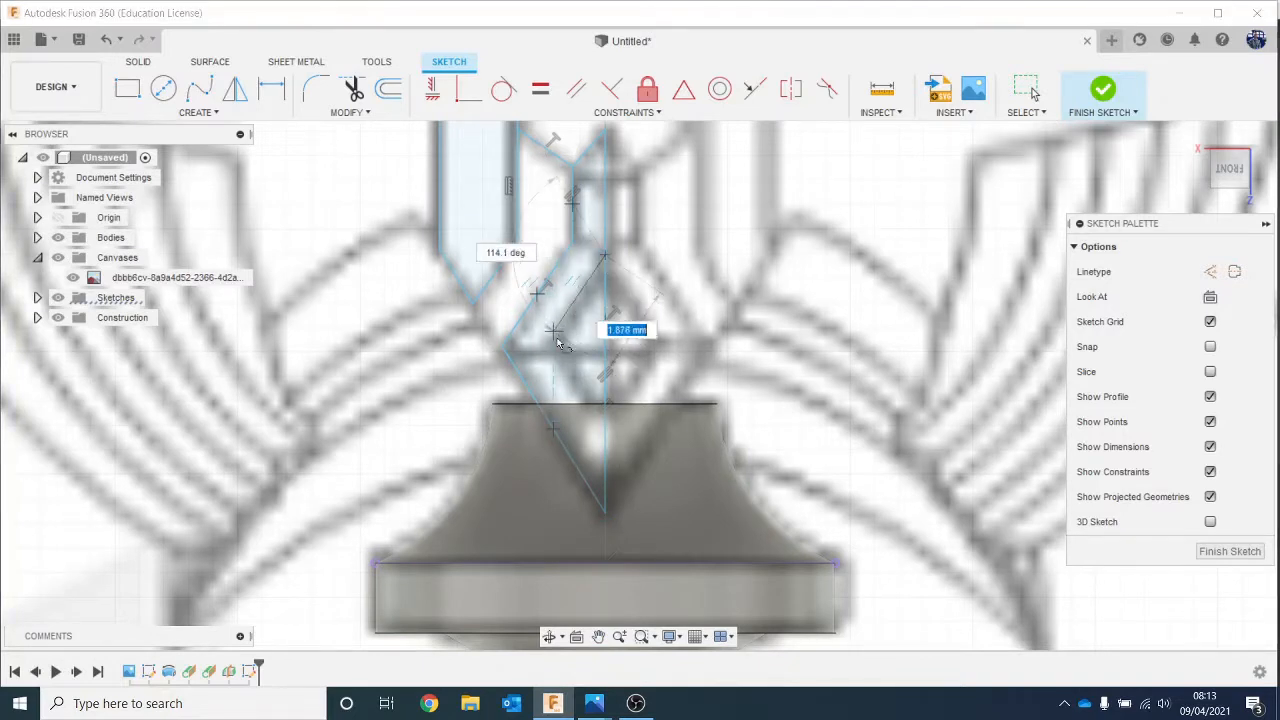
click(608, 420)
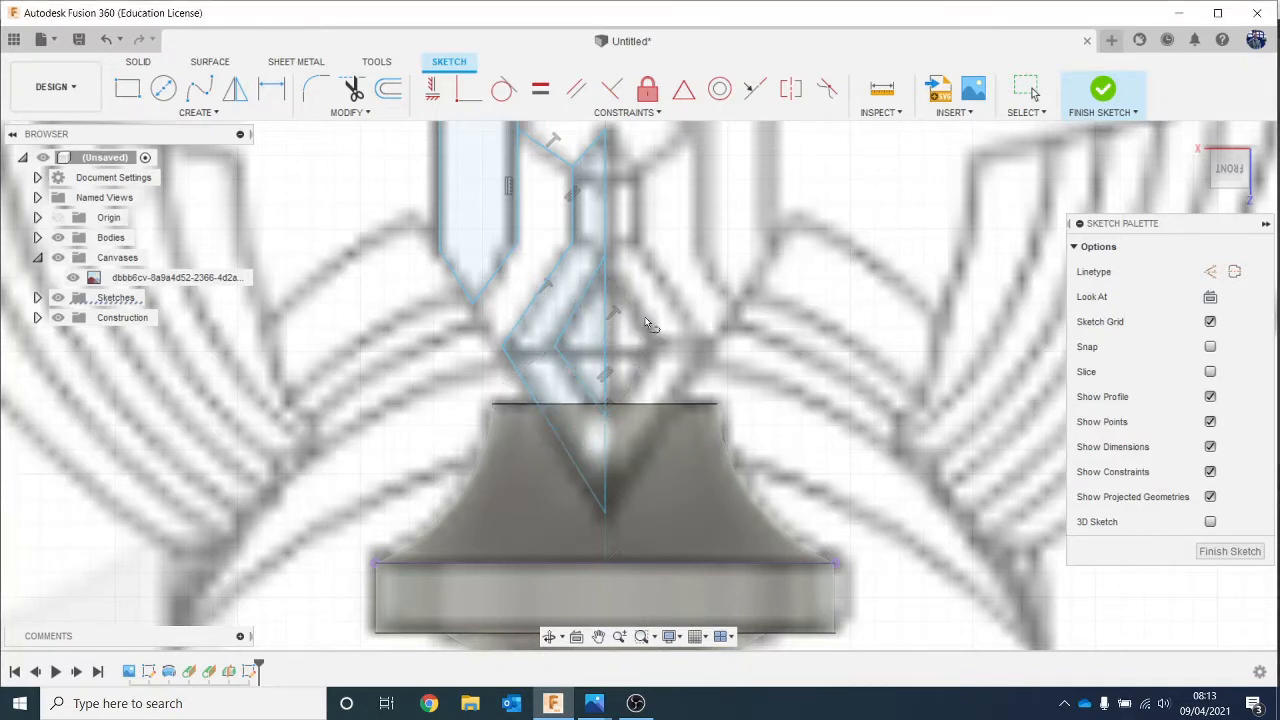
Step: Draw the left wing's upper edge as a line about 8.7 mm long from its outer tip to its inner corner
scroll(632, 386, down, 3)
scroll(623, 386, up, 4)
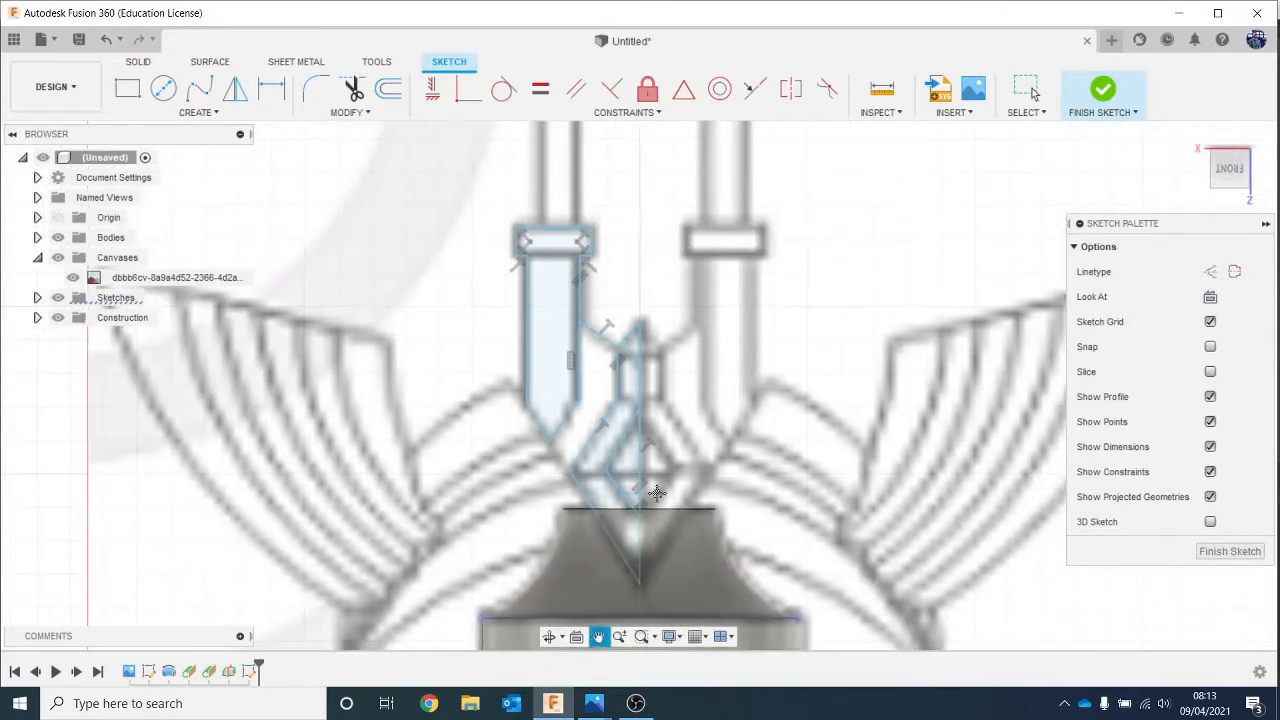
middle_drag(622, 478, 668, 372)
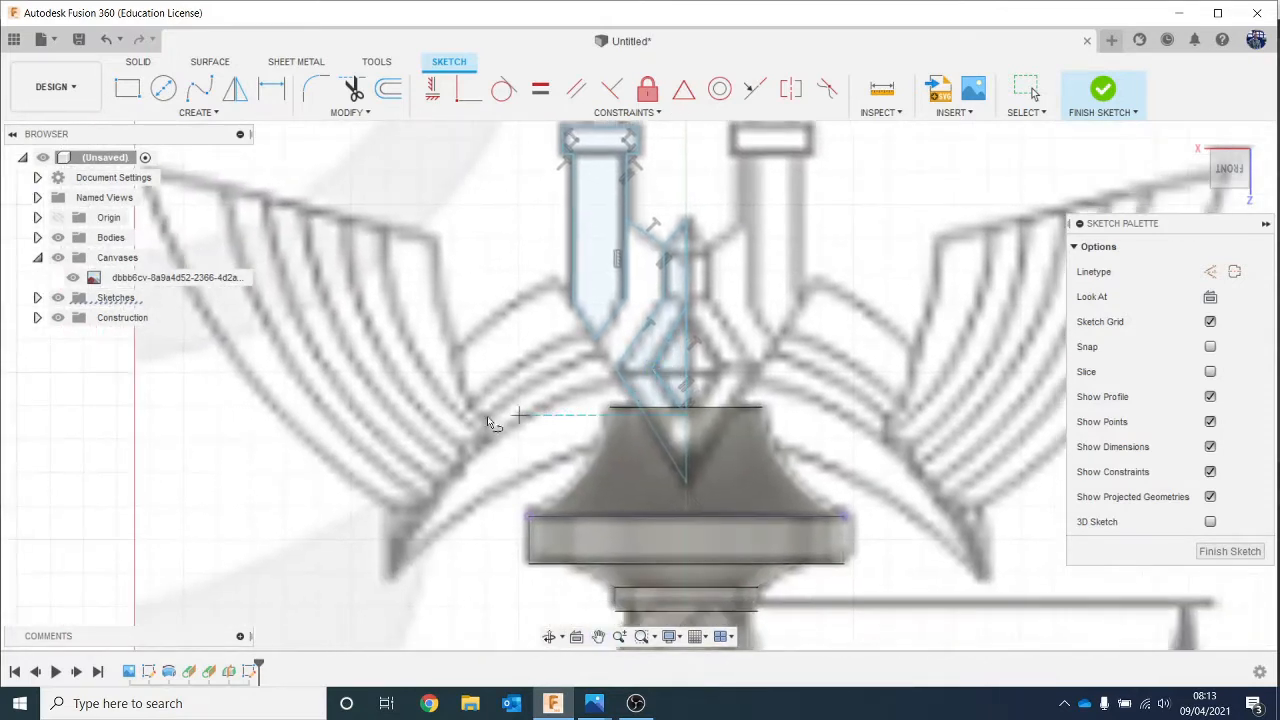
mouse_move(490, 420)
middle_down()
mouse_move(523, 466)
mouse_move(570, 413)
middle_up()
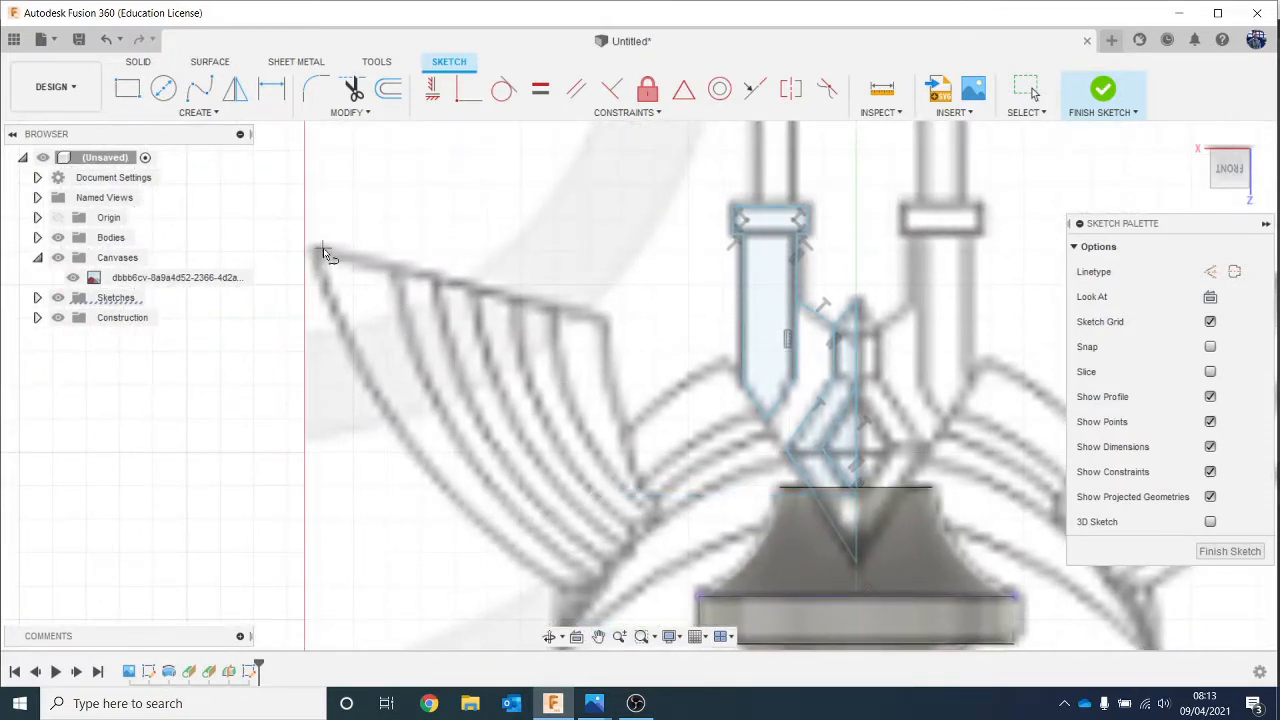
click(318, 250)
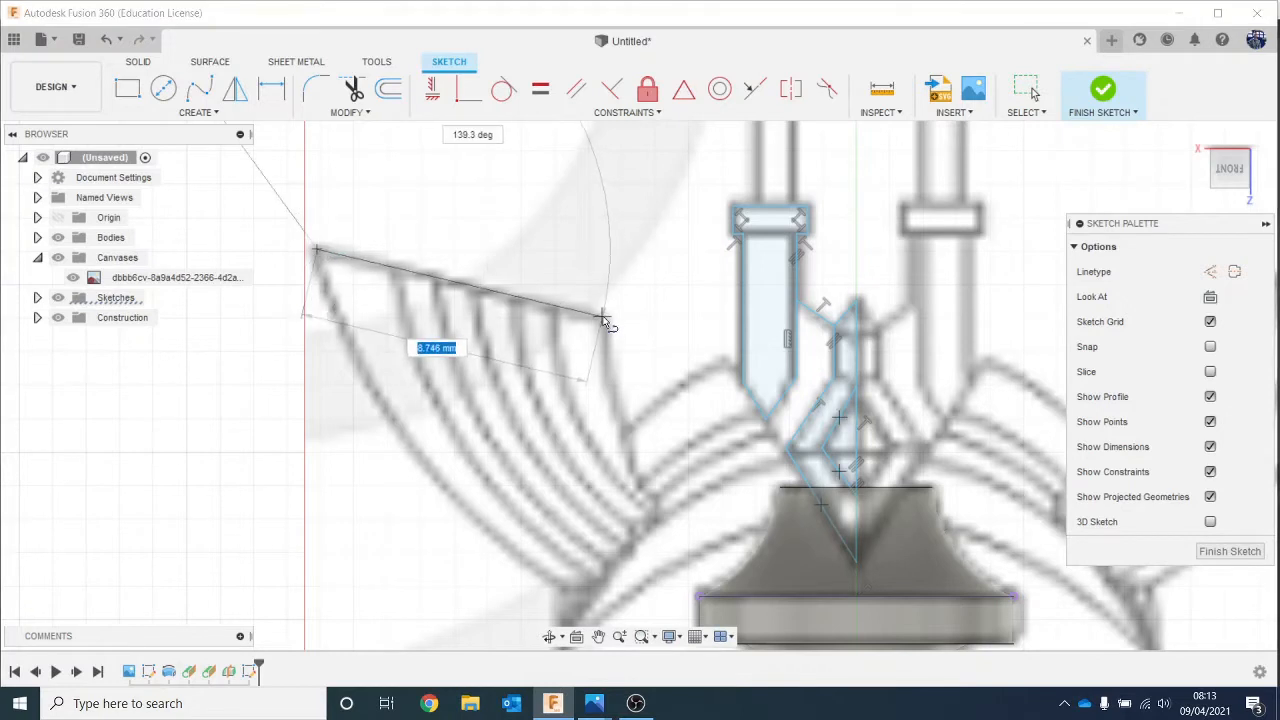
click(602, 320)
Step: Trace the left wing's outer edge as a three-point arc from its outer tip down to the wing's base
middle_drag(558, 439, 542, 362)
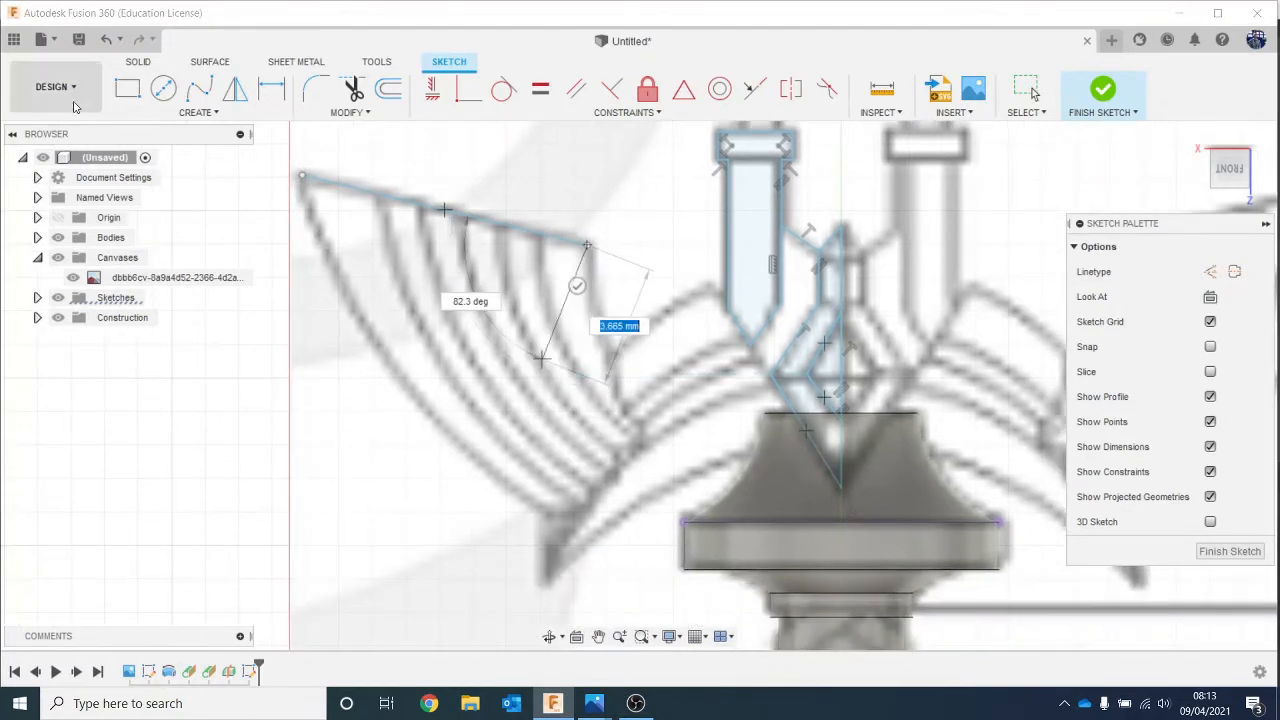
click(154, 115)
mouse_move(223, 188)
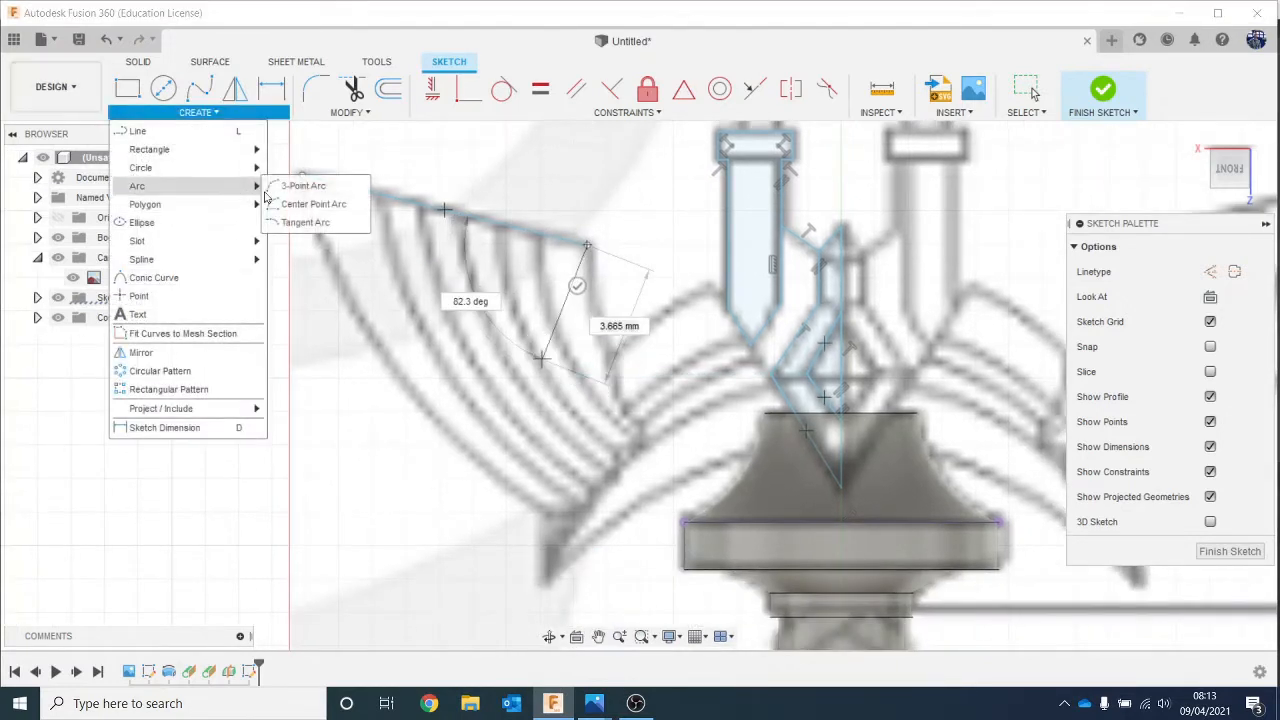
click(294, 188)
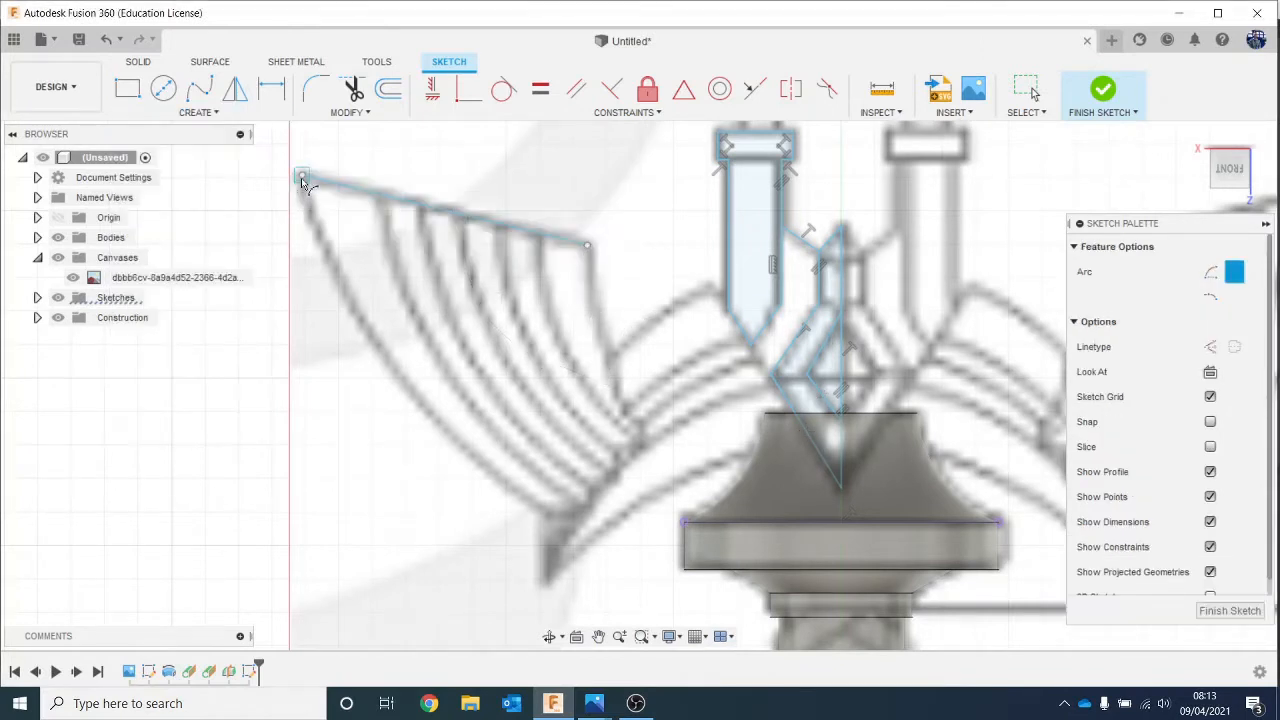
click(301, 176)
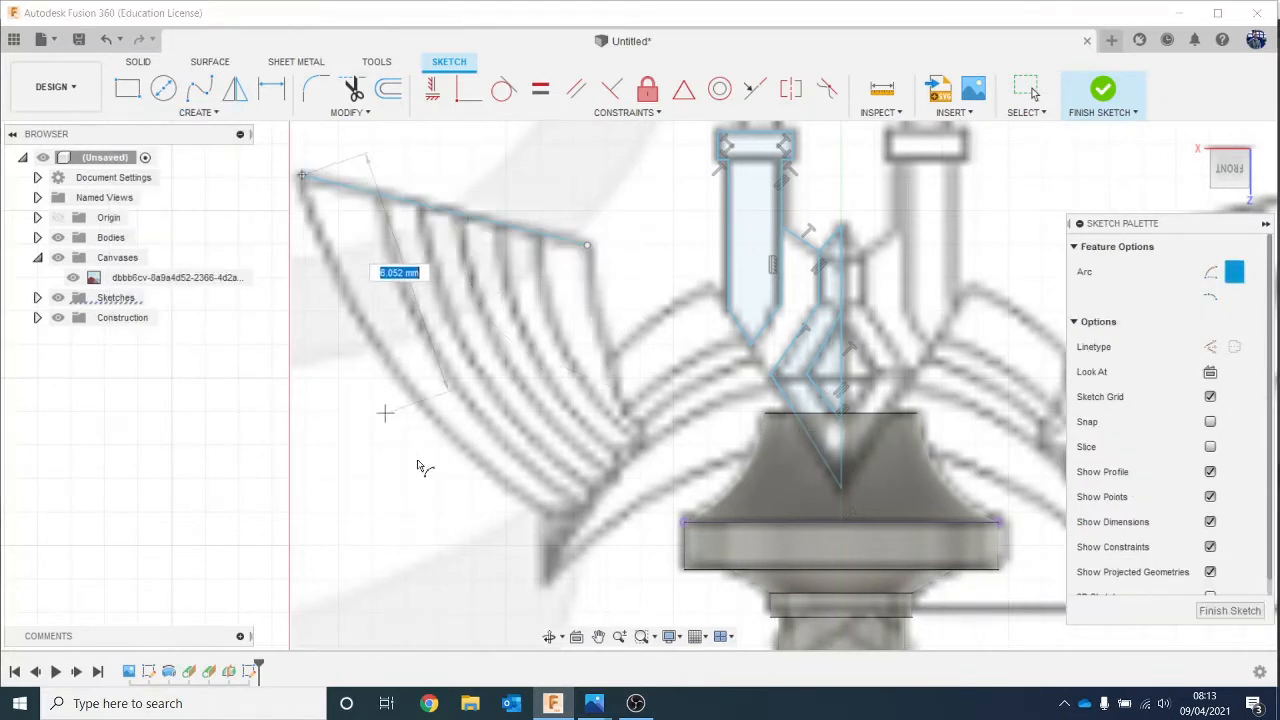
click(572, 522)
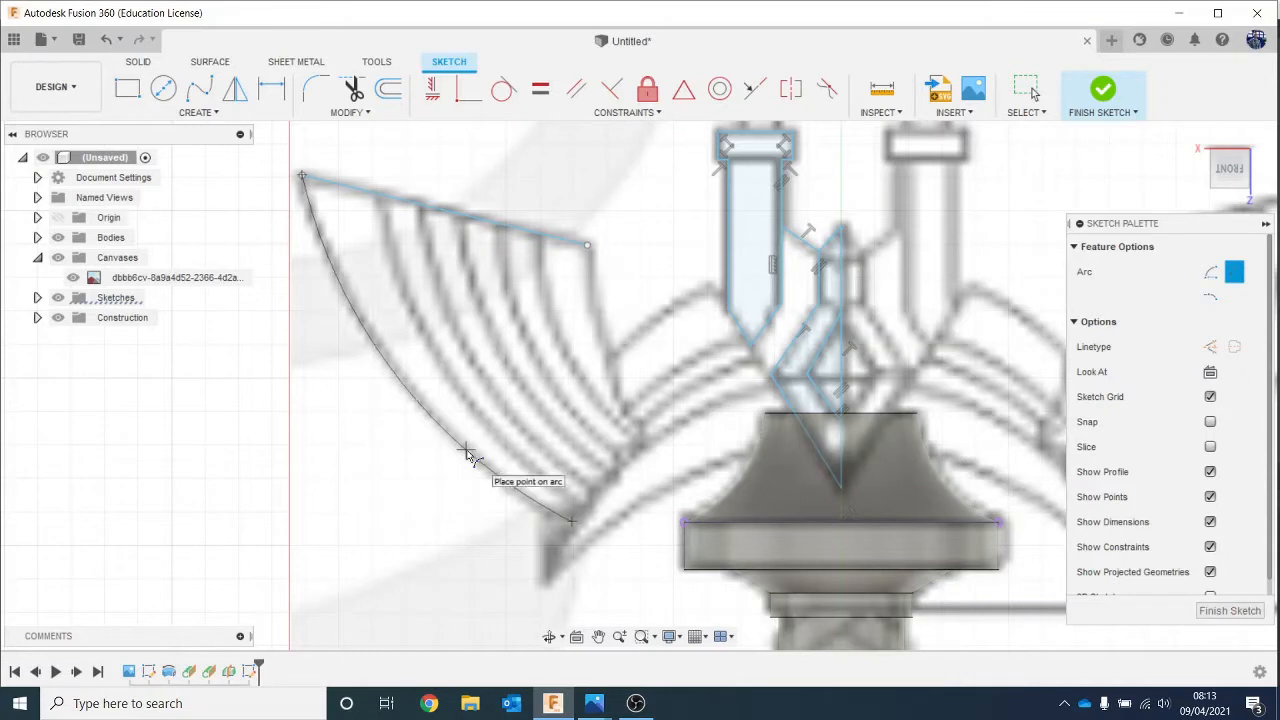
click(467, 455)
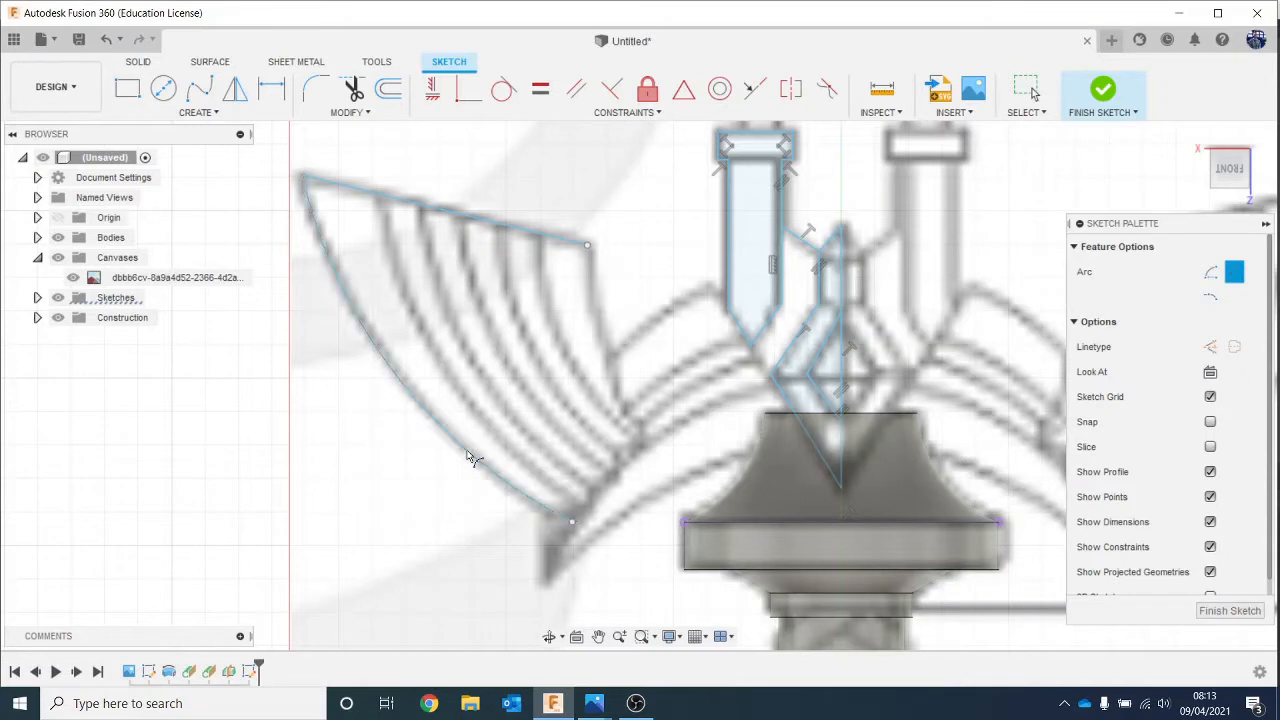
Step: Trace the wing's first three inner feather lines as three-point arcs from the upper edge down to the wing's base
click(379, 197)
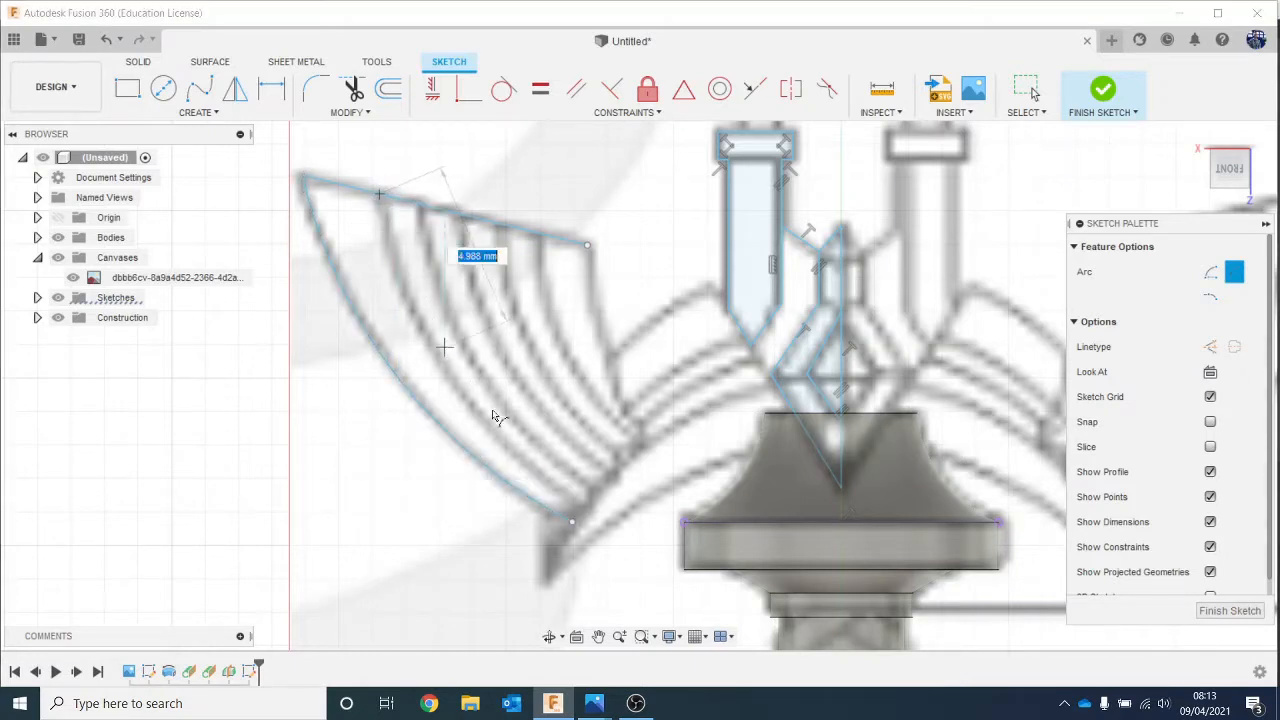
click(585, 508)
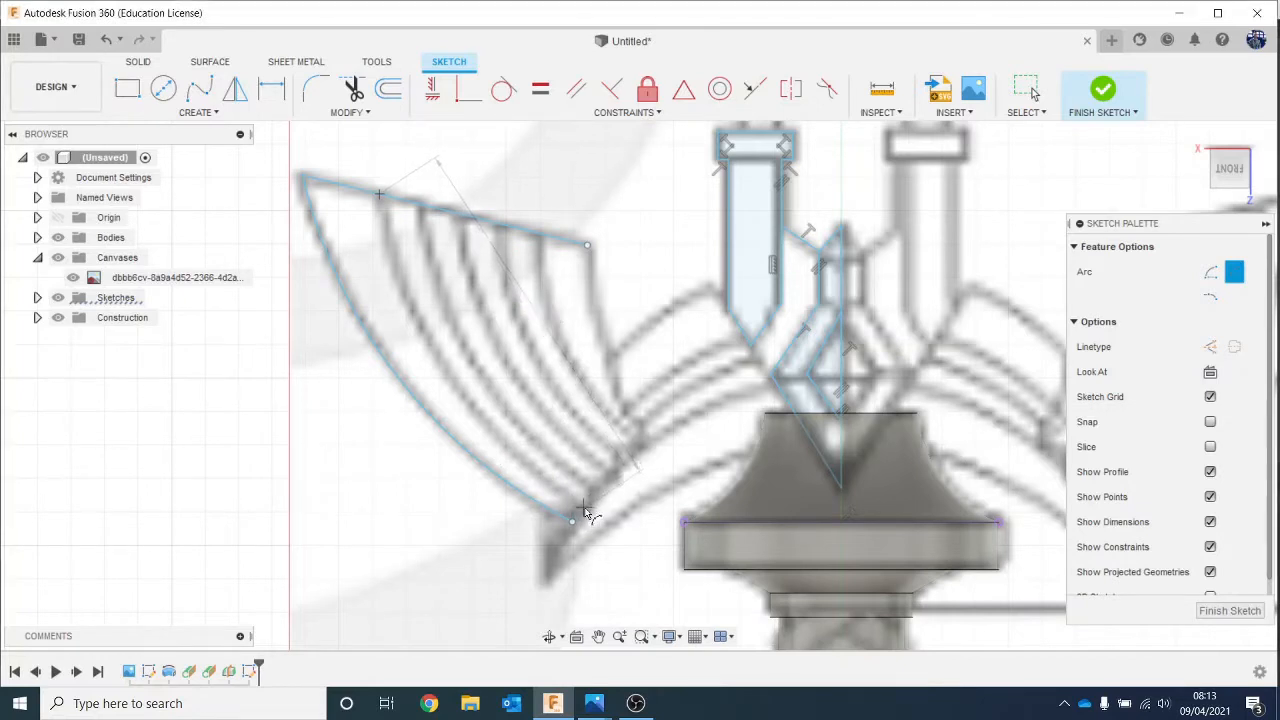
click(513, 449)
click(422, 210)
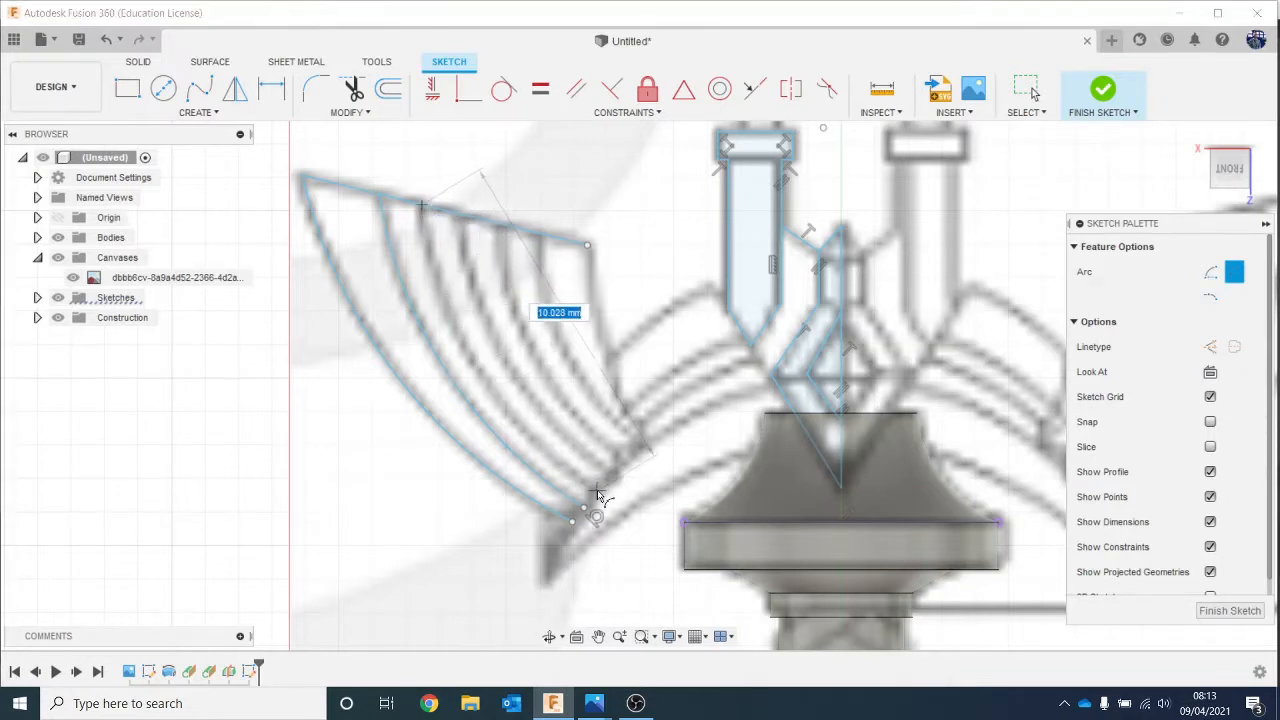
click(592, 490)
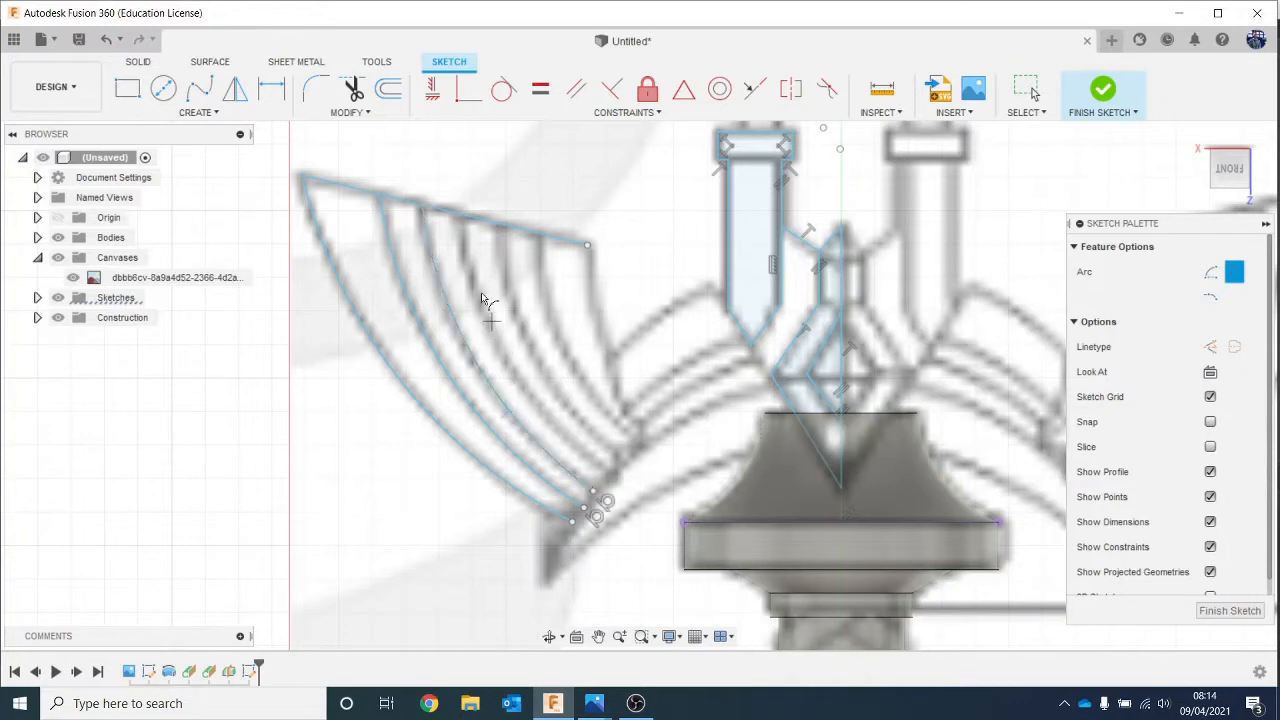
click(465, 220)
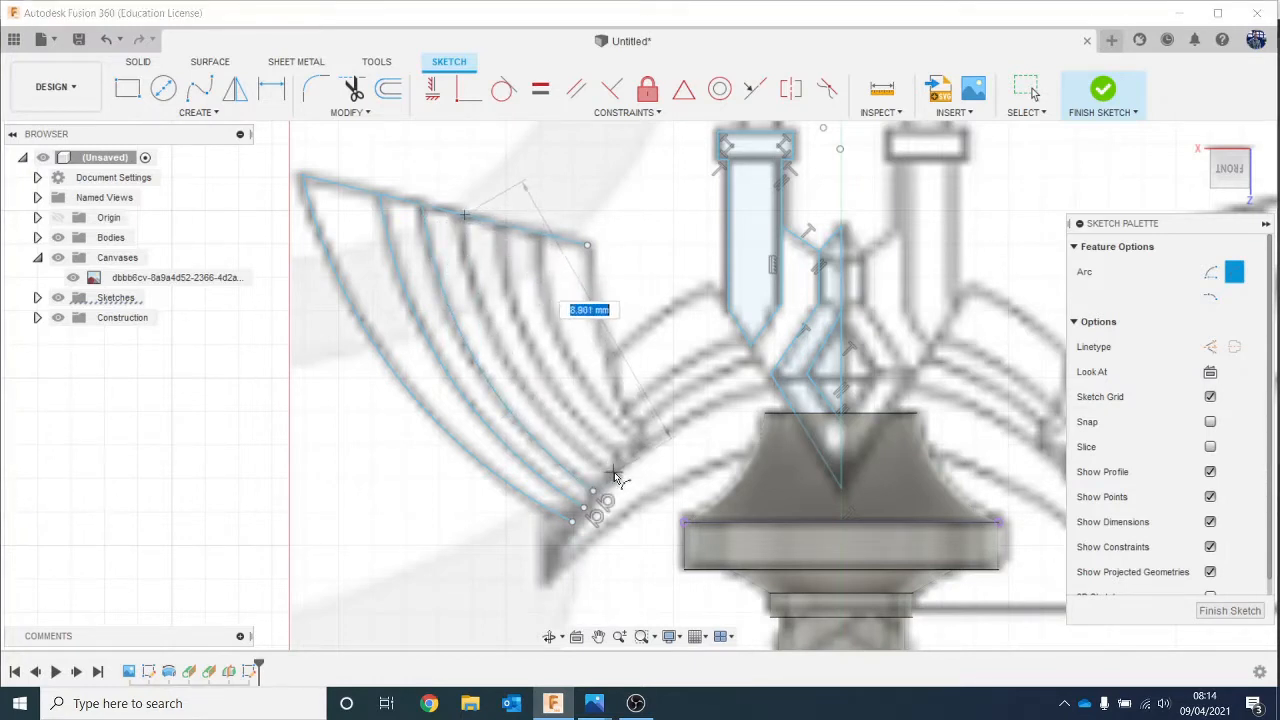
click(611, 473)
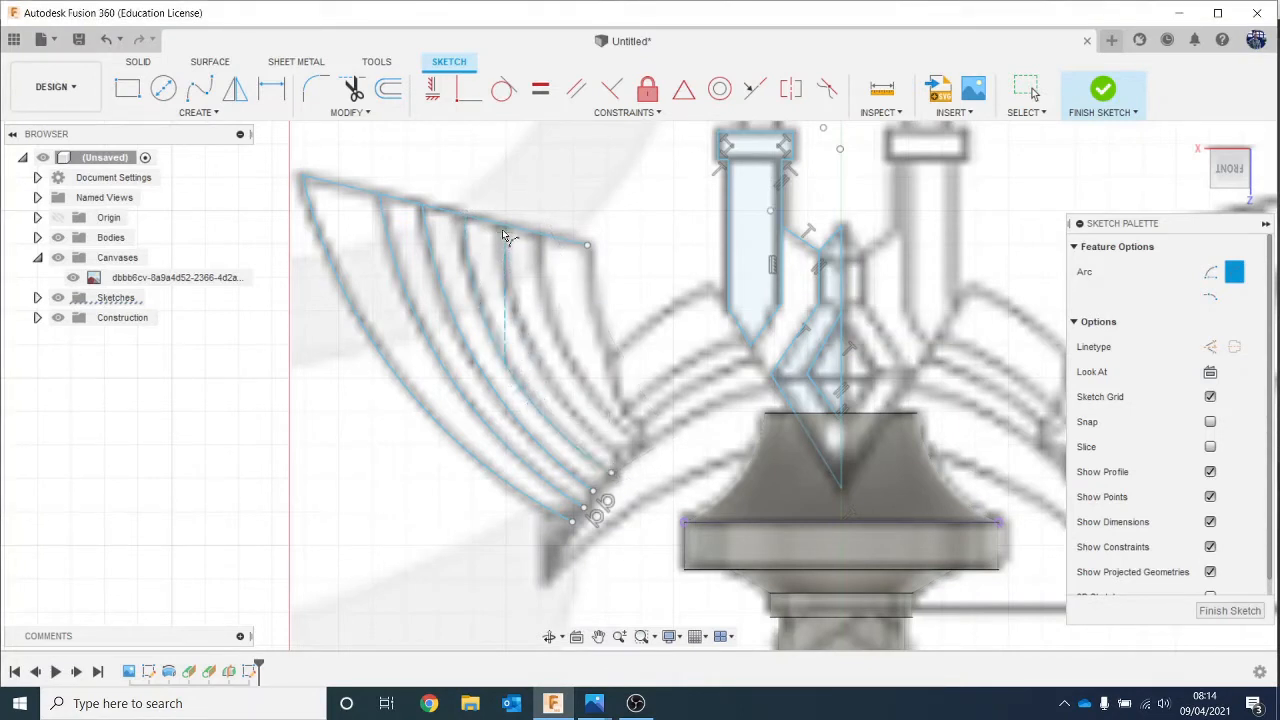
Step: Trace the fourth and fifth feather lines and the wing's inner edge as three-point arcs from the upper edge to the base
click(503, 225)
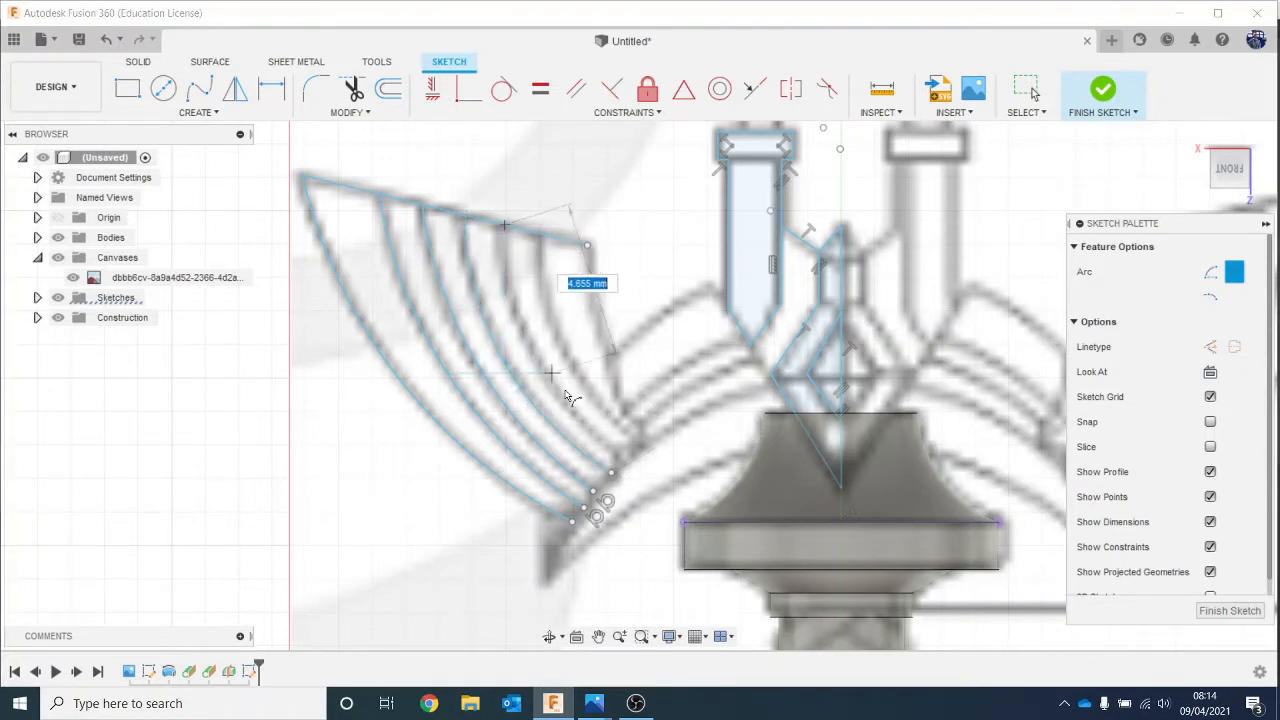
click(611, 457)
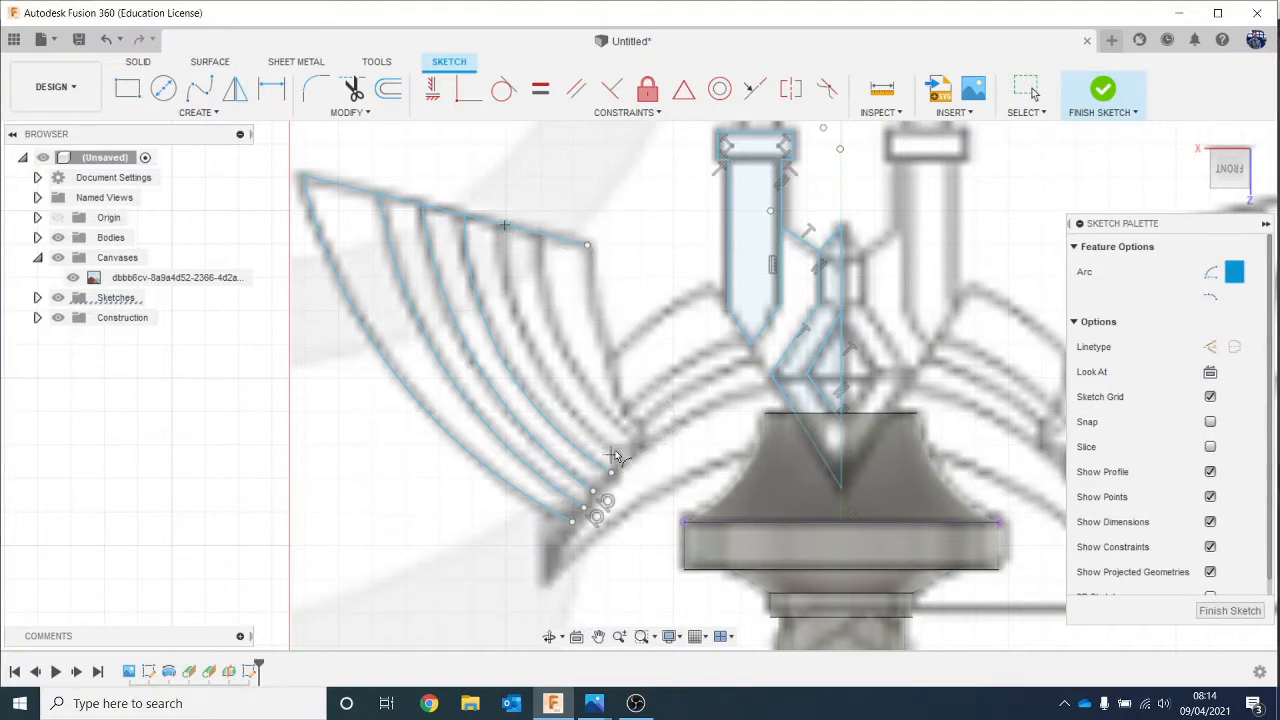
click(555, 381)
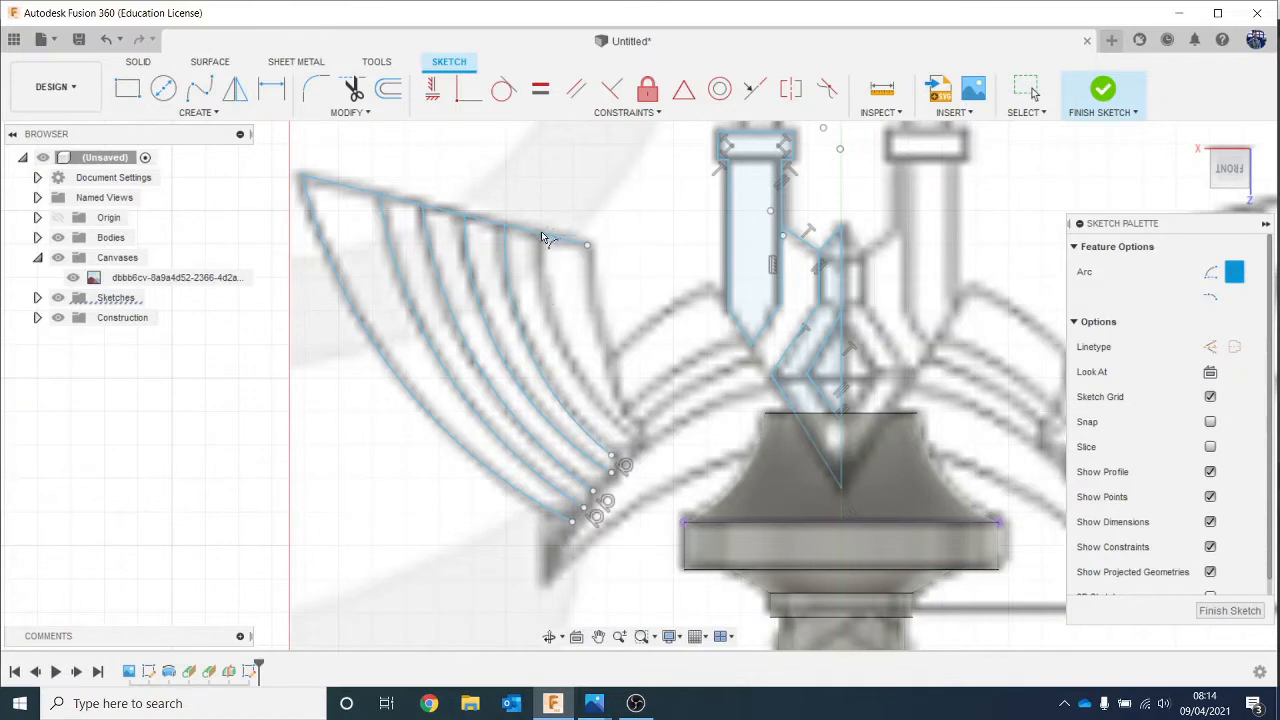
click(541, 234)
click(634, 435)
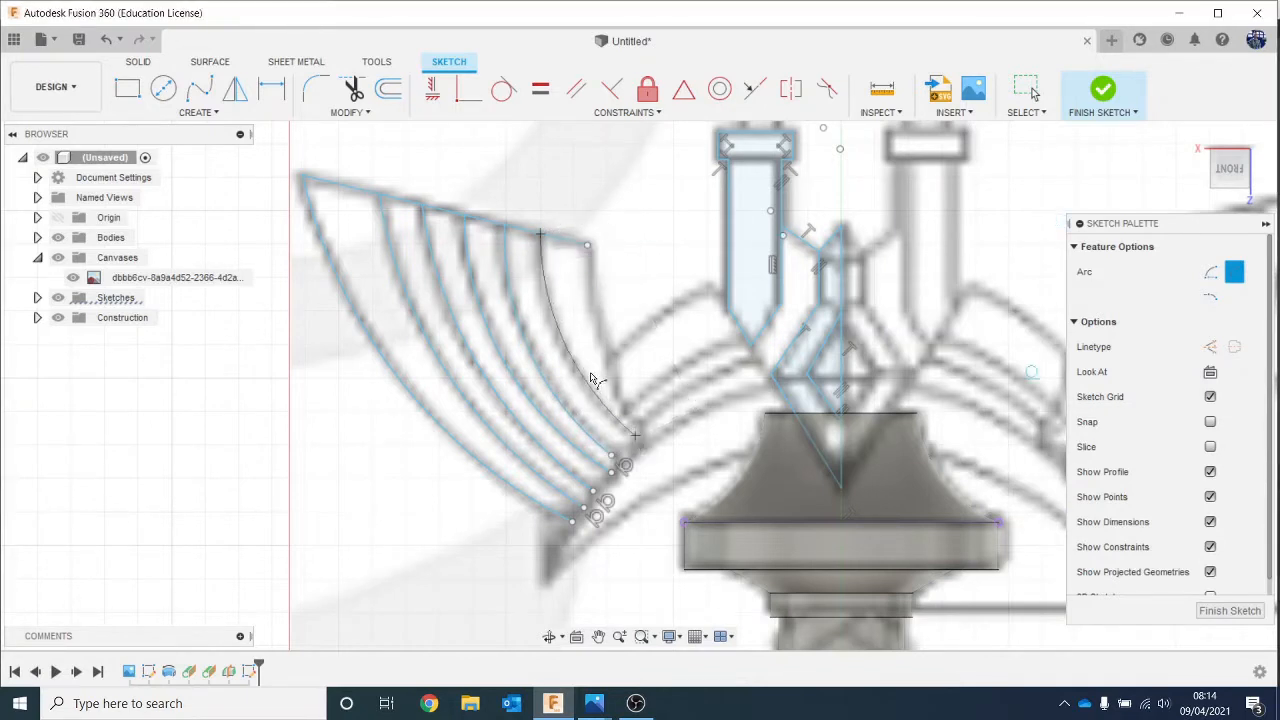
click(583, 378)
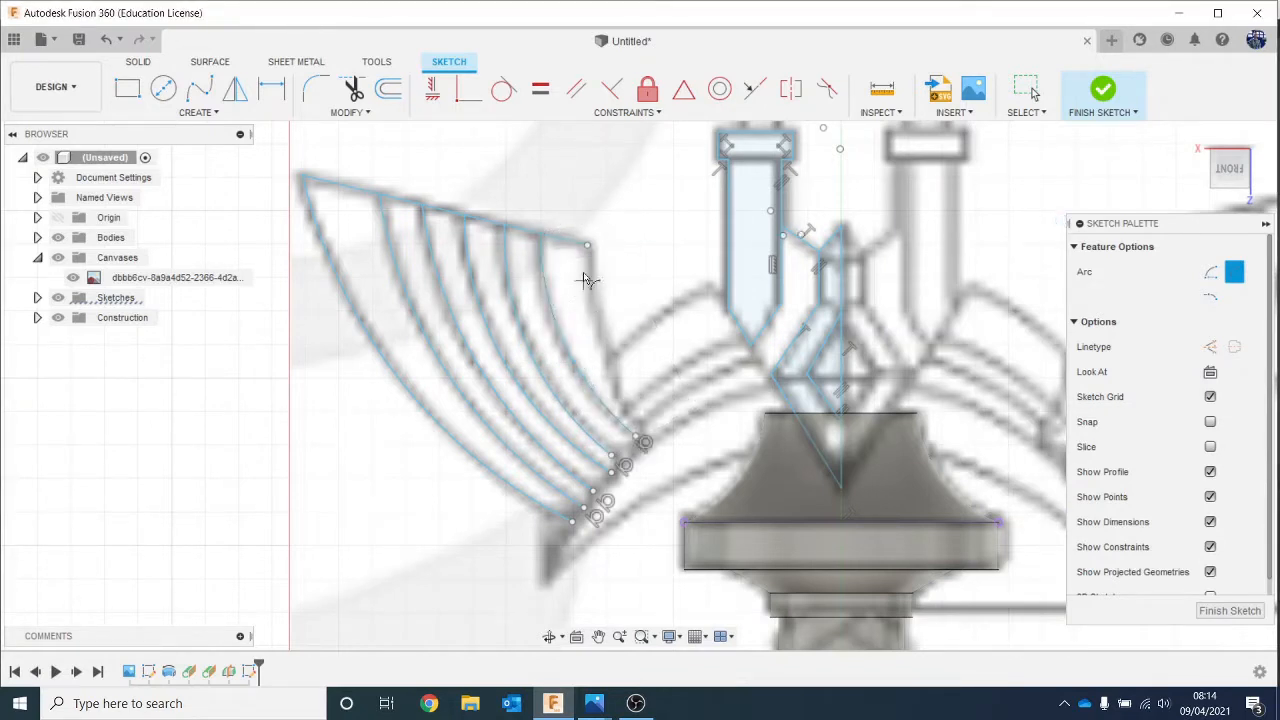
click(588, 246)
click(635, 428)
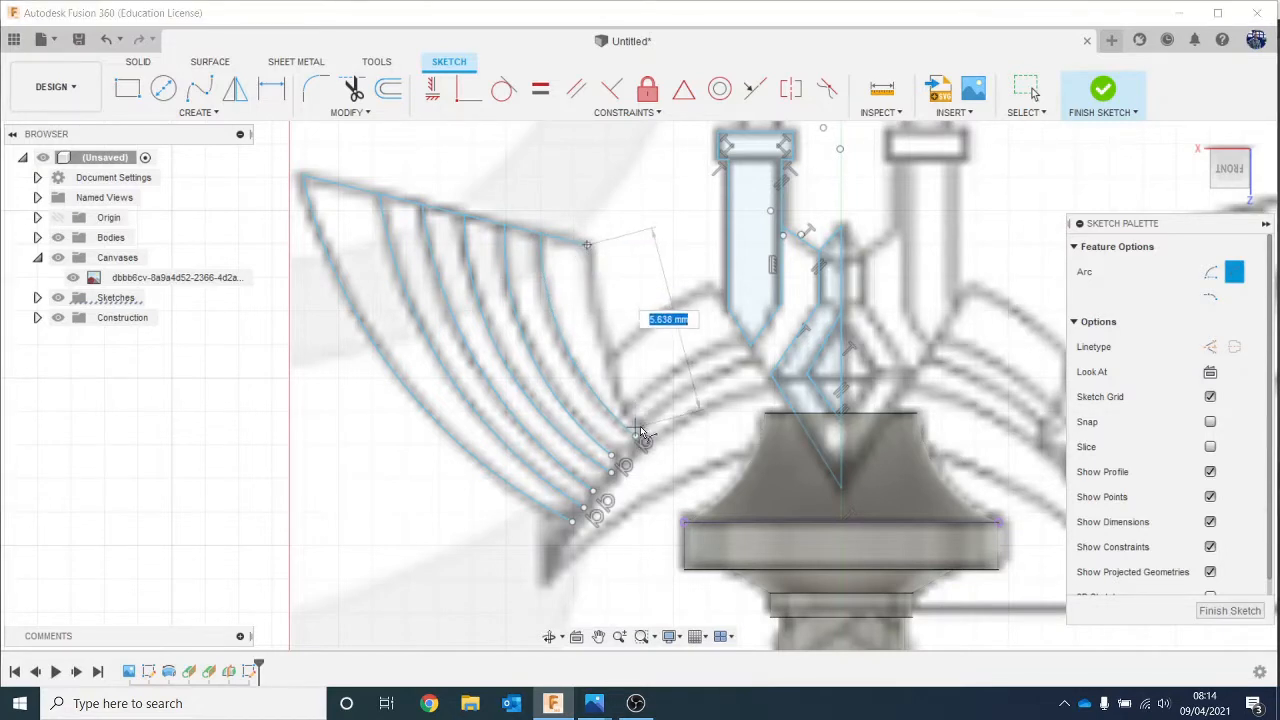
key(Escape)
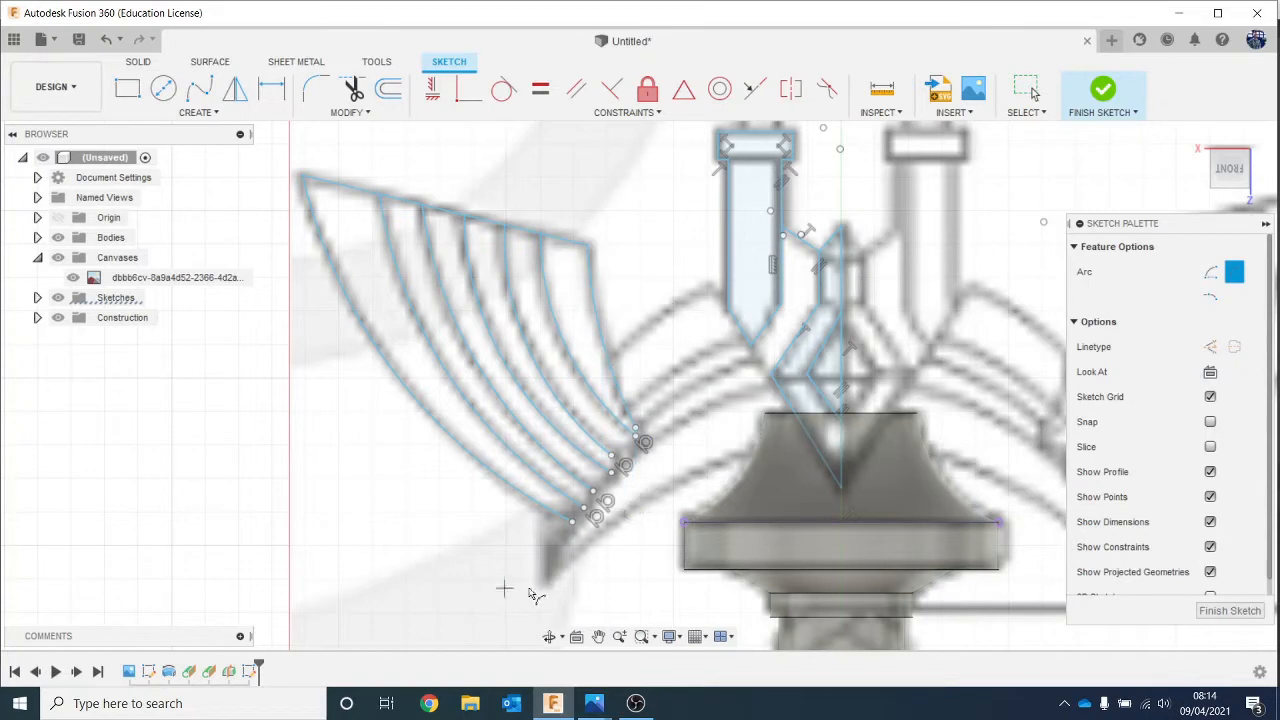
Step: Draw an arc from the guard's lower tip into the handle's collar, plus a short arc about 2.1 mm long up to the wing's outer curve
click(544, 579)
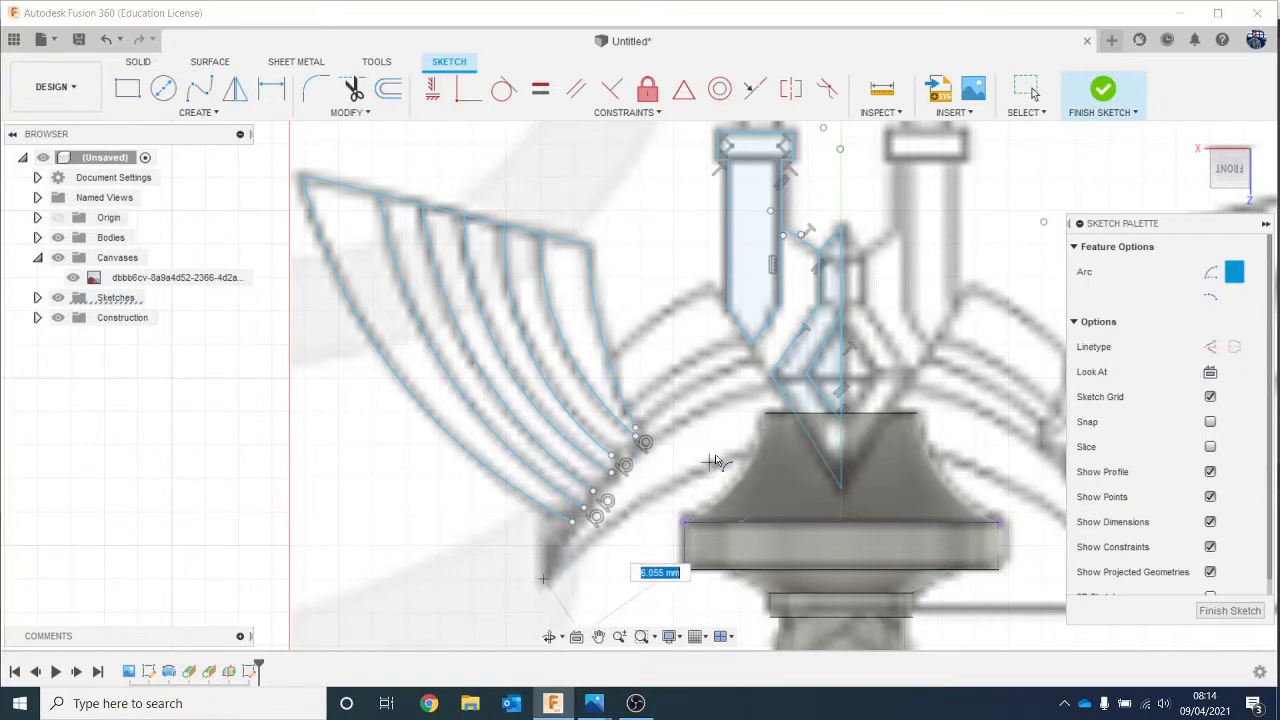
click(777, 450)
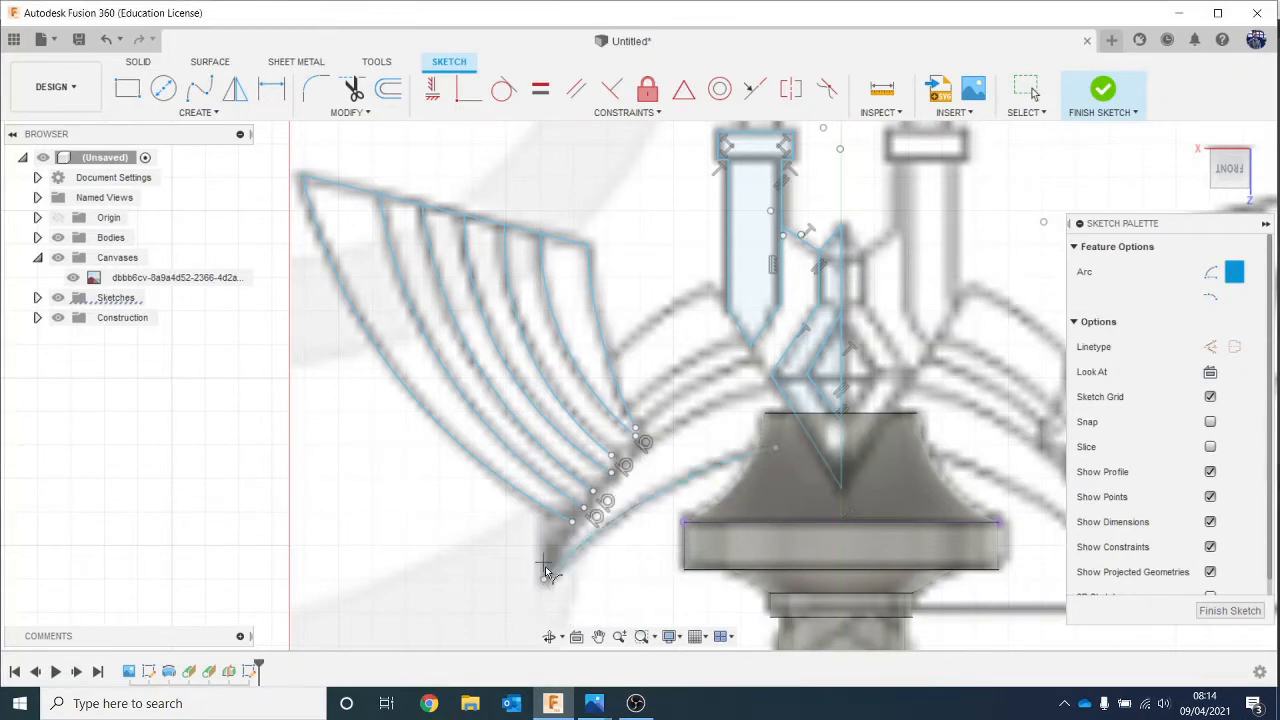
click(543, 579)
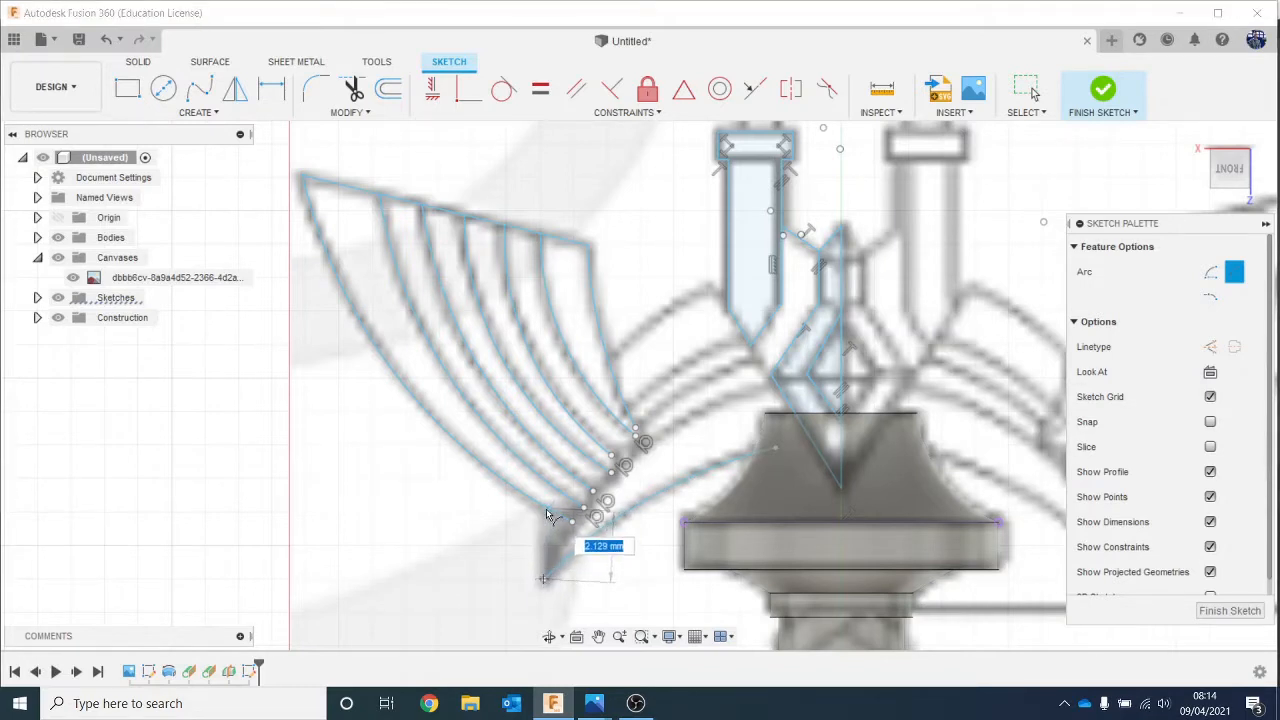
click(546, 508)
click(538, 533)
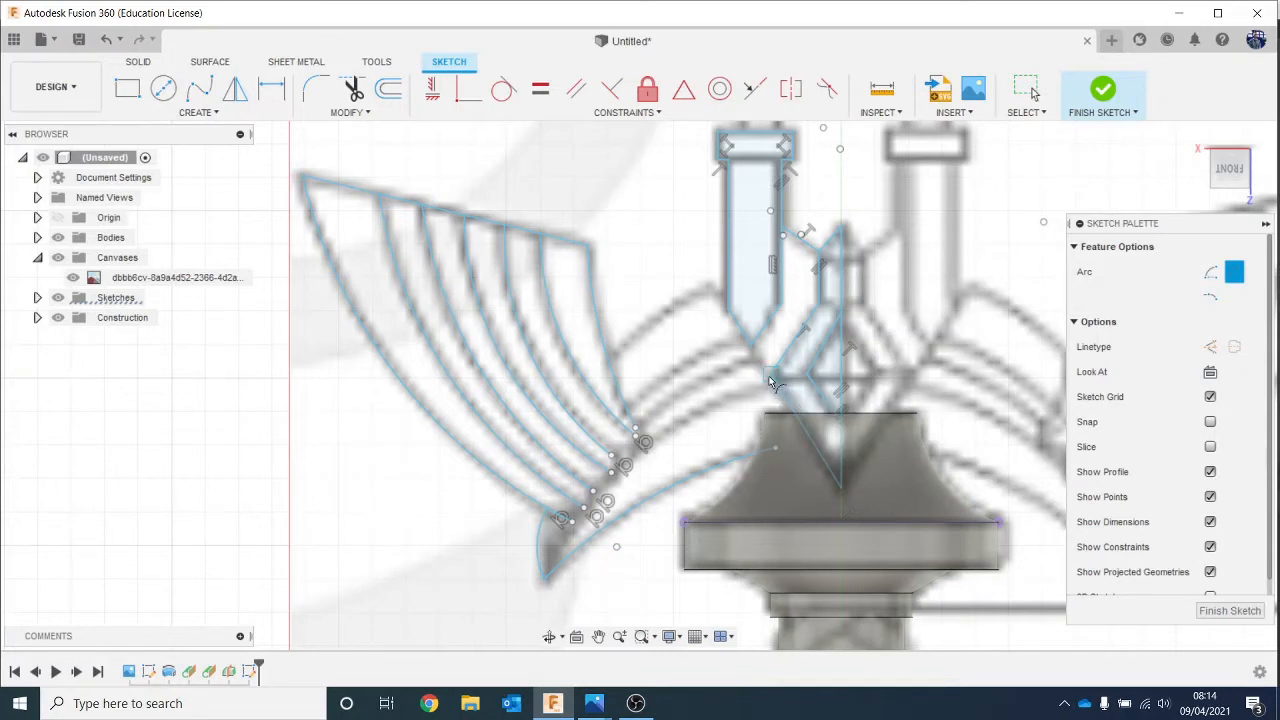
Step: Draw an arc from the crystal's left corner along the wing's base to the lower tip, and trim away the short arc beside that tip
click(771, 376)
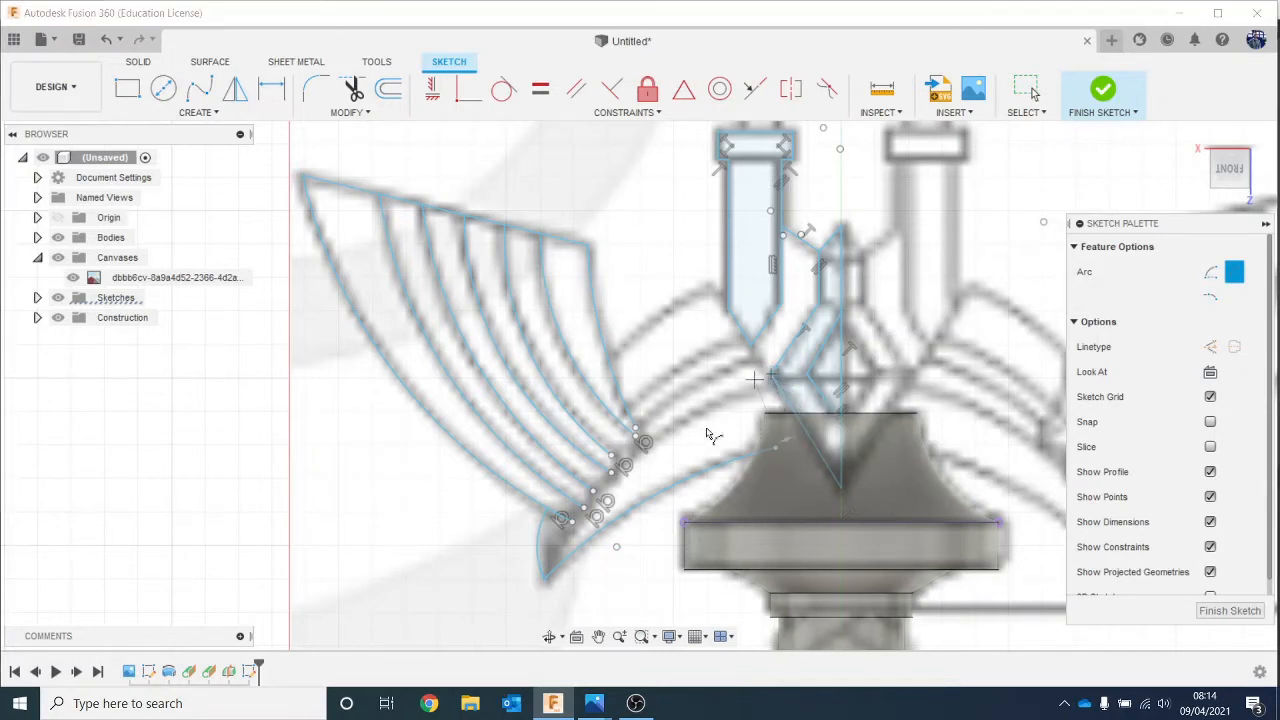
click(544, 578)
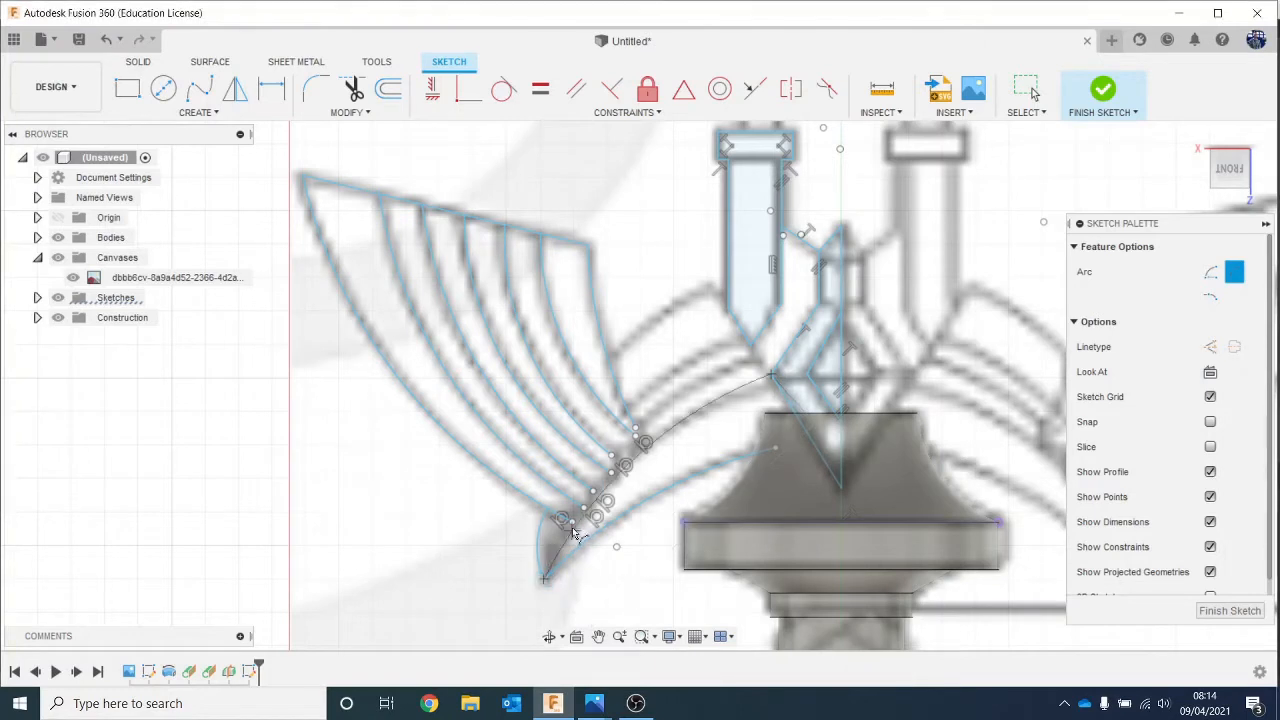
click(586, 516)
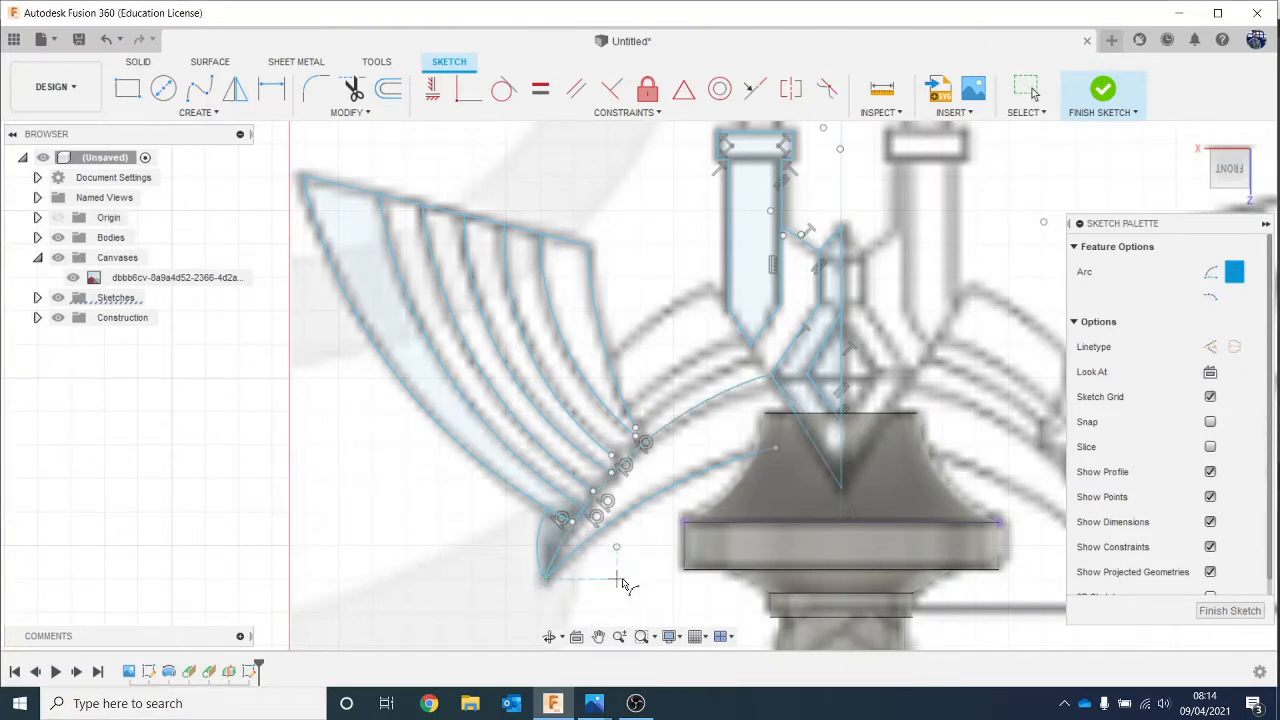
key(Escape)
key(t)
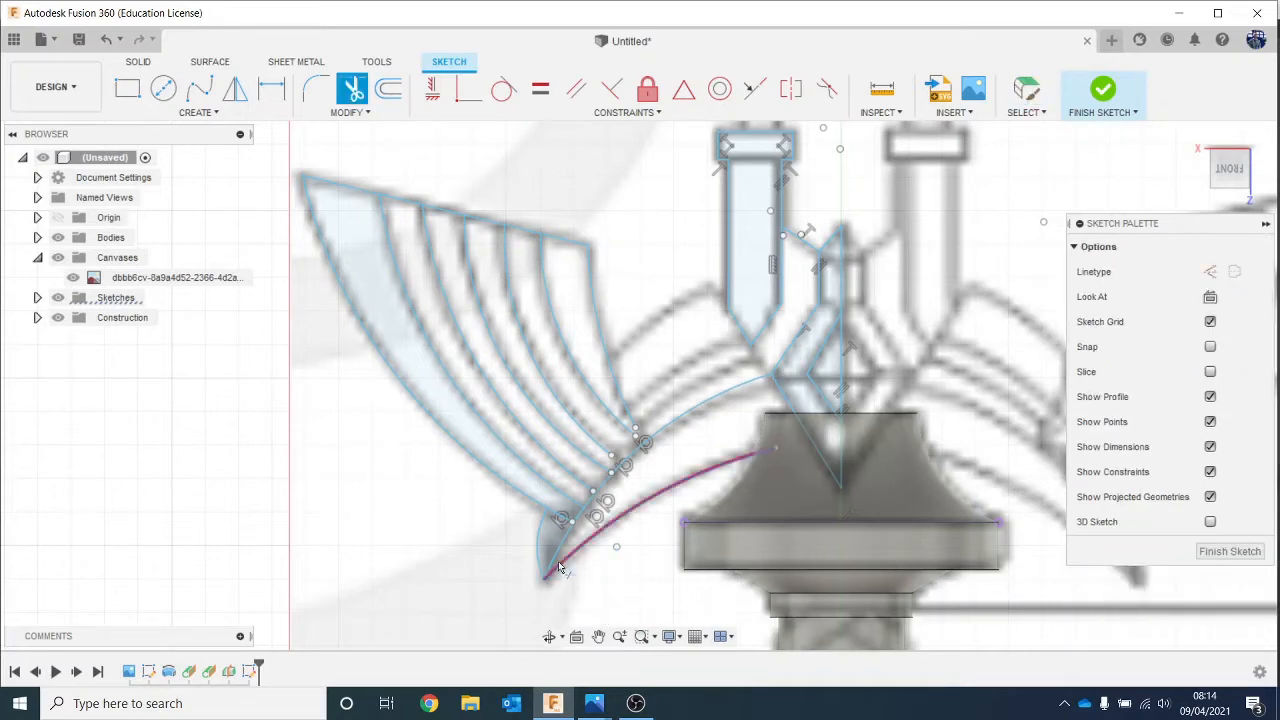
click(541, 549)
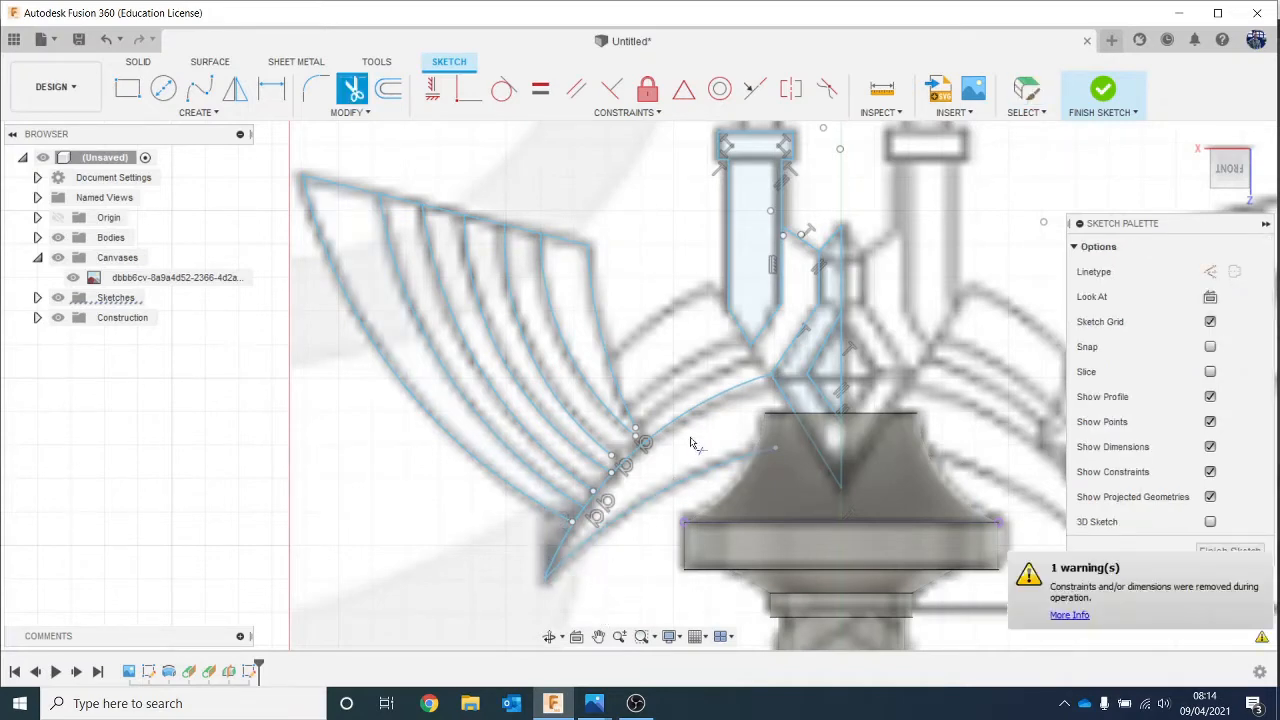
Step: Extend the wing's outer curve and its second inner feather line to the arc along the wing's base
scroll(694, 467, up, 2)
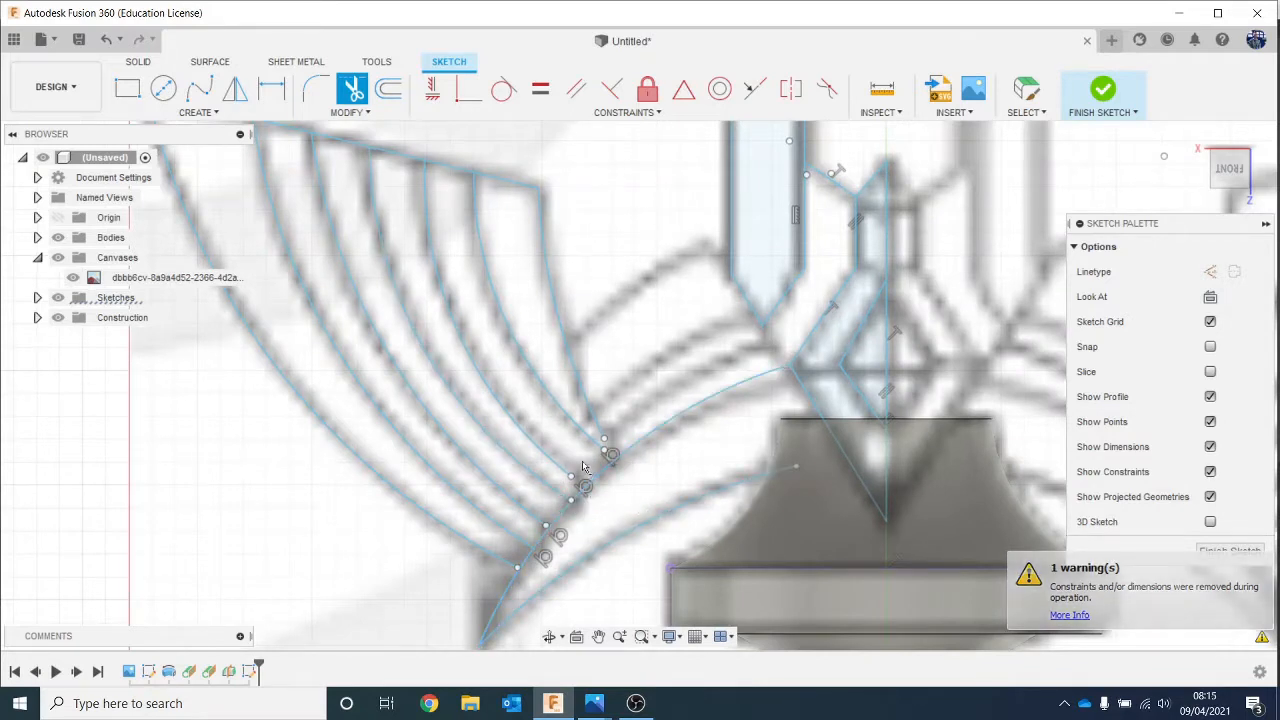
click(354, 116)
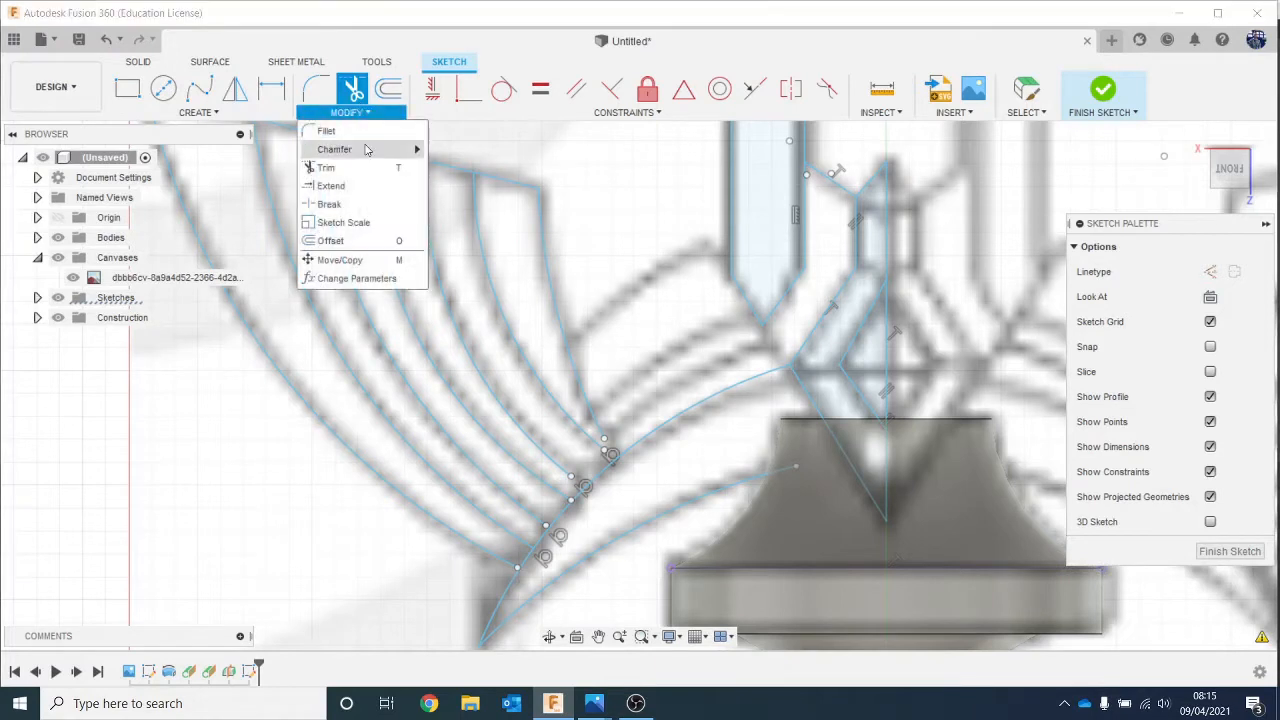
click(337, 186)
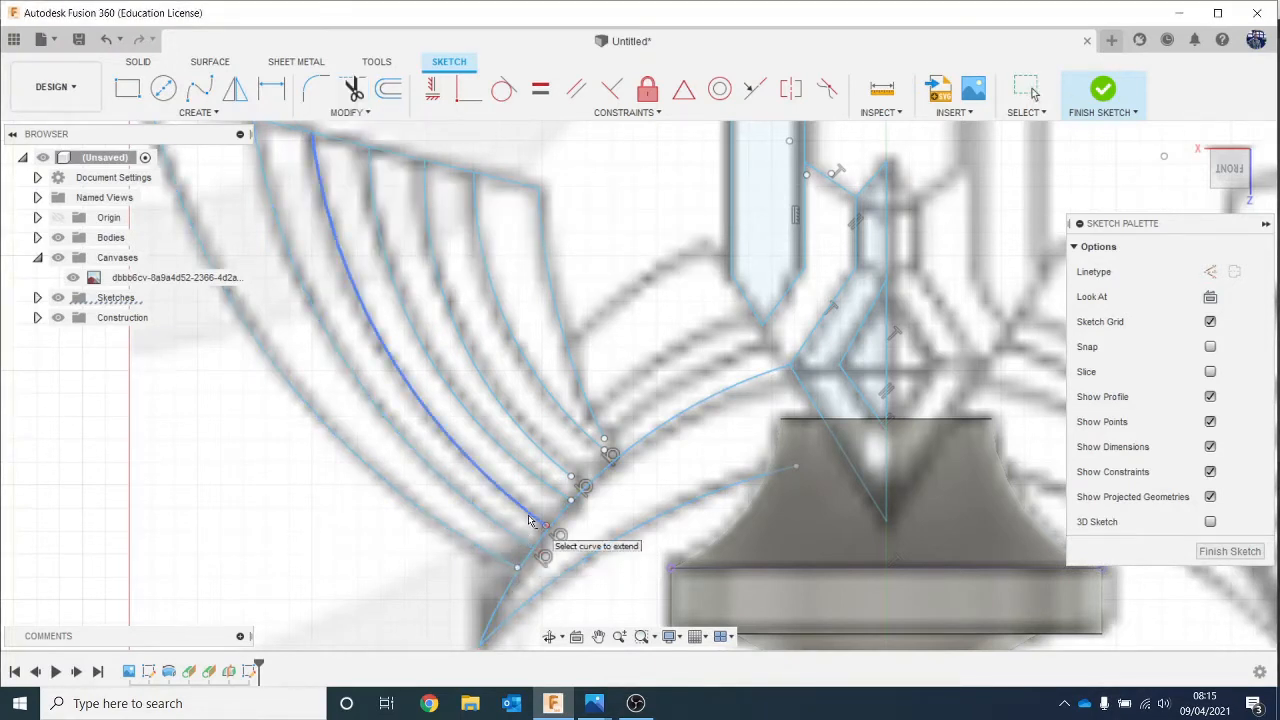
scroll(530, 520, up, 8)
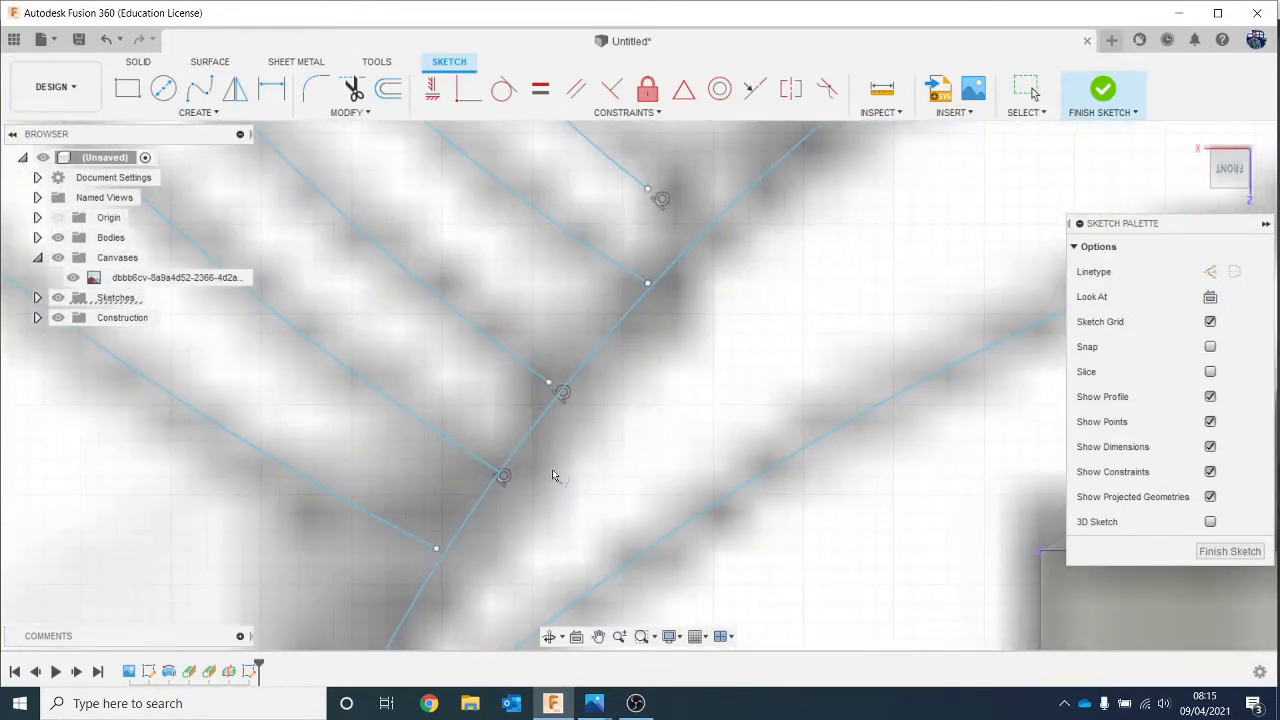
click(422, 545)
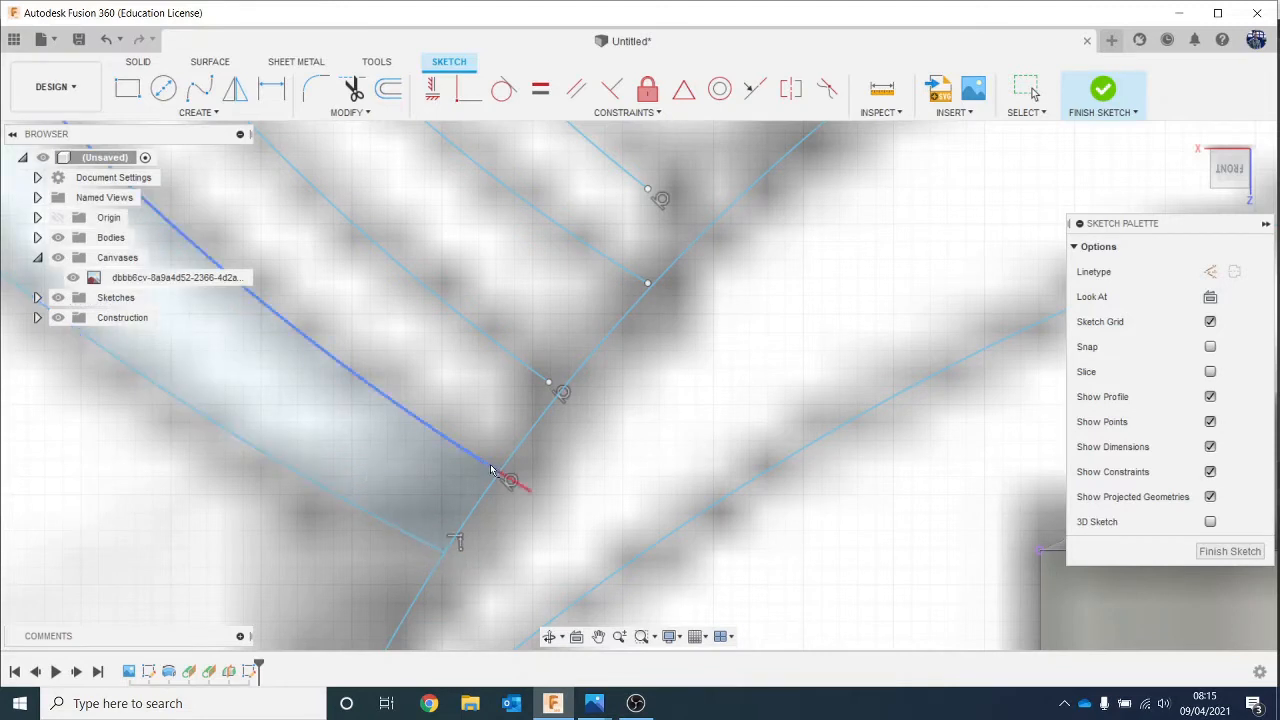
click(529, 374)
scroll(504, 425, down, 3)
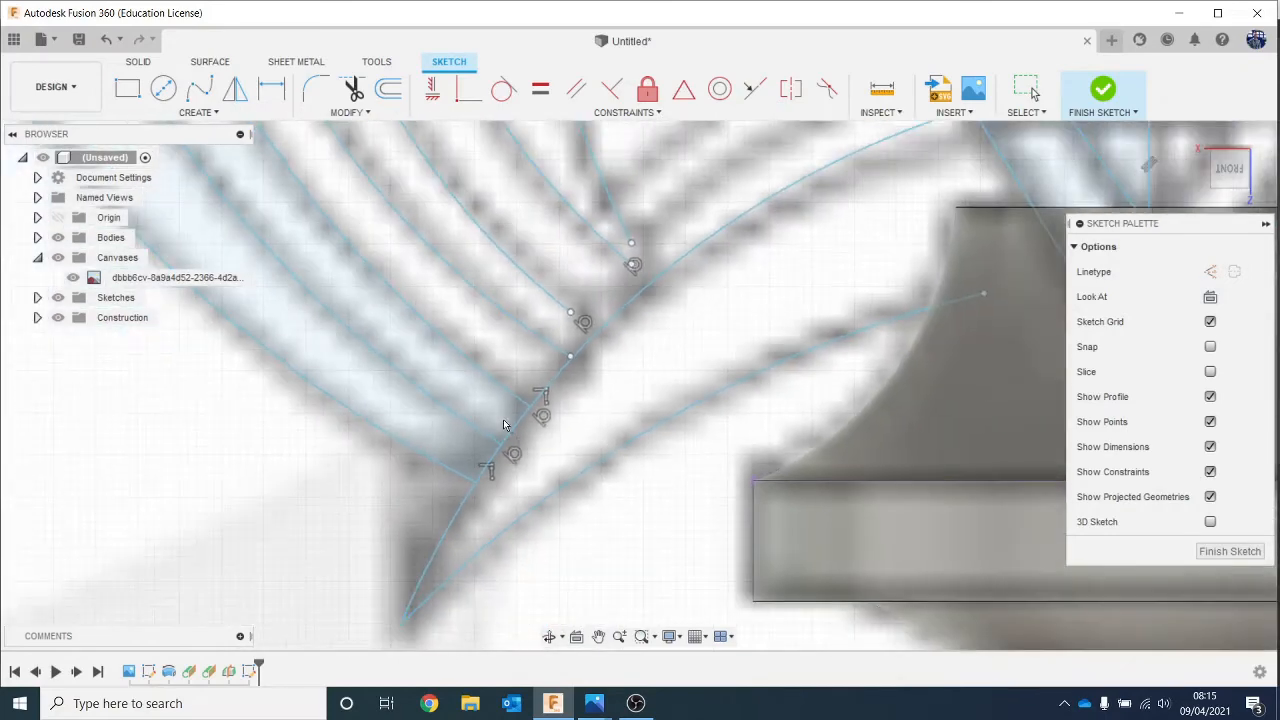
key(Escape)
Step: Extend the third, fourth and fifth feather lines and the wing's inner edge to the base arc
click(349, 112)
click(401, 170)
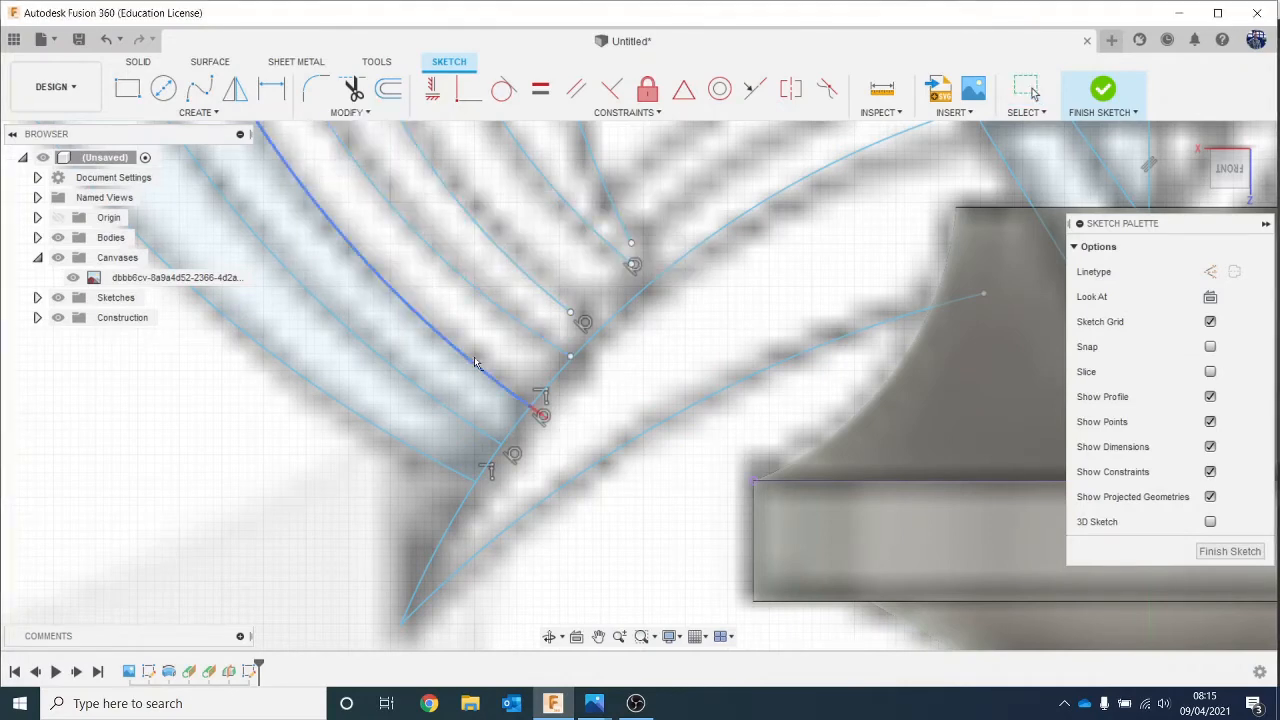
scroll(481, 330, up, 4)
click(649, 315)
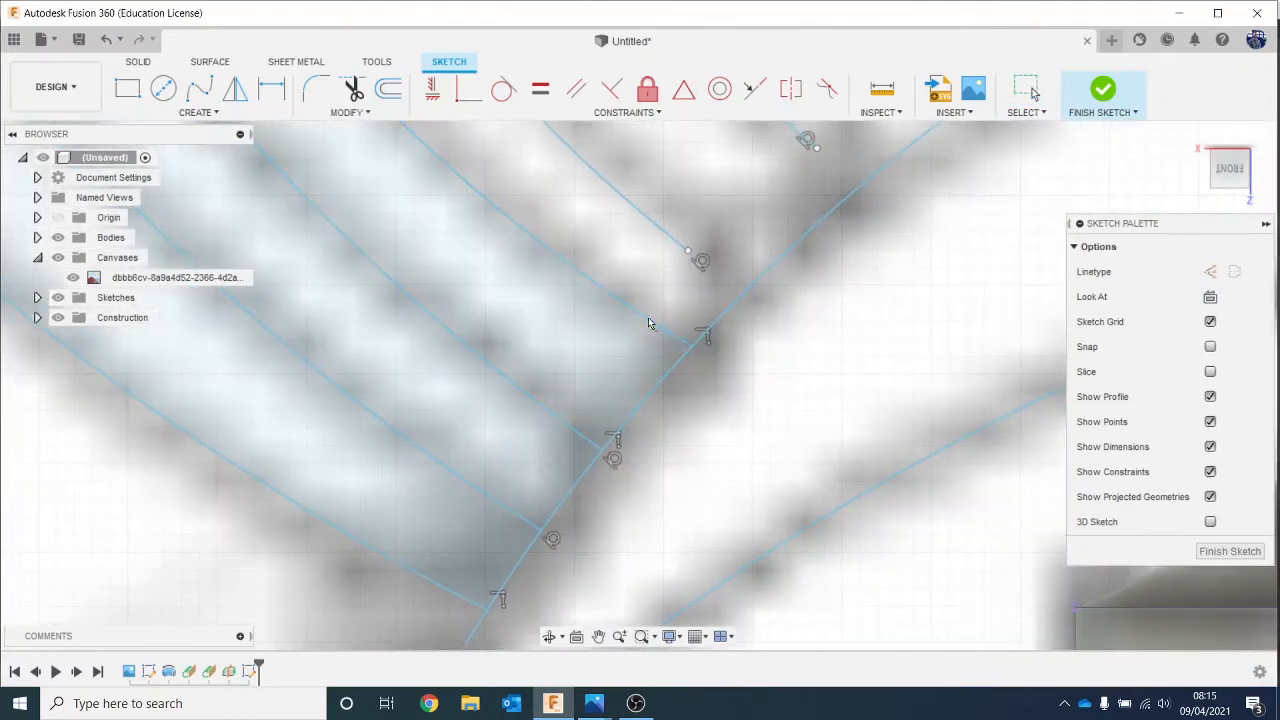
click(670, 240)
scroll(757, 347, down, 3)
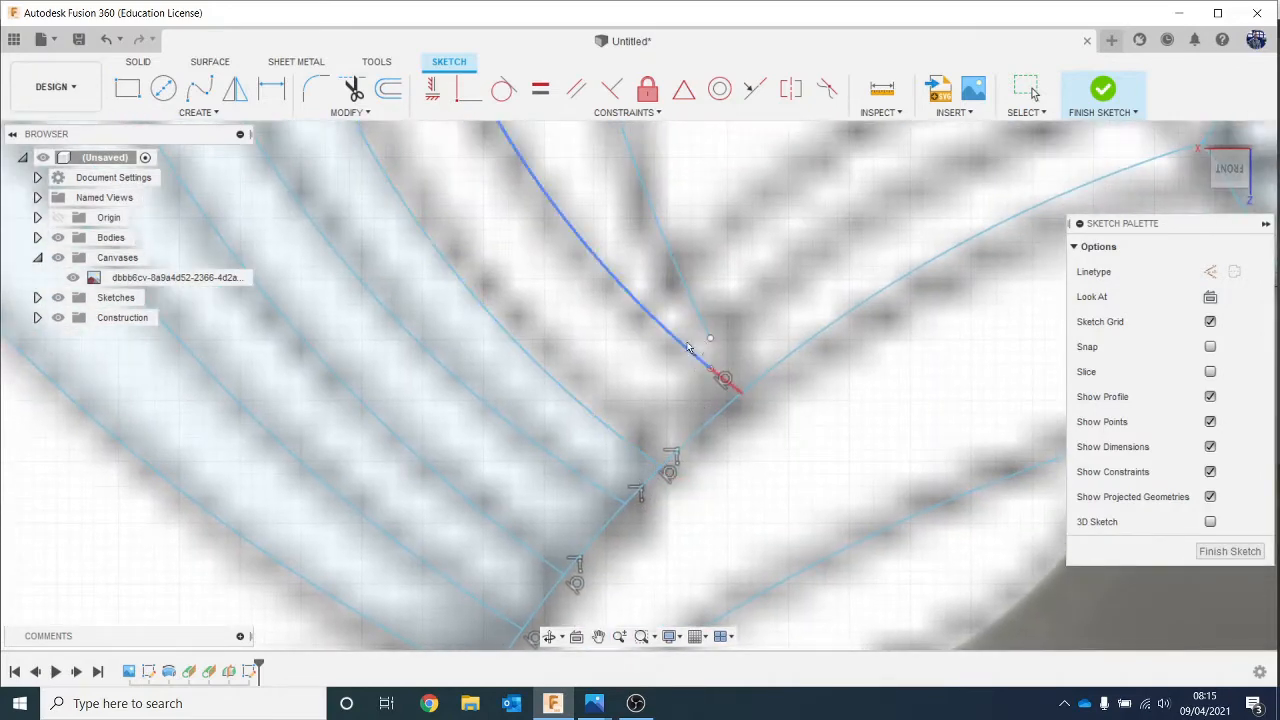
click(698, 357)
click(705, 326)
scroll(718, 385, down, 4)
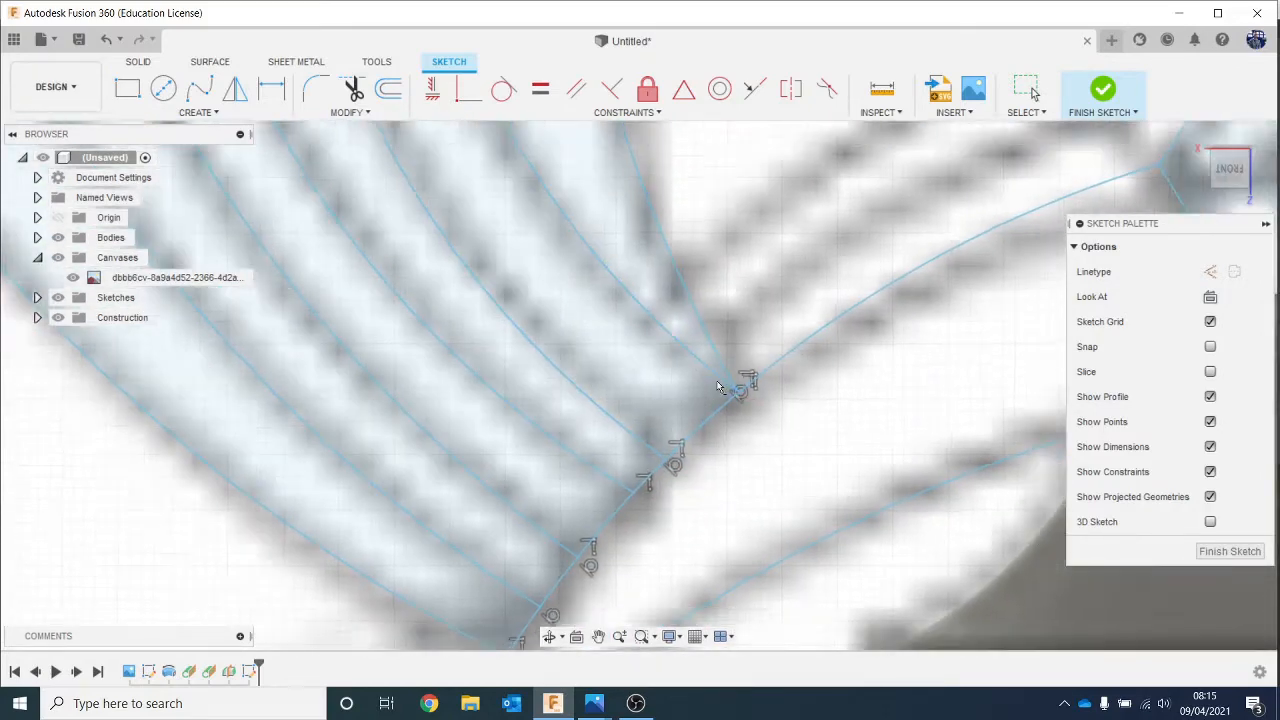
scroll(718, 388, down, 1)
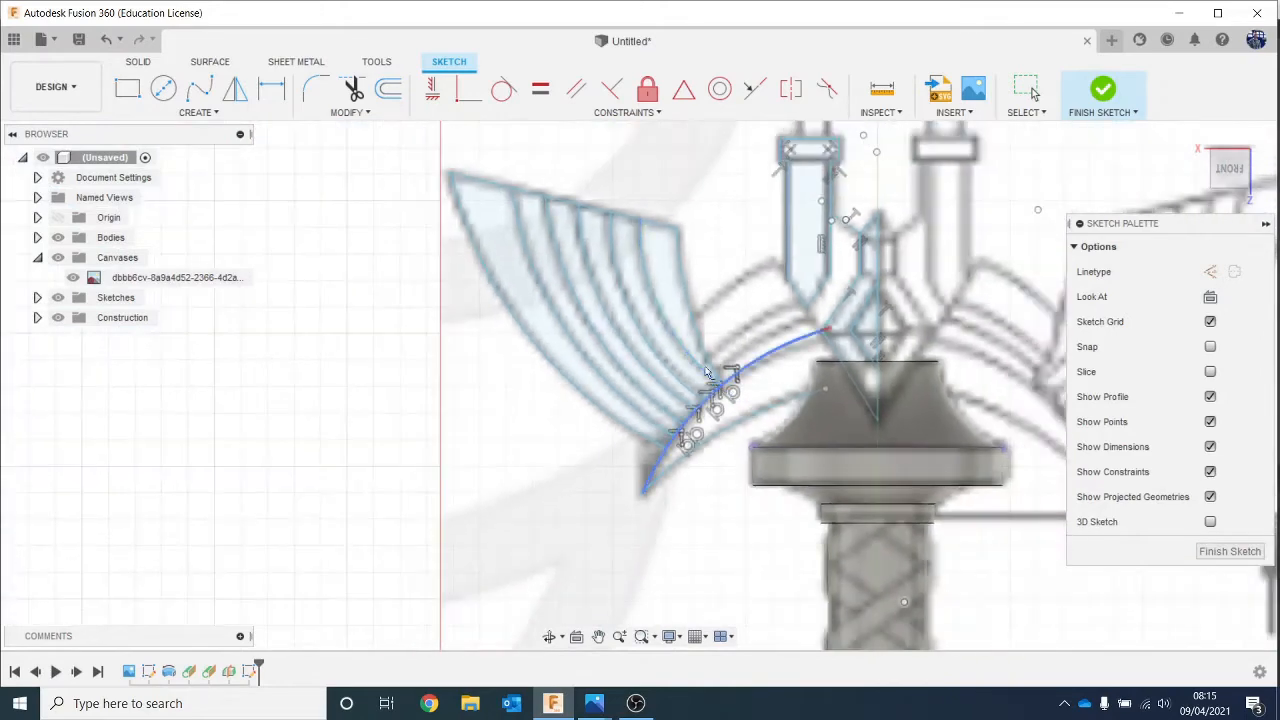
key(Escape)
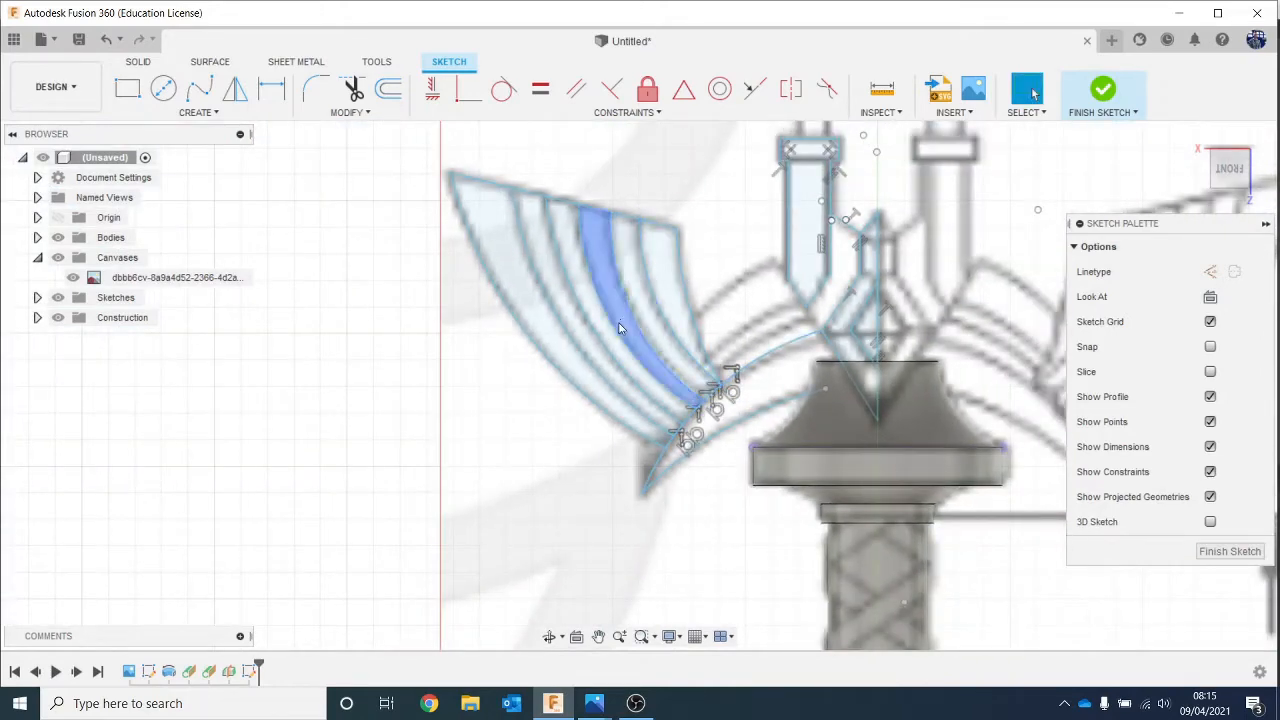
Step: Extend the guard's lower arc within the collar until it meets the crystal's lower-left edge
scroll(707, 423, up, 4)
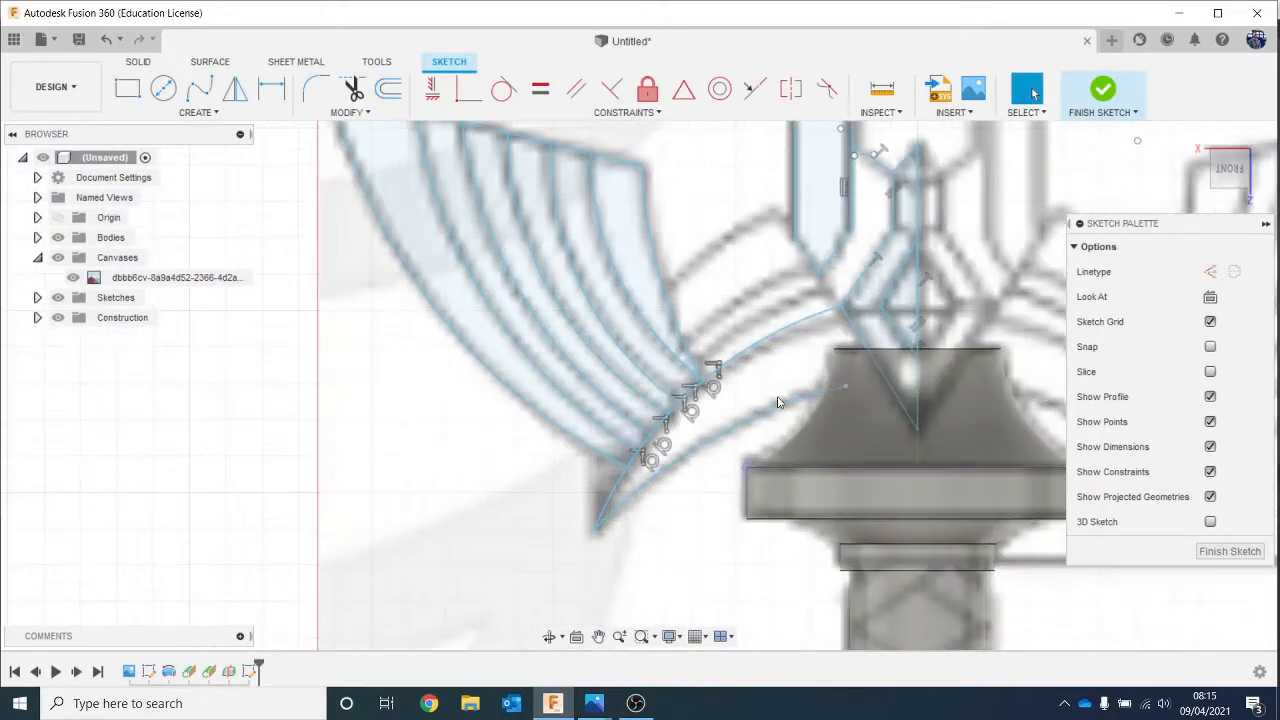
mouse_move(840, 350)
middle_down()
mouse_move(811, 340)
mouse_move(697, 409)
middle_up()
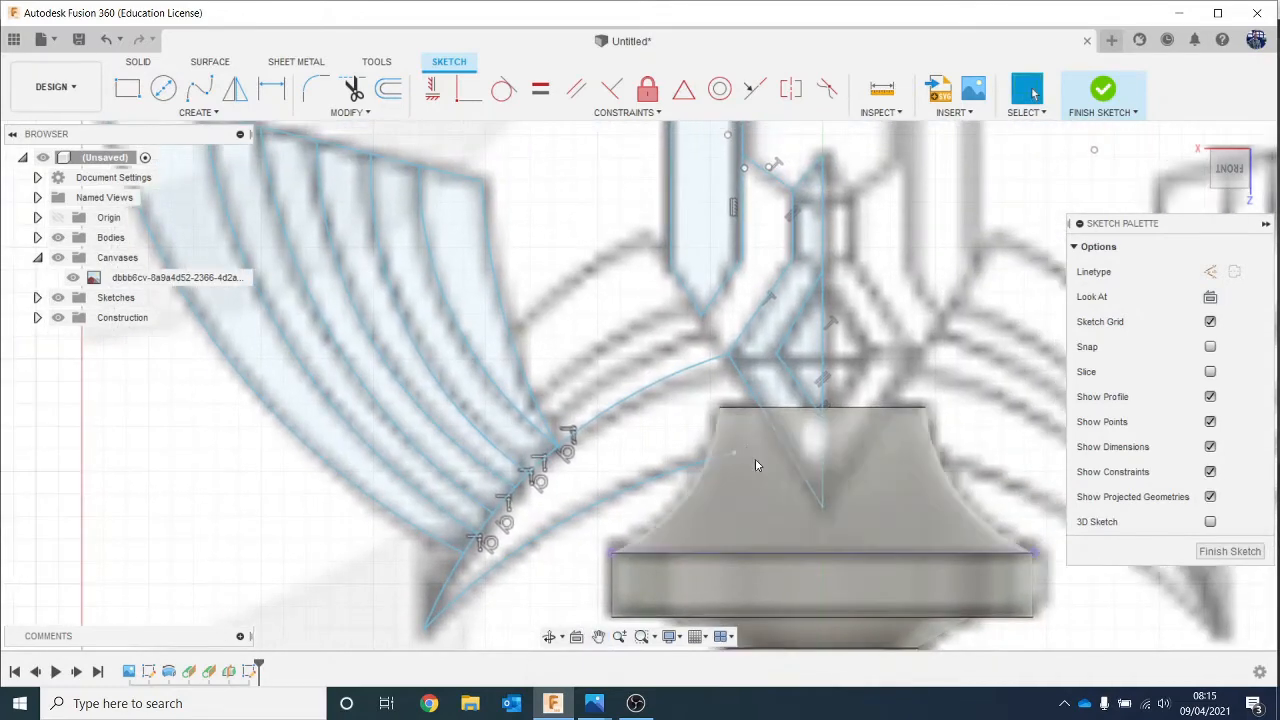
click(218, 112)
click(352, 112)
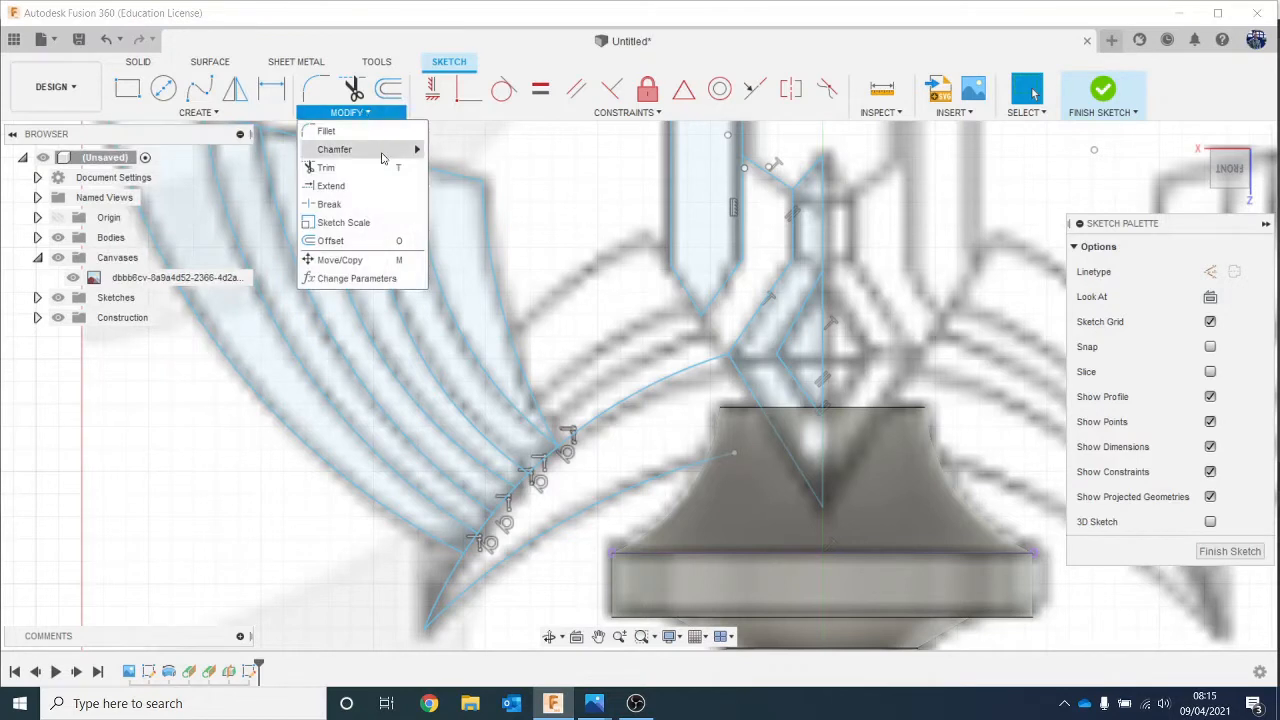
click(331, 186)
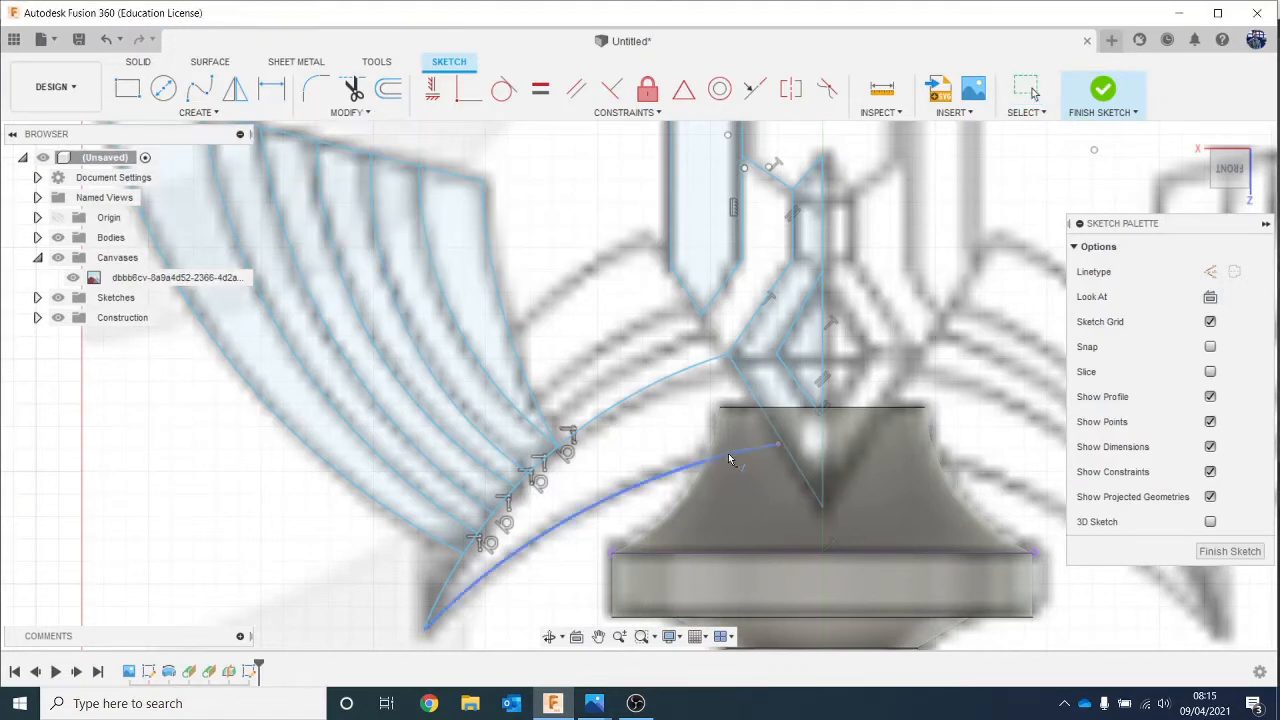
click(732, 459)
key(Escape)
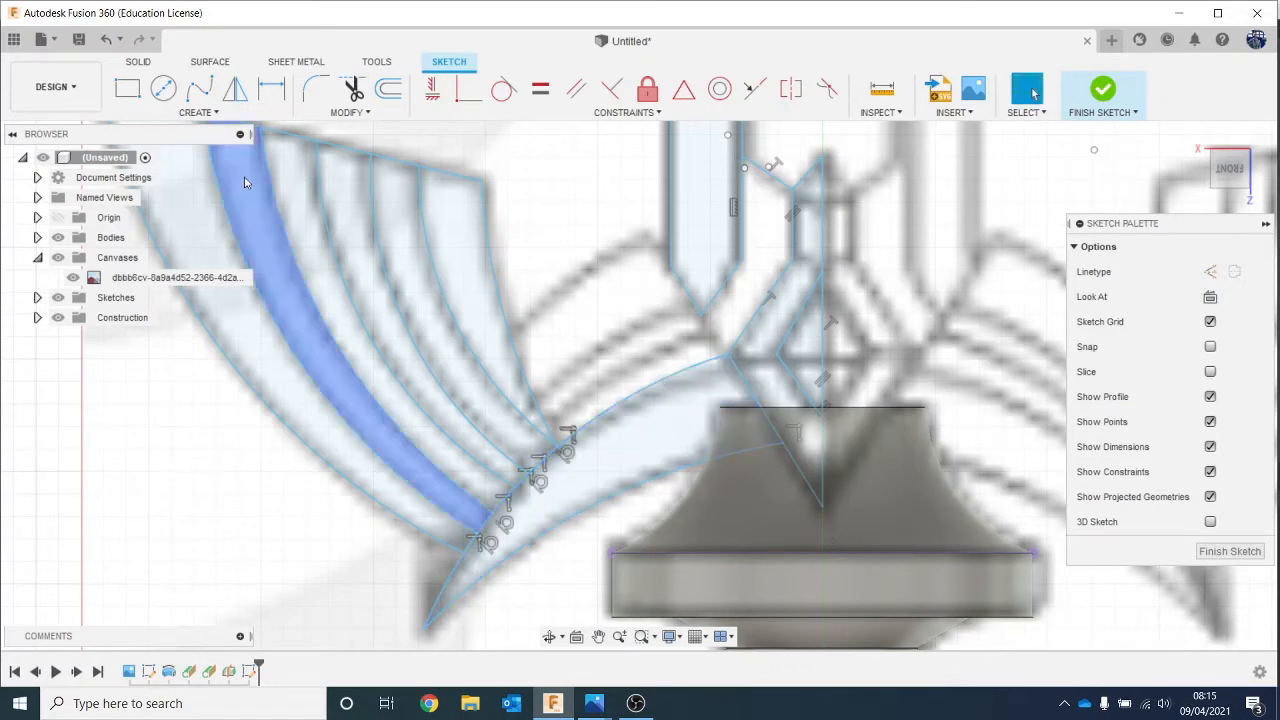
Step: Trace the two inner band lines as three-point arcs from the wing's inner edge towards the crystal, the lower one about 4.2 mm long
click(214, 114)
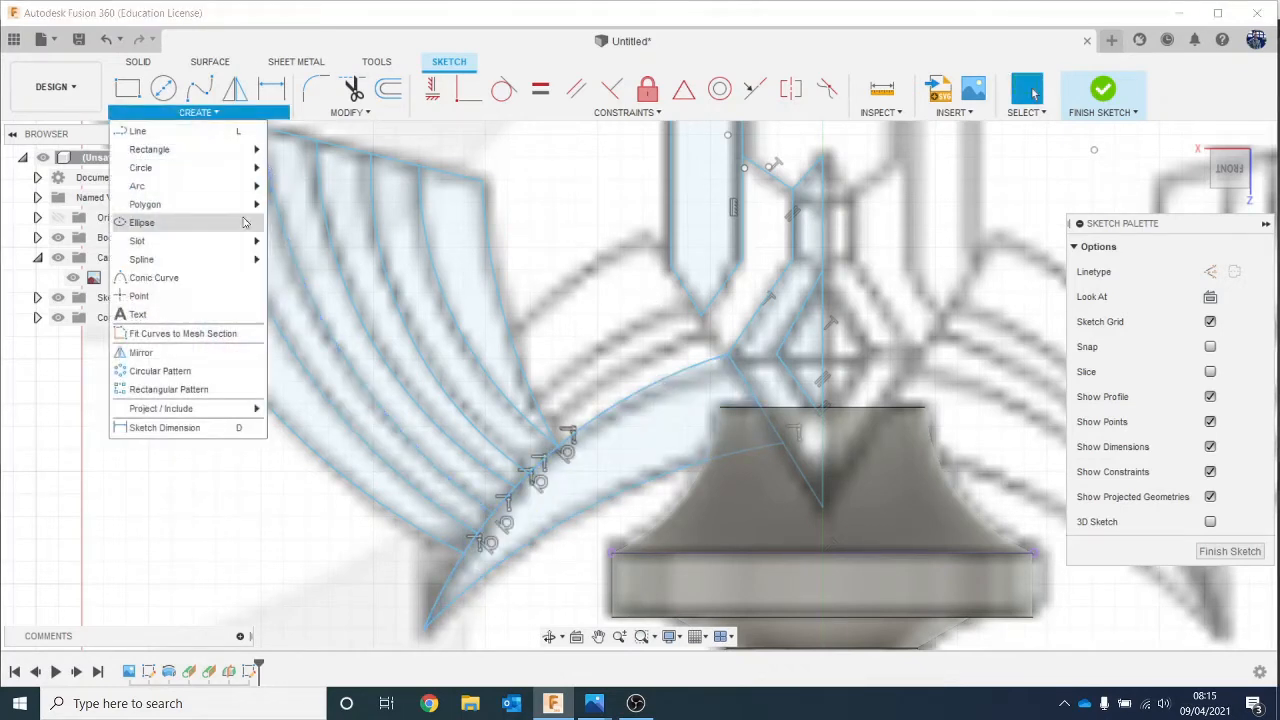
mouse_move(205, 186)
click(320, 186)
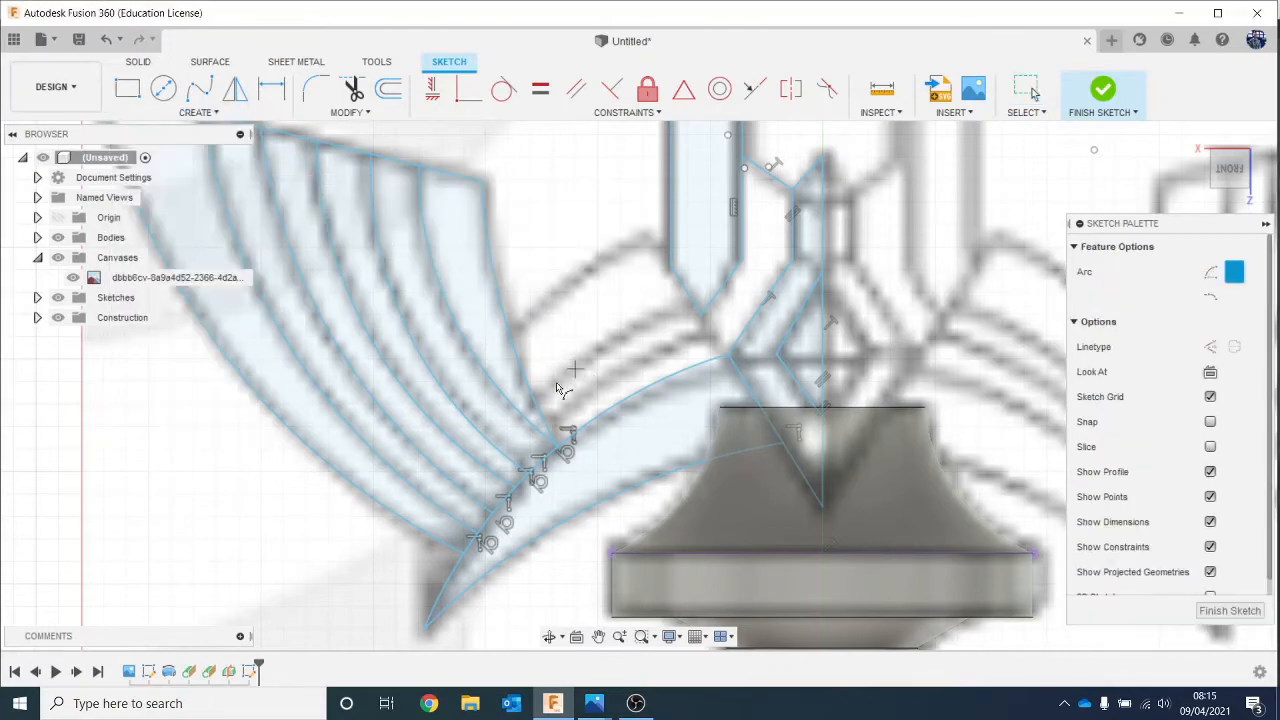
scroll(560, 420, up, 3)
click(536, 419)
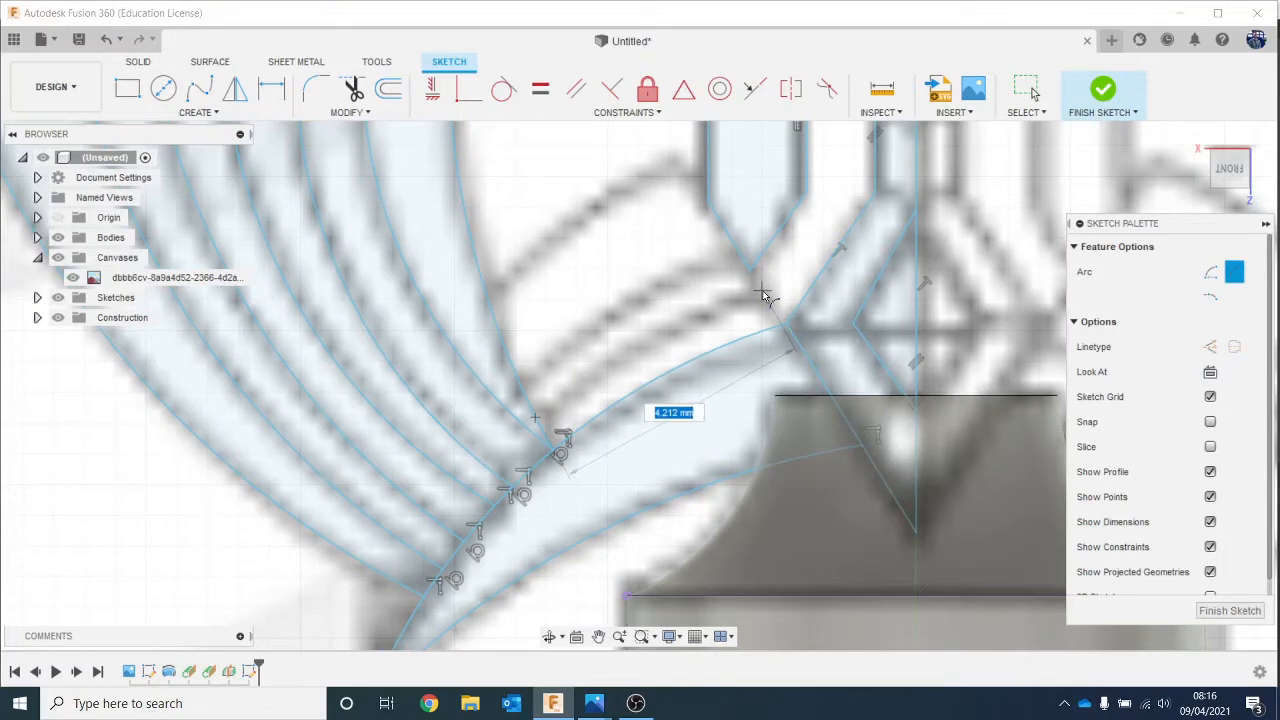
click(762, 292)
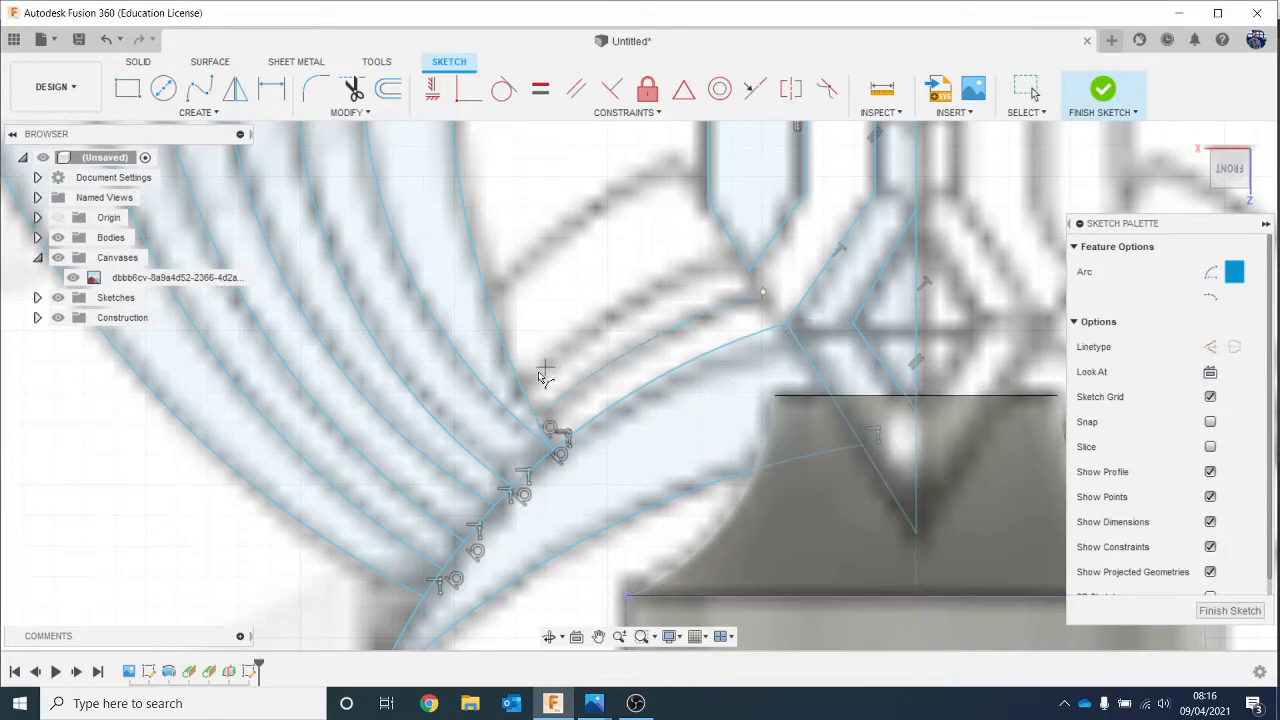
click(740, 257)
click(659, 288)
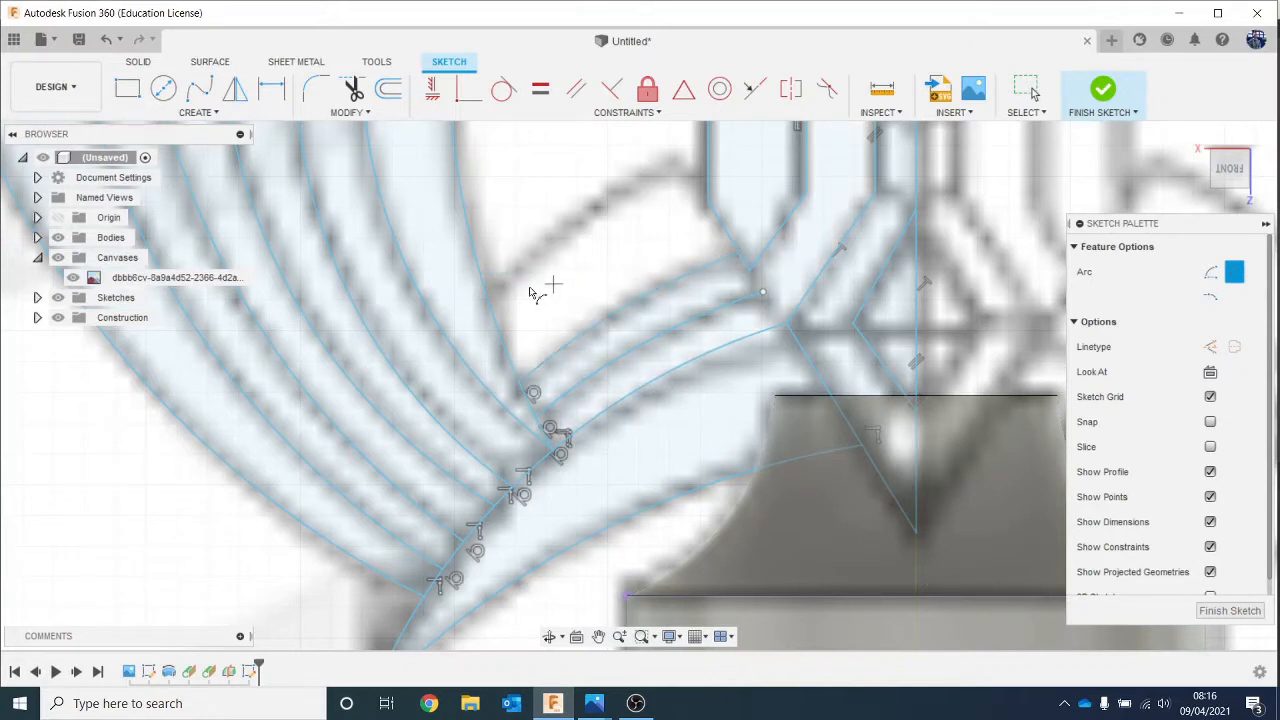
Step: Draw the band's upper edge as a three-point arc about 3.7 mm across, plus a line from its end to the blade bracket's lower-left corner
click(487, 299)
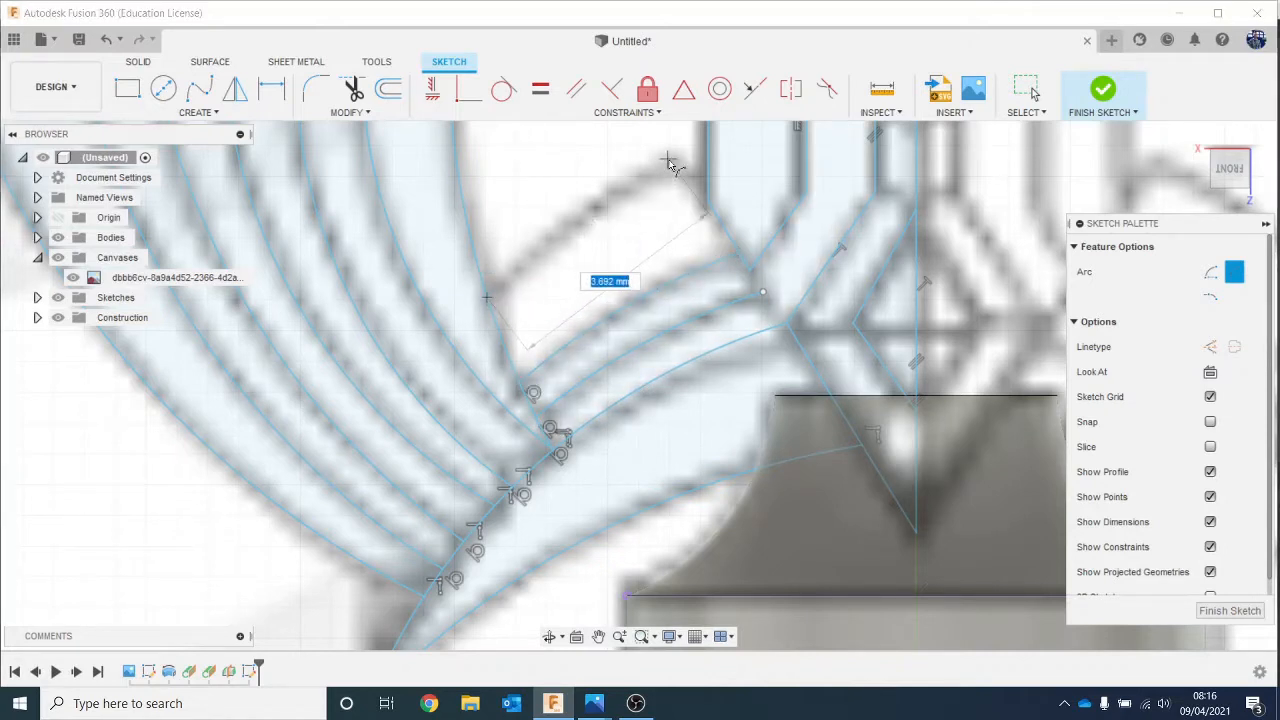
click(669, 159)
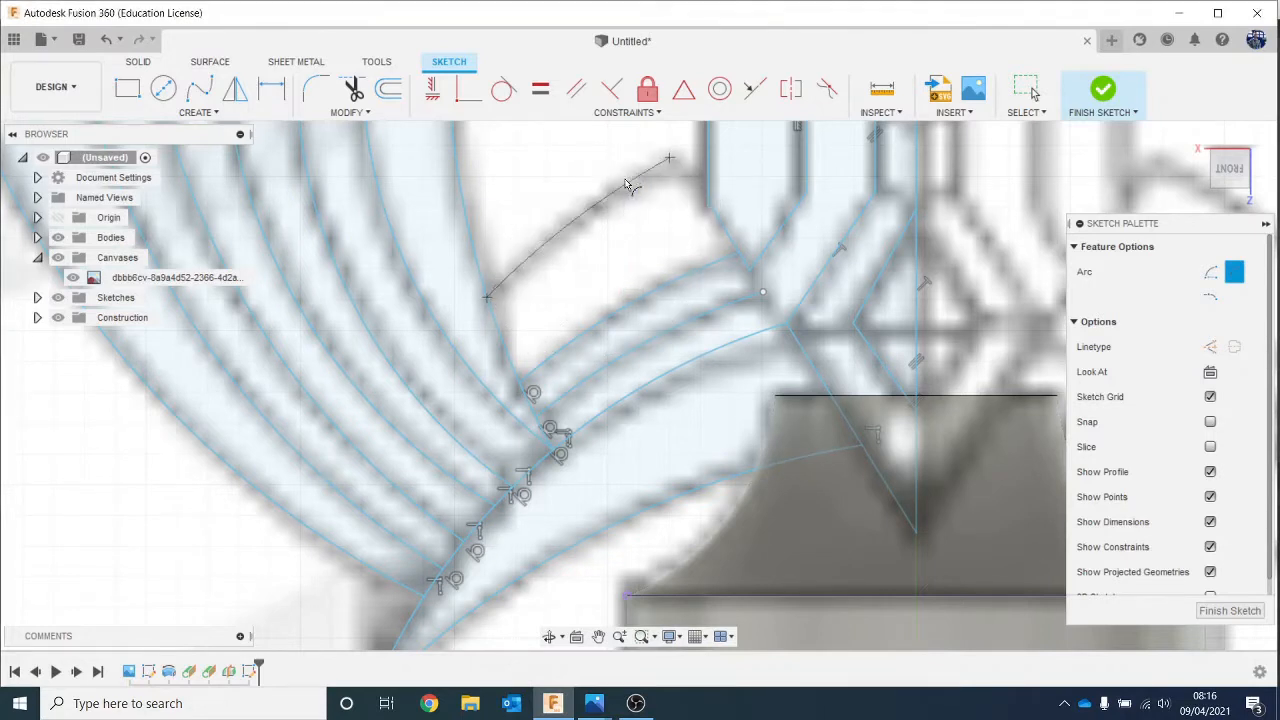
click(629, 187)
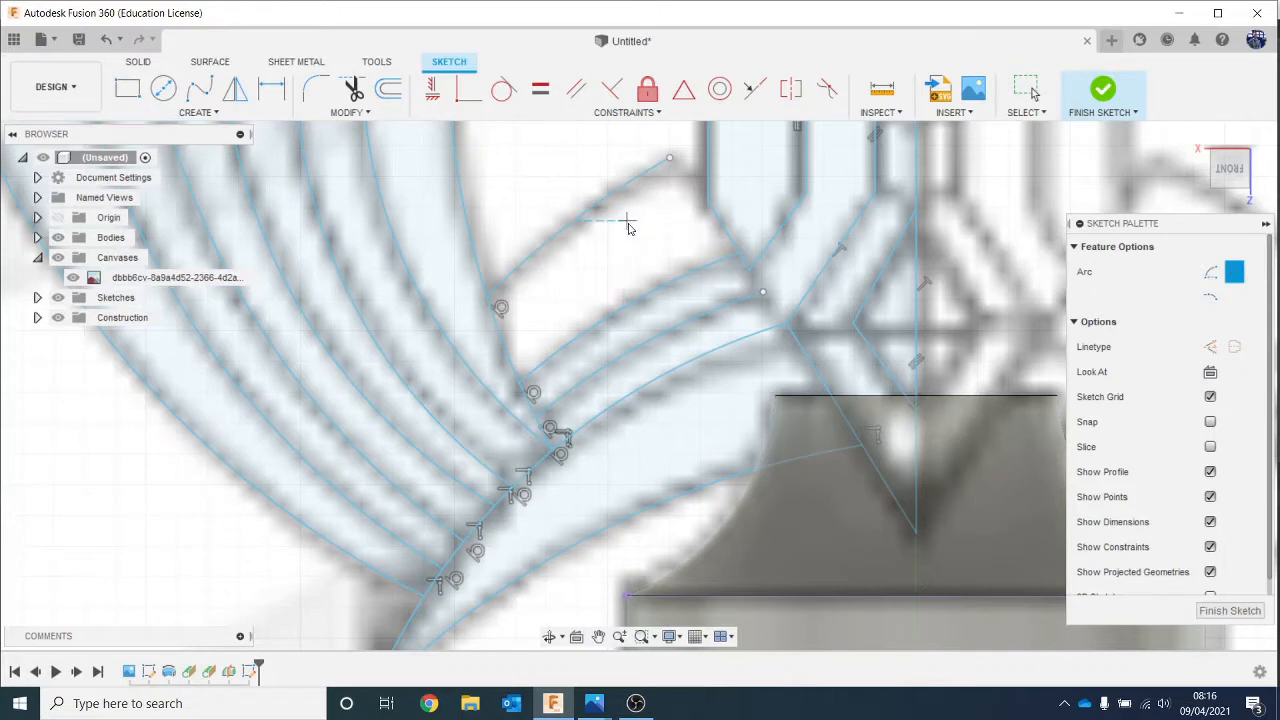
key(Escape)
click(670, 158)
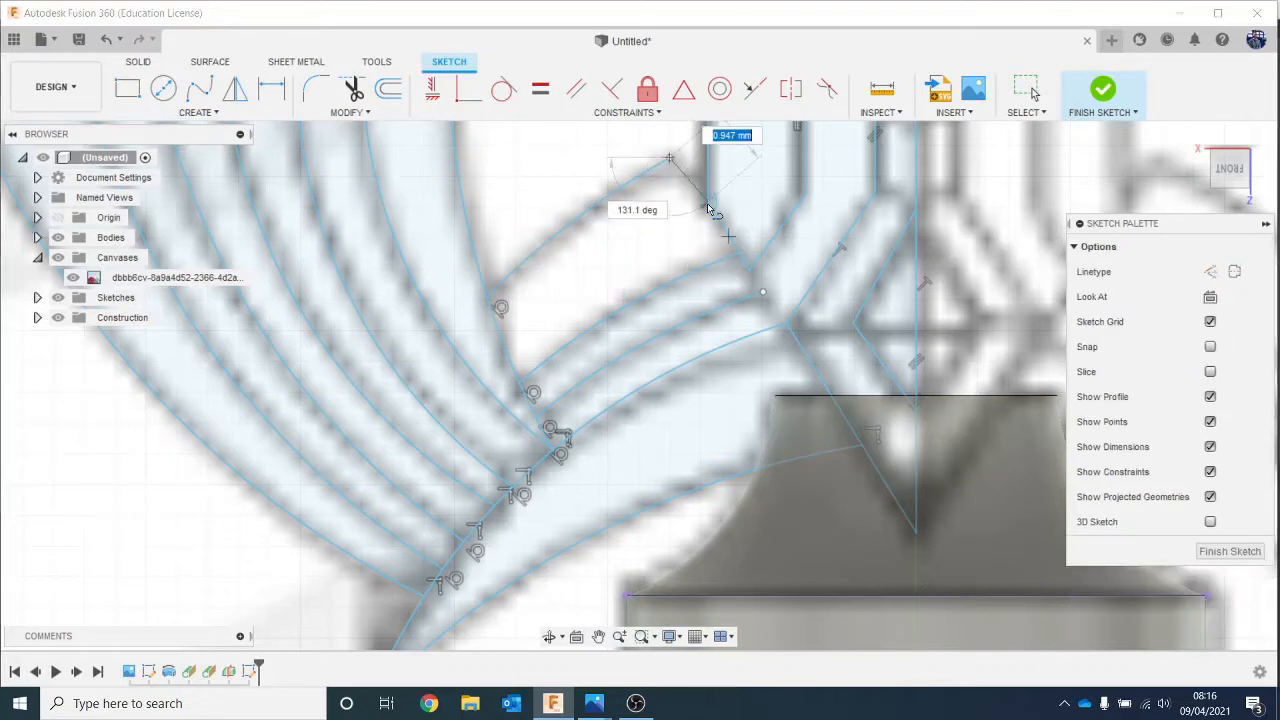
click(709, 206)
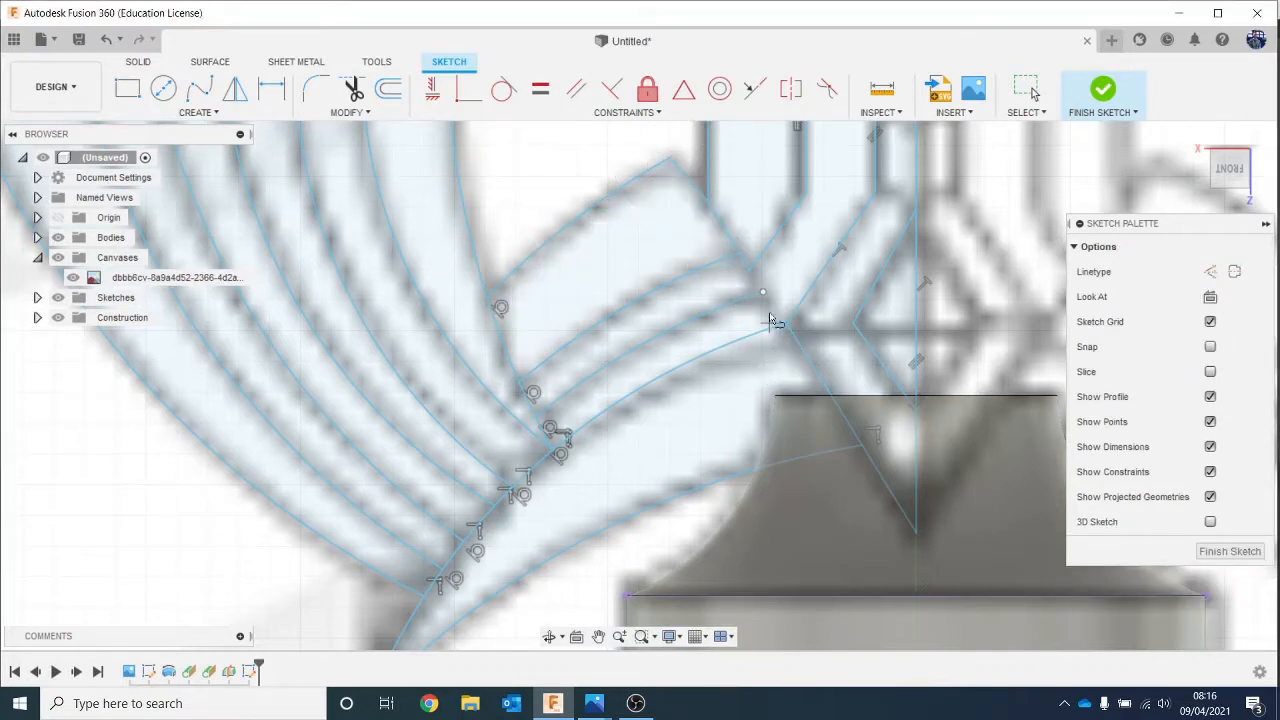
Step: Close the band profiles with short lines from the bracket's lower point through the lower band arc's end to the crystal's left corner
click(751, 272)
click(763, 294)
click(785, 322)
click(764, 294)
key(Escape)
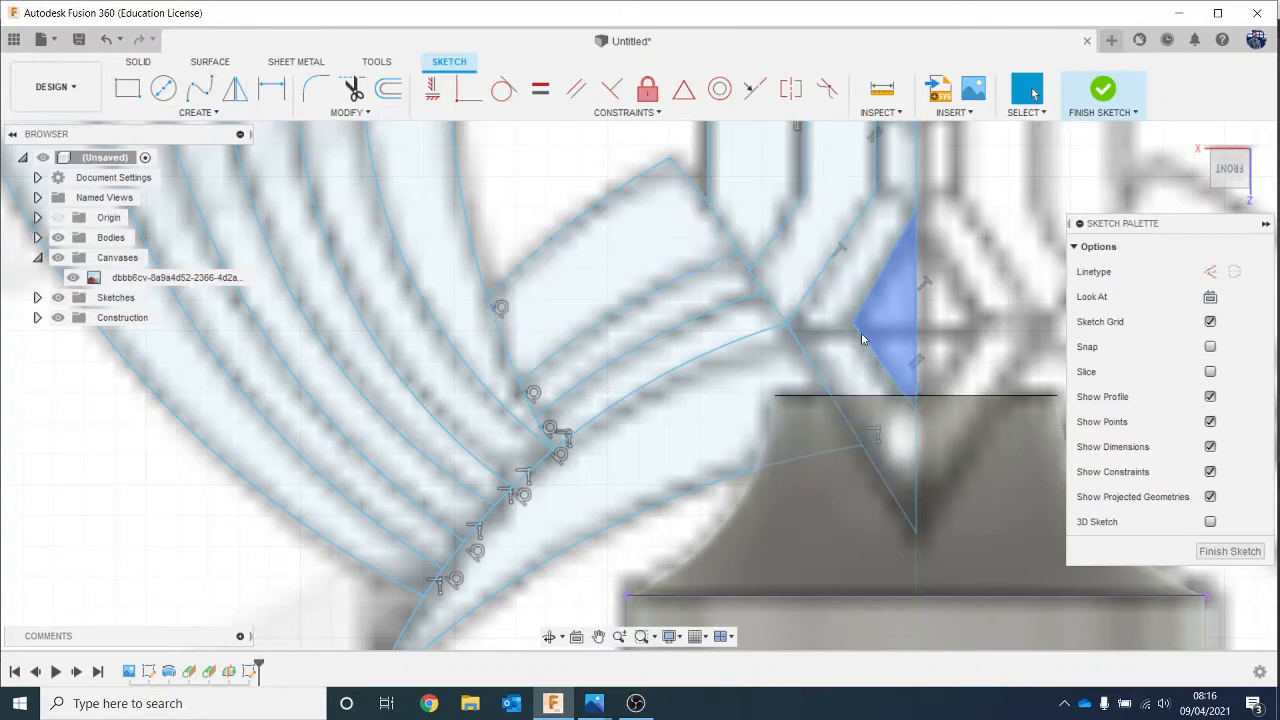
Step: Finish the guard sketch
scroll(773, 385, down, 2)
scroll(773, 385, down, 2)
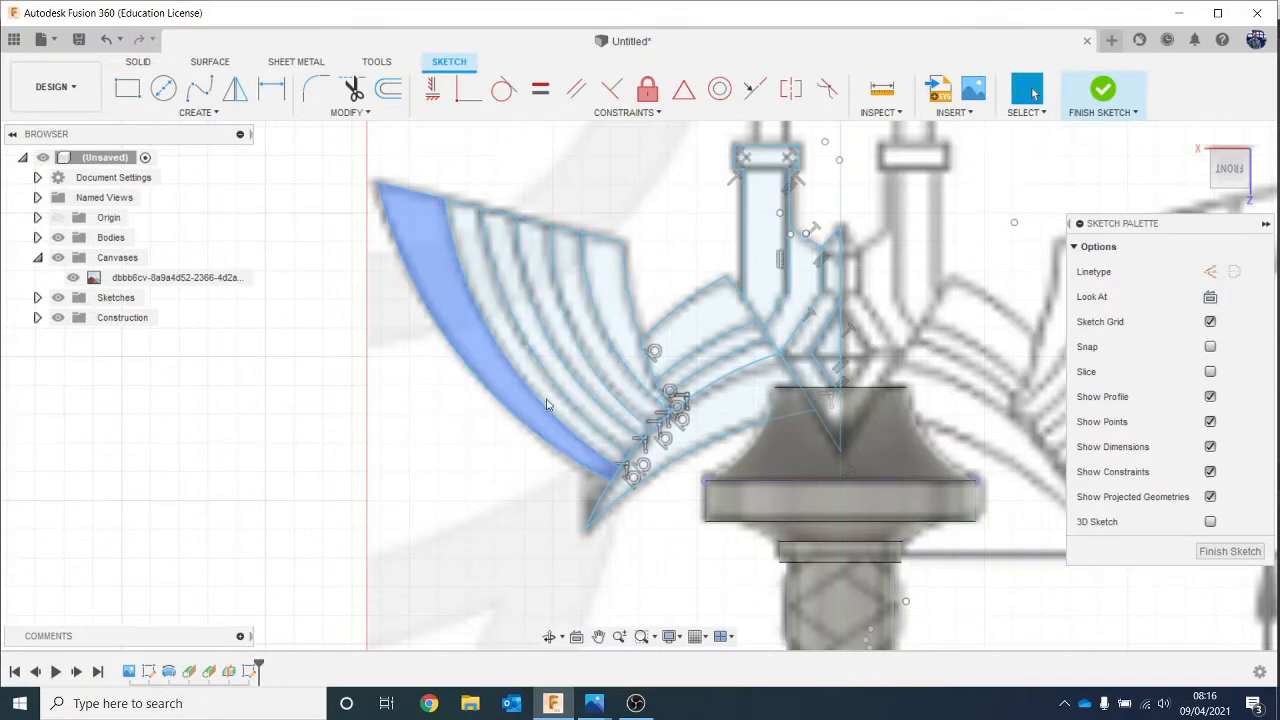
scroll(760, 378, down, 3)
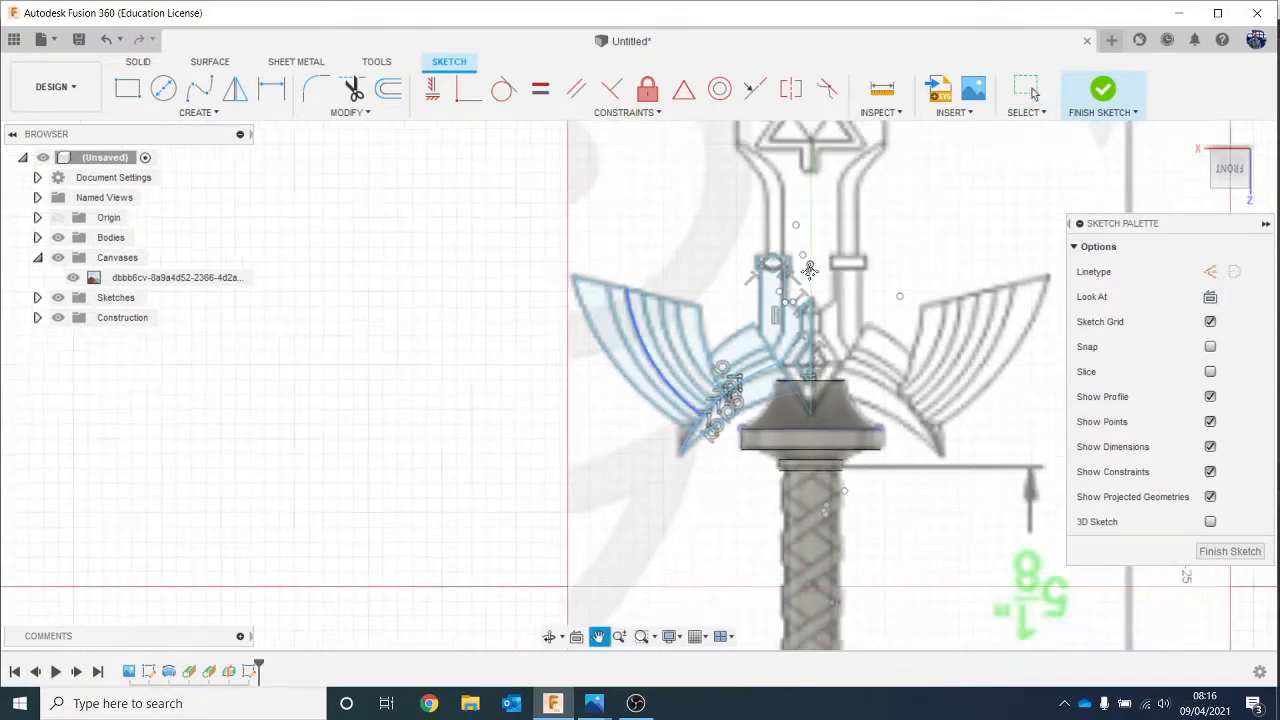
scroll(758, 391, up, 1)
click(1249, 551)
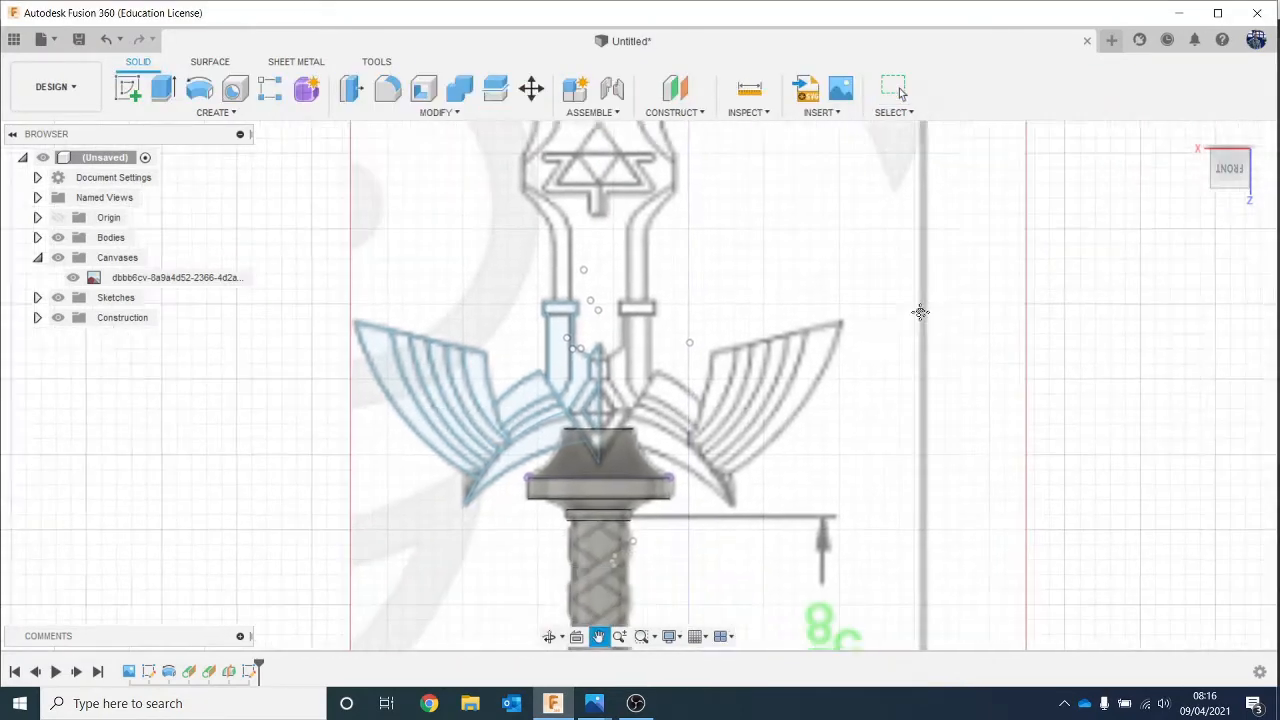
Step: Switch to Photos and examine the two sword reference images for the guard's wing shape and thickness, then return to Fusion 360
click(594, 703)
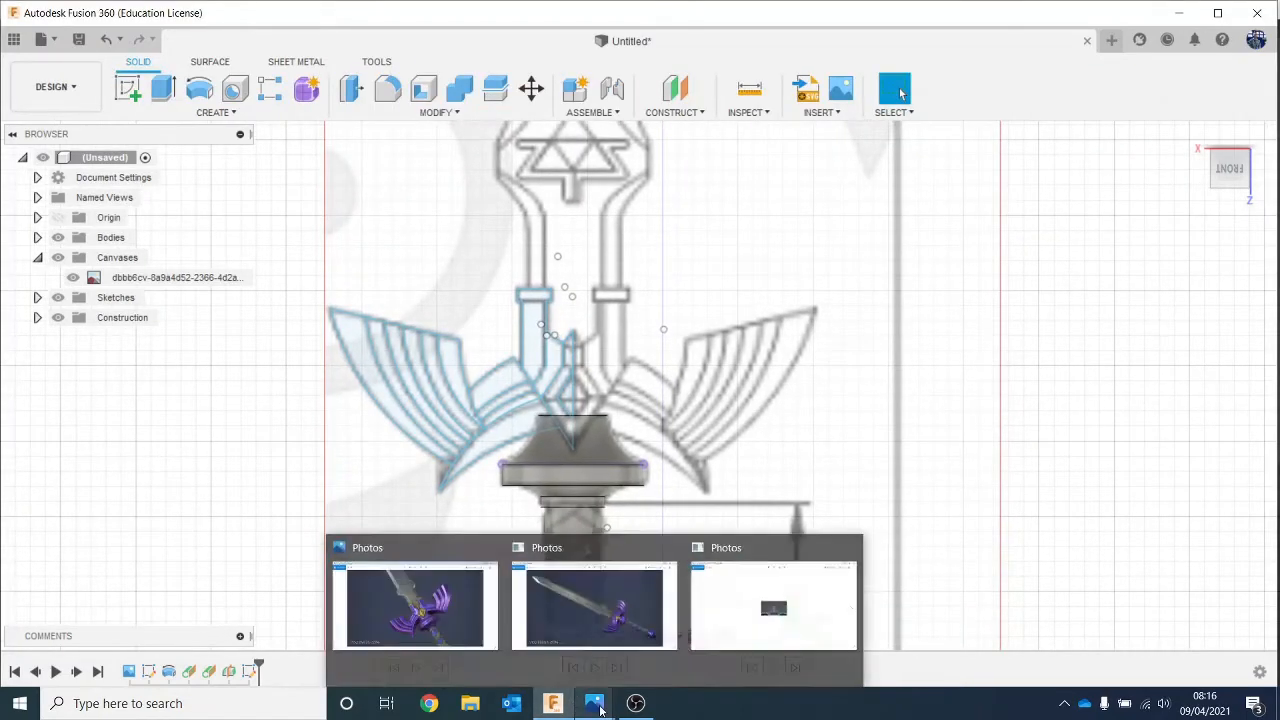
scroll(940, 340, down, 5)
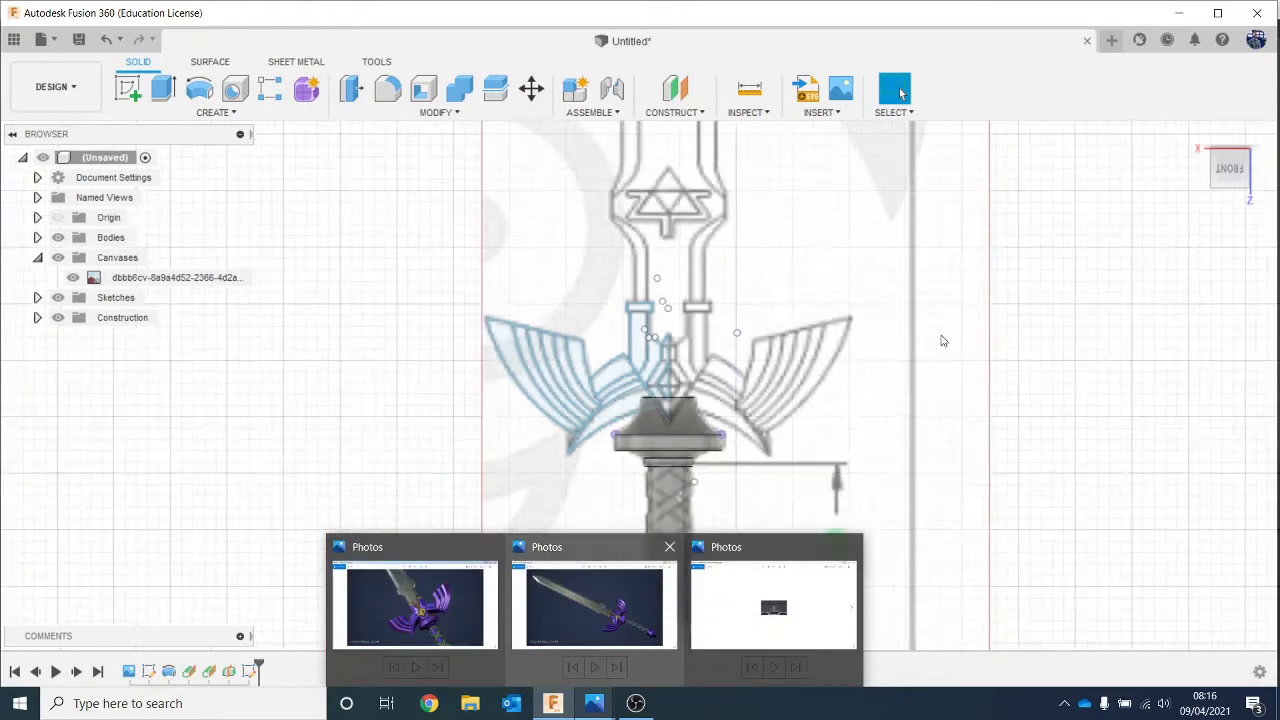
scroll(988, 396, down, 3)
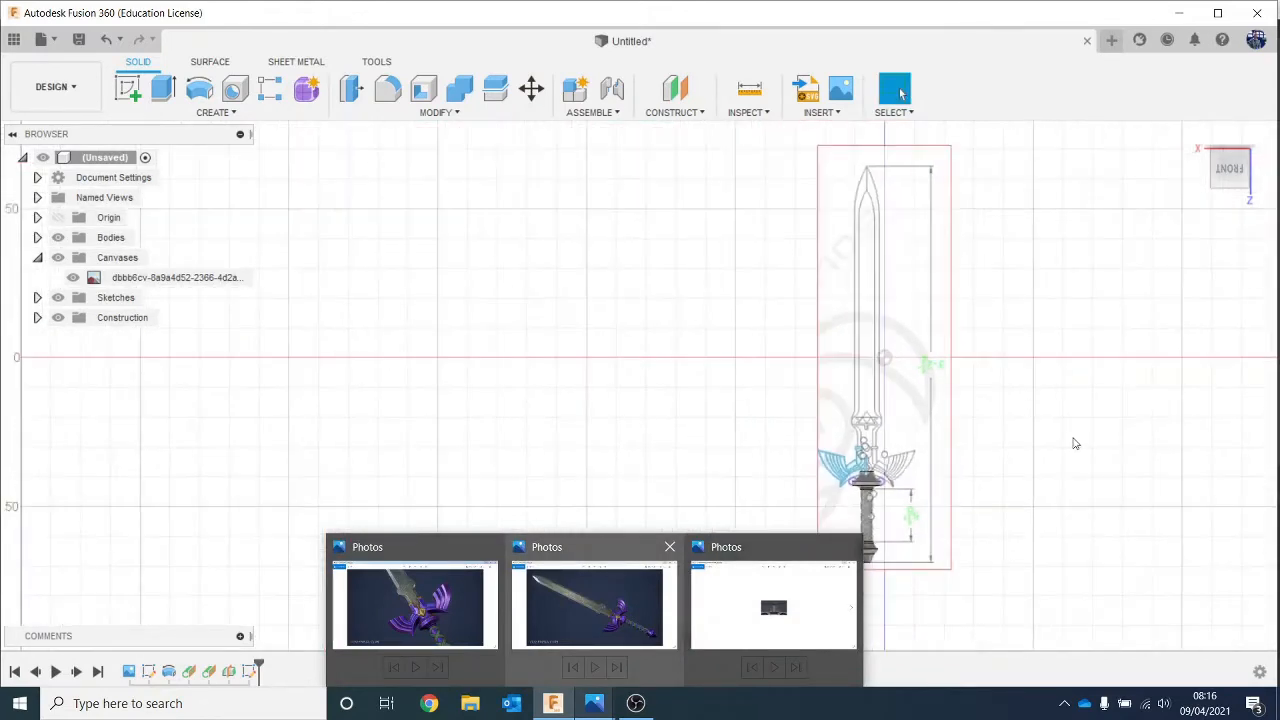
middle_drag(1085, 449, 991, 325)
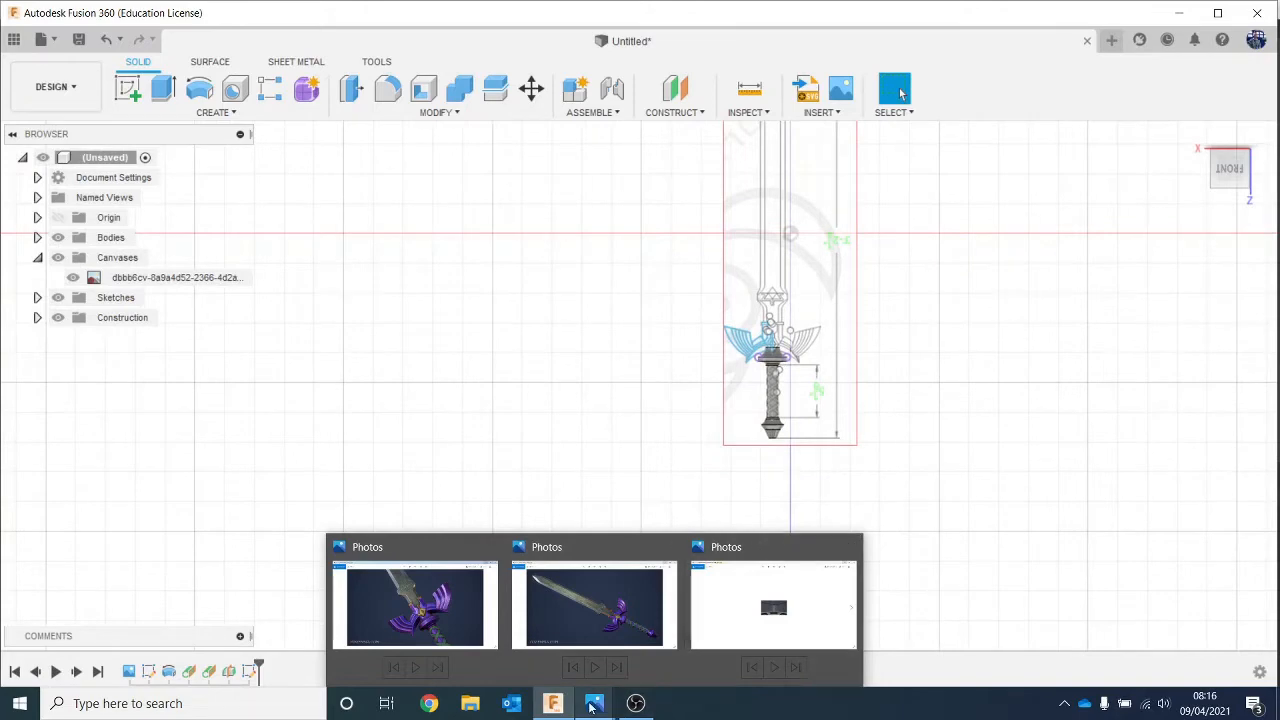
click(429, 630)
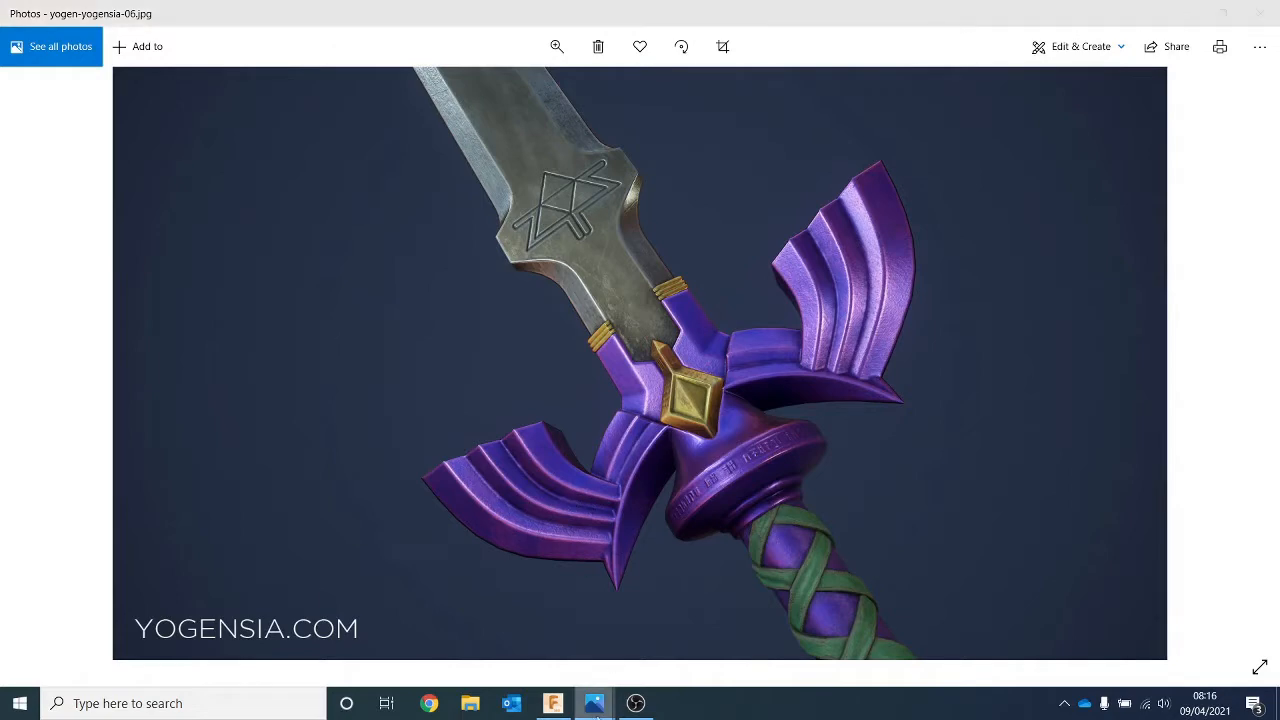
mouse_move(594, 703)
click(611, 612)
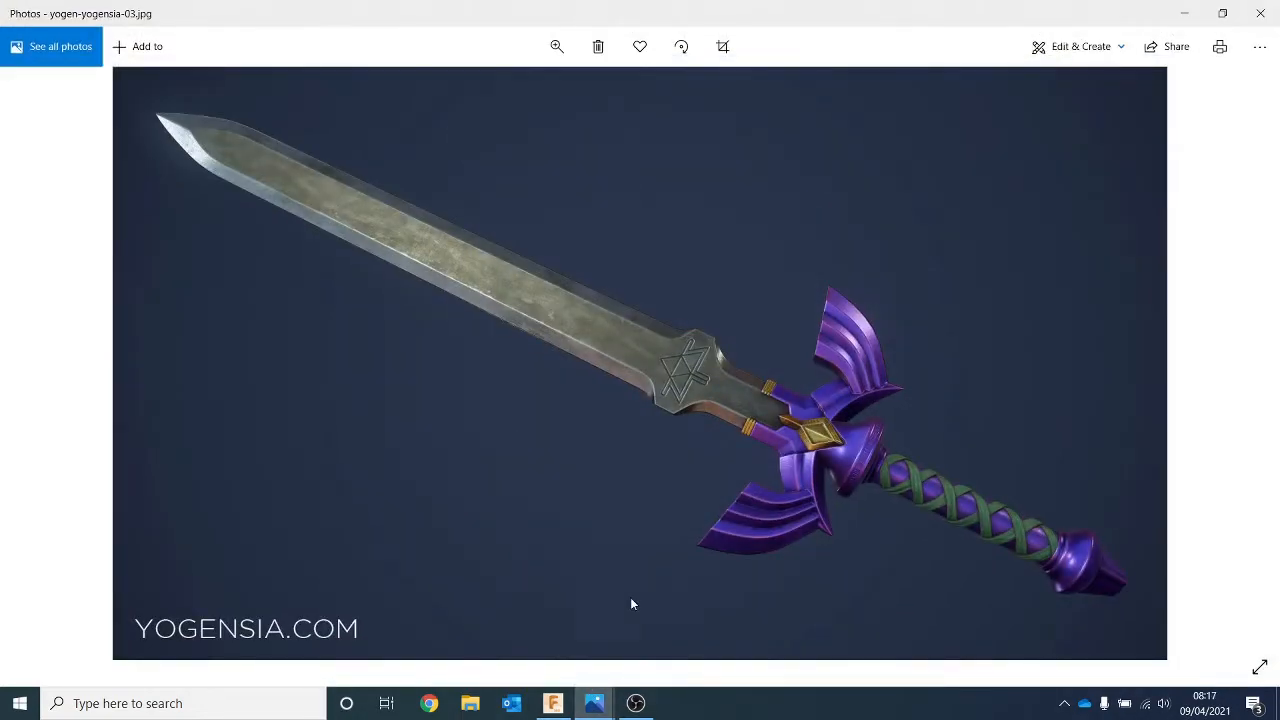
click(1222, 13)
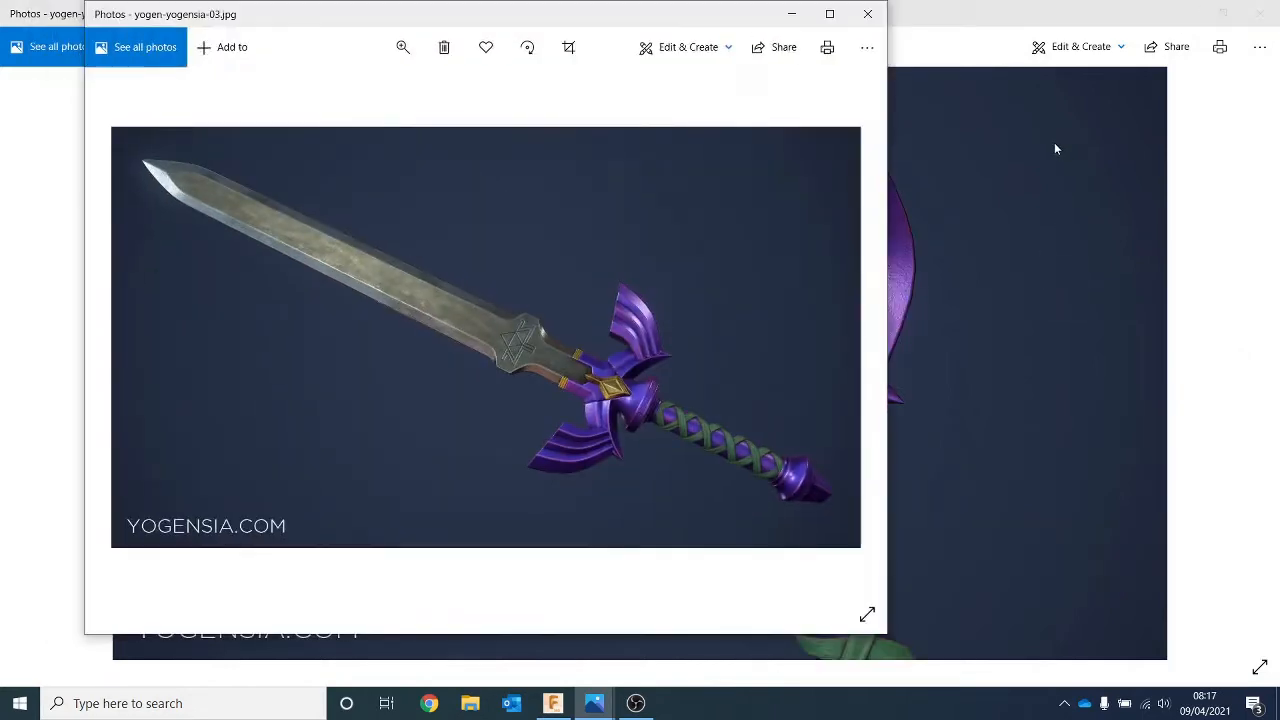
click(791, 14)
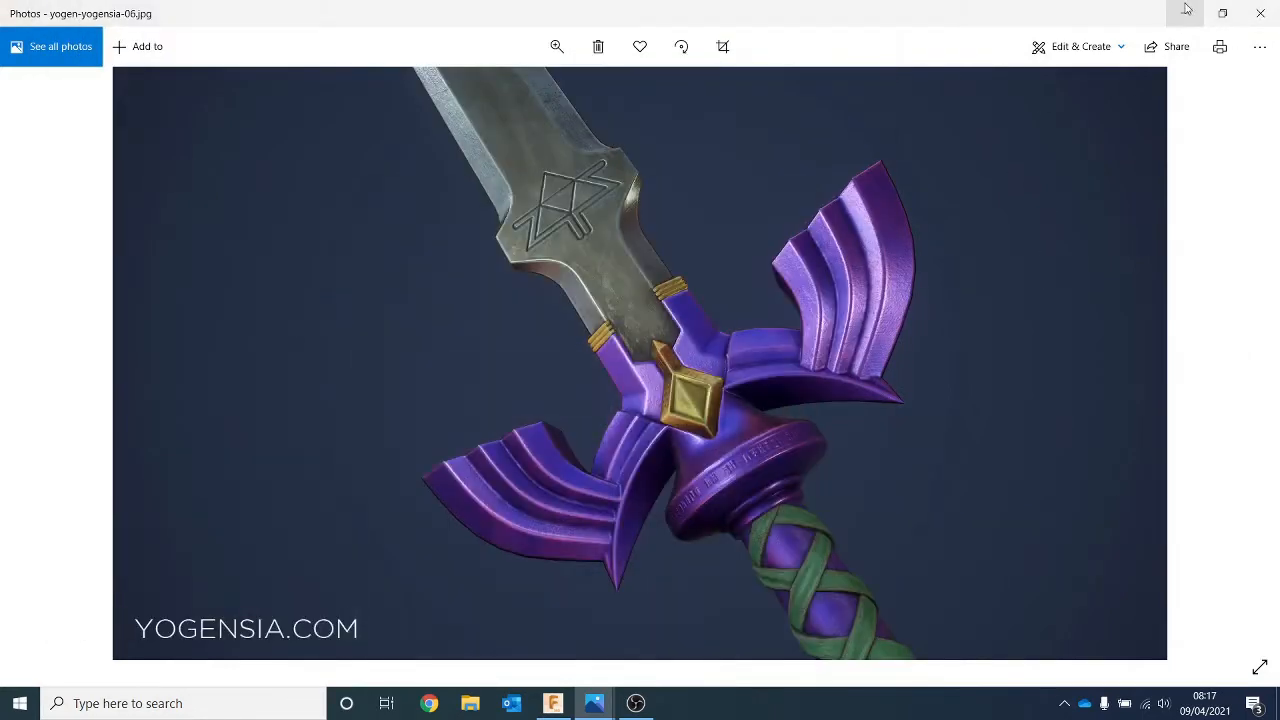
click(1186, 12)
Step: Extrude the outermost feather profile of the guard's wing to one side by about 5.86 mm
click(1251, 140)
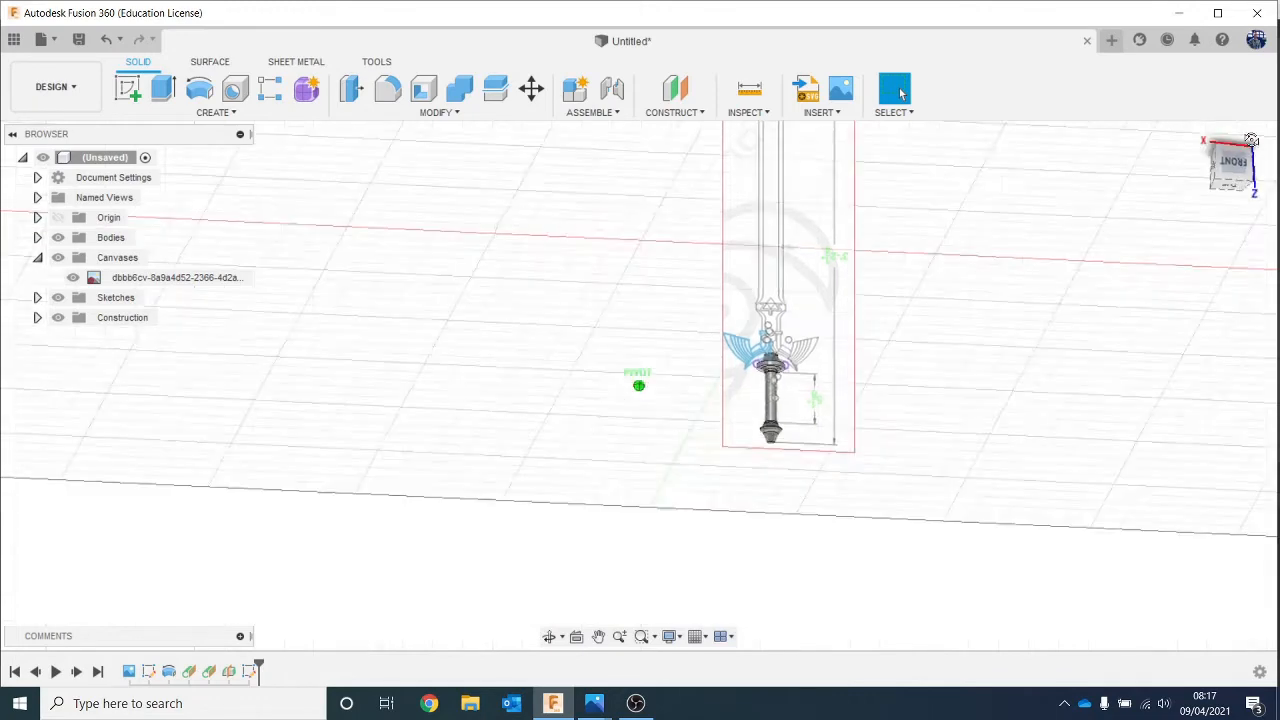
scroll(780, 400, up, 3)
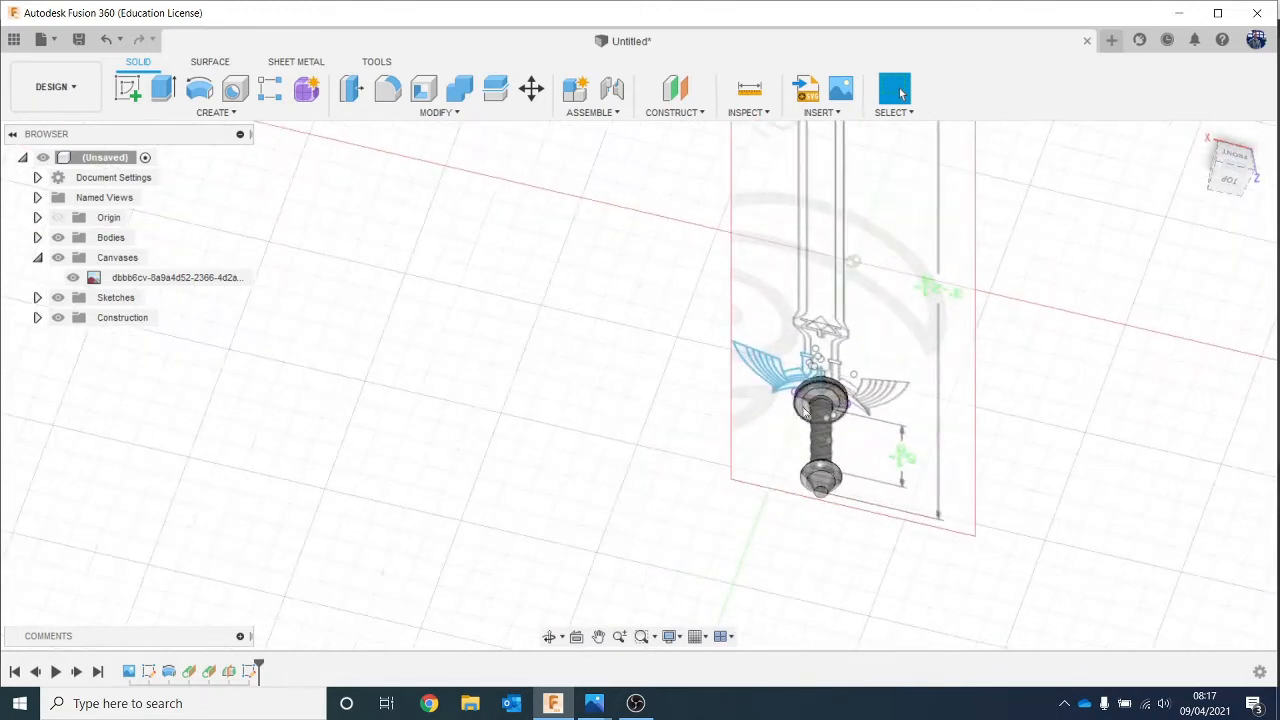
scroll(805, 411, up, 5)
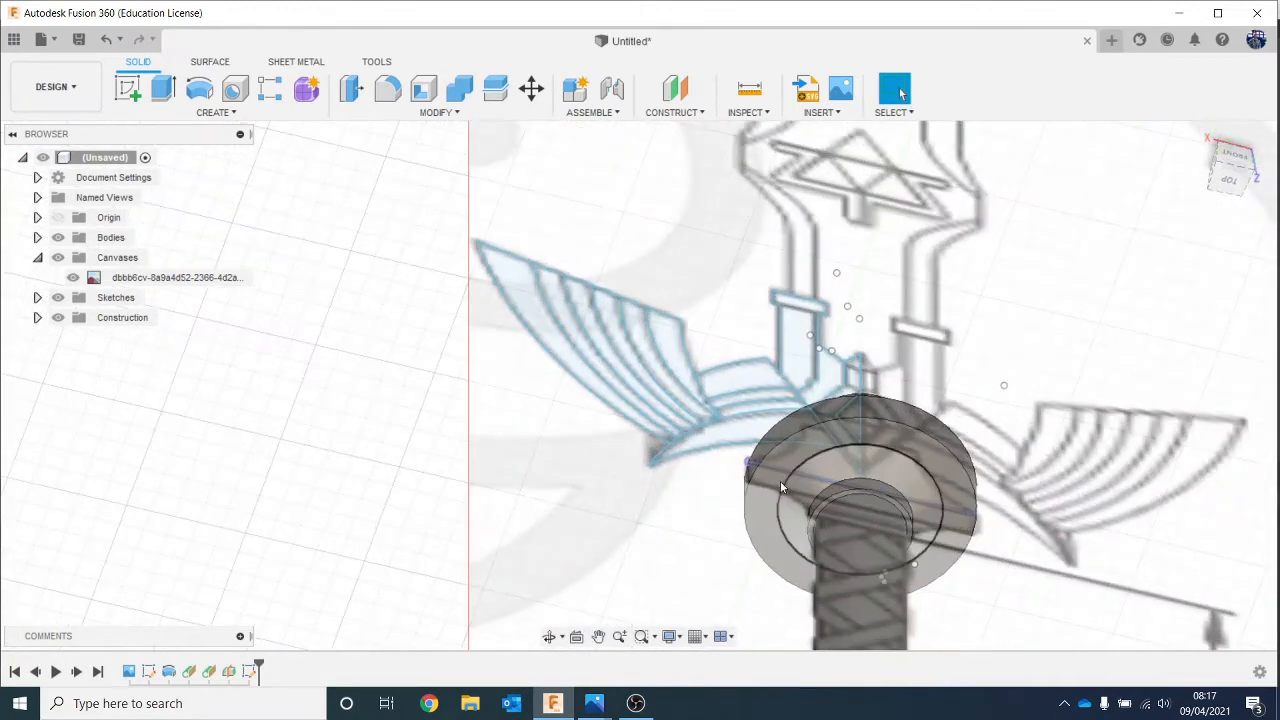
key(e)
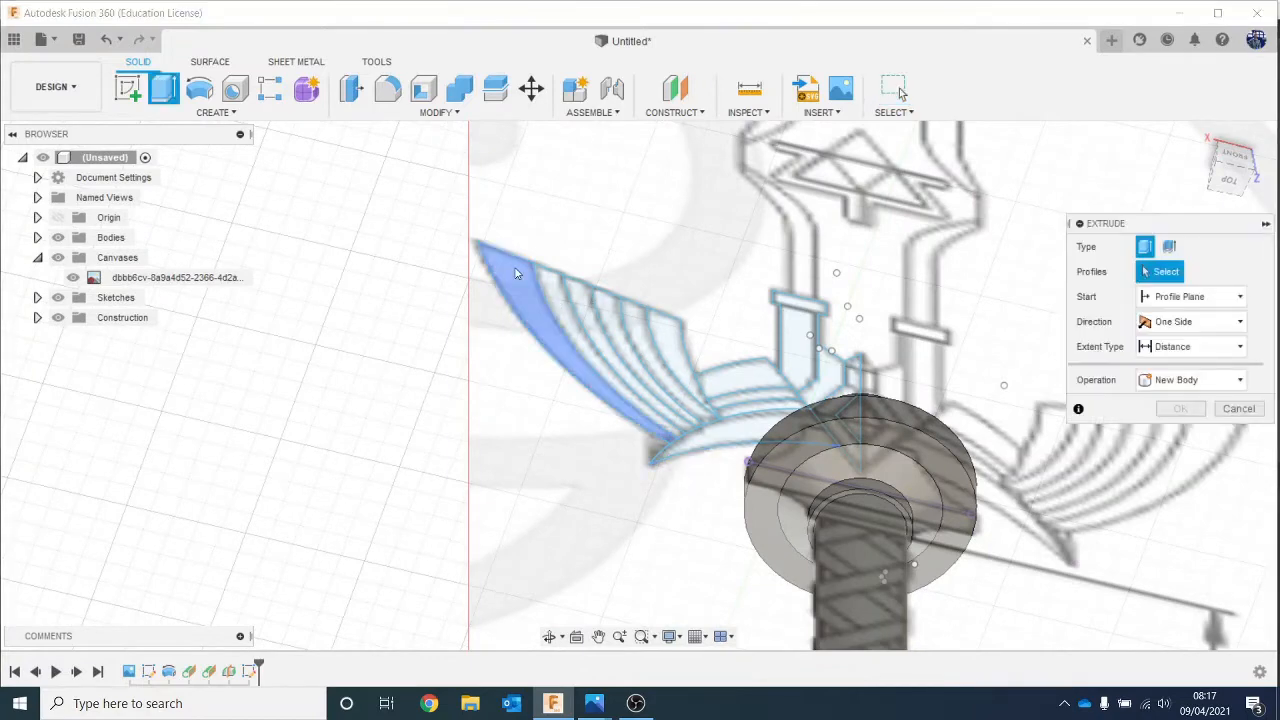
click(545, 315)
drag(1229, 175, 1207, 148)
click(1216, 162)
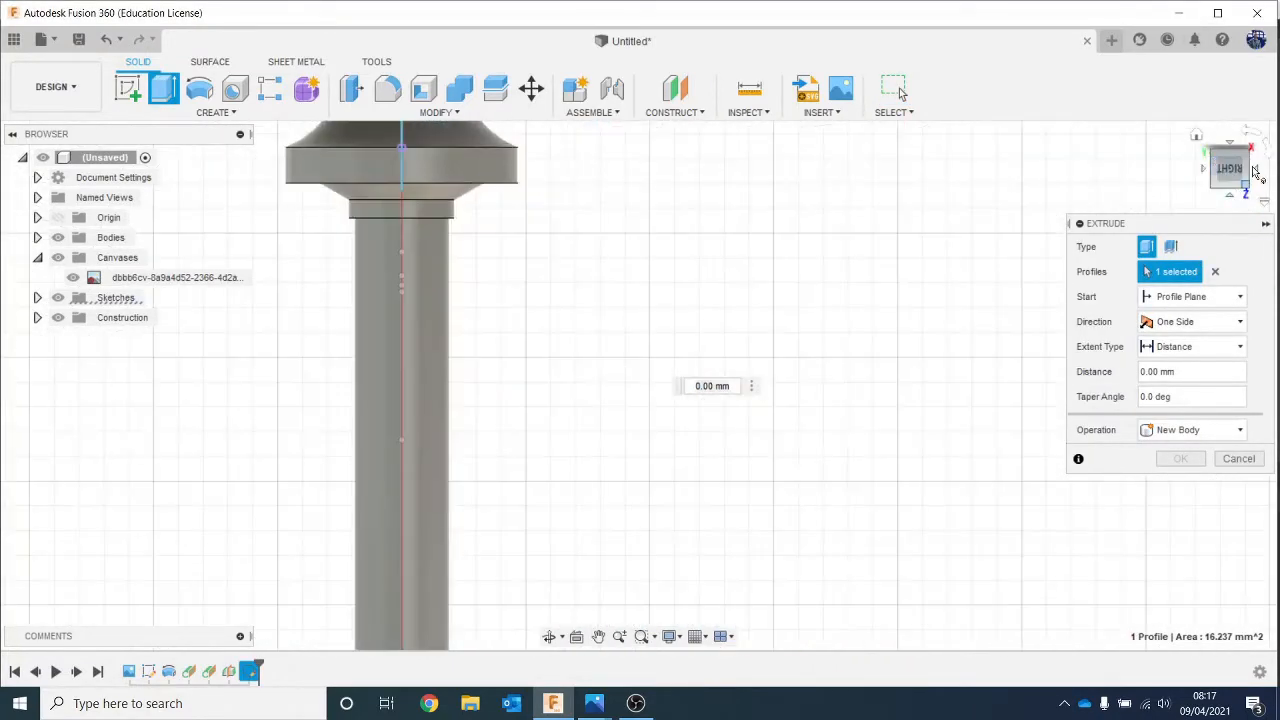
click(1247, 138)
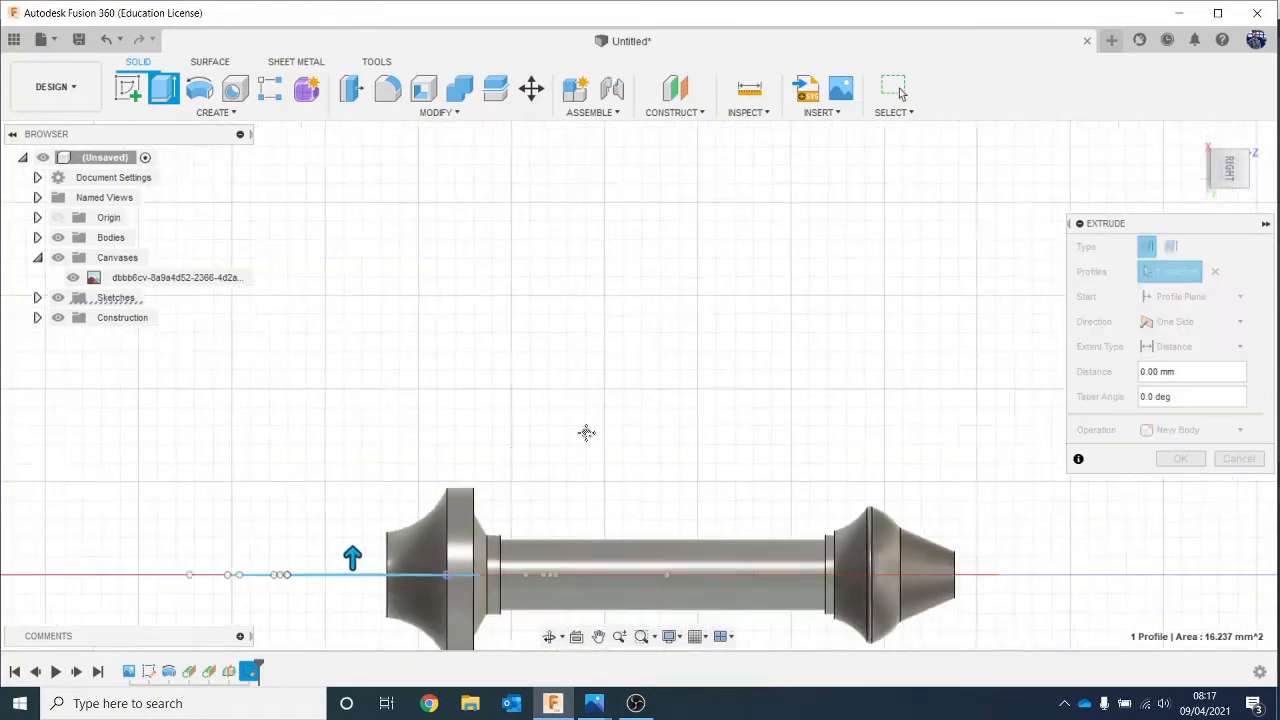
middle_drag(586, 434, 710, 295)
drag(521, 380, 521, 334)
drag(520, 320, 517, 266)
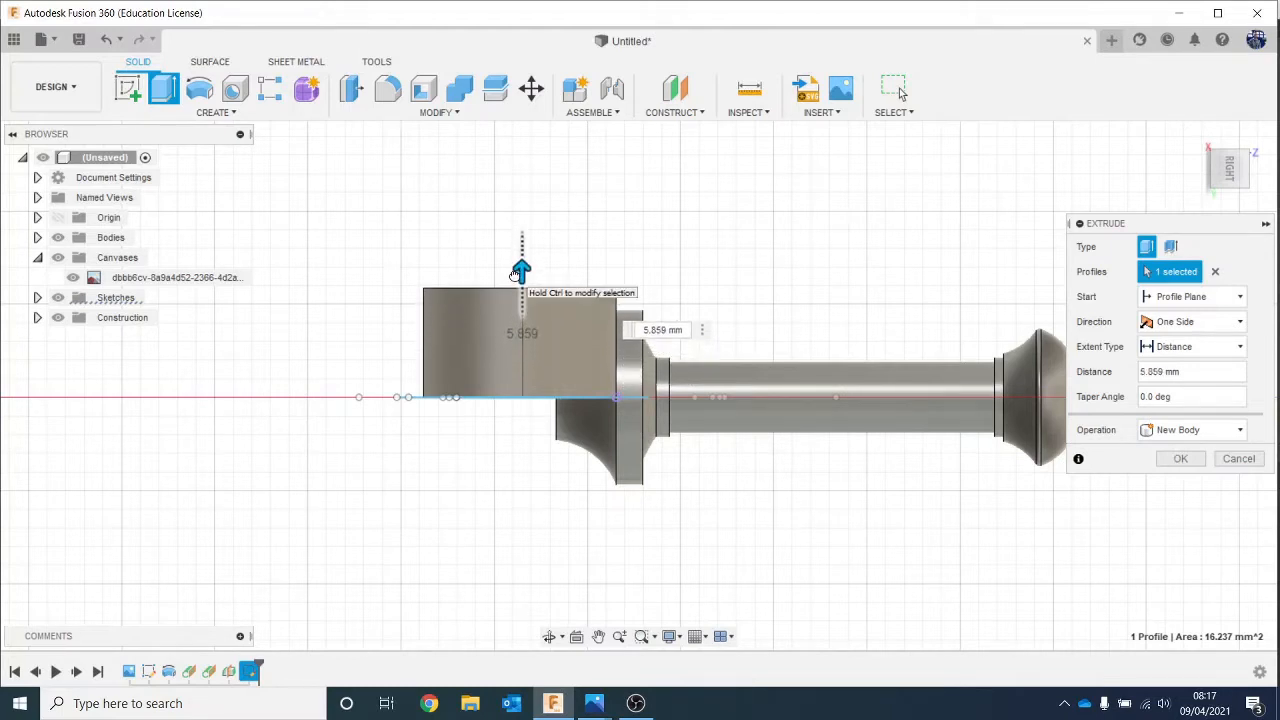
Step: Try the symmetric direction for the outermost feather's extrusion and return it to one side
click(1205, 323)
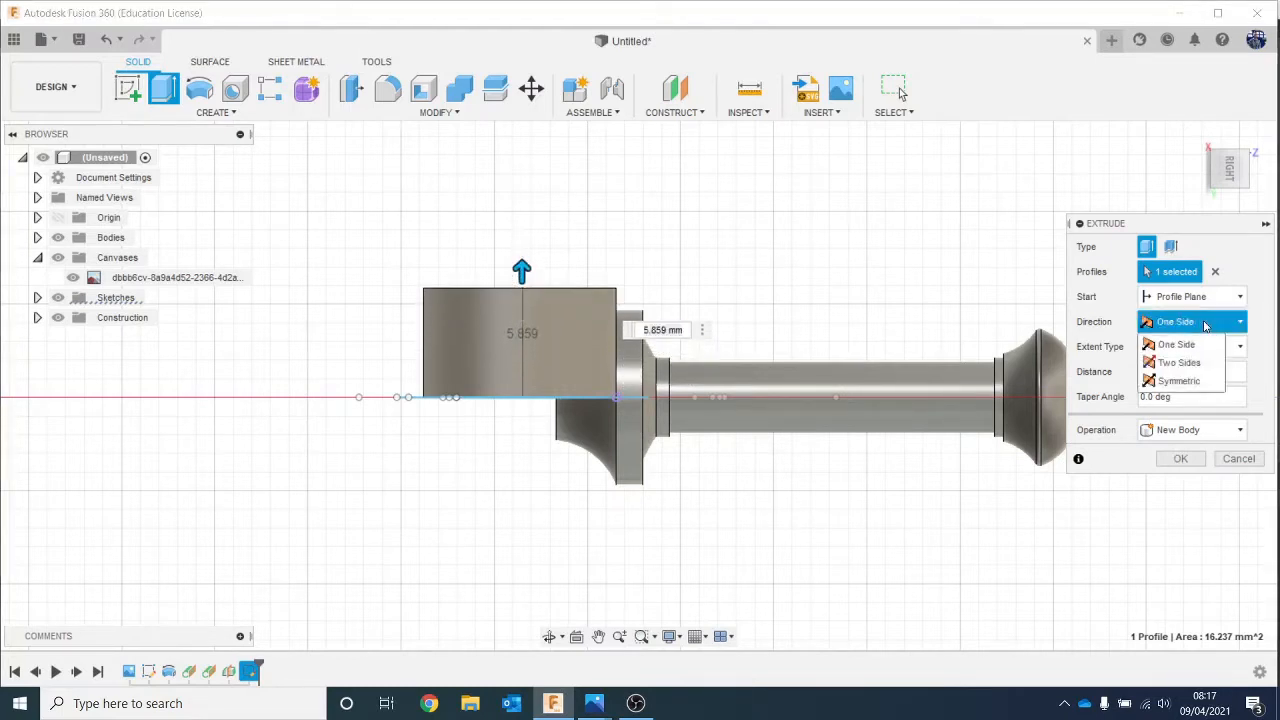
click(1180, 380)
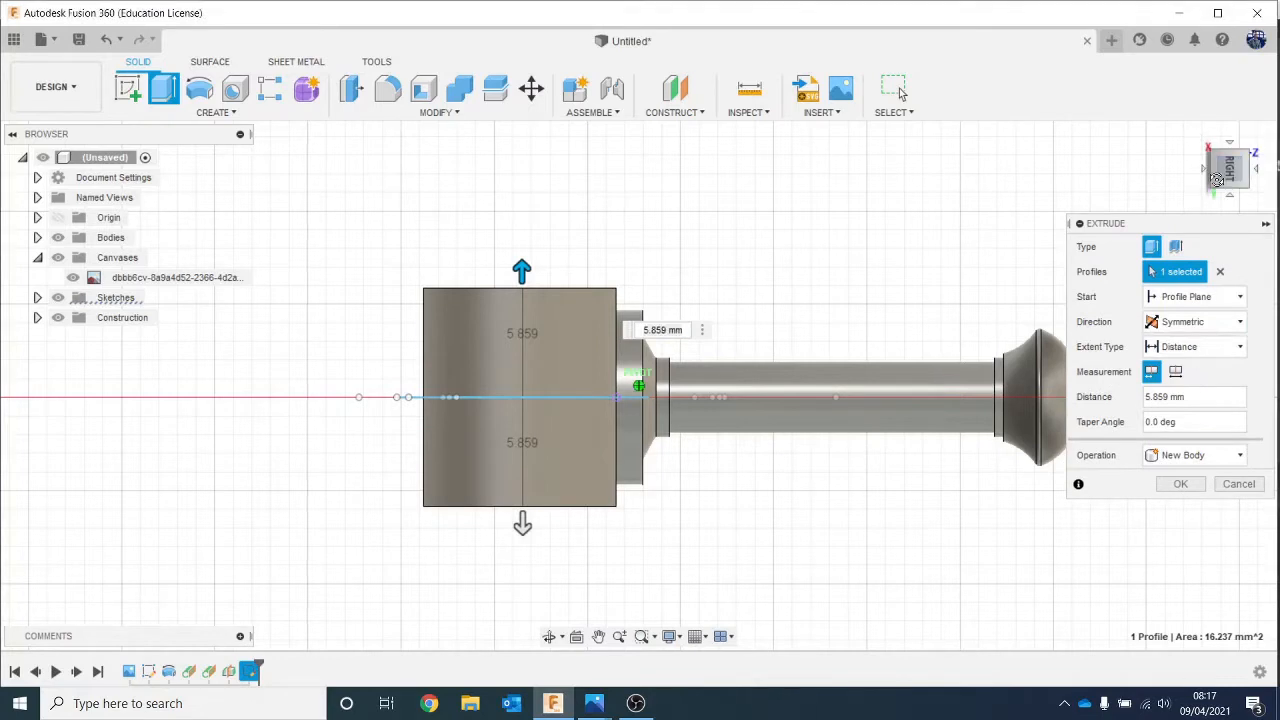
drag(1230, 170, 1222, 213)
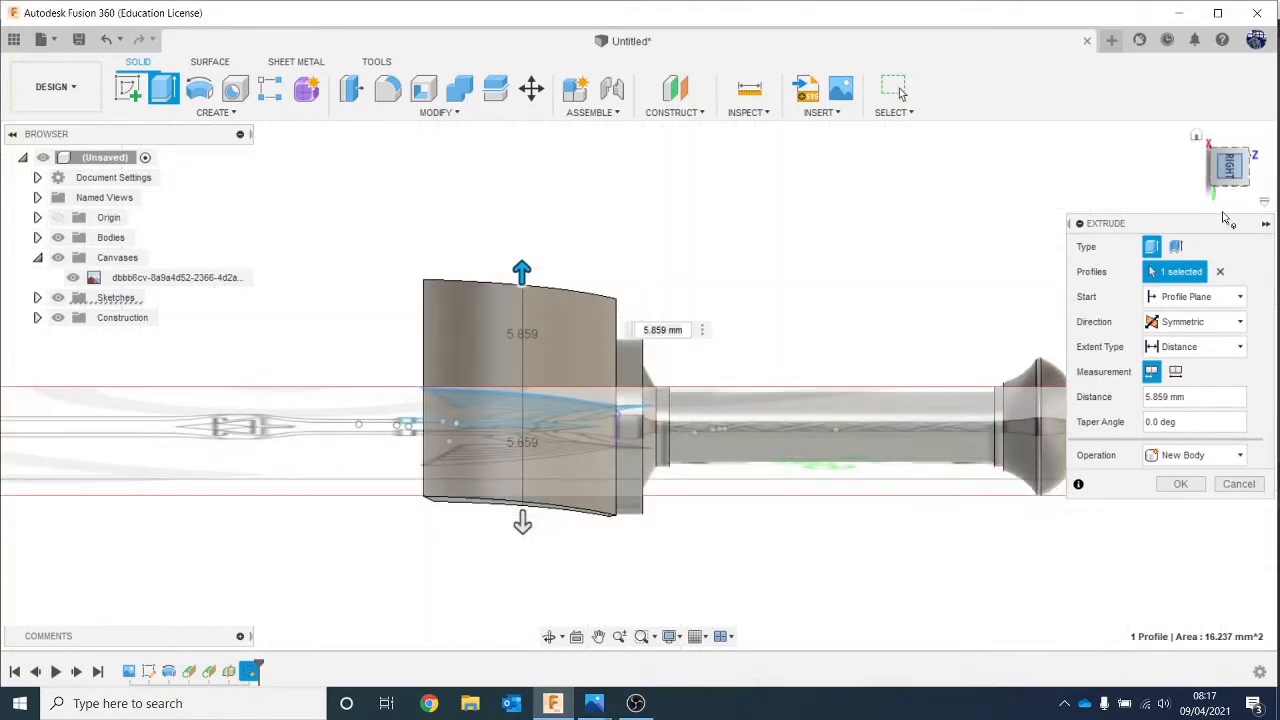
click(1203, 330)
click(1208, 350)
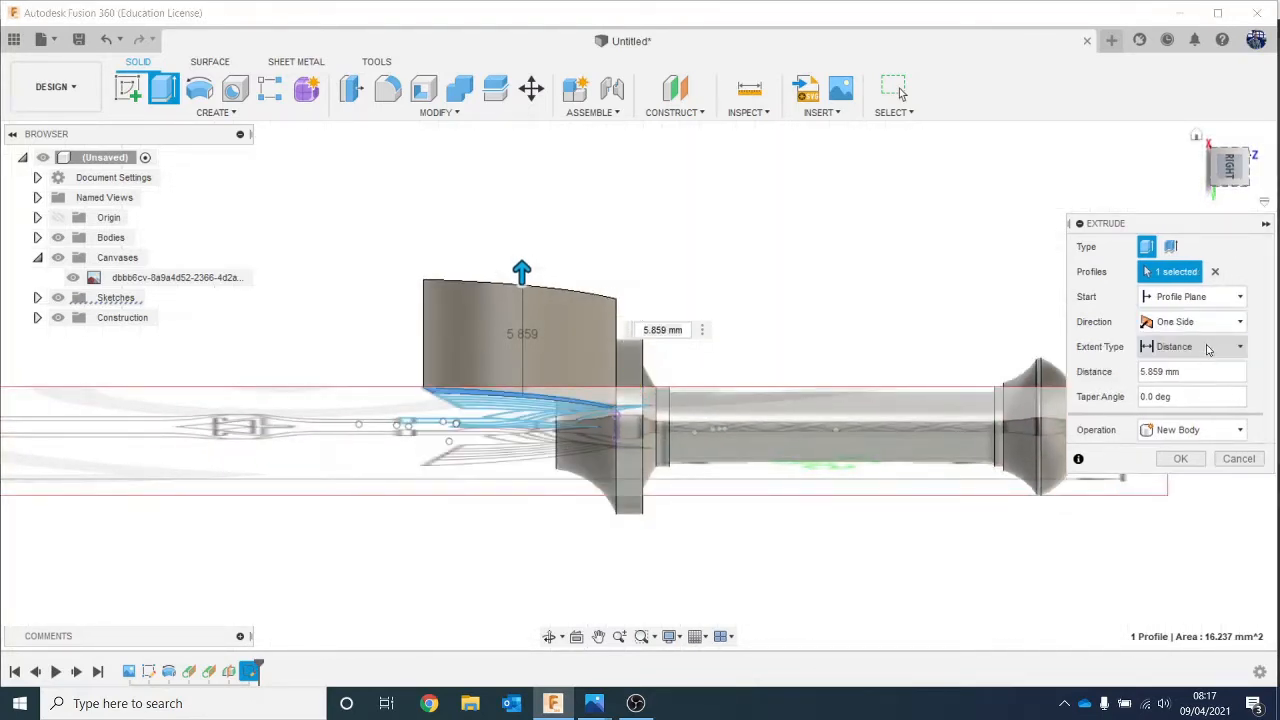
Step: Check the outermost feather's depth against the handle from the side and front, and accept the extrusion as a new body
click(1230, 170)
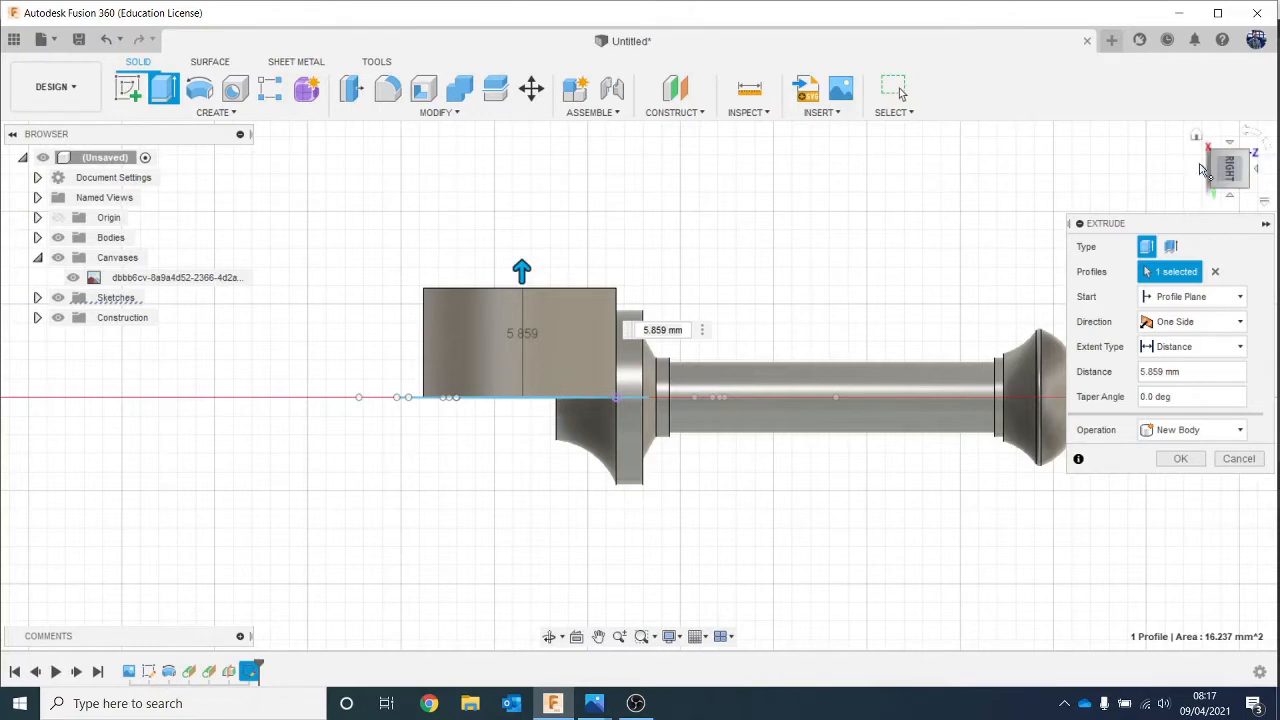
drag(1229, 175, 1230, 131)
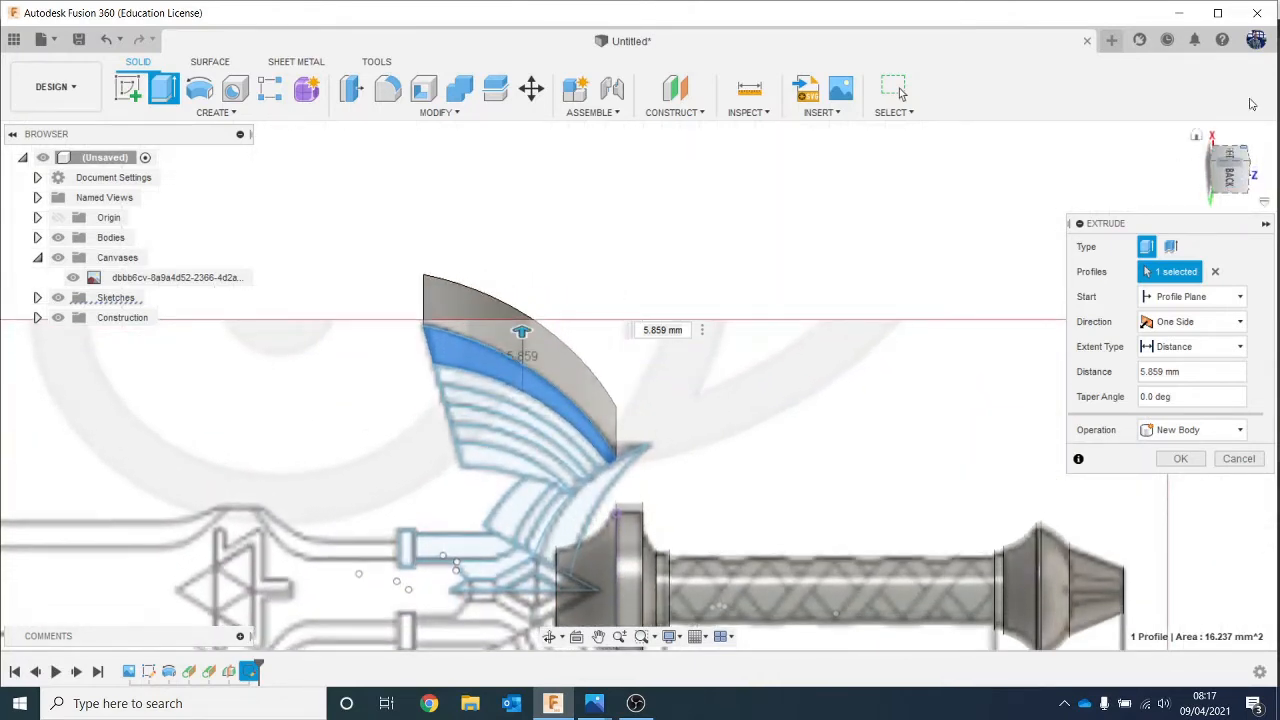
click(1233, 160)
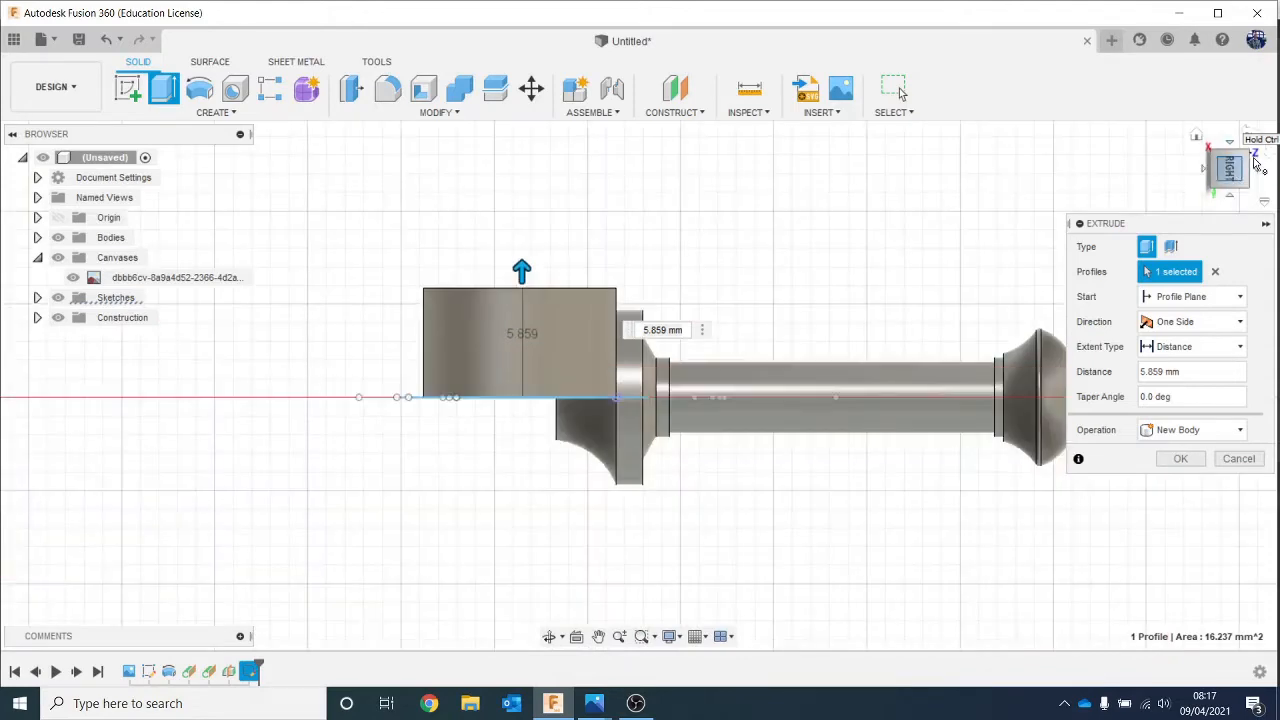
click(1262, 156)
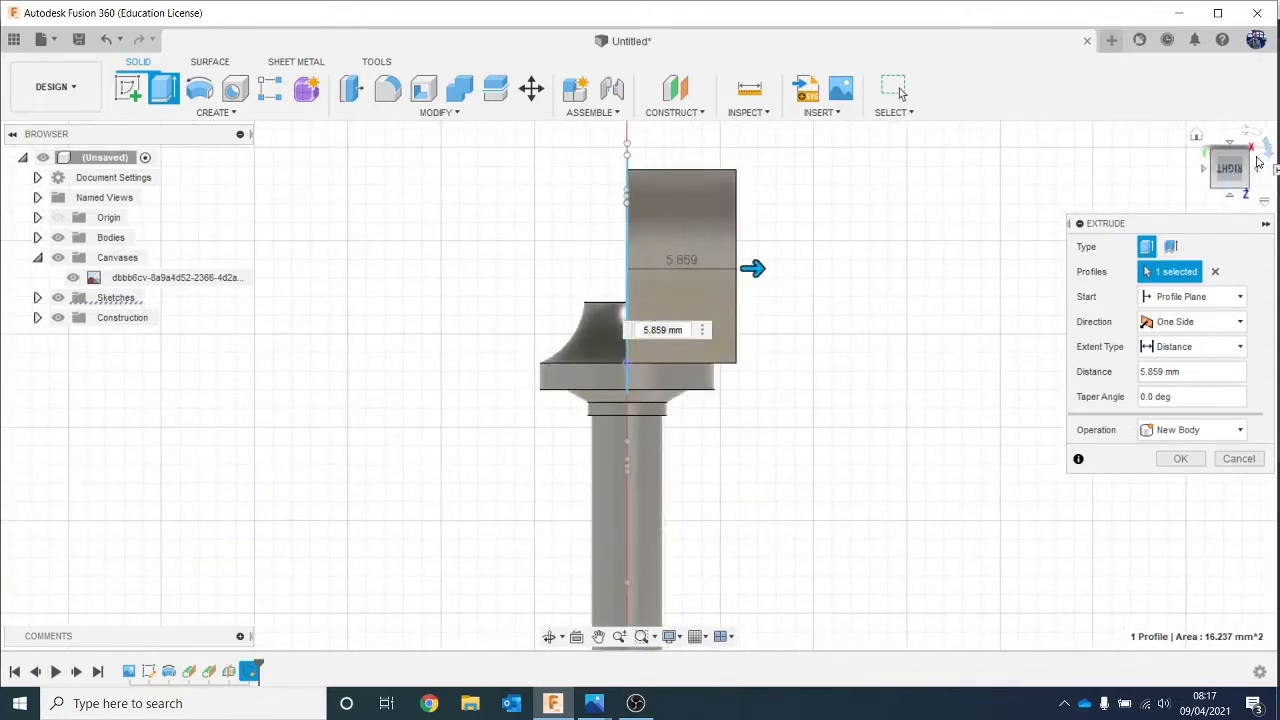
click(1206, 170)
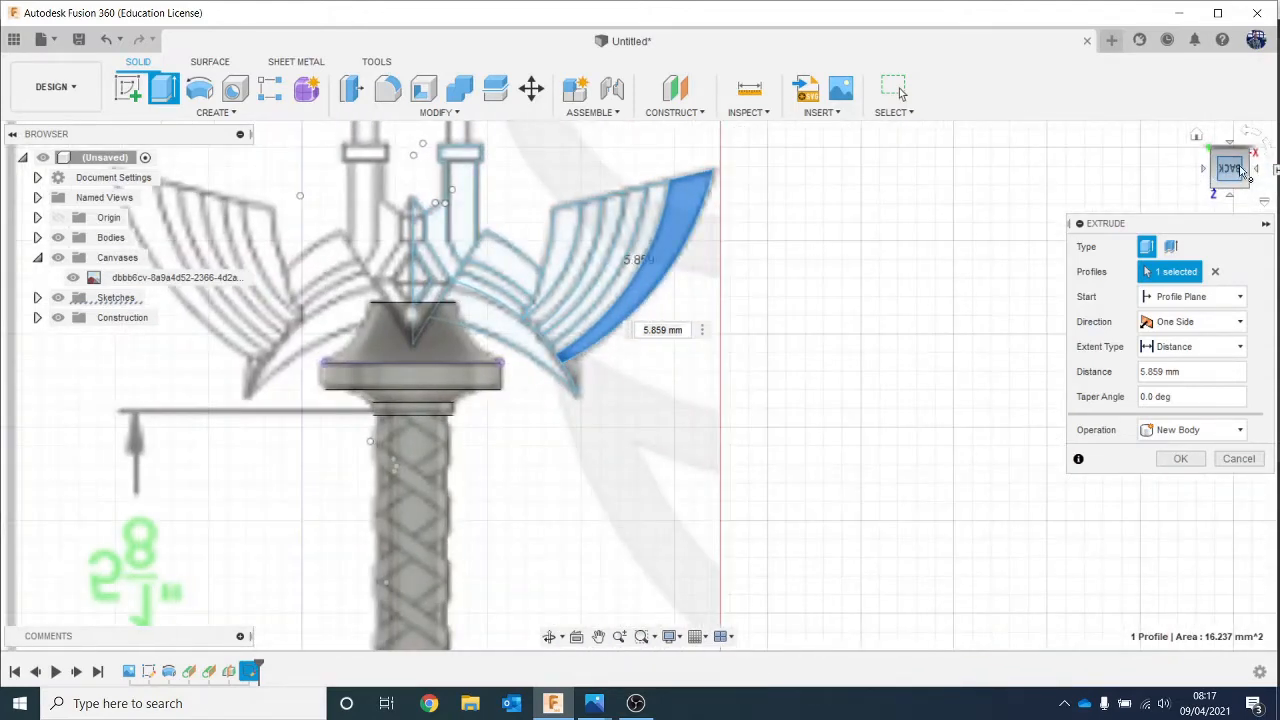
click(1262, 170)
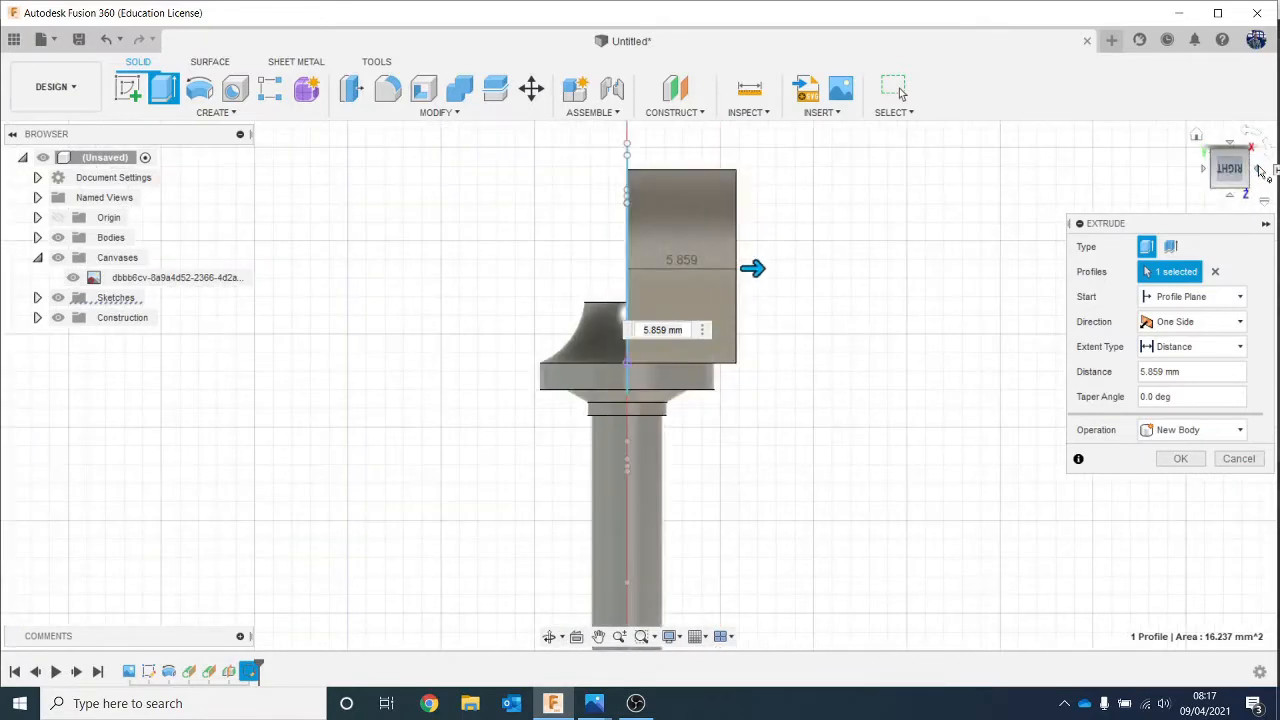
click(1262, 170)
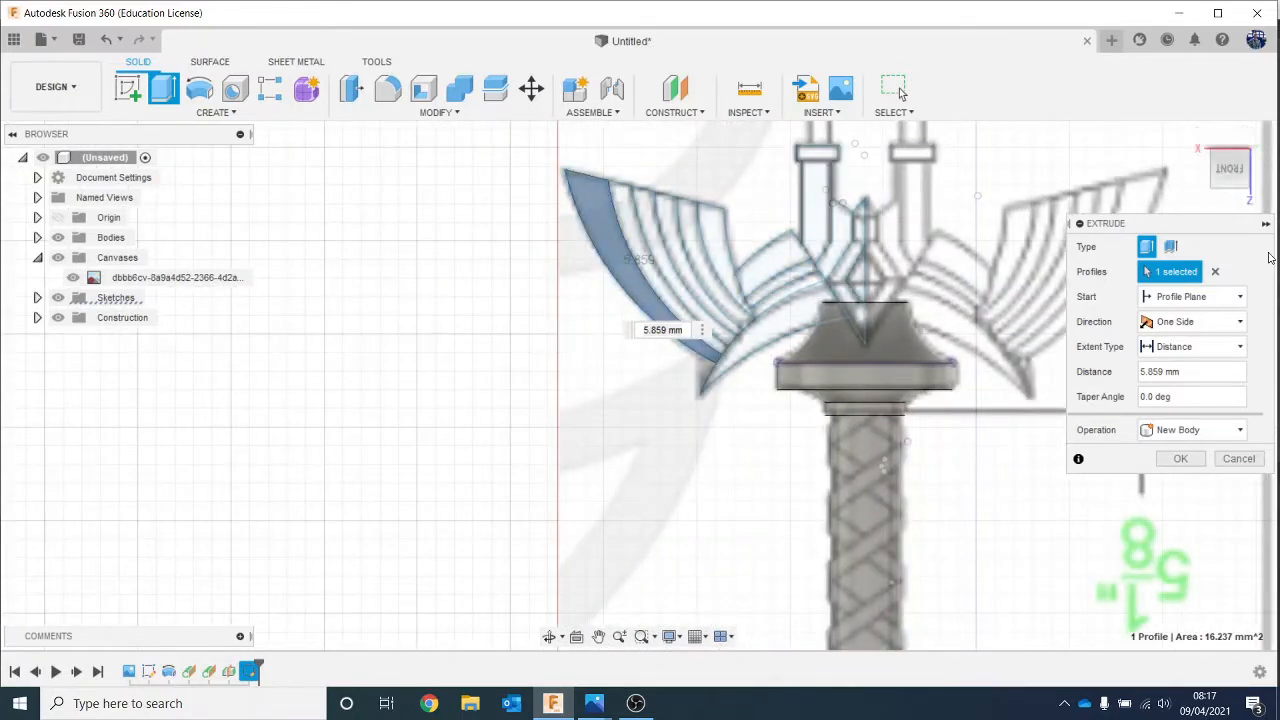
click(1183, 458)
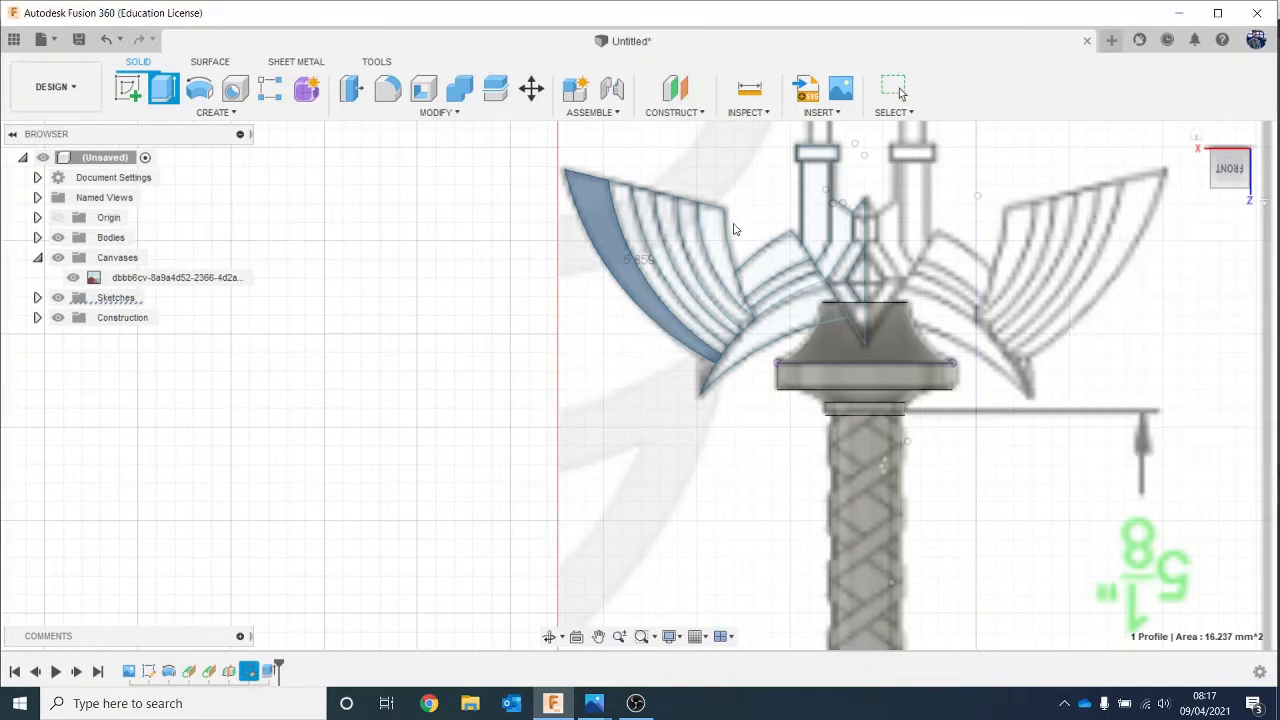
Step: Make the guard sketch, Sketch2, visible again so its remaining profiles can be selected
scroll(734, 230, up, 2)
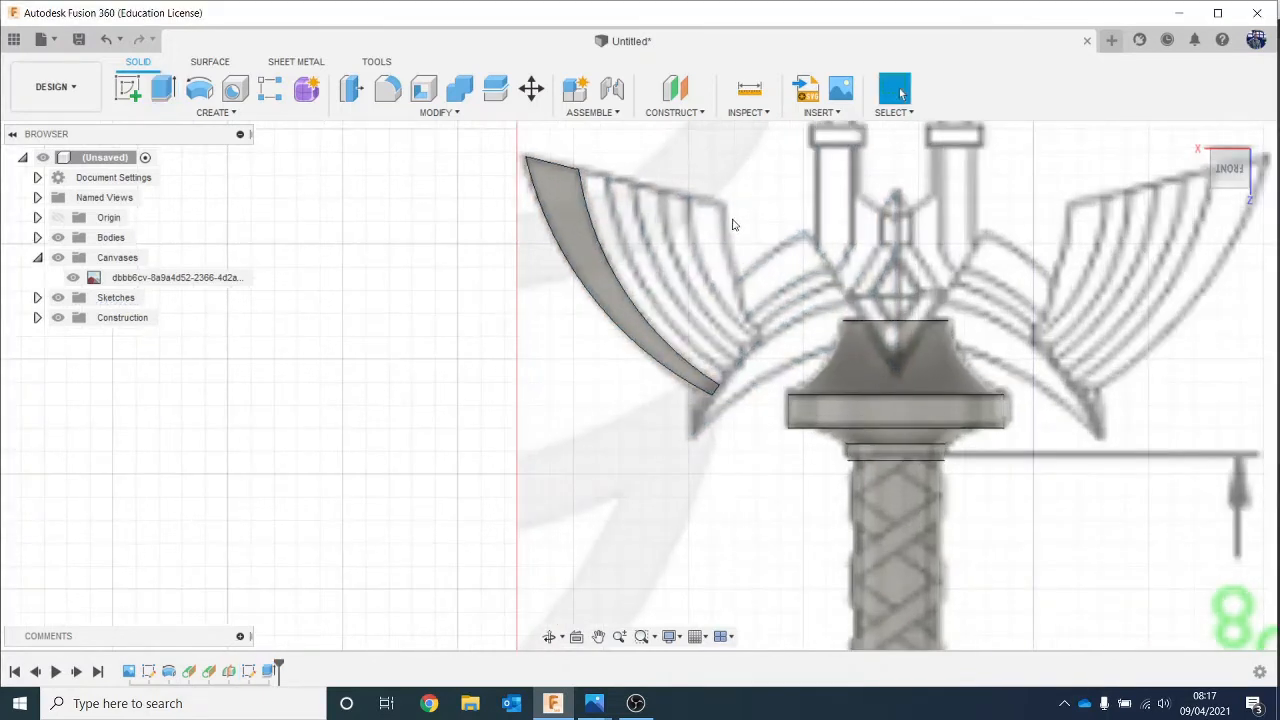
key(e)
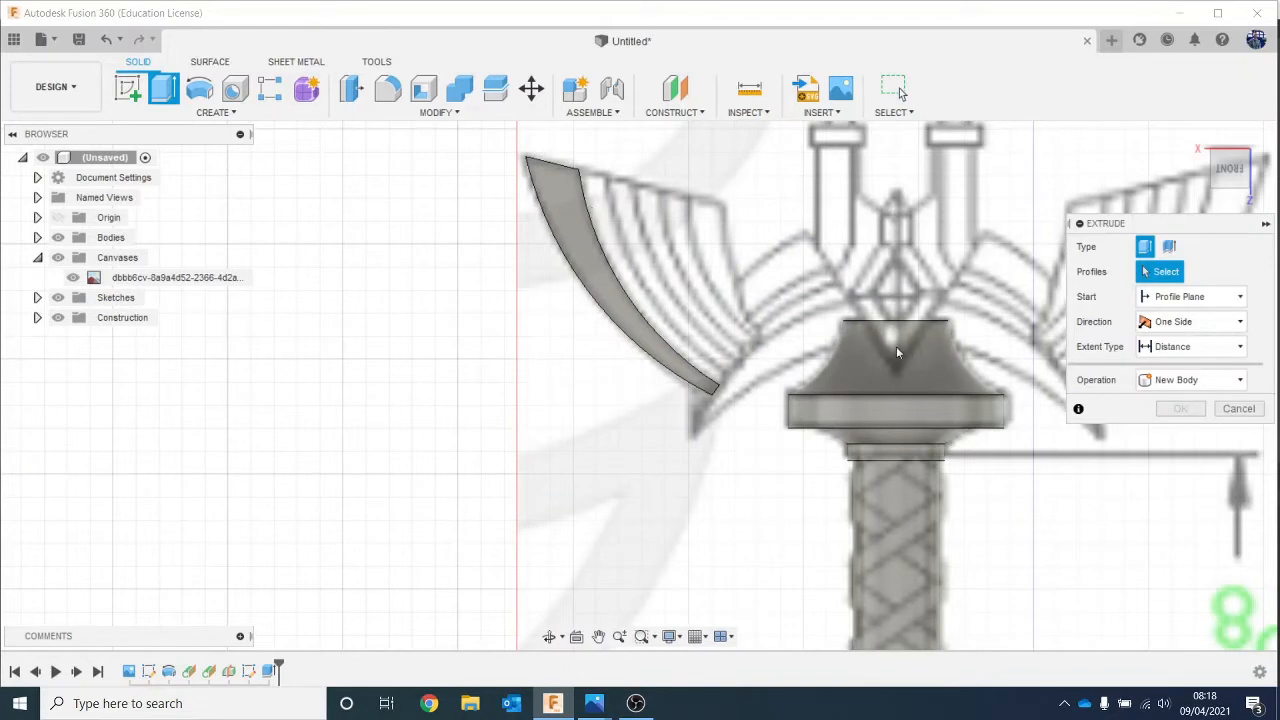
click(1237, 409)
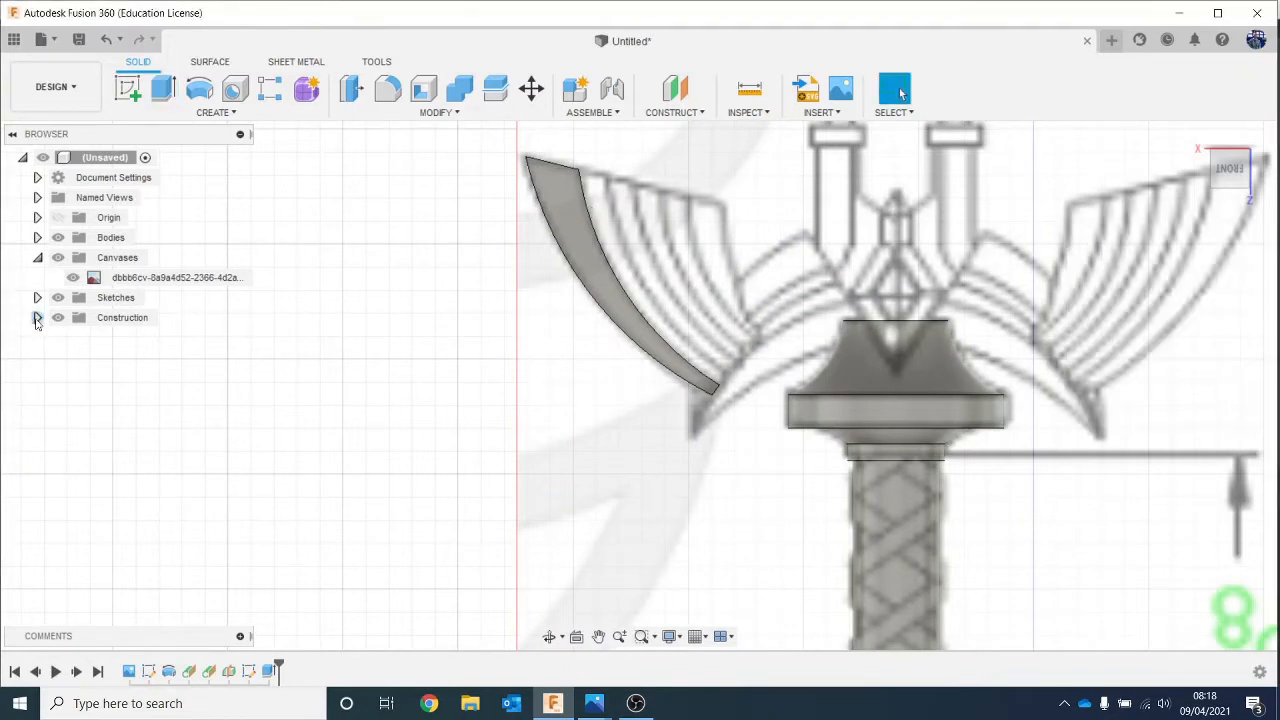
click(37, 298)
click(74, 338)
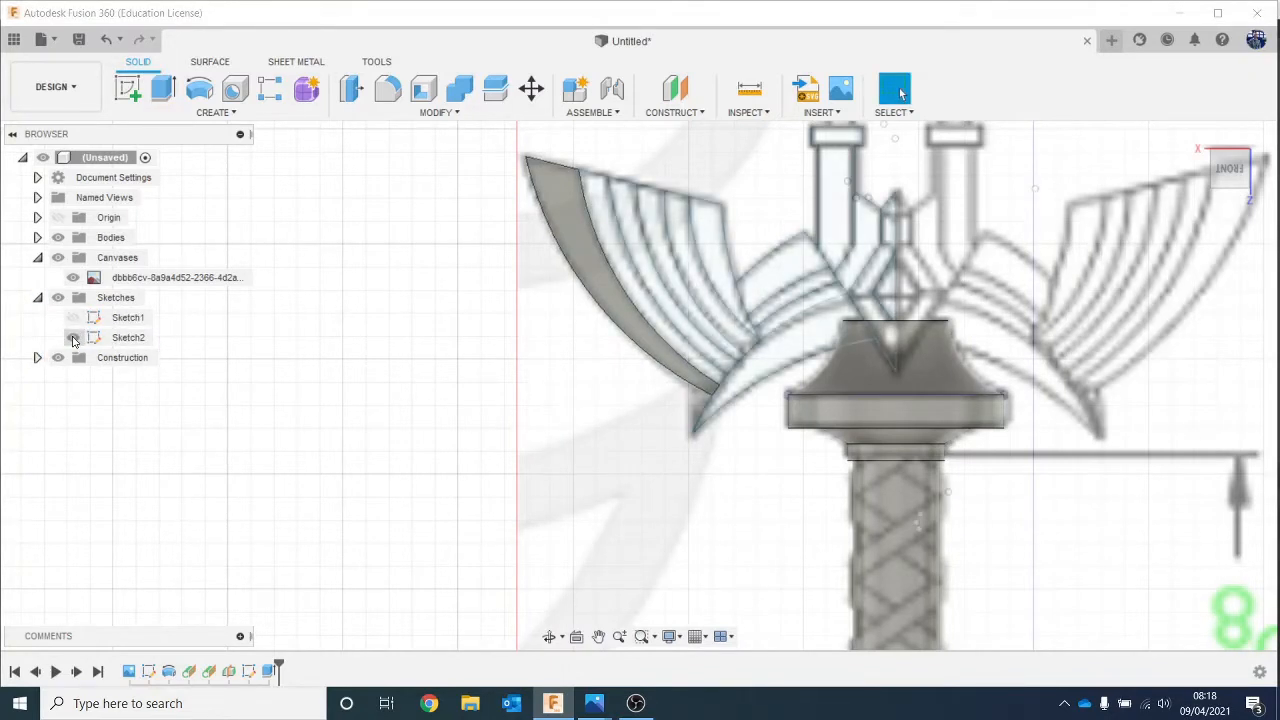
Step: Extrude the second feather profile from the outside of the guard's wing 5.859 mm to one side as a new body
key(e)
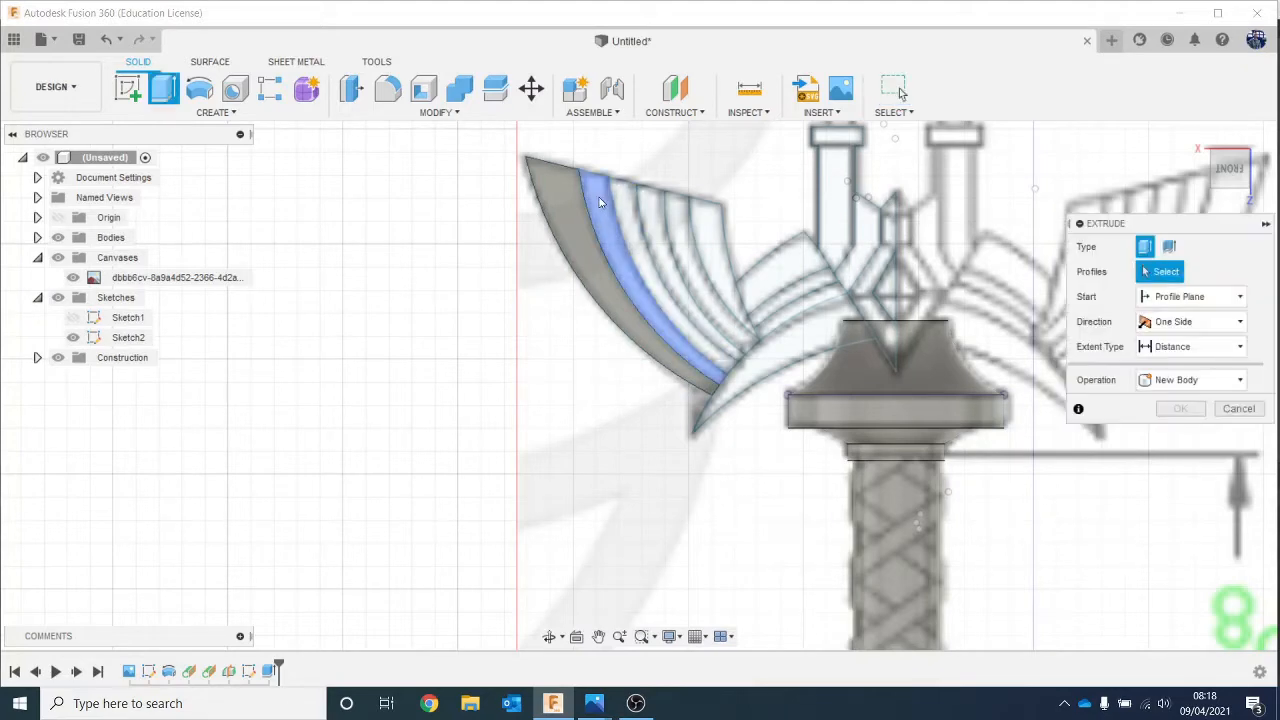
click(650, 265)
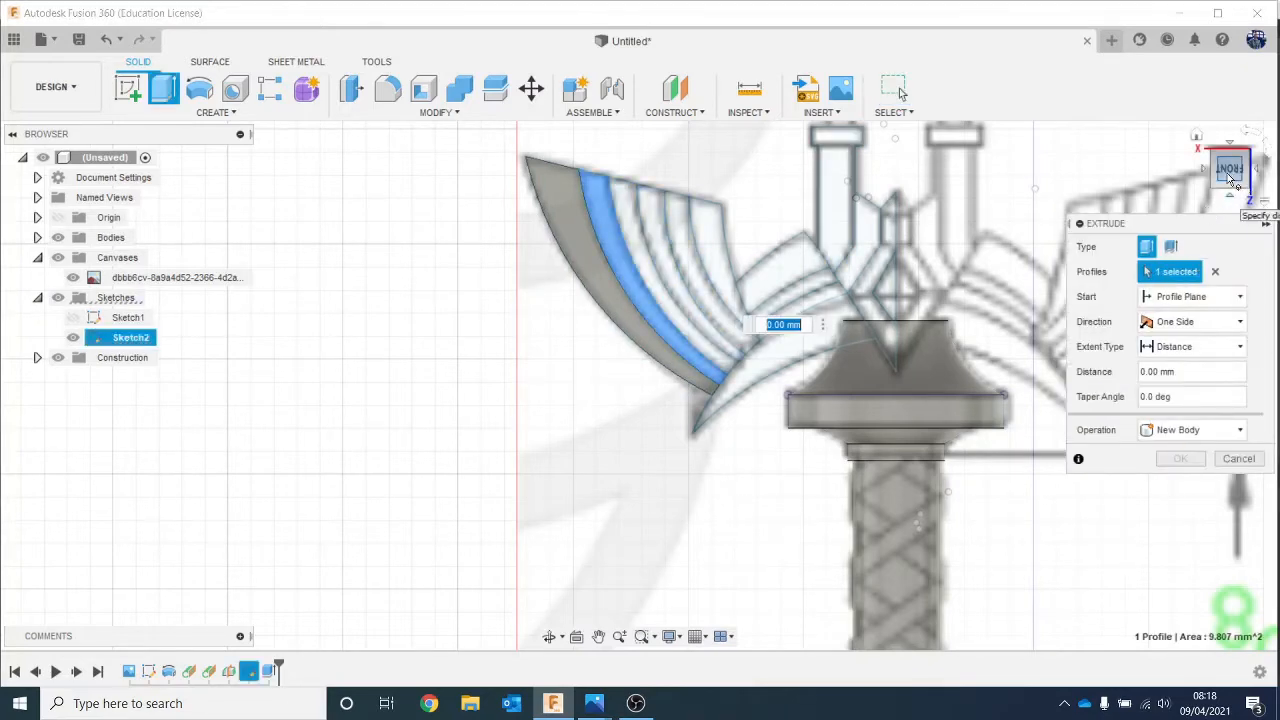
click(1232, 178)
drag(643, 294, 632, 253)
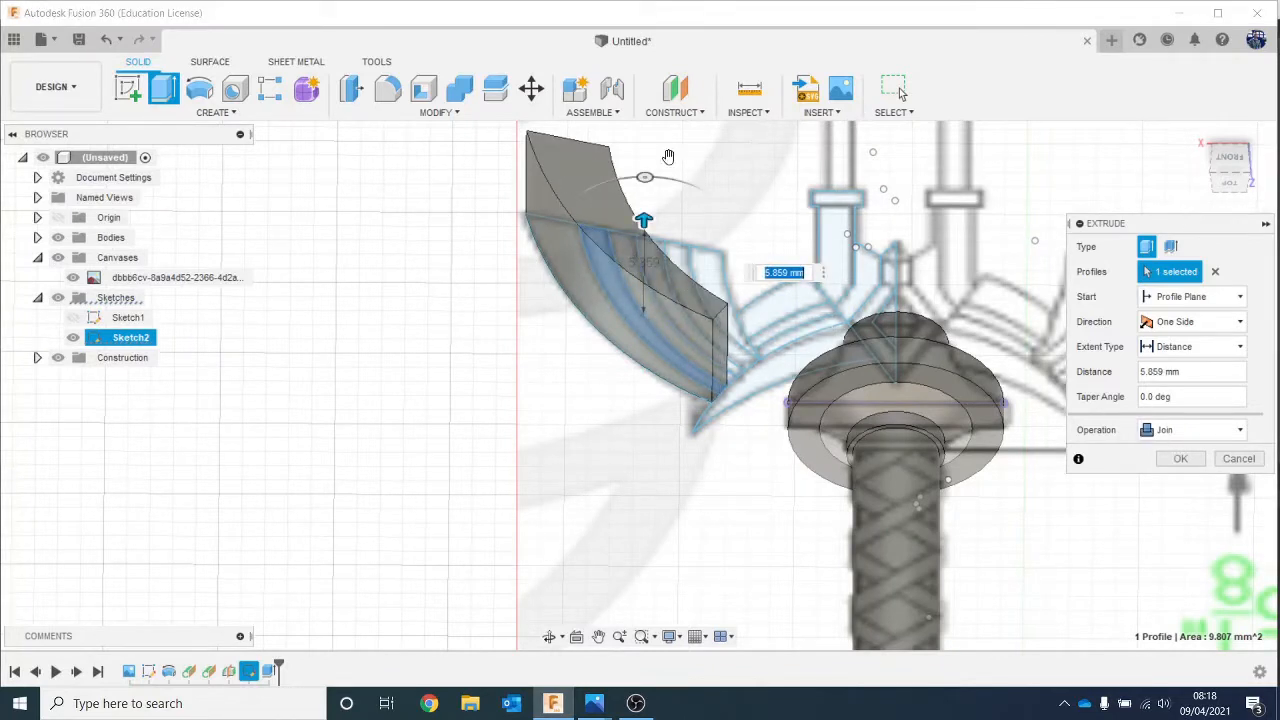
click(1215, 437)
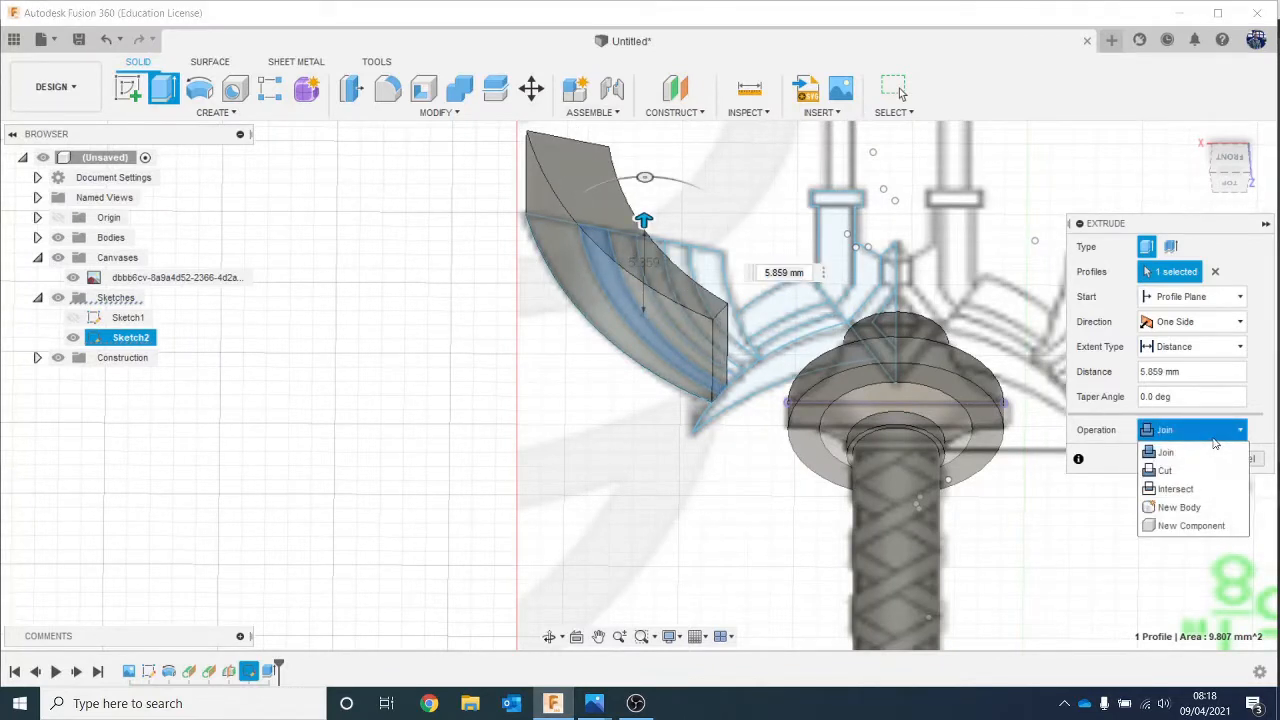
click(1205, 509)
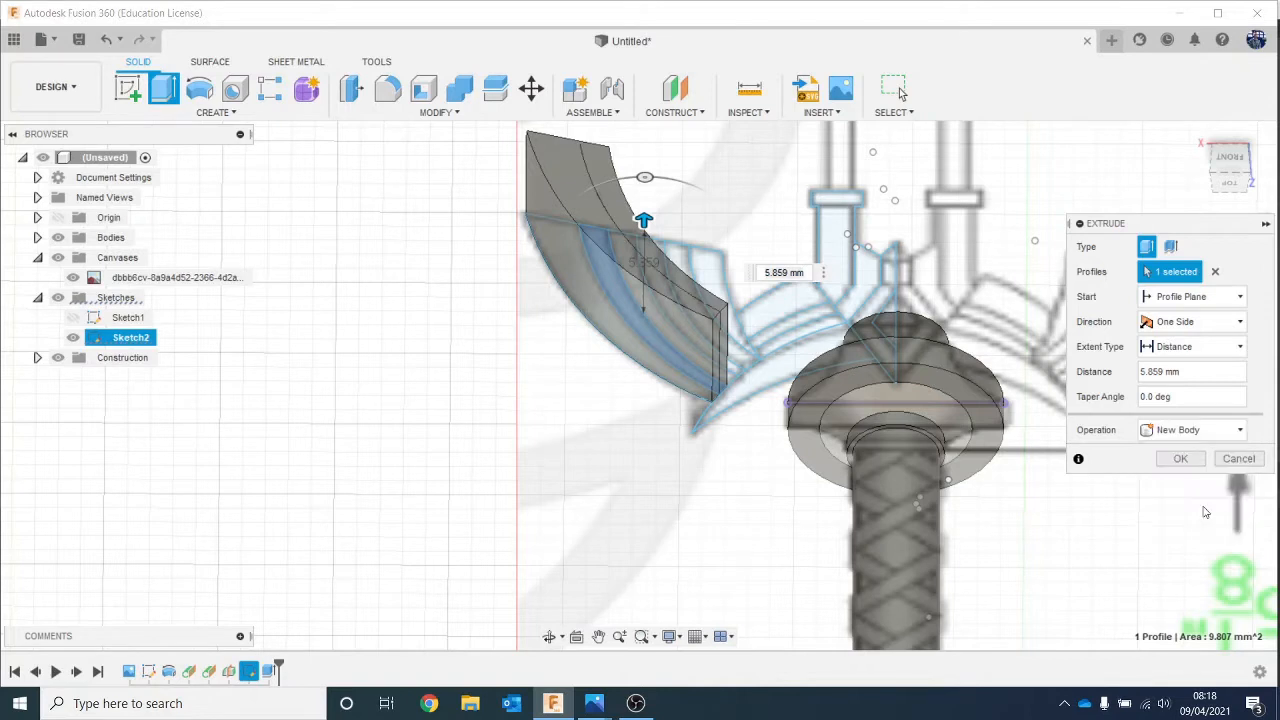
click(1181, 459)
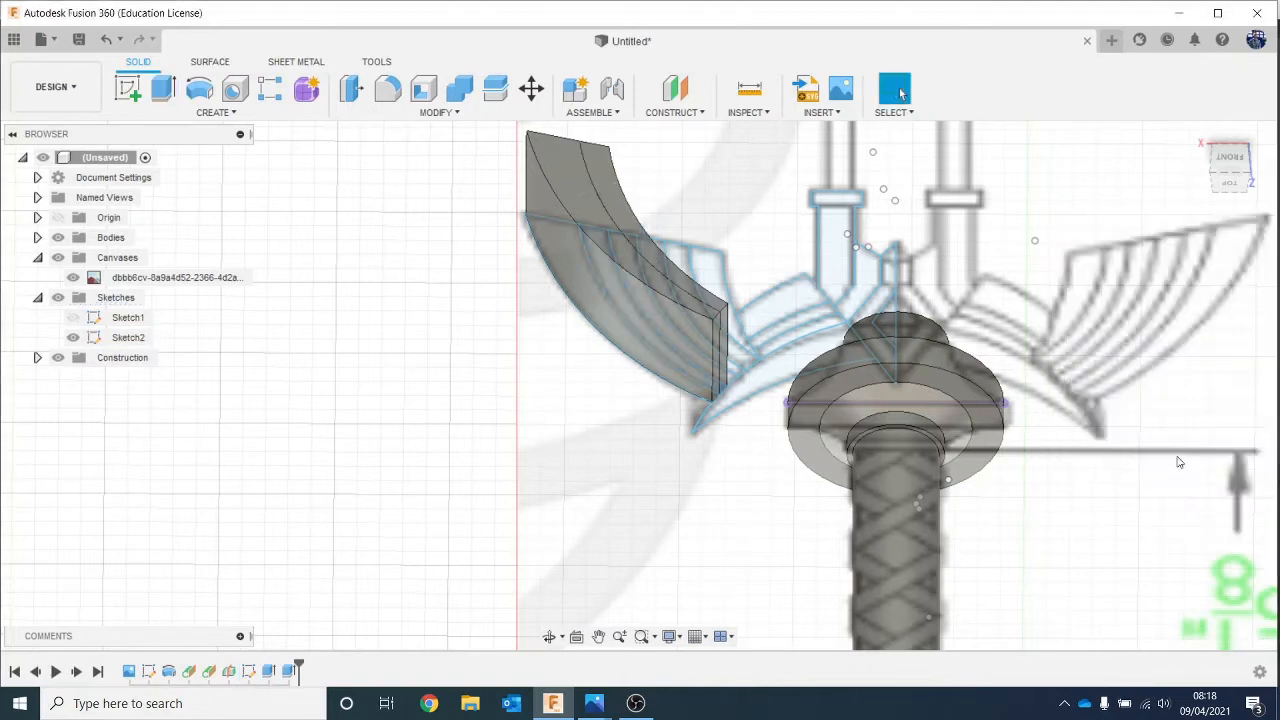
Step: Extrude the third feather profile from the outside of the wing 5.859 mm as a new body, matching the neighbouring feather
click(1229, 158)
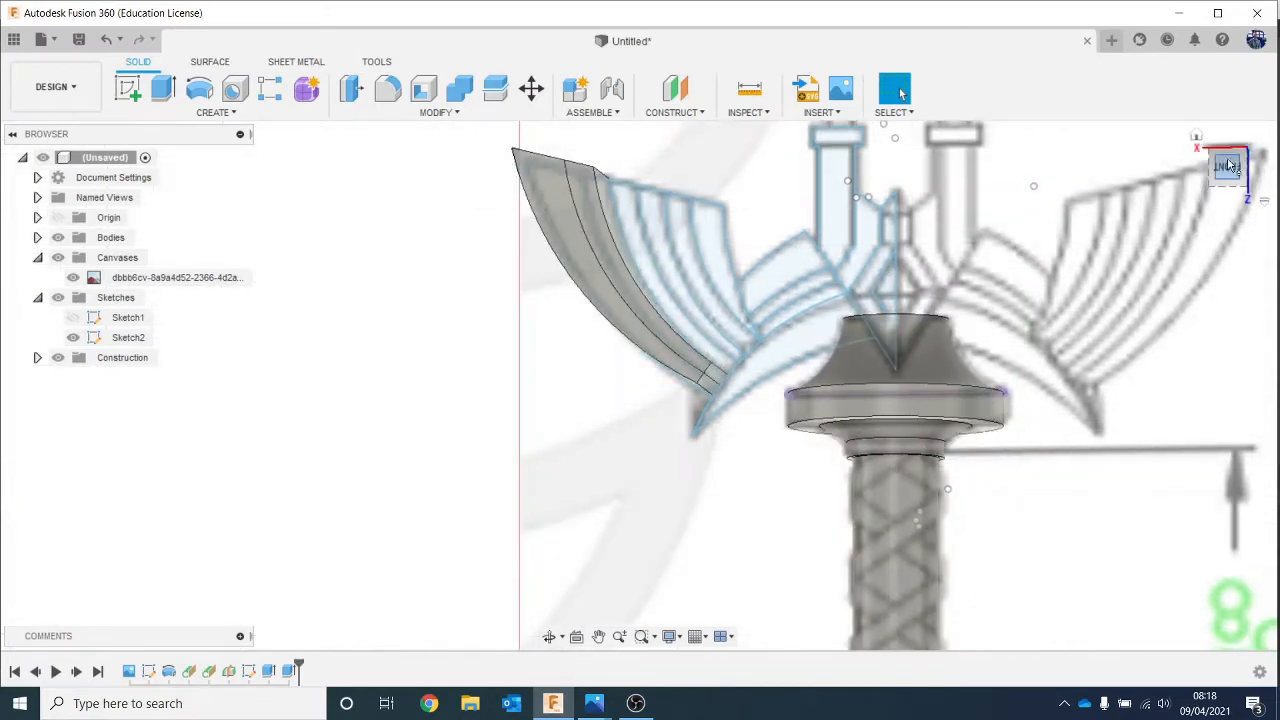
click(1229, 167)
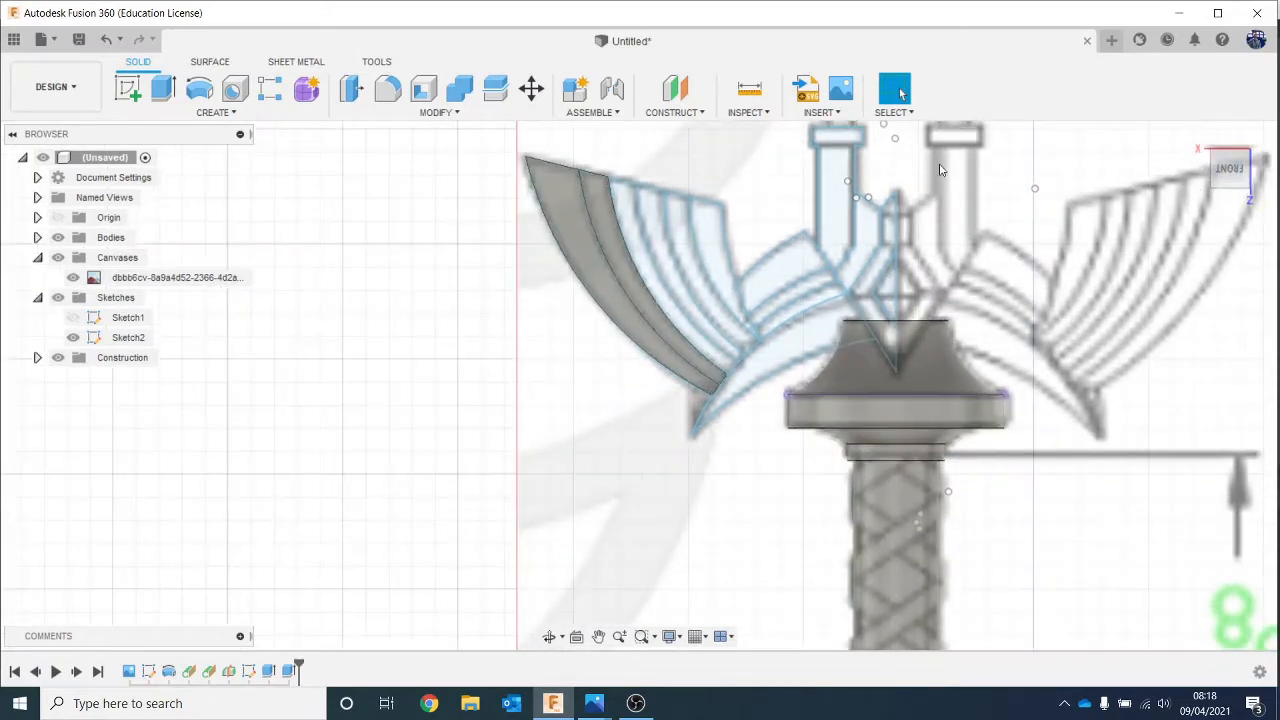
key(e)
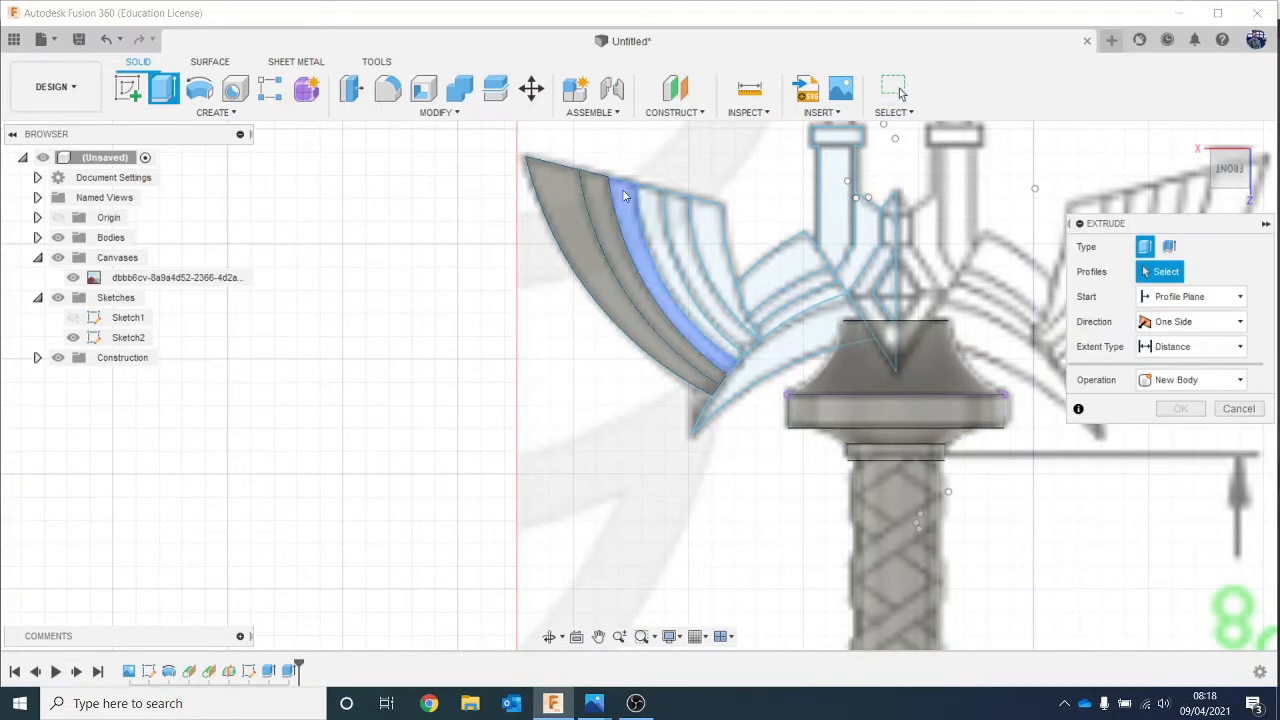
click(632, 205)
click(604, 189)
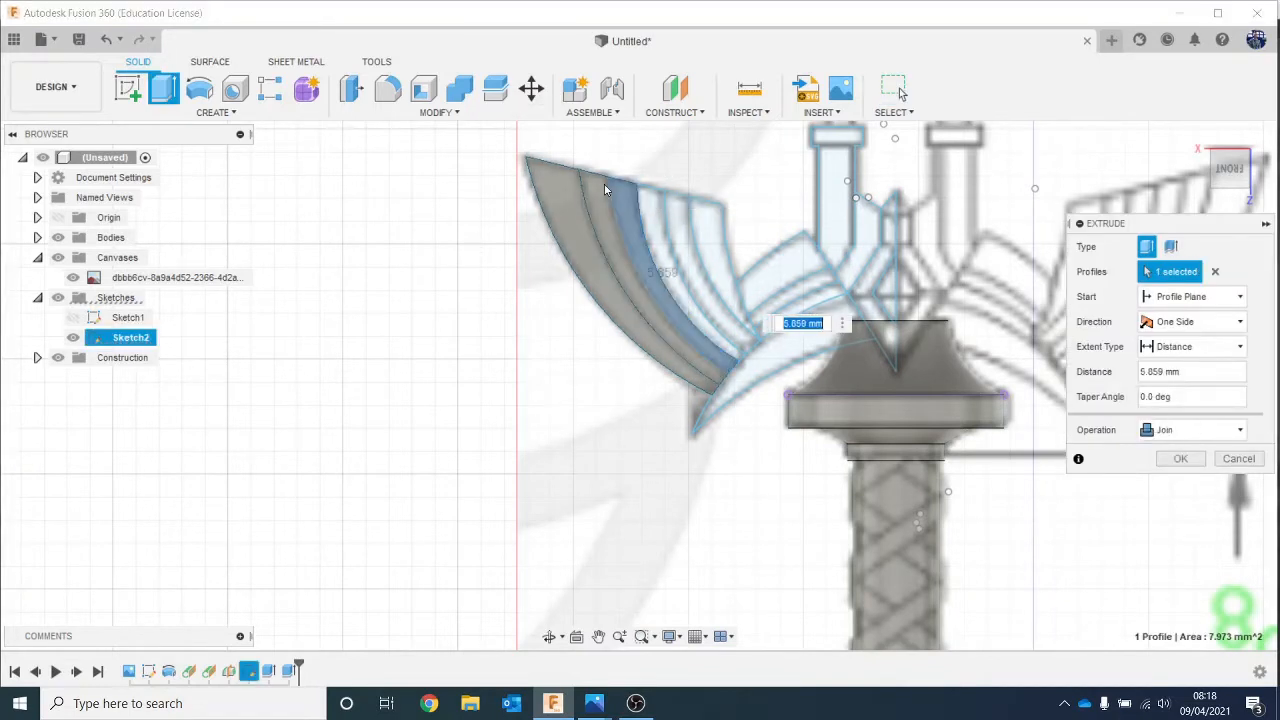
click(1198, 434)
click(1196, 508)
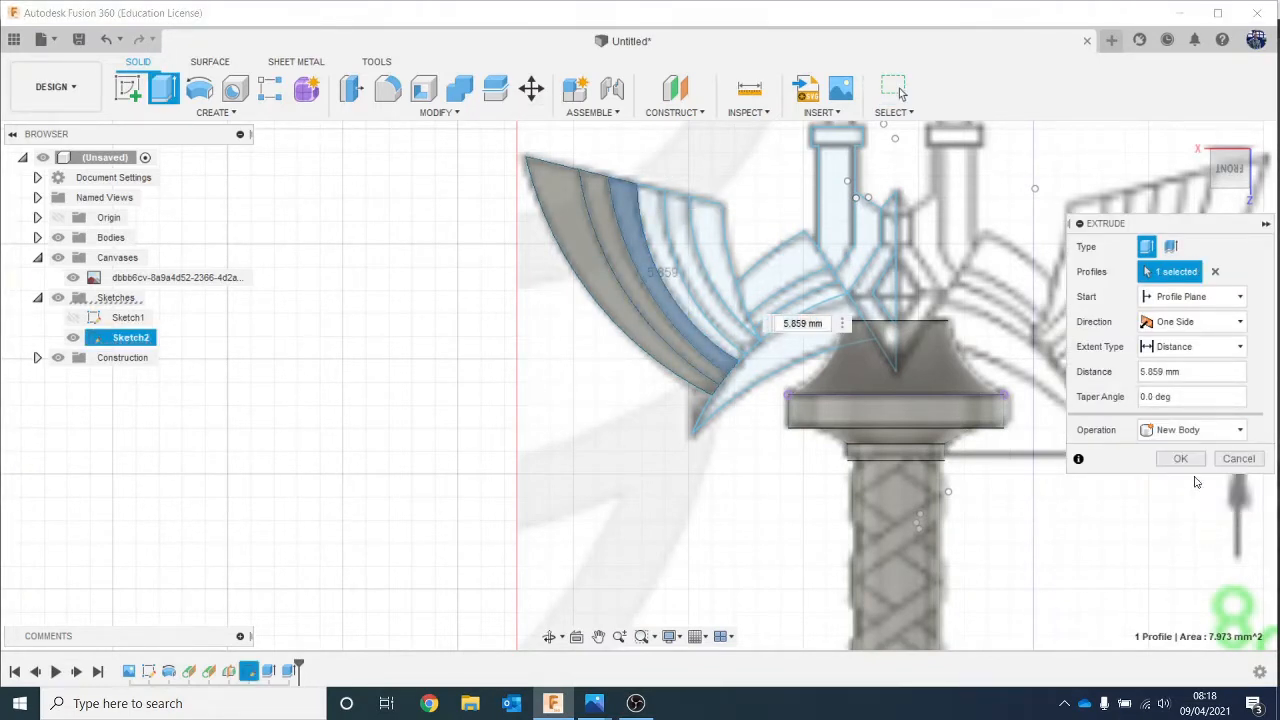
click(1192, 460)
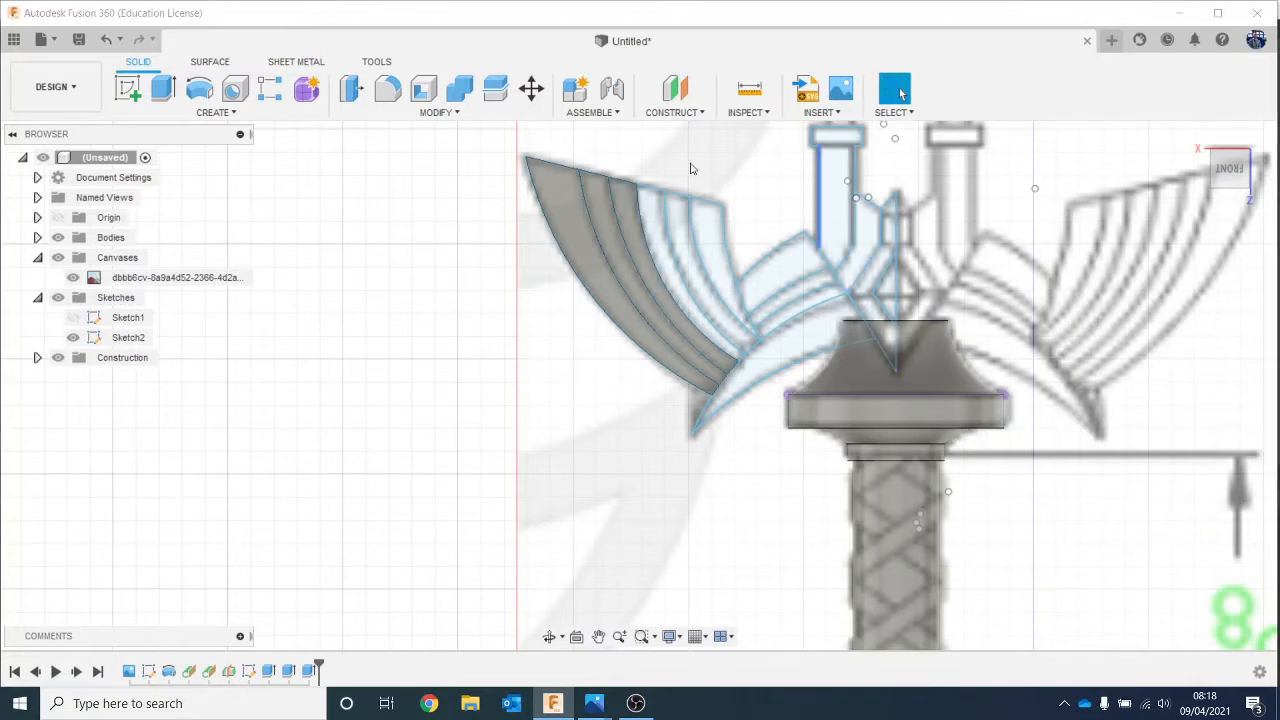
Step: Extrude the fourth feather profile from the outside of the wing to the same 5.859 mm depth as a new body
click(653, 224)
key(e)
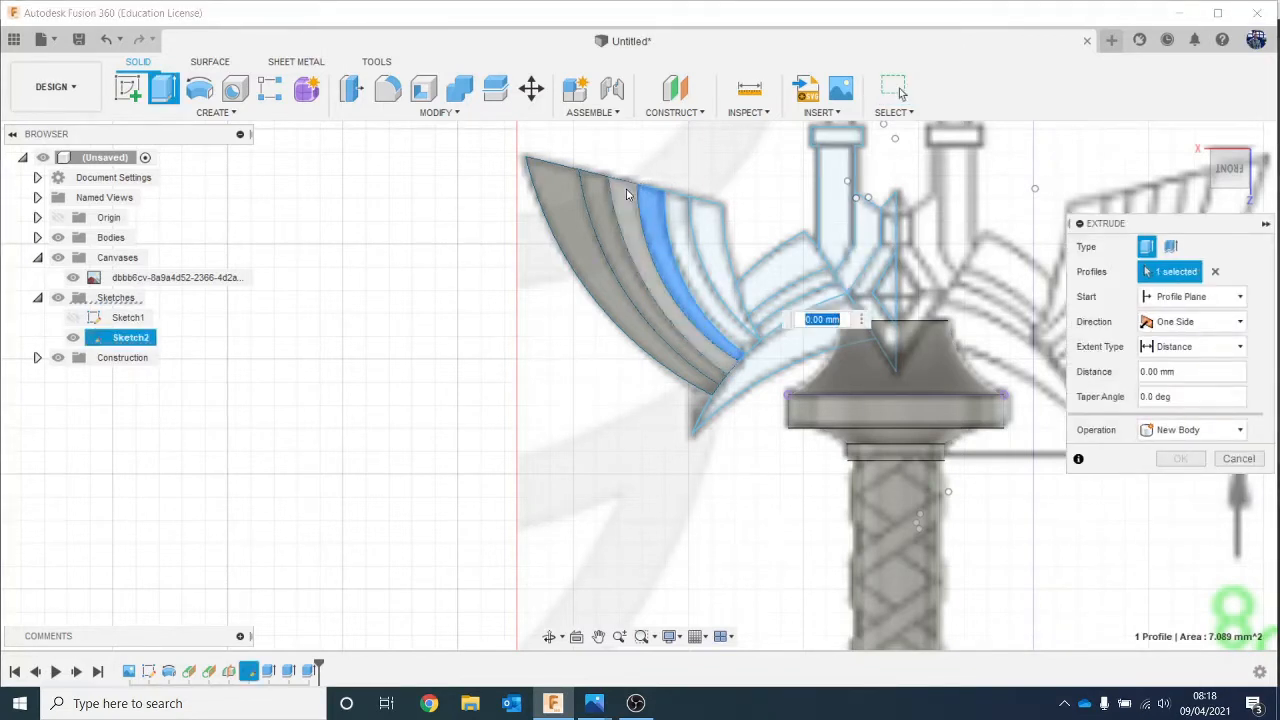
click(627, 189)
click(1204, 430)
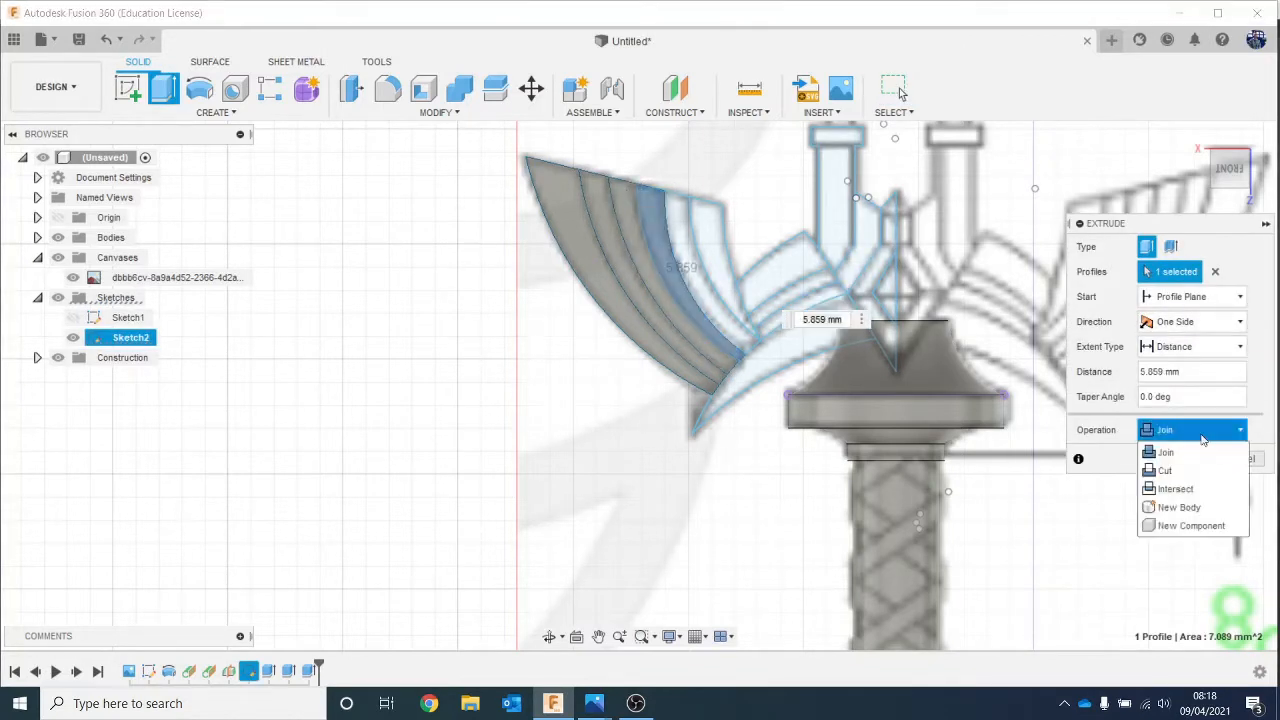
click(1180, 507)
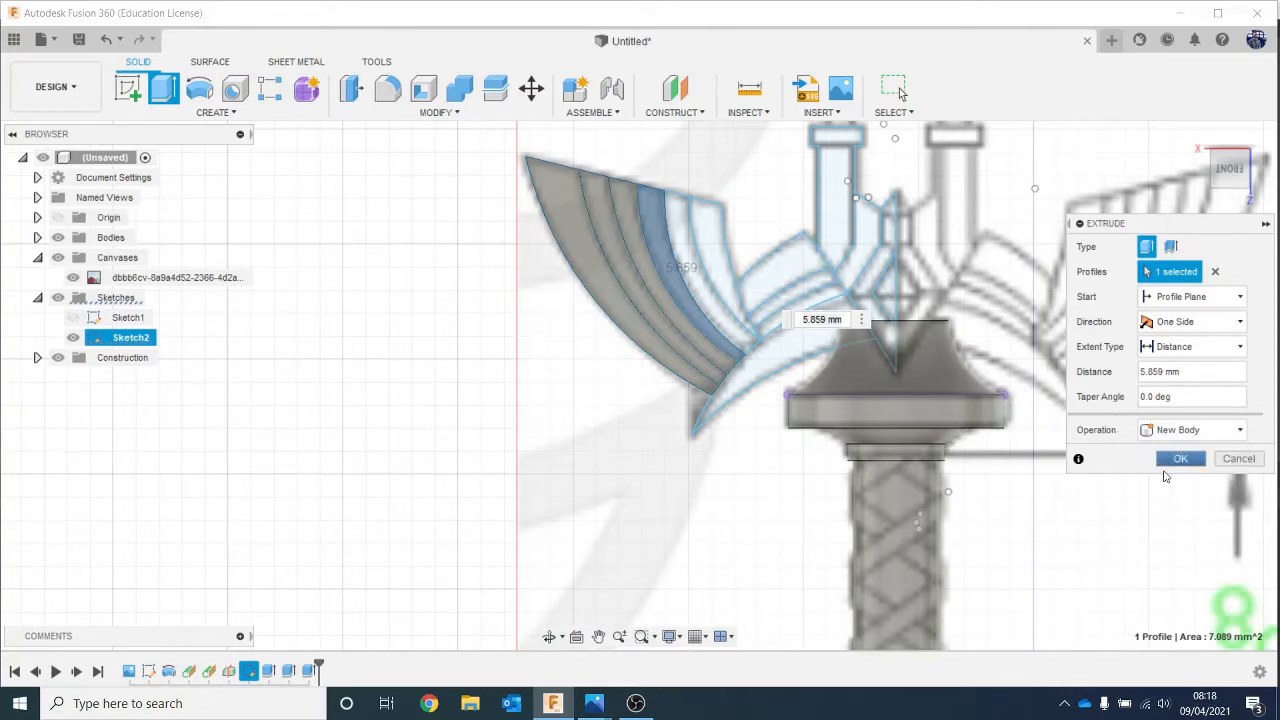
click(1180, 459)
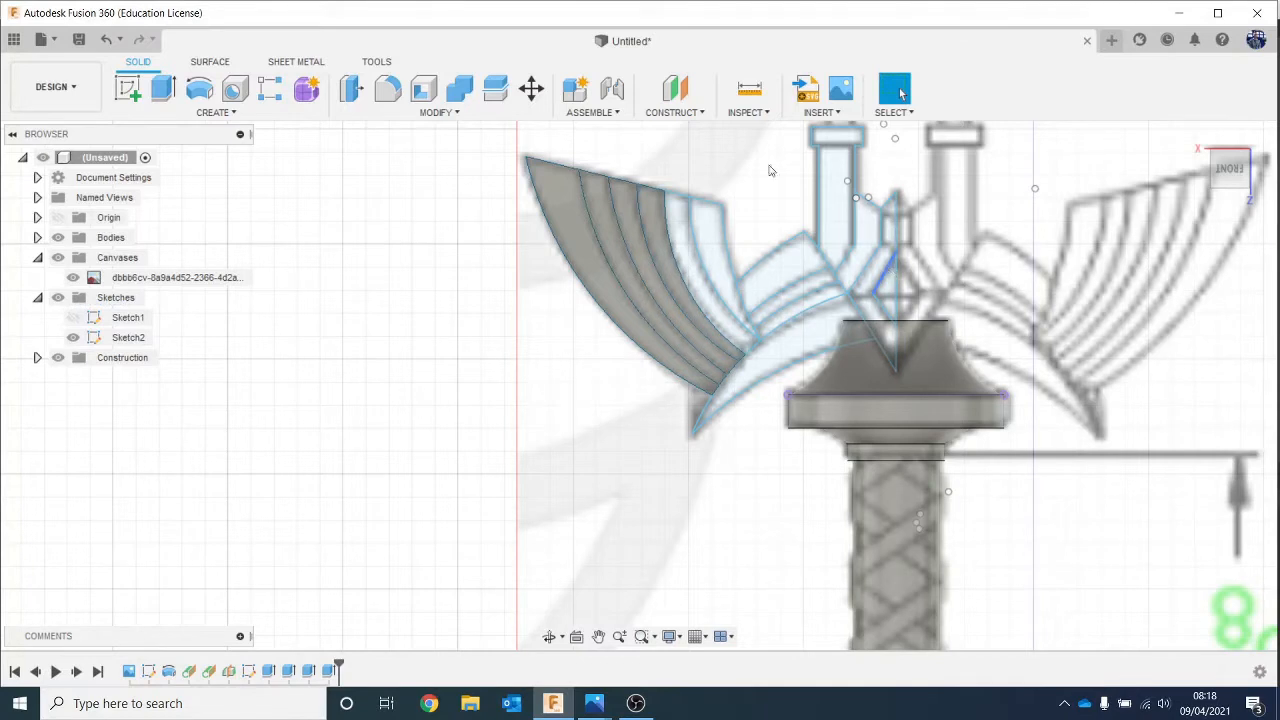
Step: Extrude the fifth feather profile from the outside of the wing 5.859 mm as a separate new body
key(e)
click(688, 225)
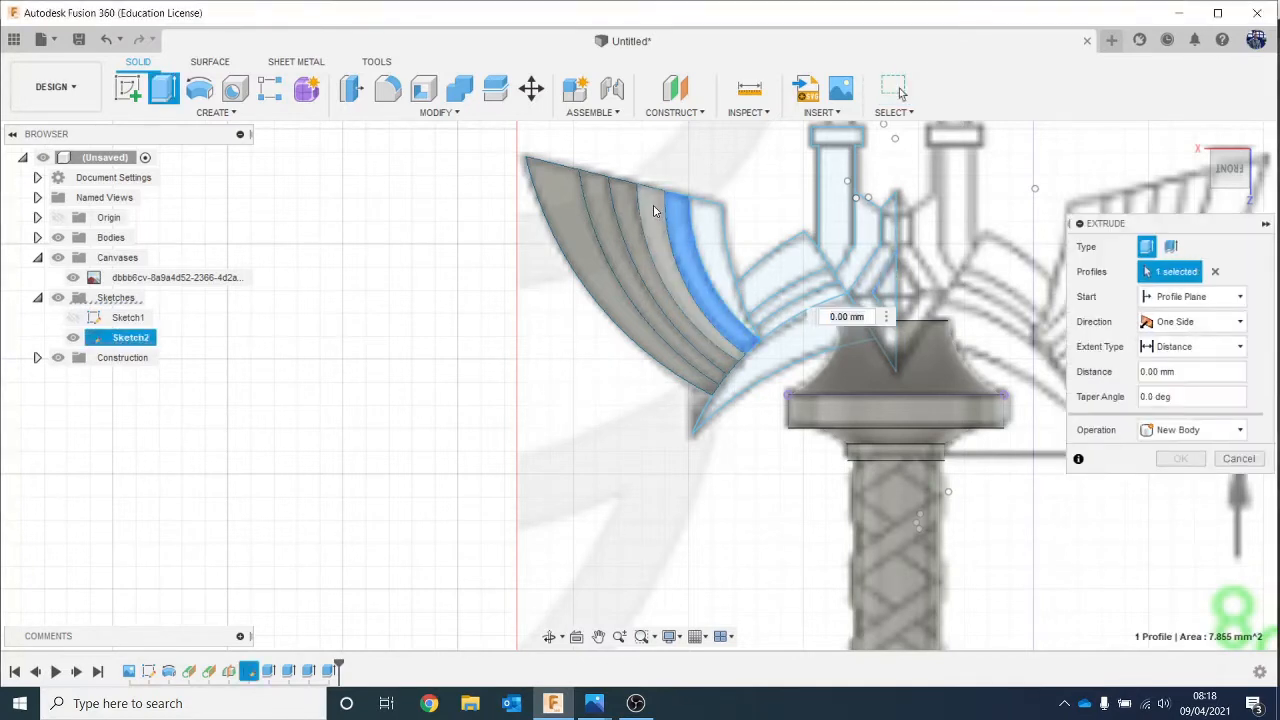
click(1190, 429)
click(1192, 510)
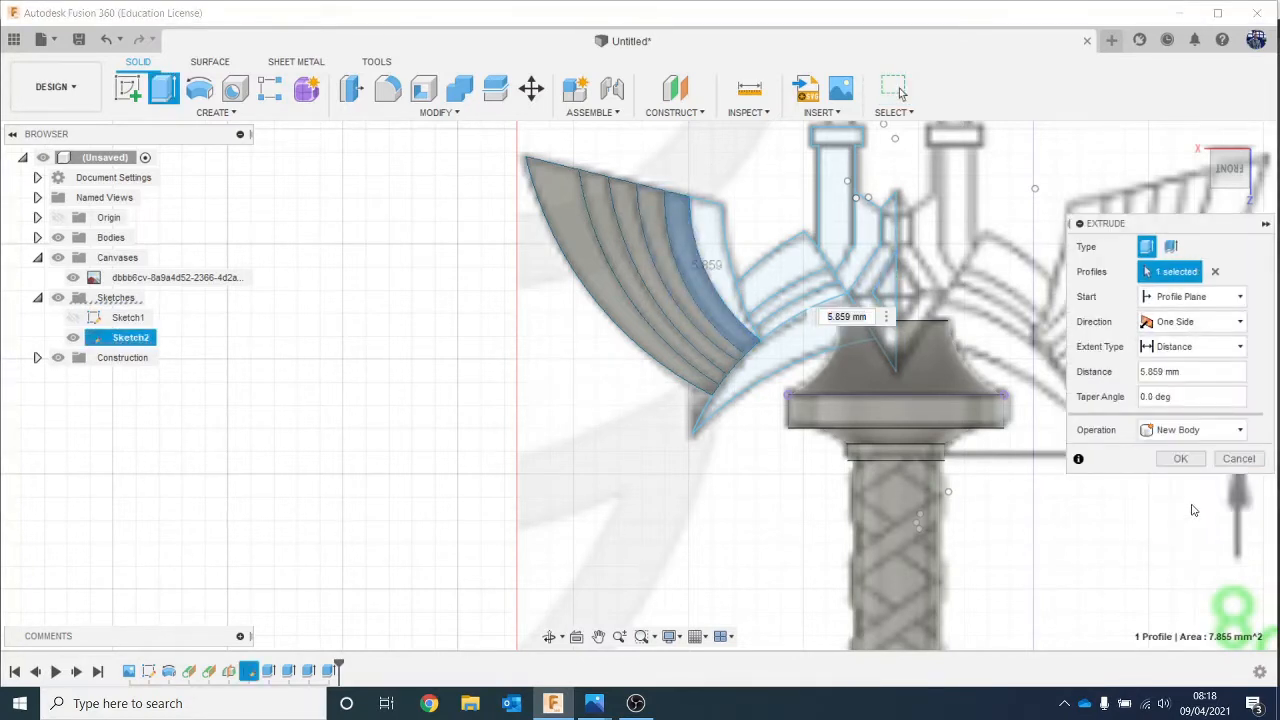
click(1180, 459)
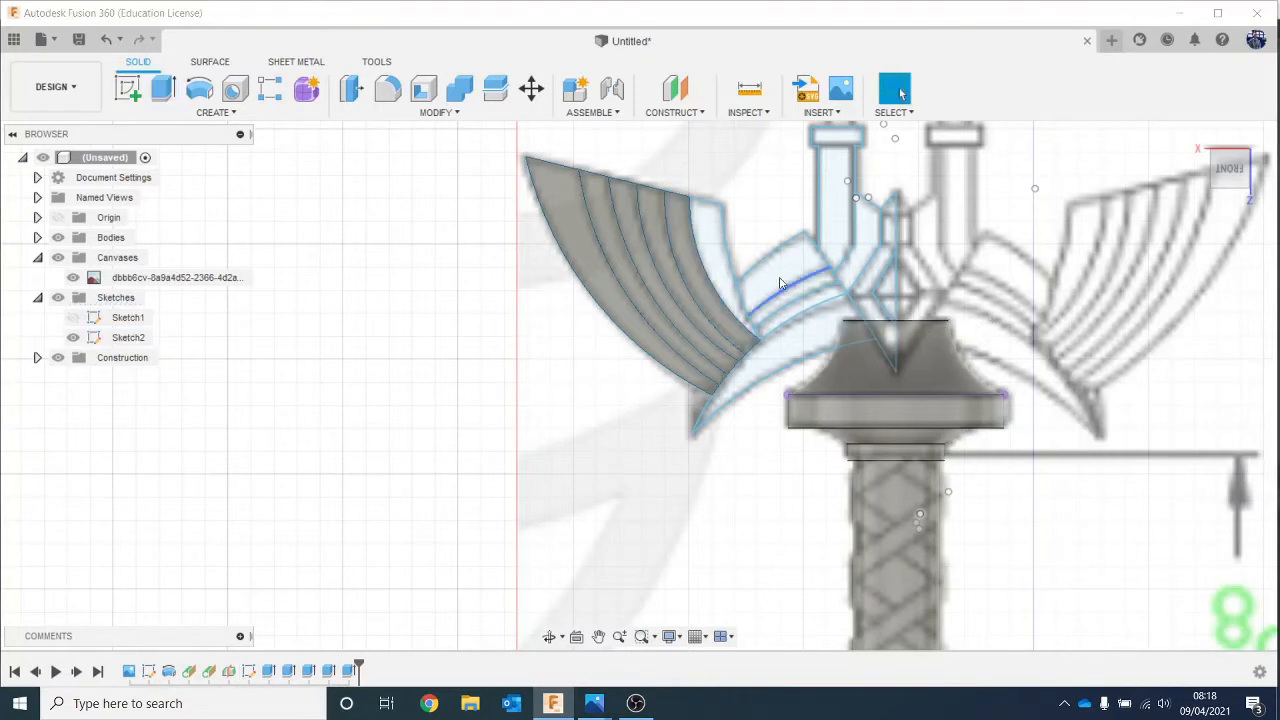
Step: Extrude the sixth, innermost upright feather profile of the wing 5.859 mm as a new body
key(e)
click(708, 248)
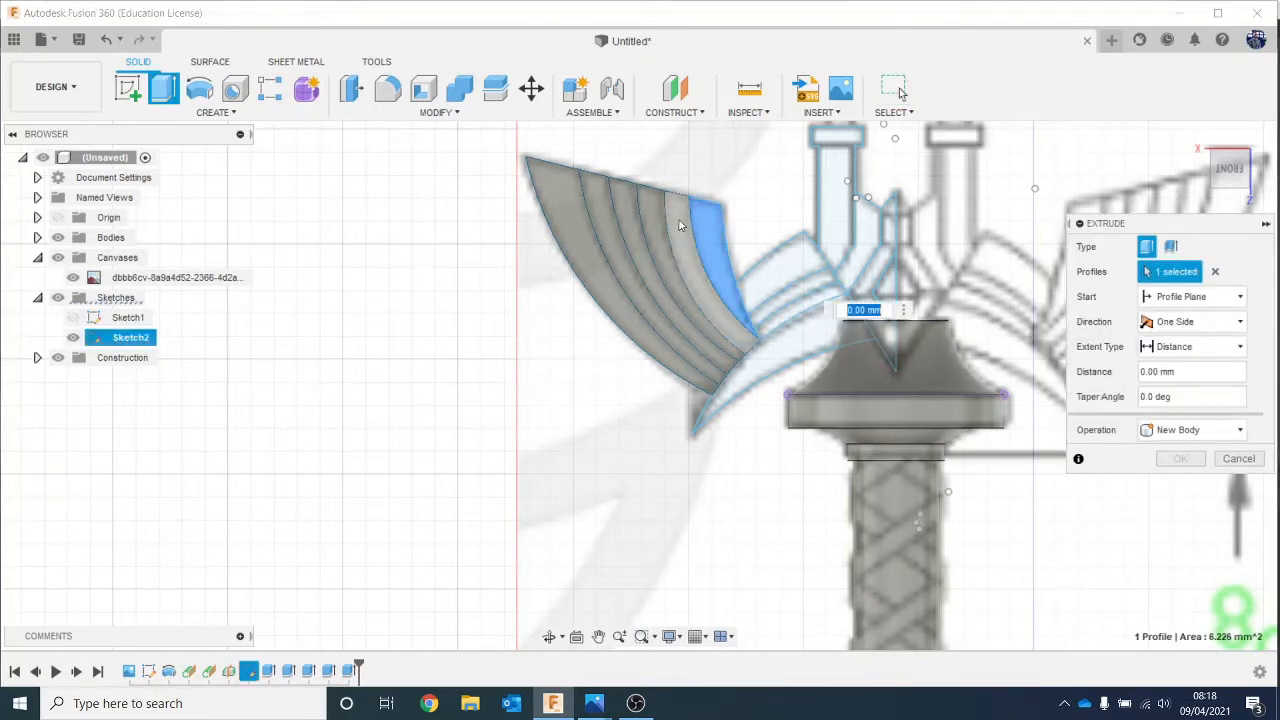
text(5.859)
click(1220, 430)
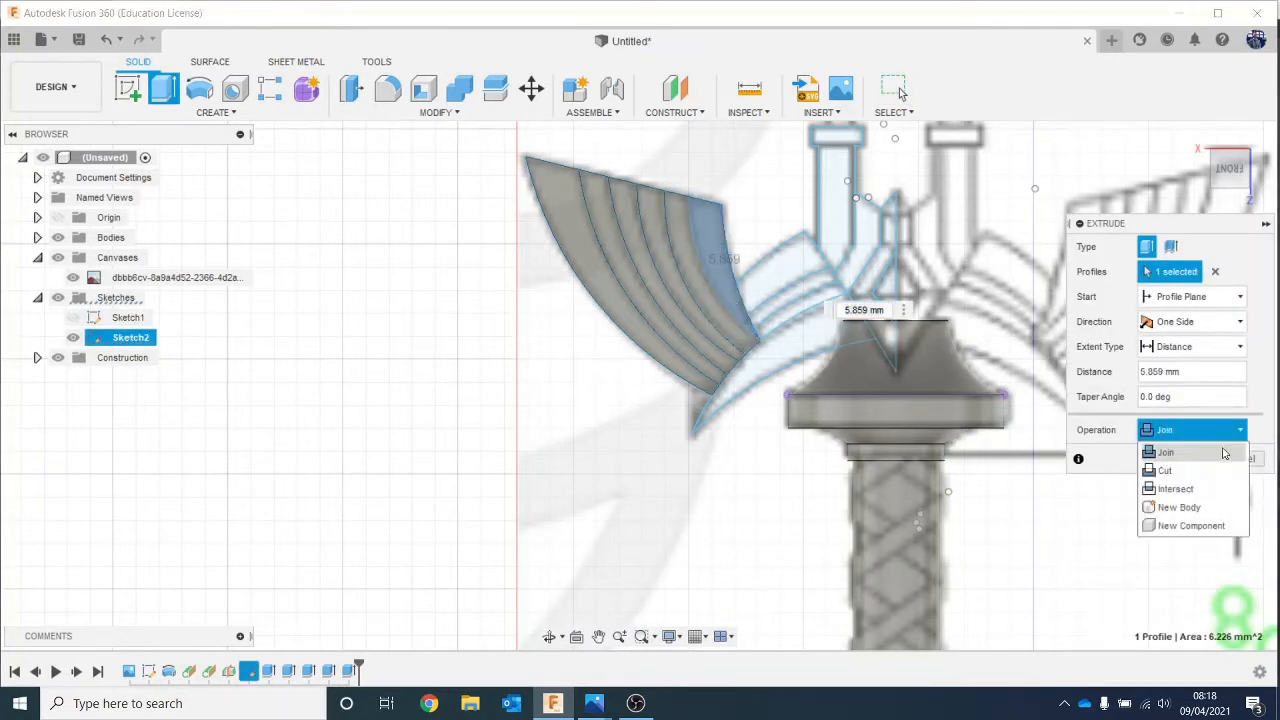
click(1195, 507)
click(1181, 458)
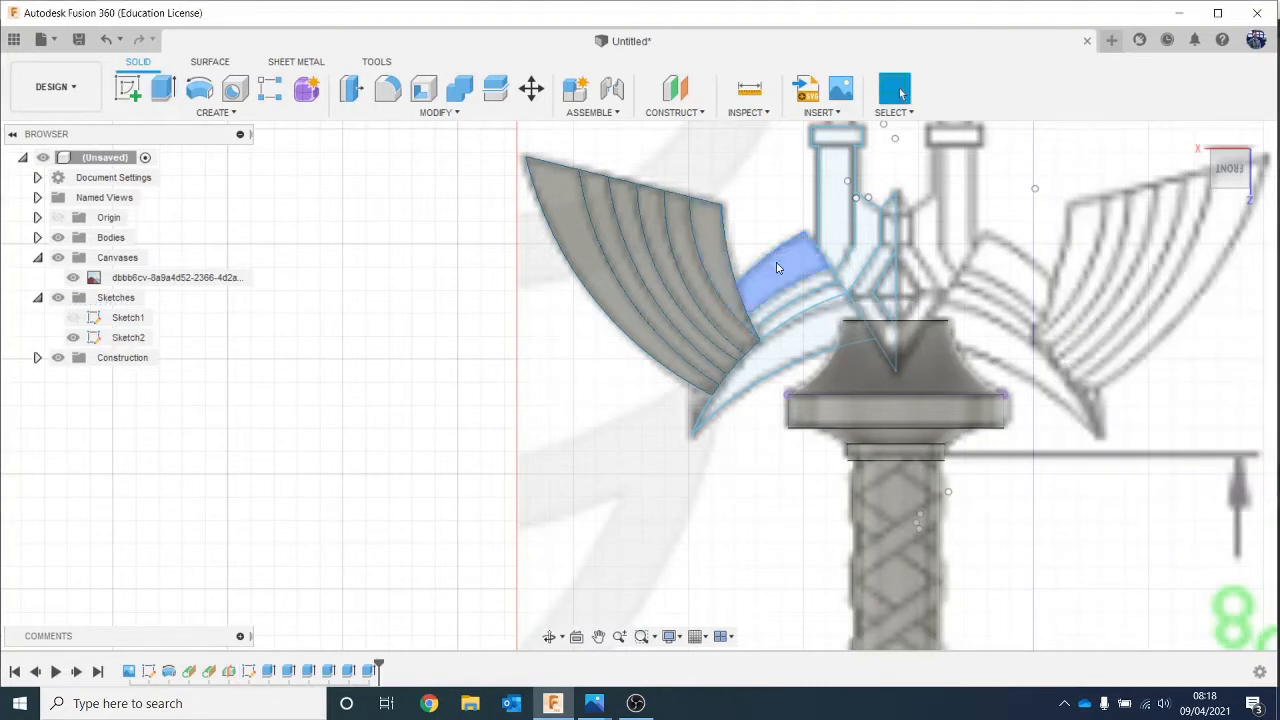
Step: Switch to the Photos app to examine the guard's wing in the sword reference picture, and return to Fusion 360
scroll(778, 272, up, 2)
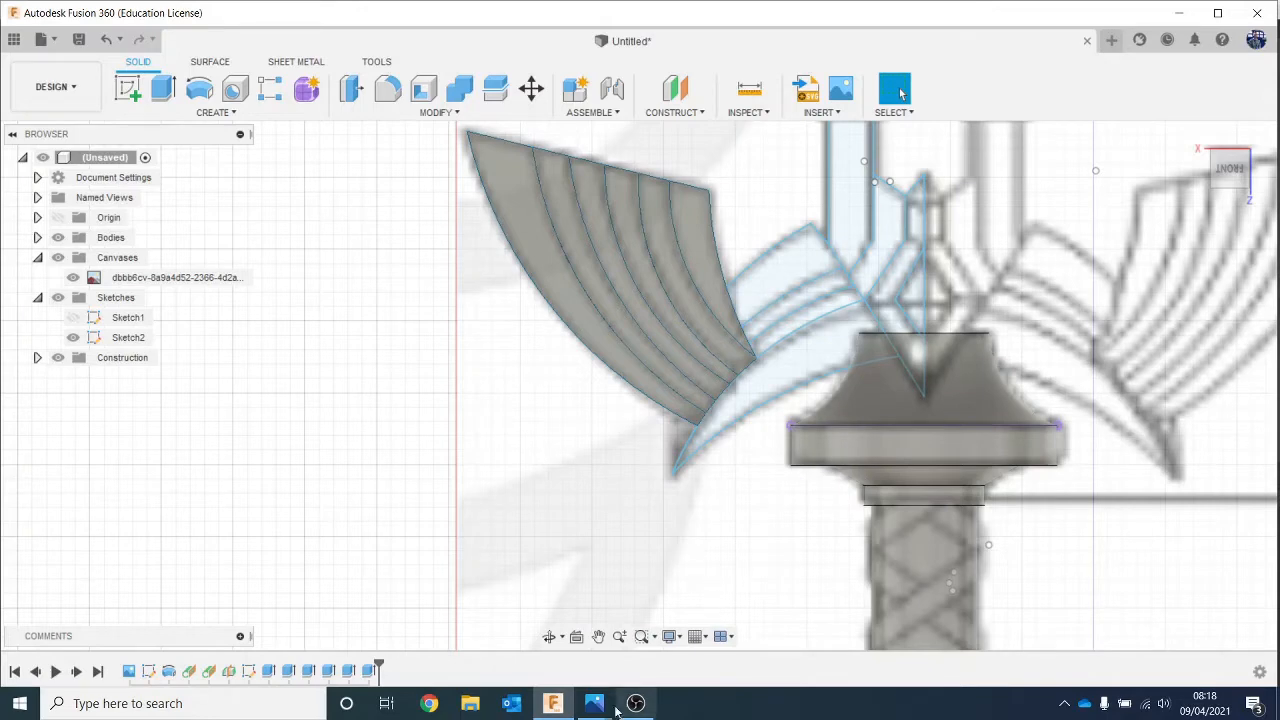
mouse_move(600, 704)
click(463, 596)
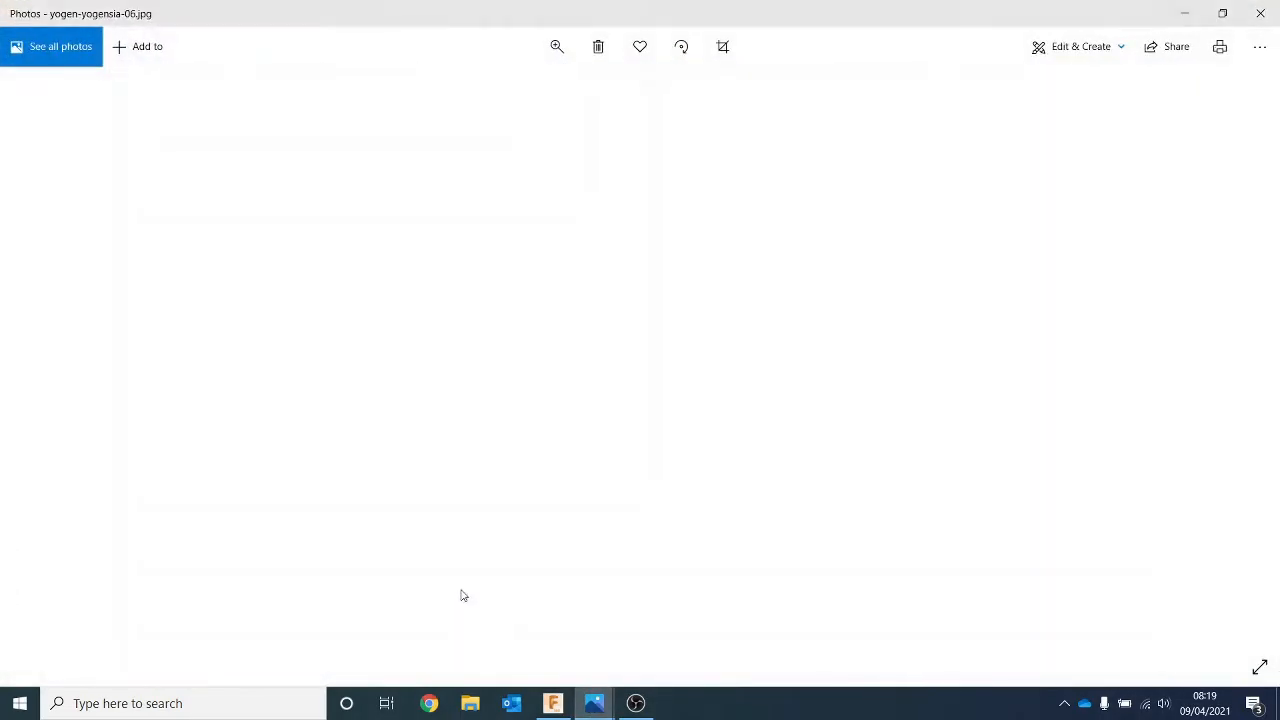
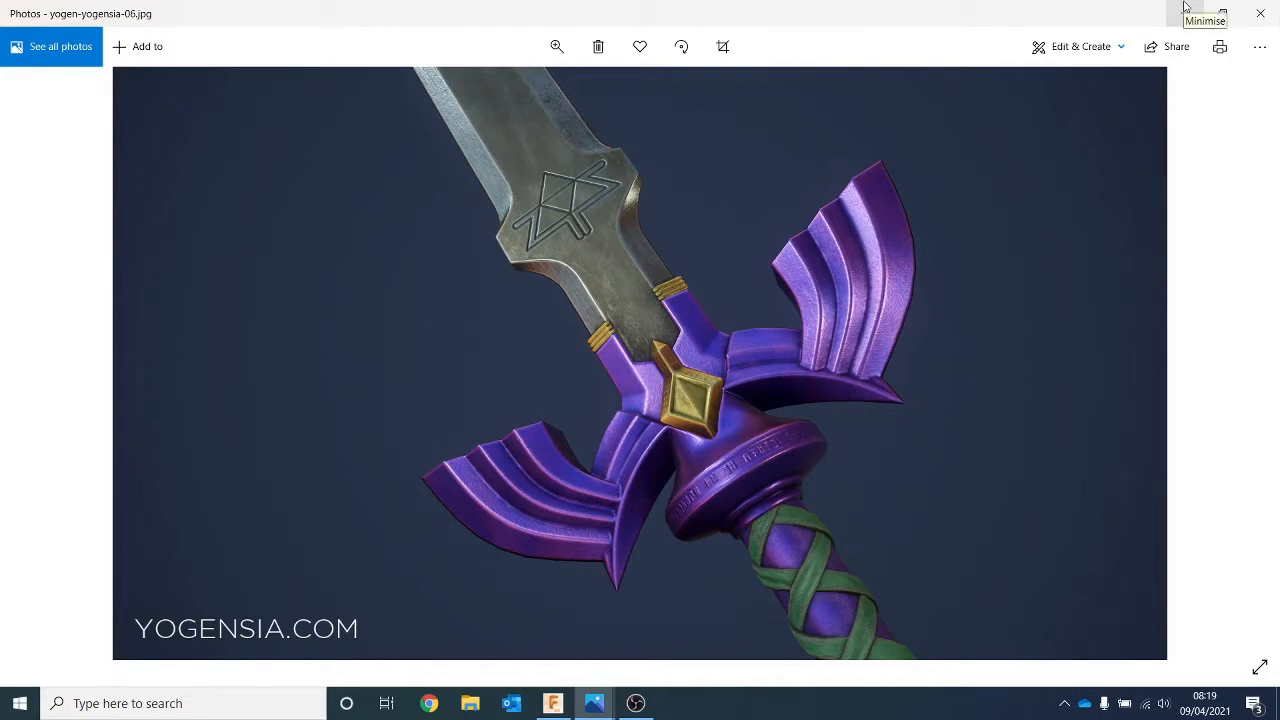
click(1184, 7)
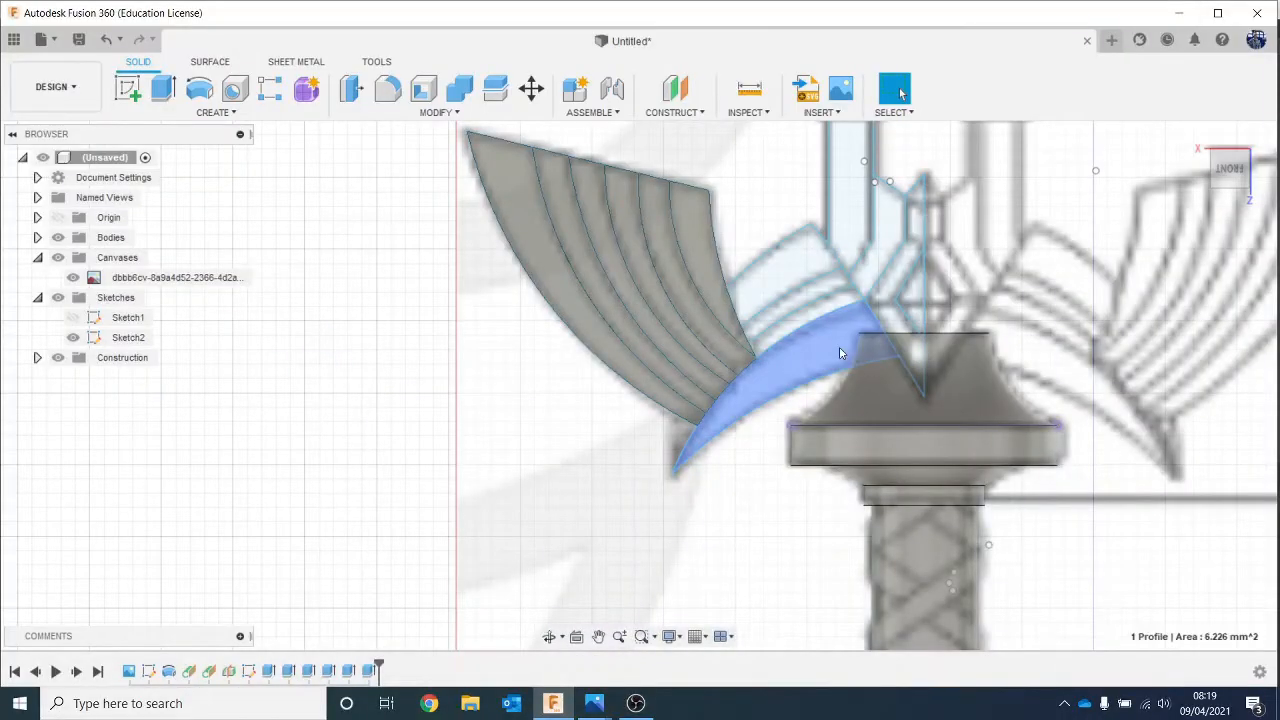
Step: Extrude the large crescent-shaped profile below the feathers 5.859 mm to one side as a new body
click(699, 250)
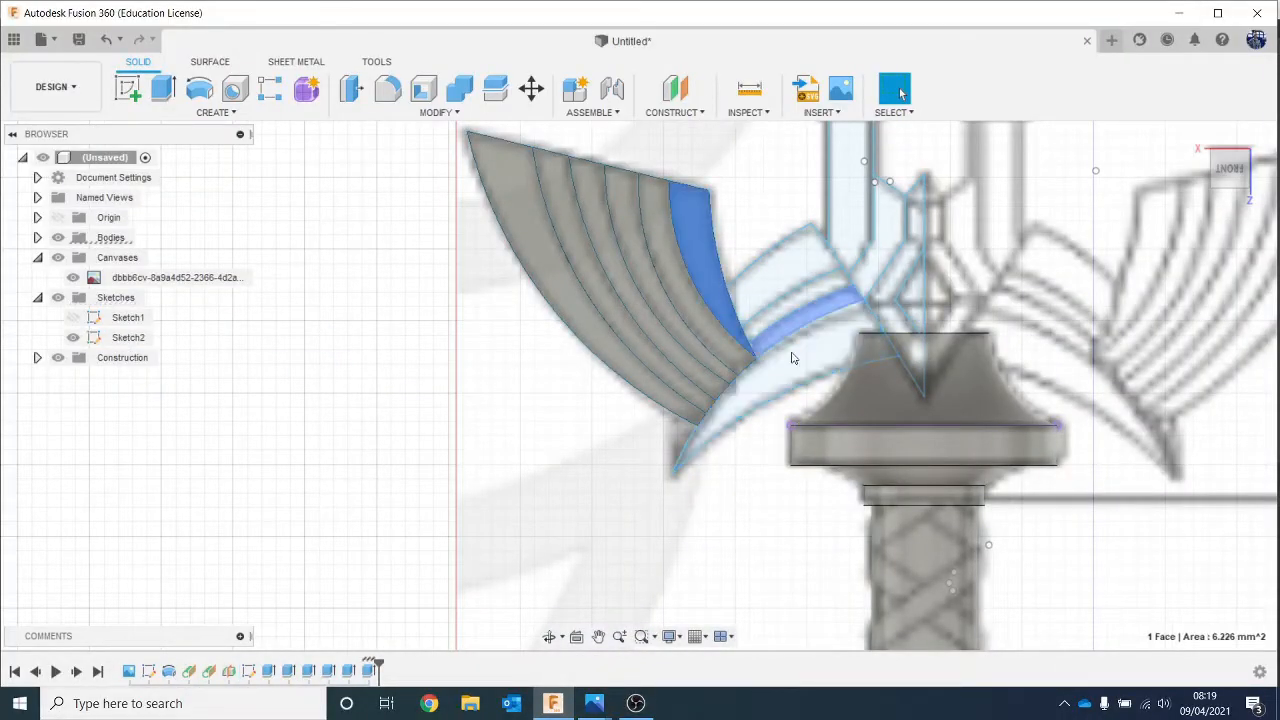
click(769, 524)
key(e)
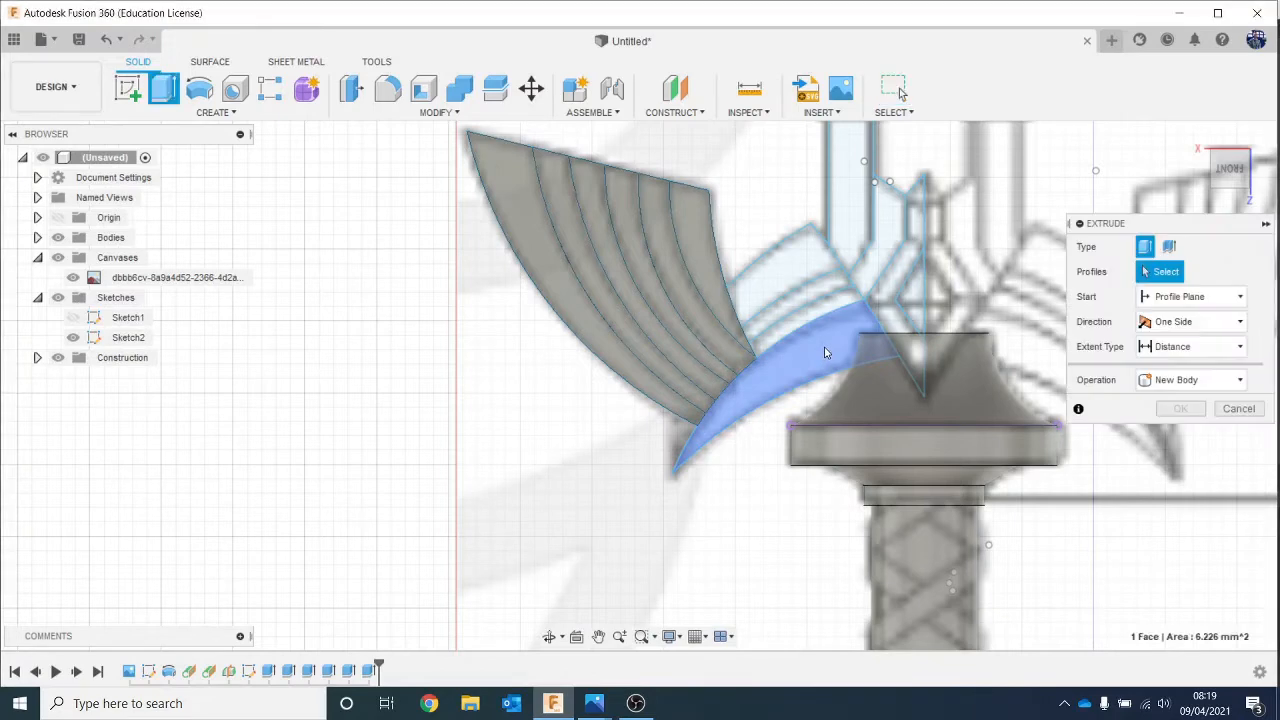
click(826, 352)
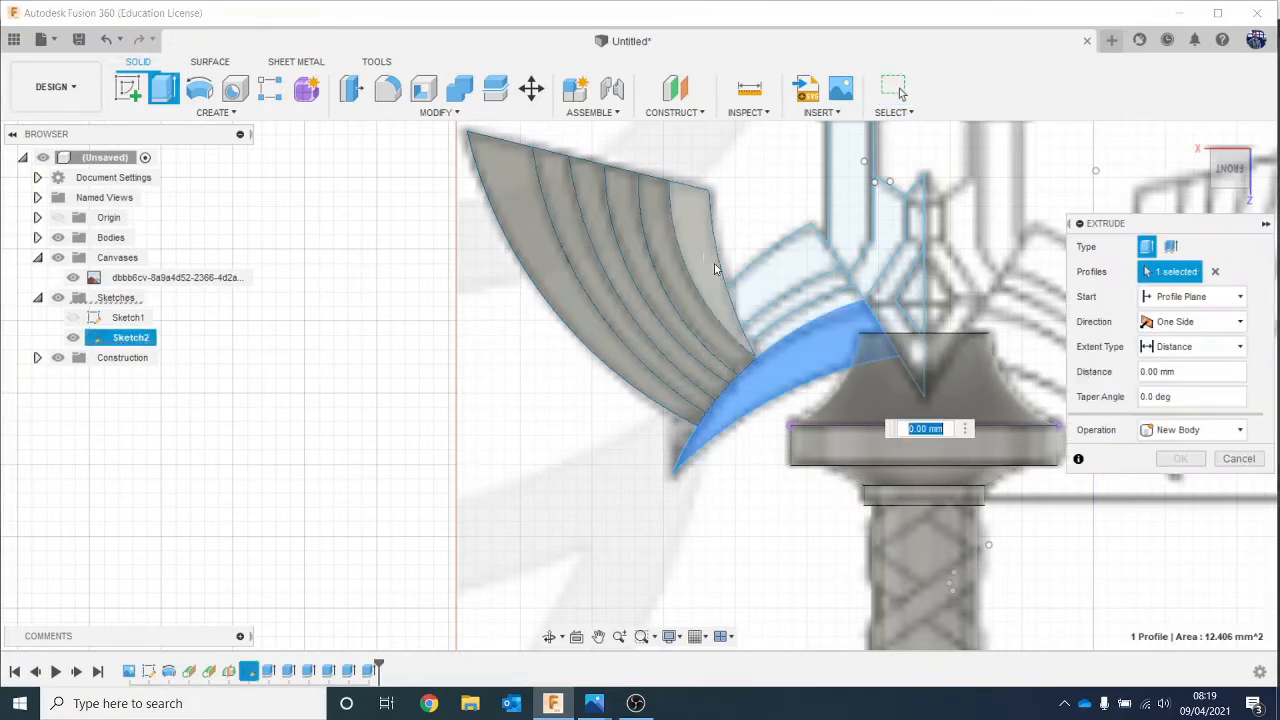
click(1192, 435)
click(1178, 505)
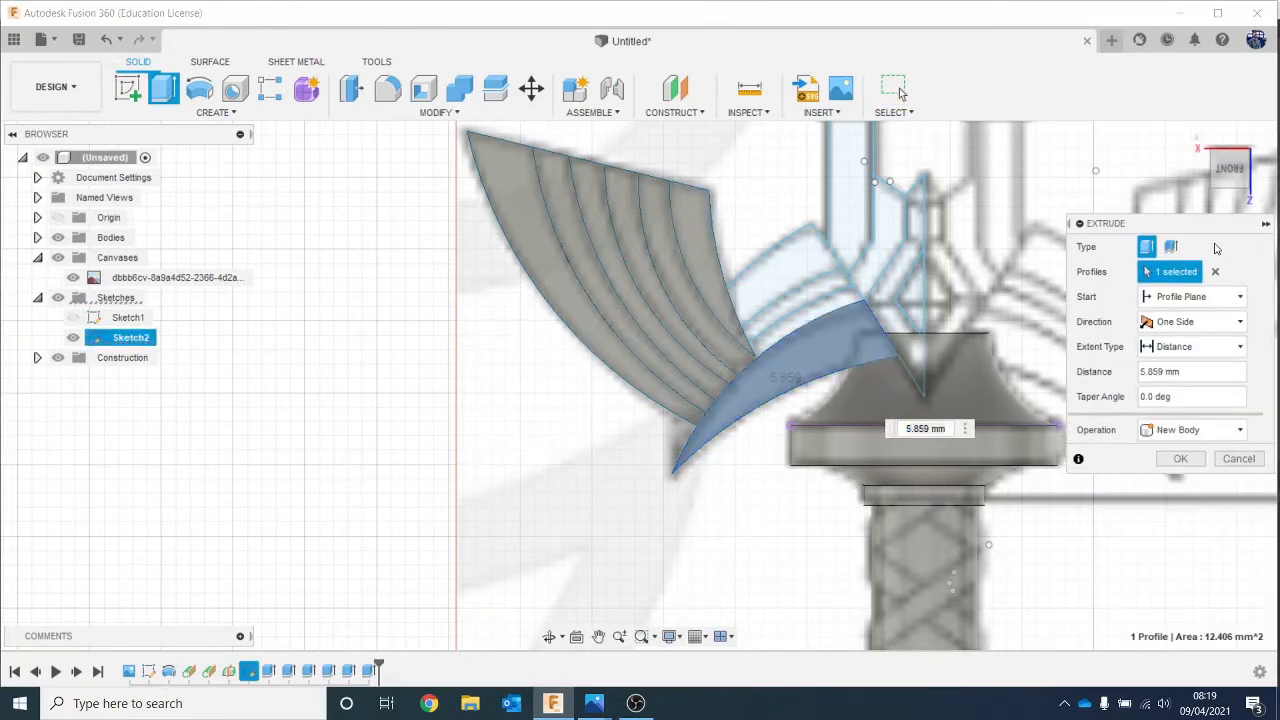
mouse_move(1229, 172)
mouse_down()
mouse_move(1222, 140)
mouse_move(1213, 186)
mouse_up()
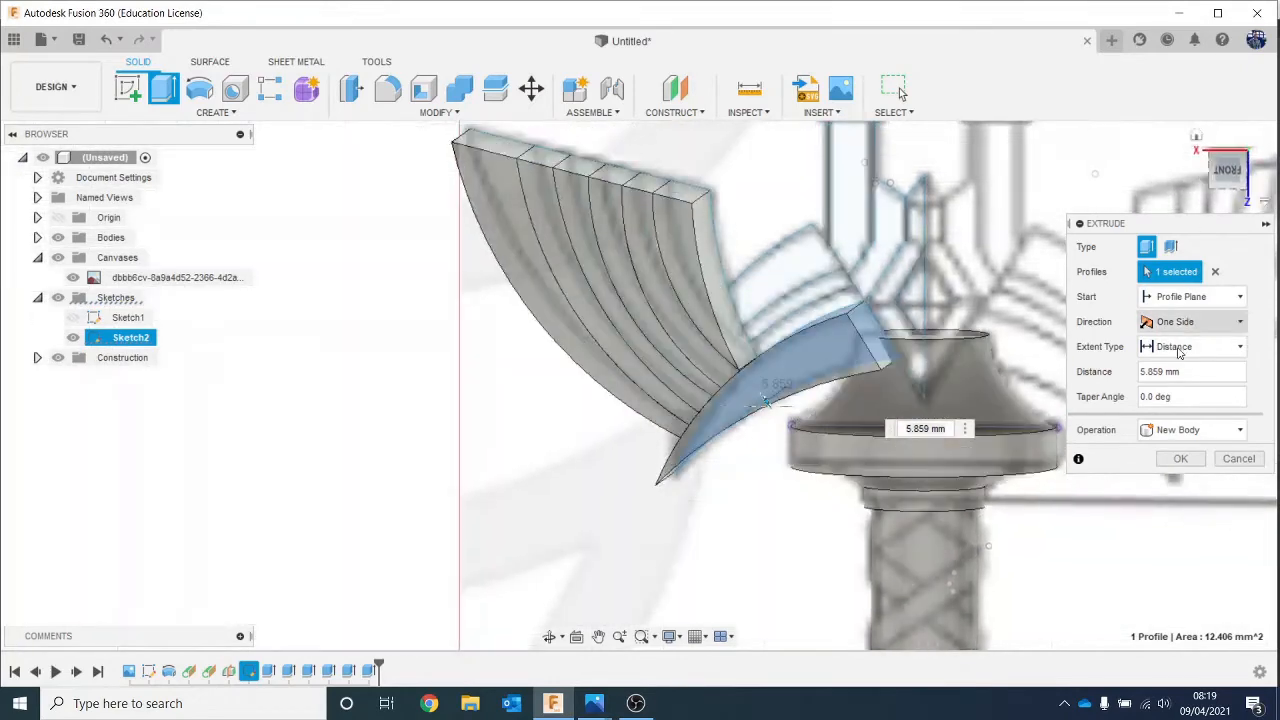
click(1179, 459)
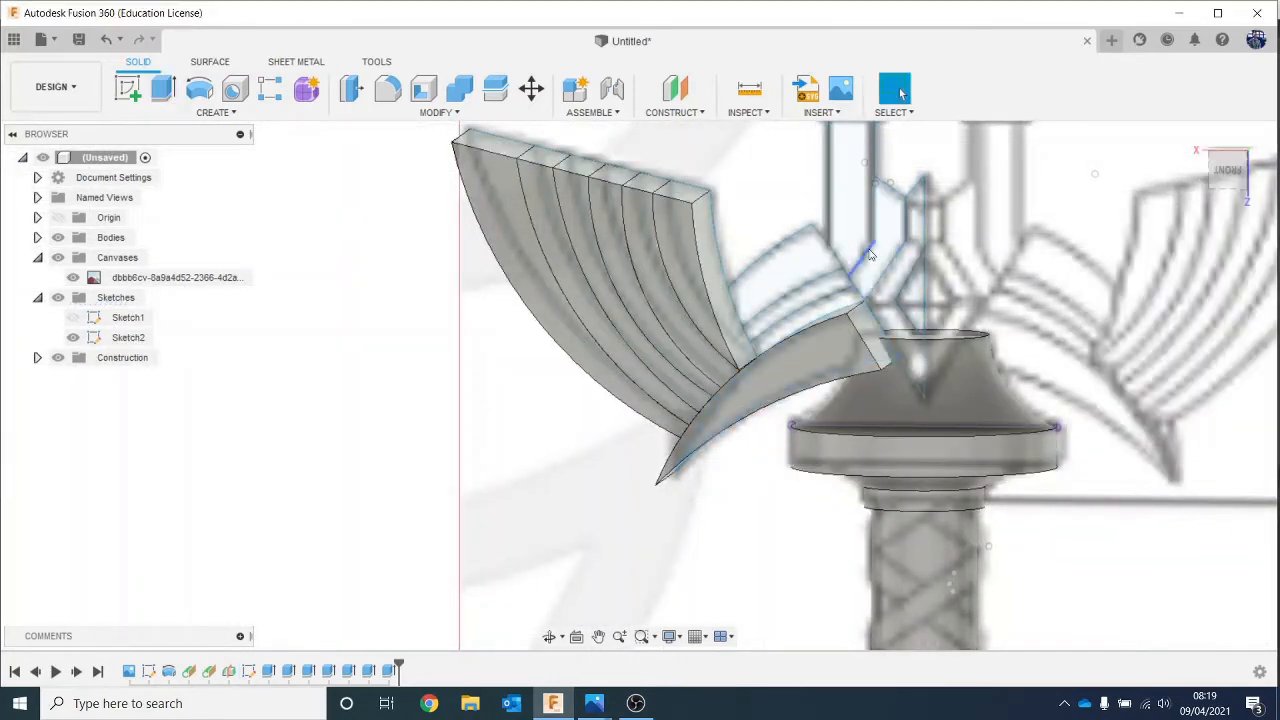
Step: Extrude the narrow curved strip directly above the crescent 5.859 mm as a new body
key(e)
click(840, 345)
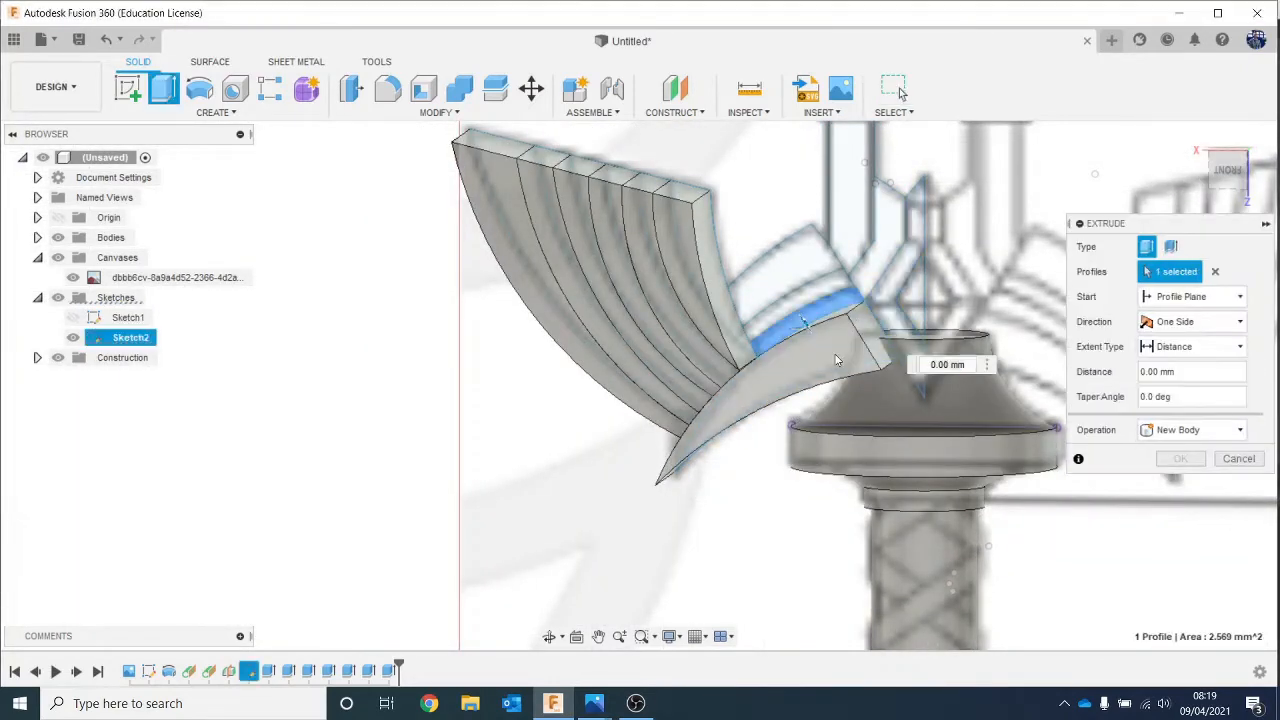
click(1185, 431)
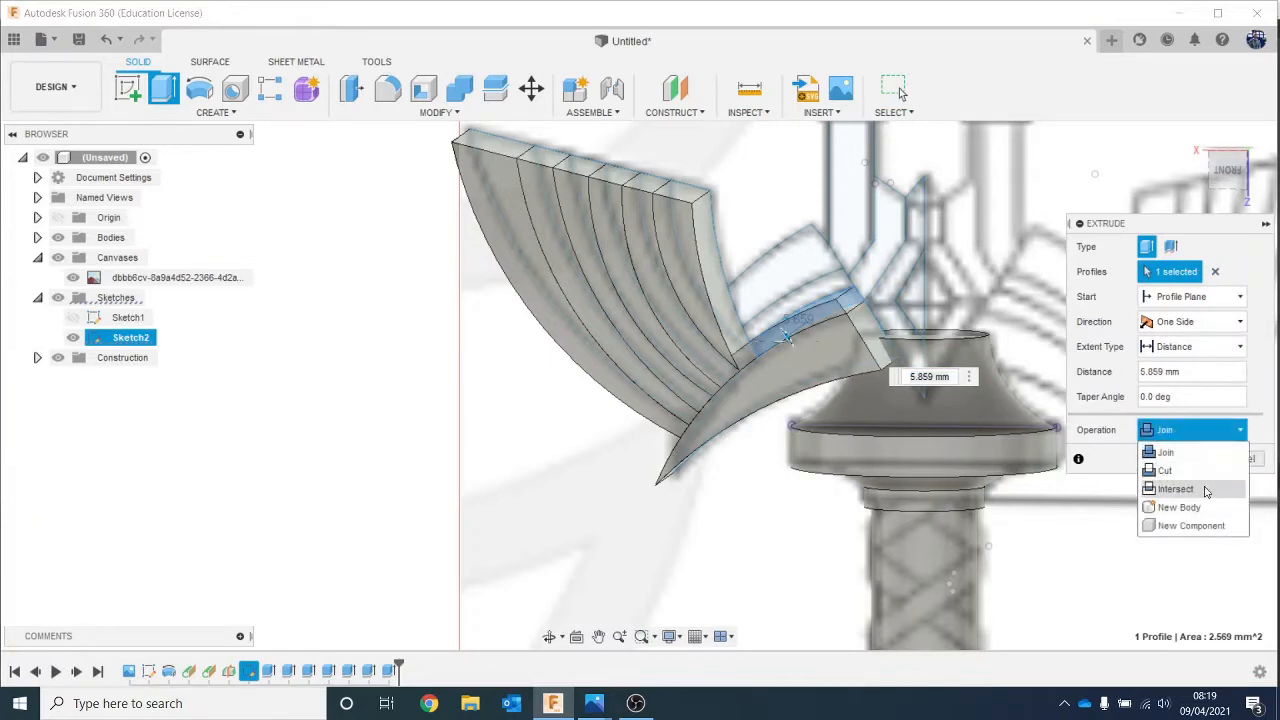
click(1194, 508)
click(1179, 459)
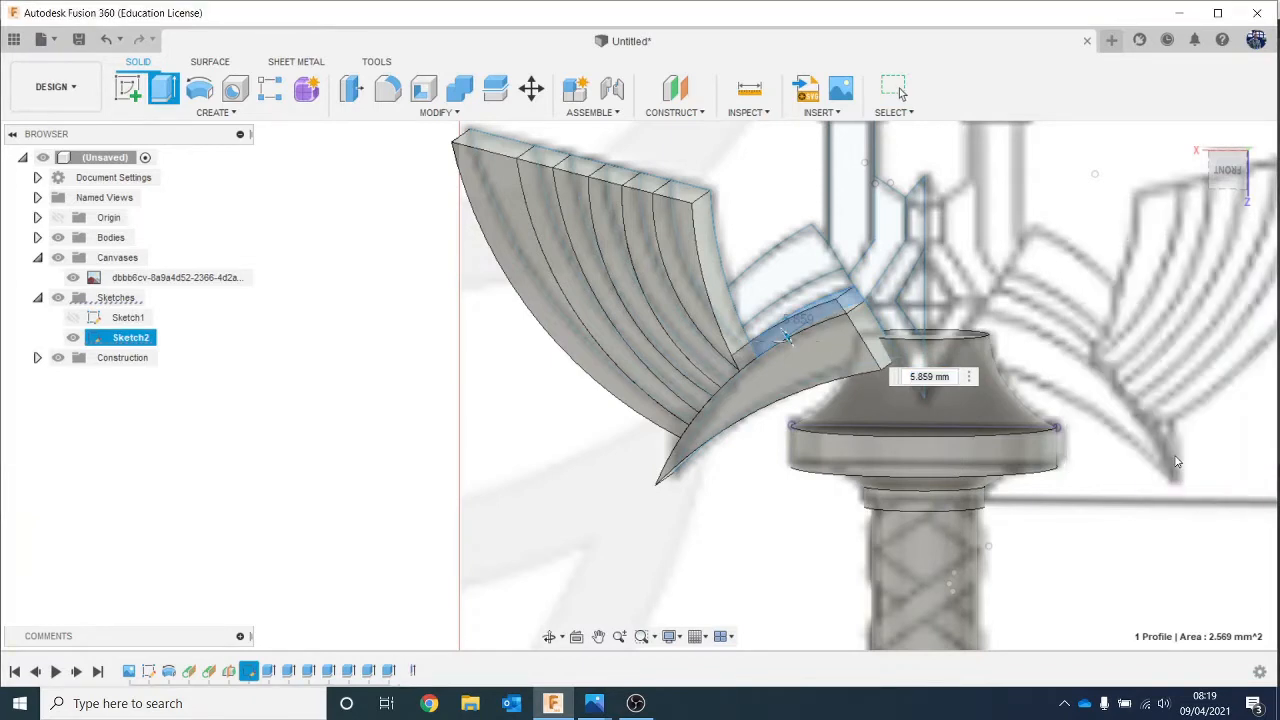
Step: Extrude the second narrow curved strip above the crescent 5.859 mm to one side as a new body
click(1229, 180)
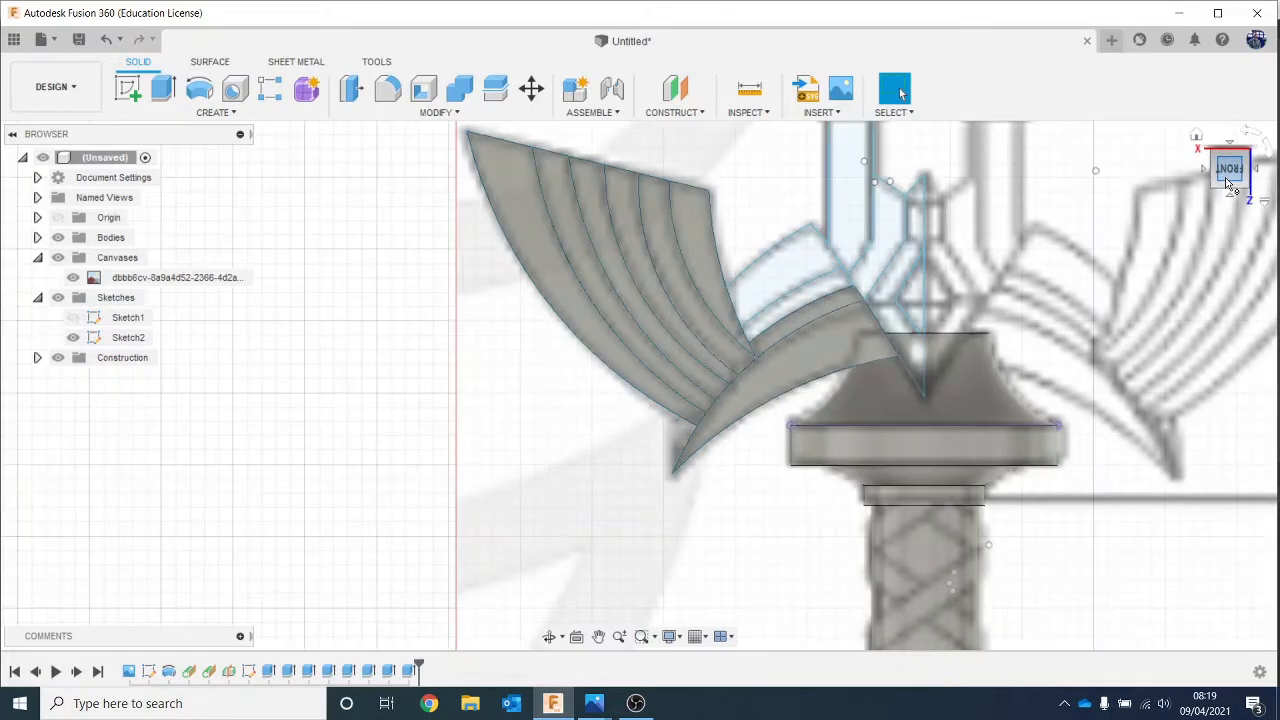
key(e)
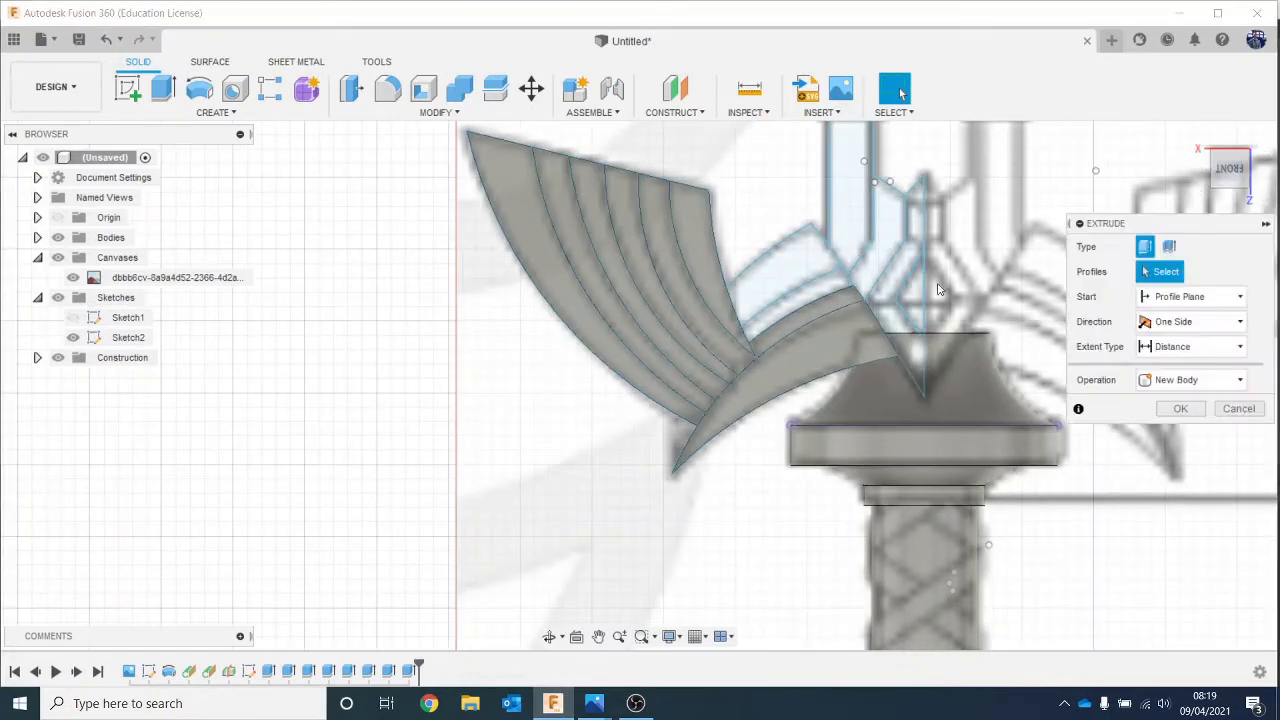
click(780, 312)
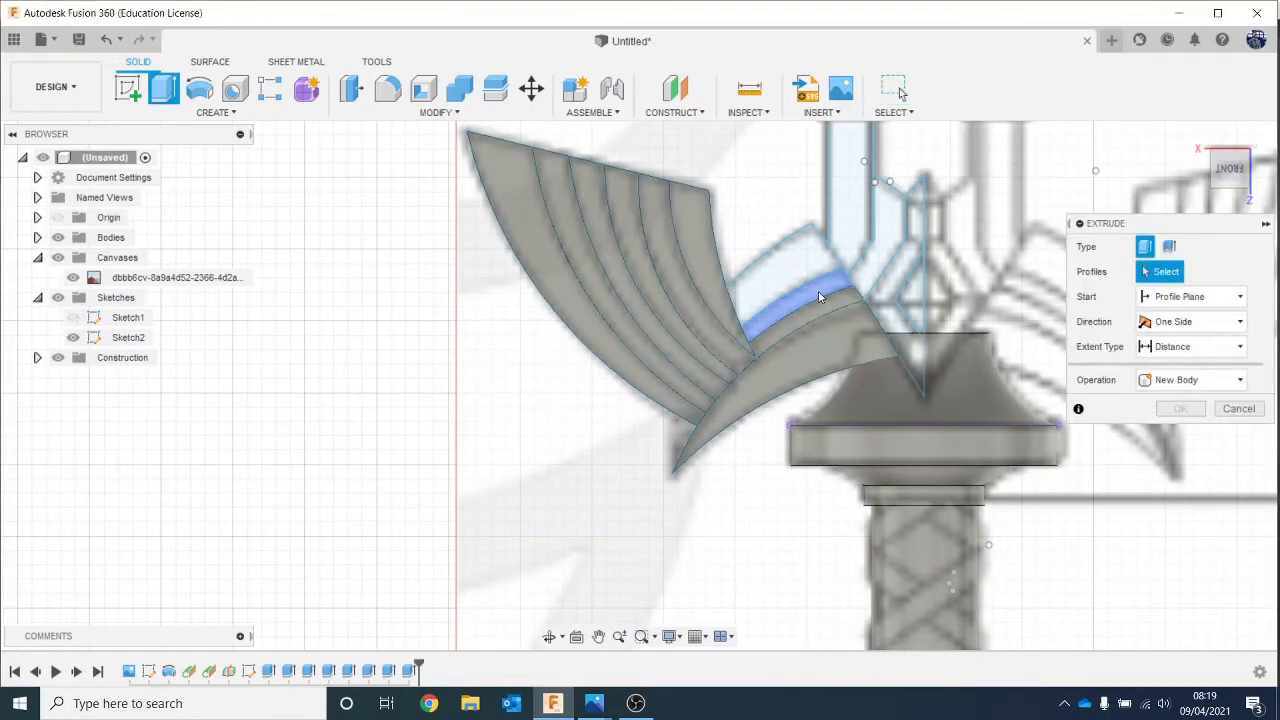
click(852, 347)
click(1196, 432)
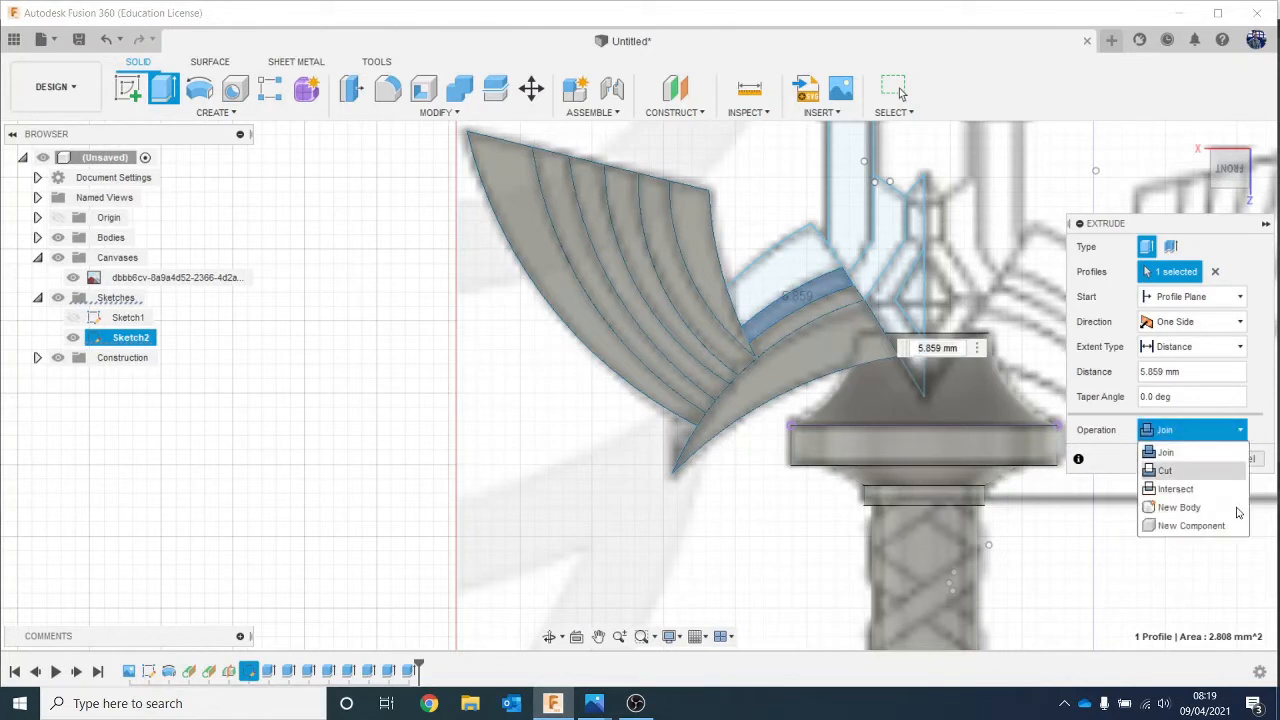
click(1183, 503)
click(1179, 458)
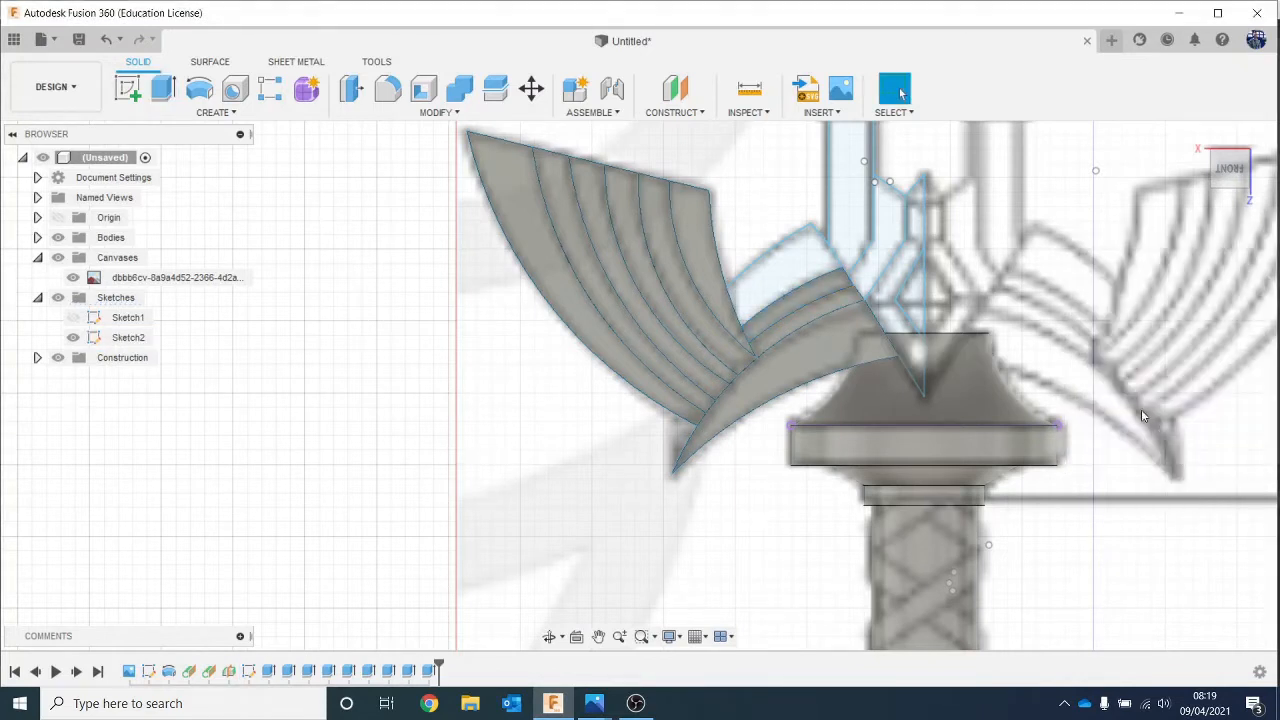
Step: Extrude the wide uppermost curved profile above the two narrow strips 5.859 mm as a new body
key(e)
click(787, 279)
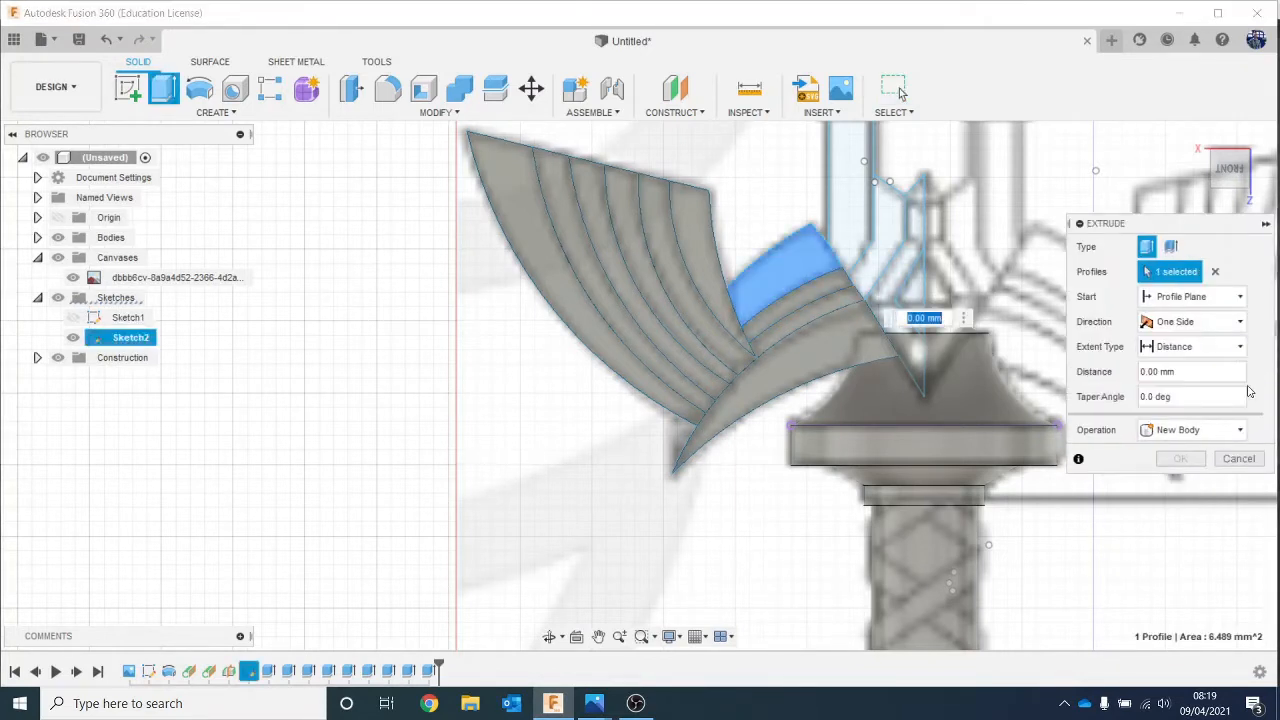
click(850, 390)
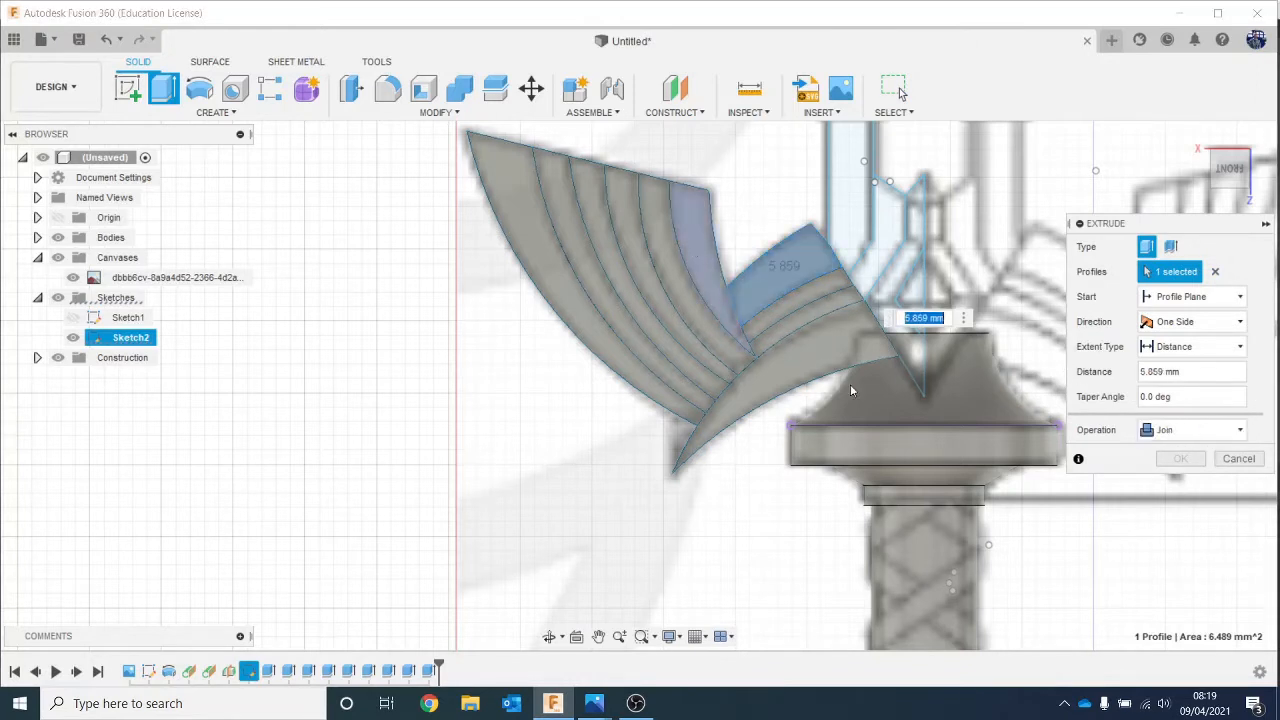
click(1196, 431)
click(1183, 503)
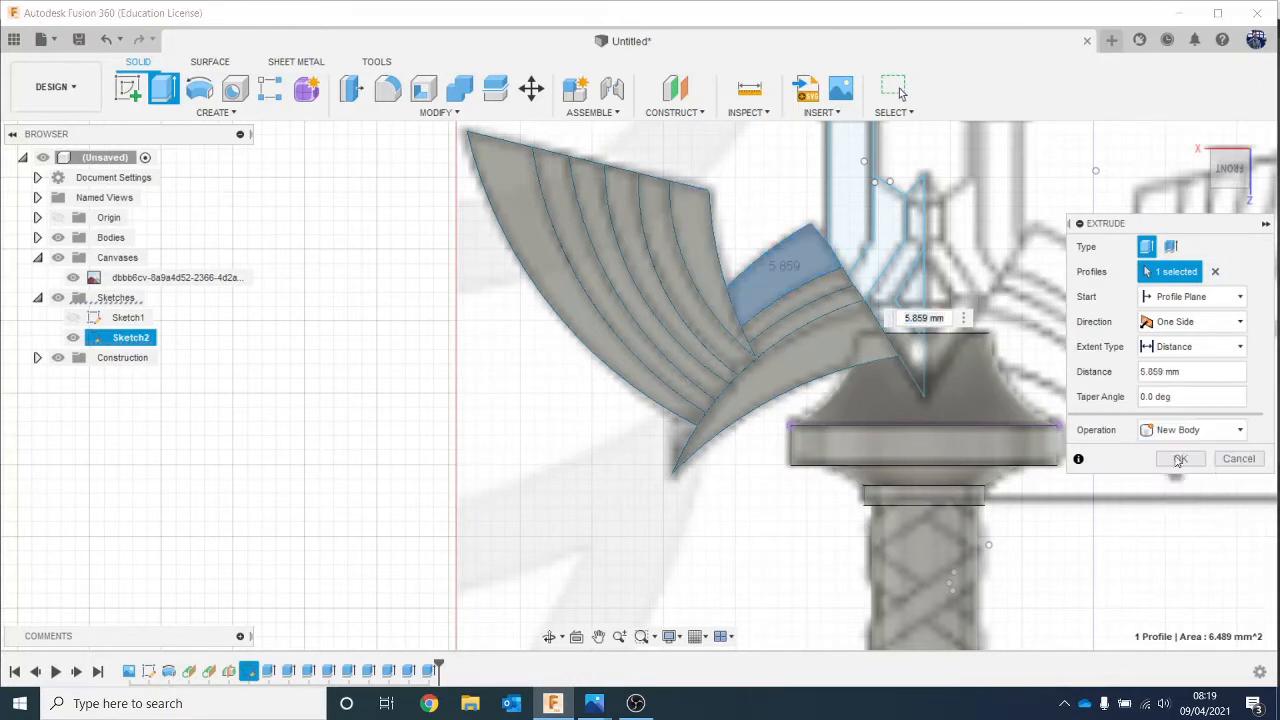
click(1179, 459)
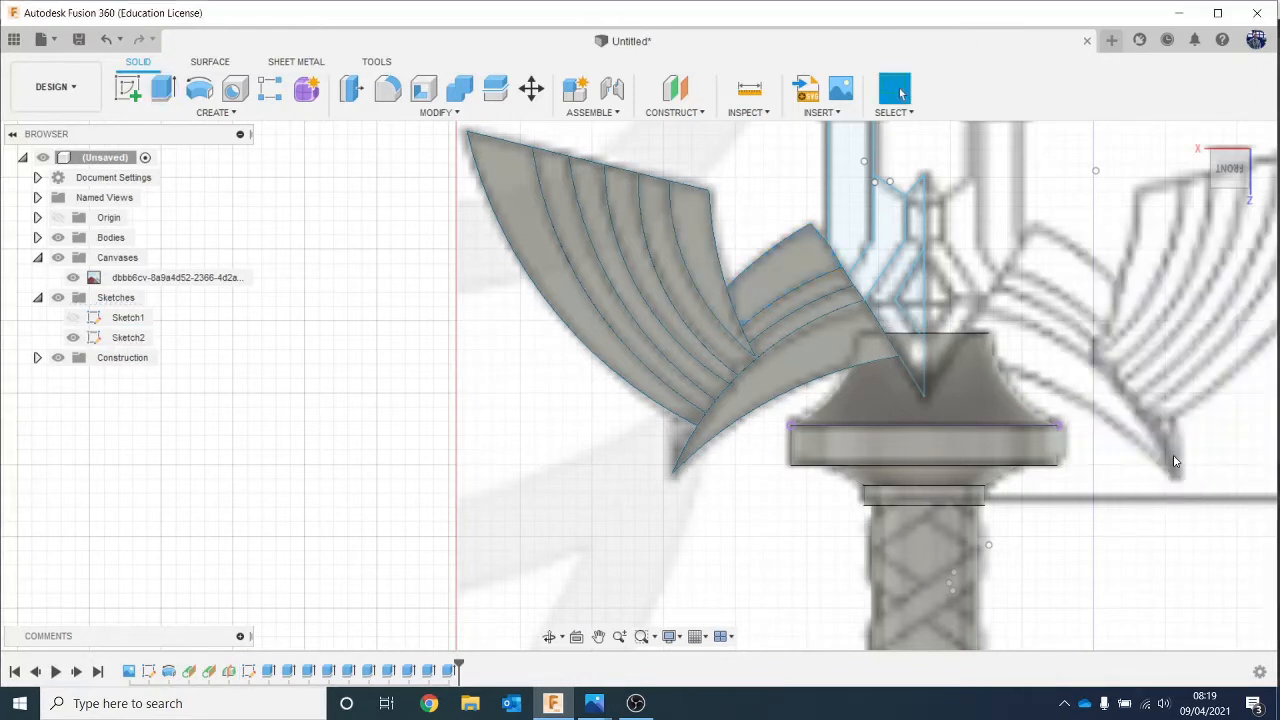
Step: Hide the reference canvas and Sketch2, and inspect the extruded wing bodies from the side and the front
click(1229, 174)
click(77, 284)
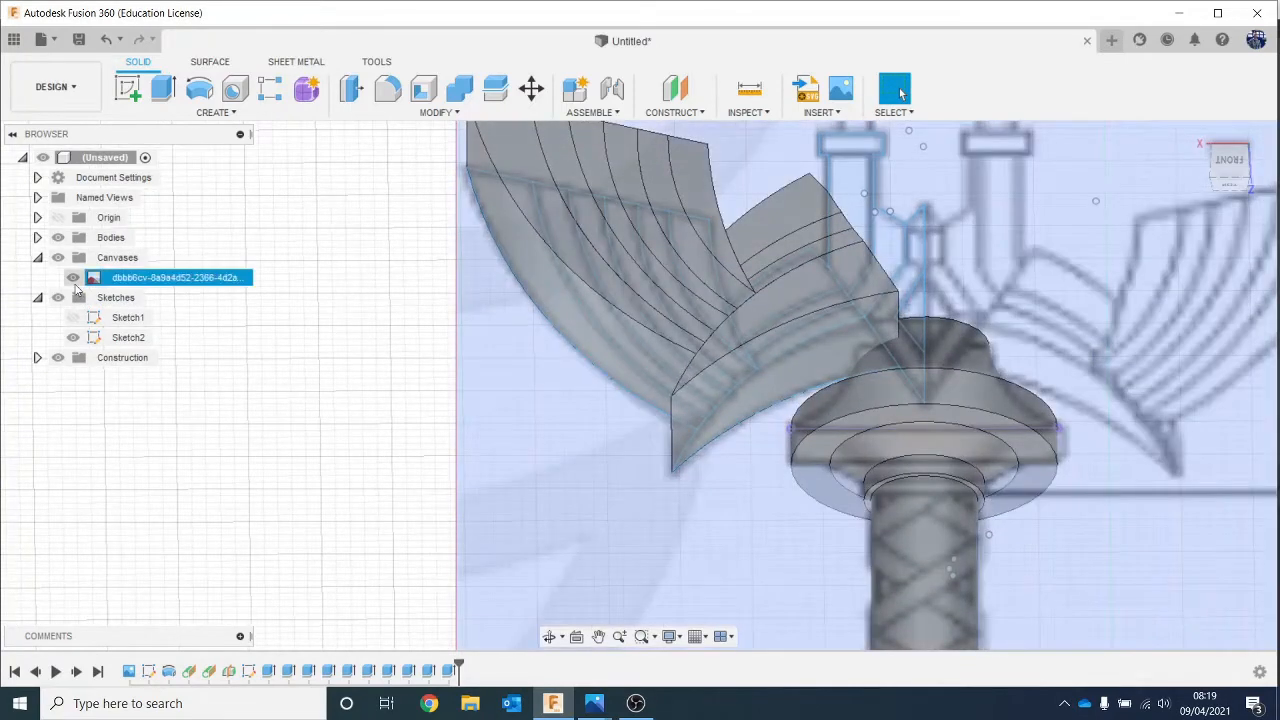
click(74, 283)
click(73, 337)
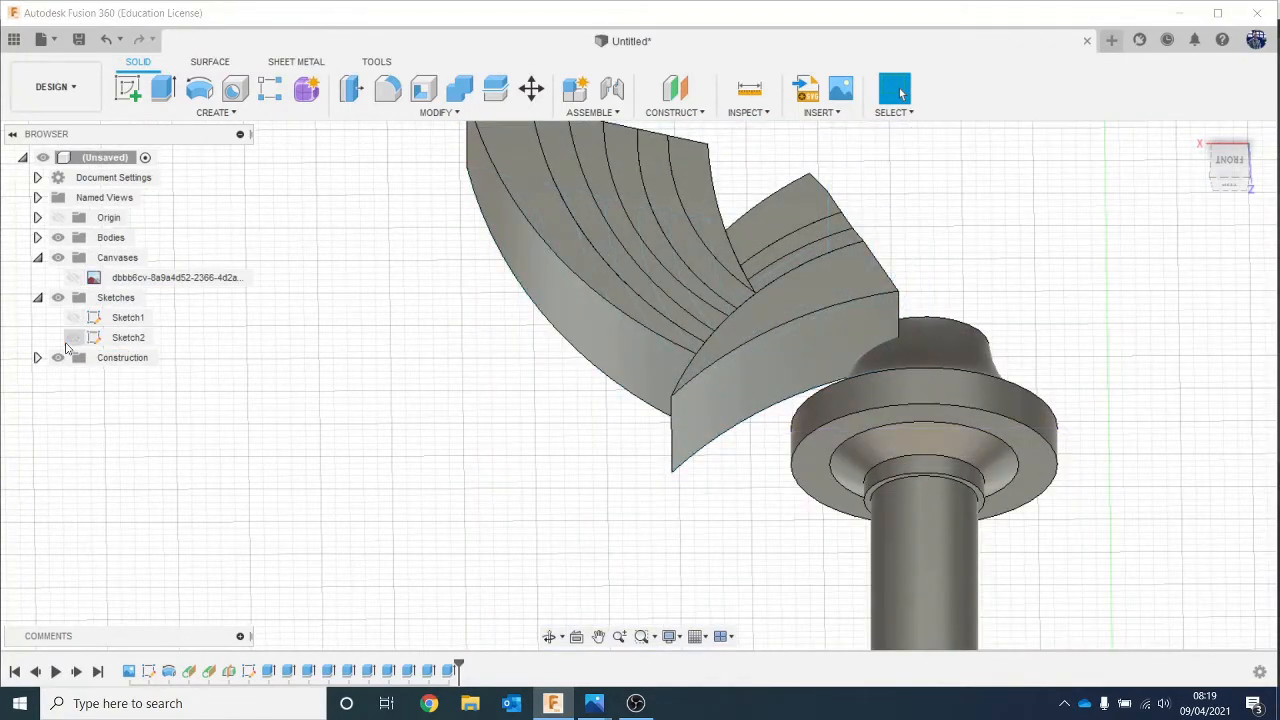
click(1234, 166)
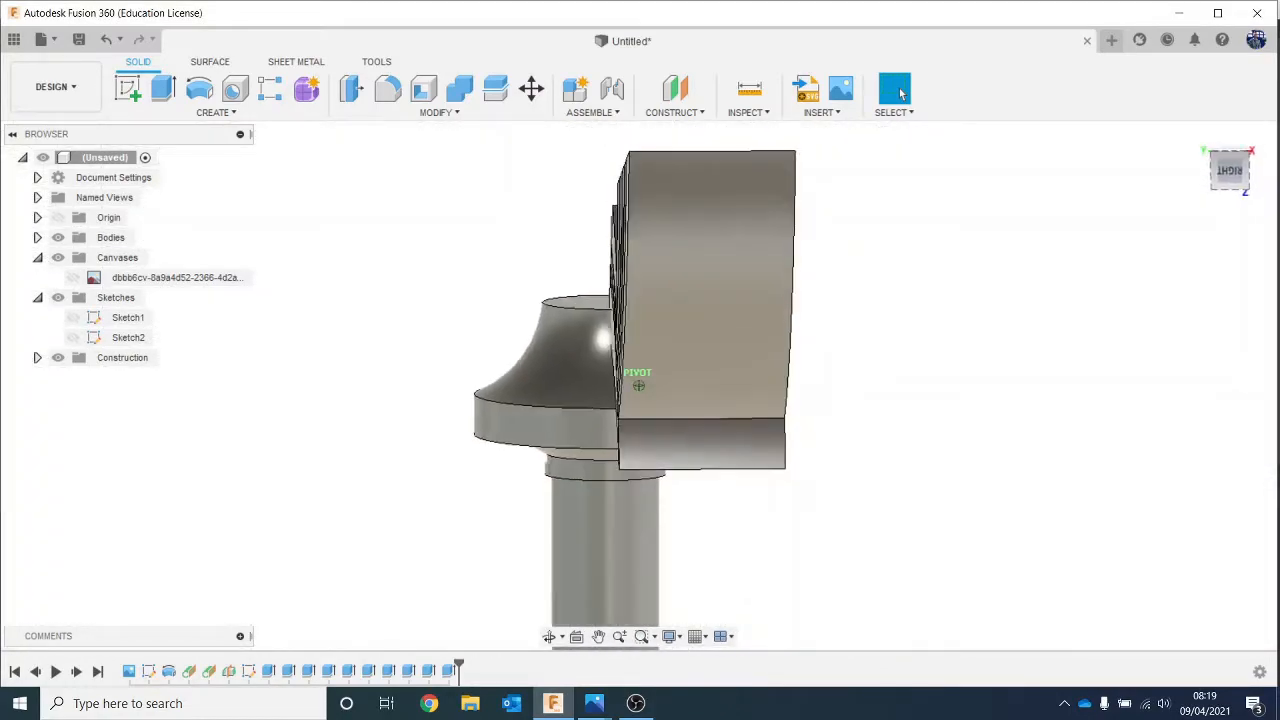
drag(1234, 166, 1134, 168)
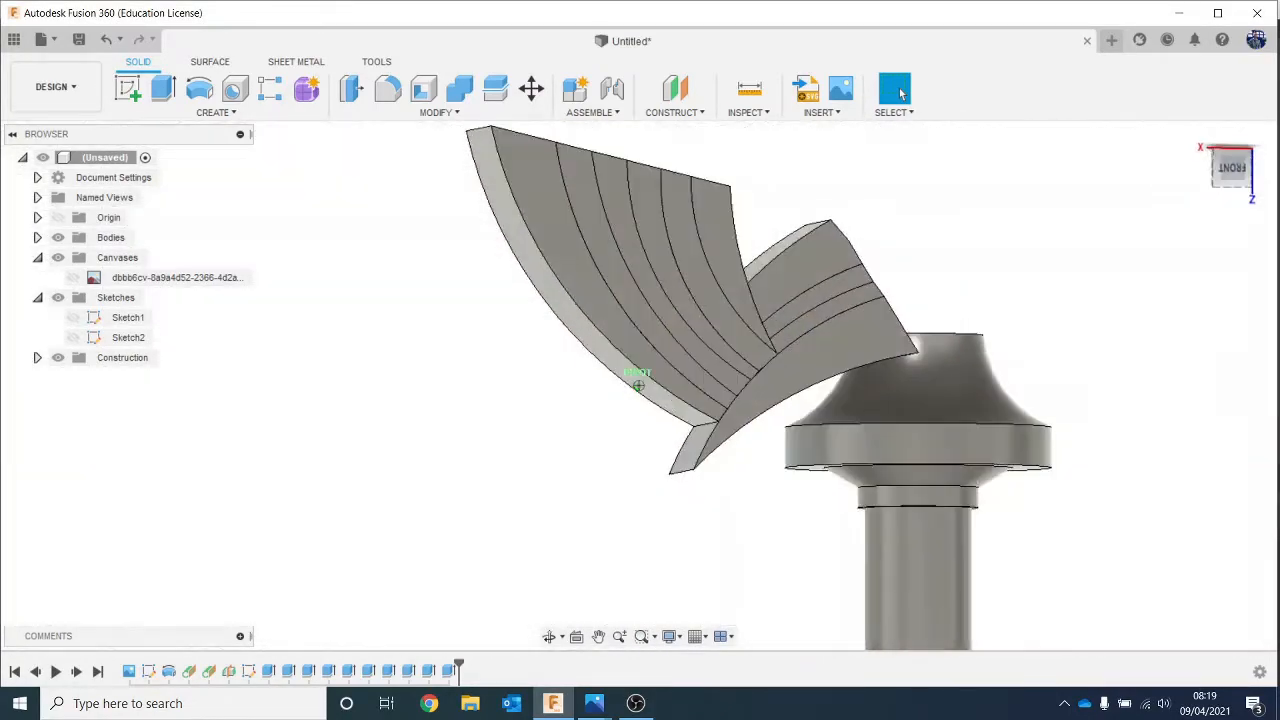
click(1232, 168)
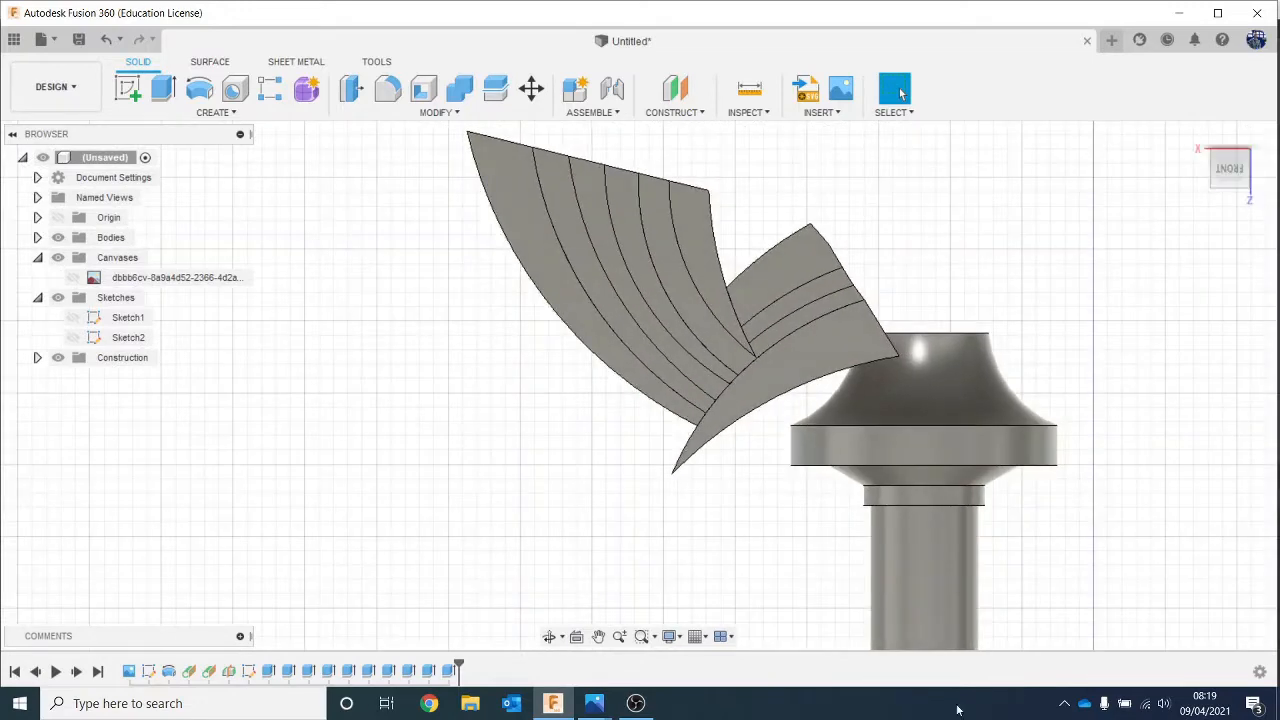
Step: Switch to the Photos app to examine the bevelled feathers in the sword reference picture, and return to Fusion 360
mouse_move(594, 703)
click(474, 612)
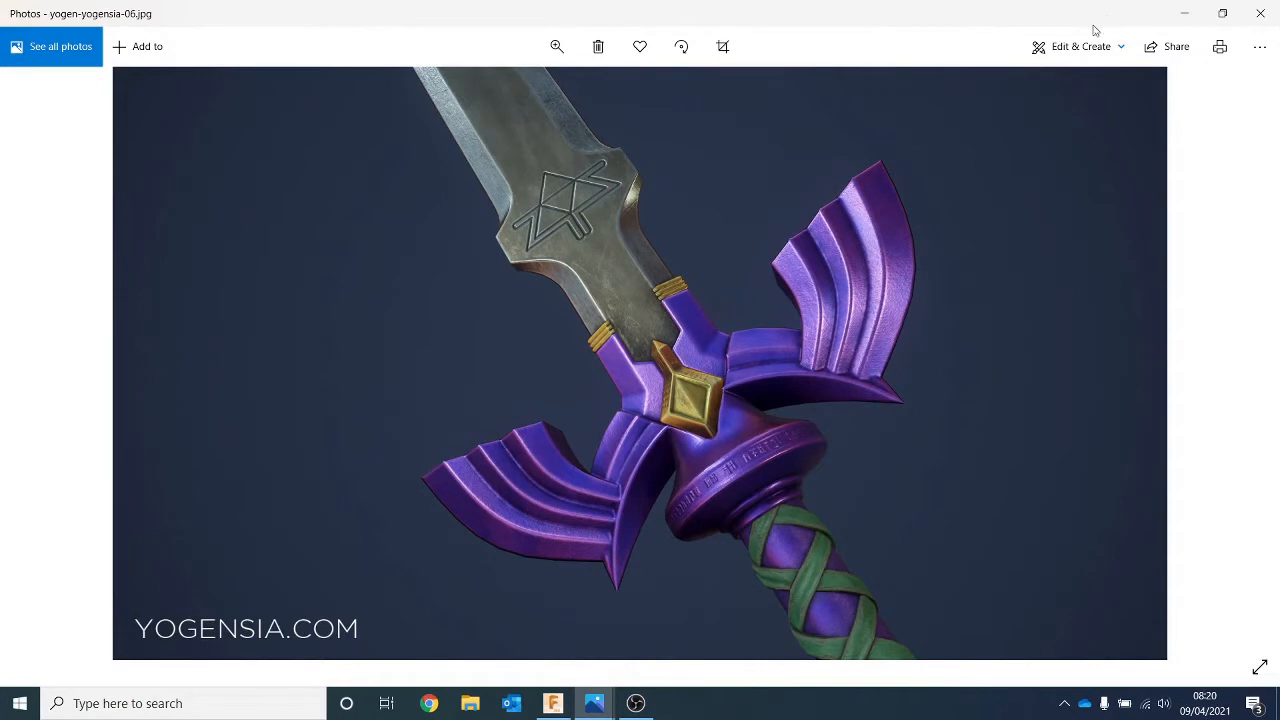
click(1188, 12)
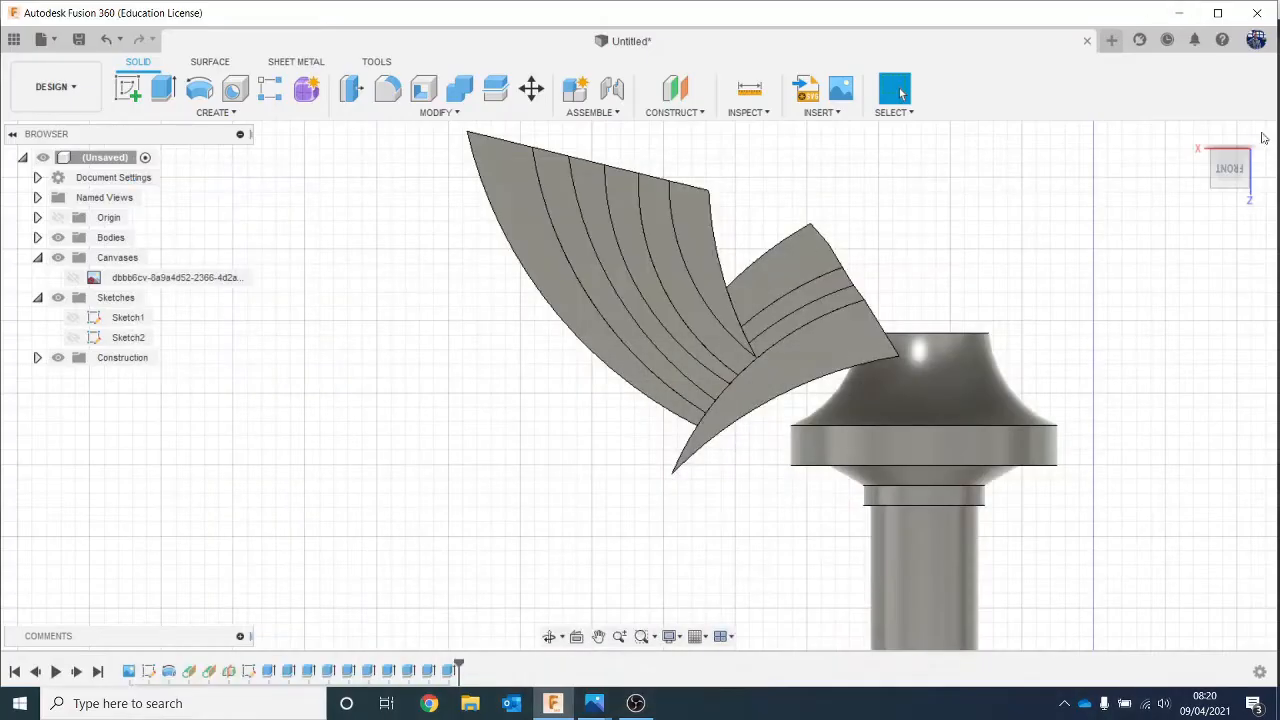
Step: Chamfer both long front edges of the outermost feather with an equal distance of about 0.93 mm
drag(1230, 168, 1215, 124)
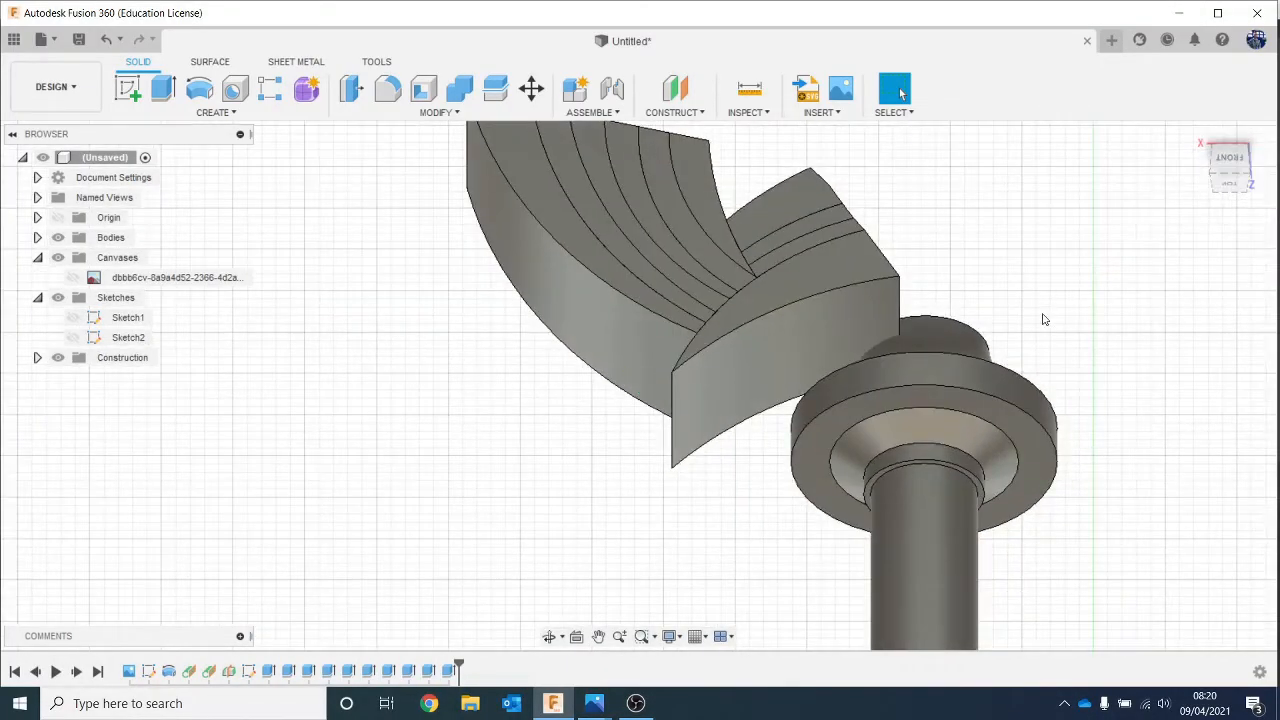
middle_drag(1039, 308, 1044, 384)
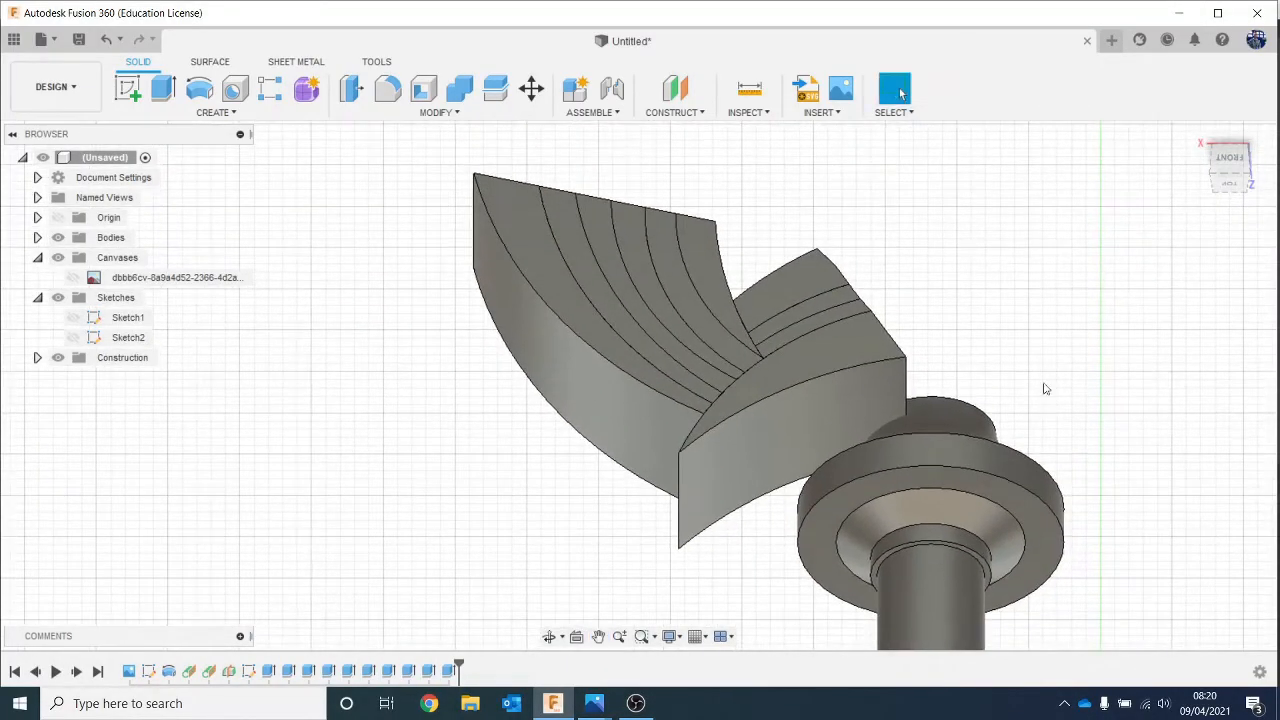
click(420, 111)
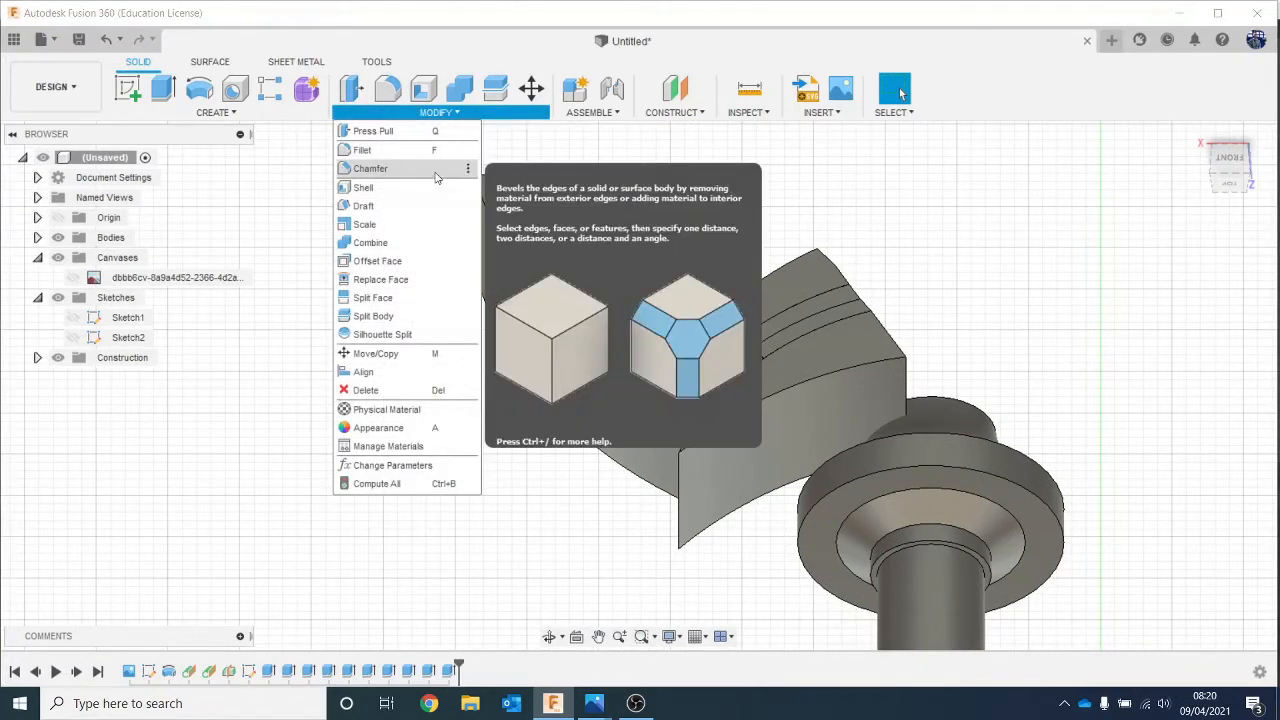
click(390, 168)
click(527, 289)
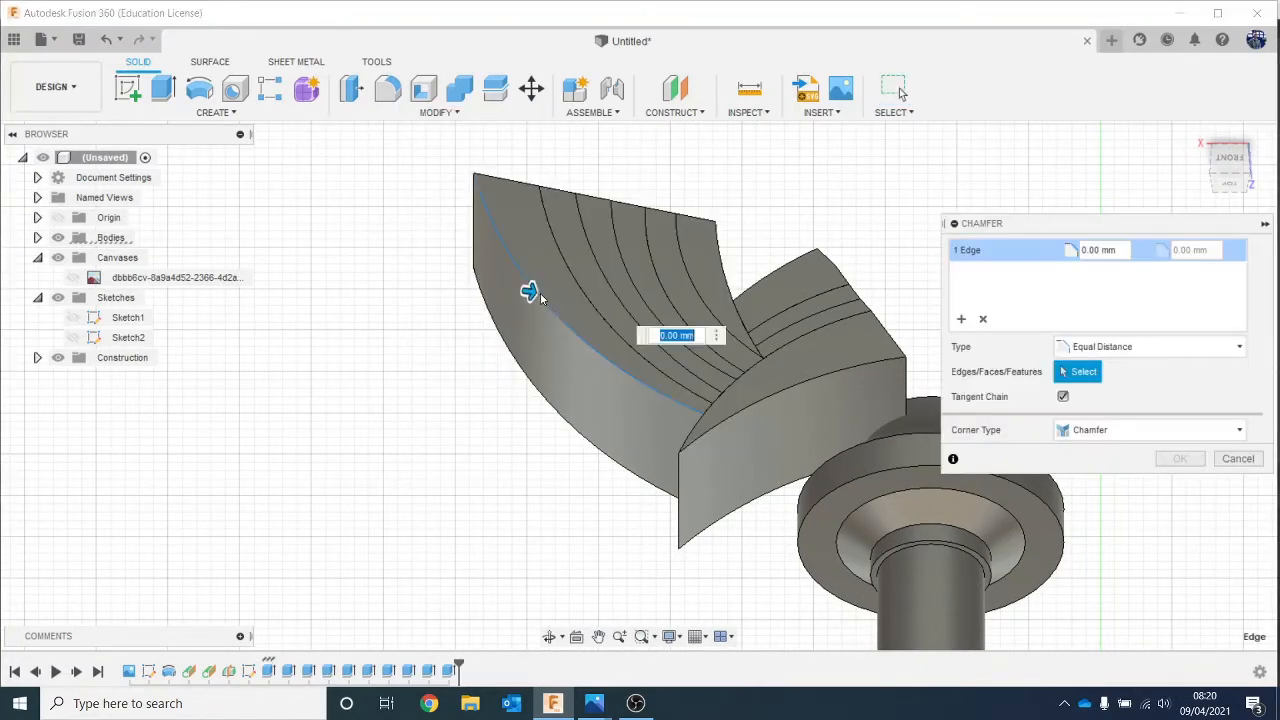
drag(527, 289, 540, 292)
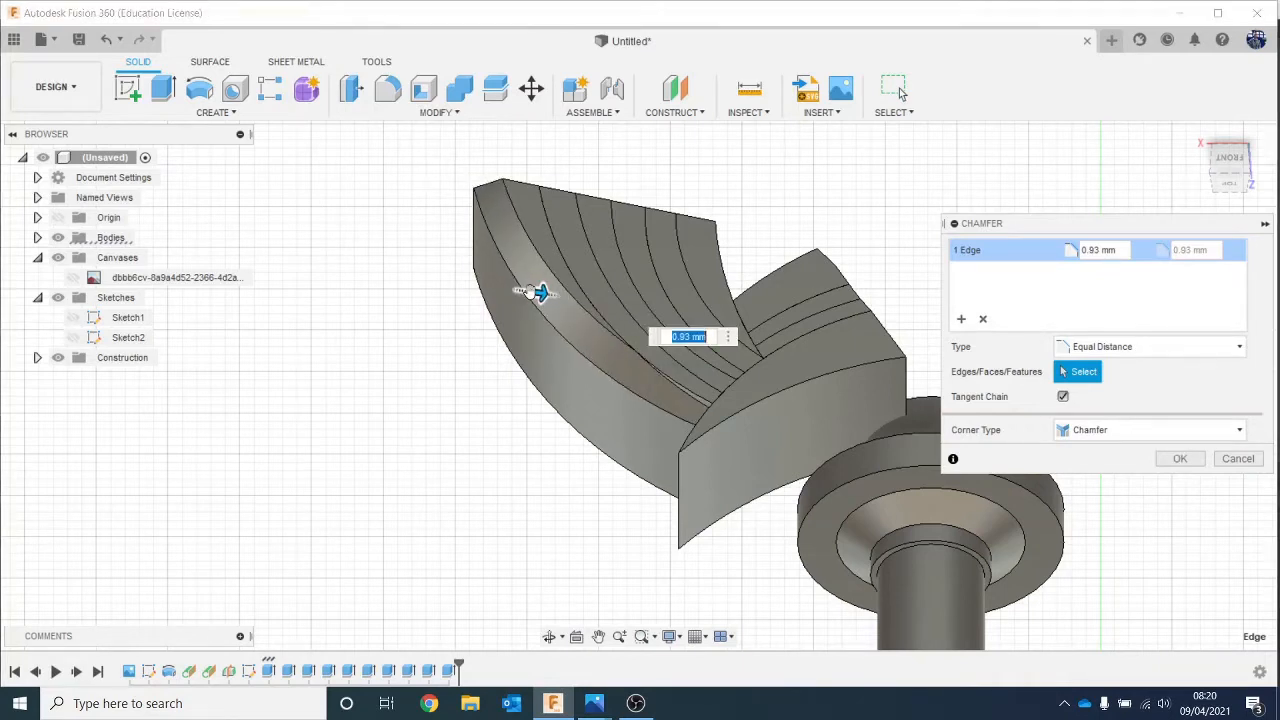
click(554, 241)
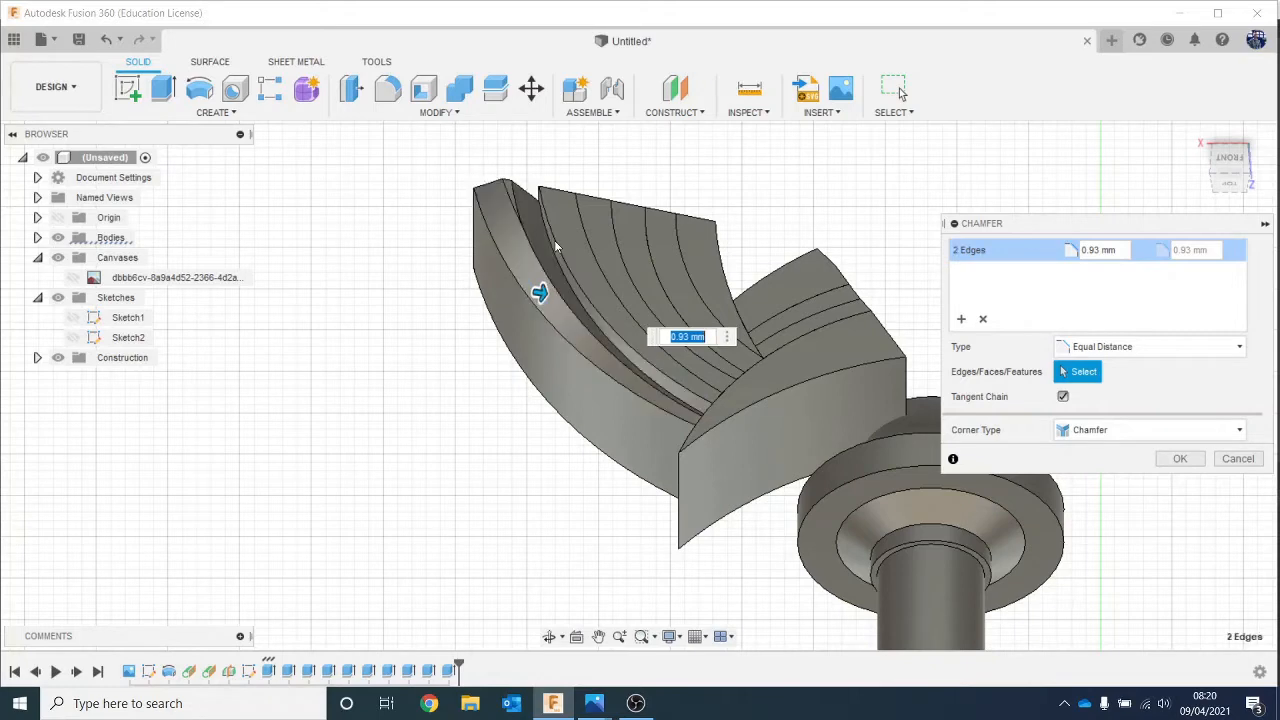
click(1229, 160)
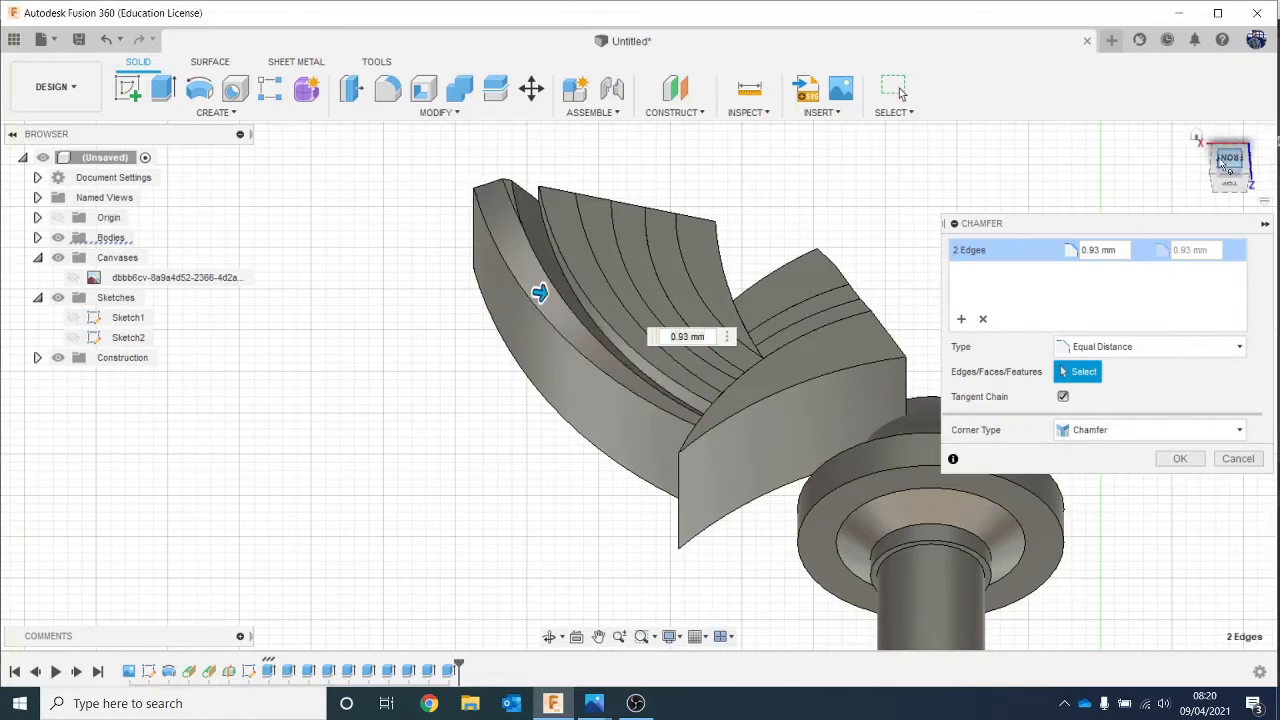
scroll(590, 343, up, 2)
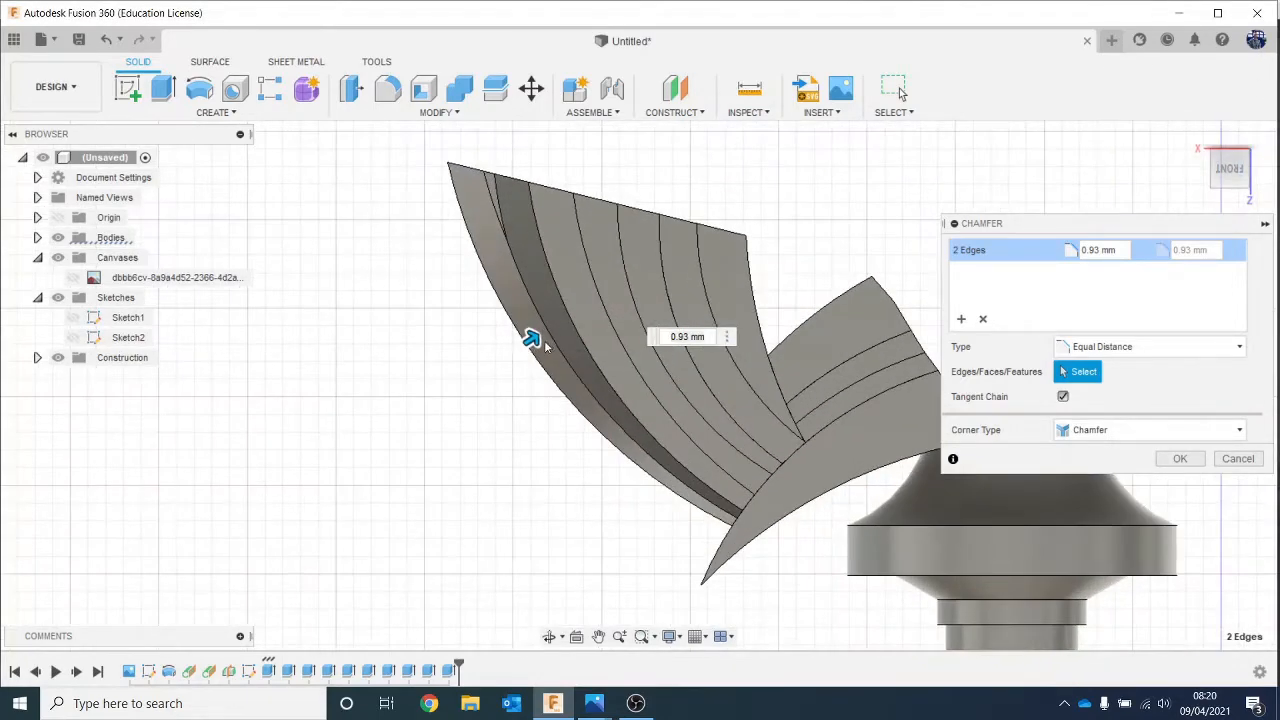
drag(543, 342, 531, 337)
shift+middle_drag(526, 331, 514, 293)
key(Return)
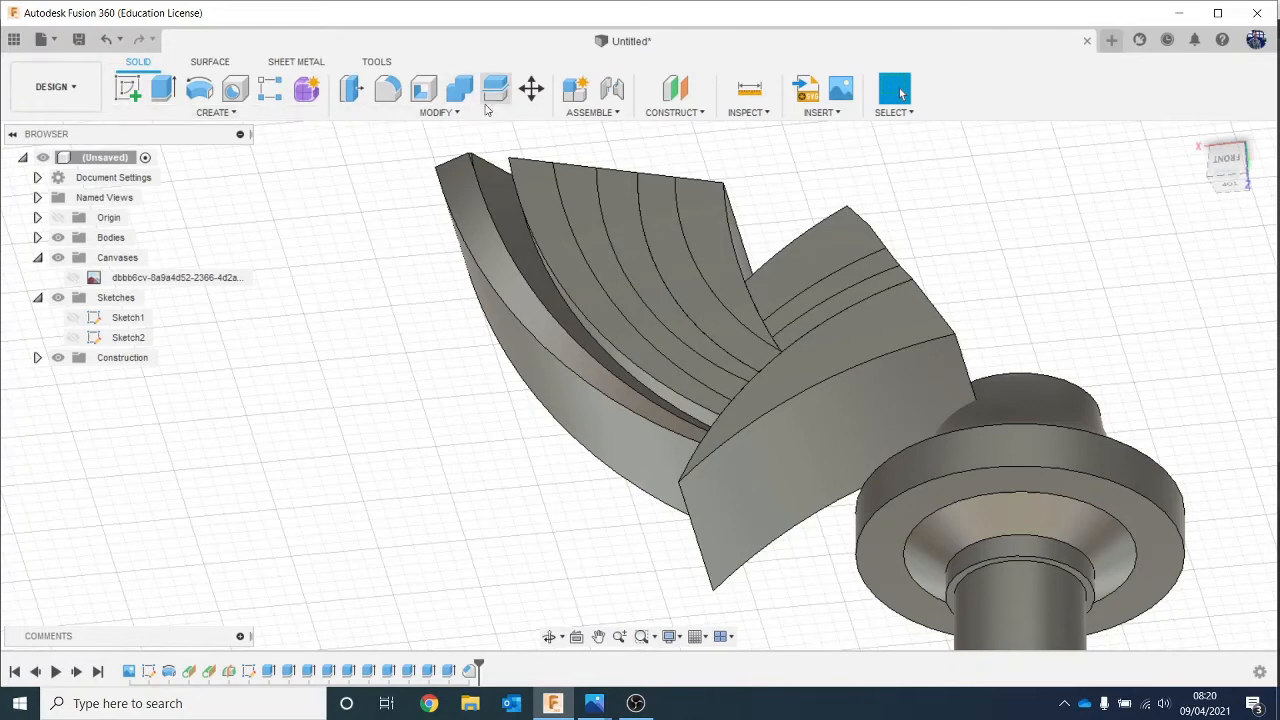
click(438, 112)
click(370, 168)
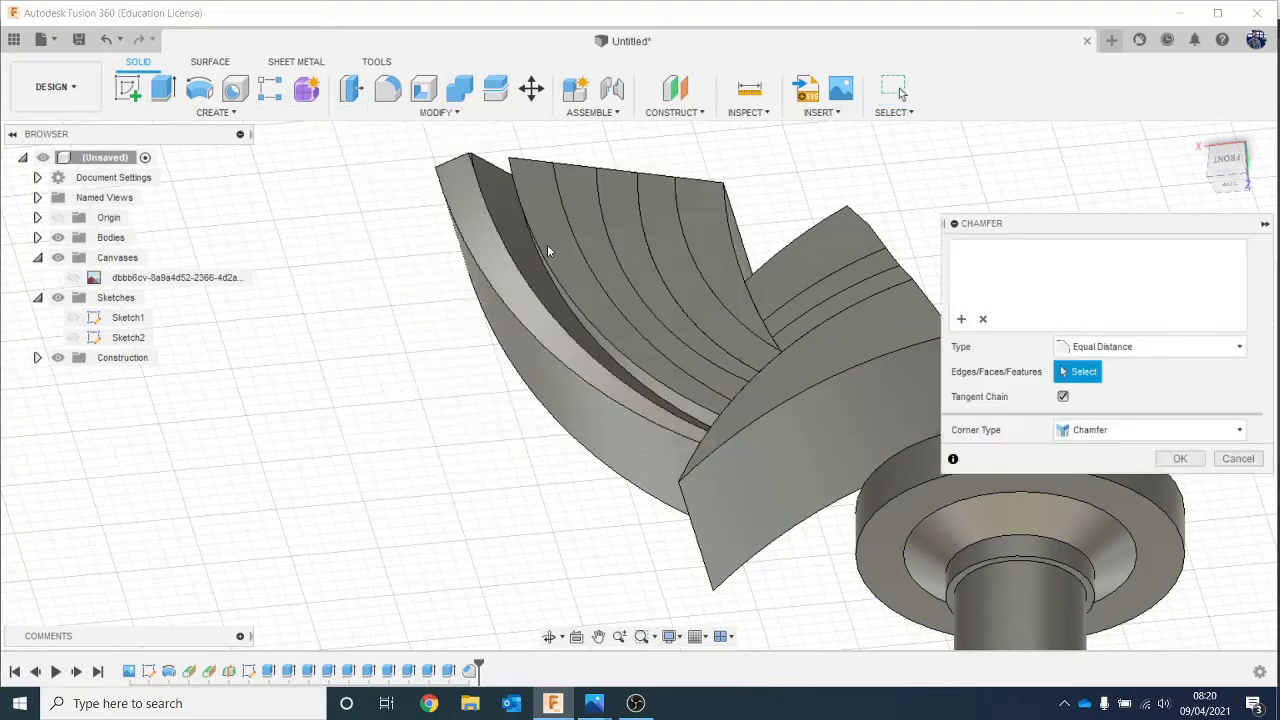
click(536, 247)
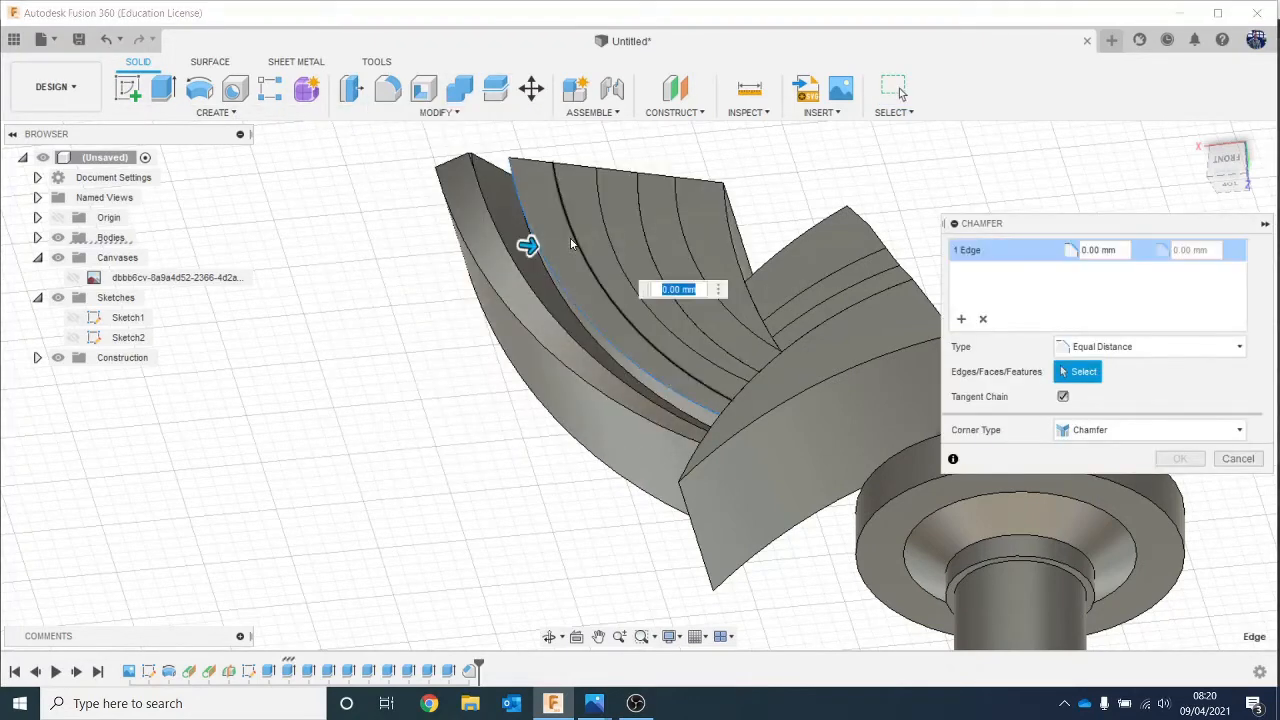
click(574, 248)
scroll(530, 255, up, 2)
drag(513, 243, 531, 246)
click(1236, 459)
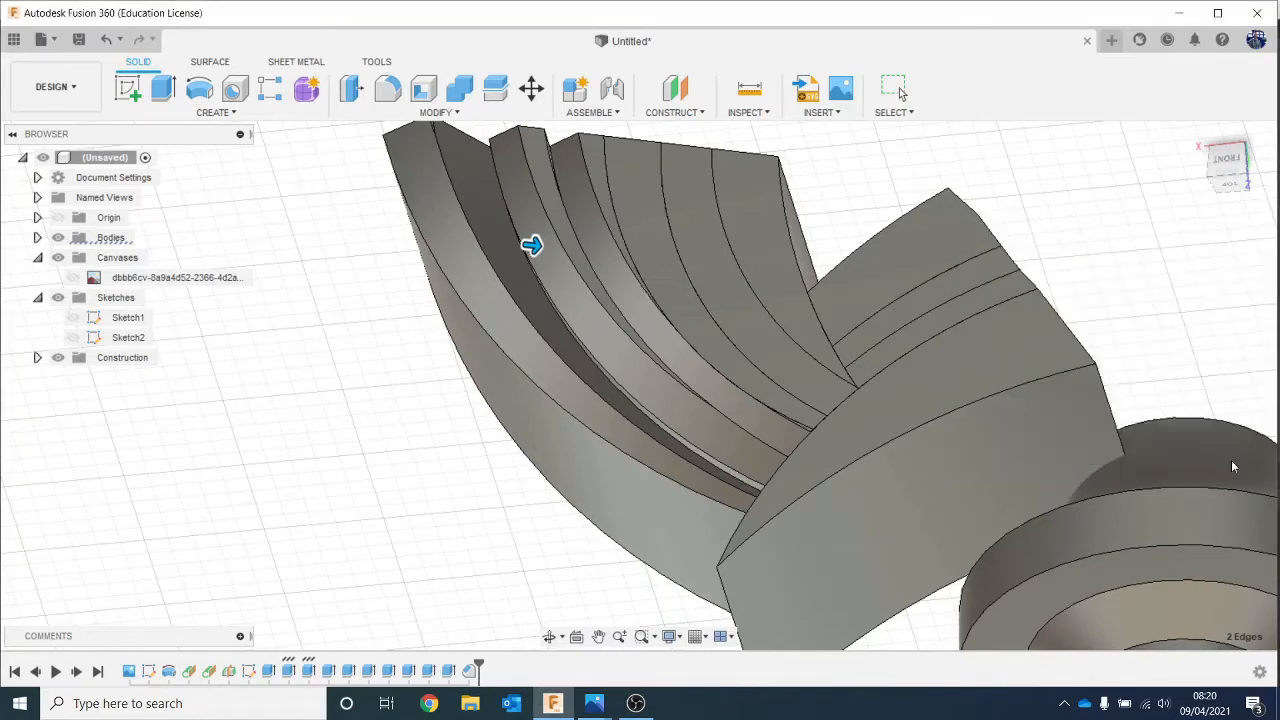
Step: Chamfer both long front edges of the second feather from the outside with an equal distance of 0.572 mm
click(433, 116)
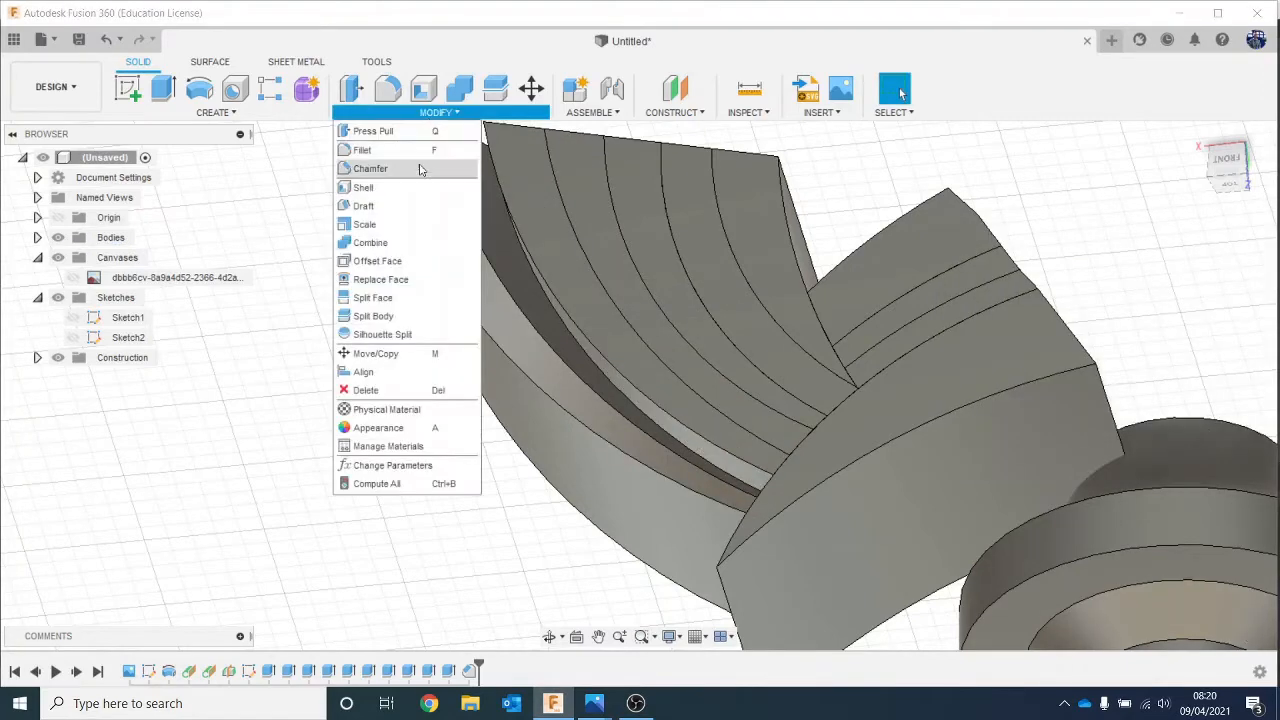
click(420, 169)
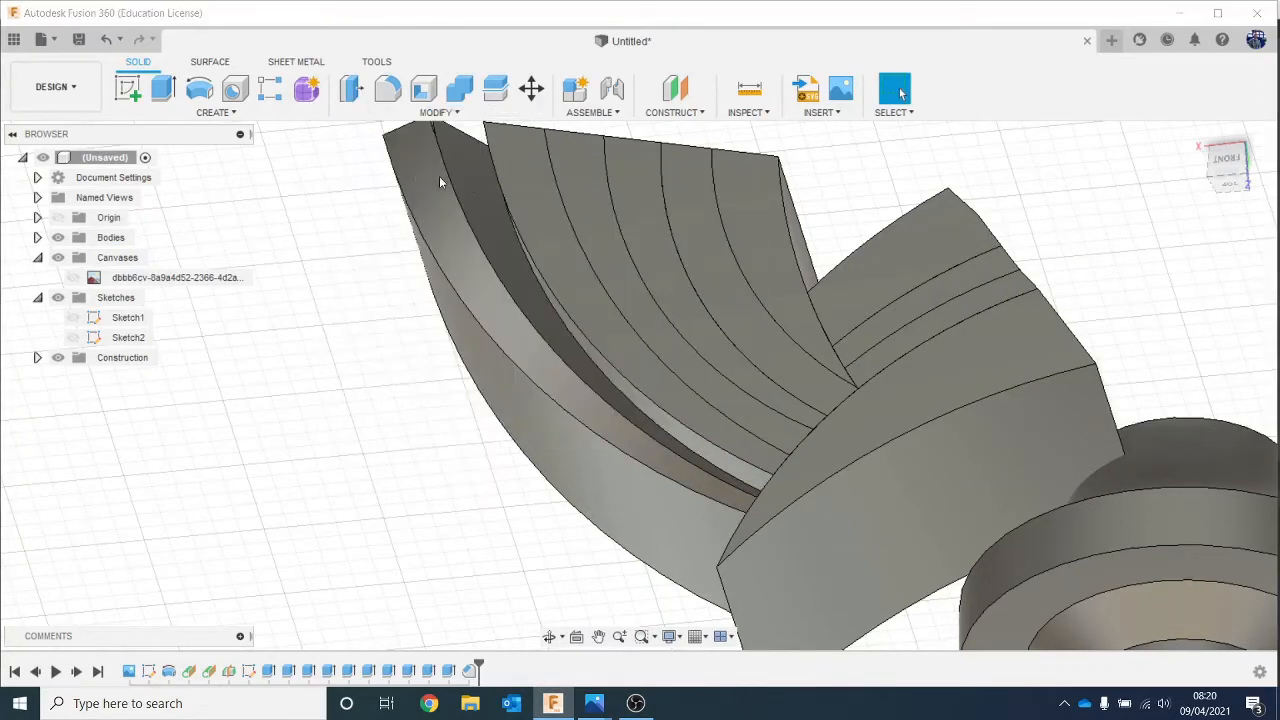
click(487, 138)
click(545, 156)
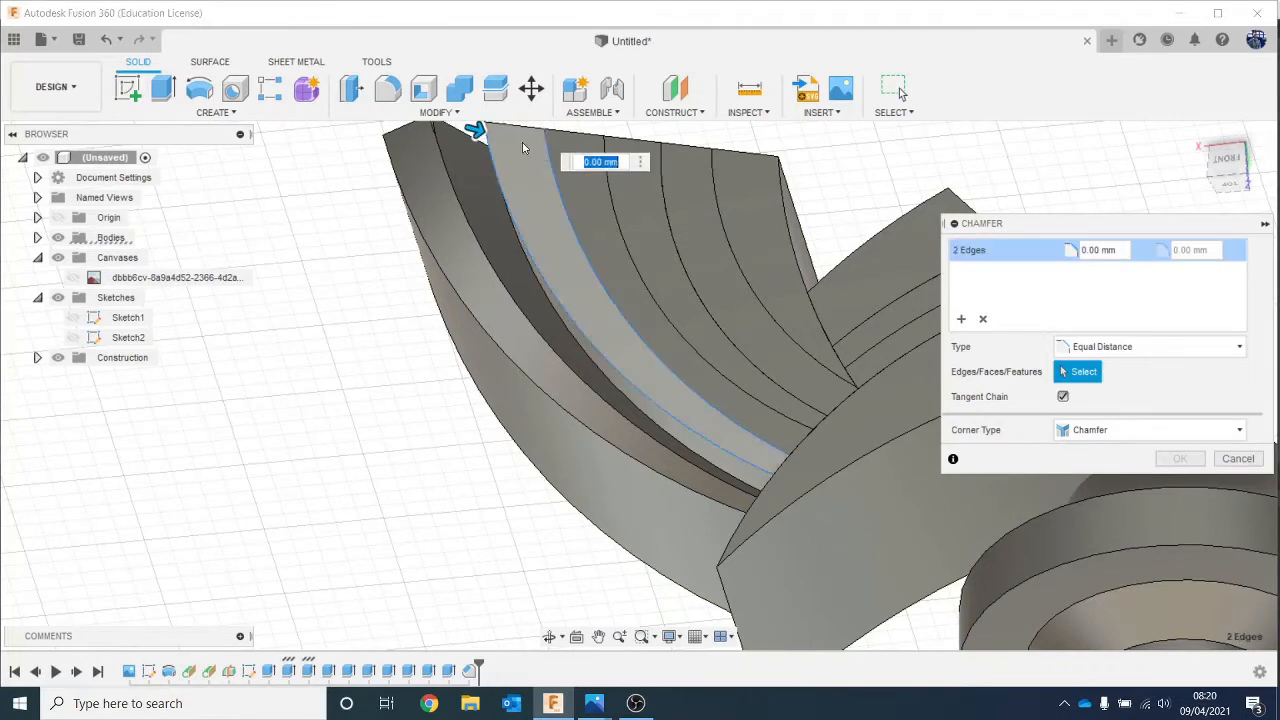
drag(477, 131, 486, 134)
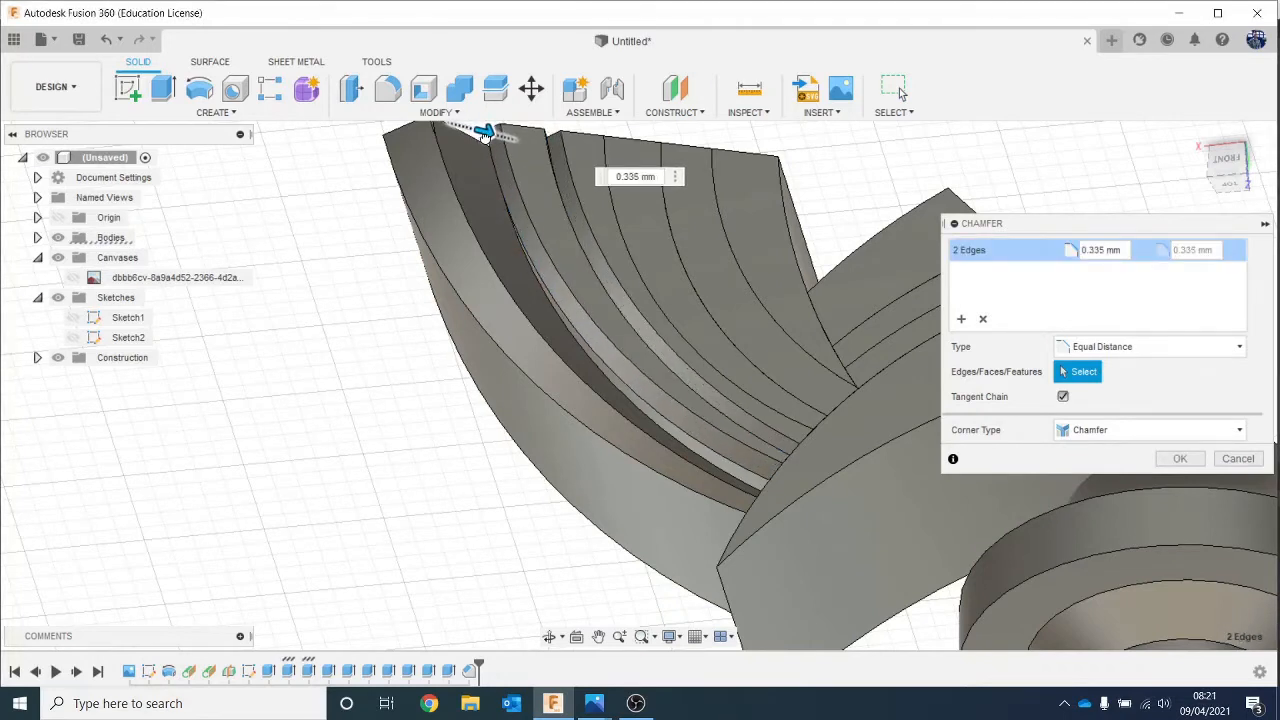
click(563, 209)
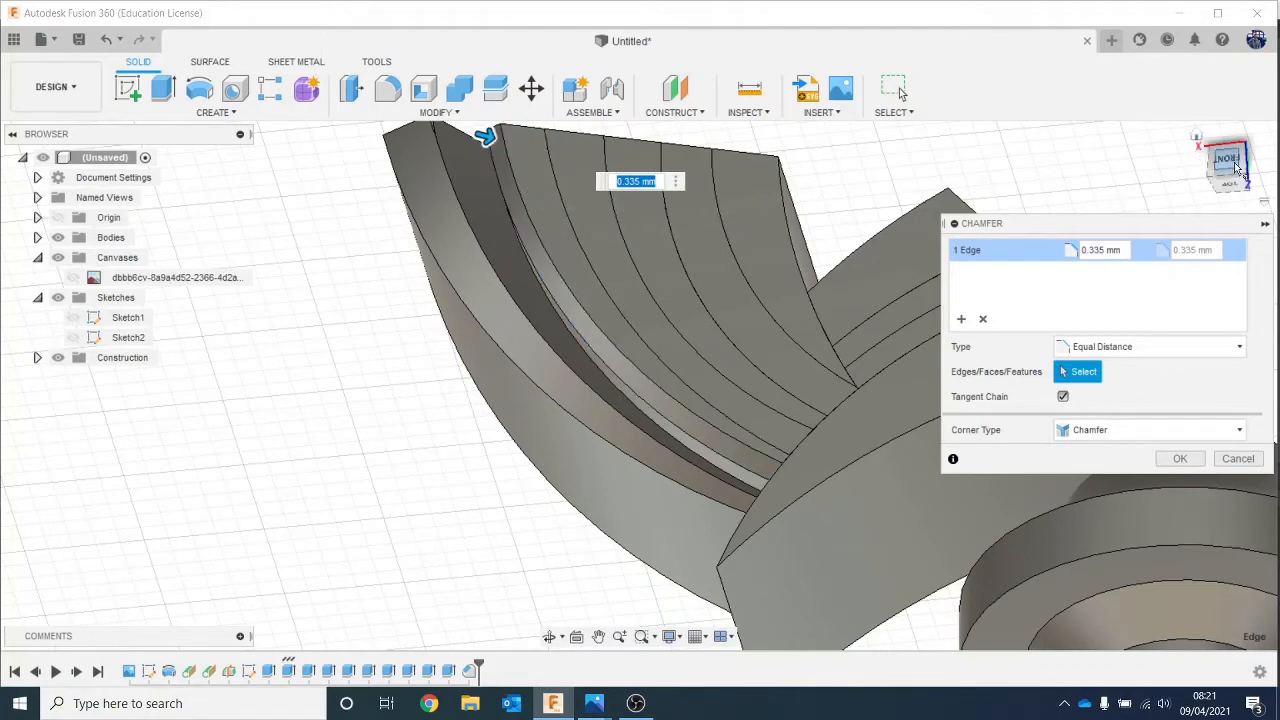
drag(1237, 170, 1192, 162)
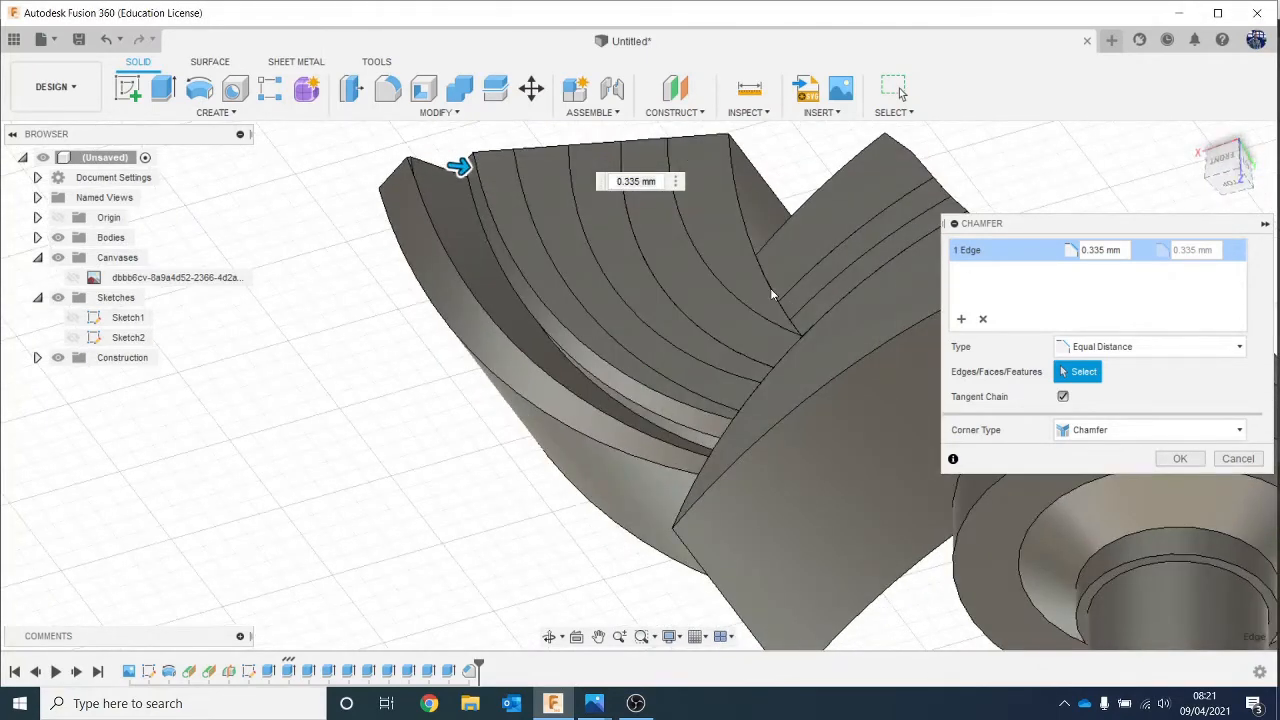
click(581, 314)
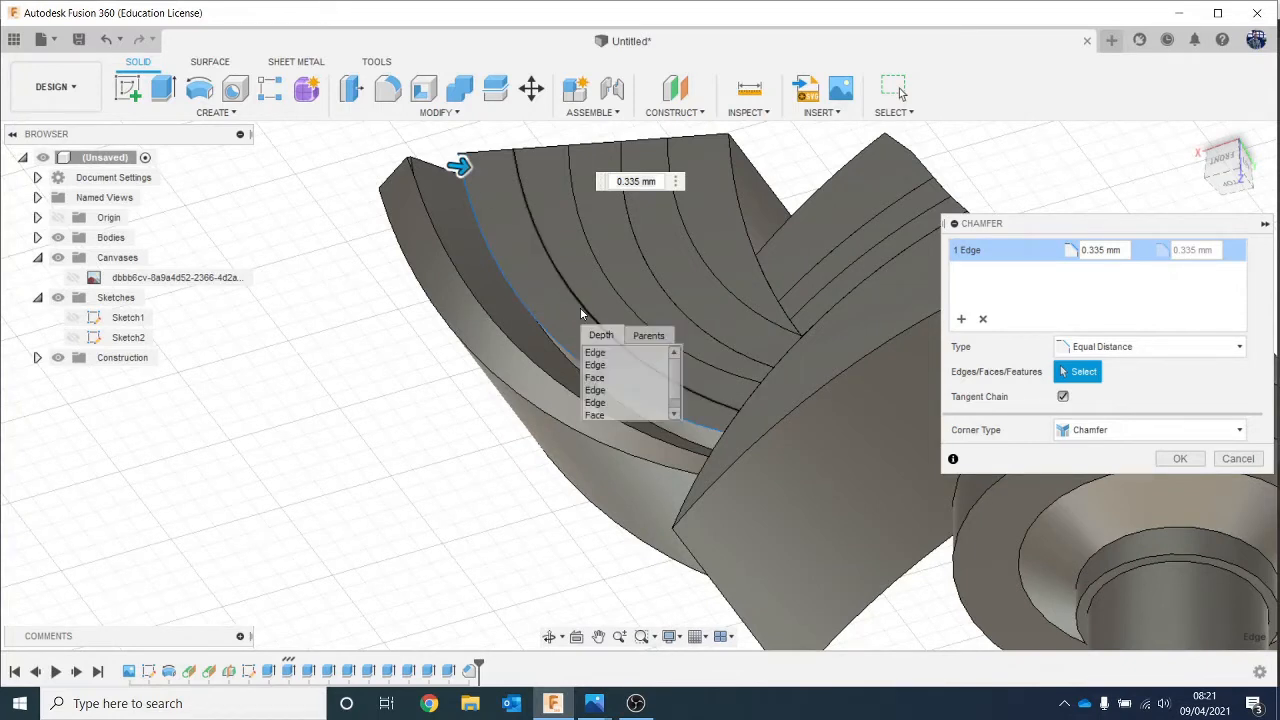
click(613, 366)
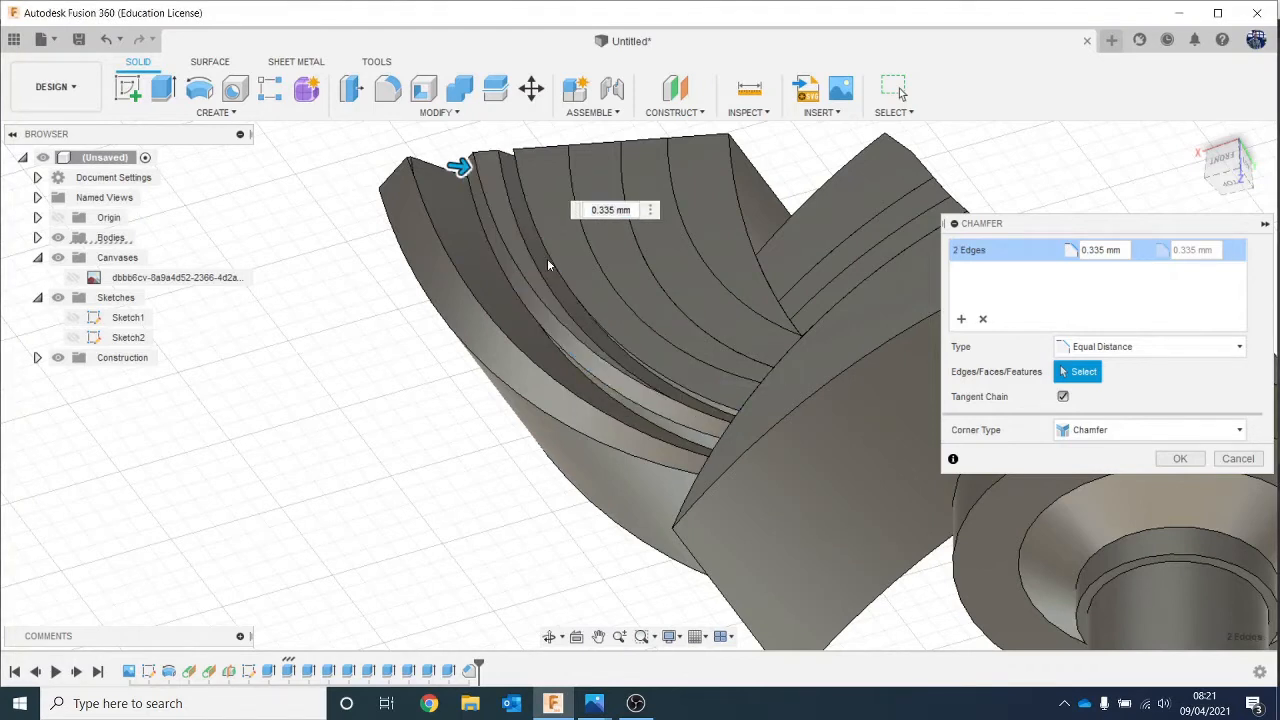
drag(461, 172, 469, 172)
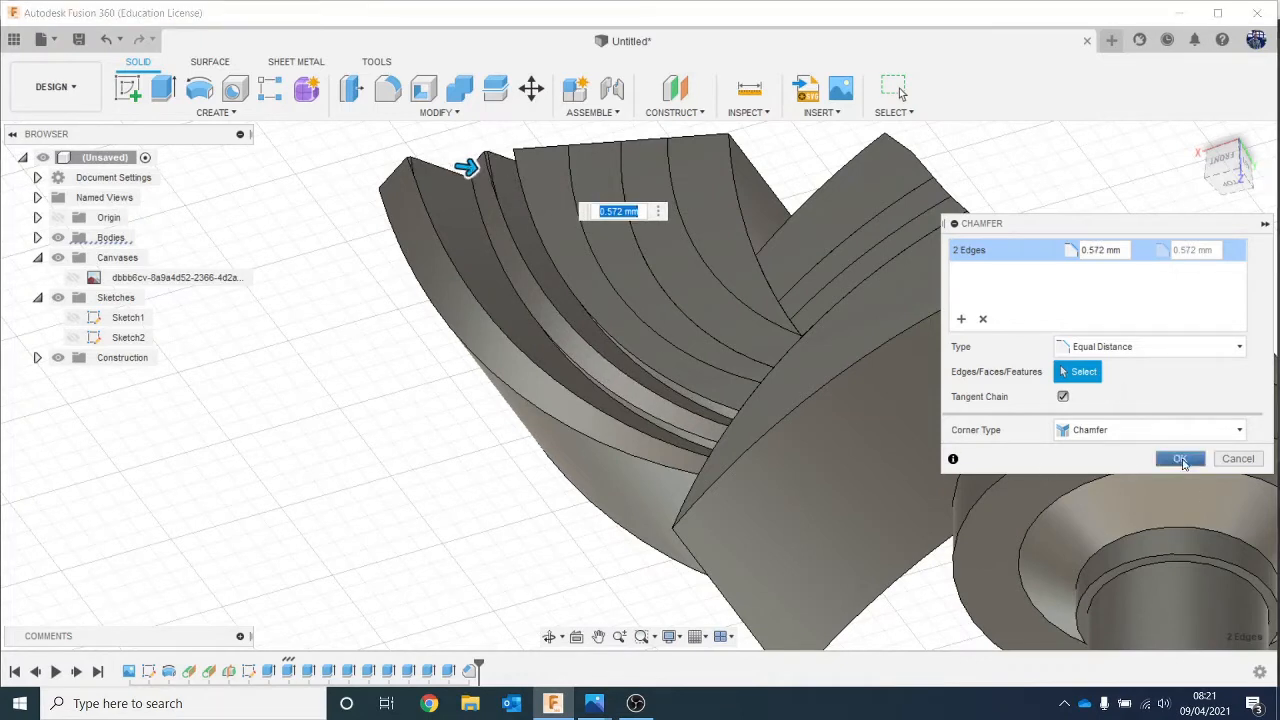
click(1181, 459)
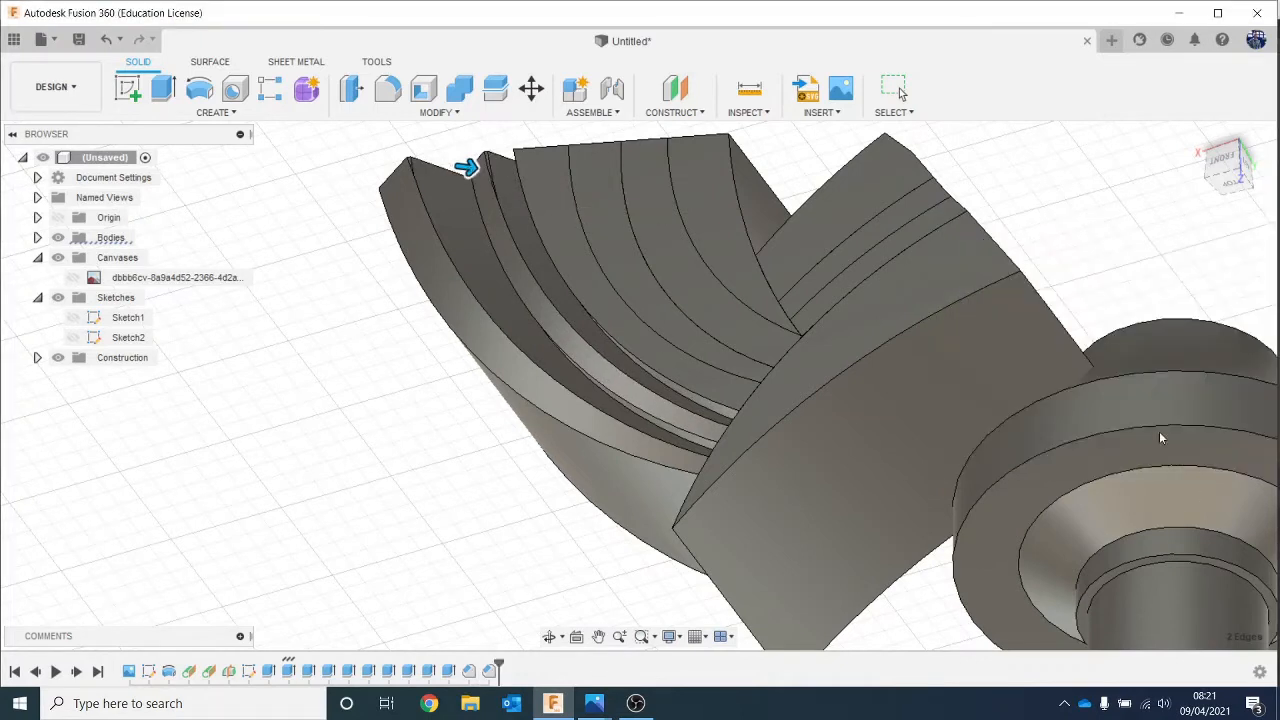
Step: Chamfer both long front edges of the third feather from the outside with an equal distance of 0.592 mm
click(1229, 166)
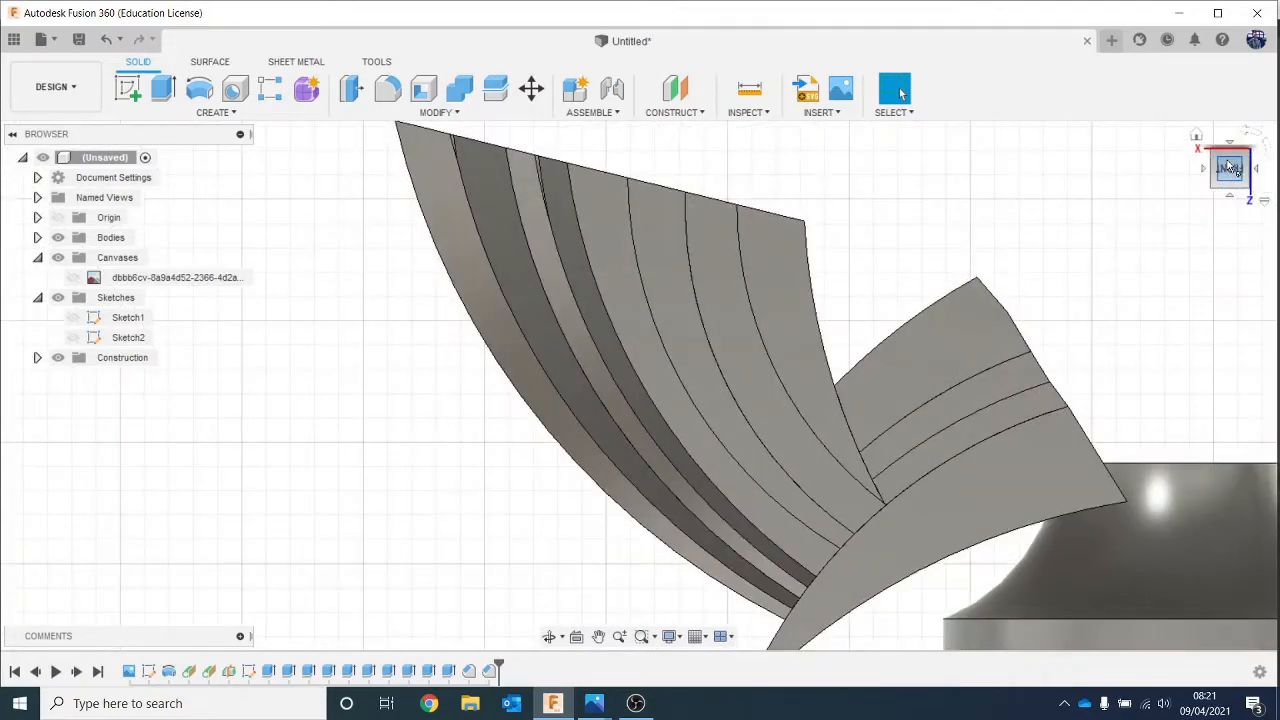
drag(1229, 166, 1225, 148)
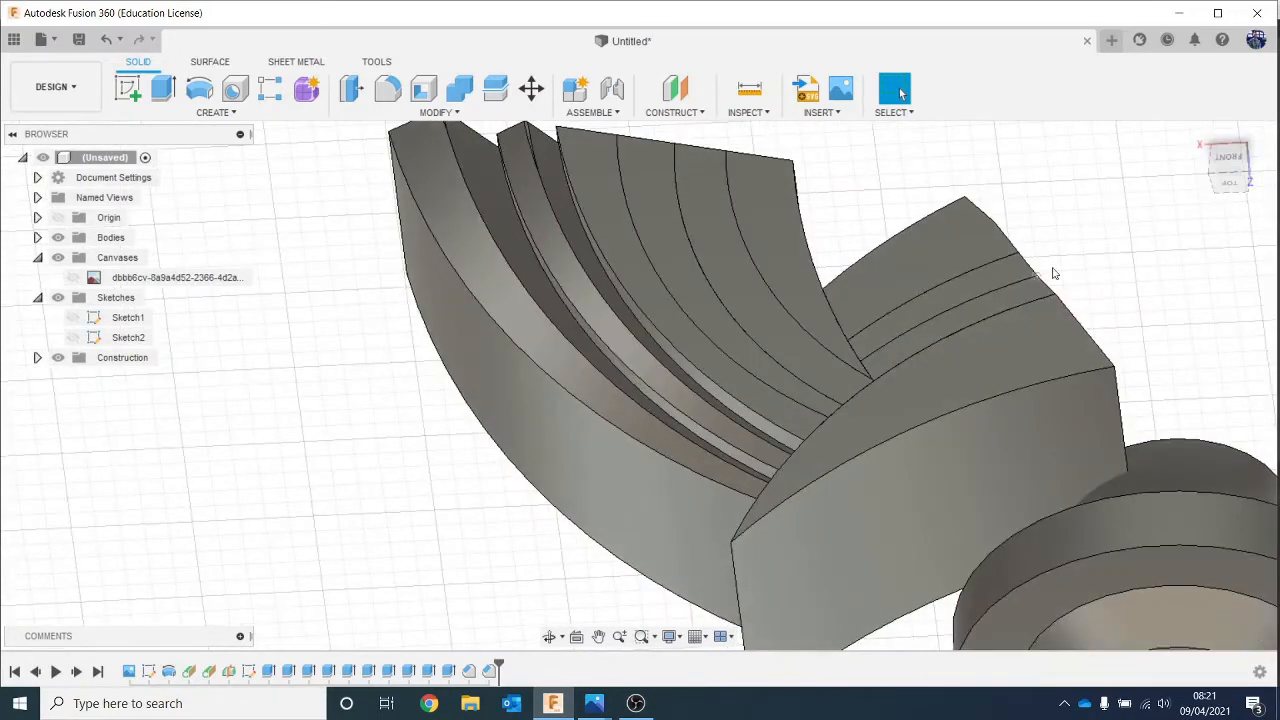
middle_drag(1178, 282, 1164, 329)
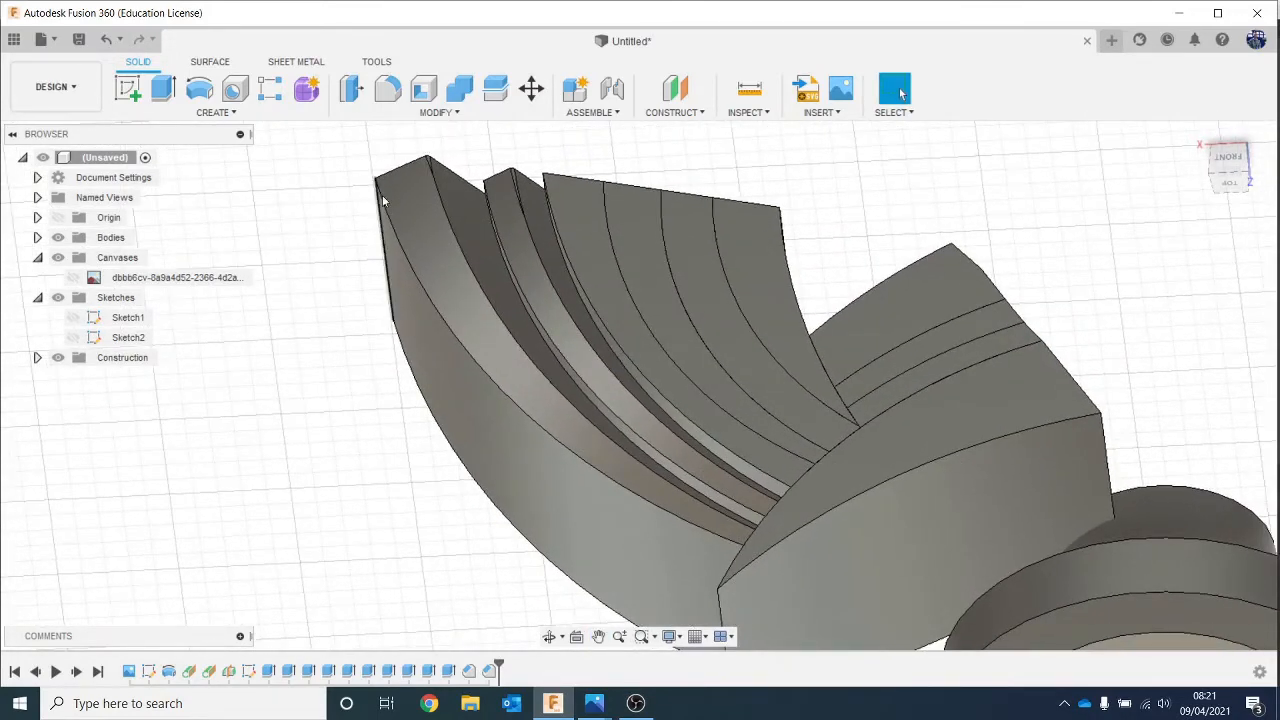
click(436, 112)
click(443, 166)
scroll(594, 271, up, 2)
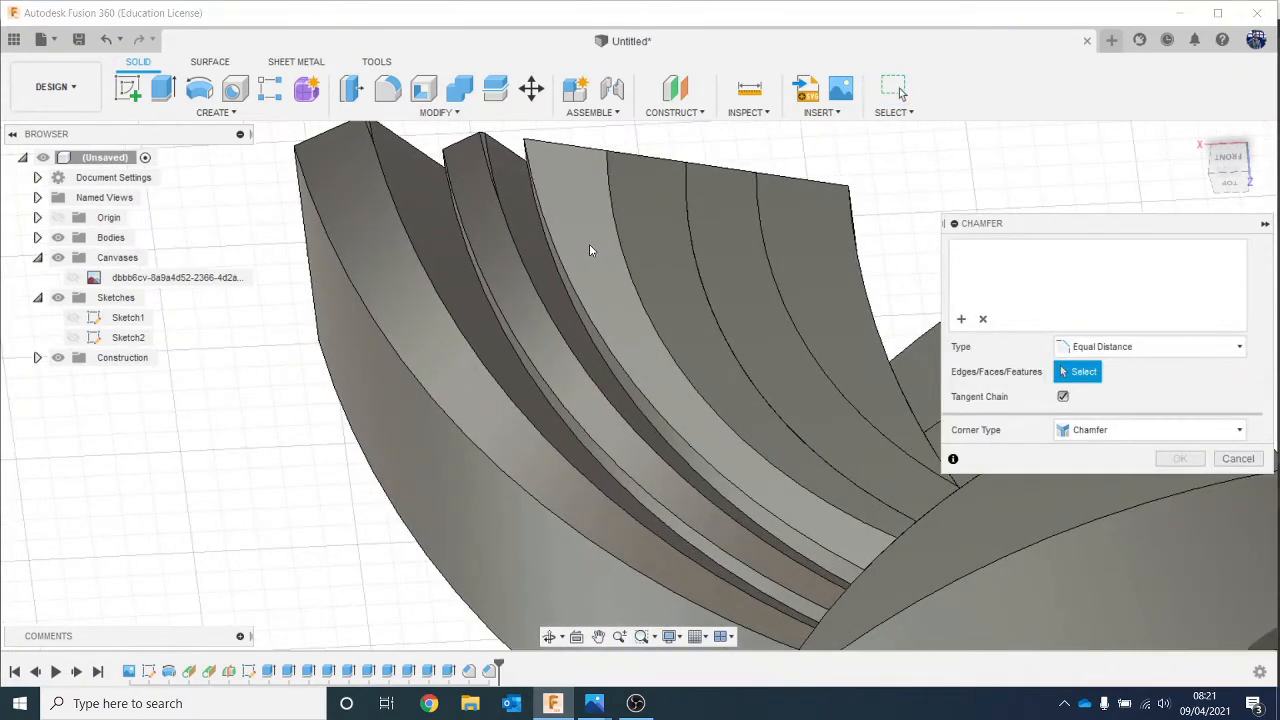
click(556, 249)
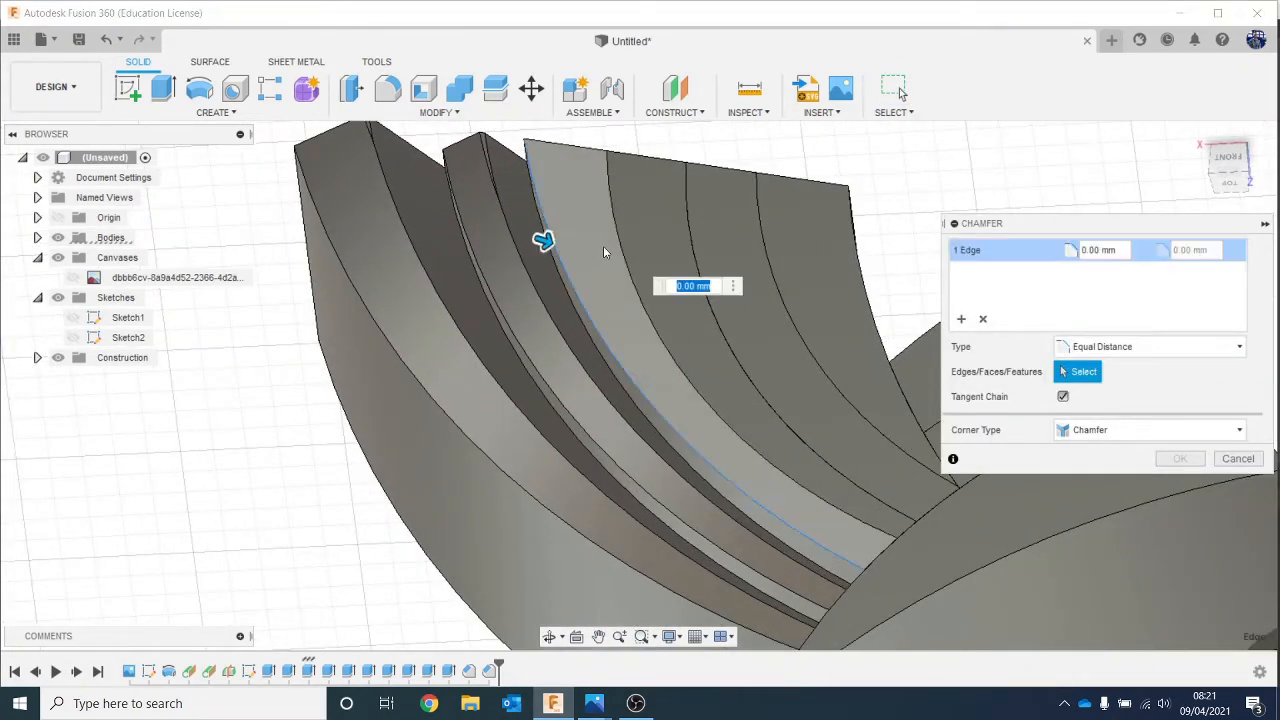
click(633, 290)
click(633, 290)
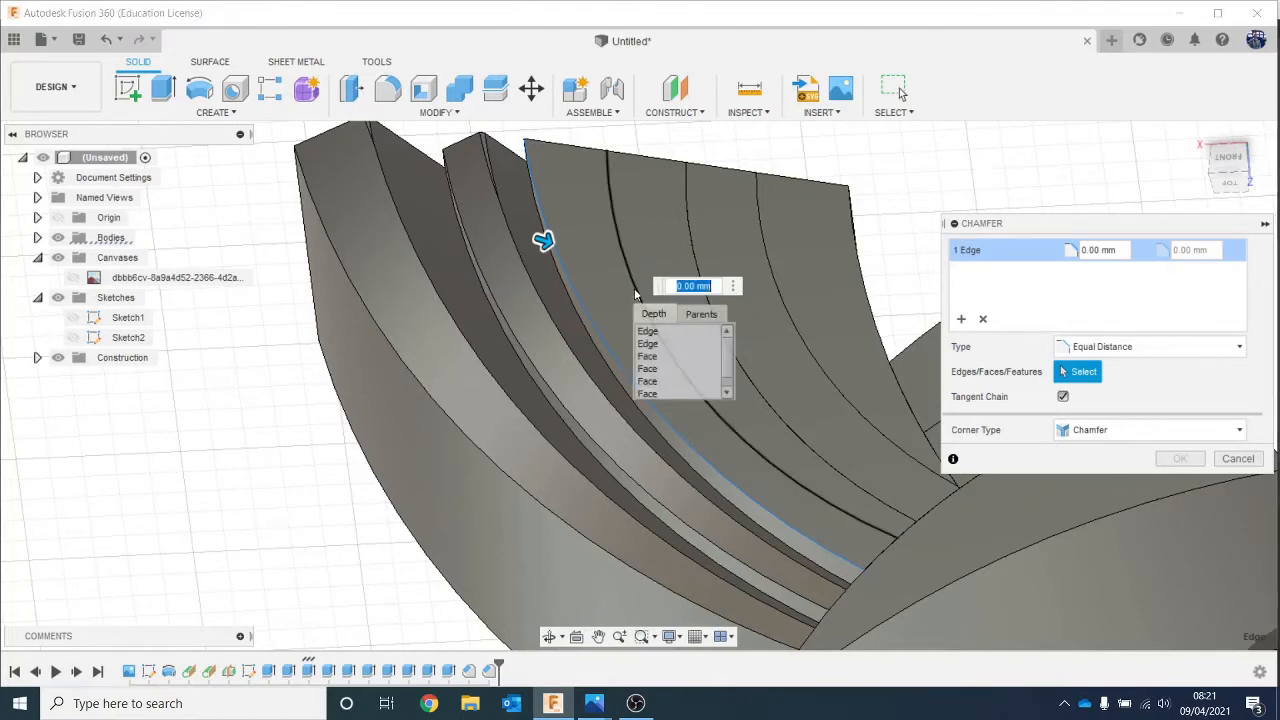
click(648, 344)
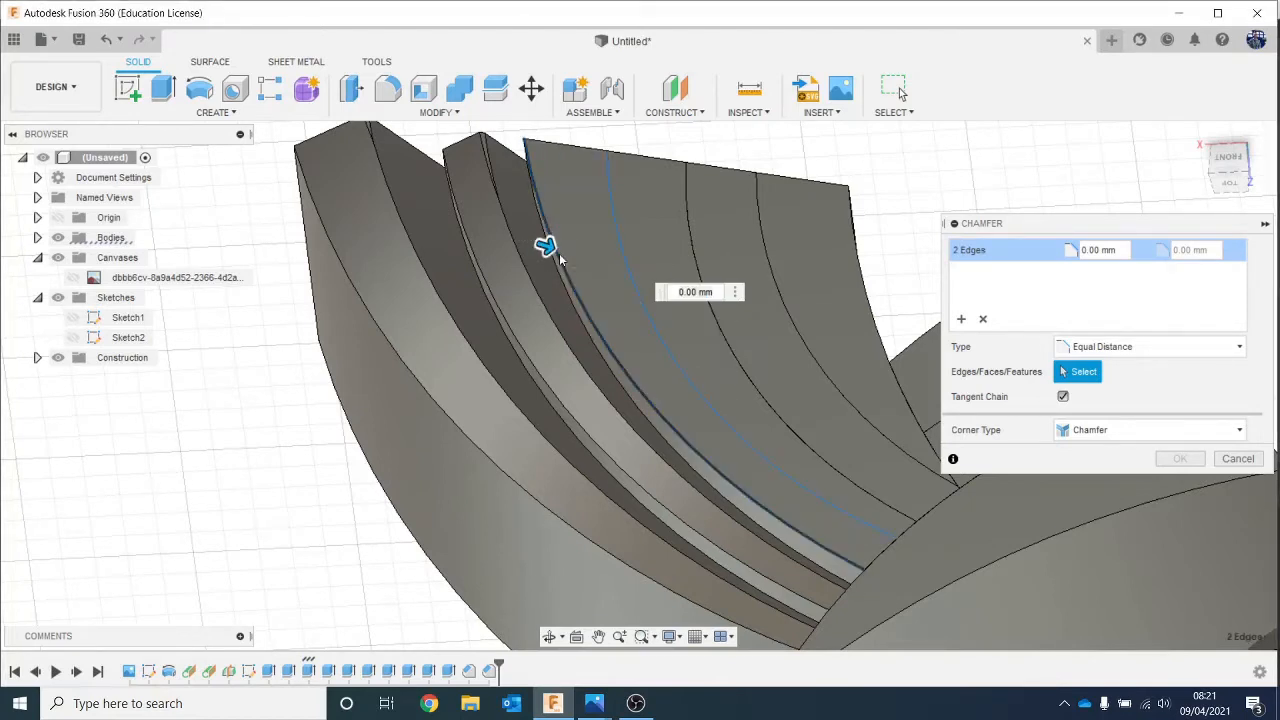
drag(545, 245, 567, 251)
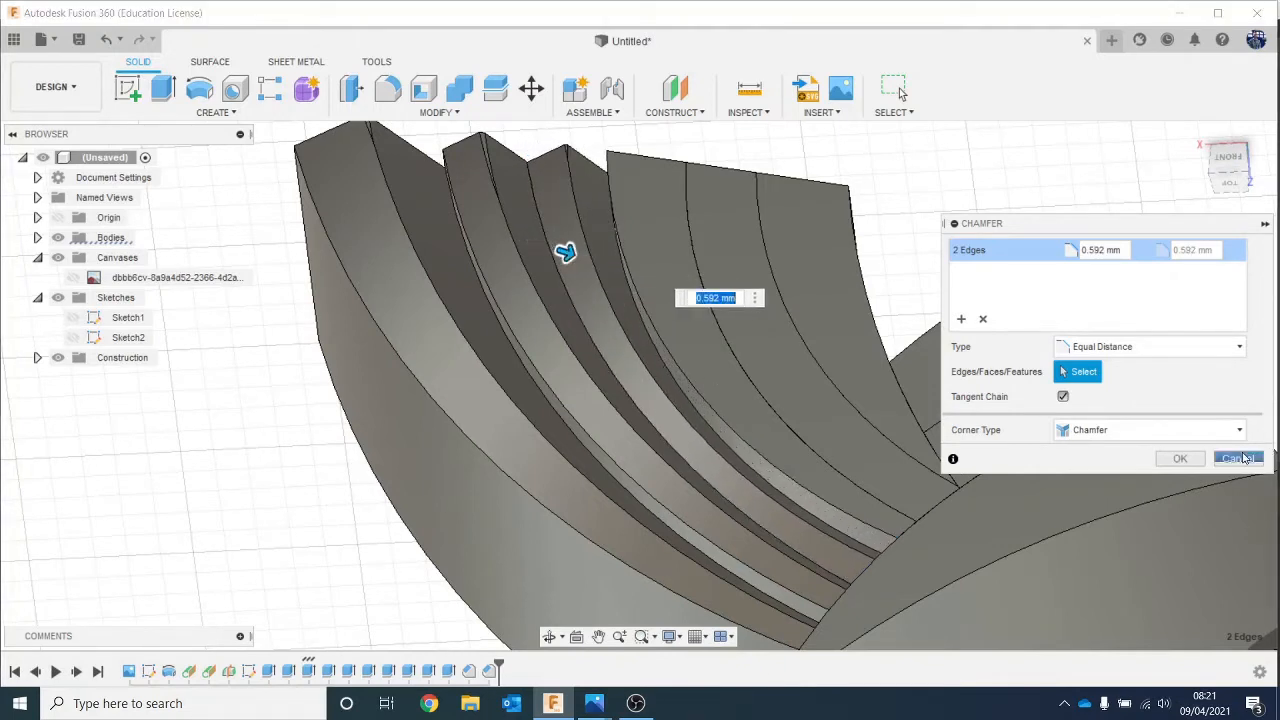
click(1185, 458)
scroll(866, 330, down, 4)
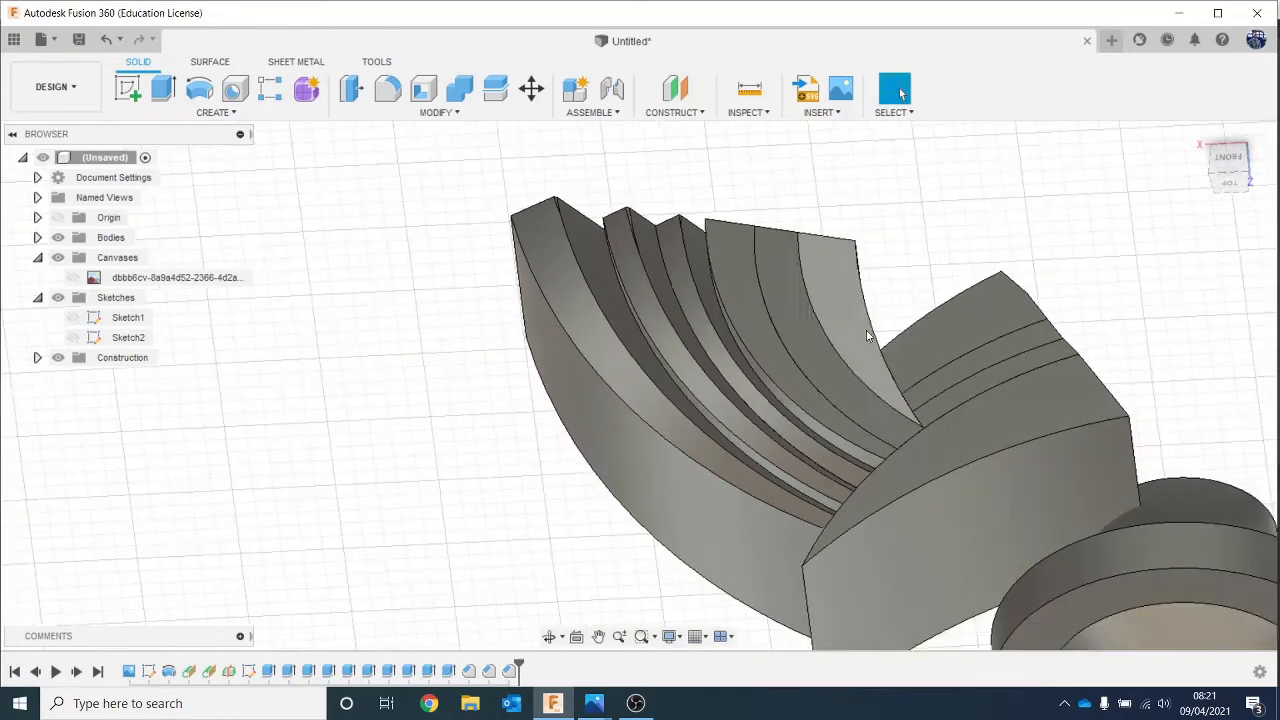
scroll(766, 240, up, 2)
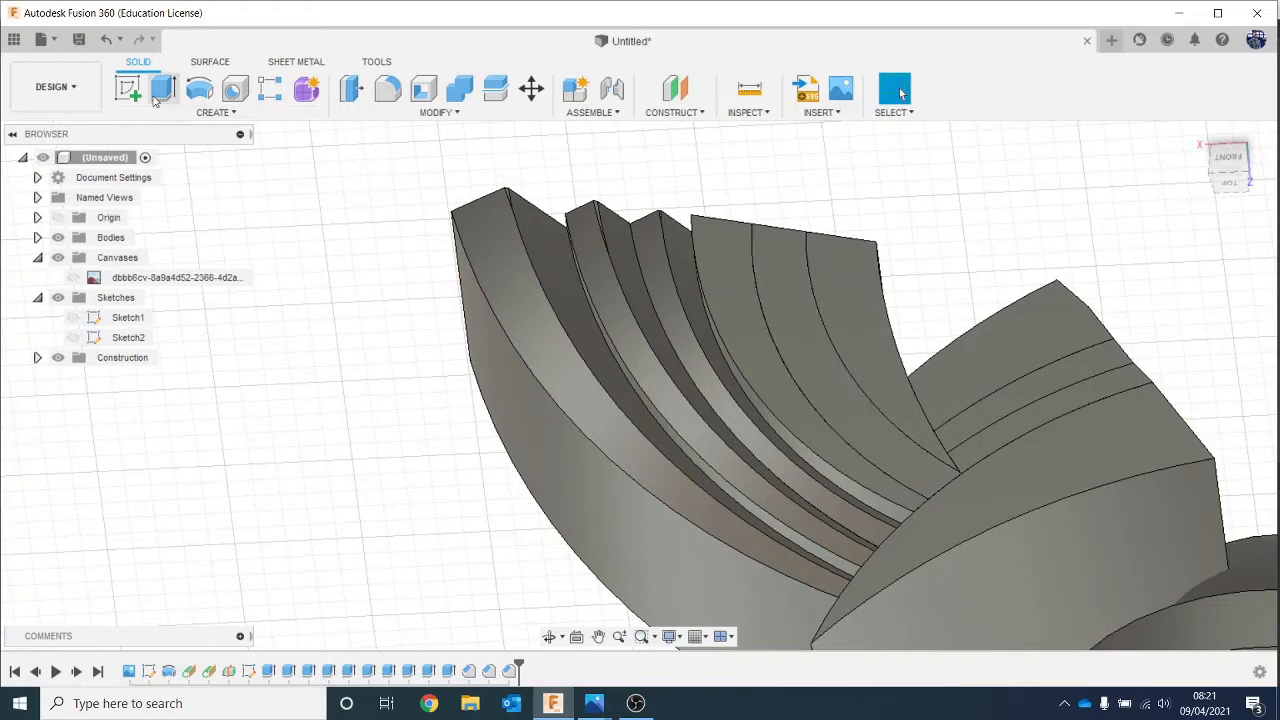
click(435, 112)
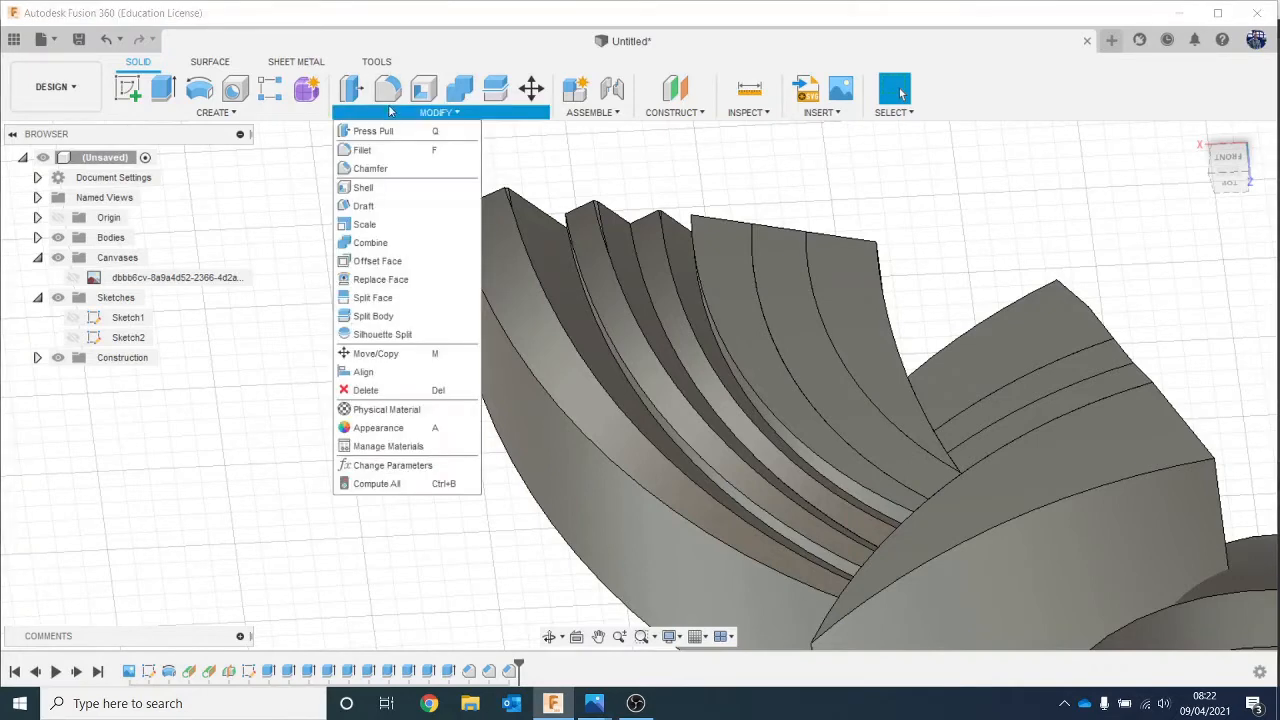
click(412, 170)
click(714, 313)
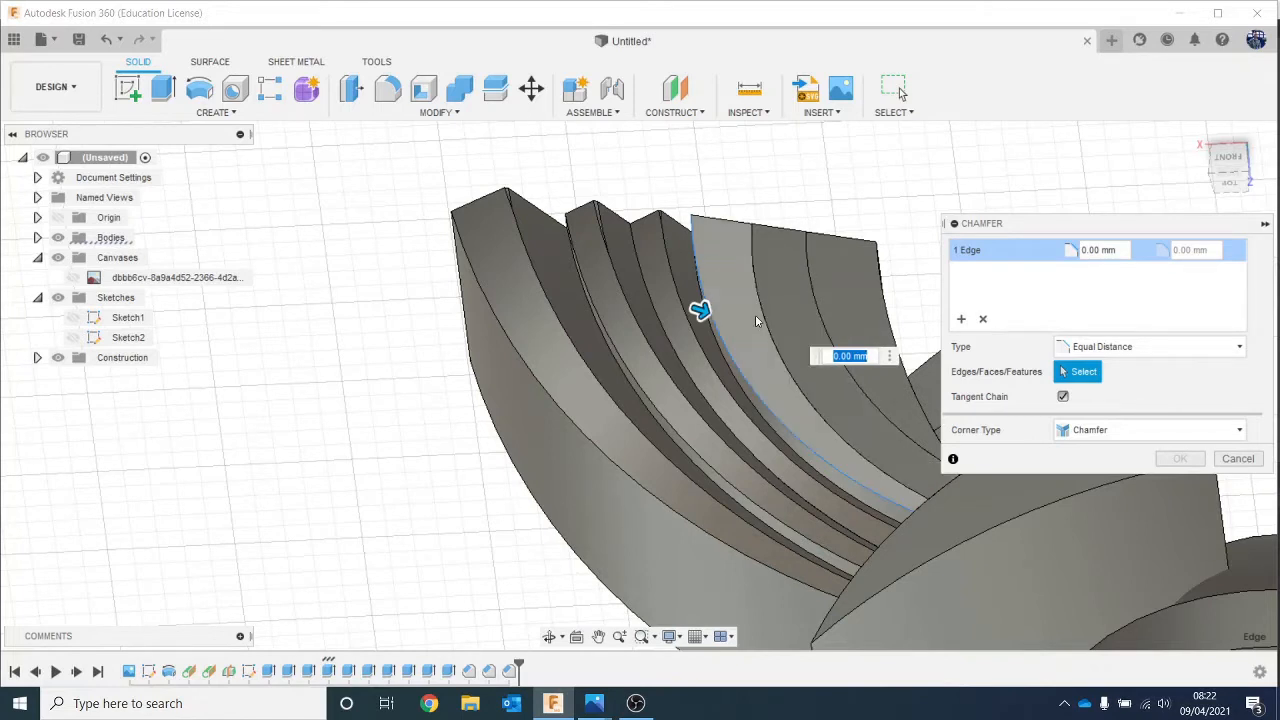
click(760, 320)
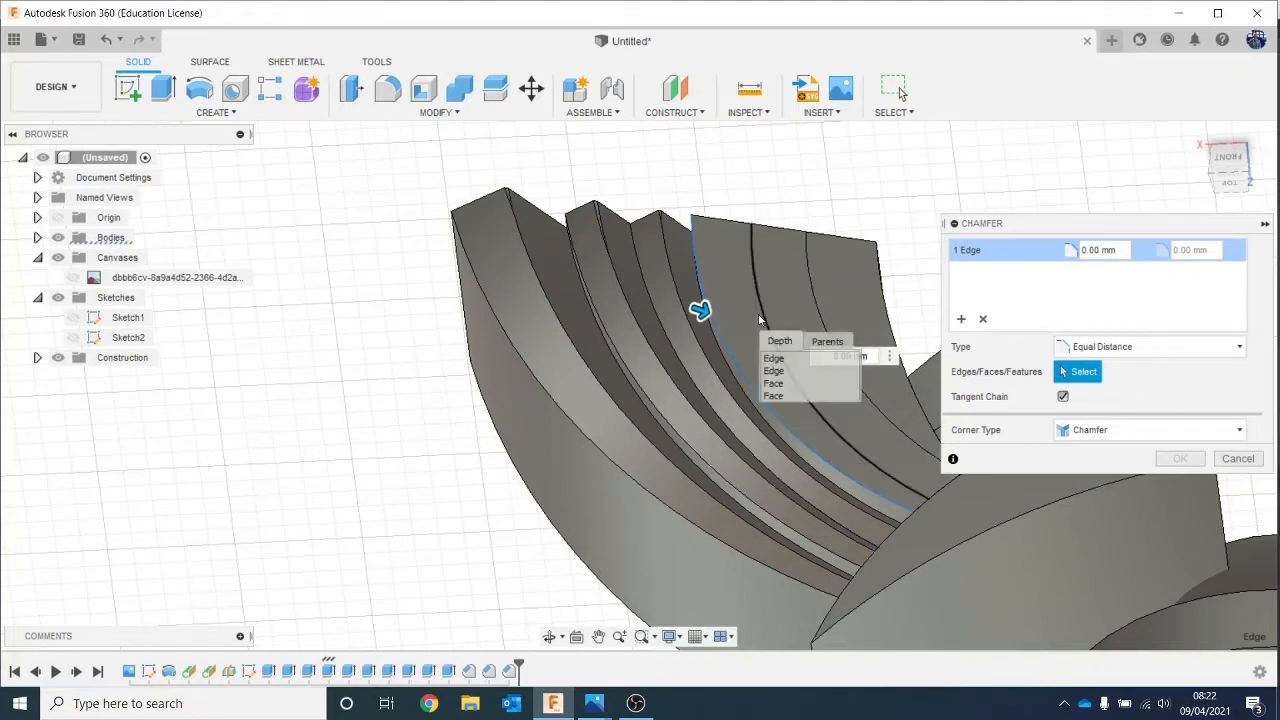
click(786, 371)
drag(700, 308, 716, 314)
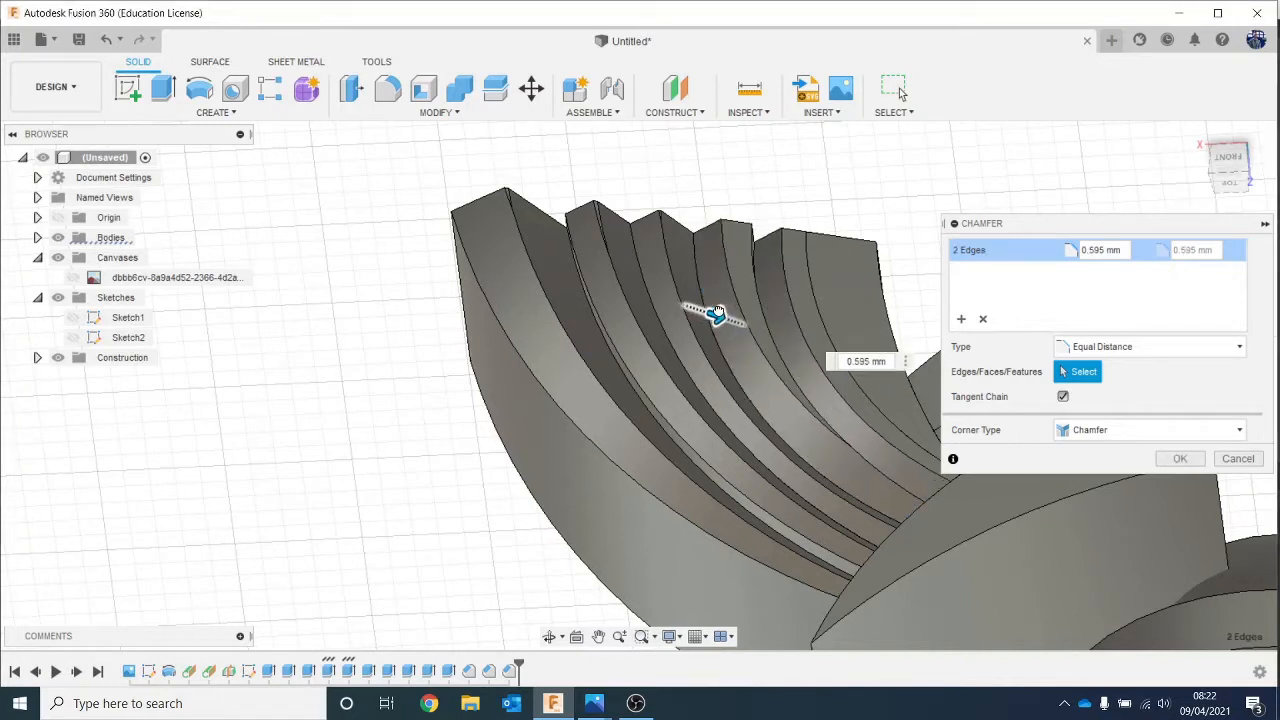
click(1238, 458)
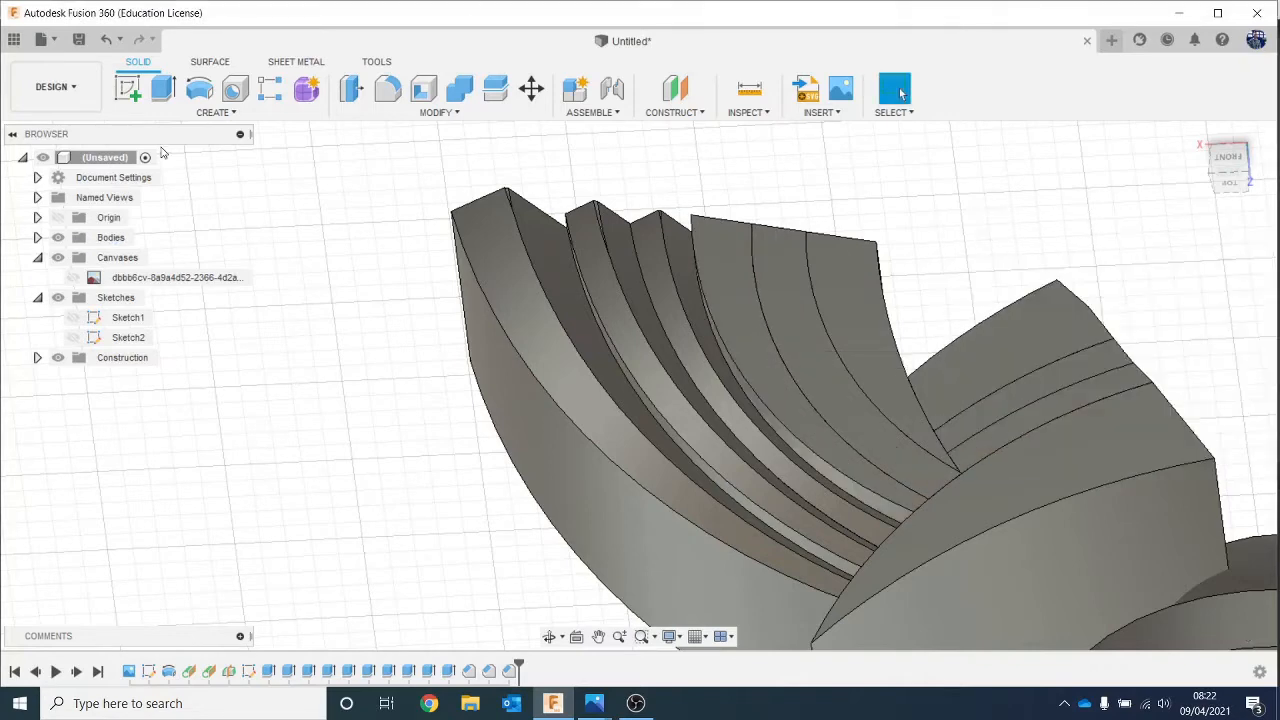
click(437, 112)
click(402, 190)
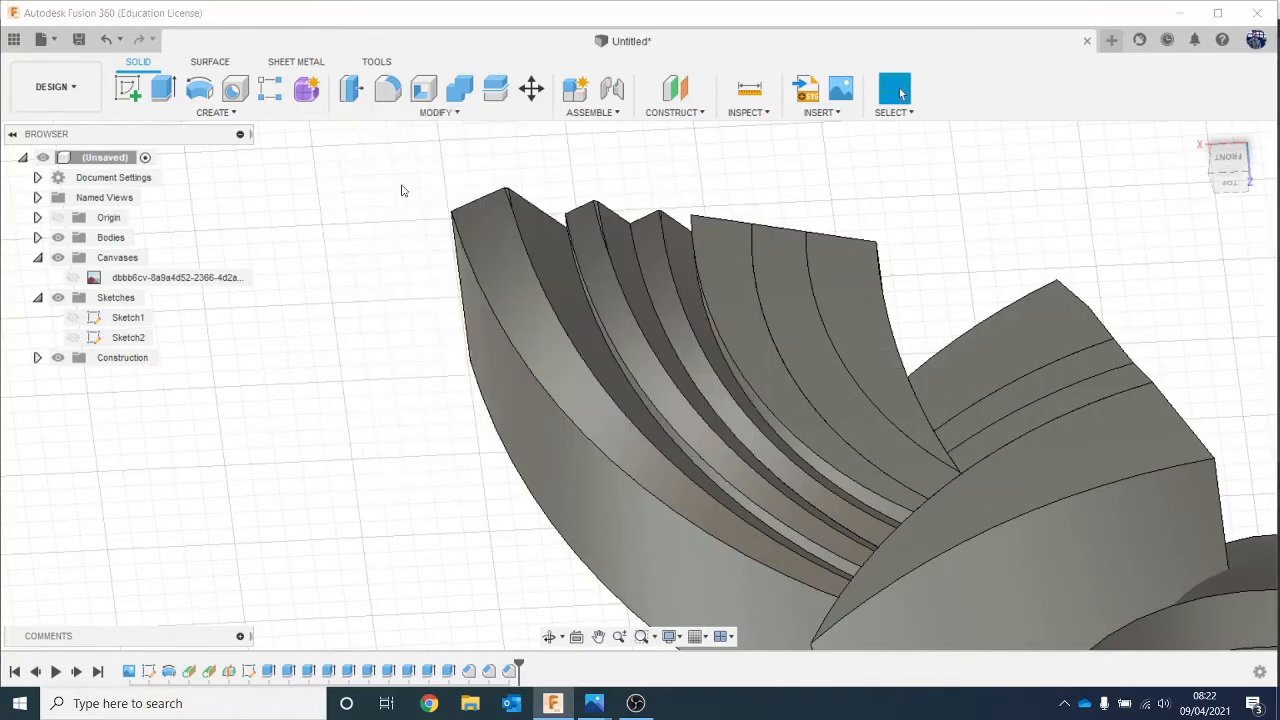
click(708, 292)
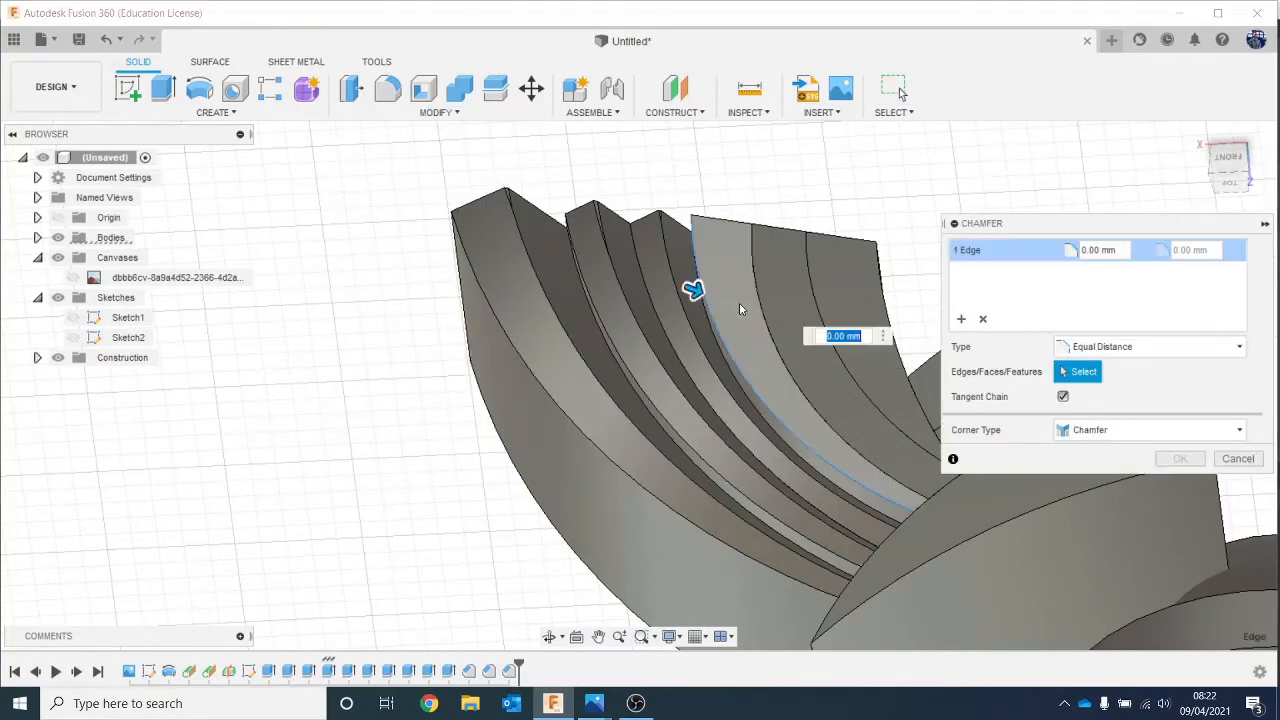
click(742, 314)
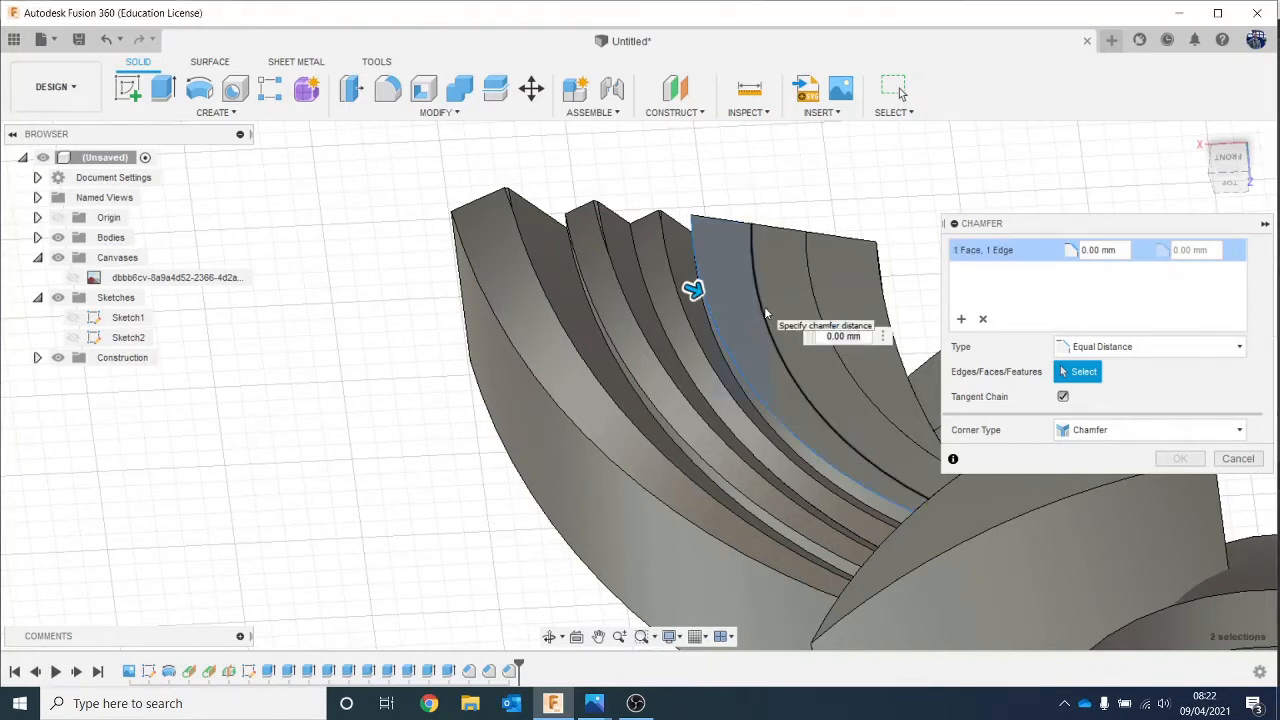
click(769, 316)
click(779, 352)
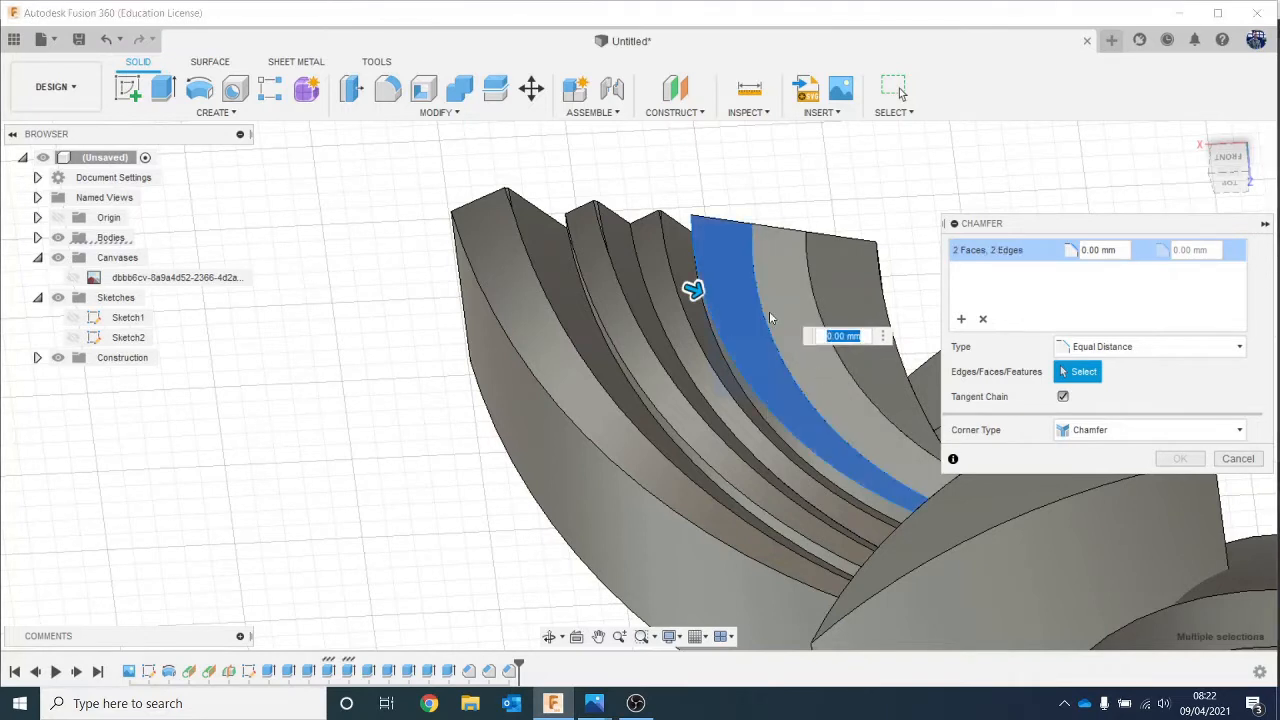
click(769, 311)
click(804, 326)
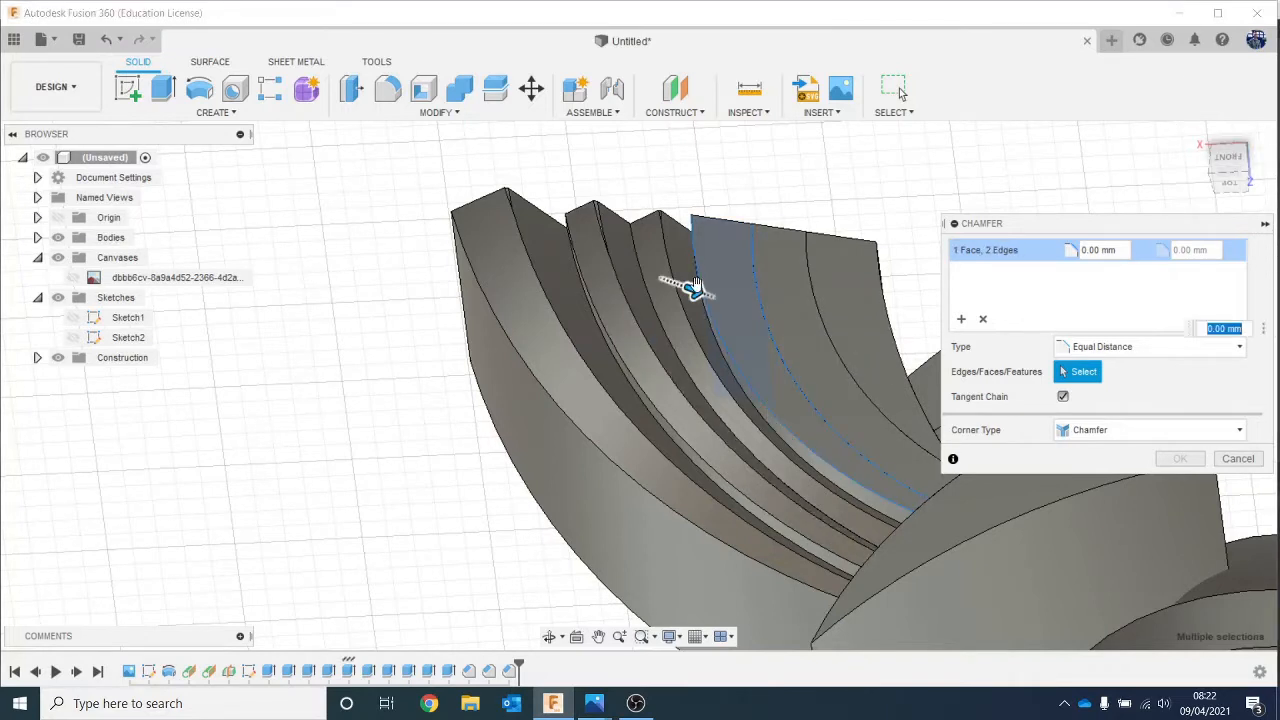
drag(694, 290, 728, 302)
click(1238, 458)
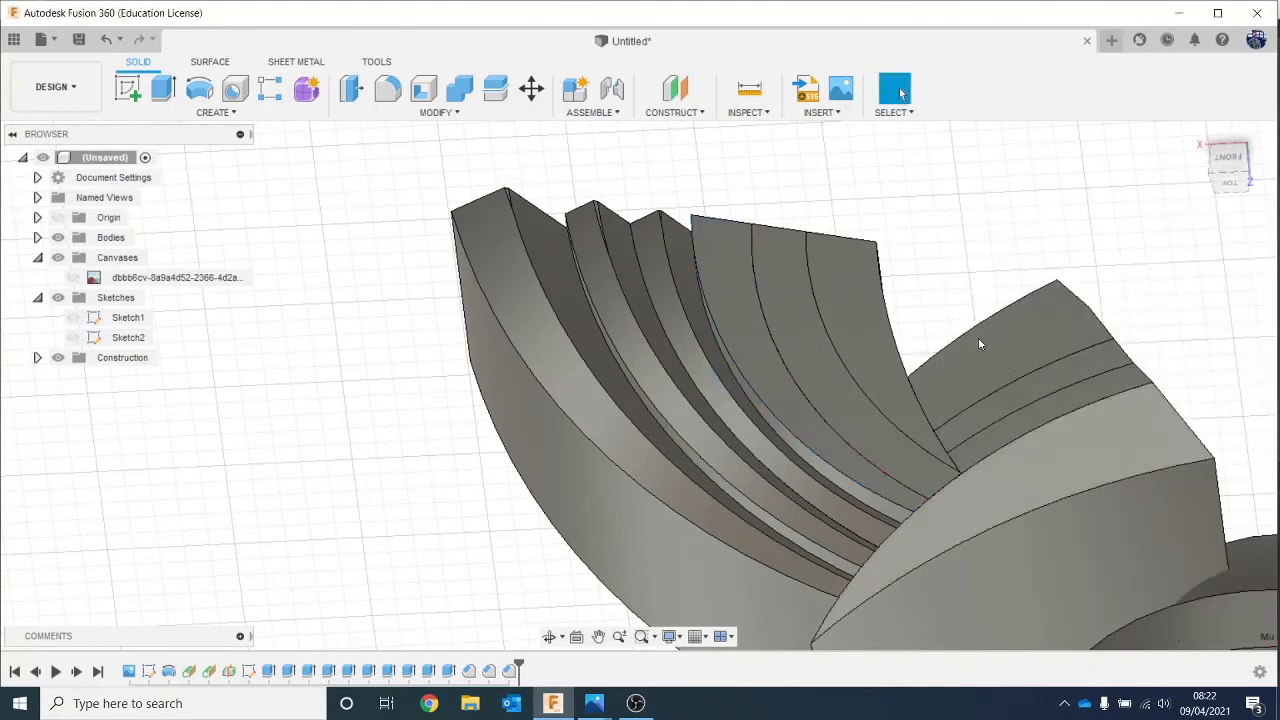
scroll(810, 322, up, 2)
scroll(810, 322, up, 1)
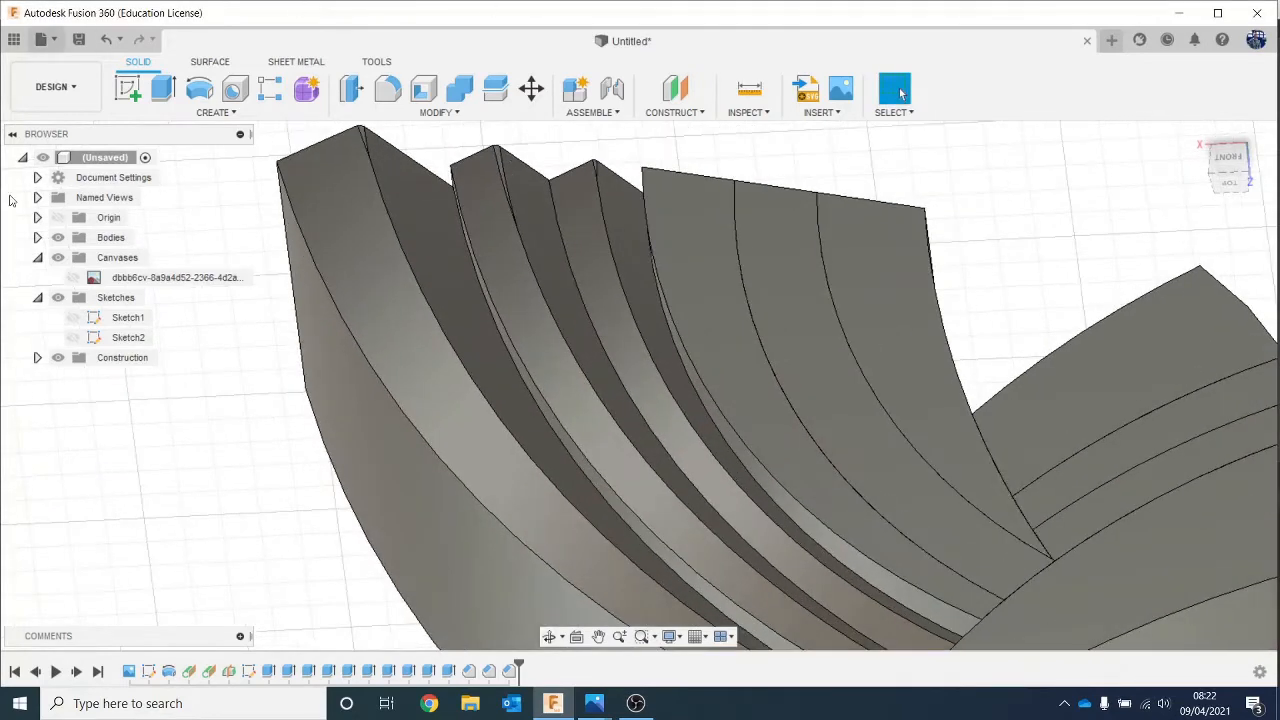
click(405, 113)
click(401, 173)
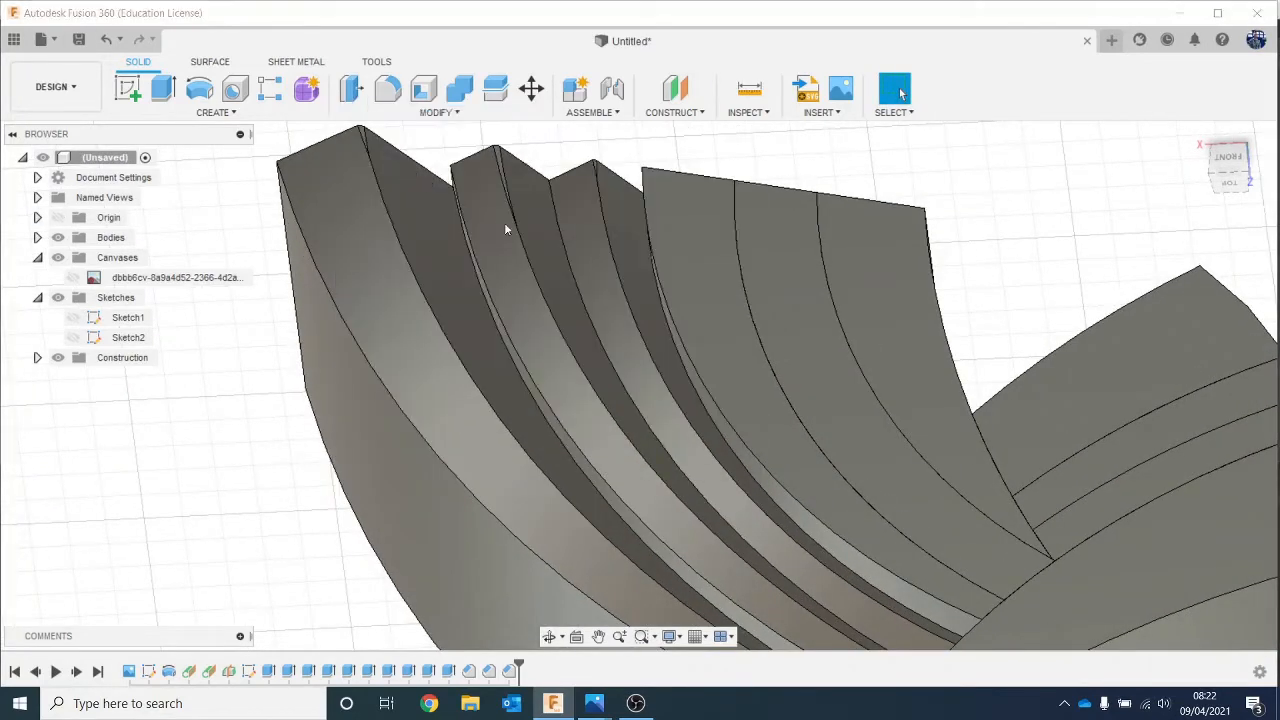
click(652, 276)
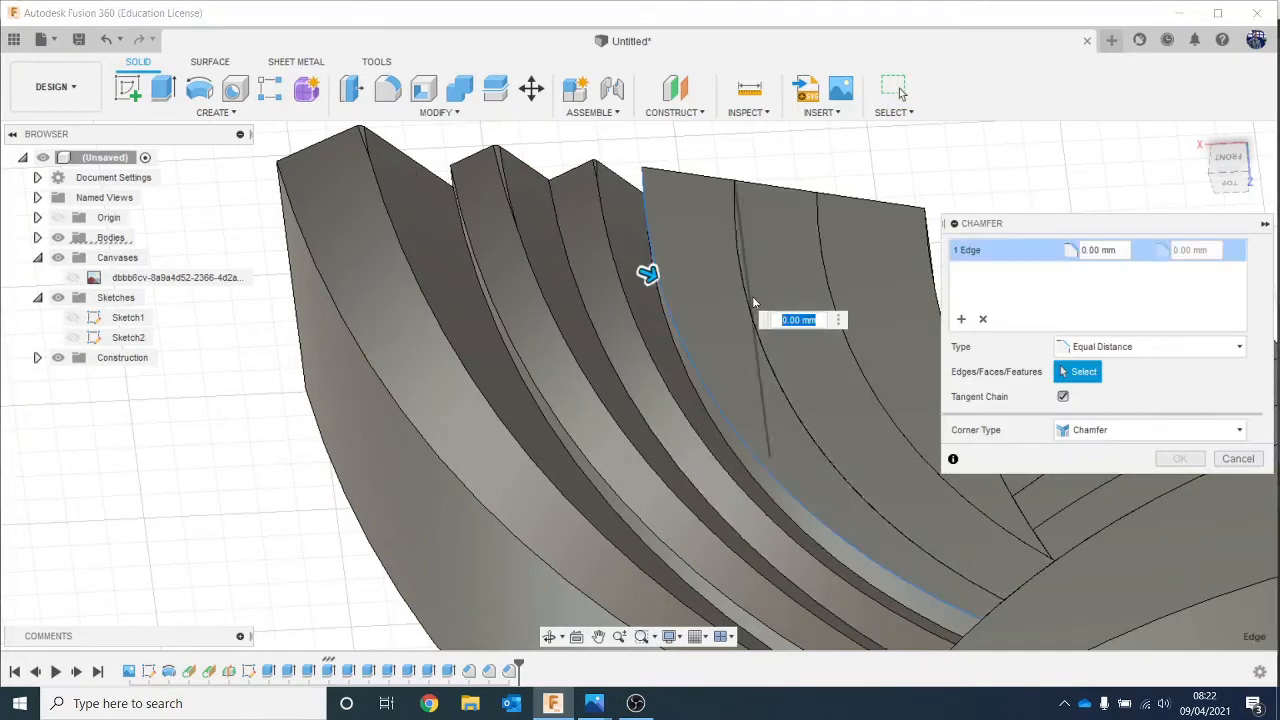
click(743, 298)
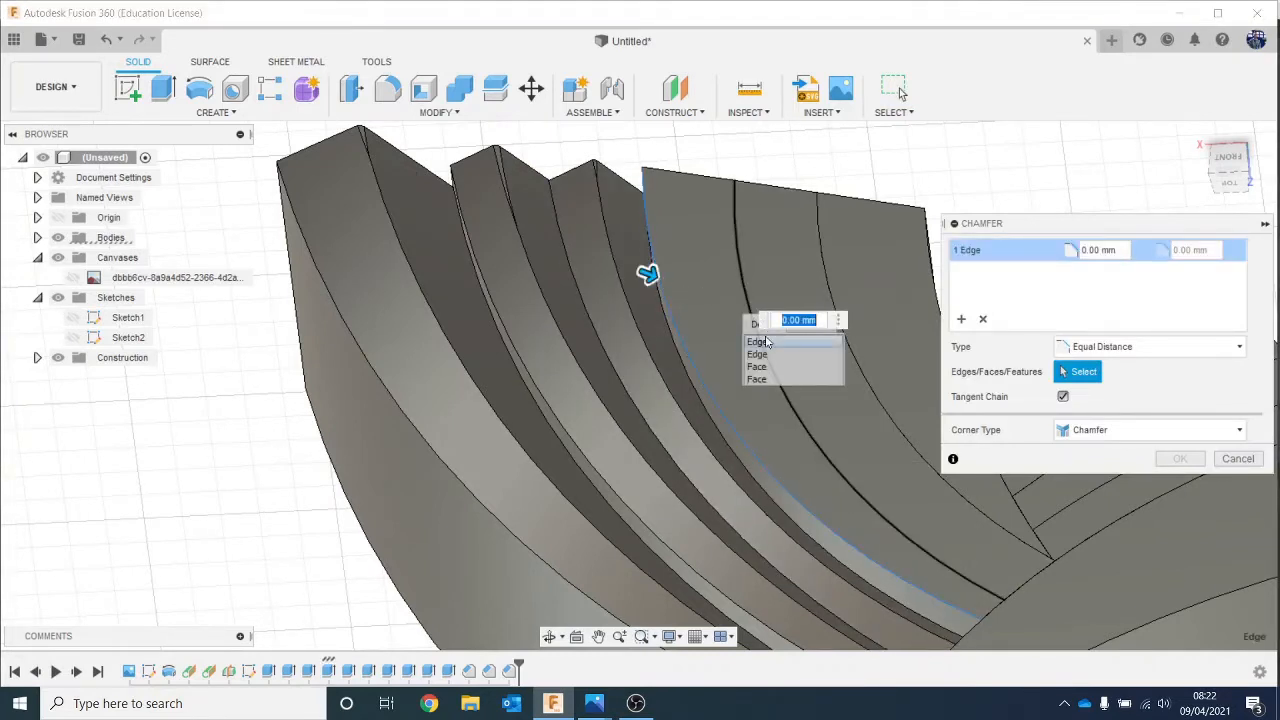
click(757, 341)
drag(650, 276, 663, 282)
click(1237, 462)
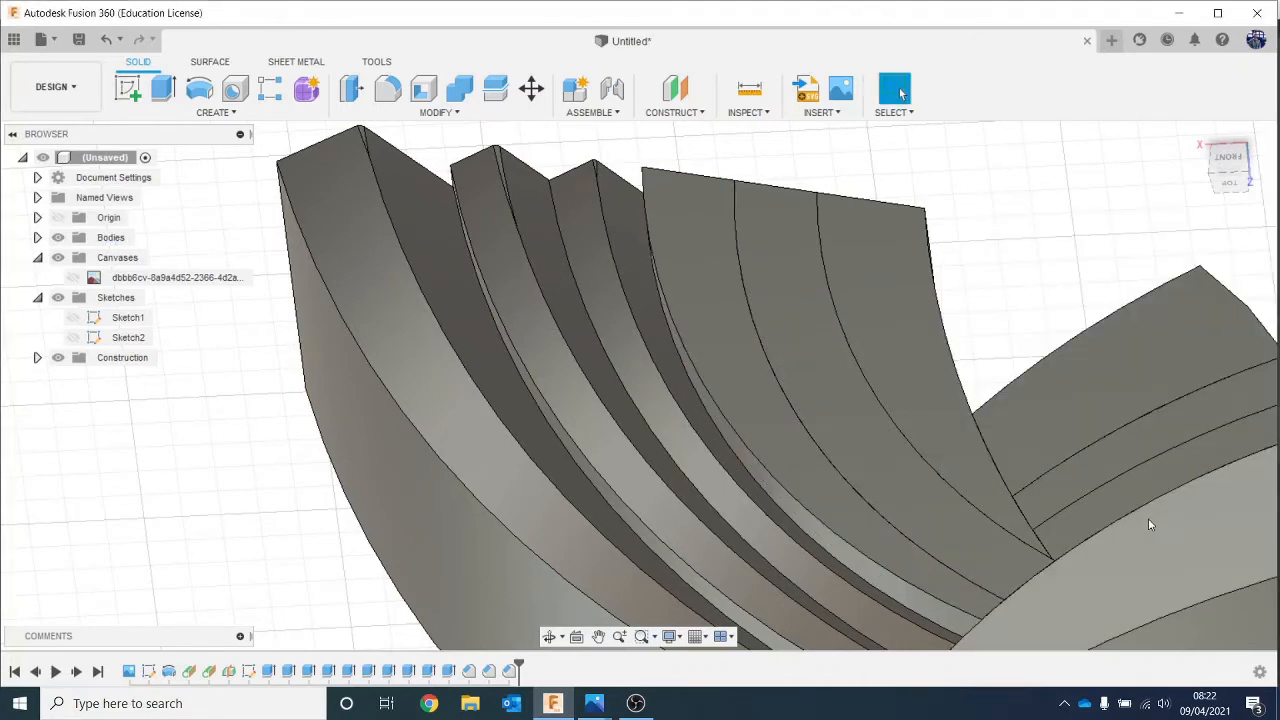
Step: Chamfer both long curved edges of the wing's first flat strip beside the existing ridges with an equal distance of 0.579 mm
click(487, 118)
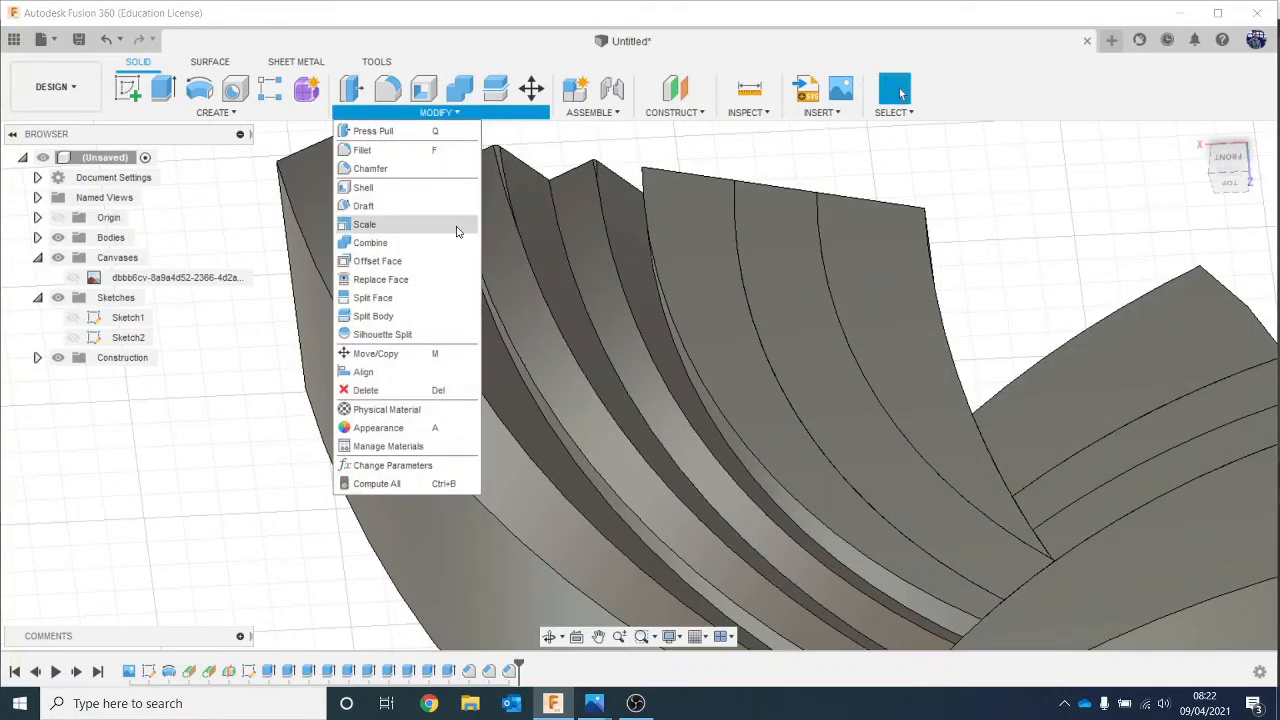
click(410, 175)
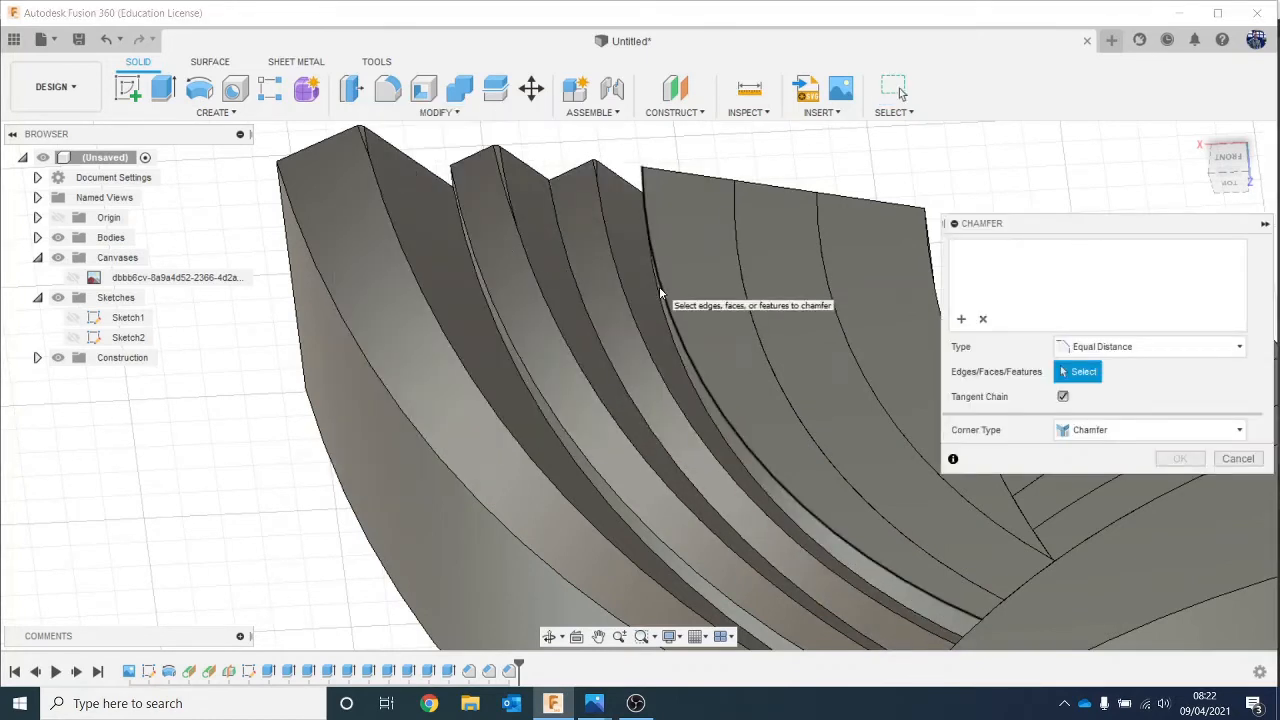
click(642, 184)
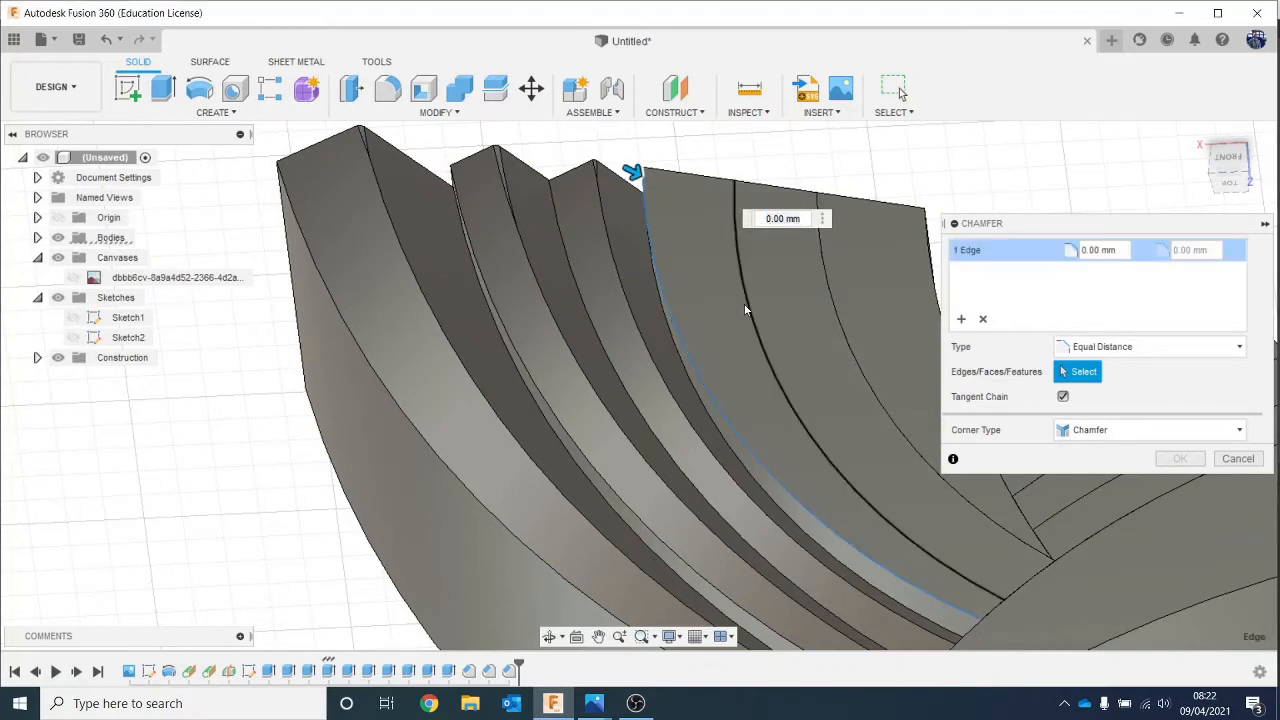
click(746, 318)
click(783, 356)
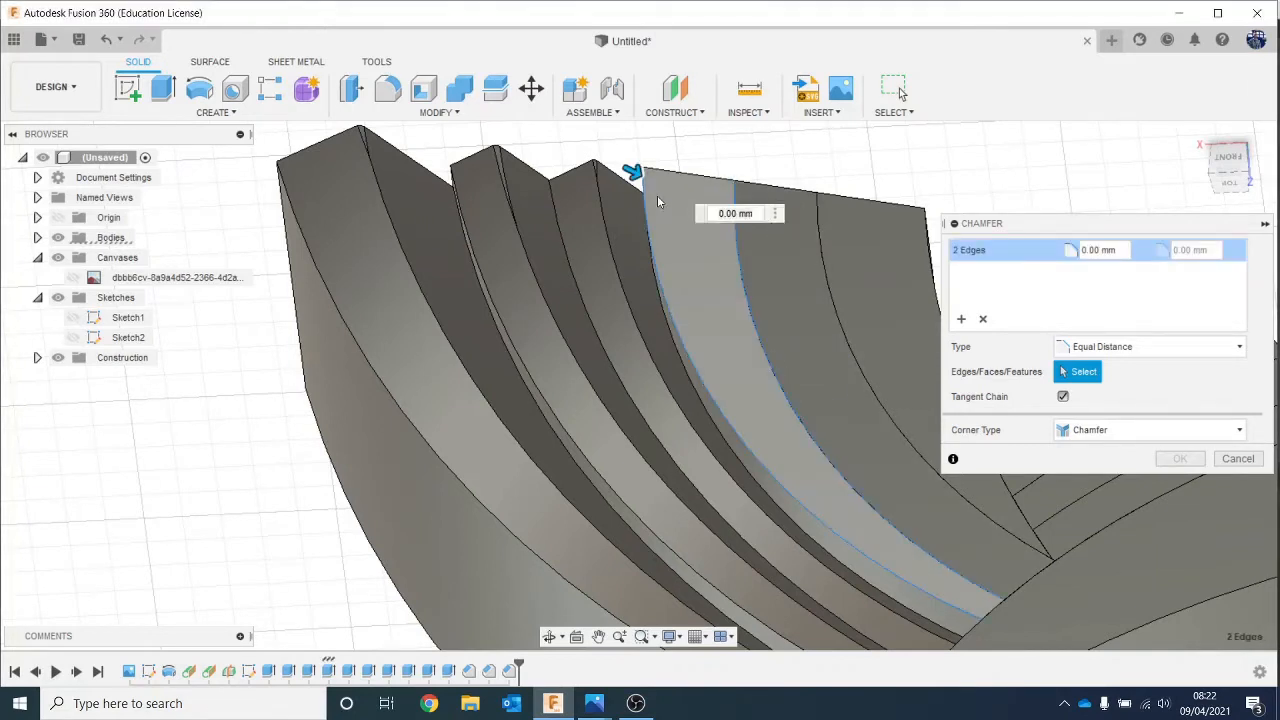
drag(634, 173, 657, 195)
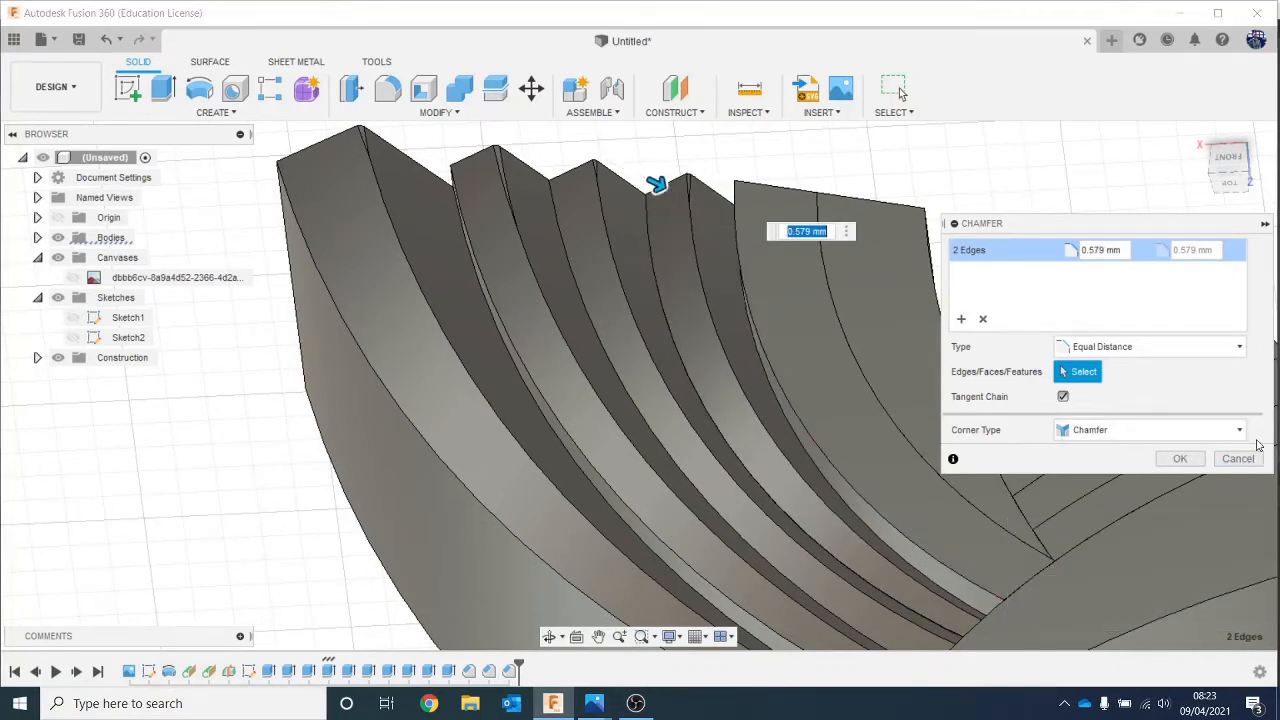
click(1179, 459)
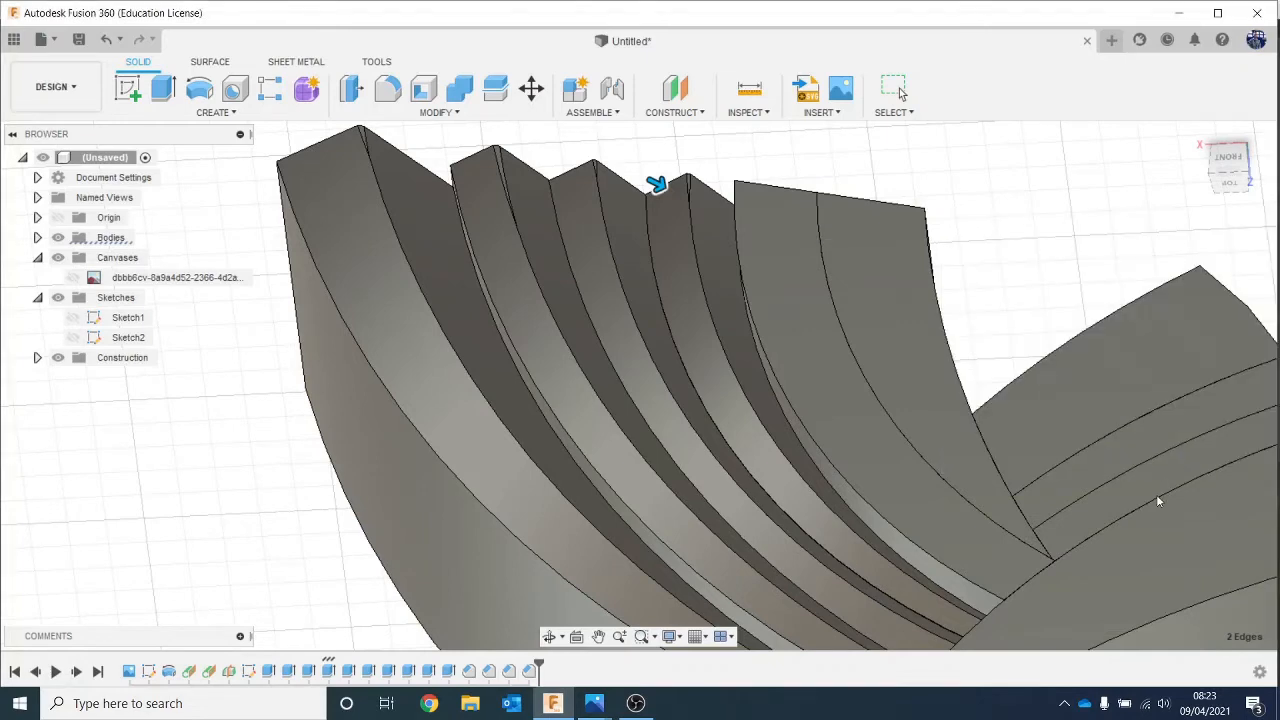
Step: Switch to Photos to examine the ridged wings in the sword hilt reference image, and return to the Fusion 360 model
scroll(817, 437, down, 4)
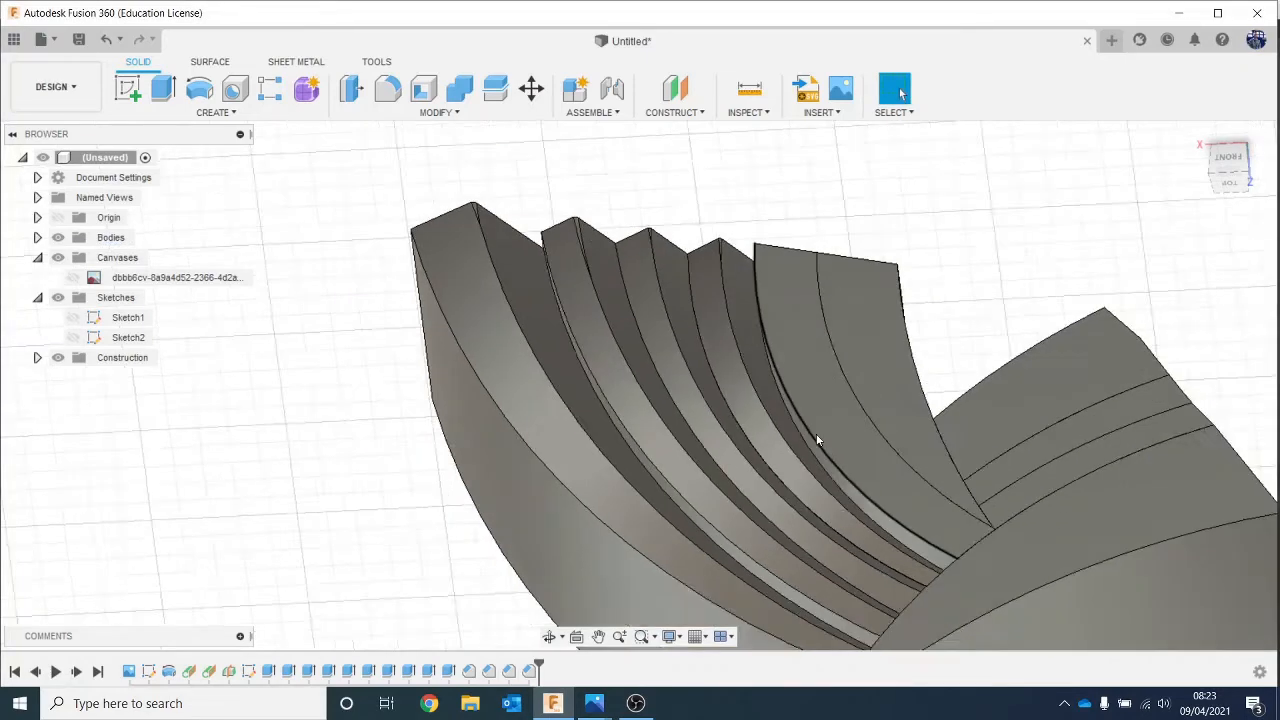
middle_drag(817, 437, 759, 335)
mouse_move(1228, 163)
mouse_down()
mouse_move(1229, 200)
mouse_move(1228, 157)
mouse_up()
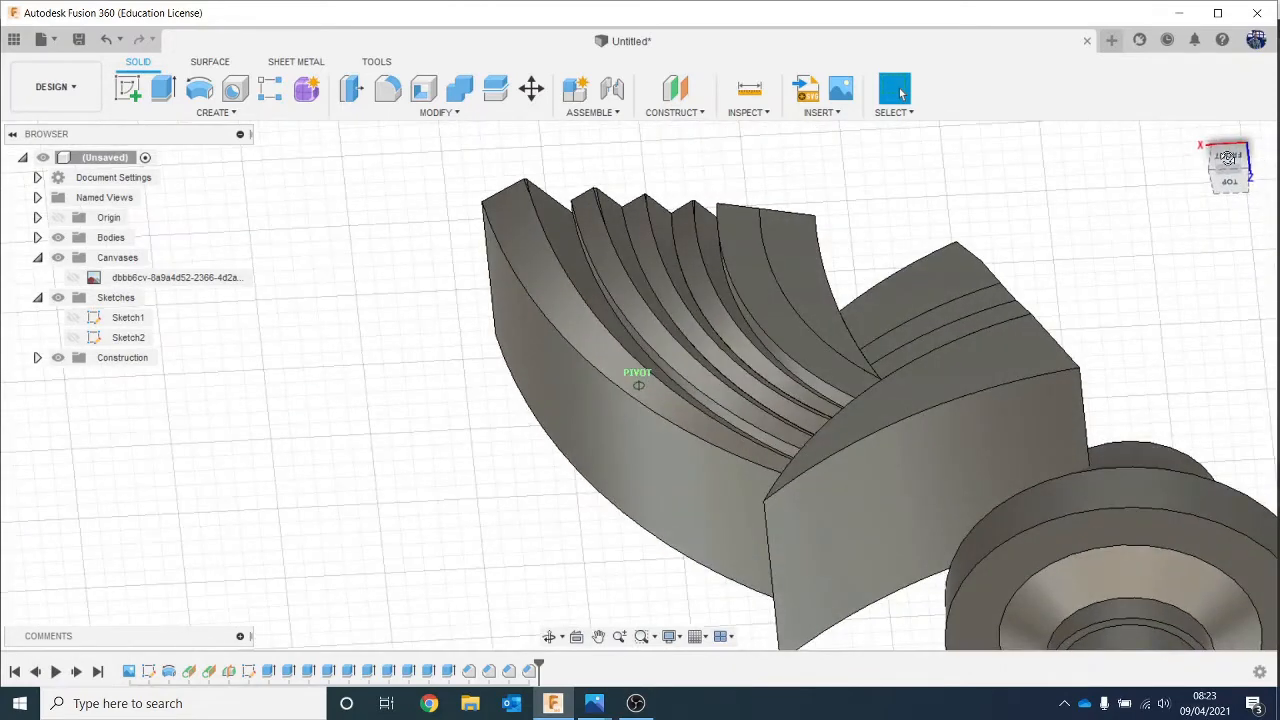
mouse_move(590, 706)
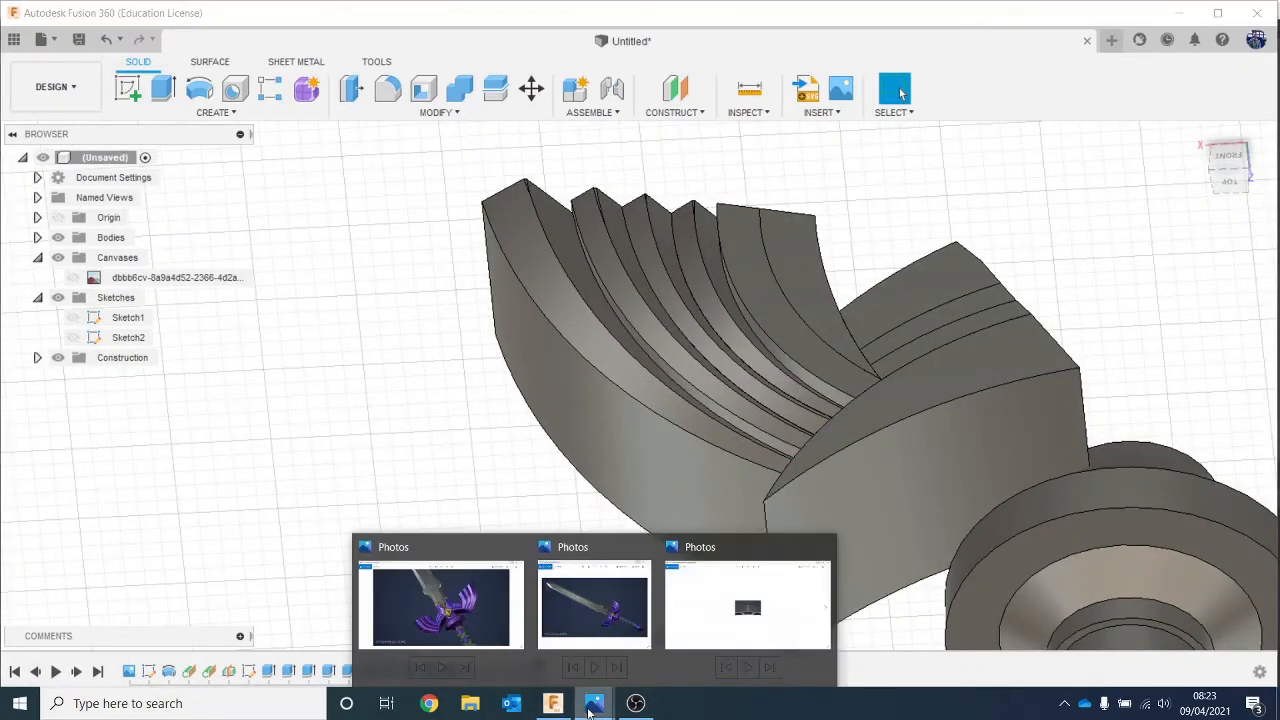
click(447, 601)
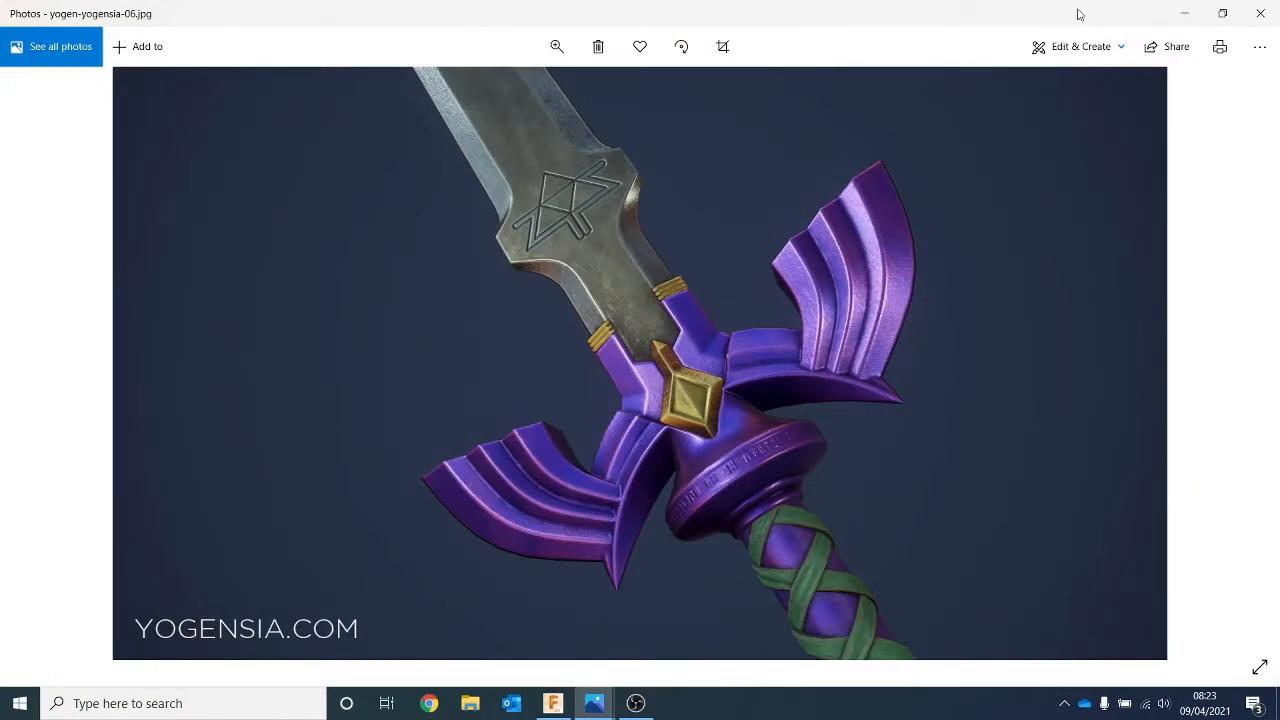
click(1170, 14)
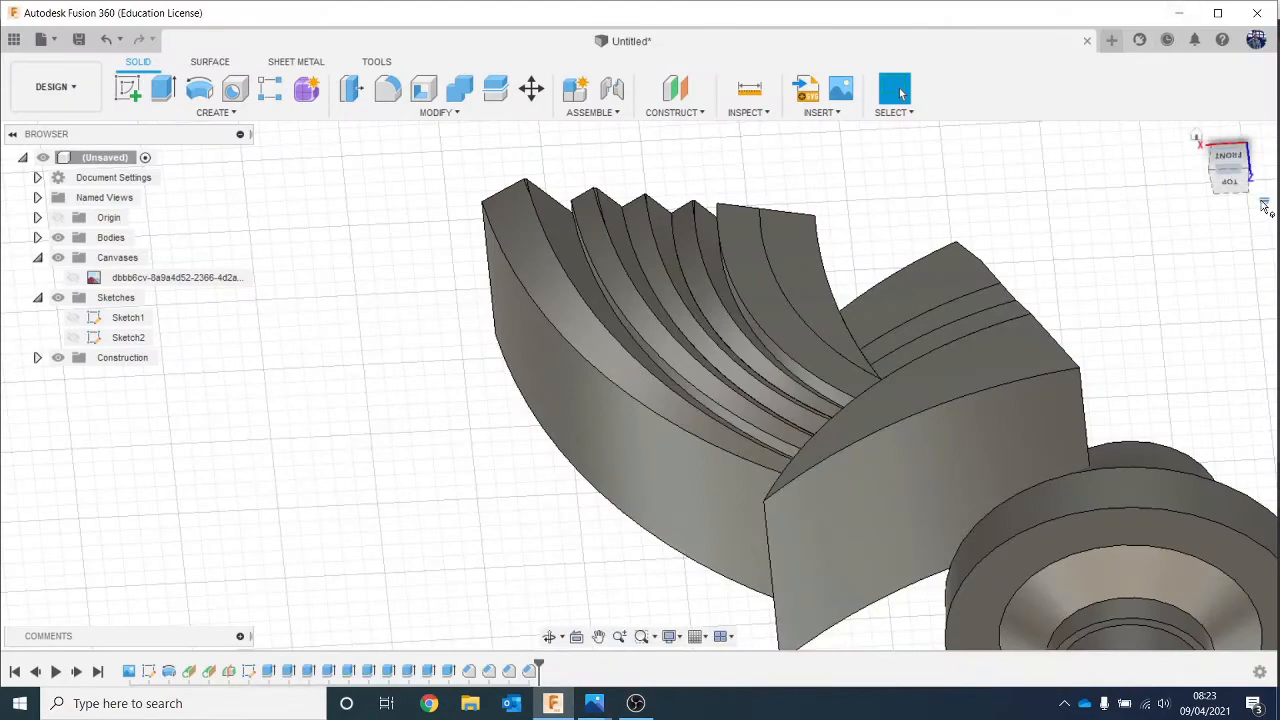
Step: Chamfer both long curved edges of the next flat strip on the wing with an equal distance of about 0.5 mm
mouse_move(1222, 160)
mouse_down()
mouse_move(1213, 183)
mouse_move(1224, 170)
mouse_up()
scroll(725, 256, up, 2)
scroll(725, 256, up, 2)
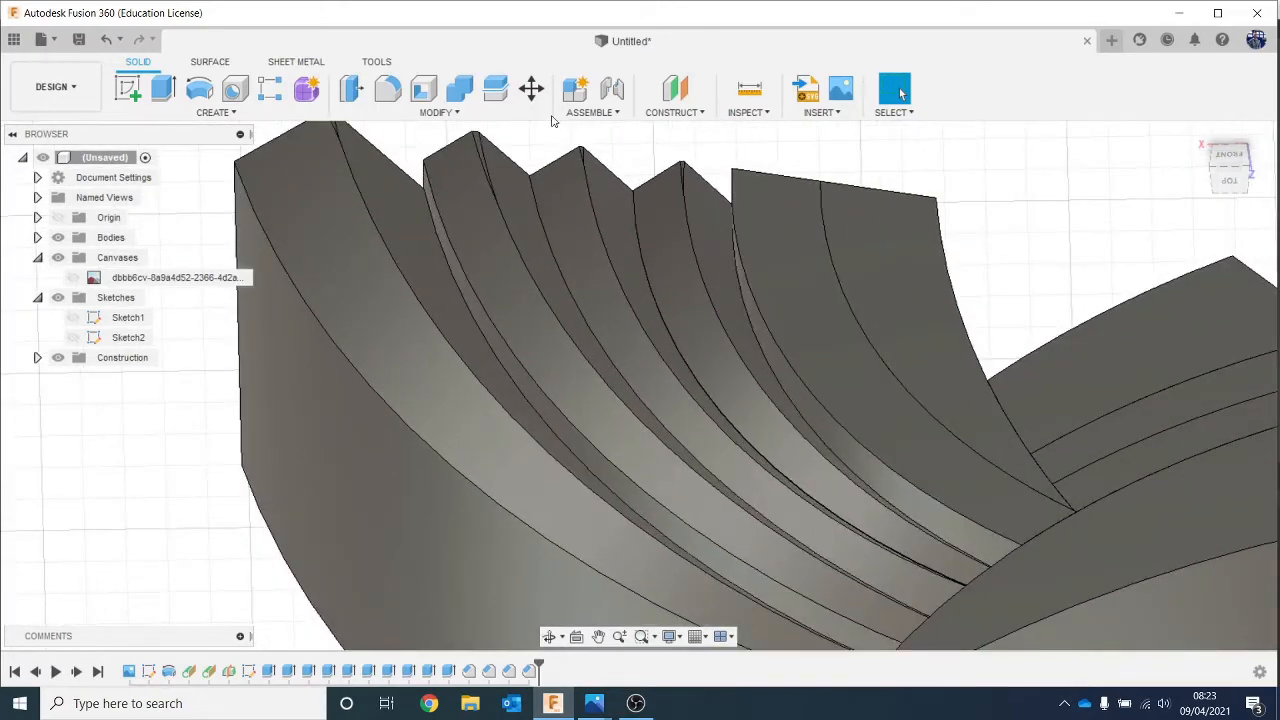
click(488, 113)
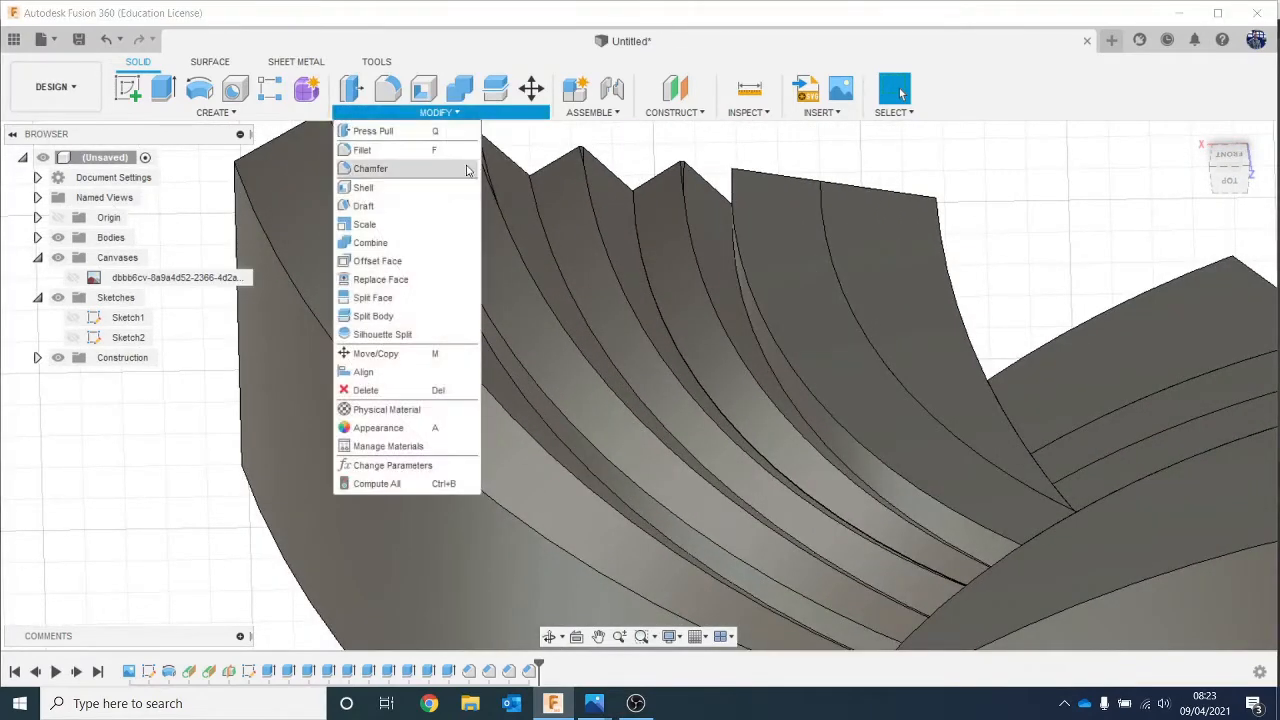
click(425, 167)
click(749, 285)
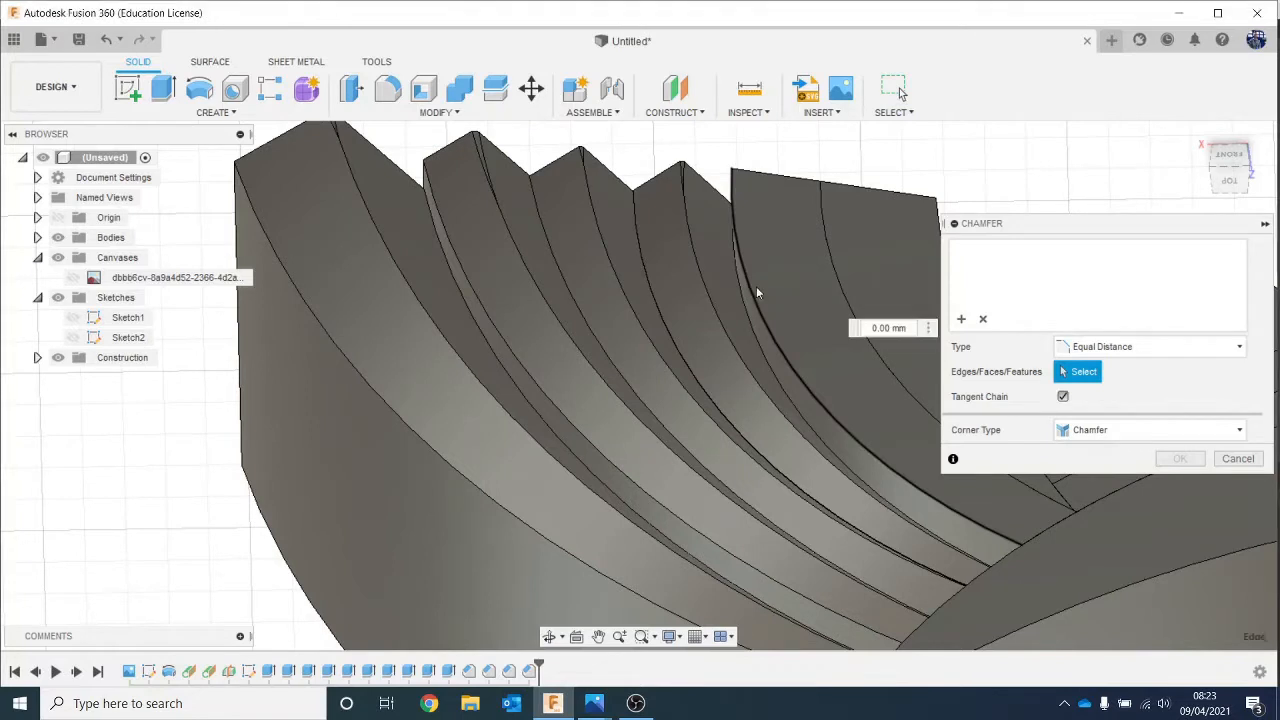
click(840, 295)
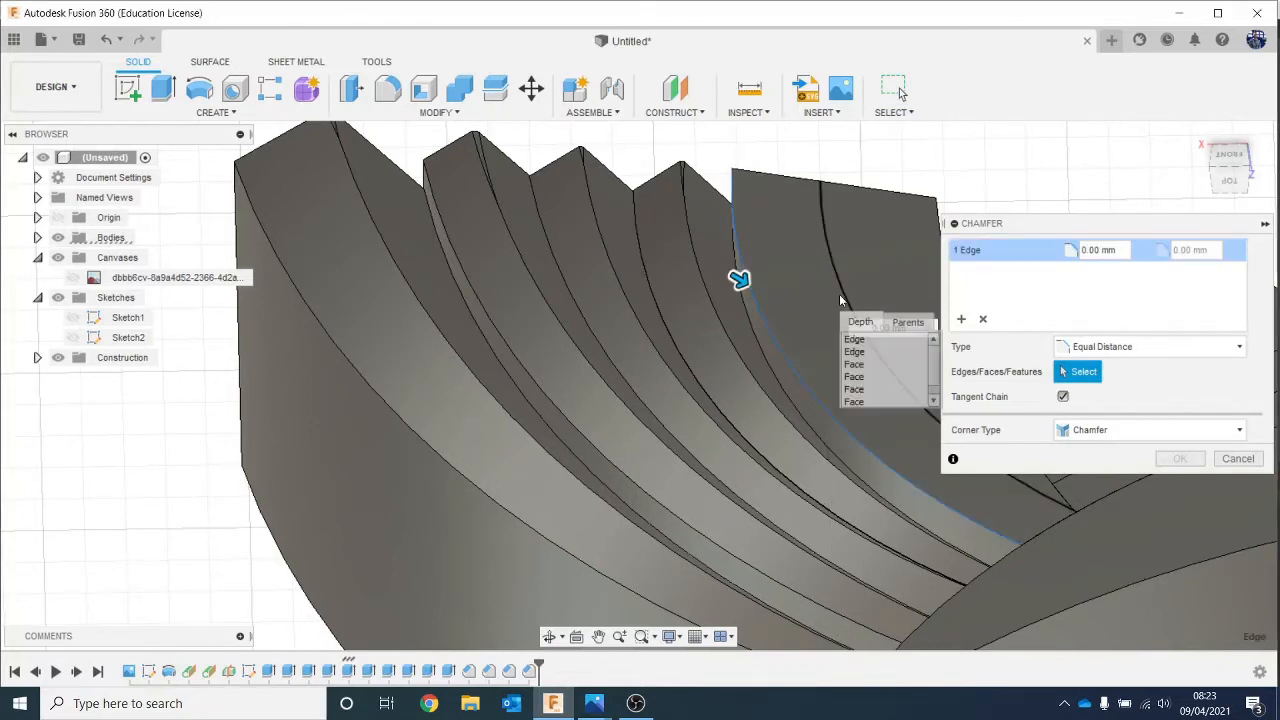
click(864, 354)
click(865, 360)
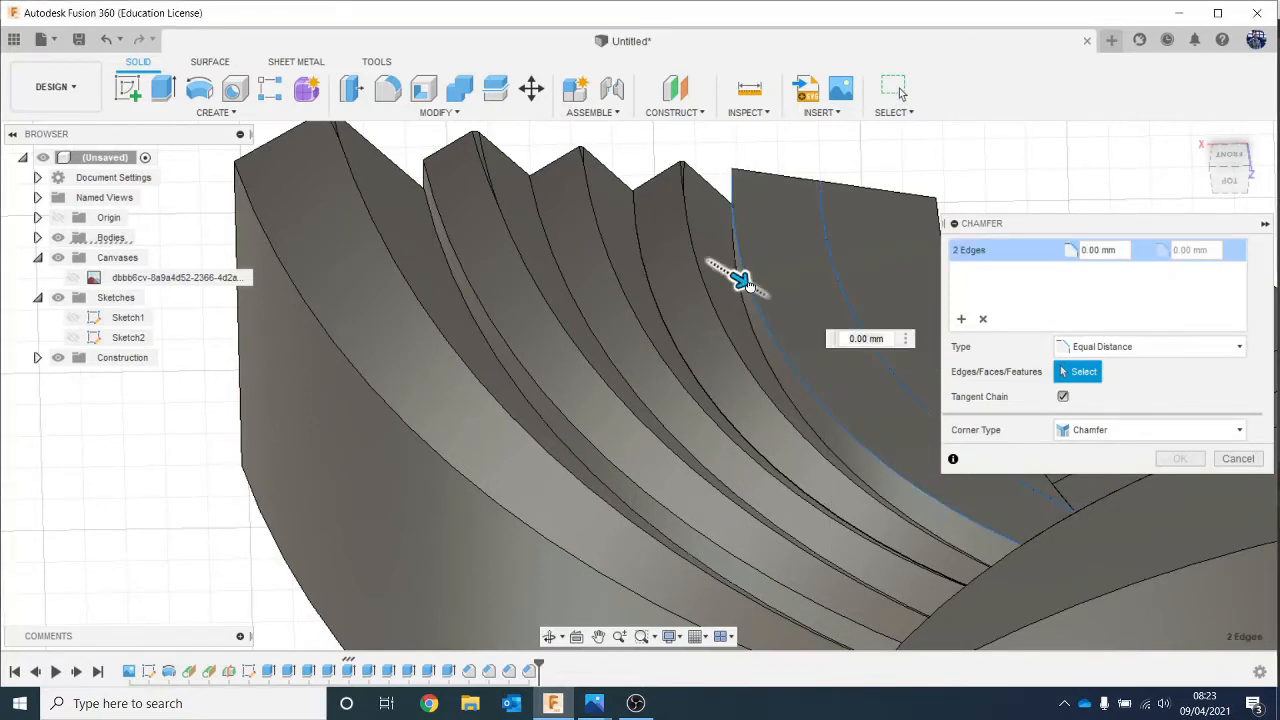
drag(740, 280, 762, 294)
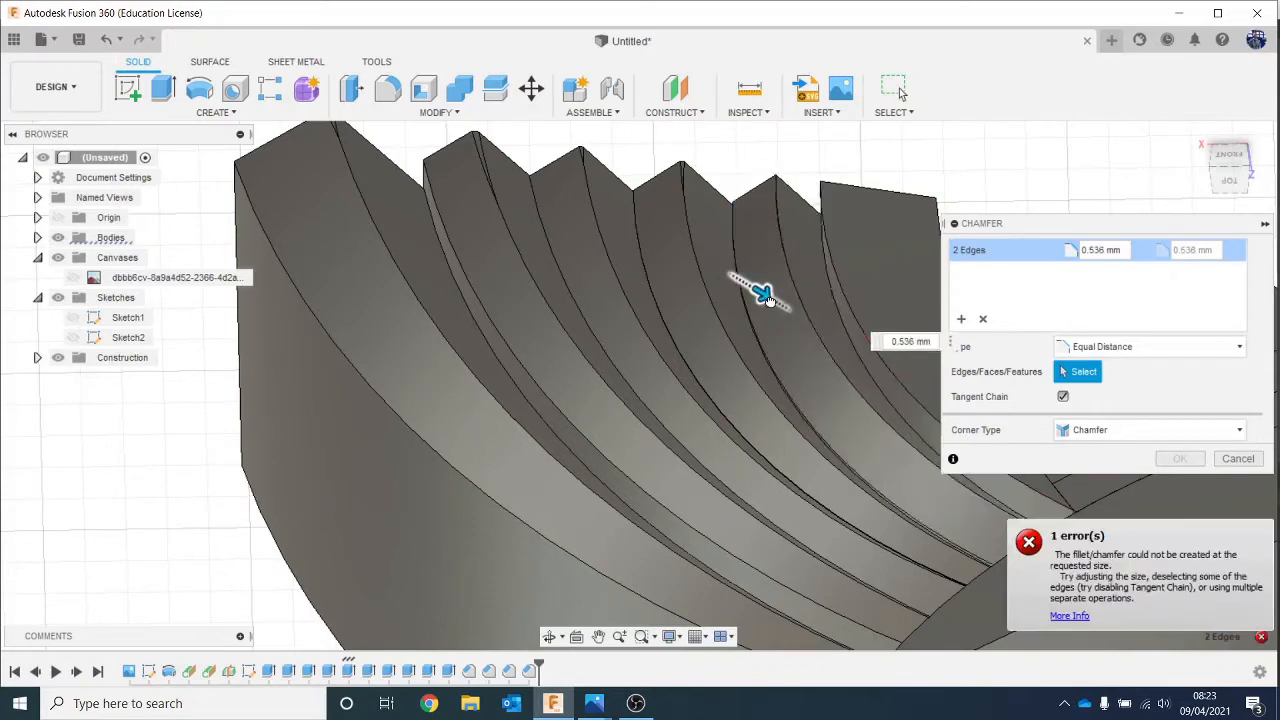
click(1180, 458)
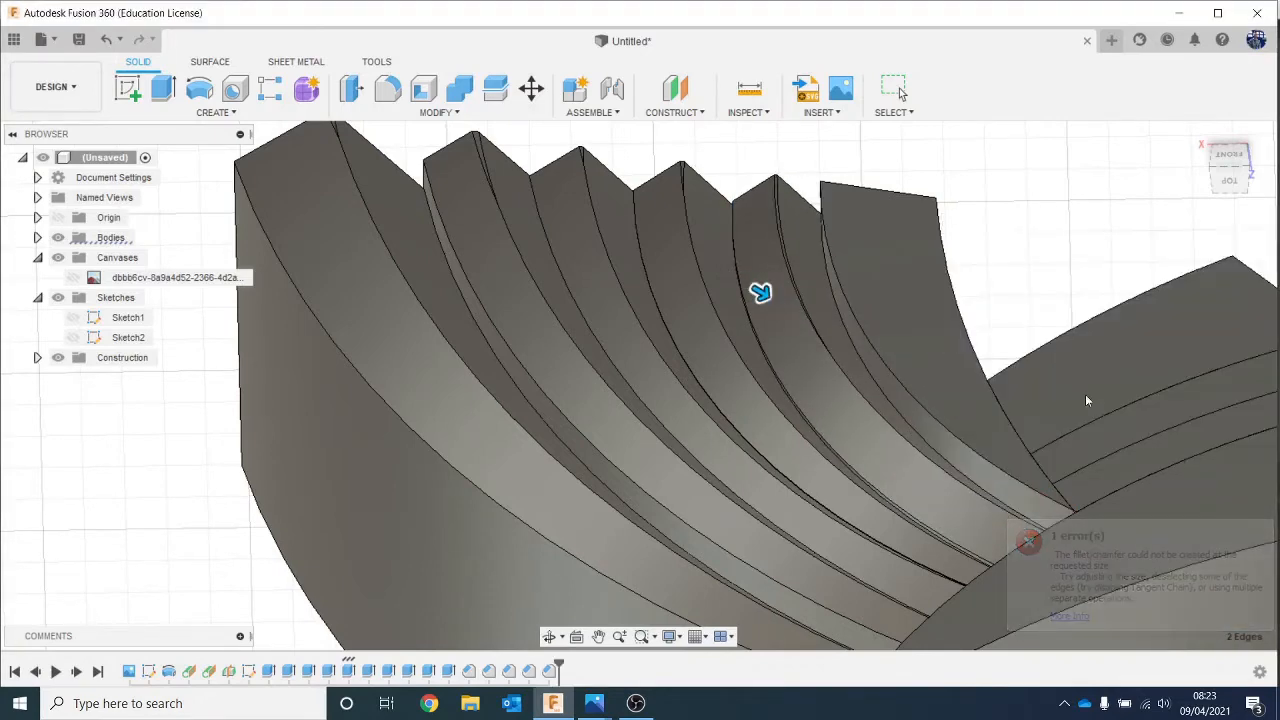
scroll(1087, 400, down, 3)
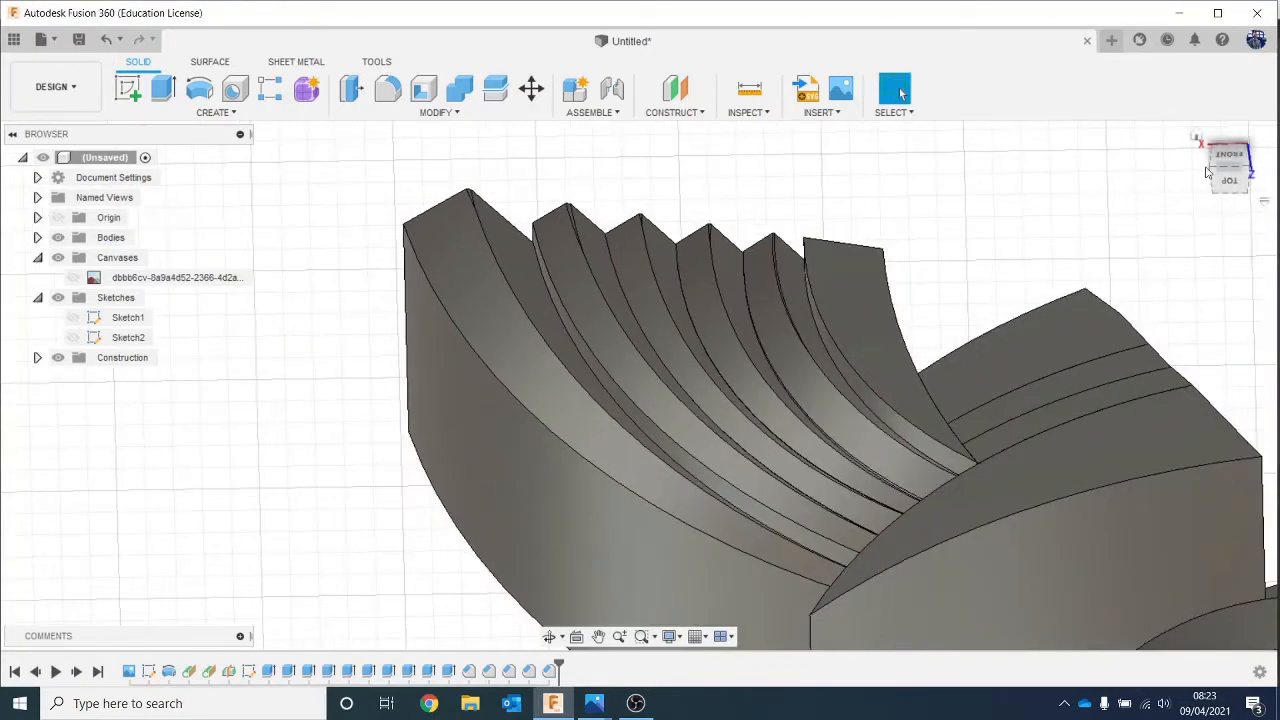
Step: Chamfer both long curved edges of the last flat strip on the wing with an equal distance of 0.679 mm
shift+middle_drag(1207, 172, 1213, 172)
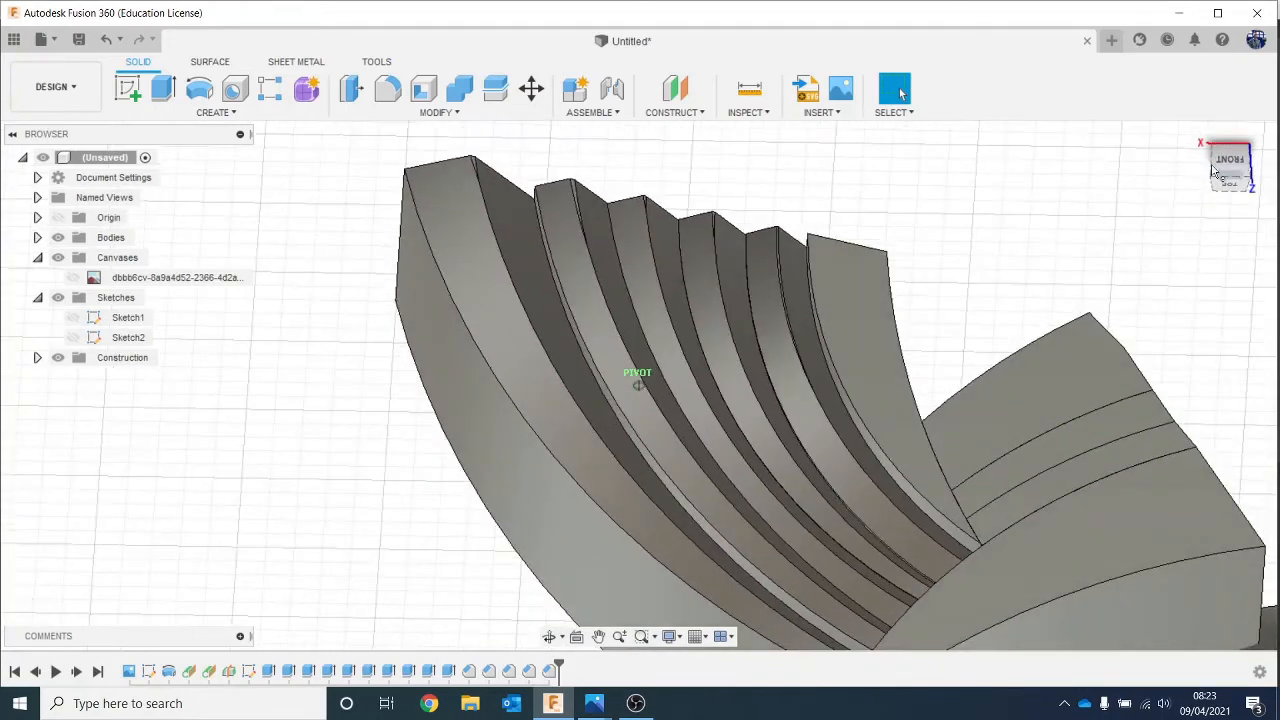
click(438, 112)
click(370, 169)
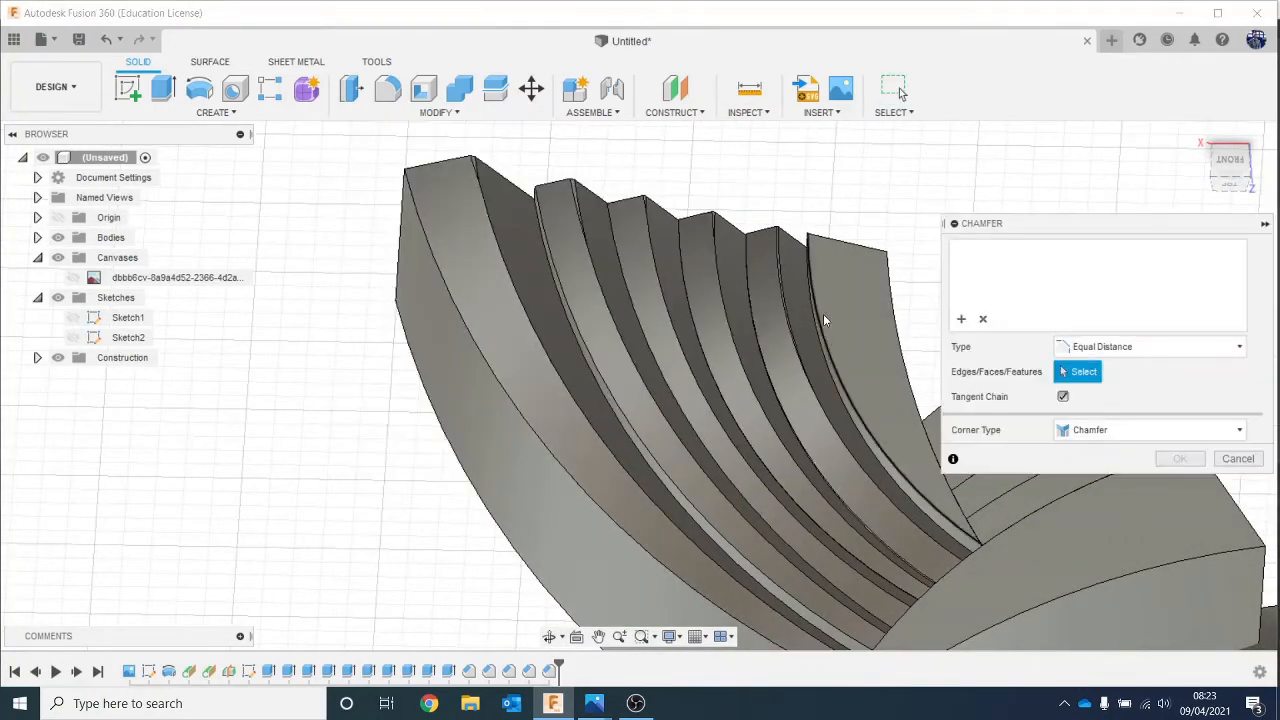
click(816, 316)
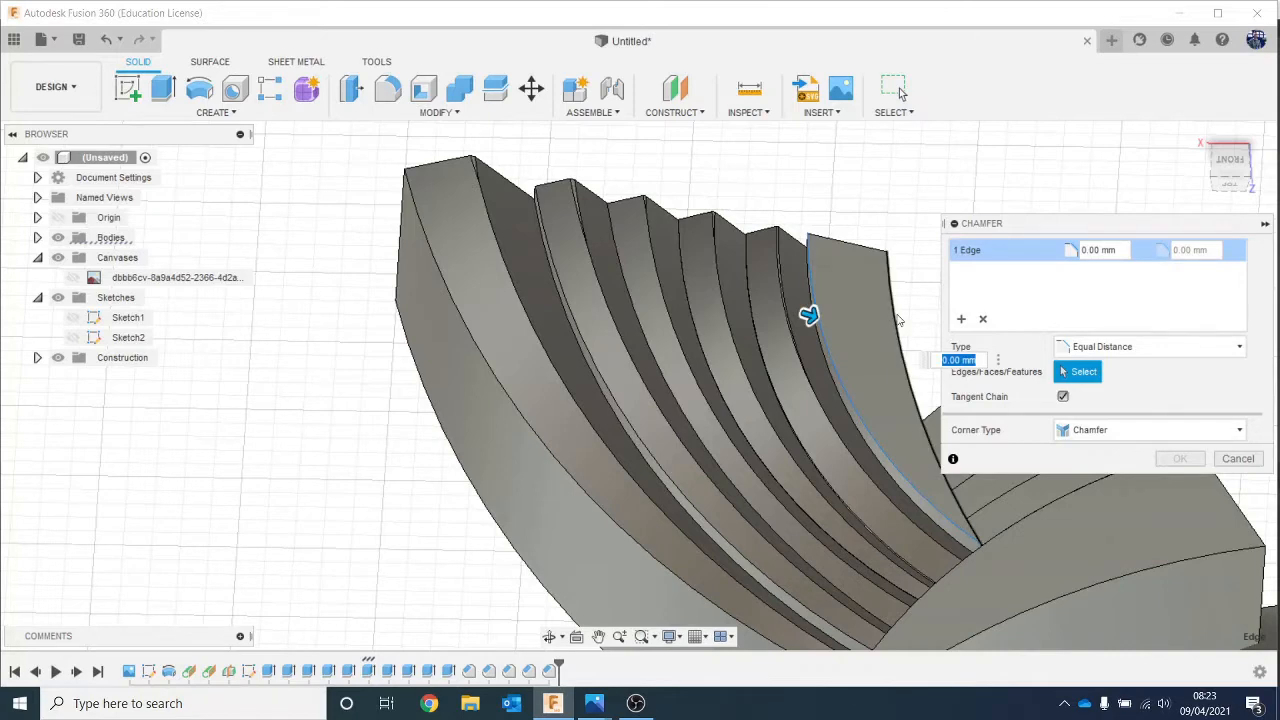
click(887, 325)
scroll(850, 310, up, 3)
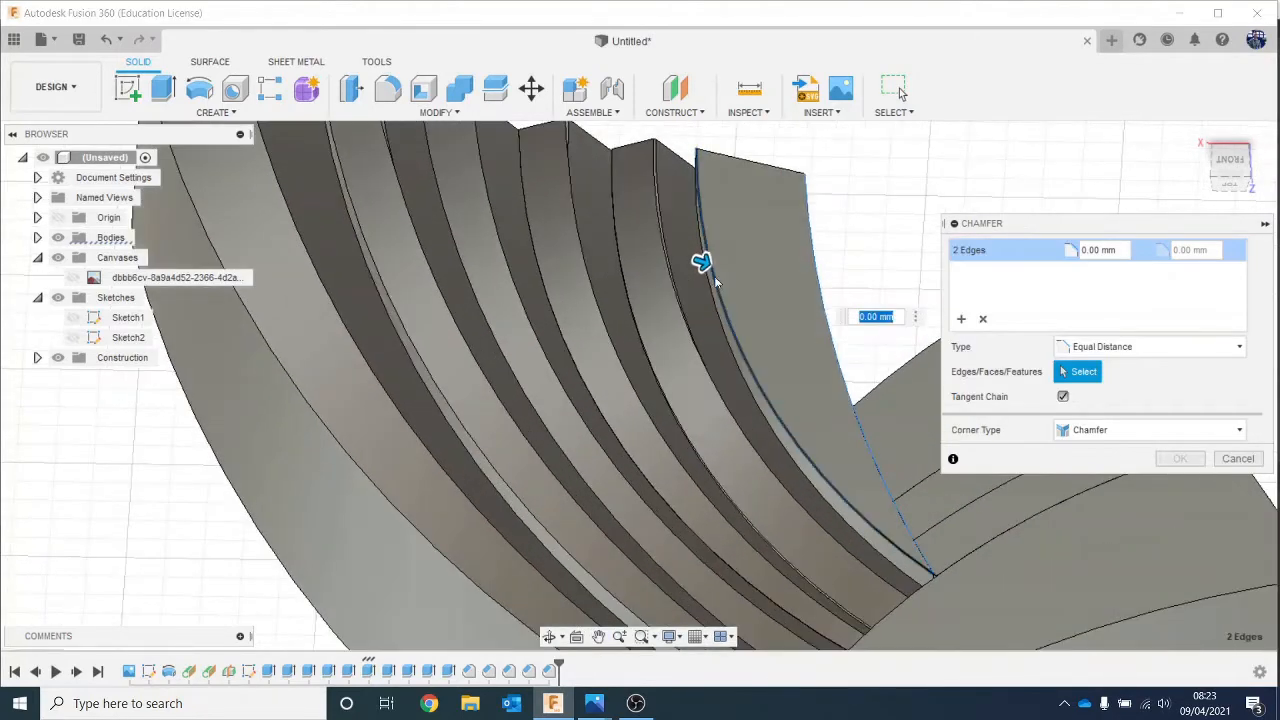
drag(701, 262, 725, 270)
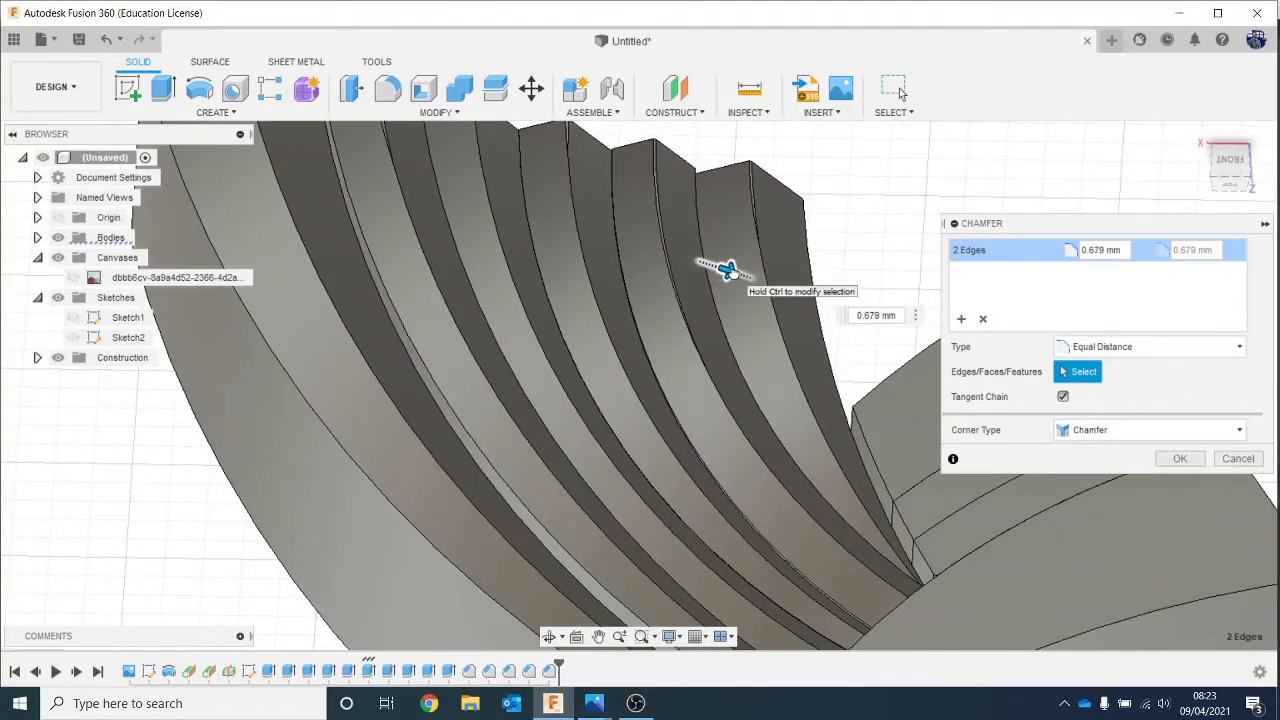
click(1179, 458)
scroll(1177, 455, down, 5)
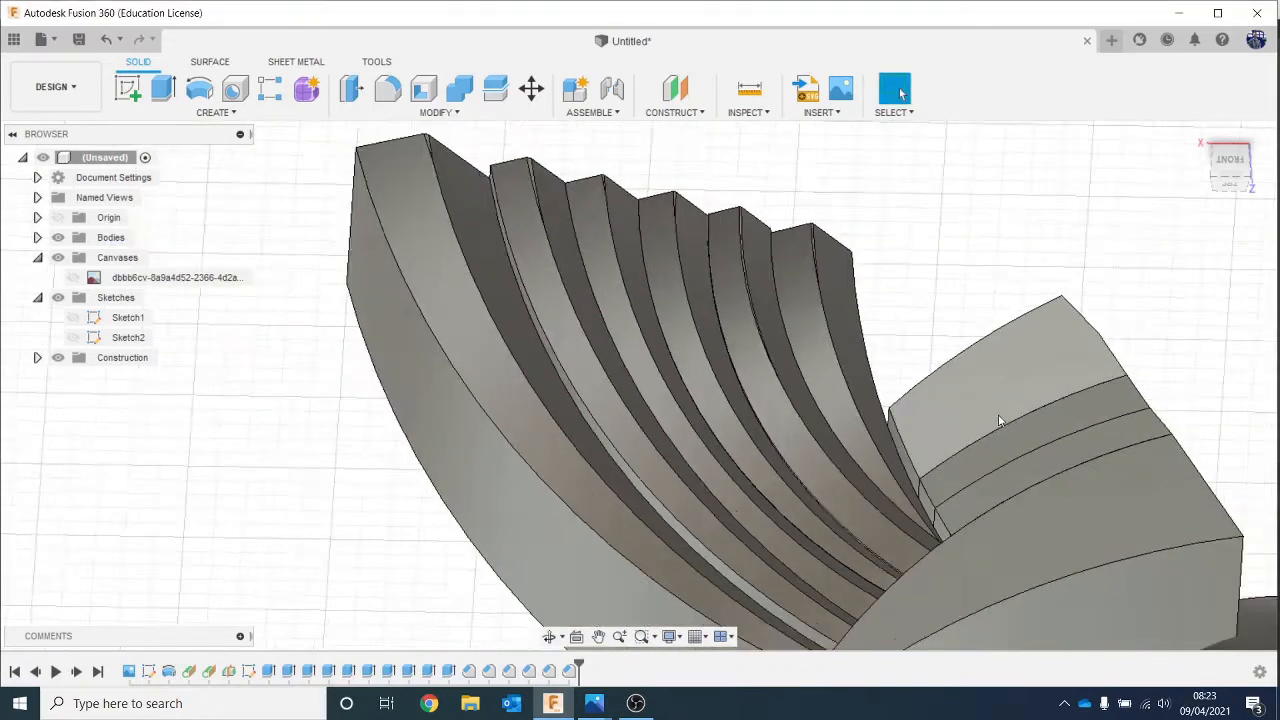
Step: Switch to Photos to compare the finished wing ridges with the sword hilt reference image, and return to the Fusion 360 model
mouse_move(1228, 186)
mouse_down()
mouse_move(1229, 266)
mouse_move(1229, 186)
mouse_up()
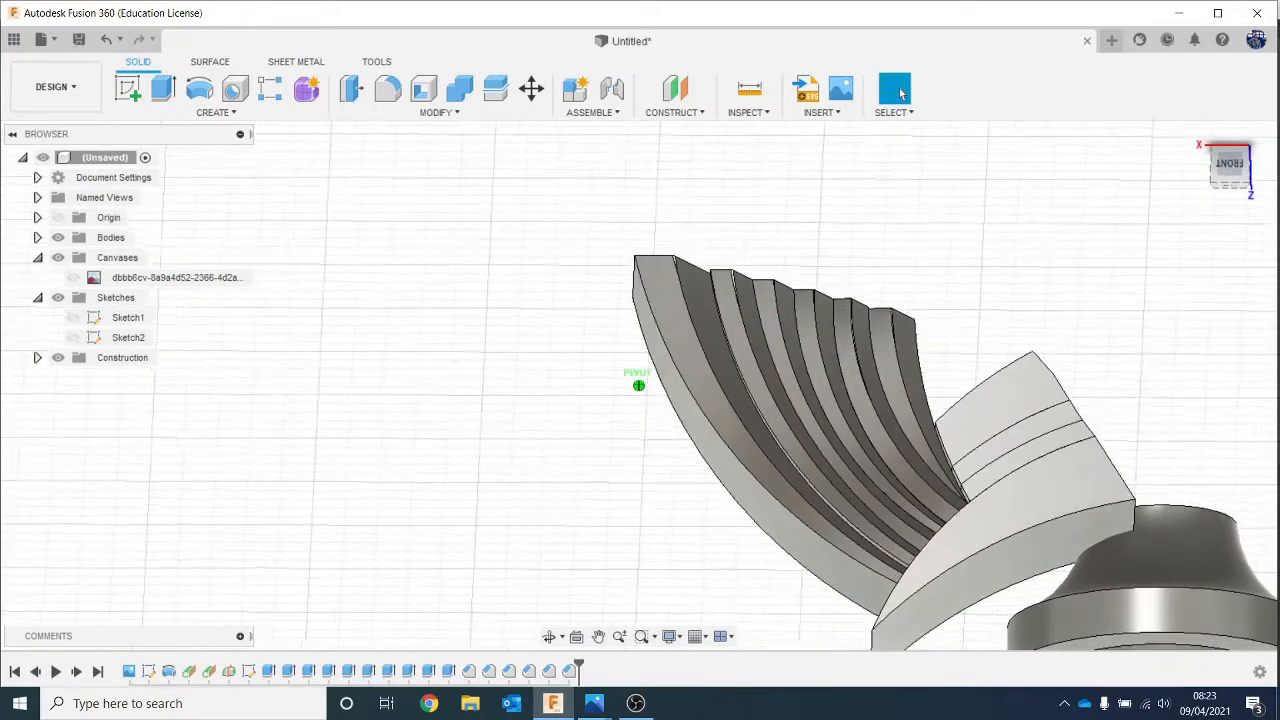
drag(1118, 395, 955, 421)
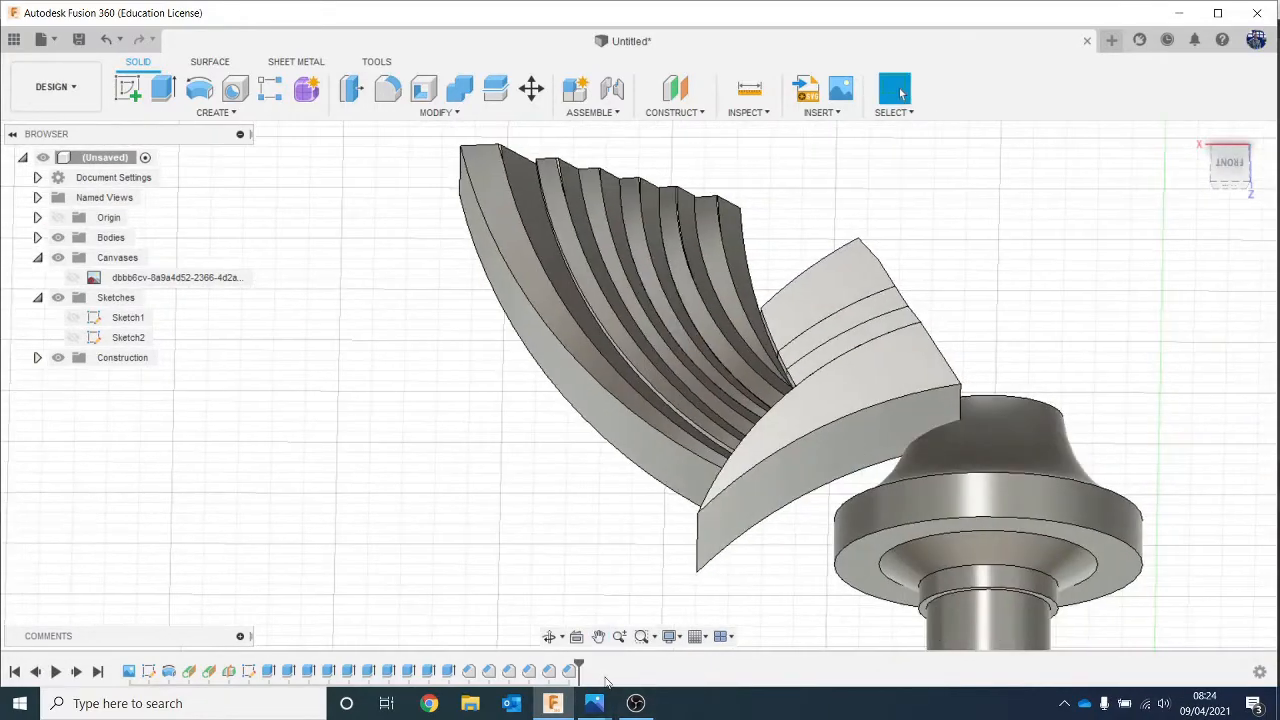
mouse_move(594, 703)
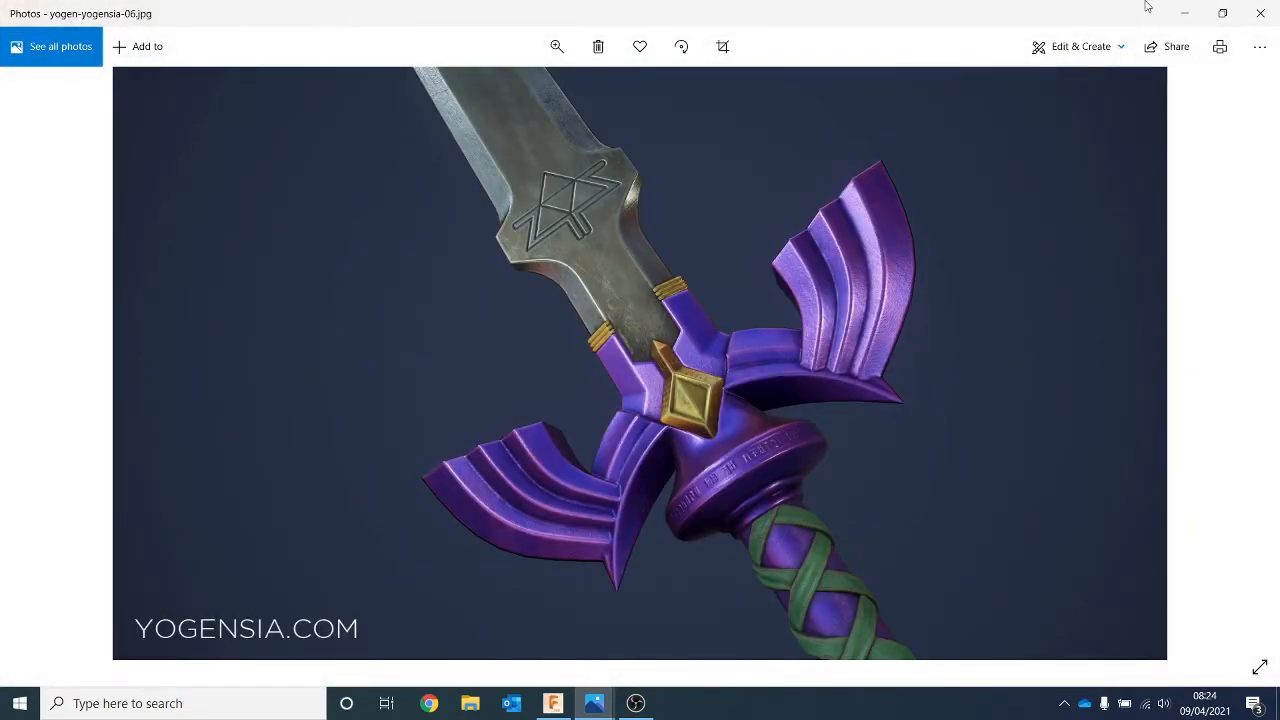
click(1187, 12)
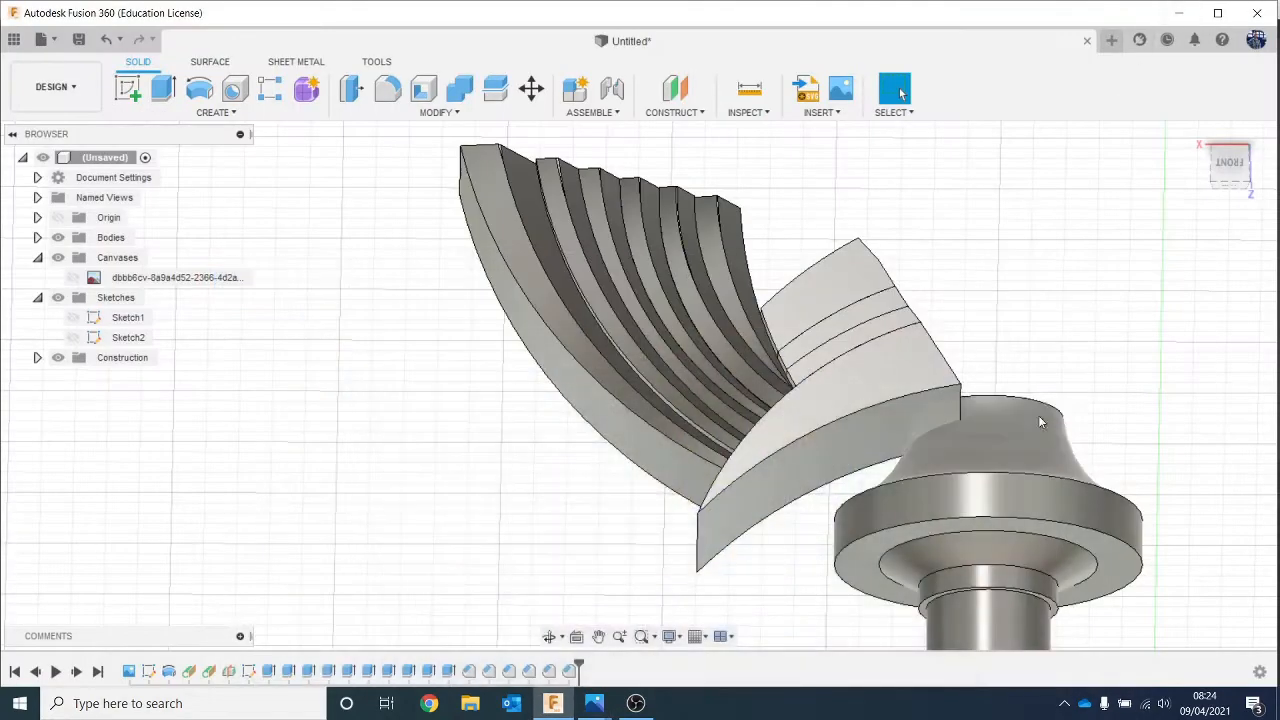
drag(1226, 163, 1231, 170)
middle_drag(989, 386, 834, 293)
click(470, 114)
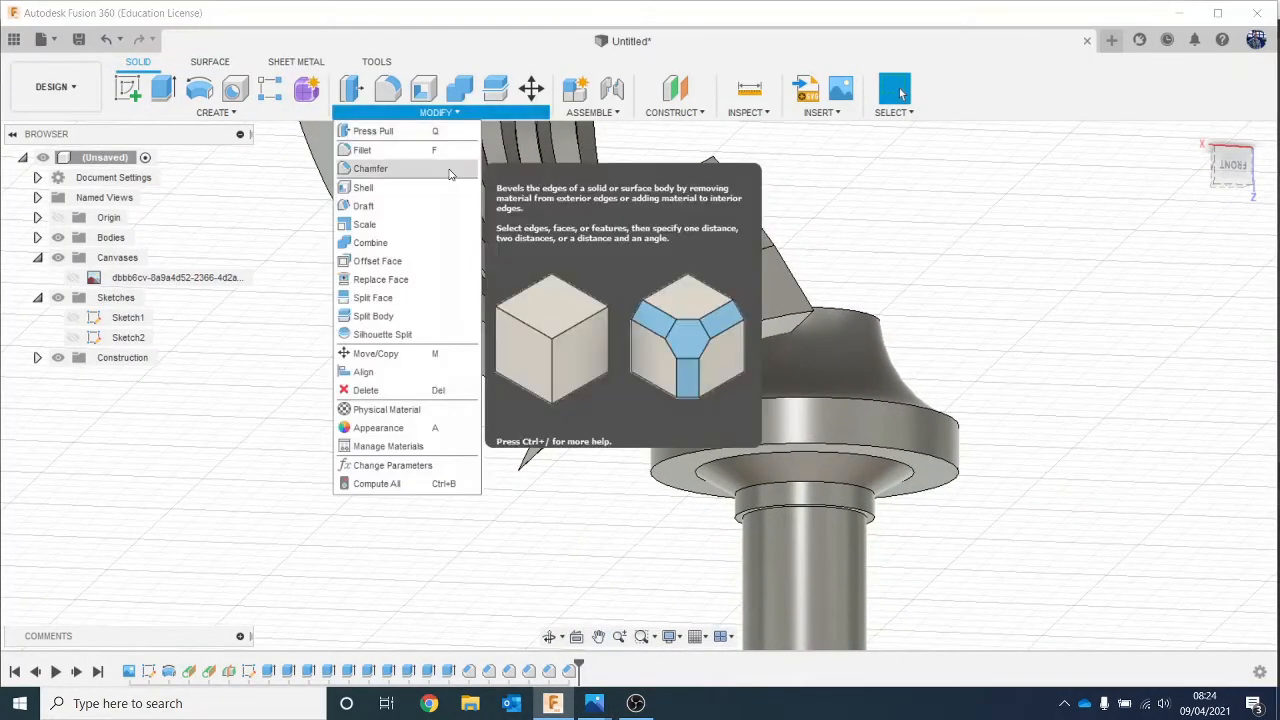
click(368, 166)
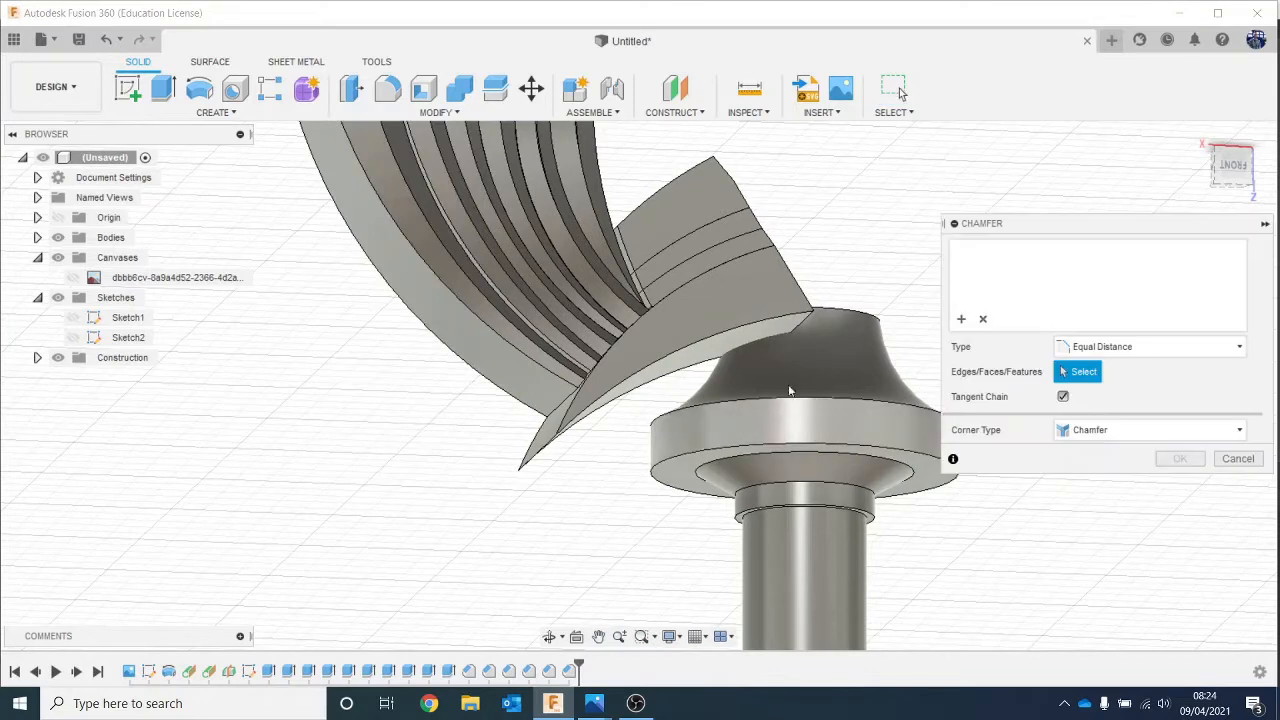
click(708, 345)
drag(708, 345, 703, 340)
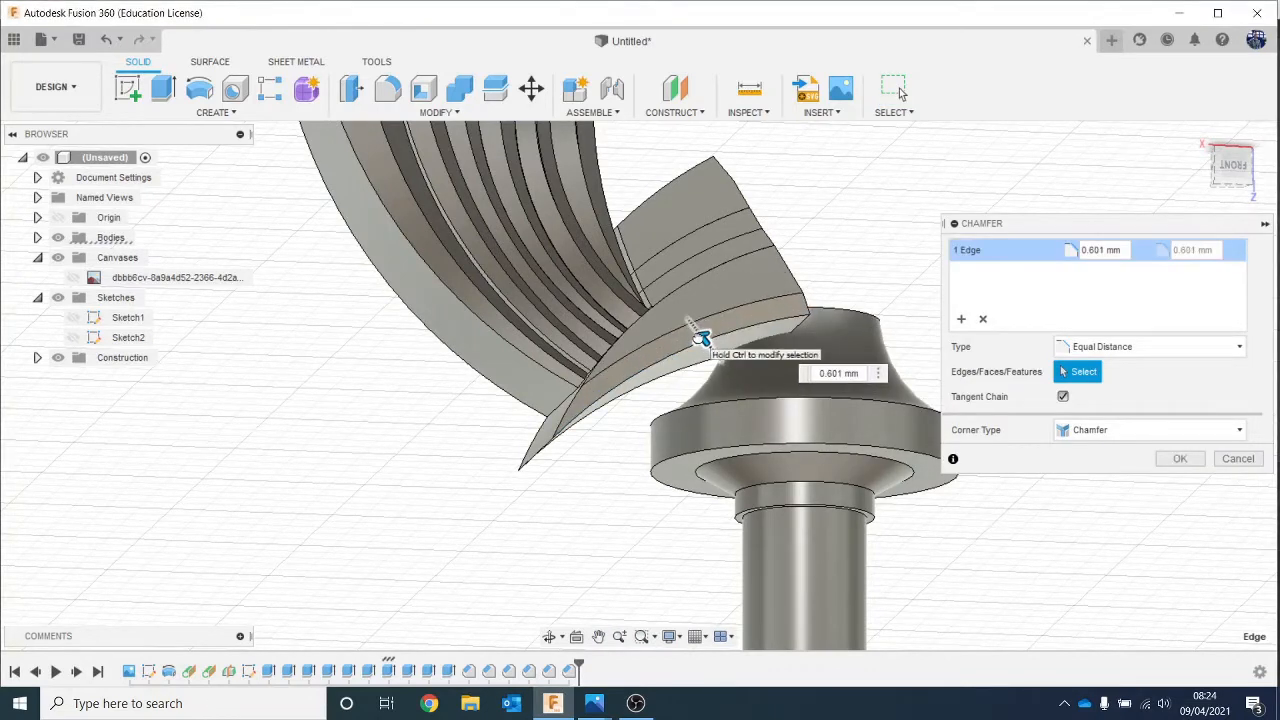
mouse_move(637, 385)
shift+middle_down()
mouse_move(674, 300)
mouse_move(679, 329)
shift+middle_up()
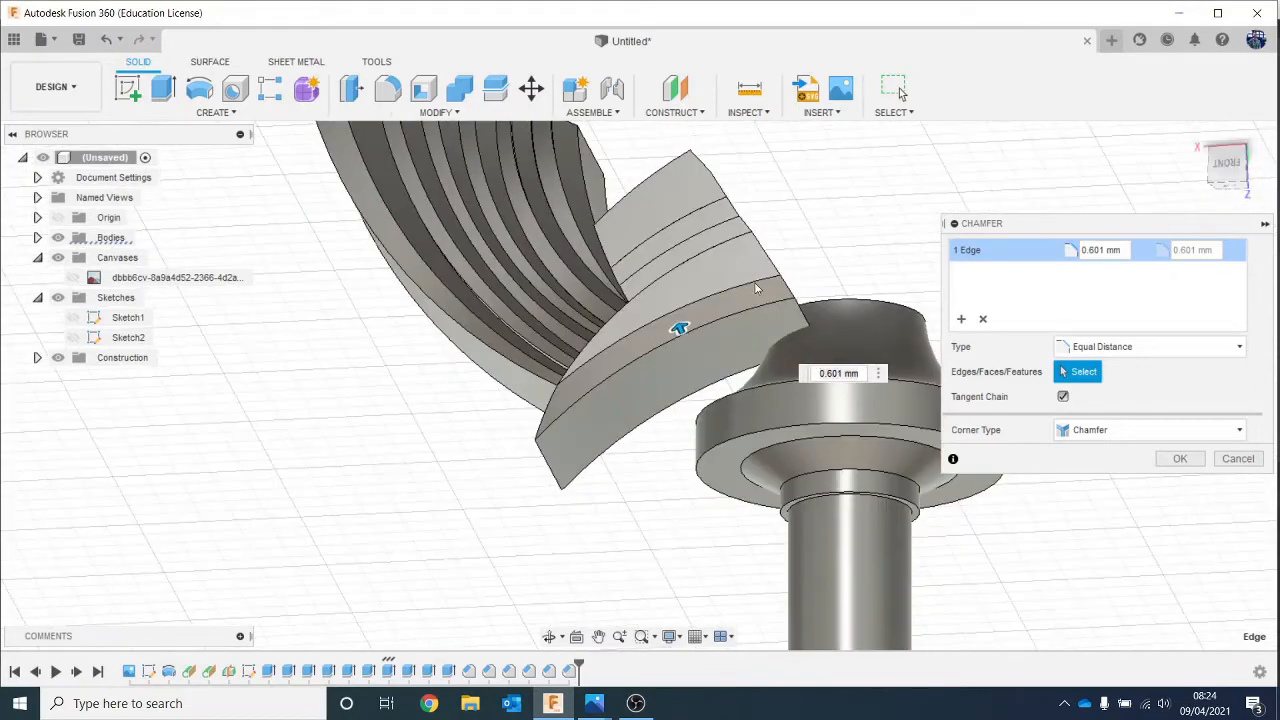
scroll(720, 280, up, 3)
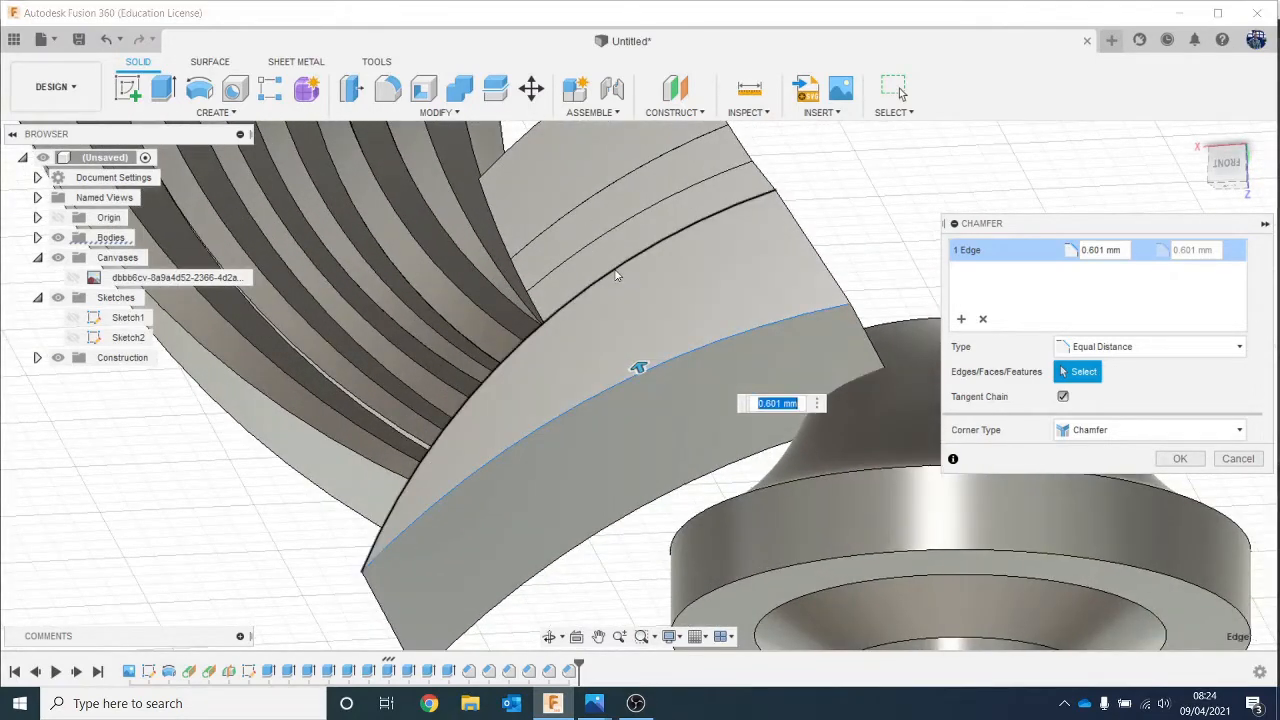
click(617, 276)
drag(640, 367, 636, 360)
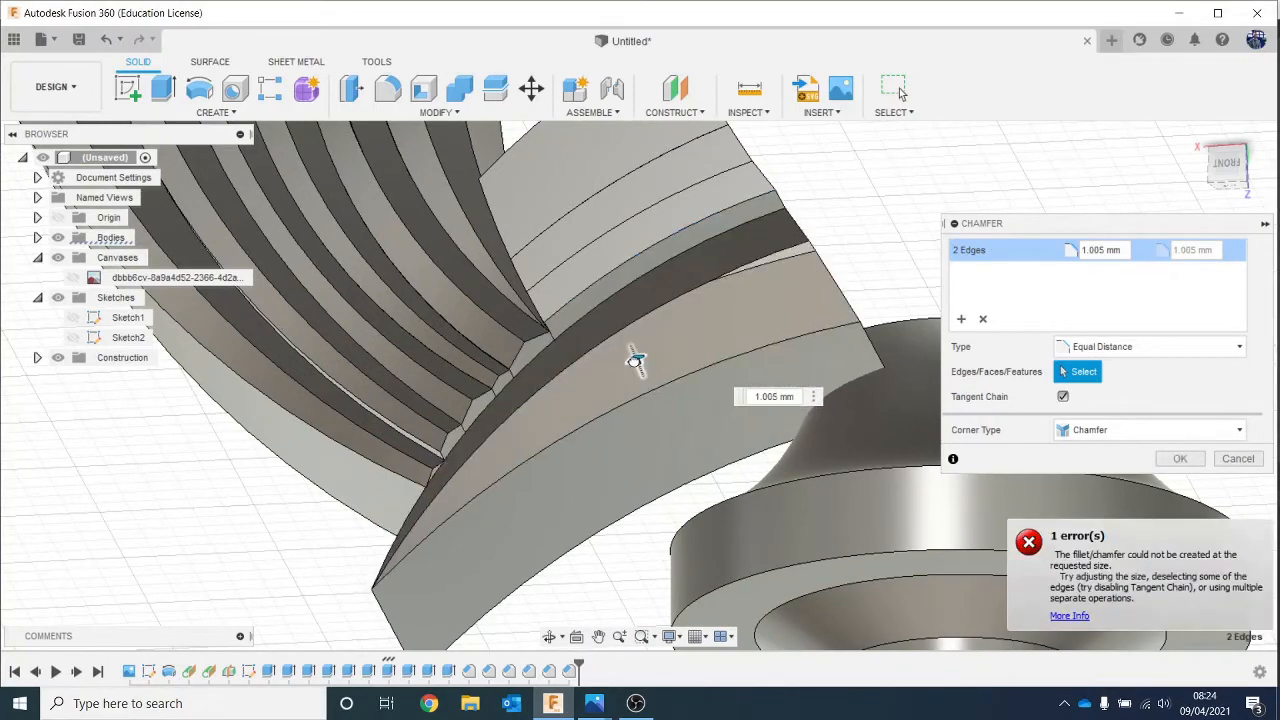
mouse_move(634, 357)
shift+middle_down()
mouse_move(666, 356)
mouse_move(687, 329)
shift+middle_up()
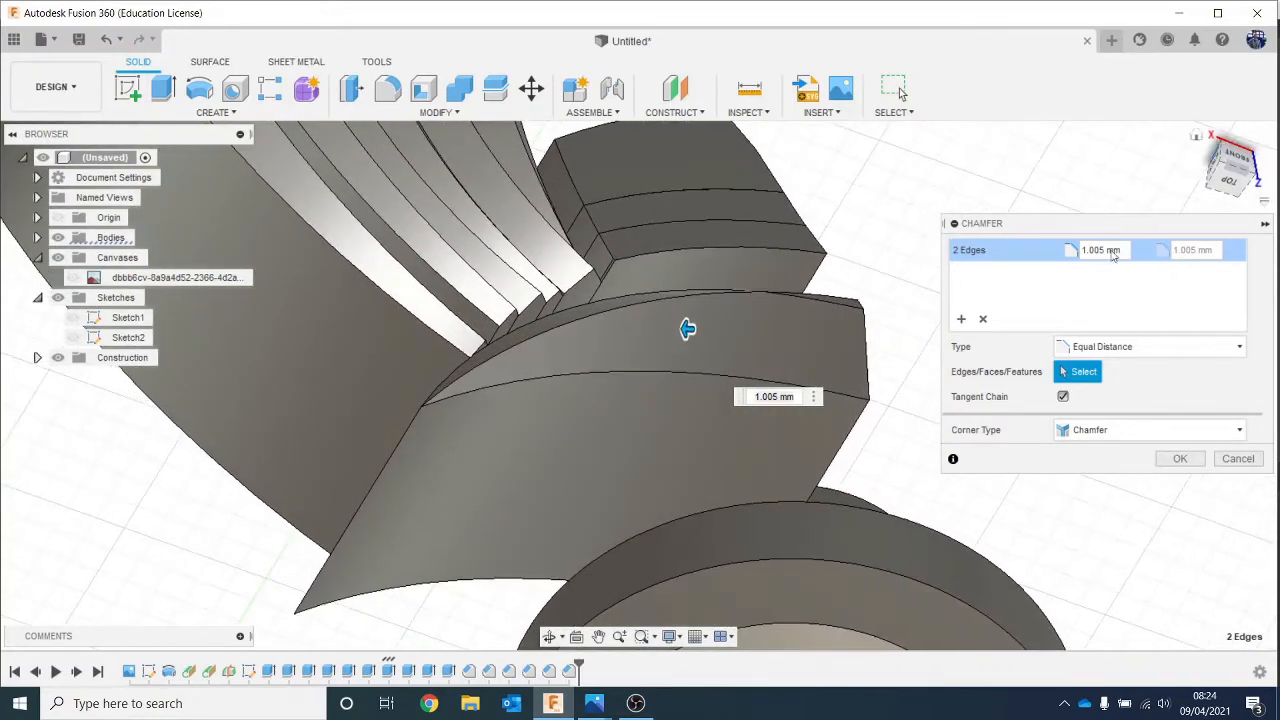
mouse_move(594, 703)
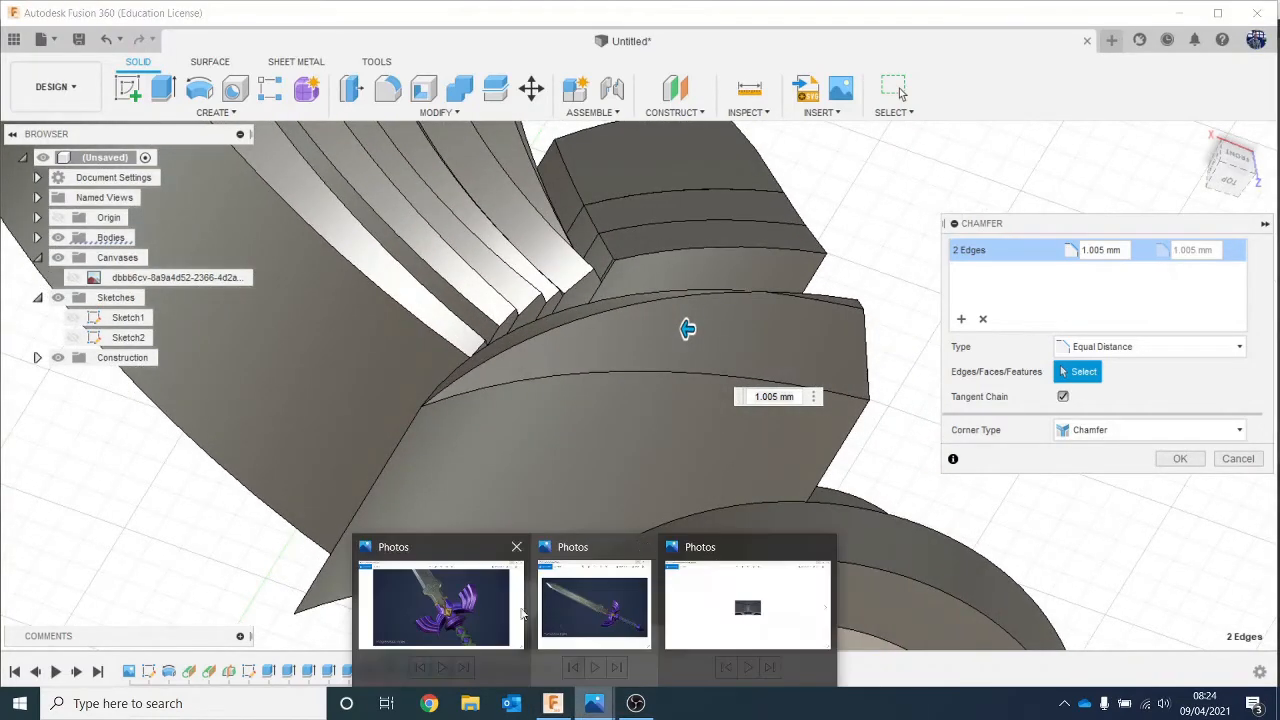
click(520, 612)
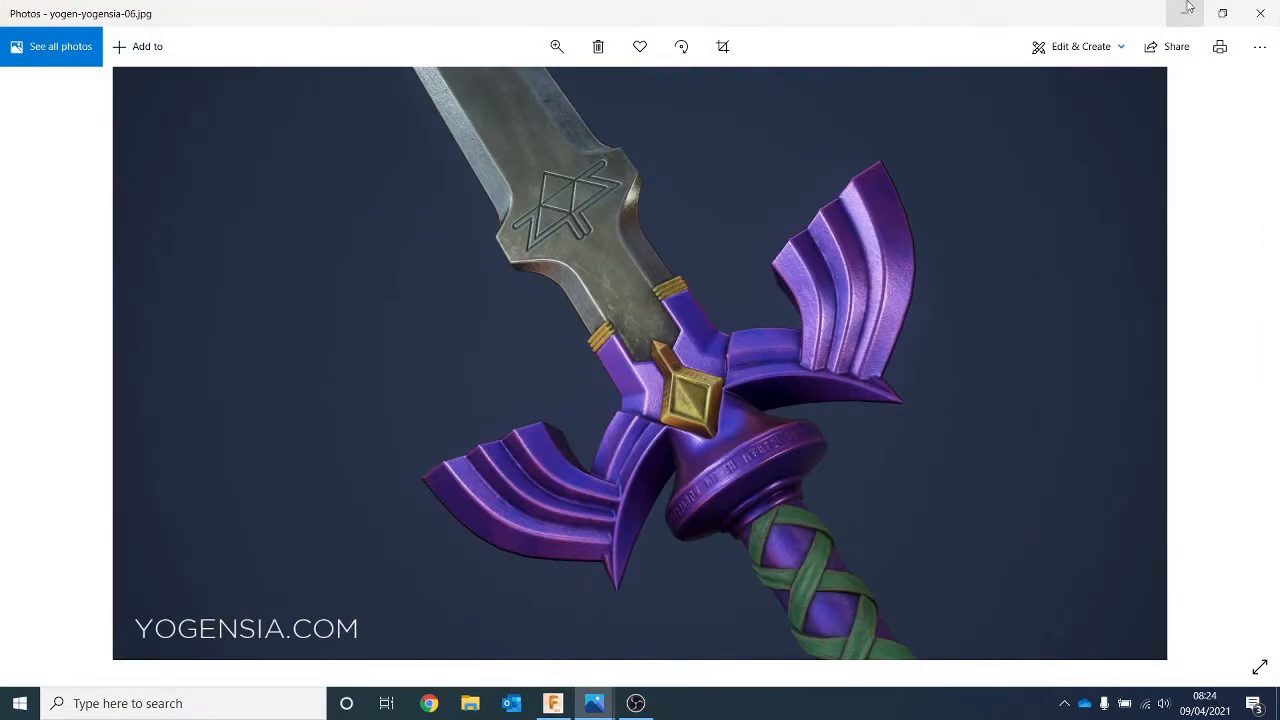
click(1188, 12)
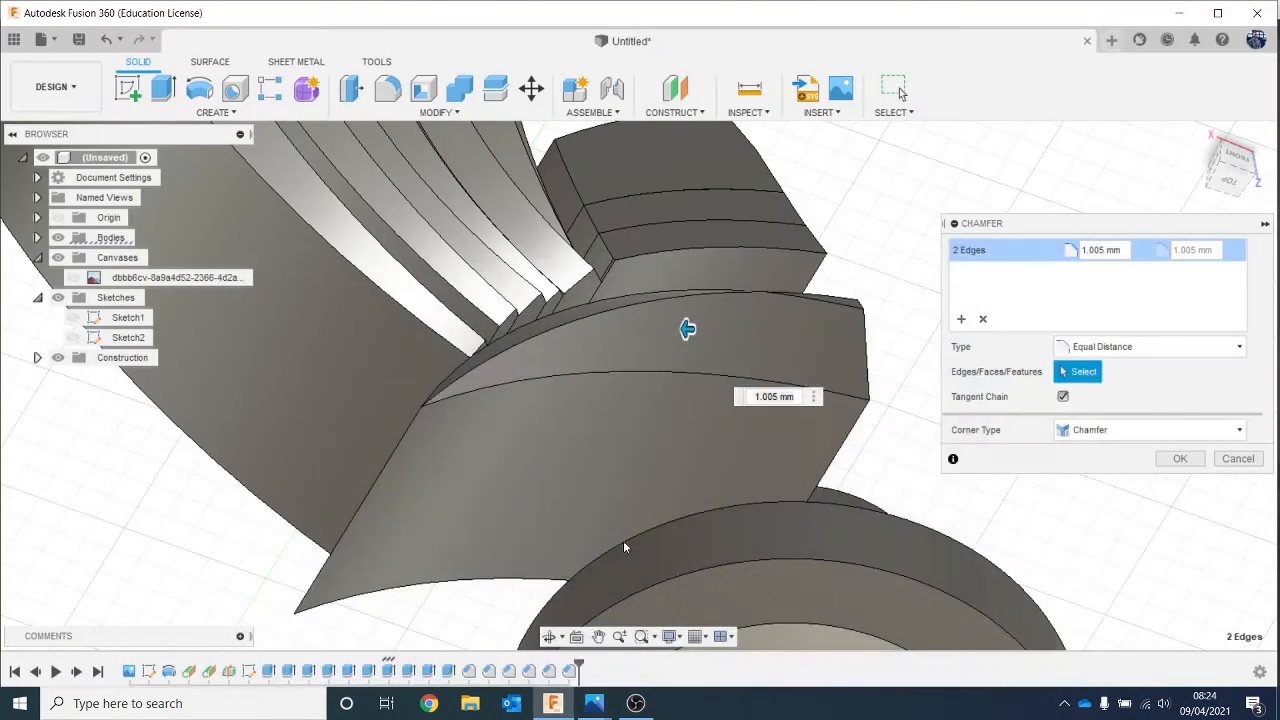
click(623, 259)
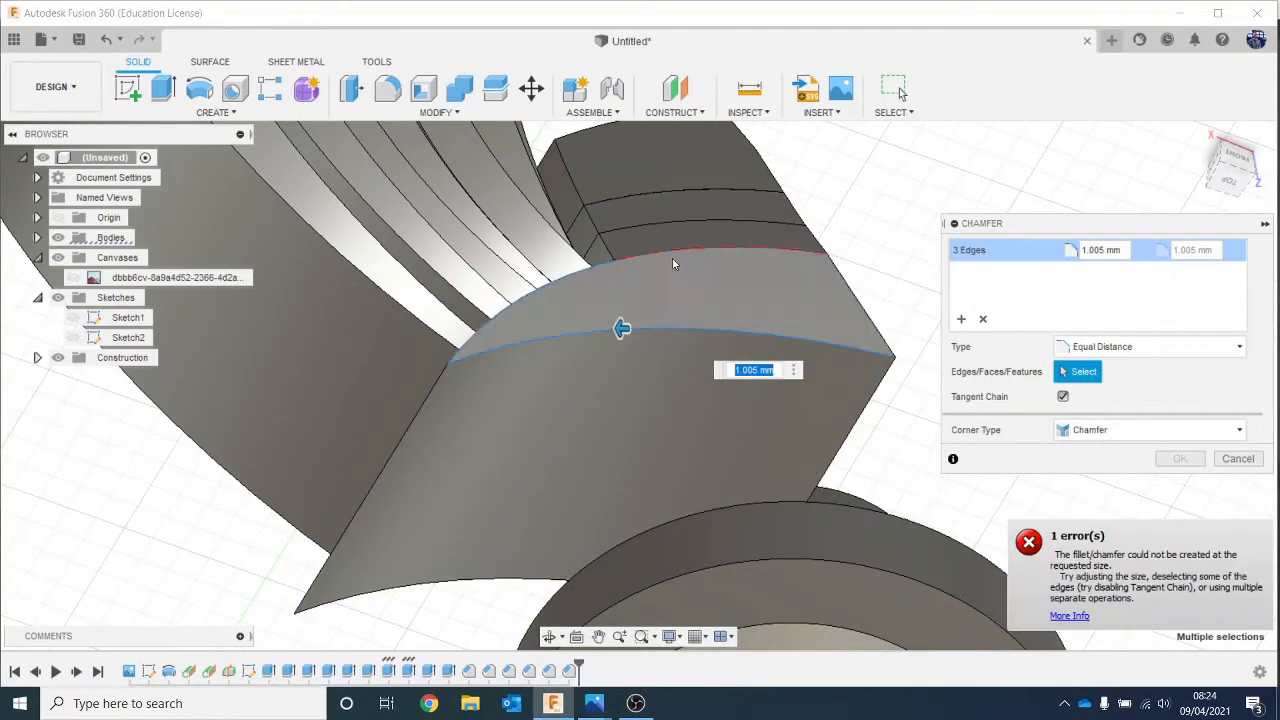
click(671, 253)
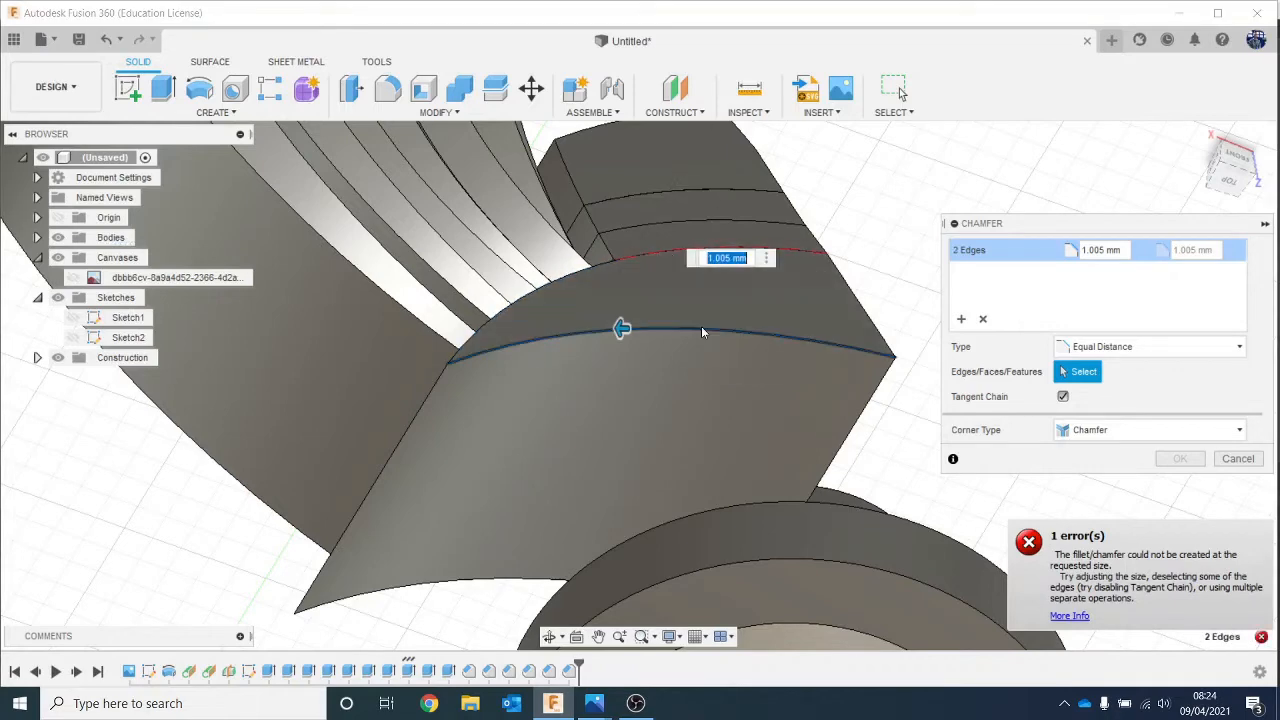
click(1240, 459)
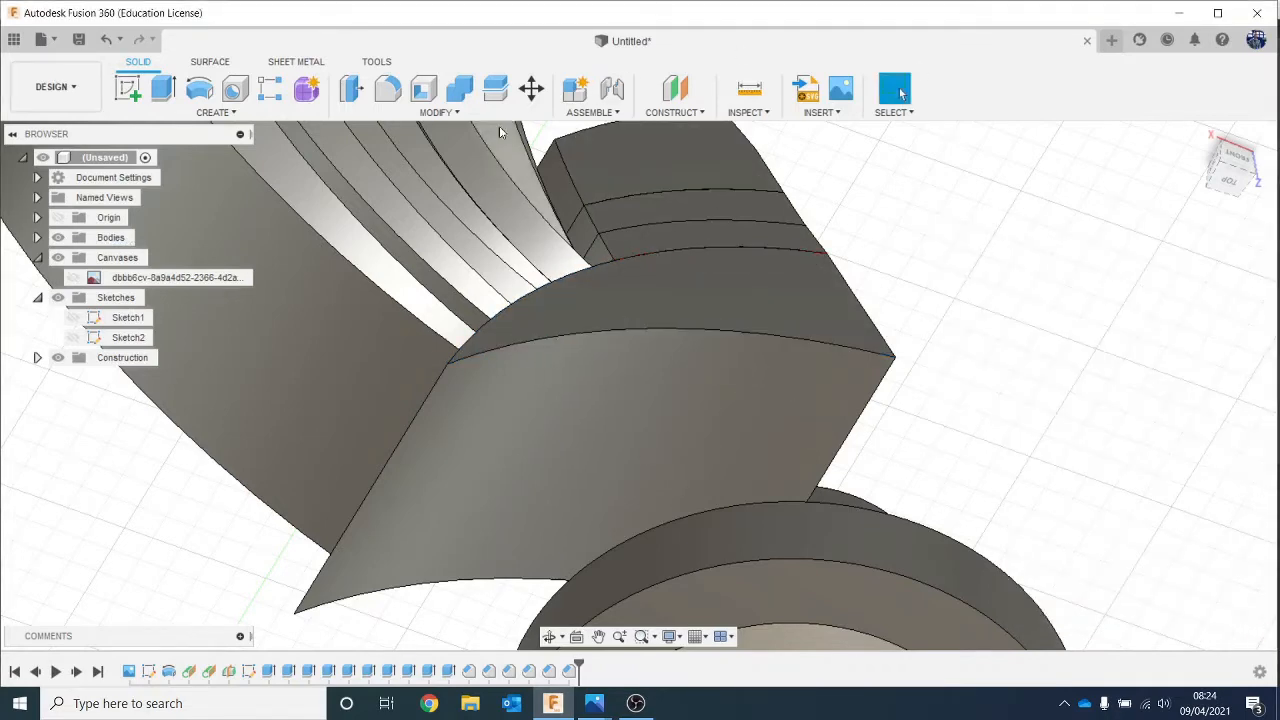
Step: Chamfer the outer long curved edge of the tallest strip at the wing's base with an equal distance of 1.548 mm
click(453, 113)
click(440, 166)
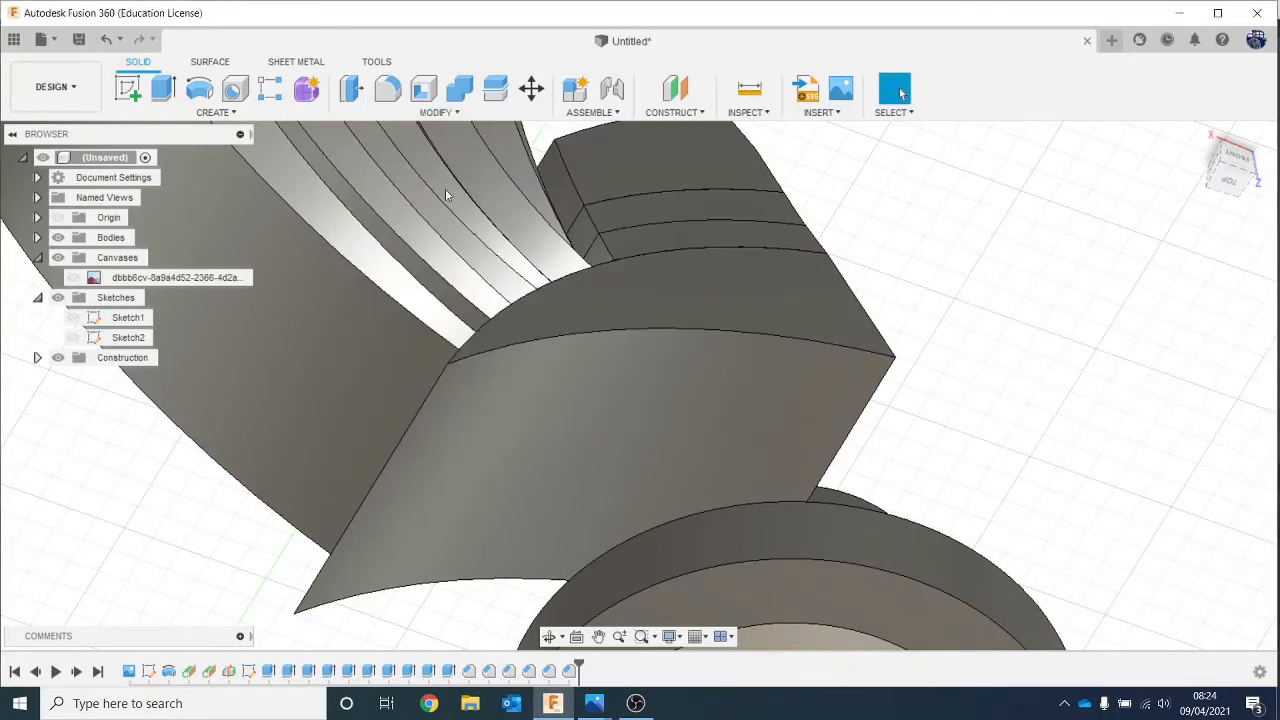
click(748, 332)
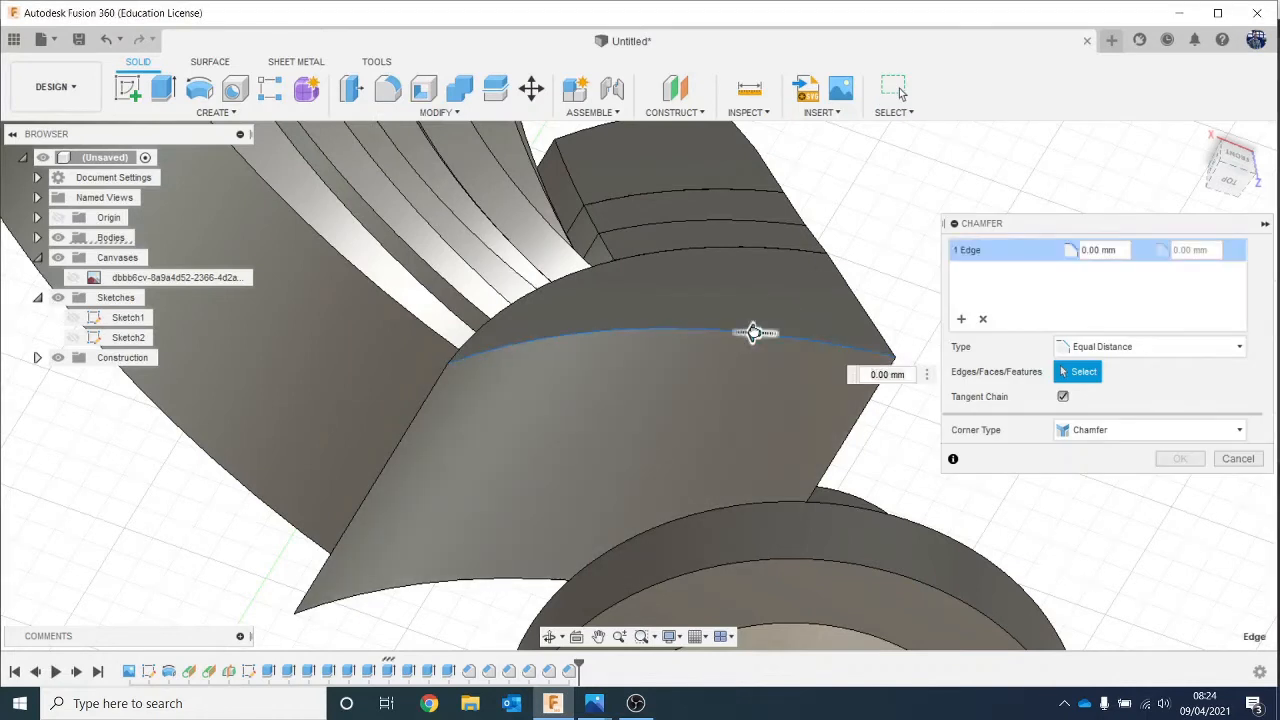
drag(741, 332, 714, 392)
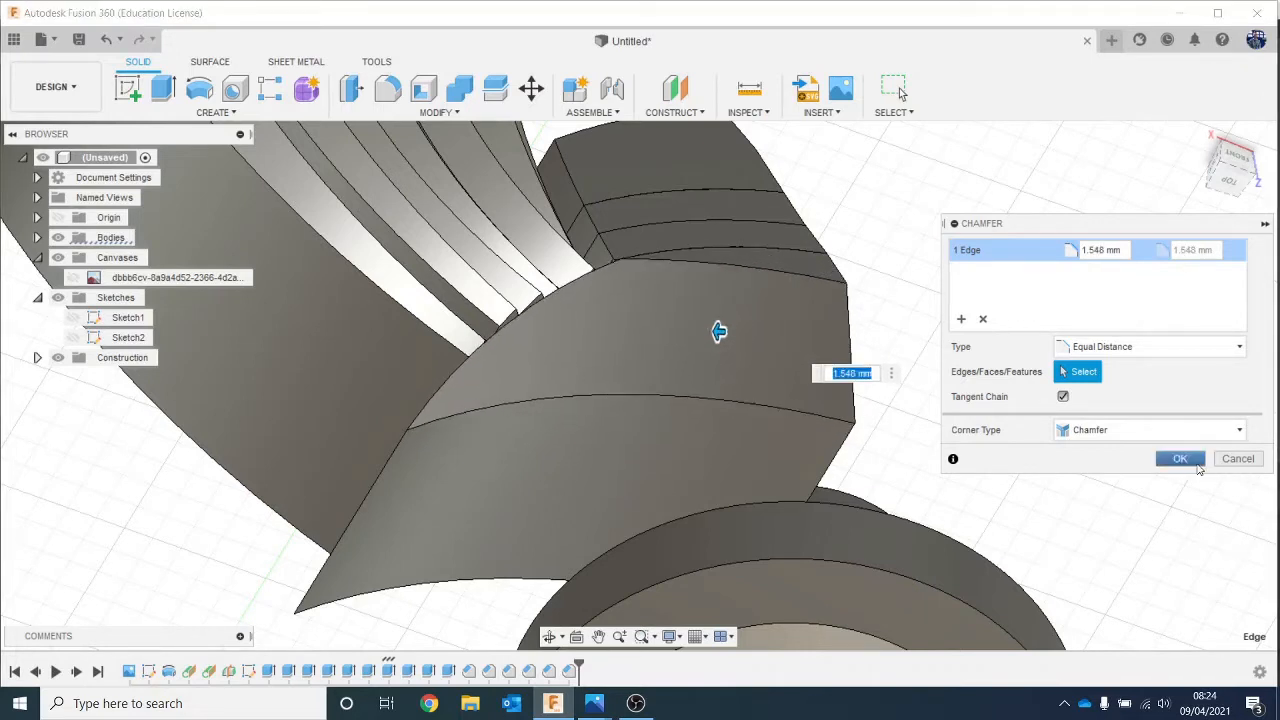
click(1181, 459)
Step: Switch to Photos to examine the stepped piece at the wing's base in the sword hilt reference image, and return to Fusion 360
mouse_move(1213, 180)
shift+middle_down()
mouse_move(1207, 212)
mouse_move(1188, 197)
shift+middle_up()
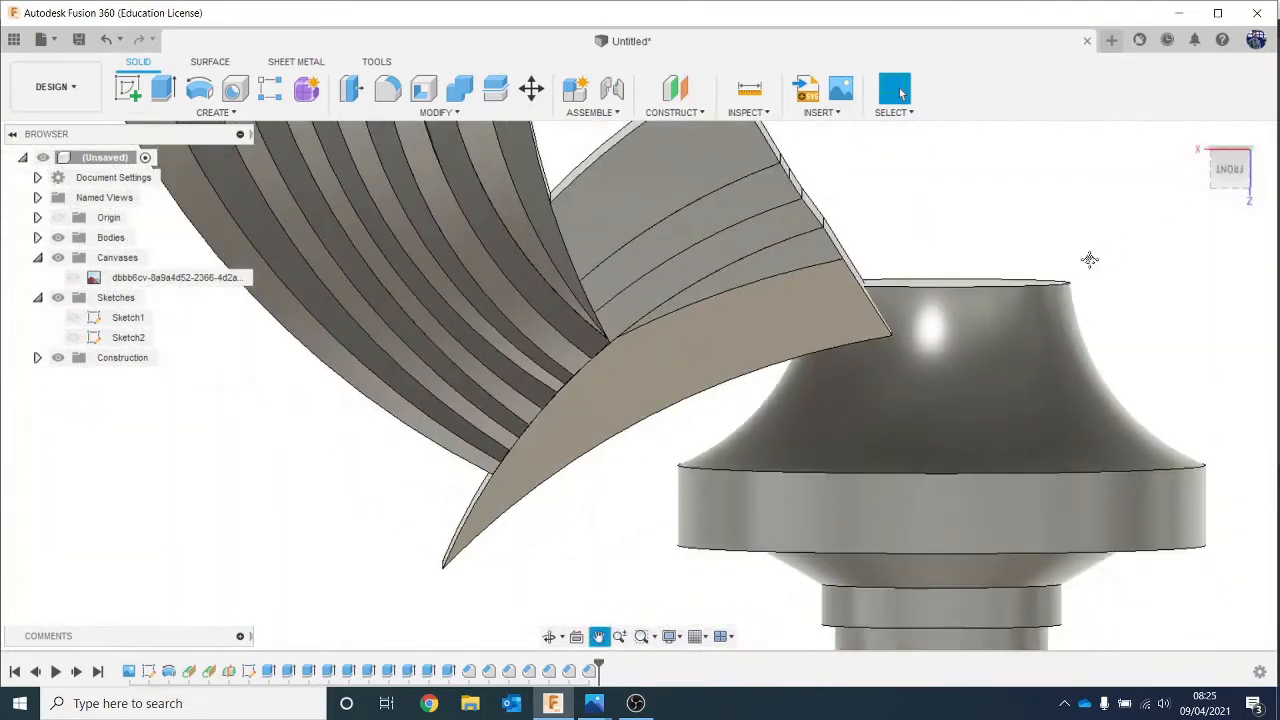
middle_drag(1089, 260, 1058, 432)
mouse_move(595, 700)
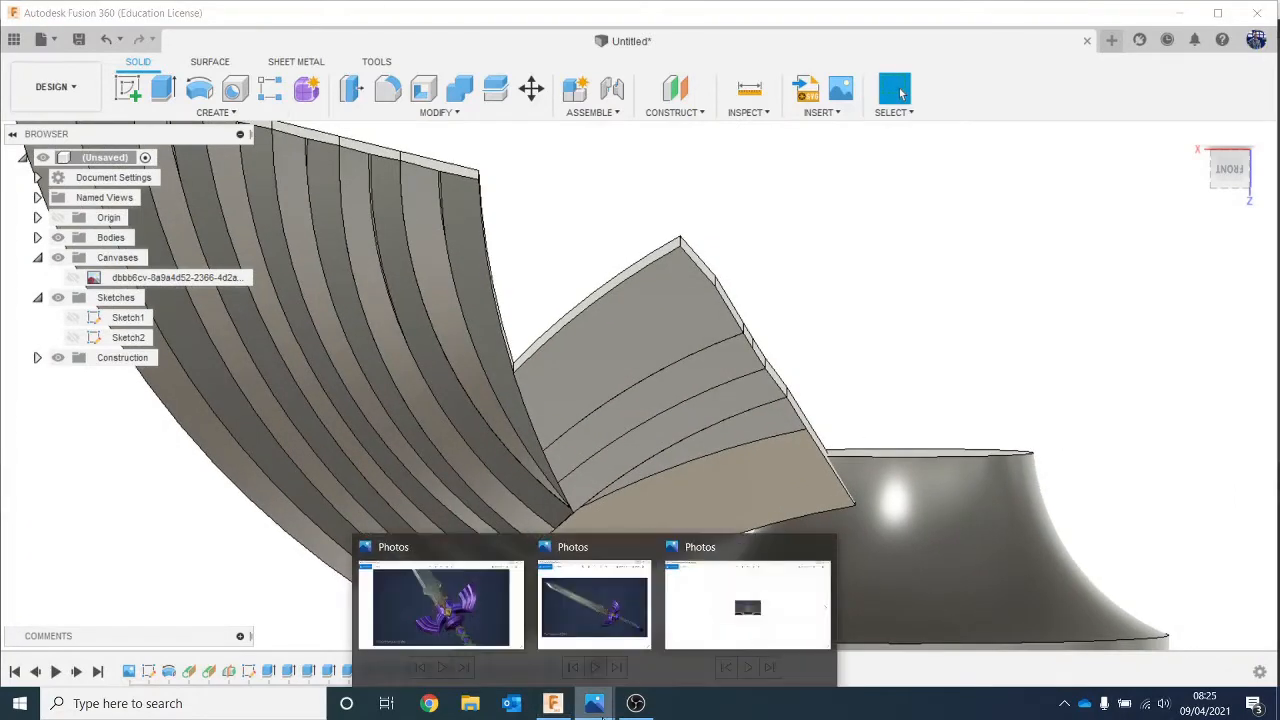
click(455, 638)
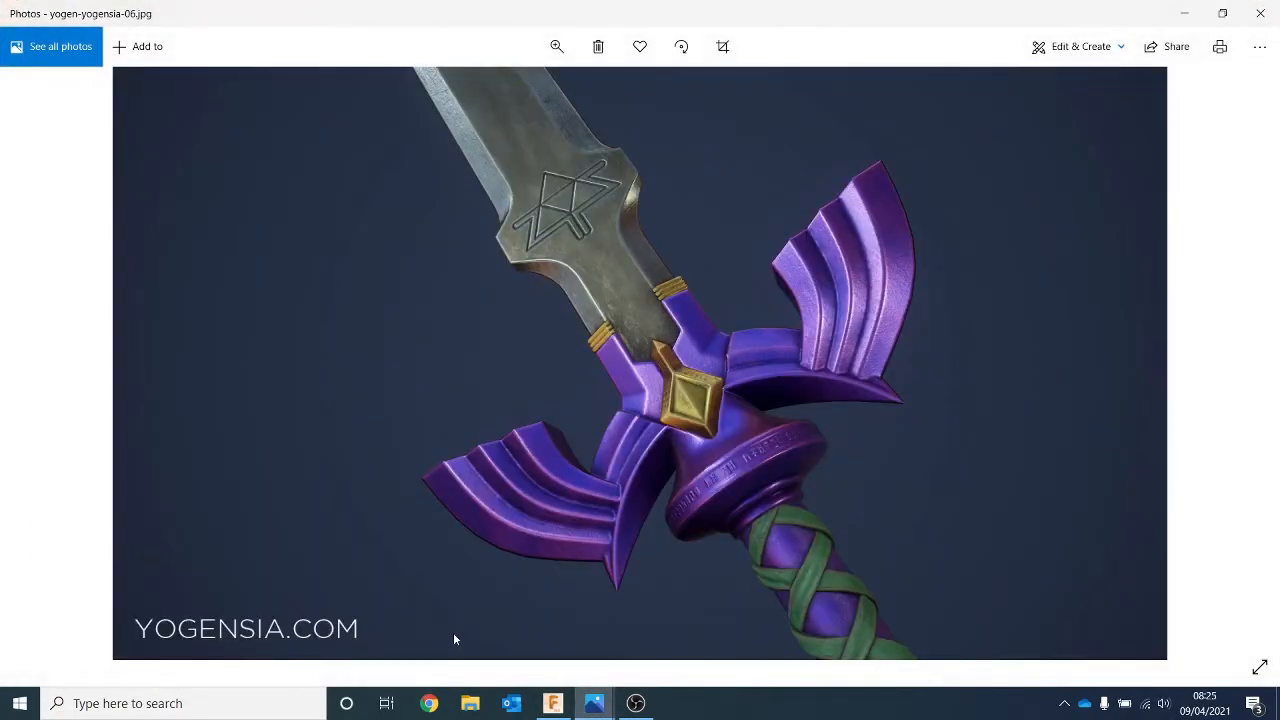
click(1185, 10)
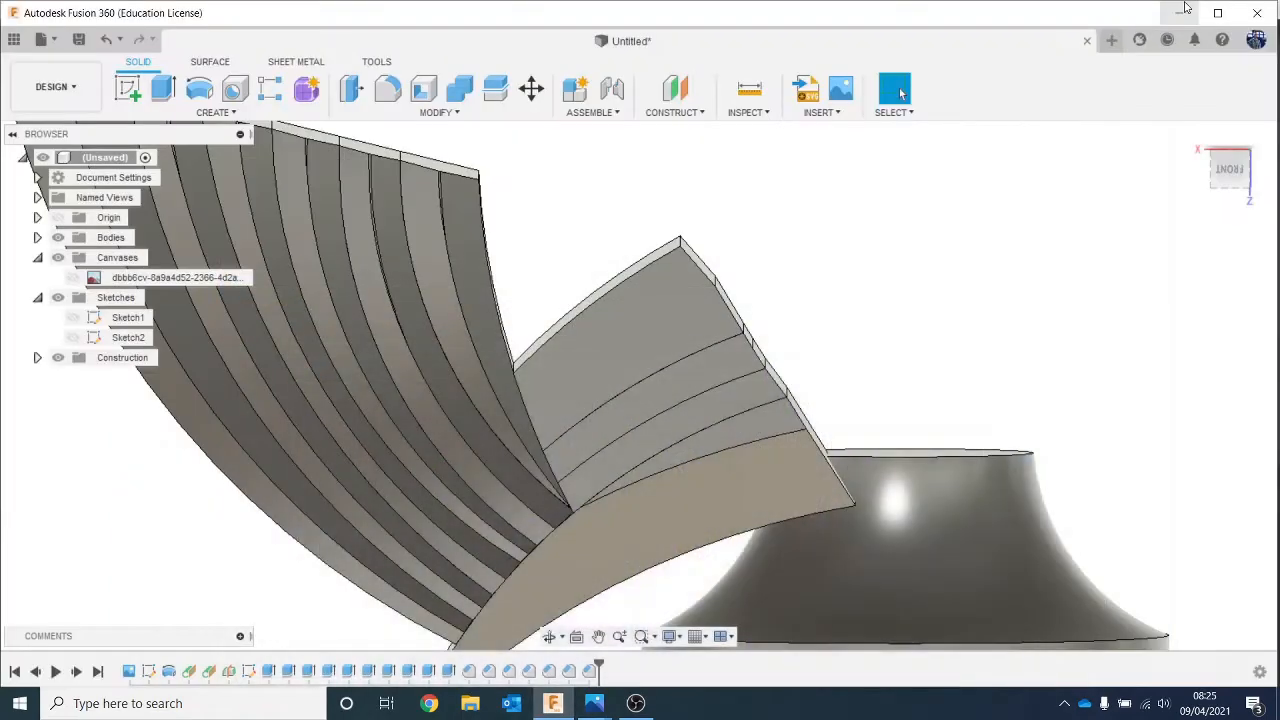
Step: Chamfer both long curved edges of the outermost strip on the stepped block at the wing's base with an equal distance of 0.921 mm
click(1237, 163)
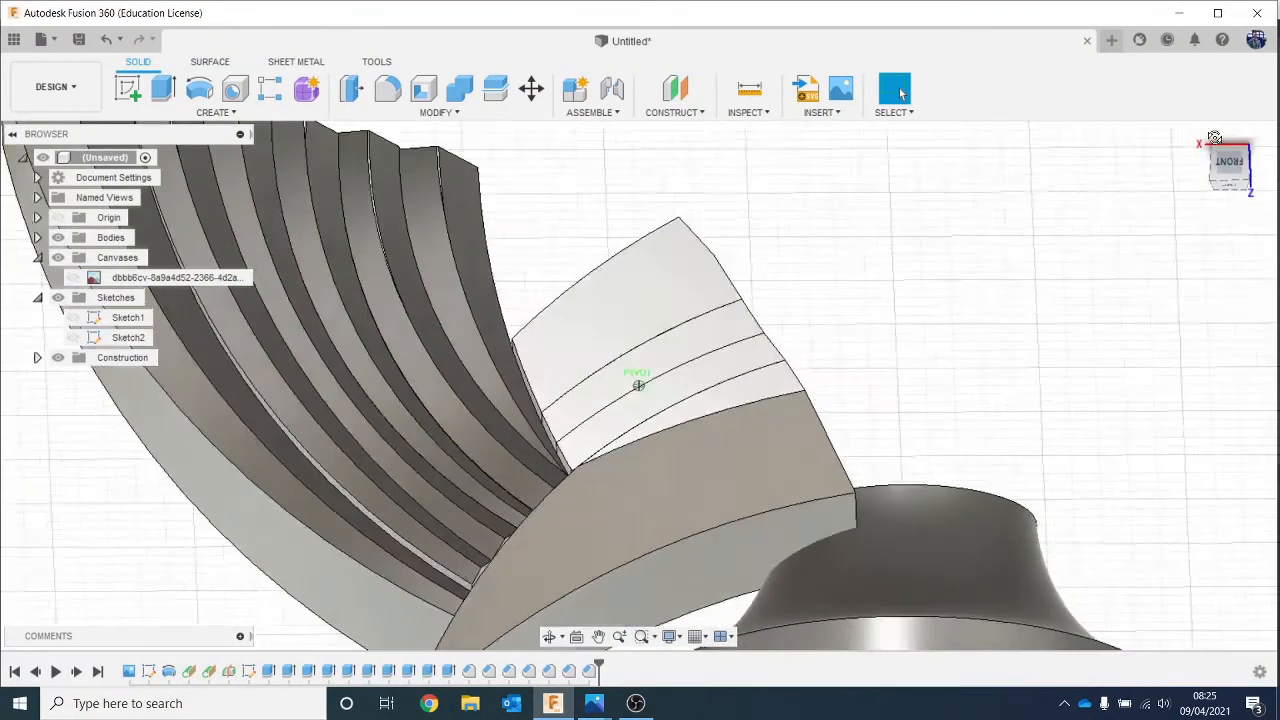
click(433, 112)
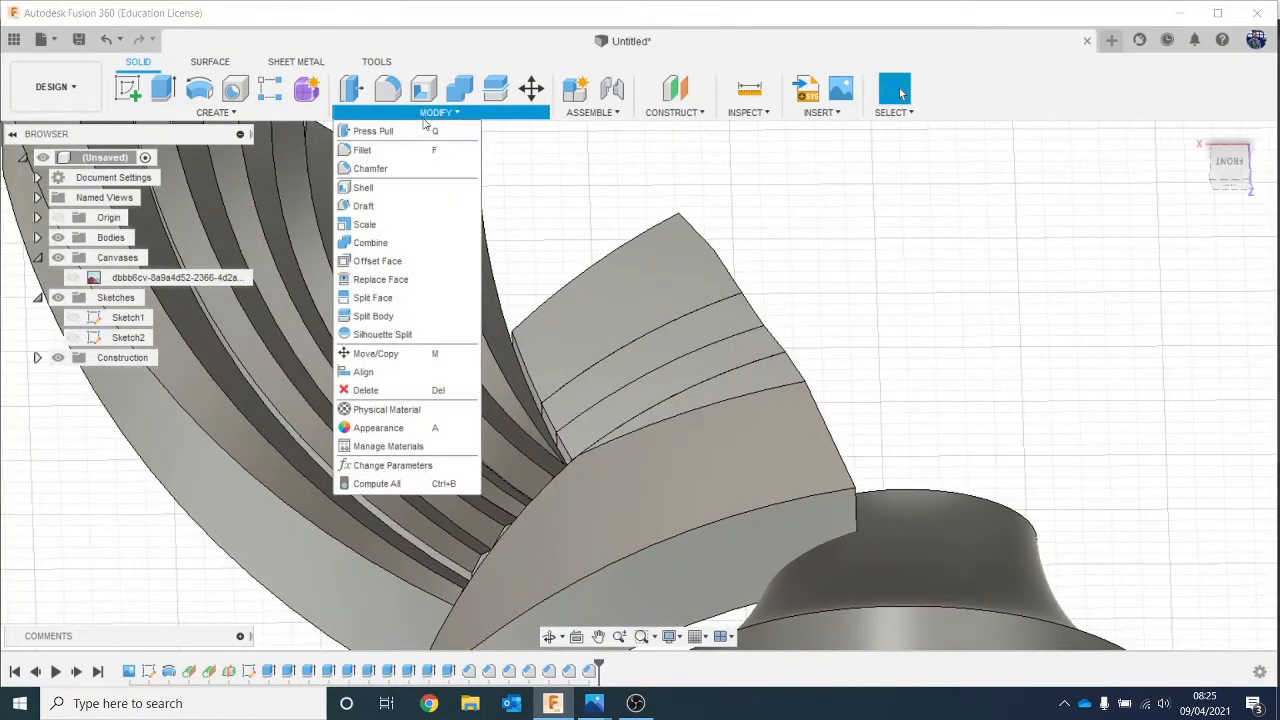
click(410, 170)
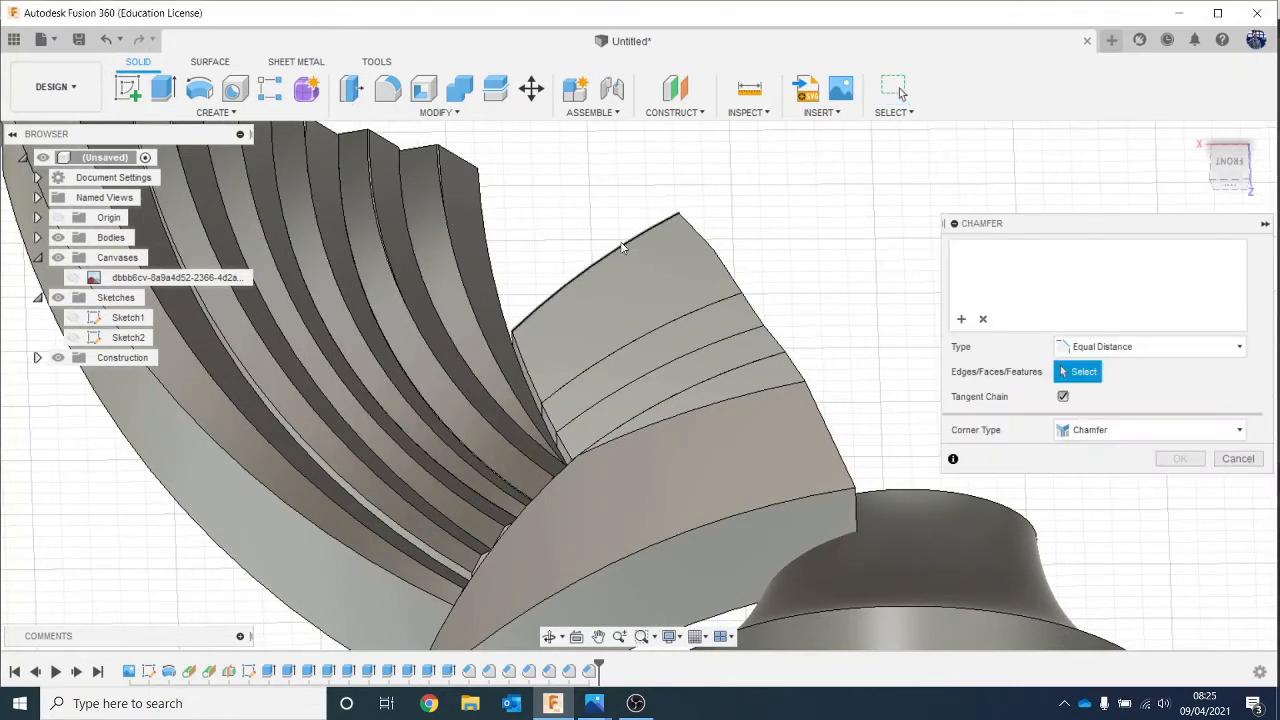
click(624, 250)
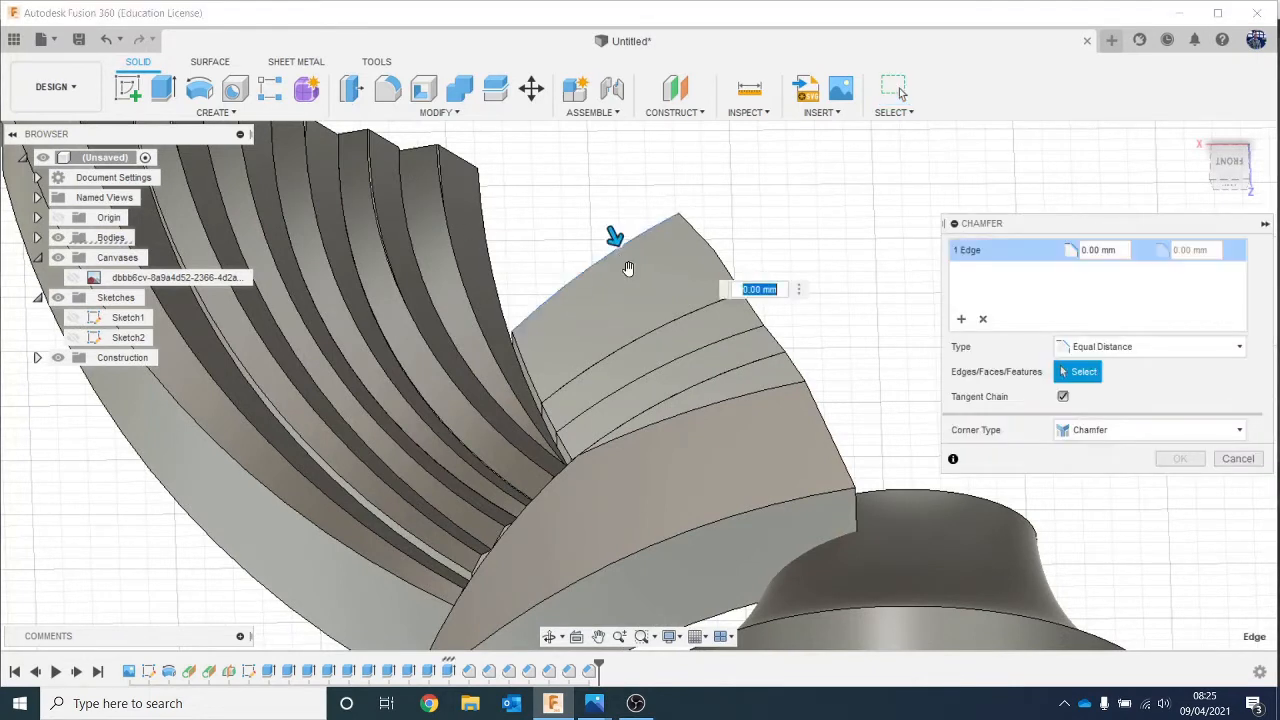
click(650, 335)
click(663, 376)
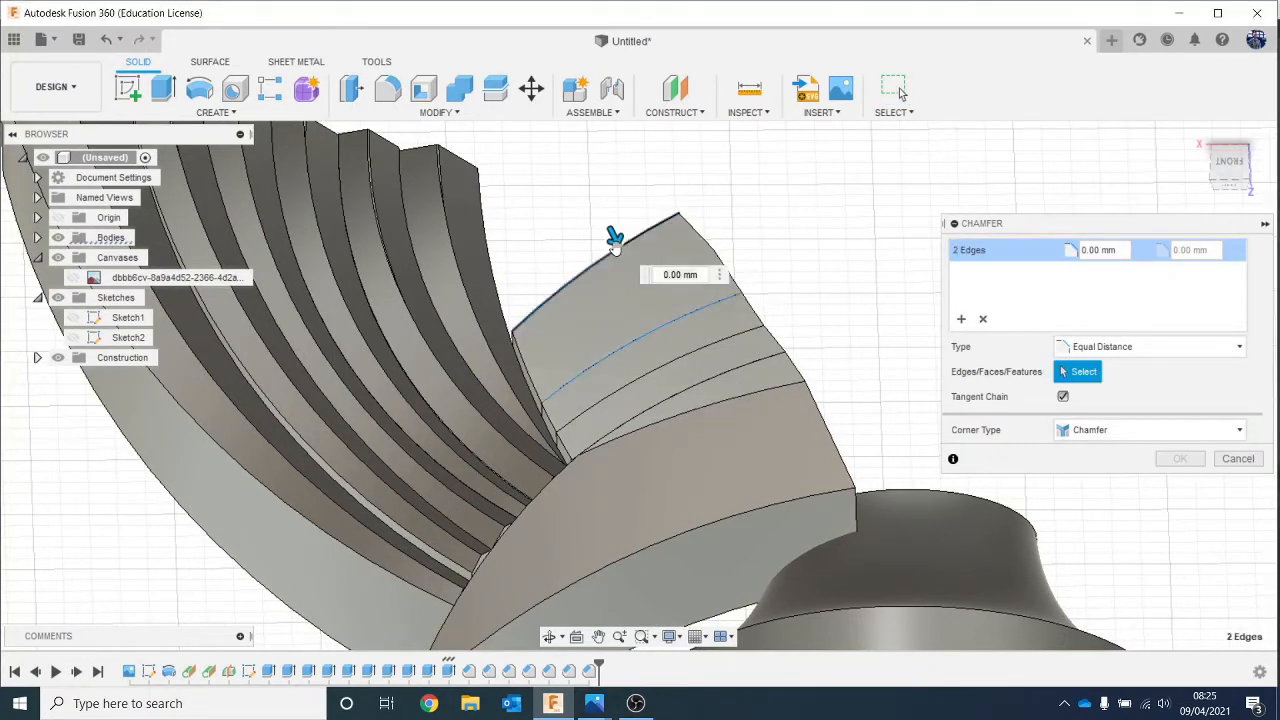
drag(614, 238, 627, 263)
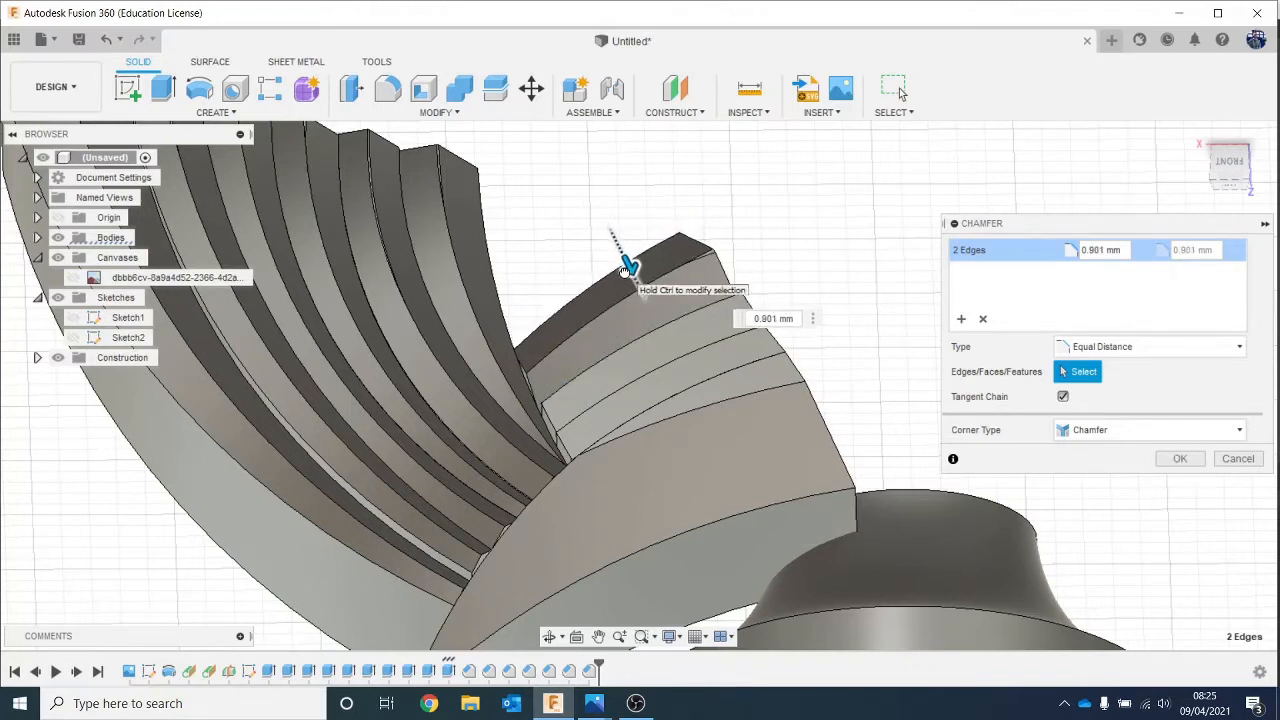
drag(625, 270, 629, 266)
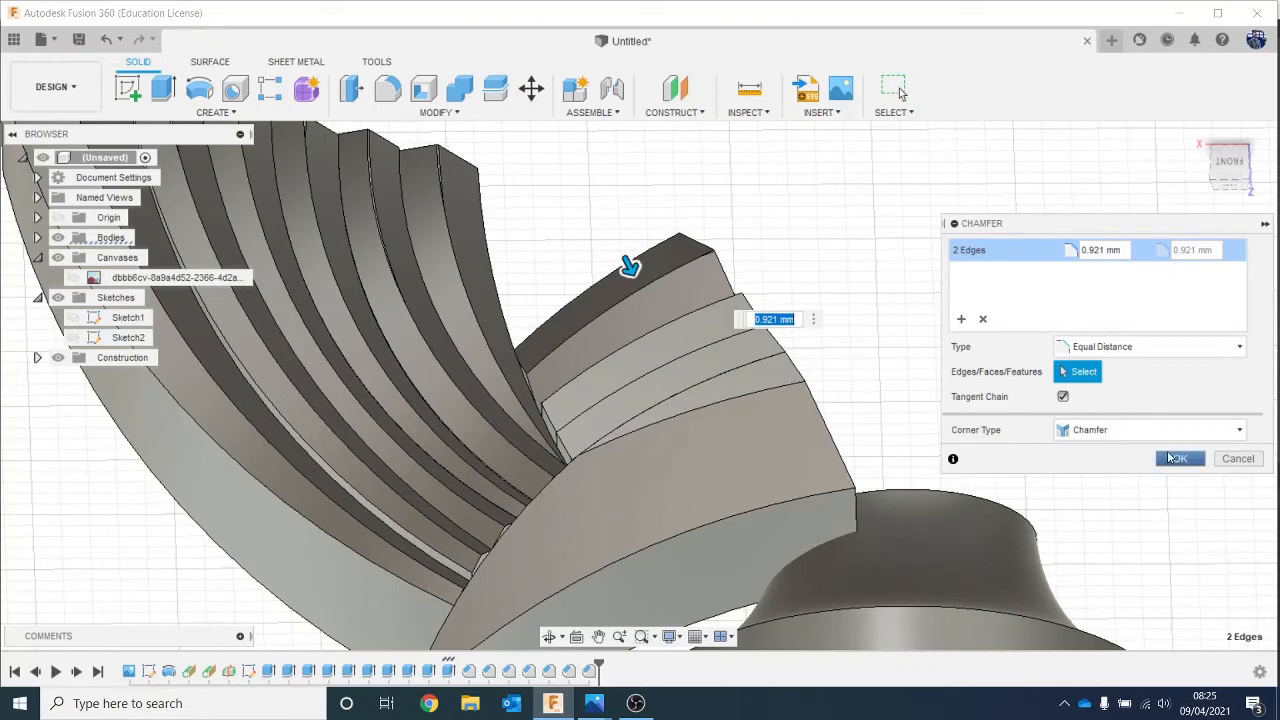
click(1177, 458)
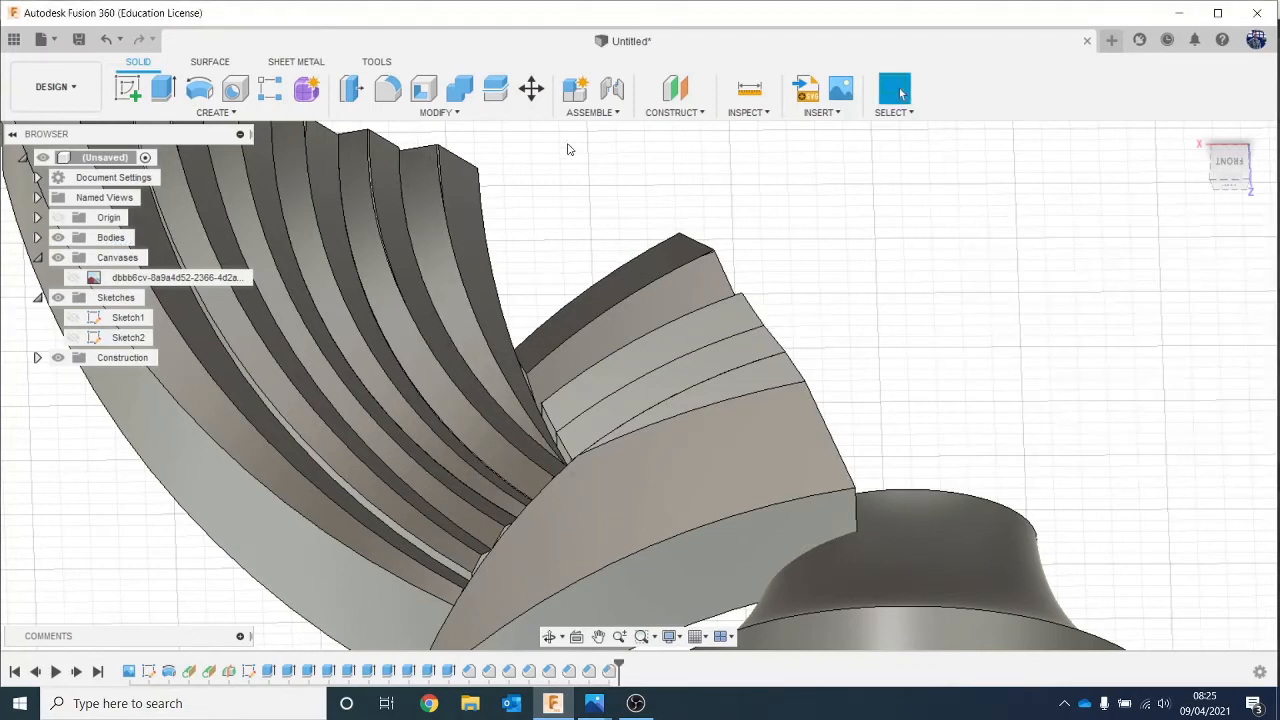
click(478, 117)
click(450, 169)
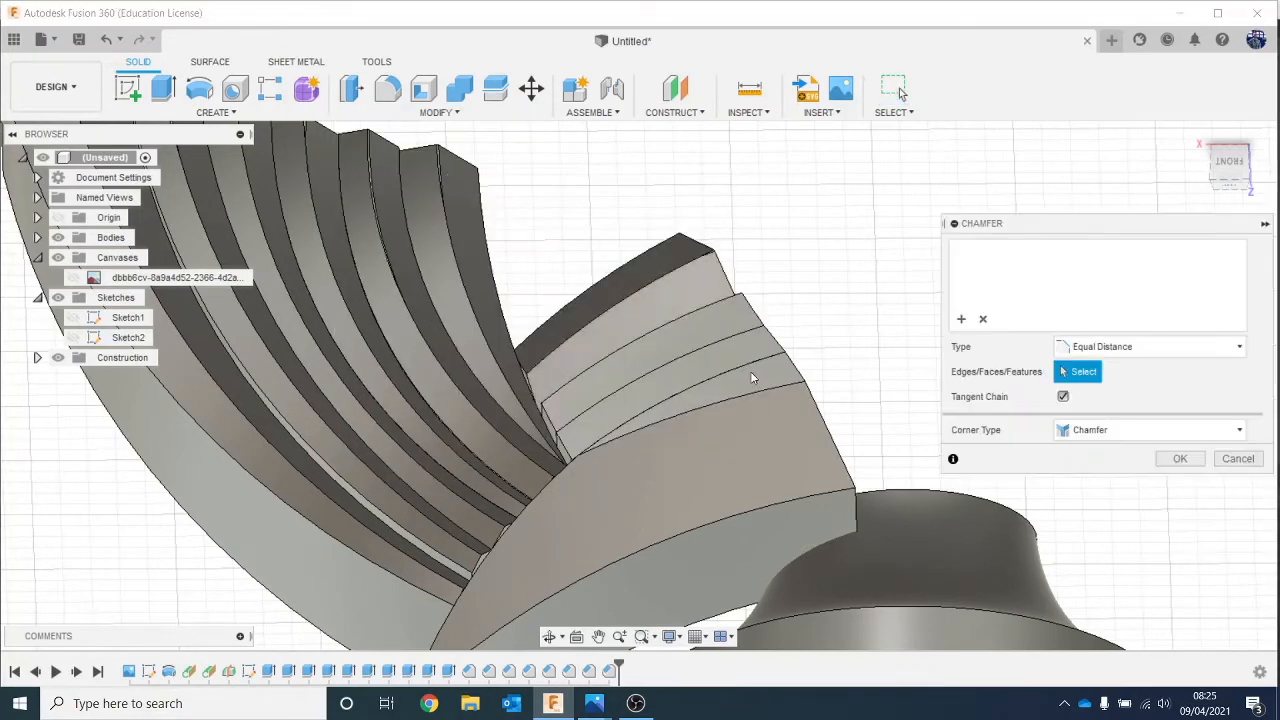
click(651, 340)
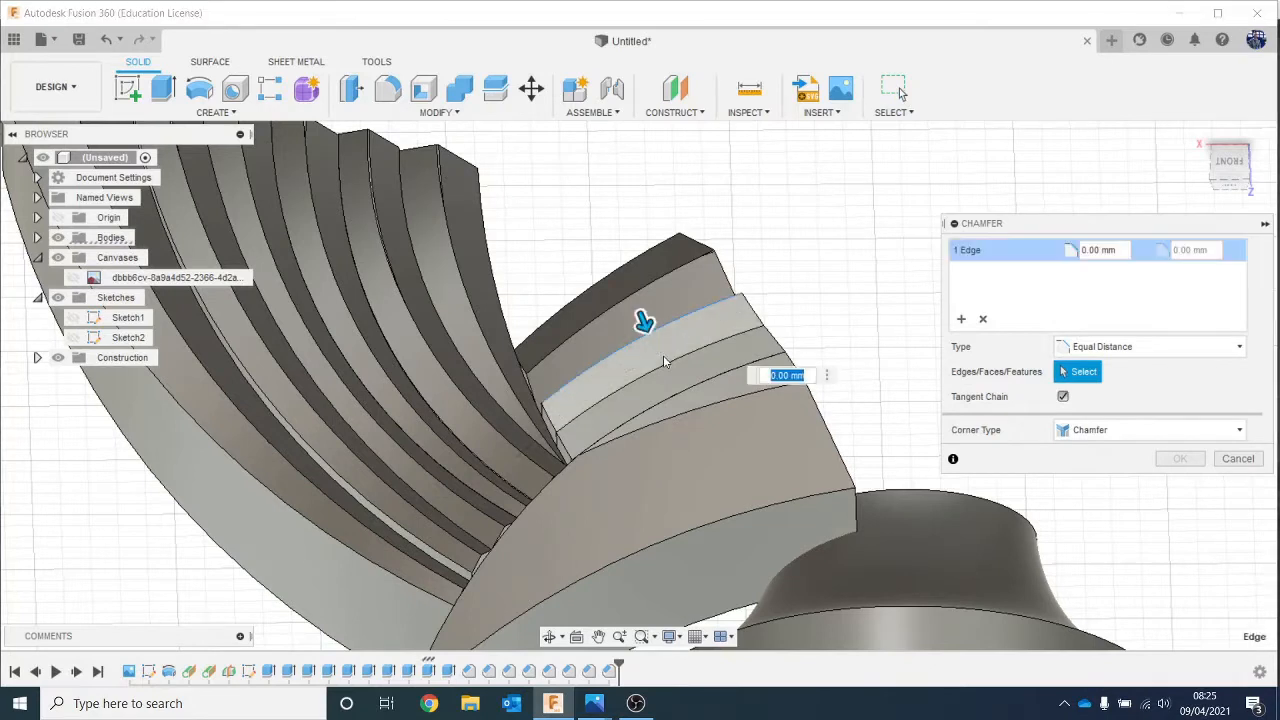
click(665, 365)
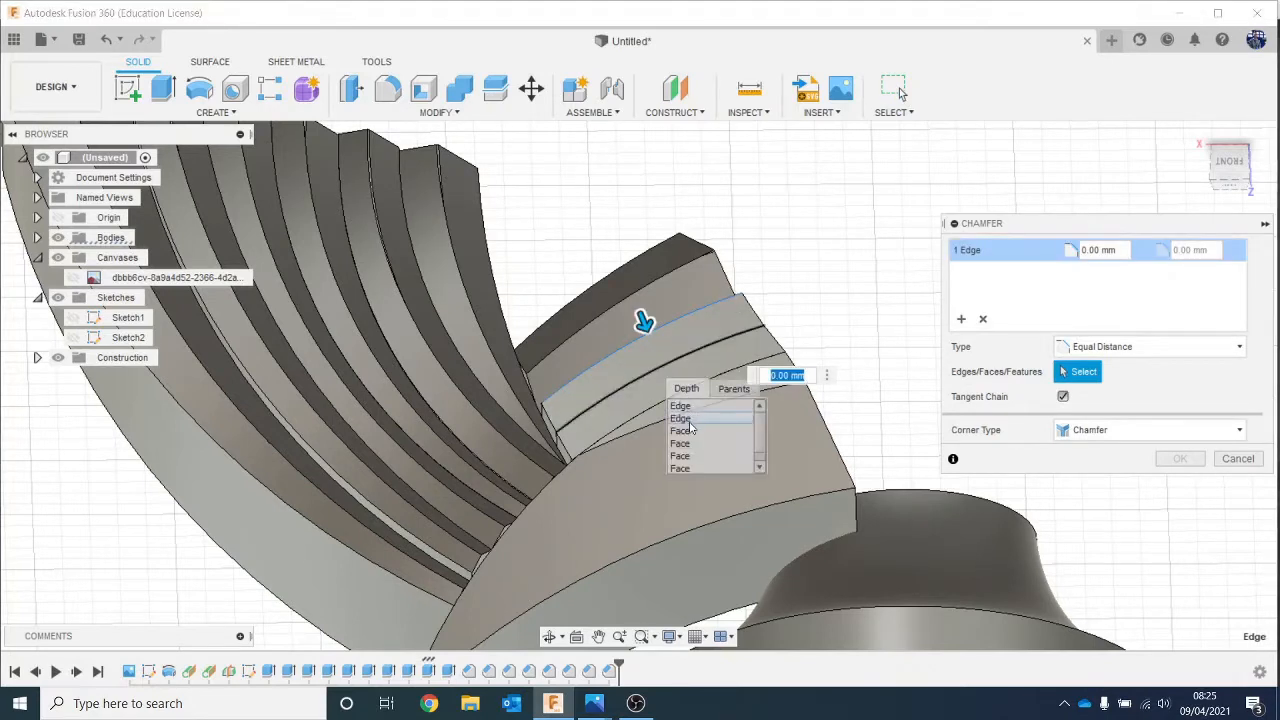
click(687, 421)
drag(643, 305, 648, 330)
click(1222, 459)
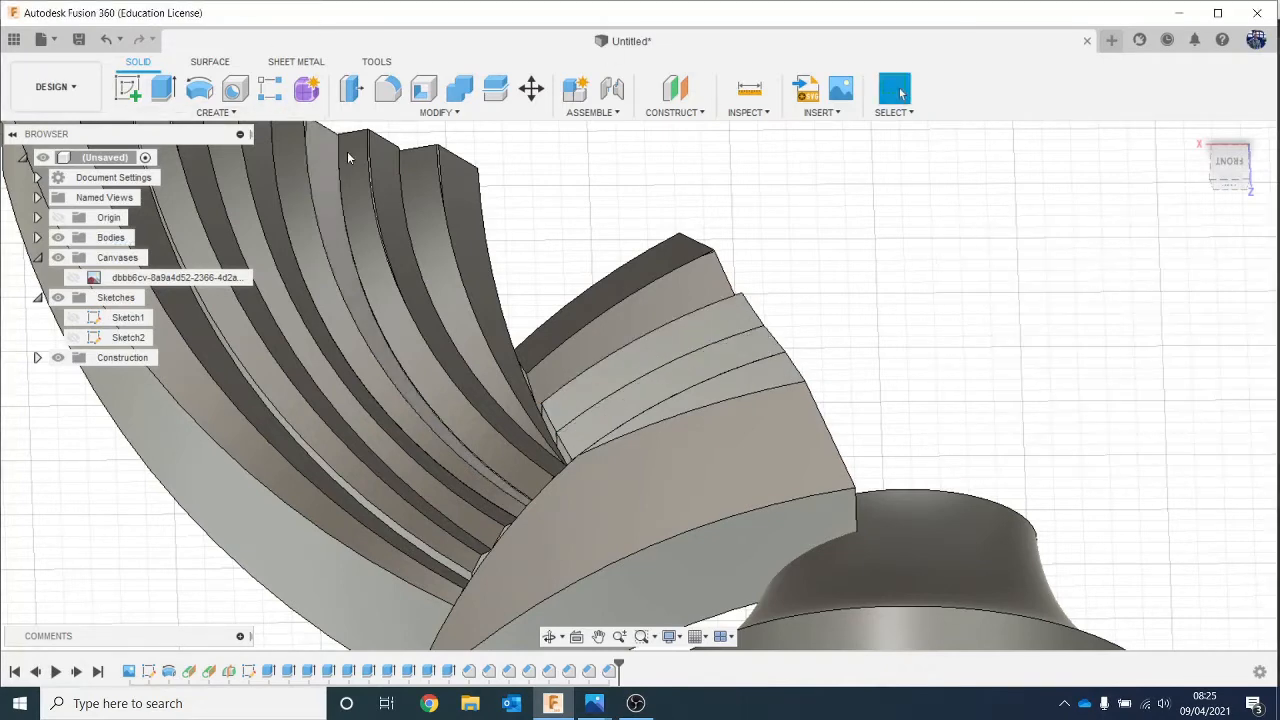
click(437, 112)
click(409, 170)
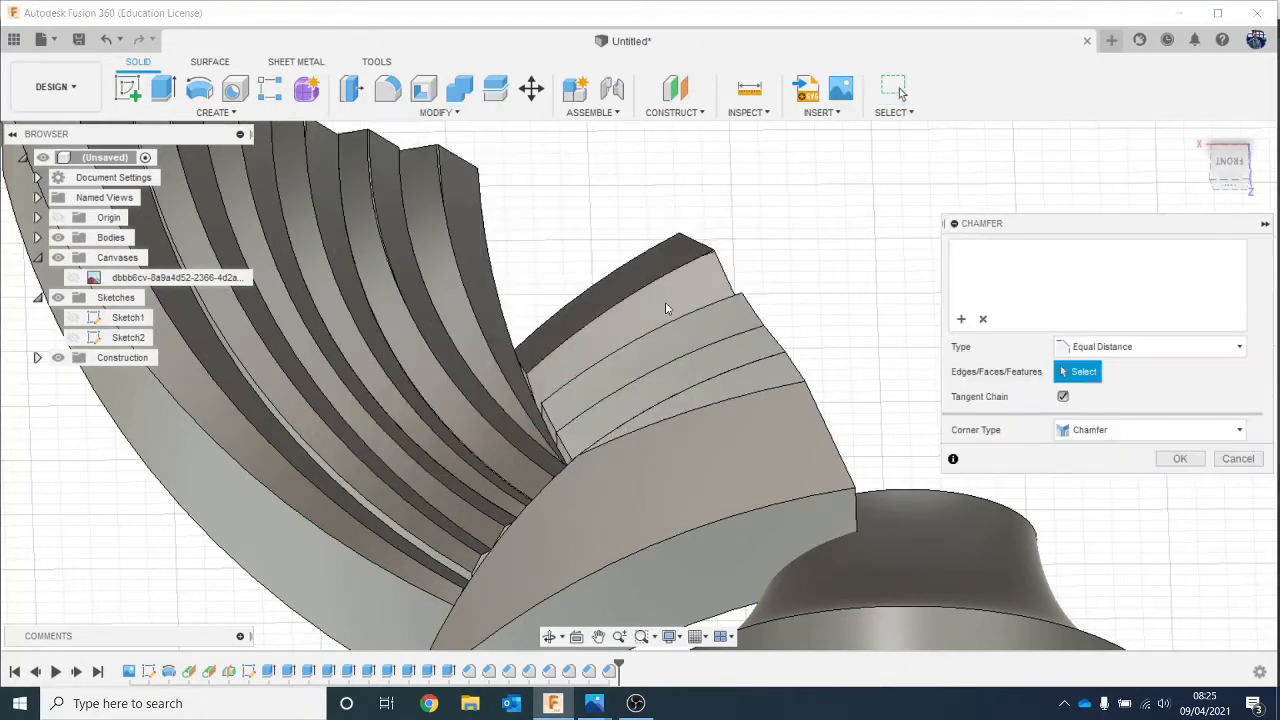
click(680, 326)
drag(677, 322, 677, 323)
click(1236, 460)
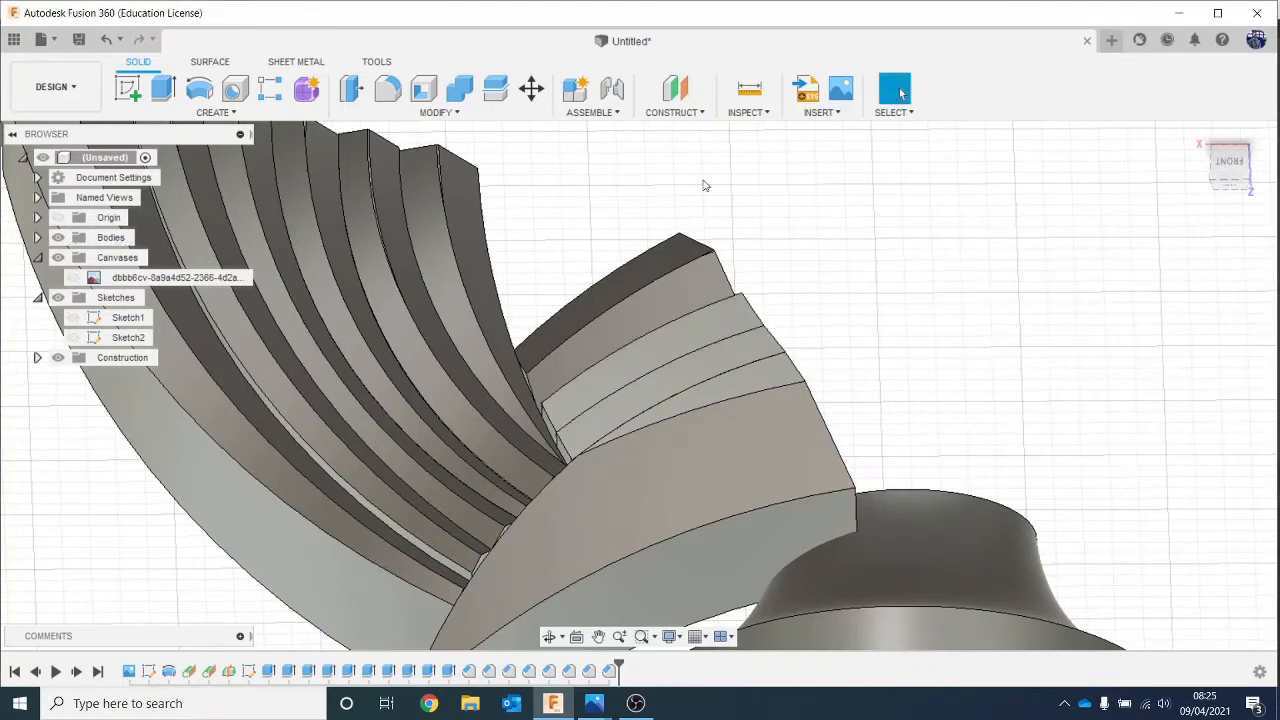
Step: Chamfer both long curved edges of the second strip on the stepped block with an equal distance of 0.347 mm
click(440, 111)
click(409, 170)
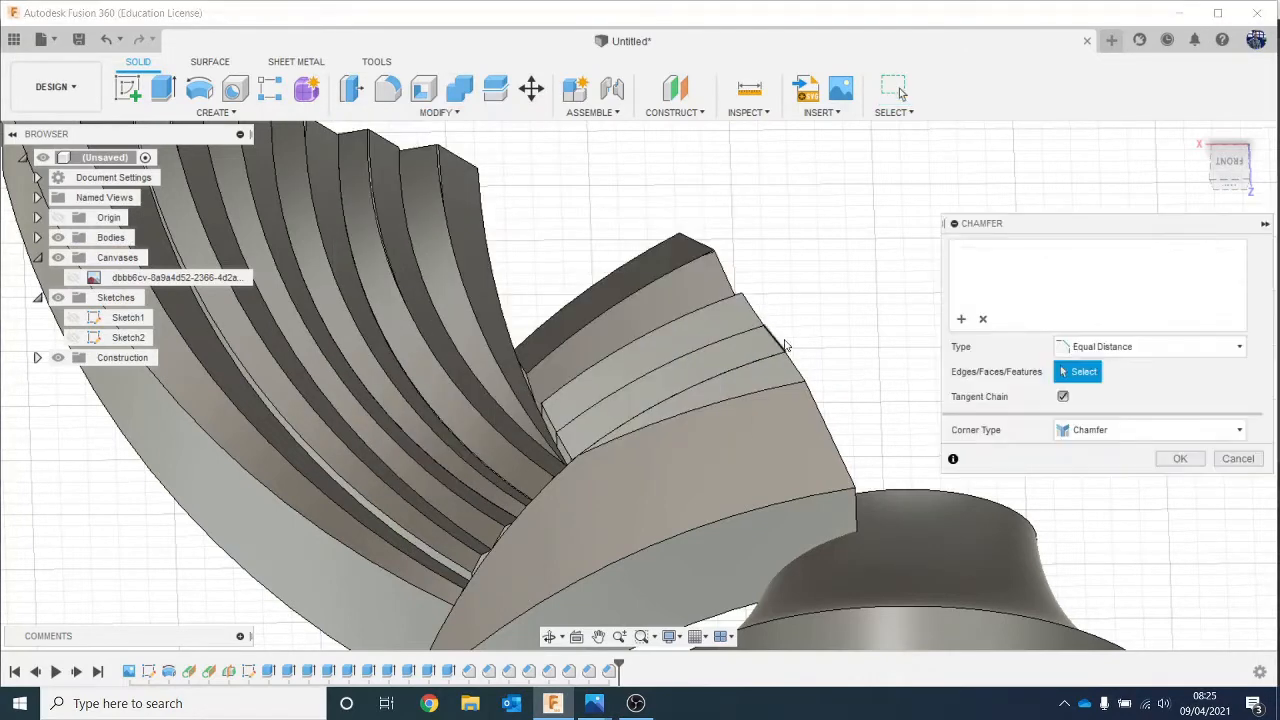
click(704, 316)
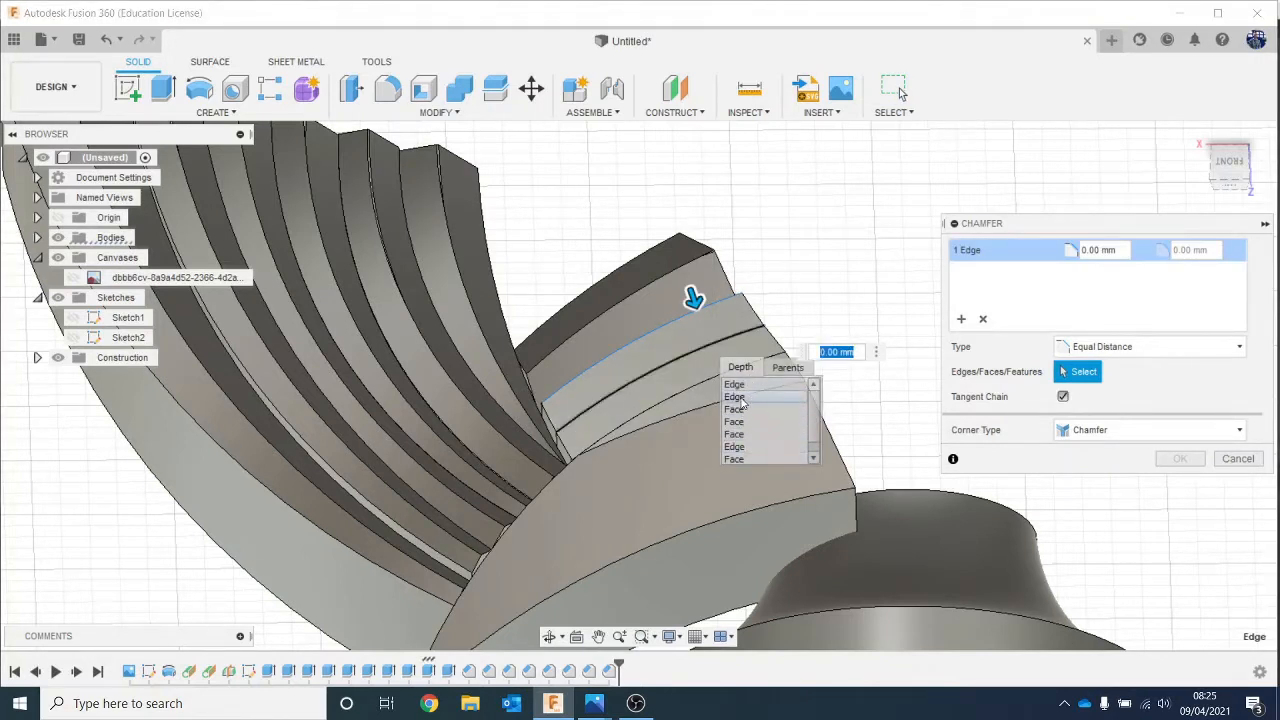
click(738, 398)
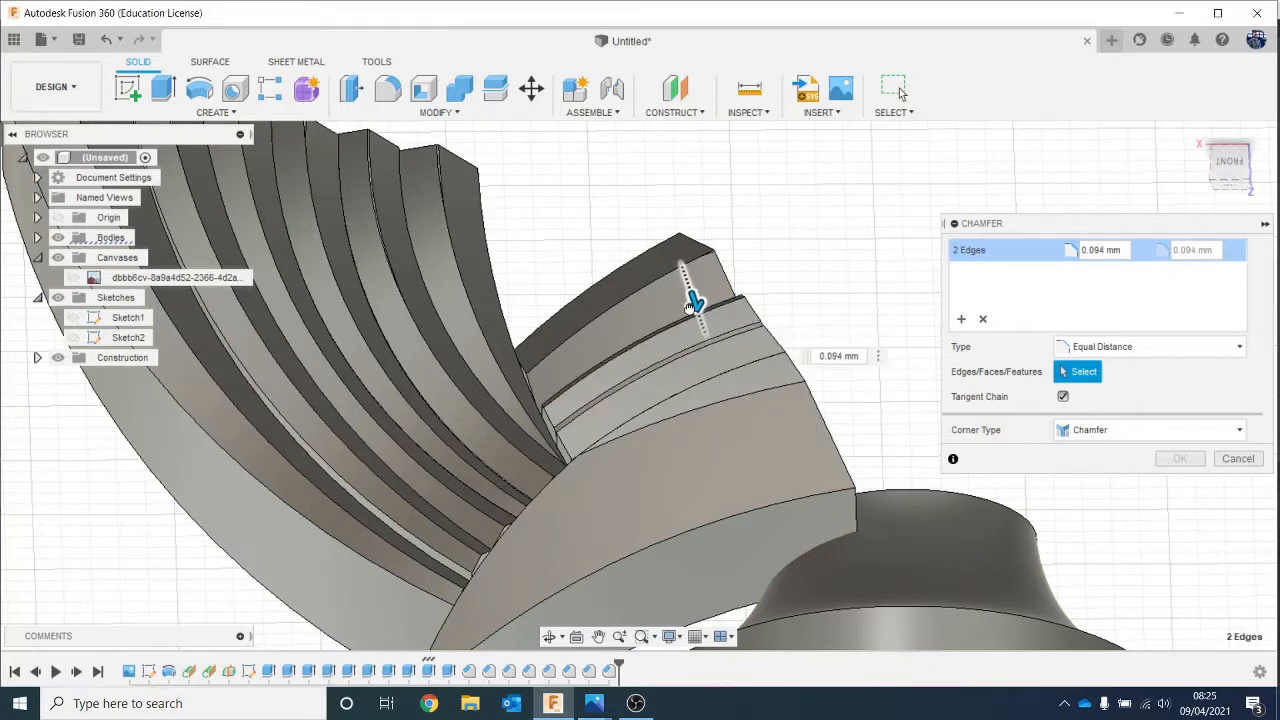
drag(695, 306, 699, 316)
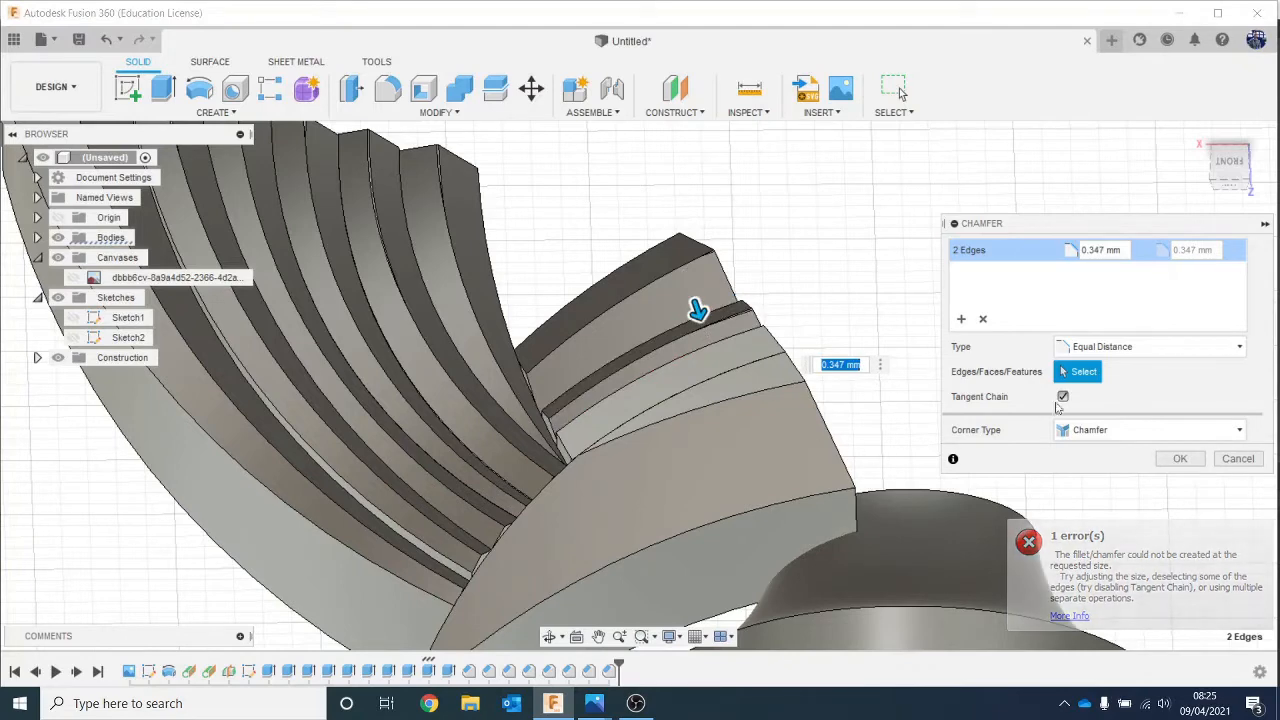
click(1176, 459)
Step: Switch to Photos to compare the chamfered stepped block with the sword hilt reference image, and return to Fusion 360
scroll(795, 380, up, 3)
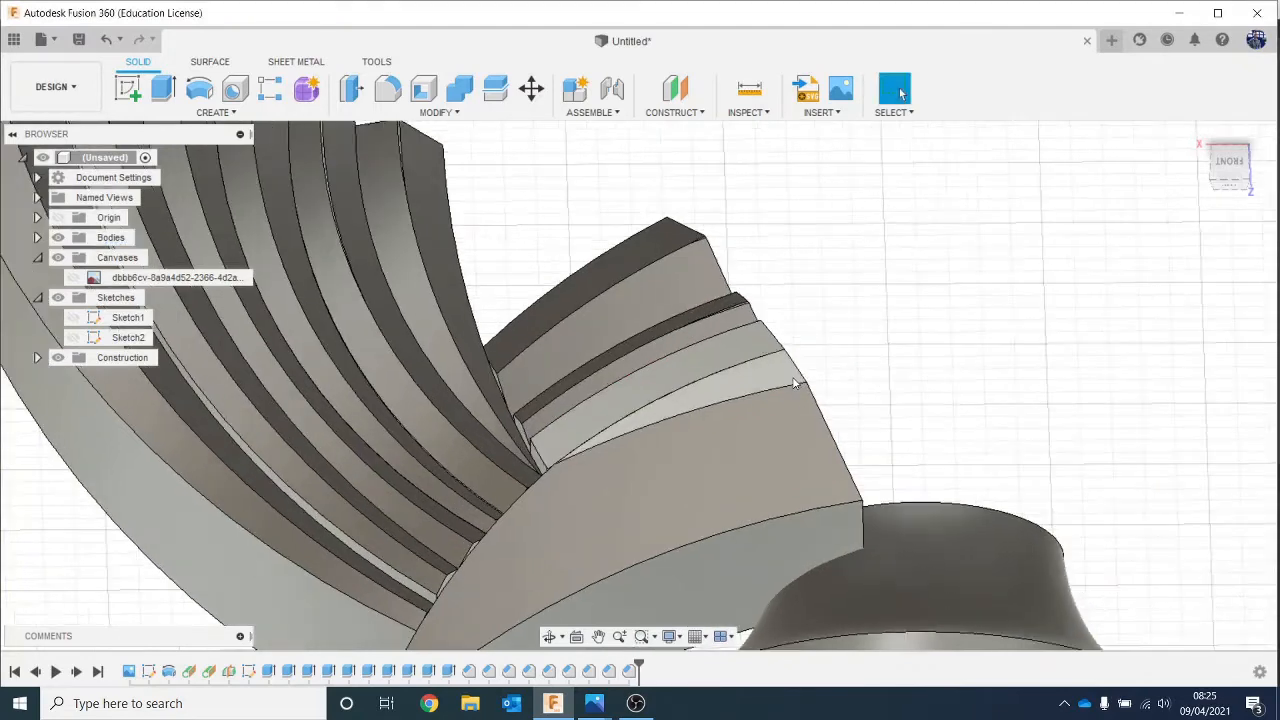
mouse_move(594, 703)
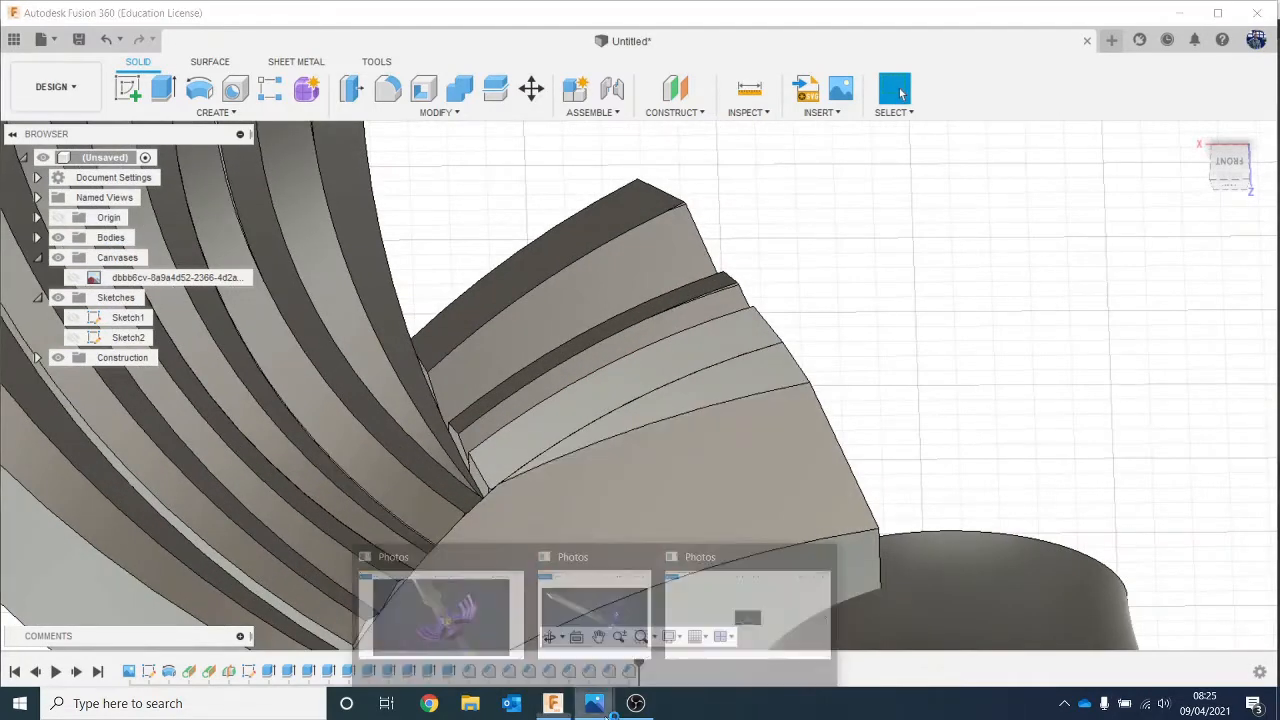
click(422, 592)
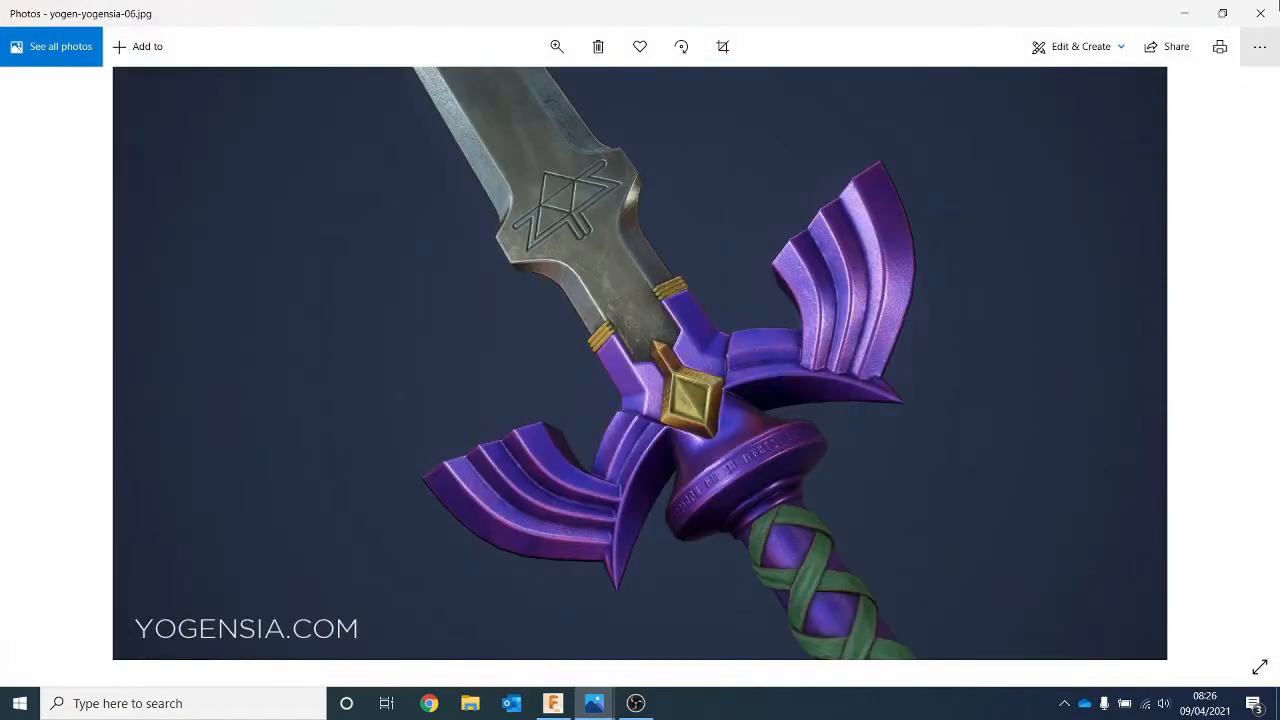
click(1199, 7)
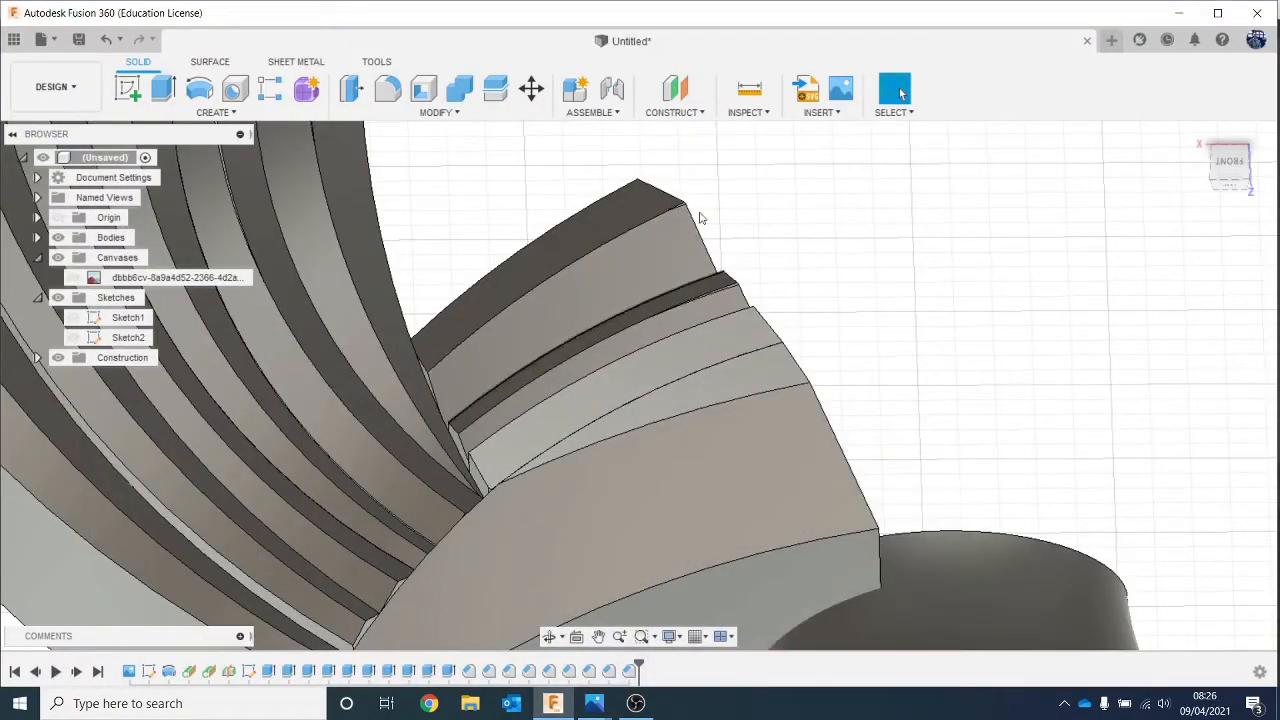
click(456, 117)
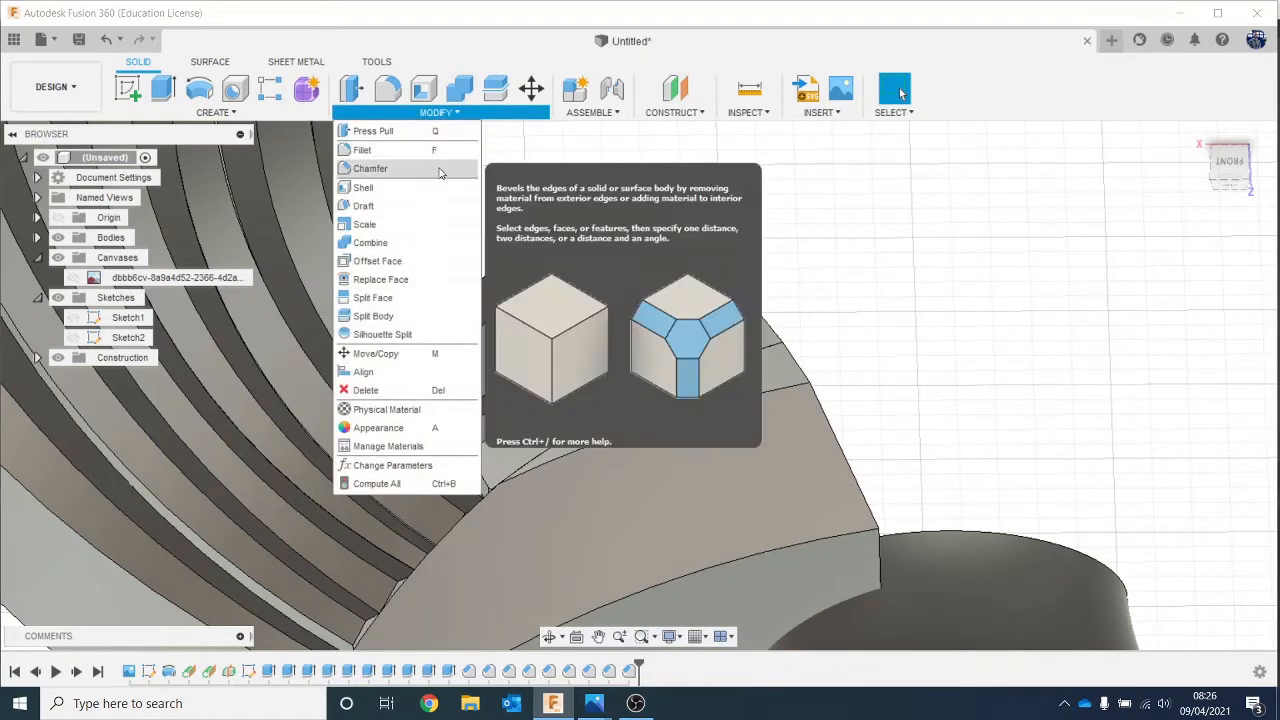
click(442, 168)
click(657, 343)
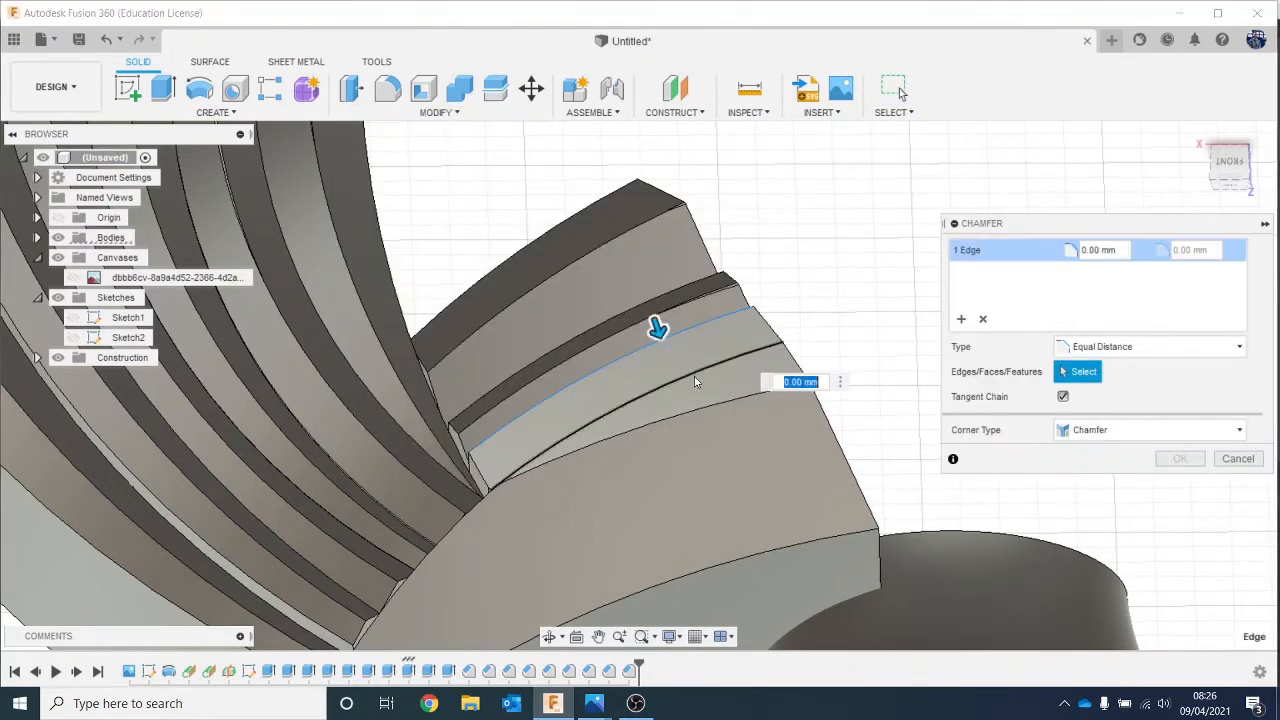
click(691, 378)
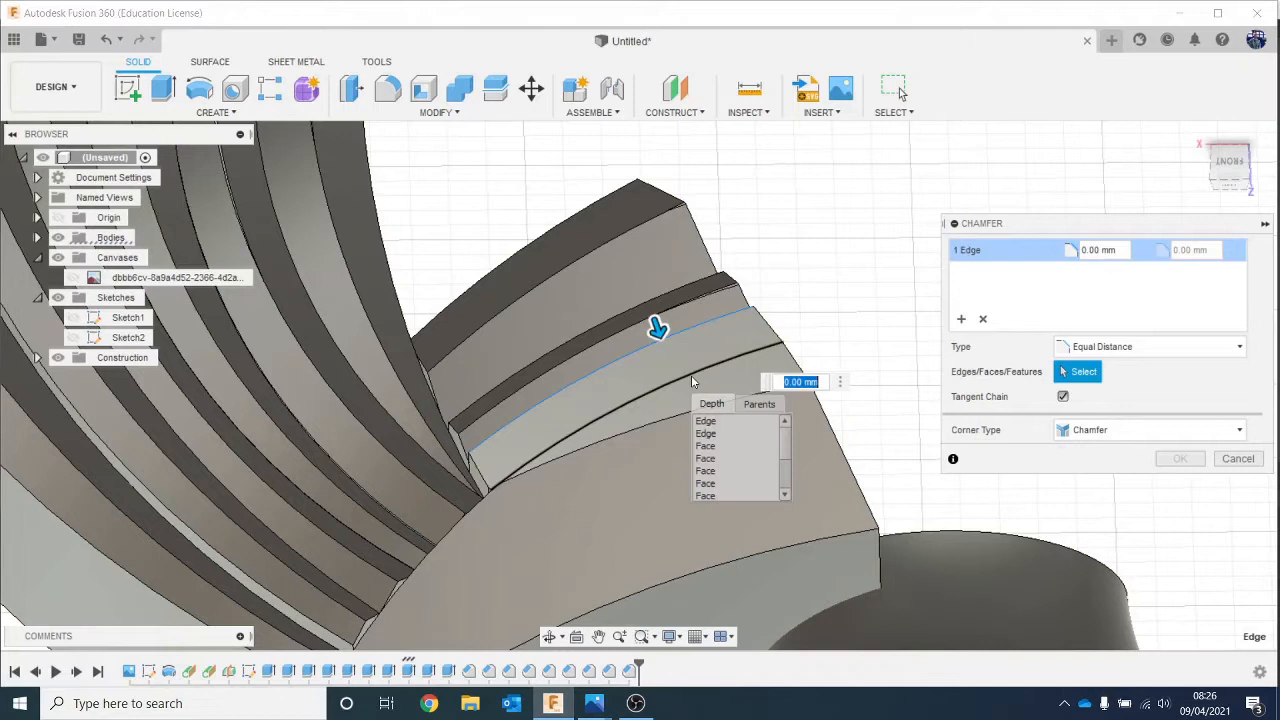
click(718, 433)
drag(660, 330, 667, 360)
scroll(833, 430, down, 3)
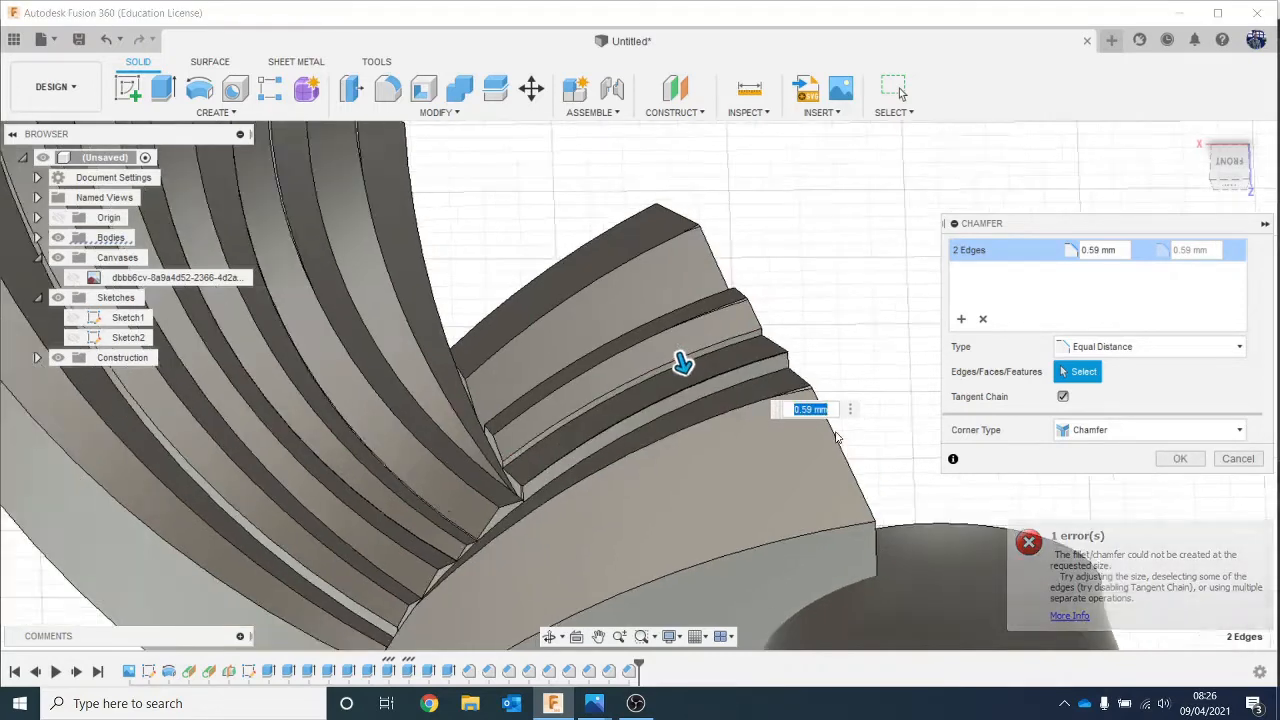
mouse_move(720, 374)
shift+middle_down()
mouse_move(723, 397)
mouse_move(709, 360)
shift+middle_up()
click(1237, 458)
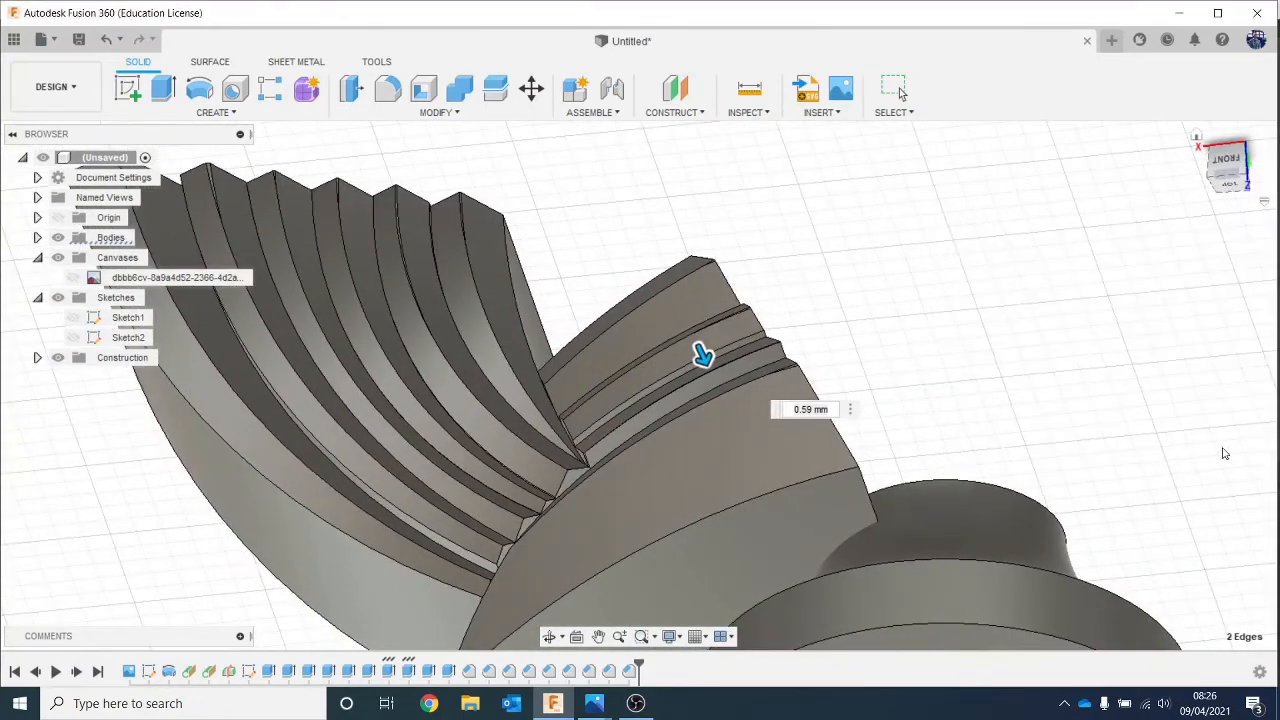
scroll(643, 300, up, 2)
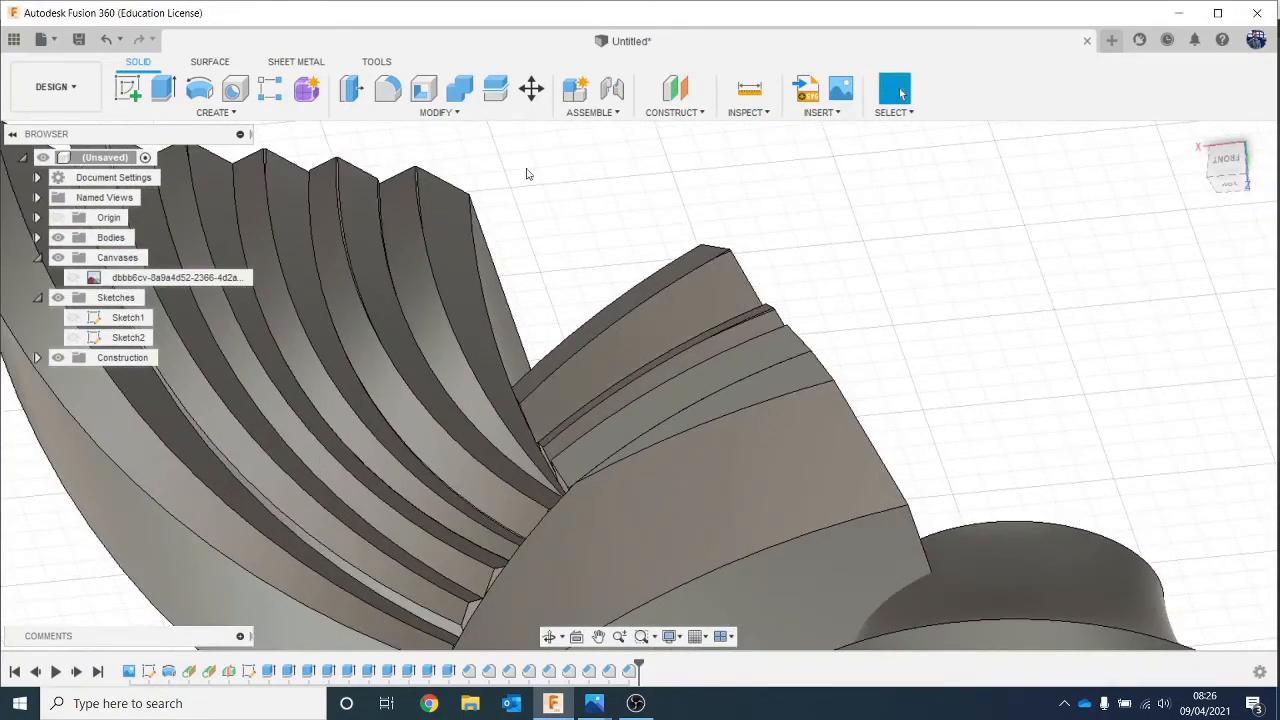
click(440, 112)
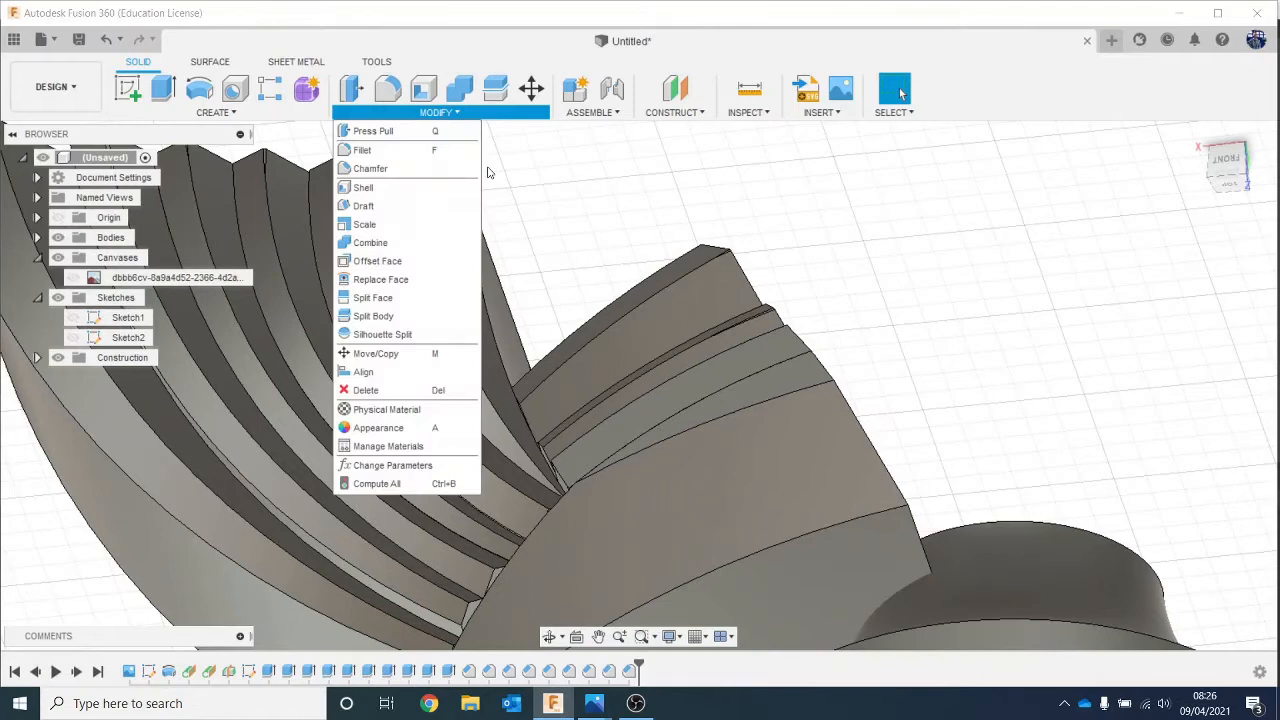
click(414, 172)
click(710, 360)
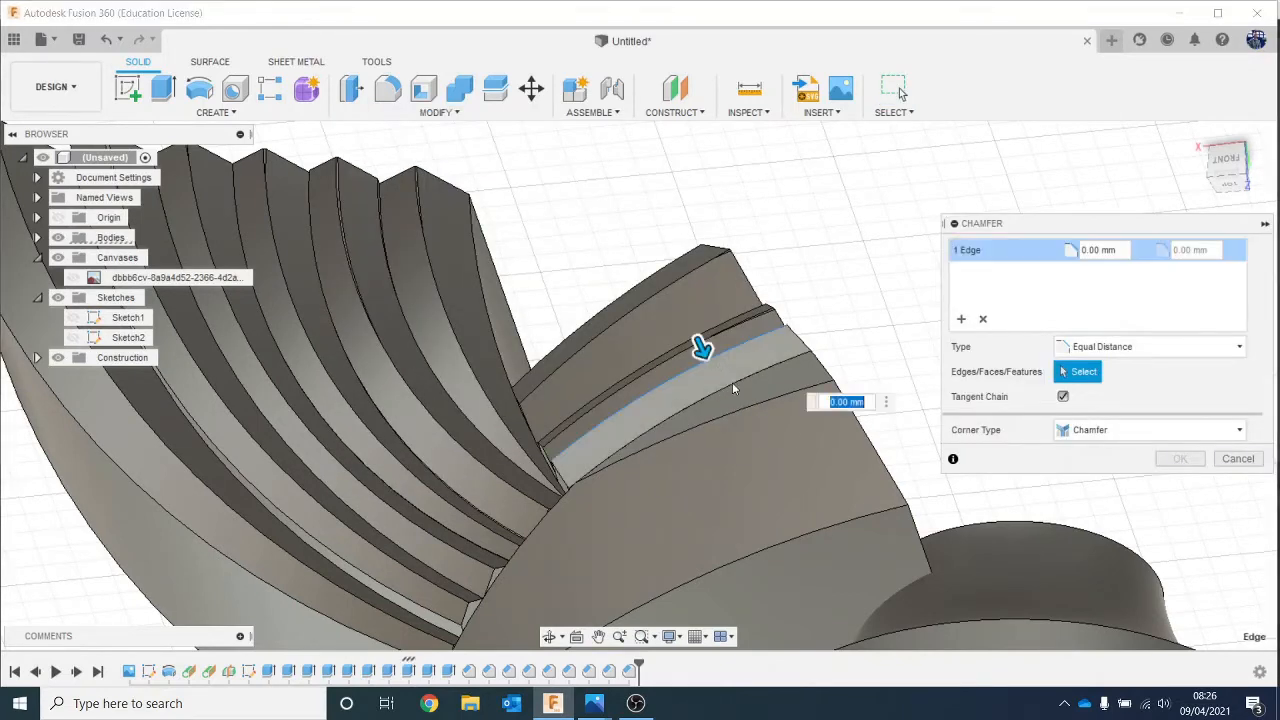
click(732, 388)
click(748, 453)
click(729, 370)
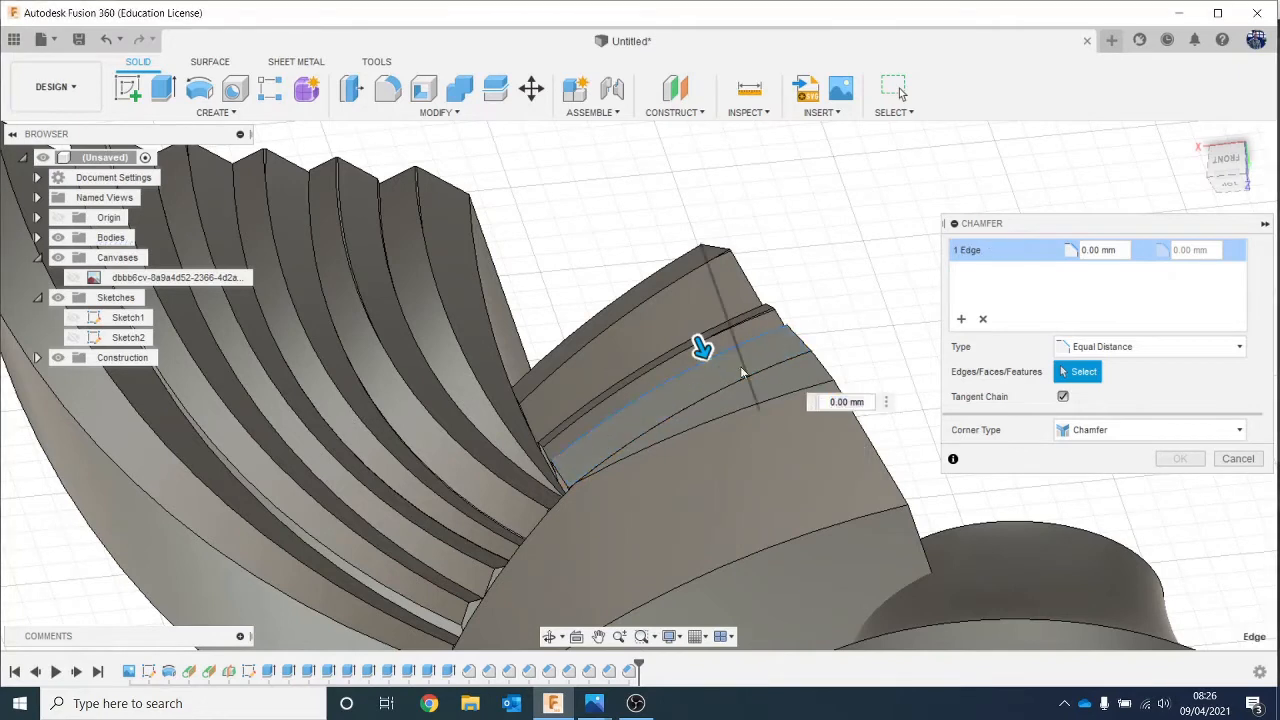
click(735, 352)
click(735, 383)
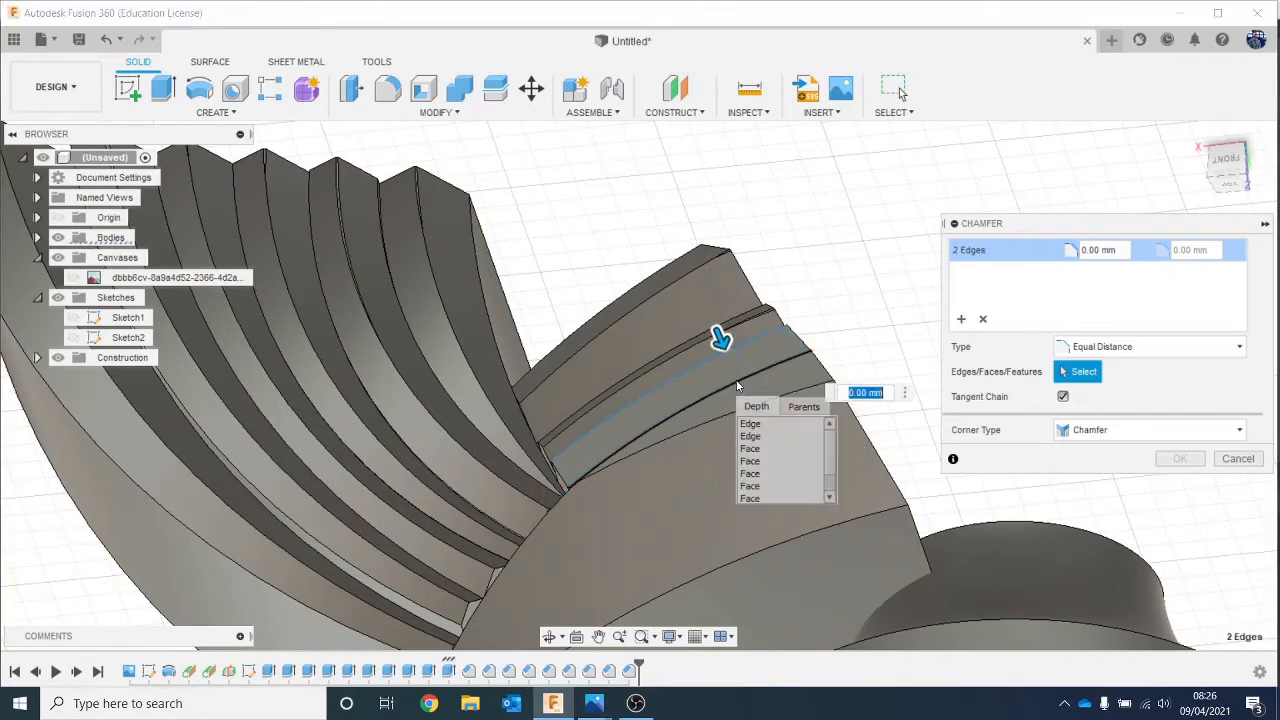
click(762, 434)
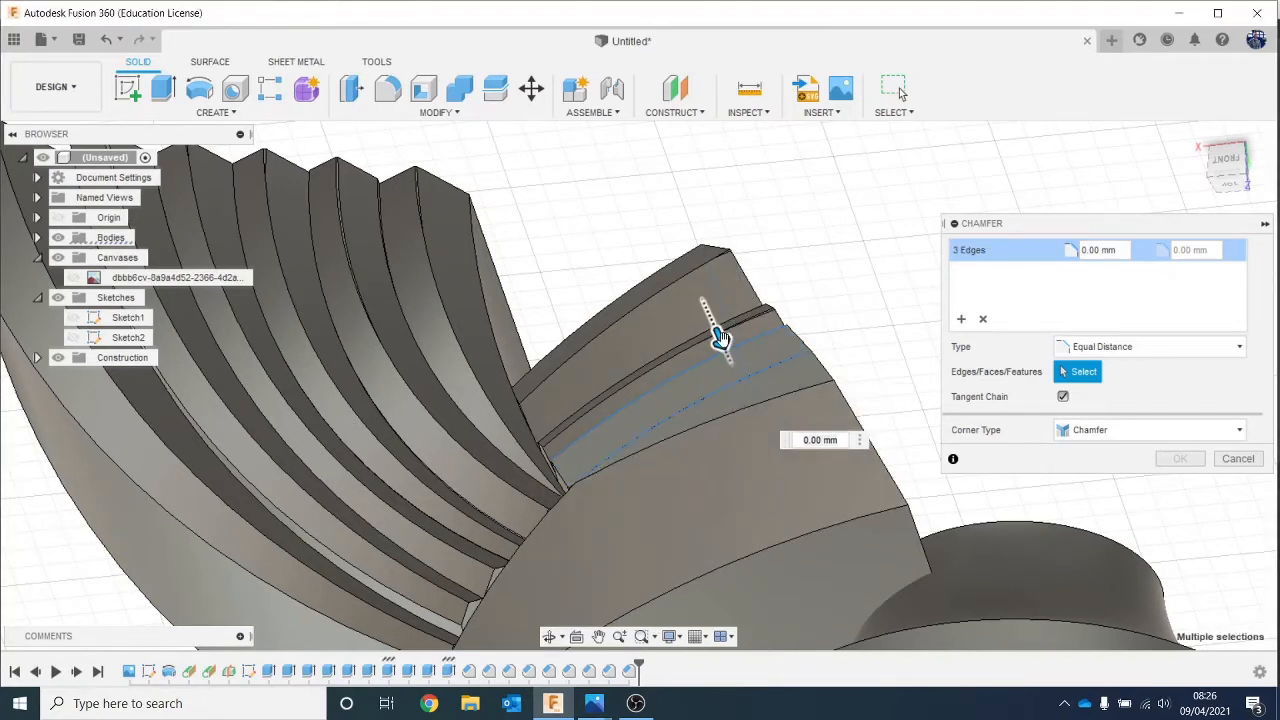
drag(720, 337, 727, 350)
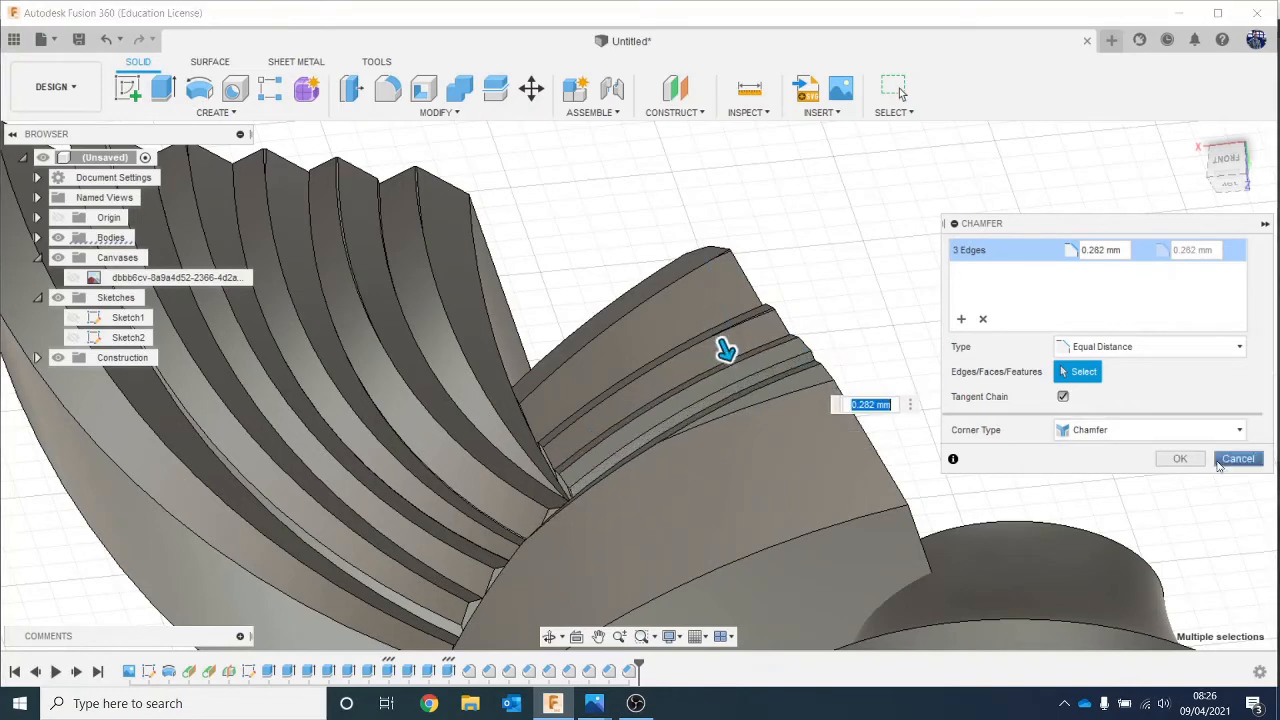
click(1220, 461)
click(469, 115)
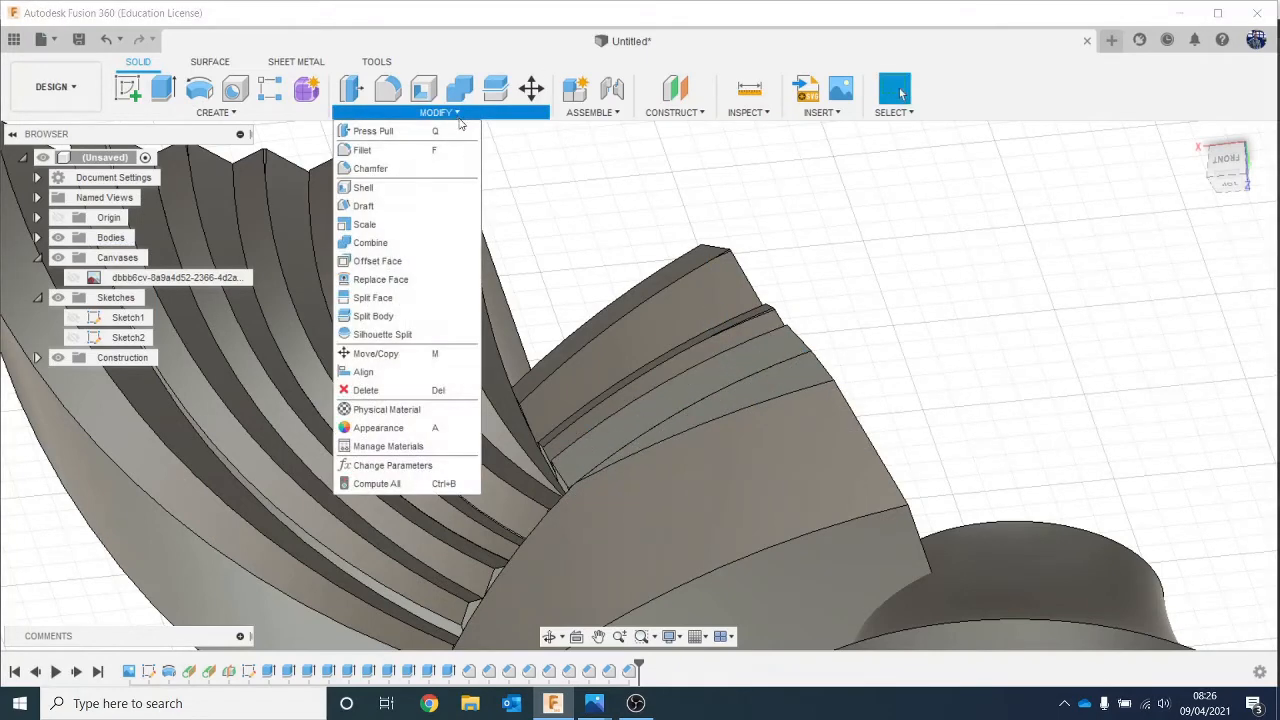
click(443, 166)
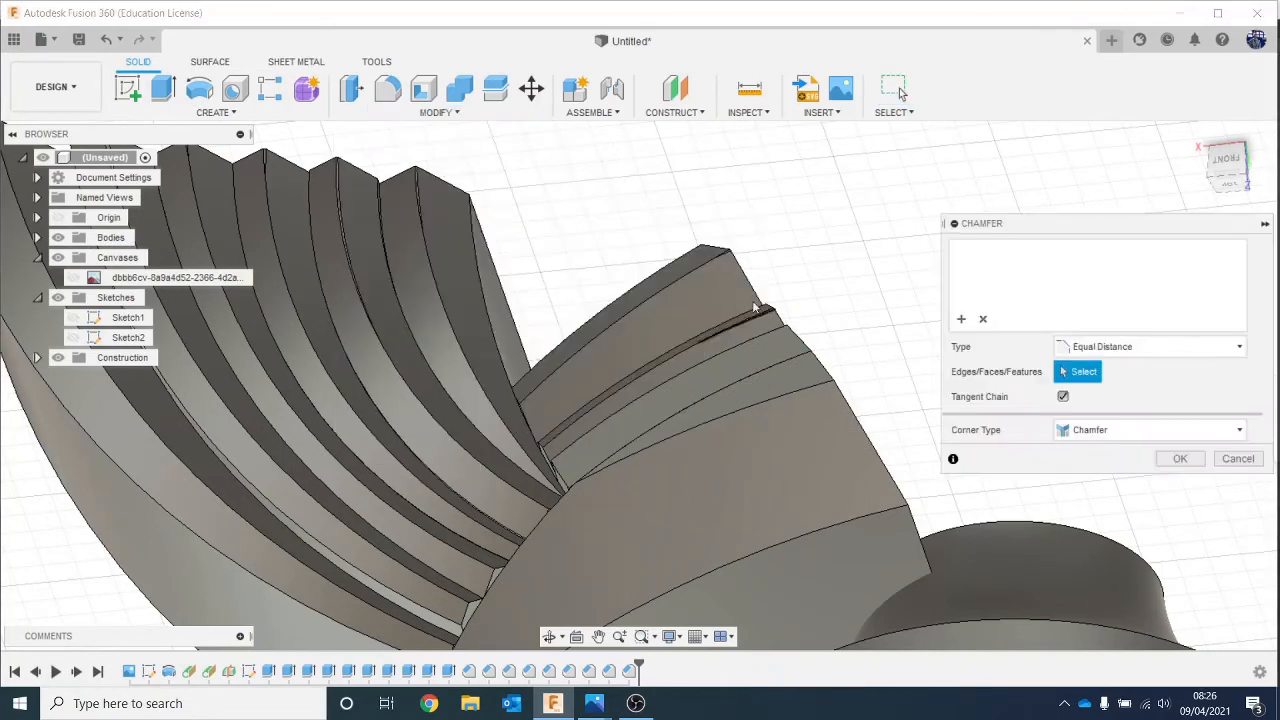
click(720, 354)
click(738, 376)
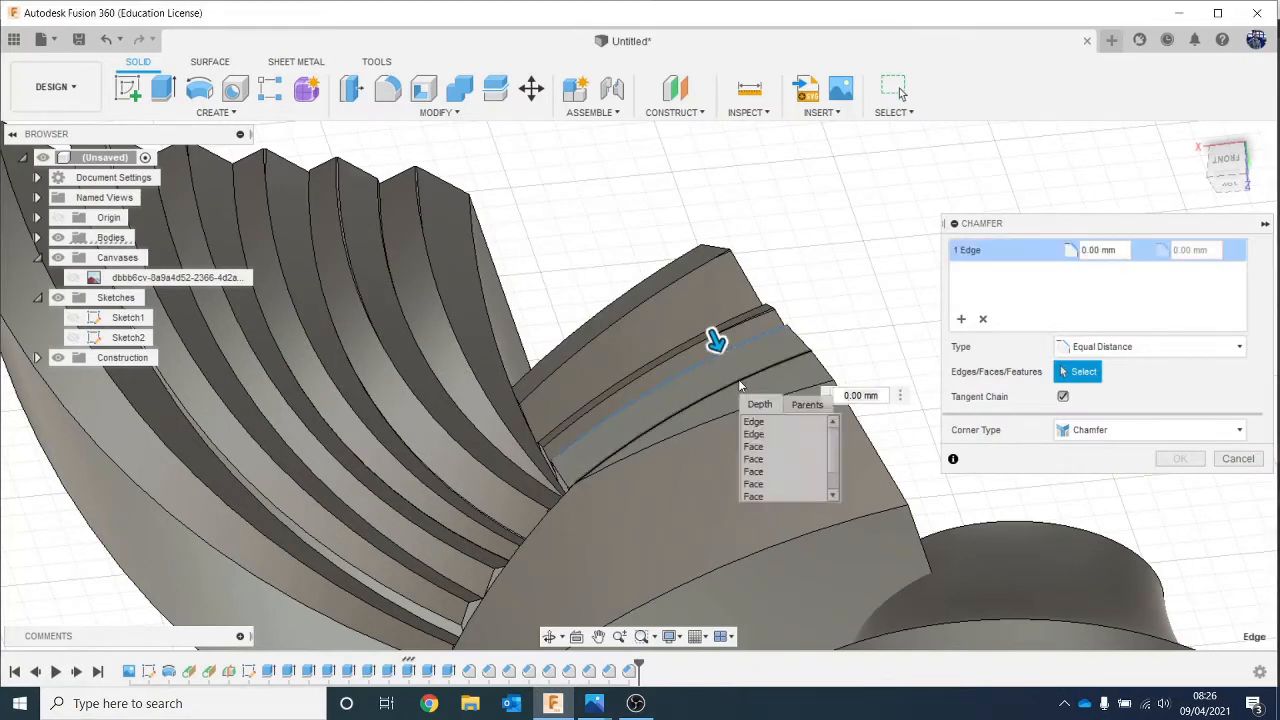
click(764, 432)
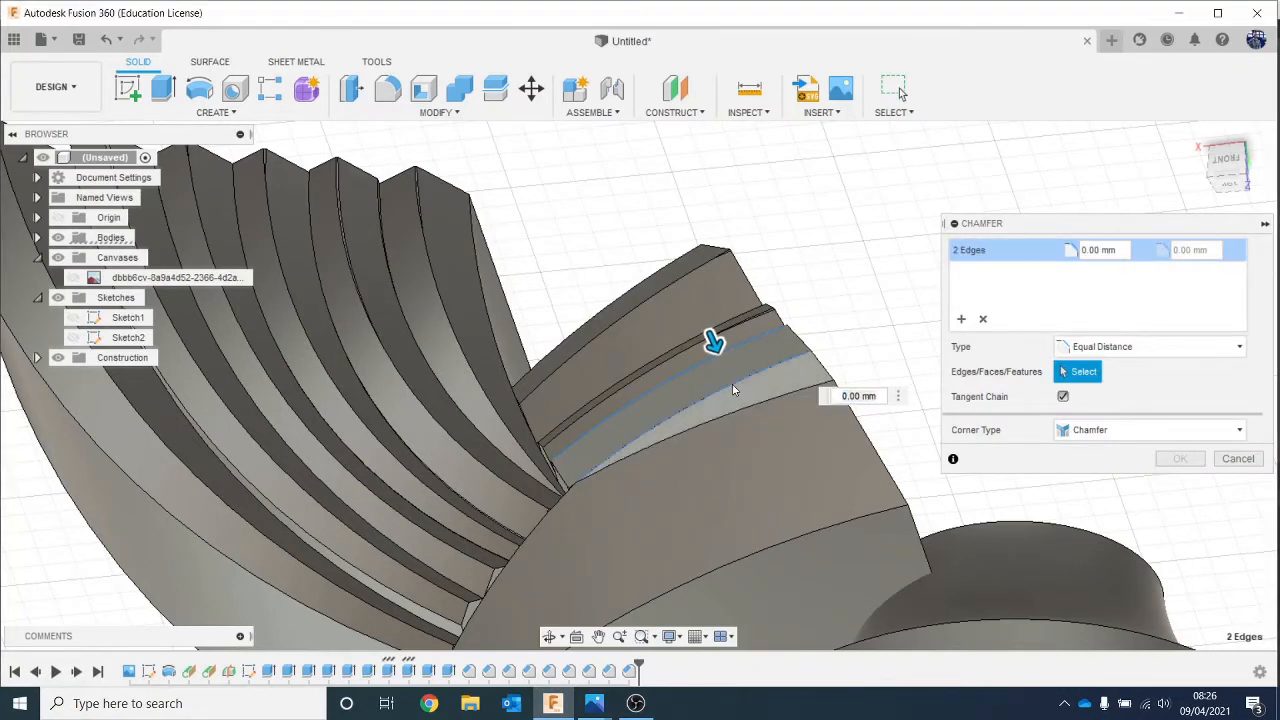
drag(716, 340, 721, 356)
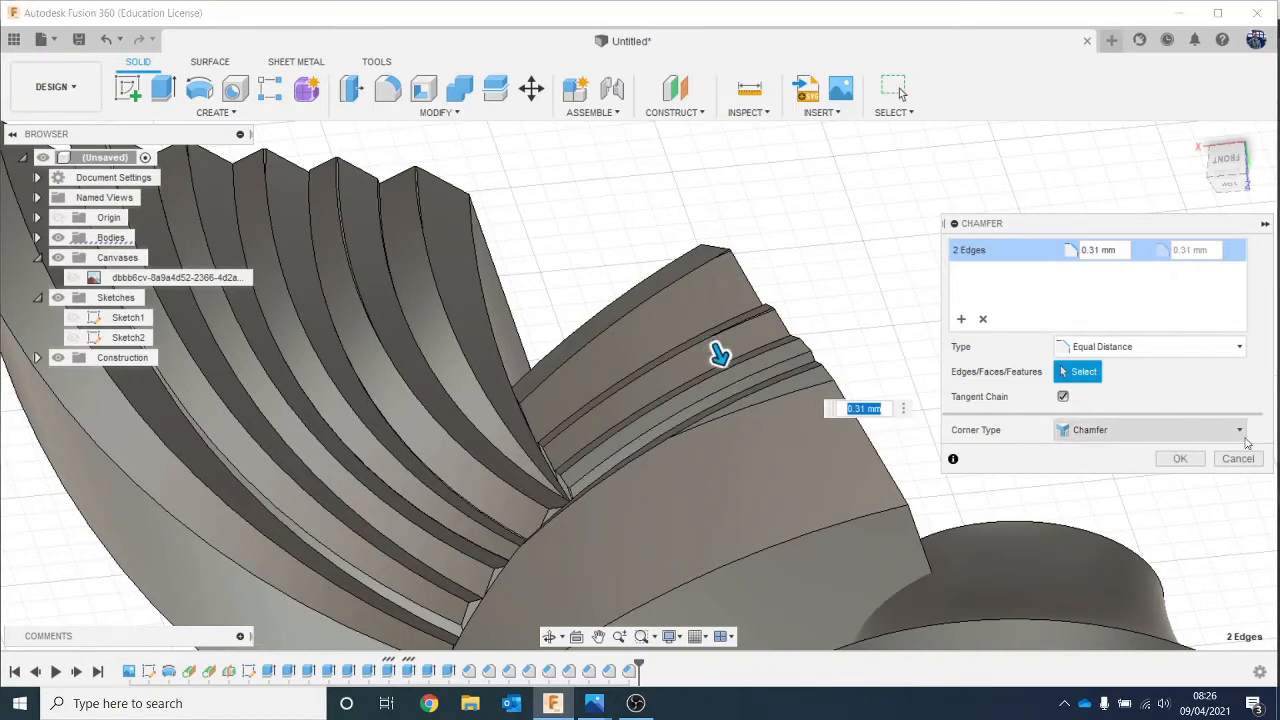
click(1183, 458)
scroll(780, 354, up, 5)
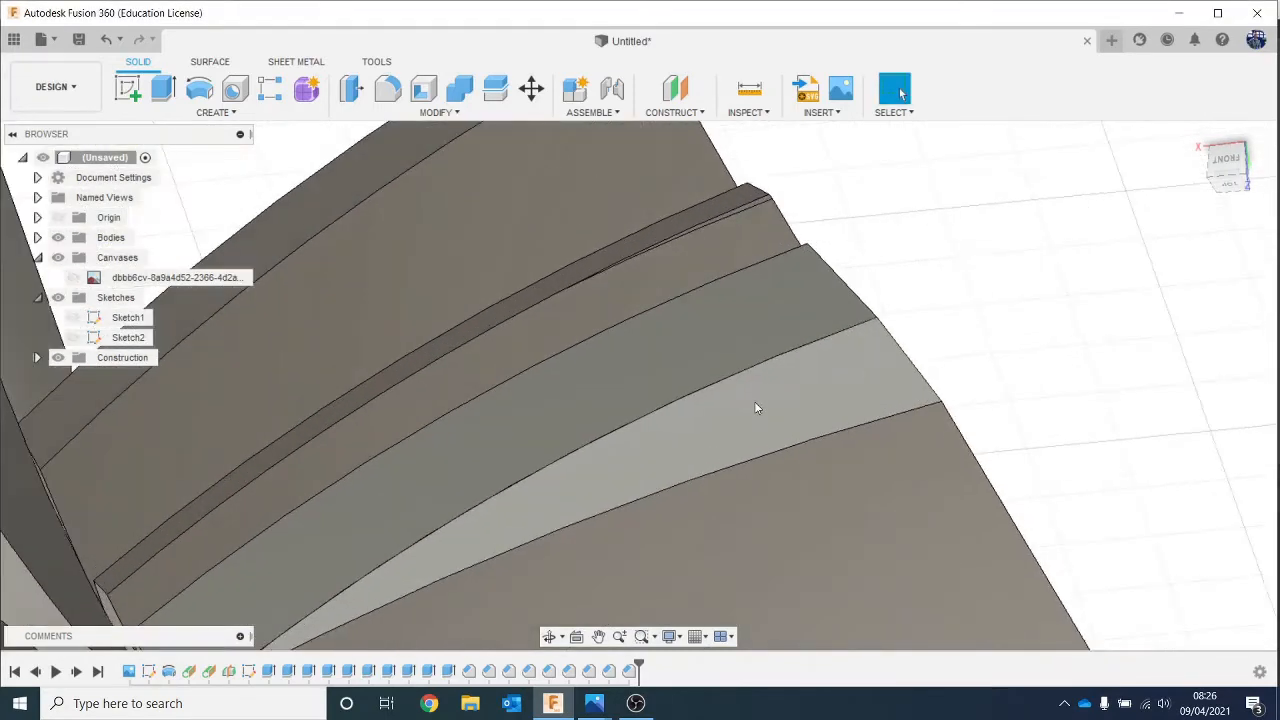
click(437, 112)
click(448, 170)
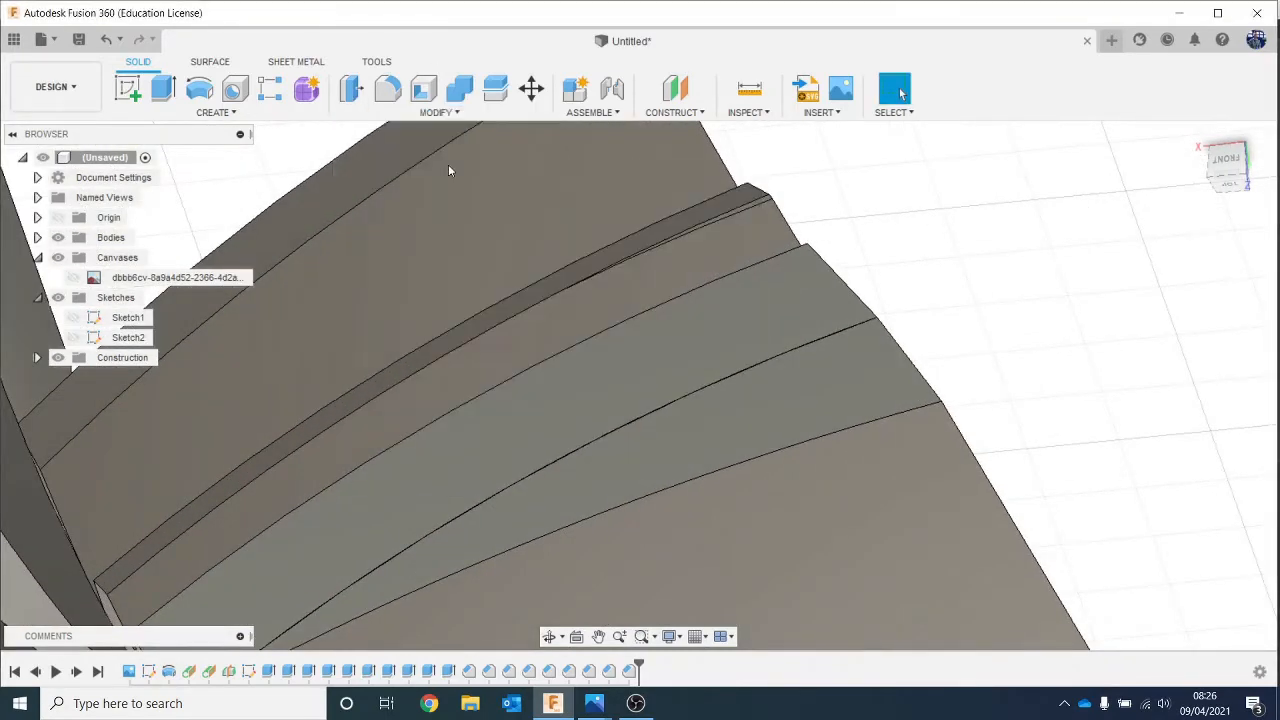
click(674, 310)
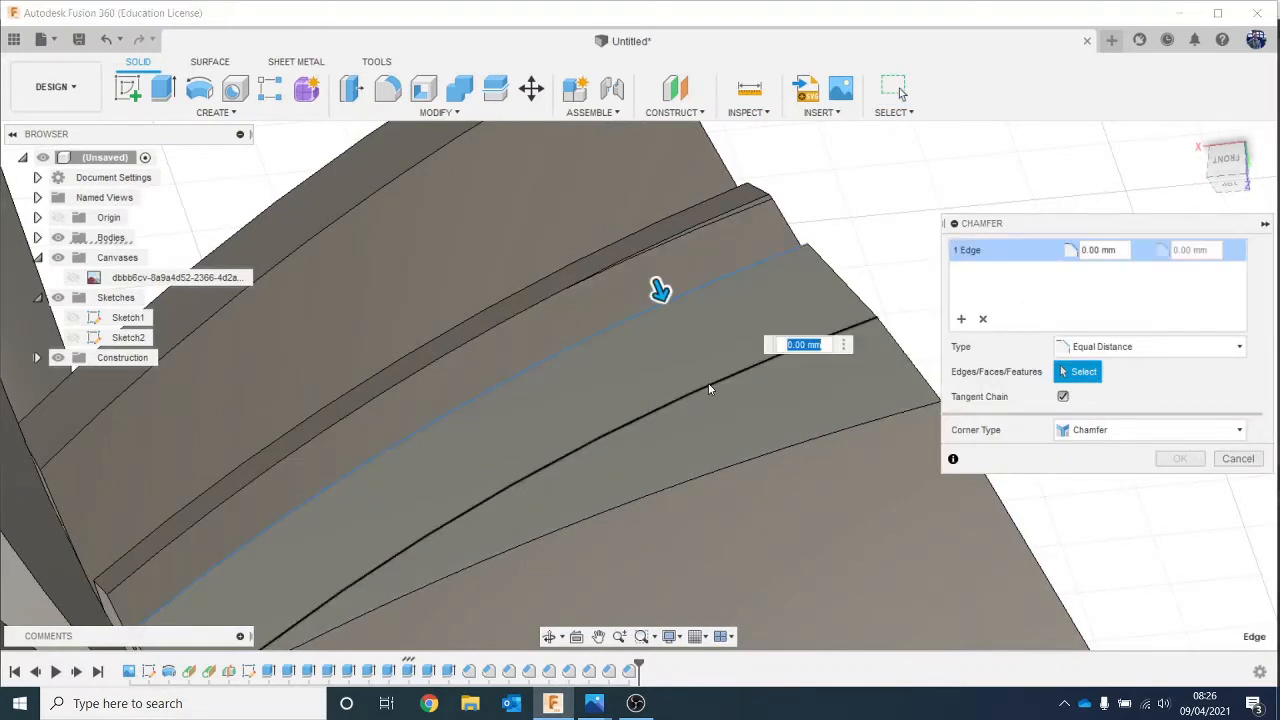
click(708, 388)
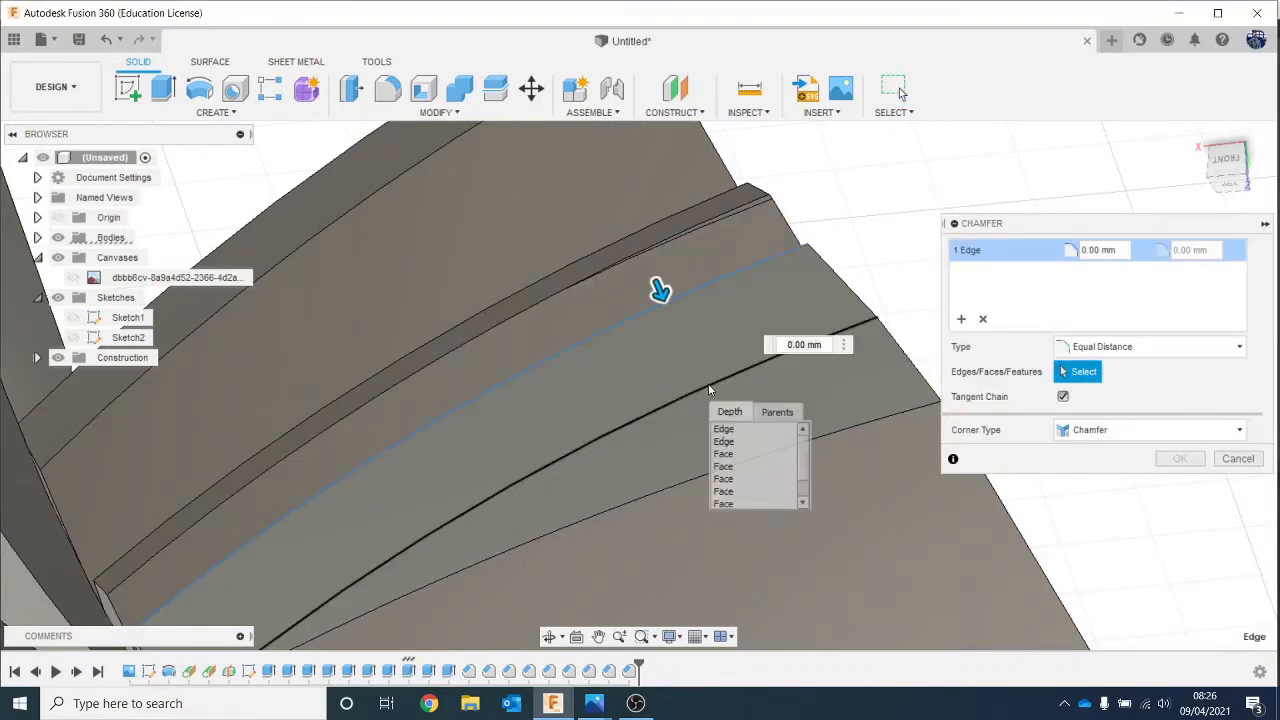
click(726, 442)
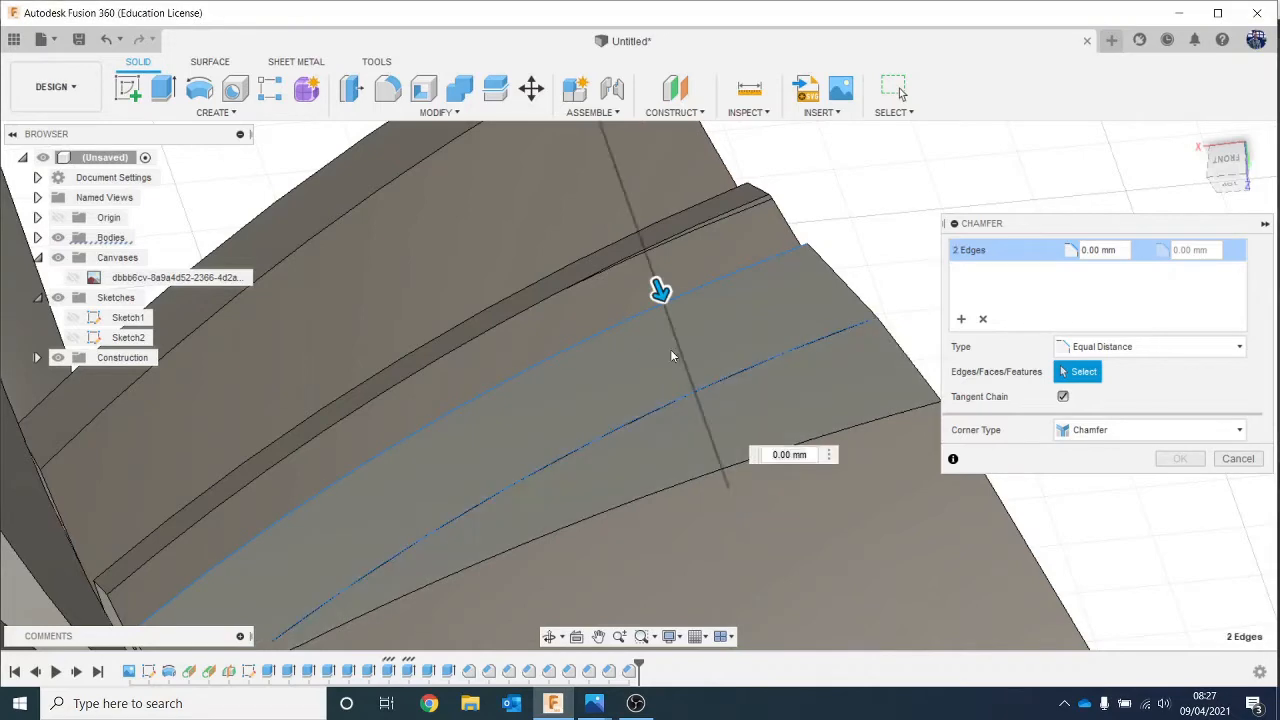
drag(655, 289, 665, 307)
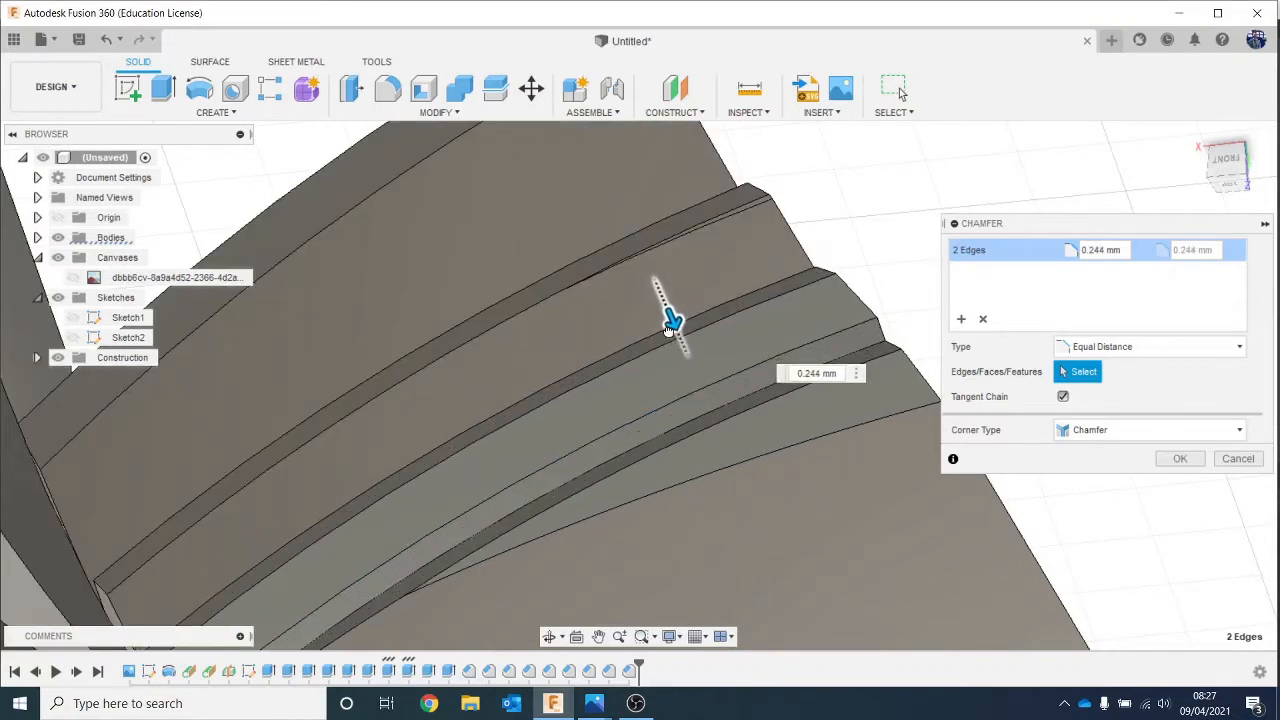
click(1238, 458)
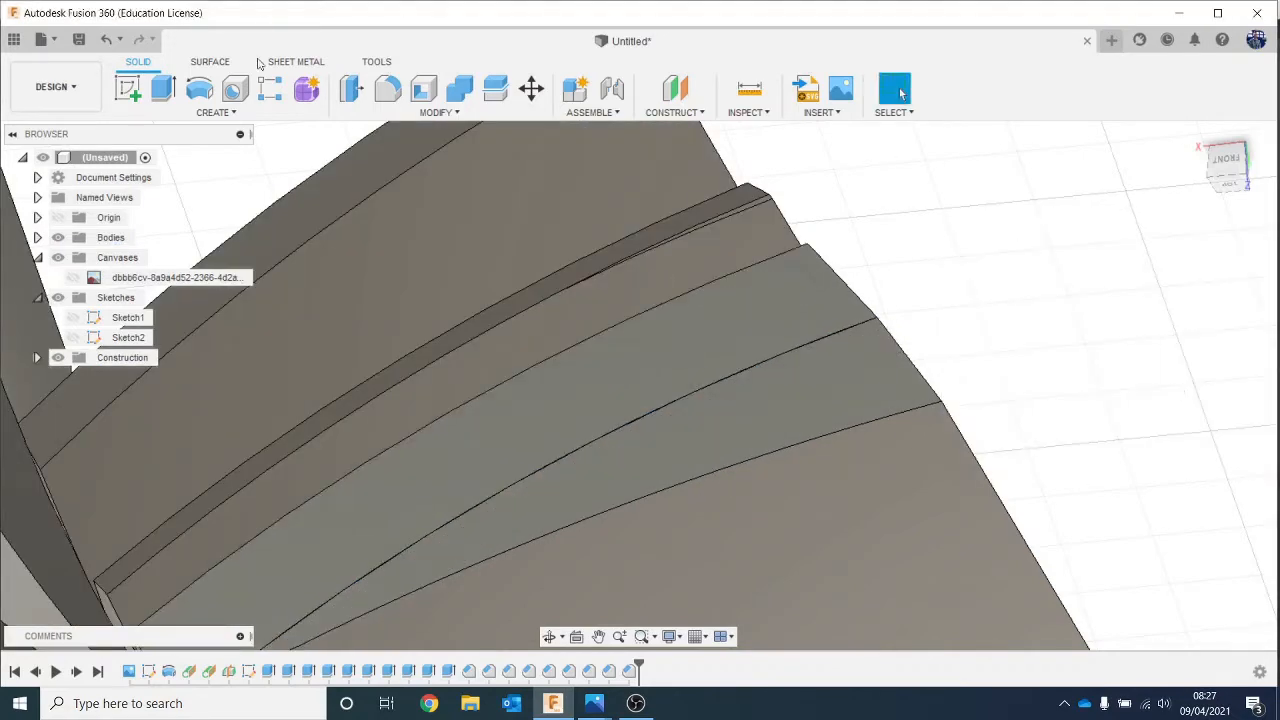
click(437, 112)
click(375, 169)
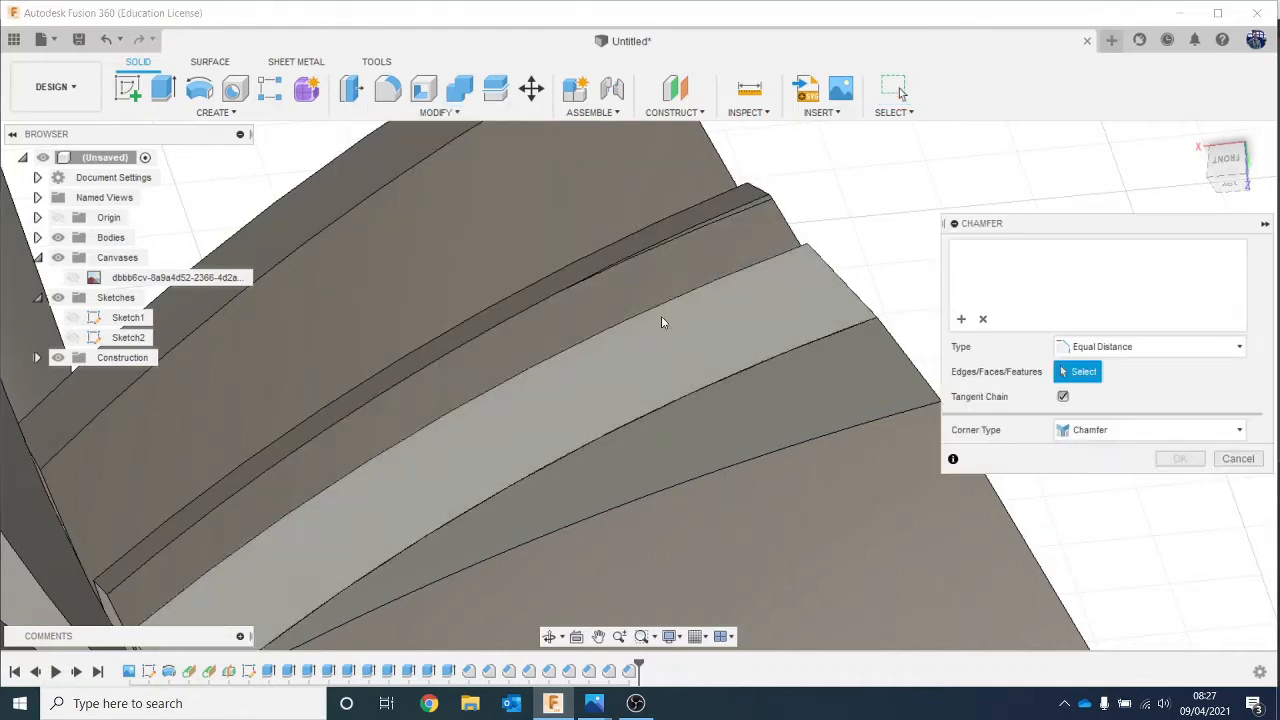
click(634, 316)
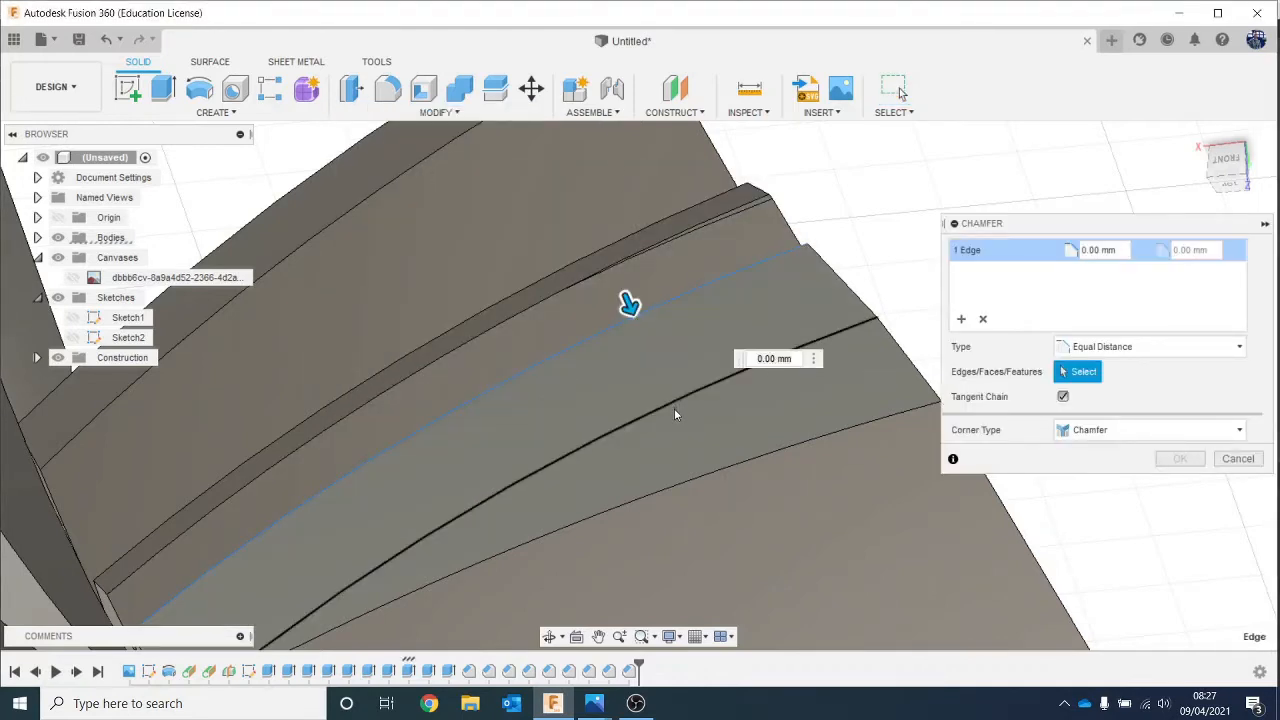
click(675, 412)
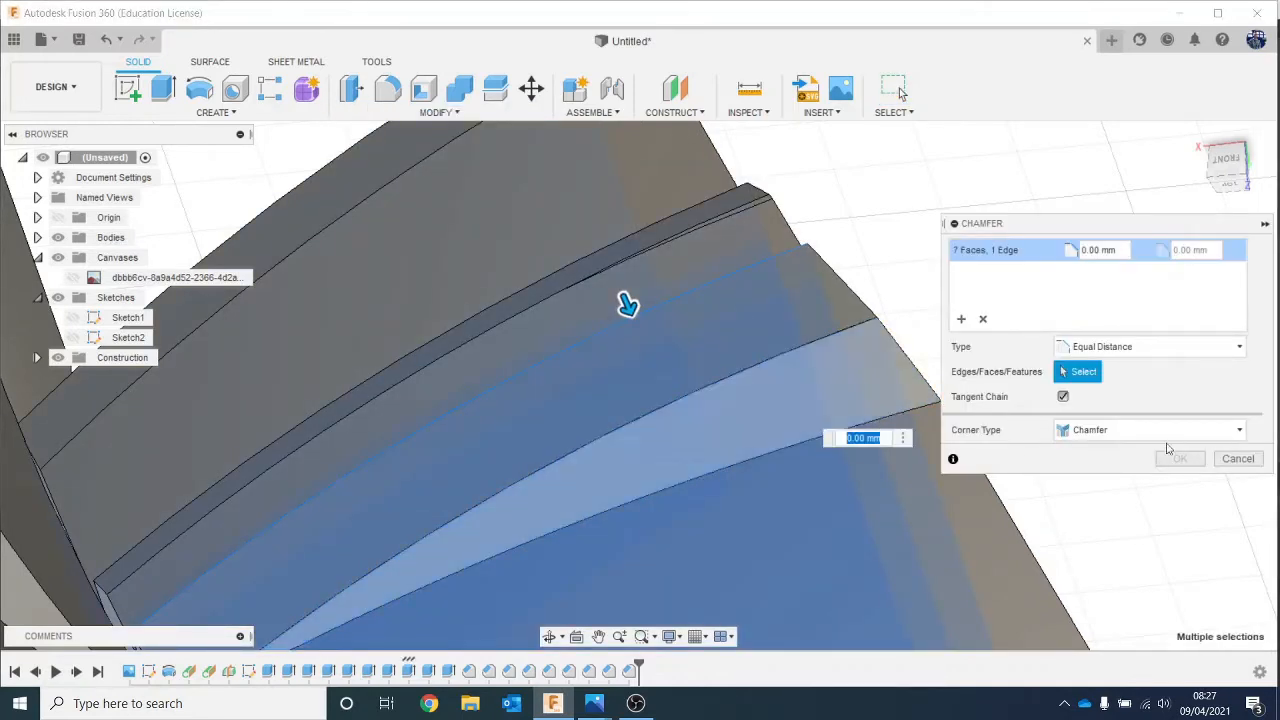
click(1238, 458)
Step: Chamfer both long curved edges of the third strip on the stepped block with an equal distance of 0.292 mm
click(372, 115)
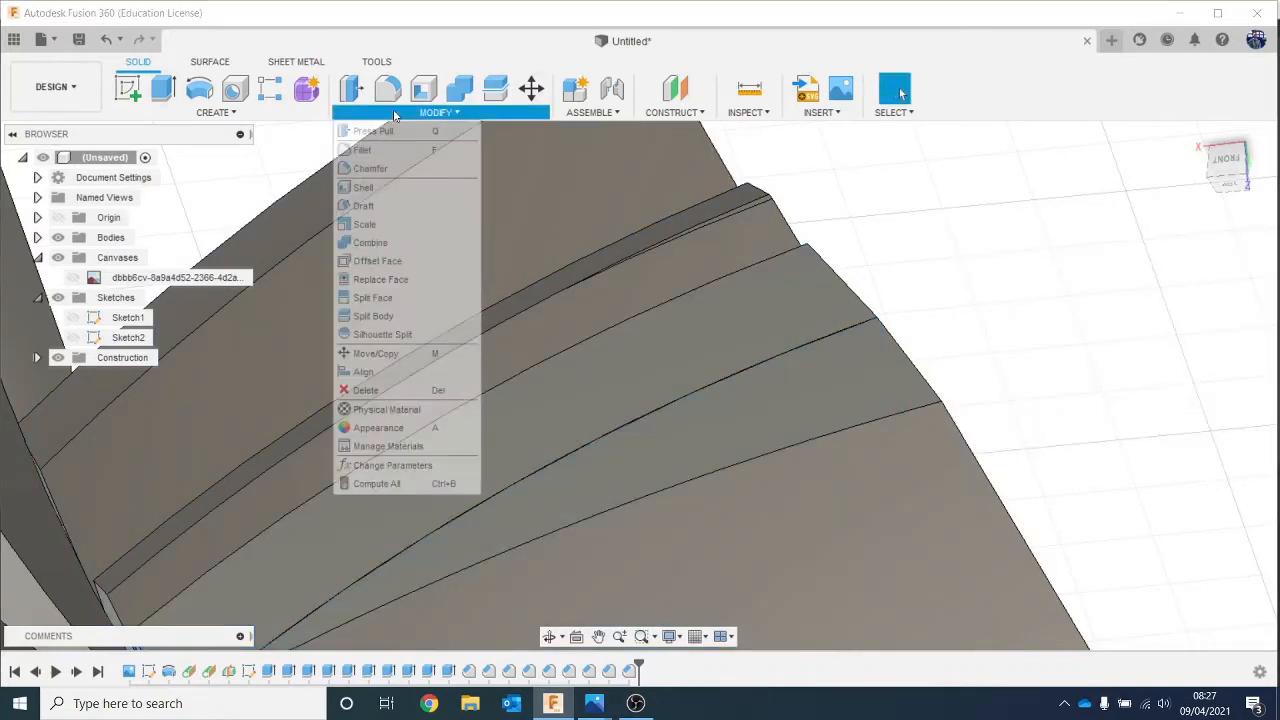
click(426, 166)
click(665, 312)
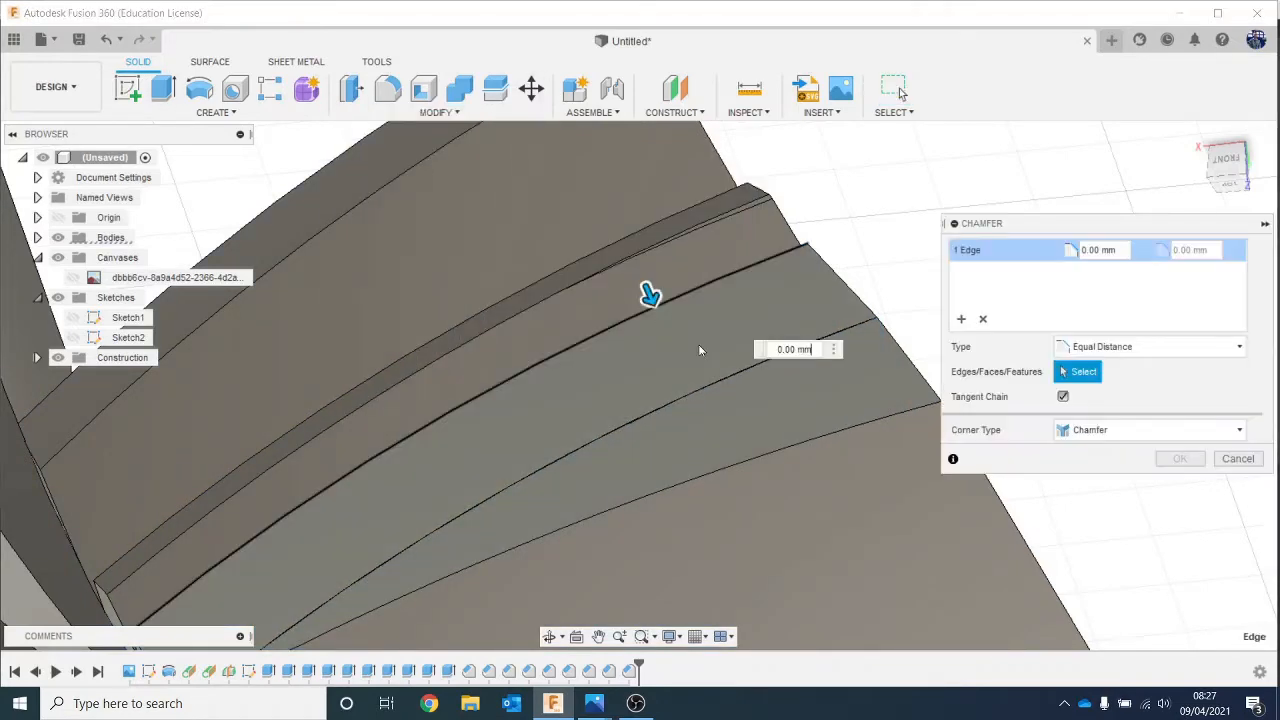
click(712, 384)
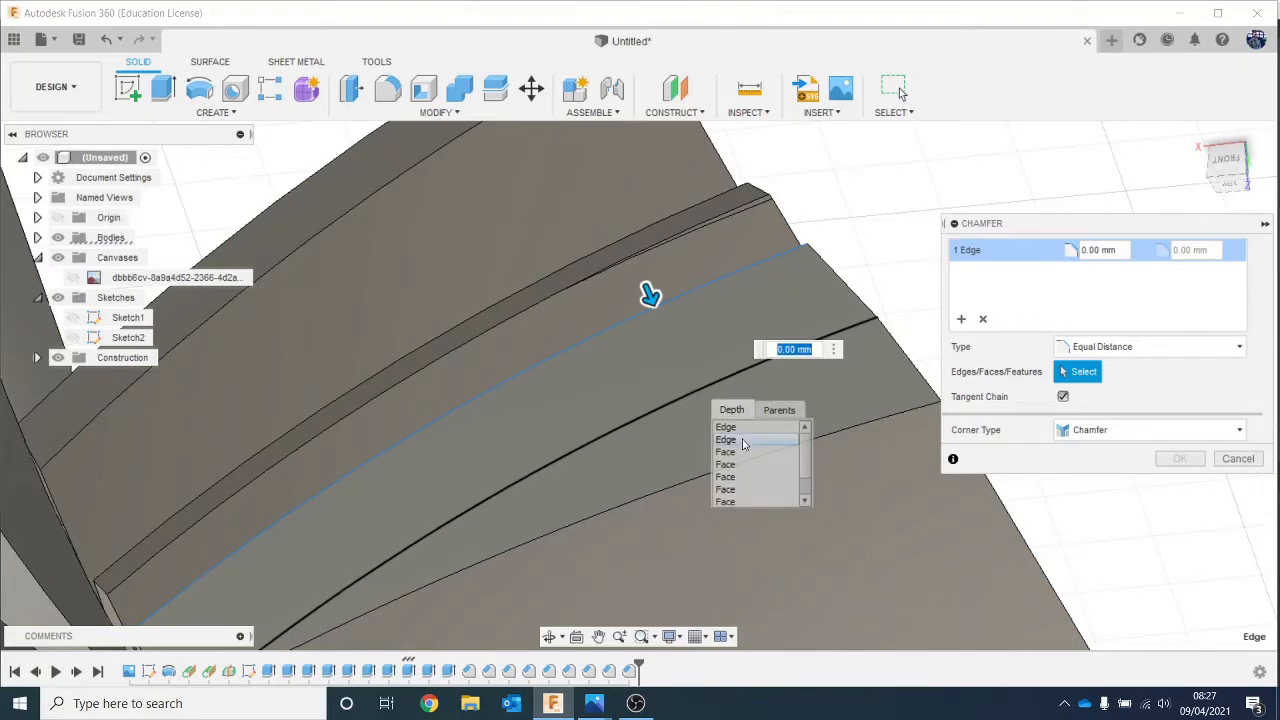
click(742, 439)
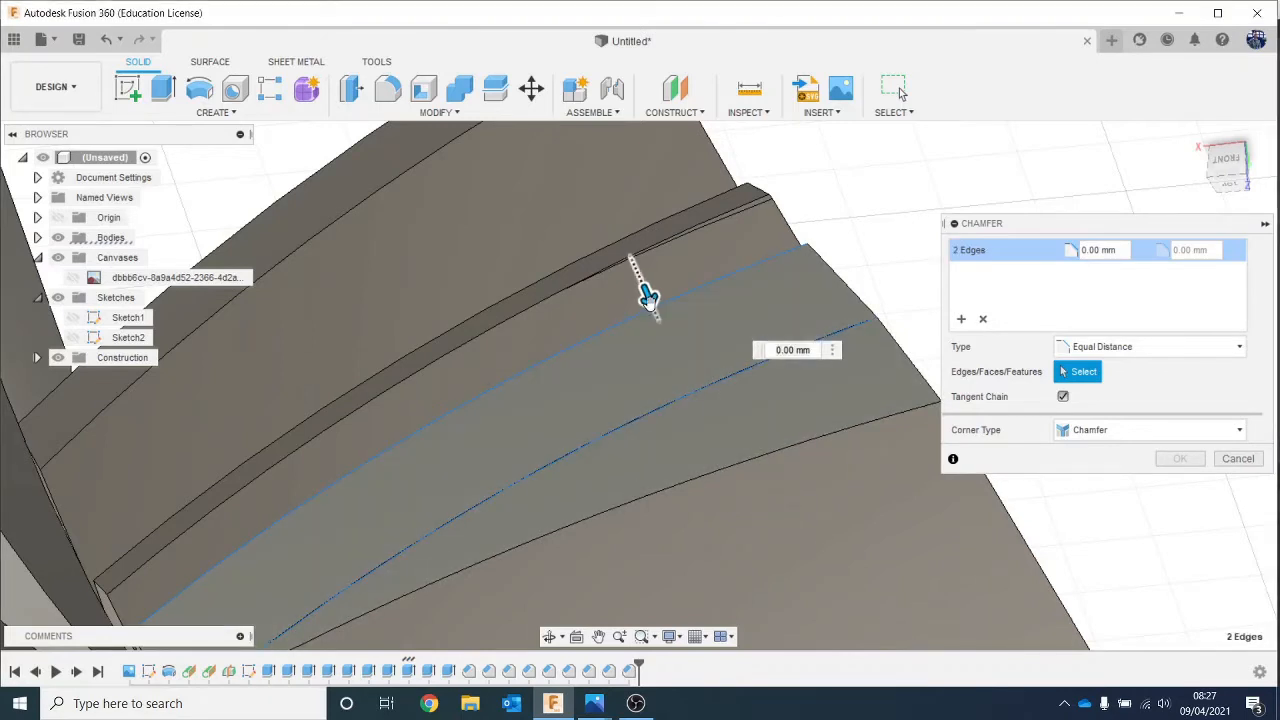
drag(646, 288, 662, 333)
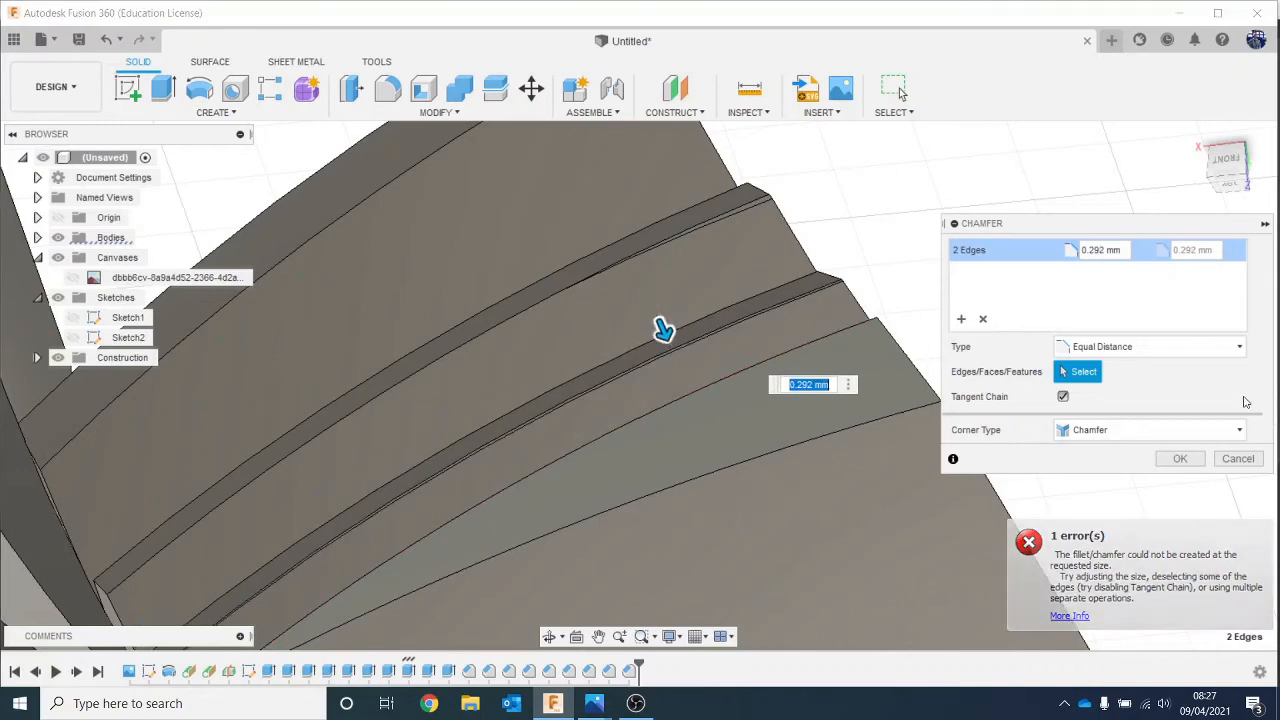
click(1192, 457)
Step: Chamfer the long curved edge of the fourth strip, beside the wide lower band of the stepped block, with an equal distance of 0.595 mm
scroll(895, 365, down, 2)
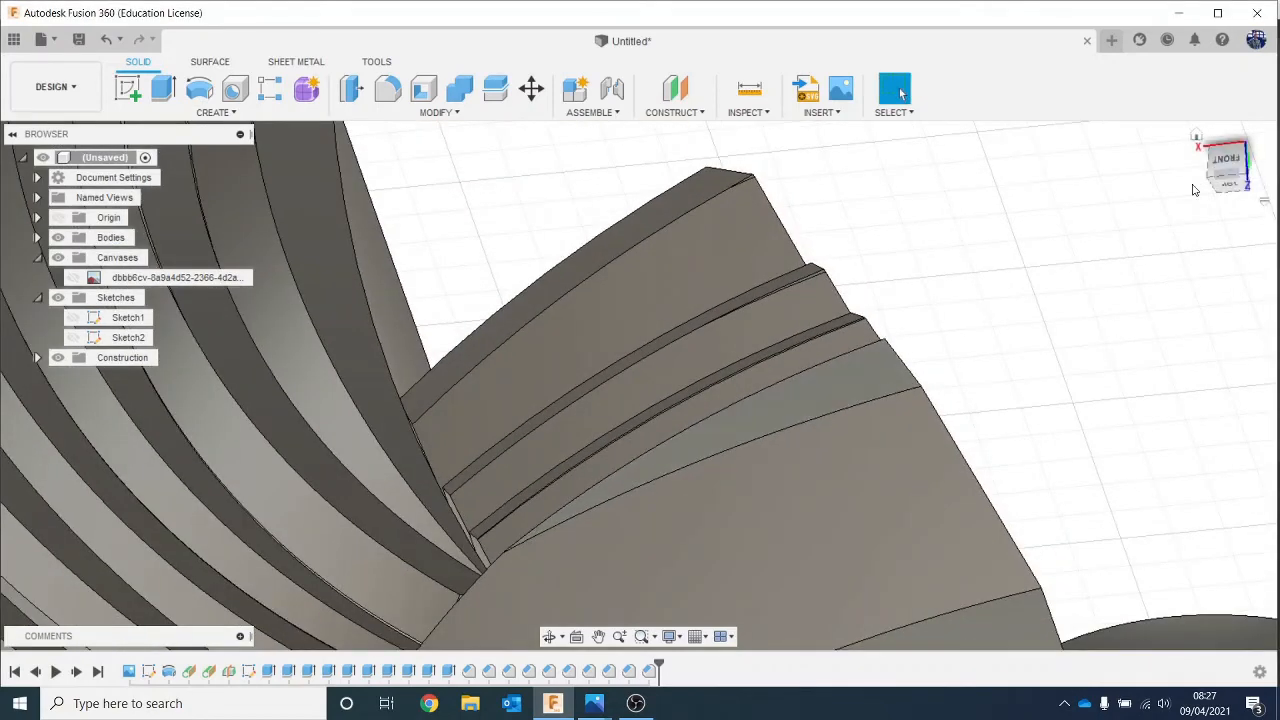
drag(1224, 176, 1226, 190)
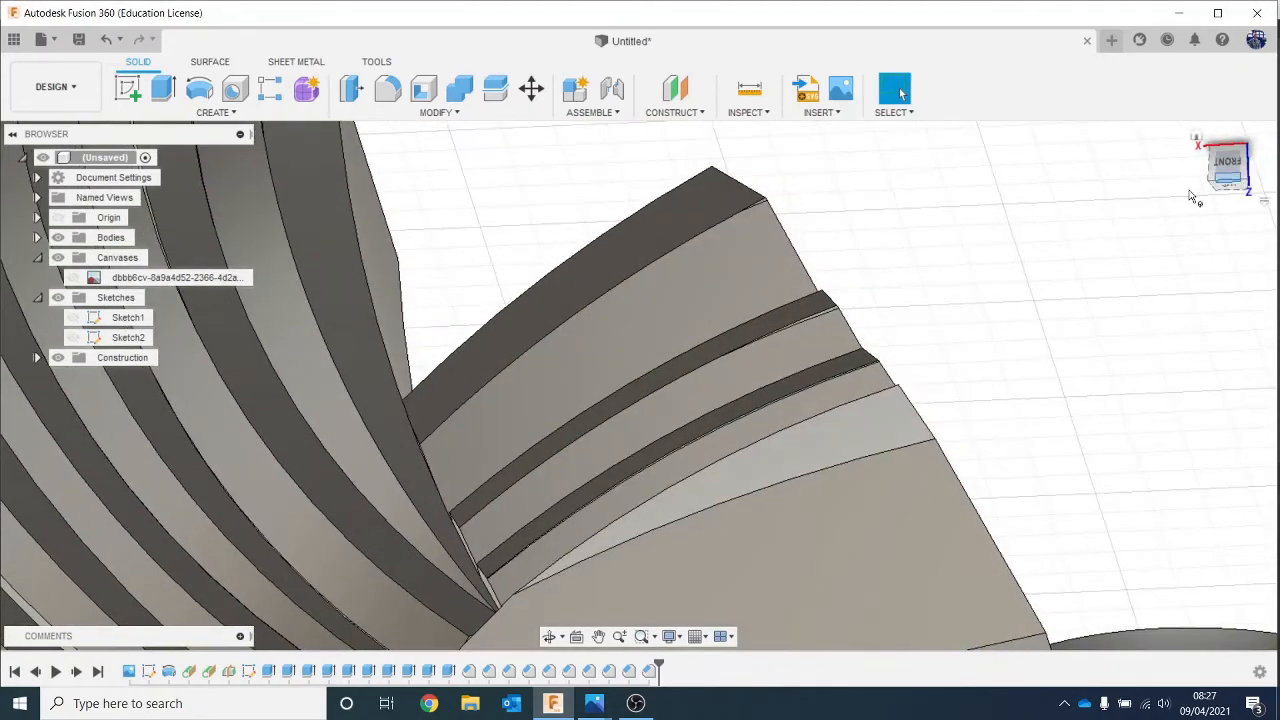
click(443, 112)
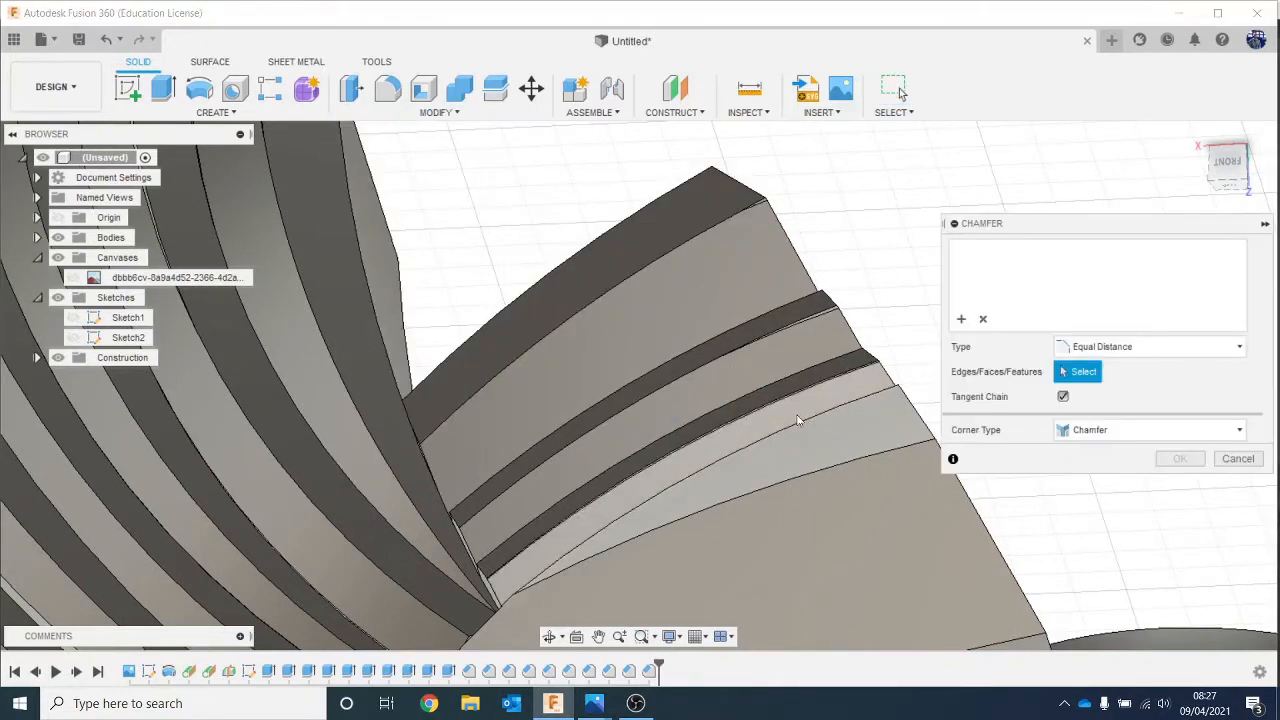
click(778, 408)
drag(784, 420, 800, 451)
scroll(802, 368, down, 2)
scroll(802, 367, down, 2)
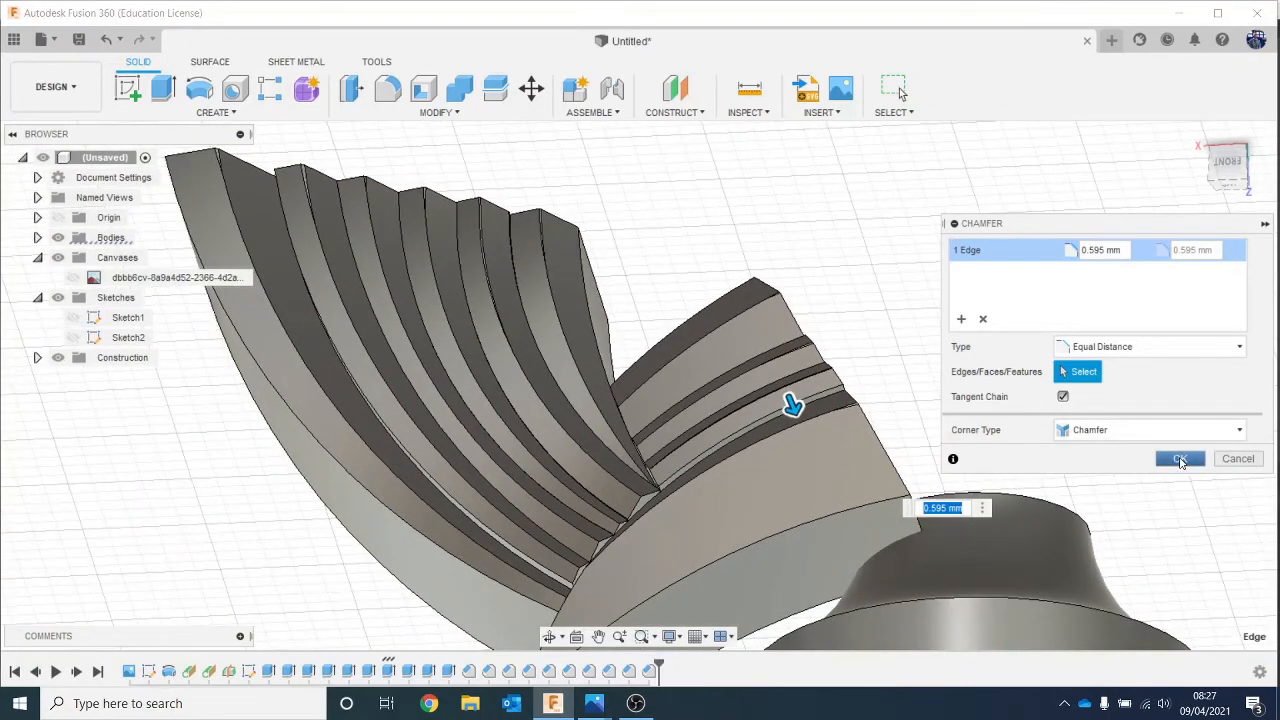
click(1180, 459)
Step: View the guard from the front, switch to Photos to compare it with the sword hilt reference image, and return to Fusion 360
scroll(997, 374, down, 2)
scroll(997, 374, up, 2)
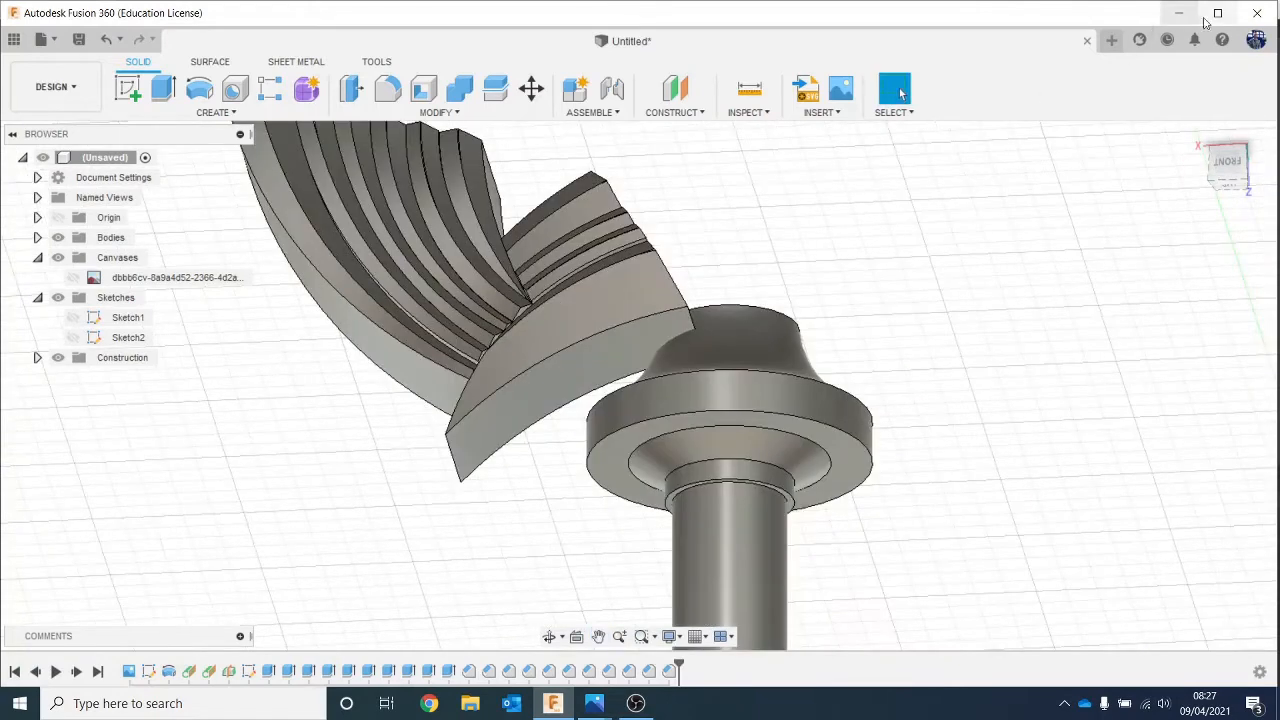
click(1228, 163)
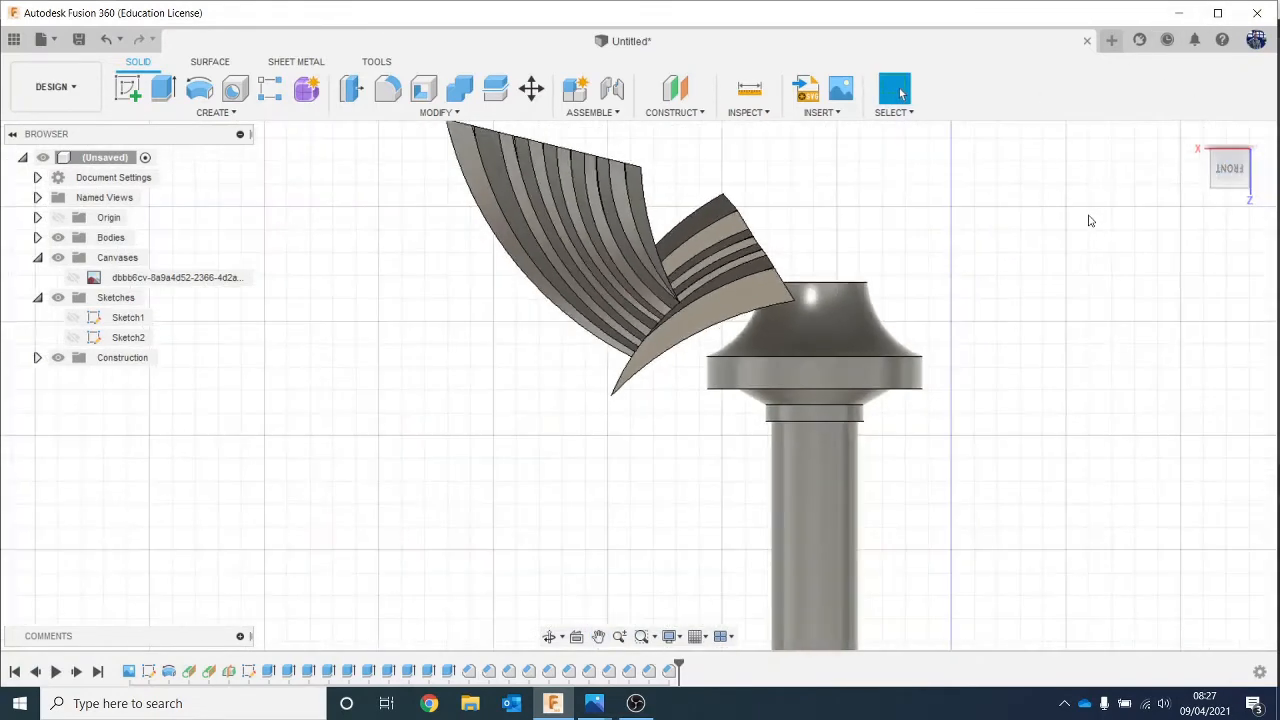
middle_drag(1090, 221, 1017, 300)
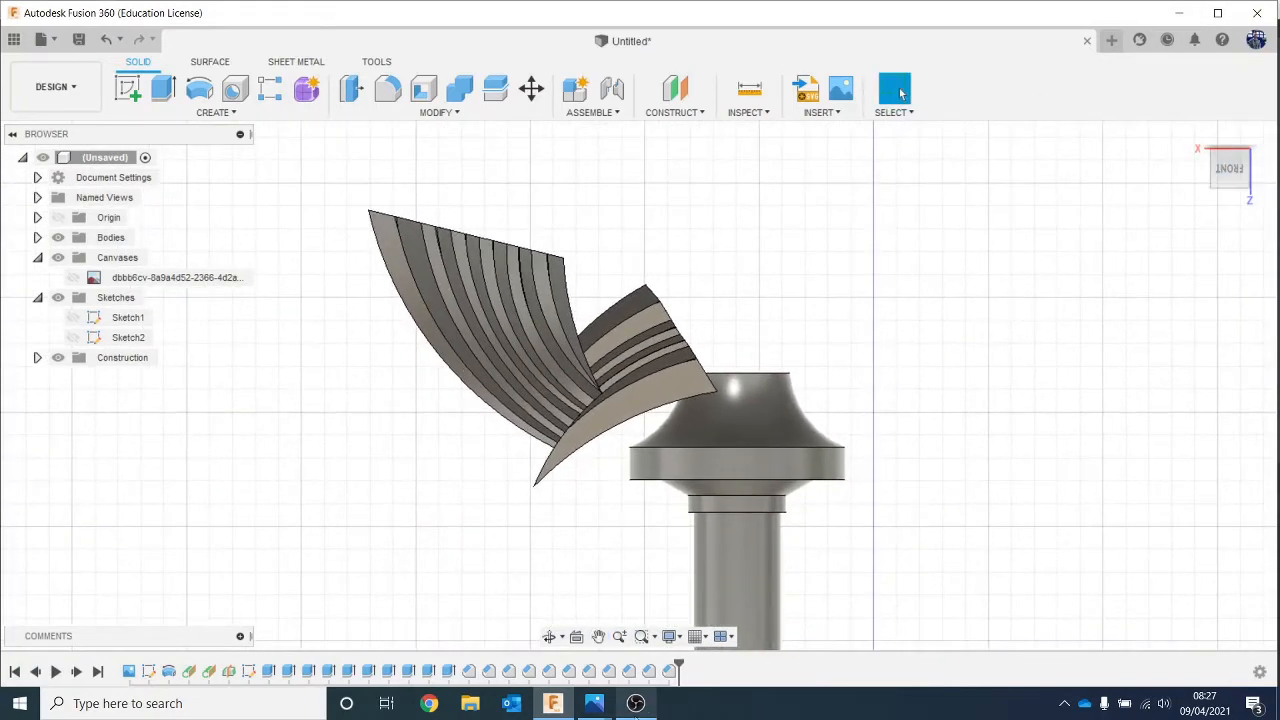
mouse_move(594, 703)
click(447, 624)
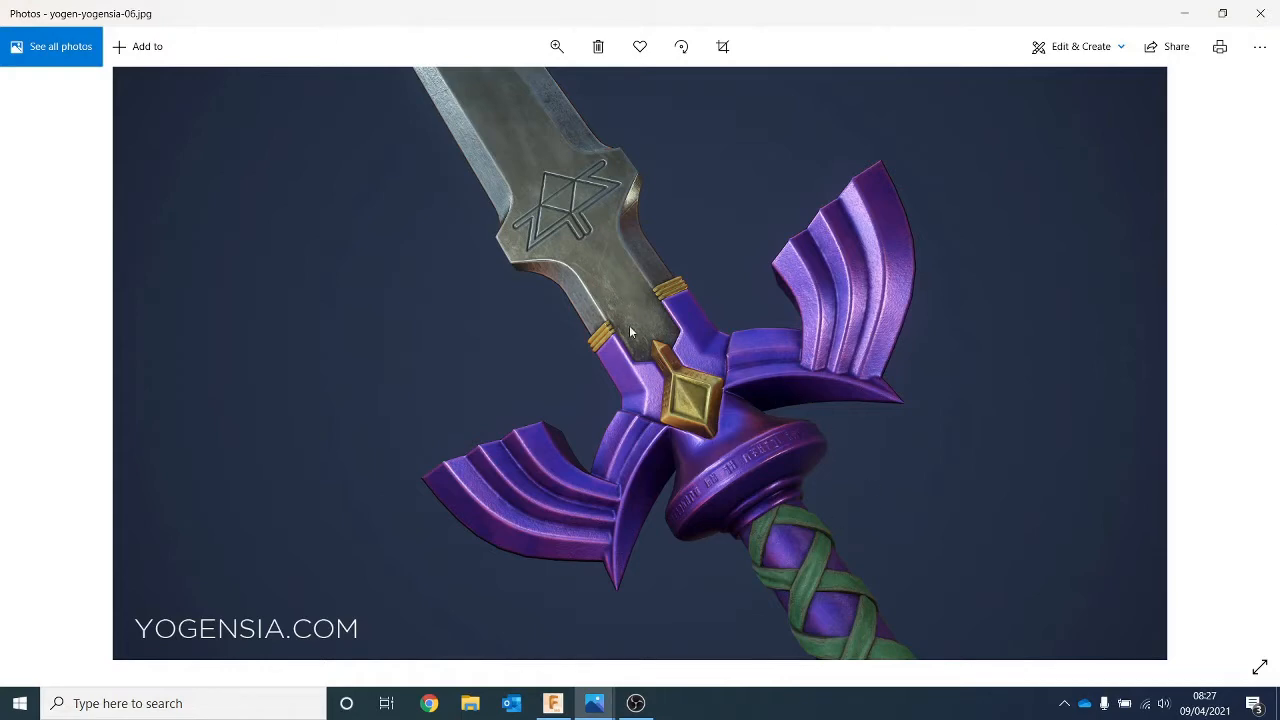
click(1183, 12)
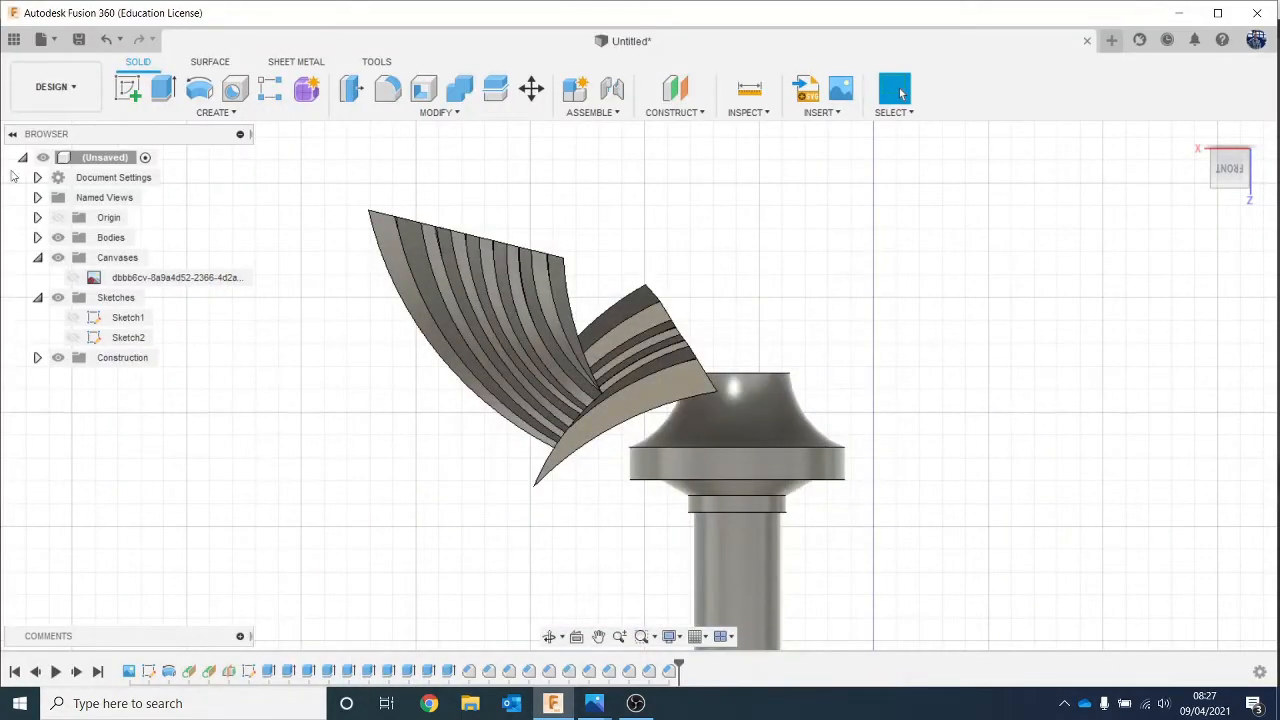
Step: Show the reference canvas and Sketch2 behind the wing model
click(73, 277)
middle_drag(720, 228, 703, 308)
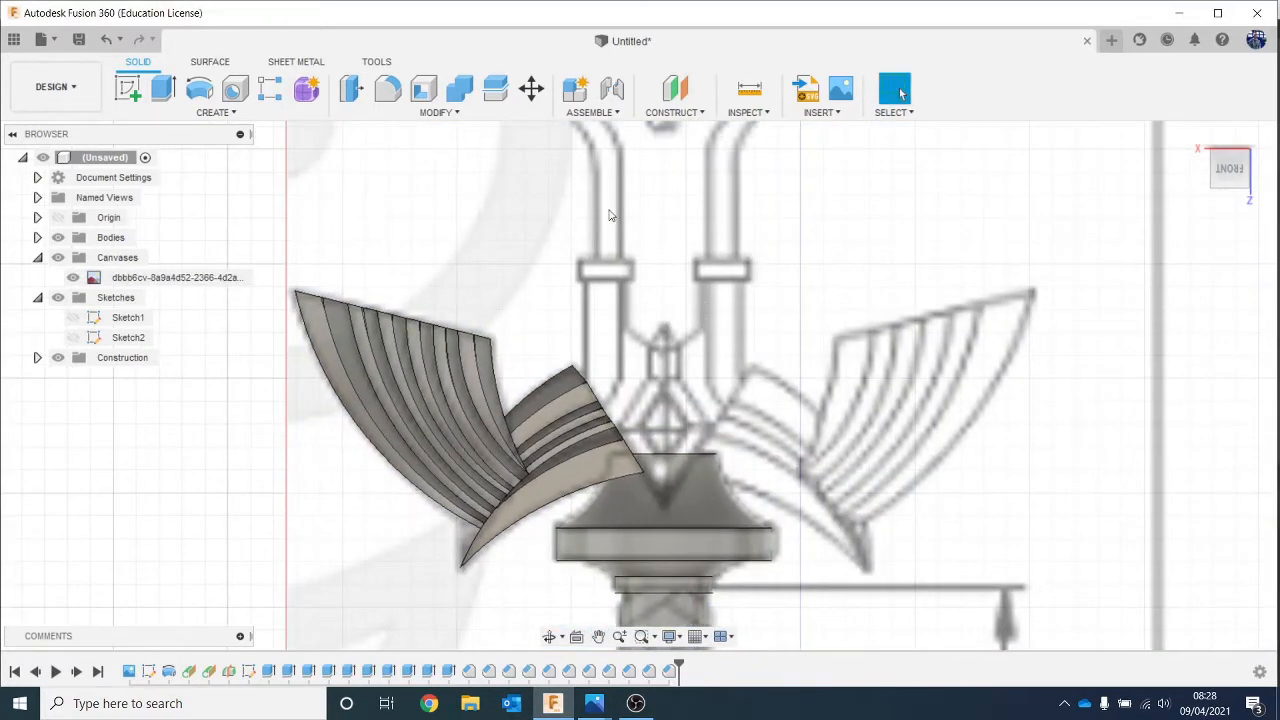
click(73, 337)
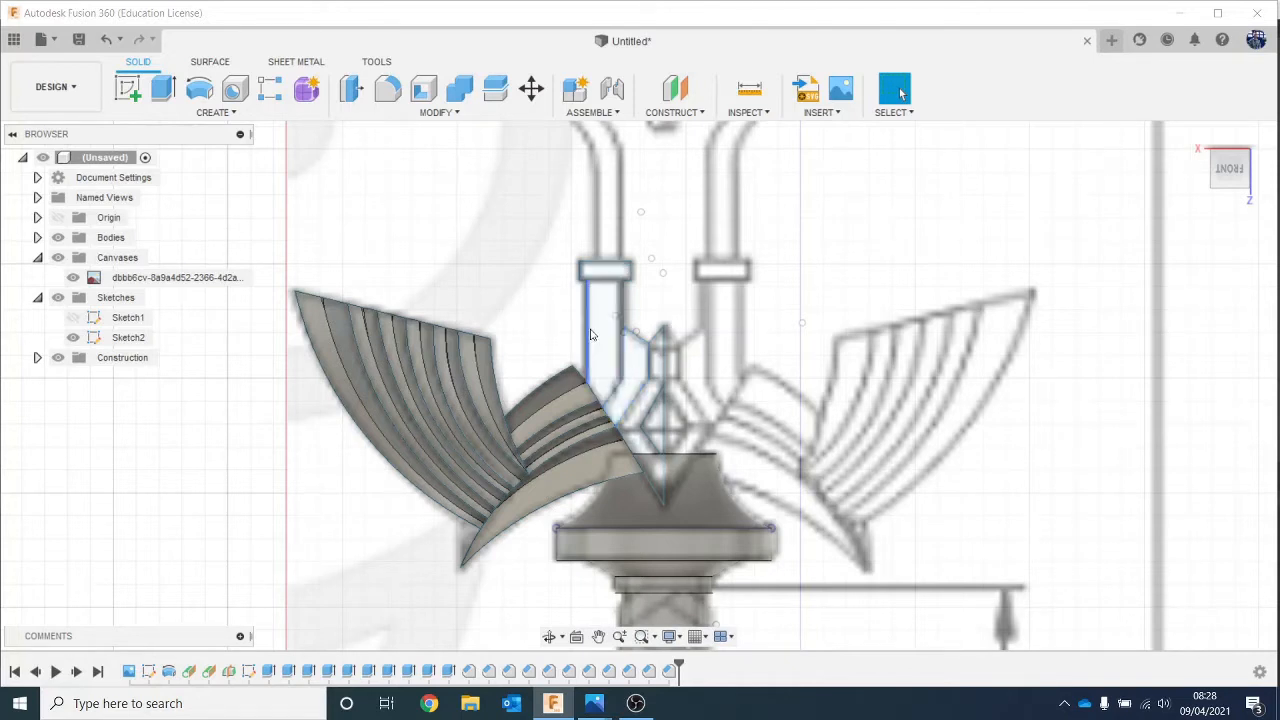
Step: Extrude the upright post and its cap profile 4.938 mm to one side, joined to the guard
click(606, 320)
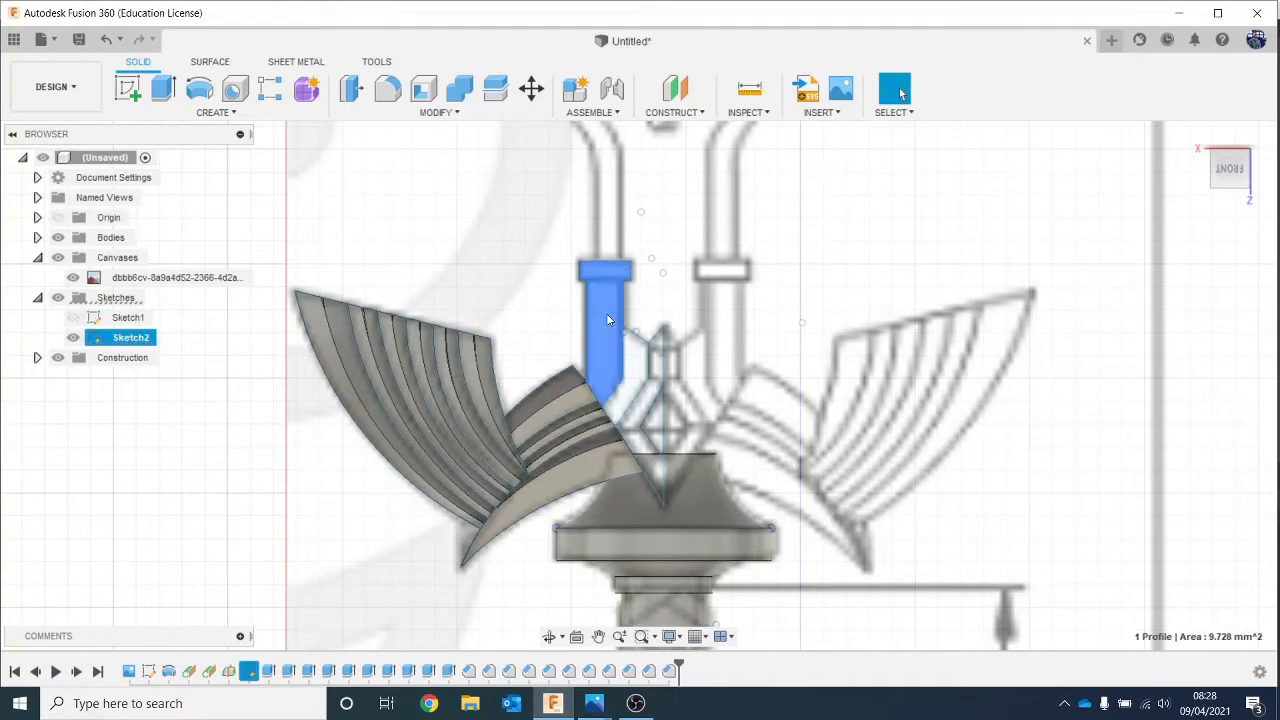
key(e)
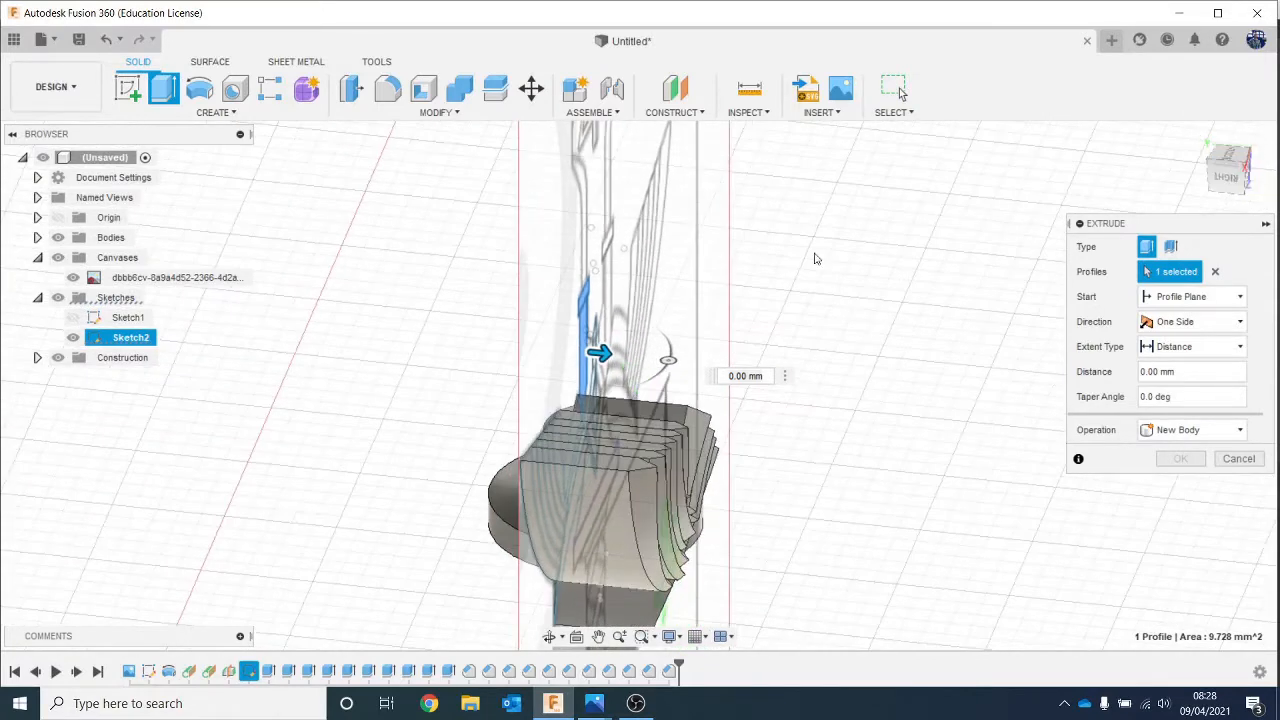
drag(598, 353, 699, 418)
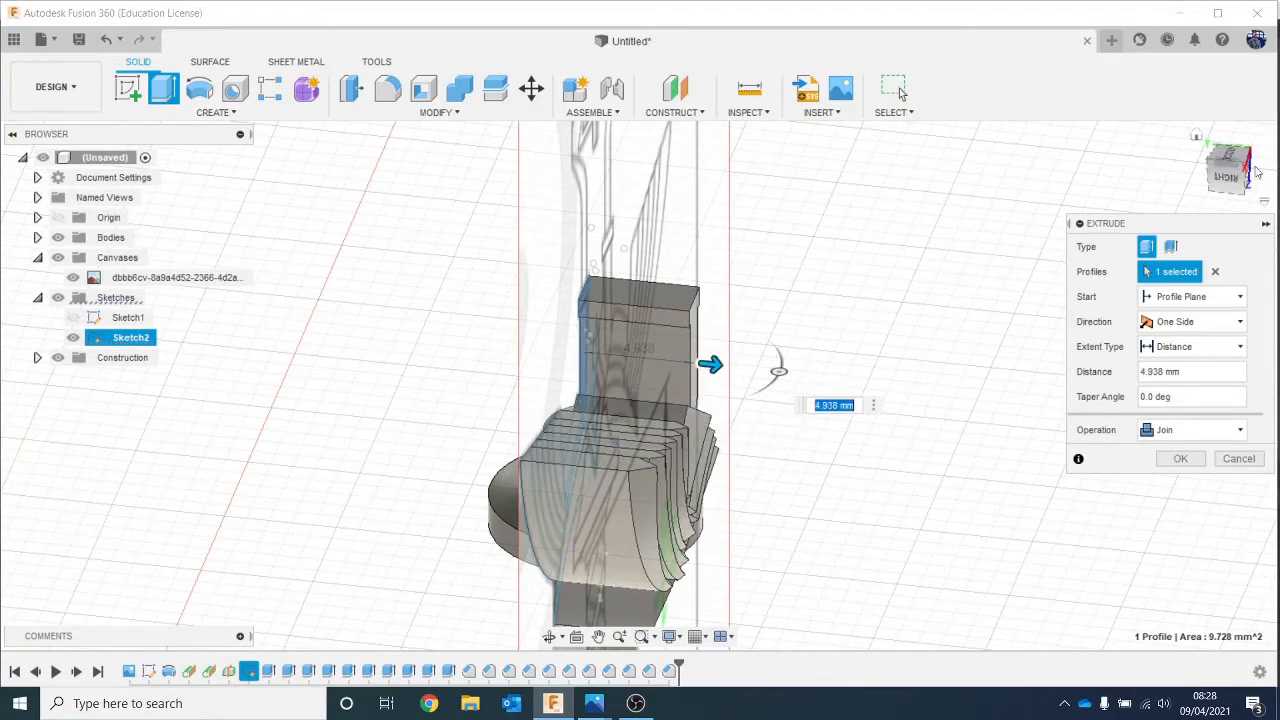
click(1222, 178)
mouse_move(1220, 178)
mouse_down()
mouse_move(1208, 176)
mouse_move(1204, 200)
mouse_move(1194, 346)
mouse_up()
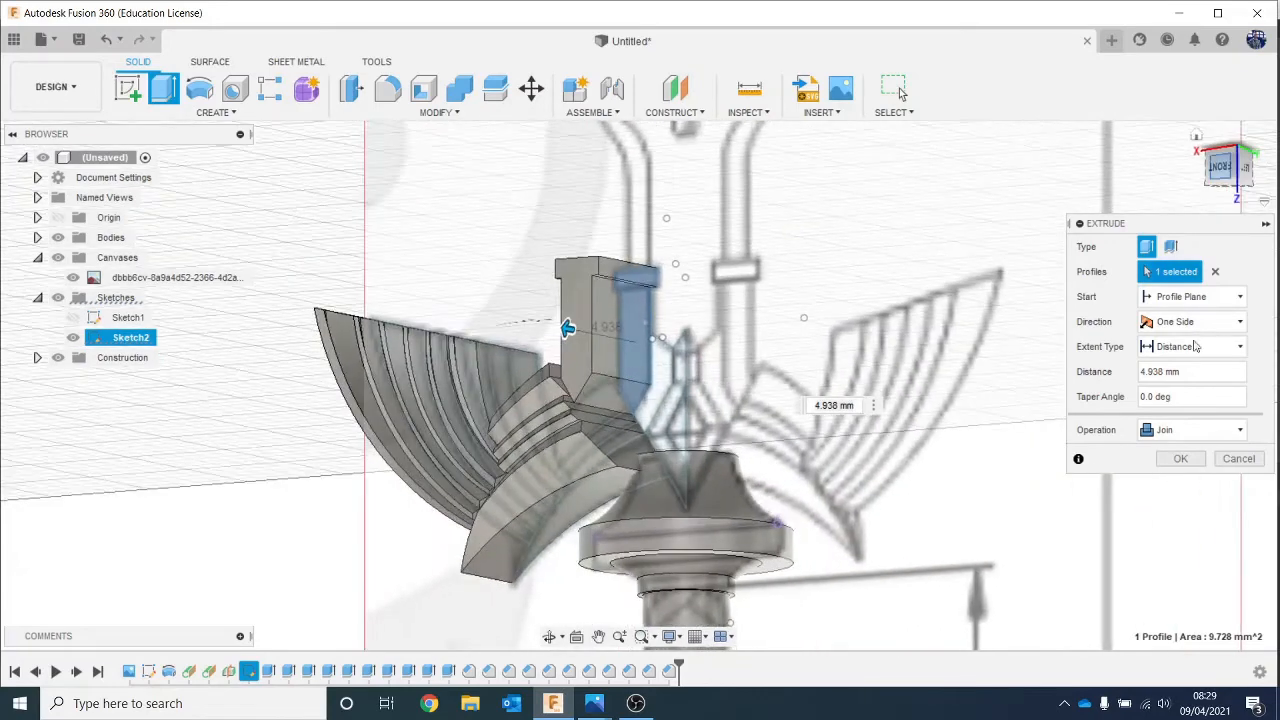
click(1180, 461)
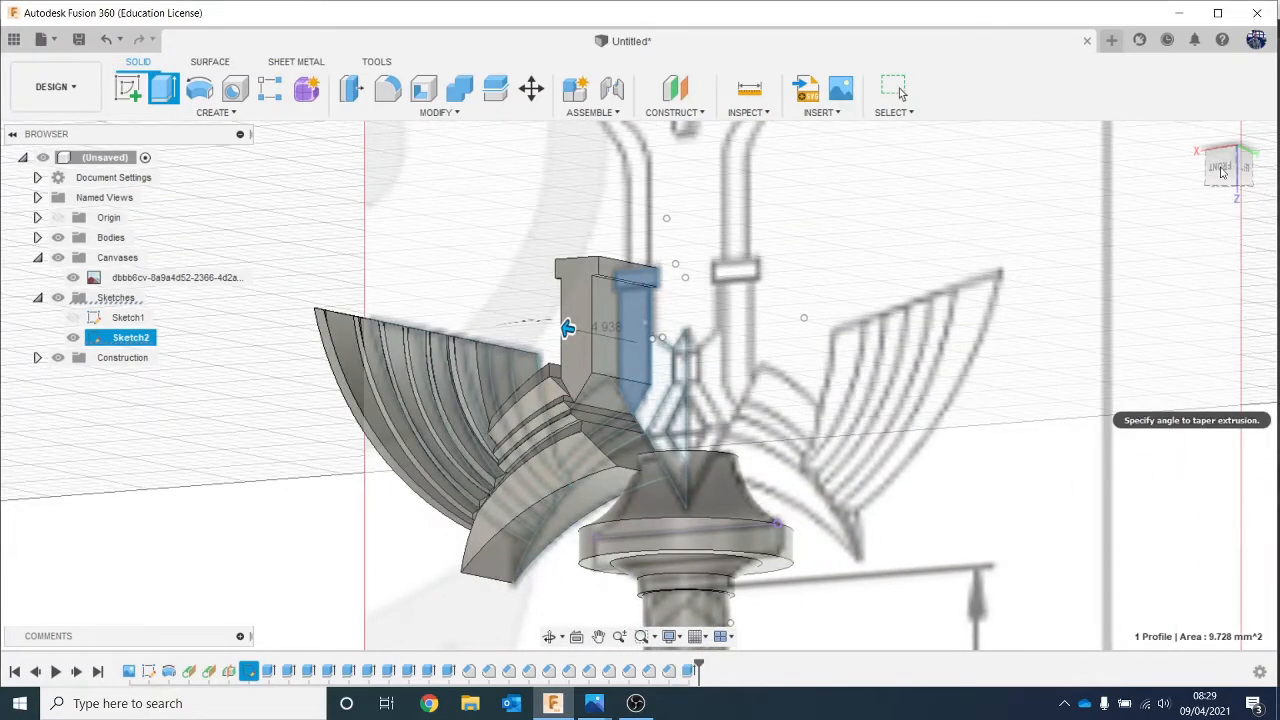
Step: Extrude the angled profile beside the post's inner edge 4.938 mm as a new body
drag(1232, 182, 1268, 183)
key(e)
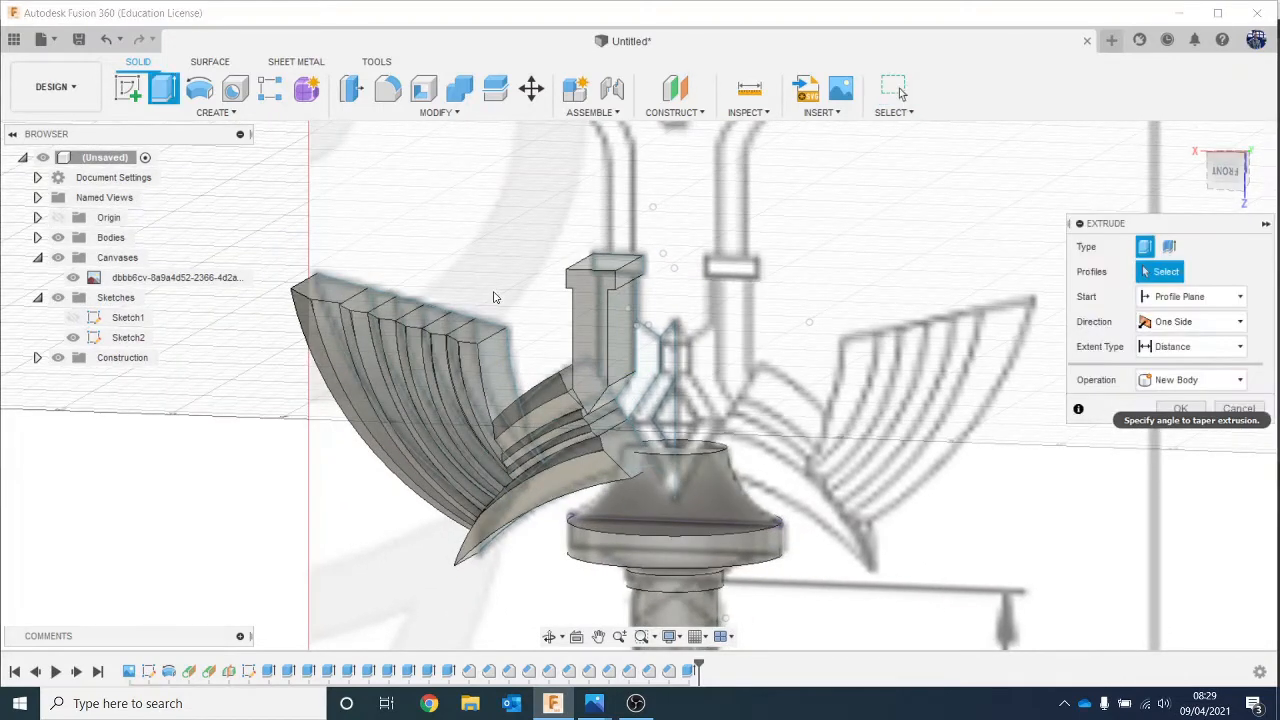
click(653, 351)
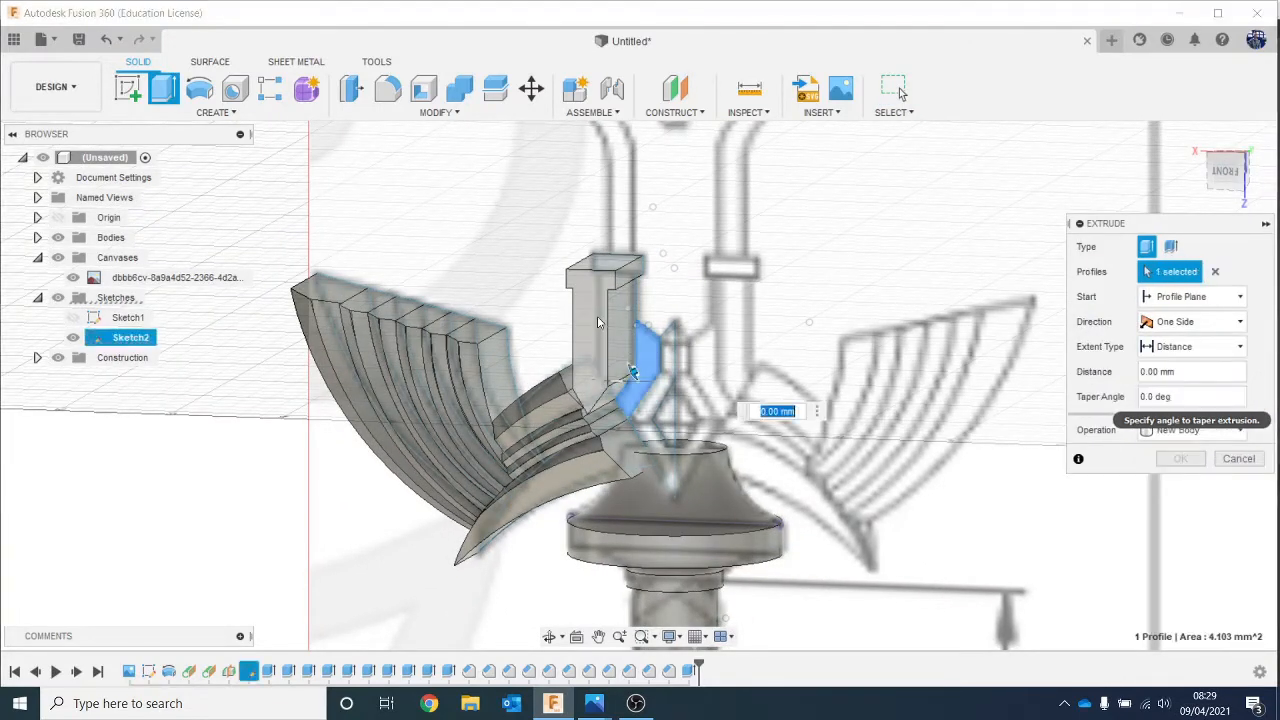
click(1190, 430)
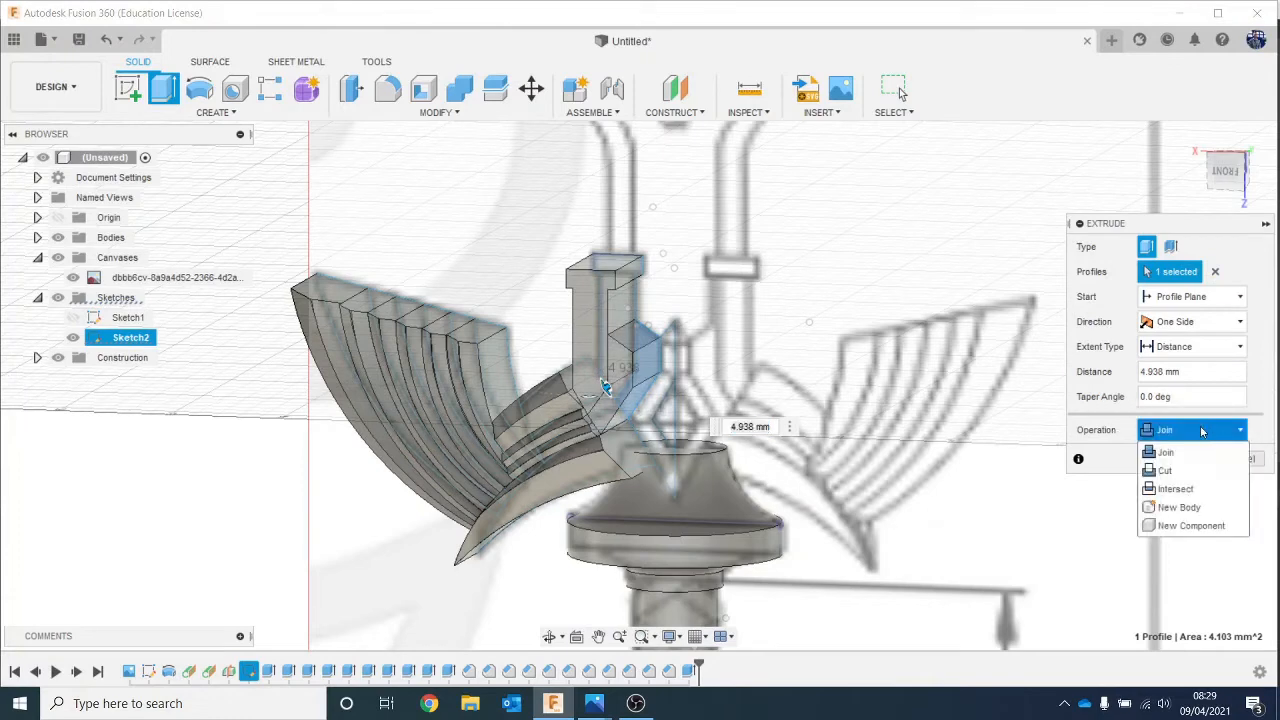
click(1190, 507)
click(1182, 458)
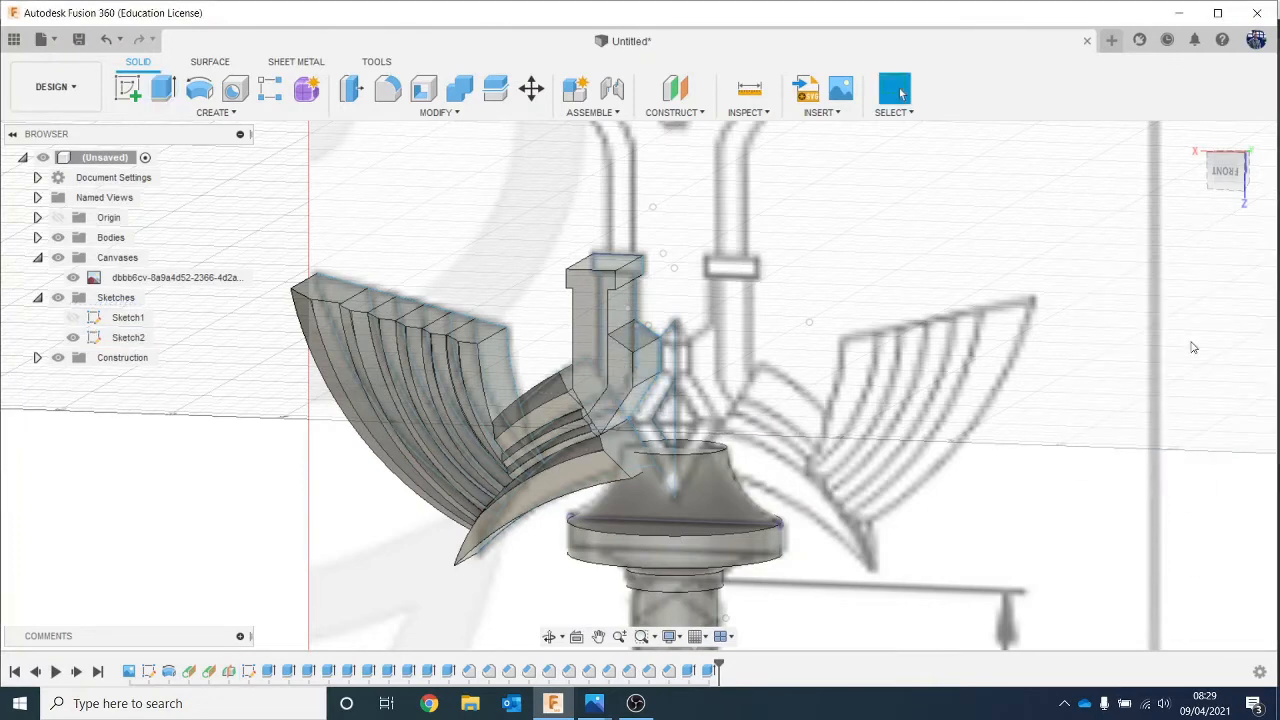
Step: Extrude the chevron-shaped profile at the guard's centre 4.938 mm as a new body
click(1227, 173)
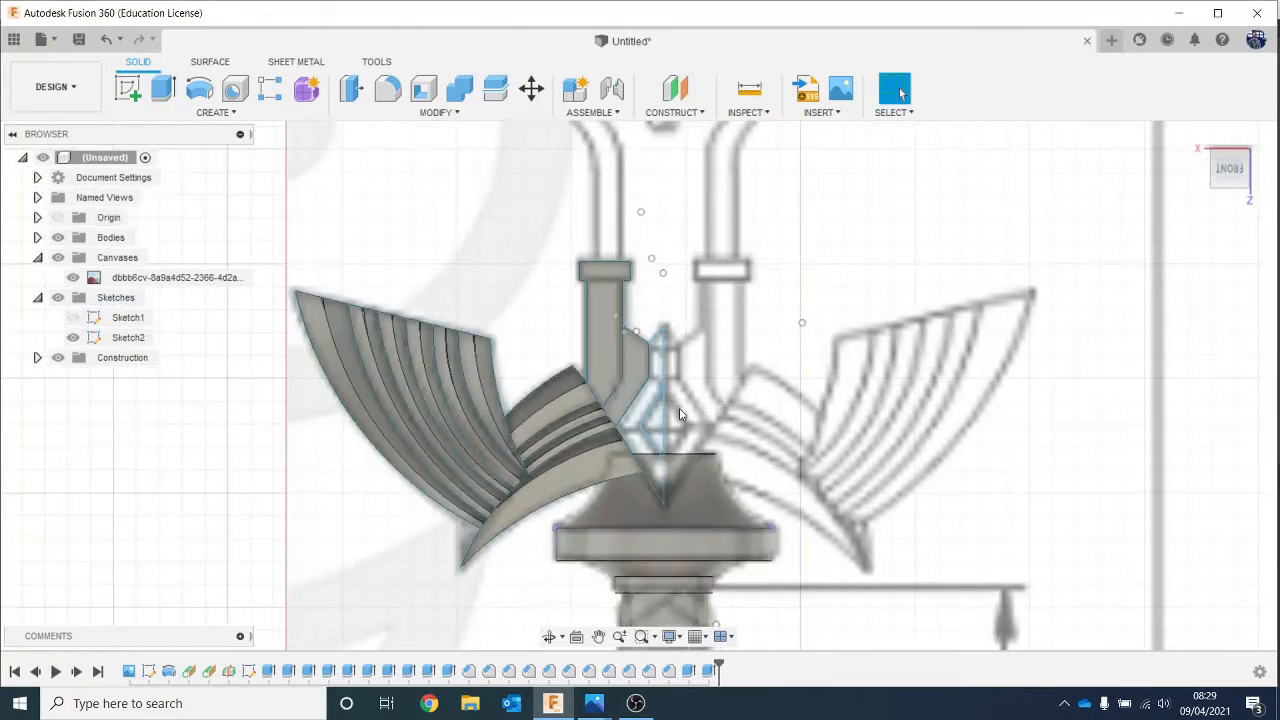
key(e)
click(652, 431)
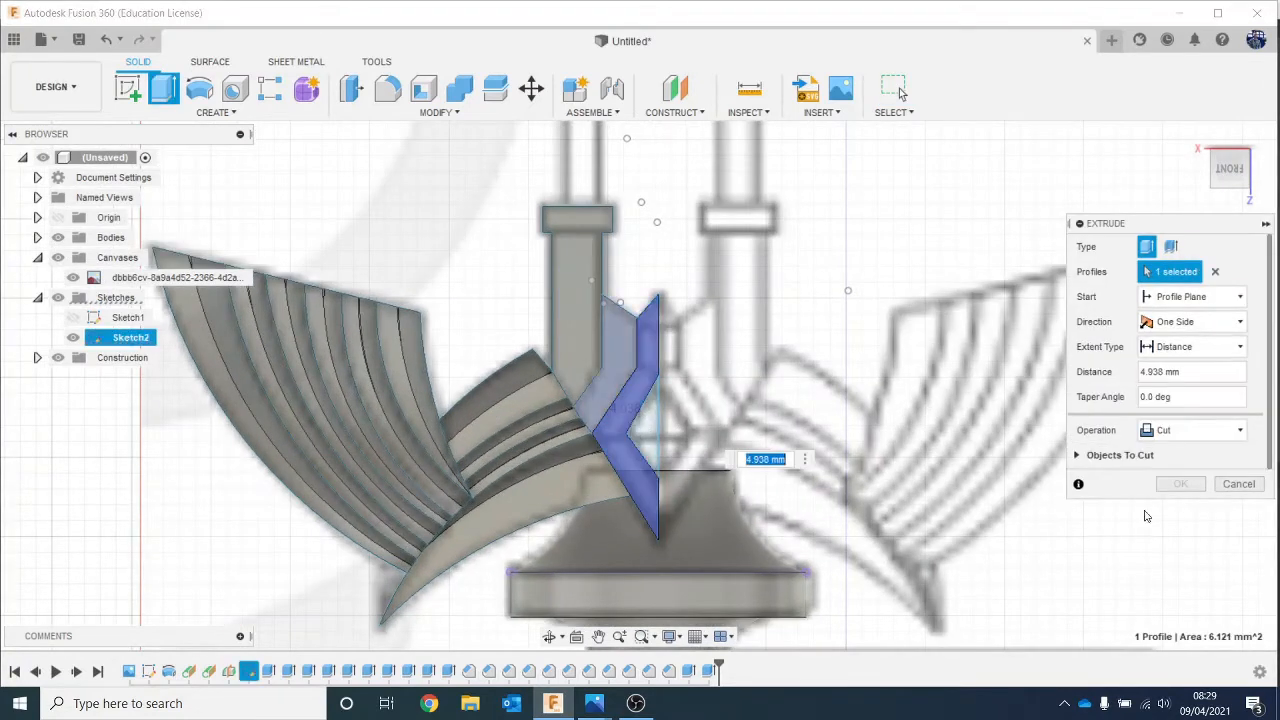
click(1195, 430)
click(1198, 507)
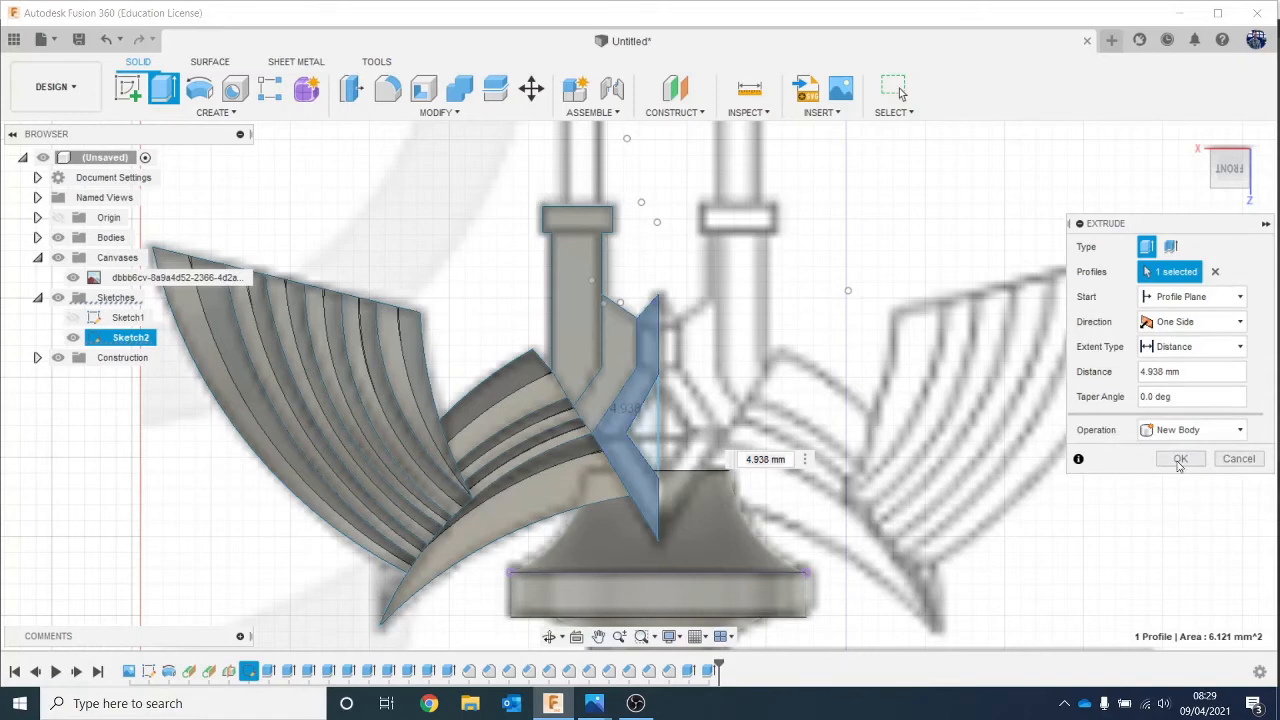
click(1183, 460)
Step: Extrude the small triangular profile inside the central chevron 4.938 mm as a new body
scroll(695, 398, up, 2)
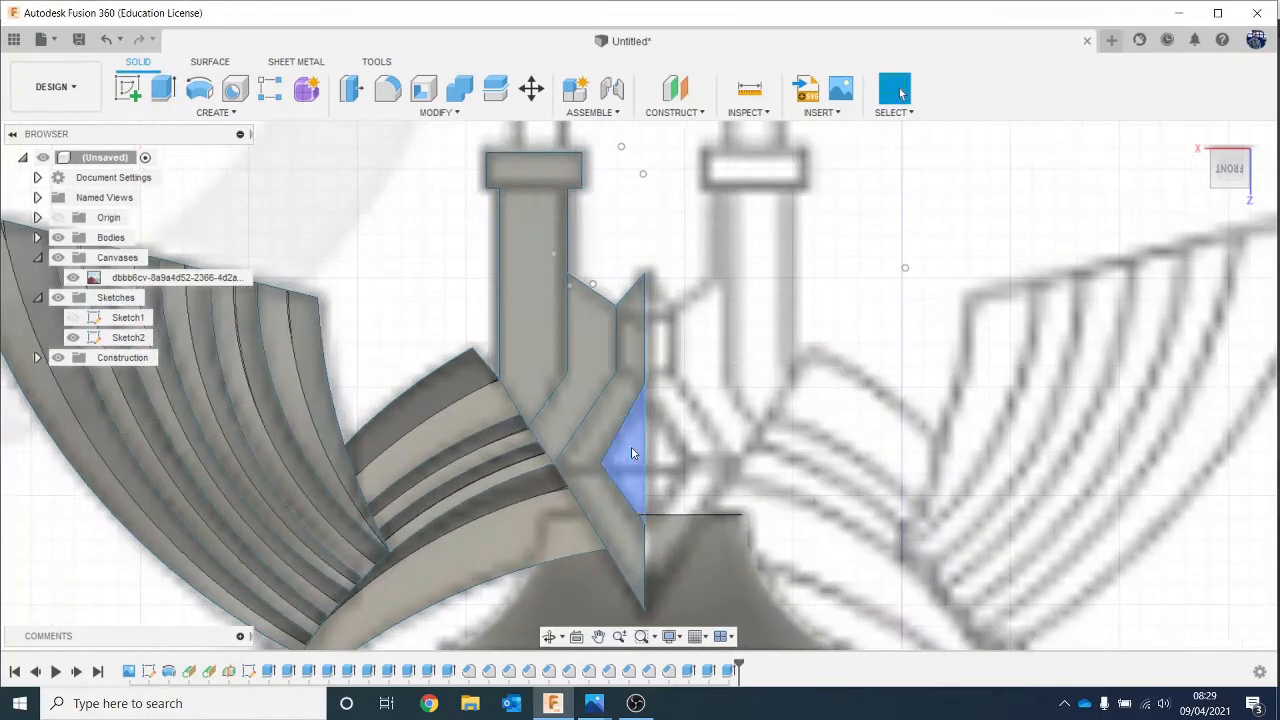
click(628, 457)
key(e)
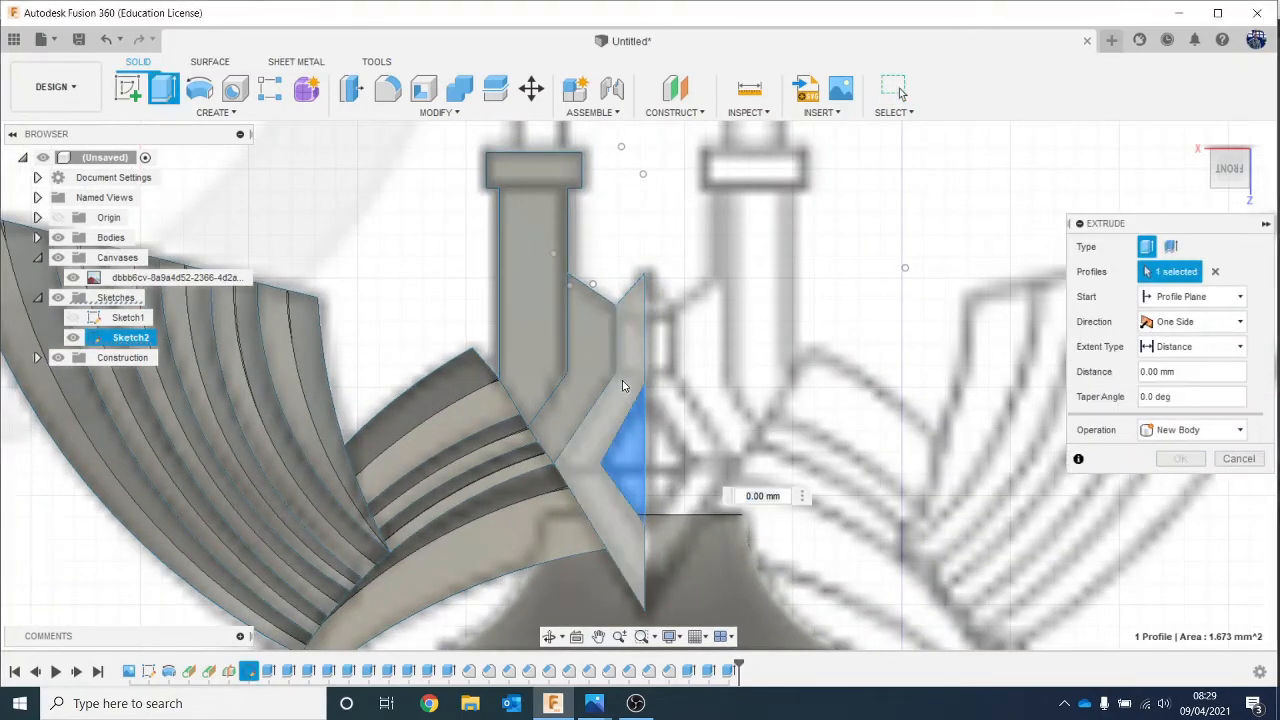
click(1195, 432)
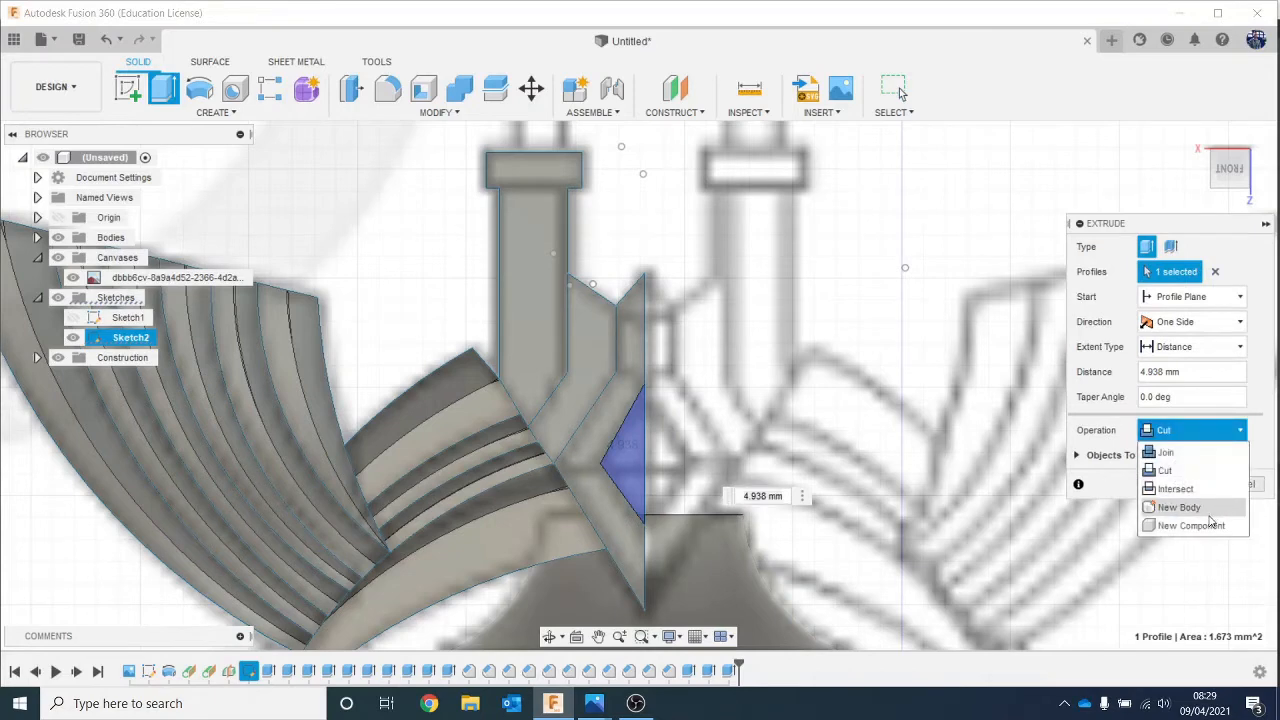
click(1190, 508)
click(1192, 458)
Step: Hide the reference canvas and Sketch2 so only the guard's bodies are shown
scroll(1136, 438, down, 2)
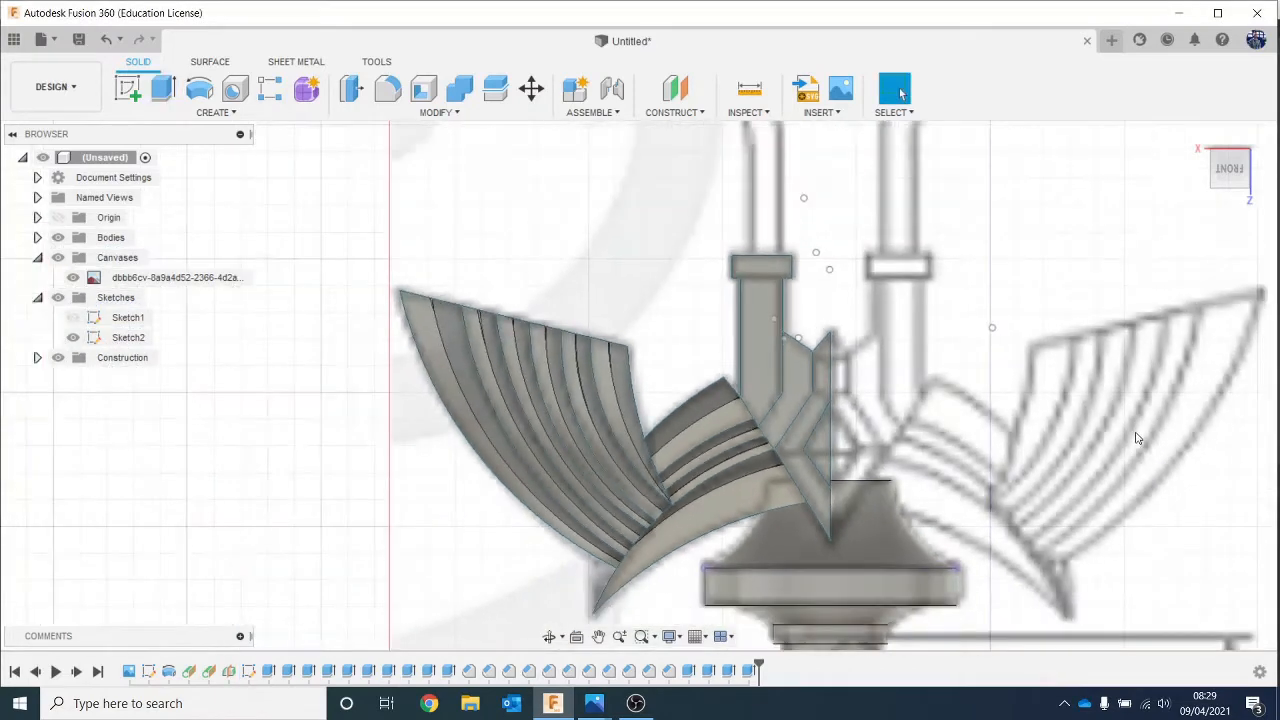
scroll(1136, 438, down, 1)
middle_drag(1136, 438, 953, 416)
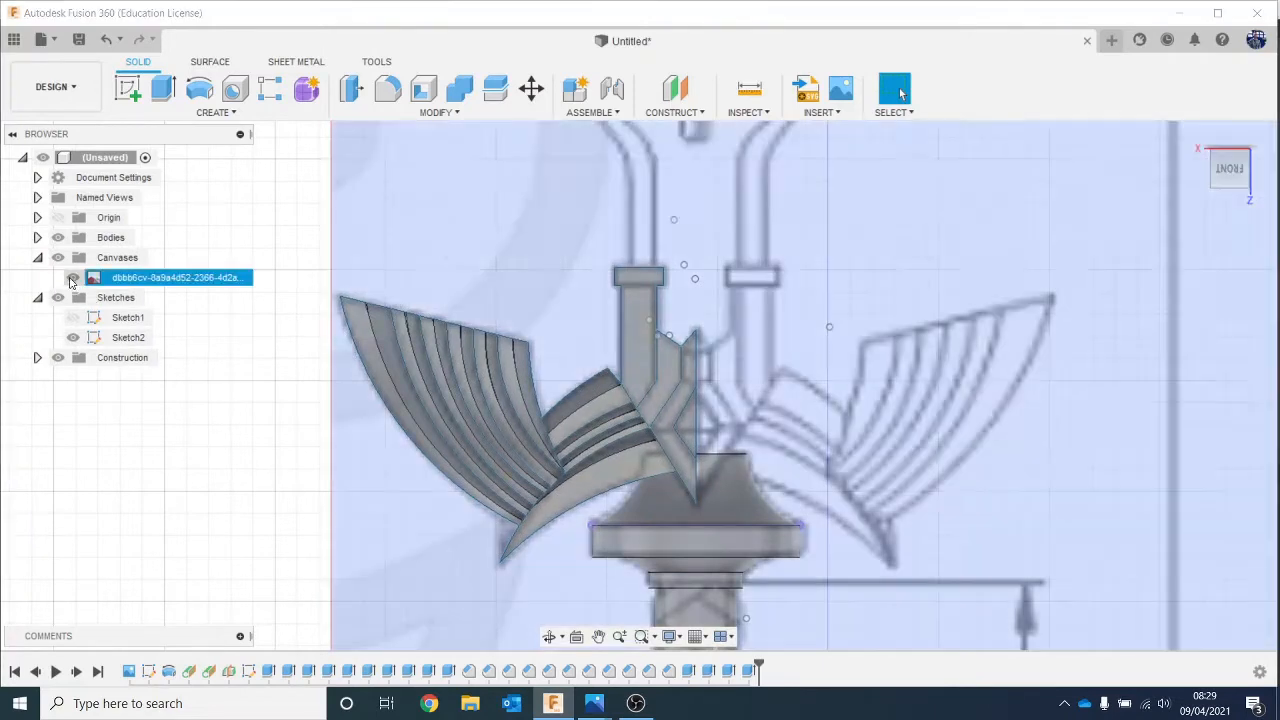
click(73, 277)
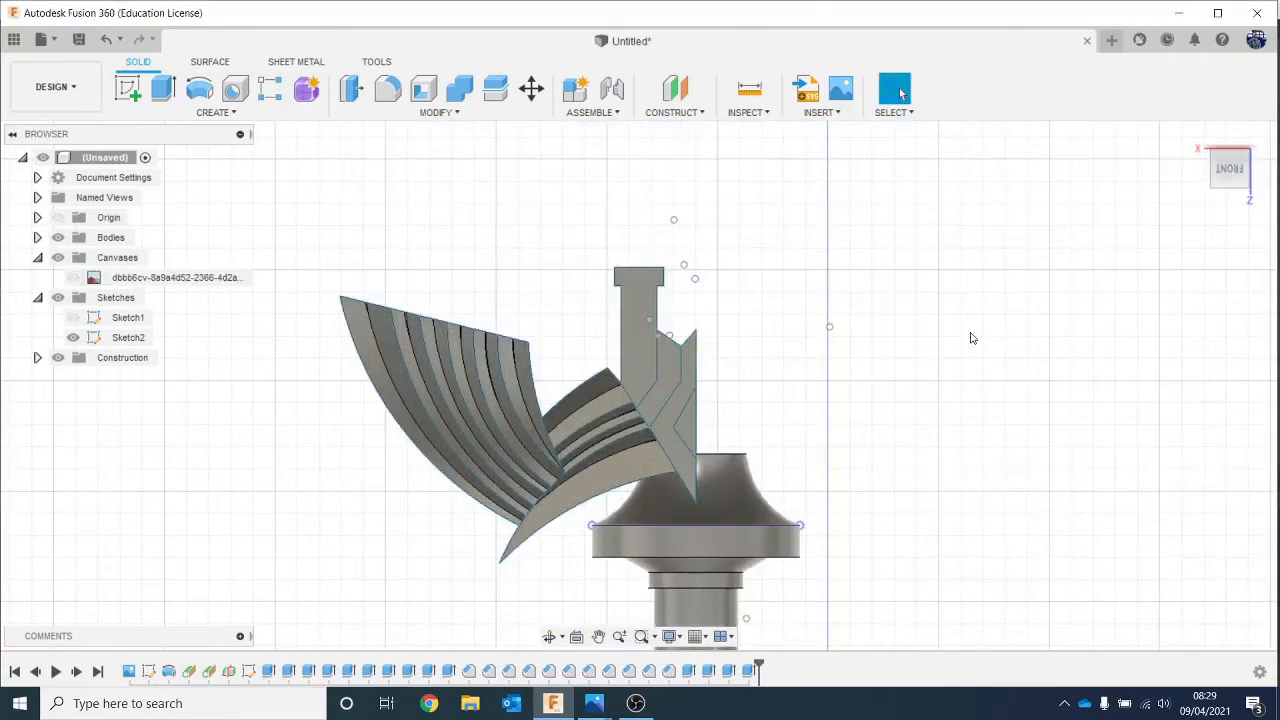
mouse_move(1212, 168)
mouse_down()
mouse_move(1192, 163)
mouse_move(1201, 184)
mouse_up()
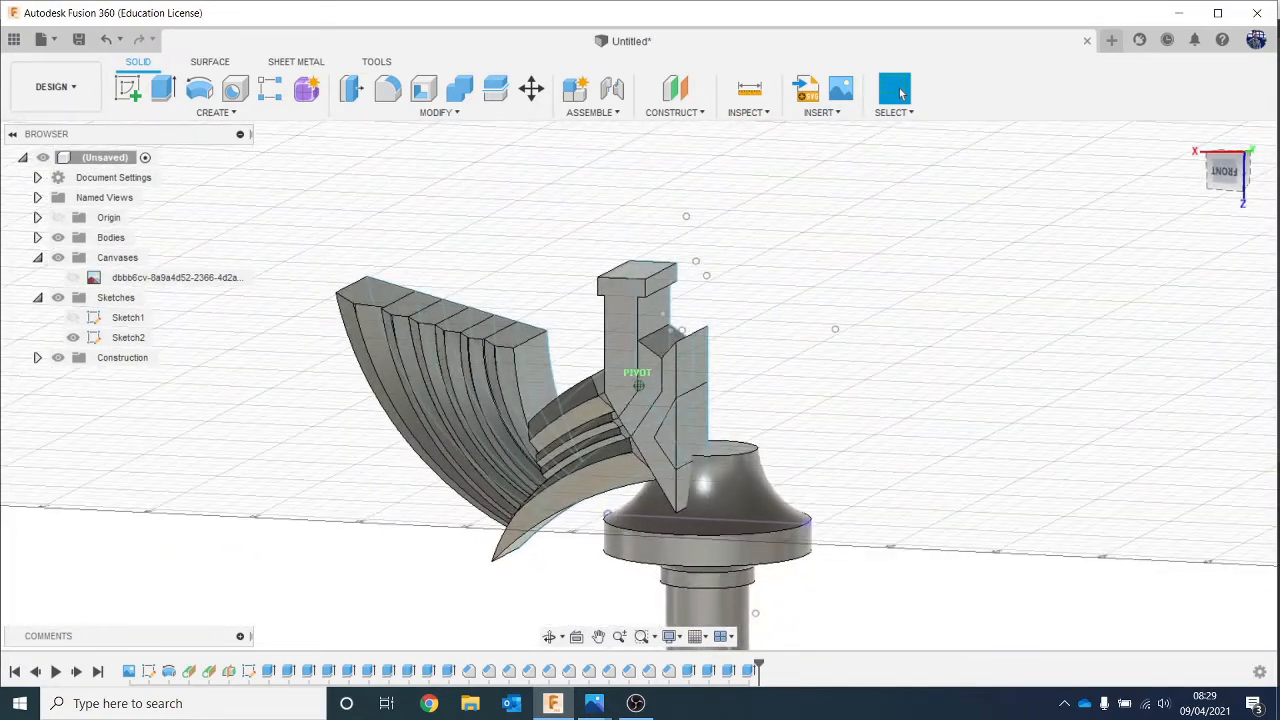
click(73, 337)
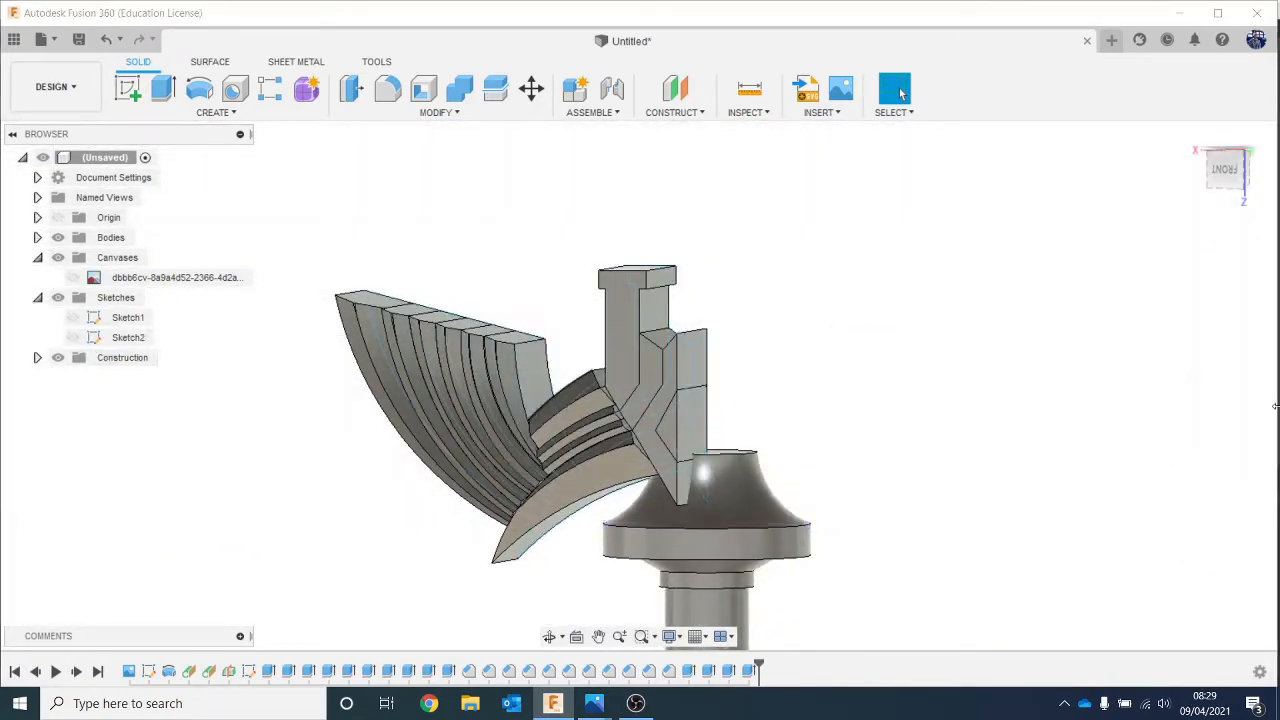
Step: View the guard from the front, compare its post and centre with the sword reference image in Photos, and return to Fusion 360
click(1219, 175)
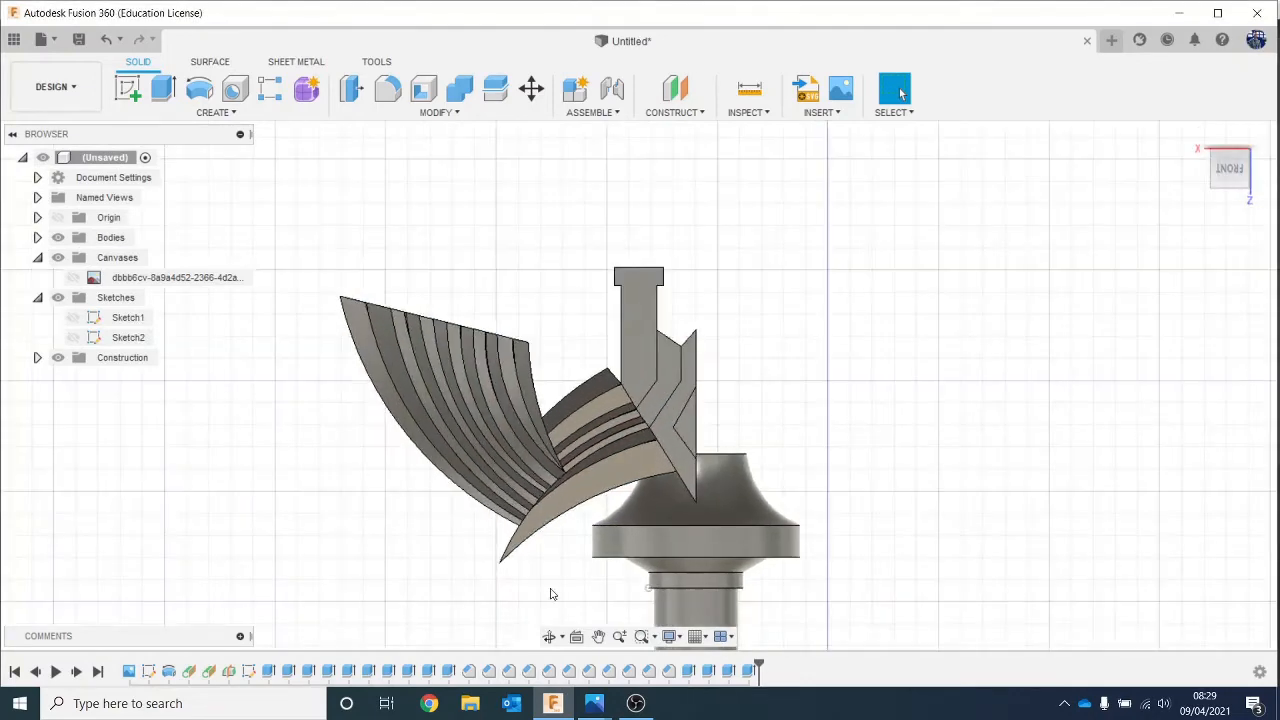
mouse_move(598, 688)
click(482, 614)
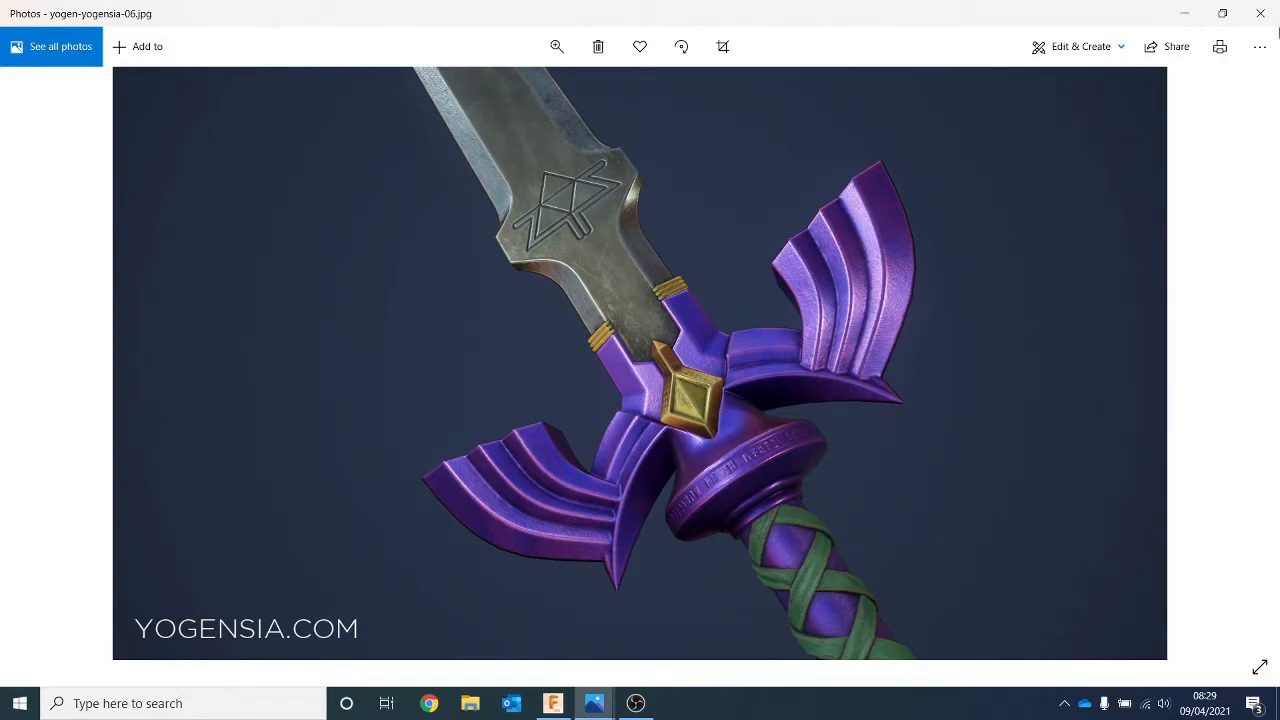
click(1189, 12)
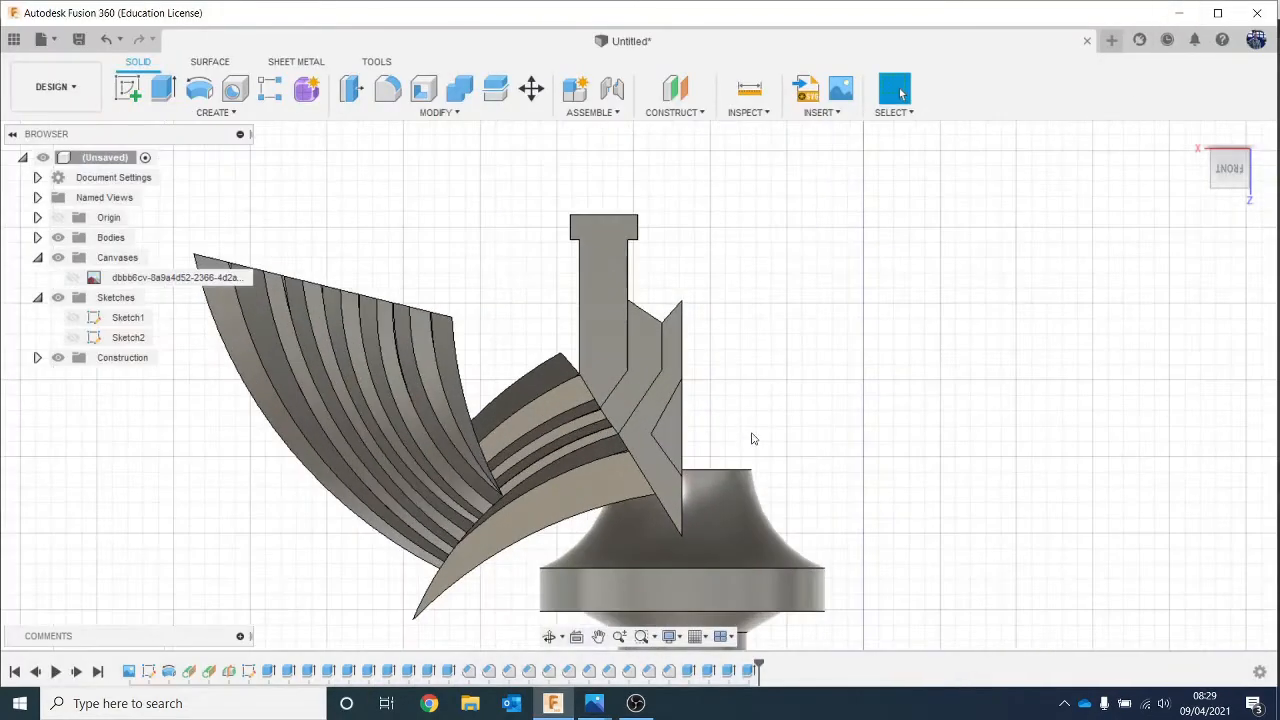
Step: Chamfer the upright post's long outer edge below the cap with an equal distance of 0.801 mm
scroll(801, 311, up, 2)
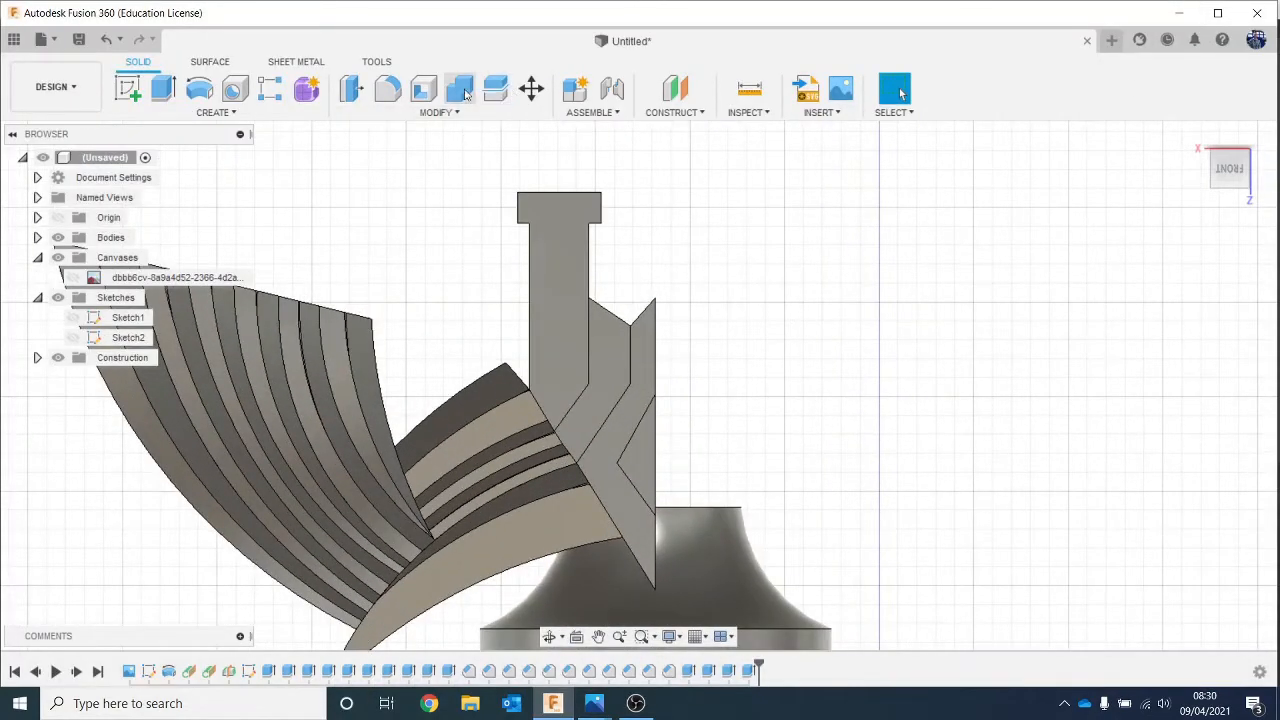
click(437, 112)
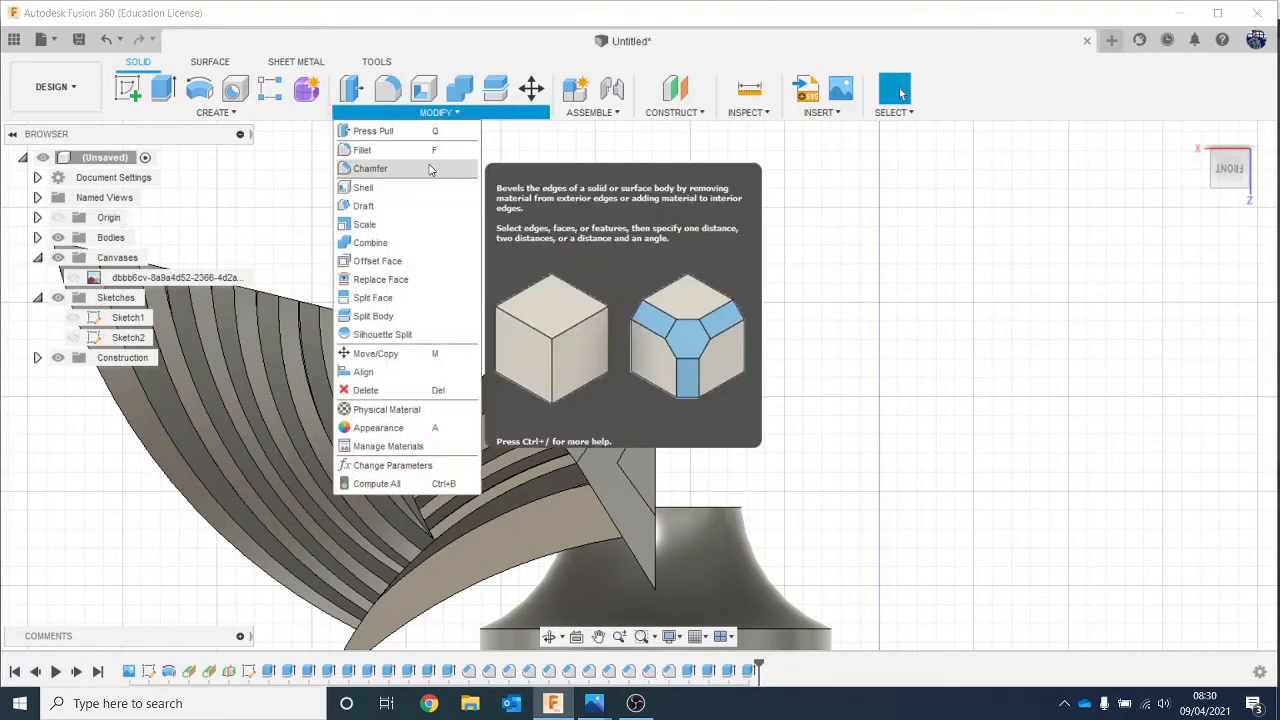
click(425, 167)
click(531, 282)
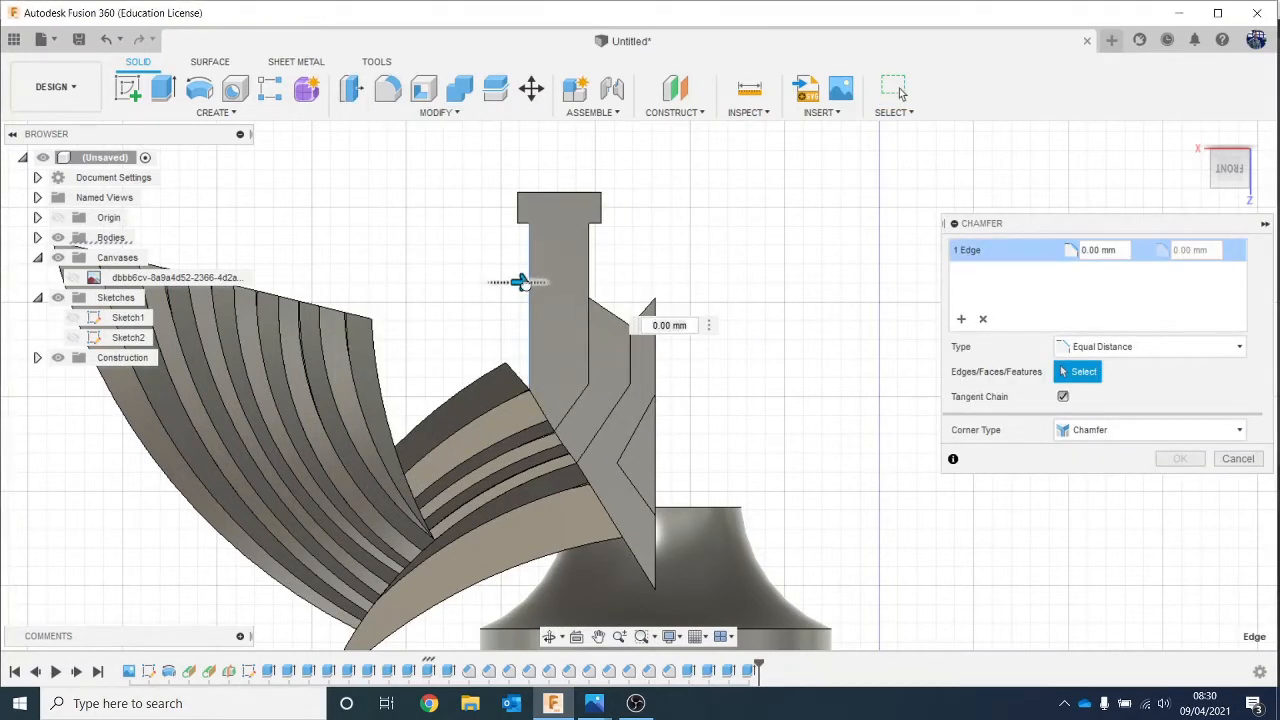
drag(531, 282, 538, 285)
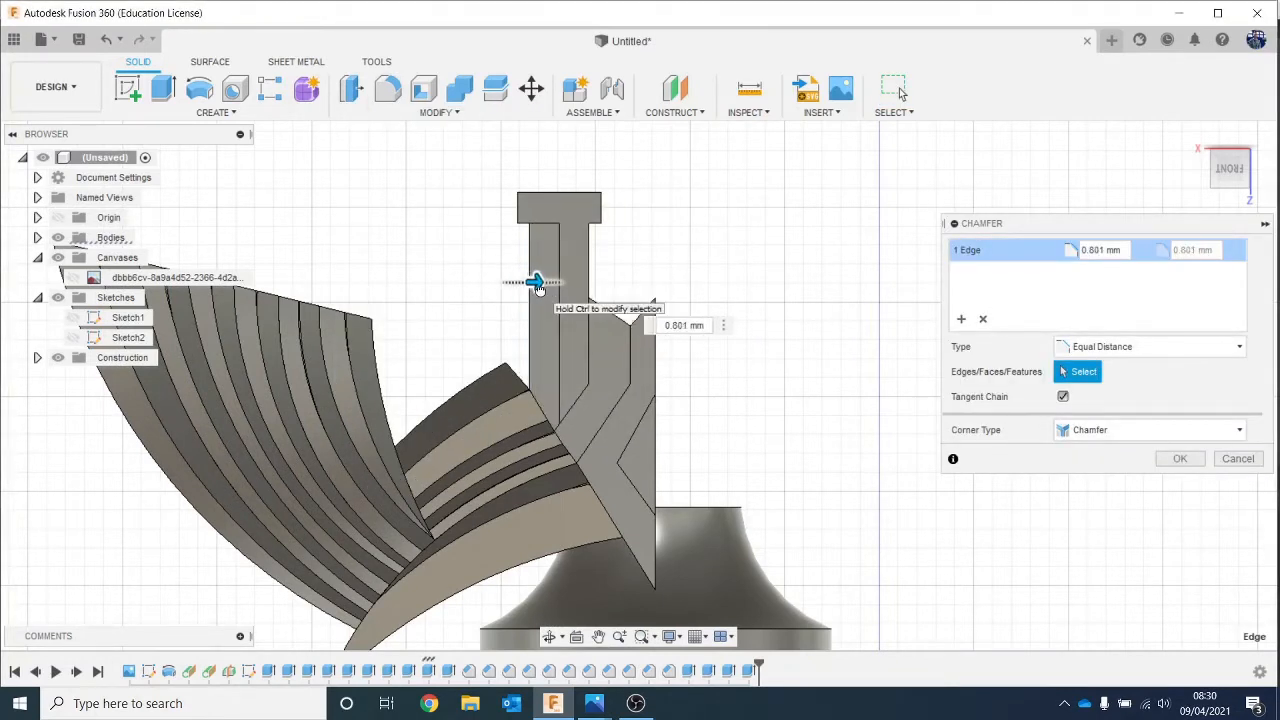
click(1175, 458)
scroll(737, 253, up, 3)
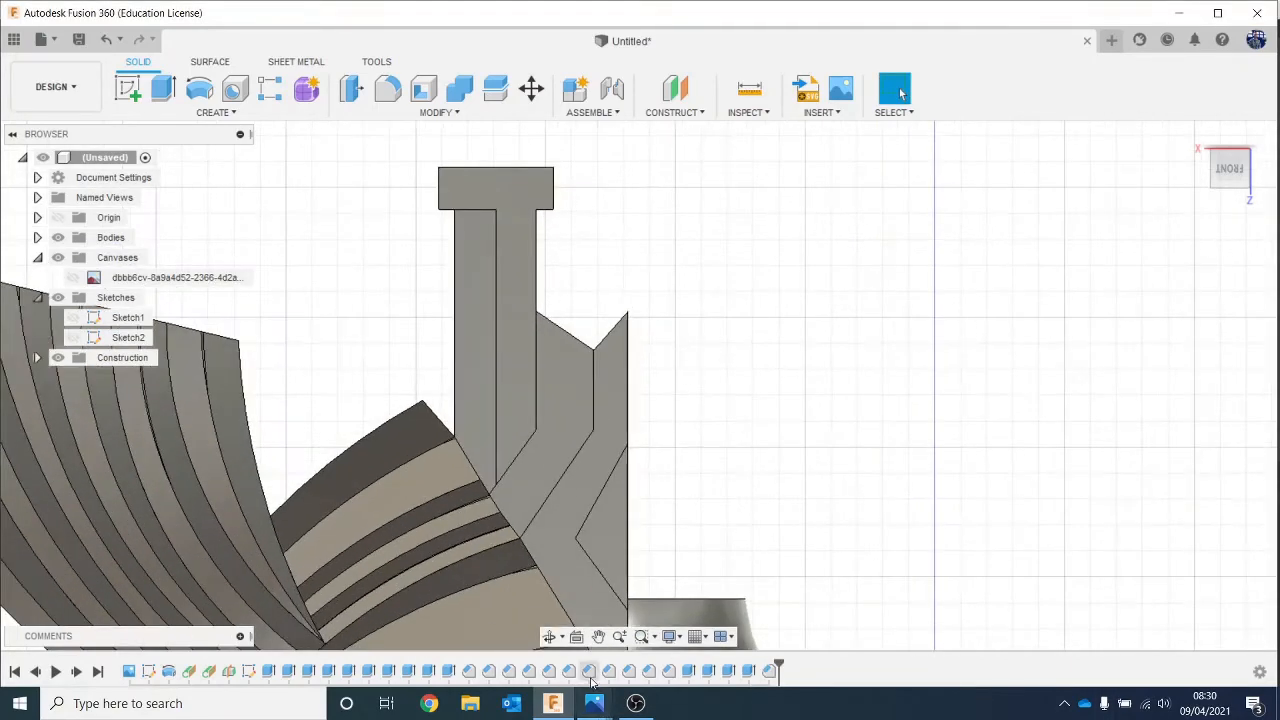
Step: Switch to Photos to check the post's cap bands on the sword reference image, and return to Fusion 360
mouse_move(594, 703)
click(479, 598)
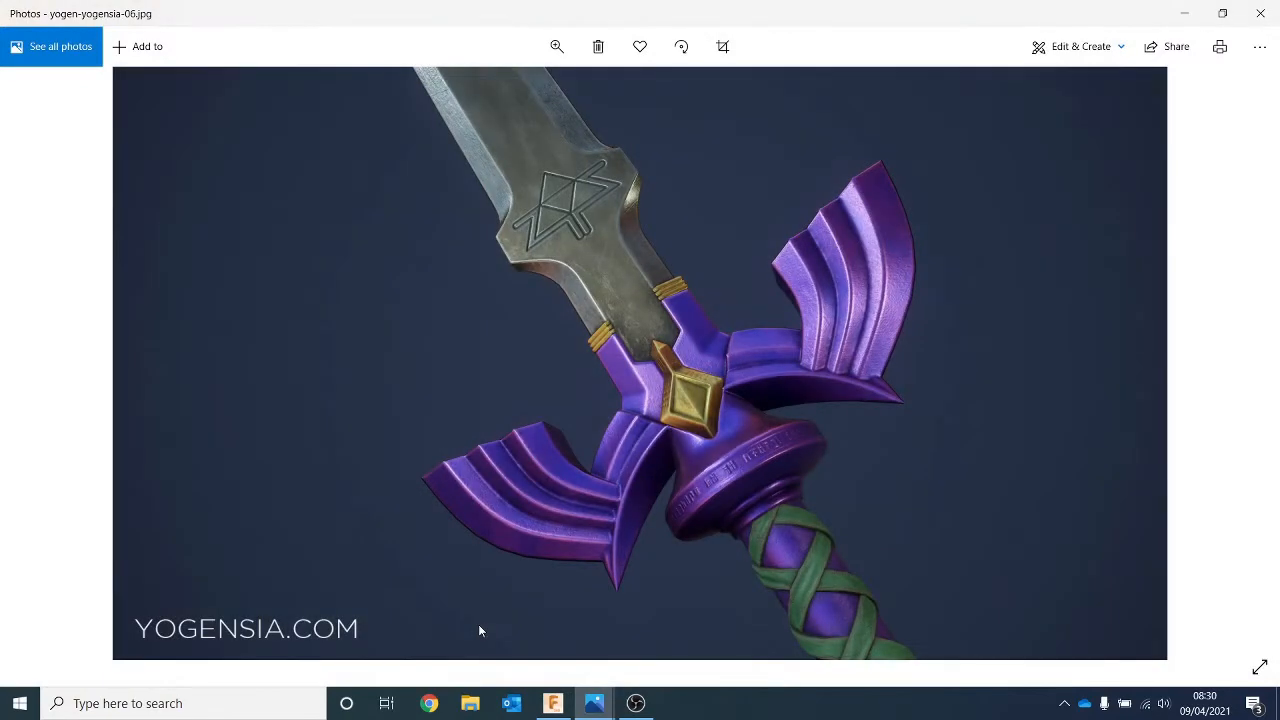
click(1184, 13)
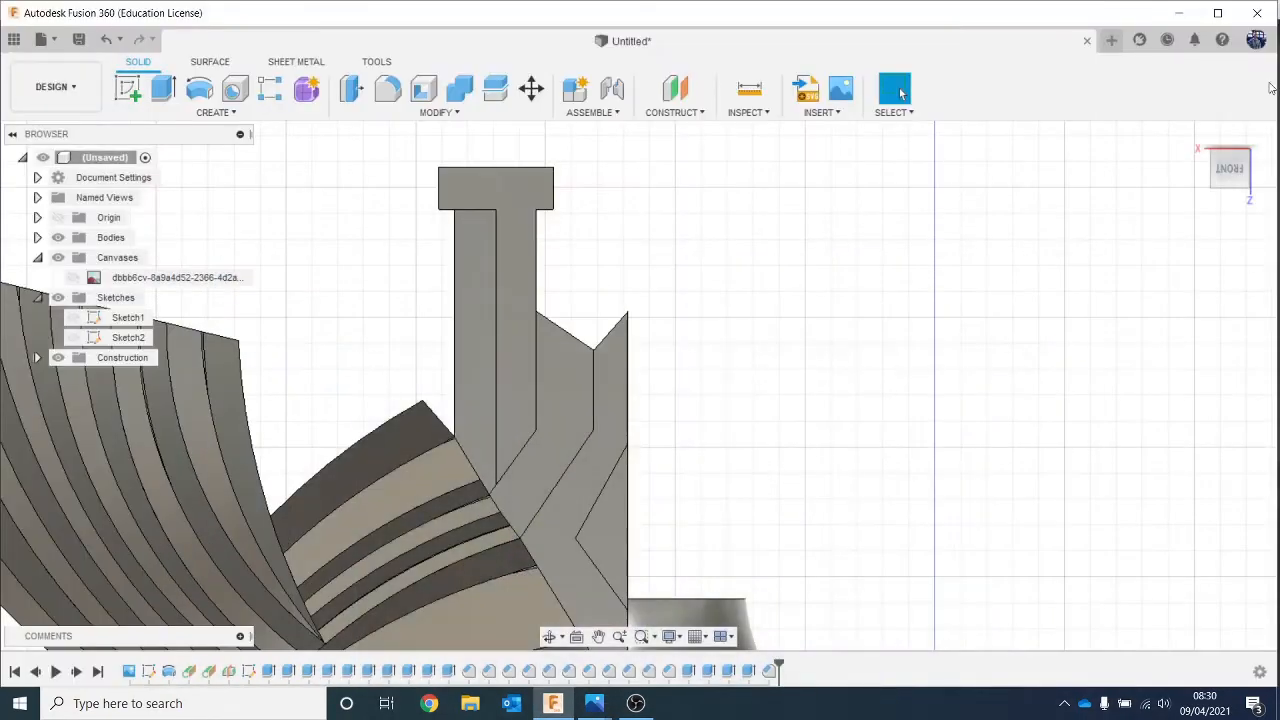
Step: Start an equal-distance chamfer of 0.194 mm on the post cap's front edges along its top, both sides and outer underside
drag(1210, 155, 1215, 131)
middle_drag(1057, 383, 1060, 519)
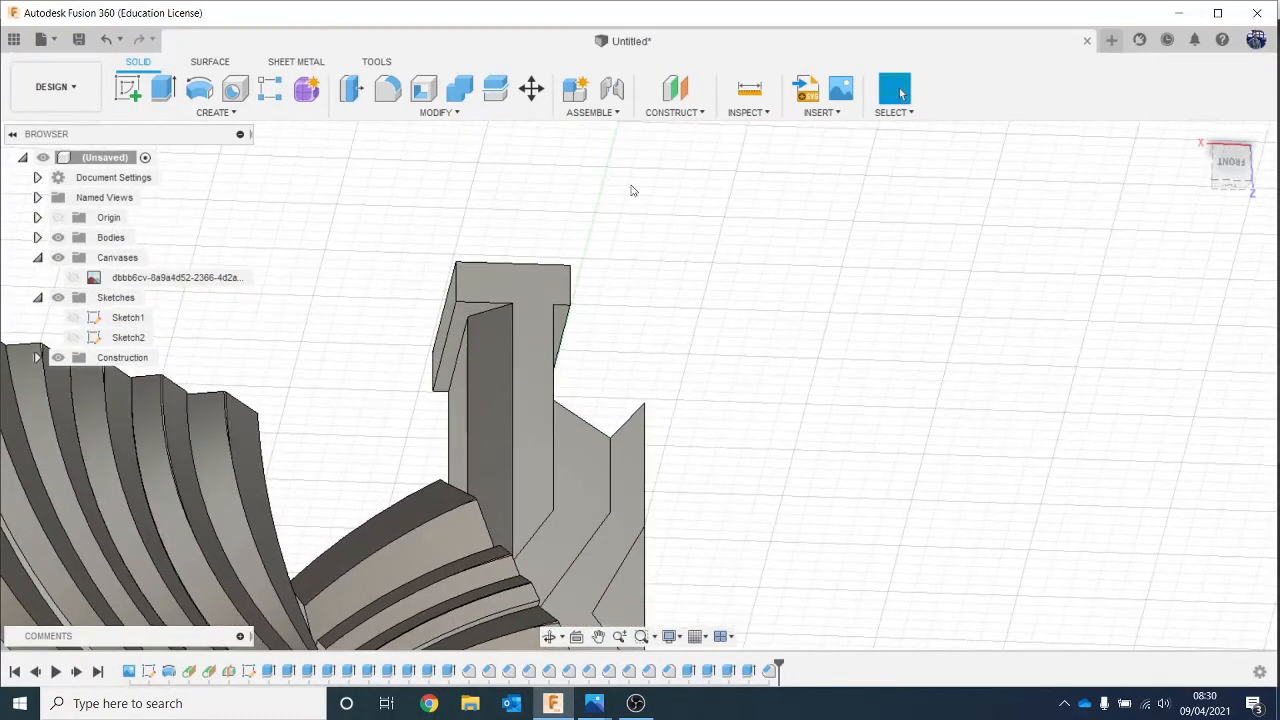
click(437, 114)
click(430, 171)
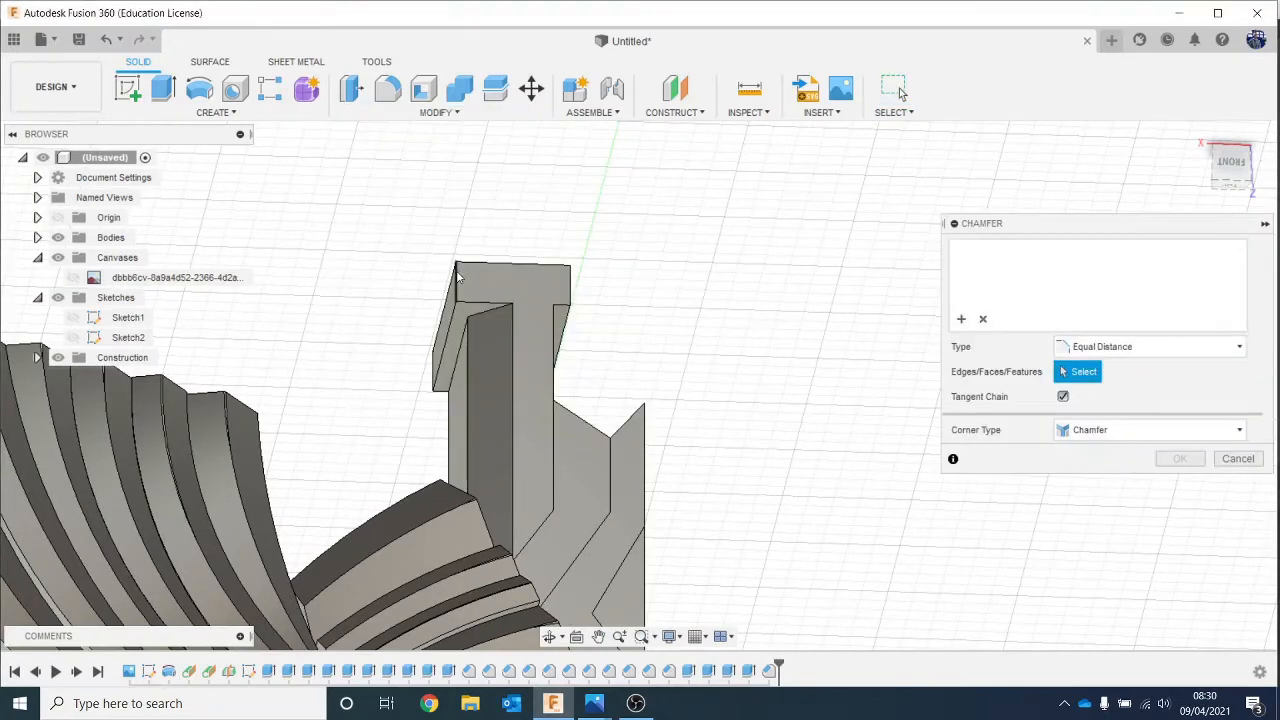
click(456, 268)
drag(452, 270, 457, 271)
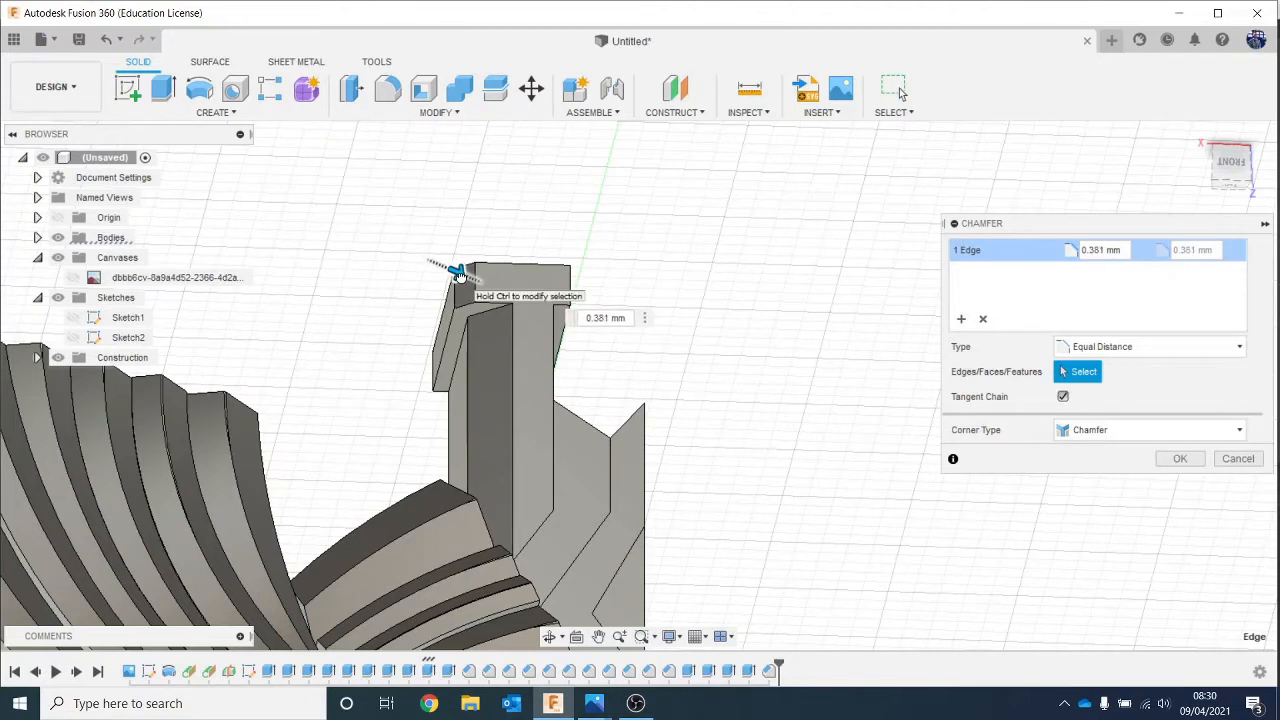
click(490, 312)
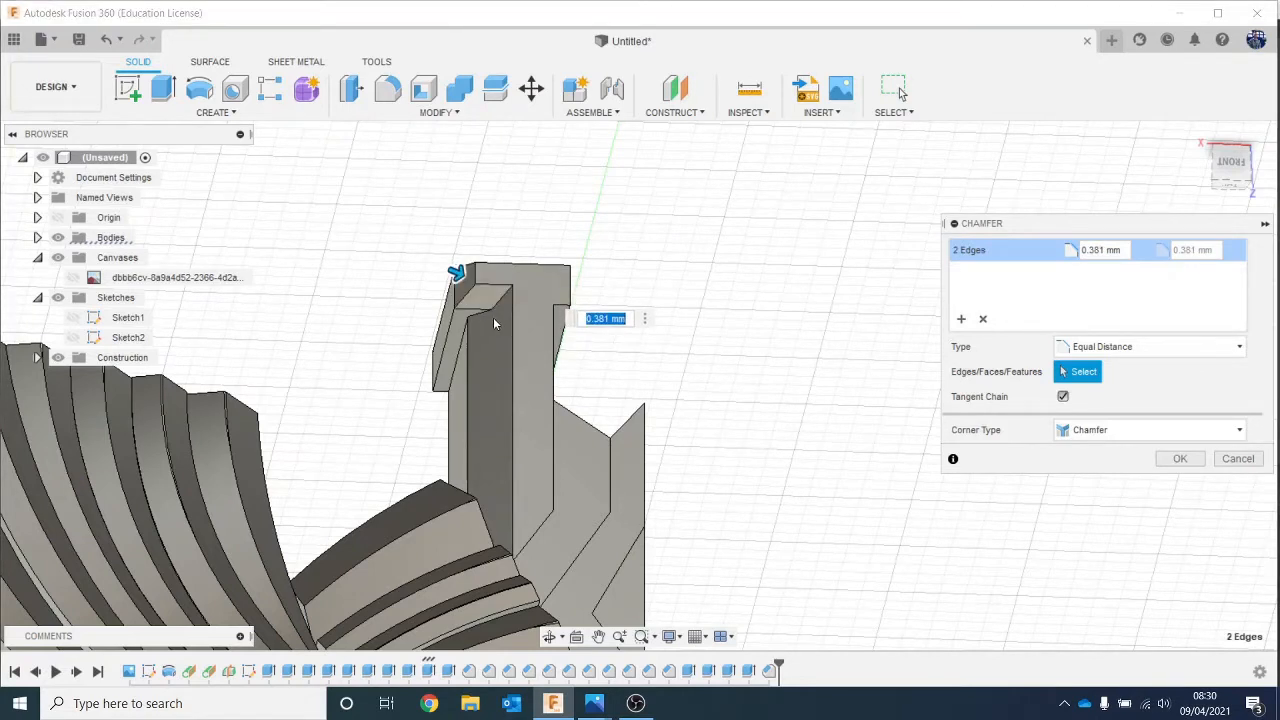
click(523, 268)
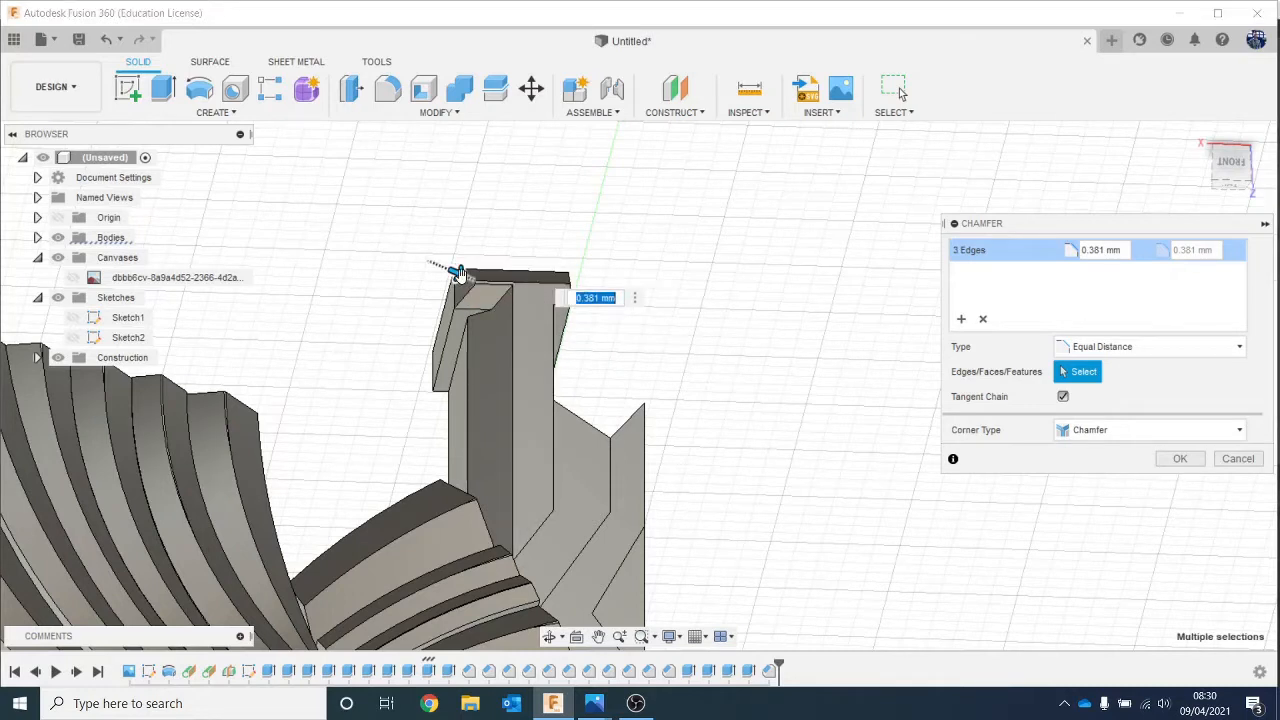
drag(455, 268, 454, 276)
click(571, 292)
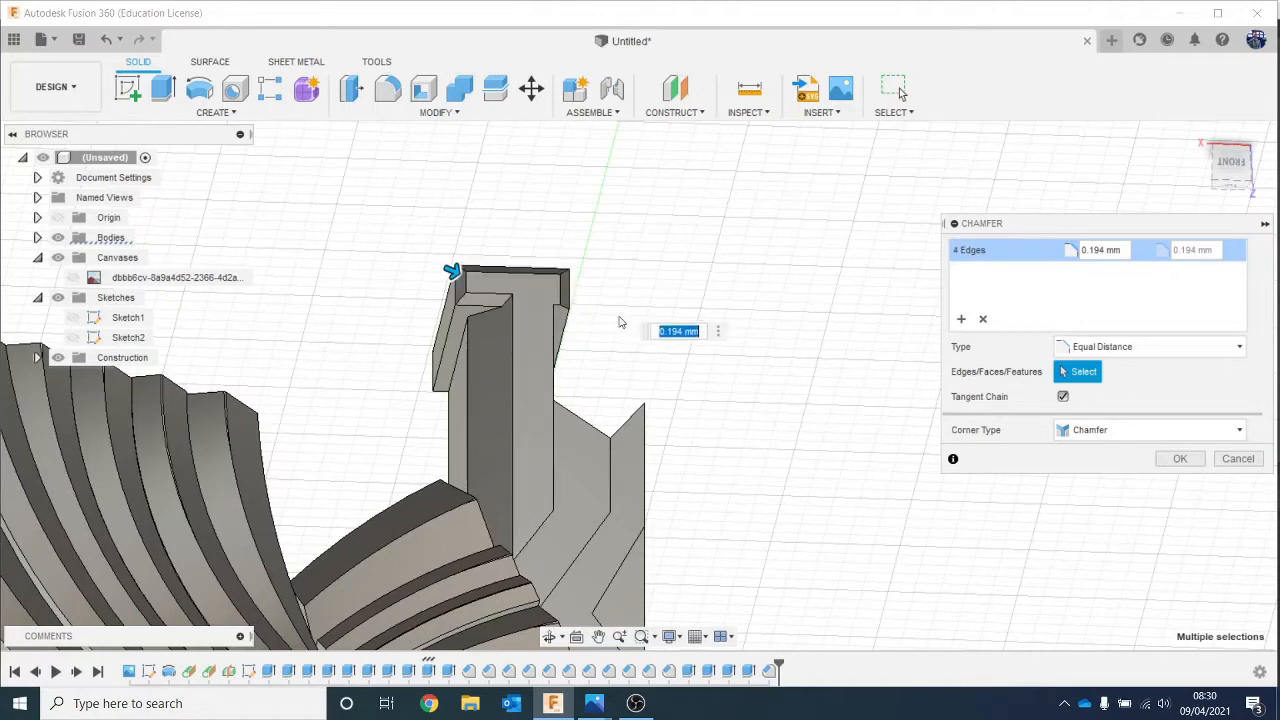
Step: Add the cap's inner underside edge and the post's long inner edge to the 0.194 mm chamfer and apply it
click(1238, 178)
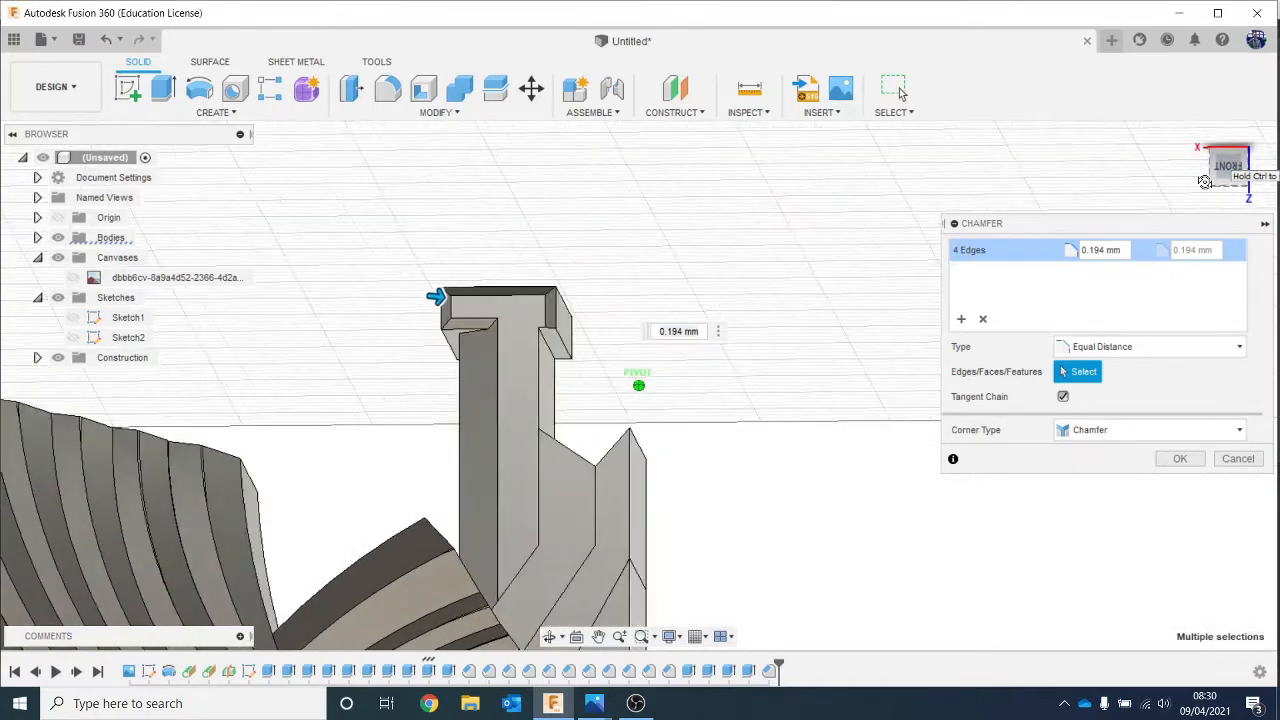
scroll(590, 333, up, 5)
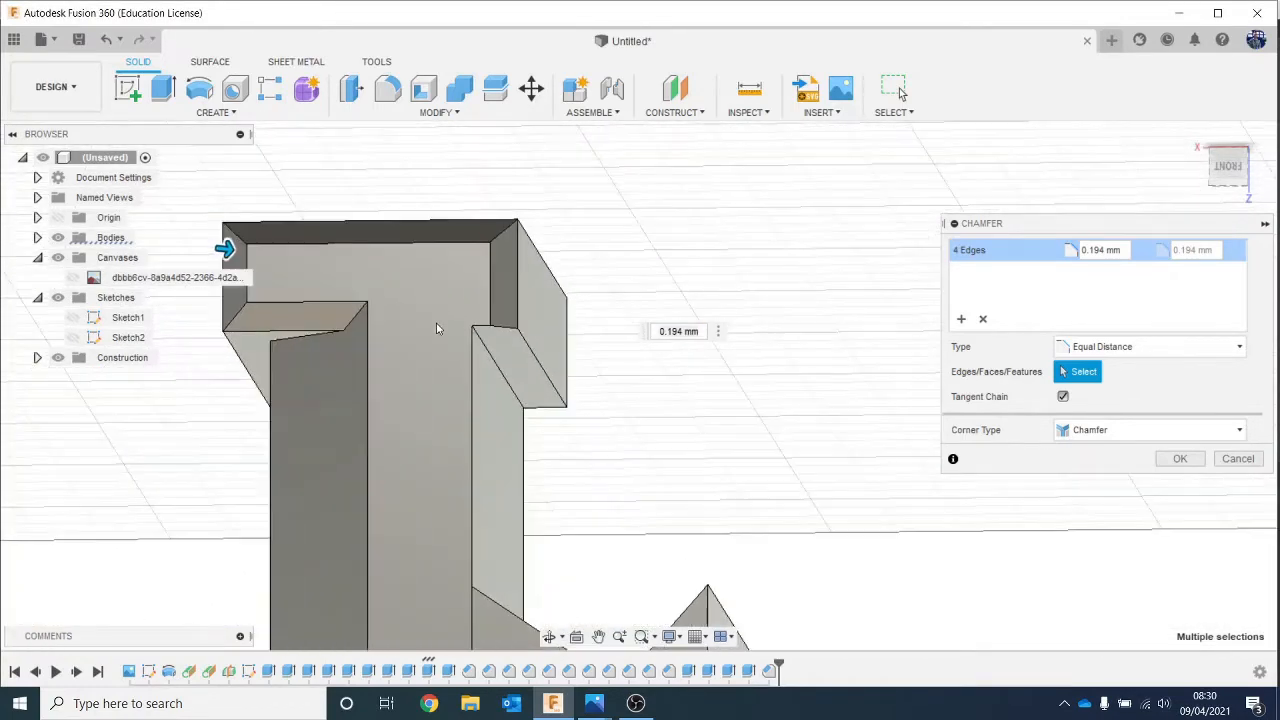
click(478, 332)
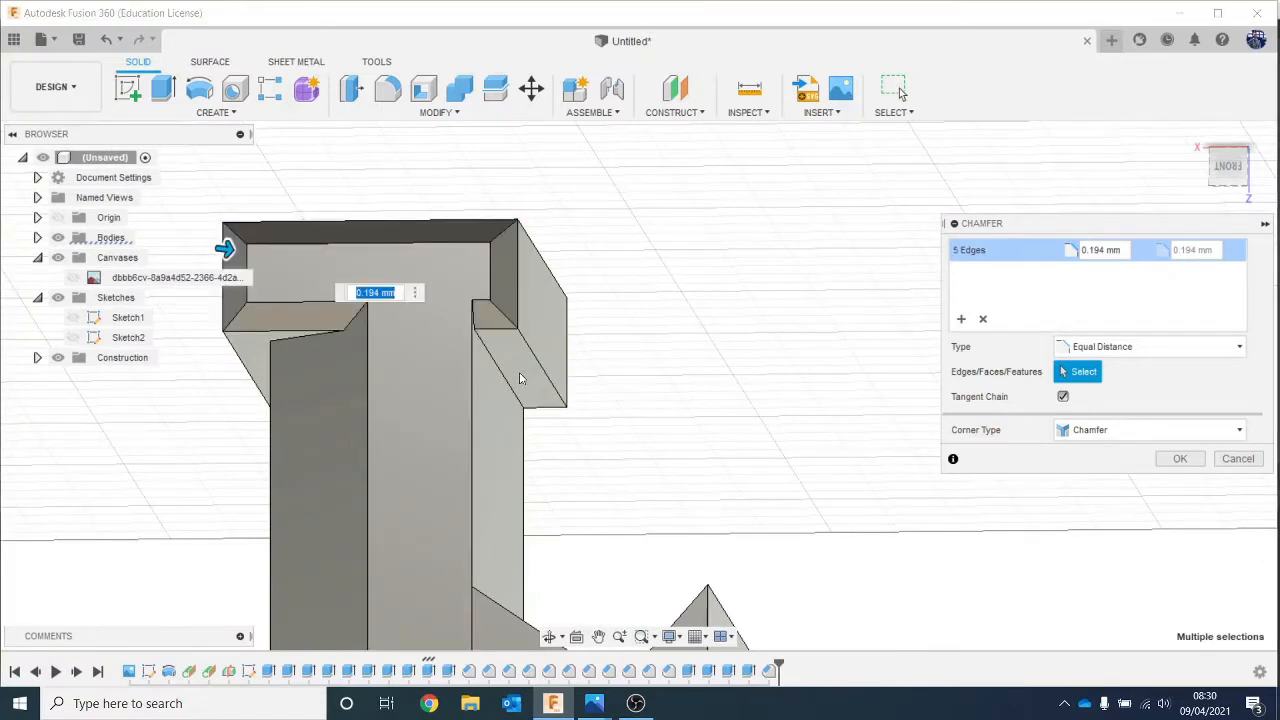
scroll(548, 440, down, 3)
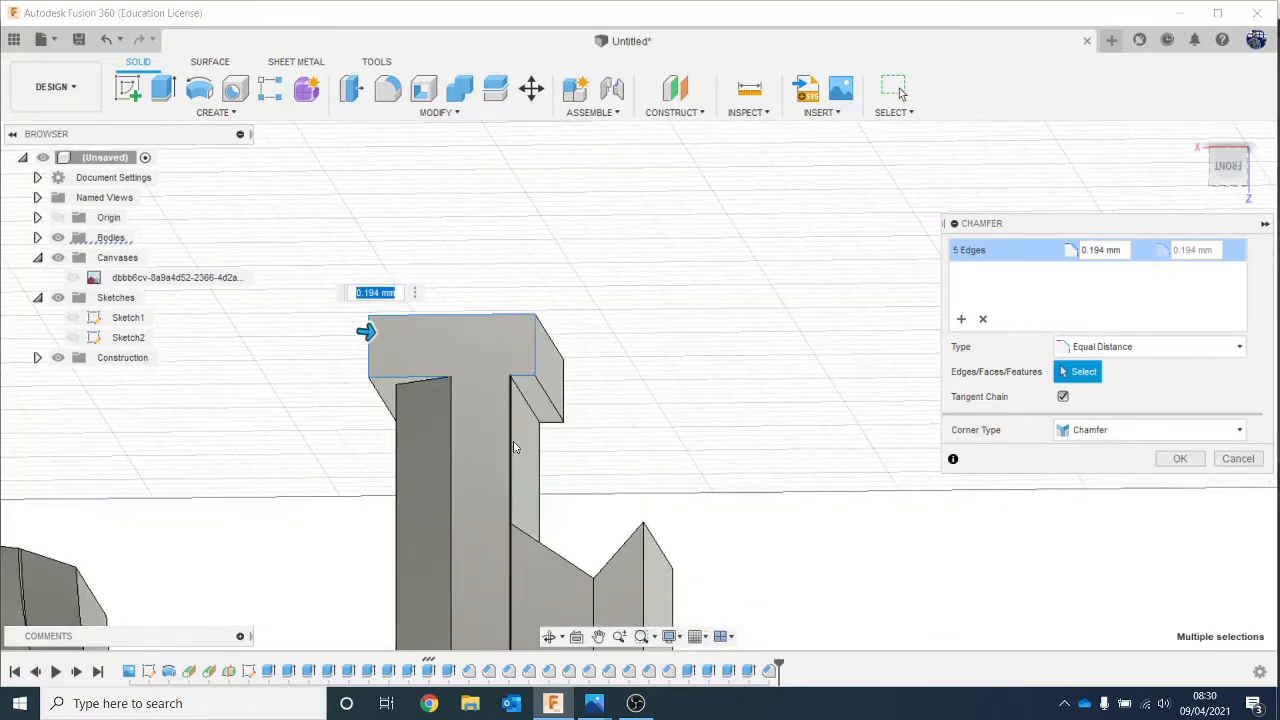
click(512, 443)
scroll(628, 429, down, 2)
scroll(668, 425, down, 1)
middle_drag(668, 425, 678, 364)
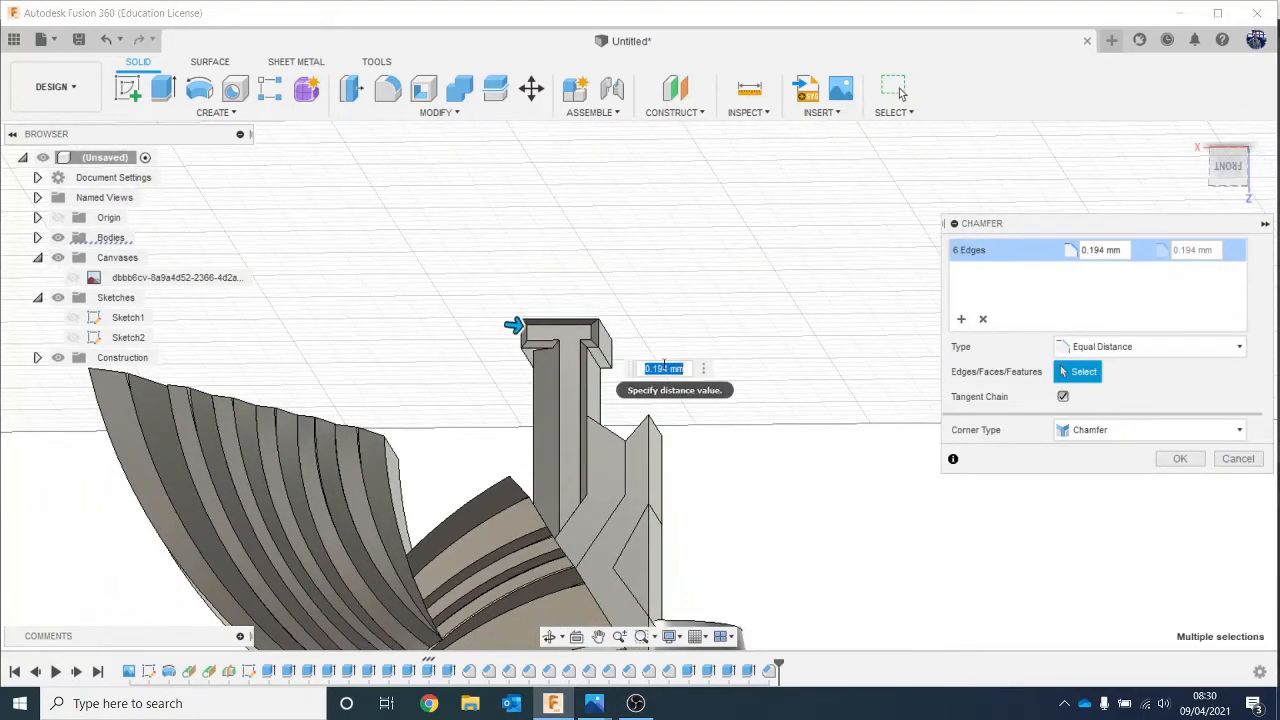
click(1180, 458)
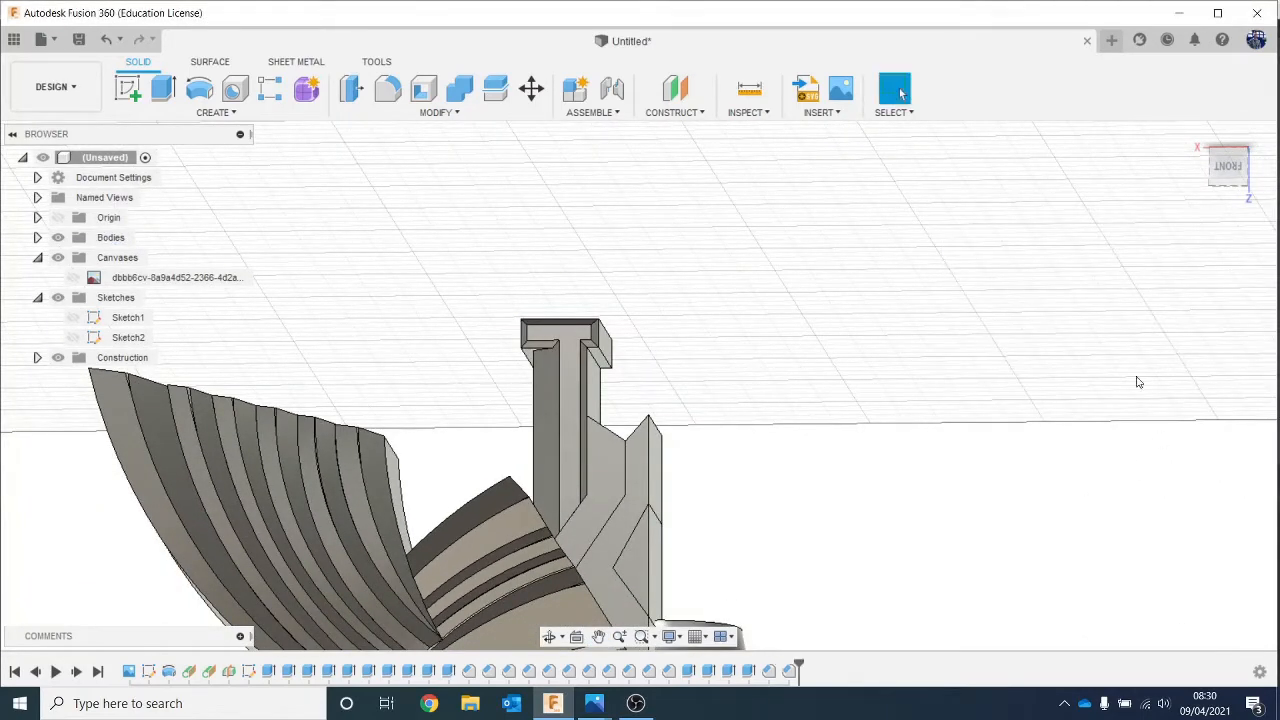
Step: Switch to Photos to compare the chamfered post and centre emblem with the close-up sword reference image, and return to Fusion 360
scroll(684, 510, up, 3)
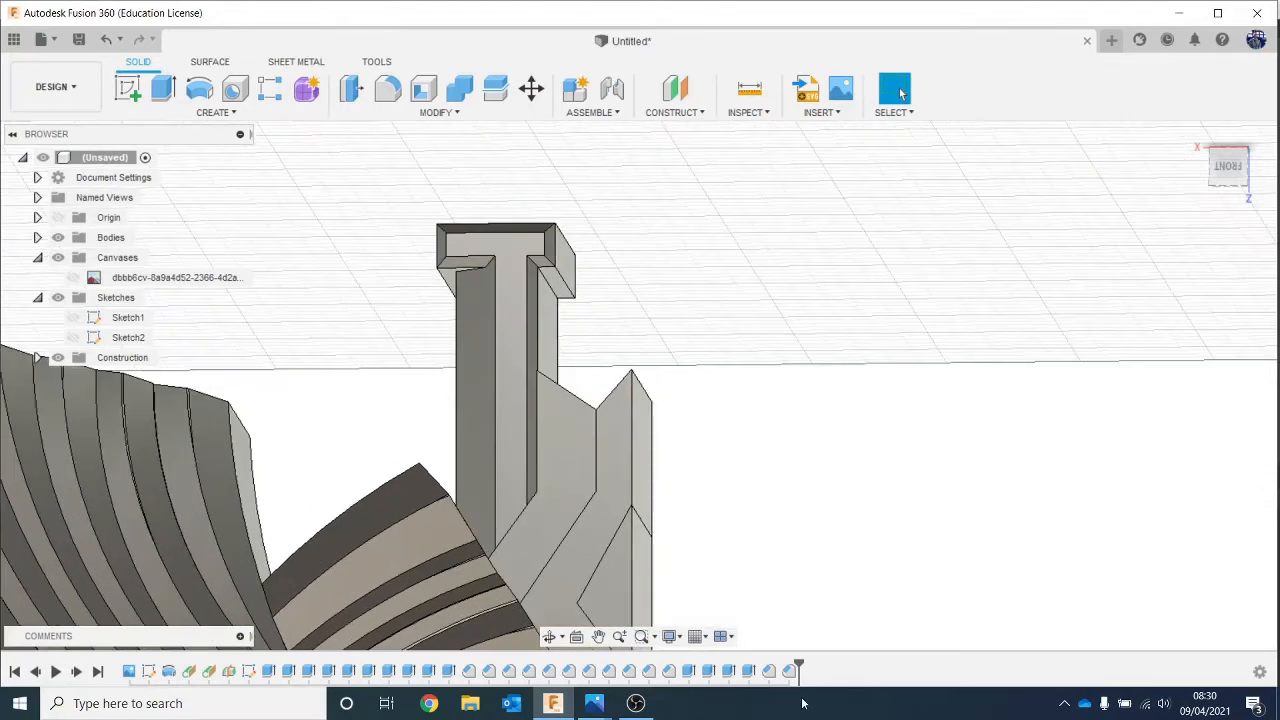
scroll(950, 445, down, 2)
middle_drag(946, 434, 887, 361)
click(593, 708)
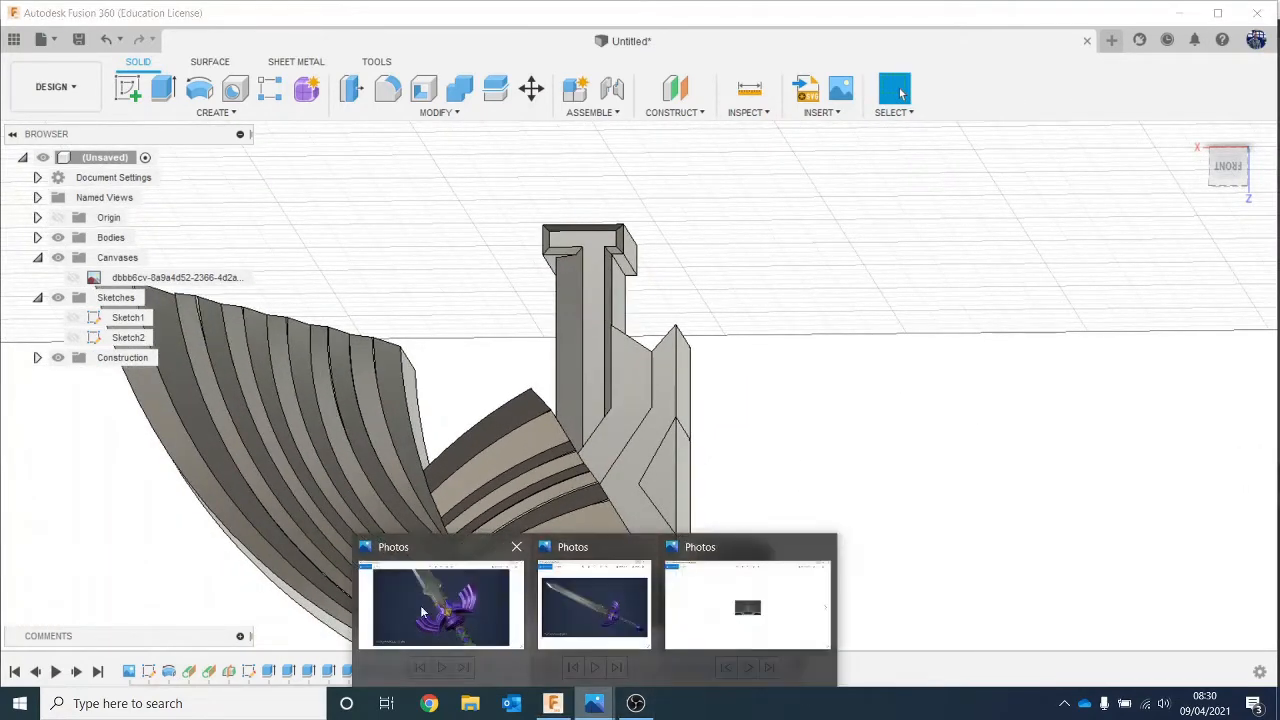
click(420, 606)
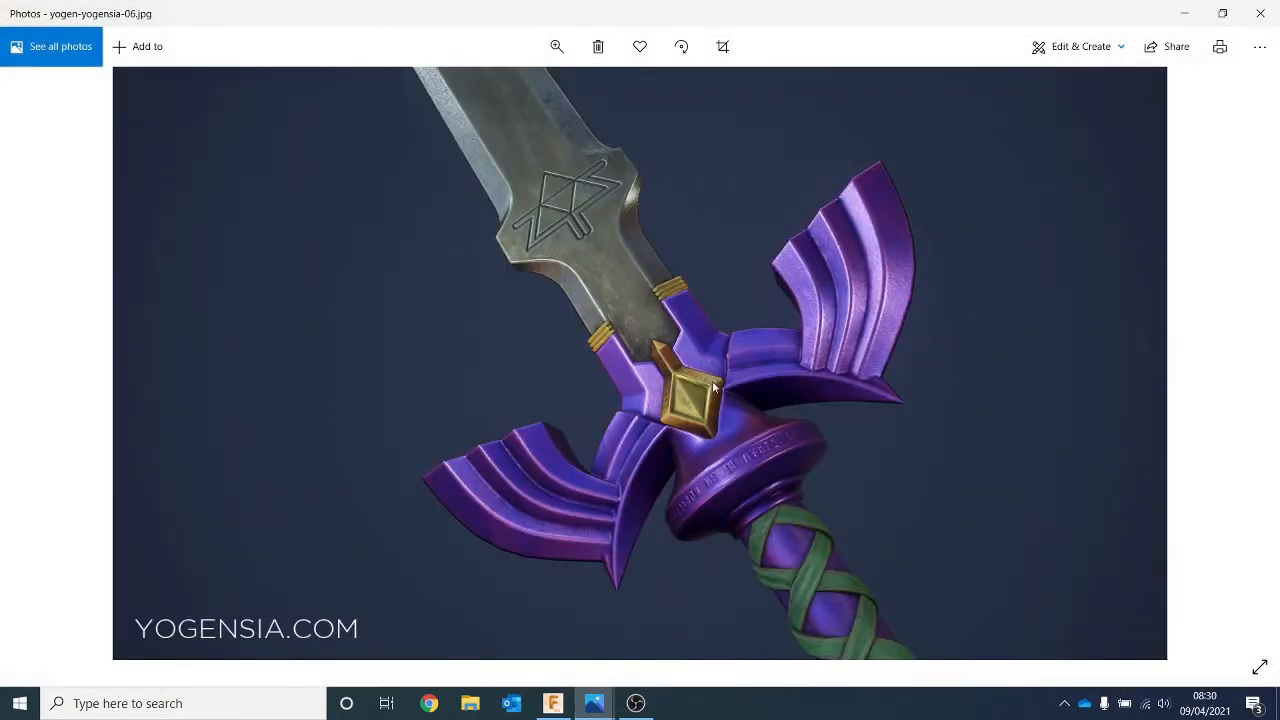
click(1184, 13)
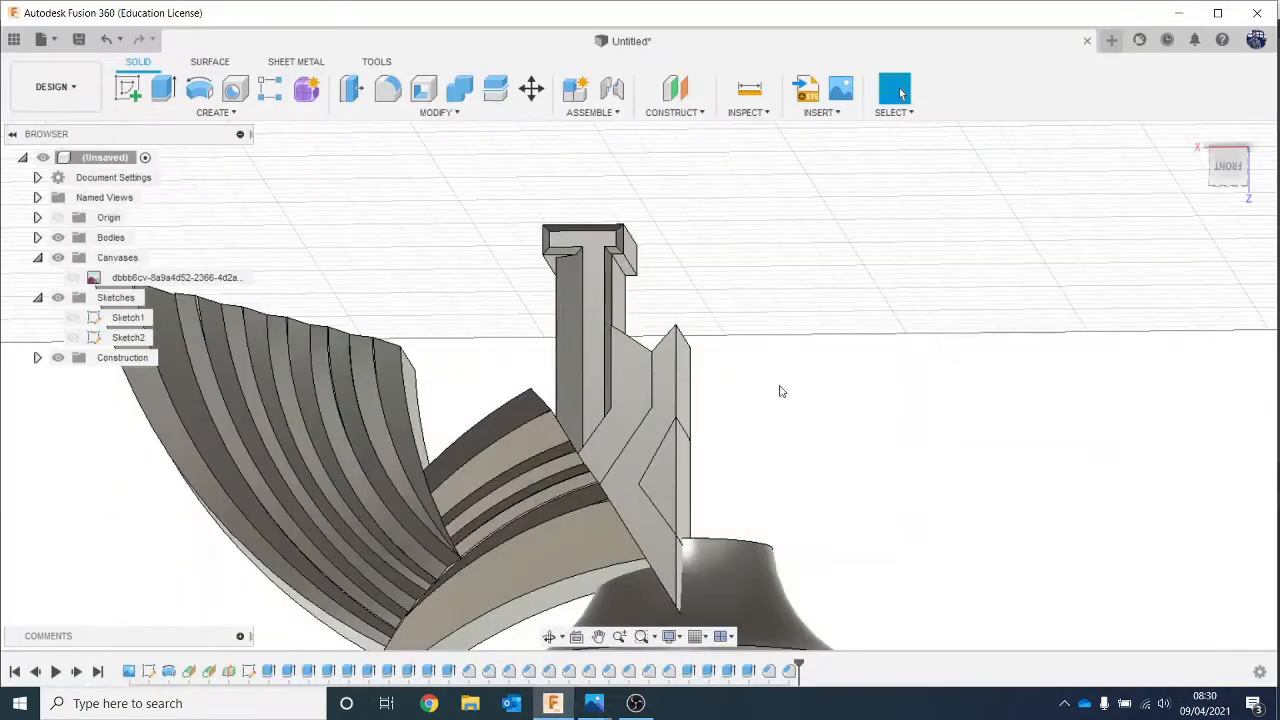
scroll(713, 385, up, 2)
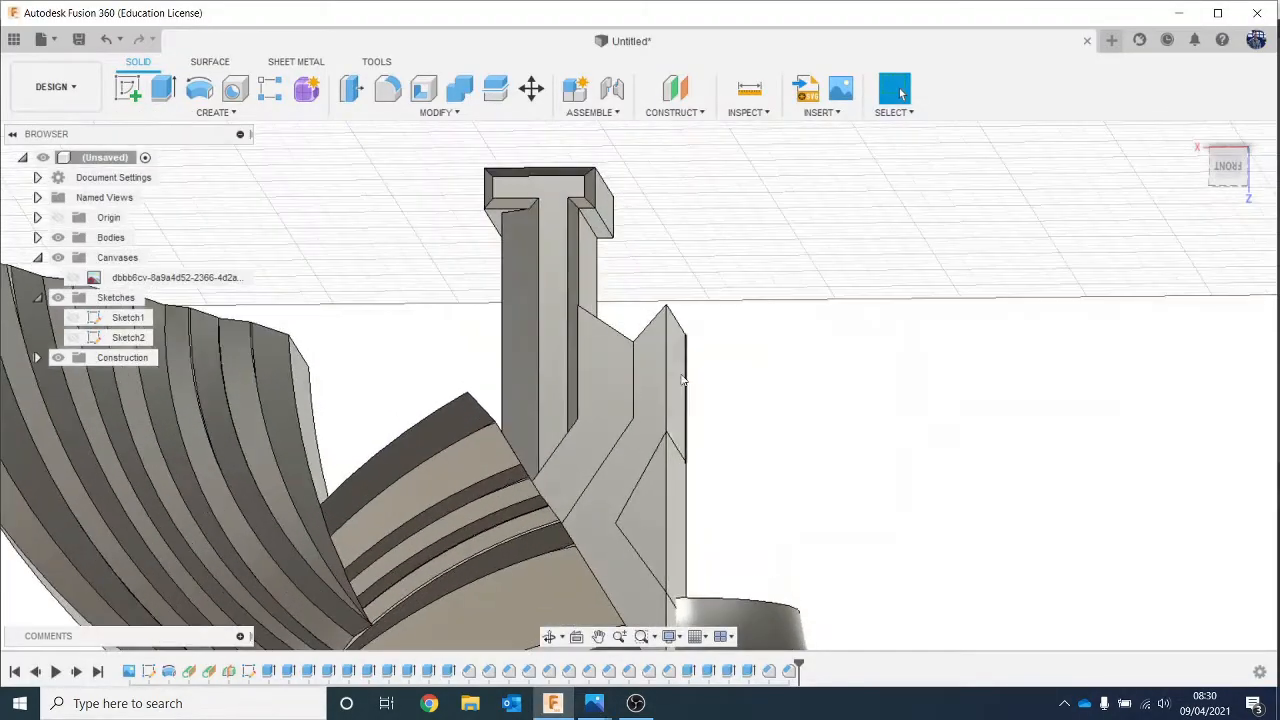
click(416, 118)
click(420, 169)
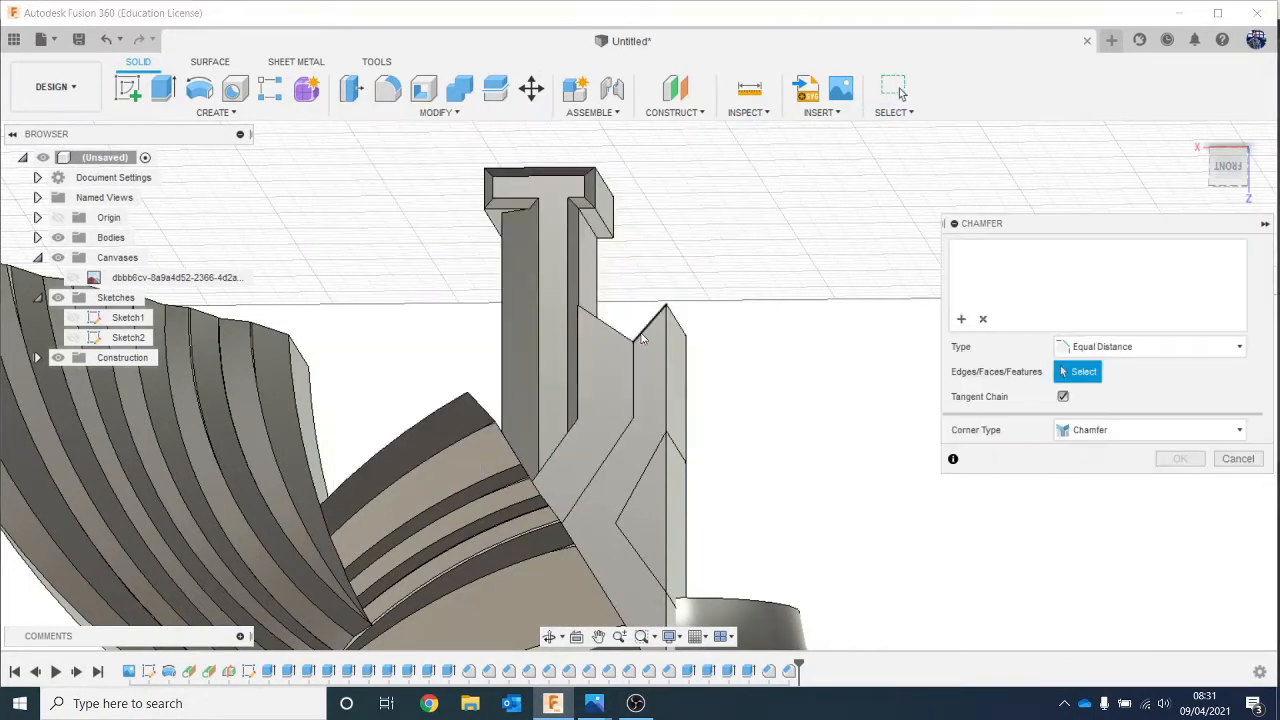
click(641, 340)
click(640, 377)
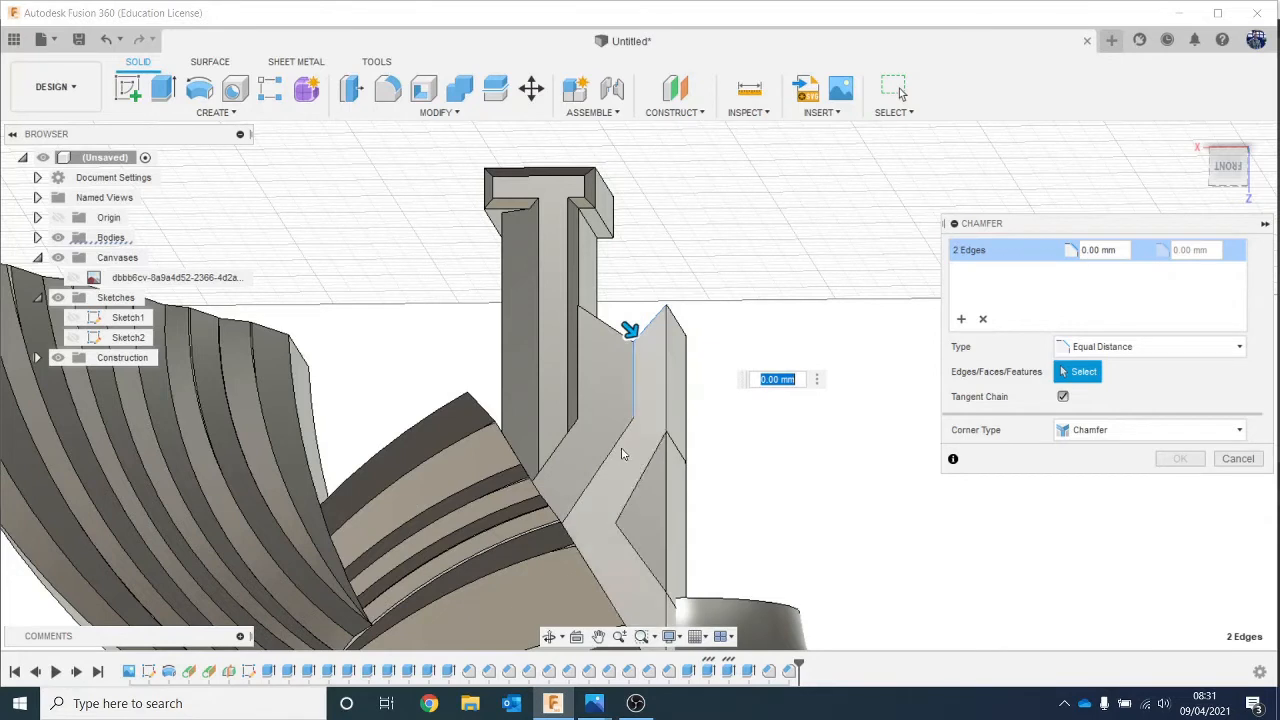
click(618, 445)
drag(628, 329, 640, 347)
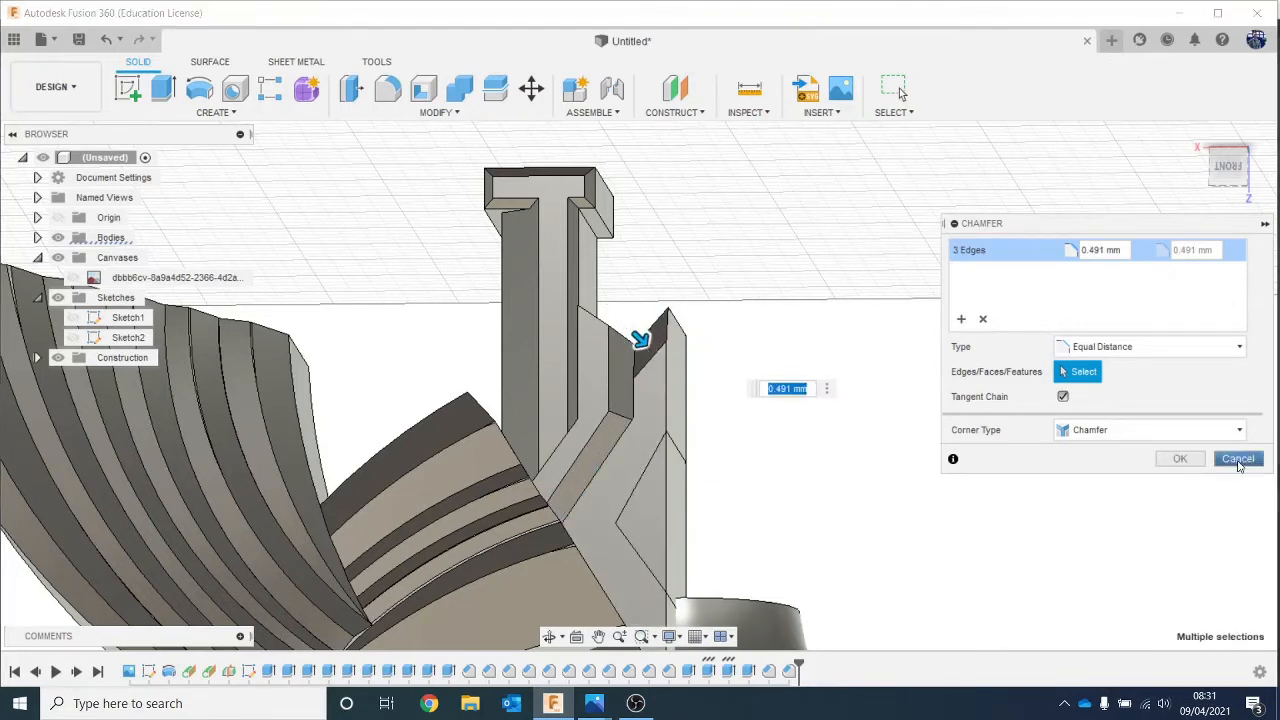
click(1238, 460)
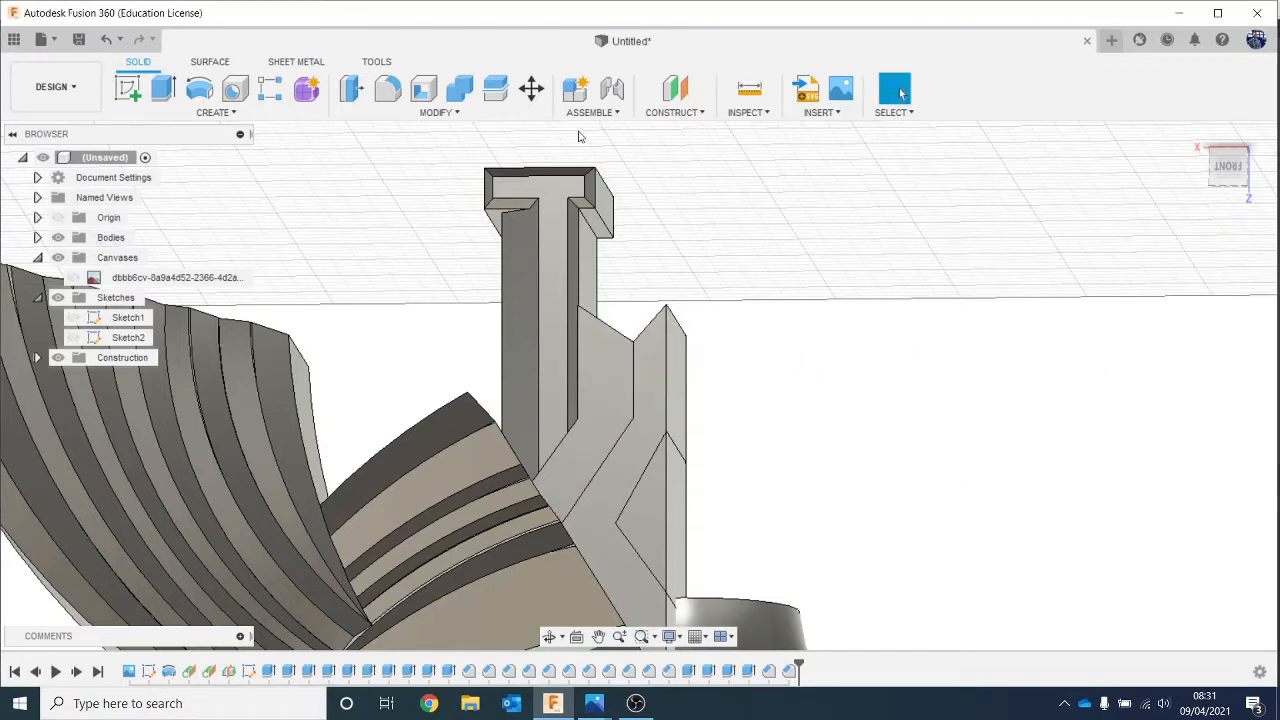
Step: Chamfer the five front edges of the angled shoulder between post and central emblem with an equal distance of 0.252 mm
click(440, 112)
click(445, 169)
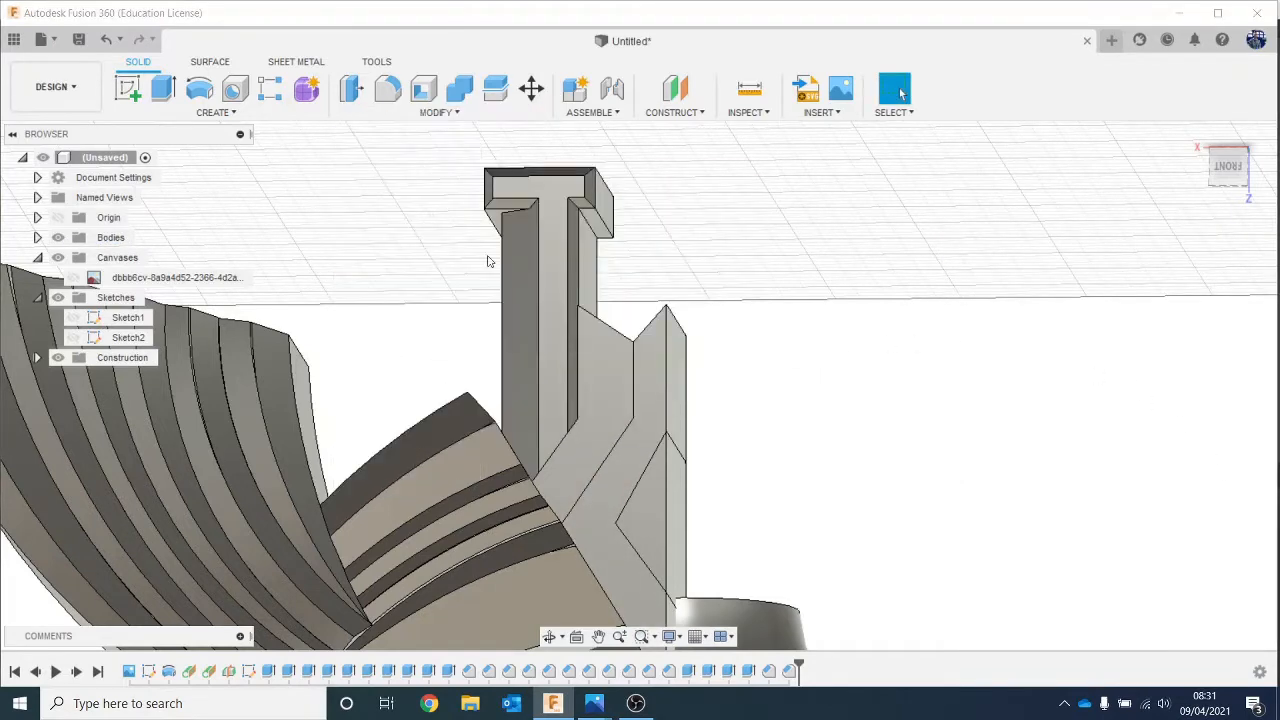
scroll(824, 472, up, 2)
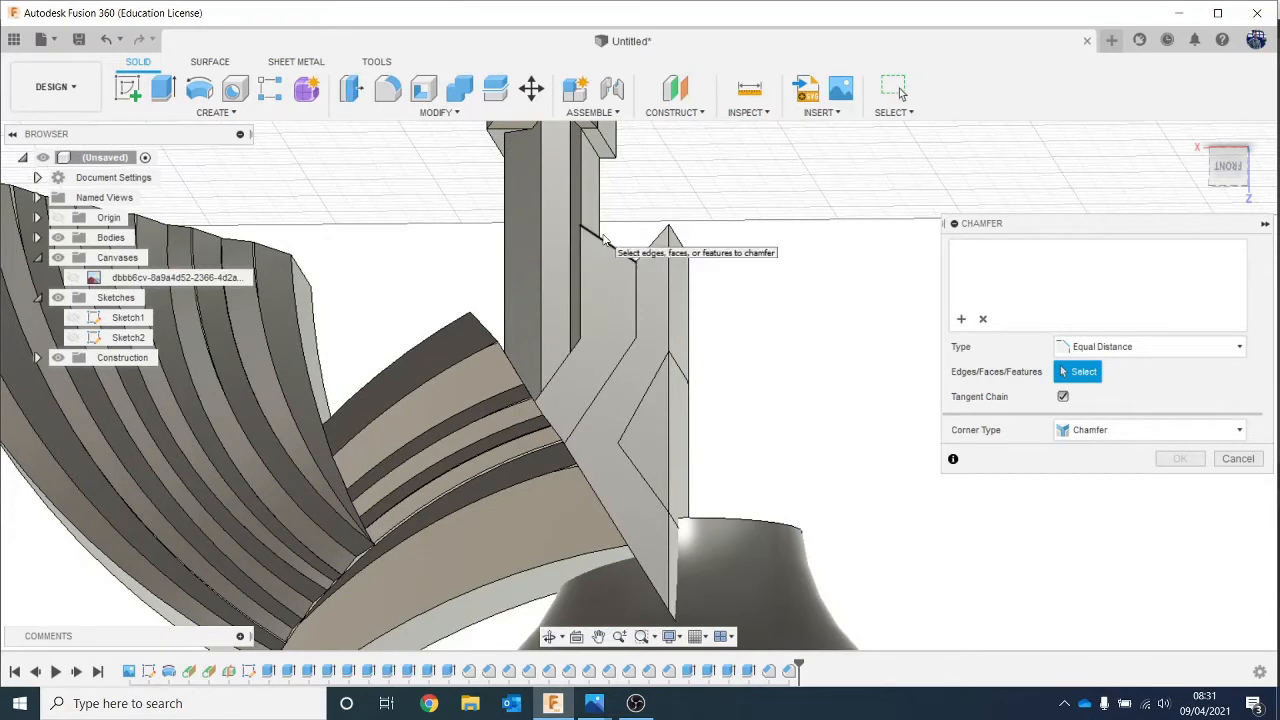
click(606, 247)
click(612, 241)
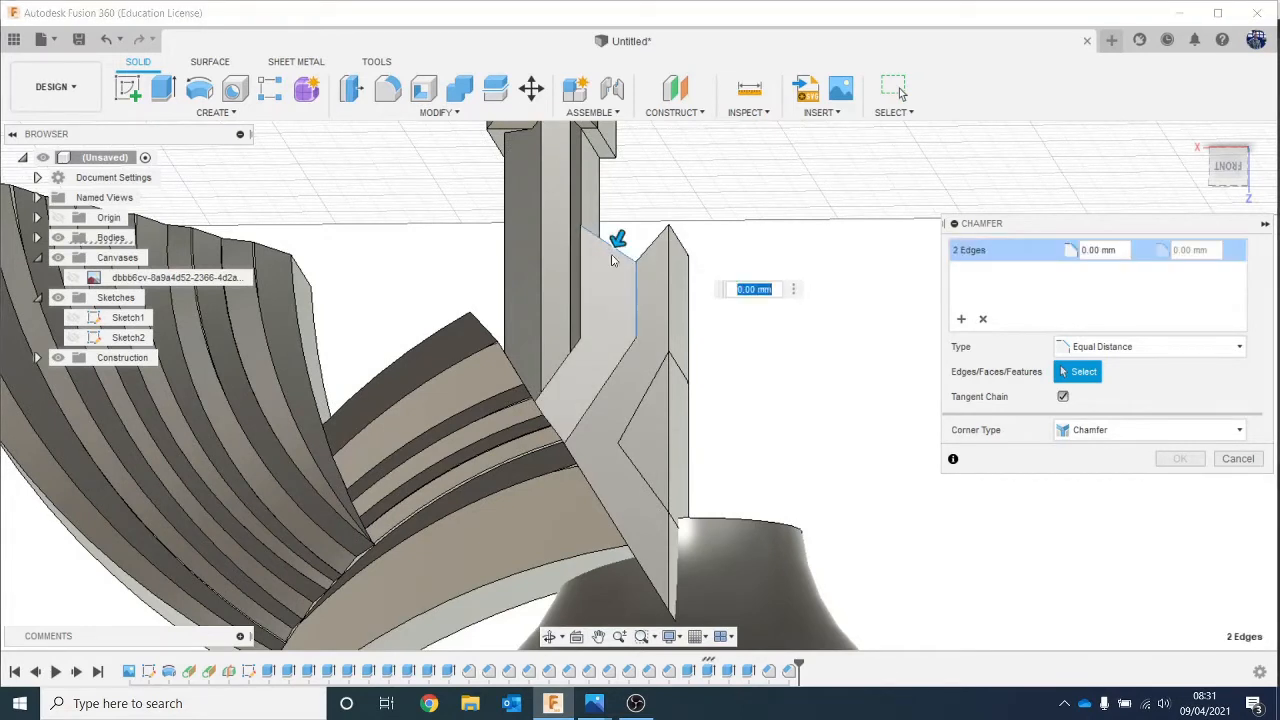
drag(615, 240, 612, 246)
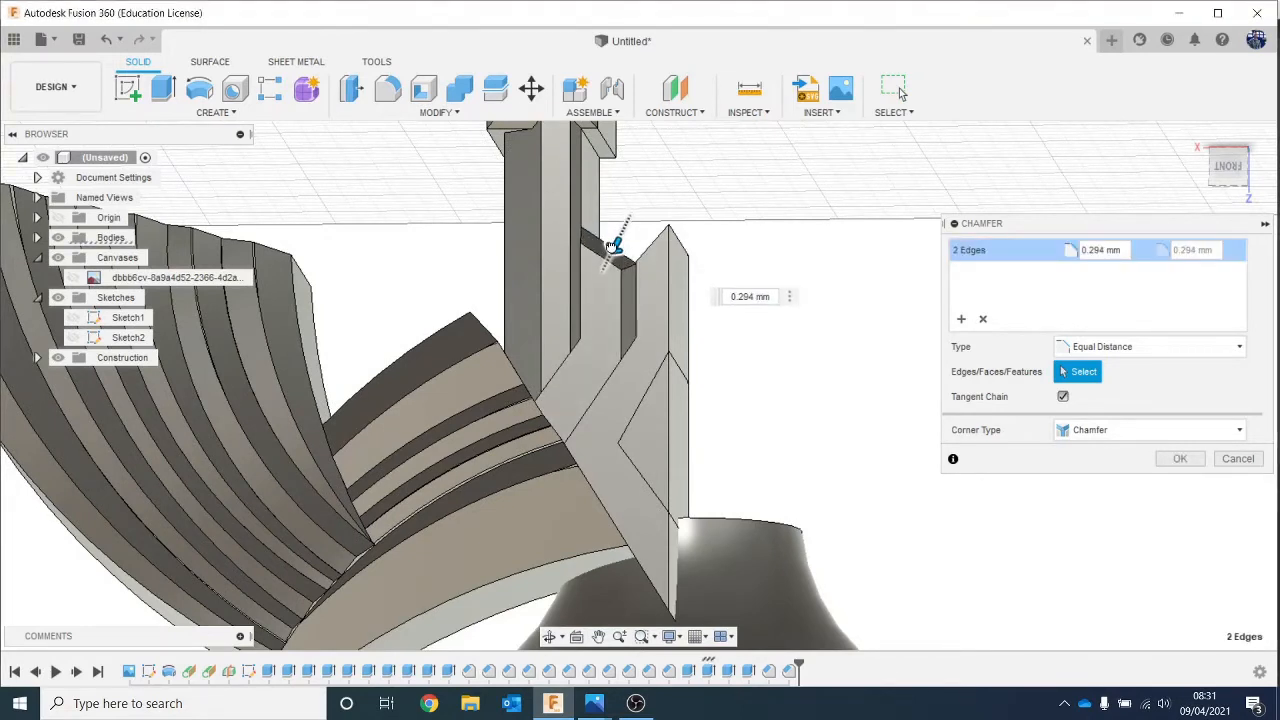
click(606, 371)
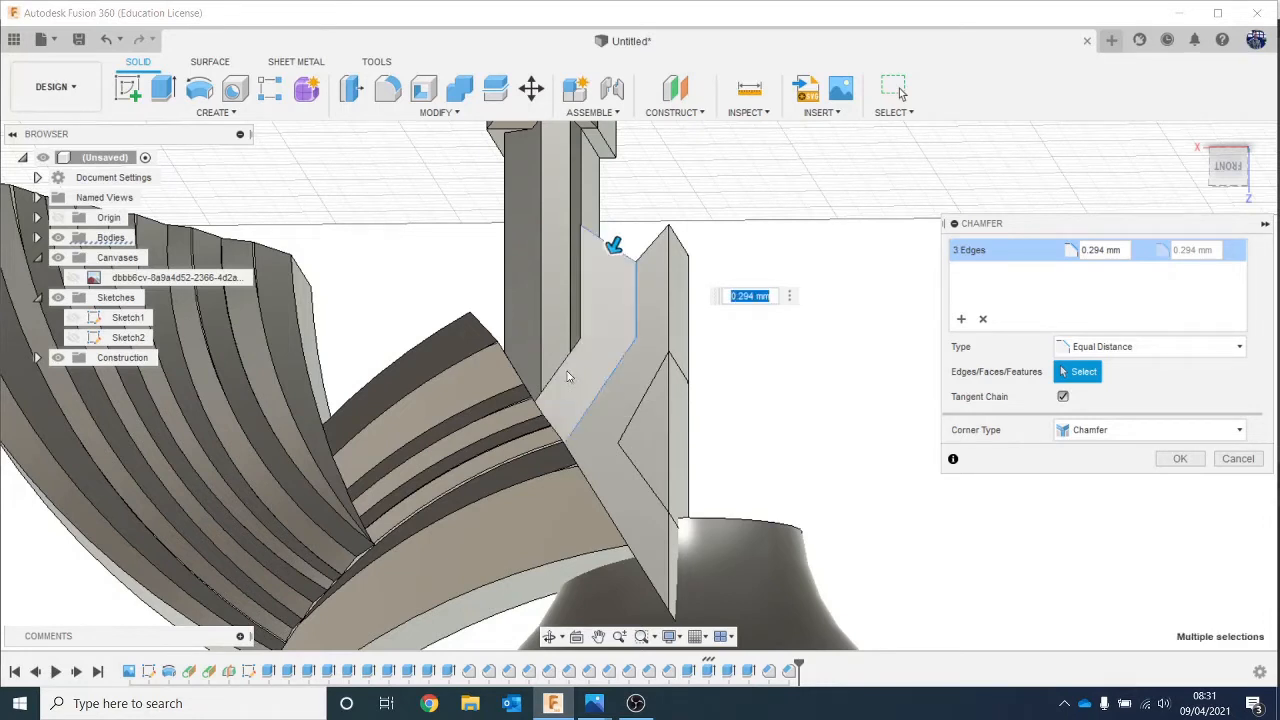
click(577, 392)
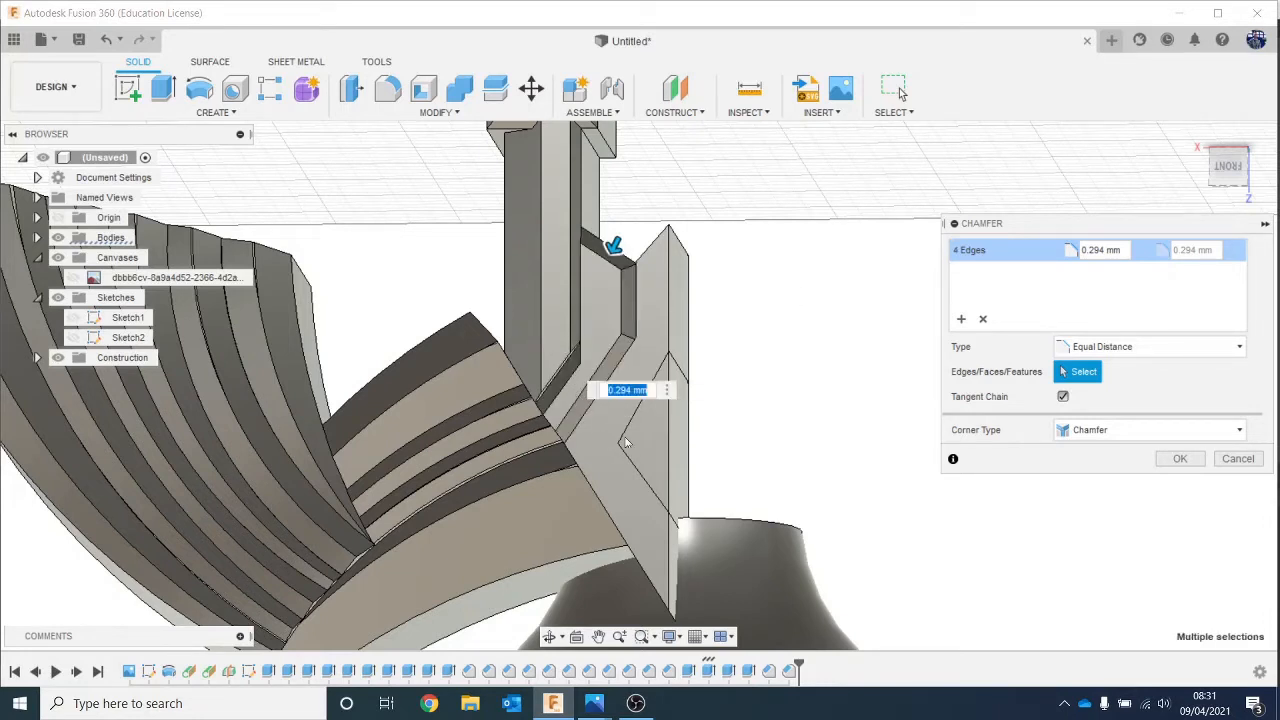
click(597, 325)
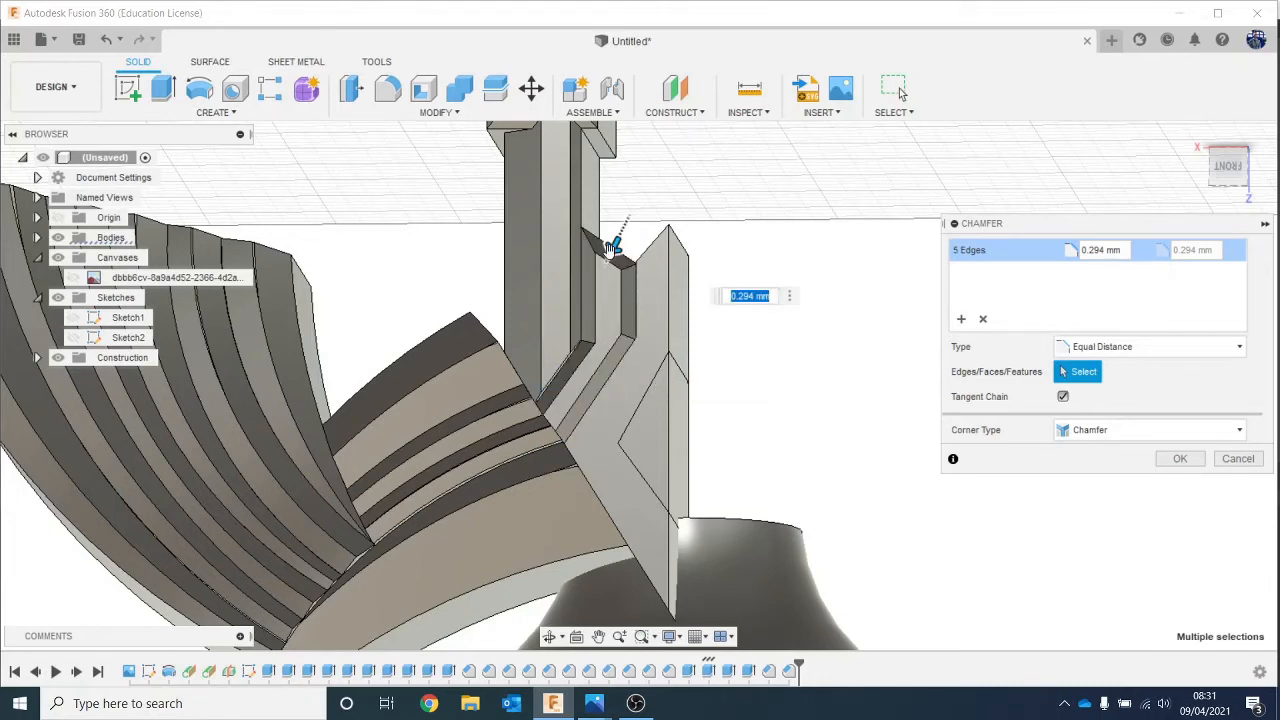
drag(609, 250, 611, 245)
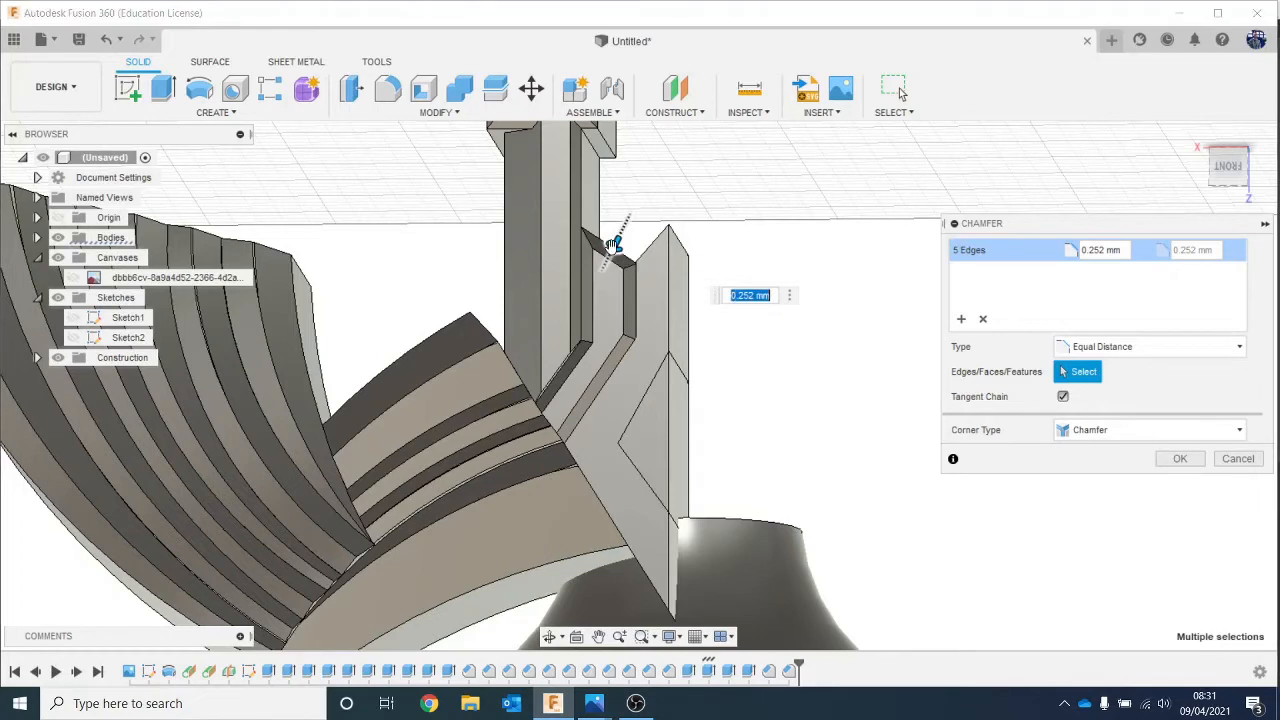
click(1183, 462)
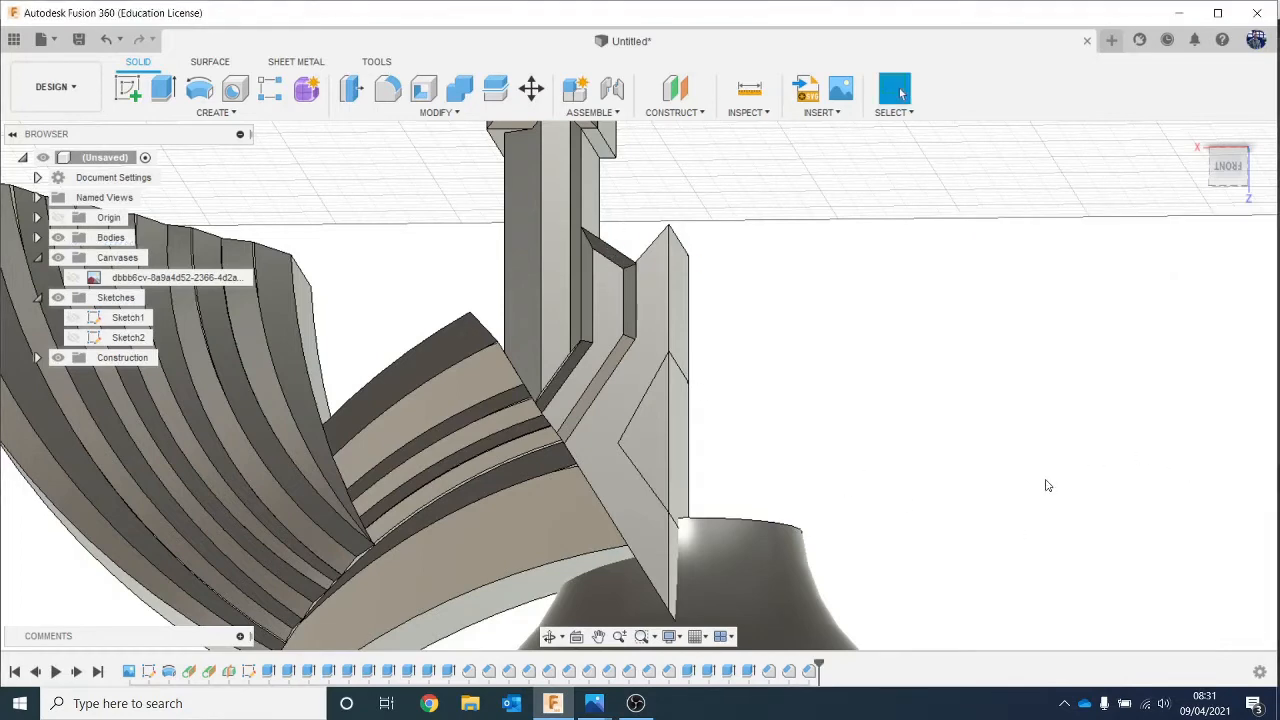
Step: Inspect the chamfered shoulder and central emblem from several angles, and switch to Photos to compare them with the close-up sword reference image
scroll(1063, 436, down, 3)
middle_drag(1067, 429, 1009, 436)
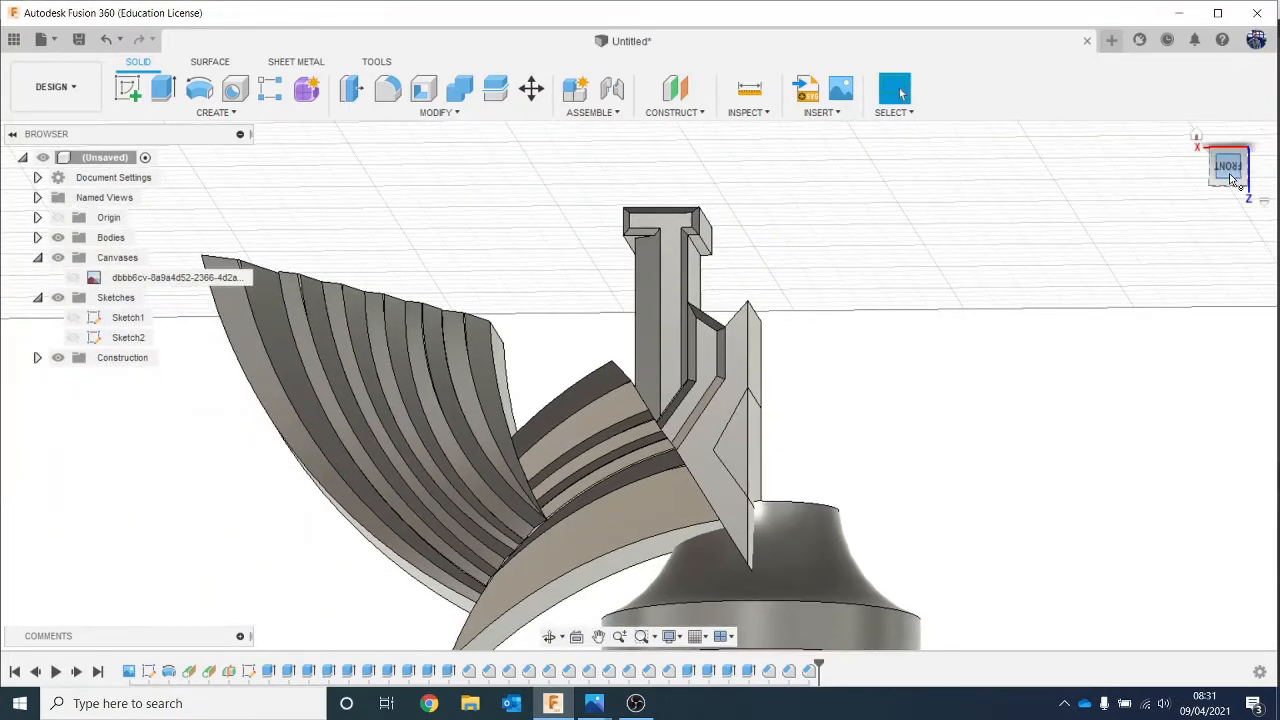
mouse_move(1229, 172)
mouse_down()
mouse_move(1250, 160)
mouse_move(1232, 170)
mouse_up()
shift+middle_drag(1232, 380, 1137, 327)
scroll(1001, 436, up, 1)
middle_drag(1001, 436, 991, 454)
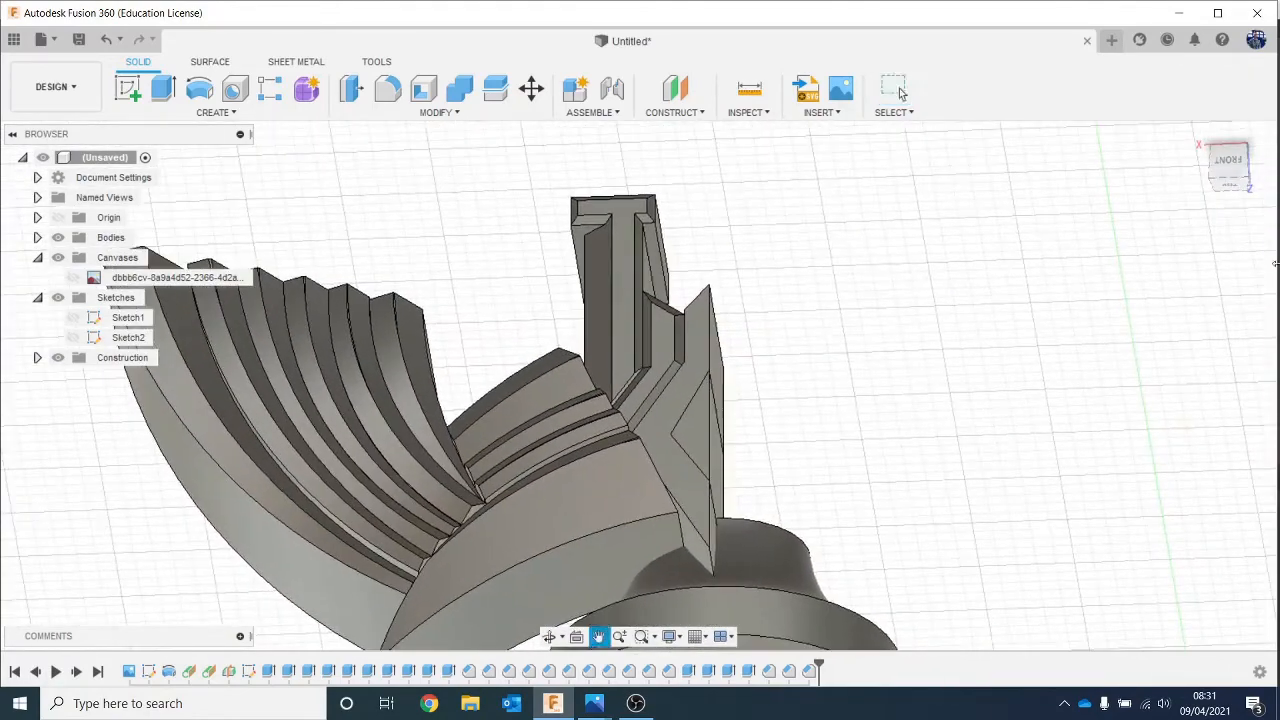
click(1236, 167)
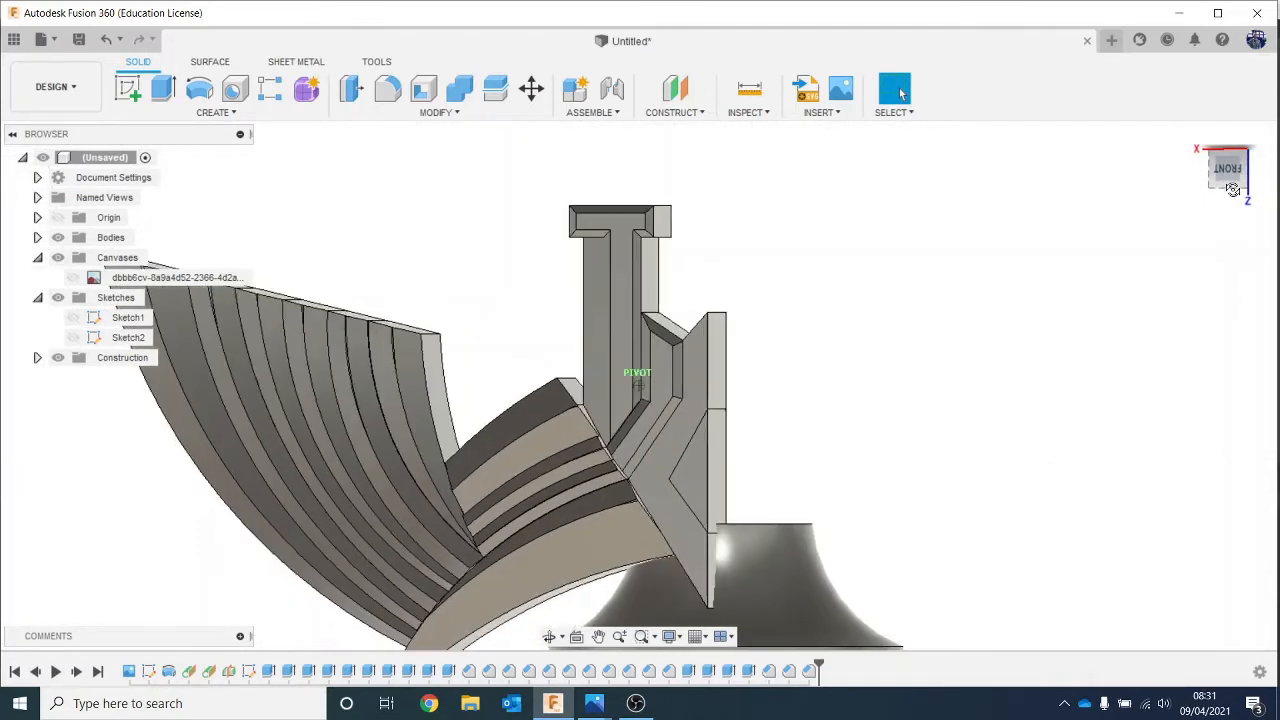
mouse_move(612, 710)
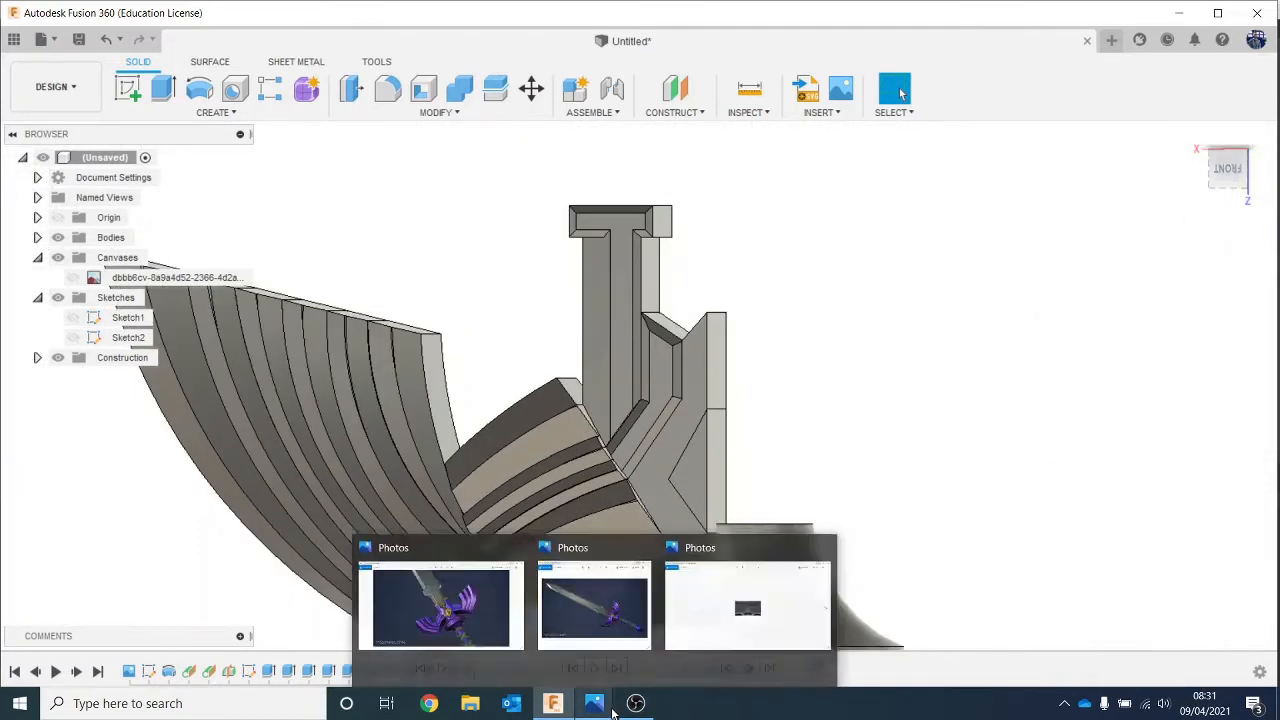
click(415, 590)
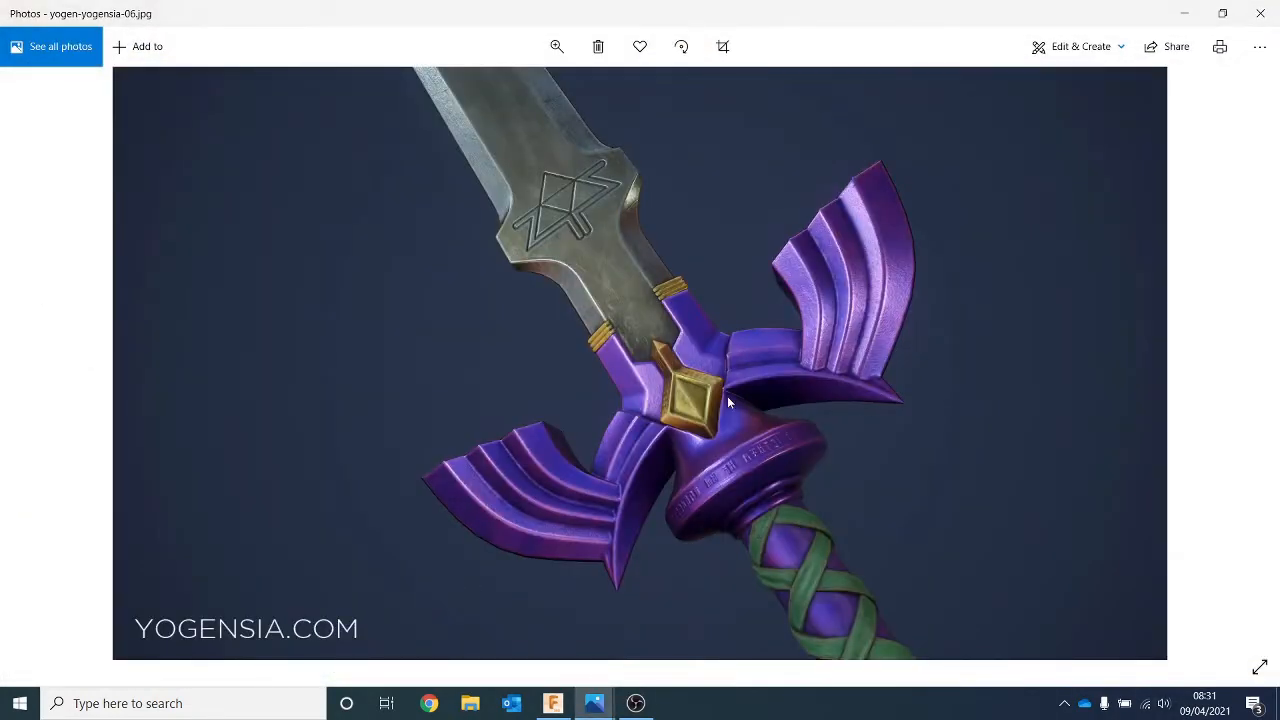
Step: Return to Fusion 360 and chamfer the six outer front edges of the central emblem with an equal distance of 0.367 mm
click(1184, 13)
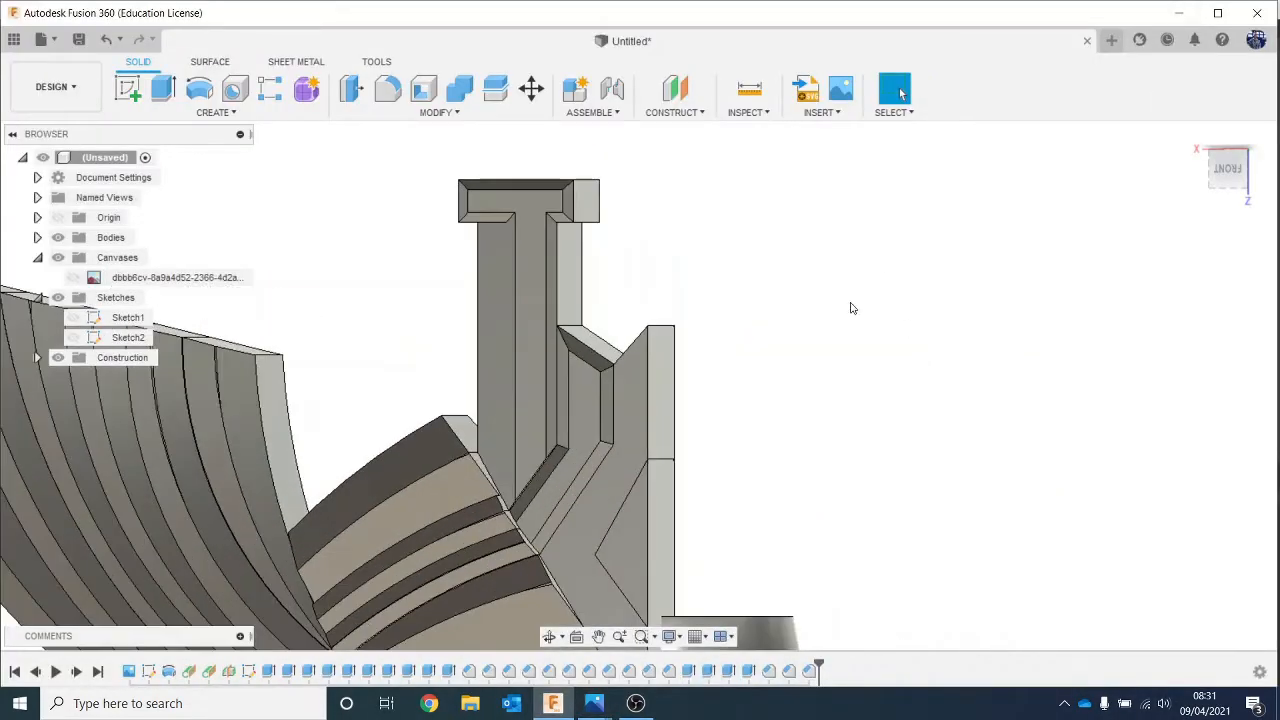
click(1228, 168)
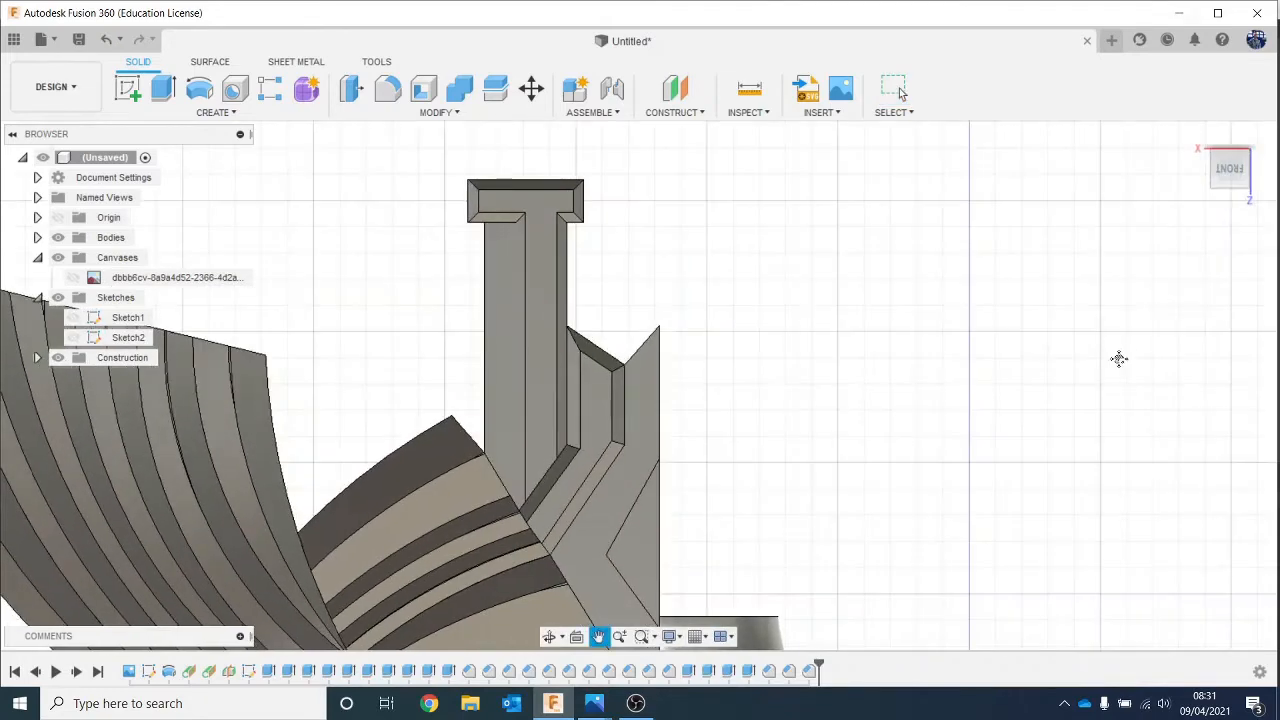
click(432, 113)
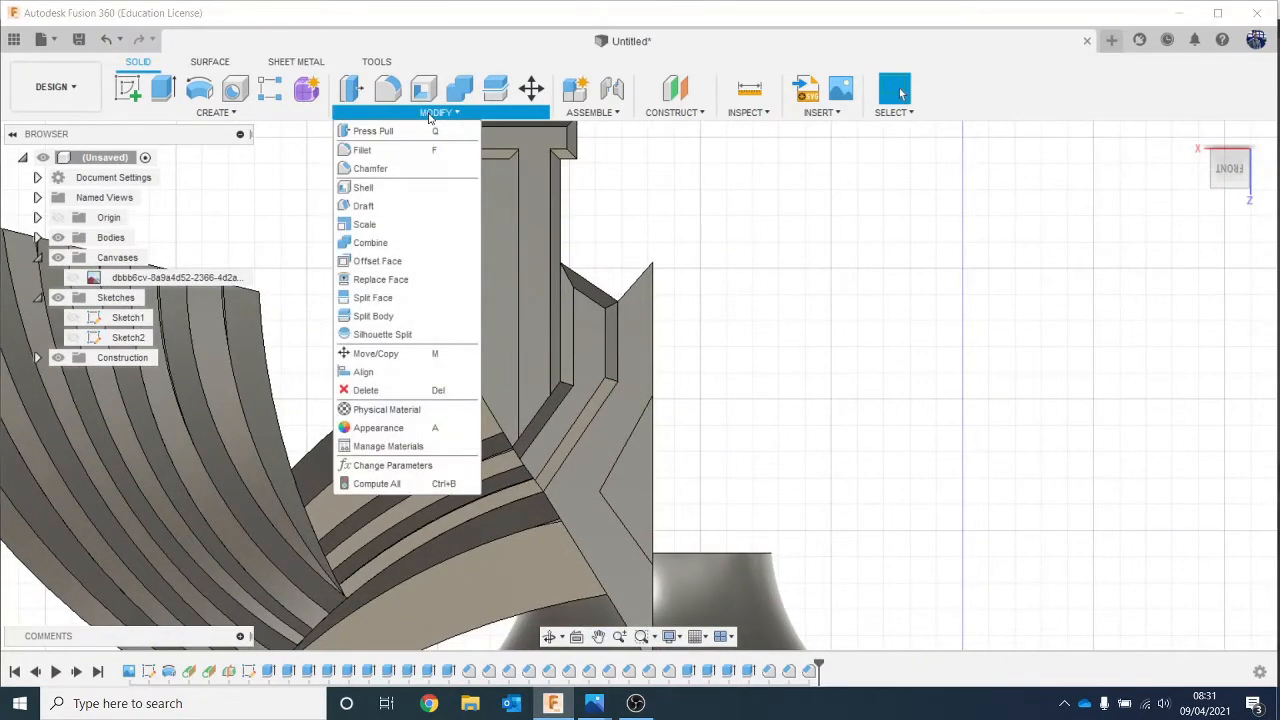
click(372, 168)
click(634, 296)
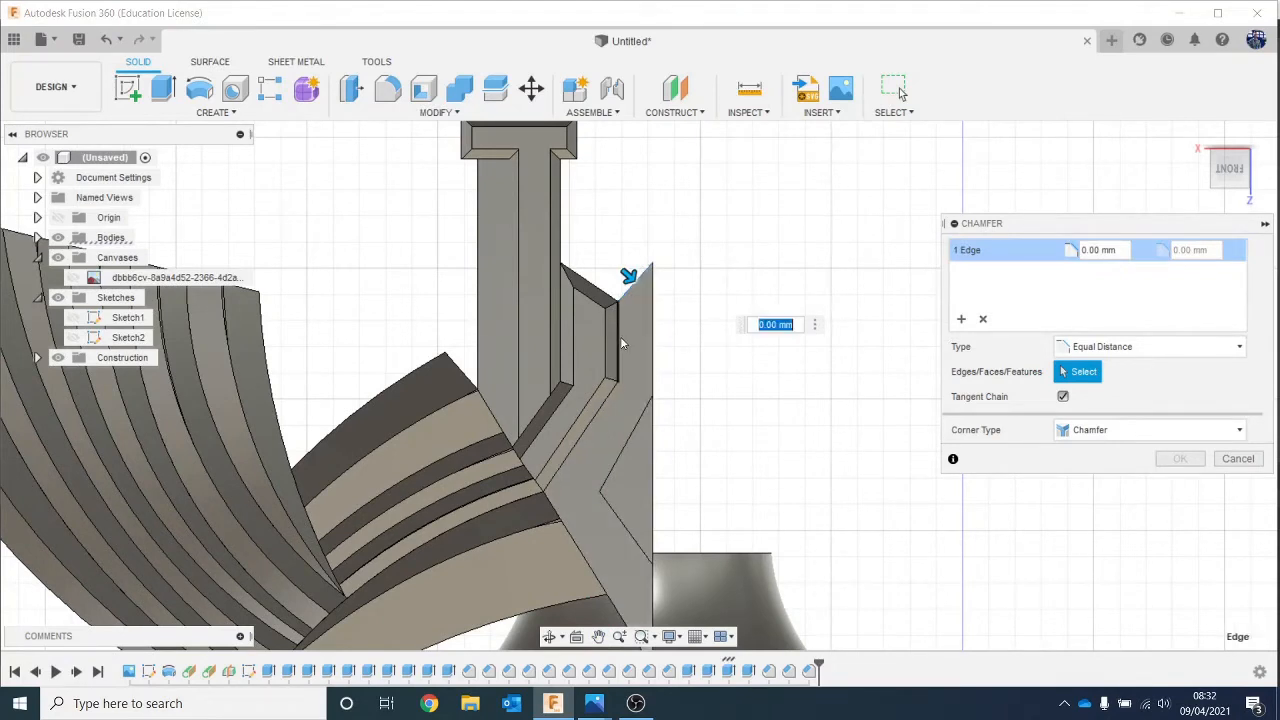
click(613, 400)
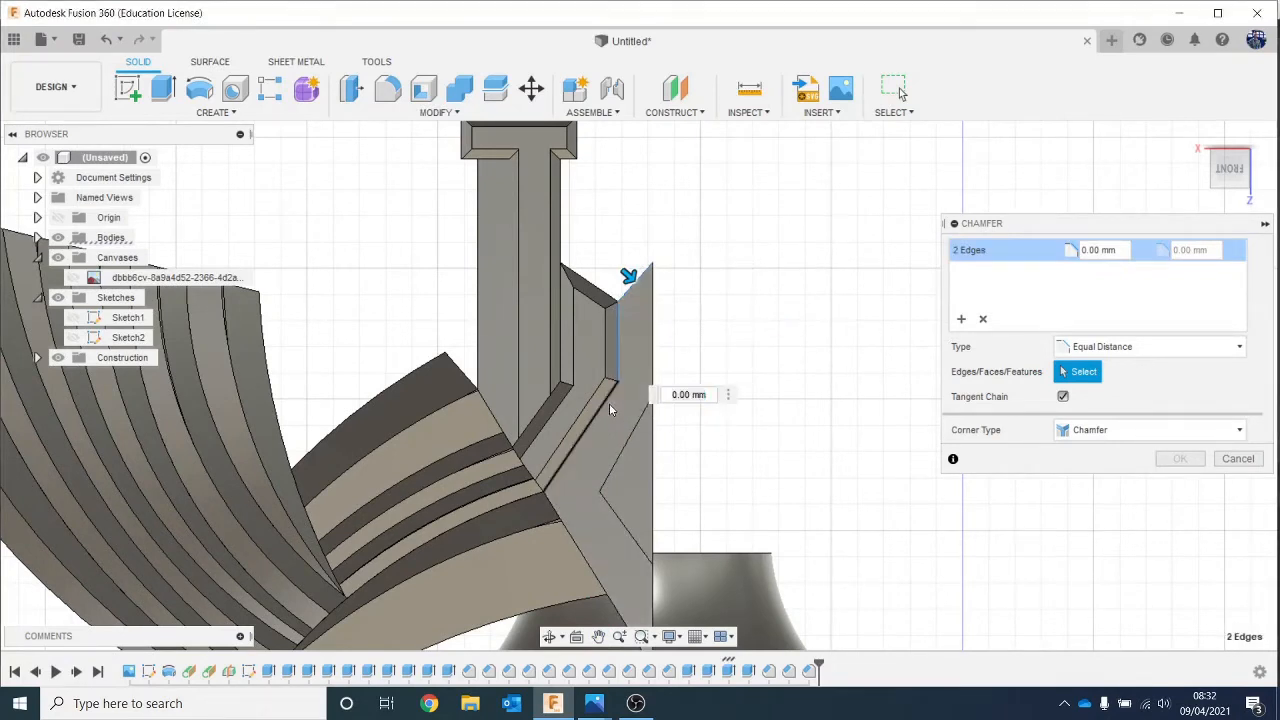
click(598, 412)
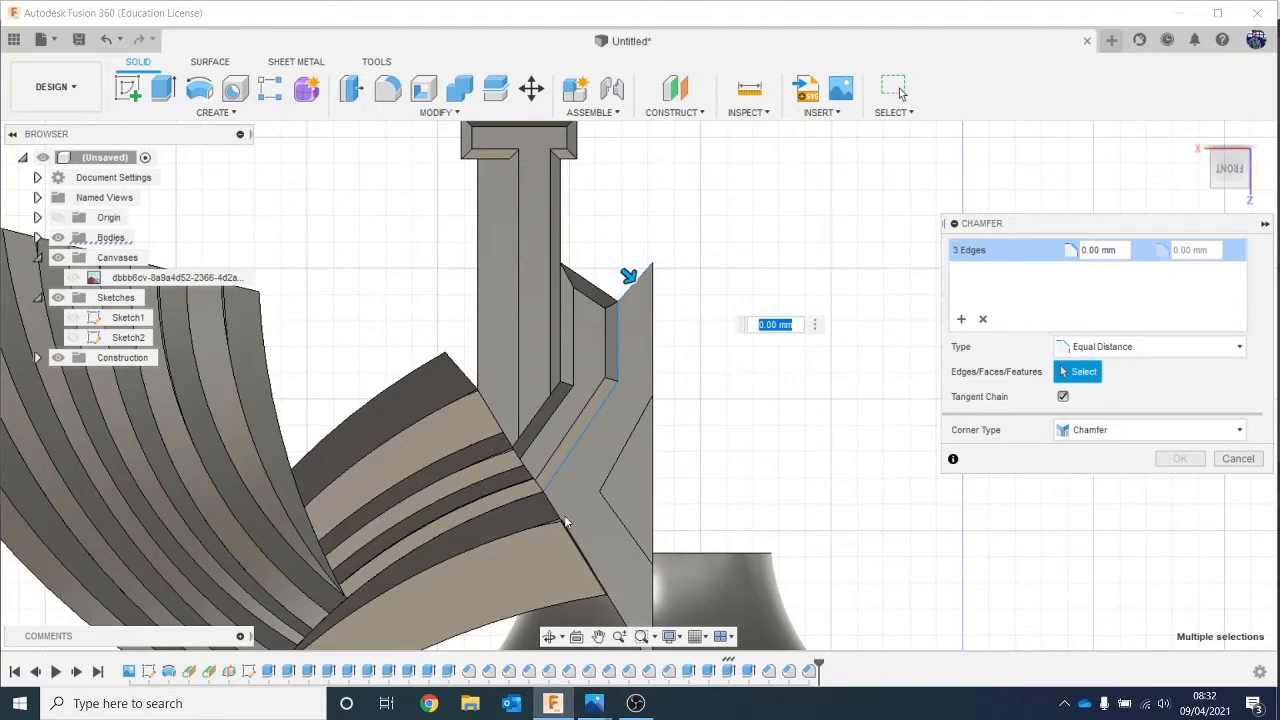
click(561, 513)
click(573, 541)
middle_drag(599, 496, 581, 357)
click(612, 494)
scroll(703, 314, down, 1)
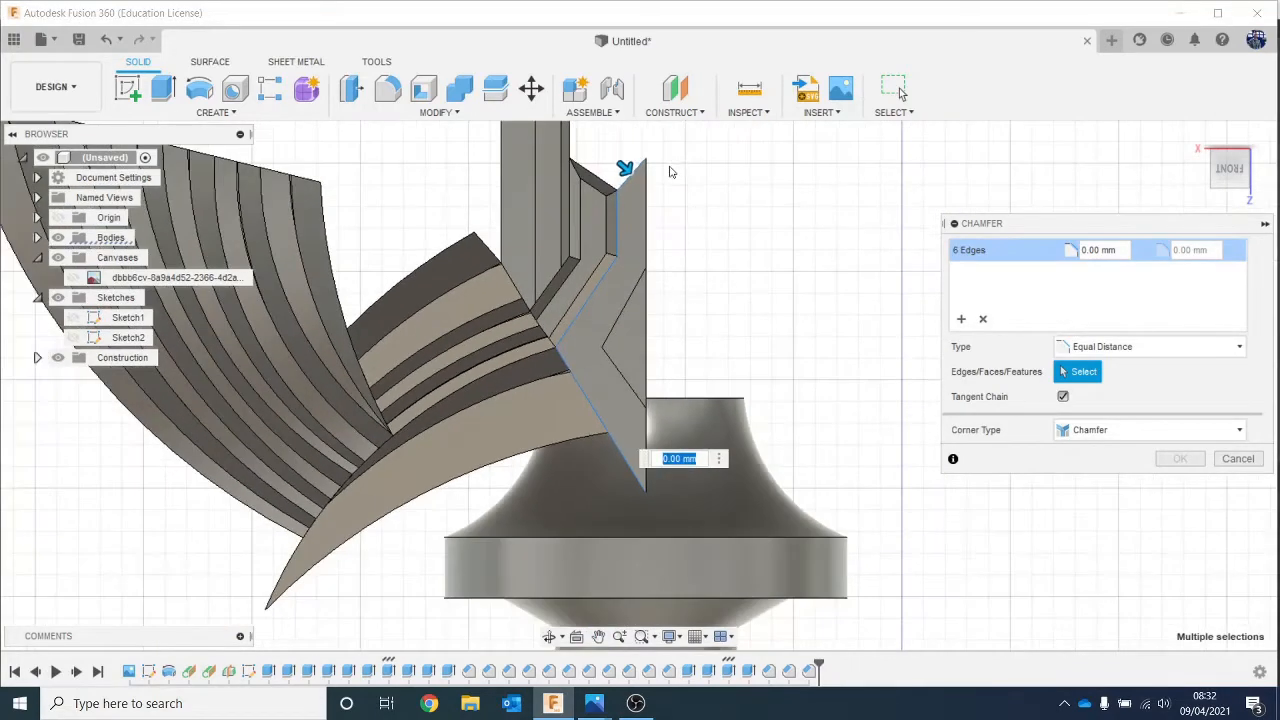
drag(625, 168, 628, 172)
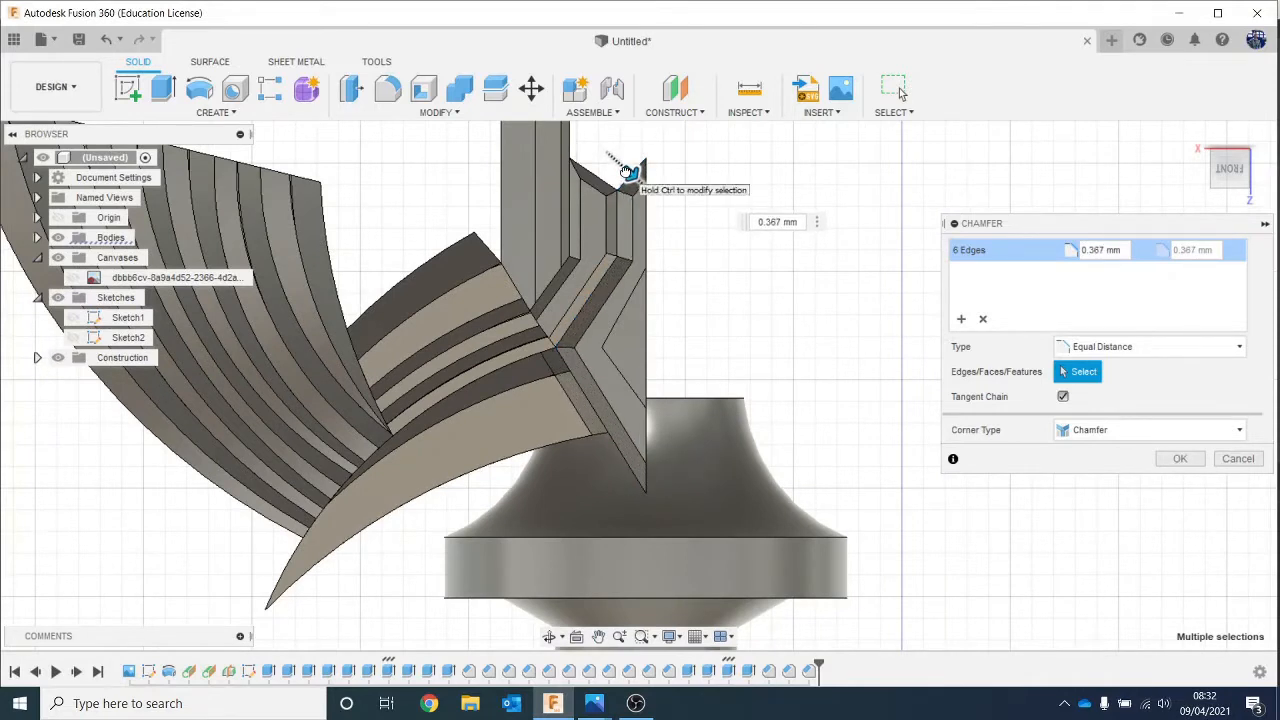
click(1180, 458)
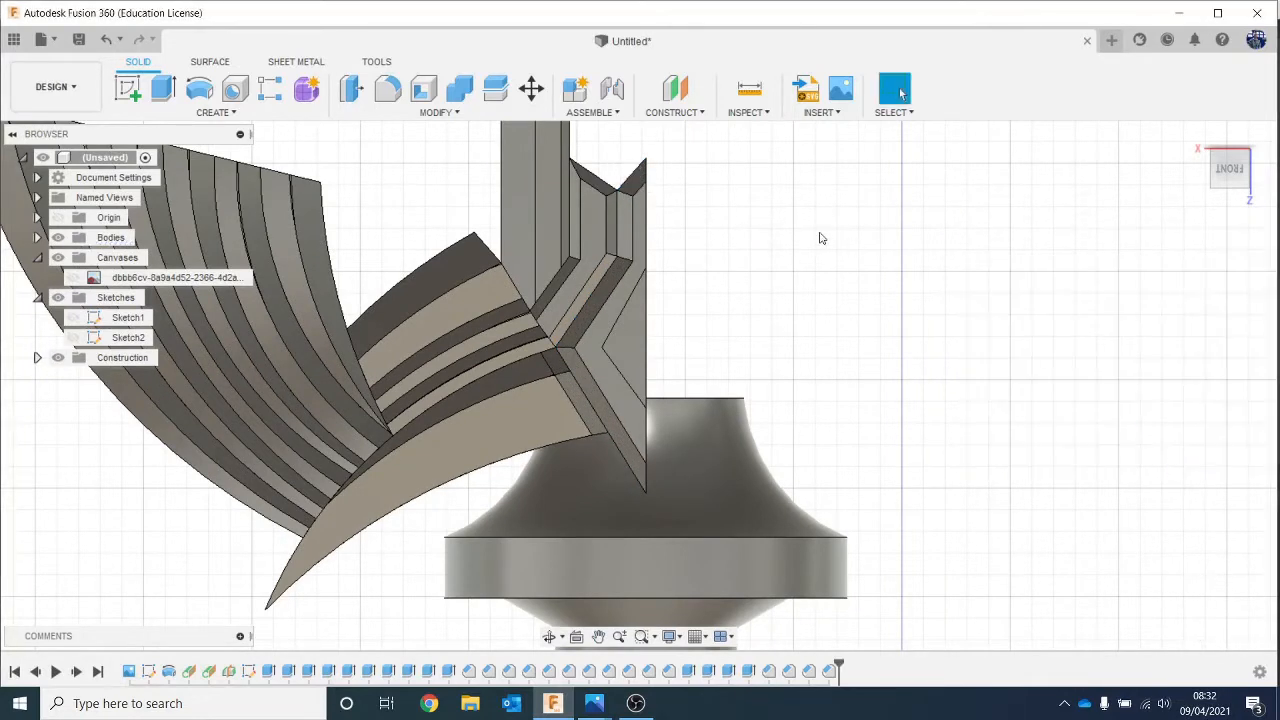
Step: Chamfer the two edges of the inner diamond on the central emblem with an equal-distance chamfer
scroll(600, 340, up, 2)
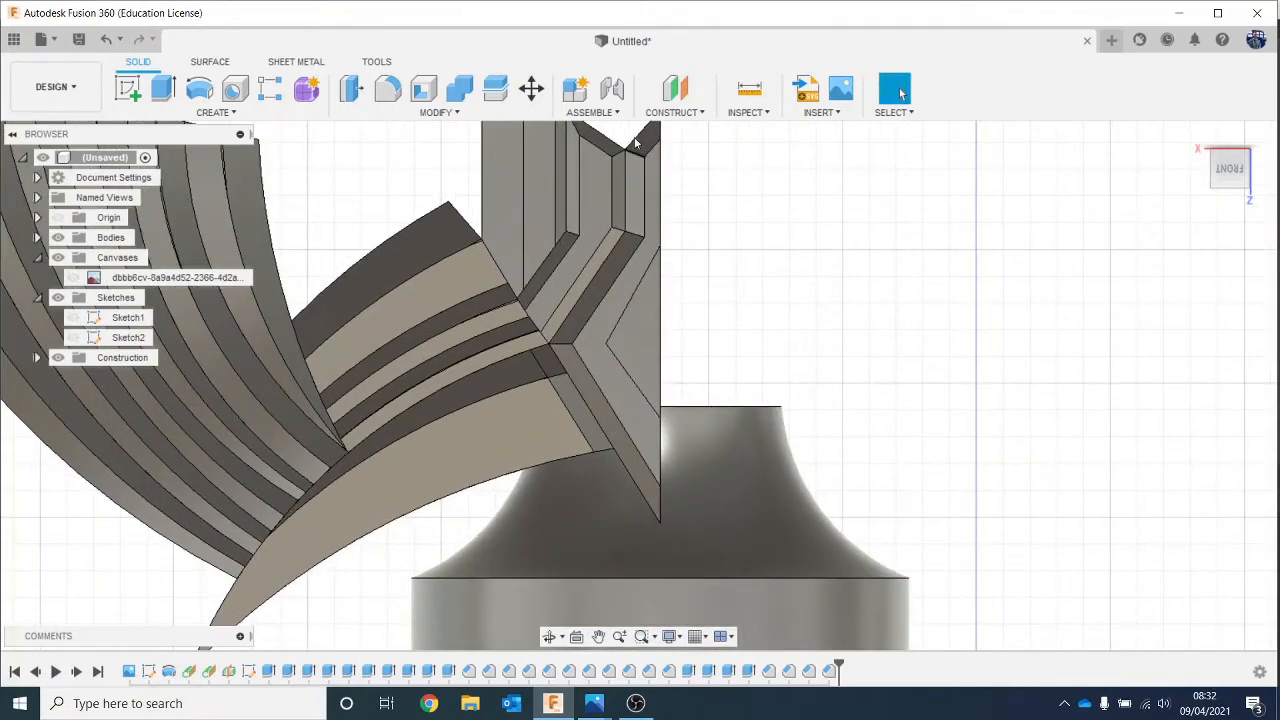
click(398, 116)
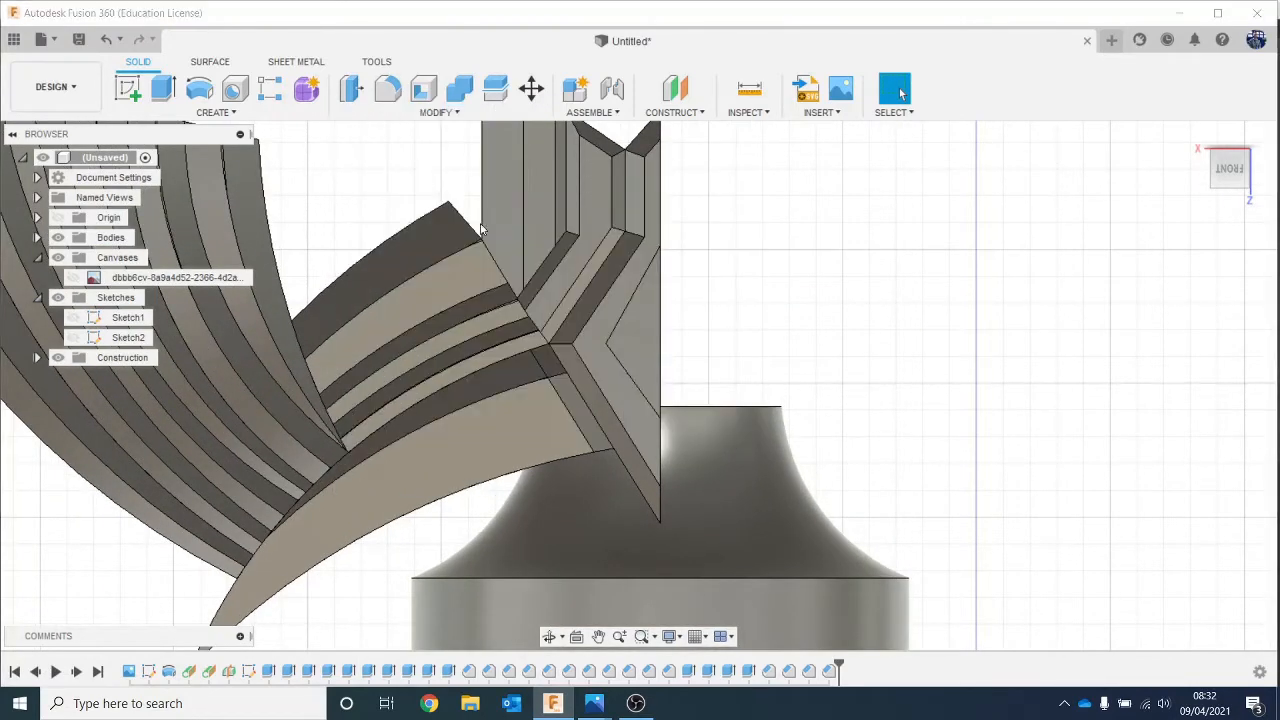
click(622, 318)
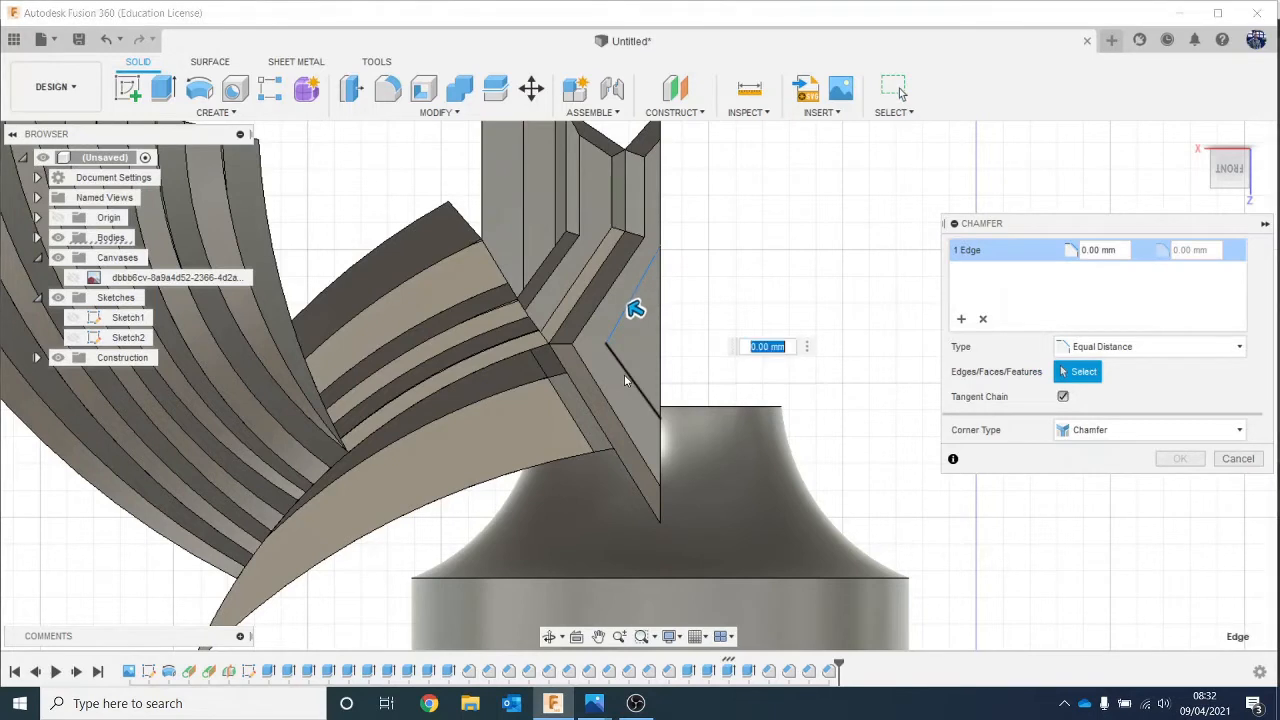
click(625, 376)
mouse_move(639, 314)
mouse_down()
mouse_move(629, 304)
mouse_move(636, 336)
mouse_move(627, 308)
mouse_up()
click(1160, 458)
Step: Expand the list of bodies and hide the handle body, Body1, leaving only the guard bodies shown
scroll(1057, 383, down, 4)
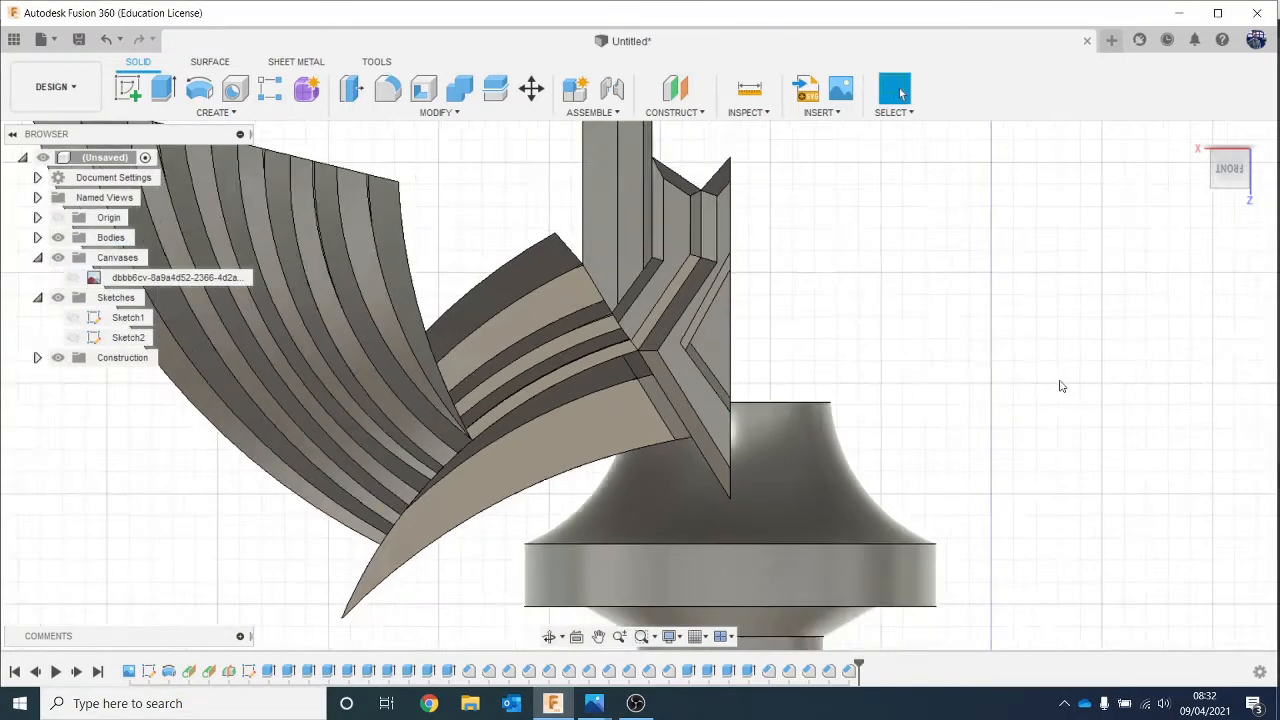
middle_drag(1034, 384, 977, 431)
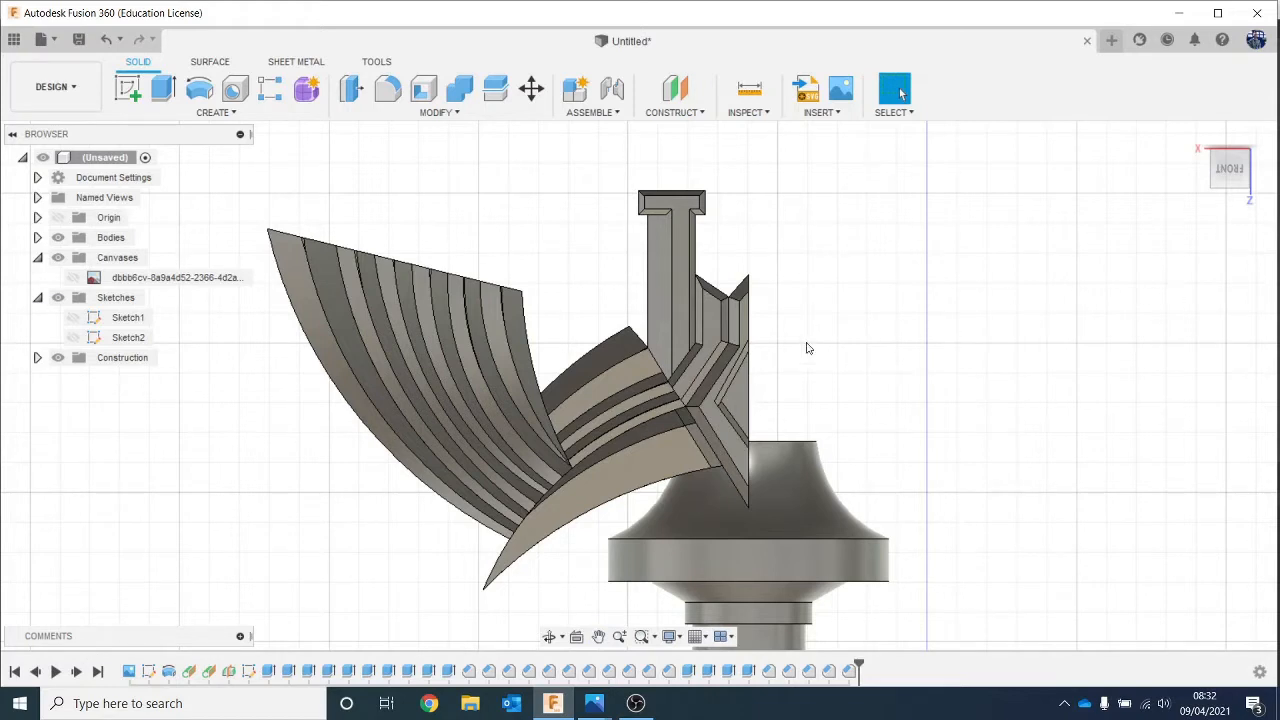
mouse_move(637, 385)
shift+middle_down()
mouse_move(923, 399)
mouse_move(638, 445)
mouse_move(640, 595)
mouse_move(640, 440)
mouse_move(640, 492)
shift+middle_up()
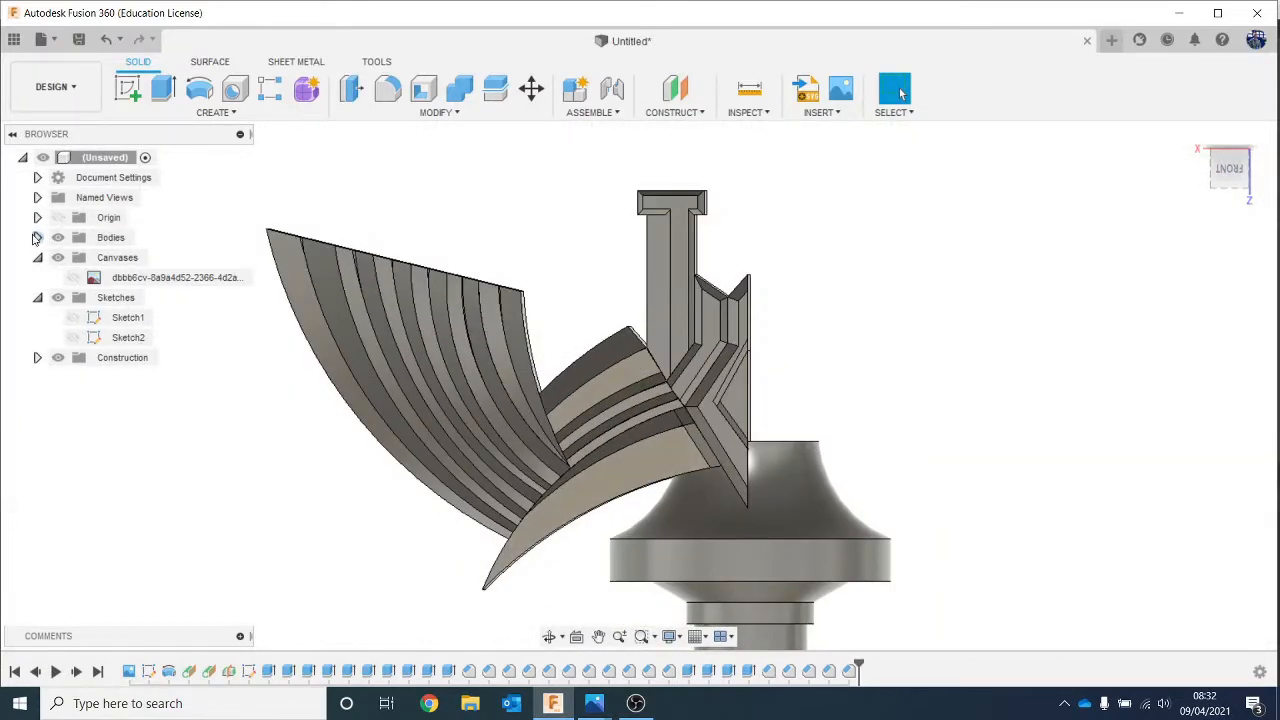
click(36, 237)
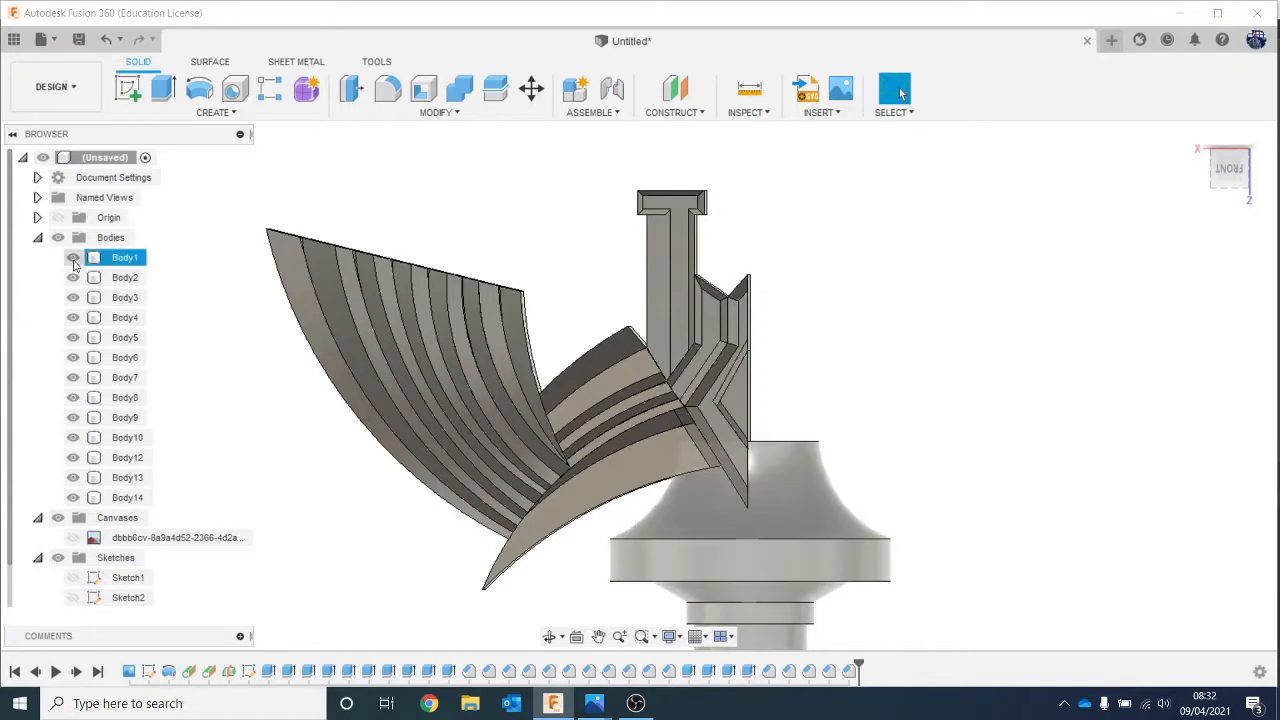
click(73, 258)
scroll(1221, 494, down, 2)
middle_drag(1235, 515, 1063, 451)
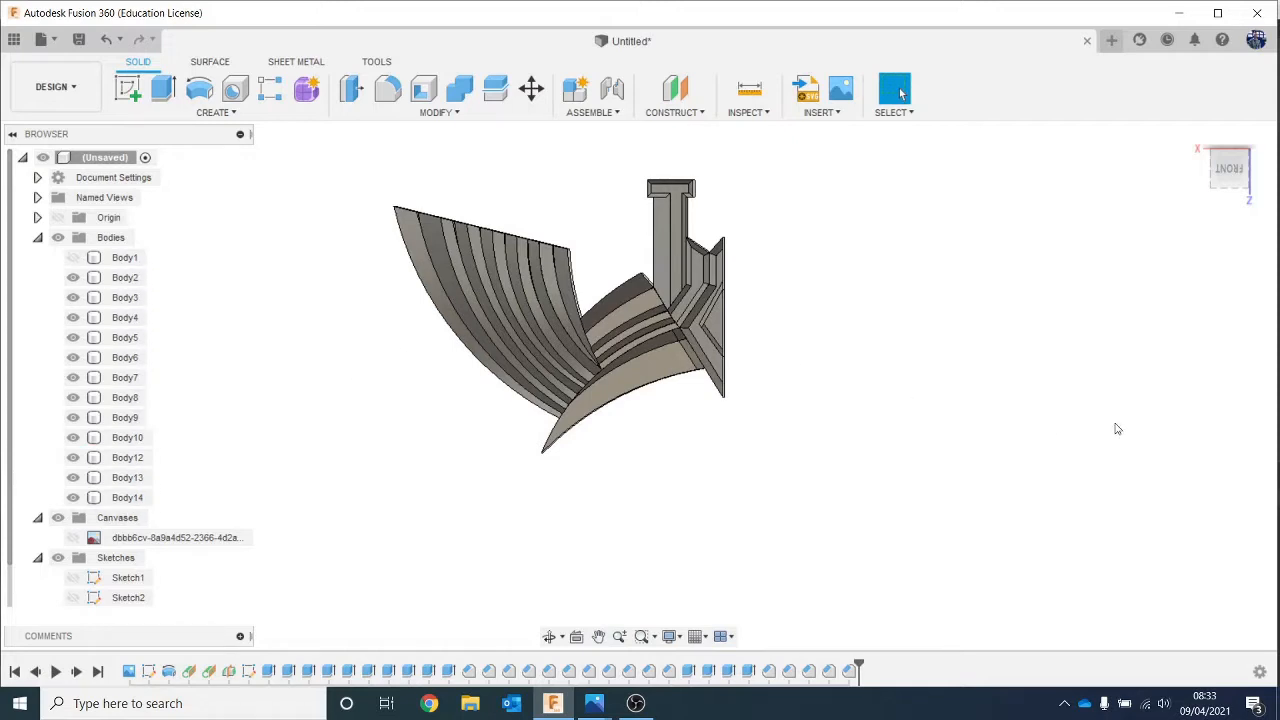
Step: Combine all visible guard bodies, Body2 through Body14, into a single body with the Join operation
drag(1114, 422, 1154, 488)
key(Escape)
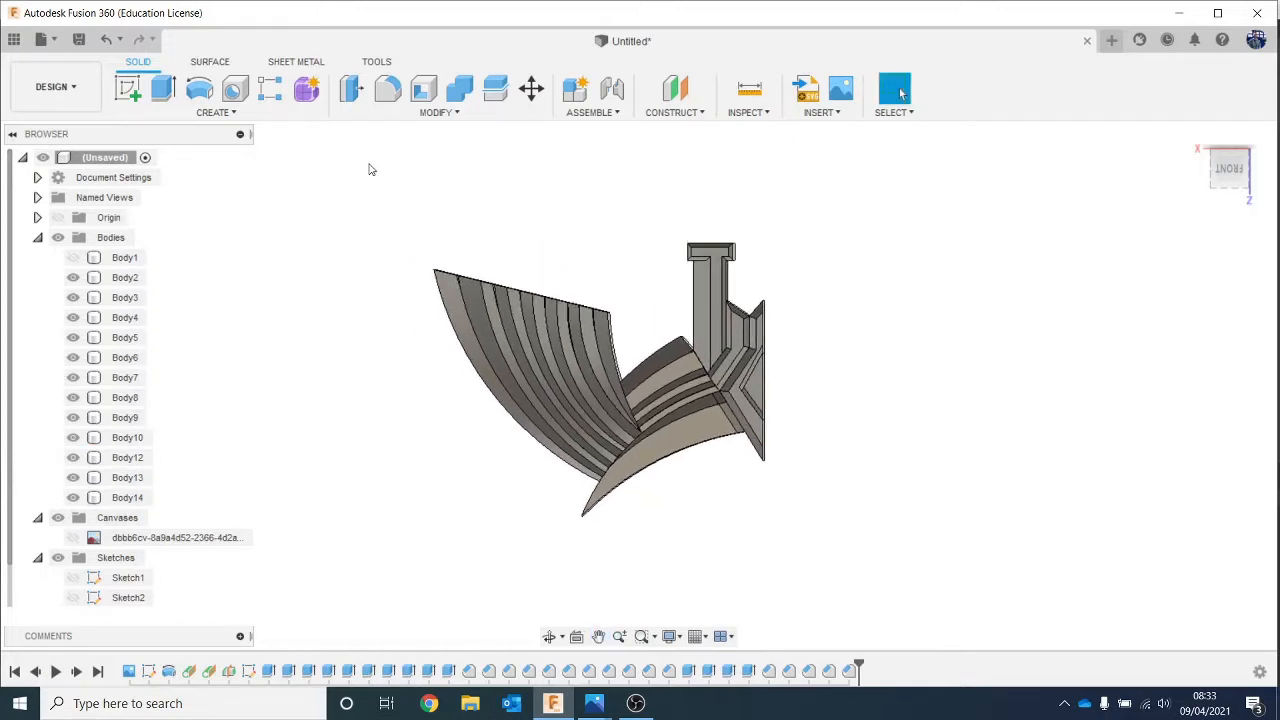
drag(331, 152, 992, 590)
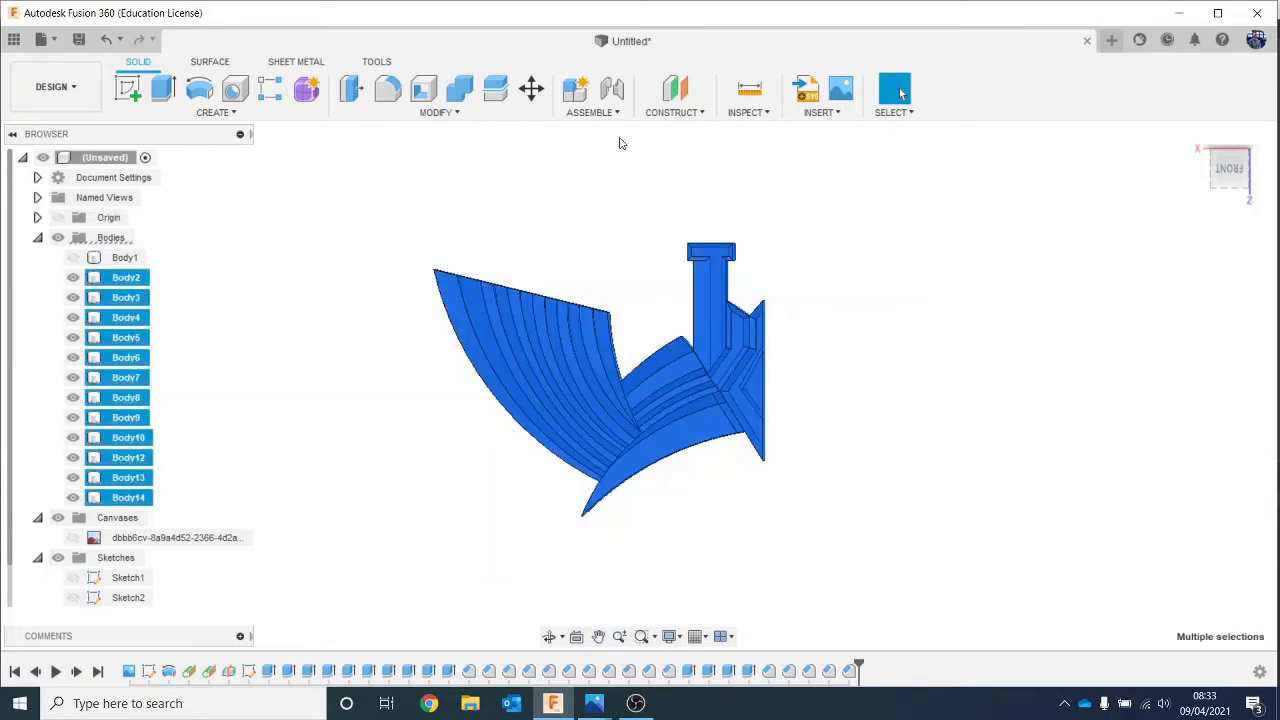
click(461, 92)
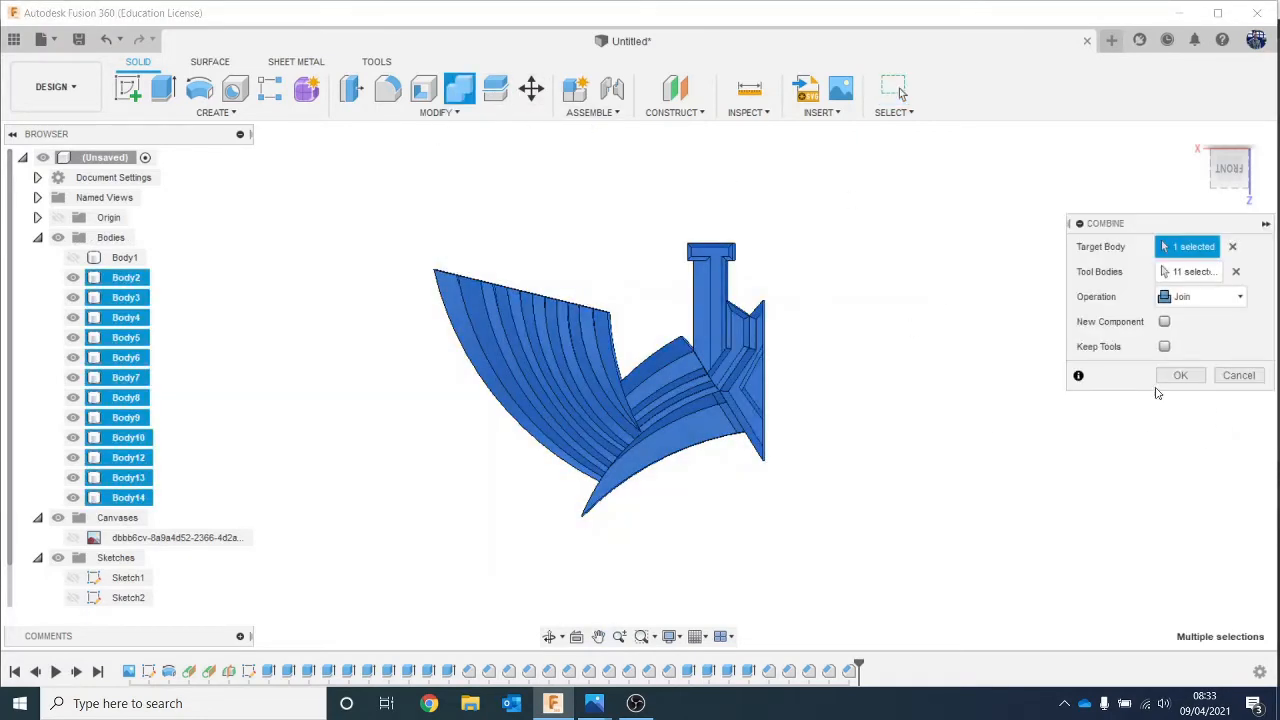
click(1168, 376)
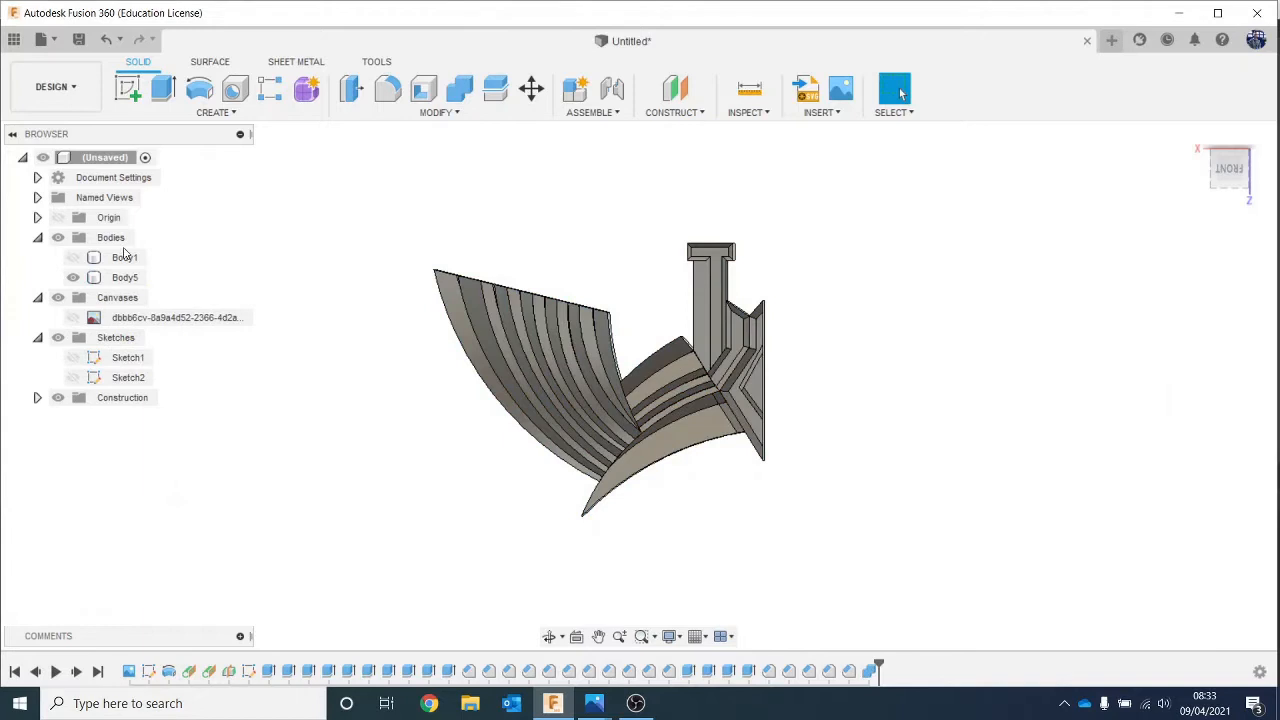
Step: Toggle the visibility of the combined guard body and the handle body to check them separately, leaving only the guard shown
click(72, 278)
click(72, 278)
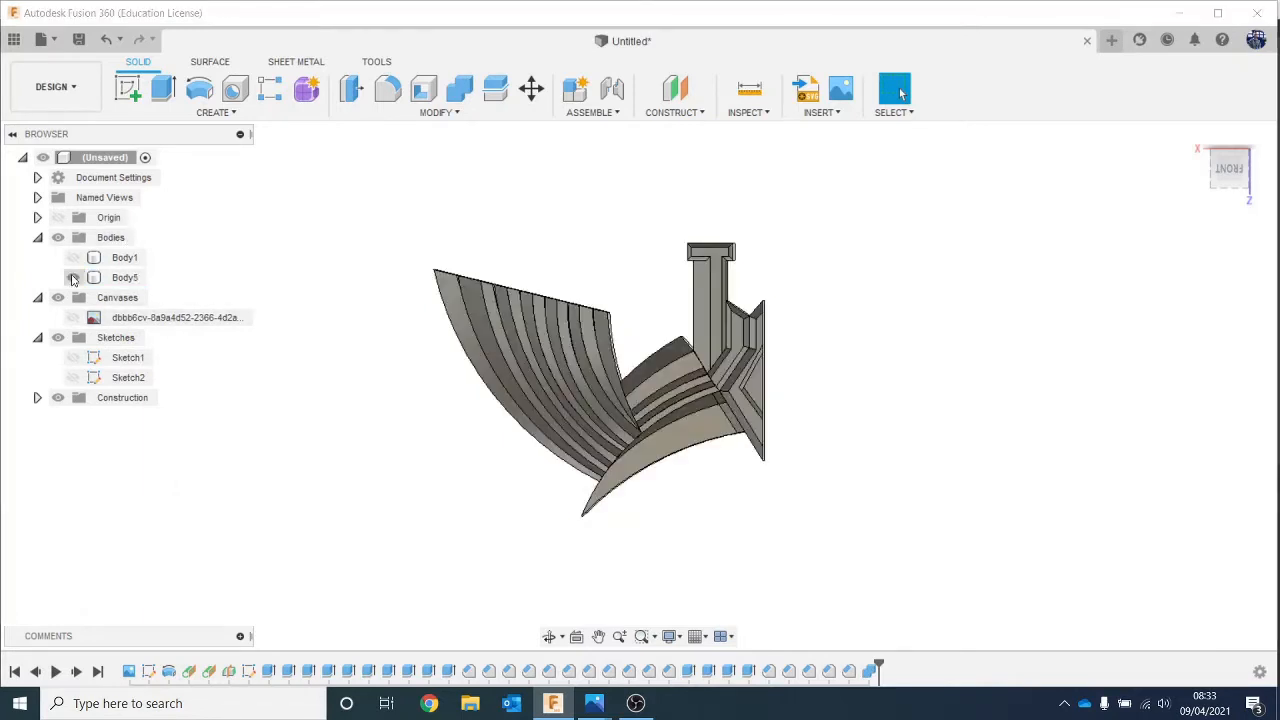
click(72, 258)
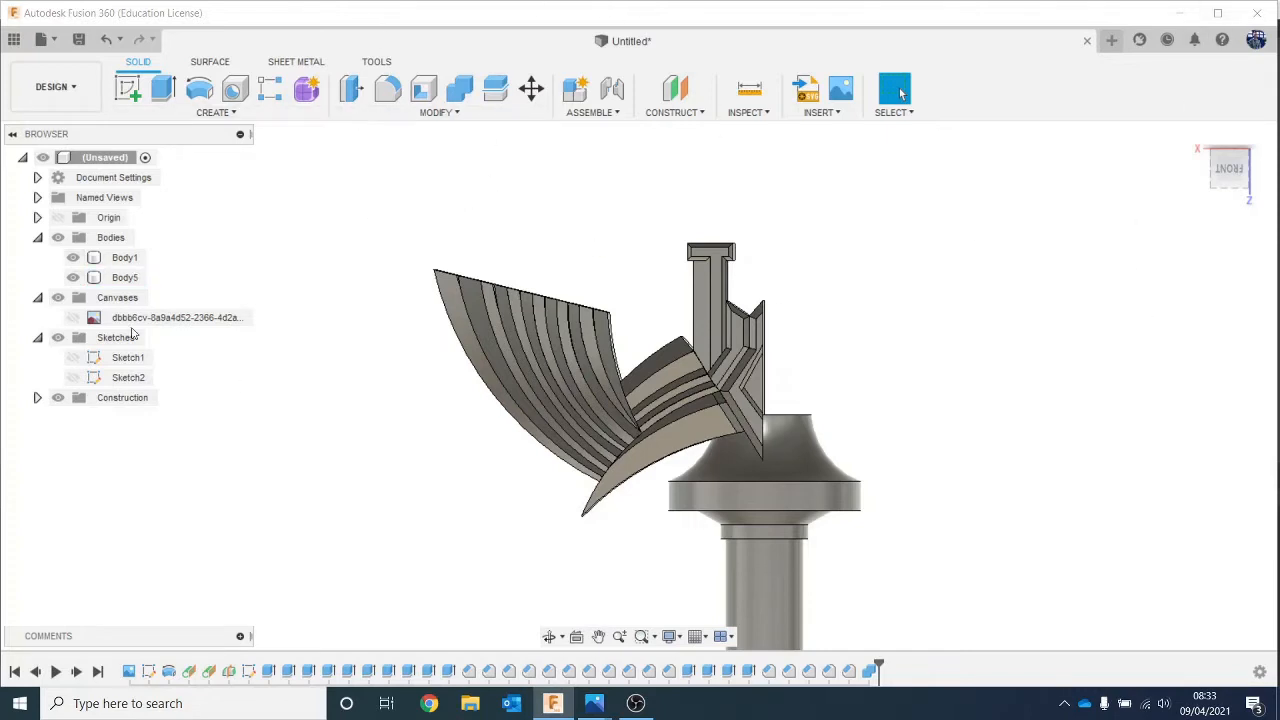
click(73, 277)
click(73, 277)
click(73, 257)
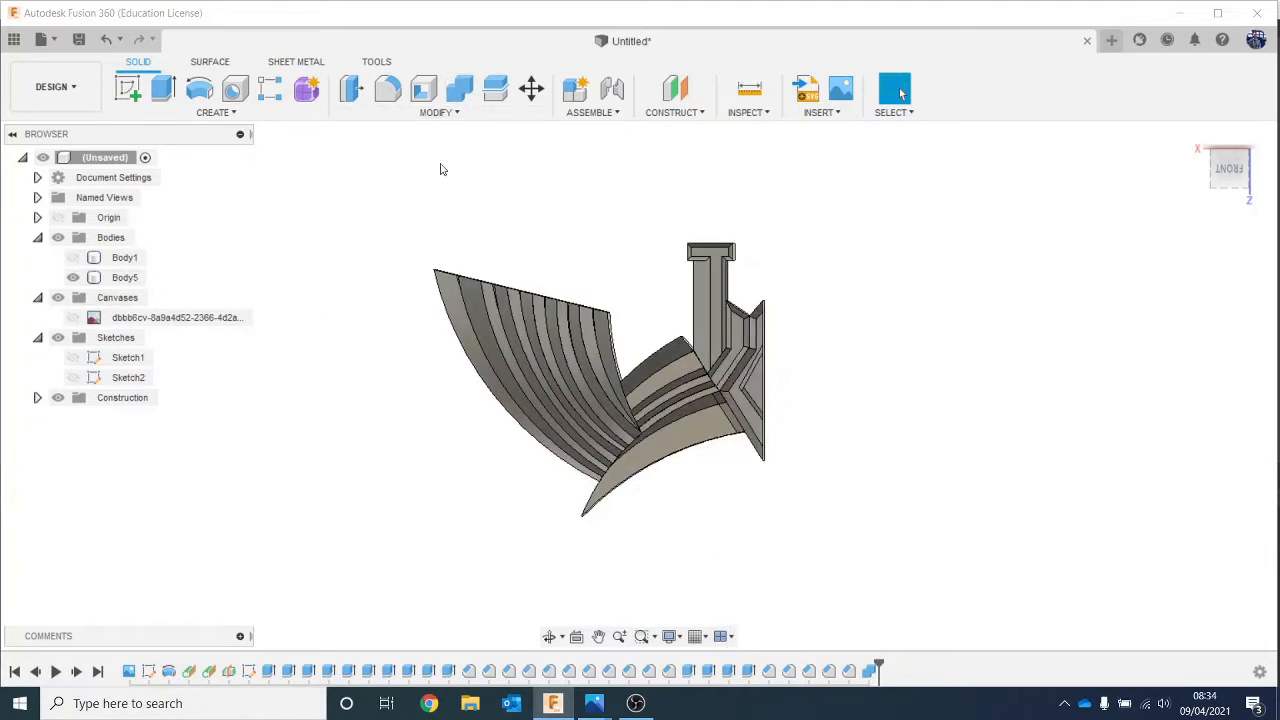
Step: Mirror the half guard body across the flat centre face of the emblem, using type Bodies and the Join operation
click(276, 119)
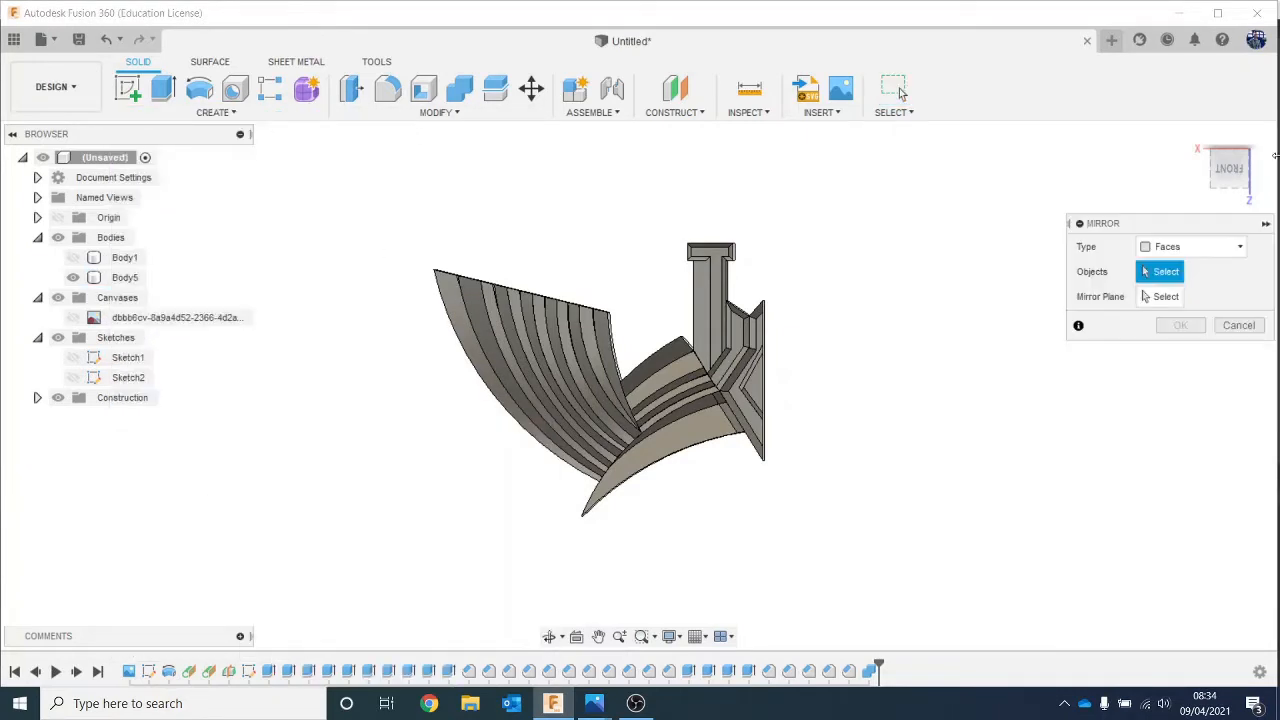
click(1200, 246)
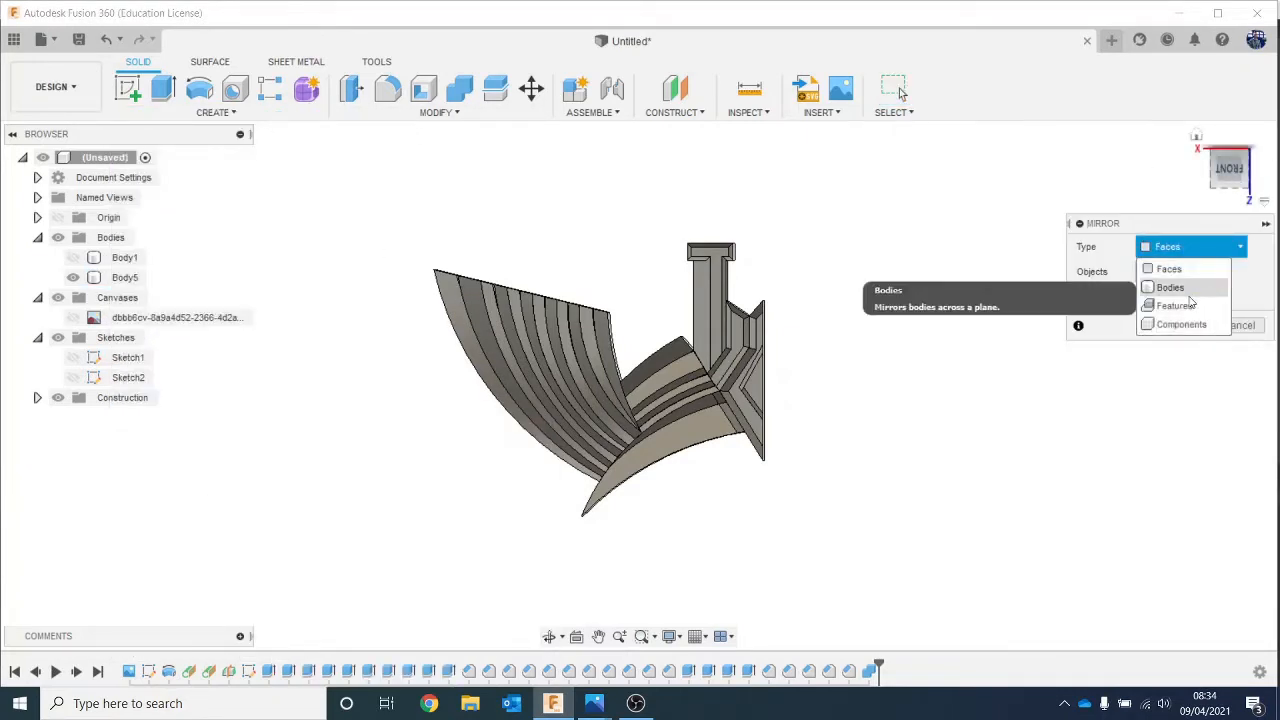
click(1160, 286)
click(650, 390)
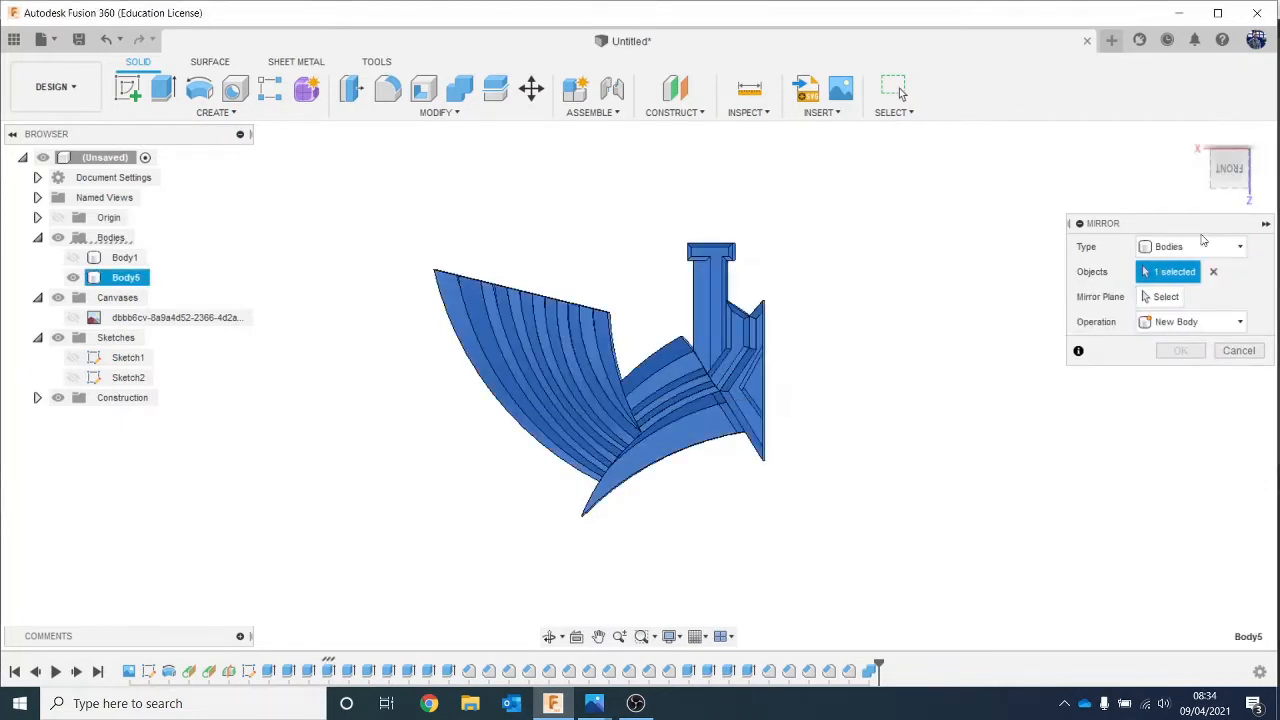
click(1174, 308)
drag(1228, 172, 1182, 166)
click(752, 365)
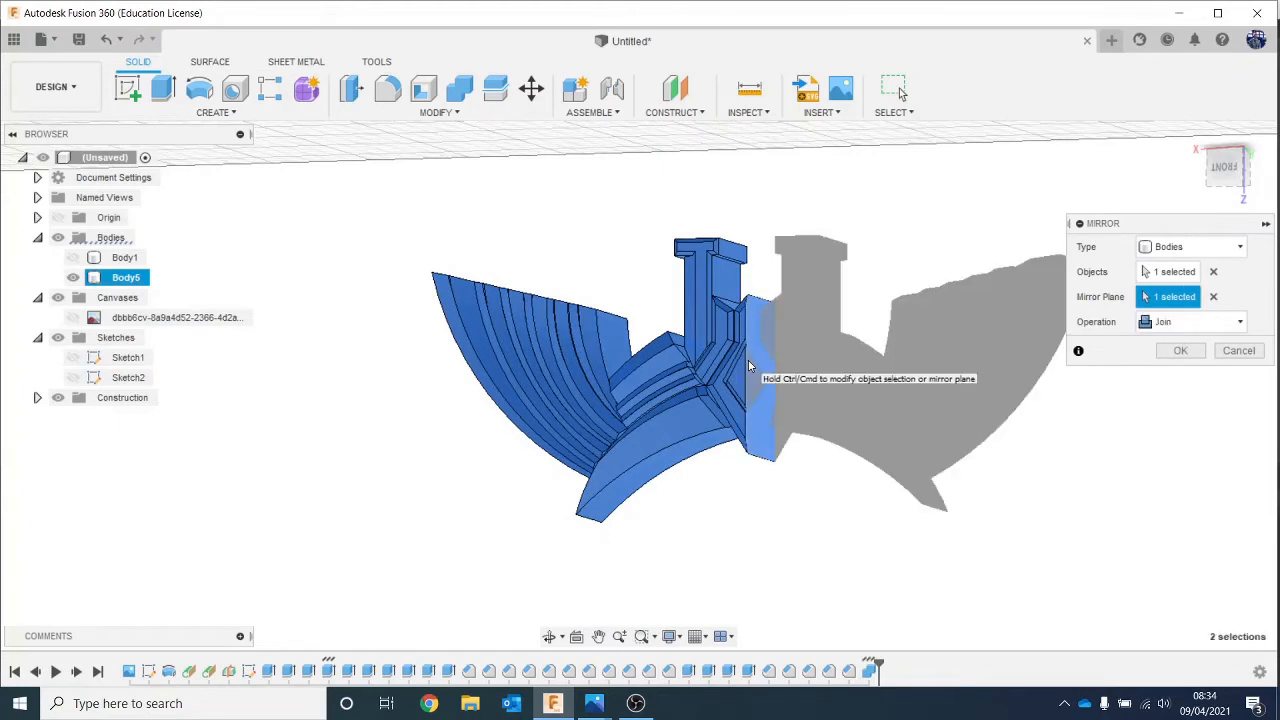
click(1184, 352)
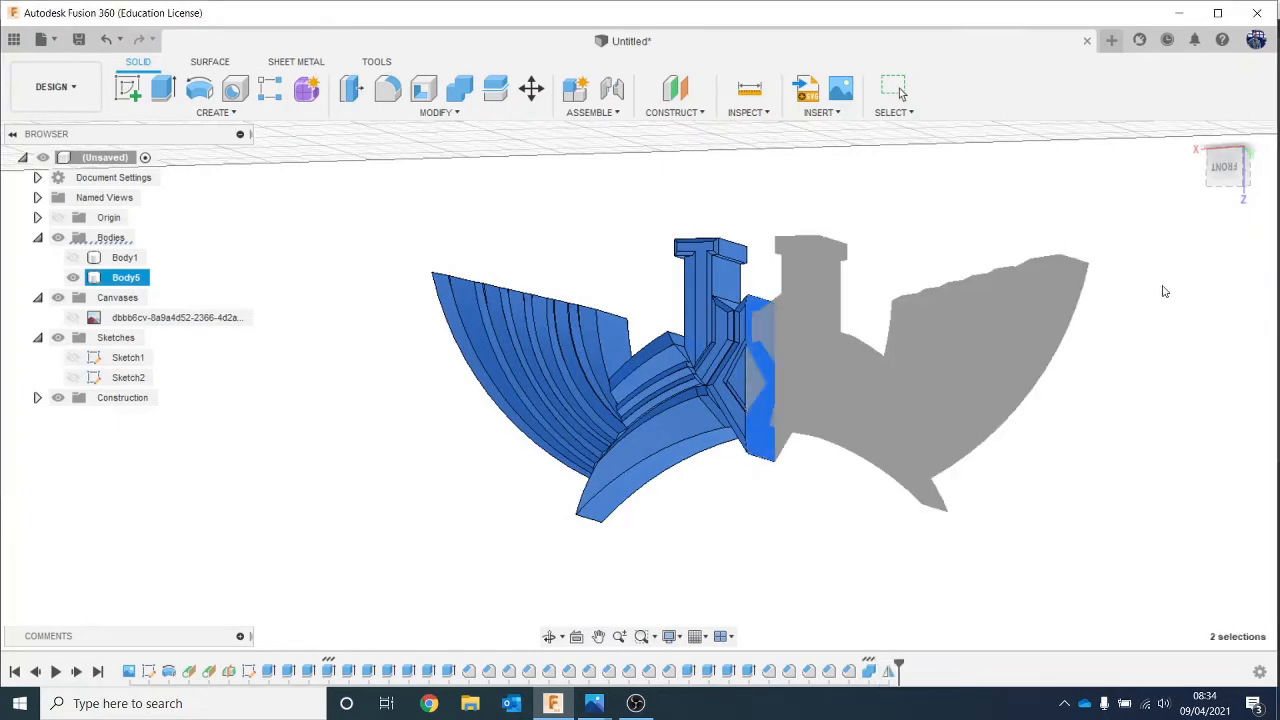
Step: Mirror the full-width guard body across its flat back face with the Join operation to add the detailed rear half
mouse_move(1232, 165)
mouse_down()
mouse_move(1271, 157)
mouse_move(1277, 184)
mouse_move(1278, 168)
mouse_up()
click(264, 115)
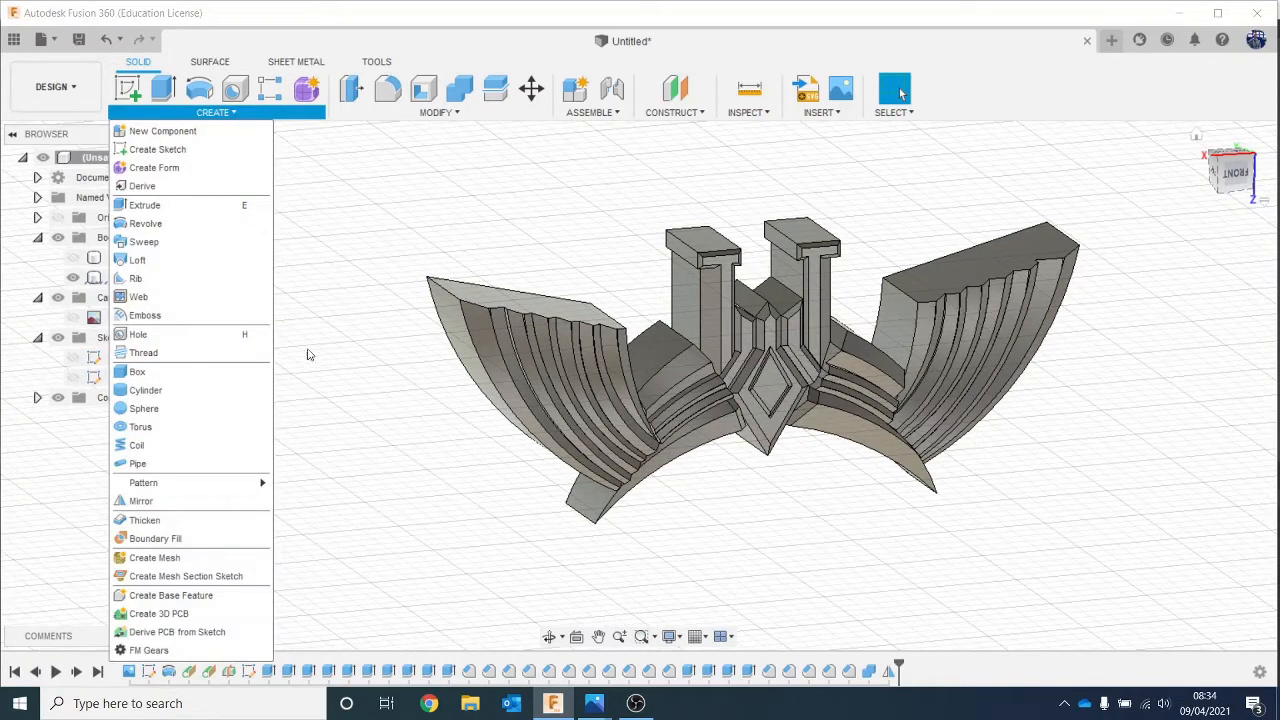
click(170, 501)
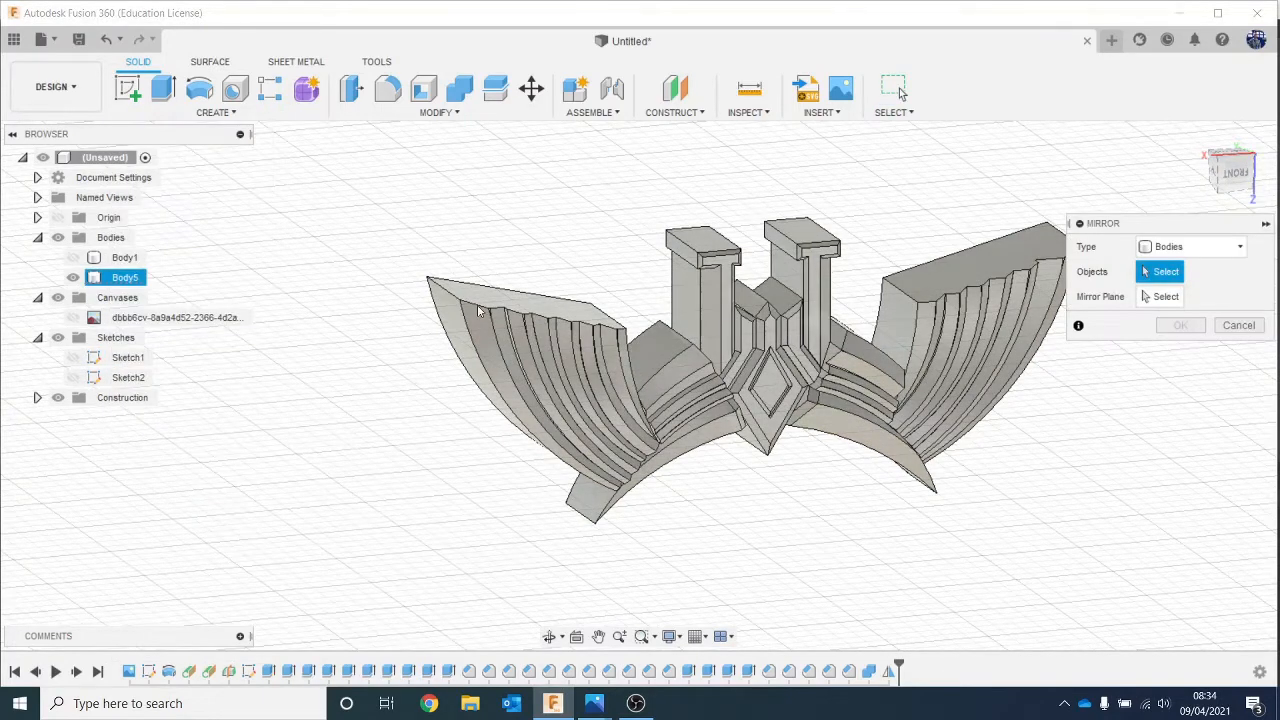
click(517, 345)
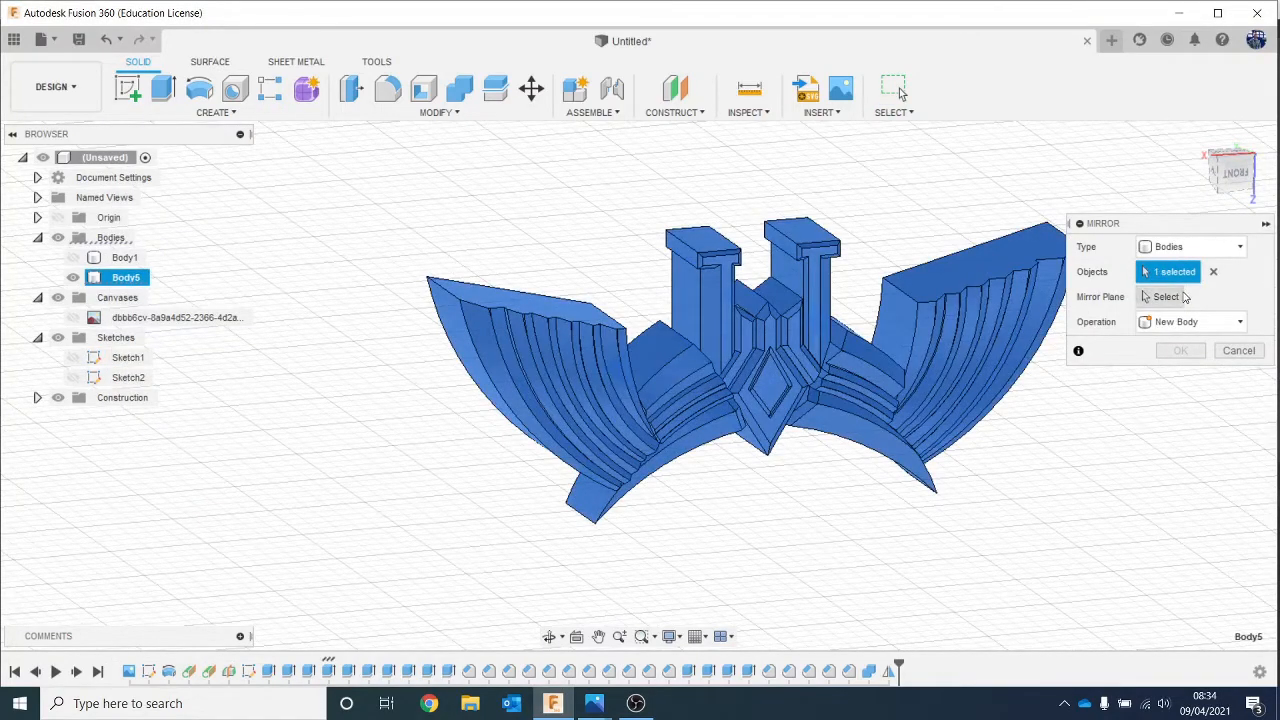
click(1184, 296)
drag(1232, 175, 1278, 172)
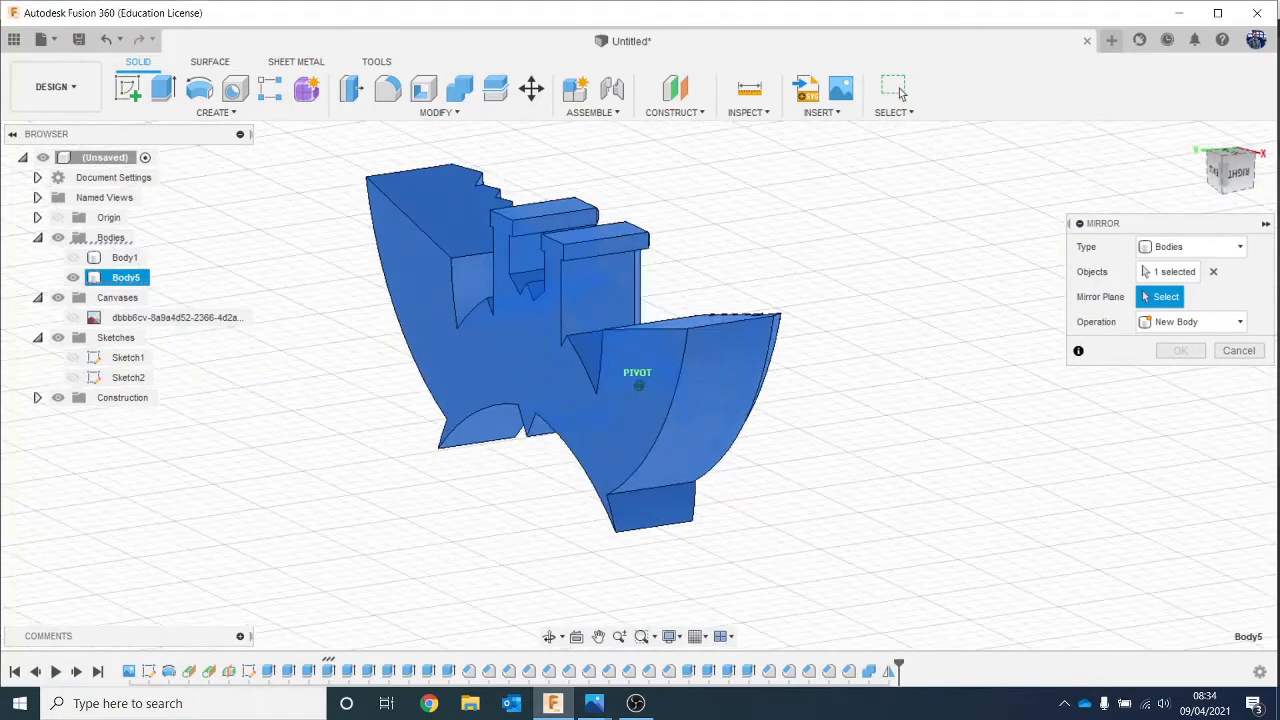
click(646, 392)
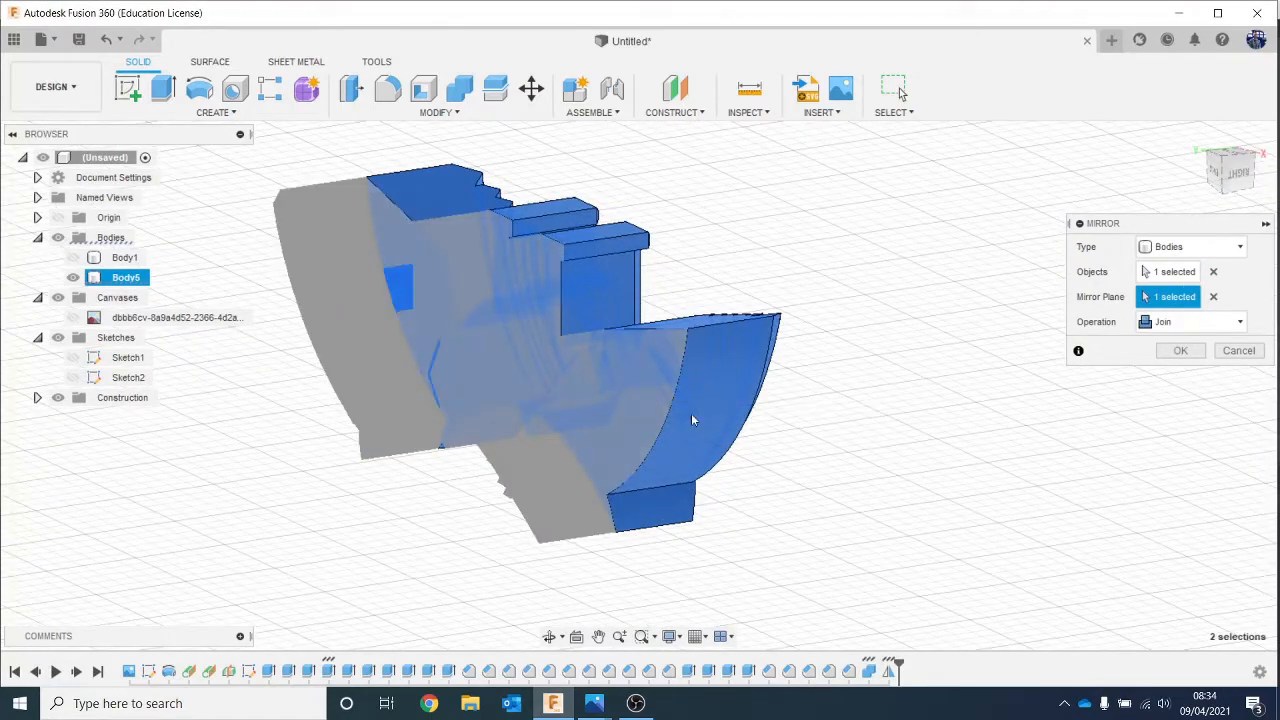
click(1174, 349)
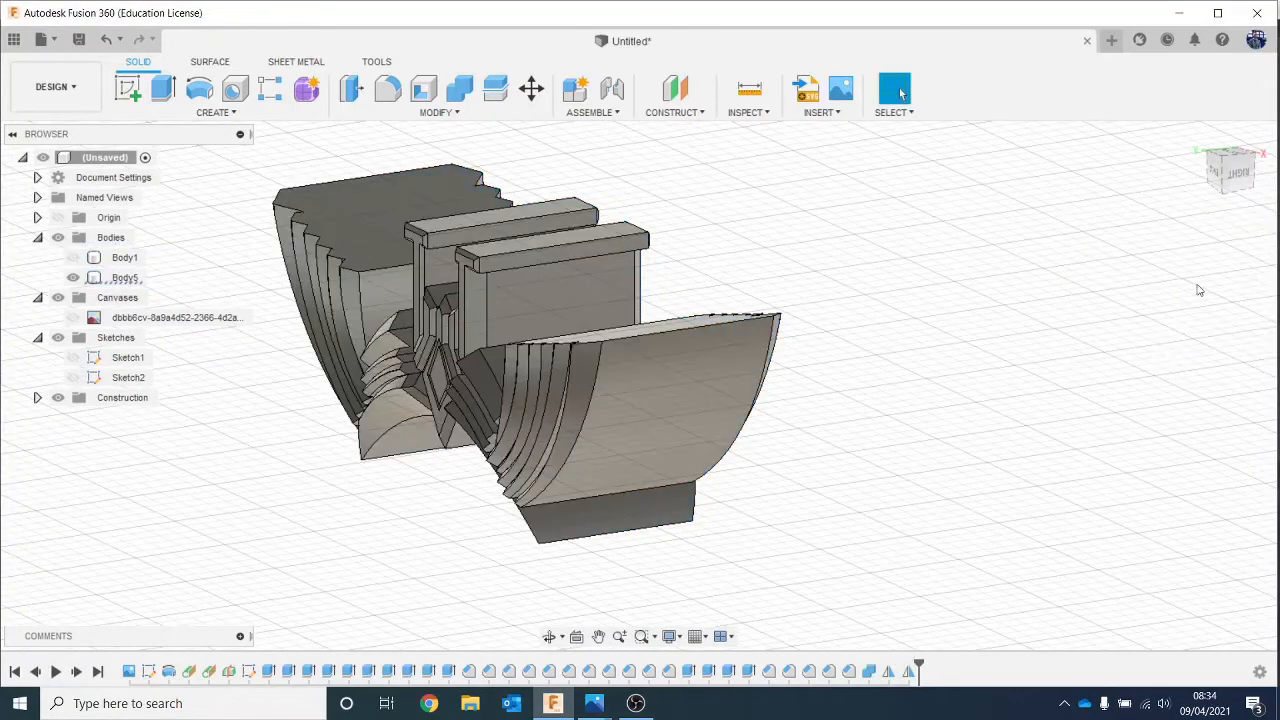
Step: Make the handle body visible together with the mirrored guard body and view both from the front
mouse_move(1231, 178)
mouse_down()
mouse_move(1200, 209)
mouse_move(1226, 178)
mouse_move(1215, 150)
mouse_move(1234, 172)
mouse_move(1222, 180)
mouse_move(1229, 168)
mouse_up()
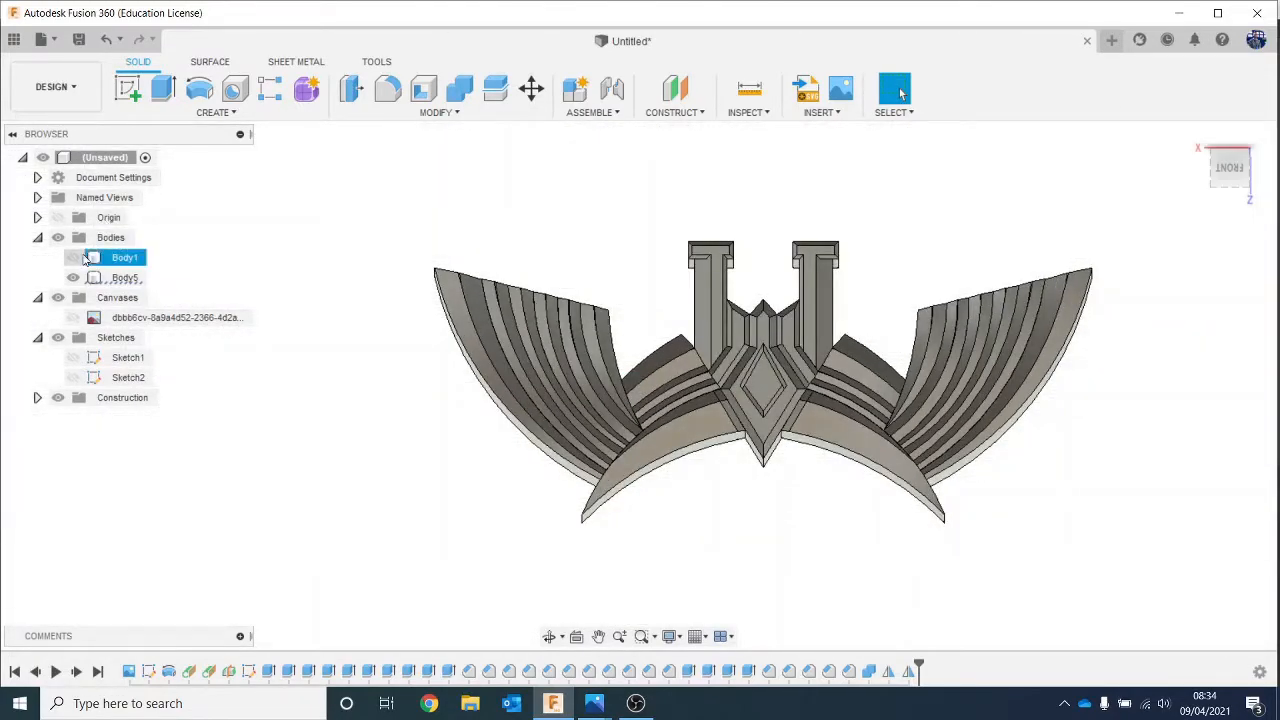
click(74, 258)
scroll(398, 372, down, 3)
middle_drag(625, 438, 607, 329)
scroll(610, 332, down, 1)
mouse_move(1236, 189)
mouse_down()
mouse_move(1243, 208)
mouse_move(1272, 190)
mouse_move(1272, 136)
mouse_move(1277, 188)
mouse_move(1252, 176)
mouse_move(1247, 155)
mouse_up()
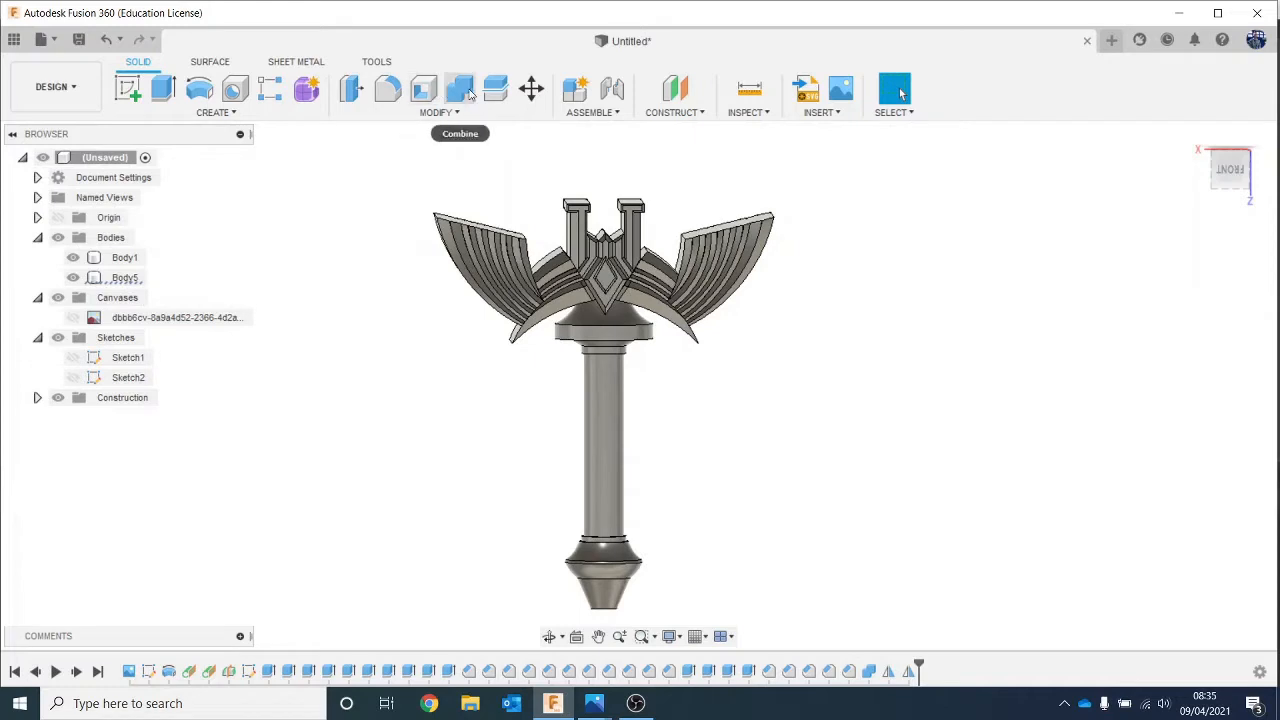
Step: Combine the guard body and the handle body into a single body with the Join operation
click(459, 88)
click(605, 285)
click(607, 383)
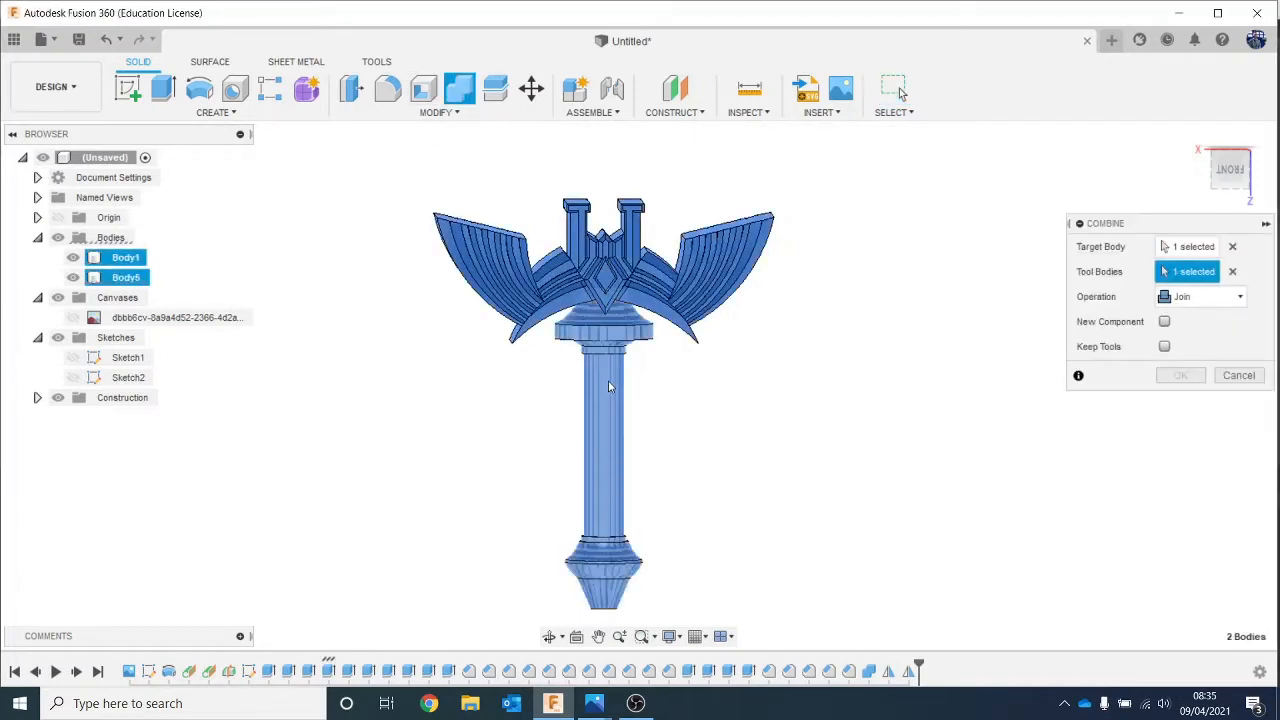
click(1183, 375)
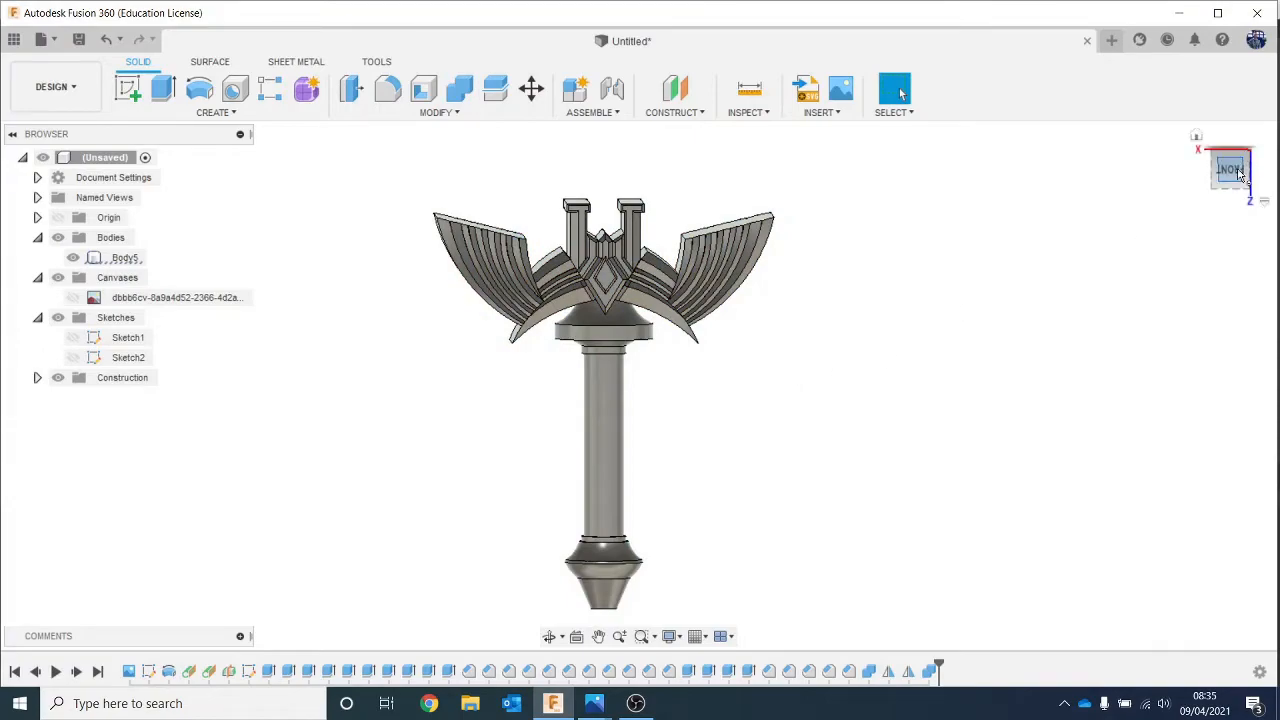
Step: Switch to Photos to examine the crossed grip wrap in the sword reference picture, then return to Fusion 360
mouse_move(1238, 174)
mouse_down()
mouse_move(1222, 188)
mouse_move(1222, 172)
mouse_up()
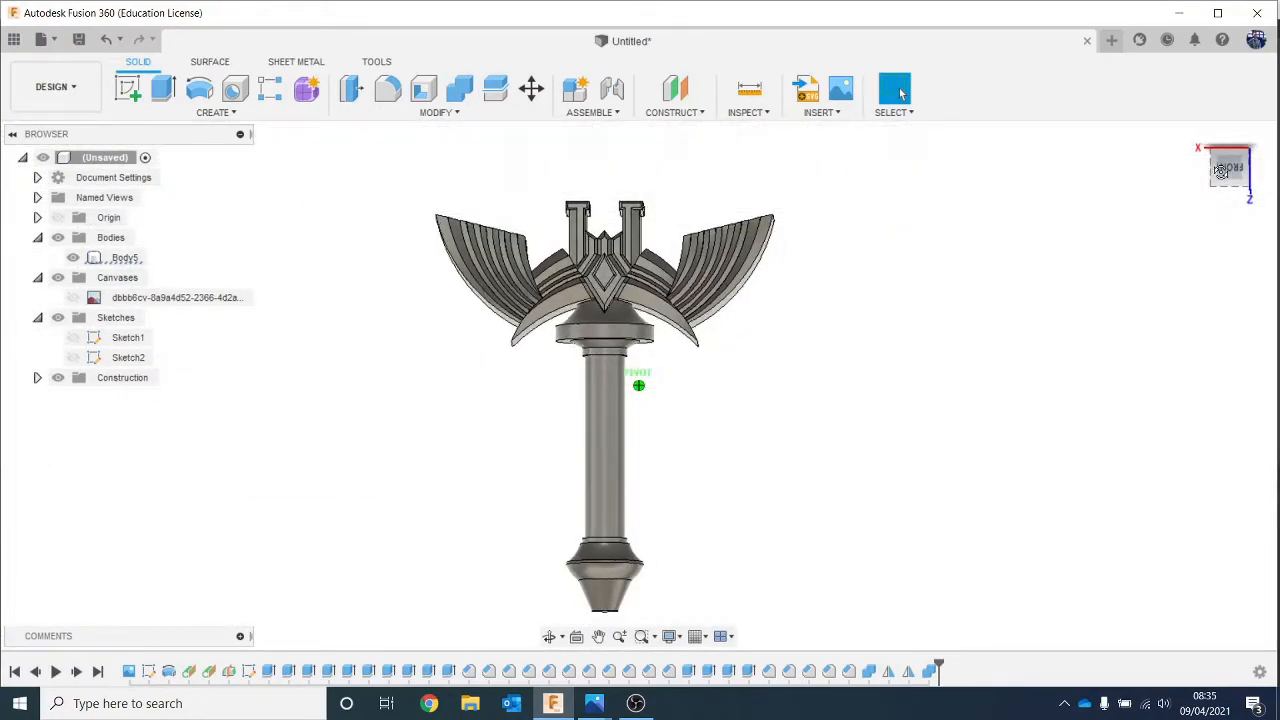
mouse_move(594, 703)
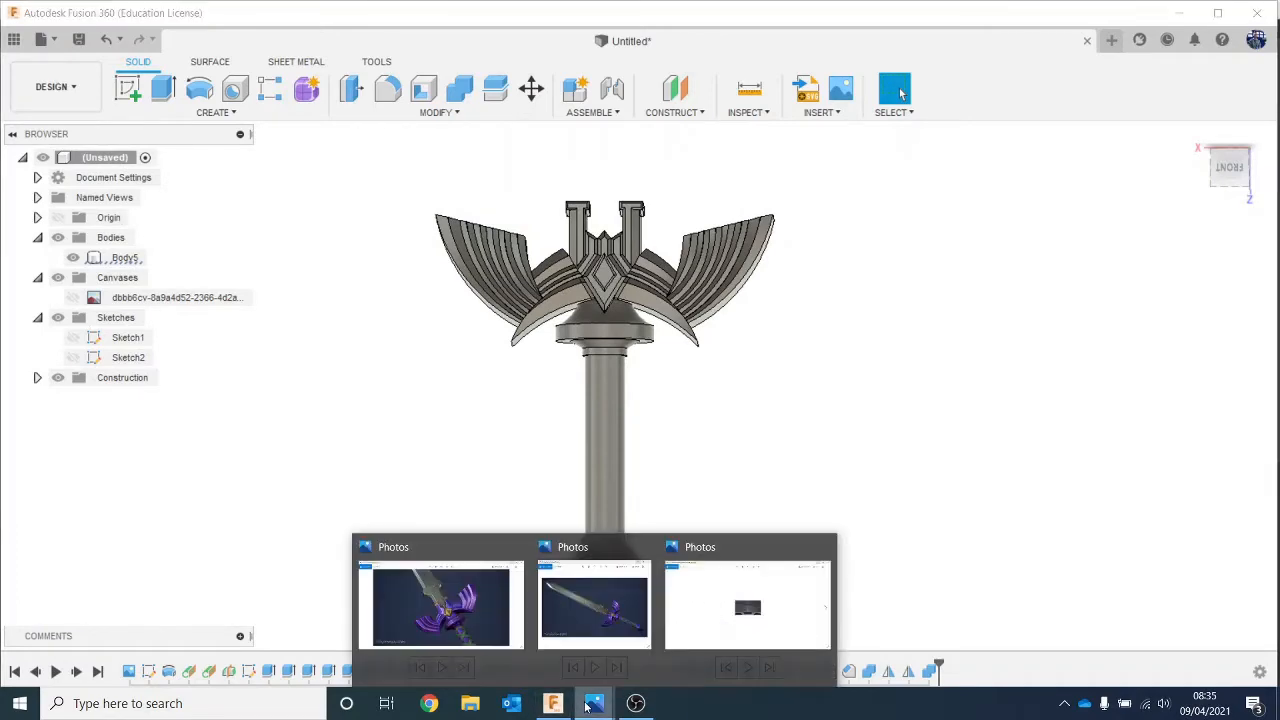
click(436, 597)
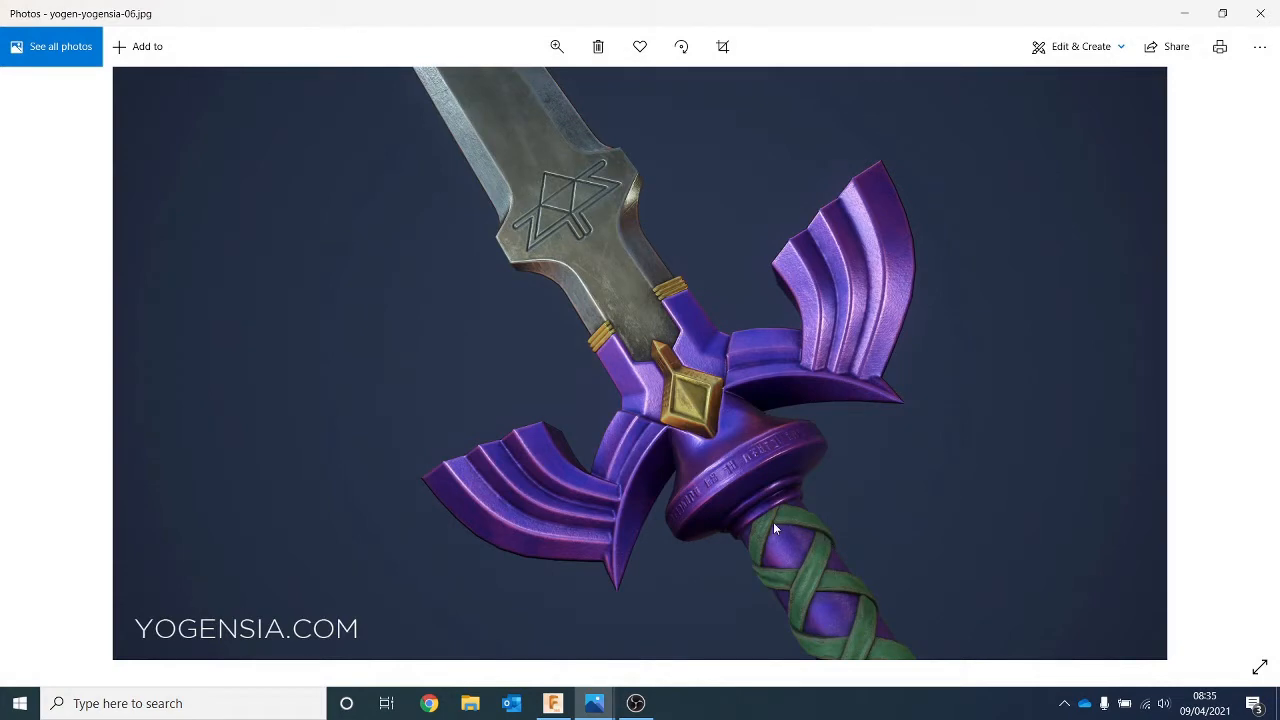
click(1184, 10)
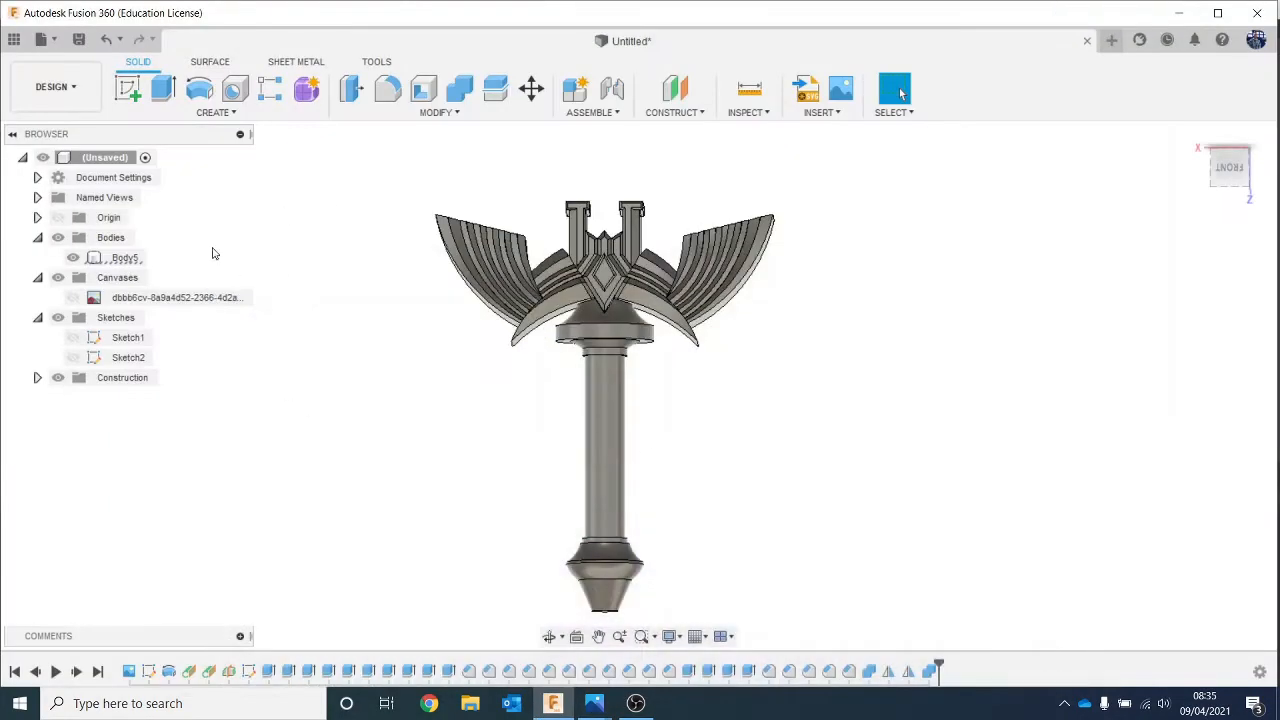
Step: Show the reference canvas and align the view squarely to the front of the sword
click(75, 299)
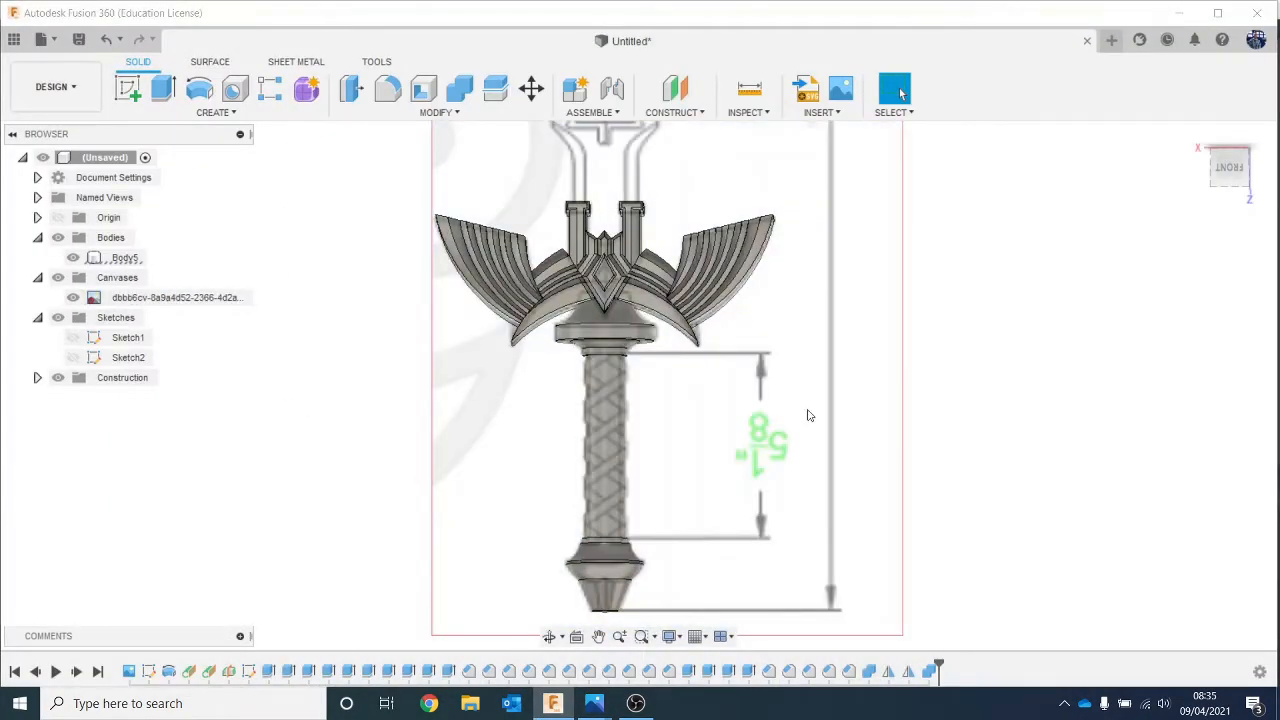
click(1236, 166)
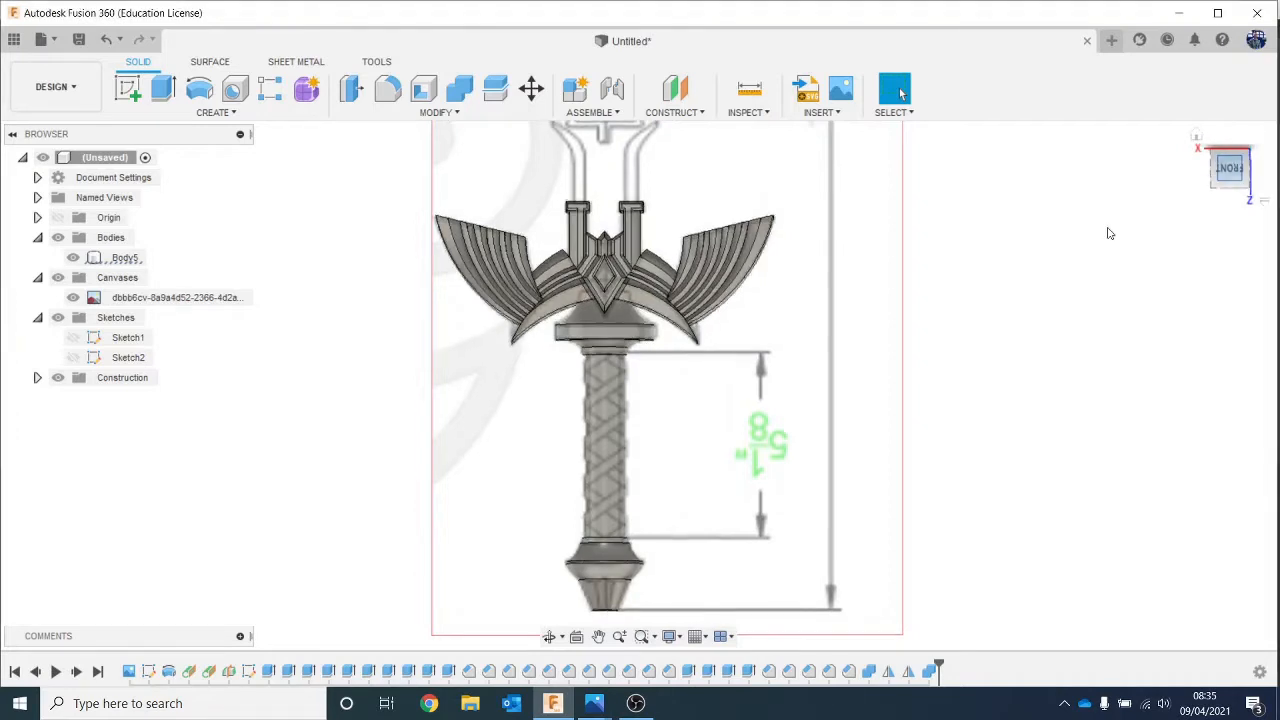
scroll(957, 392, up, 2)
scroll(1043, 427, down, 1)
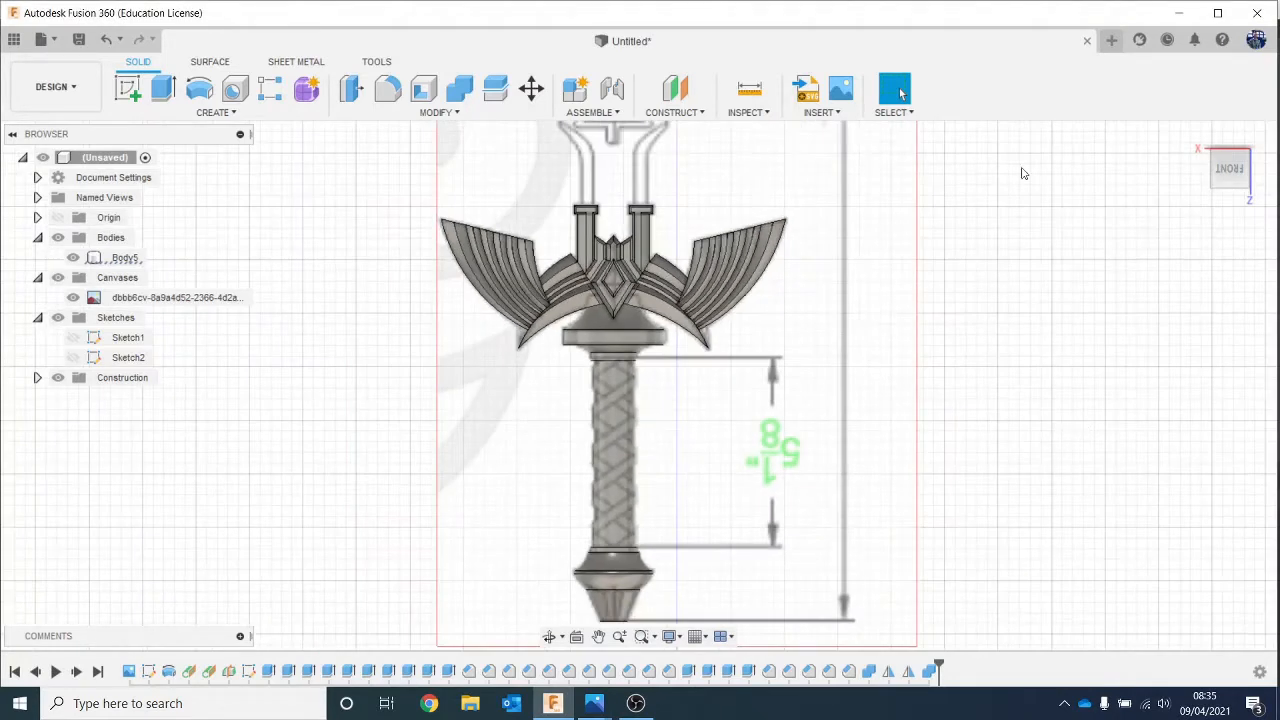
Step: Measure the cylindrical grip face of the handle, including its loop length
click(752, 112)
click(760, 131)
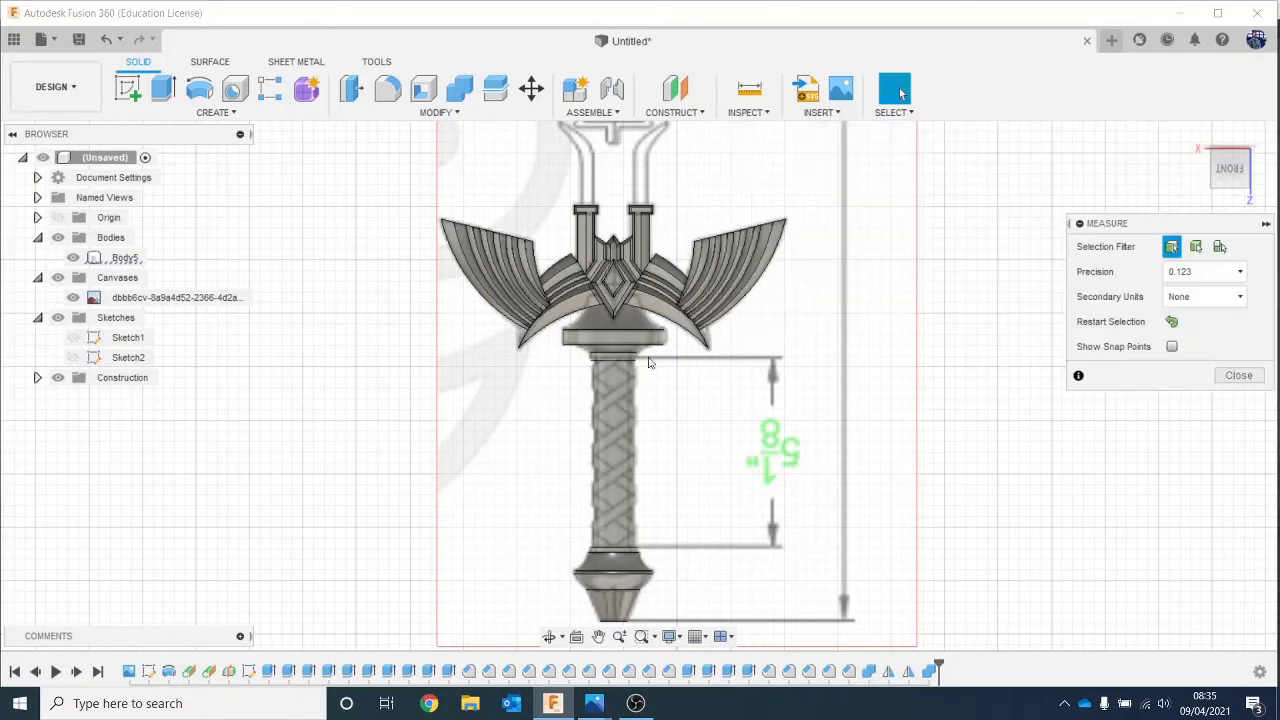
click(611, 443)
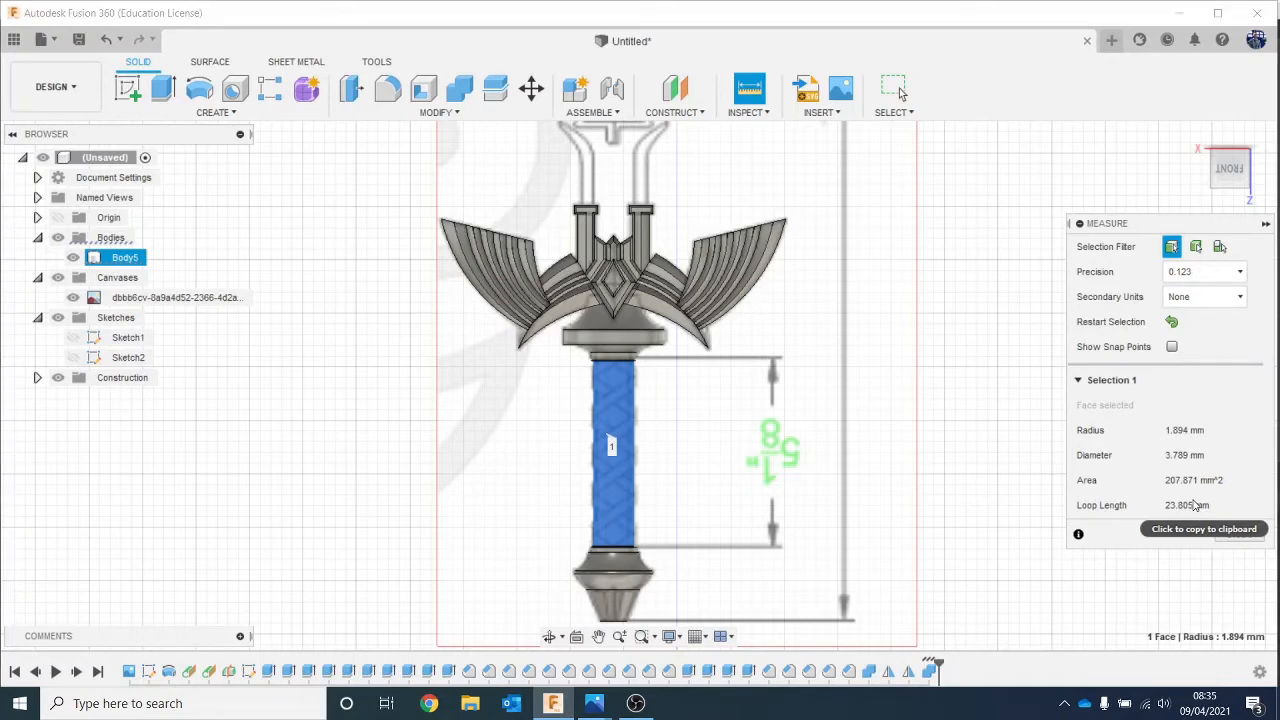
click(1240, 534)
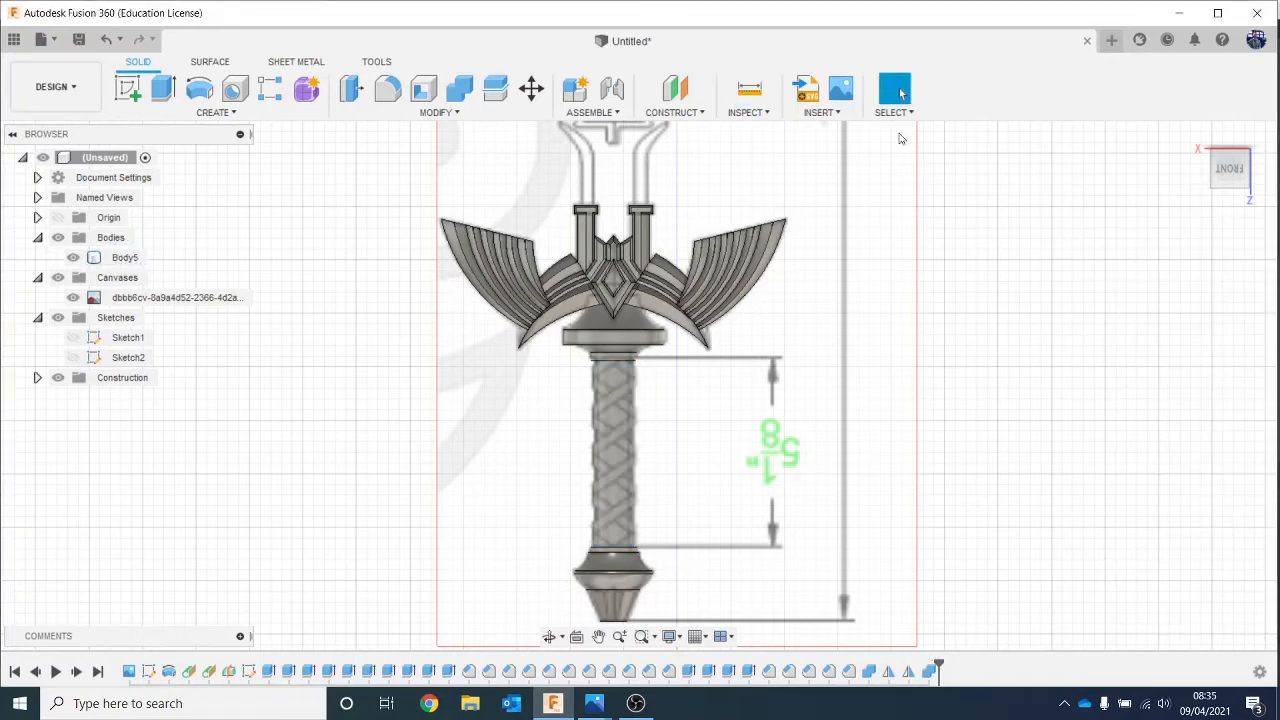
Step: Start a new sketch on the front origin plane and rotate the view so the handle points downward
middle_drag(1093, 407, 1111, 338)
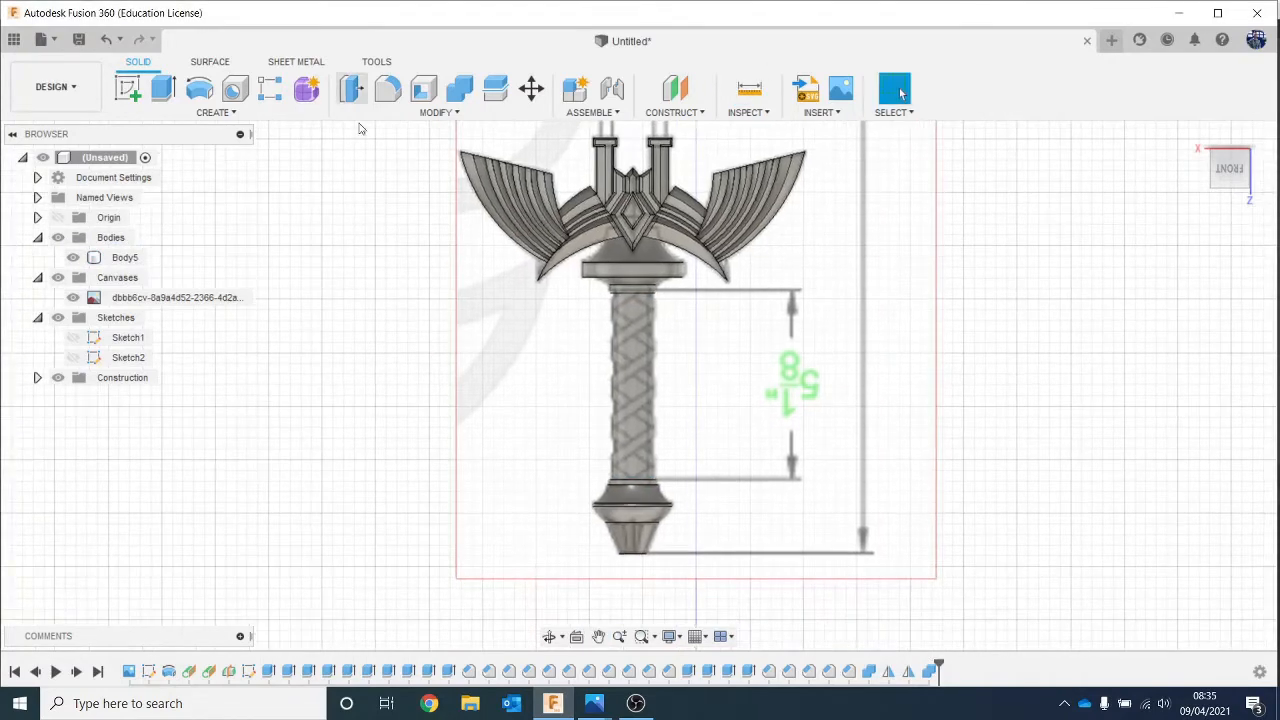
click(127, 88)
scroll(289, 212, down, 2)
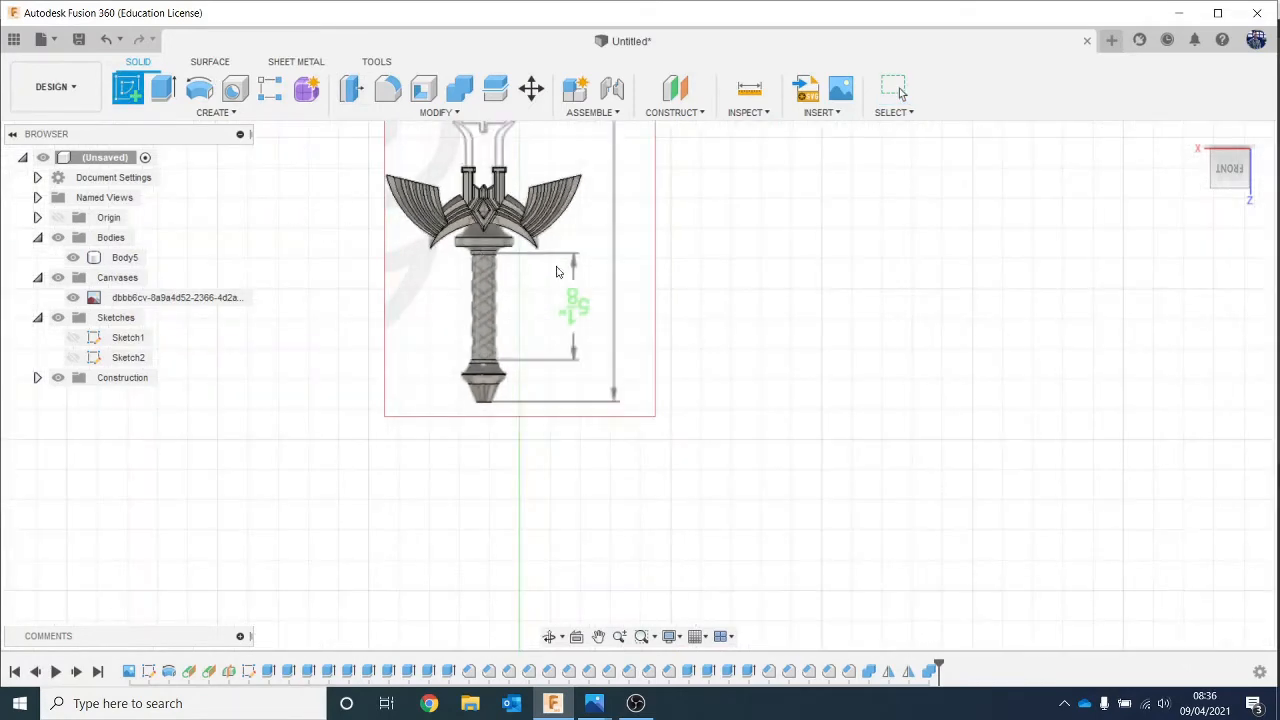
middle_drag(609, 275, 720, 420)
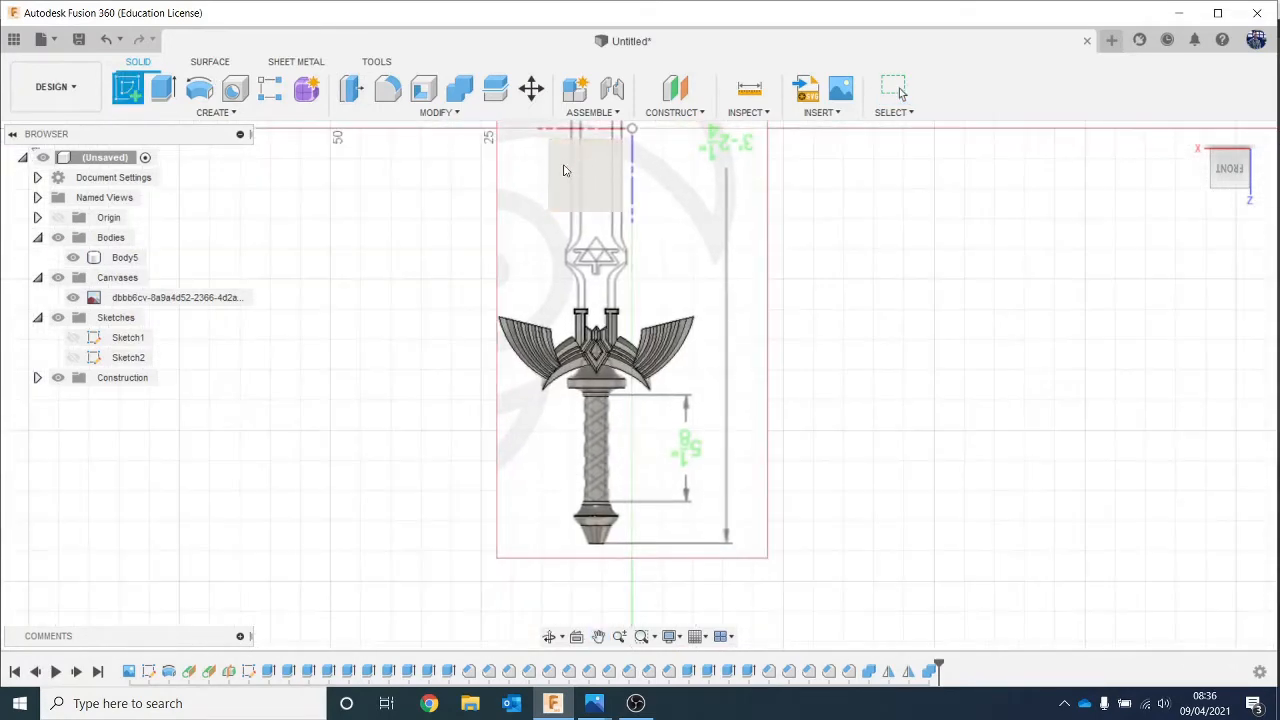
click(562, 171)
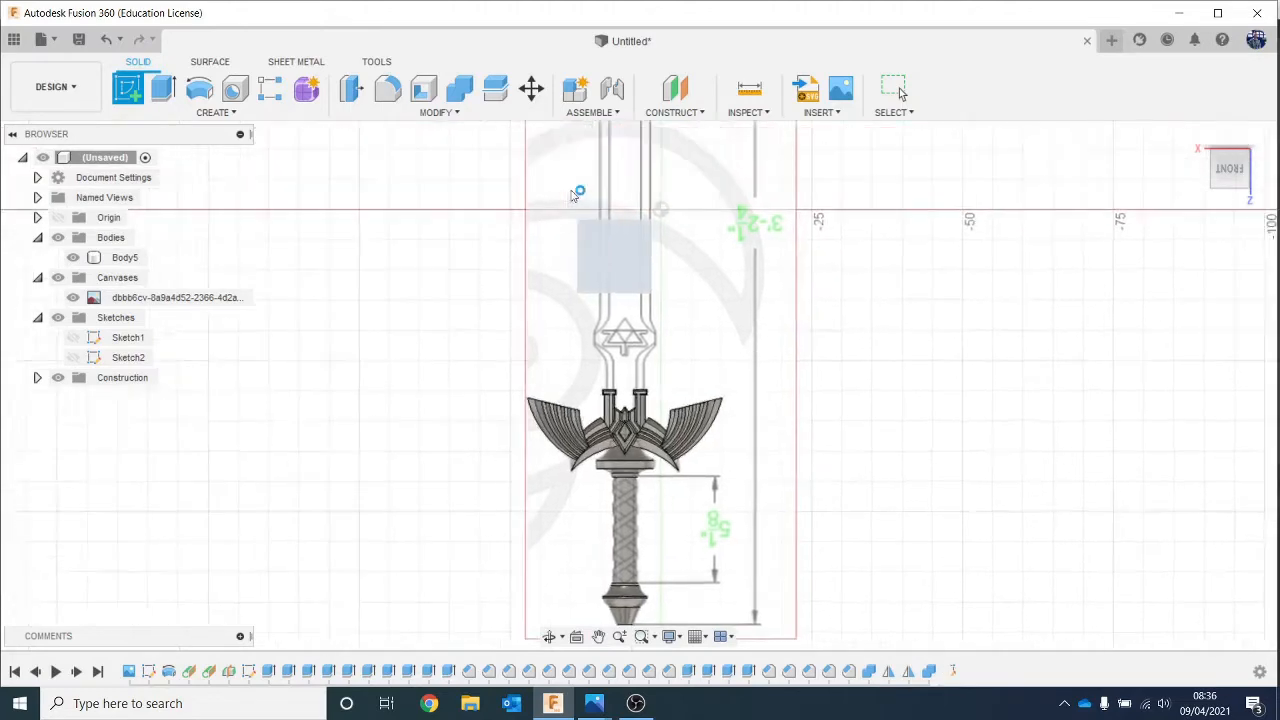
click(1252, 138)
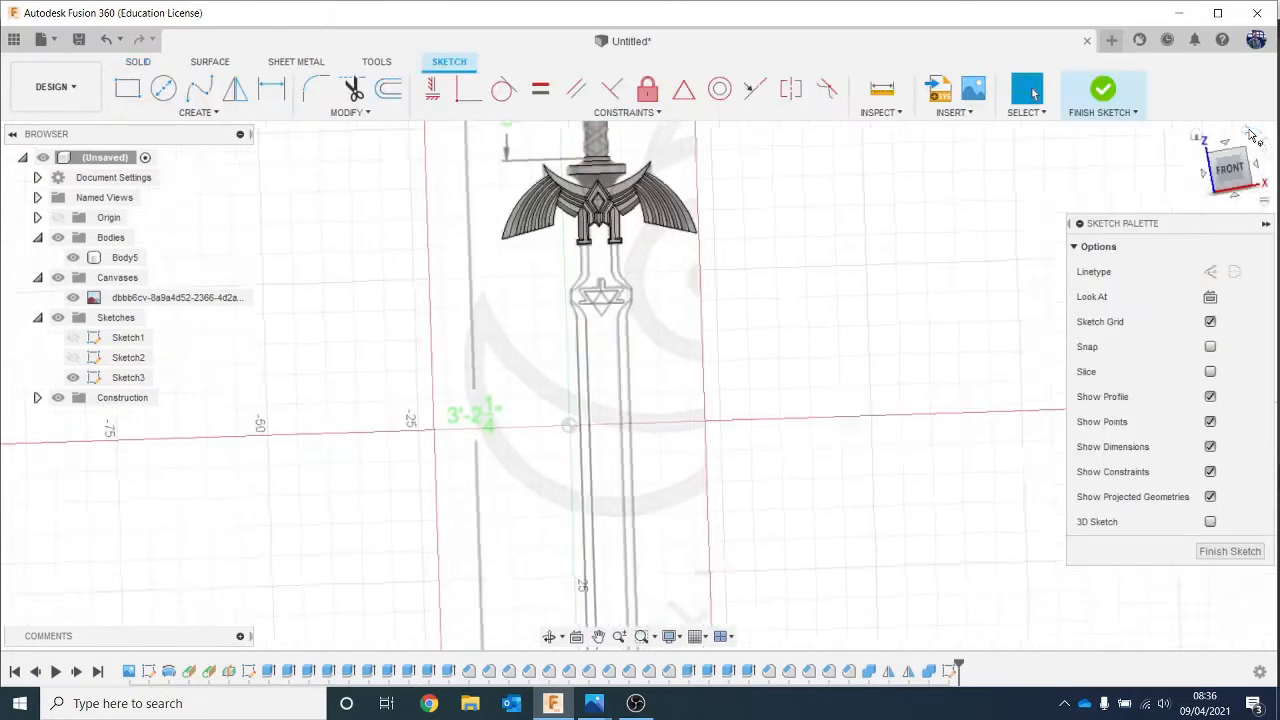
click(1252, 138)
mouse_move(585, 360)
middle_down()
mouse_move(549, 214)
mouse_move(558, 196)
middle_up()
scroll(777, 451, up, 4)
middle_drag(827, 396, 849, 315)
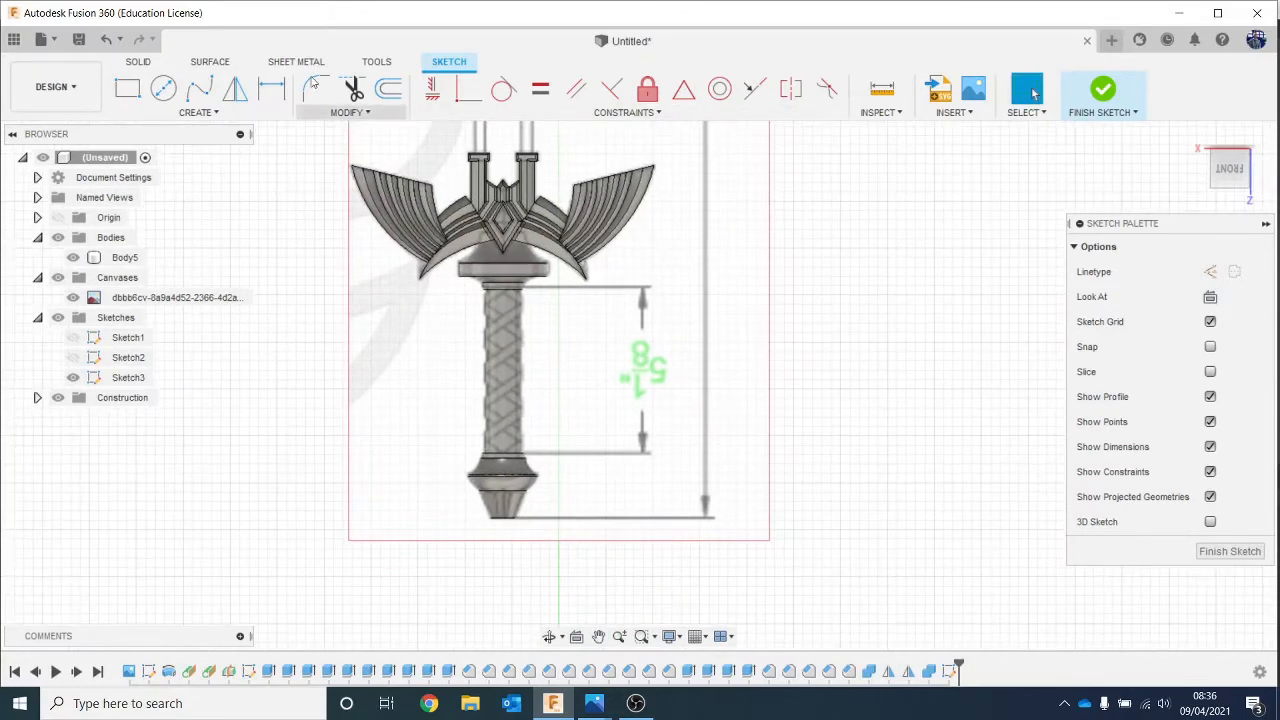
Step: Sketch a two-point rectangle about 25.3 mm wide from the grip's upper left corner, spanning the grip's full height
click(127, 88)
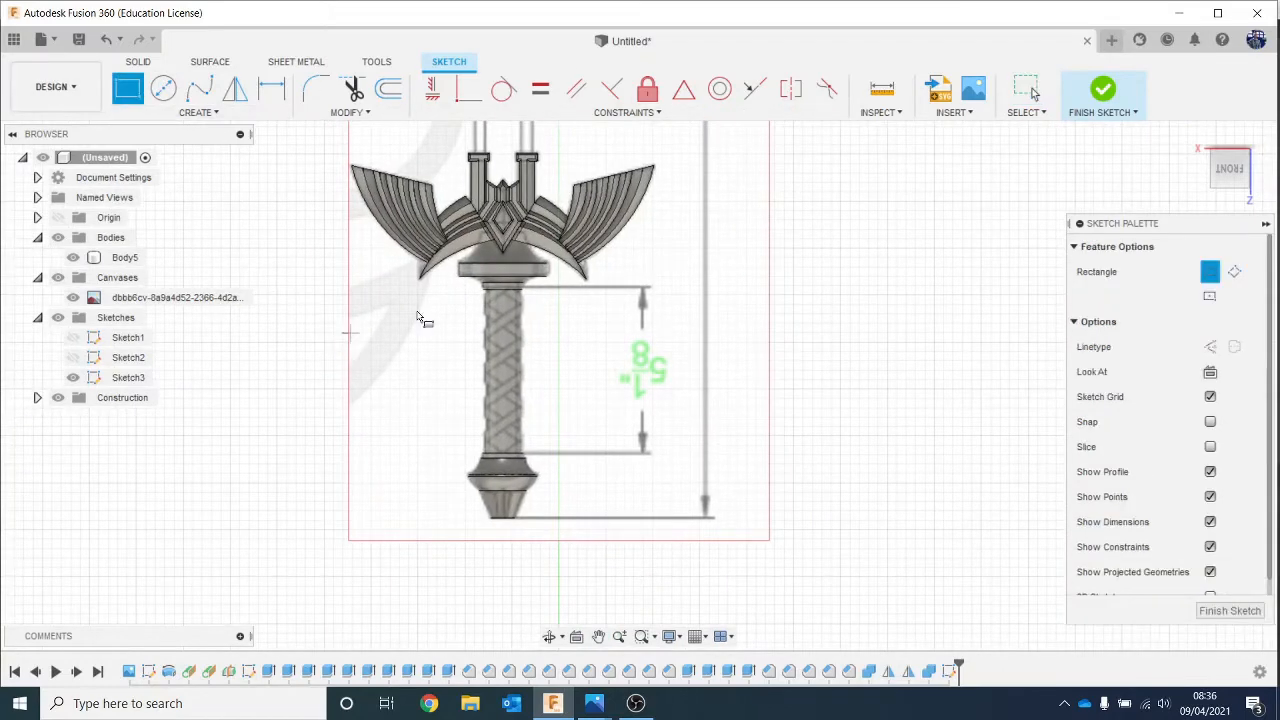
click(483, 291)
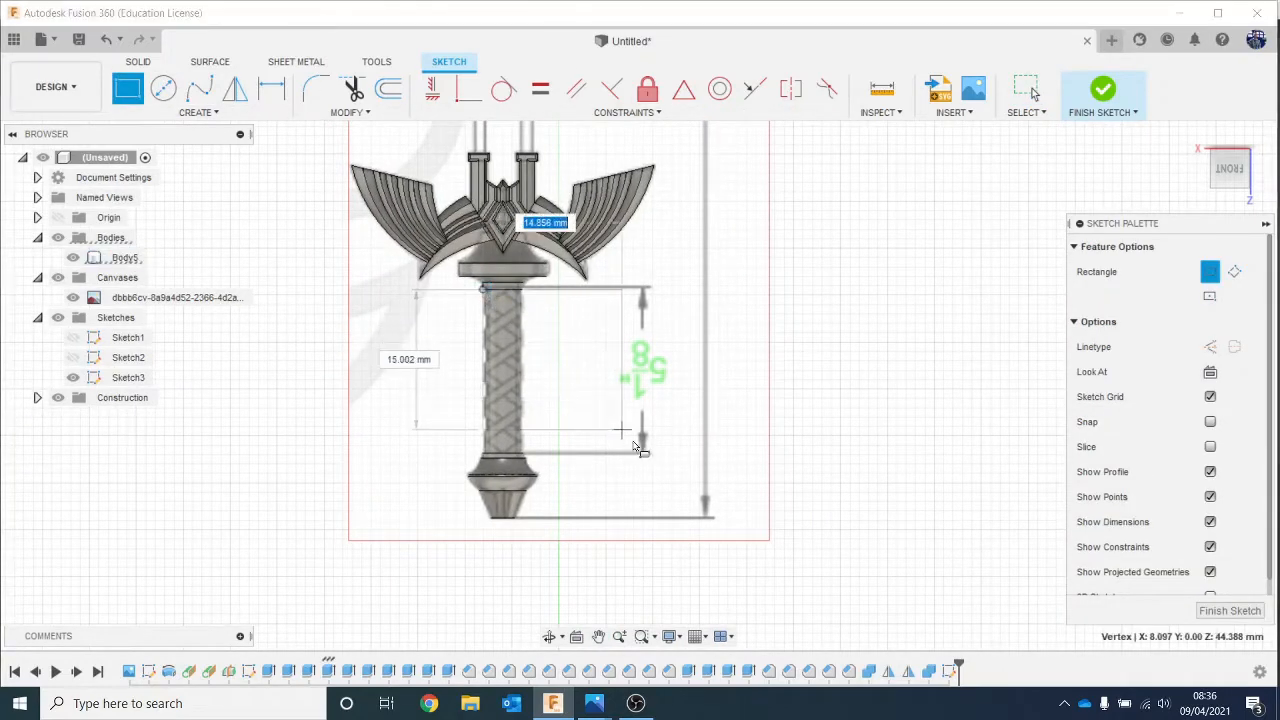
scroll(700, 458, up, 5)
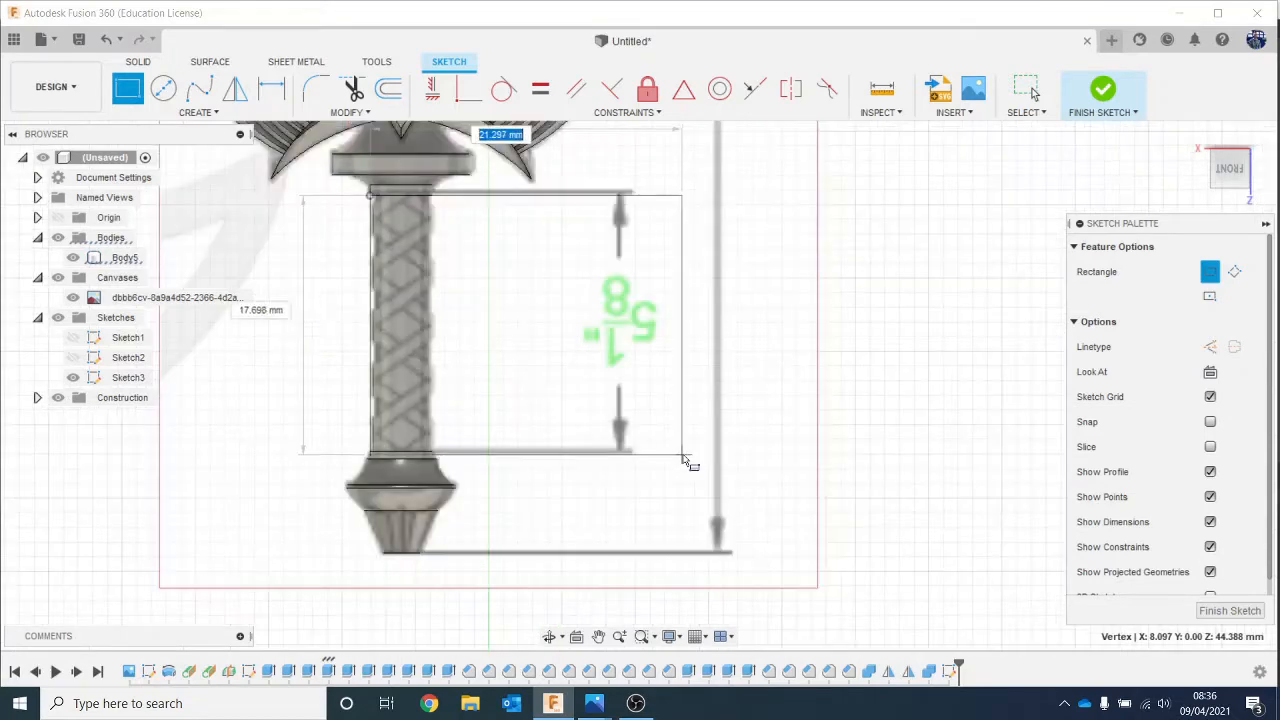
click(767, 458)
scroll(760, 452, down, 3)
scroll(760, 452, down, 1)
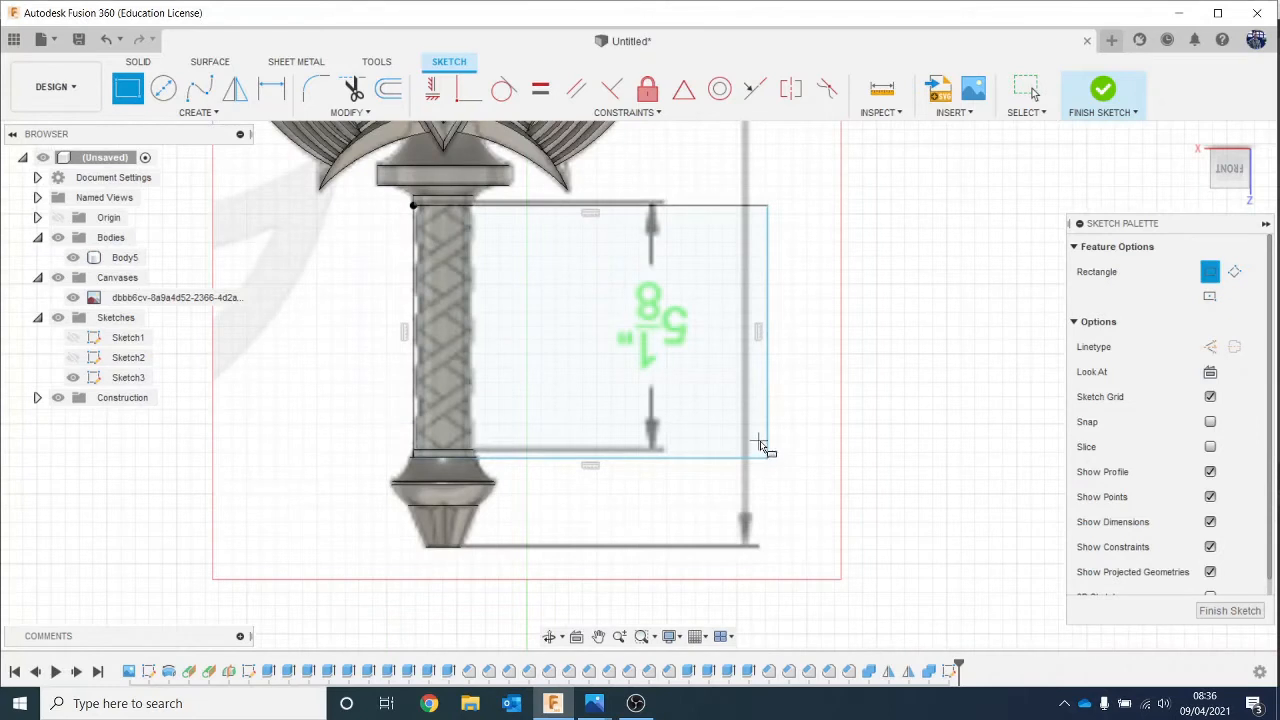
Step: Dimension the lower edge of the rectangle and set its width to 23.805 mm
key(d)
click(676, 456)
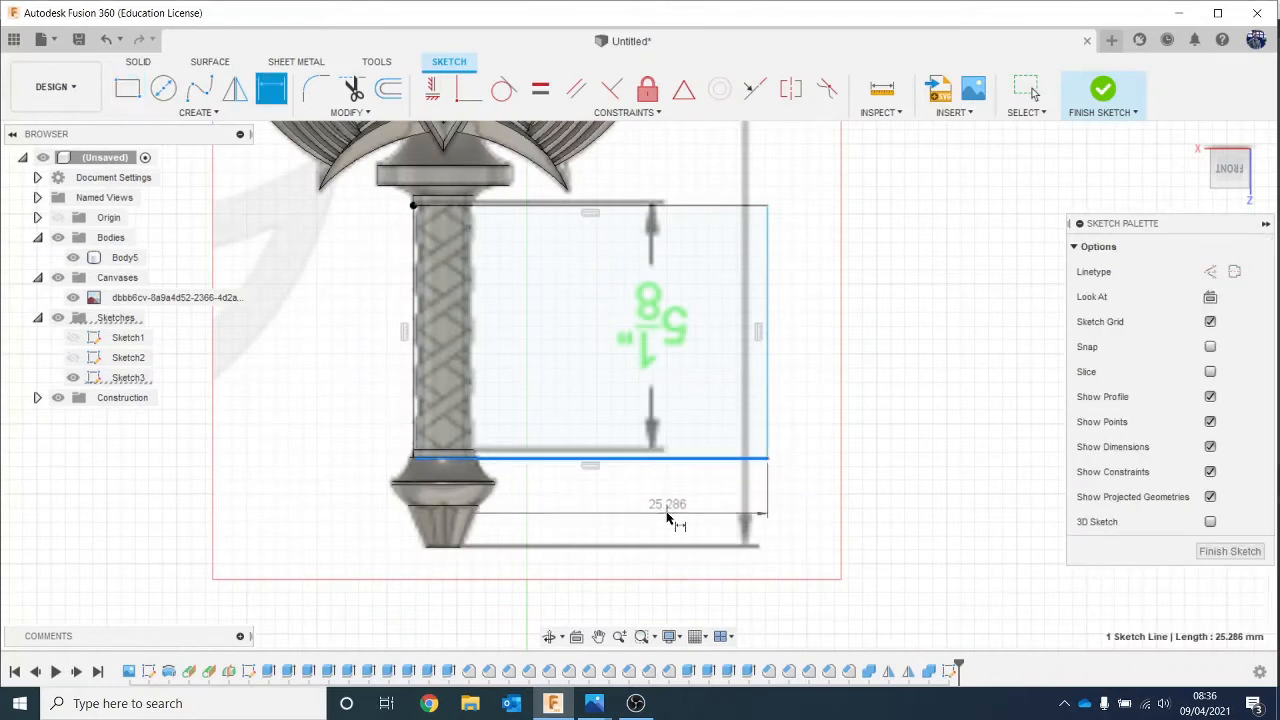
click(680, 513)
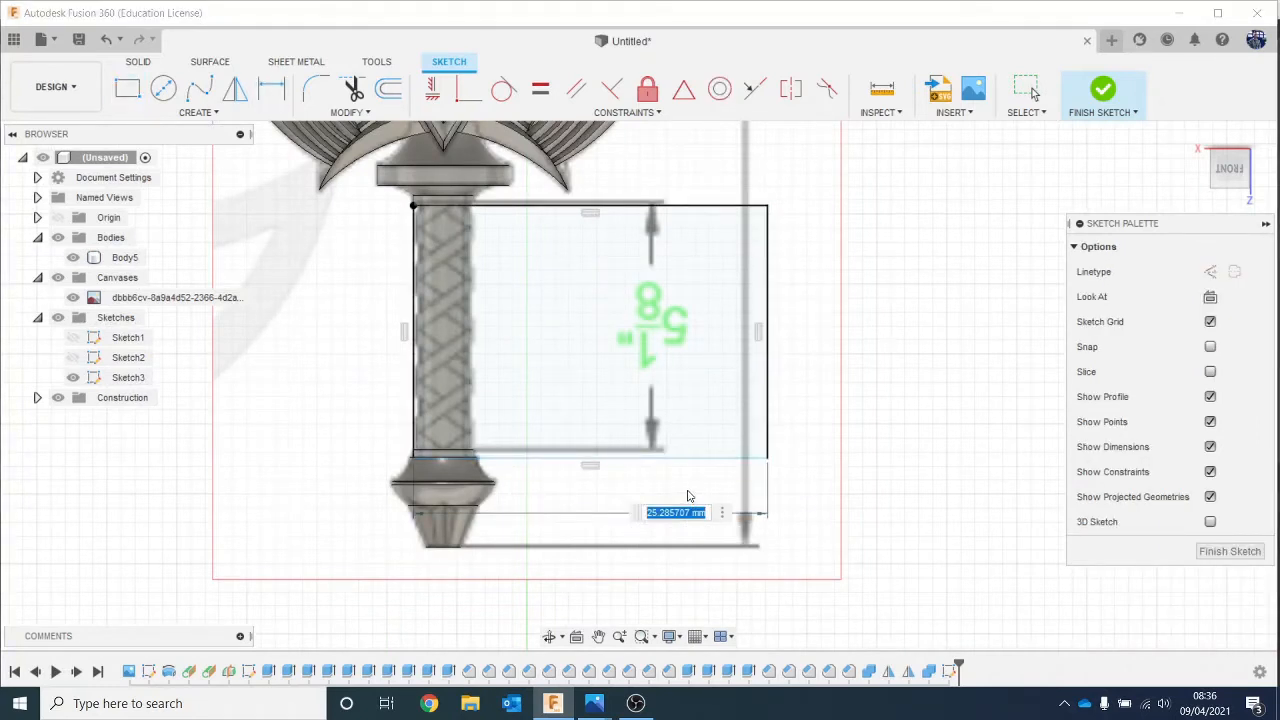
text(23.805 mm)
key(Return)
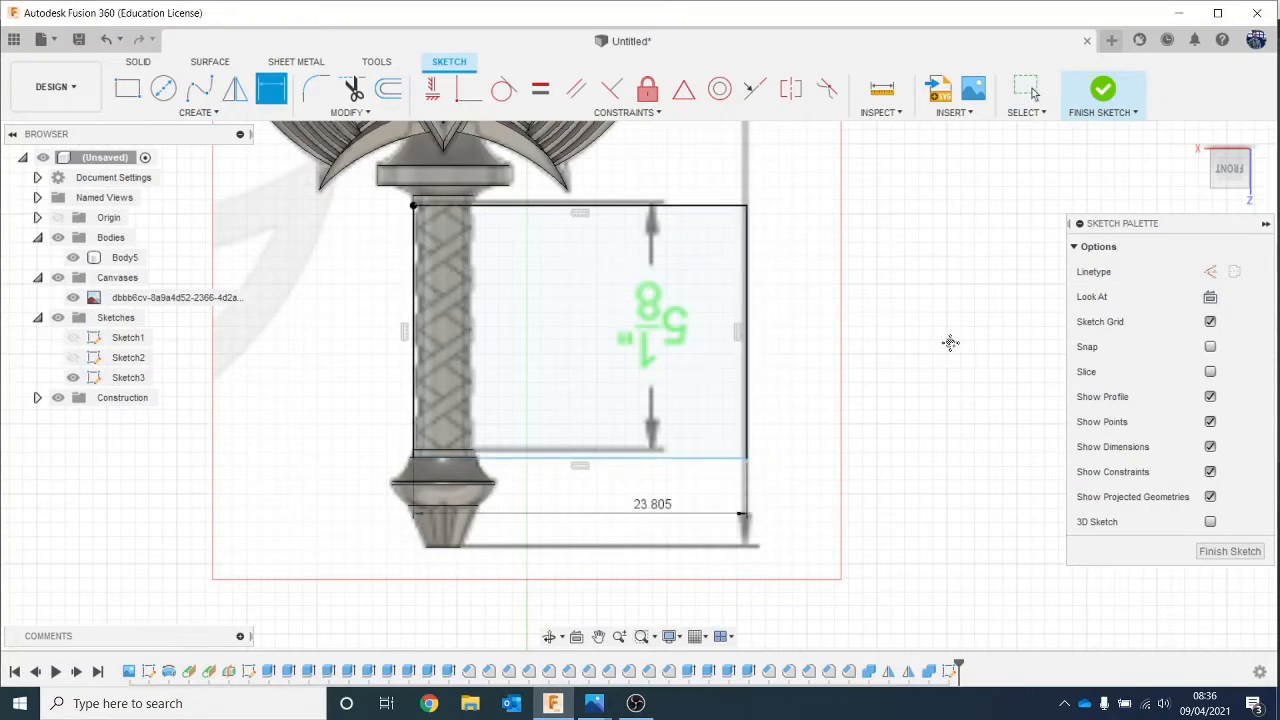
middle_drag(949, 343, 960, 361)
key(Escape)
scroll(444, 244, up, 4)
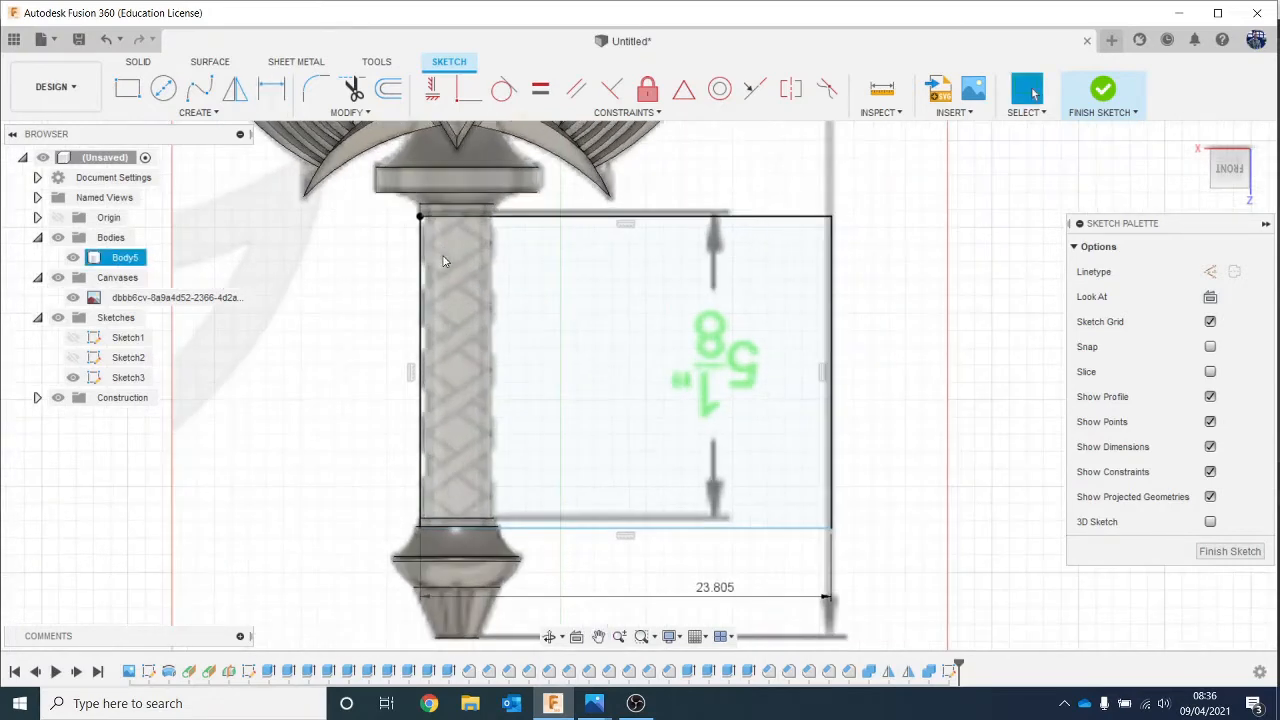
click(559, 198)
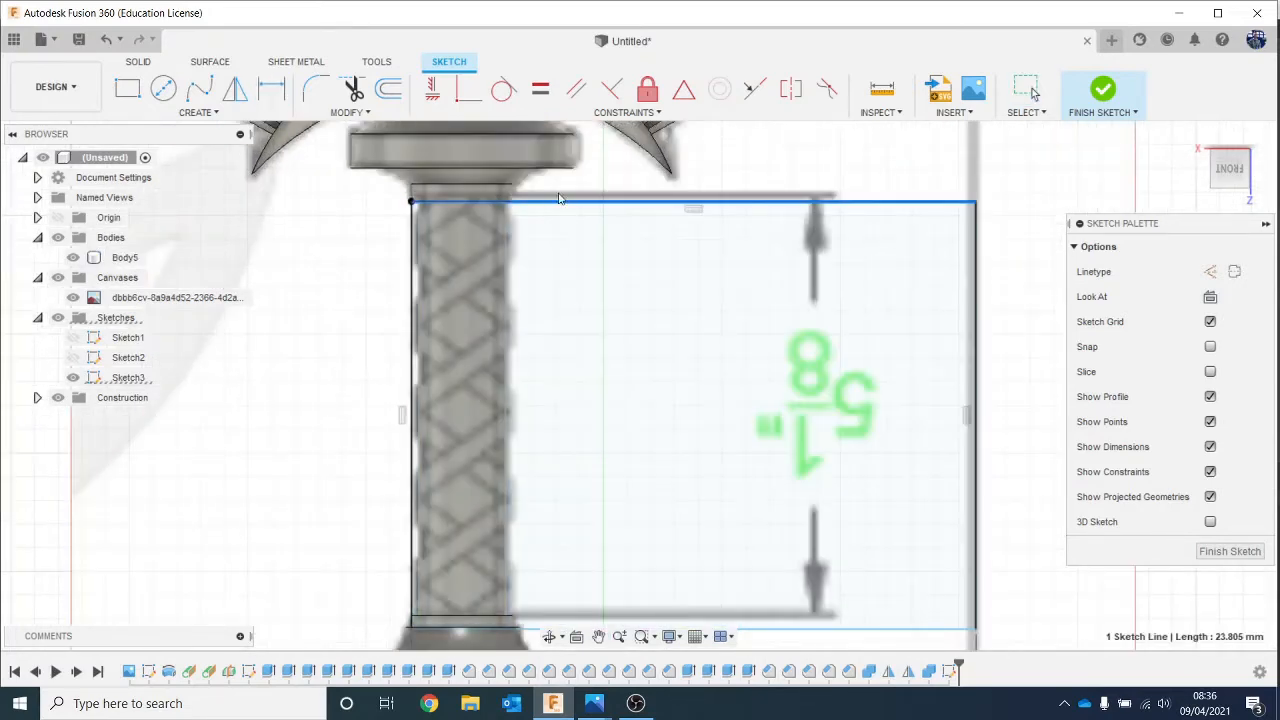
scroll(680, 394, up, 2)
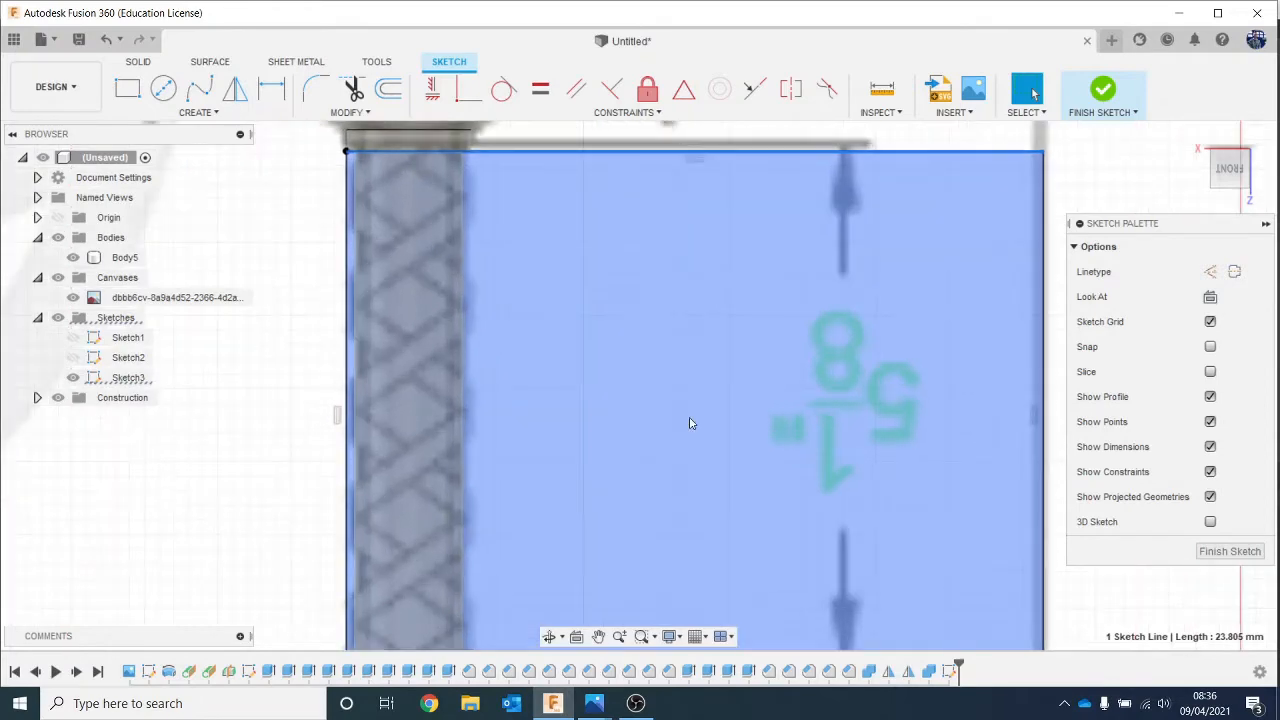
scroll(691, 423, down, 3)
click(980, 299)
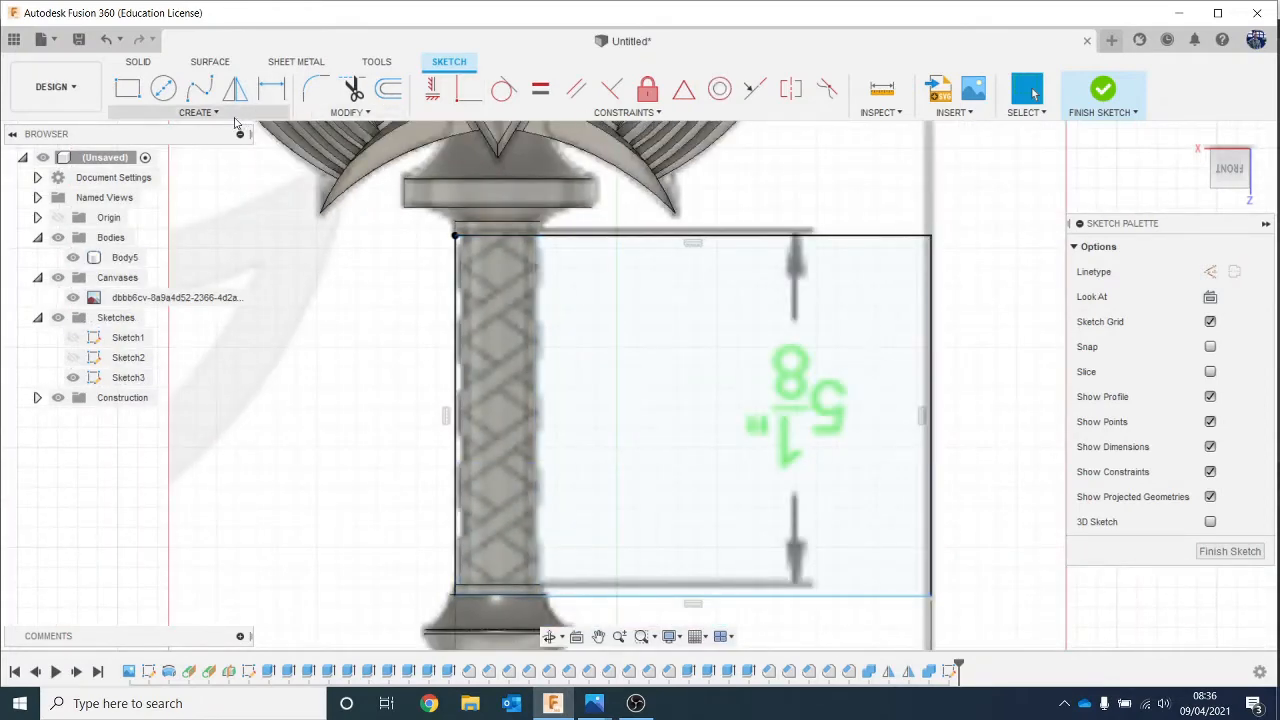
Step: Sketch a diagonal line about 8.8 mm long across the rectangle's upper right corner, extending slightly past both edges
click(203, 112)
click(215, 132)
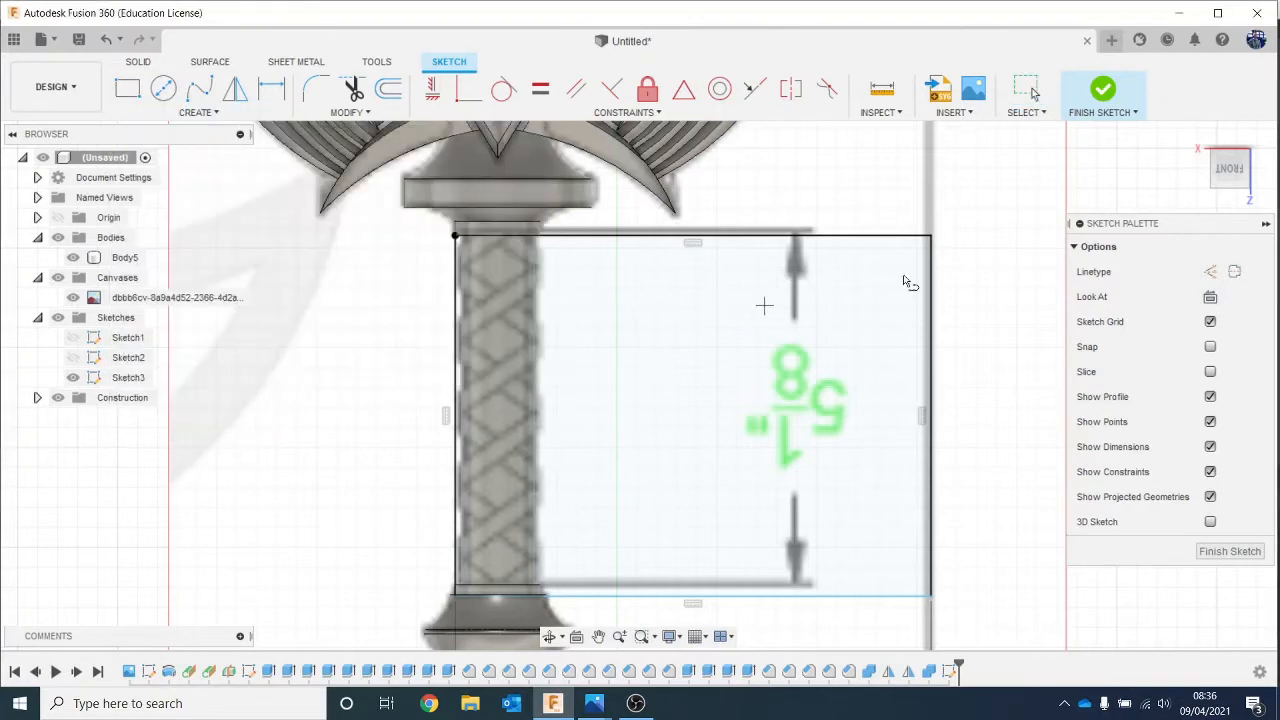
click(834, 224)
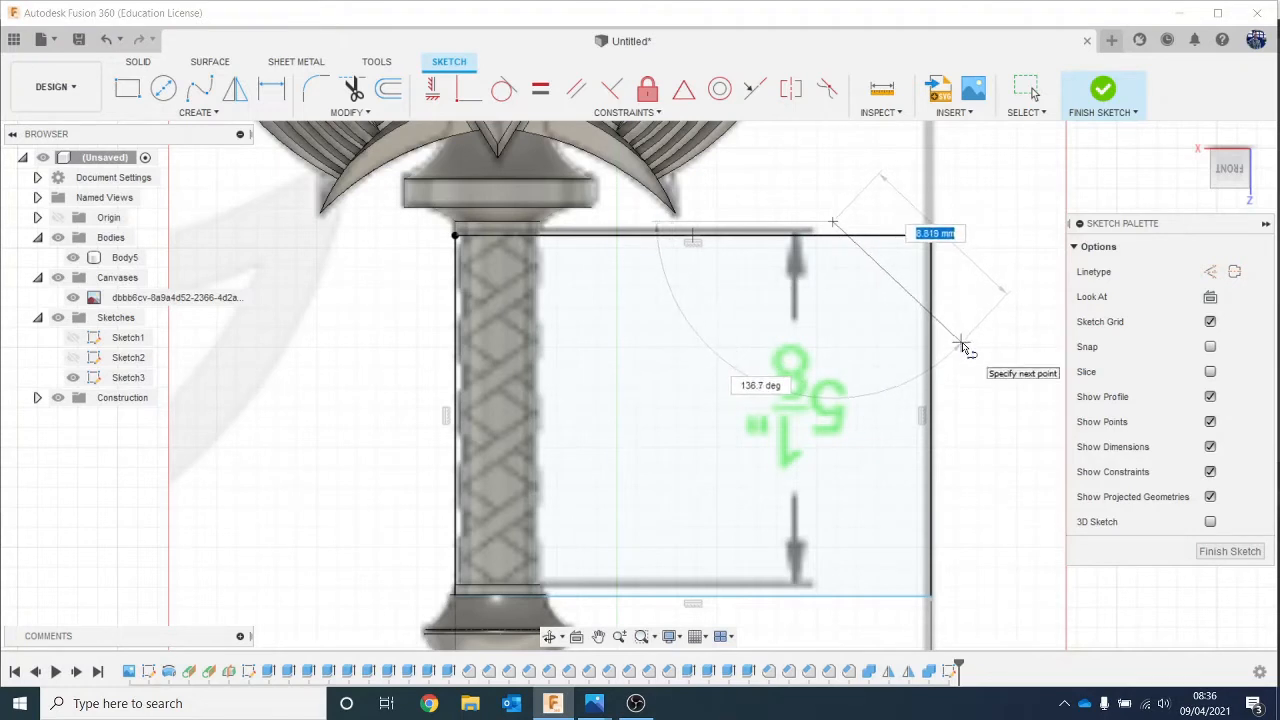
click(960, 343)
key(Escape)
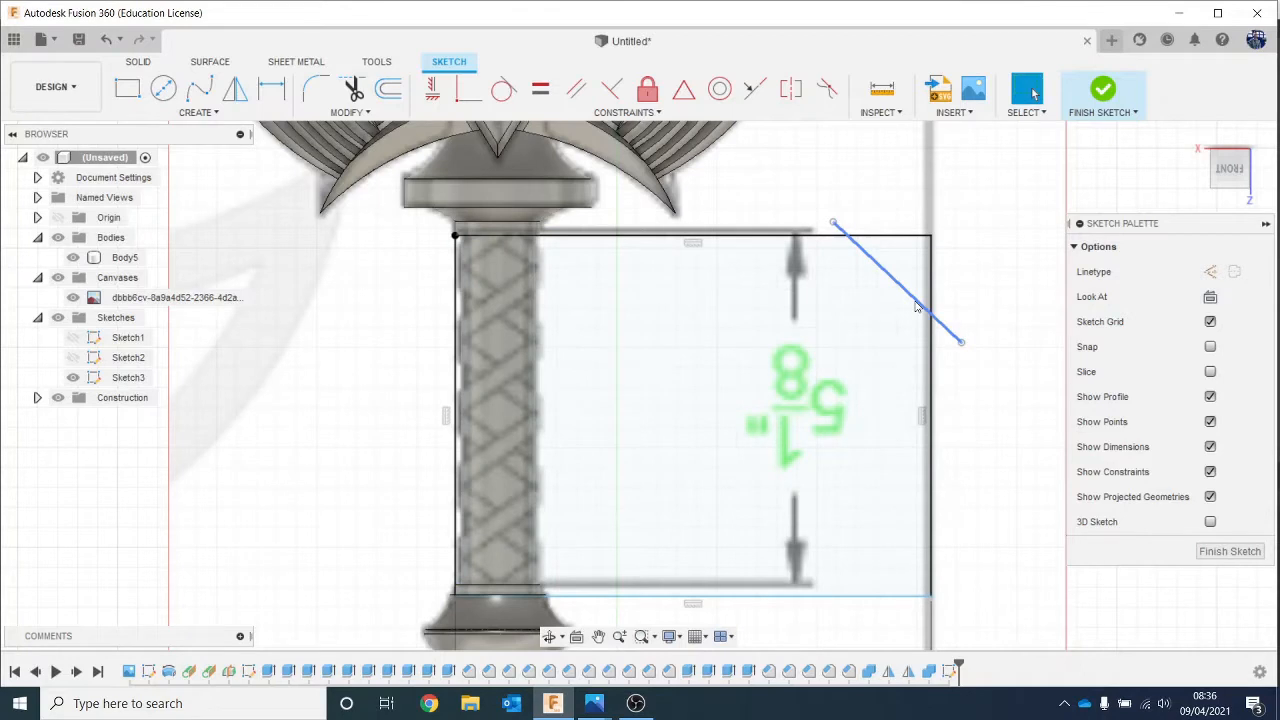
Step: Start a rectangular pattern of the diagonal line with 5 instances, running horizontally about 8.1 mm toward the grip
click(916, 306)
click(198, 112)
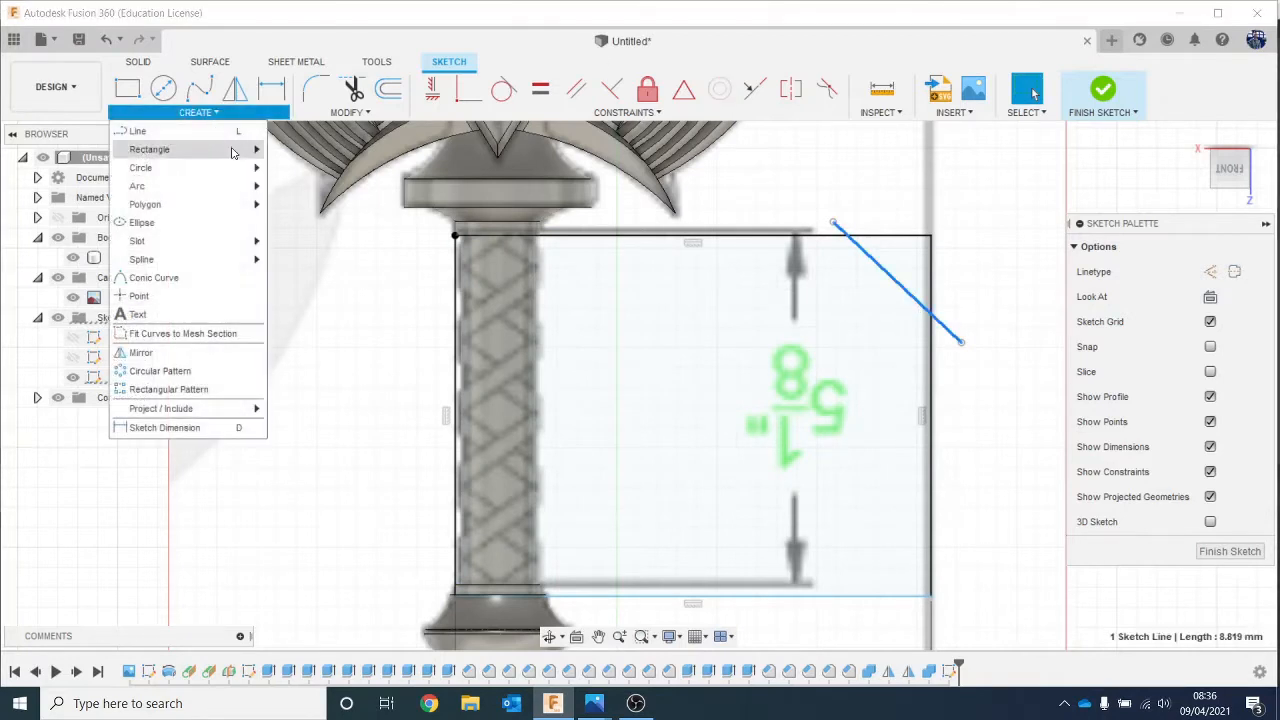
click(186, 389)
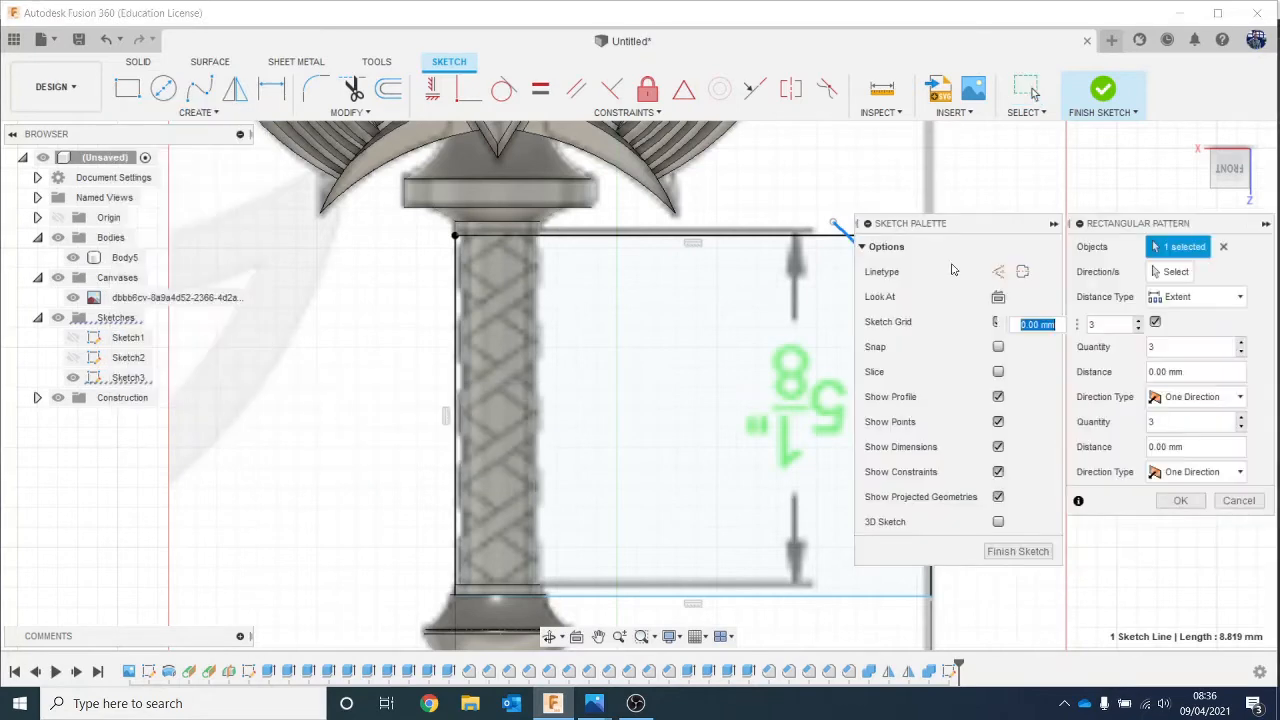
scroll(704, 217, down, 3)
middle_drag(723, 306, 606, 280)
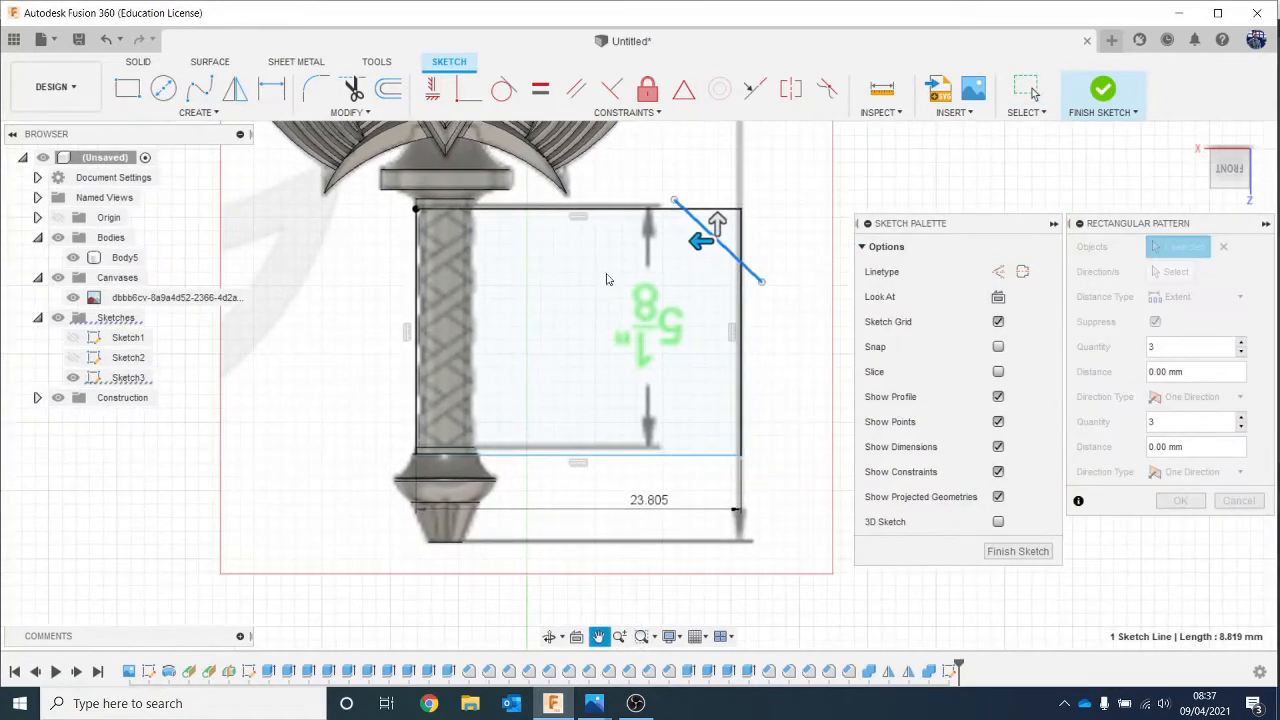
drag(697, 240, 592, 241)
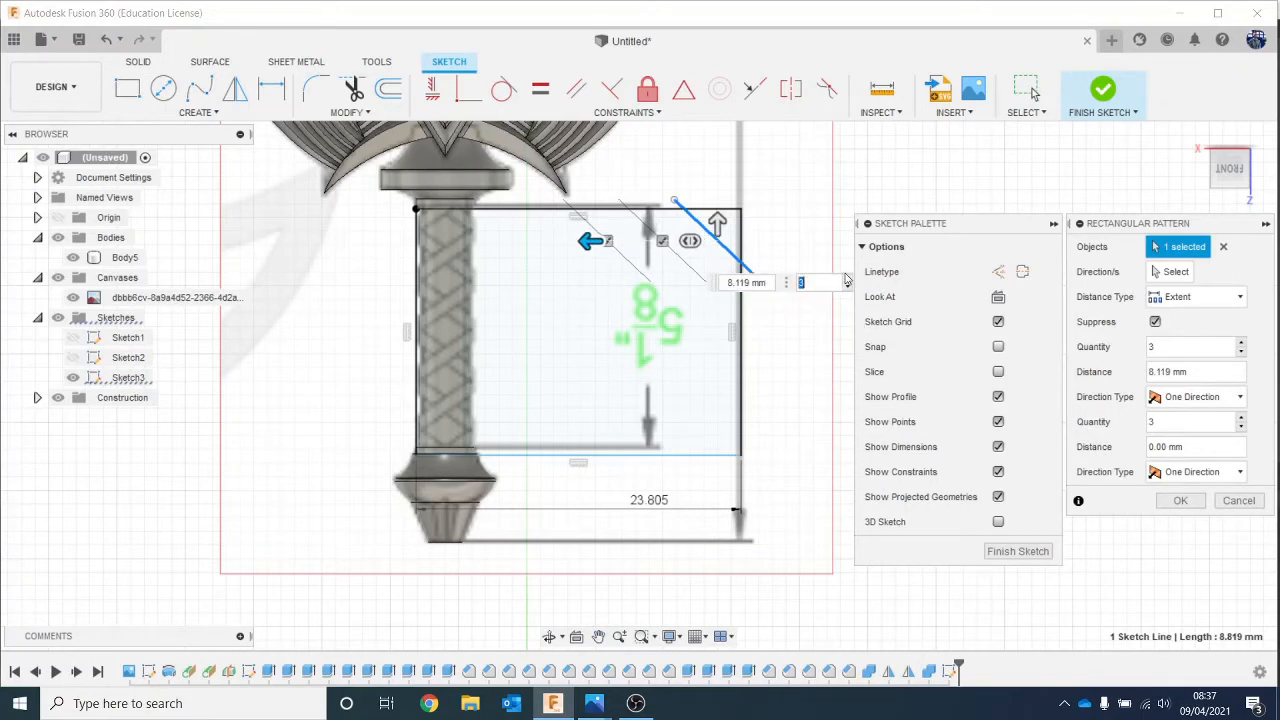
click(847, 281)
click(847, 281)
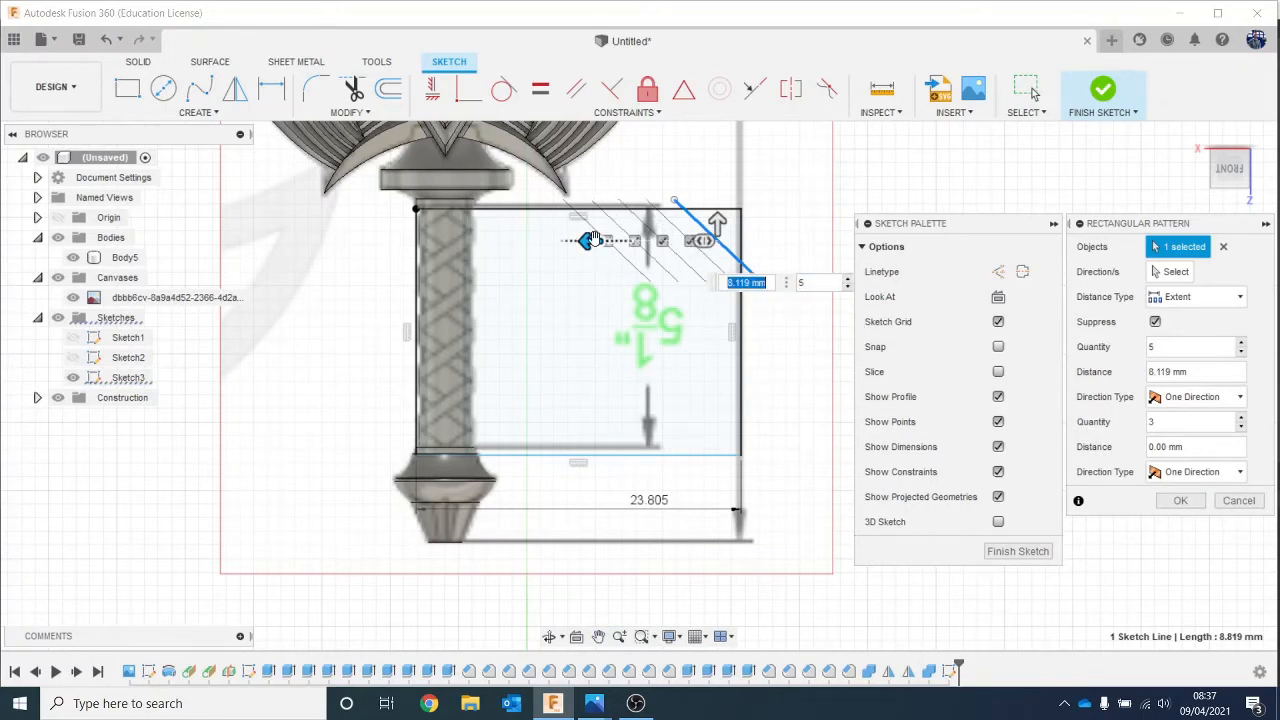
Step: Extend the horizontal pattern of the diagonal line to about 31.6 mm with 12 instances and apply it
drag(594, 240, 364, 330)
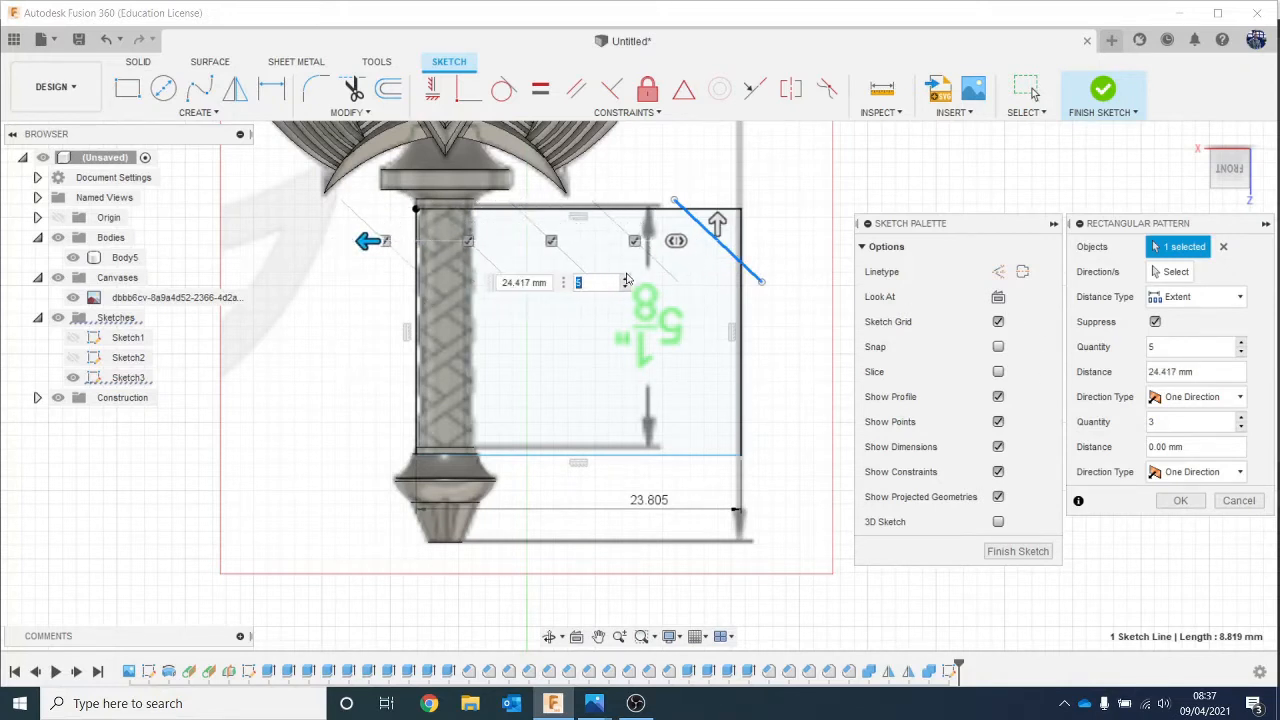
text(8)
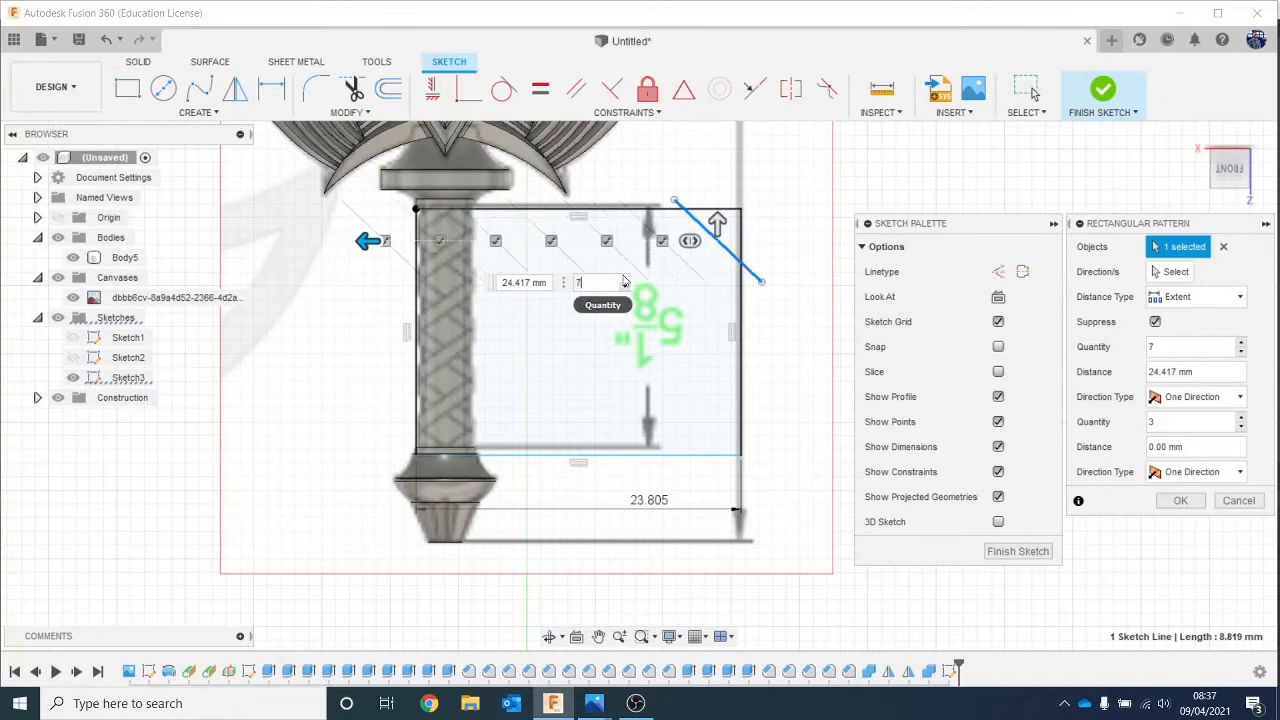
key(BackSpace)
text(9)
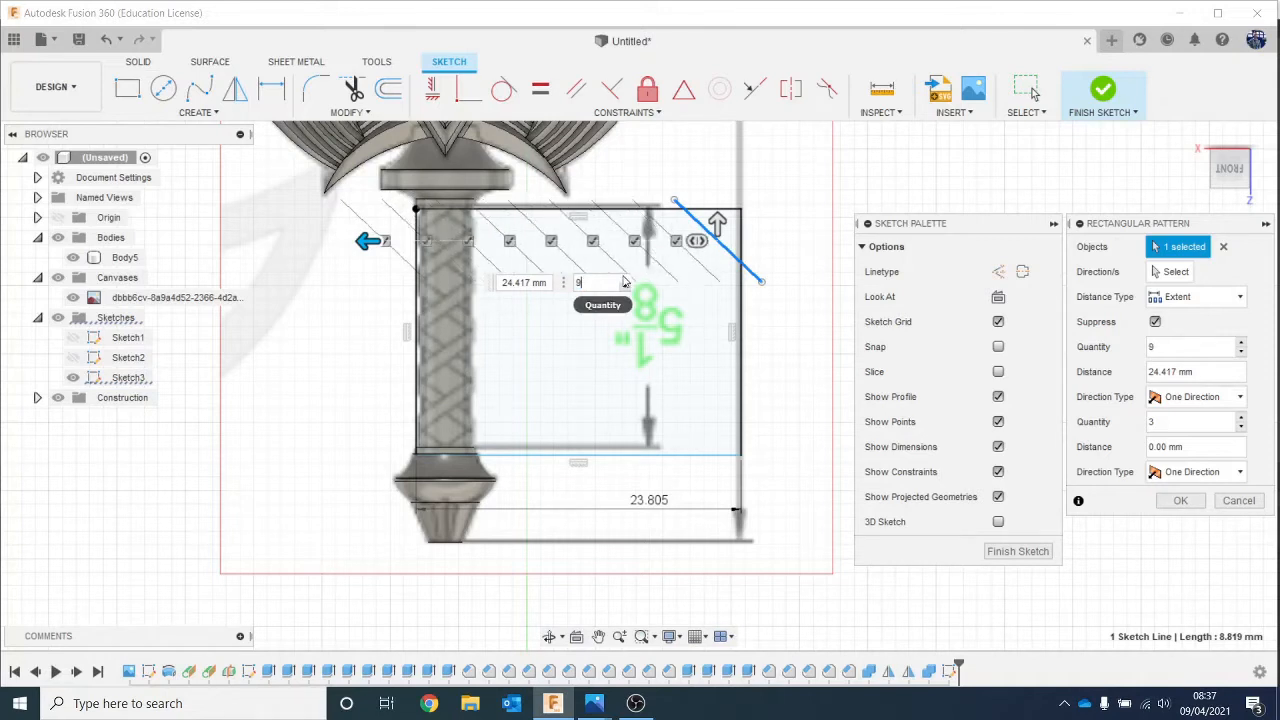
click(624, 279)
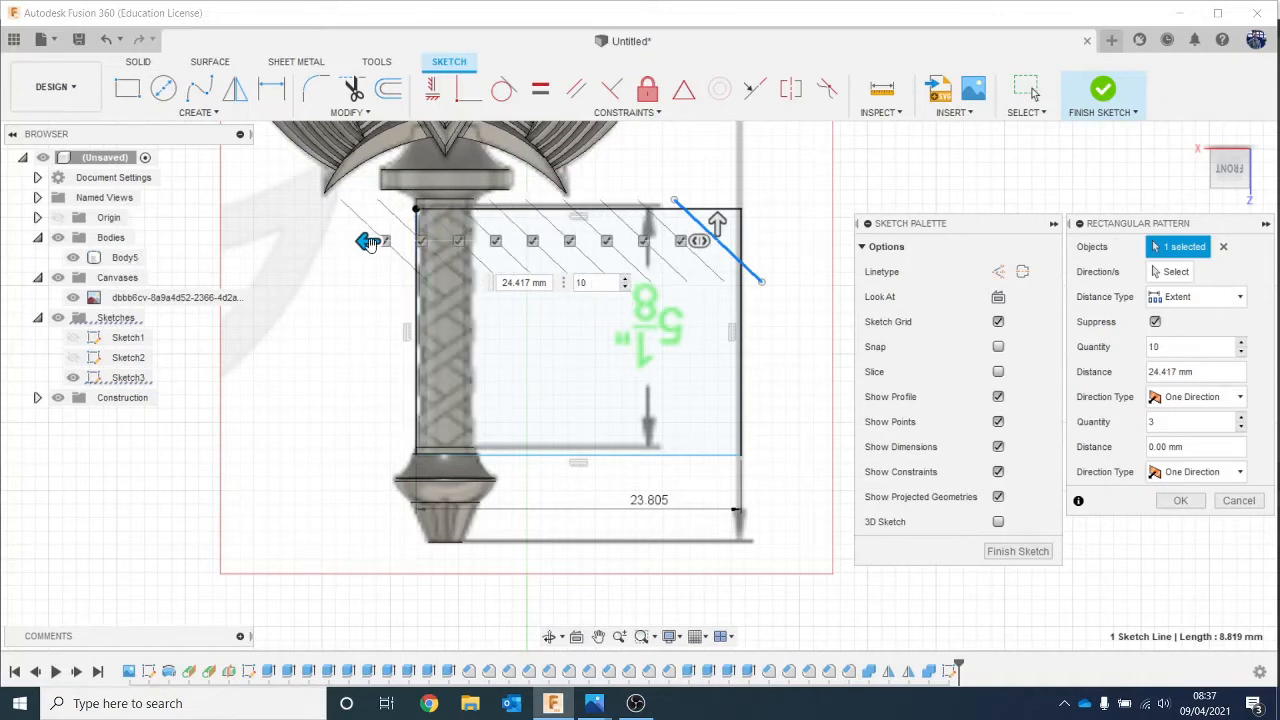
drag(368, 243, 297, 336)
drag(294, 339, 272, 370)
key(Tab)
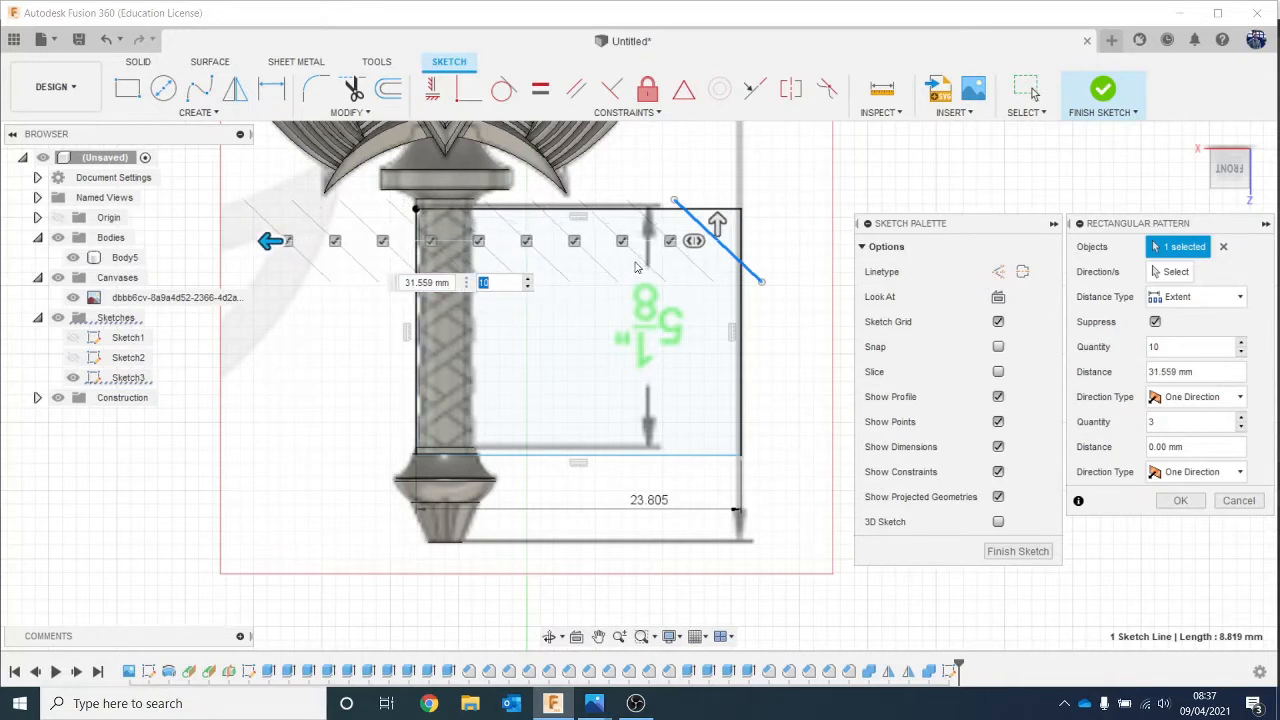
click(529, 278)
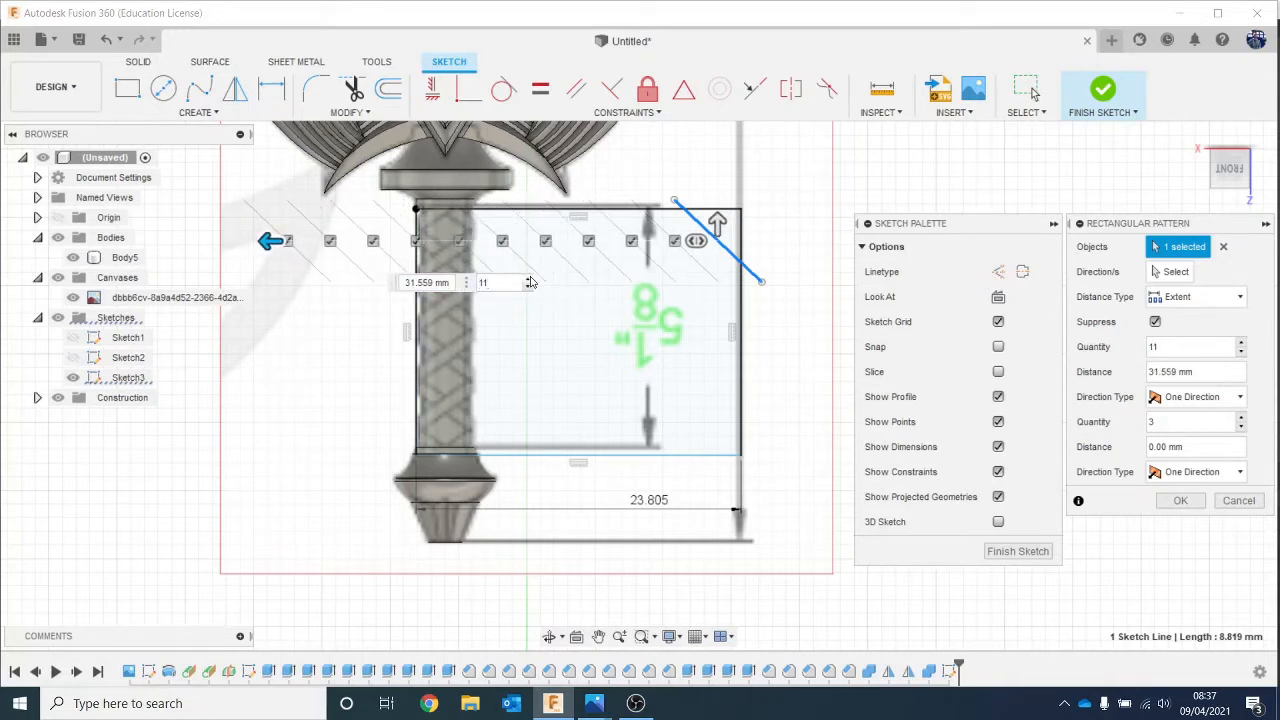
click(1179, 501)
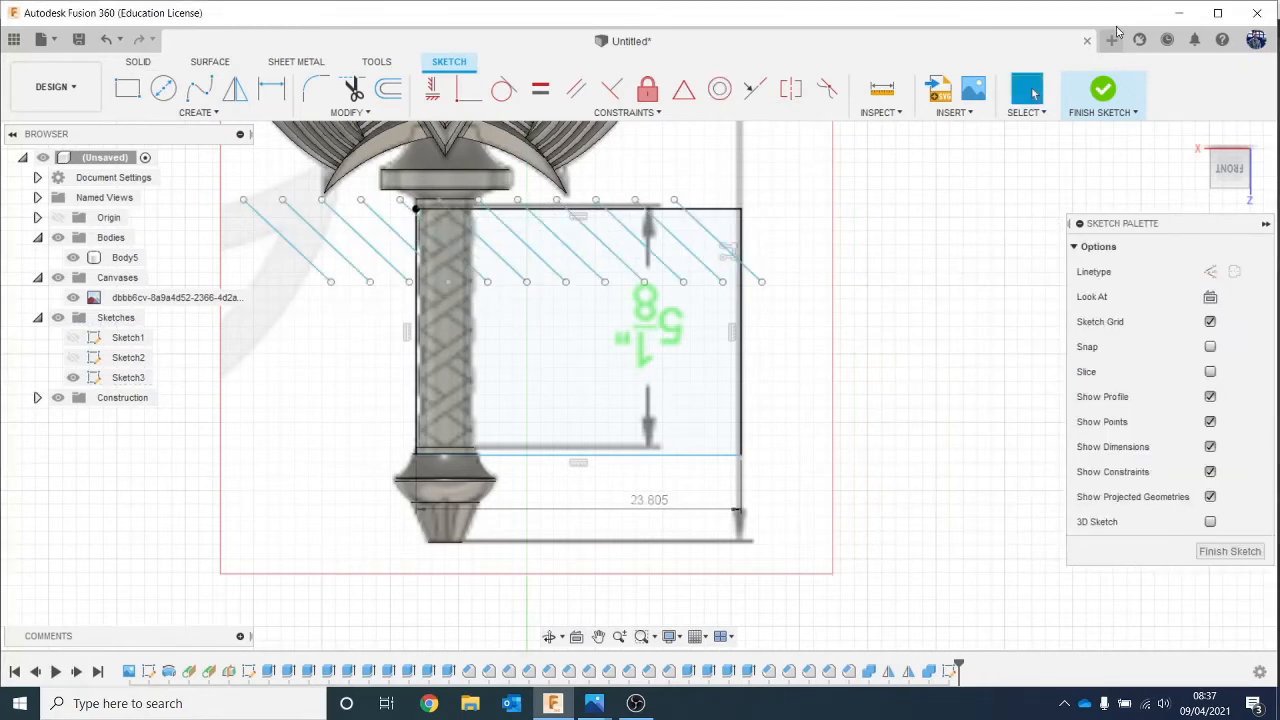
Step: Extend the patterned diagonal lines, except the first at the upper right corner, to the rectangle's right or lower edge
click(368, 113)
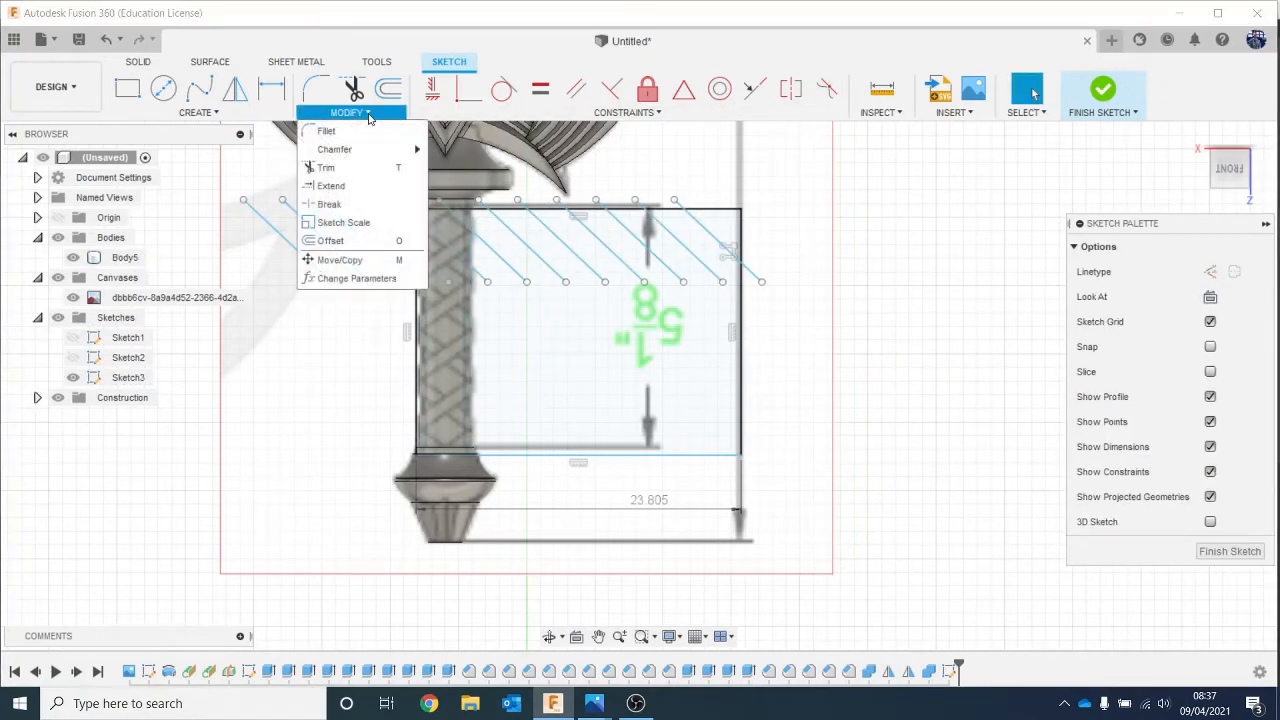
click(376, 187)
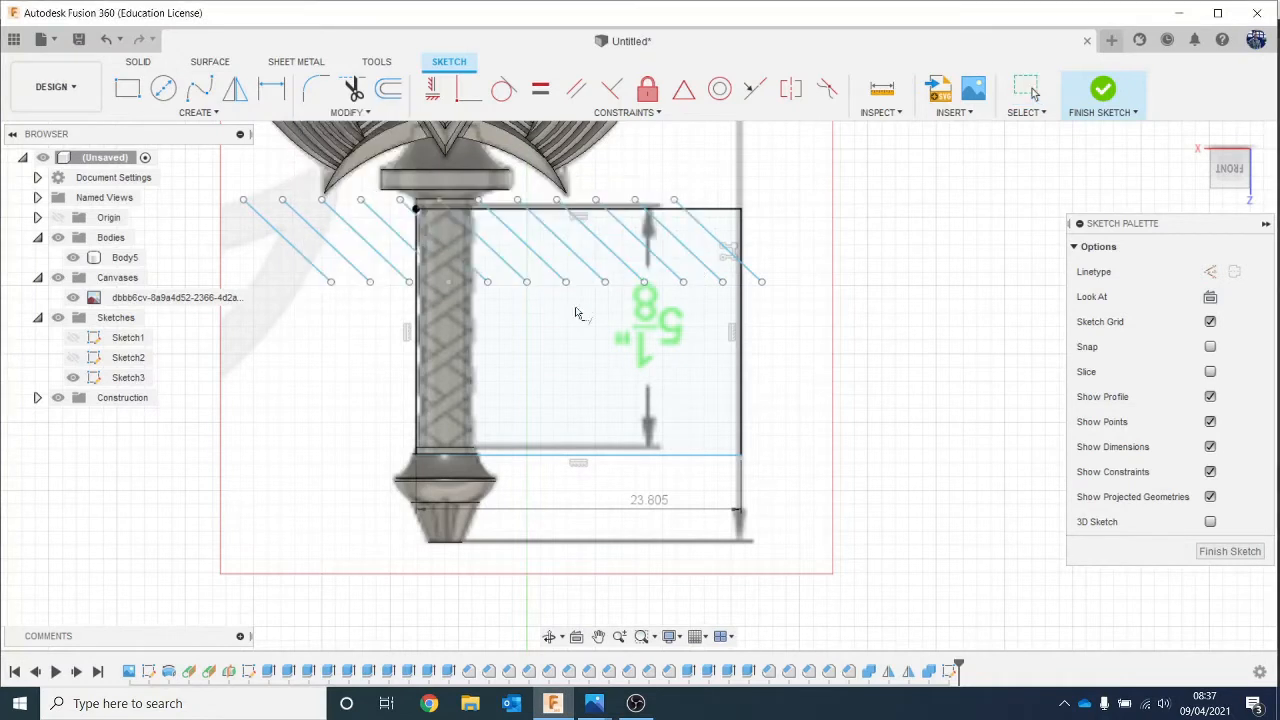
click(679, 279)
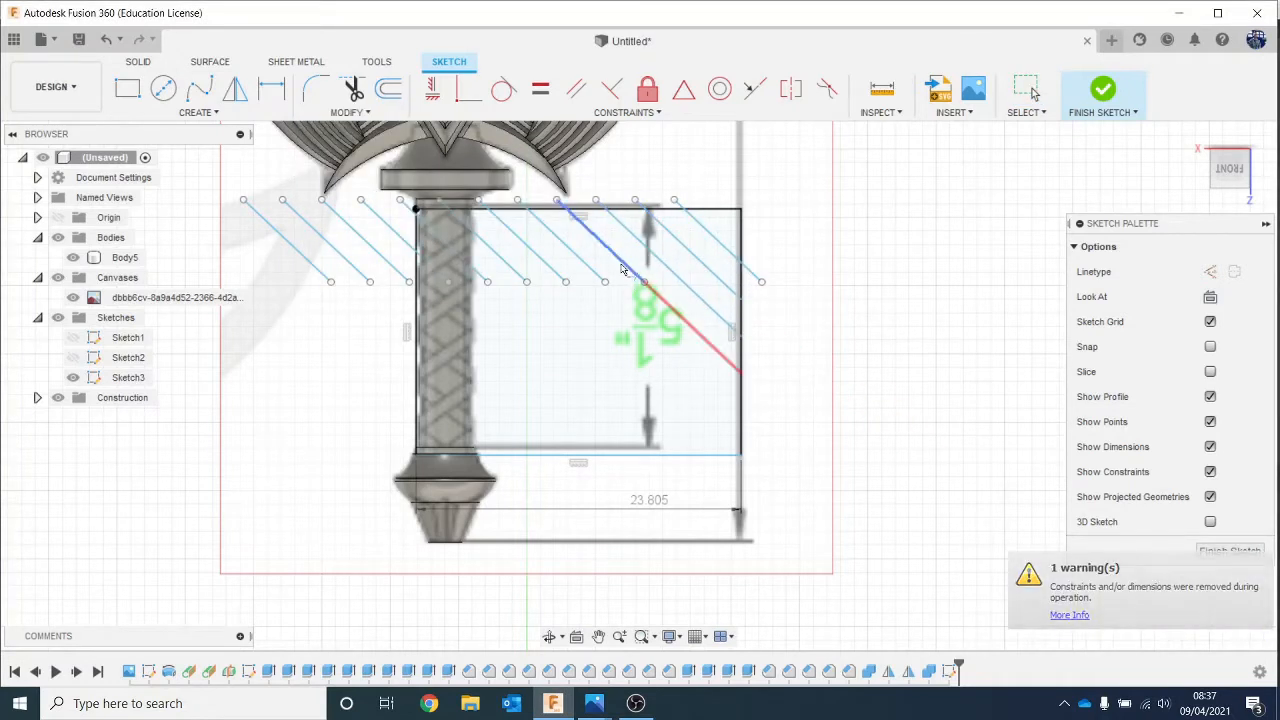
click(622, 268)
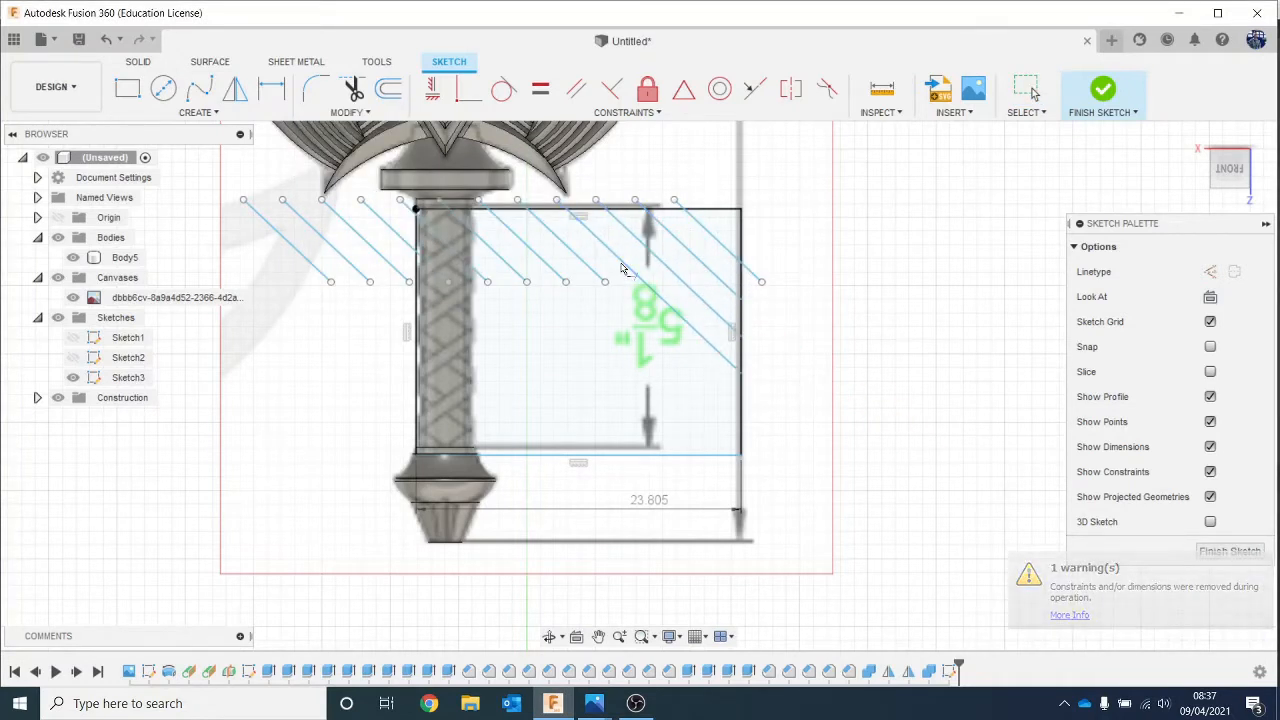
click(552, 272)
click(514, 271)
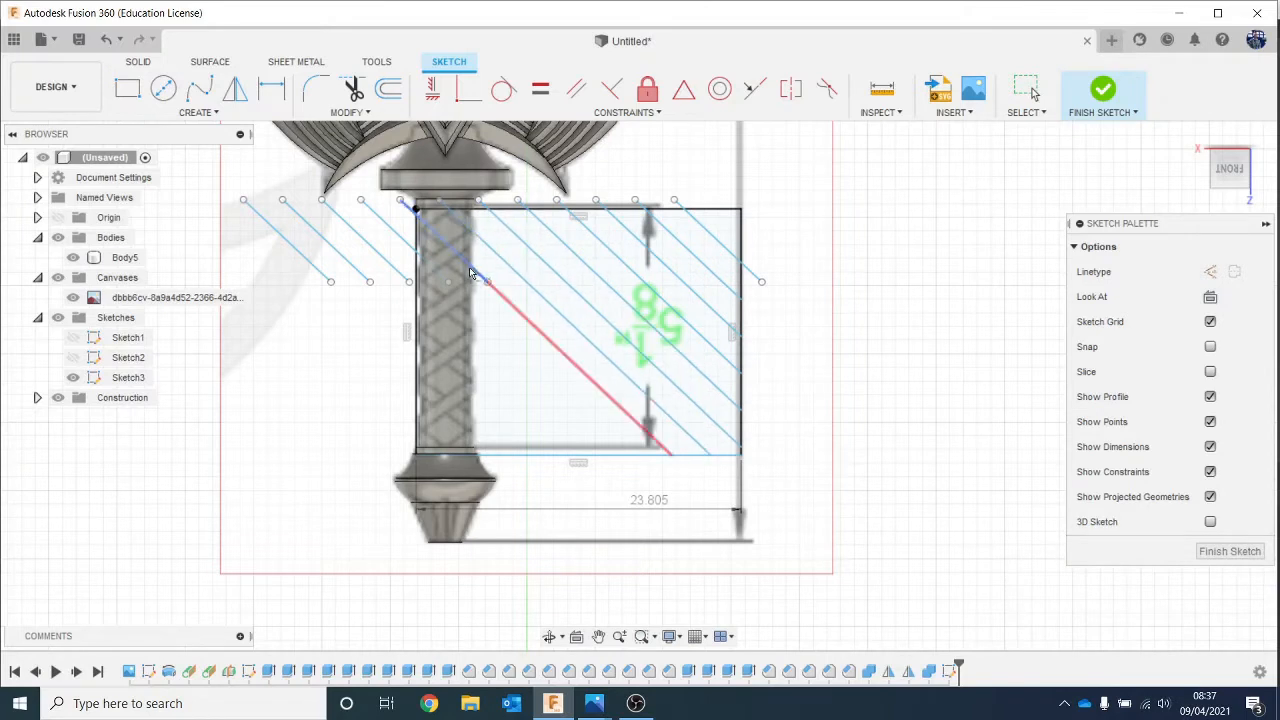
click(392, 272)
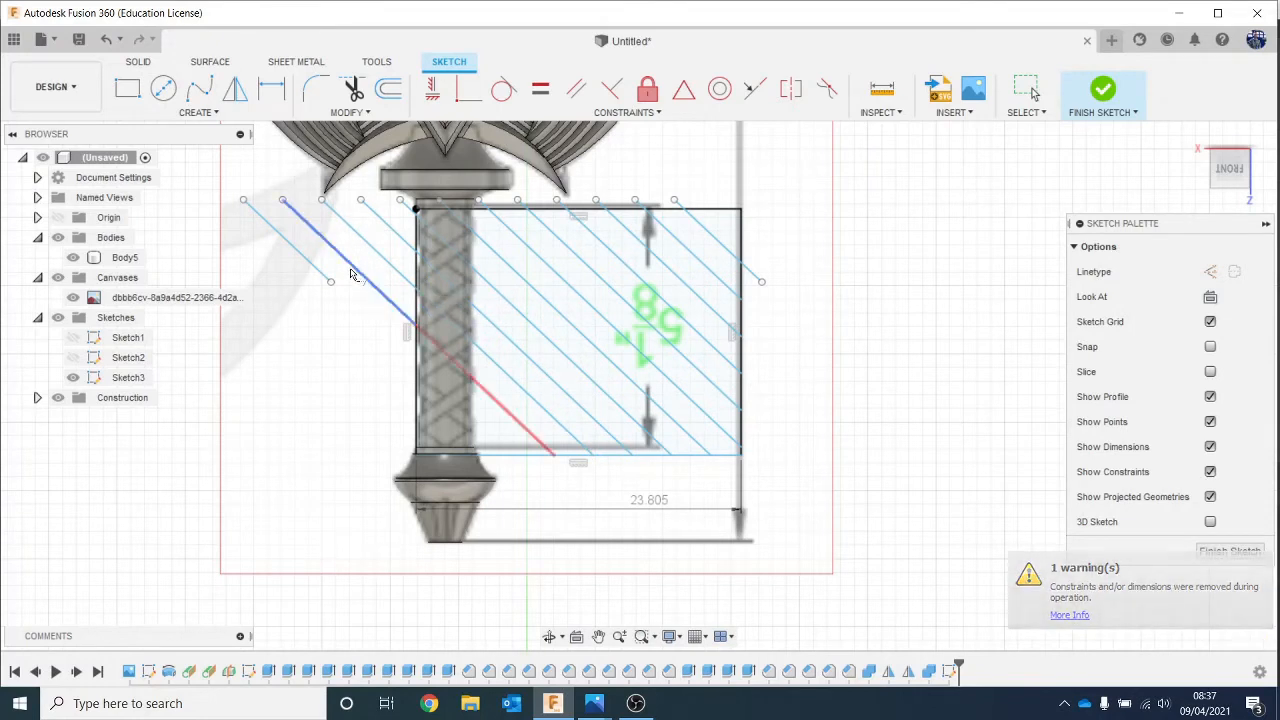
click(352, 276)
click(314, 276)
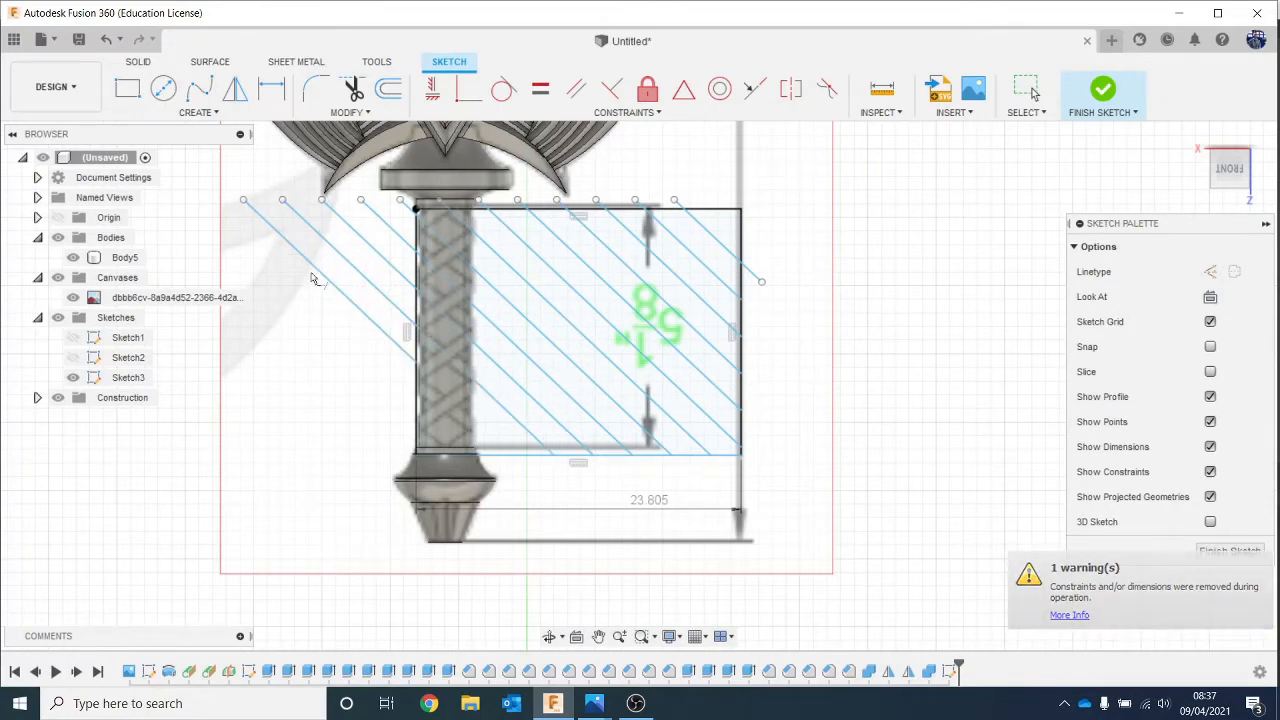
click(336, 298)
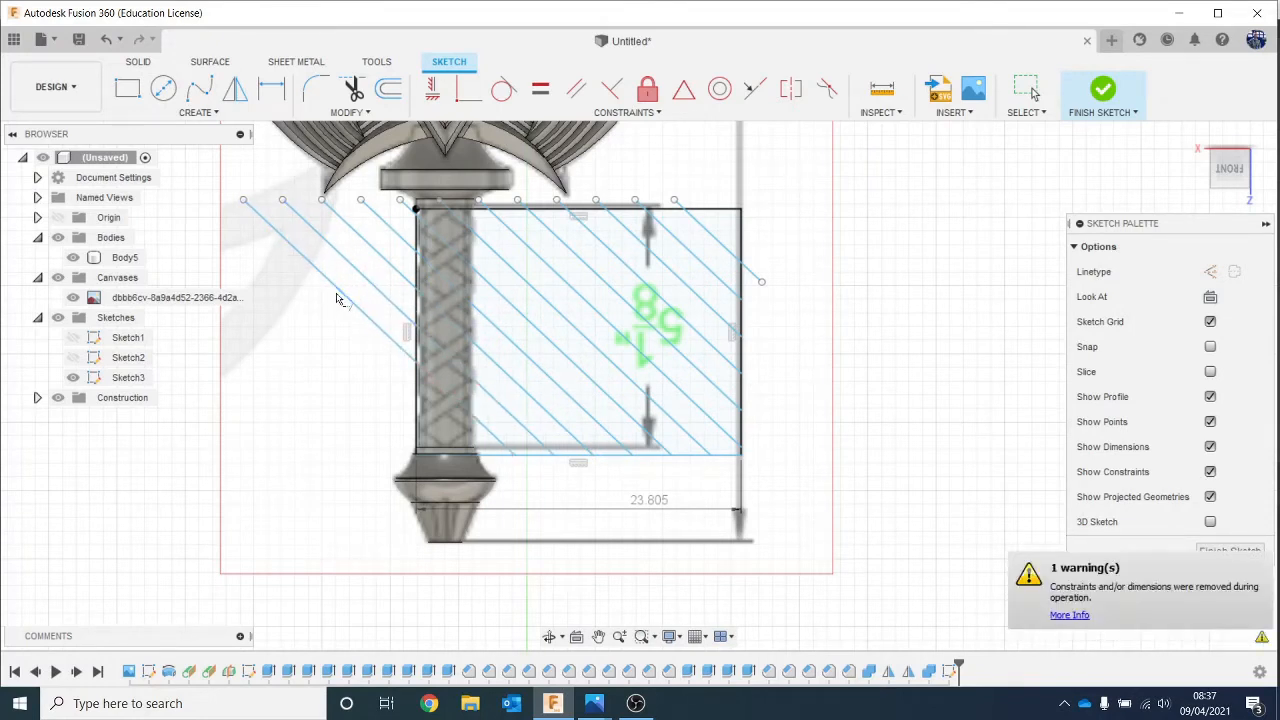
scroll(504, 453, up, 1)
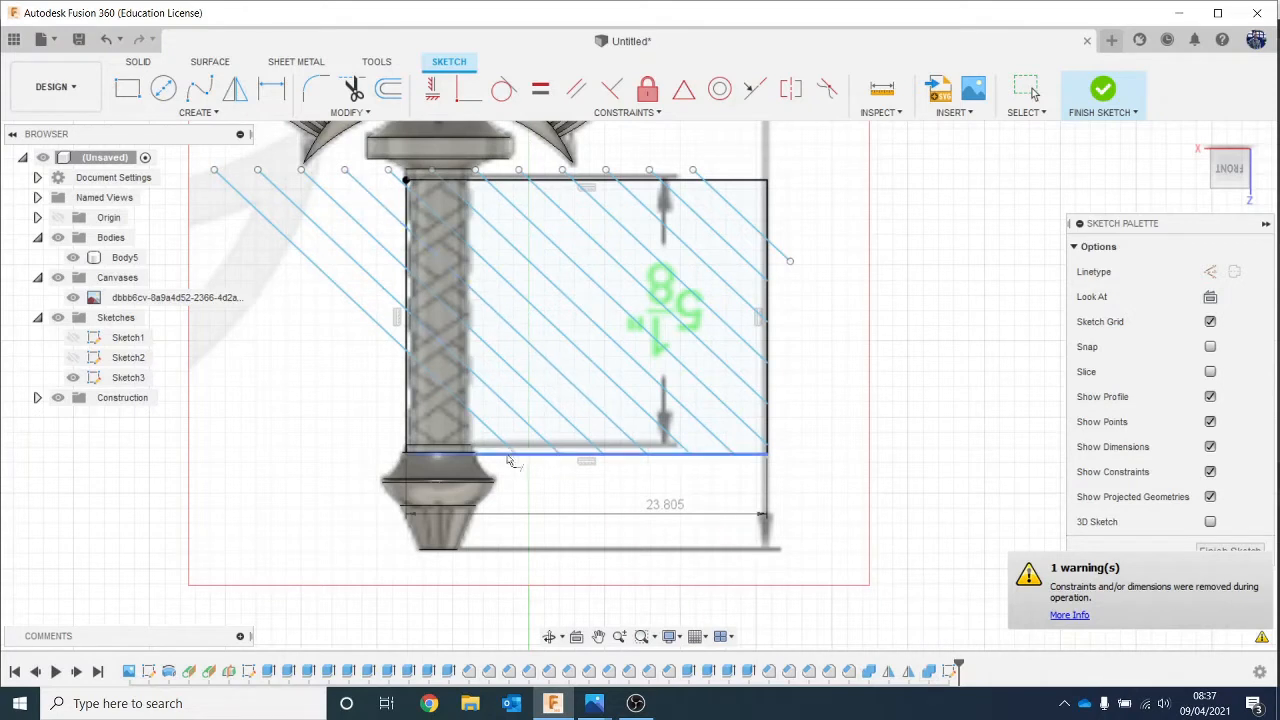
click(120, 41)
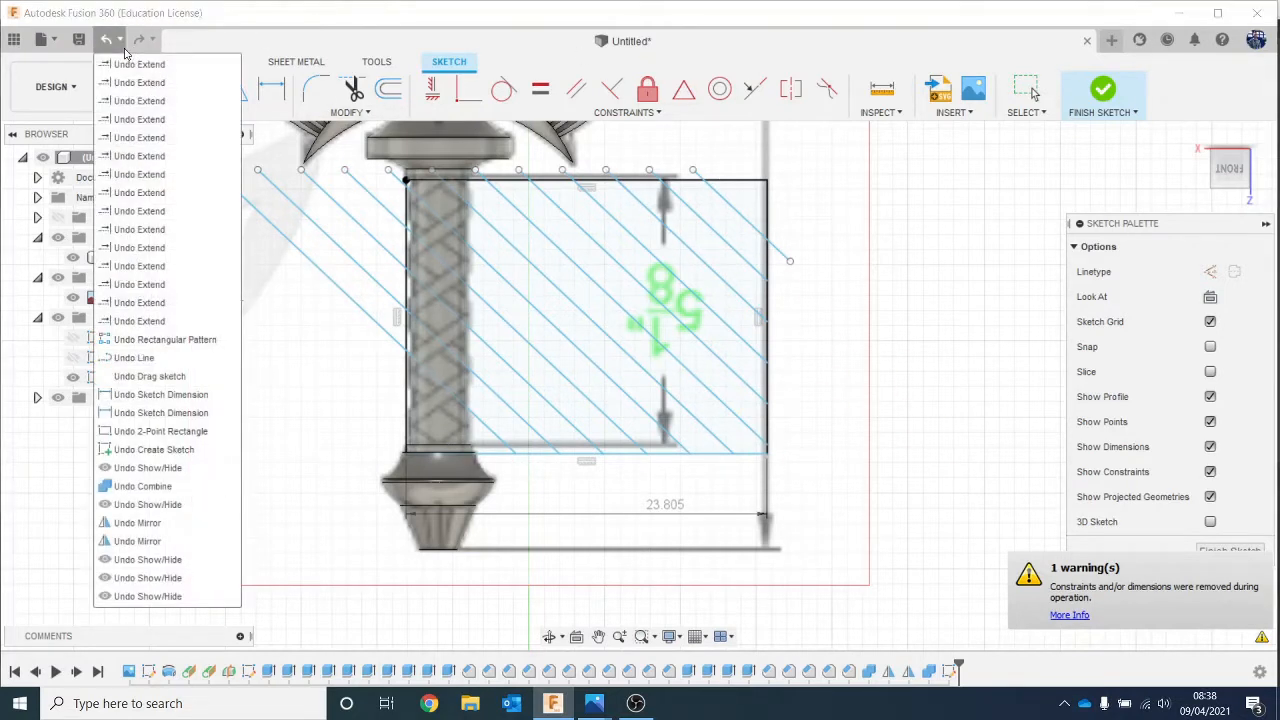
click(941, 444)
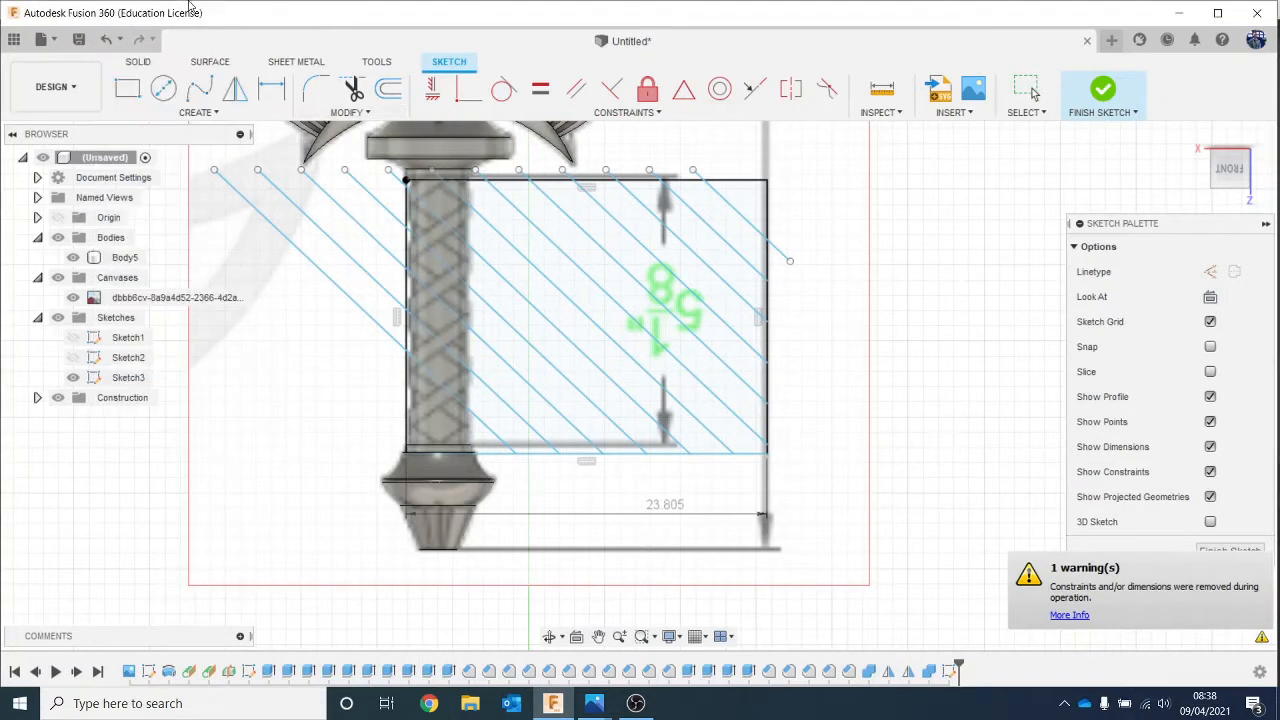
Step: Pattern the leftmost extended diagonal line horizontally away from the rectangle, with 3 instances over about 6 mm
click(212, 112)
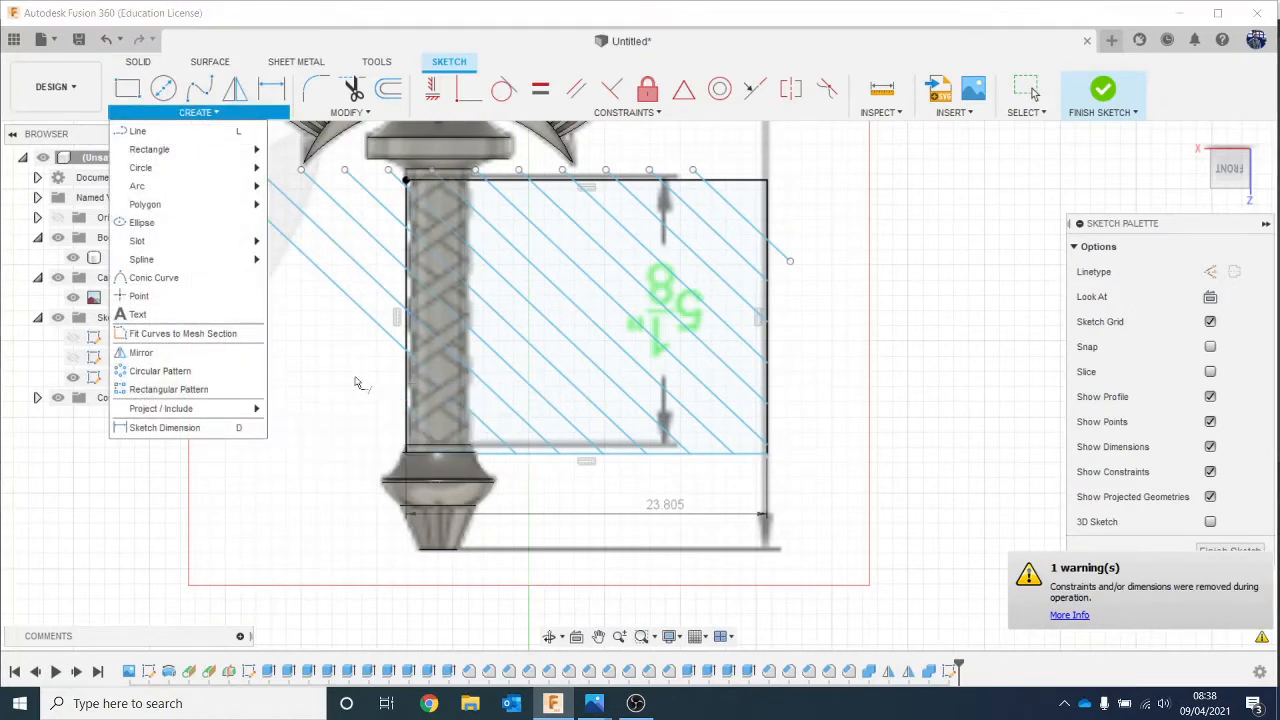
click(221, 389)
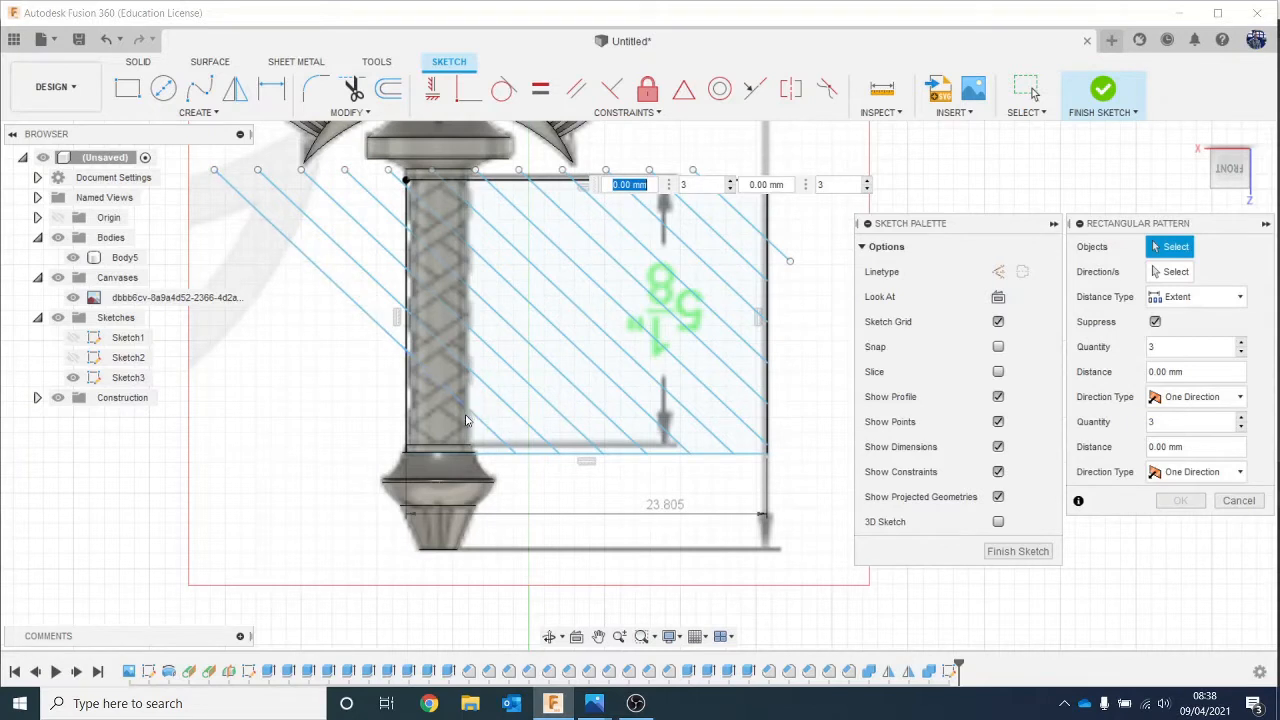
click(470, 417)
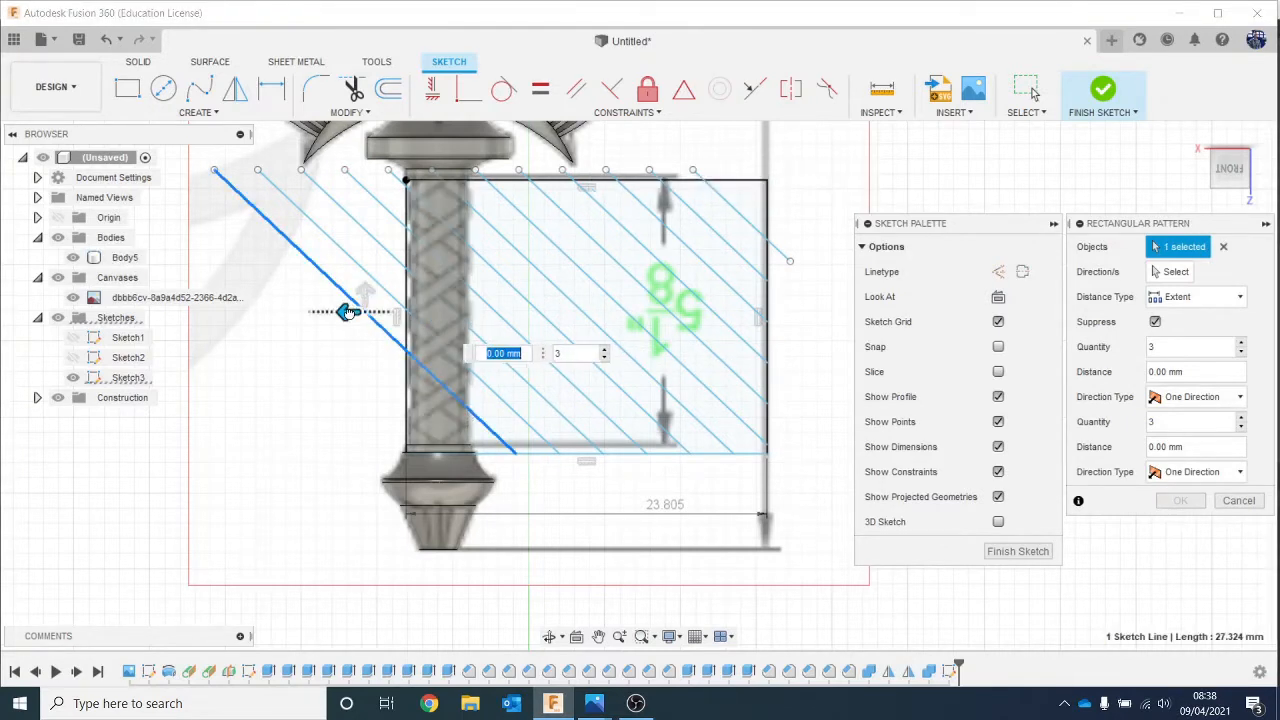
drag(348, 312, 260, 353)
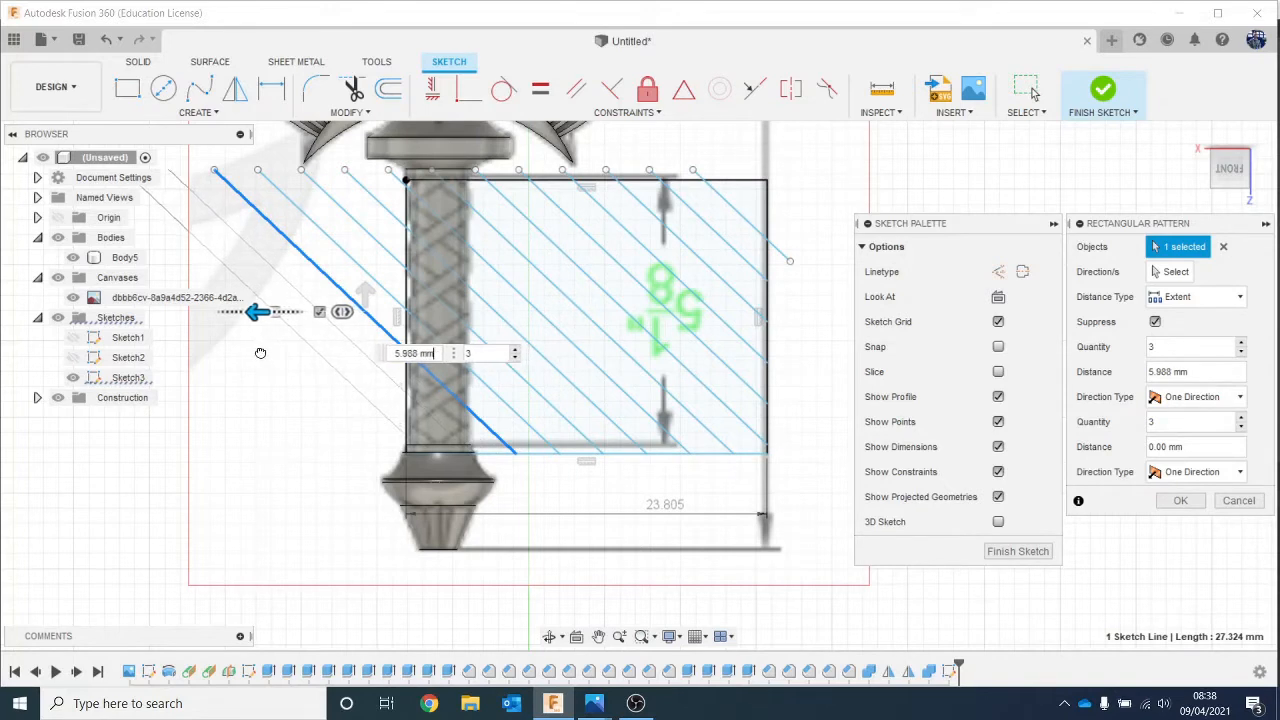
key(Tab)
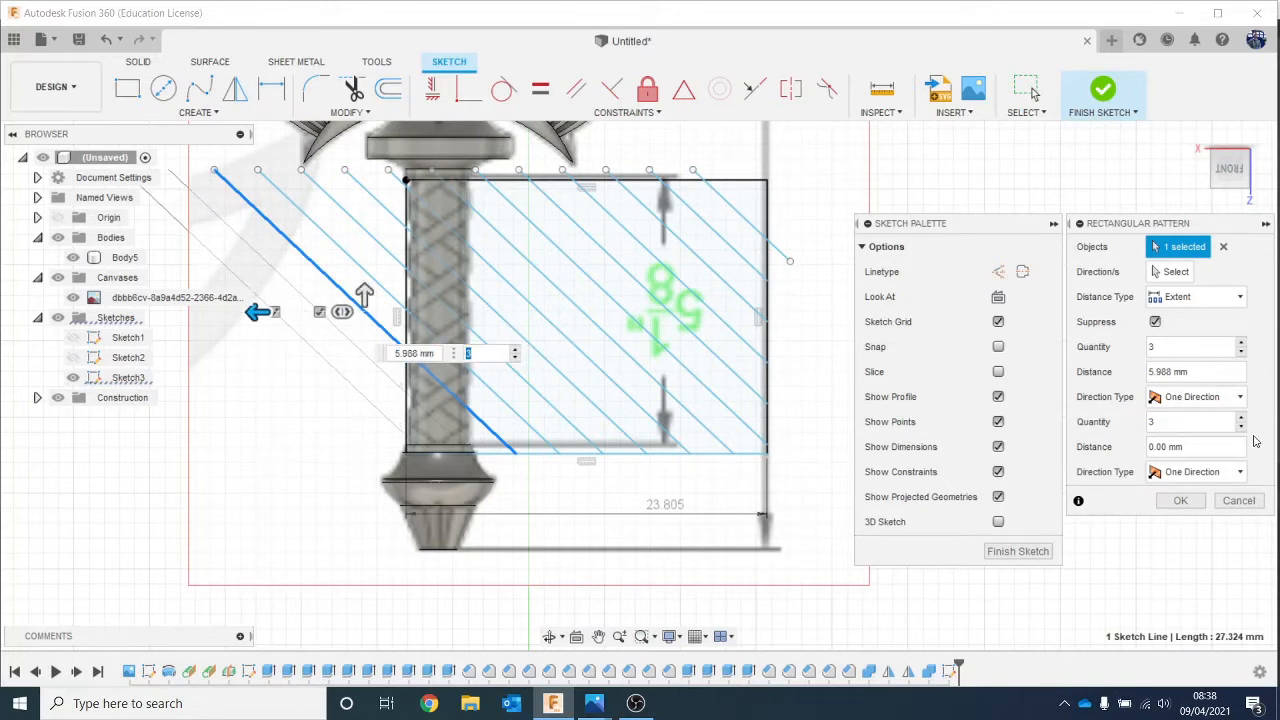
click(1180, 500)
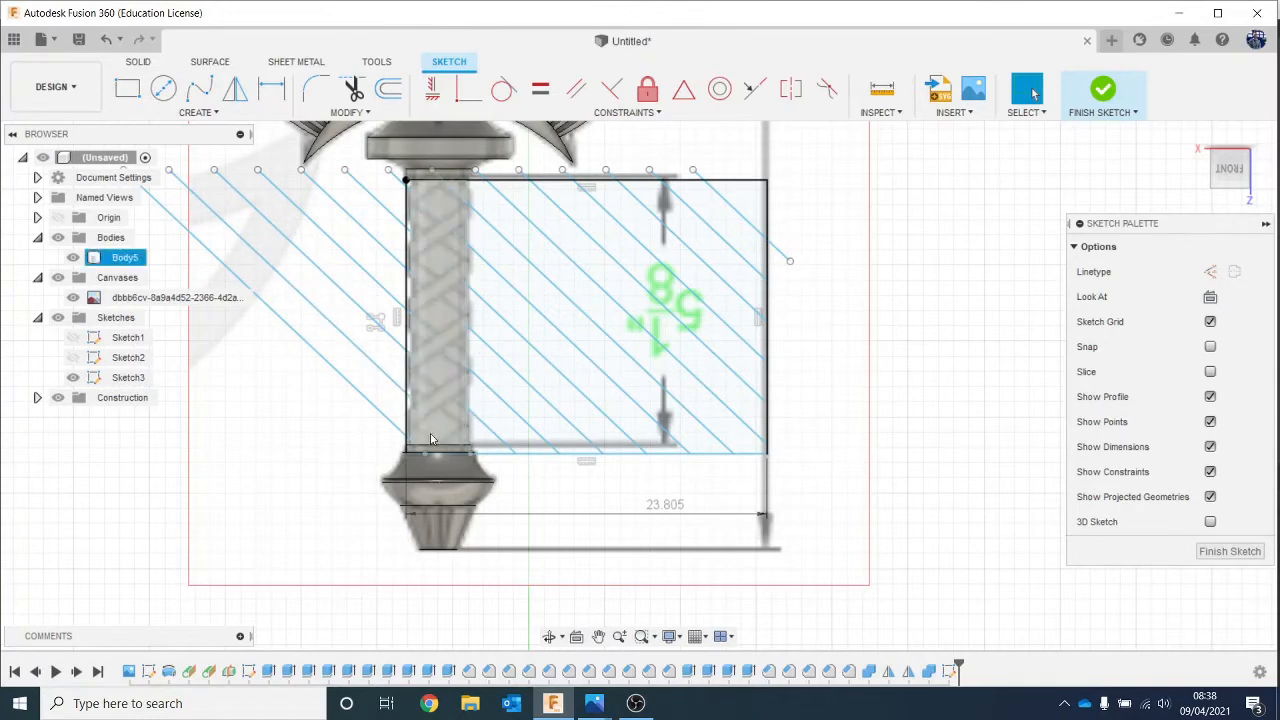
Step: Examine where the added diagonal lines meet the rectangle's lower left corner at the base of the grip
scroll(430, 433, up, 2)
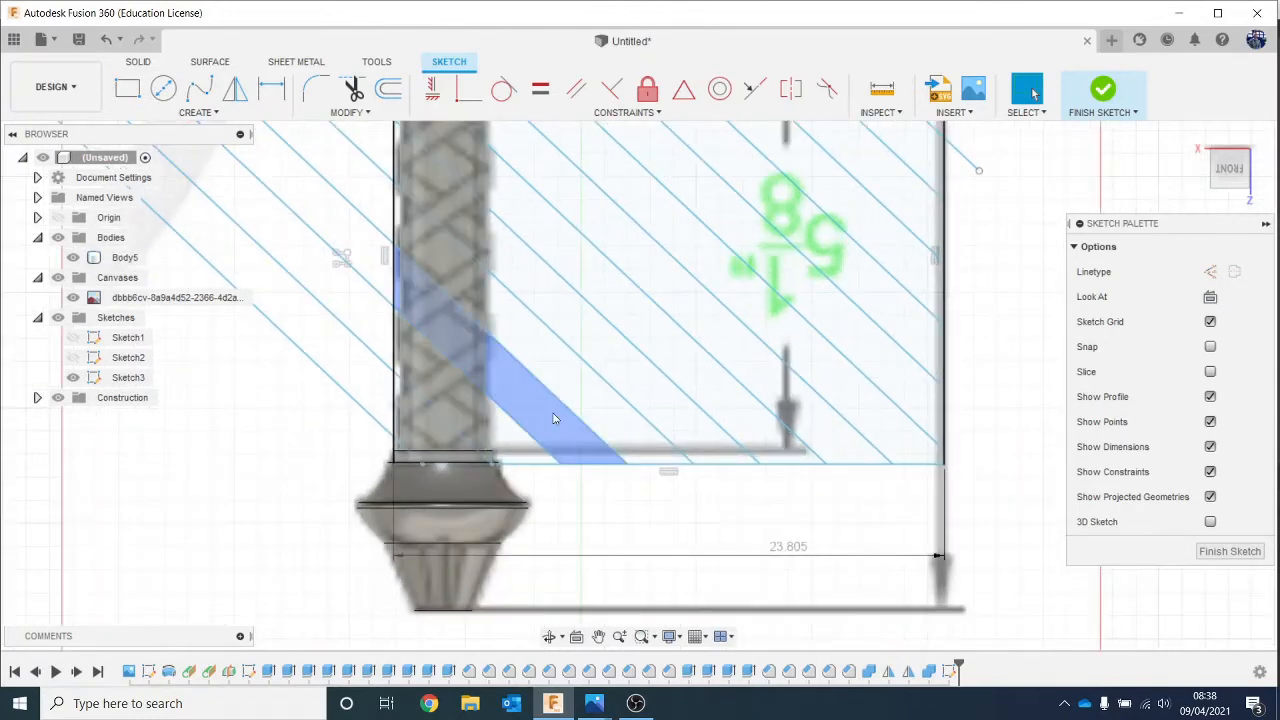
click(430, 436)
scroll(430, 436, up, 2)
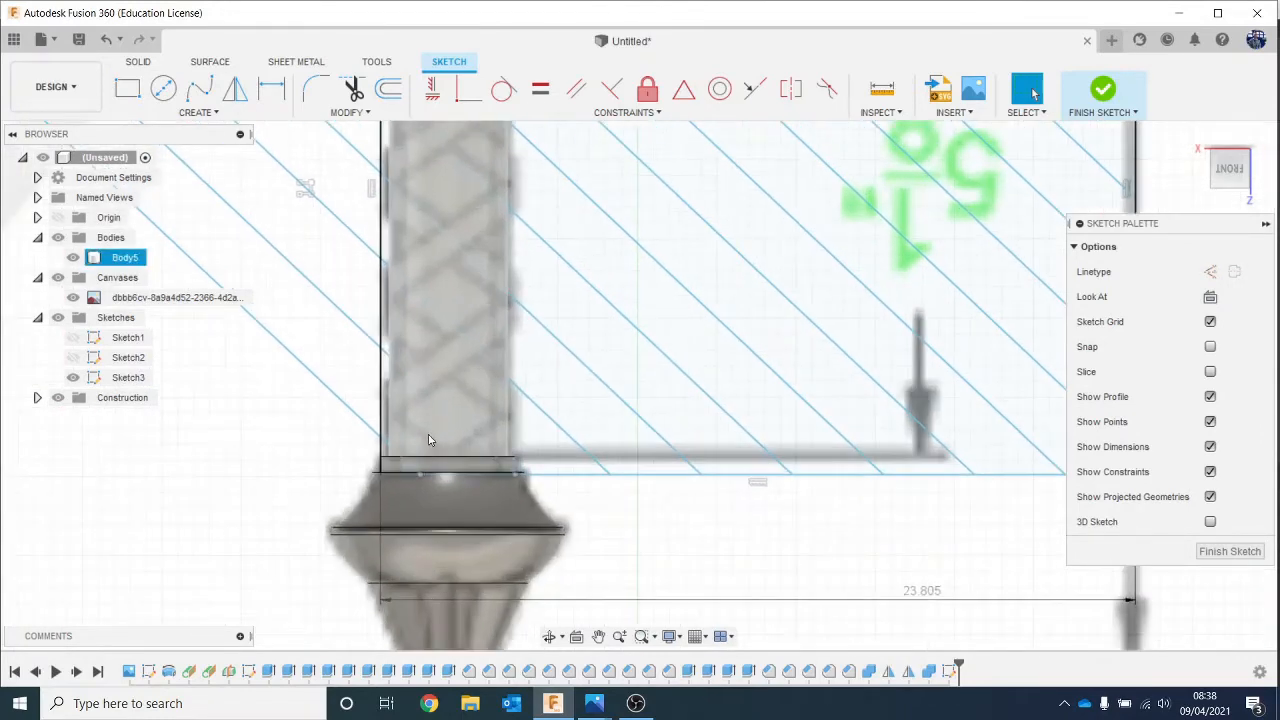
click(365, 340)
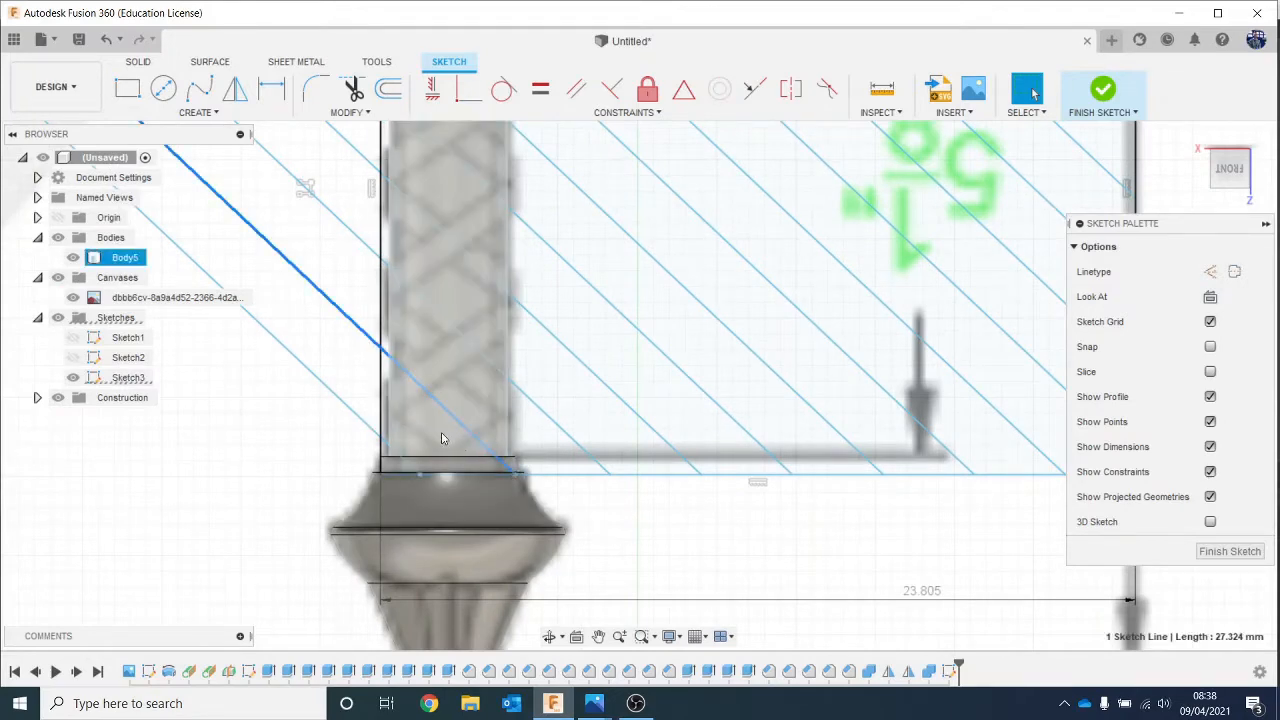
scroll(470, 445, up, 1)
scroll(357, 224, down, 2)
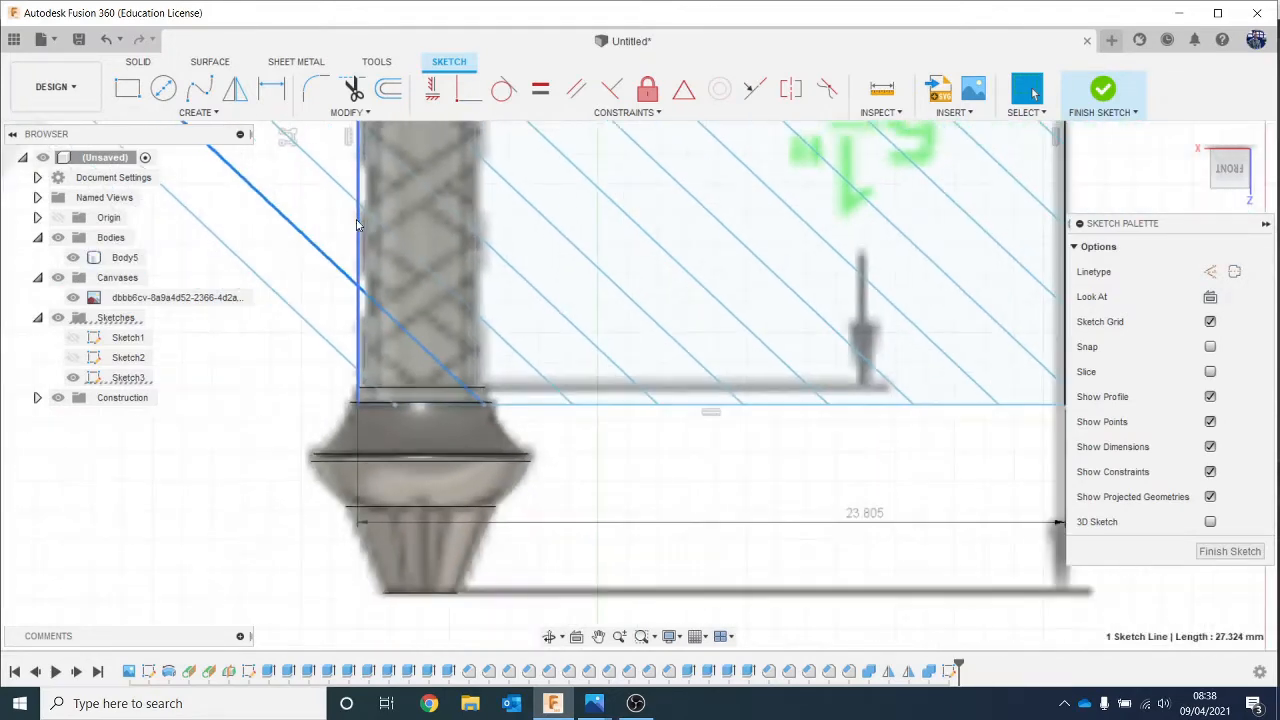
key(t)
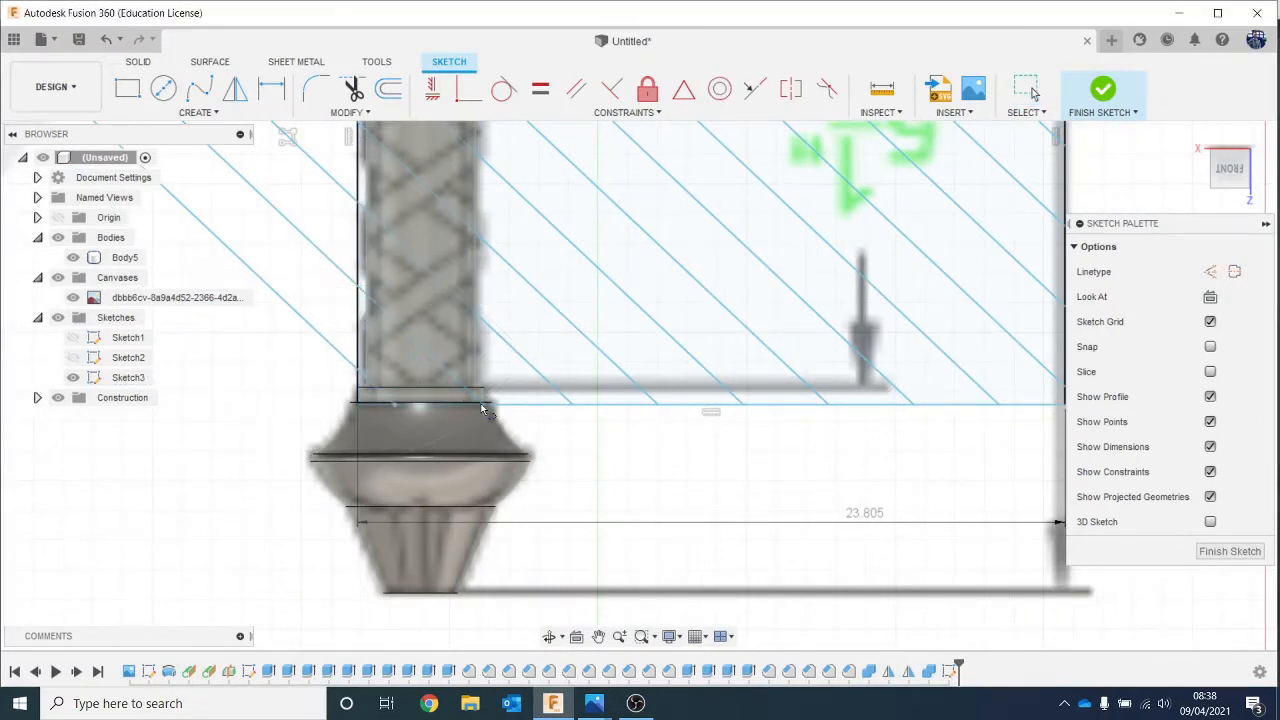
key(Escape)
click(397, 363)
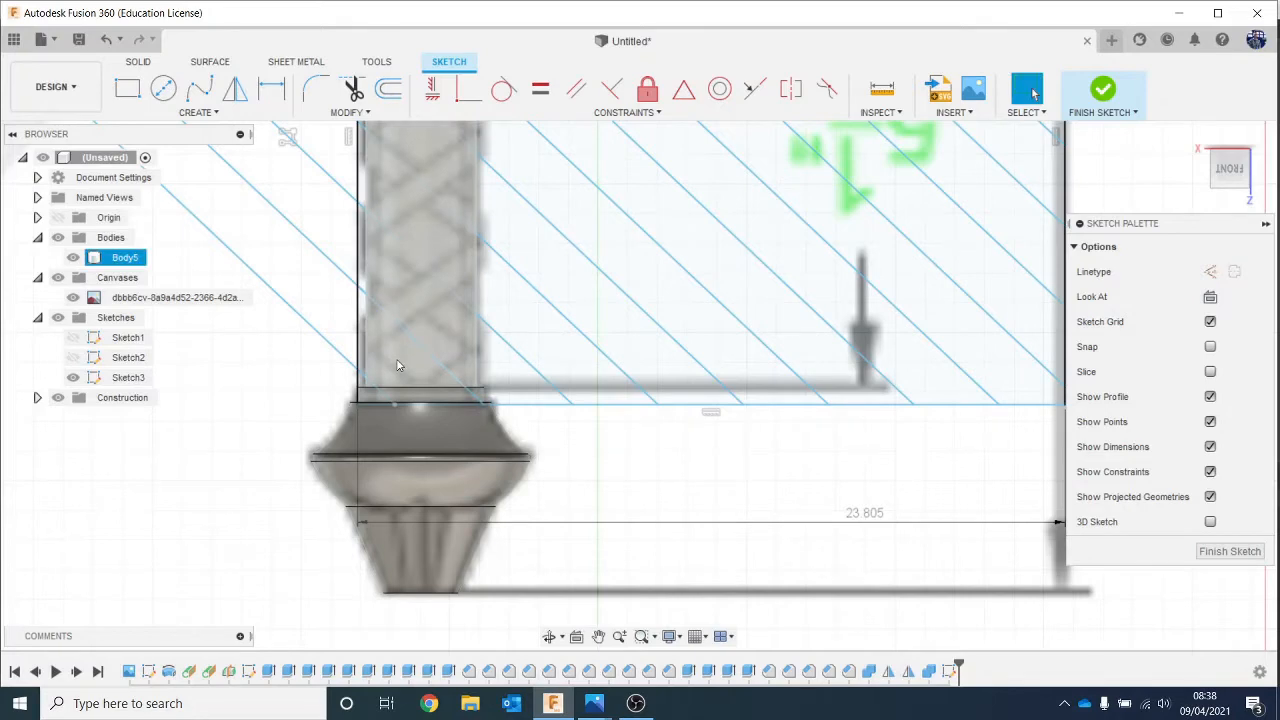
Step: Hide Body5 and delete the leftmost patterned diagonal line outside the rectangle's lower left corner
scroll(397, 362, up, 4)
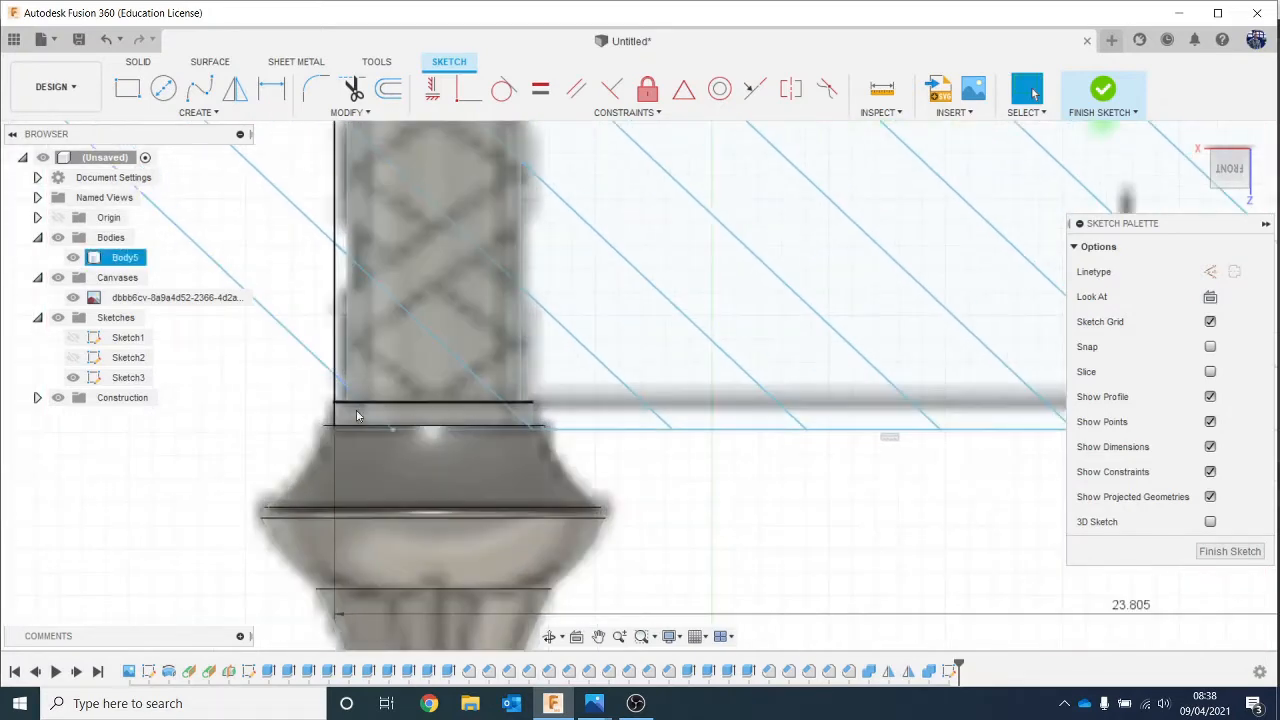
scroll(357, 415, down, 5)
key(Escape)
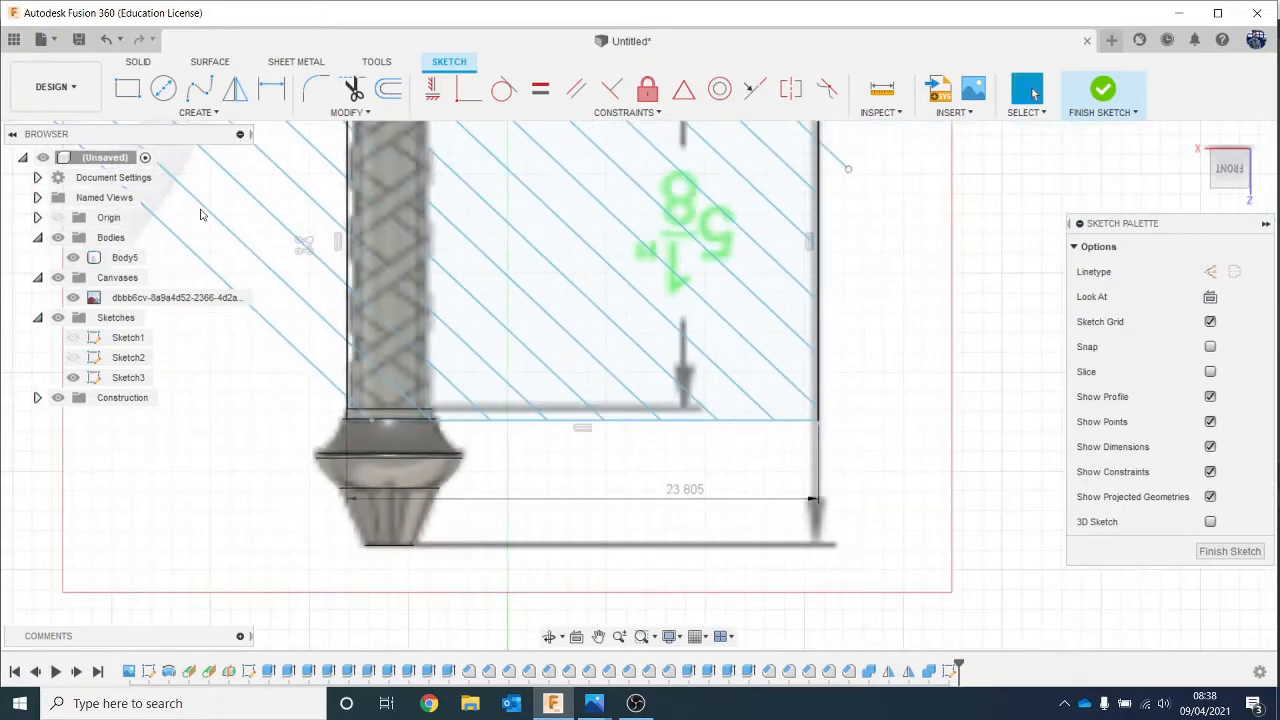
click(73, 257)
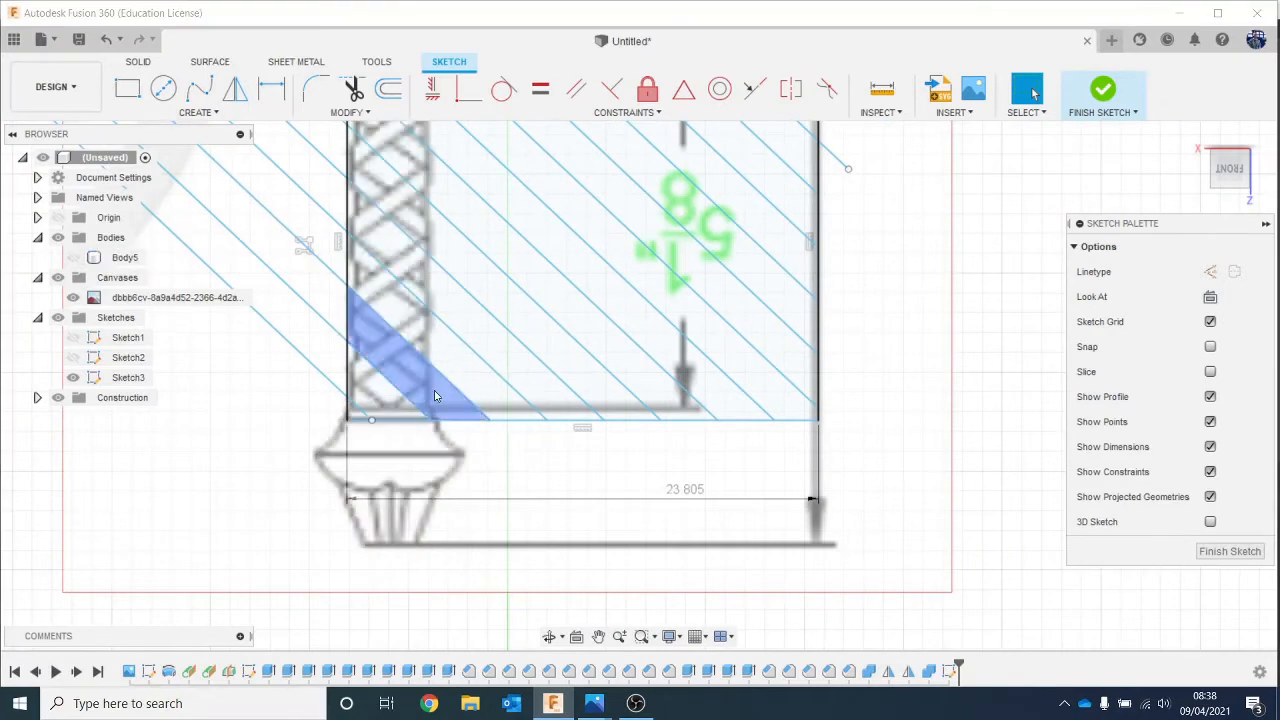
click(321, 372)
key(Delete)
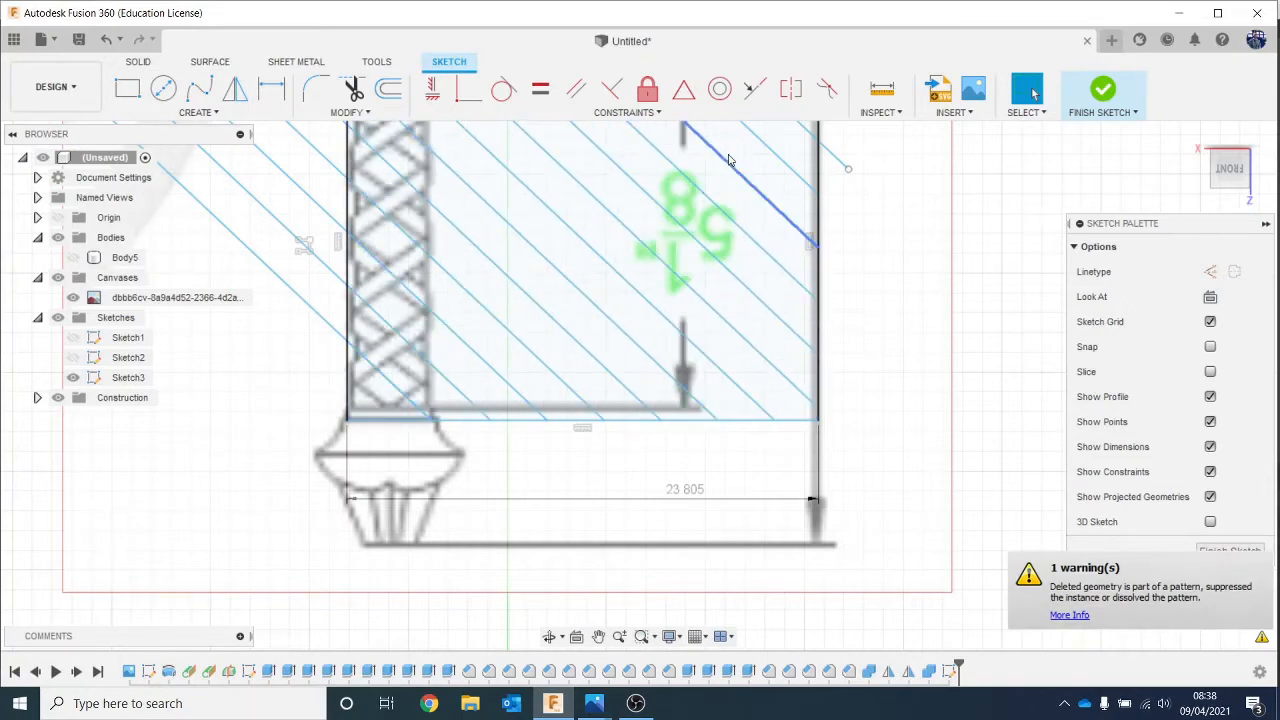
Step: Copy all the diagonal lines, rotating the copies 90 degrees about Z and moving them about 13.1 mm down over the rectangle
scroll(745, 181, down, 1)
scroll(740, 190, down, 2)
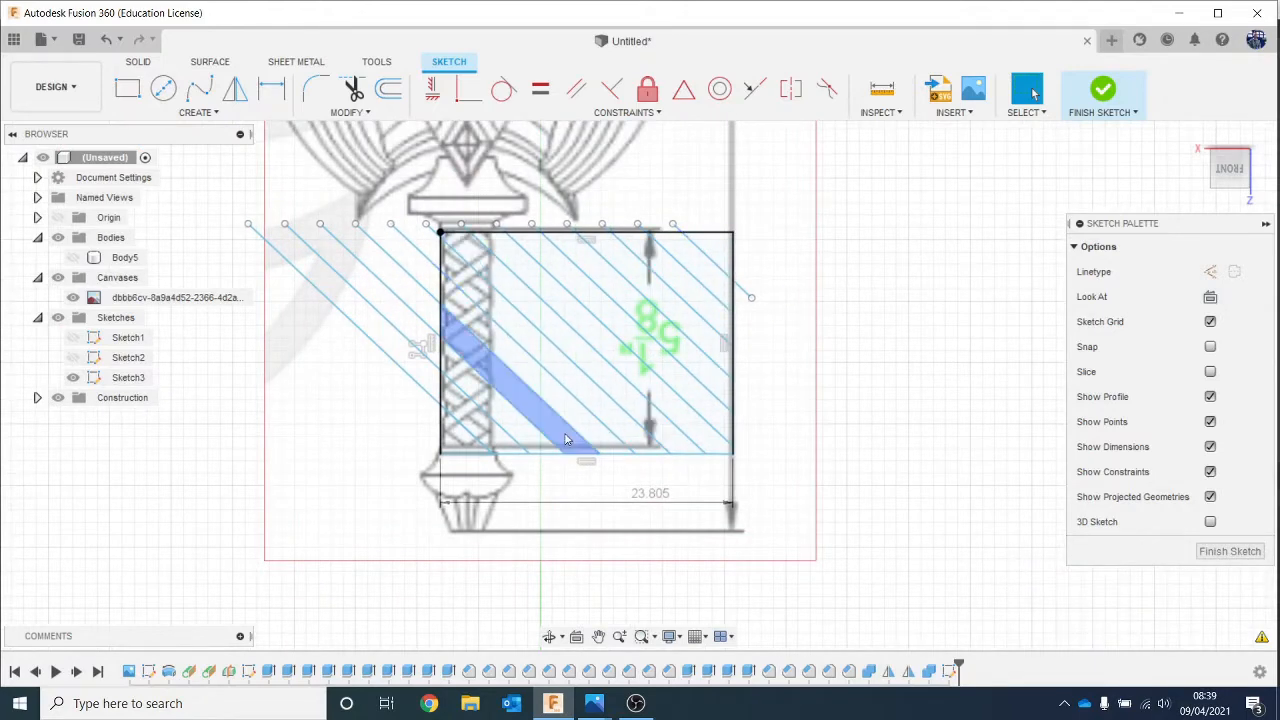
scroll(574, 366, up, 1)
scroll(575, 368, down, 2)
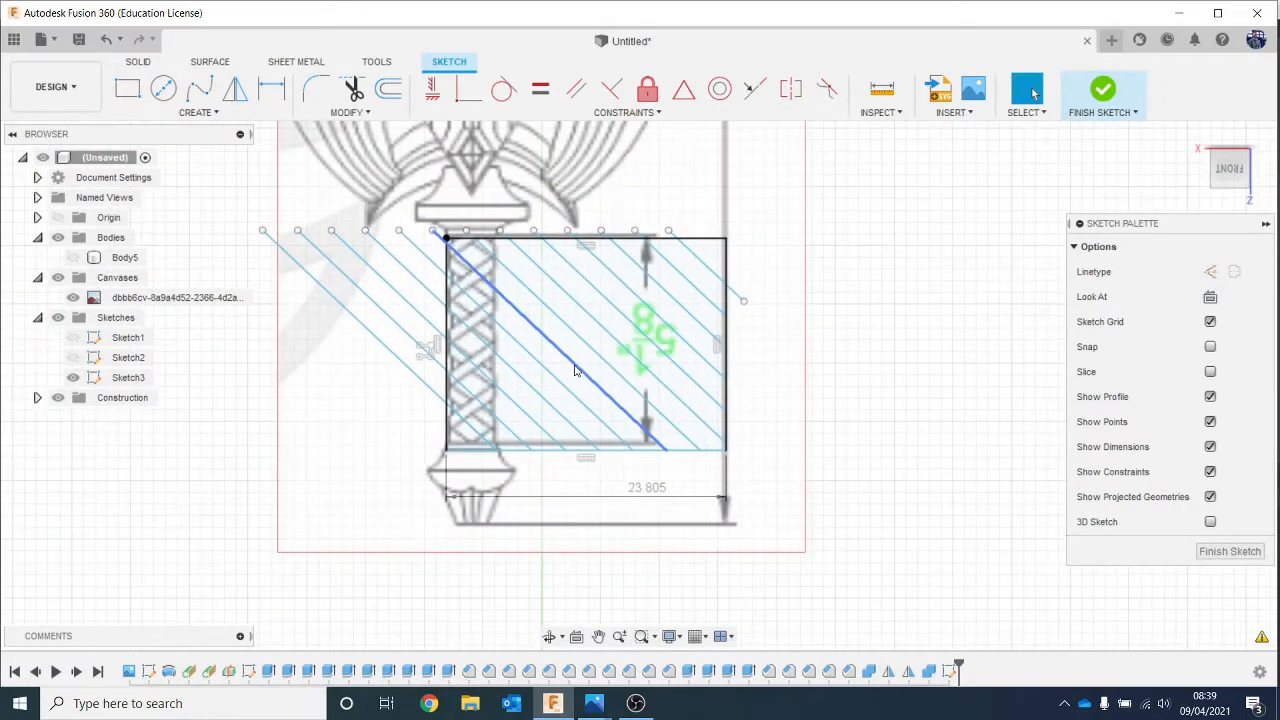
click(714, 275)
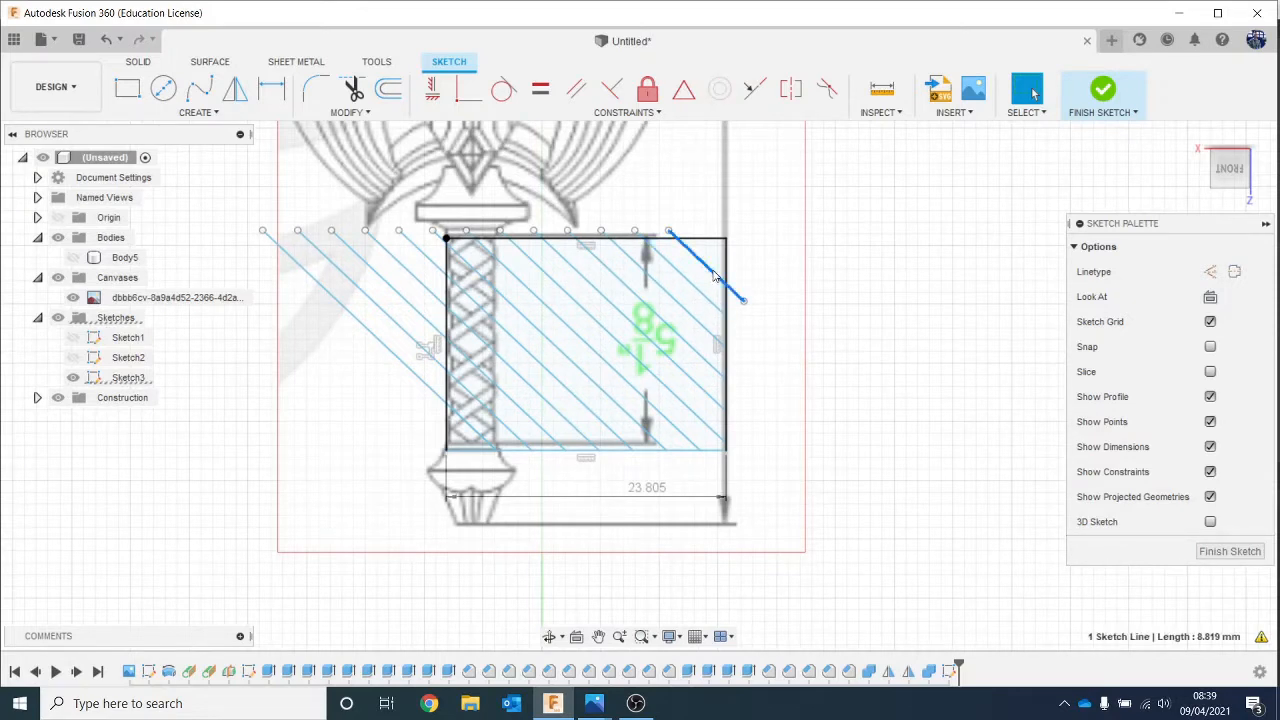
ctrl+click(700, 294)
ctrl+click(685, 308)
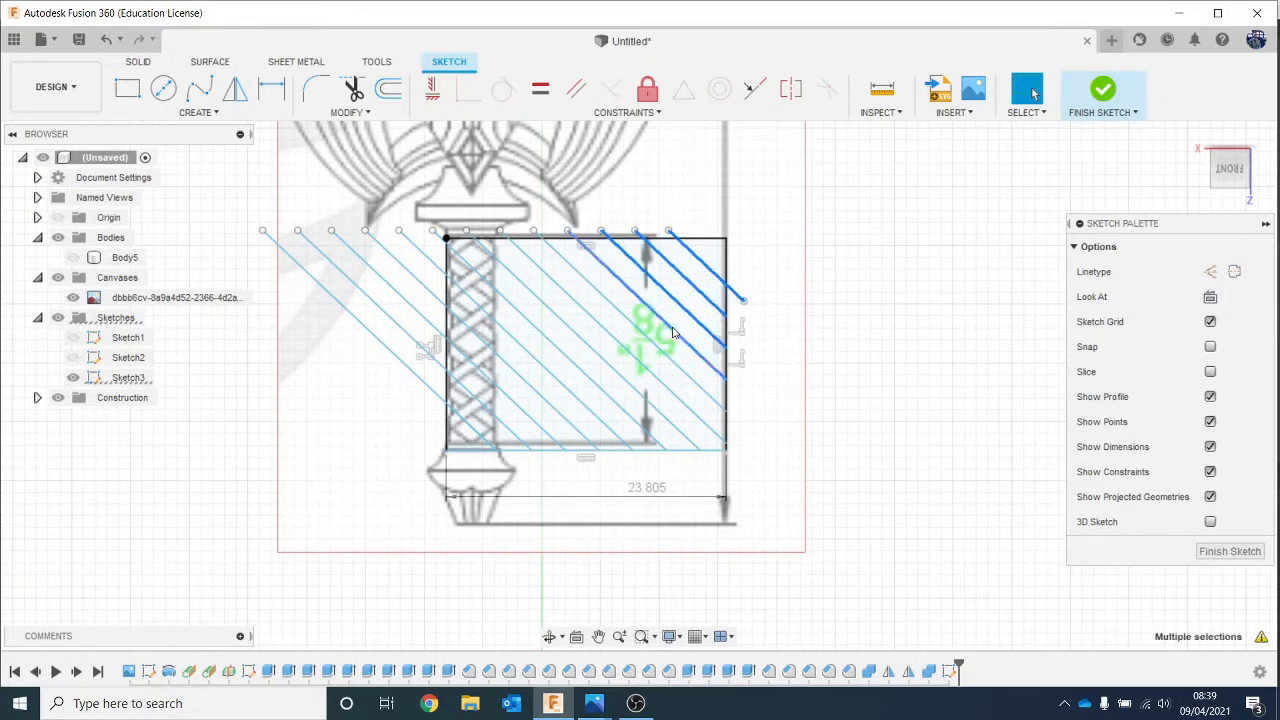
ctrl+click(670, 327)
ctrl+click(643, 347)
ctrl+click(636, 373)
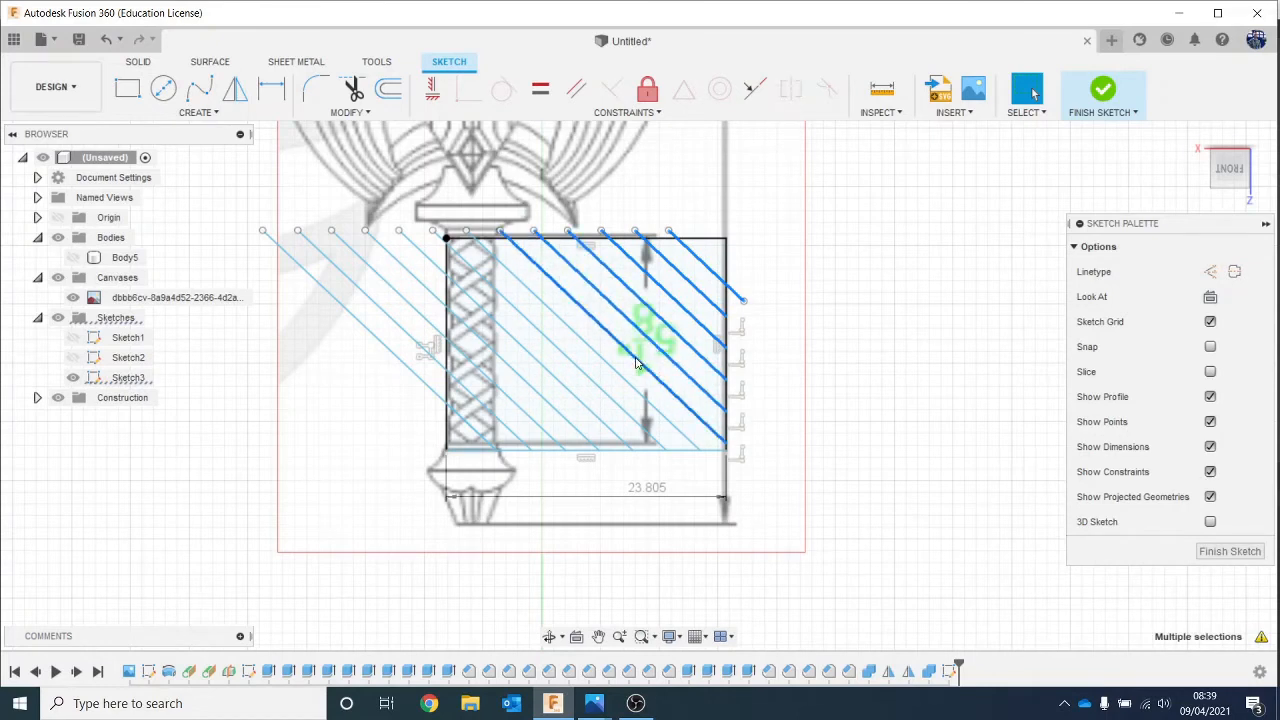
ctrl+click(580, 381)
ctrl+click(562, 393)
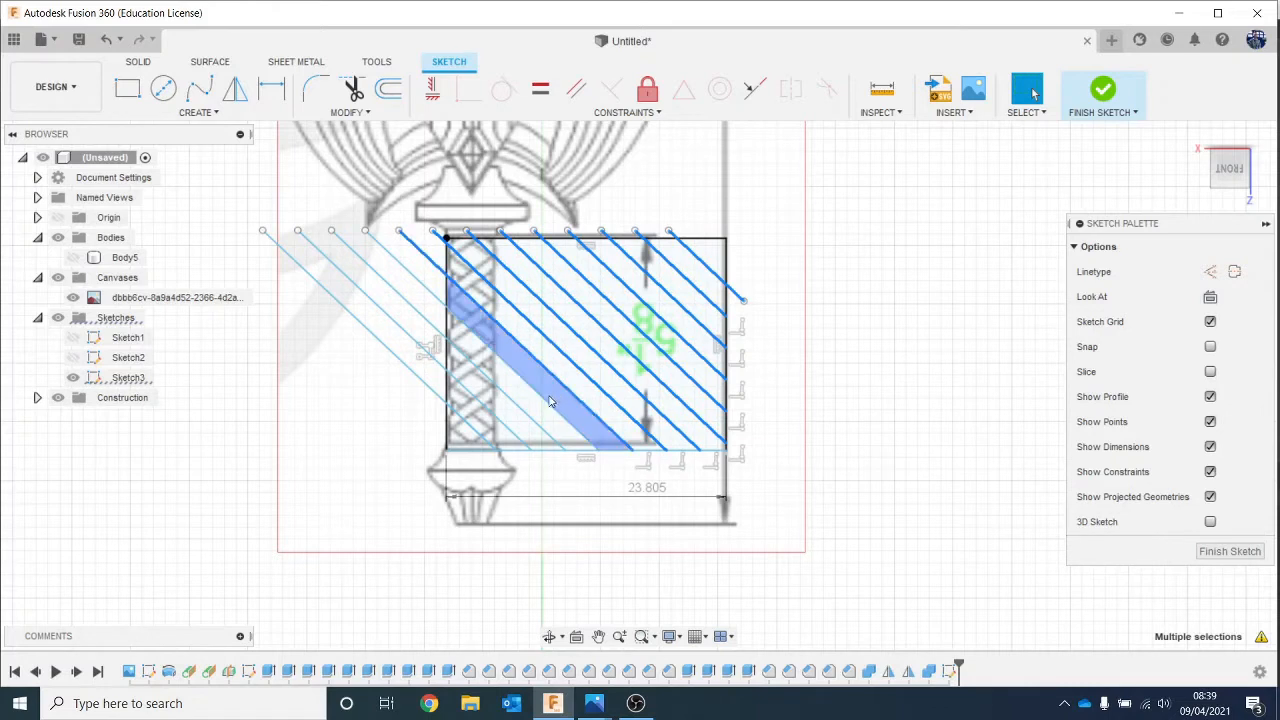
ctrl+click(528, 412)
ctrl+click(514, 427)
ctrl+click(500, 428)
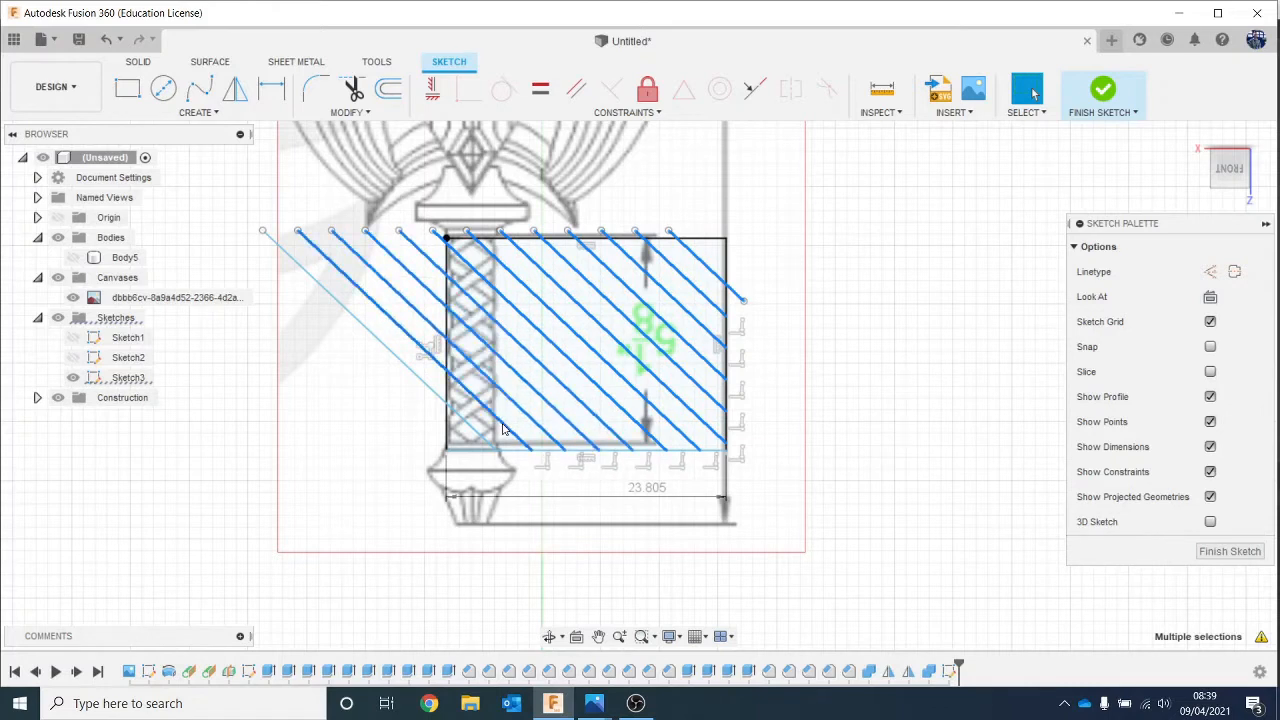
ctrl+click(470, 432)
ctrl+click(414, 384)
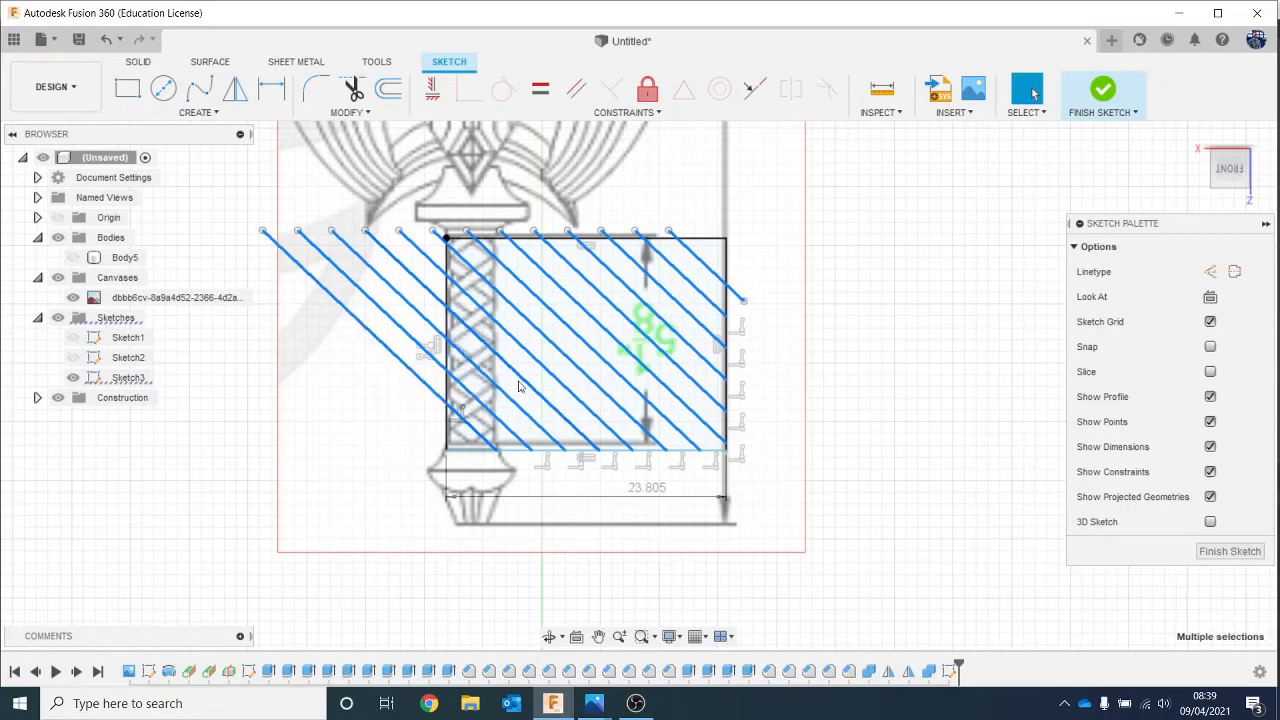
key(m)
mouse_move(714, 184)
mouse_down()
mouse_move(737, 183)
mouse_move(792, 255)
mouse_up()
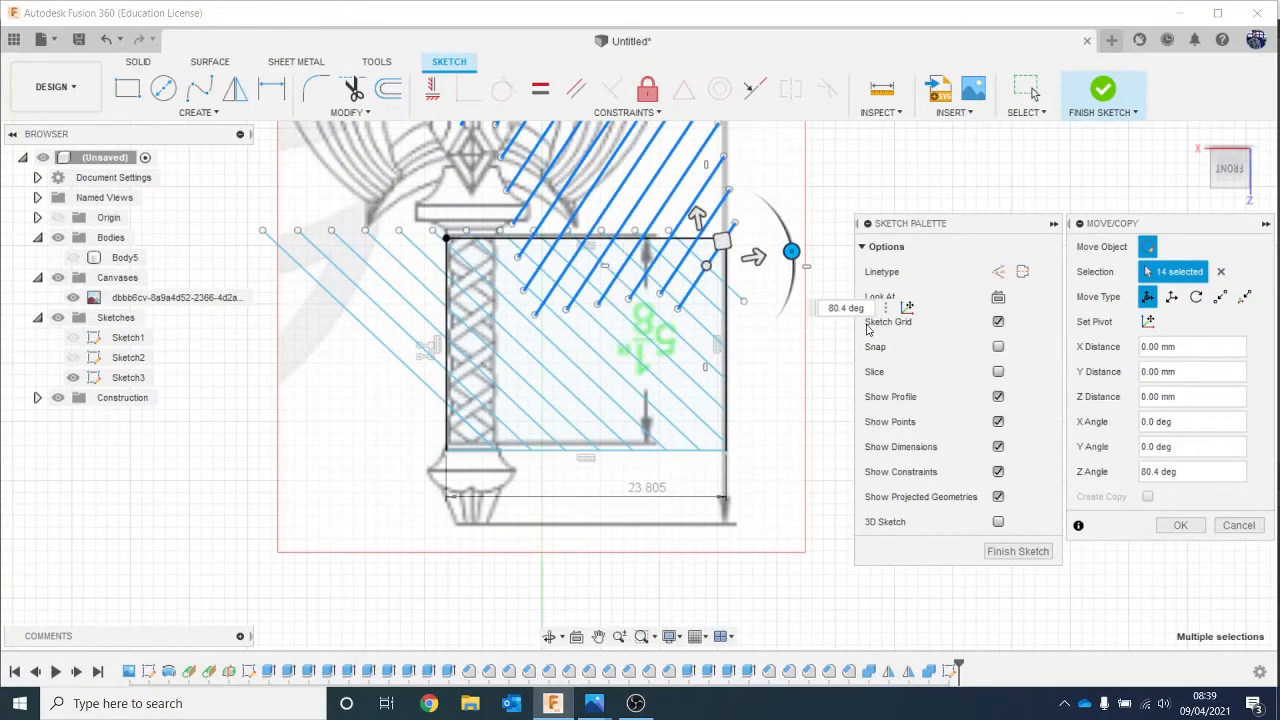
drag(865, 308, 786, 310)
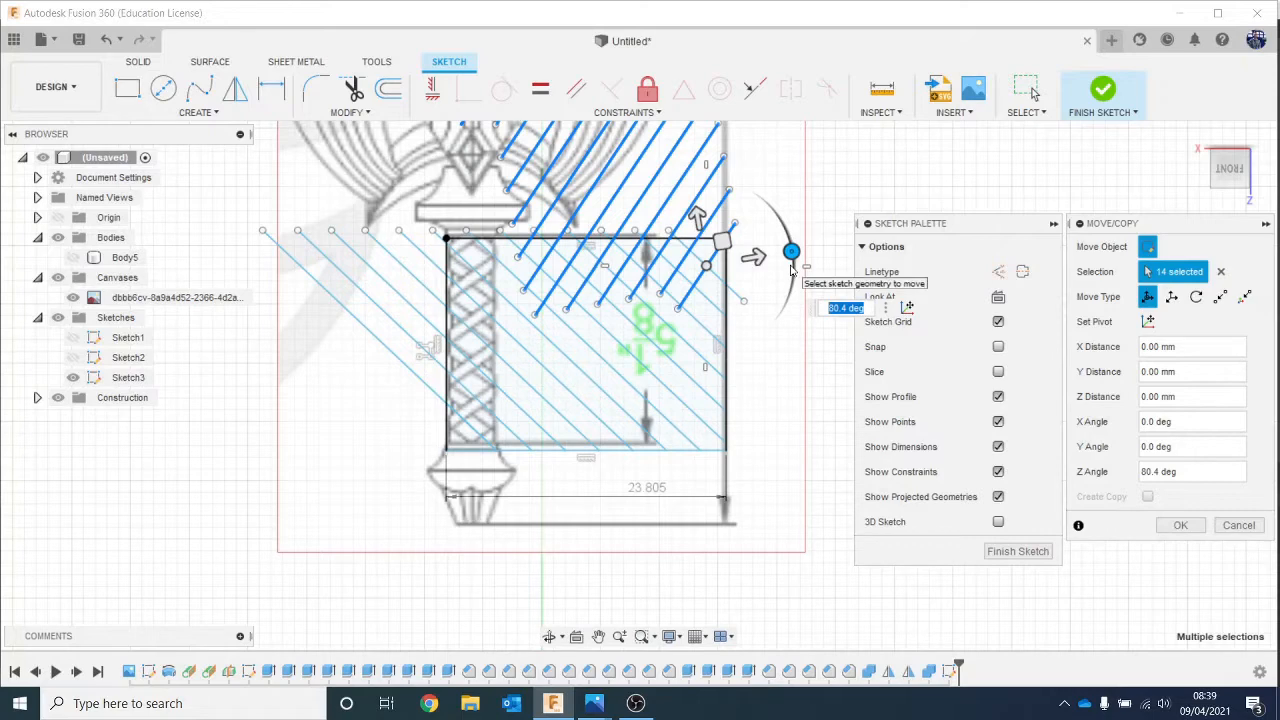
text(90)
key(Return)
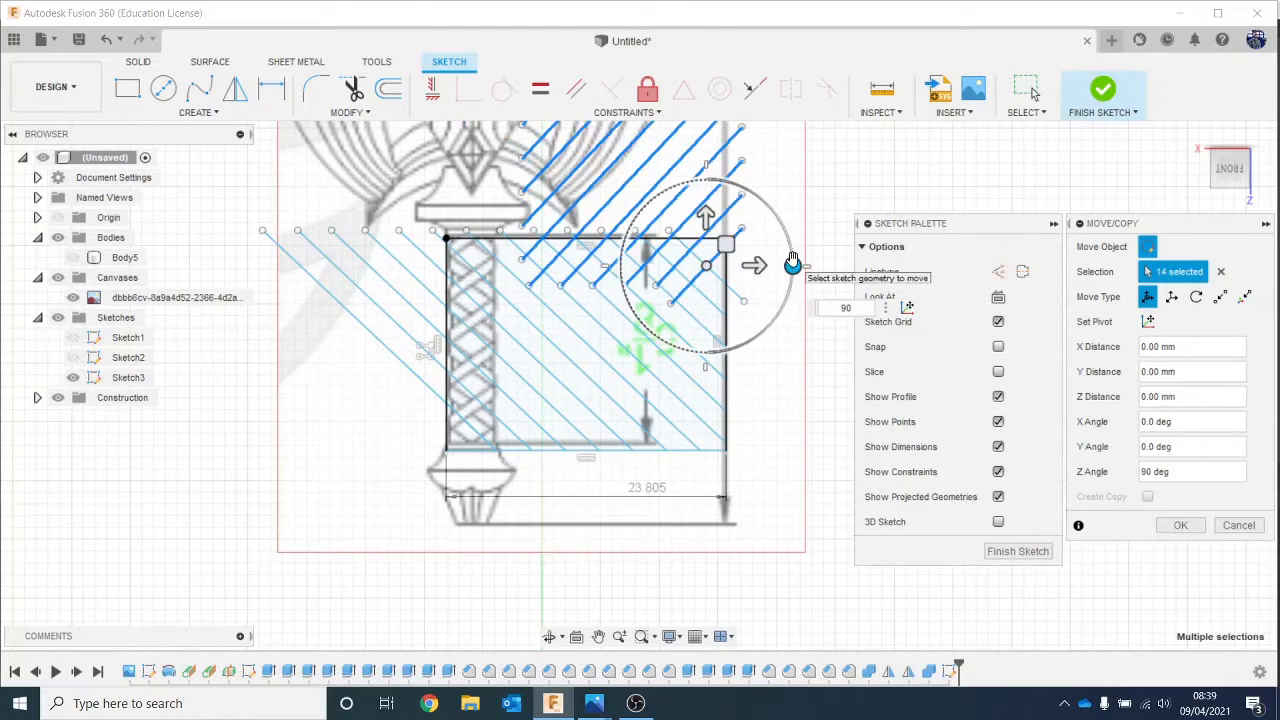
mouse_move(792, 262)
mouse_down()
mouse_move(706, 297)
mouse_move(705, 430)
mouse_move(705, 372)
mouse_up()
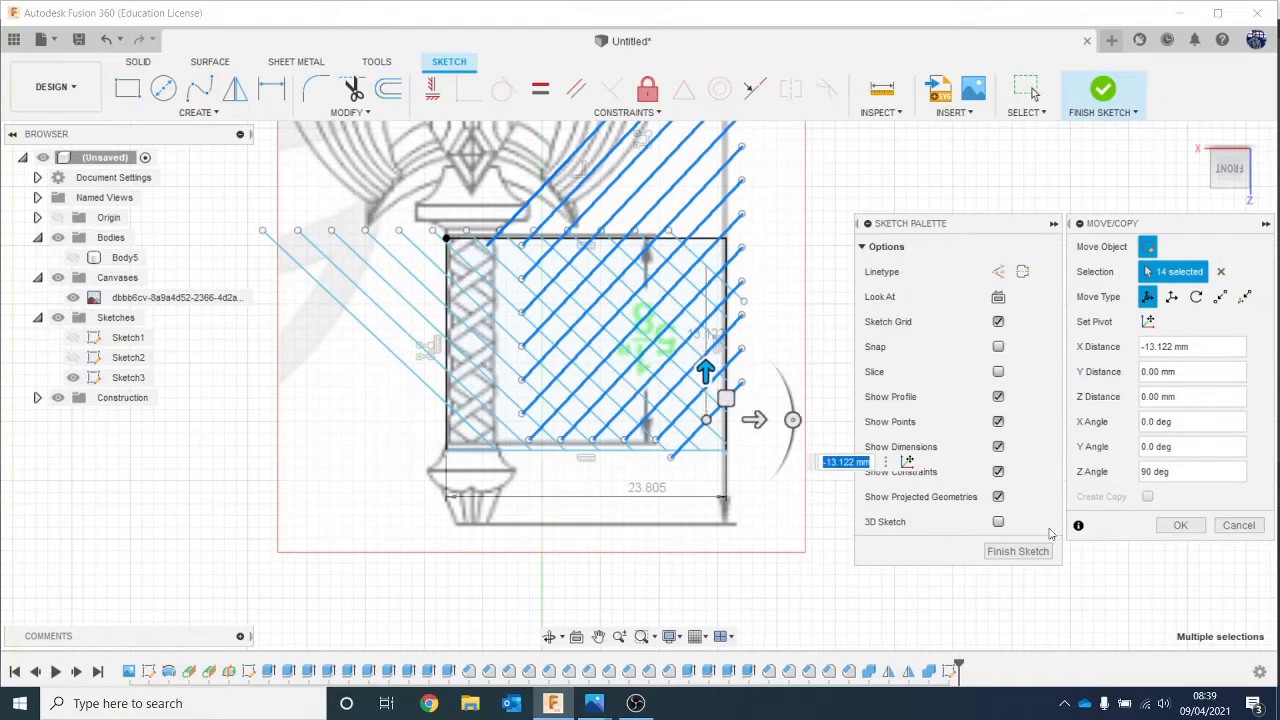
click(1180, 525)
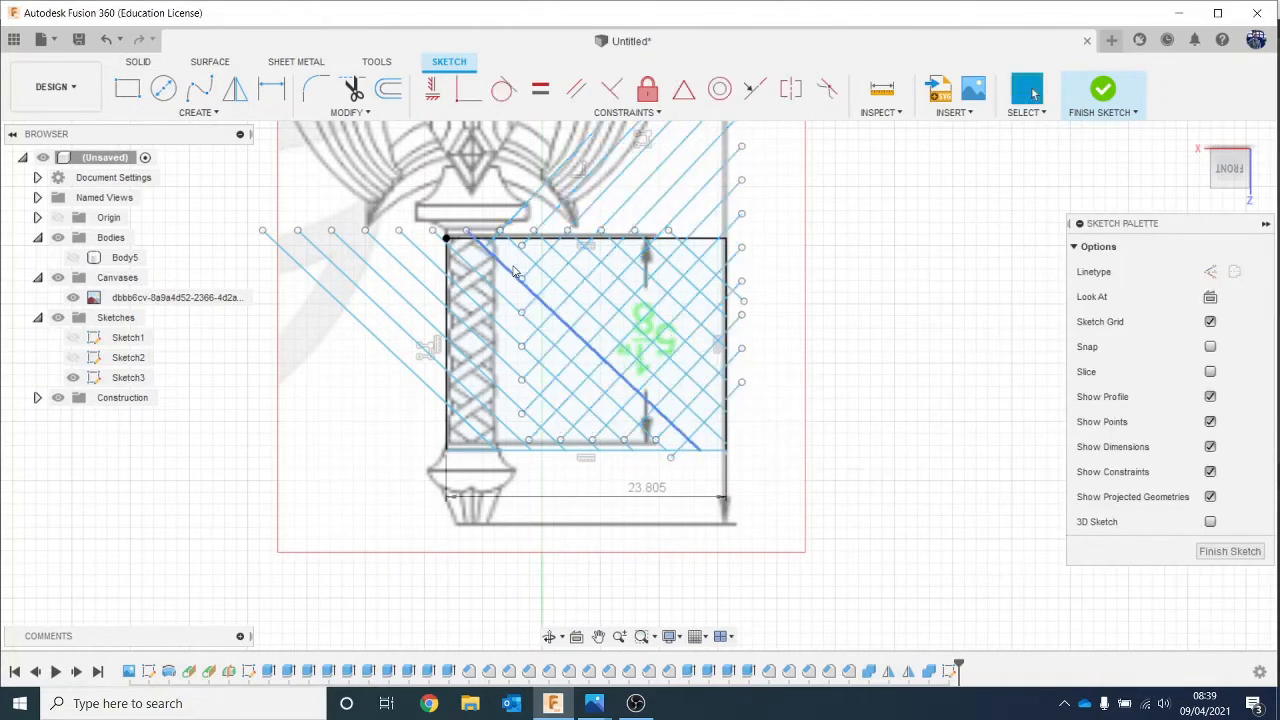
Step: Extend the two upper-left copied diagonal lines across the grip to the rectangle's left edge
scroll(515, 263, up, 2)
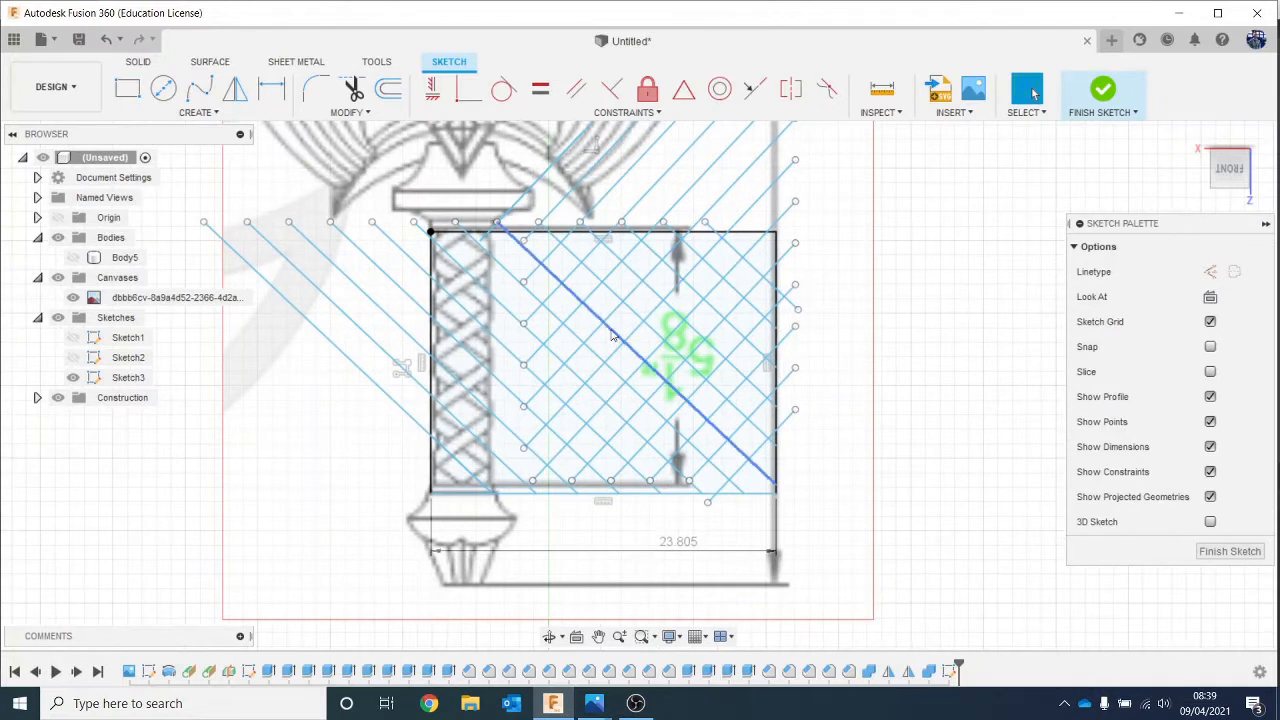
click(330, 113)
click(331, 186)
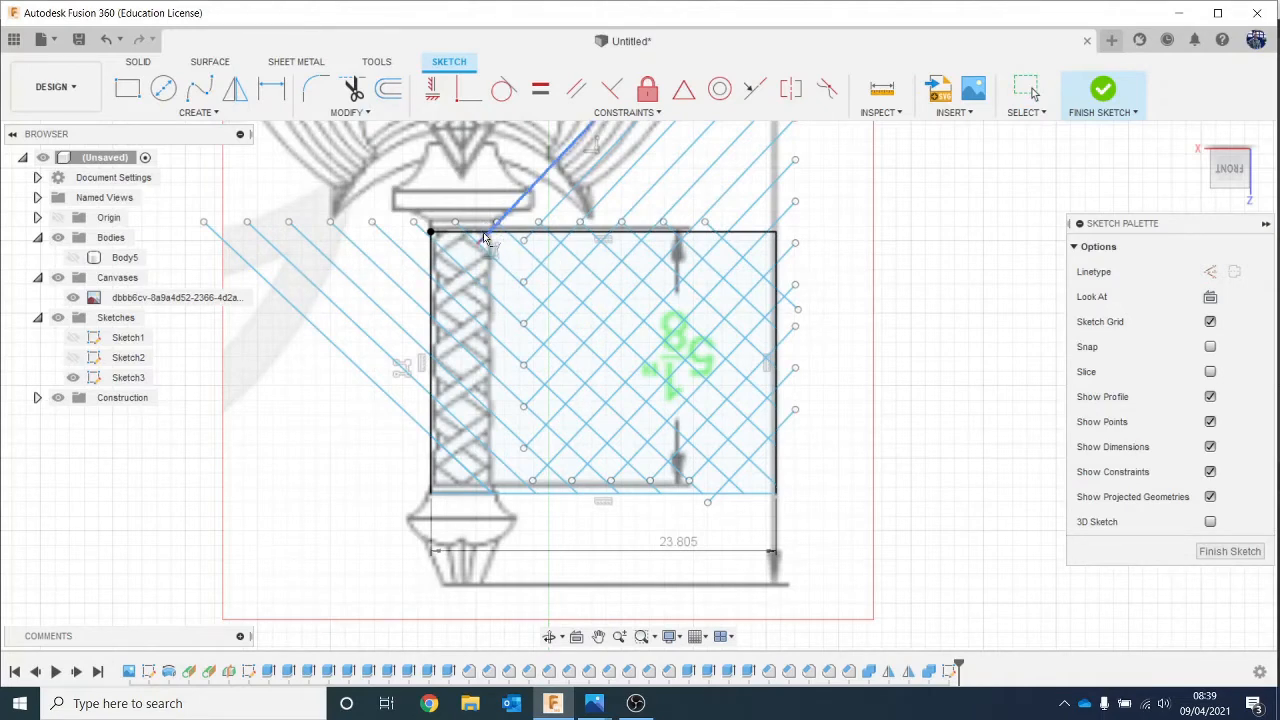
scroll(485, 236, up, 5)
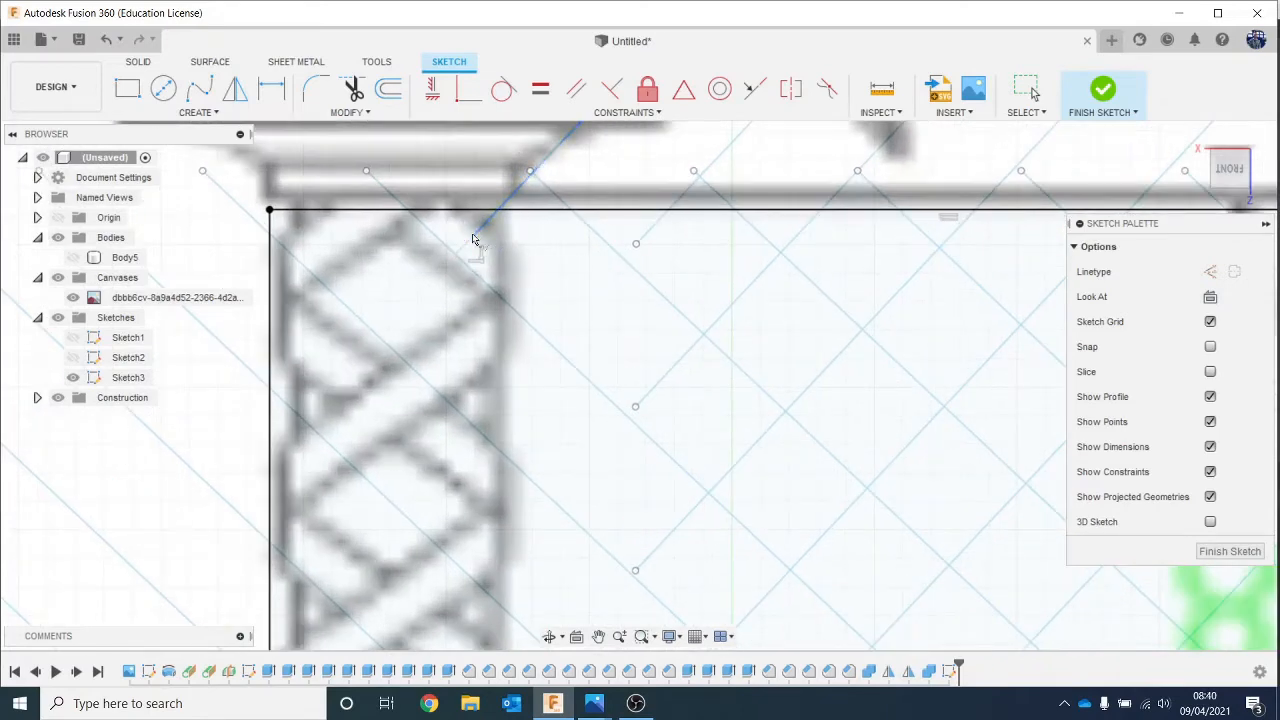
click(442, 279)
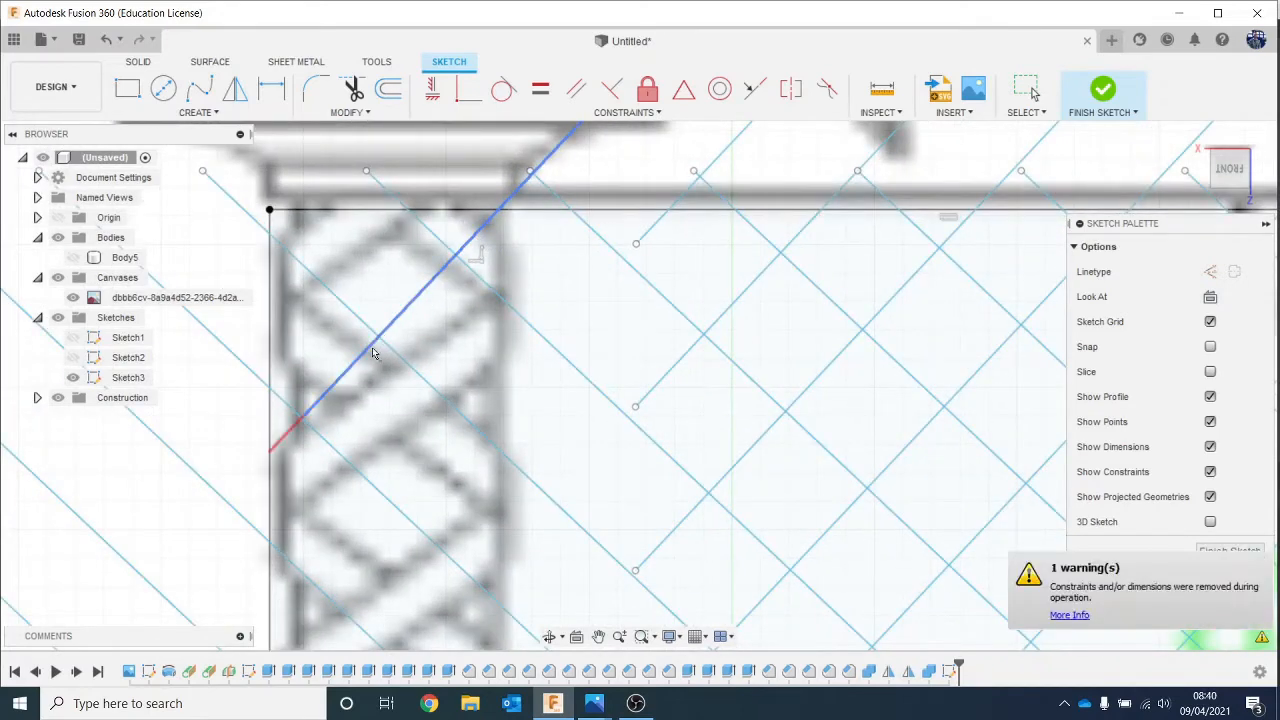
click(651, 240)
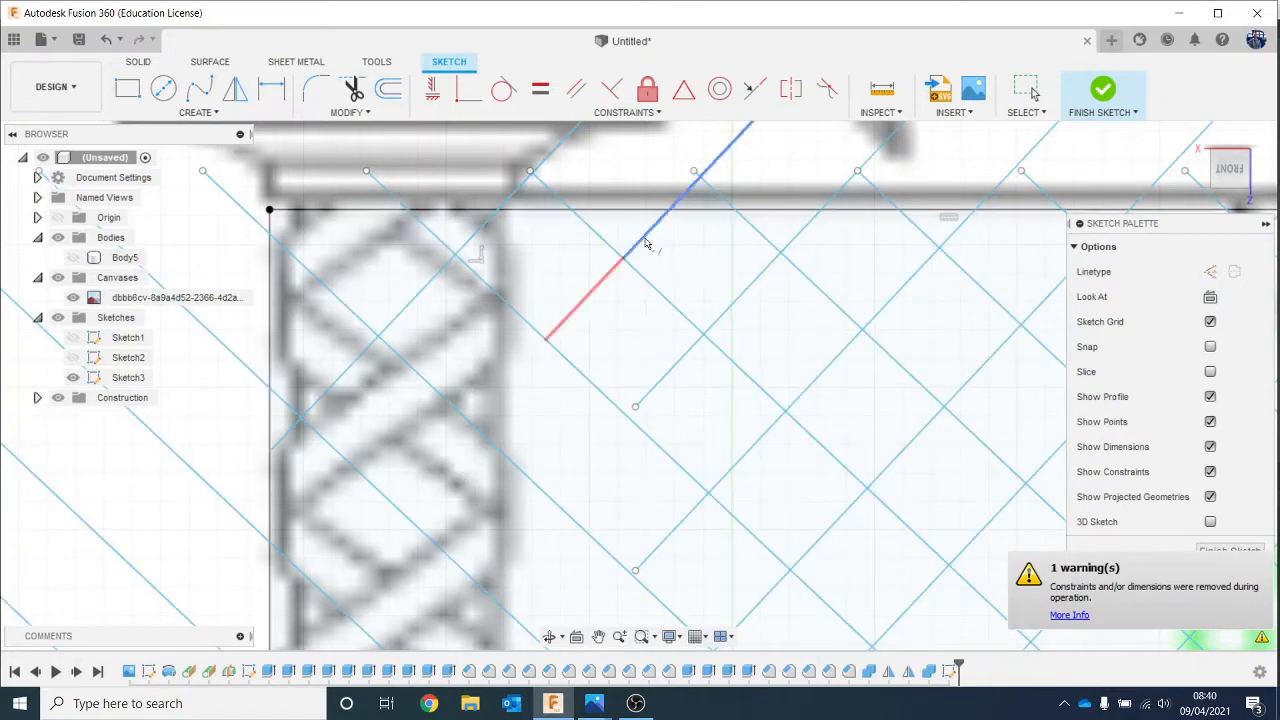
click(588, 319)
click(541, 345)
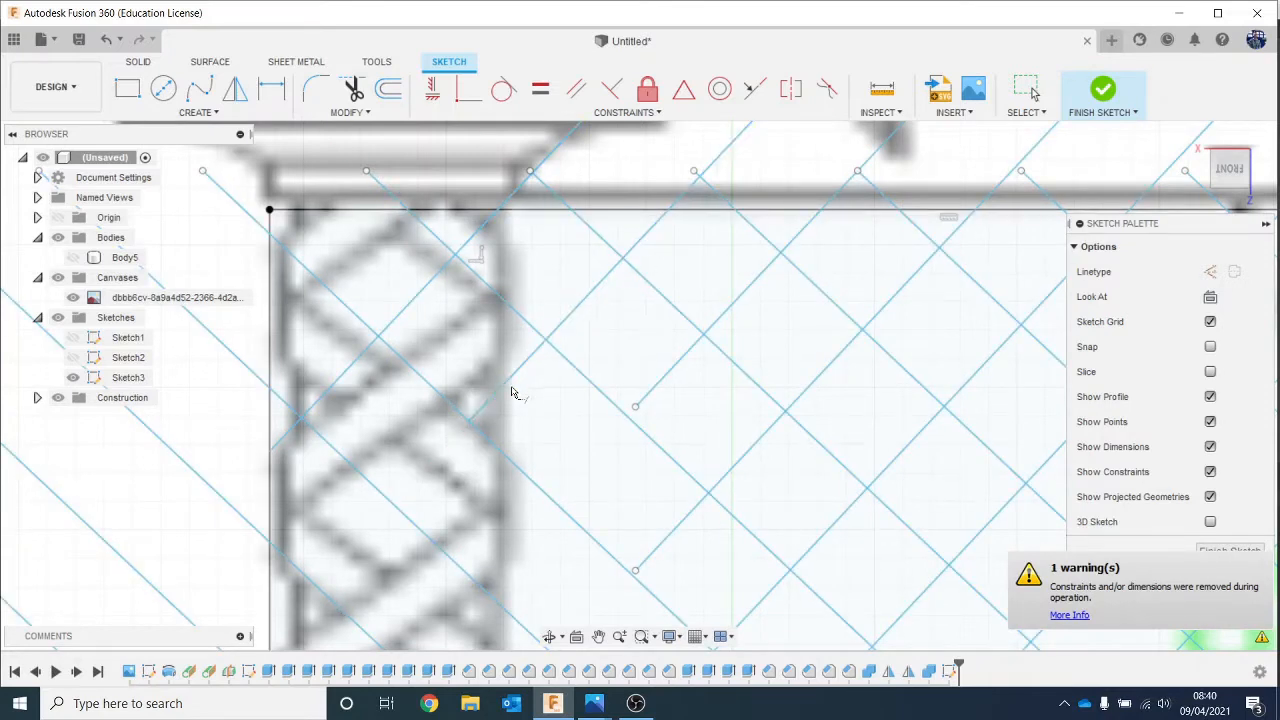
click(434, 465)
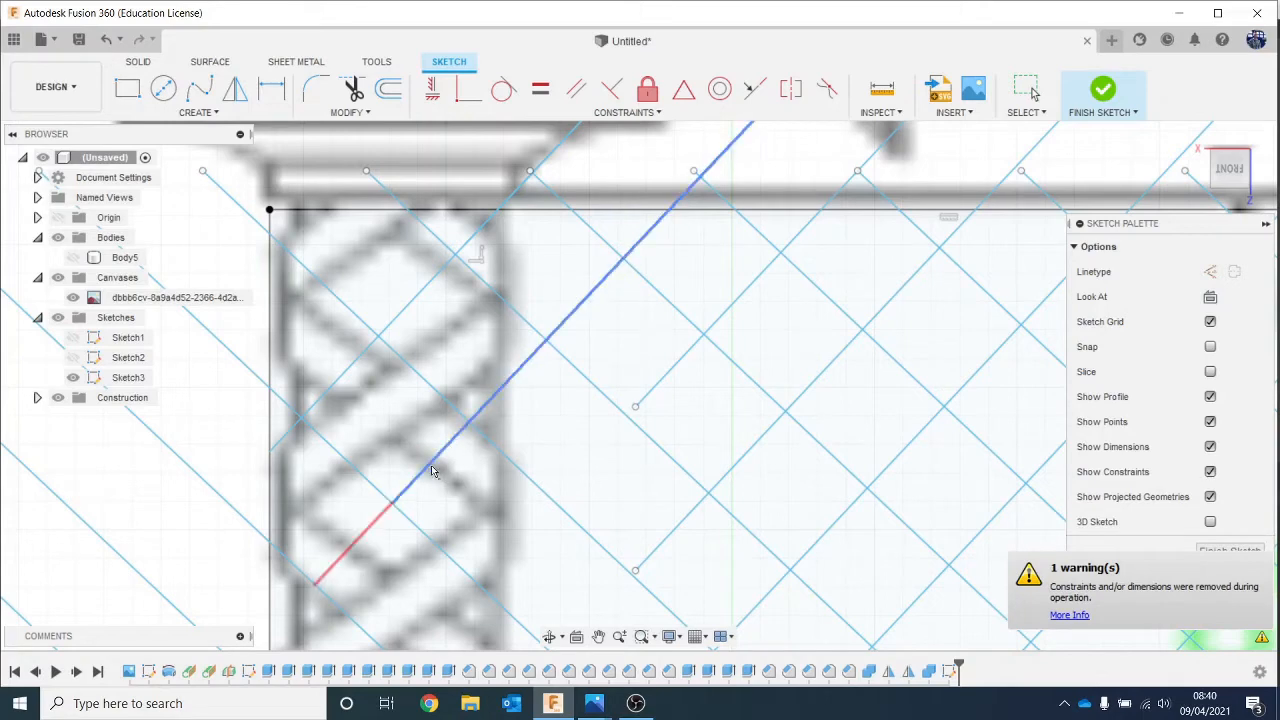
click(432, 471)
scroll(437, 558, down, 3)
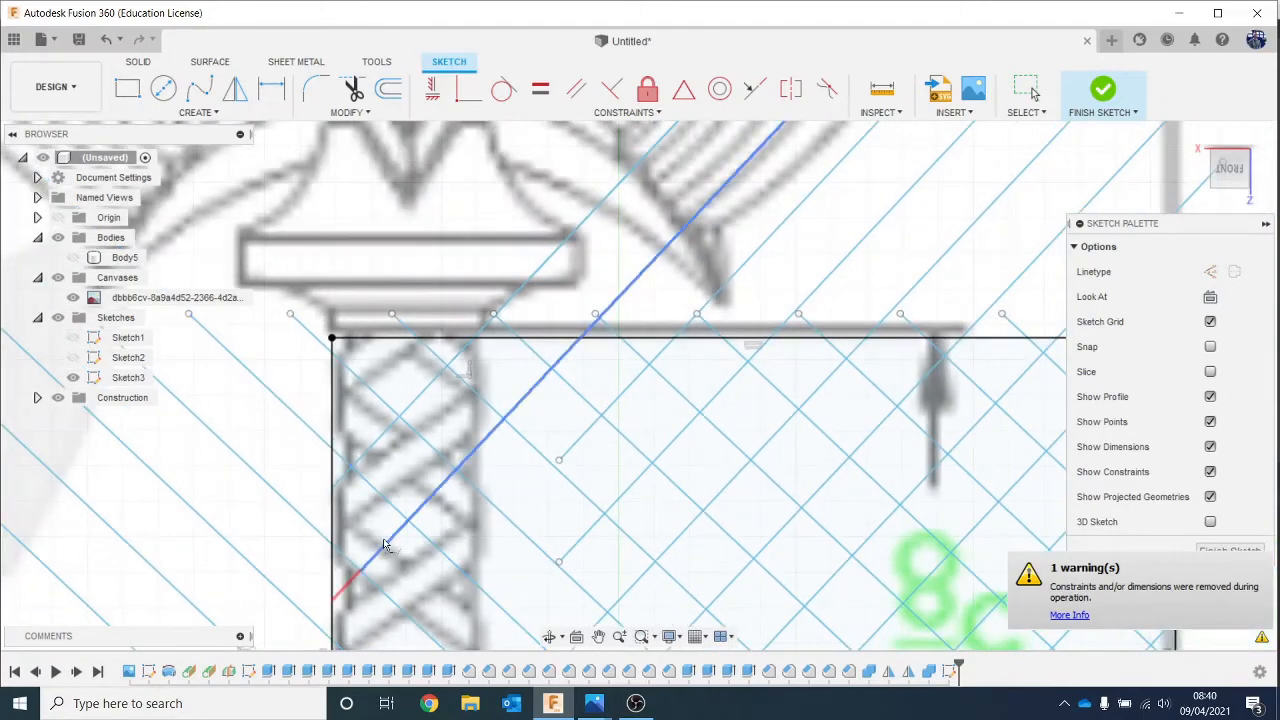
Step: Extend the remaining copied diagonal lines that stop short to the rectangle's left or lower edge
scroll(419, 560, down, 2)
middle_drag(420, 558, 358, 368)
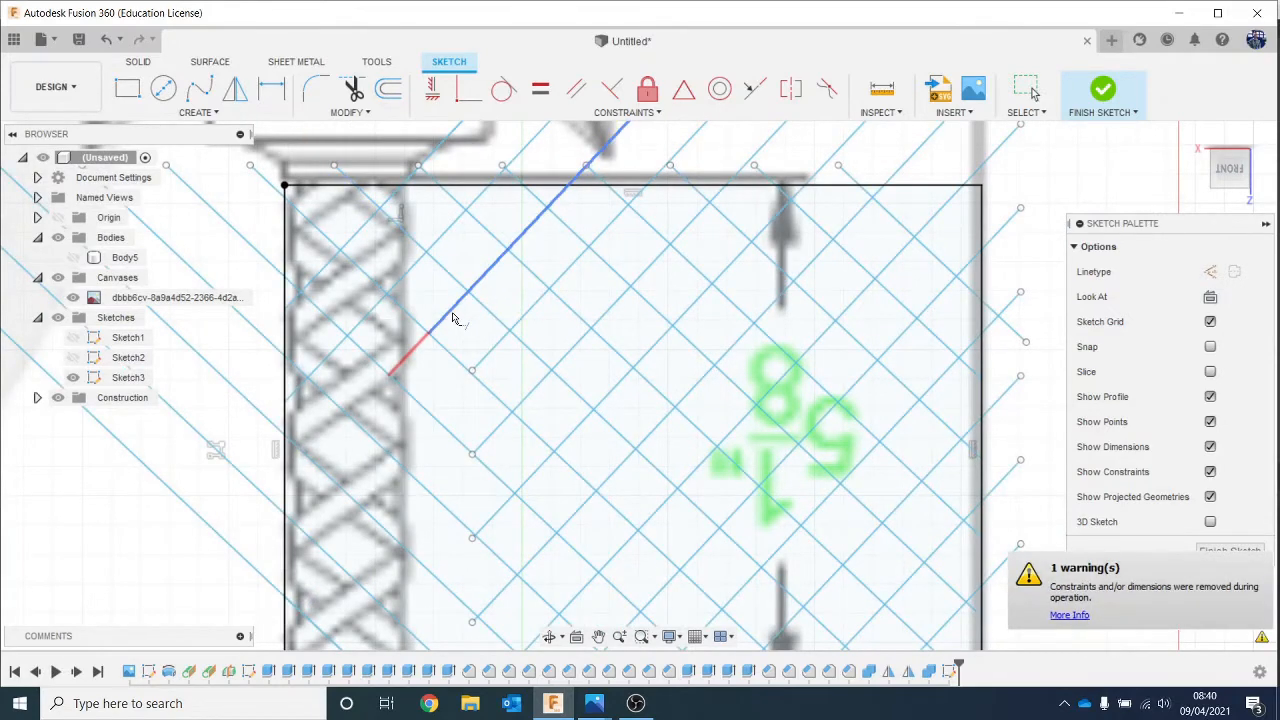
click(372, 401)
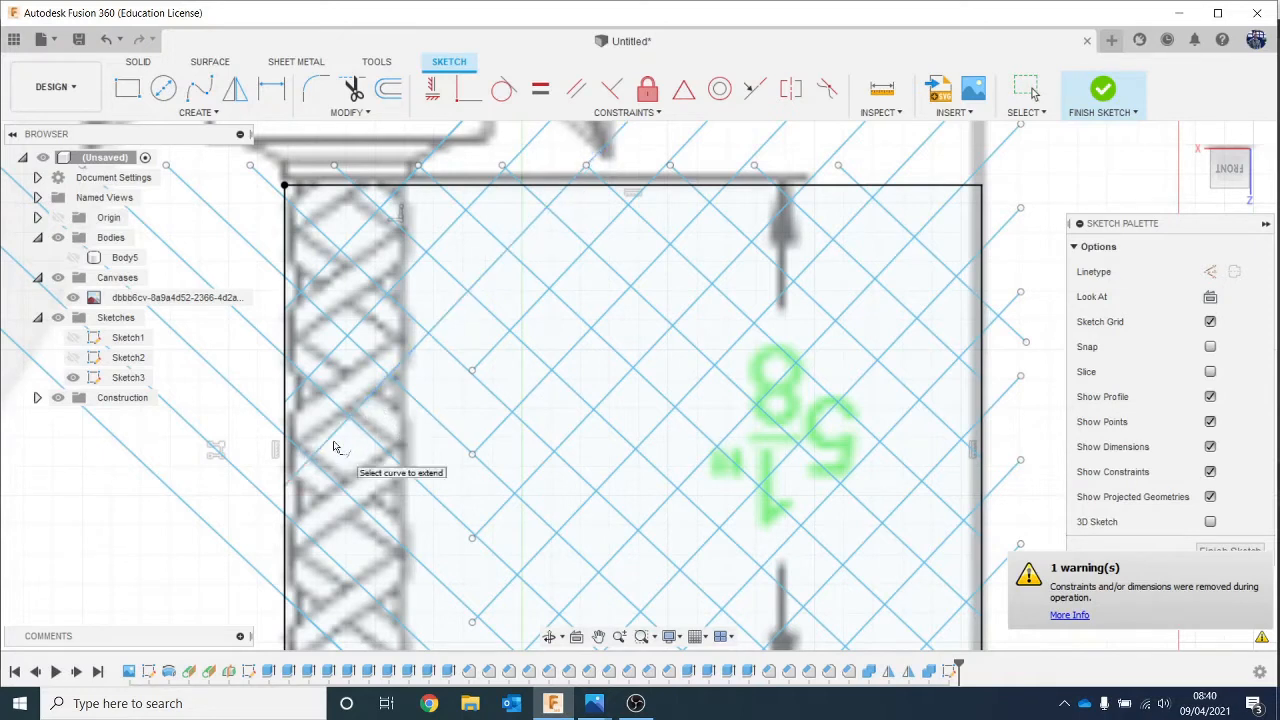
click(483, 354)
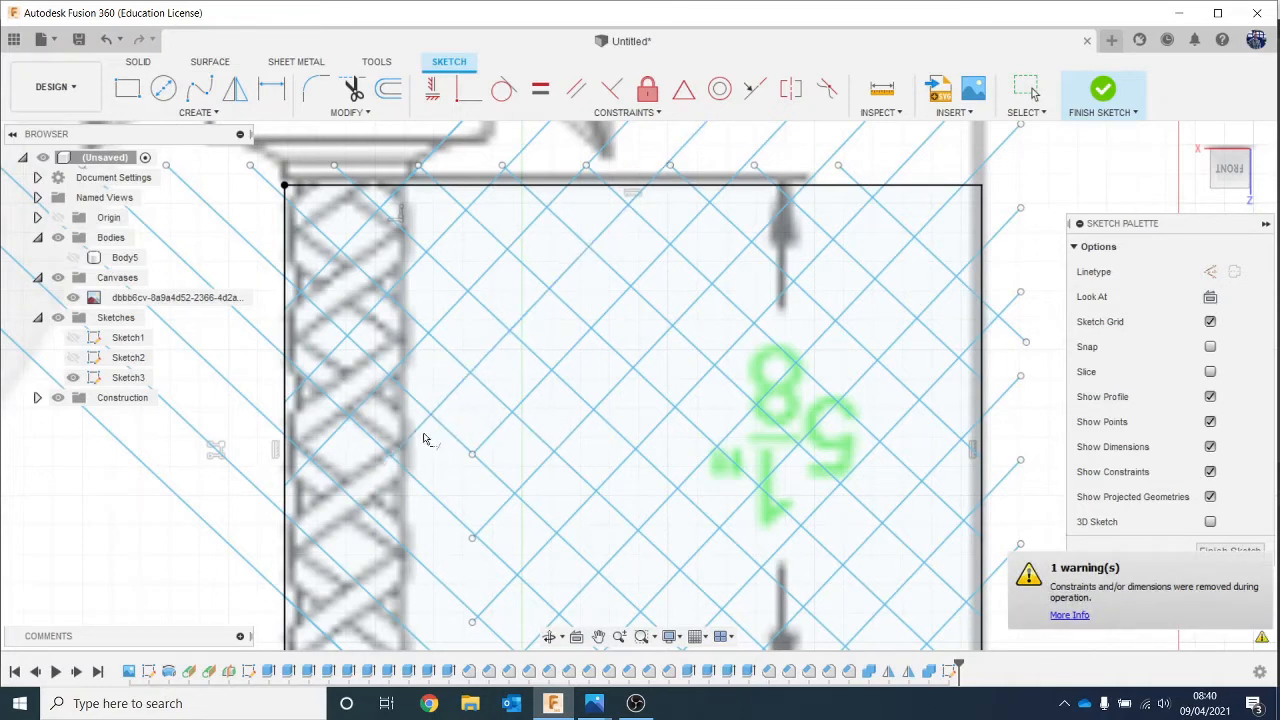
click(371, 476)
click(336, 526)
scroll(371, 549, down, 1)
middle_drag(440, 570, 394, 326)
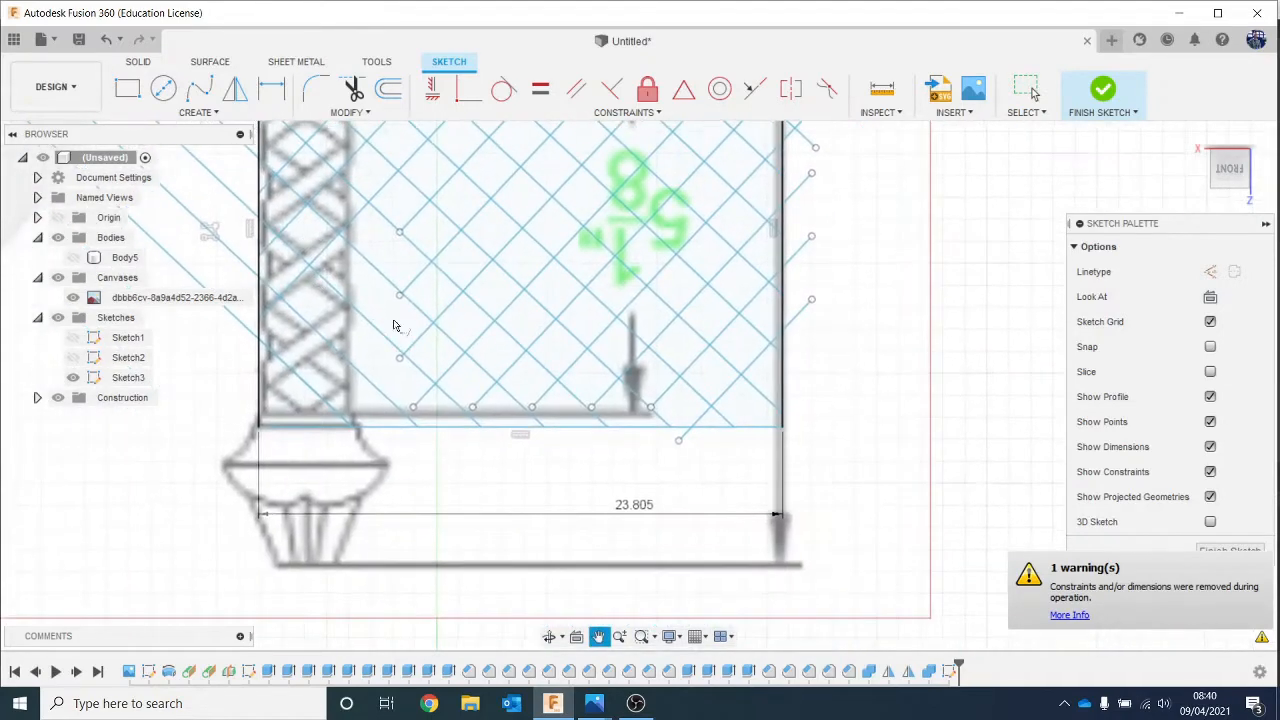
click(398, 281)
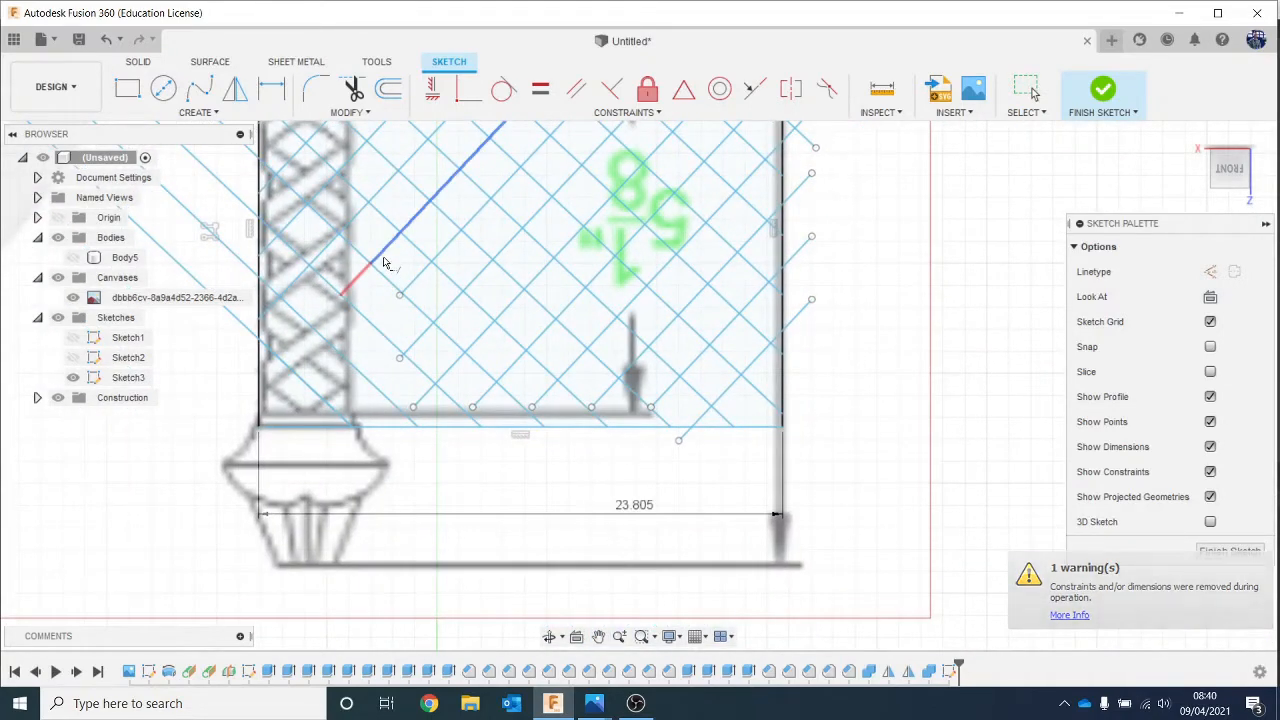
click(356, 286)
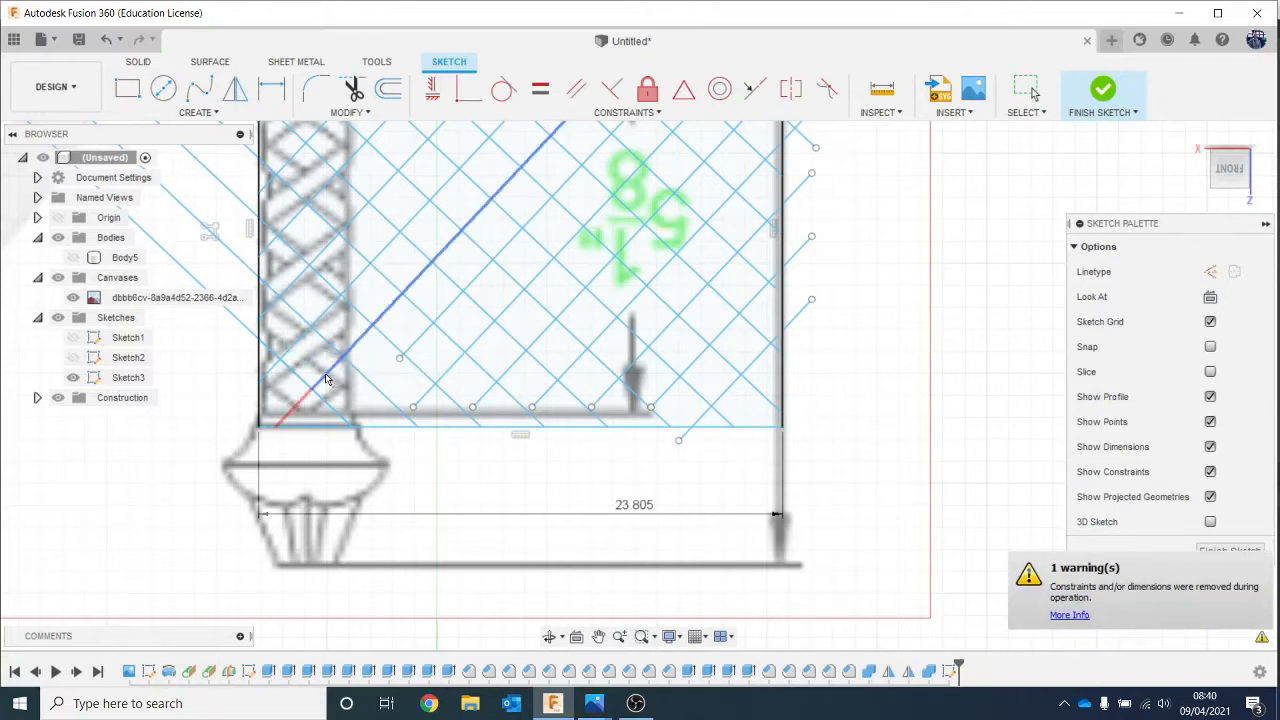
click(313, 408)
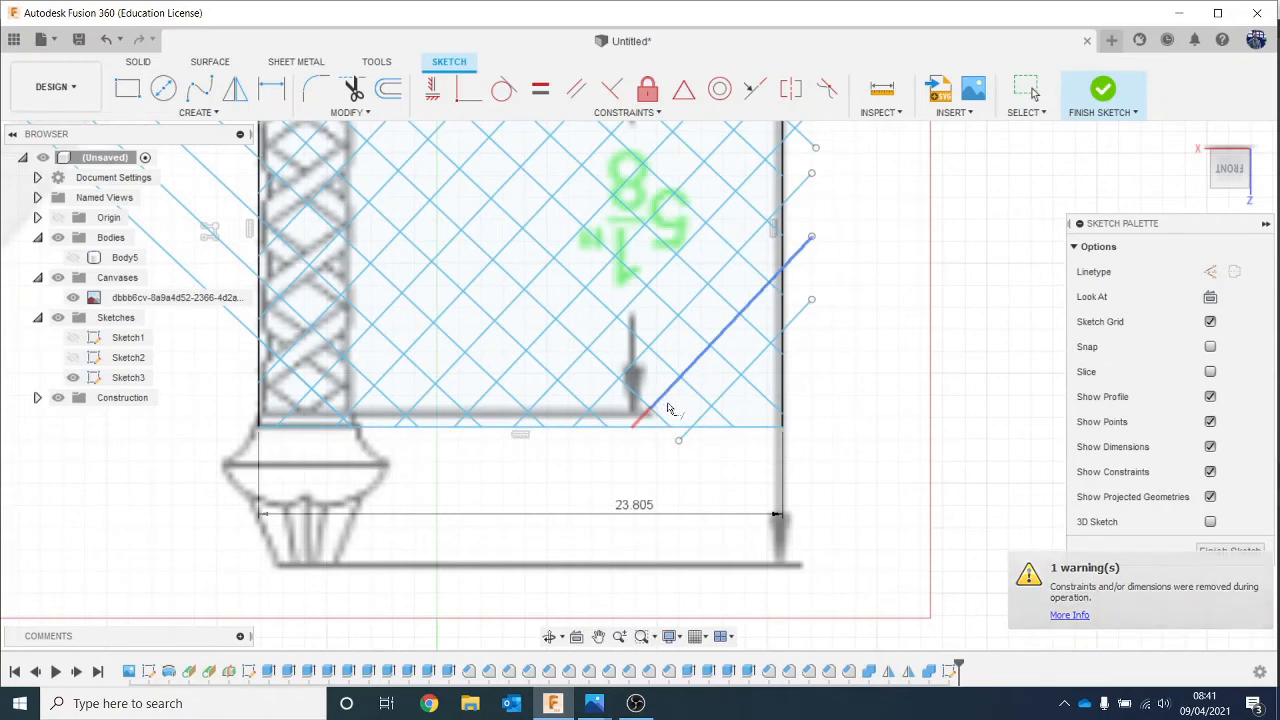
Step: Trim the copied diagonal lines that extend above the grip rectangle back to its upper edge
scroll(755, 461, down, 4)
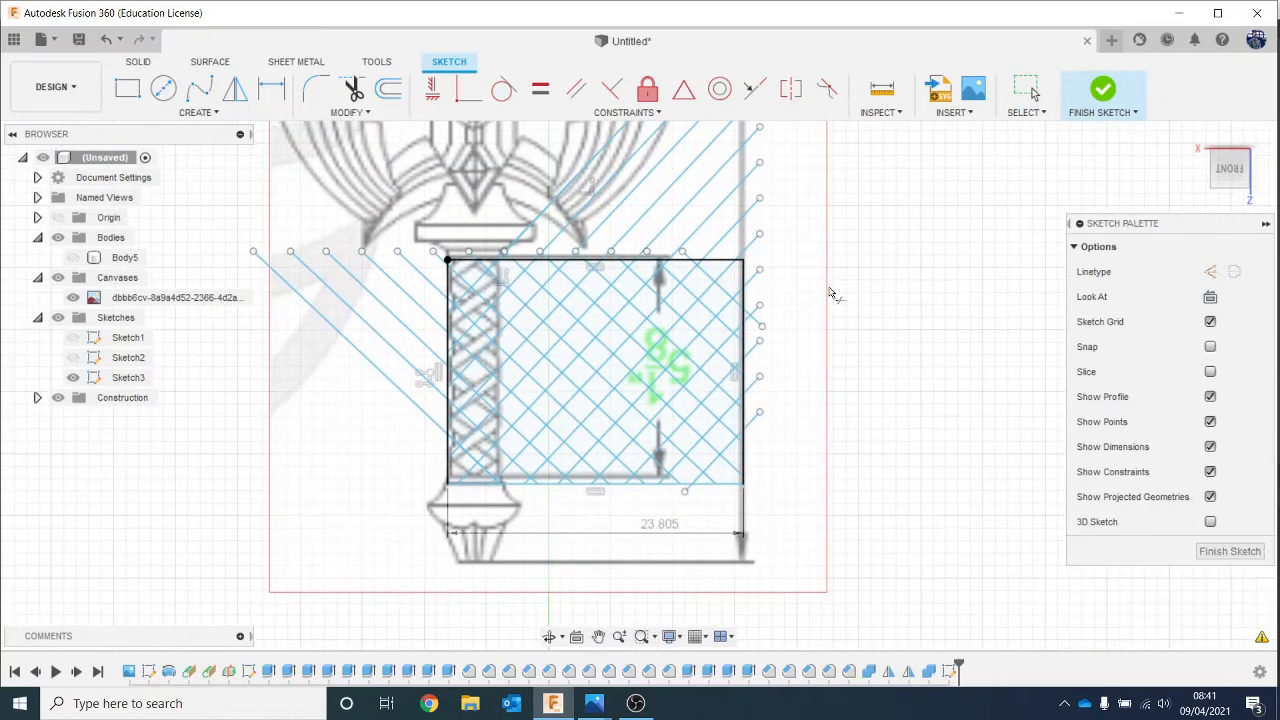
key(t)
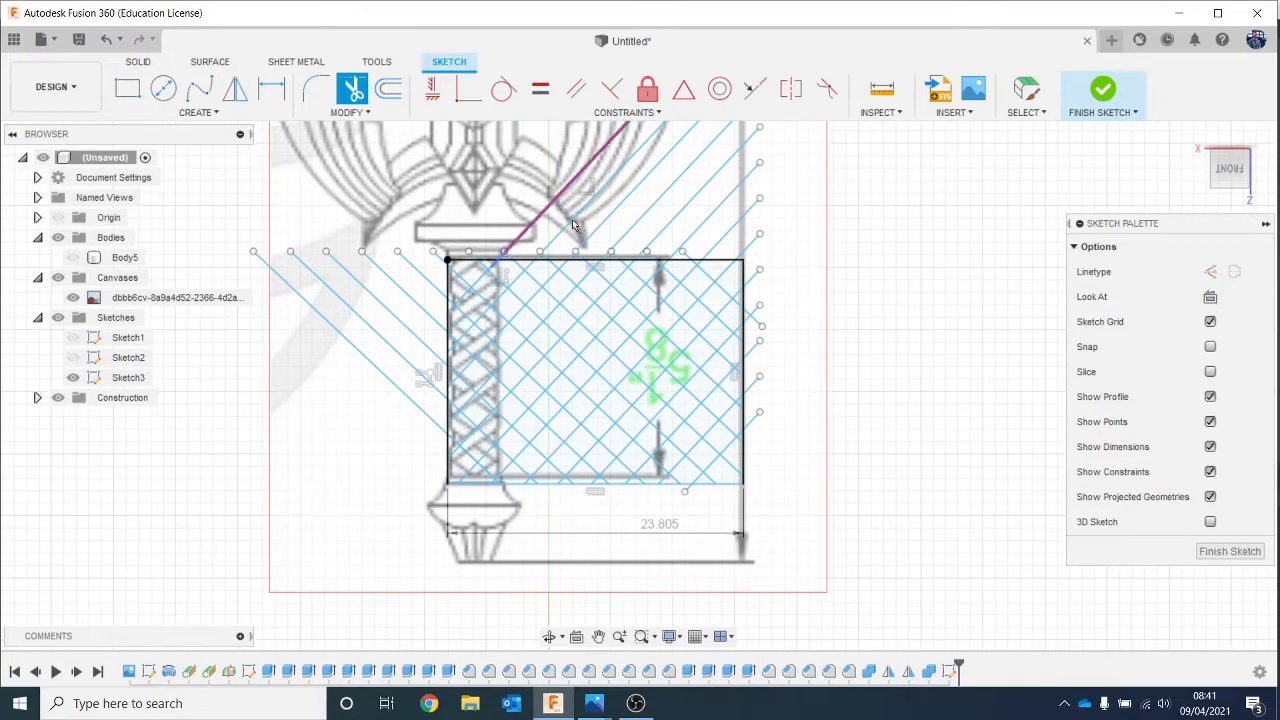
click(572, 224)
click(600, 232)
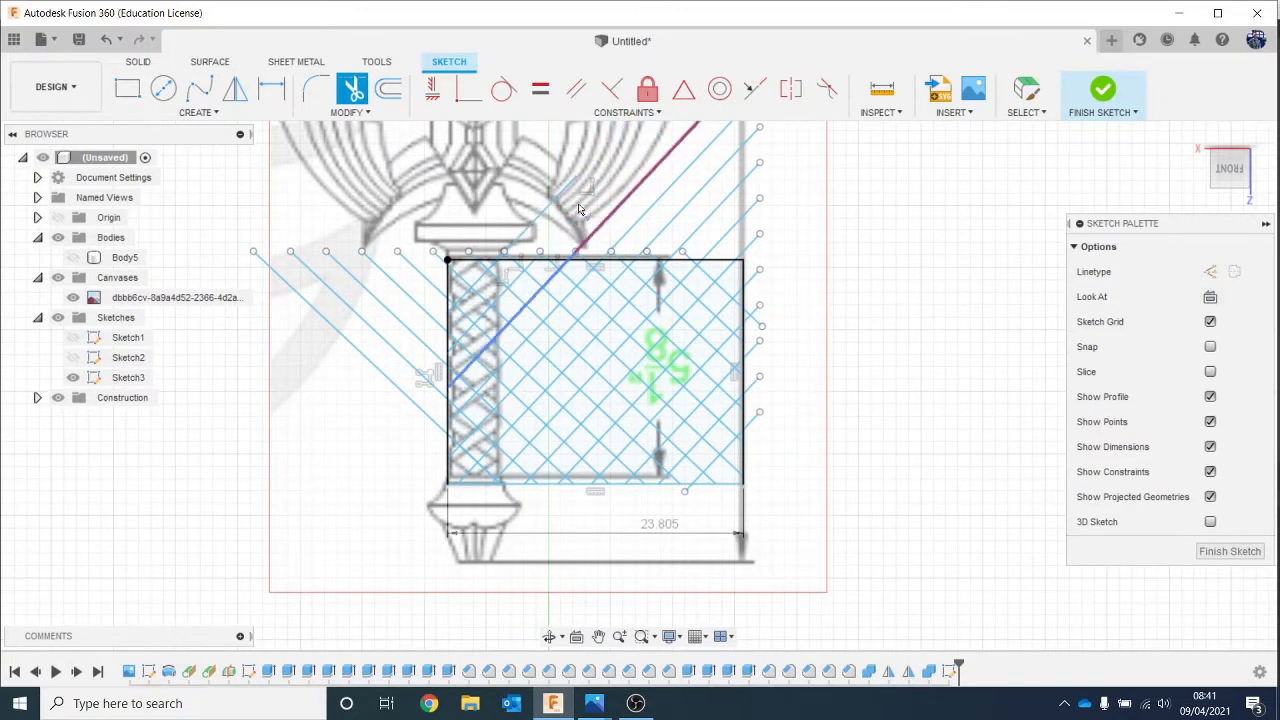
click(580, 209)
click(634, 229)
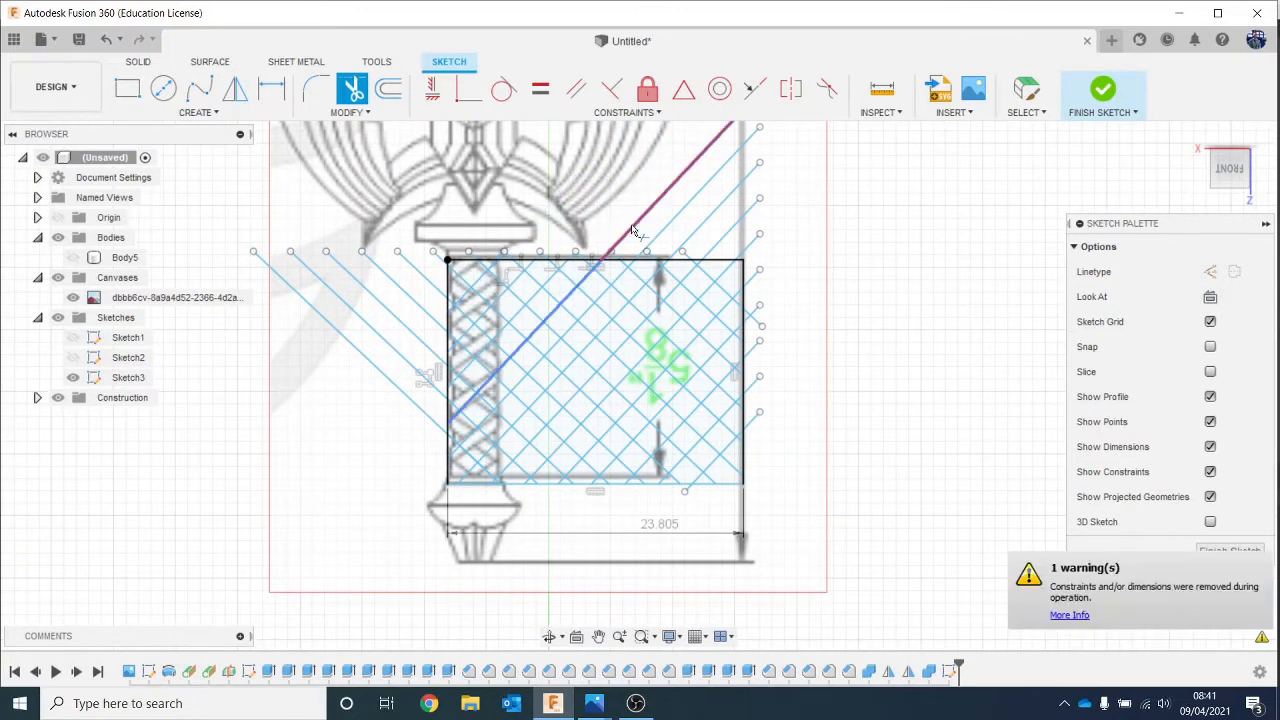
click(661, 234)
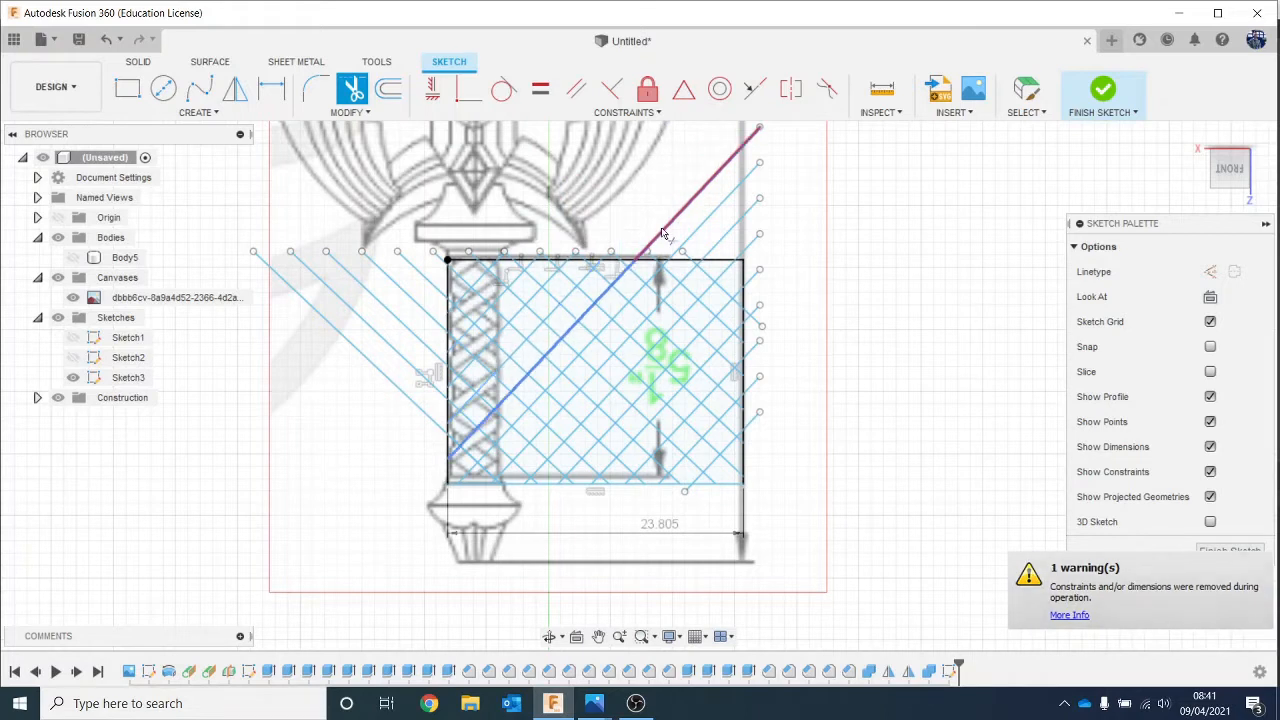
click(720, 242)
click(750, 246)
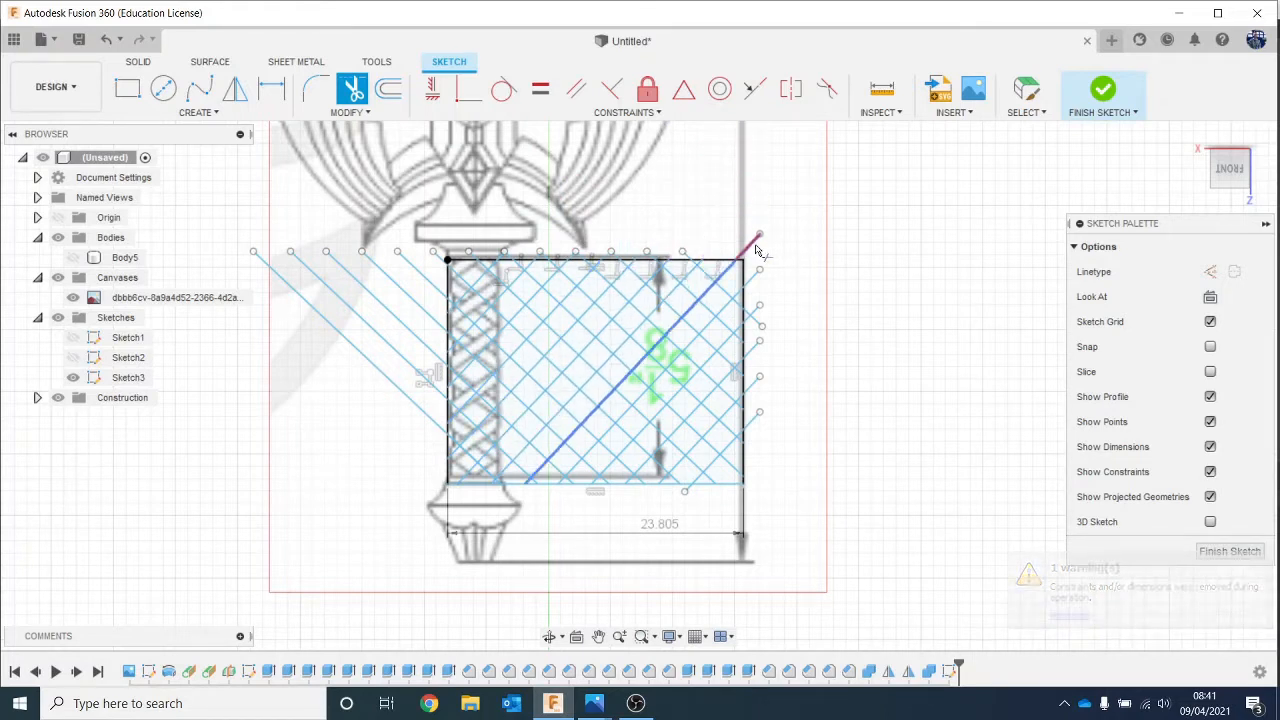
Step: Trim the upper diagonal line ends that overshoot the rectangle's right edge
click(757, 289)
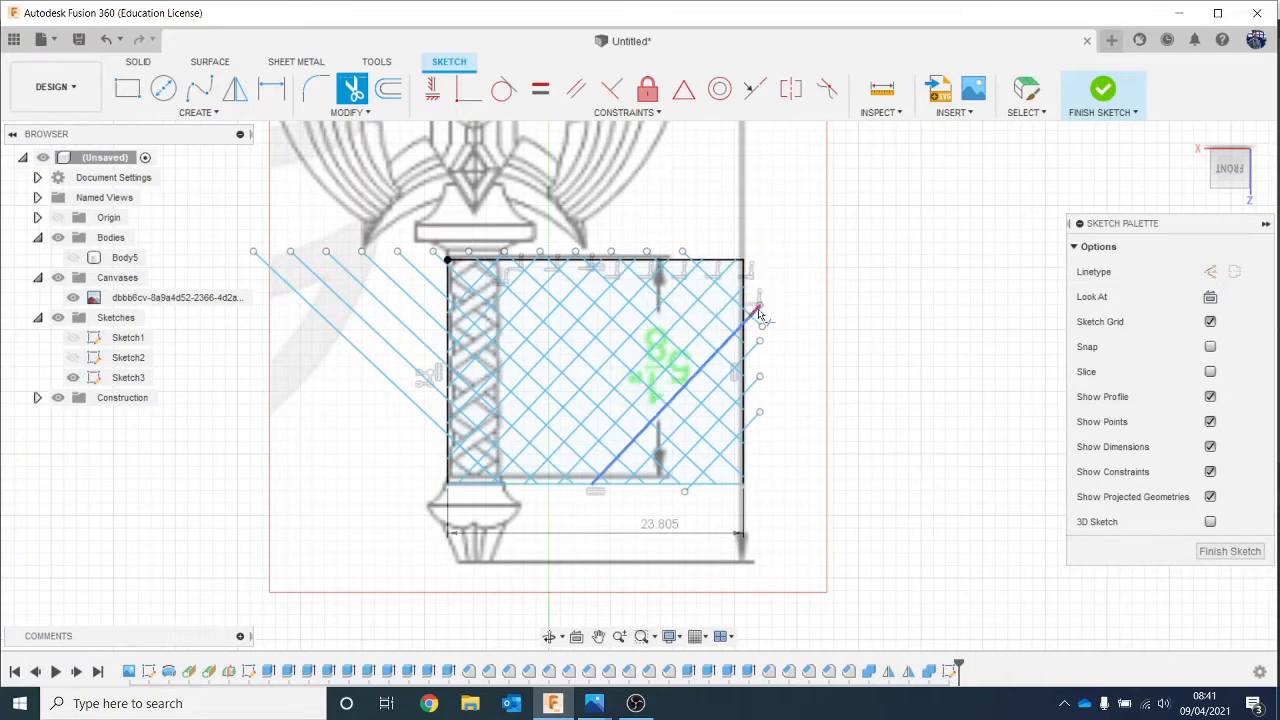
click(758, 318)
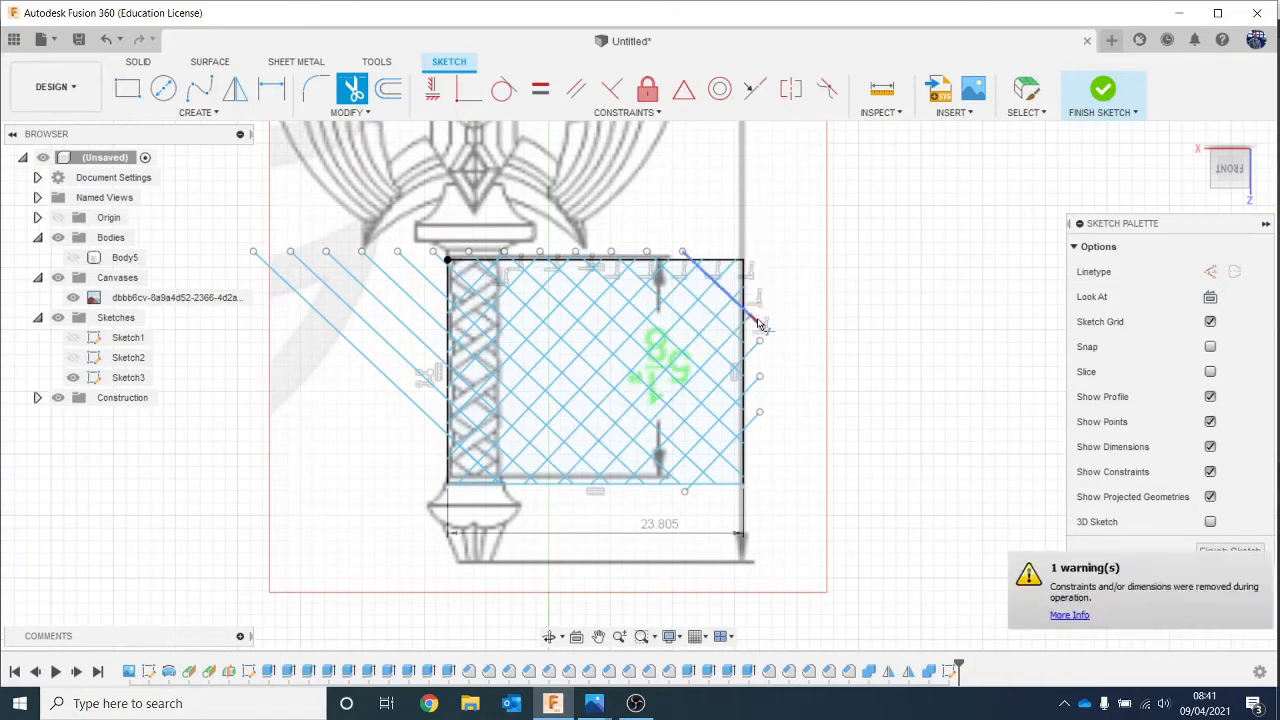
scroll(757, 323, up, 5)
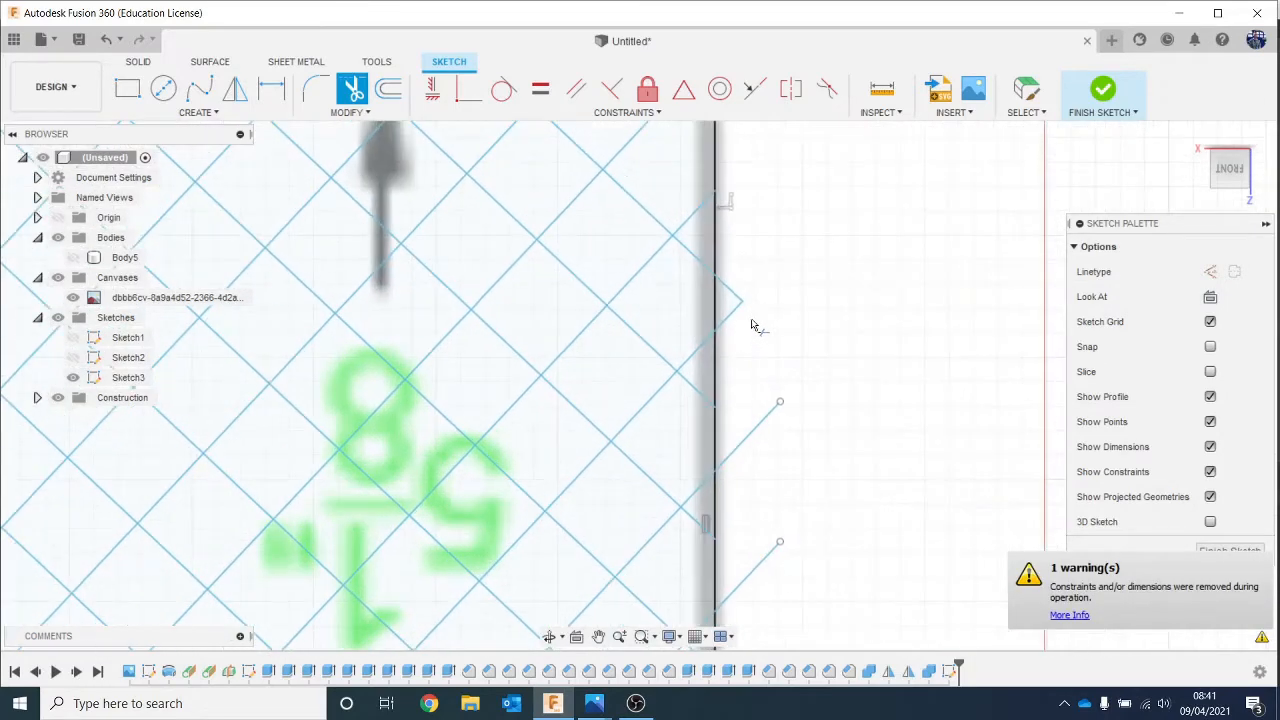
Step: Trim the diagonal lattice line ends that overhang the right edge of the sketch rectangle
click(736, 298)
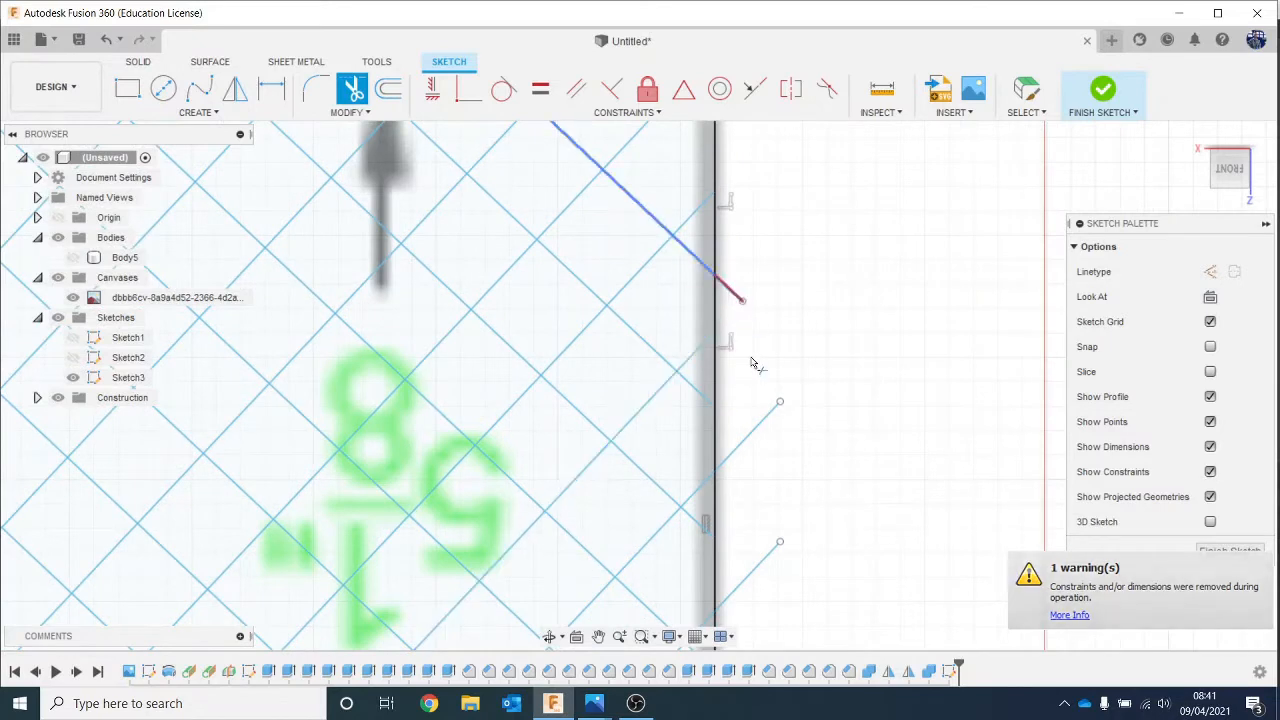
click(800, 540)
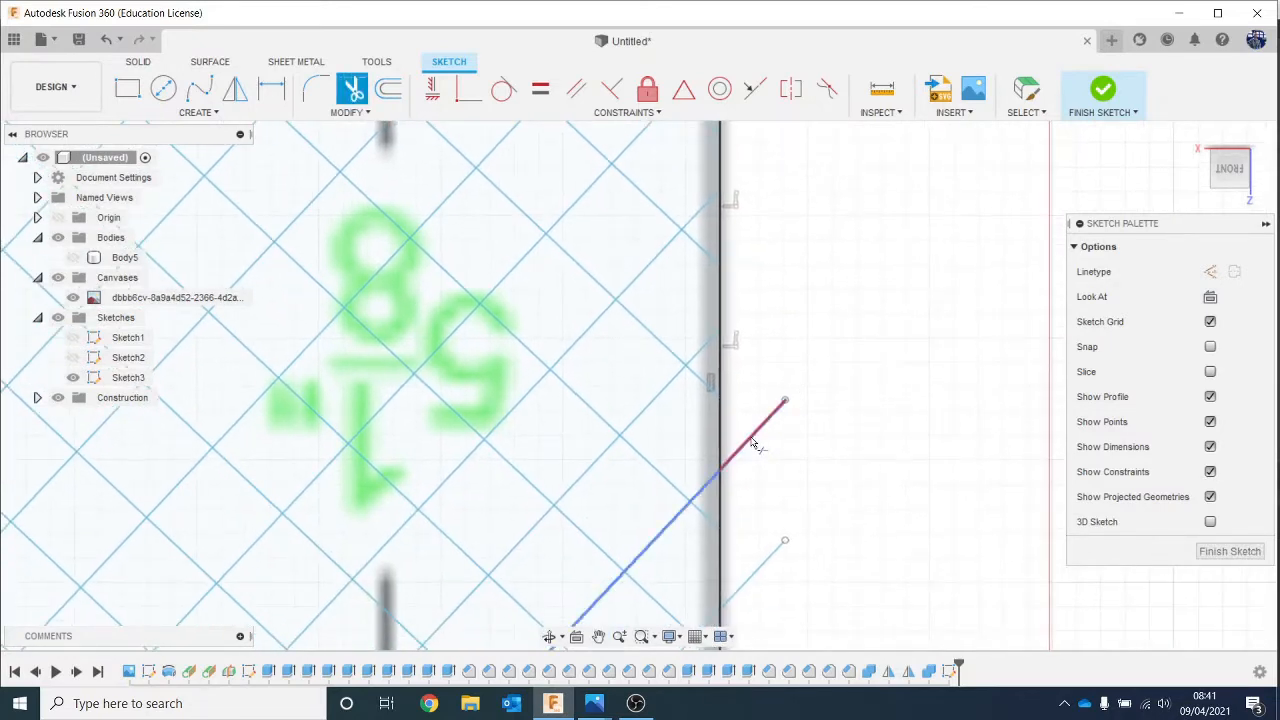
click(763, 476)
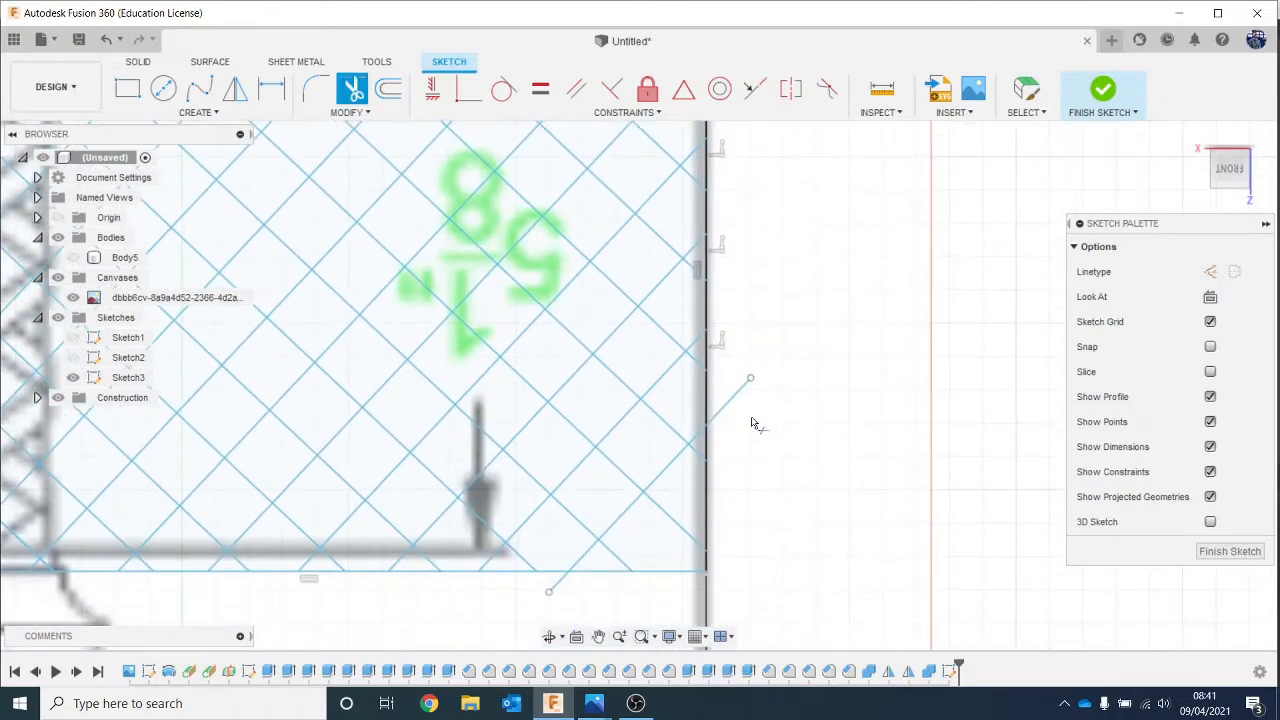
click(730, 408)
scroll(392, 530, down, 4)
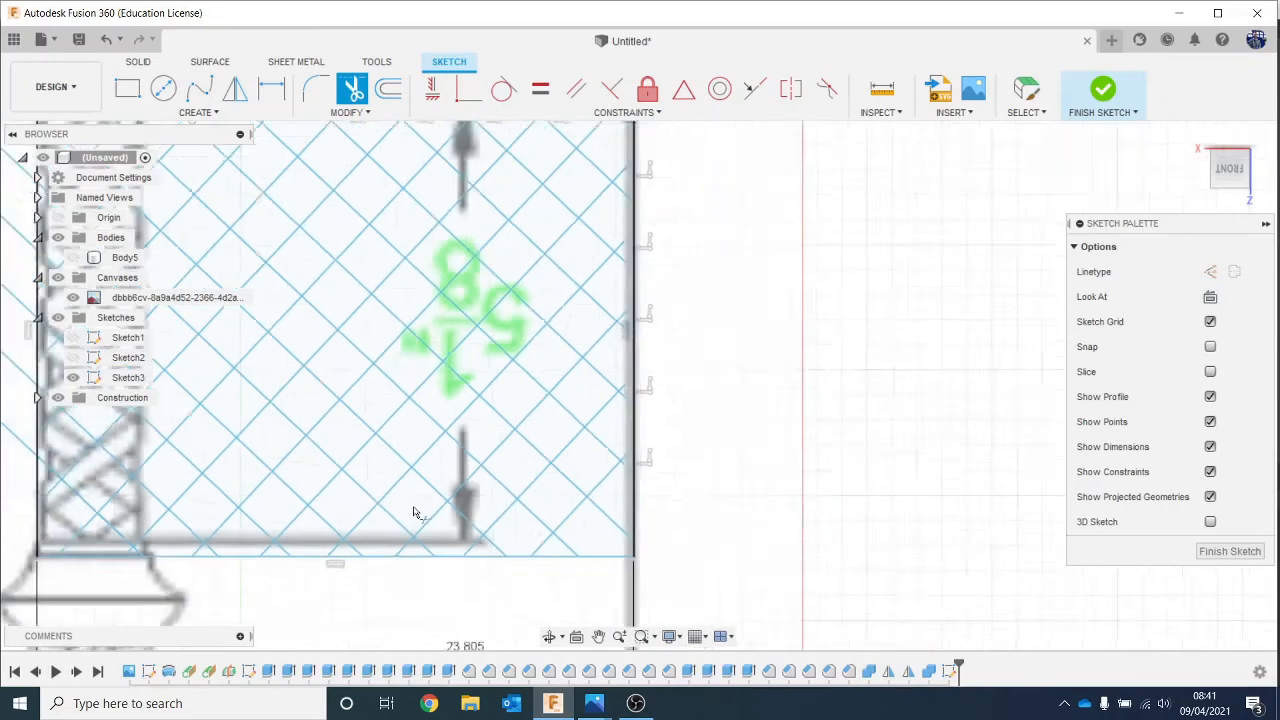
Step: Trim the diagonal lattice line ends that extend beyond the rectangle's left edge, up to its upper-left corner
middle_drag(411, 503, 732, 494)
scroll(450, 420, up, 2)
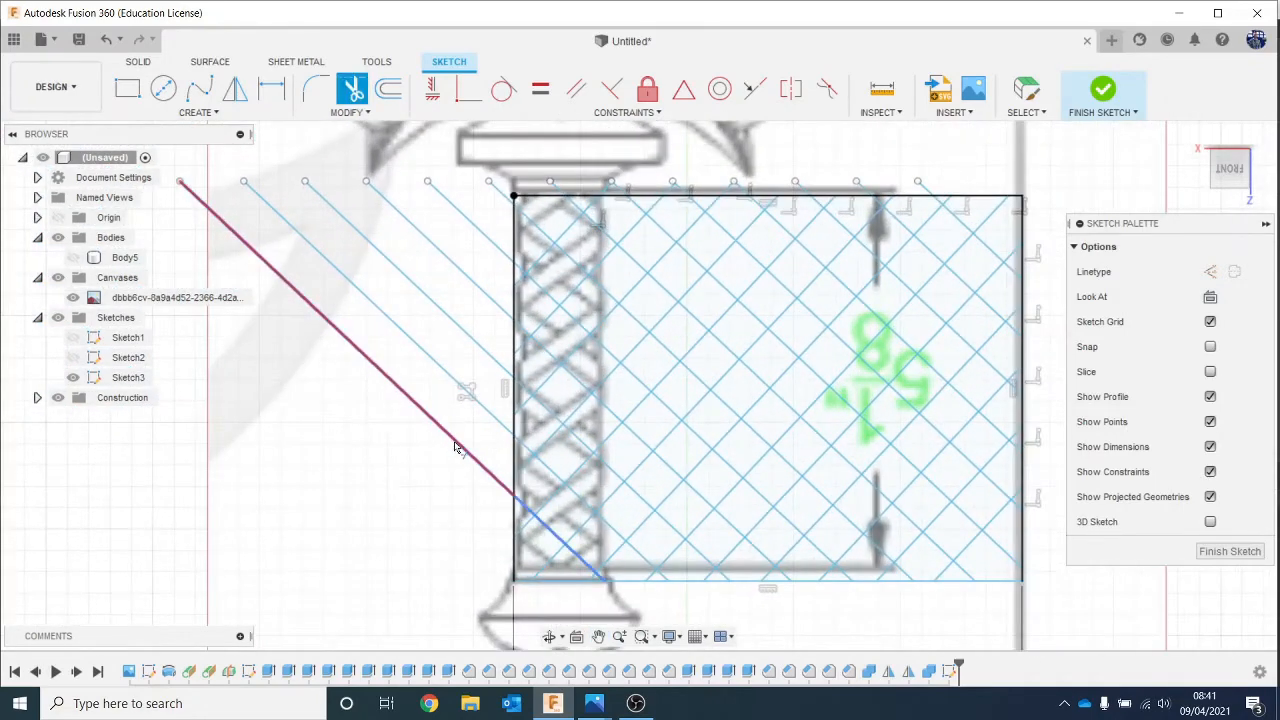
click(464, 414)
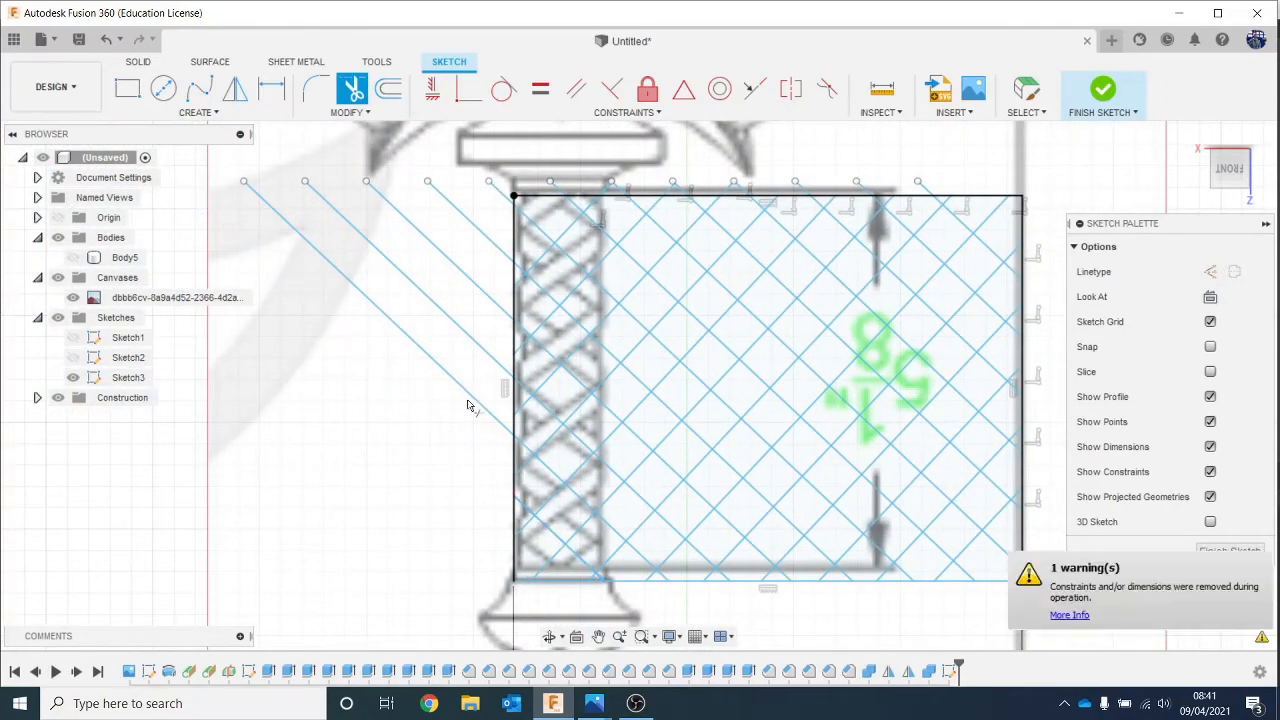
click(476, 334)
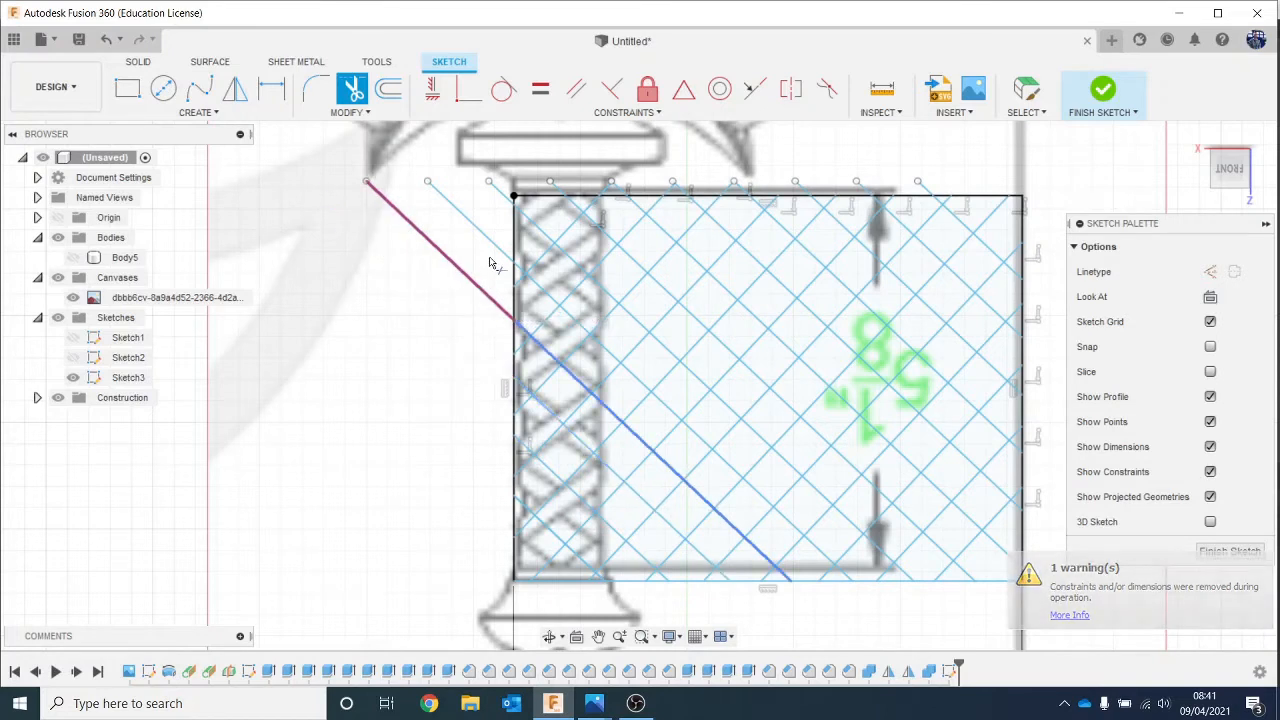
click(490, 263)
click(508, 197)
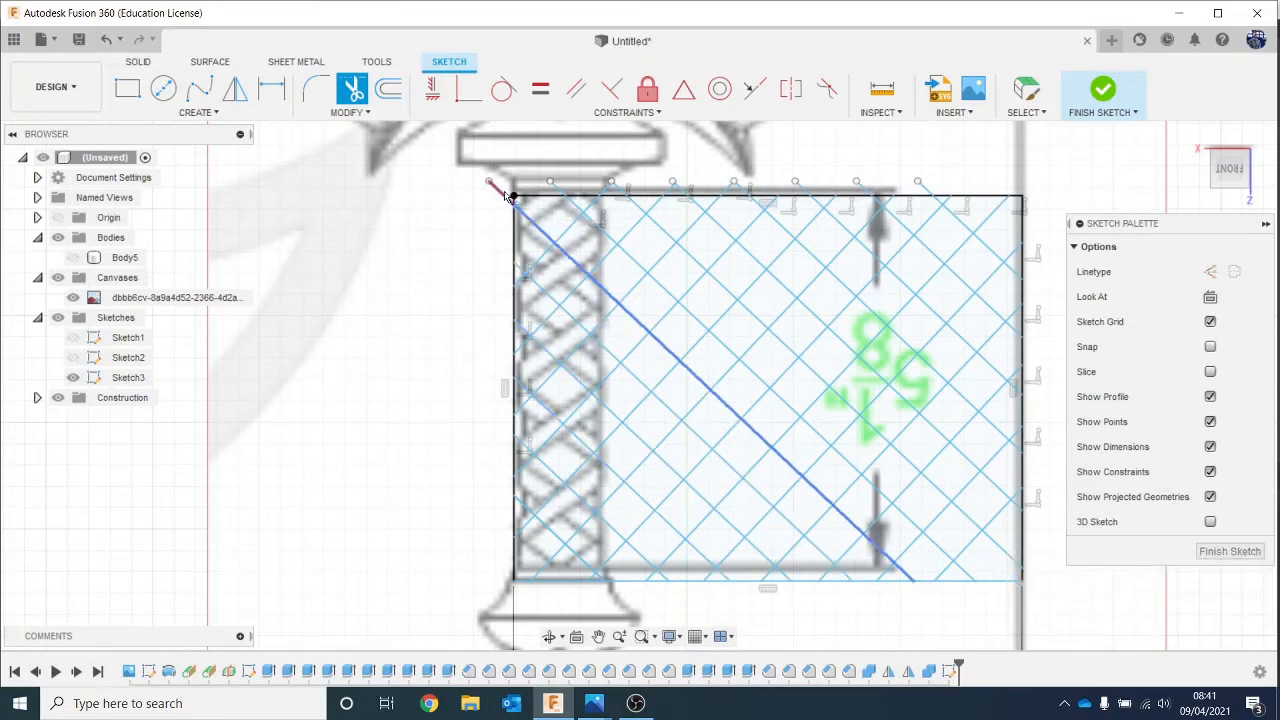
click(509, 196)
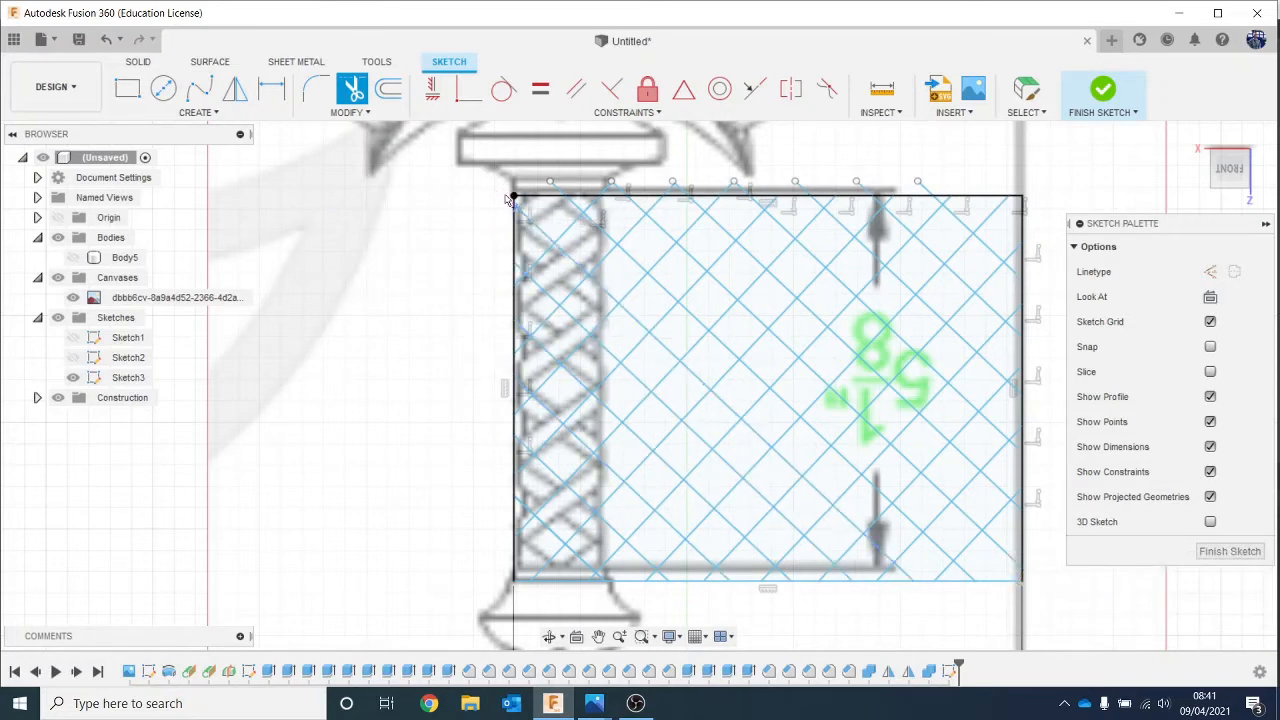
Step: Trim the diagonal line ends sticking out above the rectangle's top edge and finish the sketch
click(560, 195)
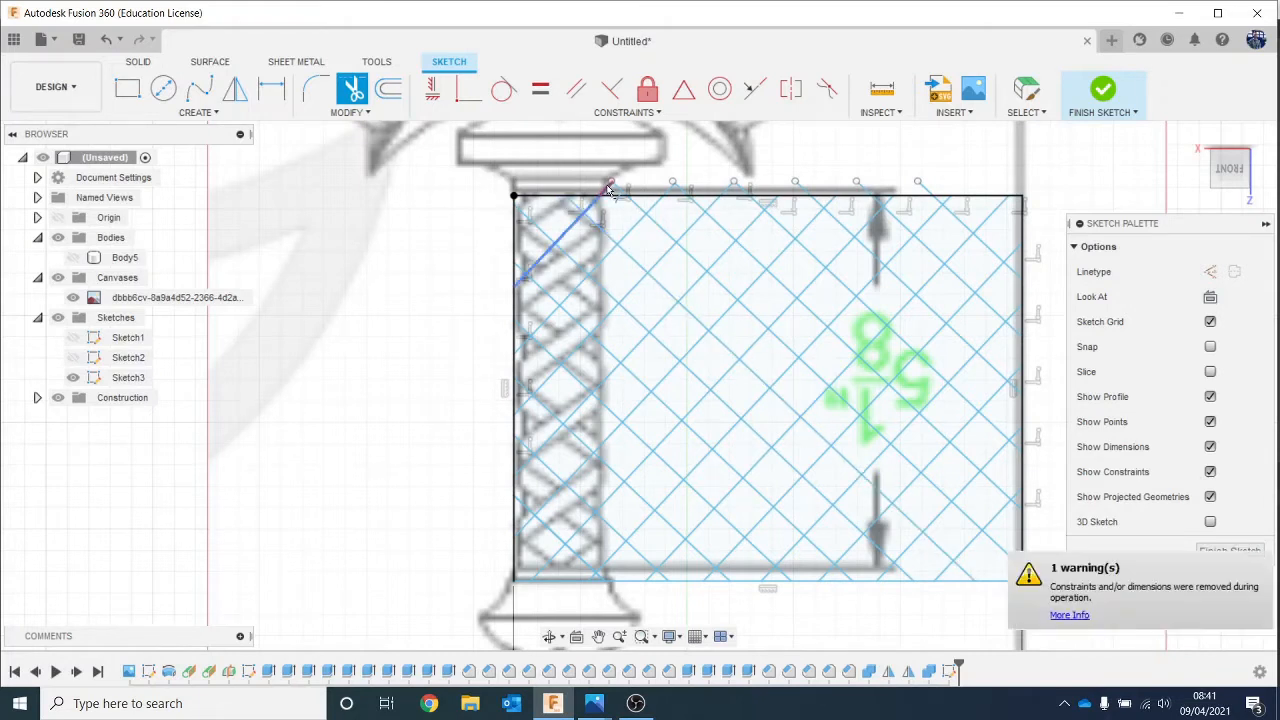
click(607, 188)
click(634, 192)
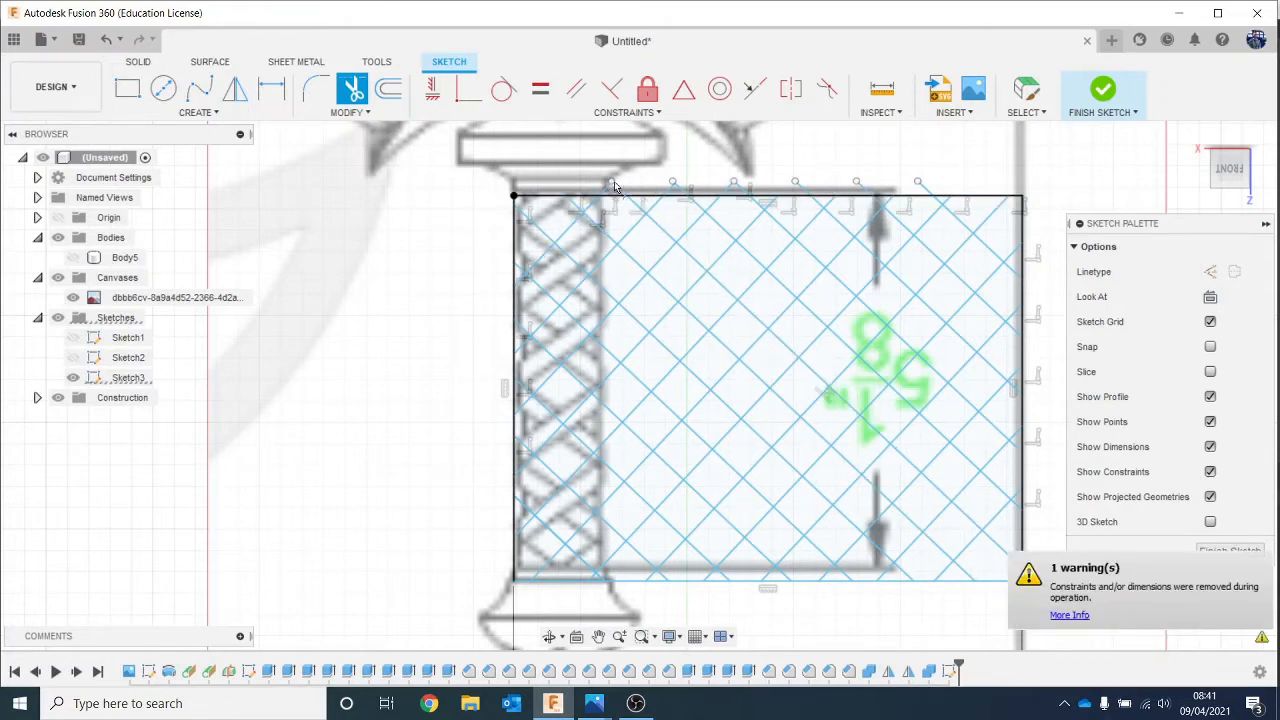
click(697, 191)
click(677, 191)
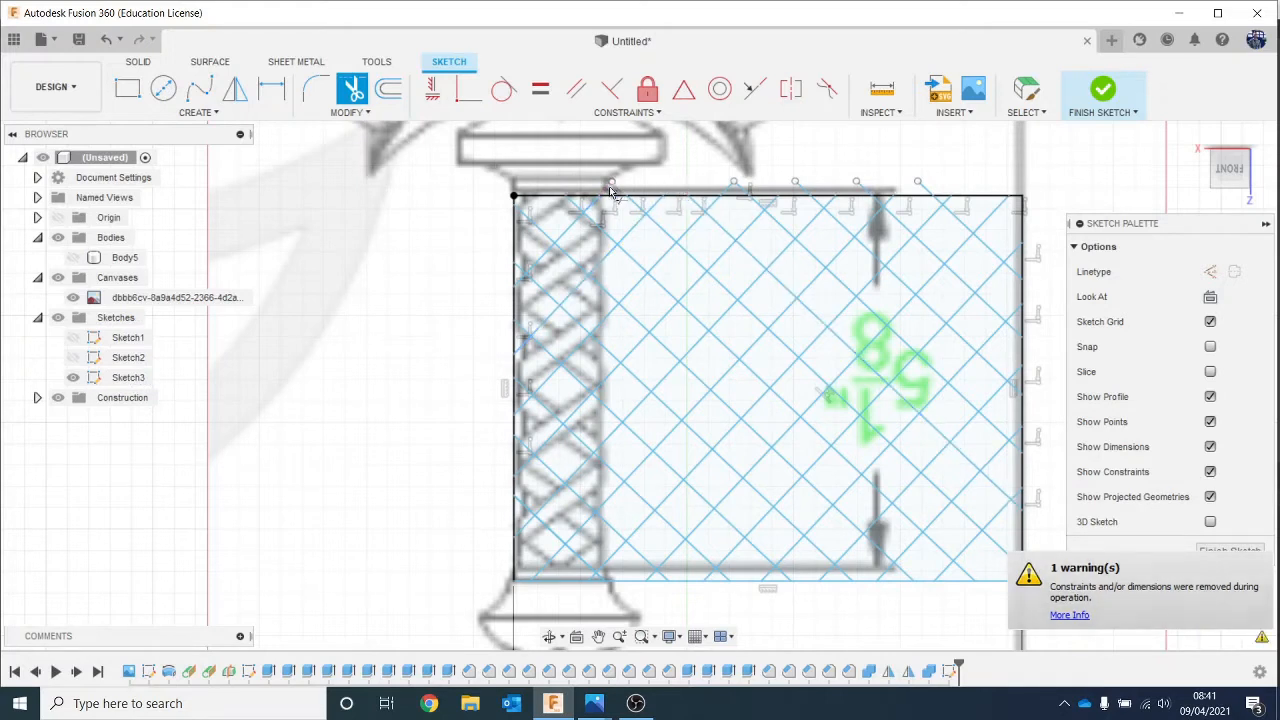
click(734, 188)
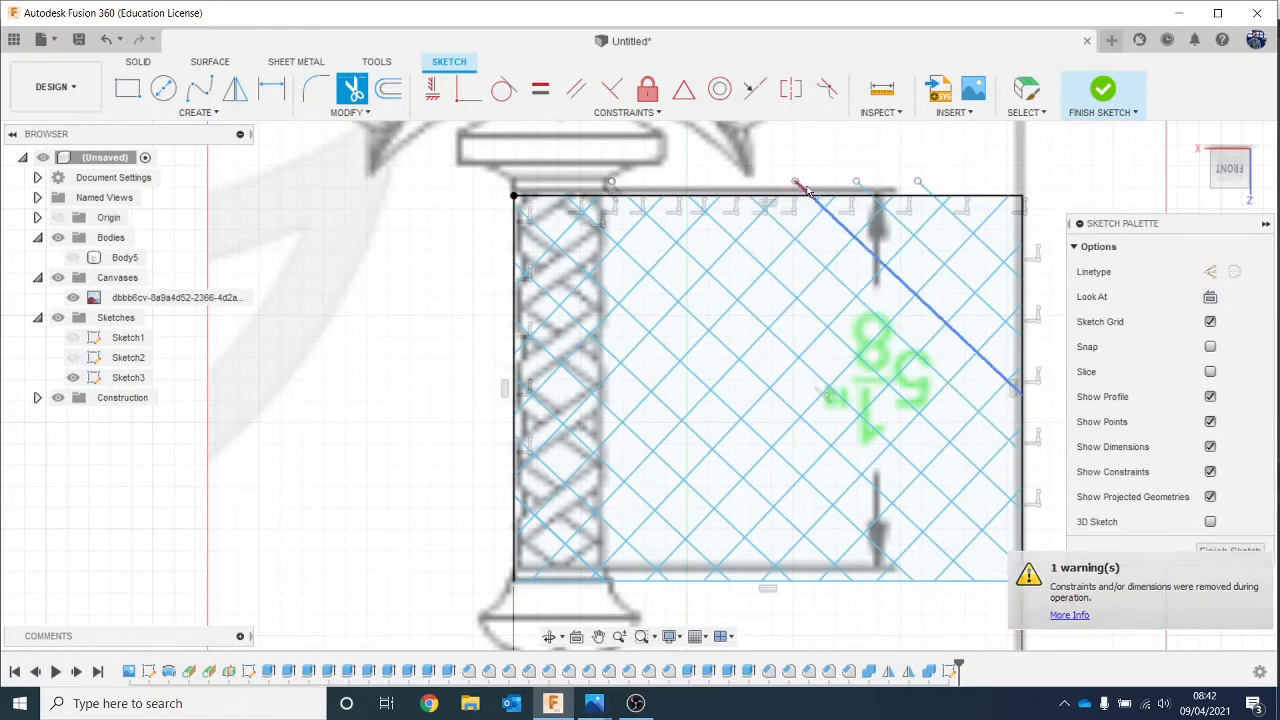
click(868, 188)
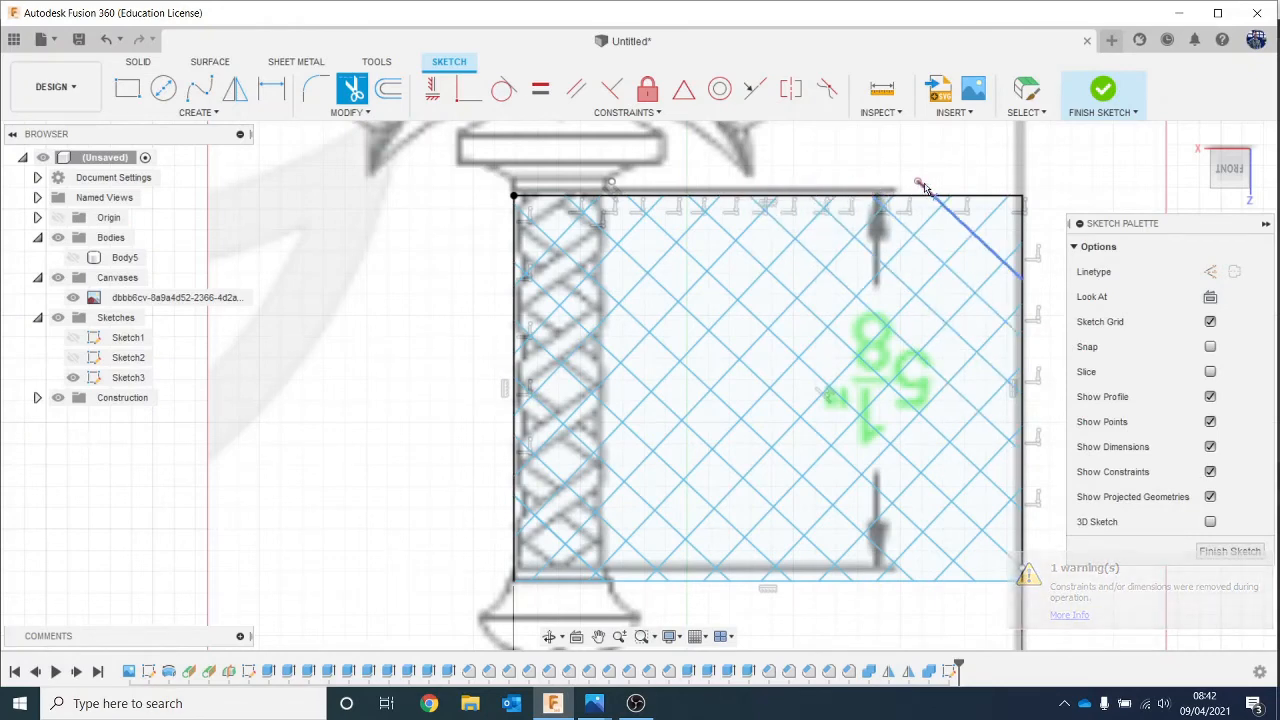
scroll(900, 300, down, 3)
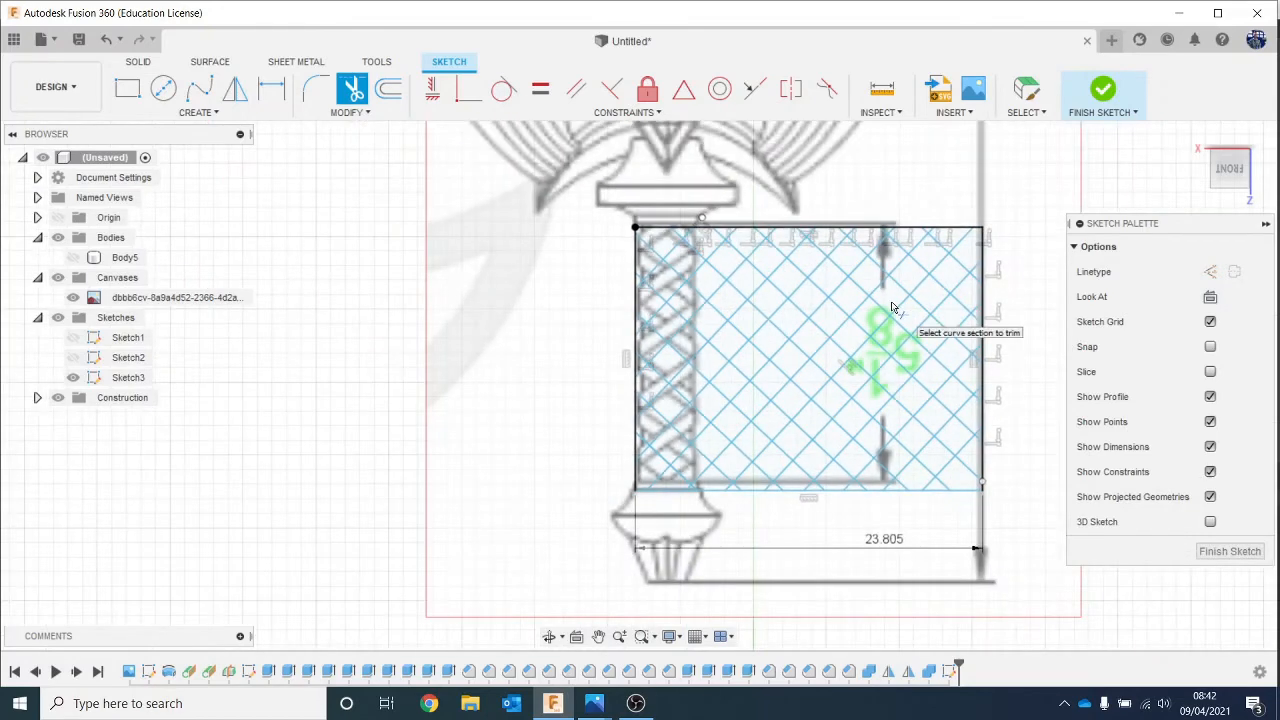
key(Escape)
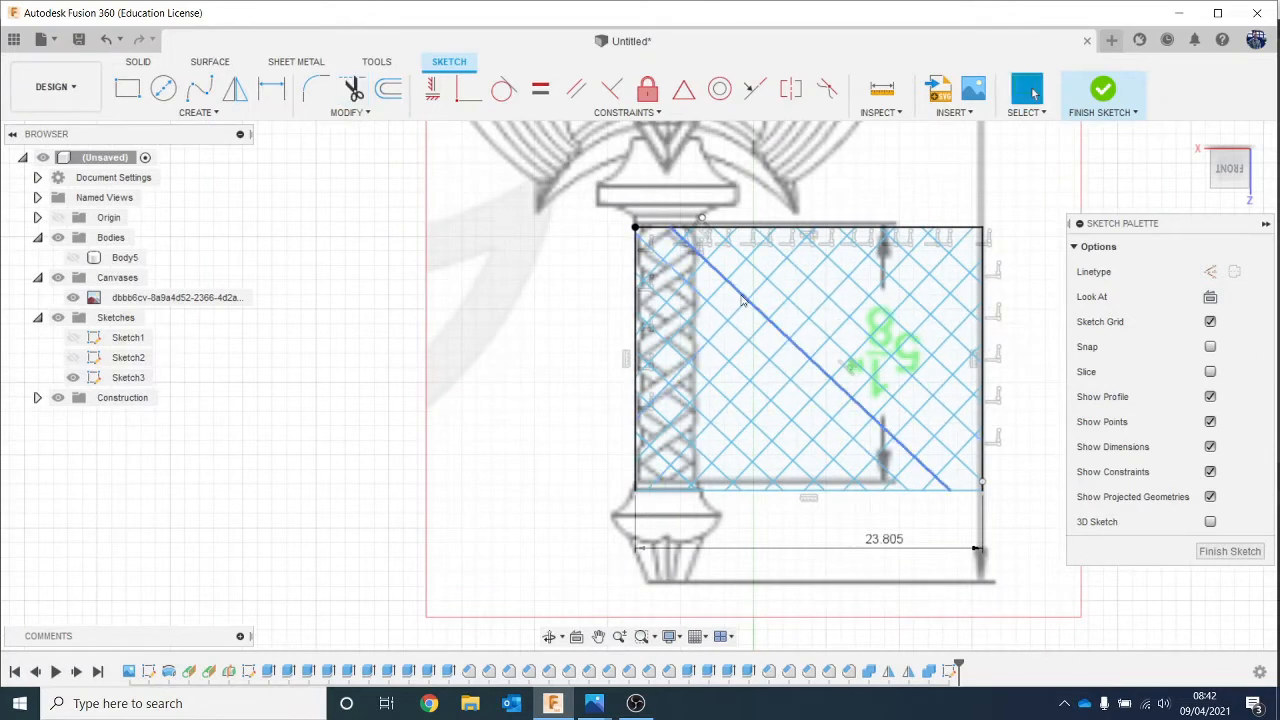
click(839, 427)
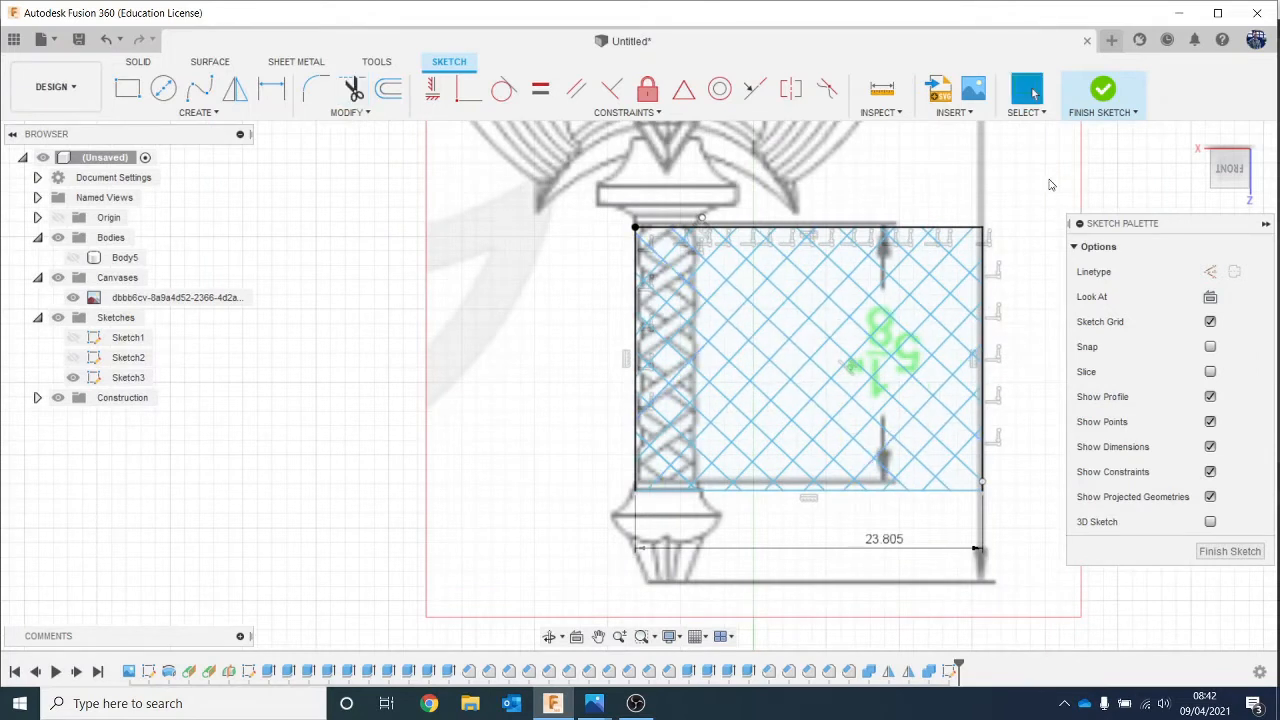
click(1100, 100)
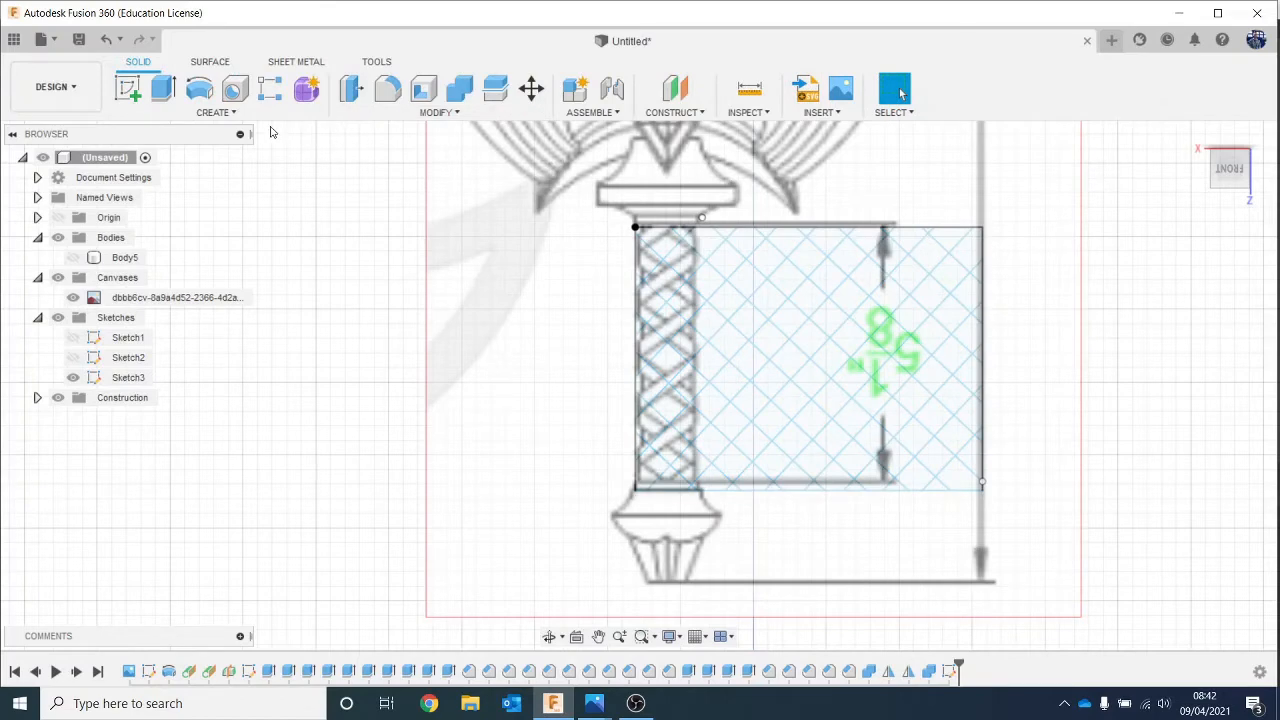
Step: Start an Emboss and select the four profiles of the short diagonal strip near the lattice's upper-right corner
click(250, 116)
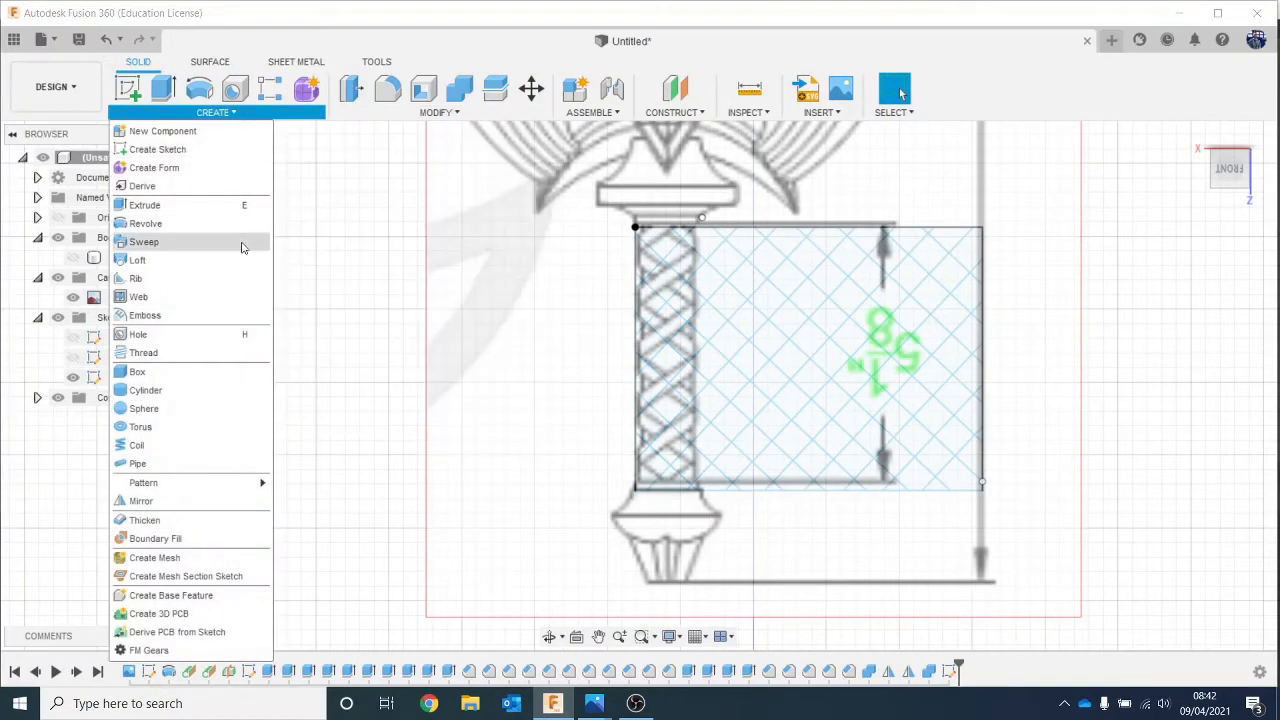
click(145, 315)
scroll(698, 297, up, 5)
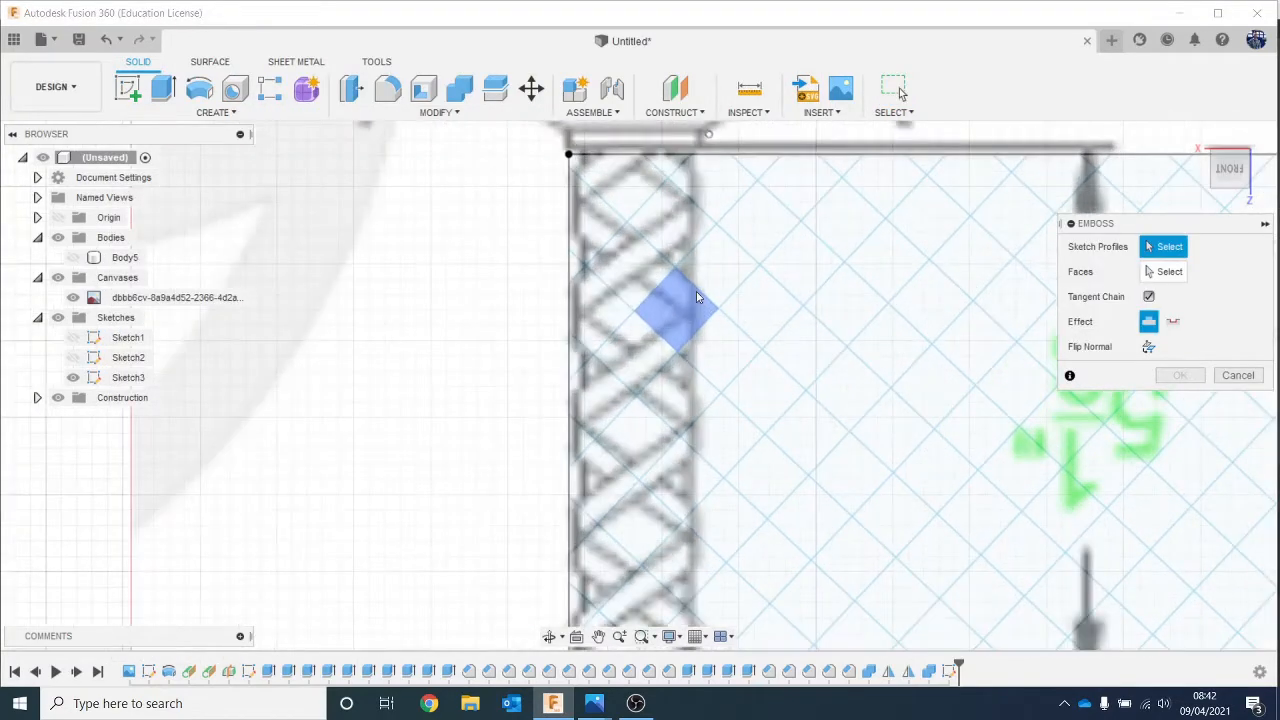
scroll(706, 303, down, 4)
middle_drag(975, 388, 708, 354)
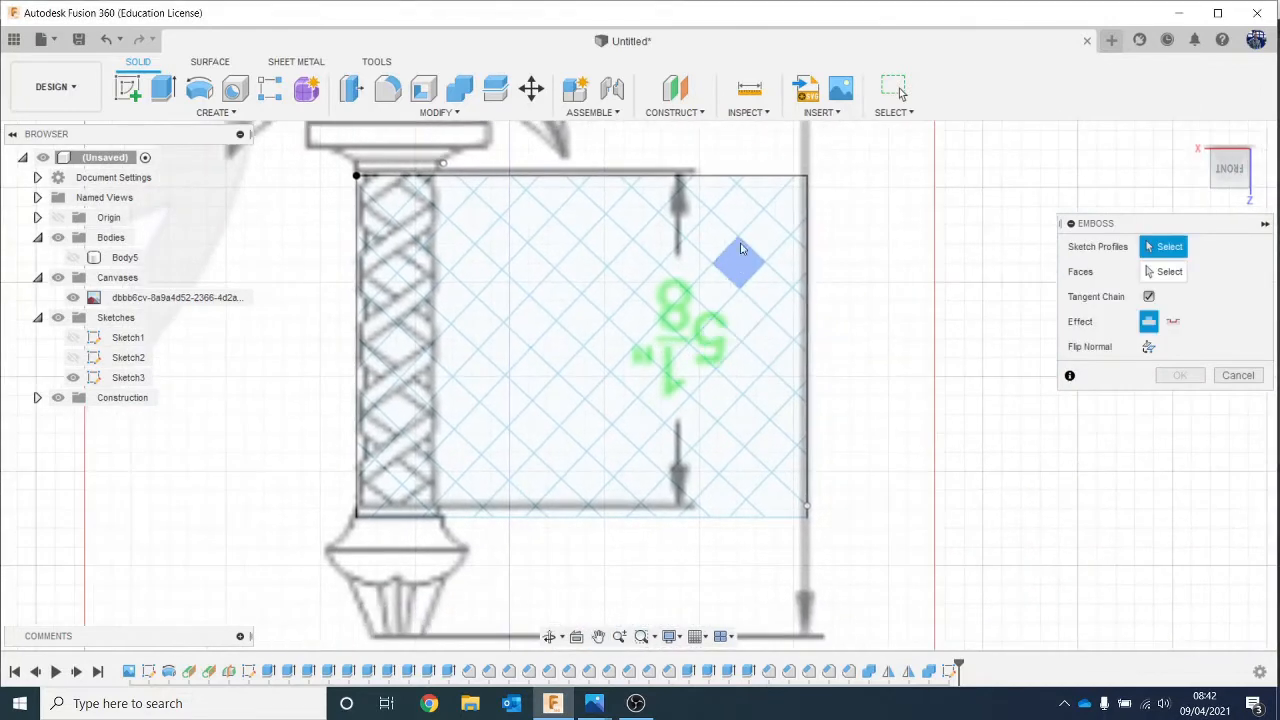
click(712, 199)
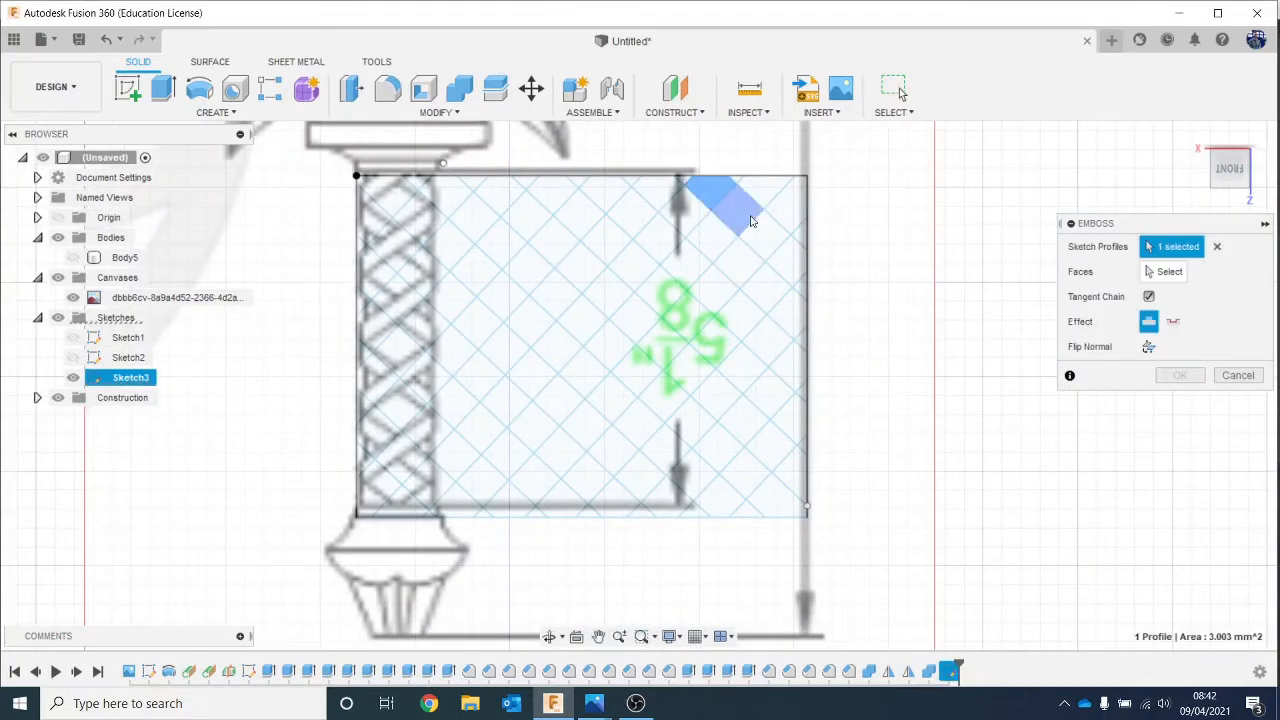
click(752, 221)
click(769, 240)
click(790, 263)
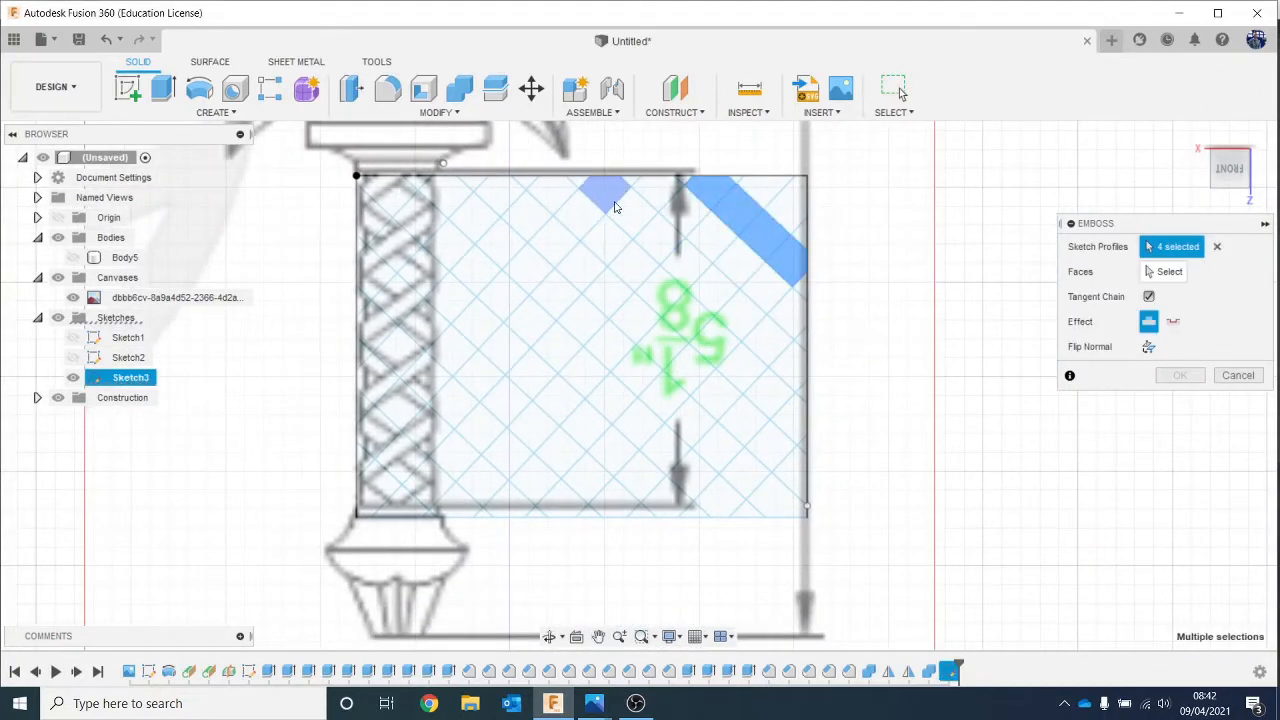
Step: Add the second diagonal strip to the emboss profiles, every cell from the lattice's top edge to its right edge, skipping one strip between
click(607, 196)
click(643, 226)
click(677, 258)
click(712, 288)
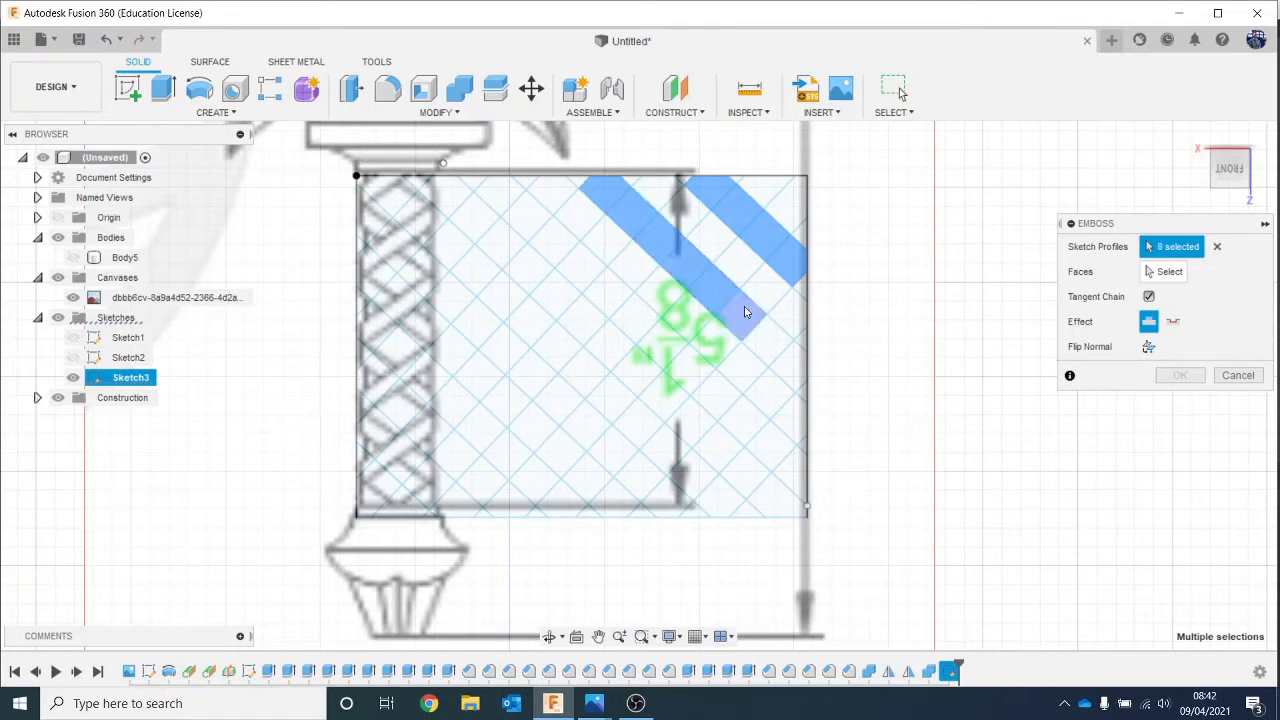
click(744, 312)
click(770, 338)
click(794, 363)
click(807, 388)
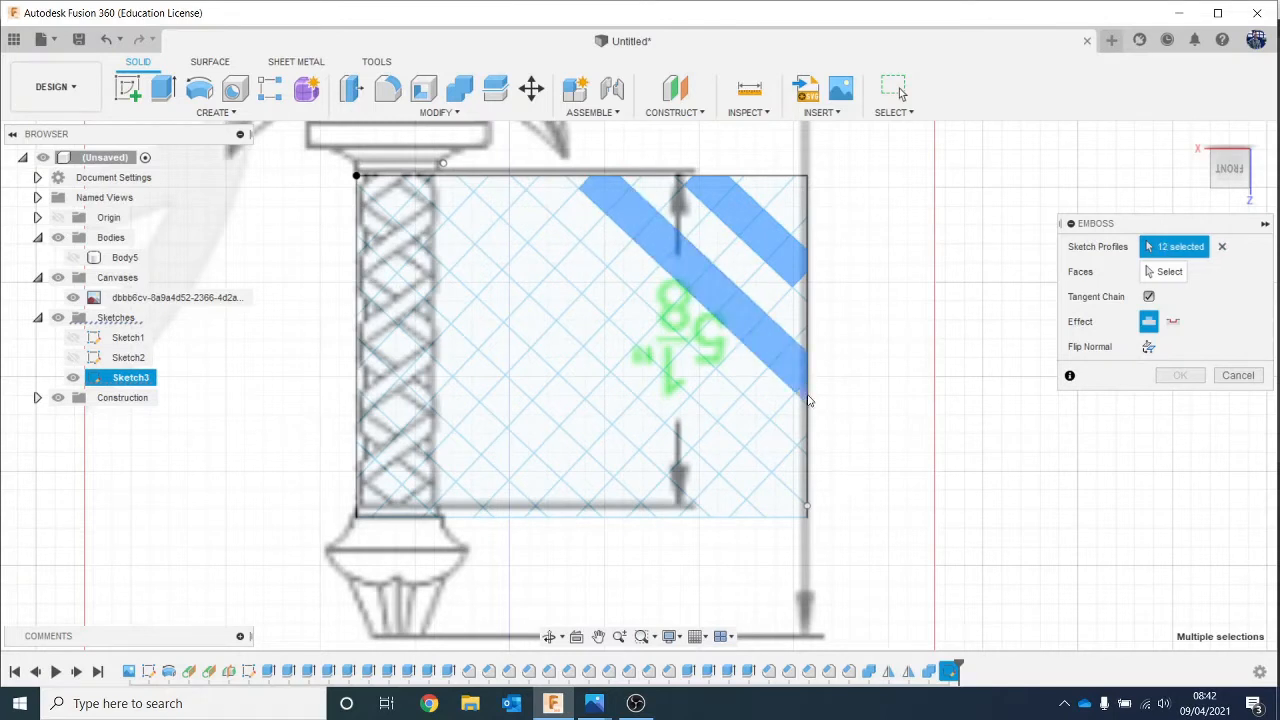
click(586, 191)
Step: Add the third alternate diagonal strip of cells to the emboss profiles, from the top edge to the lower end of the right edge
click(505, 205)
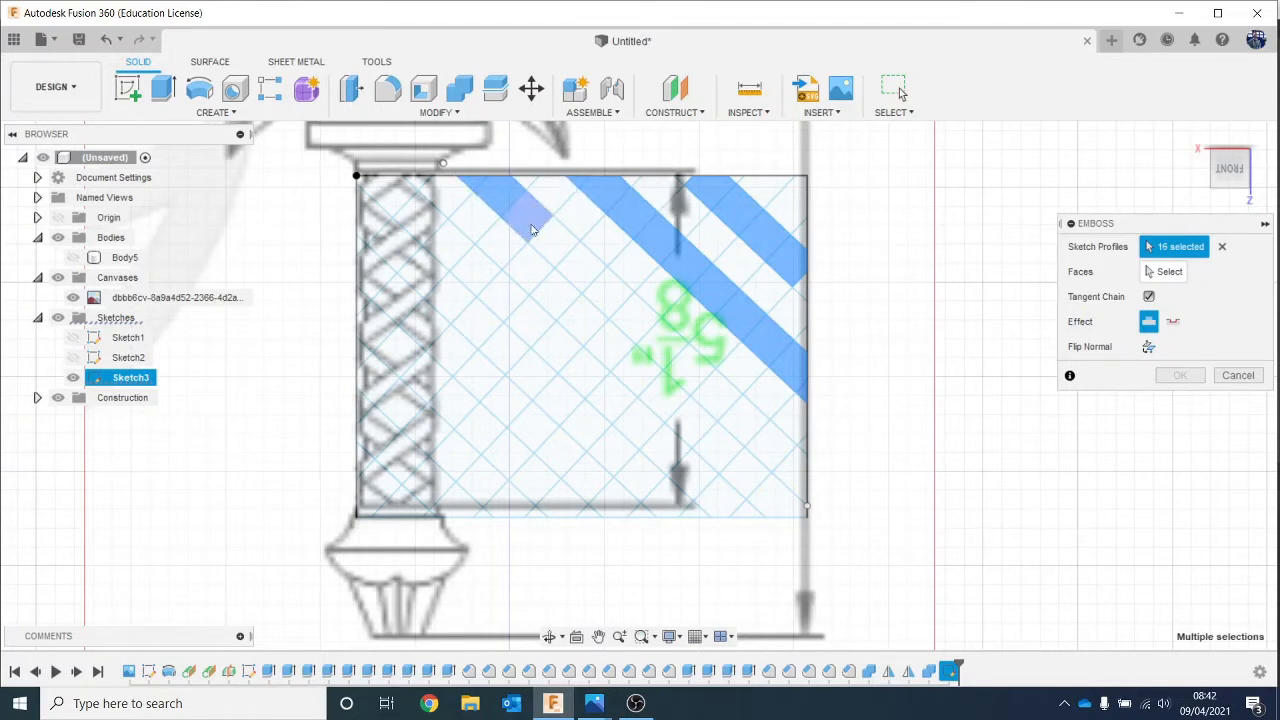
click(531, 229)
click(560, 246)
click(586, 270)
click(606, 288)
click(634, 318)
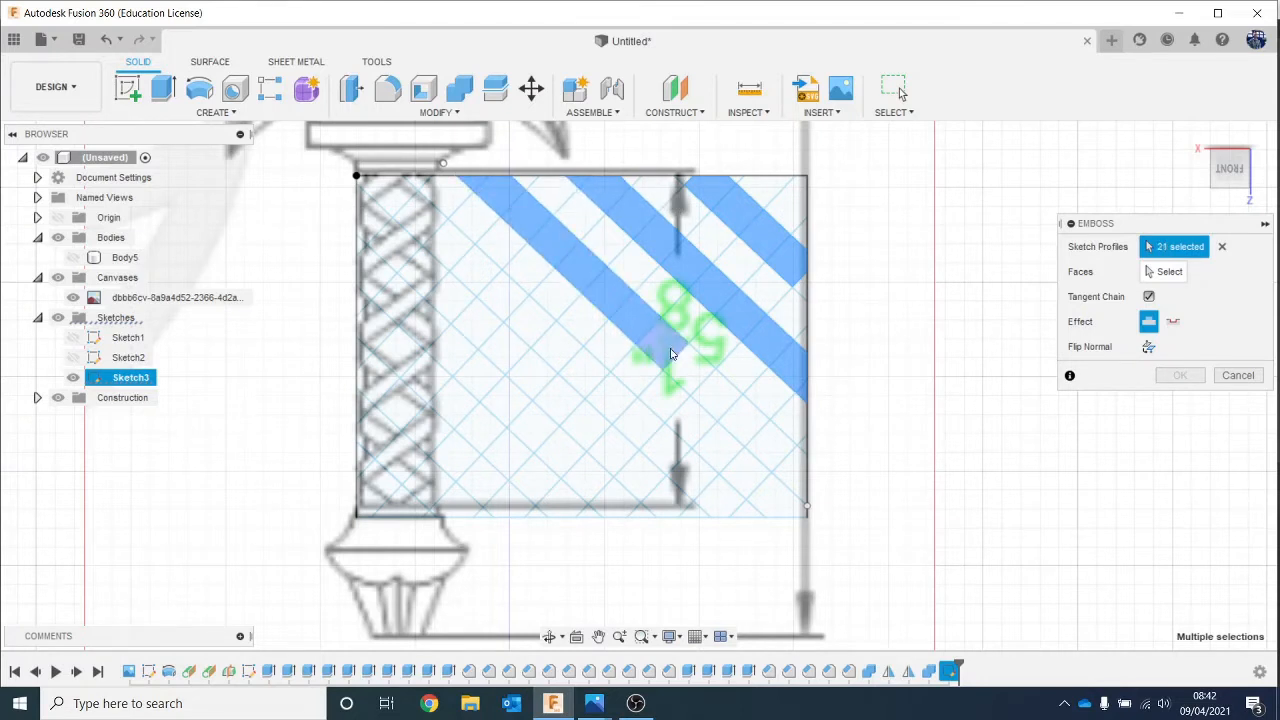
click(666, 349)
click(700, 374)
click(726, 403)
click(747, 422)
click(776, 456)
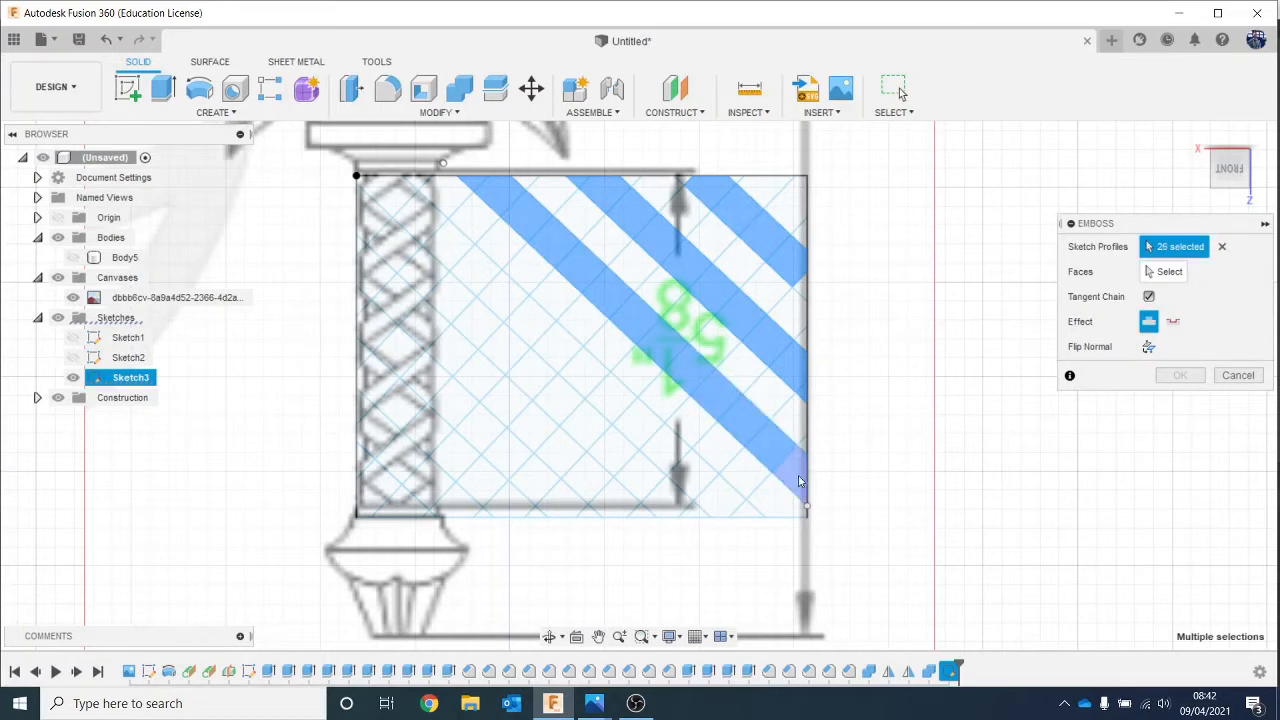
click(795, 486)
Step: Add the diagonal strip starting at the lattice's upper-left corner to the emboss profiles, down to the bottom edge
click(405, 208)
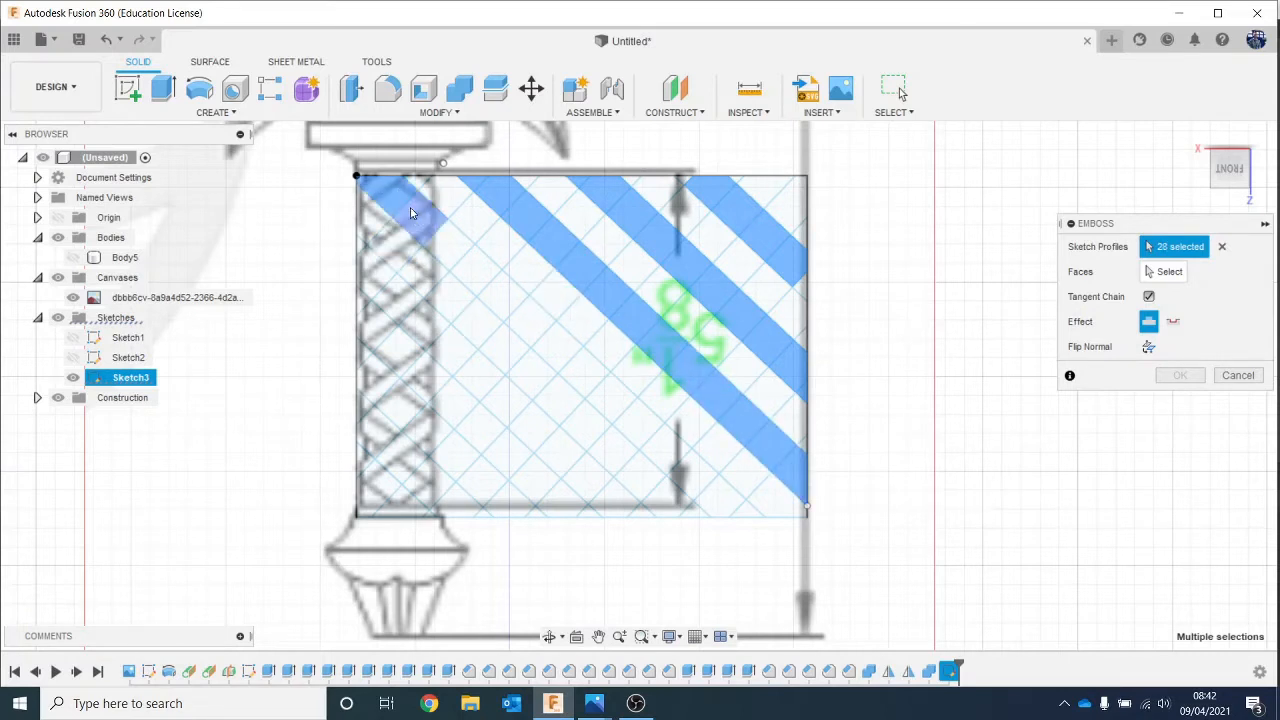
click(432, 233)
click(460, 259)
click(490, 283)
click(505, 298)
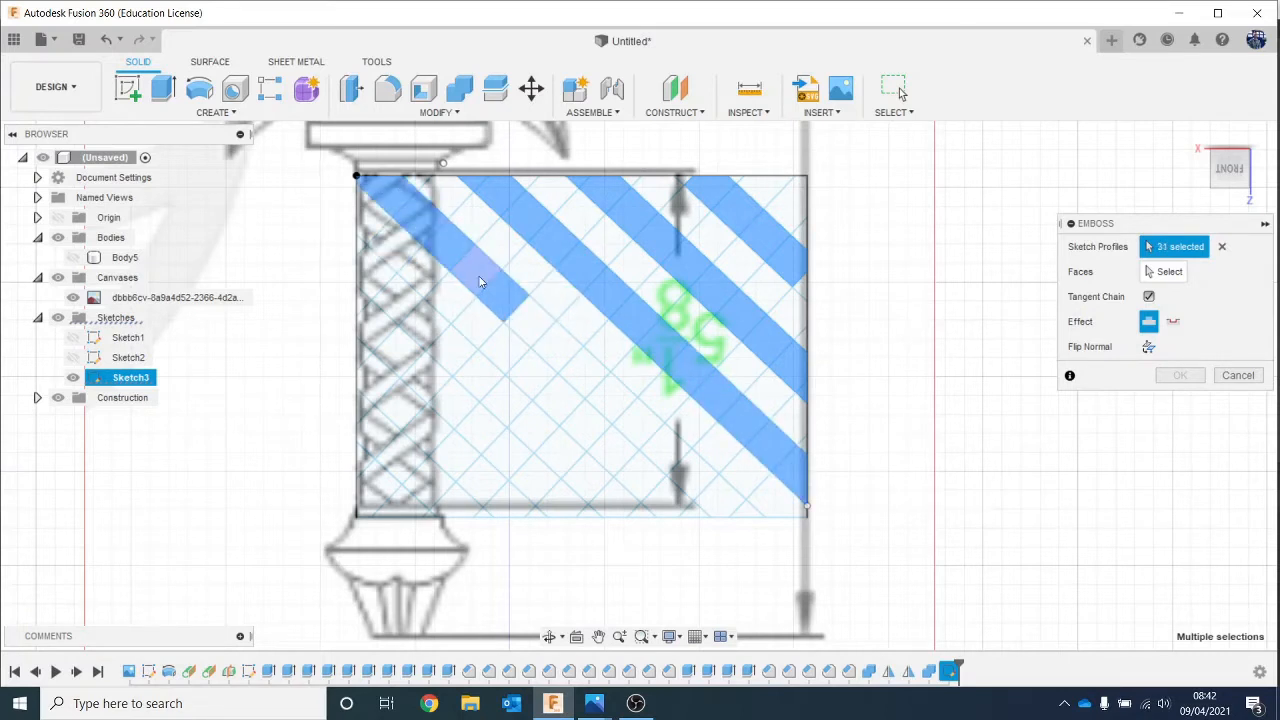
click(530, 321)
click(548, 338)
click(583, 372)
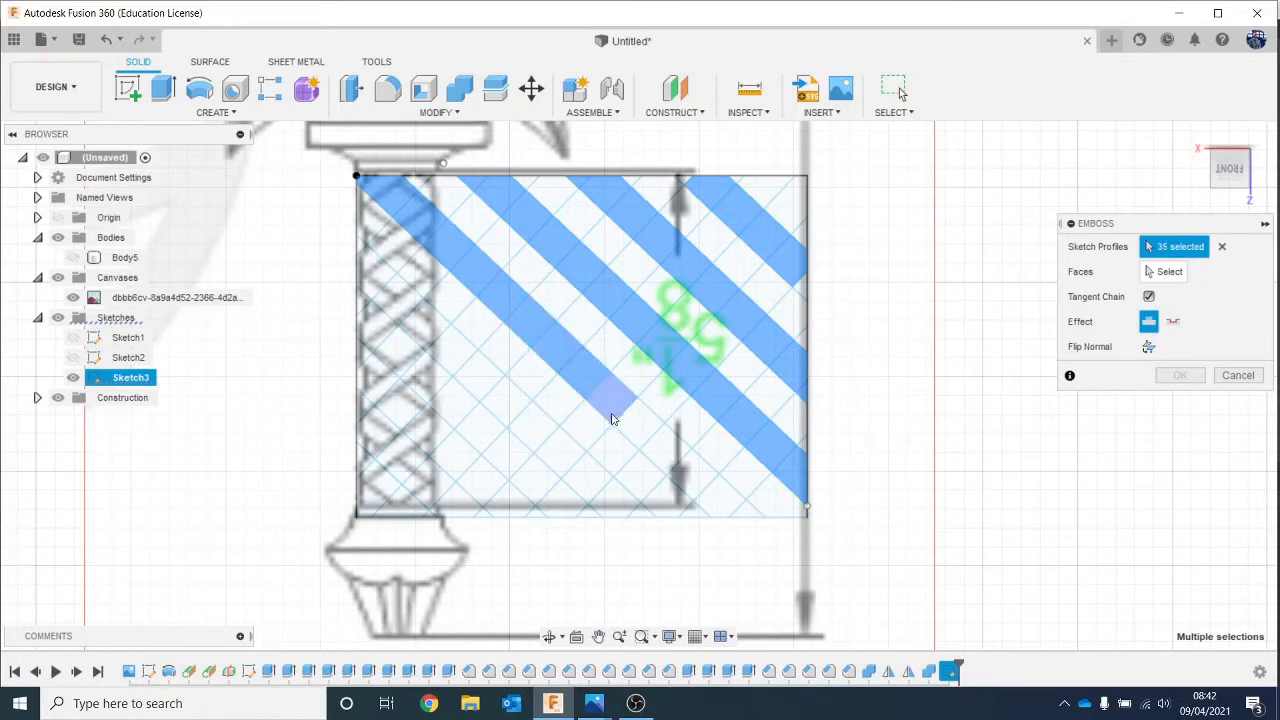
click(610, 402)
click(640, 428)
click(664, 452)
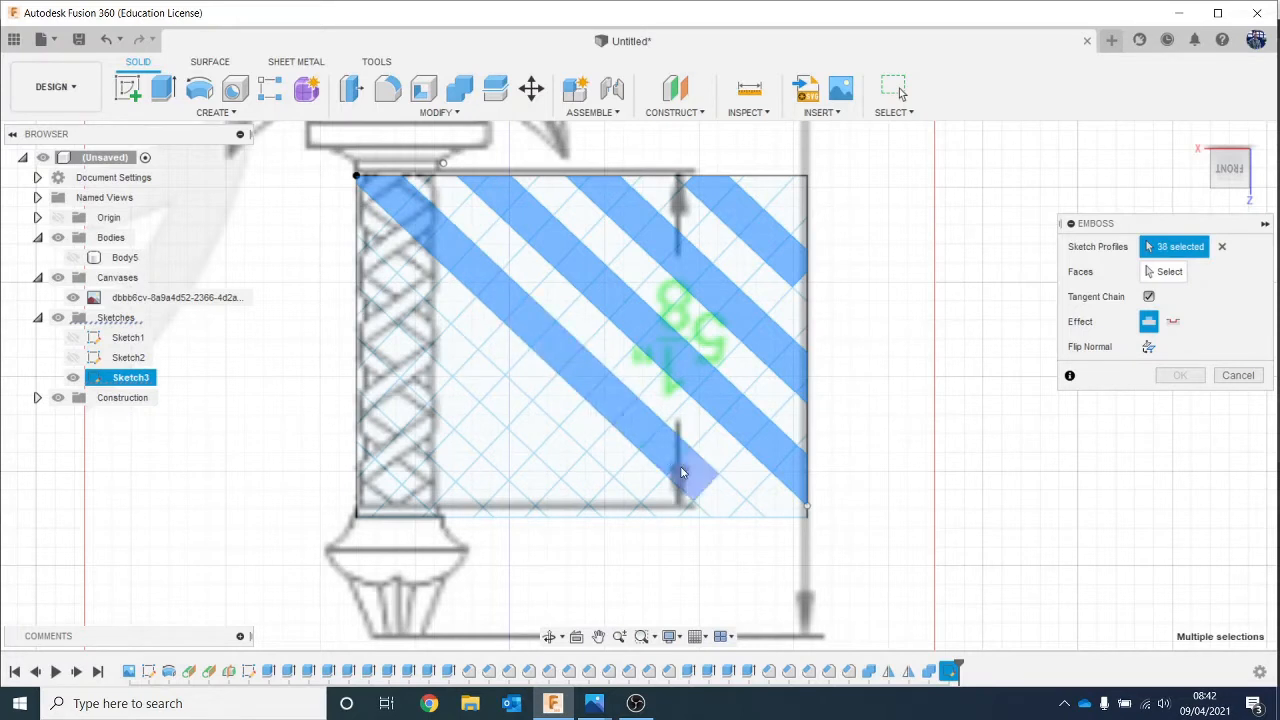
click(700, 486)
click(730, 508)
click(762, 511)
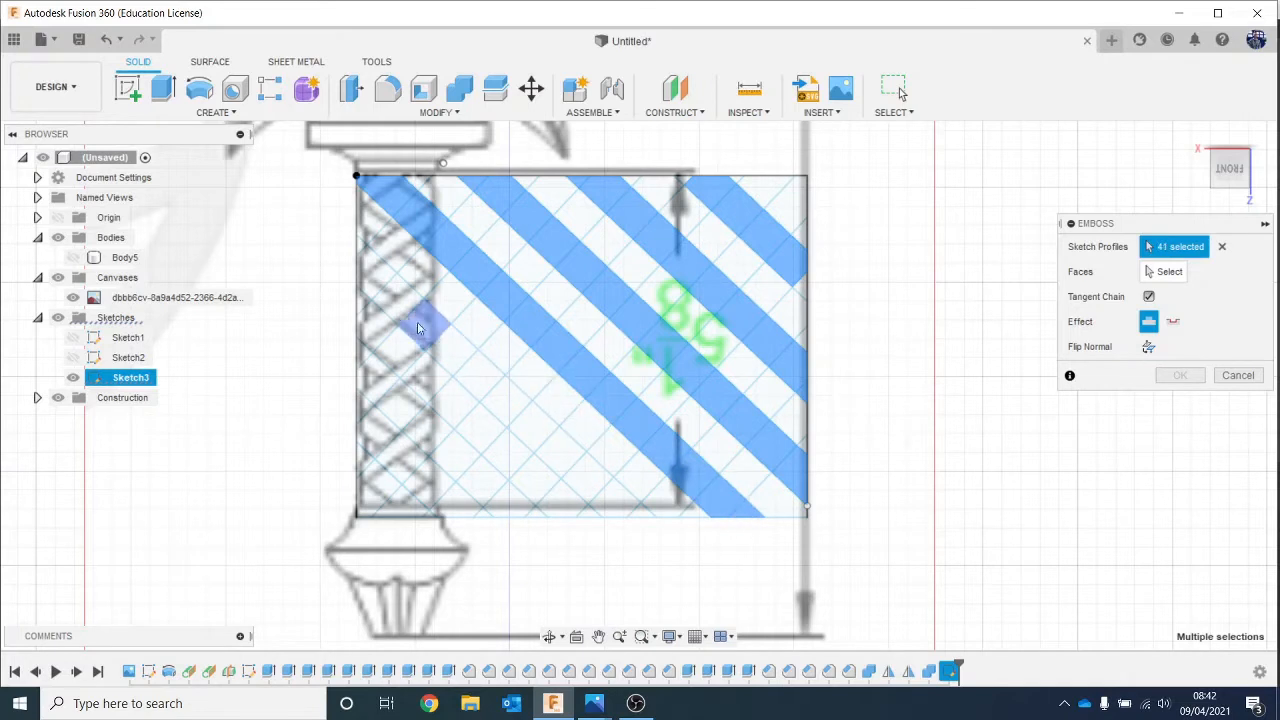
Step: Add the diagonal strip running from the upper part of the lattice's left edge down to the bottom edge to the emboss profiles
click(370, 264)
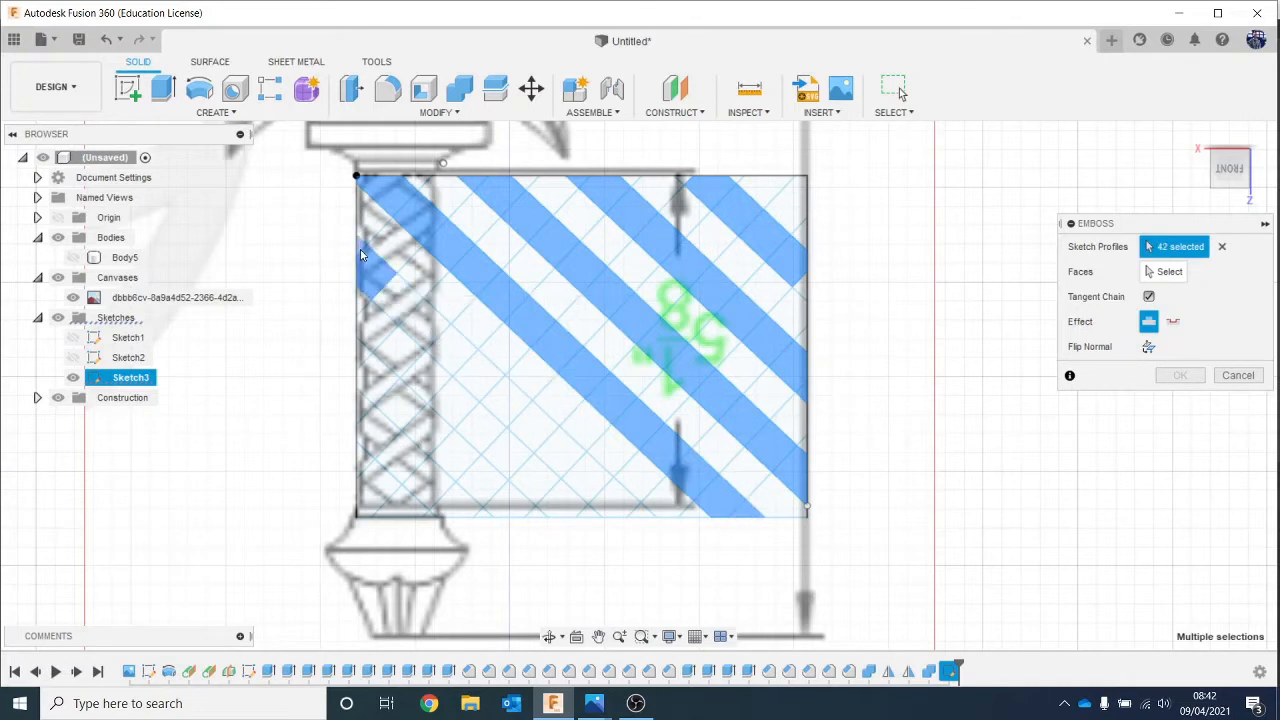
click(395, 283)
click(428, 322)
click(465, 360)
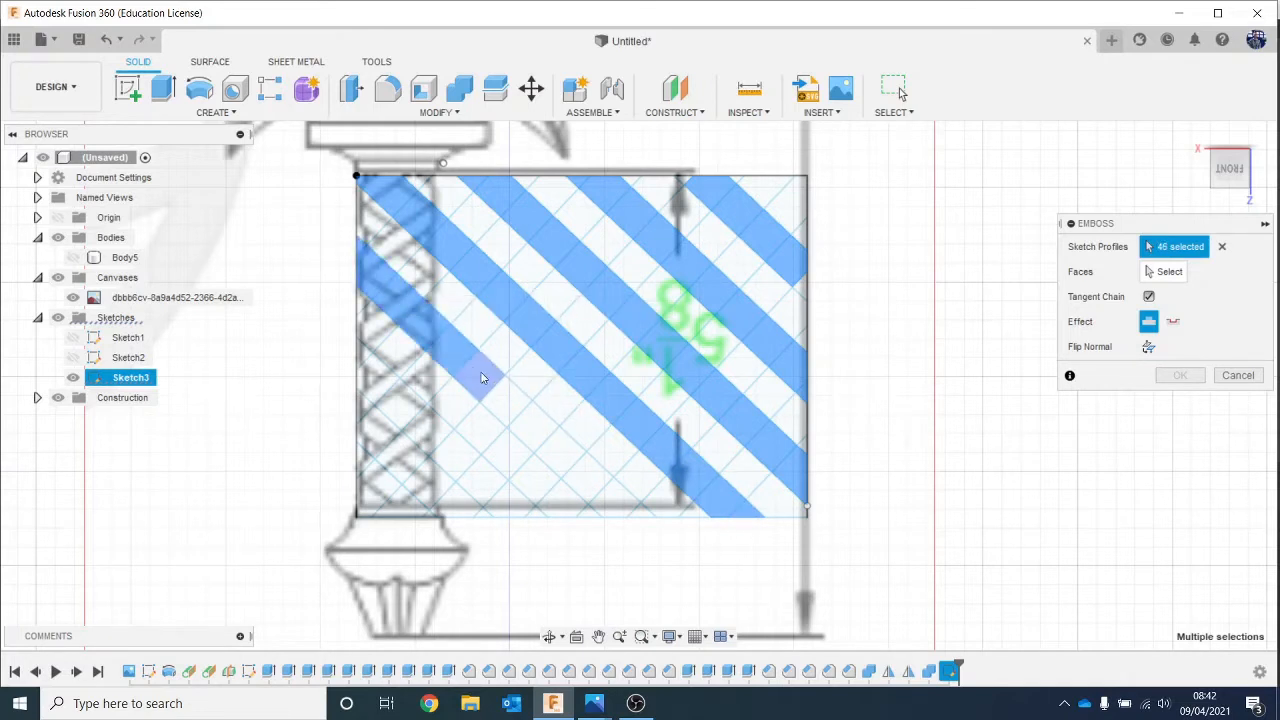
click(485, 382)
click(508, 400)
click(524, 417)
click(545, 438)
click(575, 463)
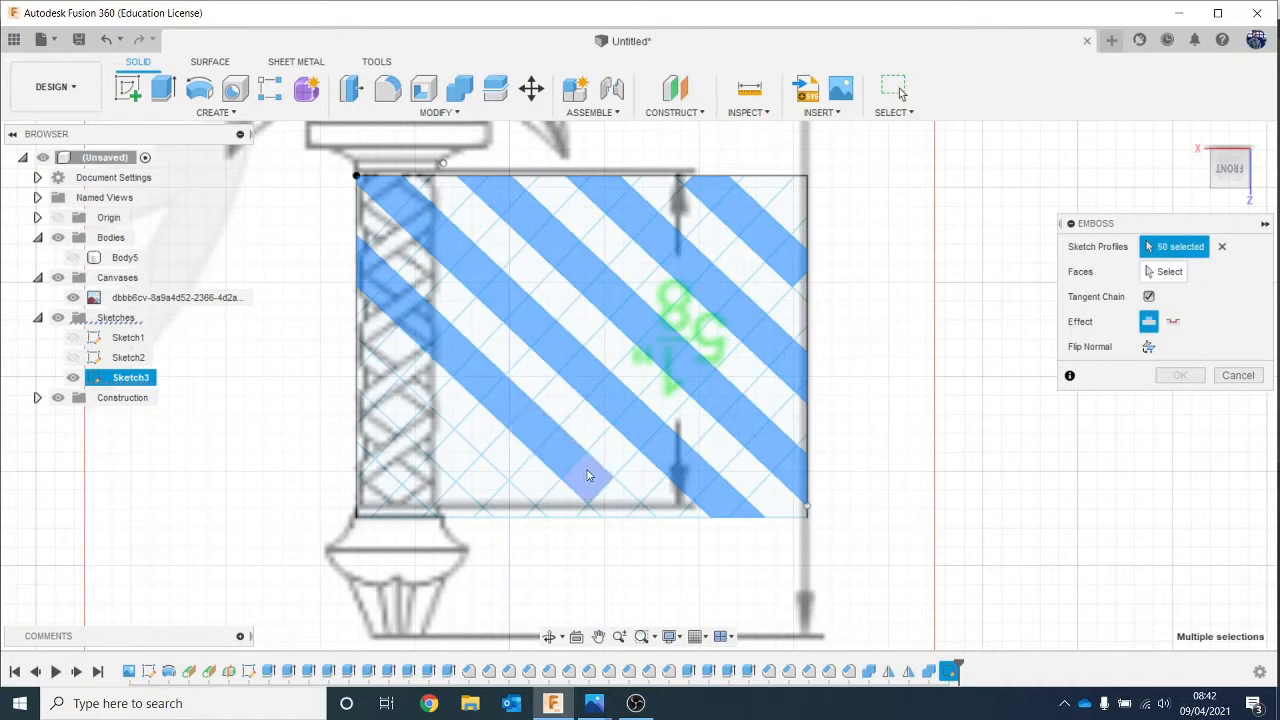
click(588, 476)
click(610, 493)
click(632, 510)
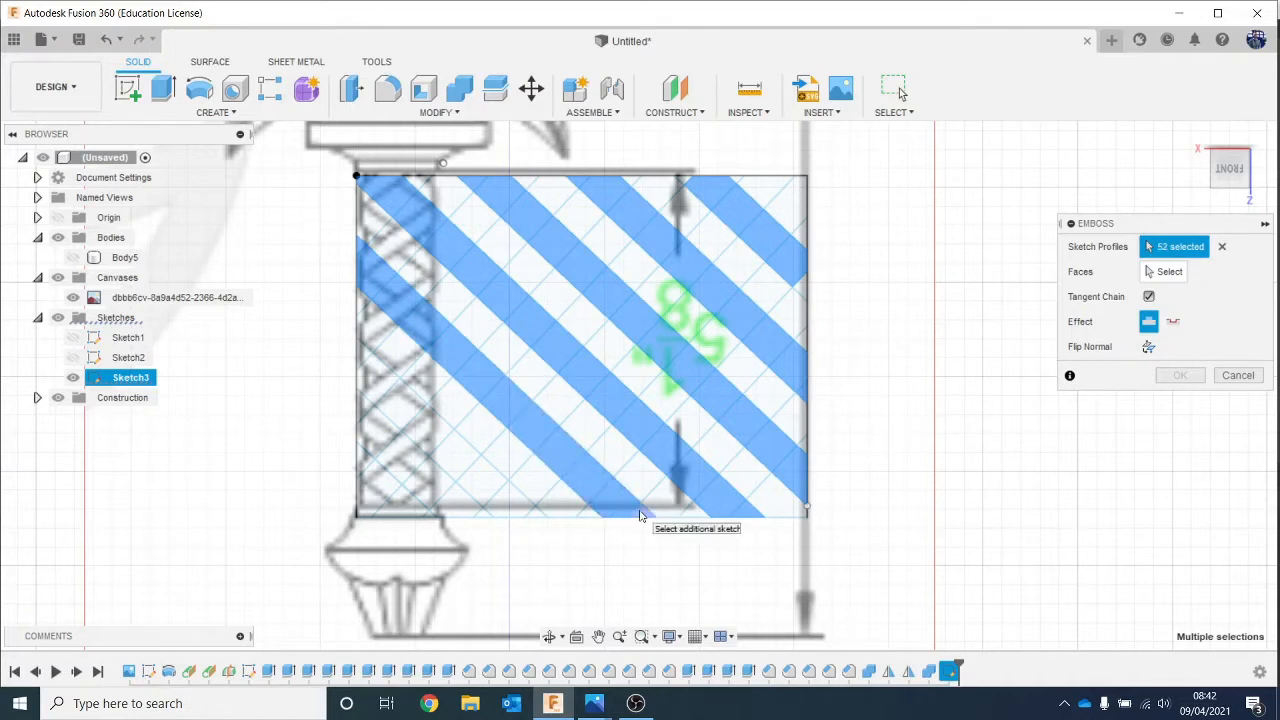
Step: Add the last two alternate strips near the lattice's lower-left corner, including the corner cells, to the emboss profiles
click(374, 371)
click(409, 407)
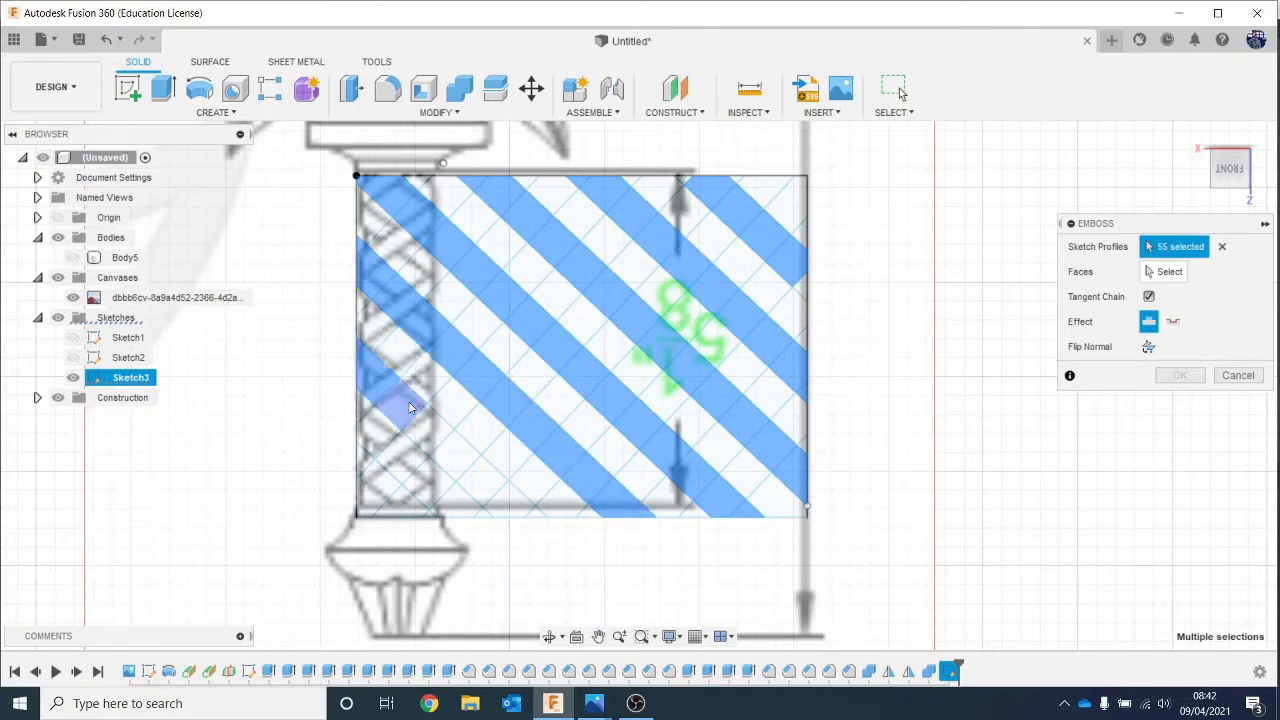
click(429, 423)
click(450, 446)
click(480, 477)
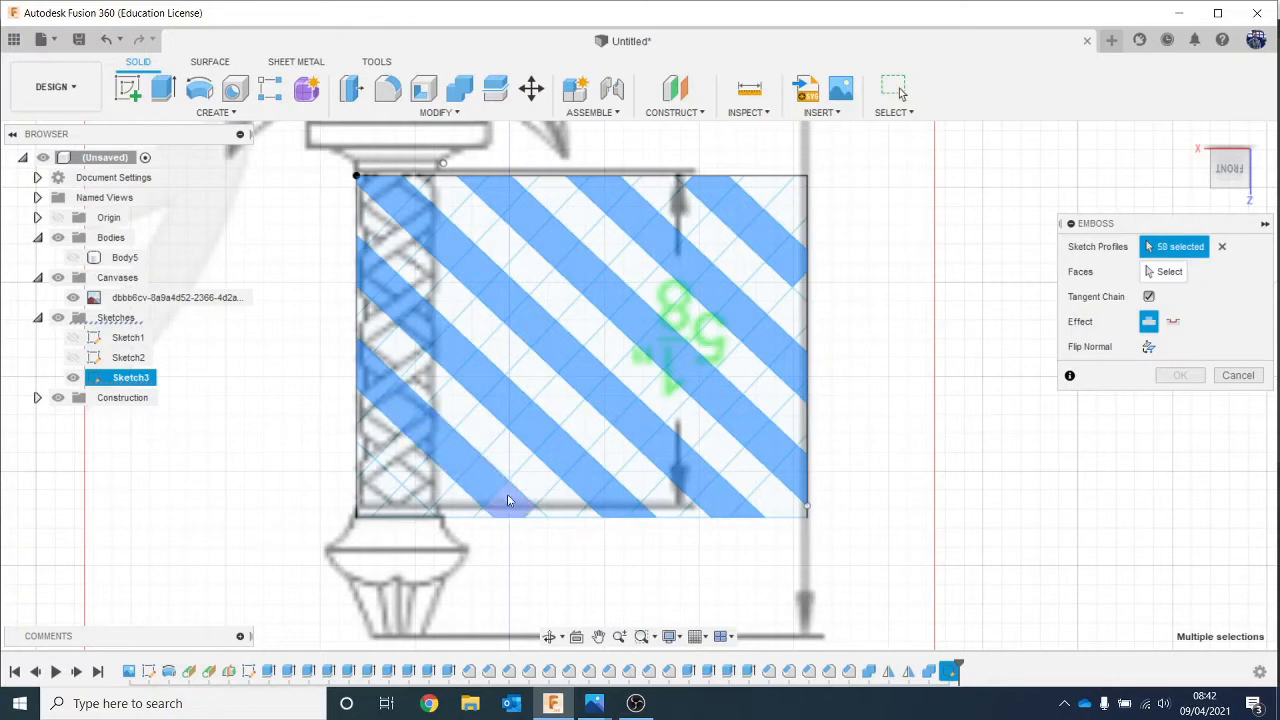
click(362, 462)
click(378, 490)
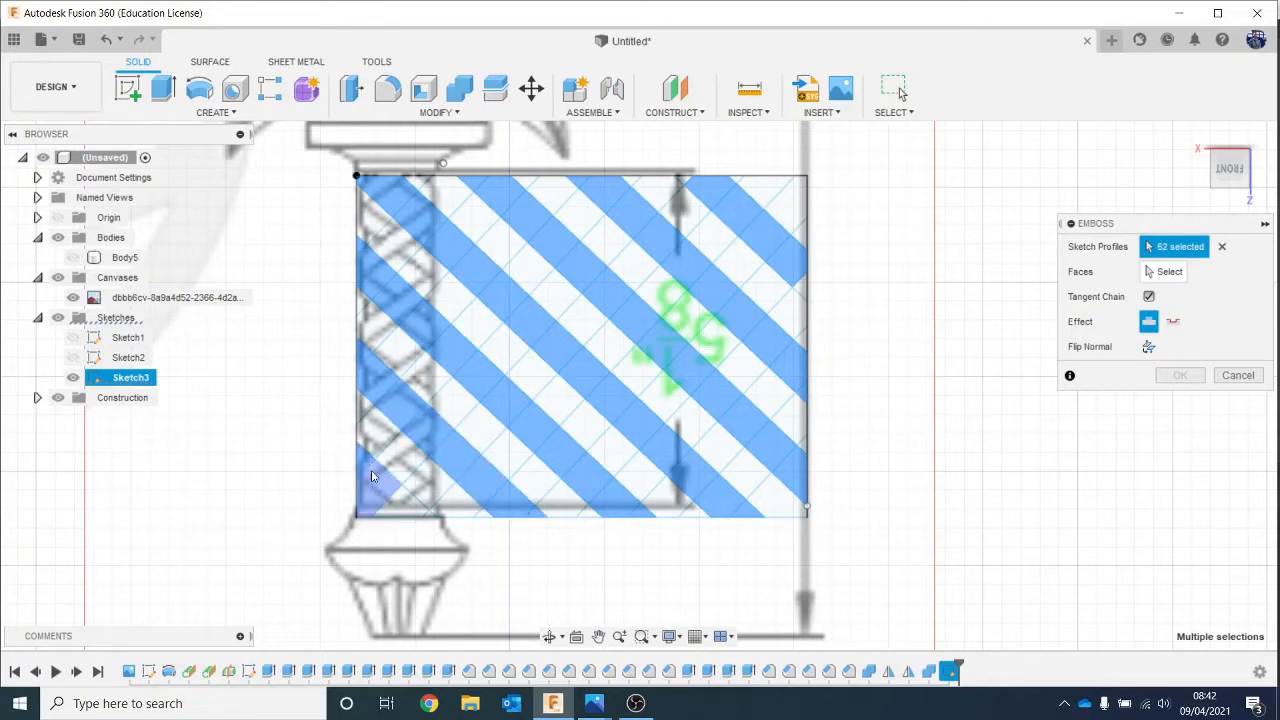
click(409, 505)
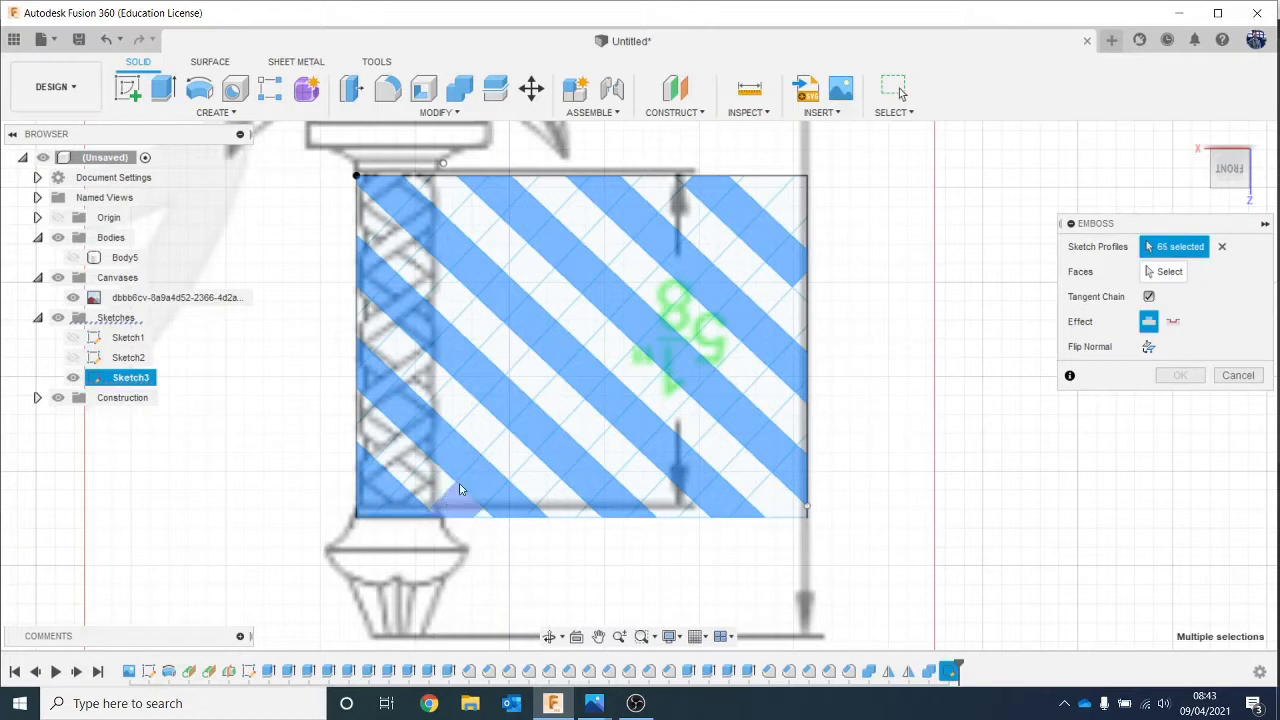
Step: Add the unselected cells of the crossing strip from the middle-right of the top edge to the lower left edge to the emboss profiles
click(762, 190)
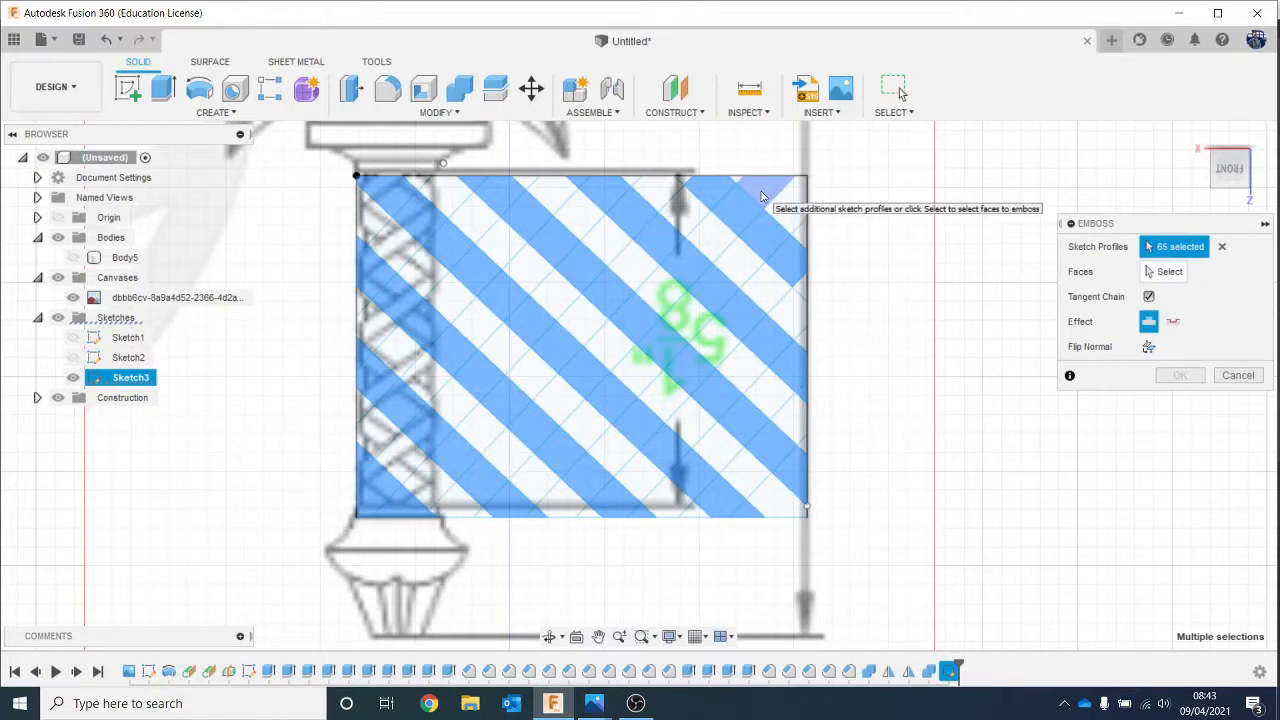
click(659, 191)
click(606, 238)
click(566, 291)
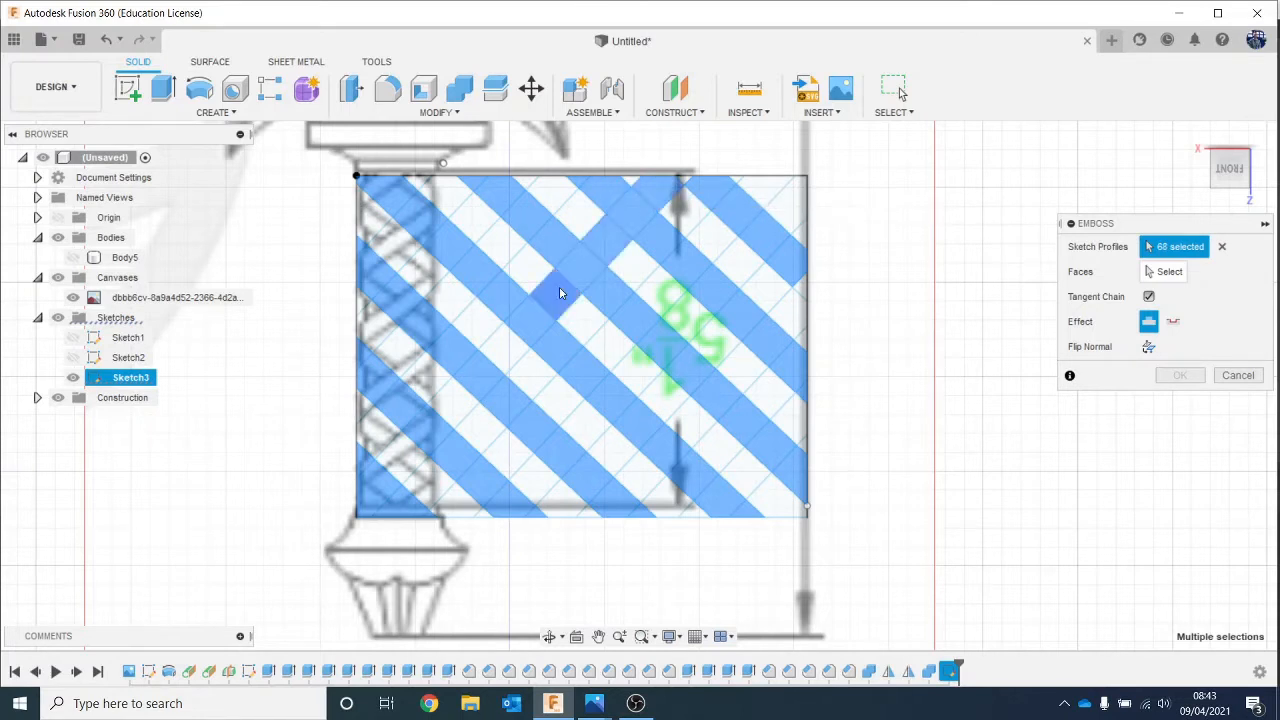
click(507, 349)
click(457, 396)
click(403, 460)
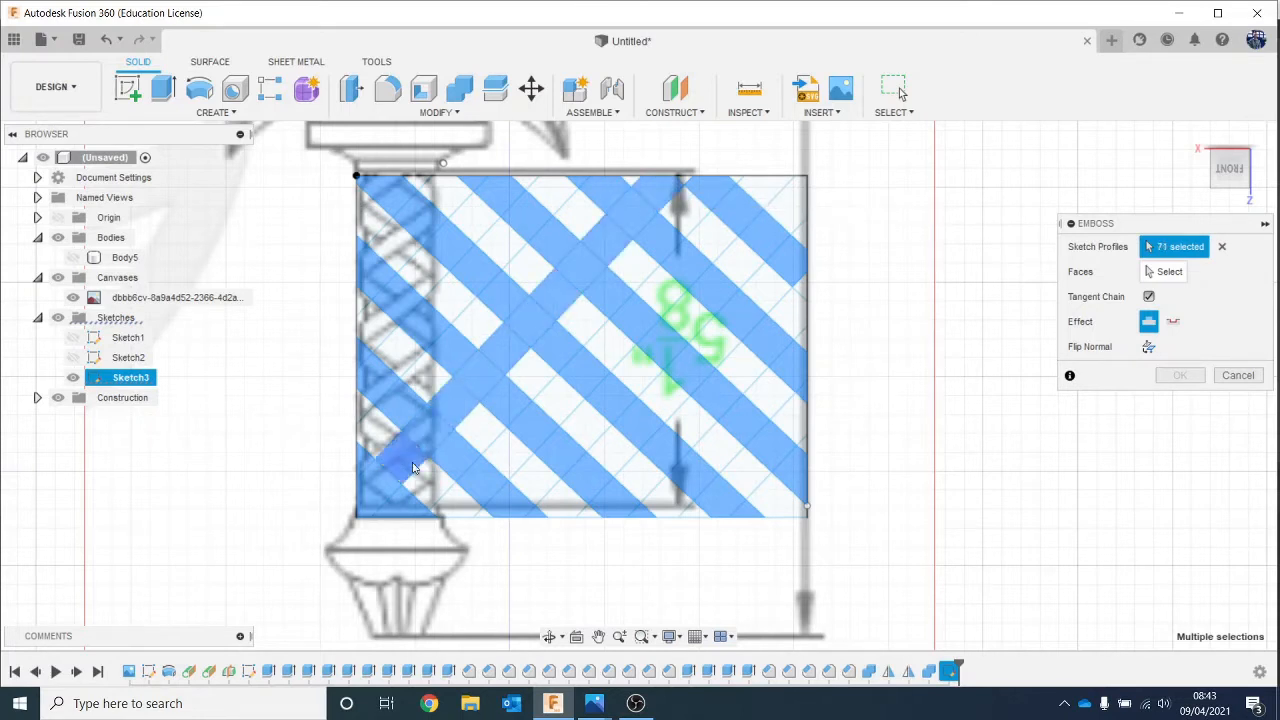
Step: Fill in the parallel crossing strip from the left end of the lattice's bottom edge up toward the upper-right corner as emboss profiles
click(448, 505)
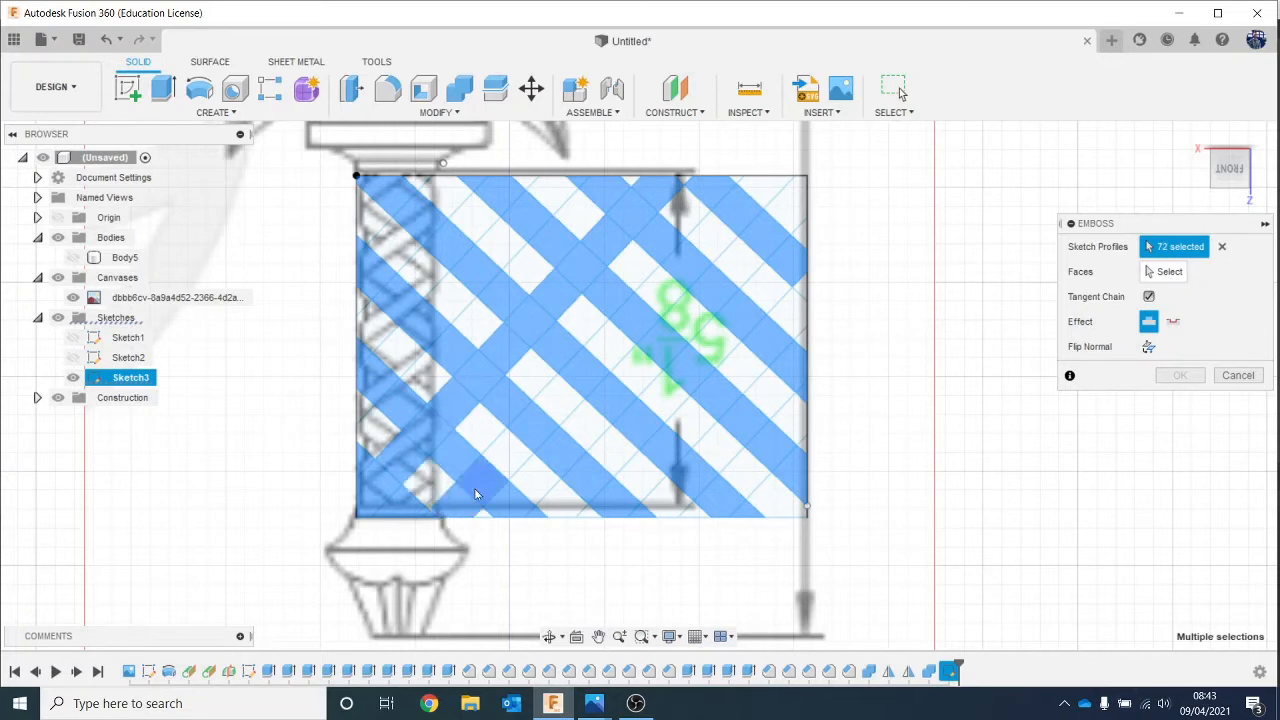
click(545, 430)
click(588, 388)
click(615, 345)
click(655, 293)
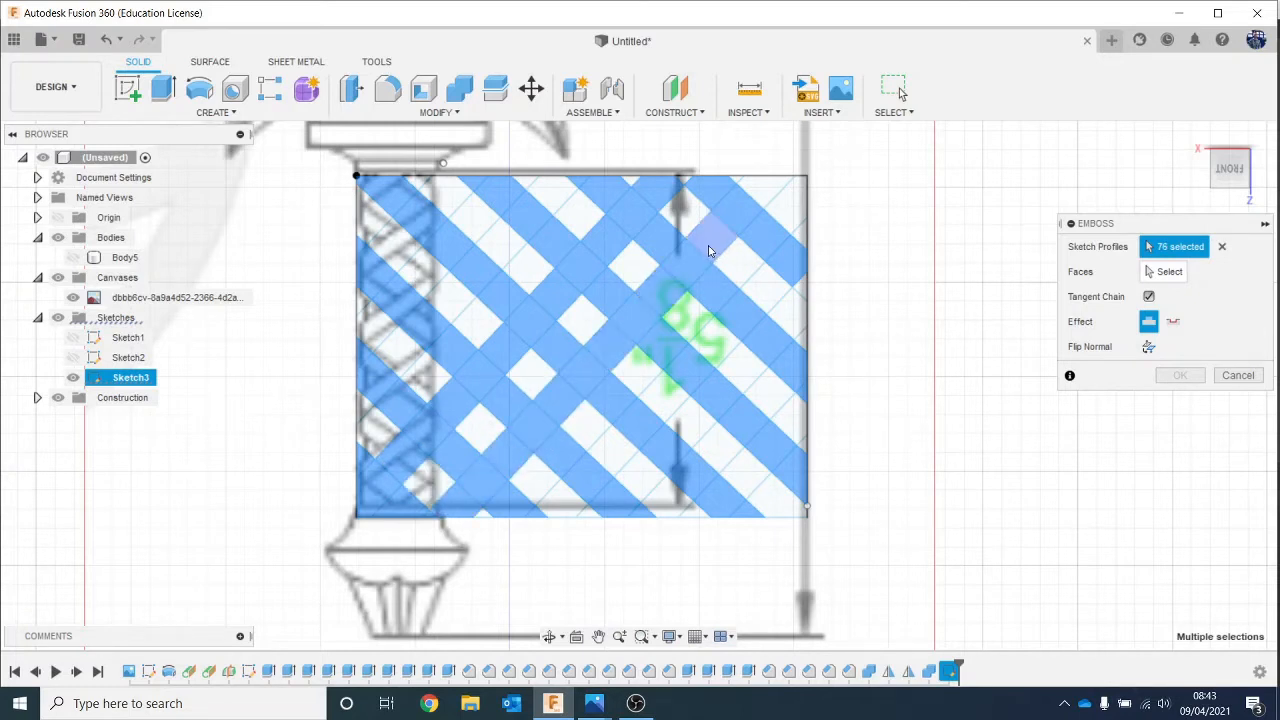
click(711, 246)
Step: Add the crossing strip from the upper part of the lattice's right edge down to the bottom edge to the emboss profiles
click(803, 242)
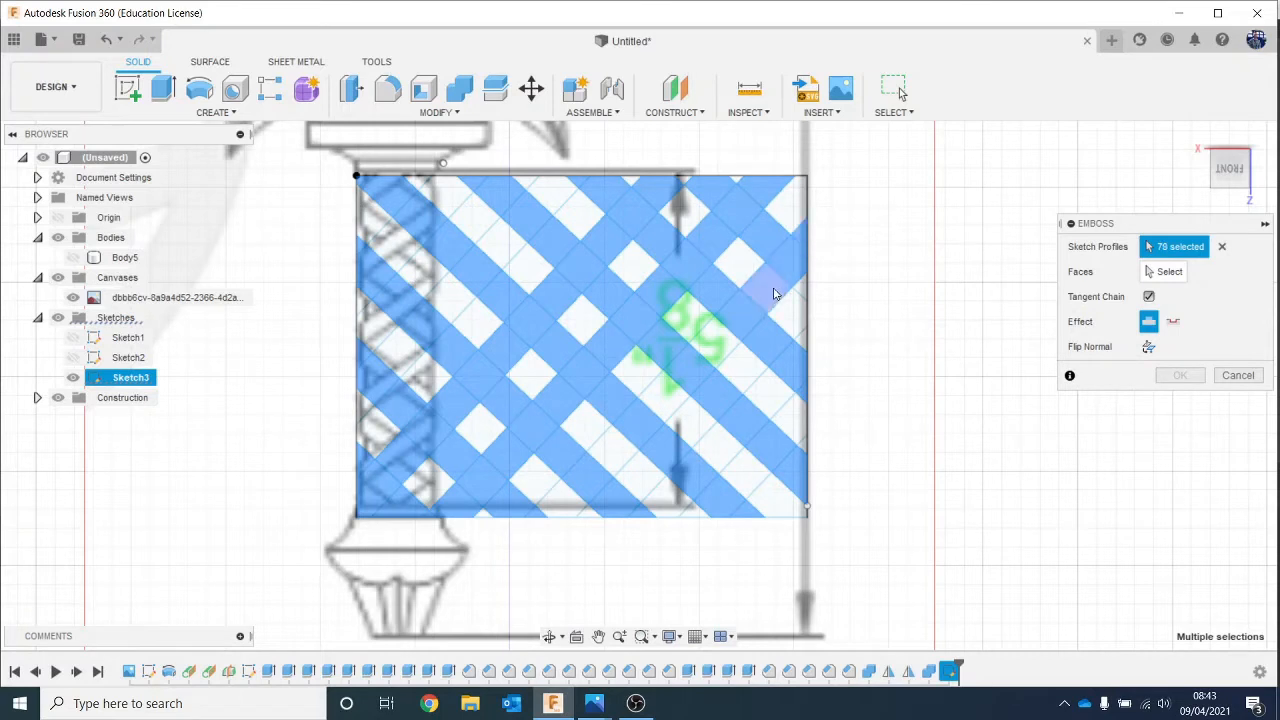
click(771, 286)
click(720, 349)
click(623, 403)
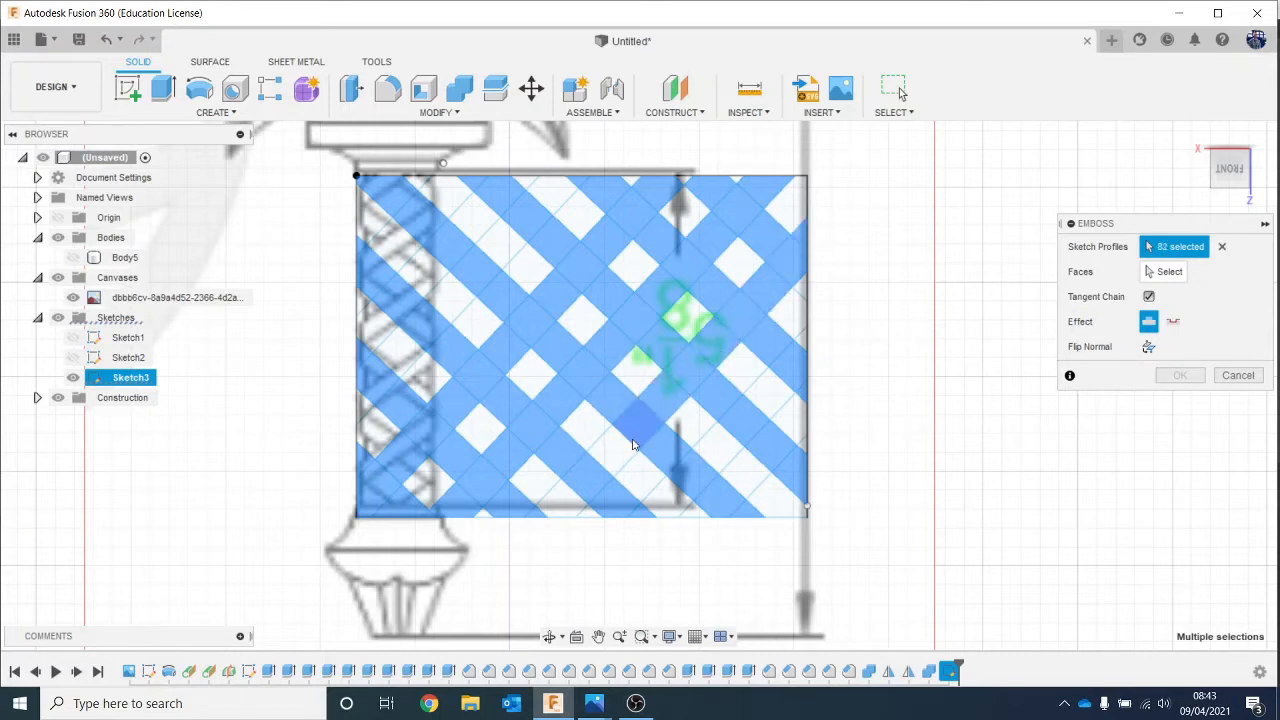
click(626, 449)
click(562, 499)
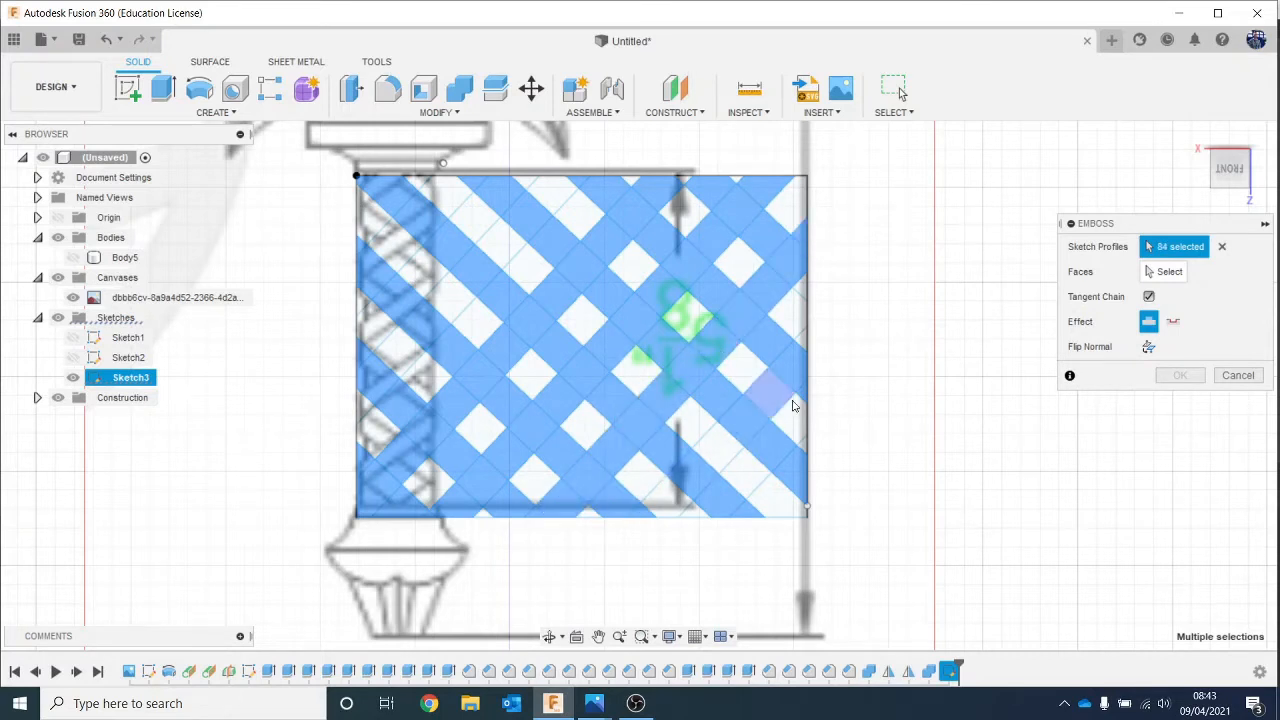
Step: Add the crossing strip from the middle of the right edge to the bottom edge, plus the lower-right corner cells, to the emboss profiles
click(803, 351)
click(770, 393)
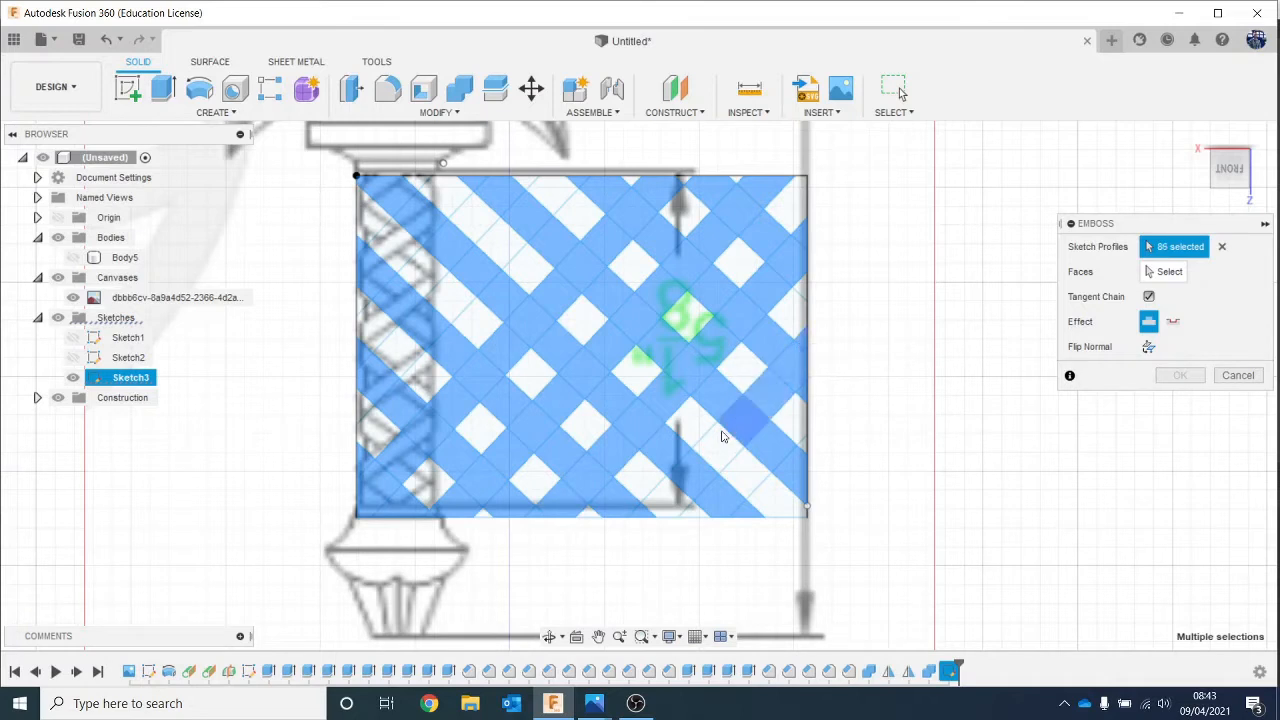
click(737, 428)
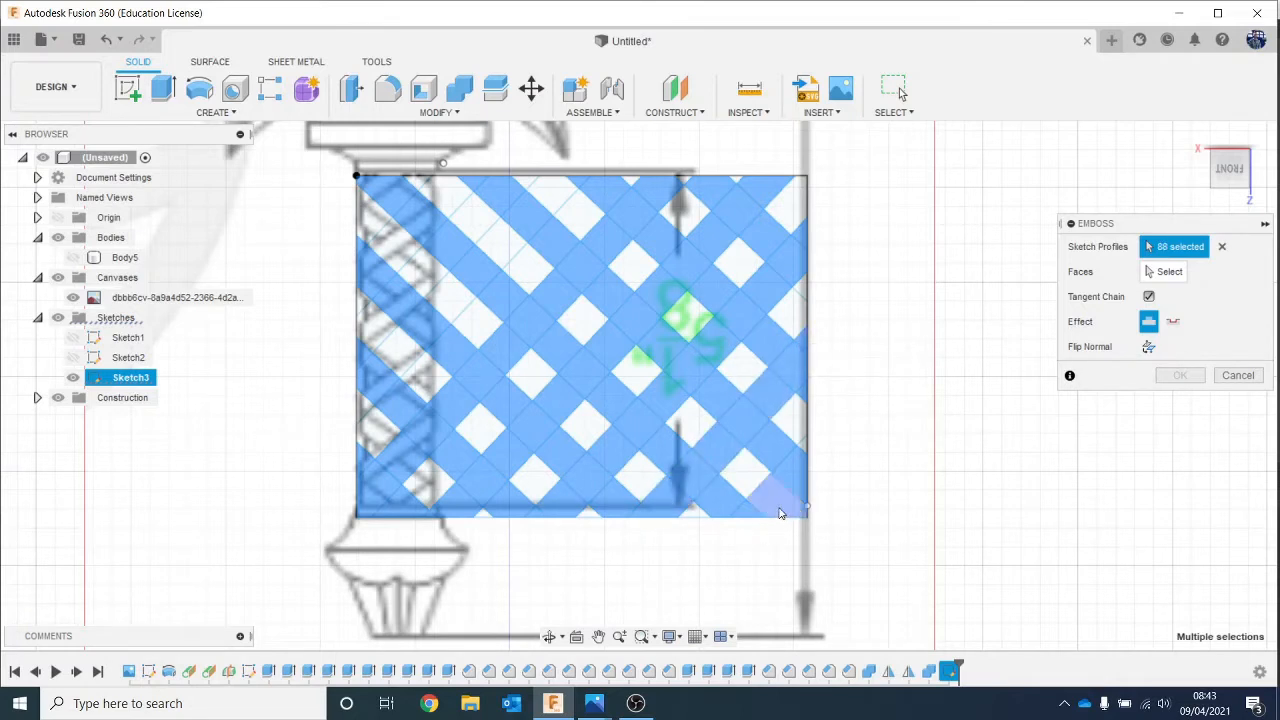
click(803, 455)
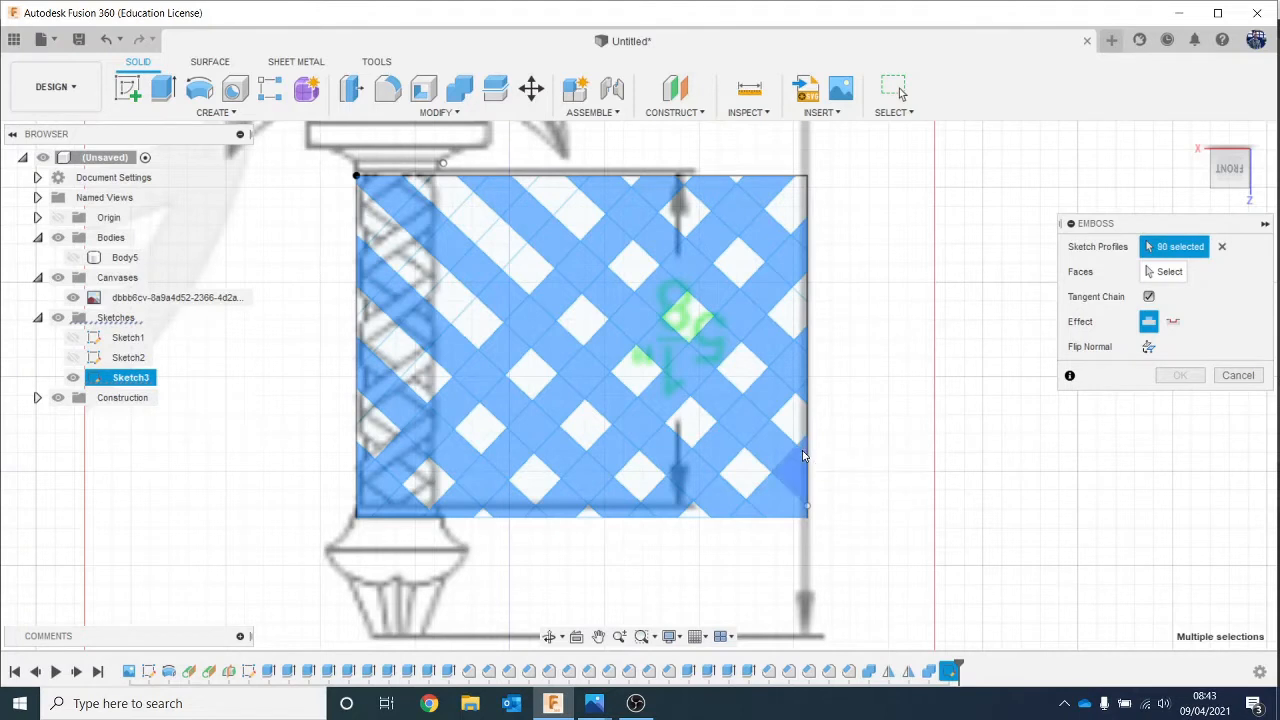
Step: Add the crossing strip from the left half of the lattice's top edge down to the left edge to the emboss profiles
click(551, 200)
click(490, 258)
click(451, 297)
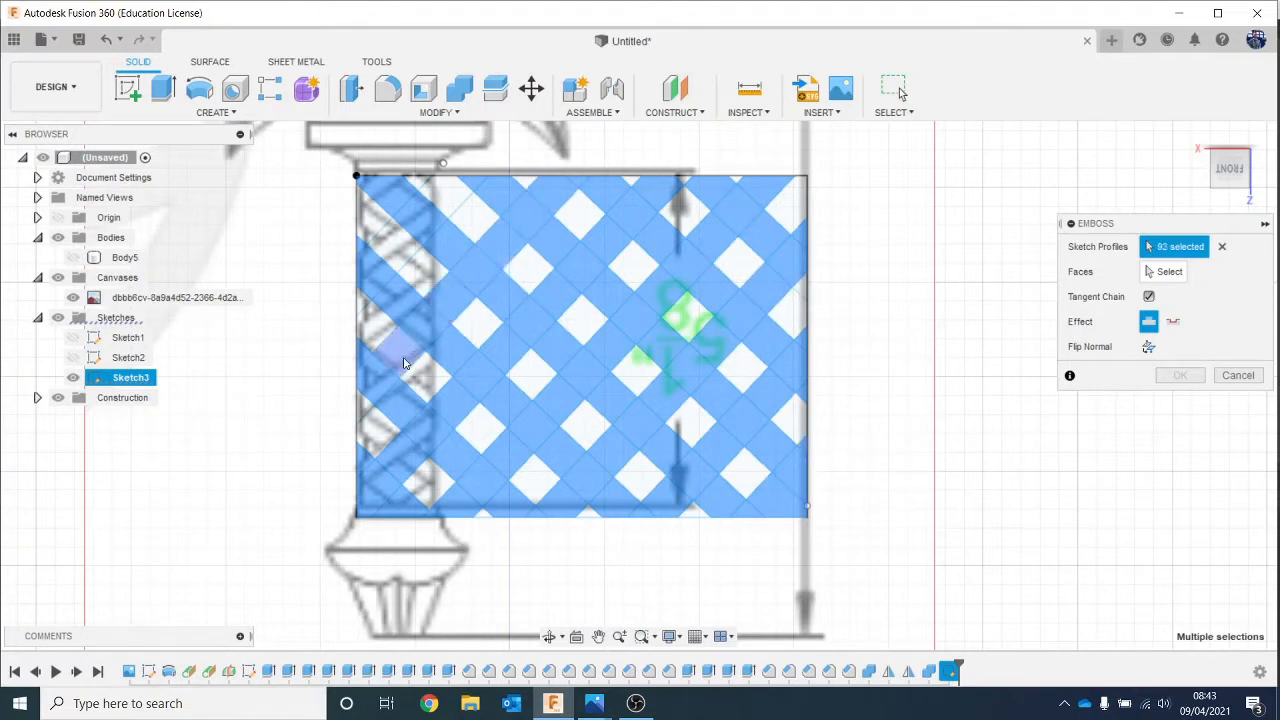
click(403, 360)
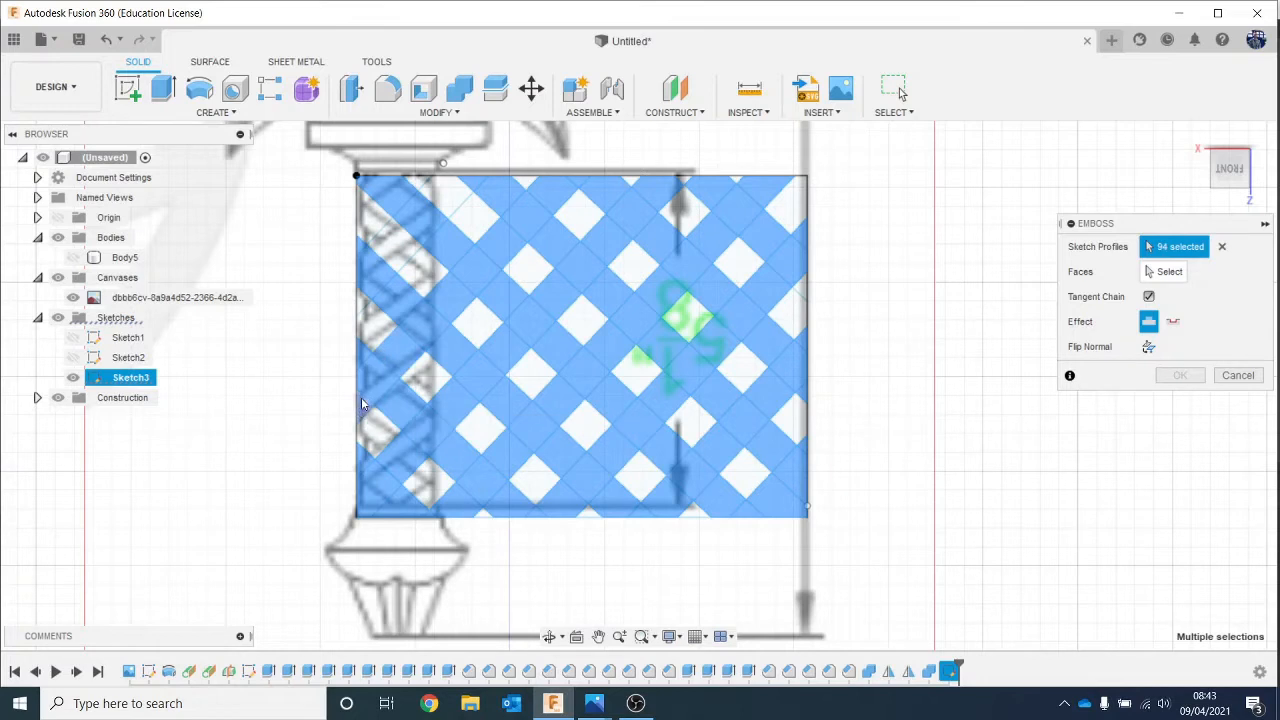
Step: Add the crossing strip near the upper-left corner and the leftover top-edge cell near the upper-right corner to the emboss profiles
click(479, 187)
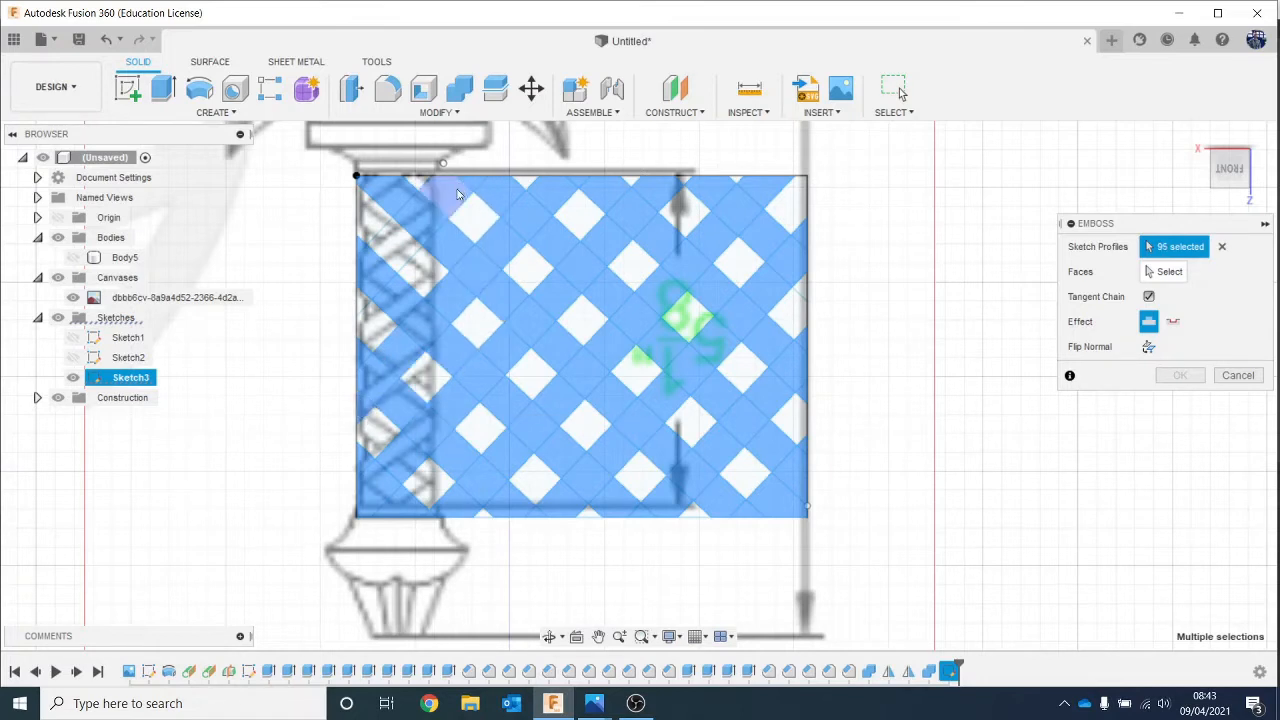
click(457, 189)
click(399, 255)
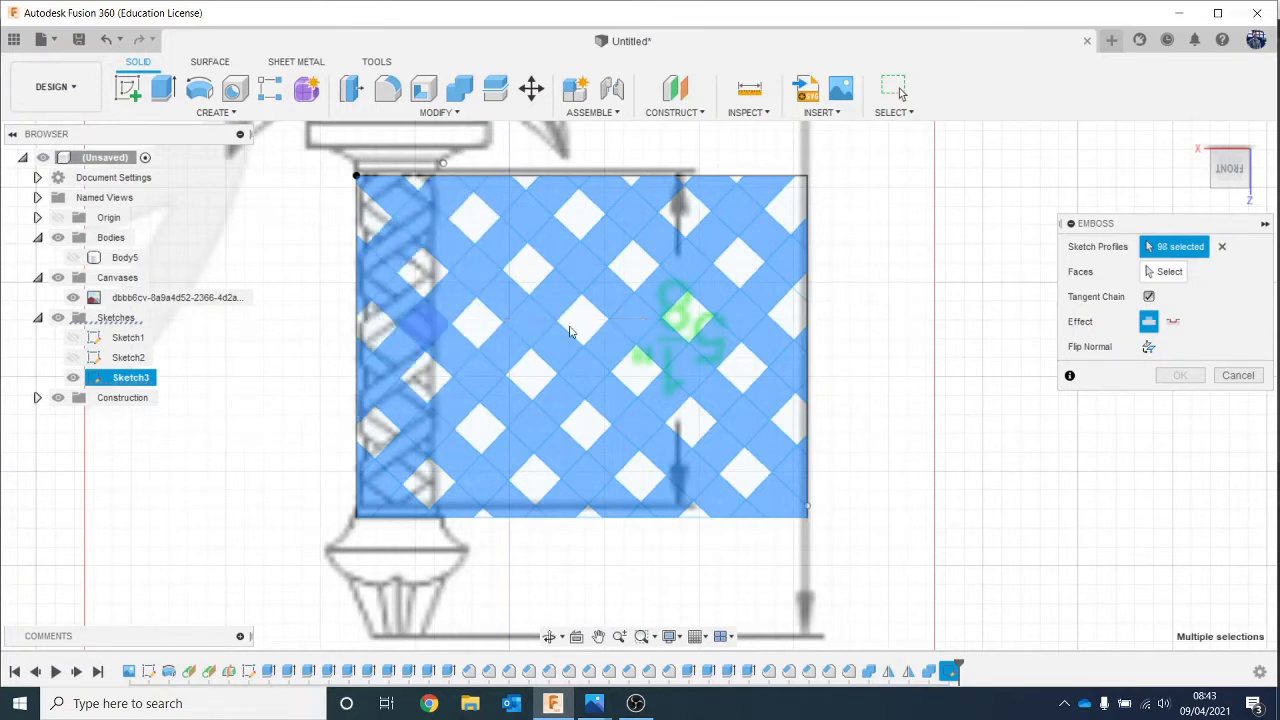
click(760, 196)
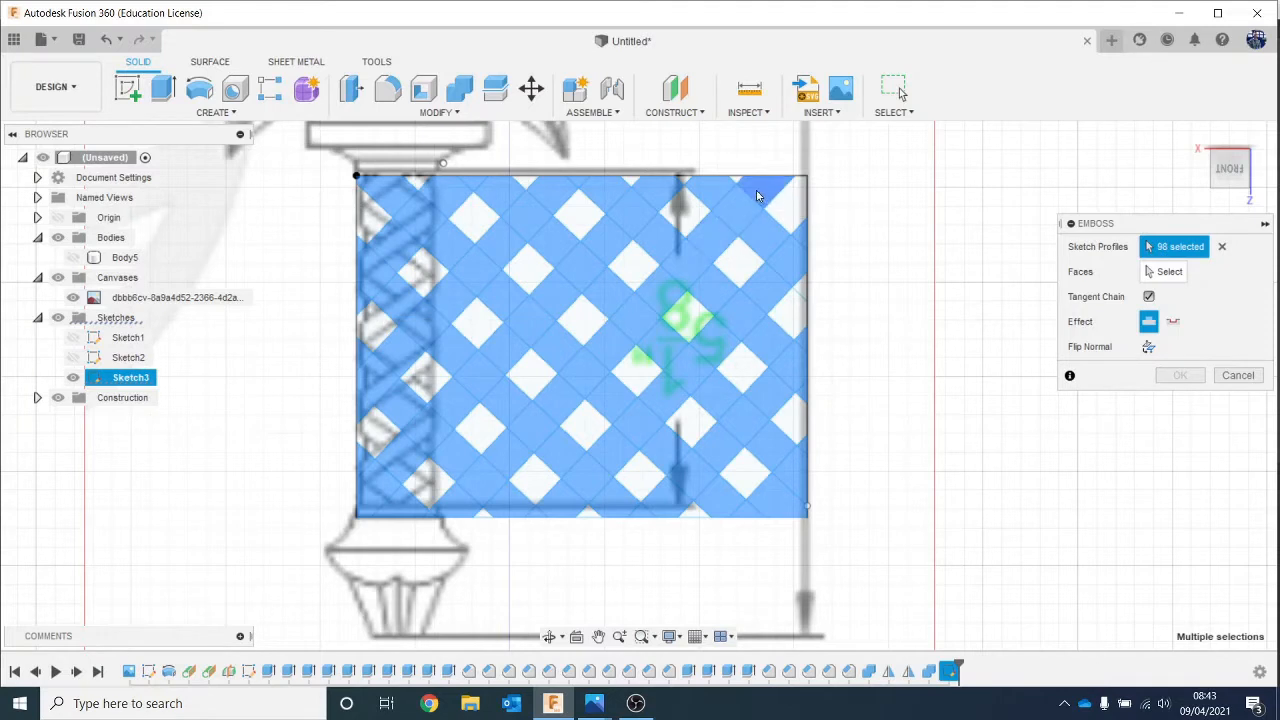
Step: Try to emboss the selected lattice profiles onto the handle's cylindrical grip face, check it from several sides, and cancel the Emboss
click(1152, 272)
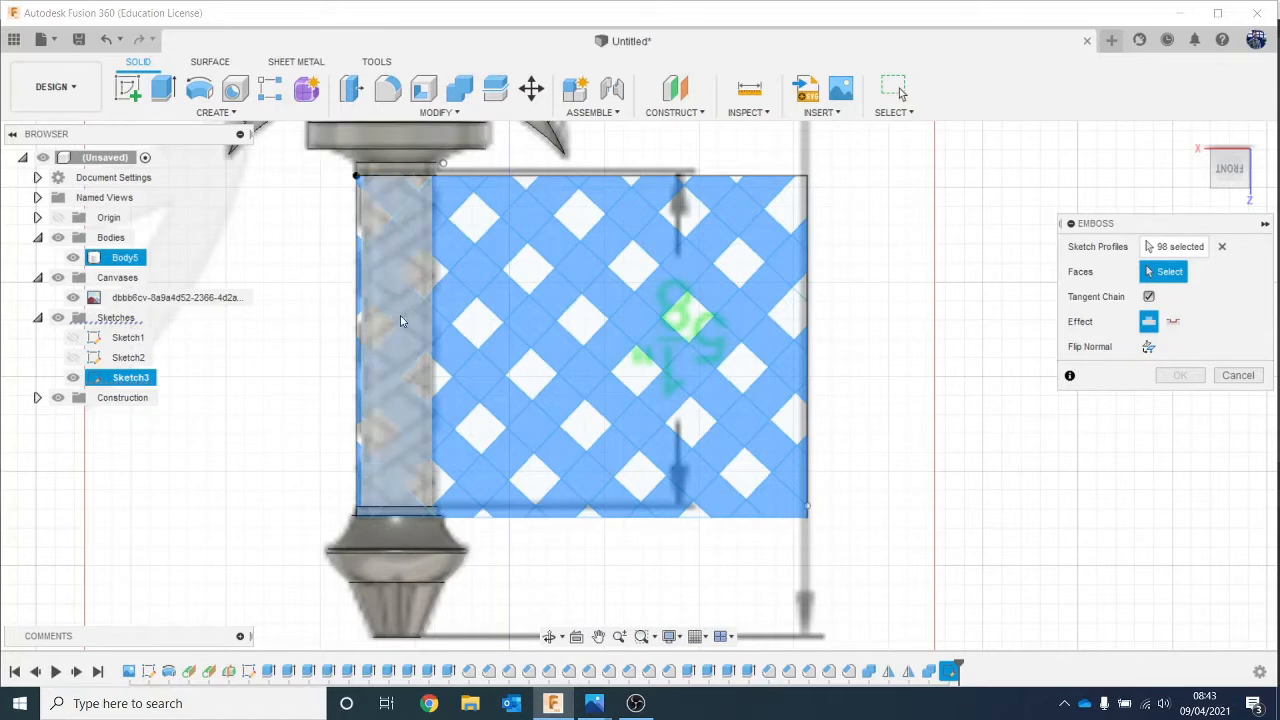
click(1219, 172)
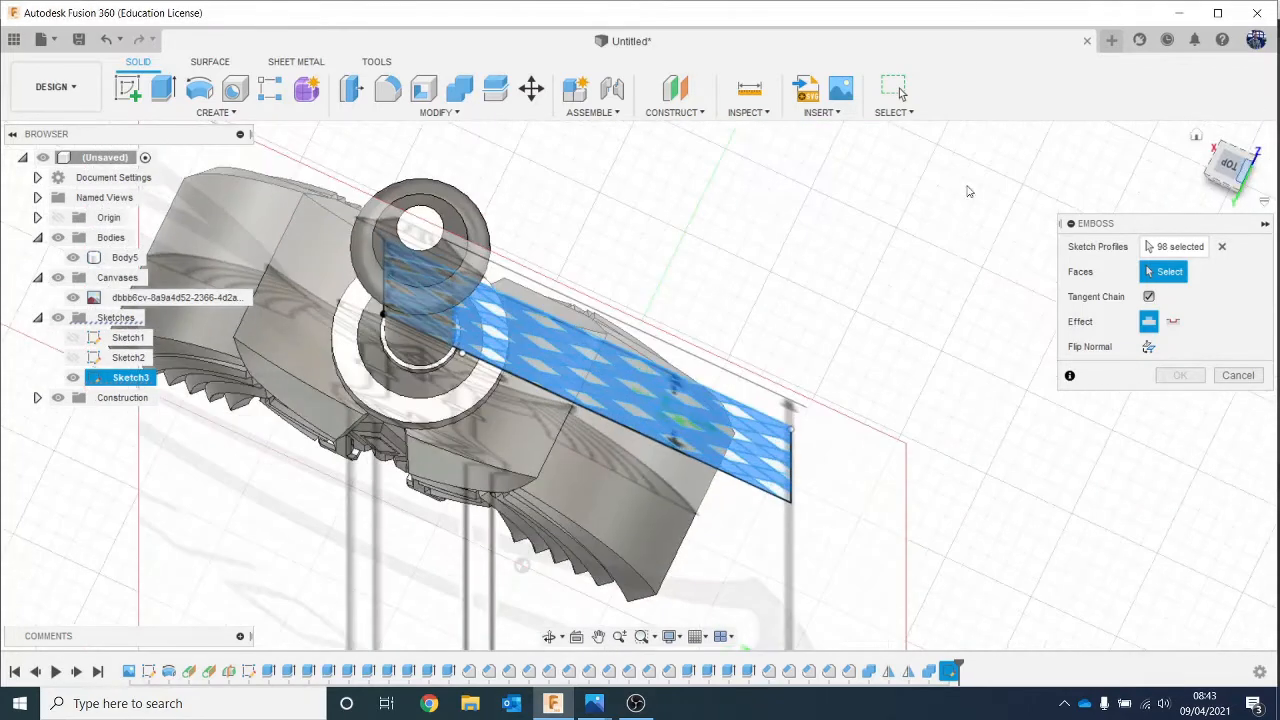
click(420, 350)
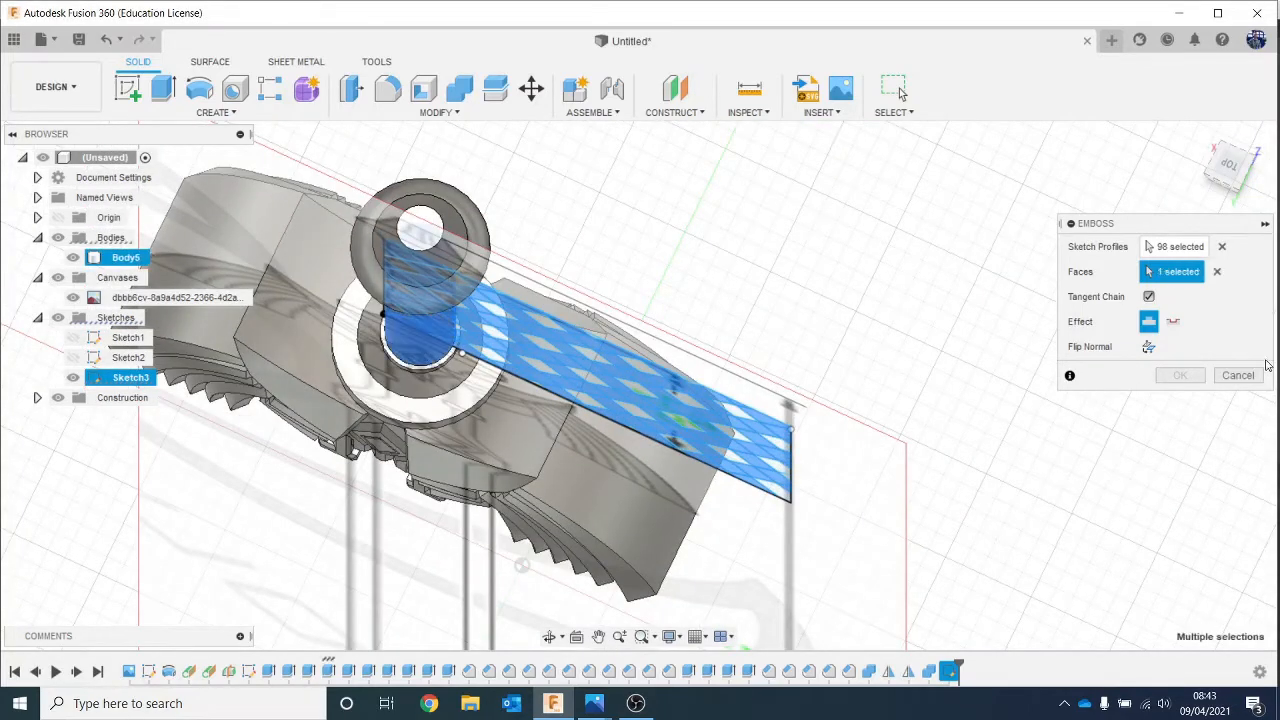
click(1222, 181)
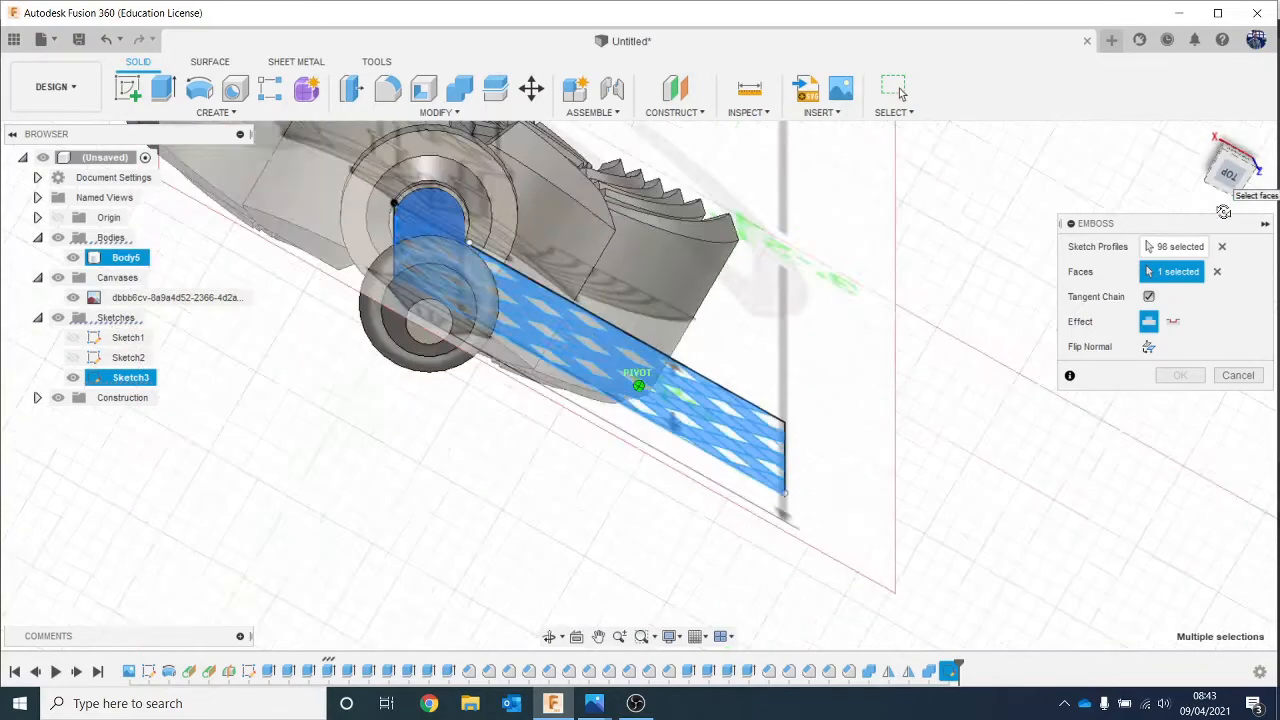
drag(1222, 181, 1052, 180)
click(1238, 172)
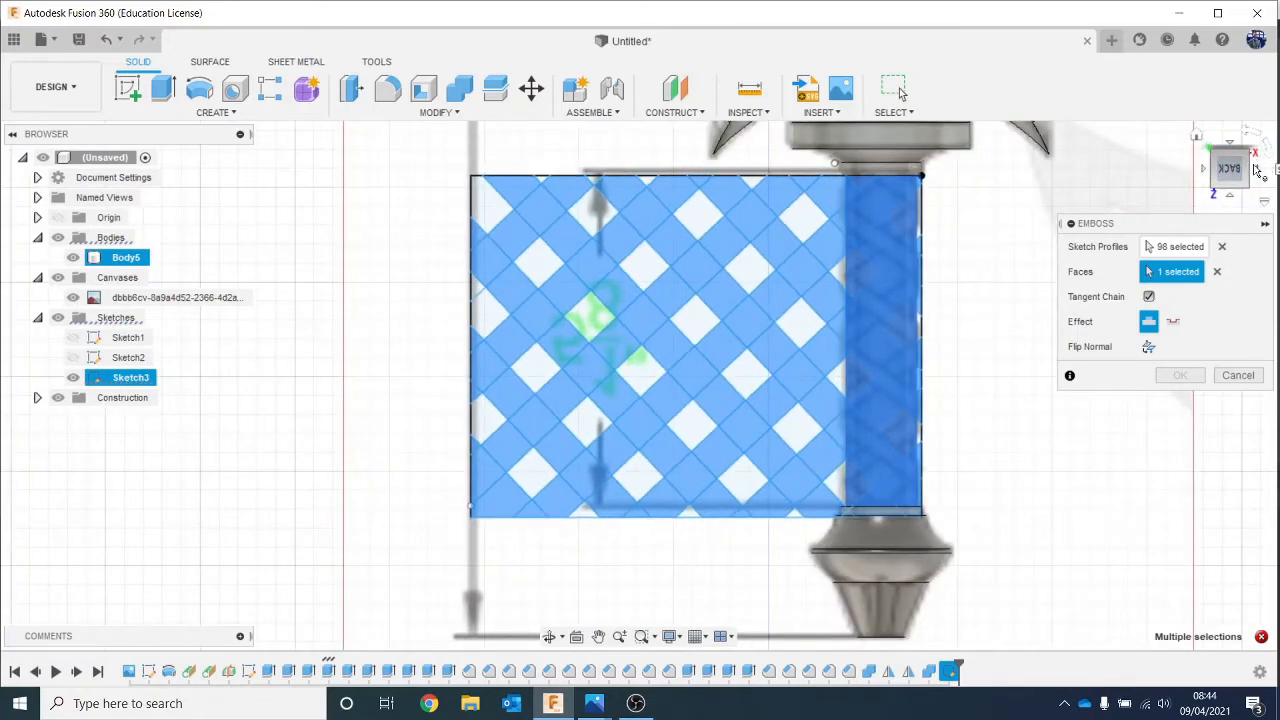
click(1258, 170)
click(1256, 168)
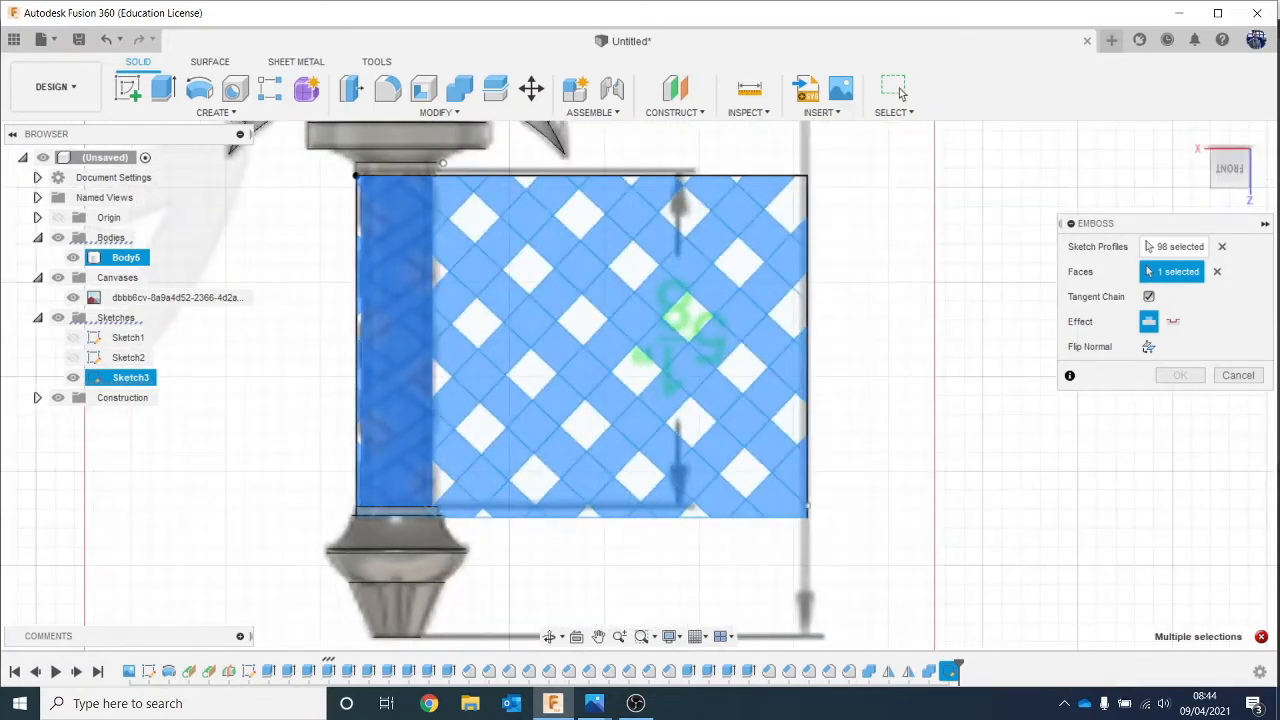
mouse_move(1266, 646)
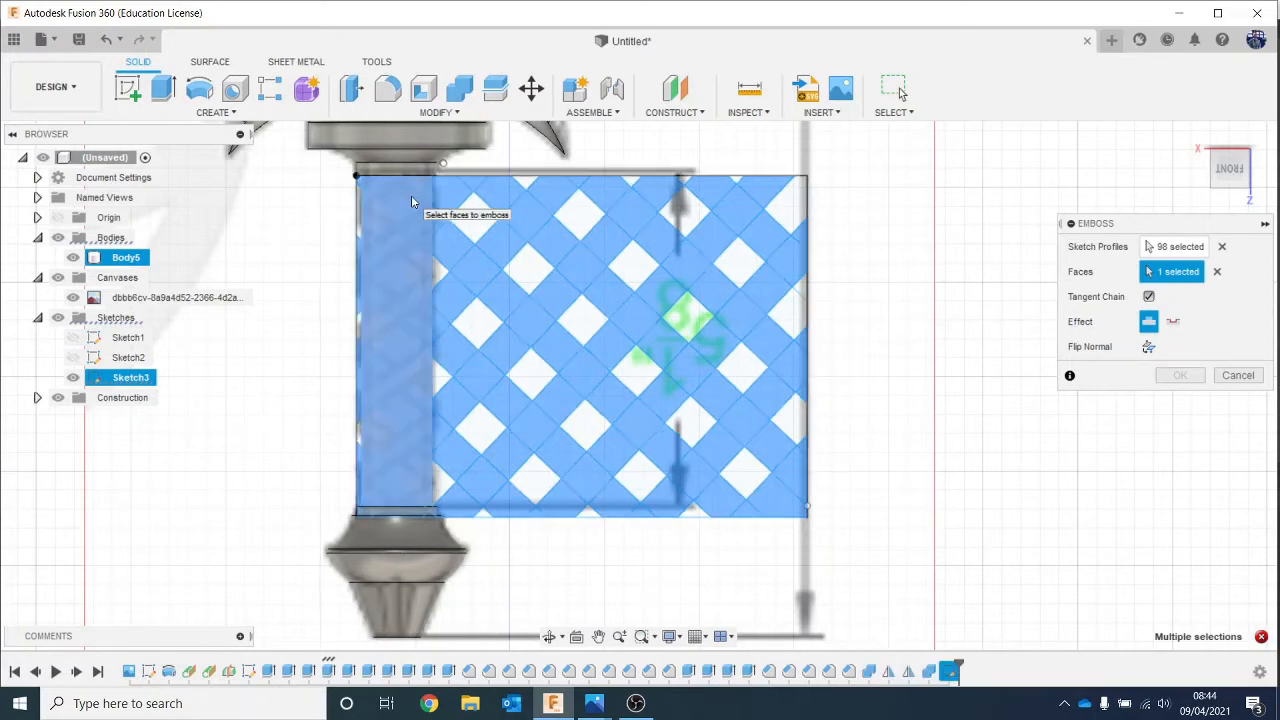
click(1257, 378)
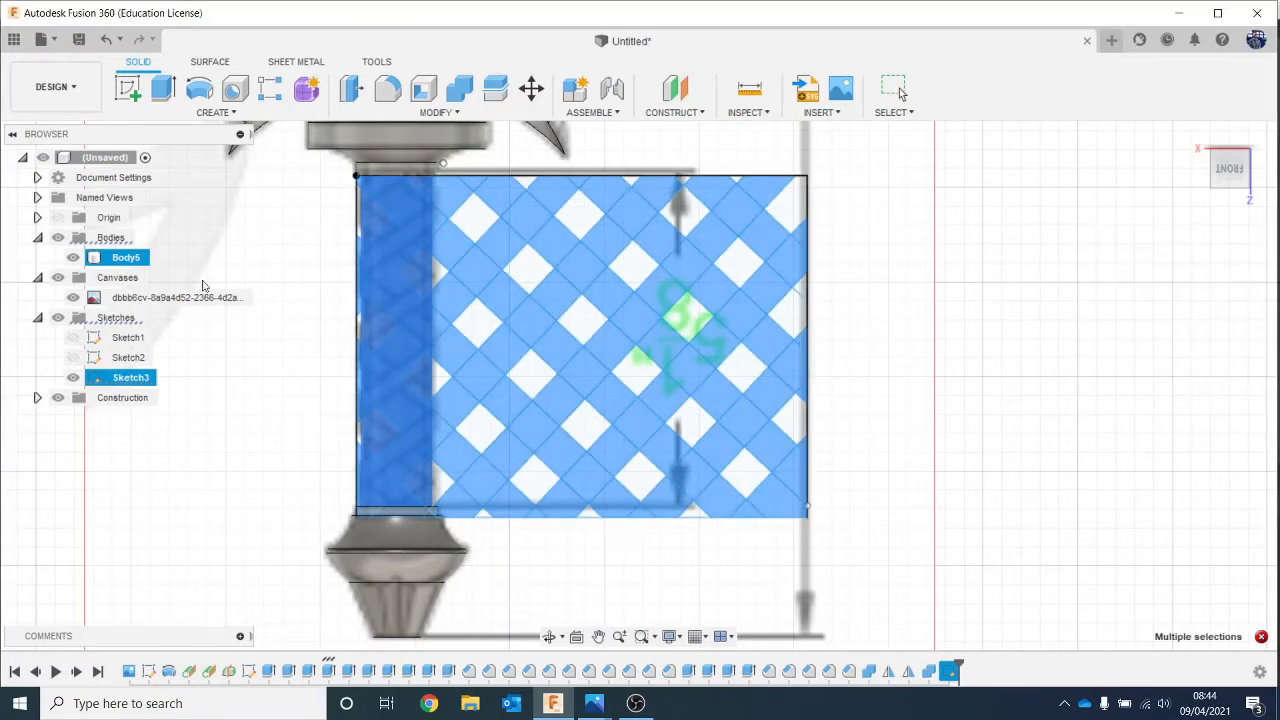
Step: Reopen the lattice sketch, Sketch3, for editing
click(997, 675)
right_click(946, 671)
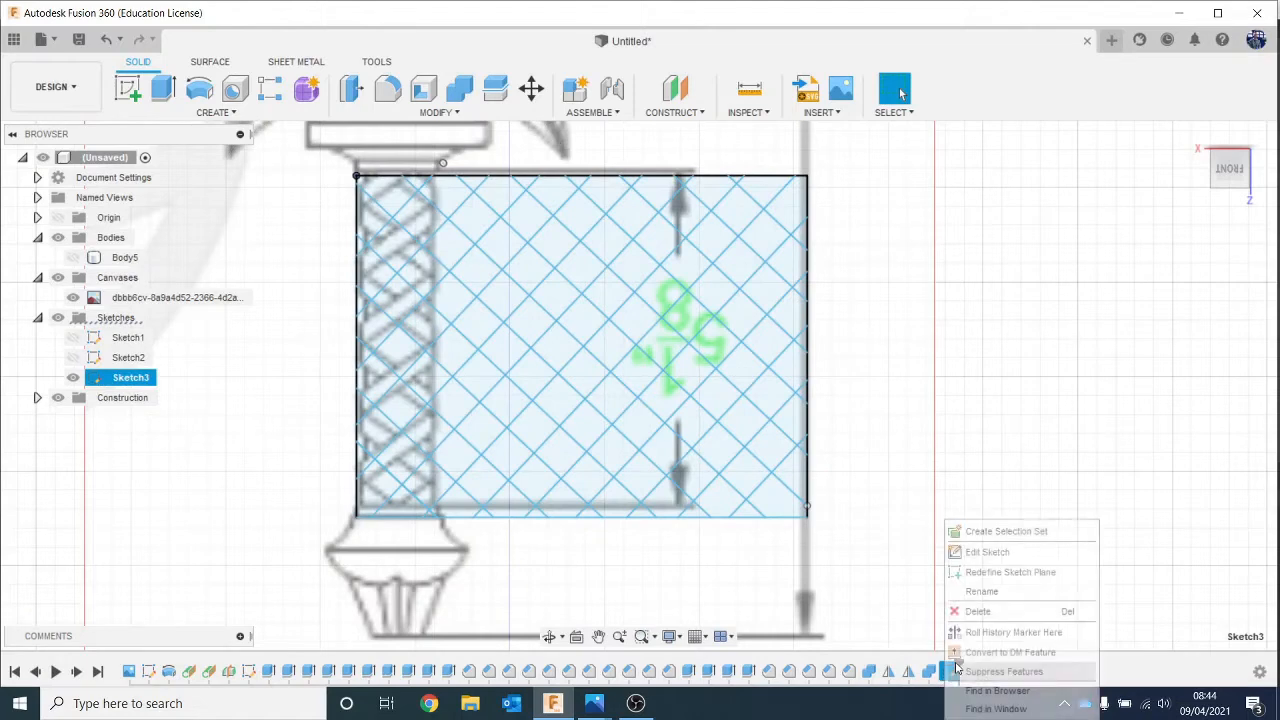
click(1066, 561)
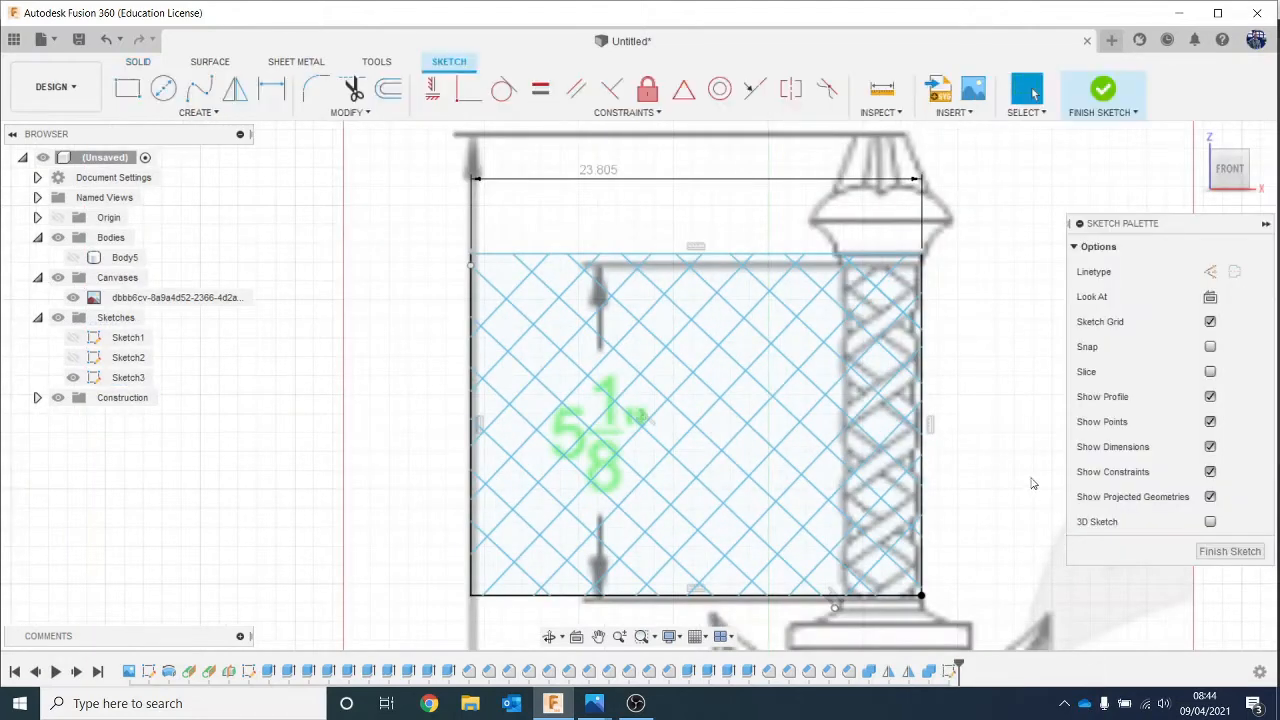
scroll(982, 306, down, 1)
middle_drag(964, 300, 882, 263)
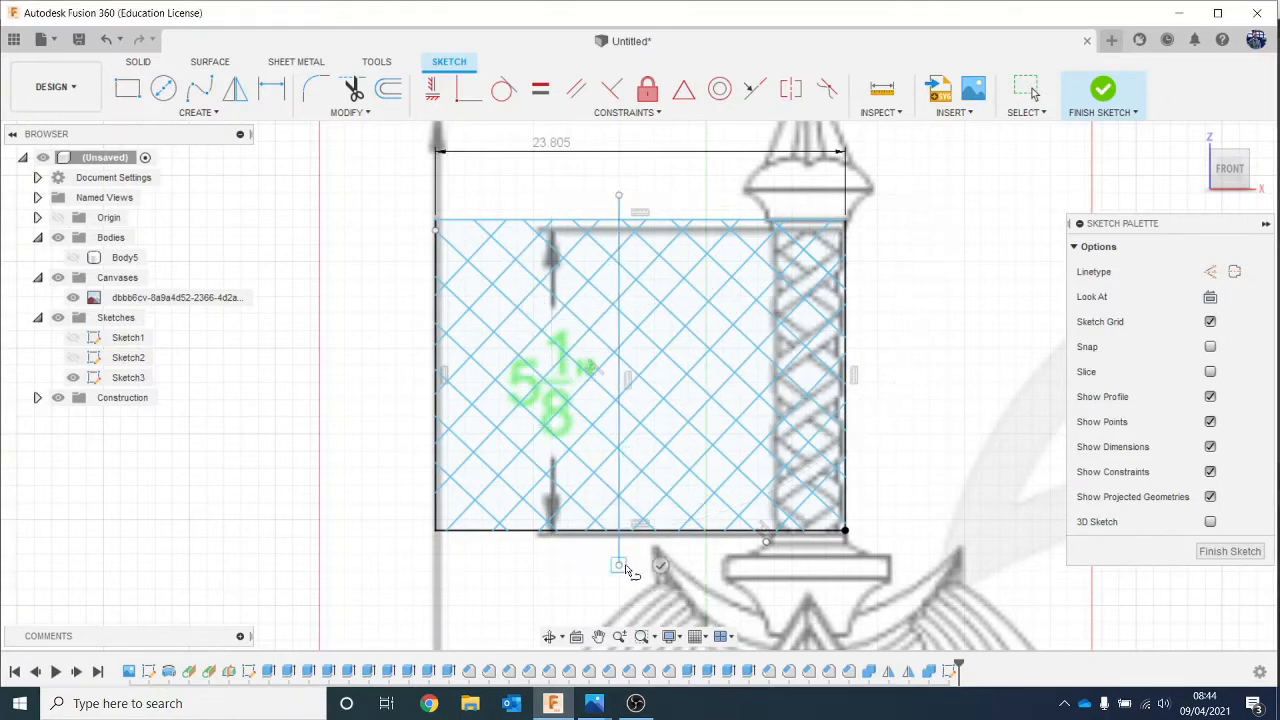
Step: Finish editing the lattice sketch
click(1101, 88)
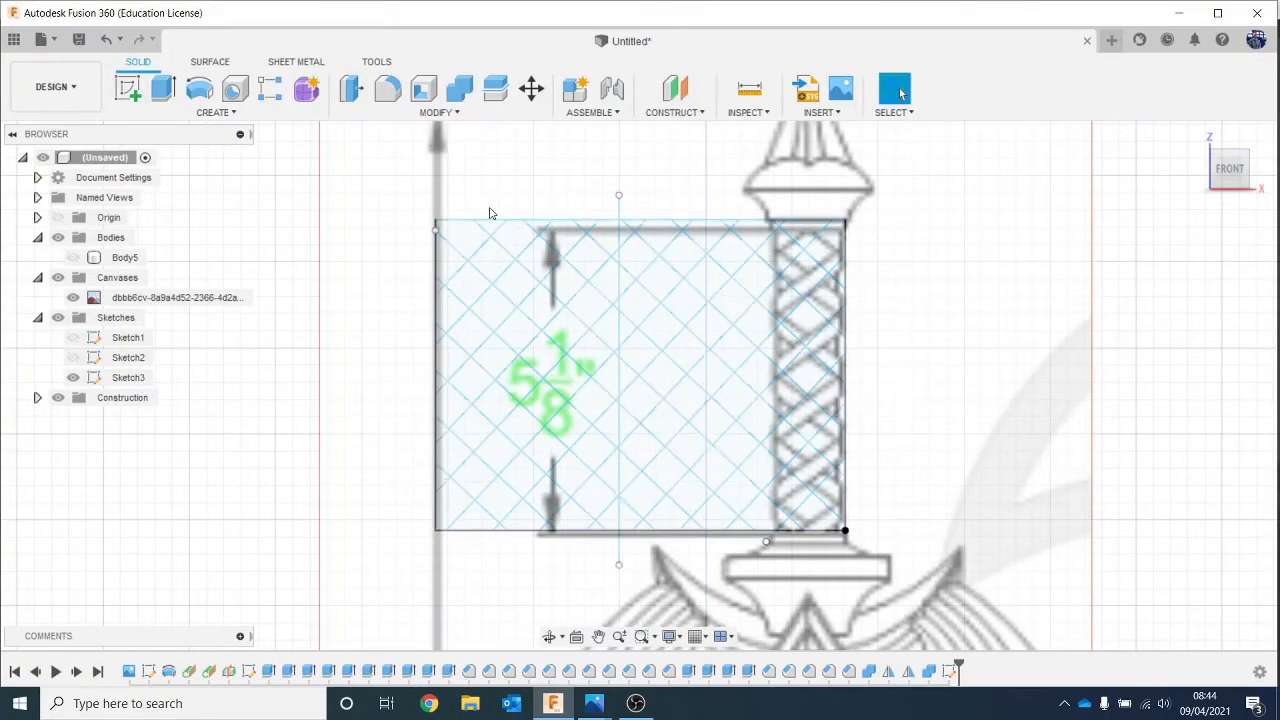
click(86, 262)
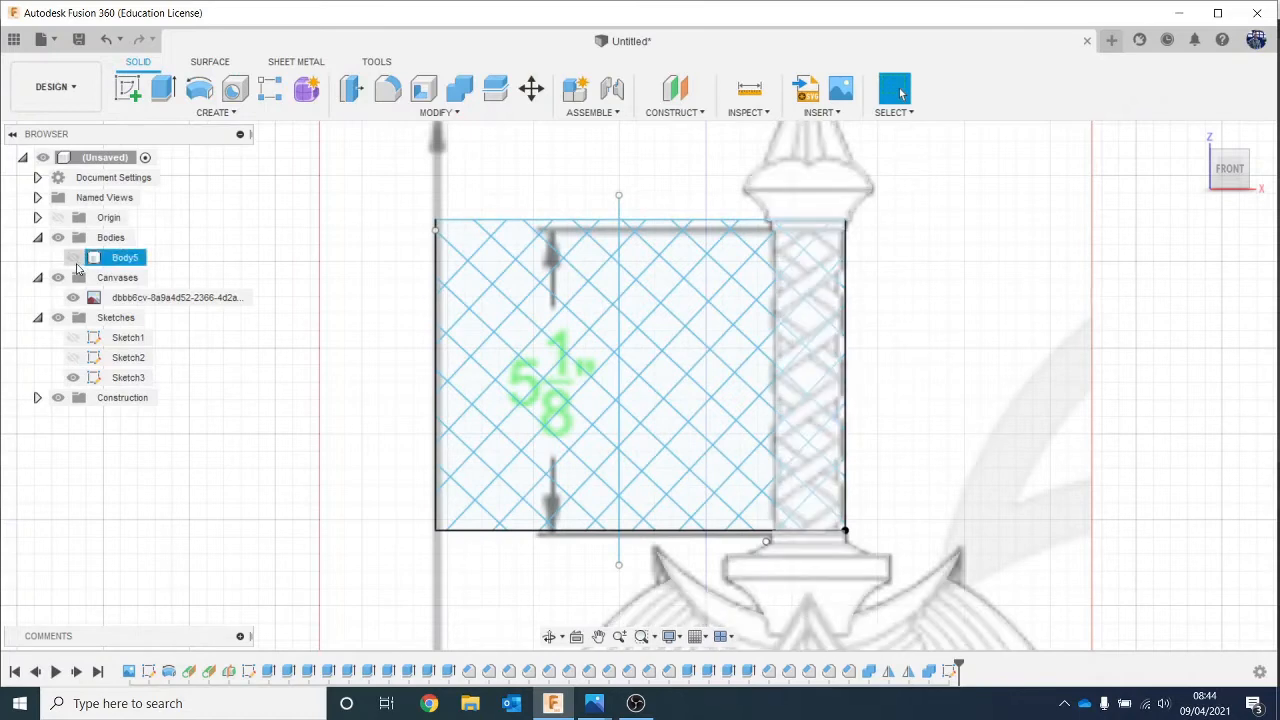
Step: Start an Emboss and select the diagonal strip from the top of the vertical dividing line down to the lattice's right edge
click(212, 112)
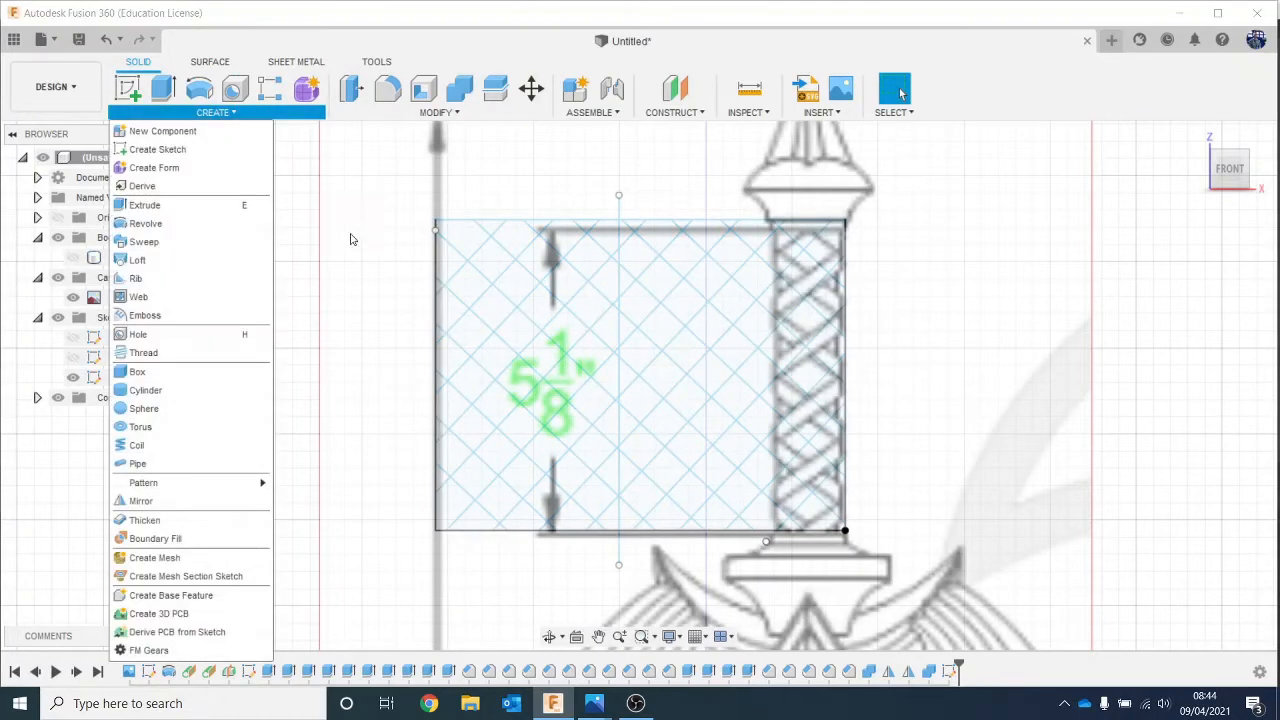
click(218, 316)
scroll(912, 355, up, 3)
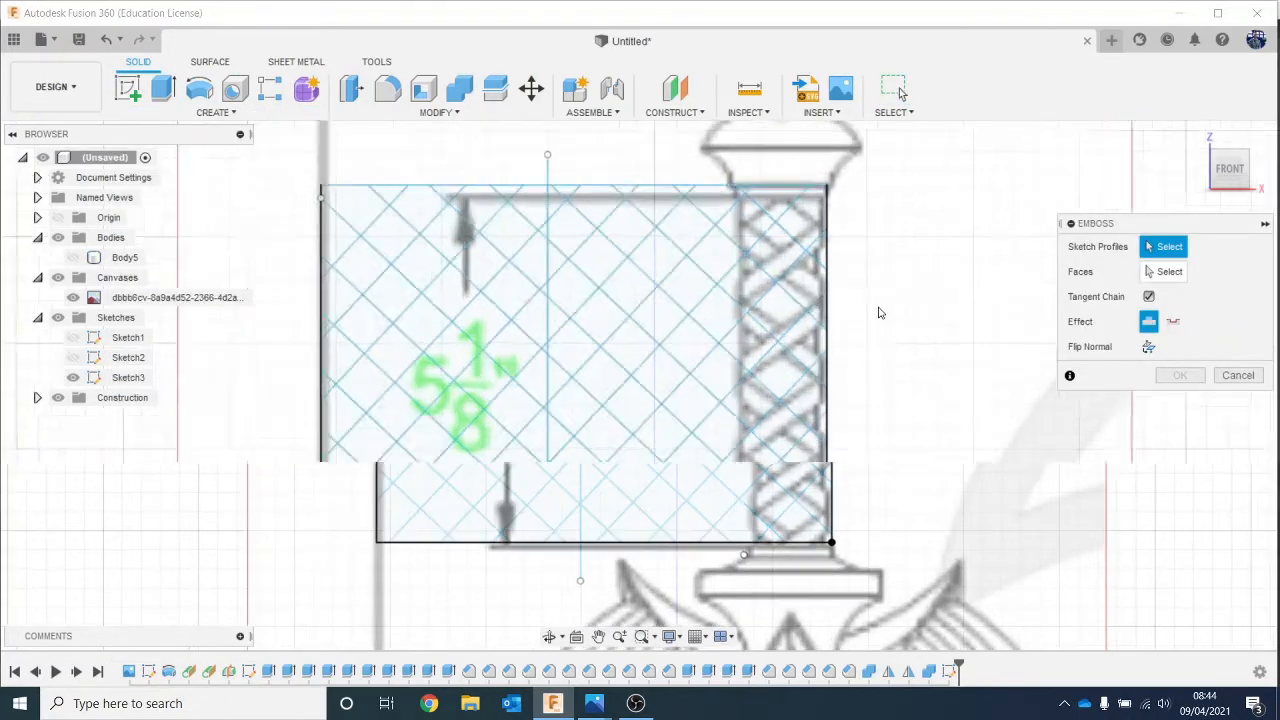
click(525, 195)
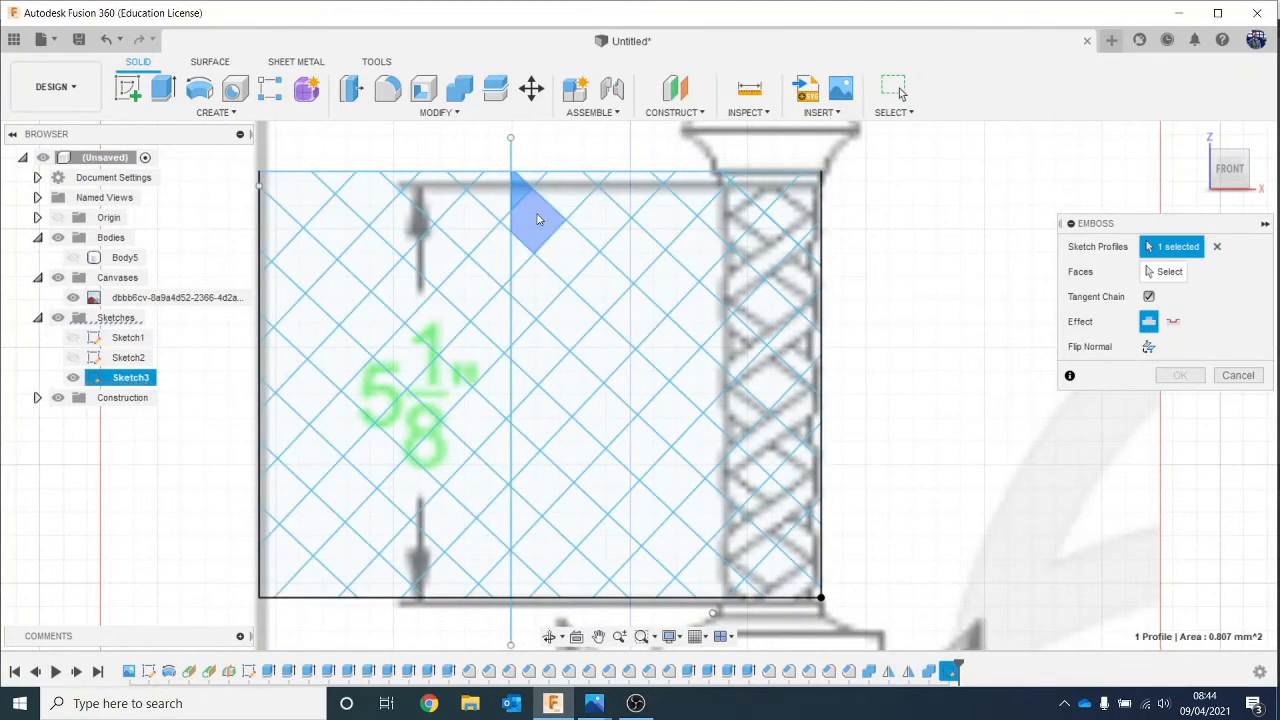
click(540, 218)
click(567, 244)
click(620, 287)
click(648, 320)
click(680, 350)
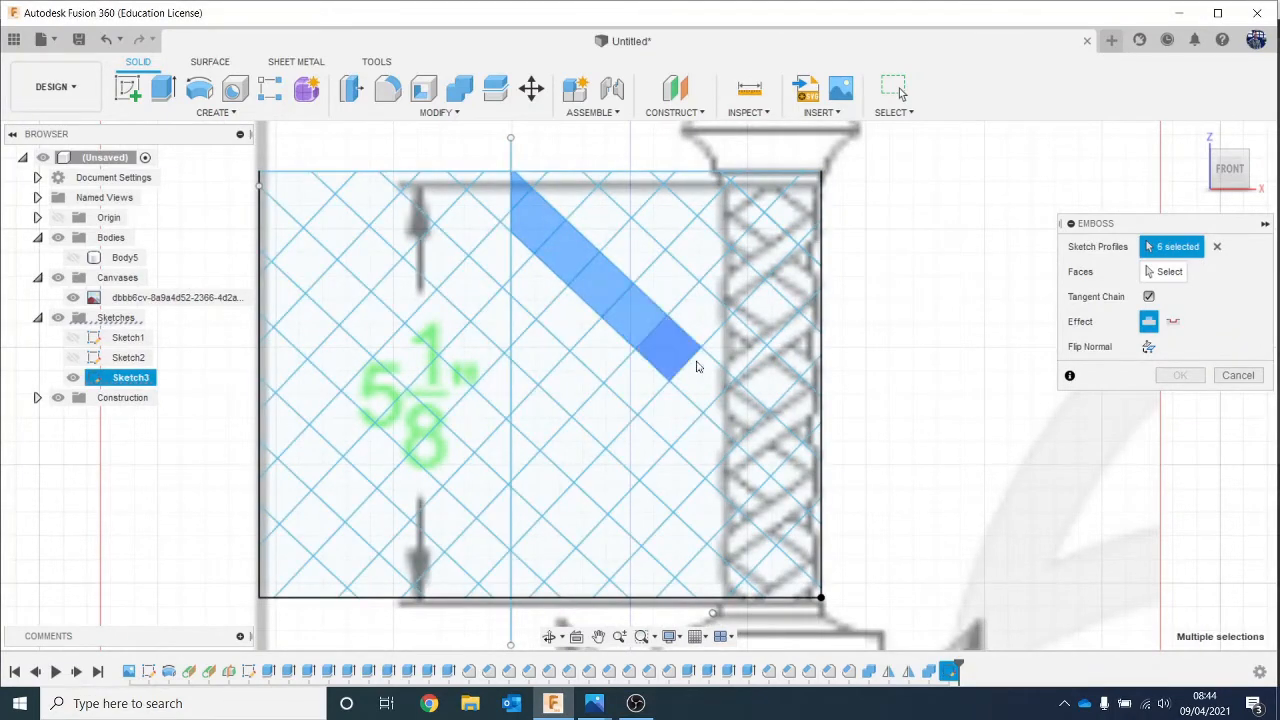
click(708, 378)
click(738, 406)
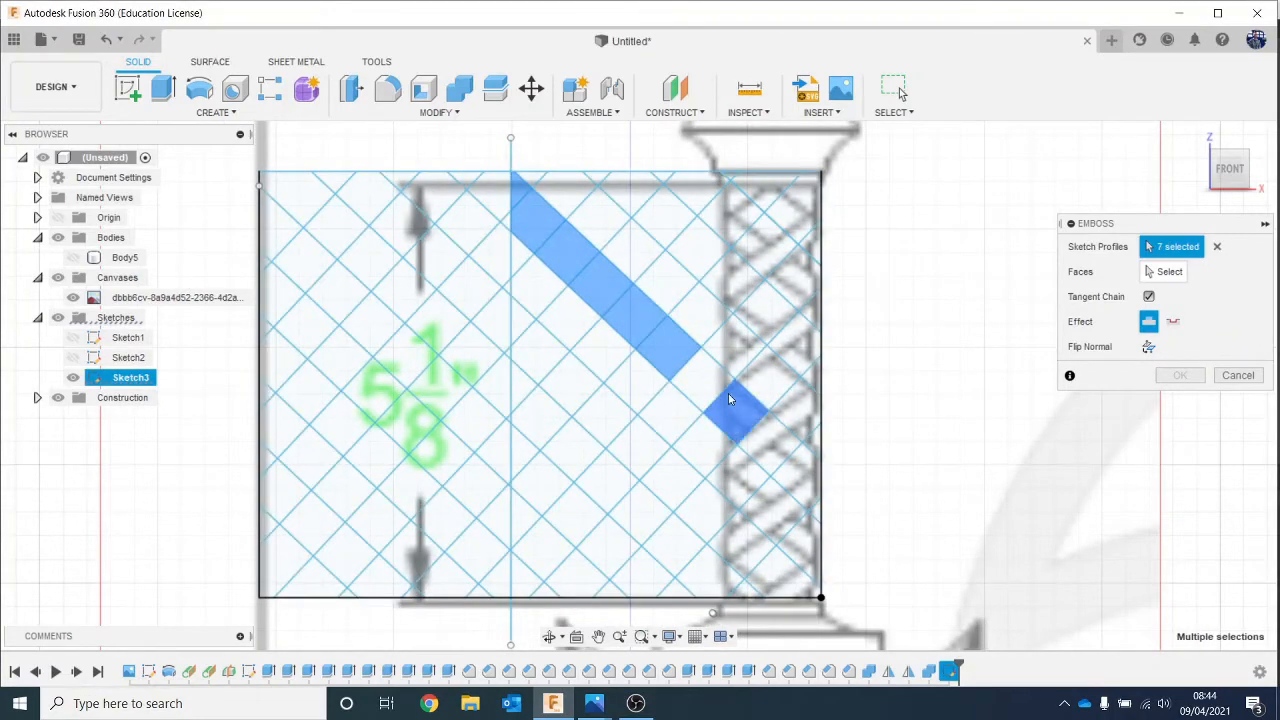
click(776, 440)
click(808, 481)
click(814, 506)
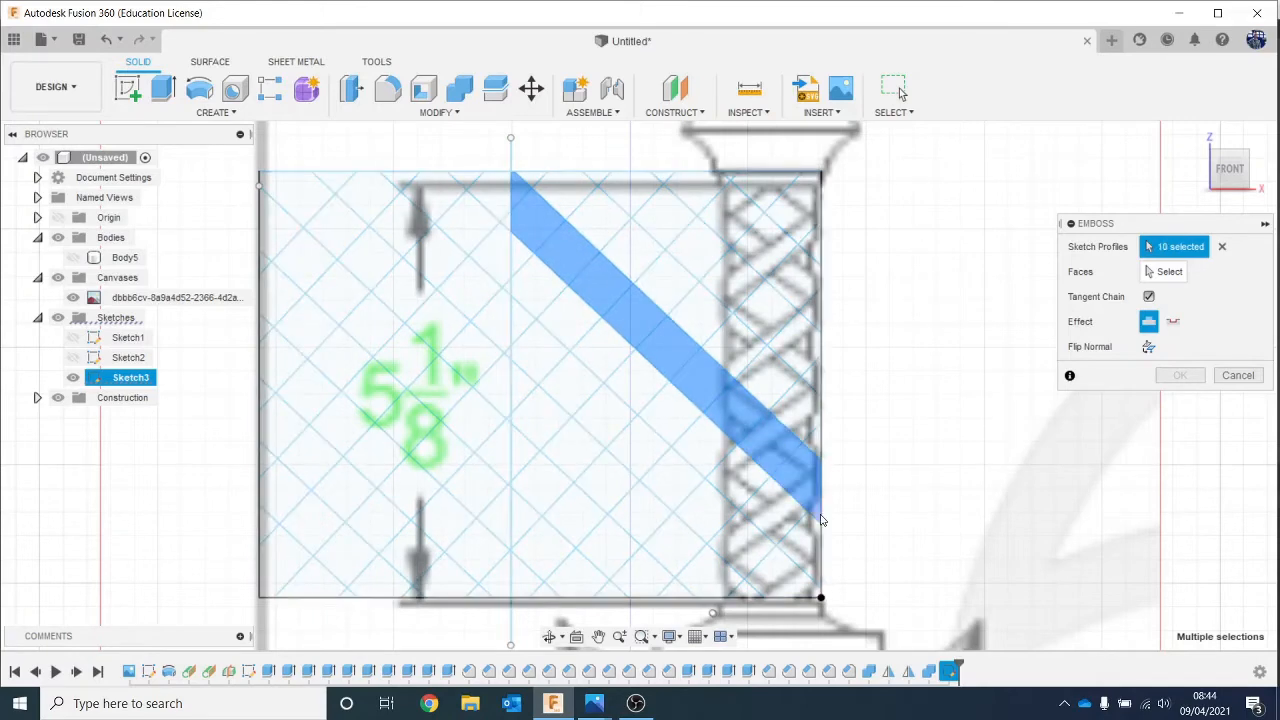
Step: Add the next diagonal strip, from the dividing line down to the lattice's lower-right corner, to the emboss profiles
click(526, 318)
click(536, 344)
click(586, 395)
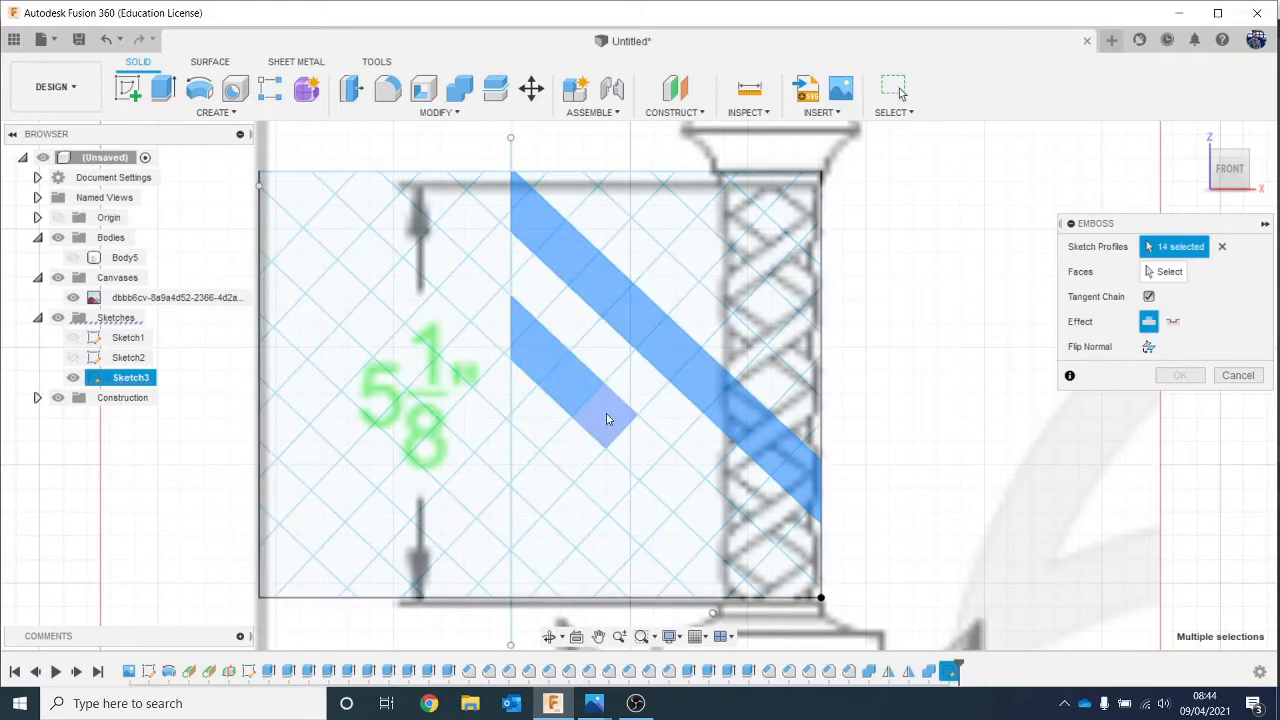
click(606, 419)
click(640, 450)
click(671, 480)
click(704, 503)
middle_drag(704, 503, 678, 413)
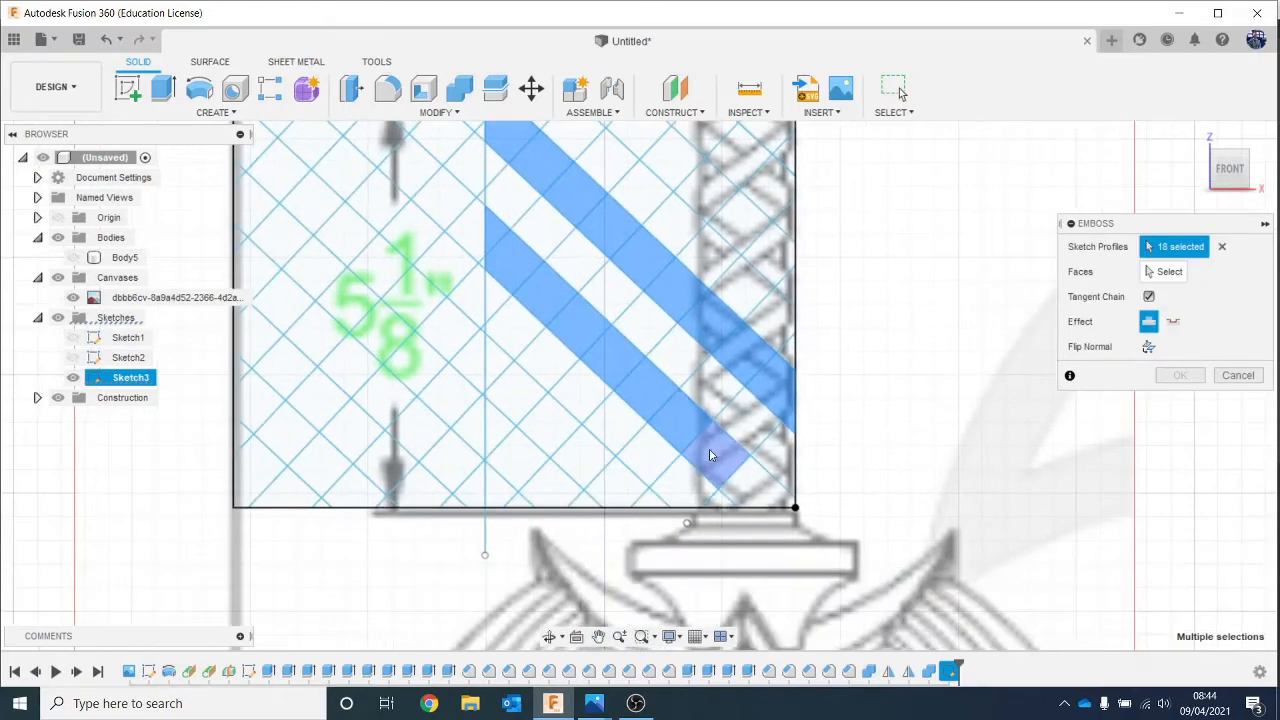
click(712, 456)
click(765, 490)
Step: Add the third diagonal strip down to the bottom edge and the small bottom cells beside the dividing line to the emboss profiles
click(498, 368)
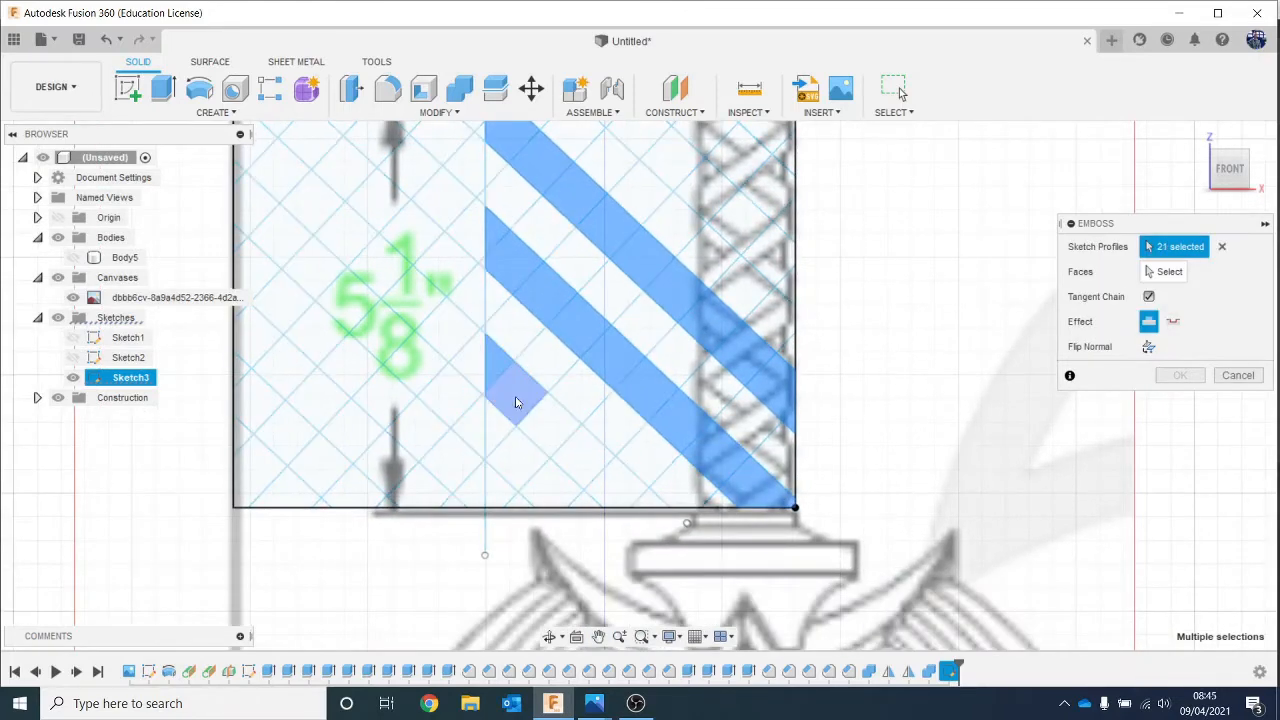
click(516, 402)
click(551, 434)
click(589, 457)
click(611, 486)
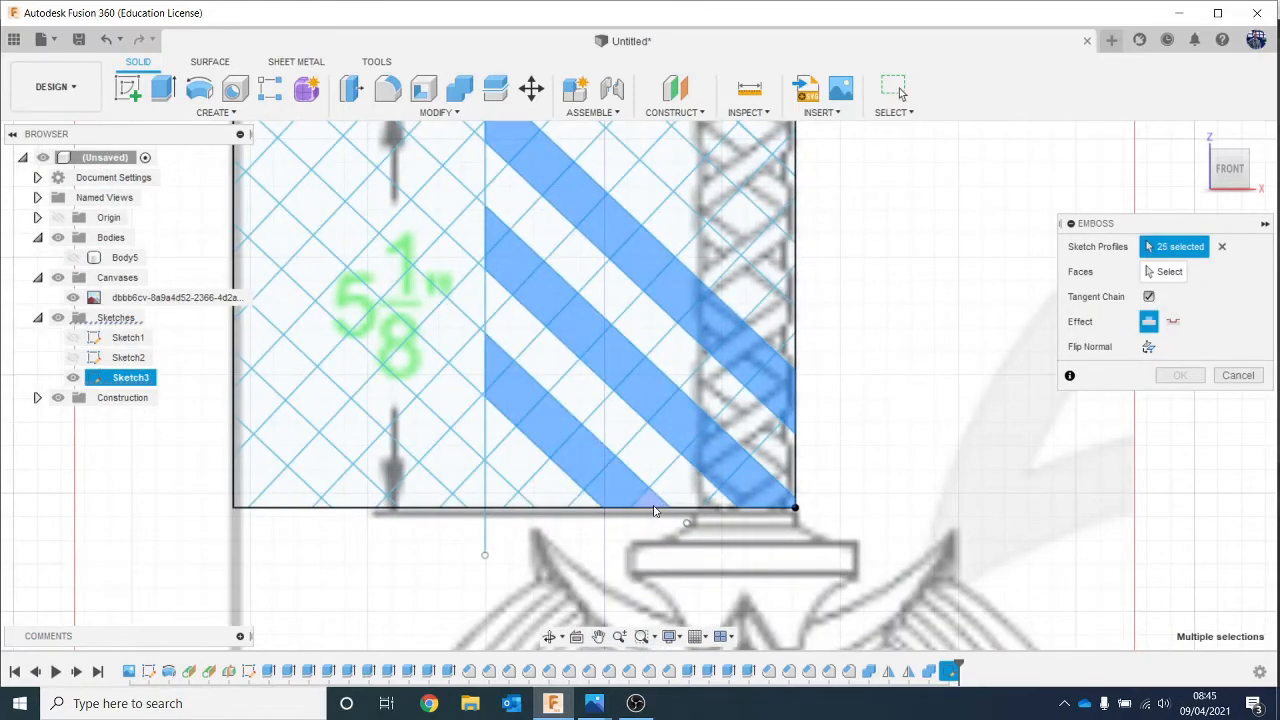
click(654, 508)
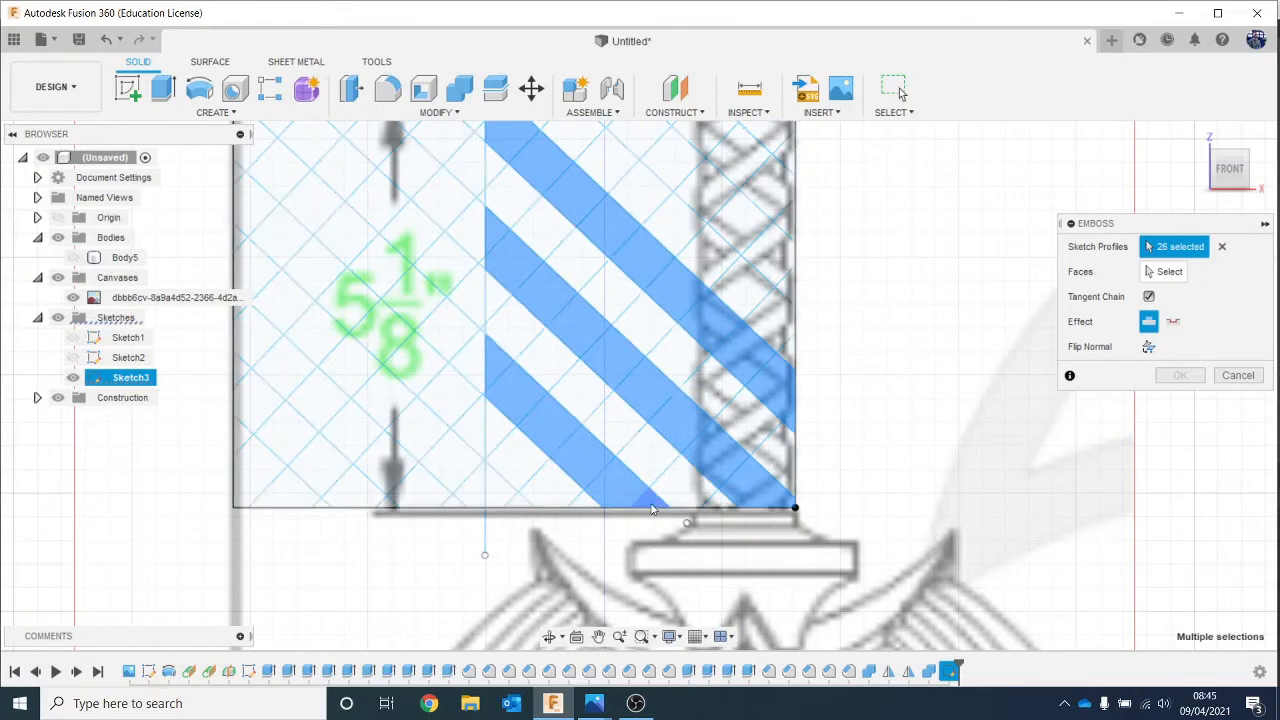
click(522, 506)
Step: Add the diagonal strip from the top edge, right of the dividing line, down to the right edge to the emboss profiles
middle_drag(606, 389, 569, 486)
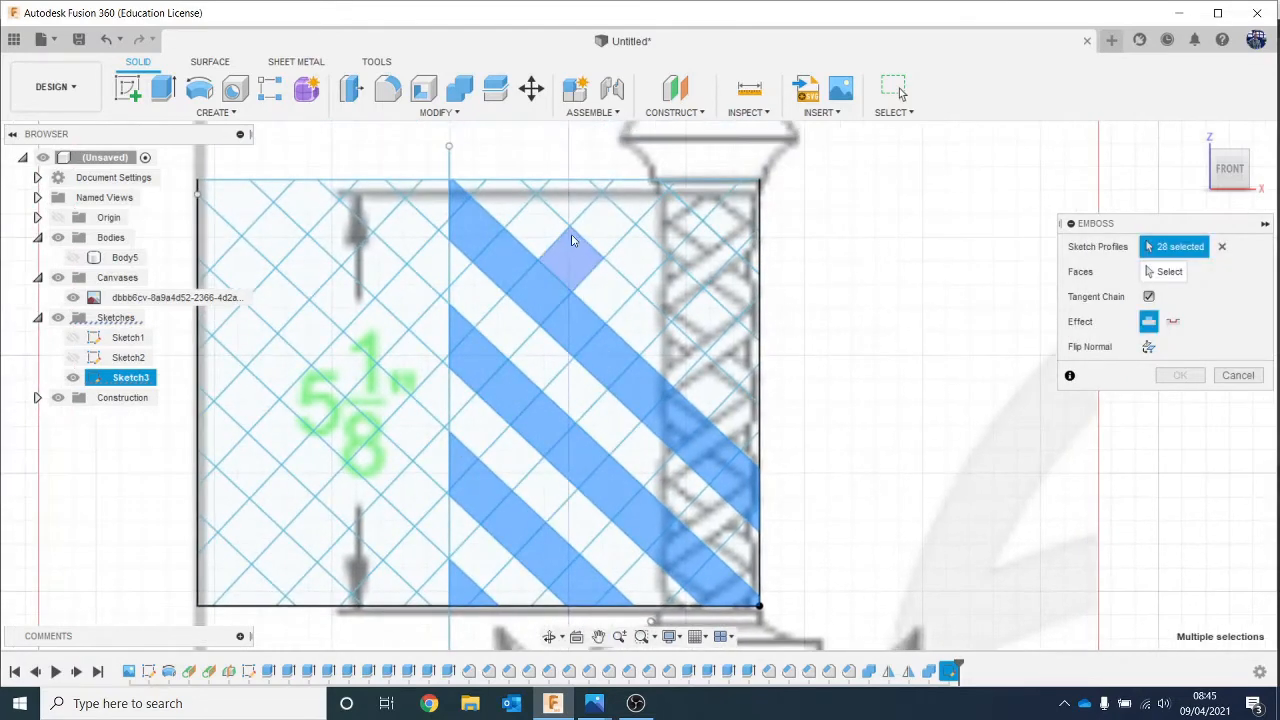
click(535, 185)
click(560, 204)
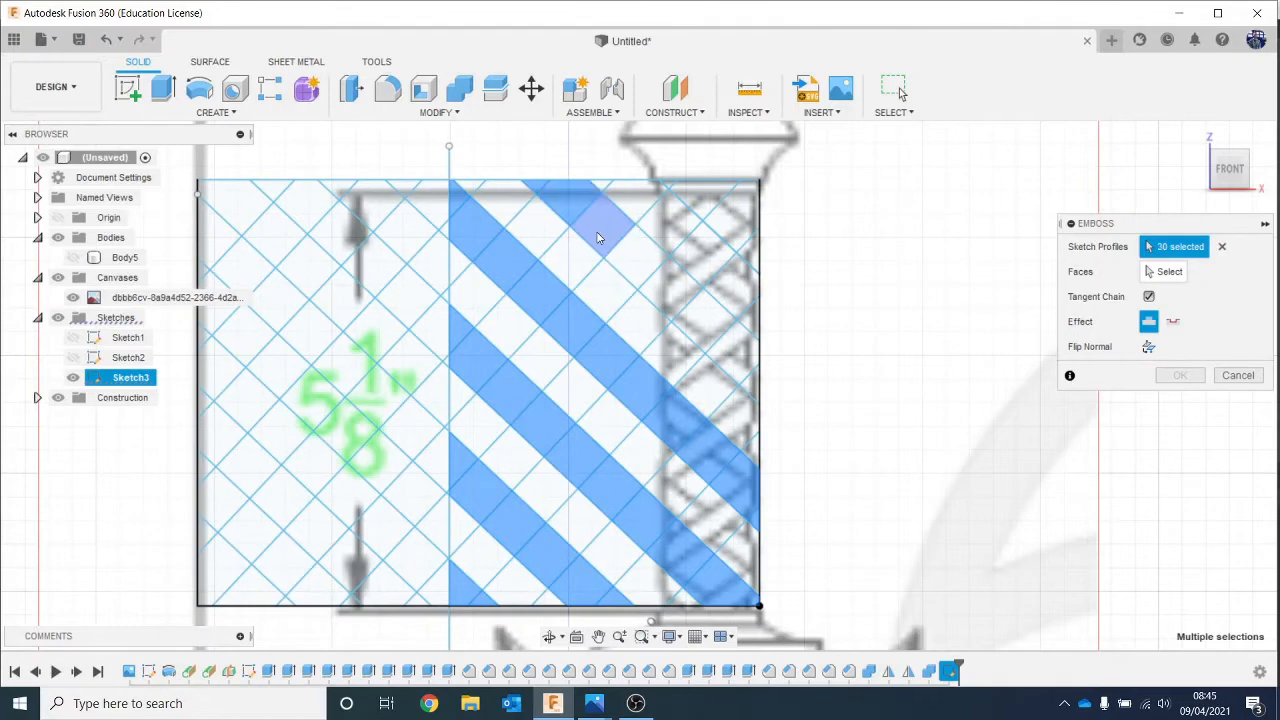
click(598, 233)
click(640, 257)
click(705, 321)
click(735, 356)
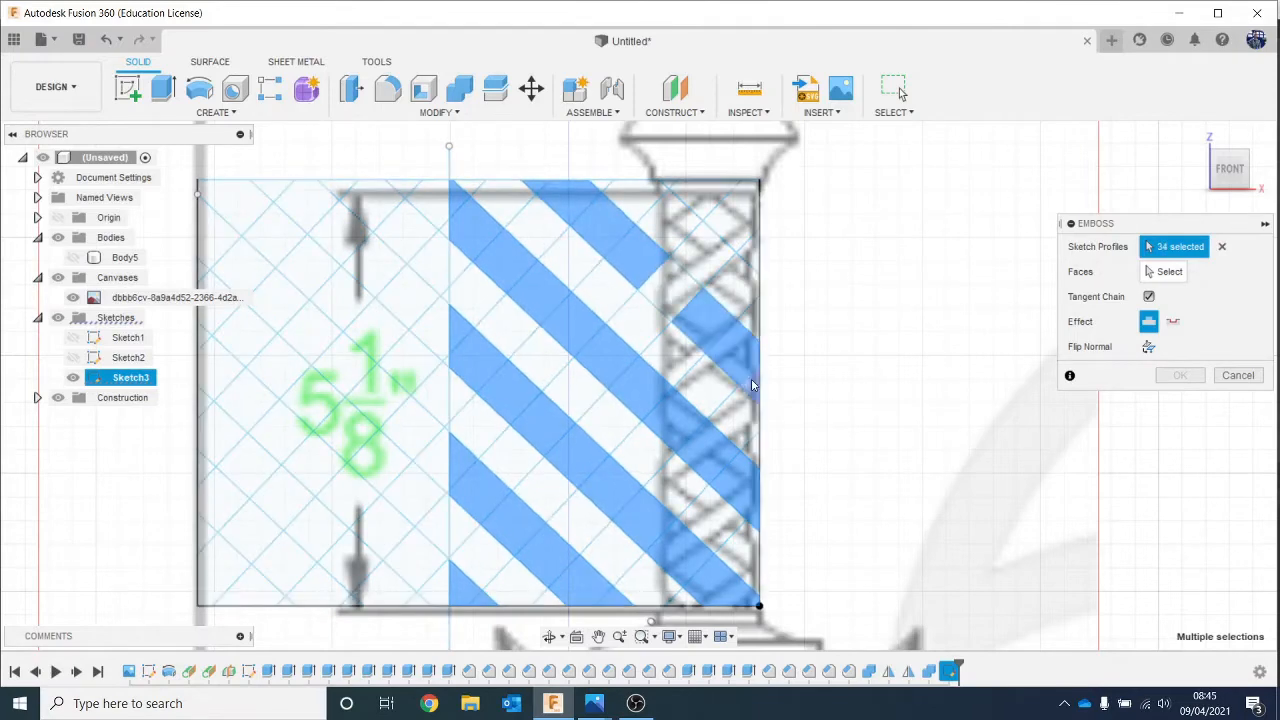
click(751, 380)
click(674, 286)
Step: Add the short strip across the upper-right corner and the crossing strip from that corner down to the dividing line to the emboss profiles
click(670, 207)
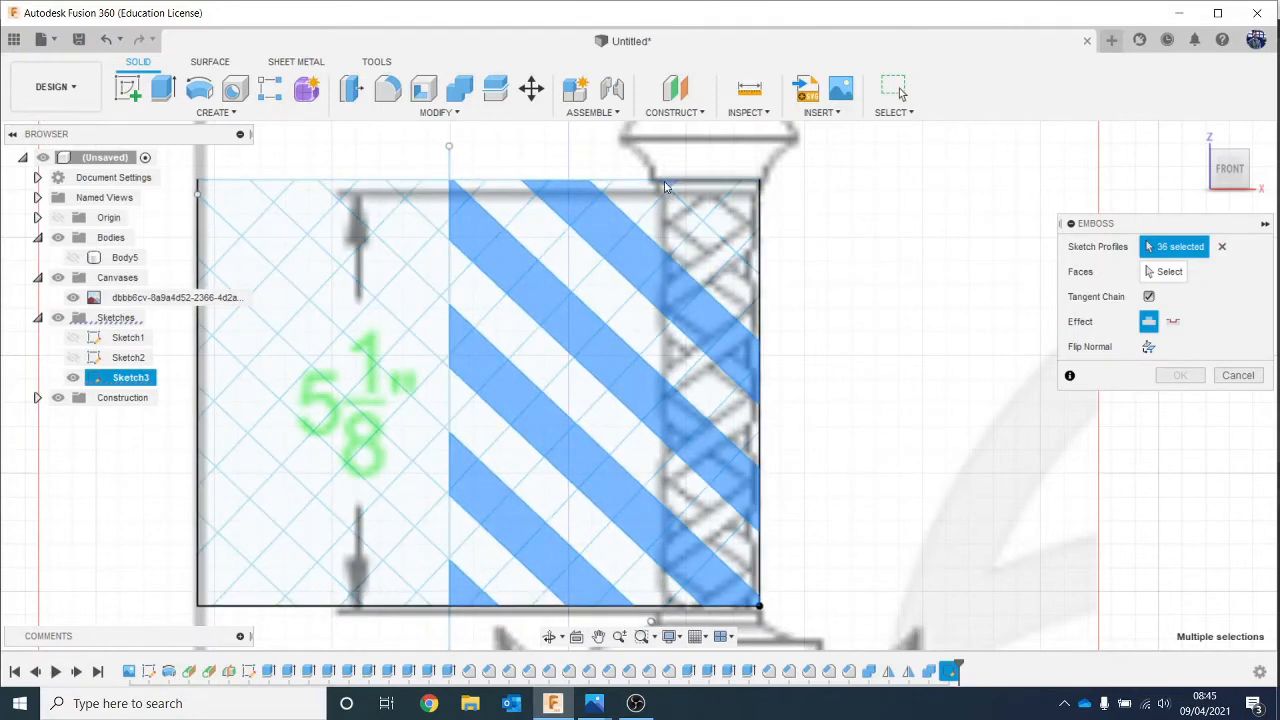
click(718, 200)
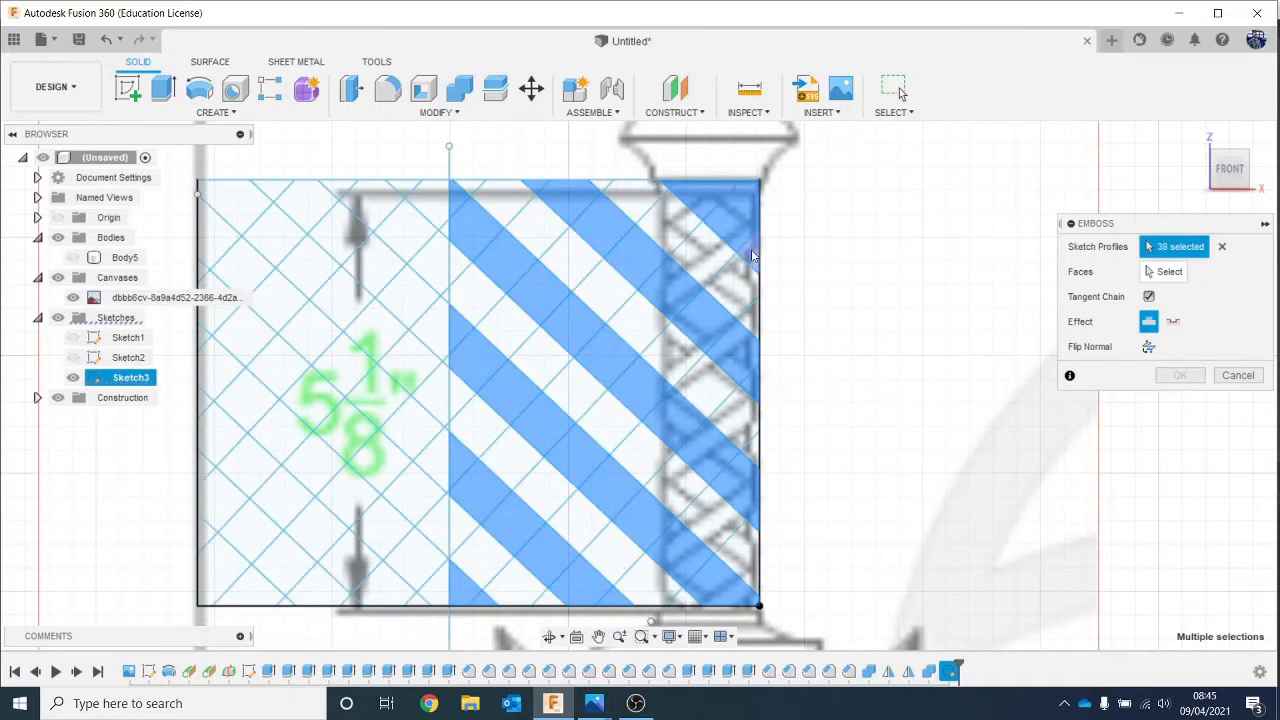
click(753, 262)
click(723, 220)
click(605, 280)
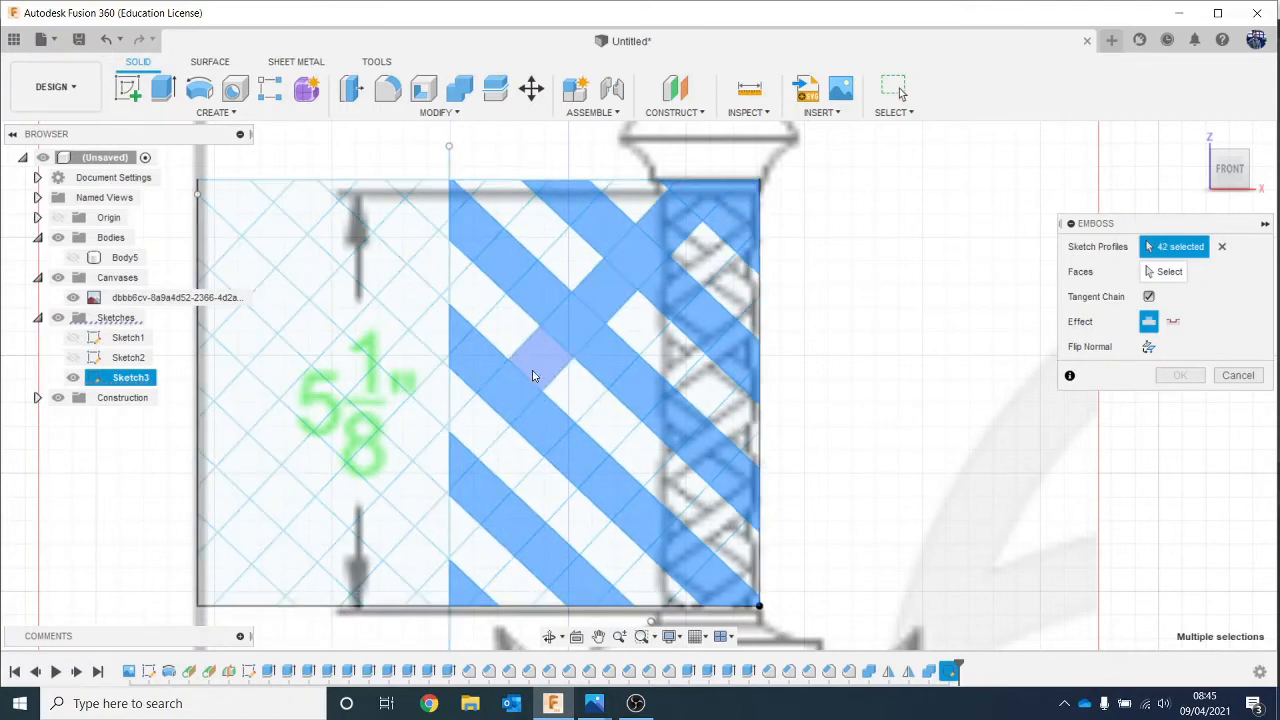
click(533, 362)
click(484, 425)
Step: Add the crossing strips from the upper right edge and from the top edge down to the dividing line to the emboss profiles
click(760, 310)
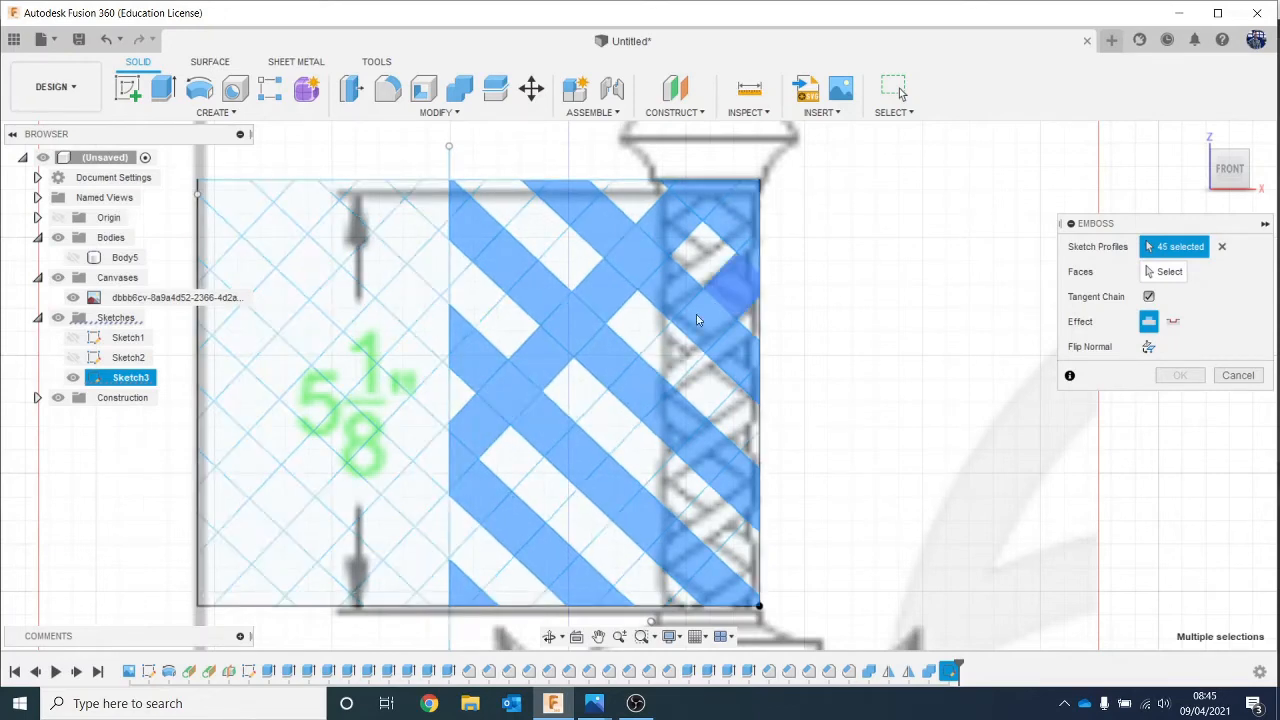
click(665, 339)
click(549, 487)
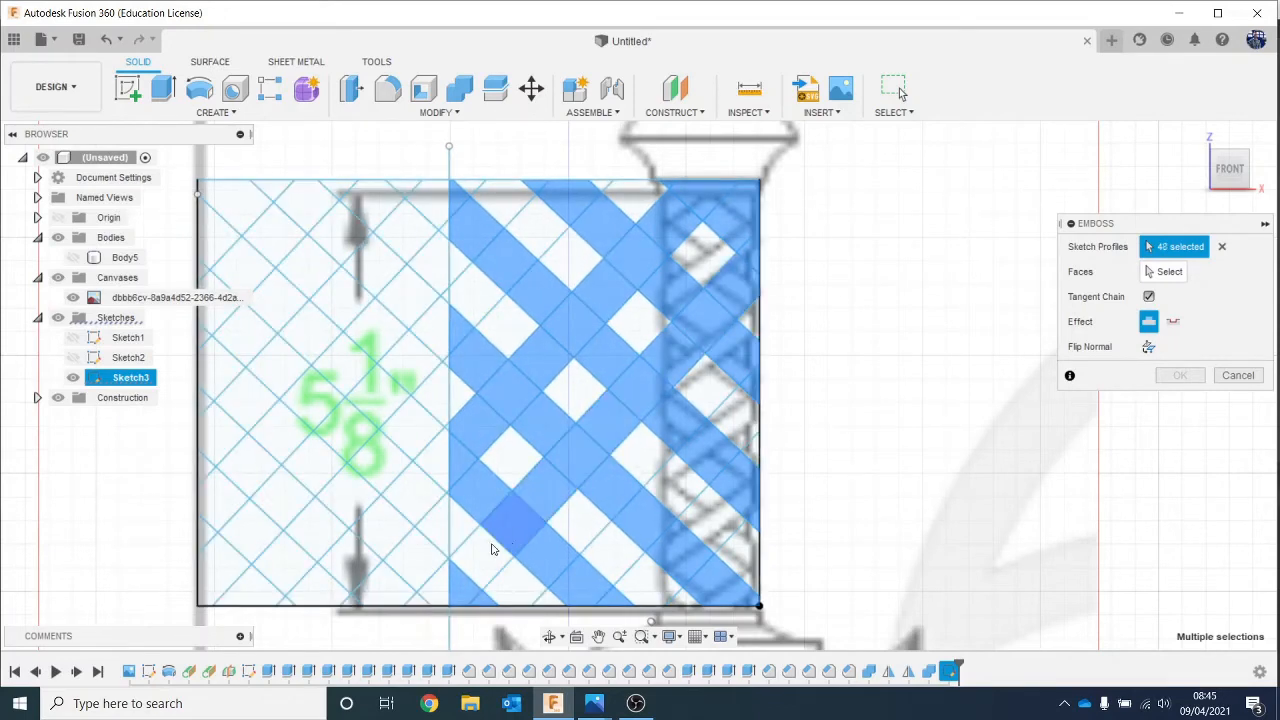
click(496, 538)
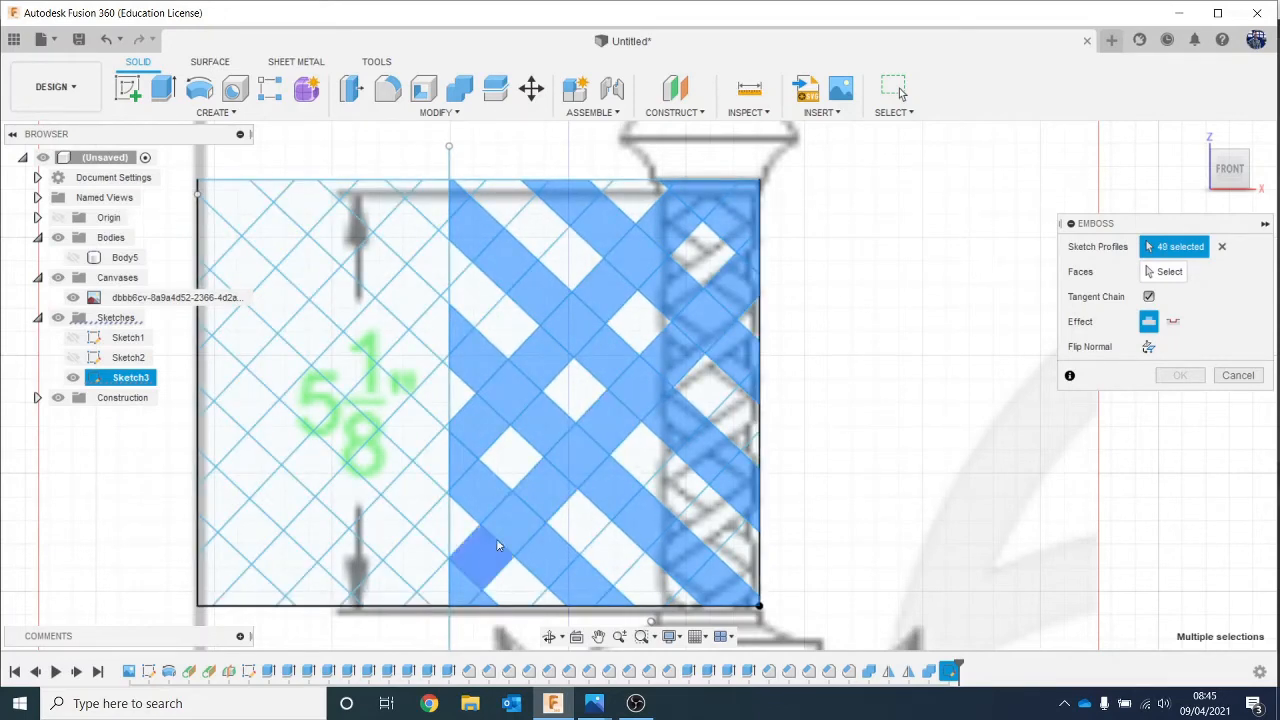
click(593, 189)
click(529, 225)
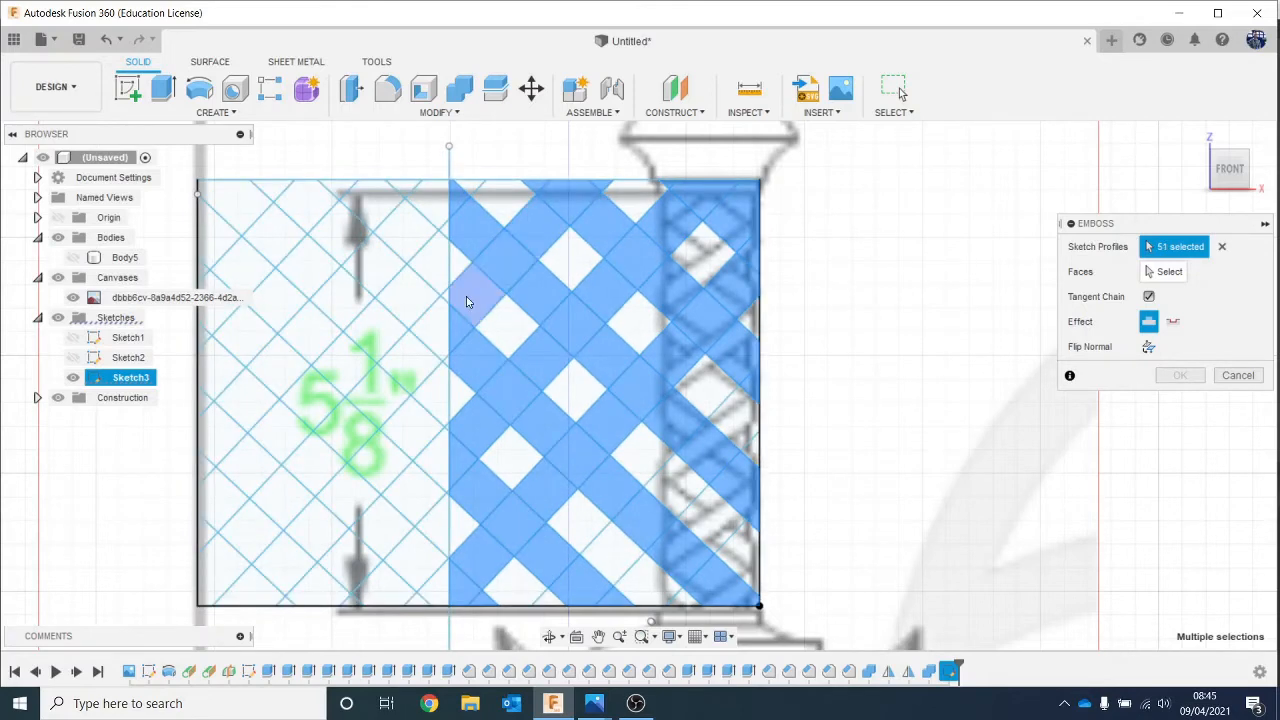
Step: Fill in the remaining crossing strips between the right edge and the bottom edge, including the lower-right corner cells, as emboss profiles
click(580, 335)
middle_drag(580, 335, 520, 250)
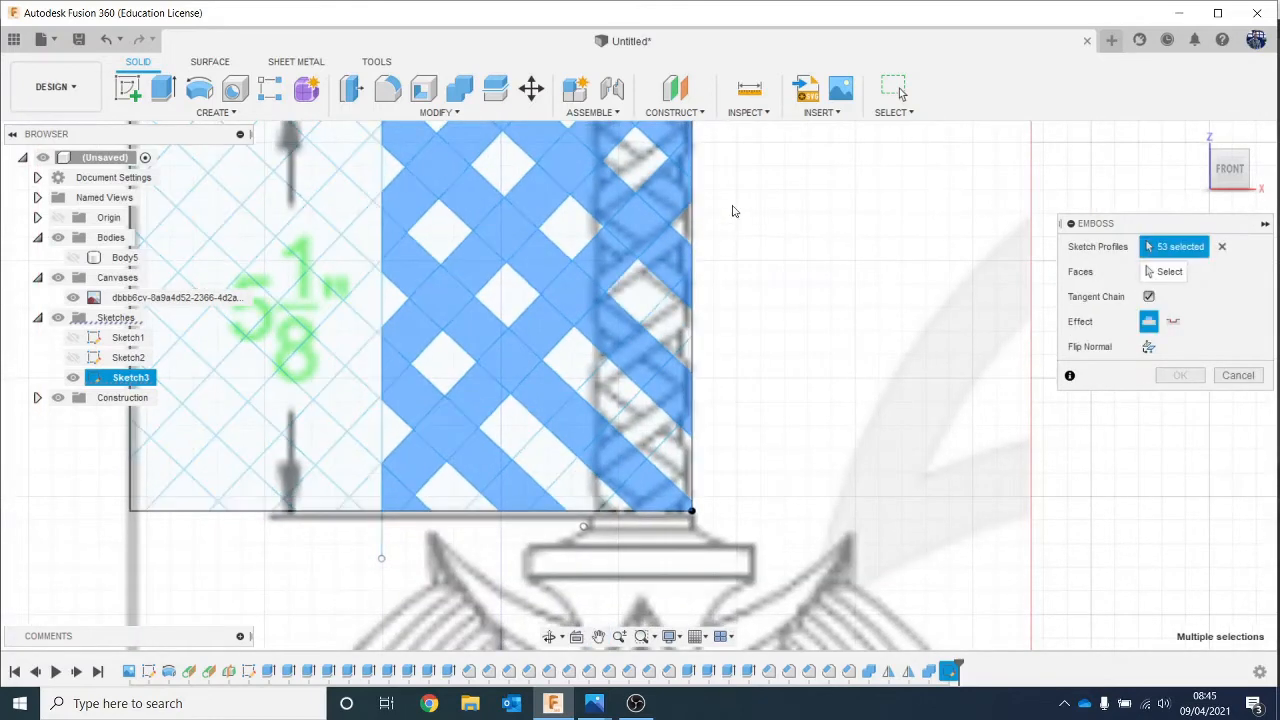
click(600, 387)
click(533, 470)
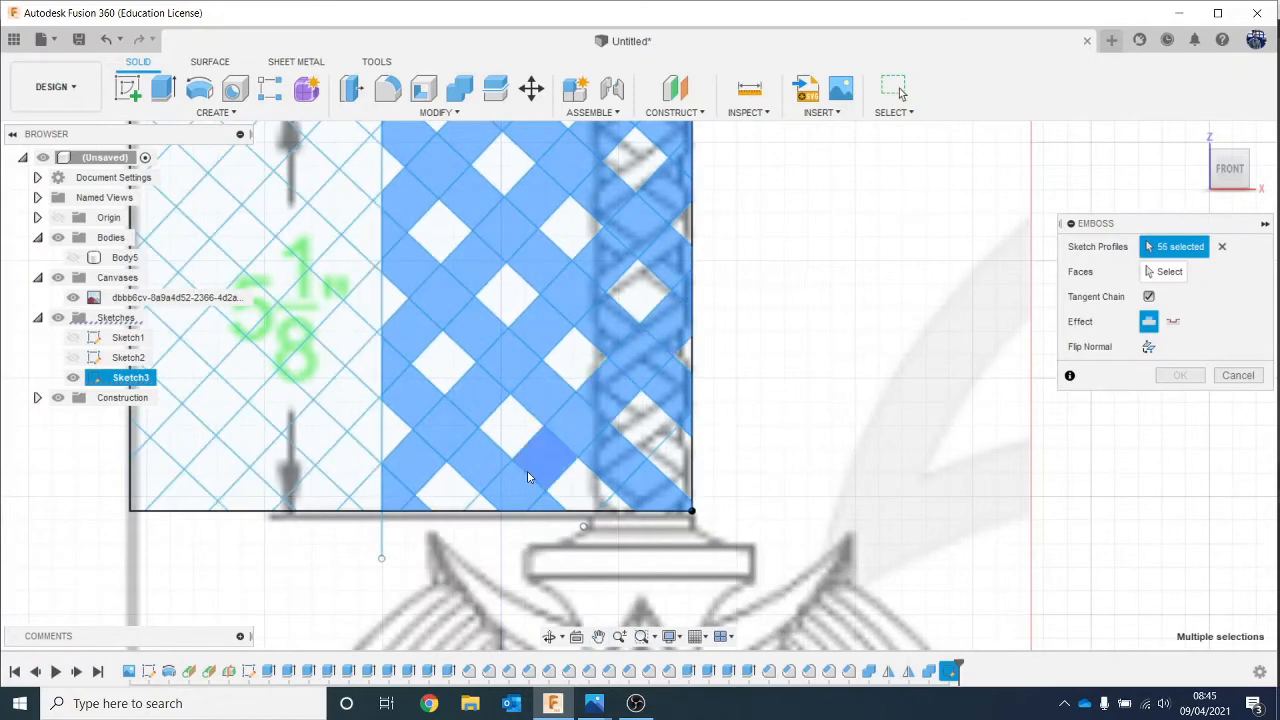
click(484, 506)
click(682, 462)
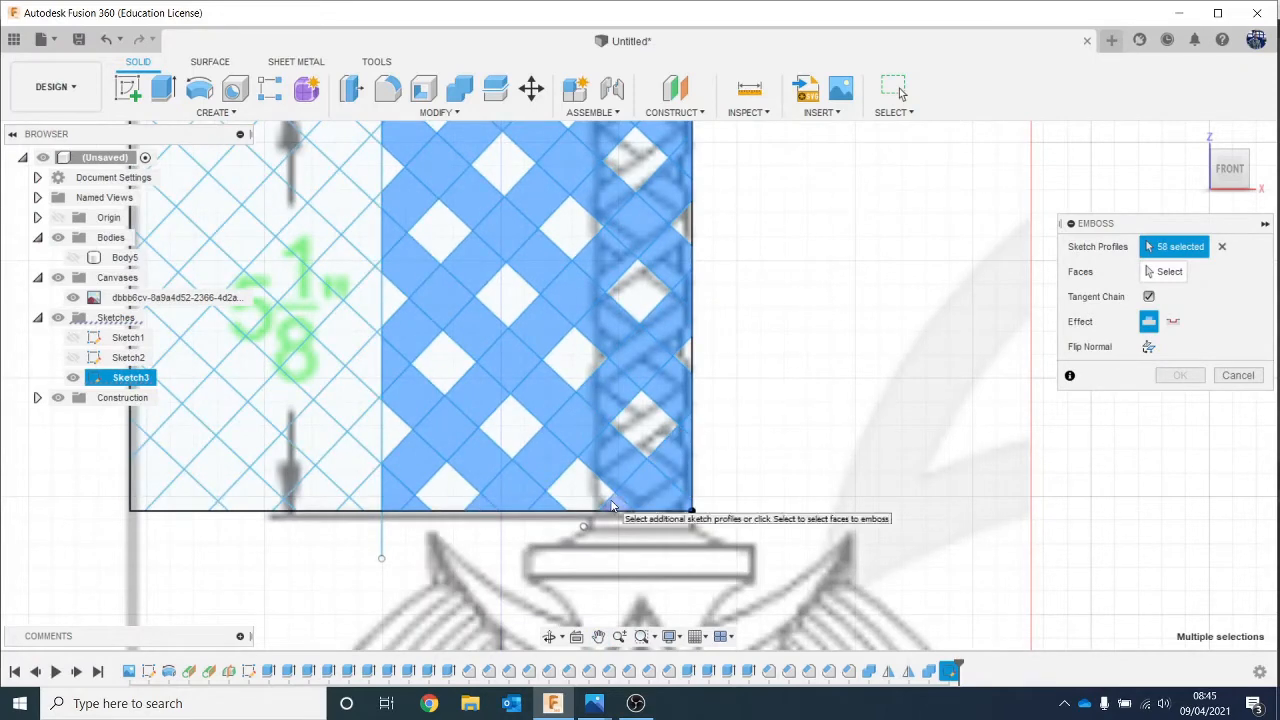
click(655, 488)
Step: Try to emboss the selected half-lattice profiles onto the handle's cylindrical grip face, and cancel the Emboss
click(1168, 273)
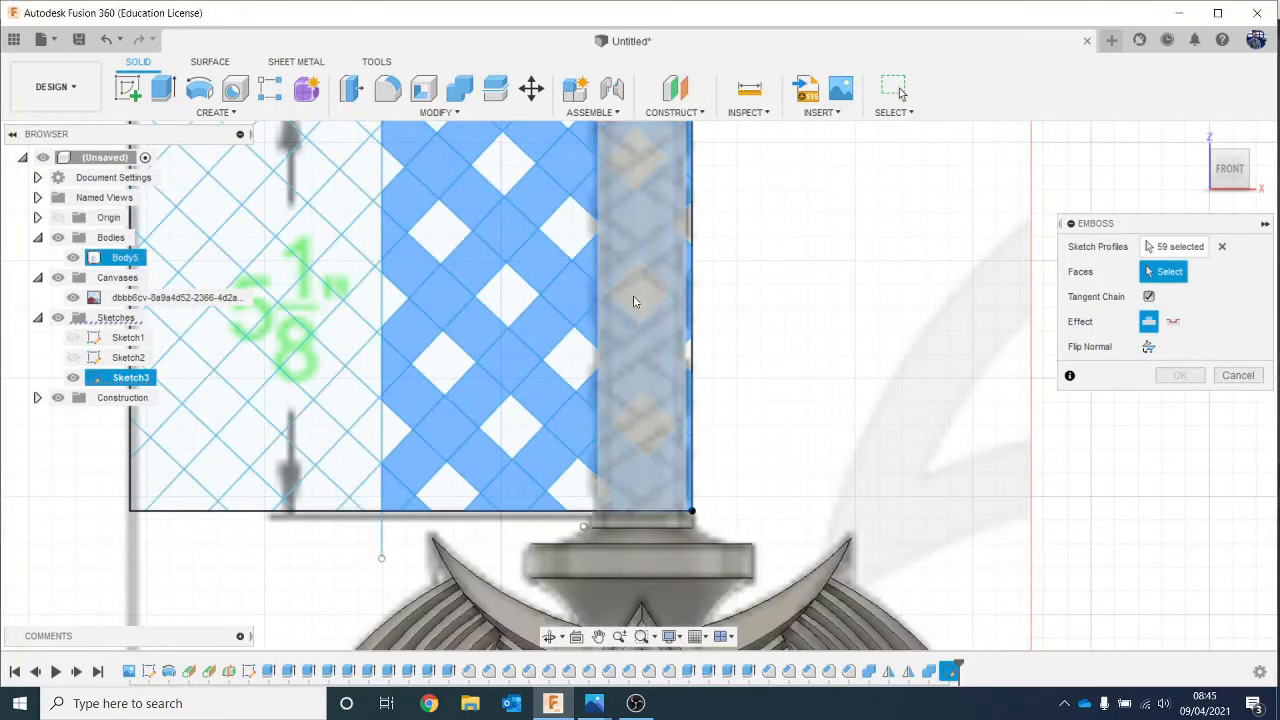
click(632, 298)
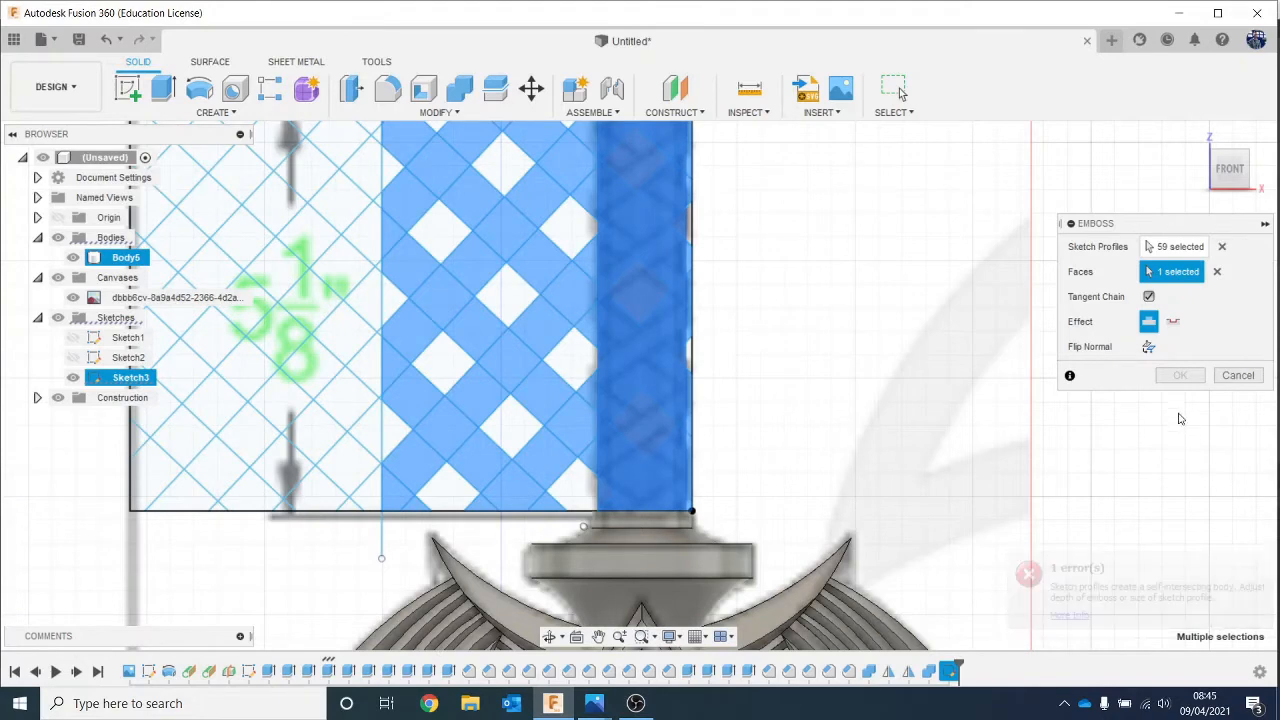
click(1238, 376)
Step: Move the vertical dividing line in the lattice sketch 3.60 mm along X, toward the right edge
scroll(960, 270, down, 1)
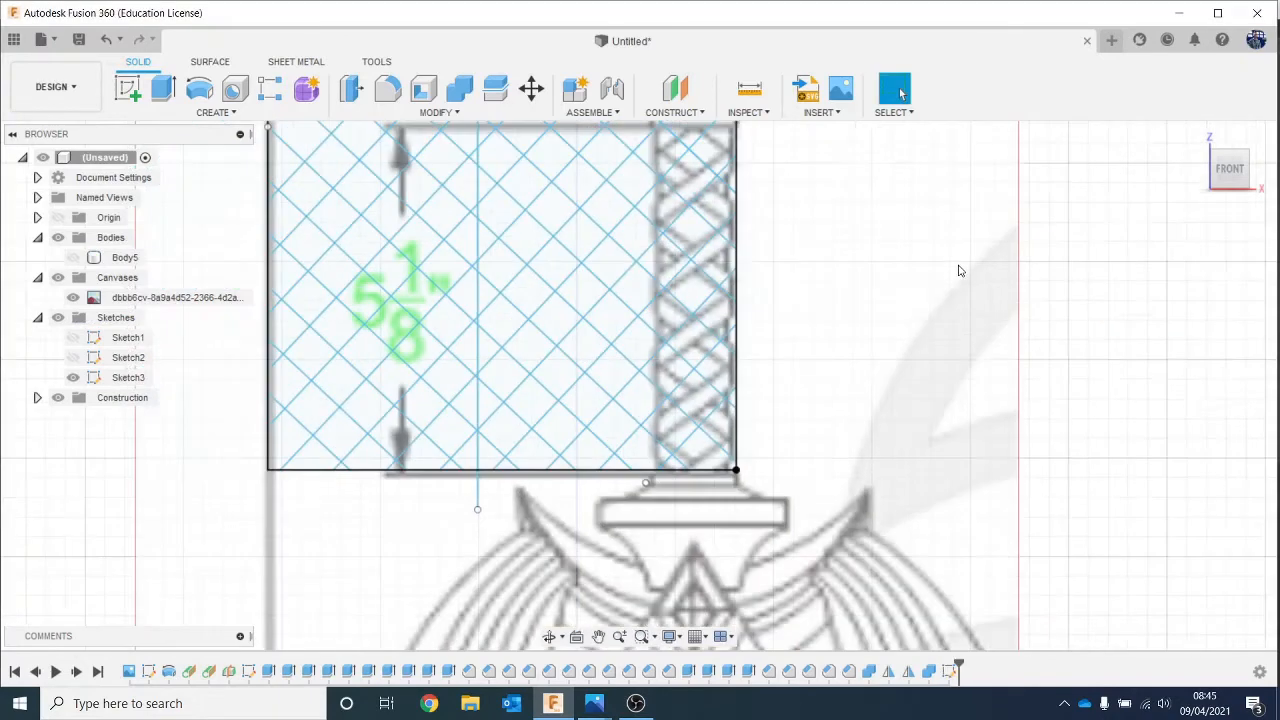
middle_drag(955, 283, 940, 394)
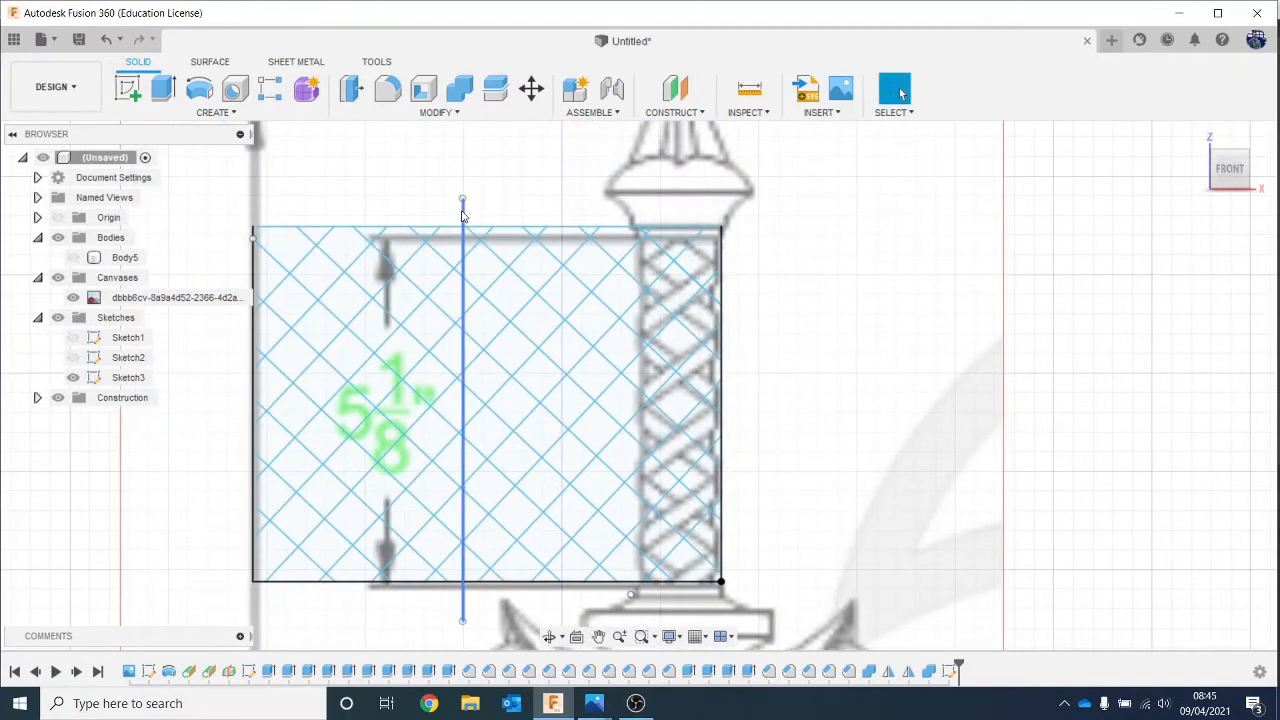
click(462, 213)
right_click(462, 213)
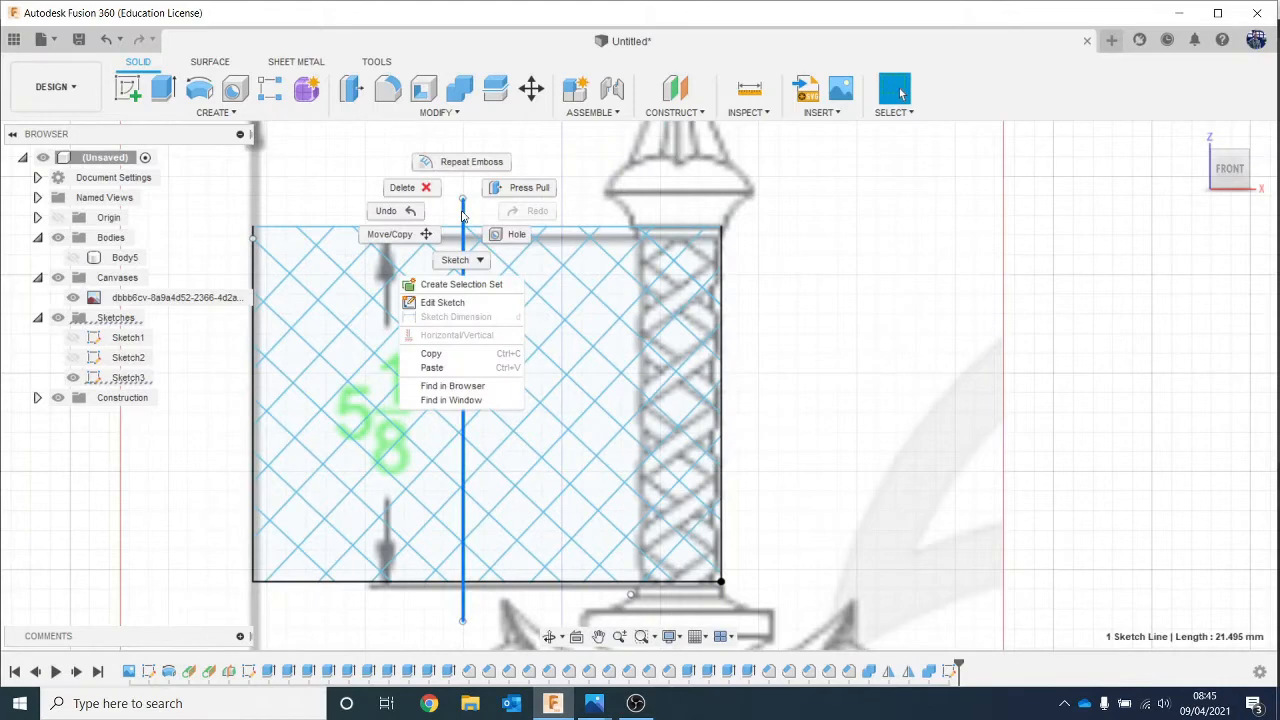
click(387, 234)
drag(522, 214, 592, 230)
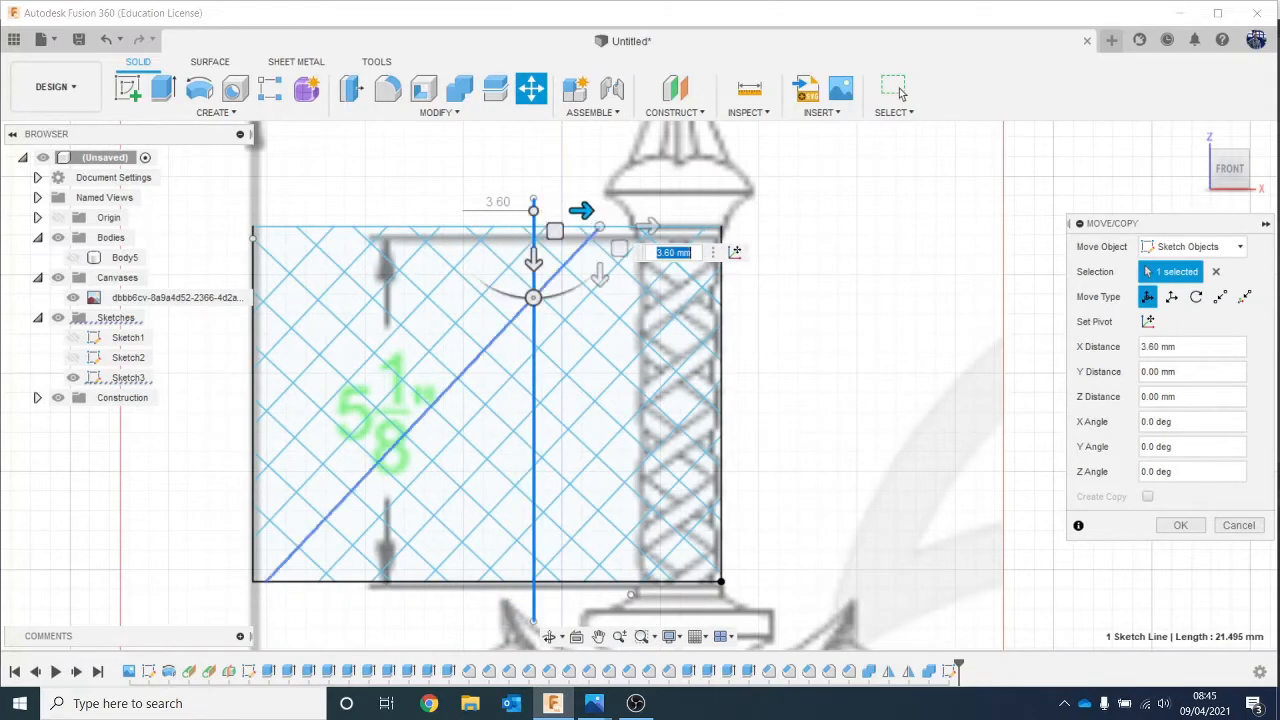
click(1181, 527)
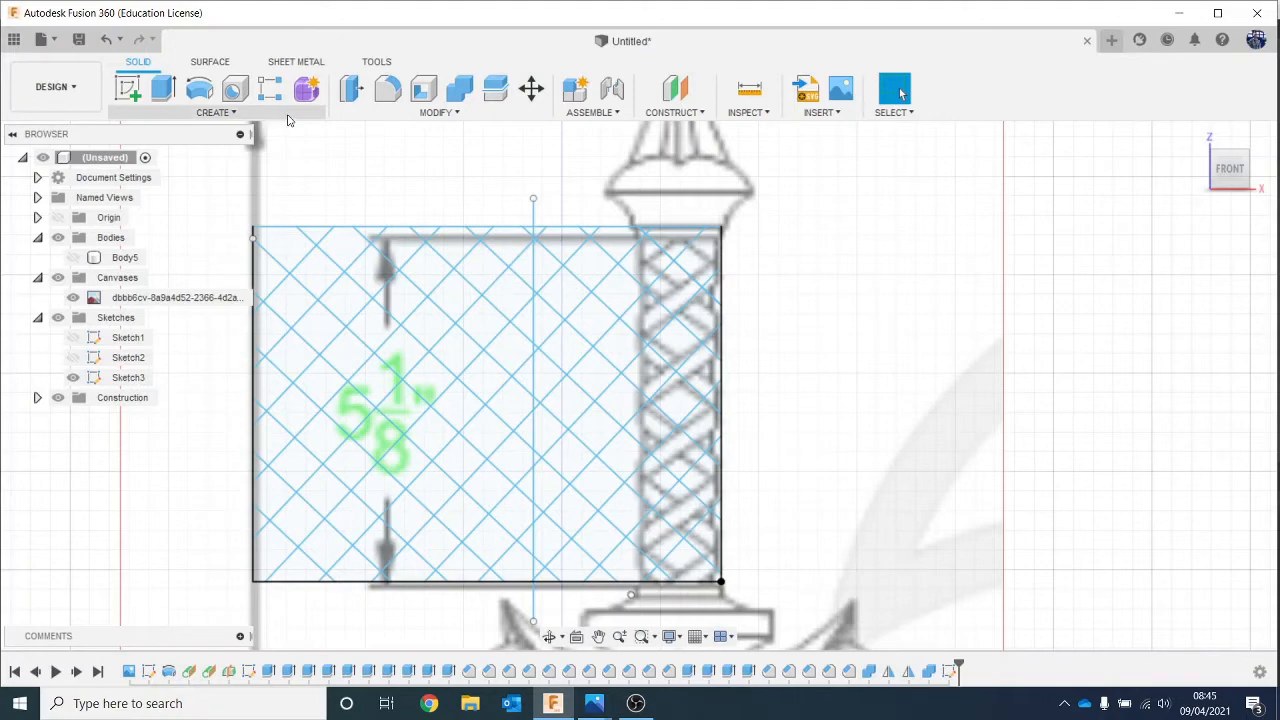
Step: Start an Emboss and select the diagonal strip running from the dividing line's upper end down to the right edge as profiles
click(222, 112)
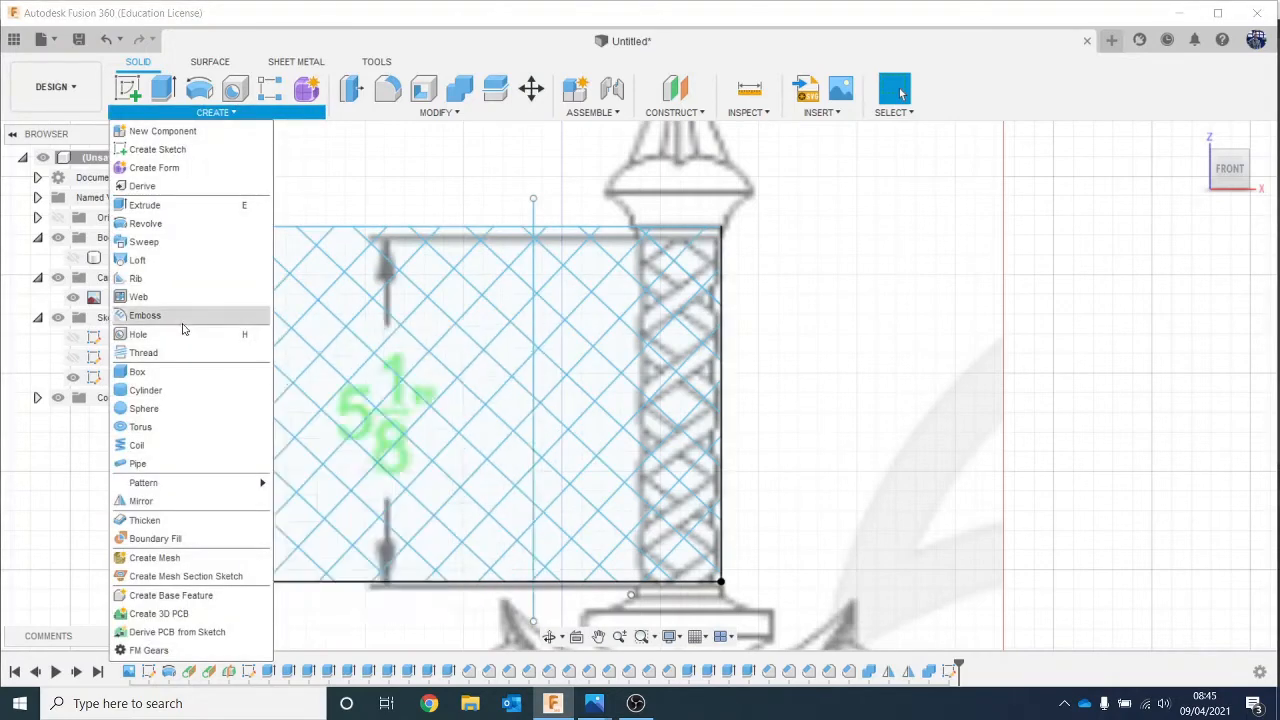
click(258, 315)
scroll(521, 262, up, 2)
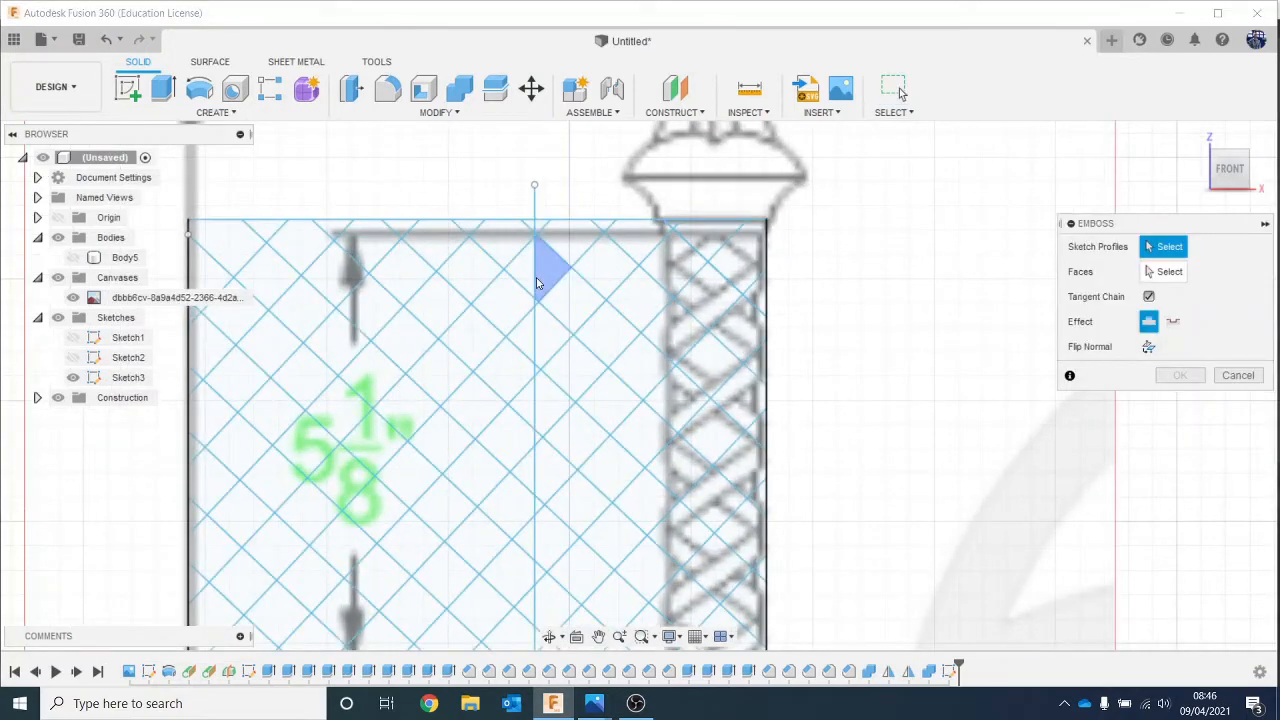
click(540, 272)
click(563, 306)
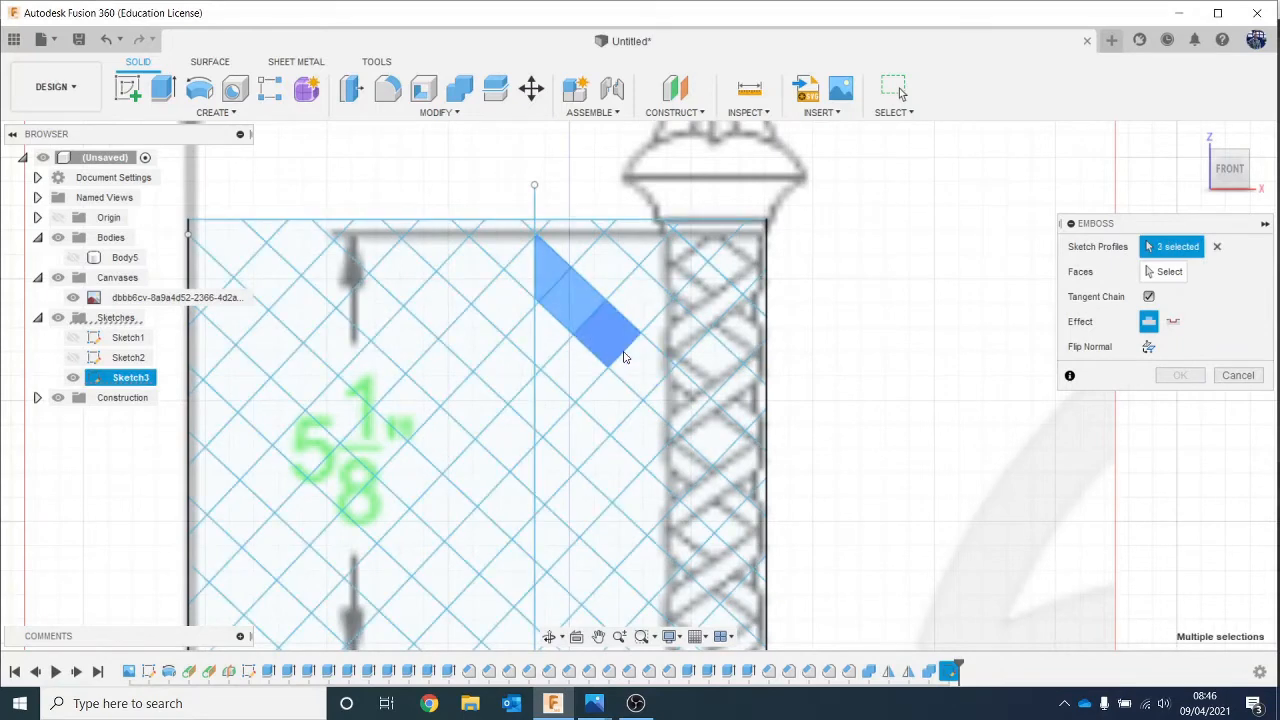
click(640, 362)
click(678, 392)
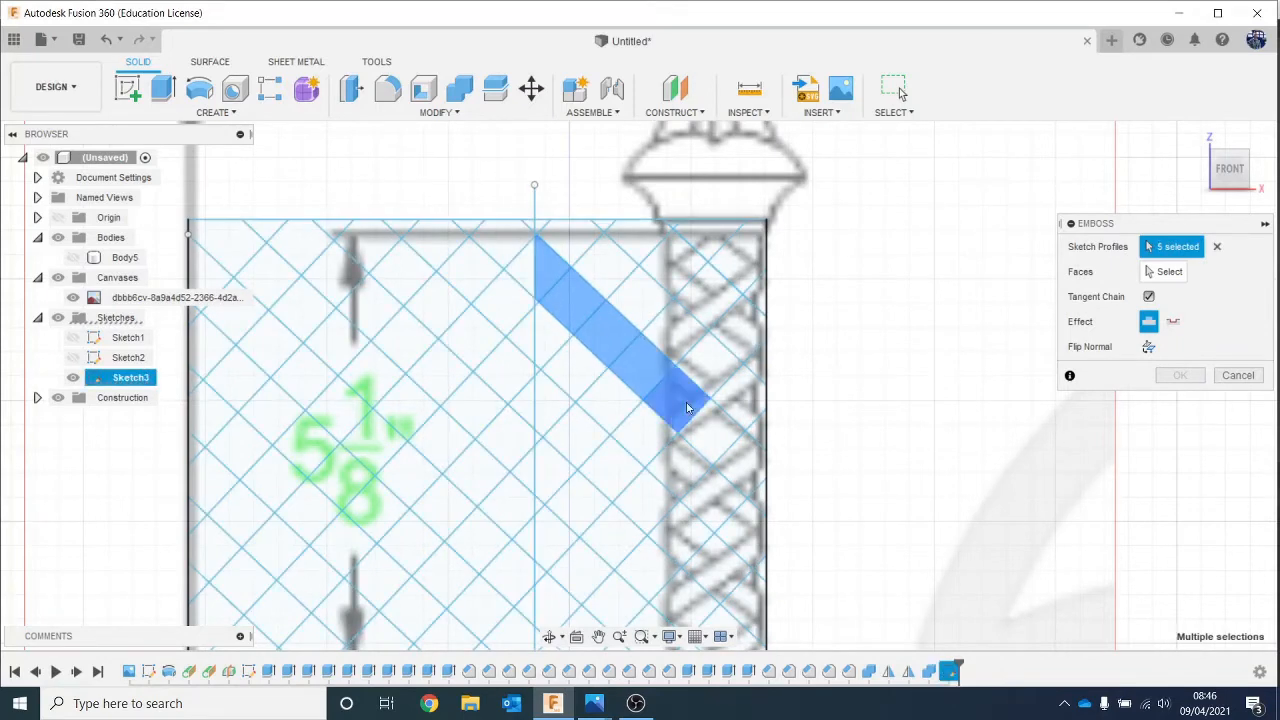
click(712, 426)
click(747, 472)
click(748, 481)
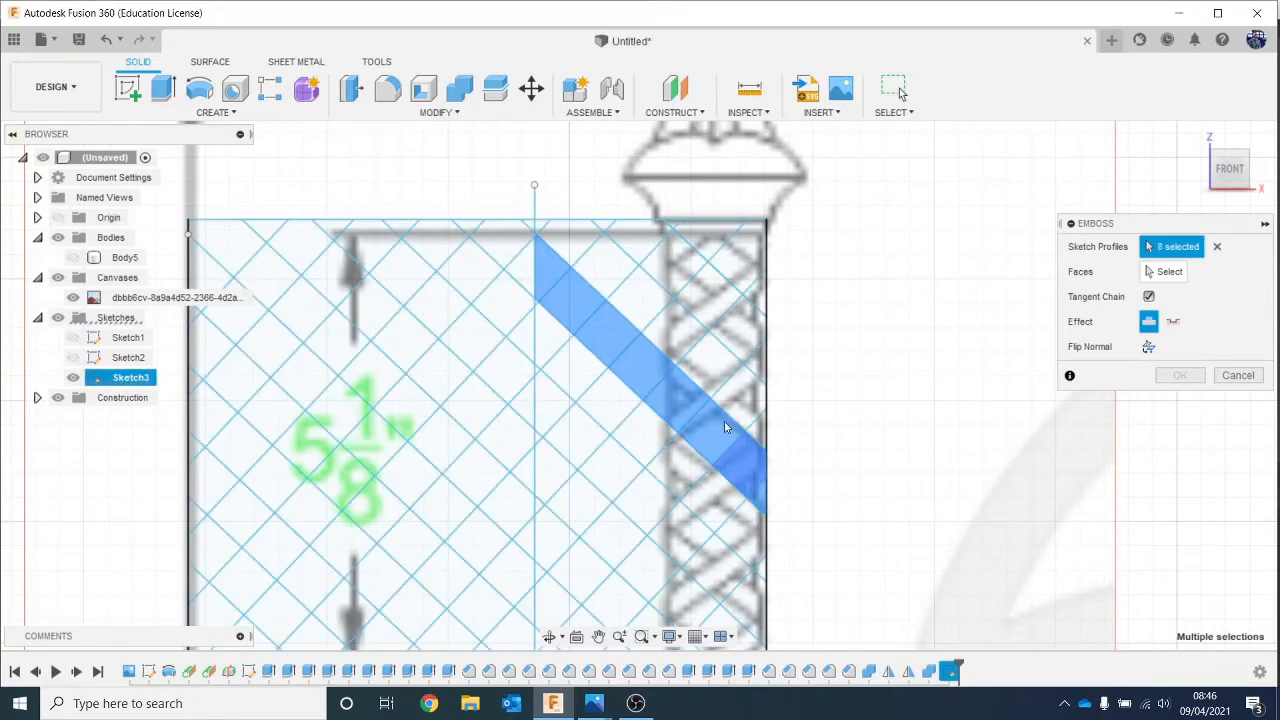
Step: Add the upper-right diagonal strip between the lattice's top edge and right edge to the emboss profiles
click(597, 238)
click(603, 225)
click(637, 246)
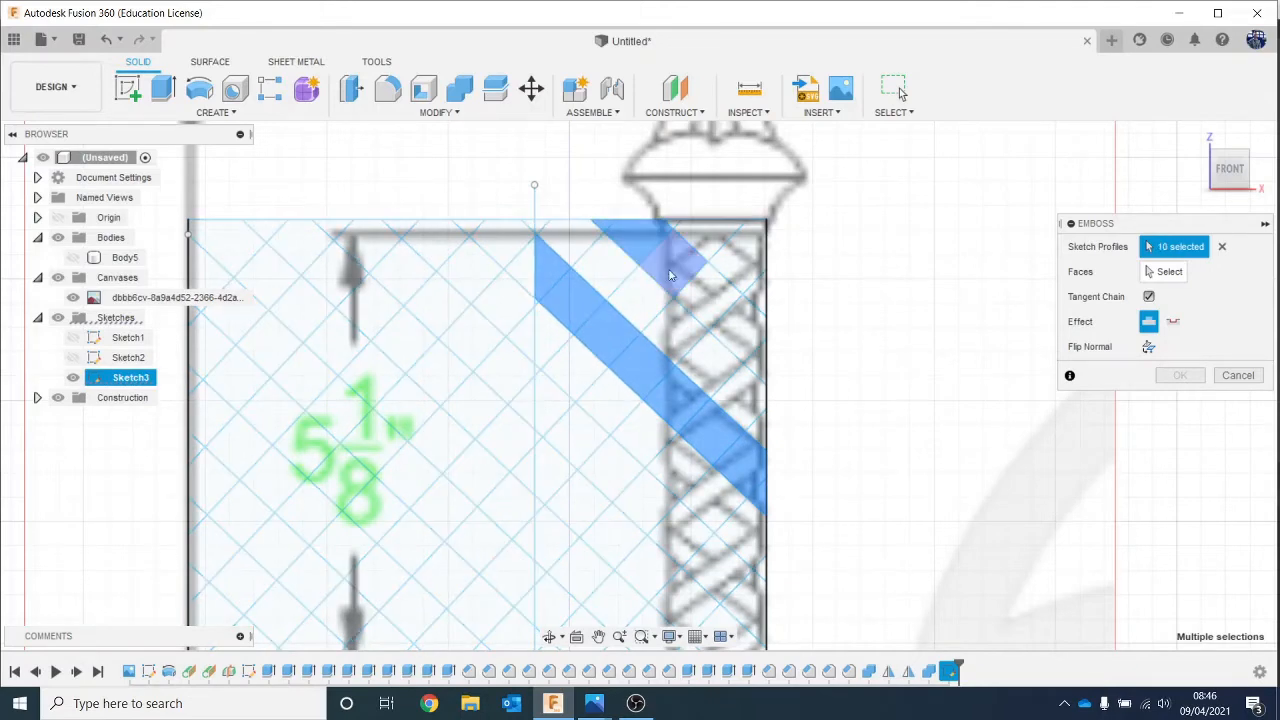
click(674, 271)
click(711, 298)
click(747, 333)
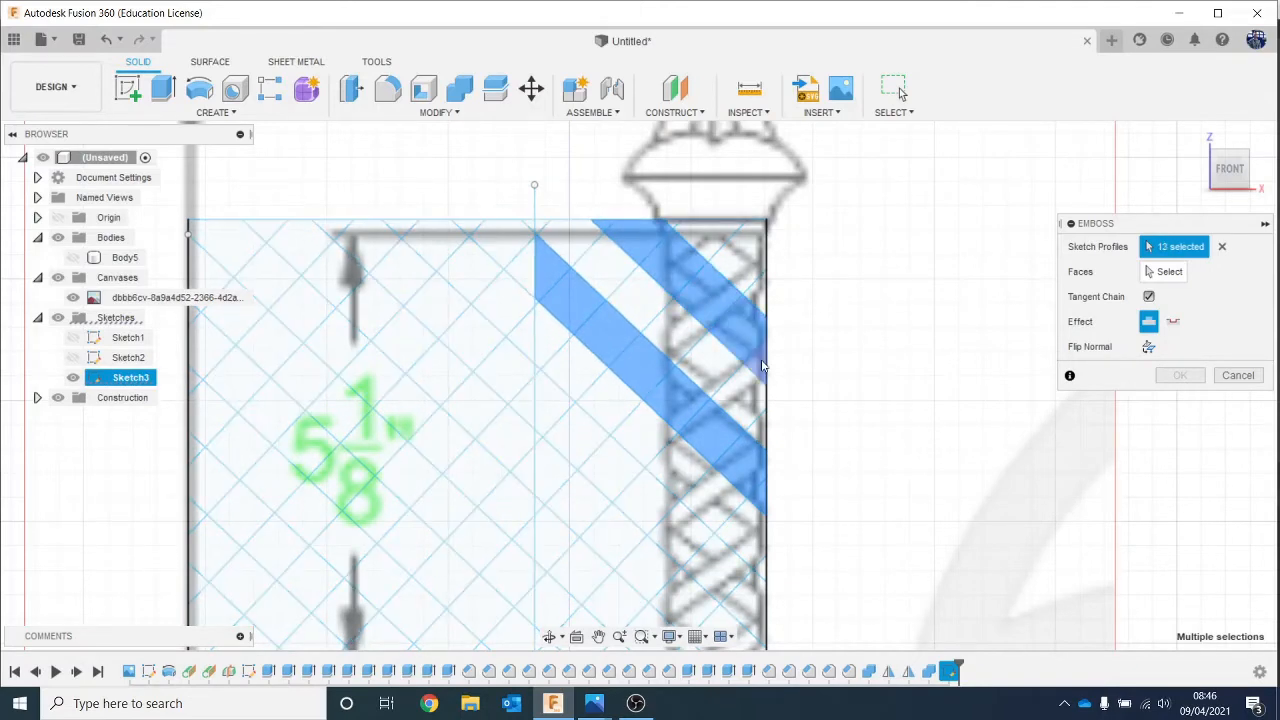
click(757, 368)
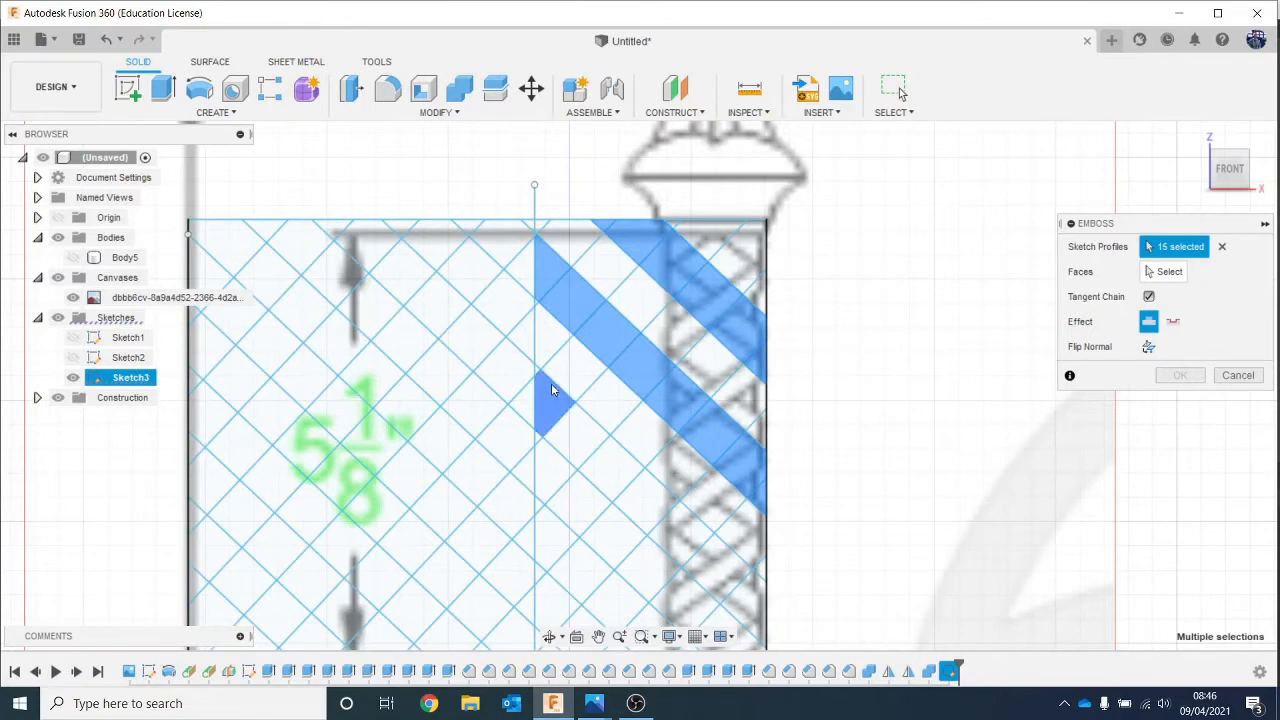
Step: Add the third diagonal strip, from midway down the dividing line to the lower right edge, to the emboss profiles
scroll(551, 383, up, 3)
click(525, 359)
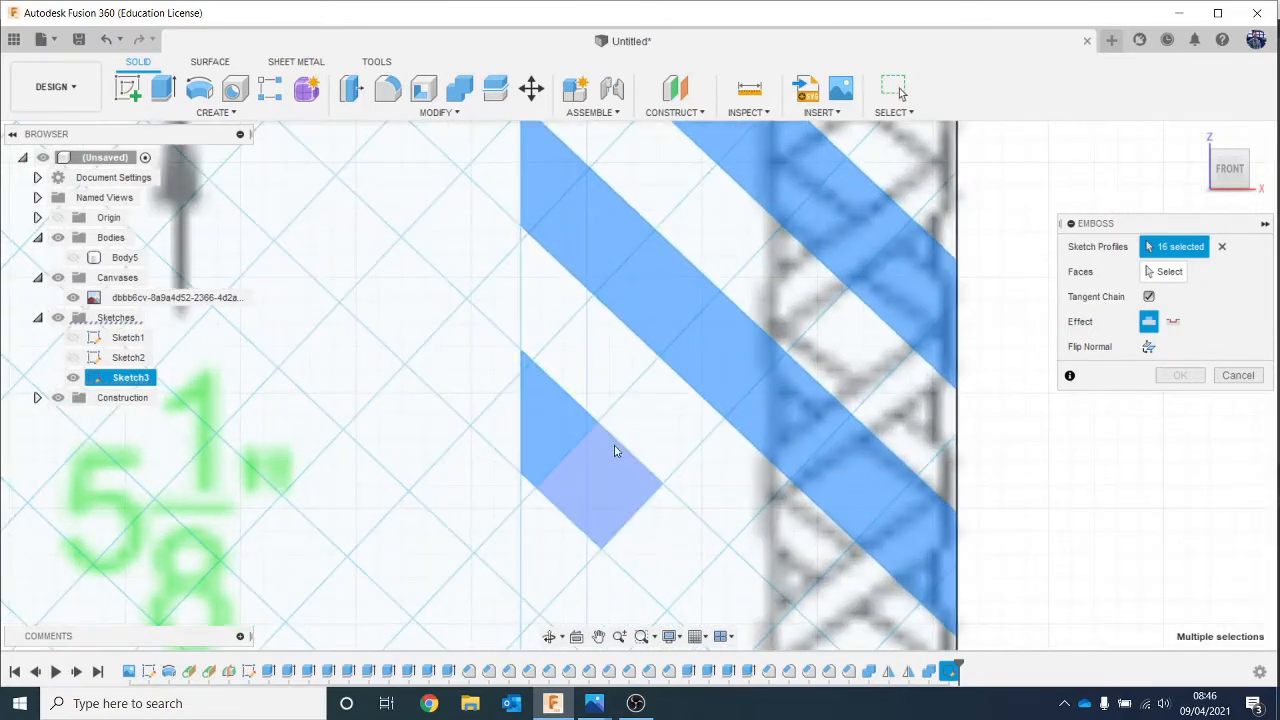
click(614, 450)
scroll(614, 445, down, 3)
click(645, 495)
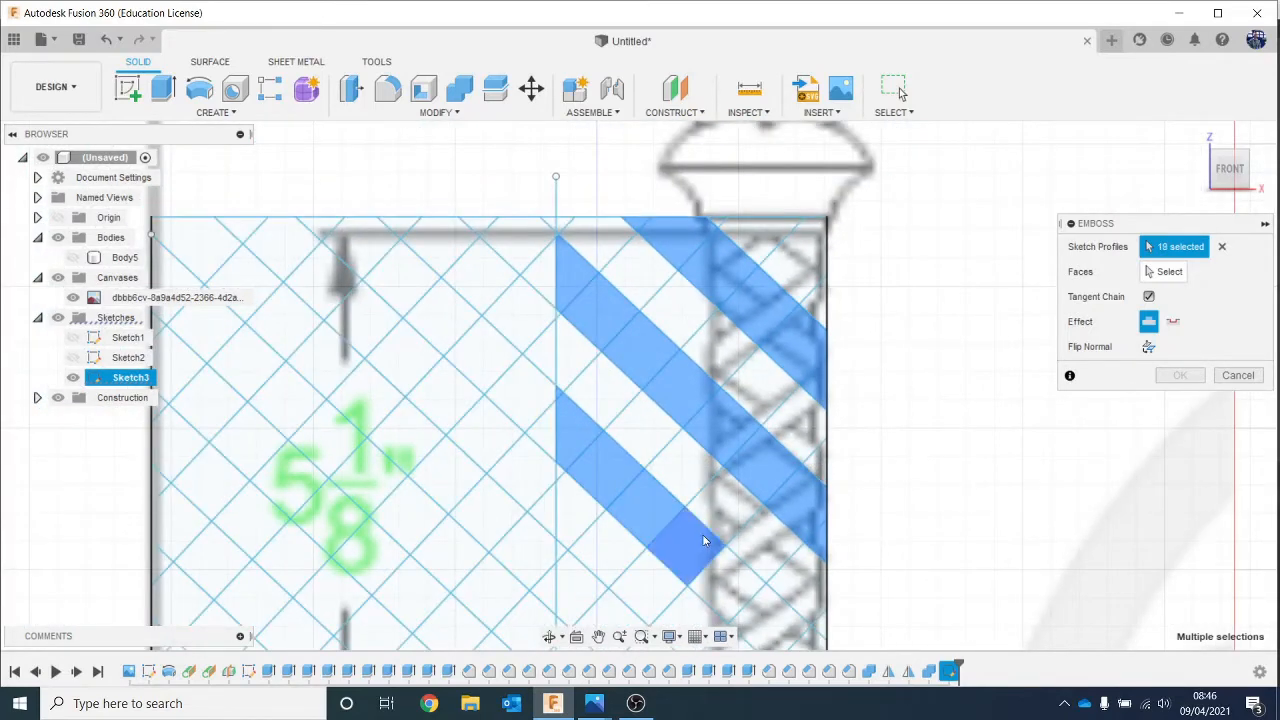
middle_drag(703, 540, 663, 322)
click(691, 462)
click(738, 512)
click(768, 545)
click(543, 281)
scroll(531, 238, up, 2)
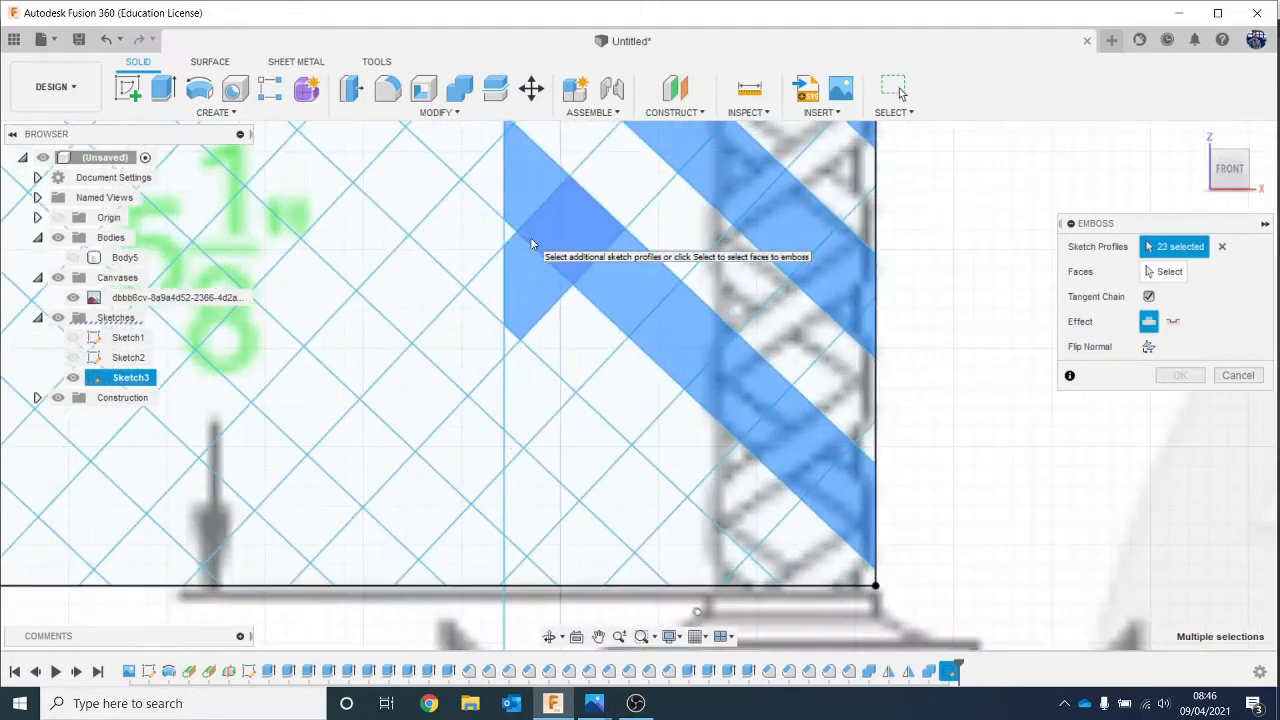
scroll(530, 238, up, 2)
click(506, 234)
click(608, 384)
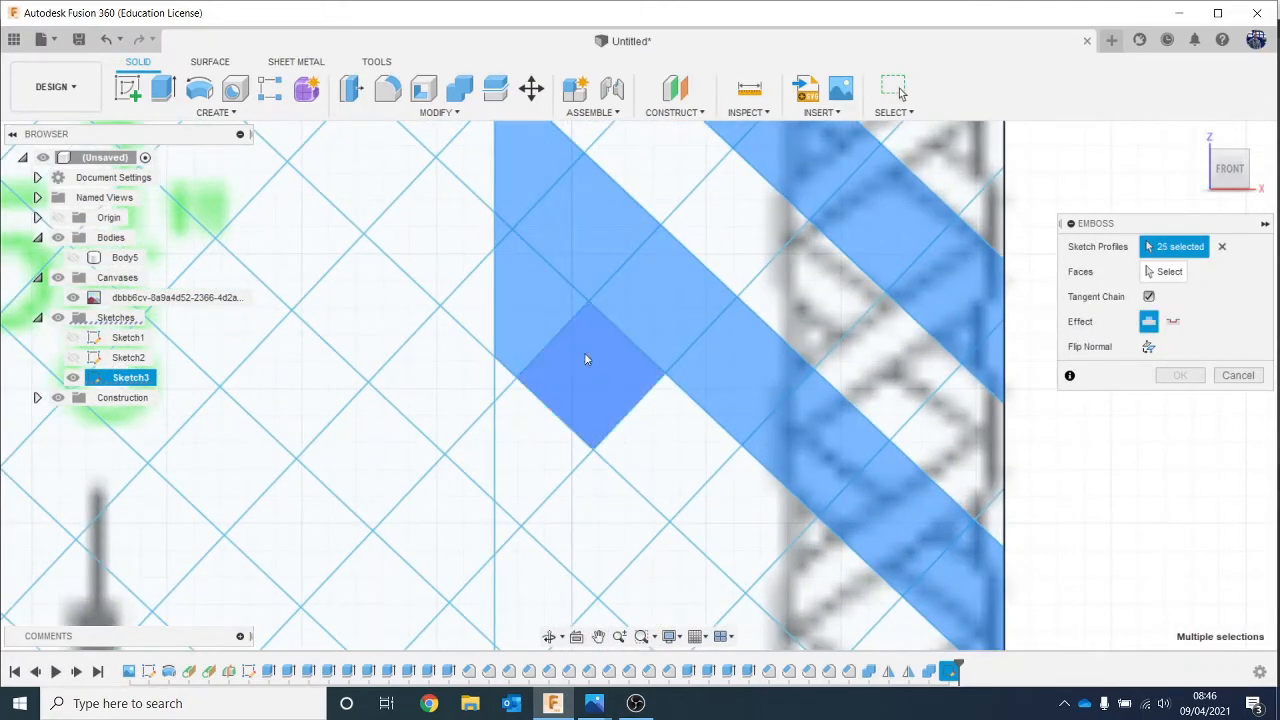
click(586, 358)
click(514, 269)
click(498, 234)
Step: Add the lowest diagonal strip and the corner cell where the dividing line meets the bottom edge to the emboss profiles
scroll(582, 360, down, 2)
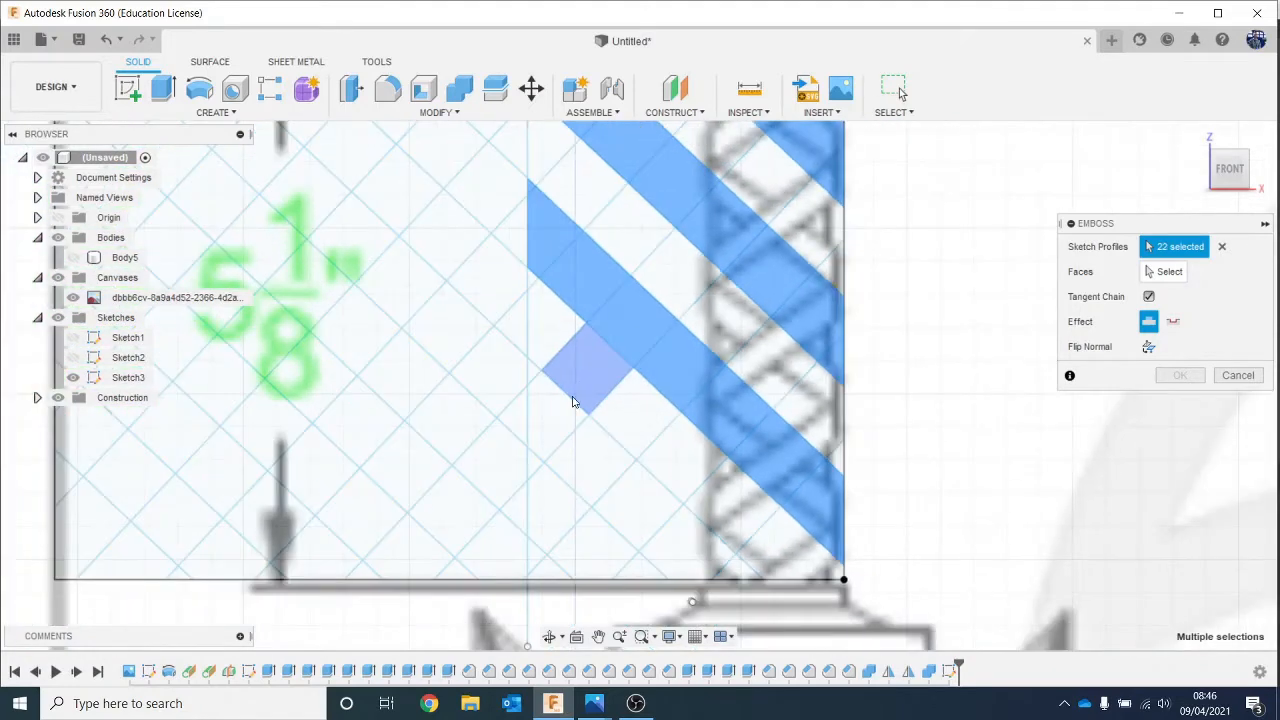
middle_drag(643, 491, 619, 275)
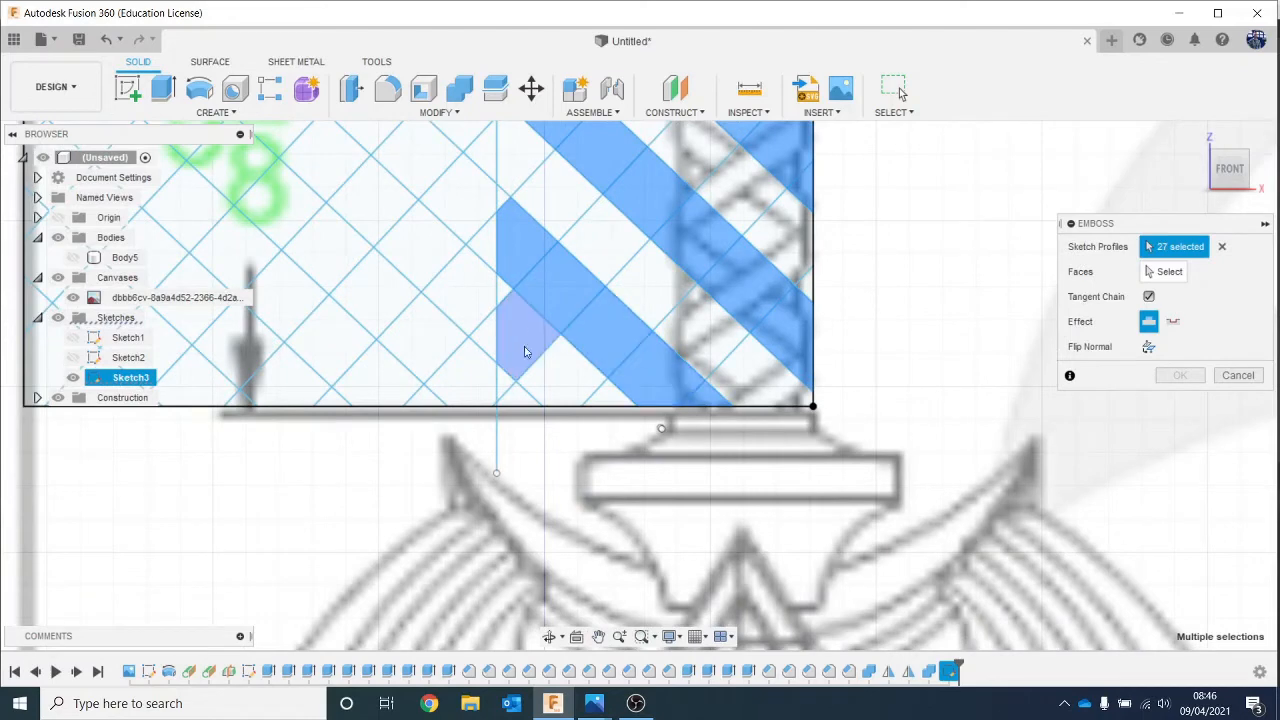
click(531, 403)
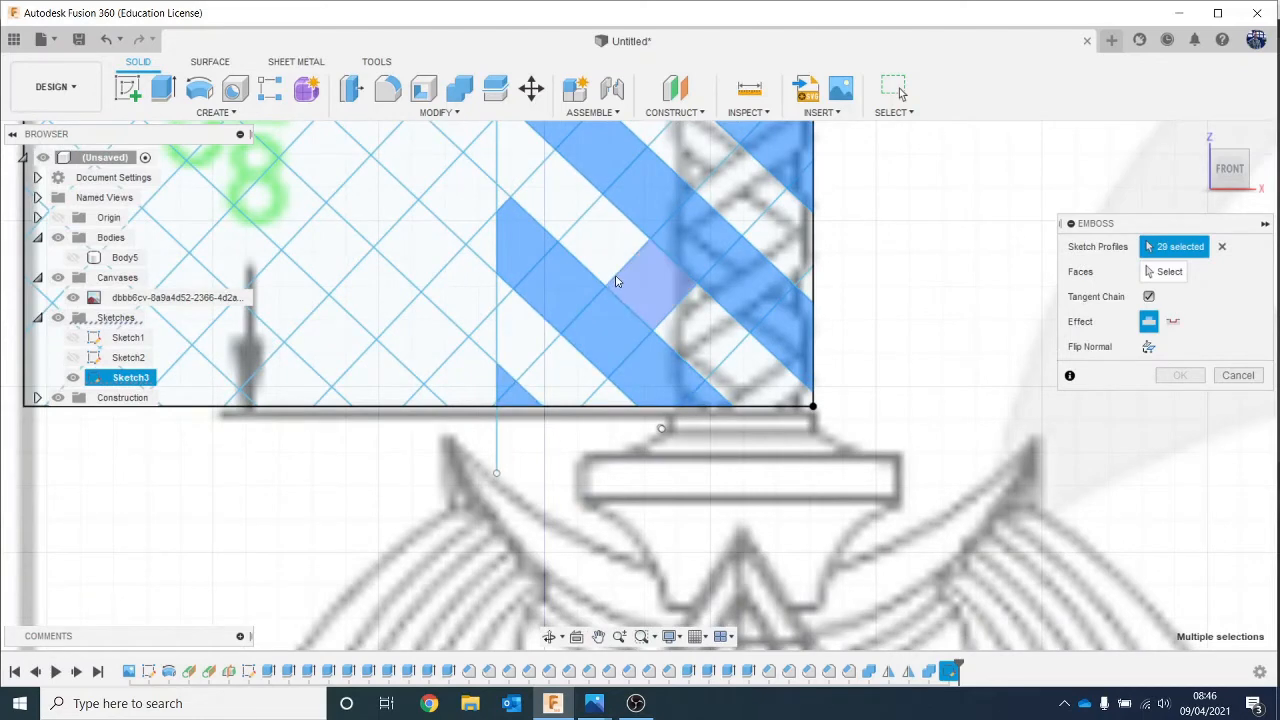
Step: Add the two upper crossing strips, from the top edge and the upper-right corner down to the dividing line, to the emboss profiles
scroll(617, 280, down, 2)
middle_drag(612, 268, 612, 452)
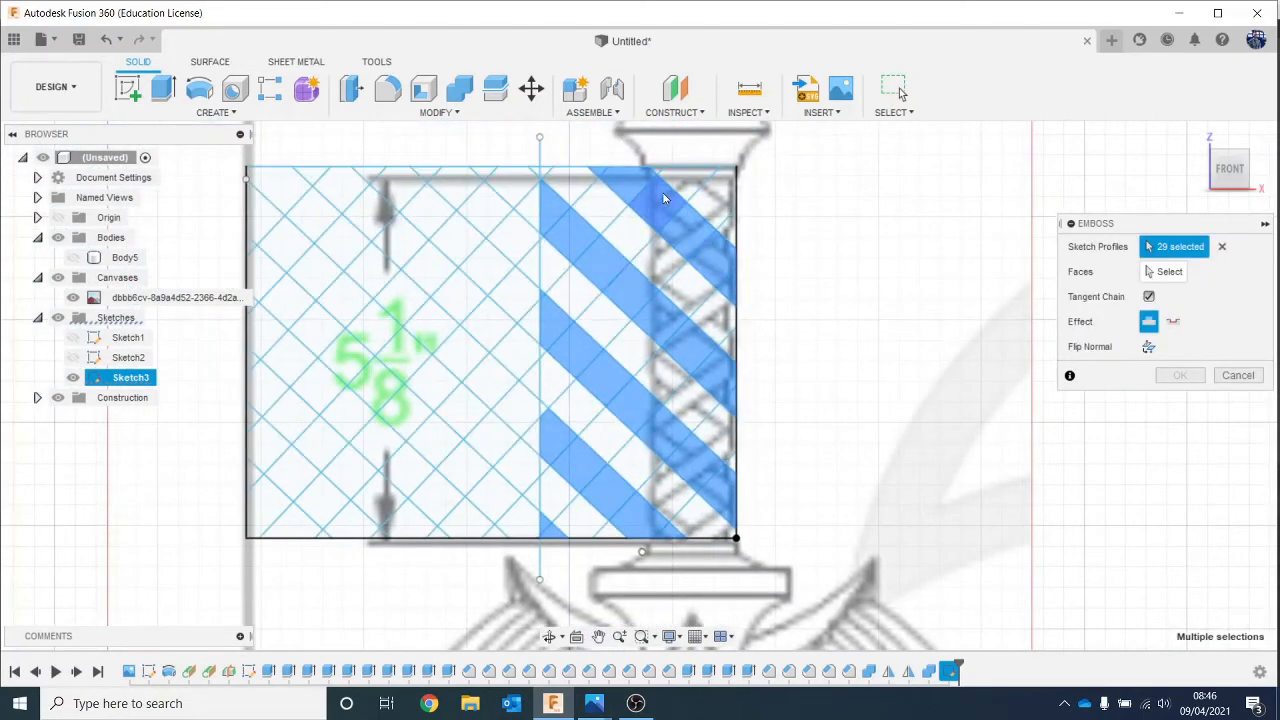
click(630, 188)
click(598, 212)
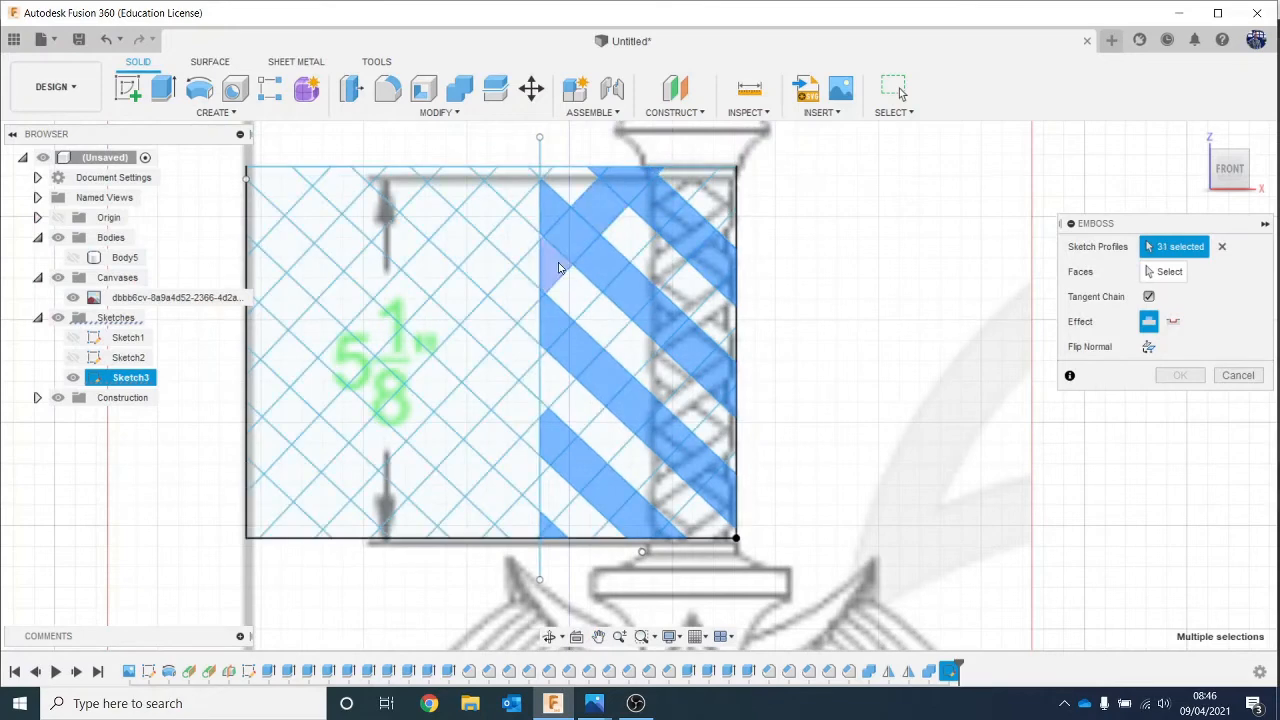
click(559, 266)
click(711, 203)
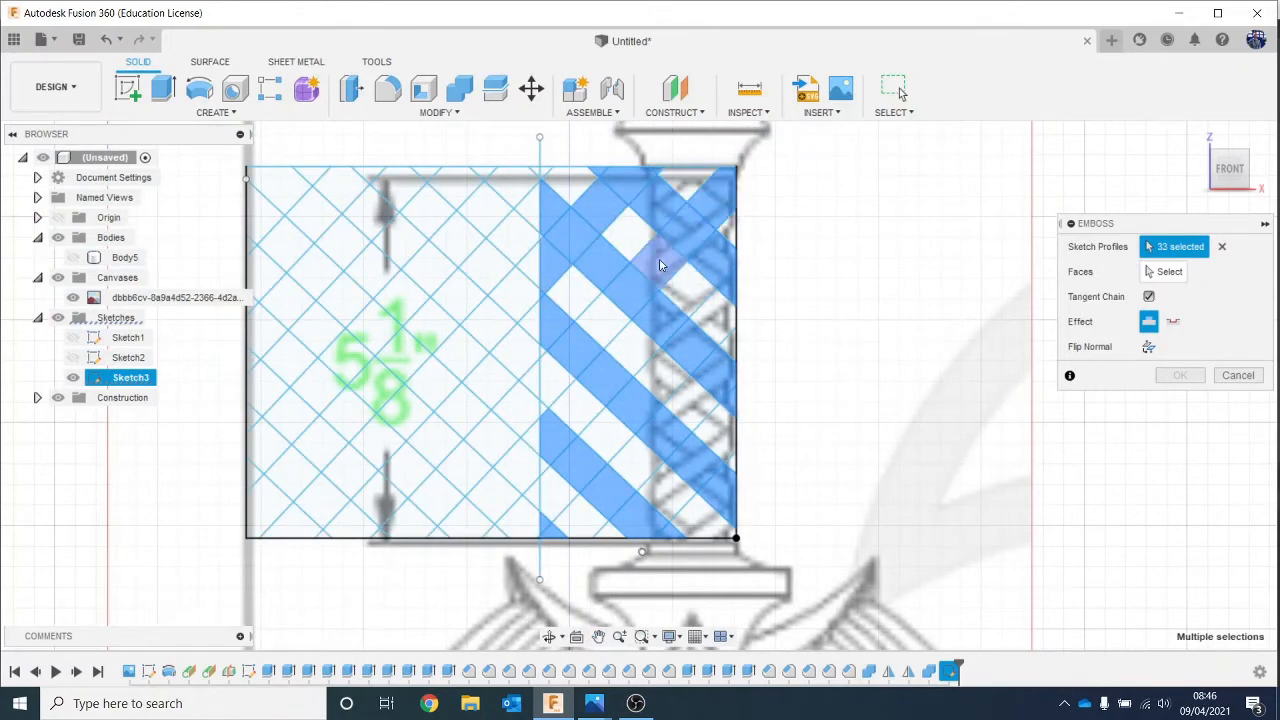
click(659, 262)
click(608, 319)
click(565, 377)
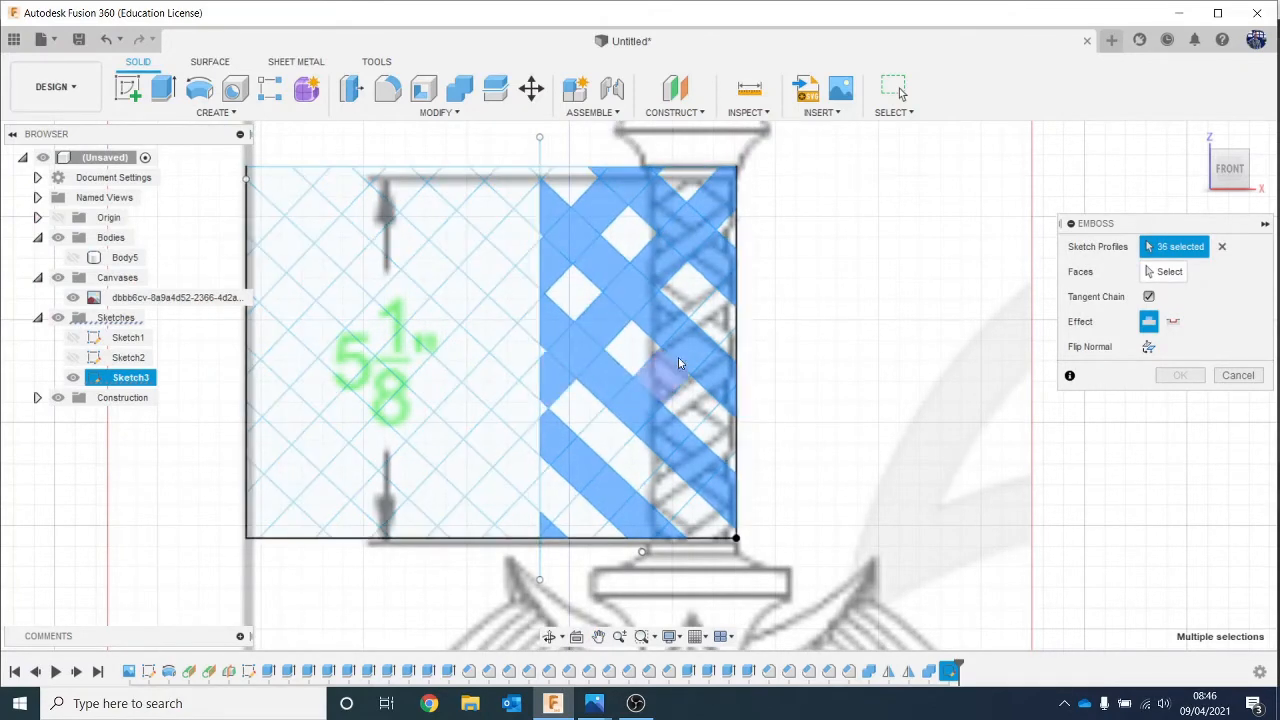
Step: Fill in the remaining lower crossing strips from the right edge to the dividing line and the bottom edge as emboss profiles
click(731, 335)
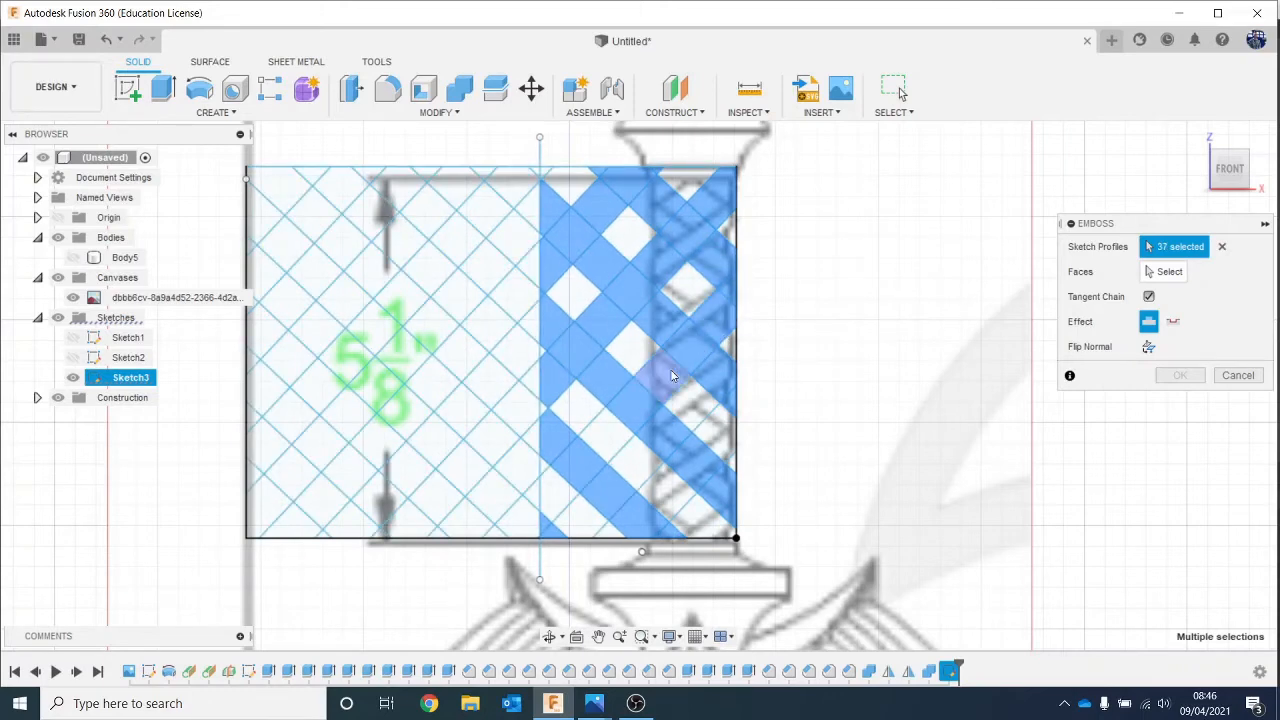
click(607, 432)
click(563, 487)
click(722, 448)
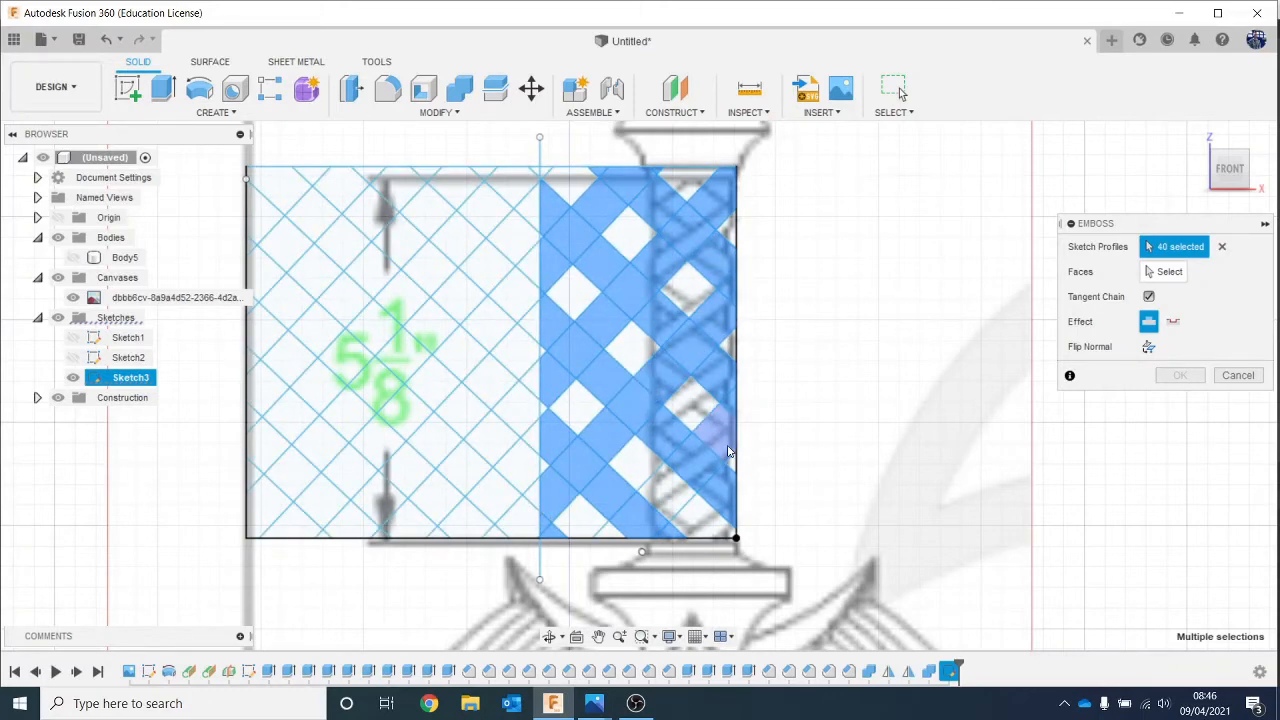
click(676, 483)
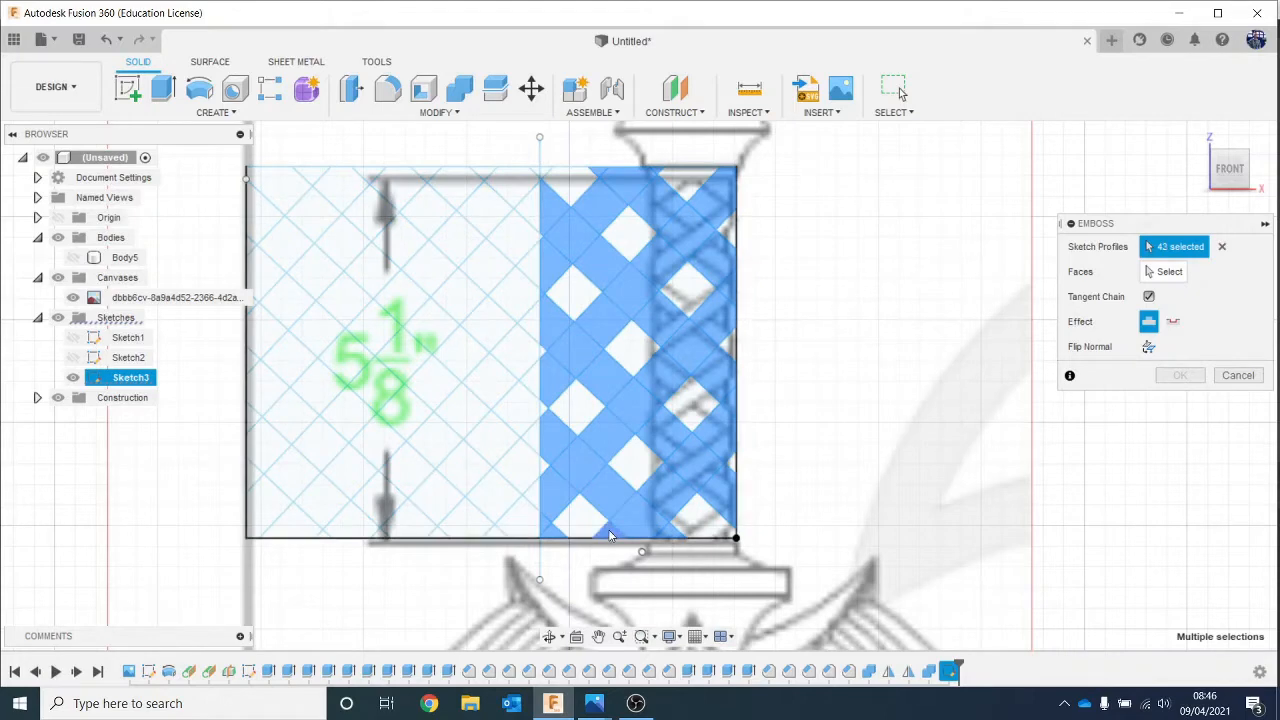
click(608, 529)
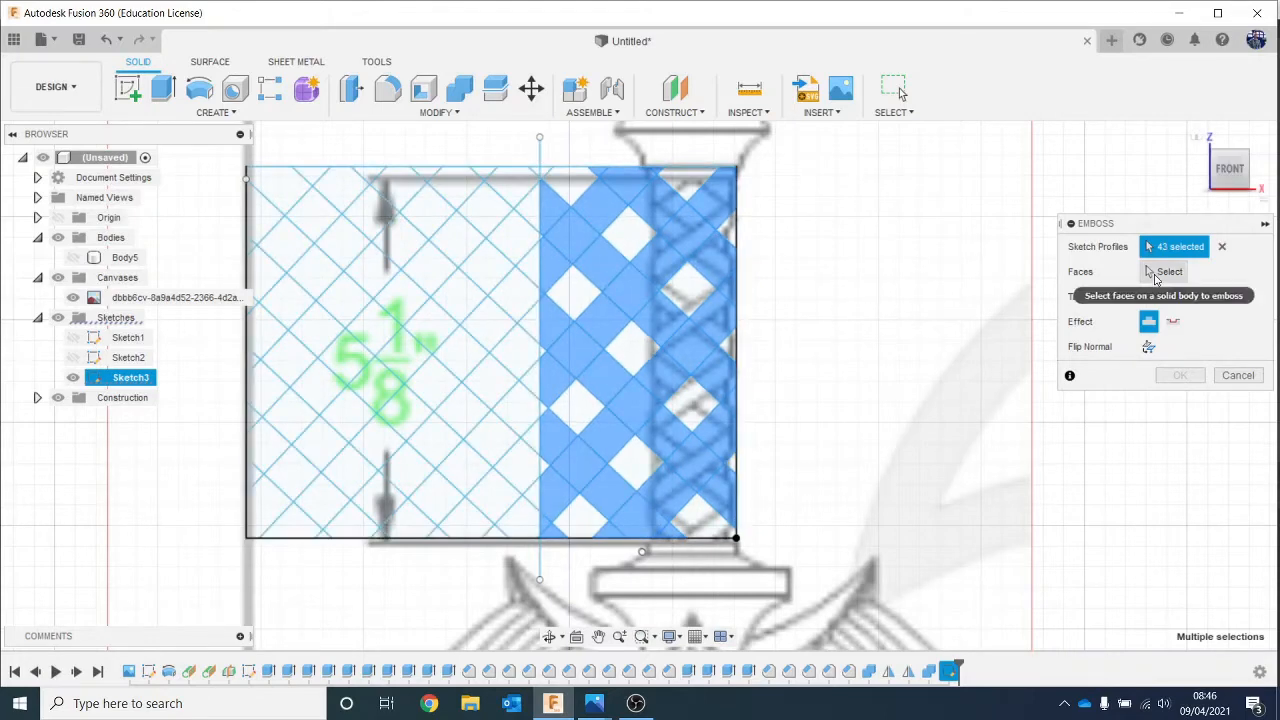
Step: Show Body5, choose the handle's cylindrical grip face as the emboss target, and set the depth to 0.5 mm
click(1160, 272)
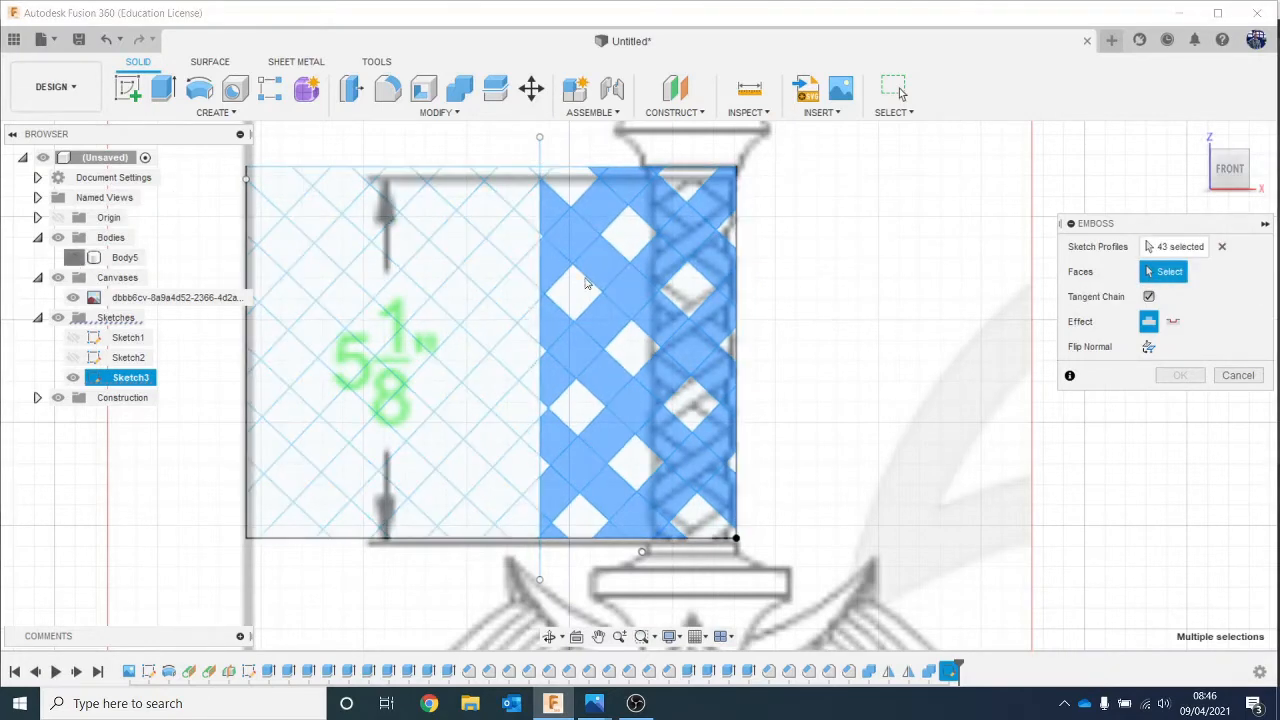
click(676, 282)
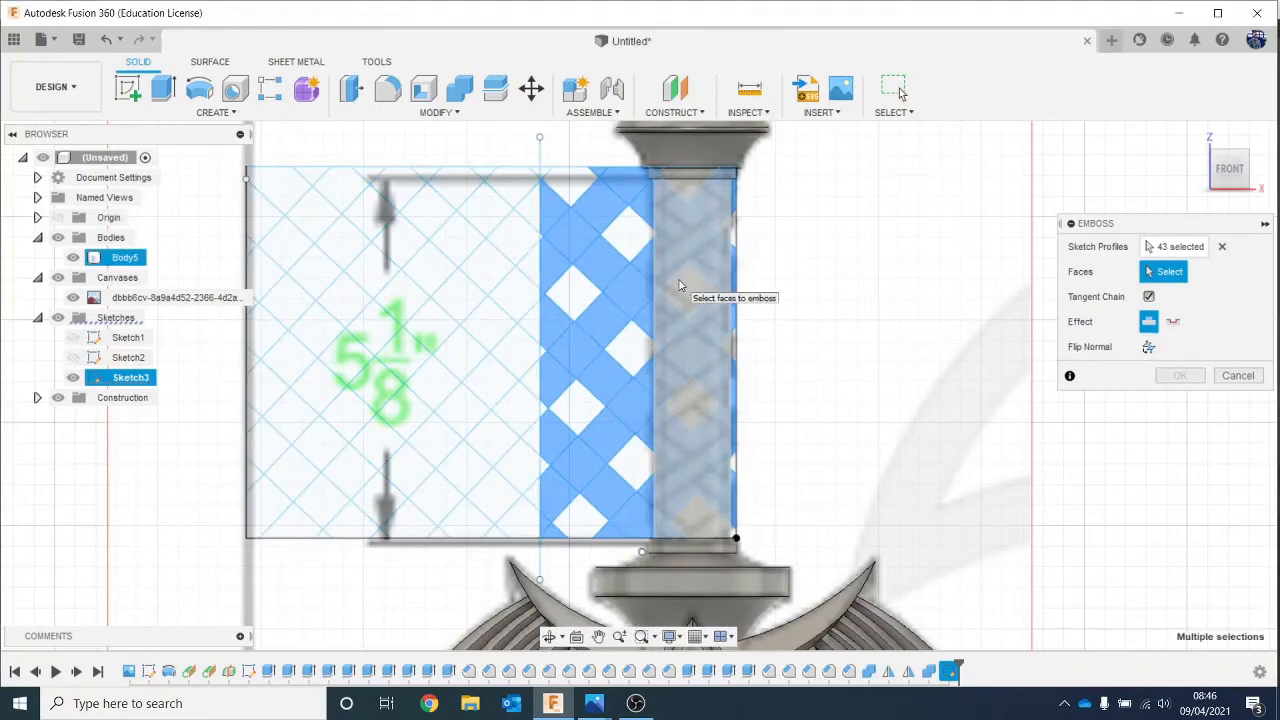
click(678, 285)
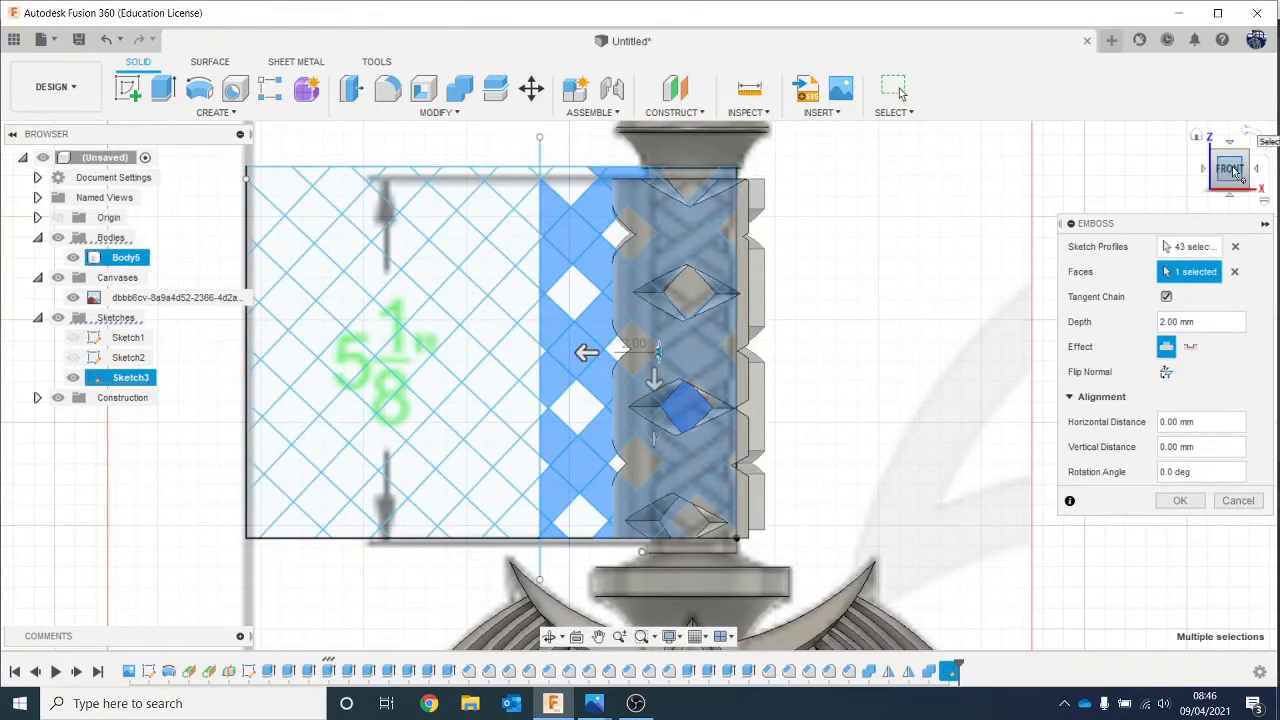
click(1255, 143)
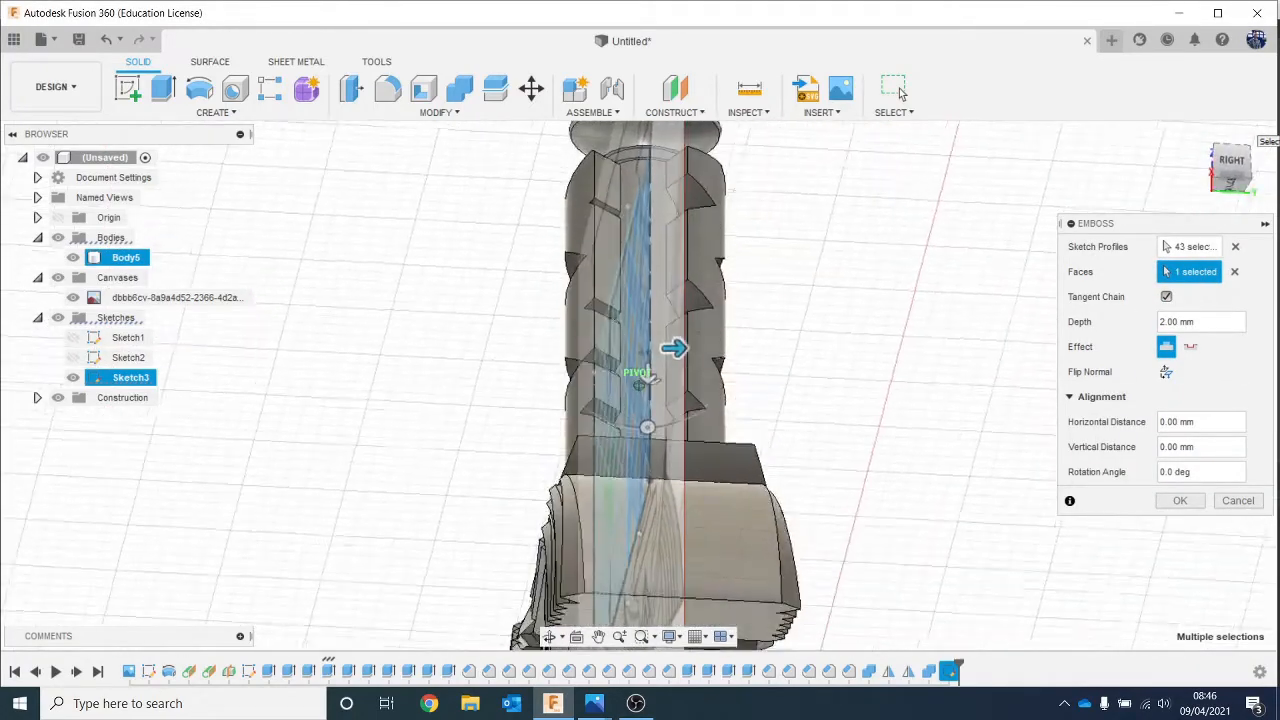
drag(1250, 140, 1232, 208)
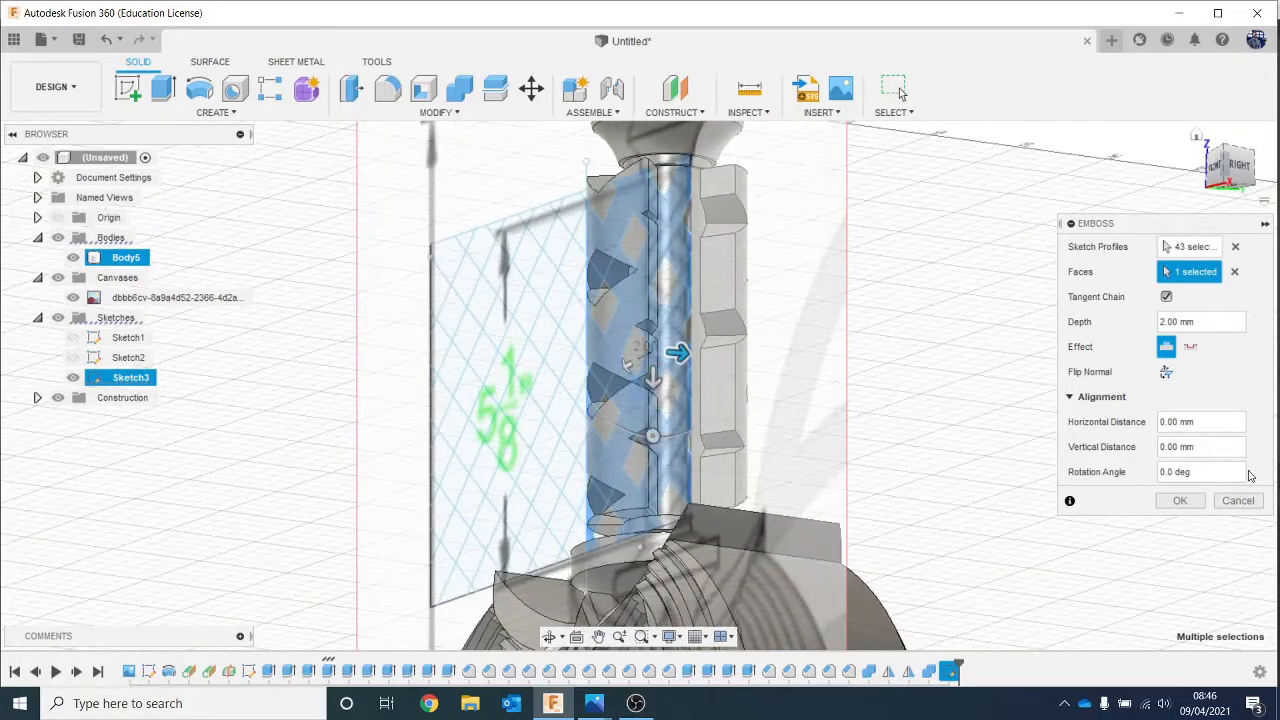
click(1190, 321)
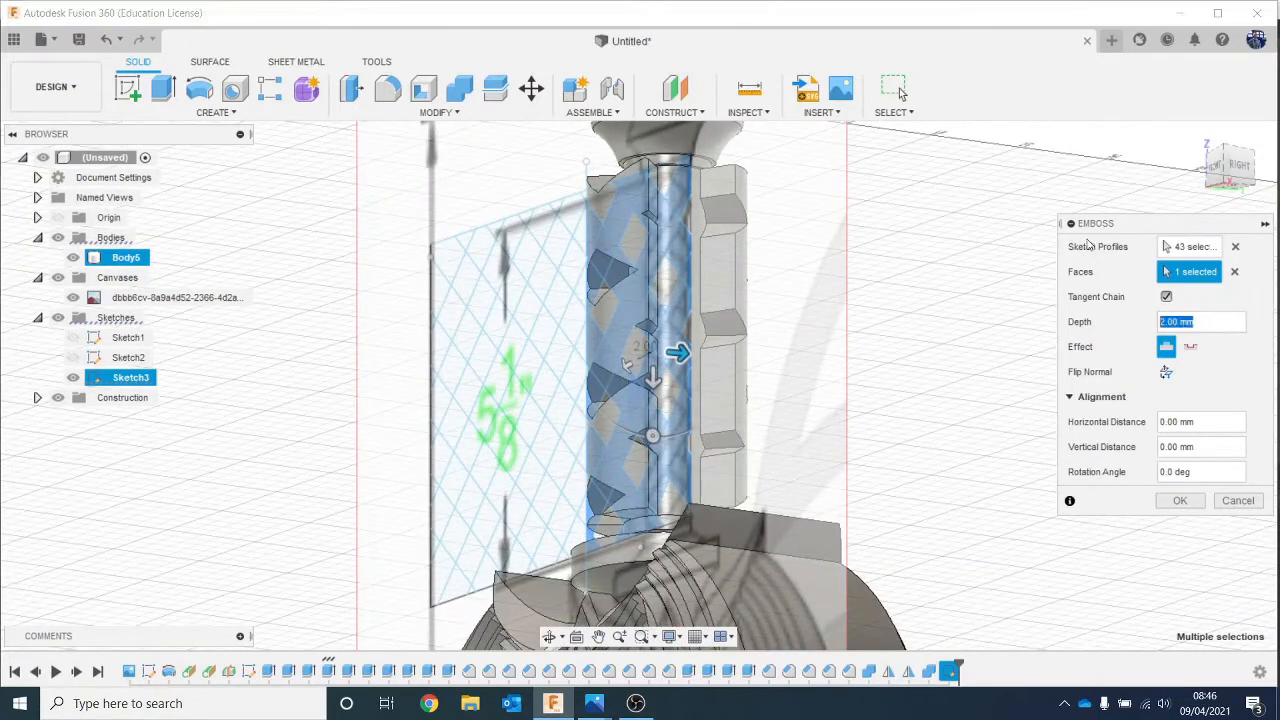
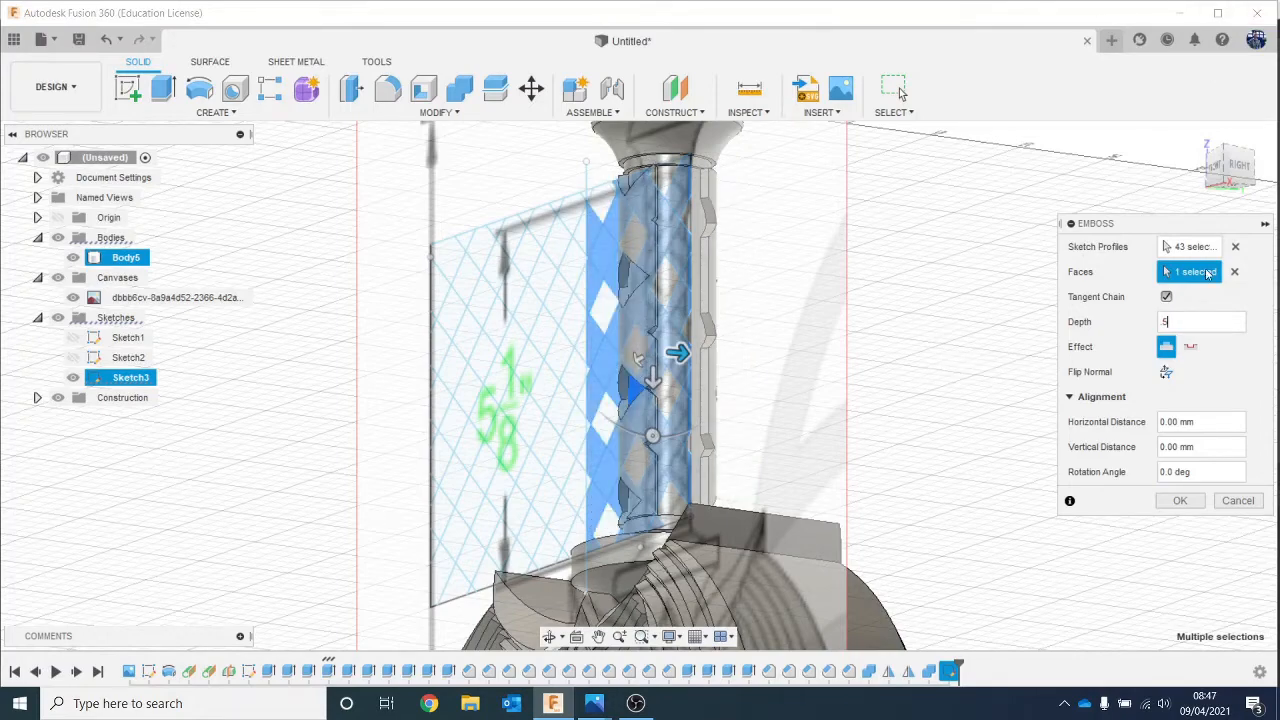
Step: Try an emboss depth of 0.2 mm on the grip, check it from several sides, and cancel the Emboss
click(1252, 163)
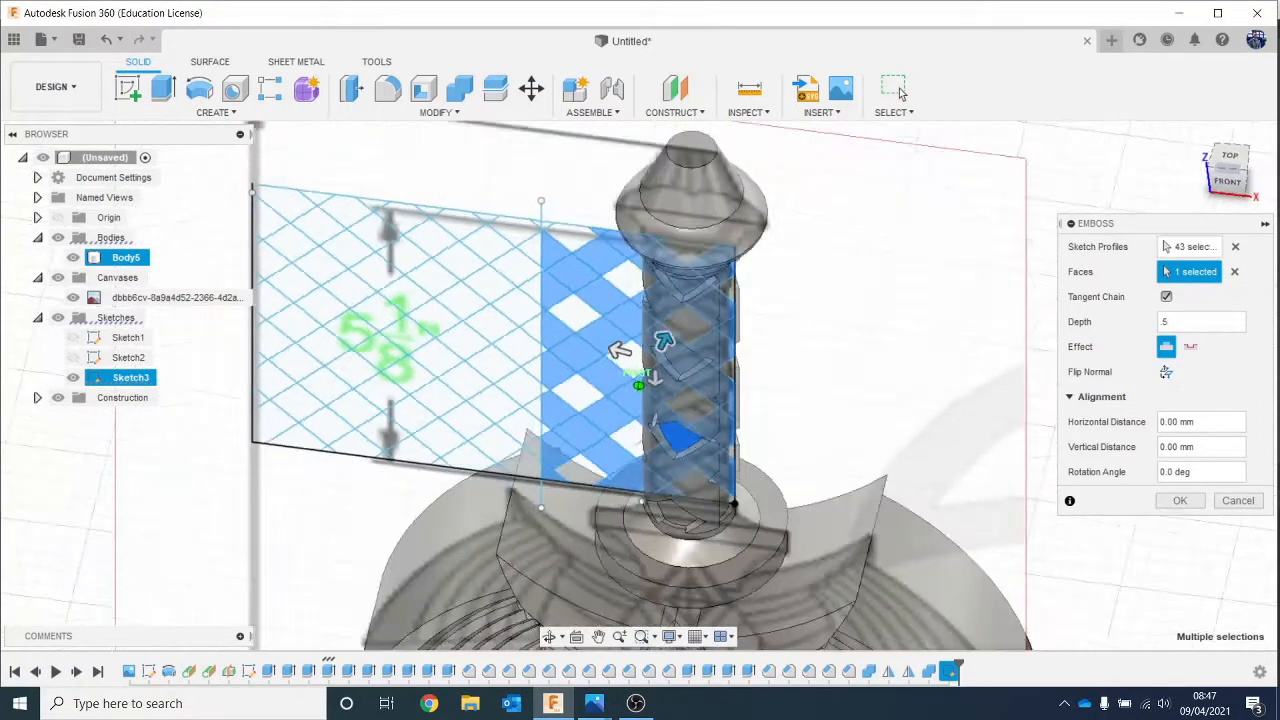
mouse_move(1232, 170)
mouse_down()
mouse_move(1205, 192)
mouse_move(1240, 184)
mouse_up()
click(1181, 321)
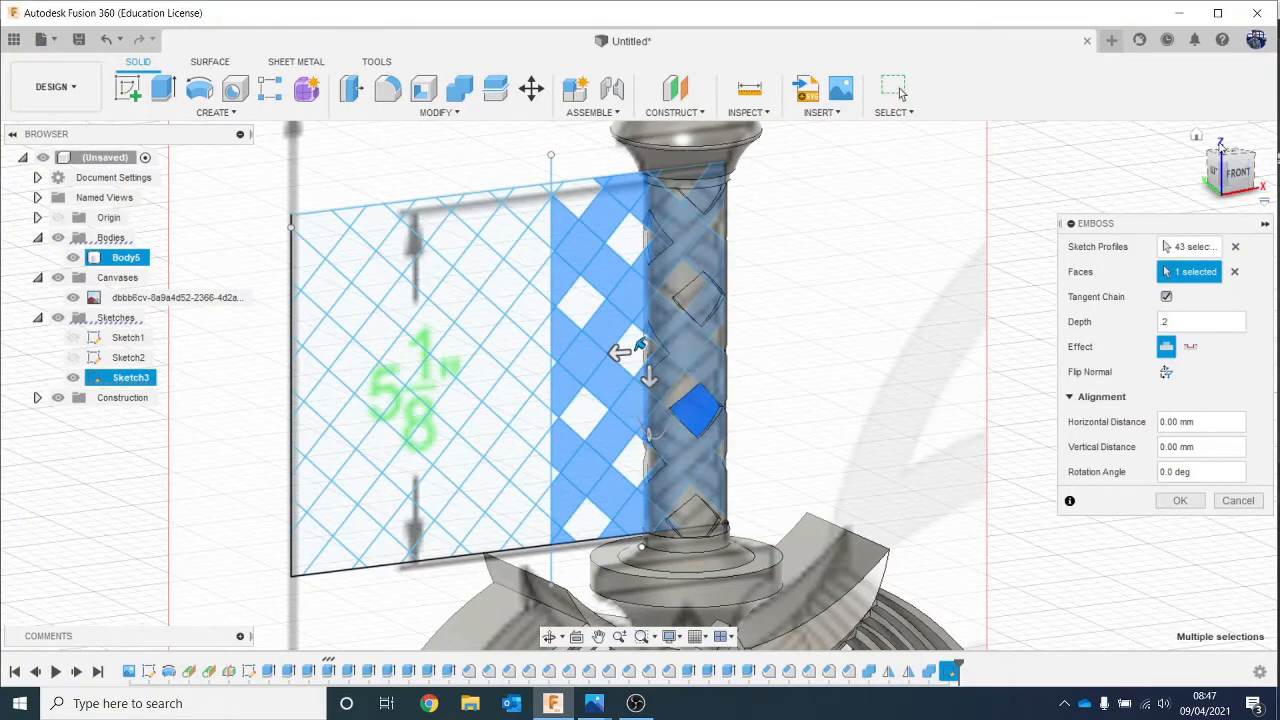
click(1235, 172)
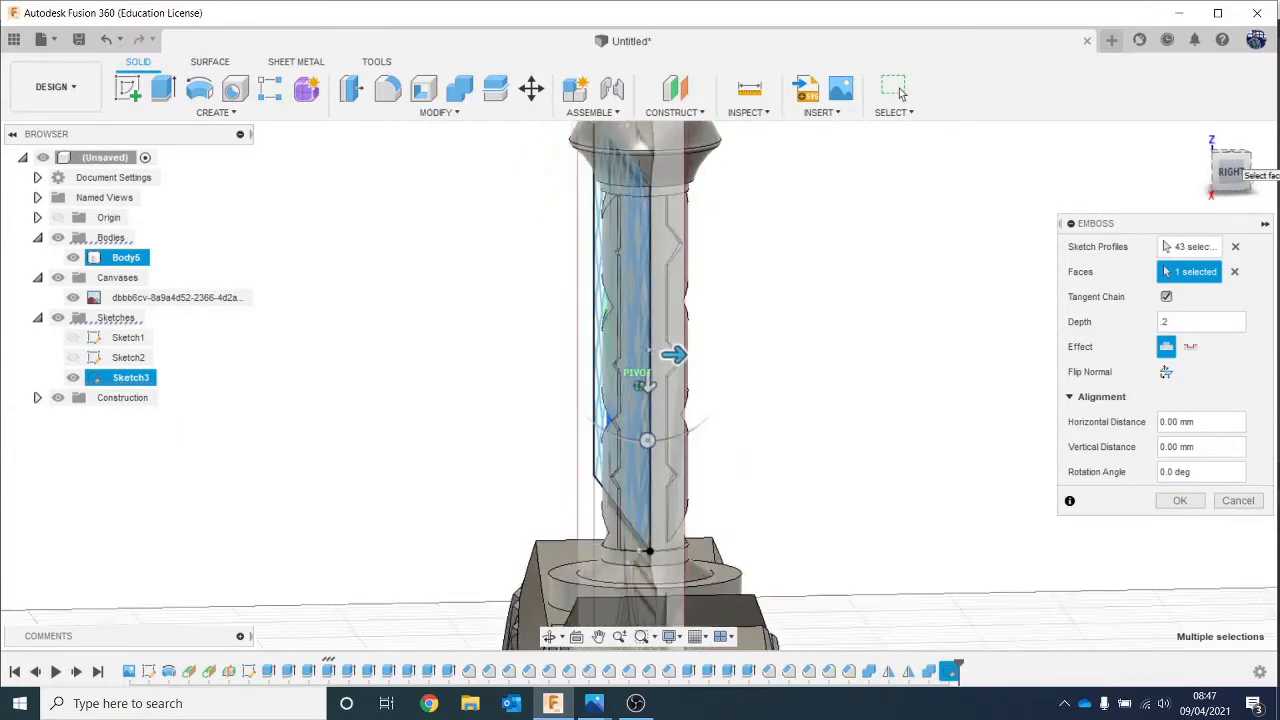
drag(1232, 170, 1254, 180)
click(1238, 500)
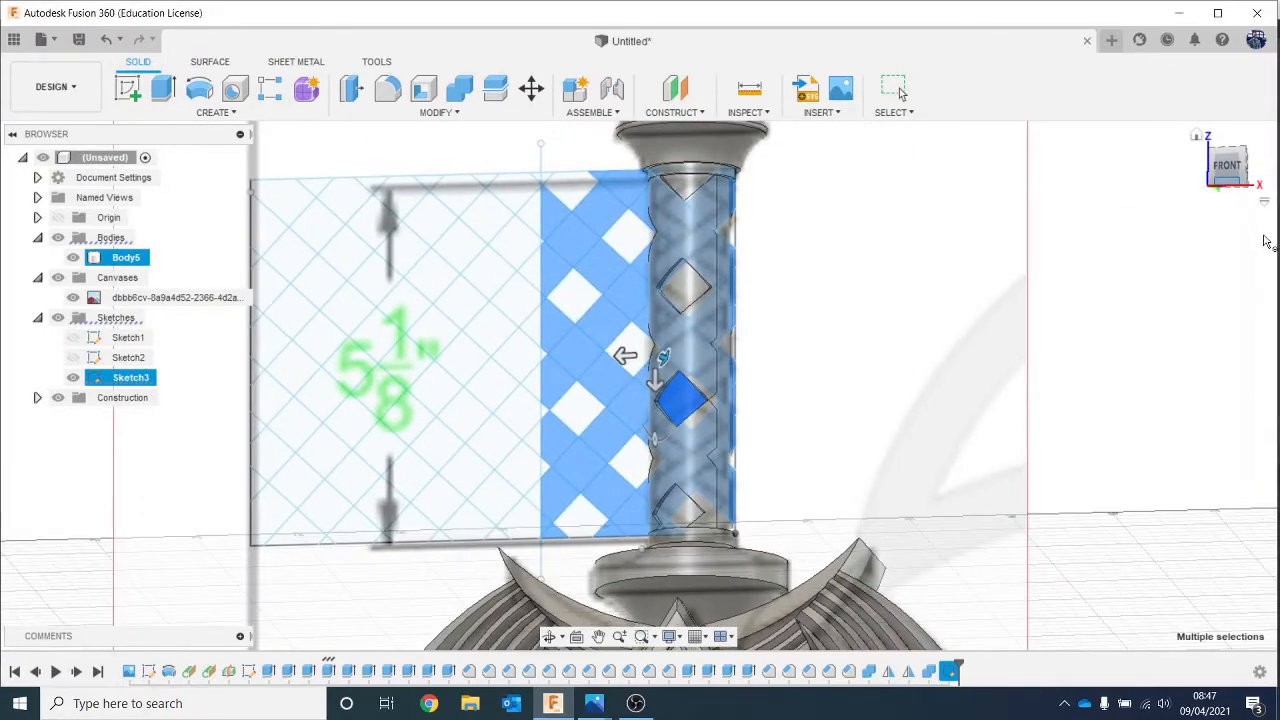
click(1207, 150)
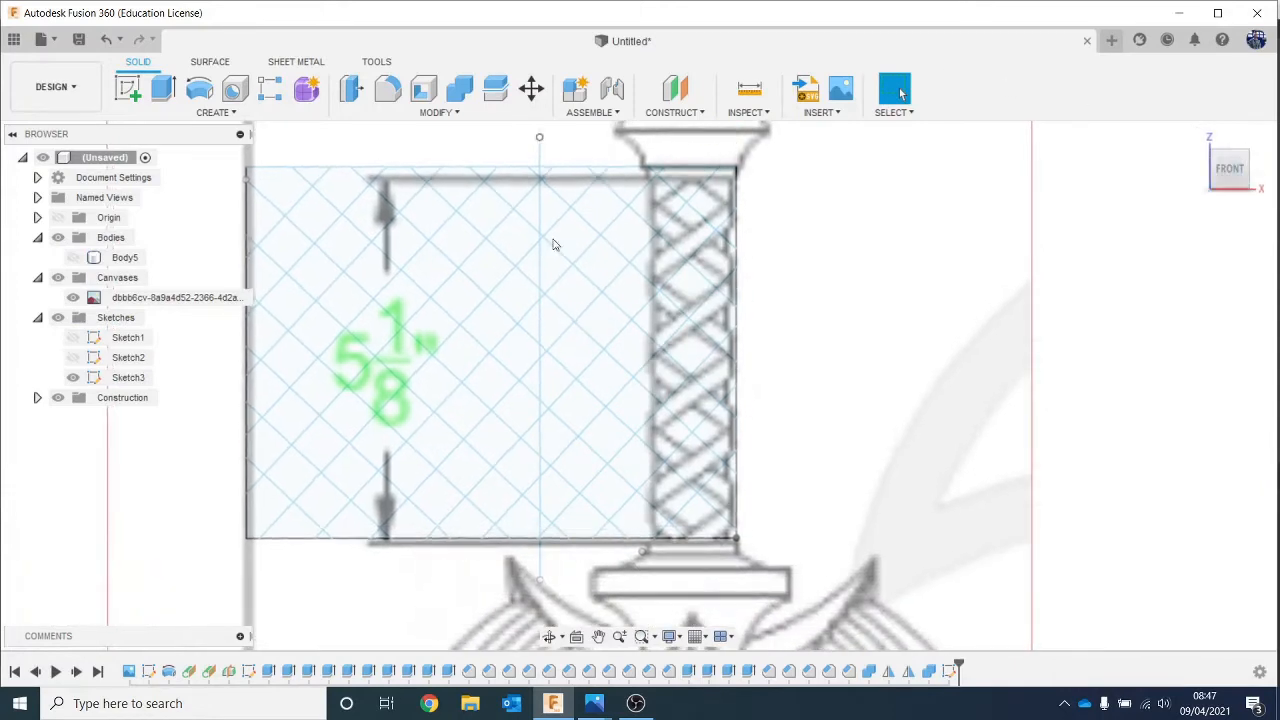
Step: Move the lattice sketch's vertical dividing line -1.052 mm along X
click(541, 158)
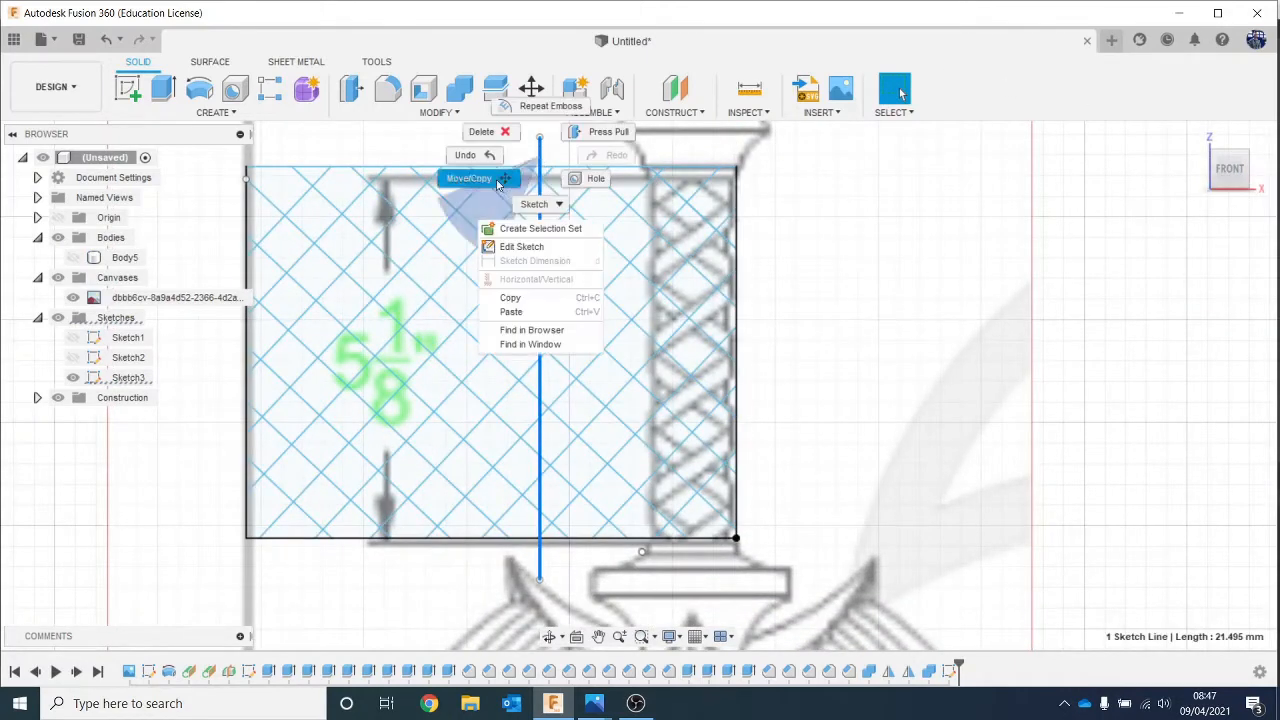
click(466, 178)
drag(580, 160, 560, 170)
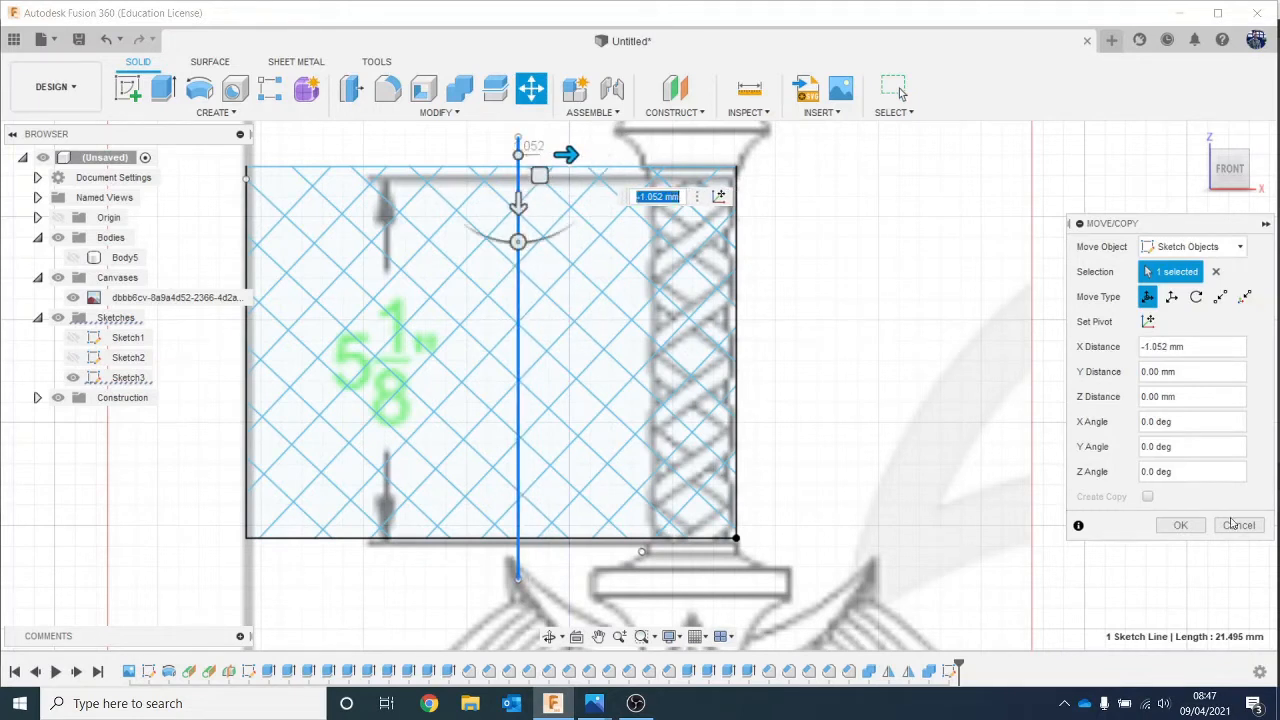
click(1180, 528)
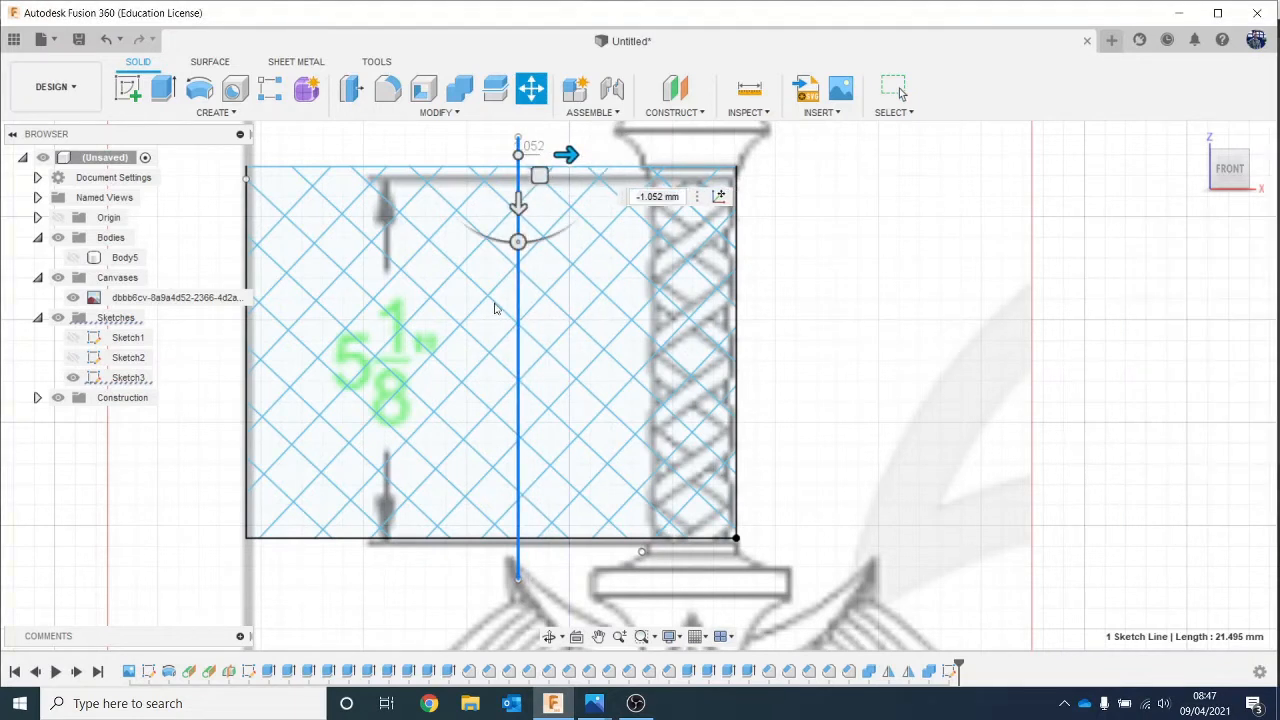
Step: Start an Emboss with the diagonal strip descending from the dividing line's middle to the lattice's lower-right corner as profiles
click(229, 113)
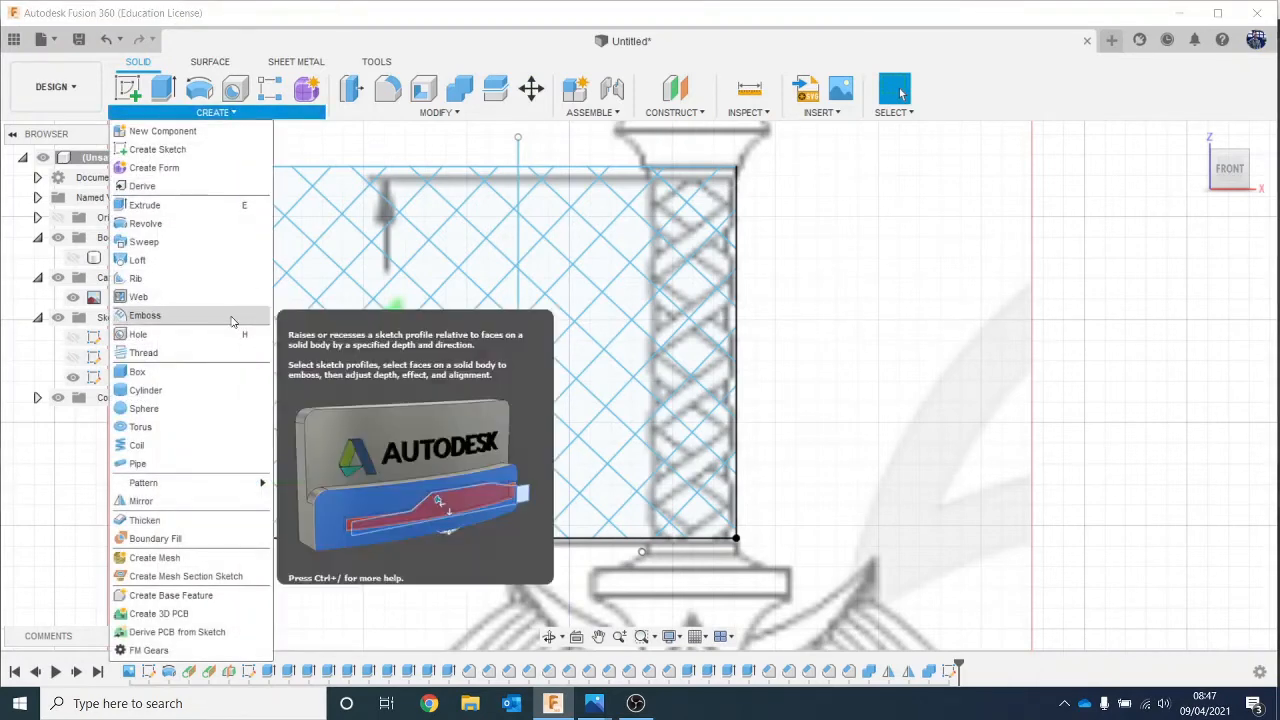
click(230, 318)
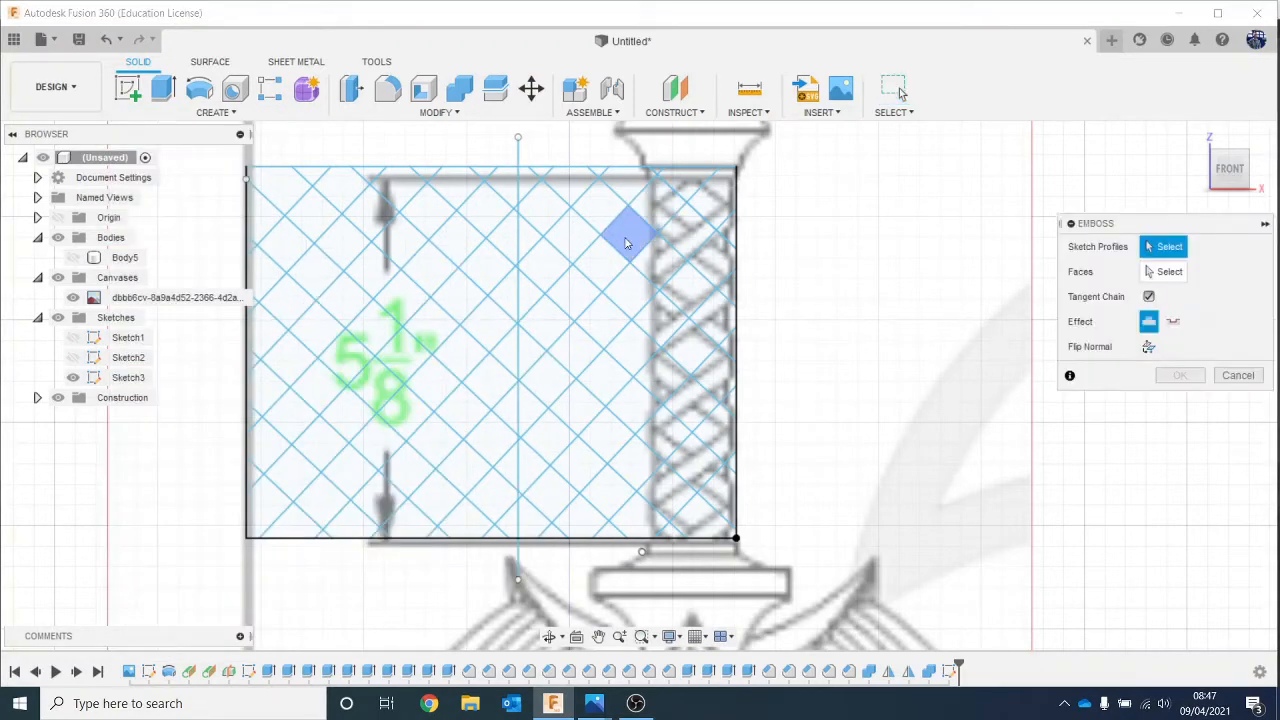
click(535, 300)
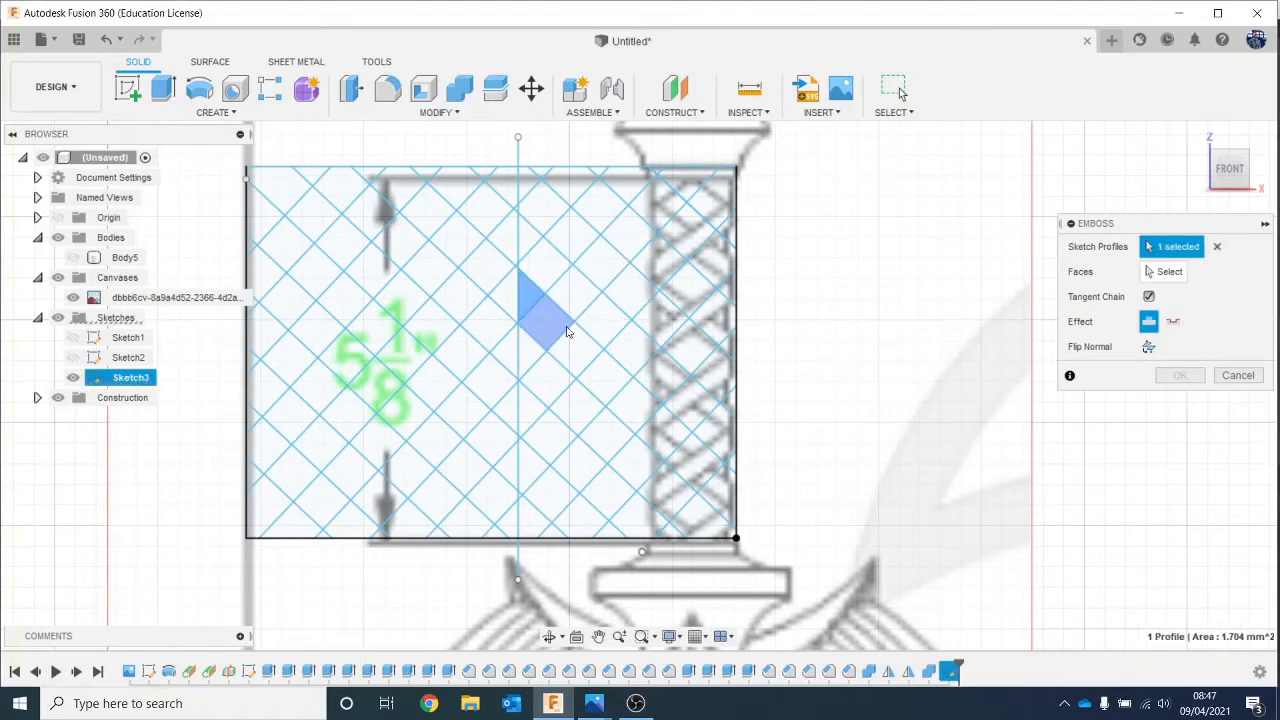
click(571, 331)
click(601, 365)
click(660, 428)
click(690, 462)
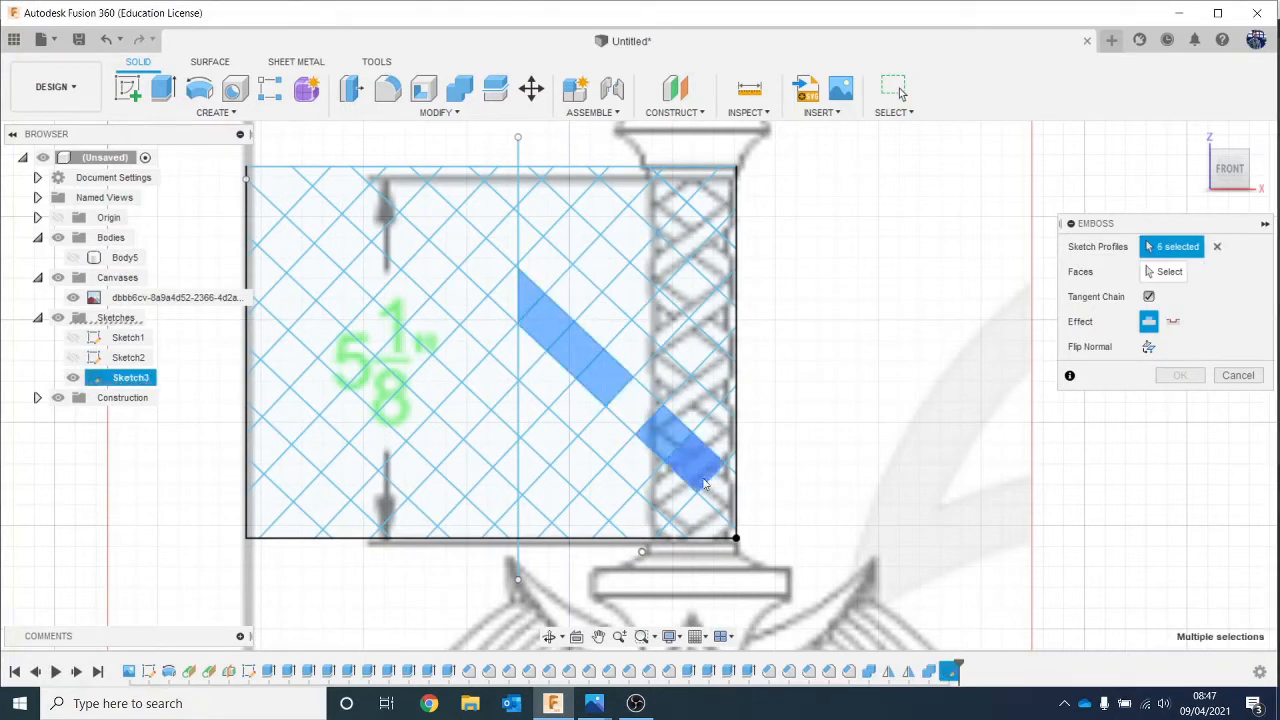
click(718, 503)
click(634, 418)
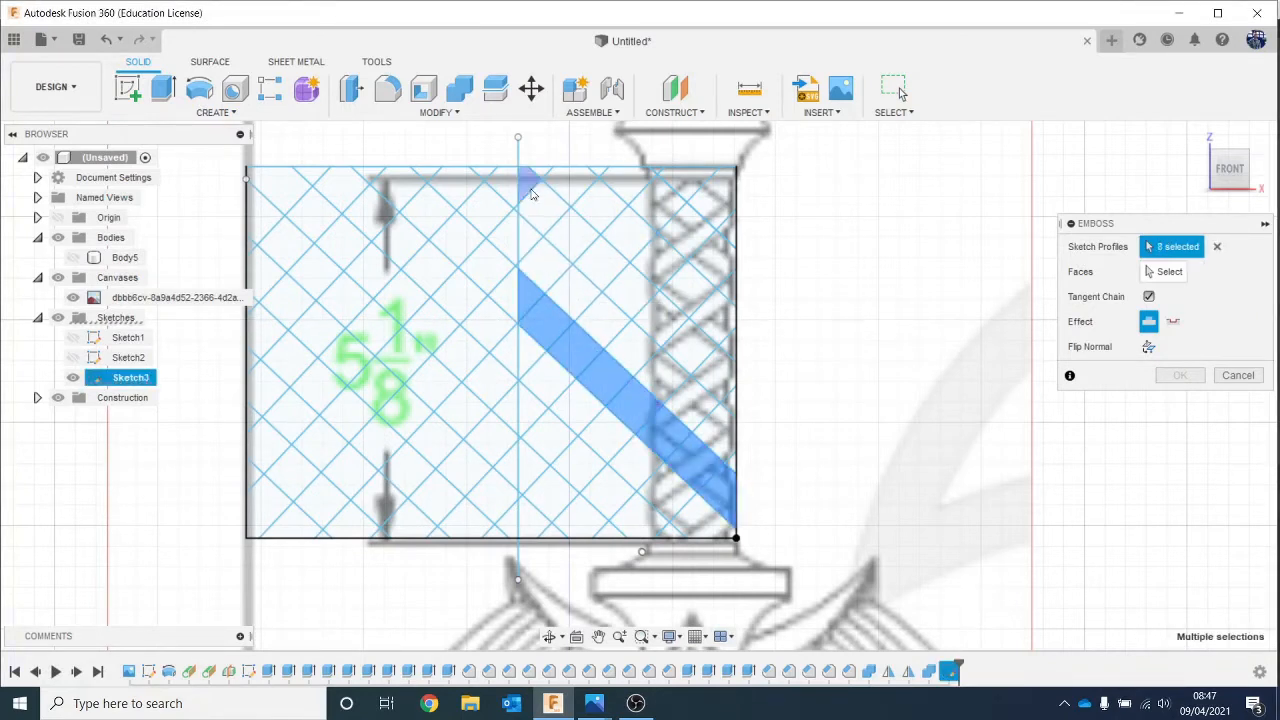
Step: Add the parallel strip descending from the upper end of the dividing line to the lattice's right edge as emboss profiles
click(549, 215)
click(560, 228)
click(588, 252)
click(605, 267)
click(628, 292)
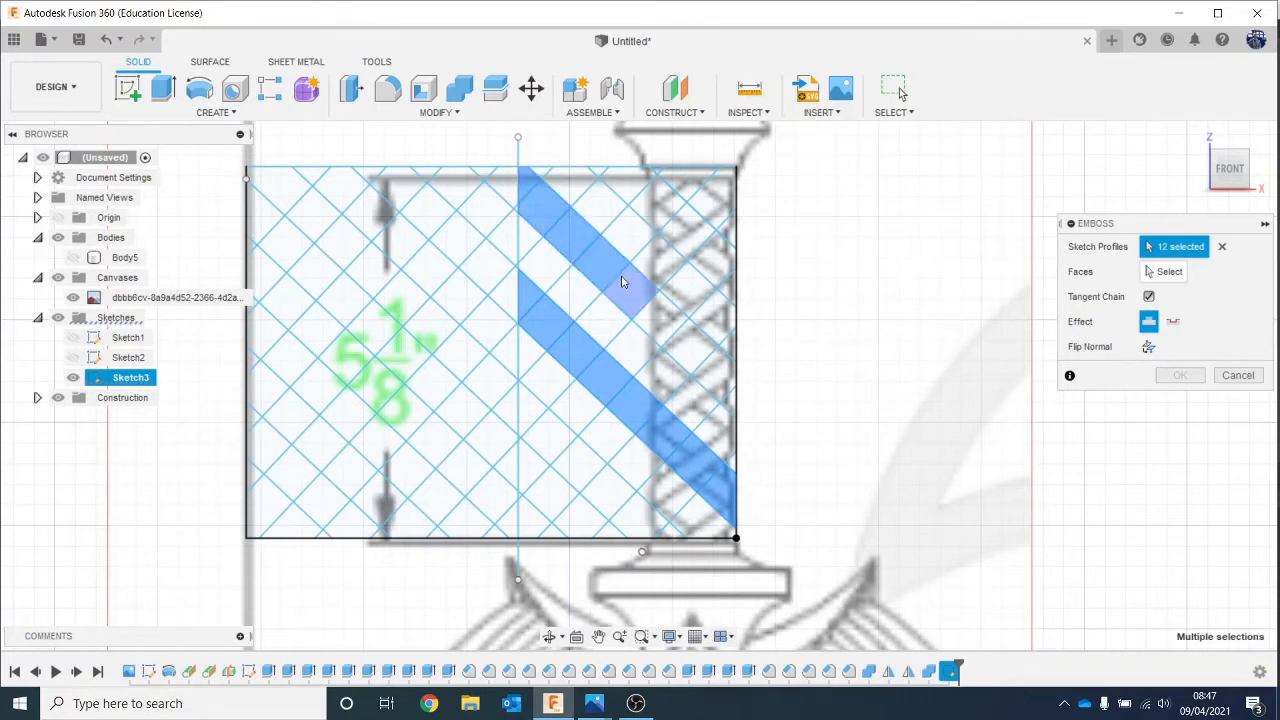
click(655, 320)
click(655, 322)
click(683, 343)
click(716, 383)
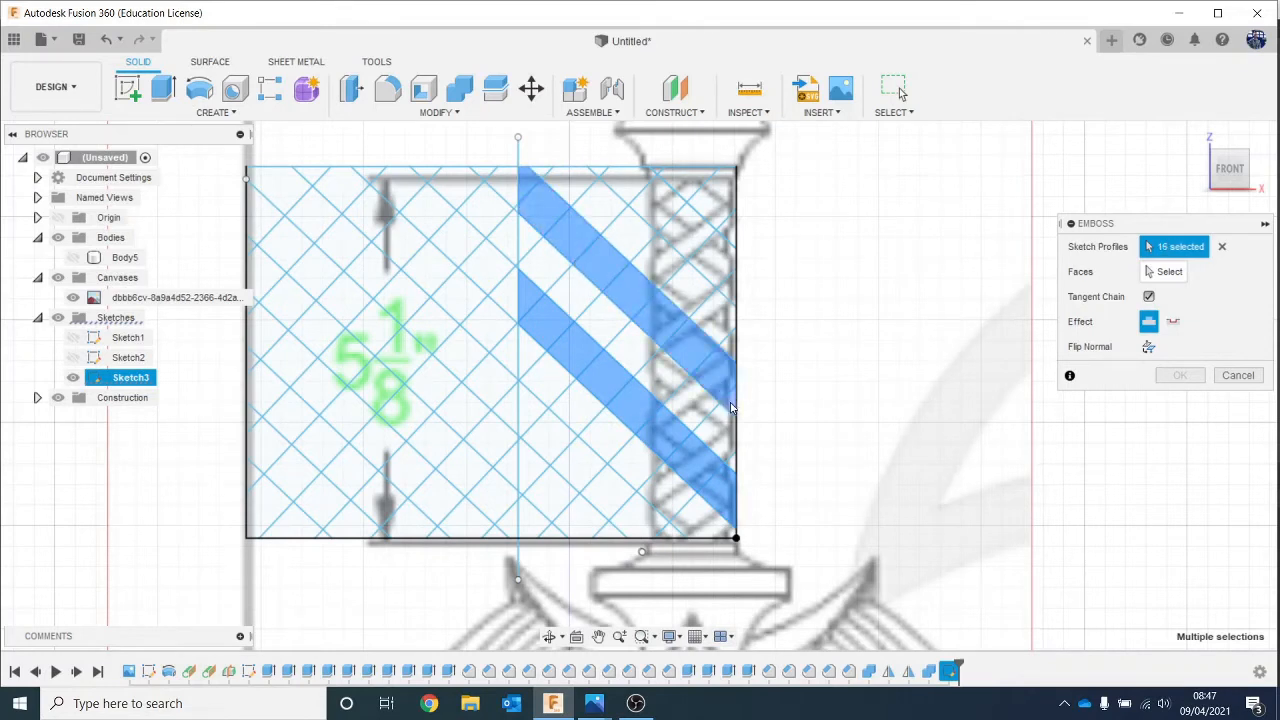
click(731, 407)
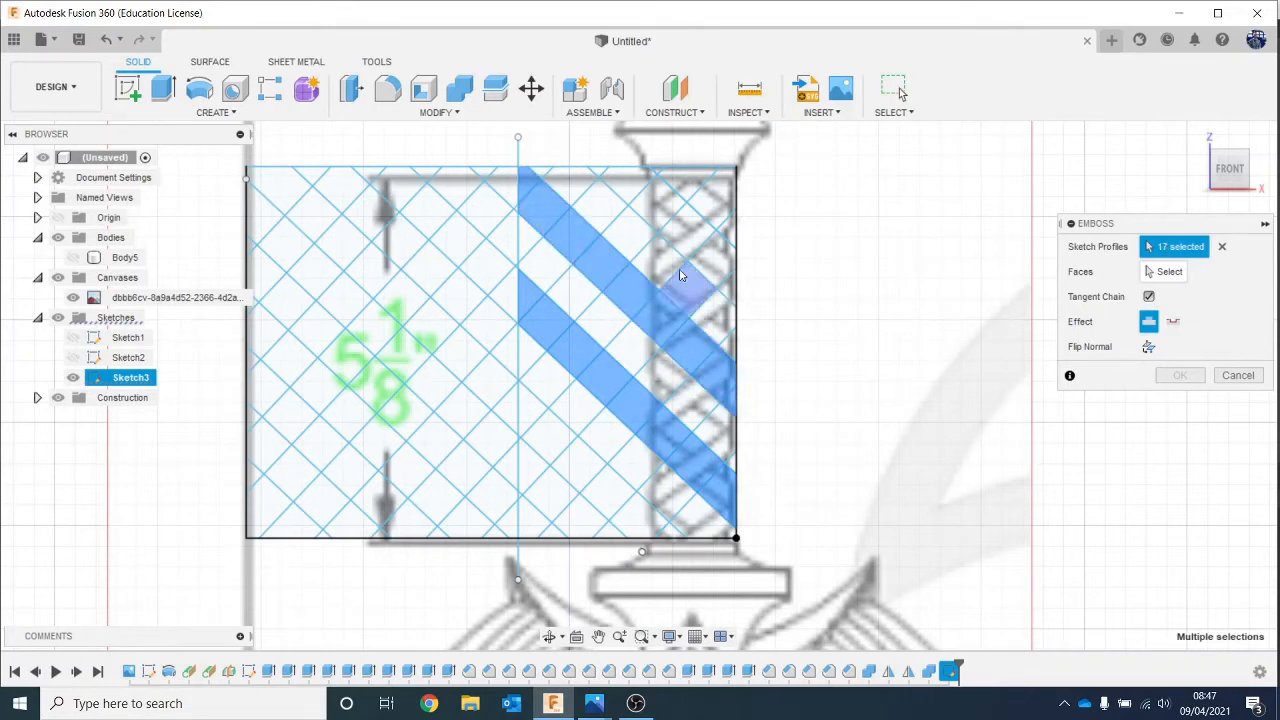
Step: Add the short strip descending from the lattice's top edge to its right edge to the emboss profiles
click(598, 177)
click(630, 200)
click(660, 222)
click(690, 248)
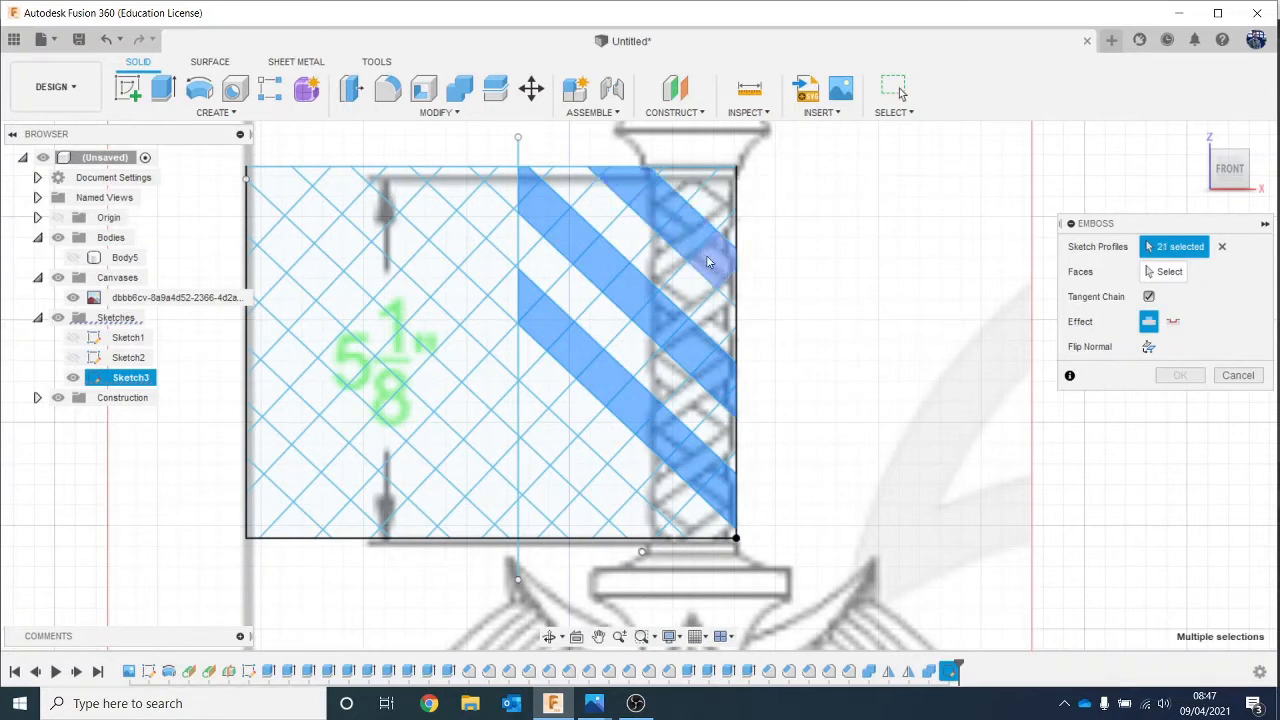
click(722, 279)
click(728, 294)
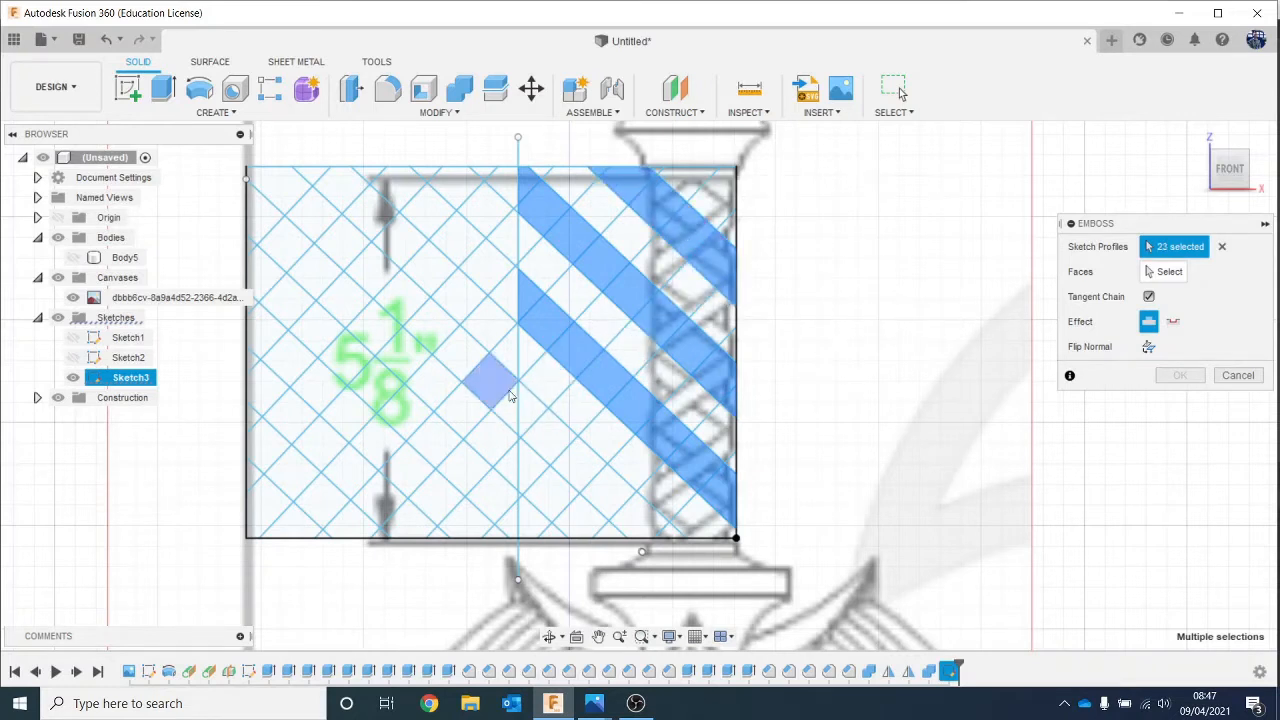
Step: Add the two lowest descending strips, from the dividing line to the lattice's bottom edge, to the emboss profiles
click(535, 410)
click(560, 446)
click(595, 480)
click(628, 506)
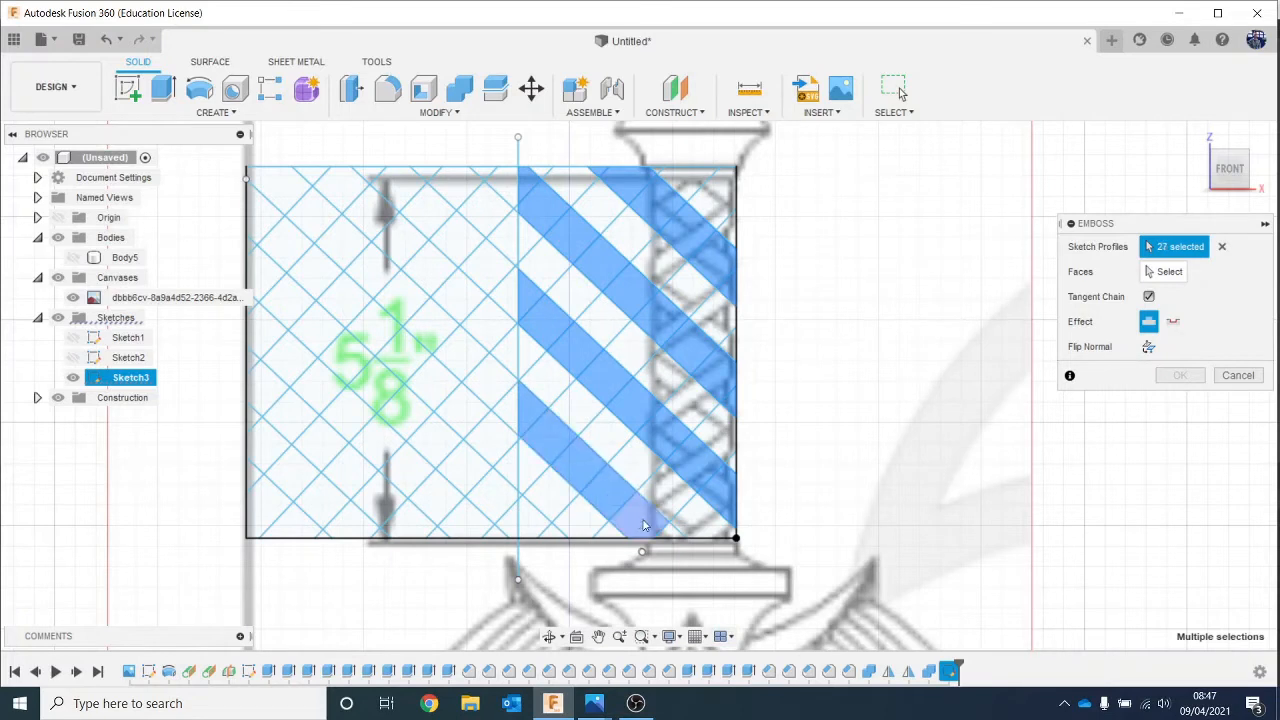
click(662, 538)
click(640, 528)
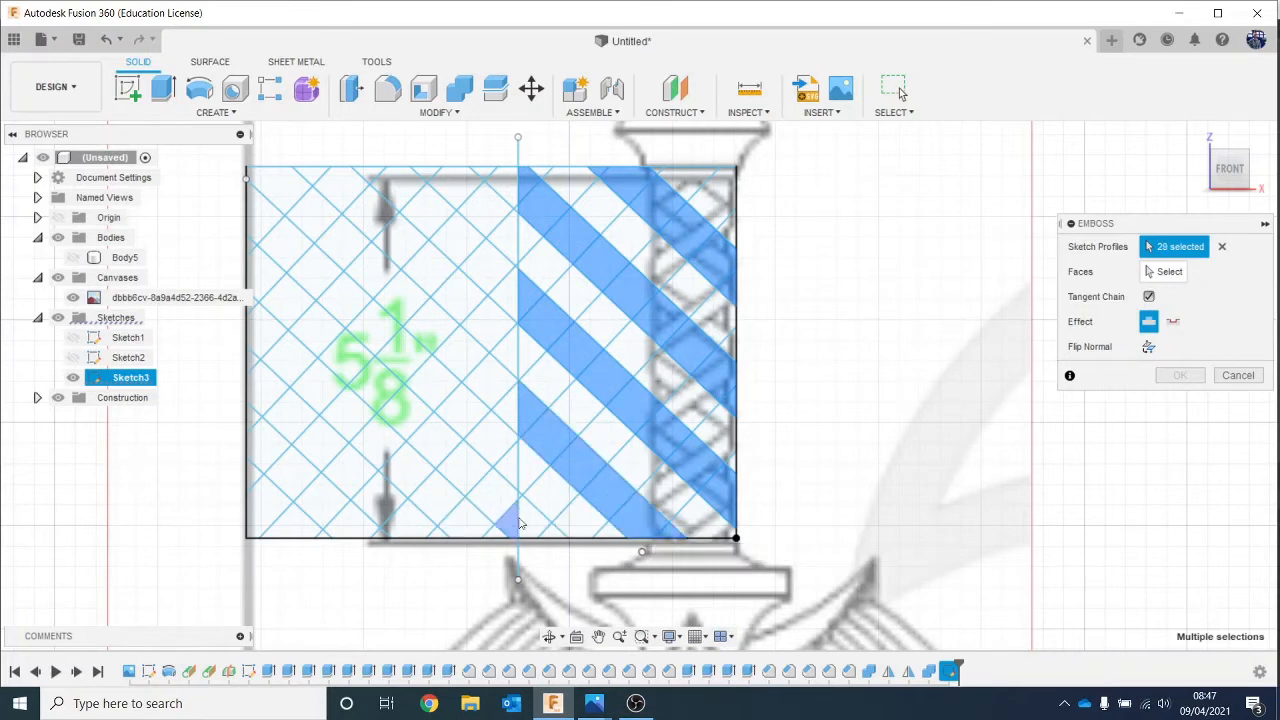
click(556, 532)
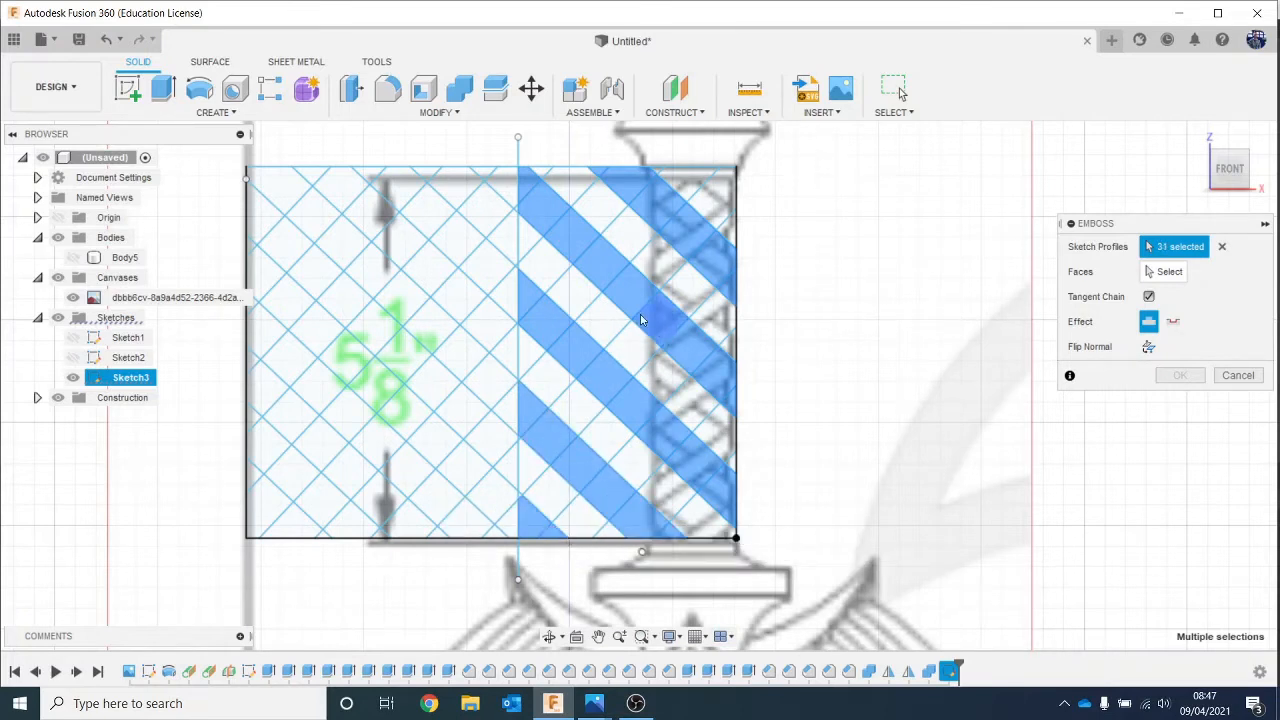
Step: Add the two upper crossing strips, running from the lattice's top edge down to the dividing line, as emboss profiles
click(599, 215)
click(562, 192)
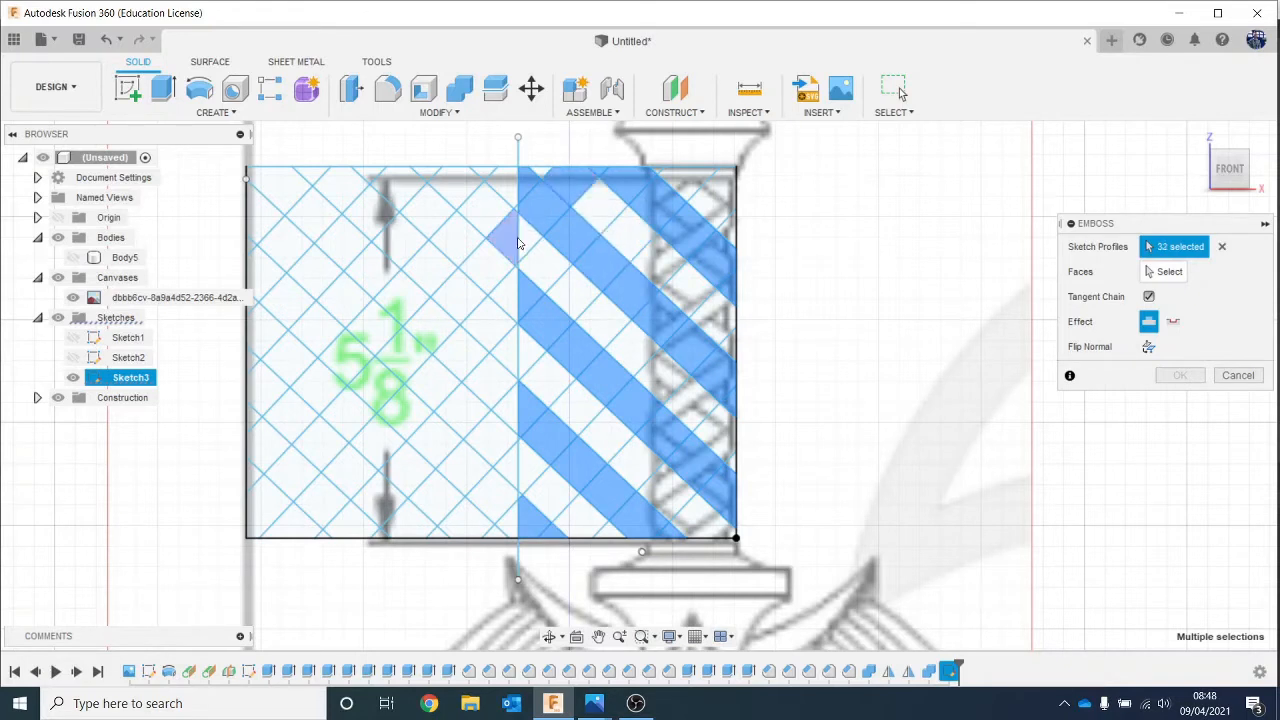
click(680, 192)
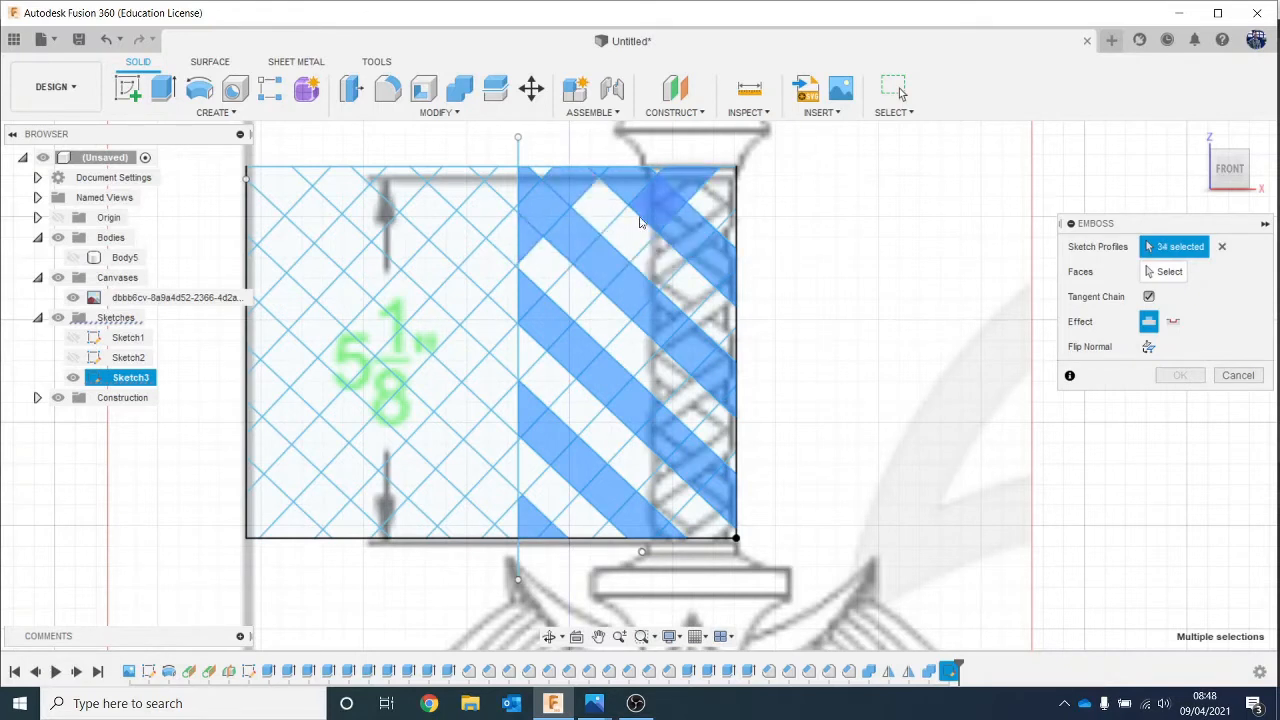
click(628, 236)
click(572, 294)
click(530, 352)
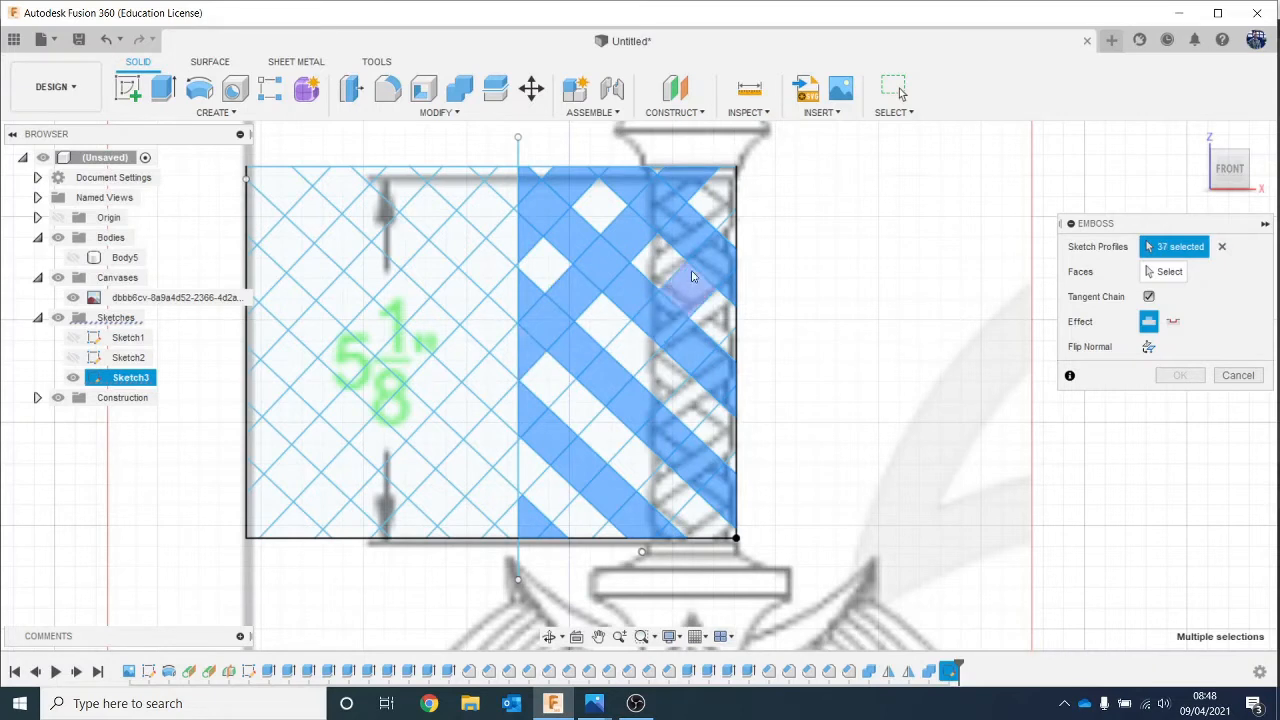
Step: Add the crossing strip from the upper right edge of the lattice down to the dividing line's lower part as profiles
click(728, 235)
click(624, 354)
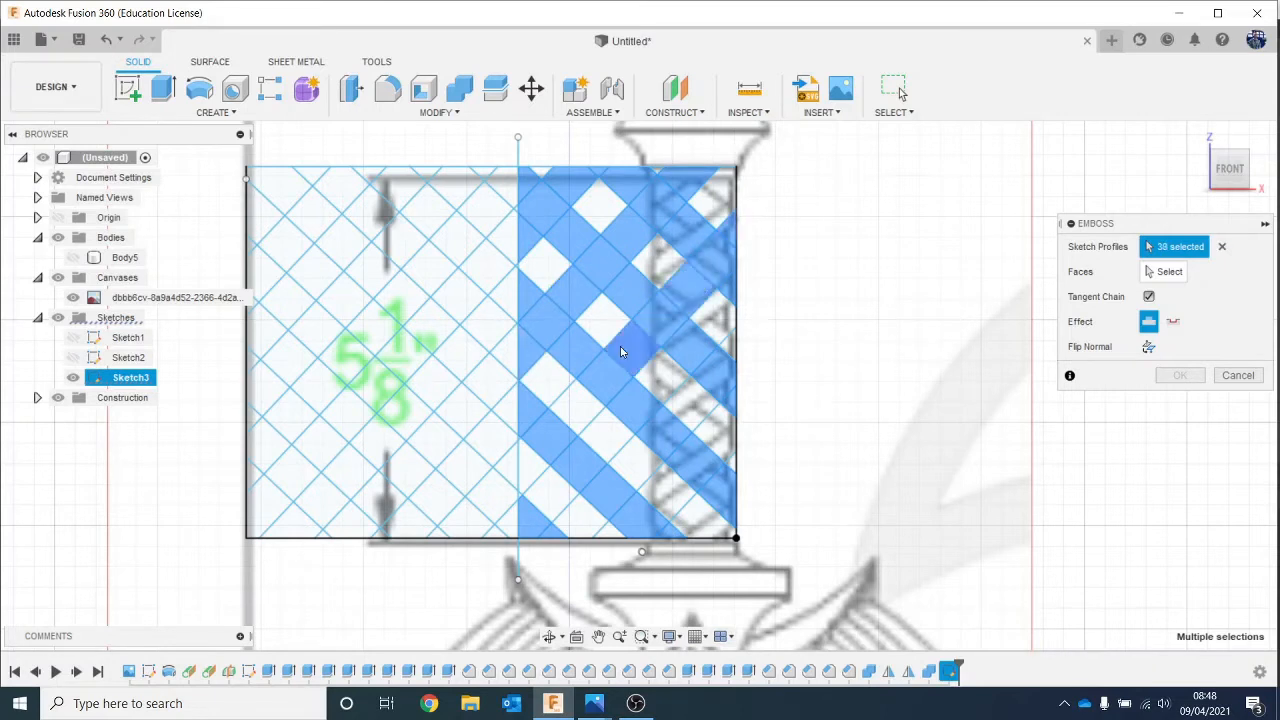
click(578, 416)
click(532, 475)
Step: Fill in the last crossing strips, from the bottom edge up to the right edge and in the lower-right corner, as profiles
click(573, 510)
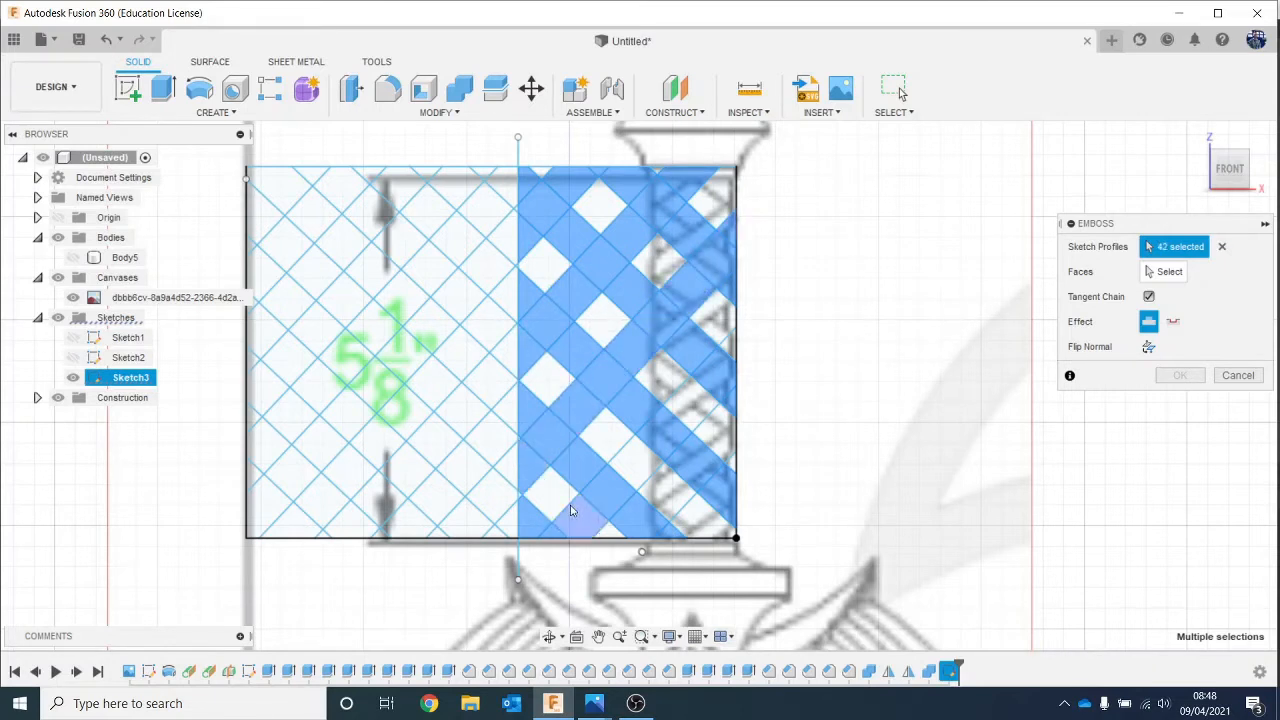
click(630, 465)
click(693, 405)
click(733, 348)
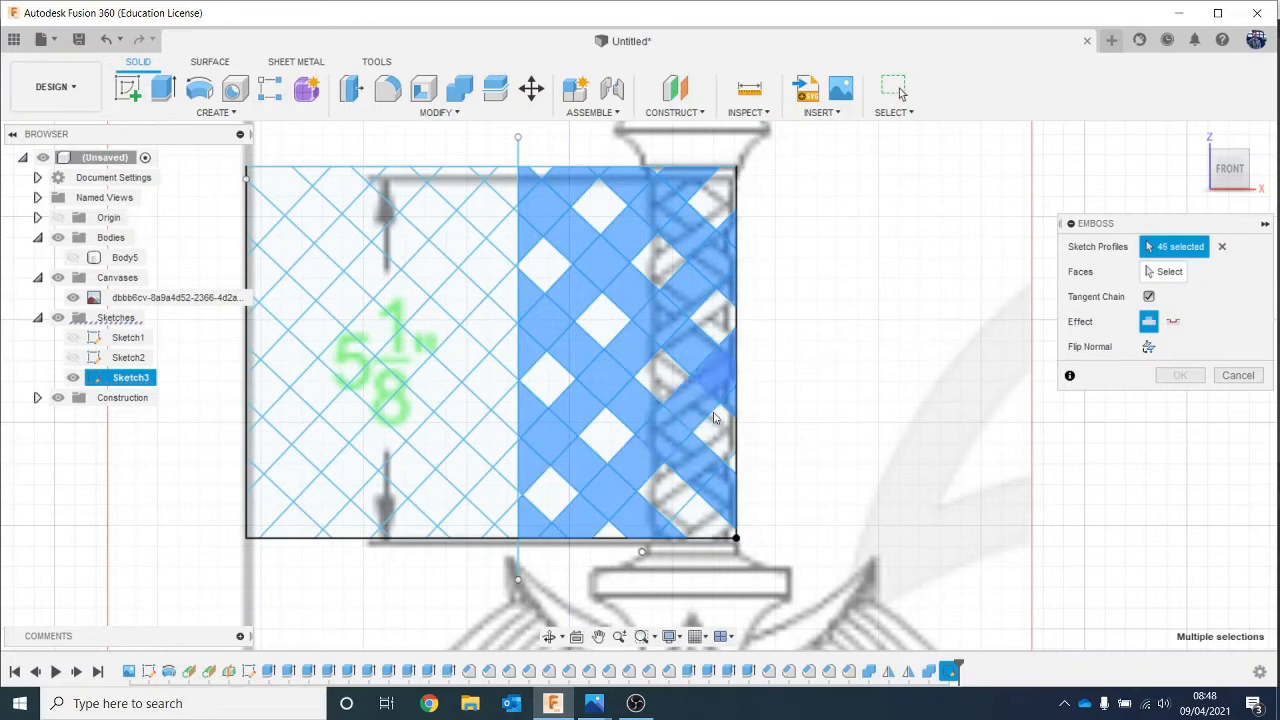
click(722, 500)
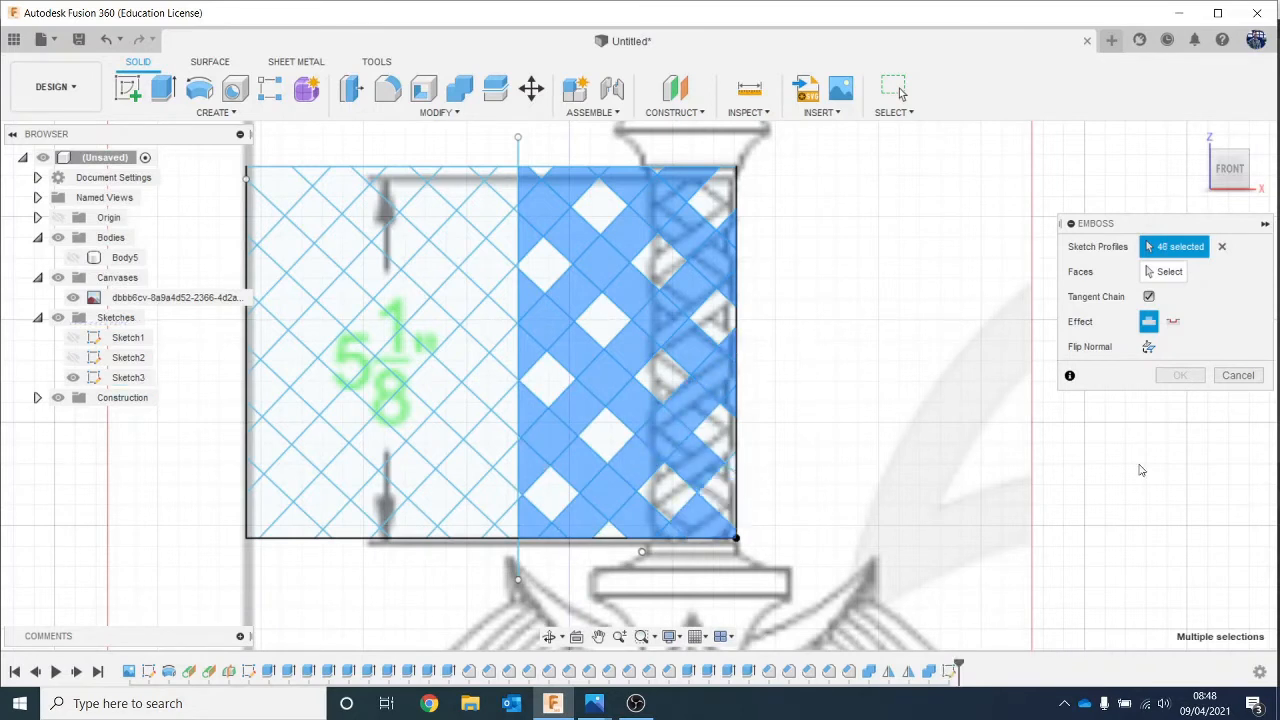
Step: Show Body5, choose the handle's cylindrical grip face as the emboss target, and set the depth to 0.2 mm
click(1166, 278)
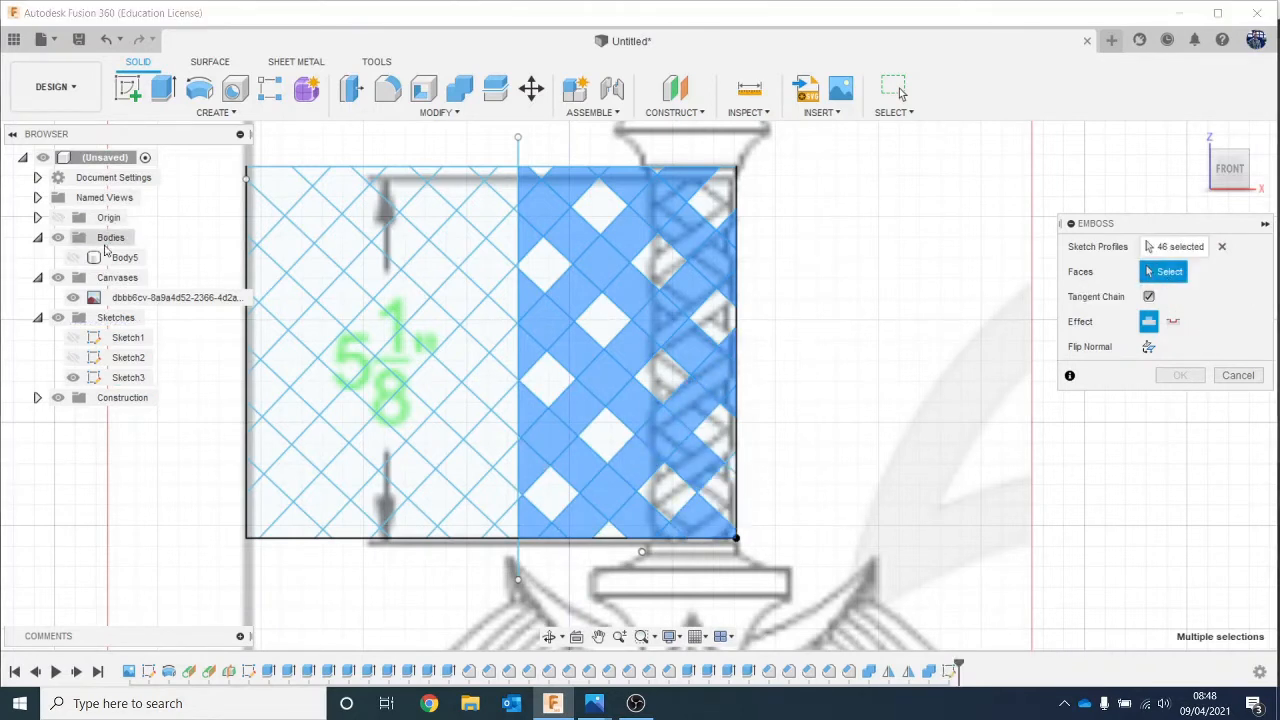
click(719, 339)
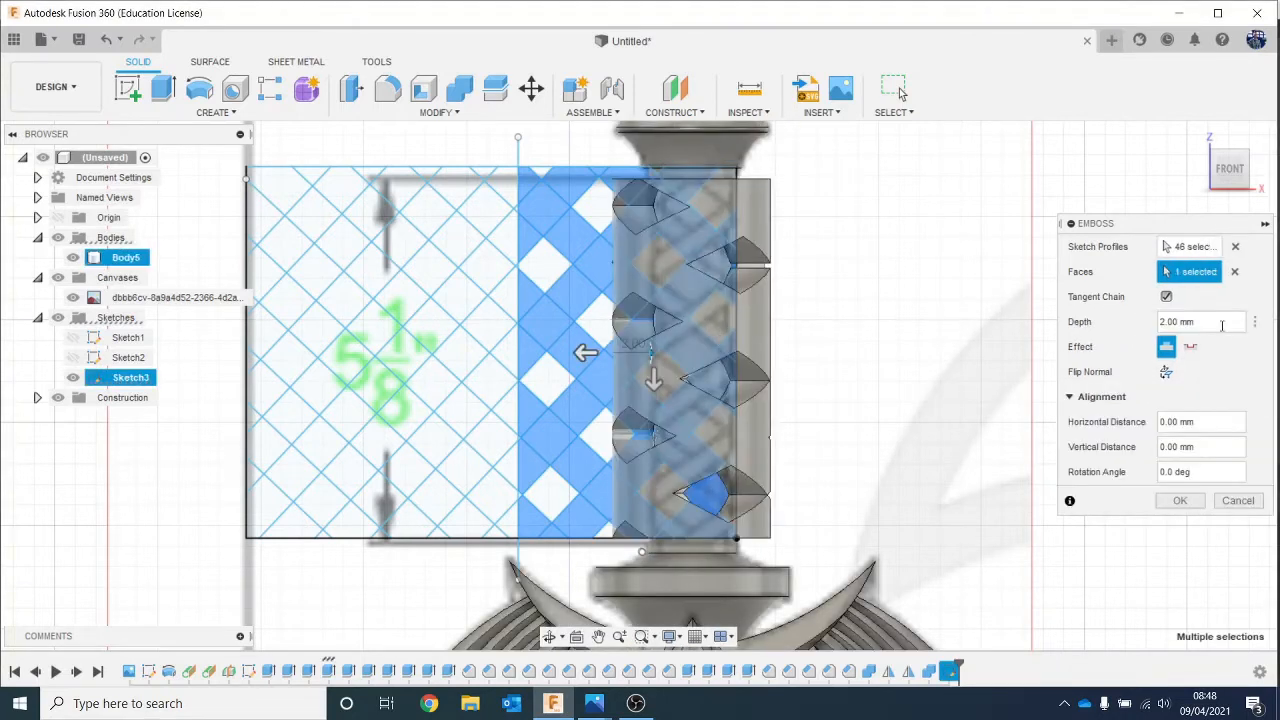
click(1202, 320)
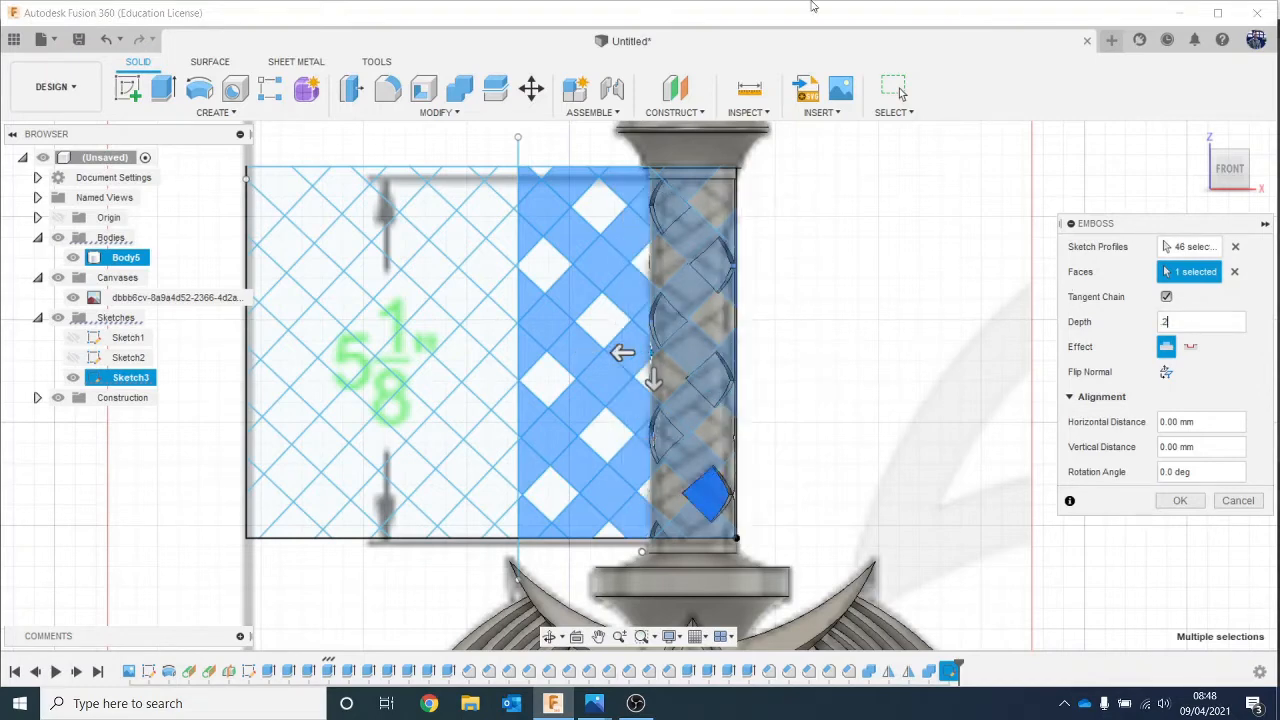
Step: Check the emboss preview from the side and front of the grip, and cancel the Emboss
click(1248, 178)
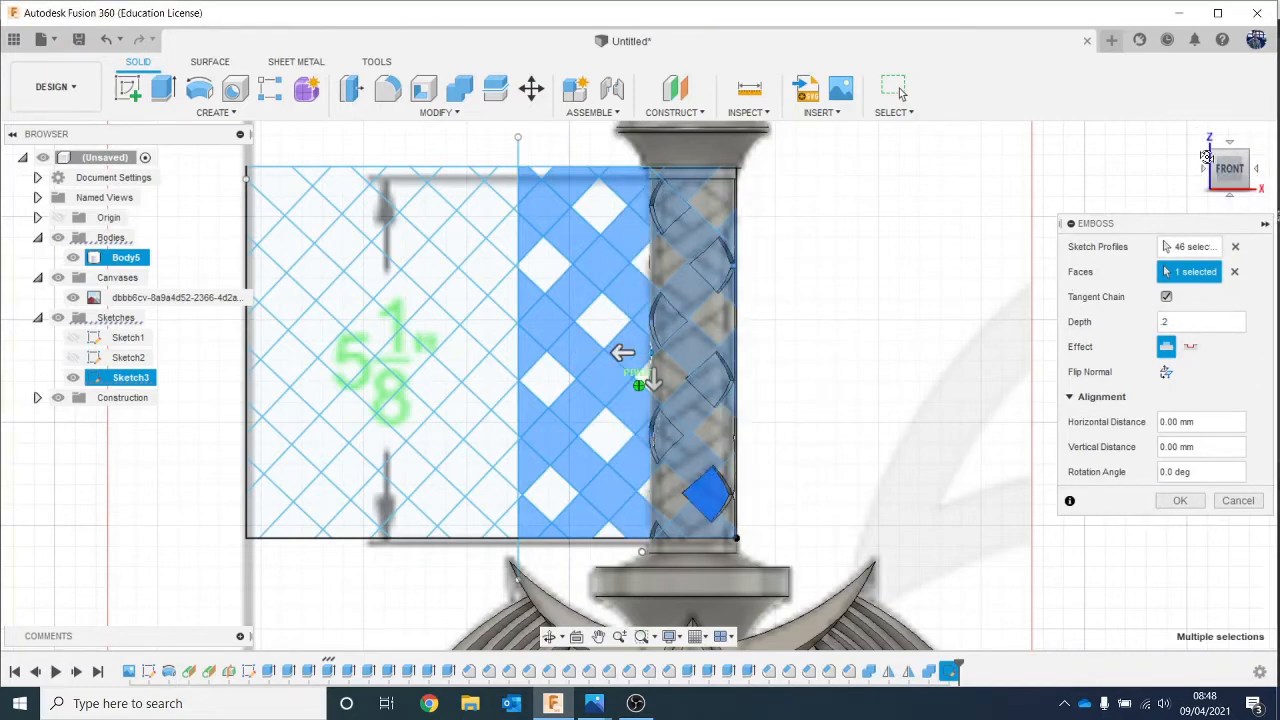
shift+middle_drag(638, 385, 428, 385)
mouse_move(632, 350)
shift+middle_down()
mouse_move(643, 362)
mouse_move(660, 343)
mouse_move(634, 382)
shift+middle_up()
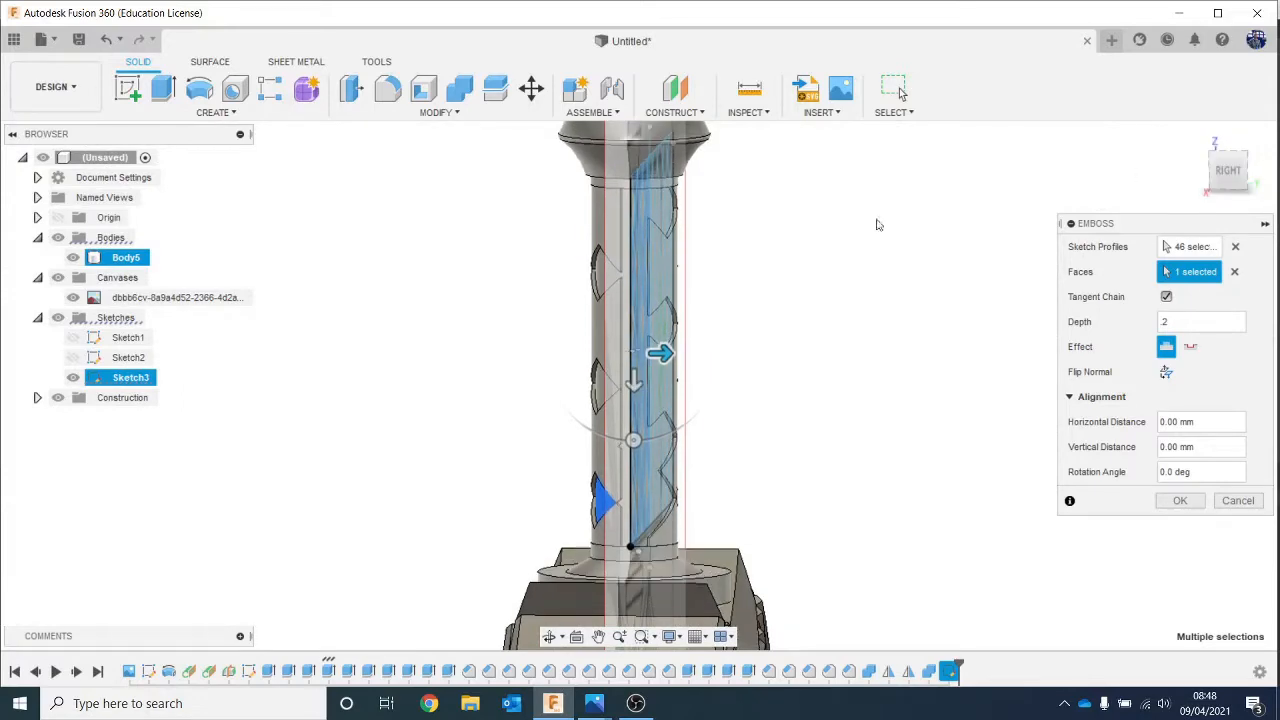
click(1232, 188)
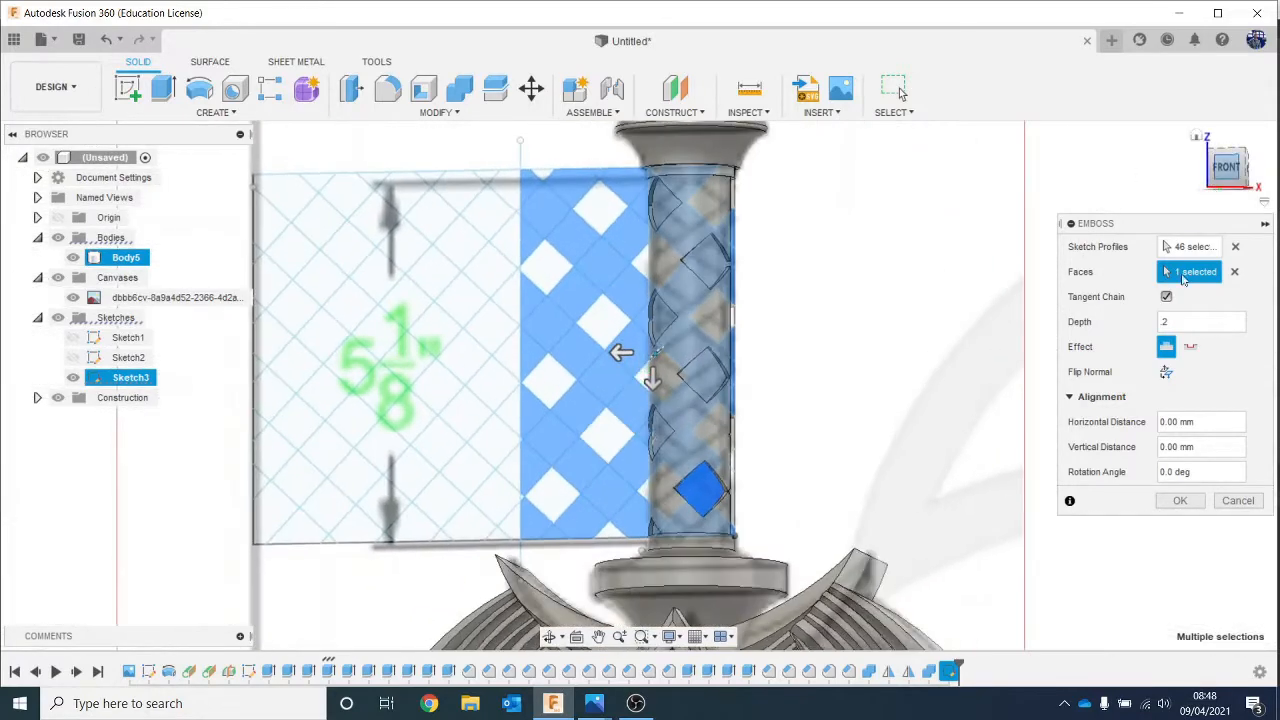
click(1260, 505)
click(1236, 222)
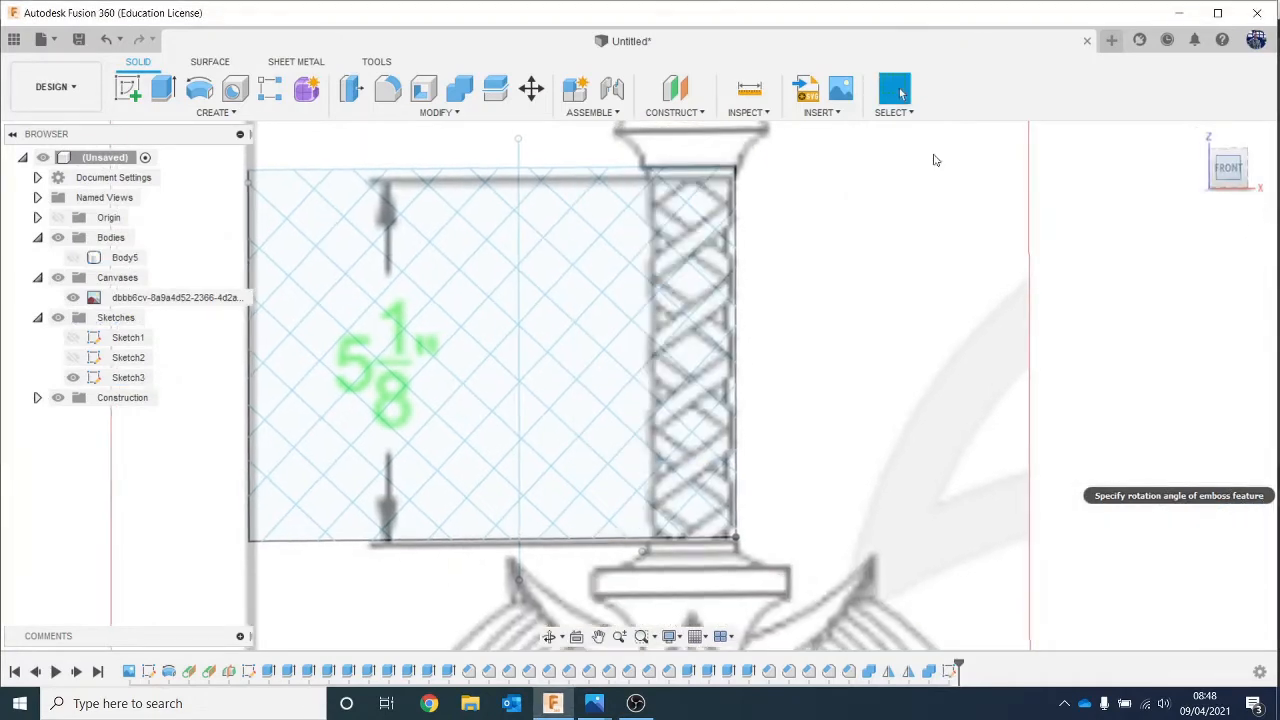
Step: Move the dividing line a further -0.54 mm along X
scroll(530, 165, up, 2)
click(507, 148)
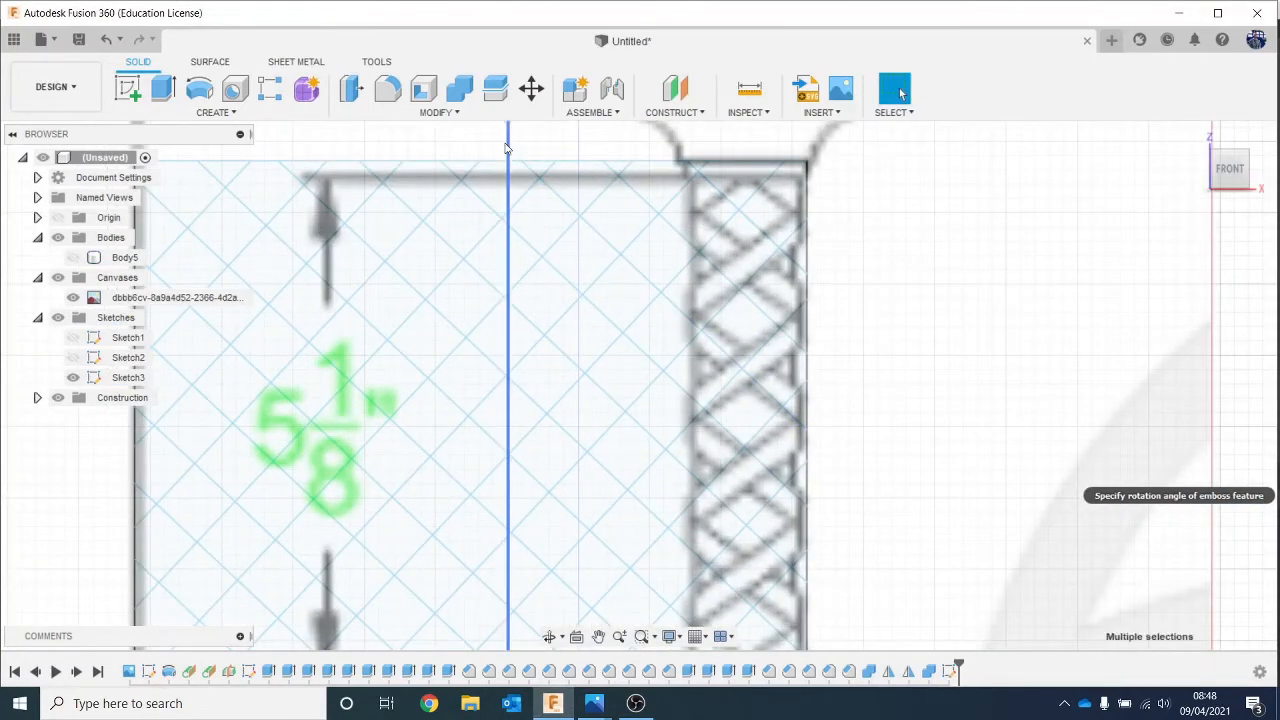
right_click(507, 146)
click(480, 162)
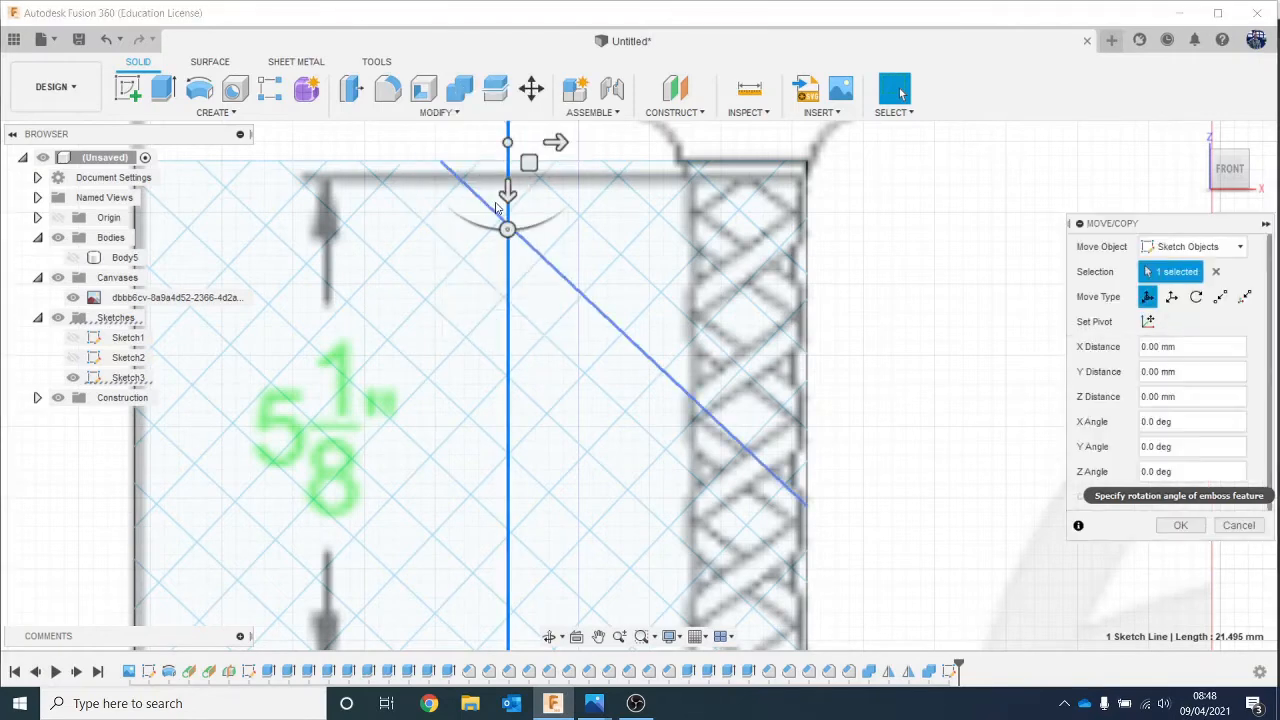
scroll(528, 188, down, 3)
scroll(530, 178, up, 2)
drag(545, 165, 533, 164)
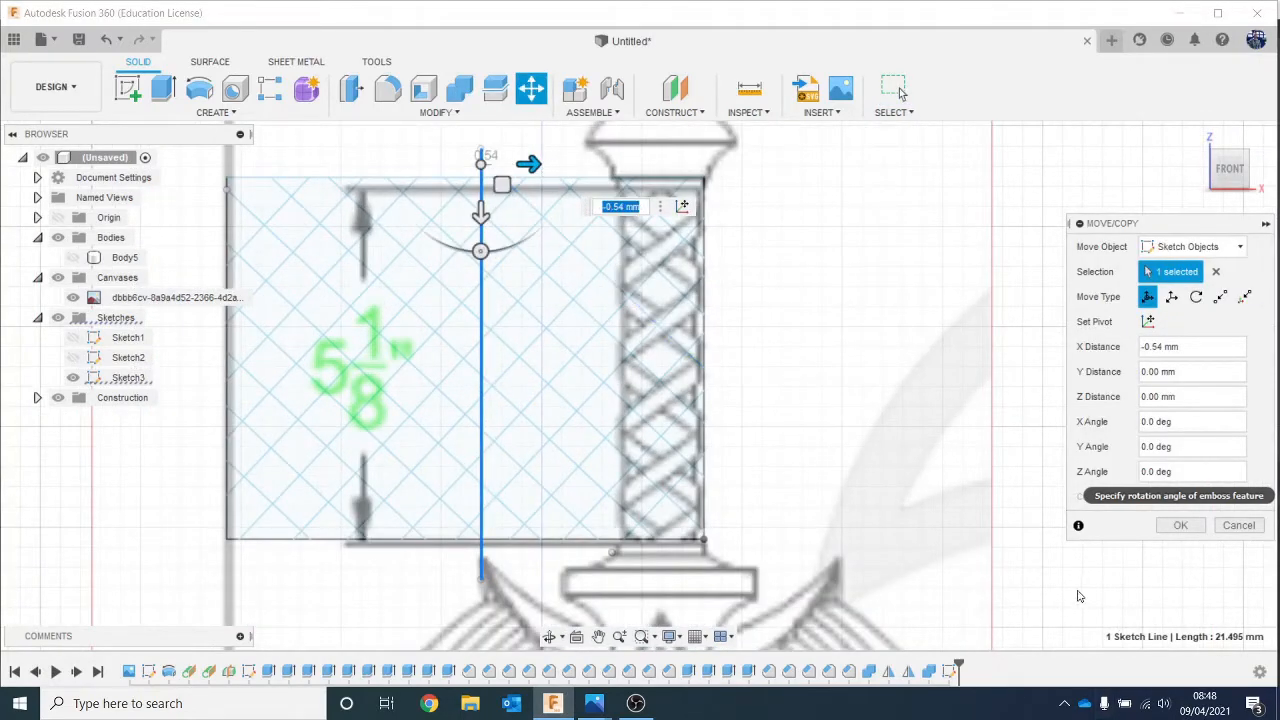
click(1199, 525)
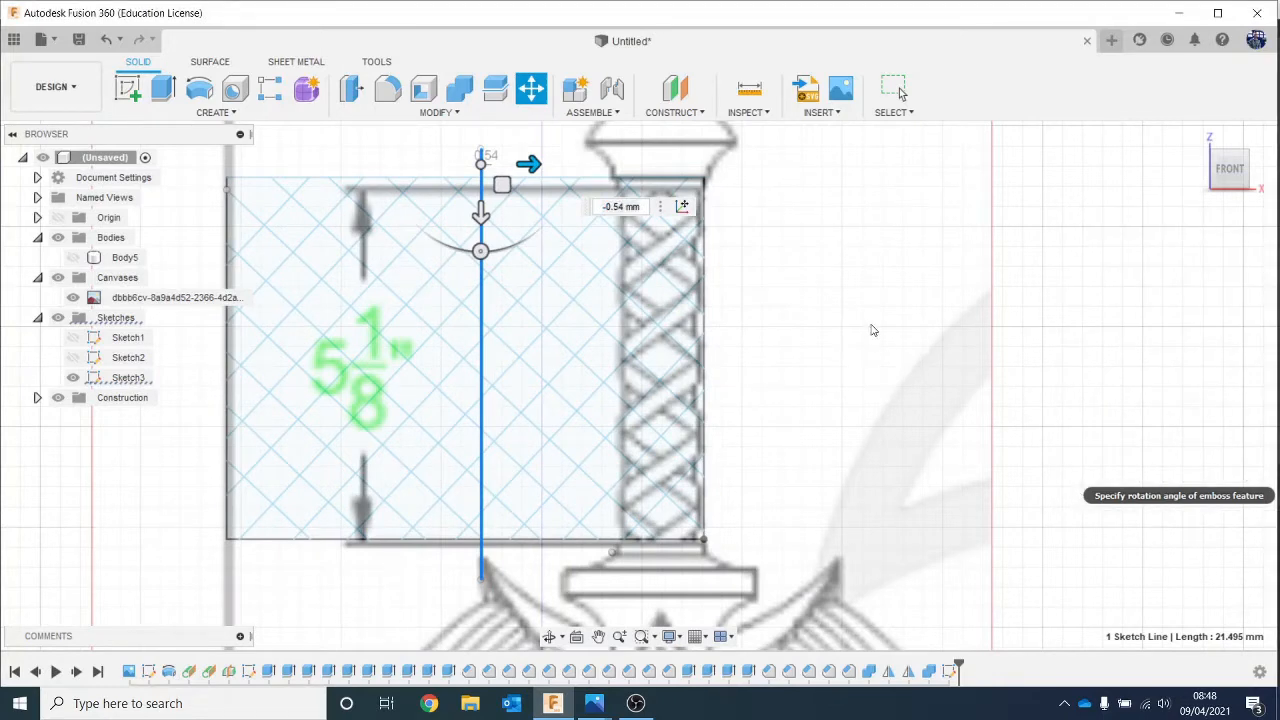
scroll(826, 320, up, 2)
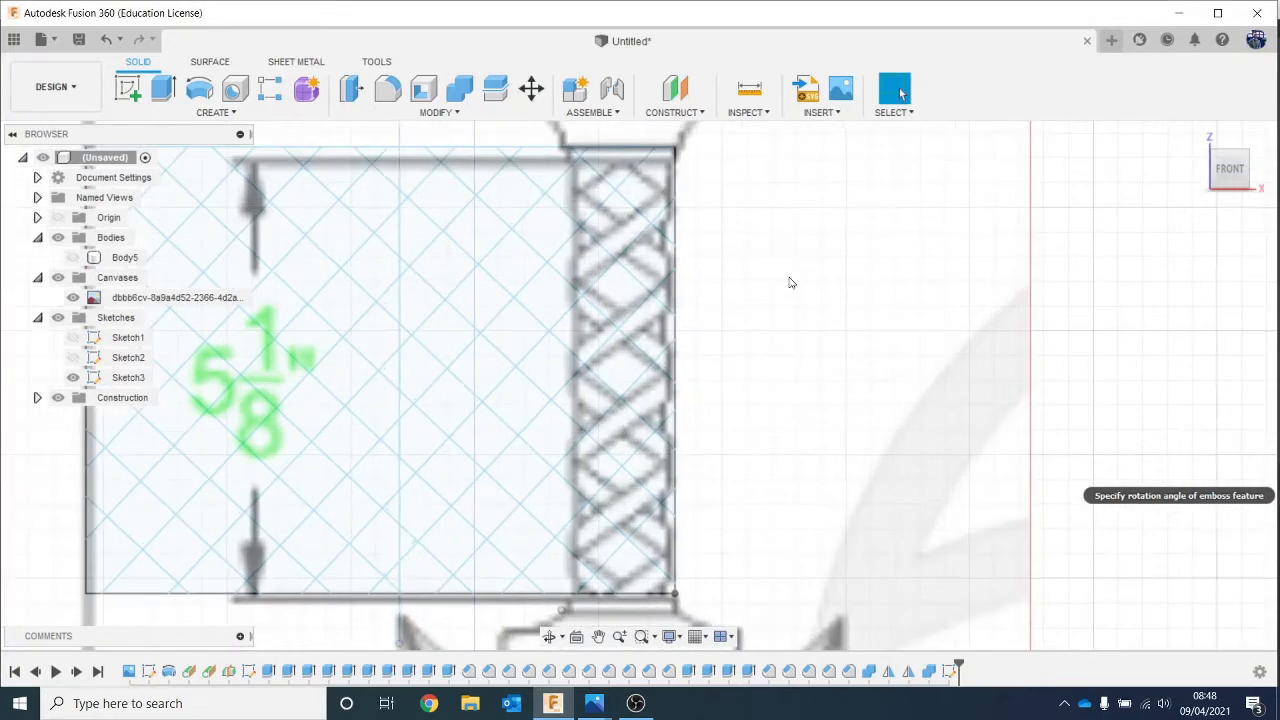
Step: Start an Emboss and select the diagonal strip running down from the dividing line's upper end to the right edge as profiles
click(236, 114)
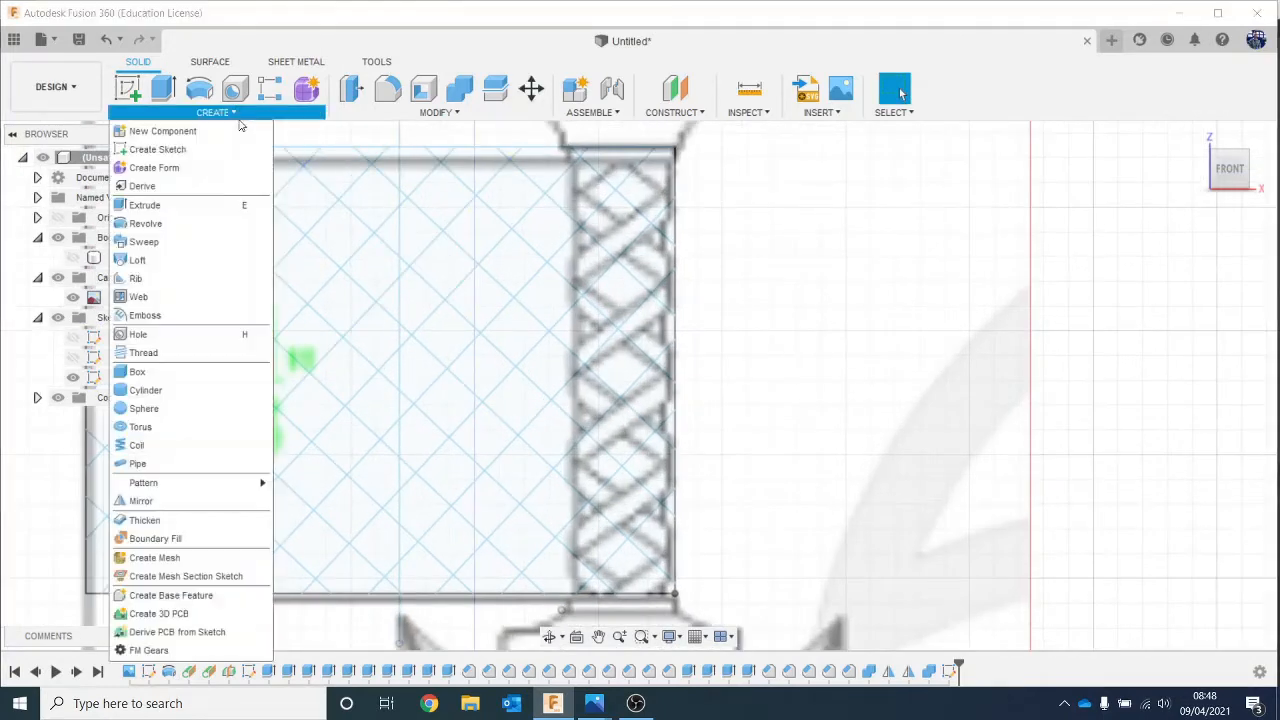
click(228, 314)
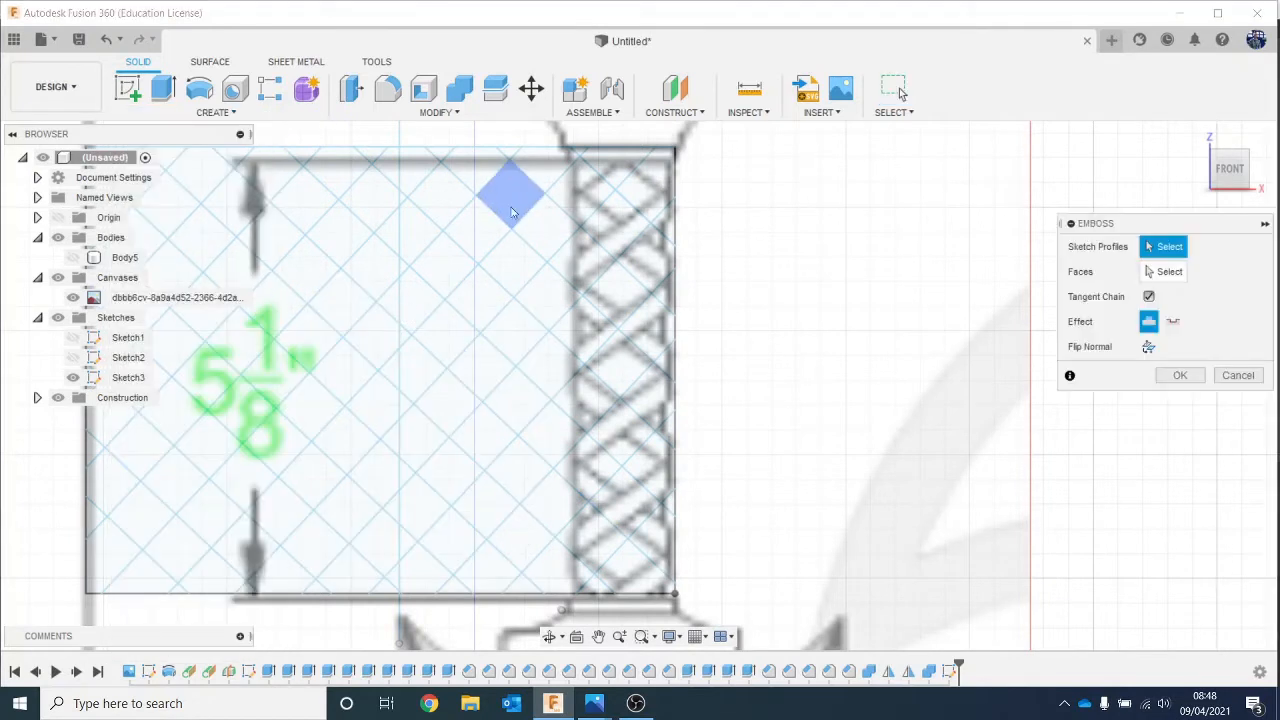
click(424, 177)
click(513, 264)
click(555, 297)
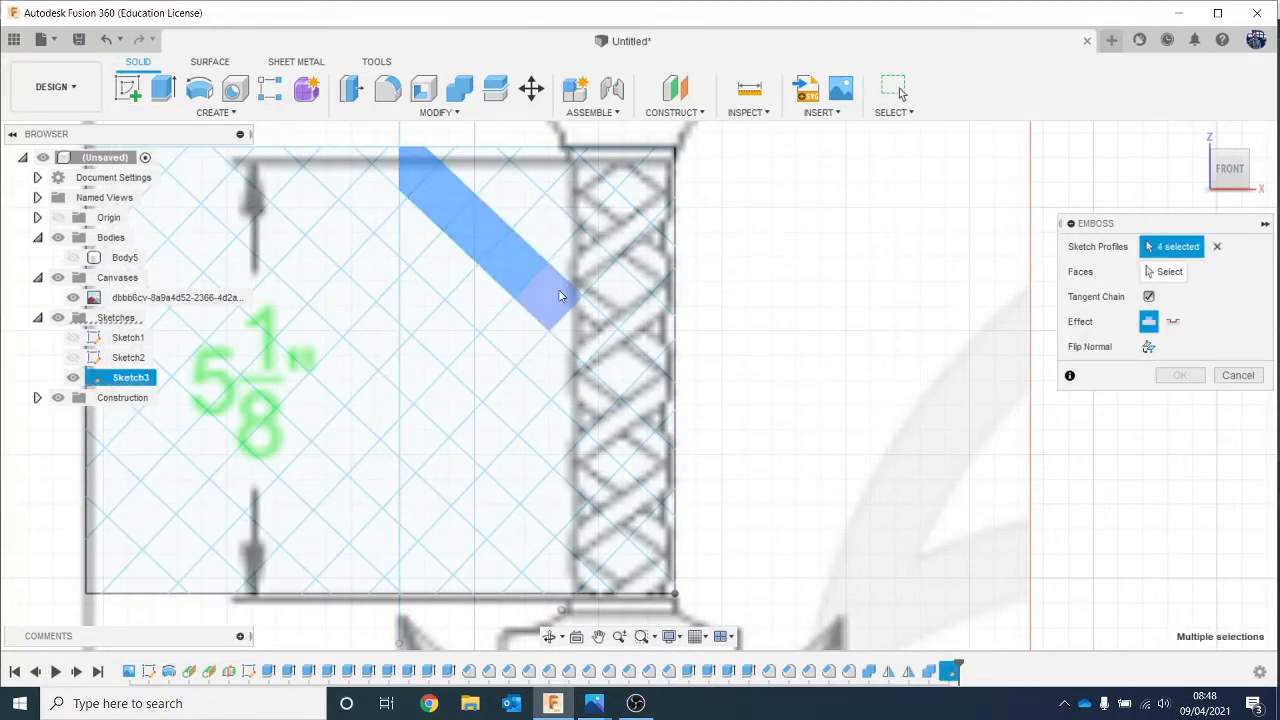
click(581, 320)
click(625, 355)
click(652, 388)
click(653, 392)
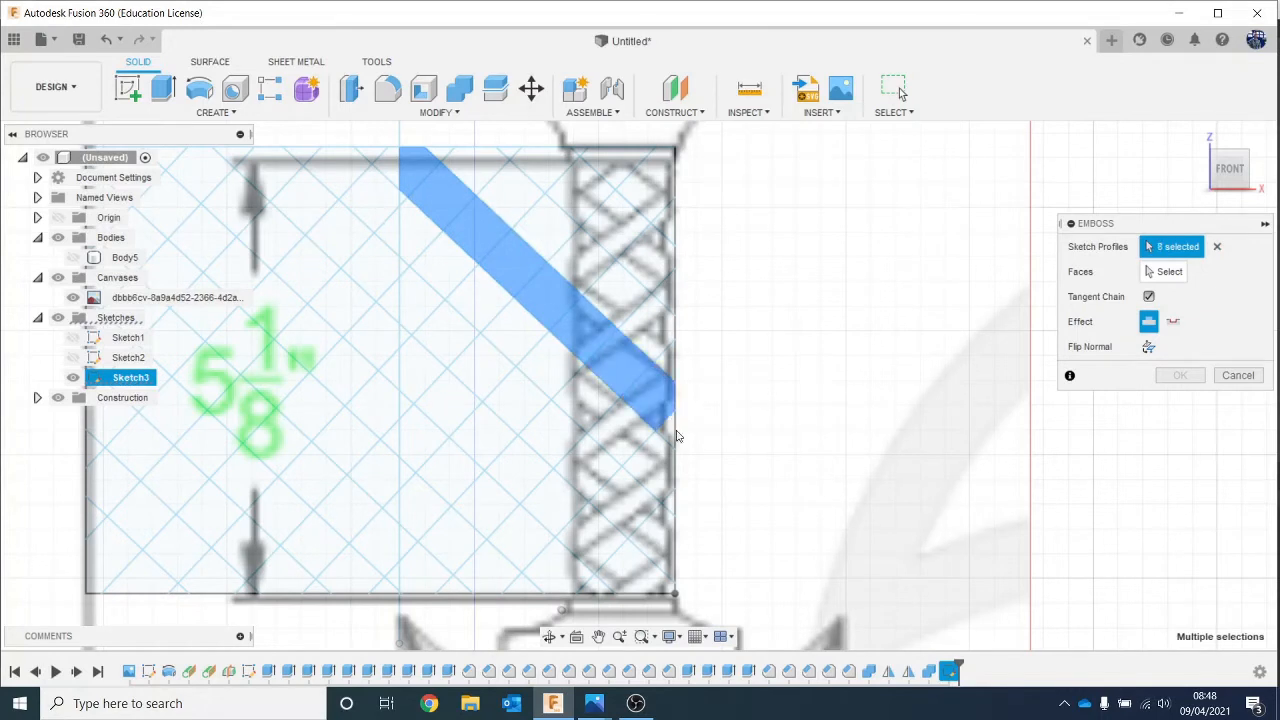
Step: Add the parallel diagonal strip in the upper-right corner, from the top edge to the right edge, to the profiles
click(545, 213)
click(538, 195)
click(603, 220)
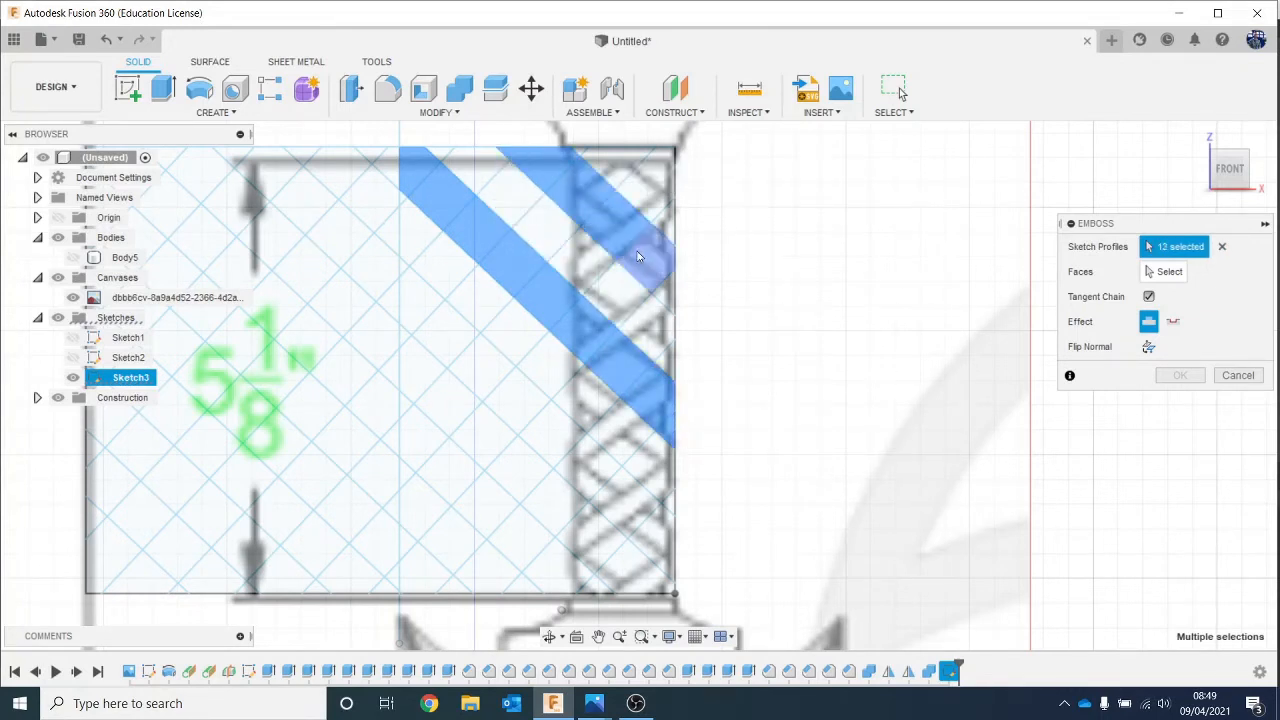
click(660, 282)
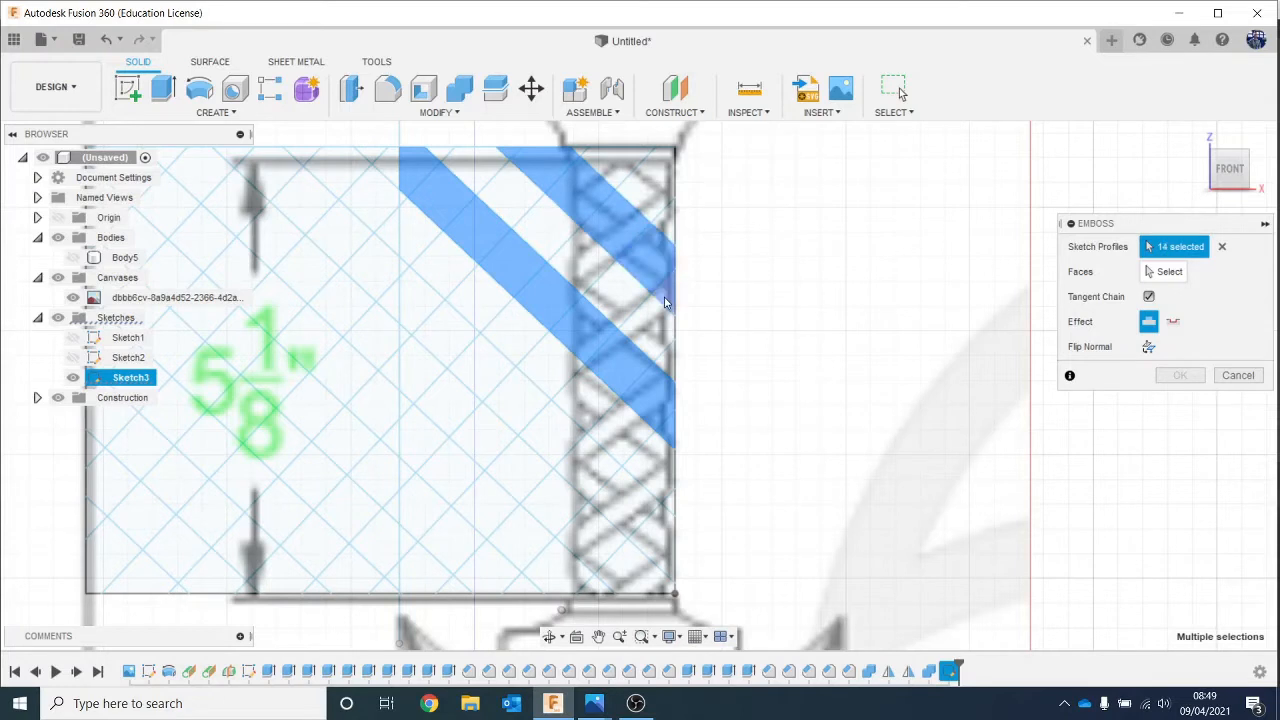
Step: Add the next parallel strip down, from the middle of the dividing line to the lower right edge, to the profiles
click(414, 286)
click(448, 325)
click(483, 355)
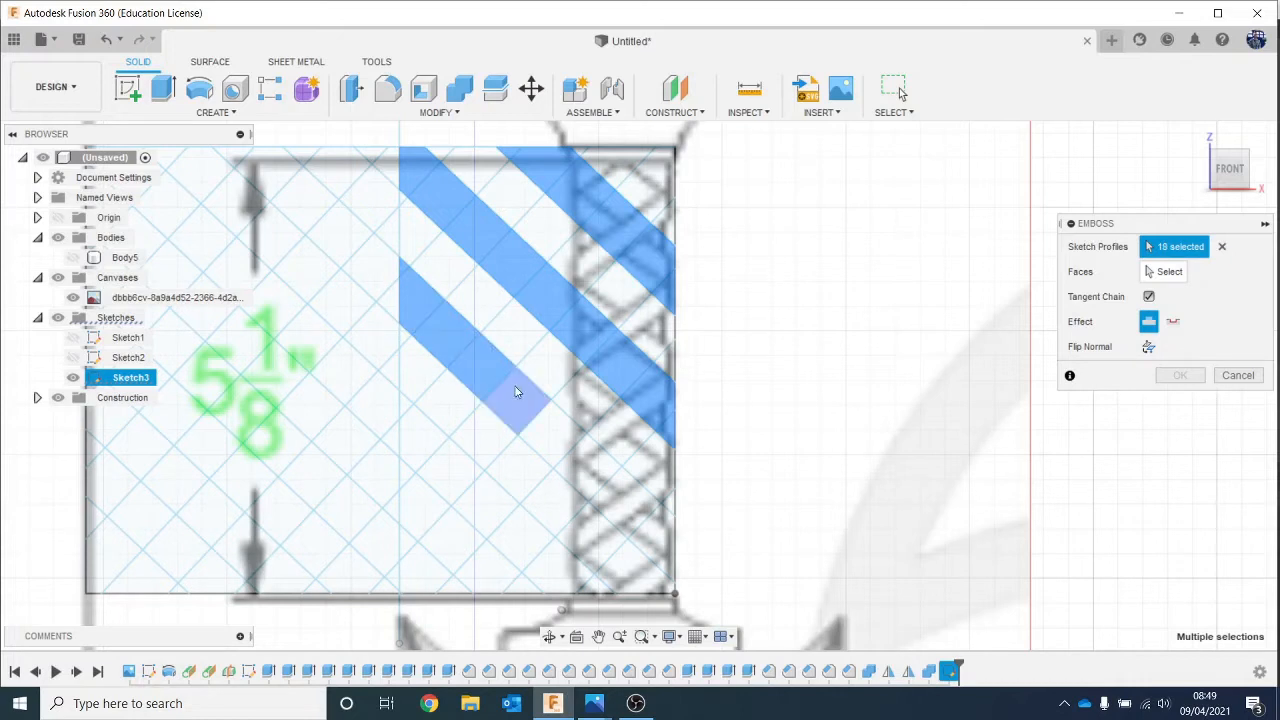
click(530, 402)
click(554, 434)
click(596, 472)
click(663, 540)
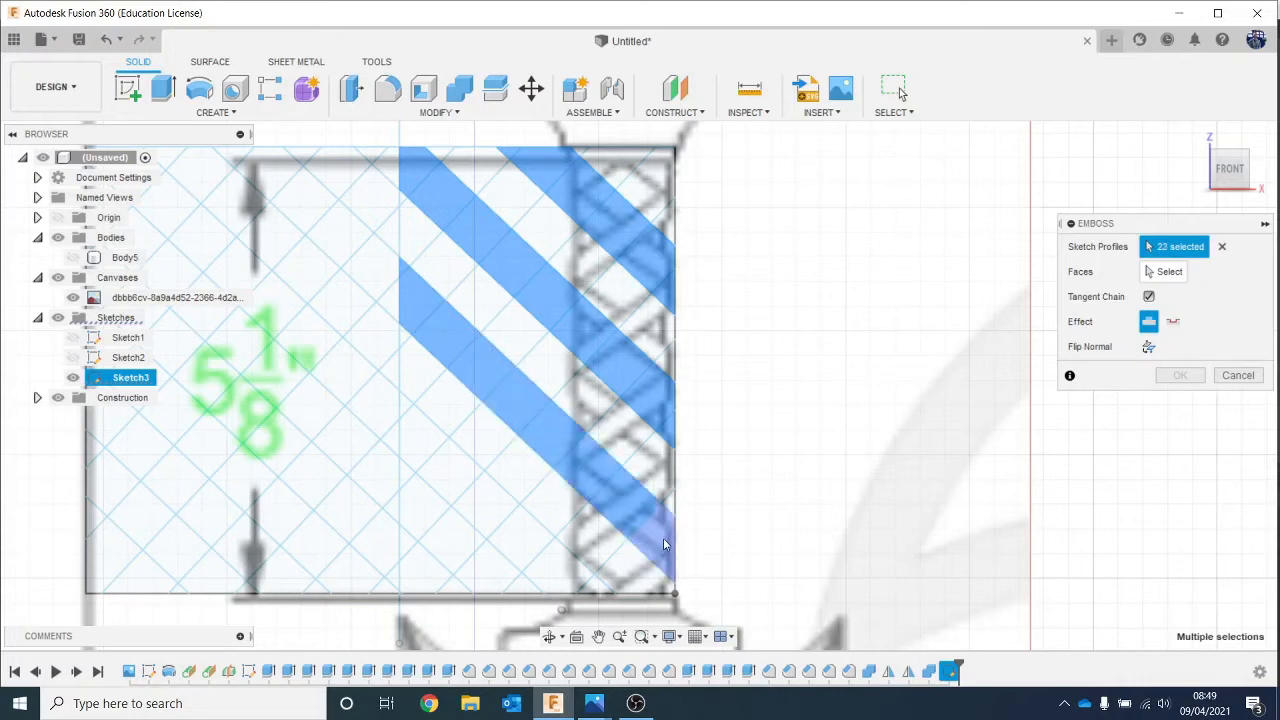
Step: Add the lowest parallel strips, reaching the bottom edge and filling the corner beside the dividing line, to the profiles
click(406, 410)
click(429, 437)
click(465, 475)
click(495, 510)
click(519, 532)
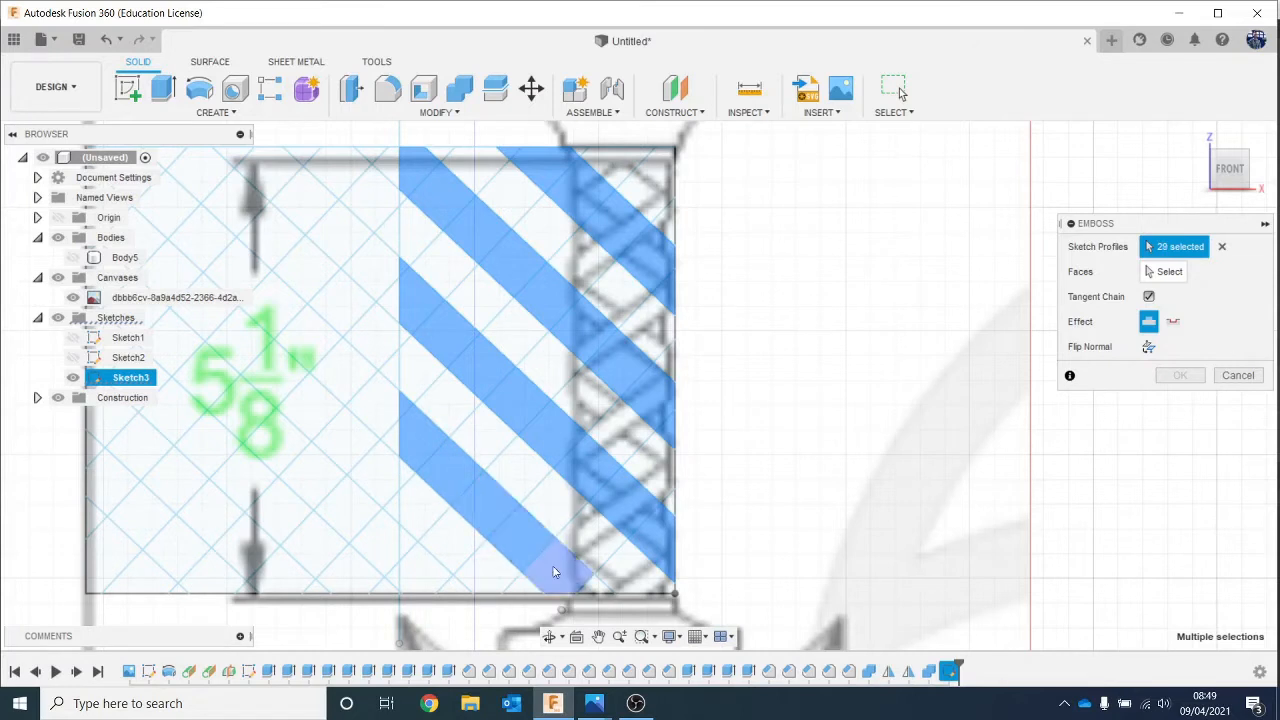
click(594, 586)
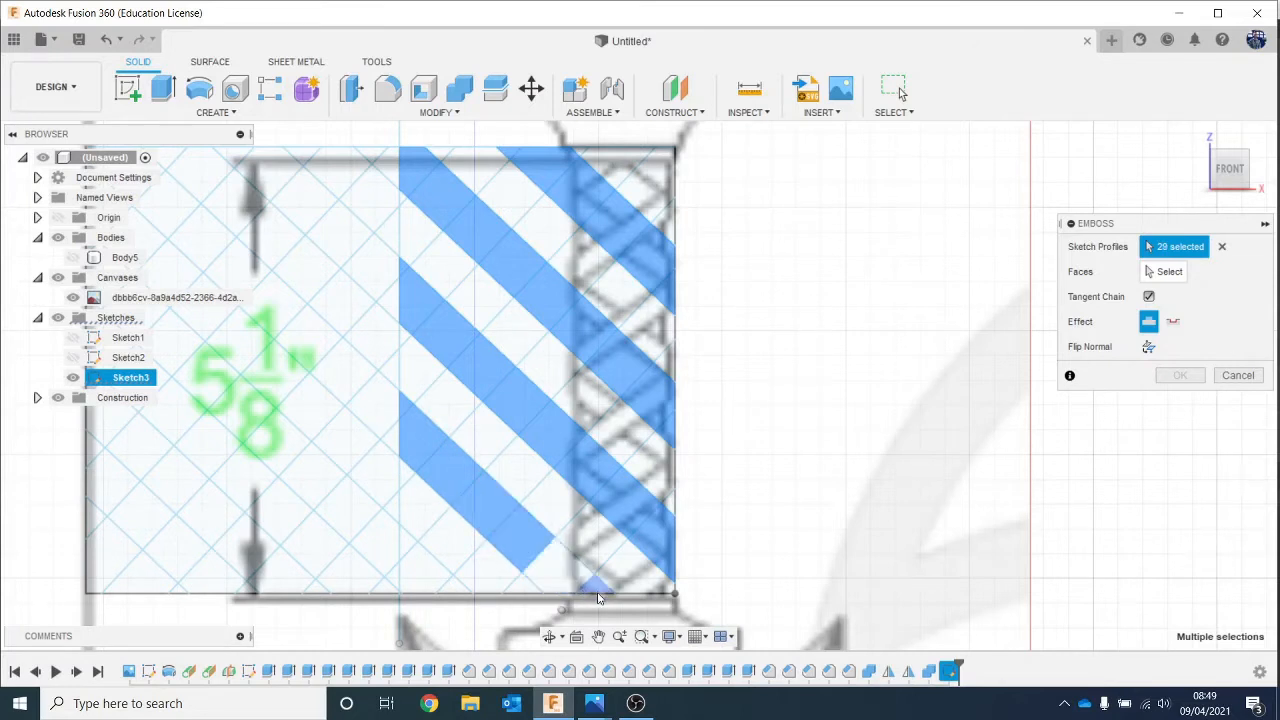
click(403, 553)
click(434, 573)
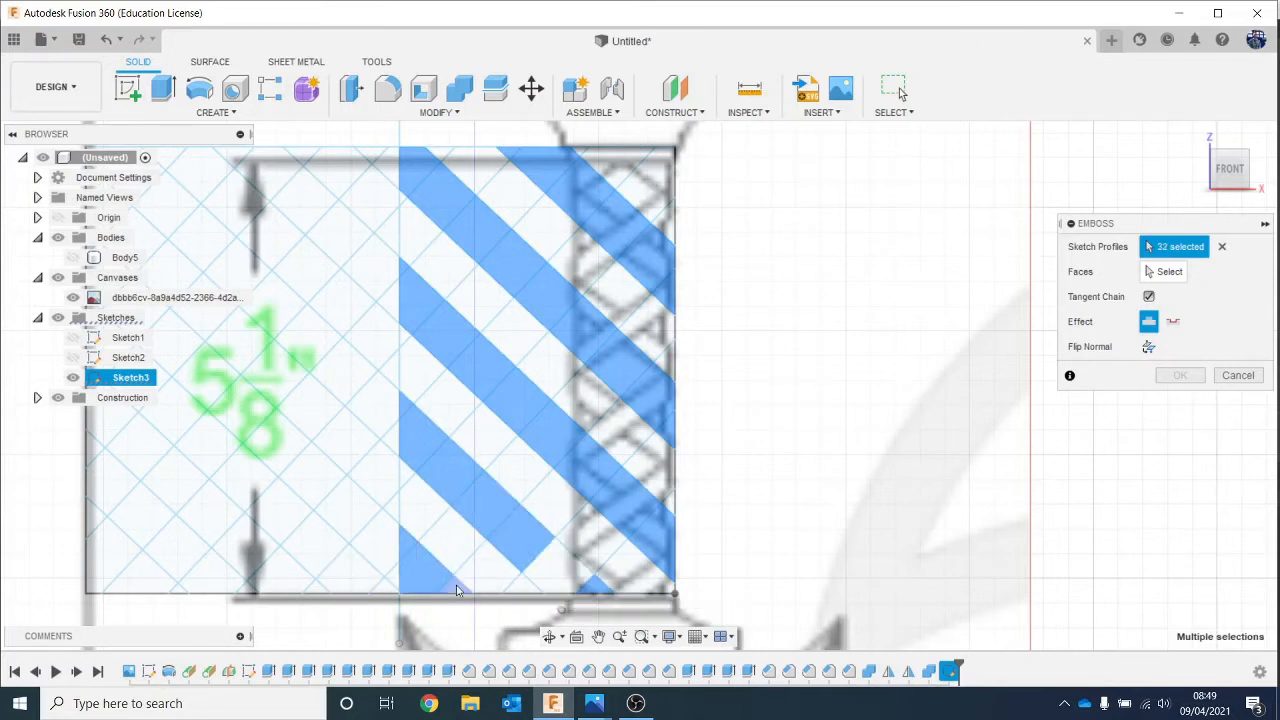
click(458, 588)
Step: Select the two uppermost crossing strips, rising from the dividing line to the top edge, as profiles
click(437, 220)
click(423, 230)
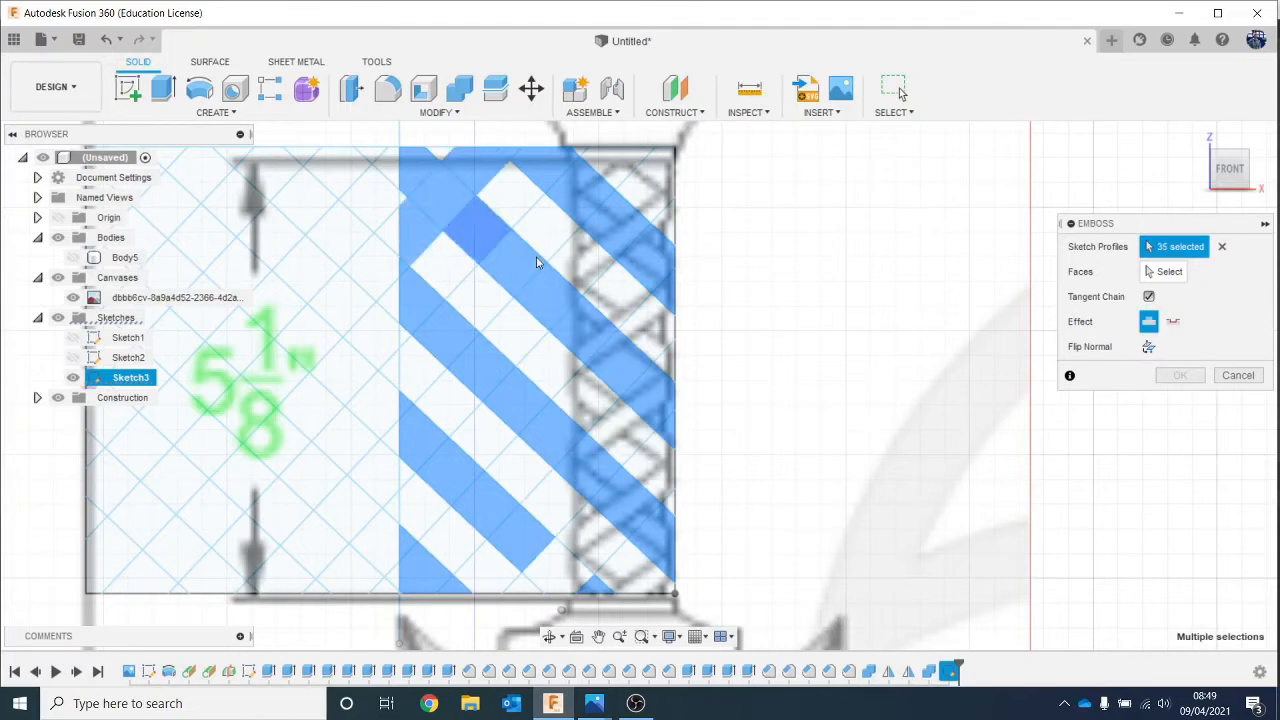
click(601, 170)
click(460, 308)
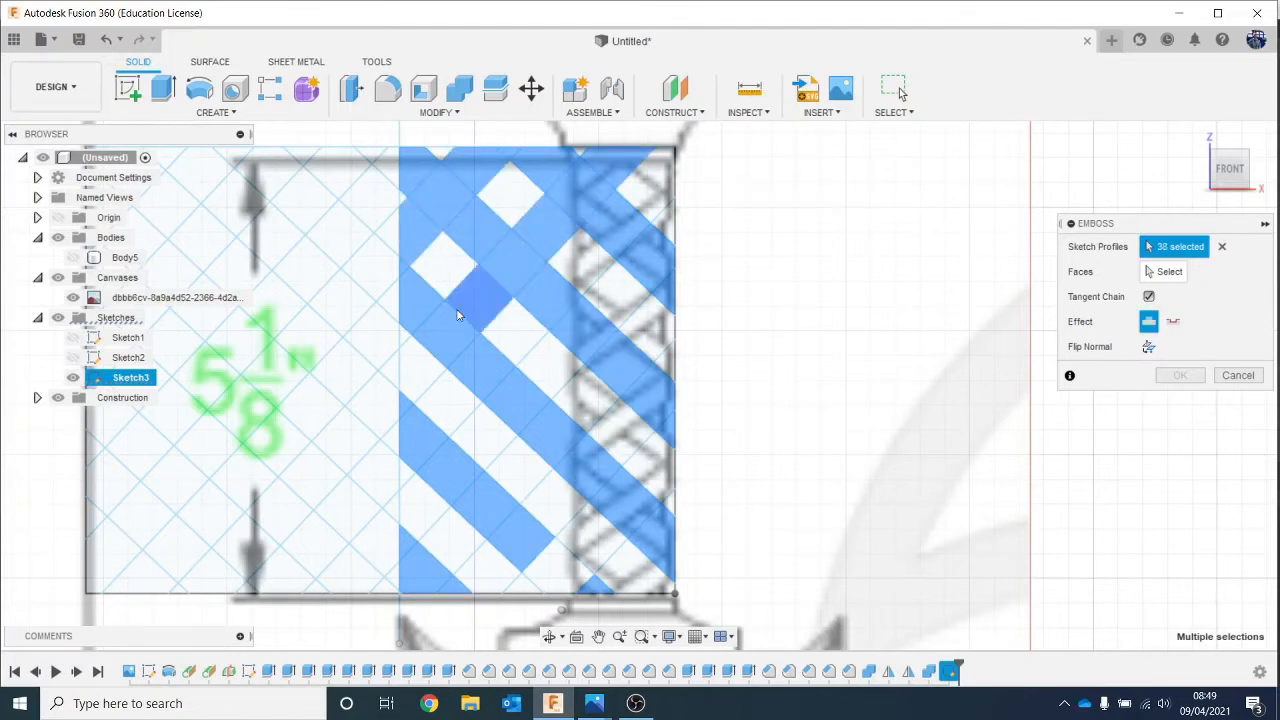
click(412, 355)
Step: Select the crossing strip rising from the lower part of the dividing line to the upper right edge as profiles
click(426, 480)
click(482, 438)
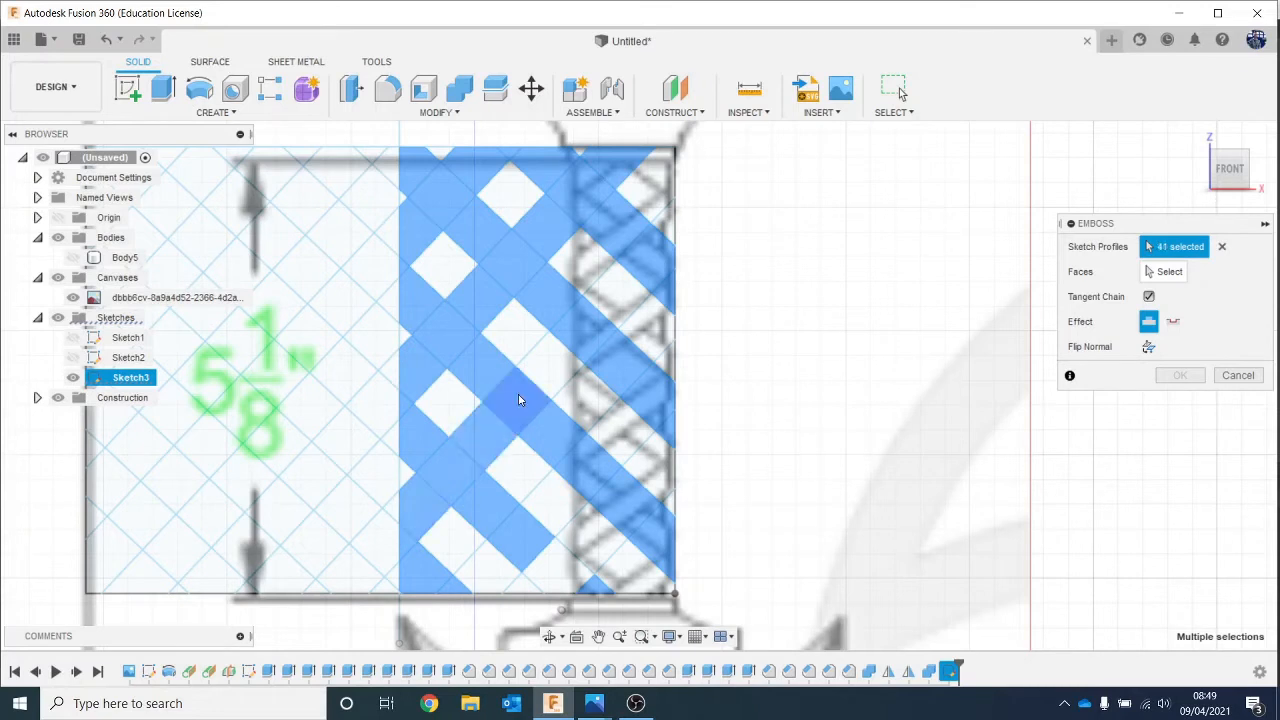
click(549, 368)
click(618, 298)
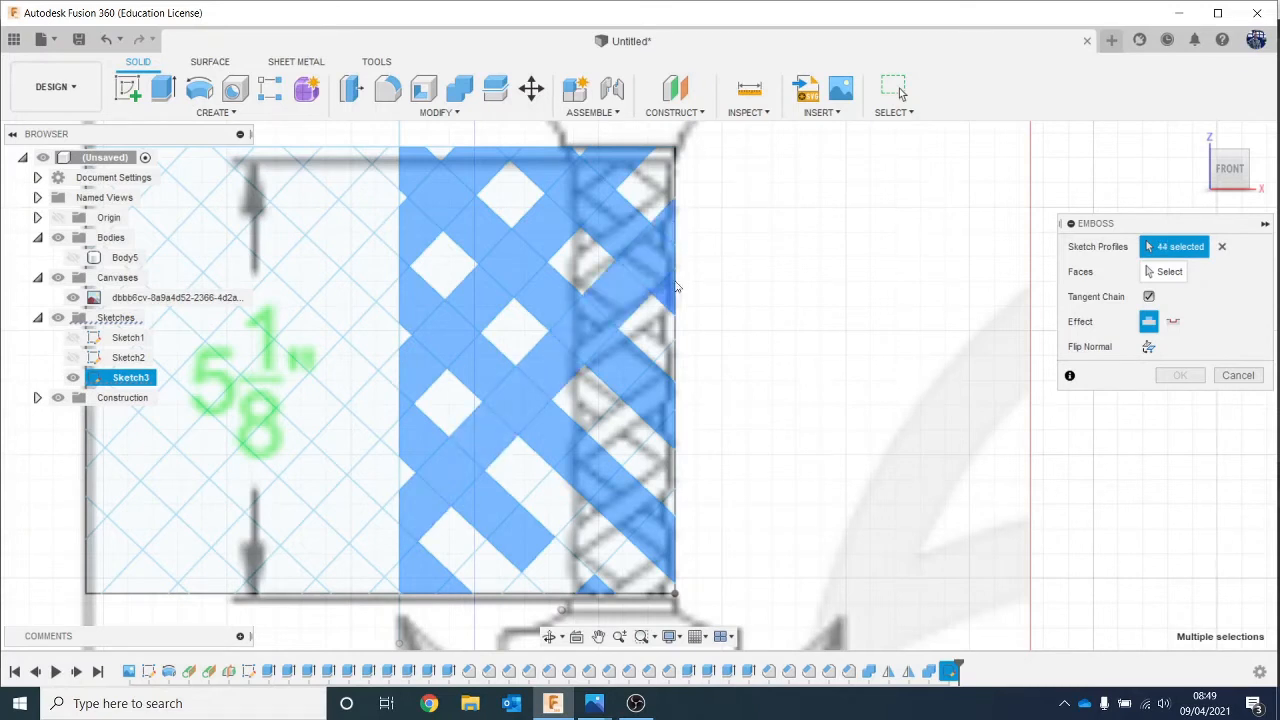
Step: Fill in the remaining crossing strips, from the bottom edge to the right edge and in the lower-right corner, as profiles
click(666, 362)
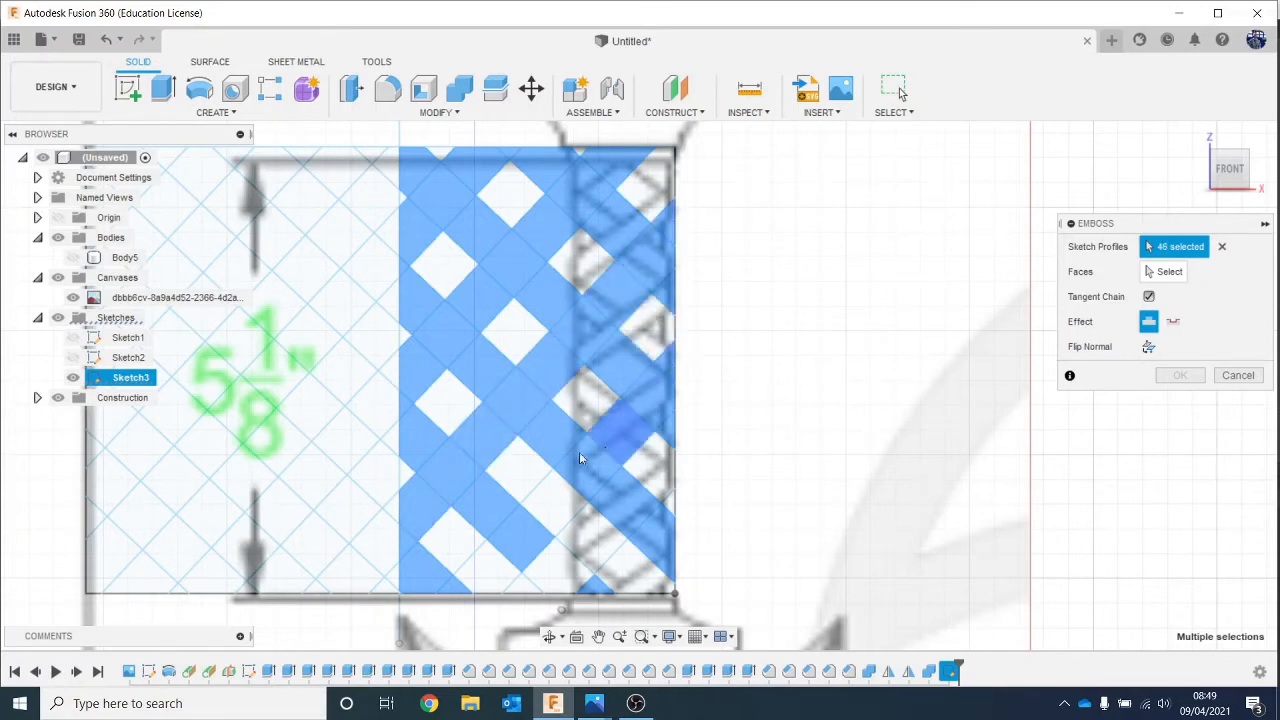
click(543, 501)
click(463, 582)
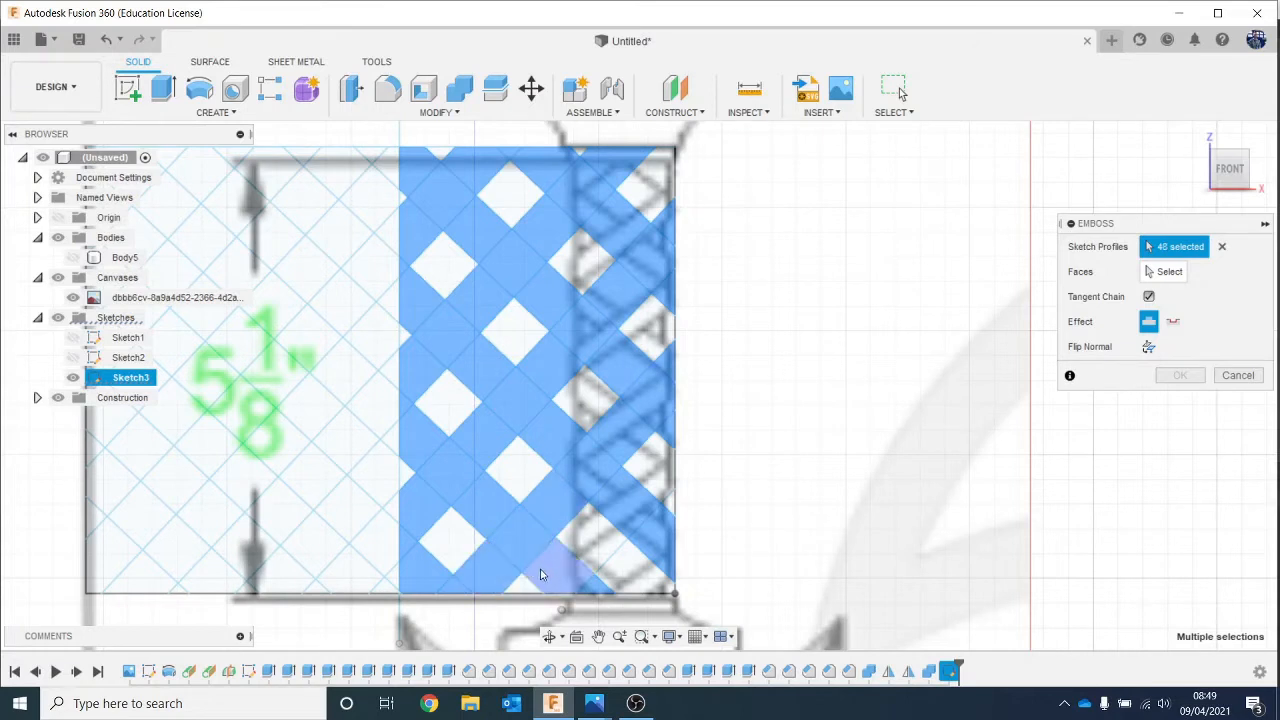
click(540, 574)
click(645, 568)
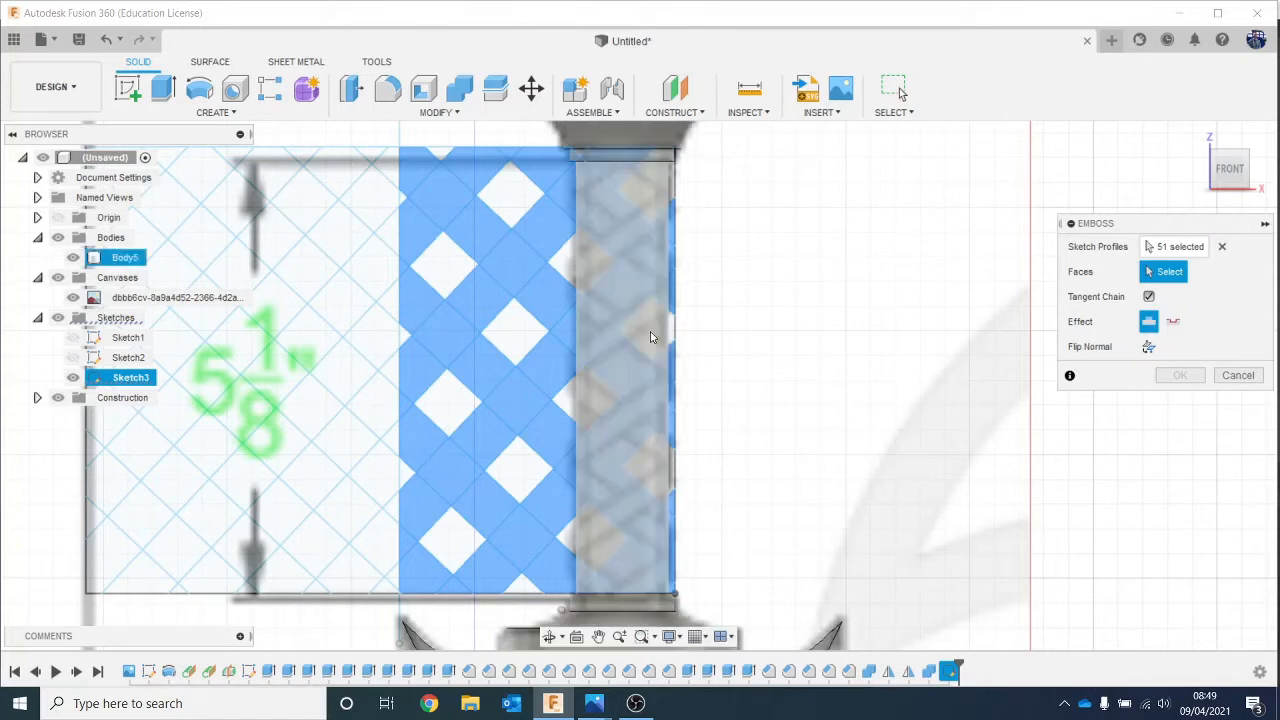
Step: Show Body5, emboss the profiles onto the handle's cylindrical grip face at 0.2 mm depth, and confirm the feature
click(650, 335)
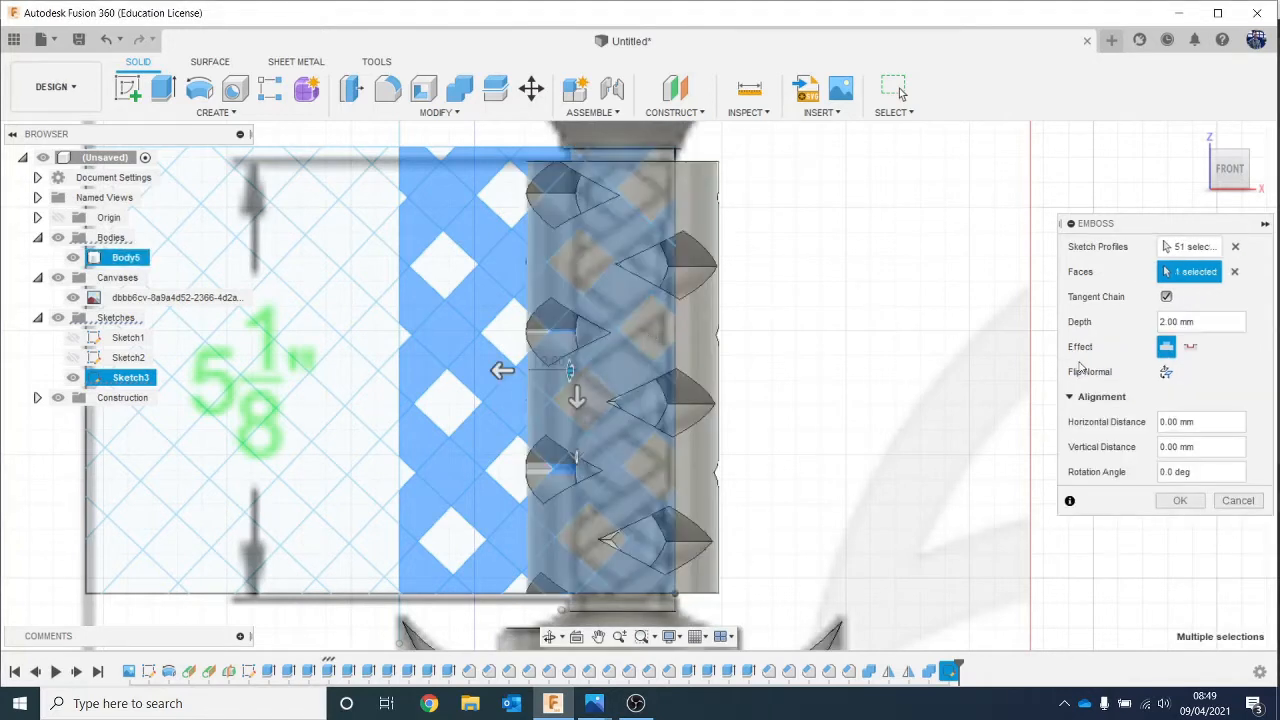
click(1172, 318)
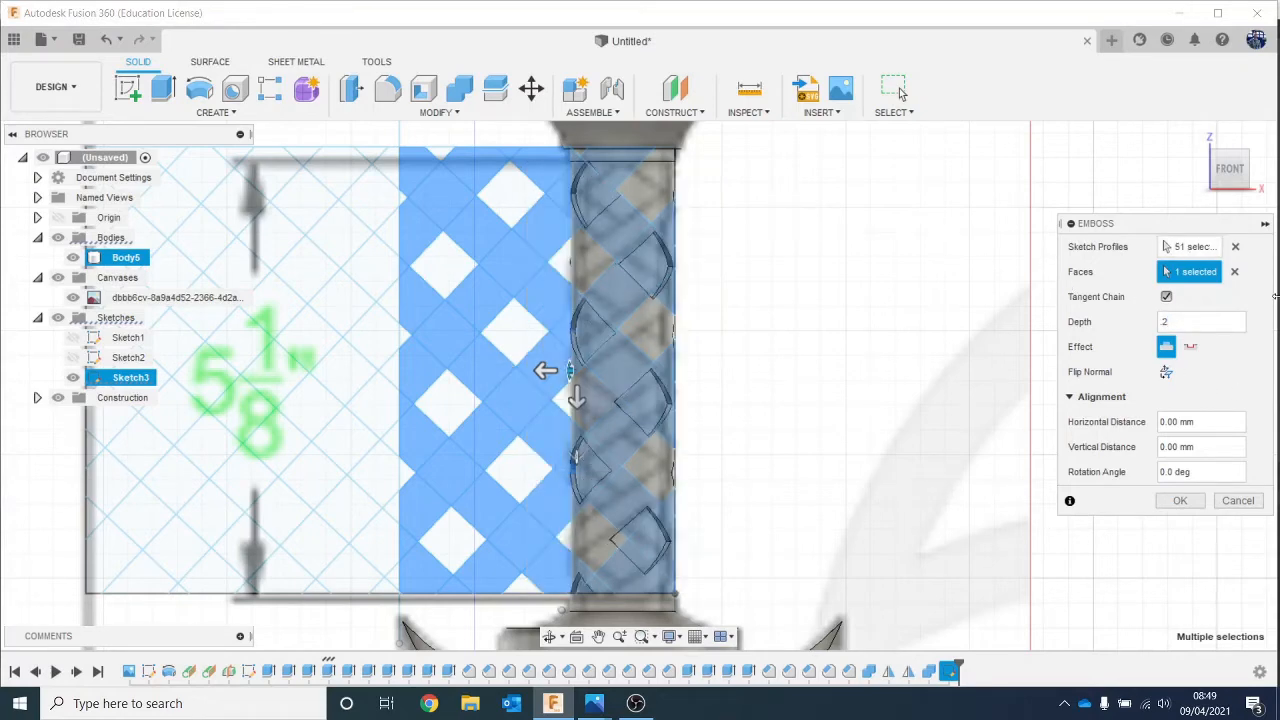
mouse_move(1245, 180)
mouse_down()
mouse_move(1185, 178)
mouse_move(1168, 198)
mouse_up()
click(1179, 502)
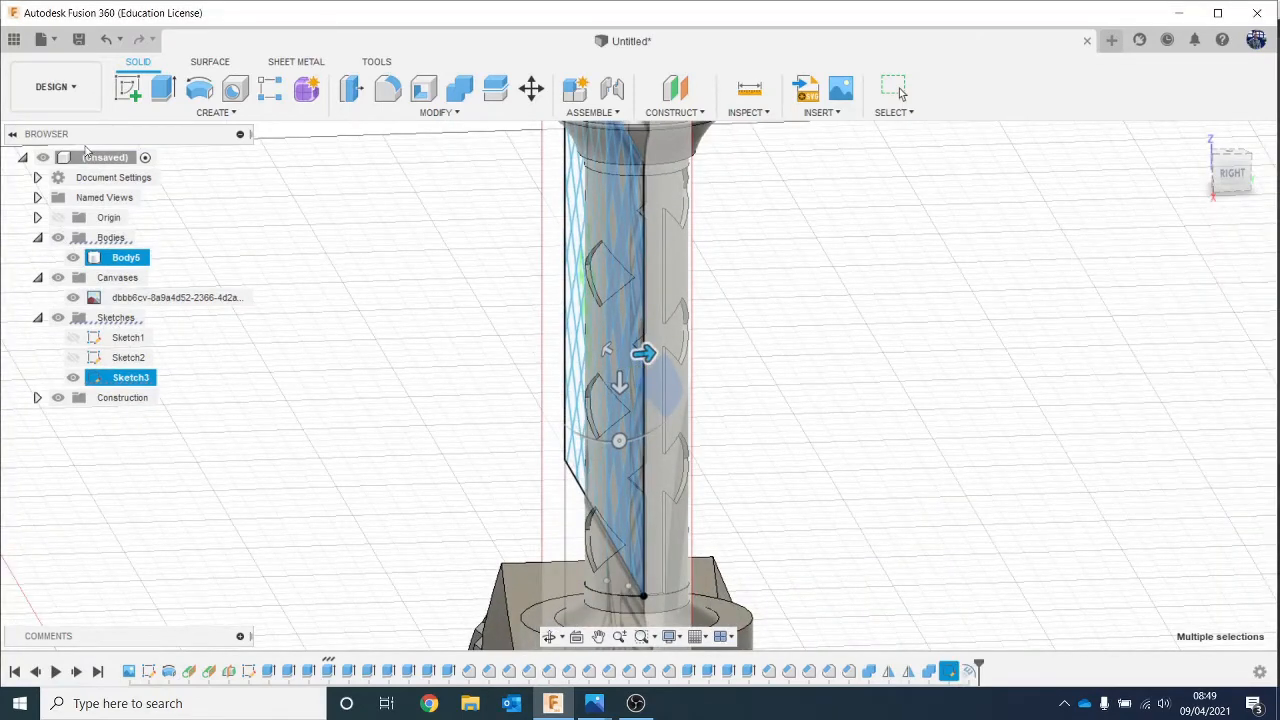
Step: Hide the reference canvas and inspect the emboss seam on the side of the grip
click(73, 298)
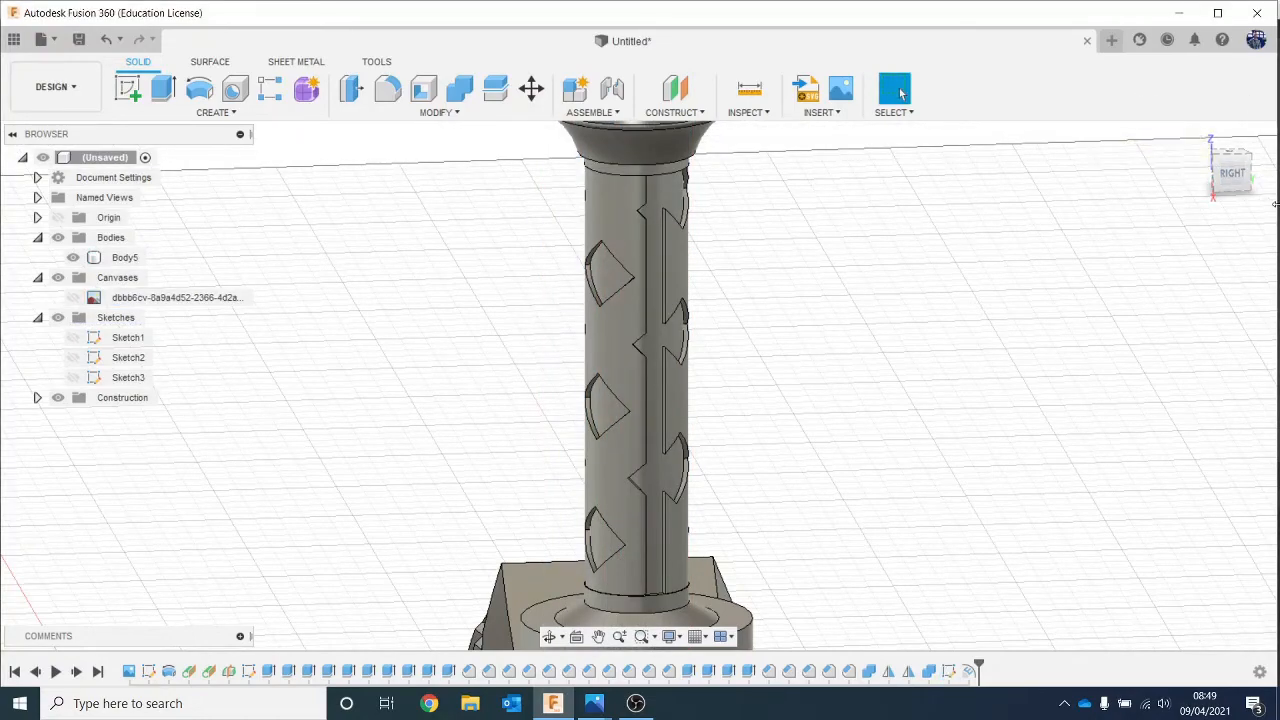
click(1232, 172)
mouse_move(1228, 168)
mouse_down()
mouse_move(1150, 150)
mouse_move(1070, 168)
mouse_move(990, 165)
mouse_move(910, 140)
mouse_move(754, 215)
mouse_up()
scroll(720, 212, up, 2)
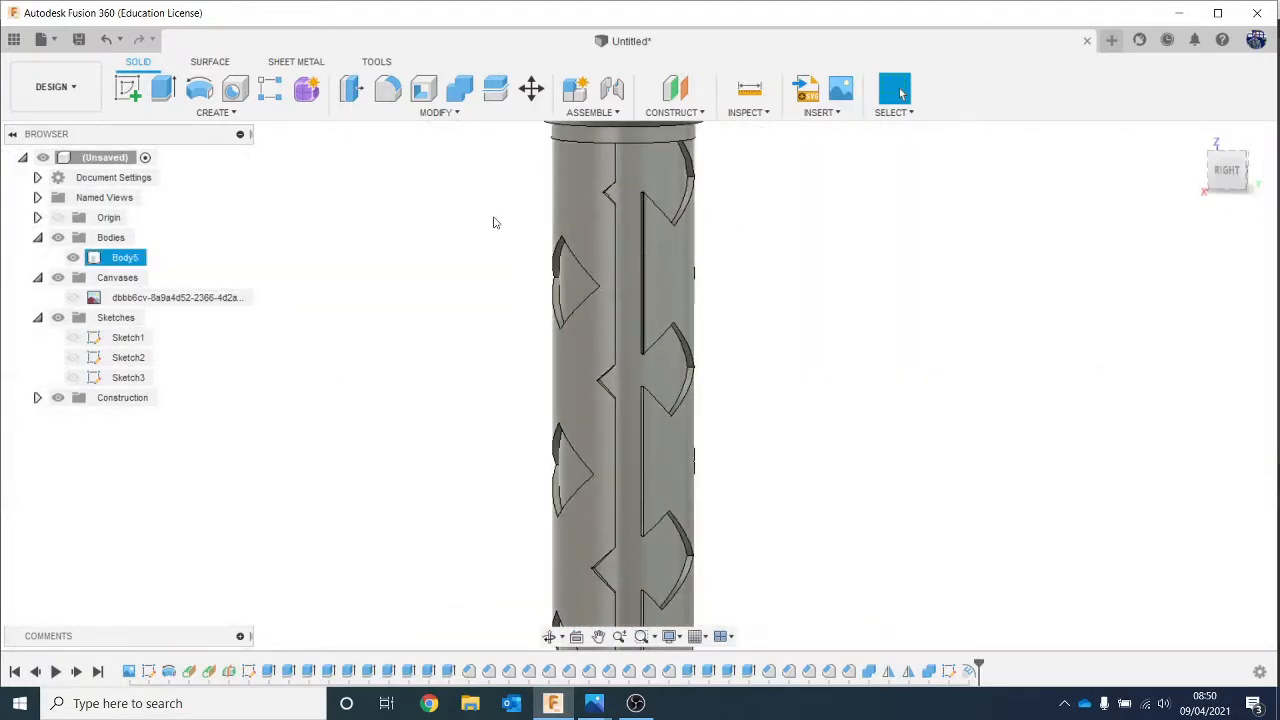
Step: Reopen the emboss, check its profiles from the back, clear the profile selection, cancel the edit, and delete the emboss
right_click(969, 671)
click(1014, 502)
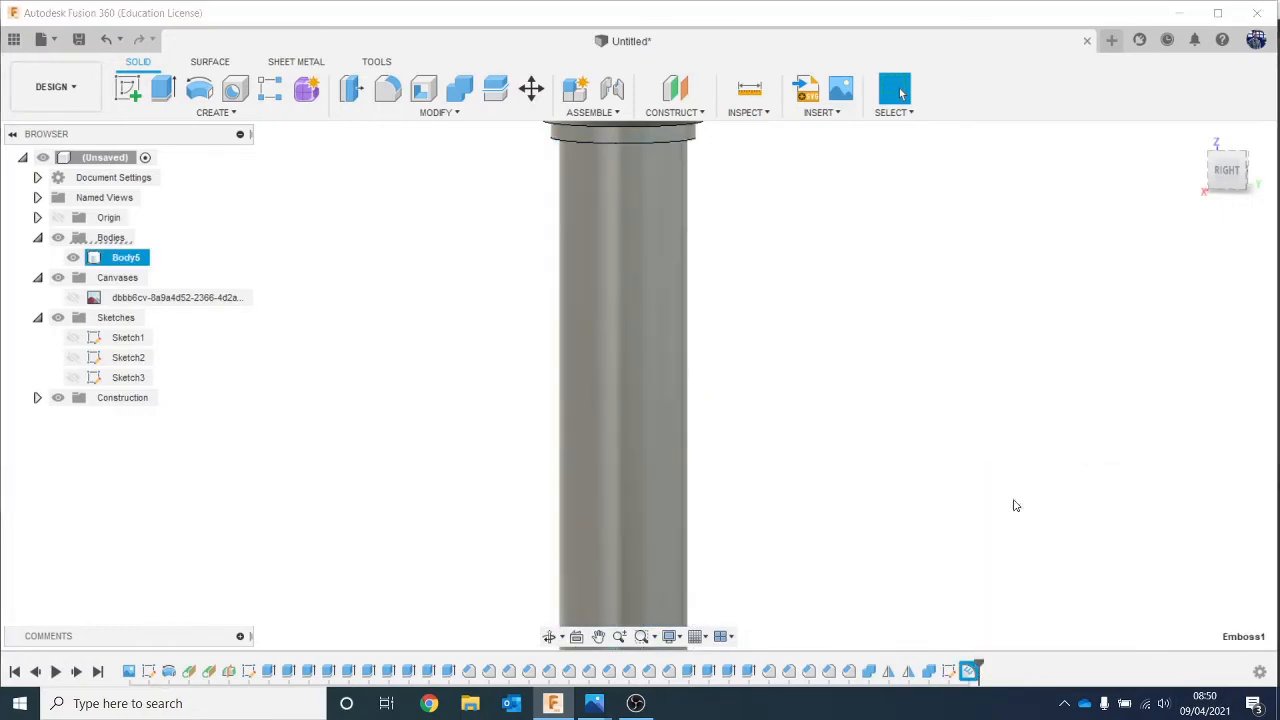
scroll(990, 436, down, 2)
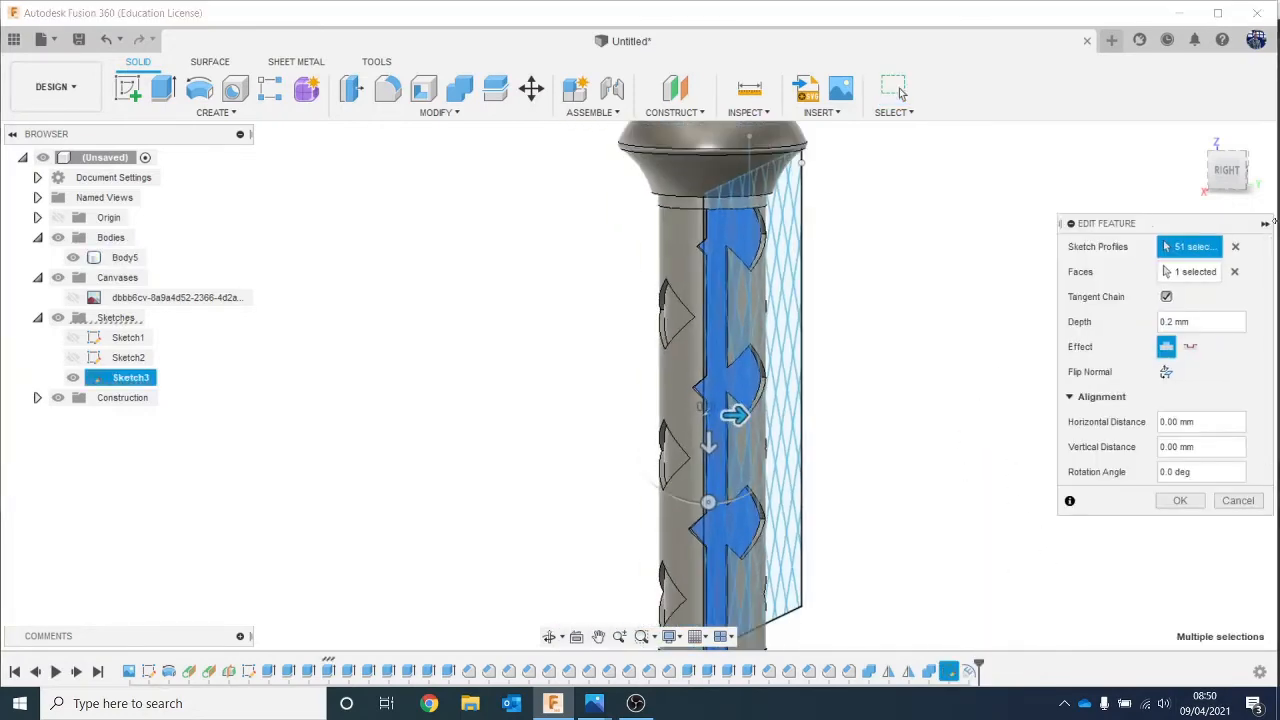
drag(1230, 176, 1258, 170)
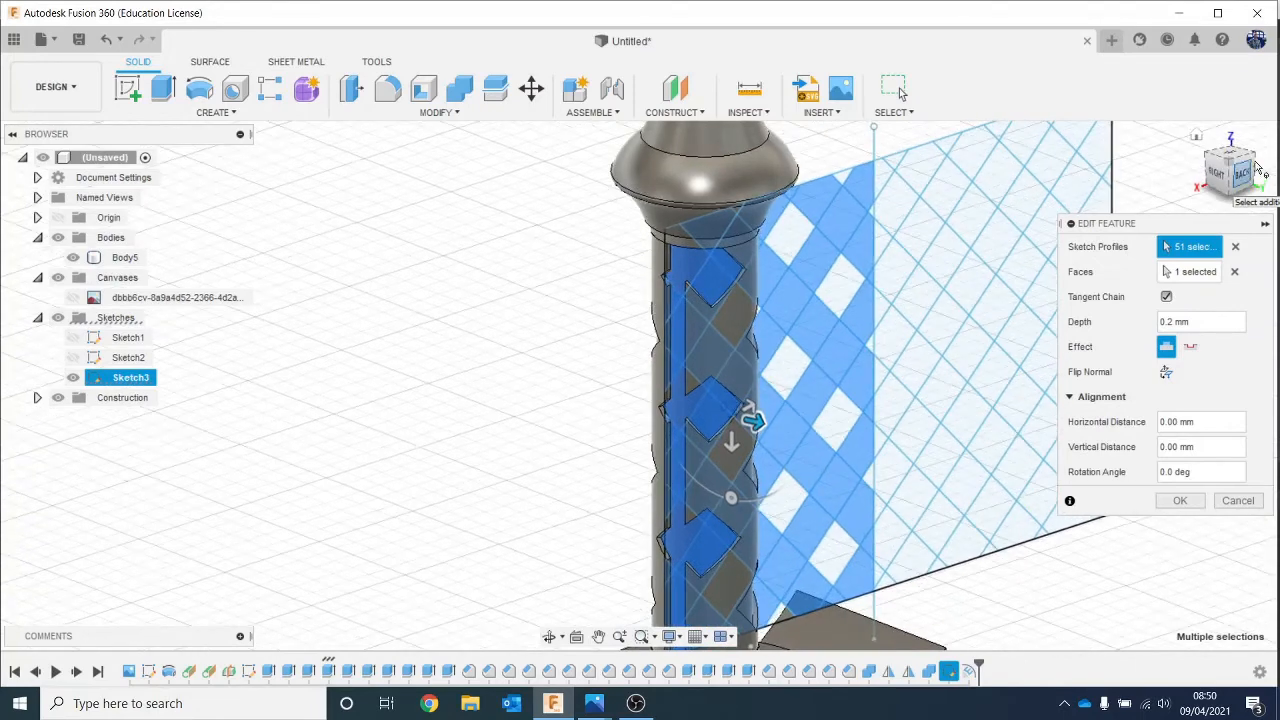
click(1240, 176)
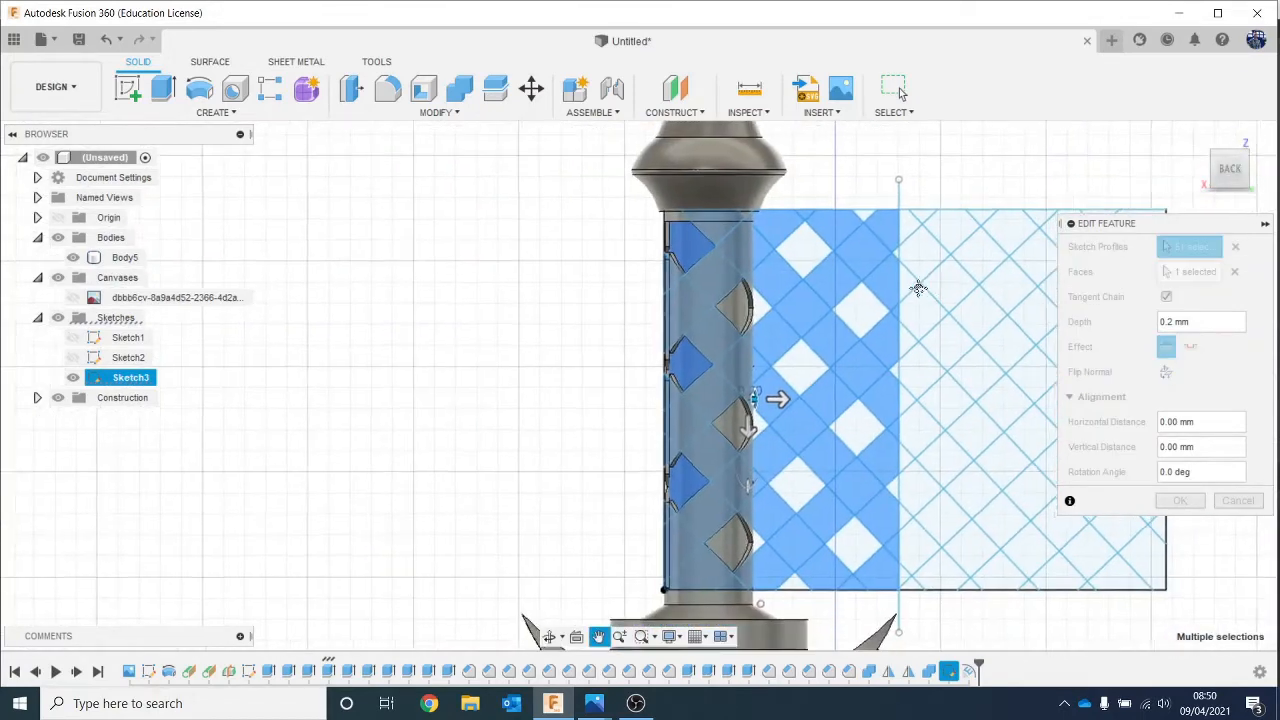
scroll(845, 245, up, 2)
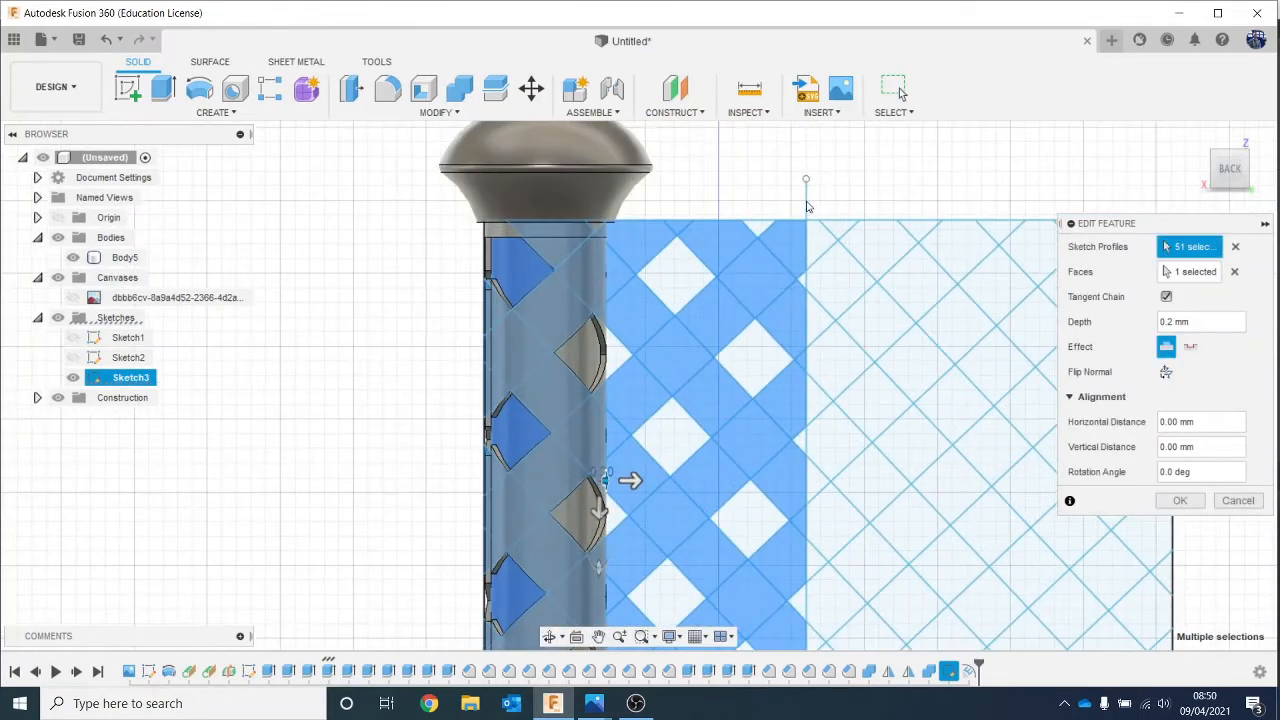
click(1235, 247)
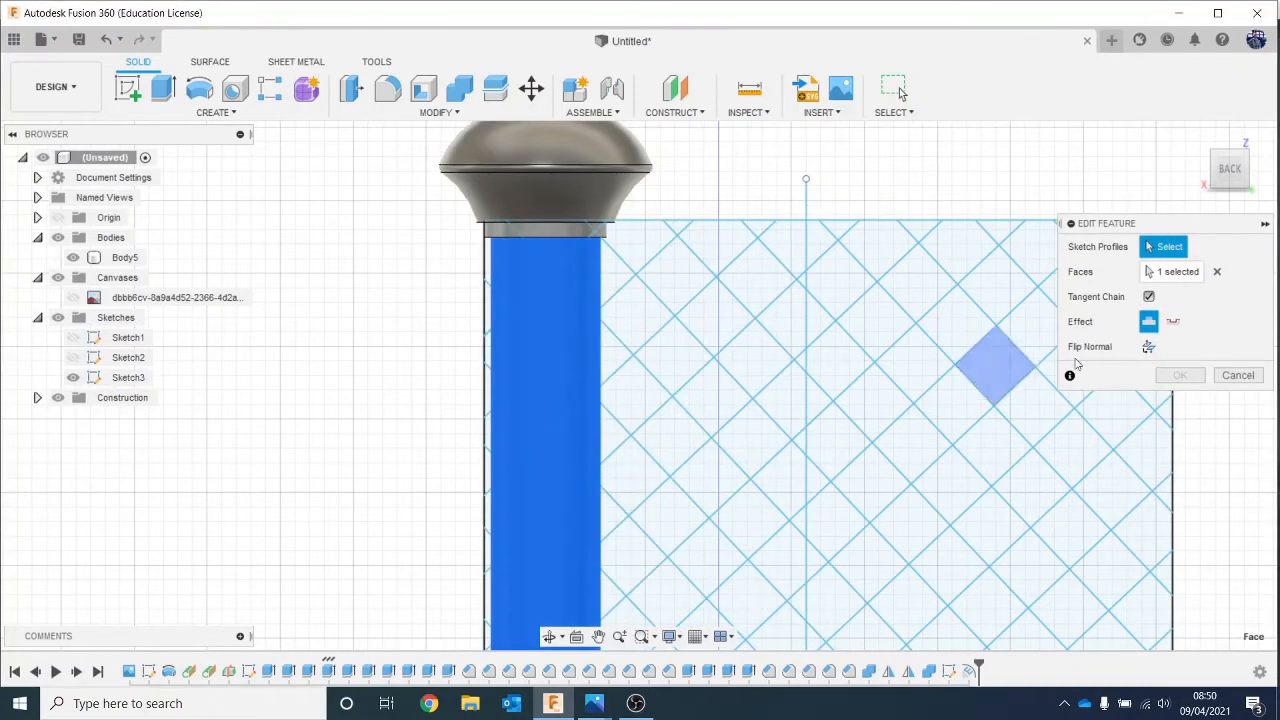
click(1238, 376)
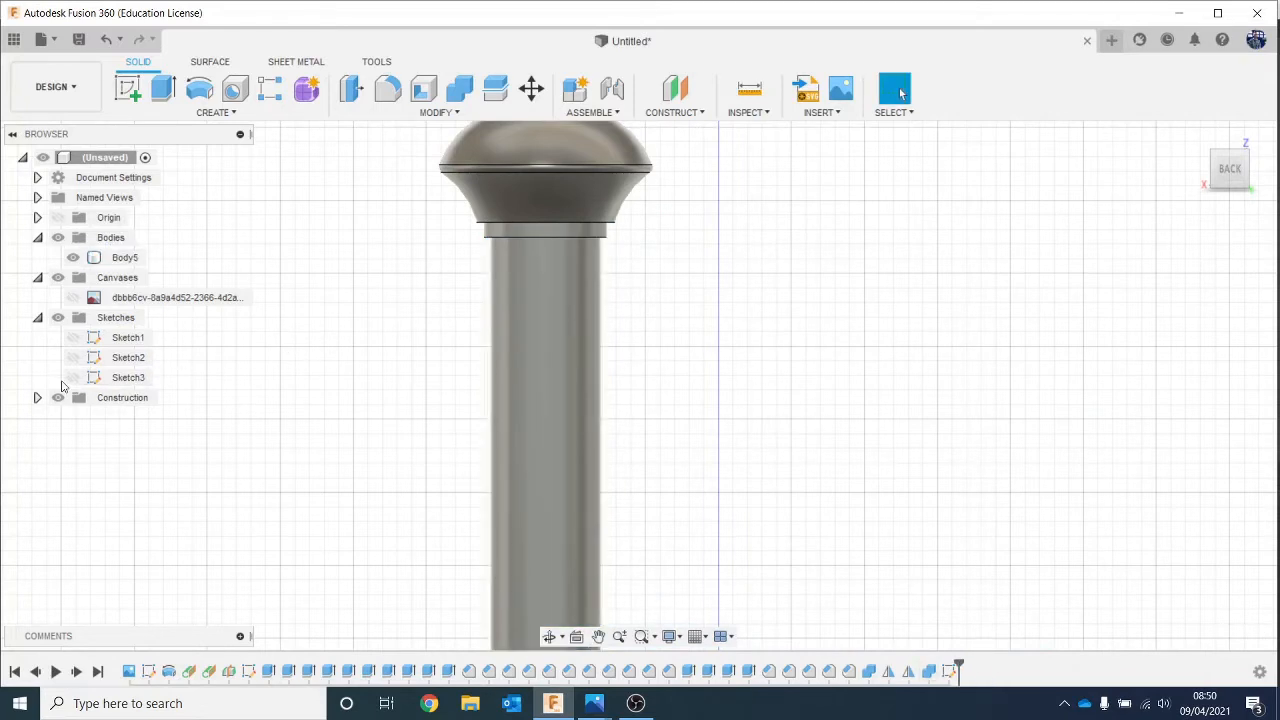
Step: Show Sketch3 and move the dividing line a further -0.399 mm along X
click(73, 378)
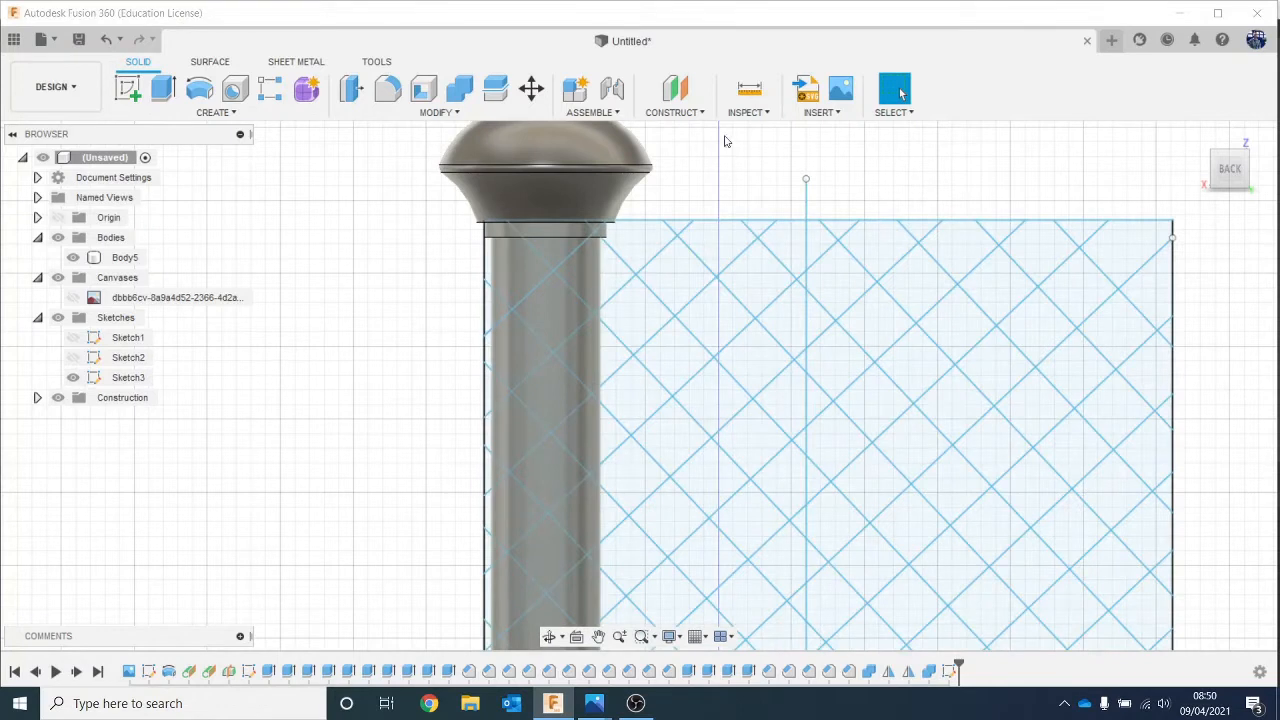
right_click(805, 202)
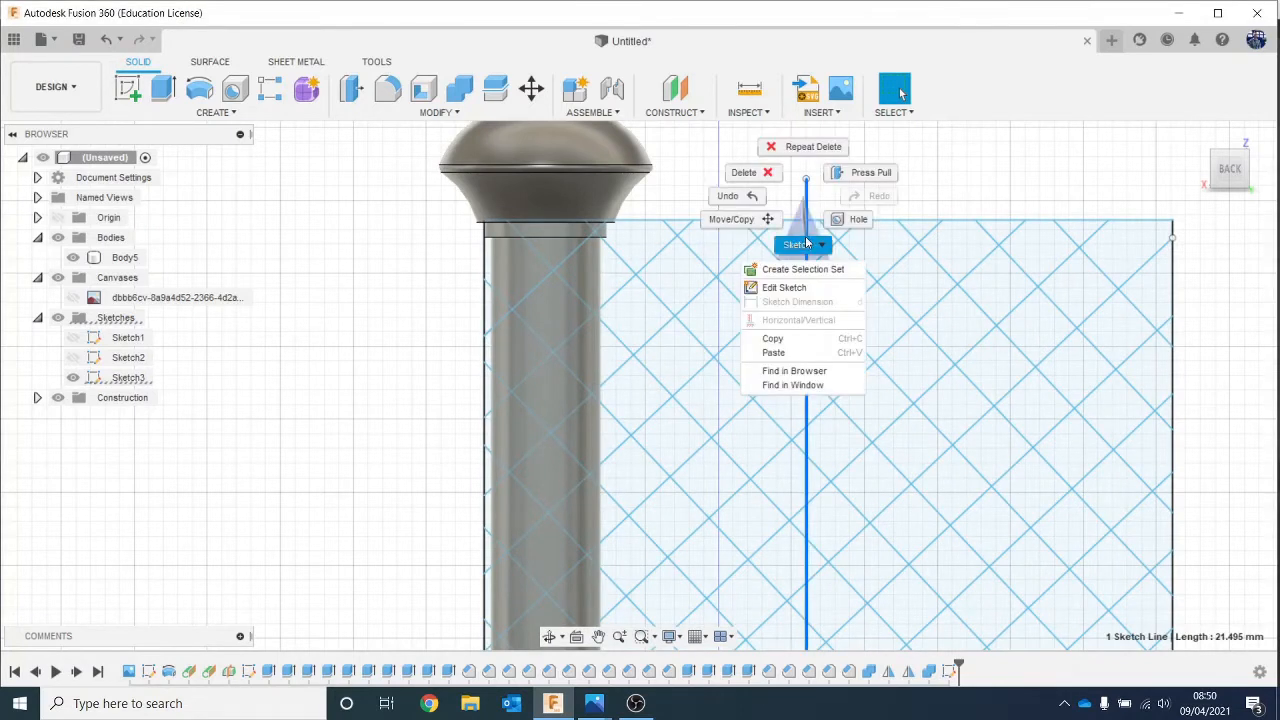
click(735, 219)
scroll(805, 230, up, 2)
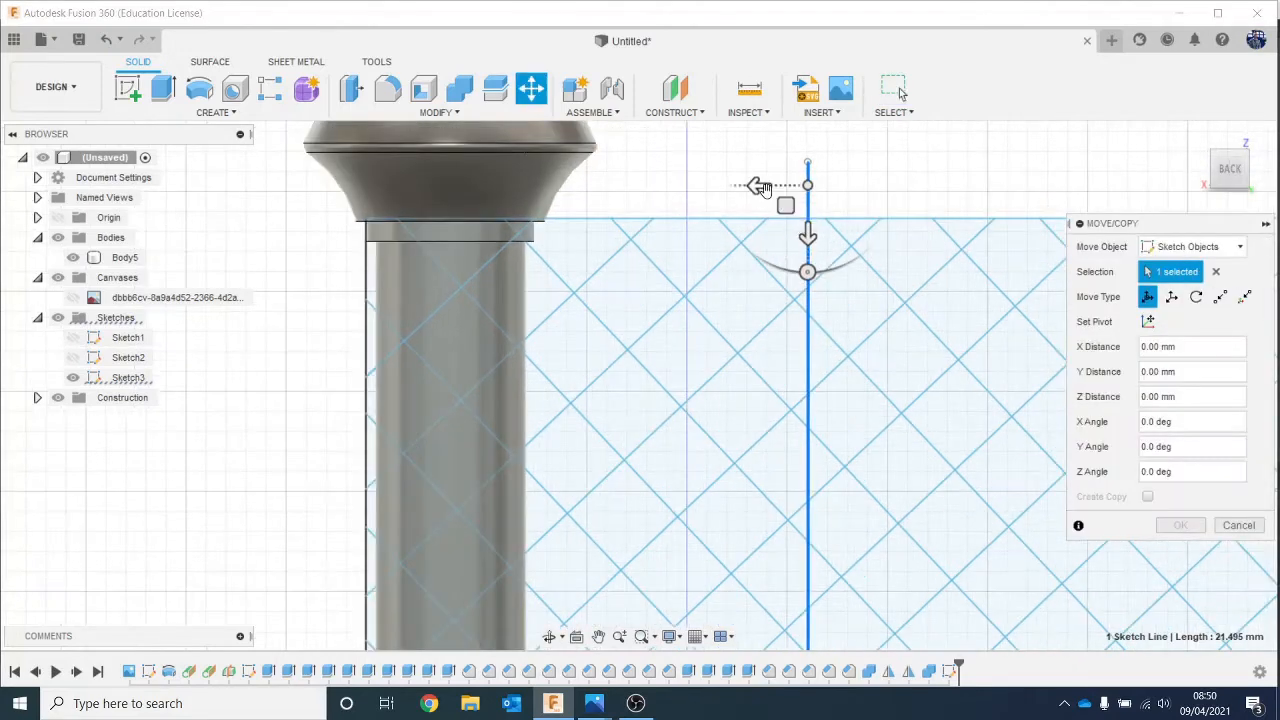
drag(762, 188, 781, 206)
click(1175, 525)
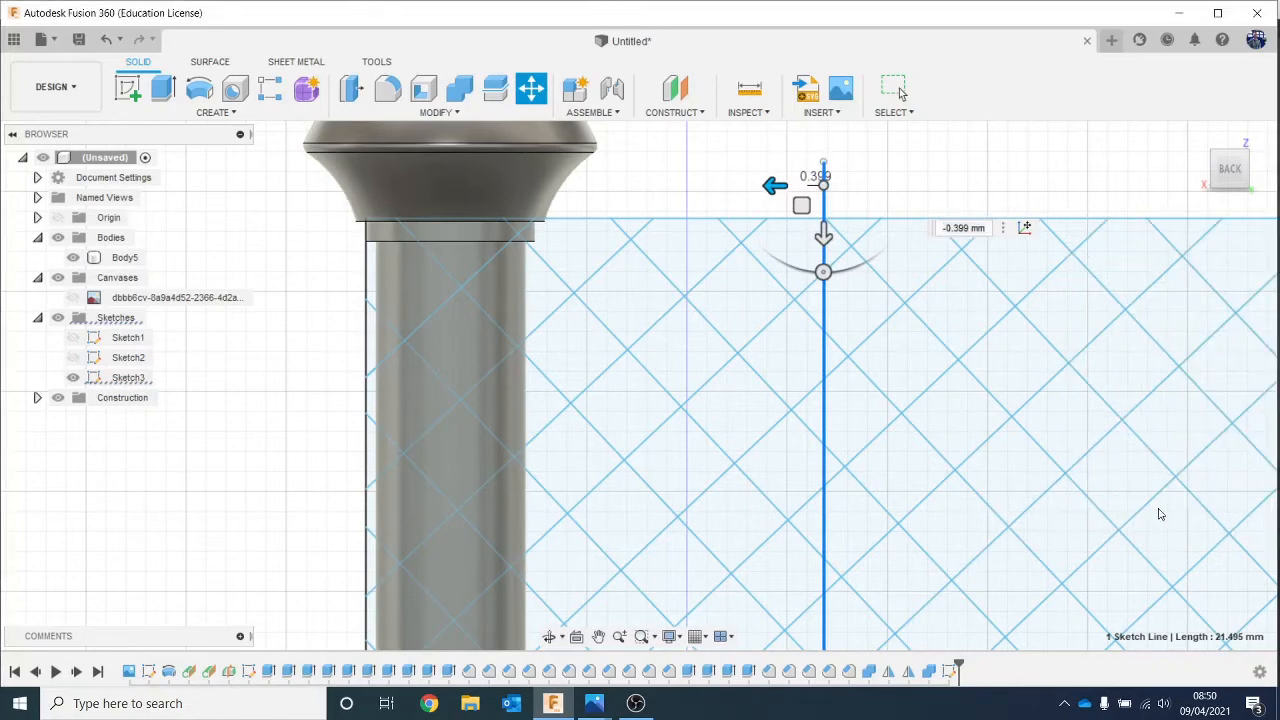
scroll(1140, 302, down, 5)
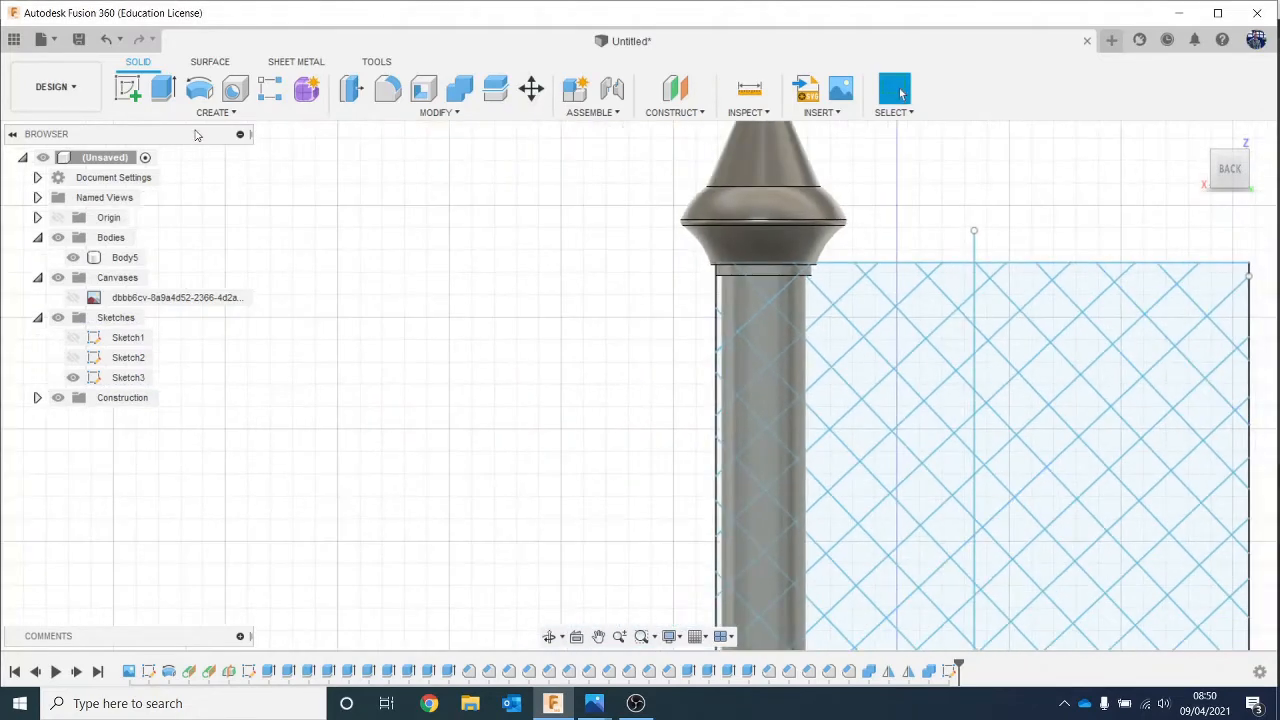
Step: Start an emboss and select the Sketch3 profiles of the two uppermost diagonal bands running down to the dividing line
click(214, 112)
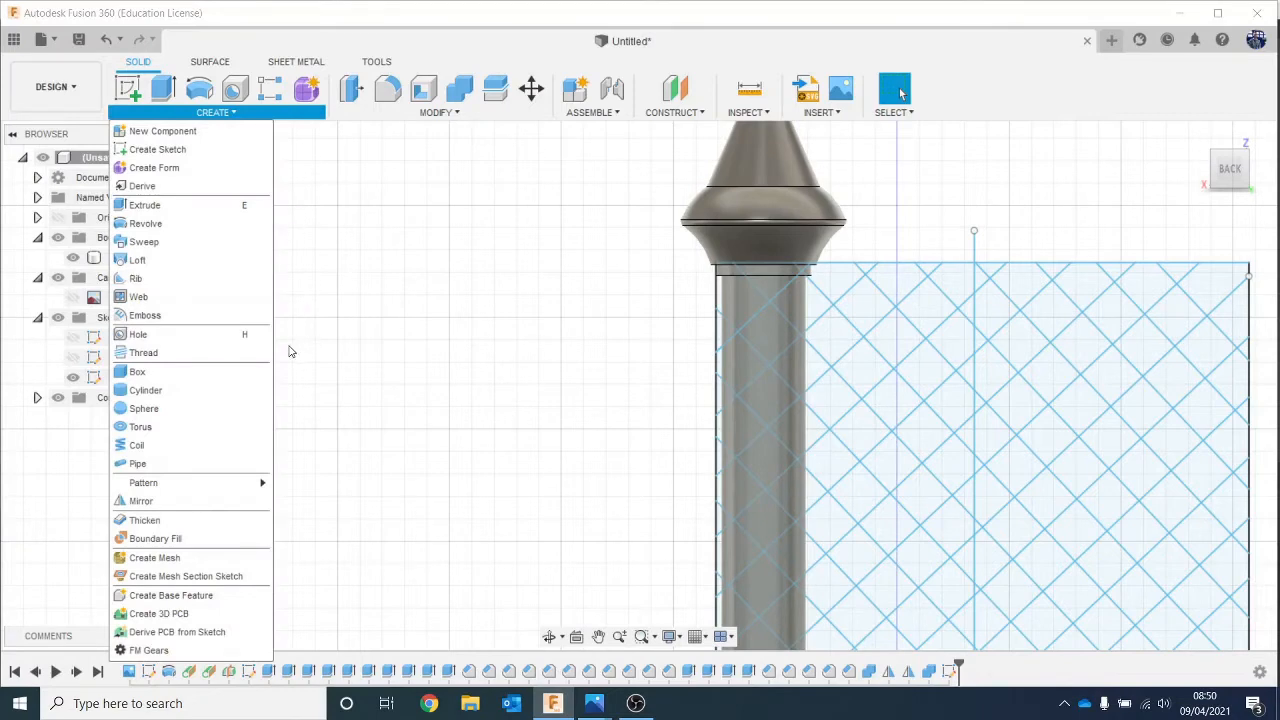
click(145, 315)
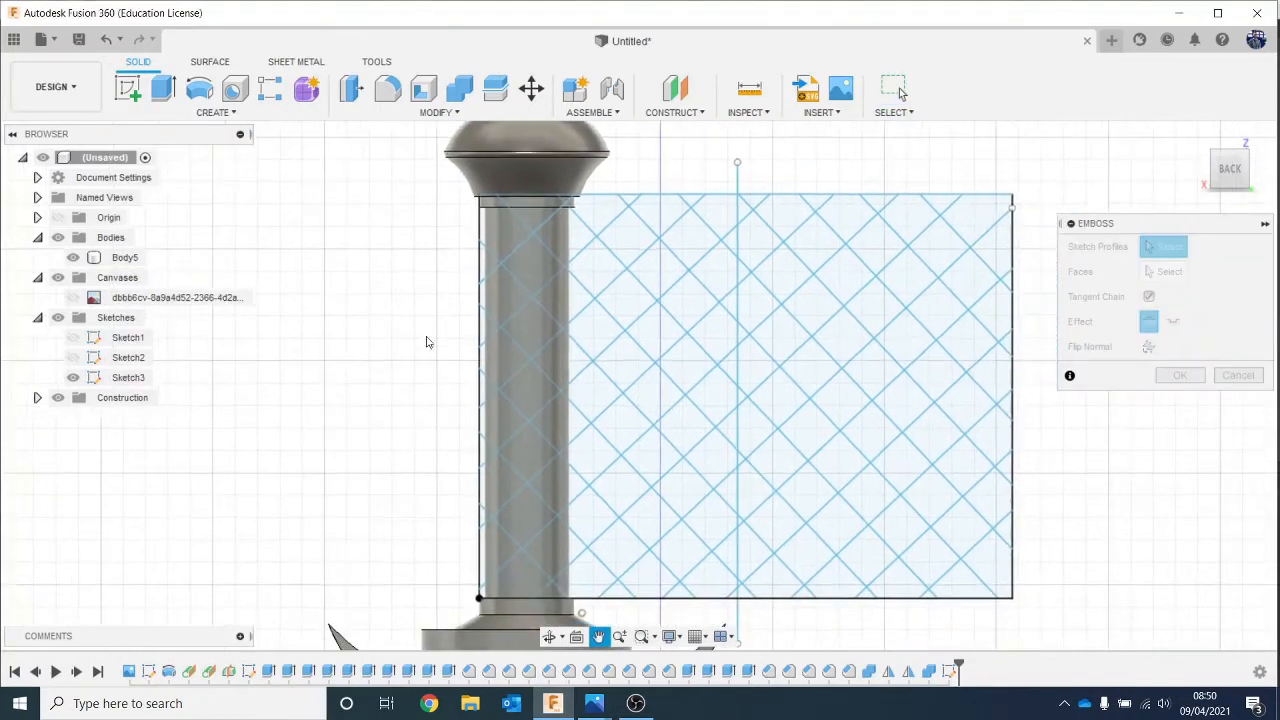
click(631, 201)
click(662, 222)
click(696, 249)
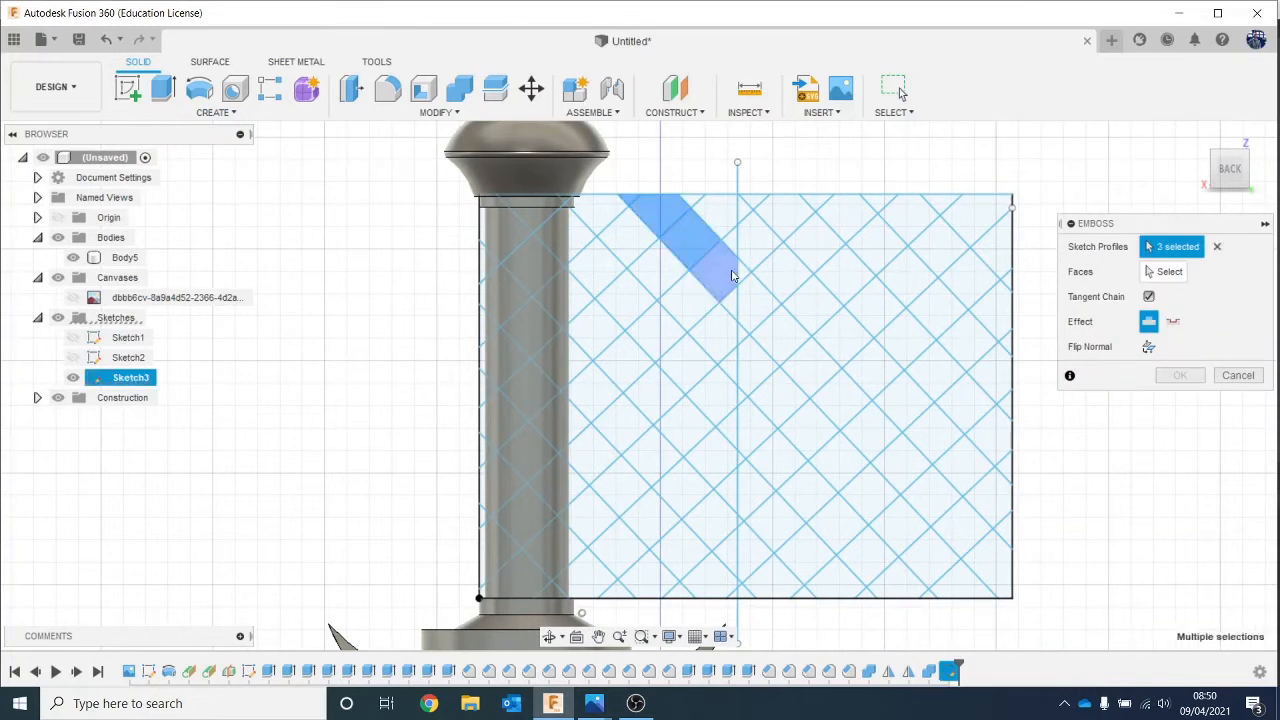
click(731, 273)
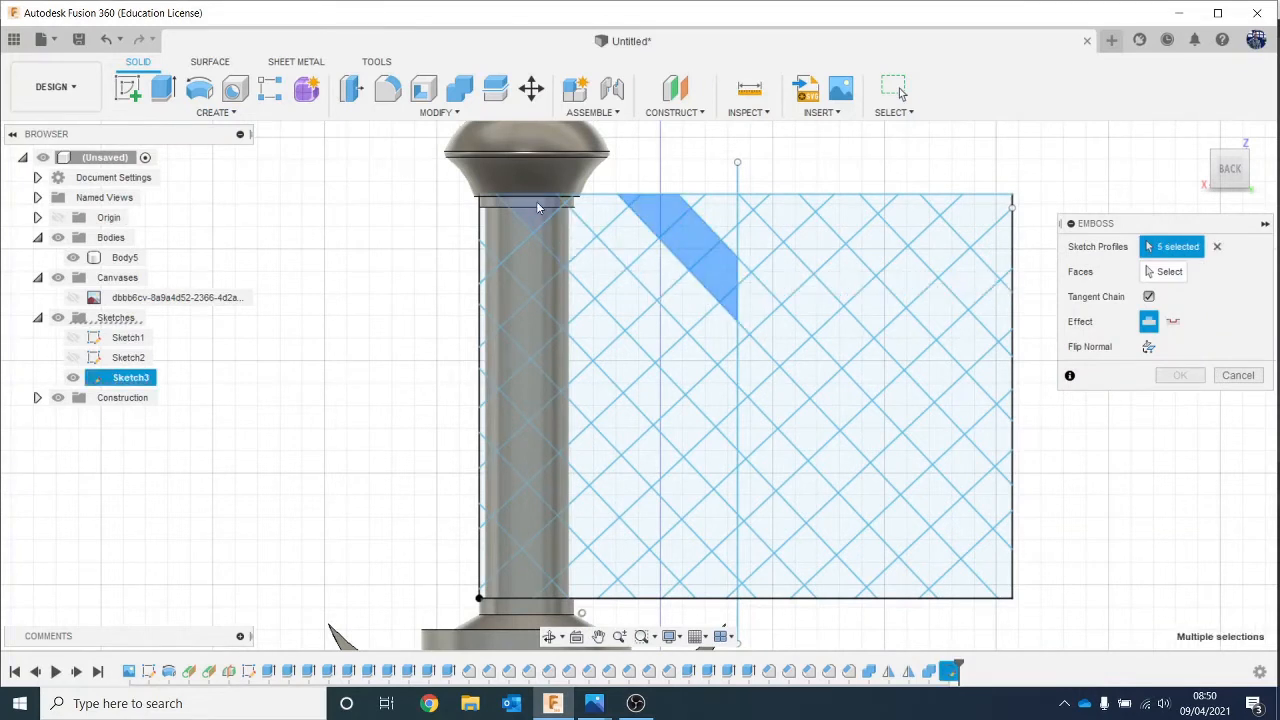
click(567, 242)
click(607, 277)
click(630, 295)
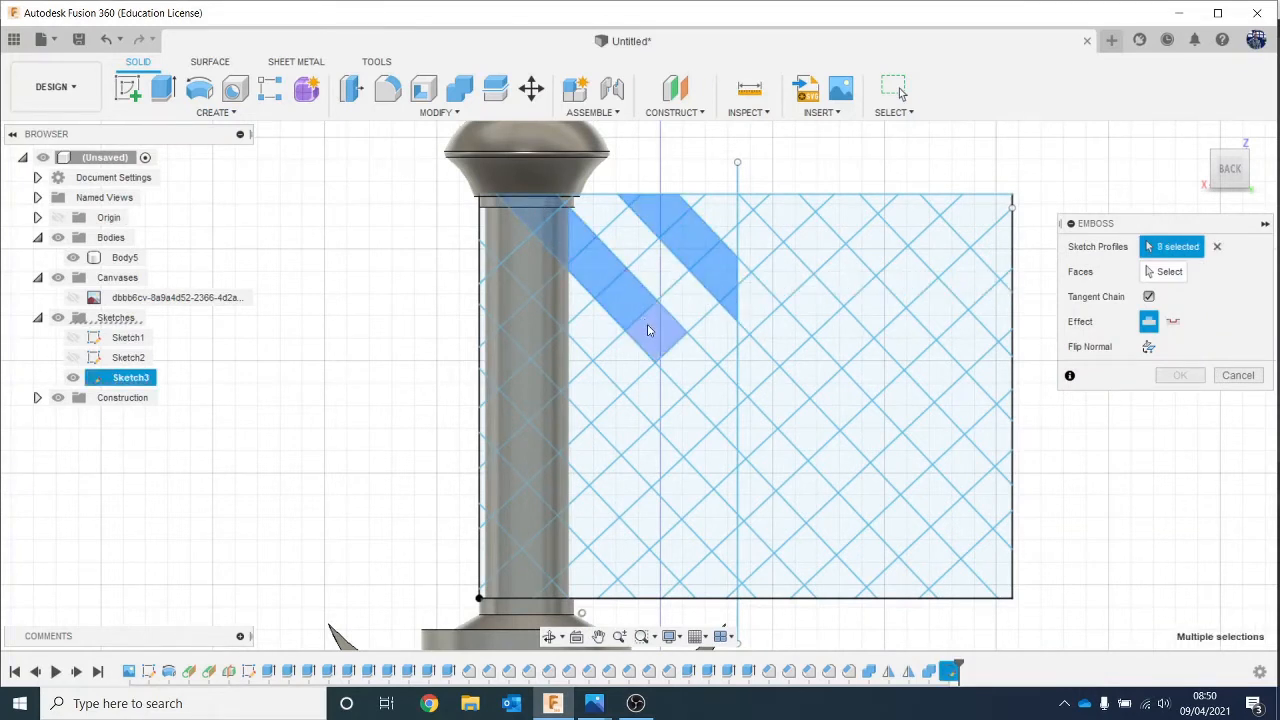
click(647, 331)
click(690, 365)
click(729, 424)
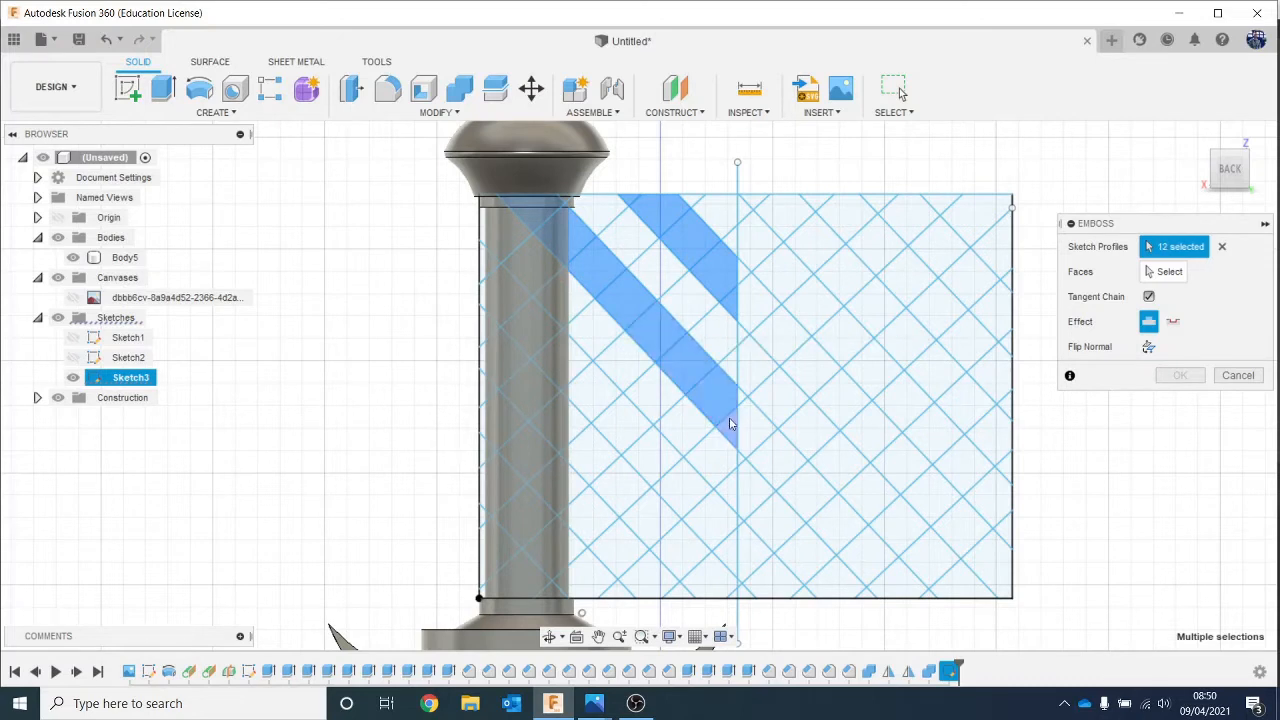
click(735, 436)
Step: Add the remaining parallel diagonal bands down to the sketch's lower edge to the emboss profiles
click(560, 362)
click(620, 410)
click(655, 455)
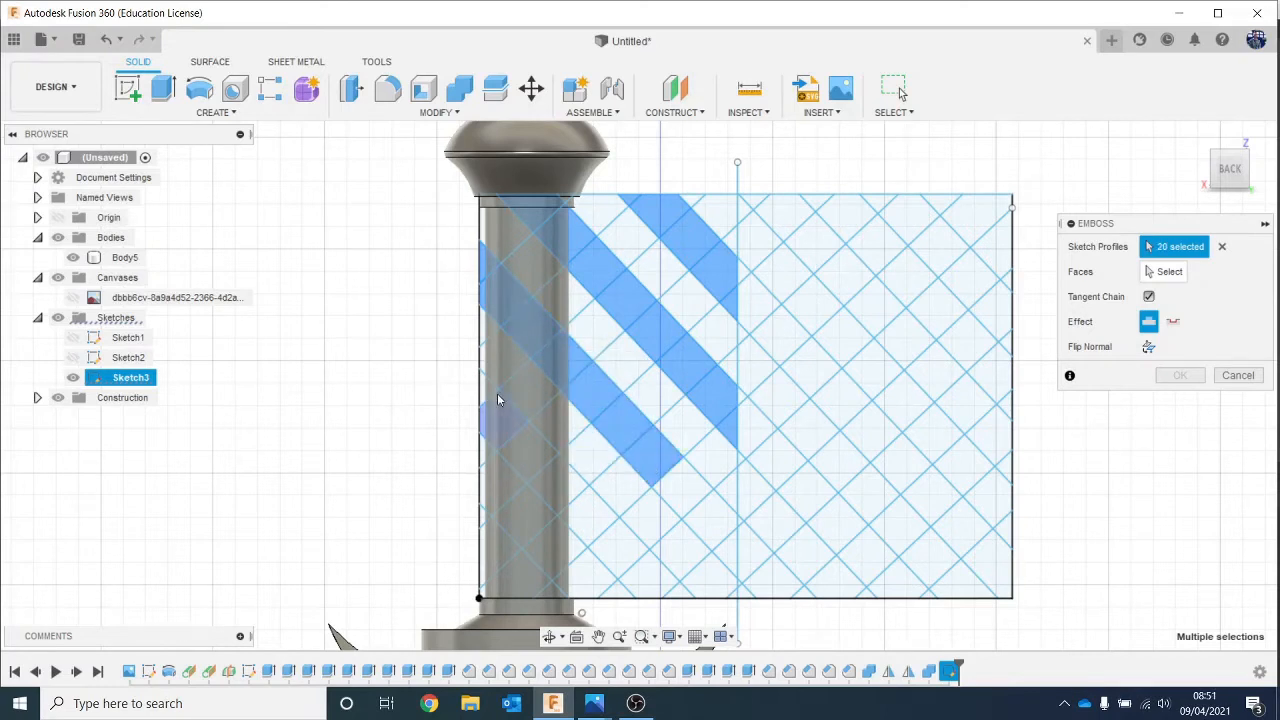
click(566, 488)
click(602, 530)
click(622, 550)
middle_drag(642, 575, 645, 475)
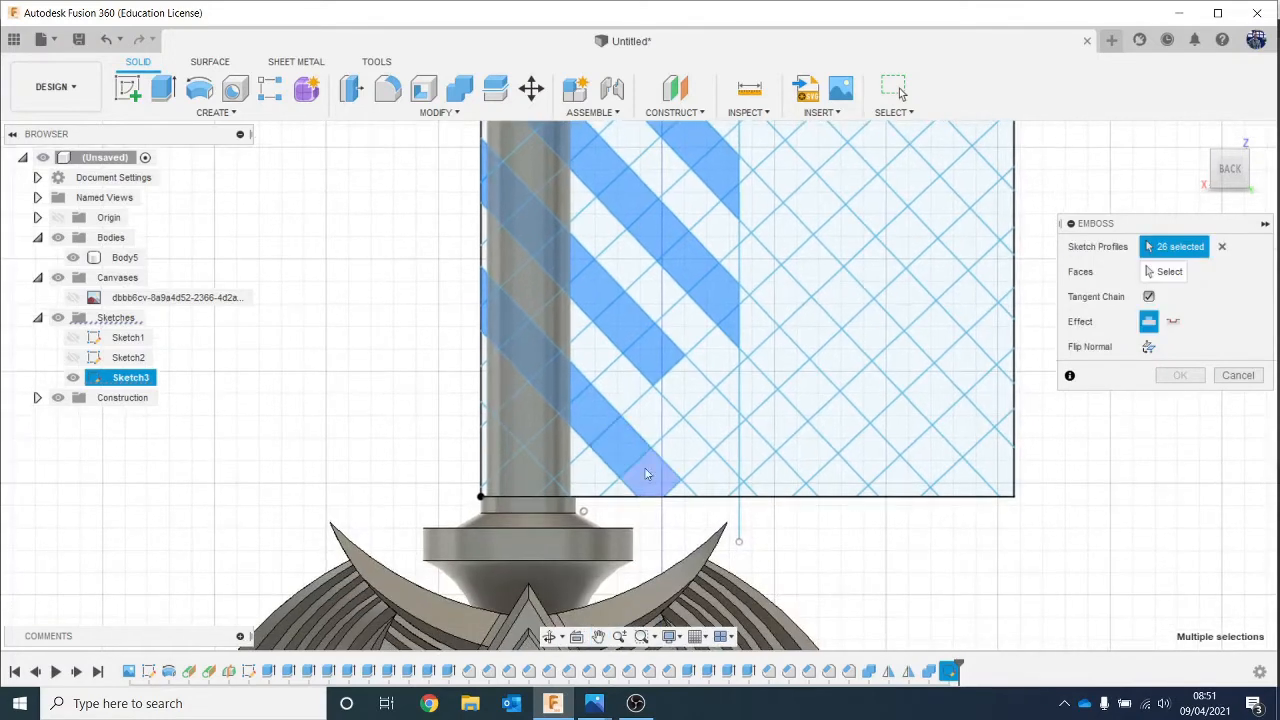
click(648, 478)
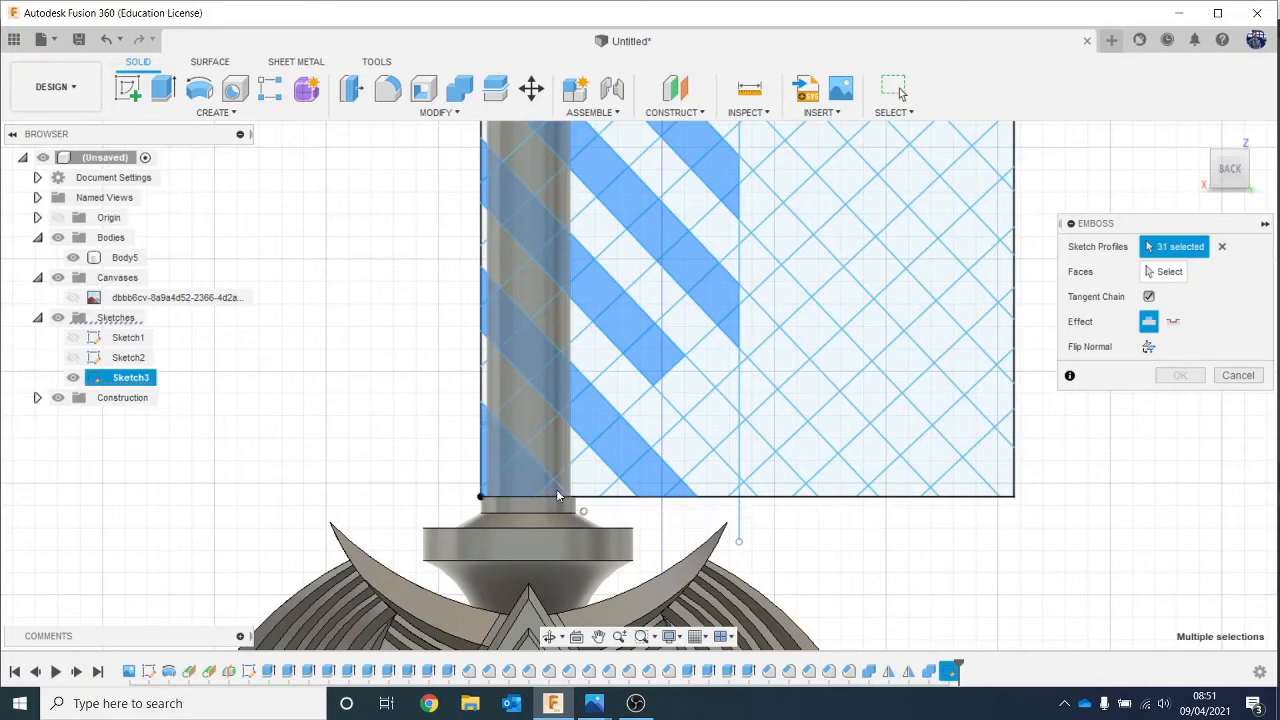
click(688, 362)
middle_drag(688, 361, 662, 416)
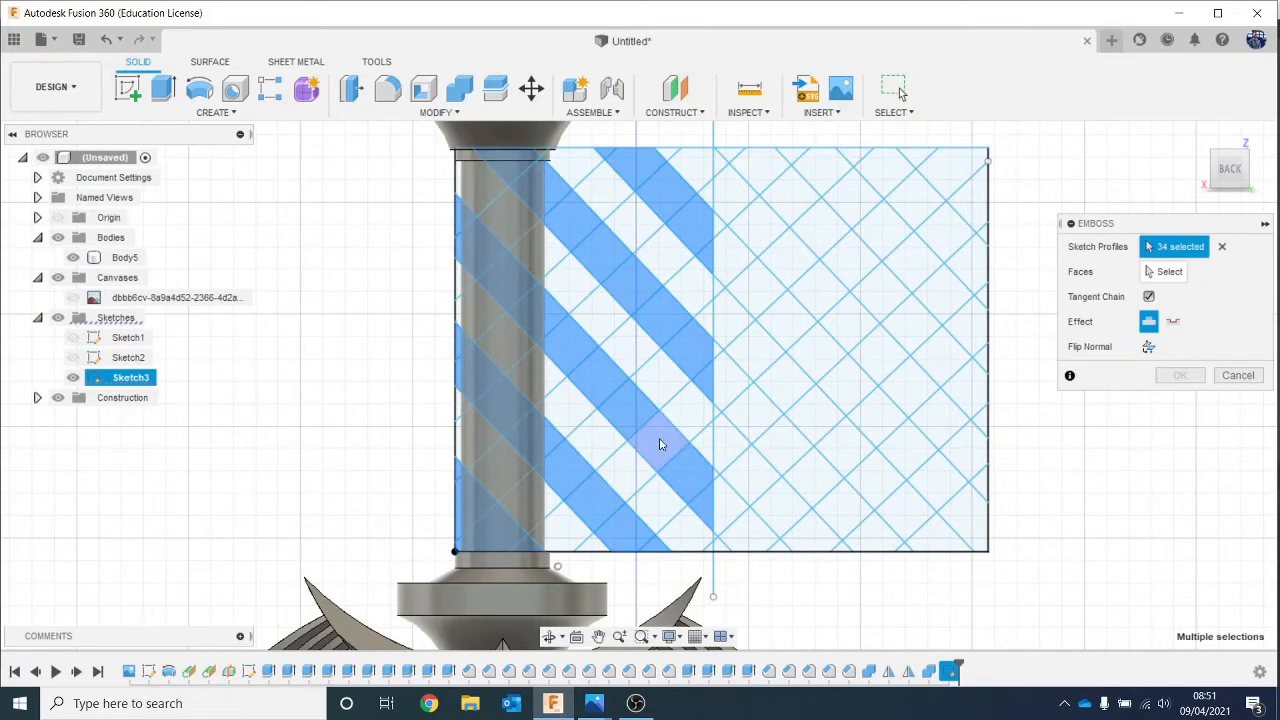
click(660, 443)
Step: Add the crossing diagonal bands between the handle and the dividing line to the emboss profiles, leaving the diamond gaps unselected
middle_drag(681, 330, 683, 448)
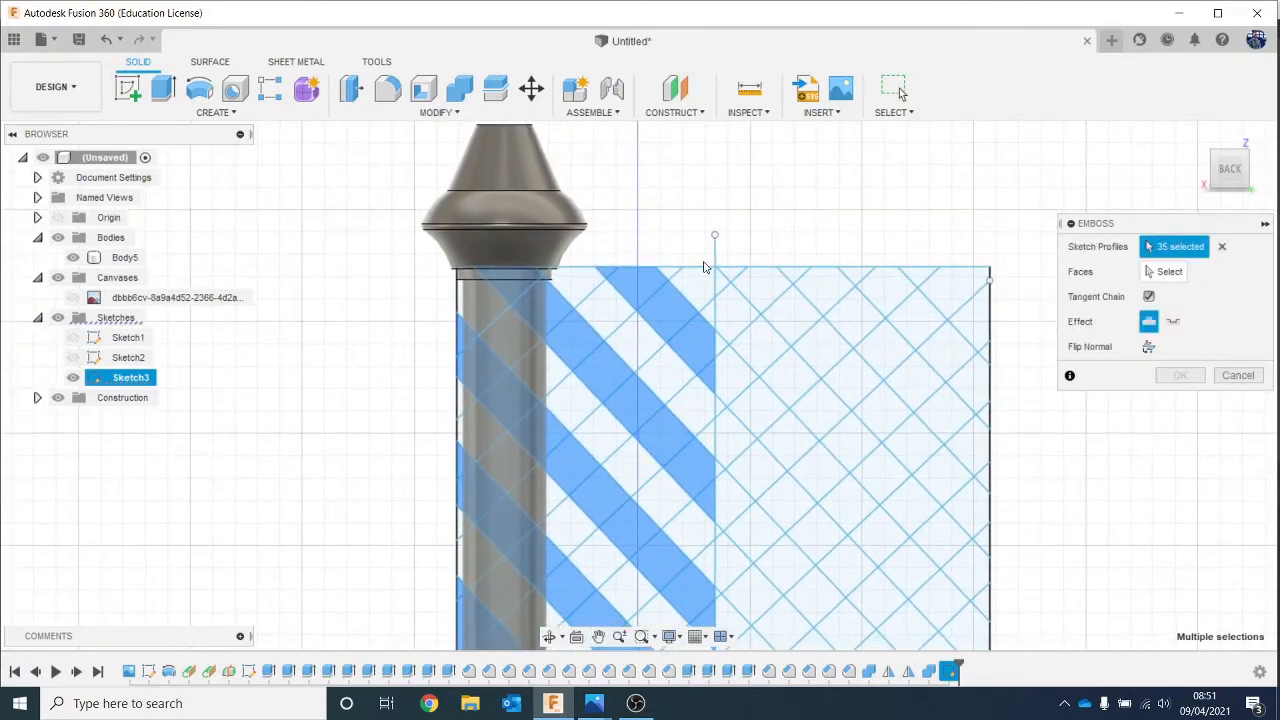
click(695, 287)
click(637, 338)
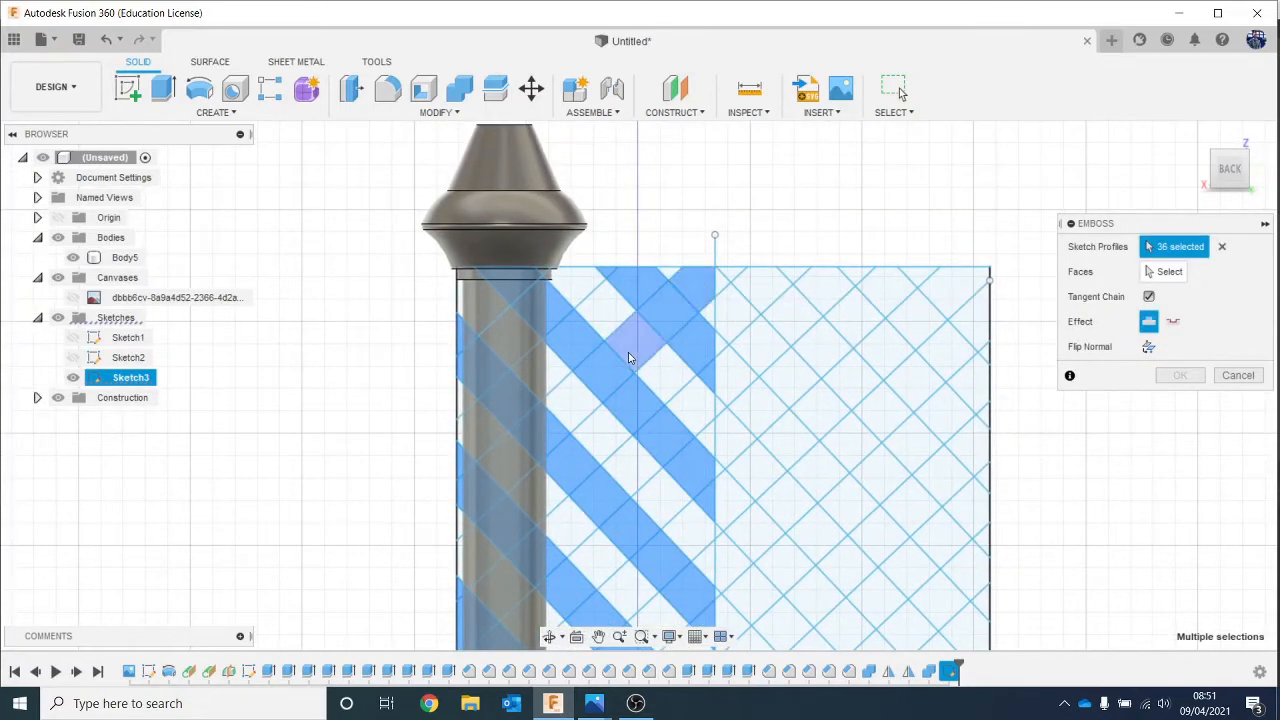
click(571, 409)
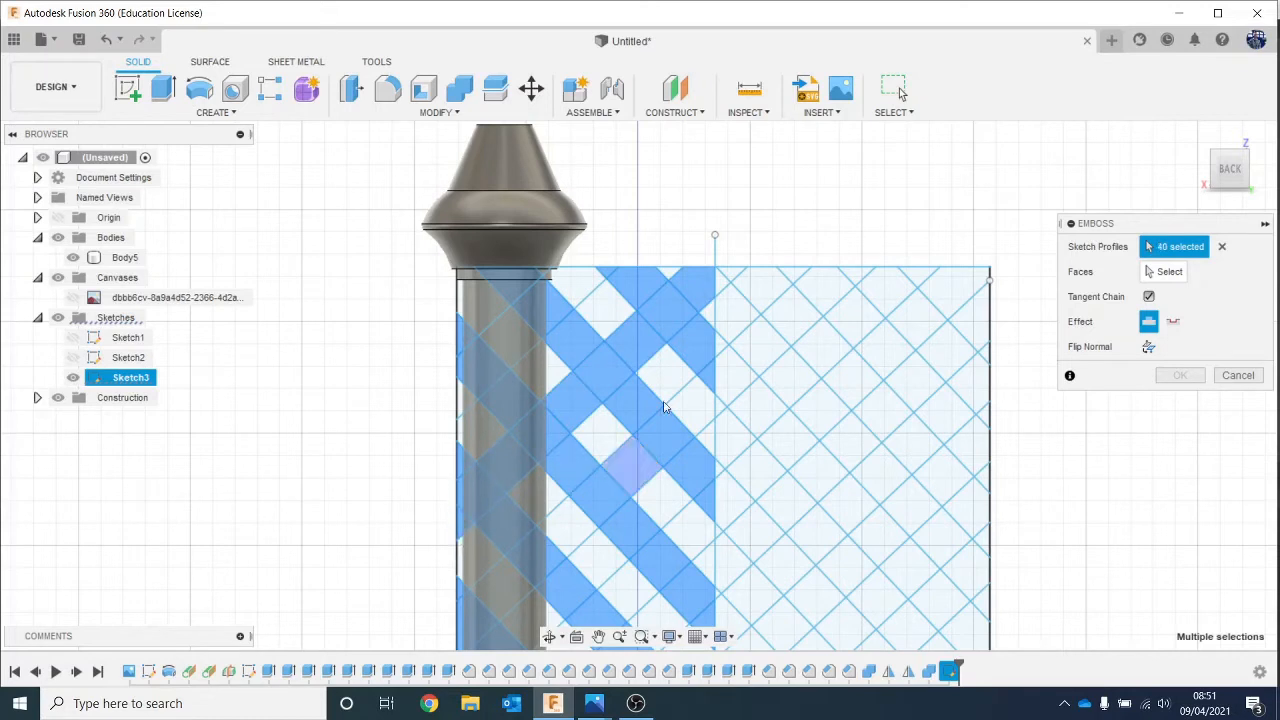
click(584, 281)
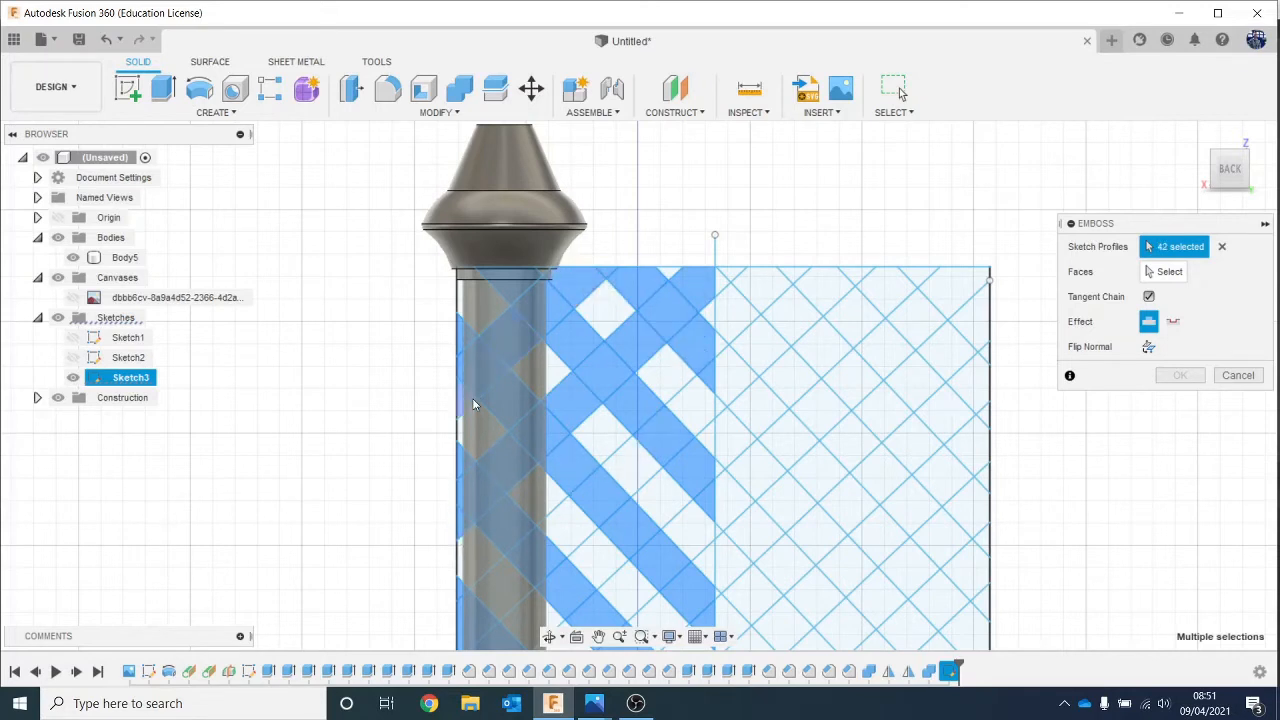
click(571, 457)
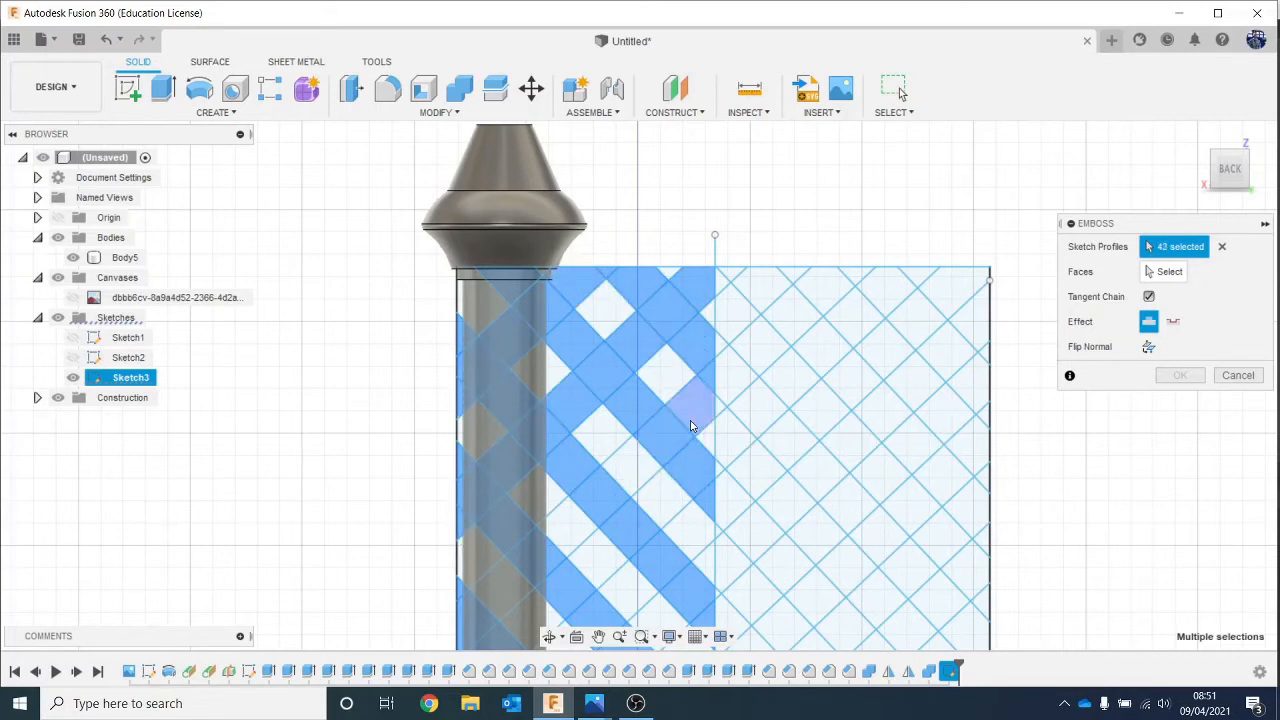
middle_drag(497, 586, 499, 404)
click(538, 492)
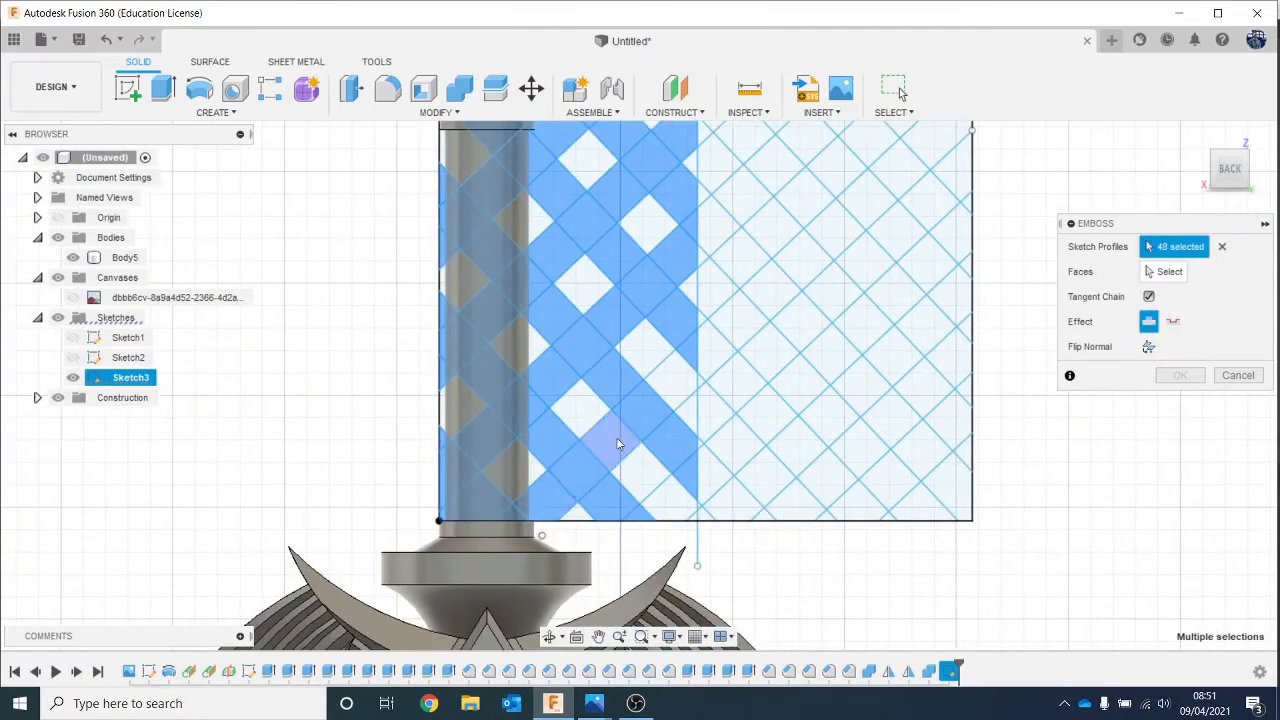
click(616, 440)
click(684, 490)
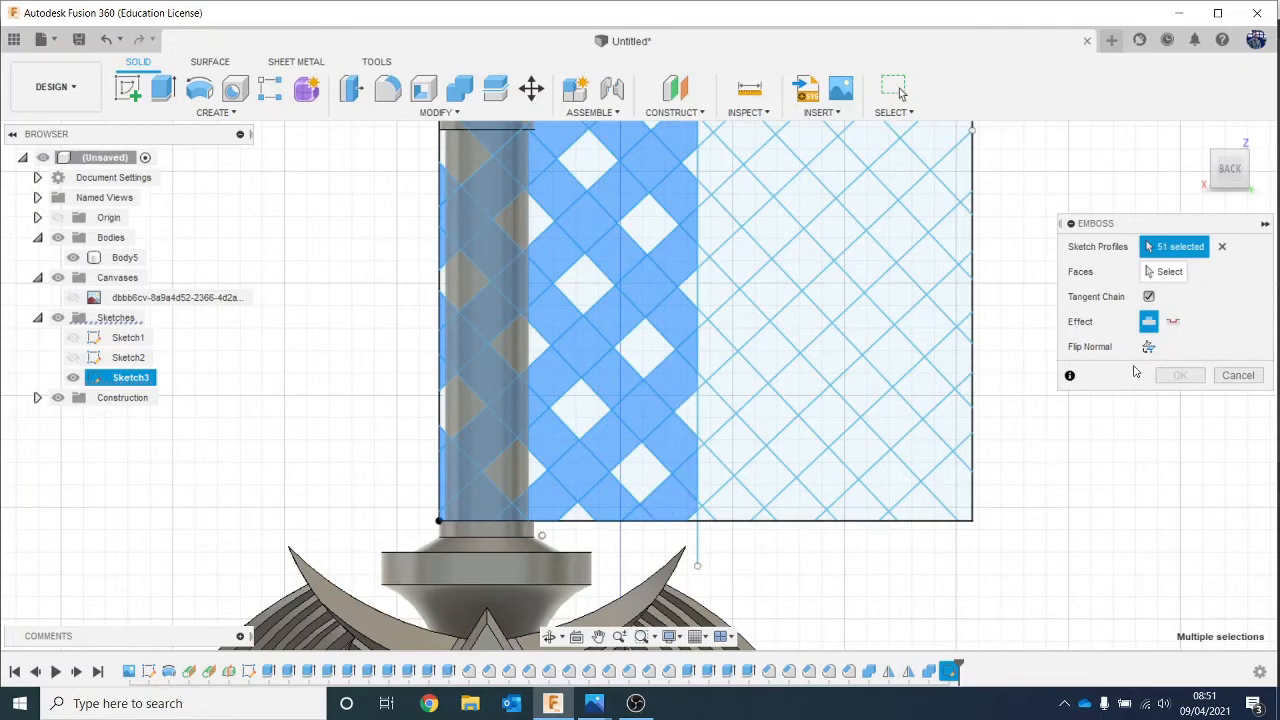
Step: Preview the lattice on the handle's cylindrical grip face, inspect the seam from the side, and cancel the emboss
click(1166, 271)
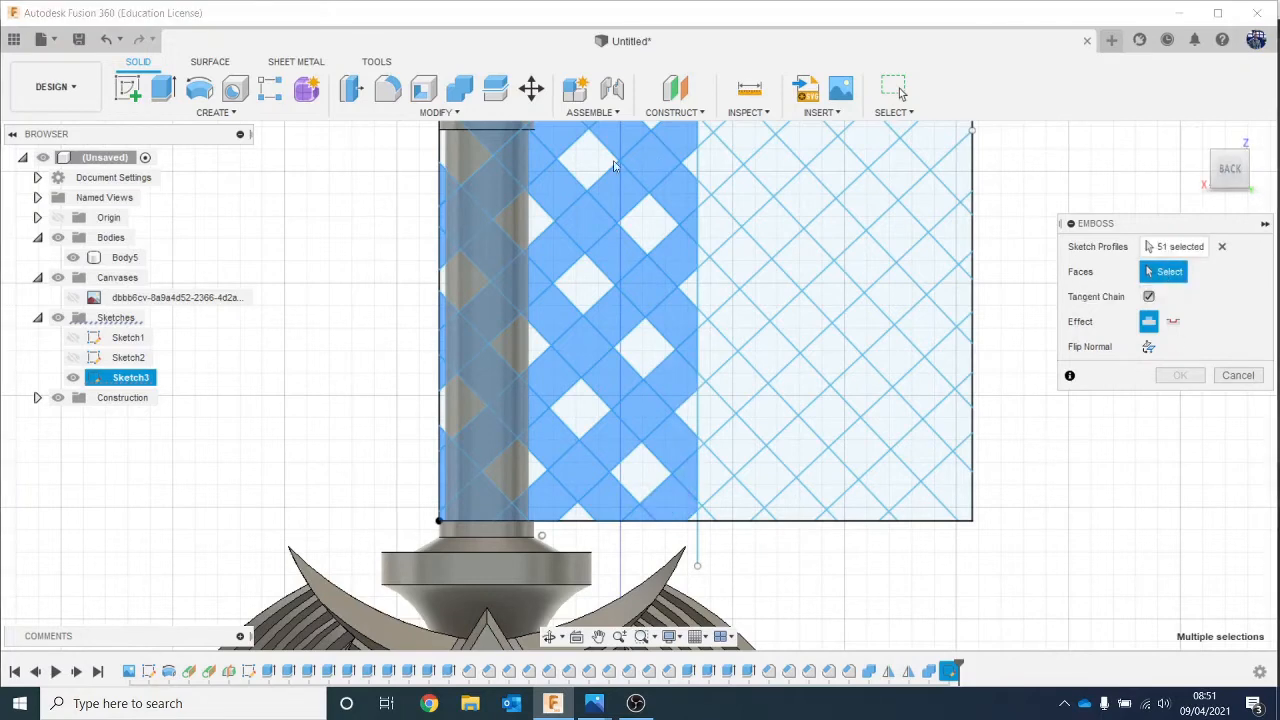
middle_drag(503, 171, 511, 251)
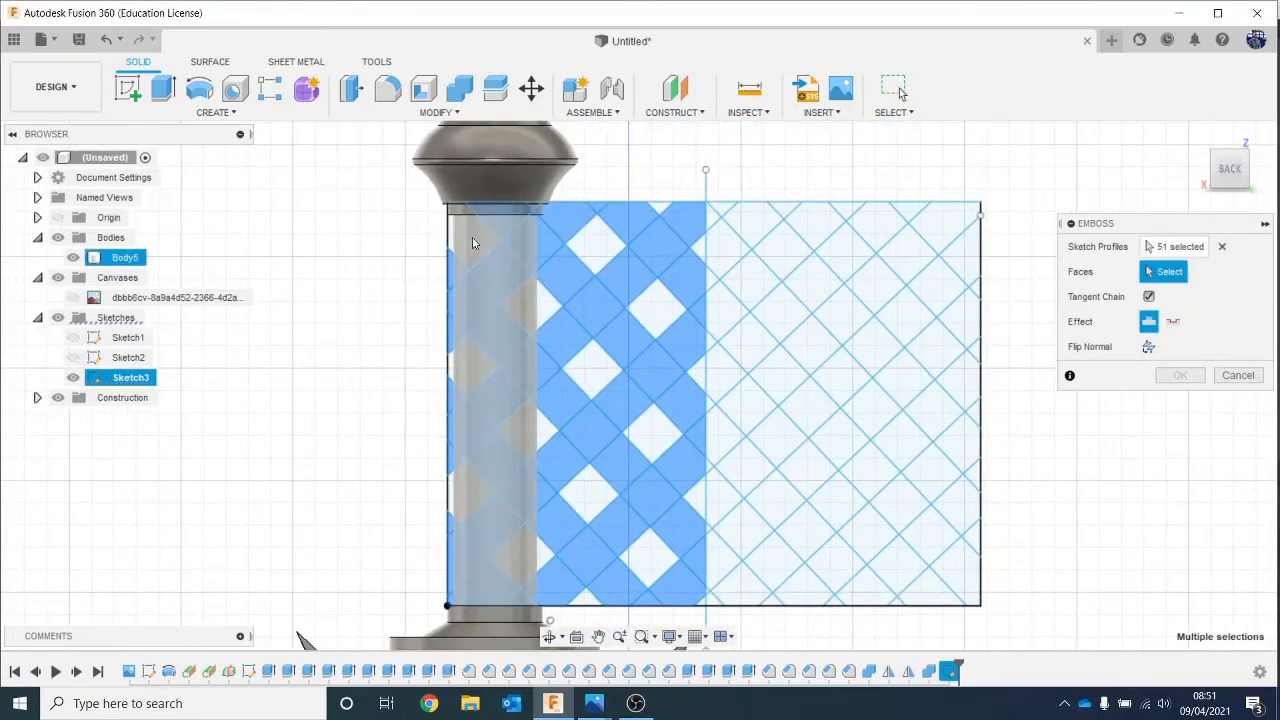
click(474, 243)
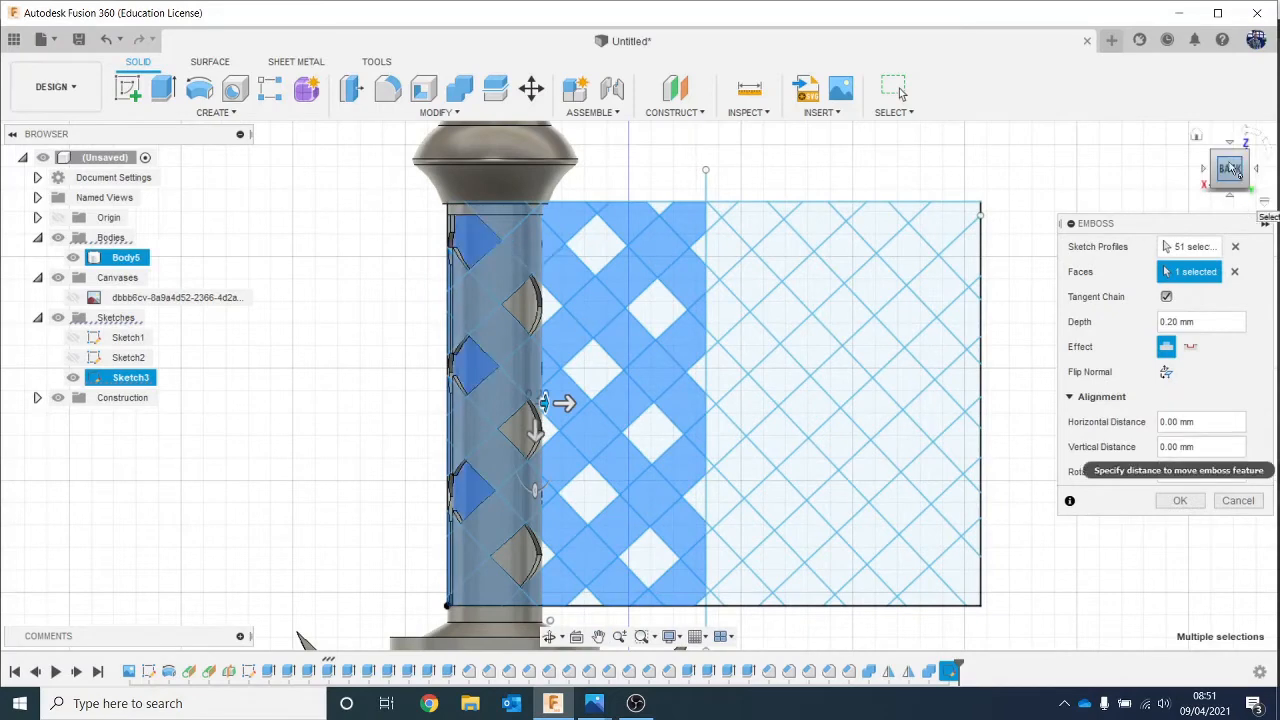
mouse_move(638, 385)
shift+middle_down()
mouse_move(744, 385)
mouse_move(690, 385)
mouse_move(730, 385)
shift+middle_up()
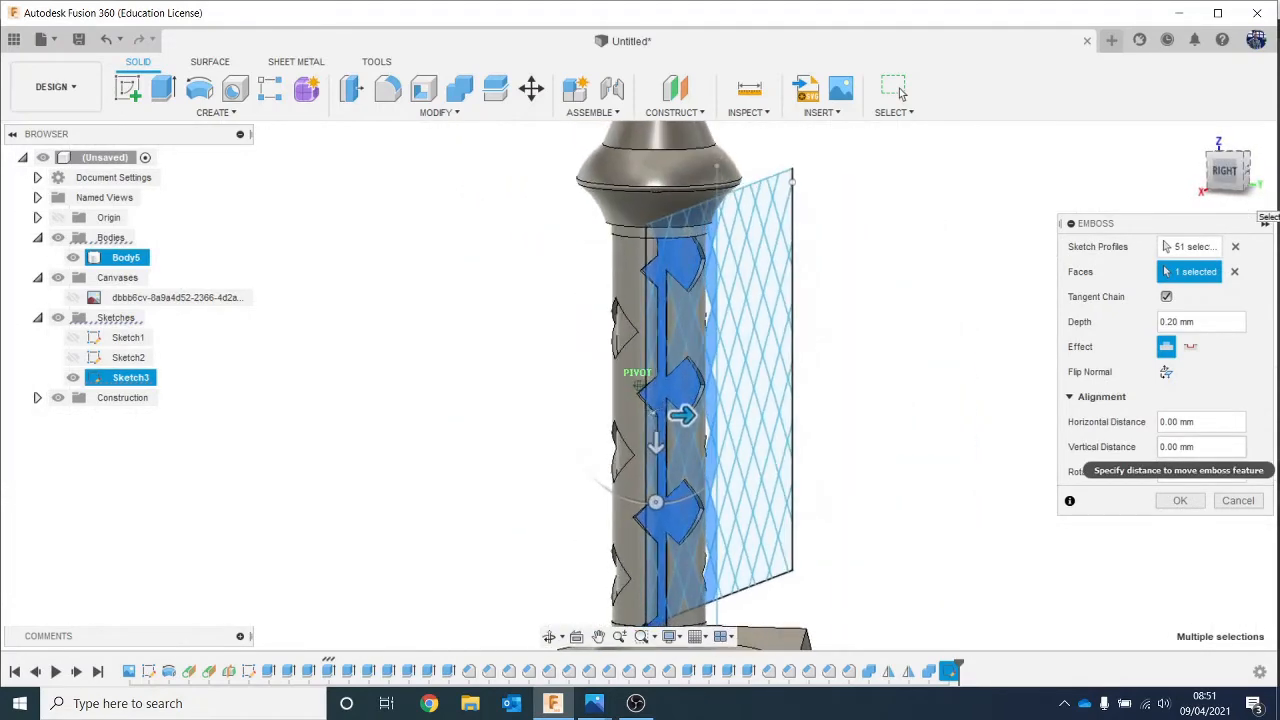
shift+middle_drag(638, 385, 305, 643)
drag(1240, 195, 1225, 184)
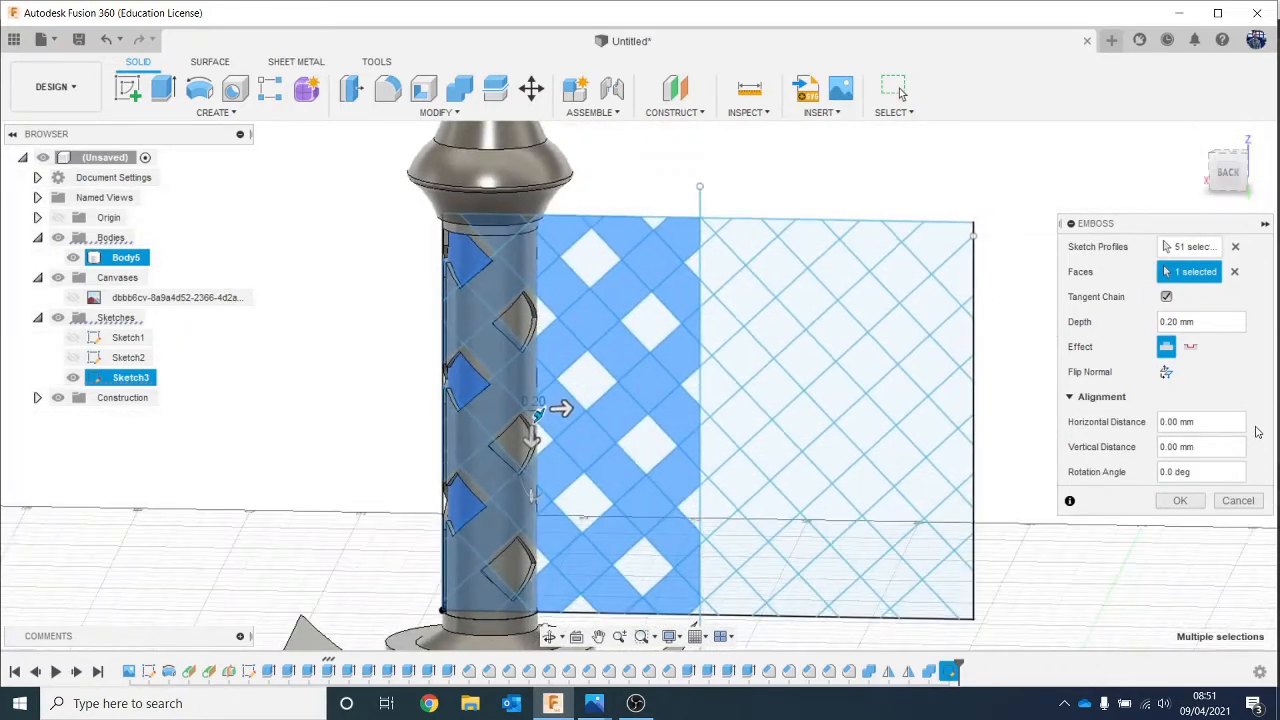
click(1238, 501)
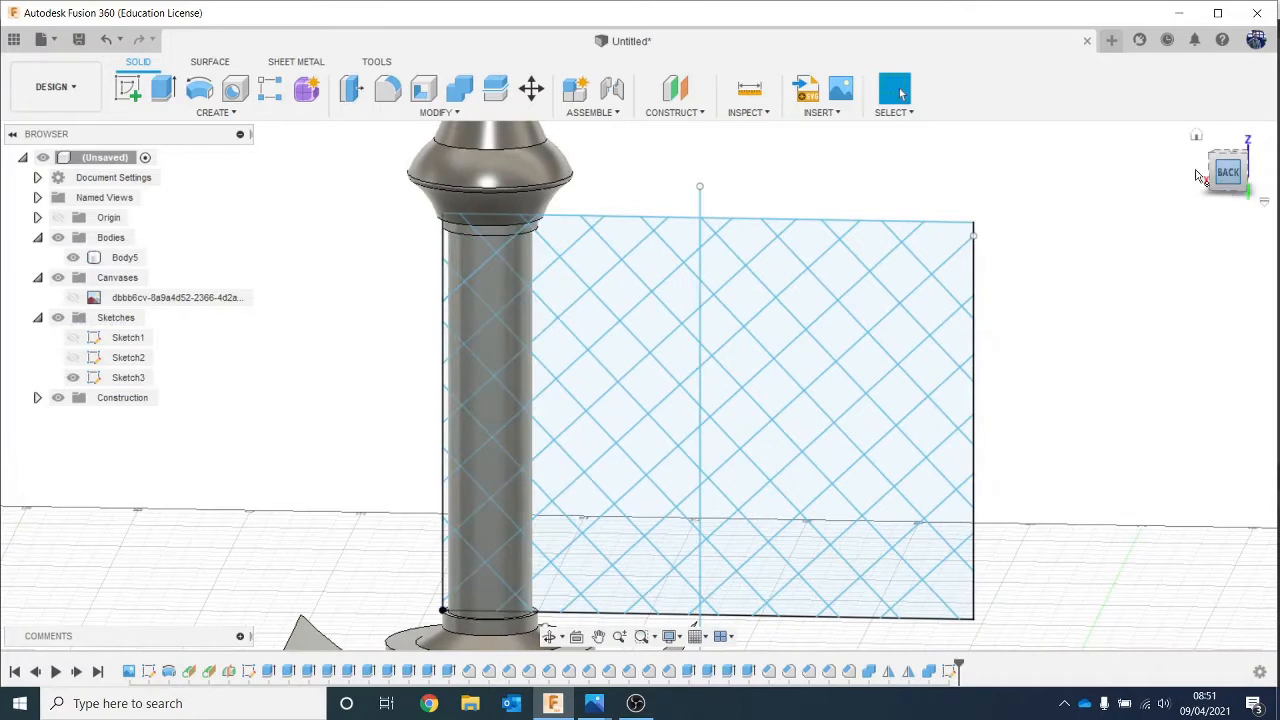
Step: Move the vertical dividing line of Sketch3 a further -0.158 mm along X
click(1228, 170)
scroll(745, 177, up, 4)
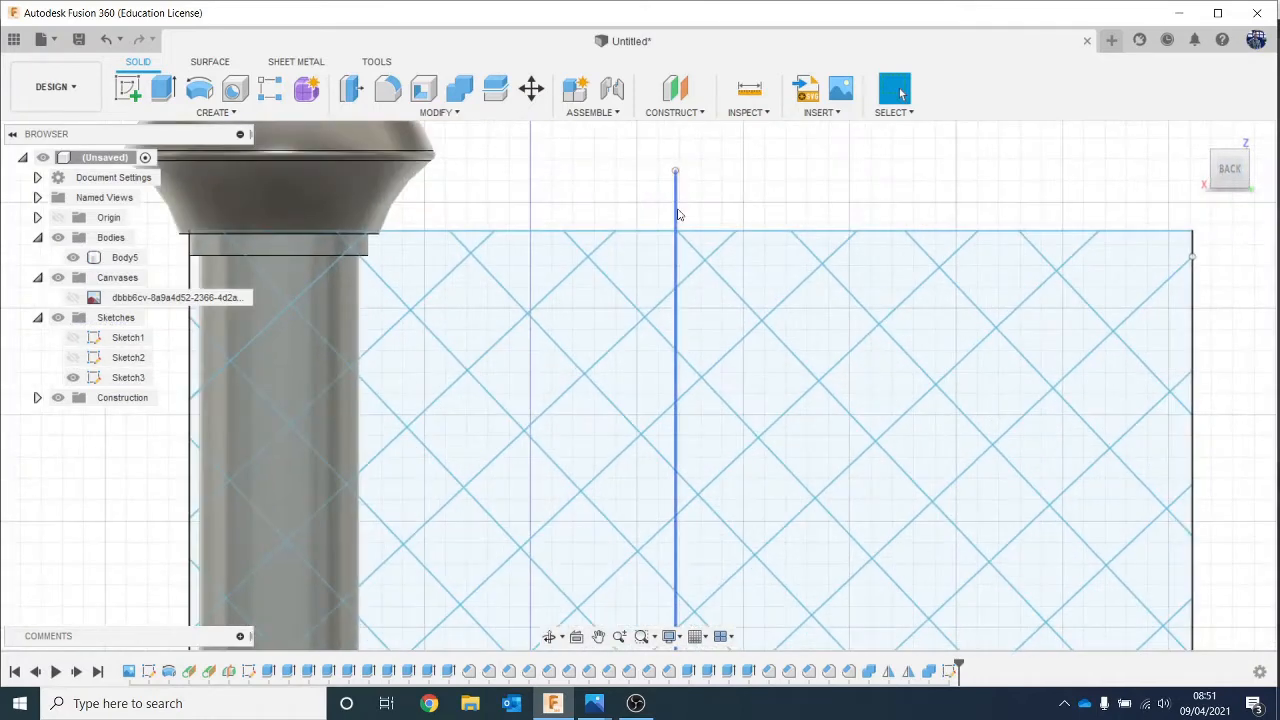
right_click(677, 212)
click(605, 231)
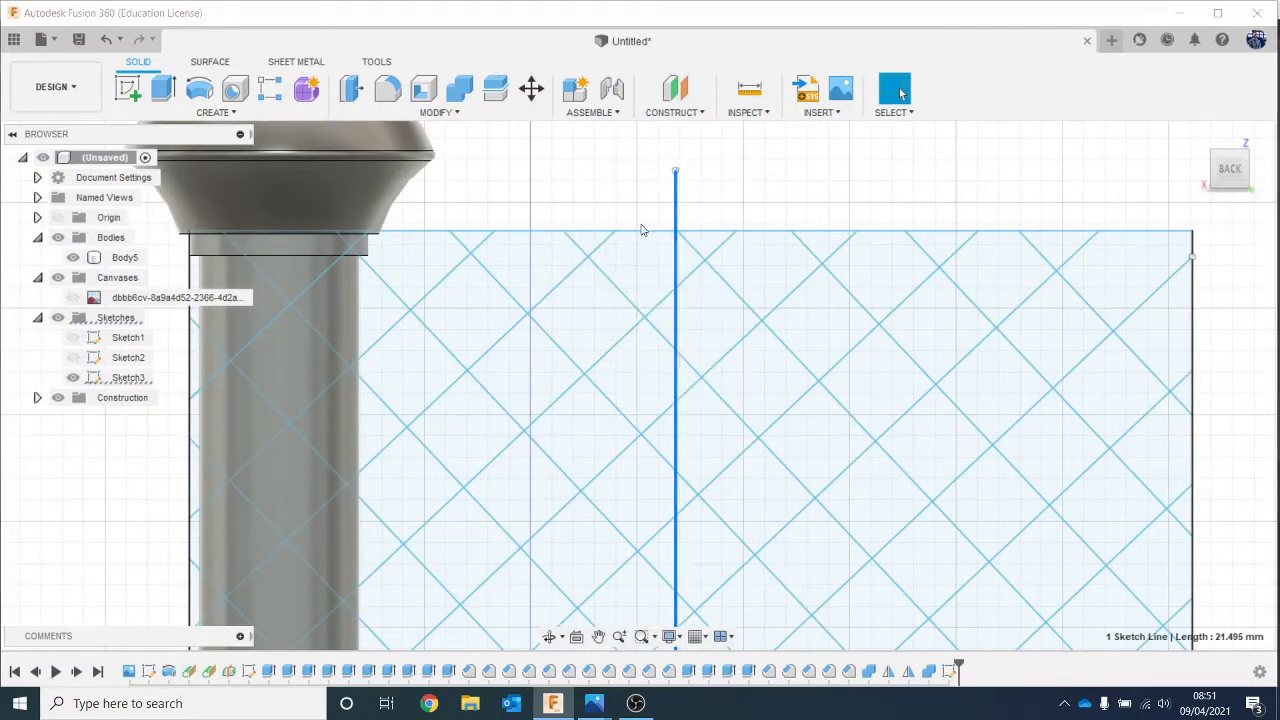
drag(626, 208, 634, 211)
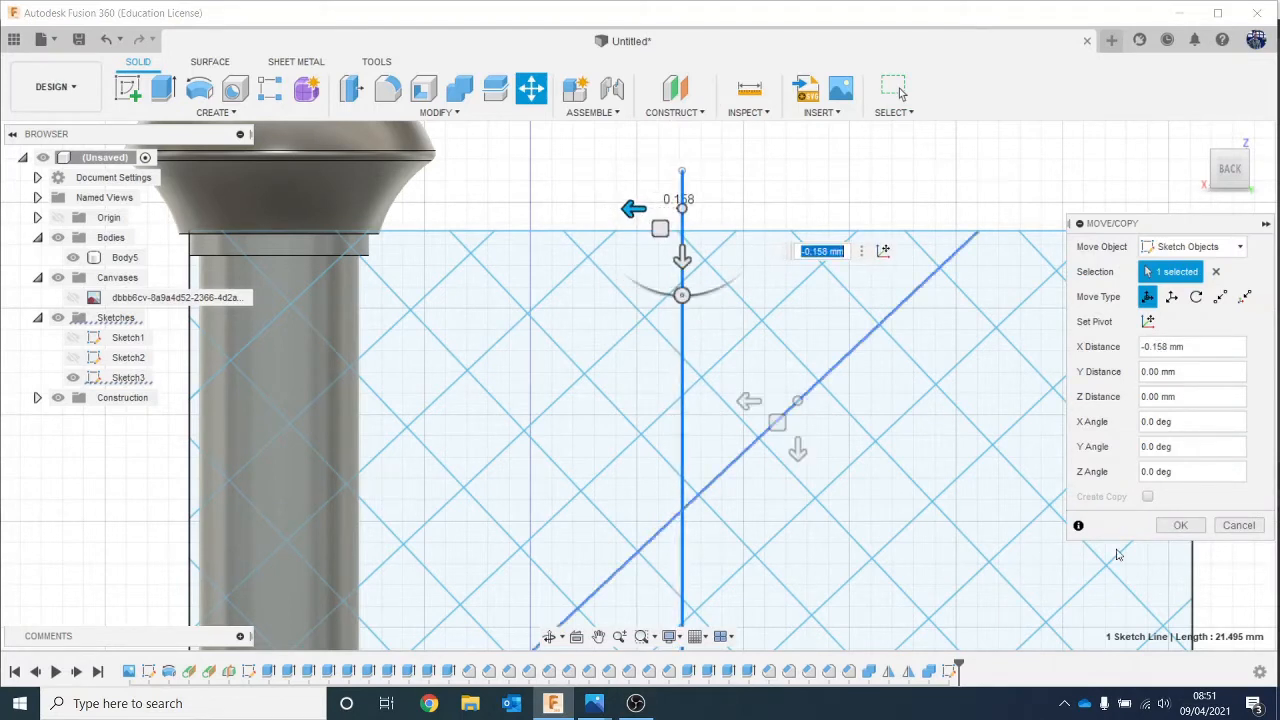
click(1181, 526)
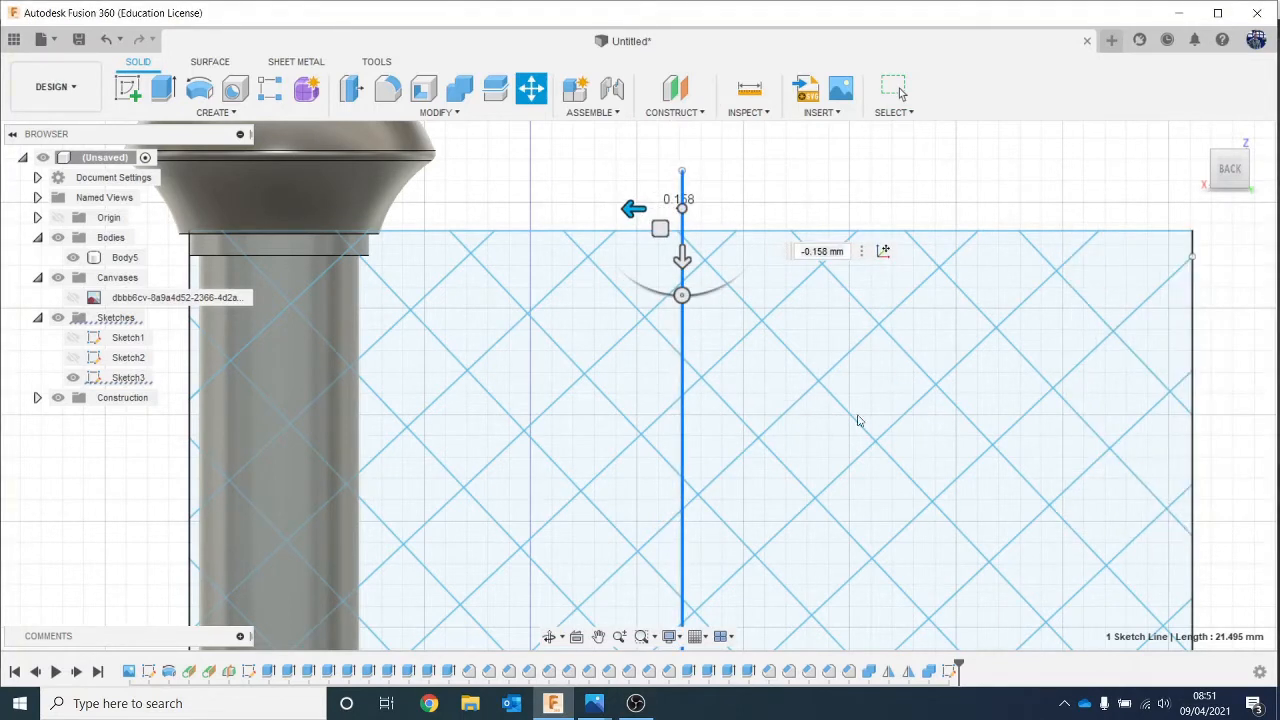
Step: Start a new emboss and select the diagonal band running from the top of the grip down to the dividing line
scroll(859, 412, down, 3)
middle_drag(859, 418, 813, 286)
click(214, 112)
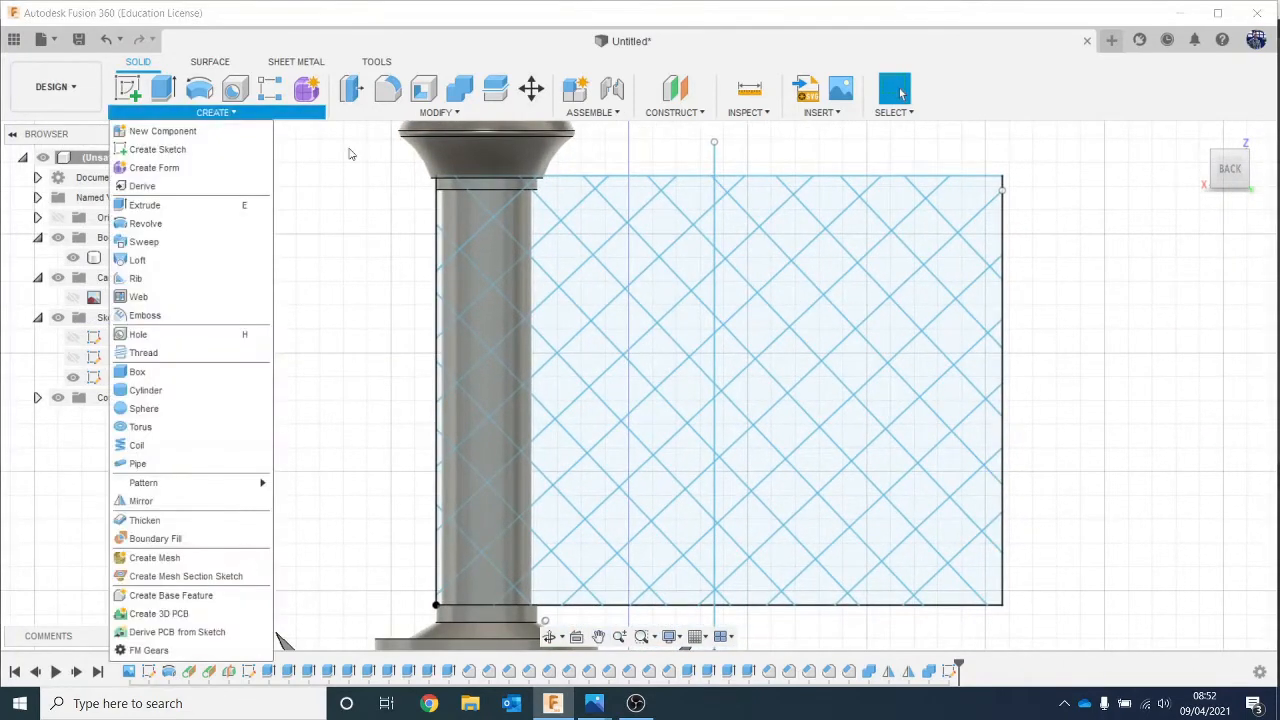
click(213, 318)
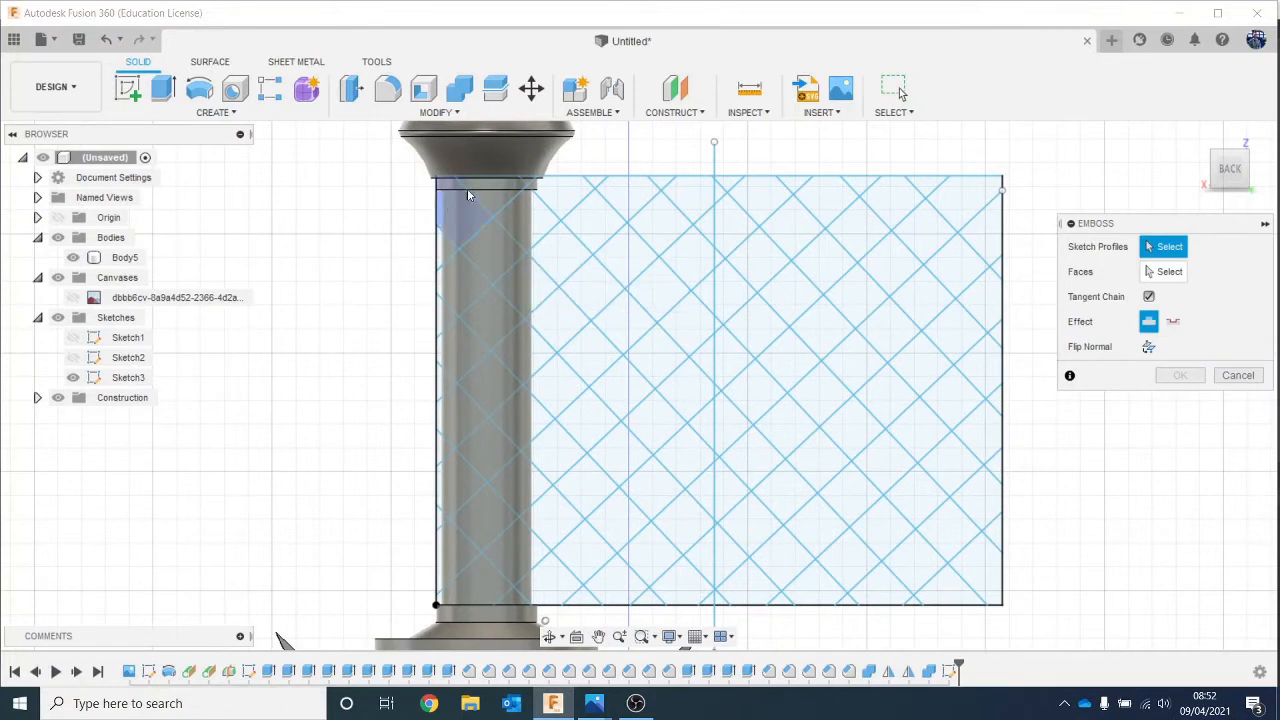
click(512, 216)
click(590, 285)
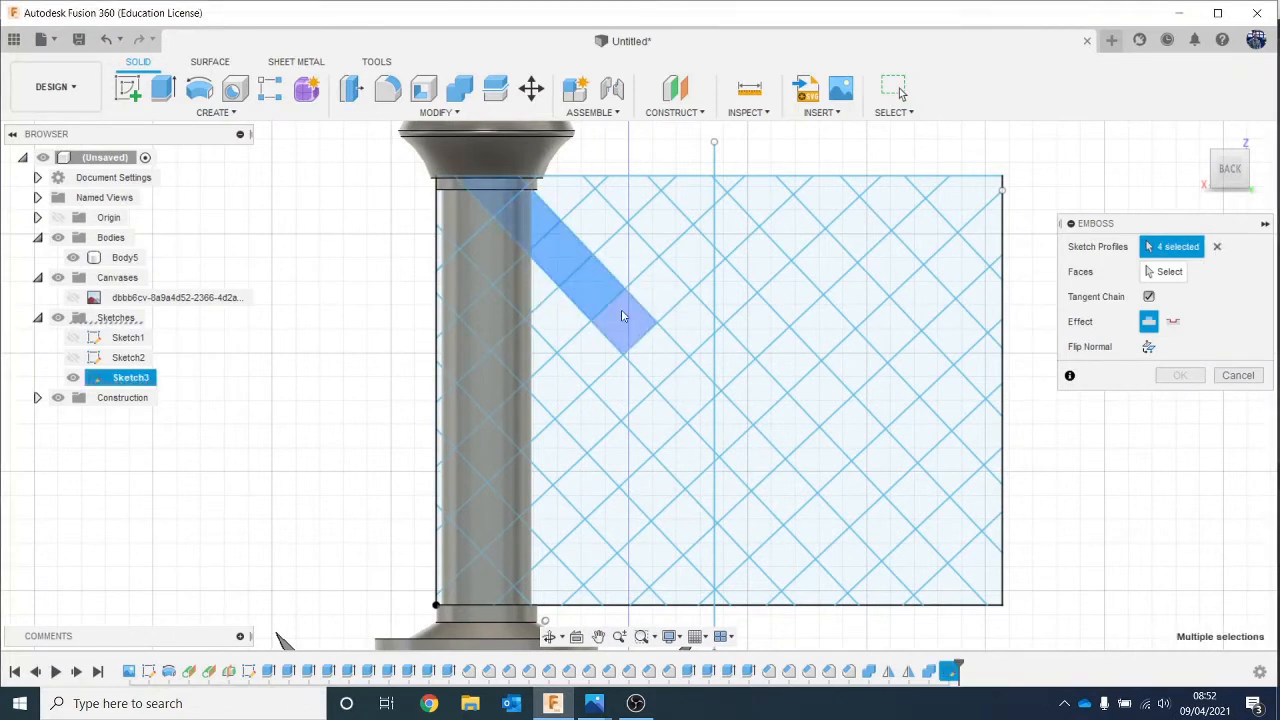
click(622, 313)
click(657, 355)
click(706, 432)
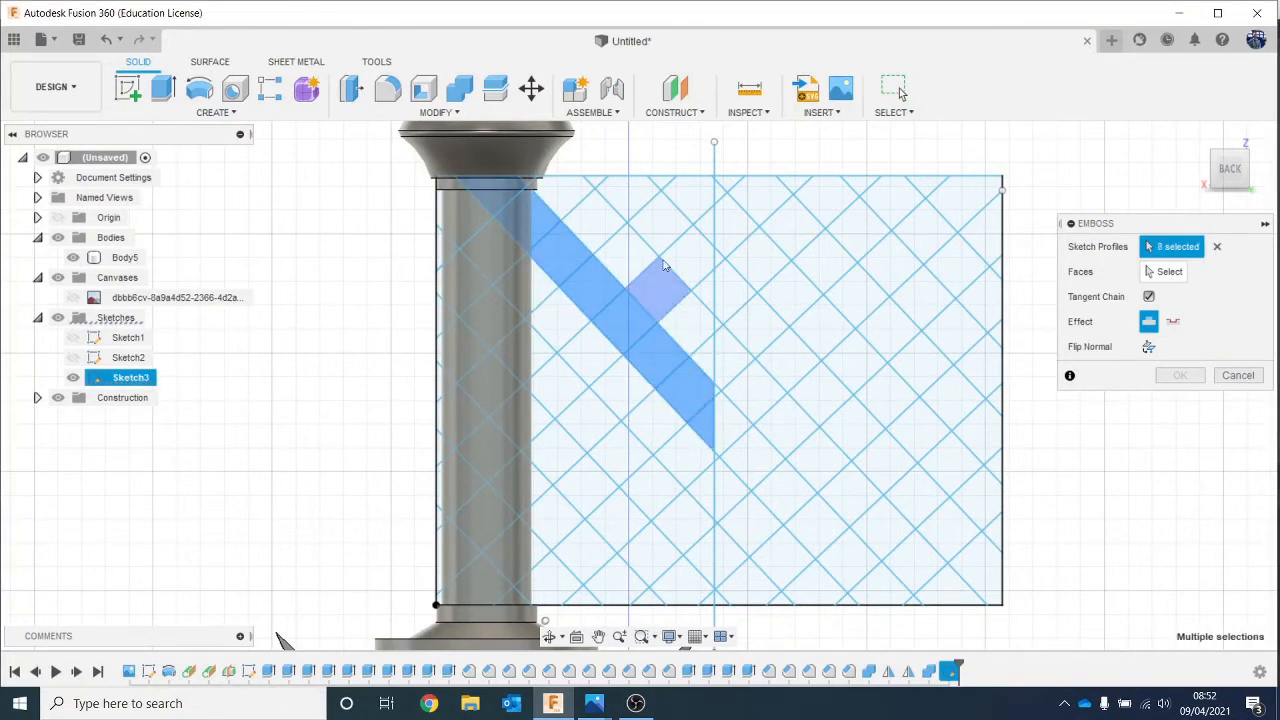
Step: Add the shorter diagonal band from the sketch's upper edge to the dividing line, including the small profile at the line's upper end
click(600, 186)
click(643, 229)
click(680, 267)
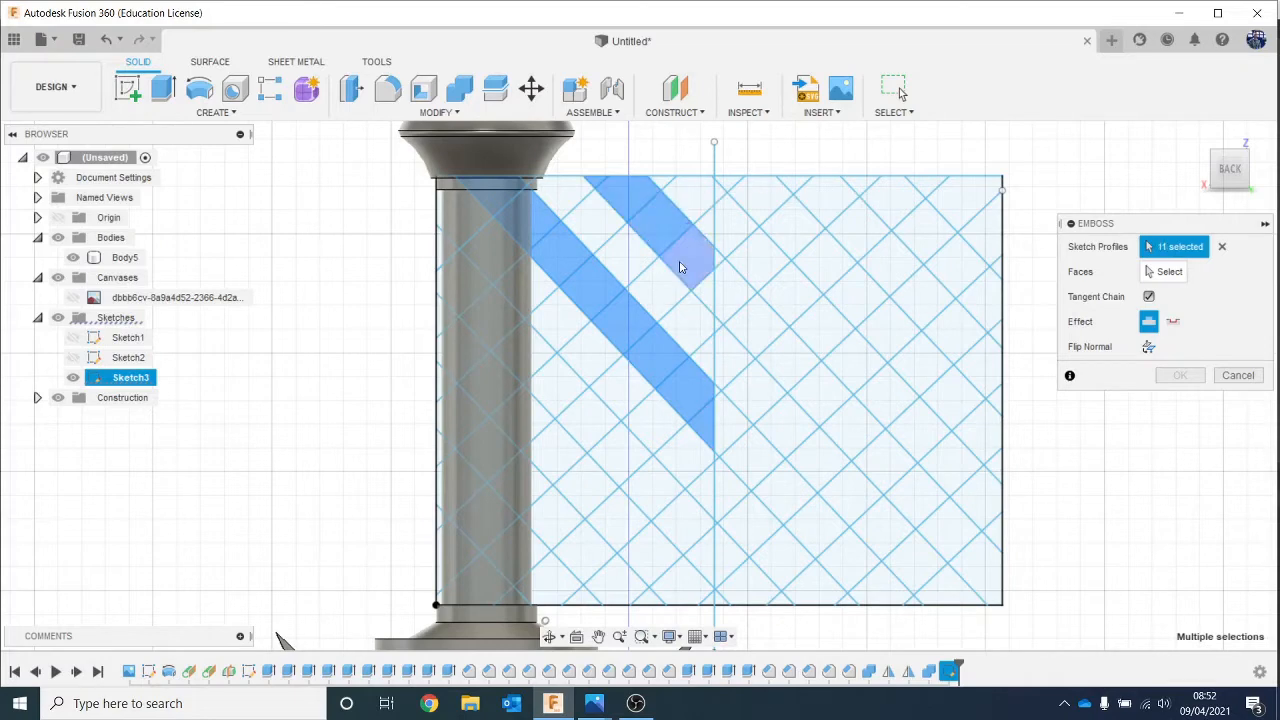
click(726, 214)
scroll(728, 205, up, 5)
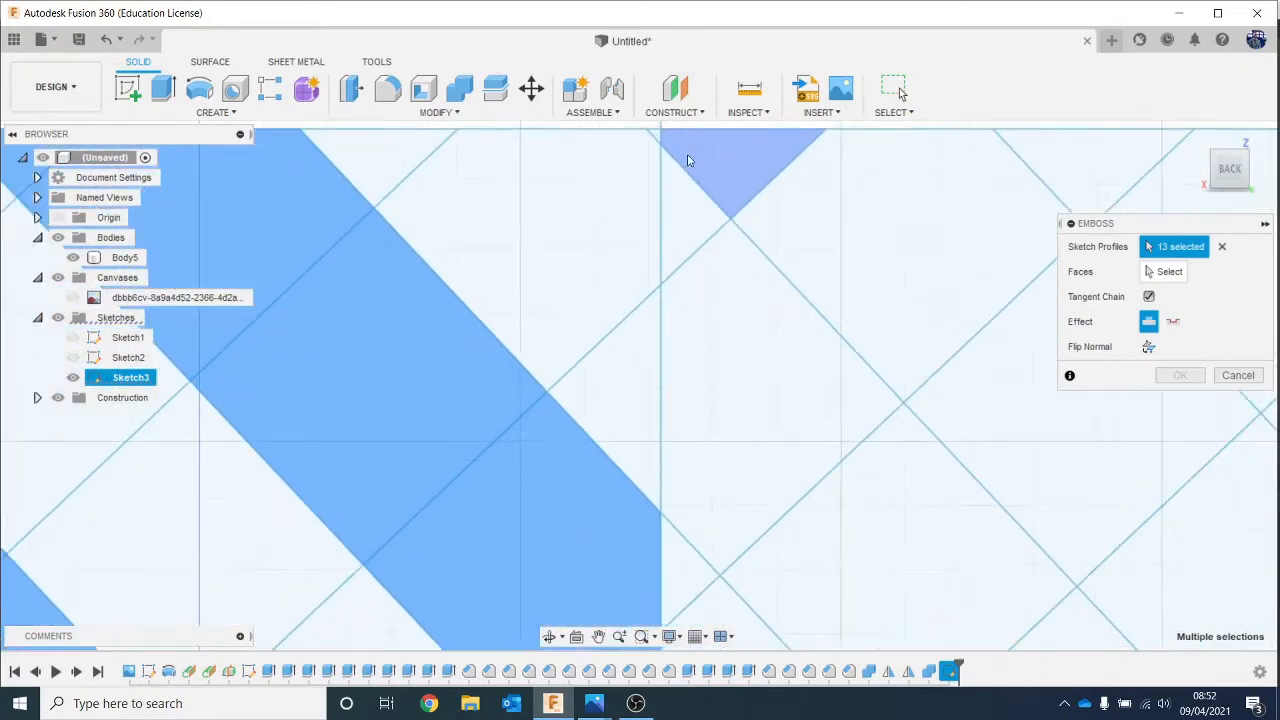
click(650, 140)
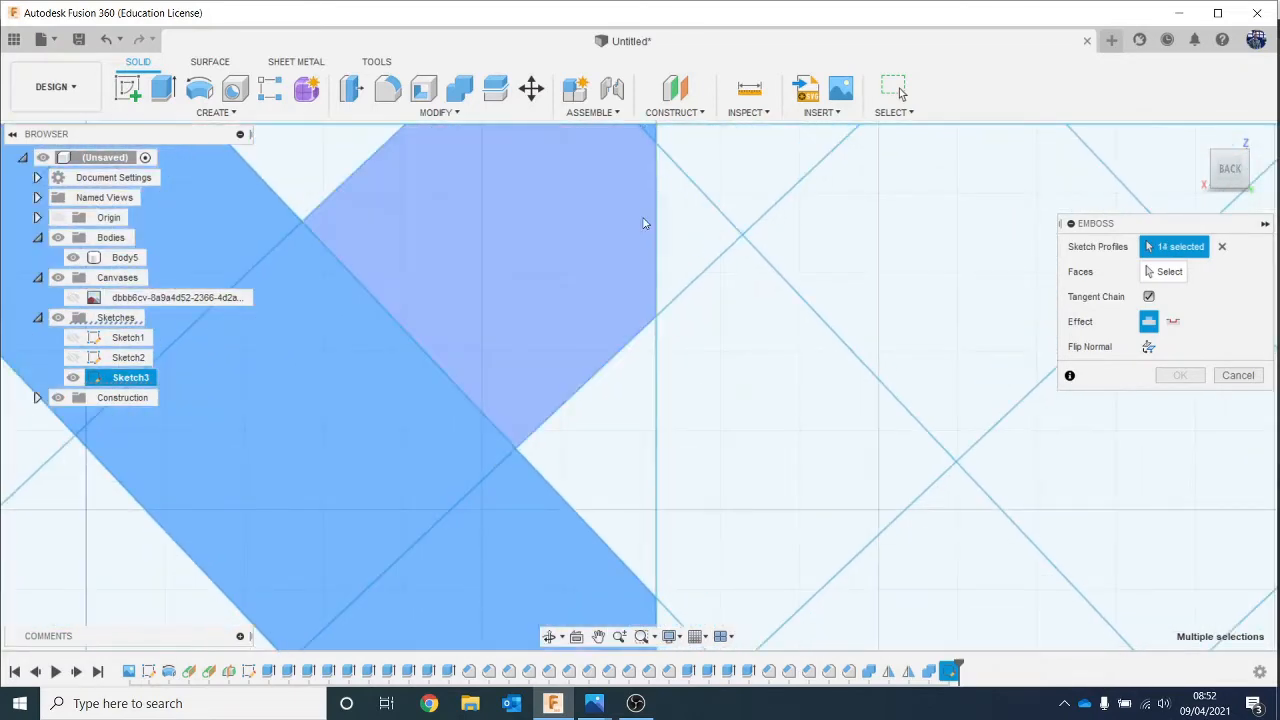
Step: Add the next lower diagonal band, running from the sketch's vertical edge at the grip down to the dividing line, to the emboss profiles
scroll(640, 245, down, 3)
scroll(633, 262, down, 3)
mouse_move(625, 288)
middle_down()
mouse_move(772, 233)
mouse_move(789, 197)
middle_up()
scroll(789, 197, down, 2)
click(505, 292)
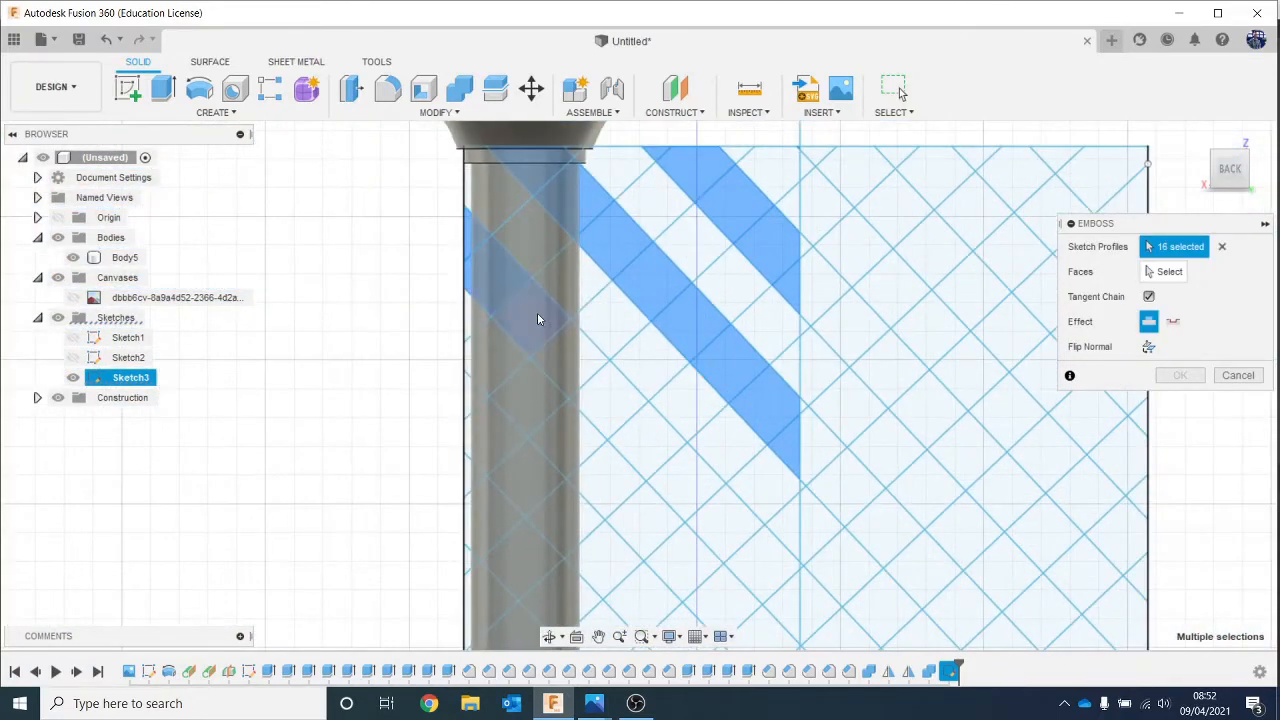
click(537, 314)
click(586, 372)
click(612, 402)
click(645, 436)
click(683, 483)
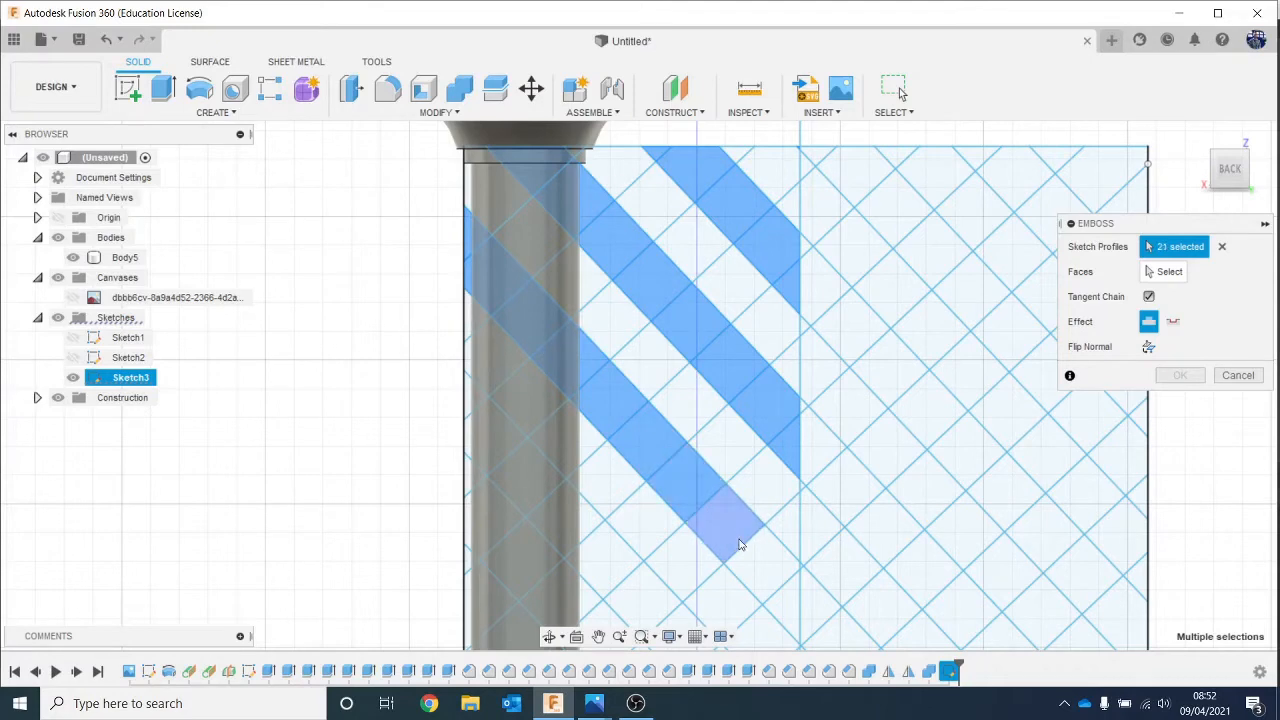
click(725, 525)
click(778, 605)
Step: Add the two lowest diagonal bands, including the one at the sketch's lower corner on the grip, to the emboss profiles
middle_drag(812, 536, 849, 376)
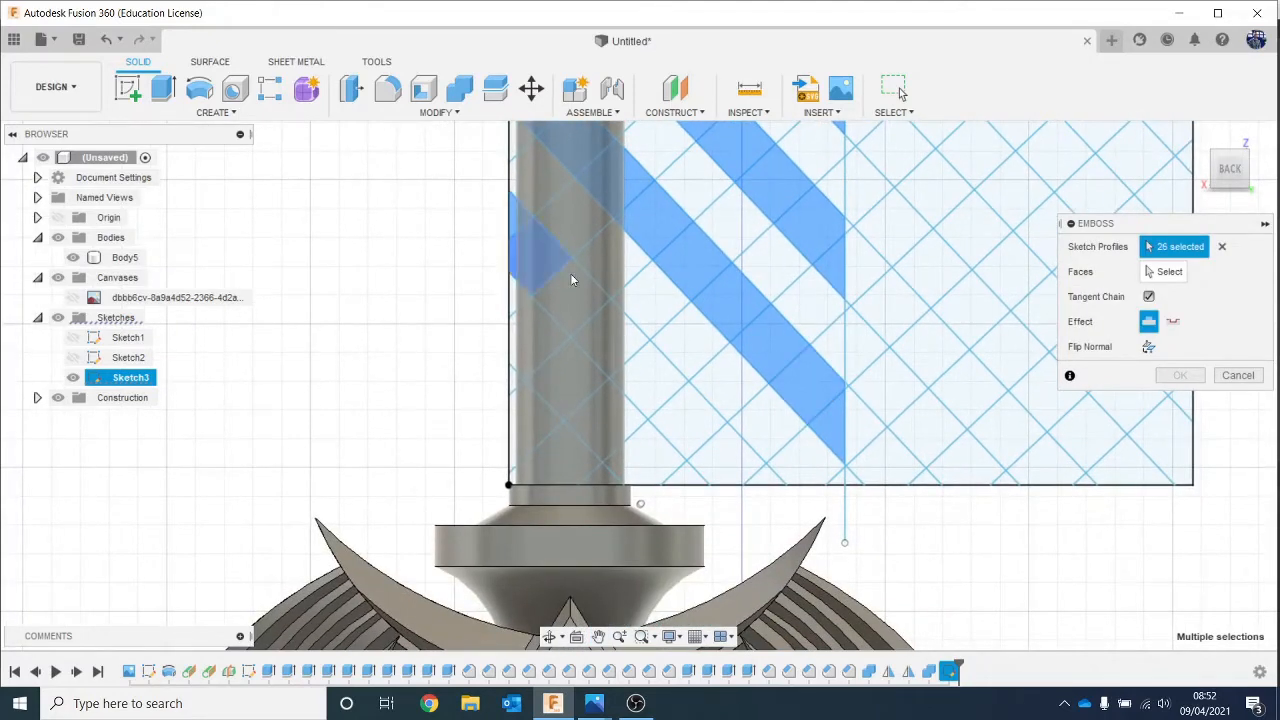
click(651, 366)
click(691, 423)
click(731, 457)
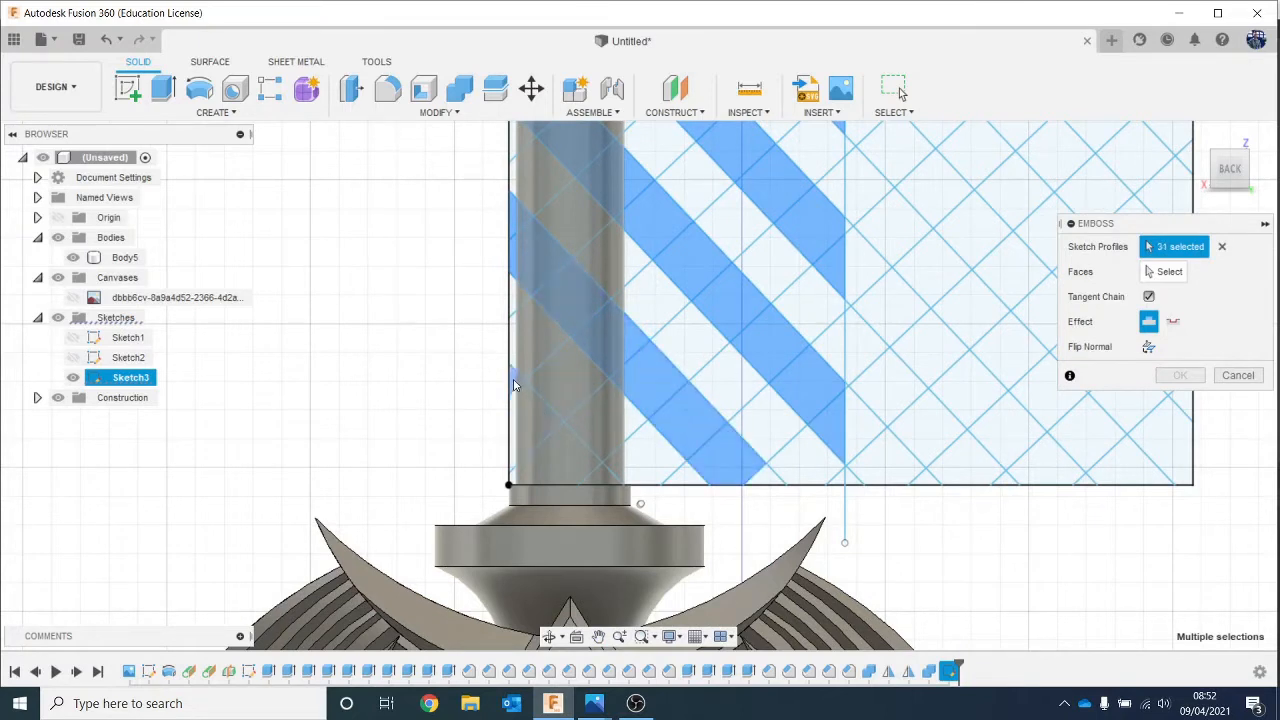
click(600, 475)
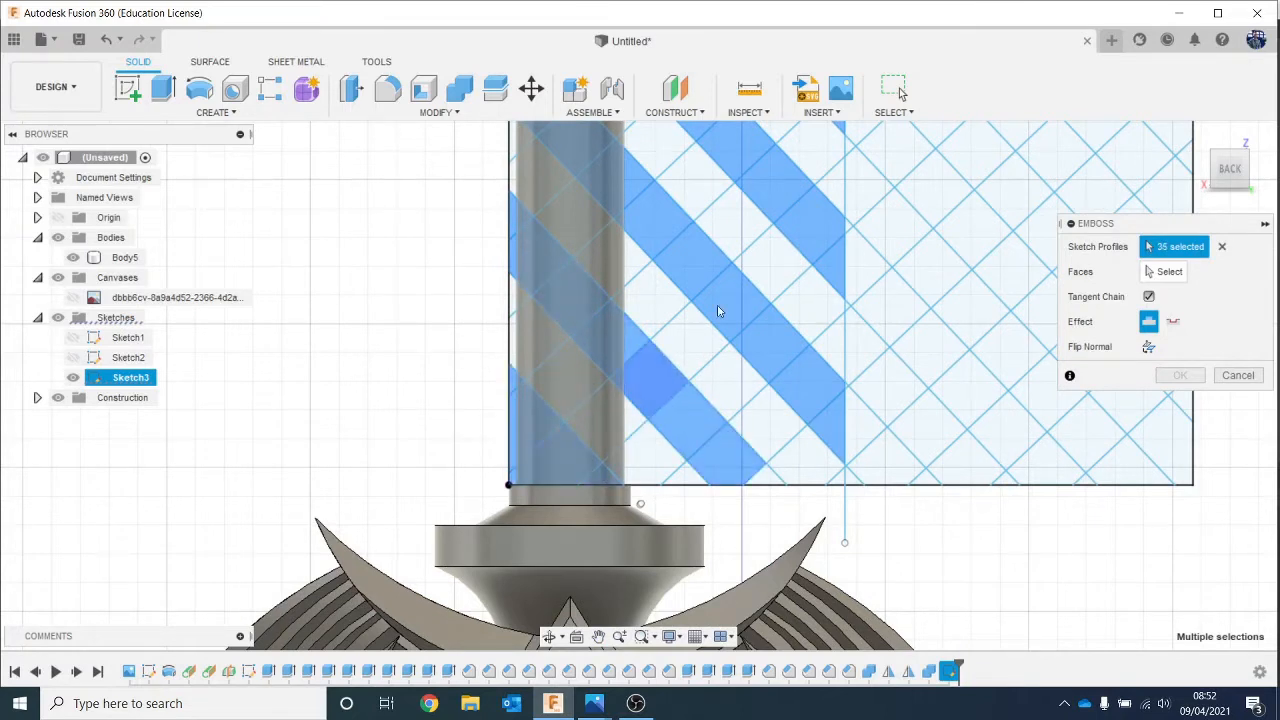
Step: Fill in the two uppermost crossing bands between the sketch's edge at the grip and the dividing line
scroll(723, 265, down, 2)
middle_drag(717, 299, 689, 424)
scroll(689, 424, down, 1)
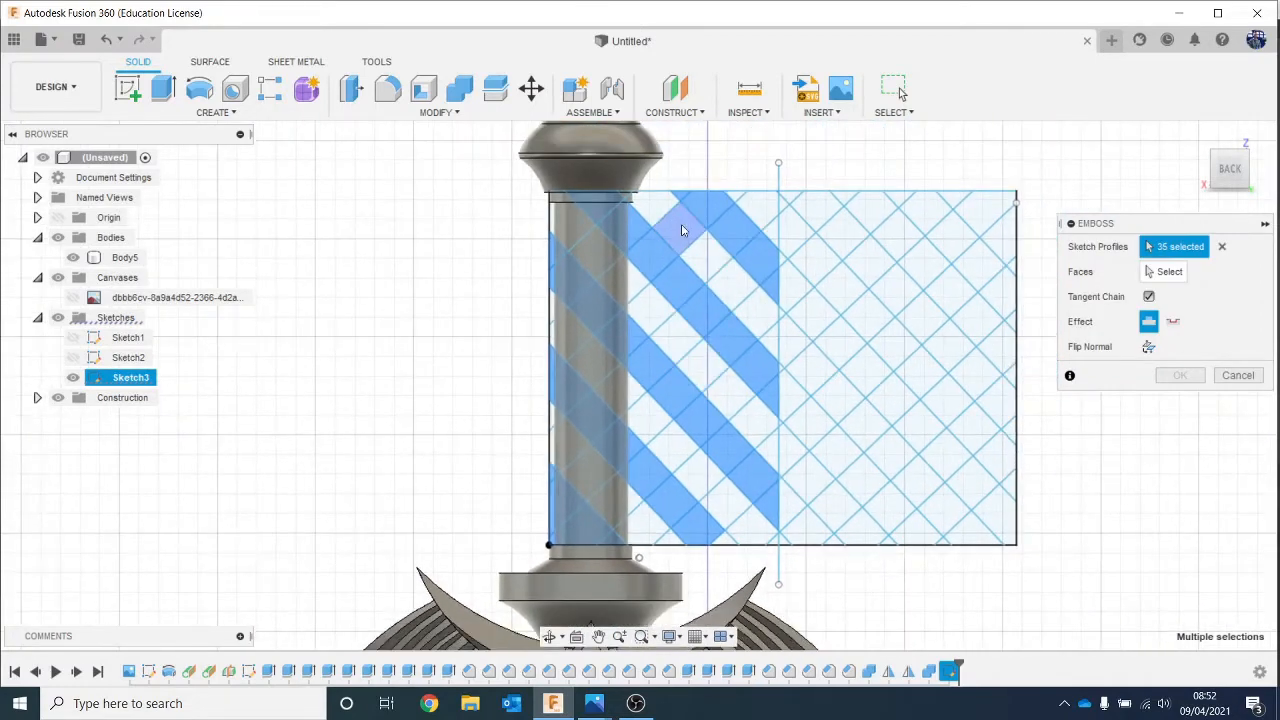
click(638, 212)
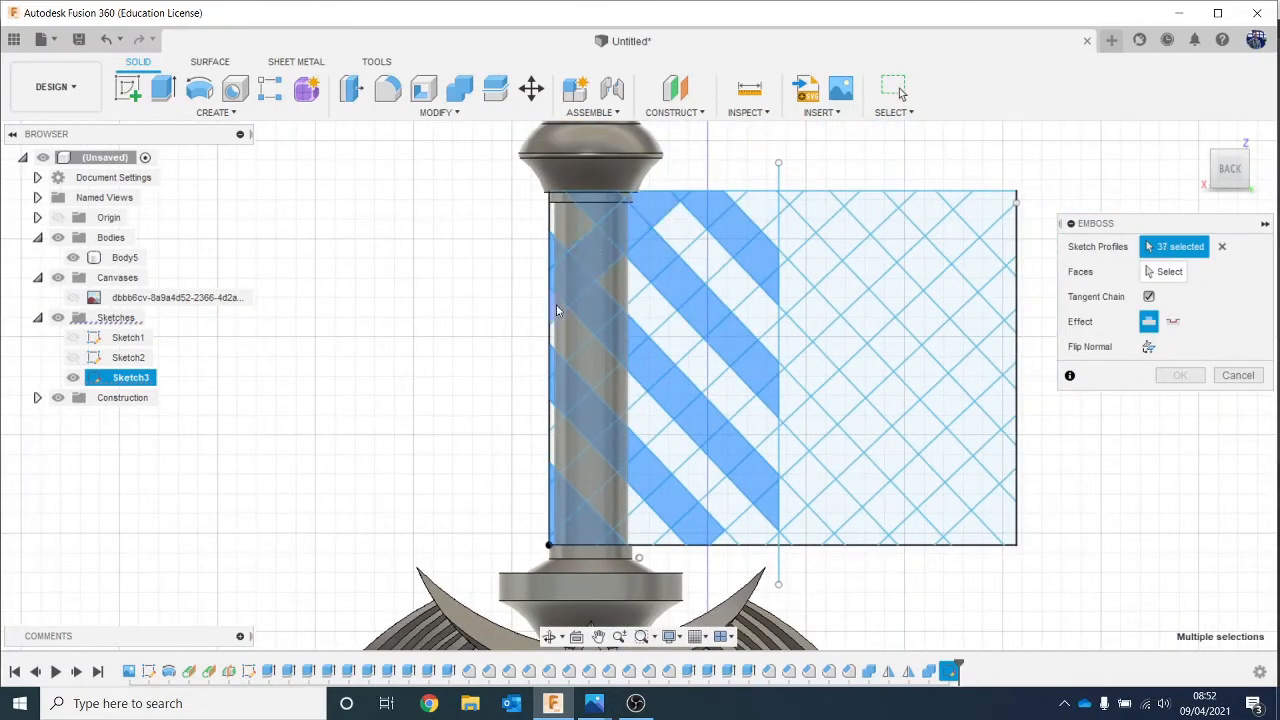
click(766, 232)
click(759, 218)
click(708, 260)
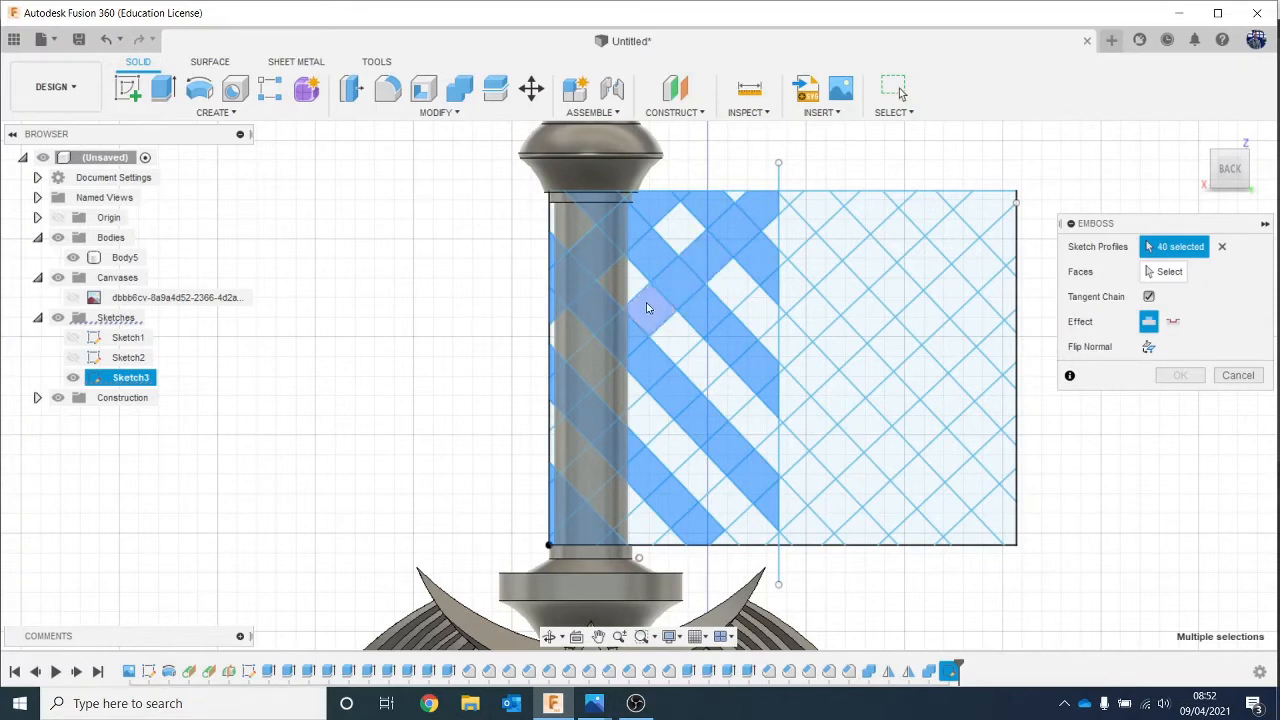
click(647, 308)
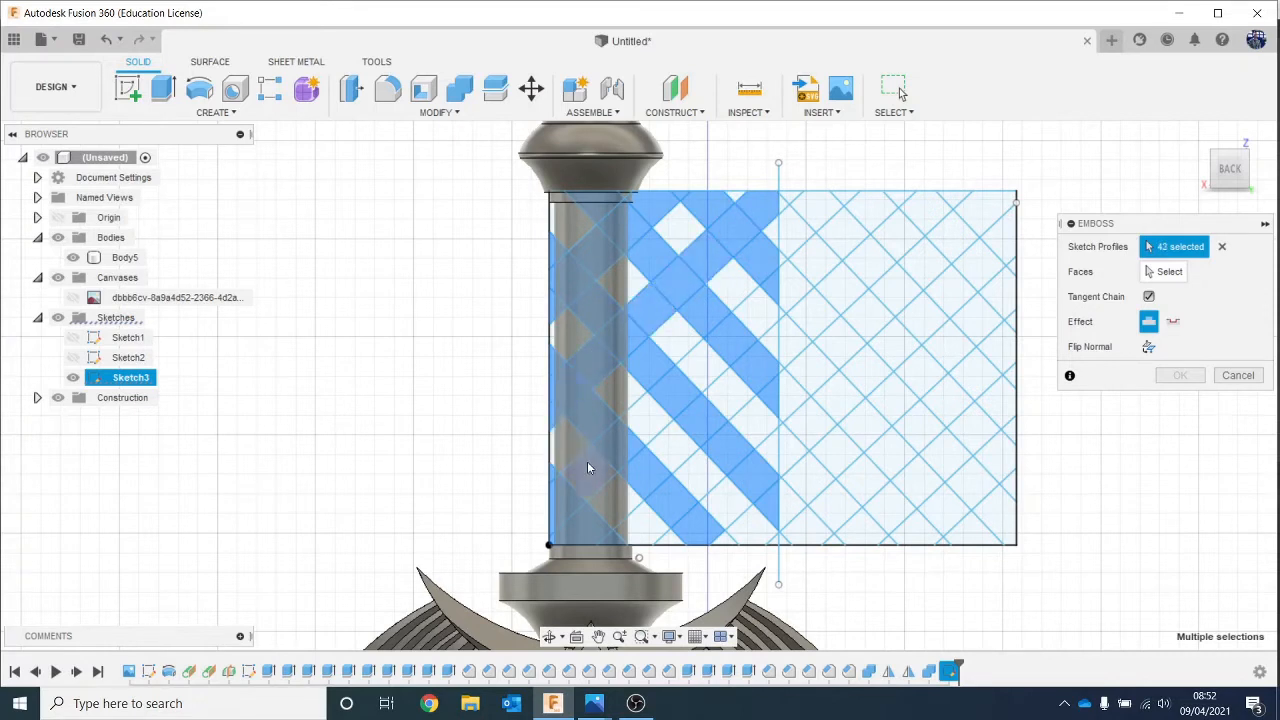
Step: Add the remaining crossing bands down to the sketch's lower edge, including the small profile beside the dividing line's lower end
click(650, 418)
click(704, 365)
click(753, 317)
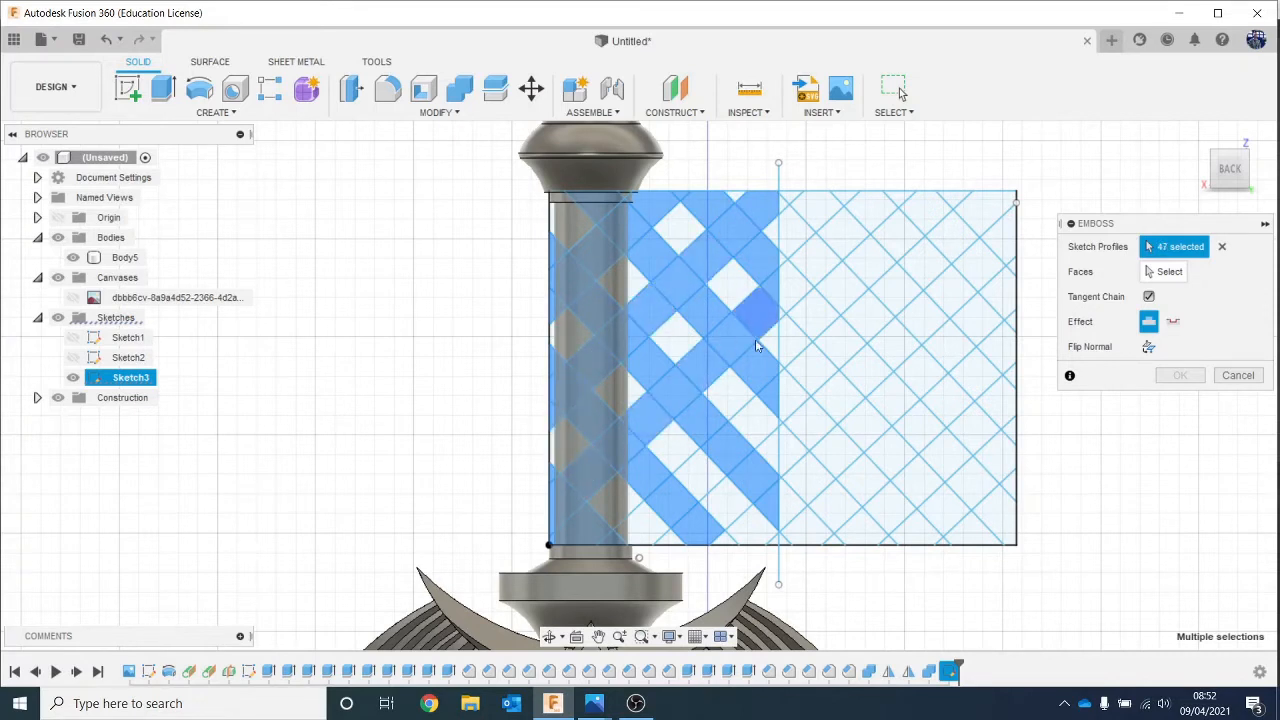
click(752, 415)
click(700, 468)
click(638, 514)
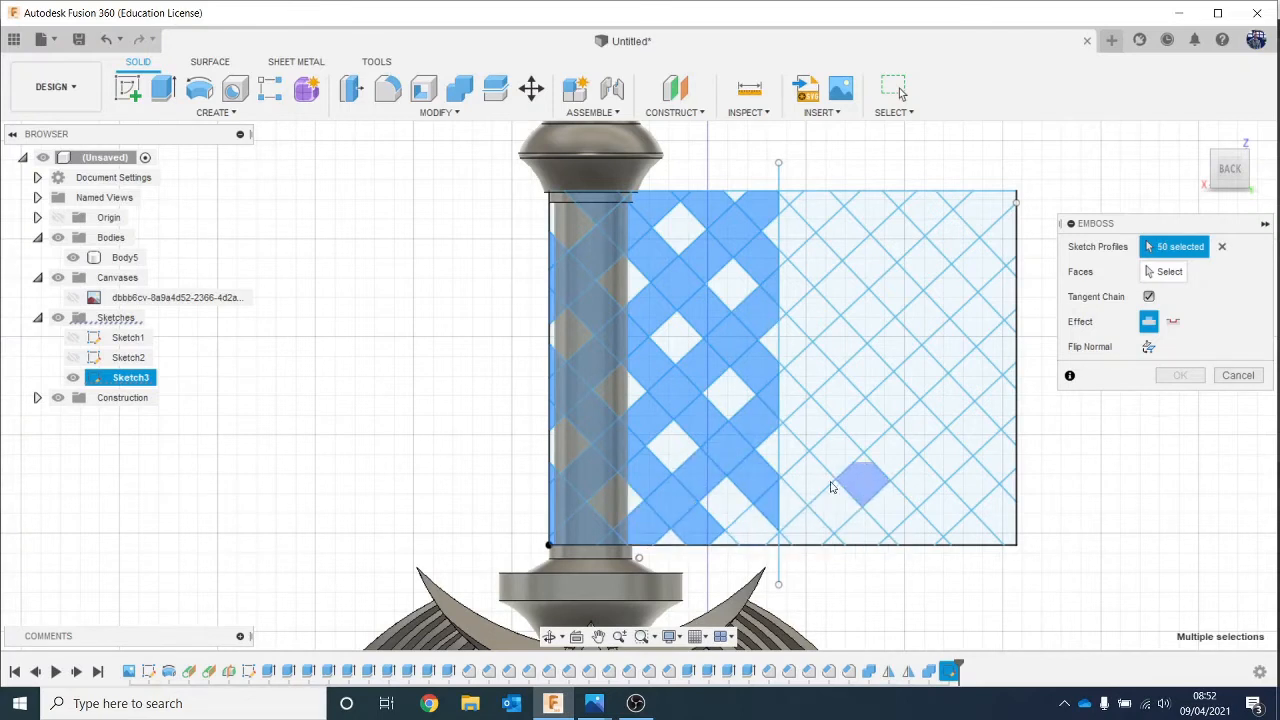
click(733, 538)
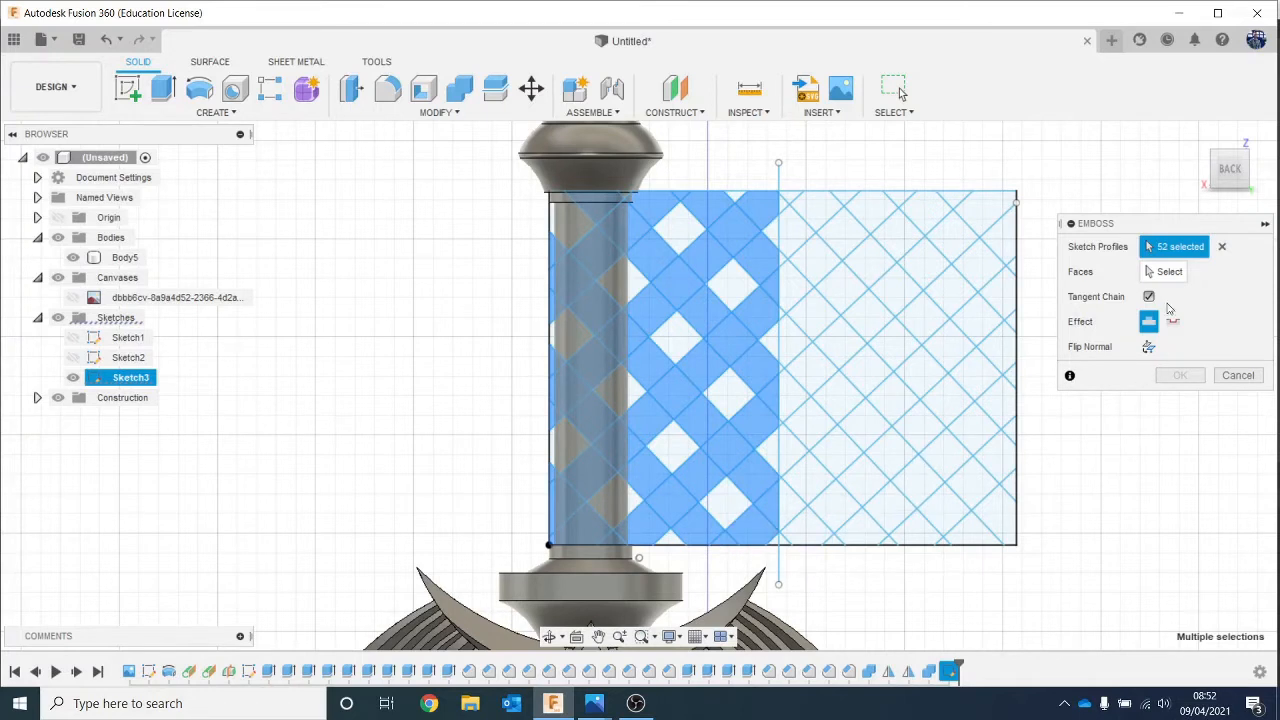
Step: Emboss the selected lattice onto the handle's cylindrical grip face at 0.20 mm depth and hide Sketch3
click(1165, 271)
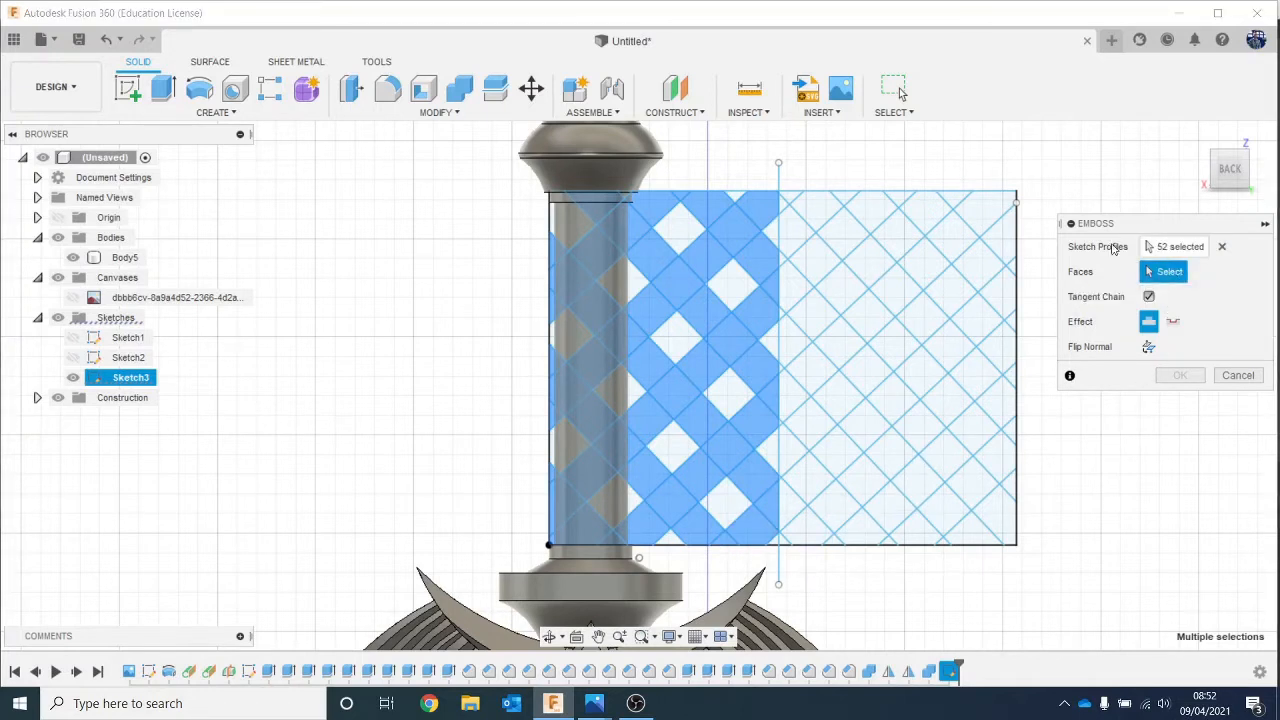
click(620, 286)
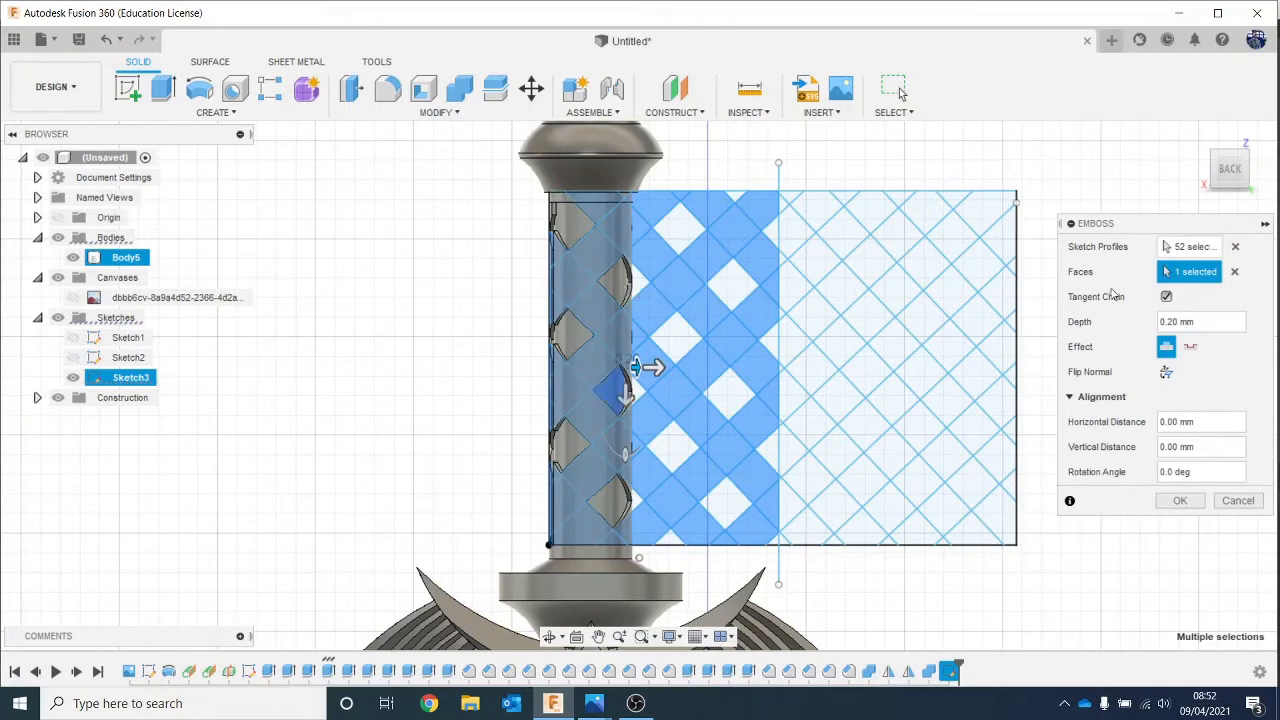
click(1178, 501)
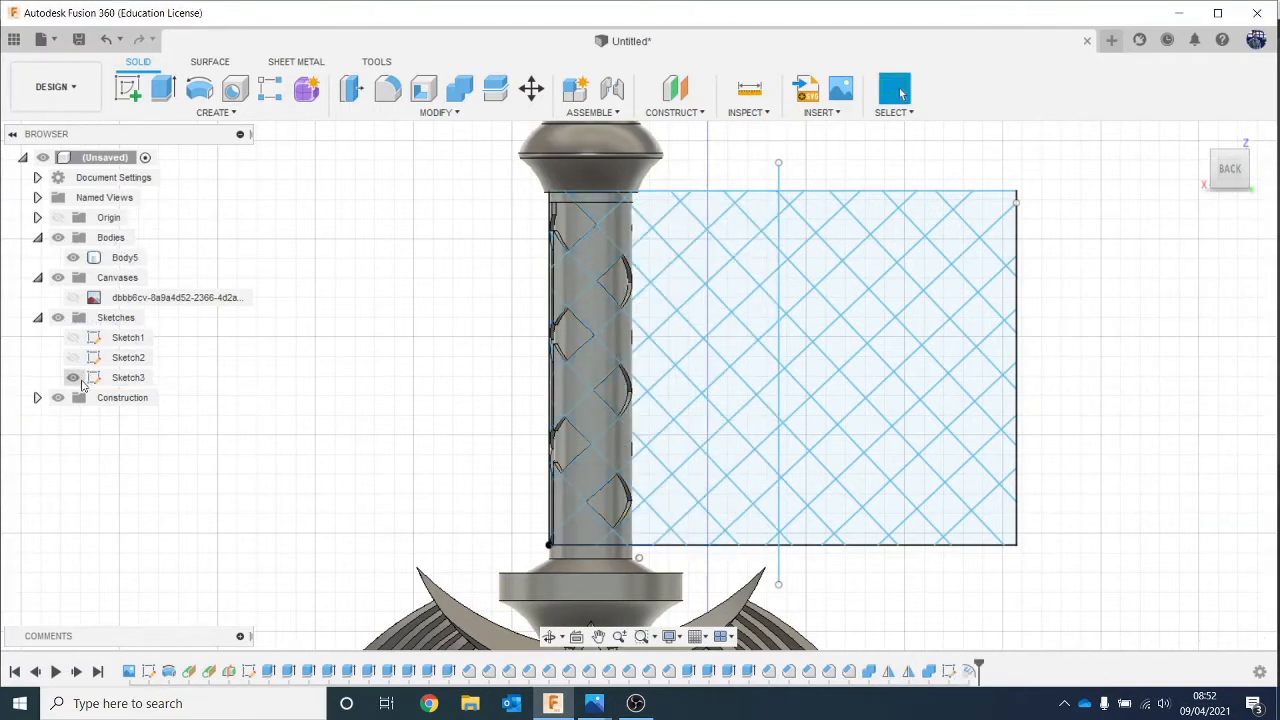
click(73, 377)
Step: Examine the lattice seam on the side of the grip up close and view the whole hilt from the front
drag(1225, 181, 962, 184)
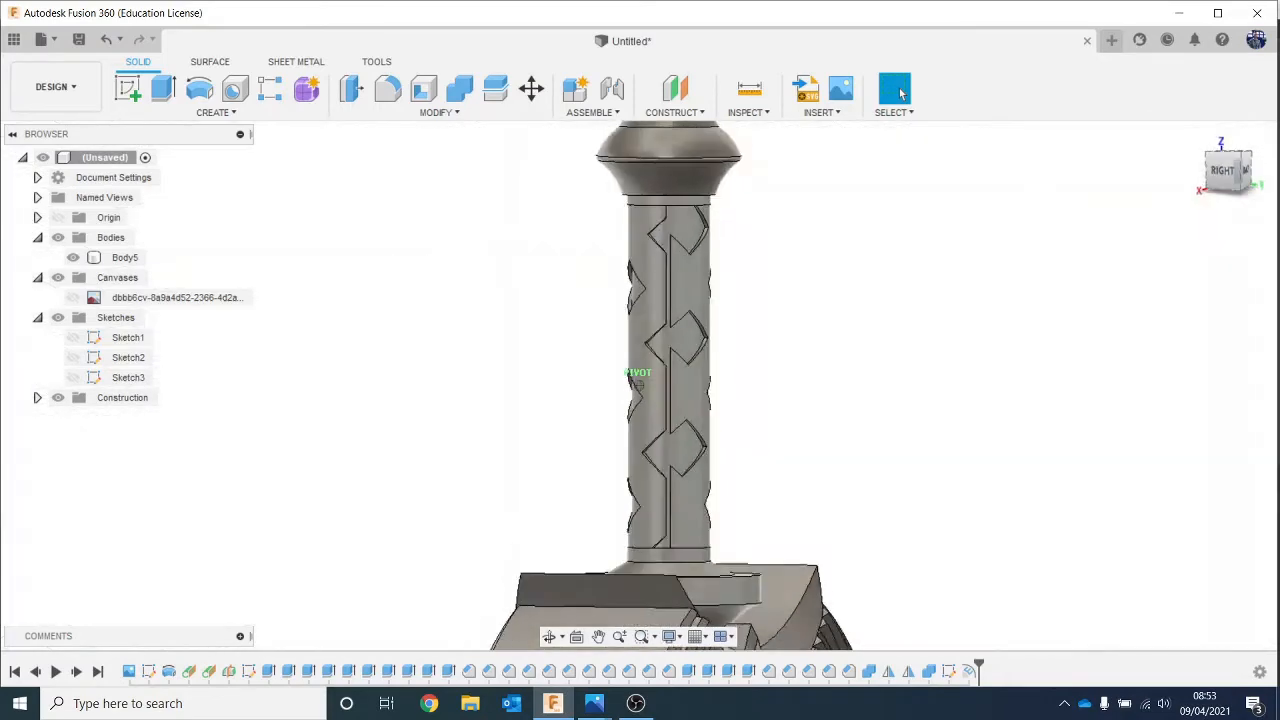
scroll(814, 268, up, 1)
scroll(546, 354, up, 5)
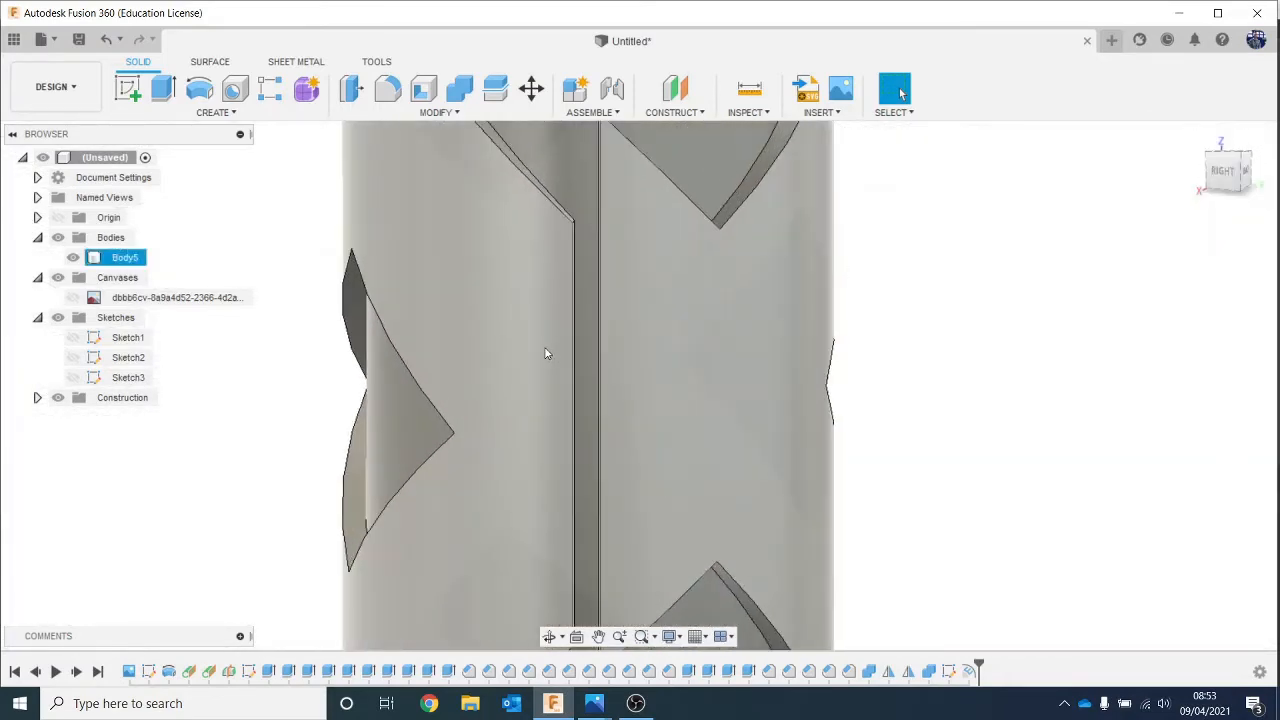
scroll(609, 298, down, 10)
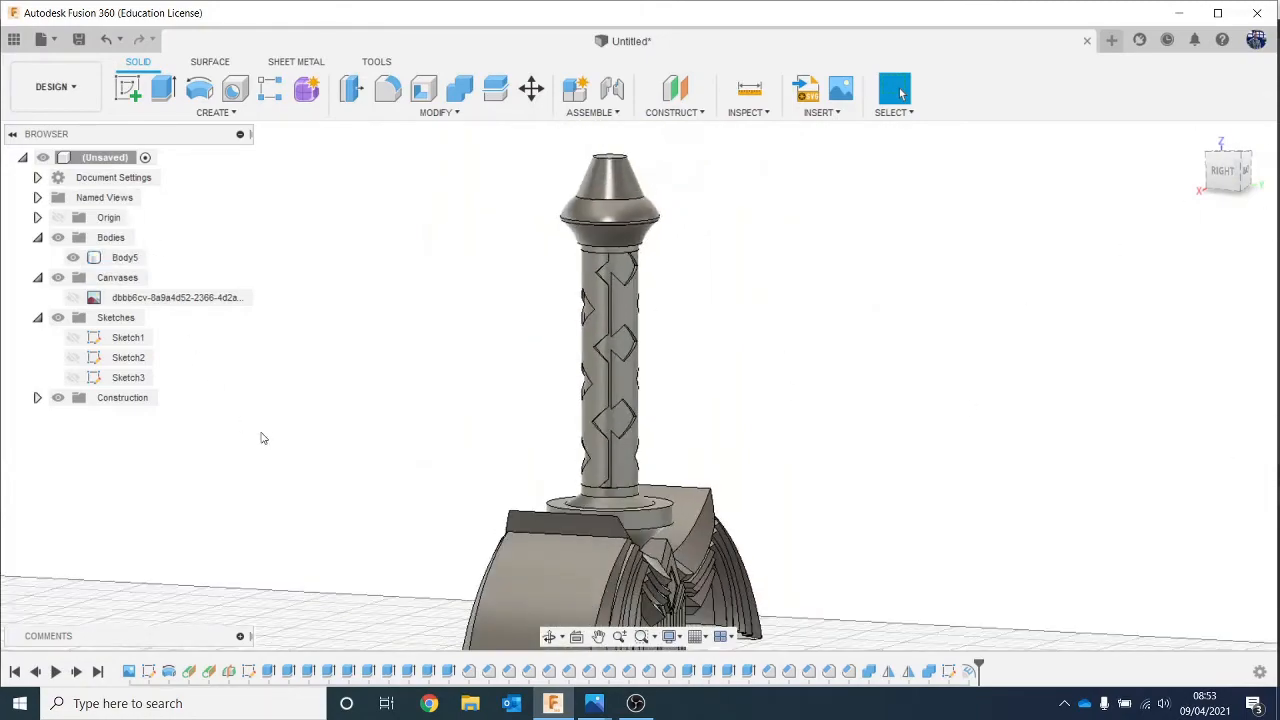
mouse_move(1233, 175)
mouse_down()
mouse_move(1210, 40)
mouse_move(1065, 50)
mouse_move(1055, 35)
mouse_move(1160, 100)
mouse_move(1240, 70)
mouse_move(1252, 95)
mouse_move(1275, 100)
mouse_move(1218, 170)
mouse_move(1214, 212)
mouse_up()
scroll(1120, 383, down, 2)
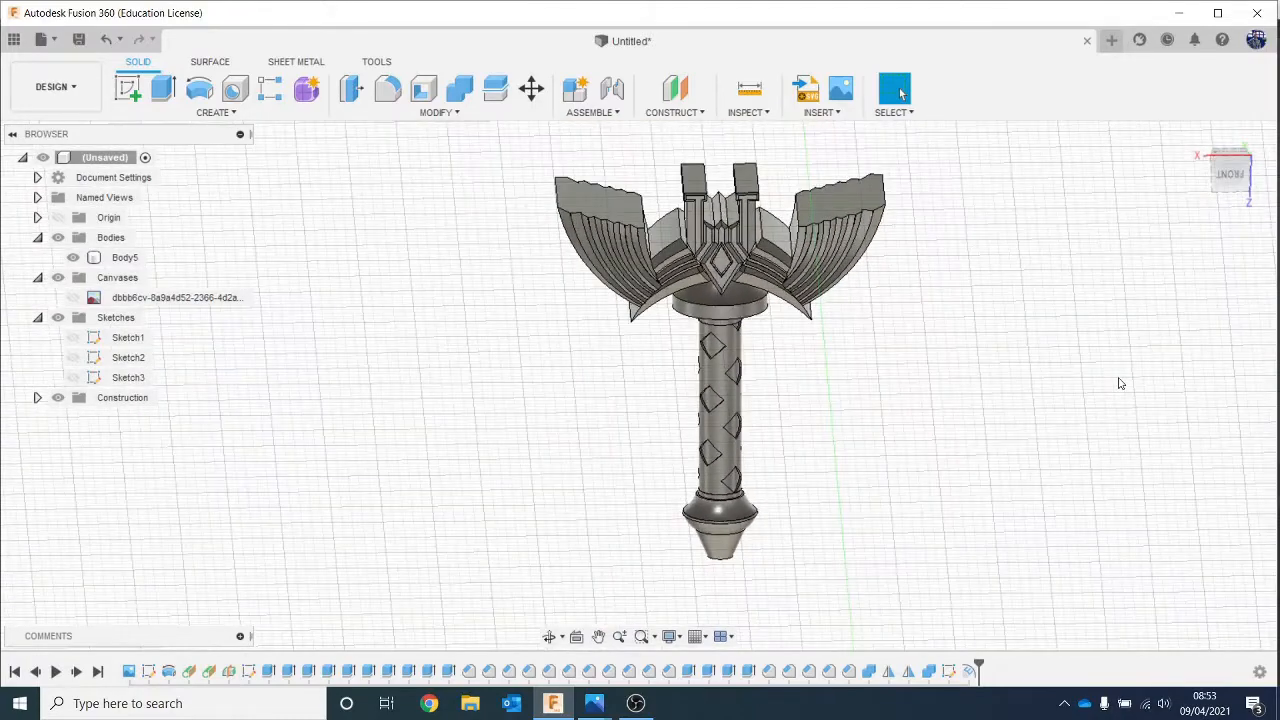
drag(1118, 379, 1046, 436)
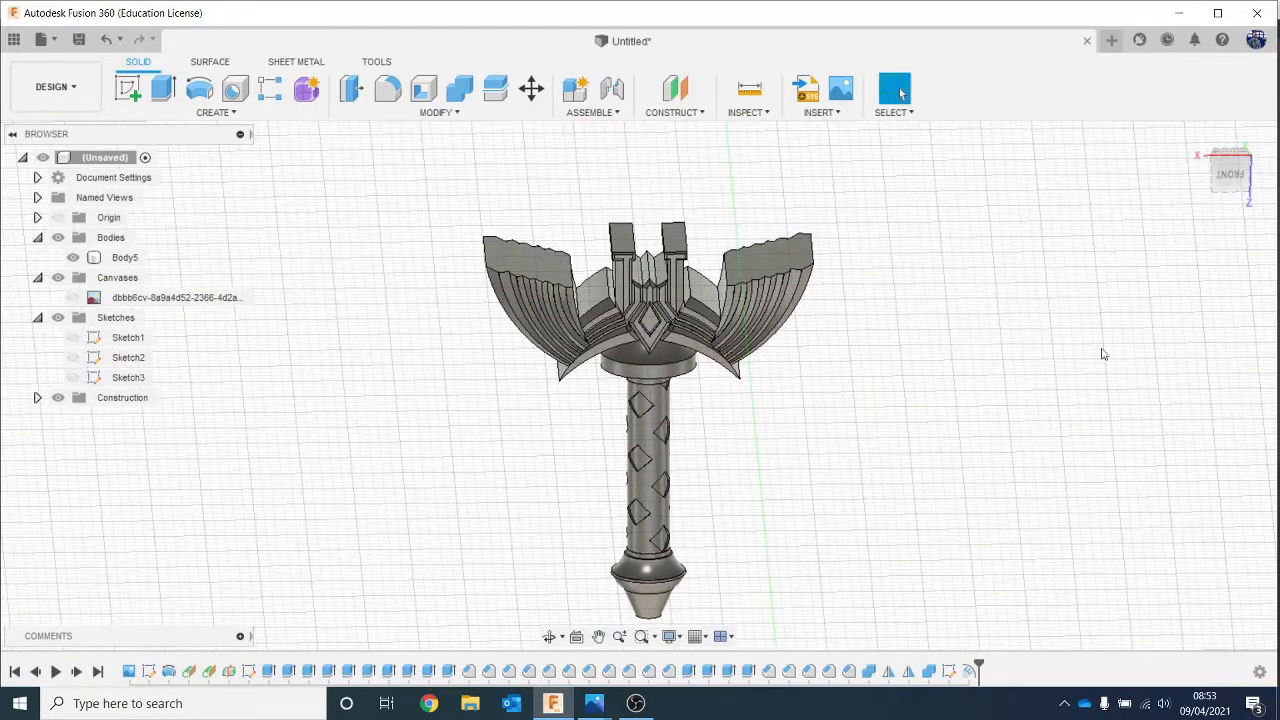
drag(1239, 146, 1225, 144)
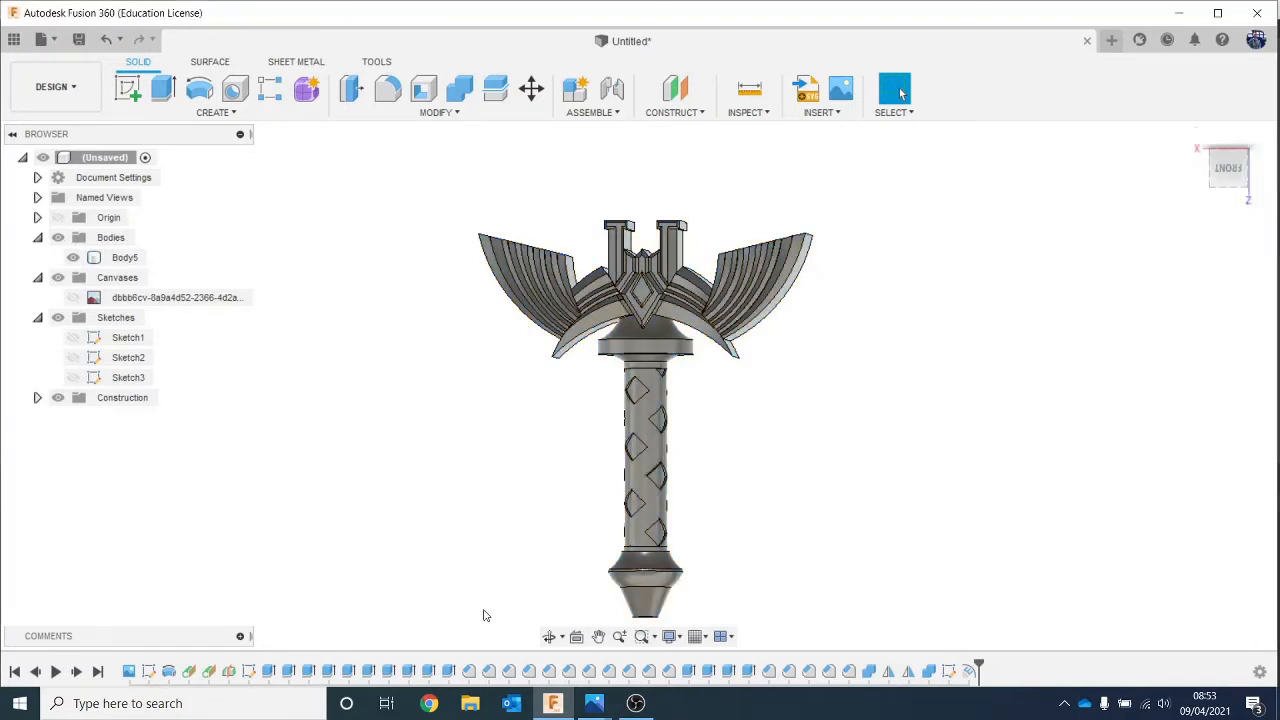
Step: Show the reference canvas, compare the hilt and grip with the sword drawing and its blade outline, and hide the canvas again
click(70, 299)
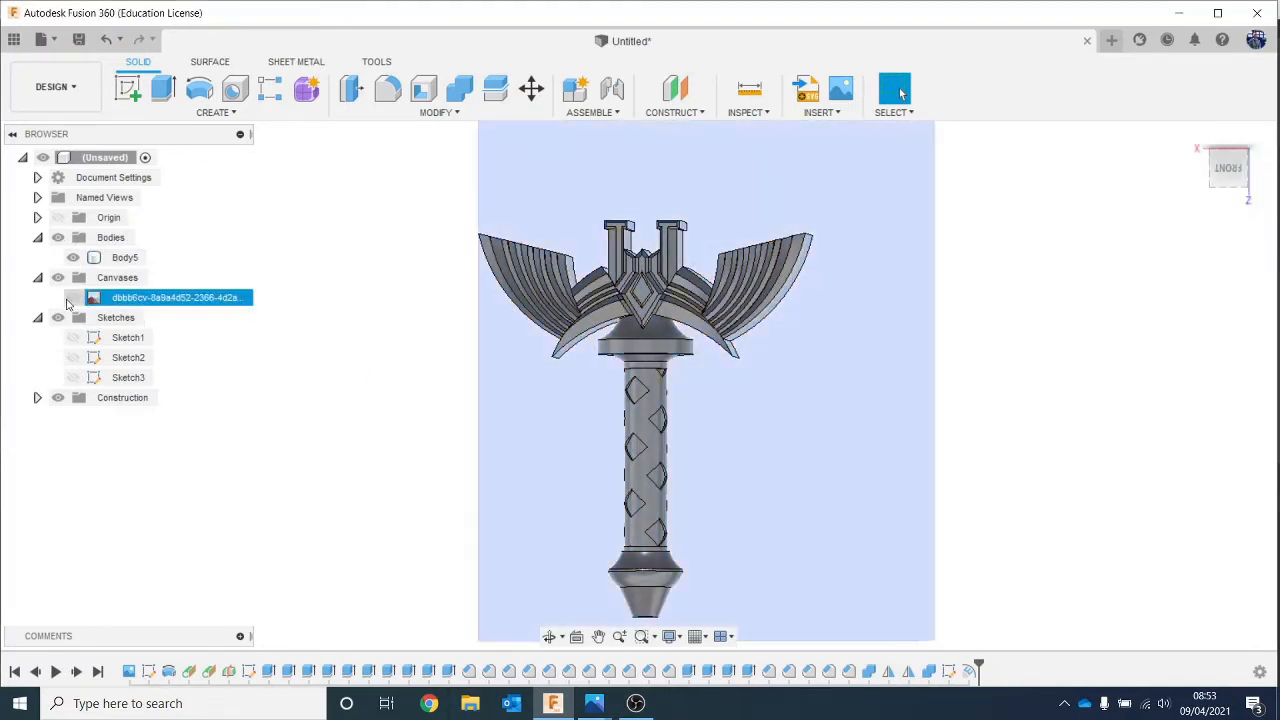
scroll(343, 460, down, 3)
middle_drag(343, 470, 343, 690)
scroll(391, 626, down, 4)
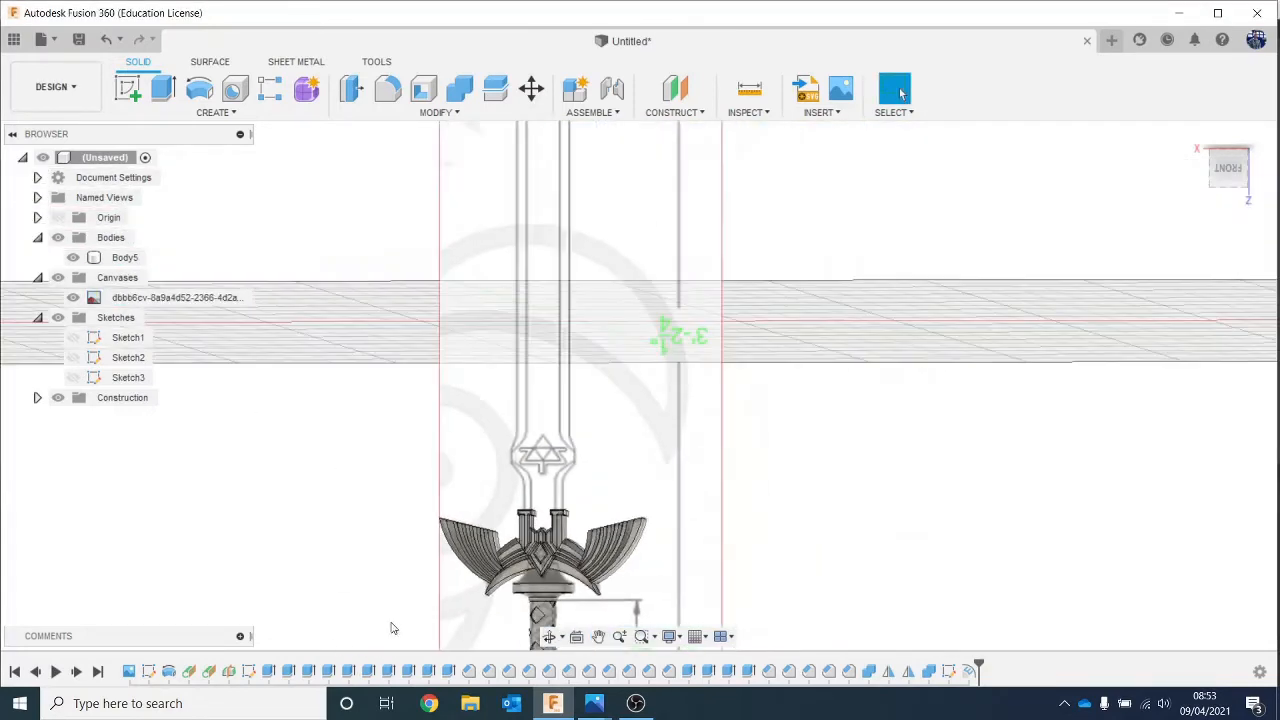
scroll(469, 550, up, 2)
scroll(473, 551, down, 2)
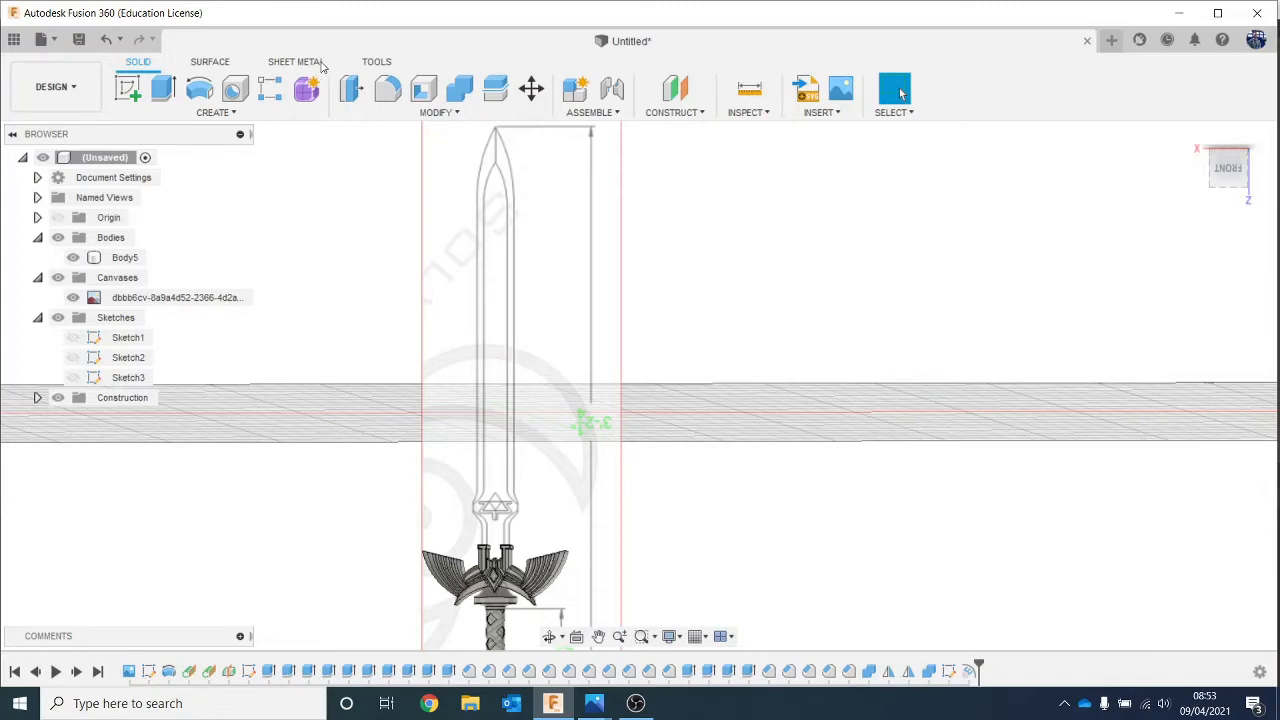
scroll(621, 625, up, 2)
middle_drag(578, 530, 764, 358)
scroll(726, 544, up, 3)
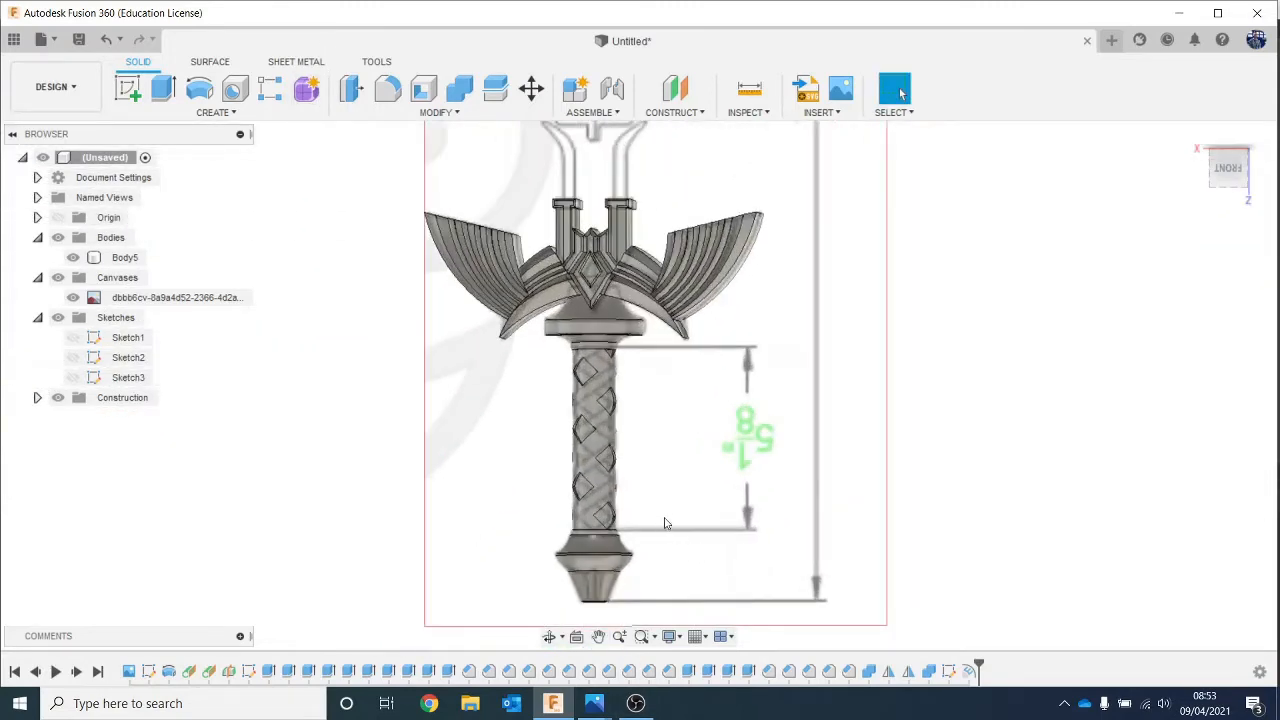
scroll(650, 460, down, 1)
middle_drag(651, 460, 783, 416)
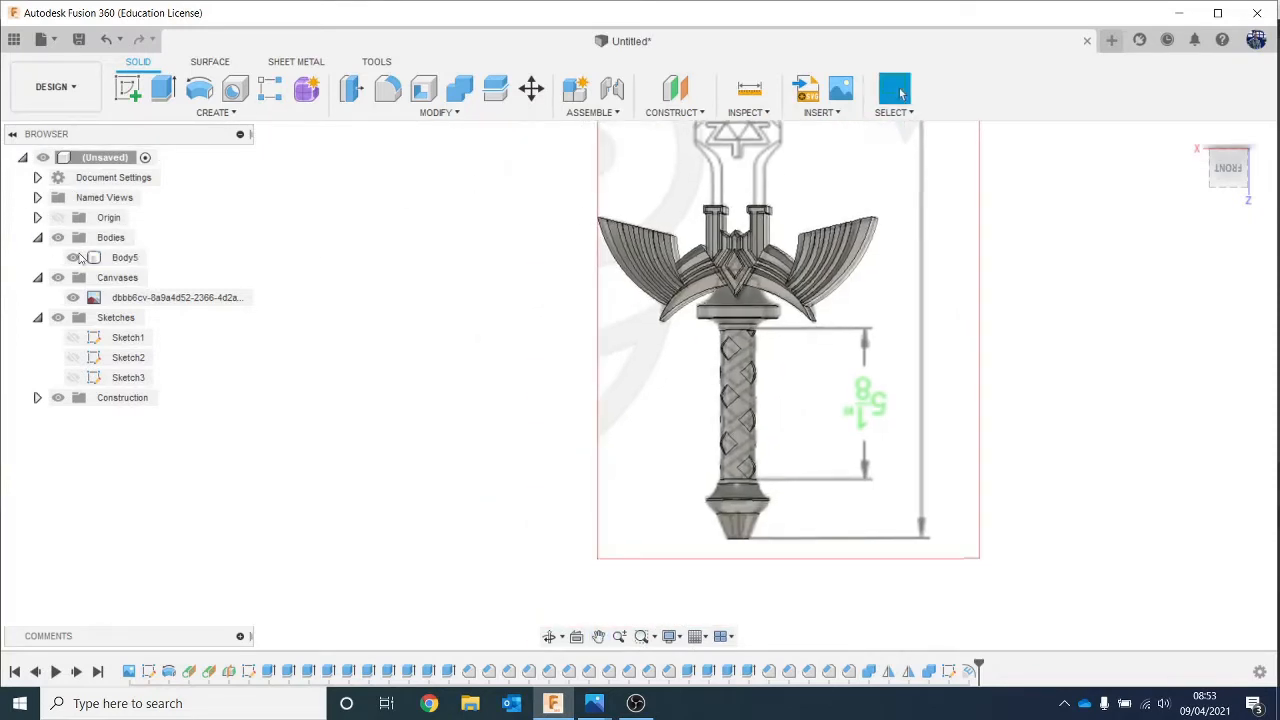
click(87, 302)
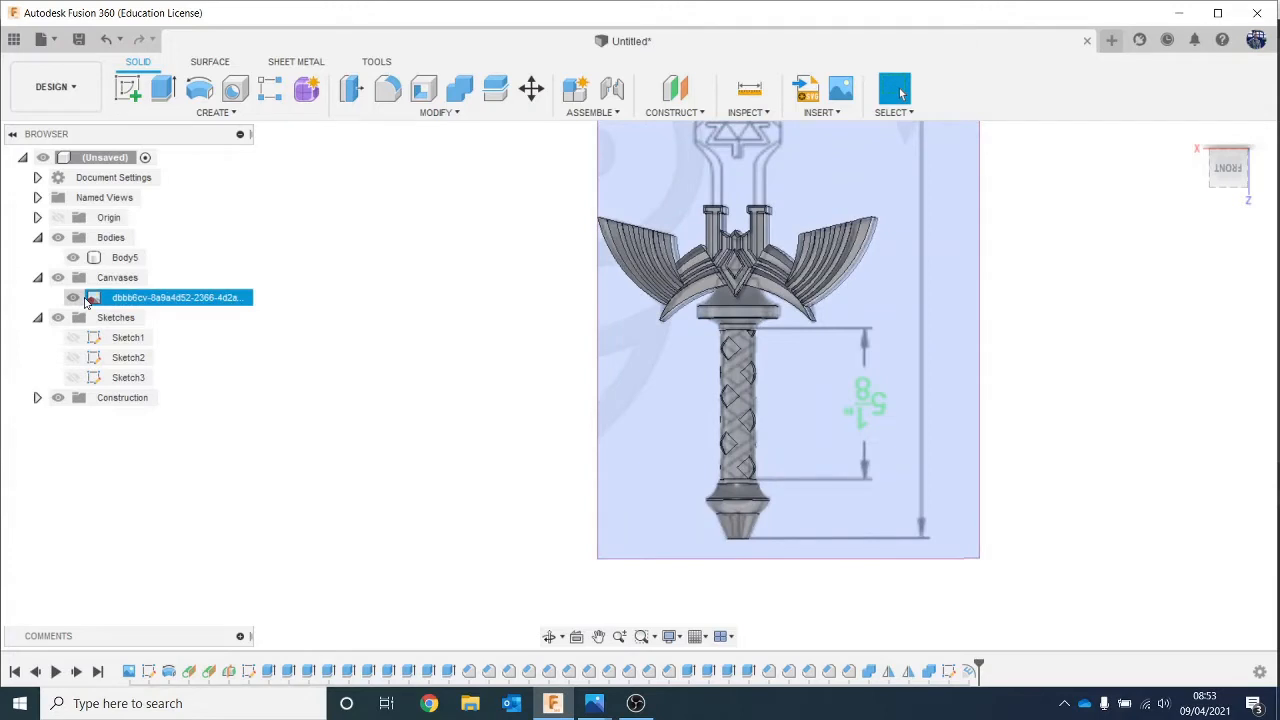
key(v)
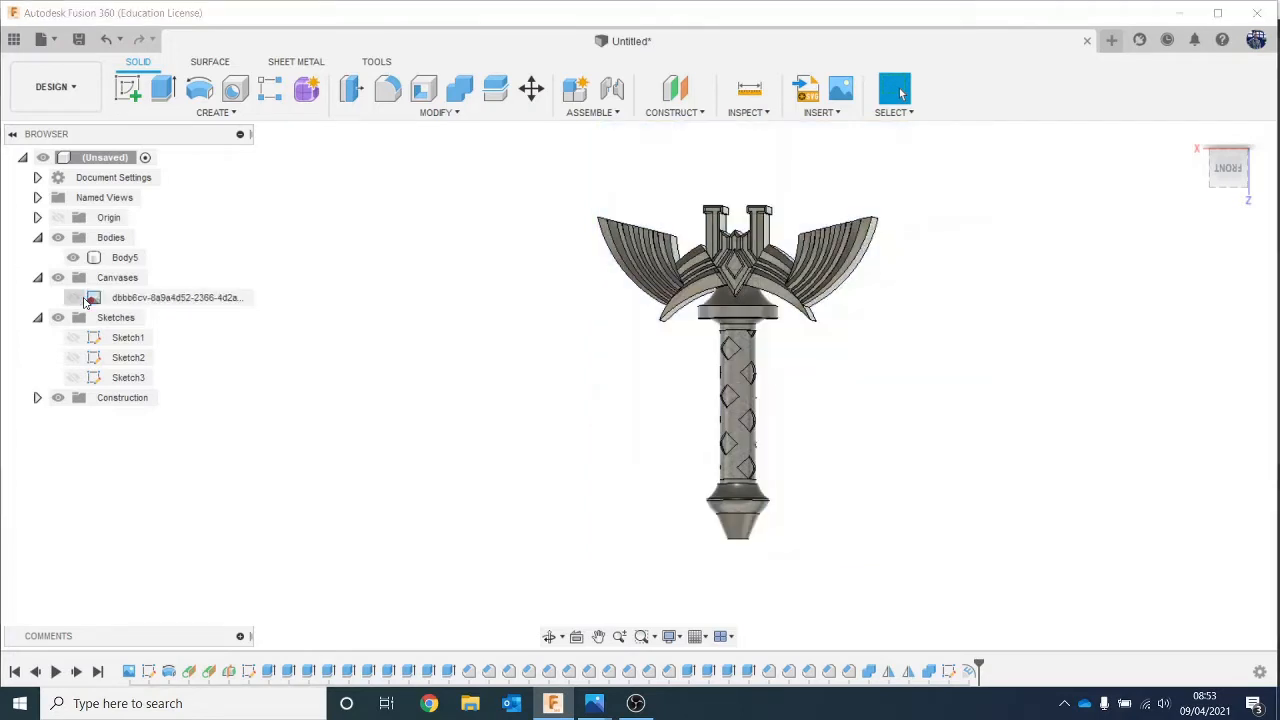
Step: Edit Sketch3 to shift the vertical dividing line slightly along negative X, finish the sketch, and check the updated seam from the side
right_click(952, 677)
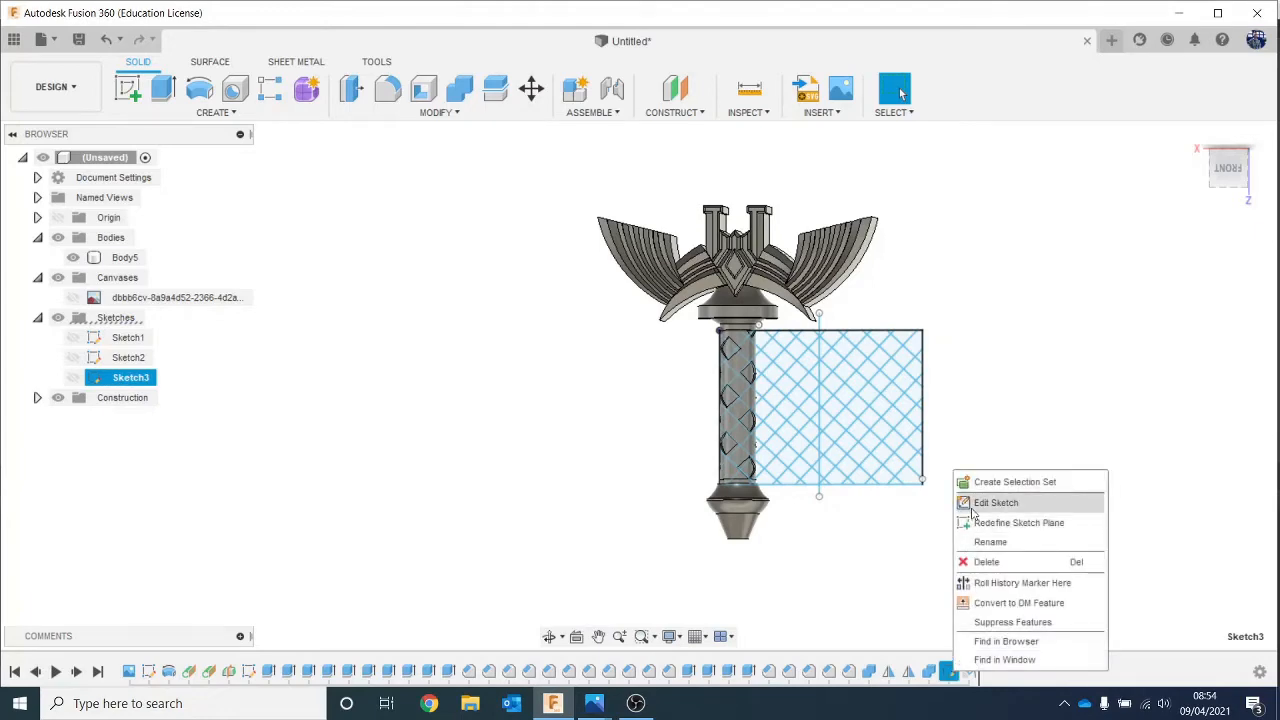
click(995, 503)
scroll(457, 286, up, 8)
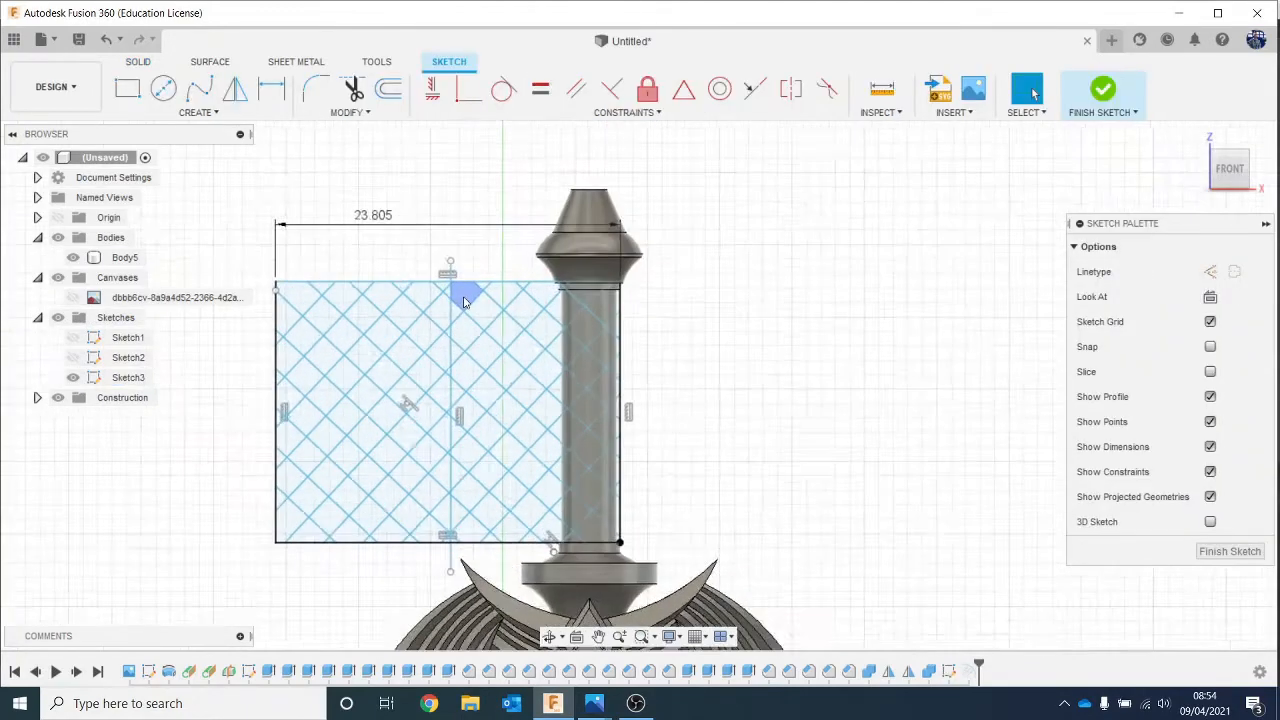
click(433, 233)
right_click(436, 250)
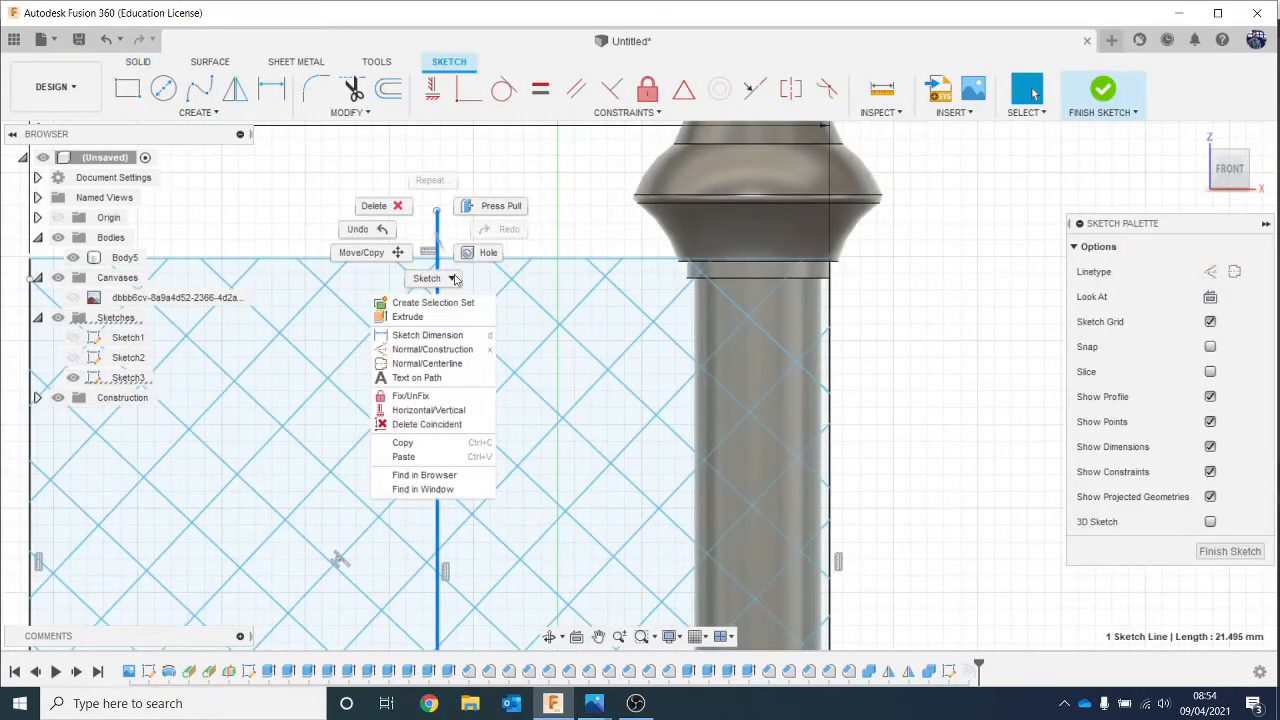
click(365, 249)
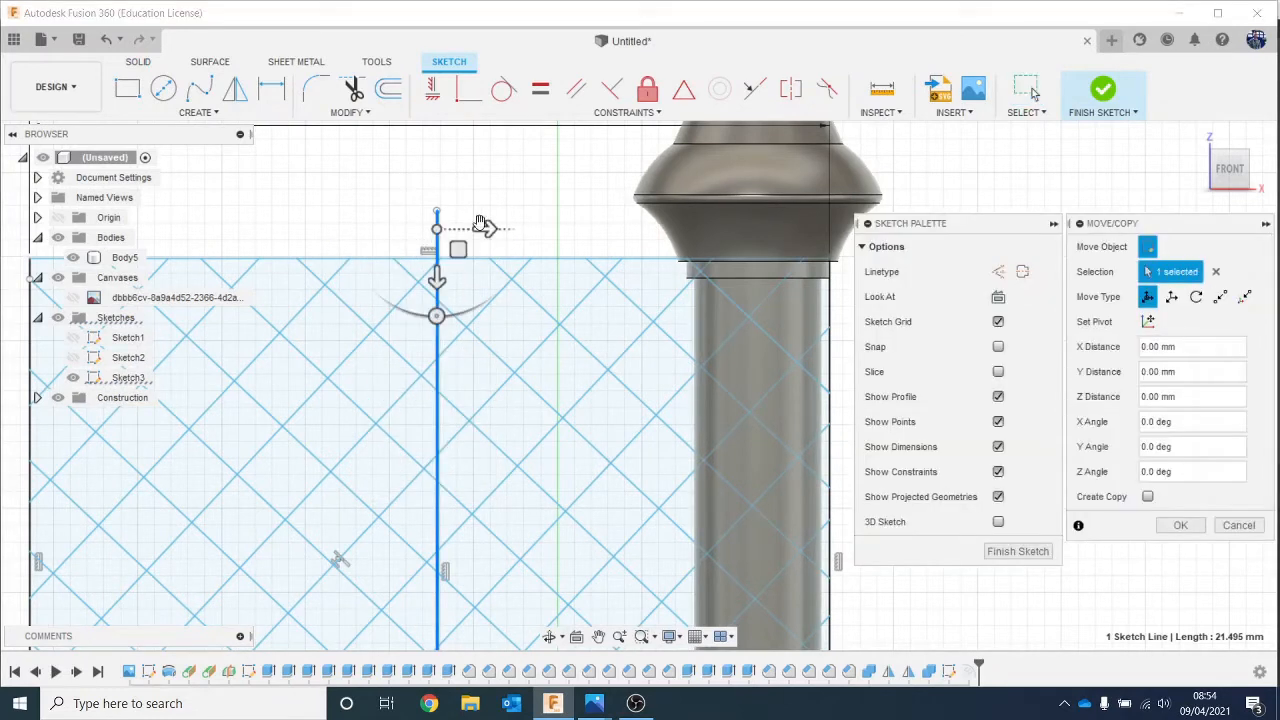
drag(486, 229, 488, 230)
click(1181, 525)
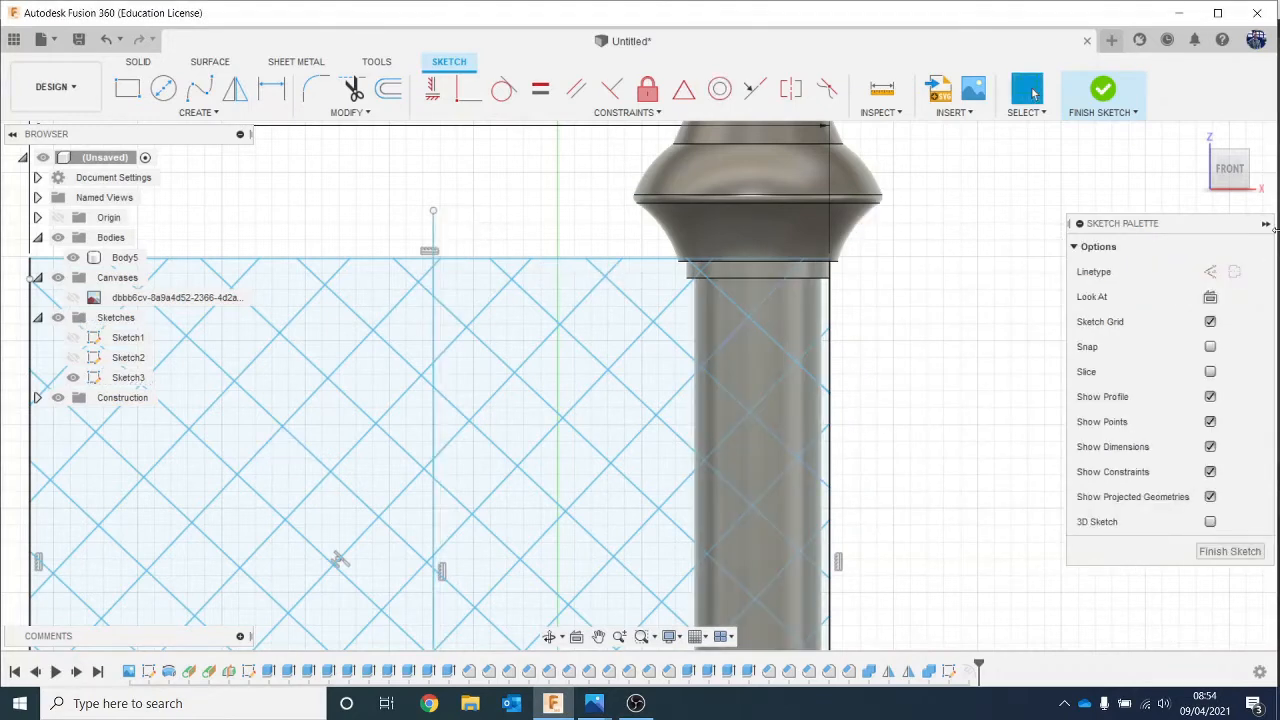
click(1103, 89)
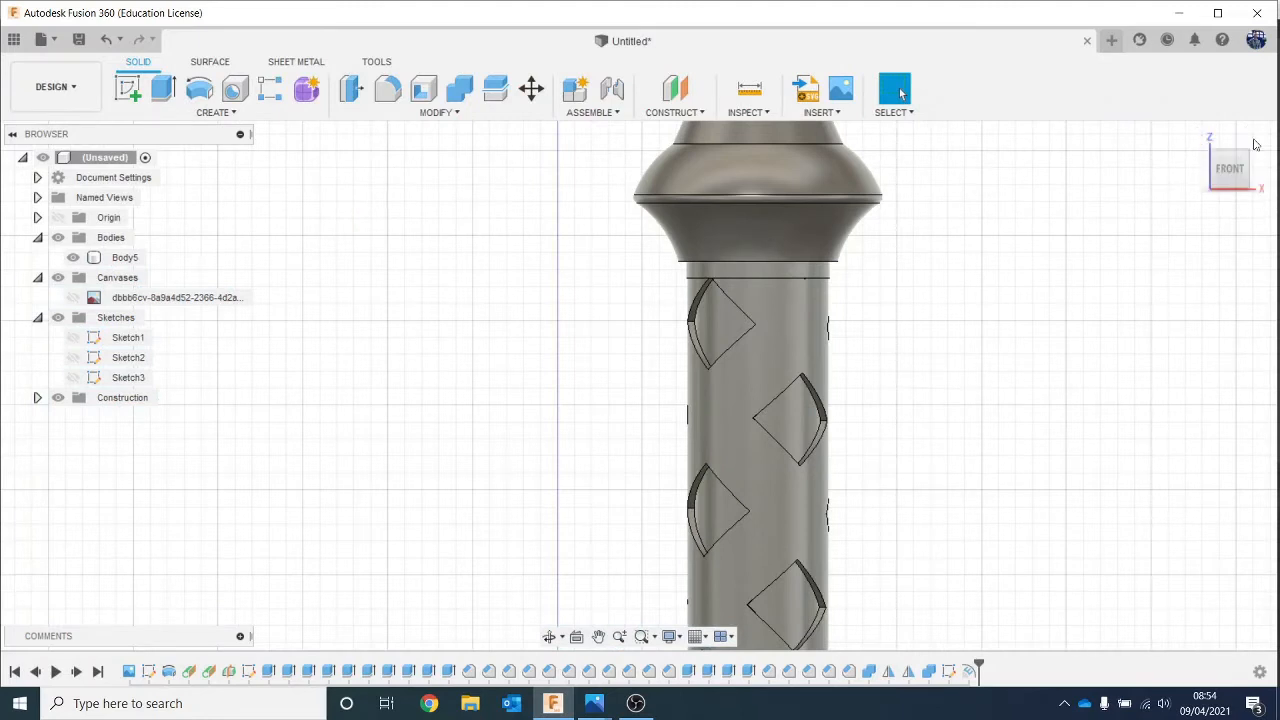
drag(1228, 170, 1156, 170)
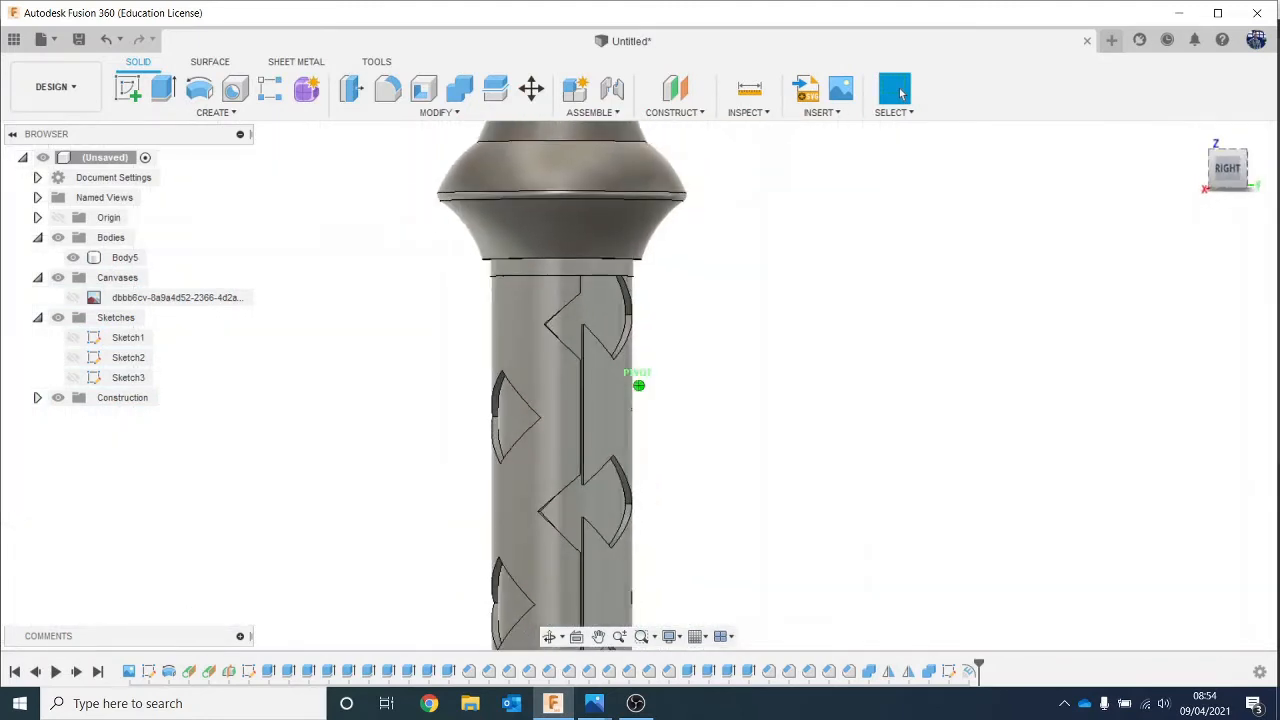
Step: Edit Sketch3 to move the vertical dividing line -0.084 mm along X, and finish the sketch
shift+middle_drag(639, 385, 636, 391)
scroll(477, 443, up, 5)
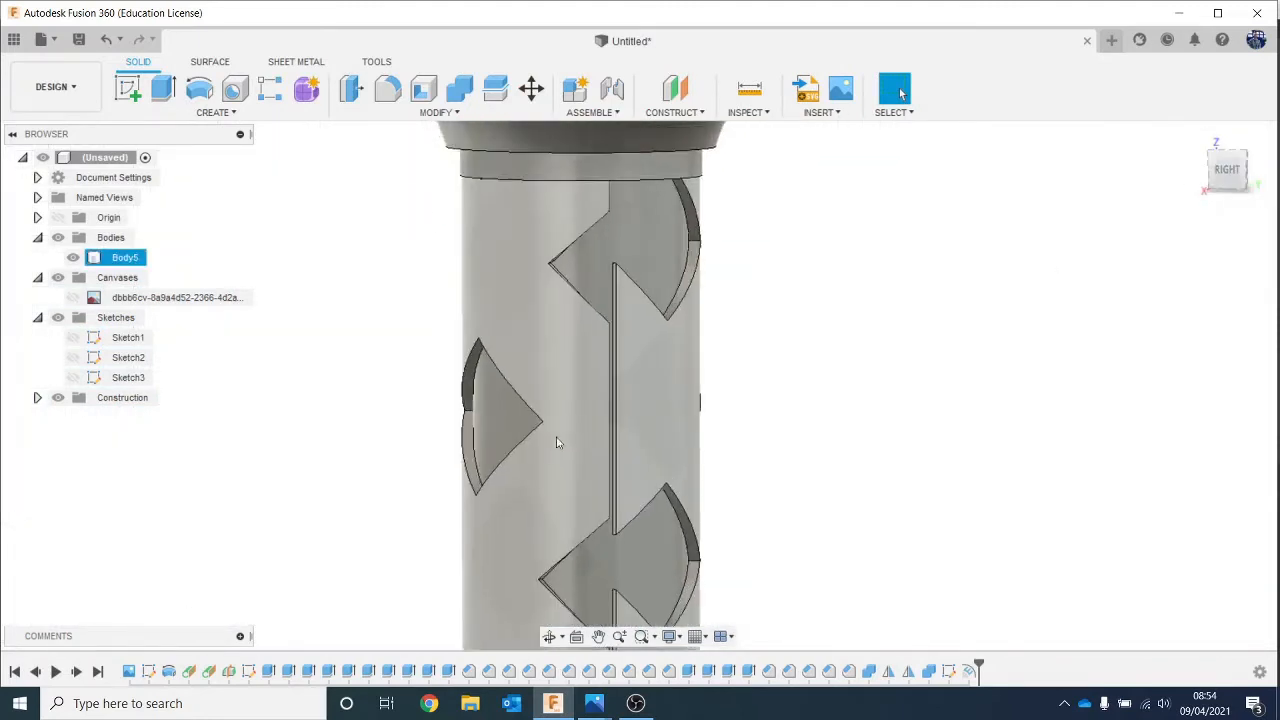
click(1228, 170)
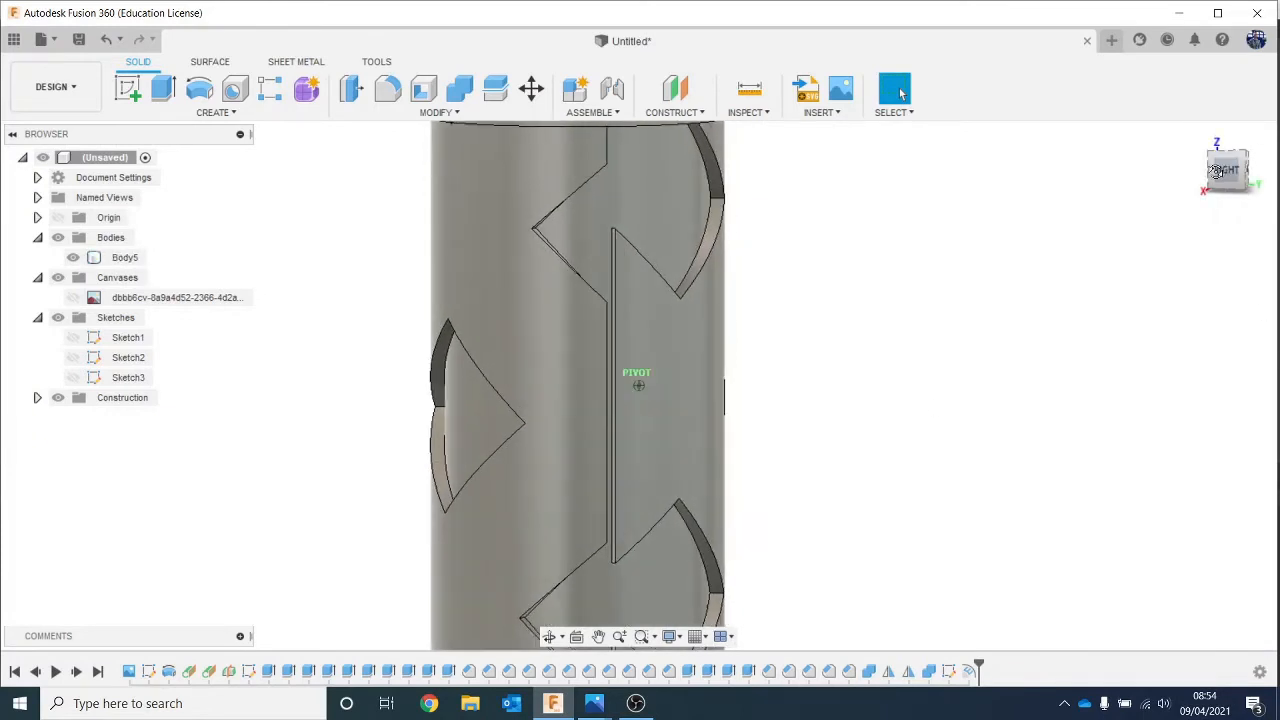
right_click(948, 671)
click(990, 497)
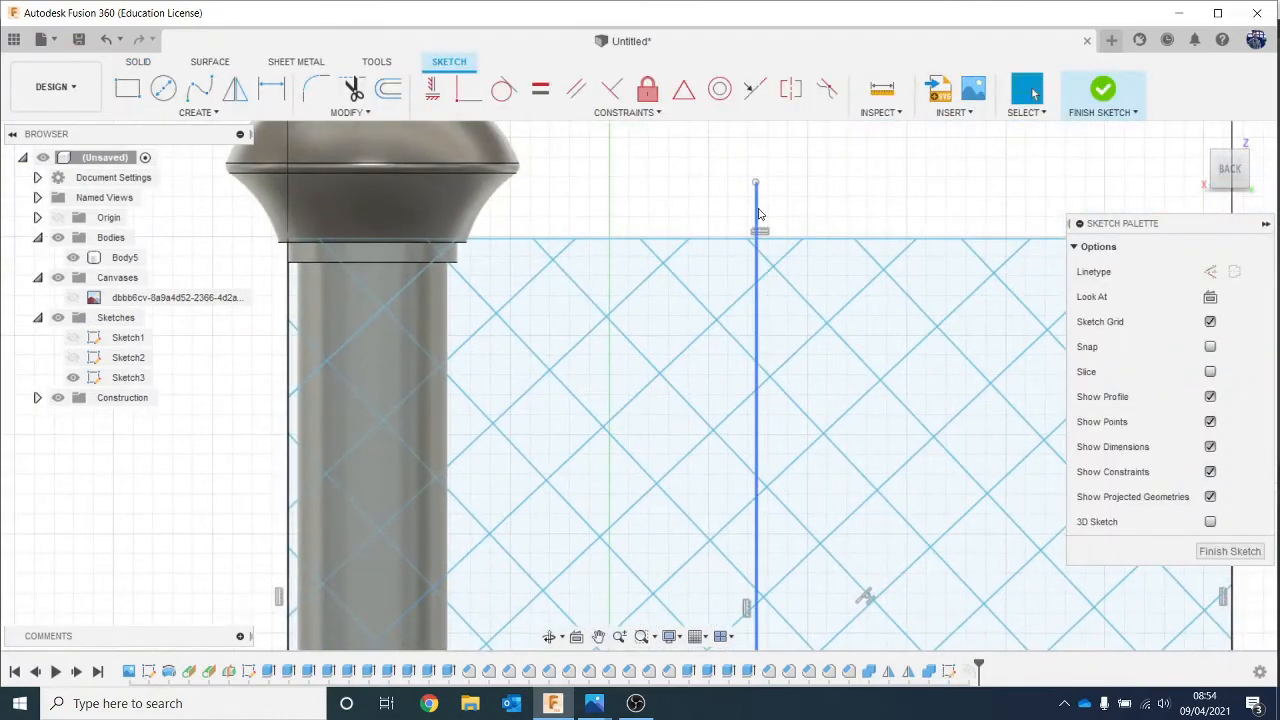
click(757, 213)
right_click(758, 216)
click(688, 230)
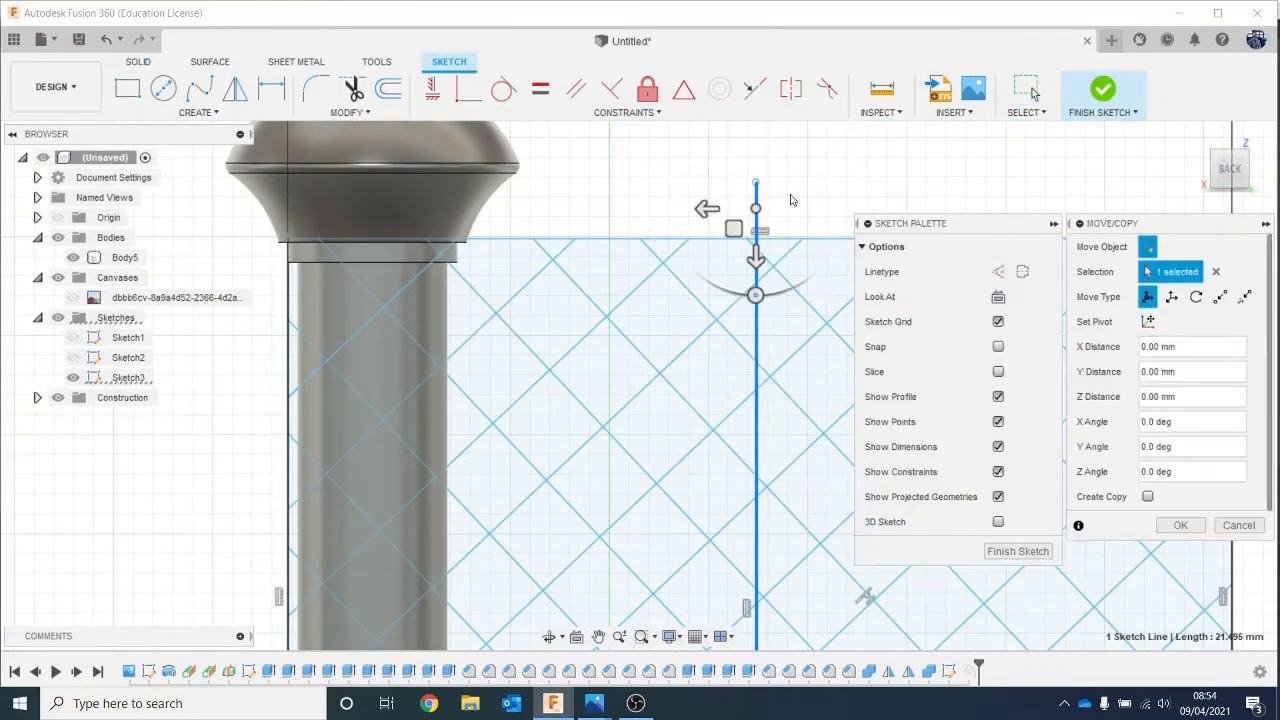
drag(707, 208, 710, 208)
click(1168, 526)
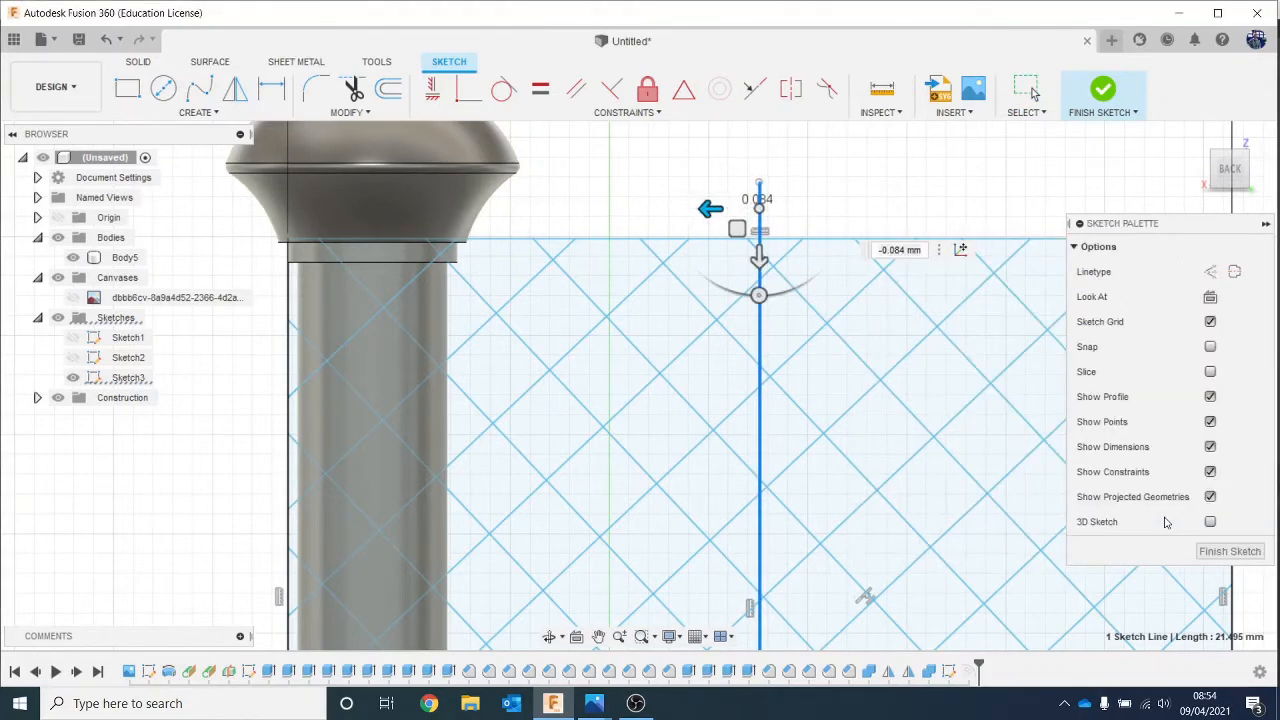
click(1104, 90)
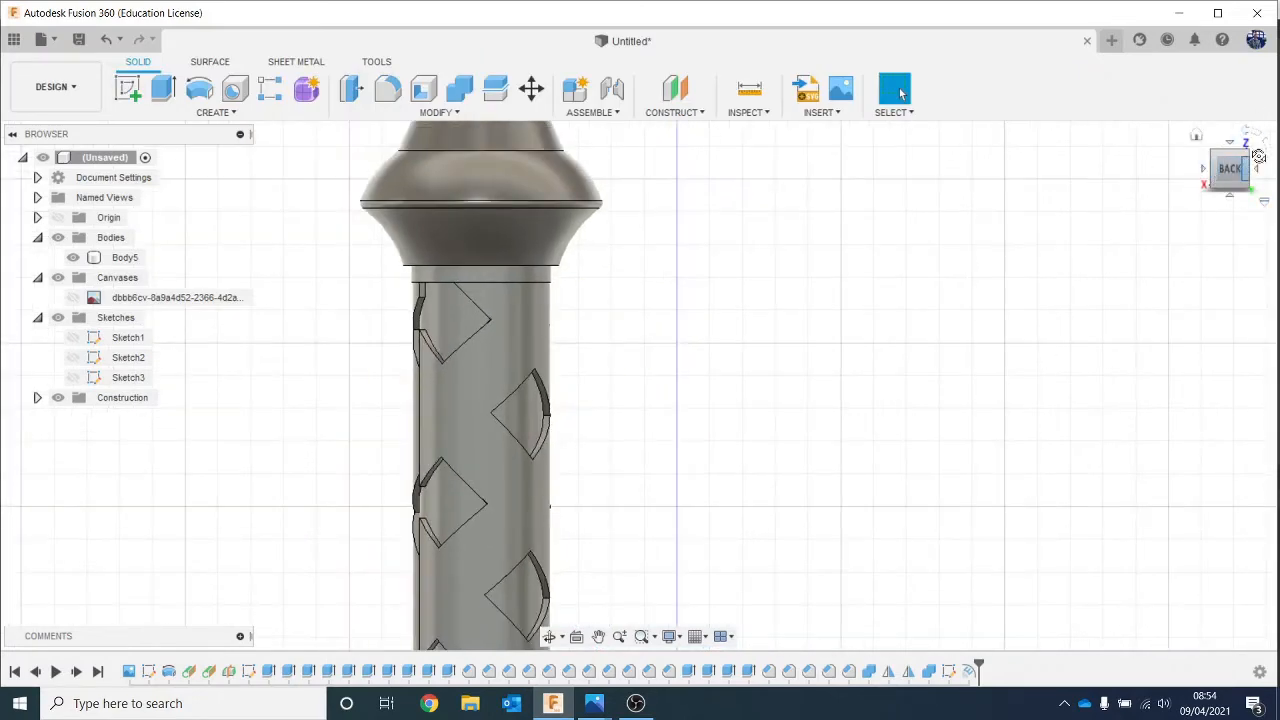
Step: Examine the lattice seam on the right-back side of the grip, up close and along its length
shift+middle_drag(1259, 156, 1279, 150)
shift+middle_drag(521, 410, 521, 433)
scroll(517, 391, up, 4)
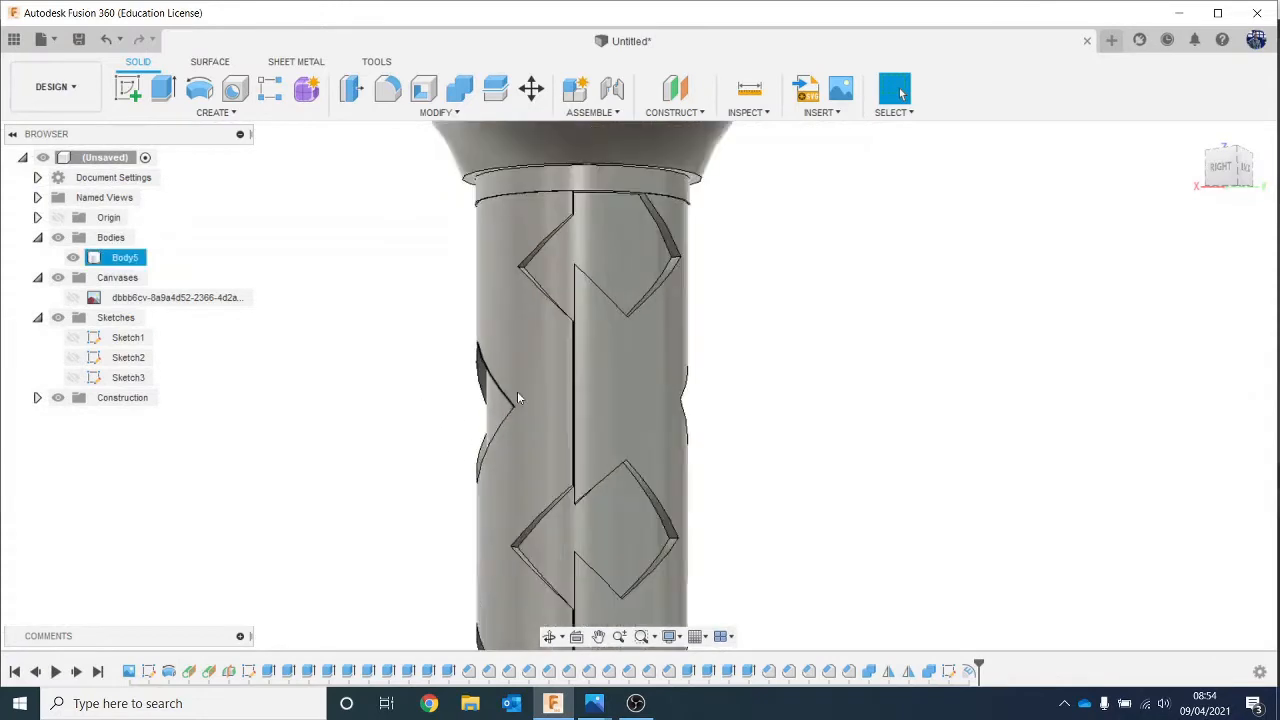
scroll(605, 384, down, 1)
scroll(605, 388, down, 3)
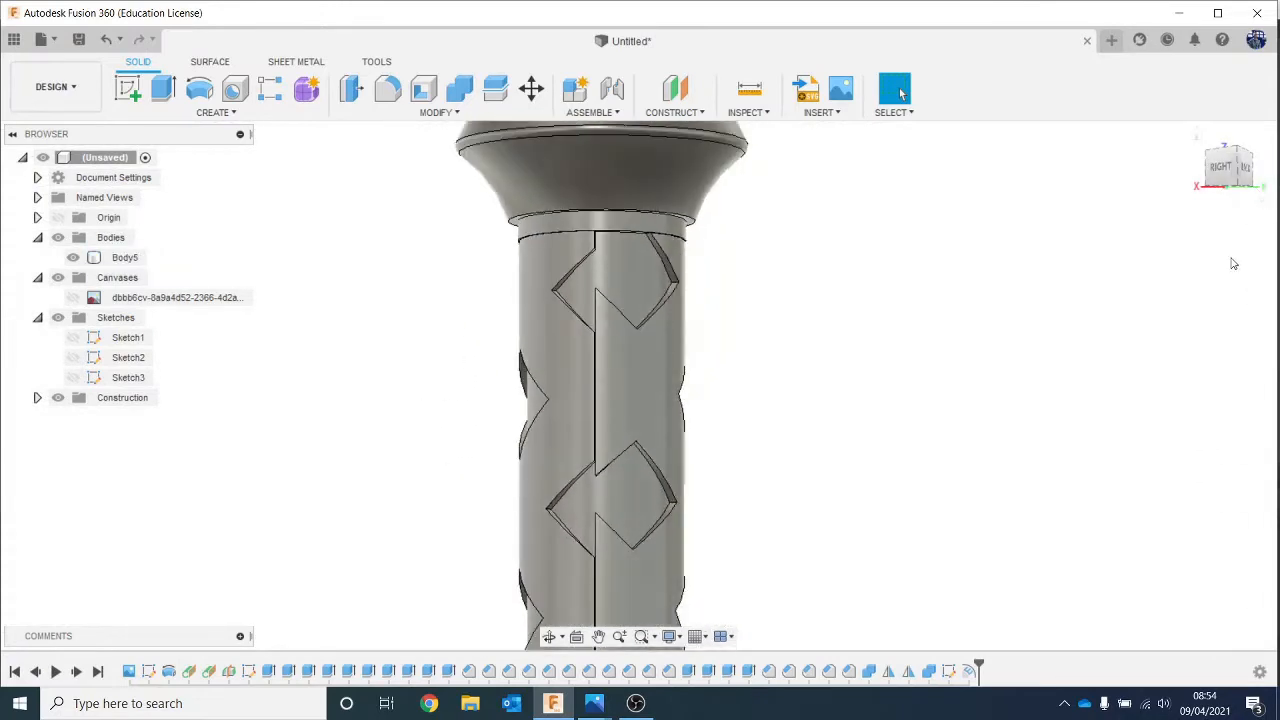
scroll(1232, 275, down, 1)
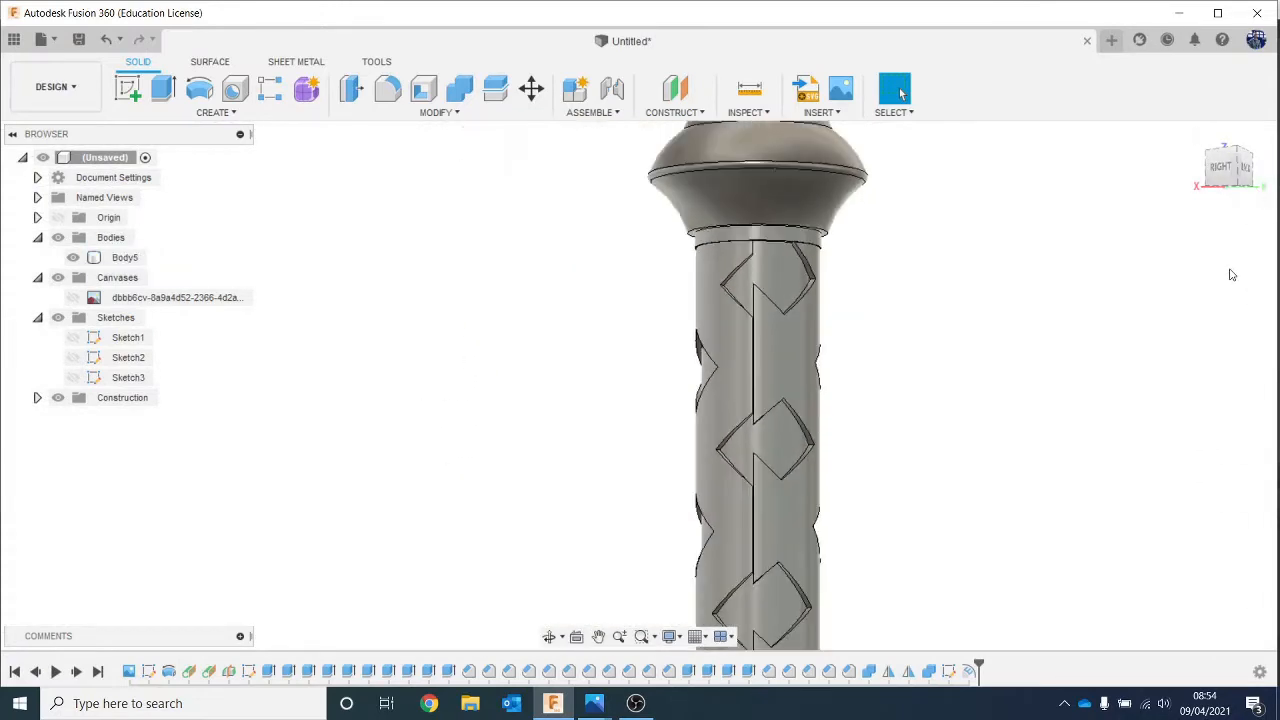
Step: Edit Sketch3 again to move the vertical dividing line another -0.061 mm along X, and finish the sketch
right_click(940, 676)
click(884, 361)
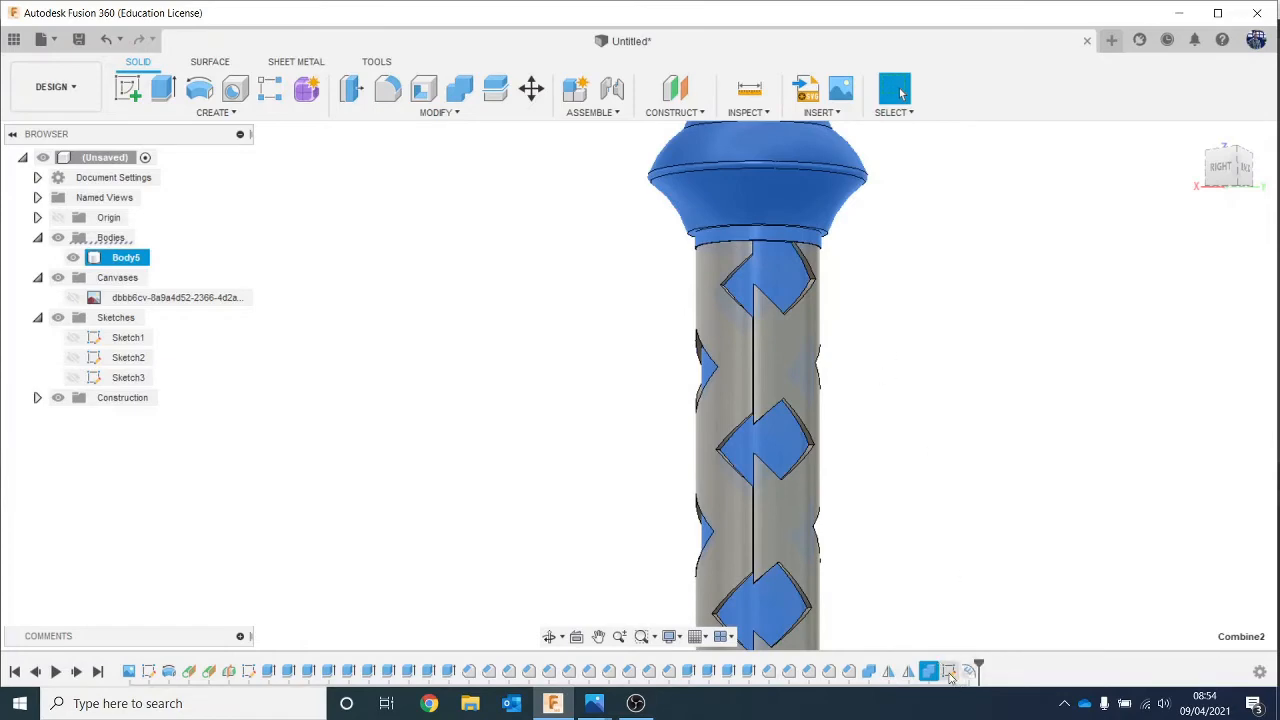
right_click(949, 673)
click(986, 504)
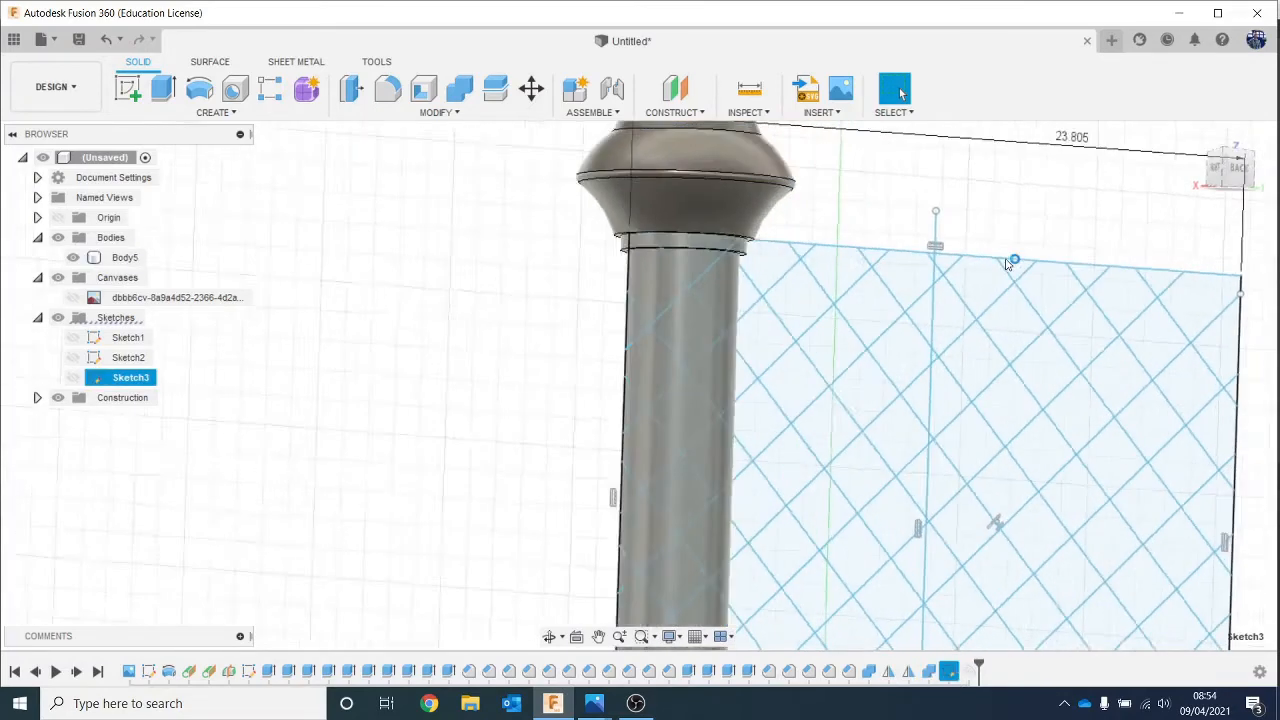
click(889, 246)
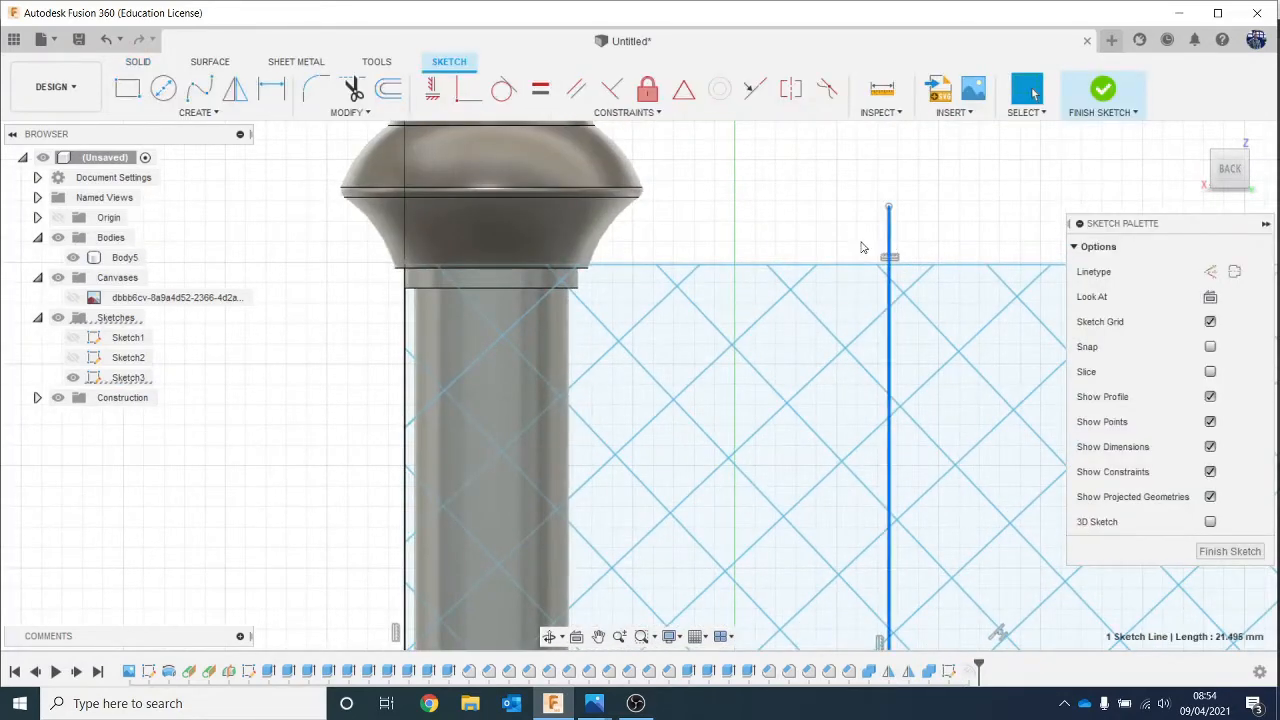
right_click(862, 250)
click(818, 263)
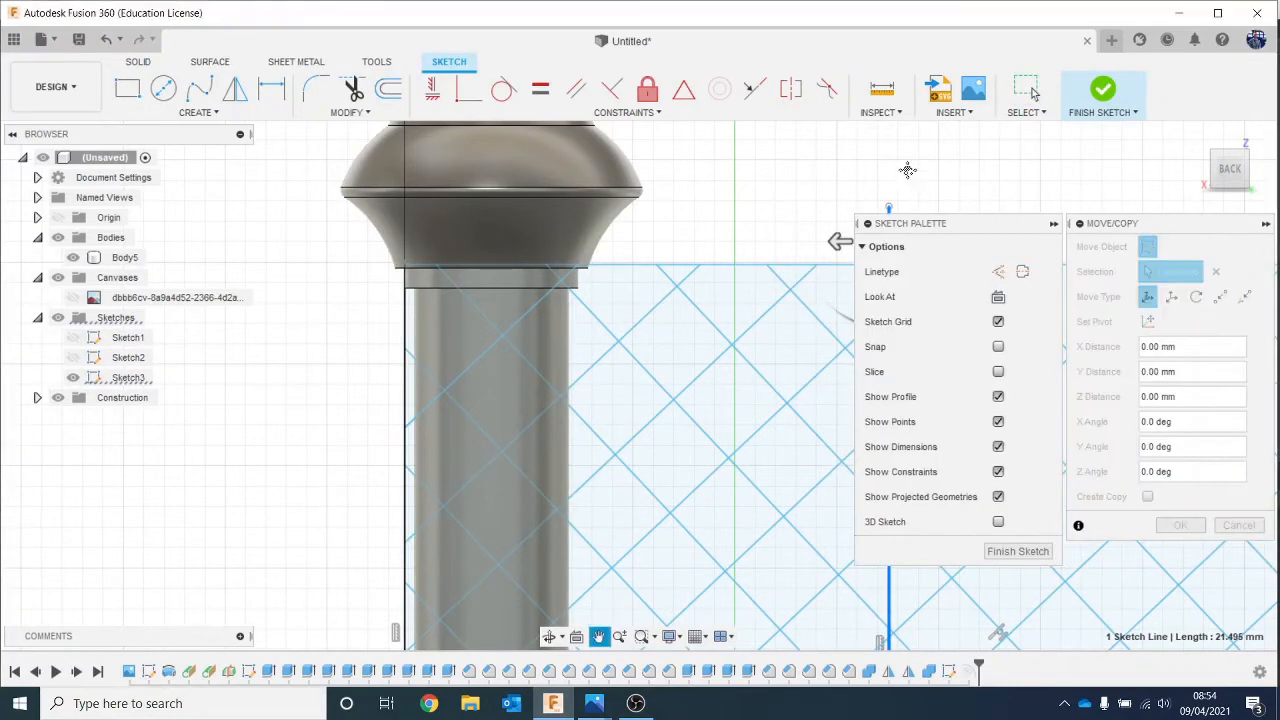
middle_drag(907, 170, 708, 228)
drag(651, 231, 656, 231)
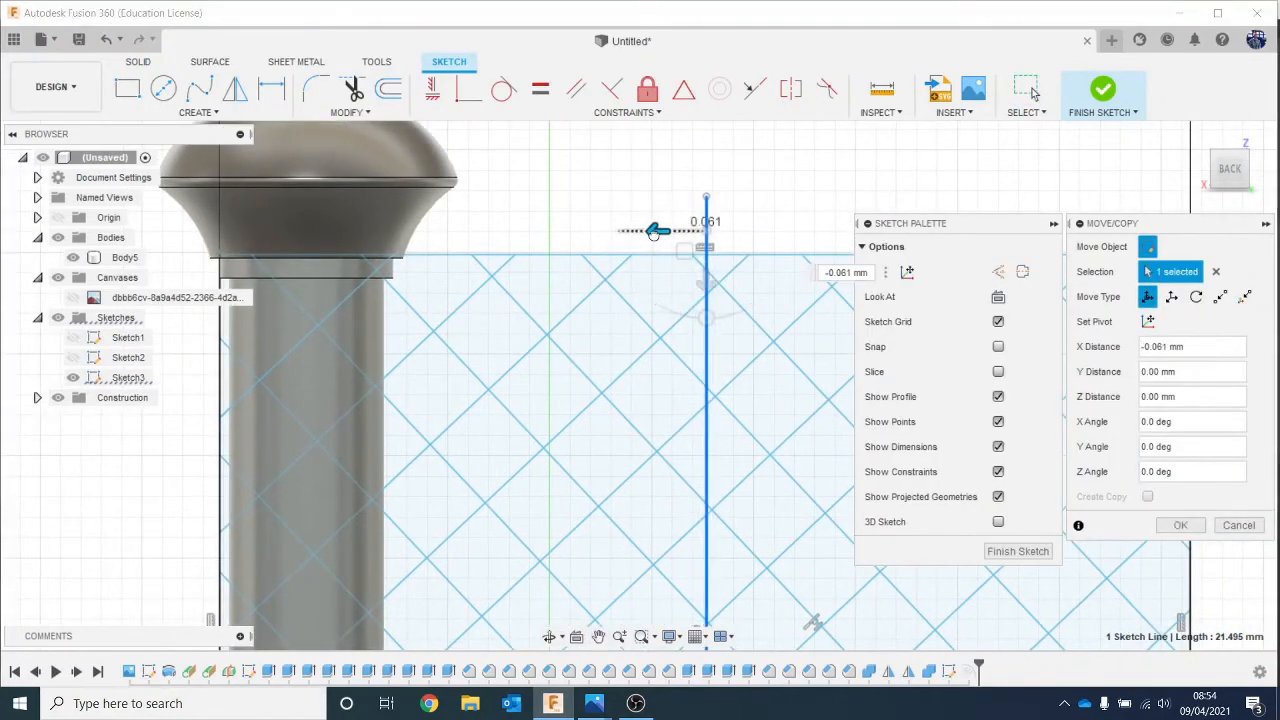
click(1178, 525)
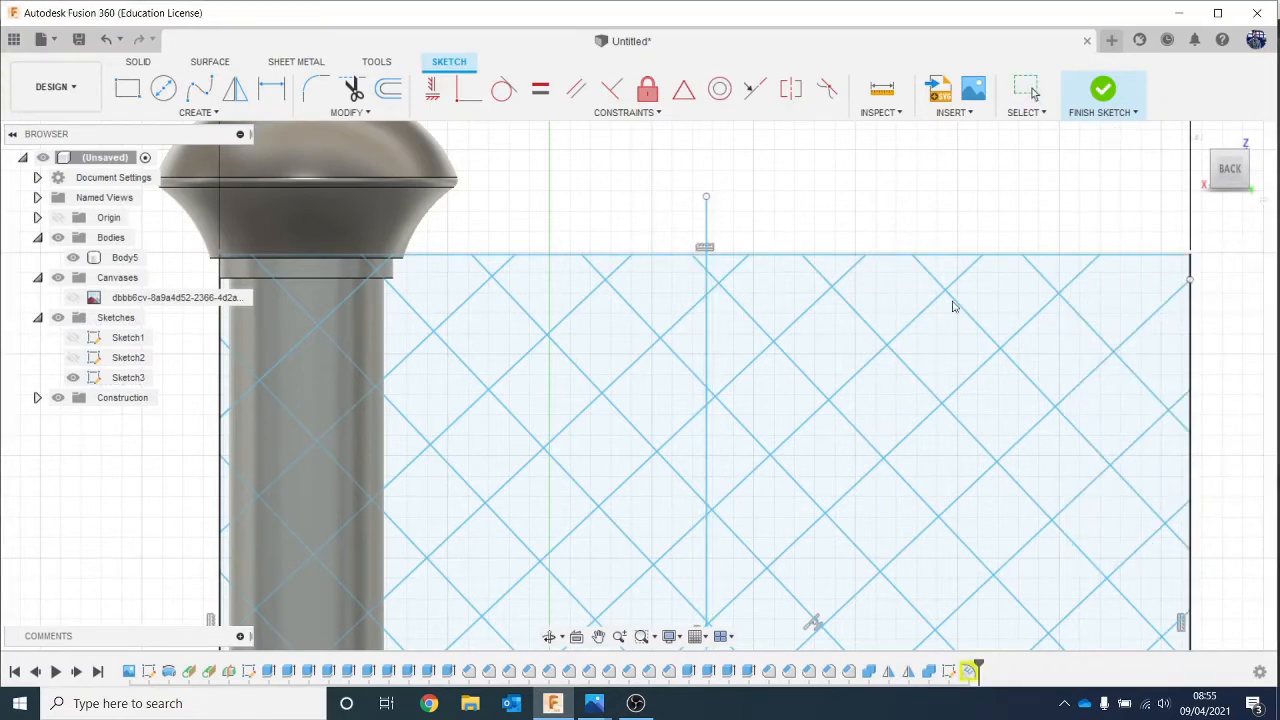
scroll(994, 477, down, 2)
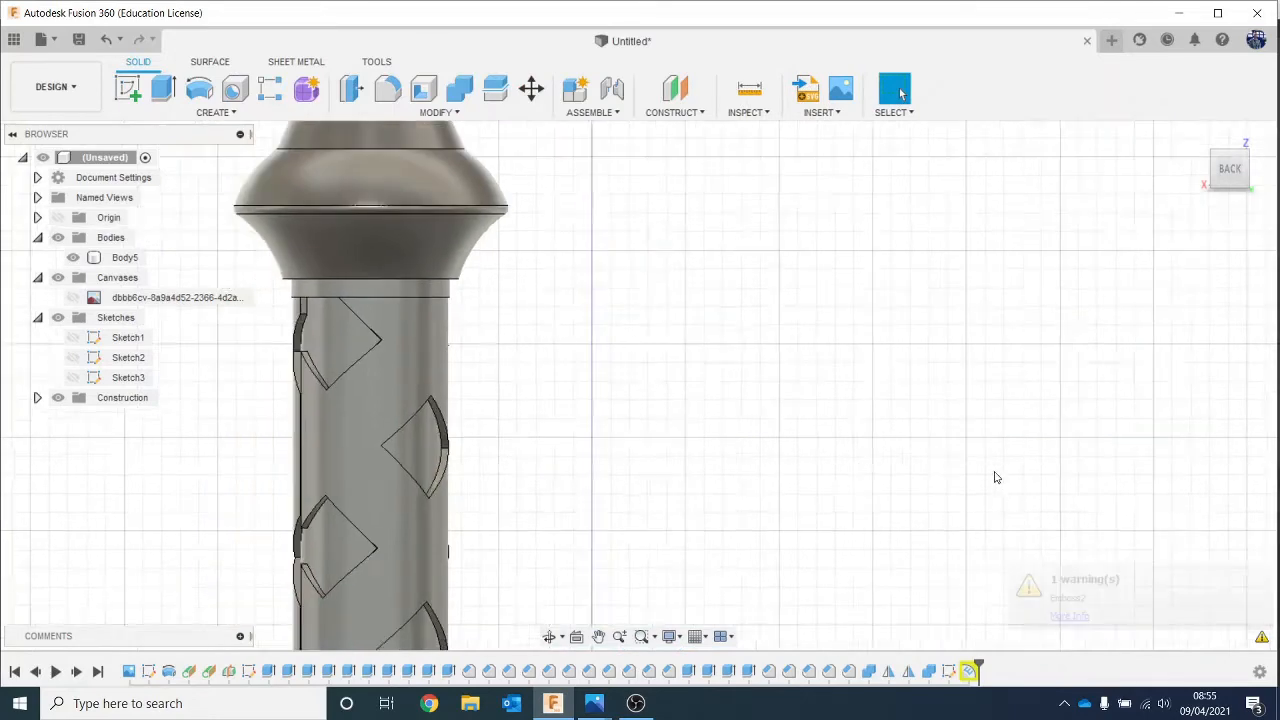
Step: Check the grip's seam from the side, review the Emboss2 warning, and open and close the feature's settings
drag(1232, 172, 1240, 164)
mouse_move(1040, 470)
shift+middle_down()
mouse_move(1092, 500)
mouse_move(1121, 446)
shift+middle_up()
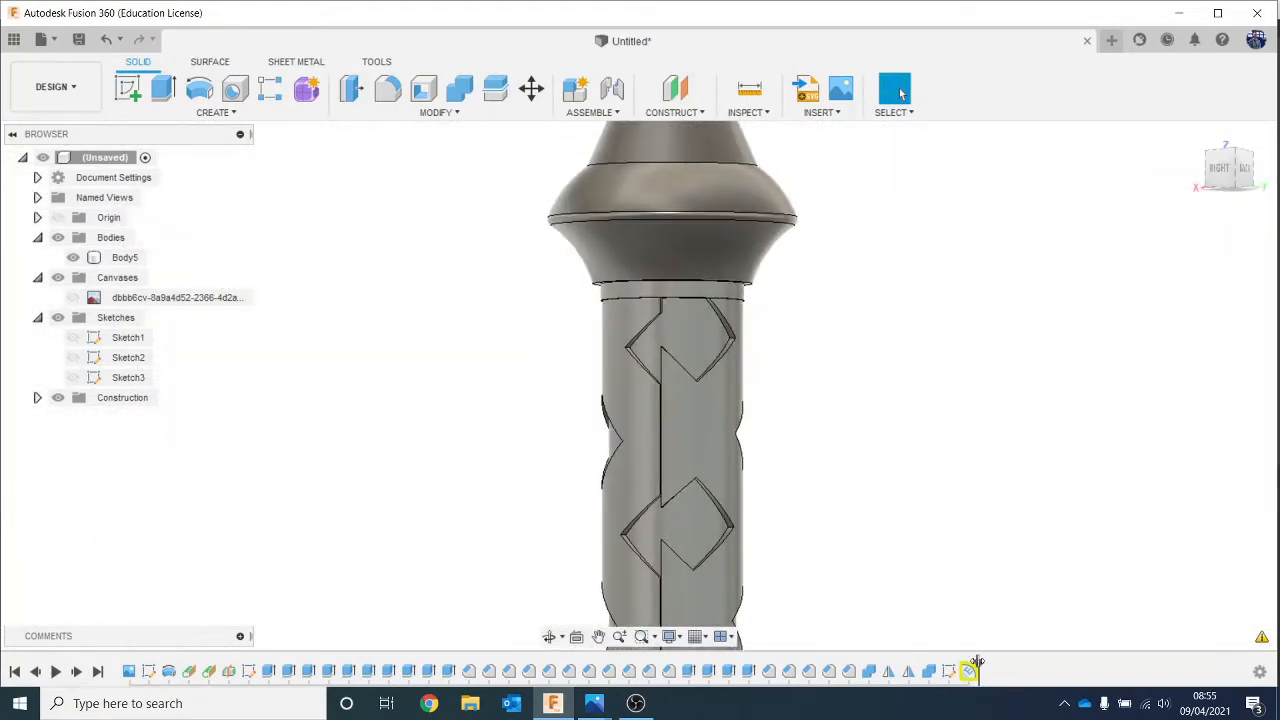
click(1262, 638)
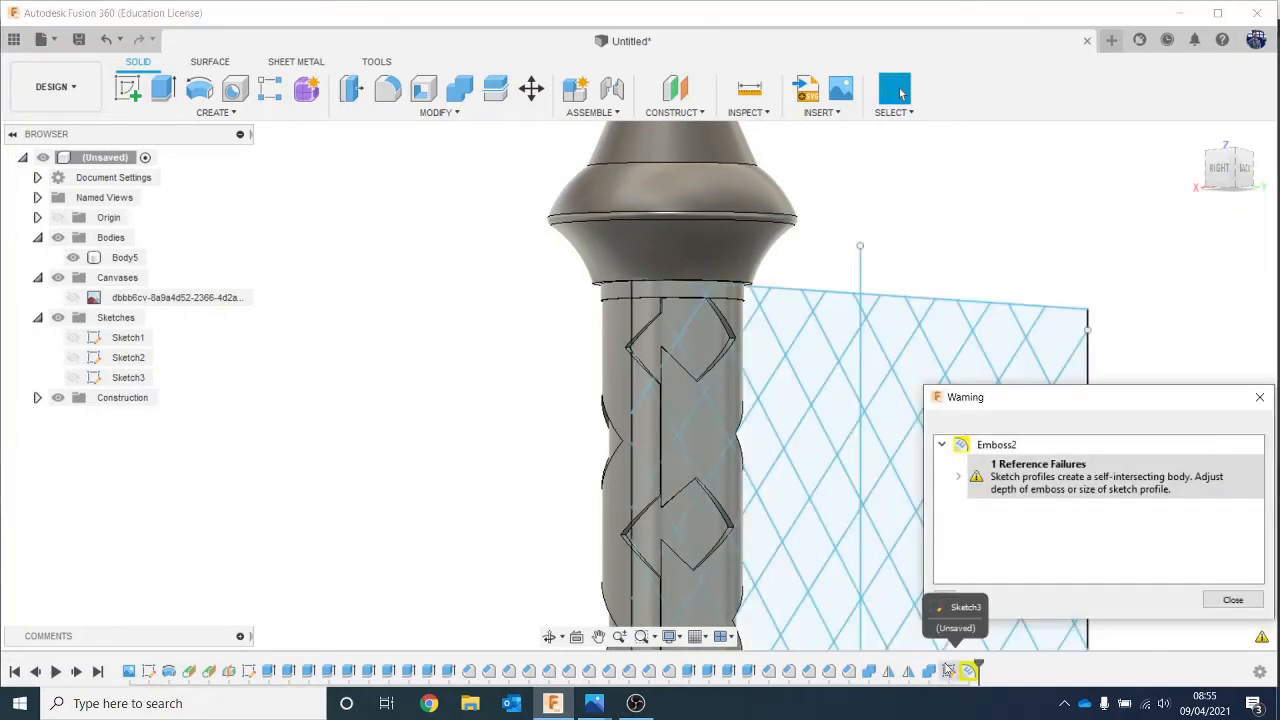
click(971, 672)
right_click(971, 672)
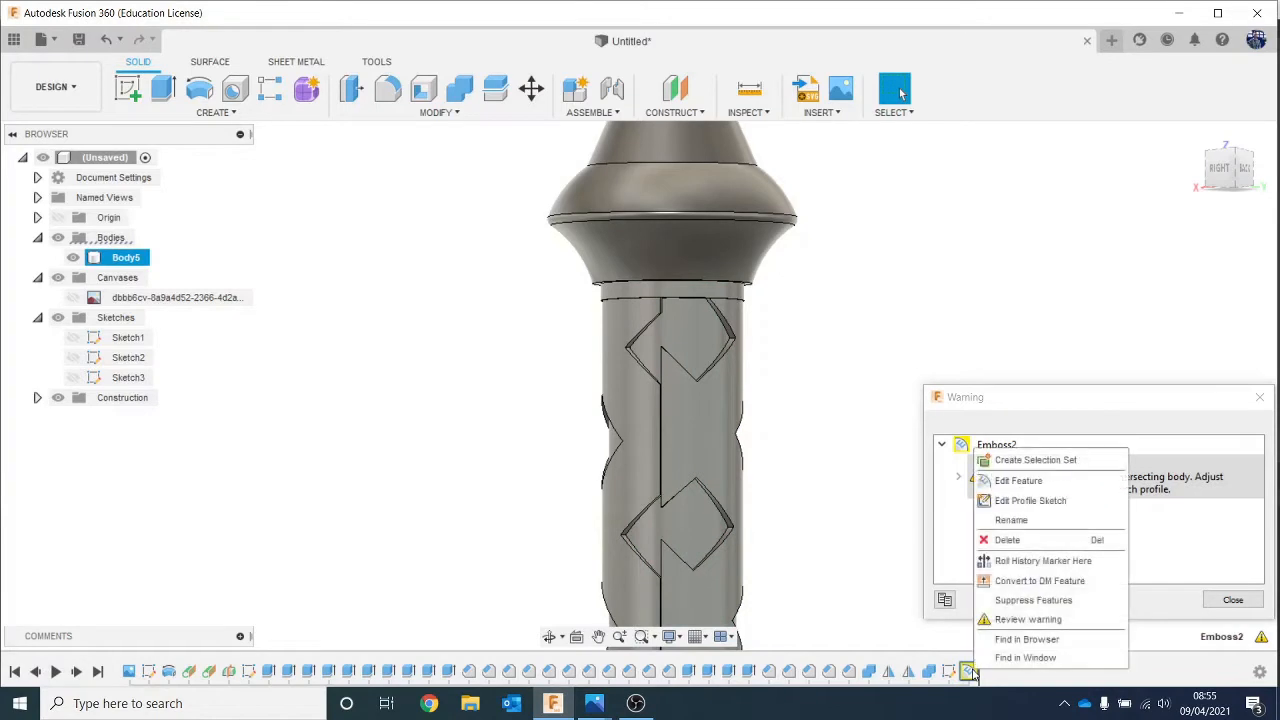
click(1022, 486)
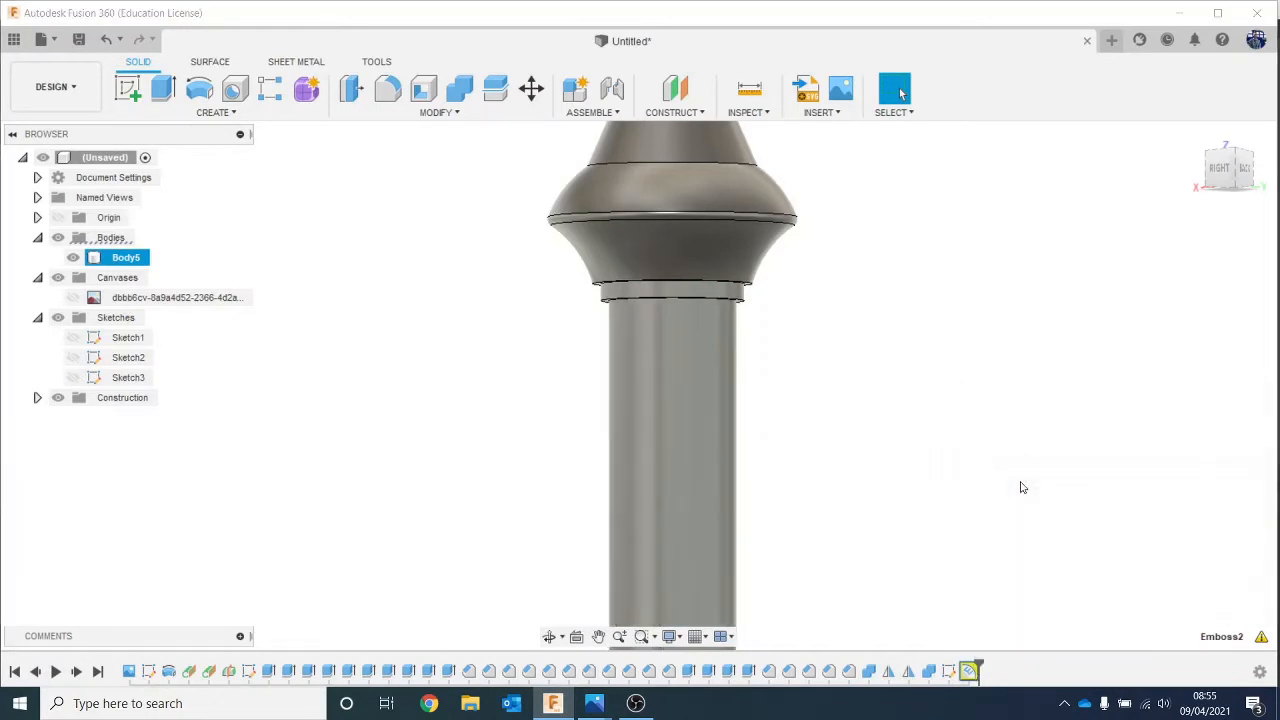
click(1234, 494)
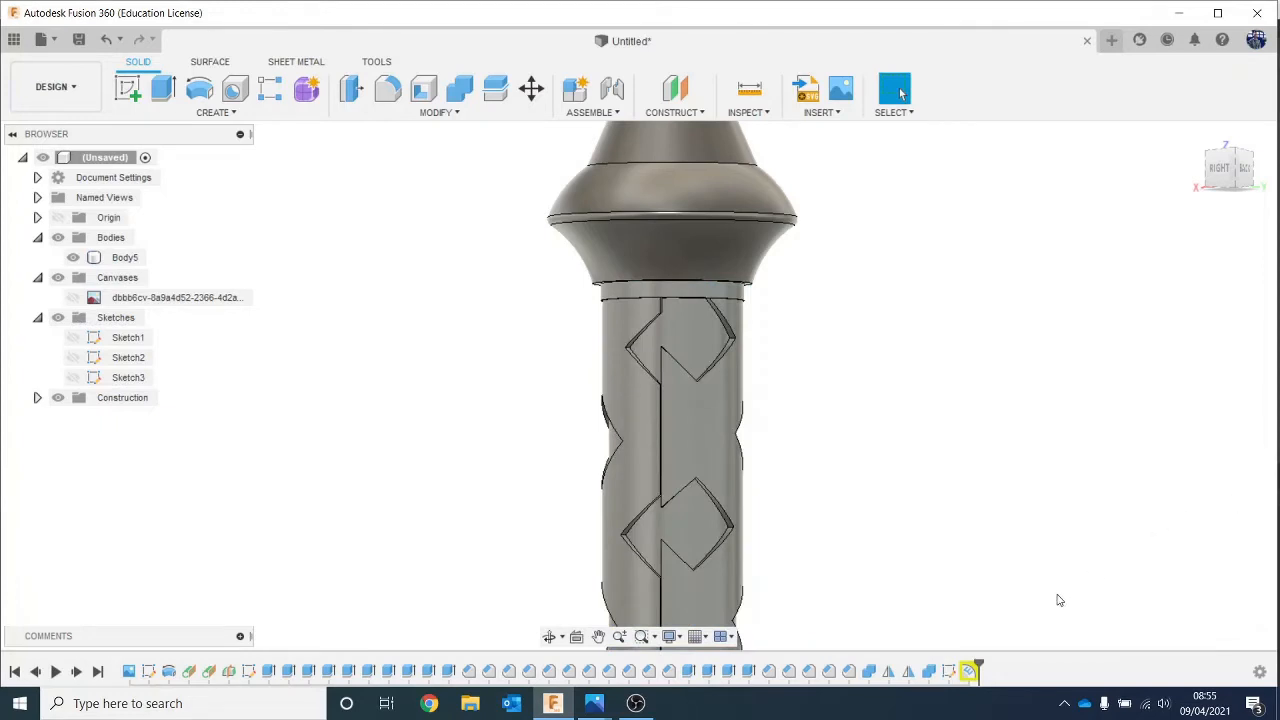
Step: Edit Sketch3 to move the vertical dividing line 0.074 mm along X, and finish the sketch
right_click(944, 680)
click(962, 506)
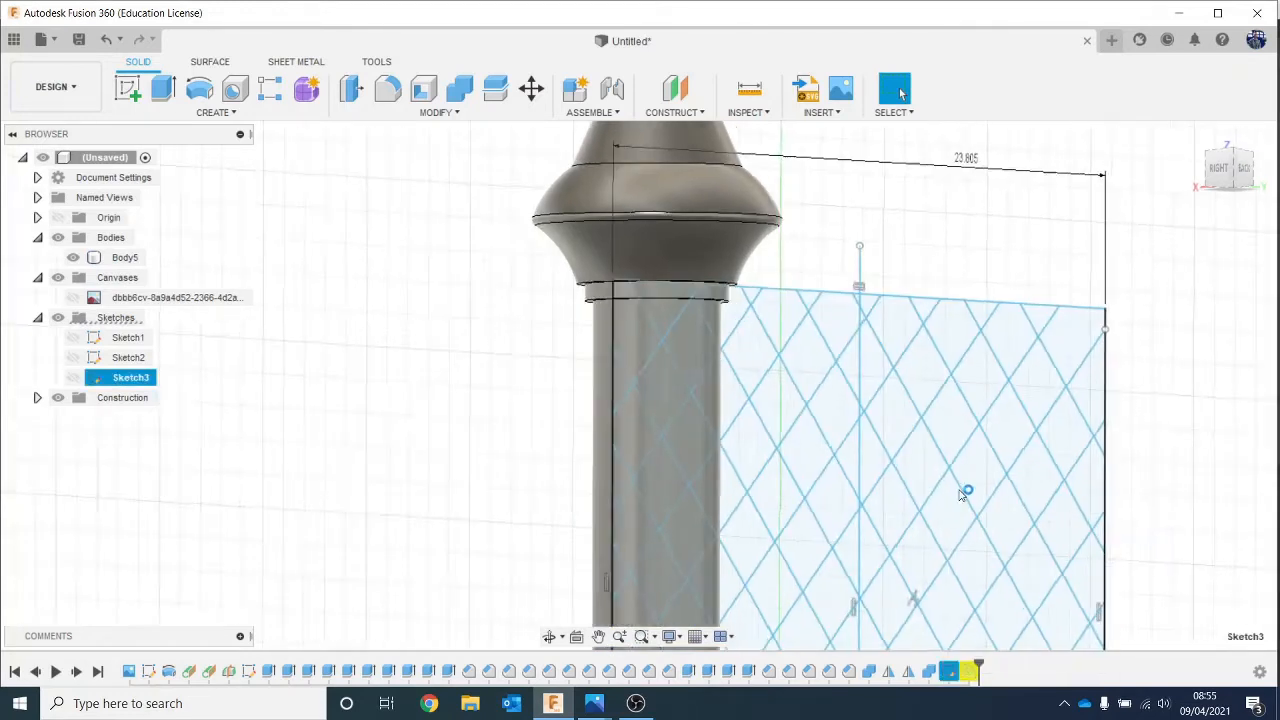
right_click(757, 282)
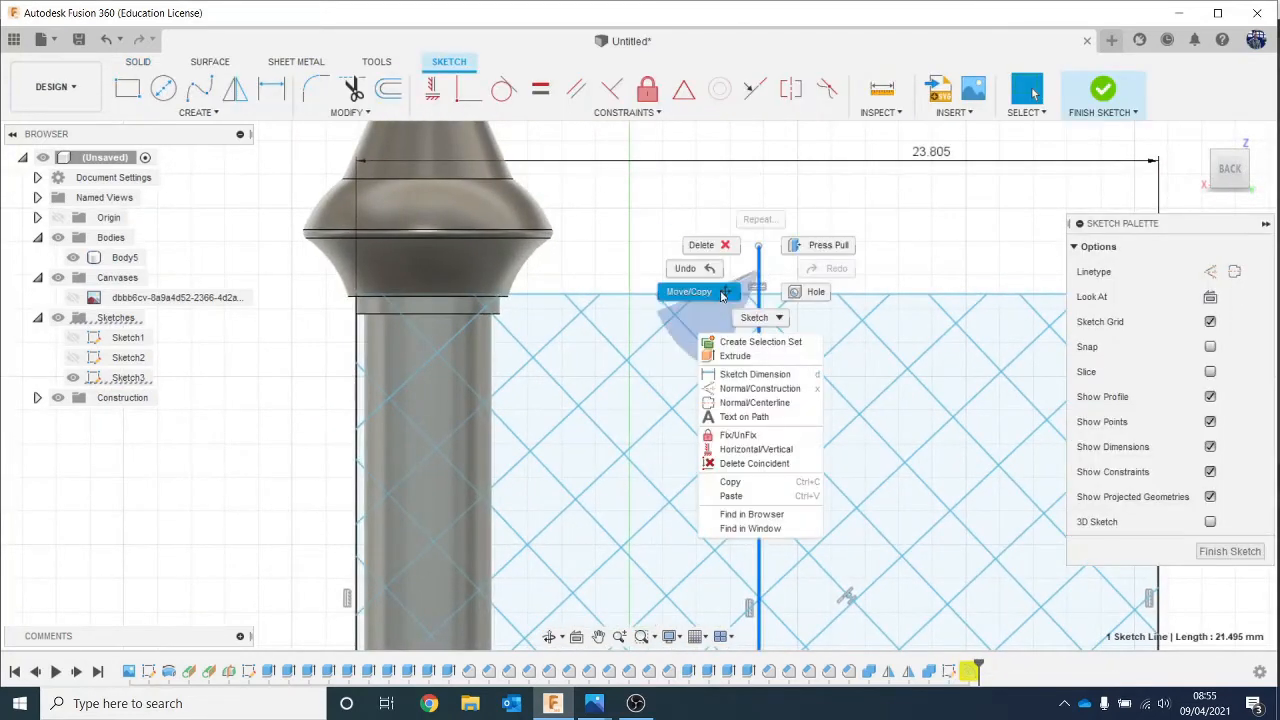
key(Escape)
key(m)
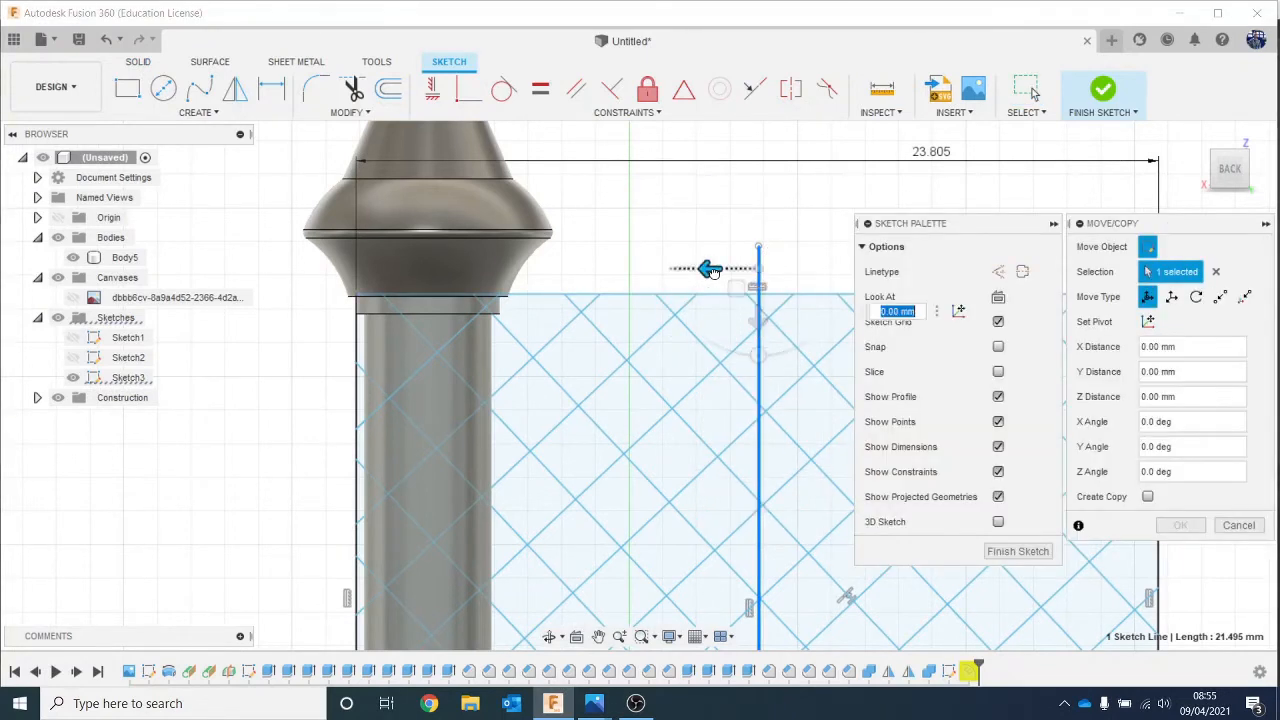
drag(700, 271, 711, 270)
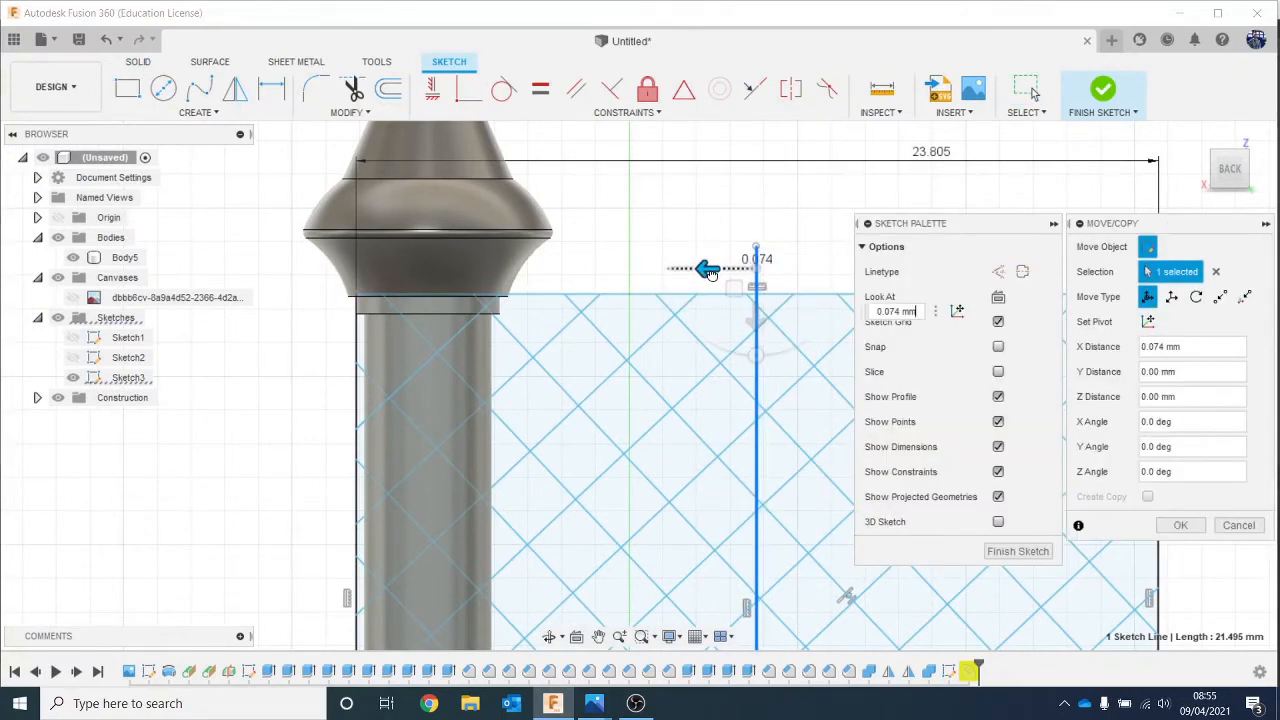
click(1181, 524)
click(1239, 552)
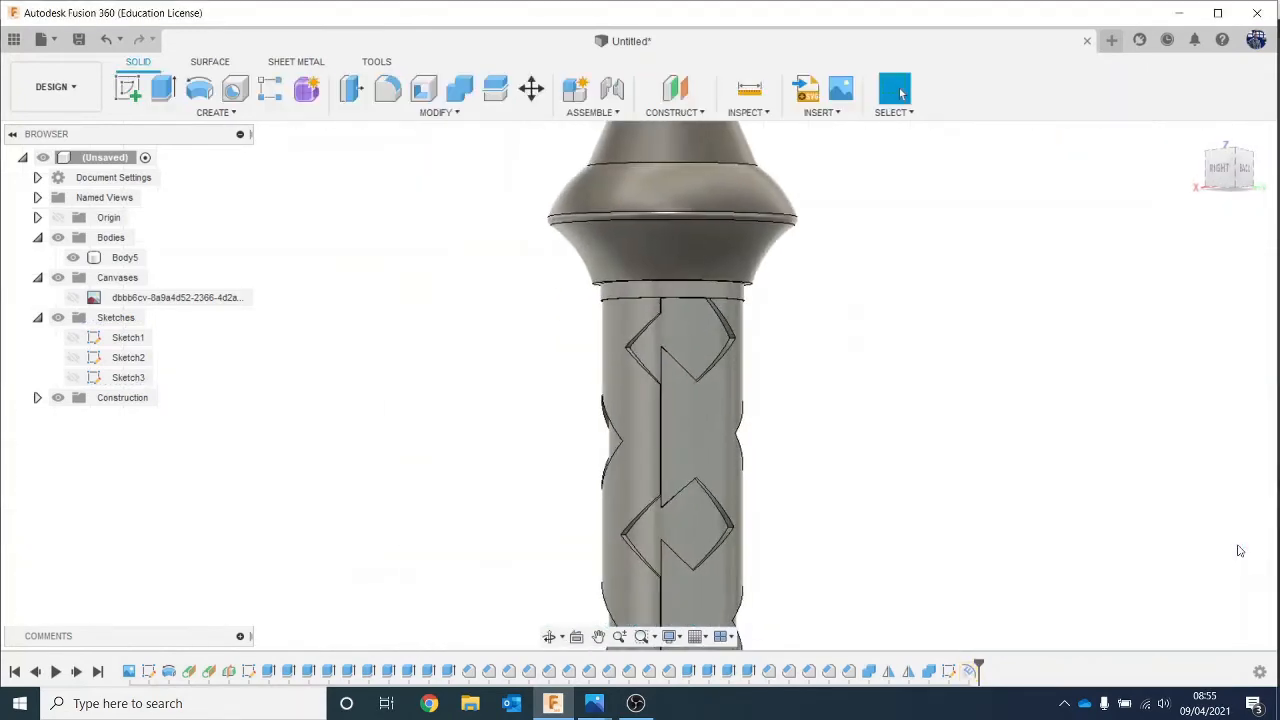
Step: Examine the whole embossed hilt from the underside of the guard, the home view and the back
drag(1236, 178, 1169, 246)
scroll(1160, 247, down, 1)
middle_drag(1109, 344, 990, 540)
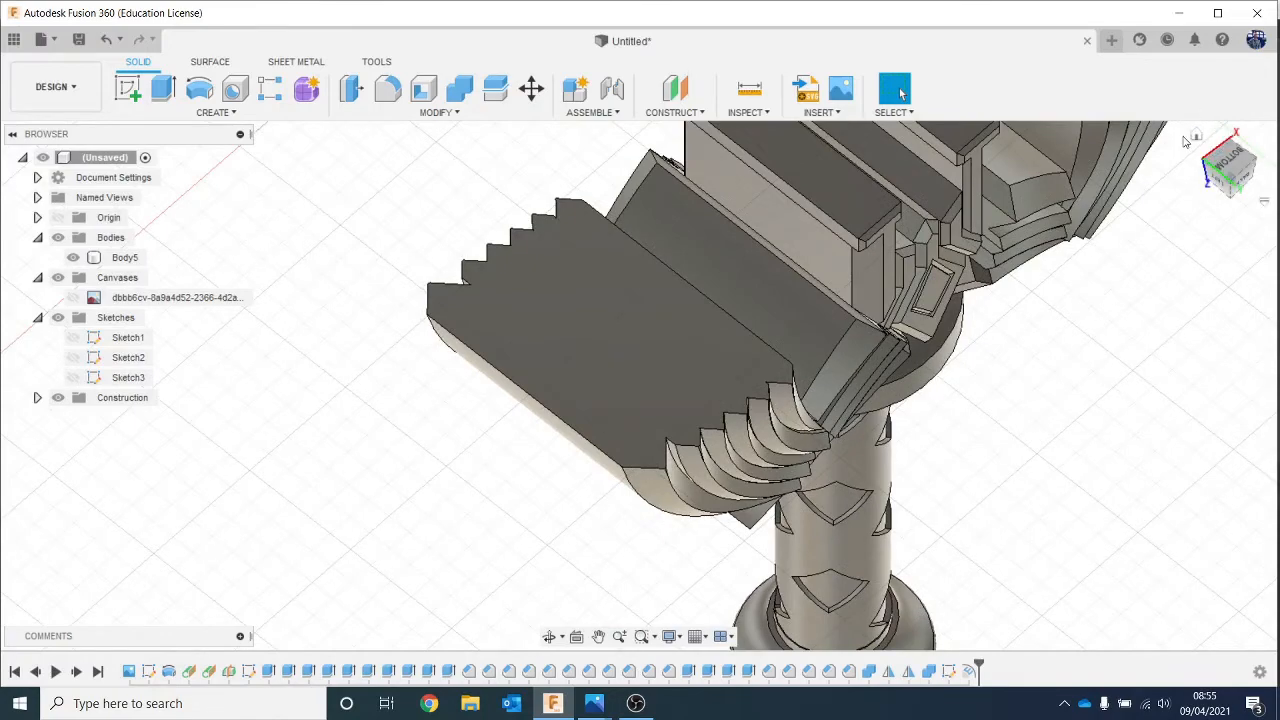
click(1198, 136)
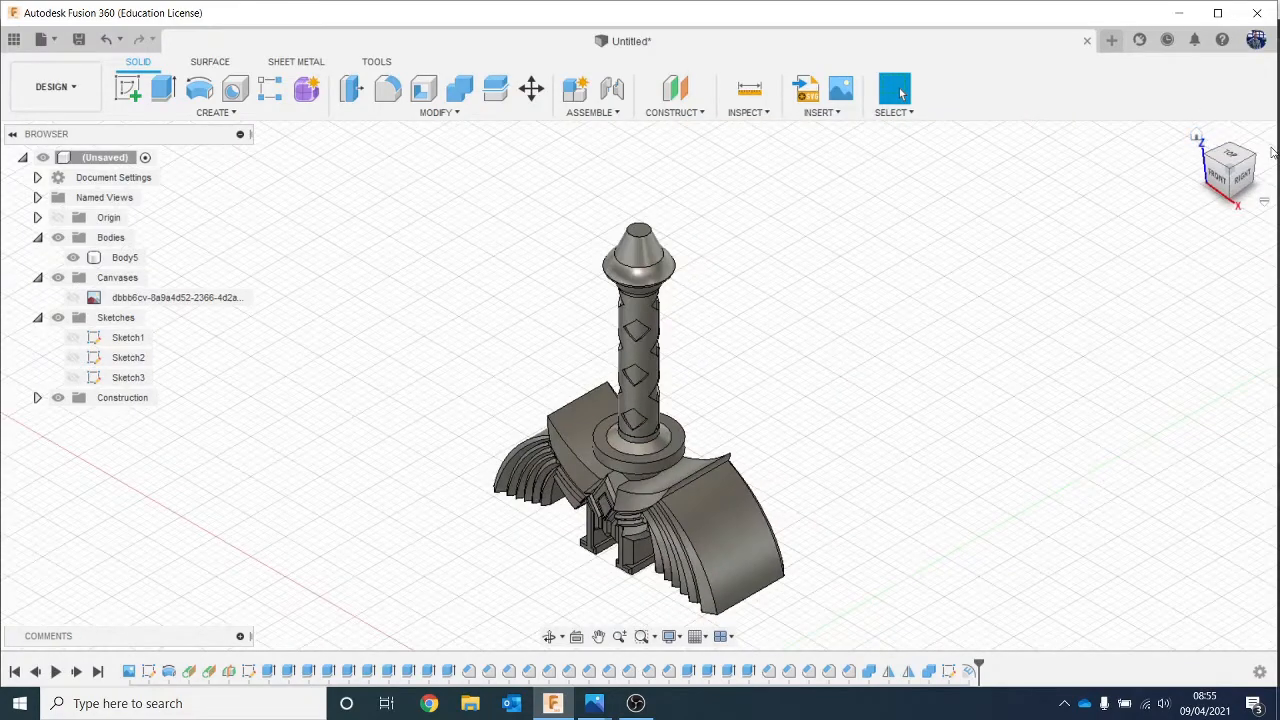
drag(1208, 182, 1246, 14)
key(ctrl+a)
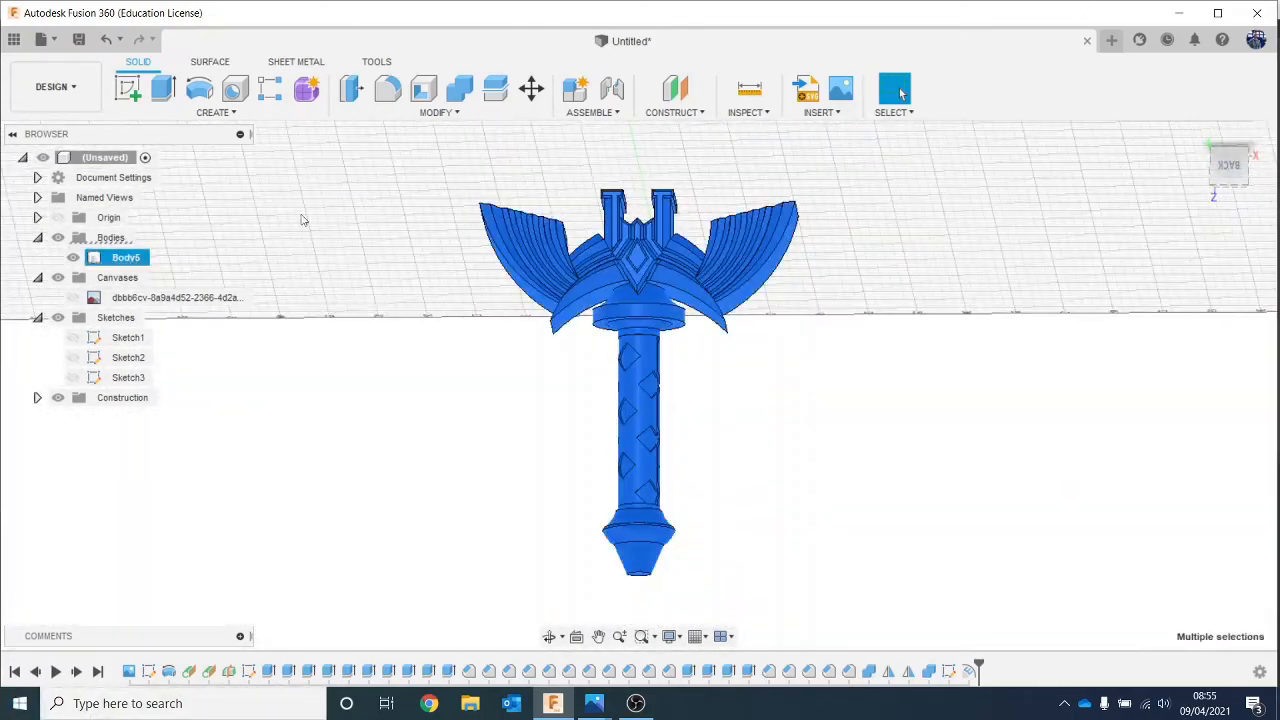
Step: Show the reference canvas and align the view squarely to the back so the sword's blade outline is in frame
click(78, 298)
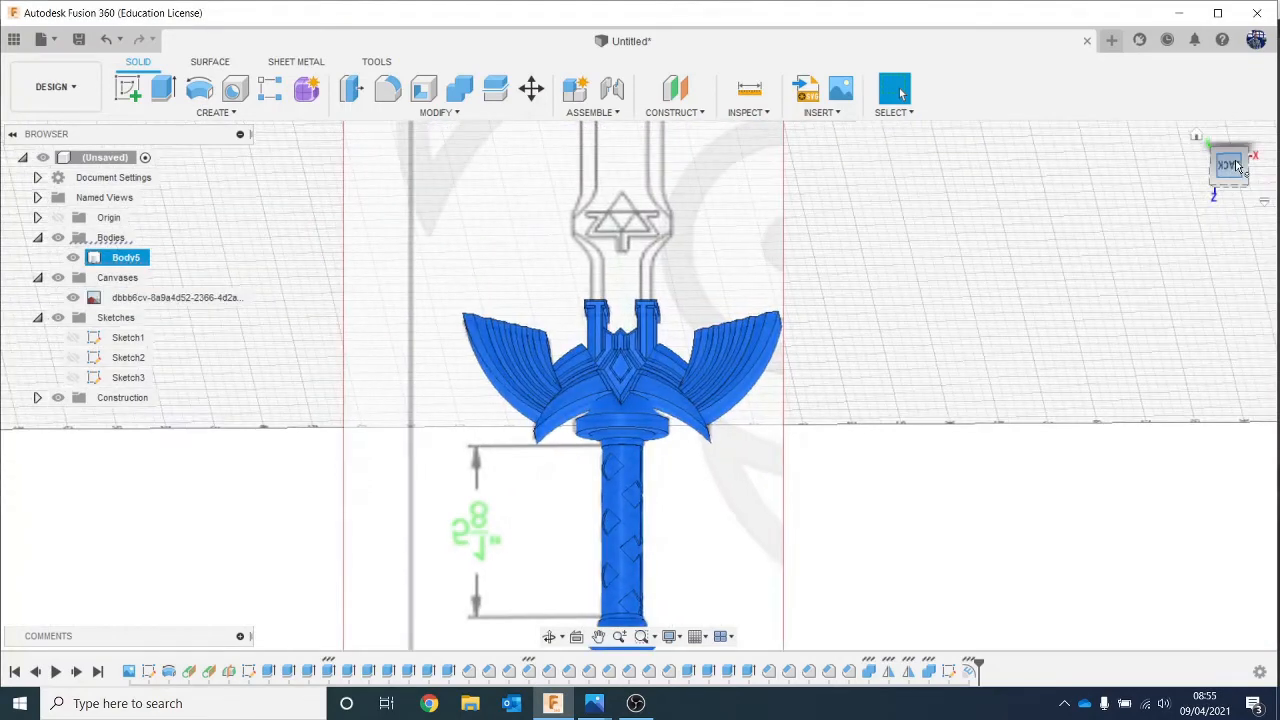
click(1237, 166)
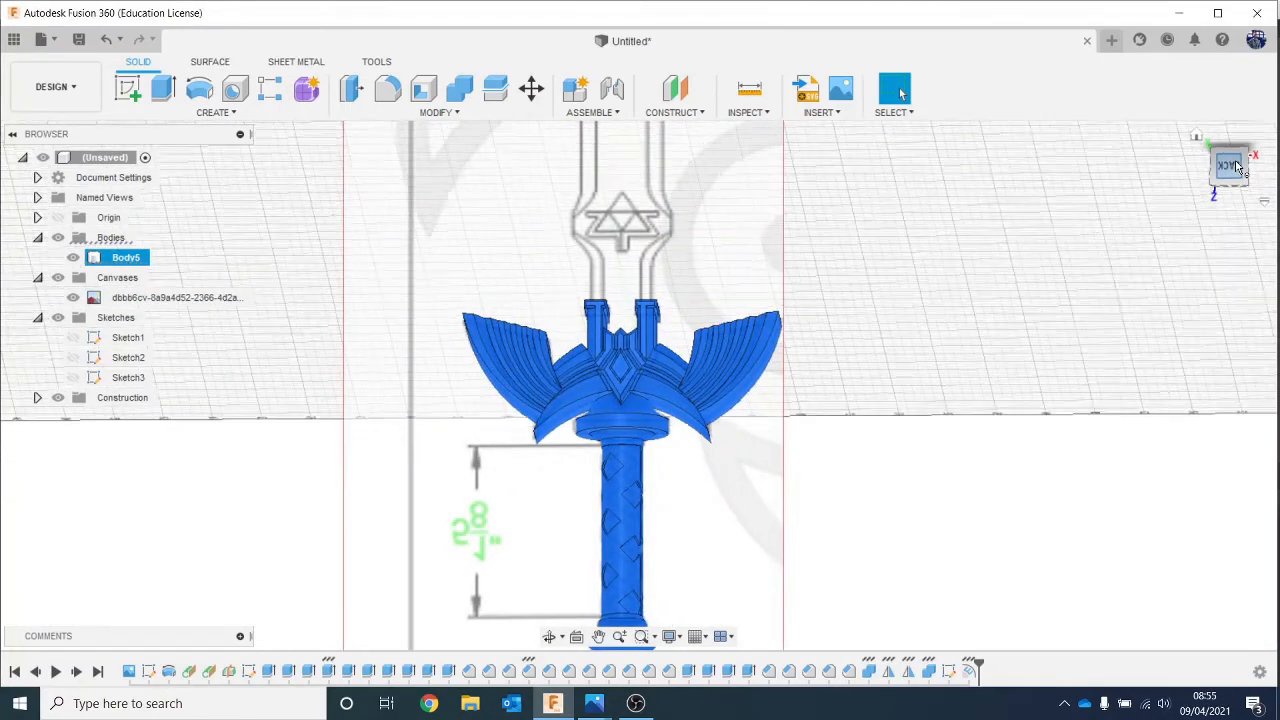
middle_drag(931, 333, 926, 487)
scroll(929, 434, down, 3)
scroll(926, 487, down, 3)
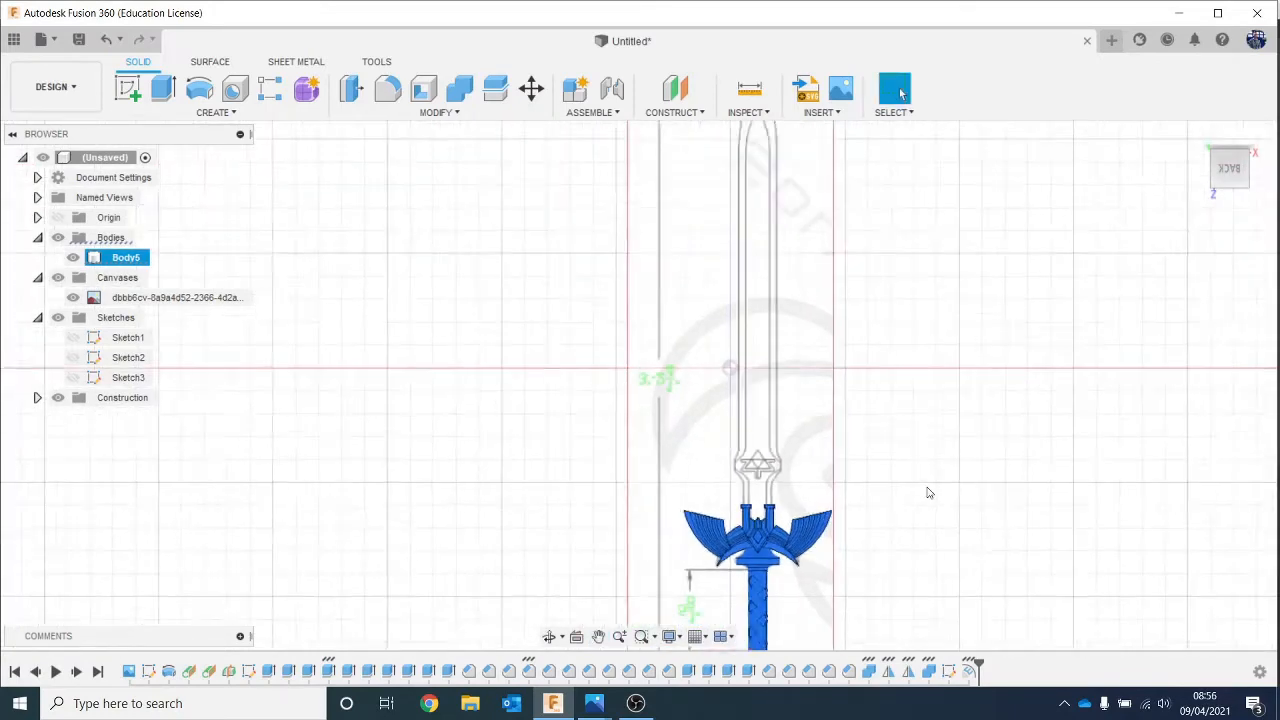
Step: Try to start a sketch for the blade on the horizontal plane, and finish it without drawing anything
click(128, 88)
click(523, 297)
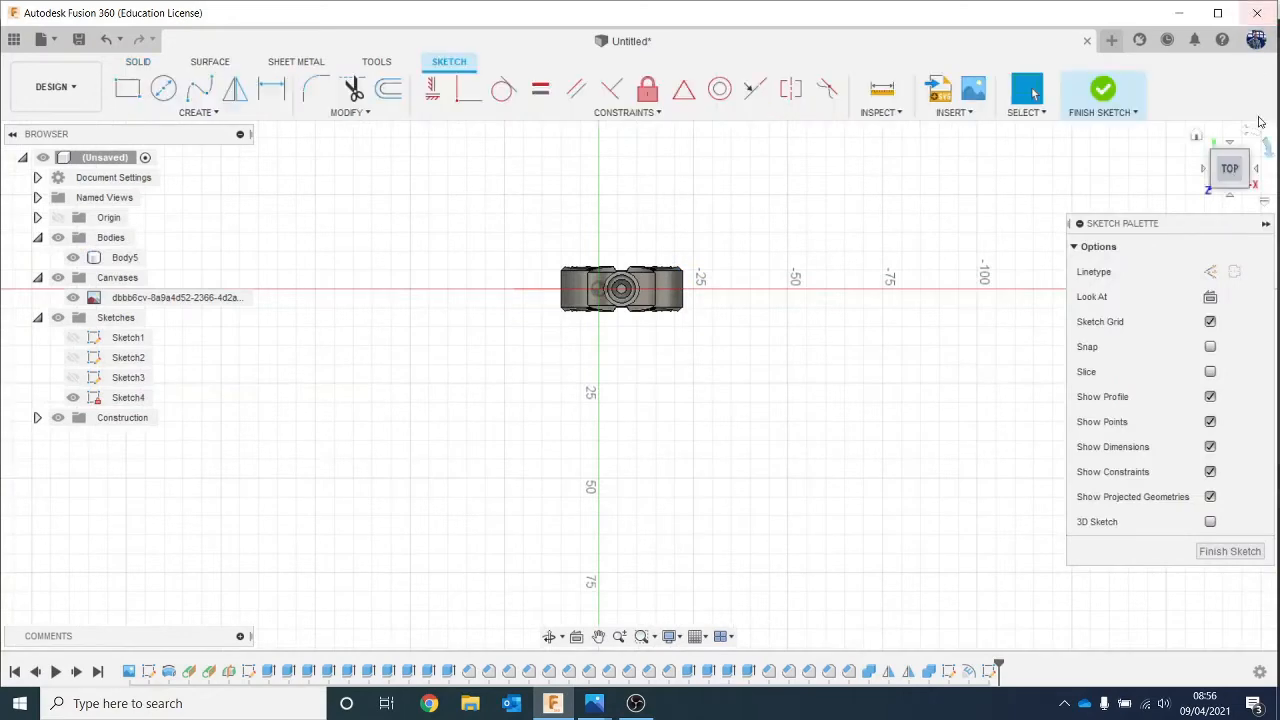
click(1100, 86)
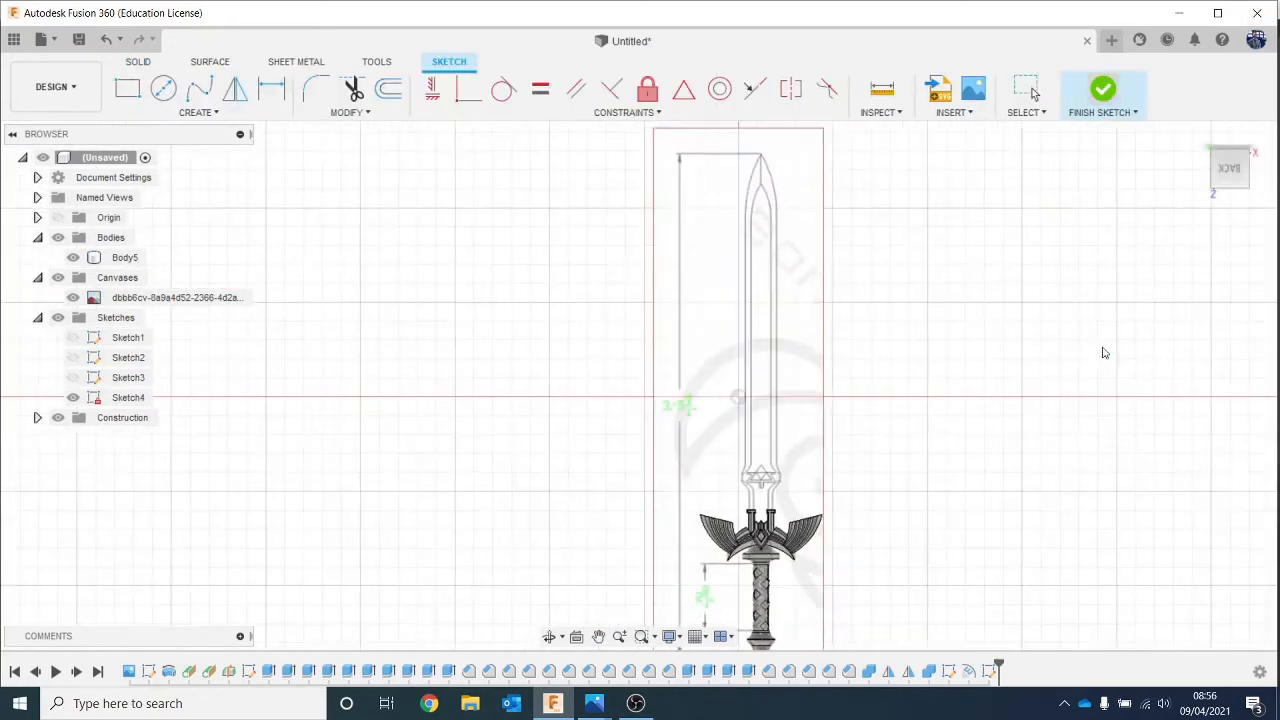
Step: Start a new sketch on the reference canvas's plane and turn the view so the blade points up
click(128, 88)
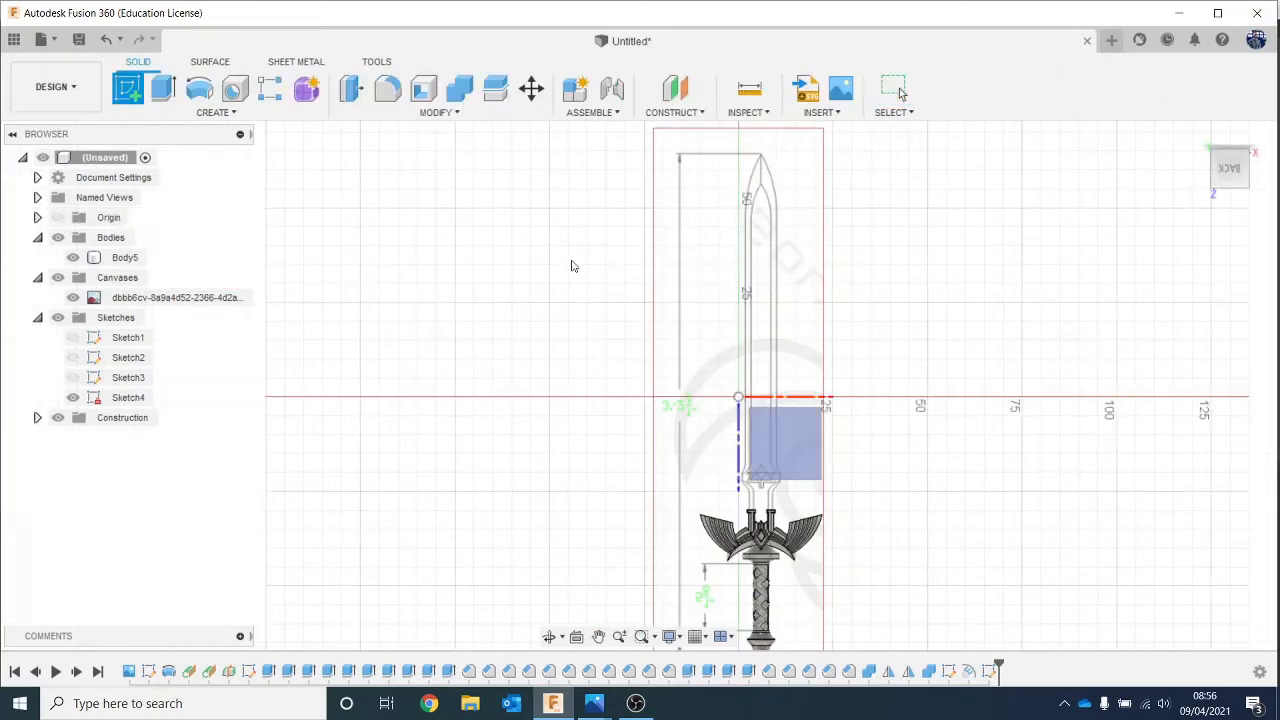
click(796, 450)
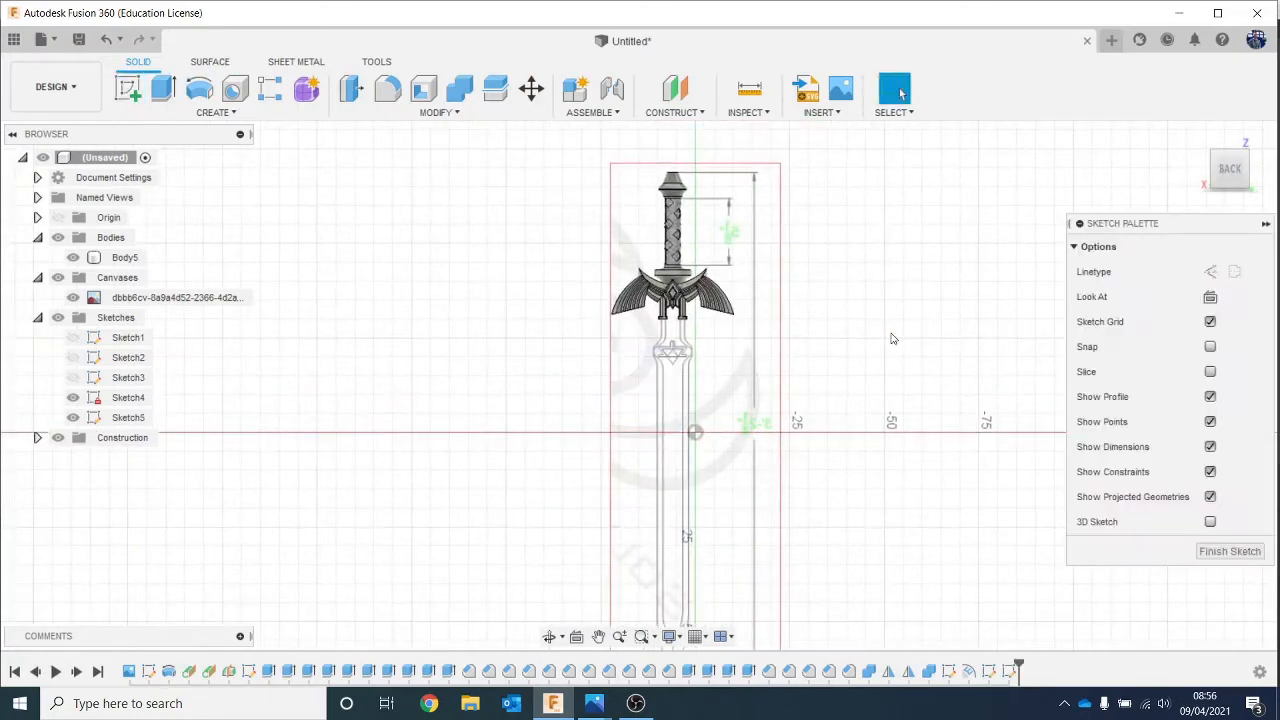
click(1258, 137)
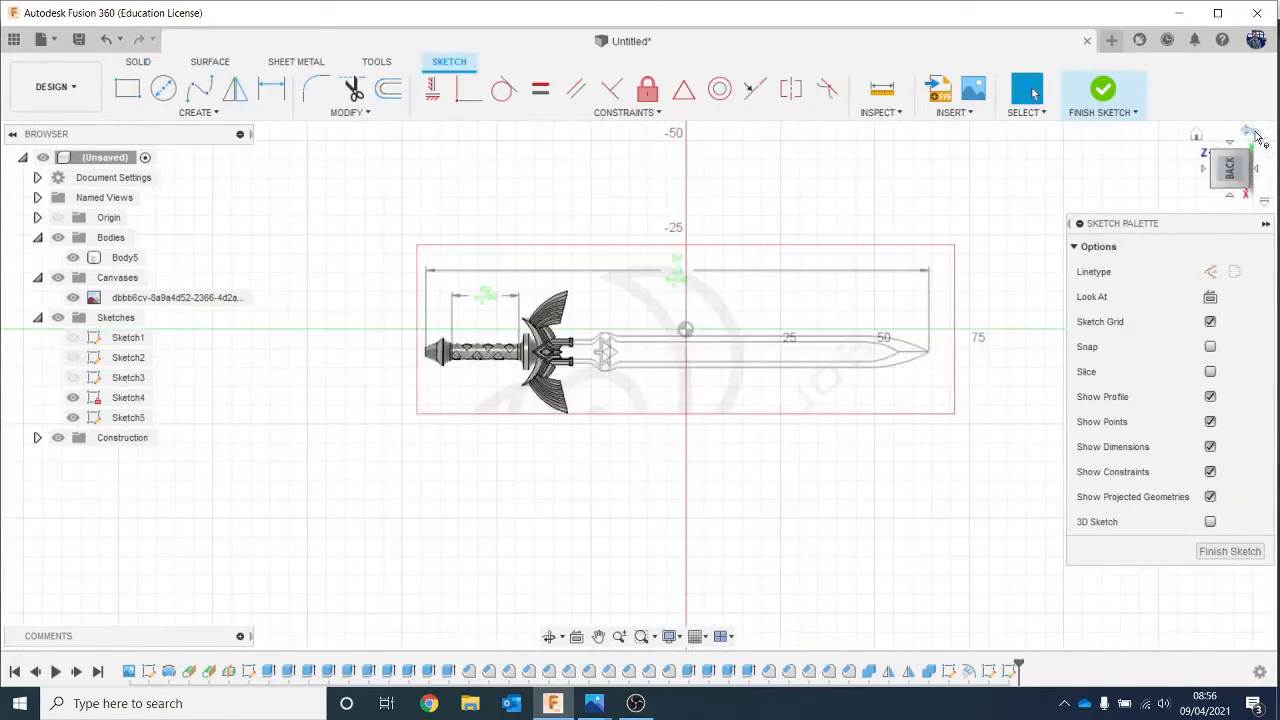
click(1258, 137)
middle_drag(783, 340, 786, 409)
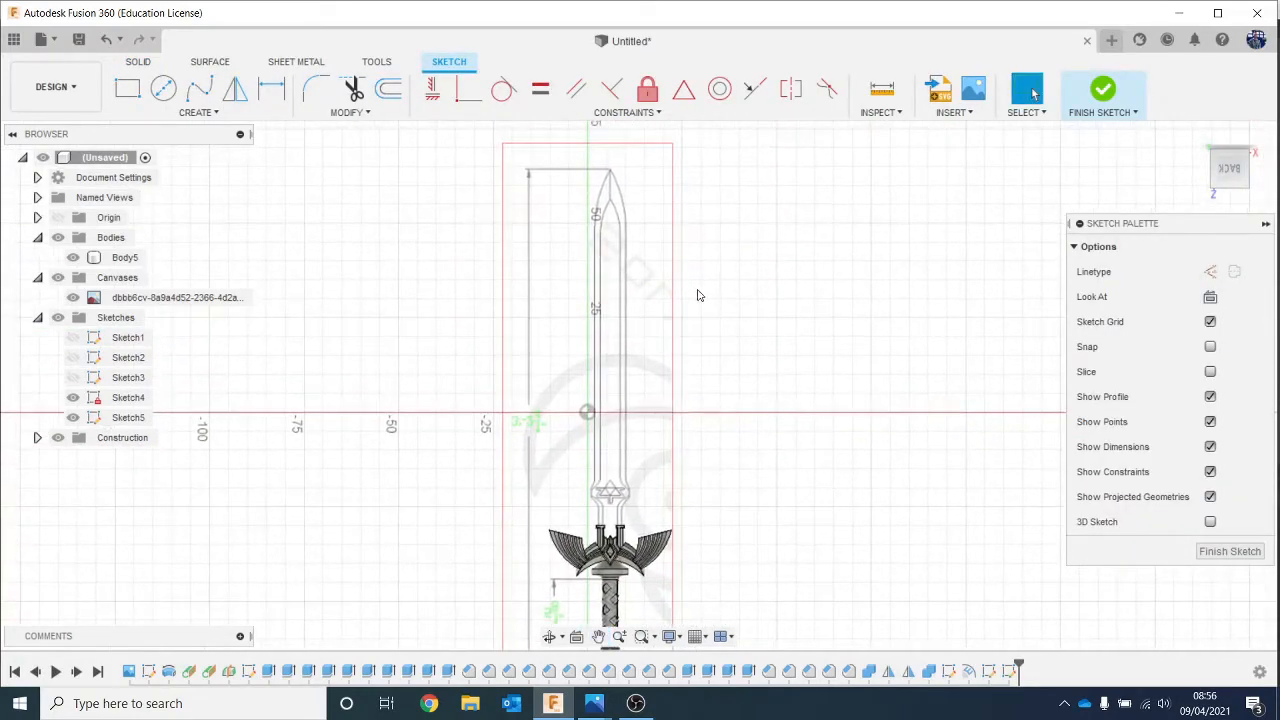
Step: Draw a centre line at 90 degrees from the blade's tip down to the diamond in the guard
scroll(670, 240, up, 6)
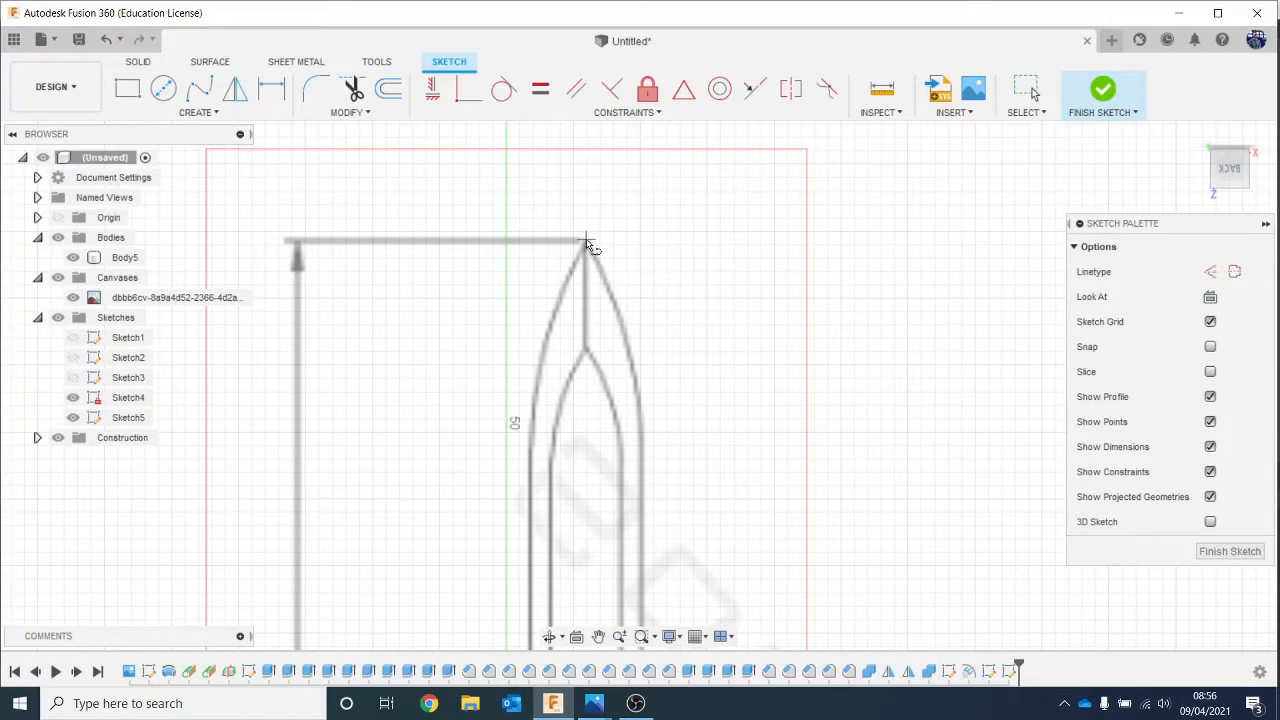
click(586, 241)
scroll(640, 455, down, 5)
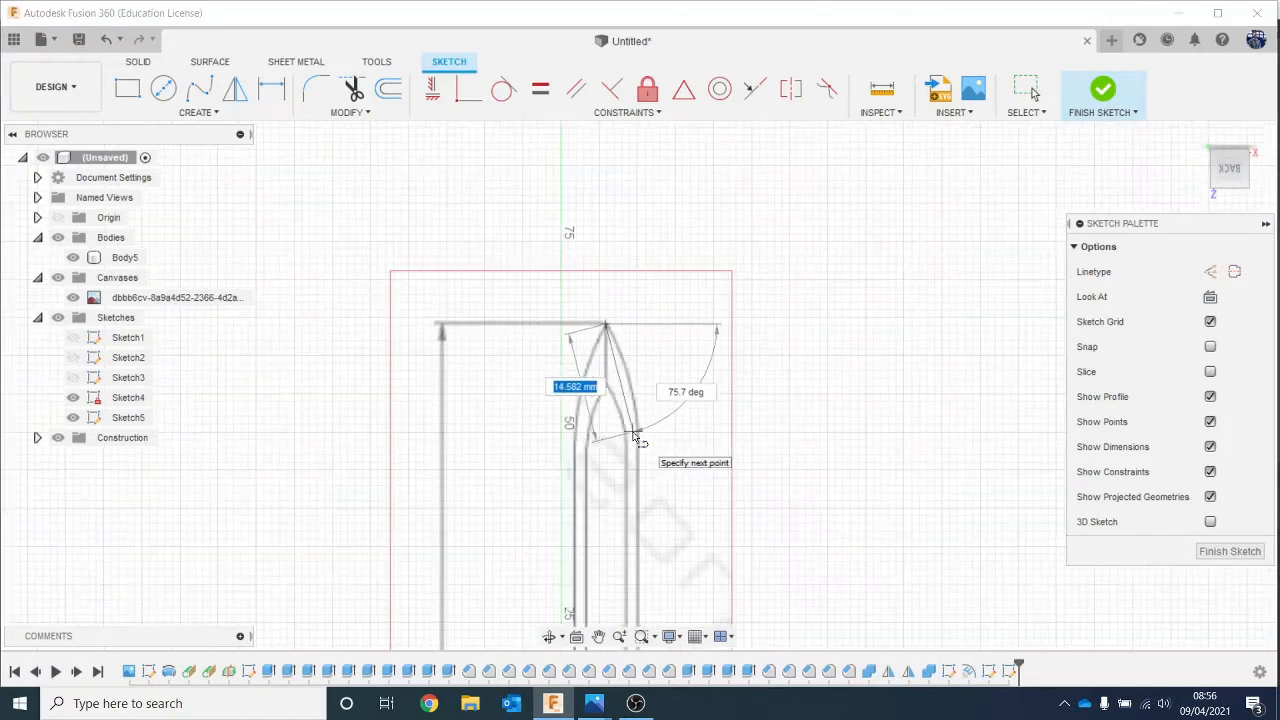
scroll(640, 455, down, 4)
scroll(586, 383, up, 6)
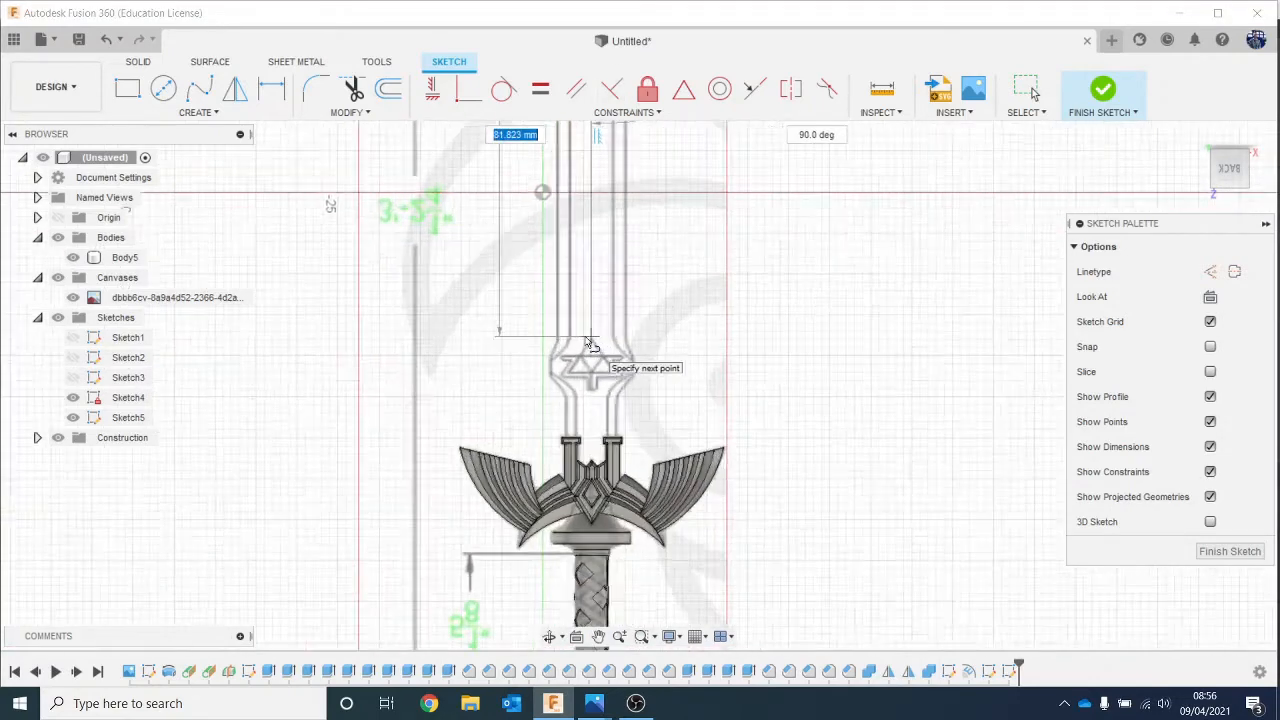
scroll(586, 383, down, 3)
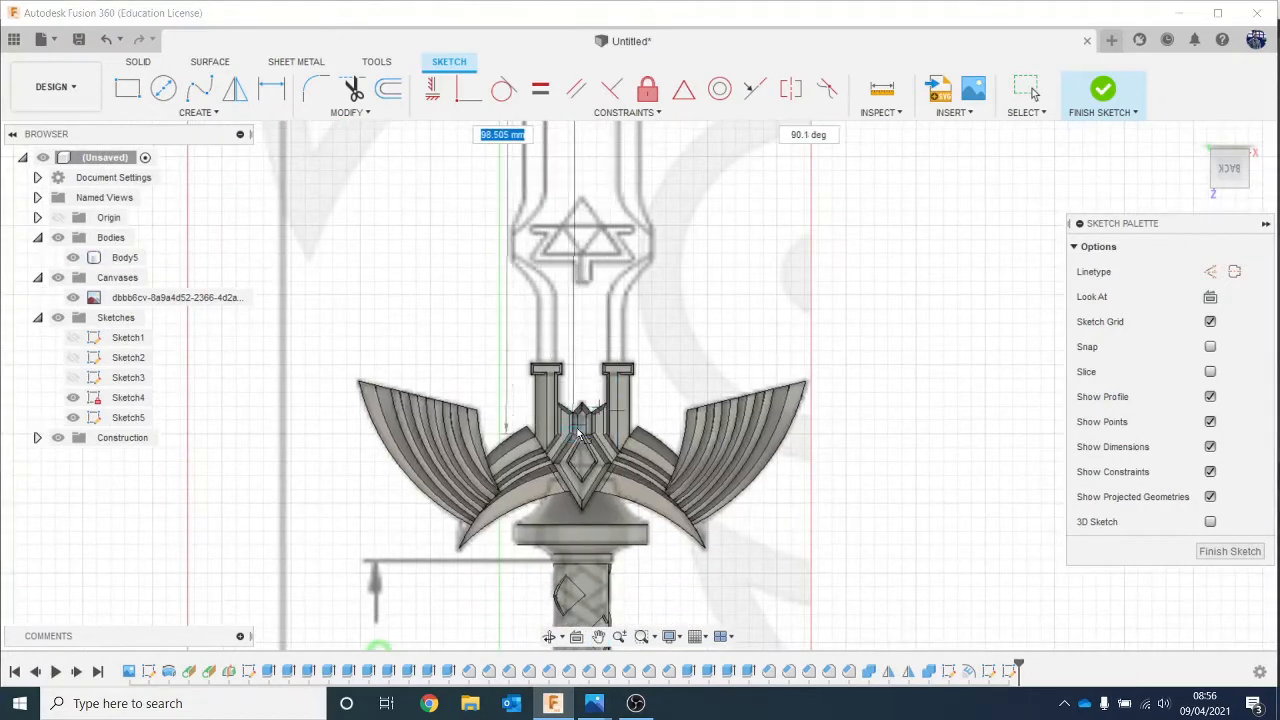
scroll(580, 455, up, 3)
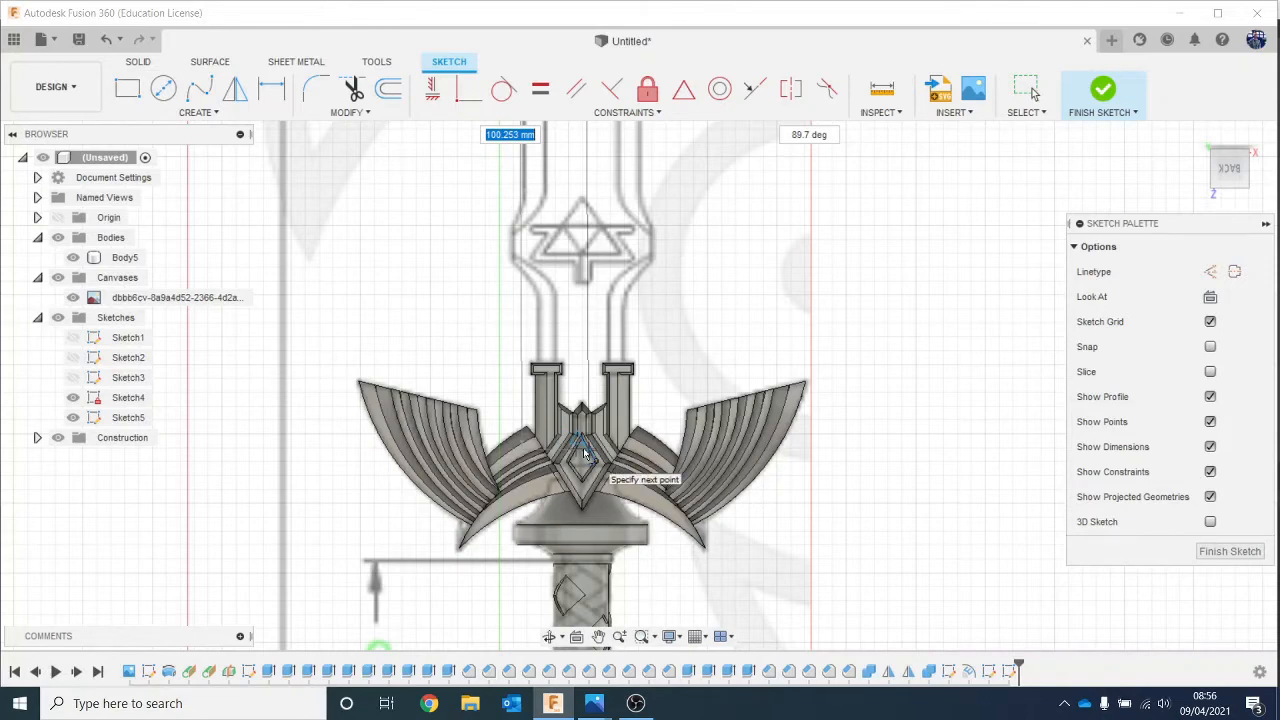
middle_click(584, 449)
scroll(583, 449, down, 1)
middle_drag(583, 449, 590, 548)
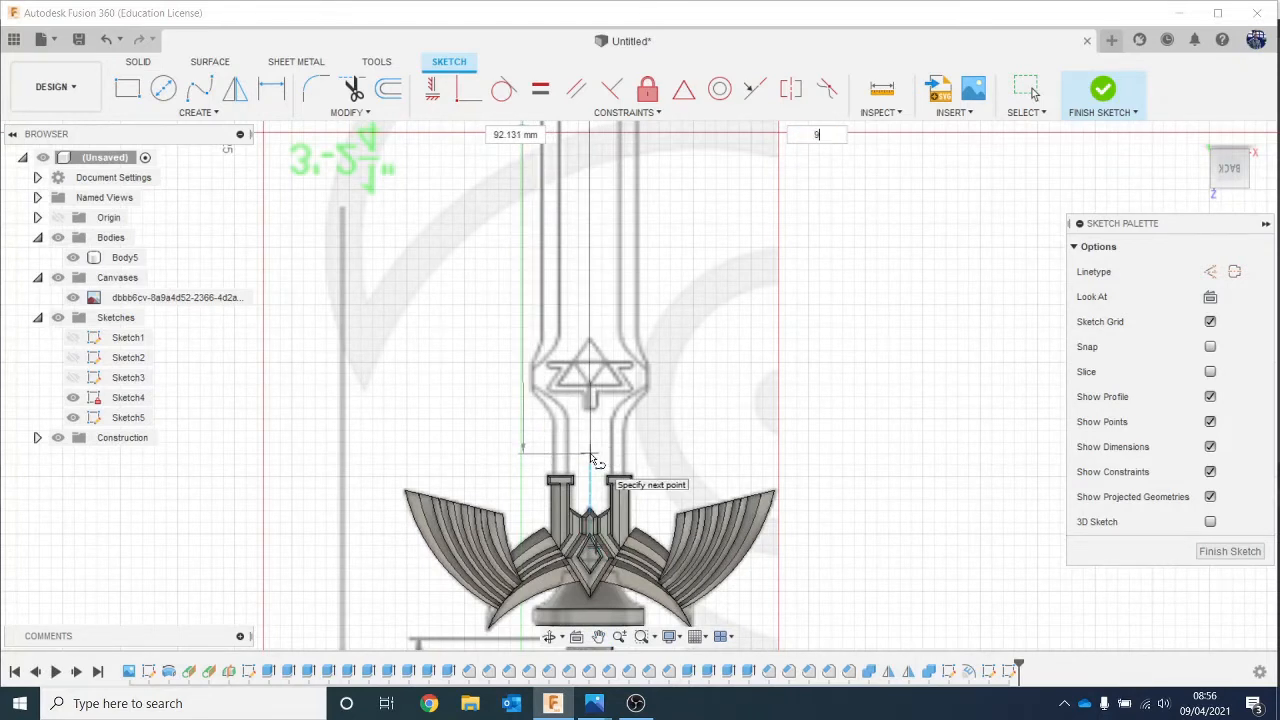
key(Tab)
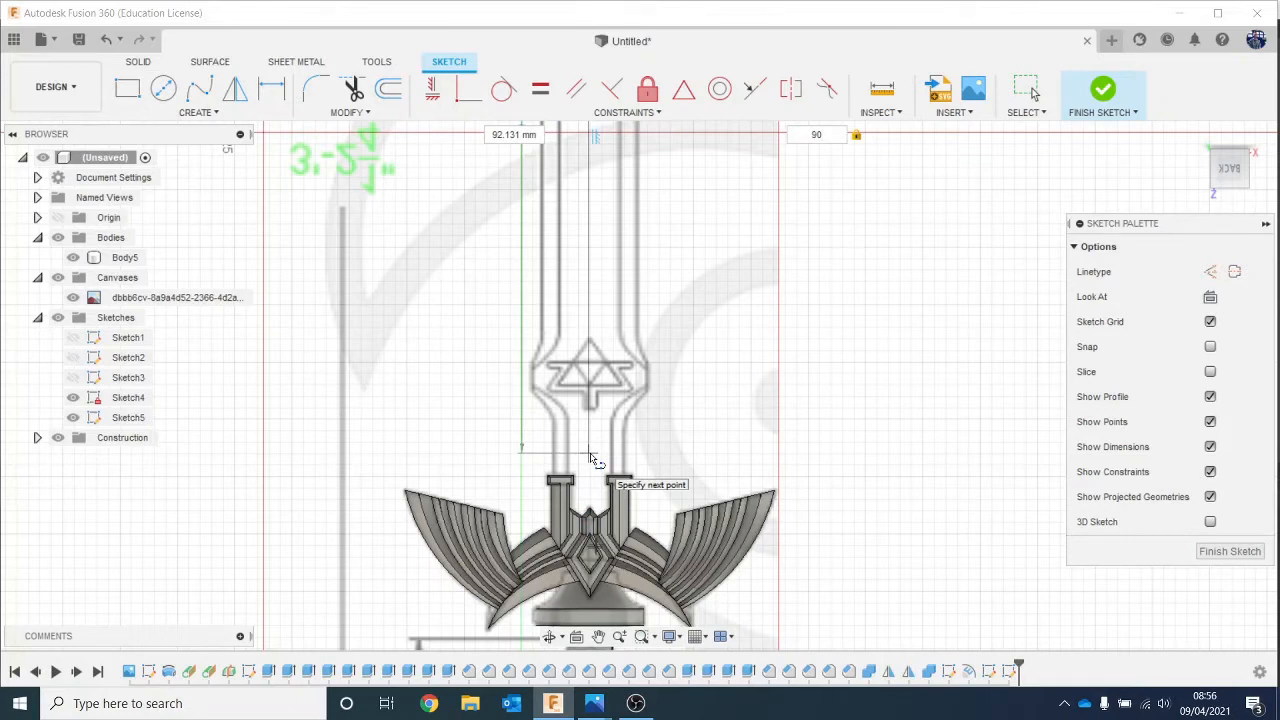
click(600, 555)
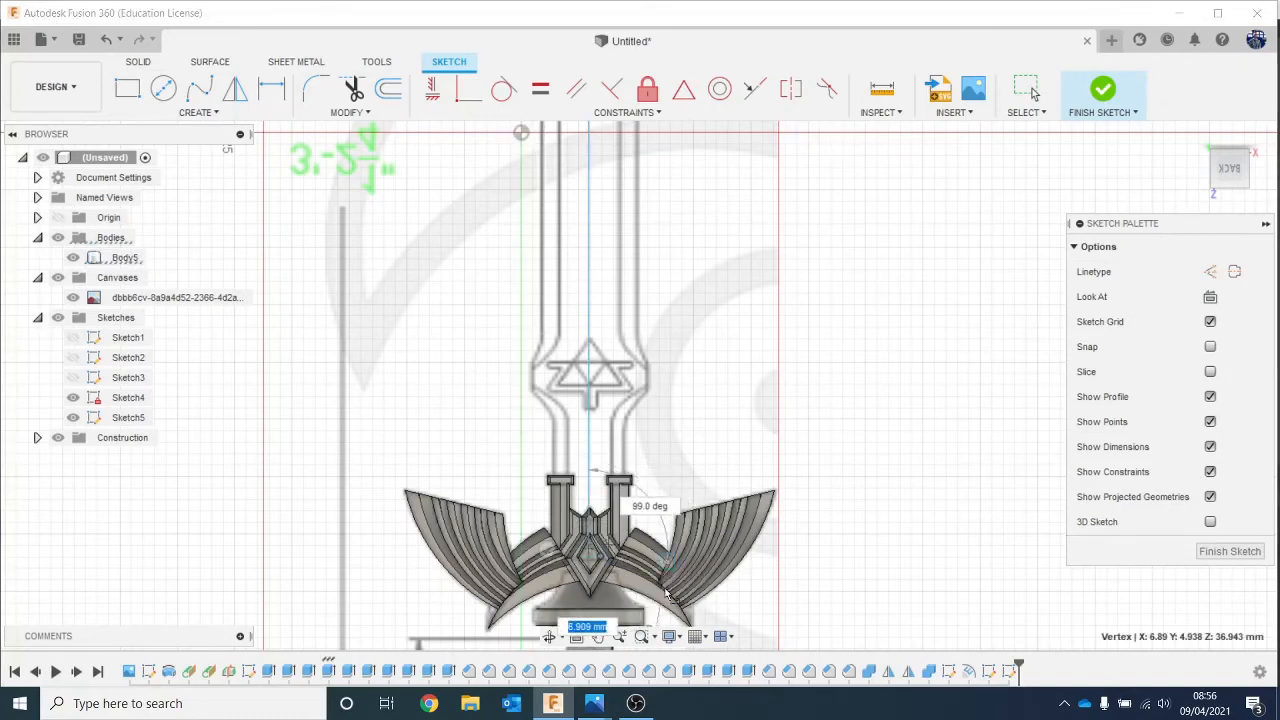
key(Escape)
Step: Trace the left side of the blade's tip with a three-point arc from the tip to the start of the straight edge
scroll(651, 354, down, 3)
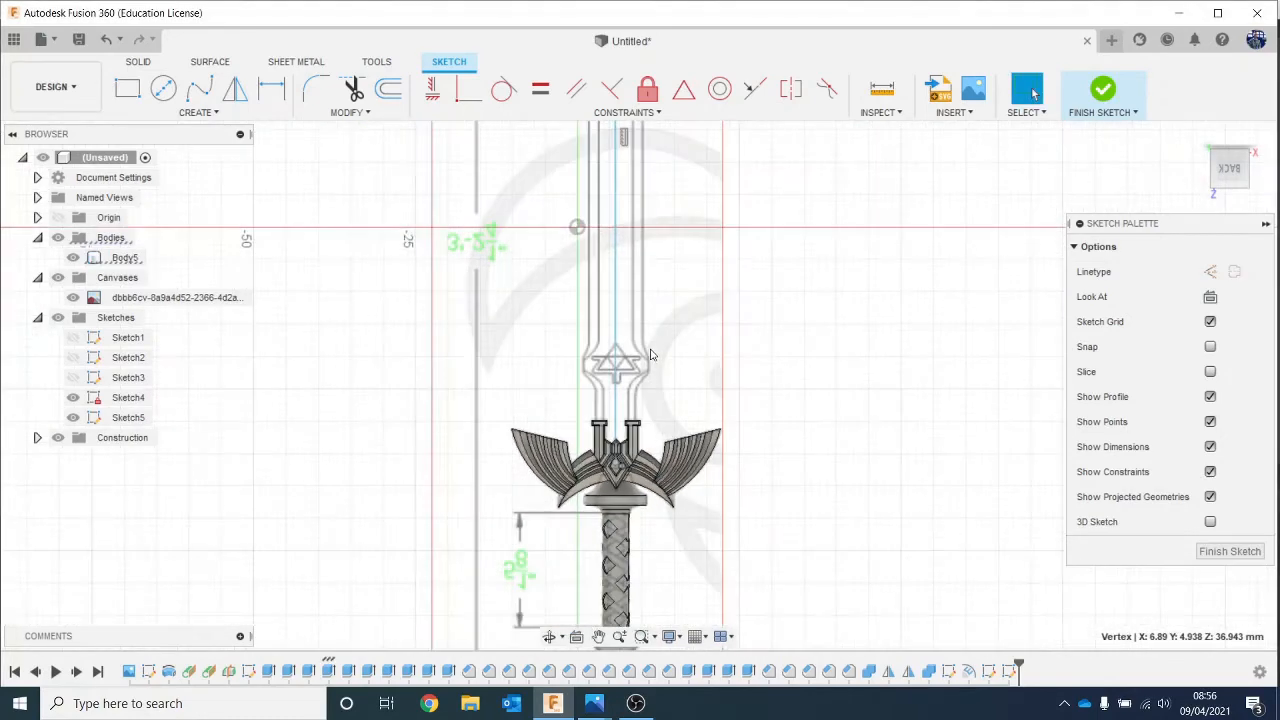
middle_drag(659, 283, 681, 593)
scroll(699, 230, up, 2)
middle_drag(687, 305, 674, 412)
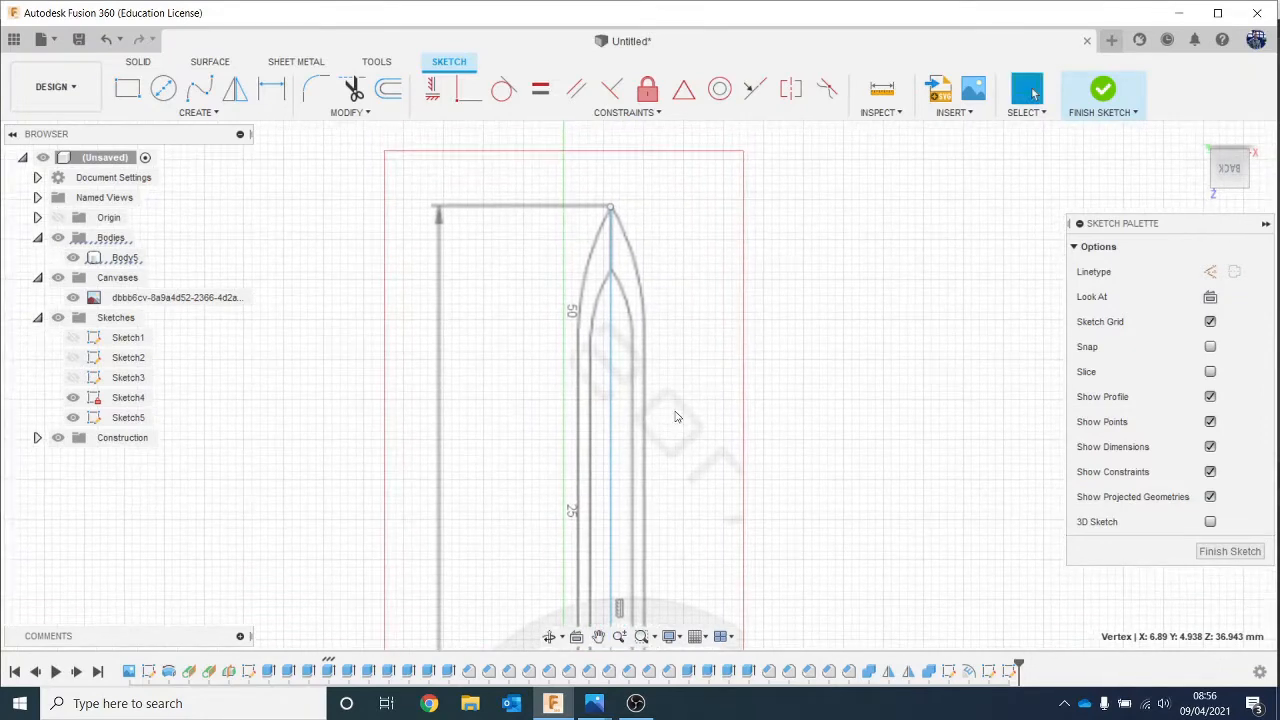
scroll(679, 170, up, 1)
click(200, 112)
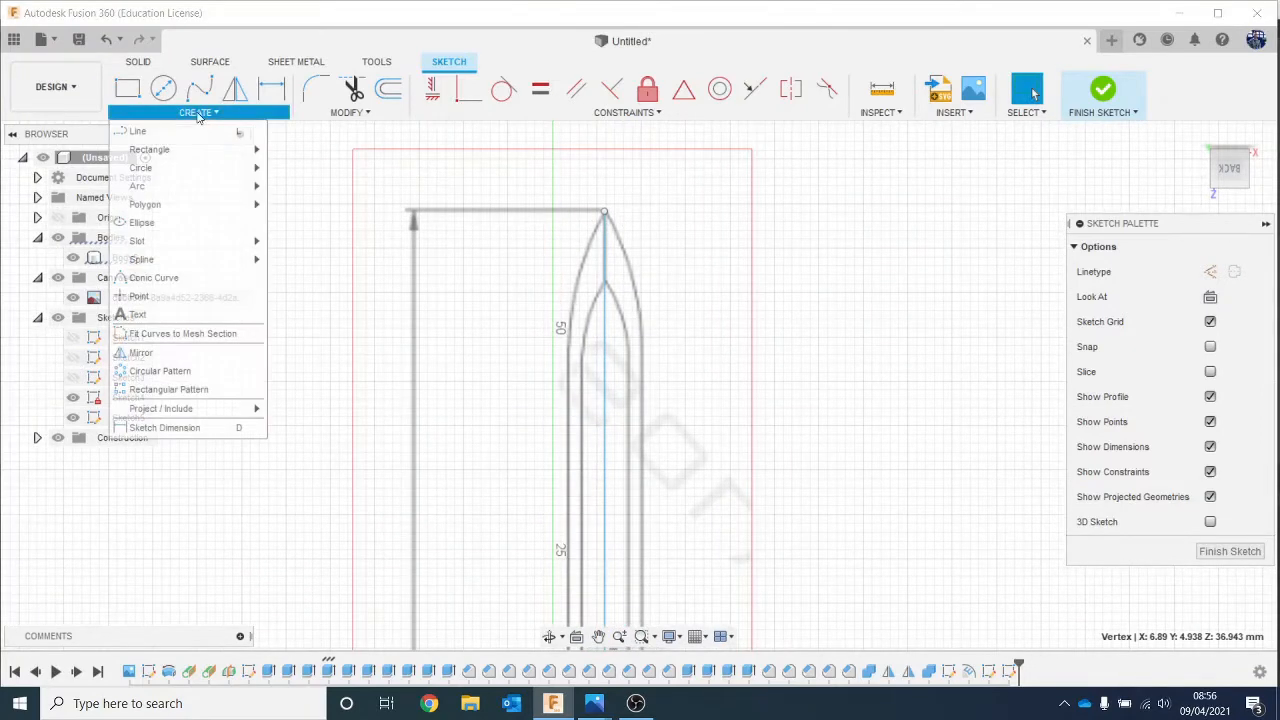
mouse_move(228, 190)
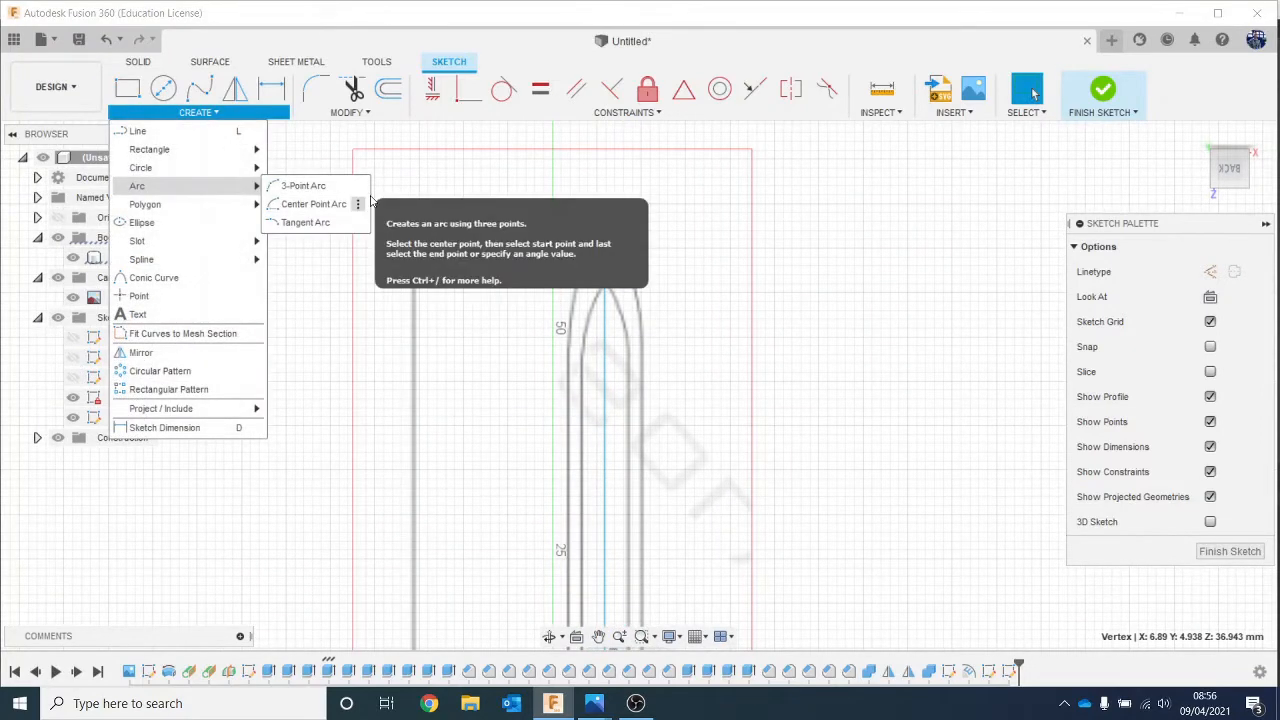
click(295, 184)
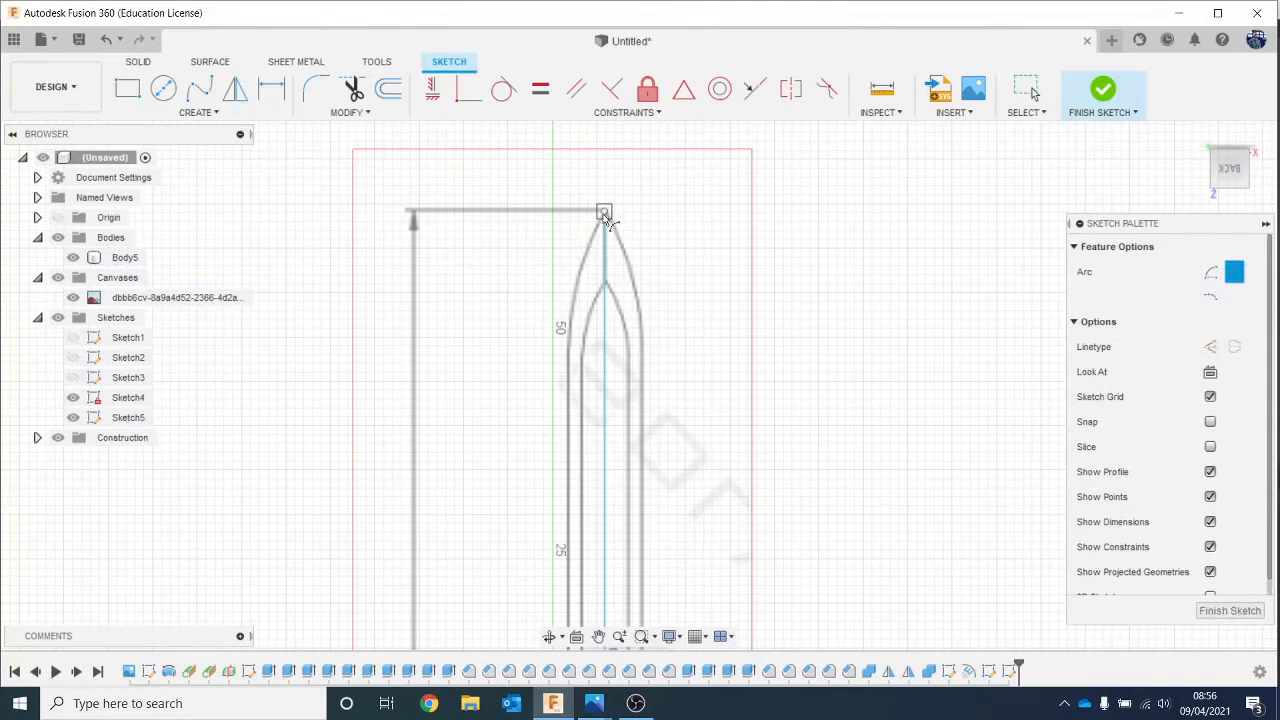
click(604, 213)
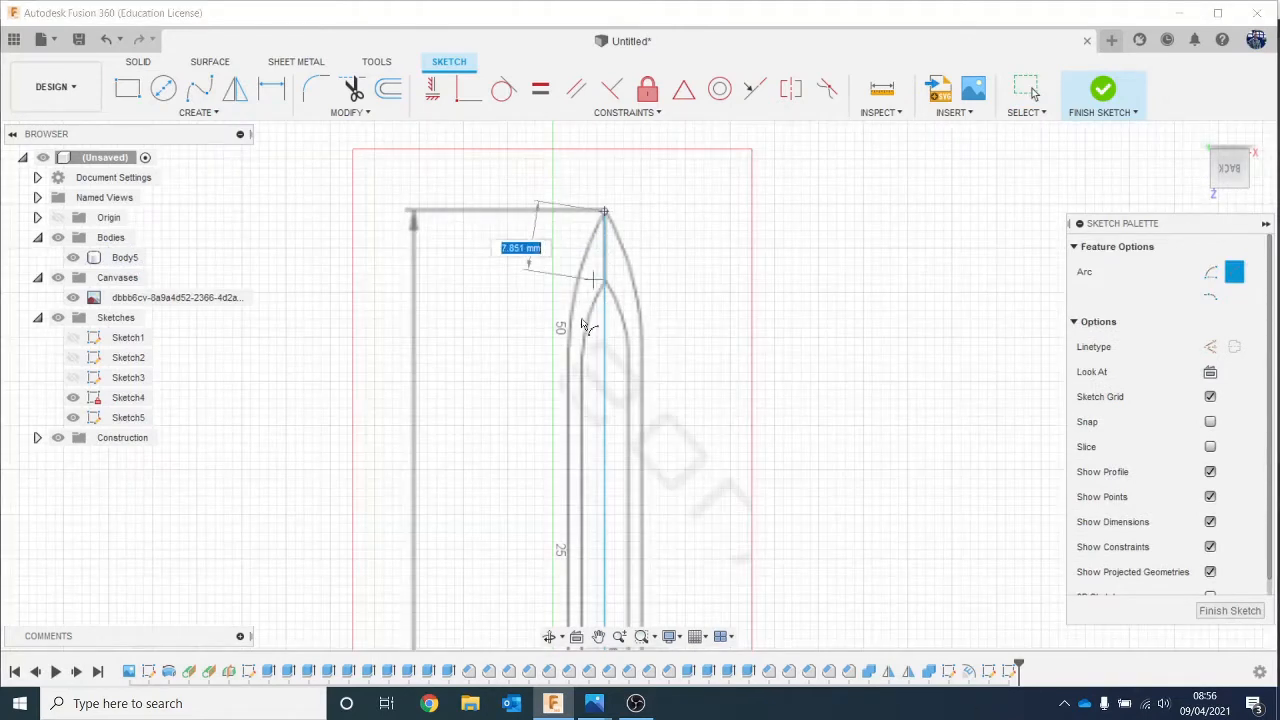
click(572, 352)
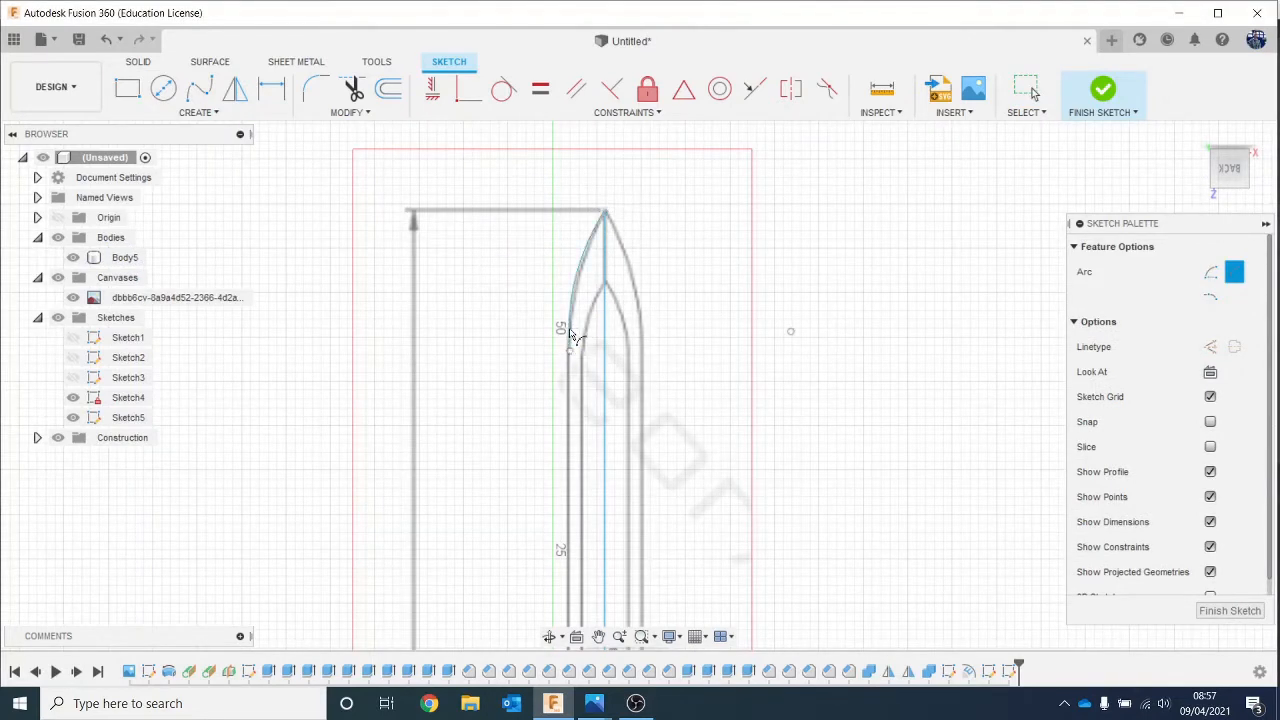
scroll(629, 483, down, 2)
key(Escape)
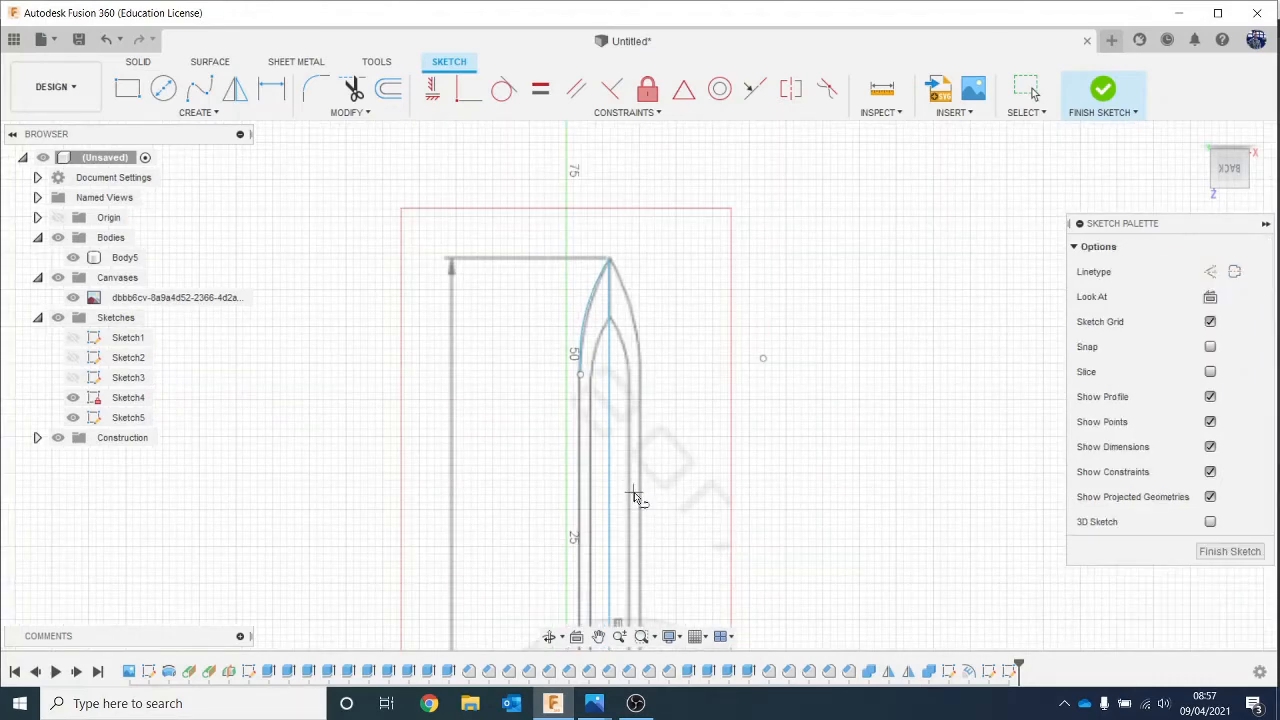
Step: Draw a vertical line about 66 mm long from the arc's lower end down to where the blade flares above the triangle emblem
middle_drag(636, 497, 611, 340)
click(555, 223)
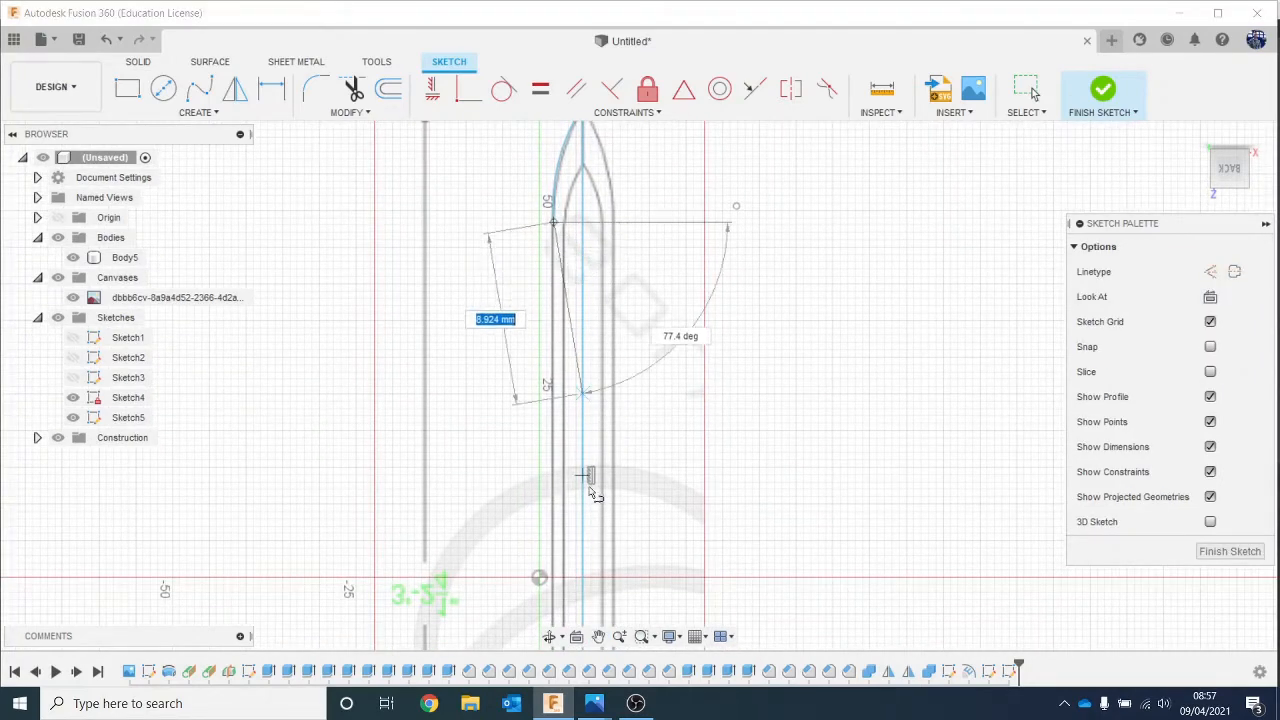
middle_drag(589, 485, 543, 292)
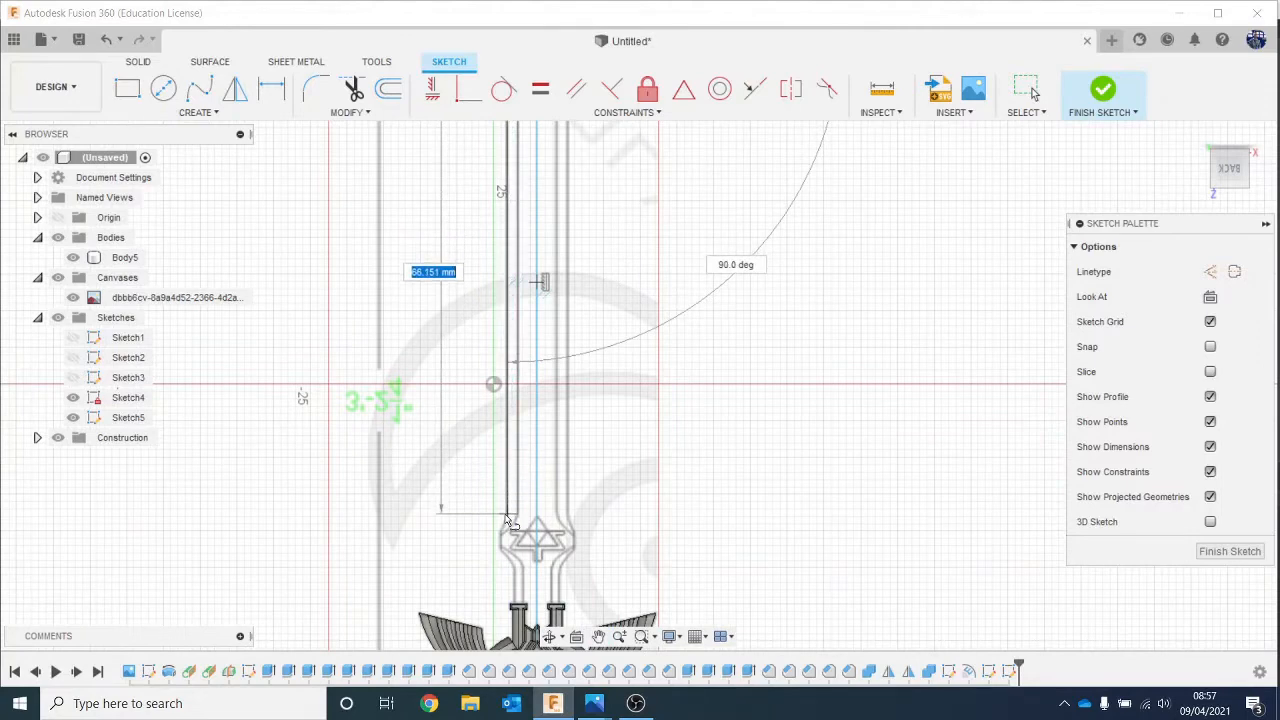
scroll(505, 517, up, 2)
middle_drag(505, 517, 499, 416)
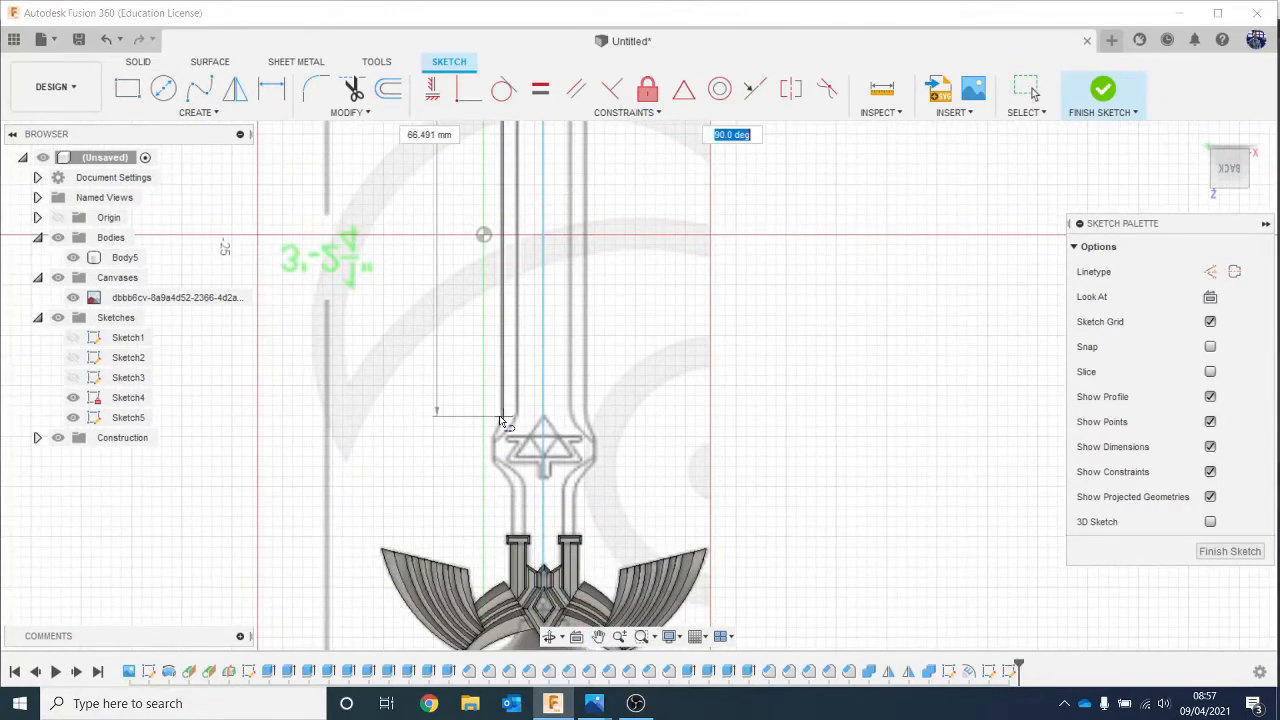
click(503, 419)
Step: Continue the outline beside the triangle emblem with an outward angled line about 2 mm long, a short vertical line and inward angled segments
scroll(497, 436, up, 4)
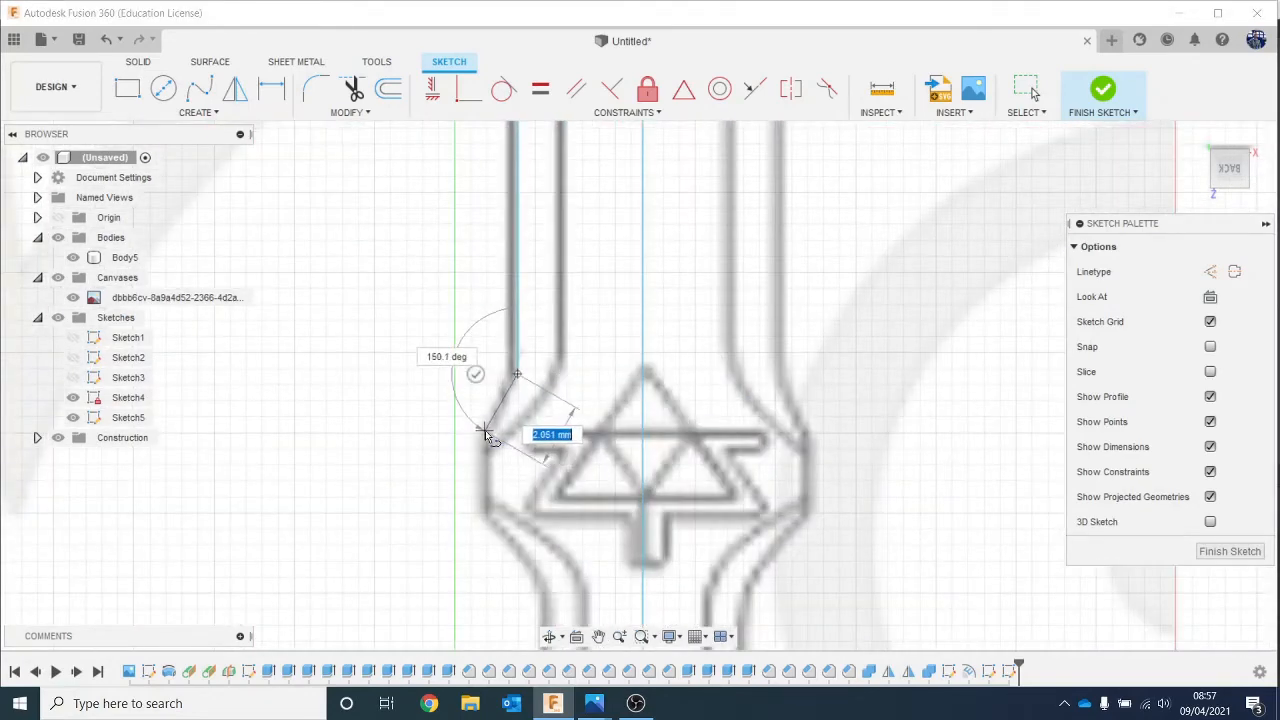
click(485, 438)
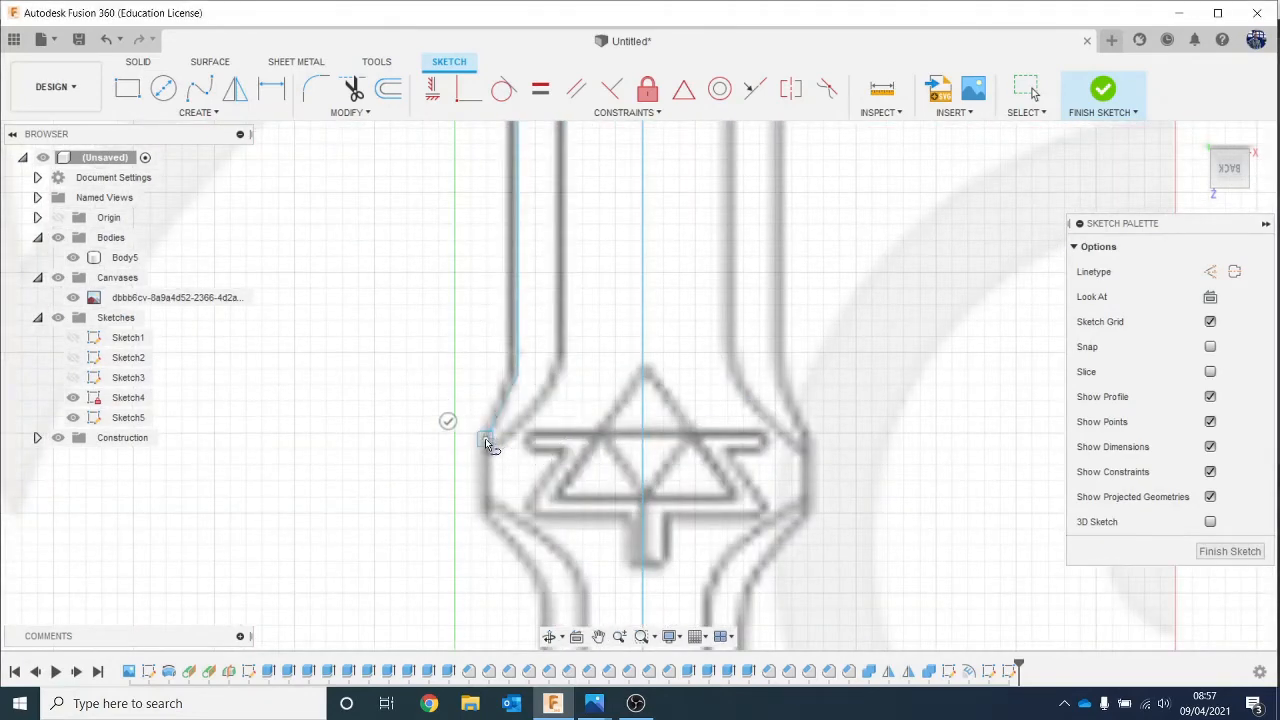
click(488, 513)
middle_drag(488, 513, 459, 396)
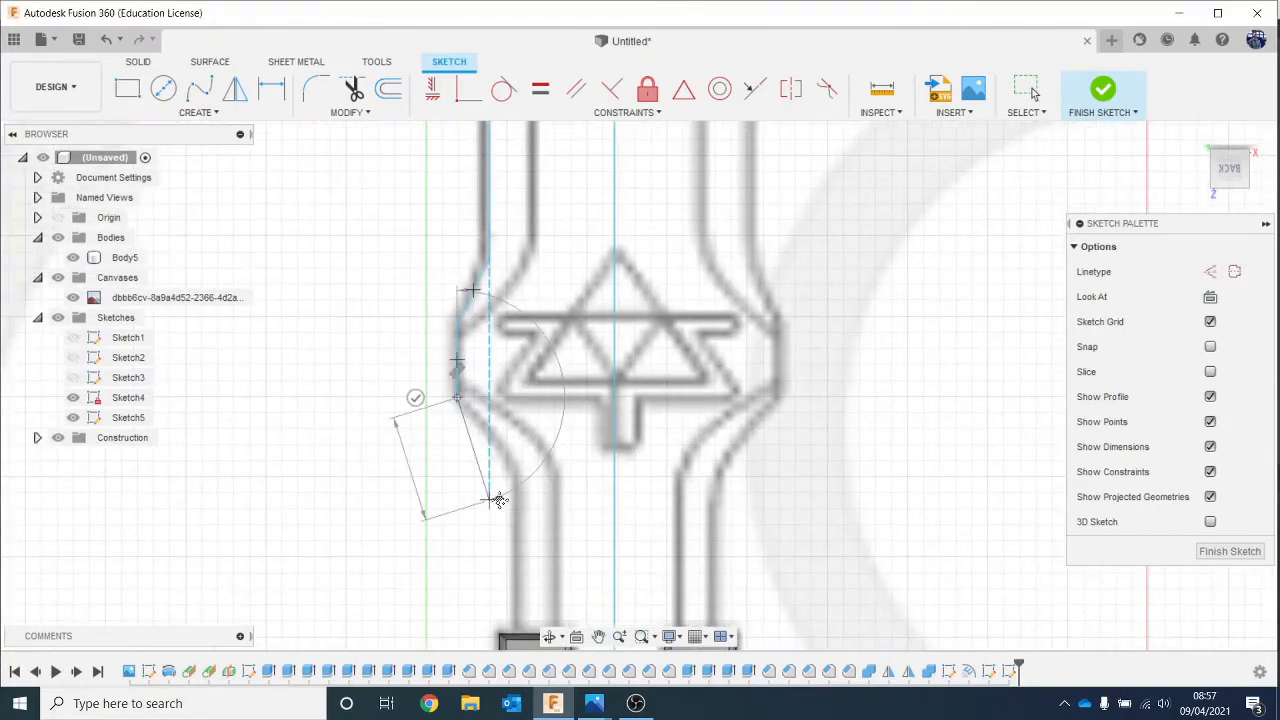
mouse_move(498, 500)
middle_down()
mouse_move(487, 428)
mouse_move(498, 410)
middle_up()
click(495, 403)
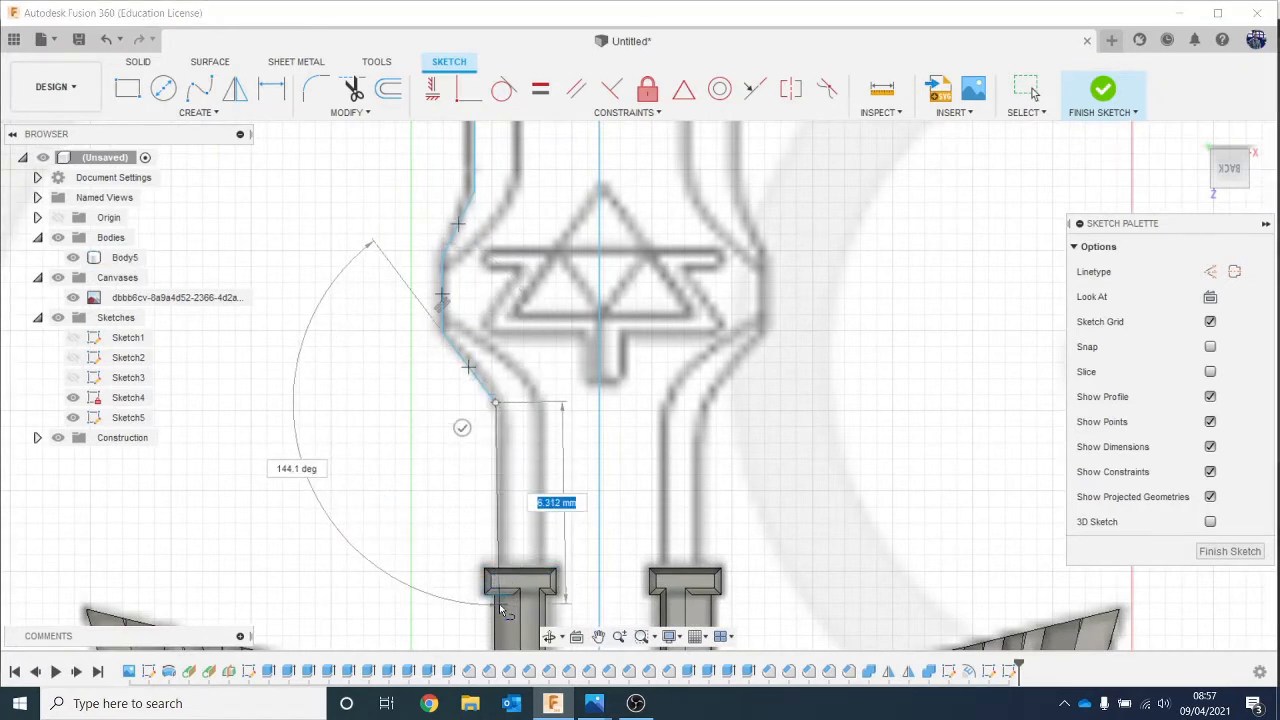
scroll(520, 420, up, 5)
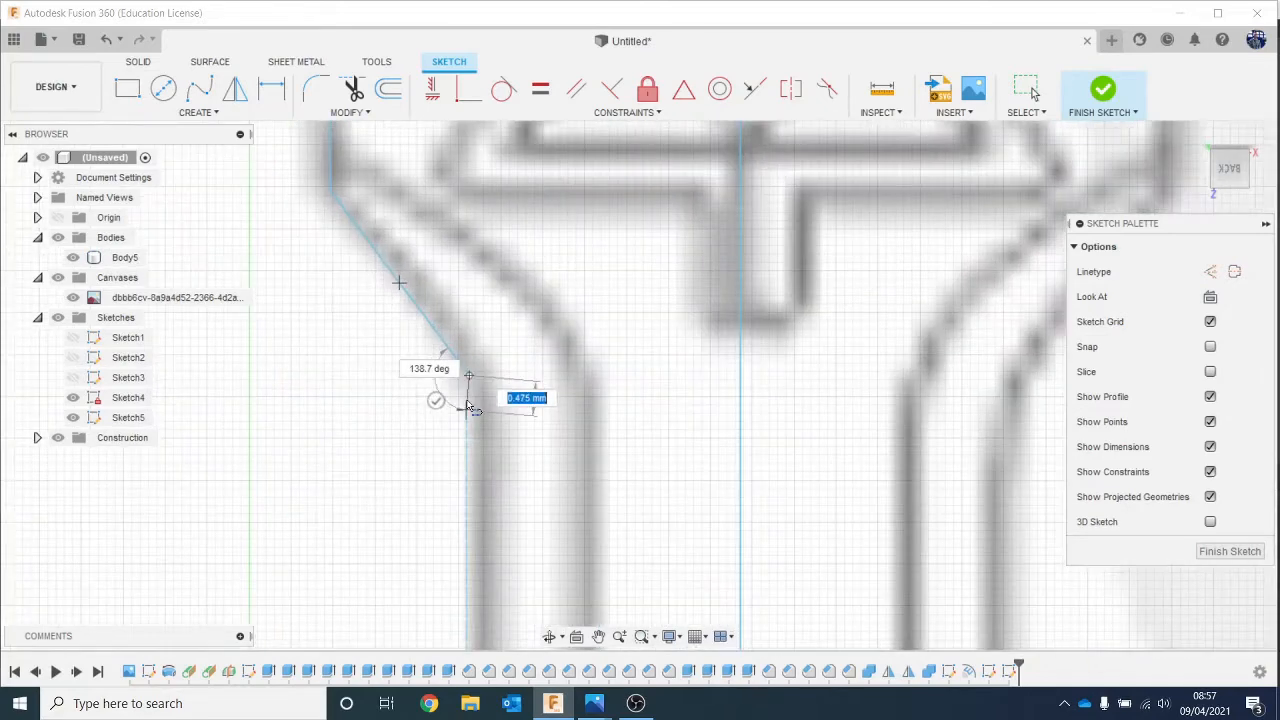
click(475, 385)
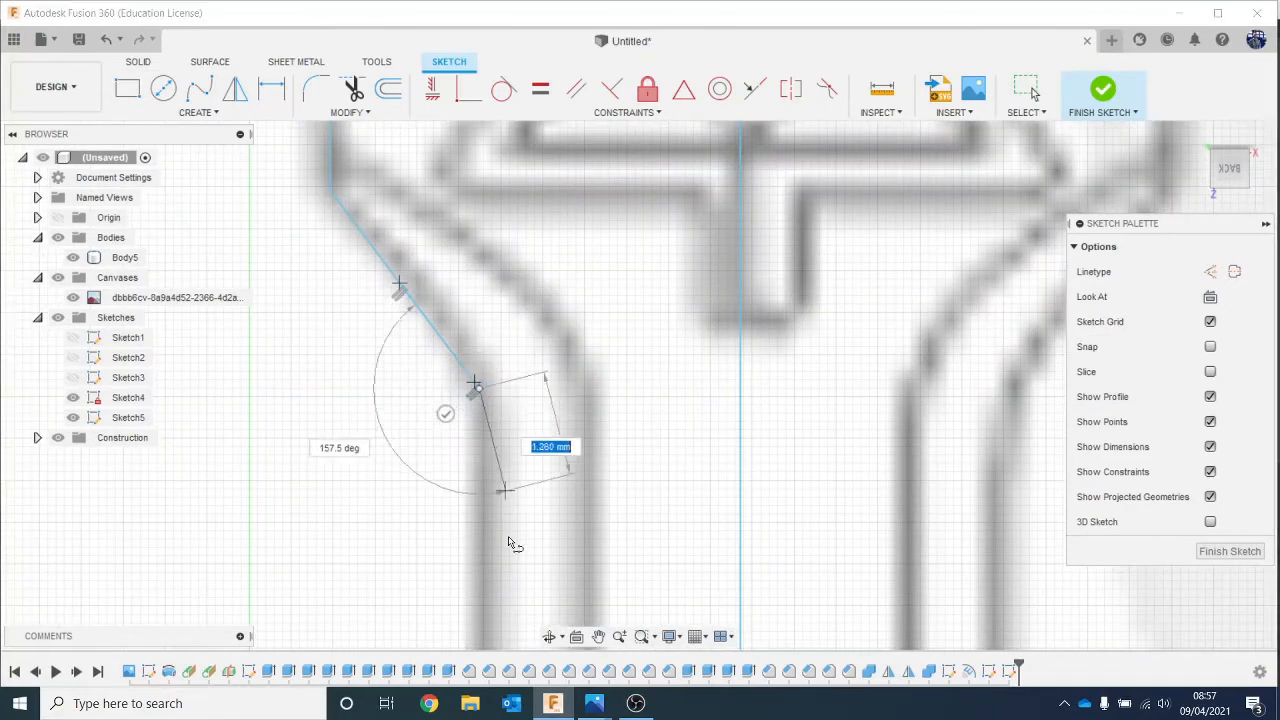
Step: Extend the outline with a vertical line from the taper's end down into the left collar of the guard
scroll(510, 550, down, 2)
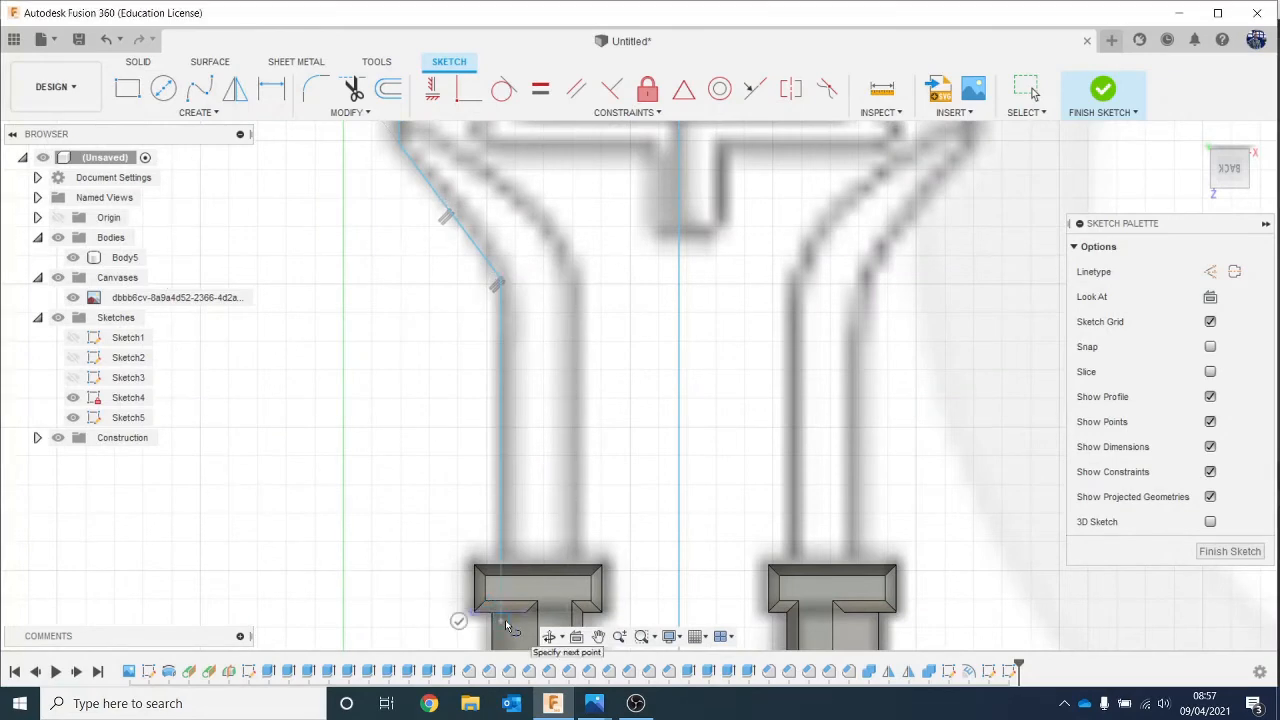
scroll(468, 612, down, 3)
middle_drag(455, 612, 522, 347)
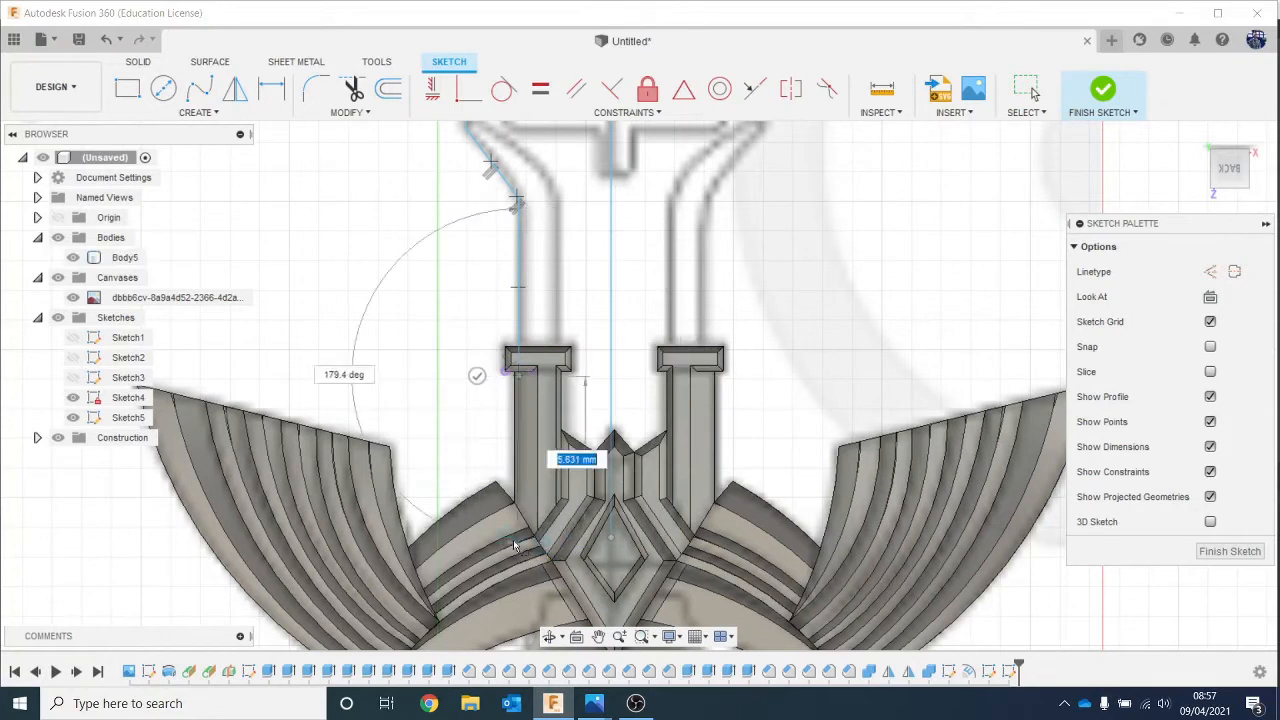
Step: Extend the half-blade outline down into the guard and close it with a line to the centre line's lower end
click(538, 502)
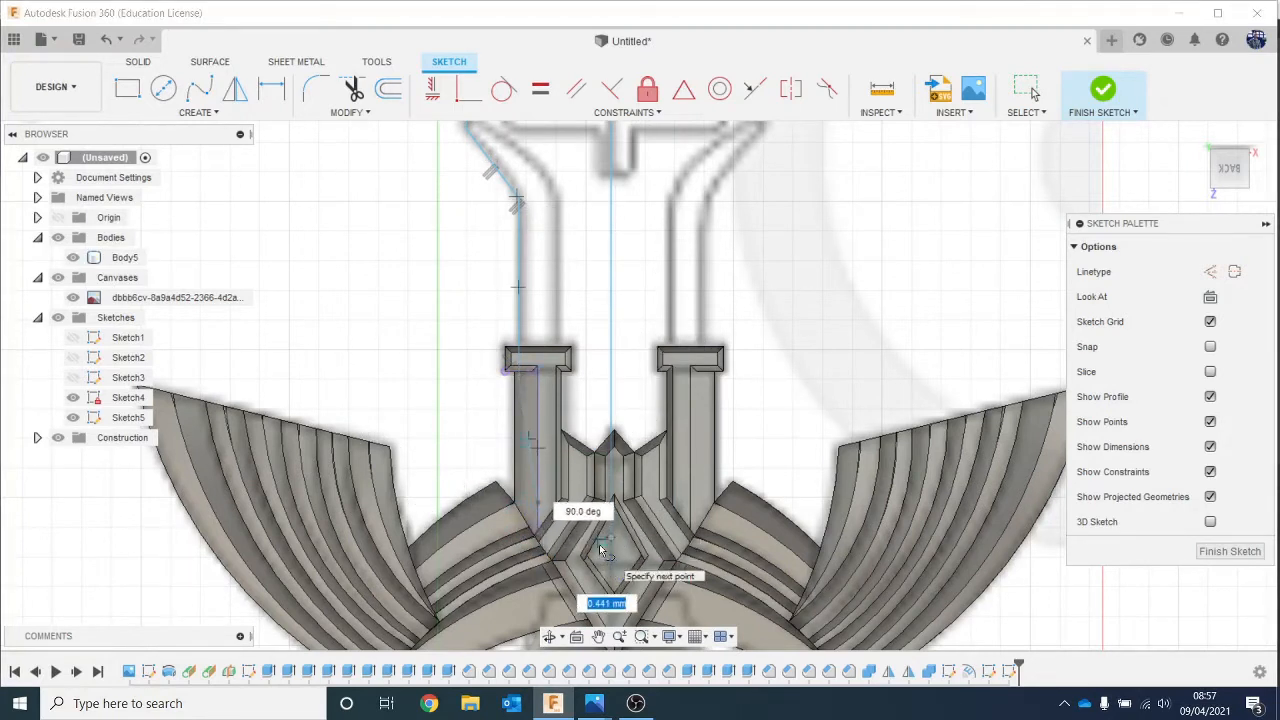
key(Escape)
scroll(605, 568, up, 2)
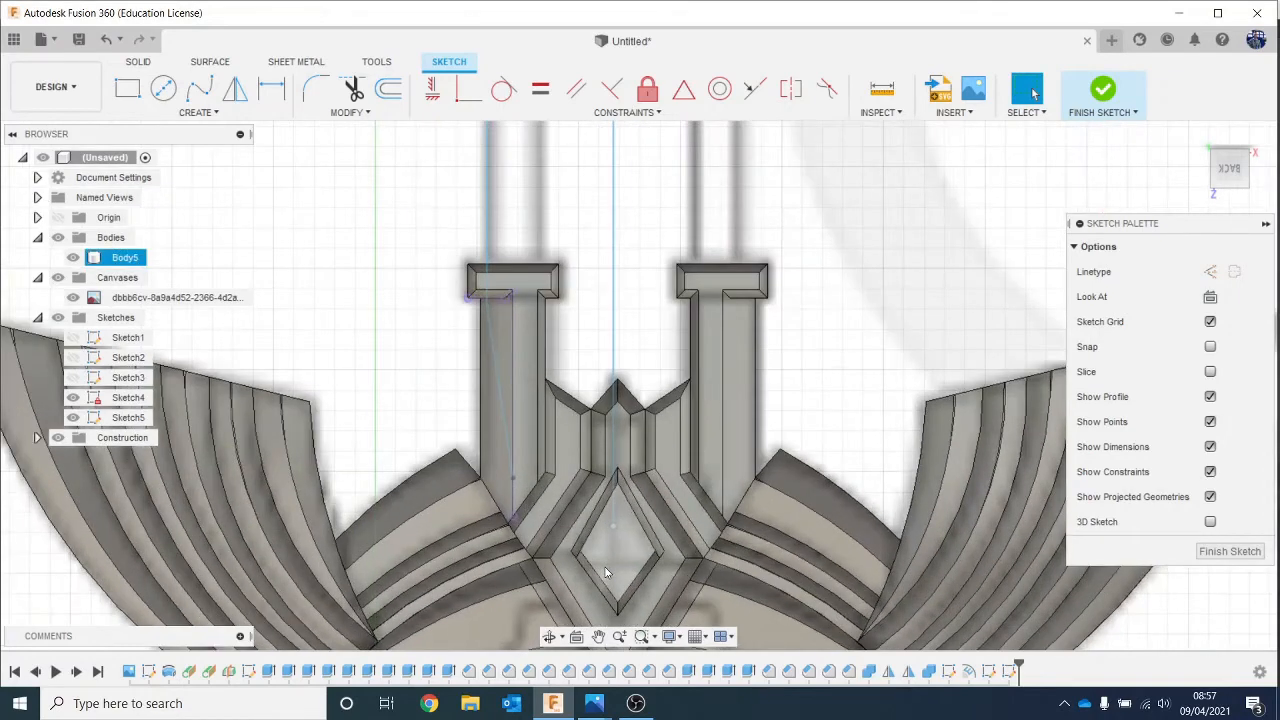
scroll(581, 496, up, 2)
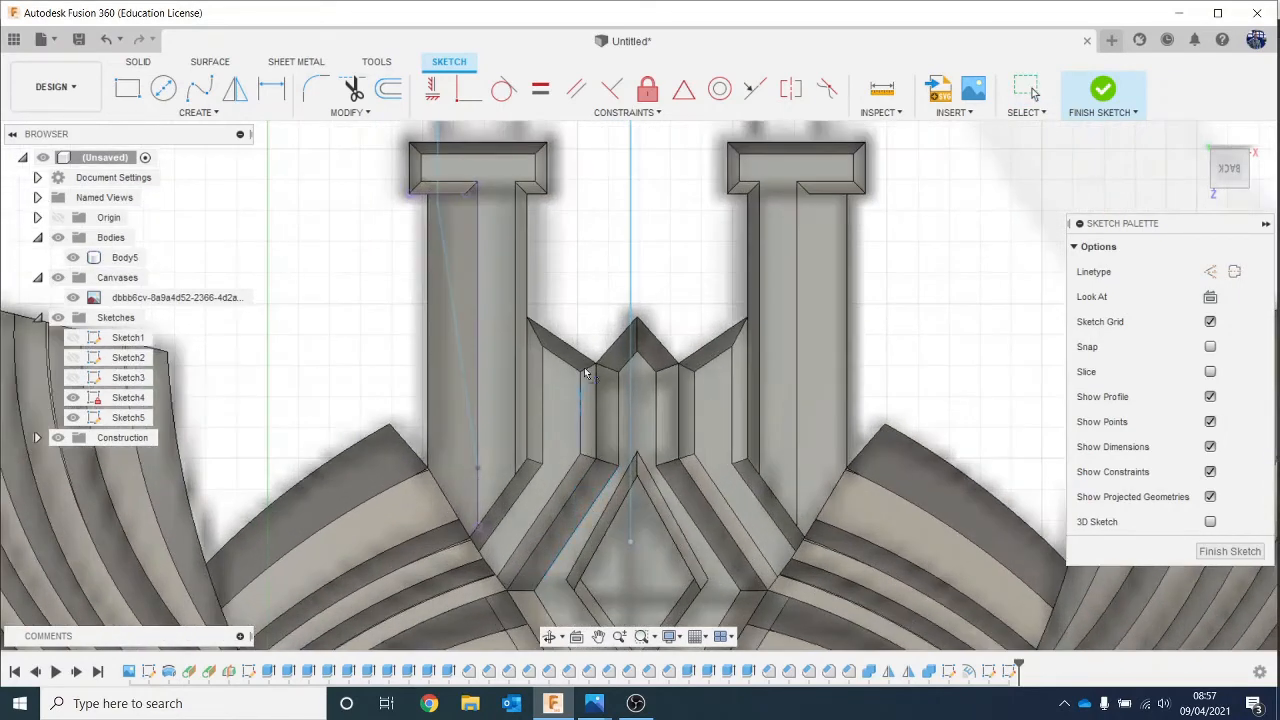
click(478, 470)
click(630, 542)
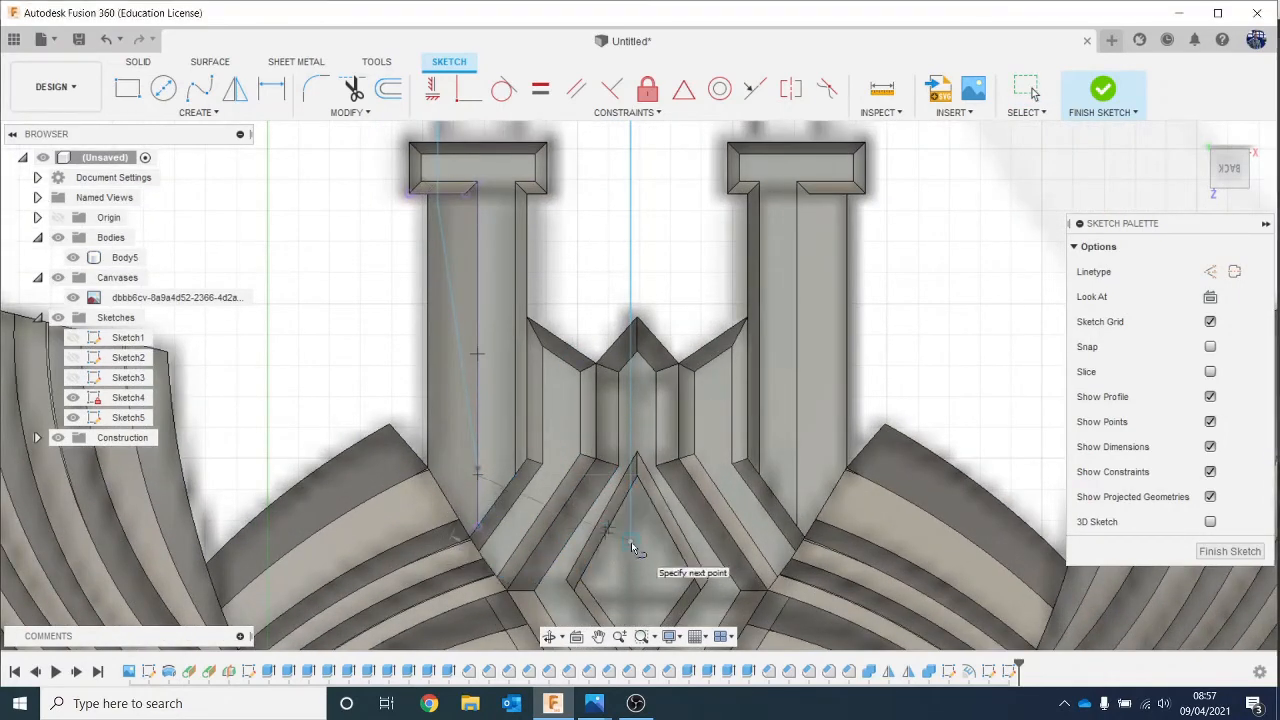
key(Escape)
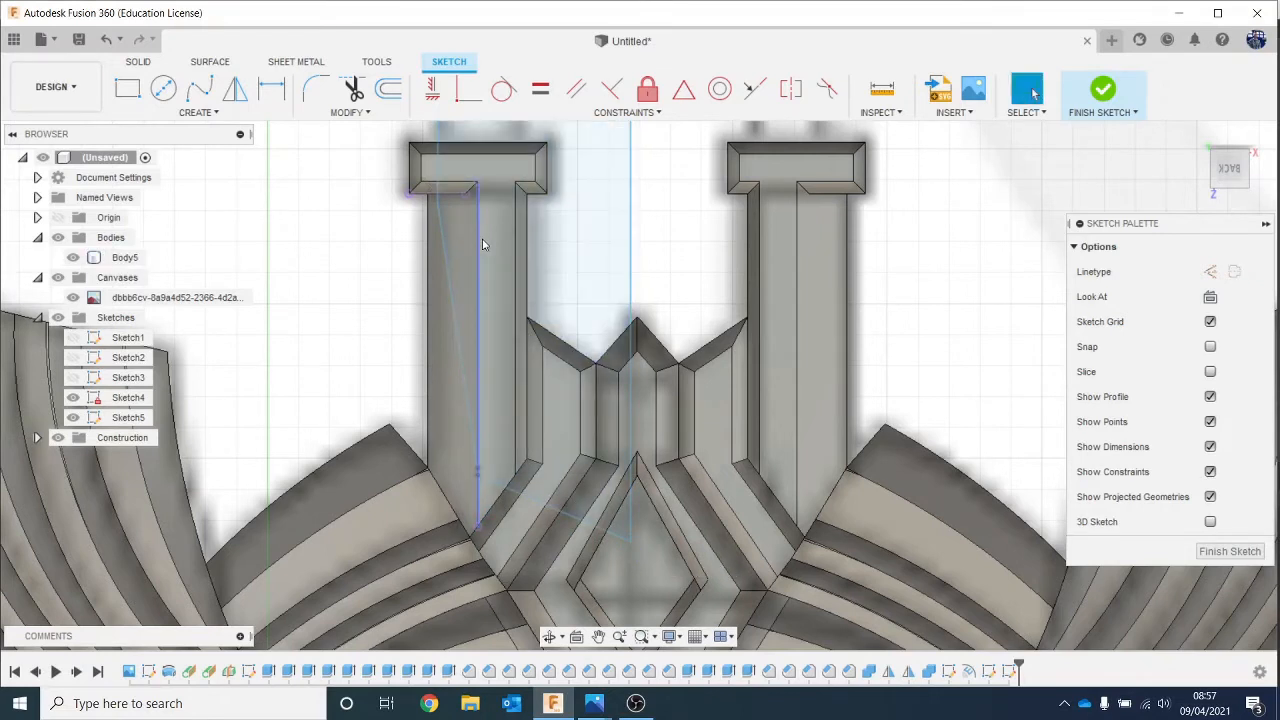
Step: Check that the half-blade outline forms a closed profile along its length and finish the sketch
click(591, 252)
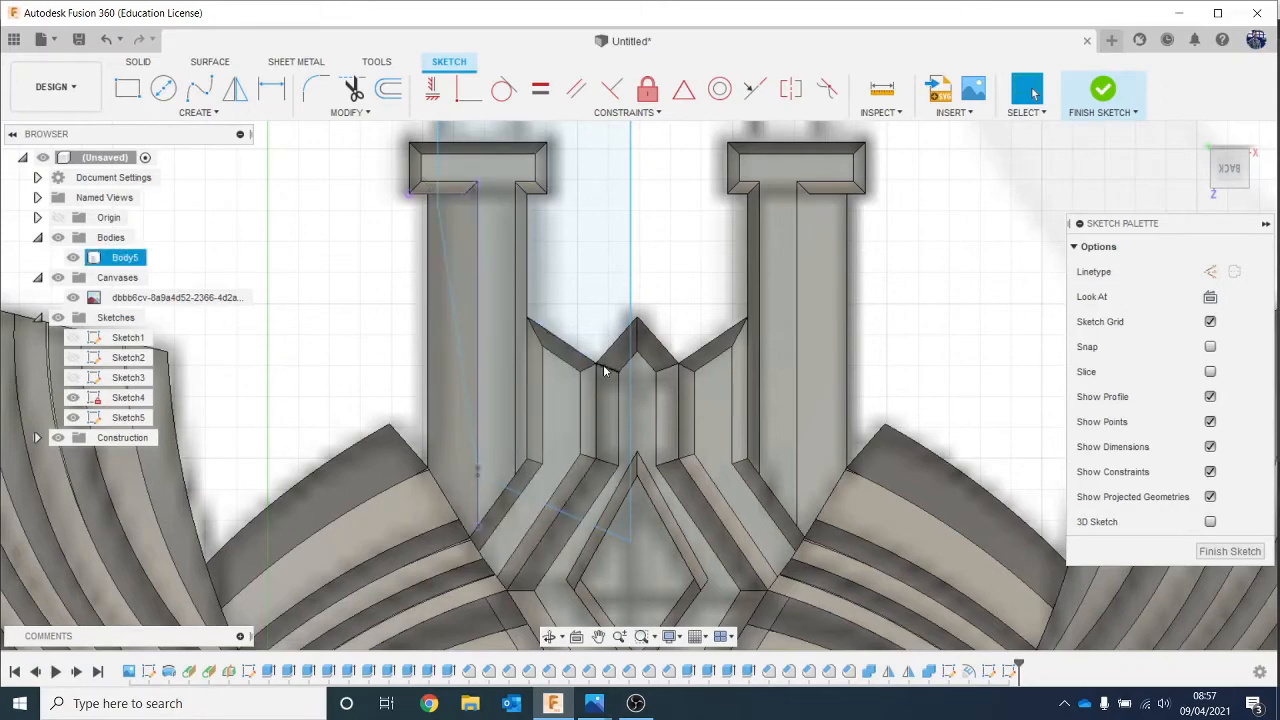
scroll(560, 363, down, 5)
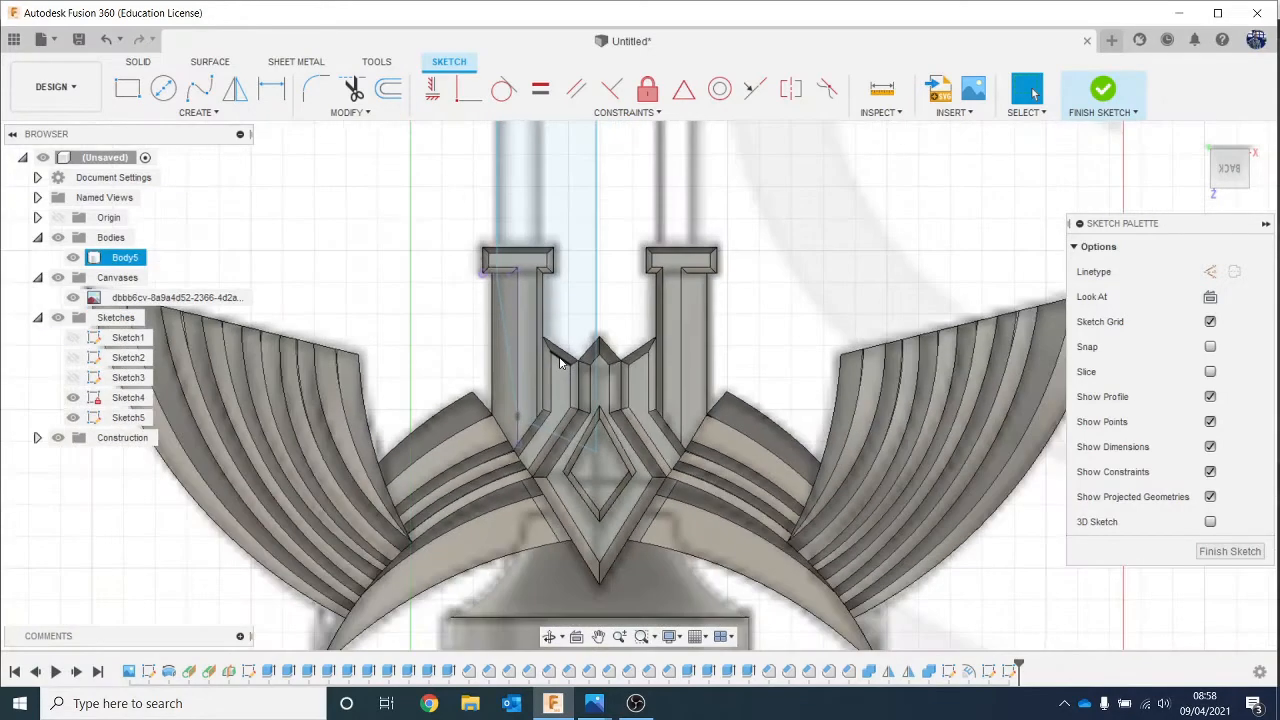
middle_drag(549, 135, 521, 445)
scroll(521, 445, down, 1)
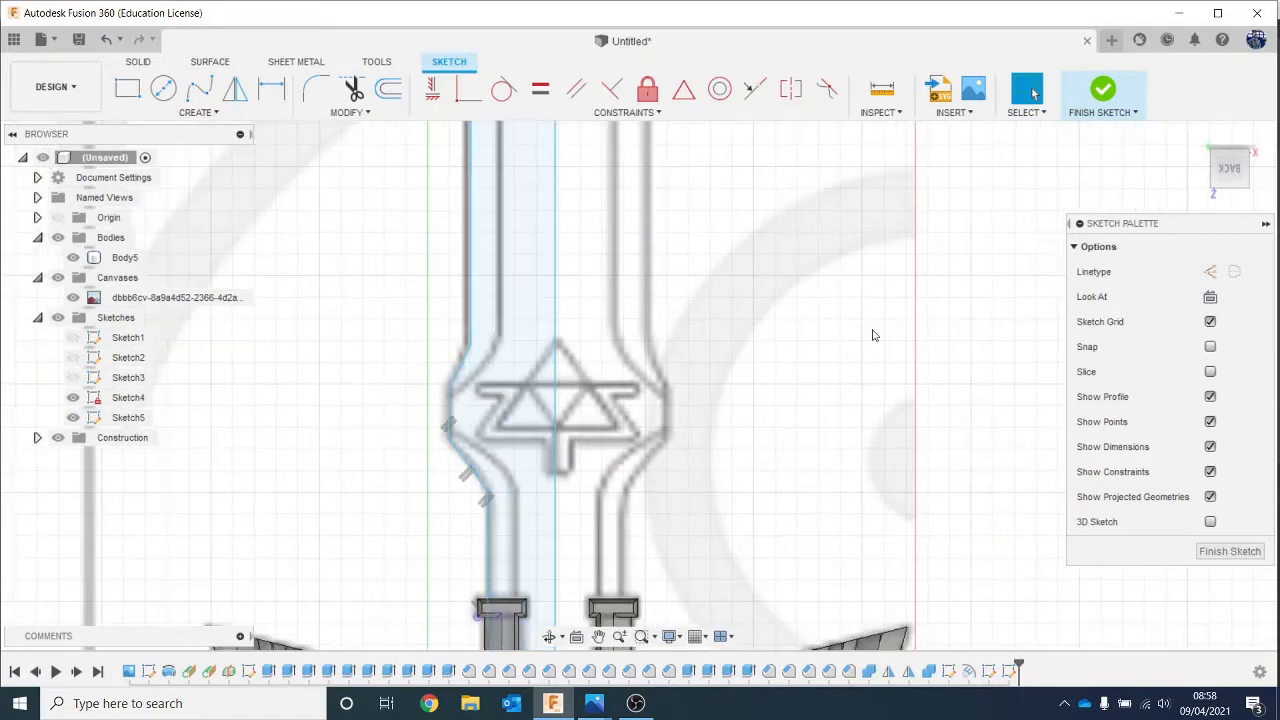
scroll(718, 390, down, 5)
middle_drag(720, 354, 689, 591)
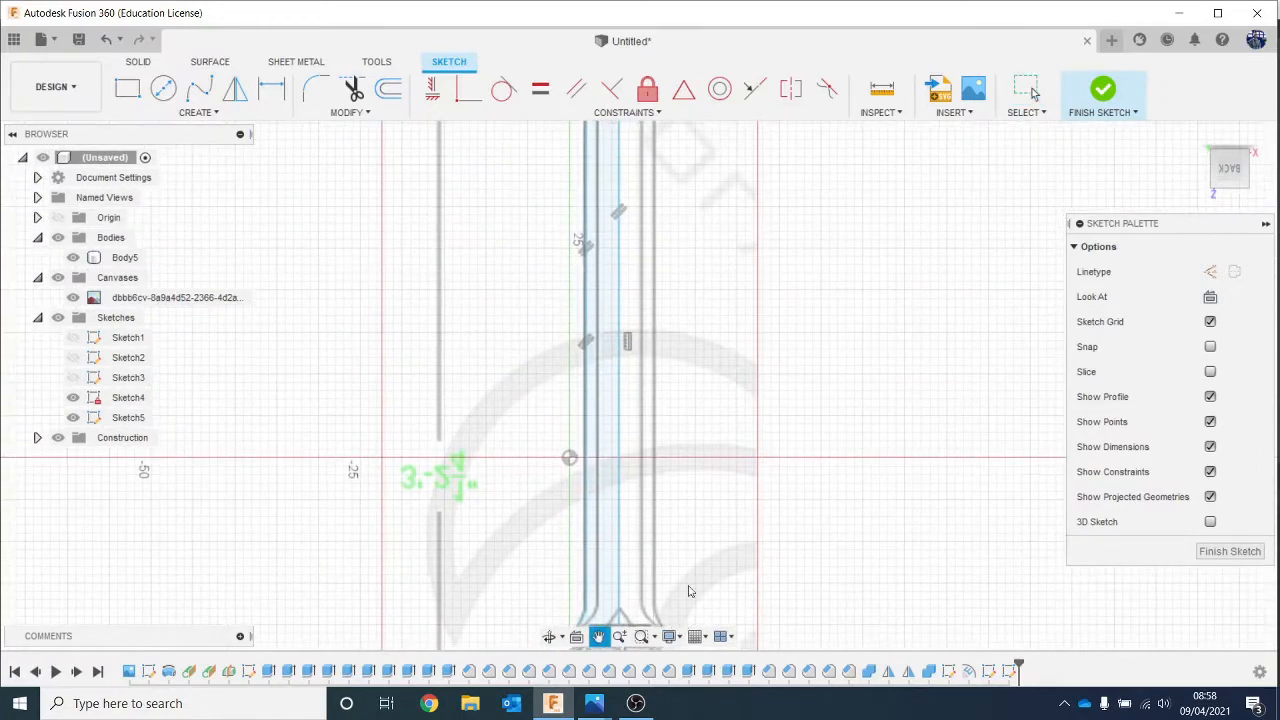
scroll(700, 478, down, 2)
click(1105, 90)
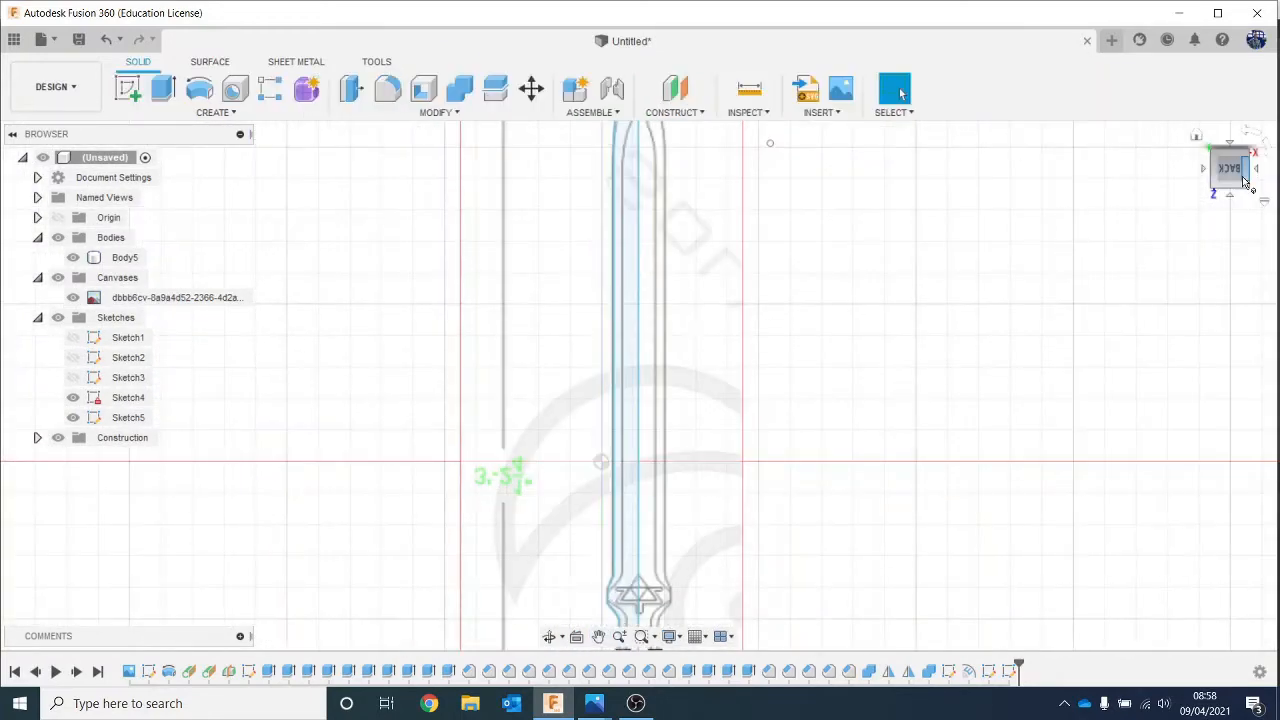
Step: Extrude the half-blade profile about 3.179 mm to one side as a new body
click(1245, 178)
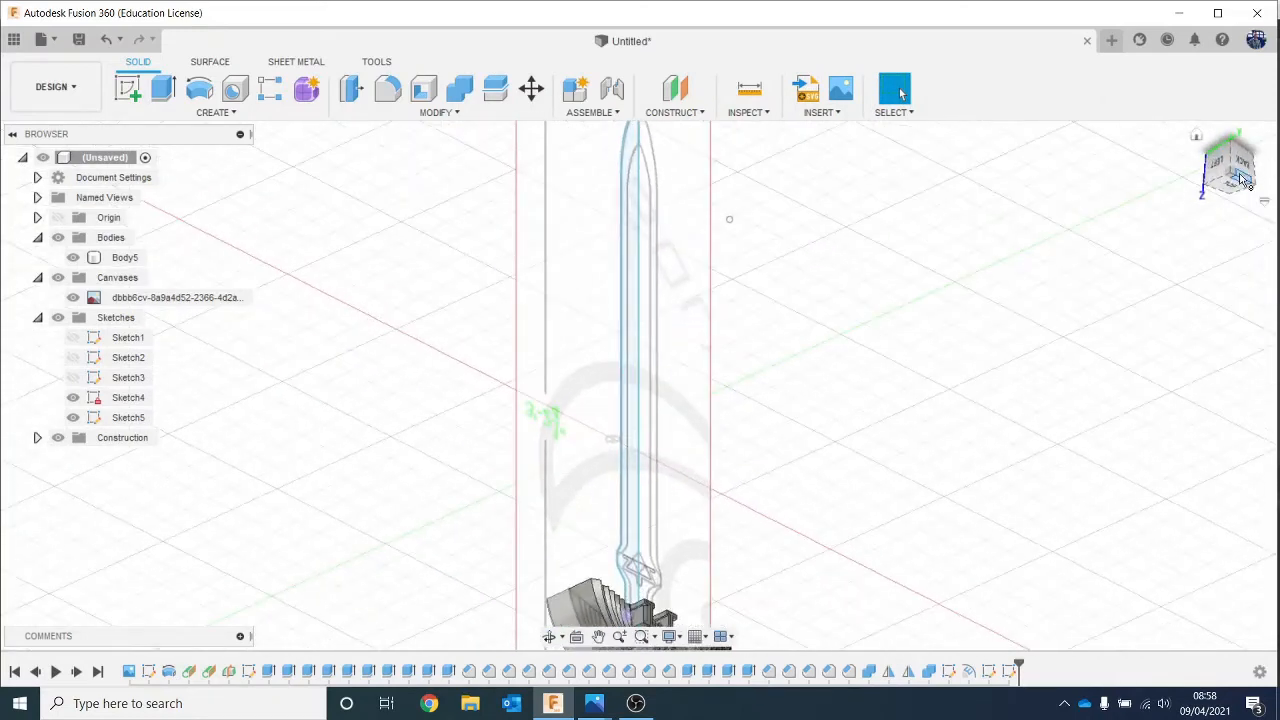
key(e)
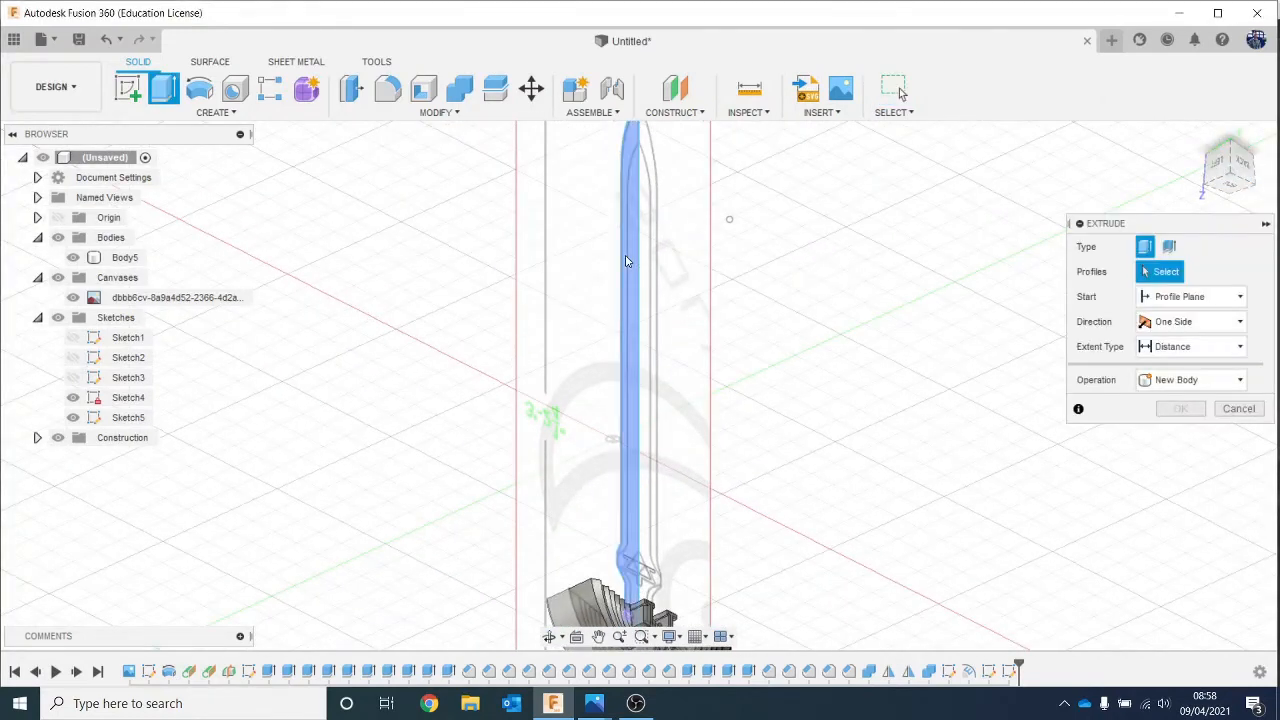
click(1232, 168)
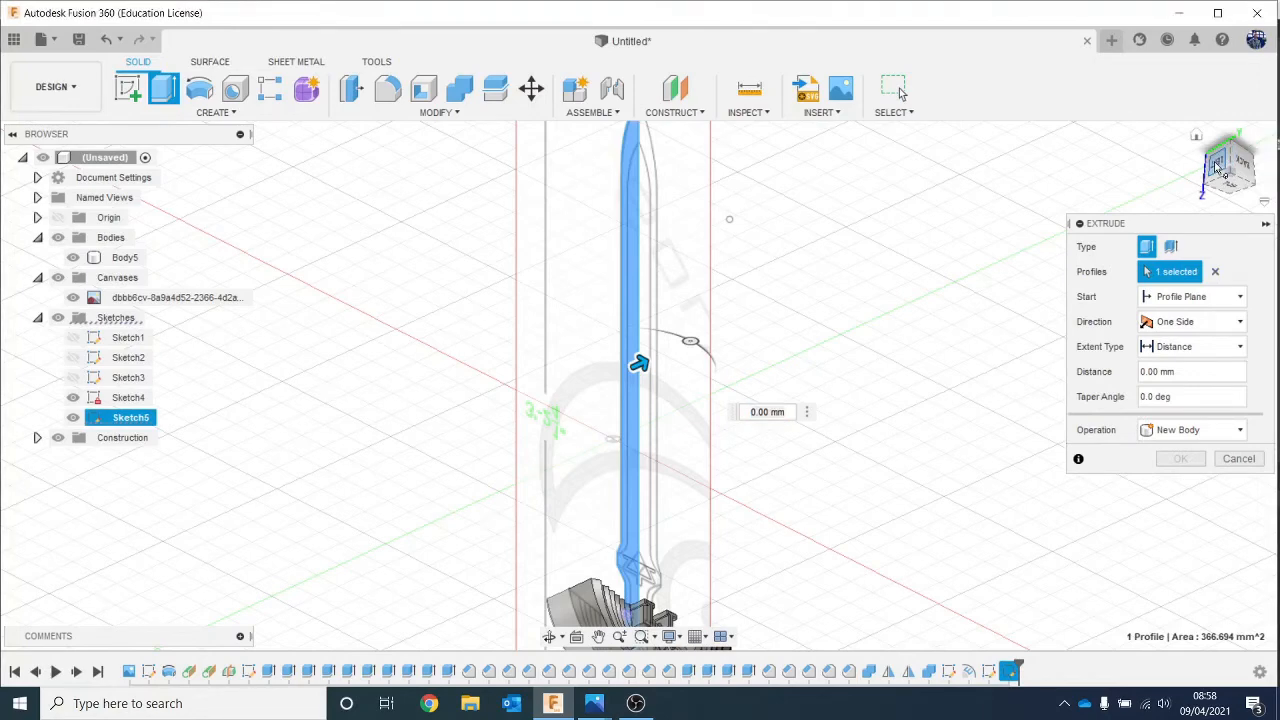
click(1257, 134)
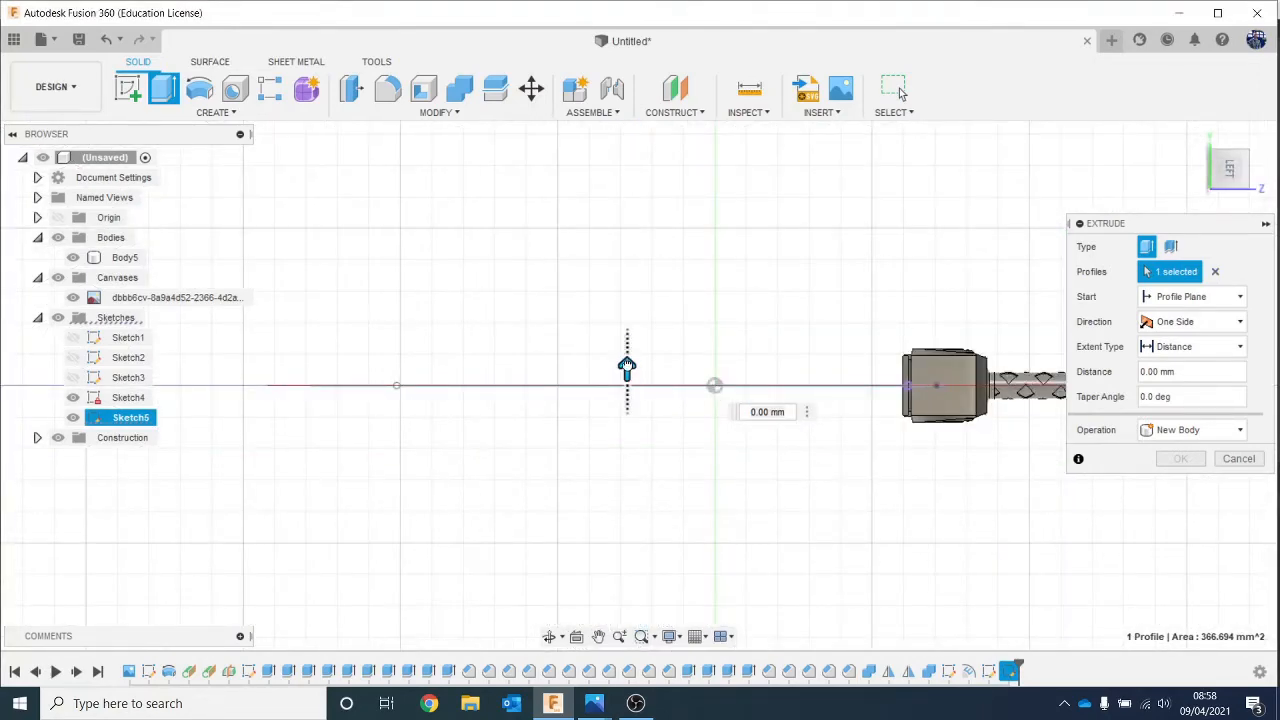
drag(627, 366, 627, 346)
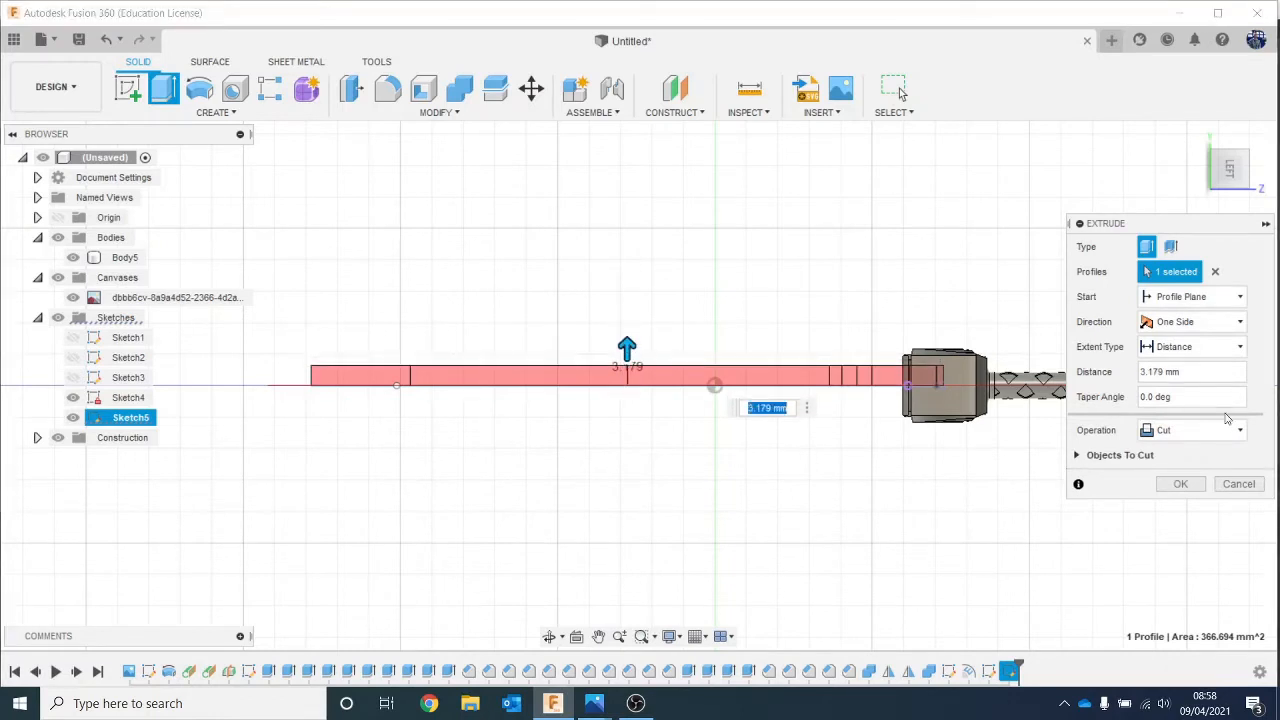
click(1220, 434)
click(1214, 510)
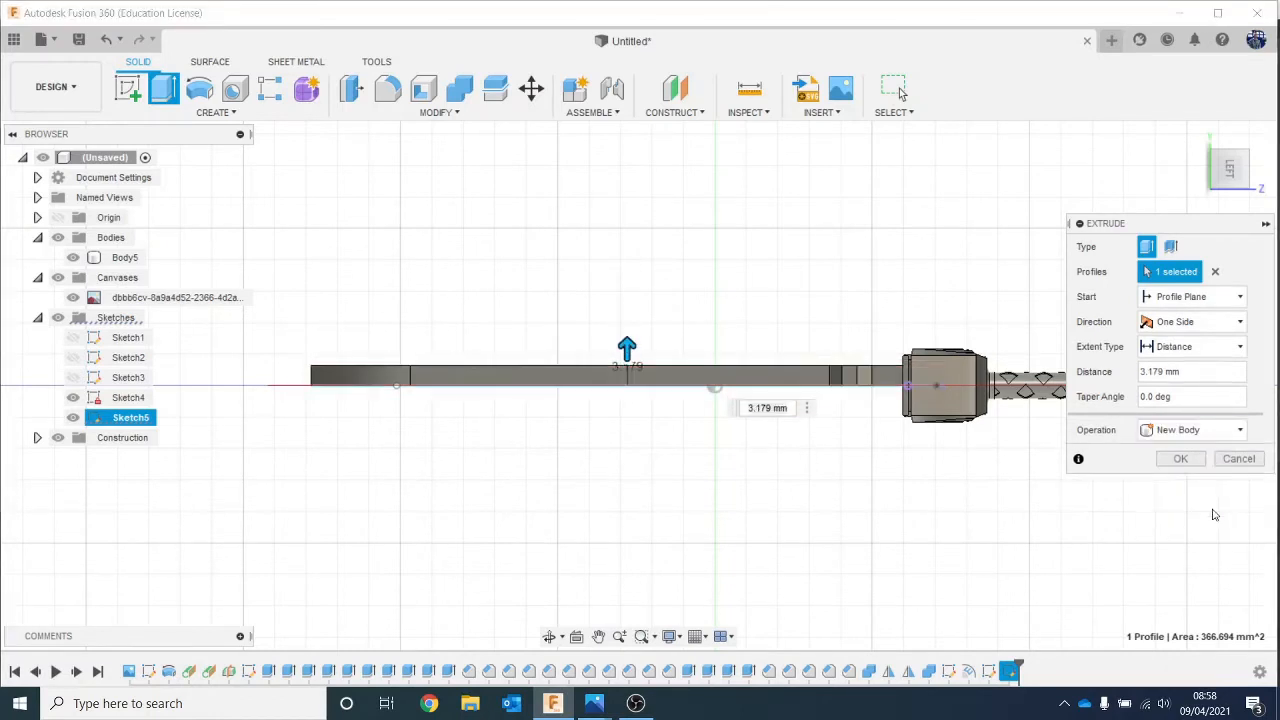
click(1180, 458)
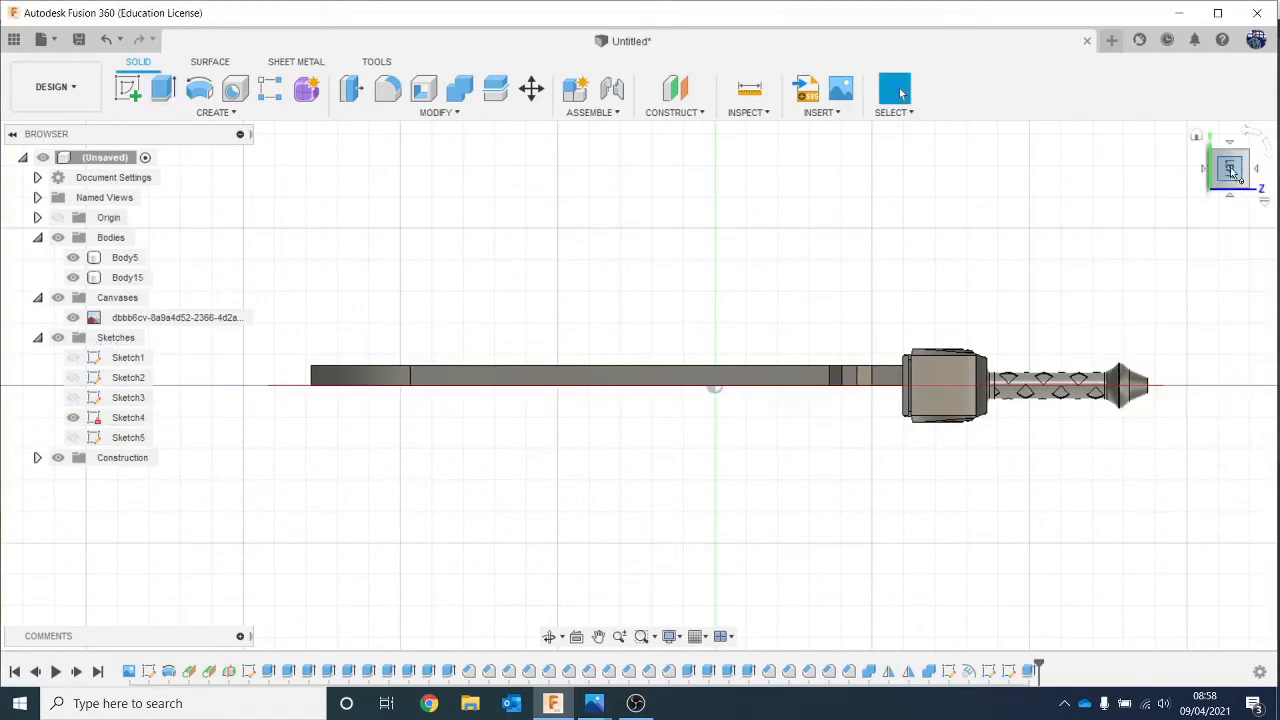
Step: Try to chamfer the curved outer edge at the blade tip with an equal distance of about 2.14 mm
click(1232, 170)
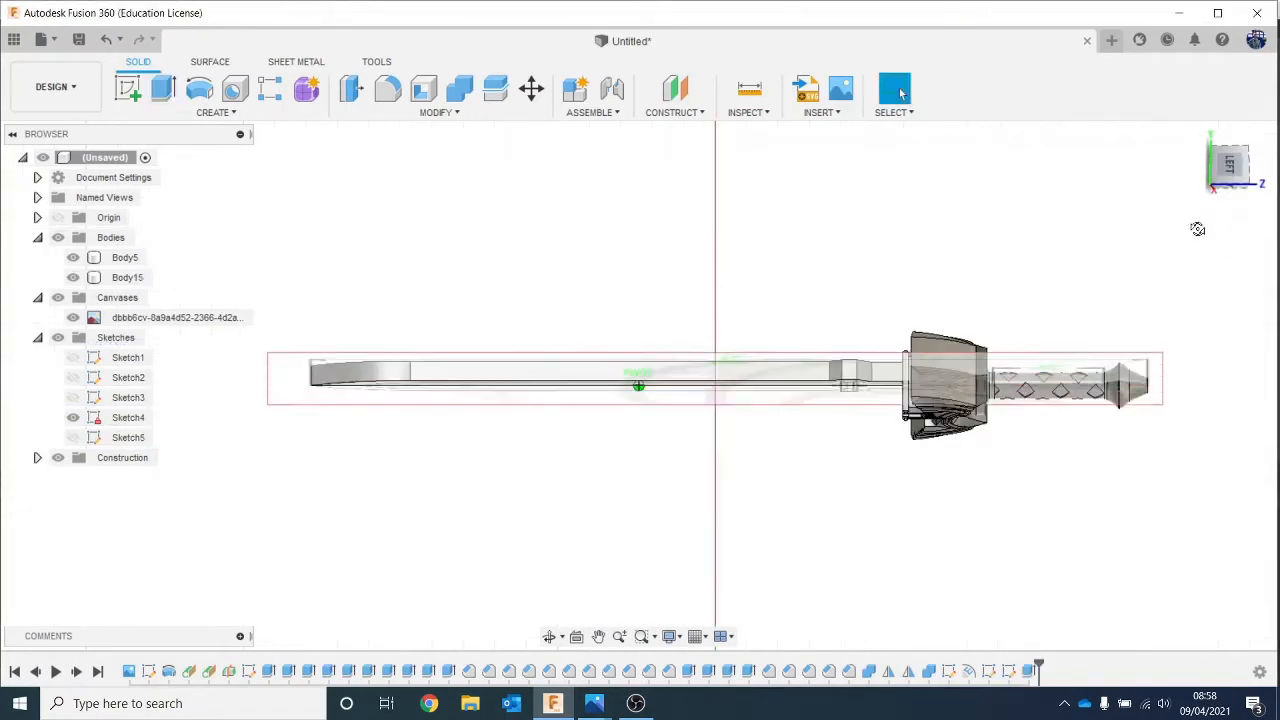
click(1231, 163)
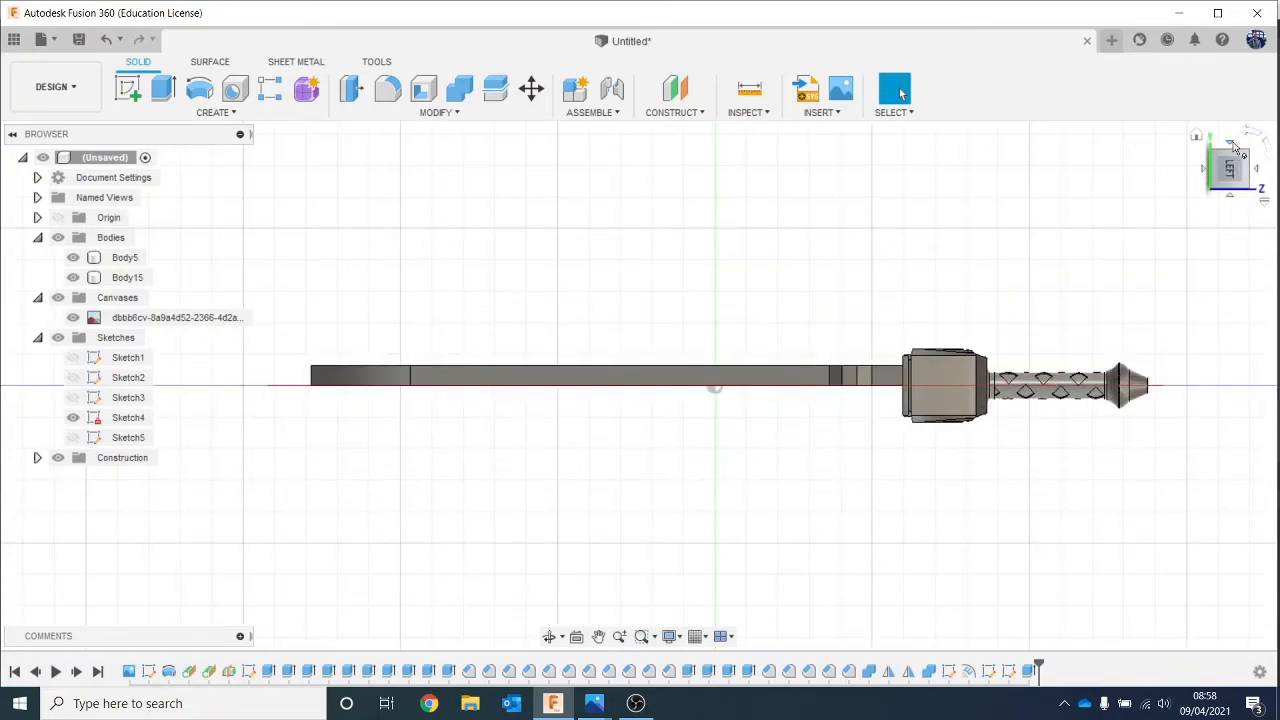
click(1237, 150)
click(1272, 150)
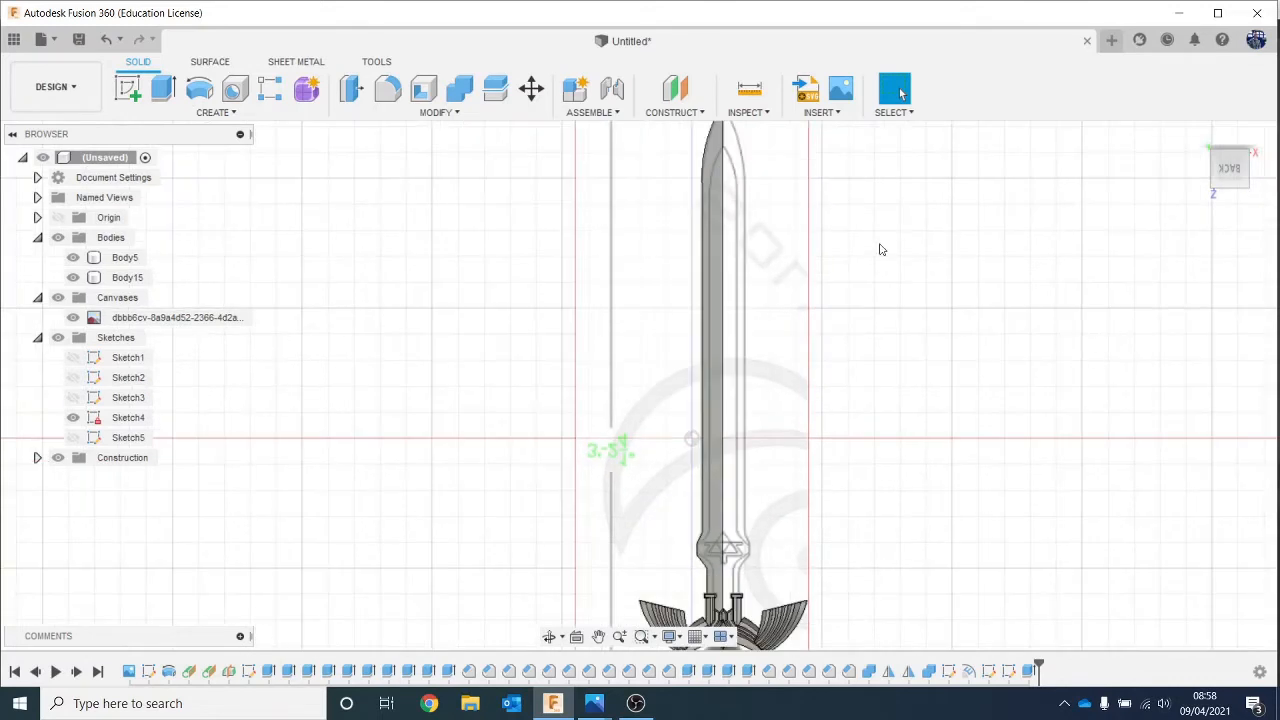
key(Escape)
scroll(871, 246, up, 4)
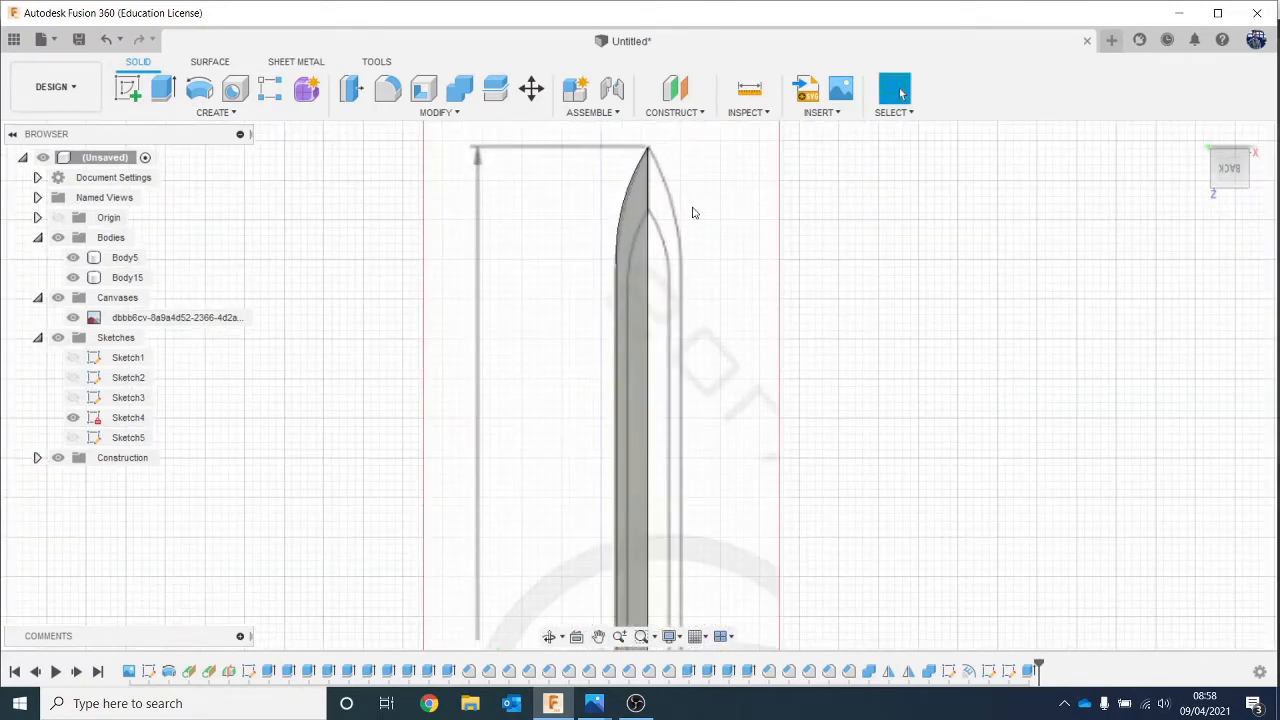
click(455, 112)
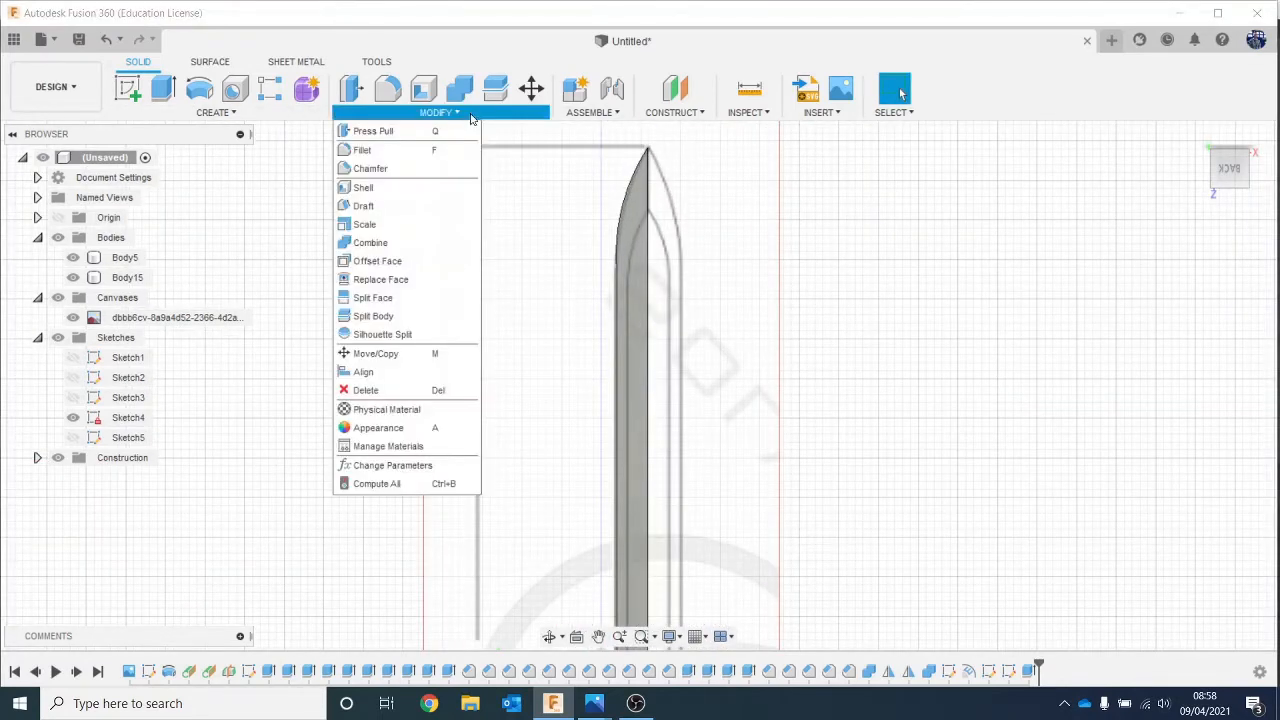
click(370, 168)
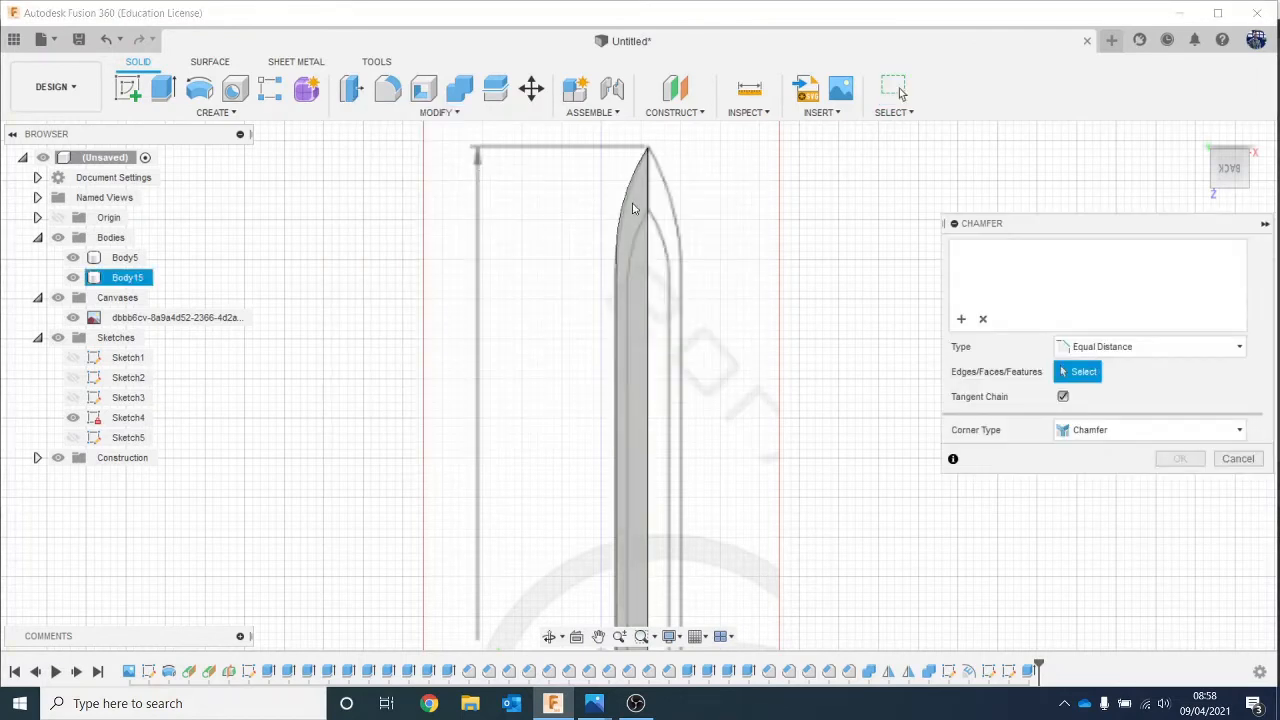
click(623, 209)
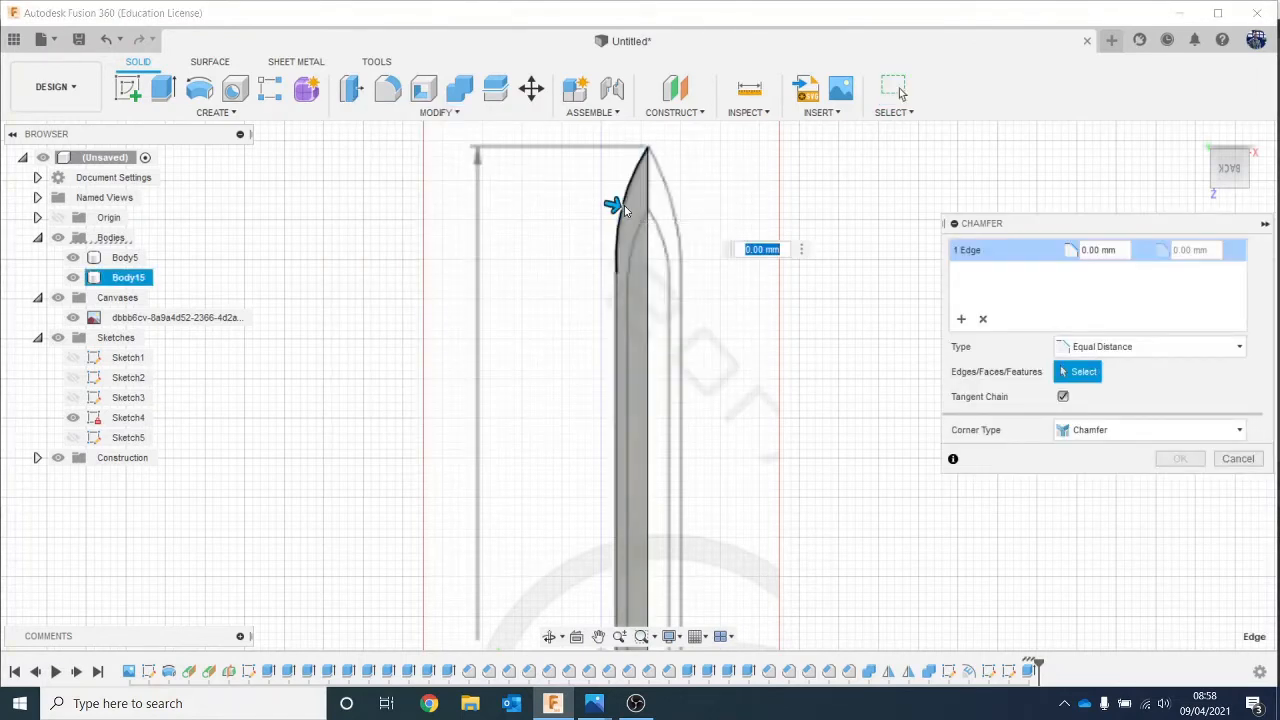
drag(617, 206, 740, 281)
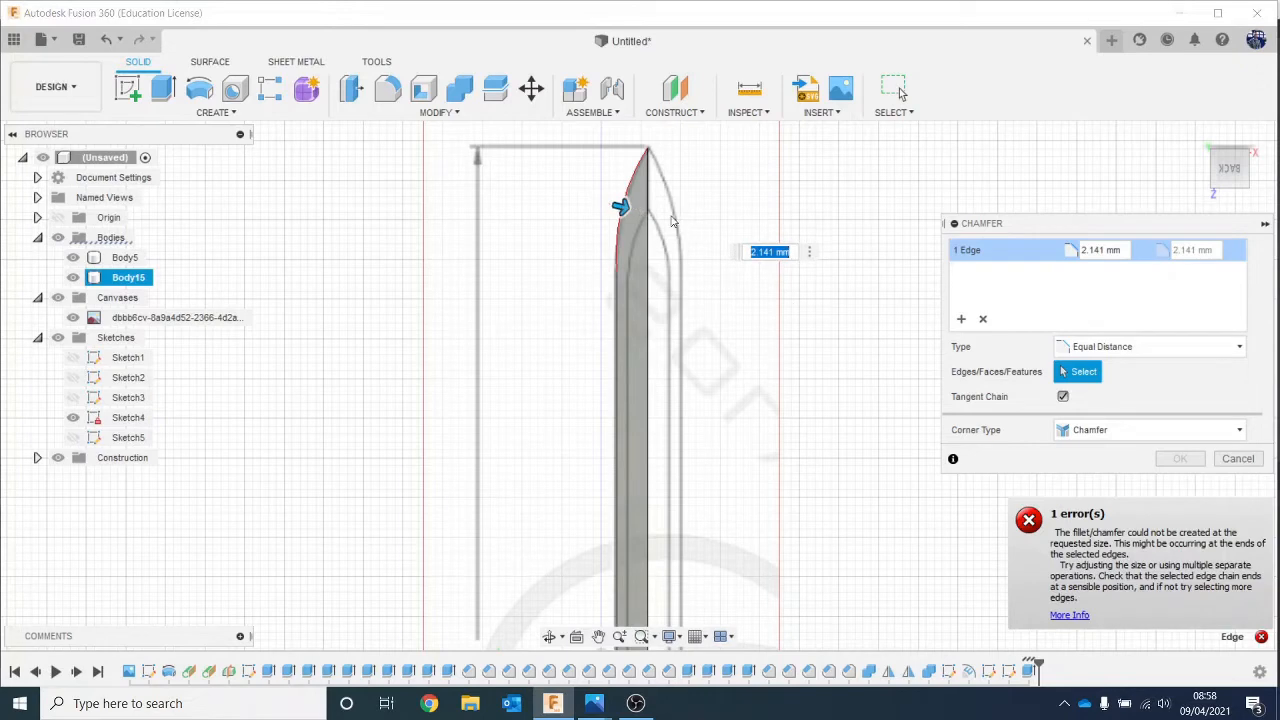
click(1237, 458)
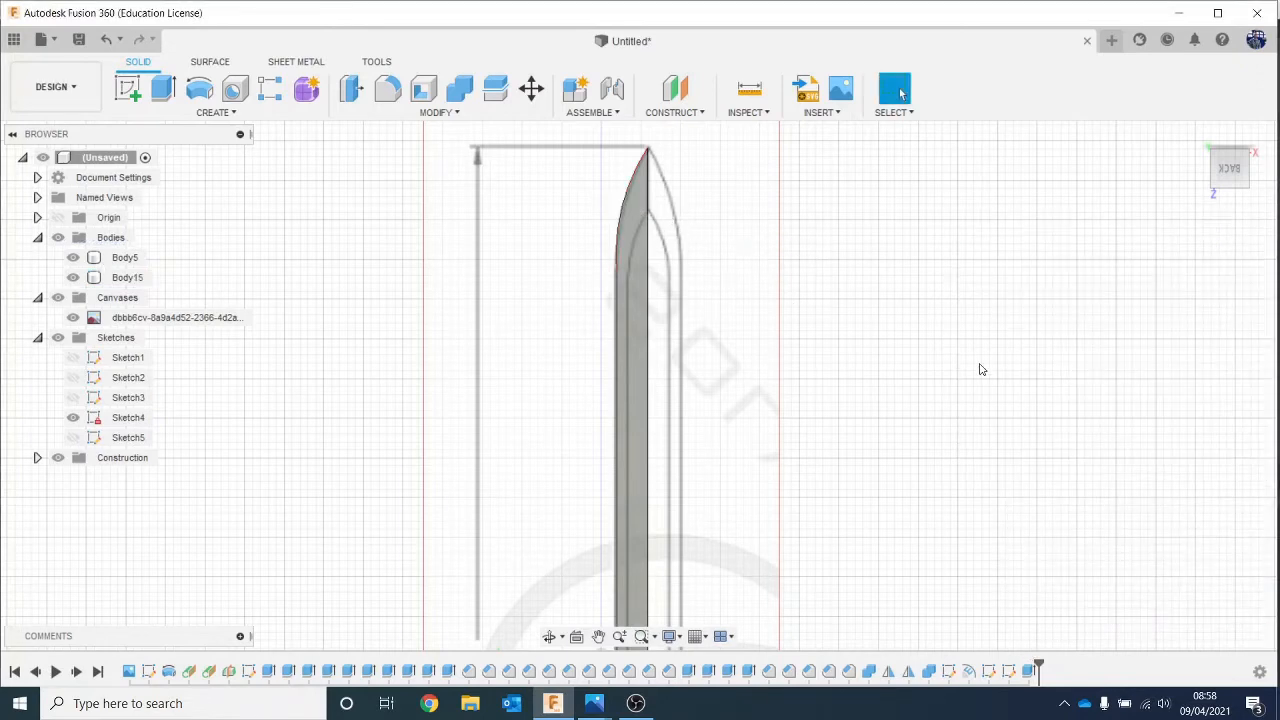
Step: Start a circular pipe cut along the half-blade's outer edge, following the curved tip and the long straight edge
scroll(766, 410, up, 1)
scroll(768, 398, down, 3)
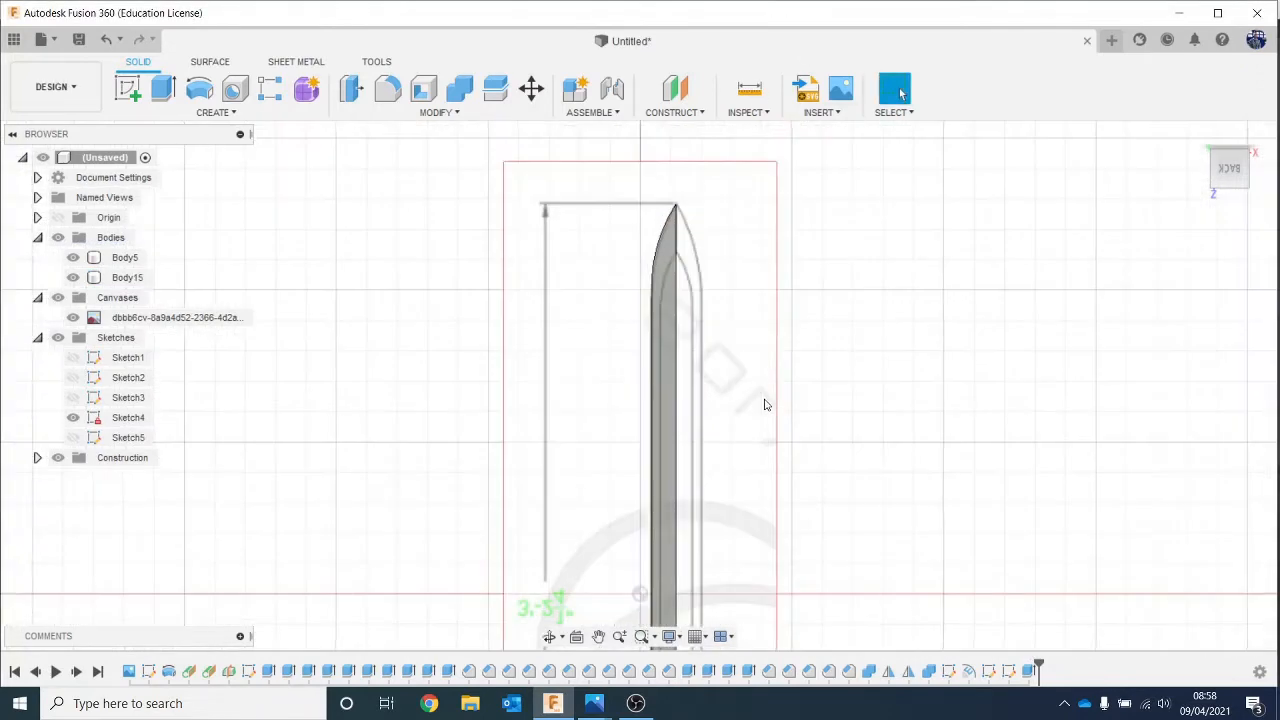
middle_drag(775, 400, 740, 309)
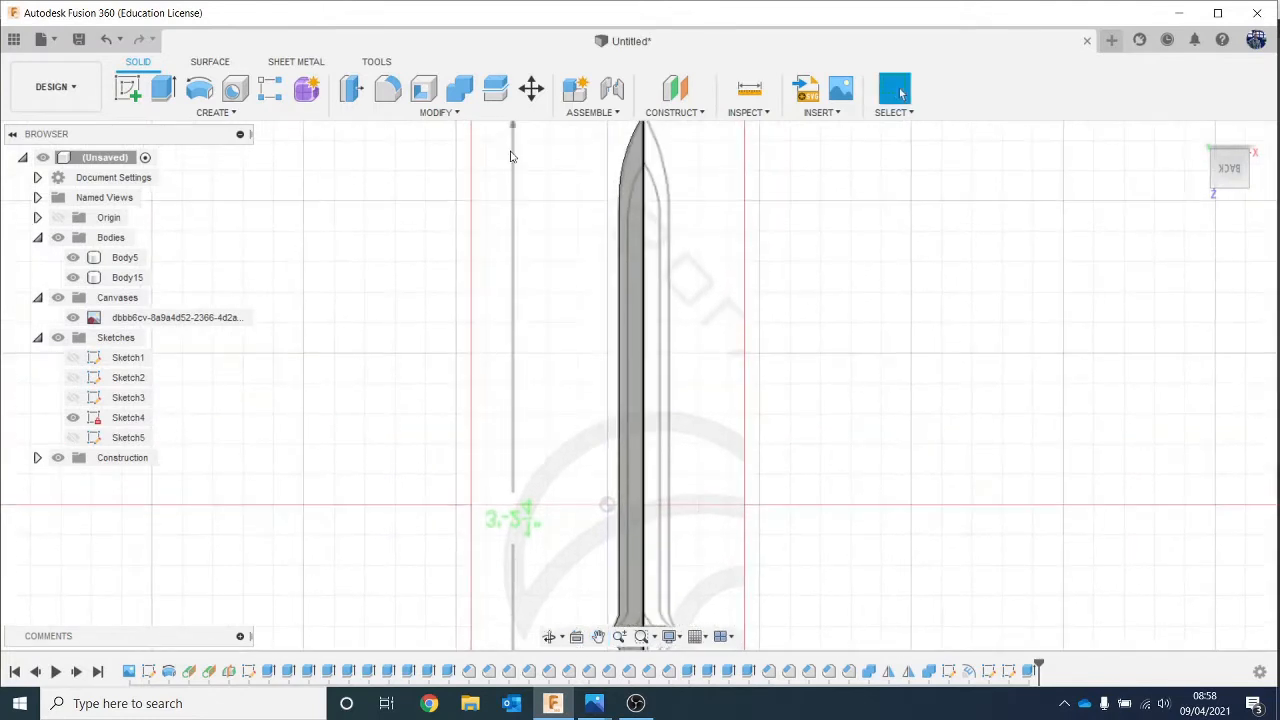
click(216, 114)
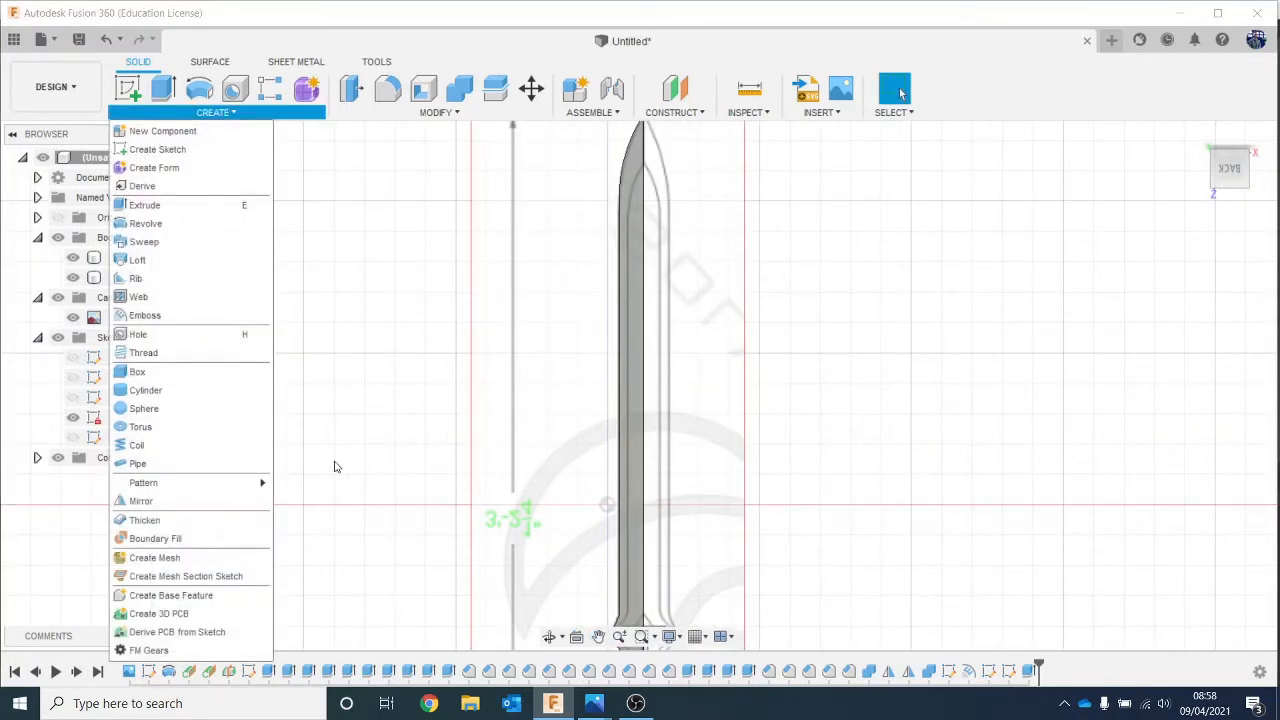
click(246, 464)
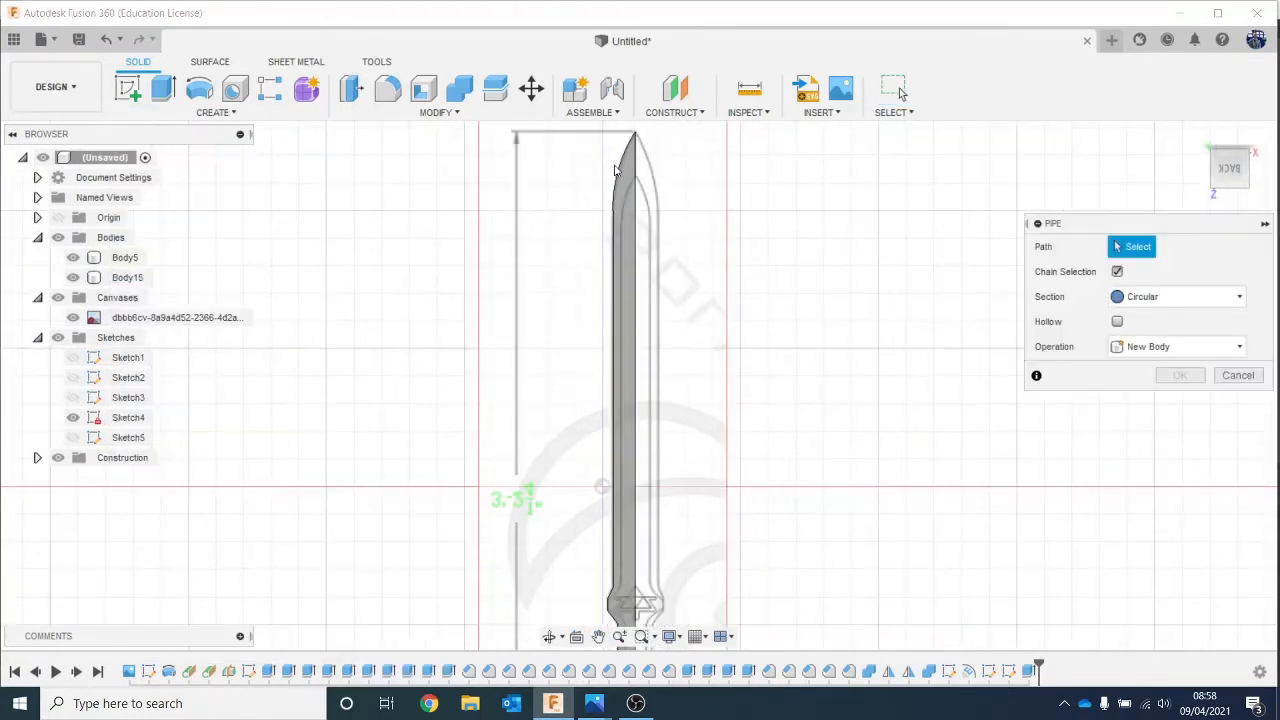
click(619, 184)
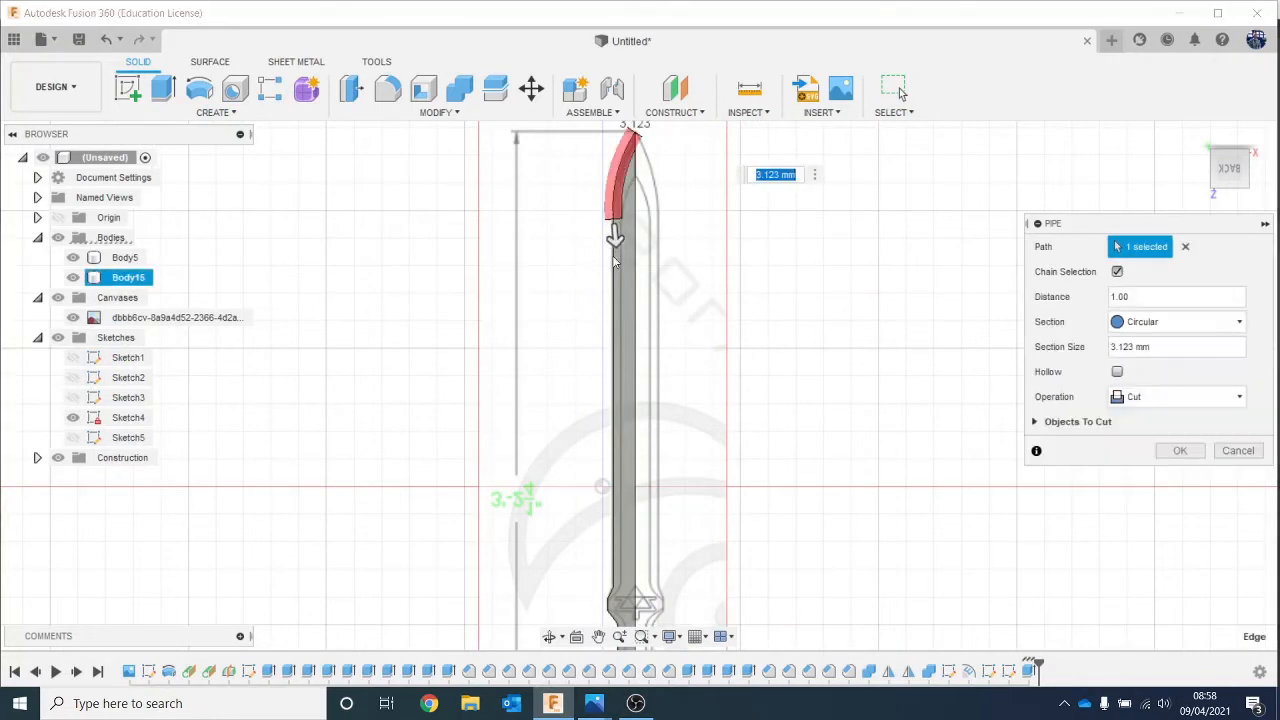
click(611, 314)
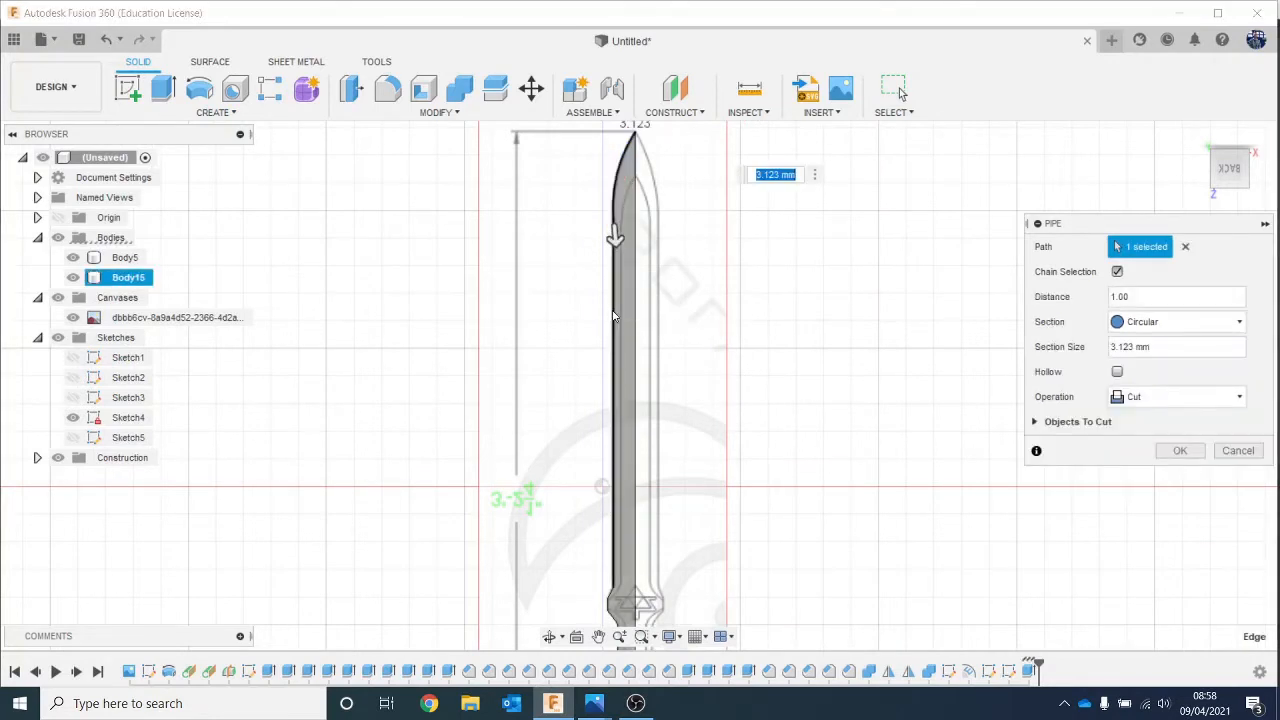
Step: Extend the pipe path around the flared section above the guard and down the short straight edge to the guard
middle_drag(754, 454, 779, 325)
scroll(655, 453, up, 5)
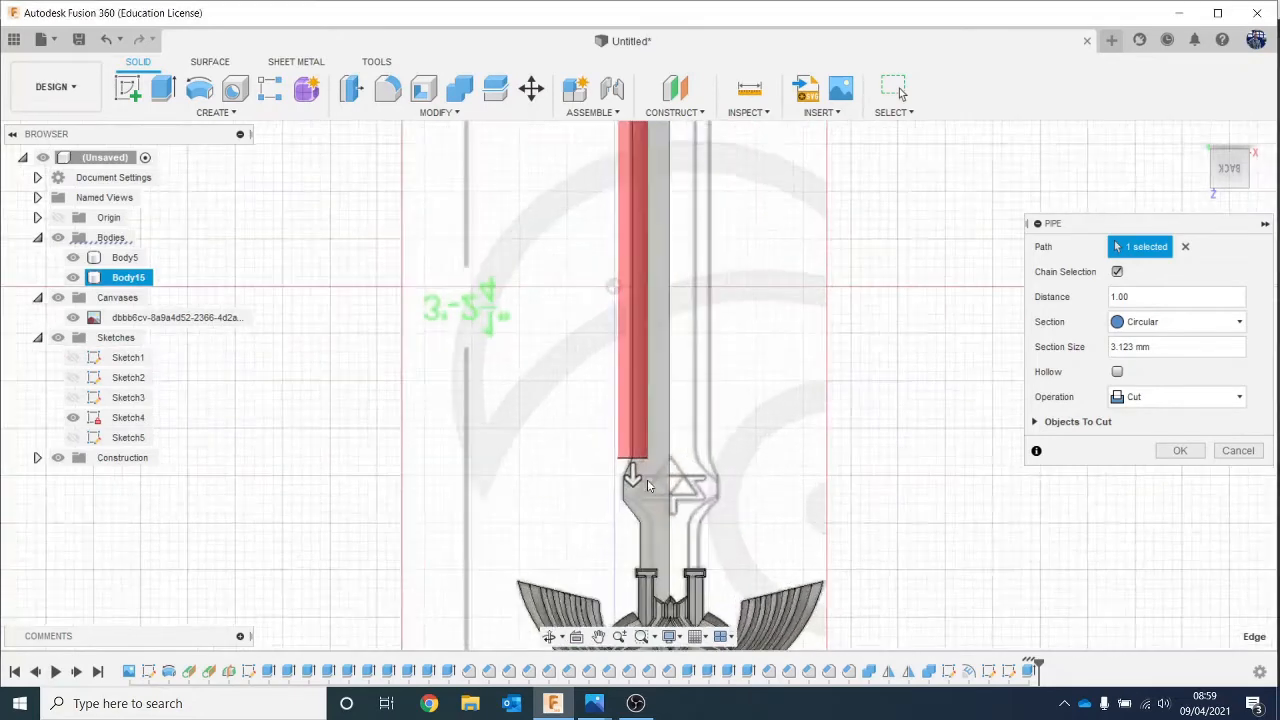
click(590, 344)
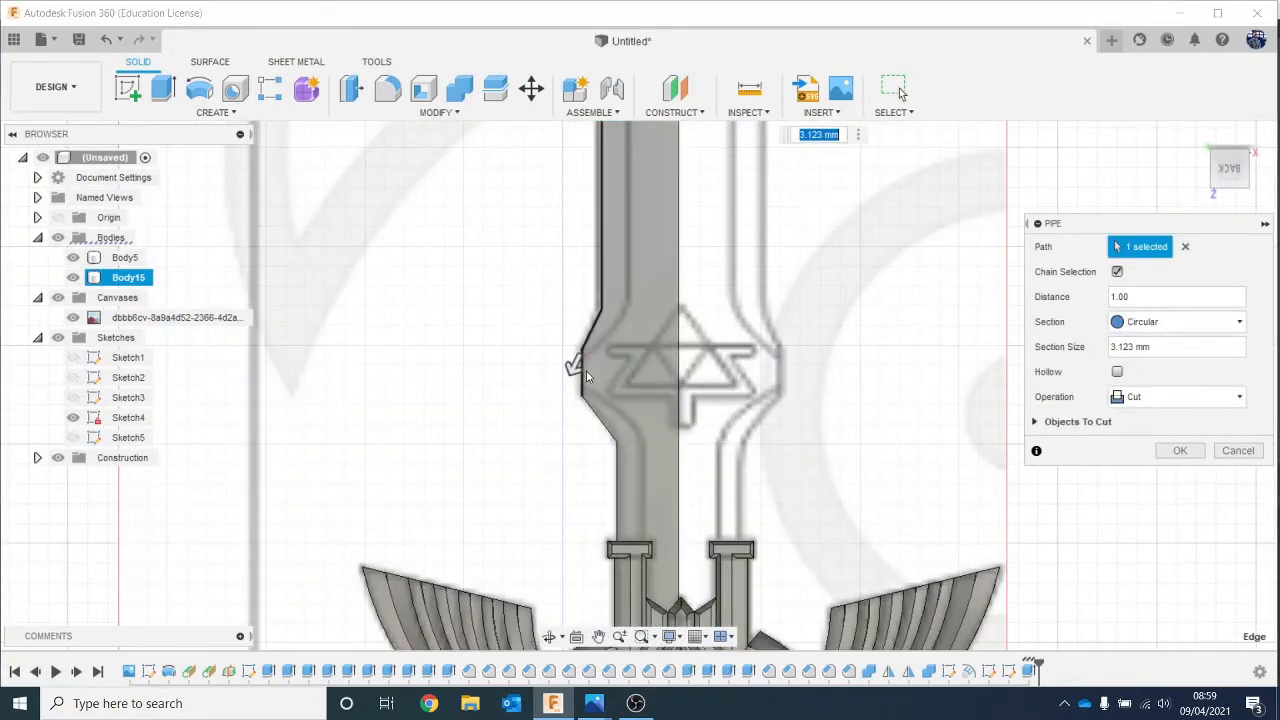
click(581, 414)
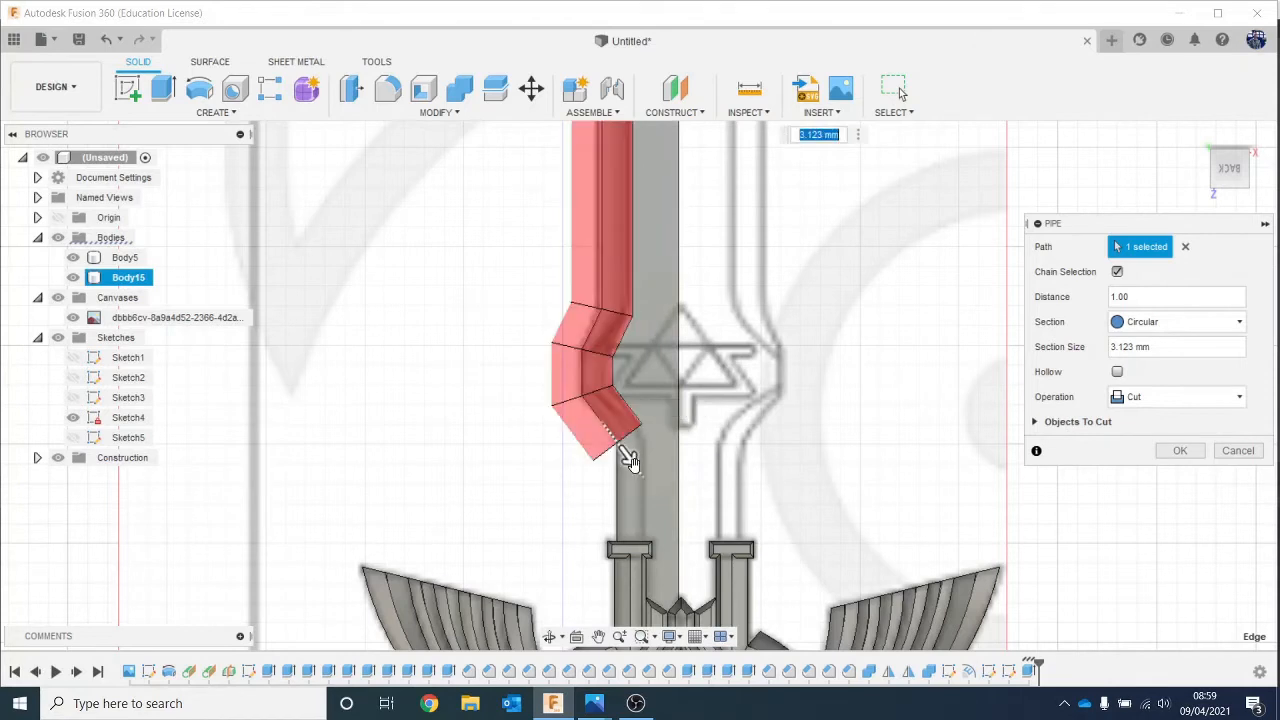
click(615, 498)
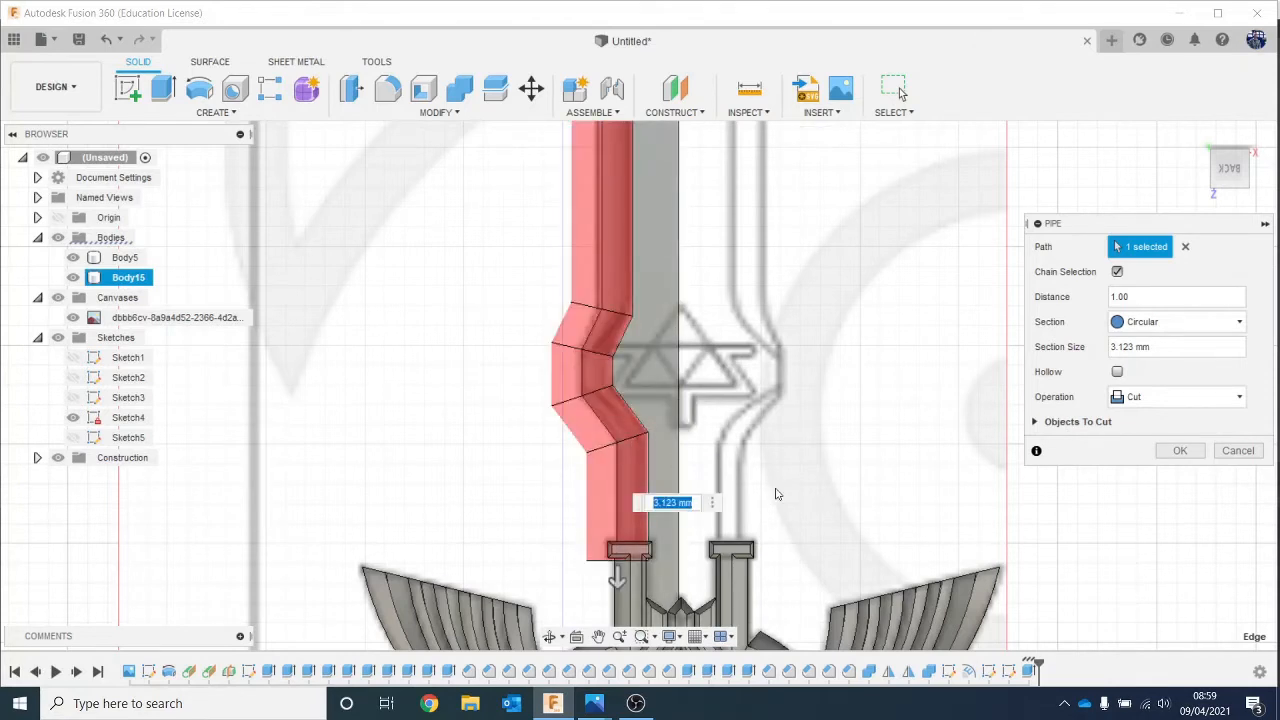
Step: Hide the guard body and add the slanted edge at the blade's lower end to the pipe path
middle_drag(856, 437, 850, 379)
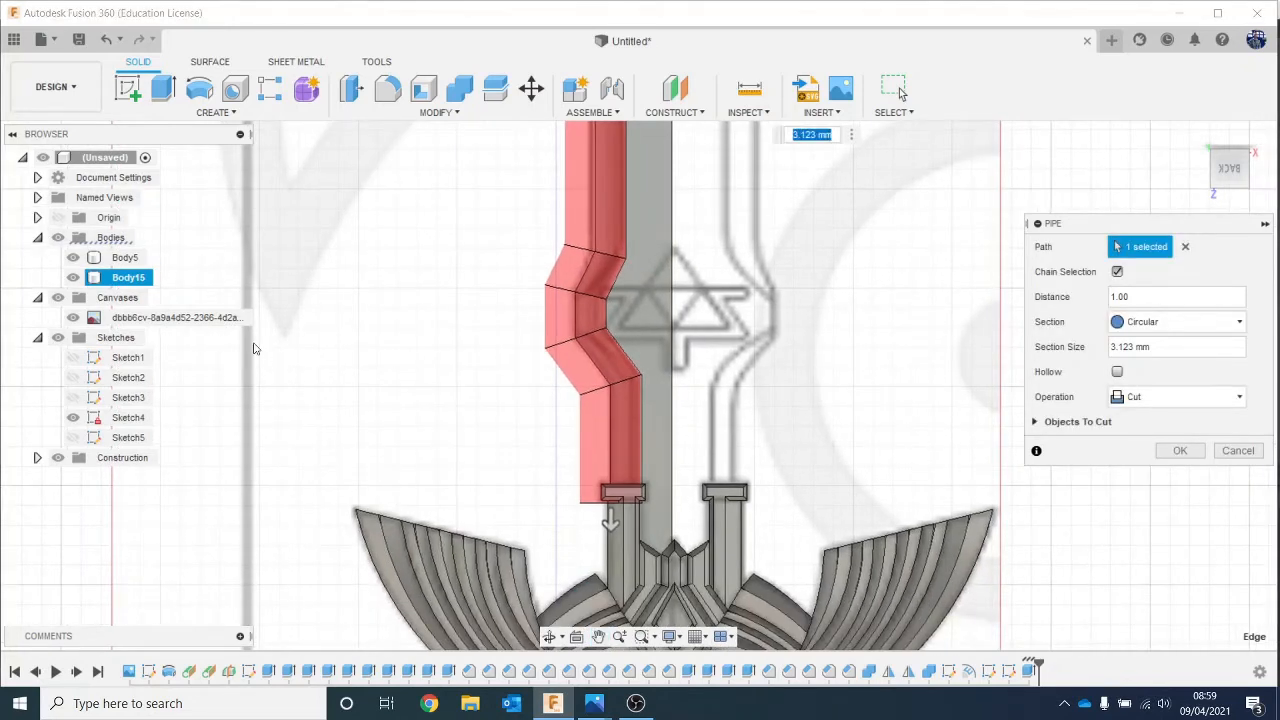
click(74, 258)
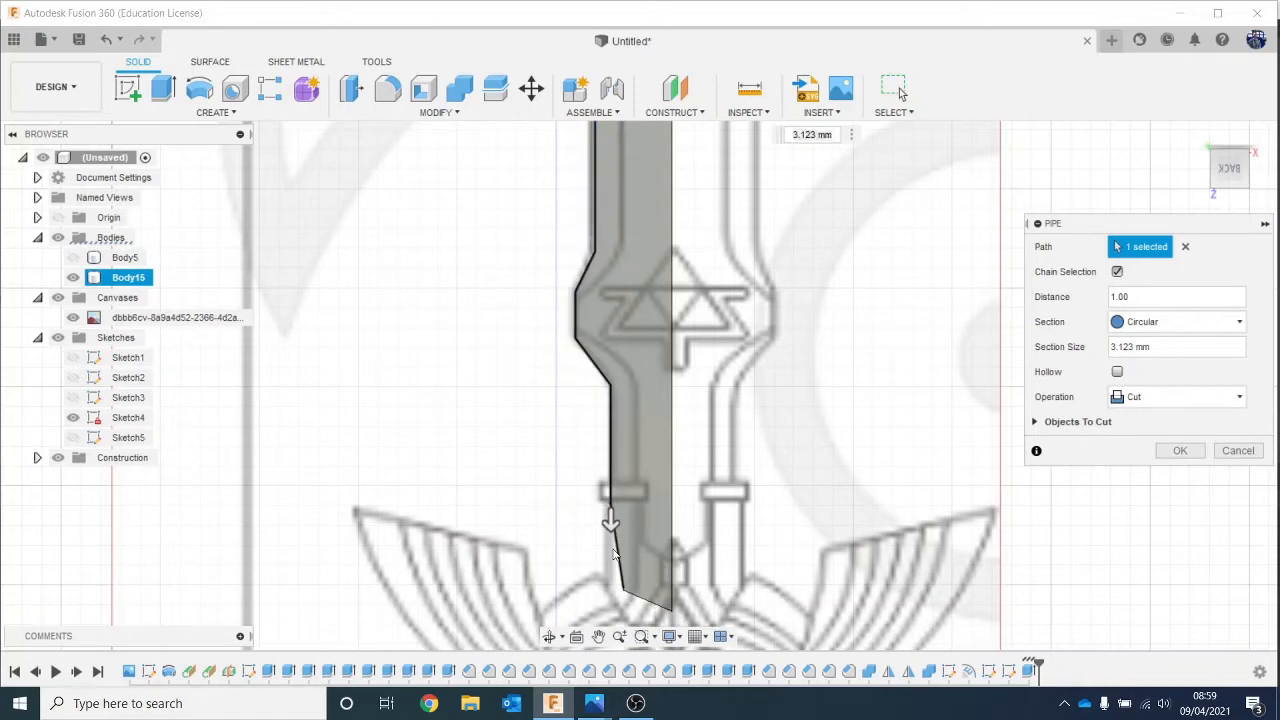
scroll(768, 415, down, 5)
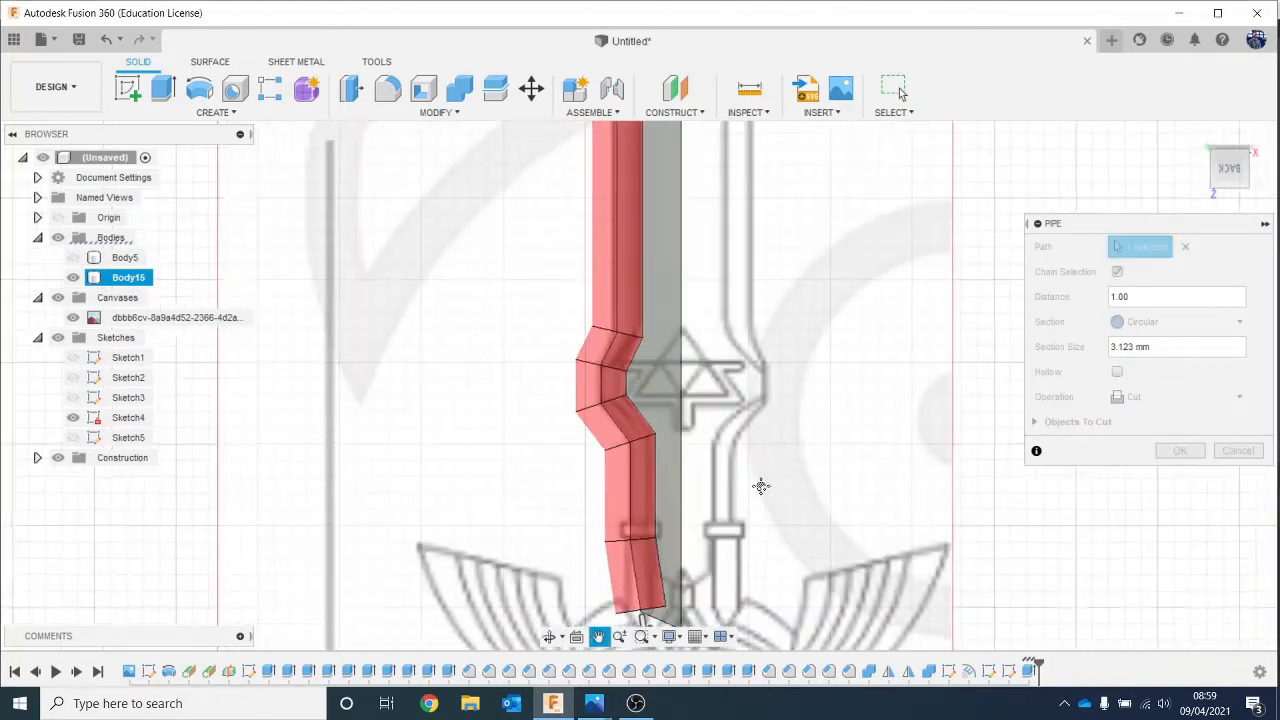
scroll(768, 415, down, 1)
middle_drag(763, 360, 741, 475)
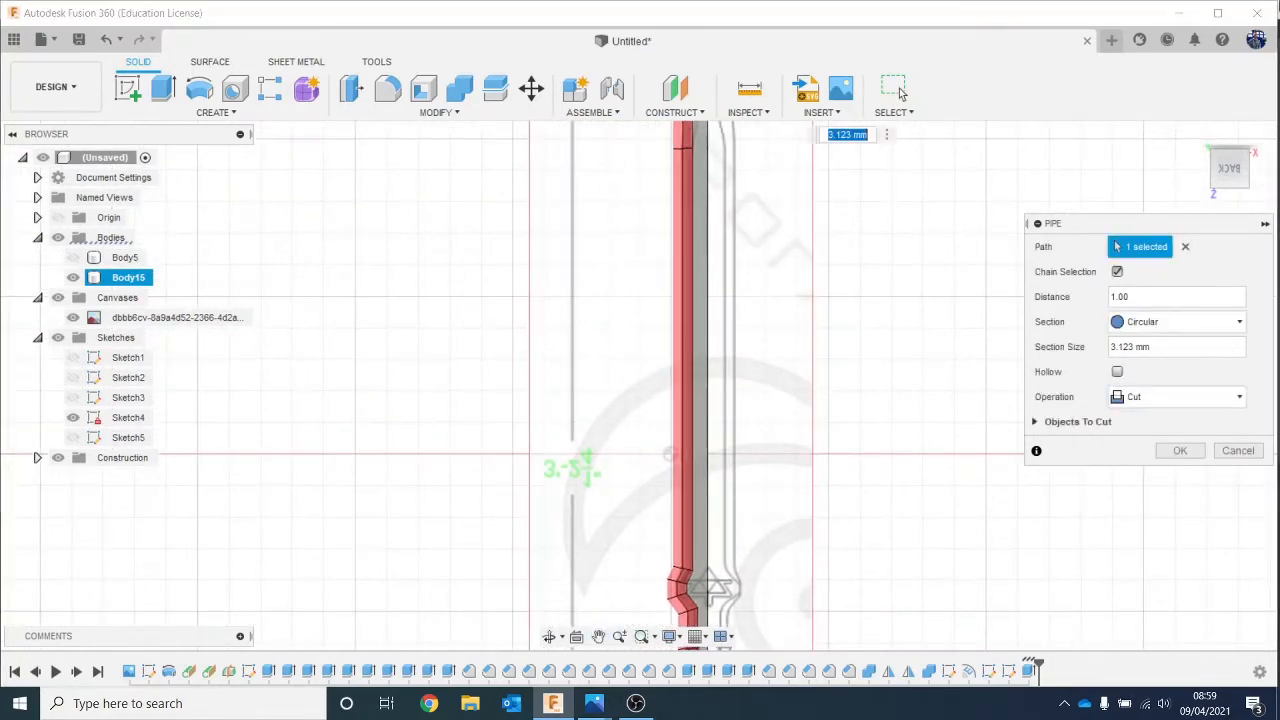
Step: Enlarge the pipe's section size to about 6.328 mm and cut it from the half-blade body
click(1237, 183)
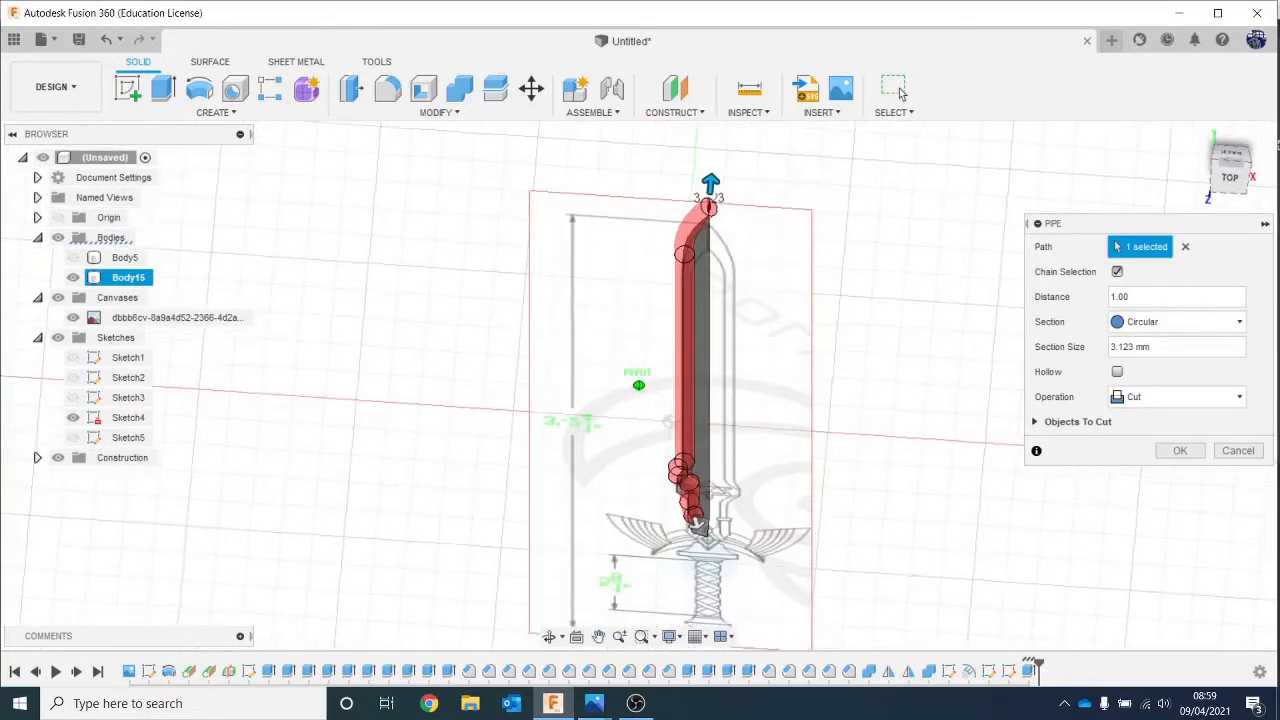
shift+middle_drag(639, 385, 815, 450)
click(1222, 167)
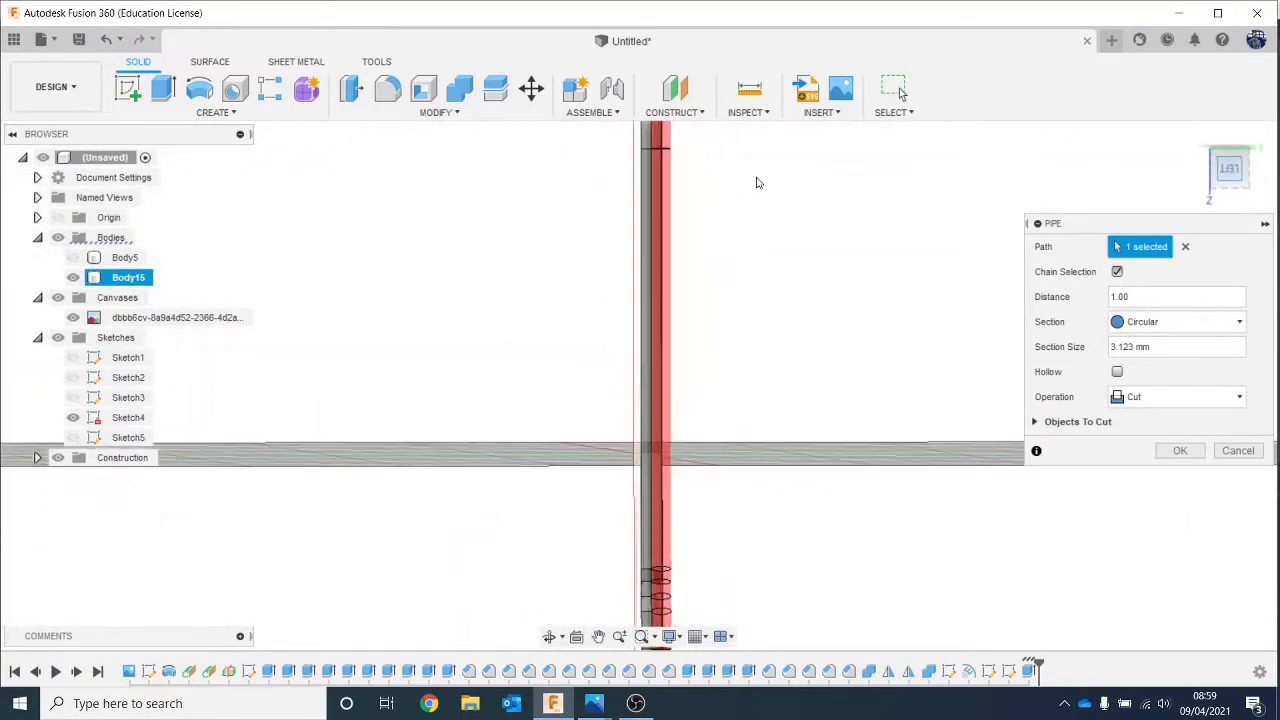
scroll(778, 343, down, 1)
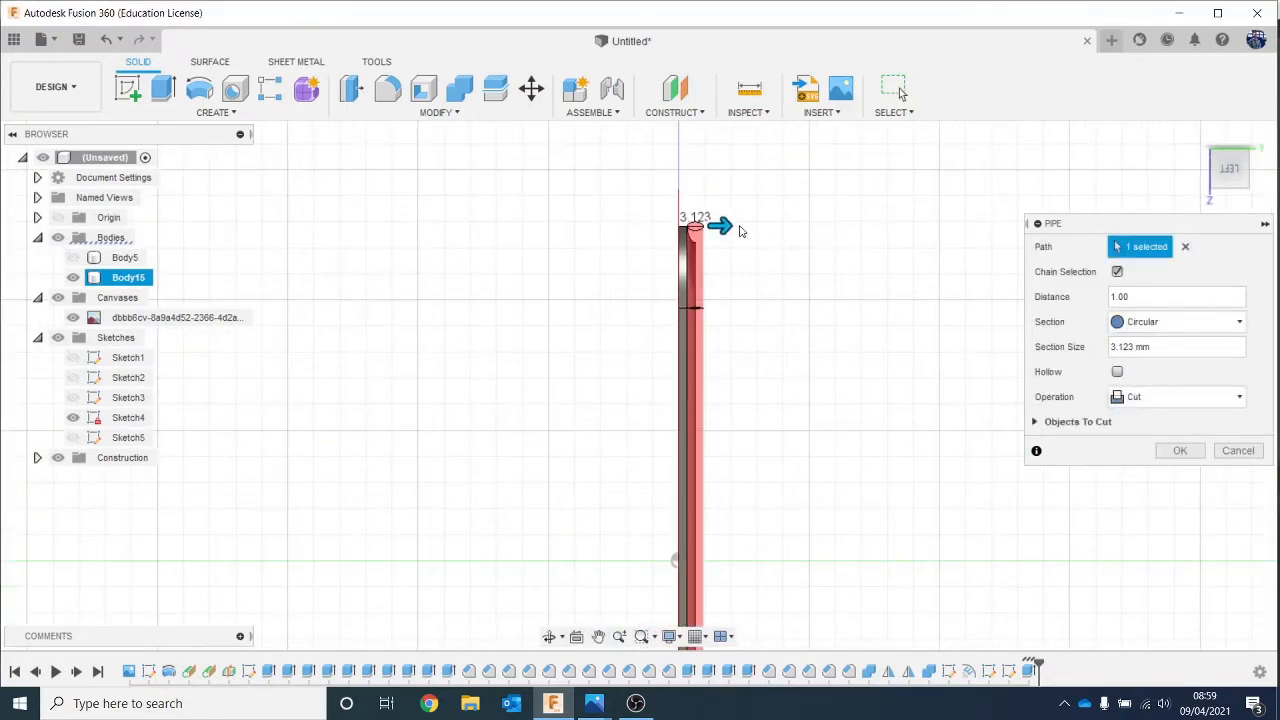
drag(724, 224, 733, 226)
click(1250, 135)
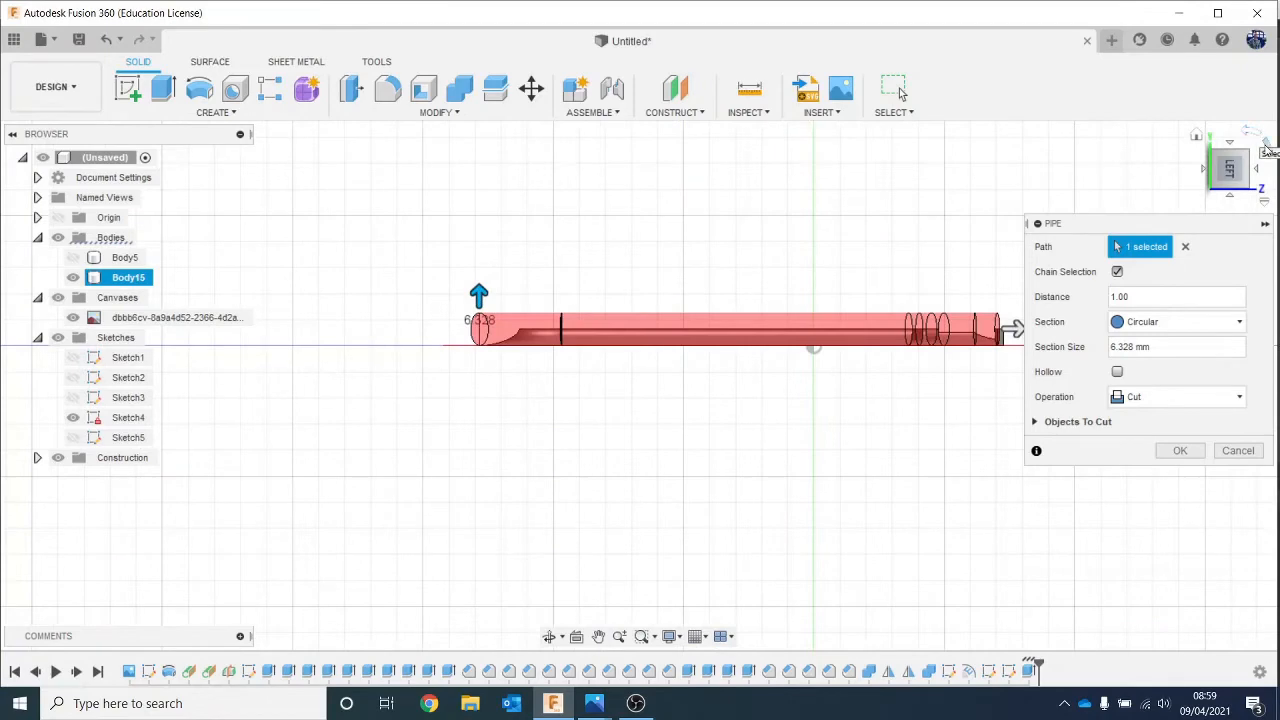
click(1265, 149)
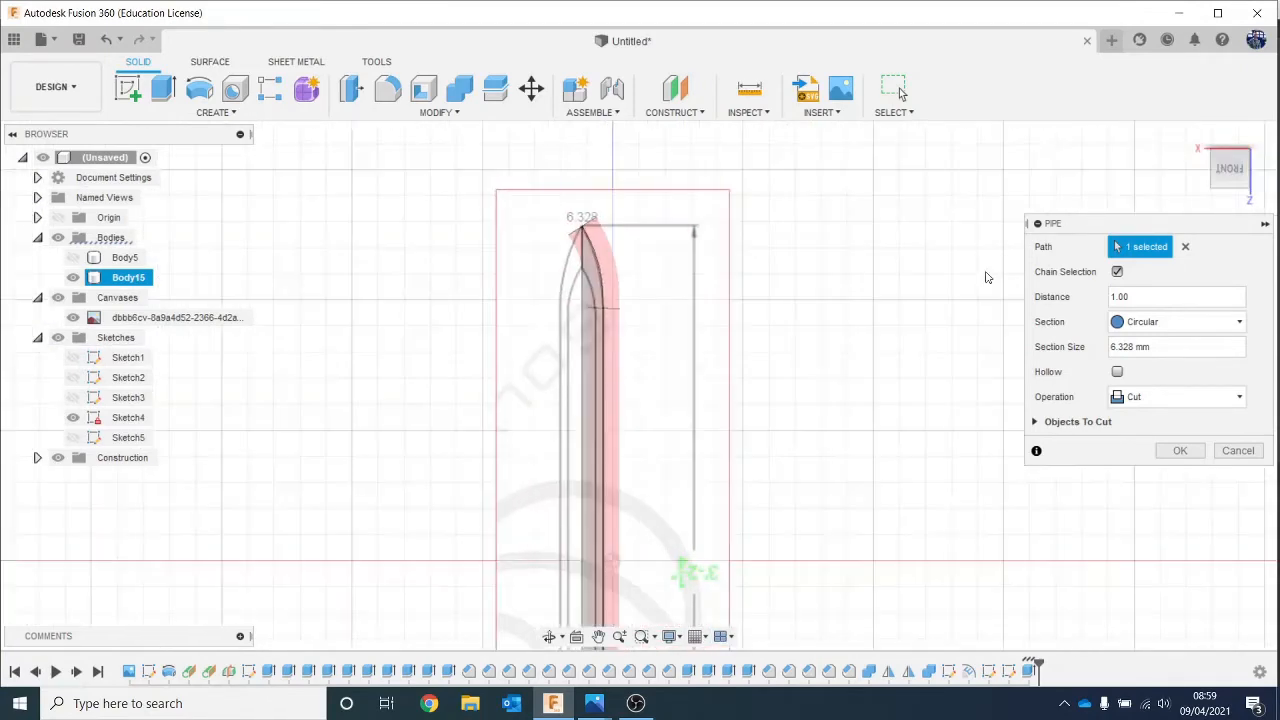
click(1257, 177)
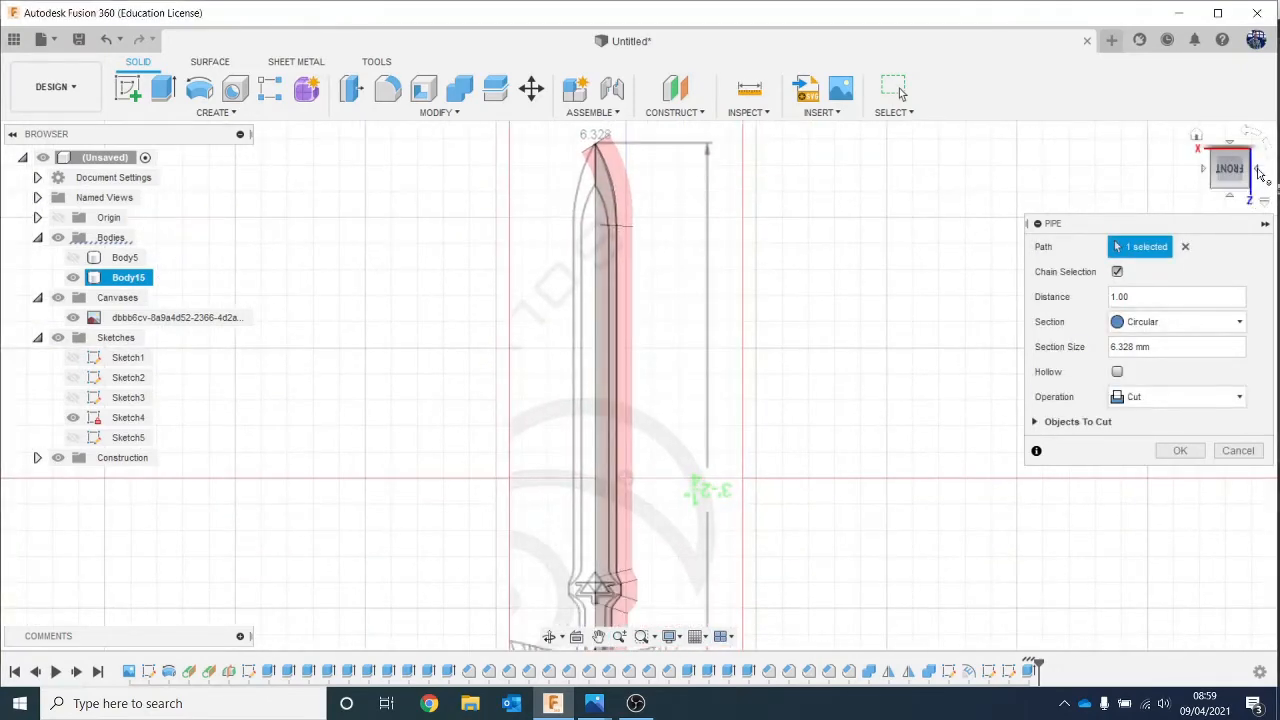
click(1257, 177)
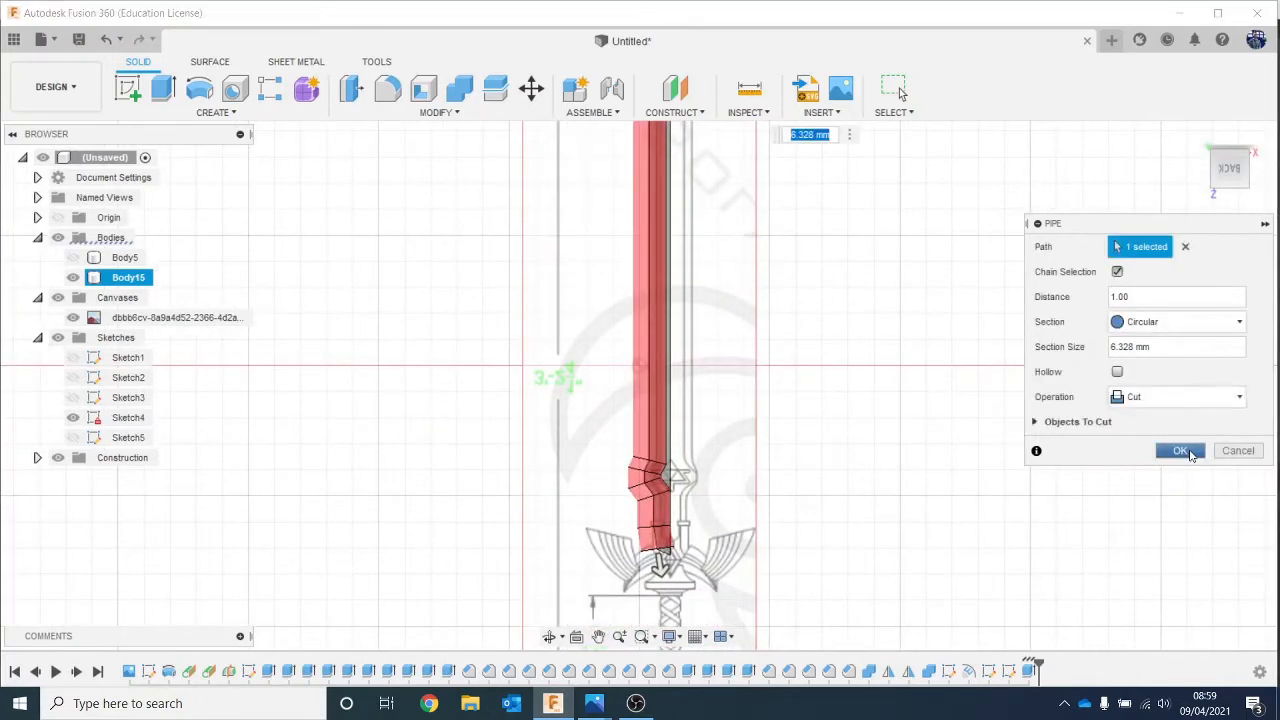
click(1184, 451)
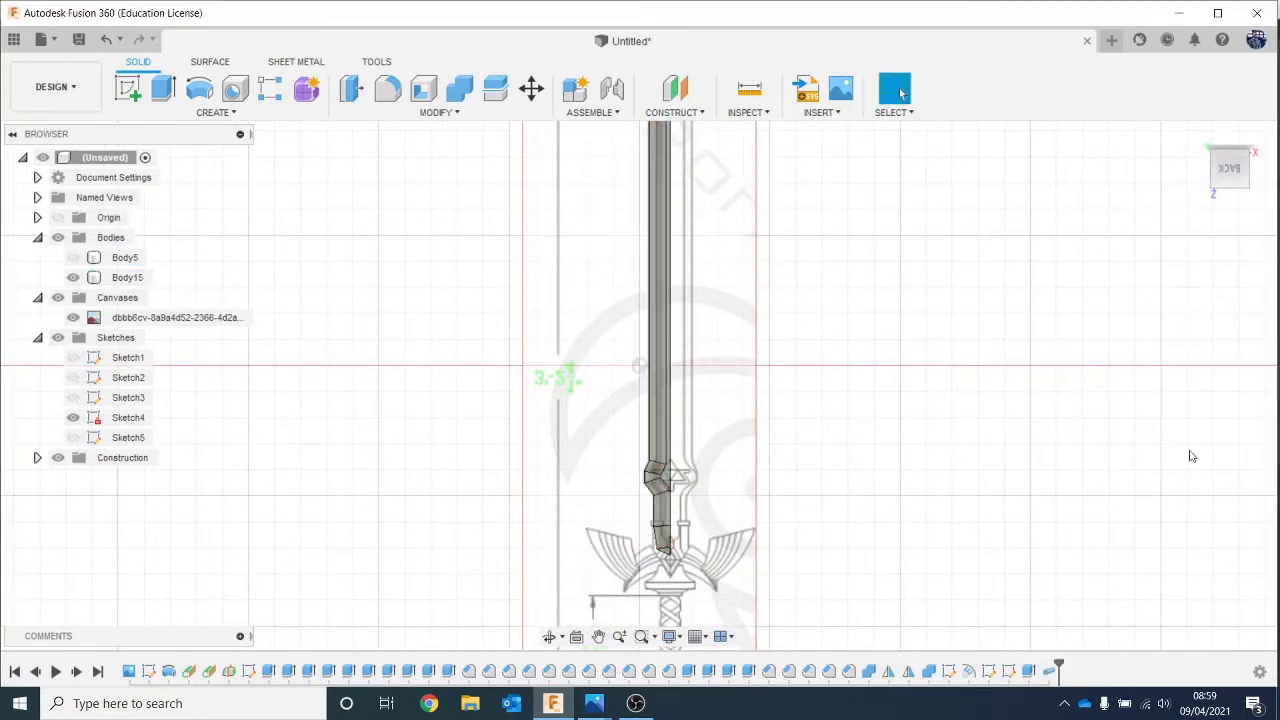
Step: Hide the reference canvas and mirror the half-blade body across its flat centre face, joining both halves
click(74, 317)
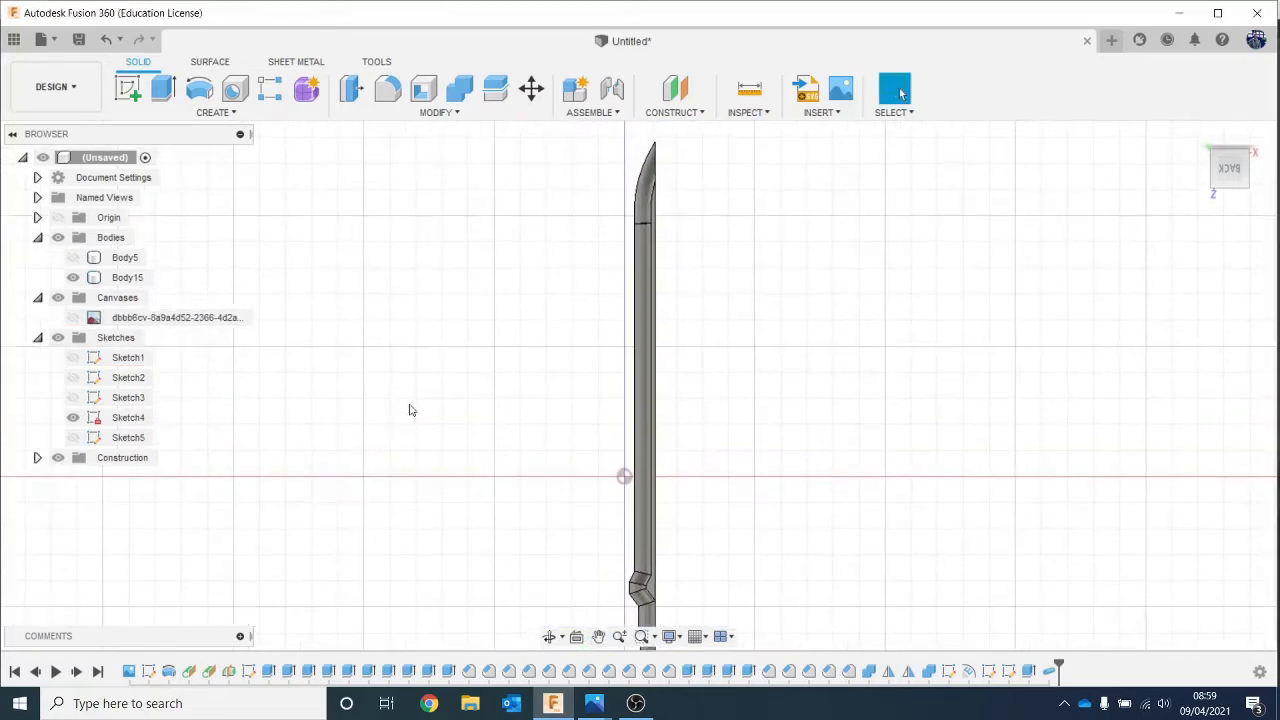
click(1234, 172)
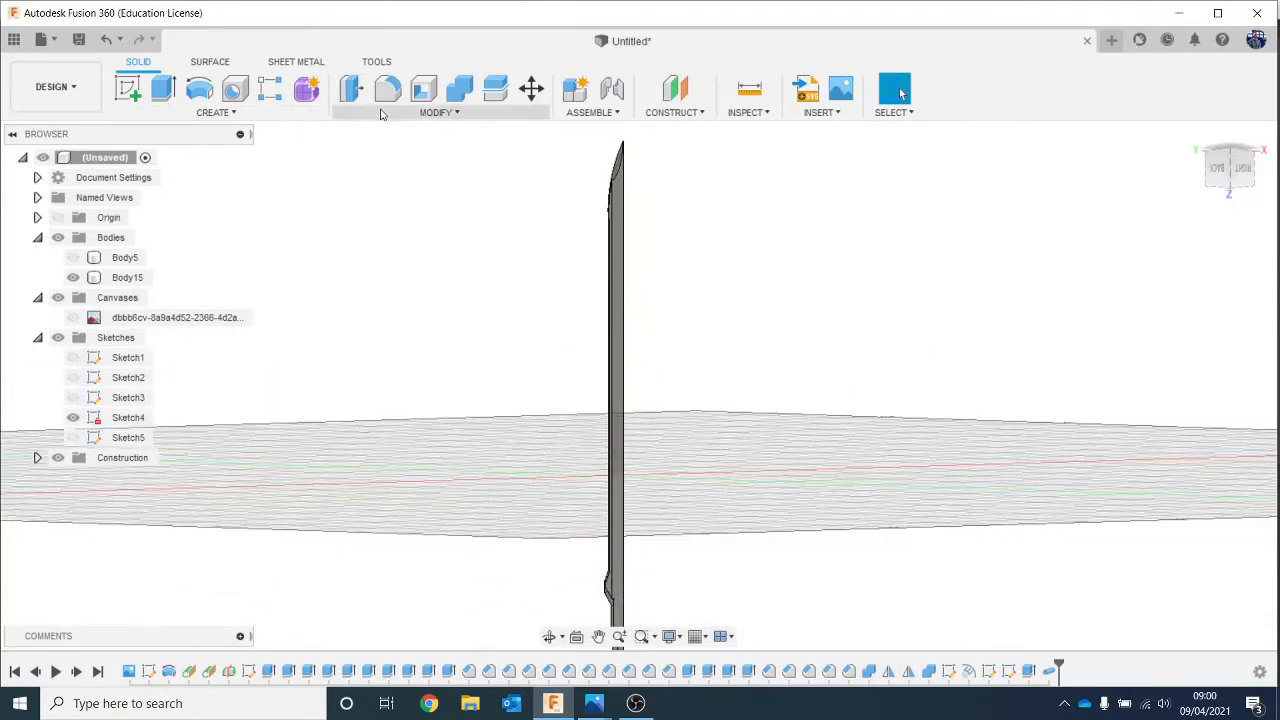
click(225, 114)
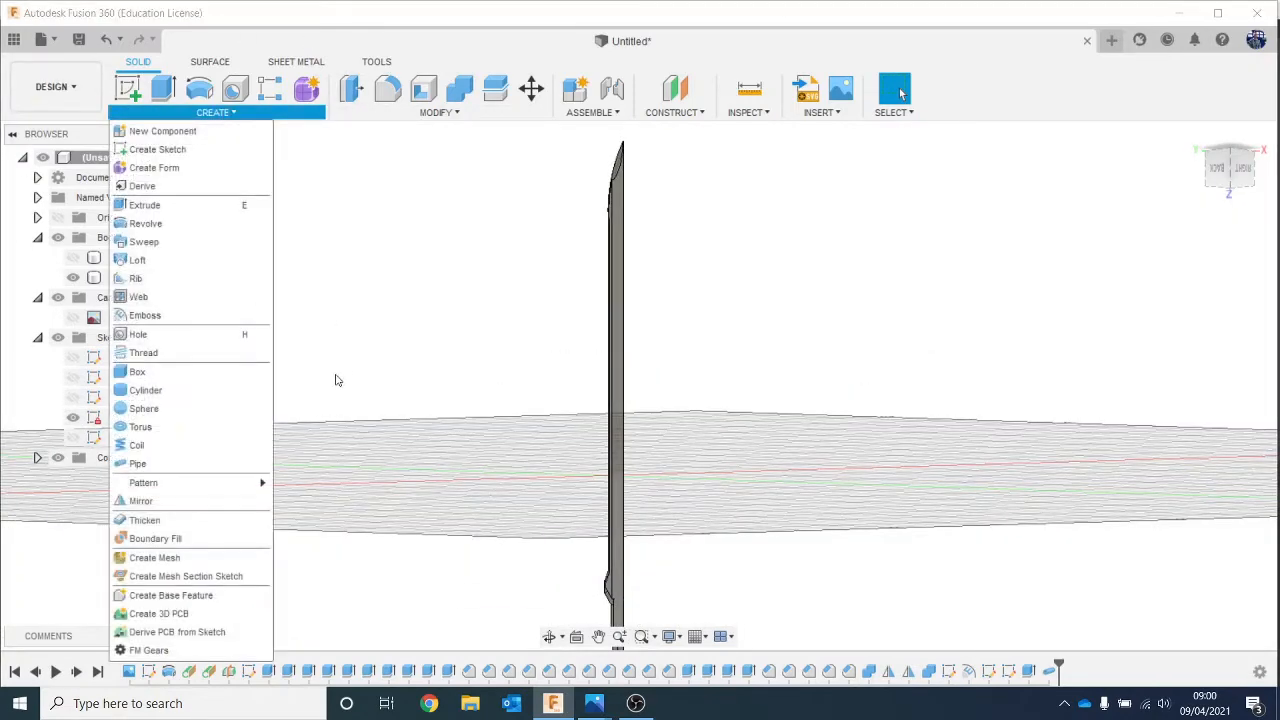
click(229, 501)
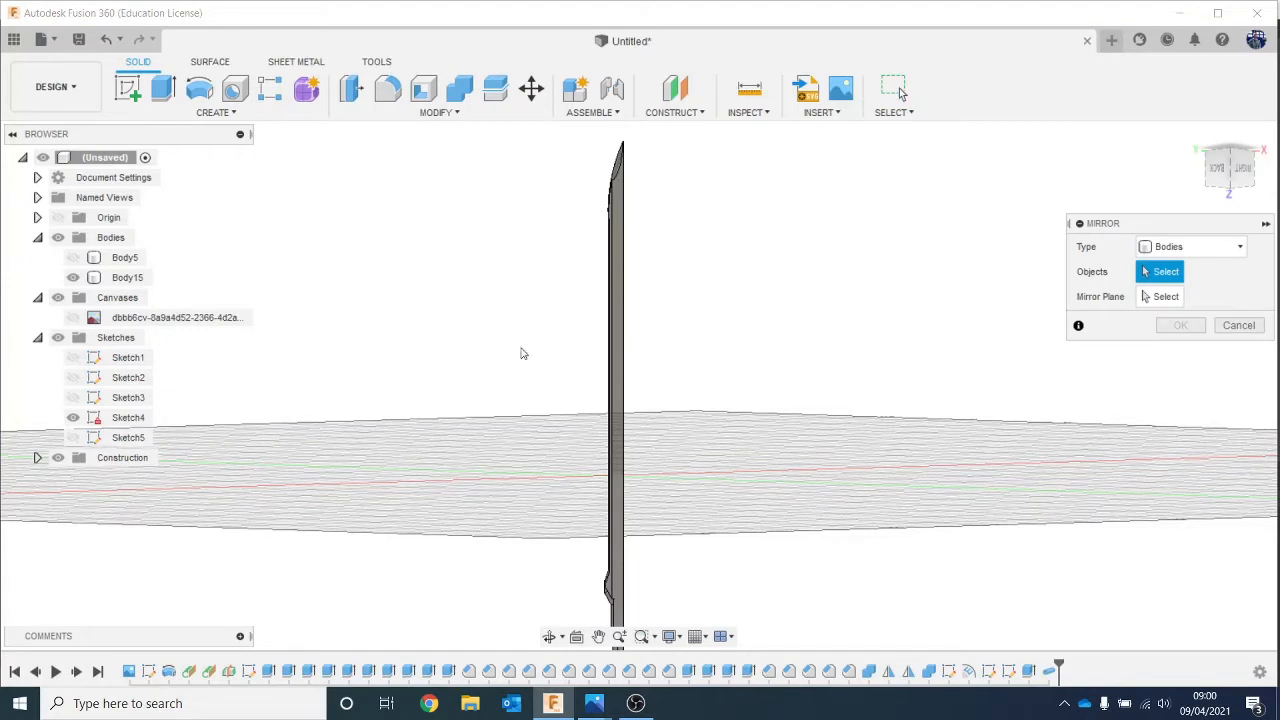
click(618, 366)
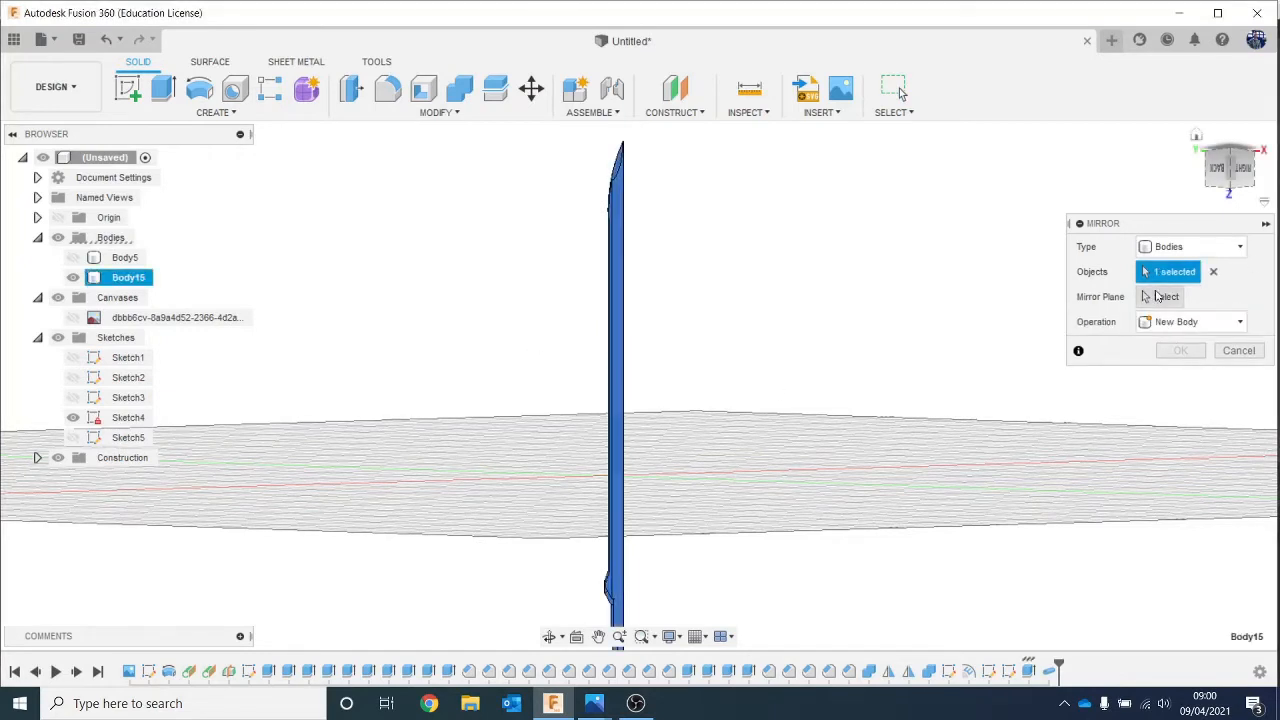
scroll(594, 251, up, 2)
click(596, 254)
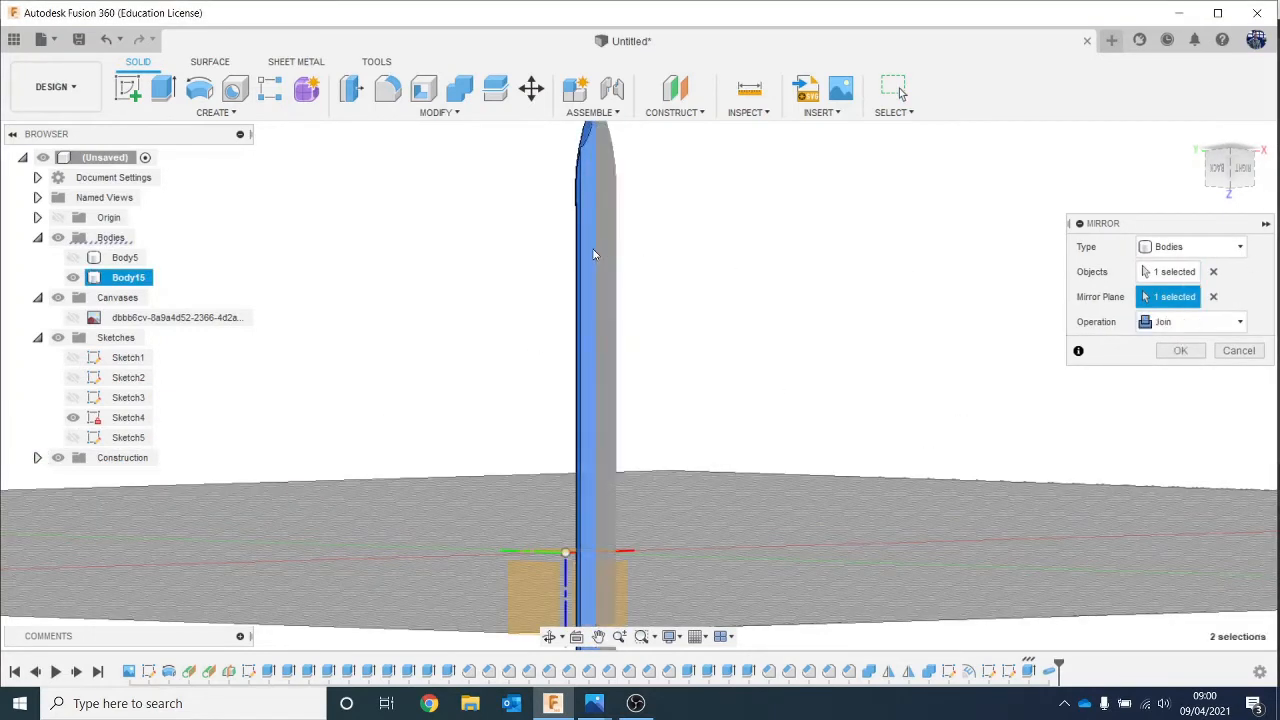
click(1182, 351)
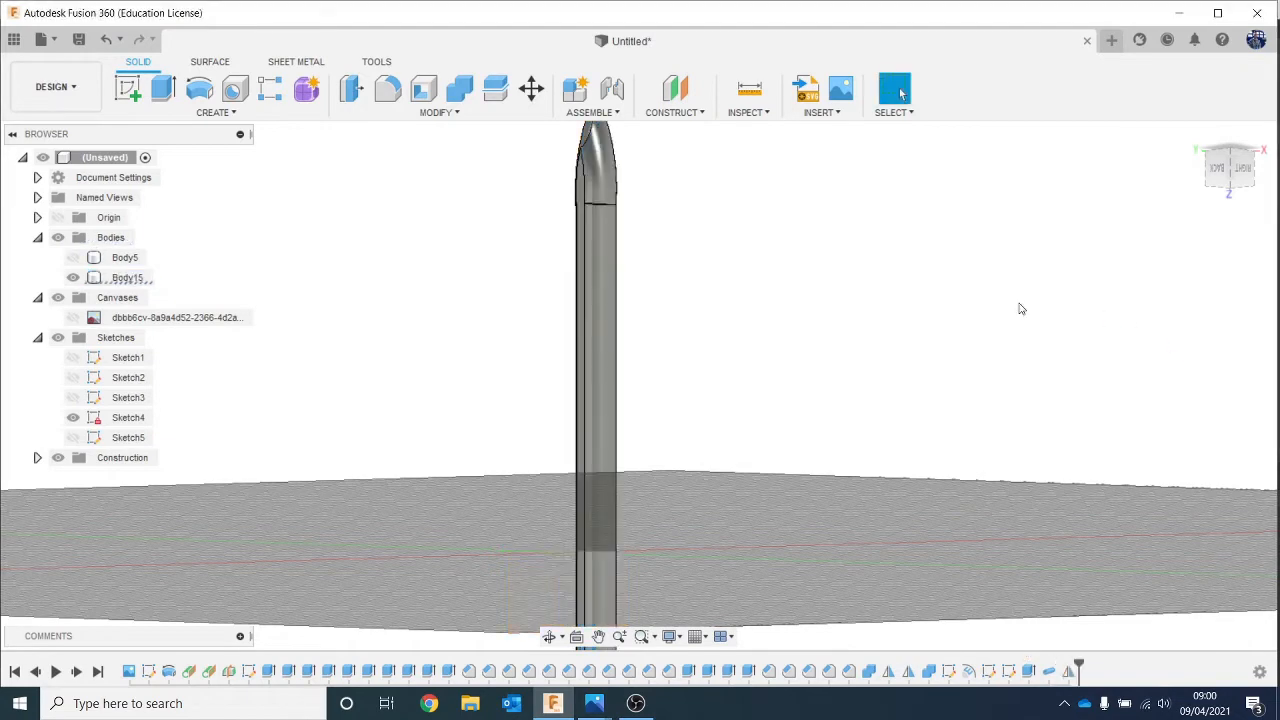
Step: Edit the blade's pipe cut and reduce its section size to 3.671 mm
click(1217, 175)
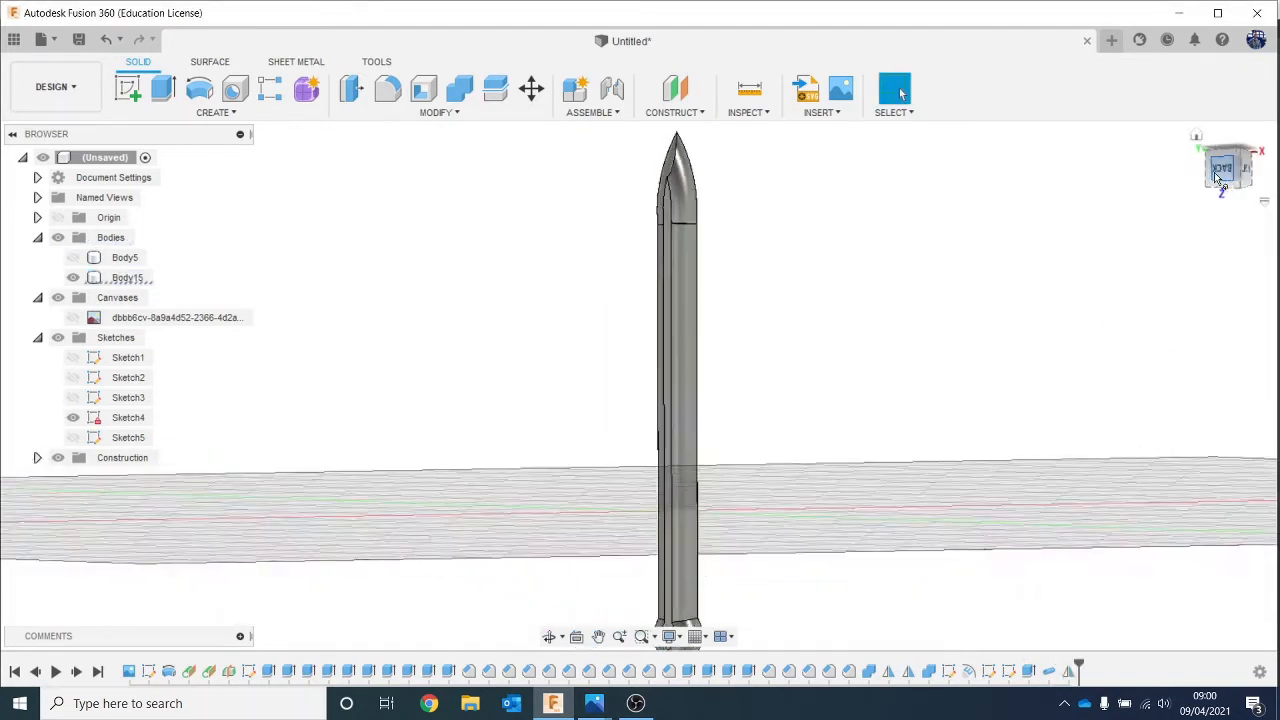
middle_drag(1120, 310, 1072, 265)
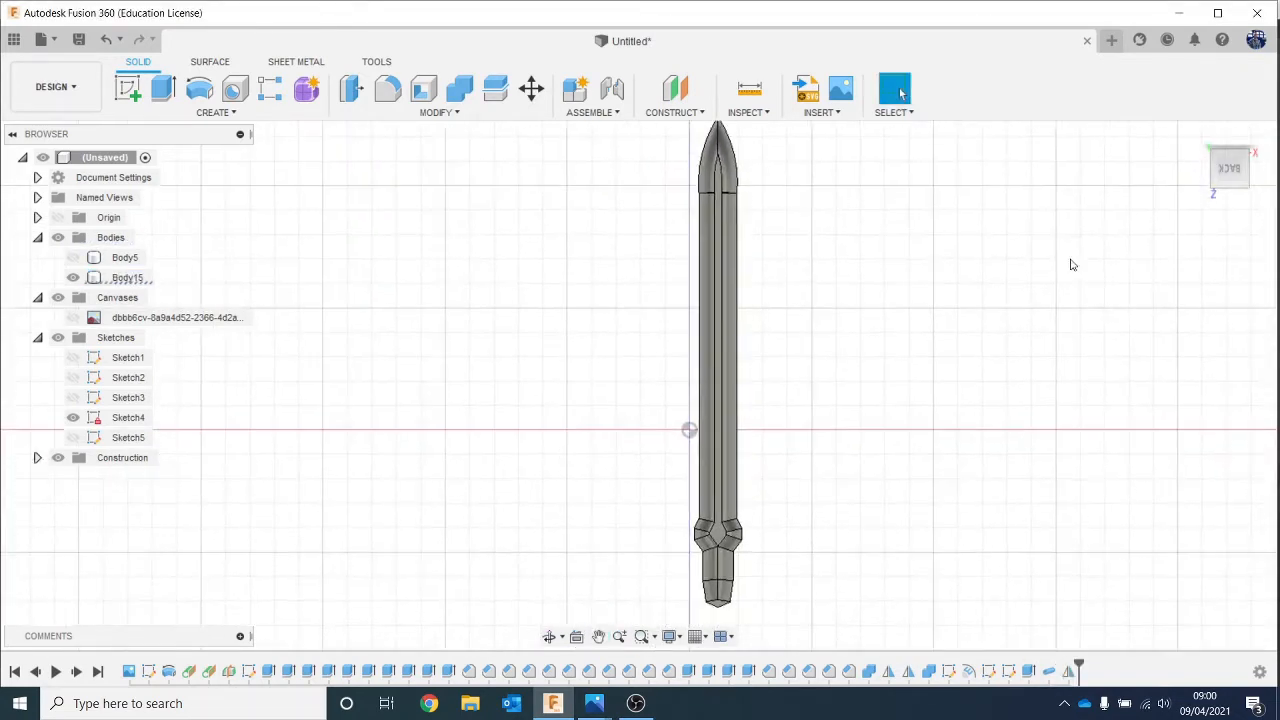
mouse_move(1234, 171)
mouse_down()
mouse_move(1228, 106)
mouse_move(1258, 154)
mouse_move(1279, 158)
mouse_move(1214, 157)
mouse_up()
mouse_move(639, 385)
shift+middle_down()
mouse_move(859, 383)
mouse_move(958, 587)
shift+middle_up()
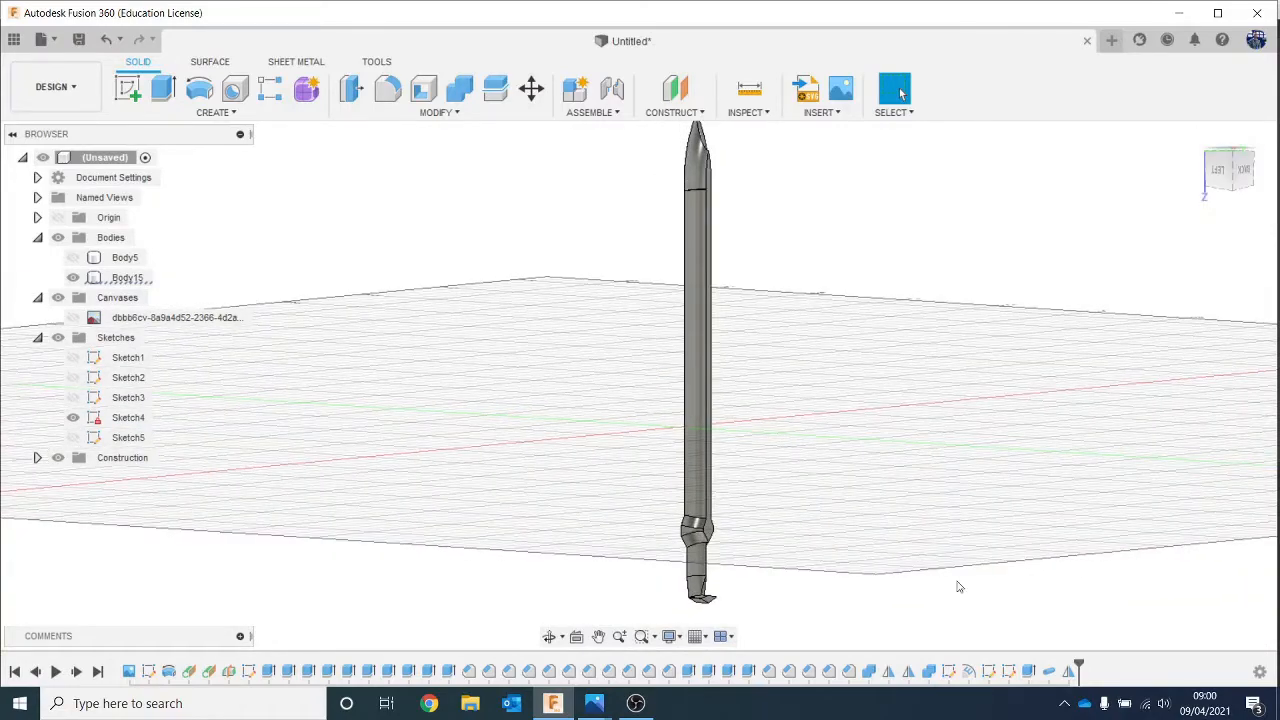
right_click(1048, 672)
click(1090, 517)
middle_drag(944, 344, 944, 433)
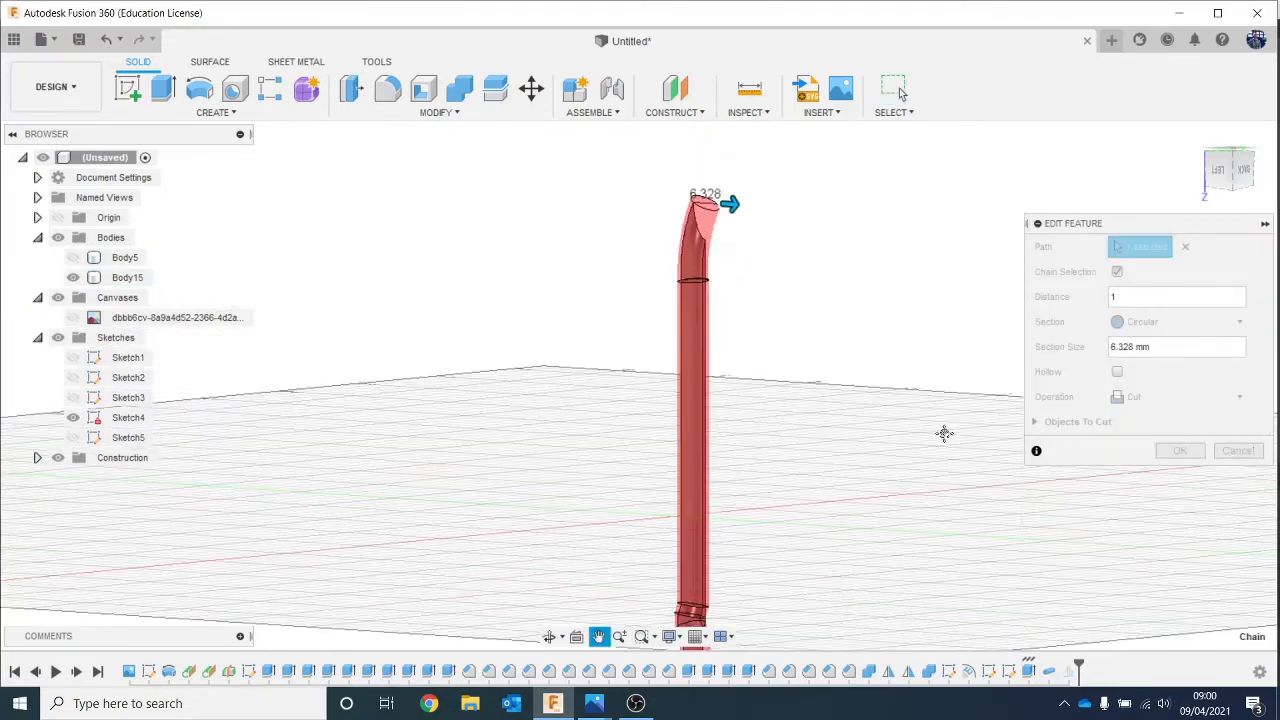
scroll(766, 234, up, 3)
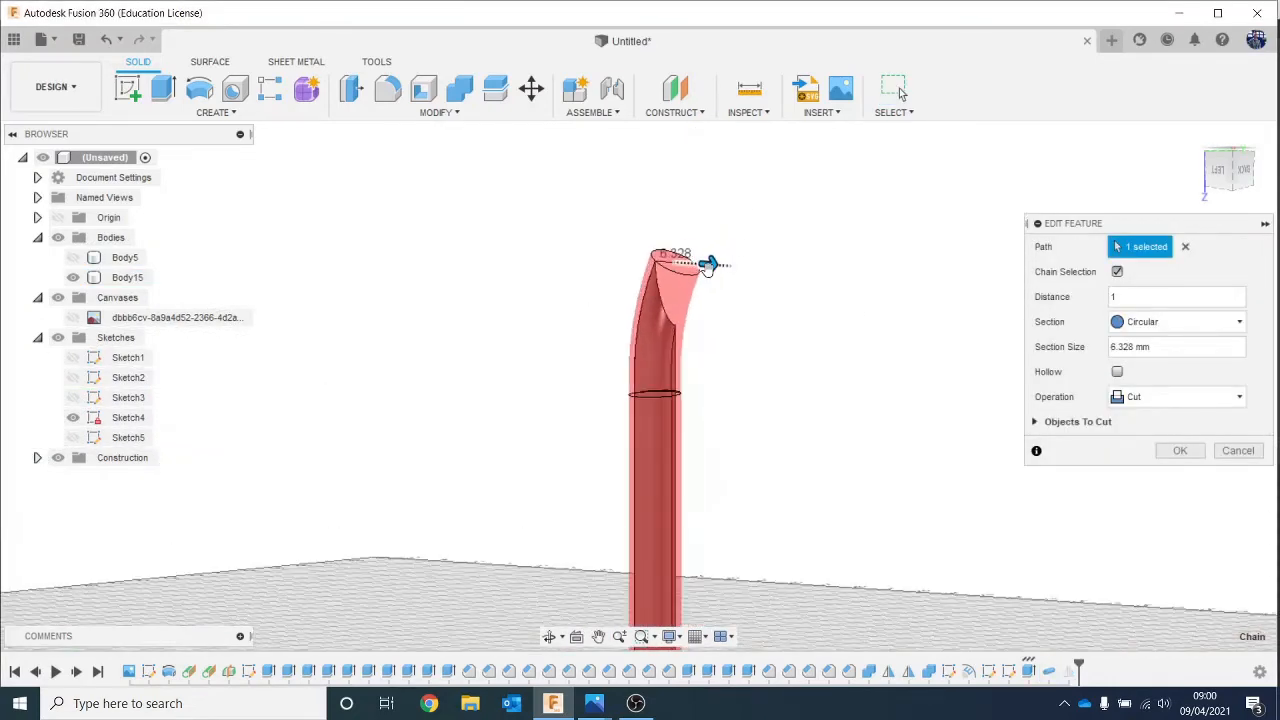
drag(707, 265, 698, 272)
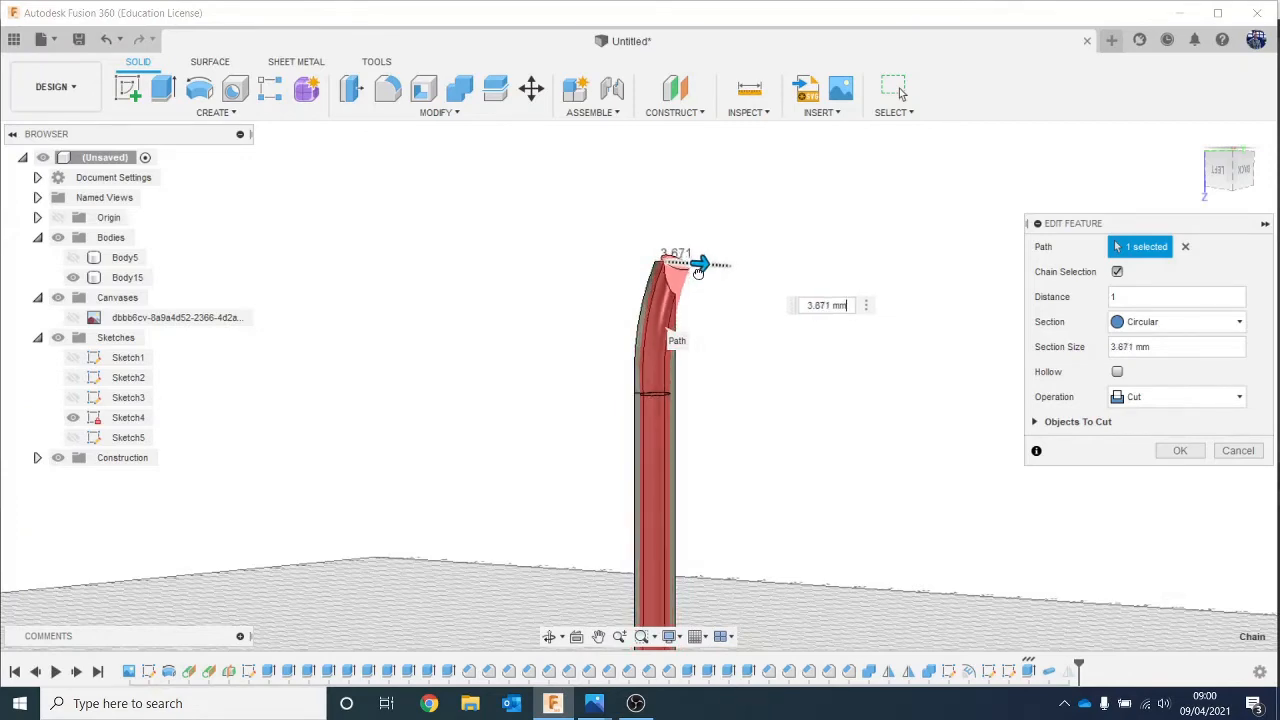
click(1162, 452)
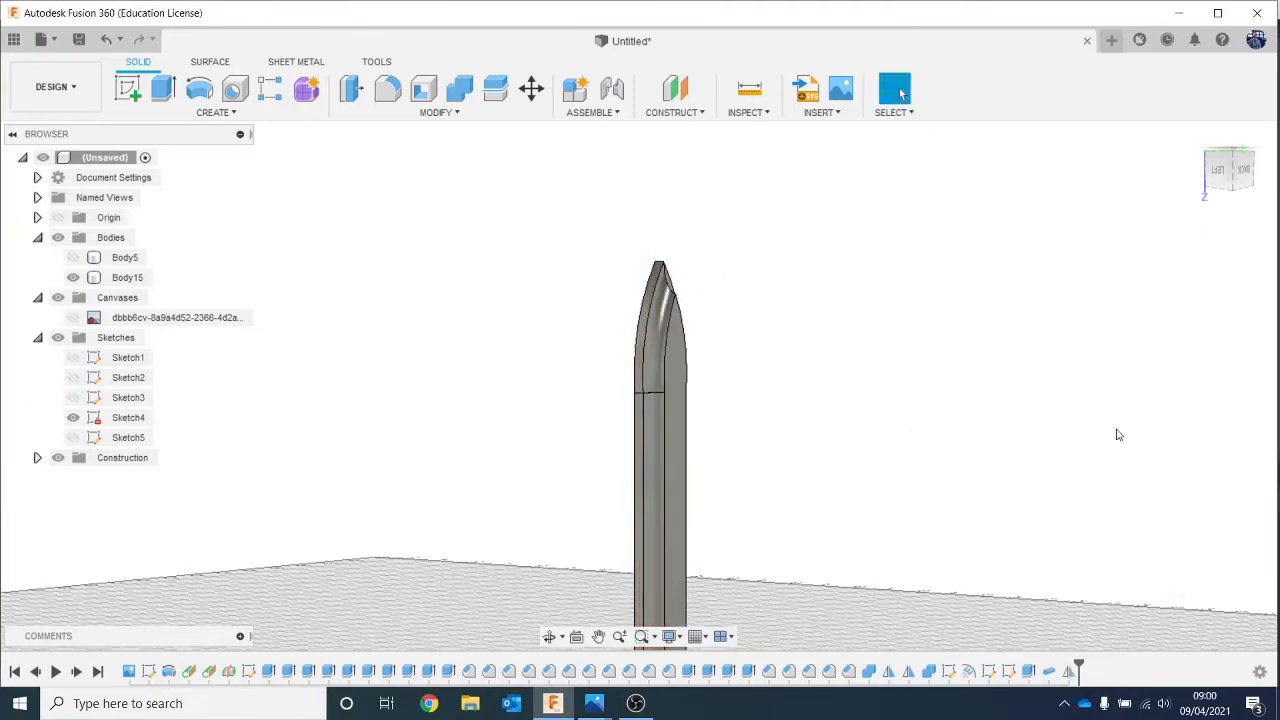
Step: Inspect the blade's recut edges, tip and lower section from the back and from the side
scroll(1119, 434, down, 2)
click(1245, 183)
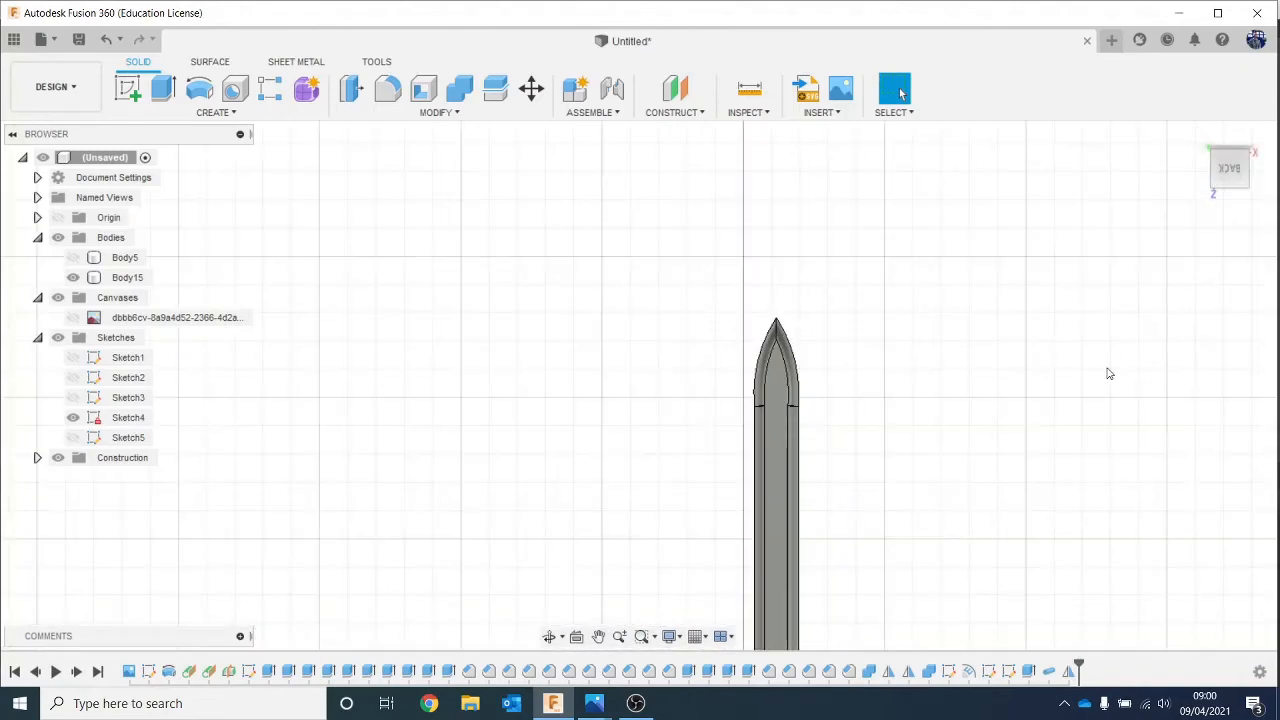
scroll(975, 237, up, 3)
drag(988, 410, 957, 398)
key(Escape)
scroll(1198, 168, down, 1)
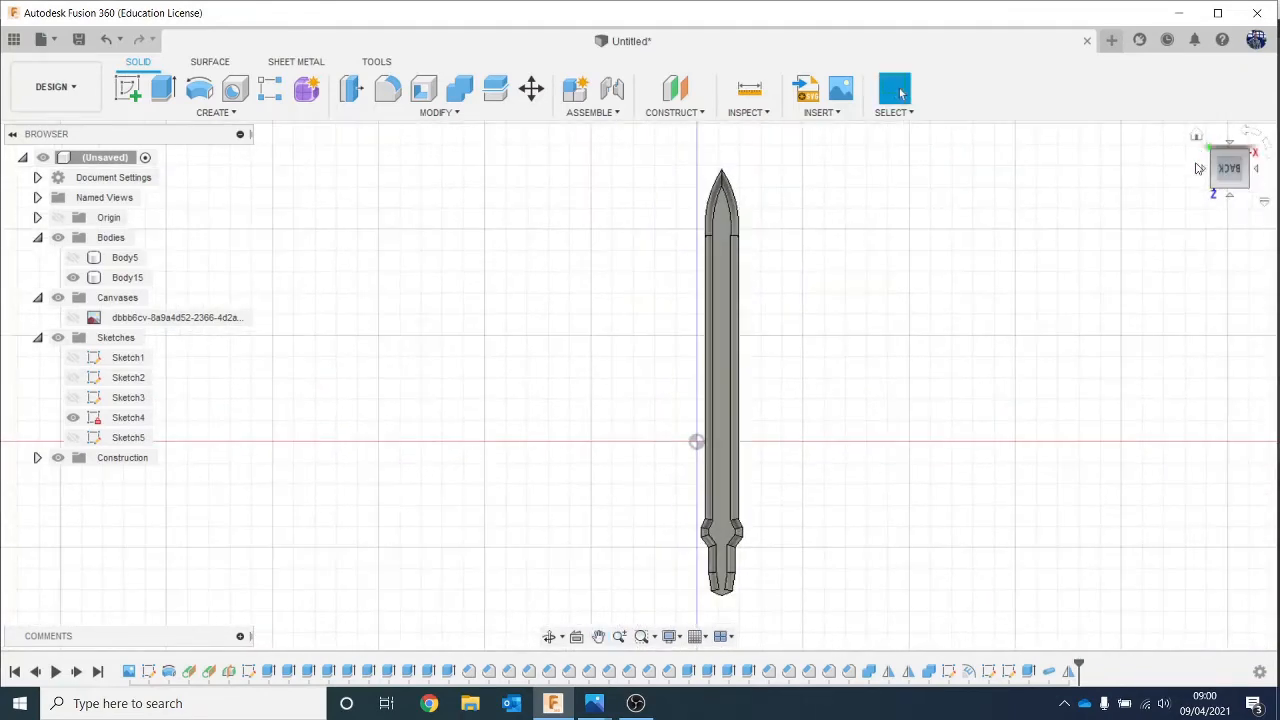
drag(1226, 170, 1266, 180)
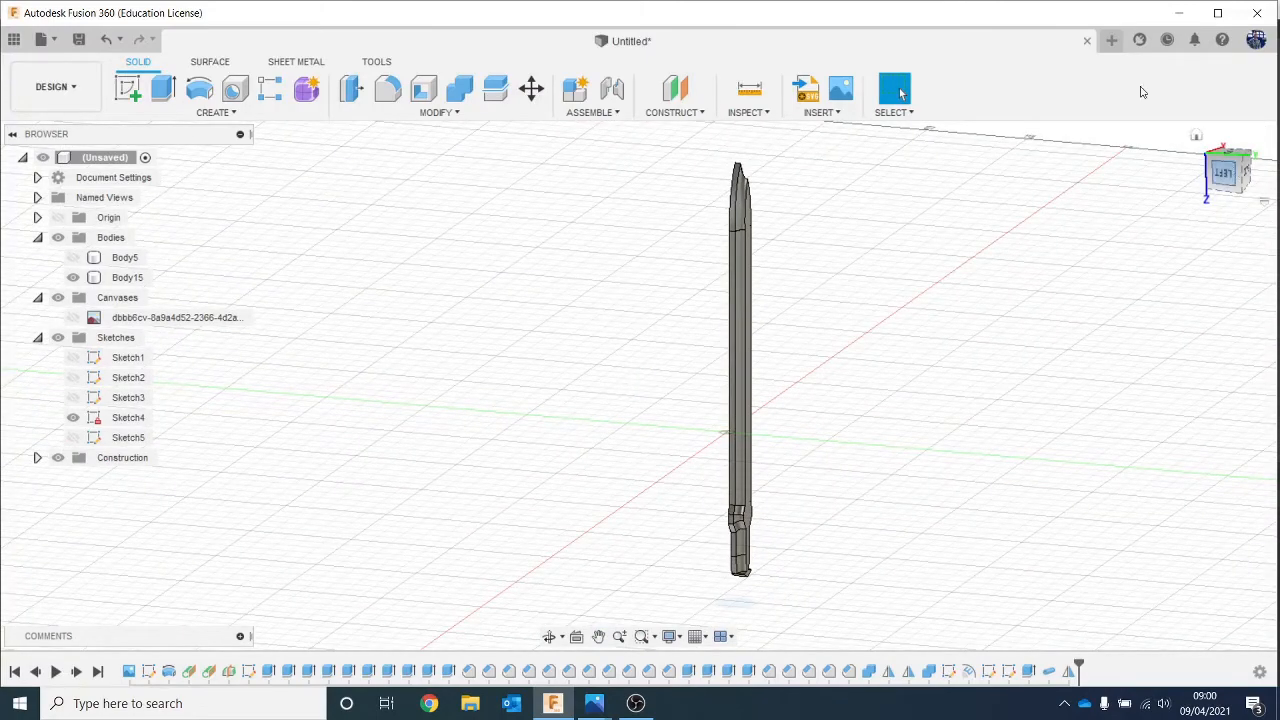
Step: Mirror the blade body across its flat uncut face, joining the front and back sides into one body
click(224, 112)
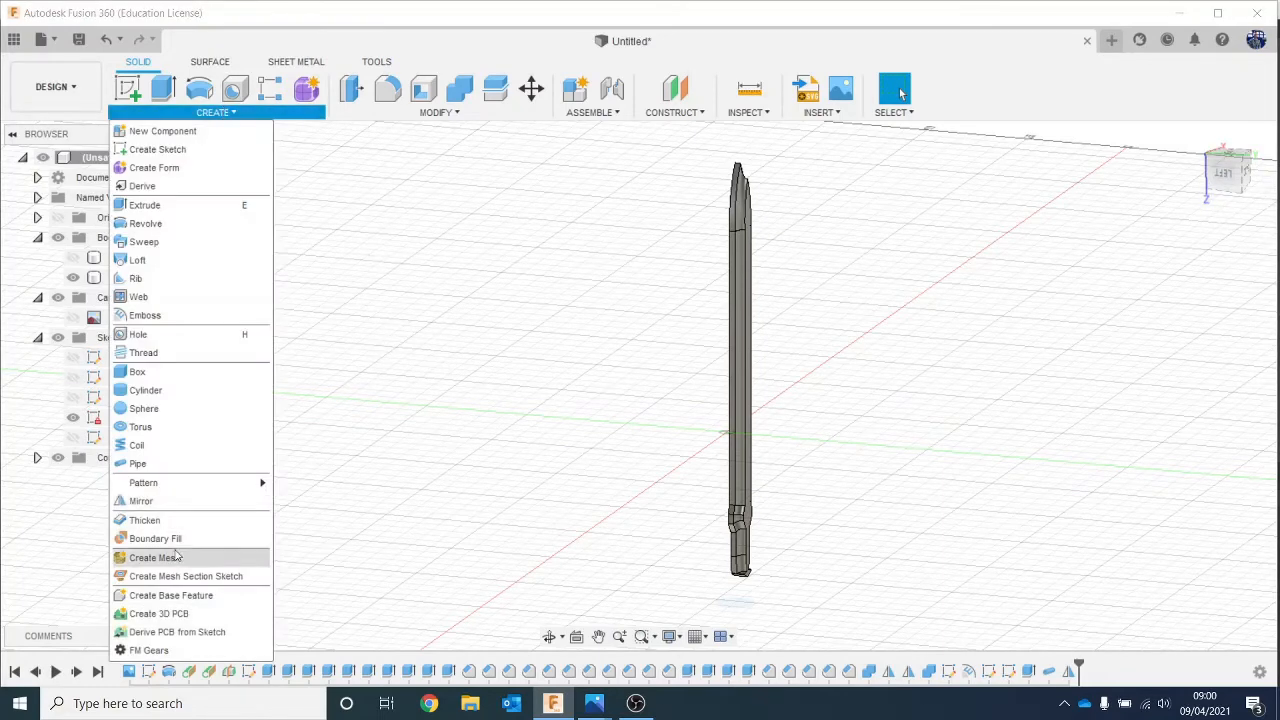
click(141, 501)
click(742, 305)
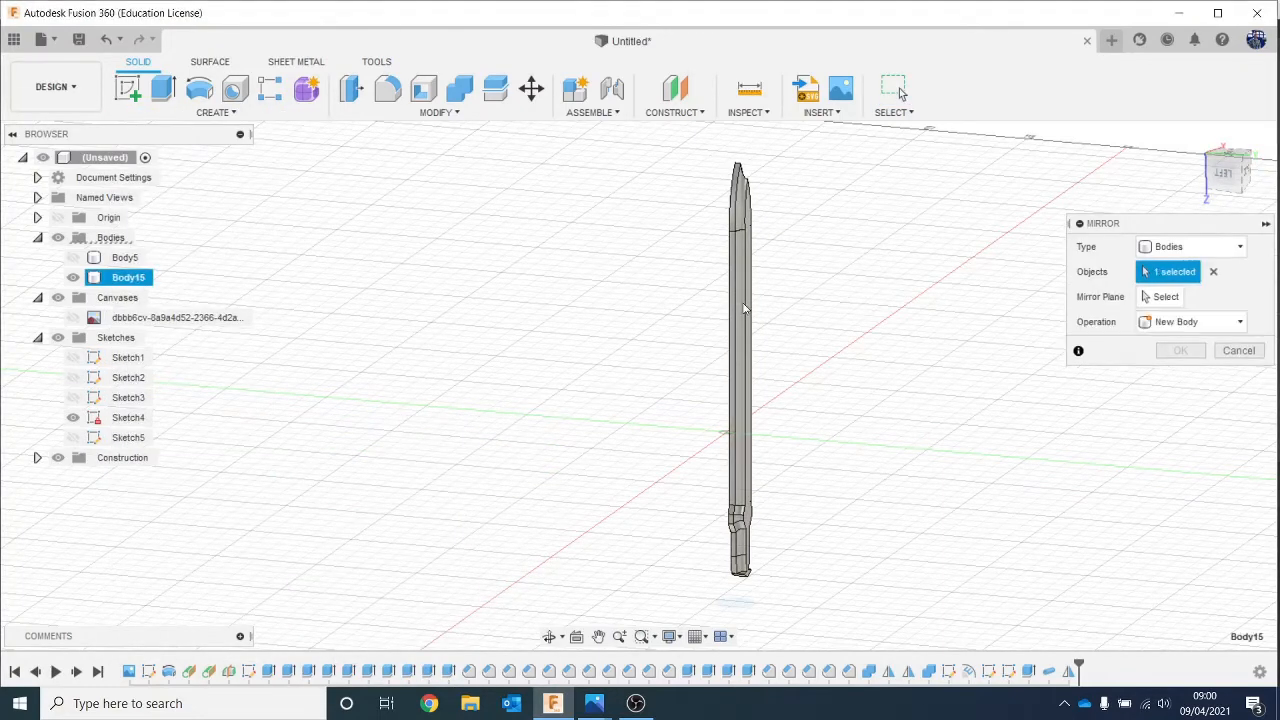
click(1176, 298)
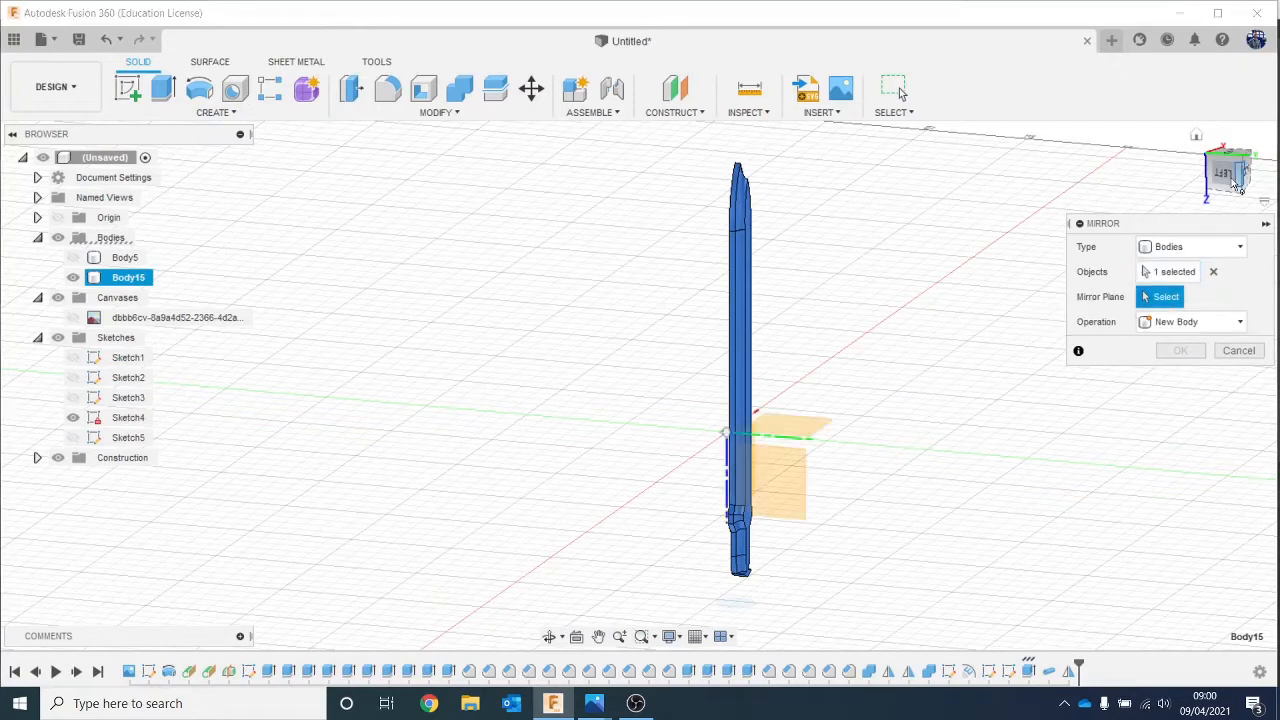
drag(1234, 174, 670, 170)
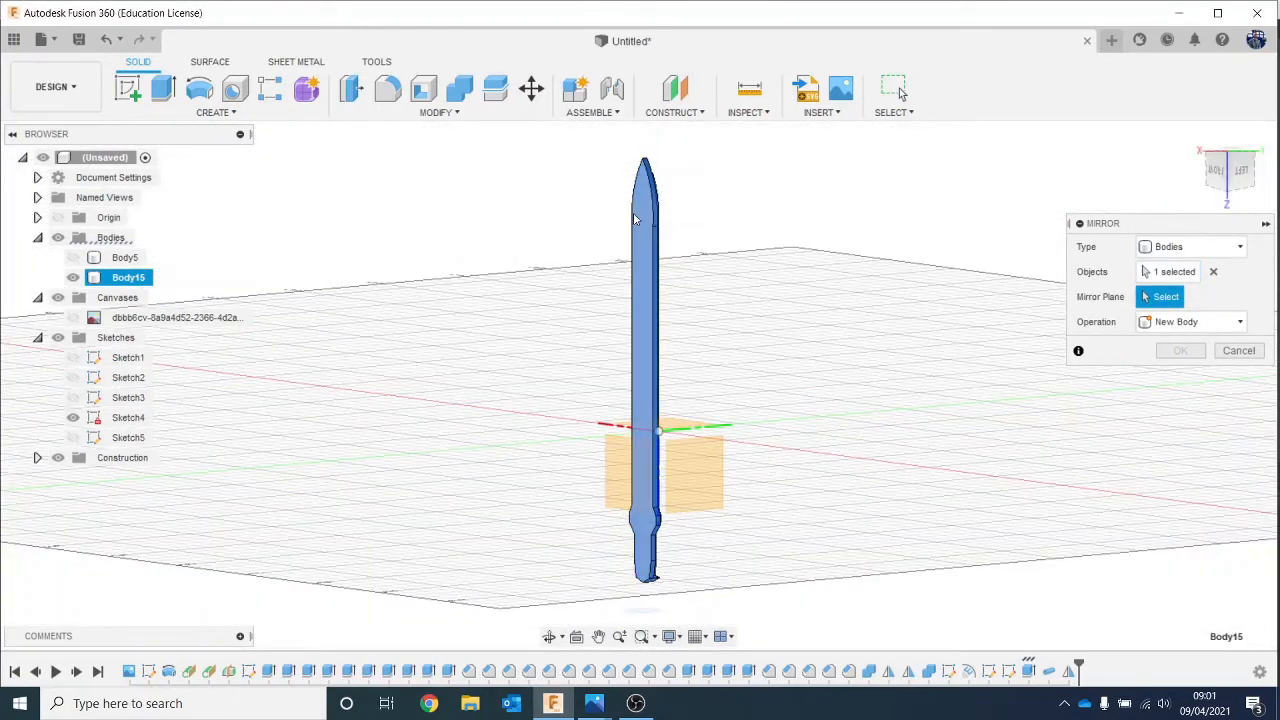
click(640, 210)
click(1181, 350)
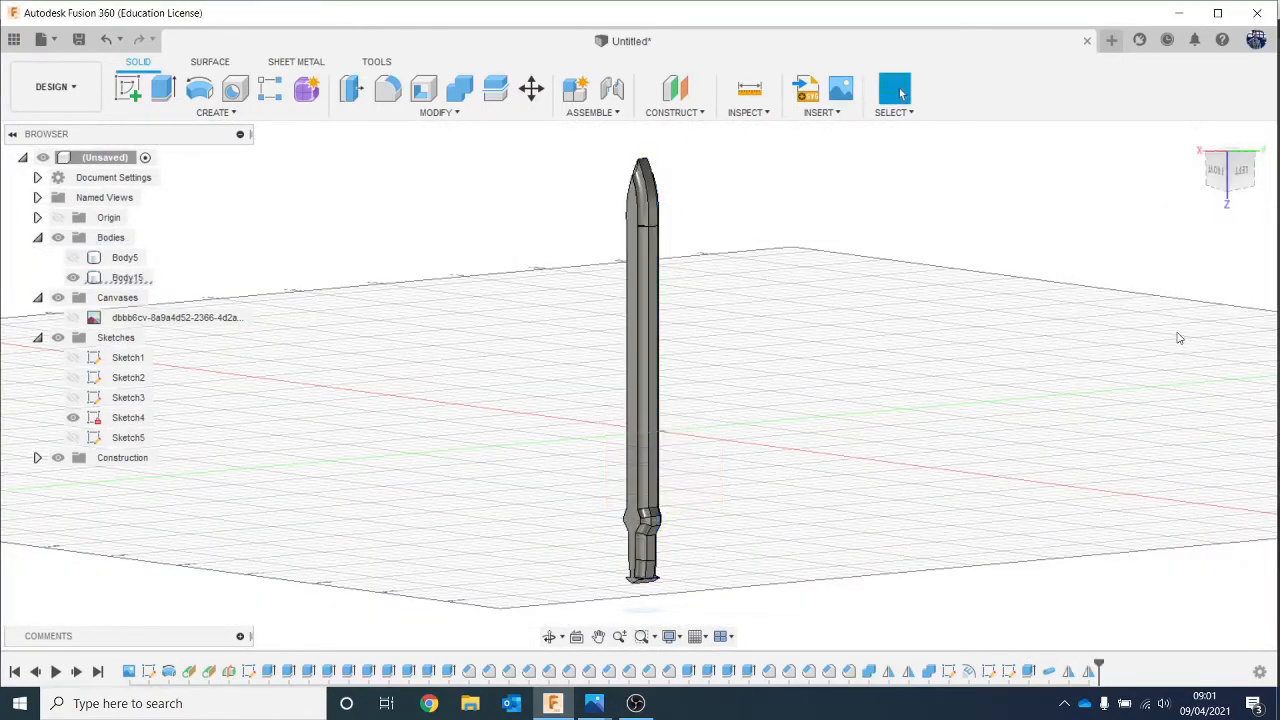
Step: Show the hidden guard and handle body together with the finished blade
mouse_move(1233, 180)
mouse_down()
mouse_move(1270, 182)
mouse_move(1190, 180)
mouse_move(1232, 172)
mouse_up()
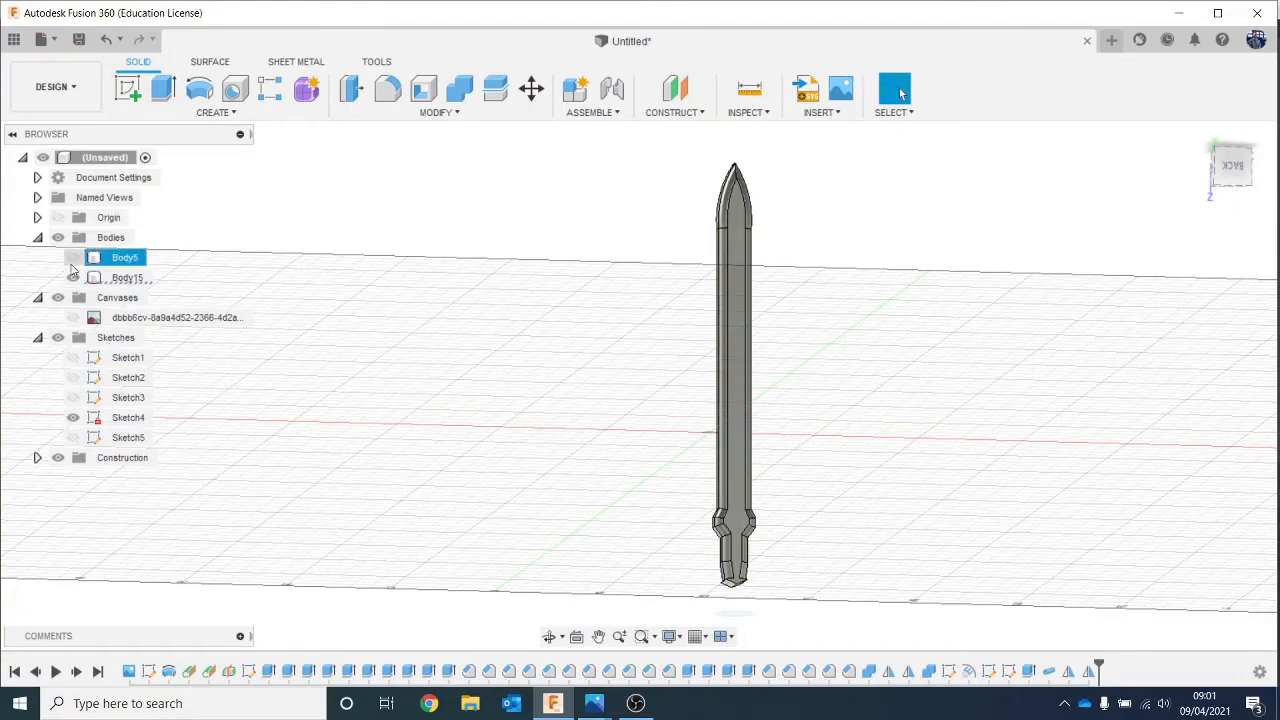
click(73, 277)
middle_drag(520, 420, 497, 324)
scroll(660, 389, down, 2)
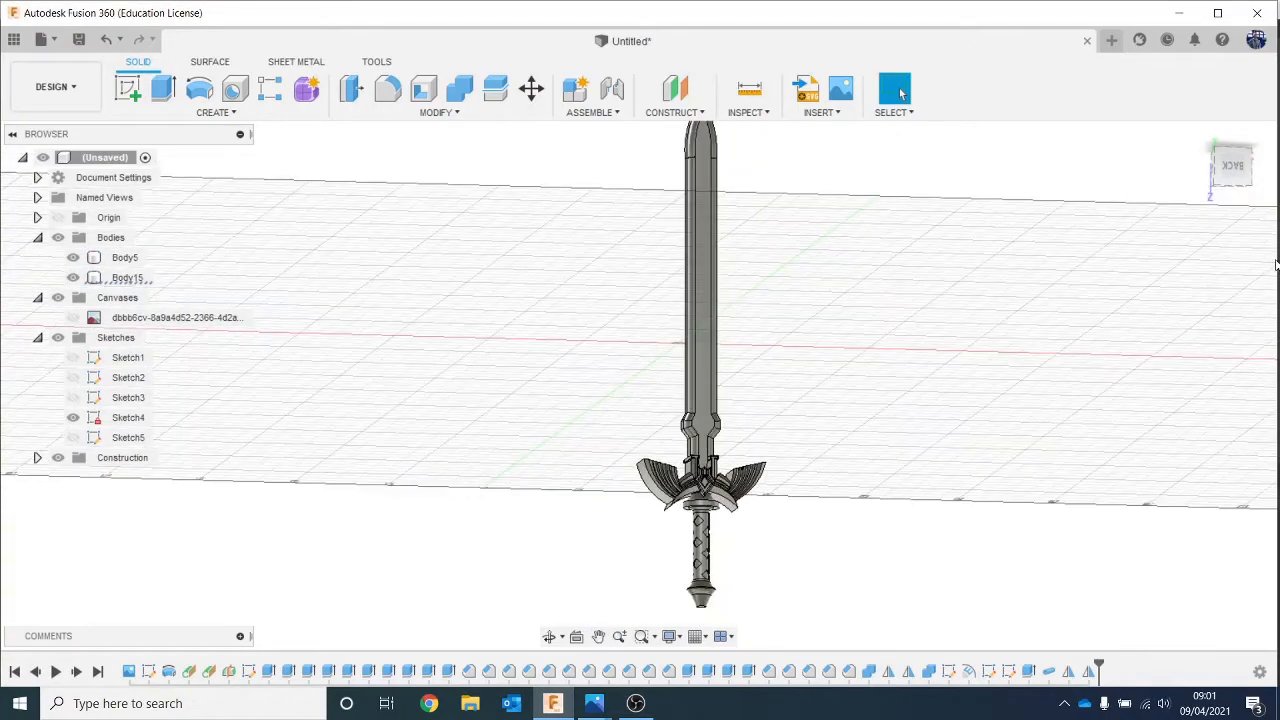
drag(1240, 170, 1210, 172)
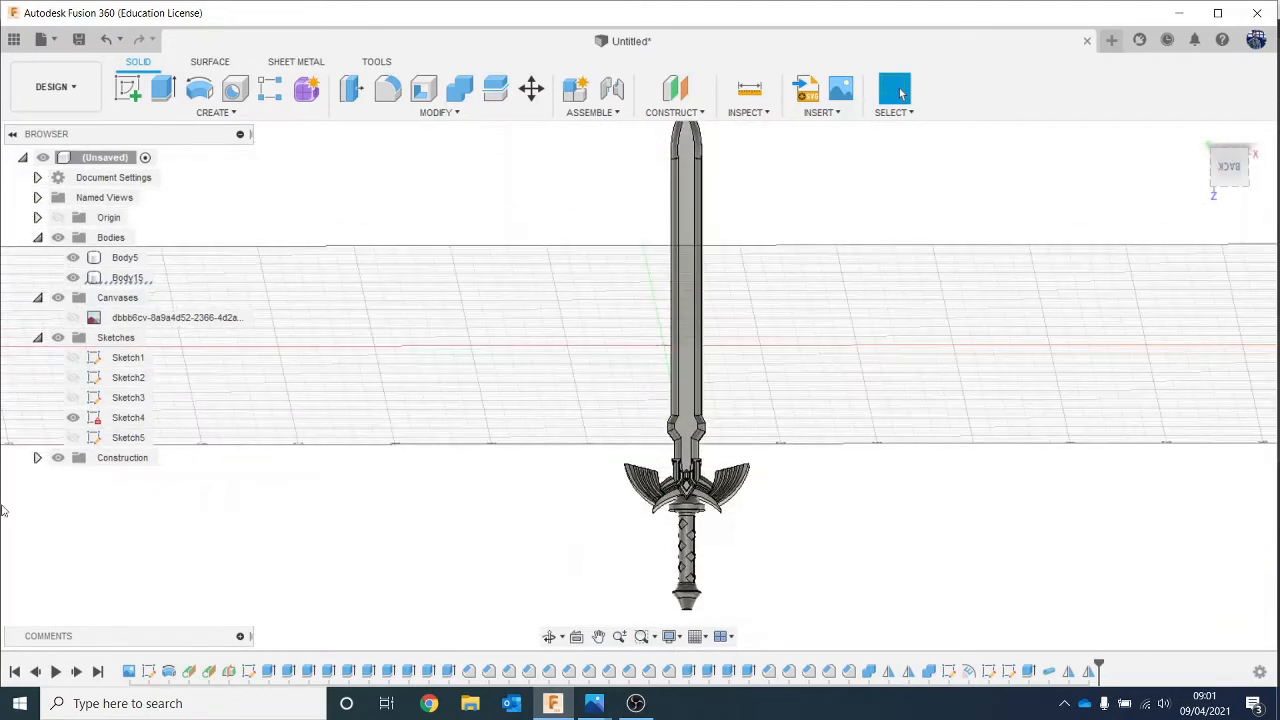
Step: Combine the guard and handle body with the blade body using the Join operation
click(459, 89)
click(126, 258)
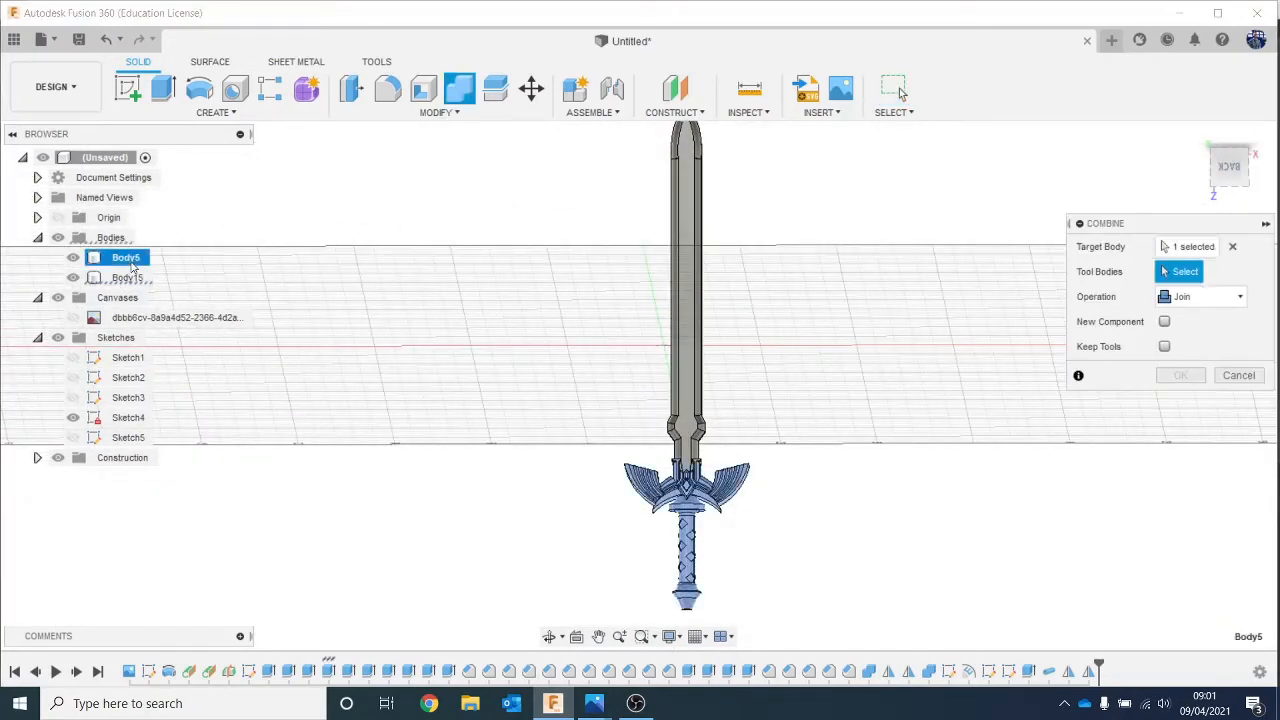
click(127, 277)
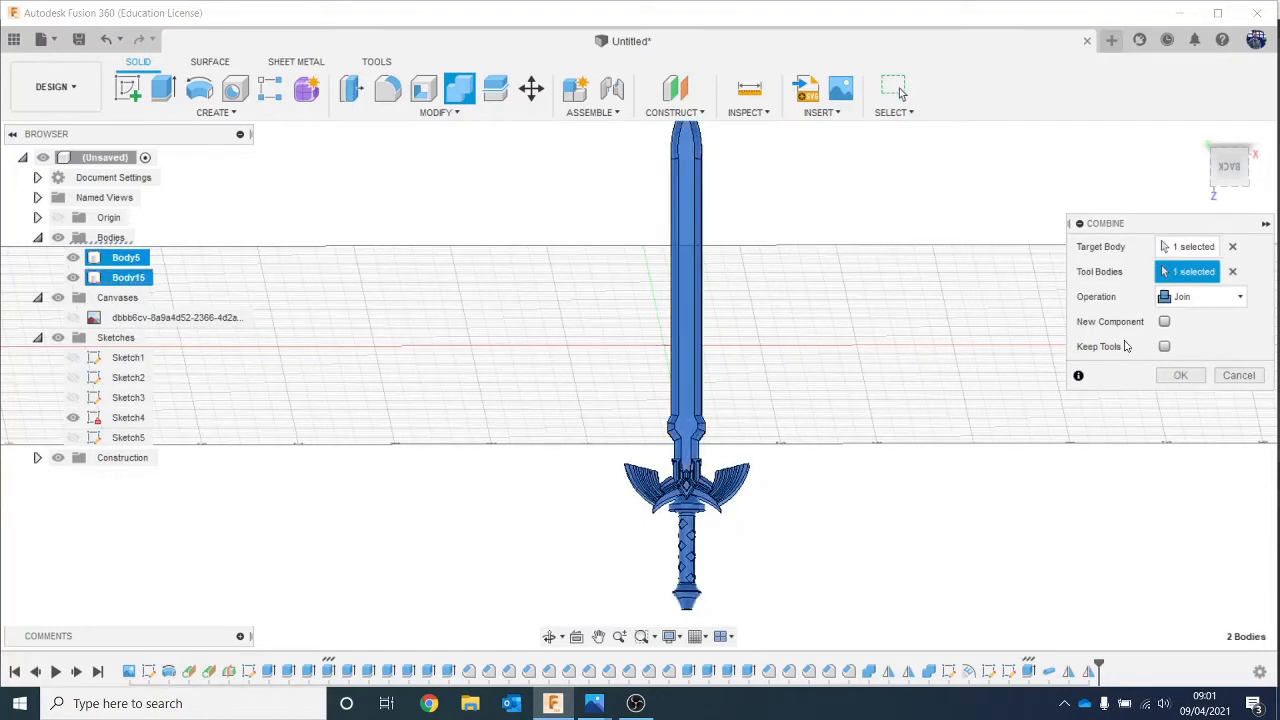
click(1181, 376)
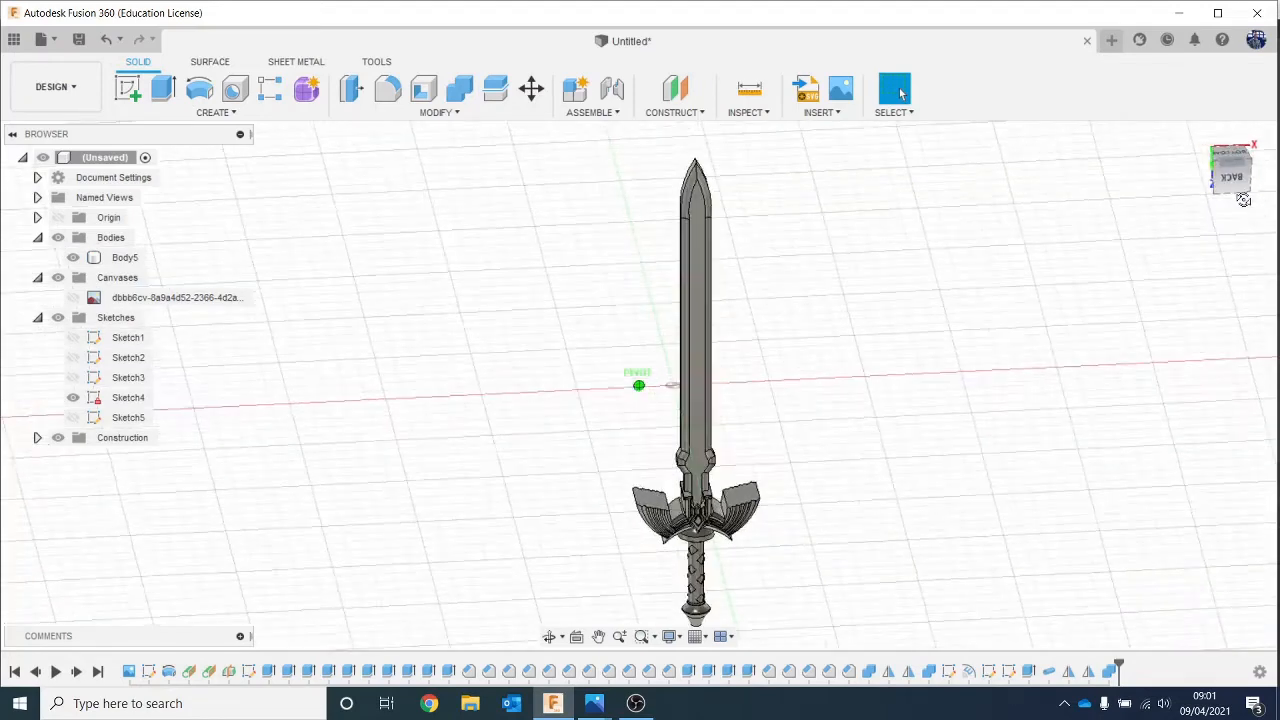
mouse_move(1230, 172)
mouse_down()
mouse_move(1241, 178)
mouse_move(1218, 177)
mouse_up()
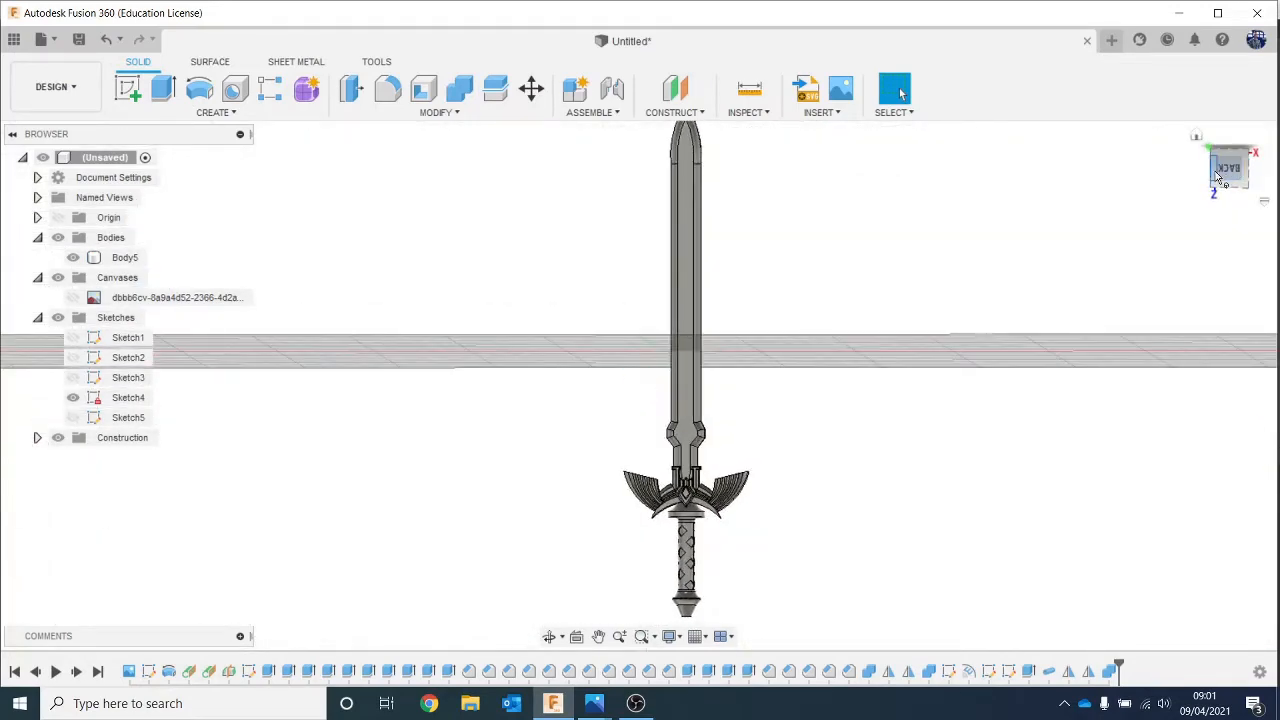
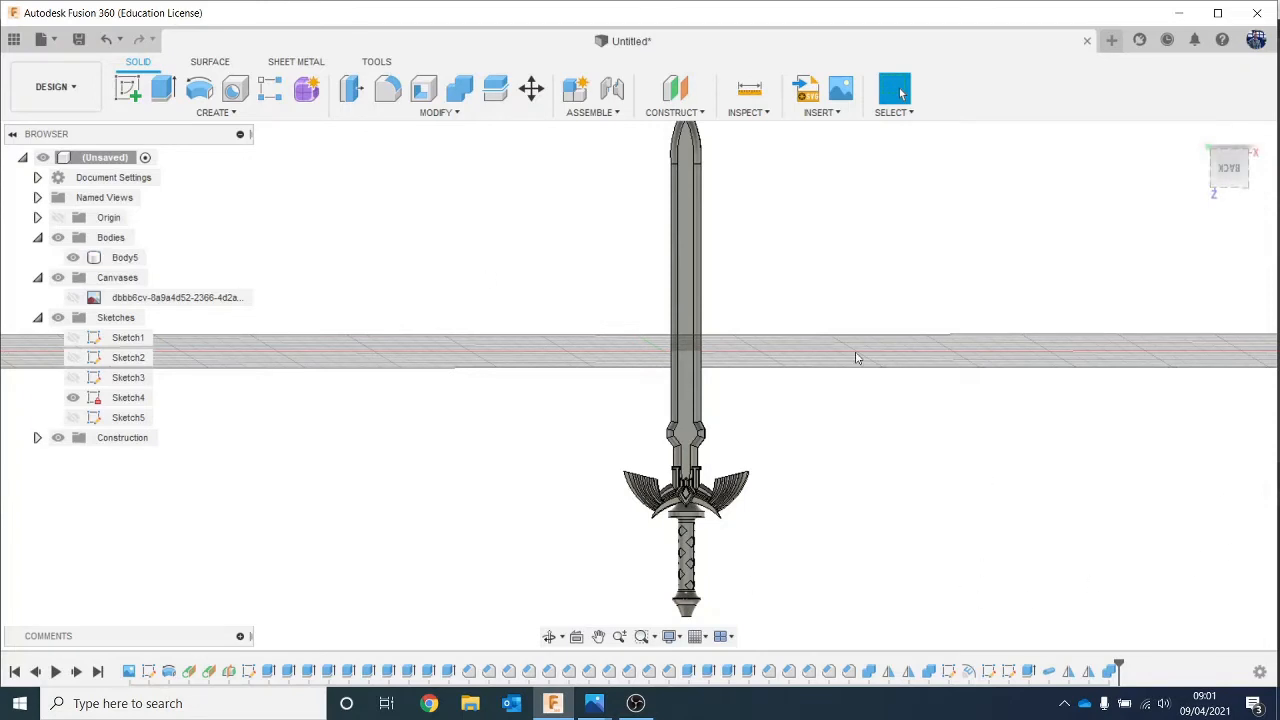
key(a)
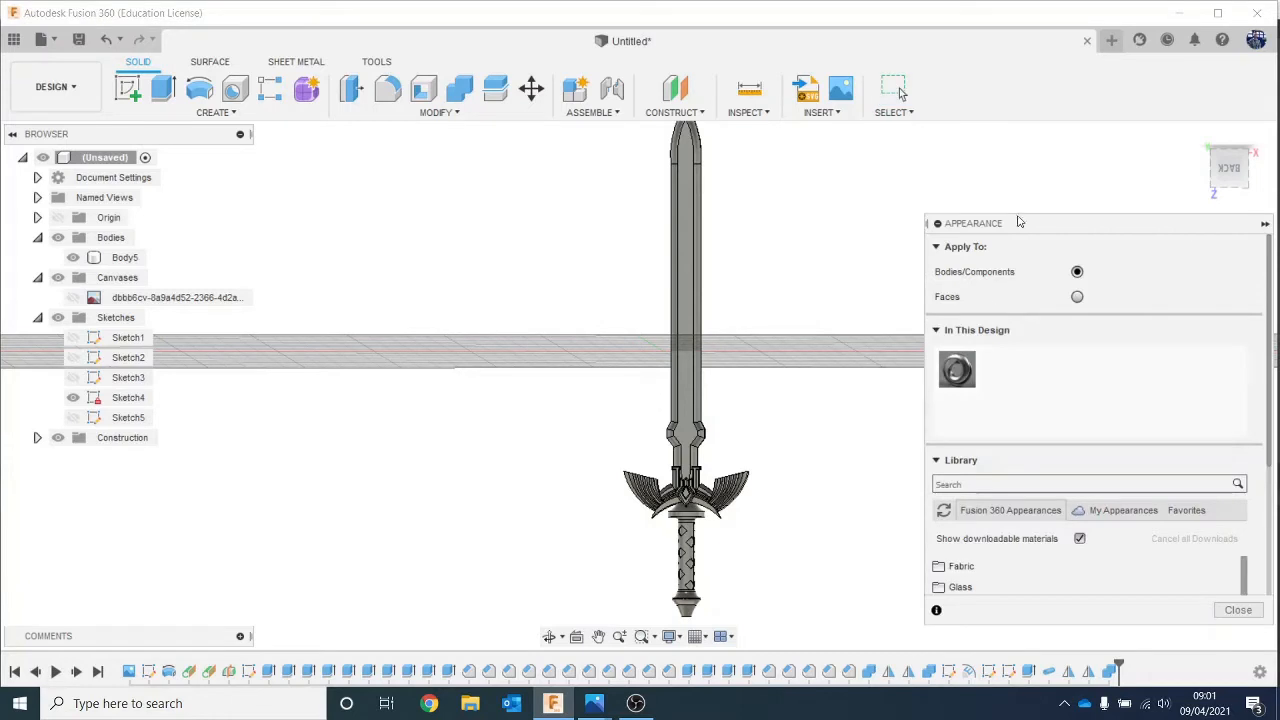
drag(1019, 221, 995, 127)
click(1211, 513)
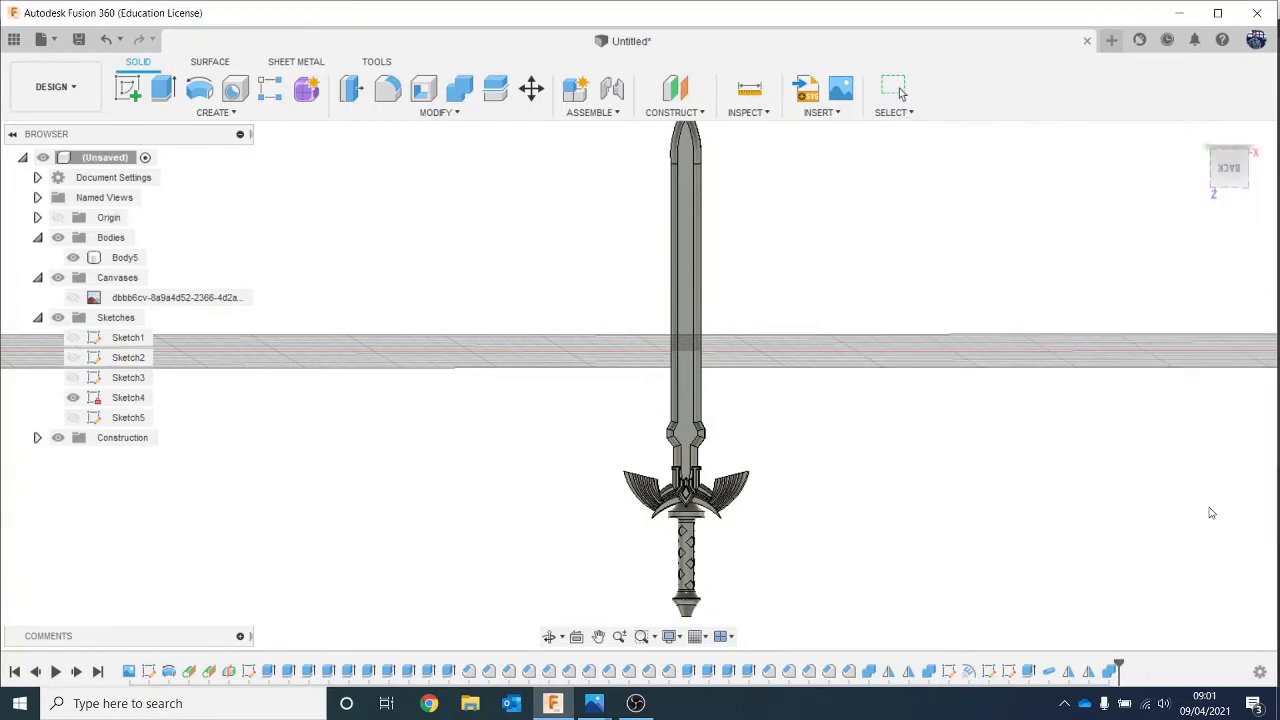
Step: Open the Appearance settings and look through the library's Metal categories
click(436, 114)
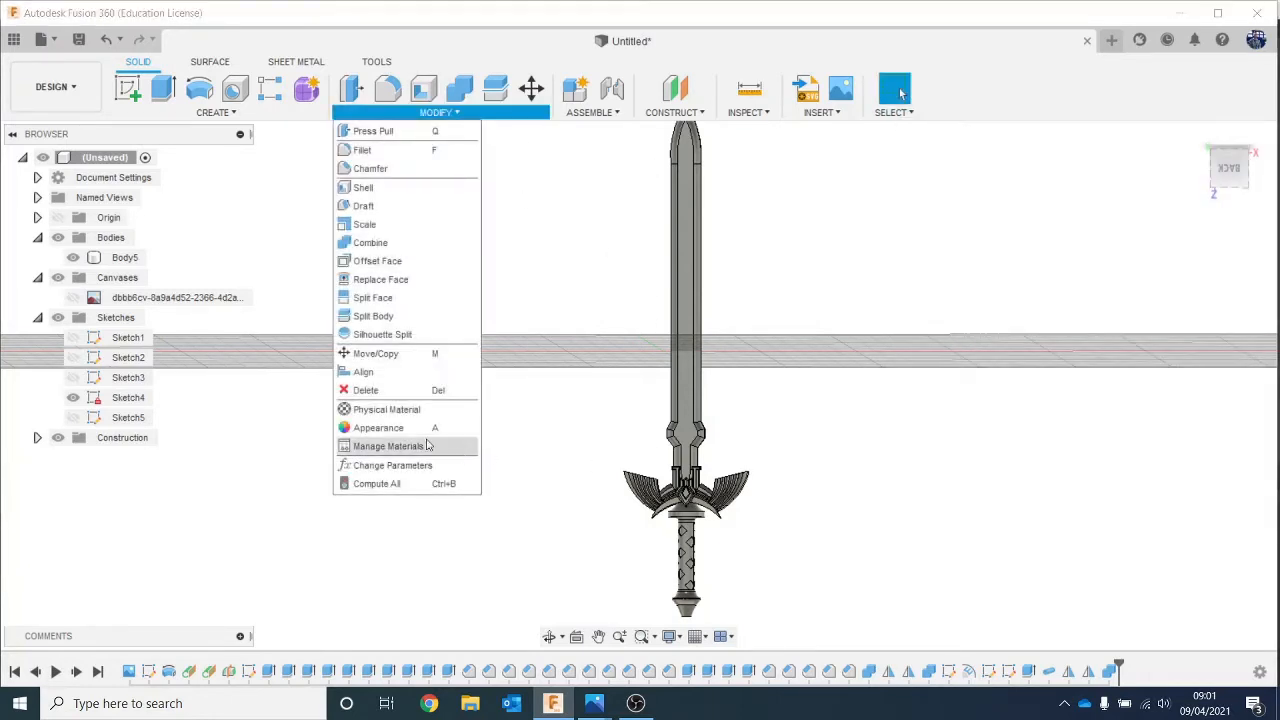
click(398, 428)
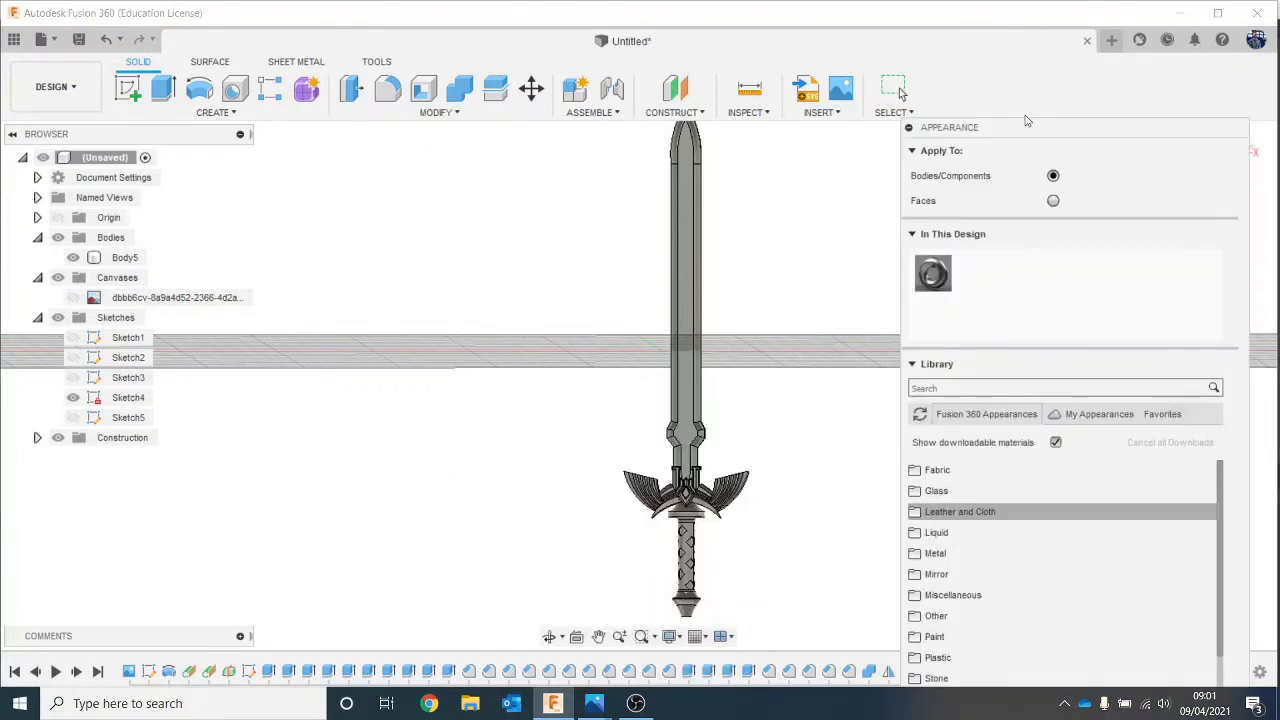
drag(1028, 124, 994, 16)
click(986, 449)
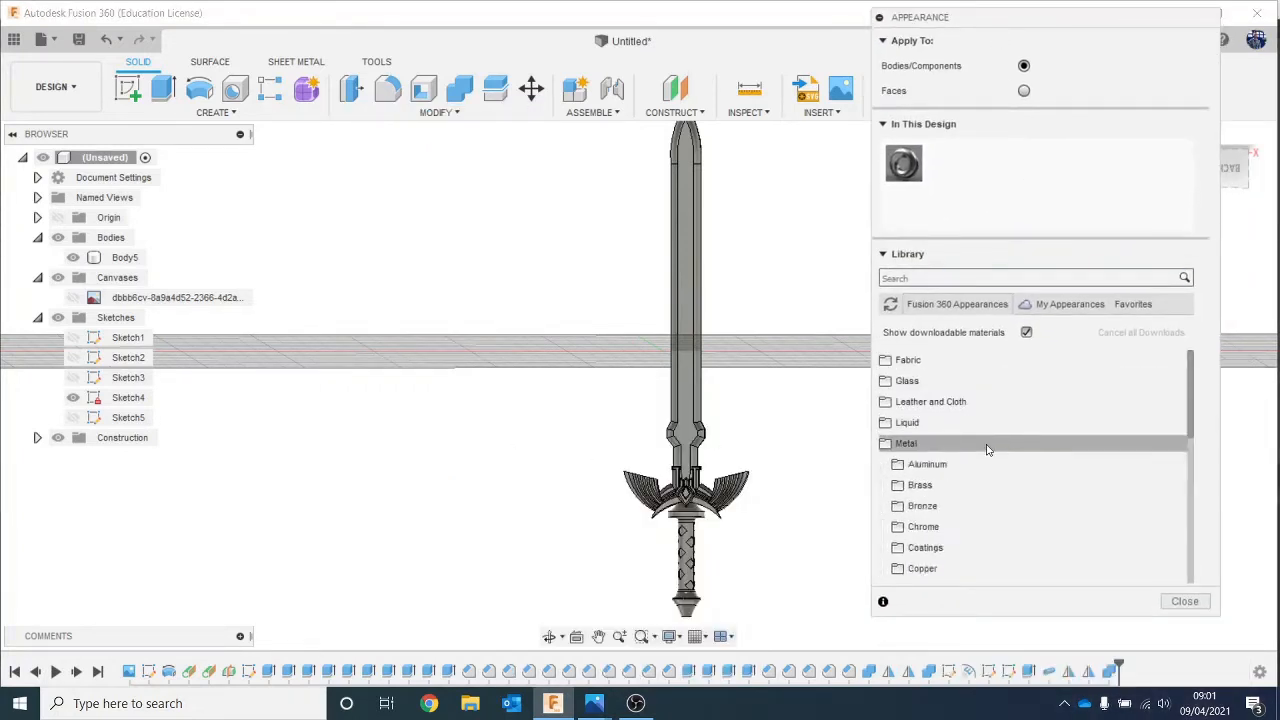
scroll(990, 447, down, 6)
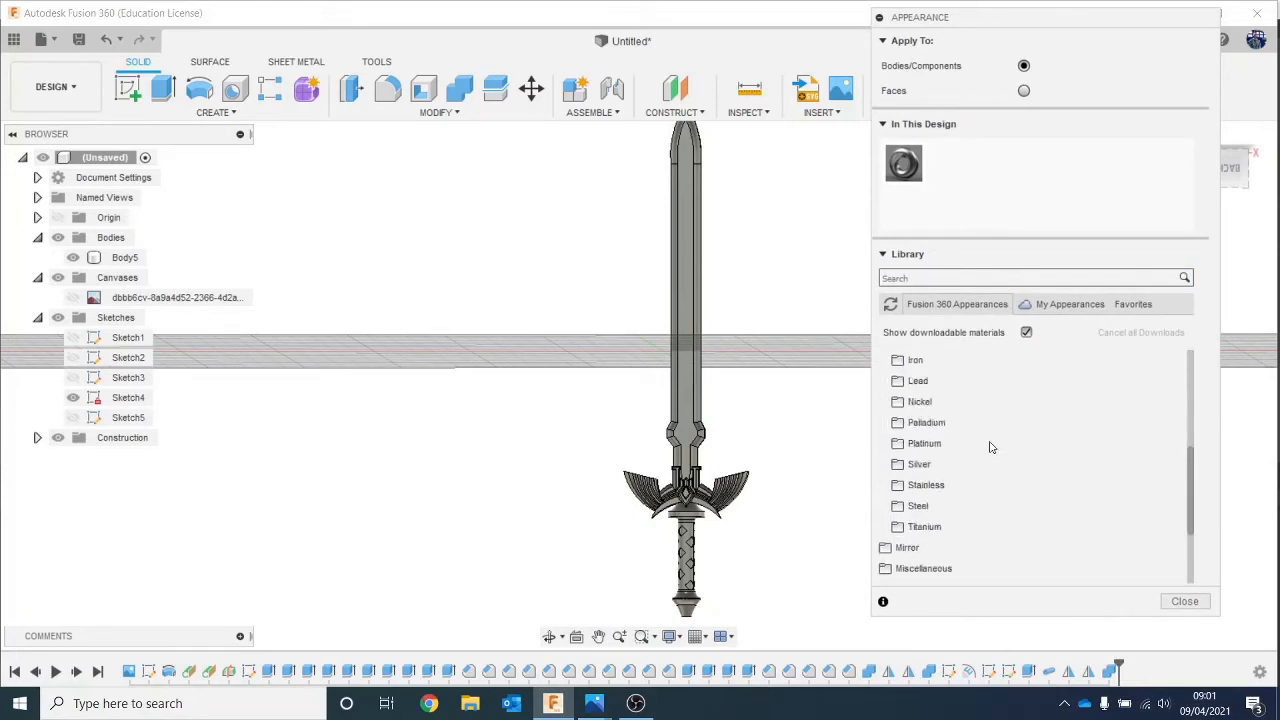
scroll(1018, 513, up, 6)
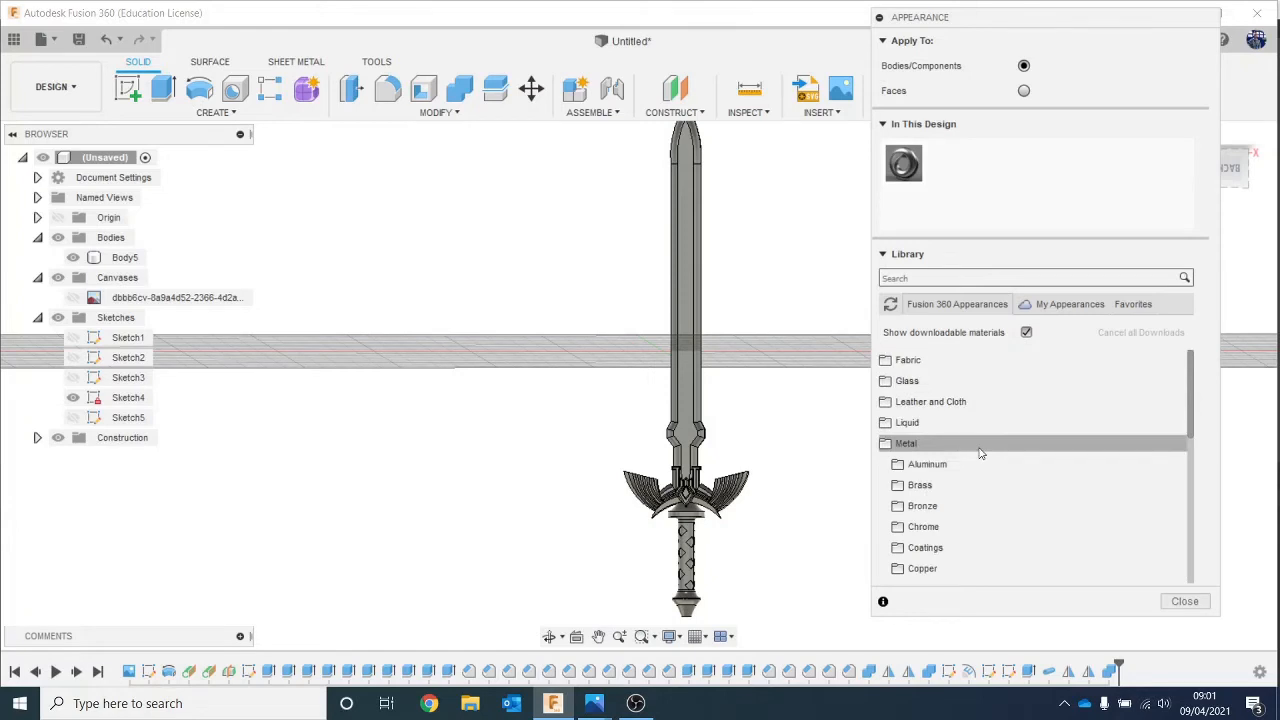
click(980, 449)
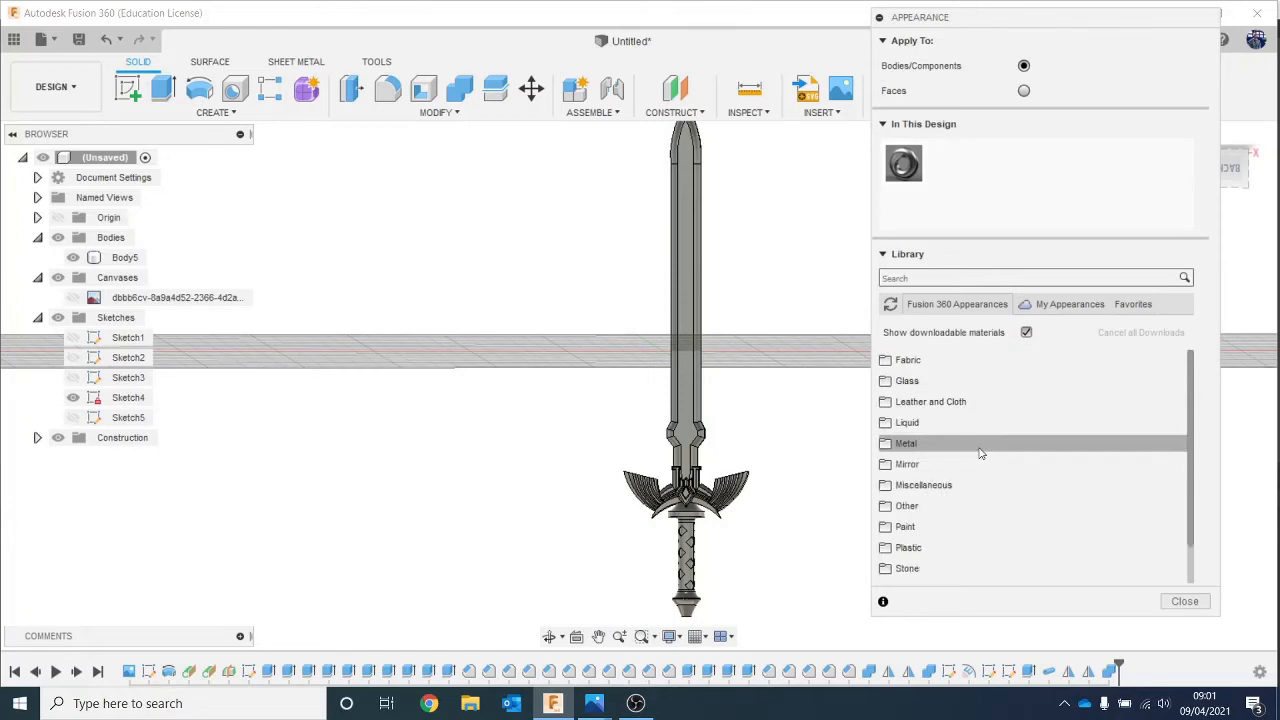
Step: Look through the appearance library's Paint categories, including Metallic, Powder Coat Rough and Powder Coat Smooth
click(995, 527)
scroll(1008, 427, down, 2)
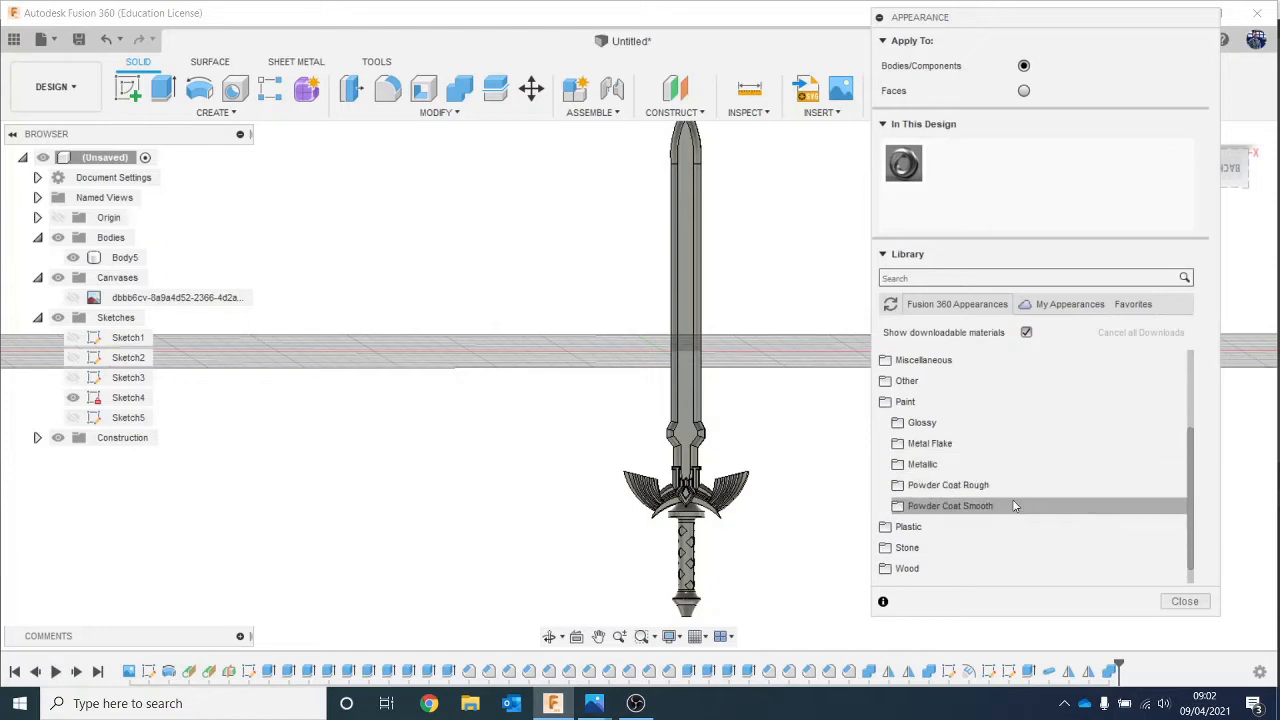
click(982, 464)
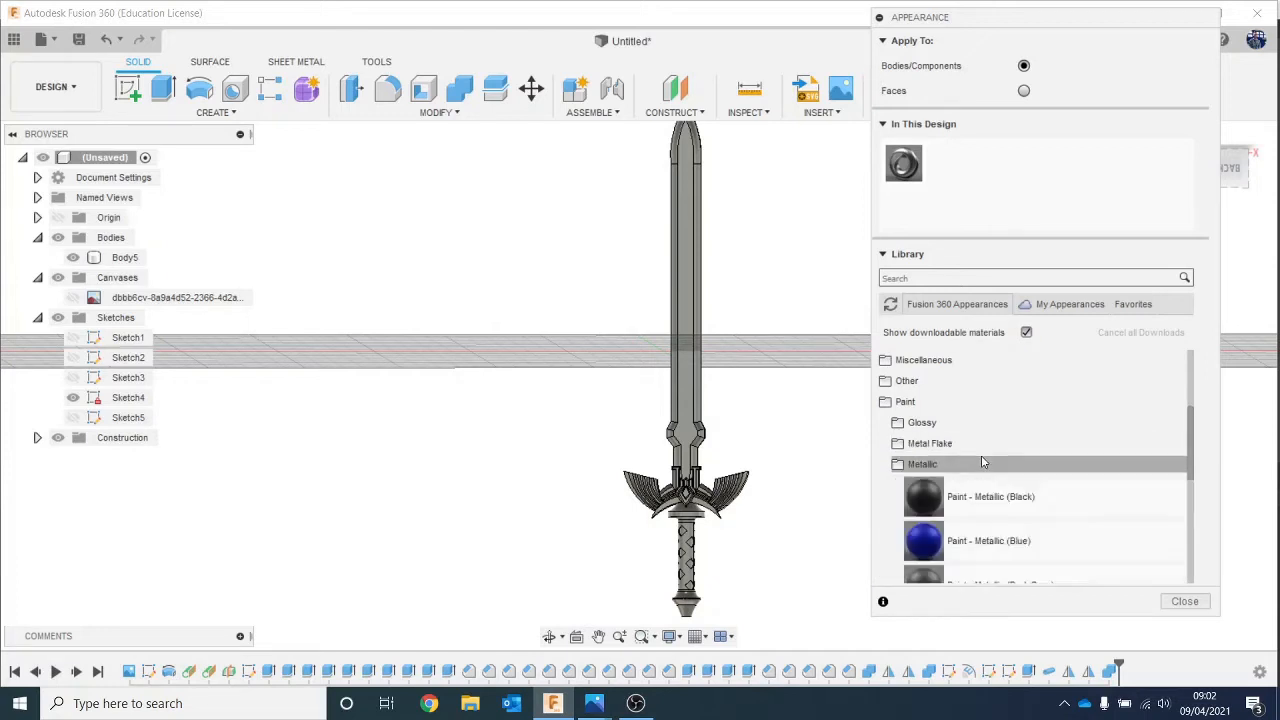
scroll(1035, 520, down, 3)
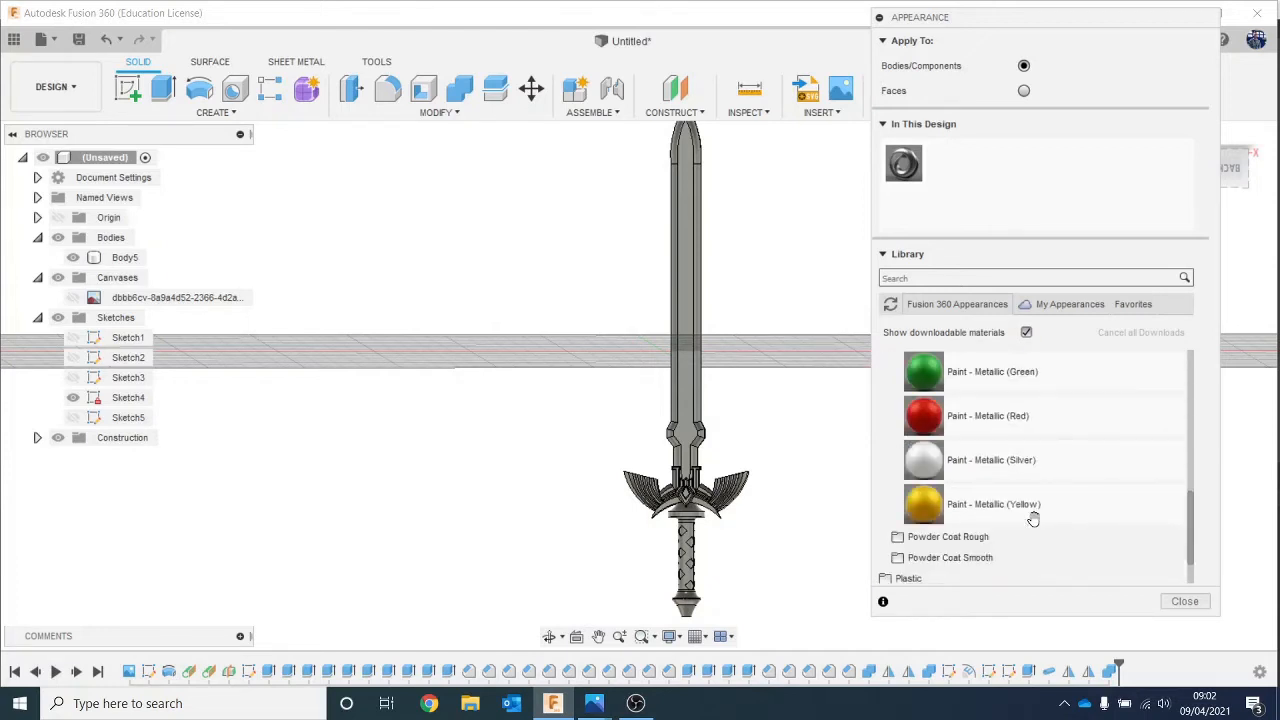
scroll(1033, 519, up, 3)
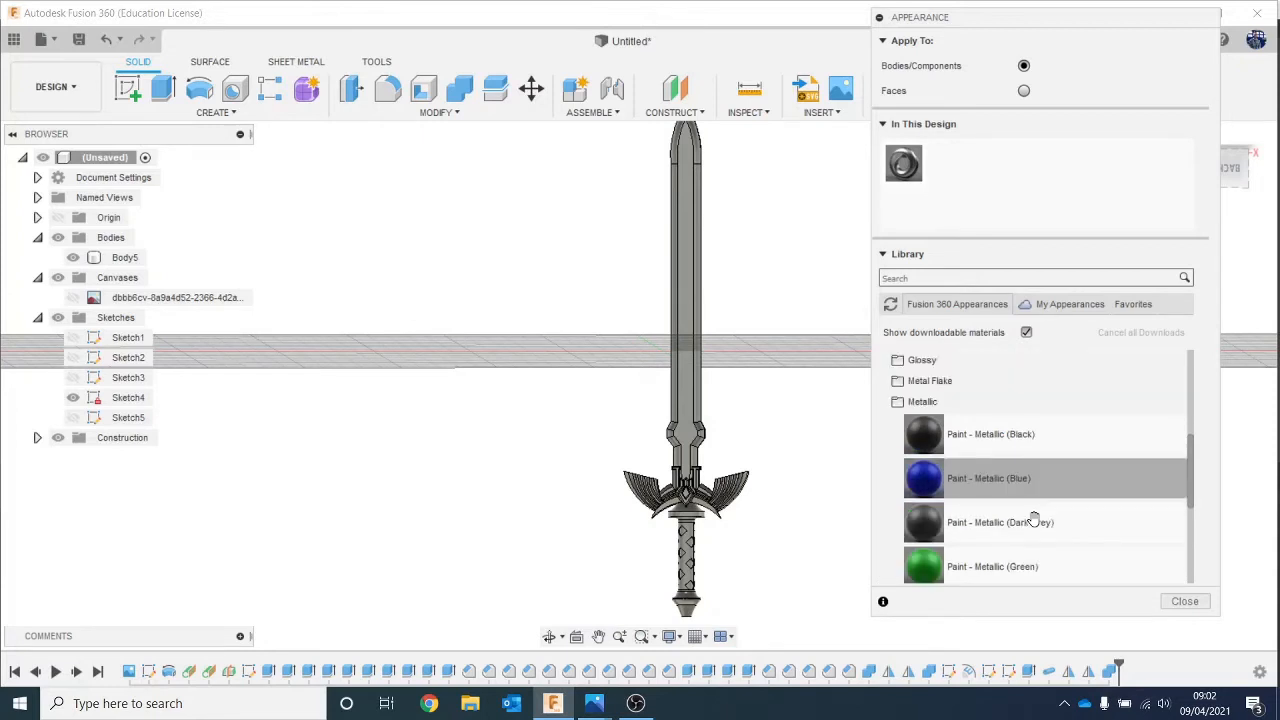
click(950, 403)
click(988, 468)
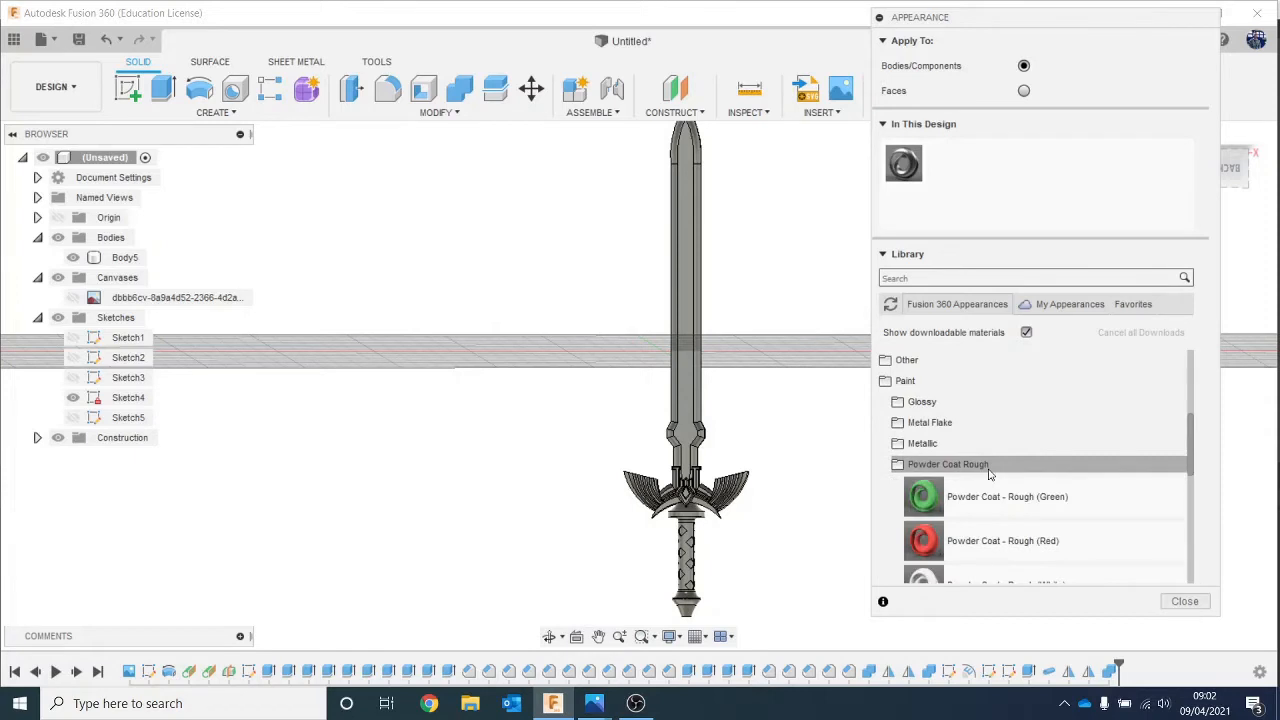
scroll(988, 473, down, 4)
scroll(988, 473, up, 4)
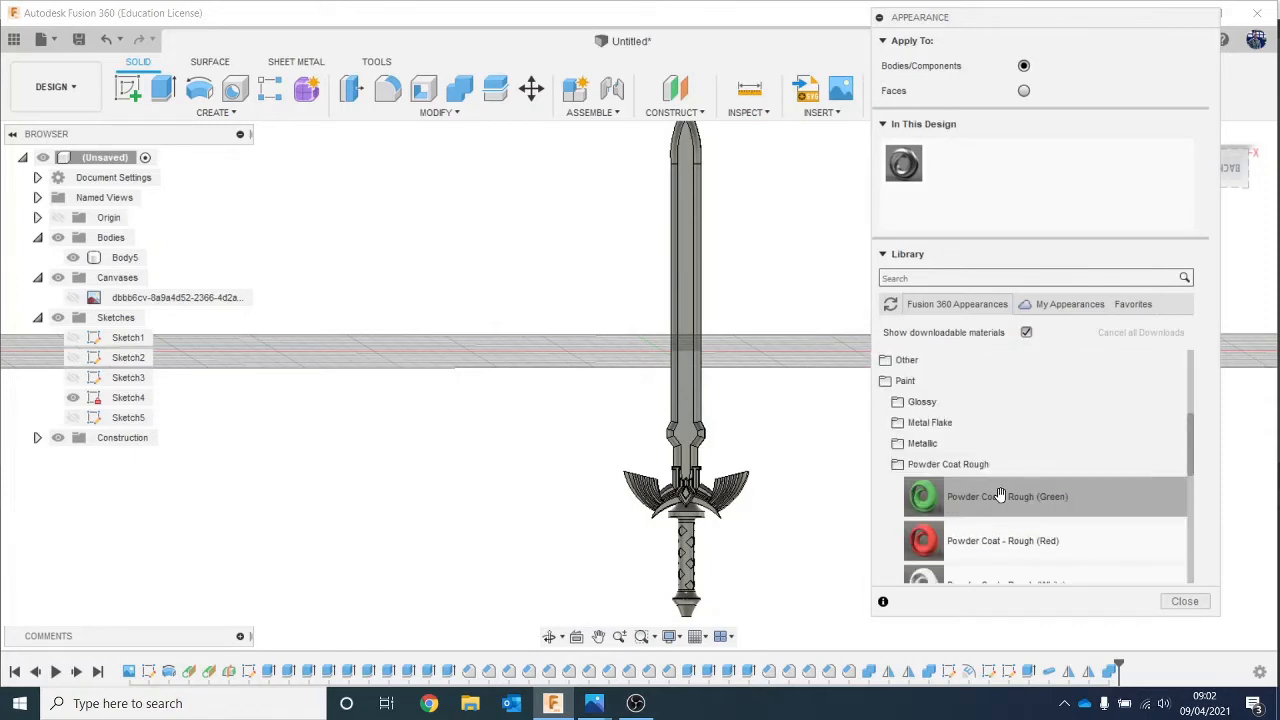
click(988, 466)
click(988, 485)
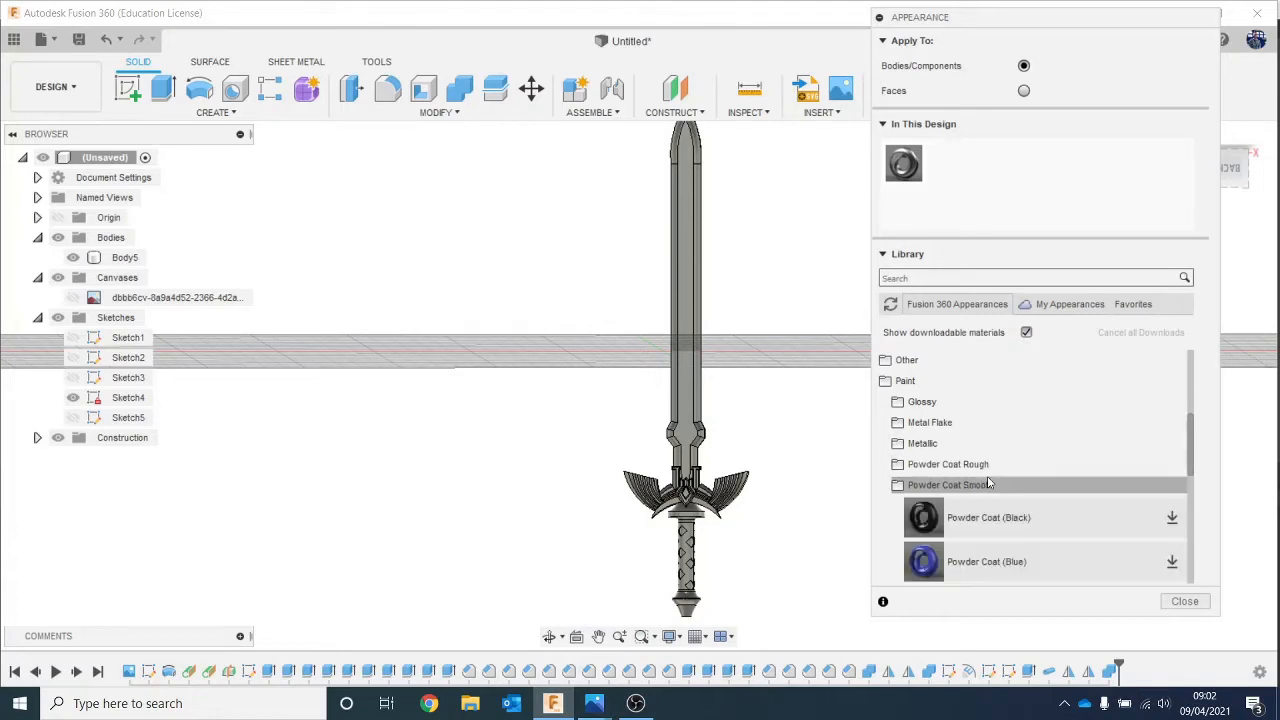
click(988, 485)
click(930, 381)
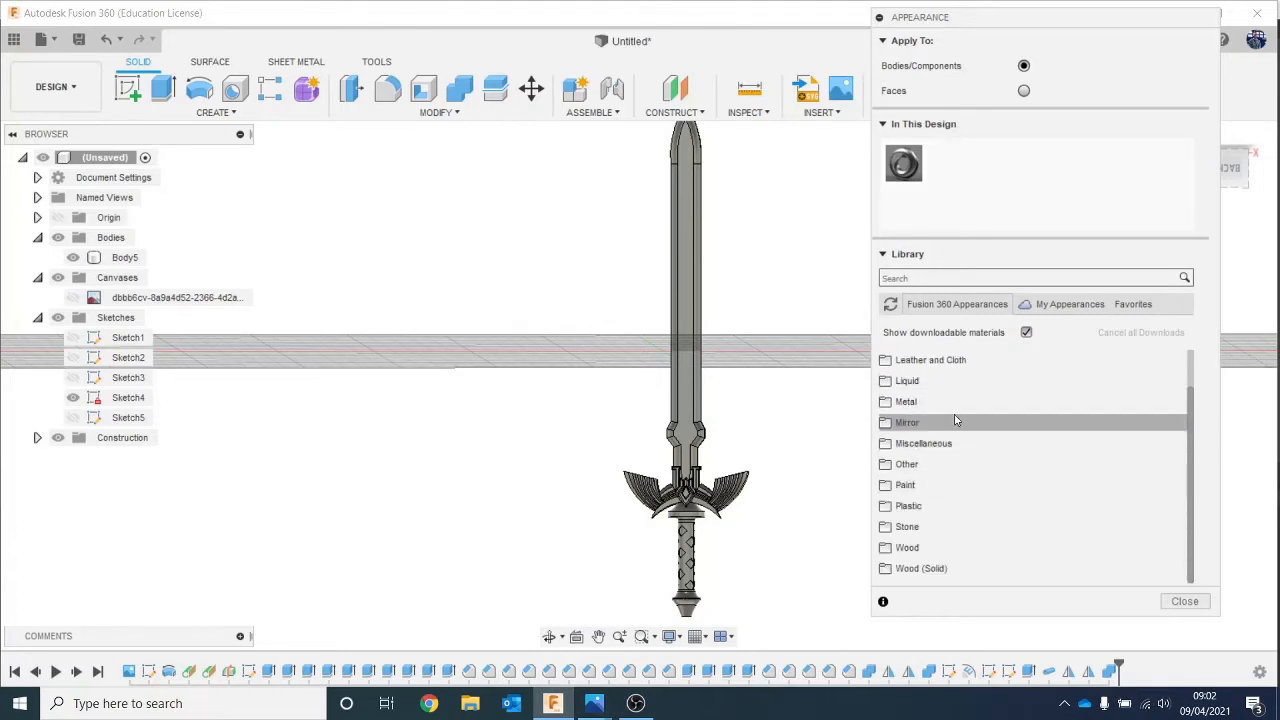
Step: Review the Metal appearance subcategories from Aluminum to Titanium for a suitable sword finish
click(950, 402)
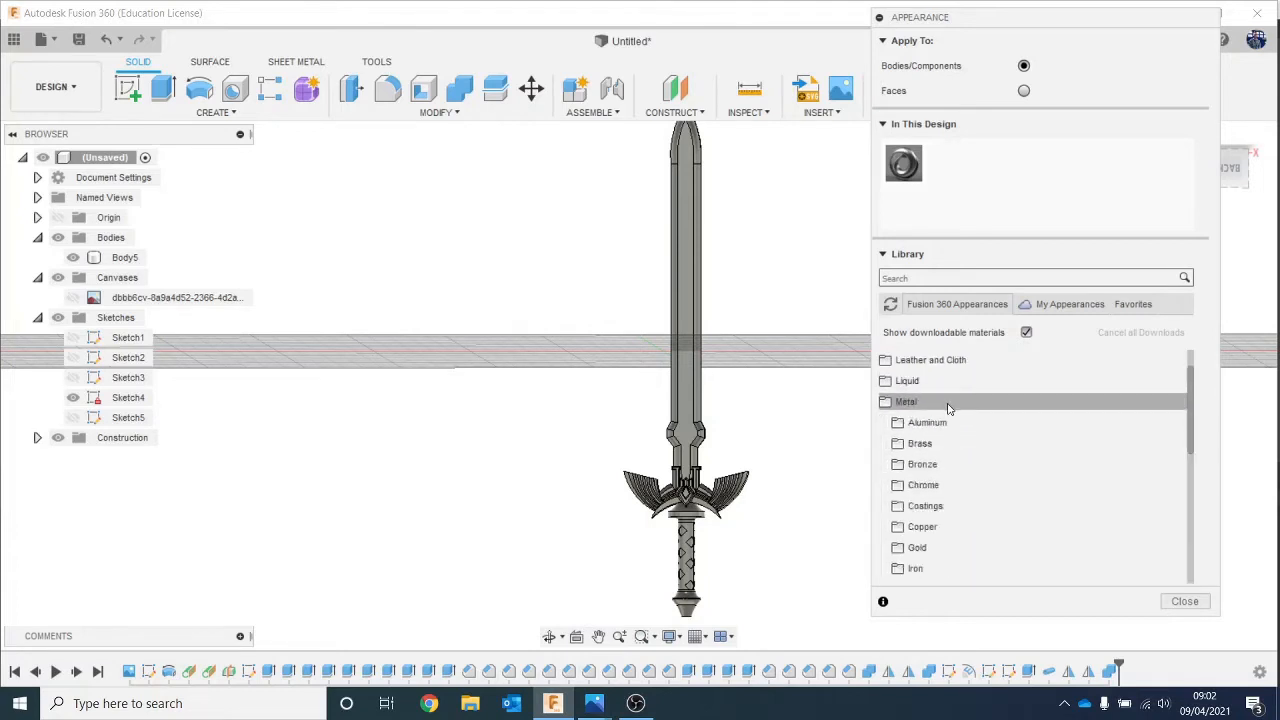
click(986, 484)
click(986, 484)
scroll(986, 484, down, 2)
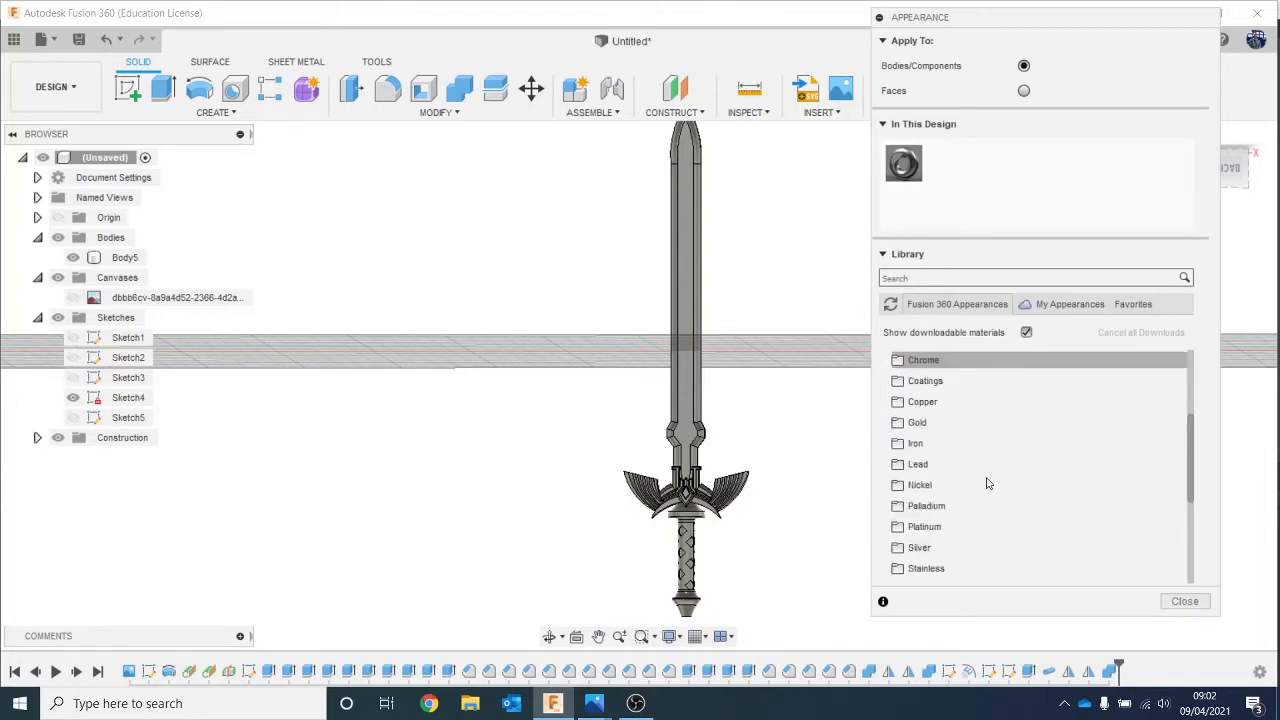
scroll(986, 484, down, 2)
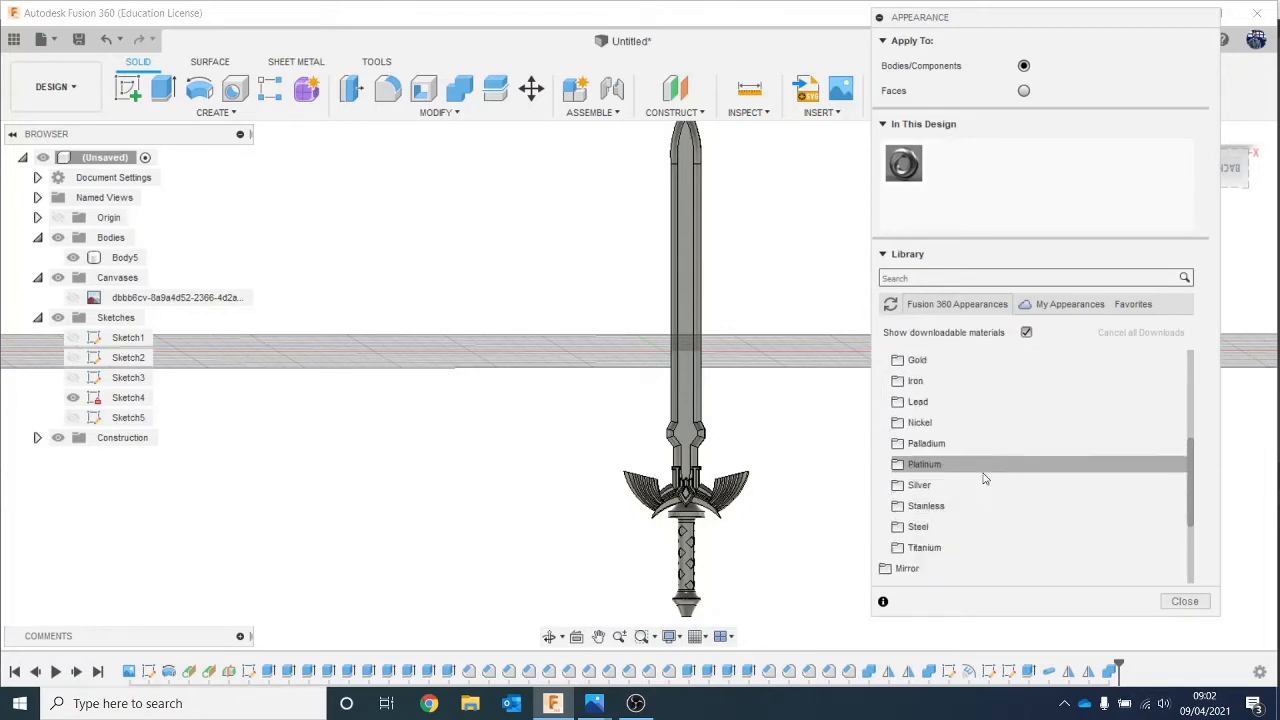
scroll(984, 479, up, 3)
scroll(983, 479, up, 3)
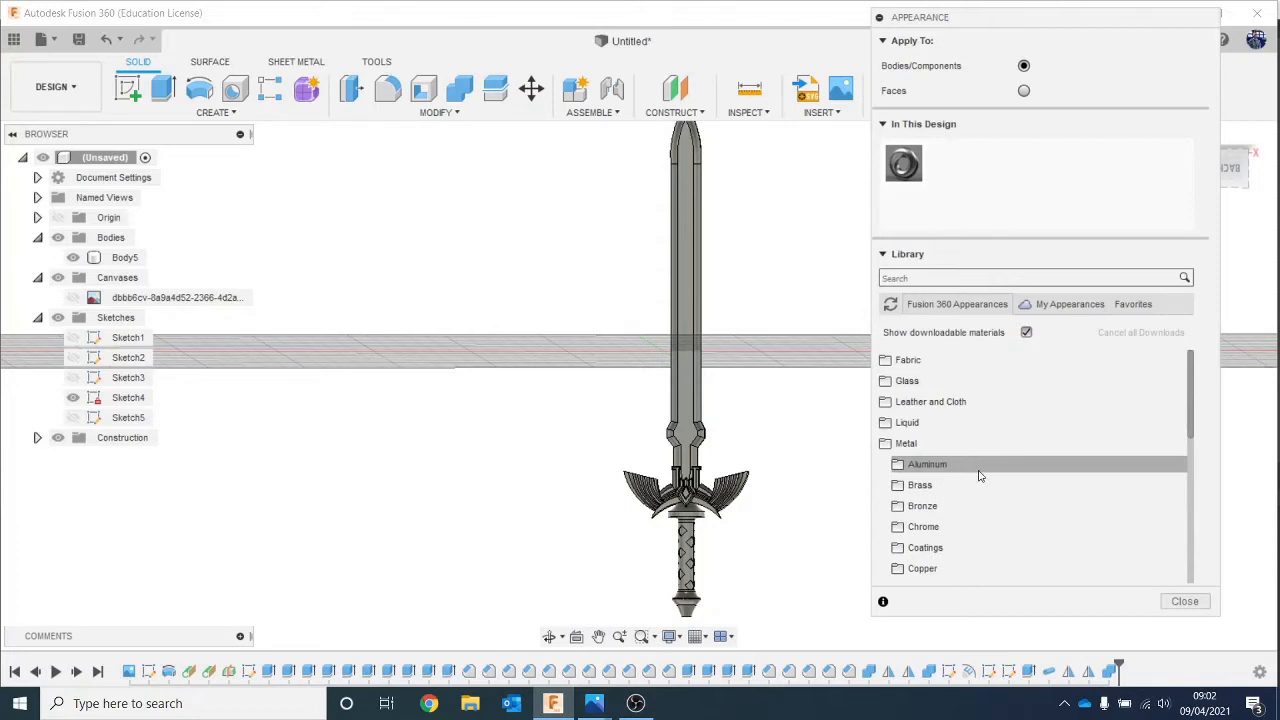
click(957, 443)
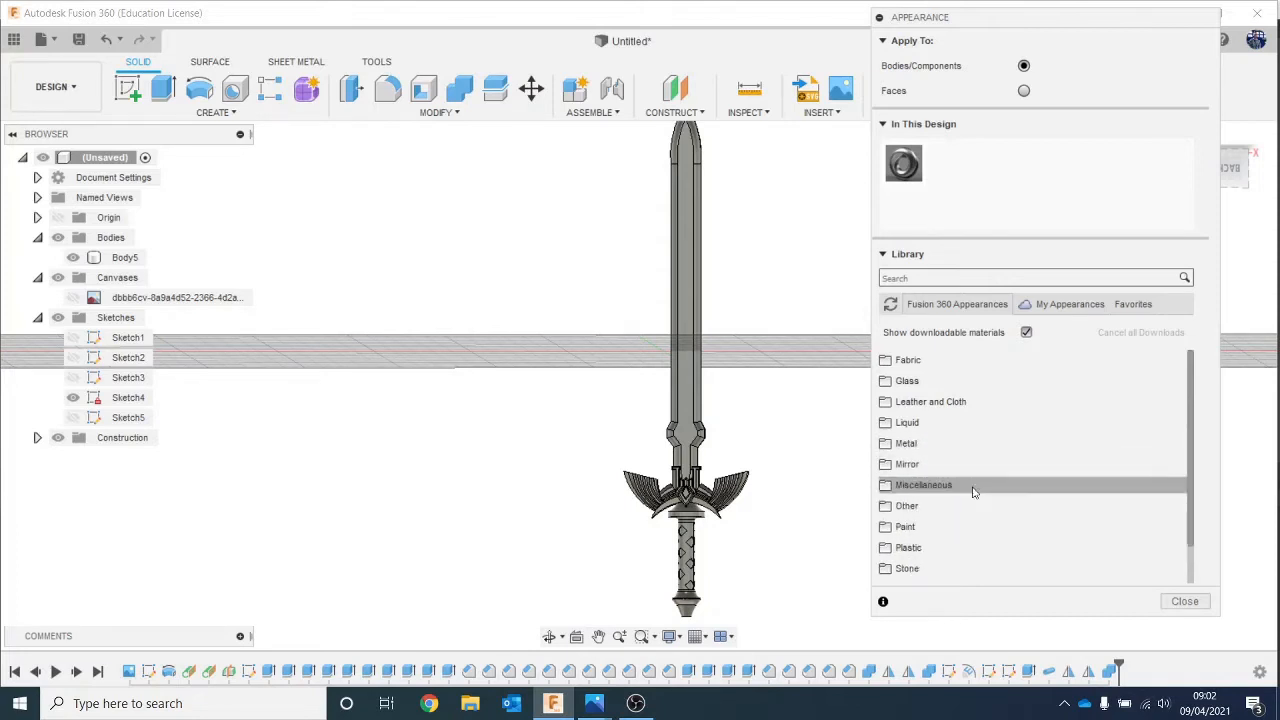
Step: Browse the Metallic paints and check the guard's colours in the sword reference picture
click(978, 527)
scroll(1000, 515, down, 2)
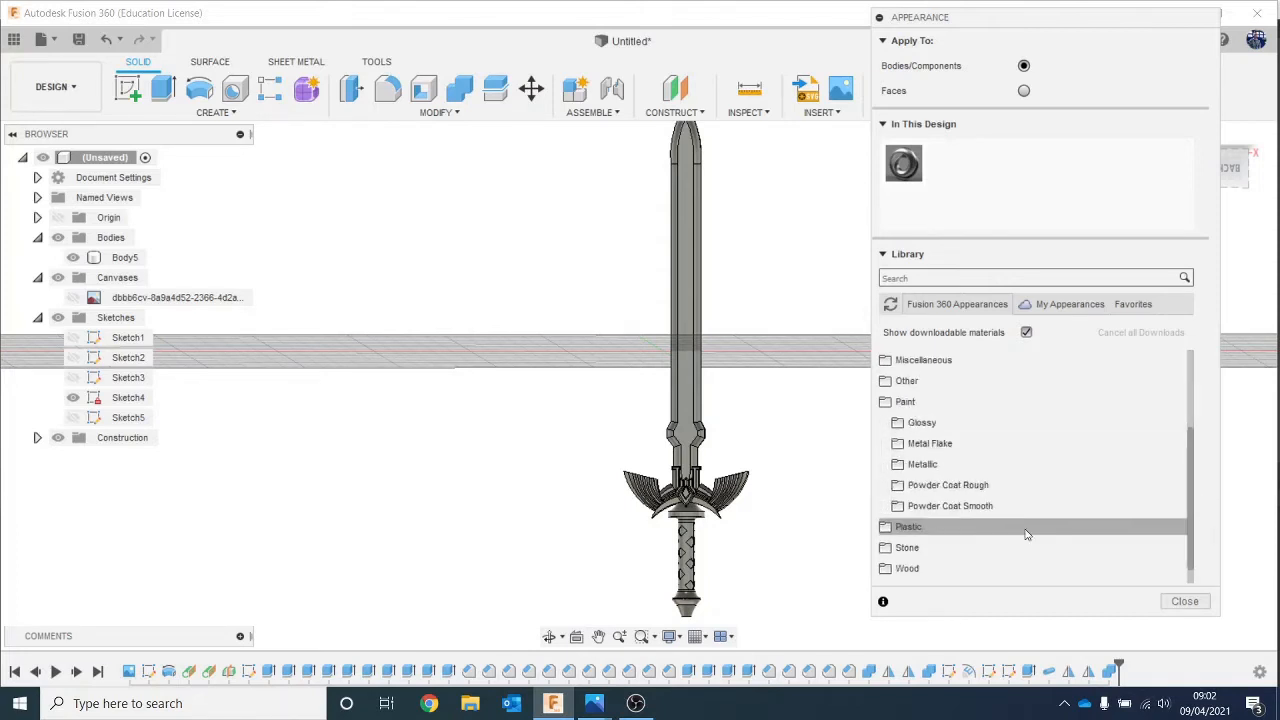
click(978, 466)
click(978, 466)
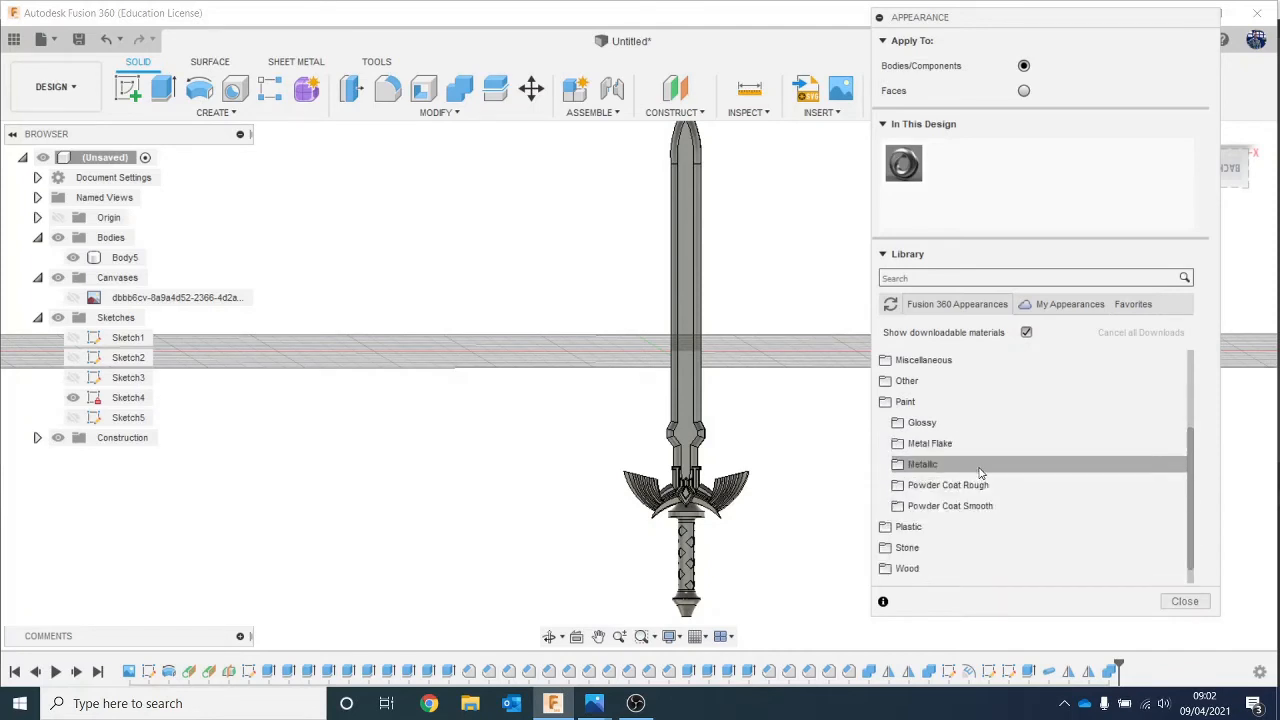
click(978, 466)
scroll(980, 470, down, 3)
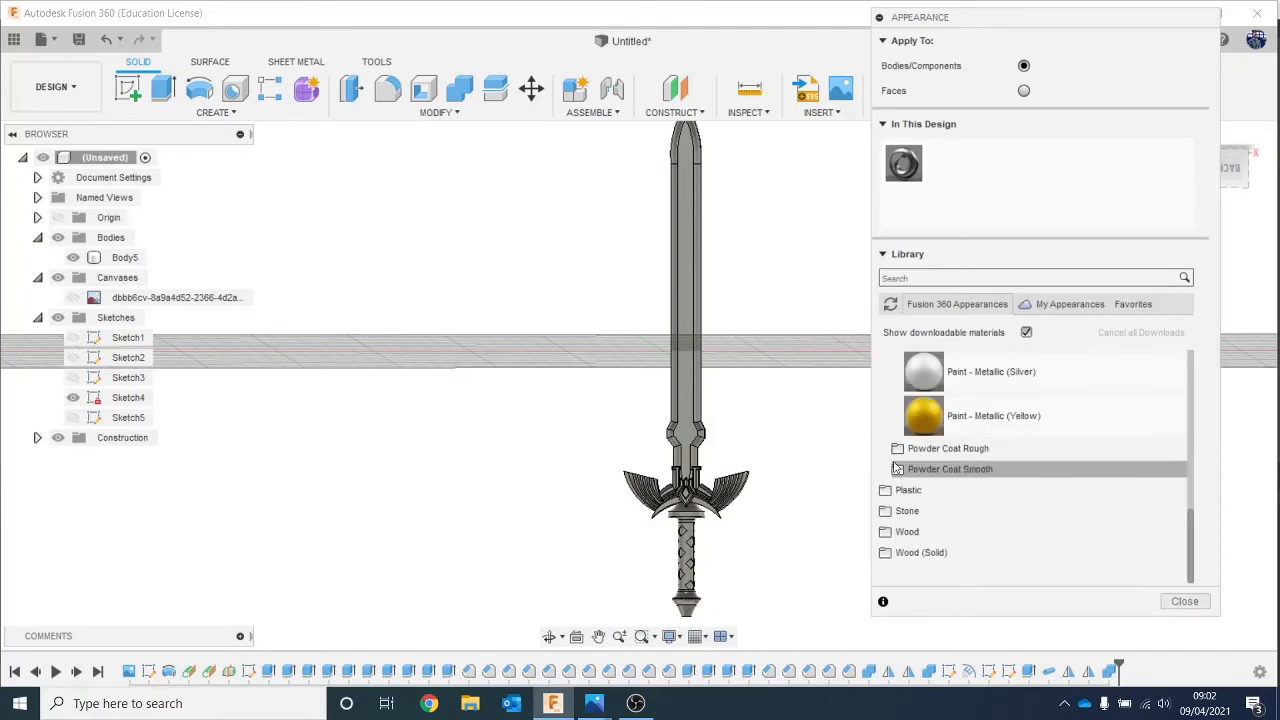
scroll(700, 520, up, 6)
scroll(688, 516, up, 2)
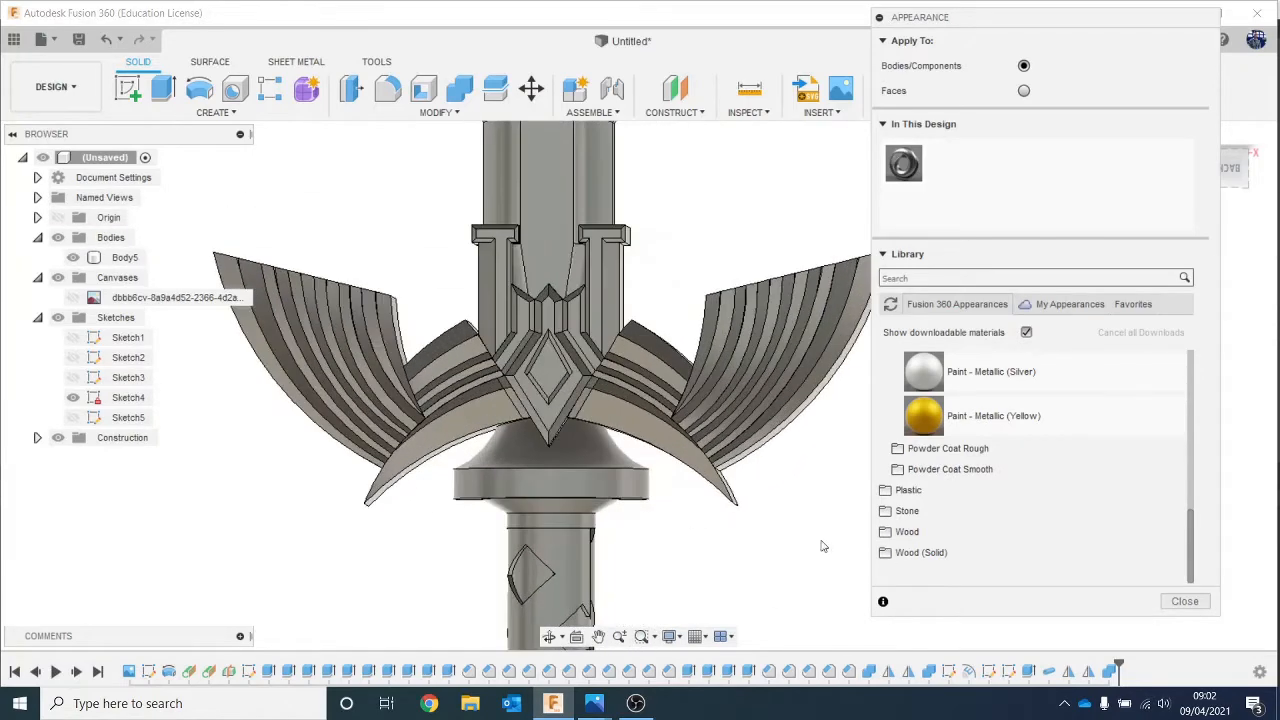
mouse_move(594, 703)
click(471, 617)
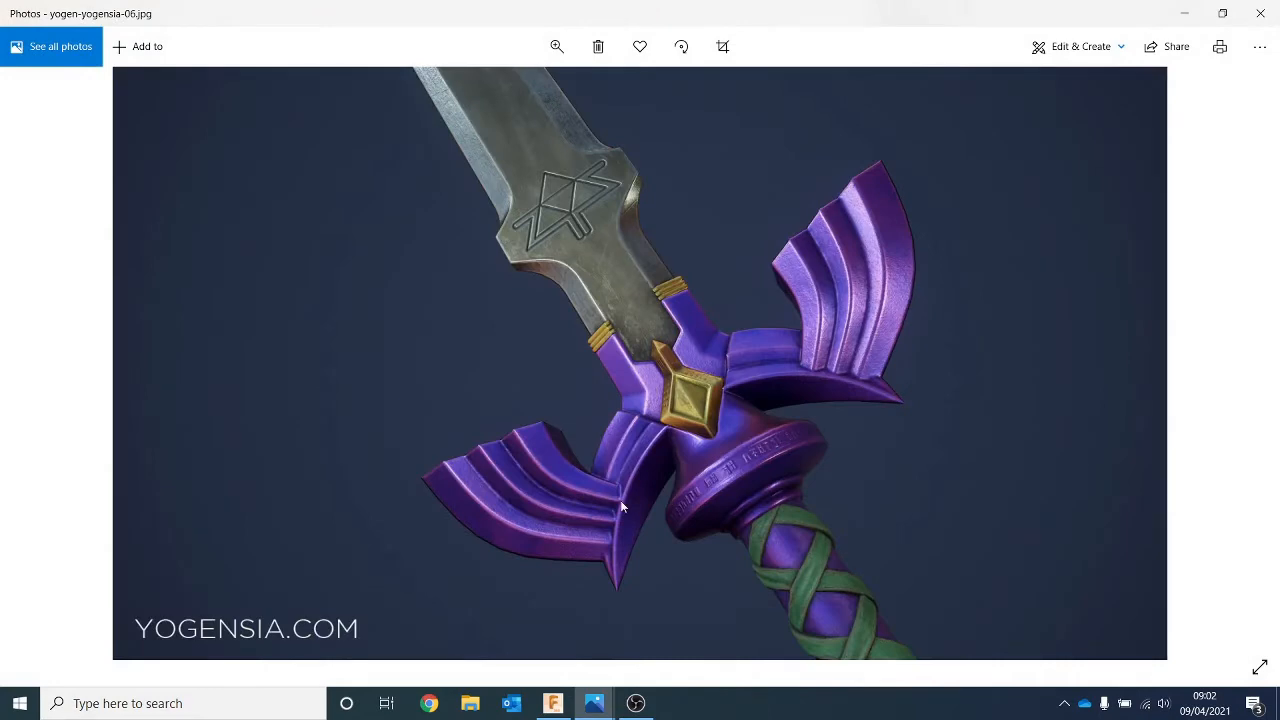
click(1184, 13)
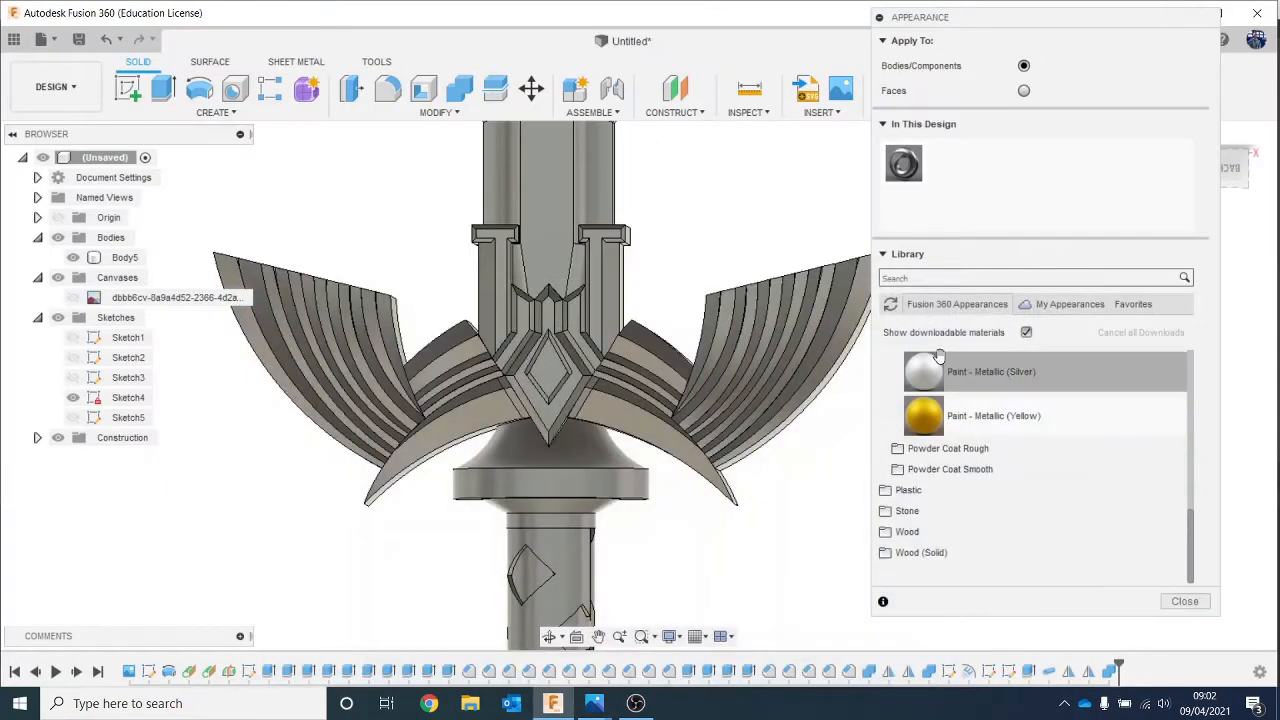
Step: Add Paint - Metallic (Black) to the design recoloured as a strong purple, and apply it to the whole sword body
scroll(1000, 470, up, 5)
mouse_move(1018, 527)
mouse_down()
mouse_move(975, 192)
mouse_move(948, 166)
mouse_up()
double_click(948, 166)
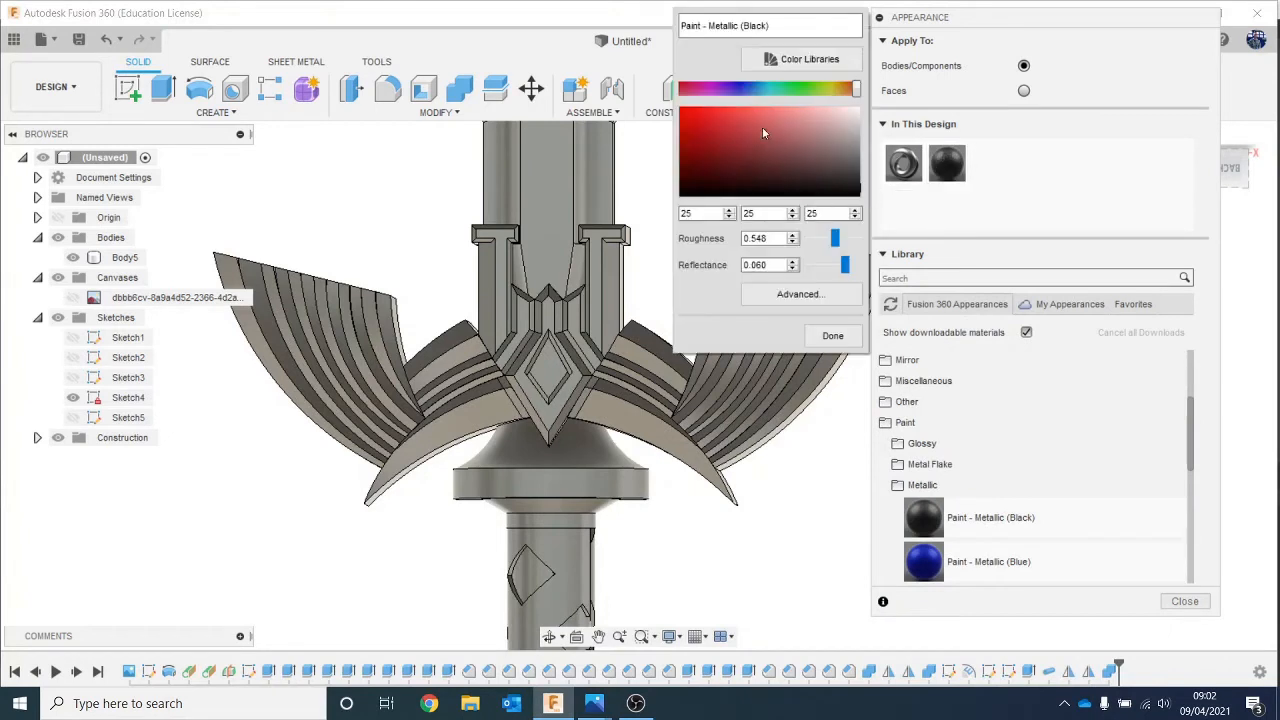
click(719, 92)
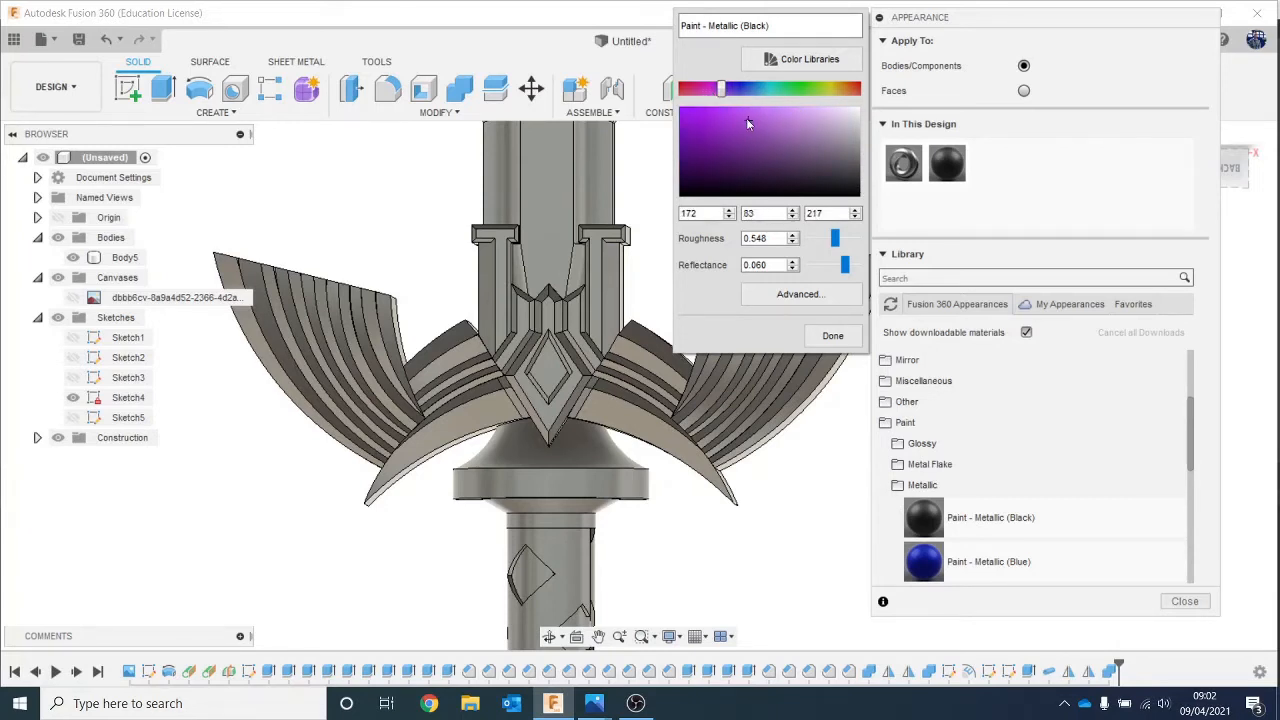
drag(732, 112, 683, 153)
click(830, 335)
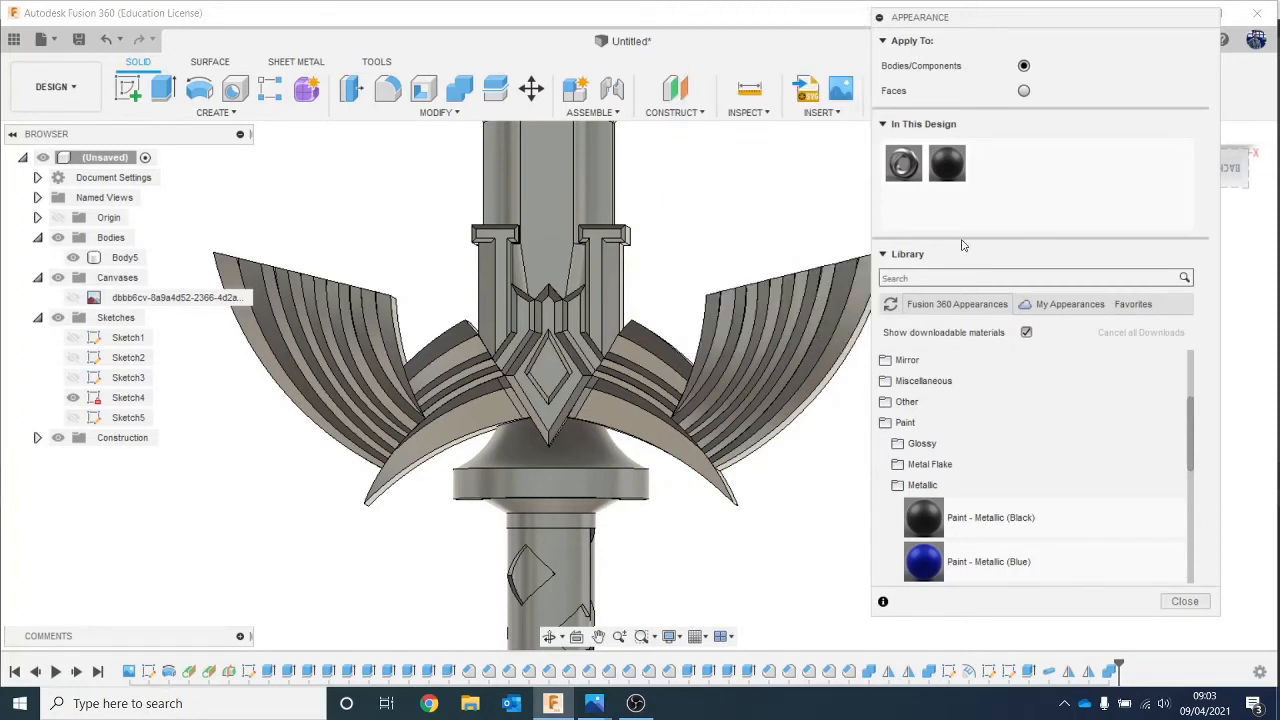
drag(948, 162, 772, 517)
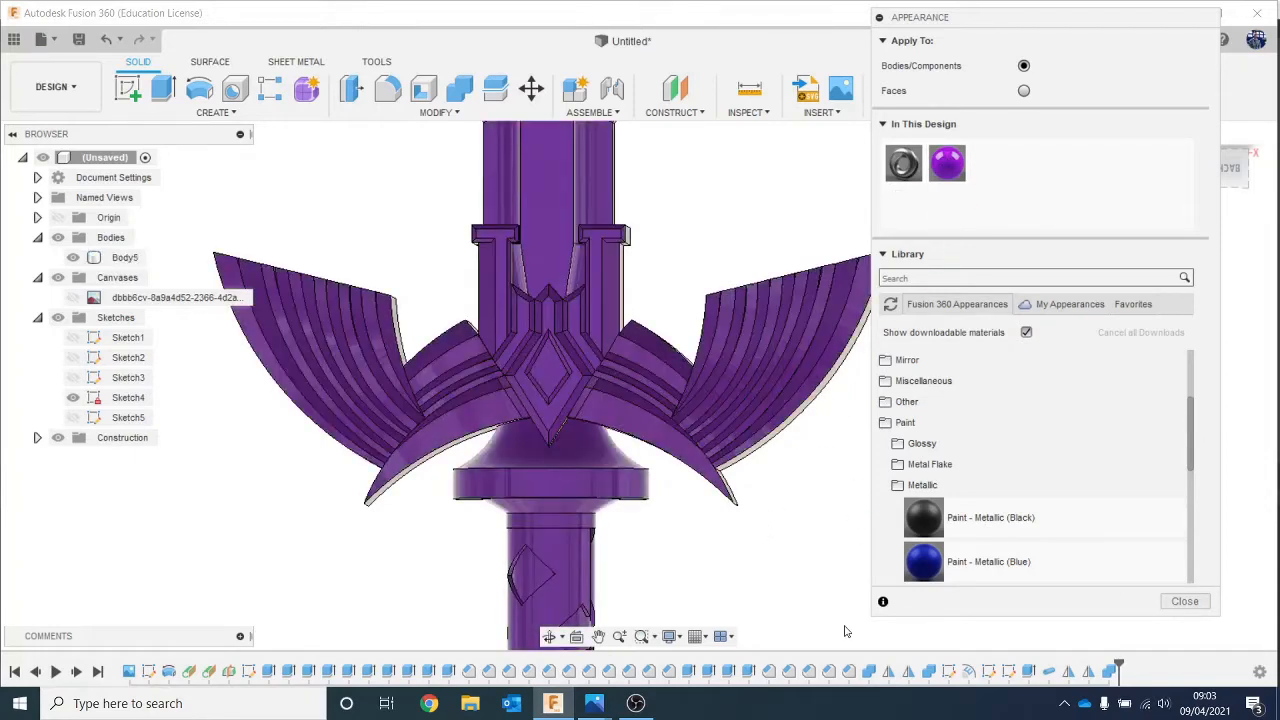
scroll(689, 547, down, 2)
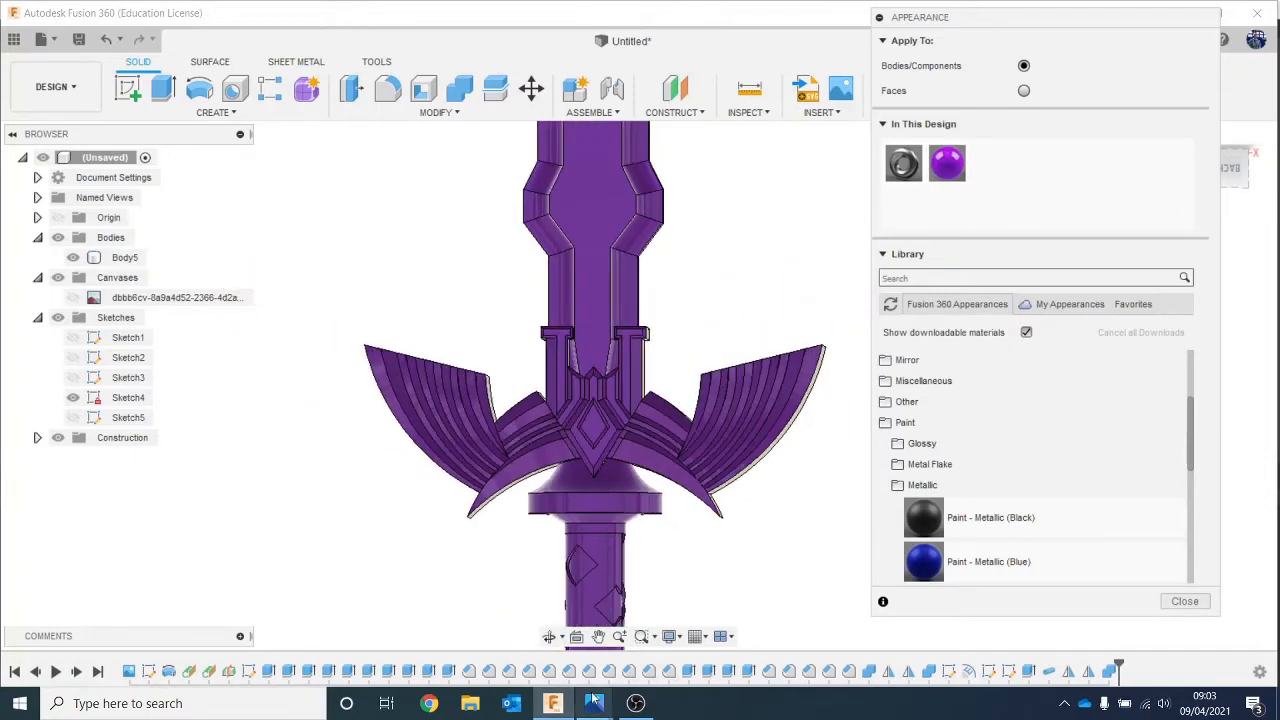
Step: Compare the purple sword body with the close-up reference picture of the guard, emblem and handle wrap
mouse_move(594, 703)
click(441, 625)
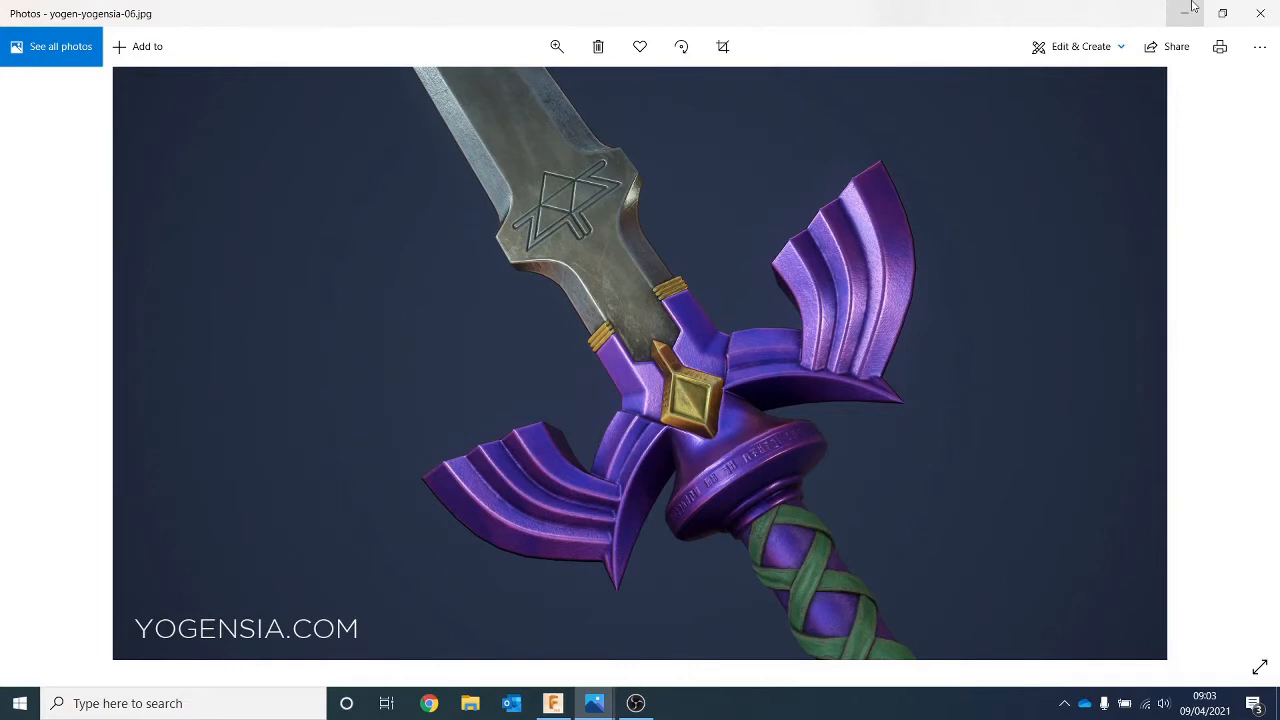
click(1192, 7)
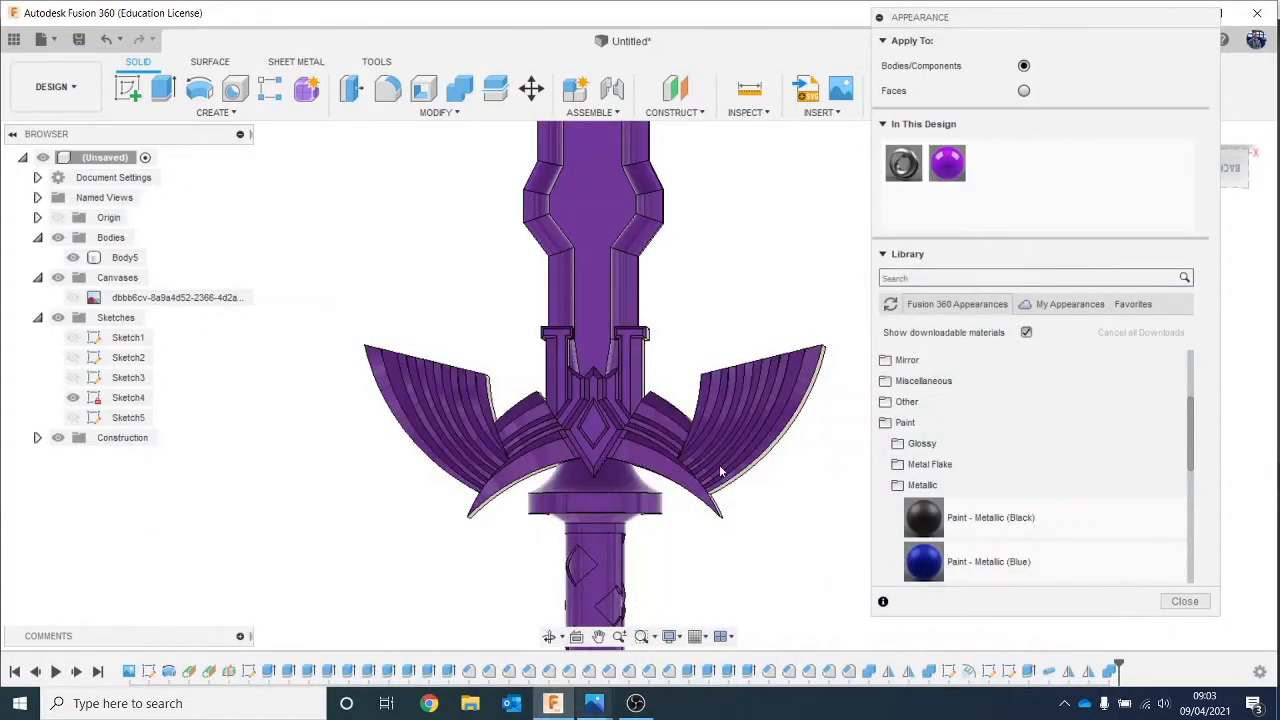
click(746, 418)
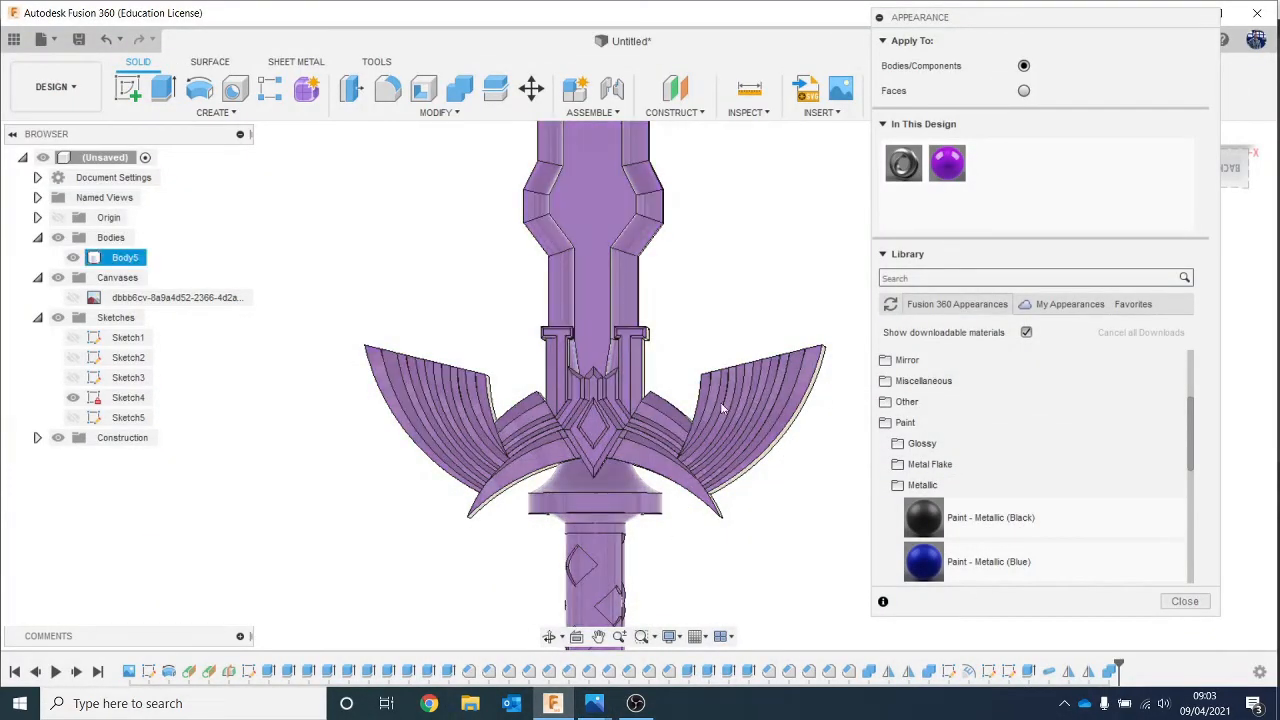
click(648, 576)
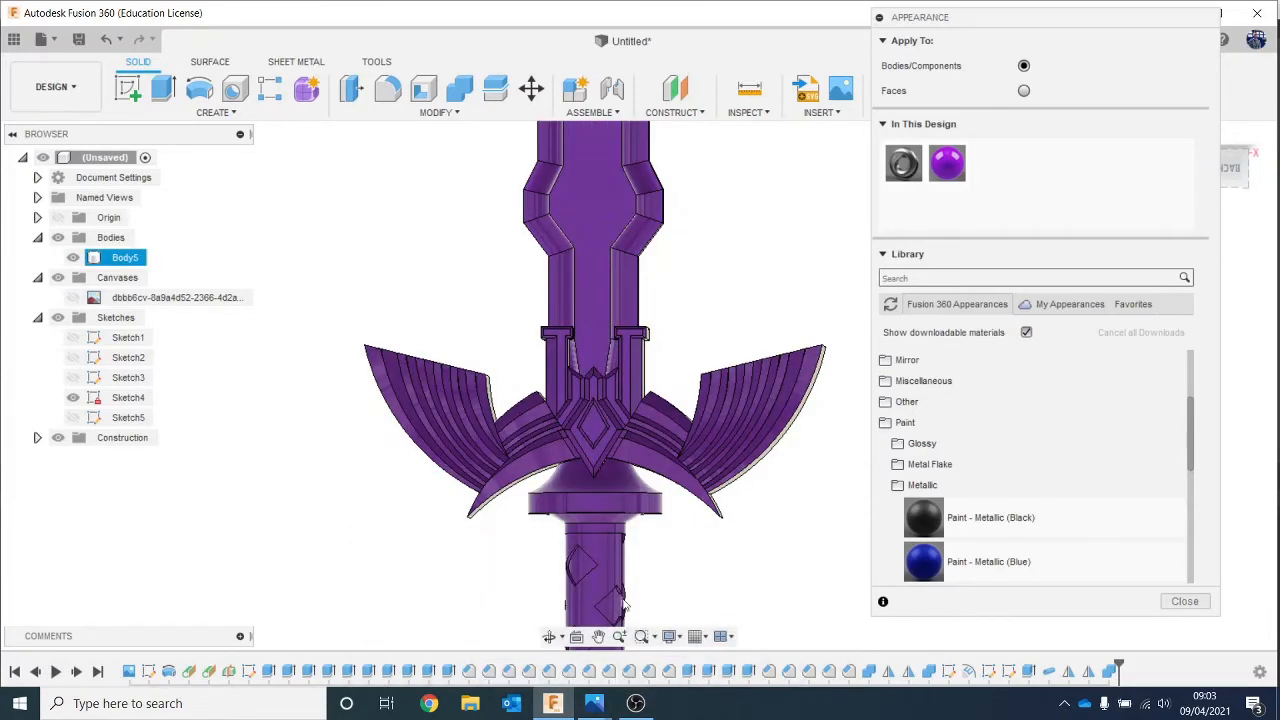
mouse_move(594, 703)
click(446, 605)
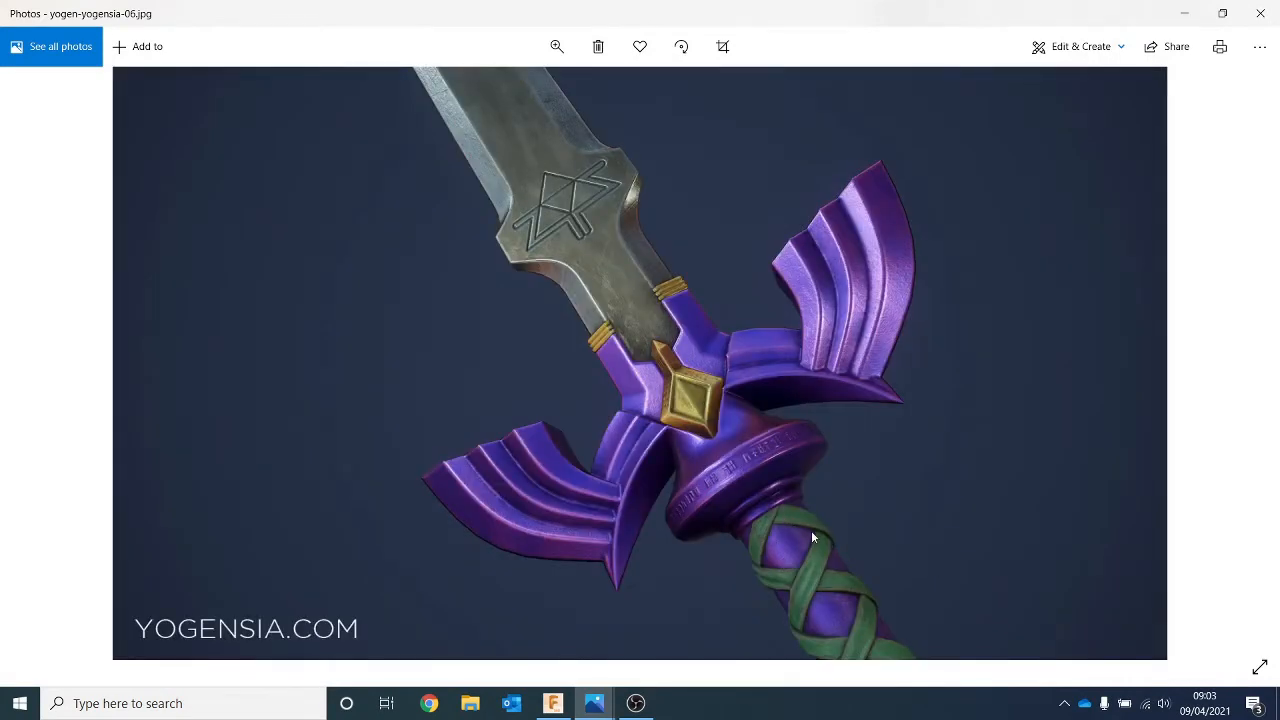
click(1187, 7)
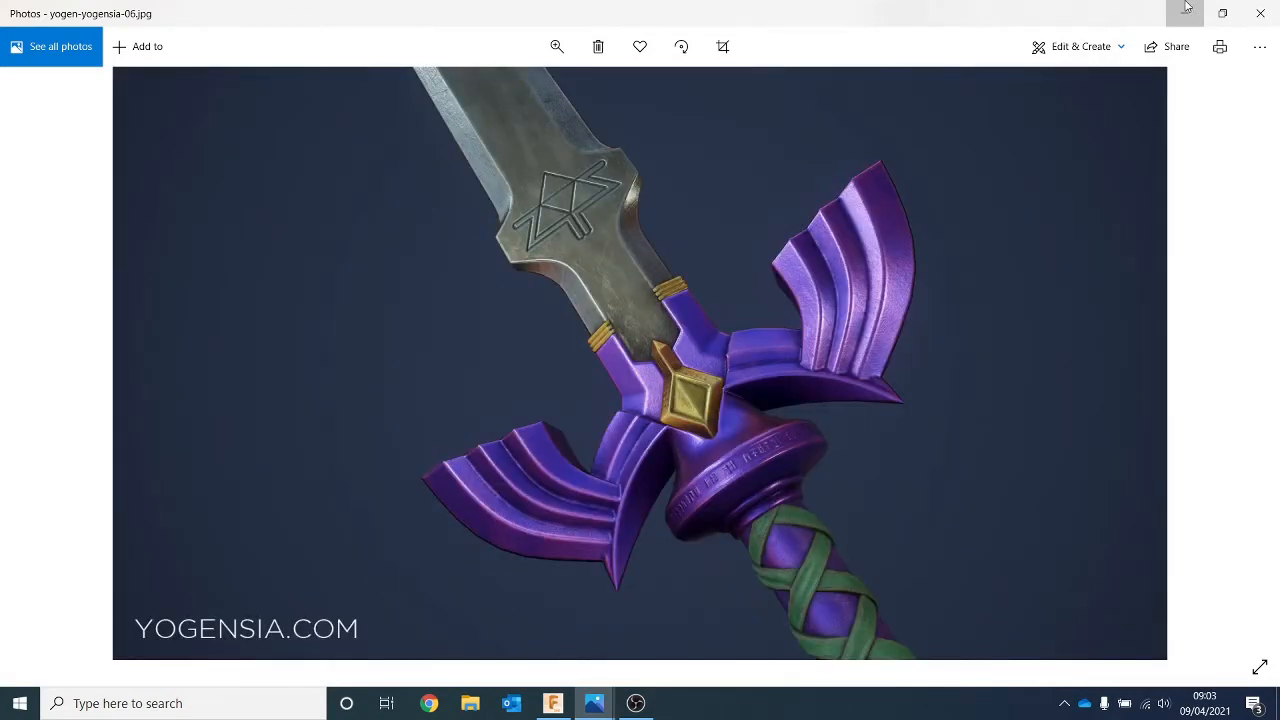
Step: Add Paint - Metallic (Yellow) to the appearances in this design
scroll(987, 481, down, 5)
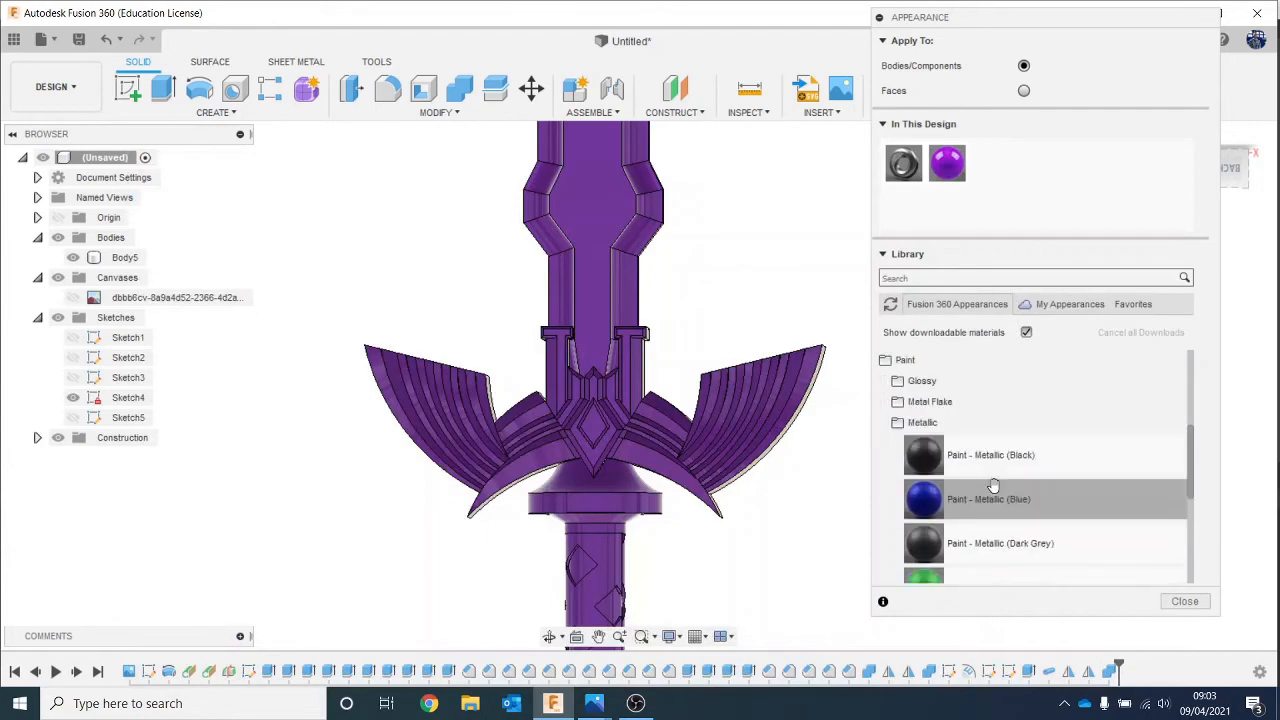
drag(1030, 424, 1020, 172)
scroll(595, 416, up, 2)
scroll(599, 431, up, 2)
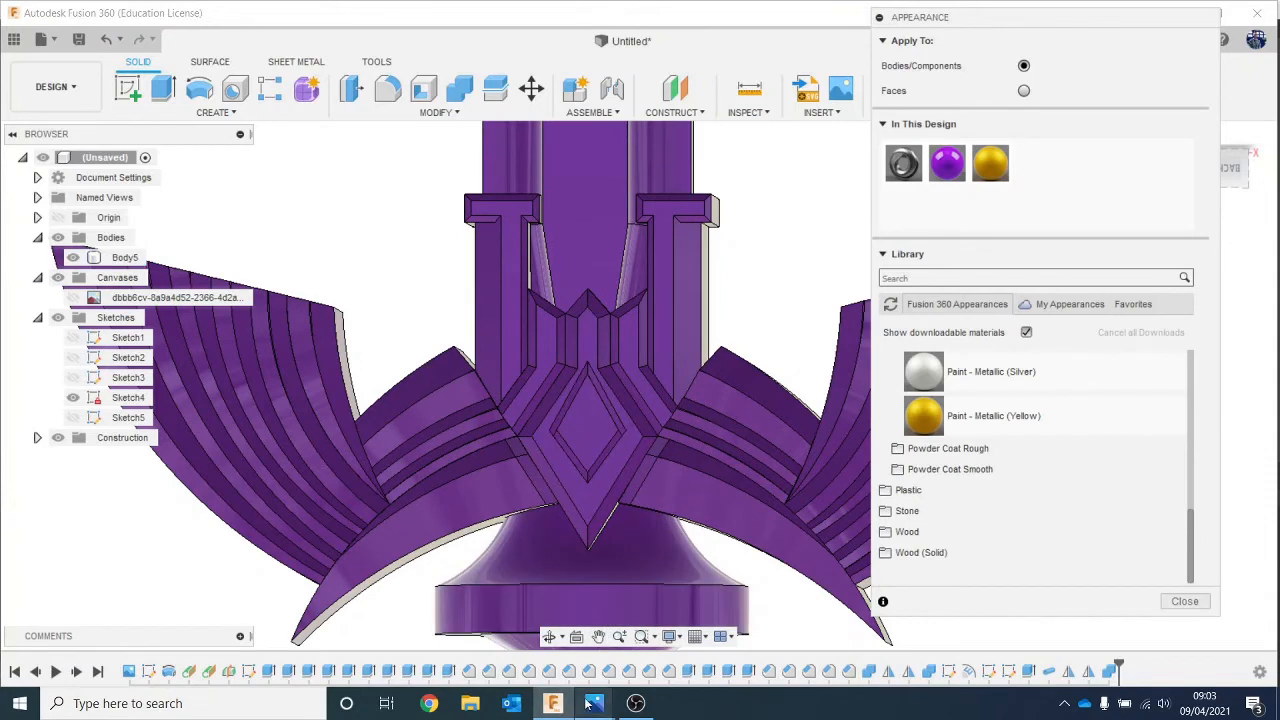
Step: Check the sword reference picture and apply Paint - Metallic (Yellow) to the front faces of the guard emblem's diamond and stem, face by face
mouse_move(594, 705)
click(597, 636)
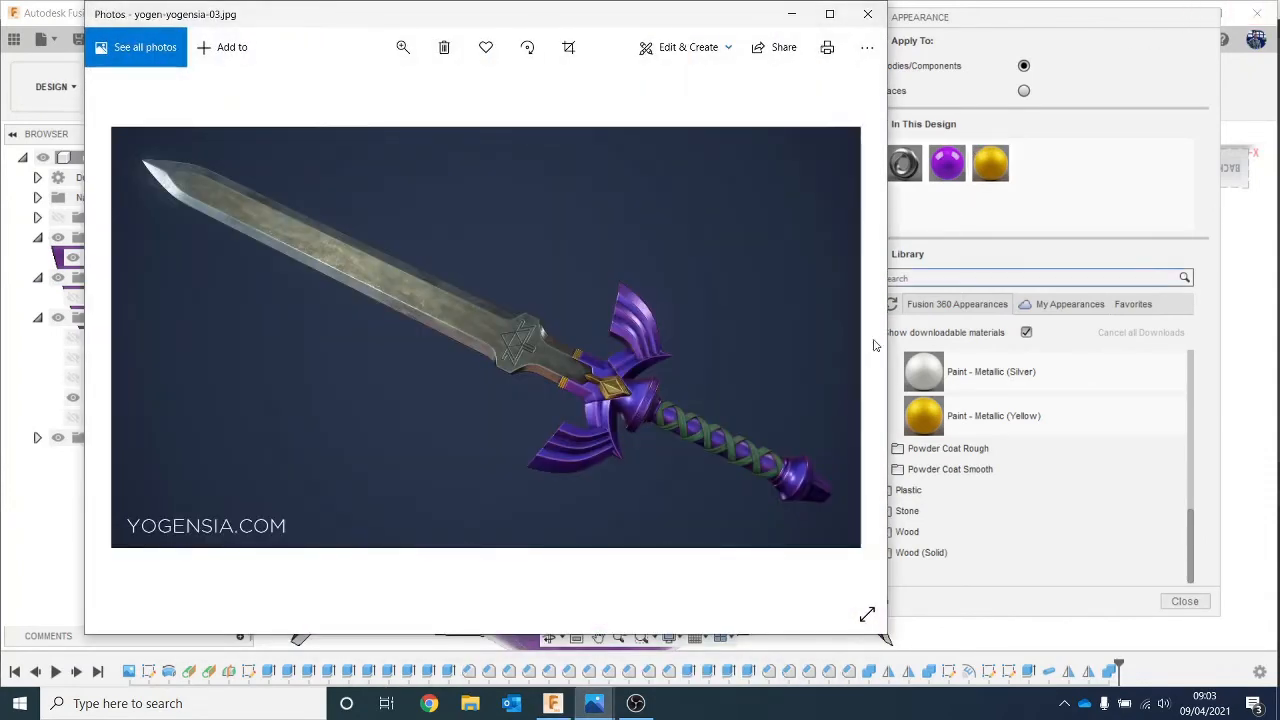
click(553, 703)
scroll(588, 450, up, 2)
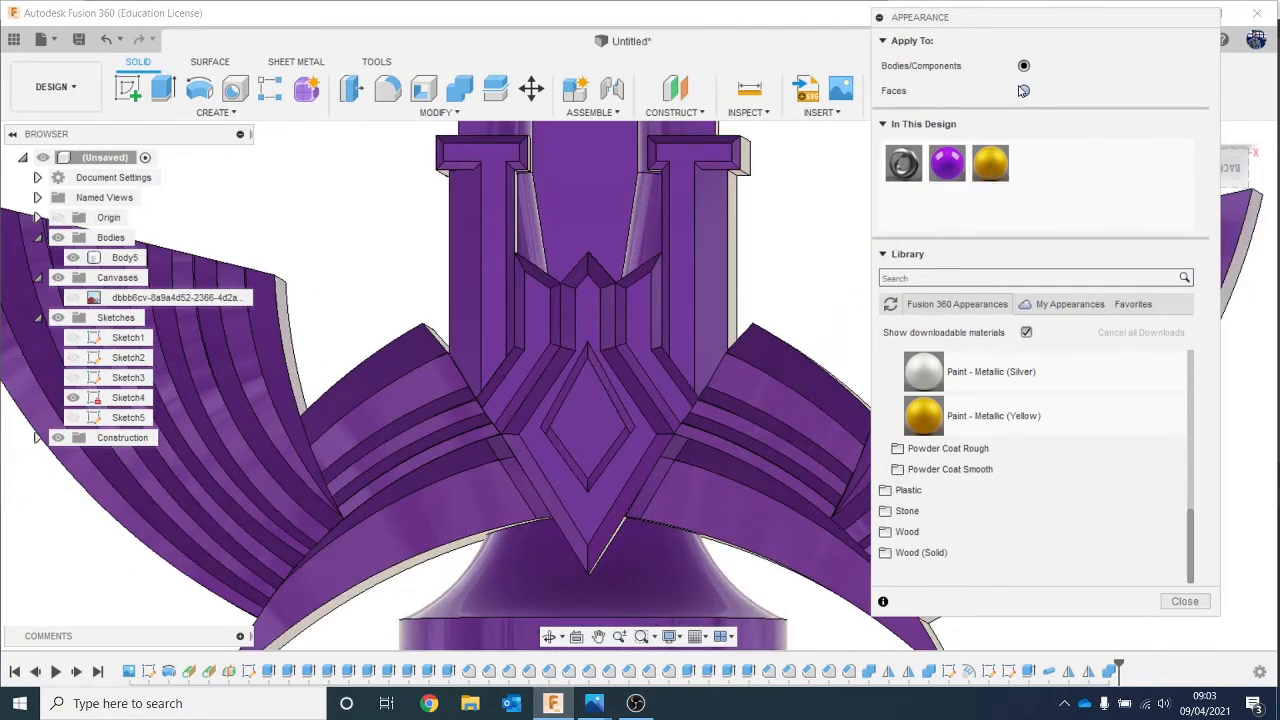
drag(990, 163, 624, 403)
drag(990, 163, 628, 300)
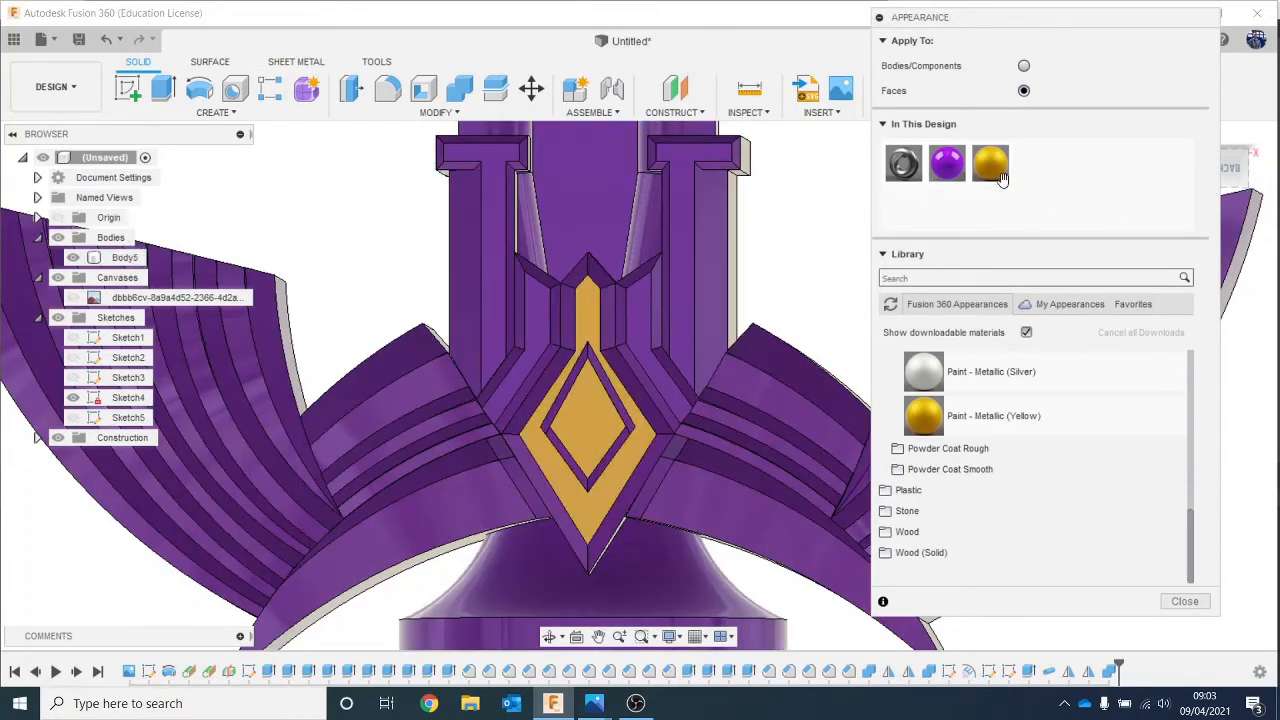
mouse_move(993, 152)
mouse_down()
mouse_move(686, 359)
mouse_move(560, 408)
mouse_move(1010, 164)
mouse_up()
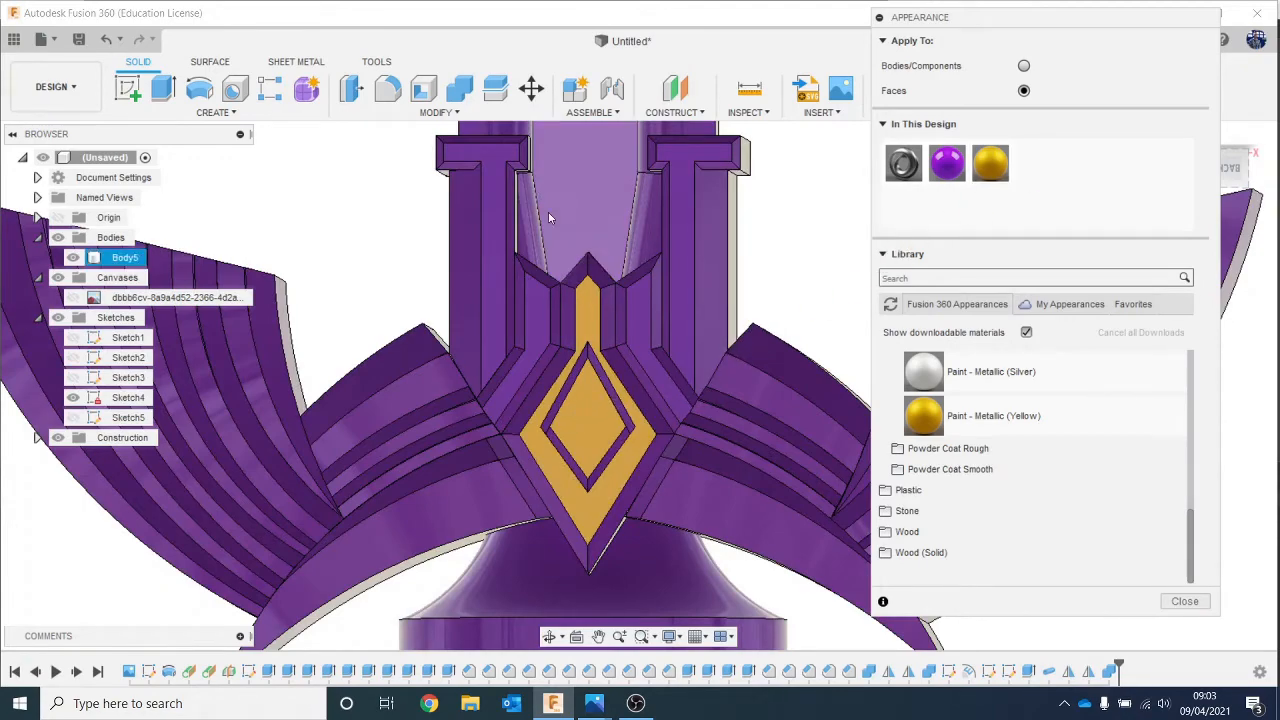
Step: Apply Paint - Metallic (Yellow) to the bevelled faces around the emblem's pointed tip and along both sides of its stem
middle_drag(551, 217, 657, 642)
scroll(598, 513, up, 2)
middle_drag(657, 568, 643, 376)
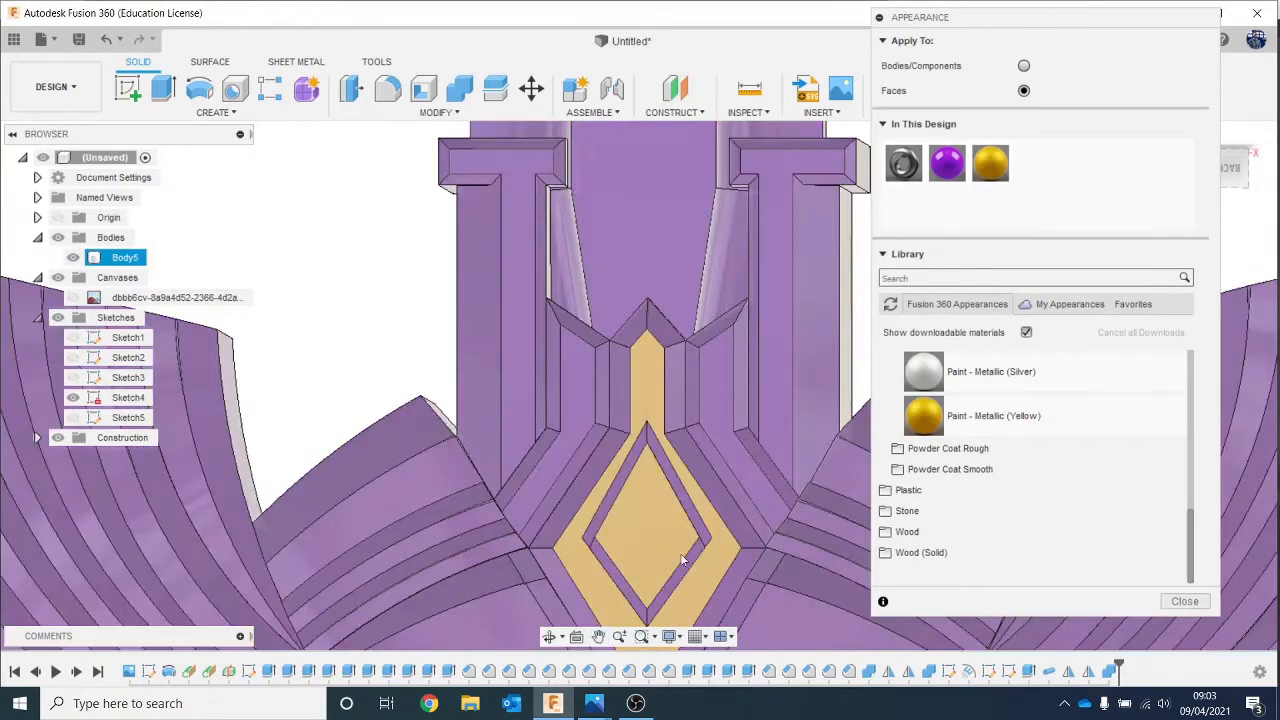
mouse_move(593, 700)
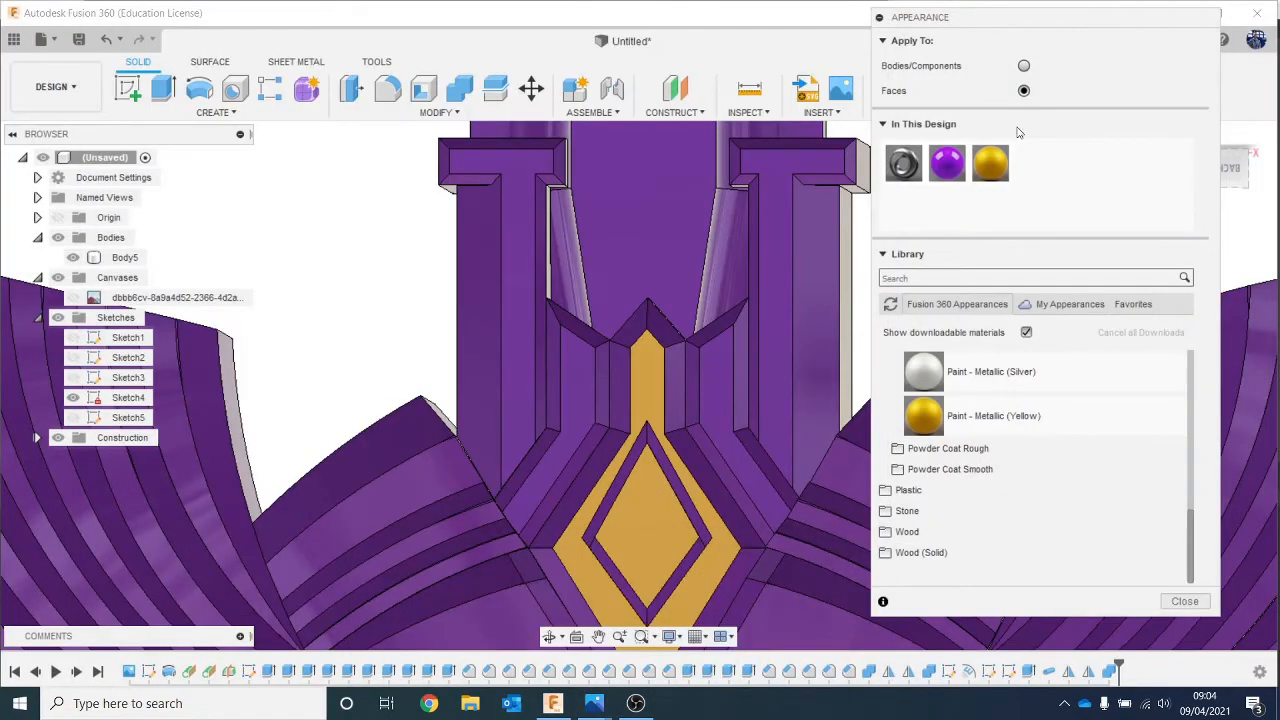
drag(990, 163, 637, 336)
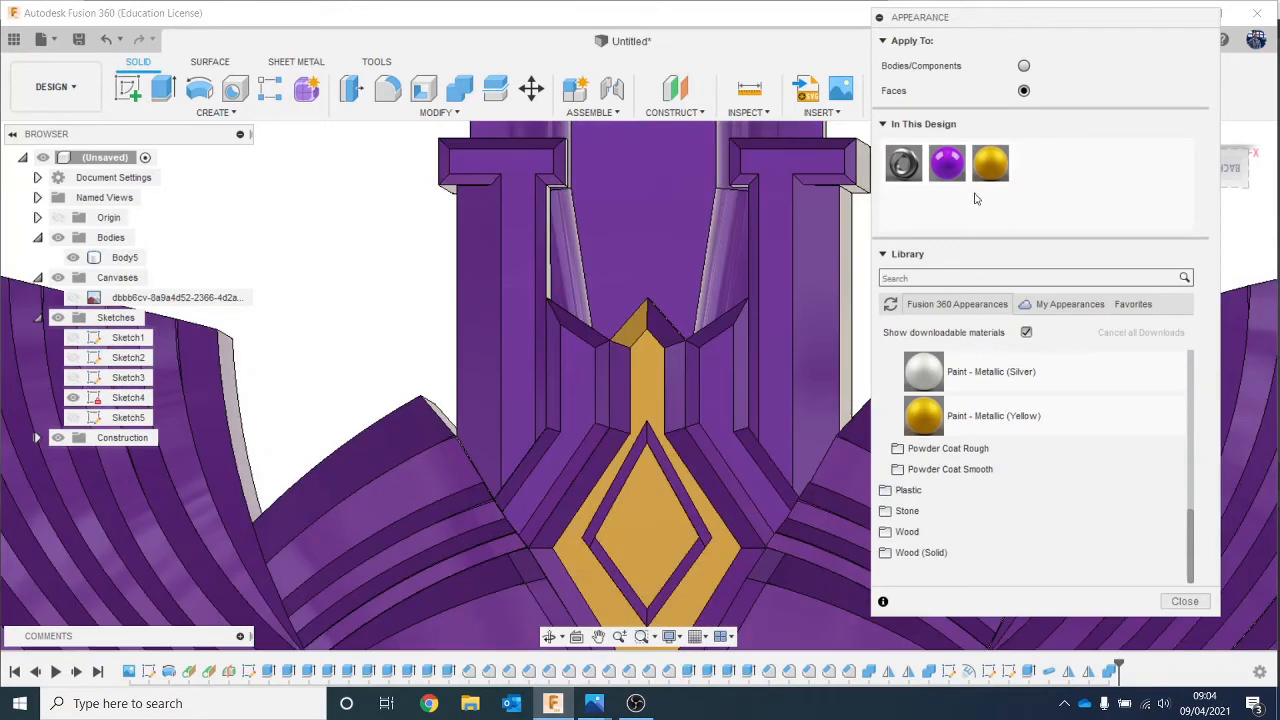
drag(940, 195, 661, 333)
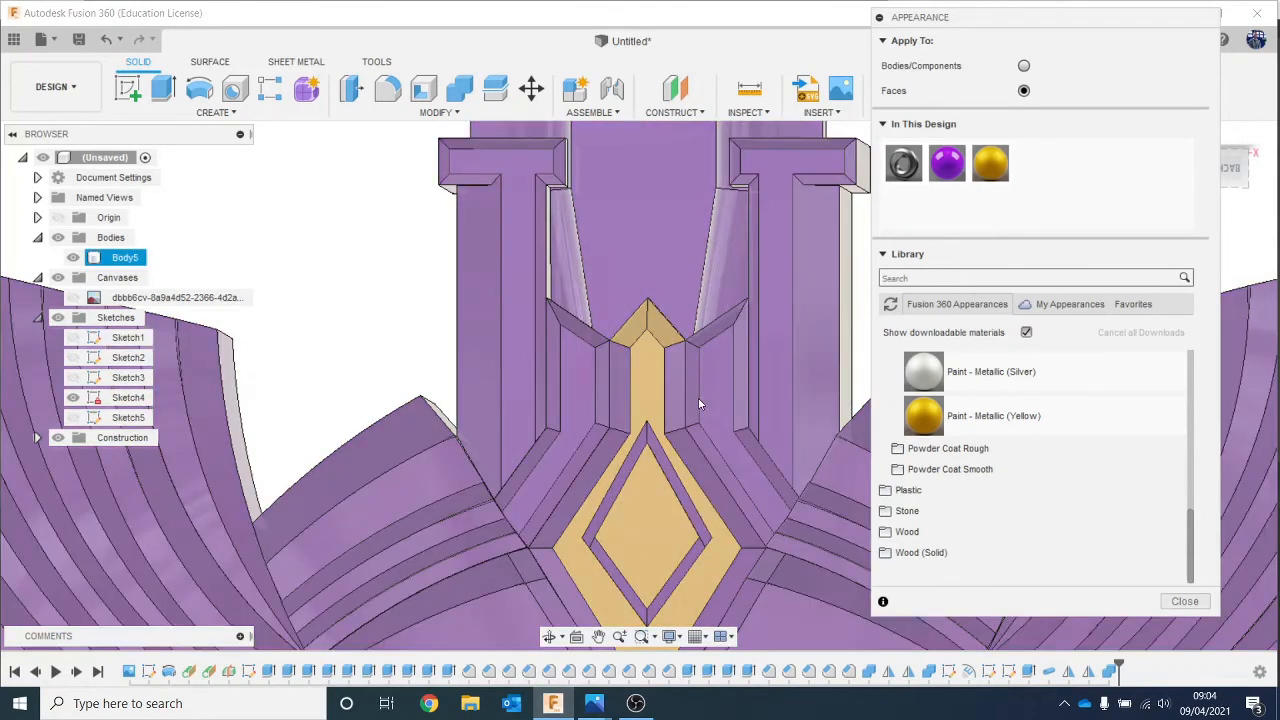
scroll(687, 397, up, 3)
drag(885, 295, 672, 352)
drag(704, 278, 568, 369)
Step: Apply Paint - Metallic (Yellow) to the two upper outer bevels of the emblem's diamond
middle_drag(651, 485, 550, 355)
scroll(603, 439, up, 2)
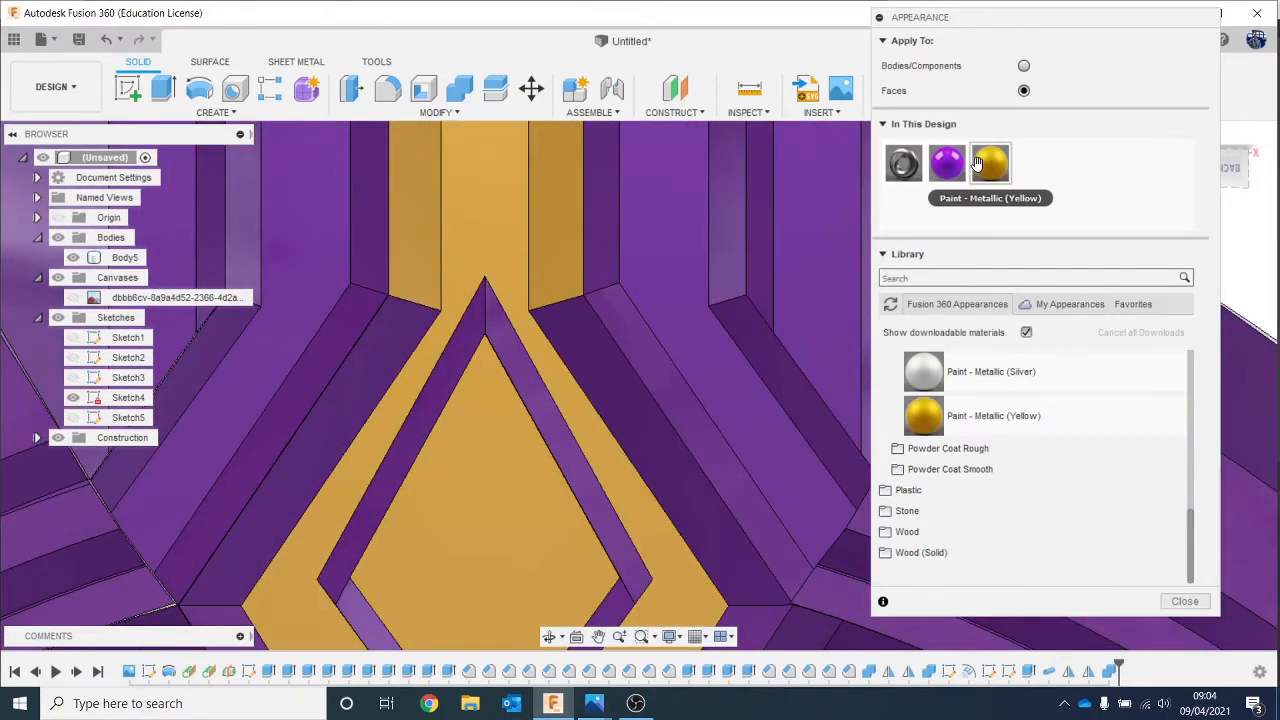
drag(990, 163, 606, 371)
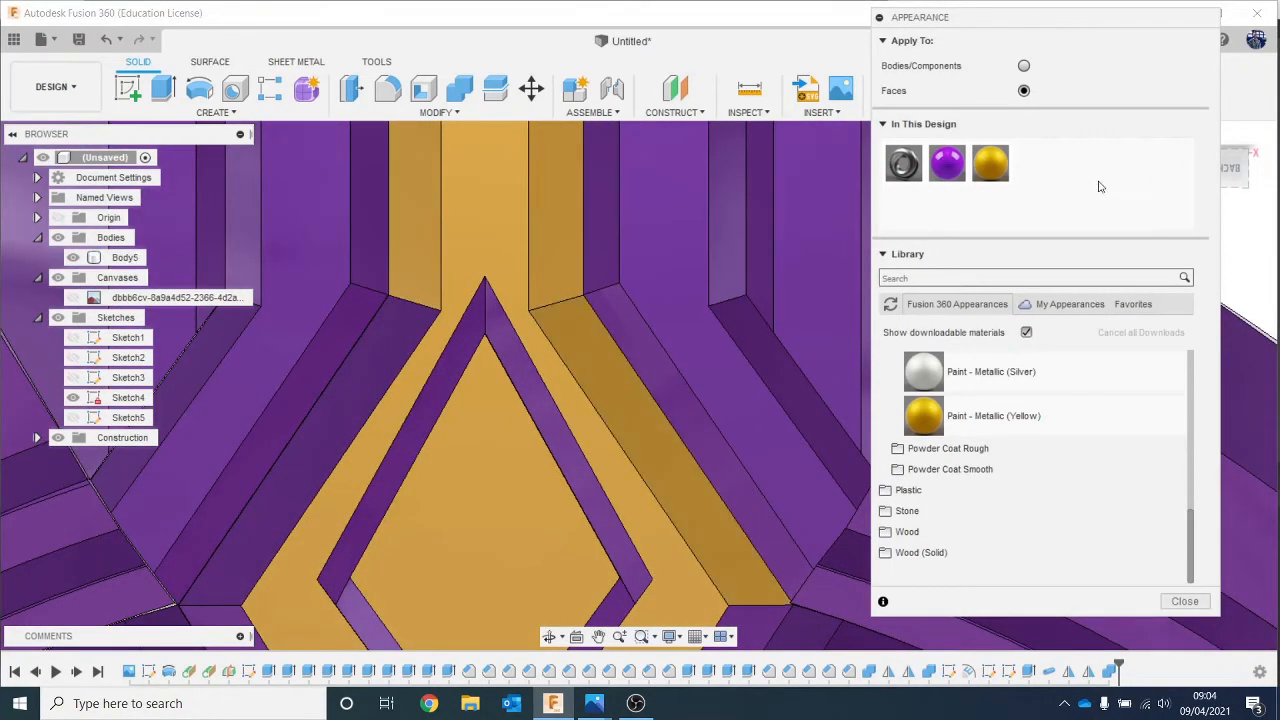
drag(980, 165, 392, 378)
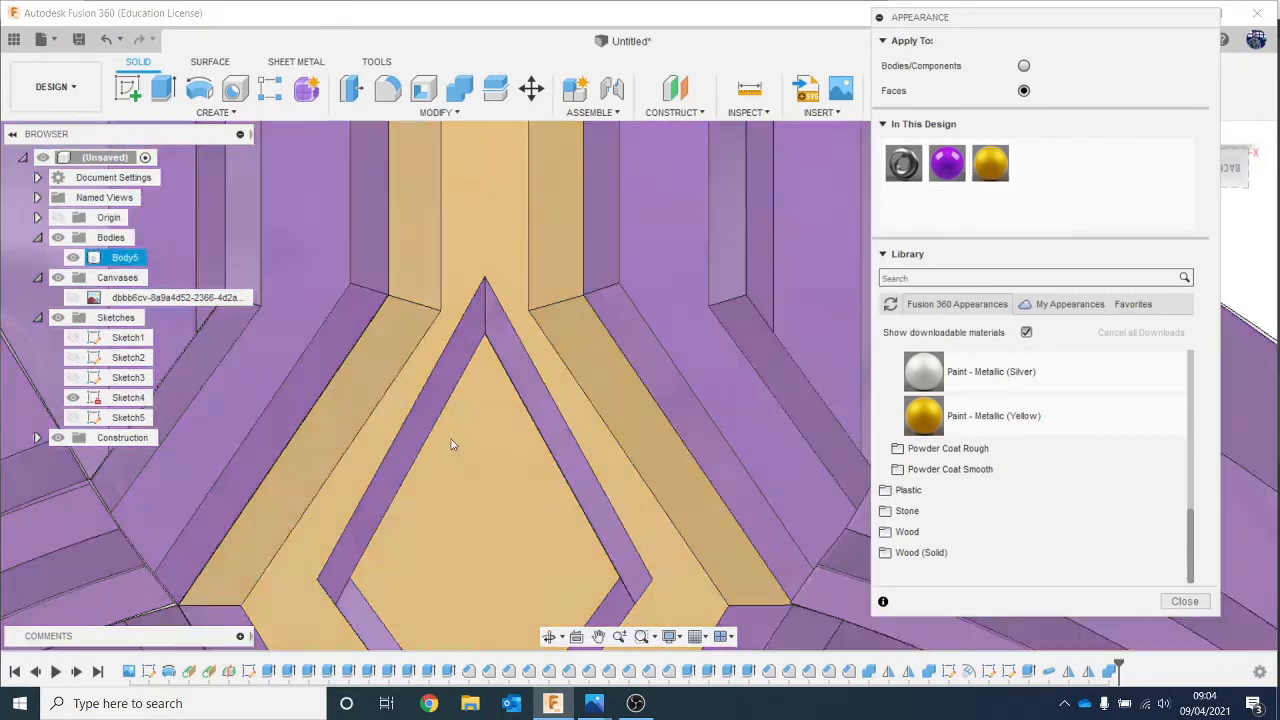
Step: Apply Paint - Metallic (Yellow) to the four inner walls of the diamond recess in the emblem
middle_drag(473, 457, 463, 319)
scroll(534, 297, down, 2)
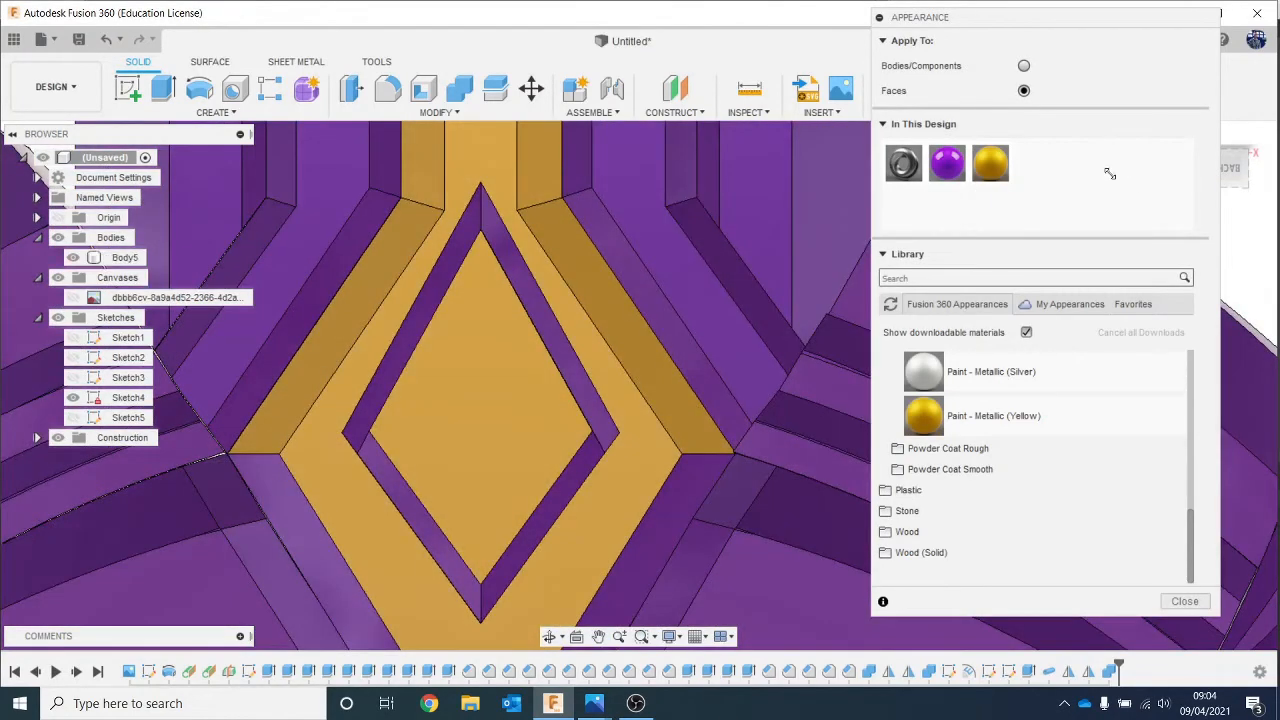
drag(991, 166, 563, 338)
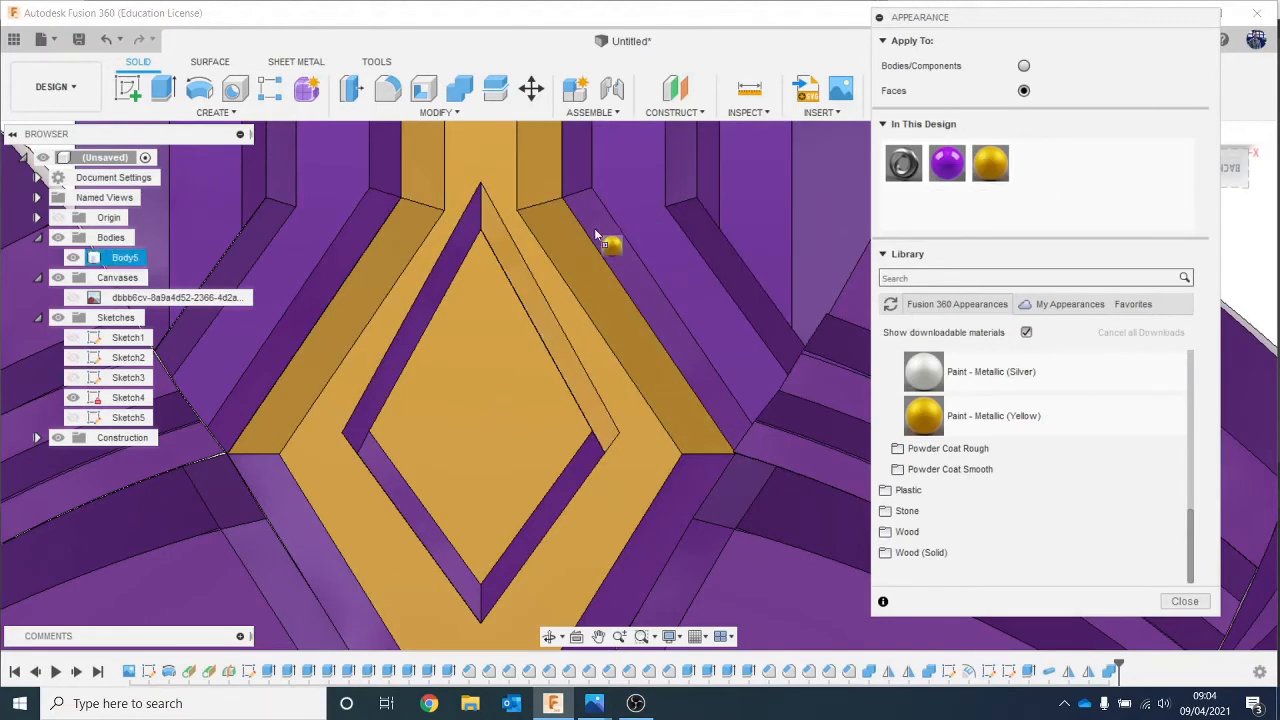
drag(596, 235, 463, 250)
middle_drag(620, 511, 634, 428)
scroll(624, 430, up, 1)
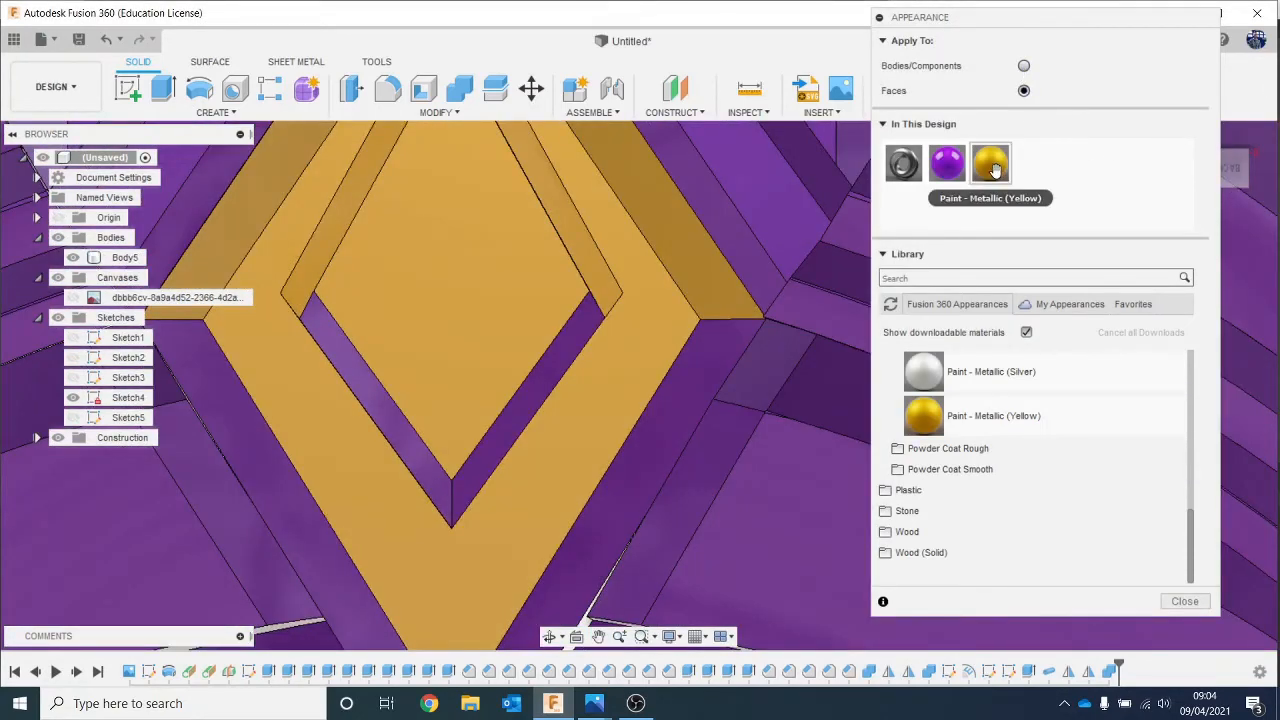
drag(994, 170, 534, 399)
middle_drag(534, 399, 759, 349)
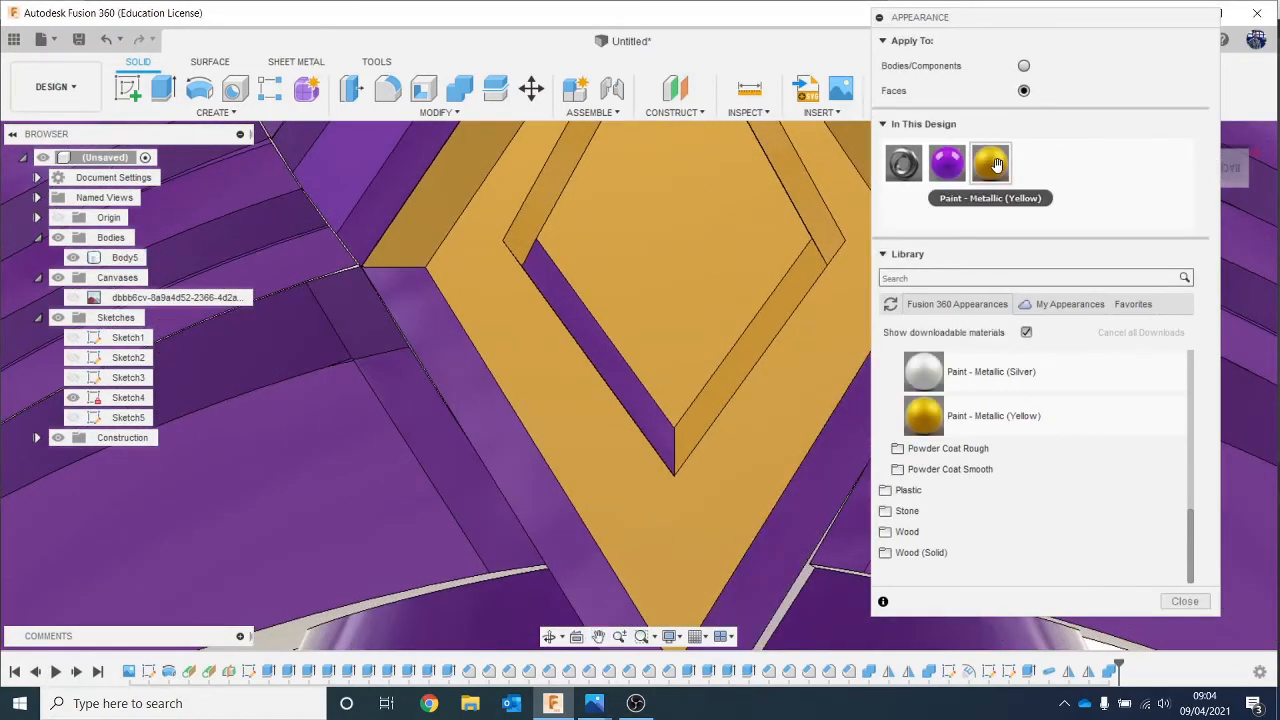
drag(996, 165, 660, 367)
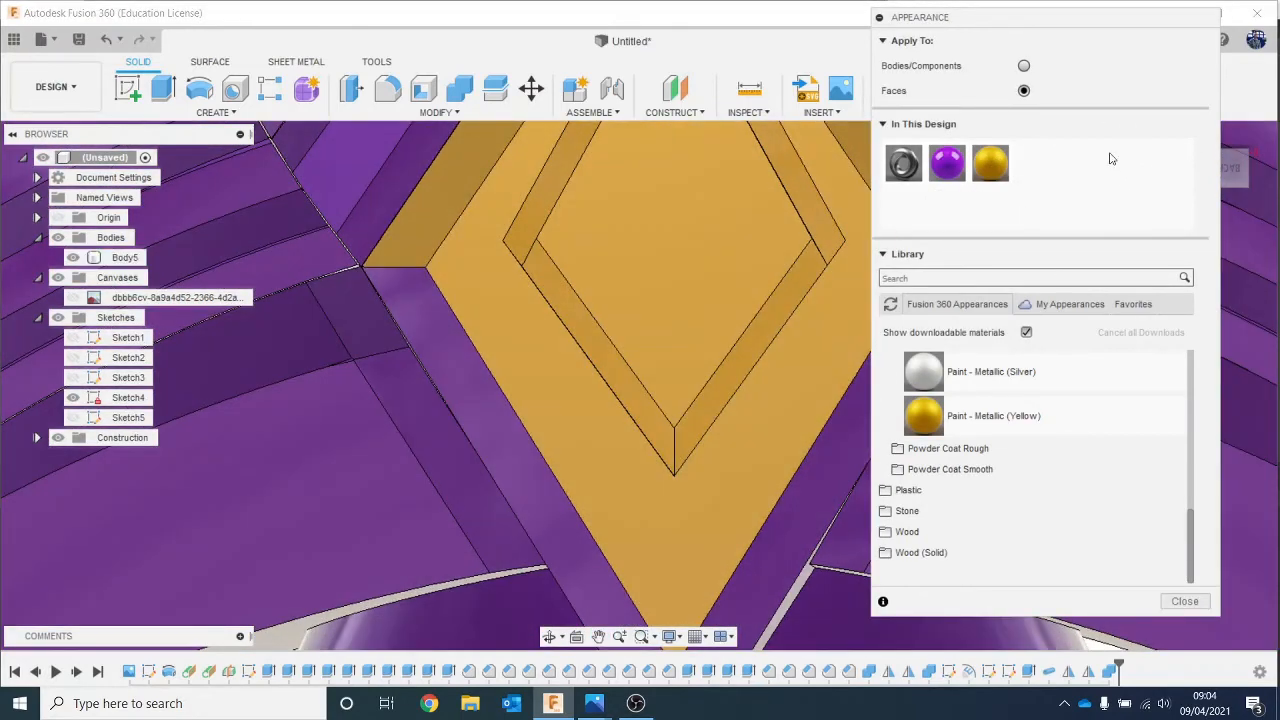
Step: Apply Paint - Metallic (Yellow) to the two lower outer bevels of the emblem's diamond
scroll(713, 374, down, 2)
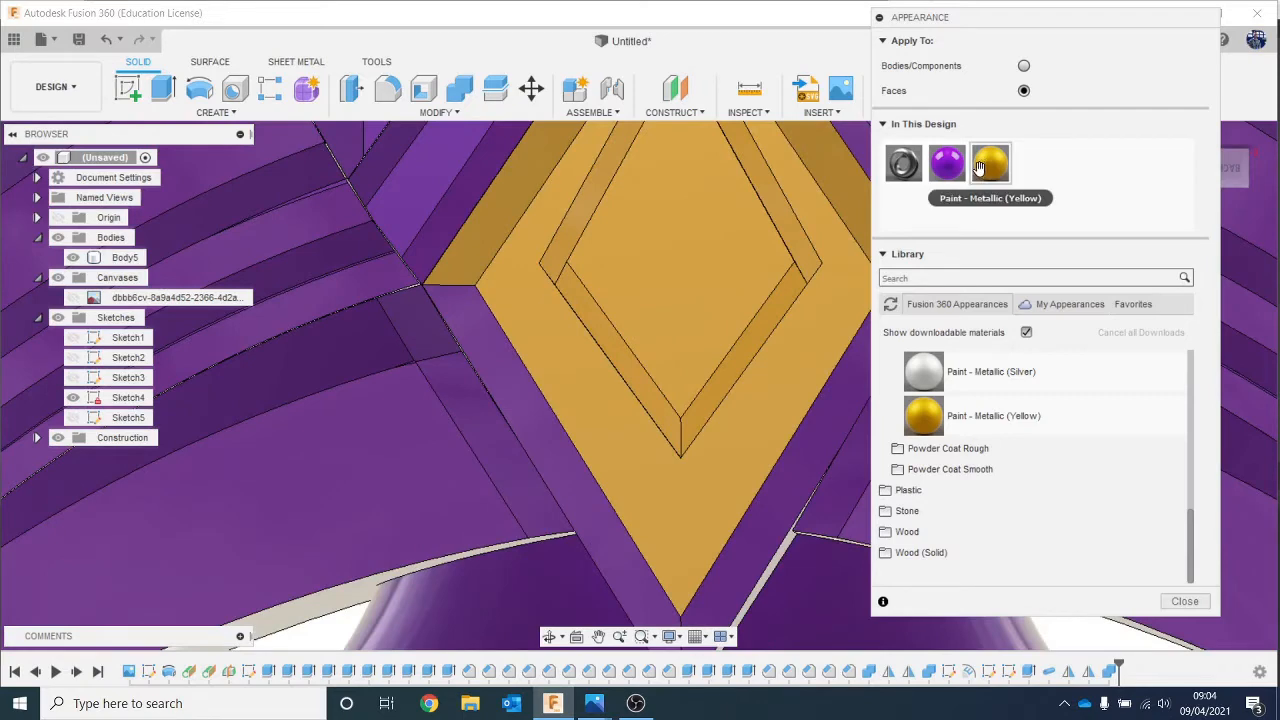
drag(980, 168, 527, 384)
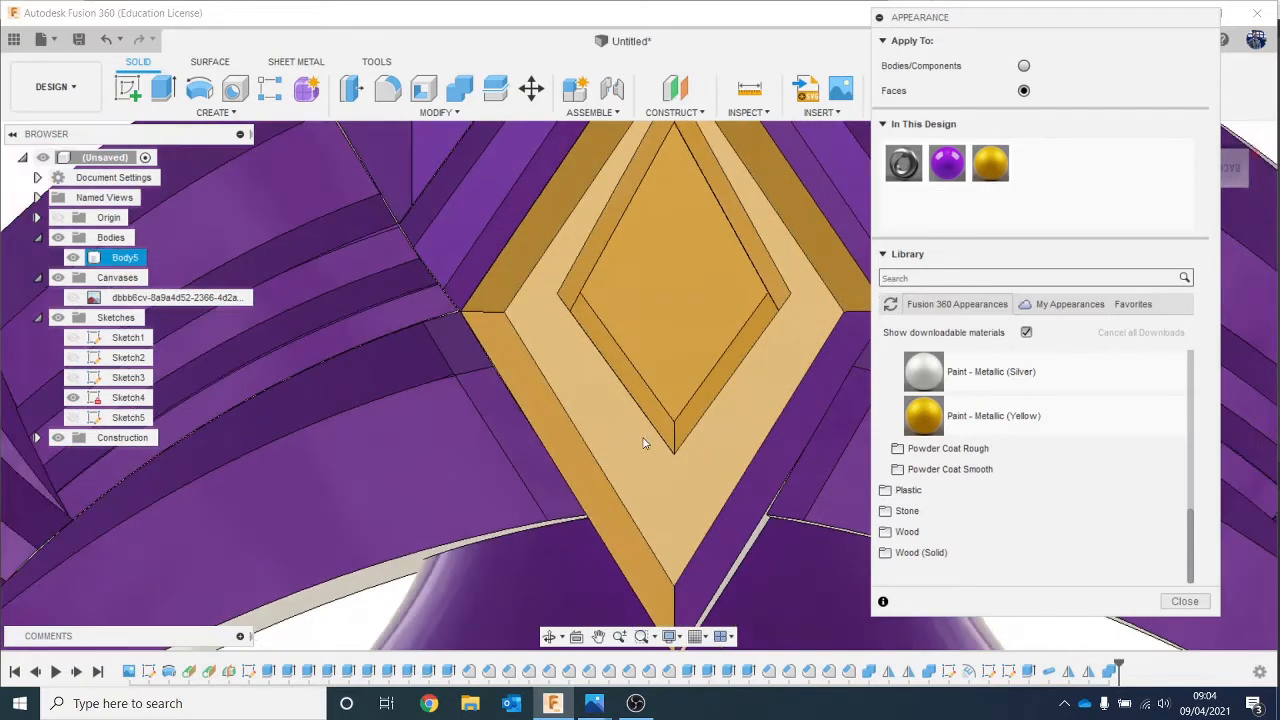
middle_drag(644, 443, 625, 442)
drag(923, 415, 756, 457)
scroll(755, 459, down, 4)
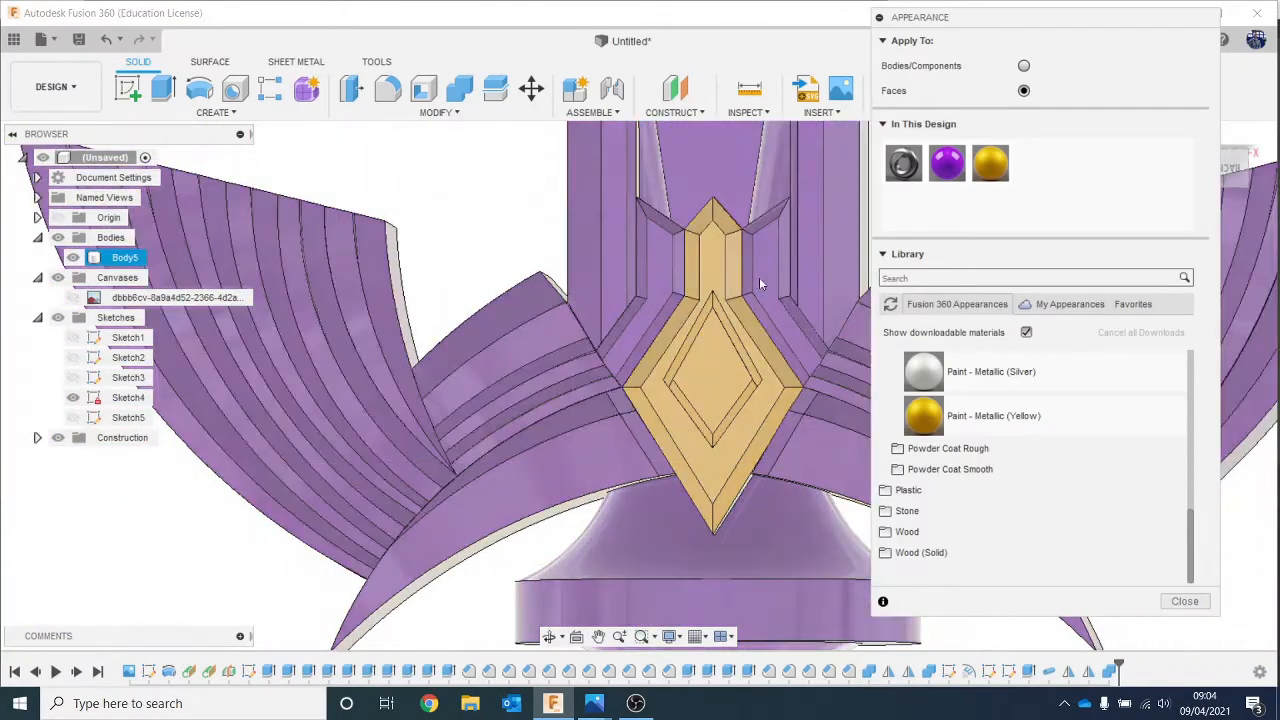
Step: Apply Paint - Metallic (Yellow) to the two sloping end faces behind the emblem's pointed tip
middle_drag(757, 282, 667, 385)
scroll(704, 436, down, 3)
scroll(667, 385, down, 2)
mouse_move(1237, 177)
mouse_down()
mouse_move(1203, 163)
mouse_move(1225, 190)
mouse_move(1208, 198)
mouse_move(1221, 166)
mouse_up()
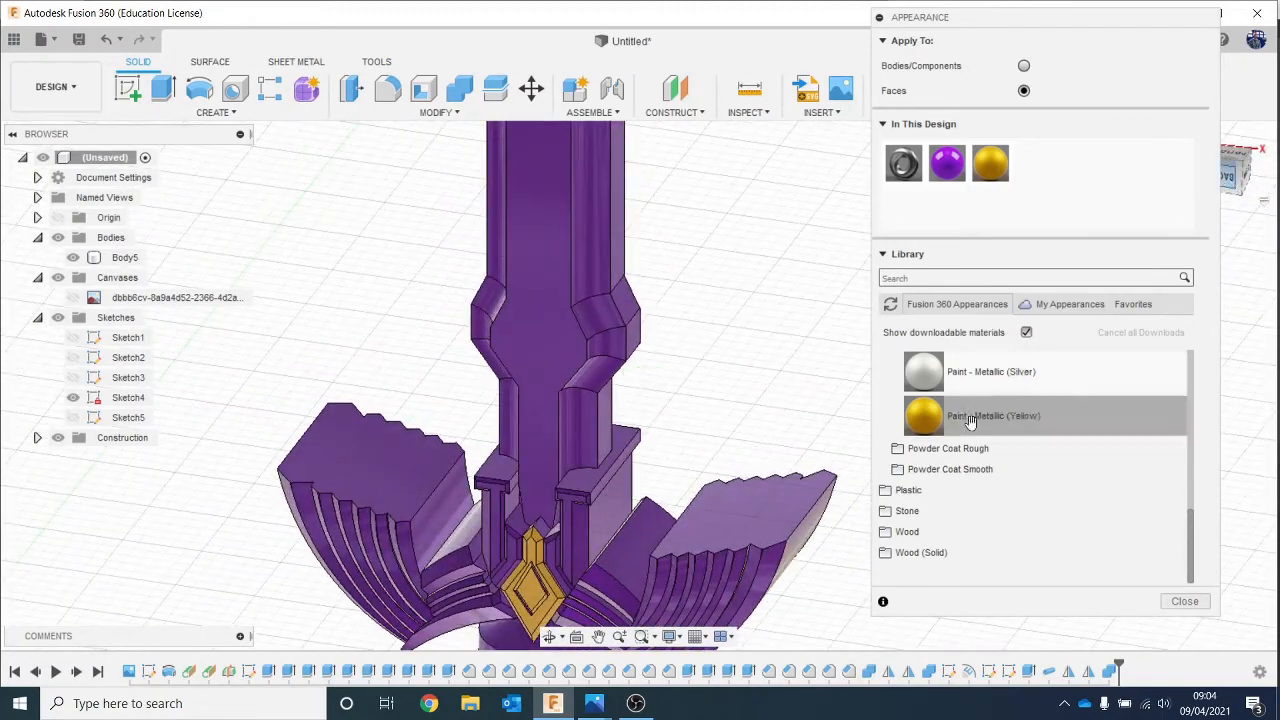
scroll(560, 540, up, 4)
middle_drag(556, 536, 824, 460)
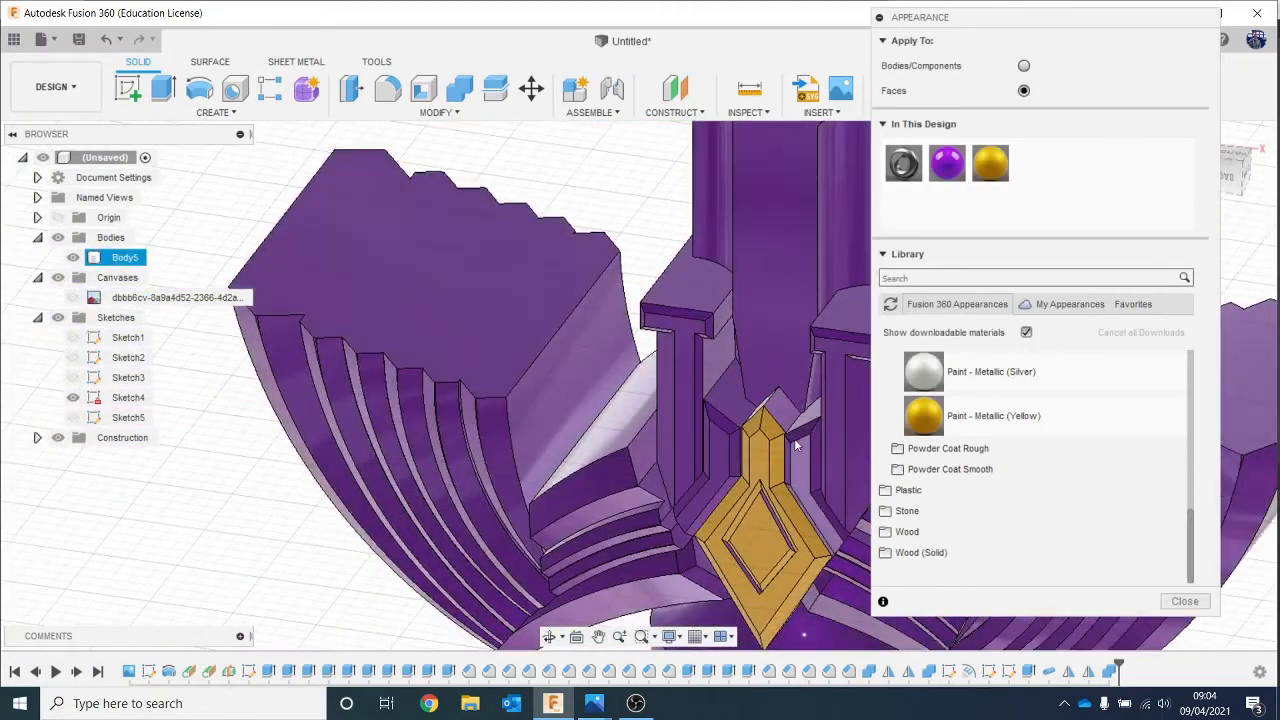
scroll(735, 430, up, 5)
middle_drag(735, 430, 375, 465)
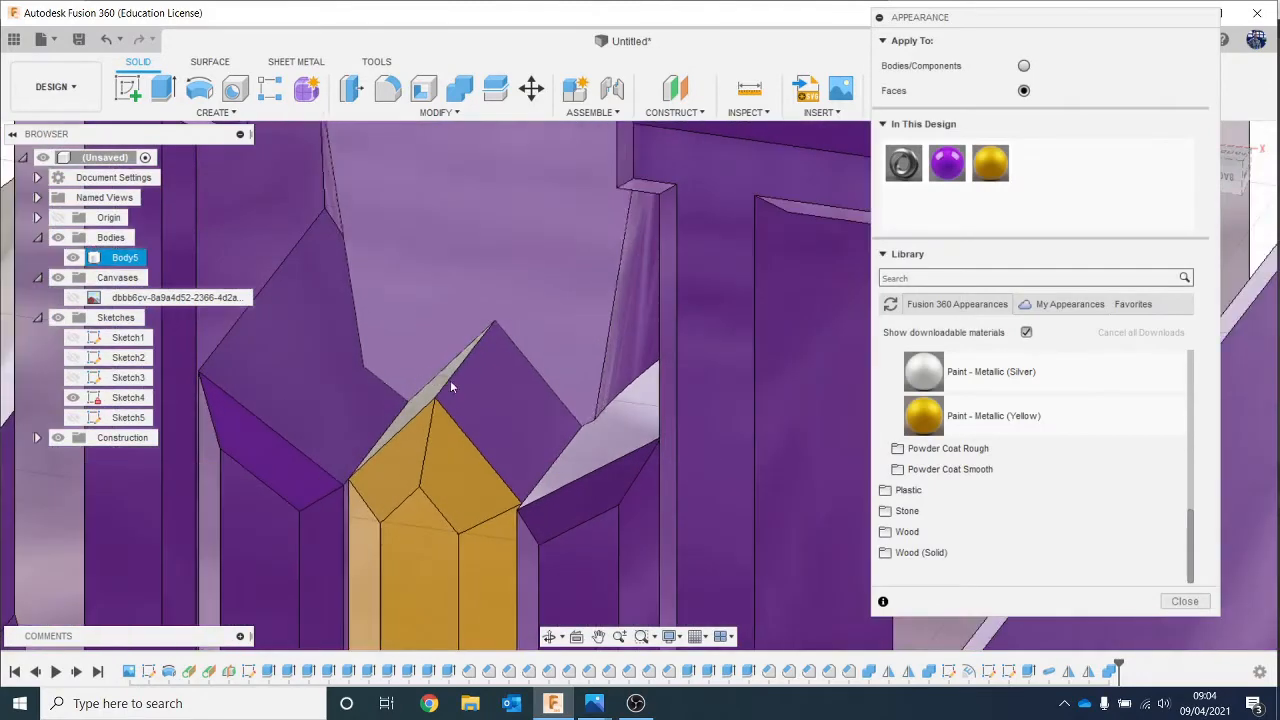
drag(993, 170, 478, 413)
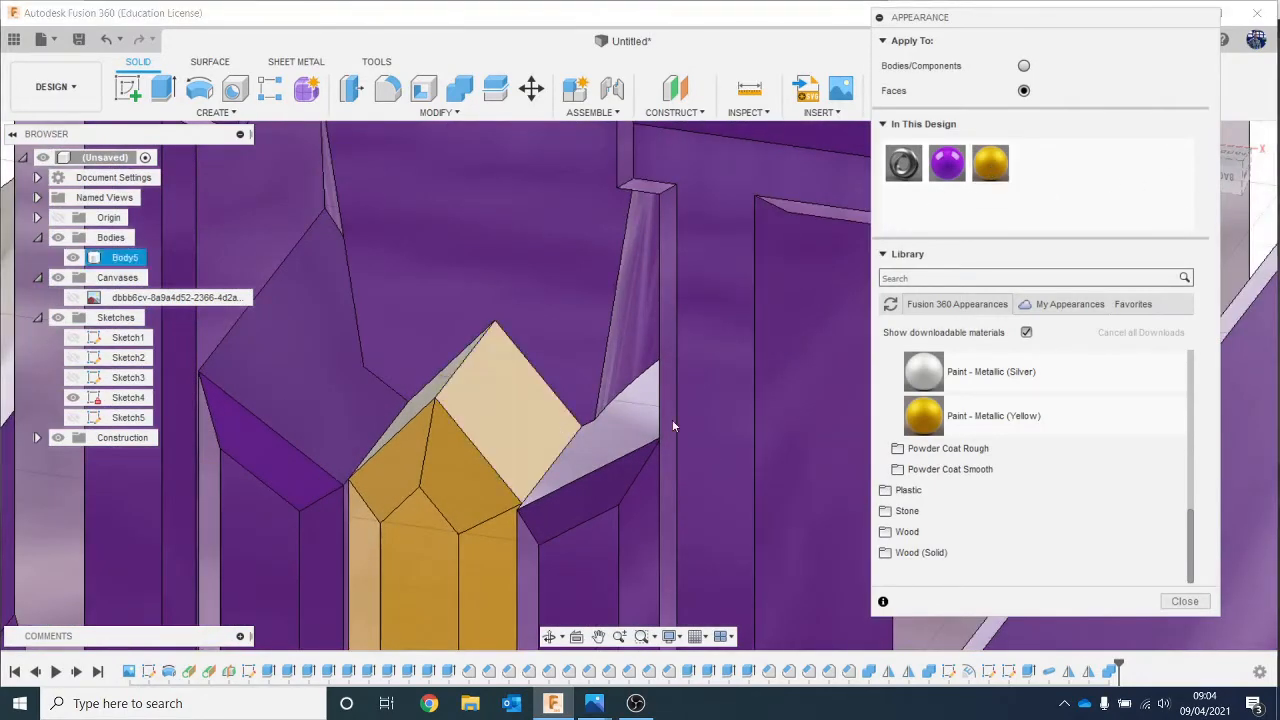
drag(1225, 175, 1276, 172)
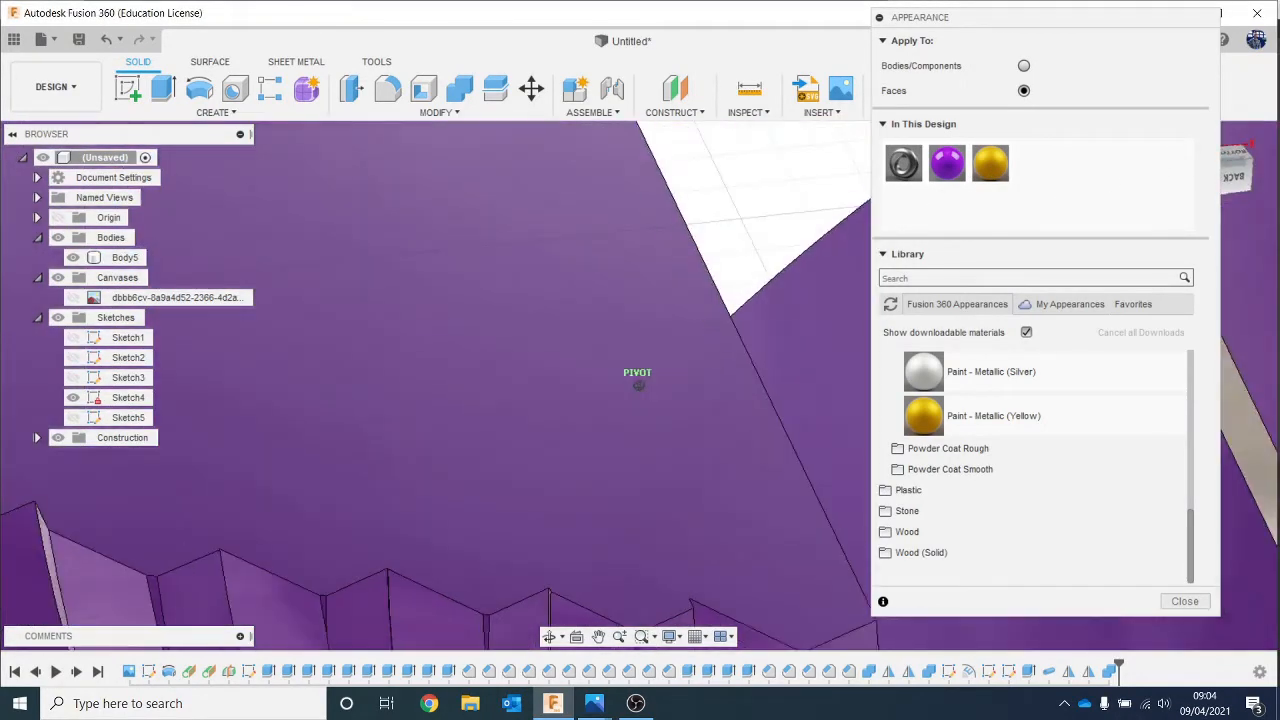
middle_drag(697, 380, 5, 285)
middle_drag(660, 350, 454, 384)
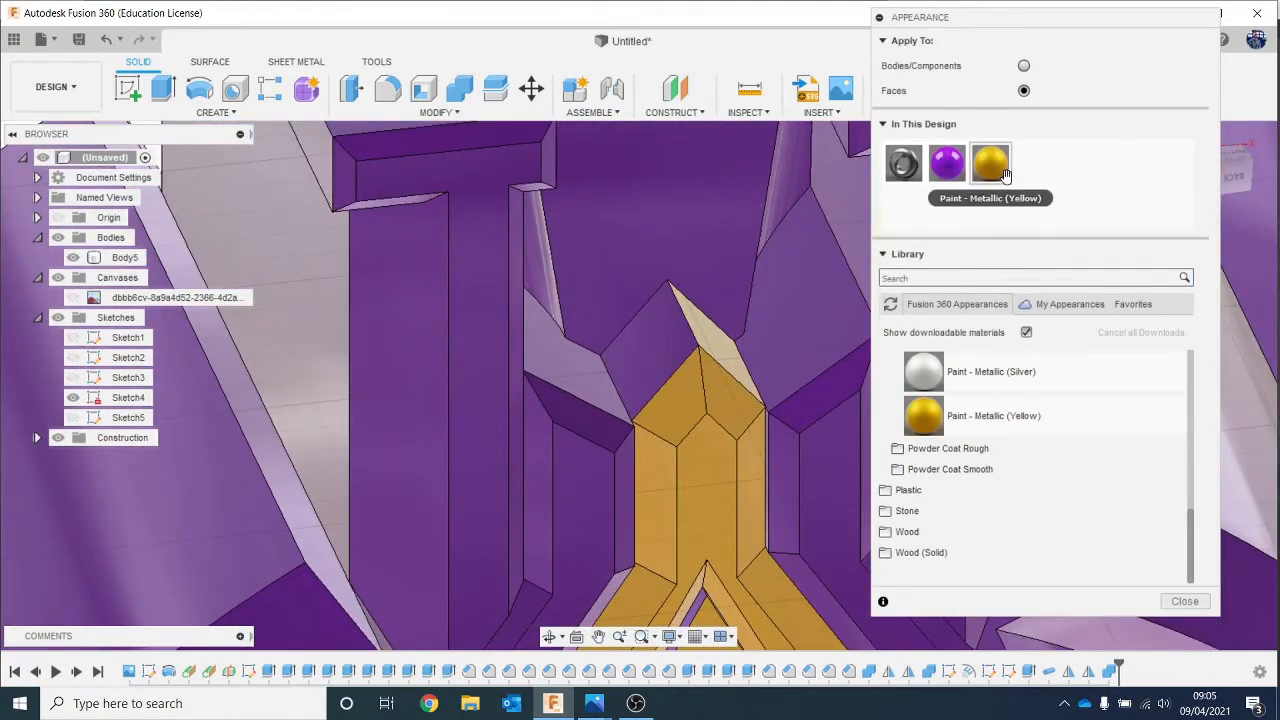
mouse_move(1005, 175)
mouse_down()
mouse_move(749, 309)
mouse_move(670, 320)
mouse_up()
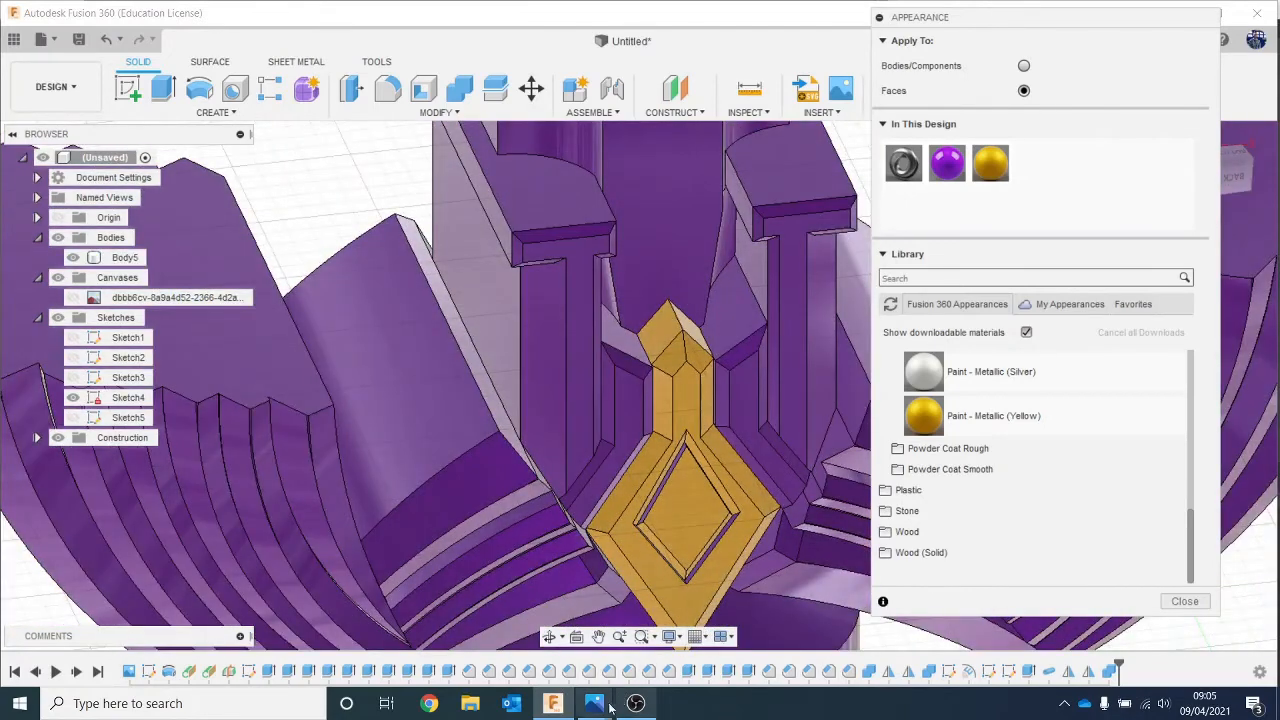
Step: Check the reference picture and apply Paint - Metallic (Yellow) to the end faces capping the two guard posts beside the blade
mouse_move(604, 708)
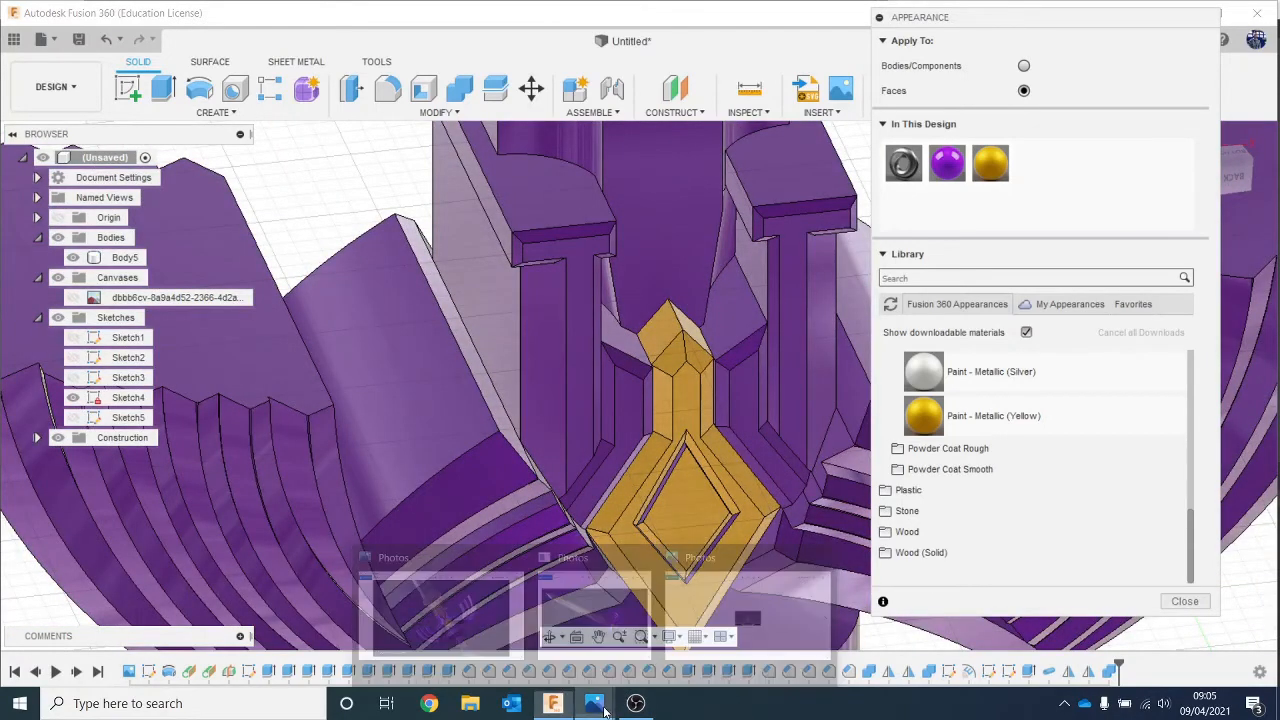
mouse_move(457, 608)
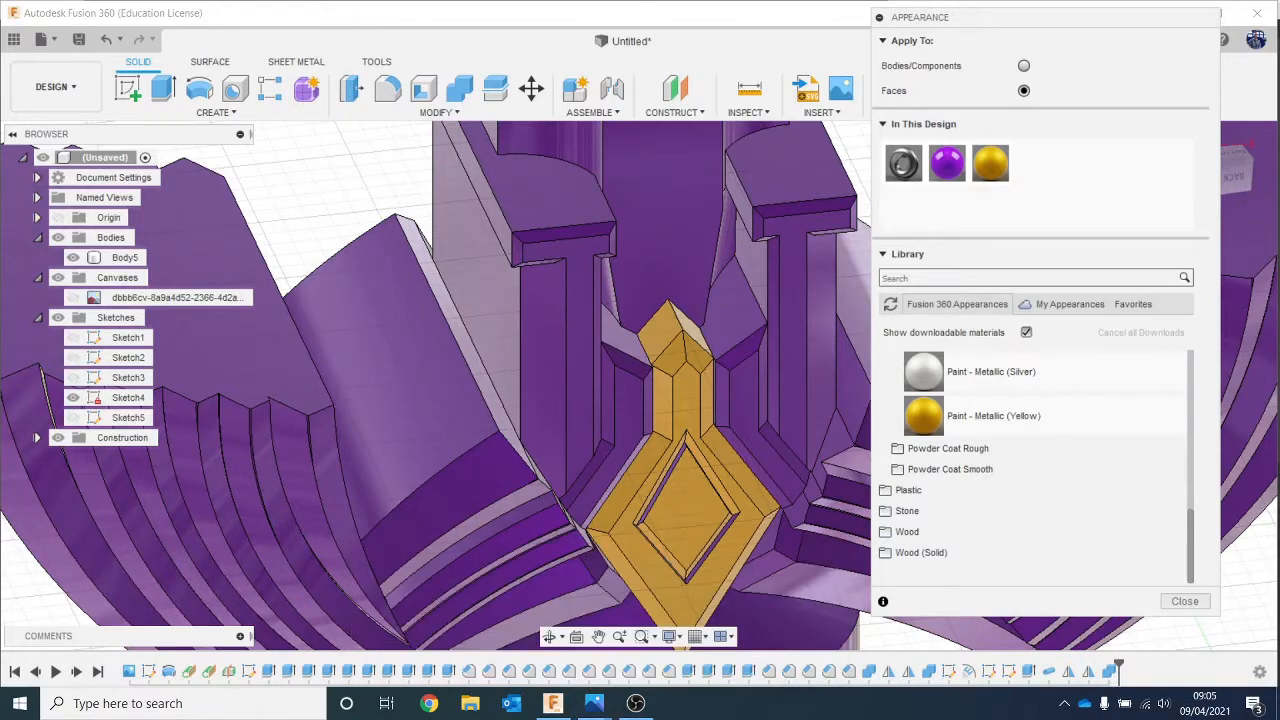
scroll(824, 325, down, 3)
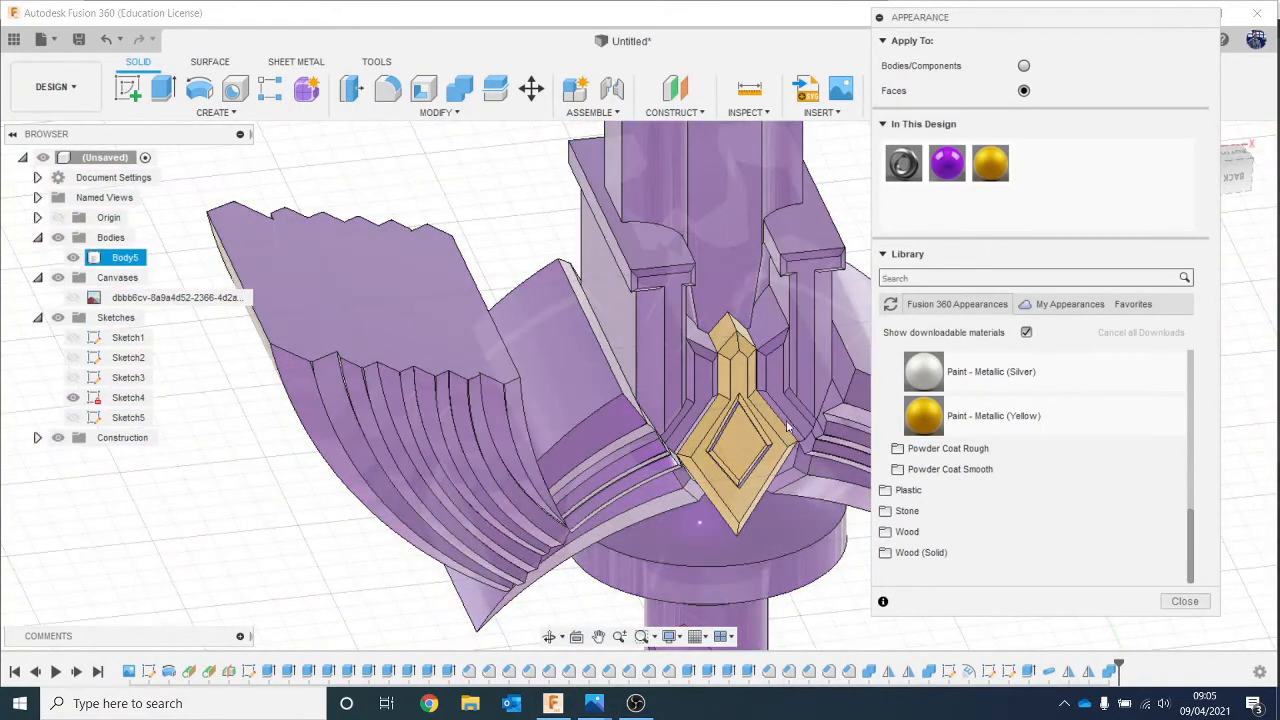
middle_drag(784, 422, 651, 407)
scroll(651, 407, down, 1)
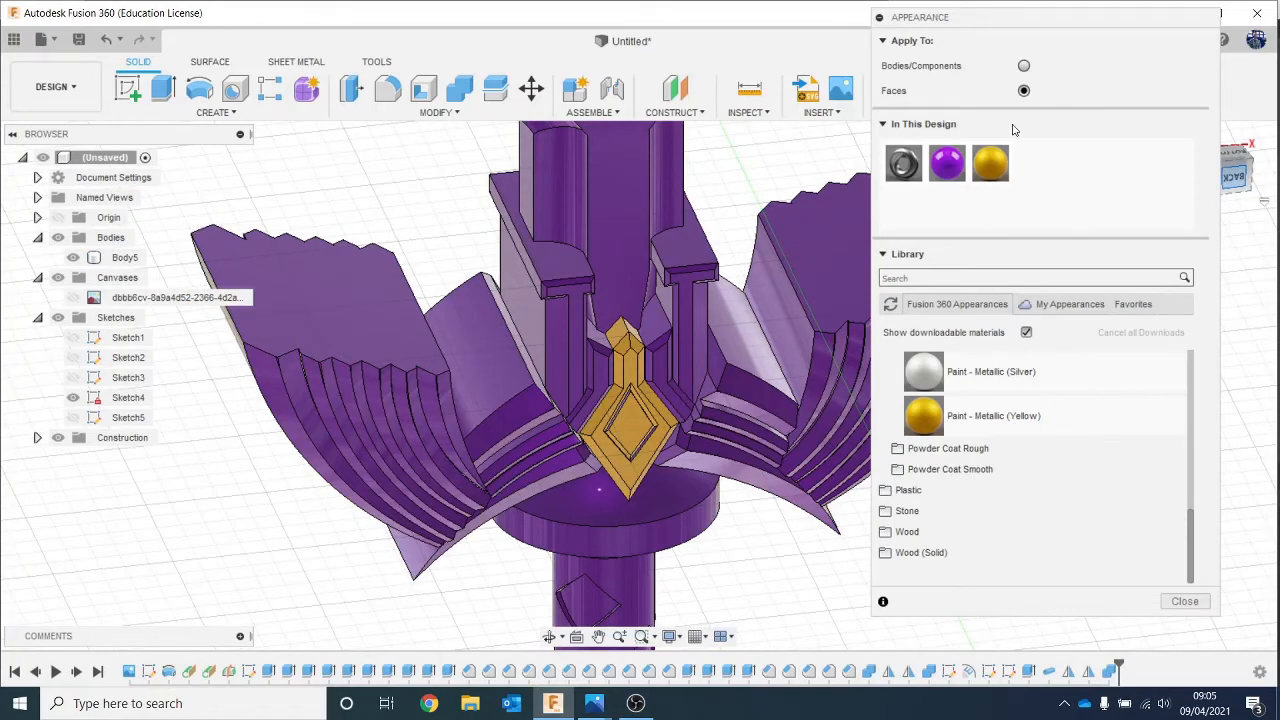
drag(987, 158, 571, 256)
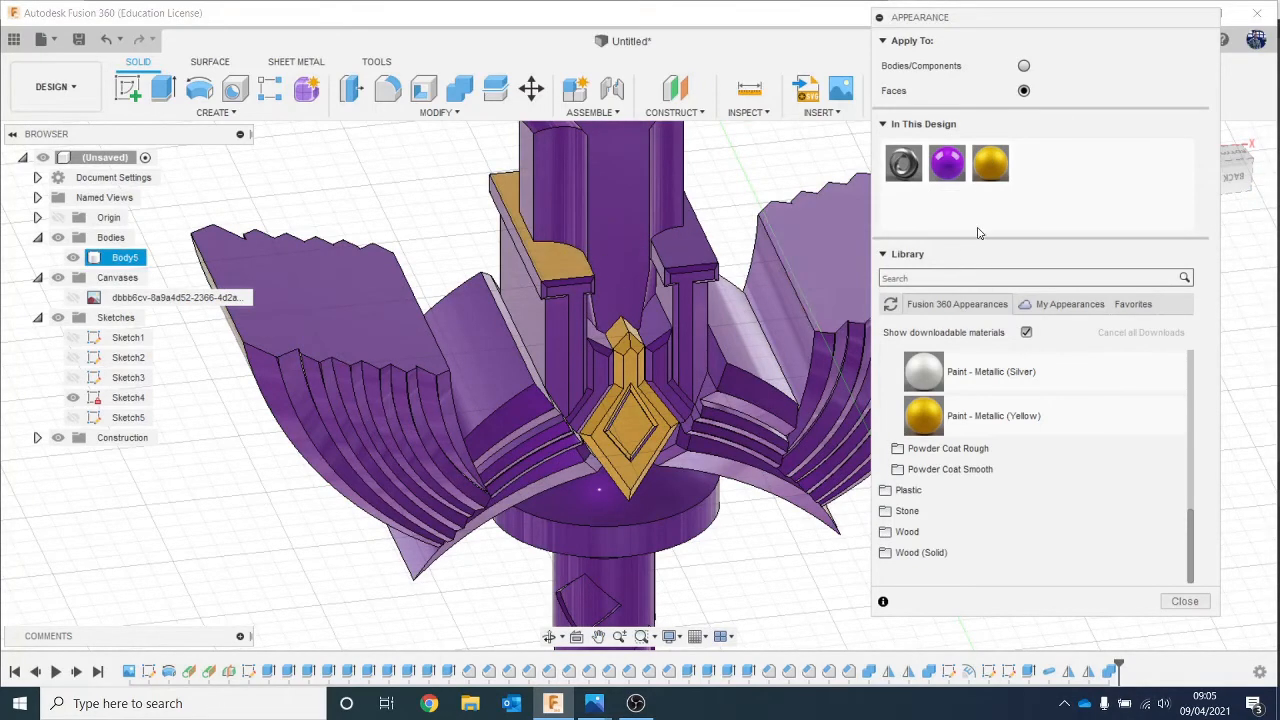
drag(980, 158, 700, 264)
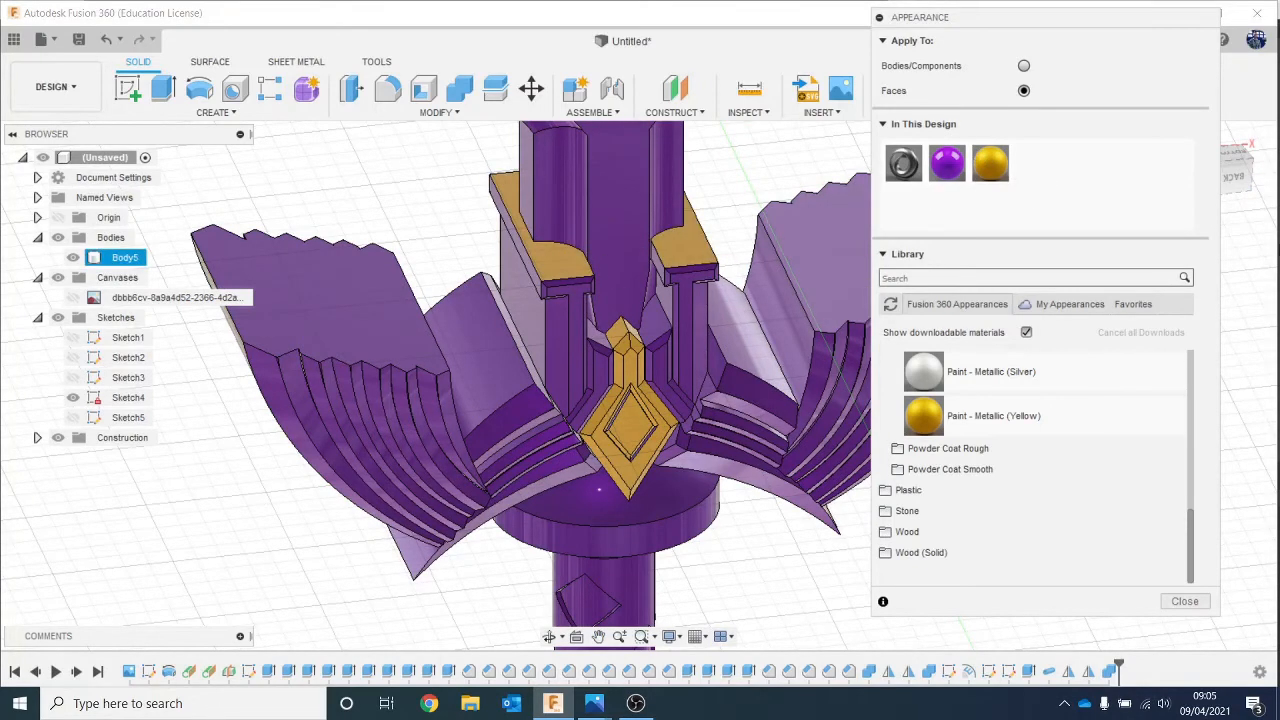
Step: Apply Paint - Metallic (Yellow) to the outer side face, upper bevel and outer end bevel of the left guard post's cap
mouse_move(1232, 185)
mouse_down()
mouse_move(1245, 146)
mouse_move(1232, 200)
mouse_up()
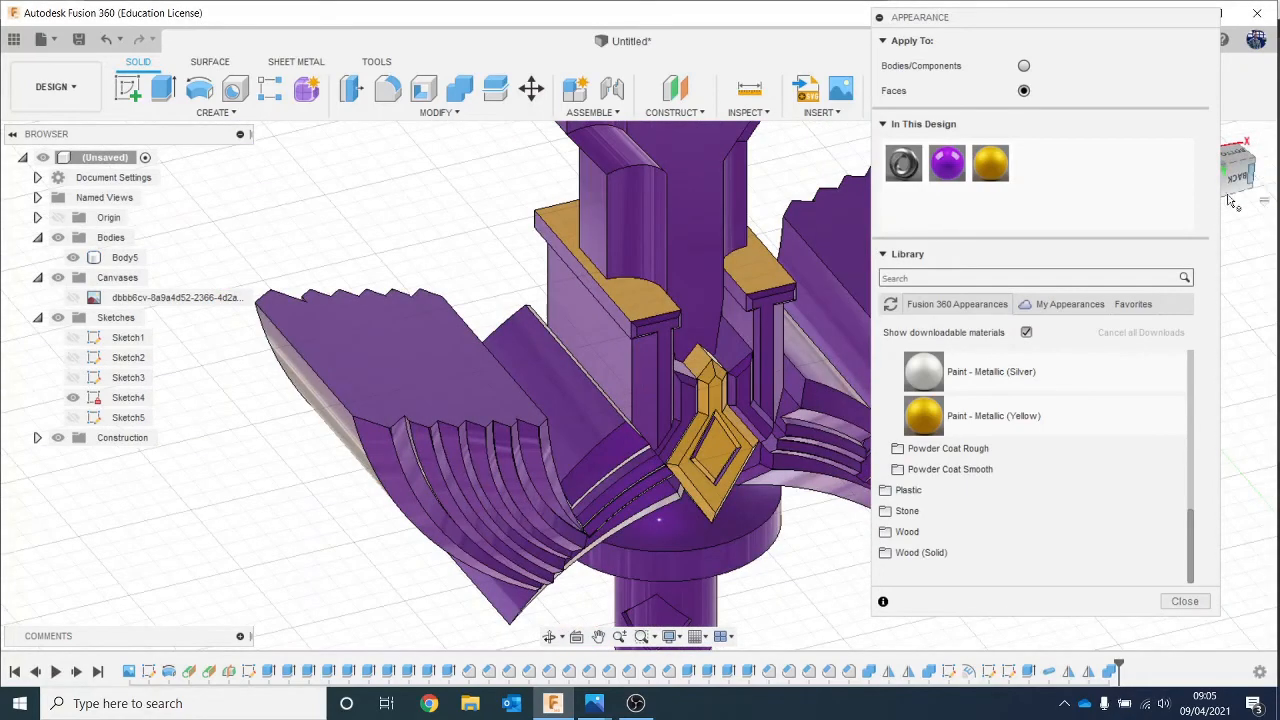
drag(1010, 172, 1178, 205)
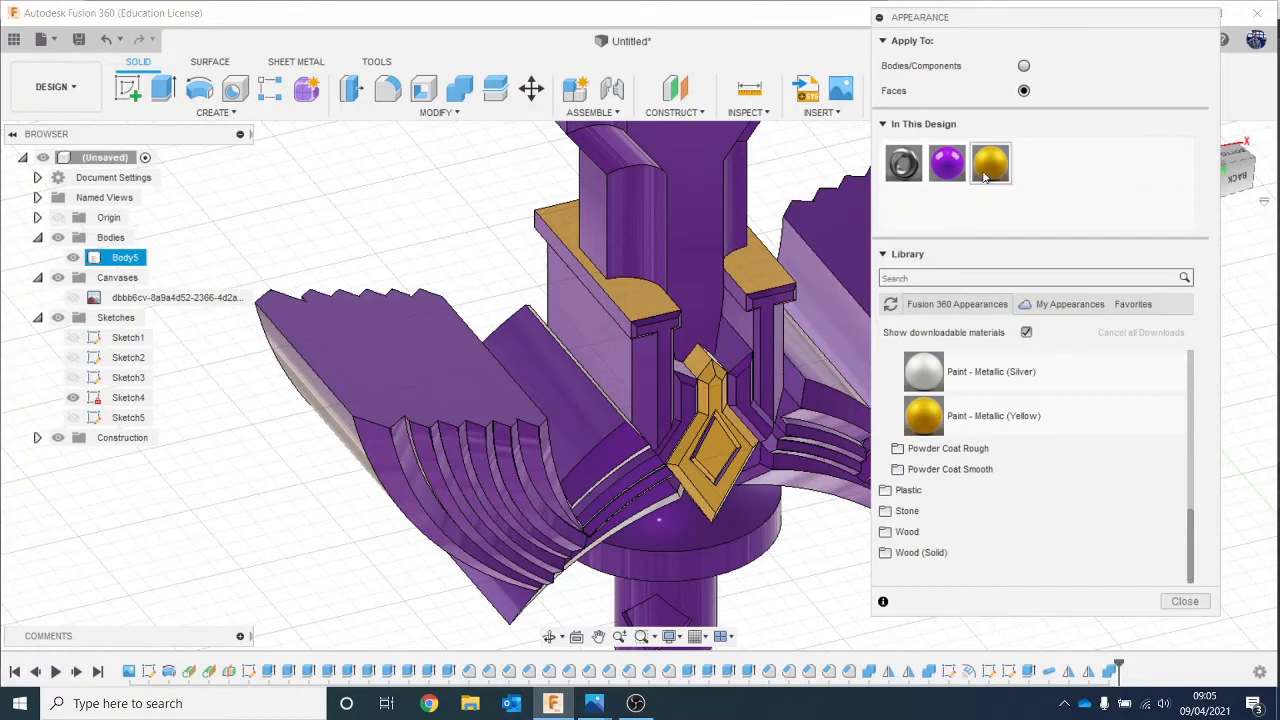
scroll(505, 320, up, 8)
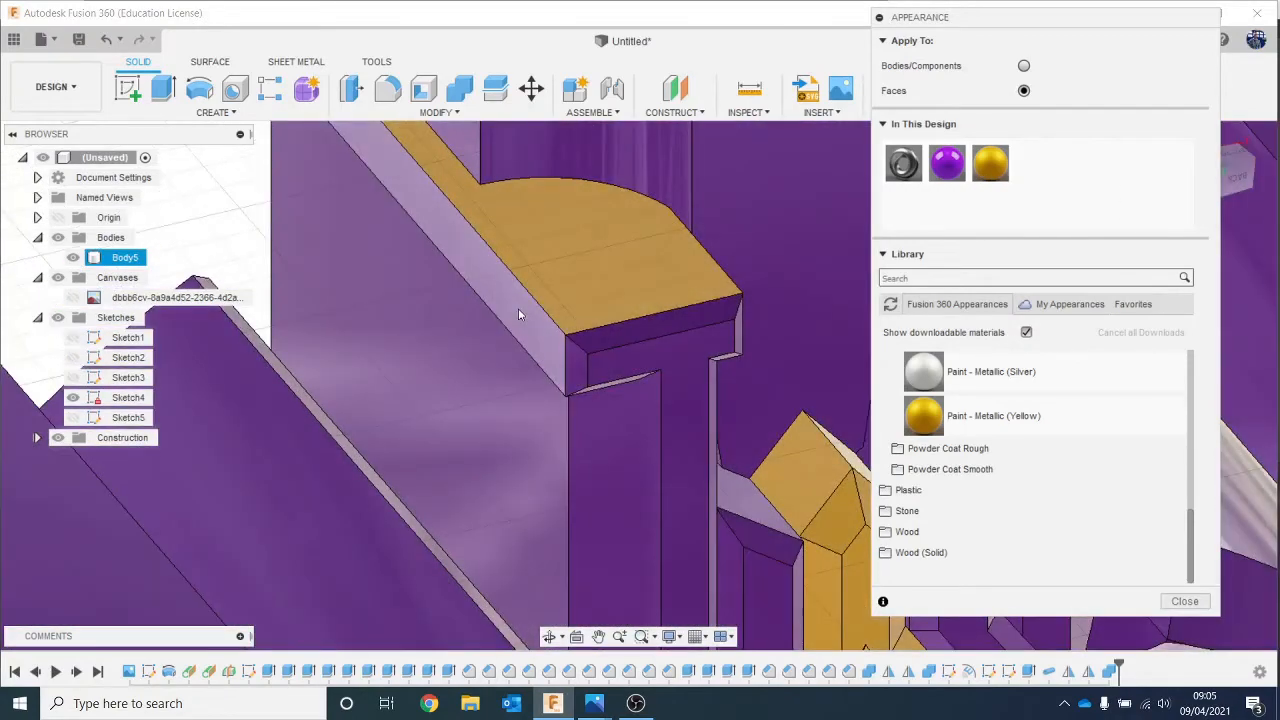
drag(990, 163, 552, 352)
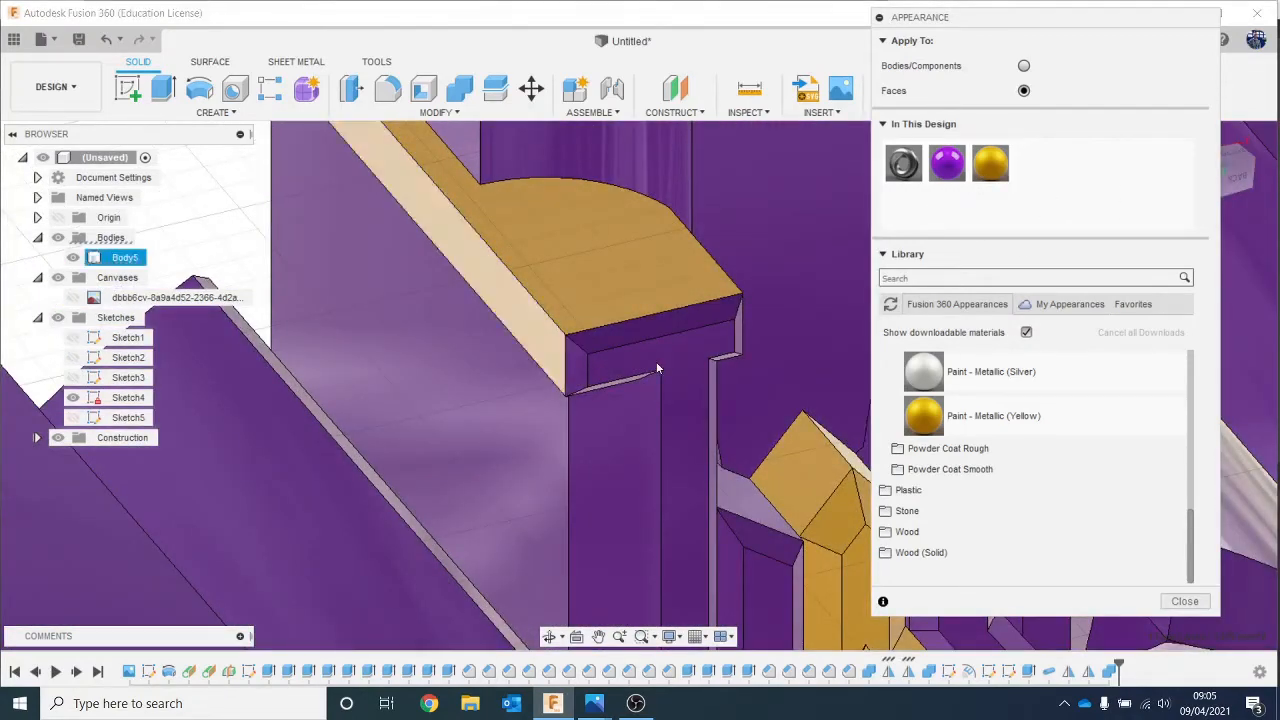
drag(940, 220, 674, 338)
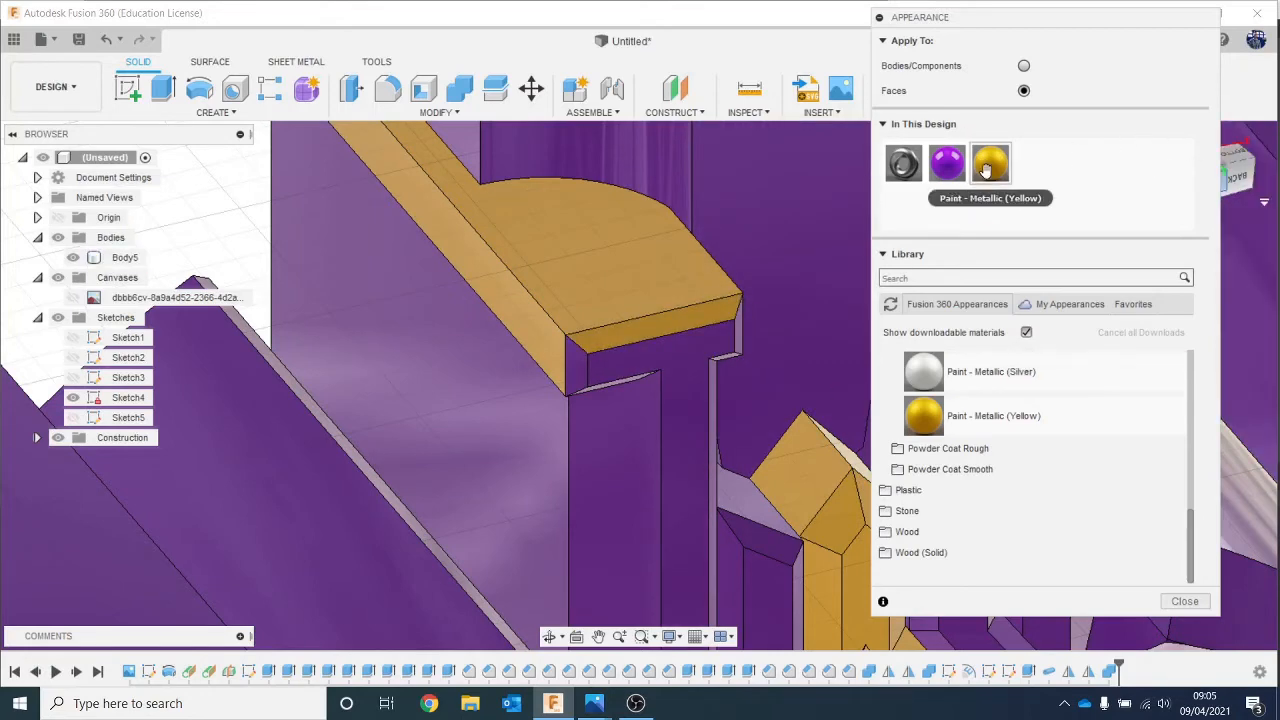
drag(990, 163, 603, 357)
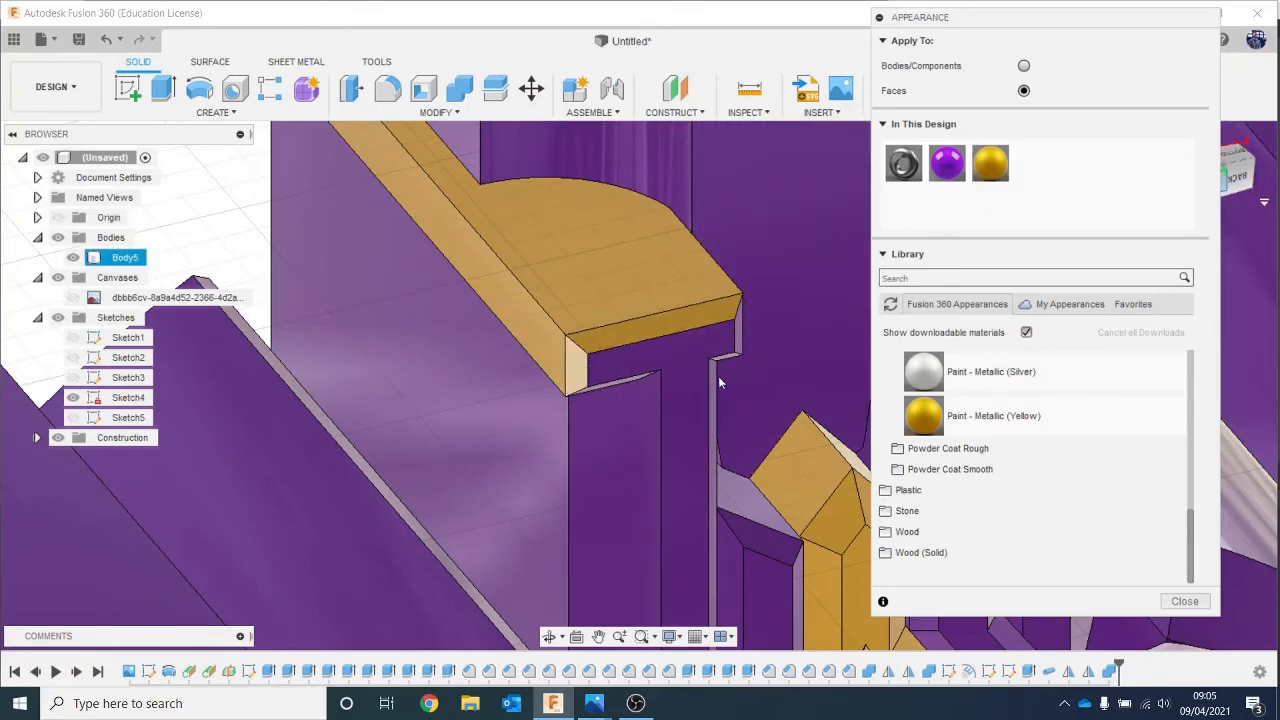
Step: Apply Paint - Metallic (Yellow) to the two underside bevels and the inner end bevel of the left guard post's cap
shift+middle_drag(783, 374, 1079, 183)
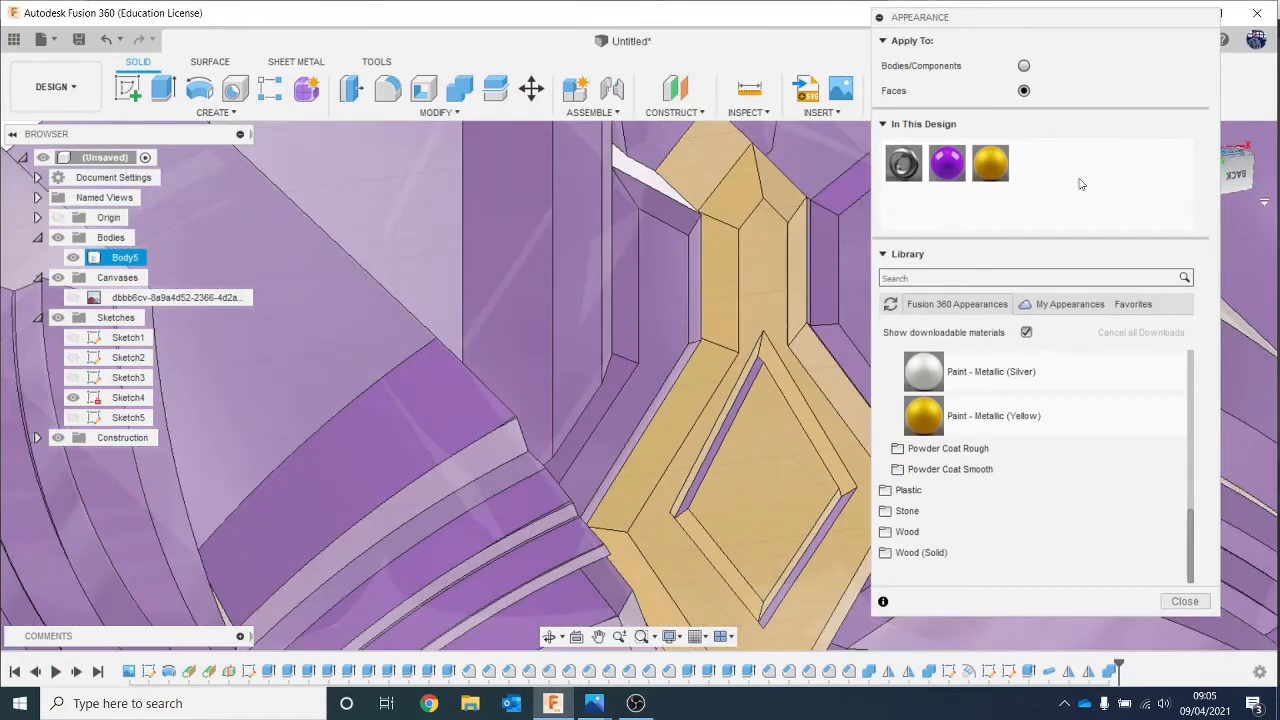
shift+middle_drag(860, 240, 646, 226)
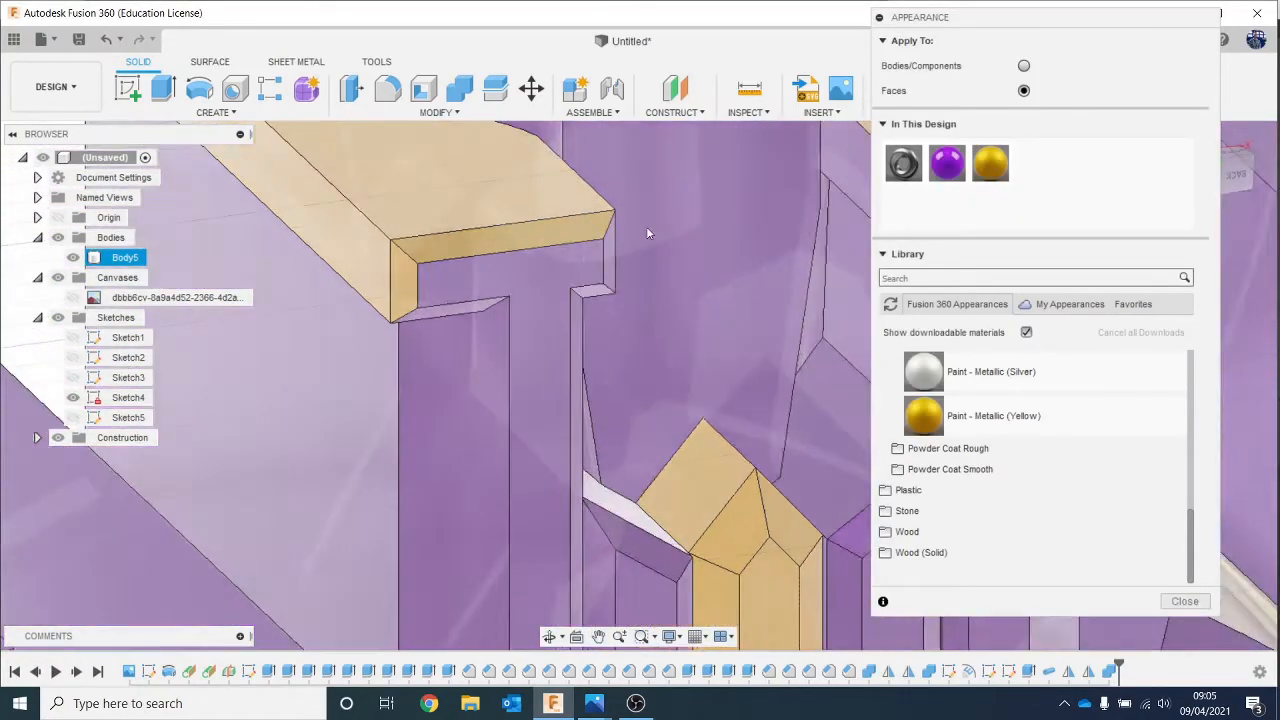
drag(990, 172, 495, 316)
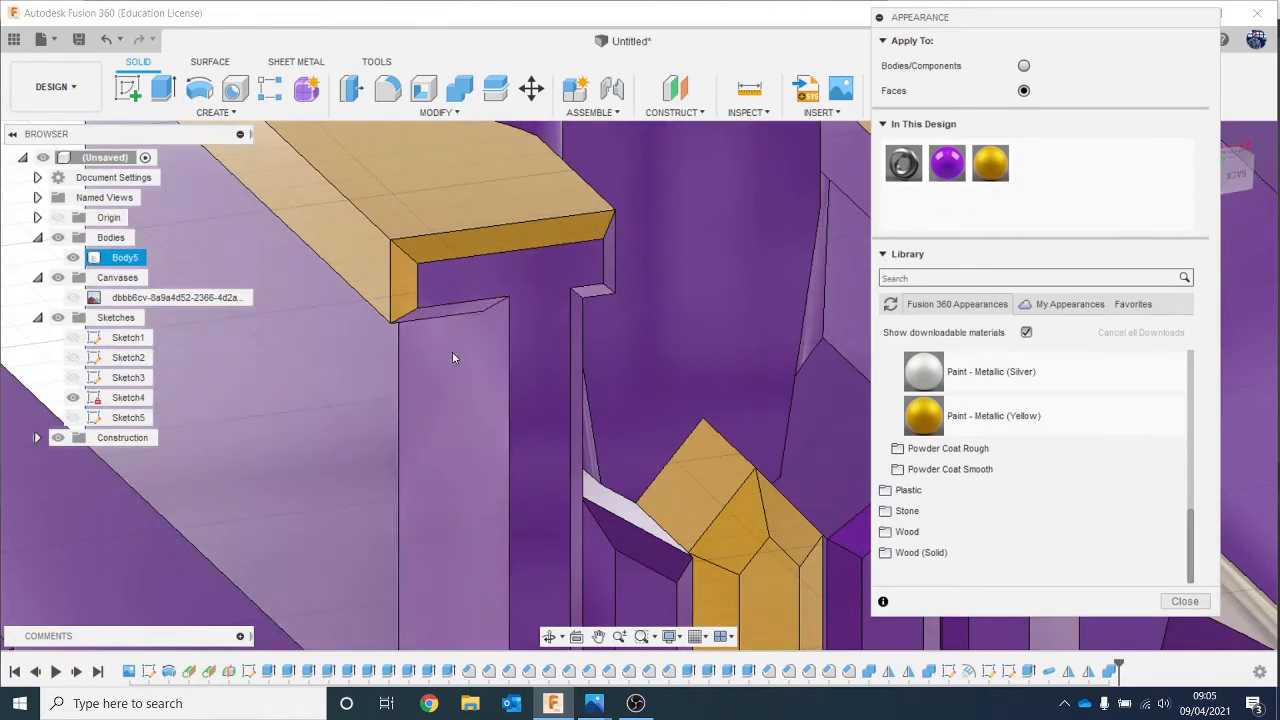
scroll(527, 327, down, 4)
scroll(529, 321, up, 8)
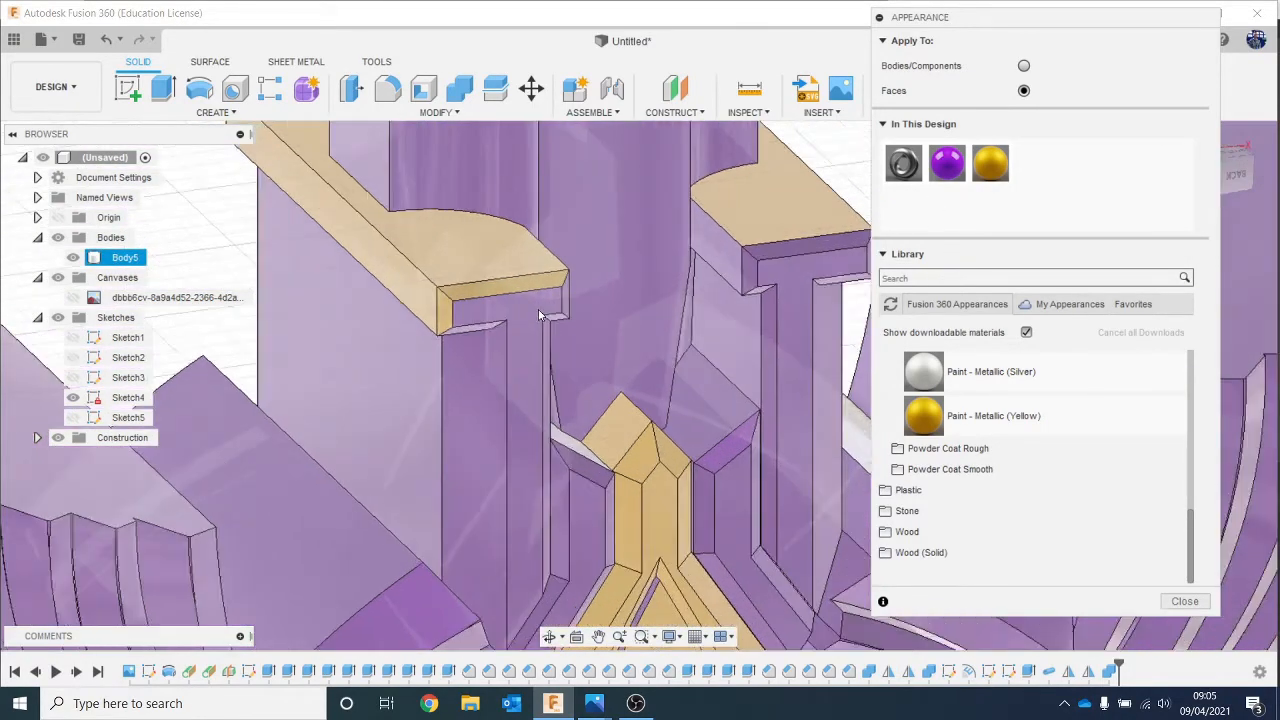
scroll(442, 330, up, 2)
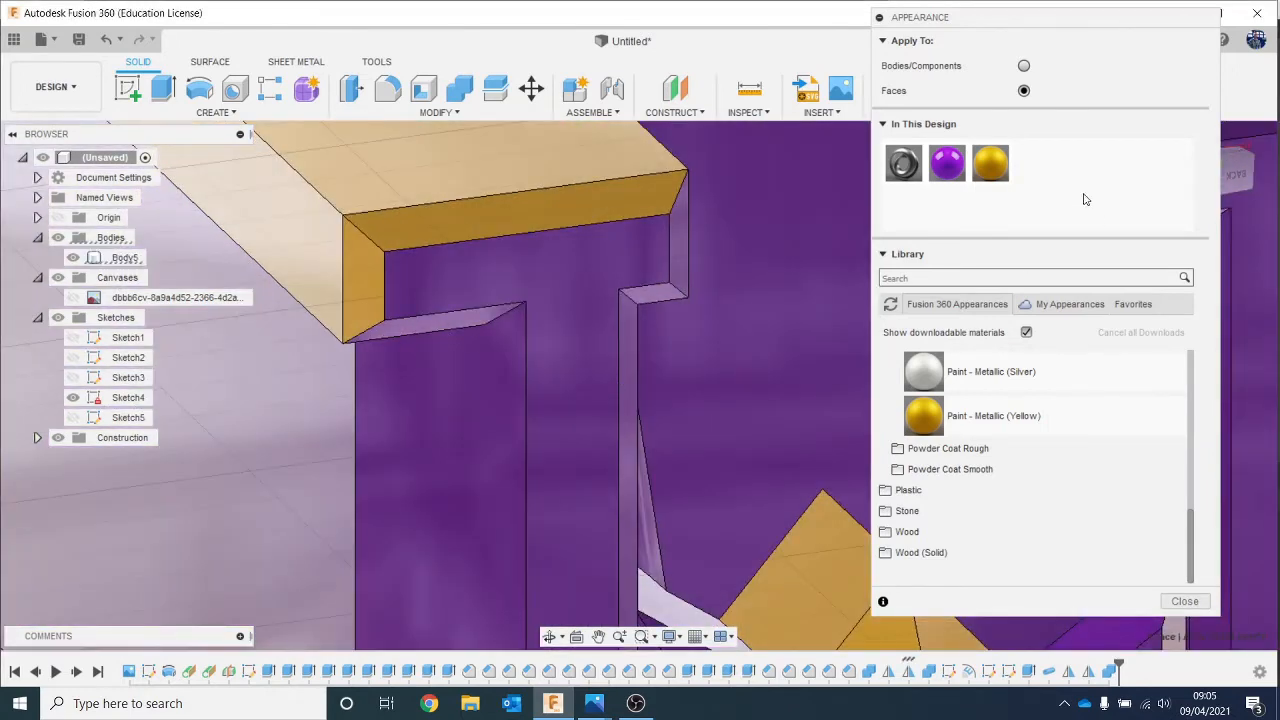
mouse_move(990, 163)
mouse_down()
mouse_move(394, 316)
mouse_move(440, 333)
mouse_up()
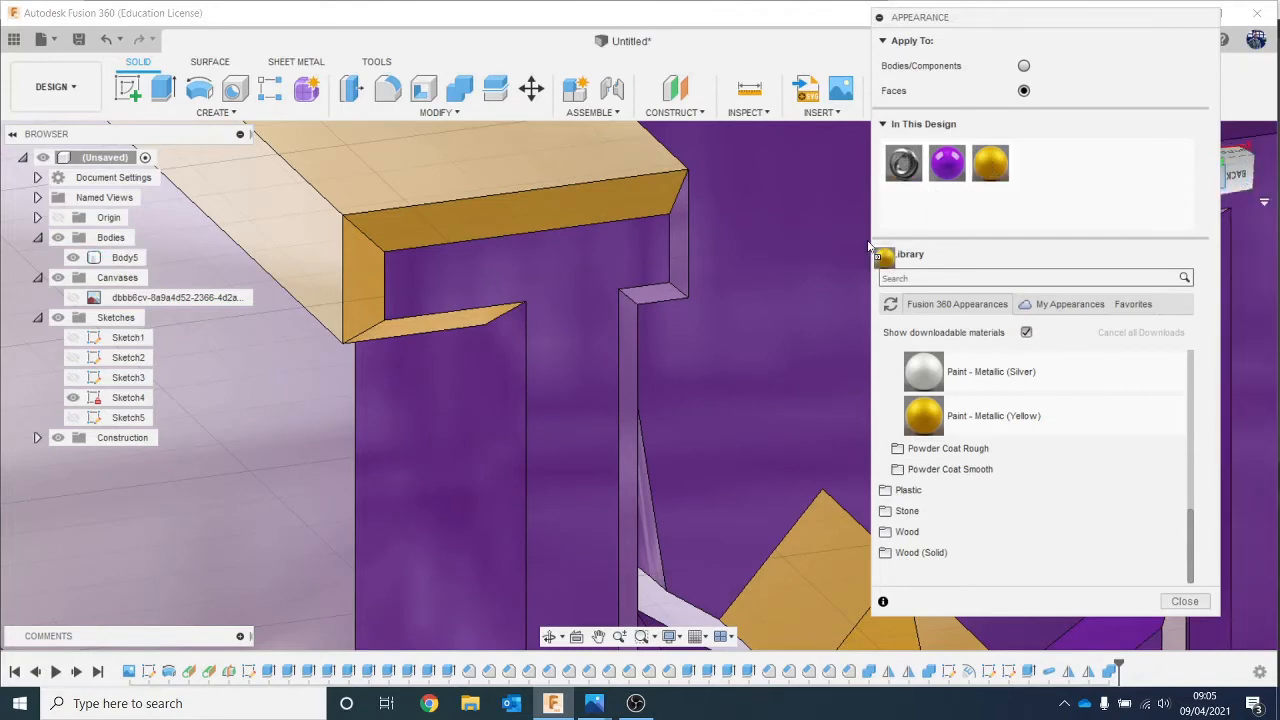
drag(869, 246, 648, 300)
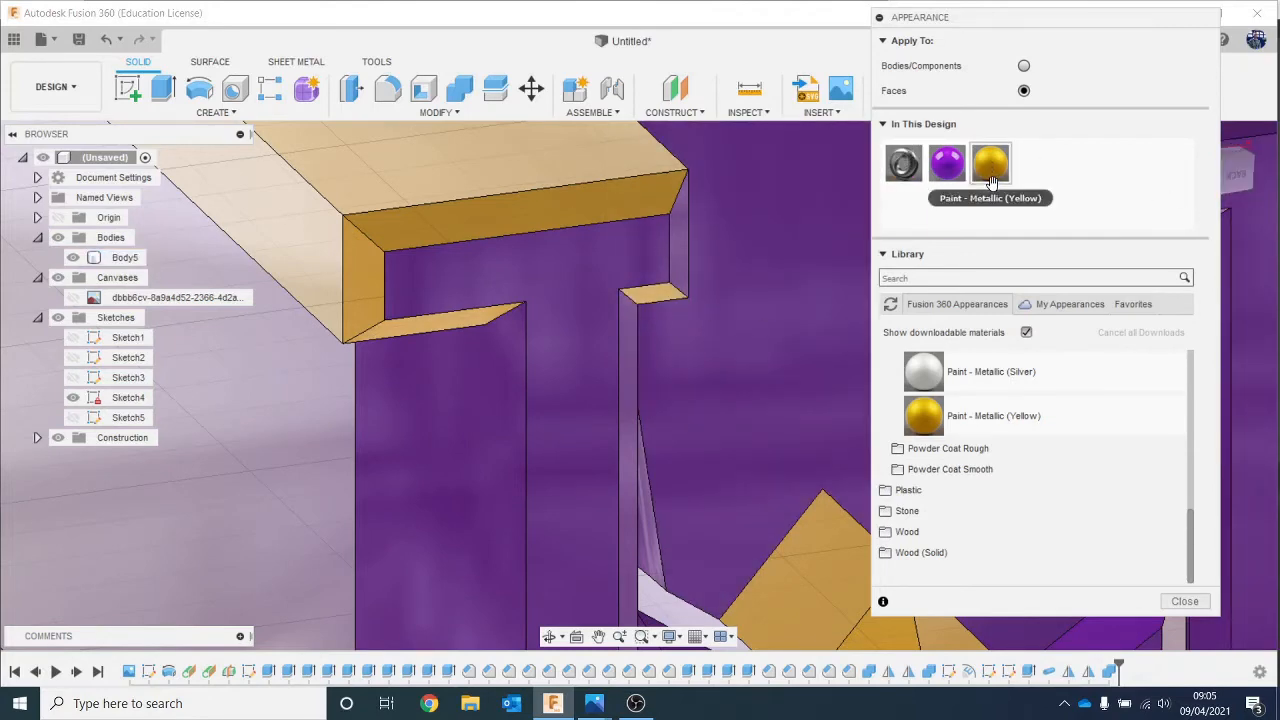
drag(990, 180, 682, 238)
scroll(685, 274, down, 6)
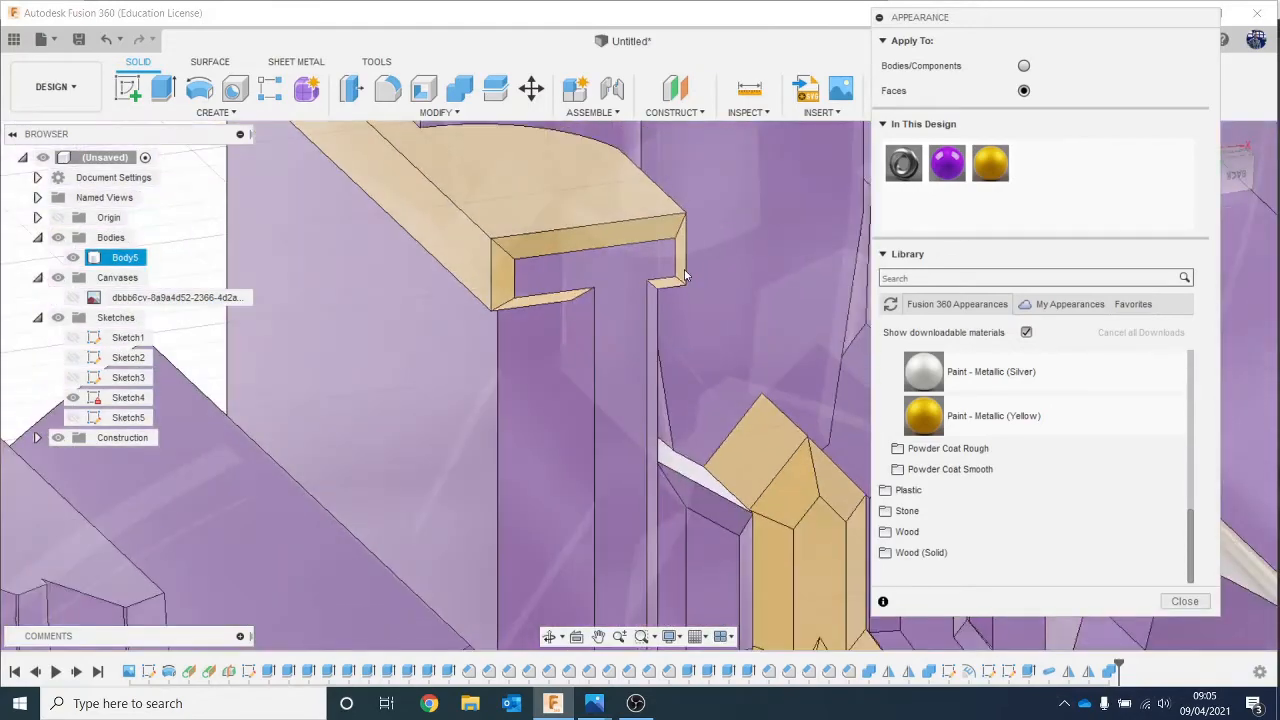
Step: Sketch a horizontal line about 8 mm long on the guard post's front face, running along the lower edges of both caps
scroll(626, 226, up, 3)
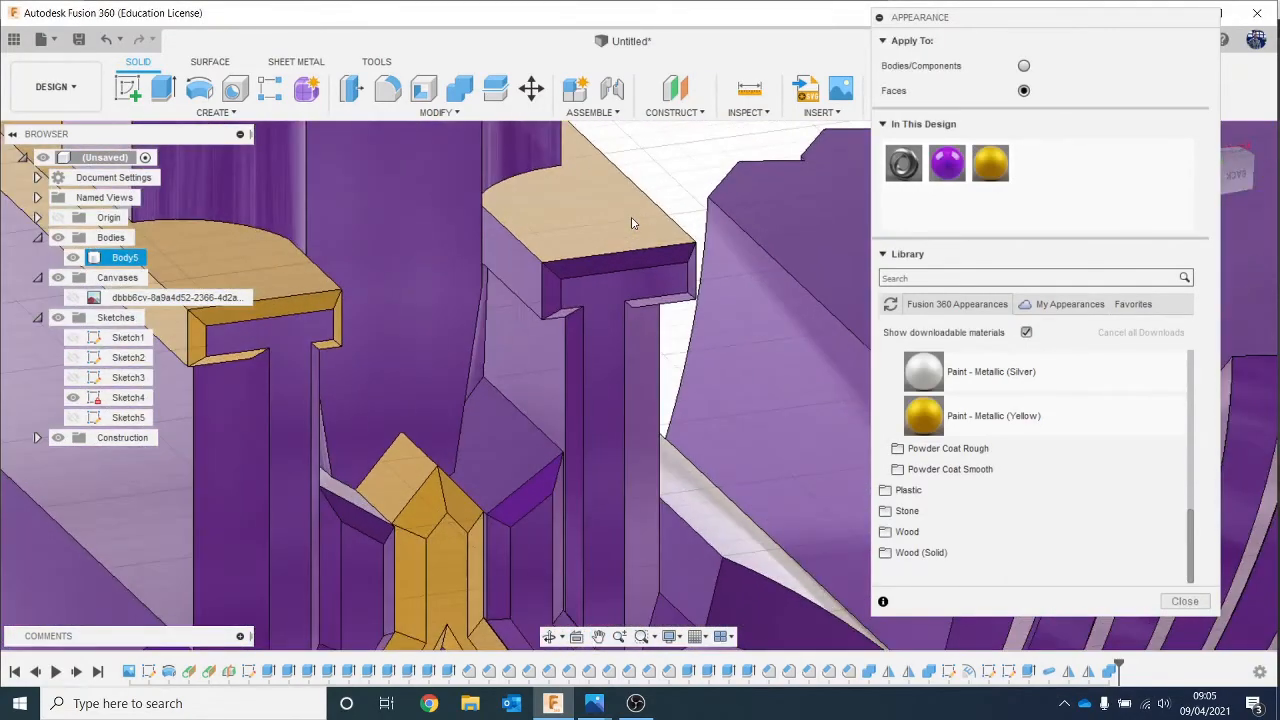
click(1244, 178)
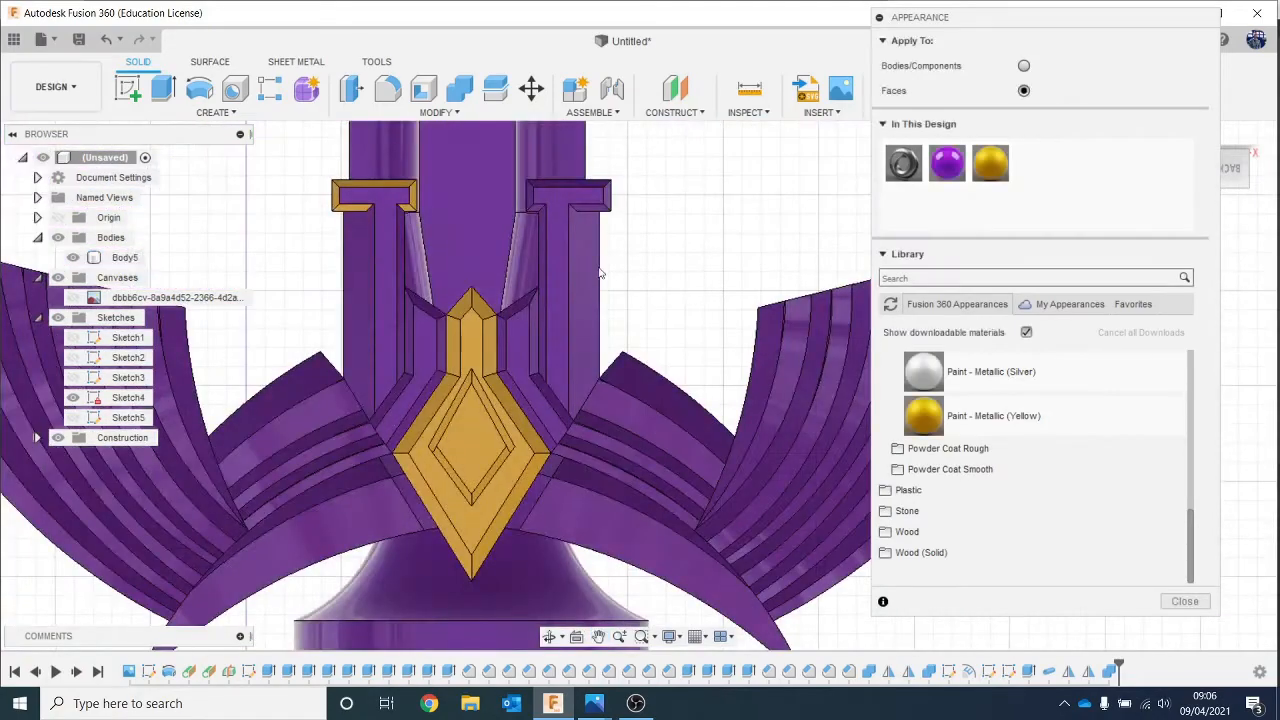
scroll(390, 215, up, 5)
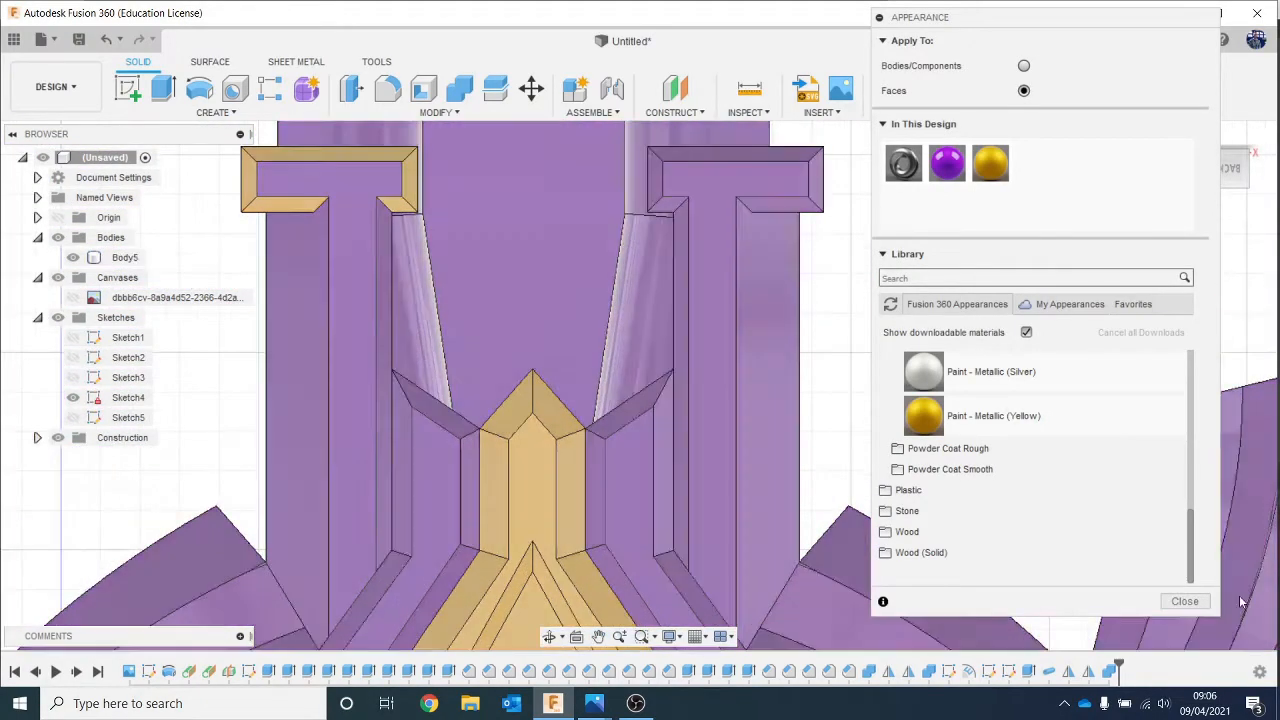
click(1186, 602)
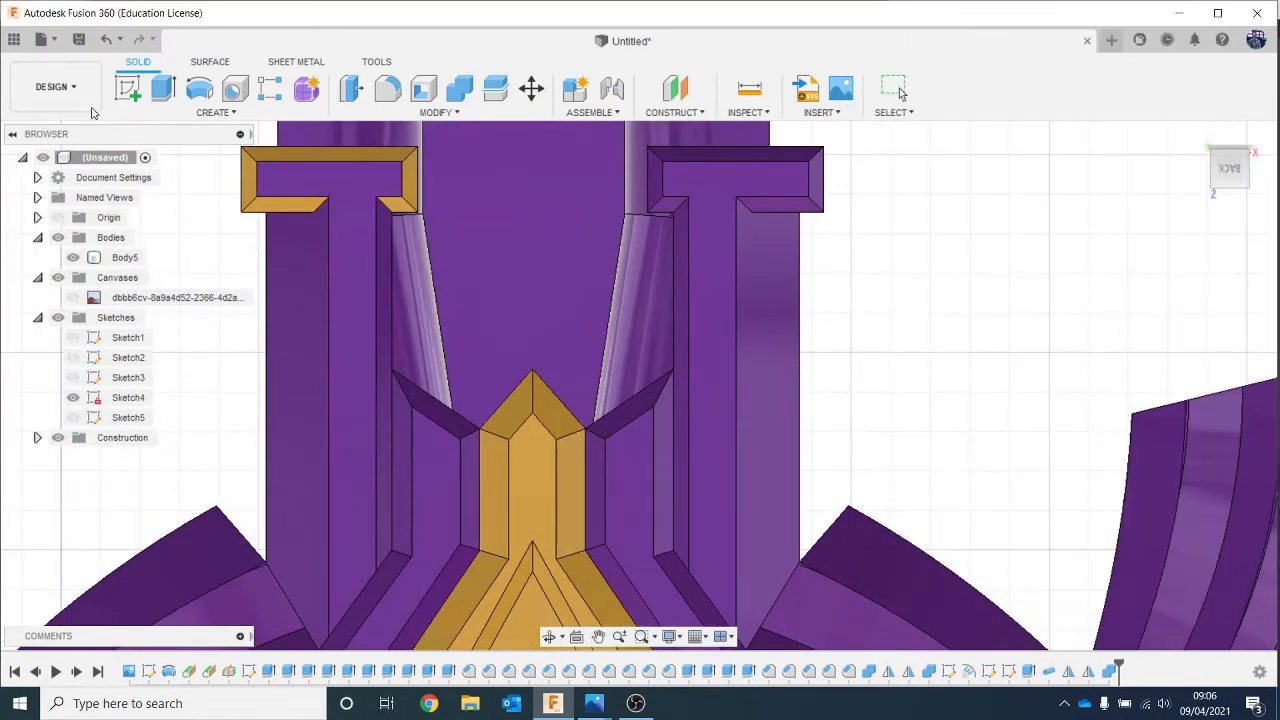
click(128, 88)
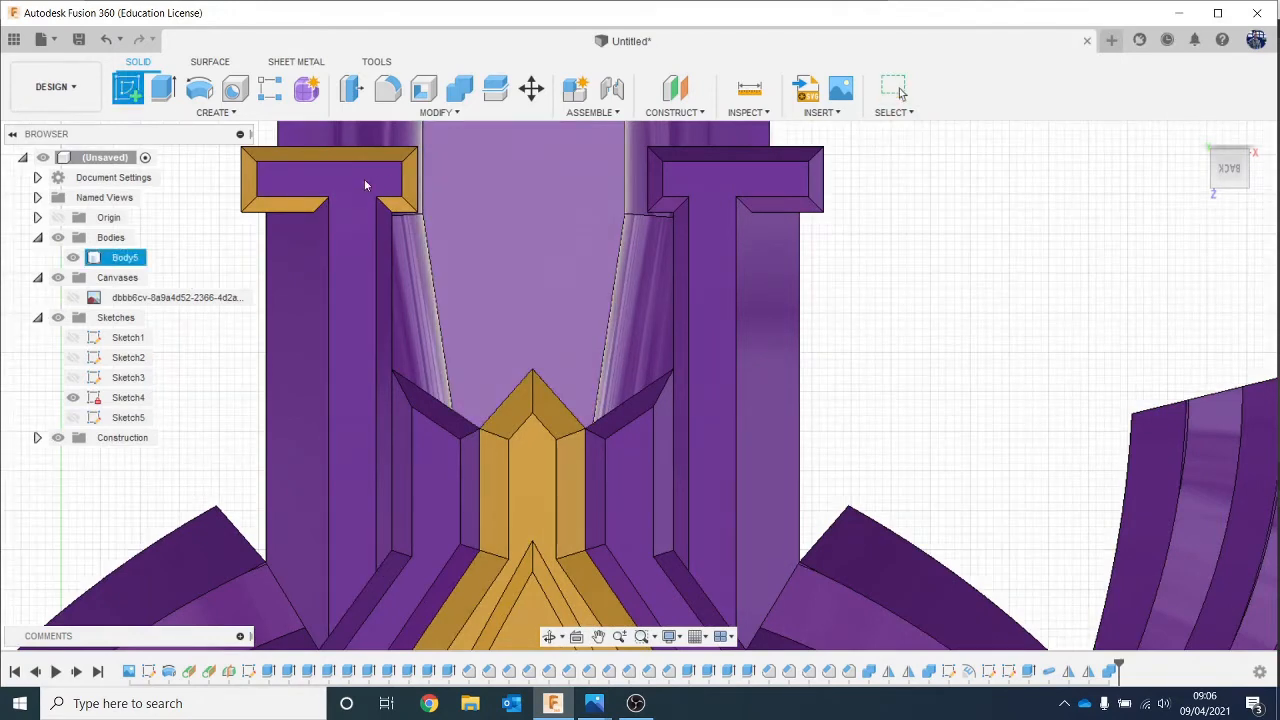
click(339, 189)
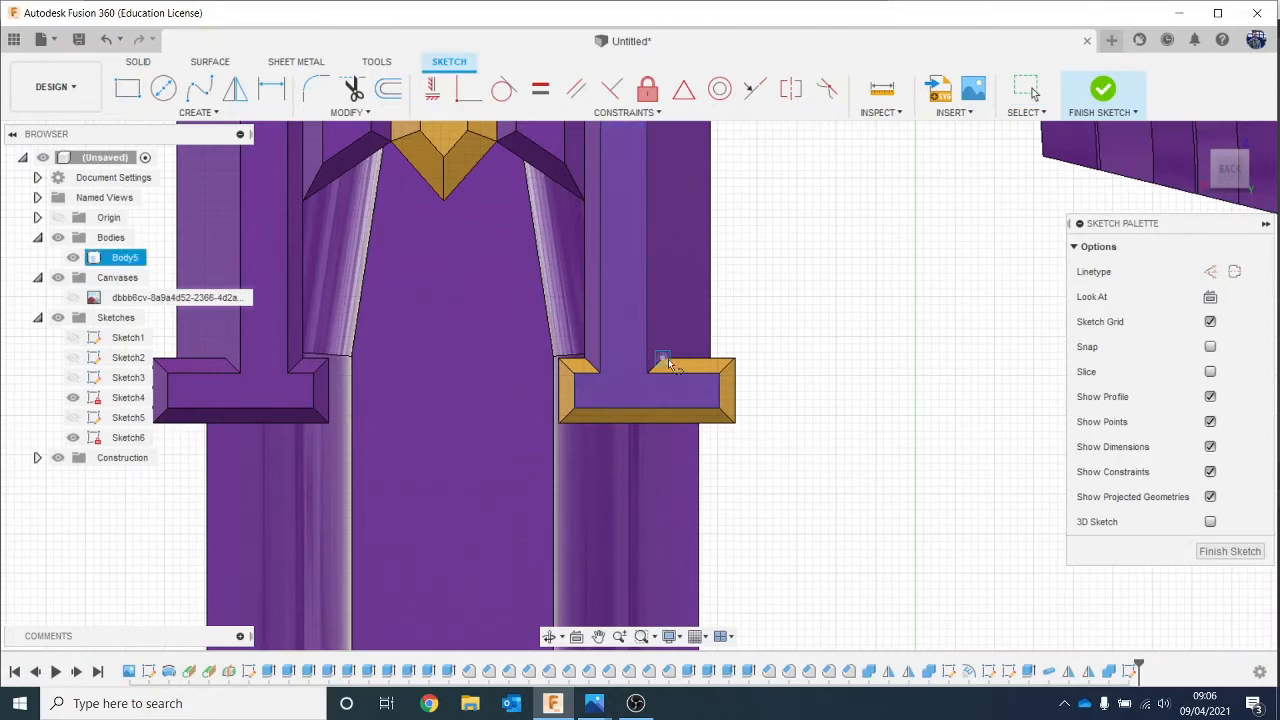
scroll(663, 357, up, 2)
scroll(695, 398, down, 2)
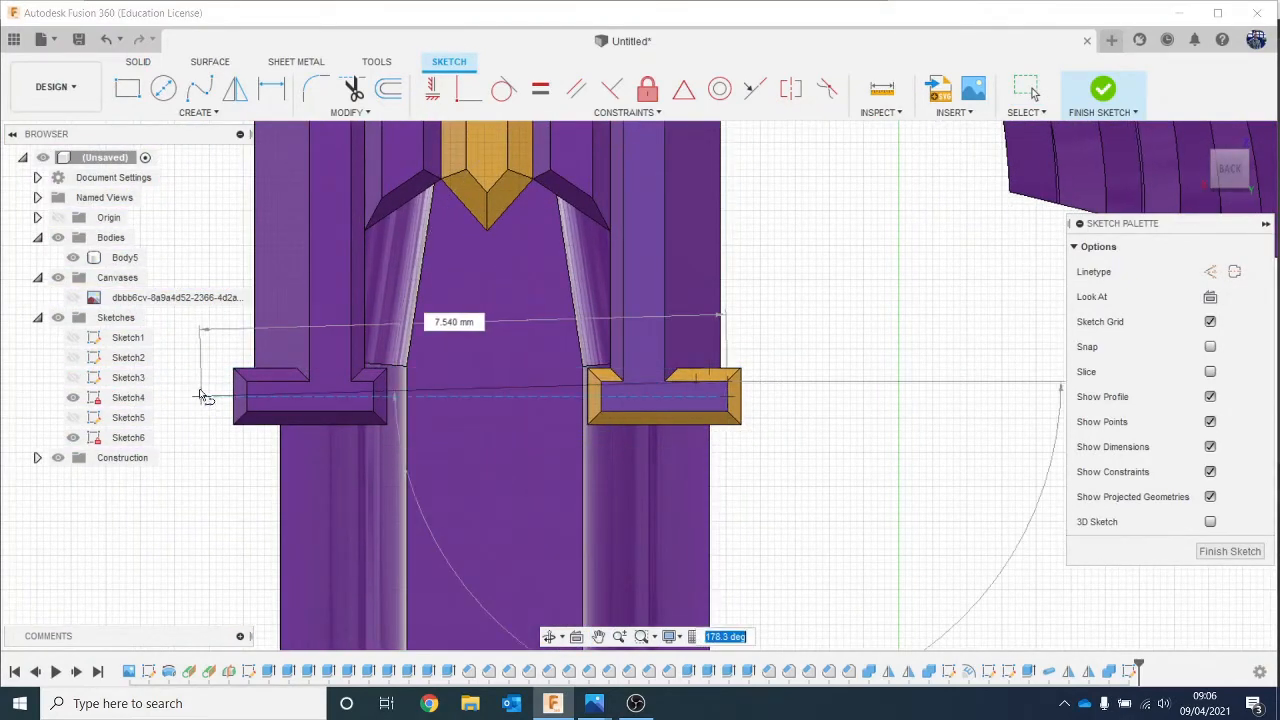
click(193, 380)
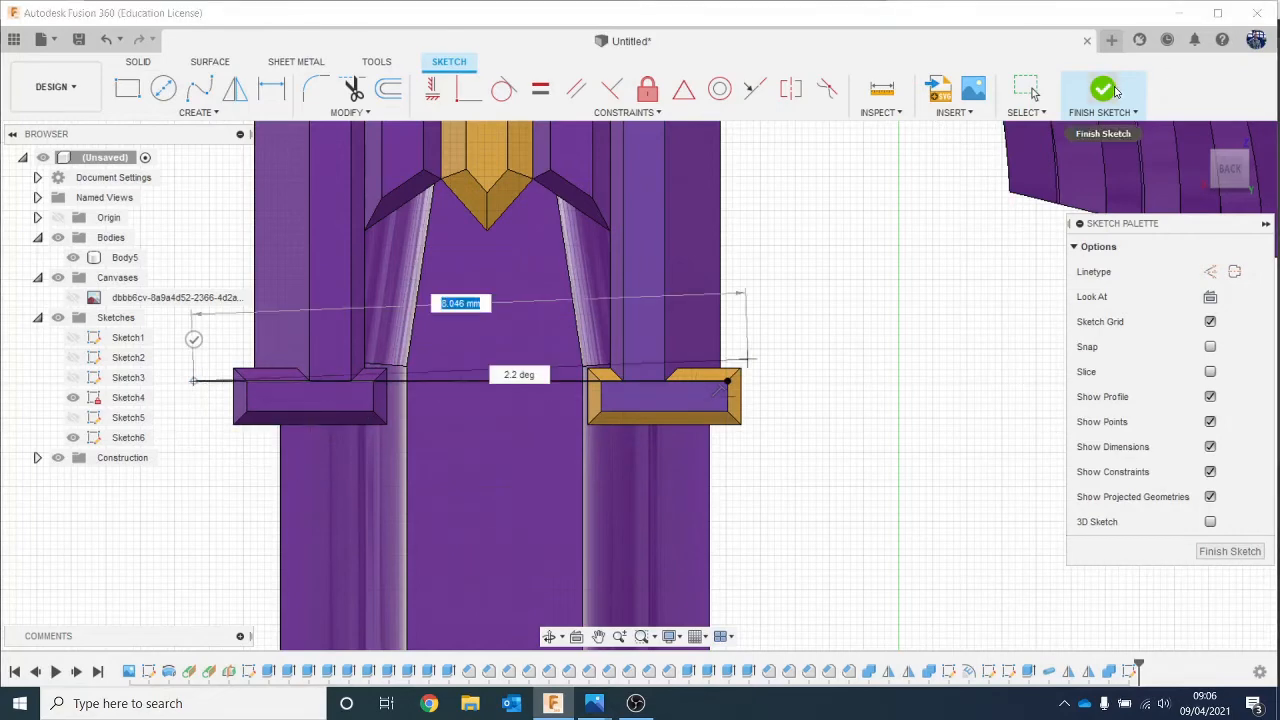
click(1105, 90)
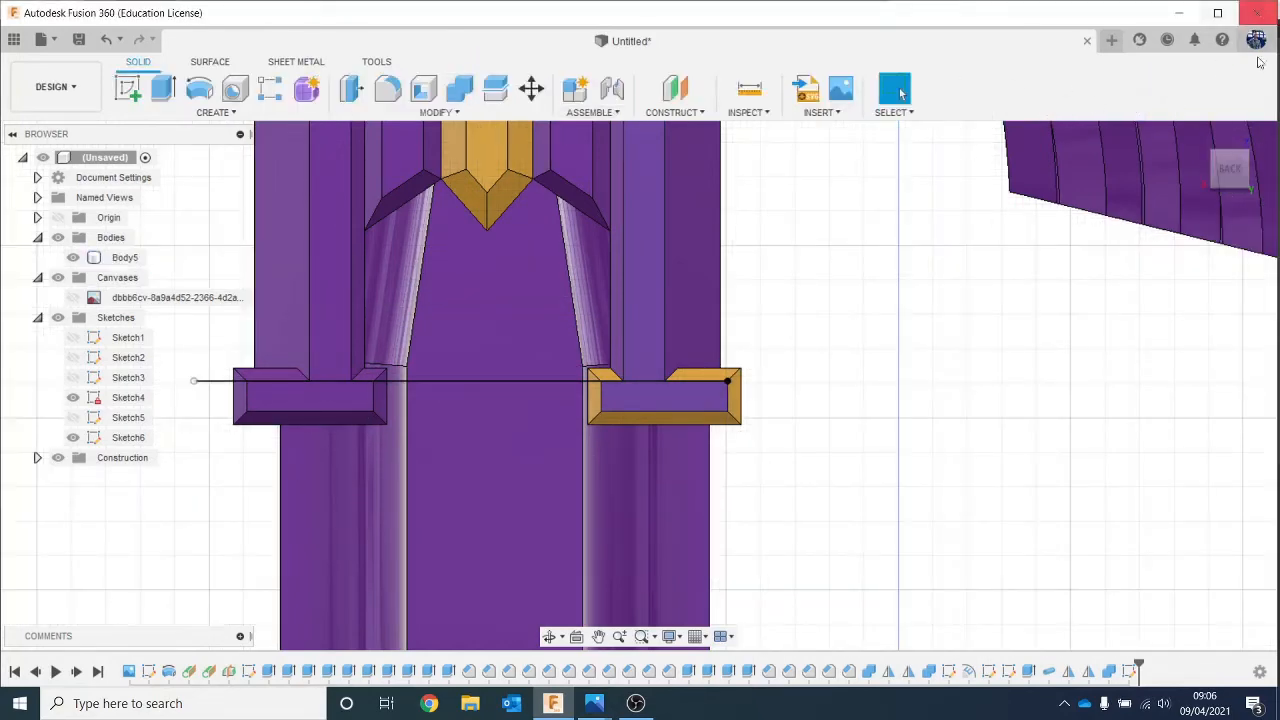
Step: Split the T-shaped front faces of both guard posts with the sketched line, separating the caps from the stems
click(1249, 138)
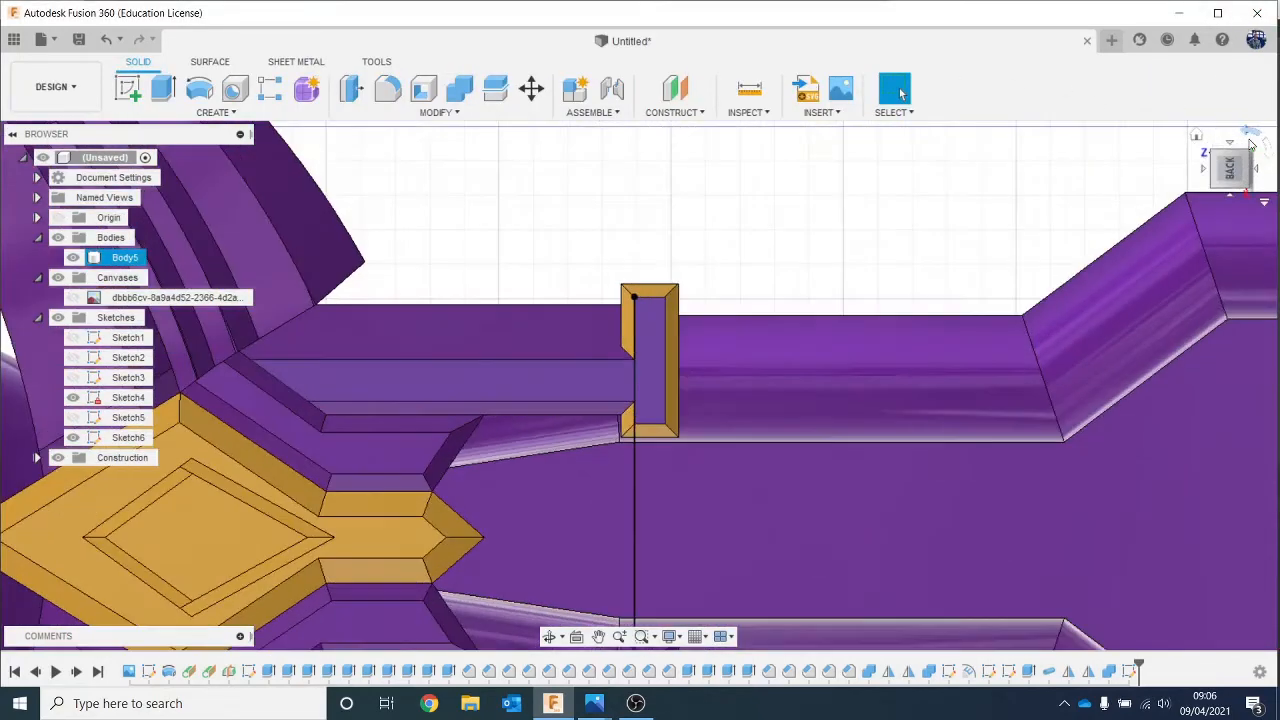
click(1249, 138)
click(1151, 226)
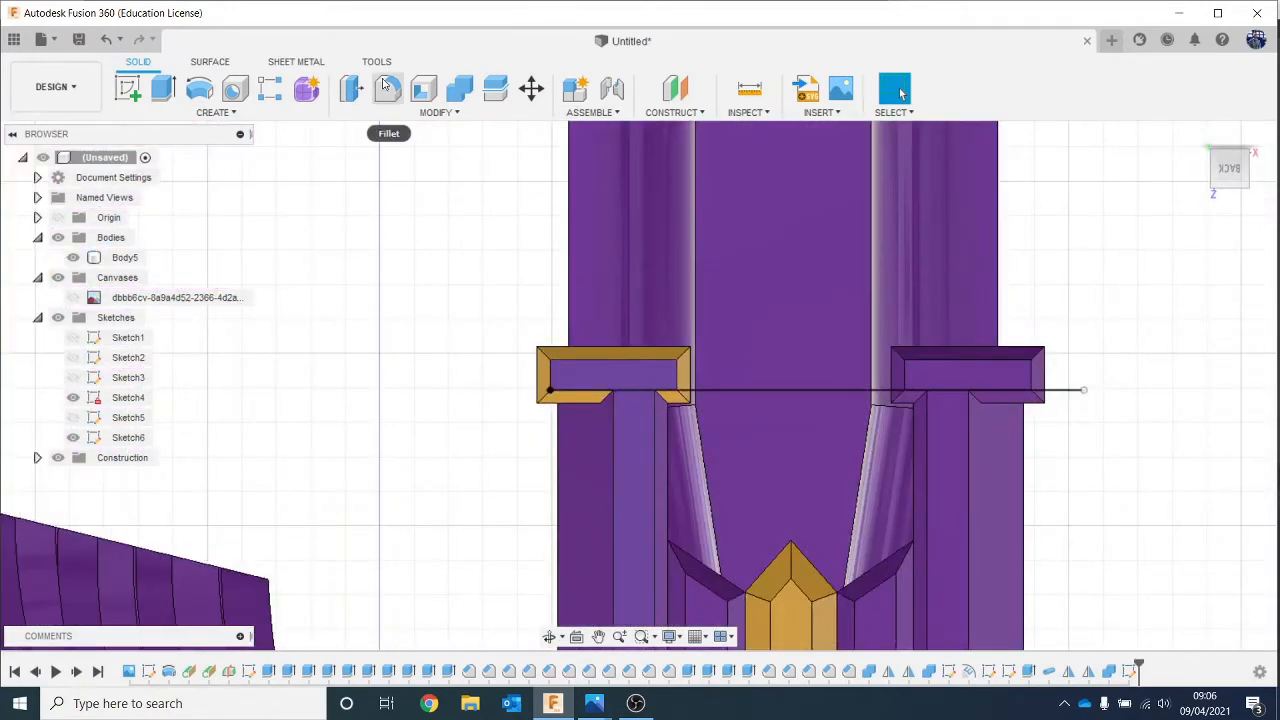
click(437, 113)
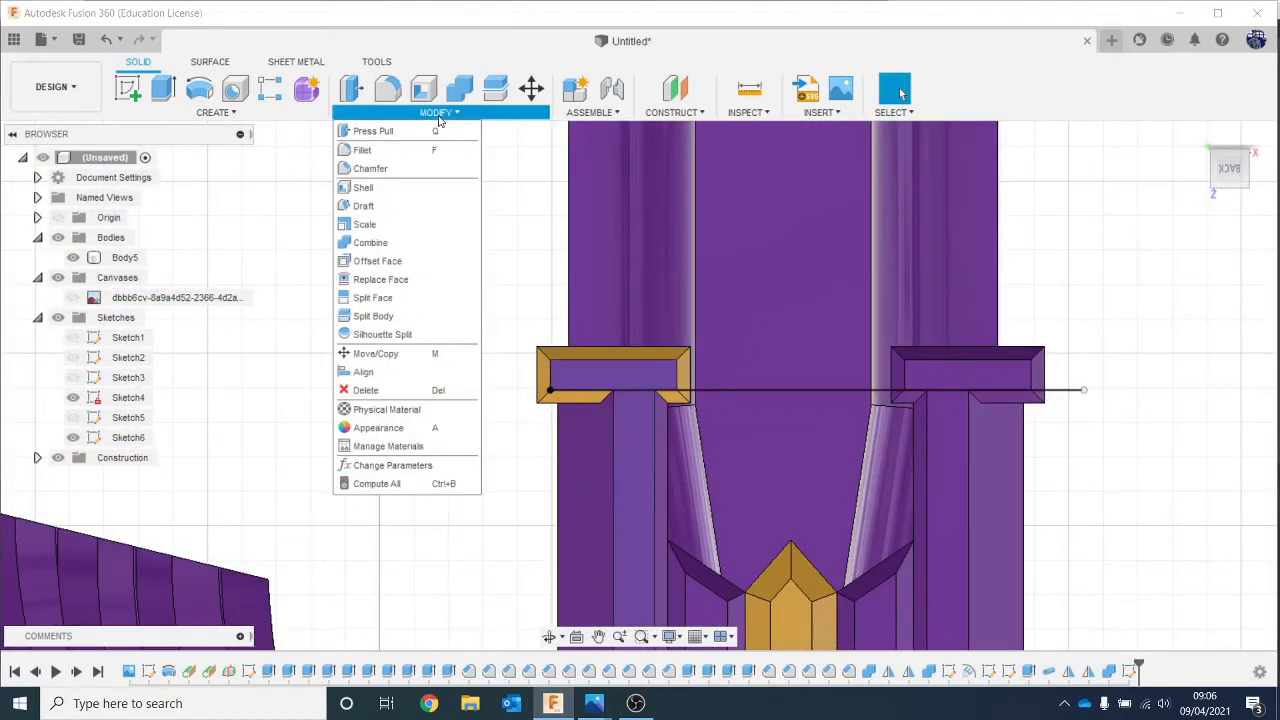
click(420, 298)
click(634, 412)
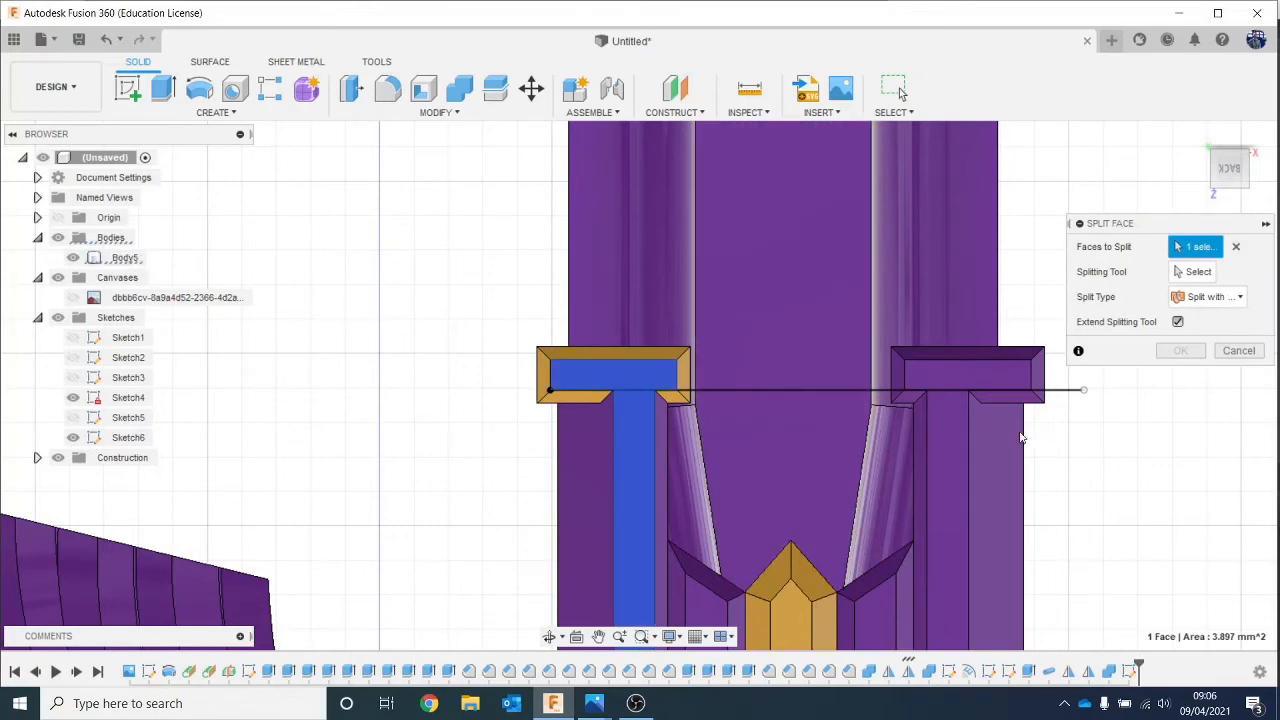
click(955, 438)
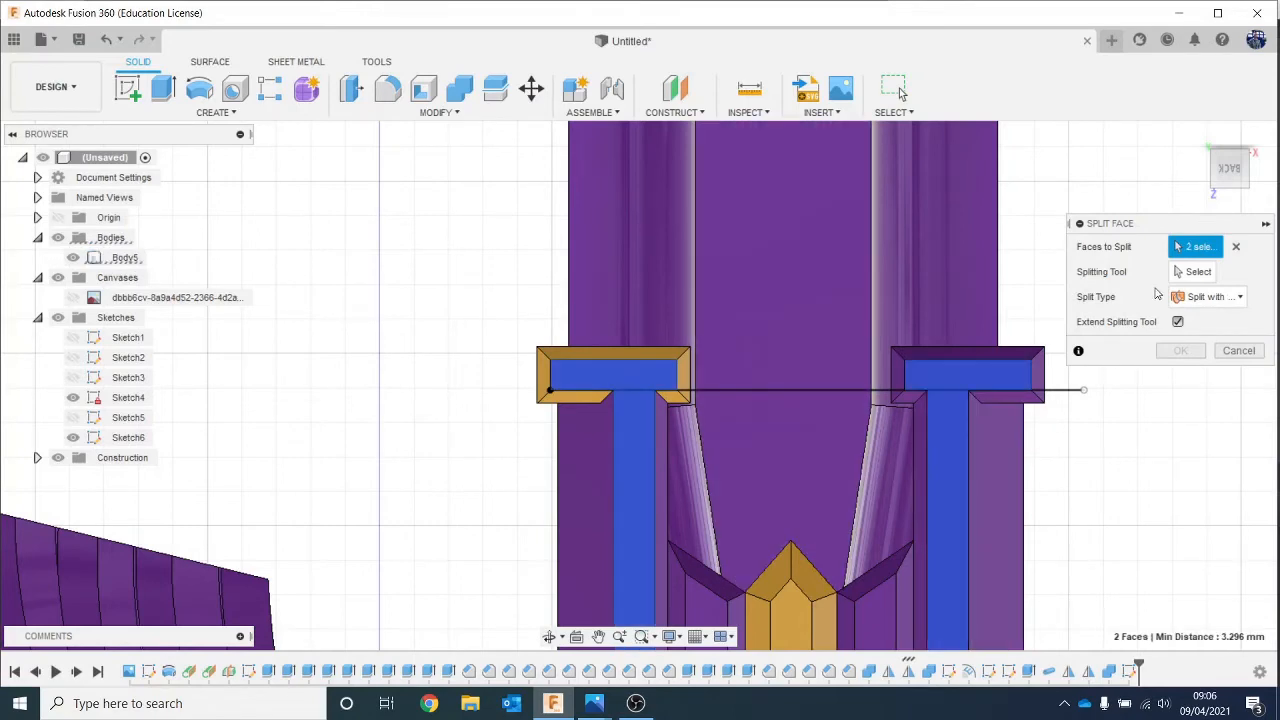
click(831, 396)
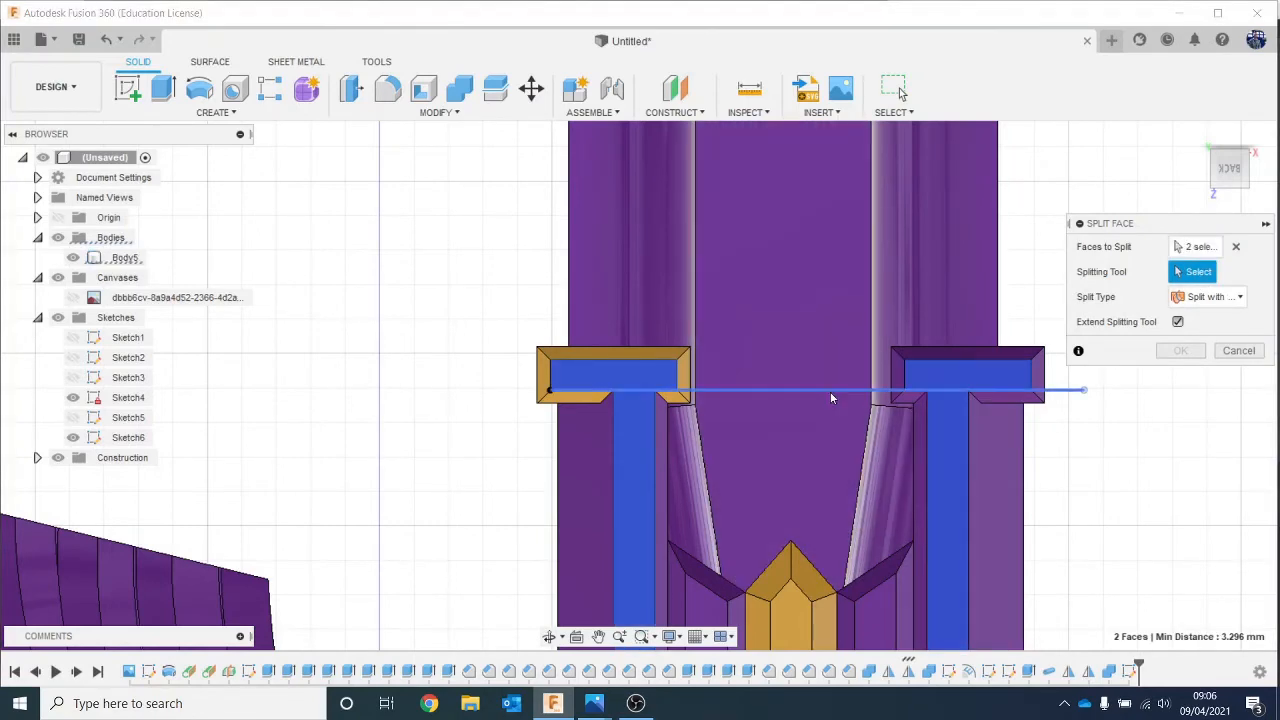
click(1180, 351)
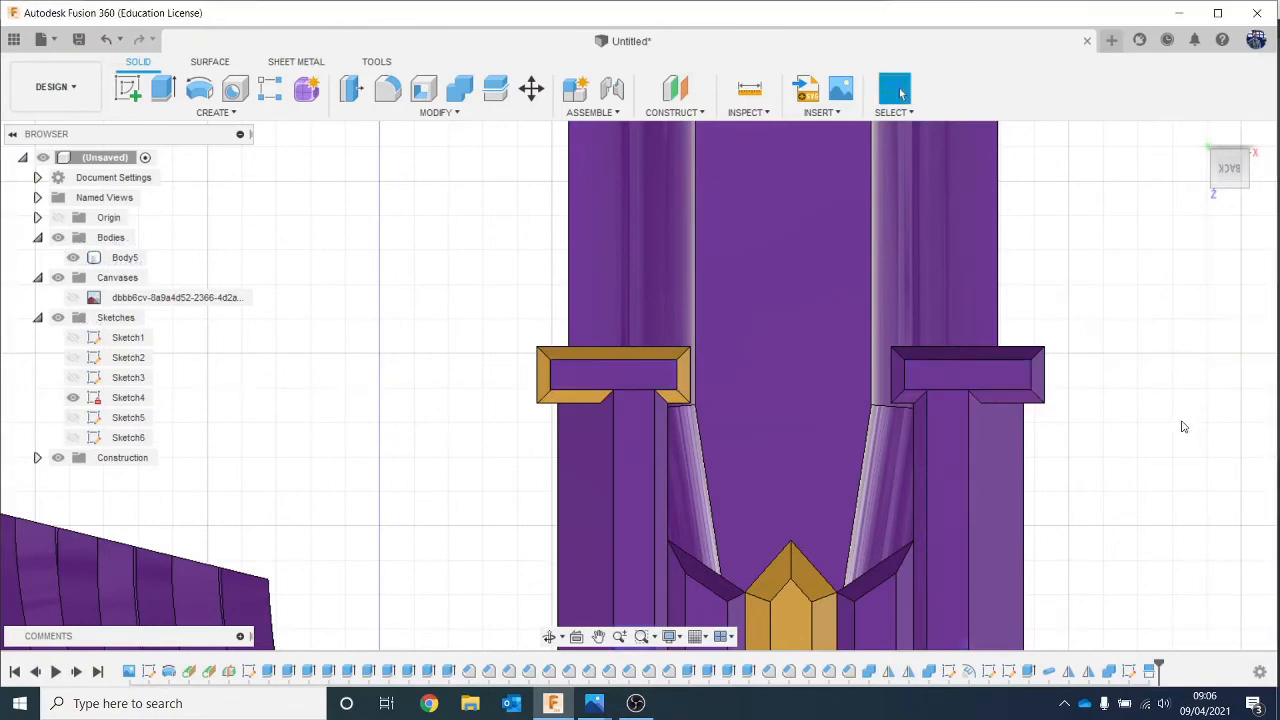
Step: Apply Paint - Metallic (Yellow) to the rectangular front faces of both guard post caps
middle_drag(837, 394, 700, 304)
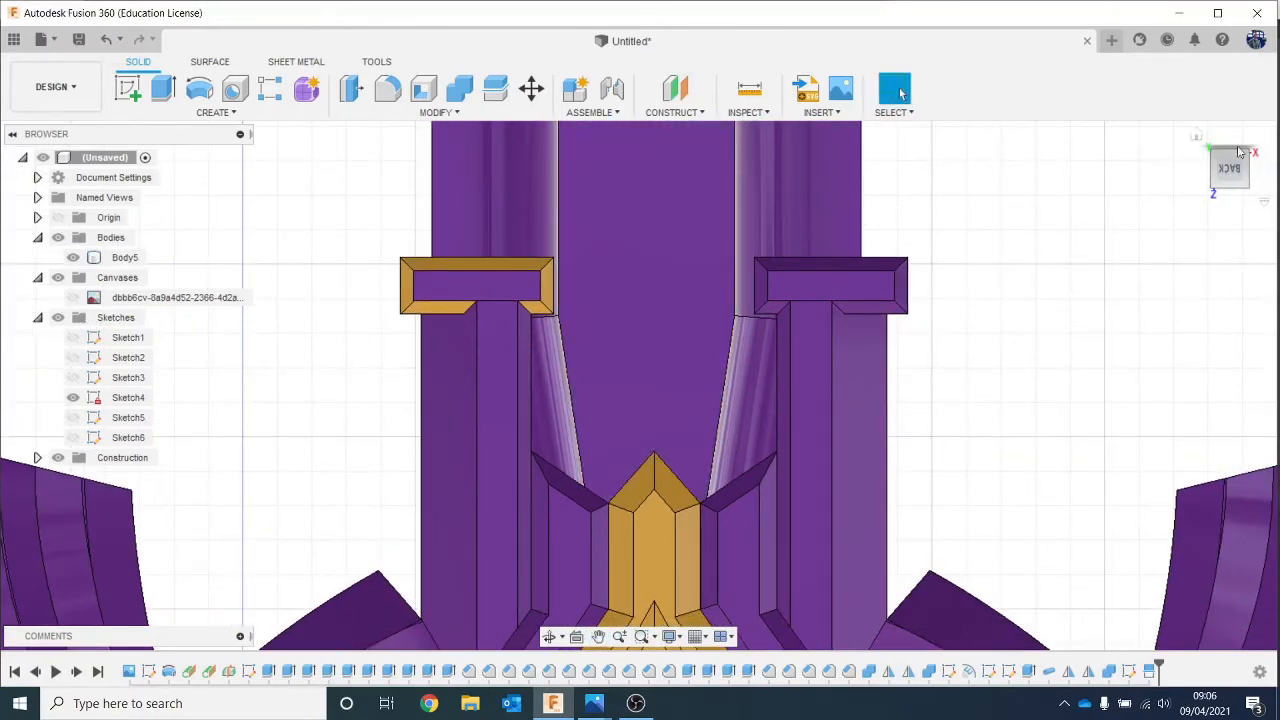
key(a)
drag(1237, 178, 1258, 188)
drag(990, 163, 505, 288)
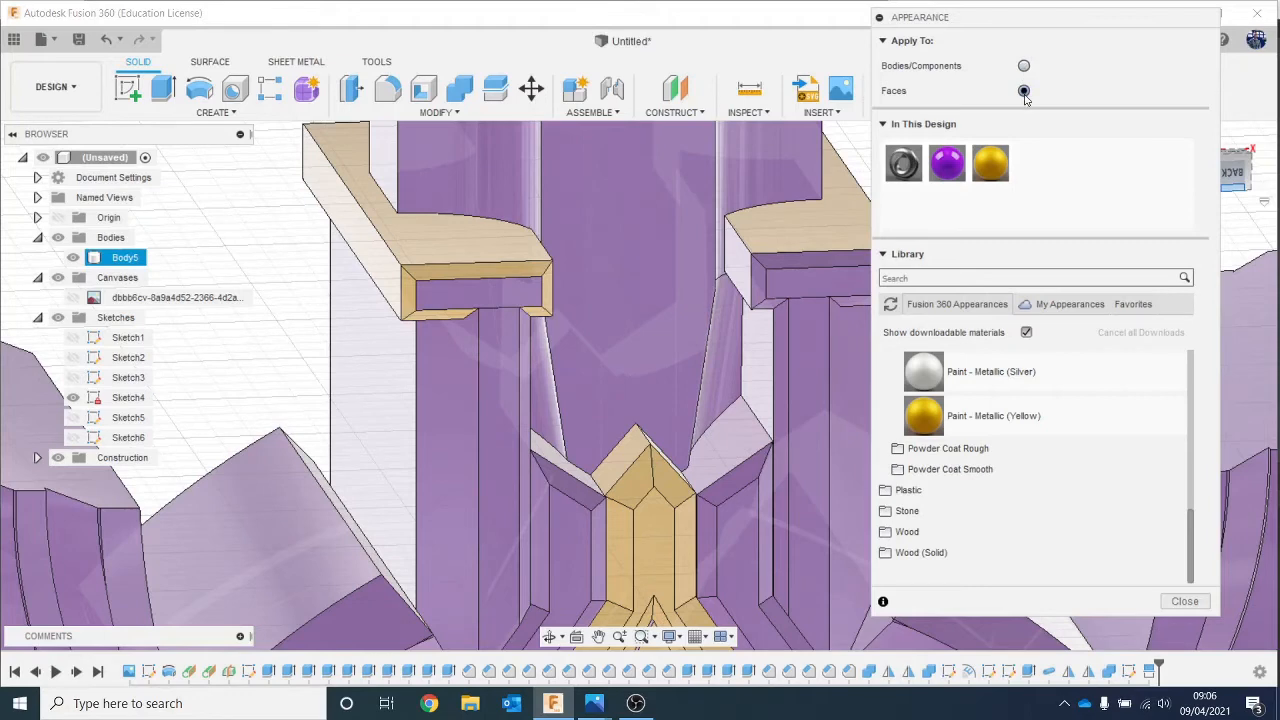
mouse_move(993, 170)
mouse_down()
mouse_move(571, 300)
mouse_move(881, 320)
mouse_up()
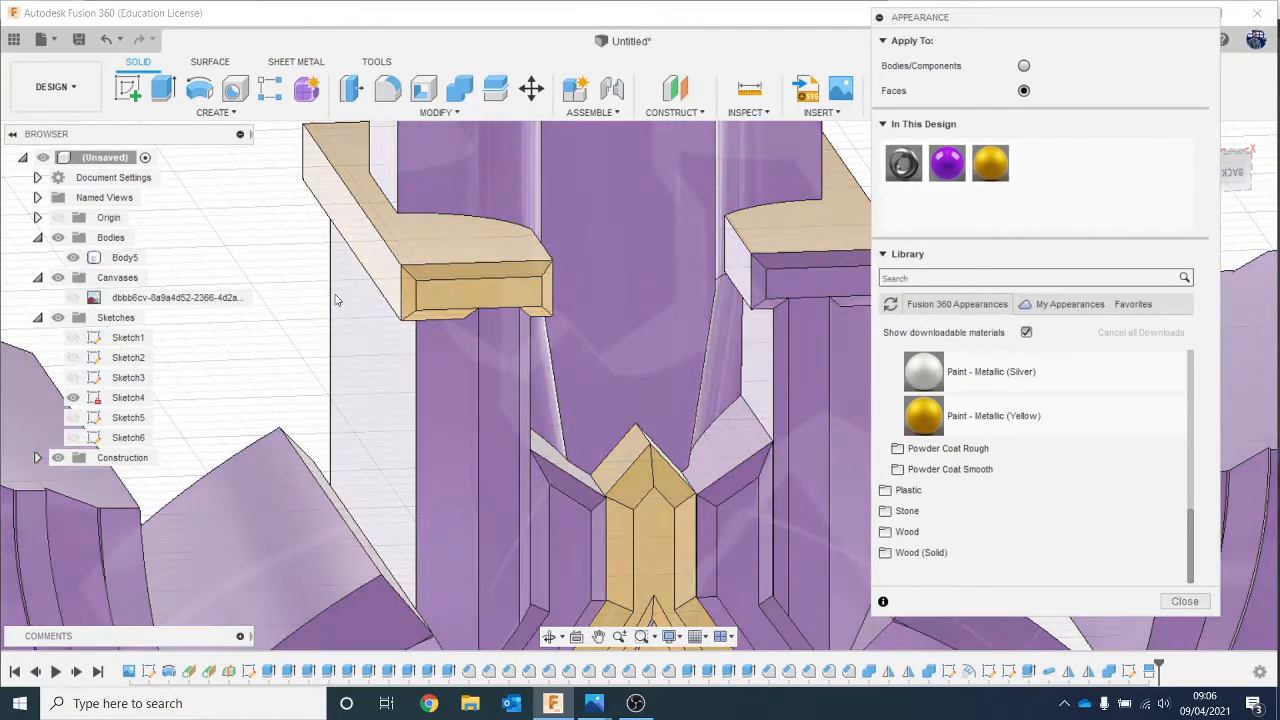
middle_drag(339, 300, 201, 298)
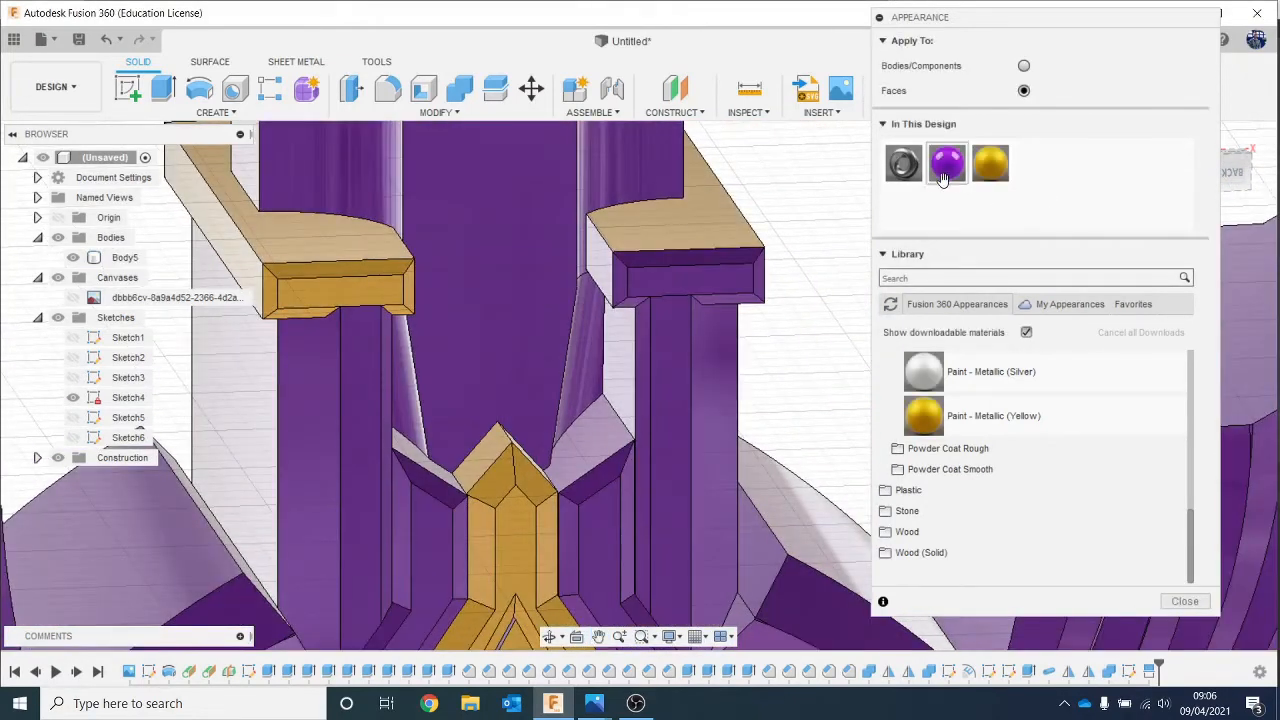
drag(996, 170, 714, 282)
scroll(764, 262, up, 3)
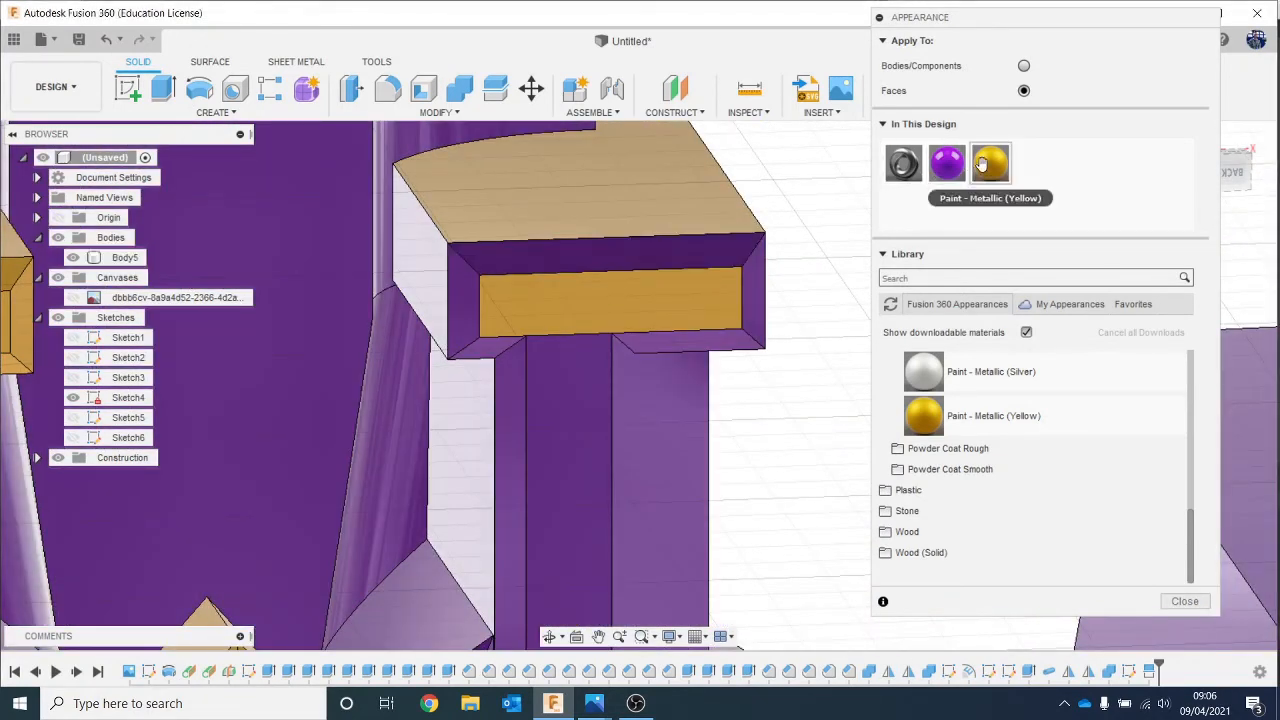
Step: Apply Paint - Metallic (Yellow) to the bevels framing the rectangular face of the right guard post's cap
drag(990, 163, 646, 258)
drag(990, 163, 755, 310)
drag(990, 168, 733, 366)
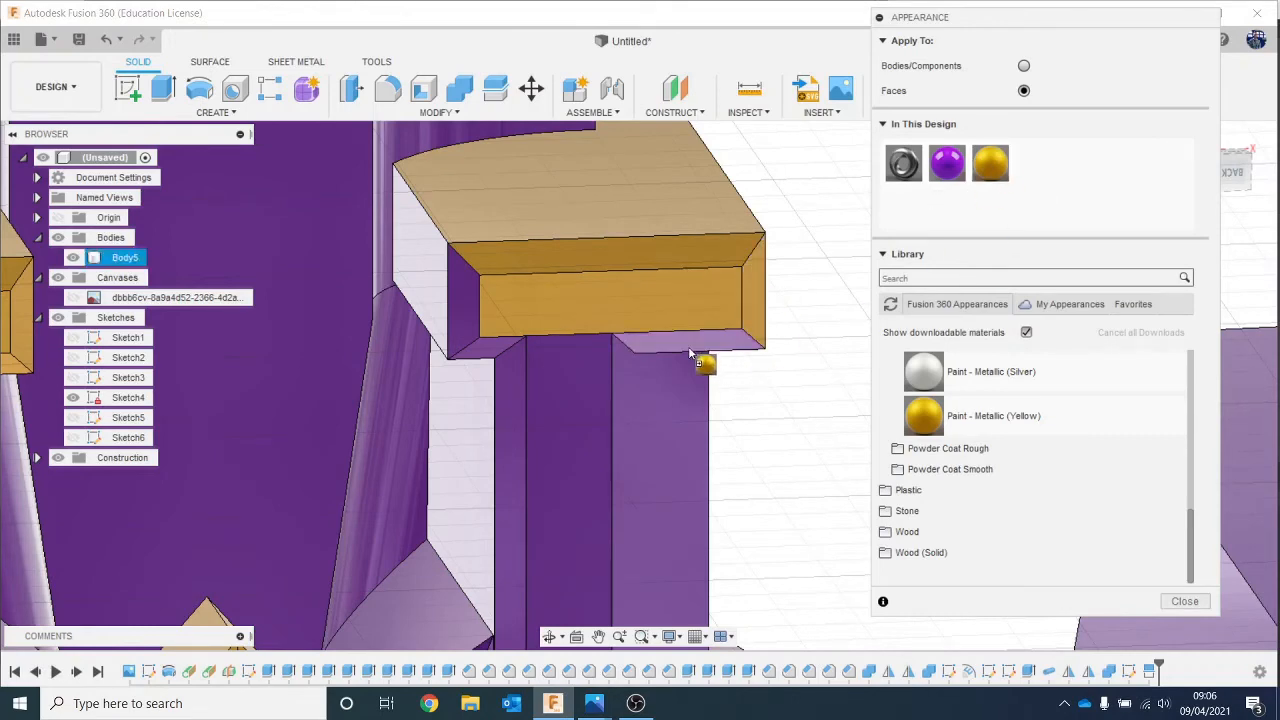
drag(913, 207, 472, 303)
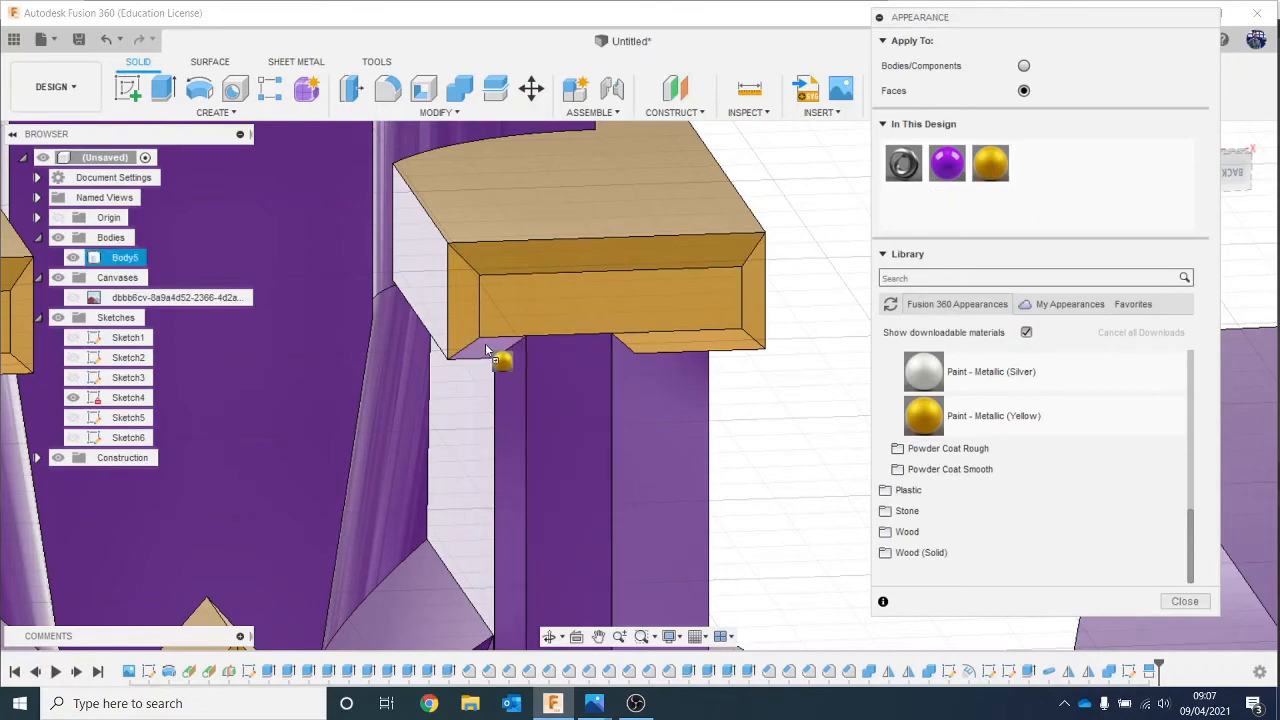
scroll(577, 314, down, 4)
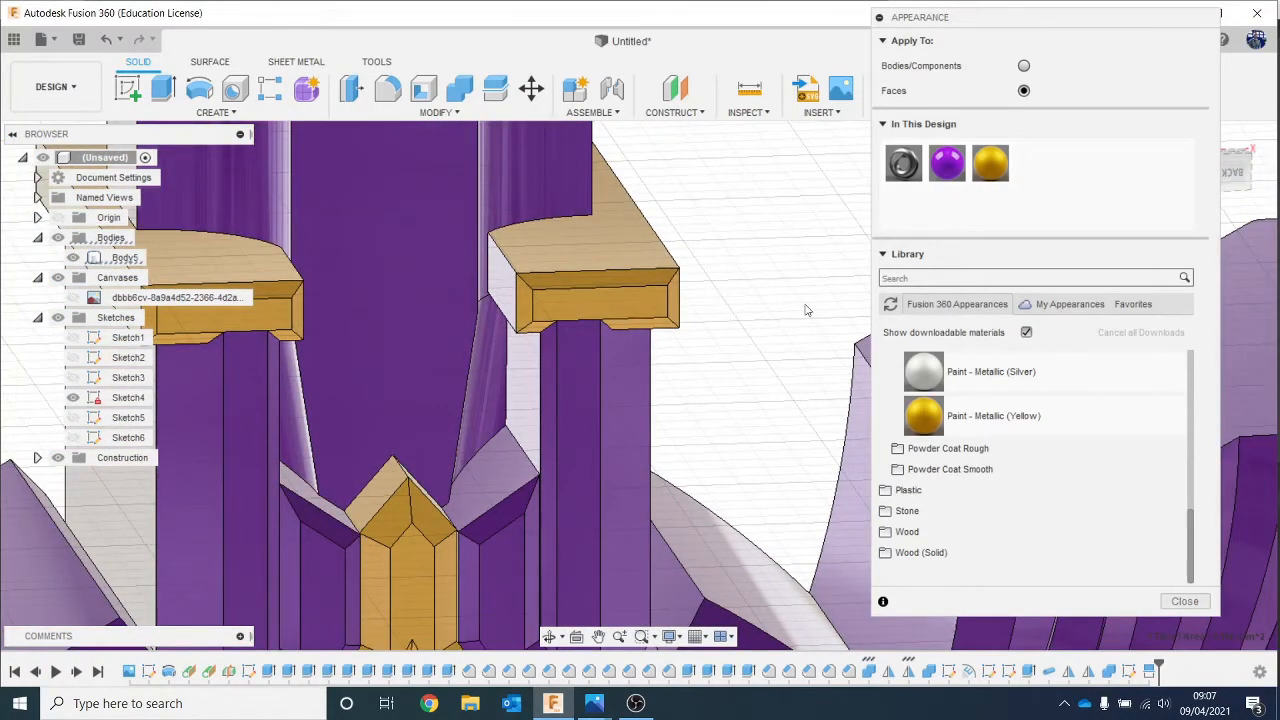
Step: Apply Paint - Metallic (Yellow) to the remaining purple side faces of both guard post caps
drag(1240, 160, 1268, 172)
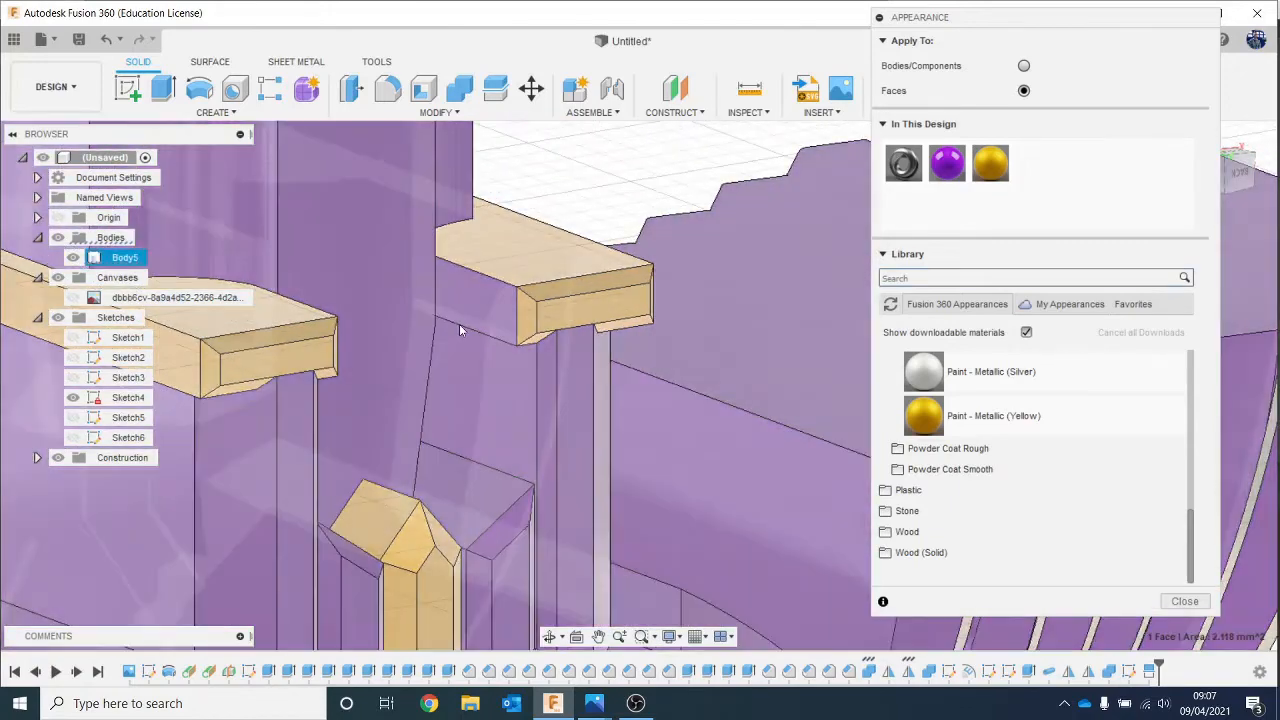
scroll(462, 318, up, 3)
drag(990, 163, 559, 334)
scroll(559, 334, down, 4)
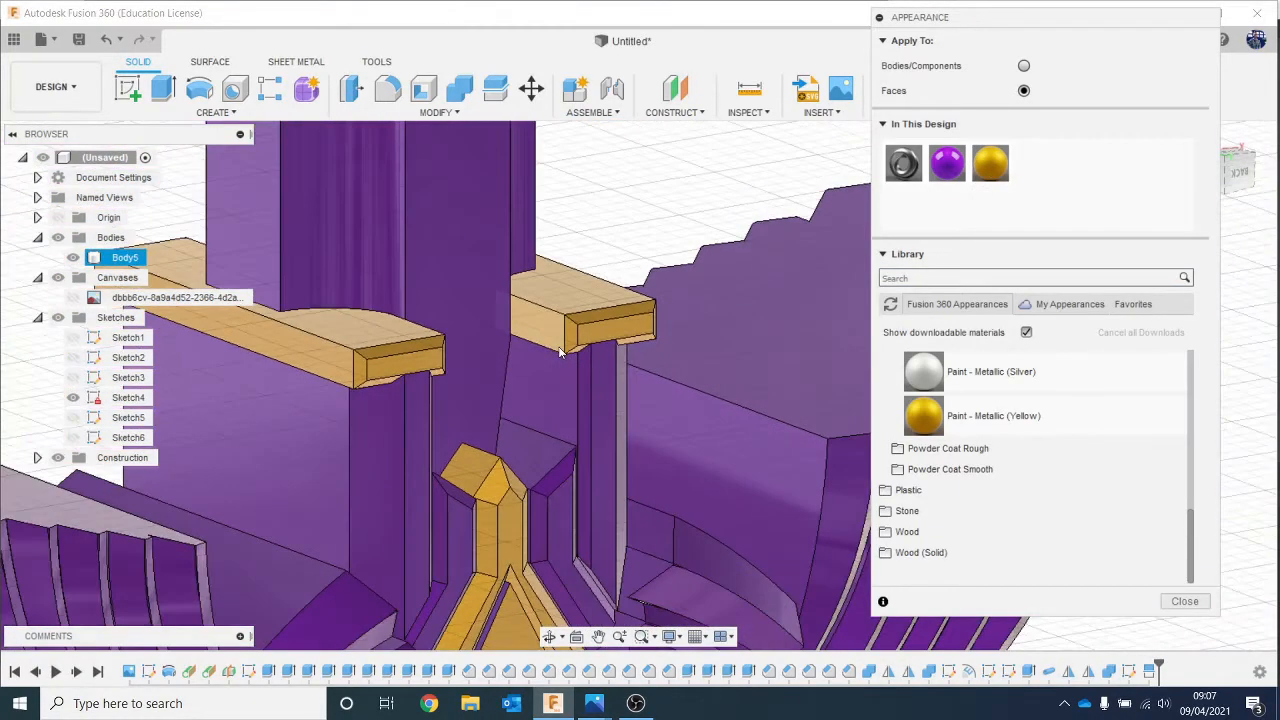
drag(1230, 172, 1220, 192)
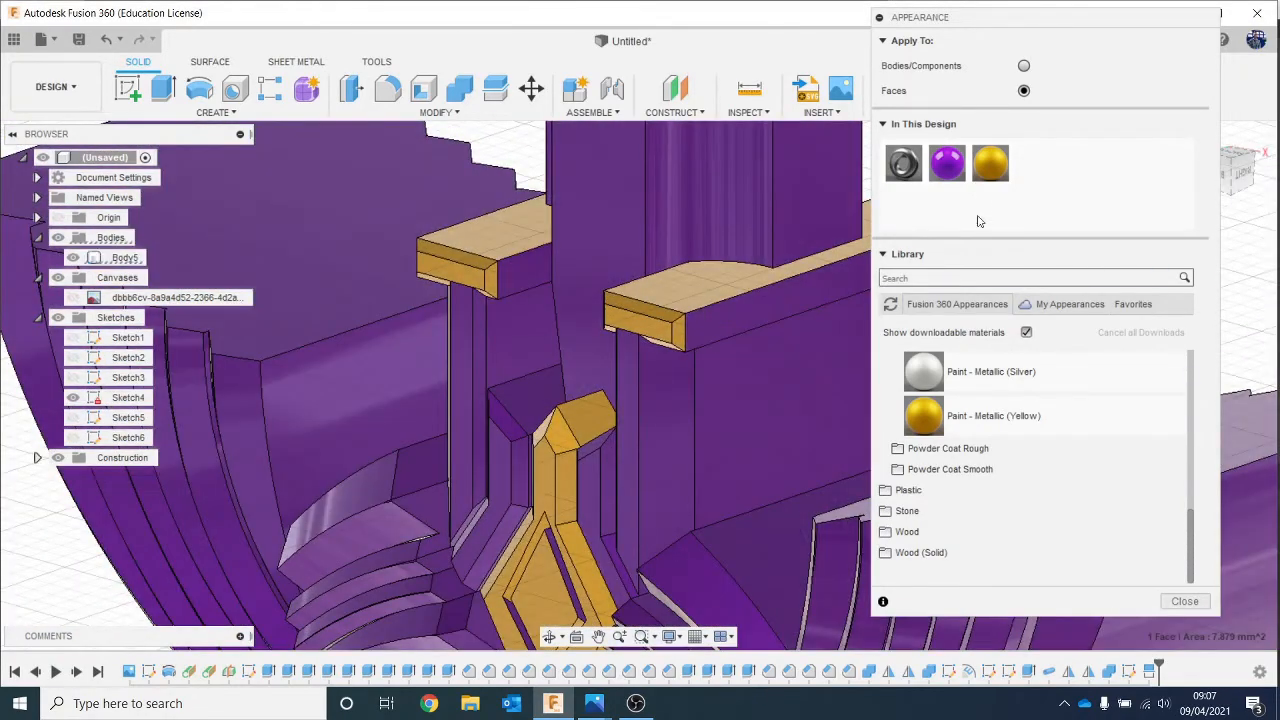
mouse_move(995, 163)
mouse_down()
mouse_move(844, 296)
mouse_move(603, 285)
mouse_up()
Step: Split the T-shaped faces of both guard posts on the sword's opposite side with the sketched line, and hide Sketch4 and Sketch6
drag(1243, 175, 505, 352)
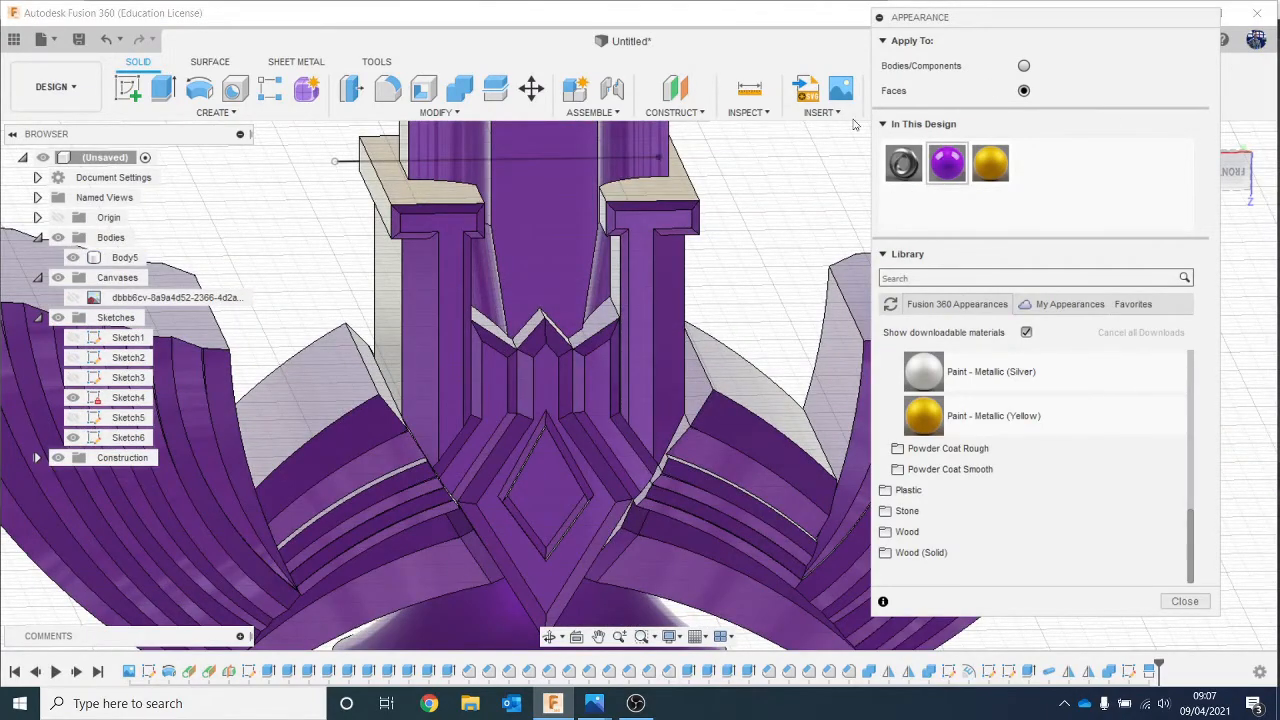
click(452, 114)
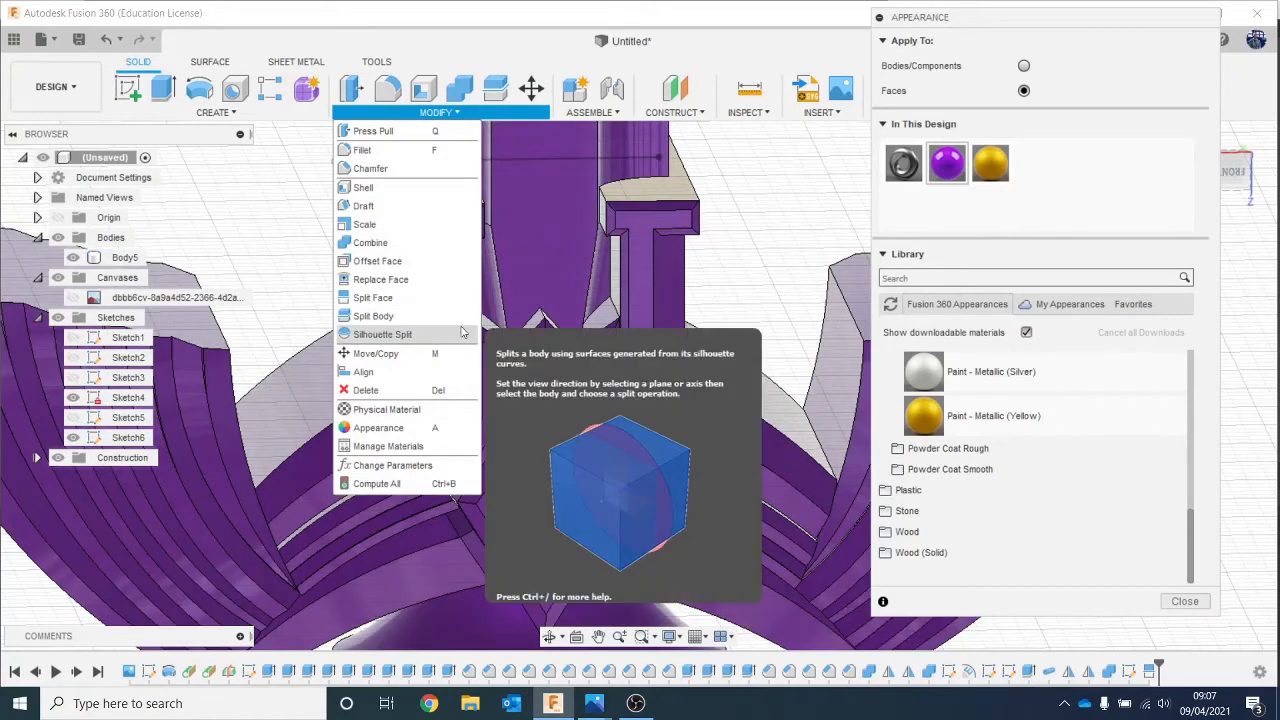
click(431, 297)
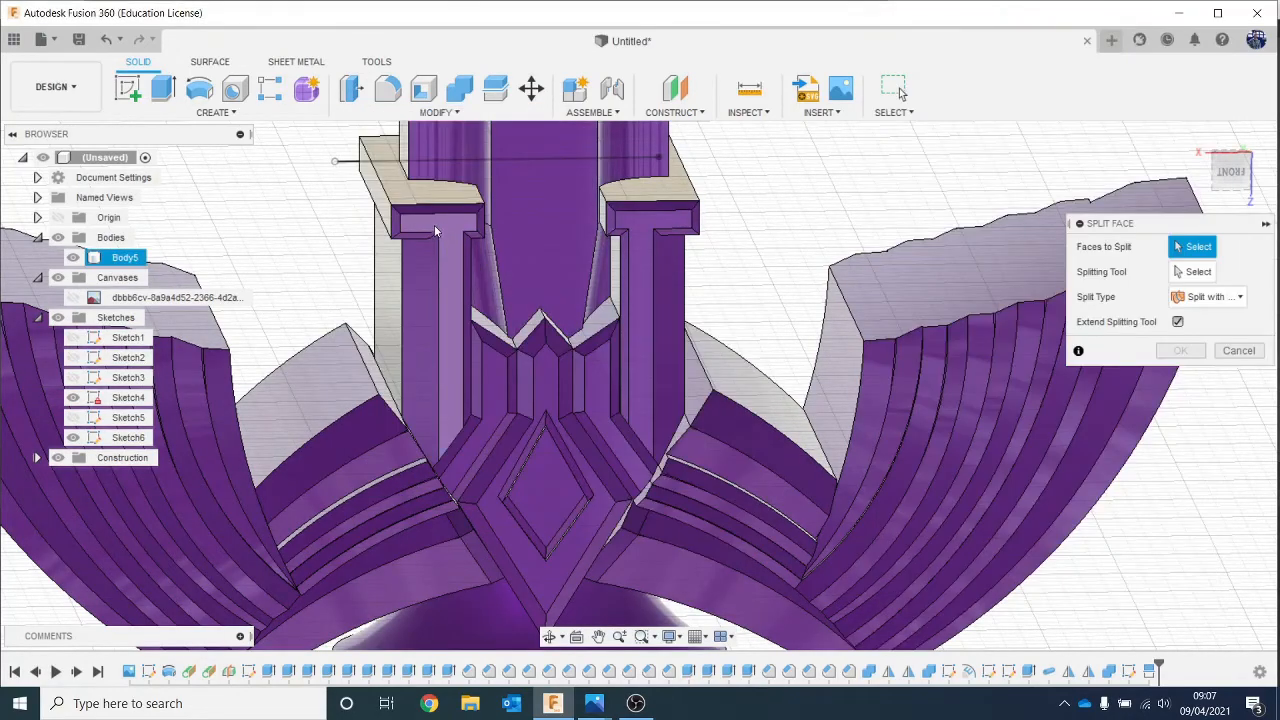
click(440, 330)
click(650, 330)
click(1185, 271)
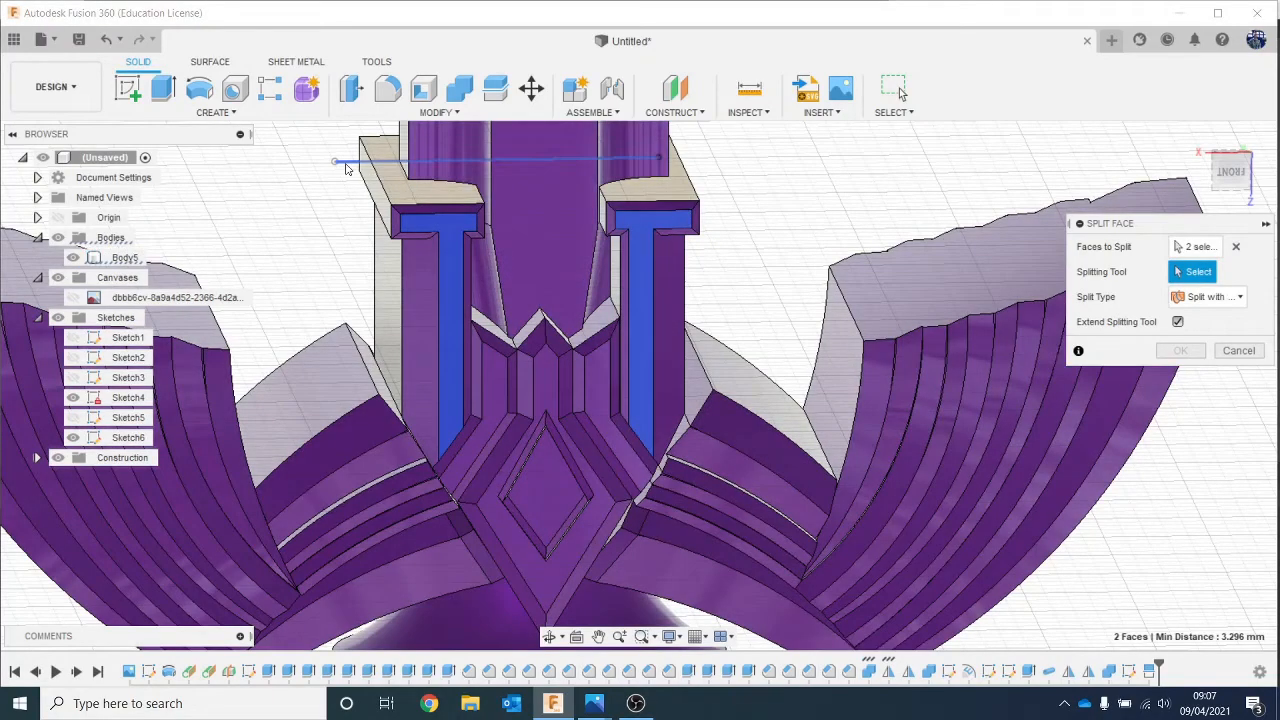
click(346, 164)
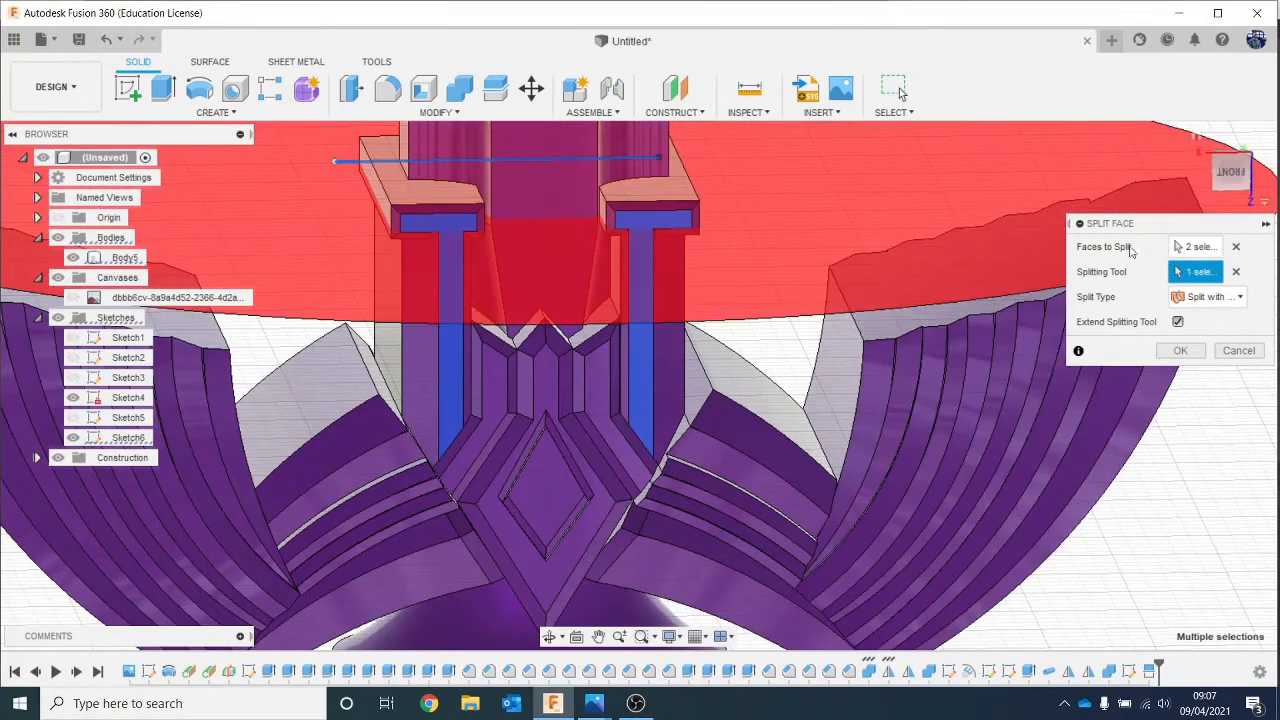
click(1182, 351)
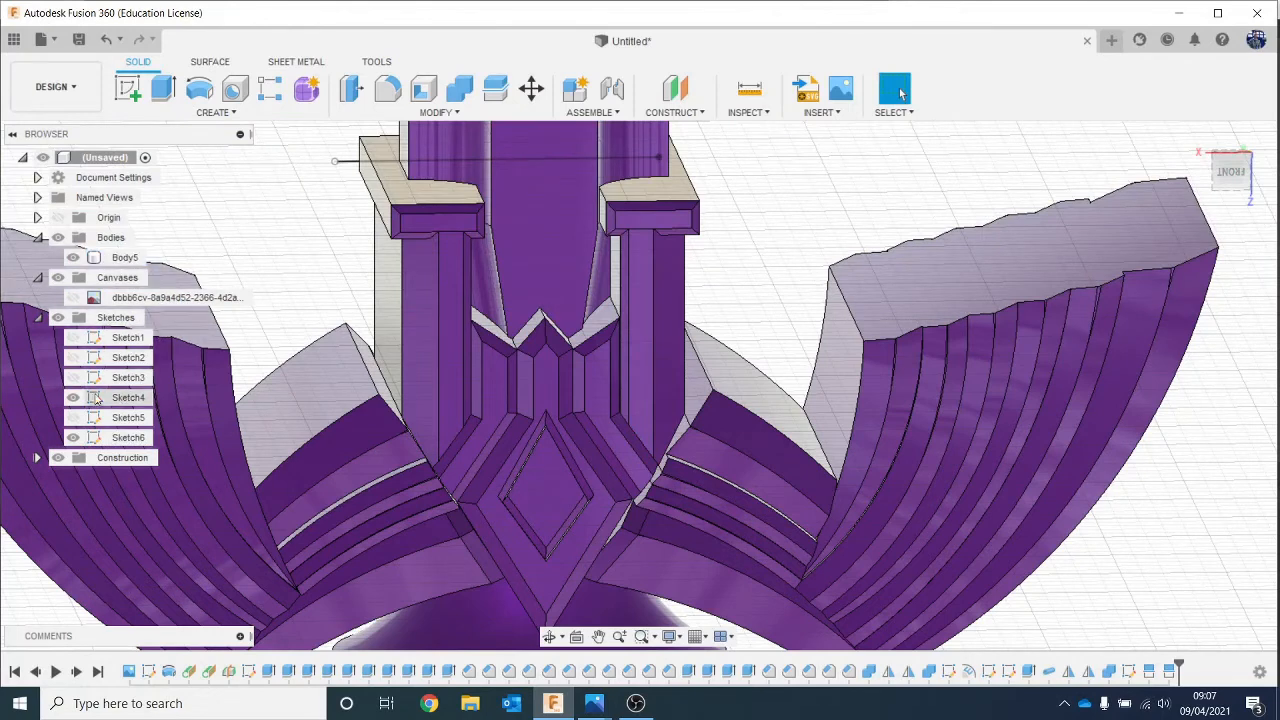
click(73, 437)
click(74, 398)
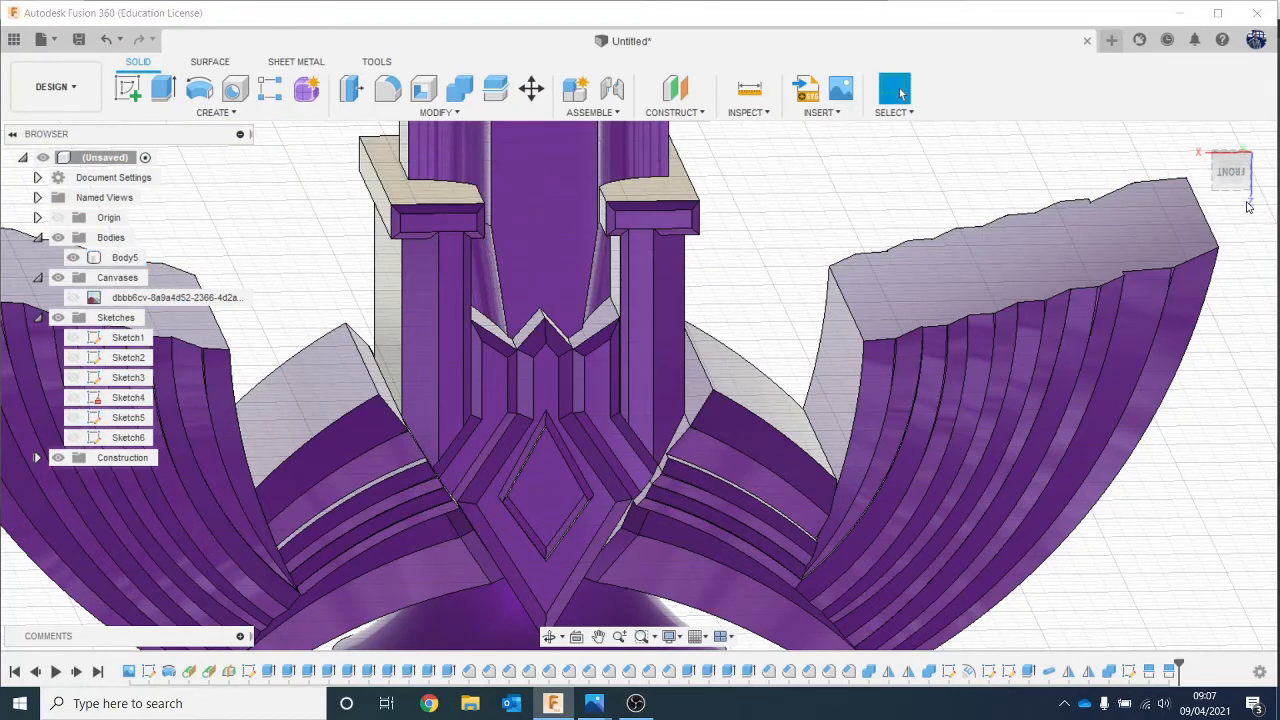
Step: Apply Paint - Metallic (Yellow) by face to the rectangular face and all surrounding bevels of the left guard post's cap on this side
key(a)
scroll(300, 200, up, 5)
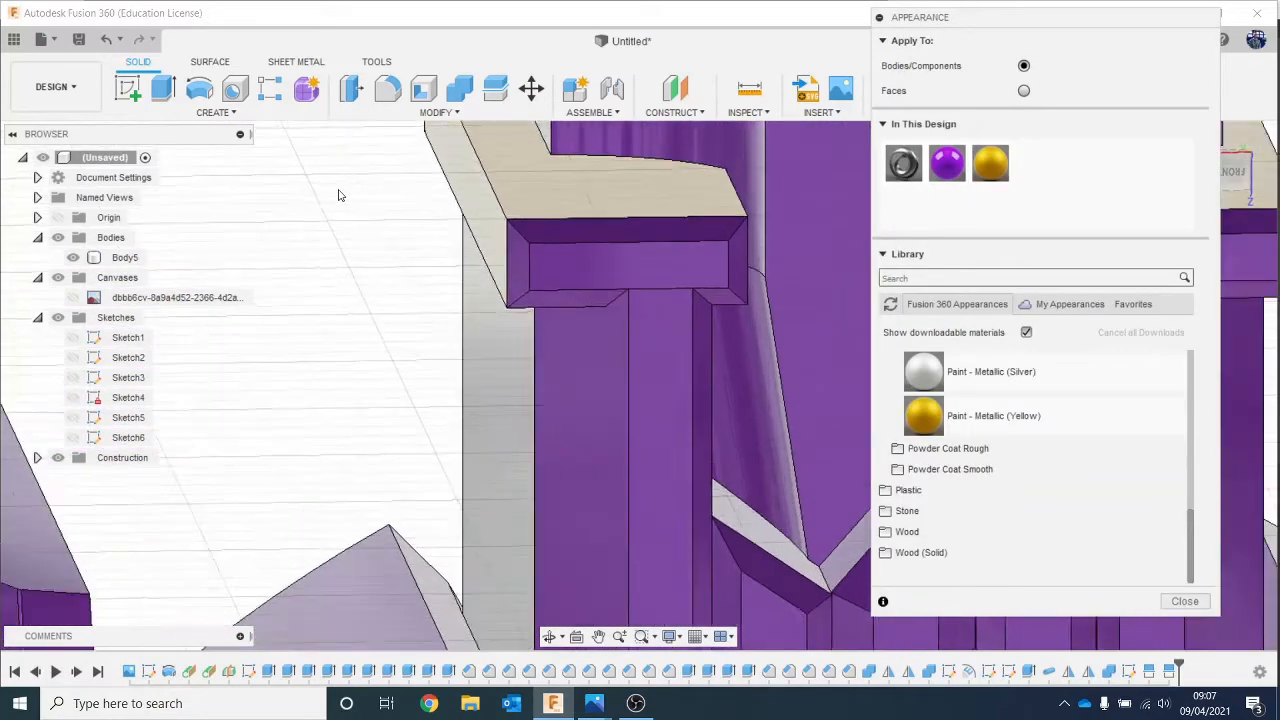
drag(989, 164, 797, 276)
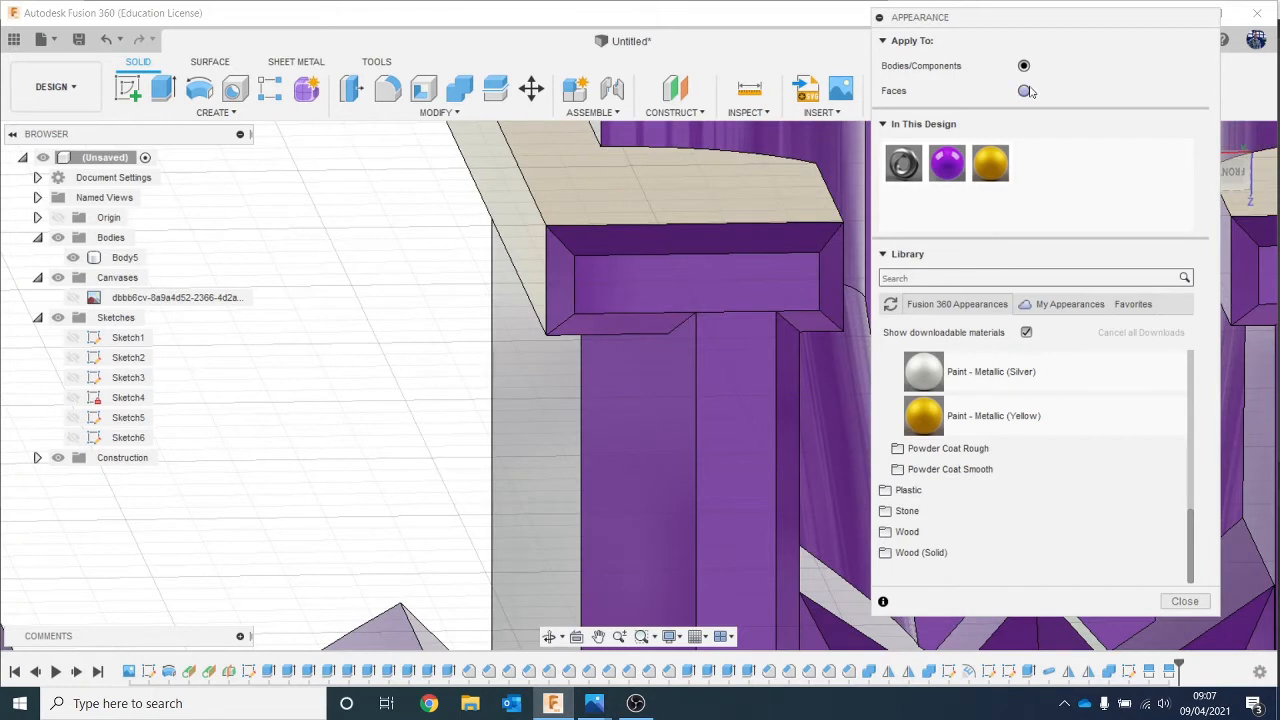
drag(1003, 150, 671, 289)
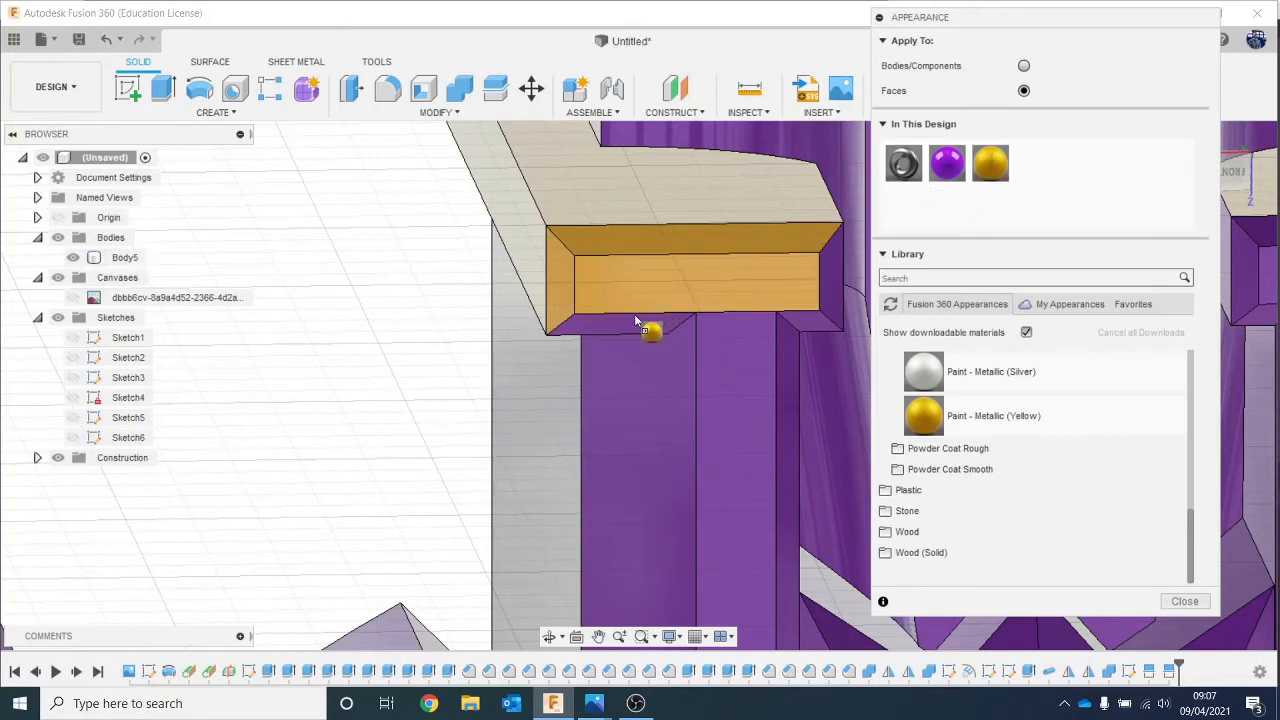
drag(995, 186, 826, 312)
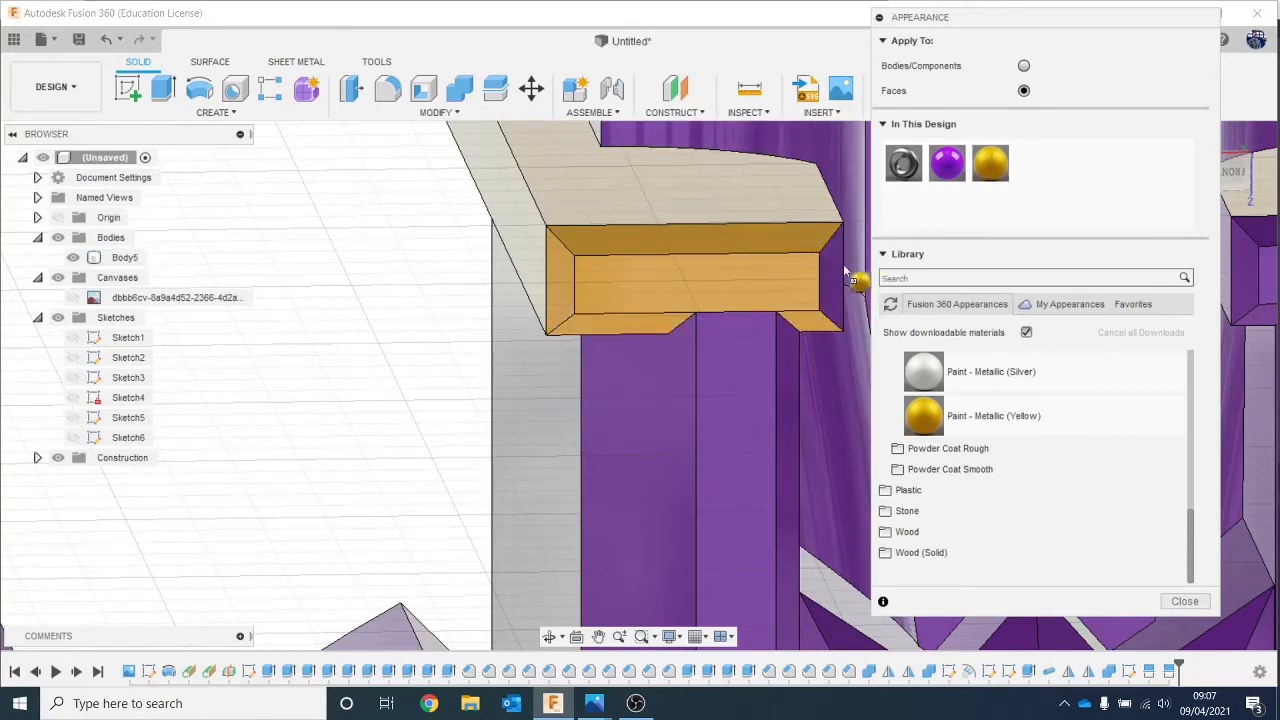
scroll(826, 279, down, 4)
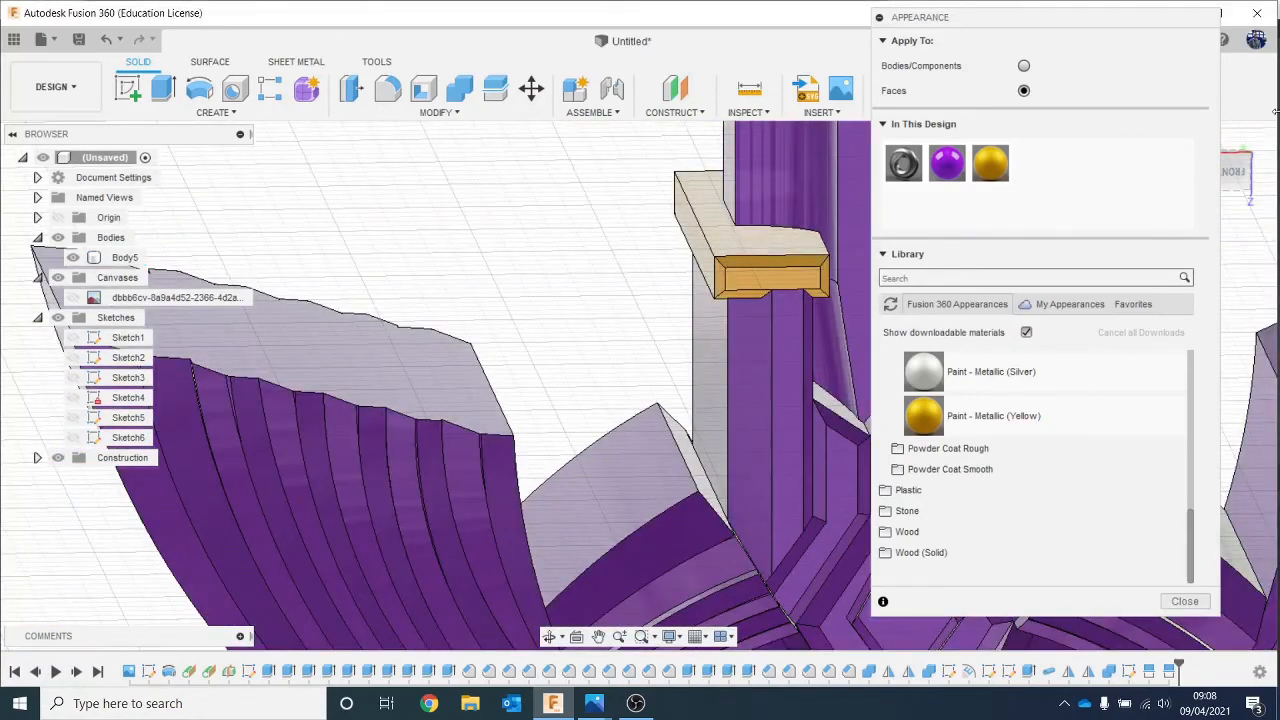
Step: Apply Paint - Metallic (Yellow) to the inner side face of the left guard post's cap
mouse_move(1245, 172)
mouse_down()
mouse_move(1232, 186)
mouse_move(1242, 163)
mouse_up()
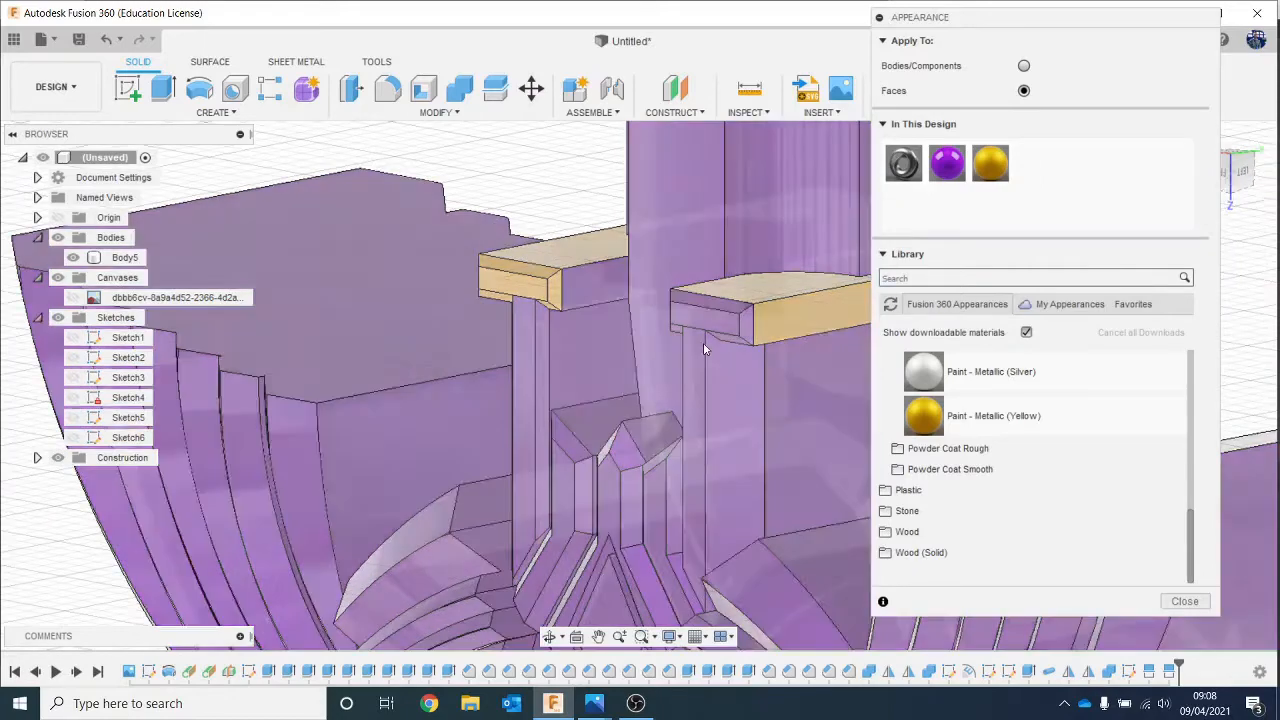
scroll(703, 342, up, 3)
drag(990, 163, 622, 250)
scroll(624, 250, down, 2)
Step: Apply Paint - Metallic (Yellow) to the right guard post cap's rectangular face and its upper, outer-end and underside bevels
middle_drag(790, 288, 726, 280)
scroll(790, 291, up, 3)
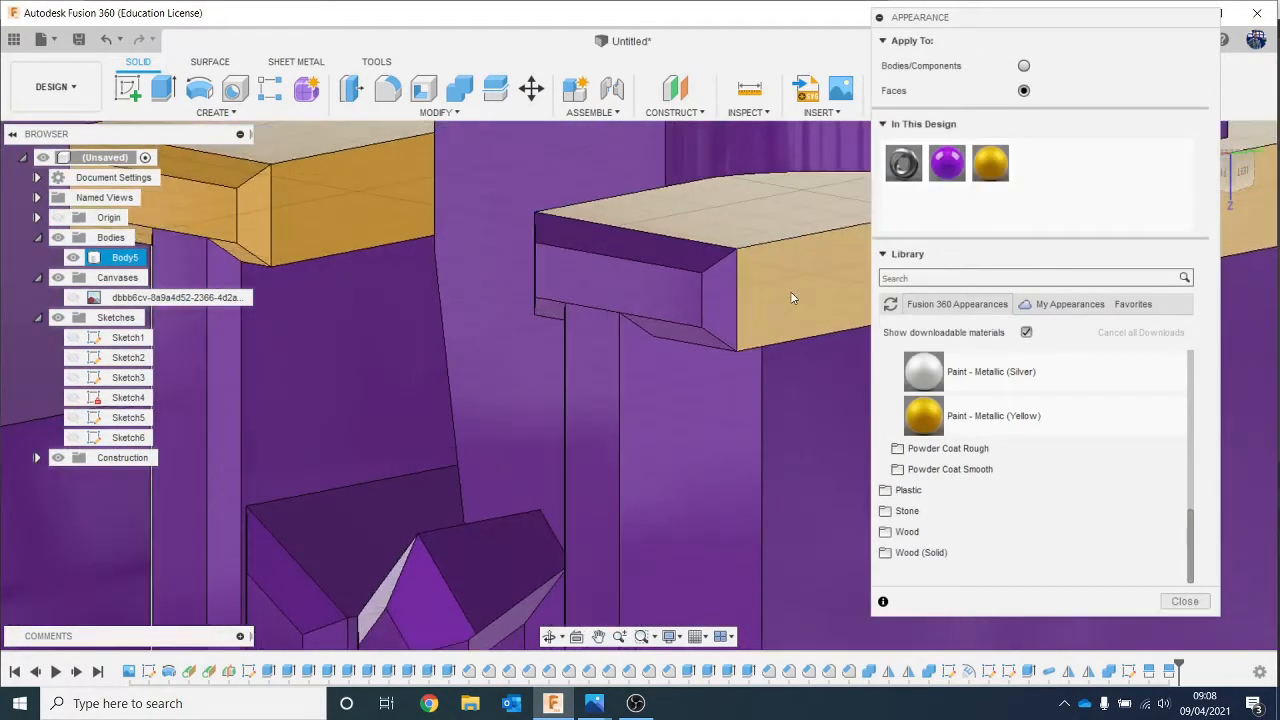
drag(989, 165, 705, 298)
drag(760, 233, 659, 234)
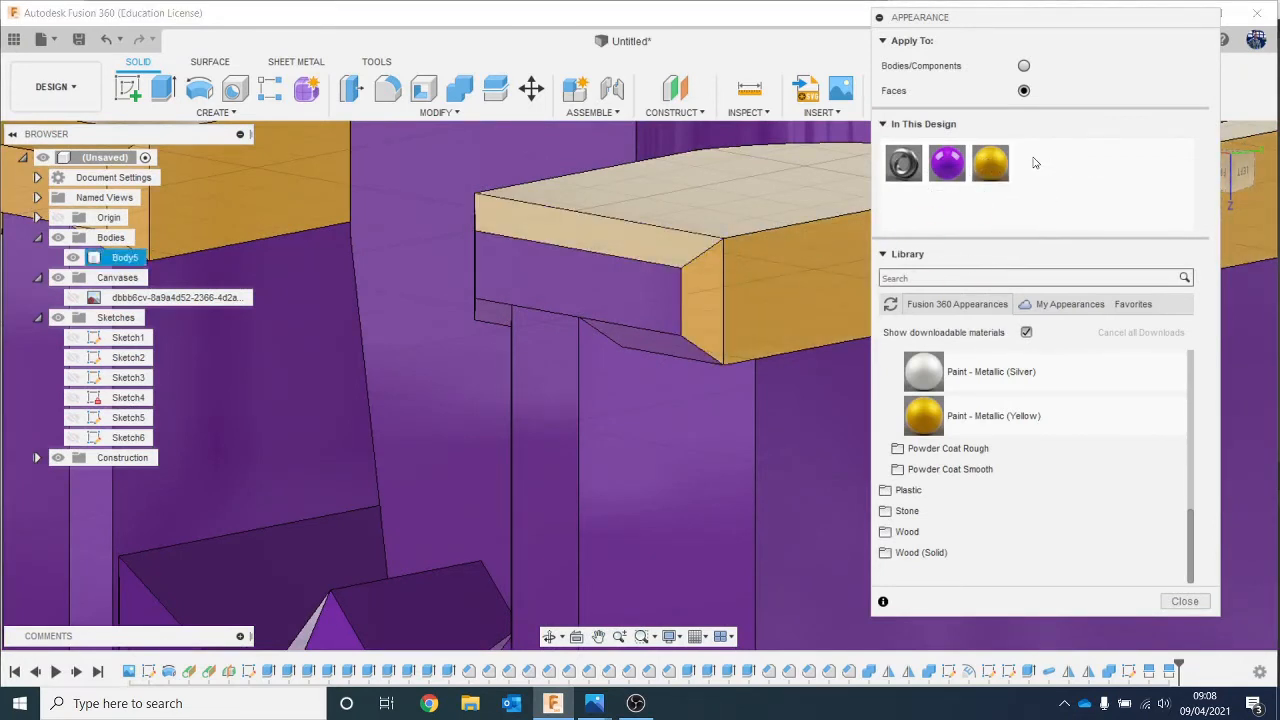
drag(855, 236, 660, 297)
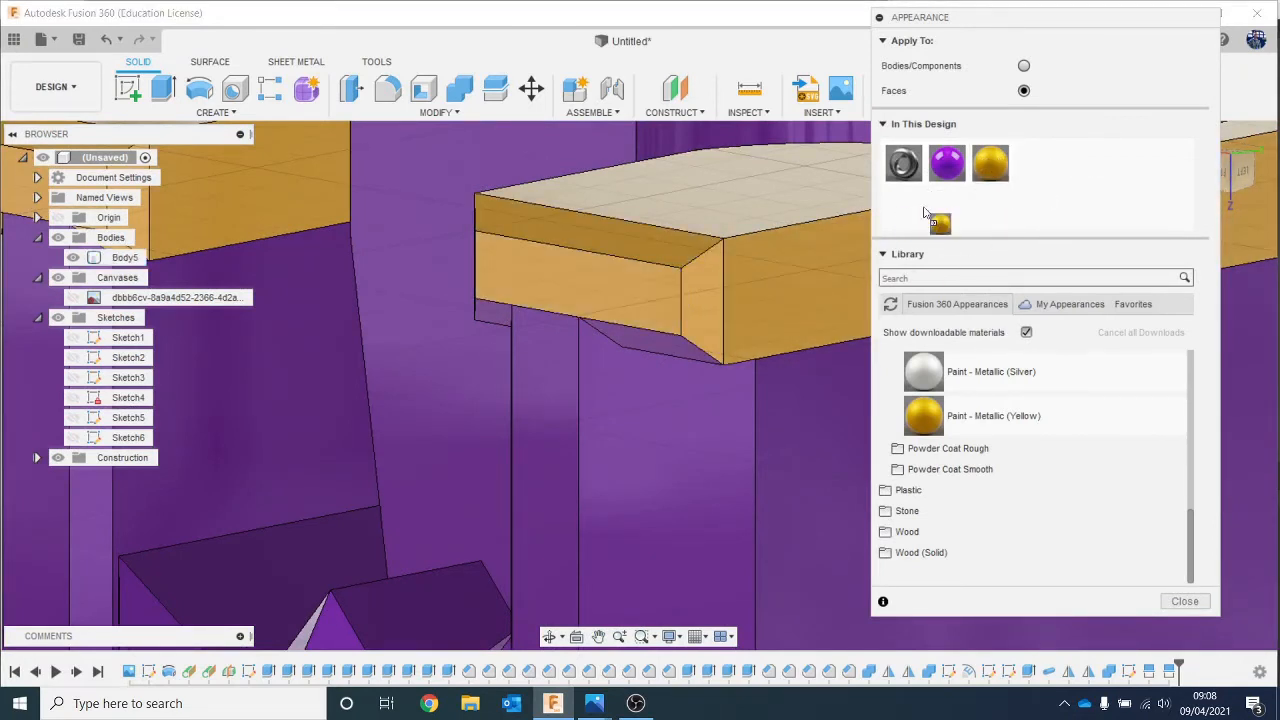
drag(659, 352, 659, 352)
scroll(512, 316, up, 5)
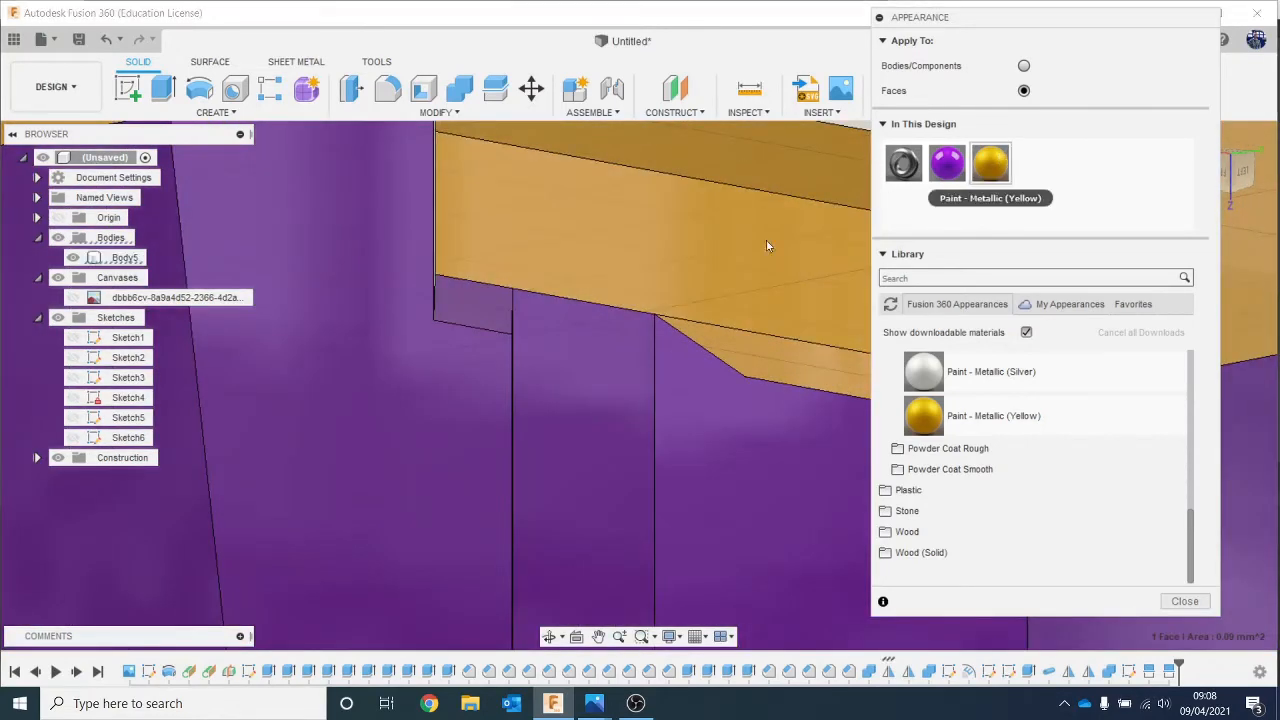
drag(767, 245, 503, 297)
scroll(649, 314, down, 4)
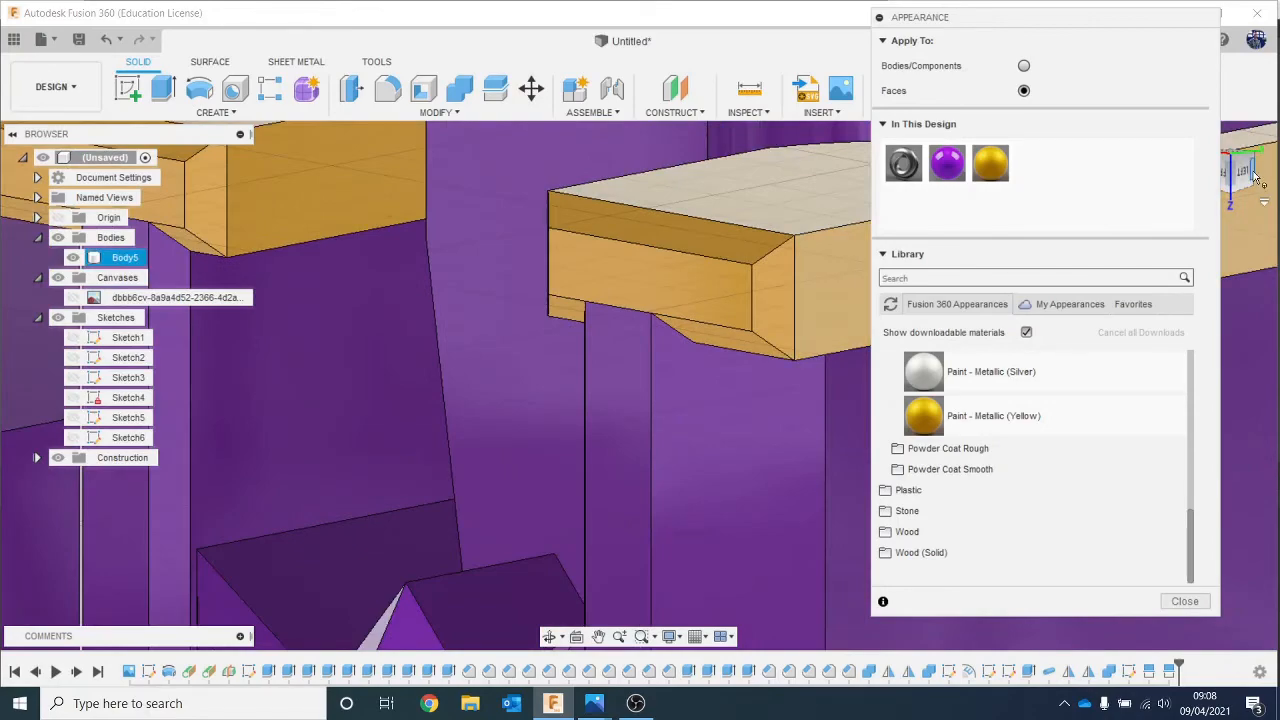
Step: Apply Paint - Metallic (Yellow) to the inner side face and inner end bevel of the right guard post's cap
shift+middle_drag(830, 290, 790, 257)
scroll(700, 273, down, 2)
scroll(700, 274, down, 1)
middle_drag(700, 274, 354, 286)
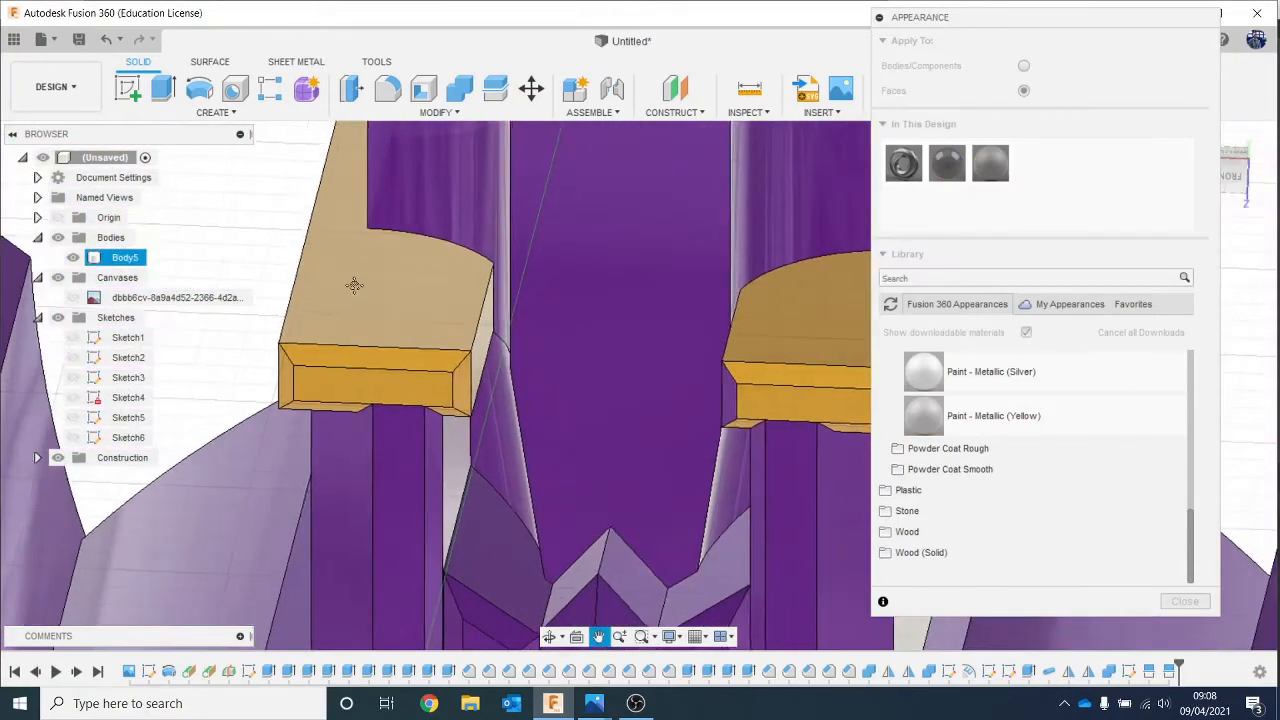
scroll(673, 218, down, 2)
drag(1249, 174, 782, 273)
middle_drag(782, 273, 471, 228)
scroll(683, 205, up, 1)
scroll(683, 208, up, 2)
middle_drag(676, 301, 686, 196)
scroll(657, 257, up, 2)
drag(988, 163, 640, 316)
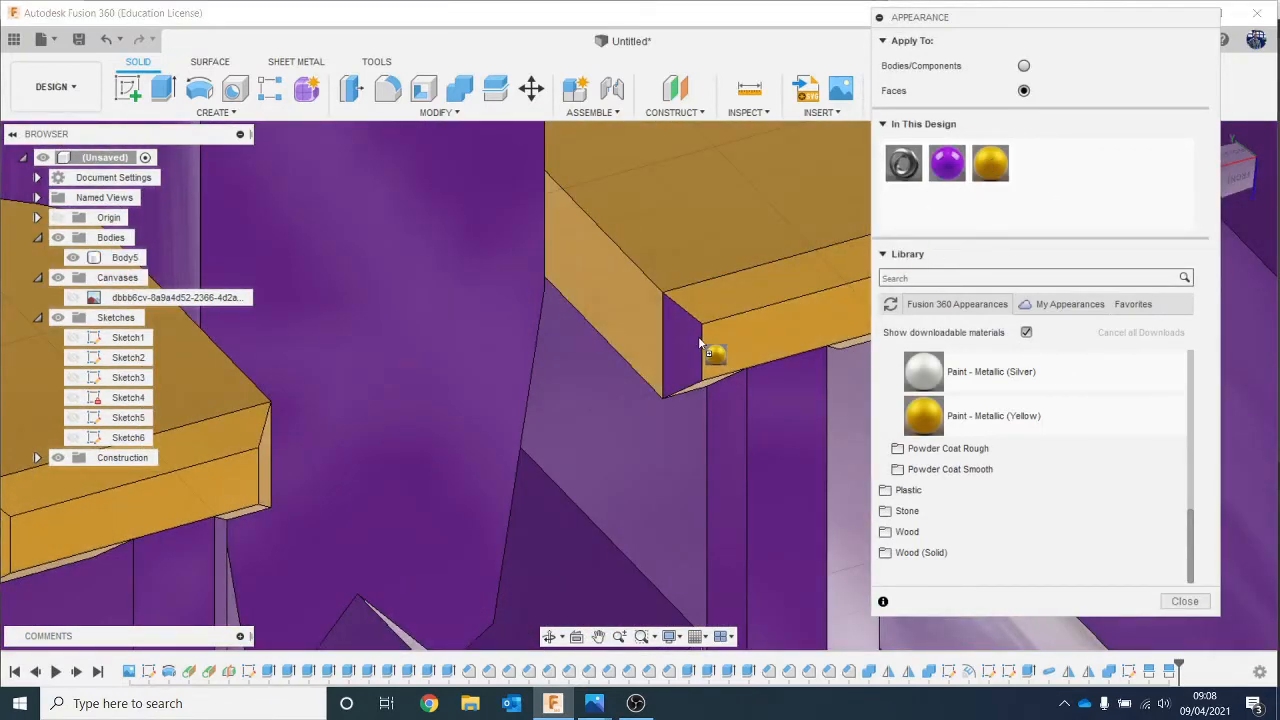
scroll(697, 344, down, 2)
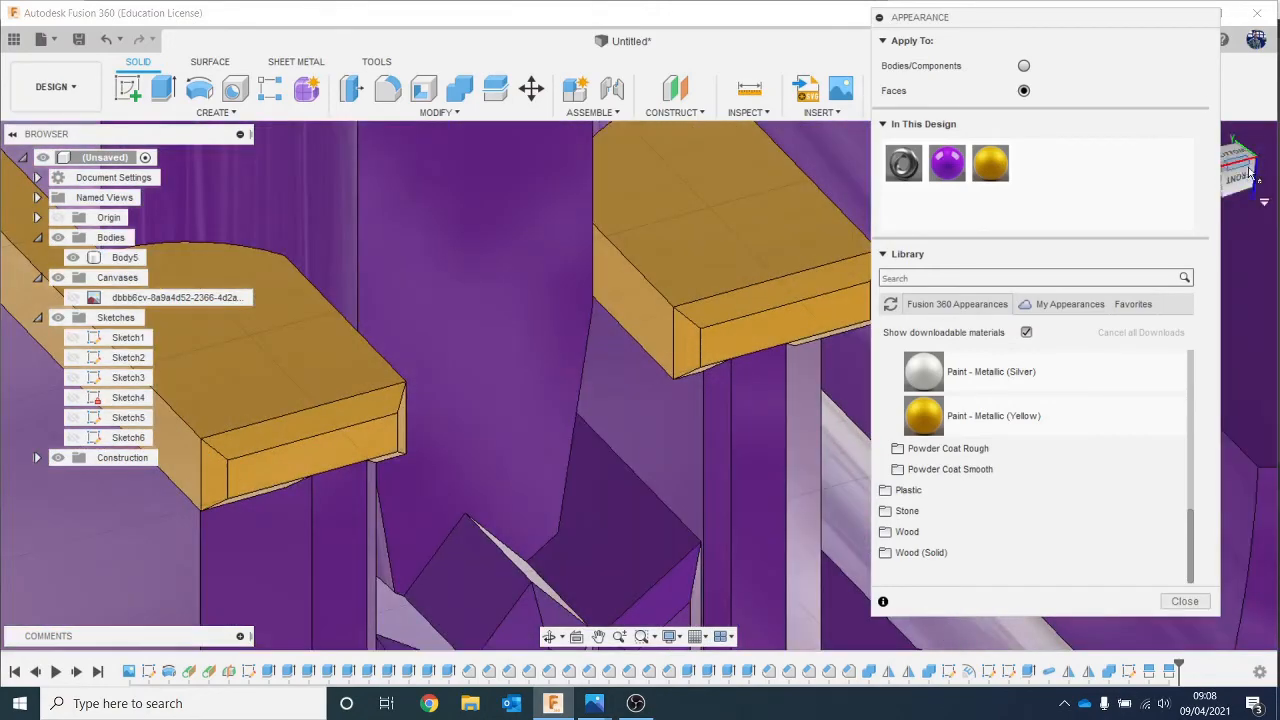
Step: Apply Paint - Metallic (Yellow) to the inner underside face of the right guard post's cap
drag(1245, 157, 1200, 105)
middle_drag(672, 230, 500, 350)
middle_drag(492, 200, 523, 400)
scroll(596, 322, up, 2)
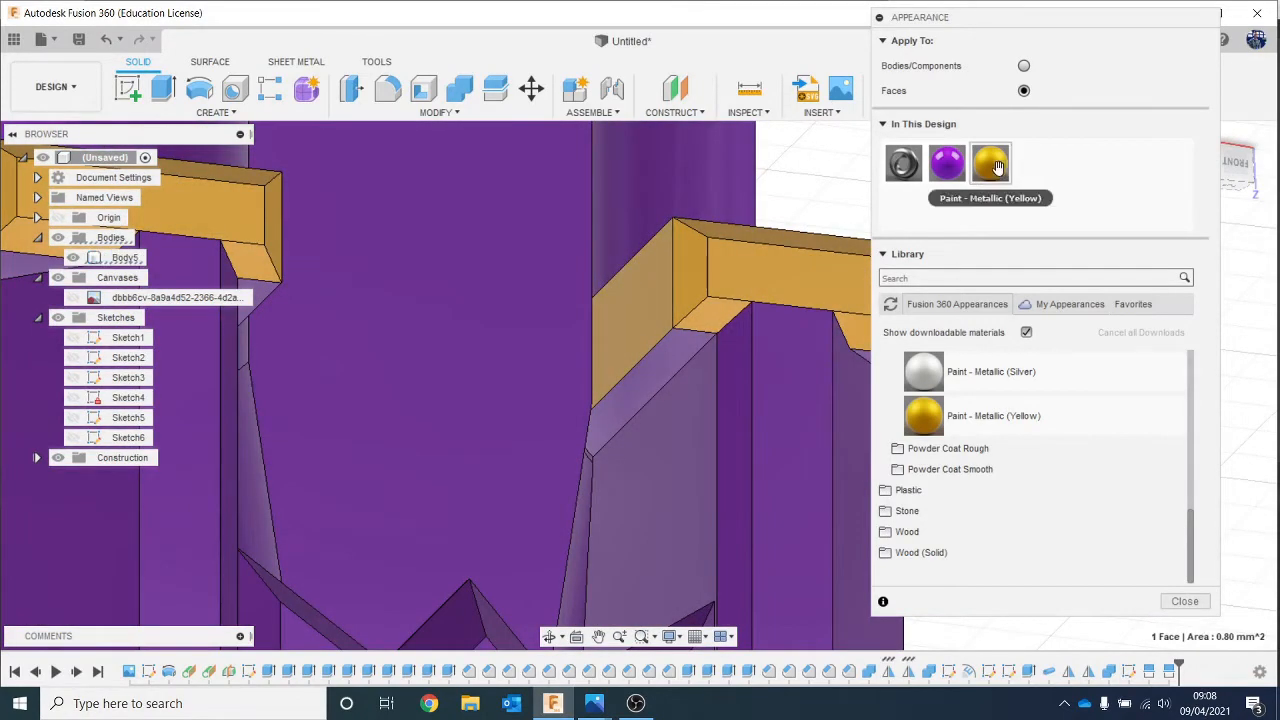
mouse_move(998, 167)
mouse_down()
mouse_move(697, 371)
mouse_move(671, 365)
mouse_move(650, 385)
mouse_up()
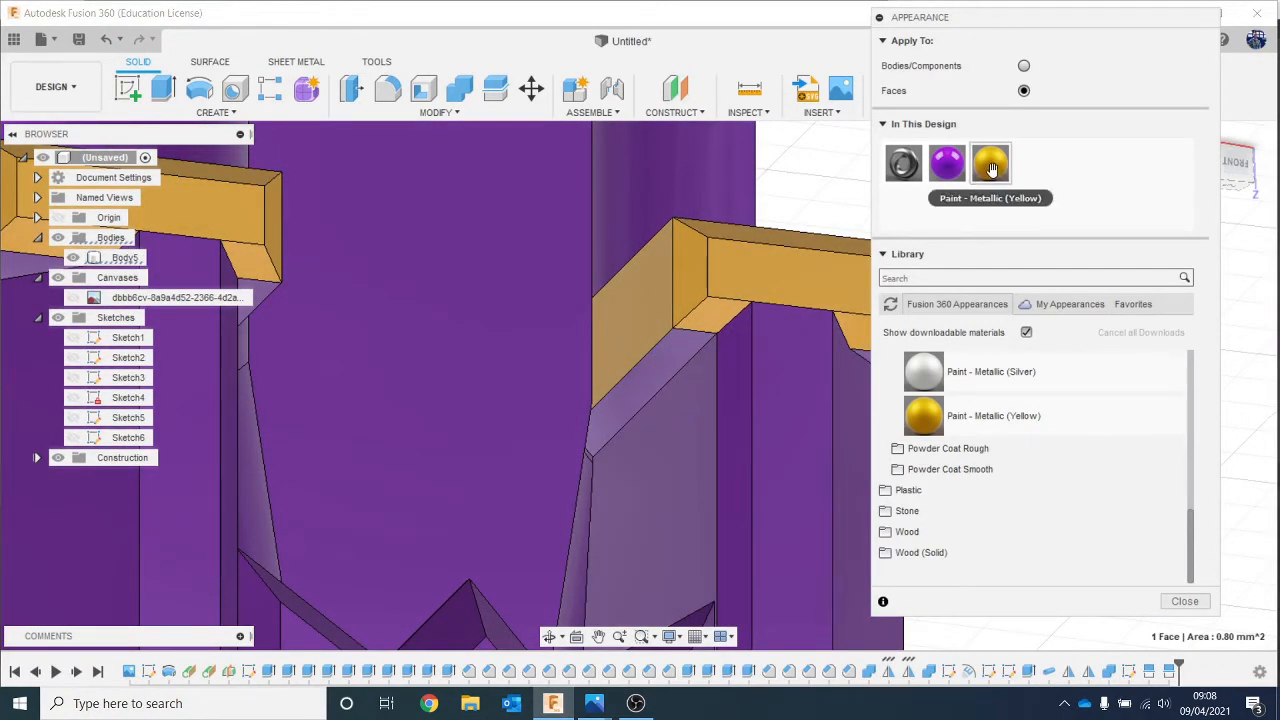
mouse_move(991, 170)
mouse_down()
mouse_move(688, 352)
mouse_move(730, 347)
mouse_up()
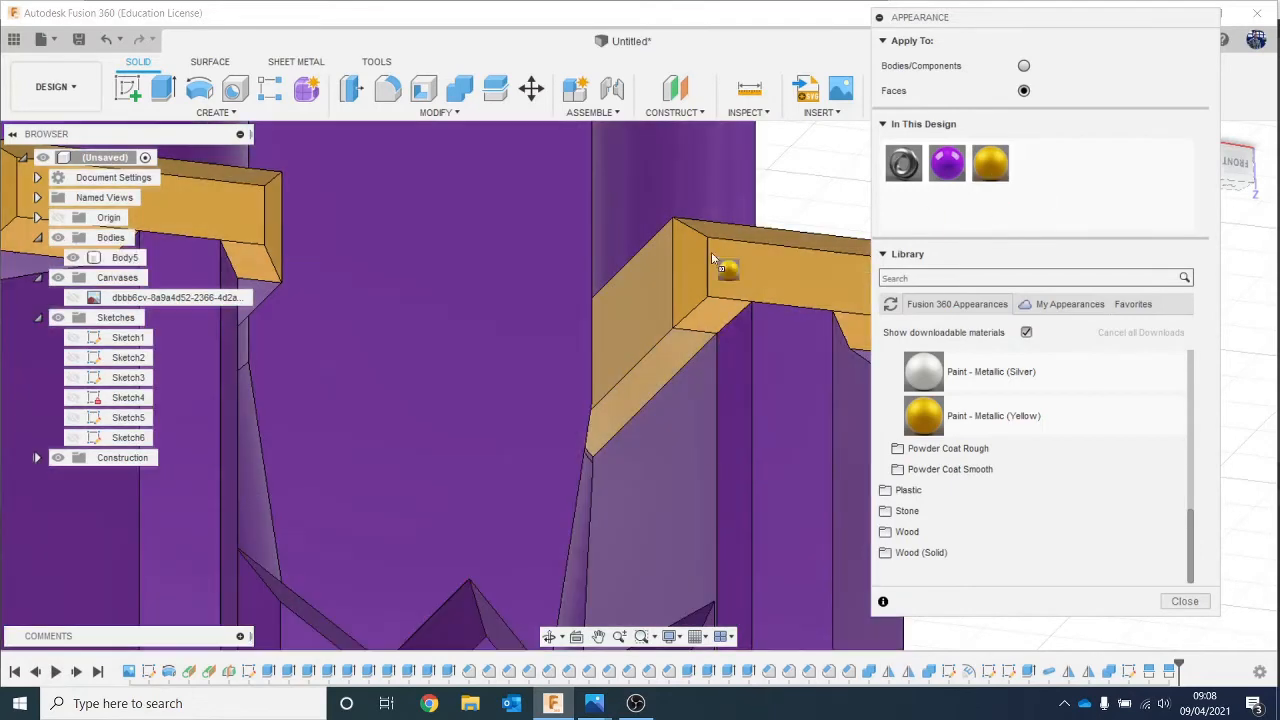
Step: Apply Paint - Metallic (Yellow) to the underside faces of the left guard post's cap
drag(711, 252, 270, 289)
scroll(416, 297, down, 2)
middle_drag(490, 307, 759, 318)
scroll(401, 317, up, 2)
drag(985, 170, 484, 290)
scroll(639, 350, down, 2)
Step: Apply Paint - Metallic (Yellow) to the outer underside face of the right guard post's cap
middle_drag(522, 348, 290, 345)
scroll(500, 363, up, 4)
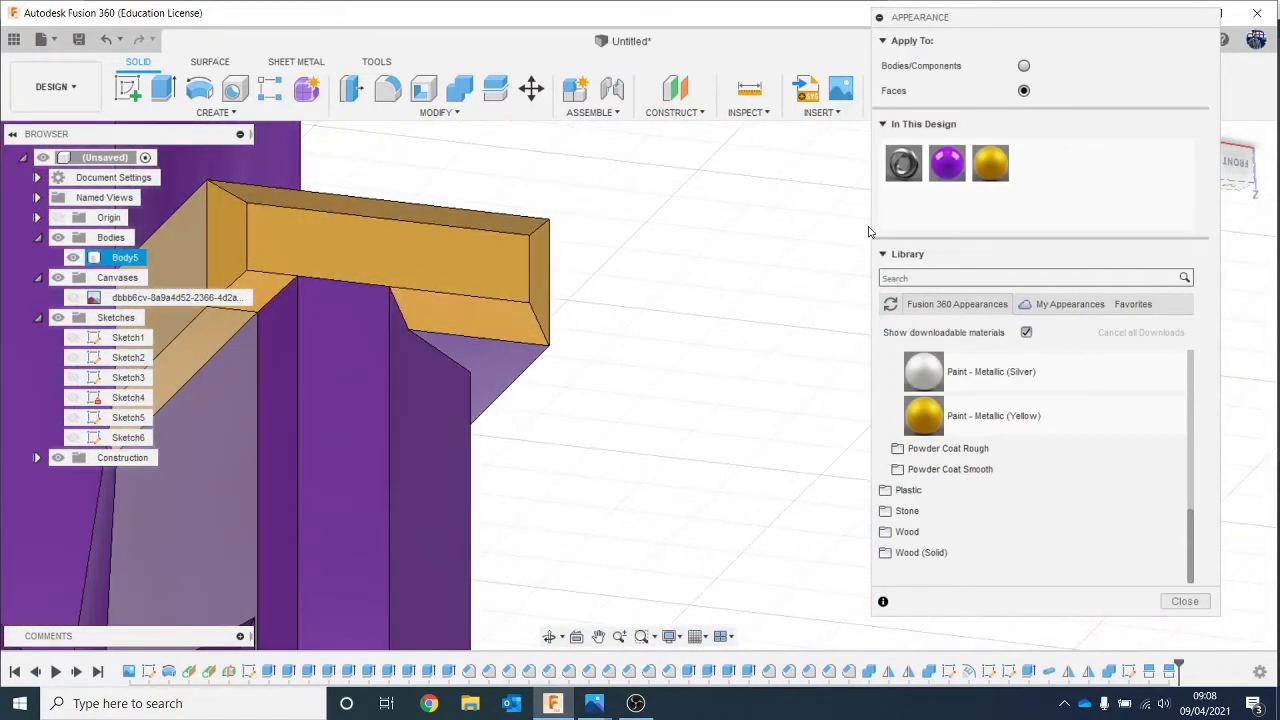
drag(533, 365, 606, 400)
scroll(606, 400, down, 5)
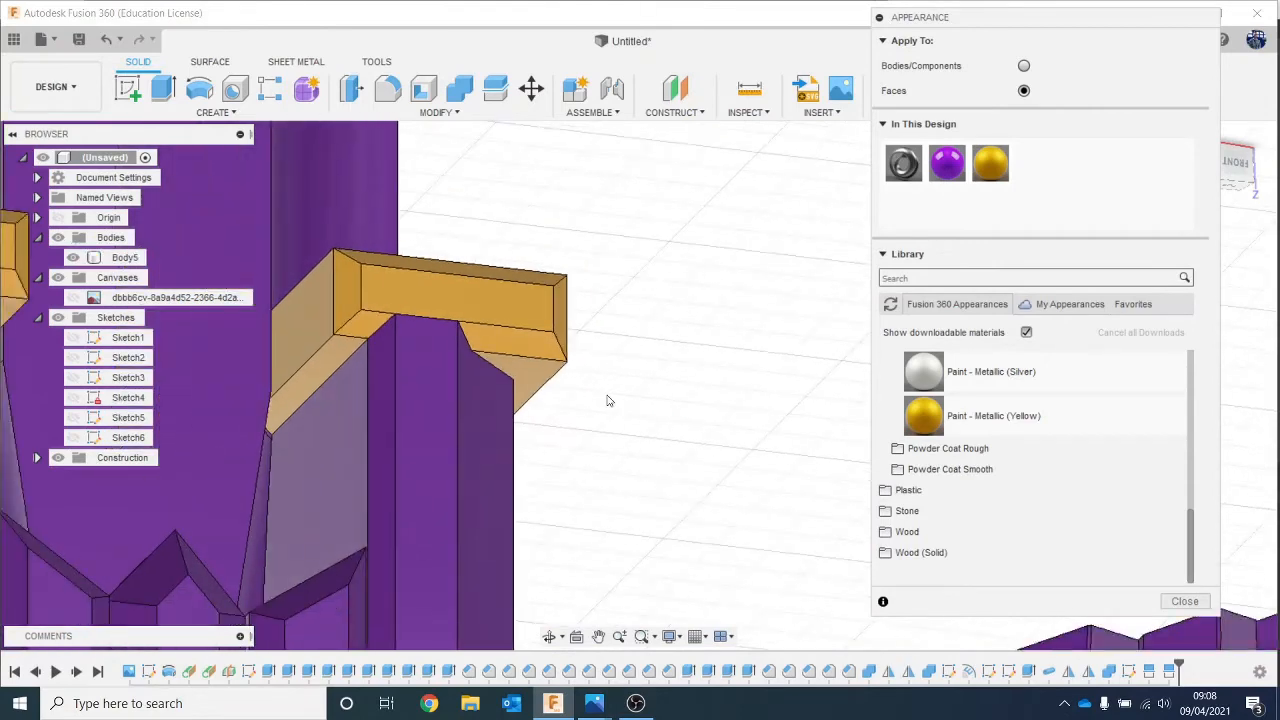
scroll(652, 364, down, 2)
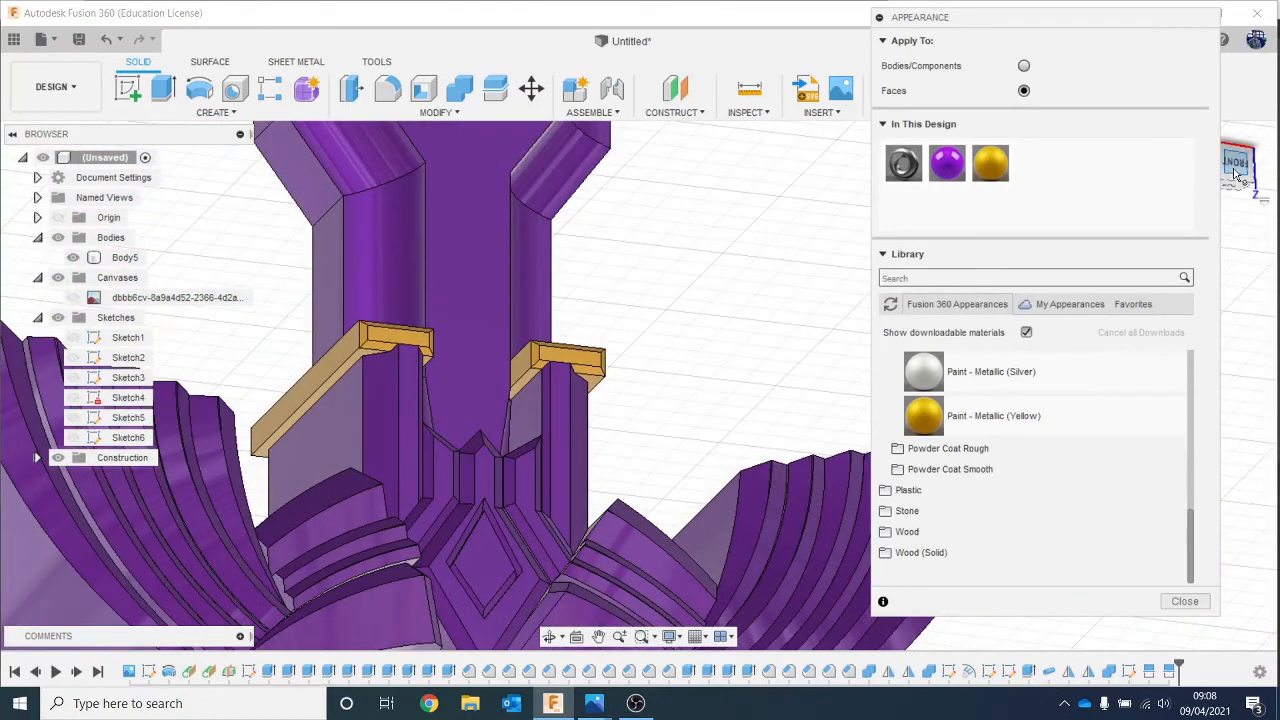
drag(1234, 173, 1175, 186)
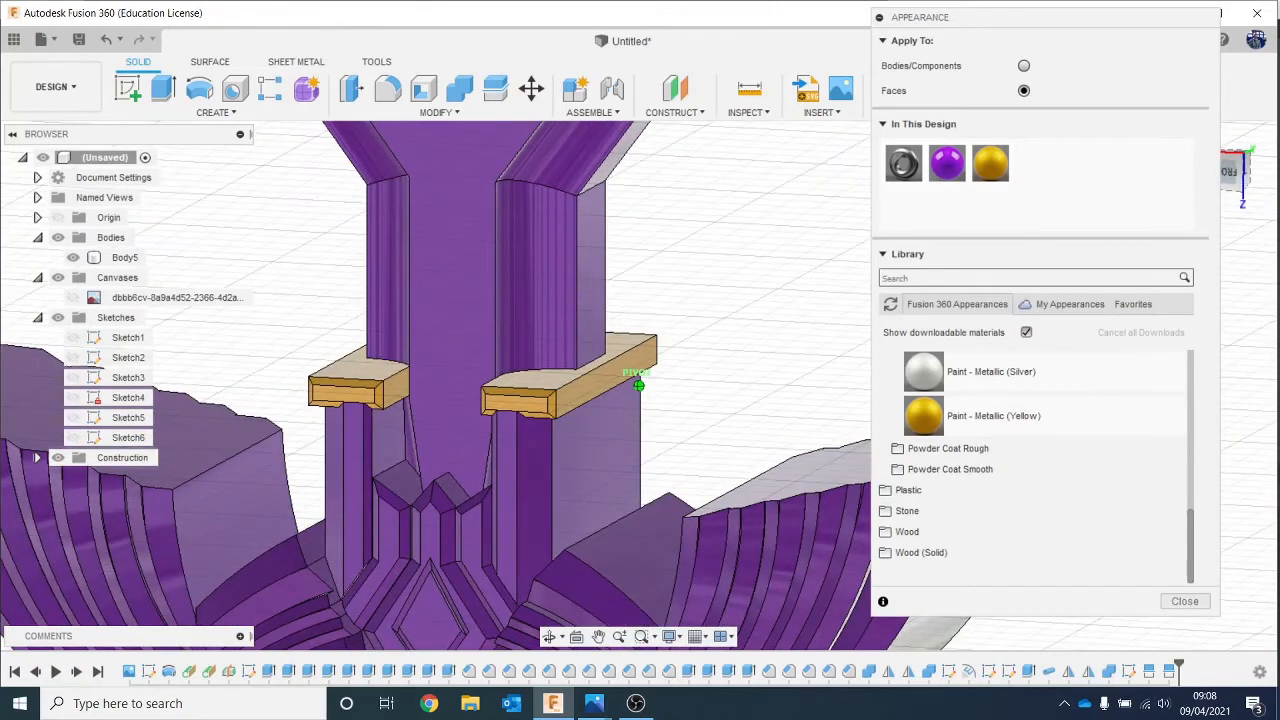
mouse_move(639, 385)
shift+middle_down()
mouse_move(540, 385)
mouse_move(660, 290)
mouse_move(680, 300)
mouse_move(700, 380)
shift+middle_up()
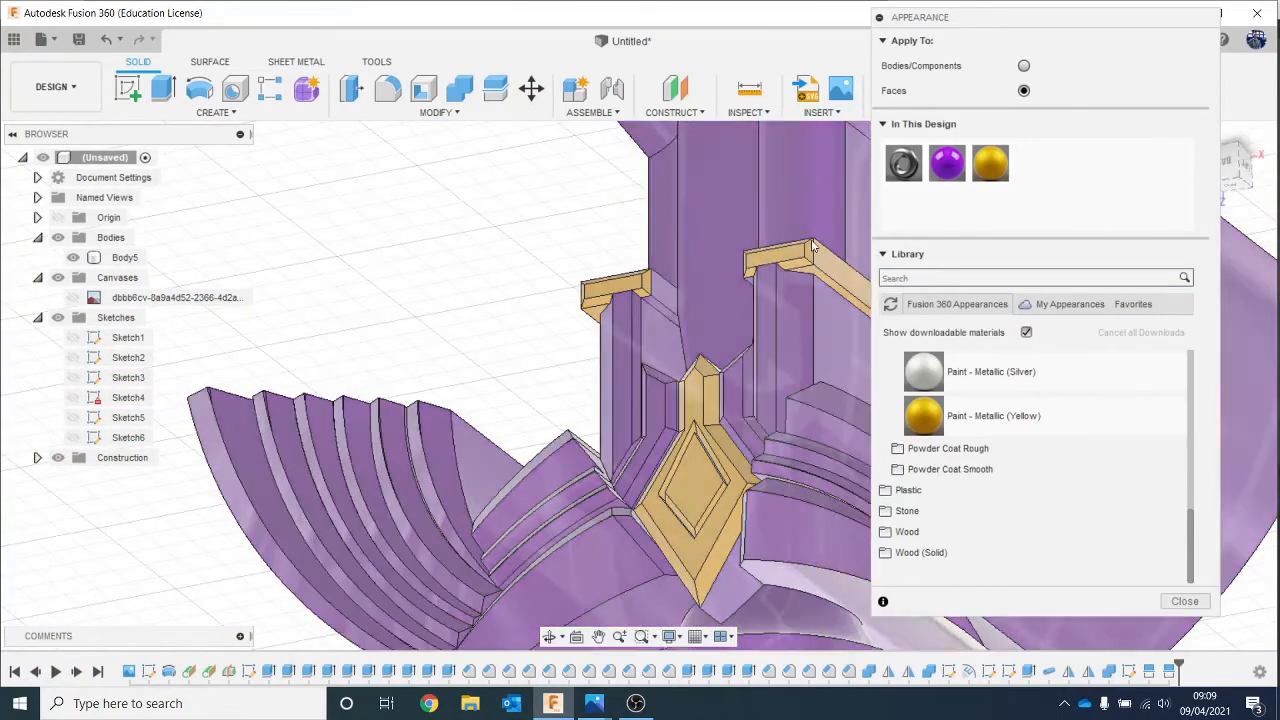
Step: Apply Paint - Metallic (Yellow) to the inner side face and inner underside face of the left guard post's cap
scroll(712, 264, up, 2)
scroll(700, 272, up, 3)
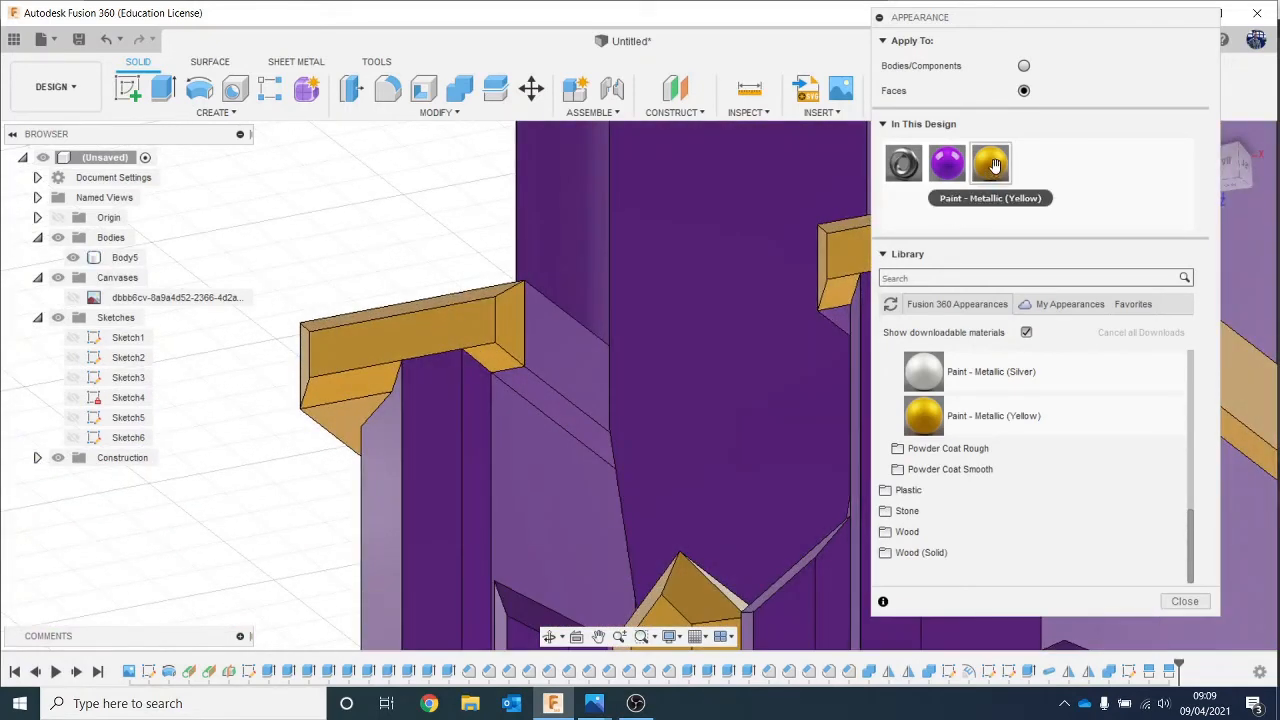
drag(990, 162, 596, 328)
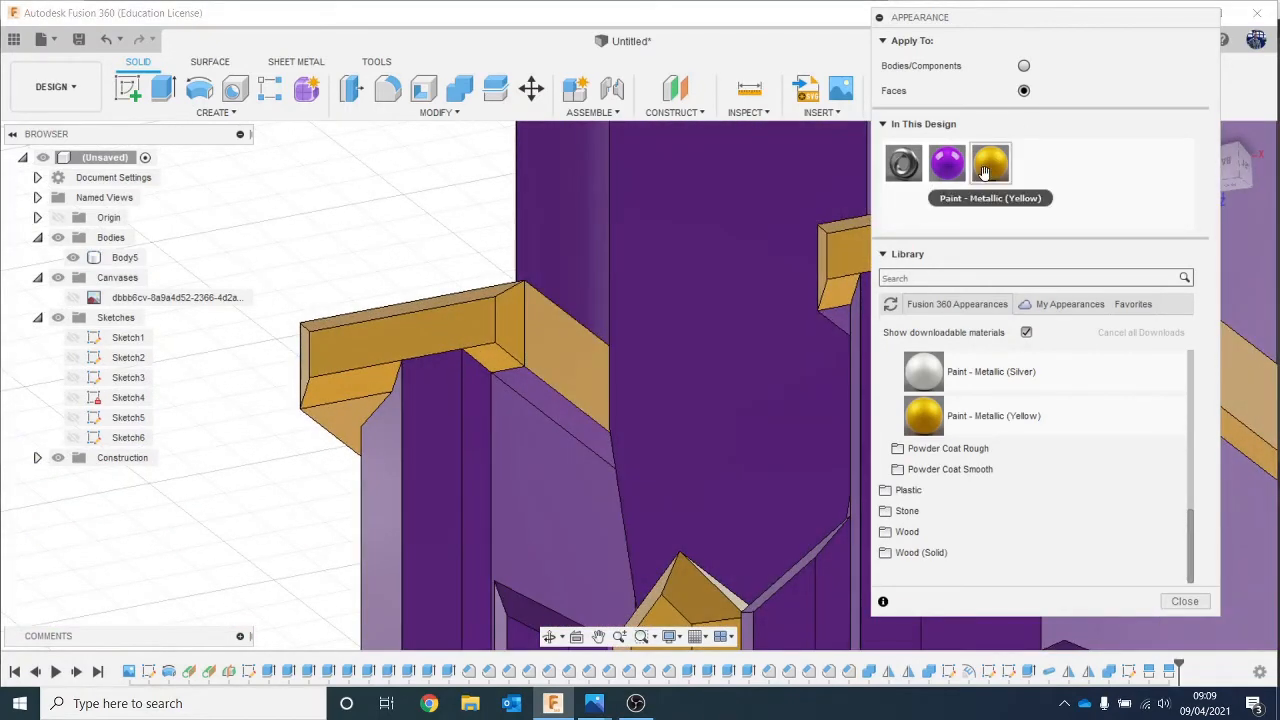
mouse_move(984, 172)
mouse_down()
mouse_move(686, 357)
mouse_move(543, 402)
mouse_up()
scroll(650, 372, down, 1)
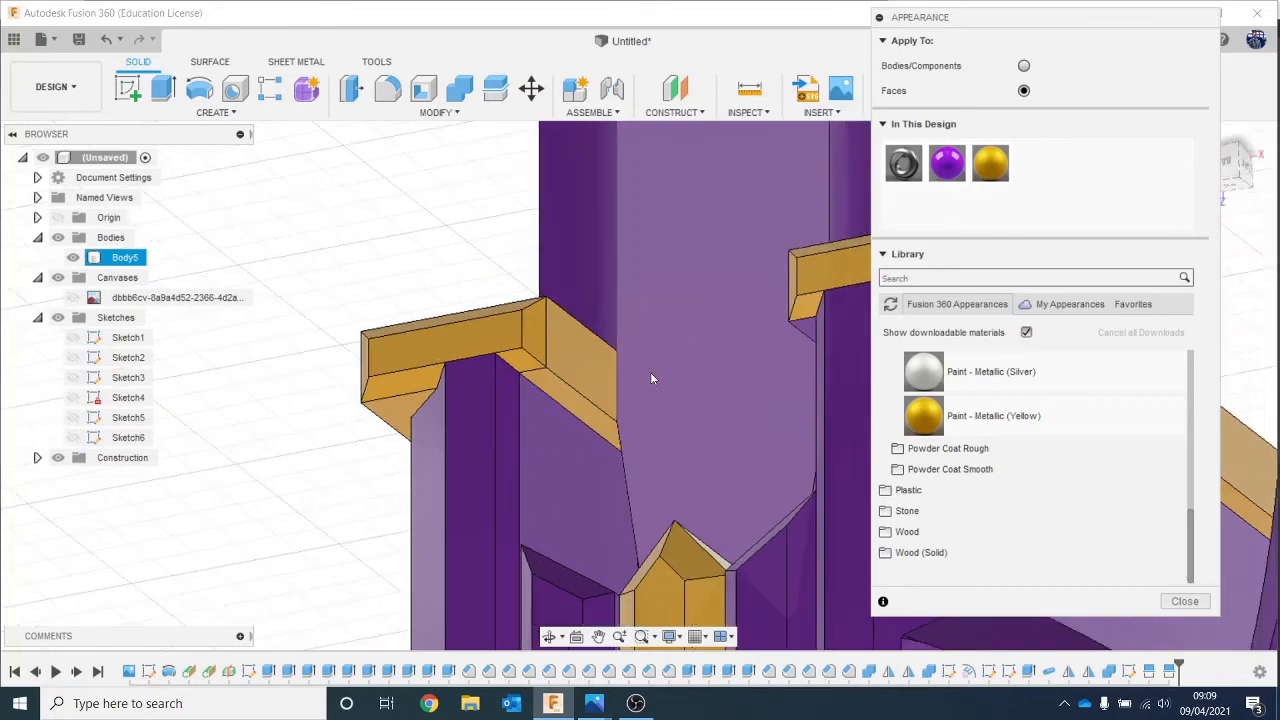
Step: Apply Paint - Metallic (Yellow) to the remaining purple inner face beneath the right guard post's cap on the back side
middle_drag(650, 372, 494, 343)
mouse_move(1271, 158)
shift+middle_down()
mouse_move(1279, 200)
mouse_move(1279, 150)
shift+middle_up()
mouse_move(1279, 150)
mouse_down()
mouse_move(1262, 172)
mouse_move(1250, 150)
mouse_move(1240, 160)
mouse_up()
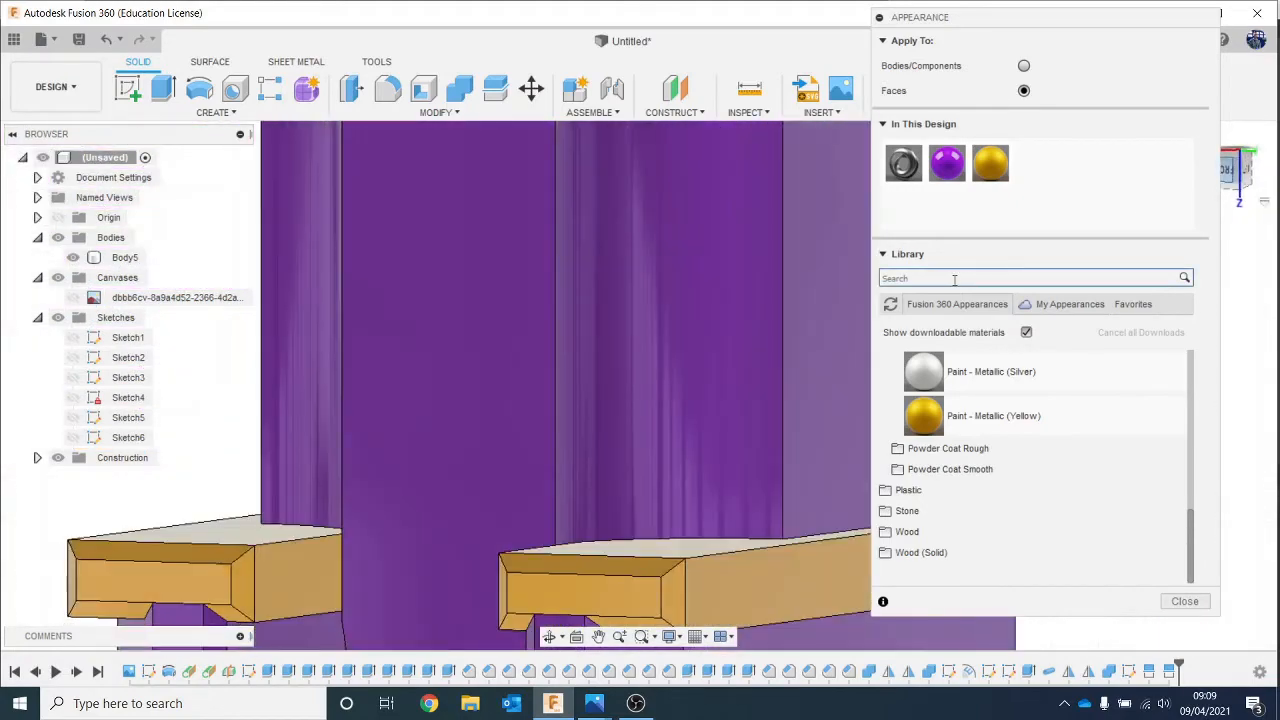
scroll(636, 372, down, 4)
middle_drag(662, 378, 625, 243)
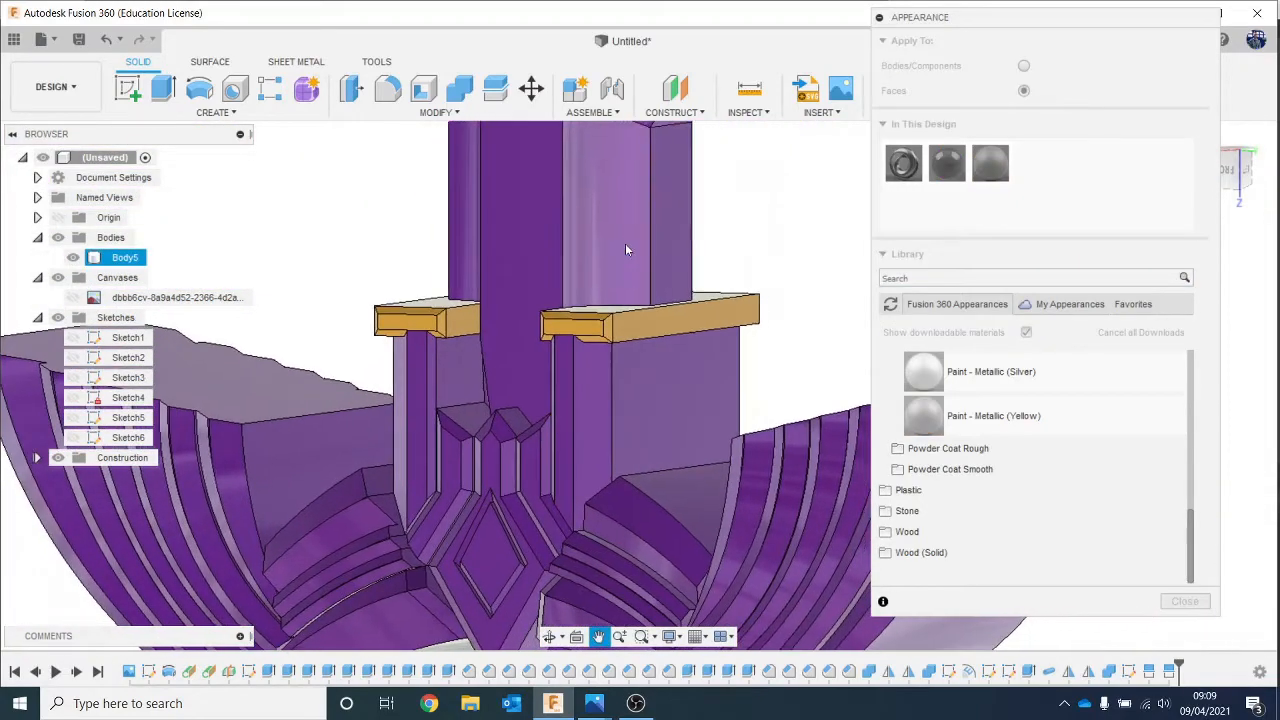
mouse_move(1204, 171)
mouse_down()
mouse_move(1136, 180)
mouse_move(1159, 215)
mouse_up()
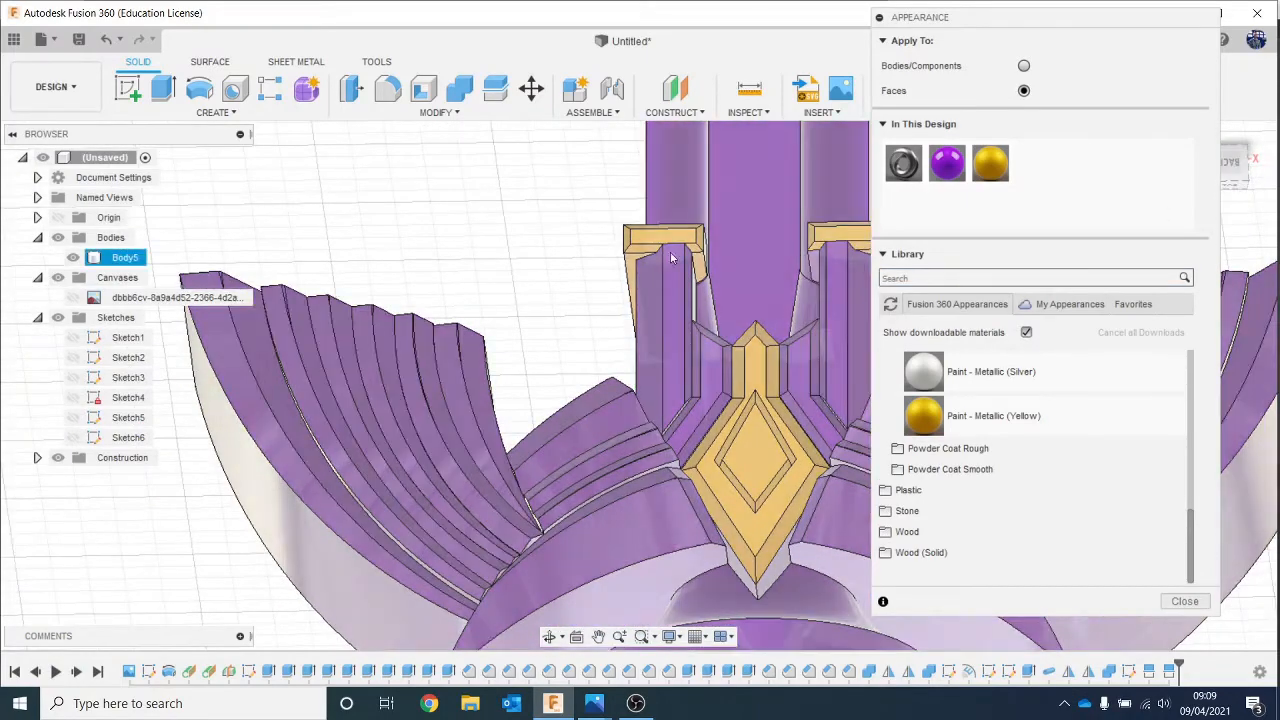
middle_drag(723, 243, 586, 249)
scroll(700, 250, up, 4)
scroll(654, 269, up, 2)
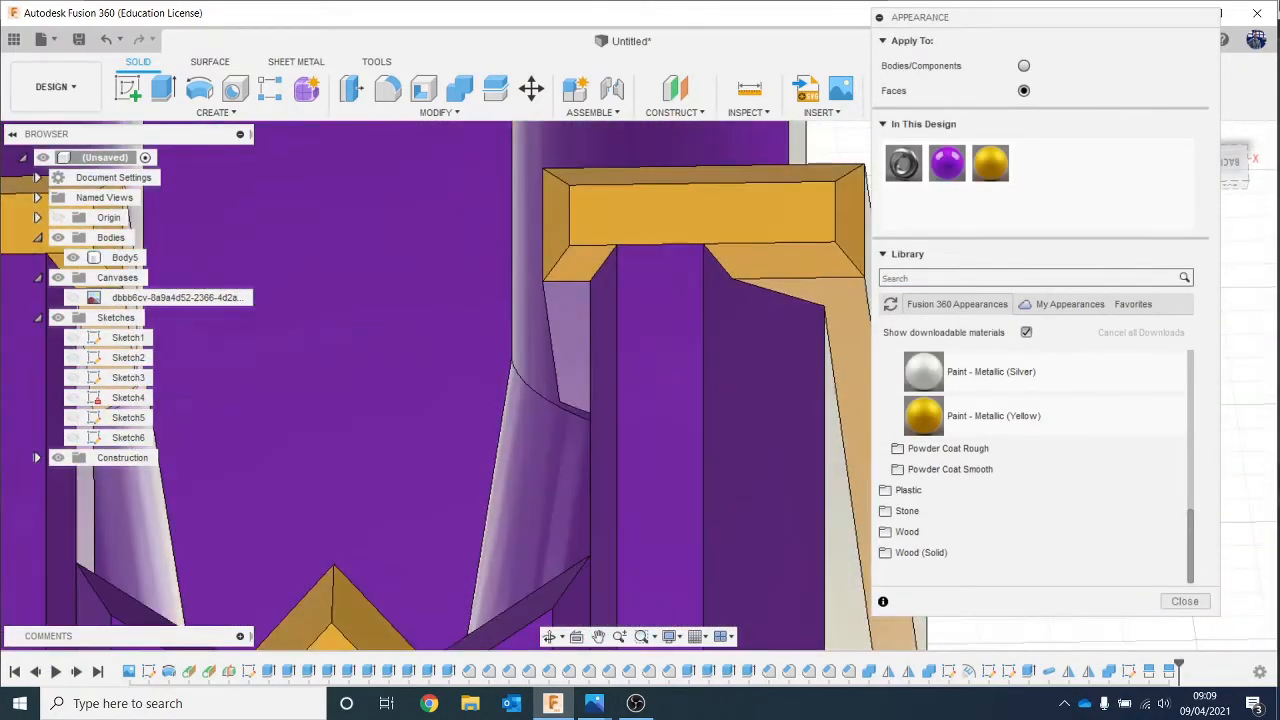
drag(735, 247, 558, 325)
scroll(624, 347, down, 2)
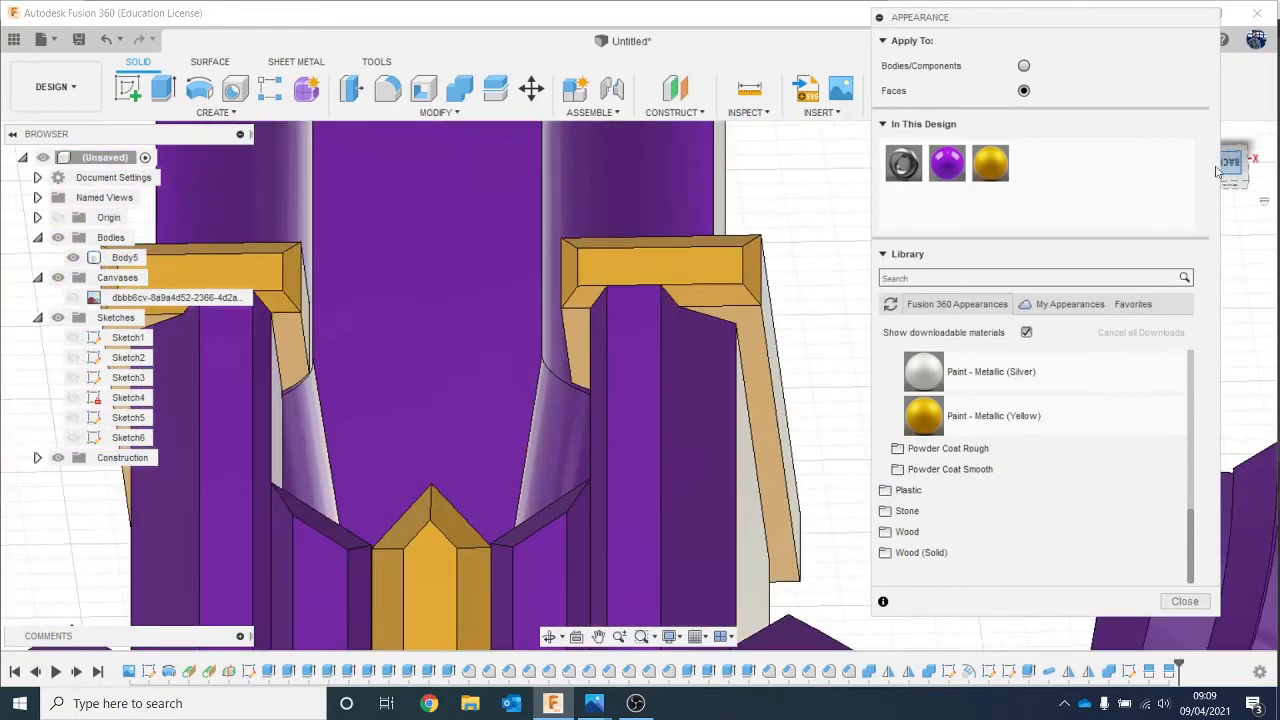
Step: Apply Paint - Metallic (Yellow) to the centre diamond and the surrounding flat face of the front emblem
mouse_move(1250, 165)
mouse_down()
mouse_move(1277, 184)
mouse_move(700, 300)
mouse_move(84, 524)
mouse_up()
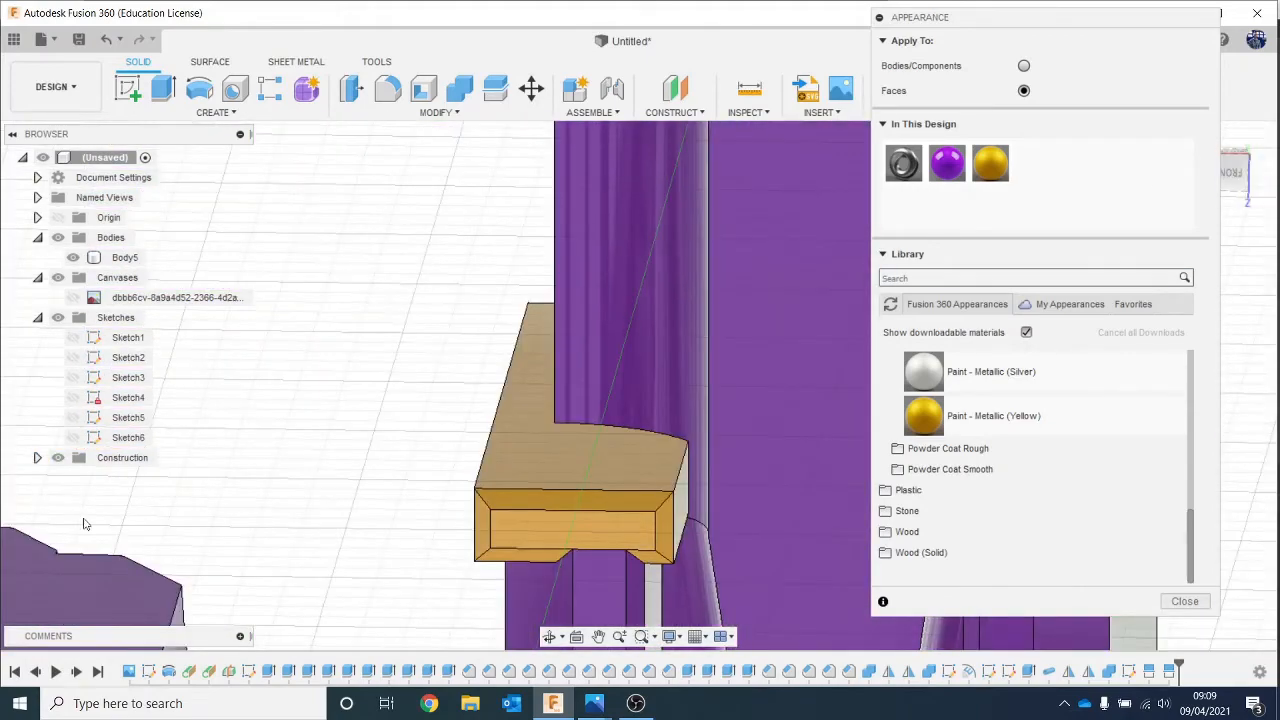
scroll(495, 384, down, 3)
middle_drag(594, 374, 602, 274)
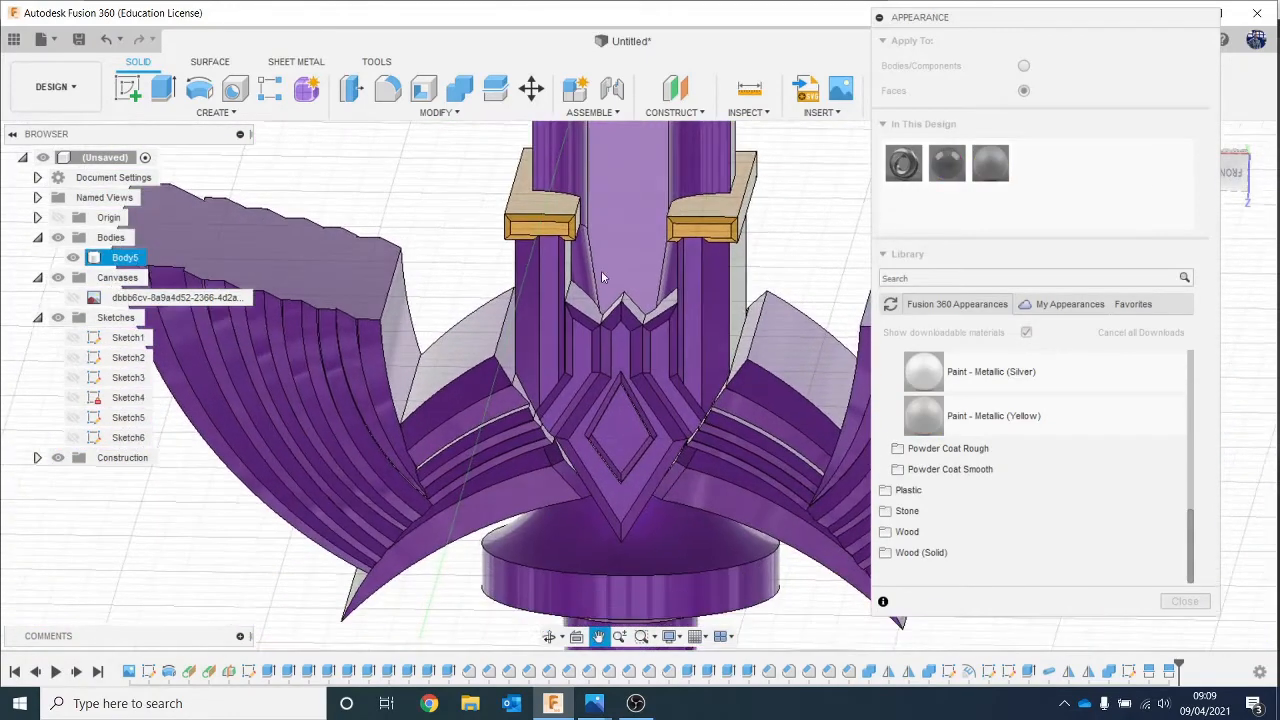
scroll(608, 360, up, 2)
scroll(609, 360, up, 1)
middle_drag(652, 376, 666, 315)
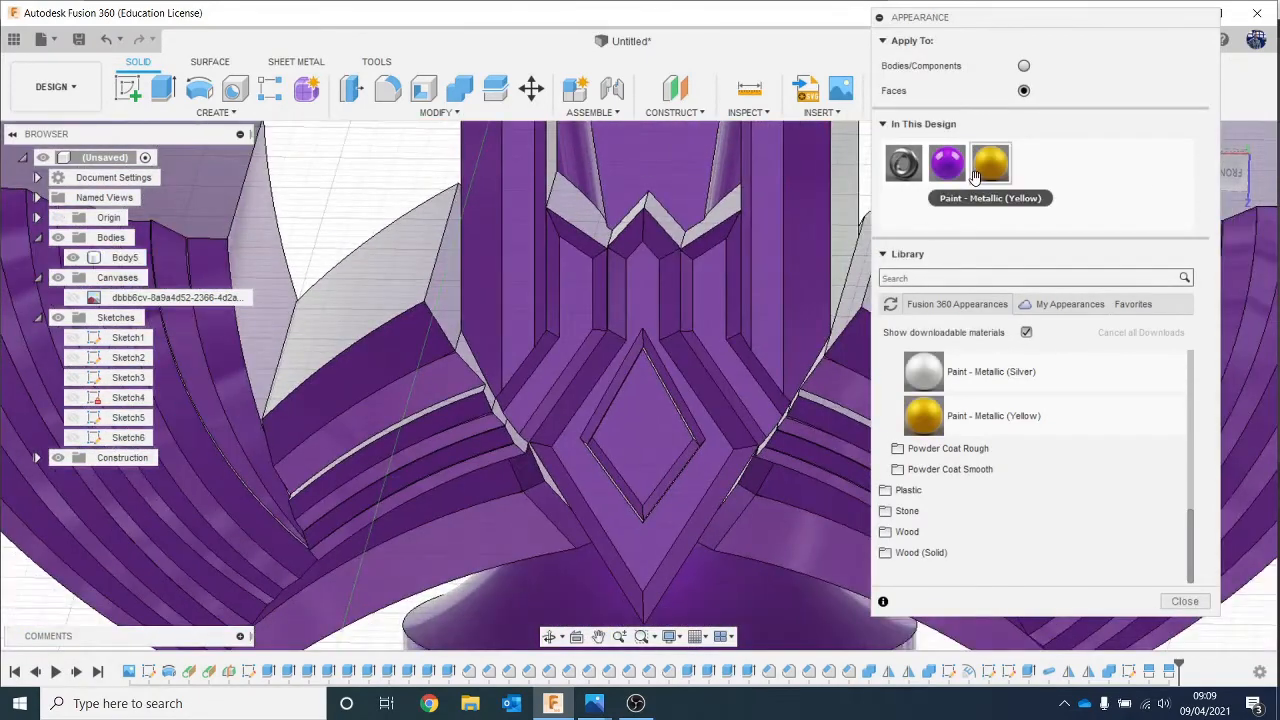
drag(991, 170, 658, 428)
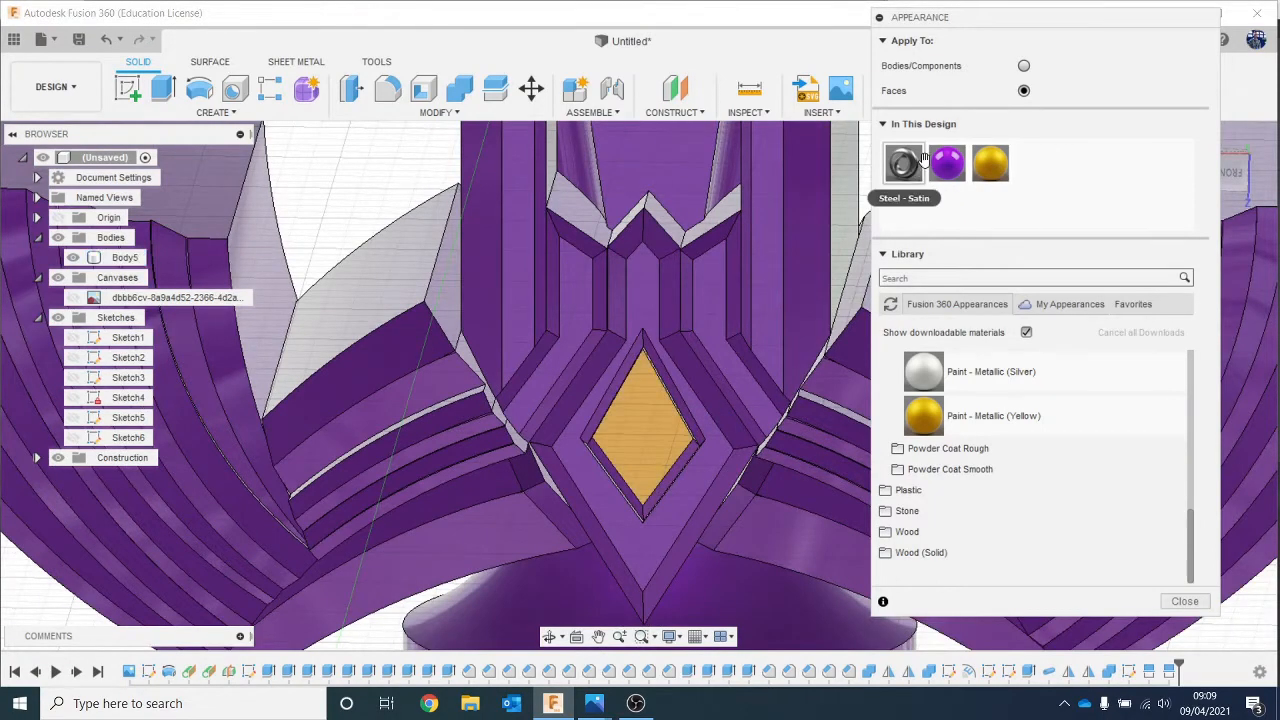
mouse_move(977, 177)
mouse_down()
mouse_move(666, 291)
mouse_move(650, 338)
mouse_up()
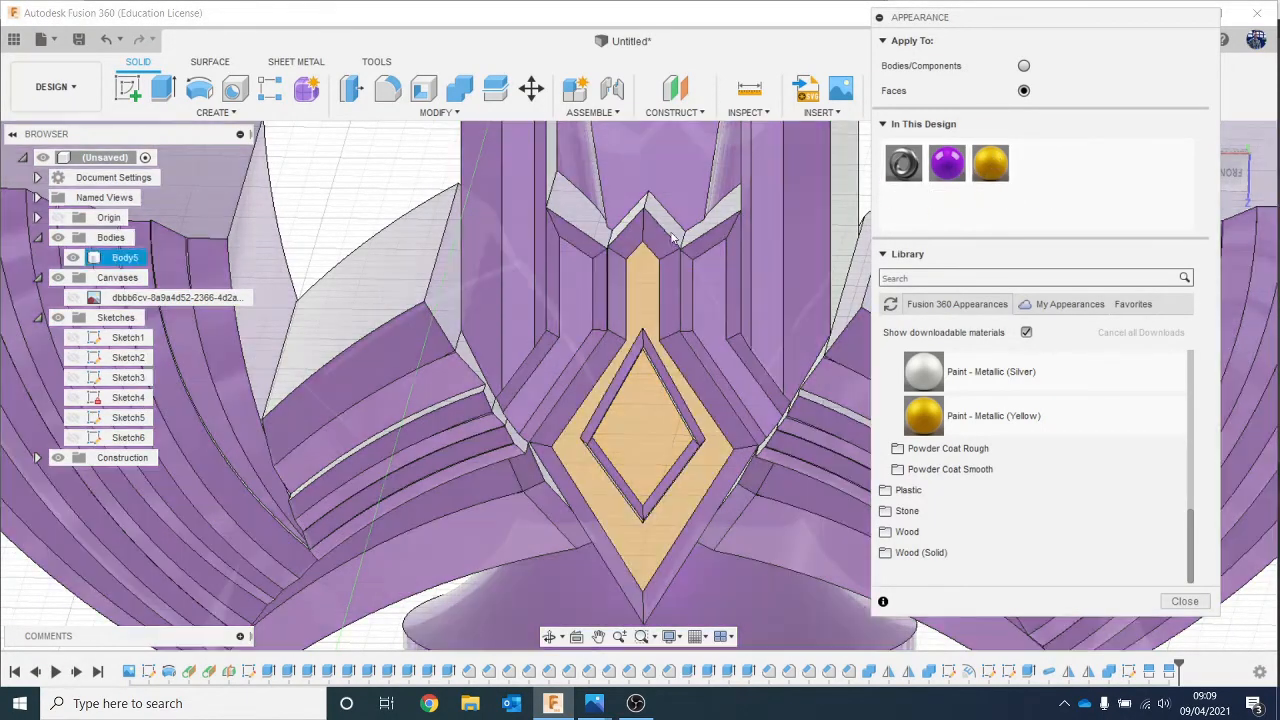
Step: Apply Paint - Metallic (Yellow) to the two bevels and two top faces at the front emblem's upper tip
scroll(640, 260, up, 3)
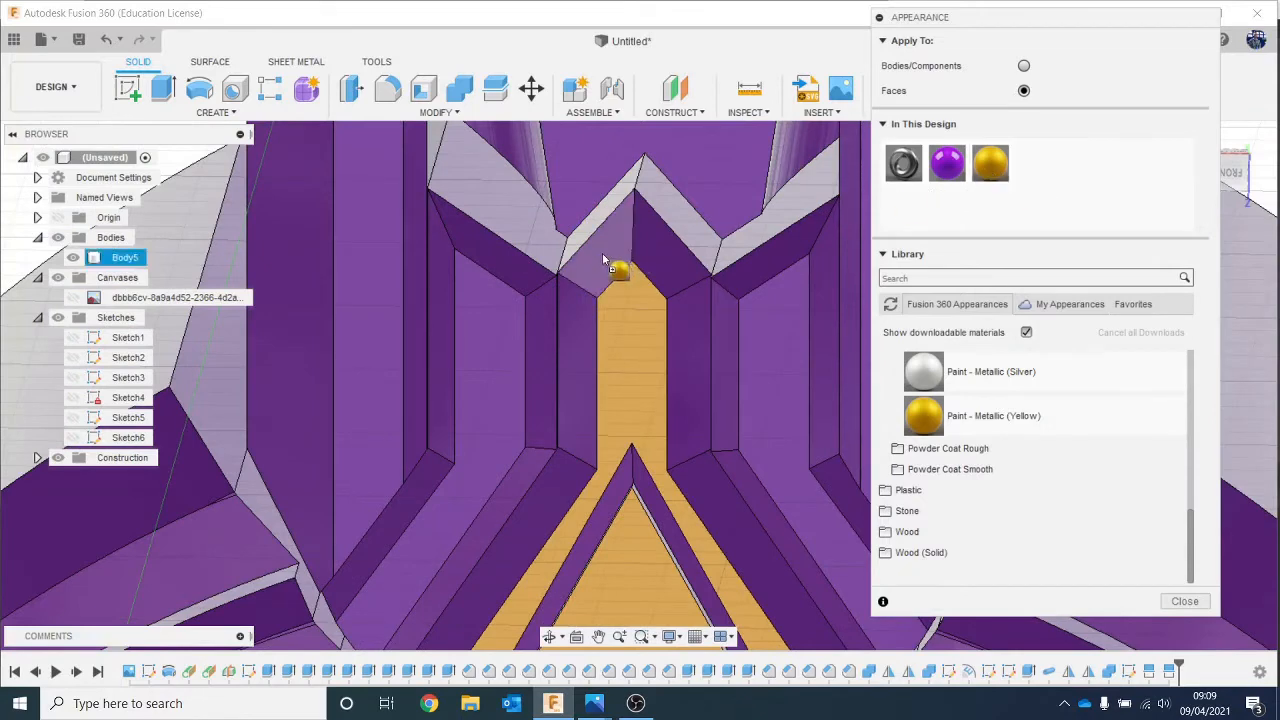
drag(657, 262, 657, 263)
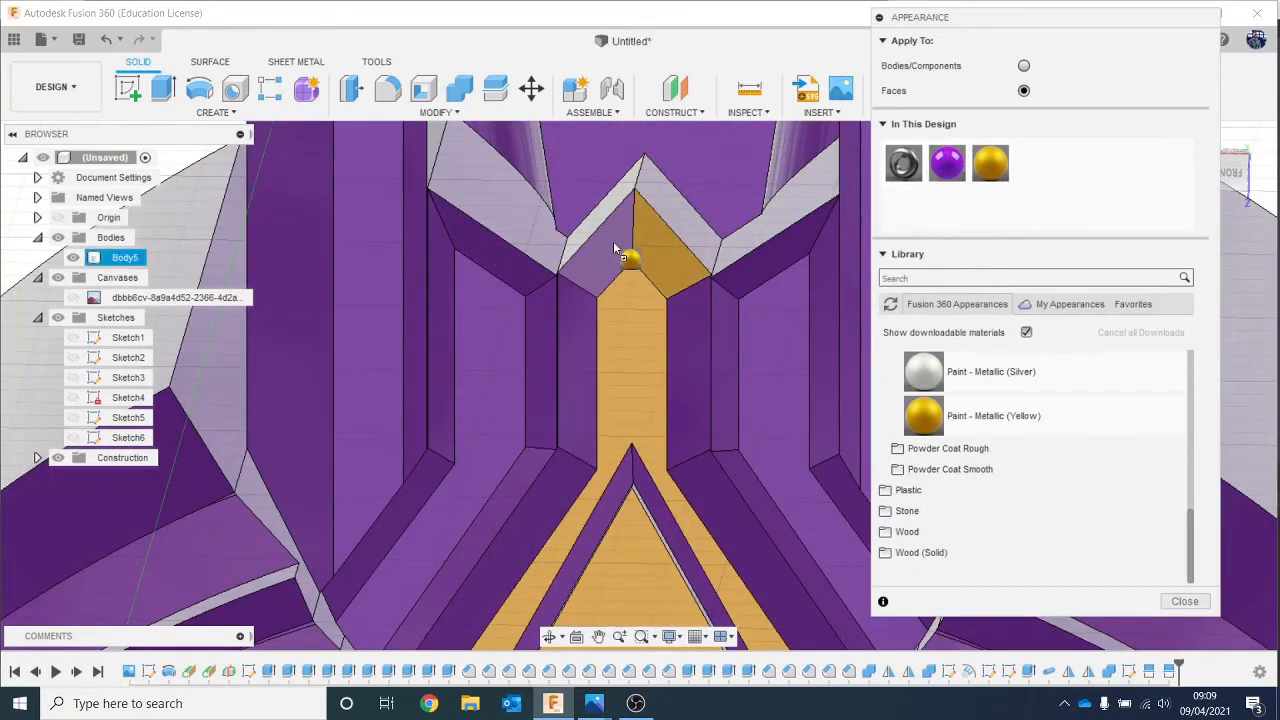
drag(993, 174, 688, 219)
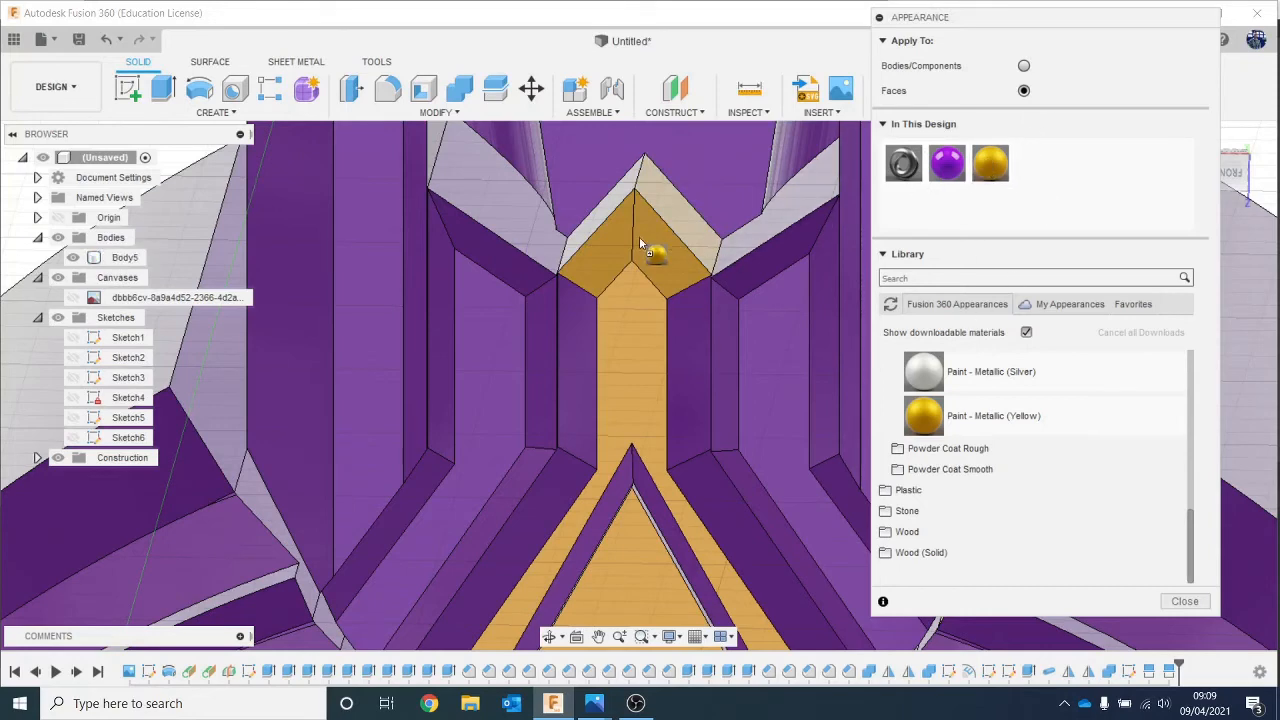
drag(609, 205, 610, 206)
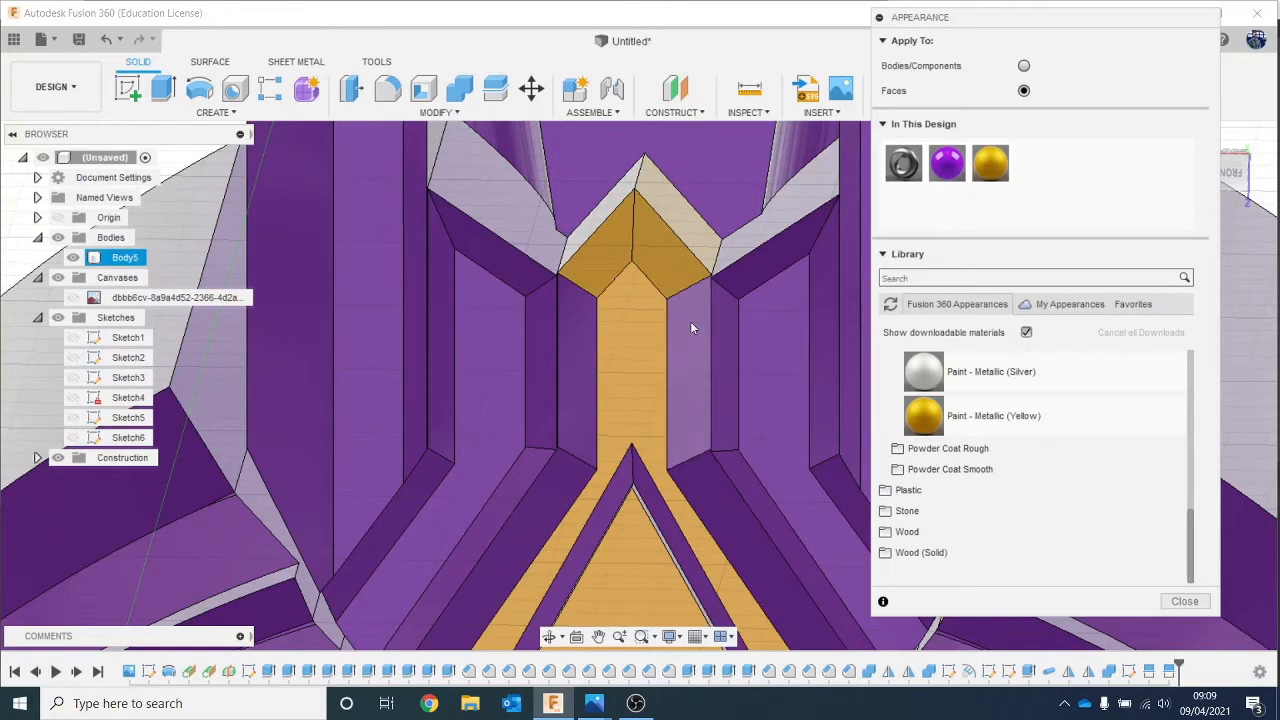
Step: Apply Paint - Metallic (Yellow) to the front emblem's stem side bevels and the upper sloping bevels around the diamond
drag(968, 188, 684, 347)
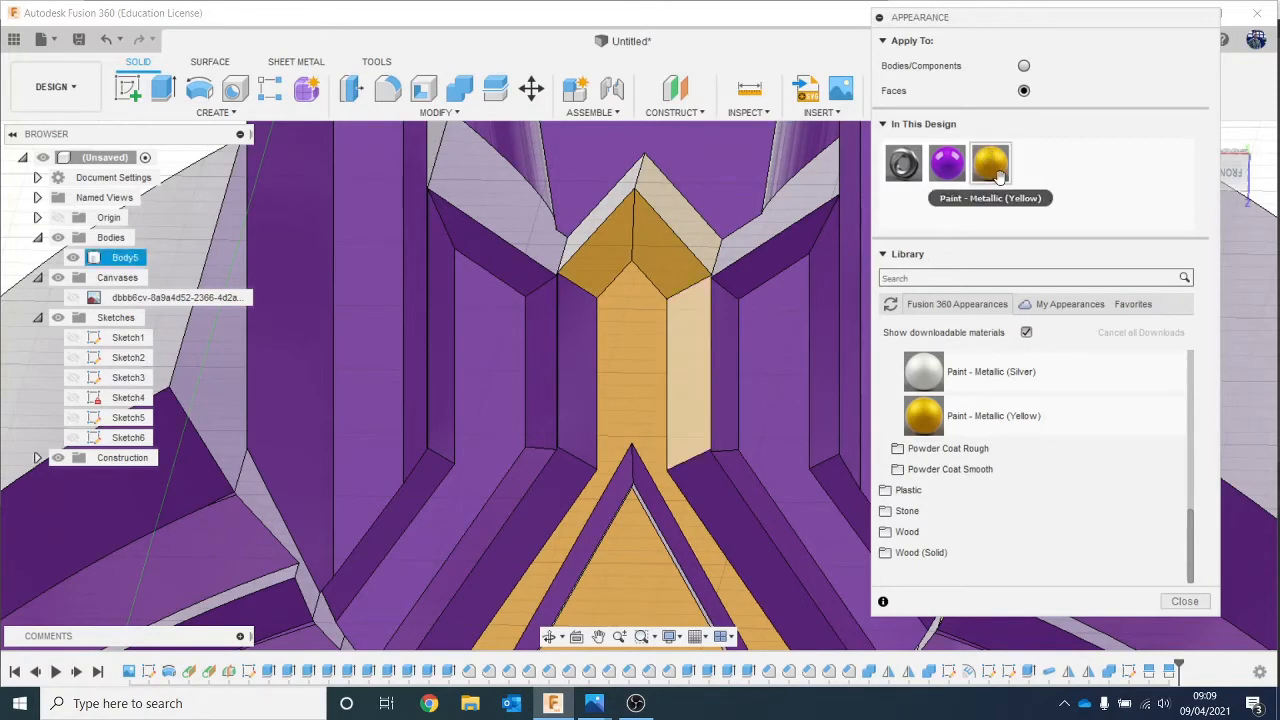
drag(998, 176, 586, 363)
middle_drag(667, 482, 677, 304)
scroll(677, 304, up, 1)
drag(990, 163, 704, 302)
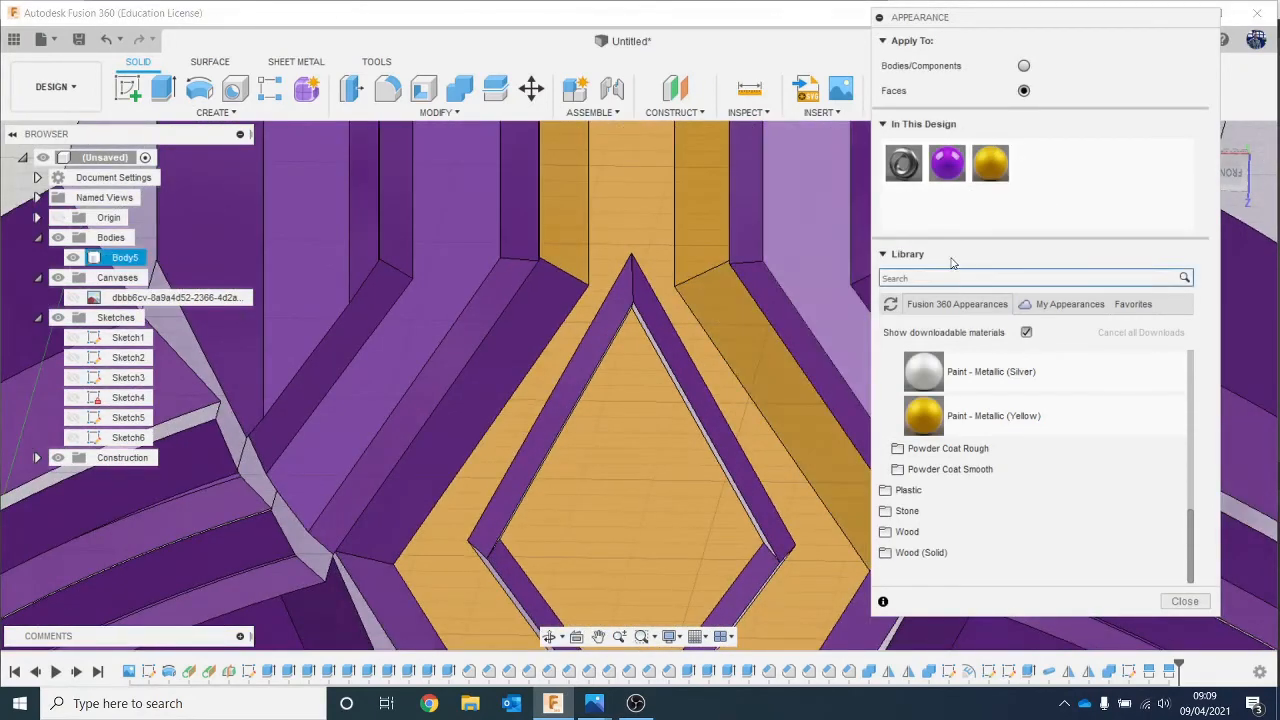
drag(990, 163, 544, 350)
scroll(611, 445, down, 2)
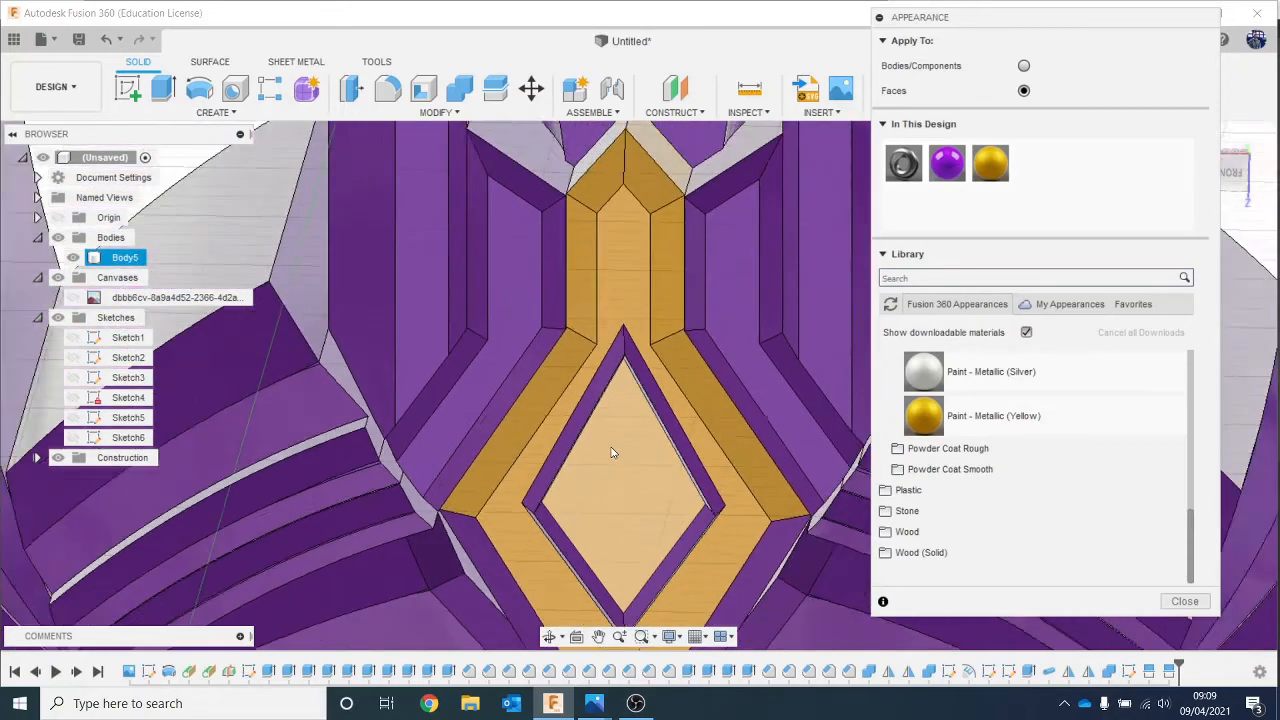
Step: Apply Paint - Metallic (Yellow) to the lower sloping bevels of the front emblem
scroll(610, 457, down, 2)
middle_drag(612, 515, 630, 386)
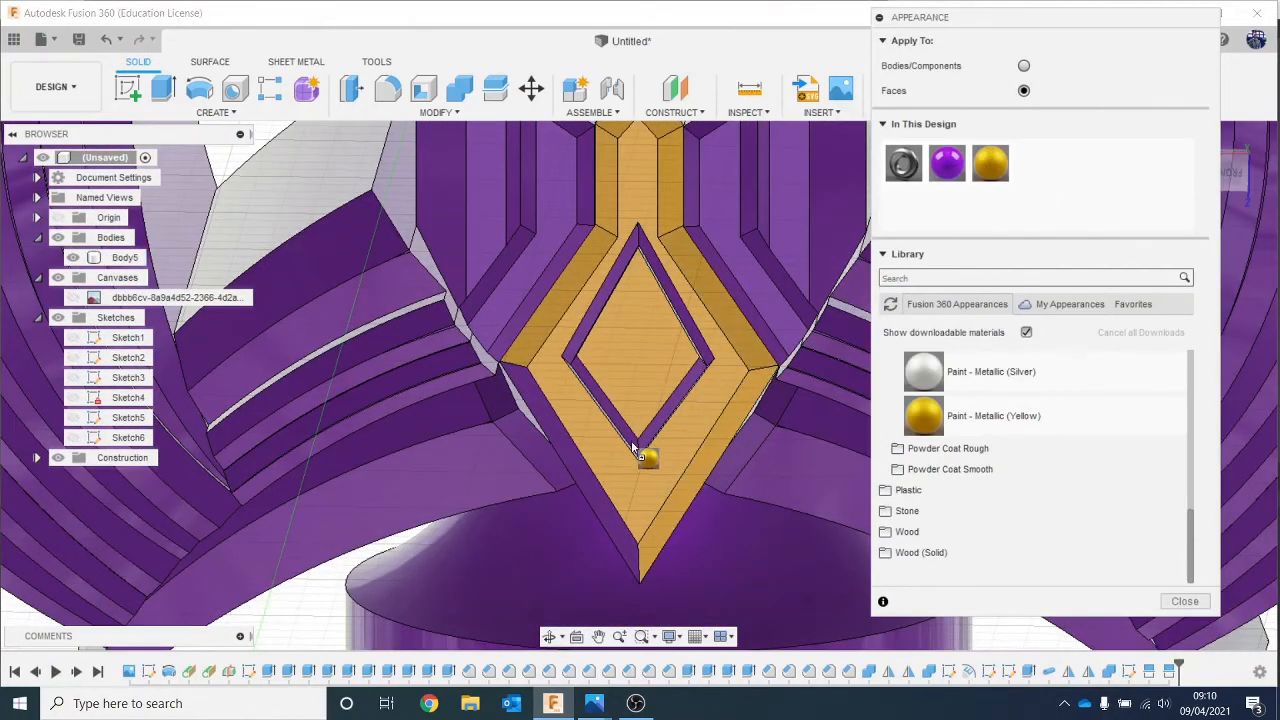
drag(631, 449, 603, 497)
scroll(766, 286, up, 2)
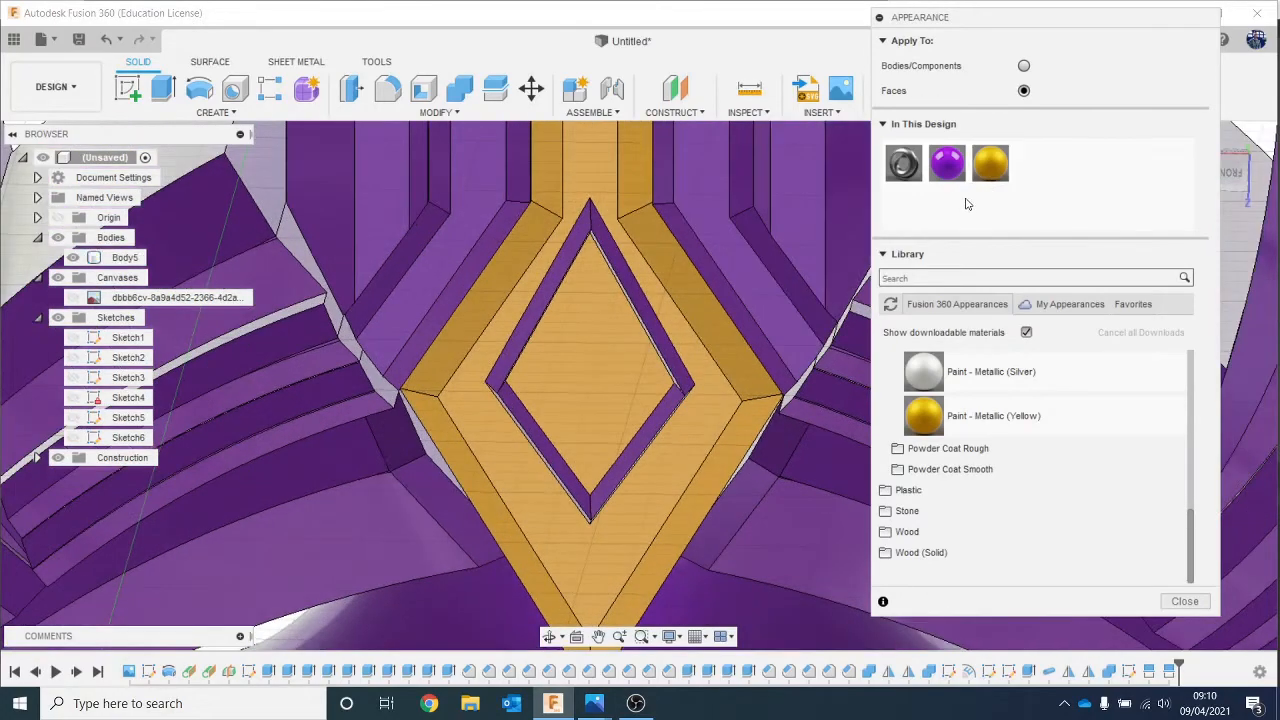
drag(990, 163, 736, 373)
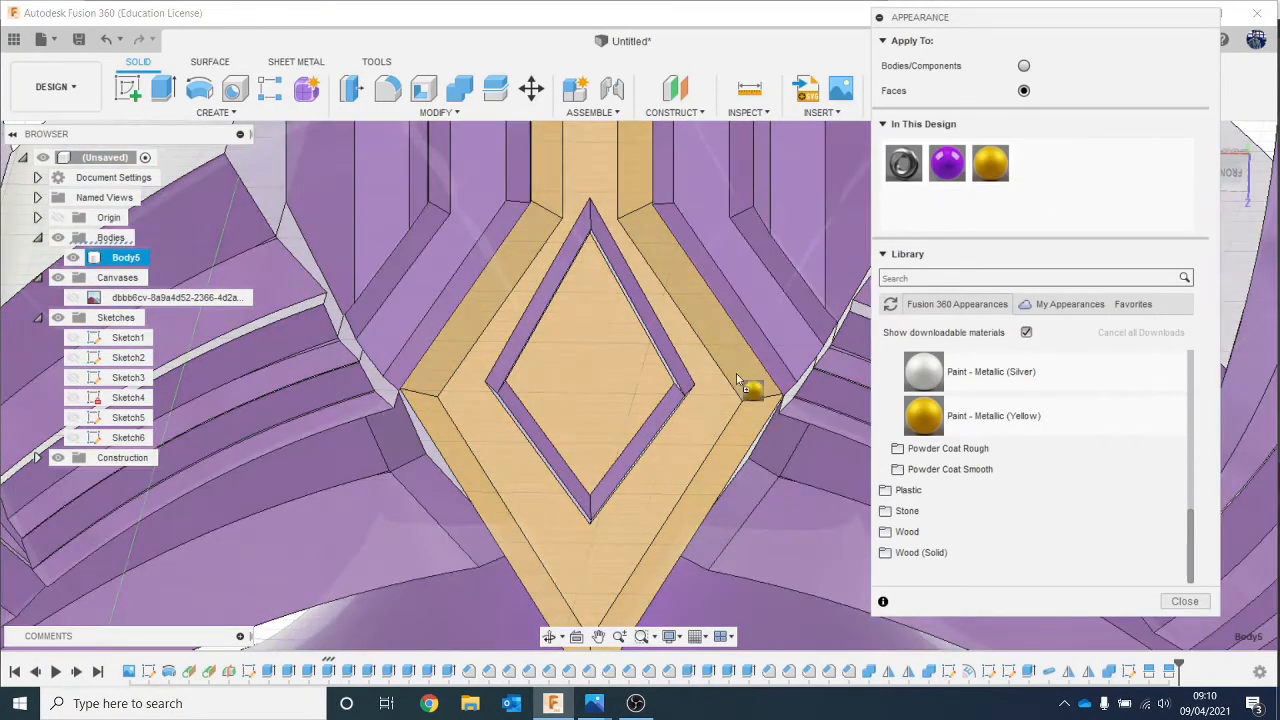
drag(980, 163, 737, 453)
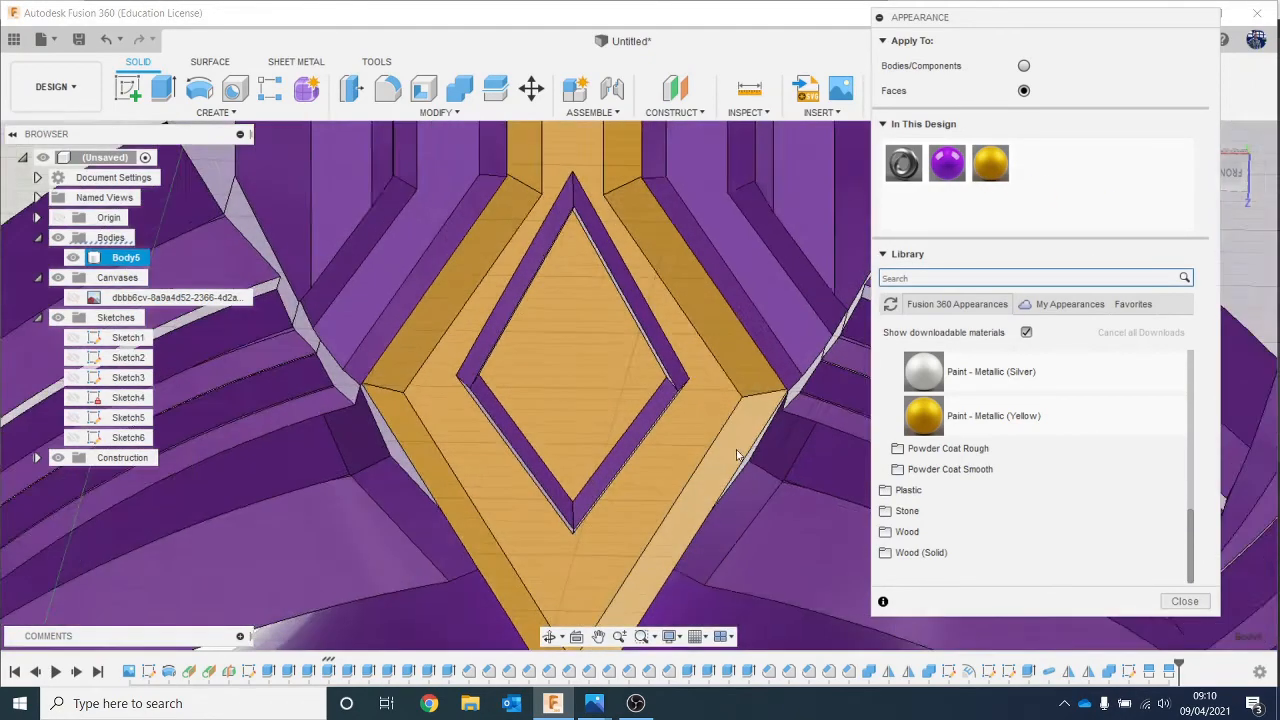
Step: Try to apply Paint - Metallic (Yellow) to the right-hand walls around the front emblem's centre diamond
scroll(737, 453, up, 2)
drag(980, 165, 641, 347)
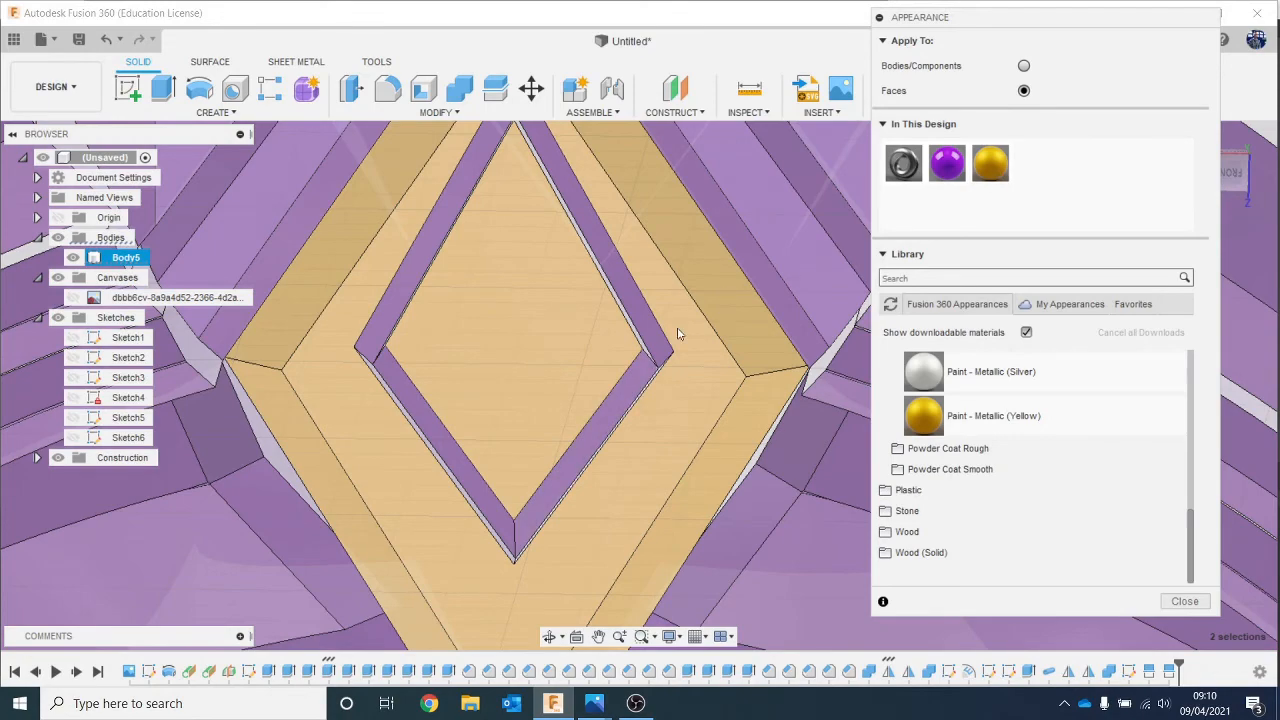
scroll(677, 333, up, 4)
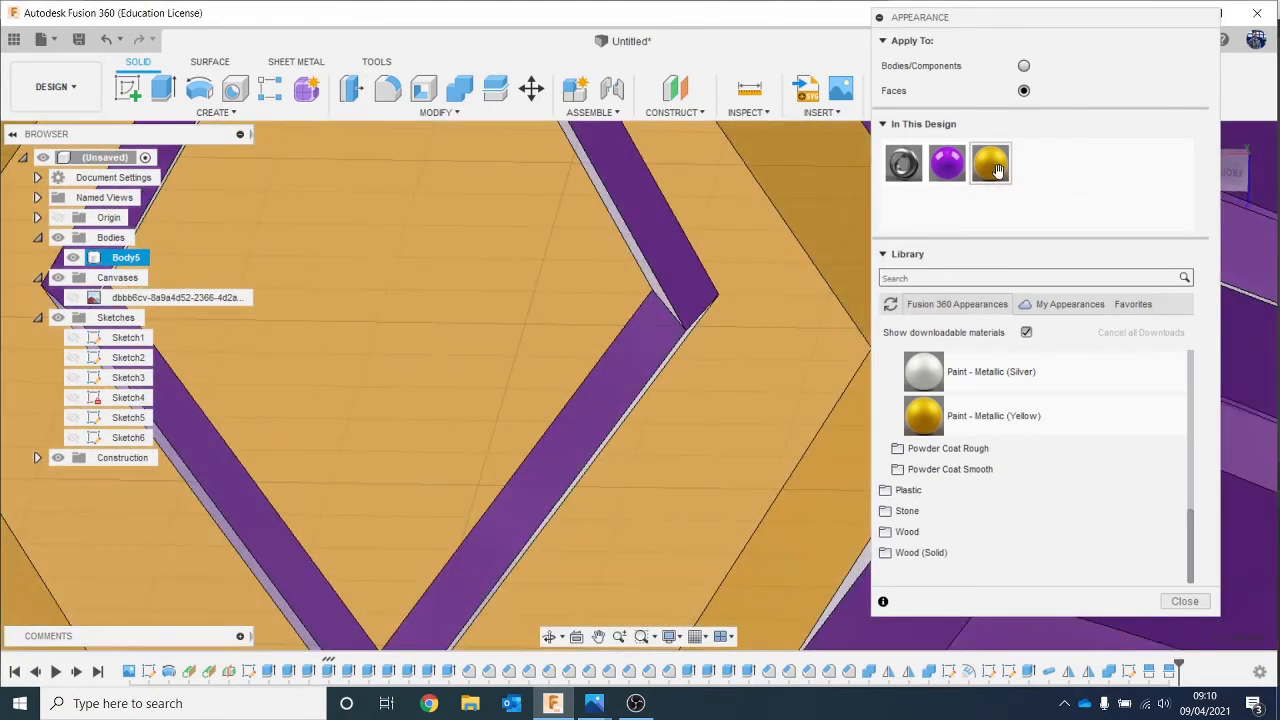
drag(863, 217, 632, 346)
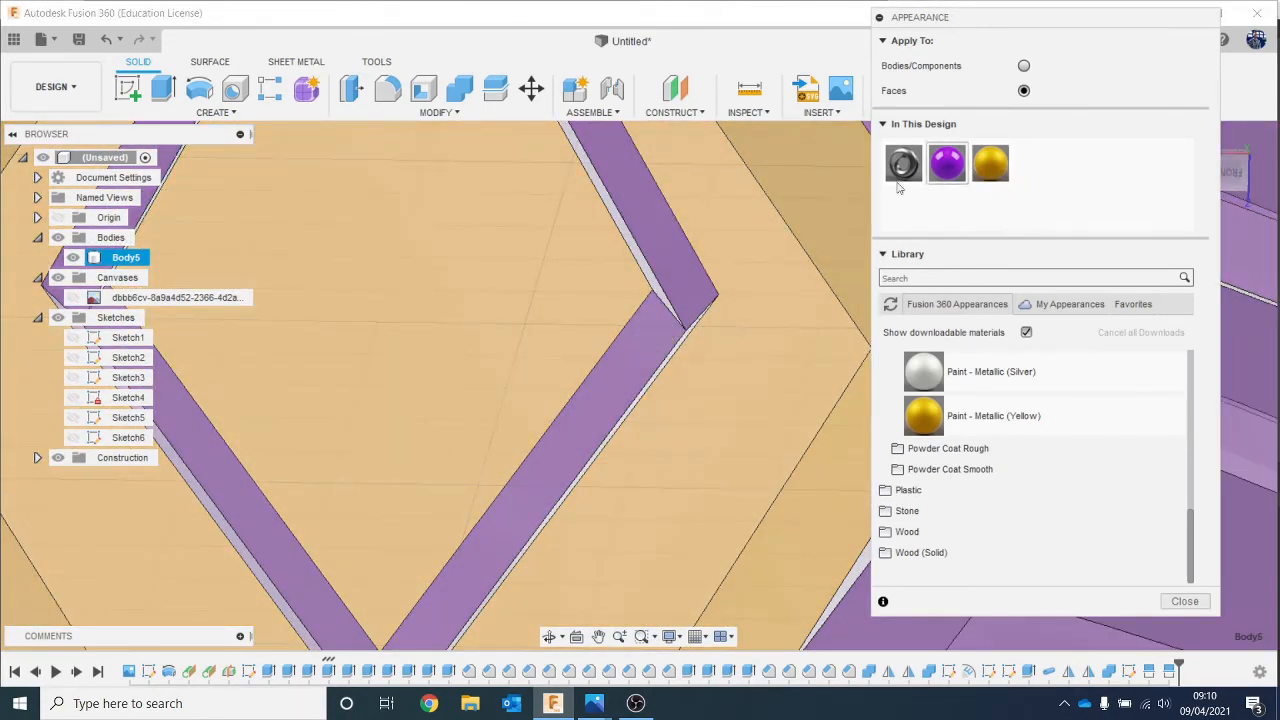
scroll(557, 386, down, 10)
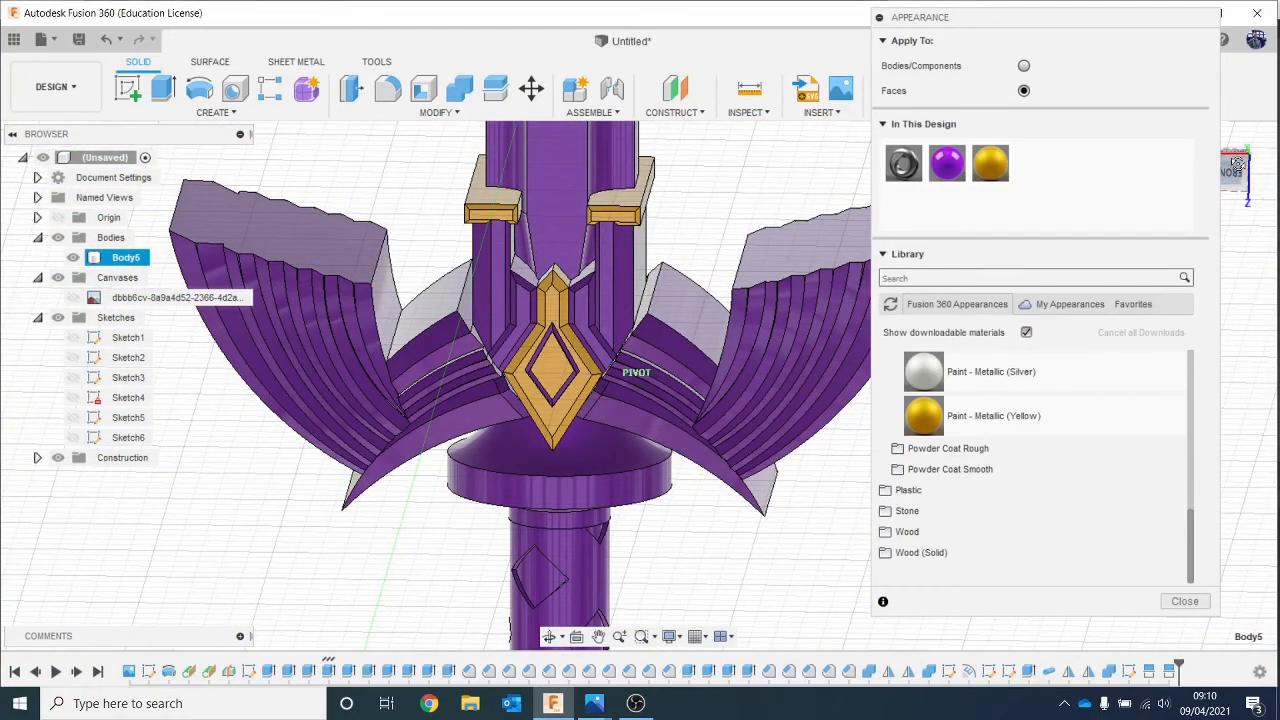
scroll(545, 374, up, 5)
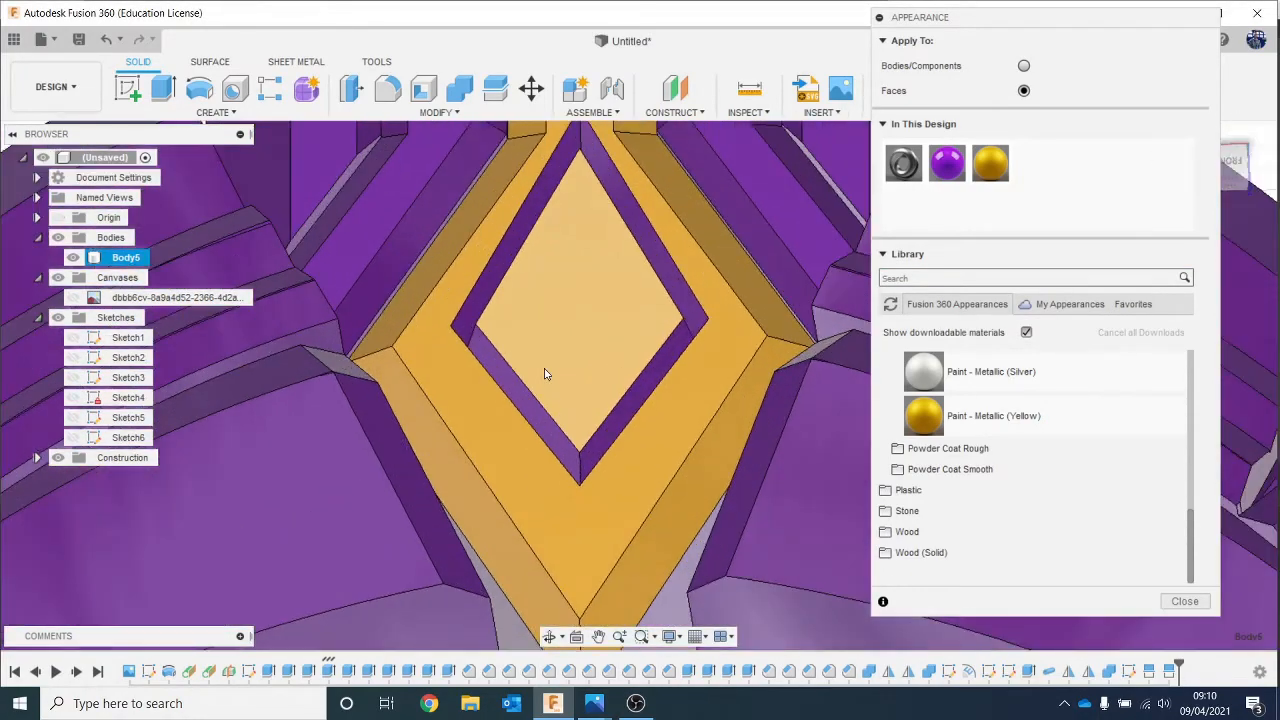
scroll(545, 374, up, 4)
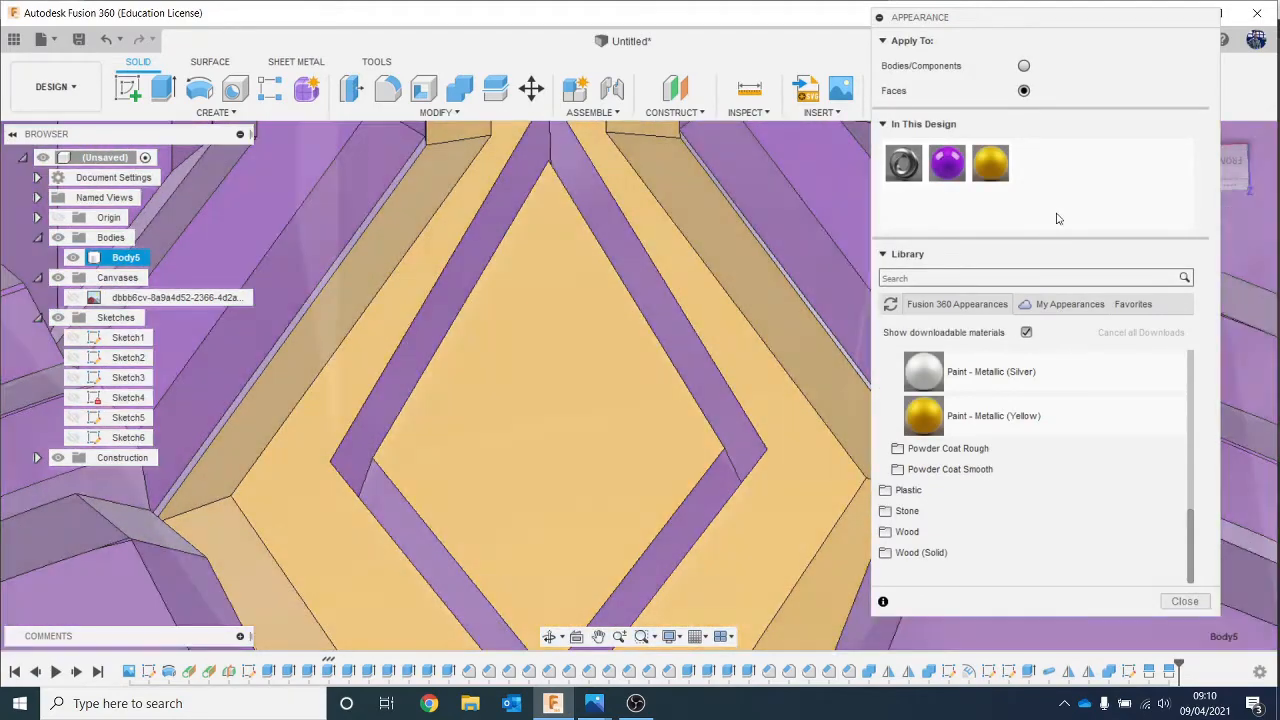
drag(990, 163, 718, 508)
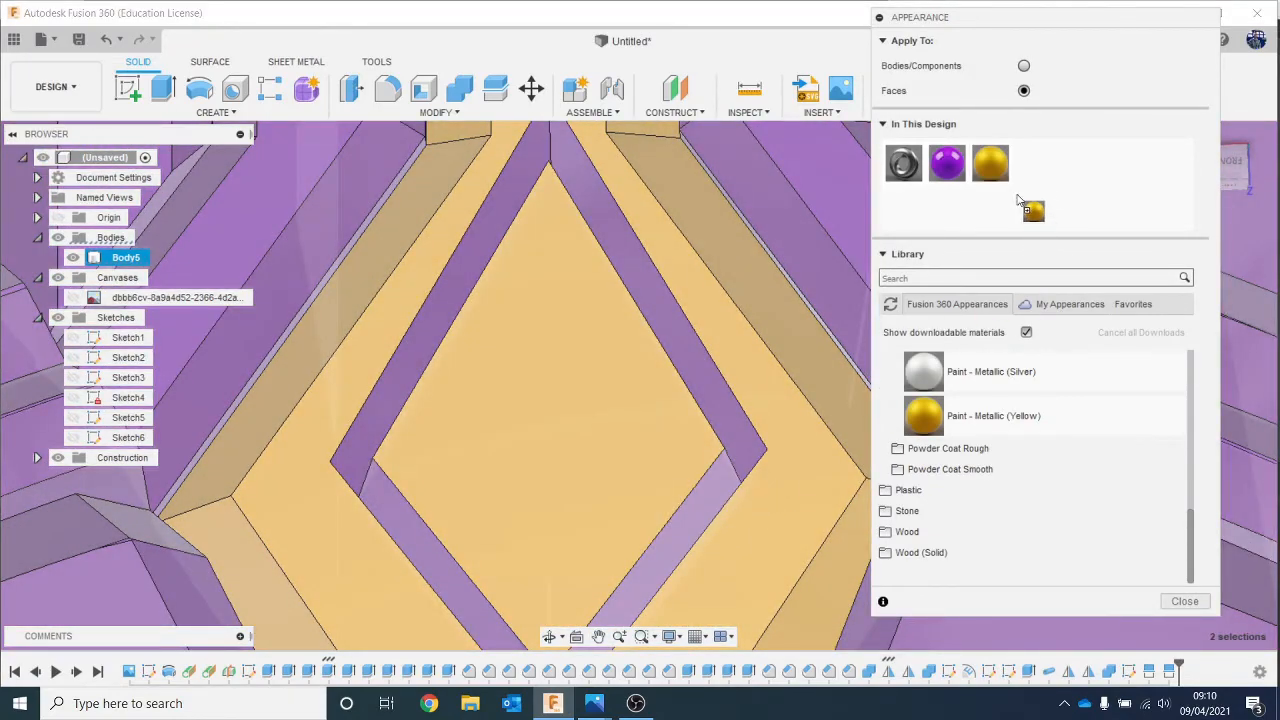
drag(1018, 200, 670, 524)
Step: Apply Paint - Metallic (Yellow) to the narrow walls around the front emblem's centre diamond
scroll(603, 509, up, 6)
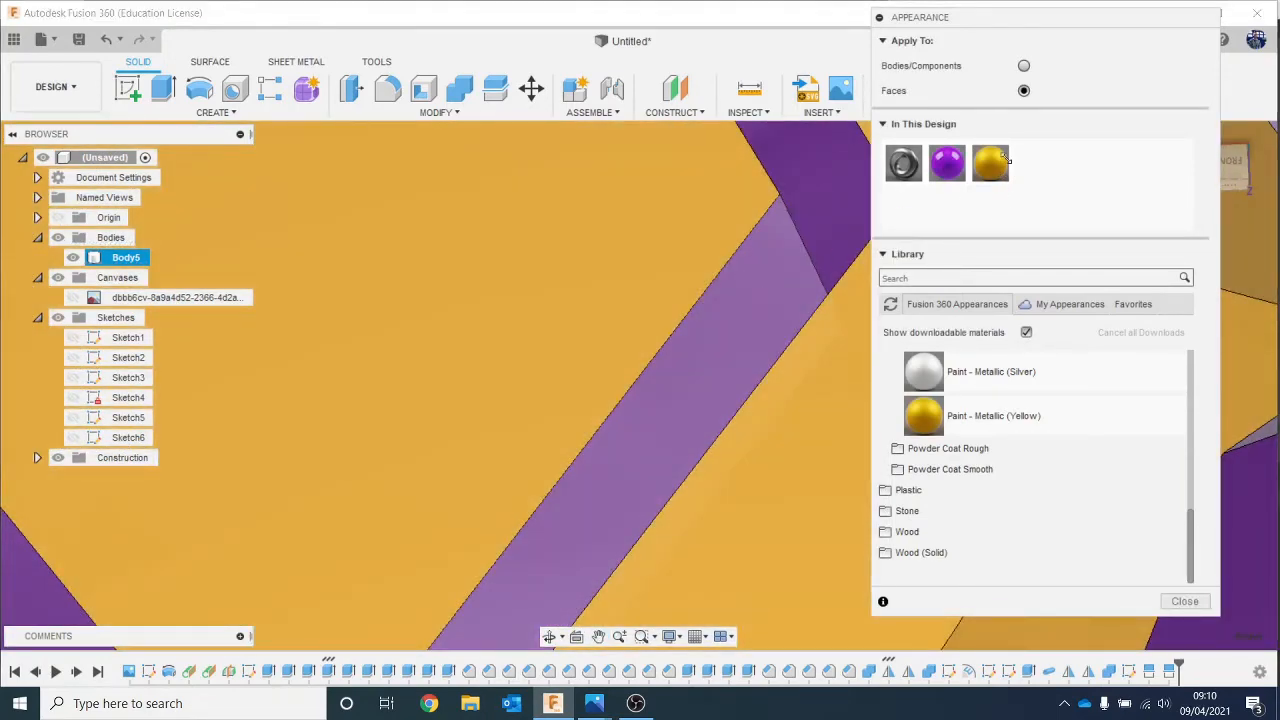
click(985, 168)
click(708, 371)
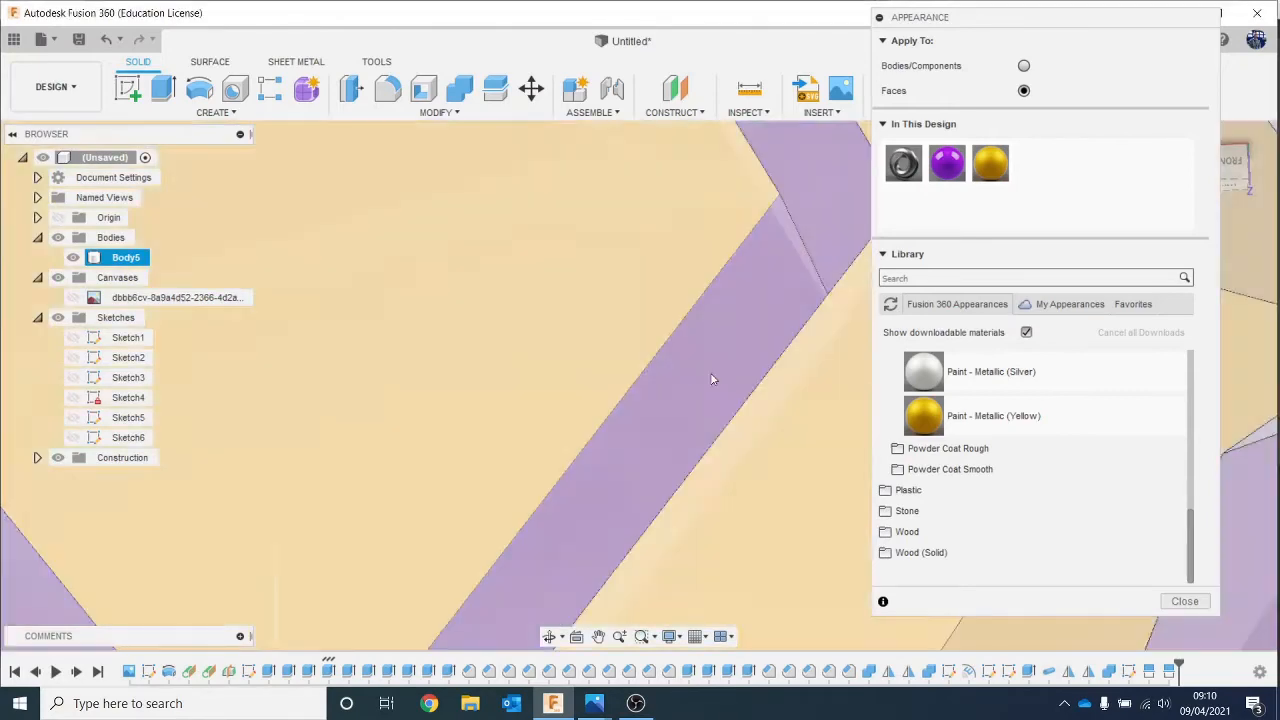
drag(990, 163, 735, 366)
drag(1005, 160, 272, 428)
drag(1005, 175, 397, 250)
scroll(418, 320, down, 10)
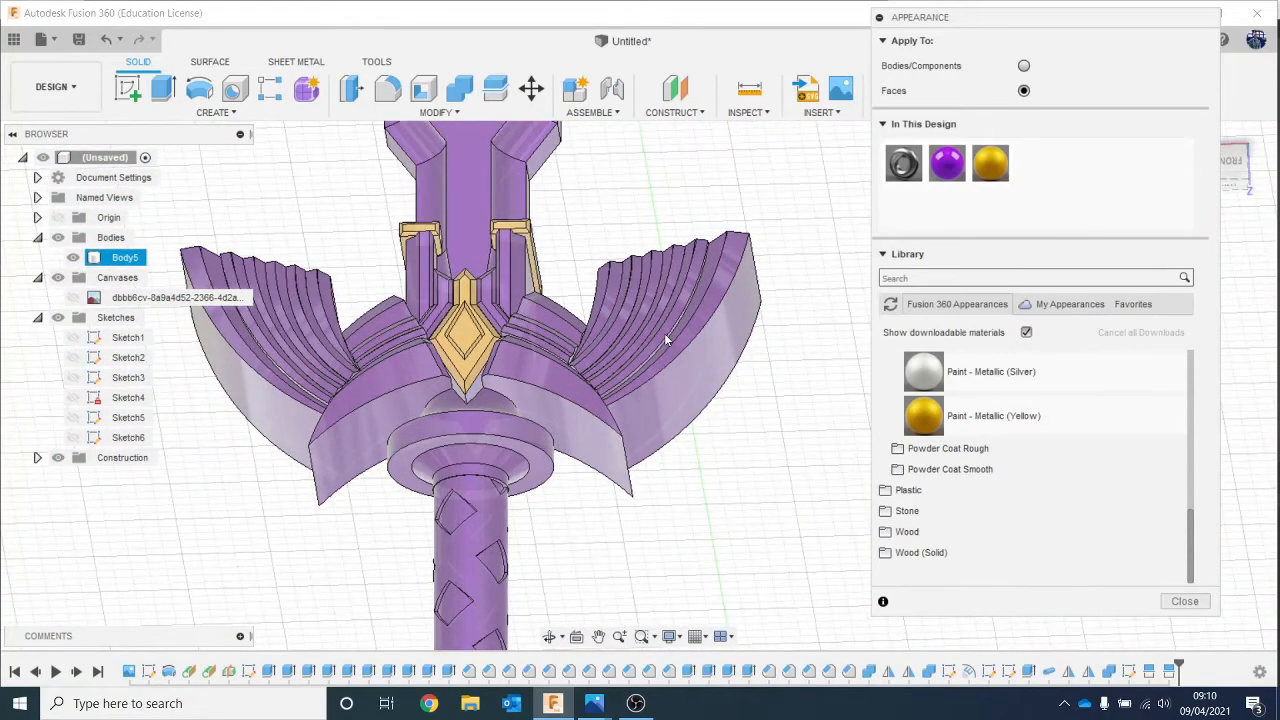
scroll(664, 333, up, 10)
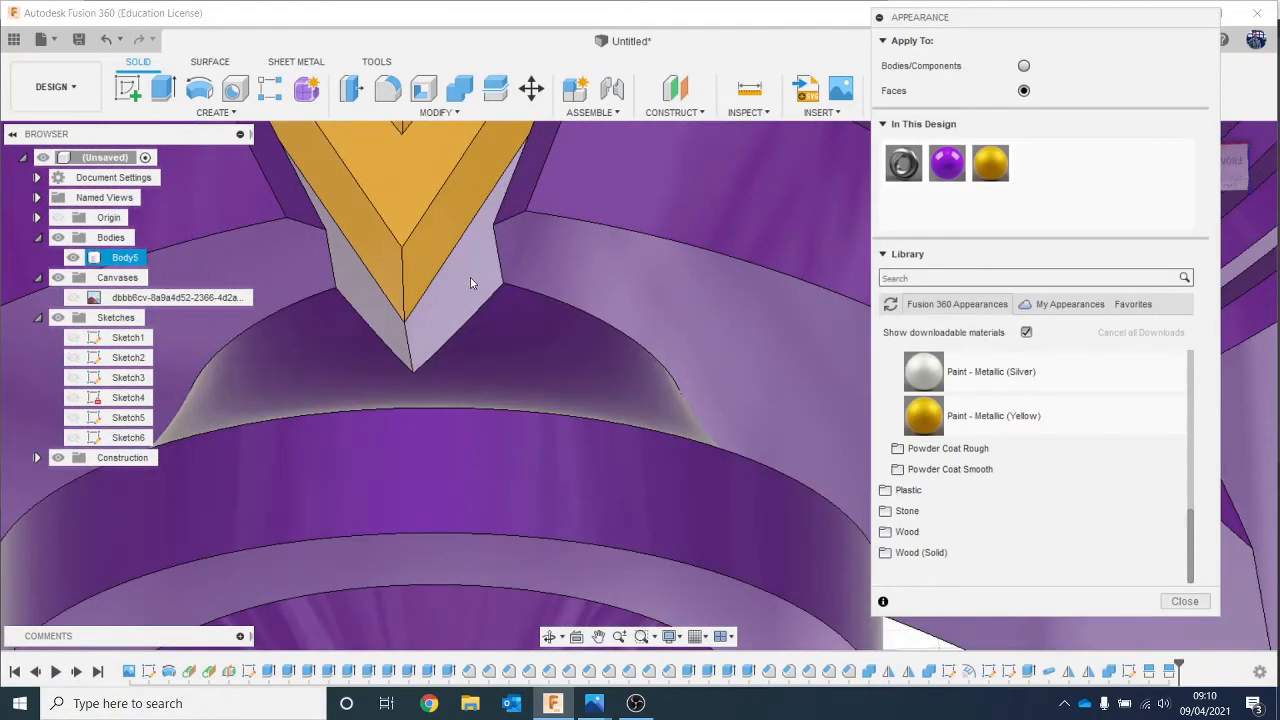
Step: Apply Paint - Metallic (Yellow) to both side walls beneath the lower tip of the front emblem
drag(990, 163, 450, 285)
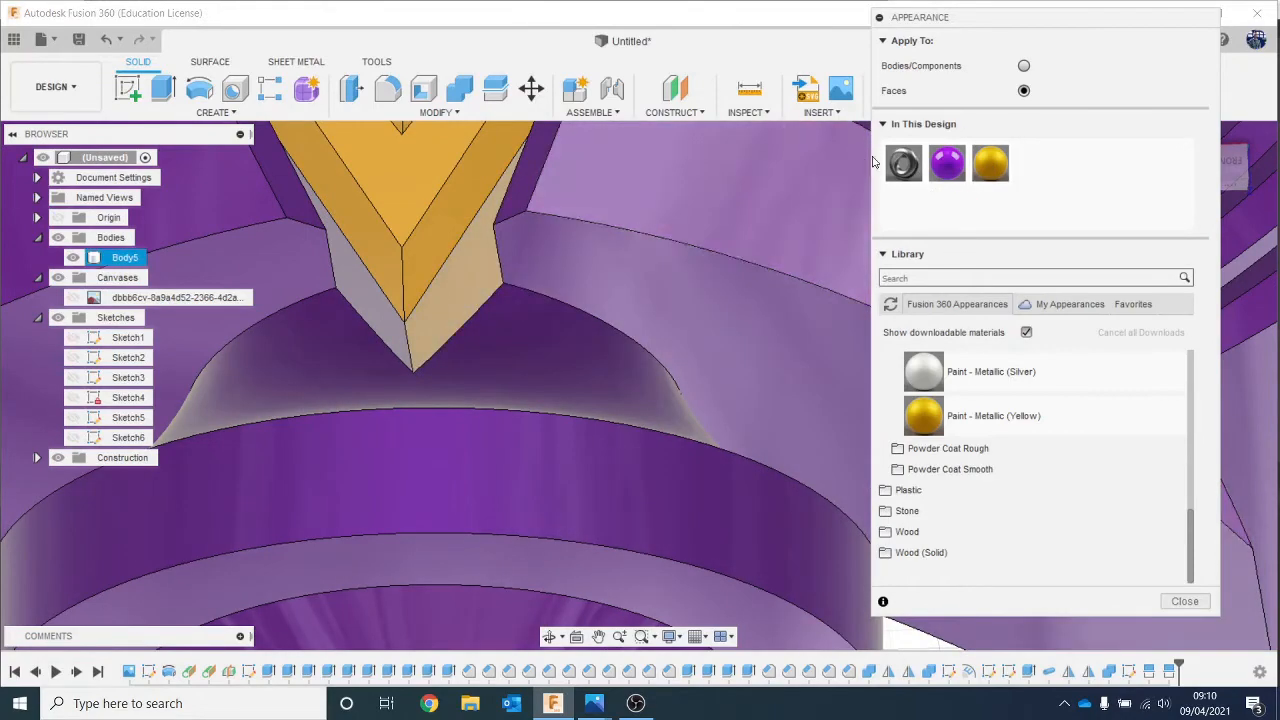
drag(988, 172, 366, 276)
scroll(477, 294, down, 5)
scroll(479, 326, down, 3)
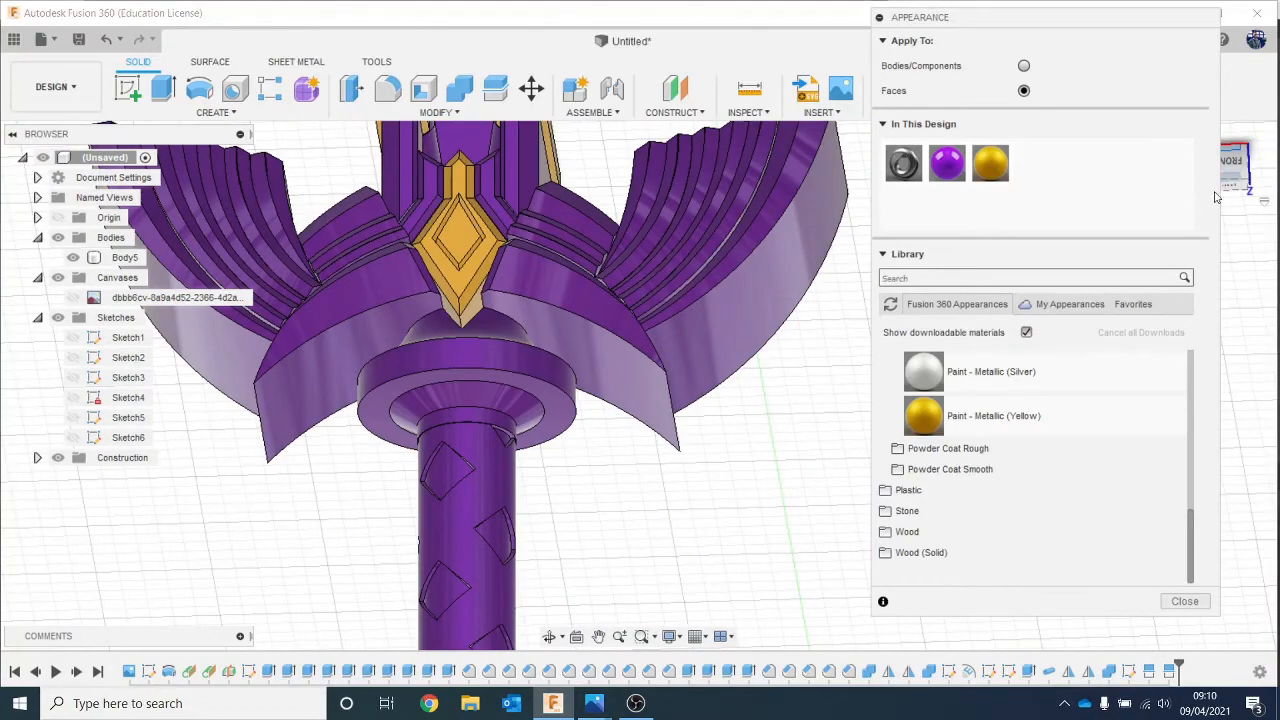
Step: Apply Paint - Metallic (Yellow) to the sloping faces behind the upper end of the front emblem's stem
mouse_move(1225, 180)
mouse_down()
mouse_move(1223, 208)
mouse_move(1190, 246)
mouse_up()
scroll(455, 320, up, 10)
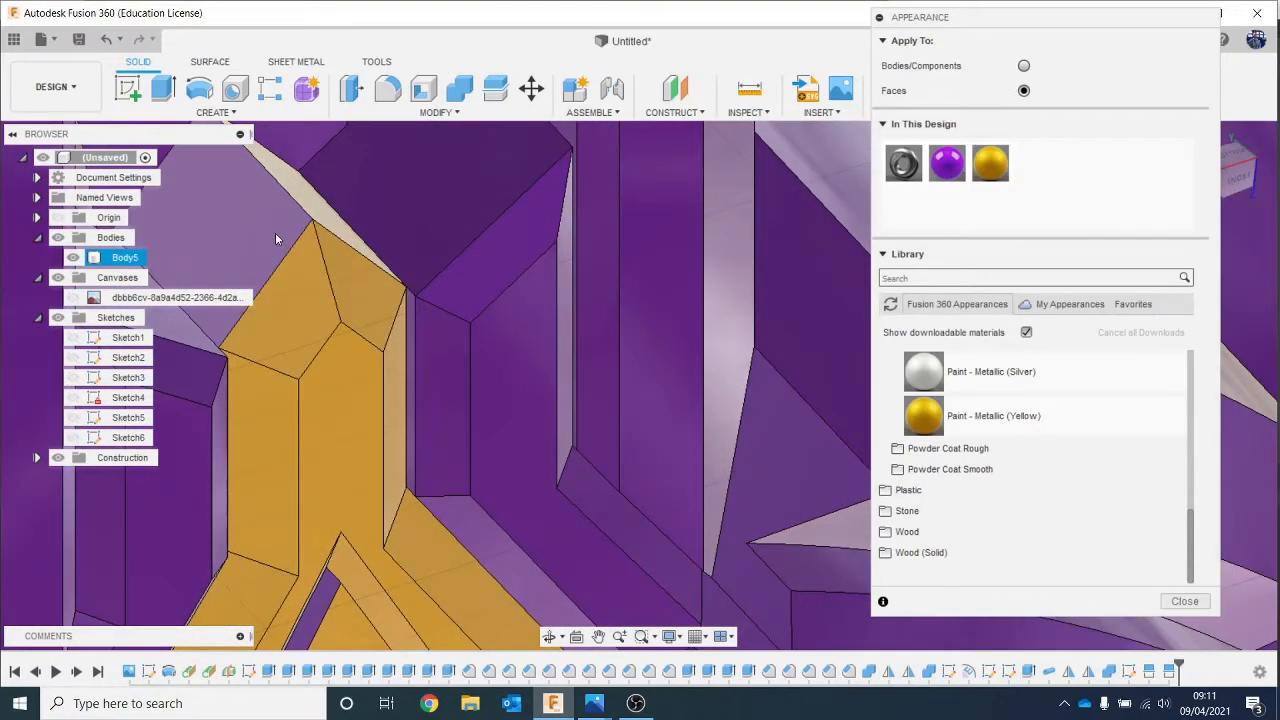
middle_drag(404, 242, 611, 325)
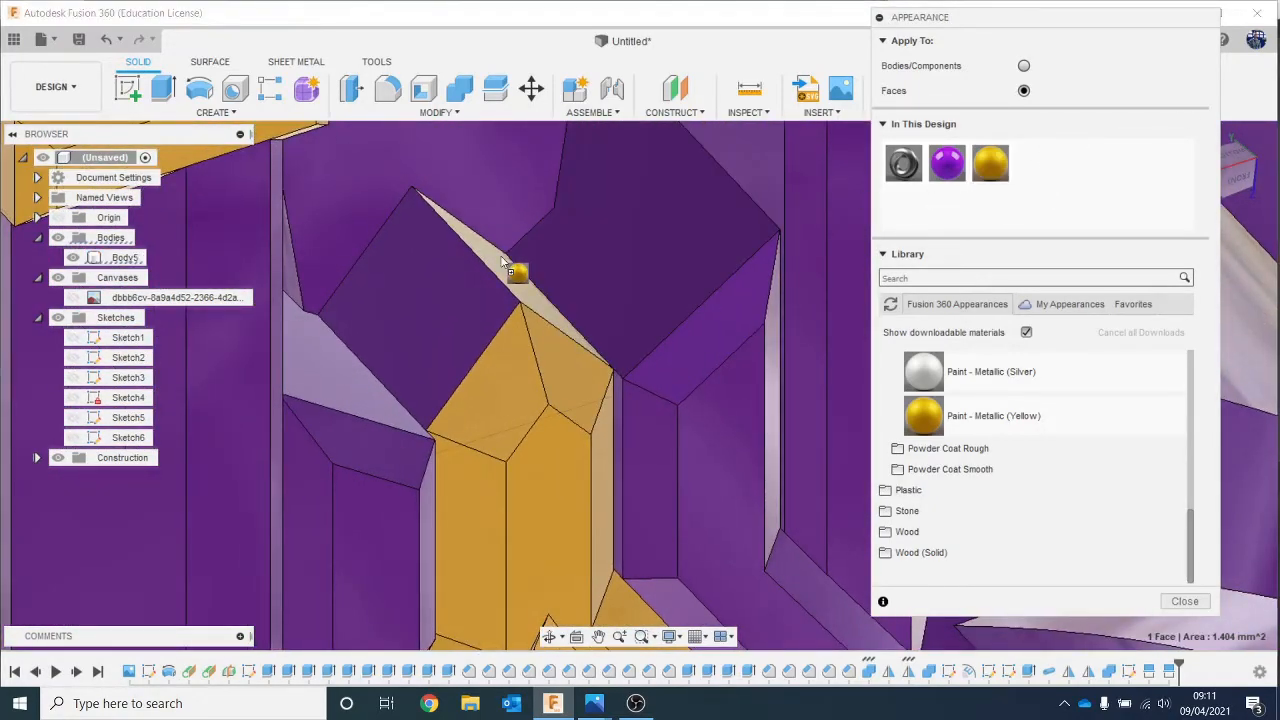
drag(501, 257, 514, 311)
scroll(613, 366, down, 2)
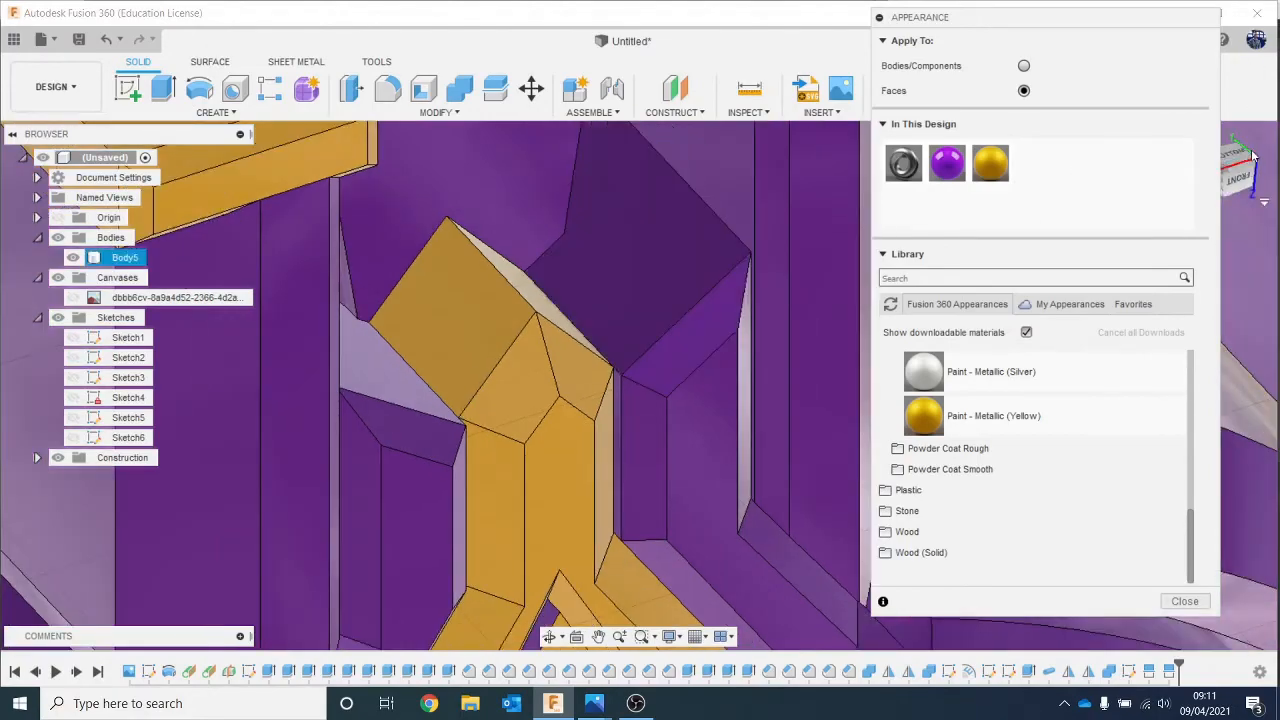
Step: Apply Paint - Metallic (Yellow) to the two remaining purple walls around the front emblem's centre diamond
drag(1240, 165, 1232, 165)
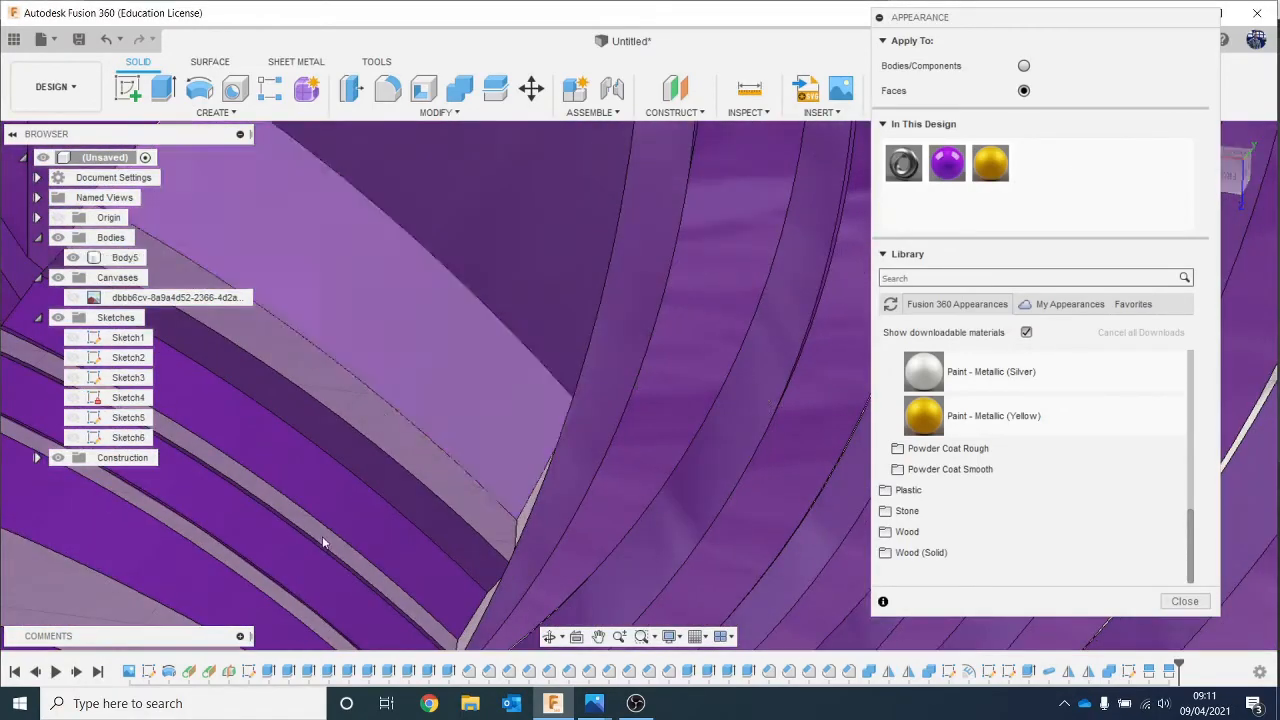
scroll(322, 536, down, 3)
scroll(378, 465, down, 4)
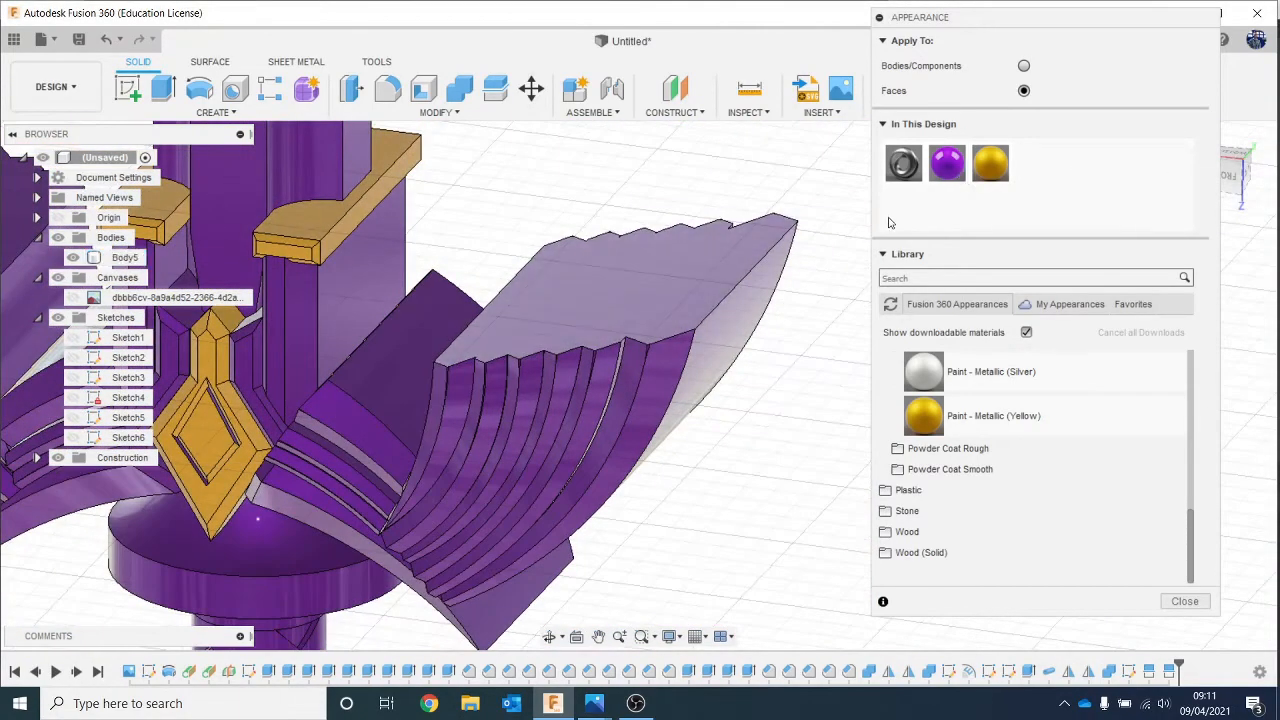
scroll(175, 480, up, 8)
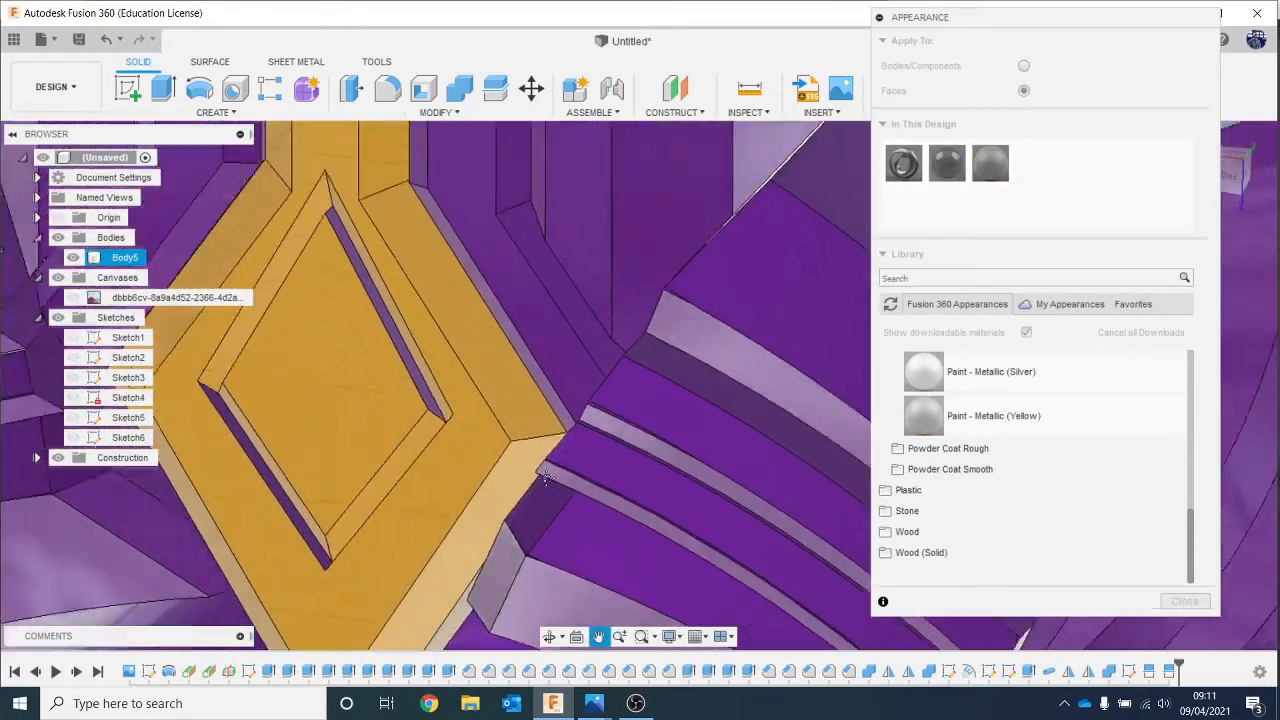
scroll(412, 378, up, 5)
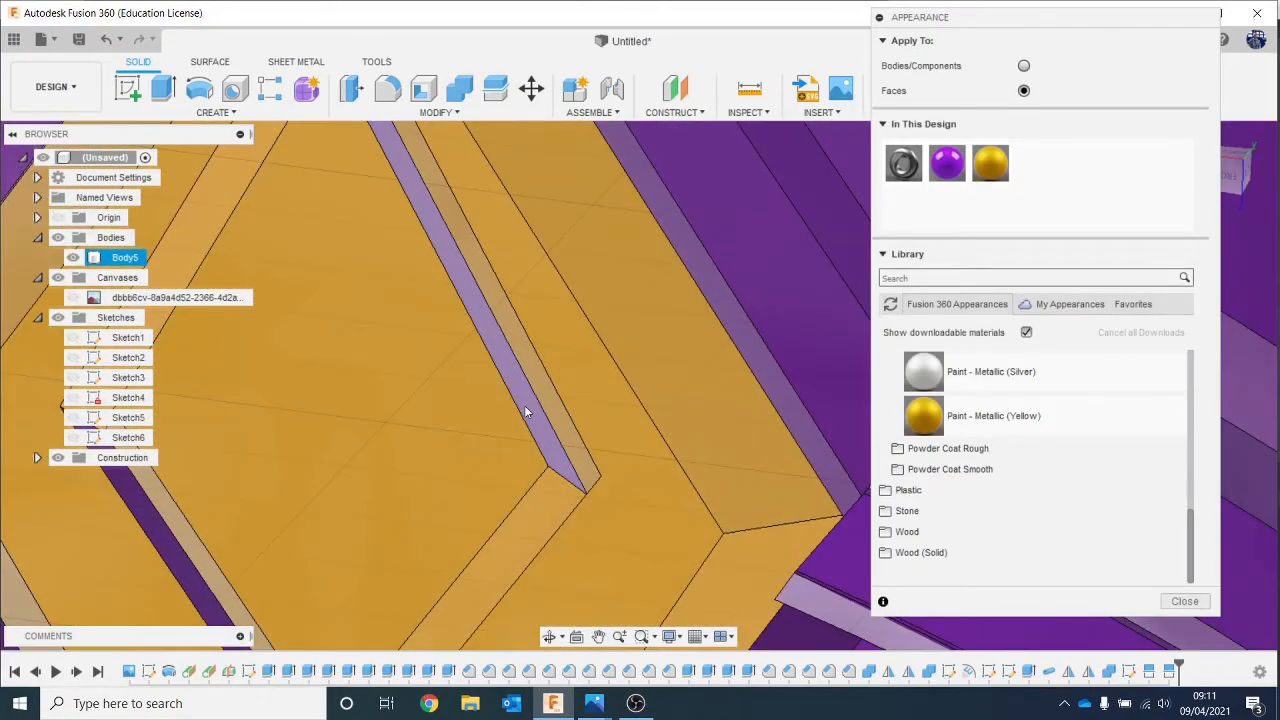
mouse_move(993, 165)
mouse_down()
mouse_move(531, 409)
mouse_move(548, 463)
mouse_up()
middle_drag(228, 581, 486, 489)
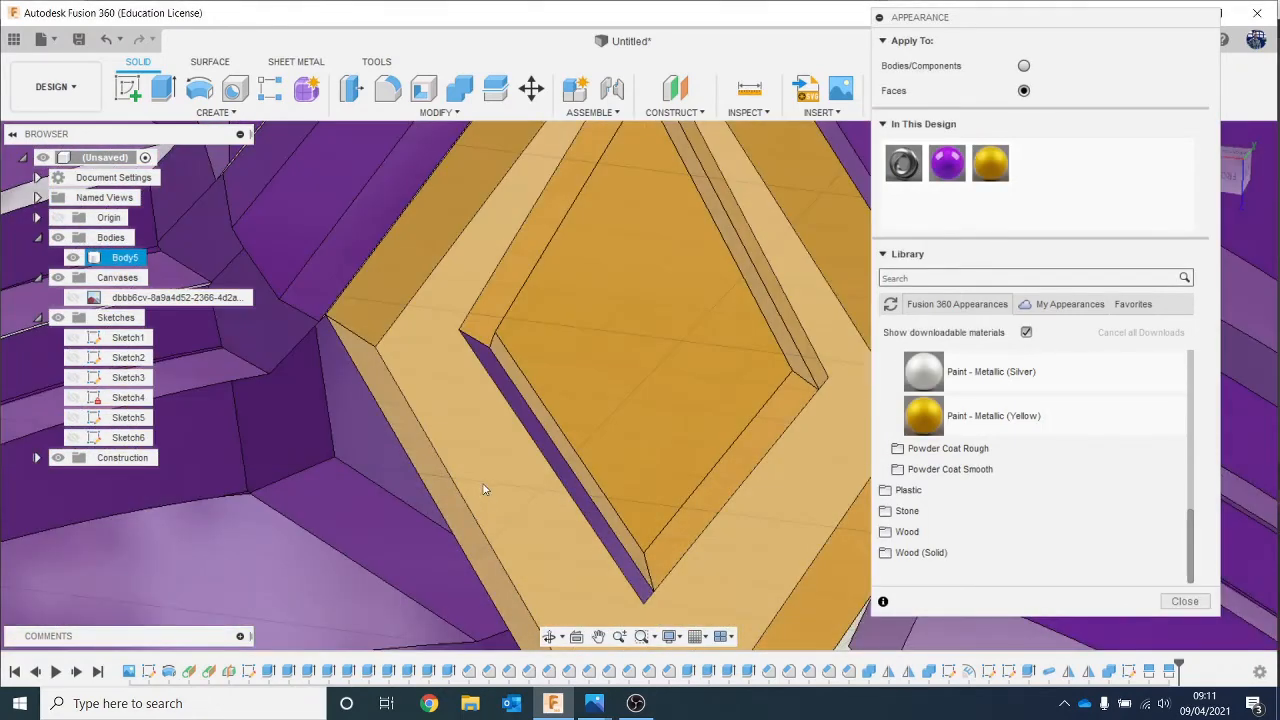
scroll(560, 426, up, 3)
click(627, 423)
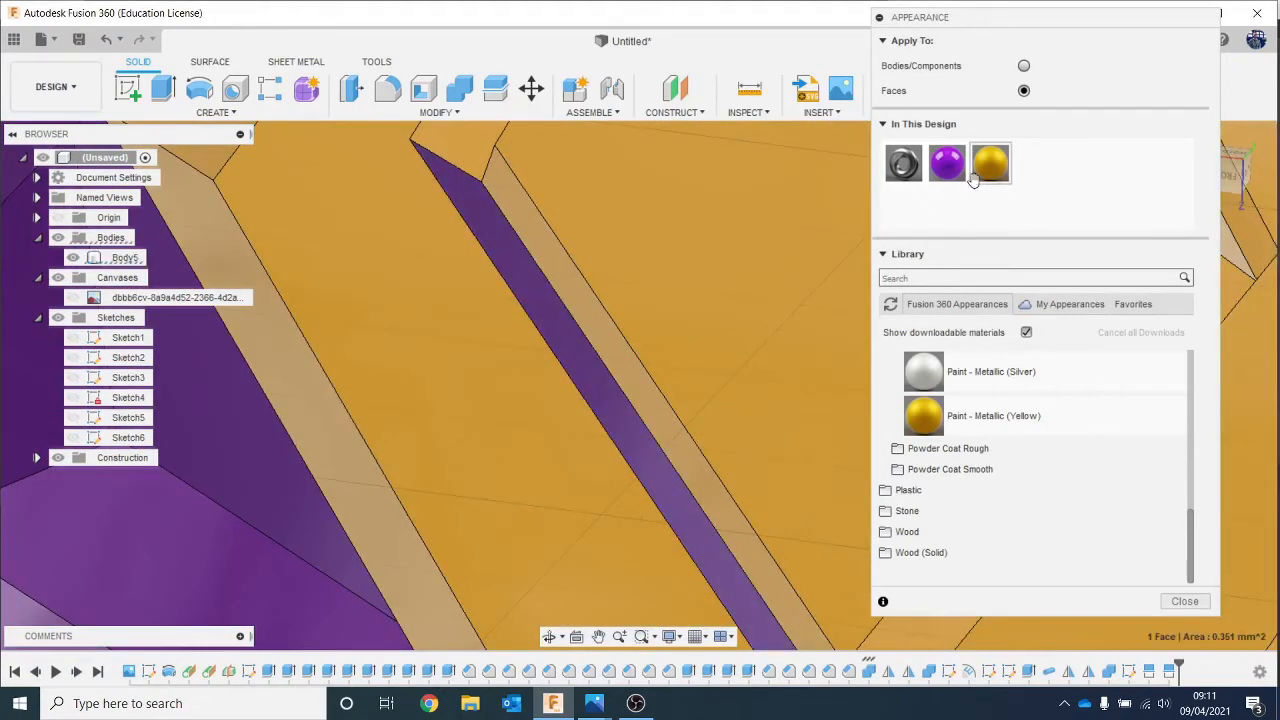
drag(766, 302, 626, 420)
scroll(660, 405, down, 5)
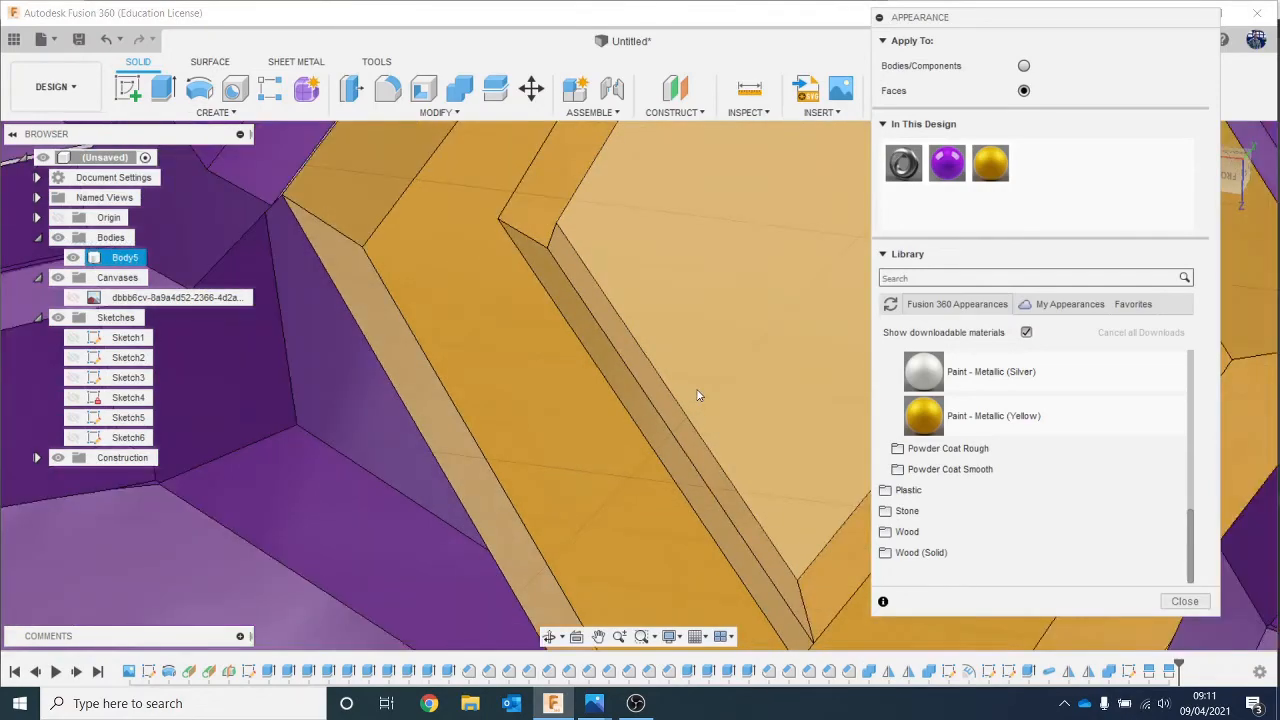
scroll(698, 393, down, 10)
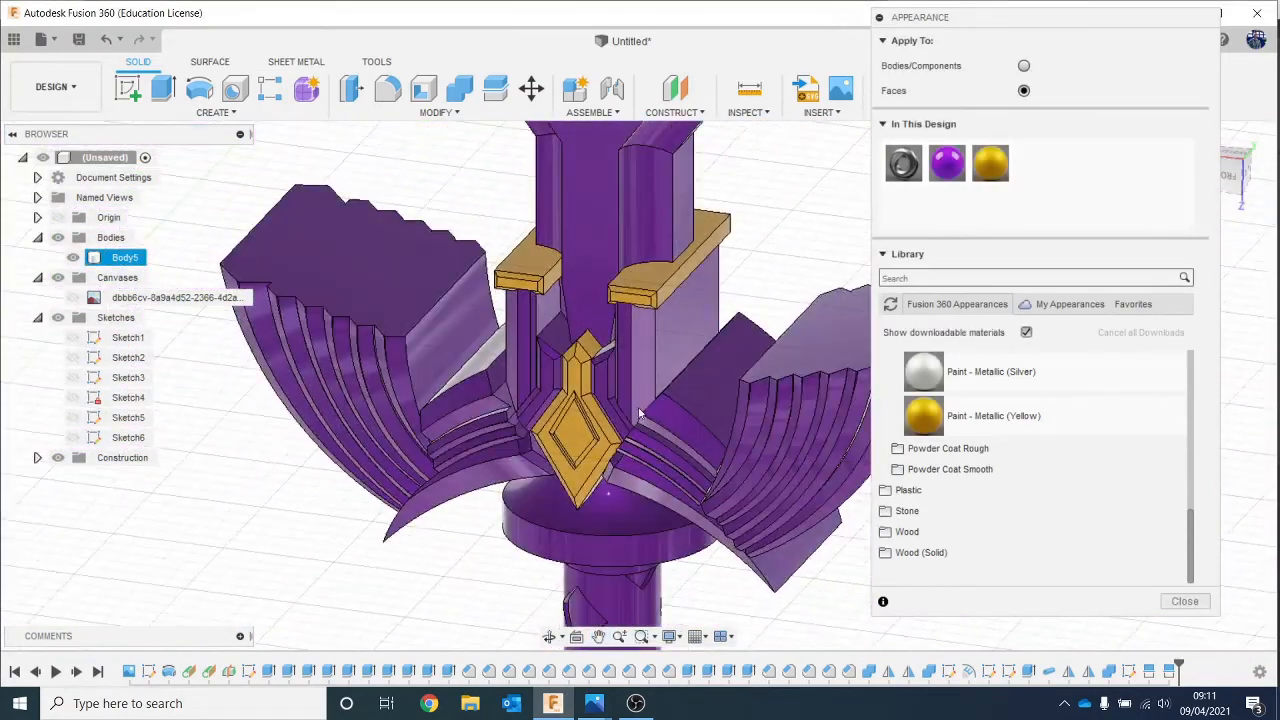
Step: Apply Paint - Metallic (Yellow) to the two purple walls around the back emblem's centre diamond
middle_drag(640, 414, 611, 411)
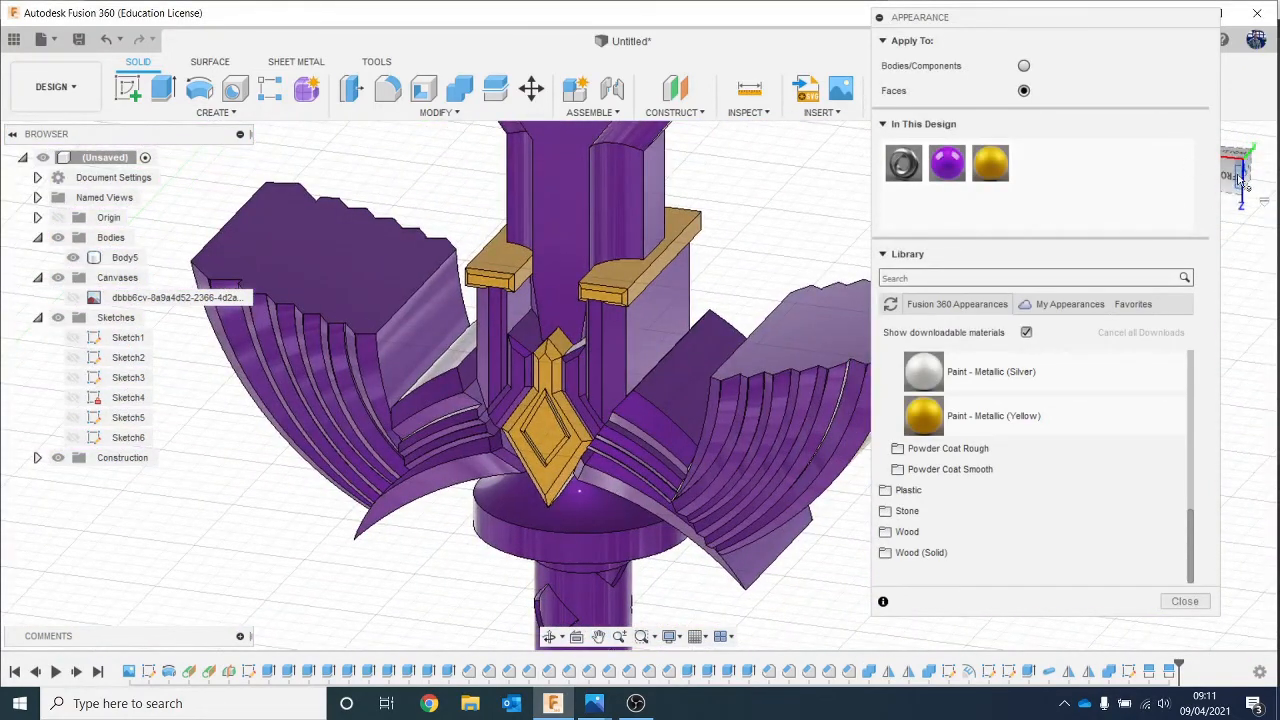
drag(1240, 183, 1050, 172)
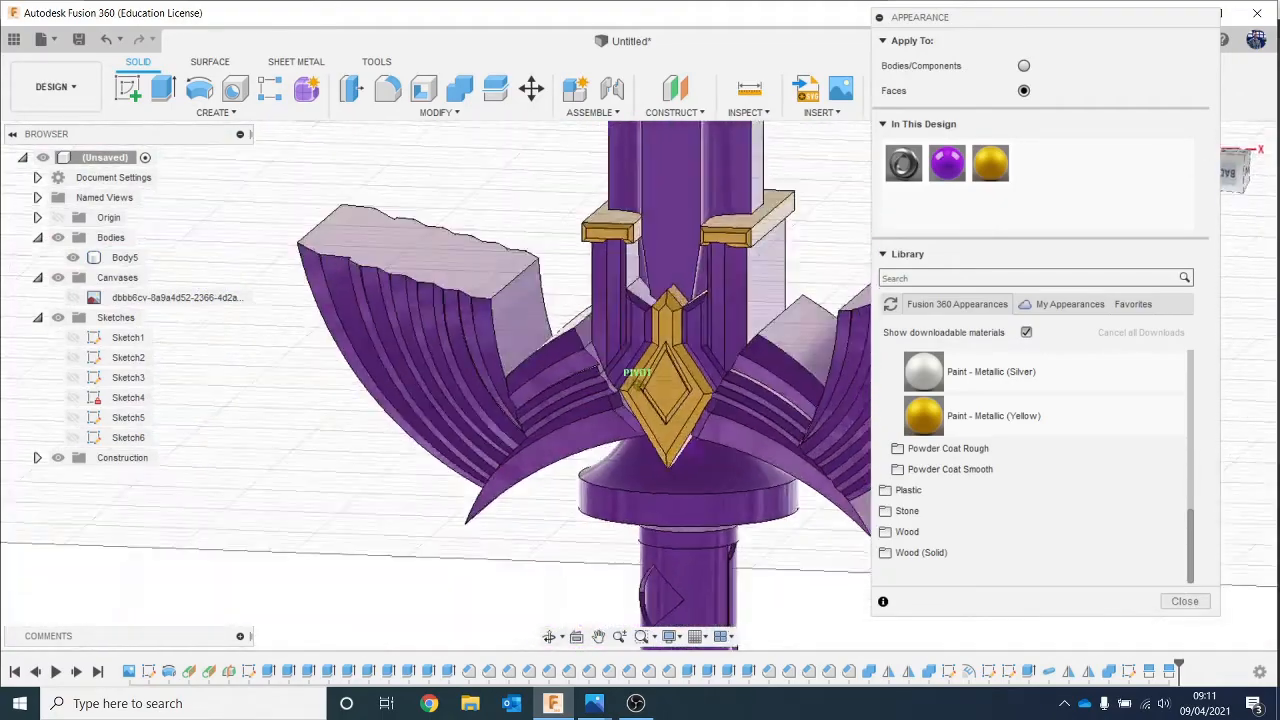
mouse_move(638, 384)
shift+middle_down()
mouse_move(715, 505)
mouse_move(705, 390)
mouse_move(676, 358)
mouse_move(660, 290)
mouse_move(630, 275)
mouse_move(641, 386)
shift+middle_up()
scroll(615, 336, up, 10)
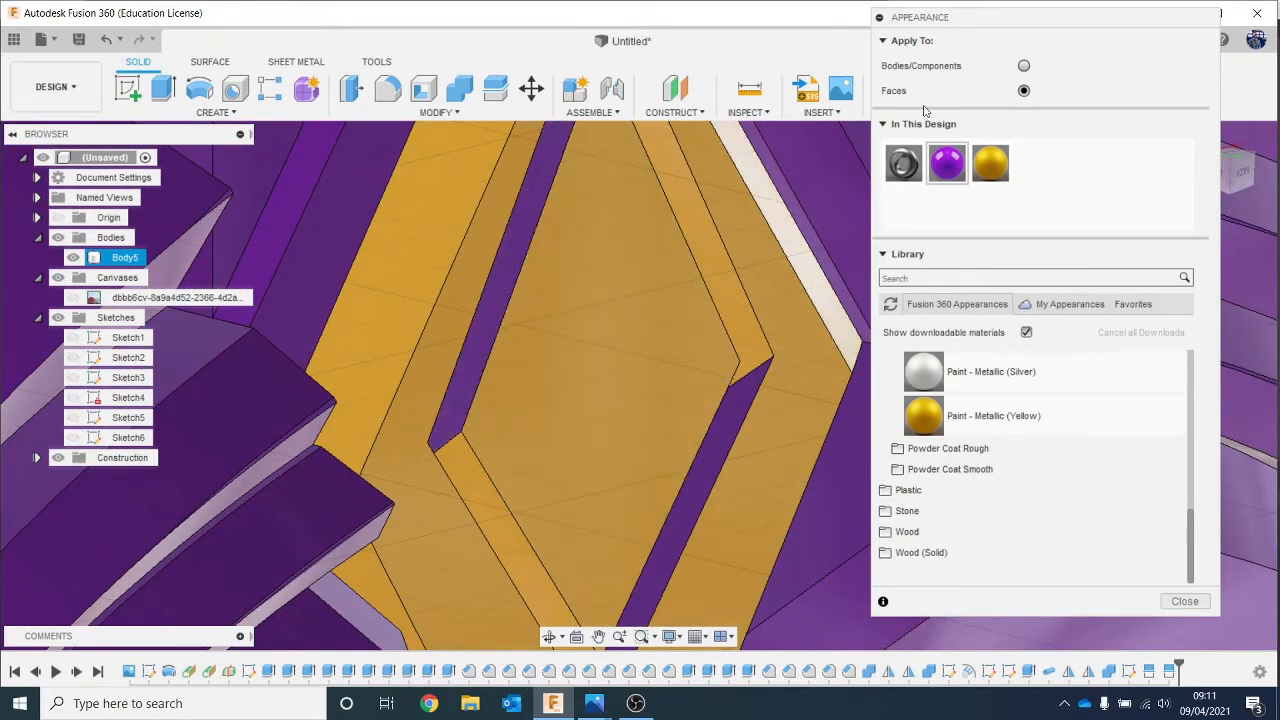
drag(995, 170, 471, 350)
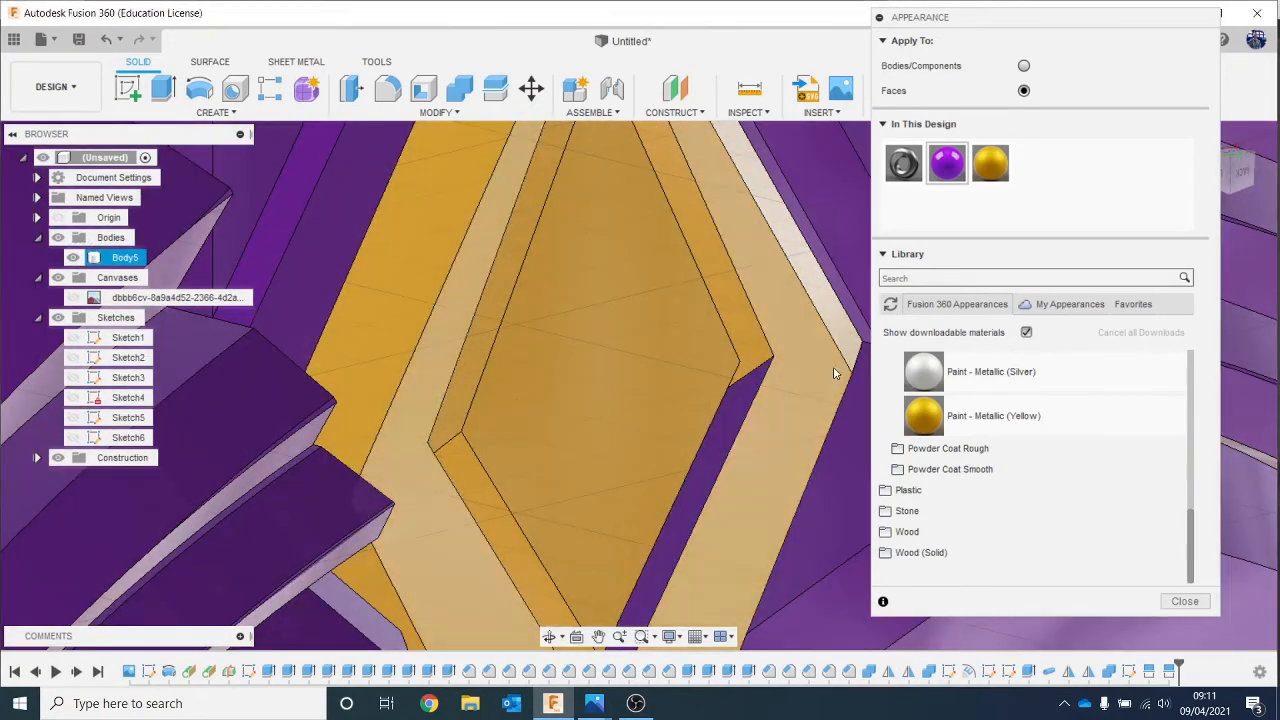
drag(990, 163, 731, 428)
scroll(731, 428, down, 5)
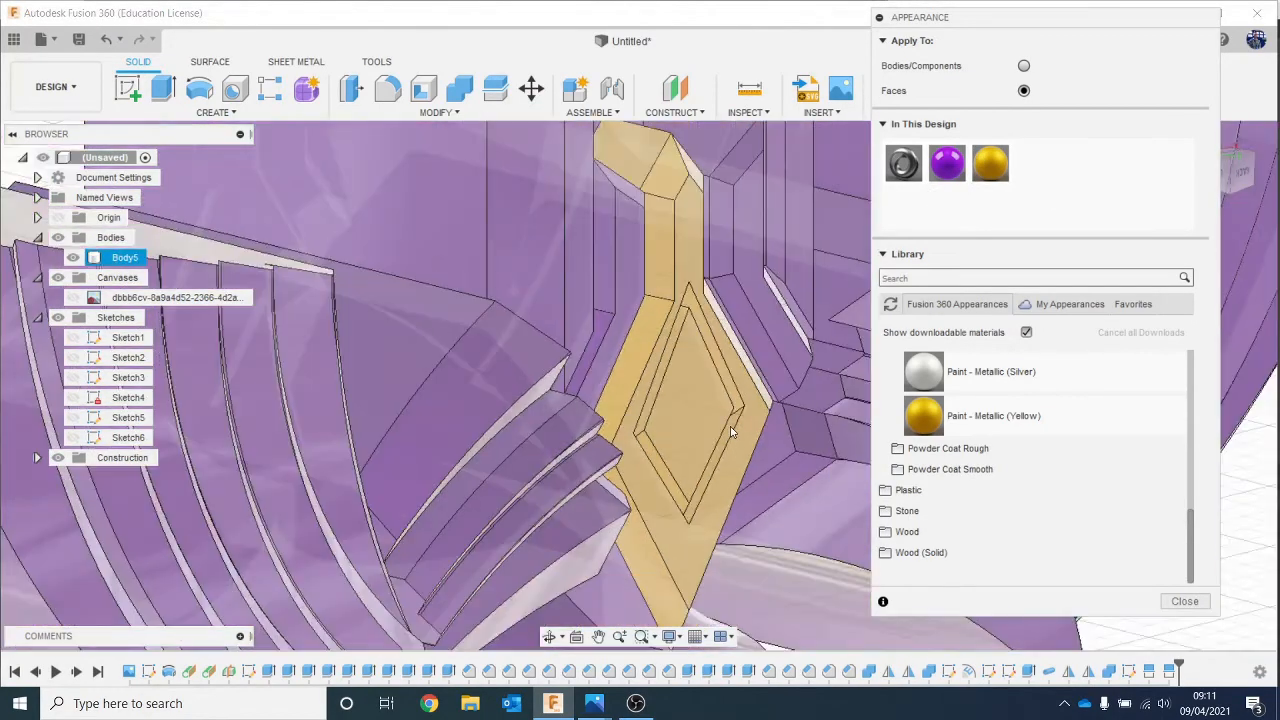
scroll(727, 433, down, 5)
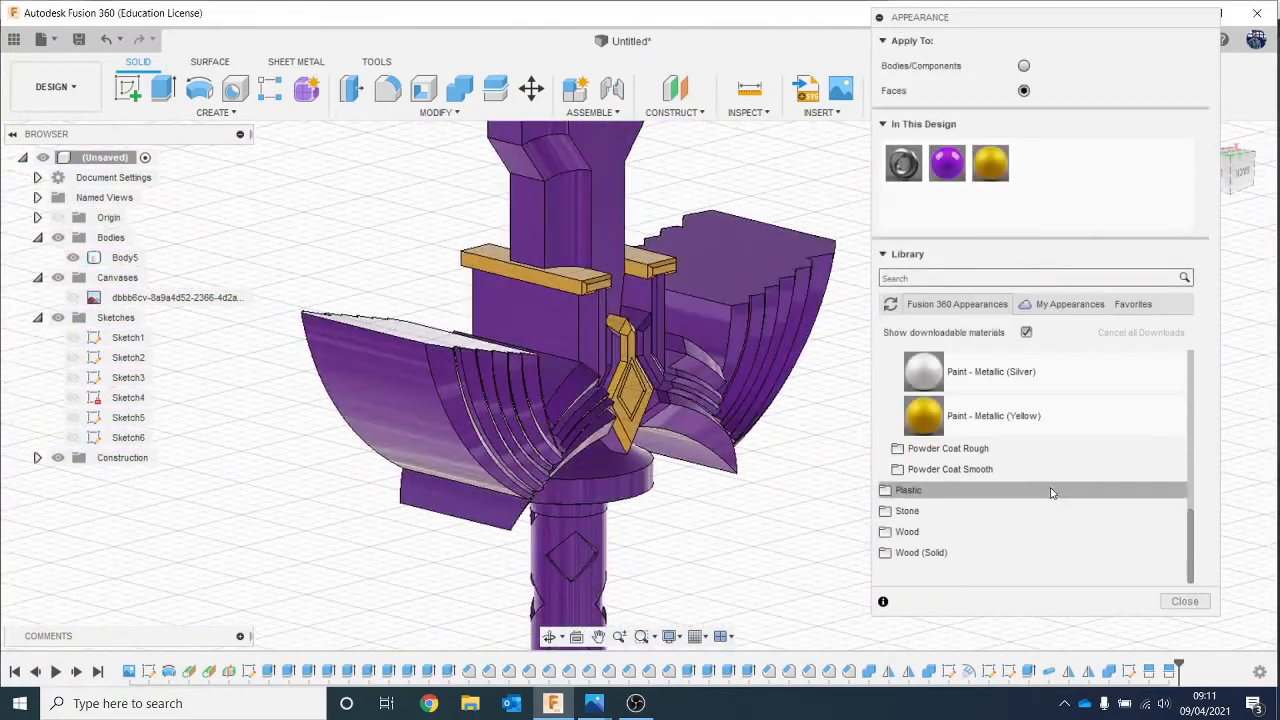
Step: Apply Paint - Metallic (Yellow) to the purple walls beneath the lower tip of the back emblem
click(1229, 184)
shift+middle_drag(637, 372, 637, 270)
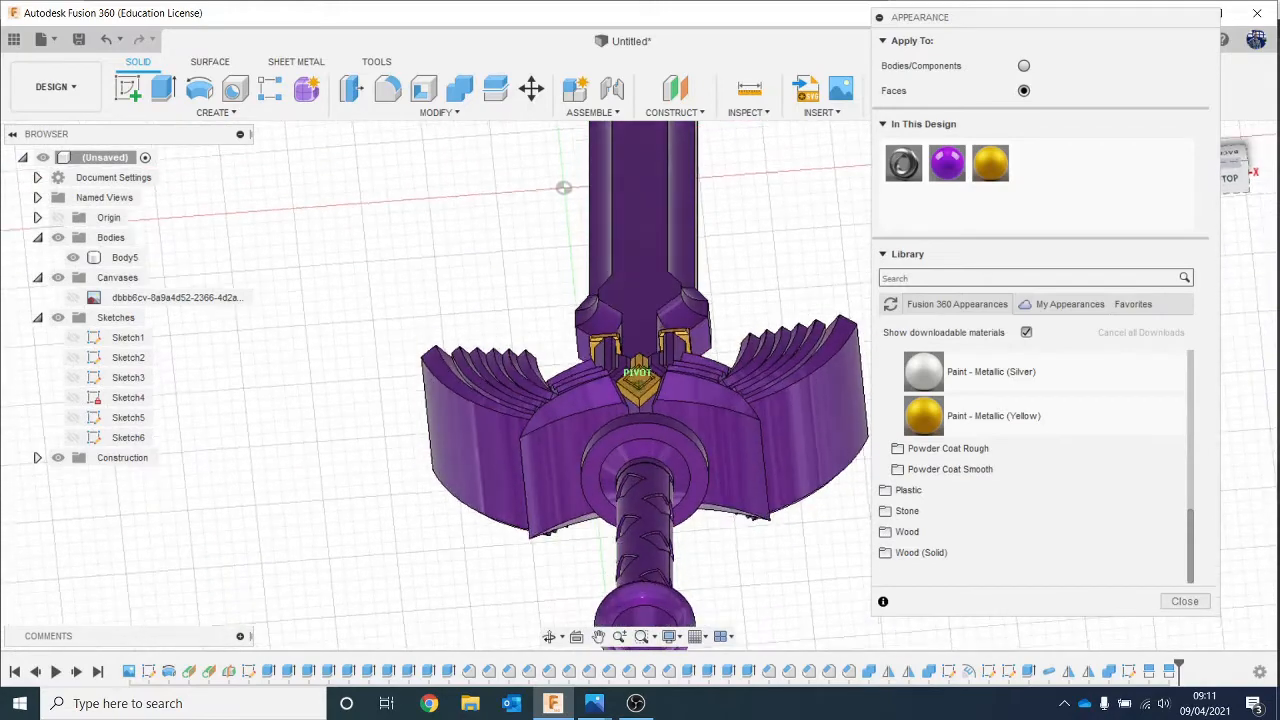
scroll(670, 426, up, 10)
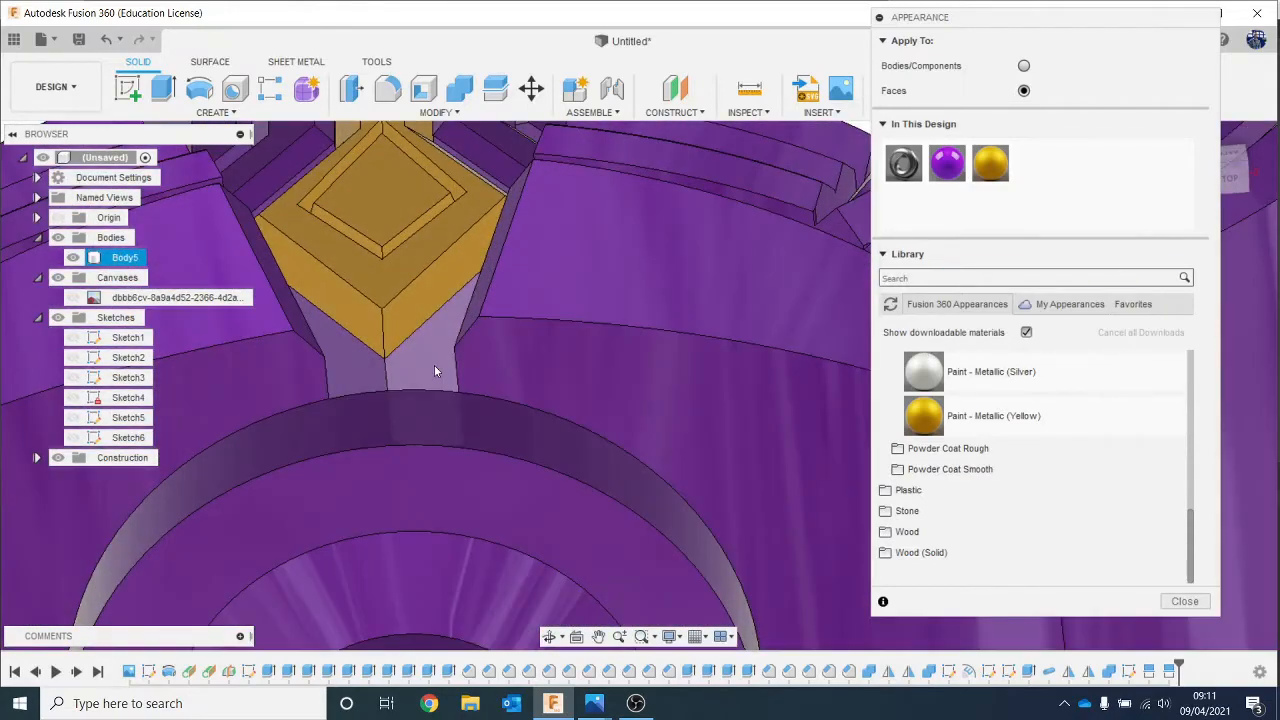
click(434, 370)
mouse_move(988, 167)
mouse_down()
mouse_move(463, 358)
mouse_move(432, 347)
mouse_move(356, 374)
mouse_move(477, 486)
mouse_up()
scroll(487, 498, down, 6)
middle_drag(490, 491, 599, 245)
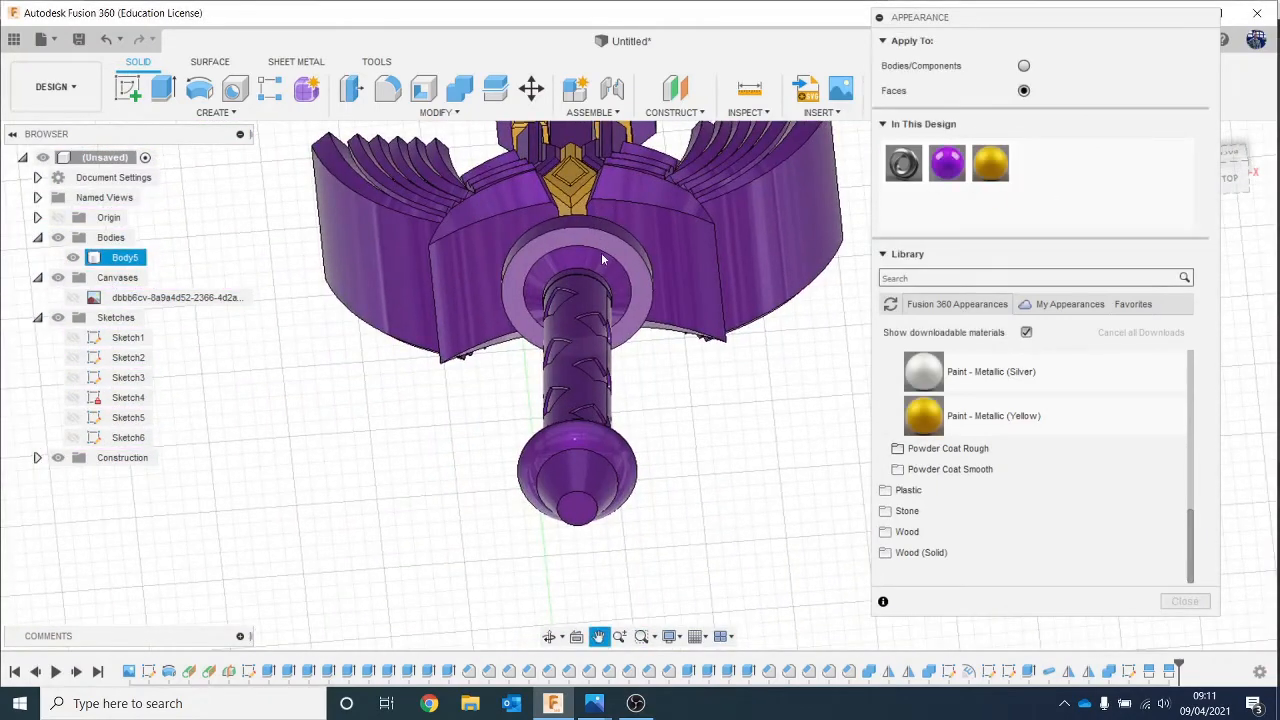
Step: Find Leather - Matte (Green) among the leather appearances in the library and download it
drag(1245, 177, 1248, 213)
scroll(566, 474, down, 2)
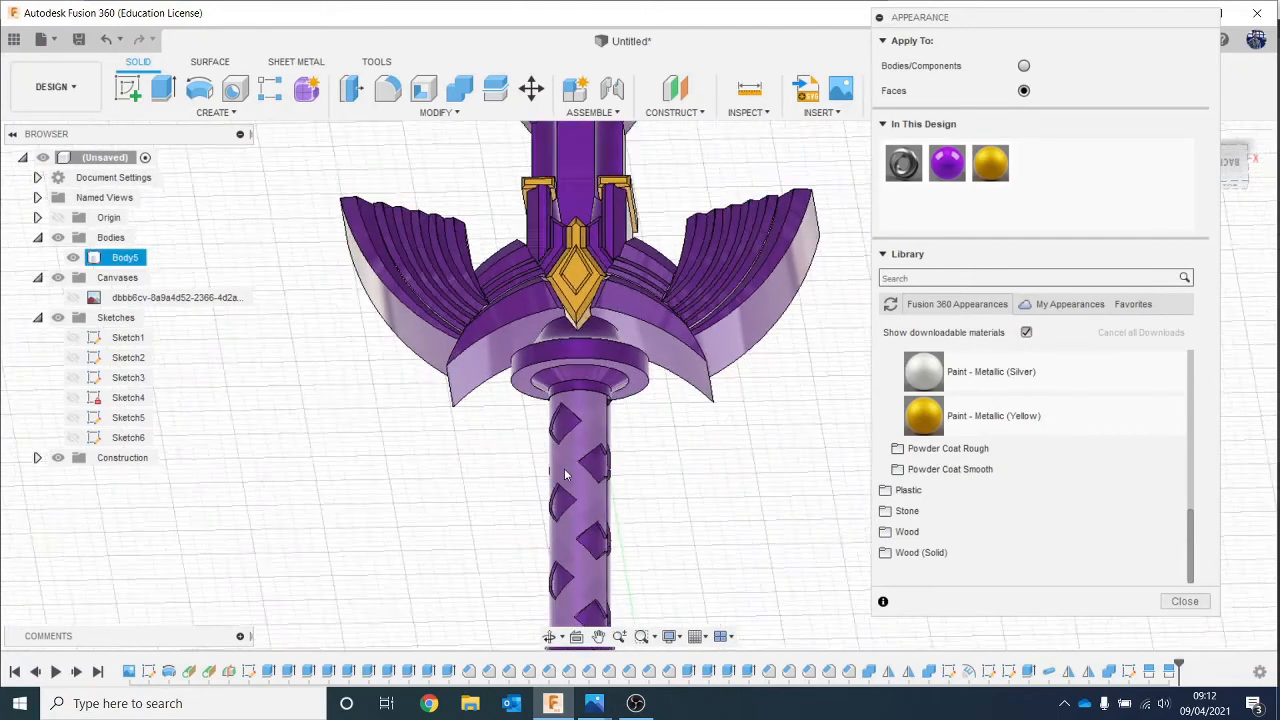
middle_drag(720, 471, 738, 393)
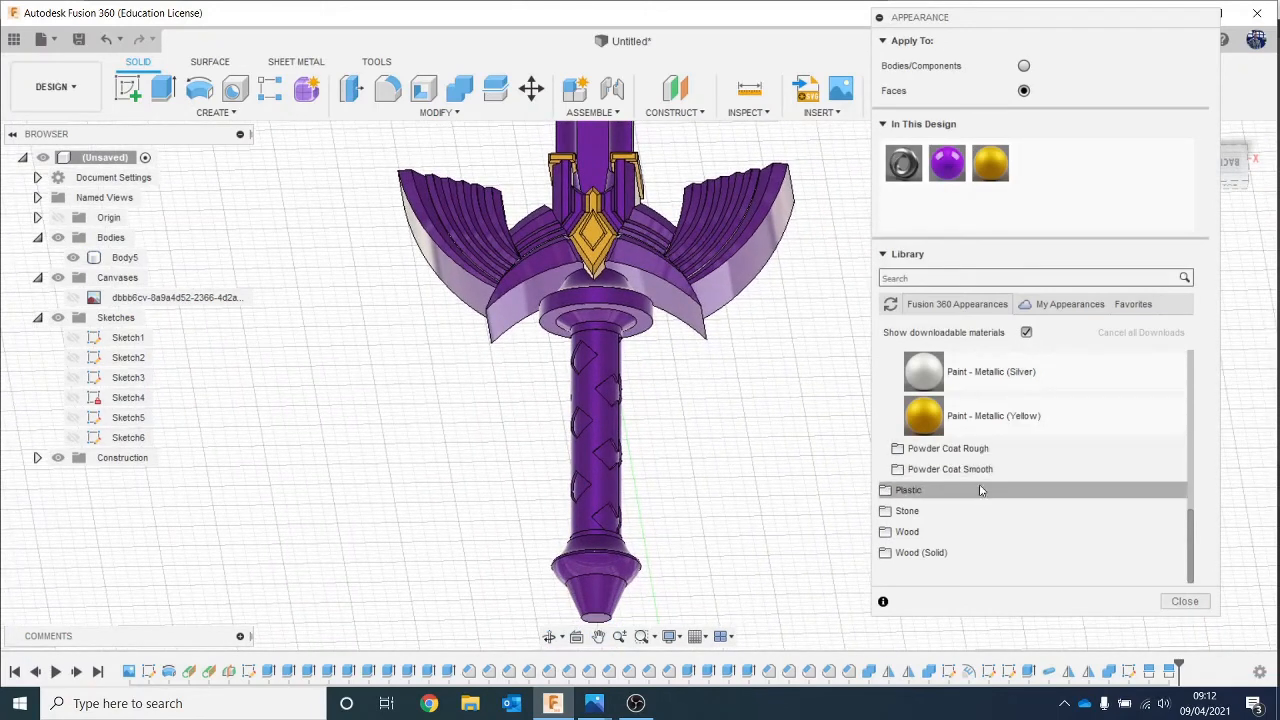
scroll(980, 448, up, 3)
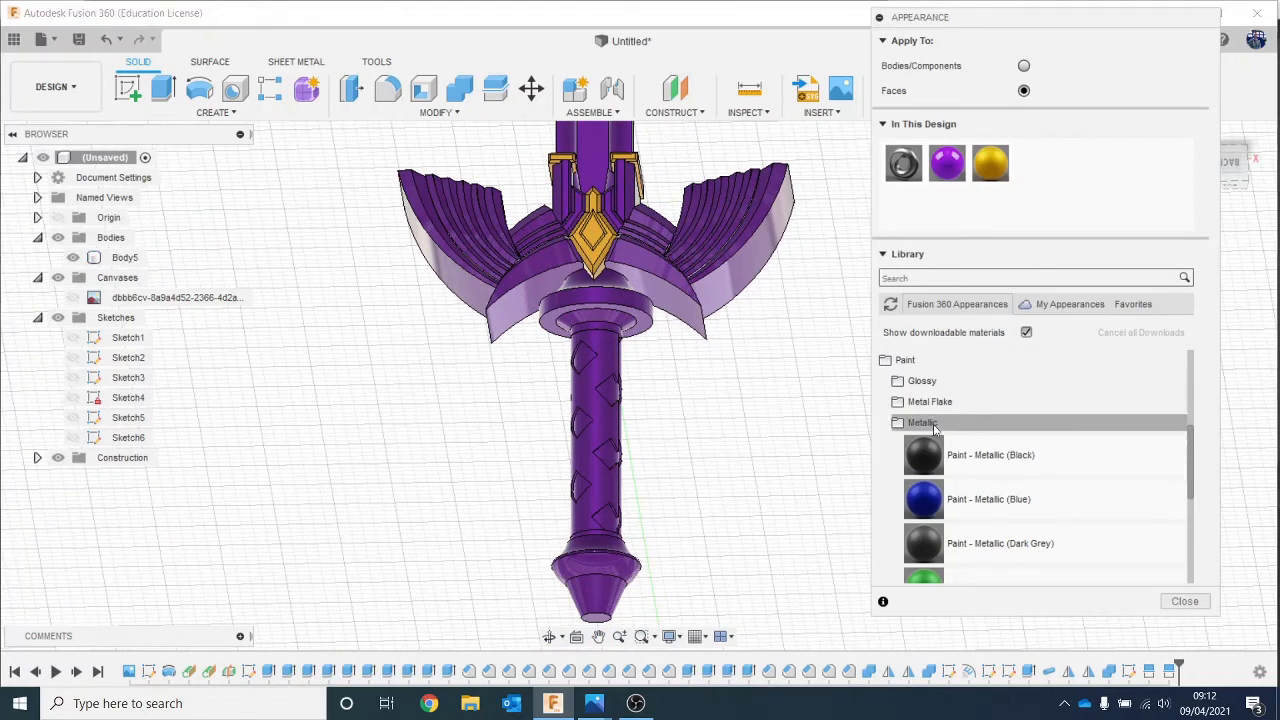
click(952, 423)
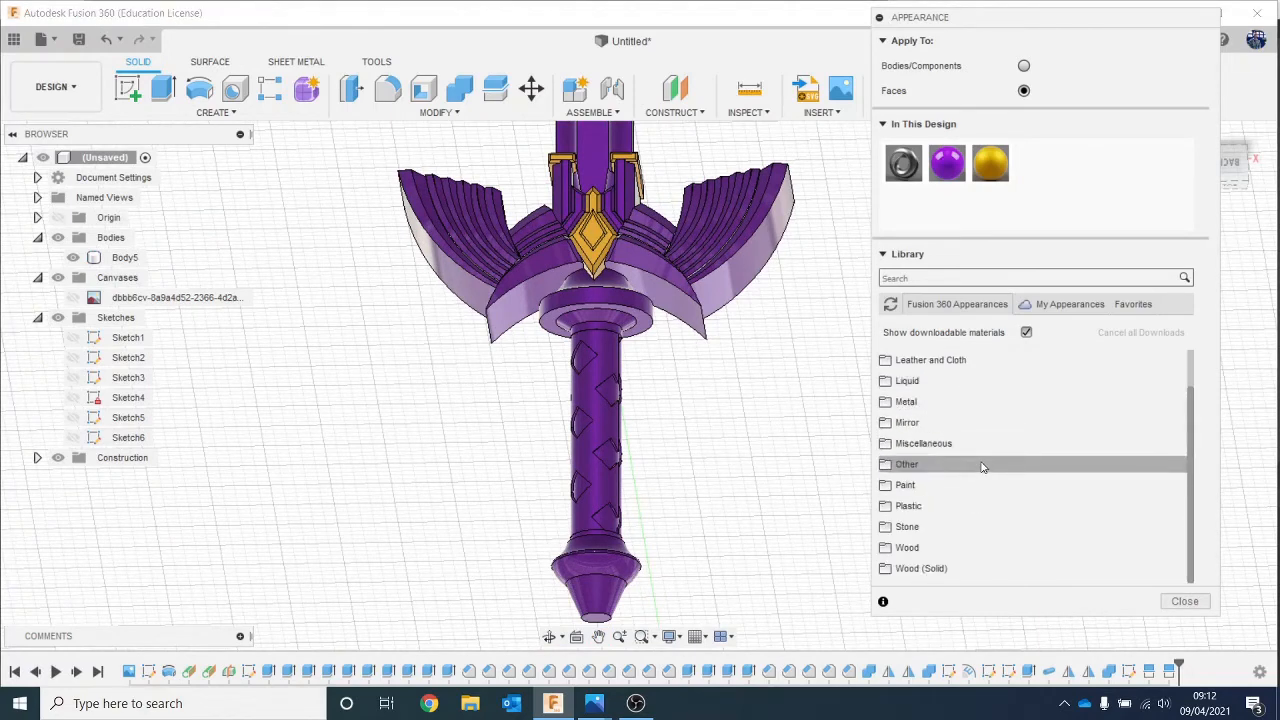
scroll(984, 478, up, 1)
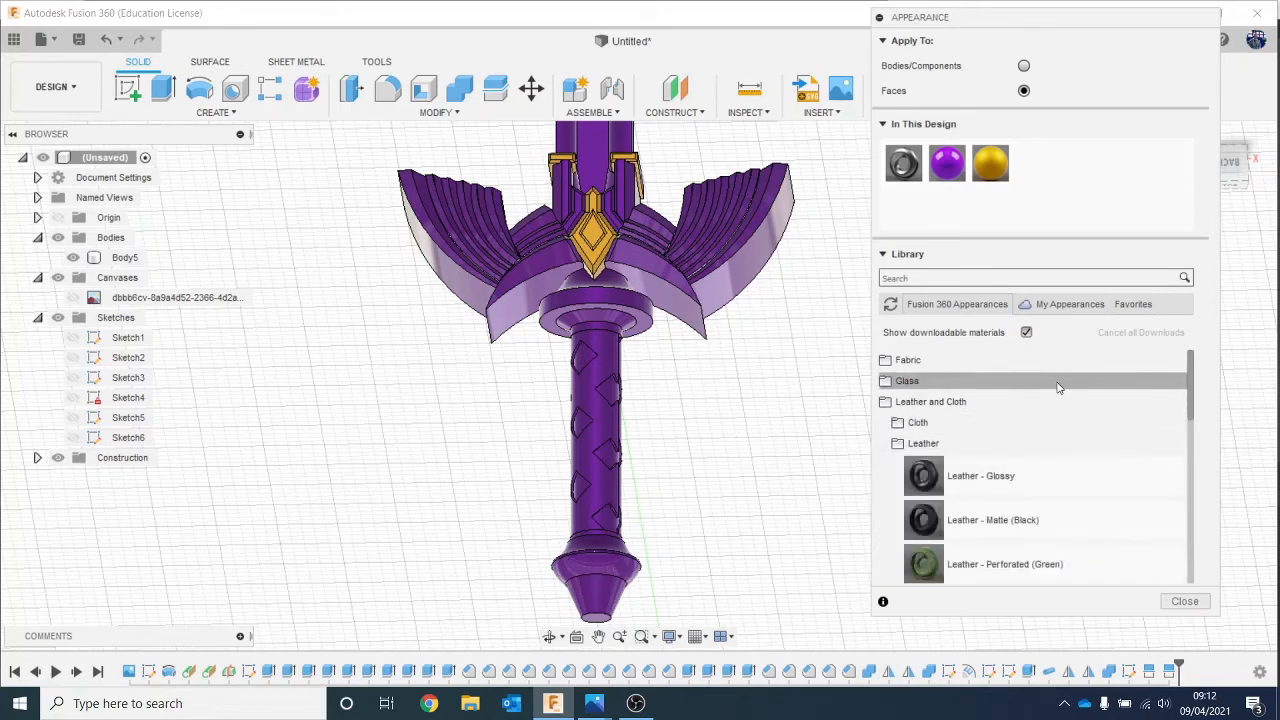
scroll(1059, 388, down, 3)
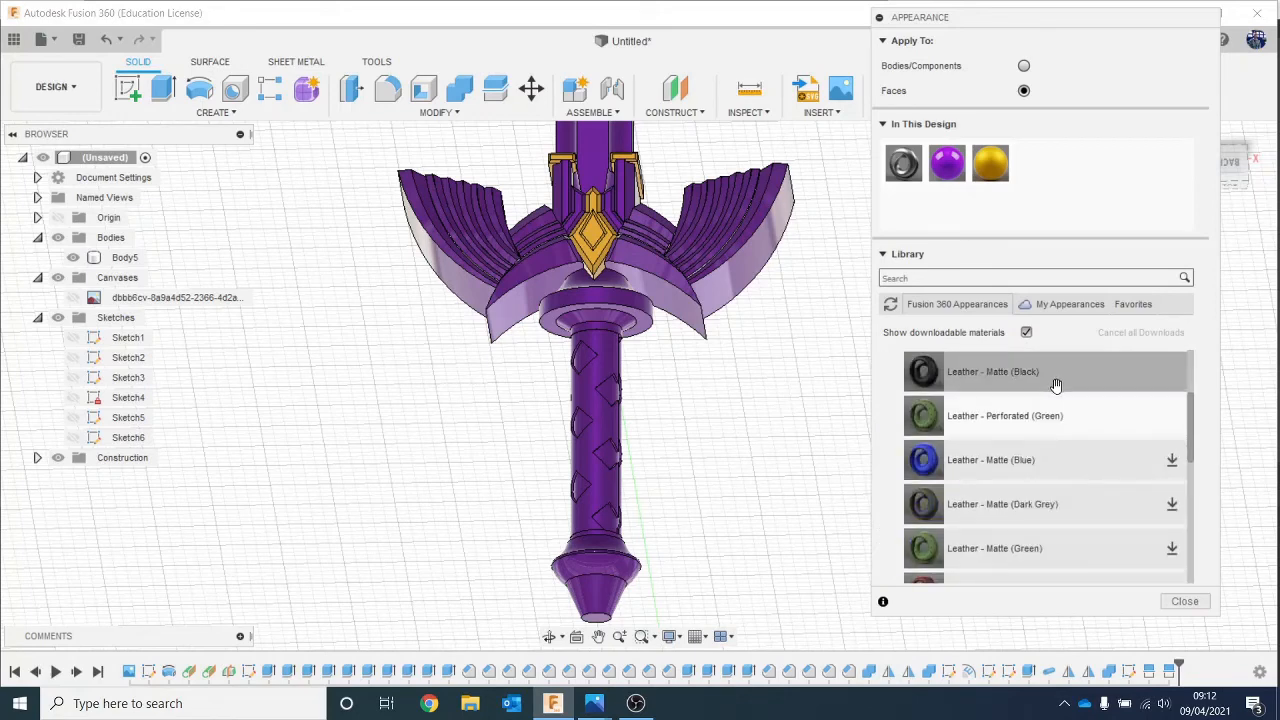
scroll(1056, 388, down, 5)
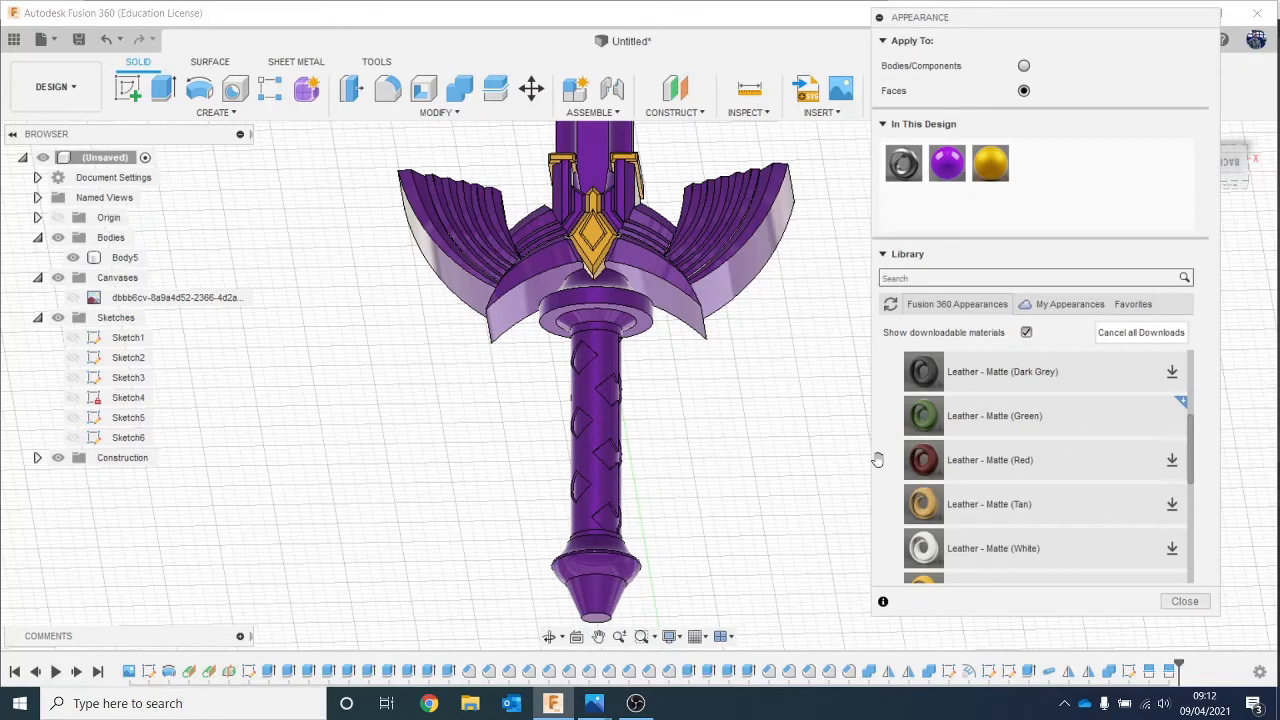
Step: Apply Leather - Matte (Green) to the handle's cylindrical grip face, leaving the raised diamonds purple
click(619, 390)
scroll(619, 395, up, 5)
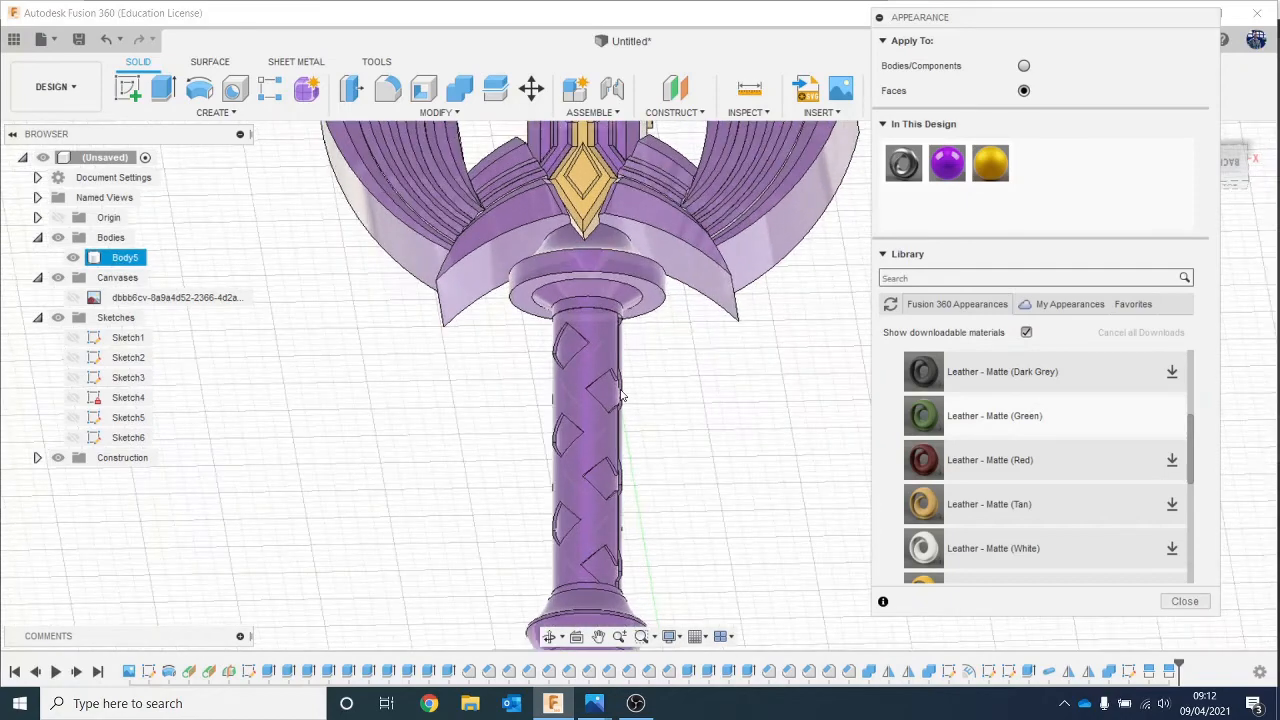
drag(930, 430, 574, 363)
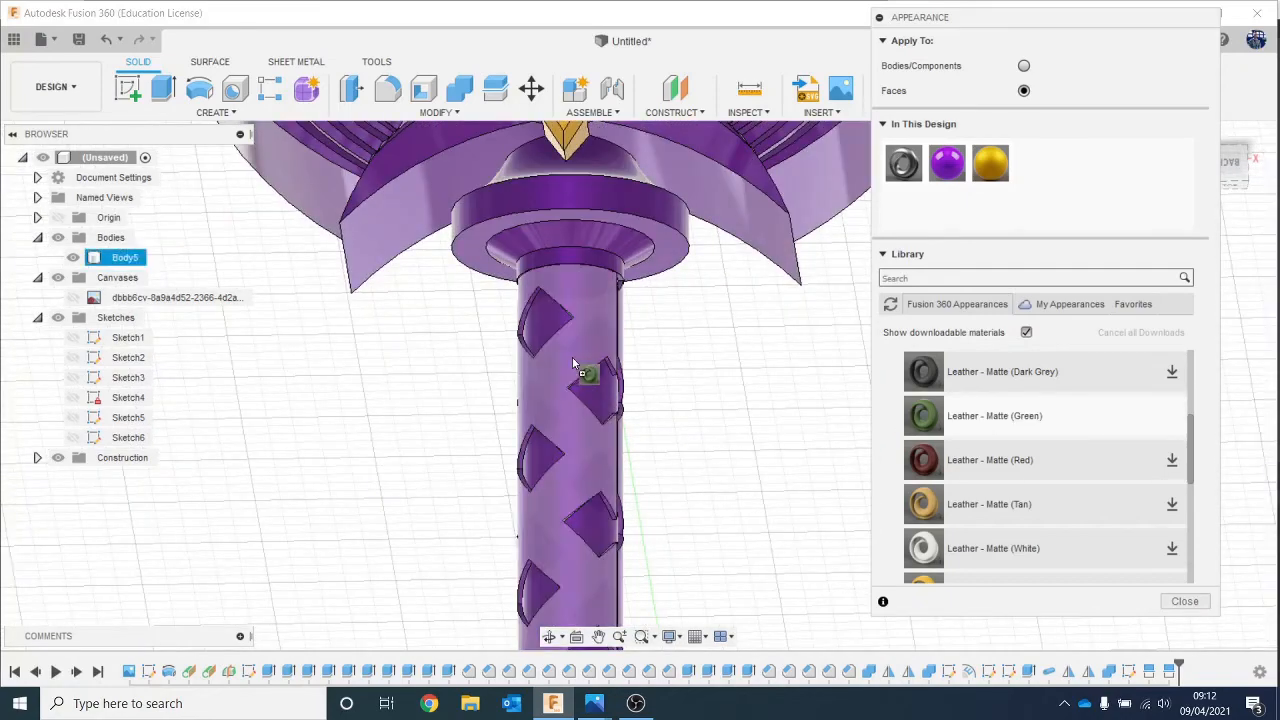
drag(781, 410, 748, 409)
scroll(752, 435, down, 3)
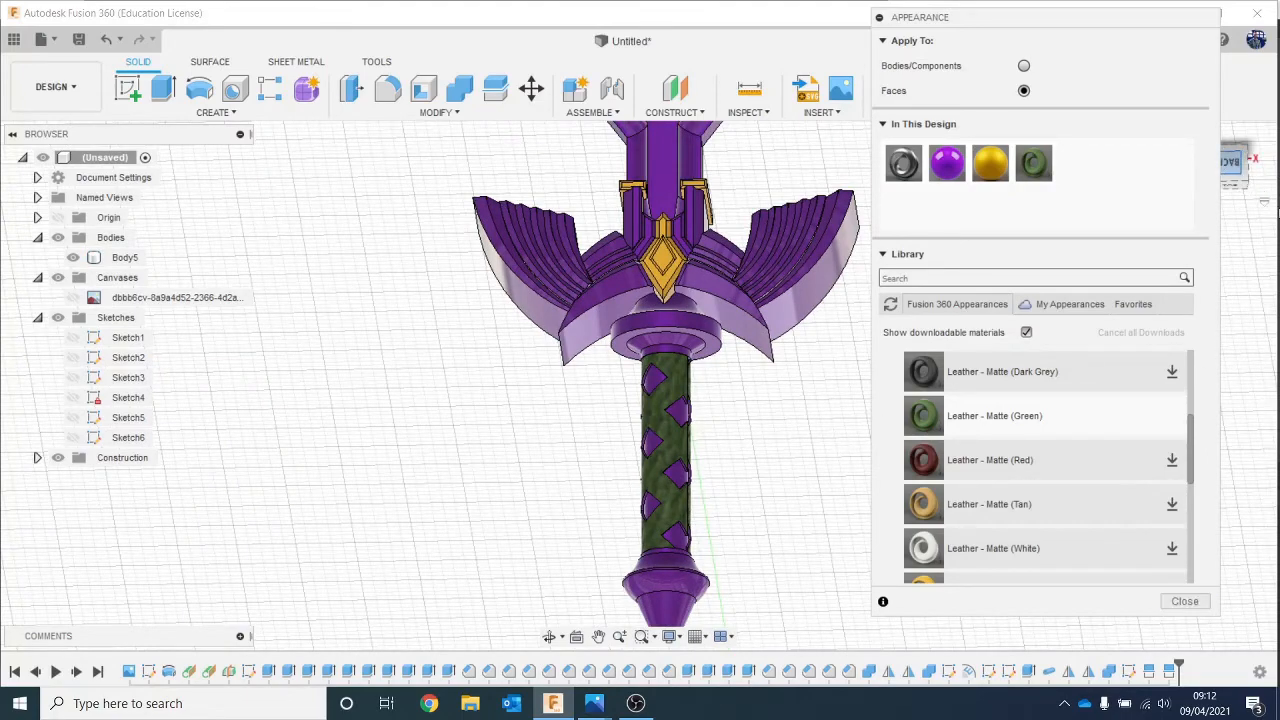
drag(1237, 170, 1250, 170)
mouse_move(639, 385)
shift+middle_down()
mouse_move(590, 380)
mouse_move(595, 400)
mouse_move(585, 365)
mouse_move(639, 405)
shift+middle_up()
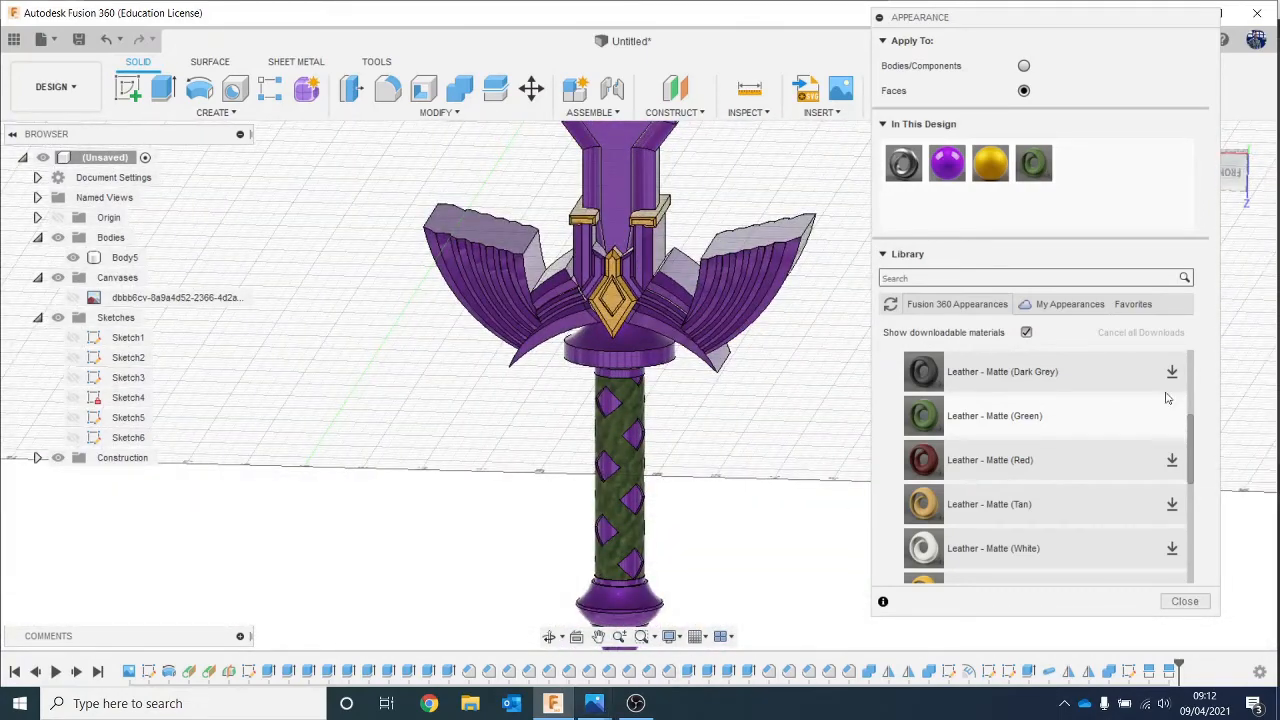
Step: Collapse the leather appearances in the library and open the Steel appearances within the Metal folder
scroll(1025, 468, up, 3)
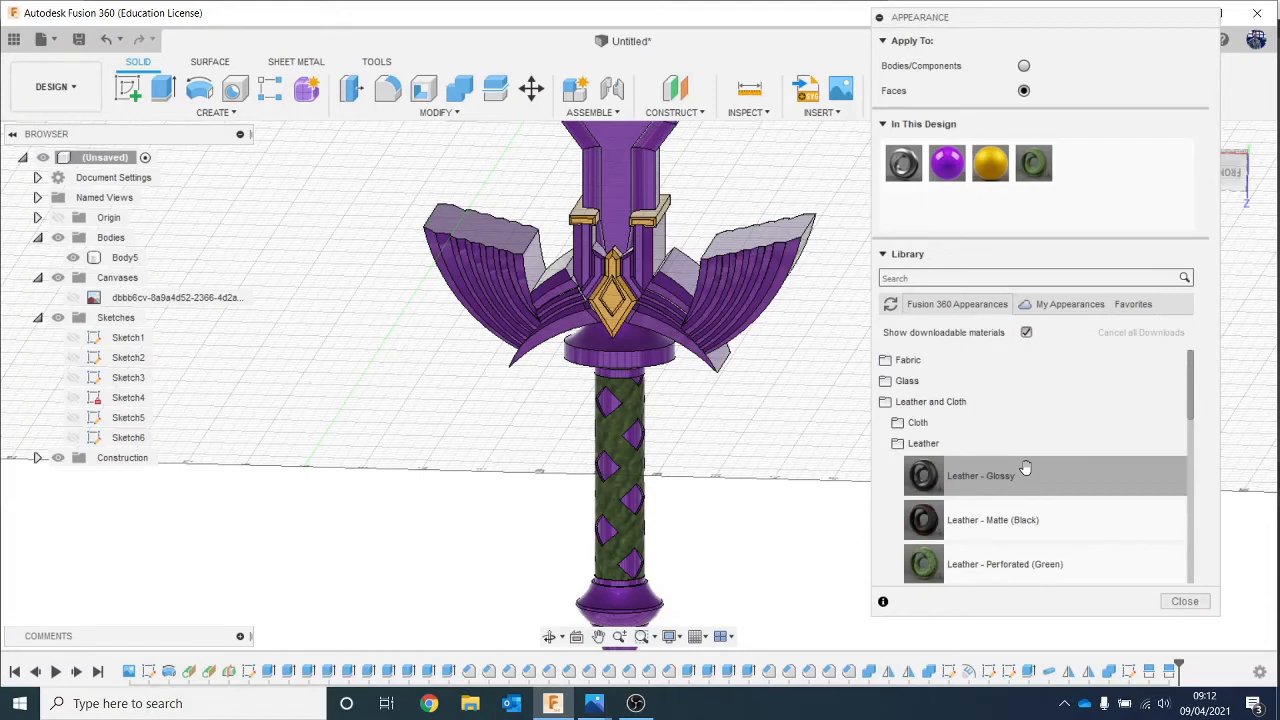
click(960, 443)
click(983, 485)
scroll(1046, 403, down, 1)
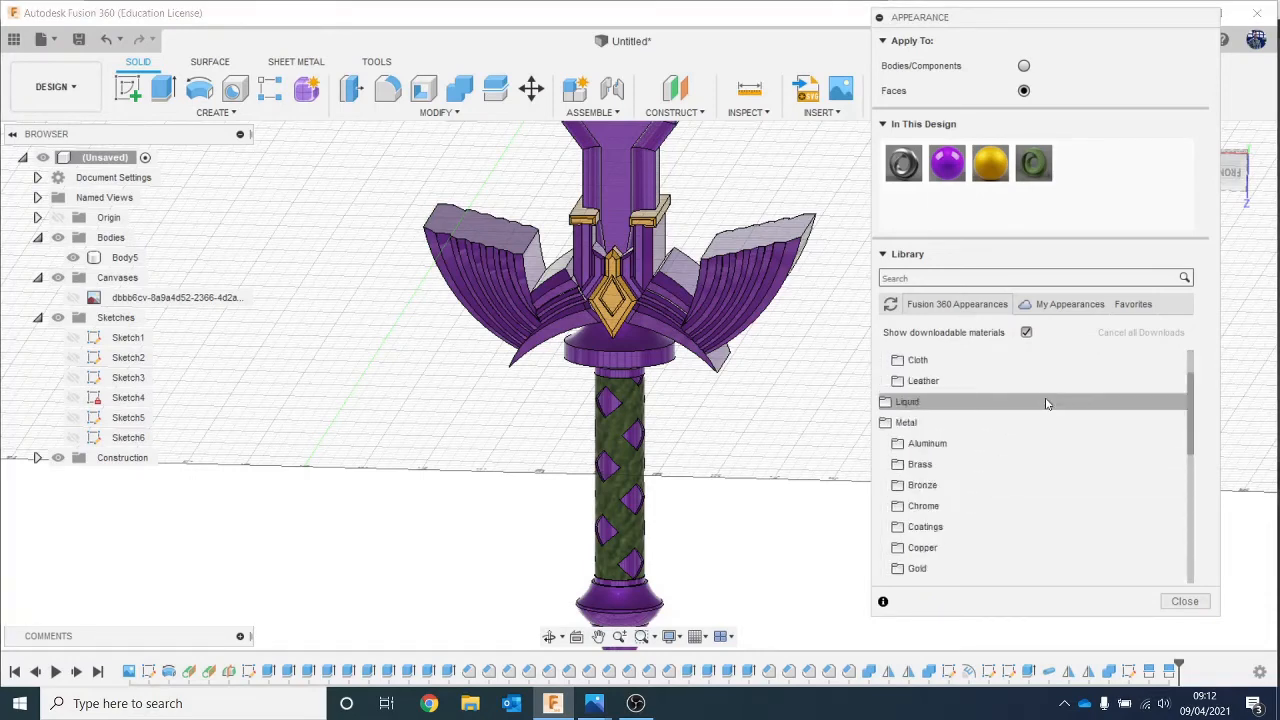
scroll(1043, 440, down, 1)
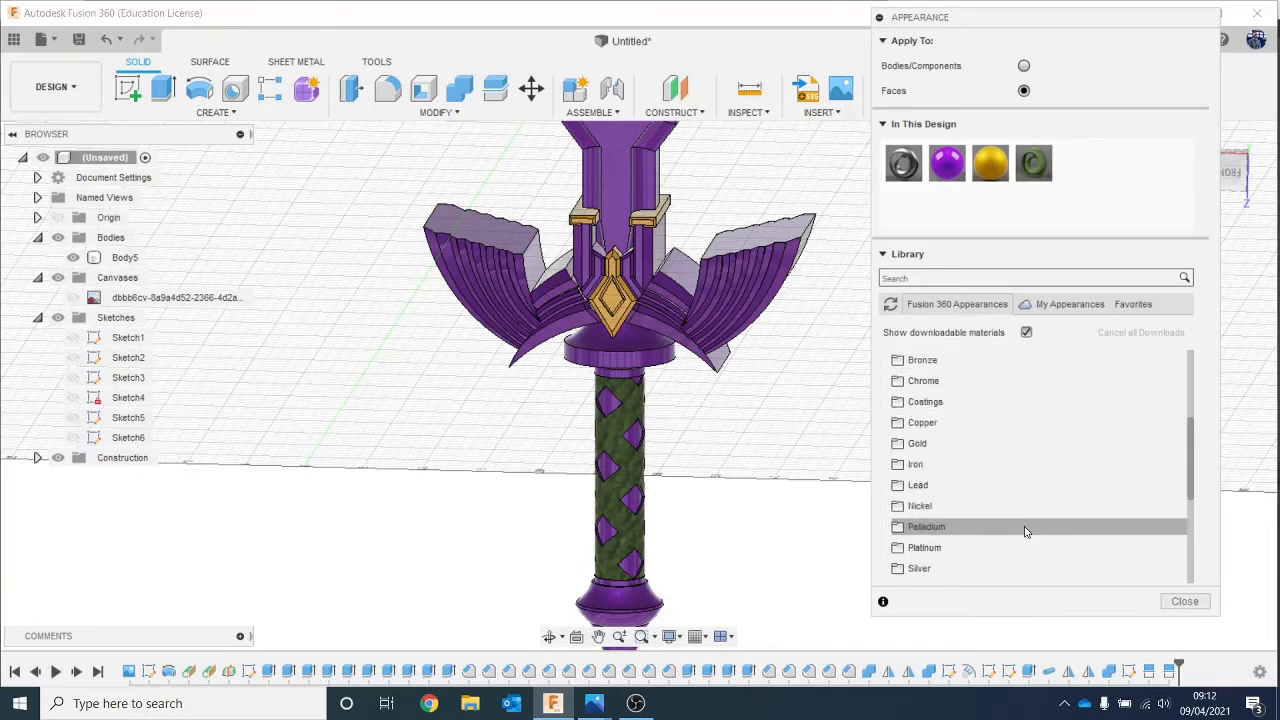
scroll(1013, 450, down, 1)
click(988, 543)
Step: Look through the steel appearances and apply Steel - Cast to the blade's flat central face
scroll(986, 486, down, 2)
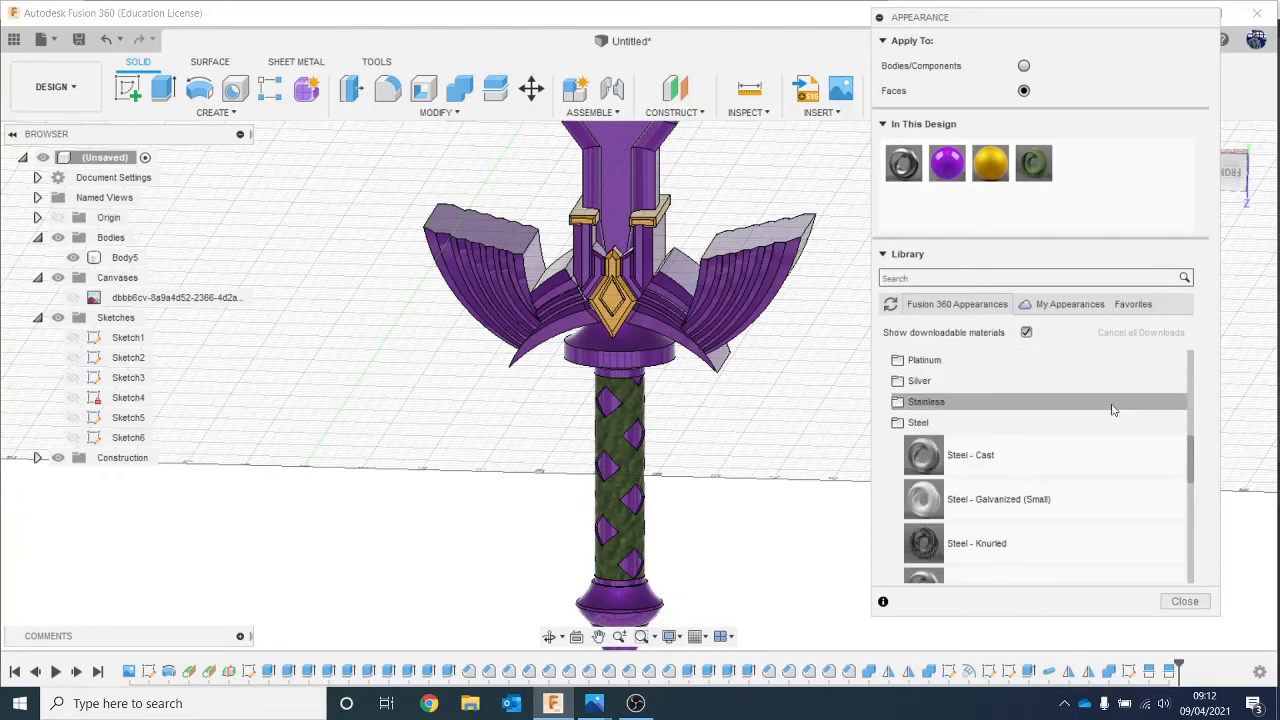
scroll(1113, 409, down, 1)
scroll(1113, 409, down, 1)
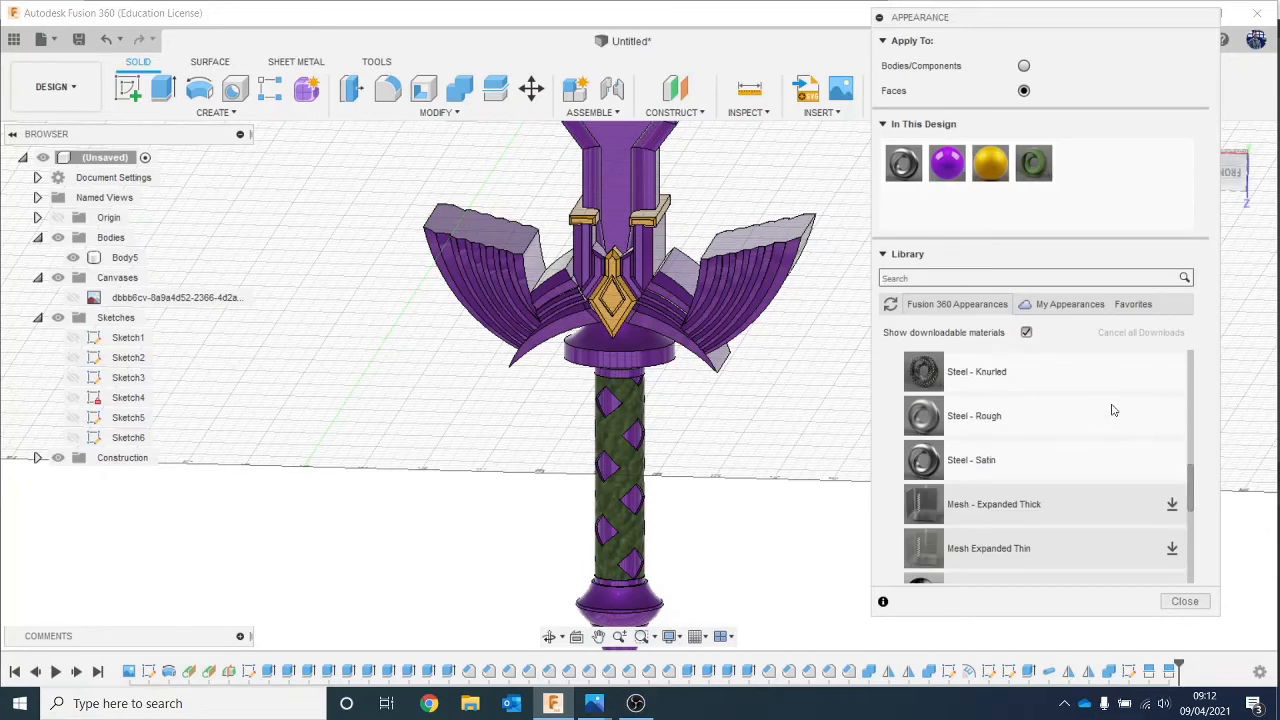
scroll(1113, 409, down, 1)
scroll(1112, 415, down, 1)
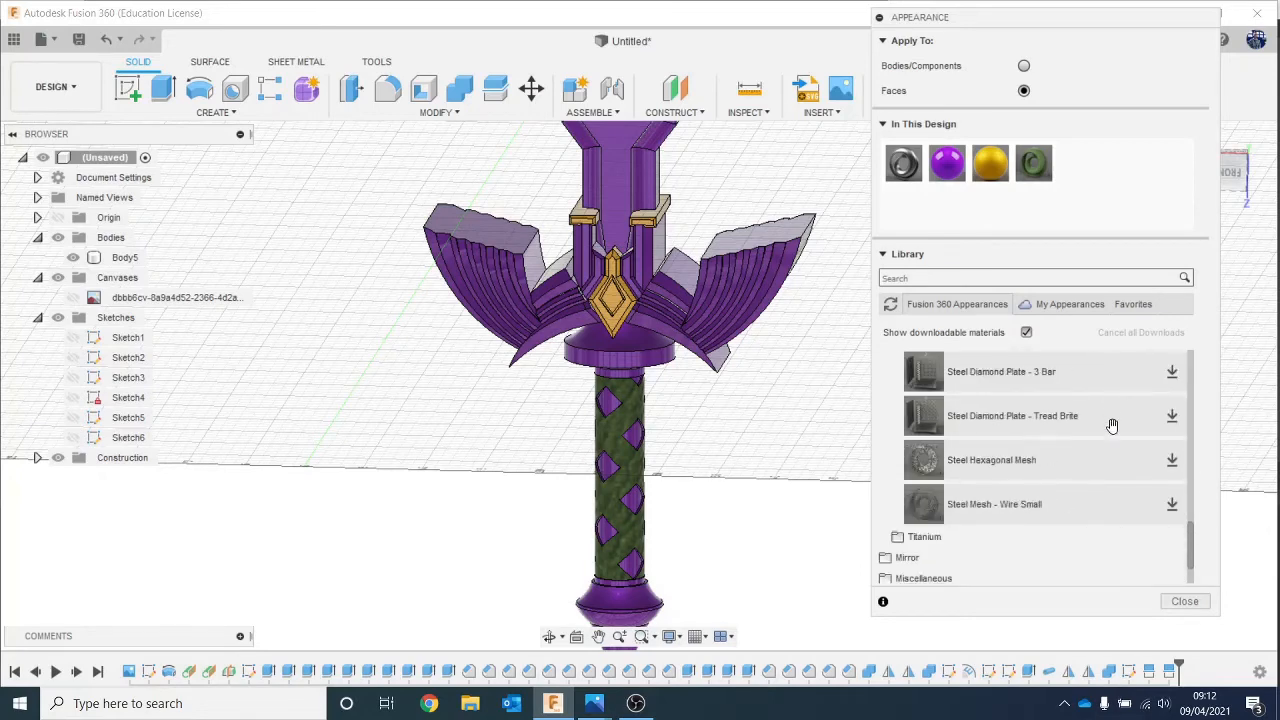
scroll(1113, 470, up, 3)
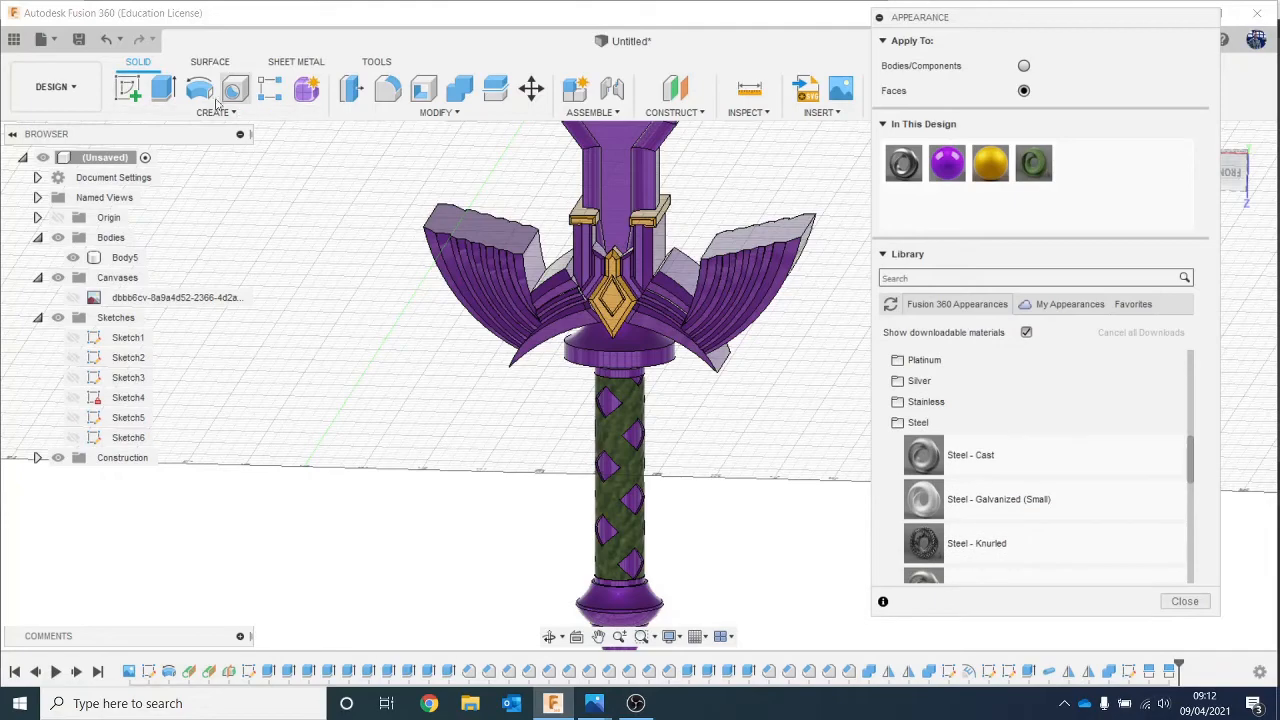
middle_drag(661, 205, 666, 371)
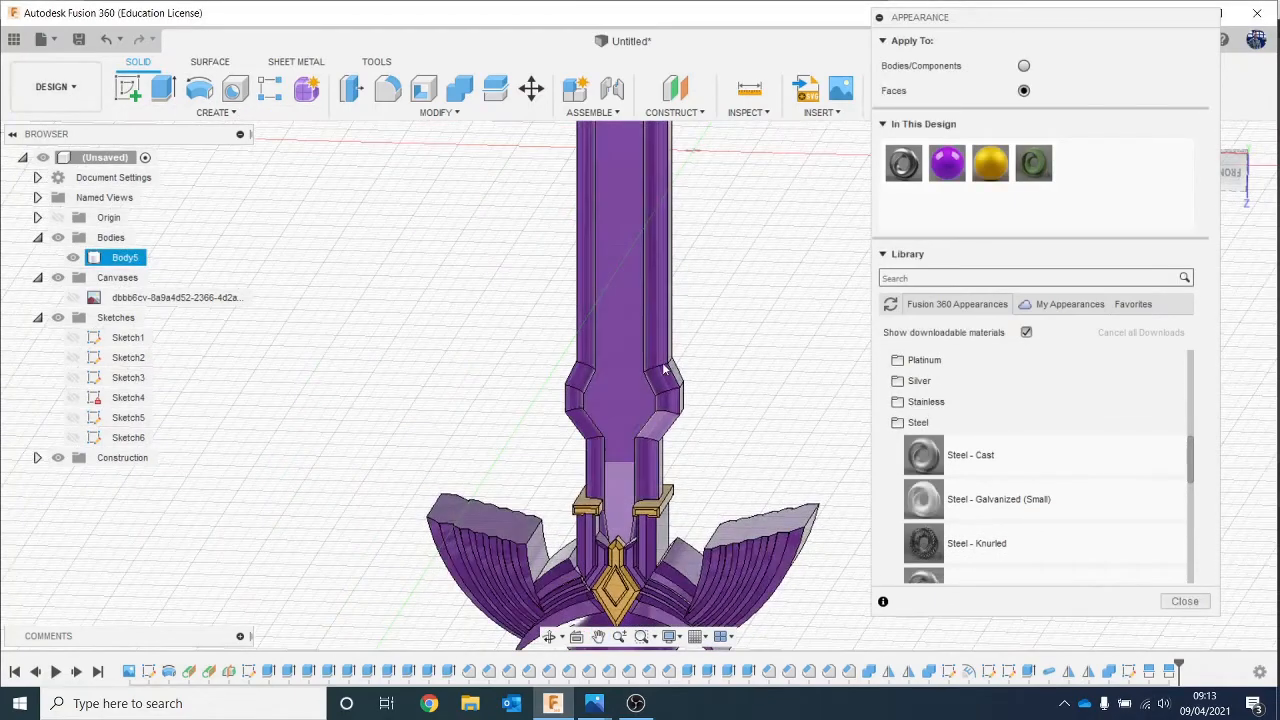
click(632, 283)
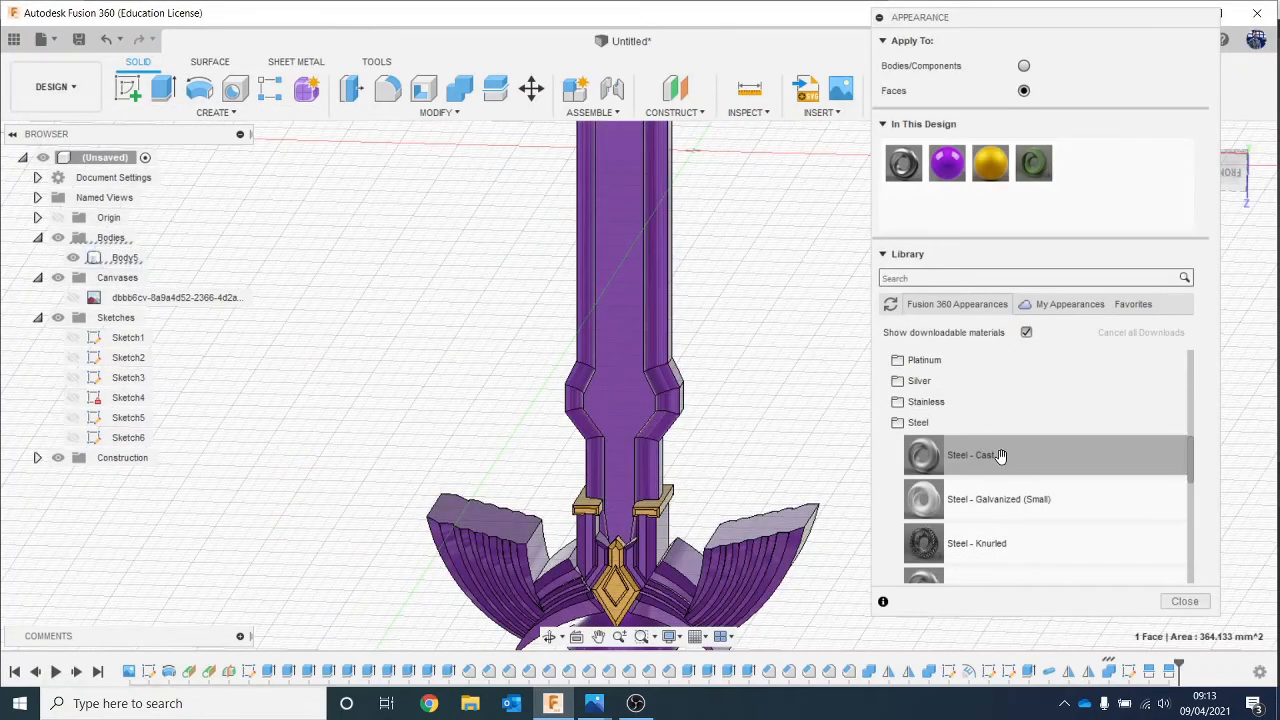
drag(1043, 455, 620, 258)
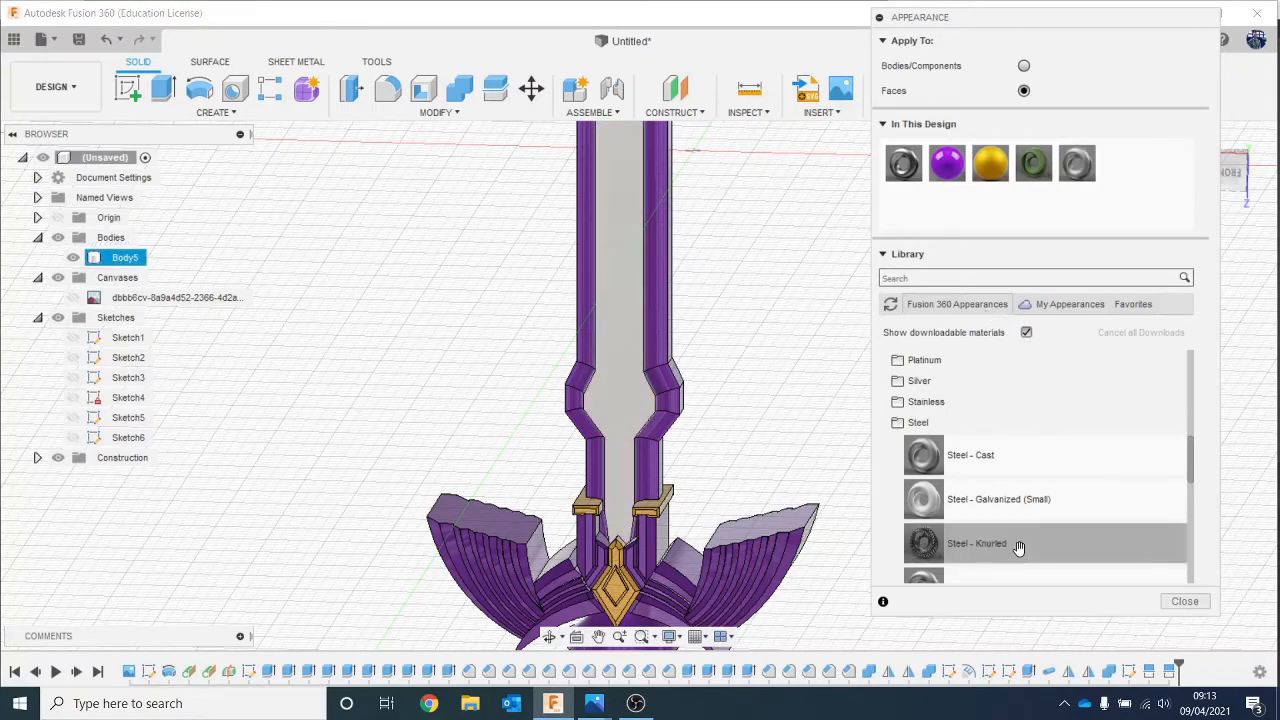
Step: Apply Steel - Cast to the two bevels directly above the gold post caps and the two tapered walls between the purple posts
drag(1046, 462, 713, 418)
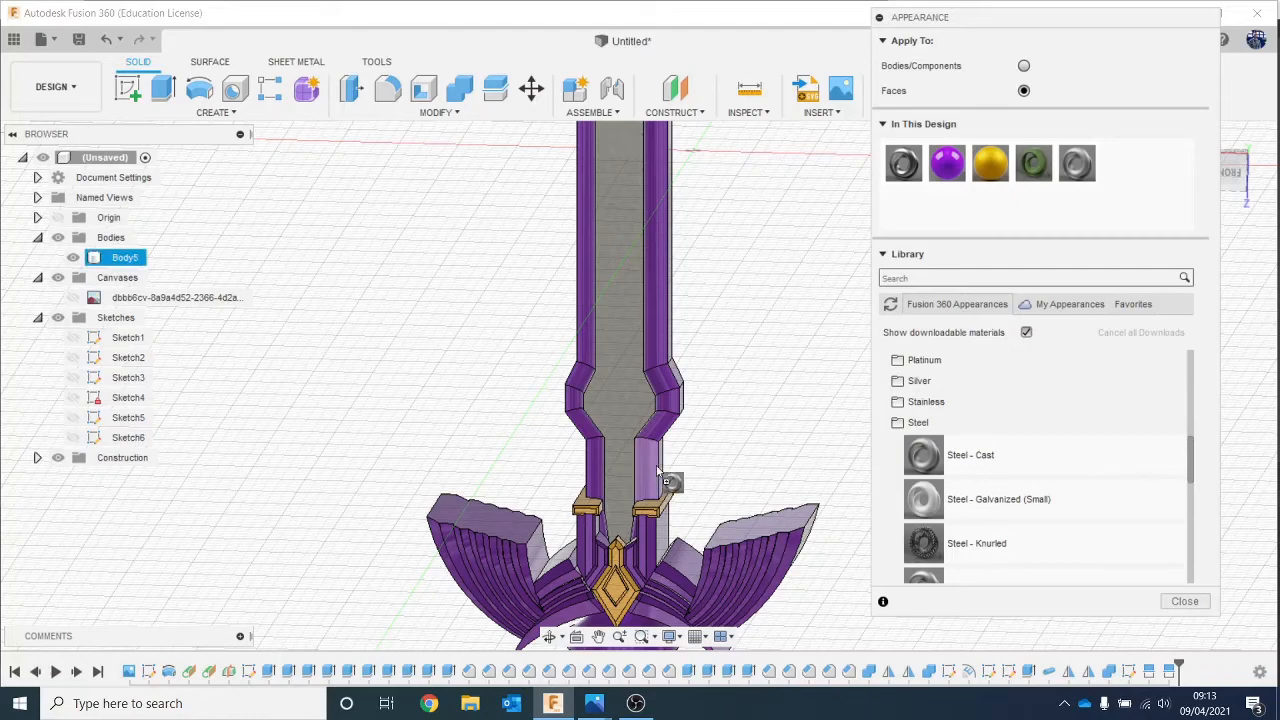
drag(1061, 457, 611, 474)
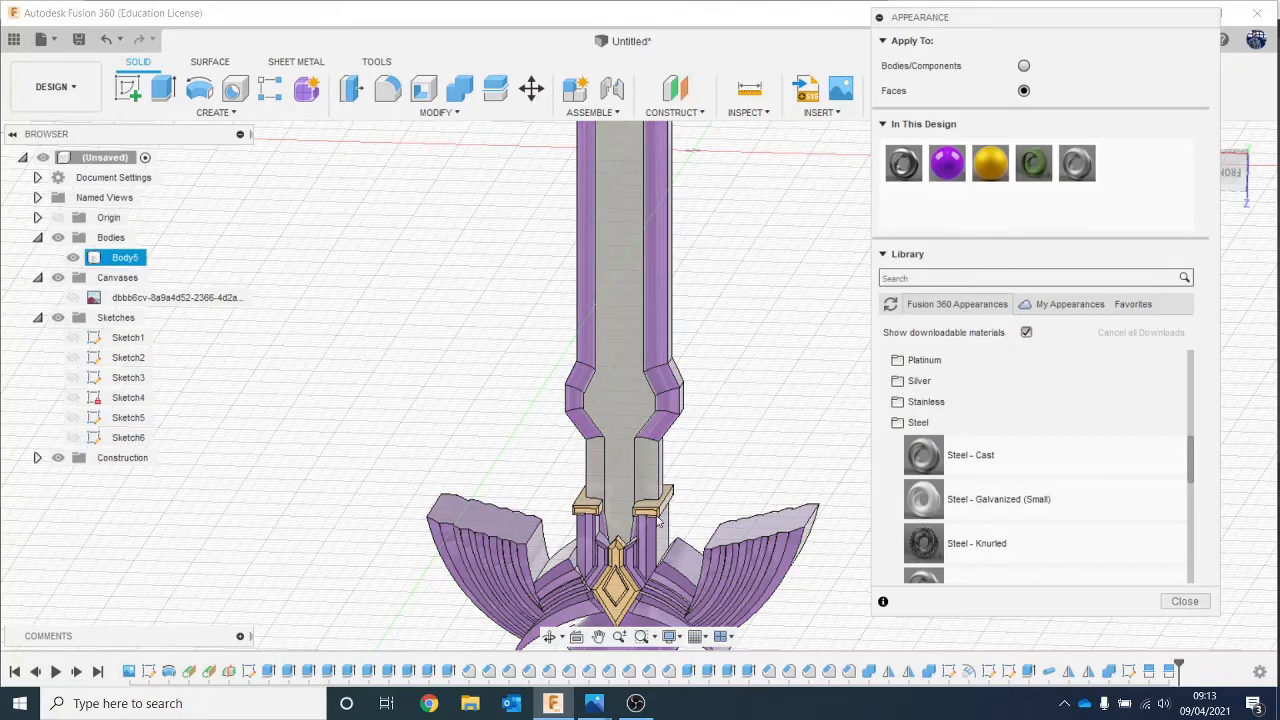
scroll(615, 470, up, 5)
scroll(547, 373, up, 5)
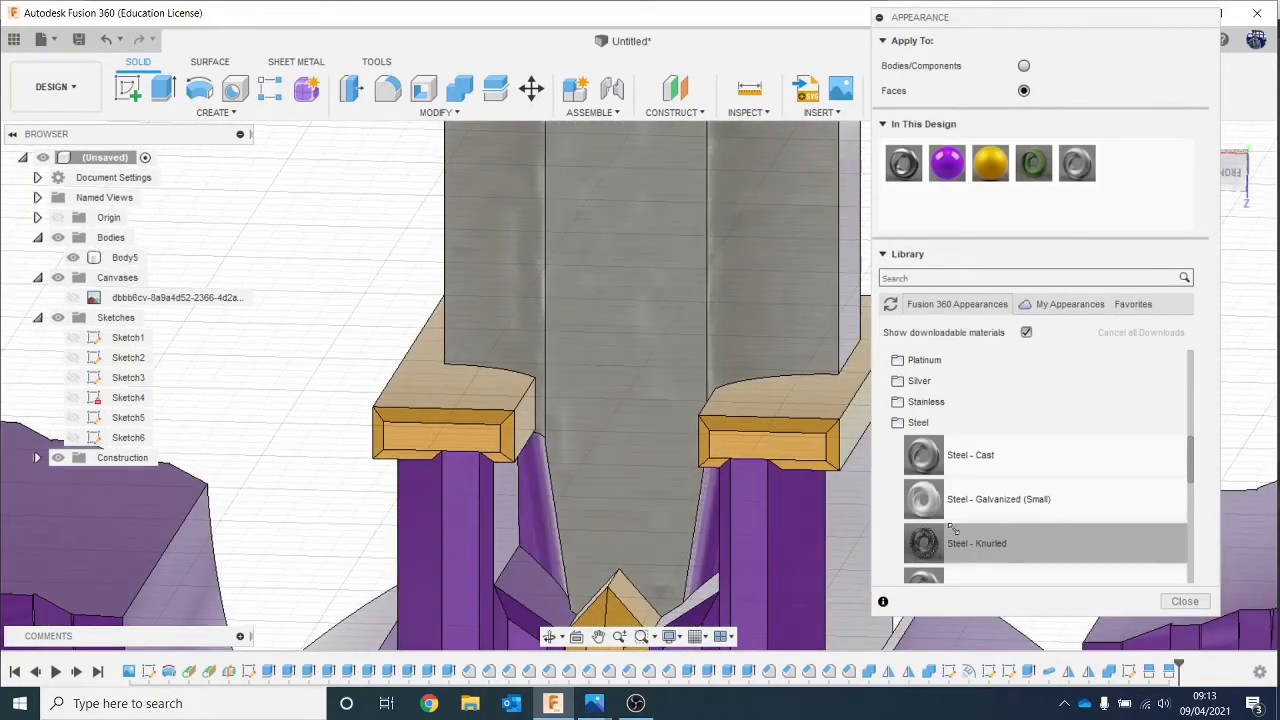
drag(973, 463, 536, 501)
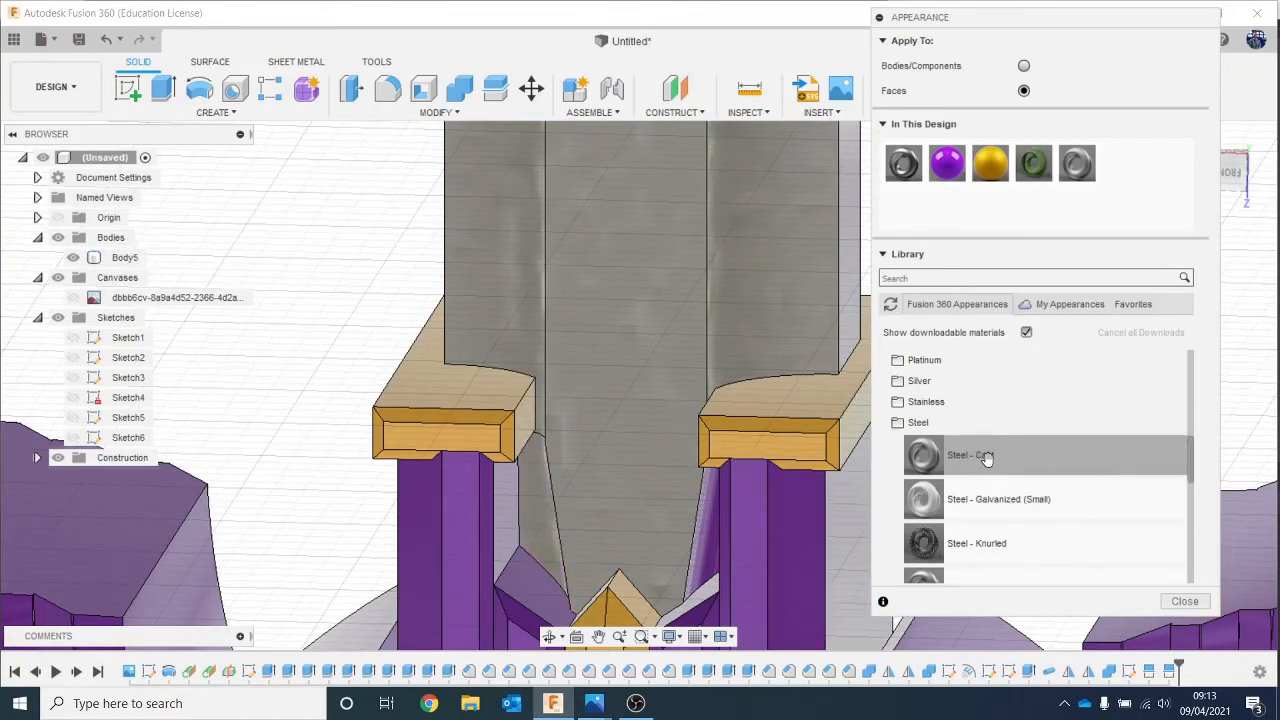
drag(958, 455, 711, 522)
Step: Apply Steel - Cast to the right bevels of the blade's flare, the long bevel above them and the flare's outer edge faces
shift+middle_drag(711, 522, 550, 470)
scroll(646, 434, up, 3)
drag(1023, 466, 582, 438)
drag(971, 453, 710, 345)
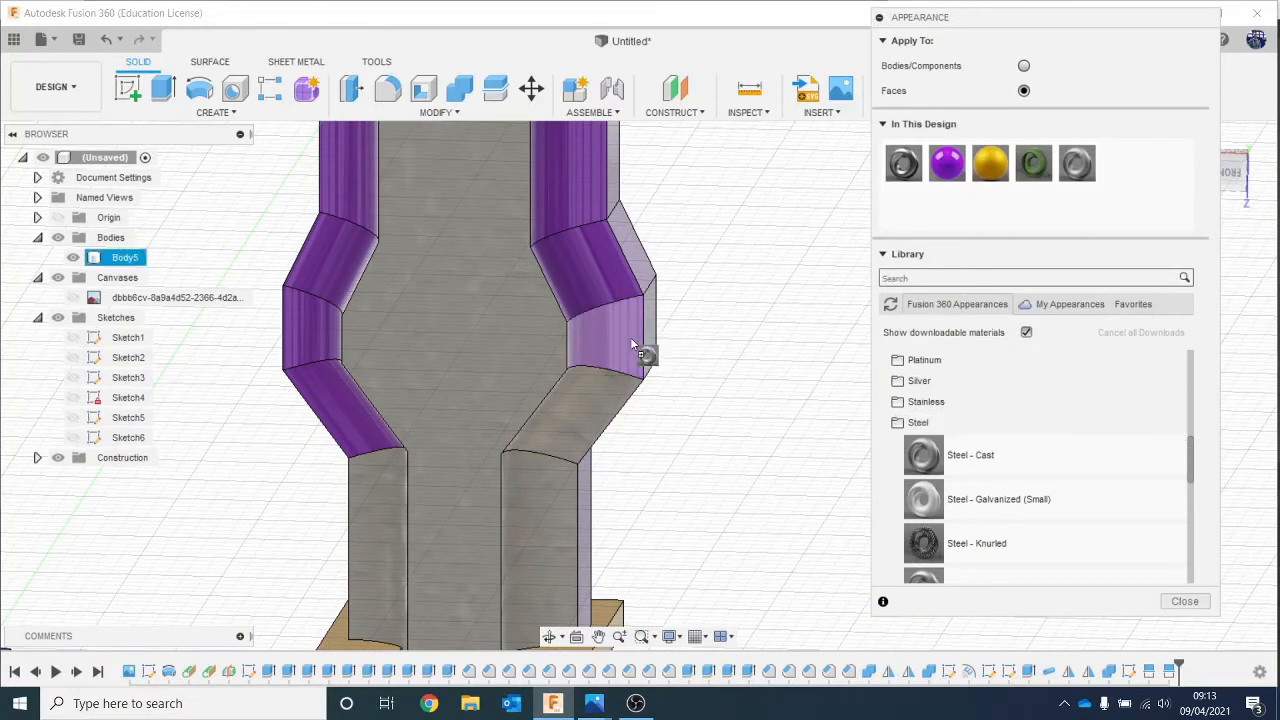
drag(1025, 455, 651, 310)
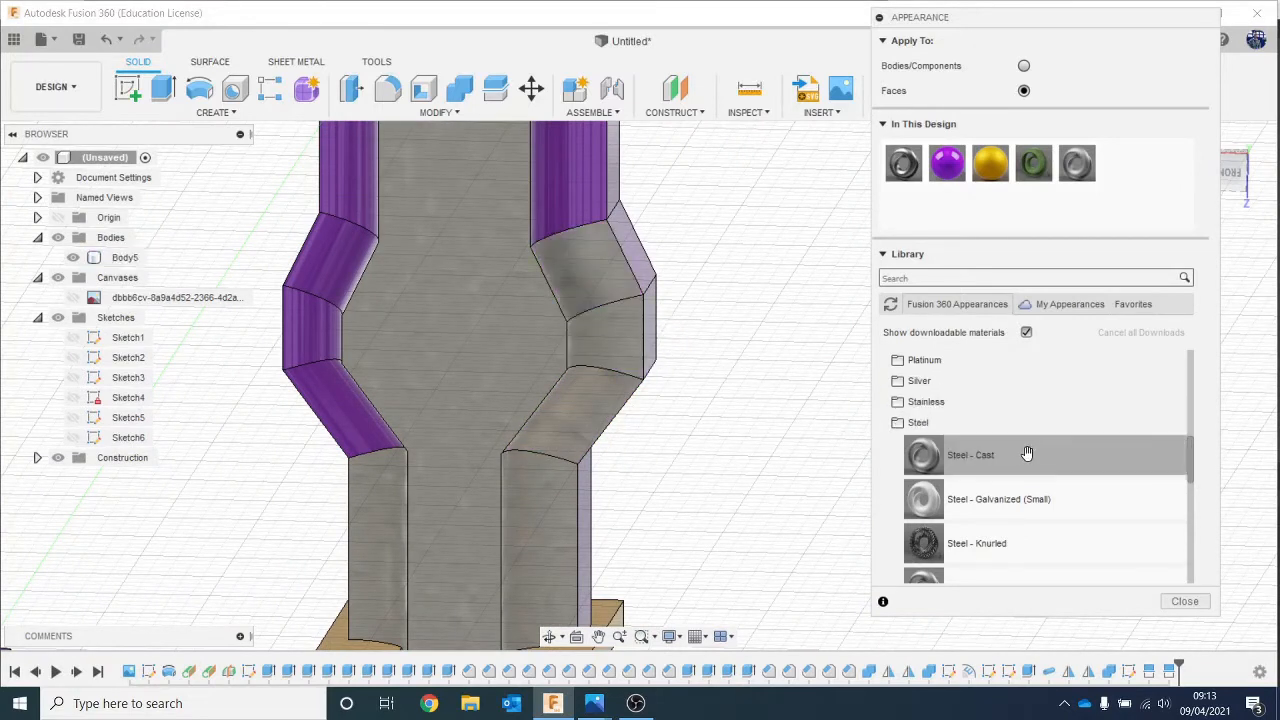
drag(1023, 455, 602, 190)
drag(1048, 448, 649, 274)
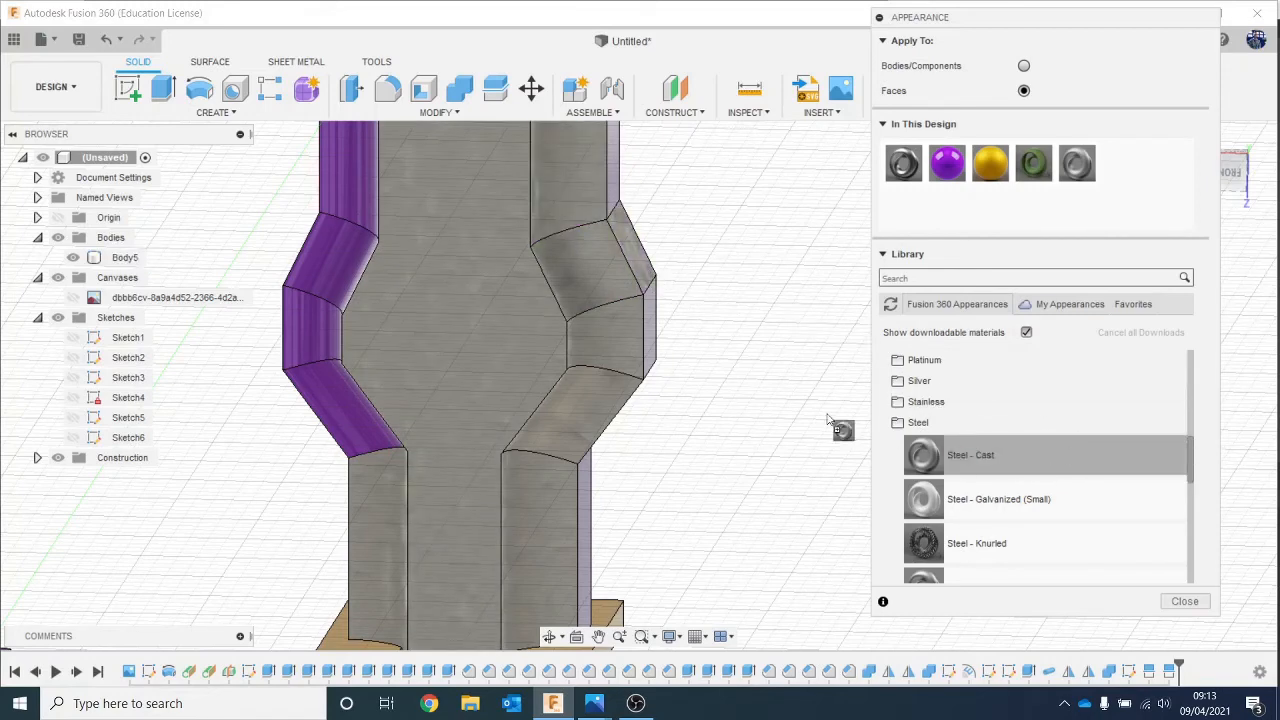
drag(828, 420, 662, 334)
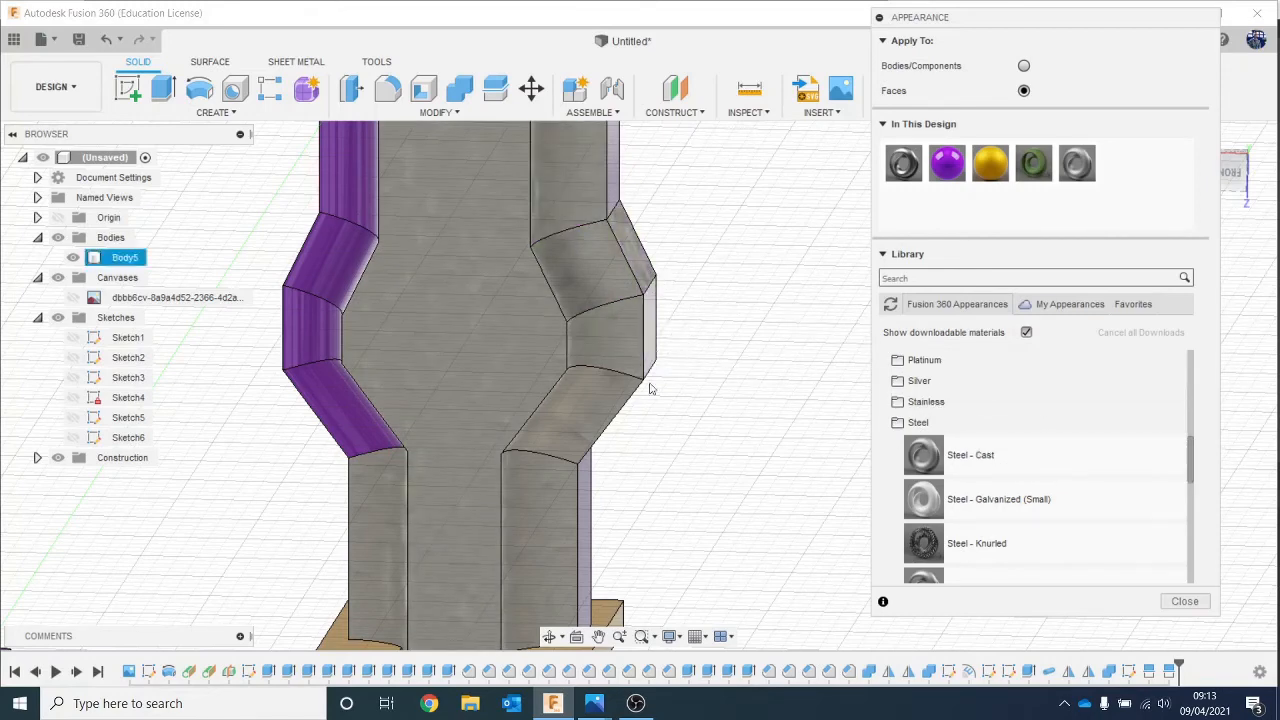
Step: Apply Steel - Cast to the three left bevels of the blade's flare and the long bevel above them
middle_drag(516, 444, 706, 457)
scroll(423, 389, up, 2)
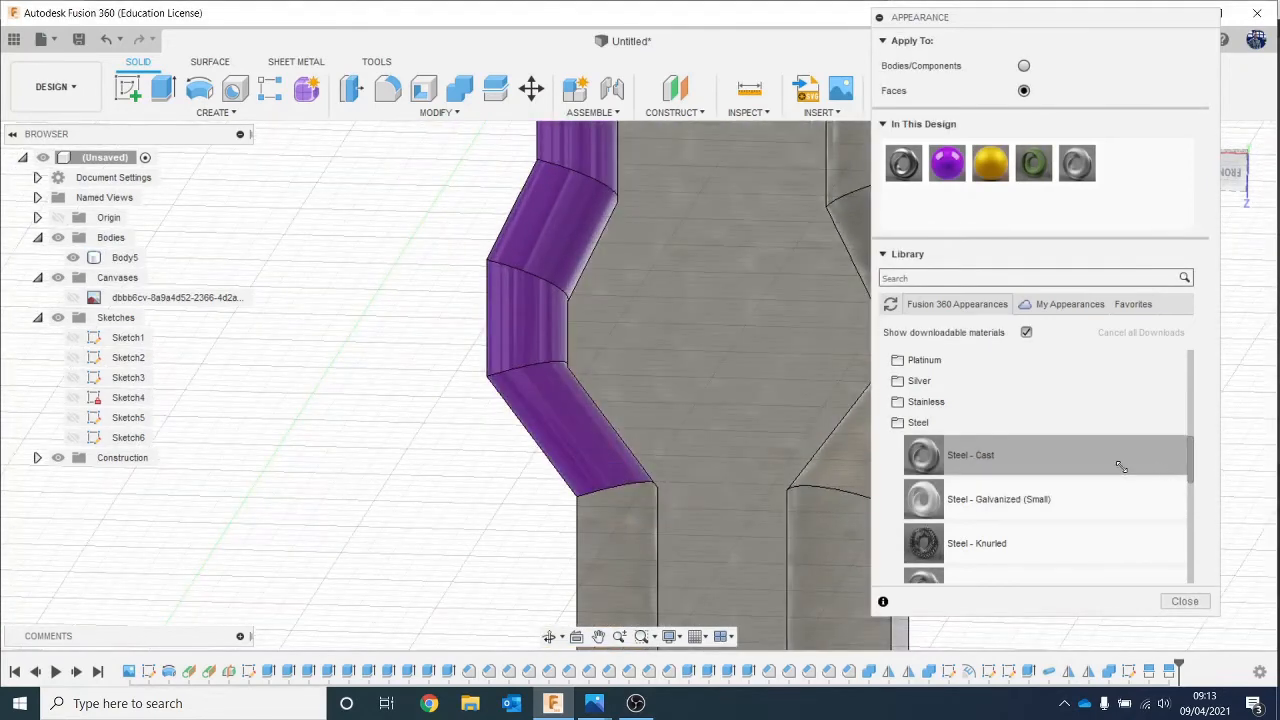
drag(1120, 464, 608, 420)
drag(1054, 451, 500, 323)
drag(1010, 455, 586, 251)
middle_drag(708, 472, 718, 700)
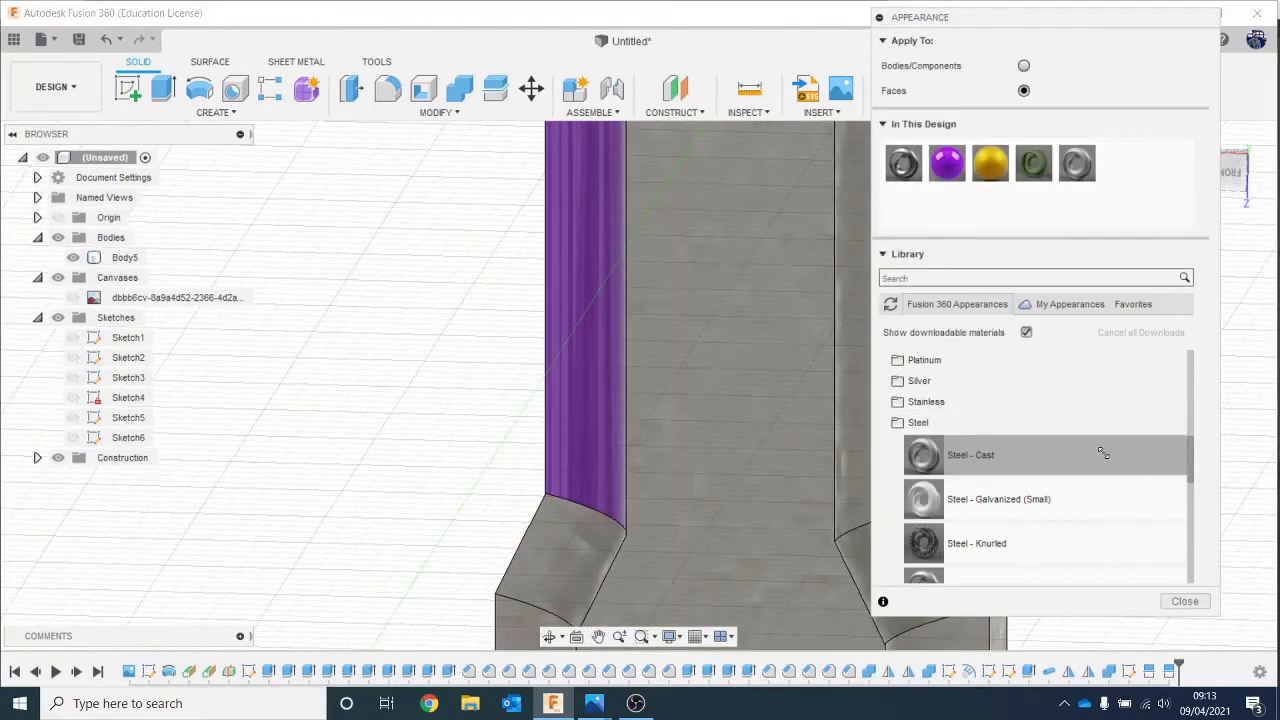
drag(1103, 453, 594, 366)
Step: Apply Steel - Cast to the two curved bevels at the blade's pointed tip
scroll(714, 391, down, 5)
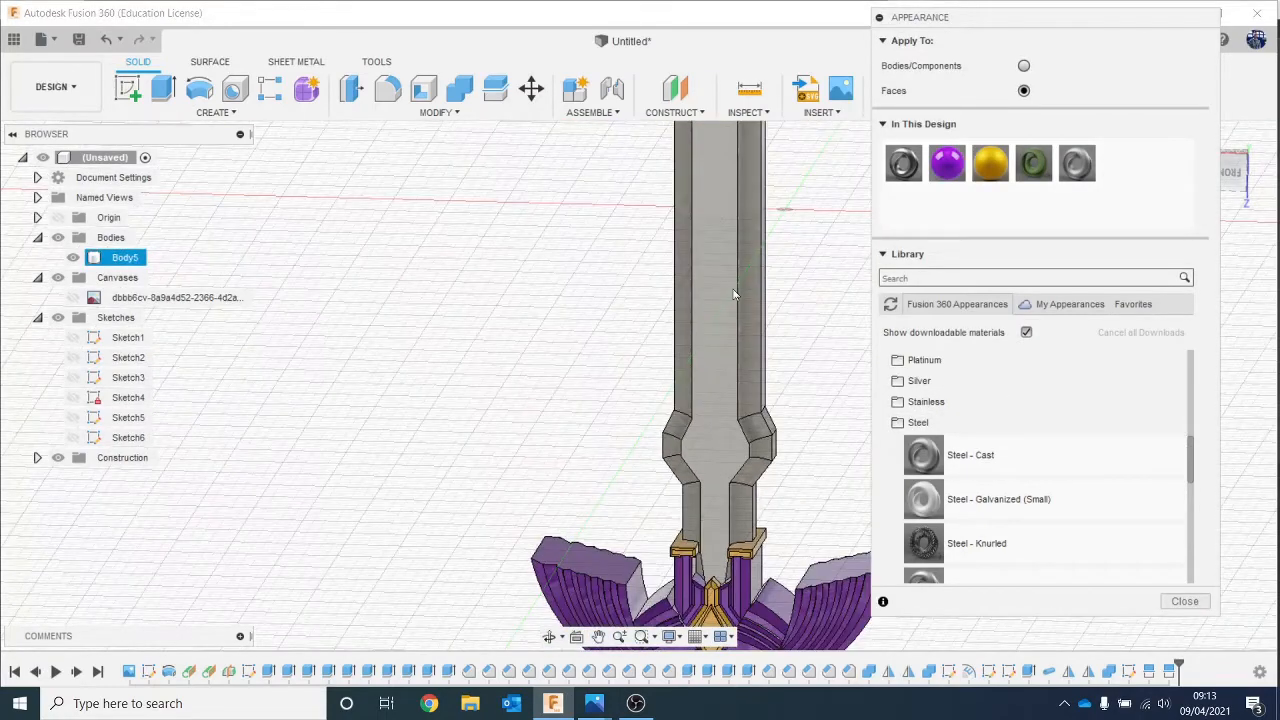
middle_drag(733, 289, 665, 668)
middle_drag(655, 295, 683, 505)
scroll(685, 501, up, 2)
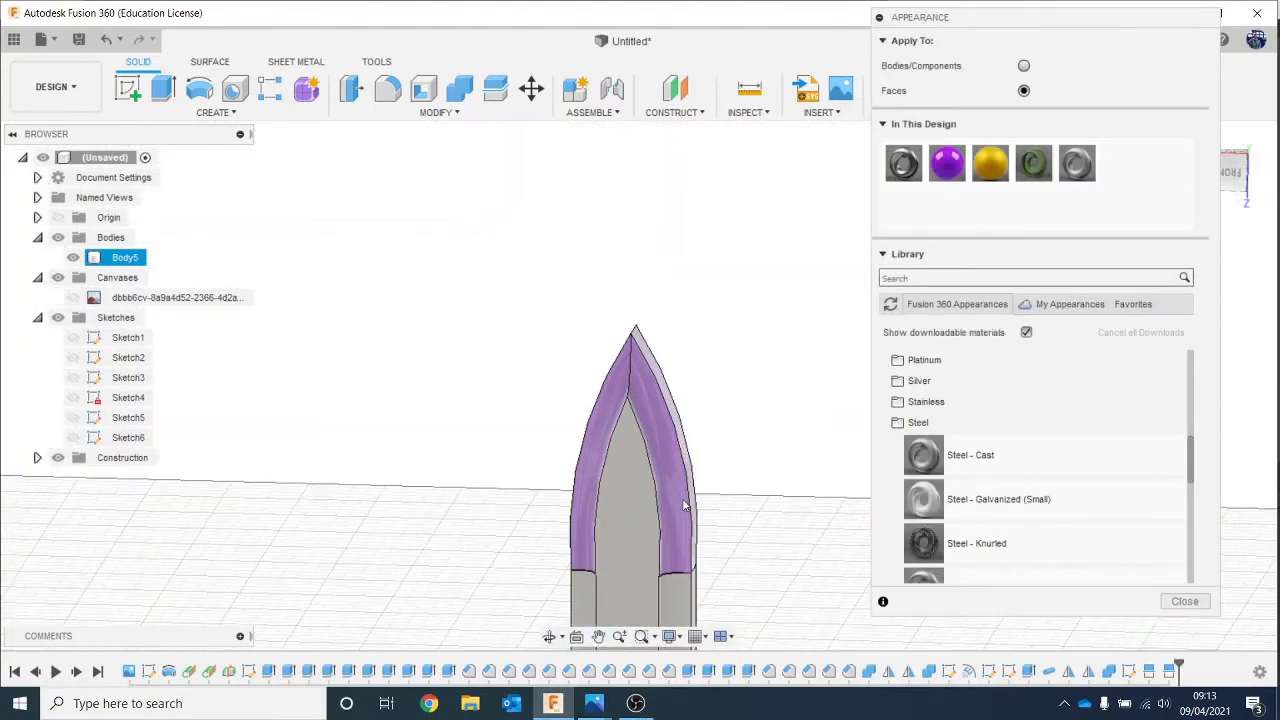
scroll(685, 505, up, 3)
drag(903, 457, 658, 432)
drag(810, 447, 538, 363)
Step: Apply Steel - Cast to the two thin purple sliver faces where the tip bevels meet the long bevels
scroll(606, 506, up, 4)
scroll(606, 479, up, 5)
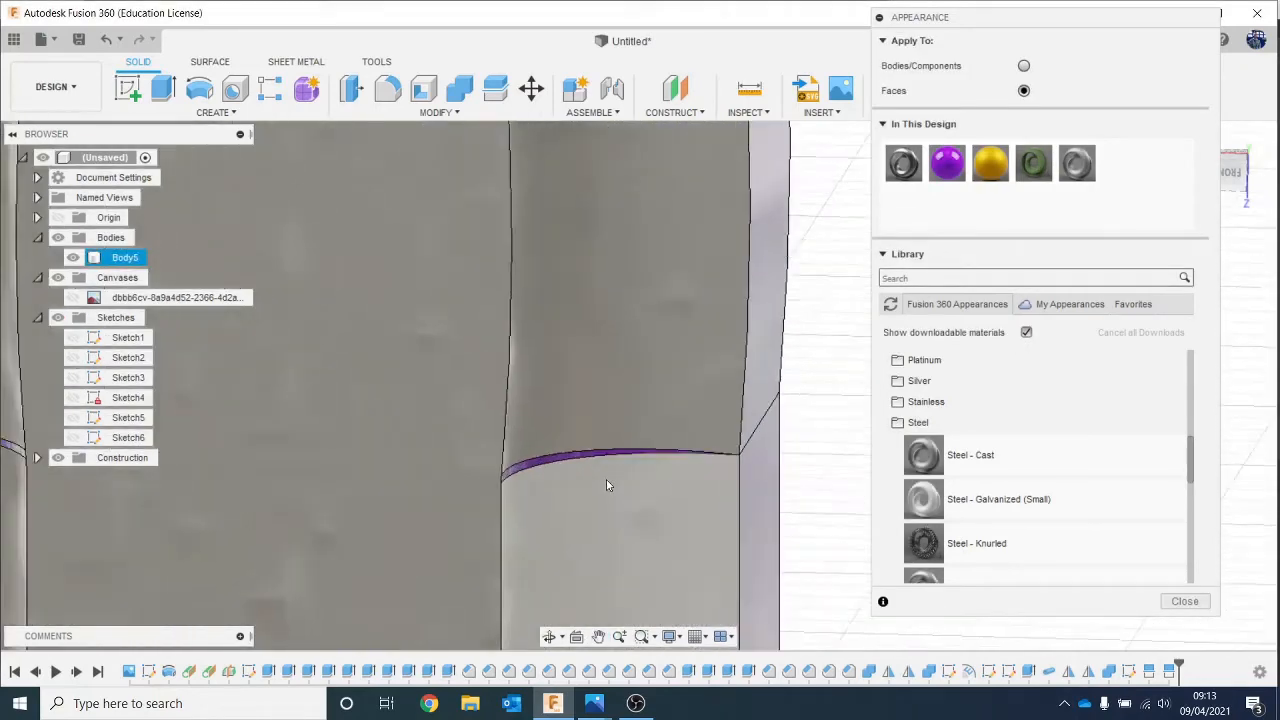
drag(917, 468, 525, 424)
scroll(539, 474, down, 6)
scroll(492, 501, up, 6)
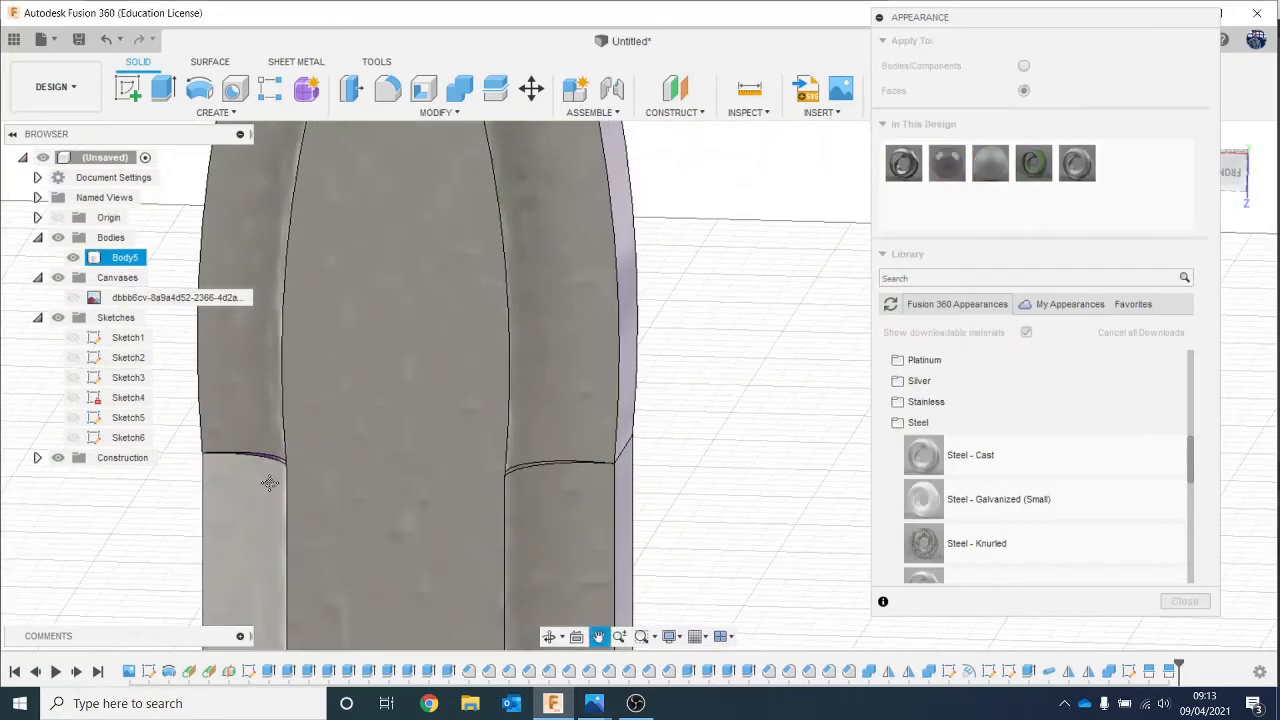
scroll(492, 507, up, 2)
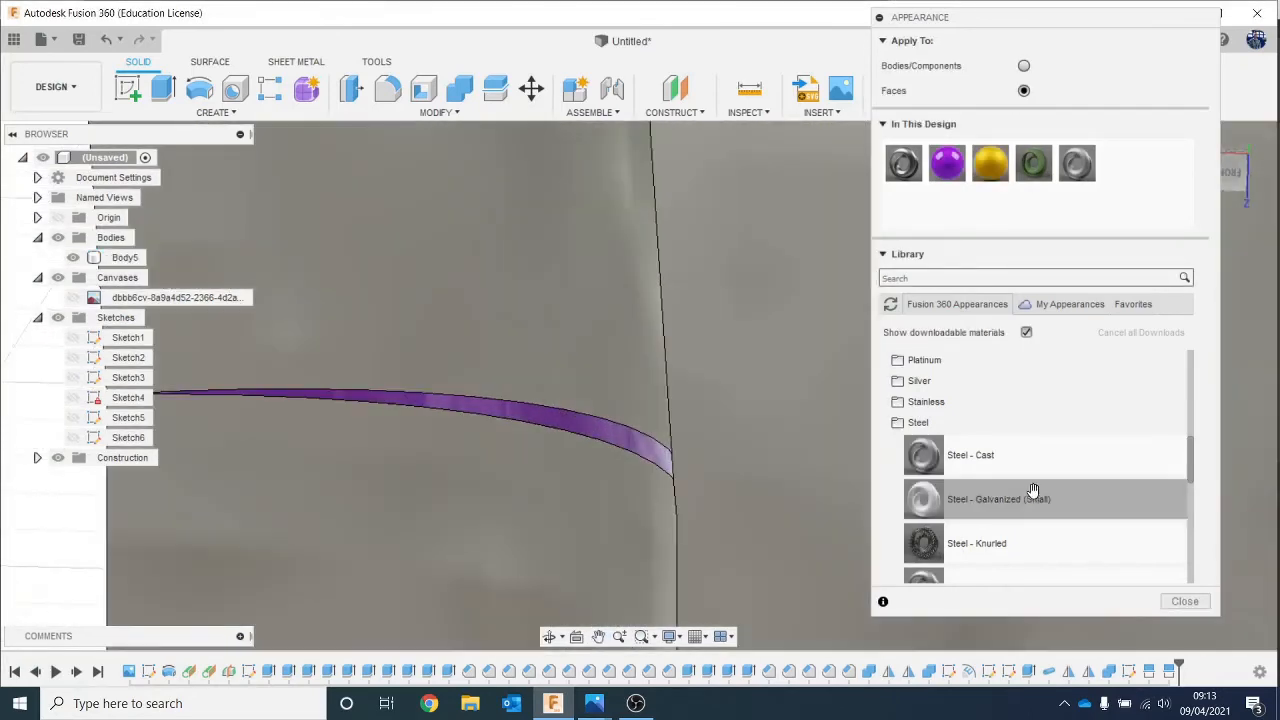
drag(986, 457, 628, 458)
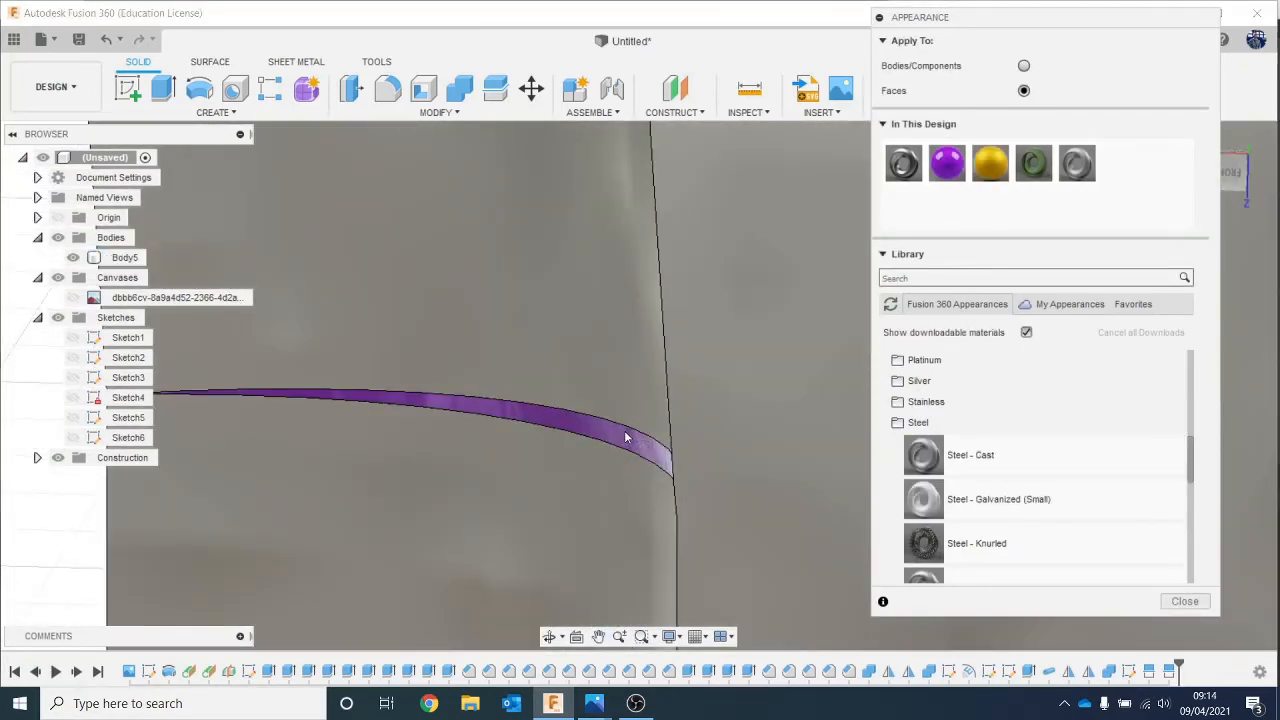
drag(1111, 449, 664, 484)
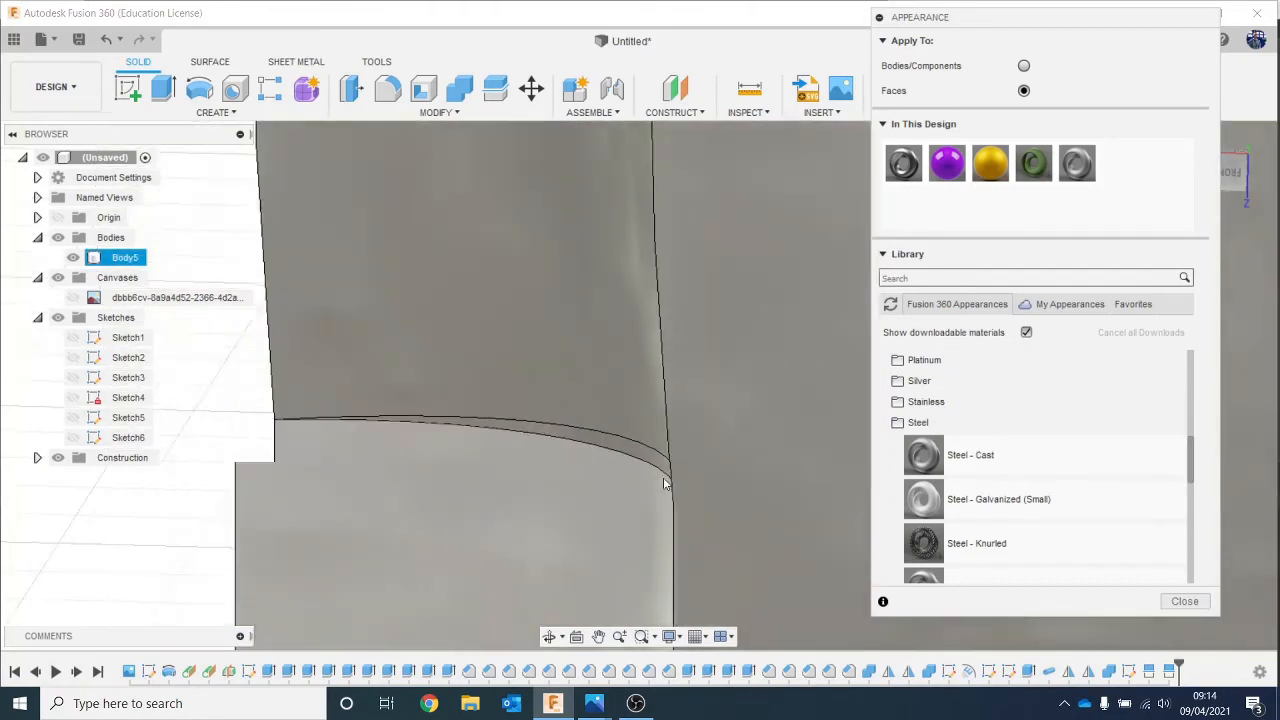
scroll(664, 484, down, 4)
scroll(671, 500, down, 4)
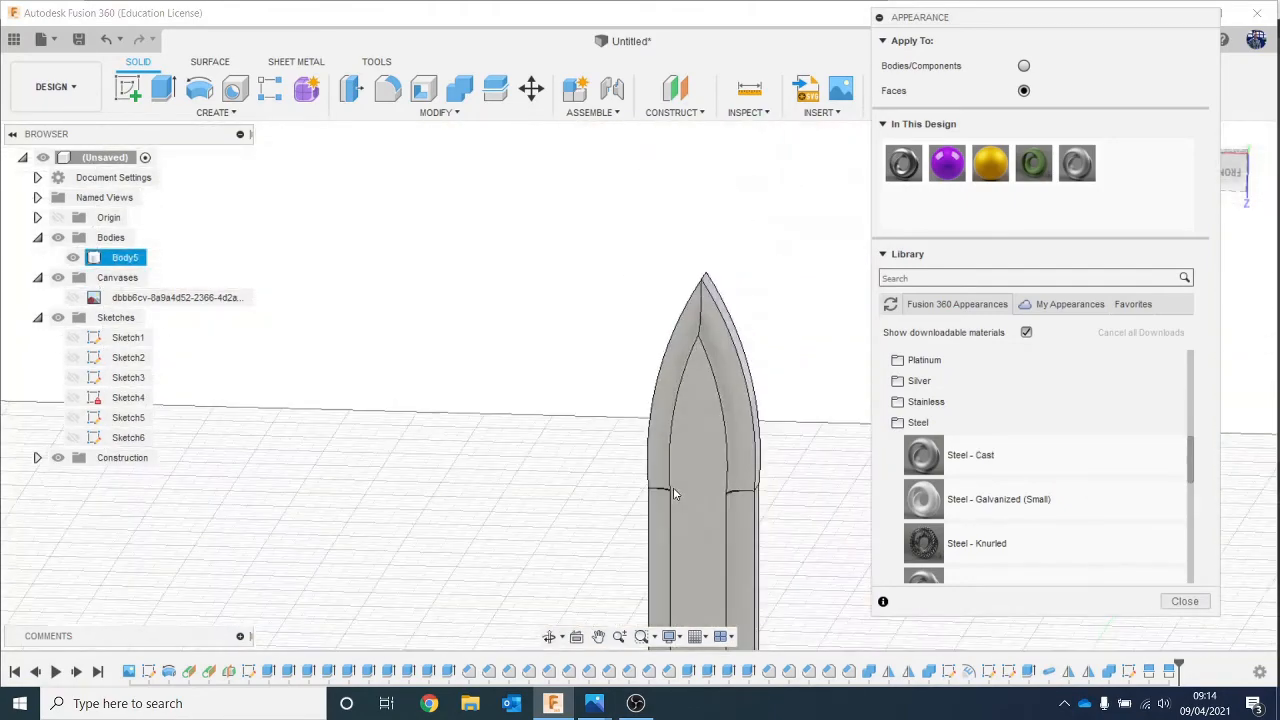
Step: Inspect the front of the blade from tip to guard for faces still lacking the steel appearance
middle_drag(672, 493, 603, 268)
scroll(707, 317, up, 2)
scroll(671, 249, up, 3)
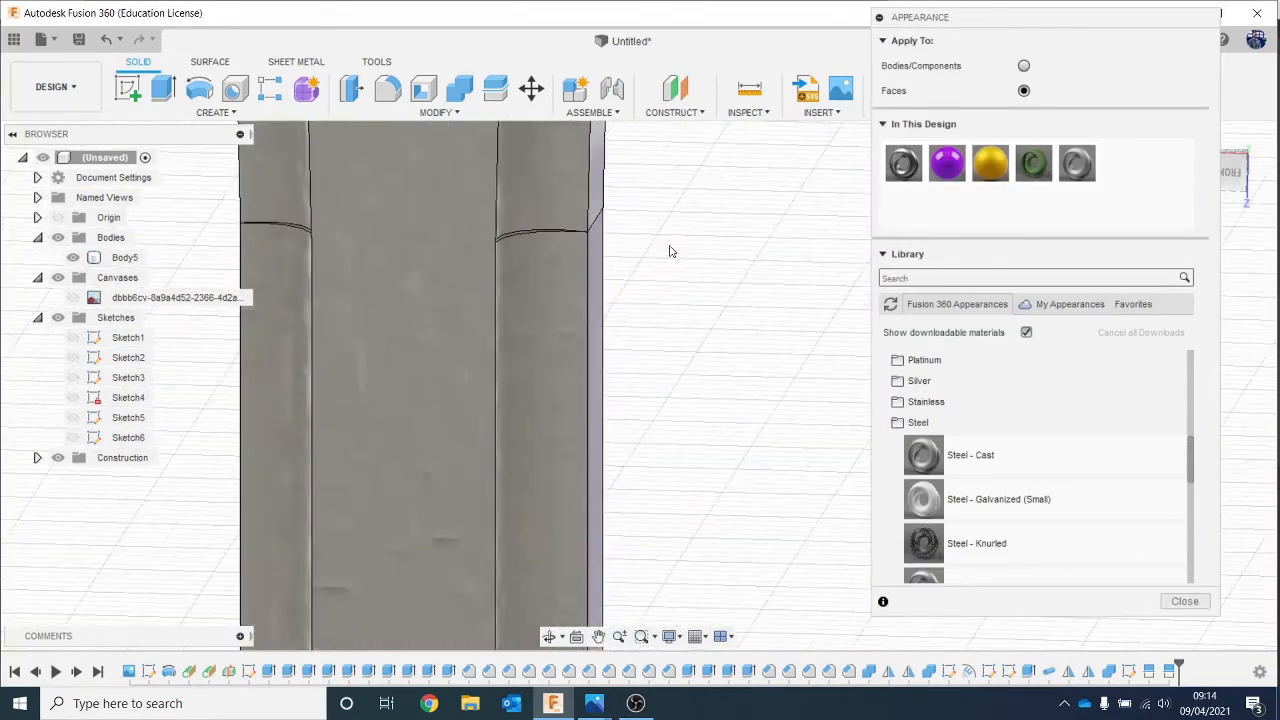
scroll(620, 414, down, 5)
scroll(620, 440, down, 3)
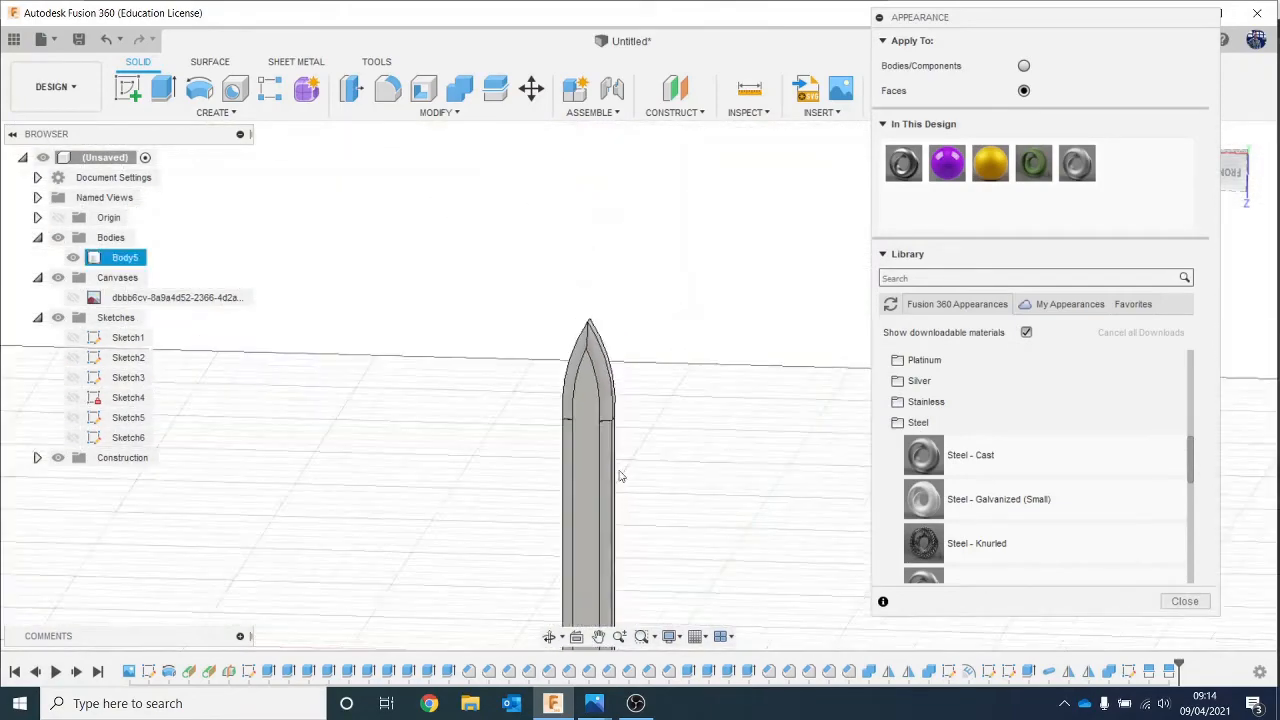
middle_drag(623, 474, 540, 180)
scroll(541, 180, down, 1)
middle_drag(549, 303, 540, 384)
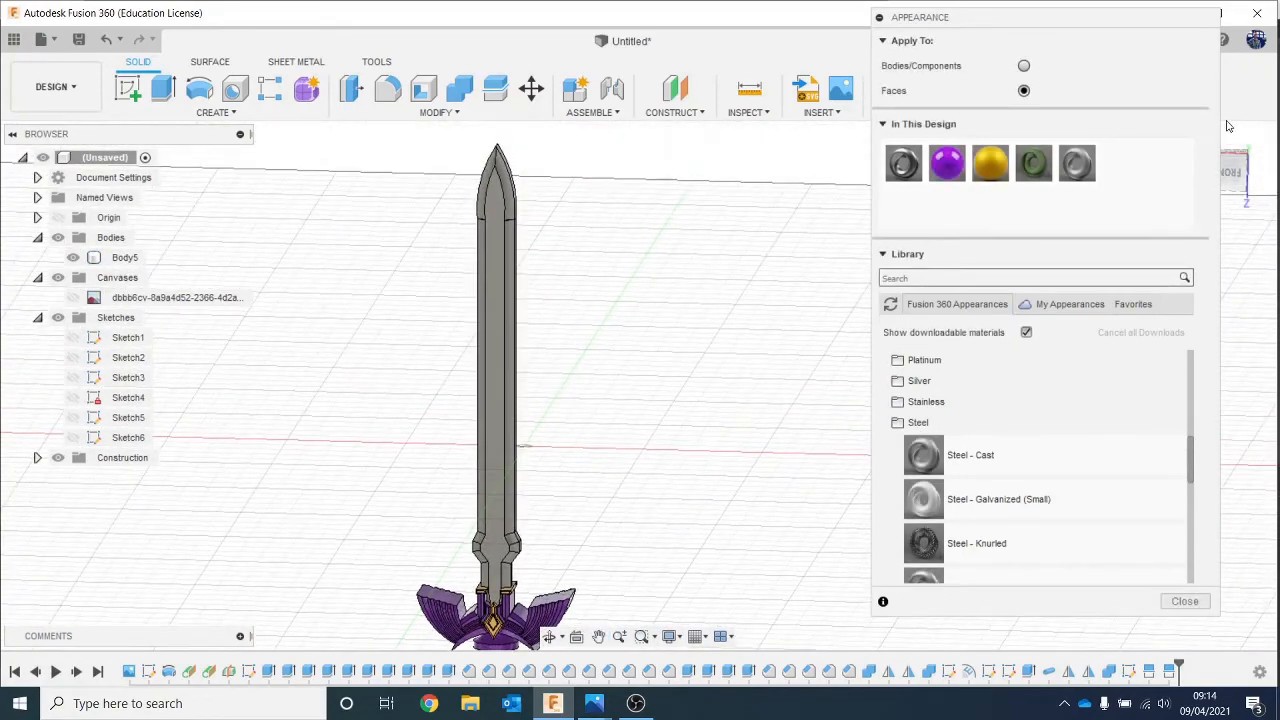
Step: Apply Steel - Cast to the narrow side face of the blade's tip and the long side face below it
drag(1228, 175, 729, 266)
middle_drag(740, 251, 737, 321)
scroll(737, 321, up, 2)
drag(923, 455, 566, 226)
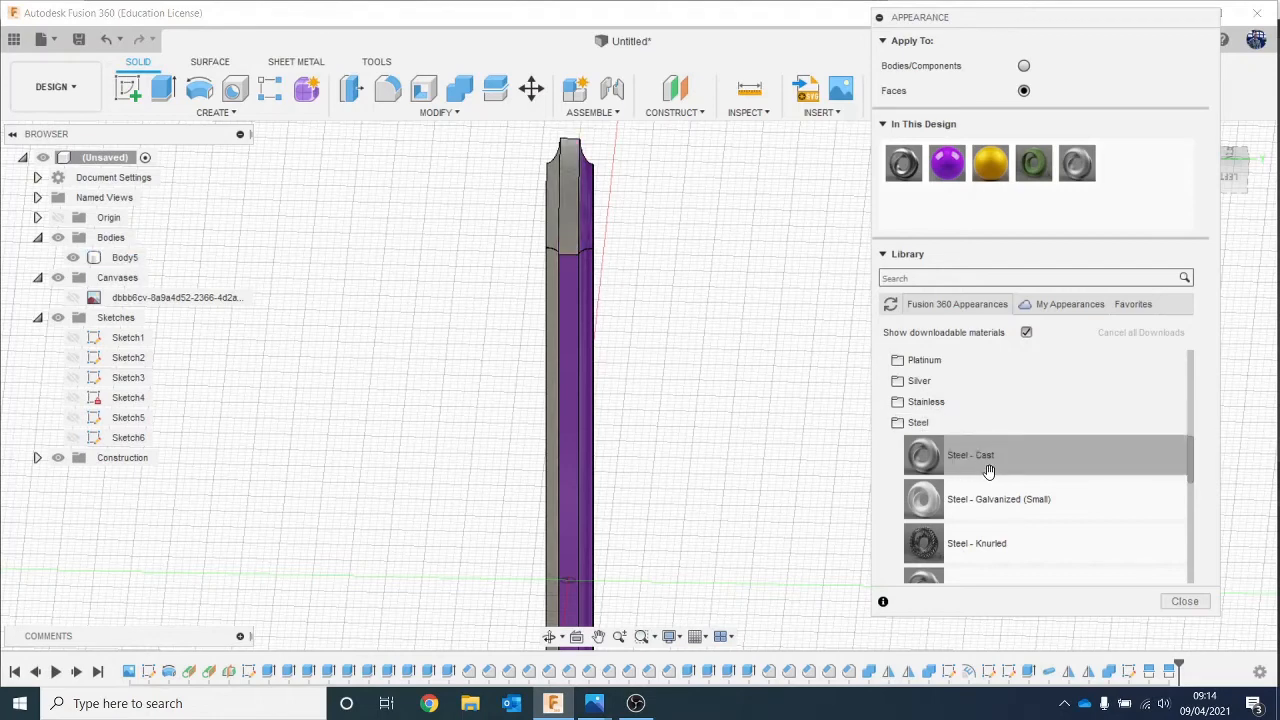
drag(988, 456, 576, 328)
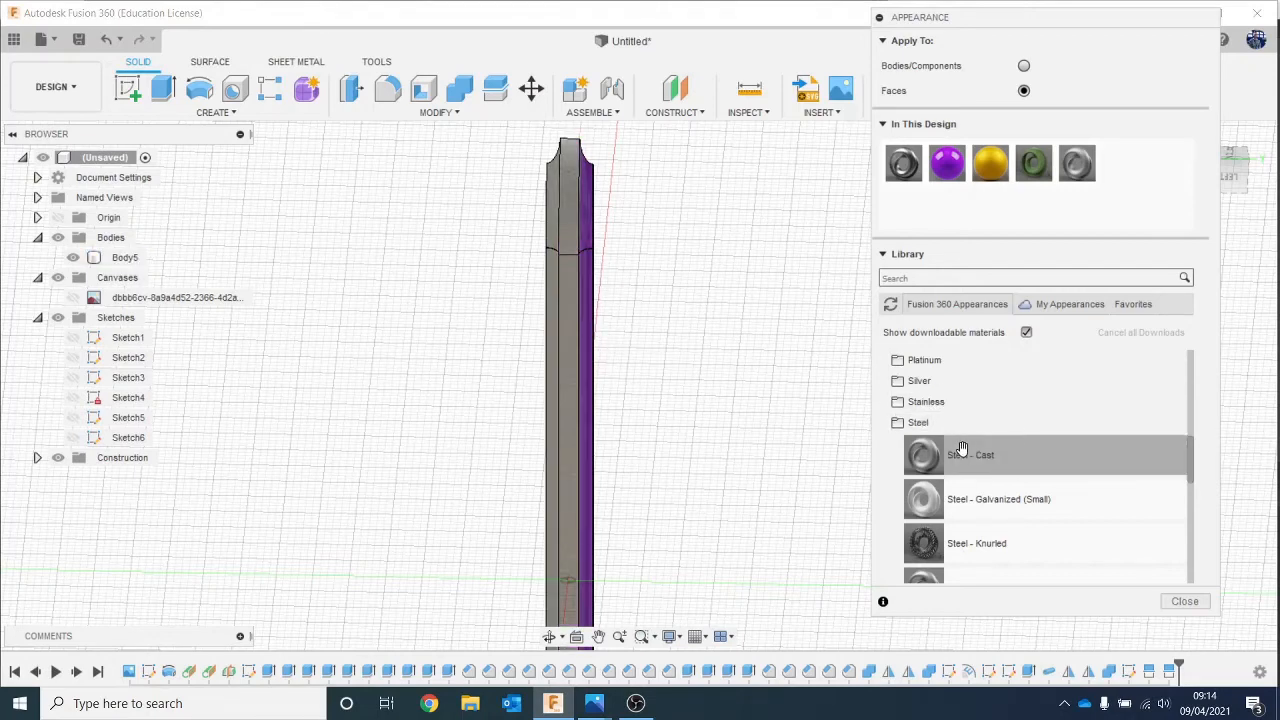
Step: Apply Steel - Cast to the rear bevel of the blade's tip and the long rear bevel below it
drag(957, 449, 586, 190)
drag(1000, 447, 698, 358)
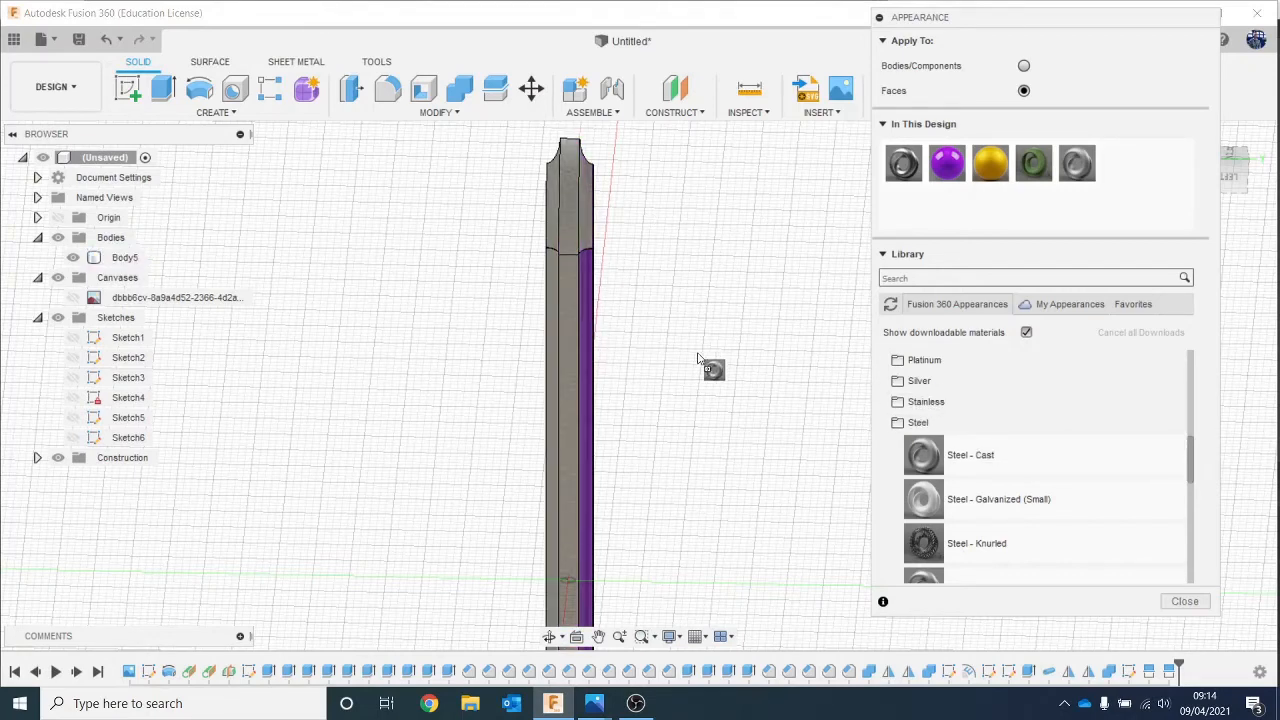
drag(594, 322, 594, 322)
scroll(694, 271, down, 3)
scroll(669, 503, up, 5)
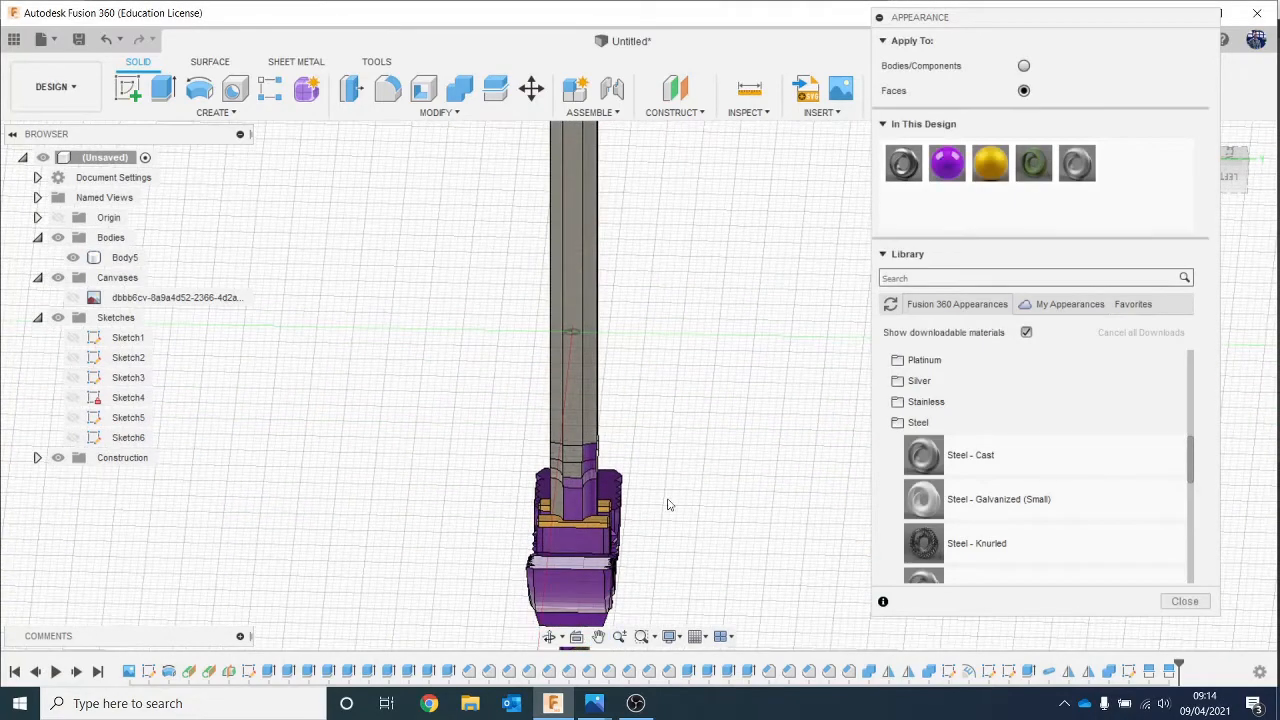
Step: Apply Steel - Cast to the remaining purple middle faces of the blade's narrow side near the guard and the two bevel segments beside them
scroll(637, 499, up, 1)
middle_drag(637, 534, 651, 496)
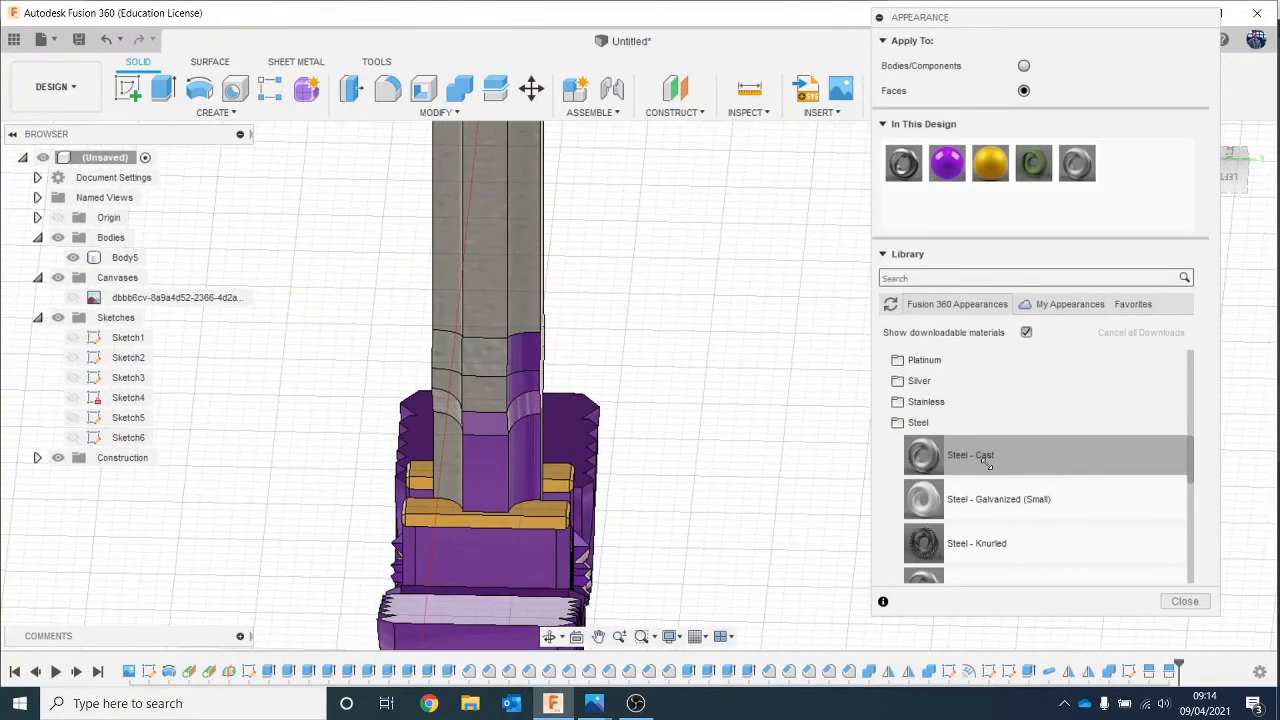
drag(978, 456, 533, 458)
drag(951, 452, 573, 432)
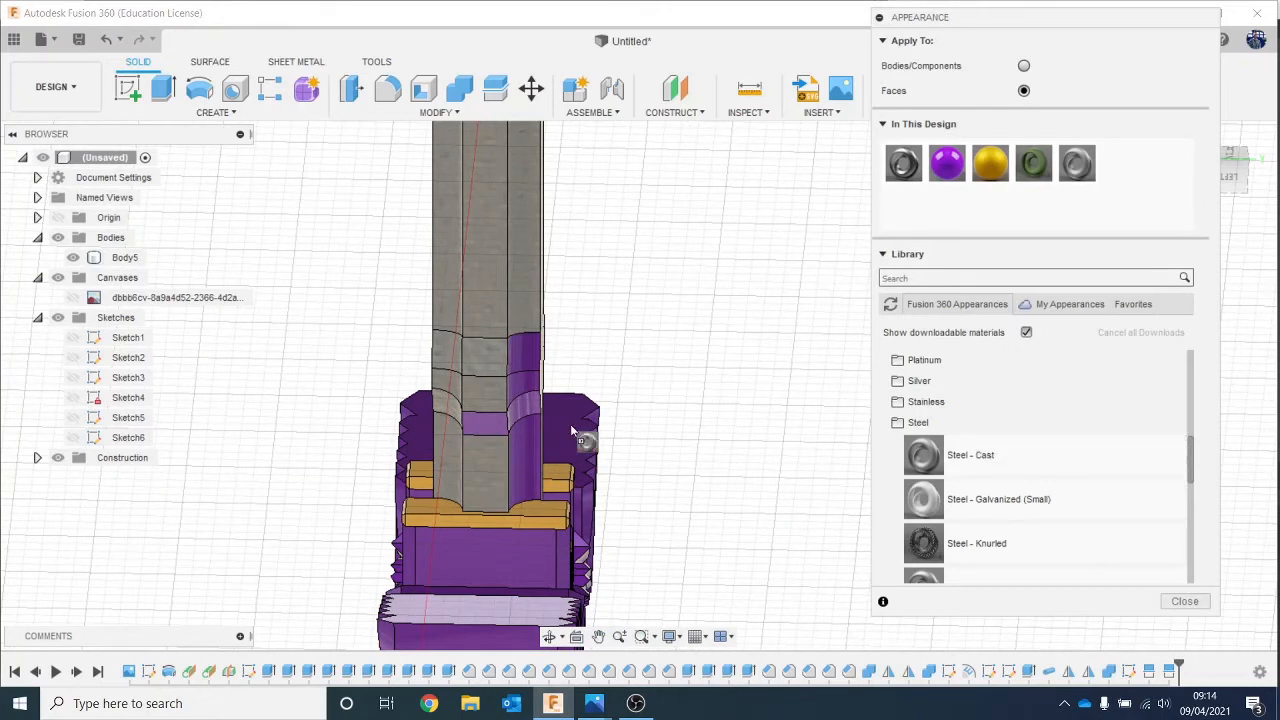
drag(480, 430, 480, 430)
drag(951, 455, 645, 392)
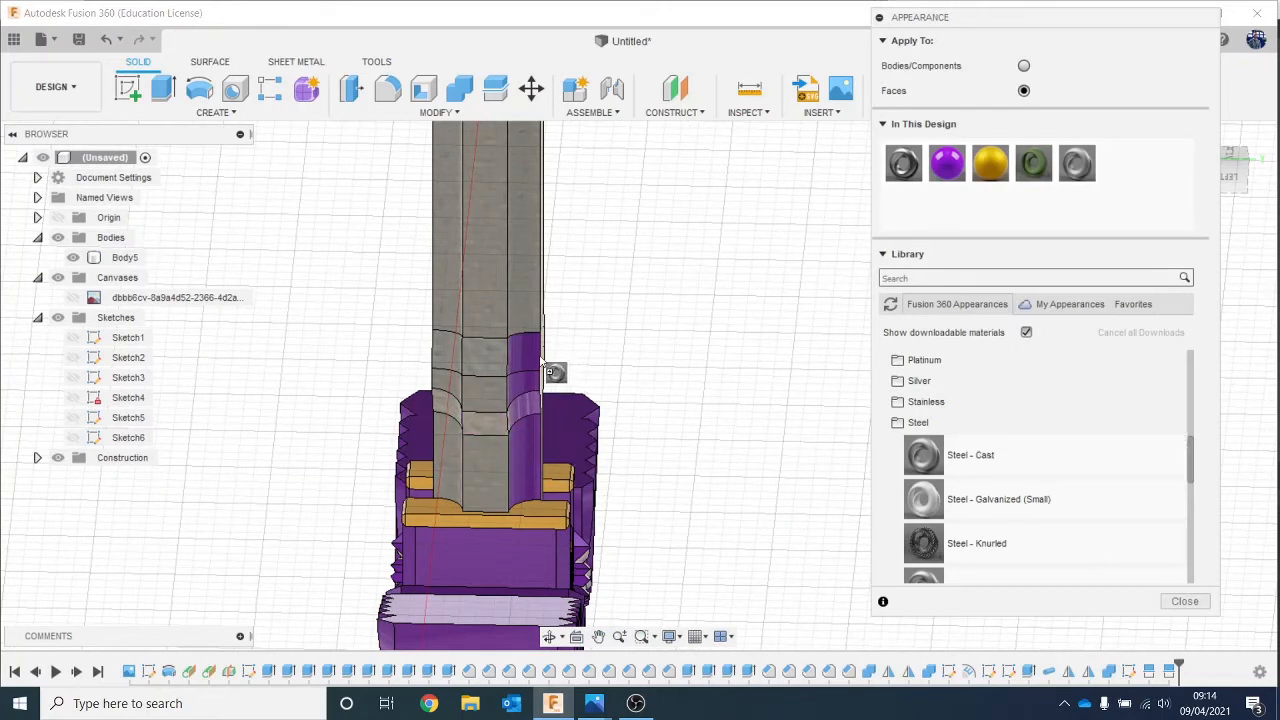
drag(514, 352, 514, 352)
drag(1046, 471, 584, 393)
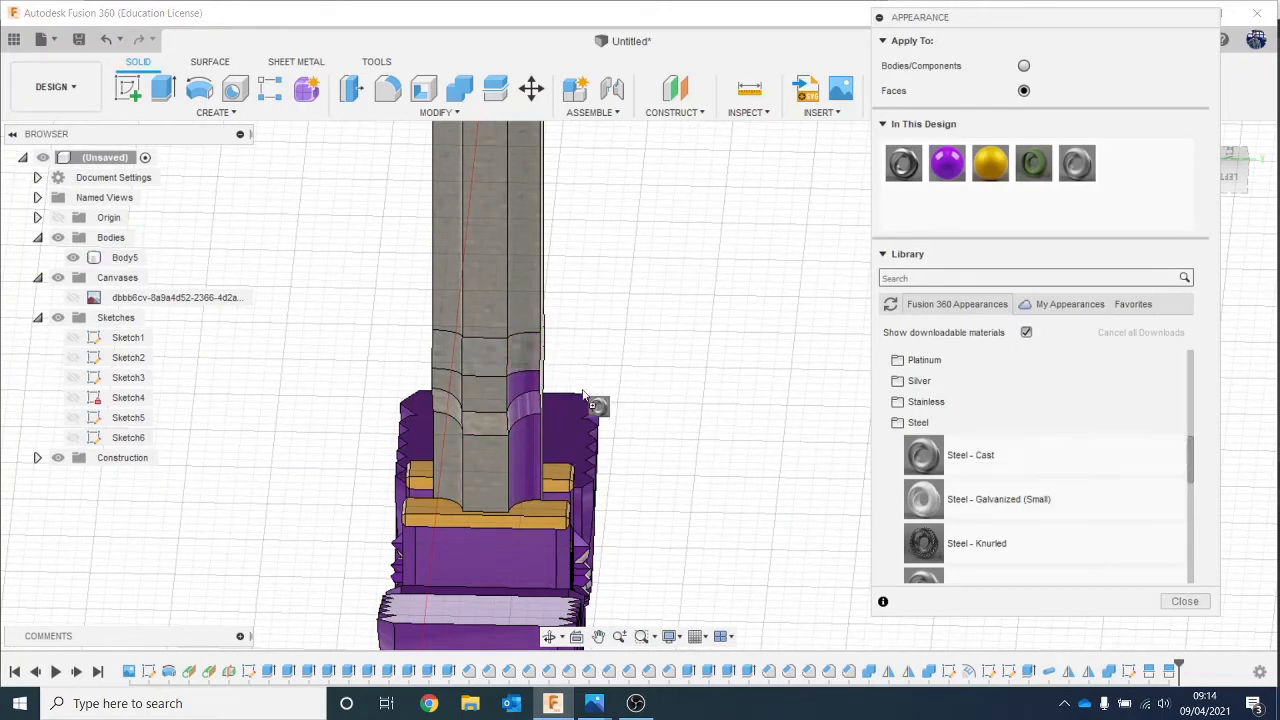
Step: Apply Steel - Cast to the curved bevel segment and the lowest bevel face just above the gold post cap
scroll(508, 434, up, 4)
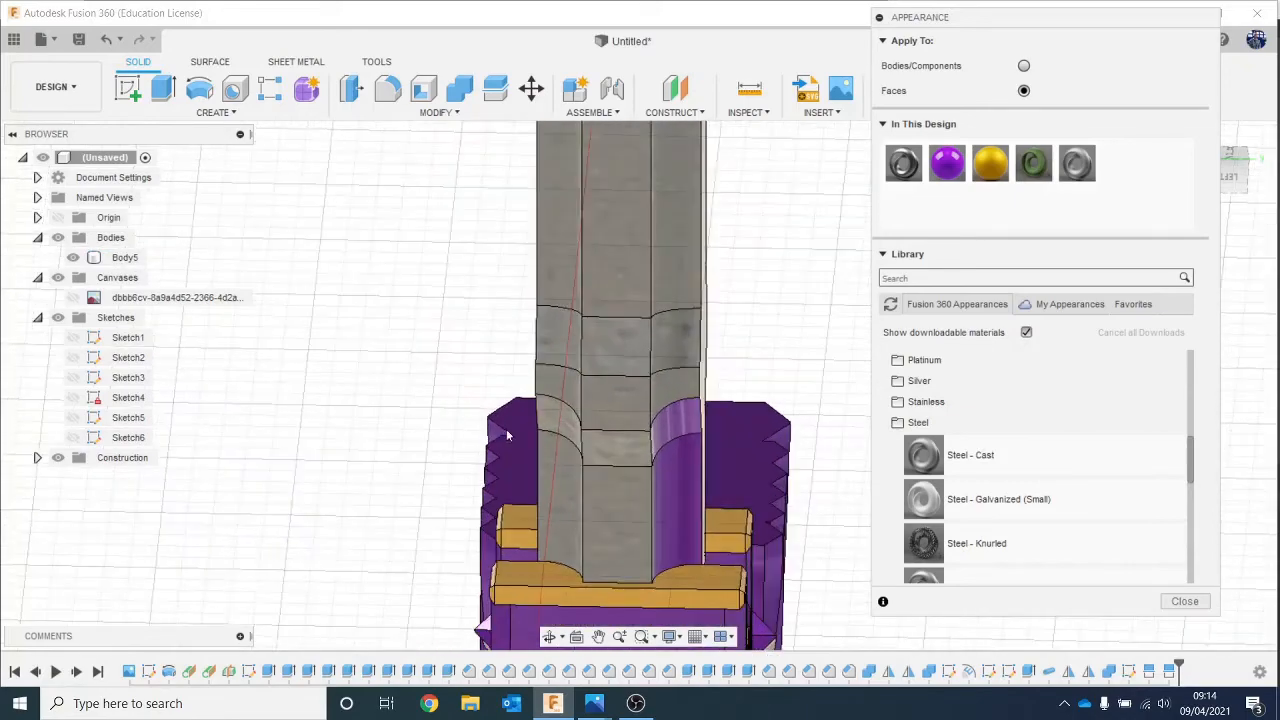
middle_drag(560, 445, 546, 423)
scroll(711, 437, up, 2)
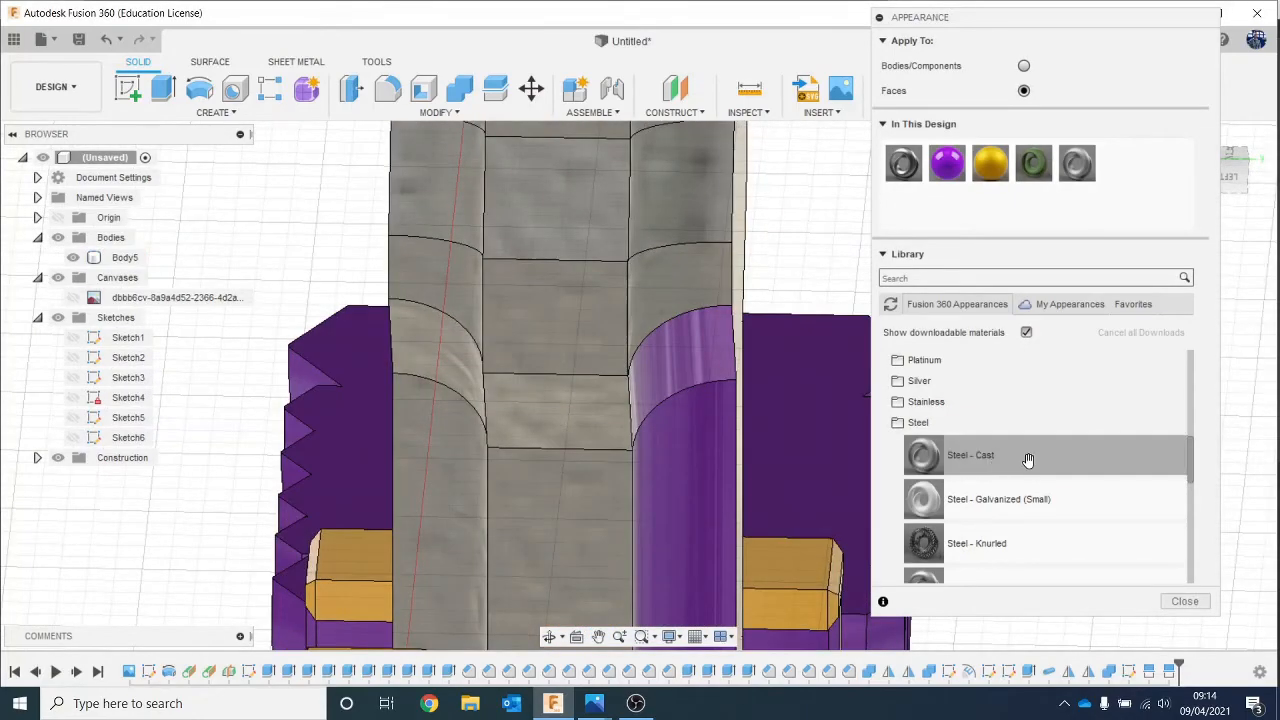
drag(1029, 455, 705, 476)
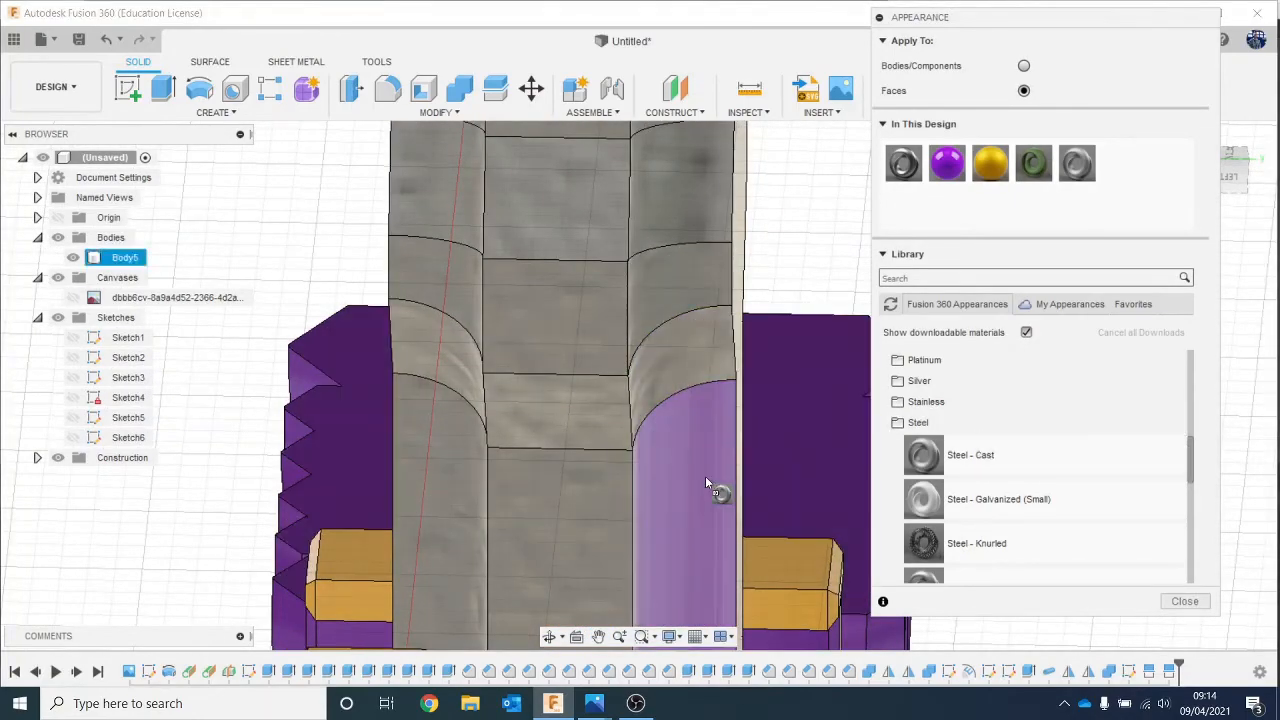
scroll(768, 515, down, 5)
middle_drag(768, 517, 654, 492)
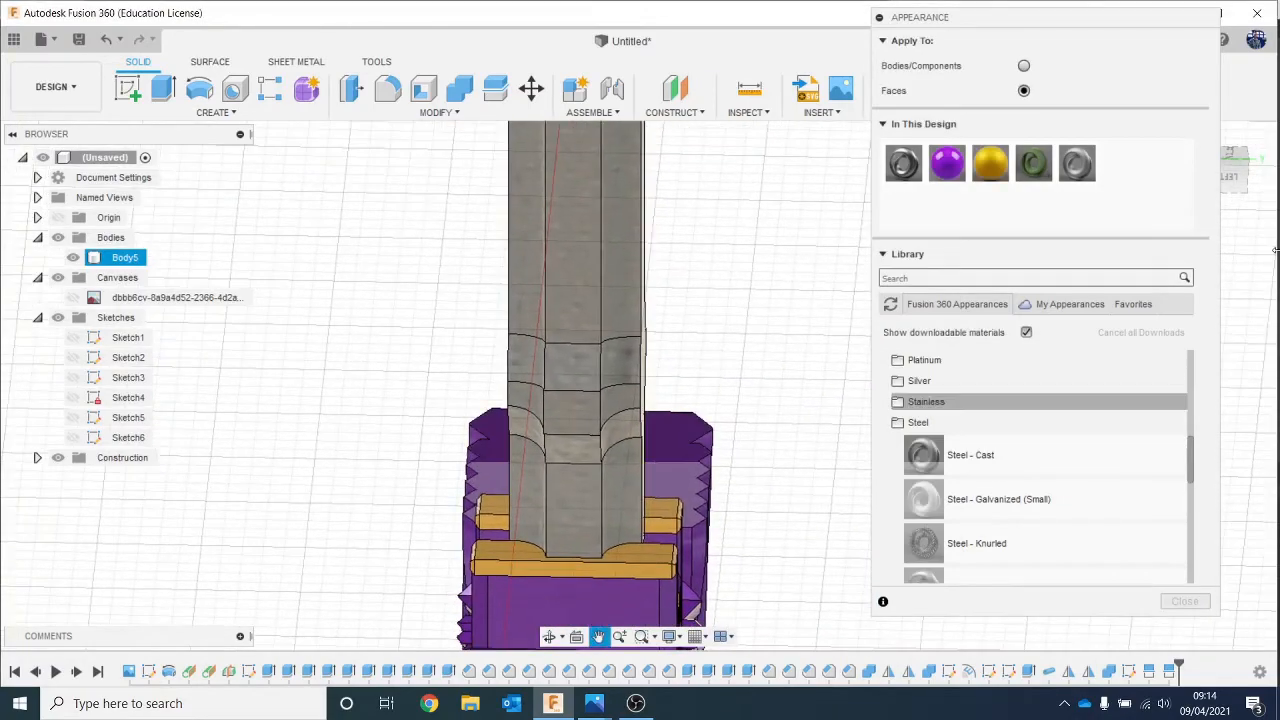
Step: Apply Steel - Cast to the blade's broad back face and the two small side faces at its base between the guard posts
click(1232, 178)
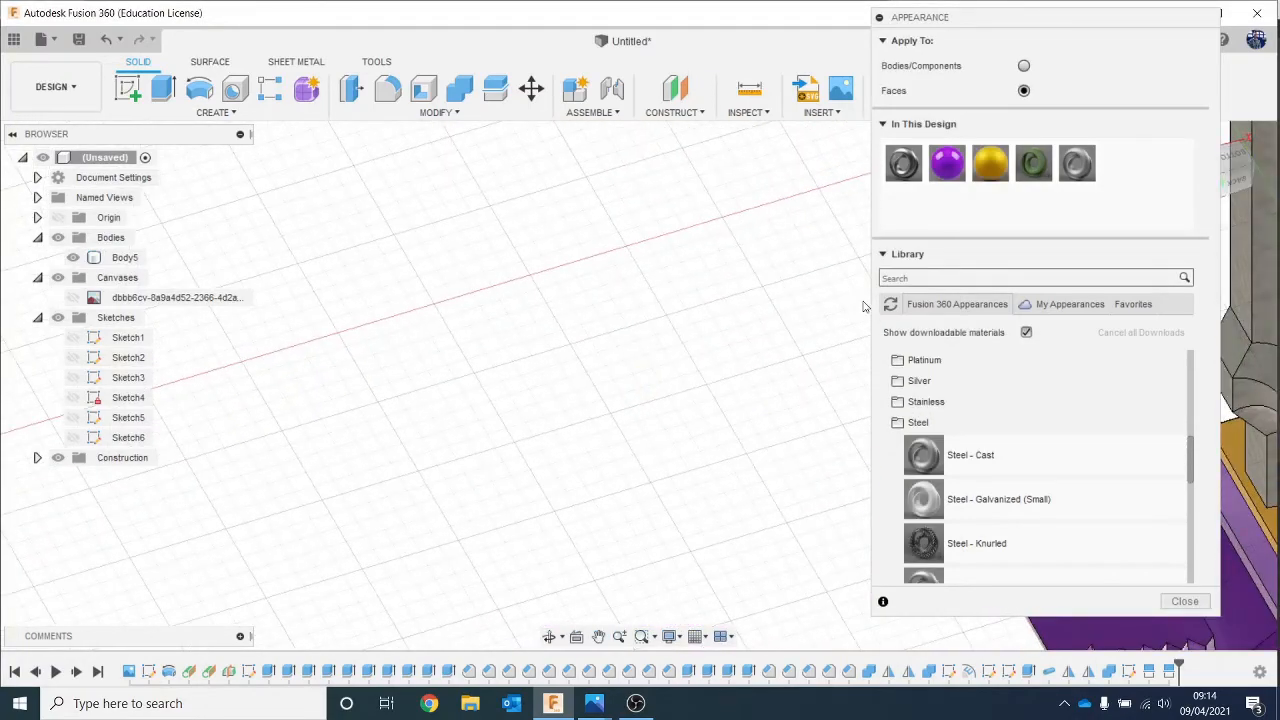
middle_drag(766, 268, 655, 387)
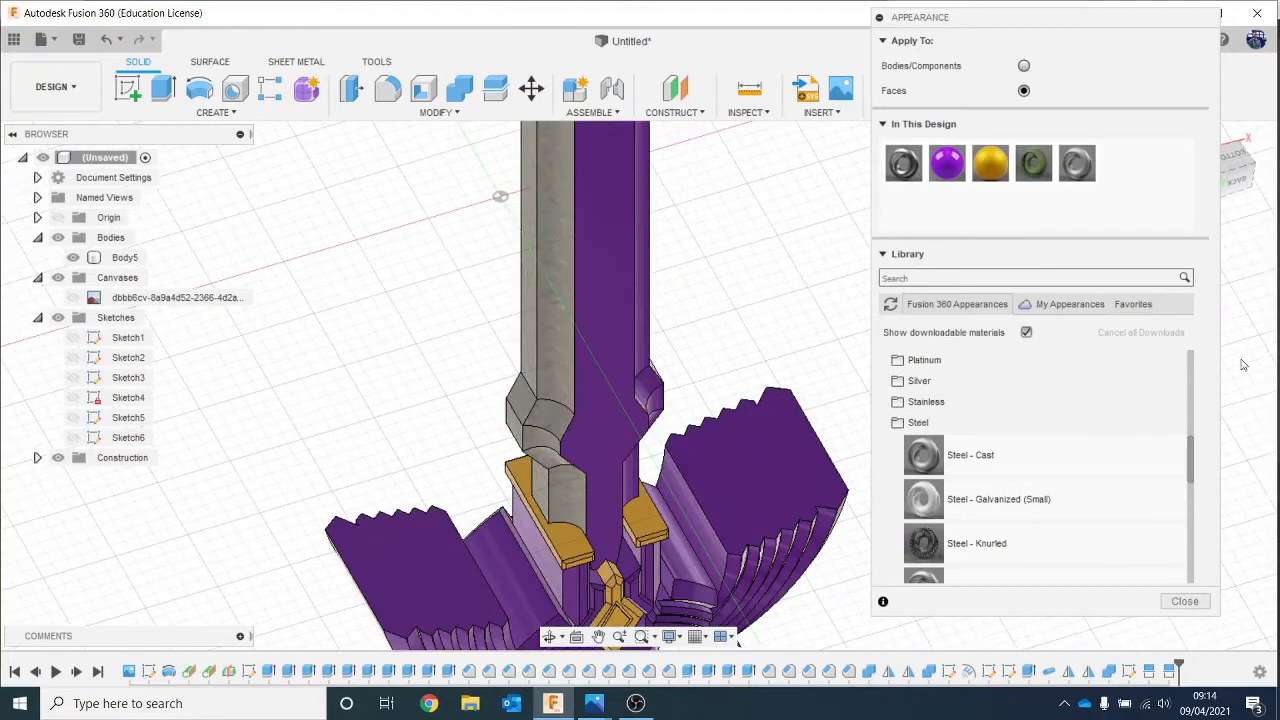
drag(1224, 159, 1106, 209)
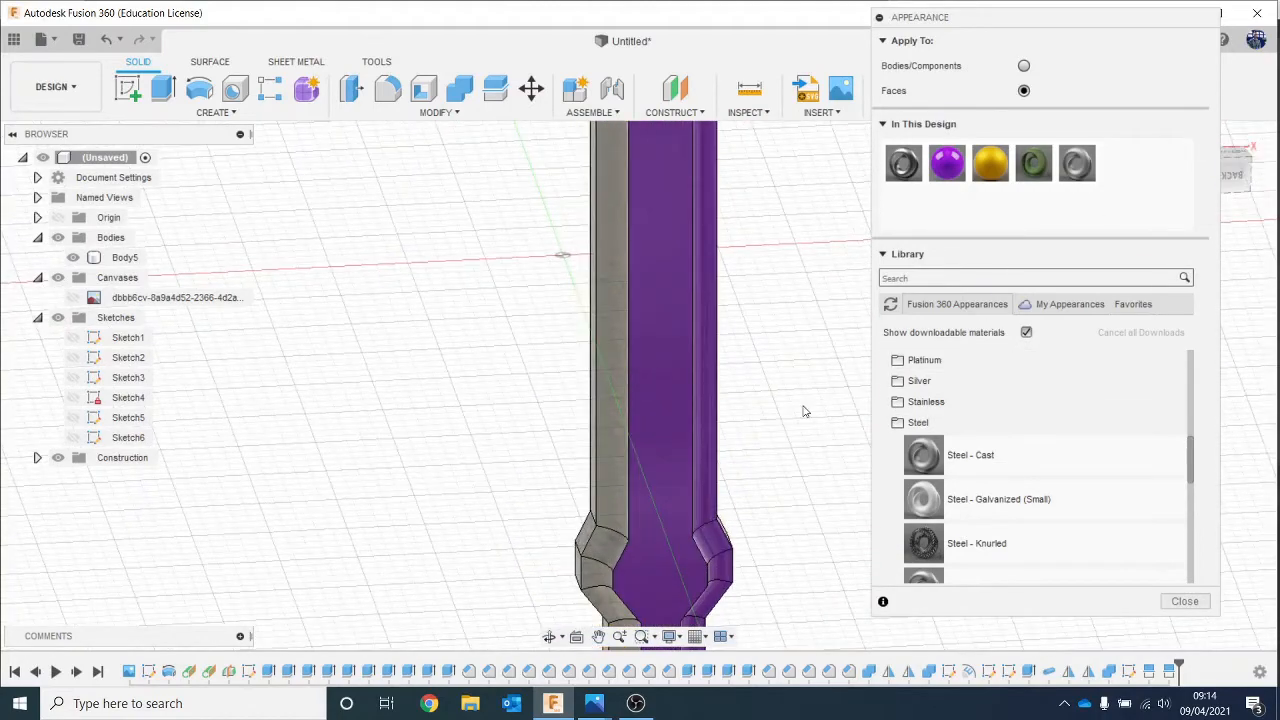
middle_drag(801, 411, 683, 208)
scroll(679, 418, up, 2)
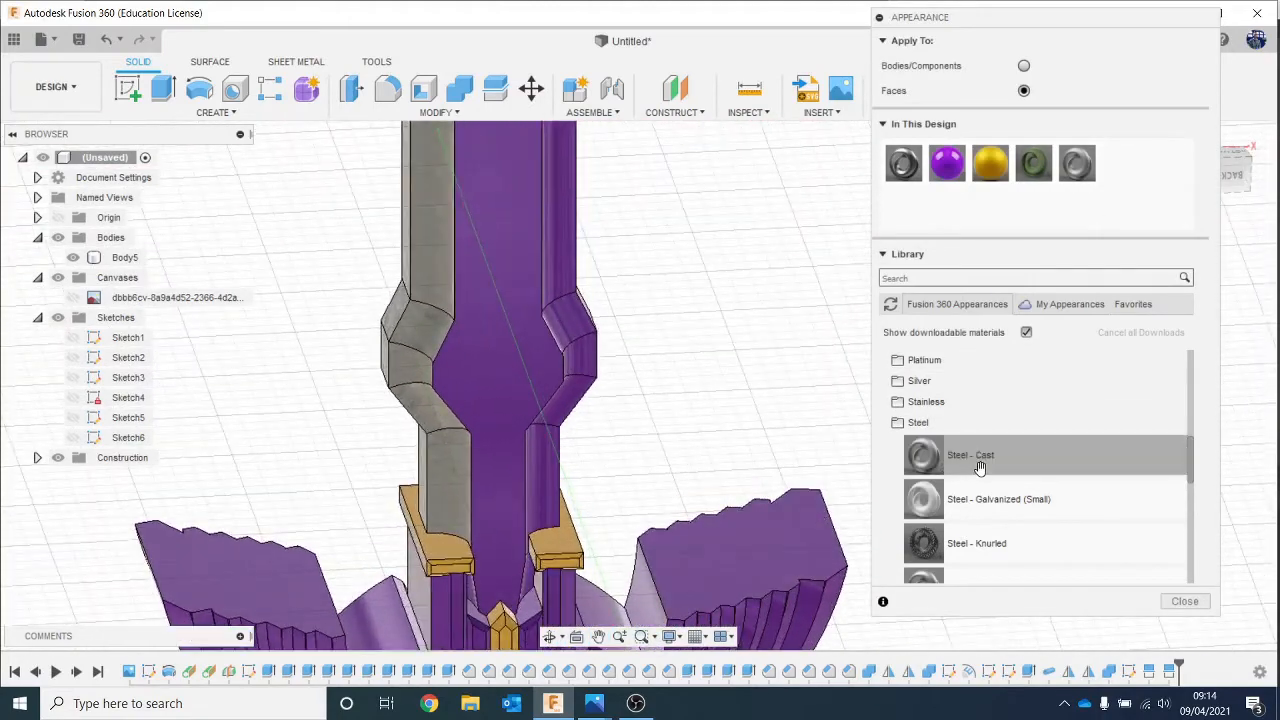
drag(923, 455, 530, 541)
scroll(530, 541, up, 5)
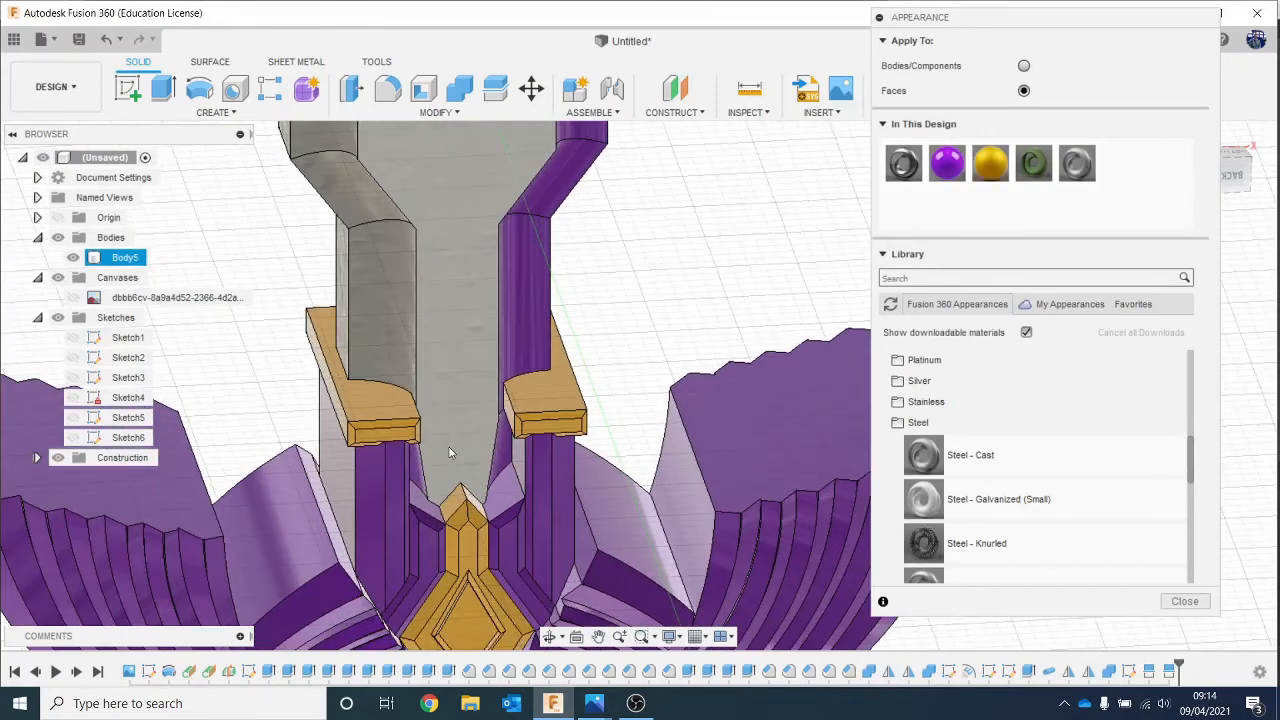
drag(977, 450, 540, 464)
drag(951, 455, 404, 485)
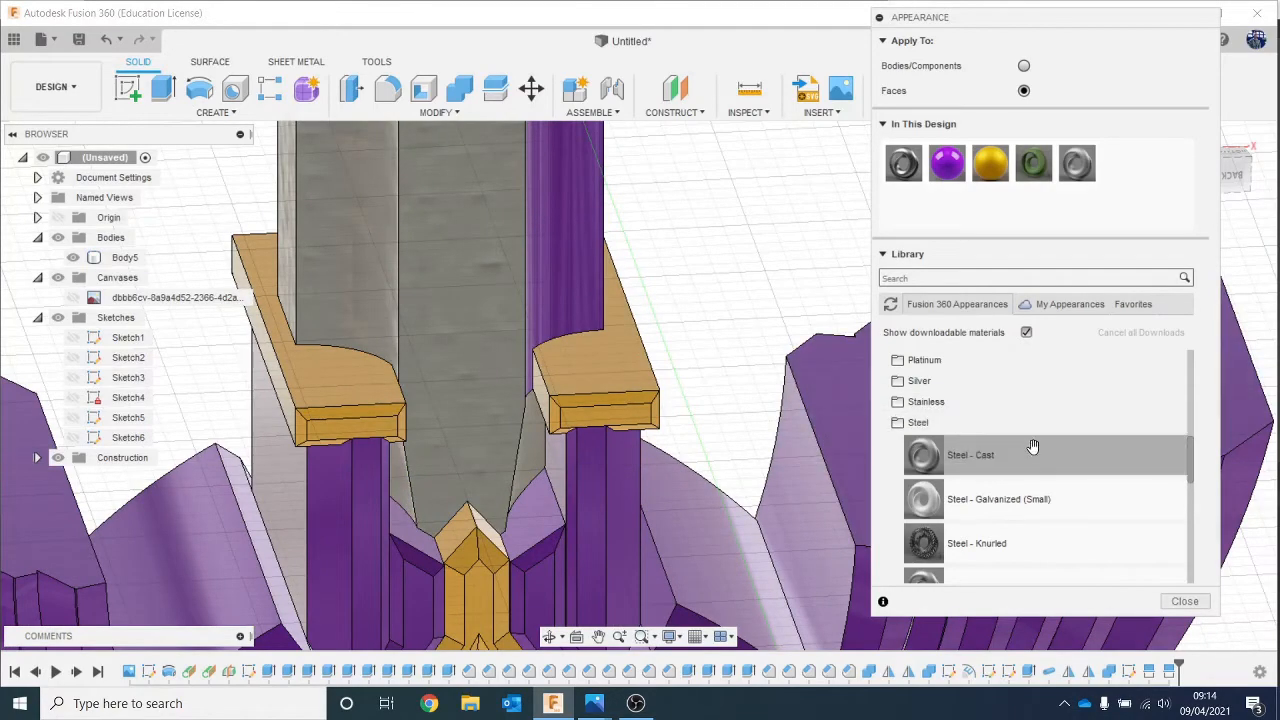
Step: Apply Steel - Cast to the purple bevel segments on the back of the blade, from the gold post cap up through the flared section
drag(1030, 442, 557, 260)
scroll(654, 270, down, 4)
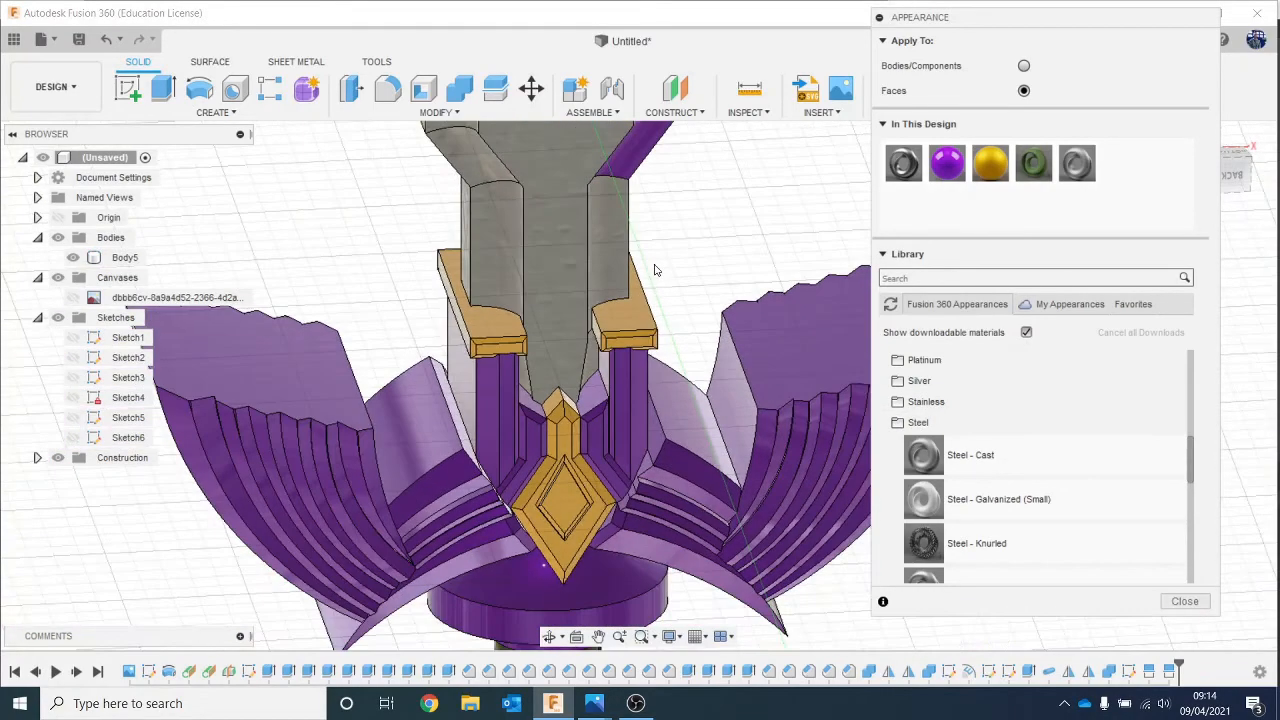
middle_drag(654, 270, 549, 516)
scroll(536, 450, up, 3)
drag(1071, 466, 568, 360)
drag(962, 455, 588, 268)
drag(1006, 458, 534, 183)
Step: Apply Steel - Cast to the long purple bevel above the flared section on the back of the blade
middle_drag(560, 340, 586, 522)
drag(1029, 452, 493, 283)
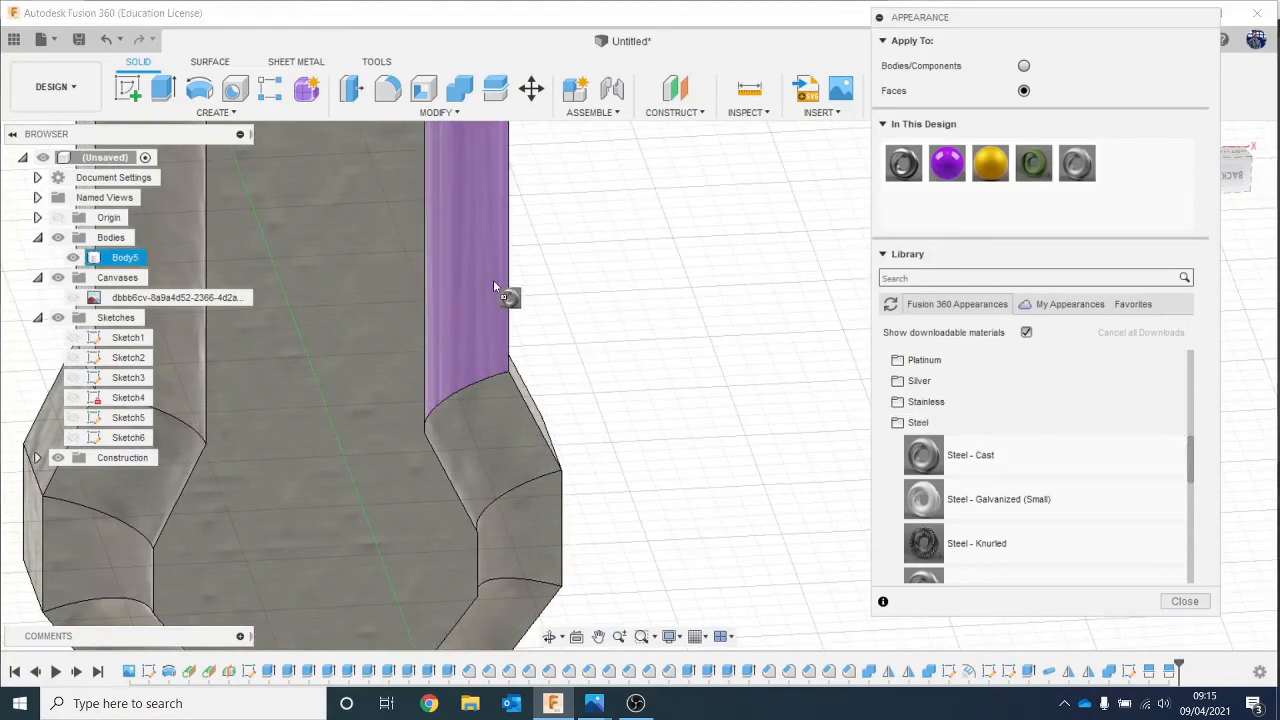
scroll(546, 332, down, 4)
middle_drag(591, 294, 577, 463)
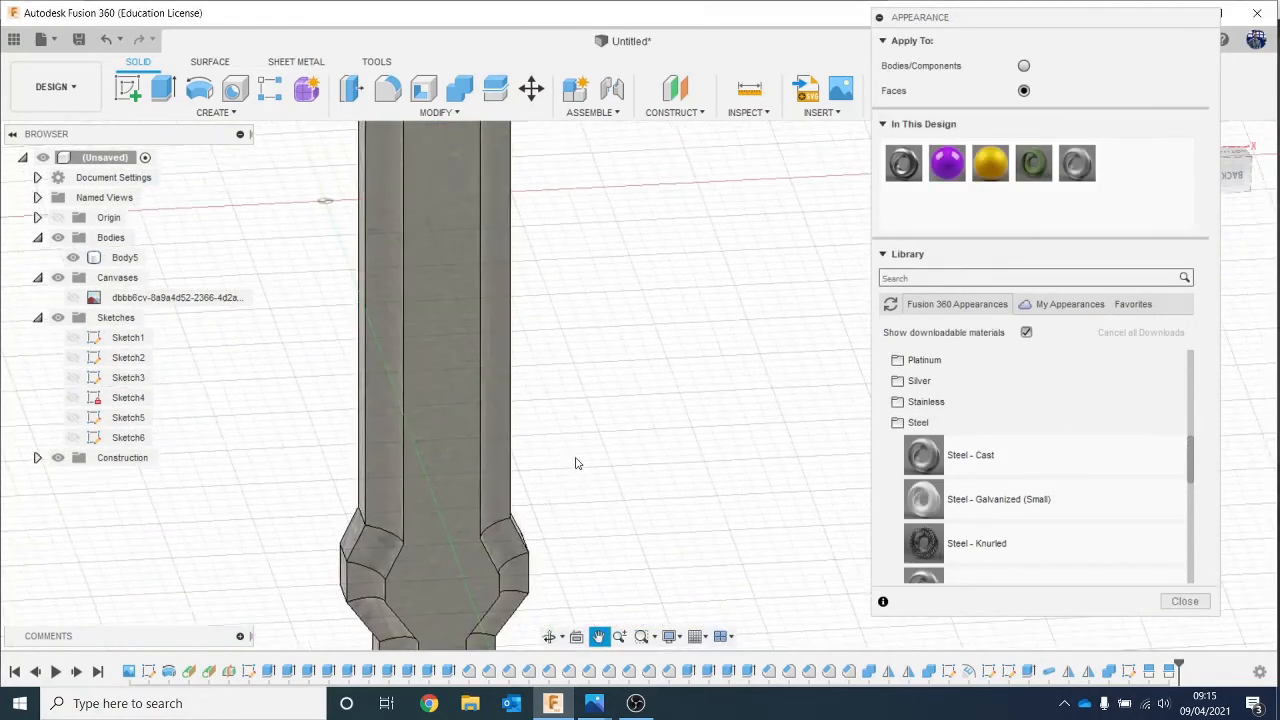
Step: Apply the Steel - Cast appearance to the purple bevel face at the sword blade's tip
scroll(631, 326, down, 2)
scroll(640, 315, down, 3)
middle_drag(649, 303, 608, 588)
scroll(597, 369, up, 4)
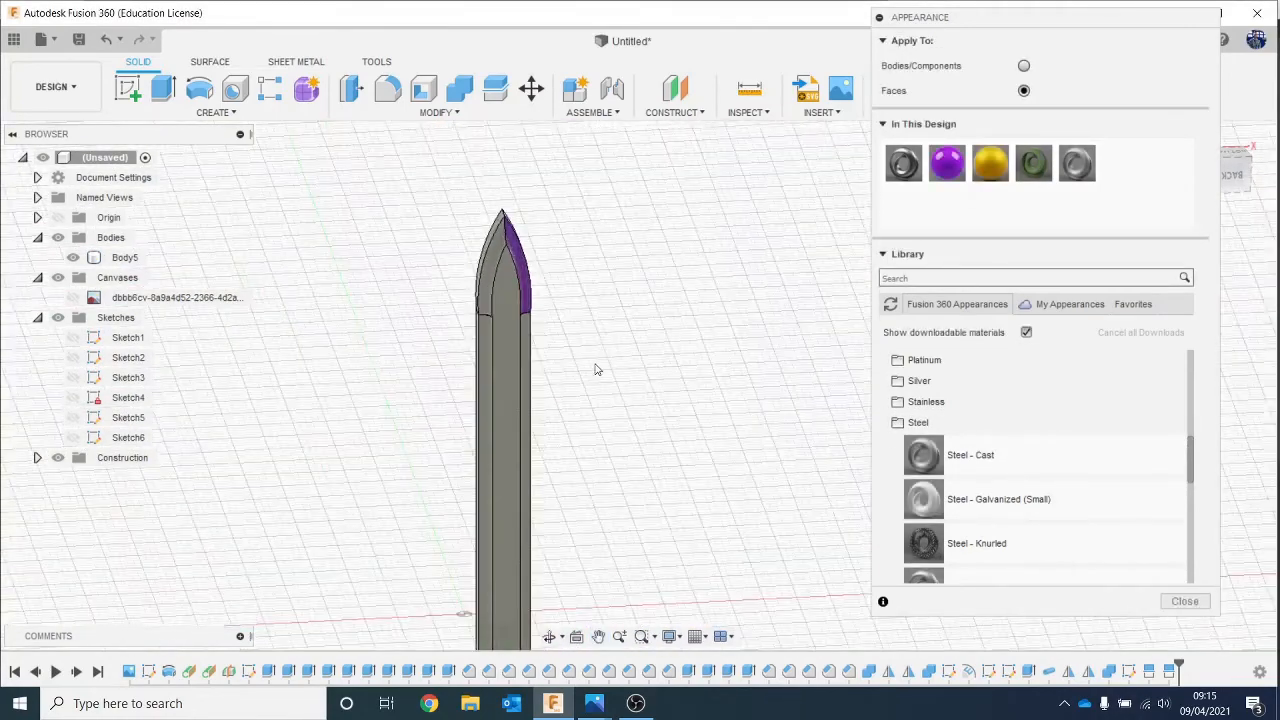
middle_drag(591, 301, 657, 477)
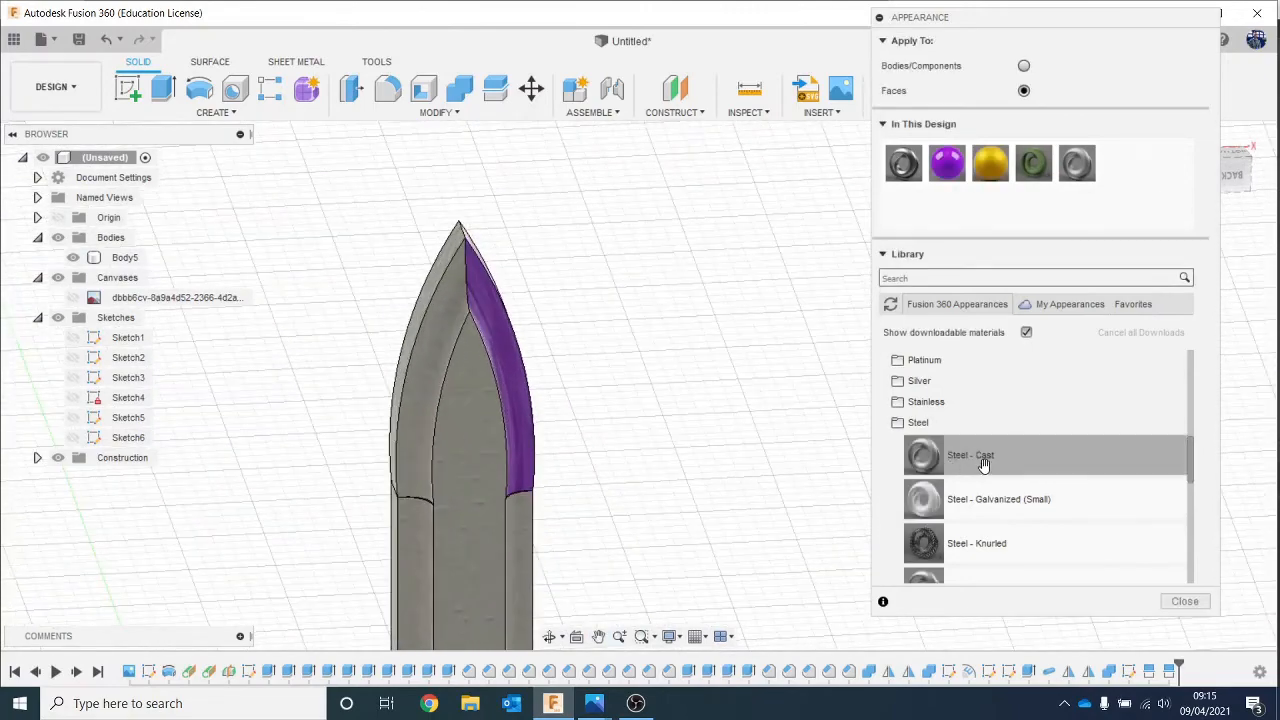
drag(965, 455, 521, 415)
scroll(566, 463, down, 5)
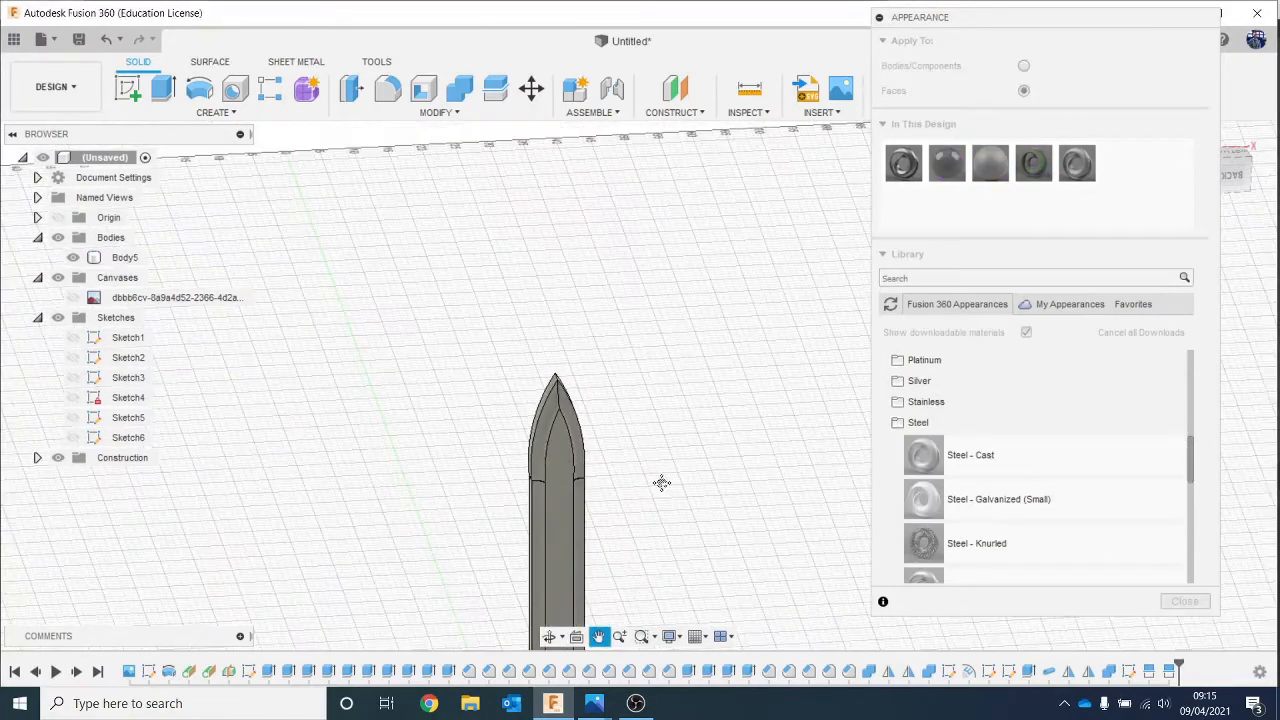
Step: Apply the Steel - Cast appearance to two more faces along the side of the blade
shift+middle_drag(640, 382, 690, 421)
drag(1034, 460, 619, 246)
middle_drag(742, 434, 737, 340)
drag(1031, 472, 621, 278)
middle_drag(734, 484, 691, 300)
Step: Apply the Steel - Cast appearance to the three purple side faces at the blade's base, just above the gold guard trim
scroll(651, 383, up, 7)
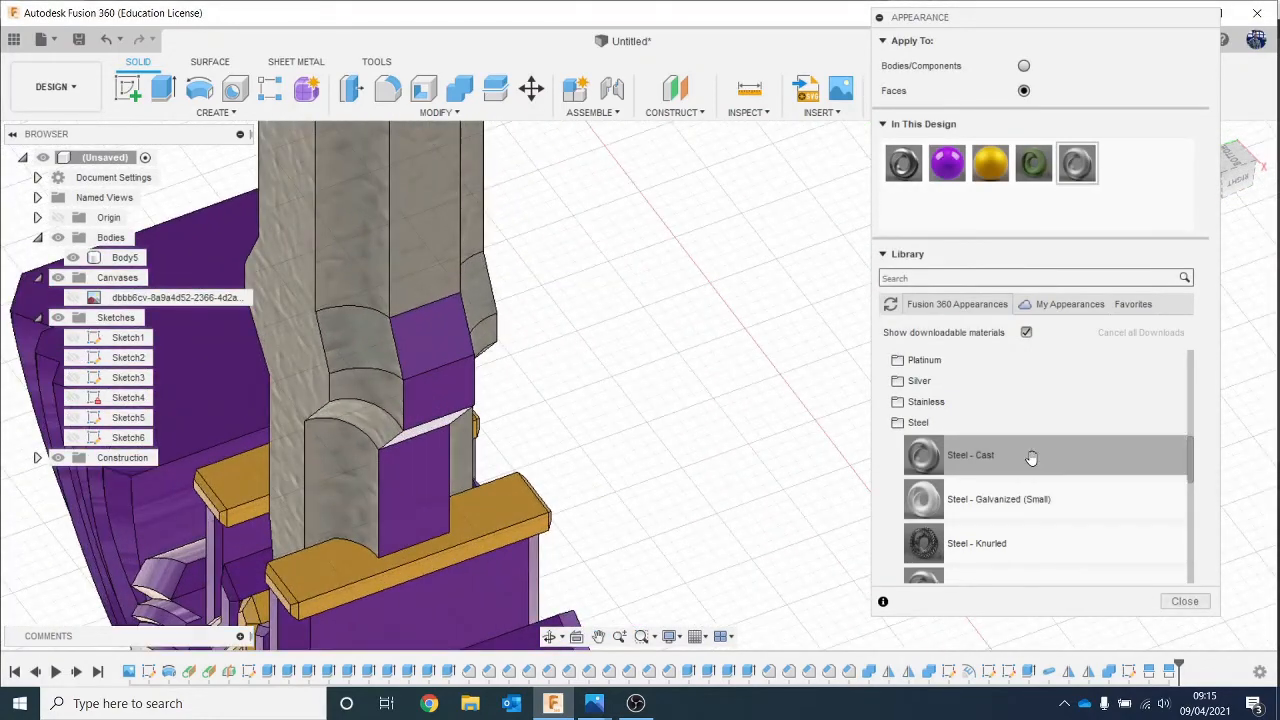
drag(1029, 455, 466, 347)
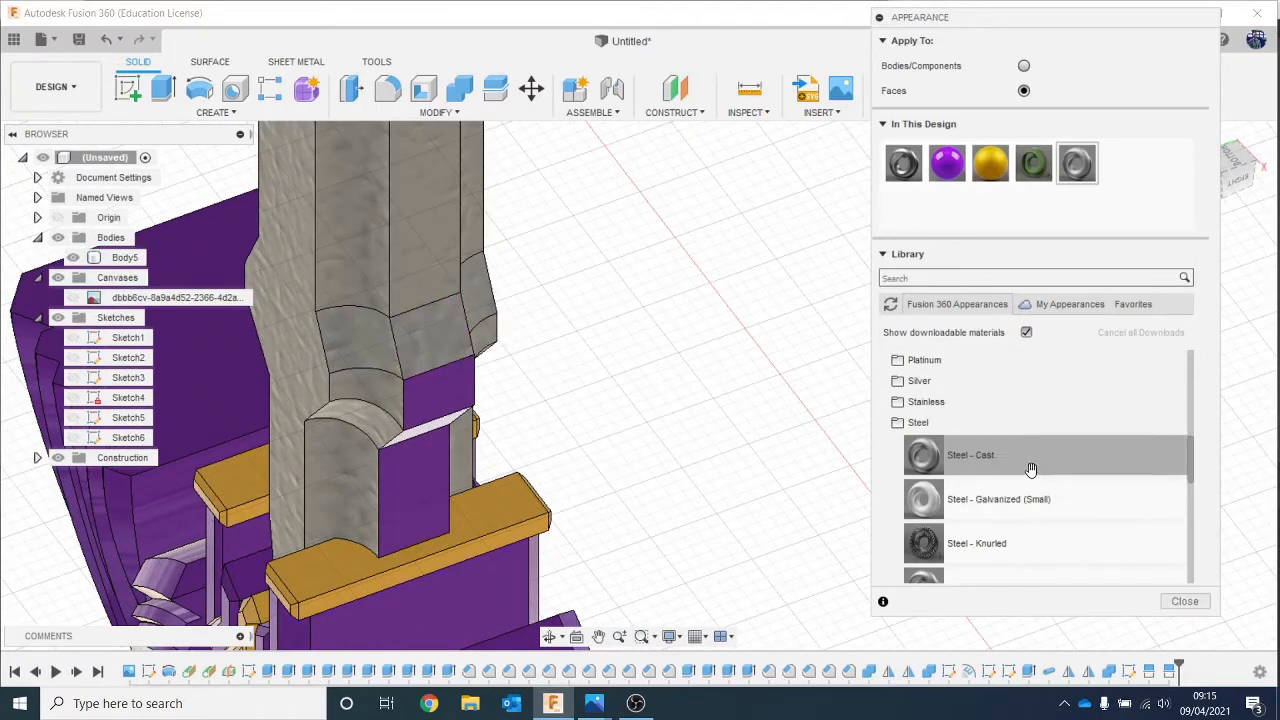
drag(1029, 466, 563, 389)
drag(457, 374, 458, 376)
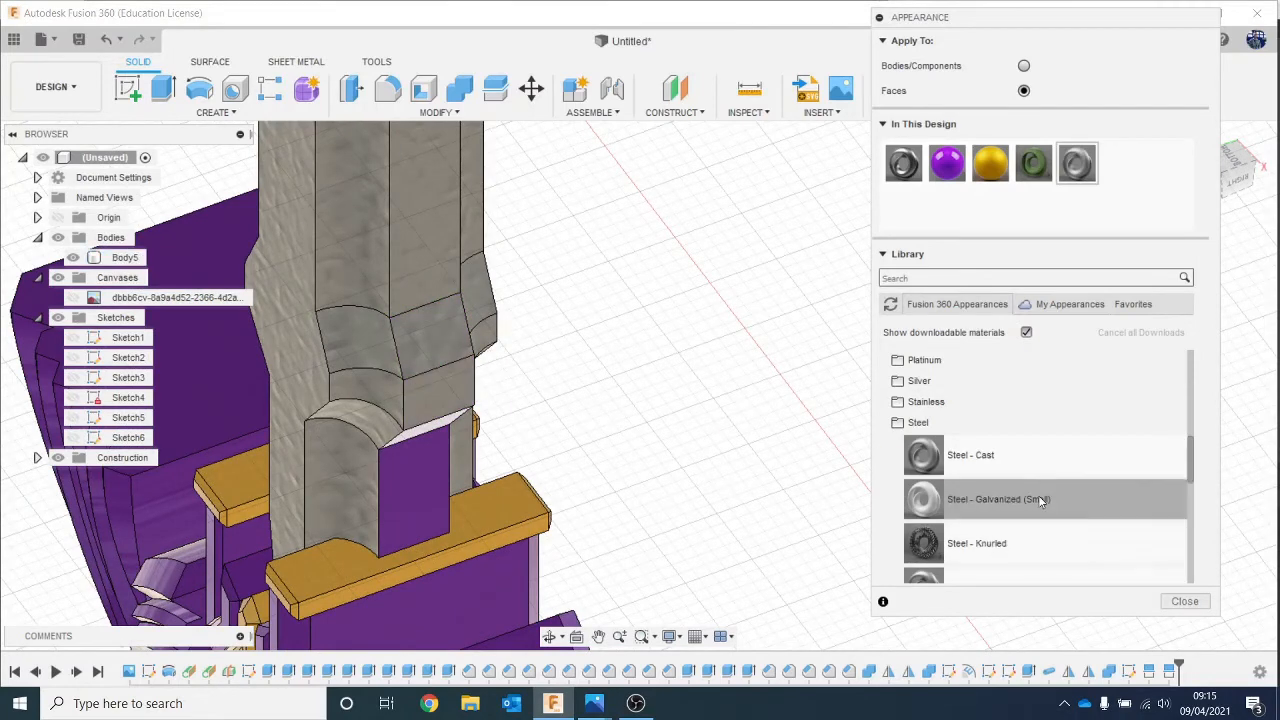
drag(1026, 474, 522, 473)
drag(423, 488, 424, 489)
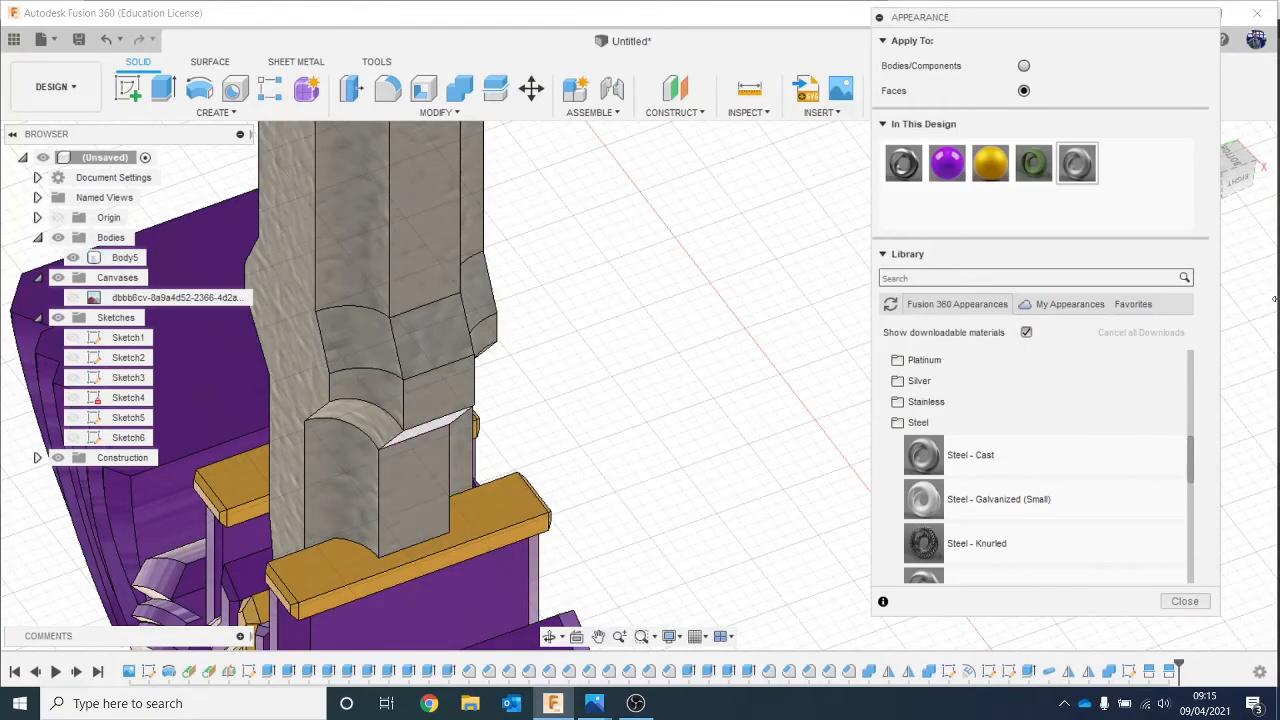
Step: Apply the Steel - Cast appearance to the last purple sloped face below the bulge at the blade's base
drag(1236, 182, 1230, 140)
scroll(640, 414, down, 4)
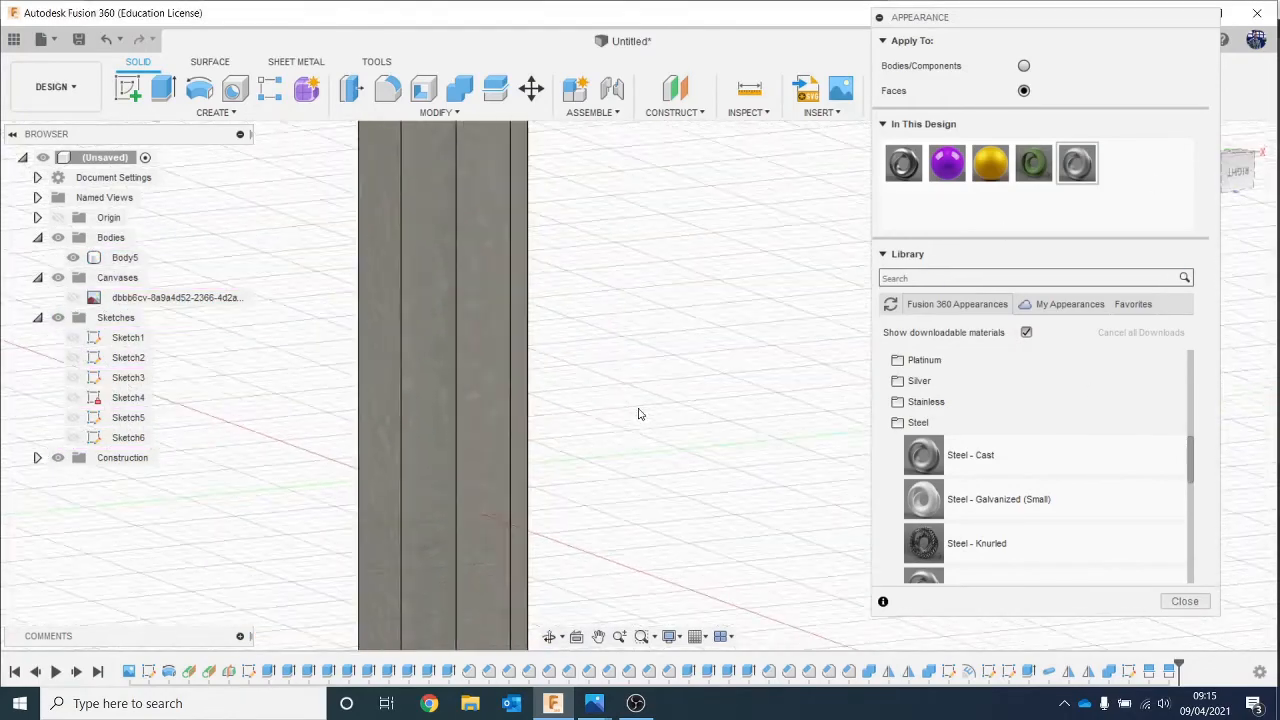
scroll(644, 438, down, 3)
shift+middle_drag(657, 451, 700, 351)
scroll(656, 511, up, 5)
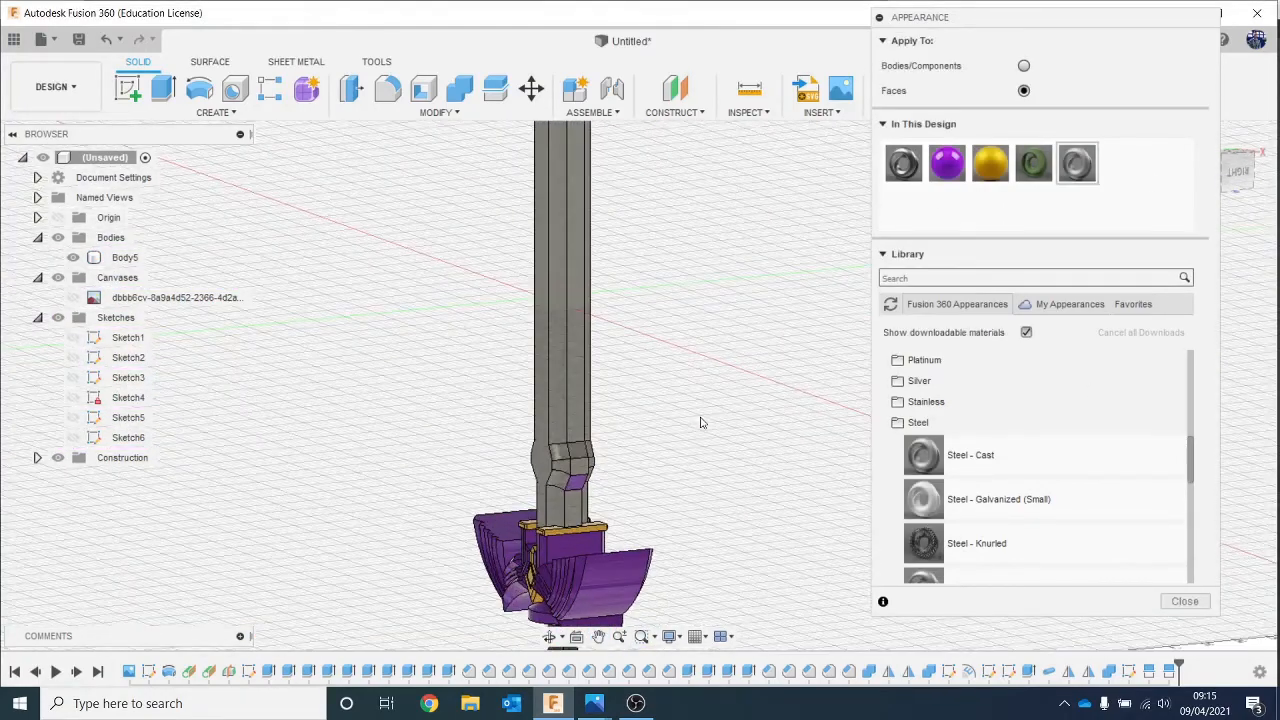
scroll(656, 511, up, 5)
drag(924, 456, 480, 441)
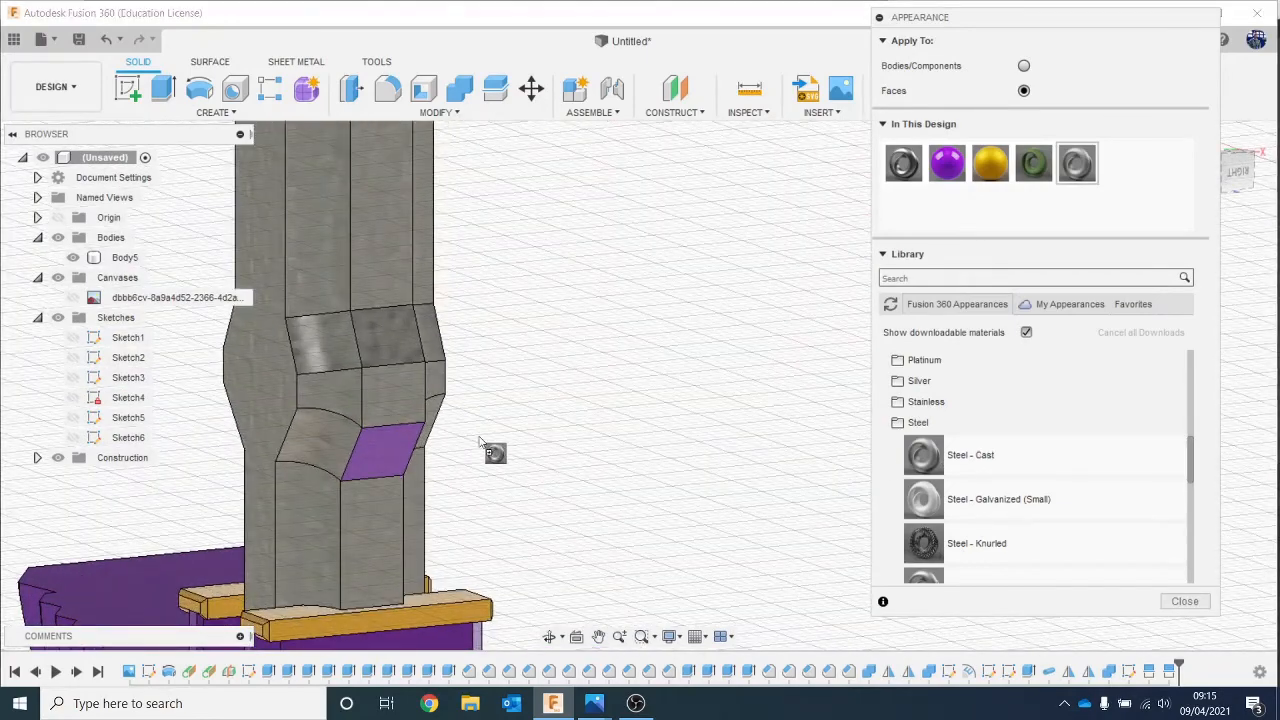
Step: Check the blade up to its tip for uncoloured faces and close the Appearance dialog
scroll(619, 317, down, 5)
middle_drag(619, 314, 560, 600)
middle_drag(557, 274, 620, 417)
scroll(631, 417, down, 2)
scroll(631, 417, down, 2)
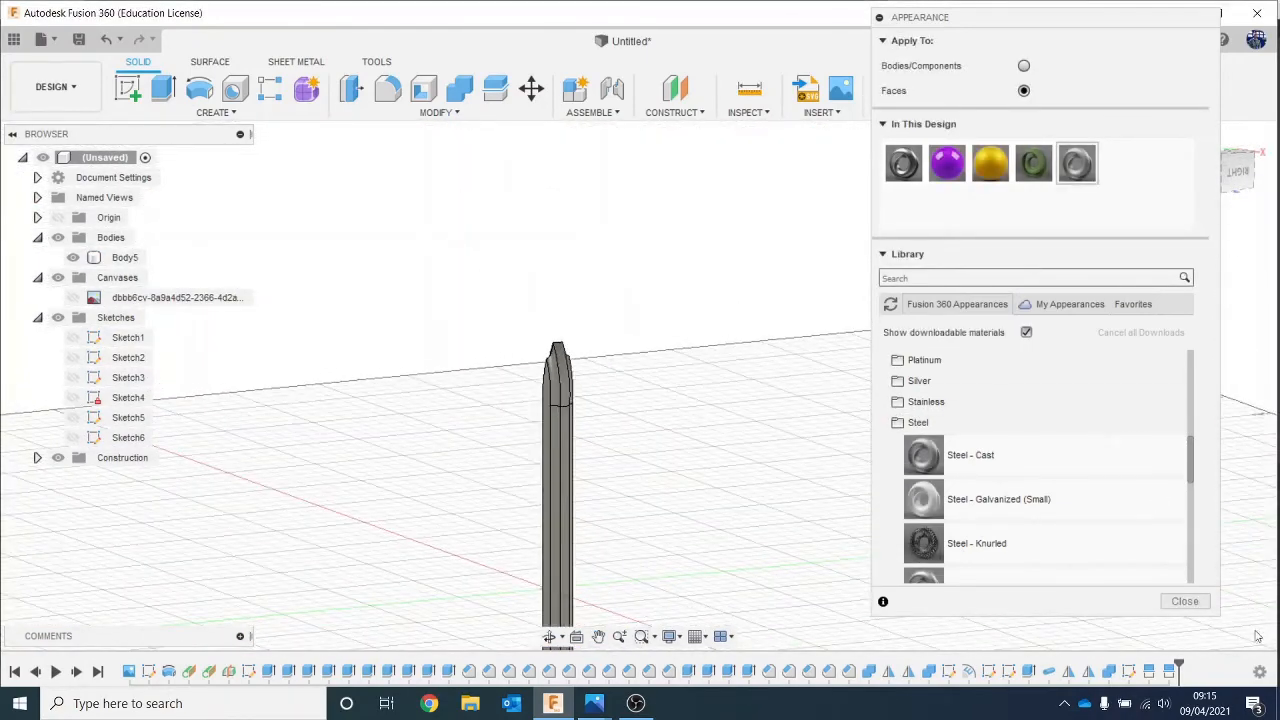
click(1184, 601)
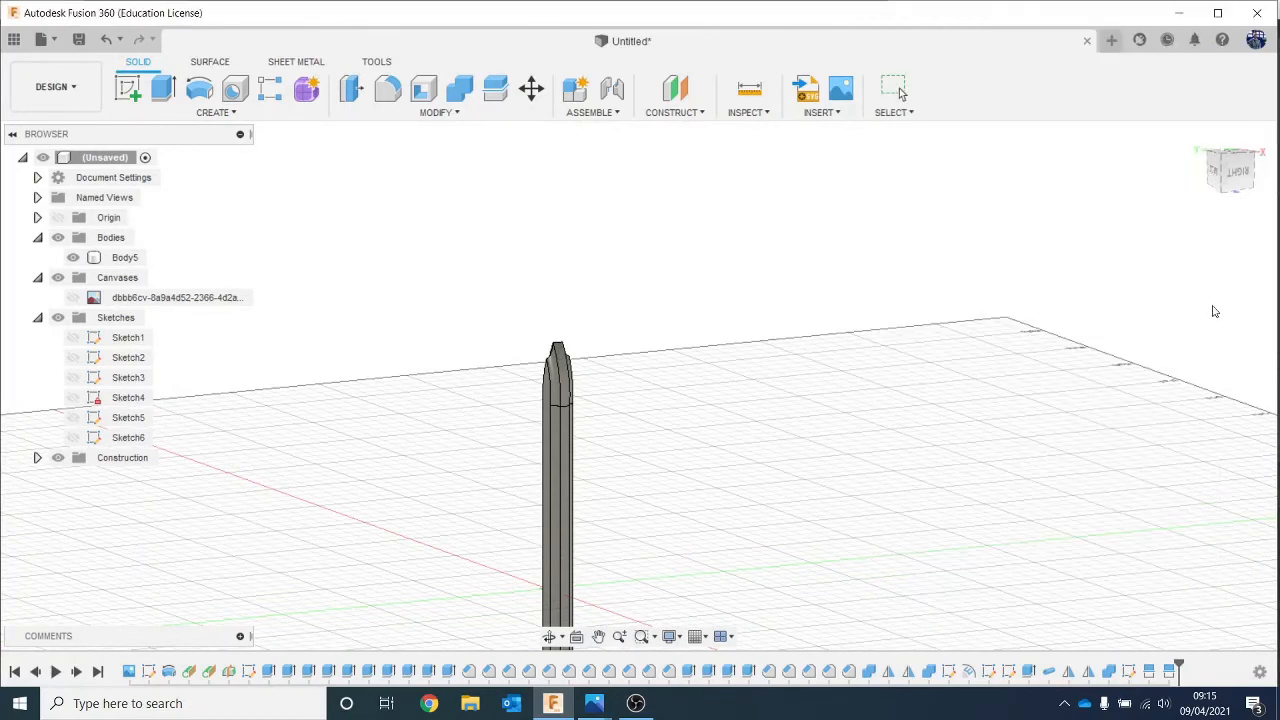
Step: Switch to the Render workspace and examine the coloured sword as a whole
middle_drag(1174, 446, 1178, 405)
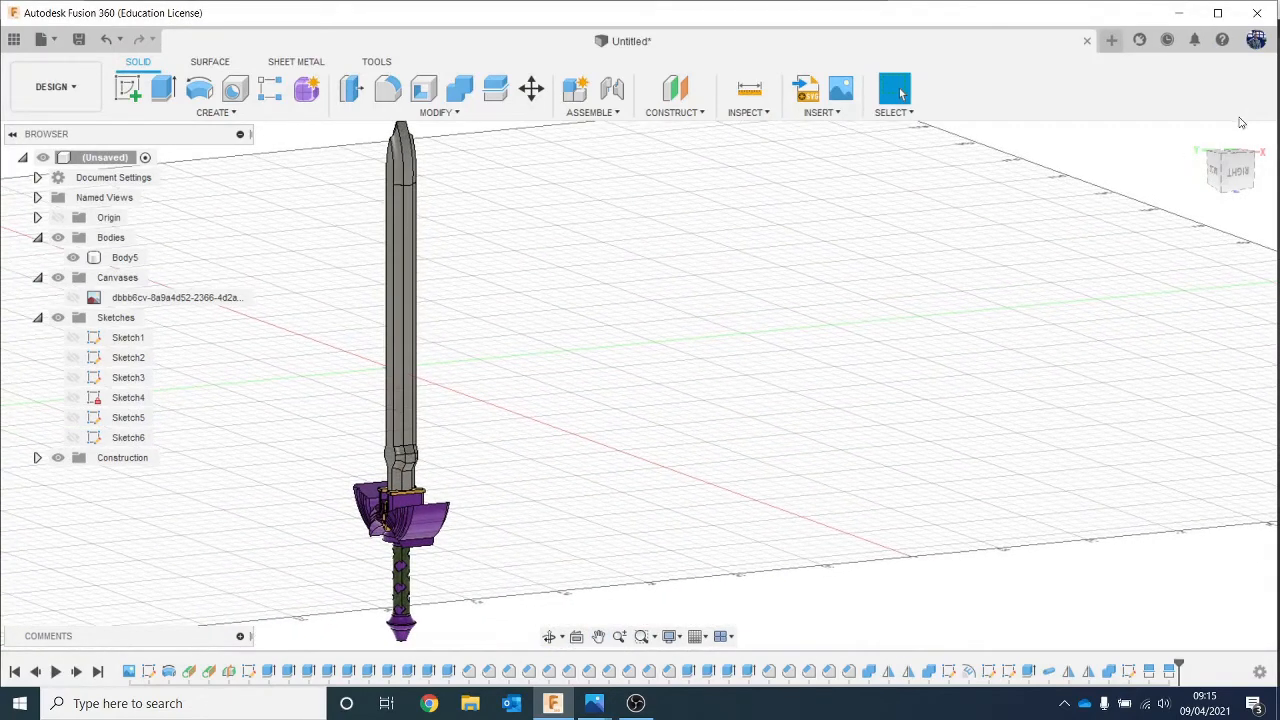
drag(1233, 166, 1160, 165)
shift+middle_drag(640, 385, 5, 105)
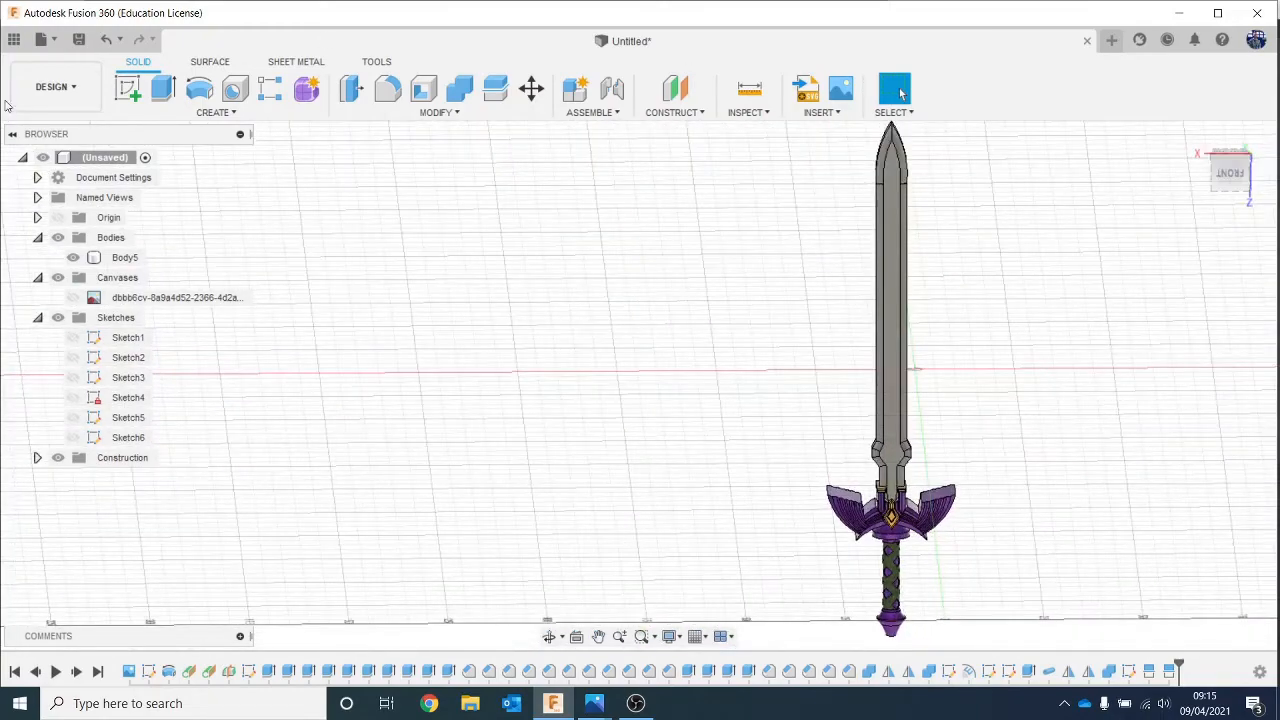
click(60, 87)
click(105, 183)
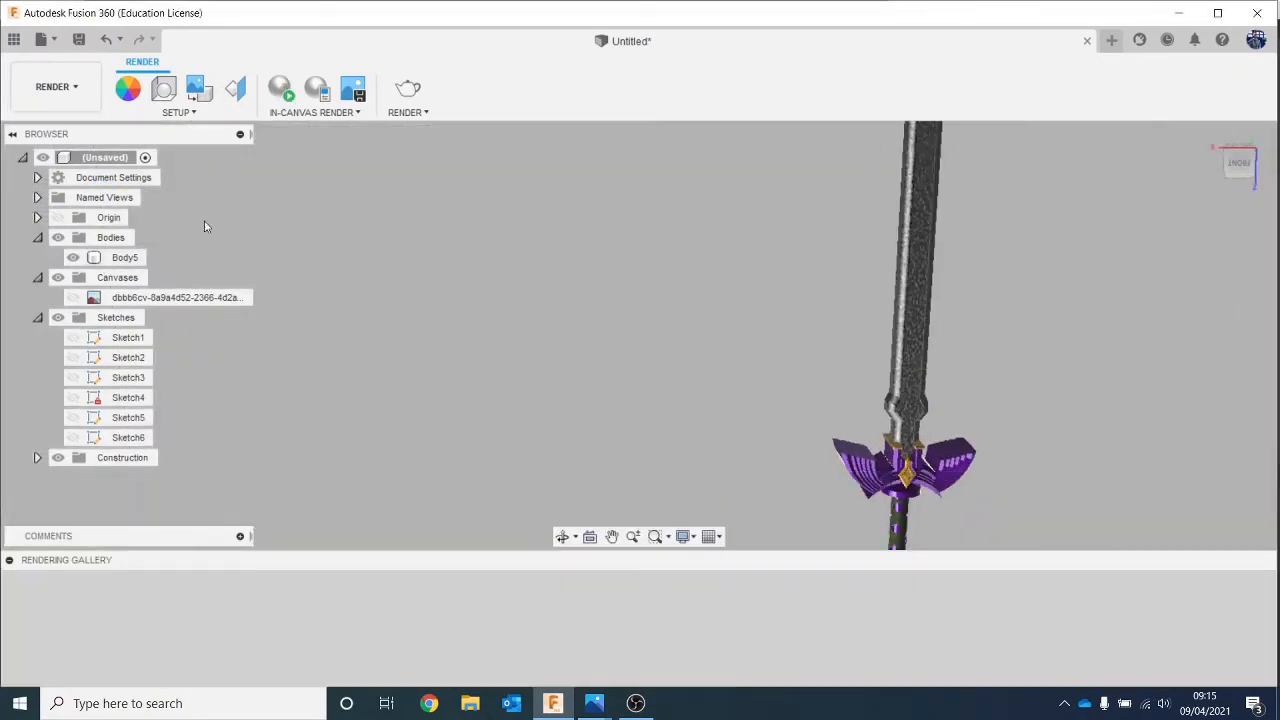
scroll(1046, 318, down, 3)
middle_drag(1061, 330, 968, 358)
drag(1250, 163, 965, 161)
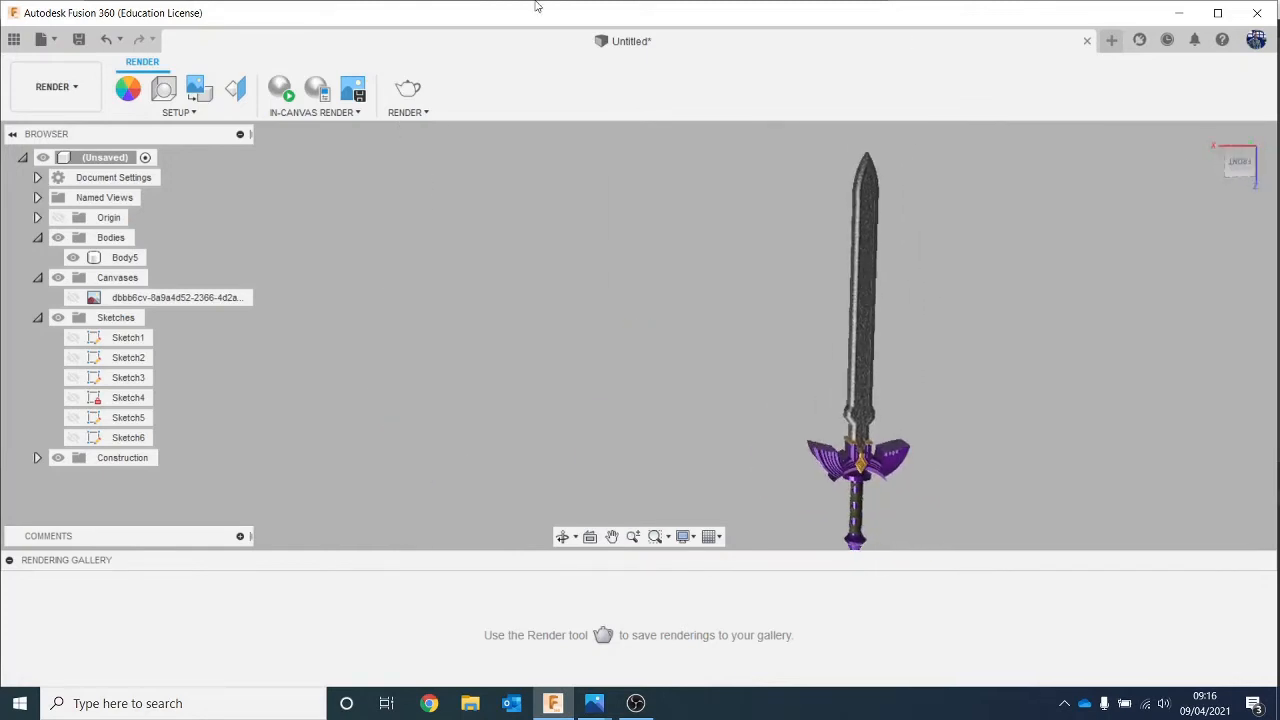
Step: Return to the Design workspace and show the whole sword upright with its tip pointing down
click(22, 87)
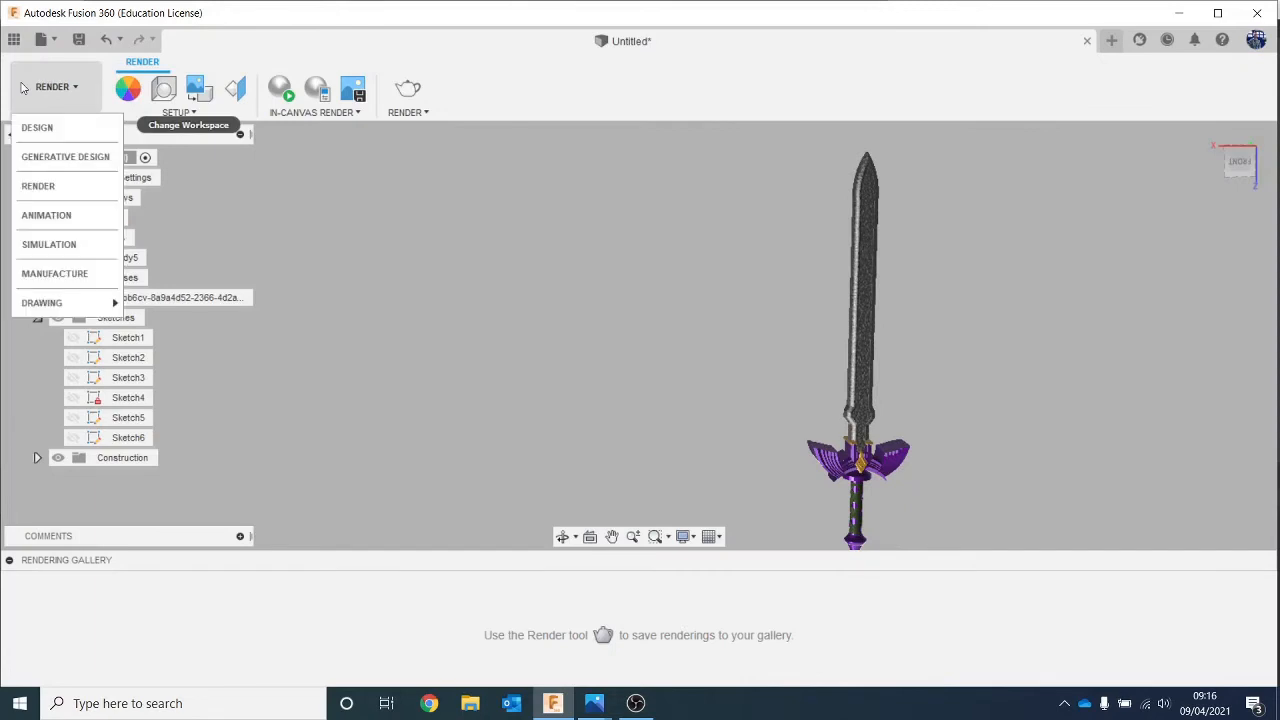
click(45, 126)
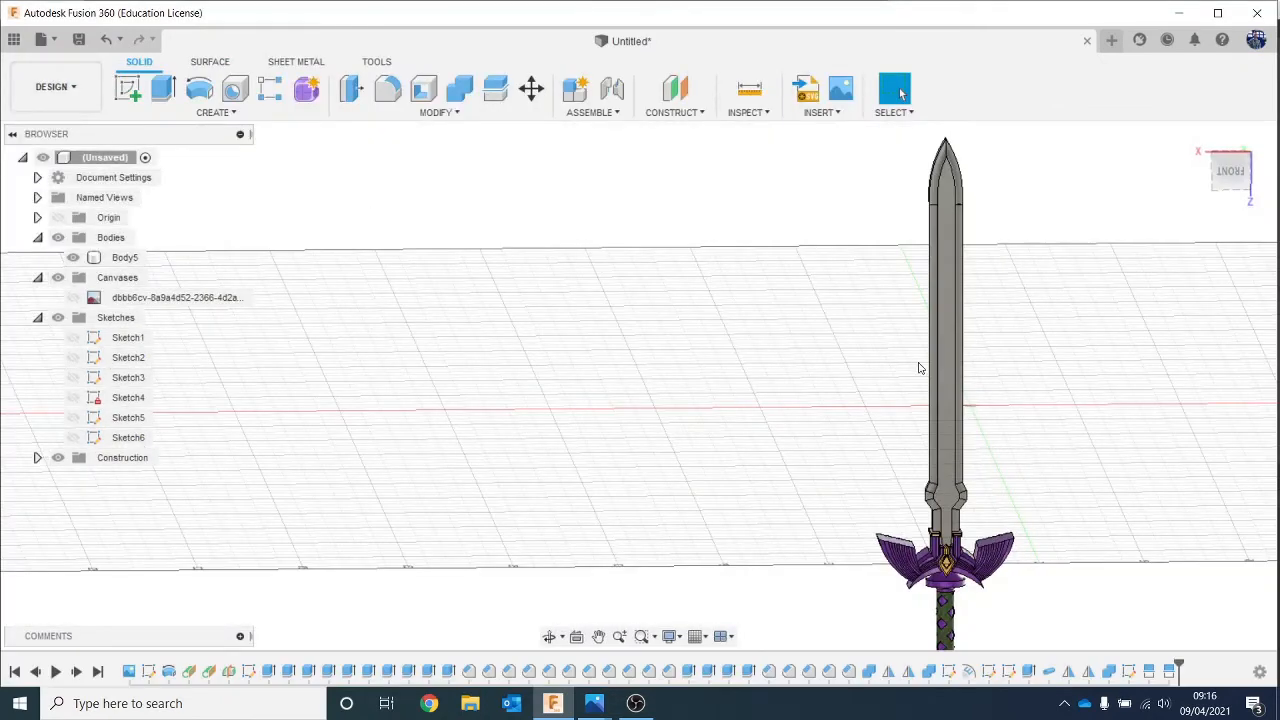
middle_drag(888, 427, 686, 391)
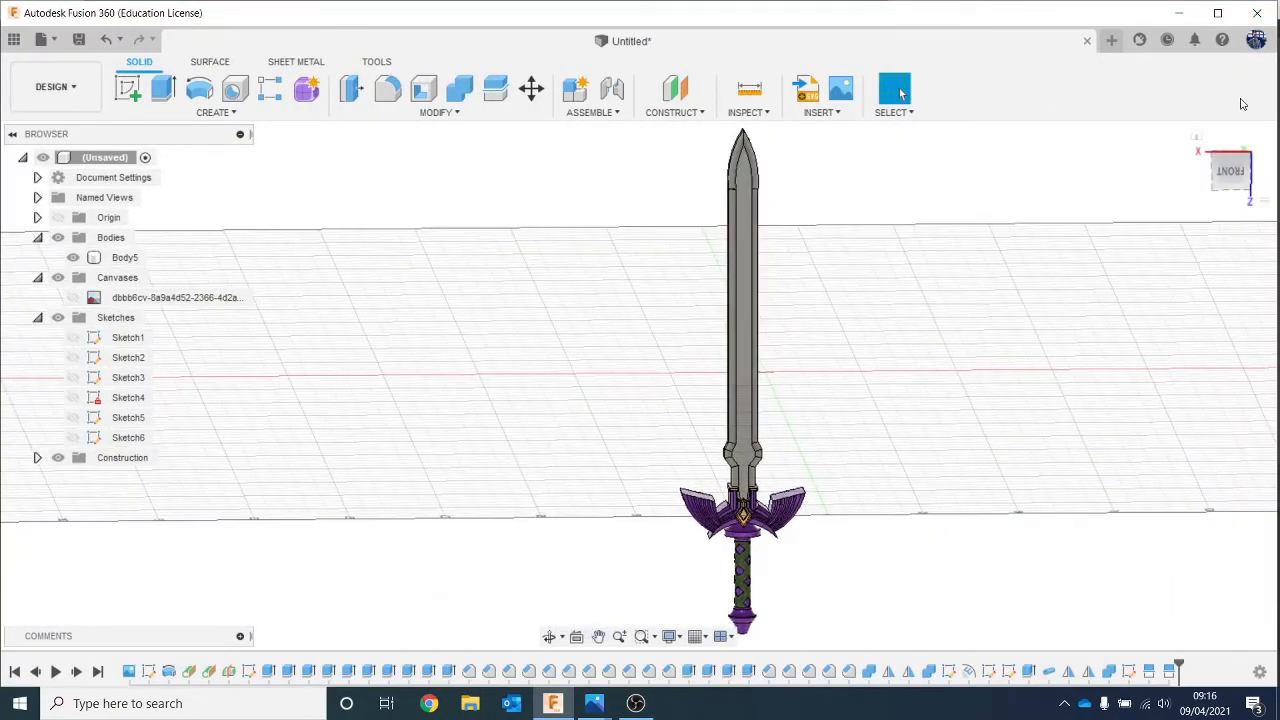
click(1196, 136)
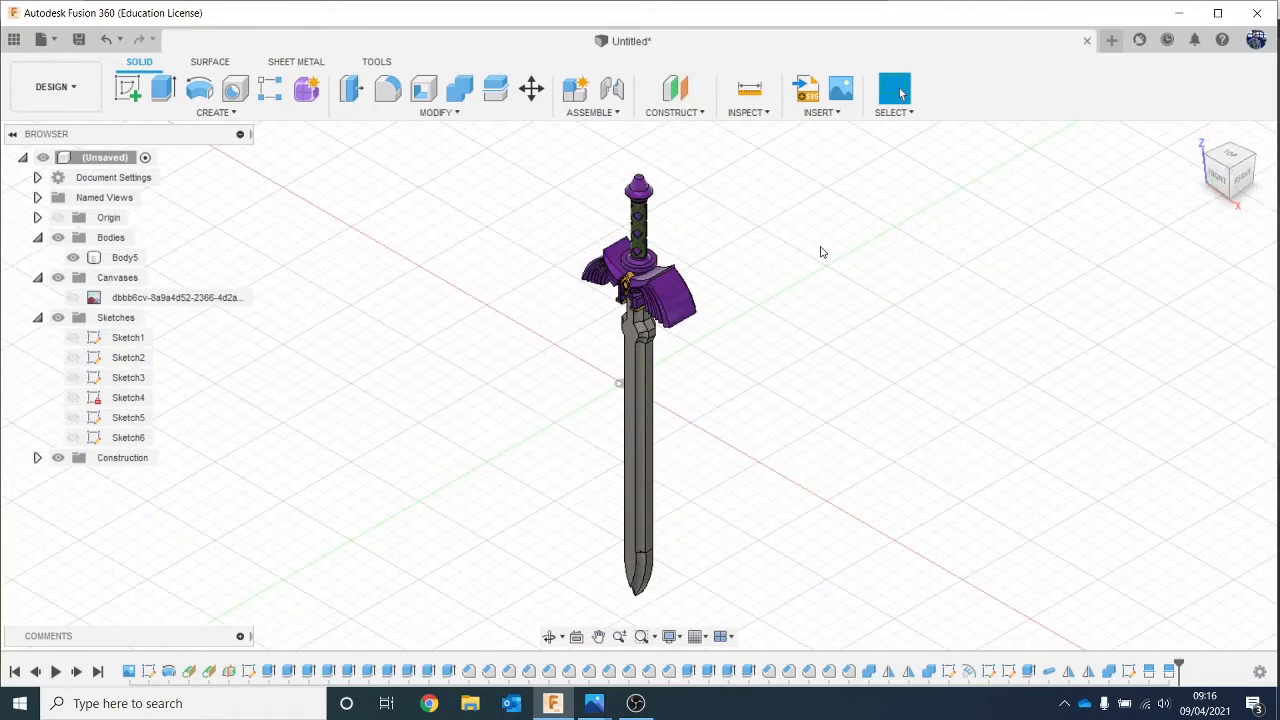
click(1237, 178)
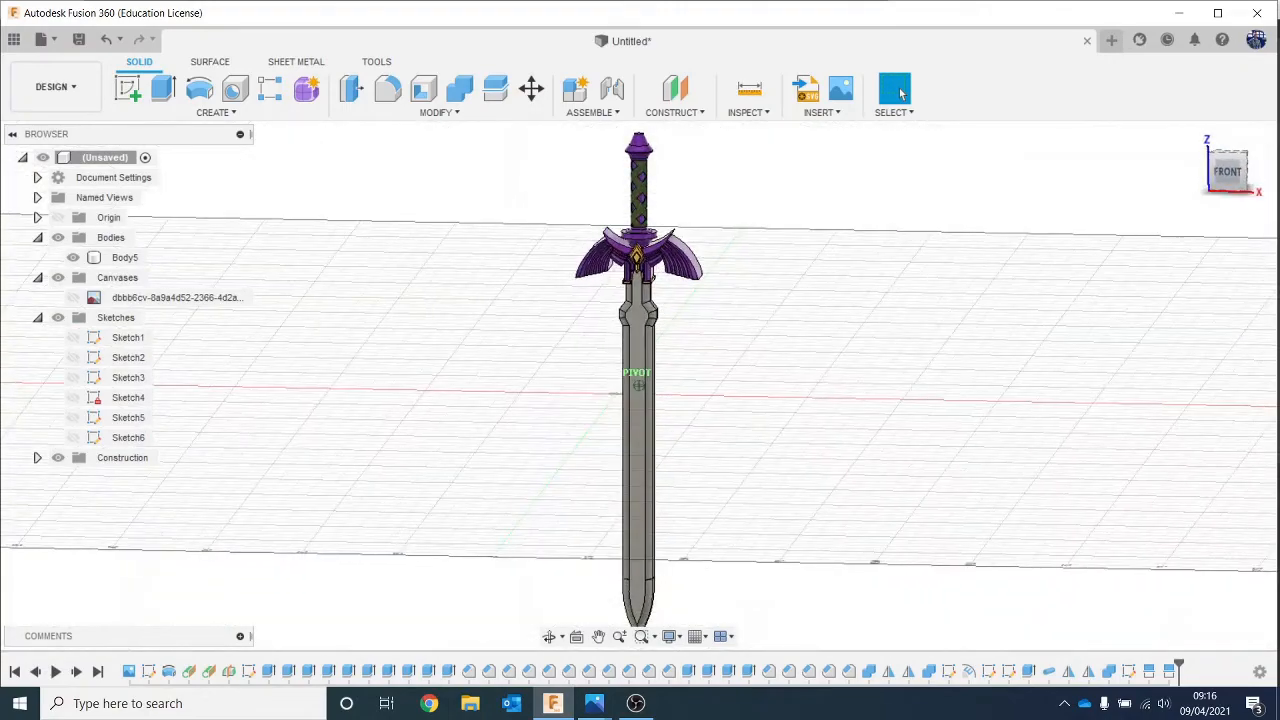
mouse_move(1237, 178)
mouse_down()
mouse_move(1235, 75)
mouse_move(1235, 198)
mouse_move(1276, 200)
mouse_move(1225, 198)
mouse_move(1216, 172)
mouse_up()
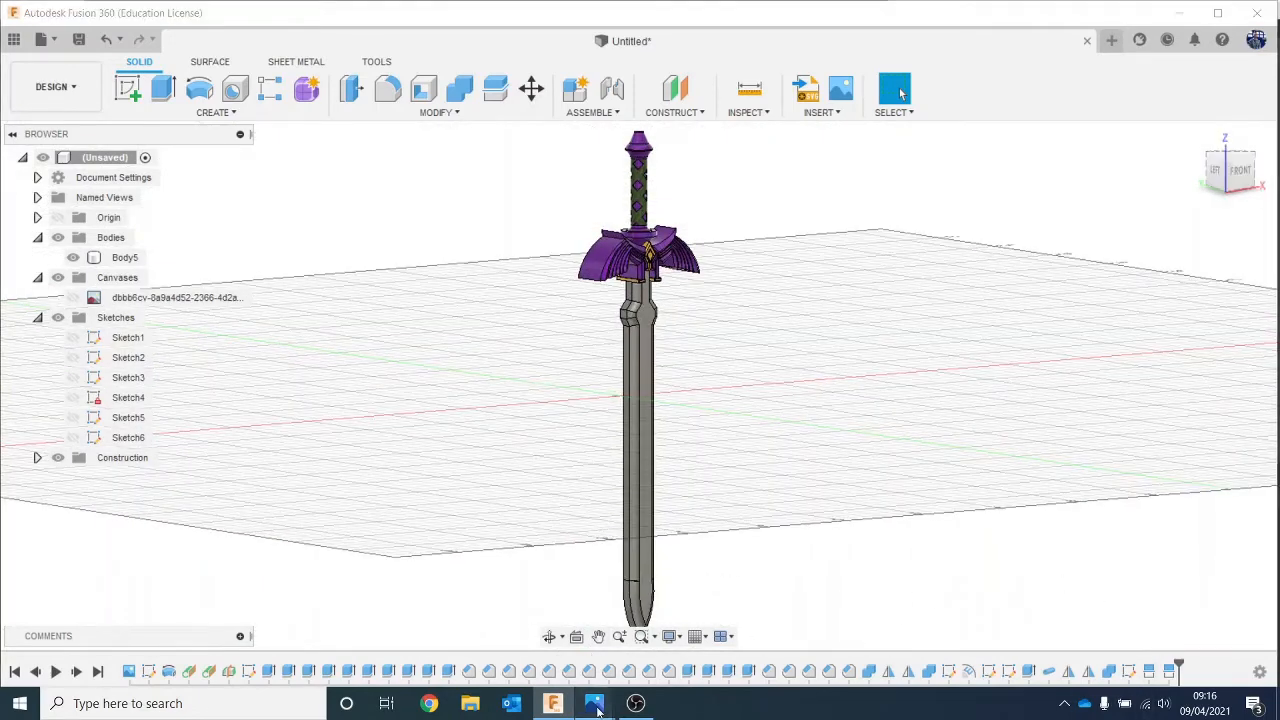
Step: Study the reference picture of the sword in its pedestal in Photos, then return to Fusion 360's home view
mouse_move(594, 703)
click(748, 608)
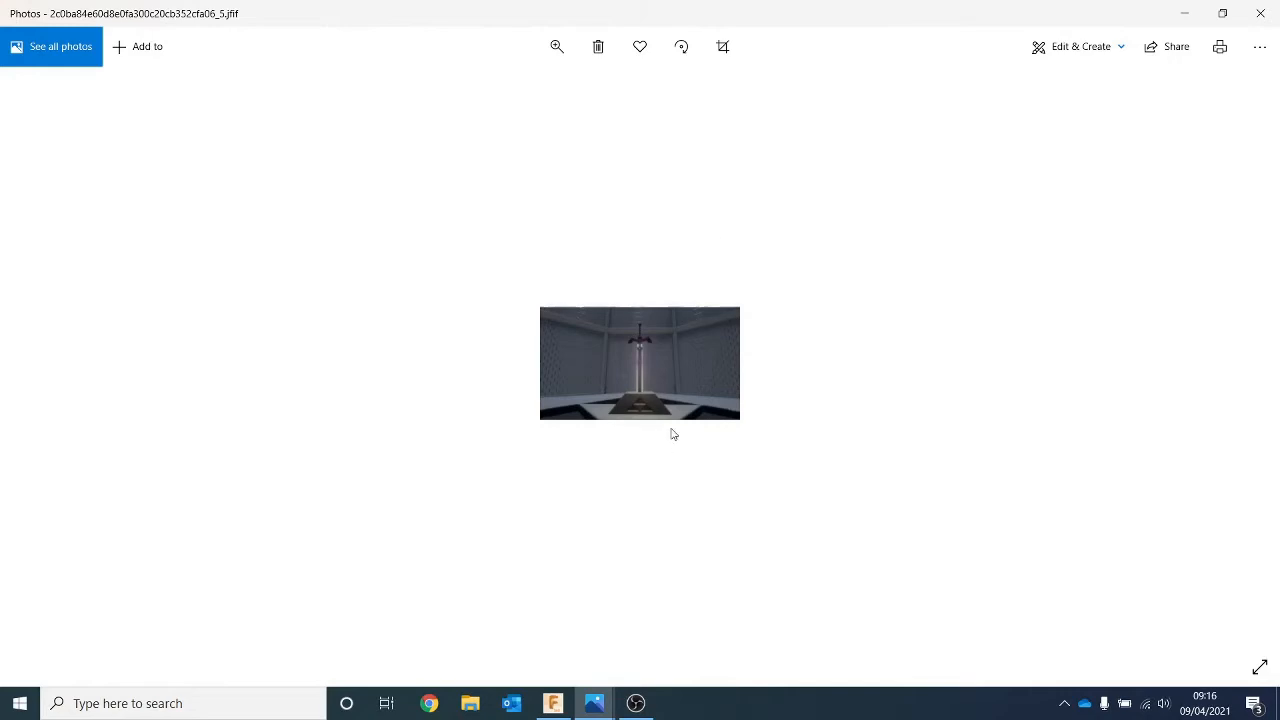
click(1196, 15)
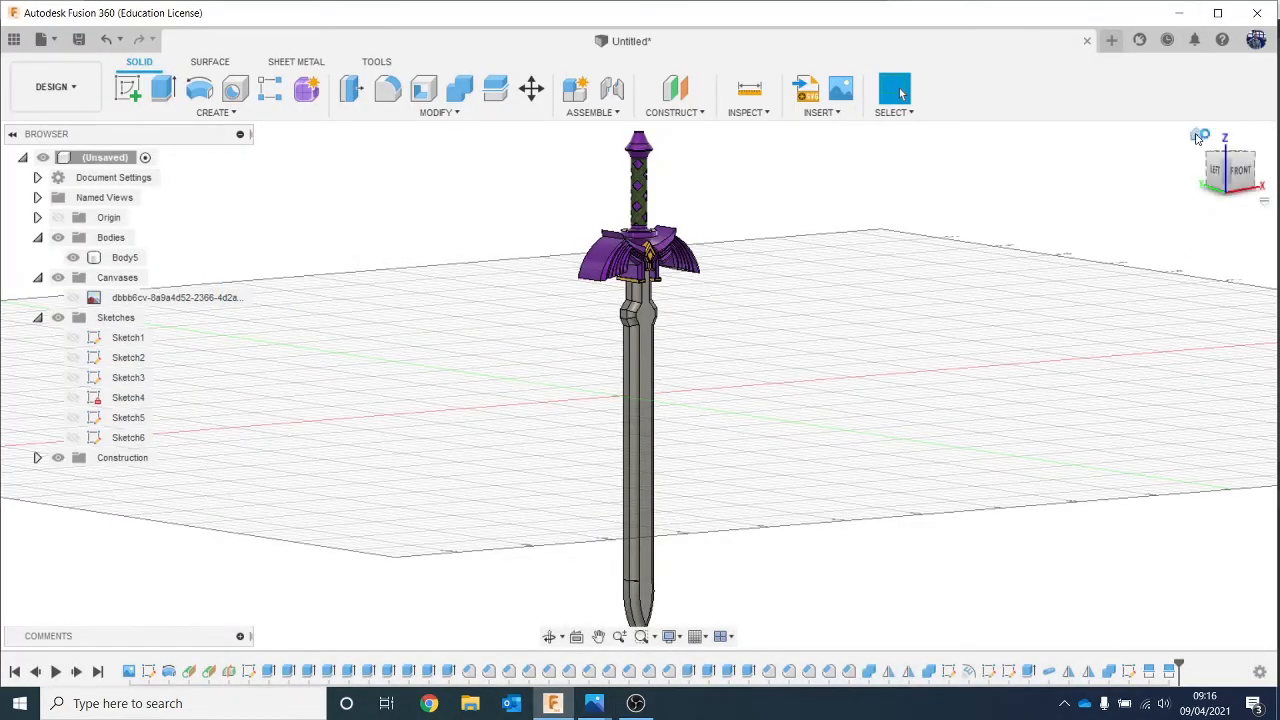
click(1199, 136)
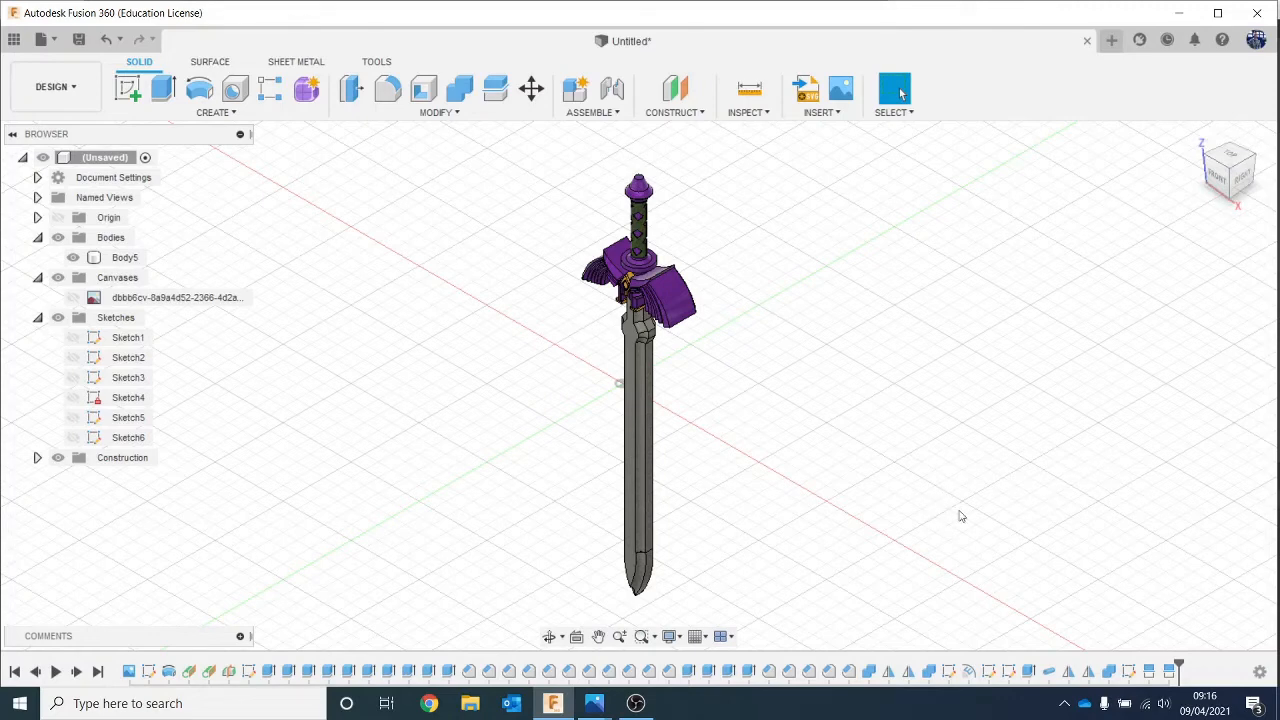
Step: Create a construction plane offset about -73.7 mm from the XY plane, just below the blade's tip
drag(1000, 513, 1005, 460)
key(Escape)
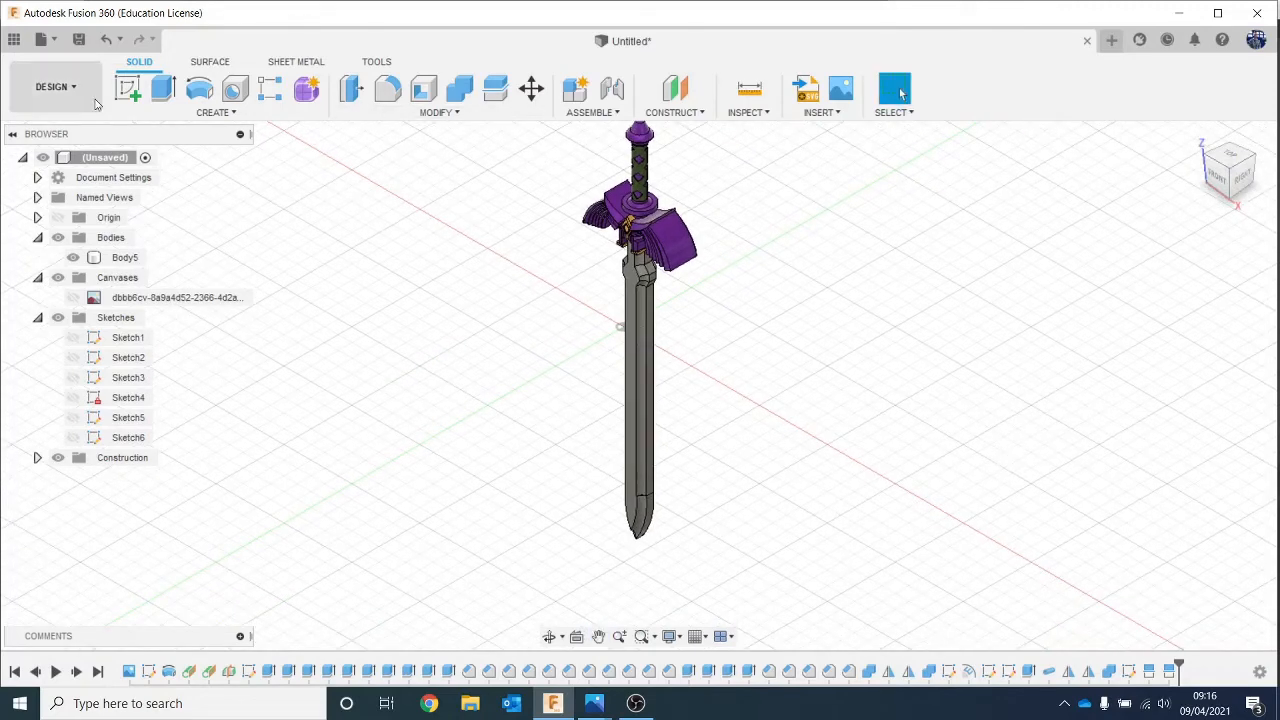
click(130, 92)
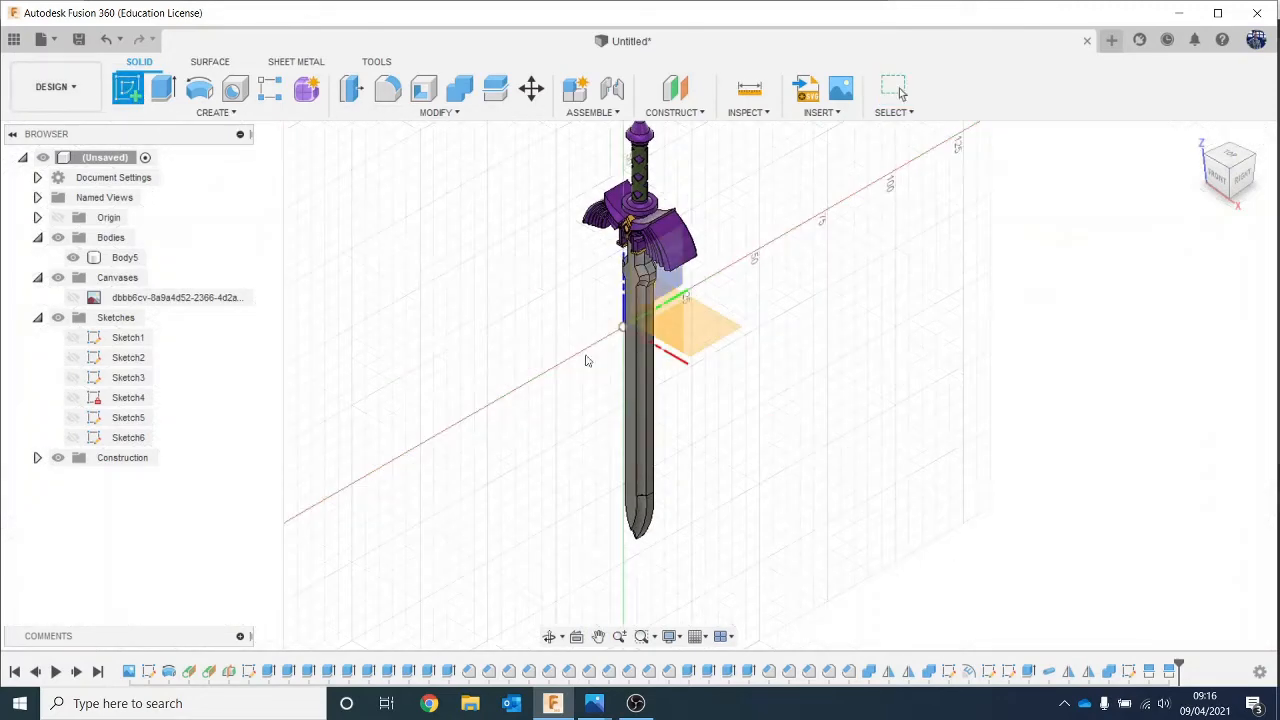
click(675, 112)
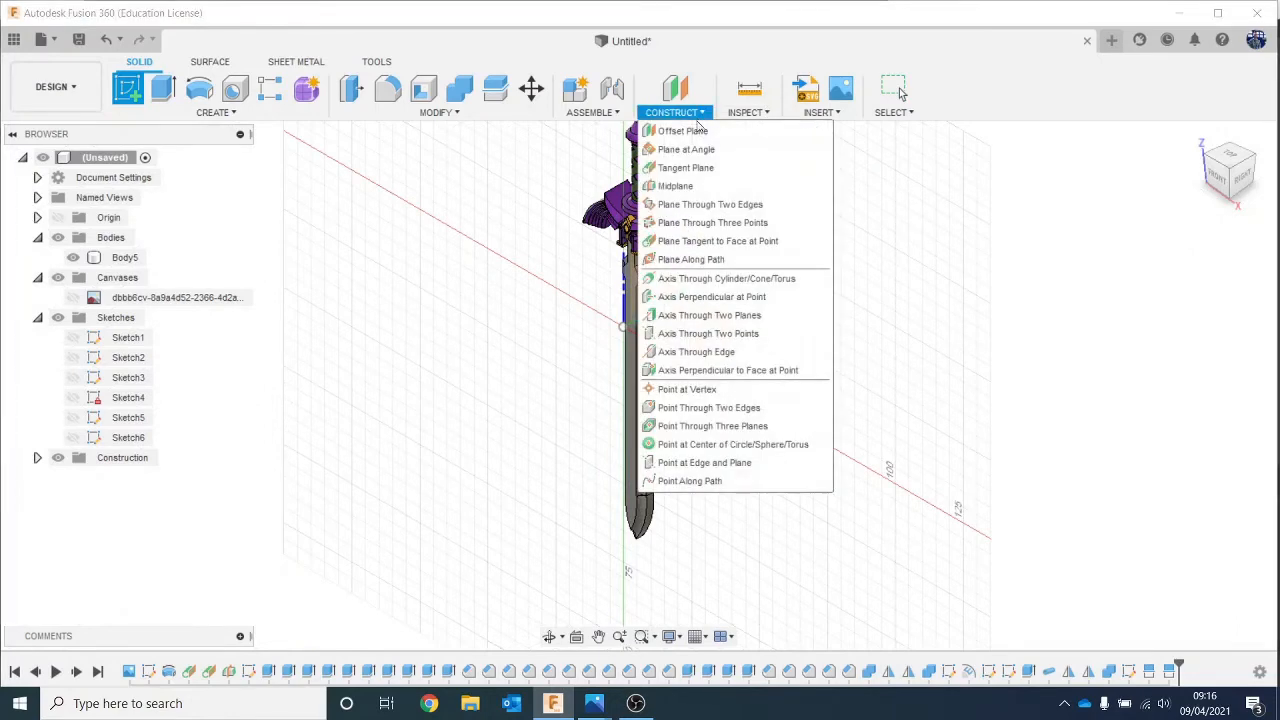
click(688, 128)
click(745, 348)
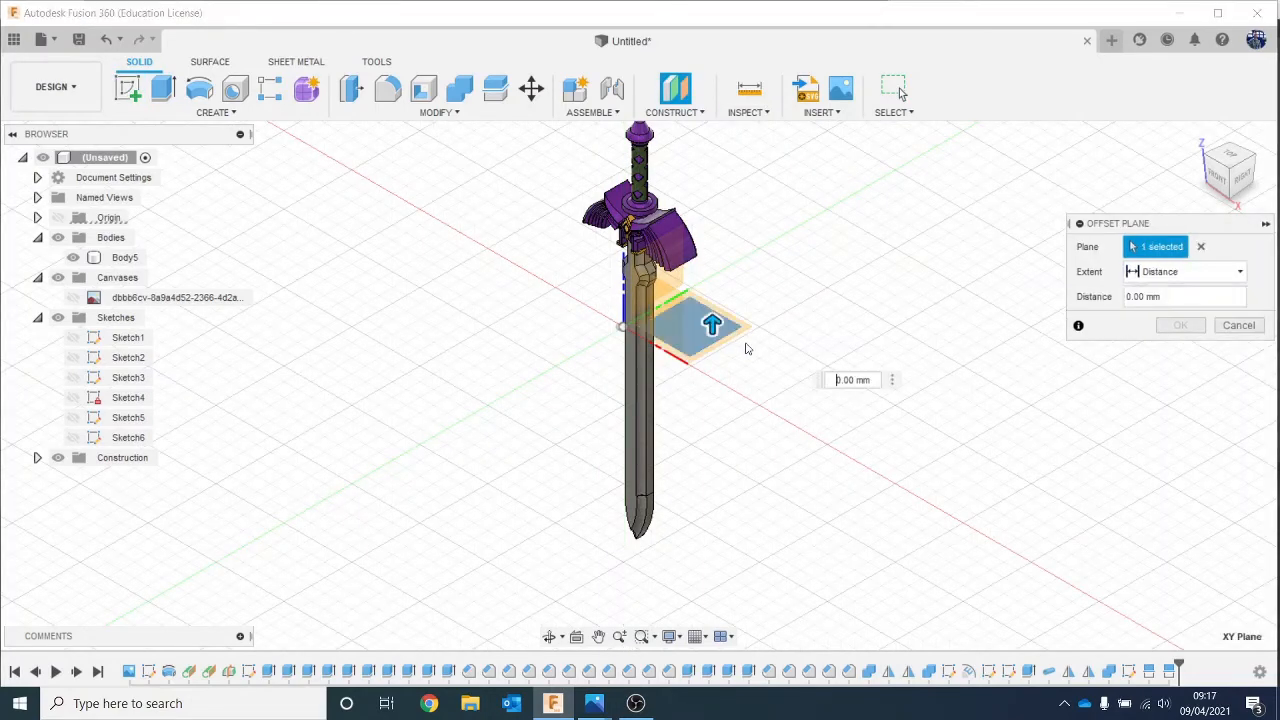
click(1216, 178)
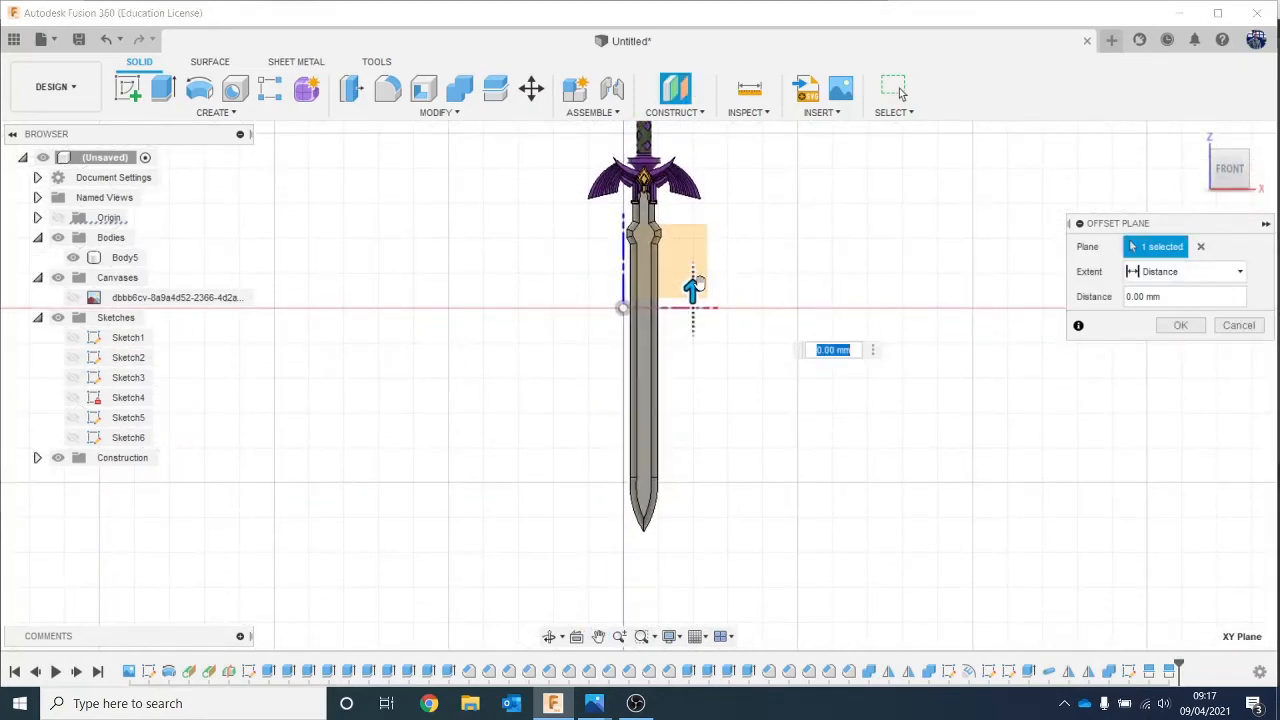
drag(694, 288, 712, 541)
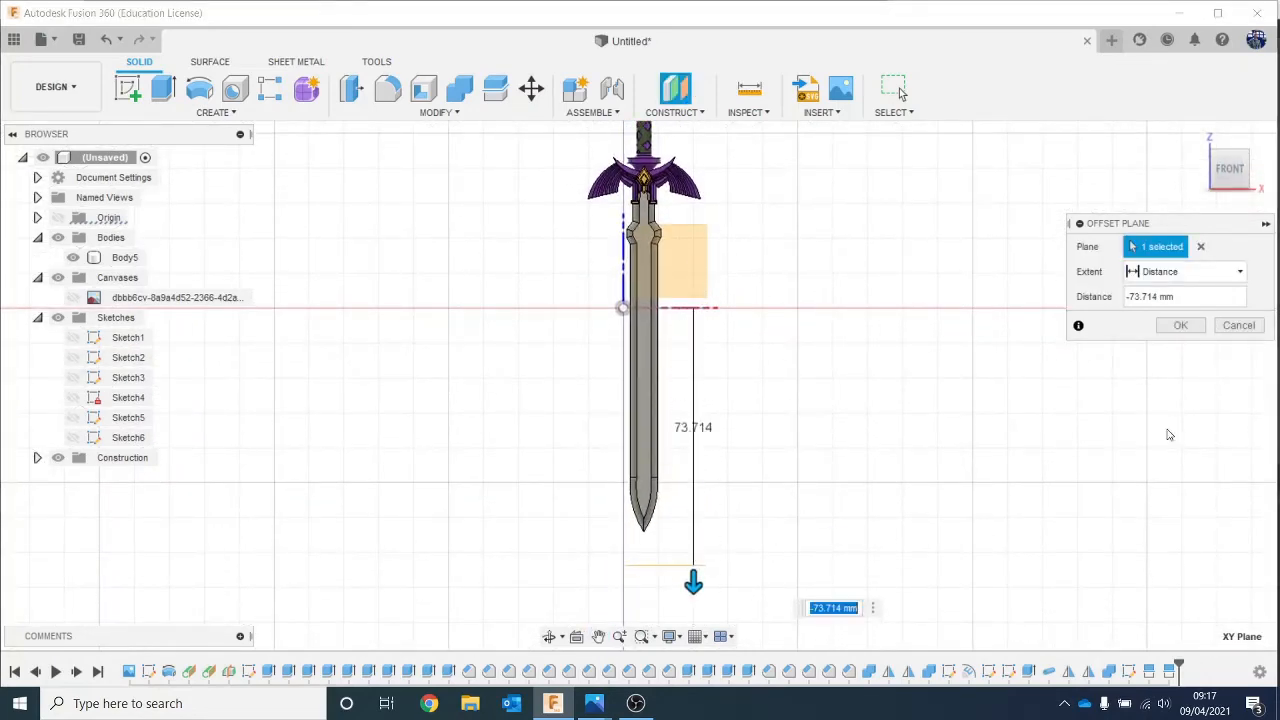
click(1178, 326)
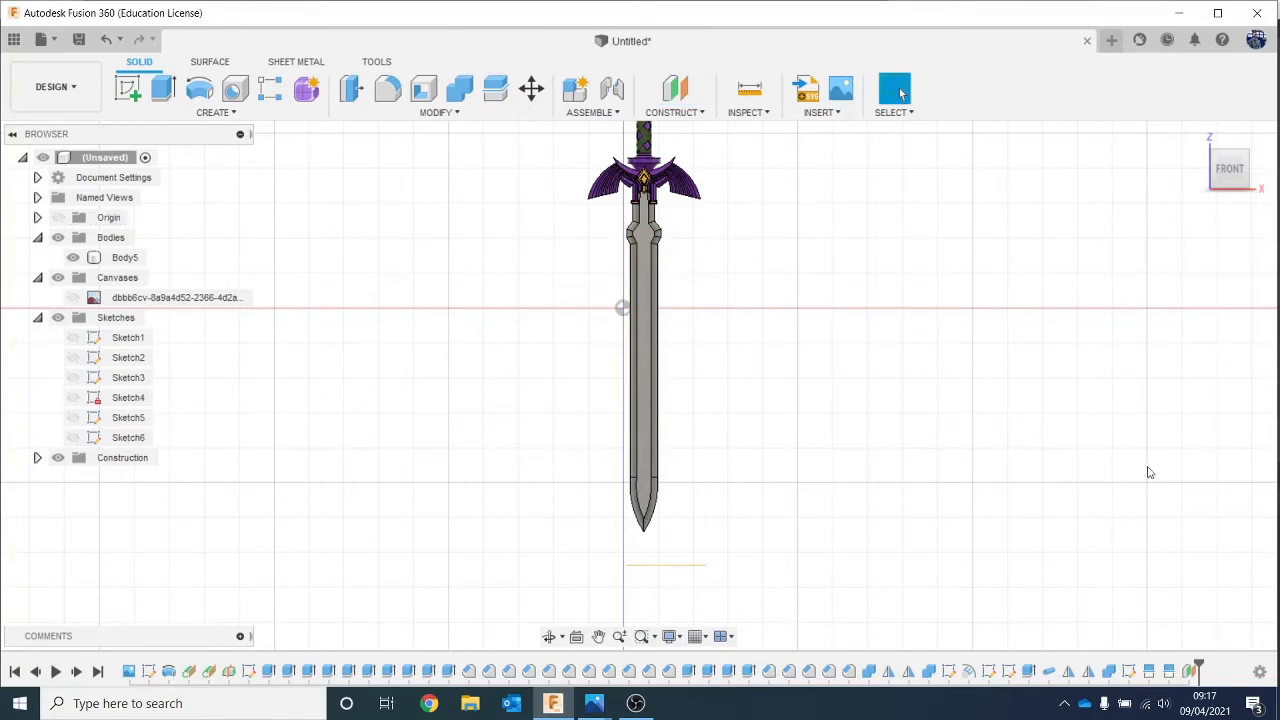
Step: Check the pedestal in the reference picture again in Photos and return to the Fusion 360 model
mouse_move(595, 698)
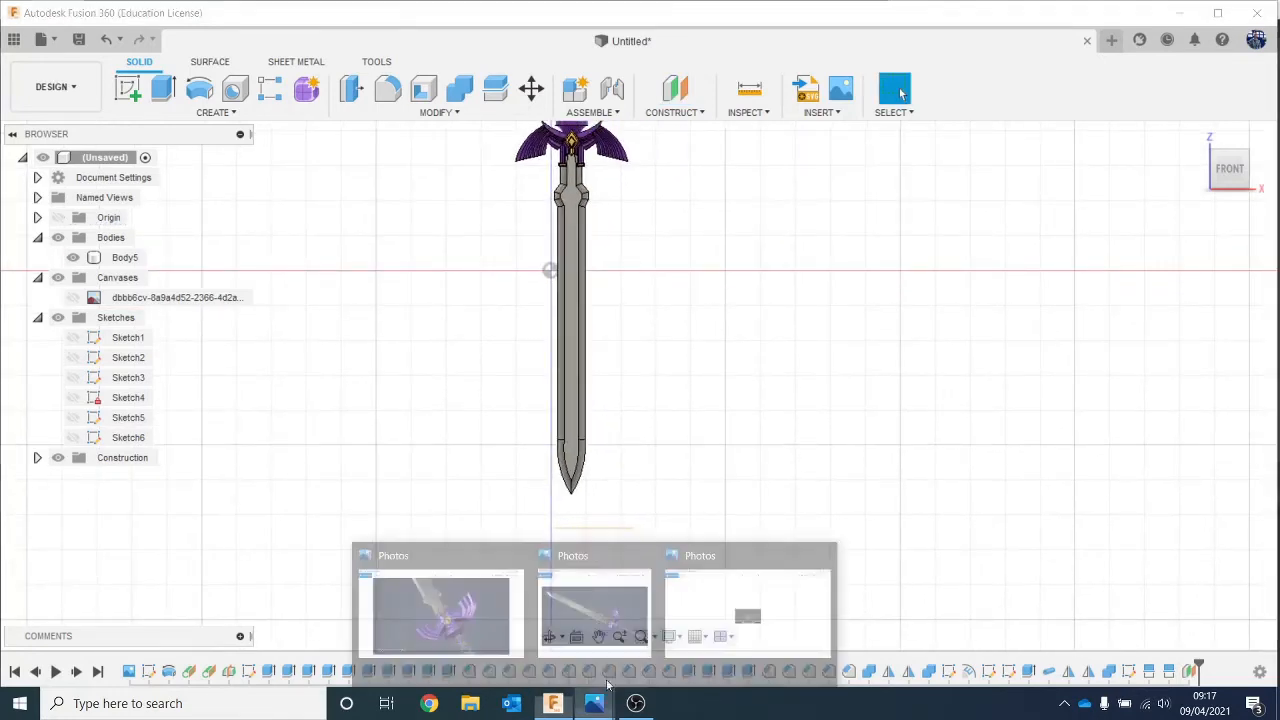
click(760, 617)
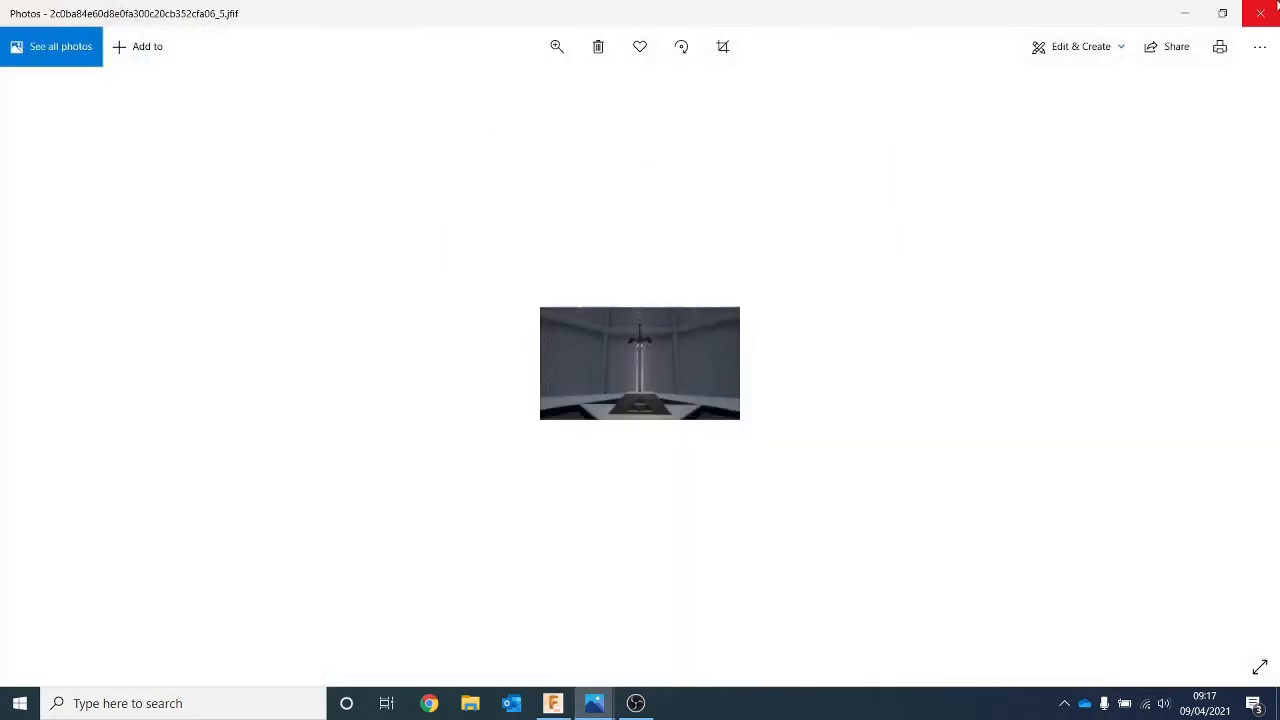
click(1197, 13)
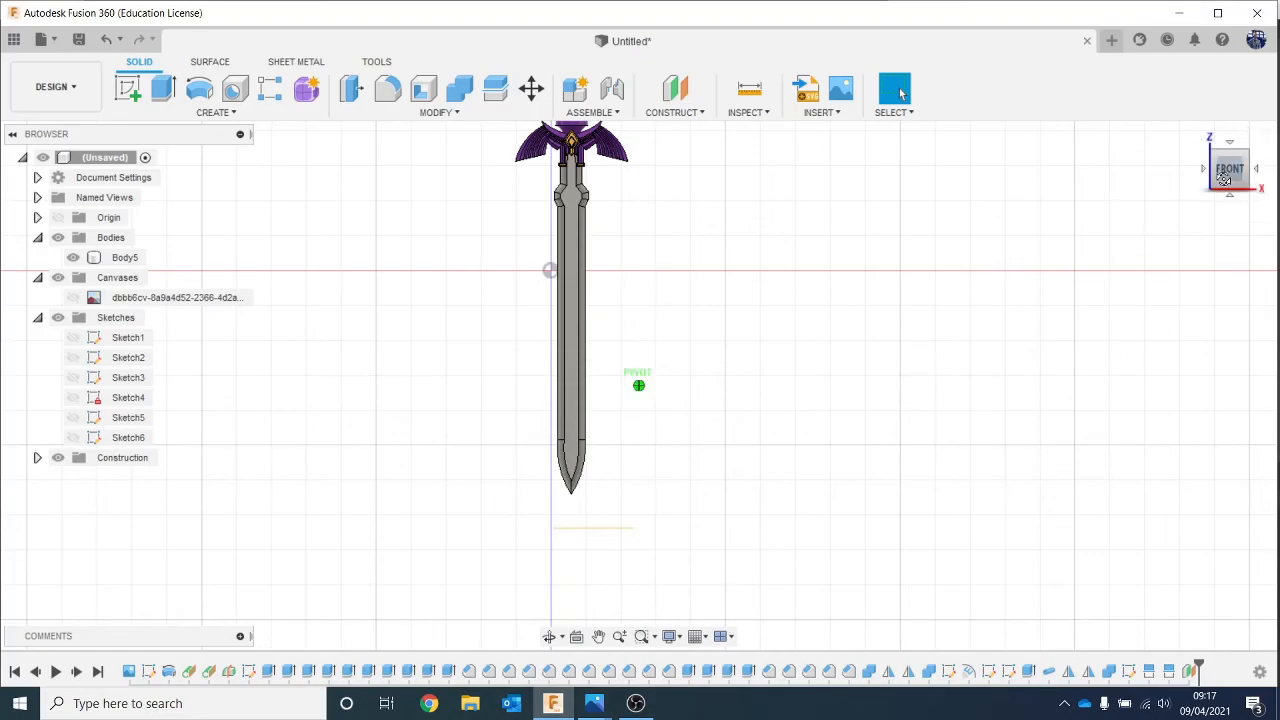
Step: Sketch a centre rectangle about 82 mm by 39 mm on the construction plane below the tip, centred on the sword's pommel
drag(1223, 178, 1220, 195)
click(130, 90)
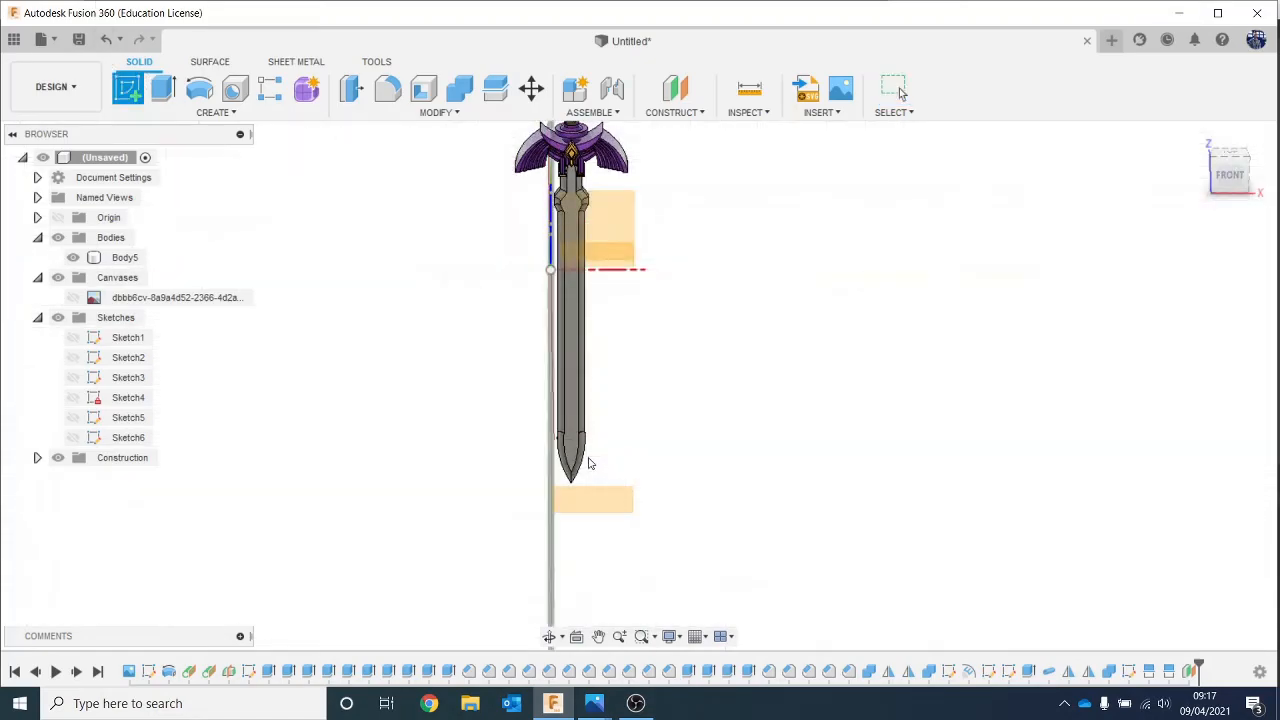
click(602, 507)
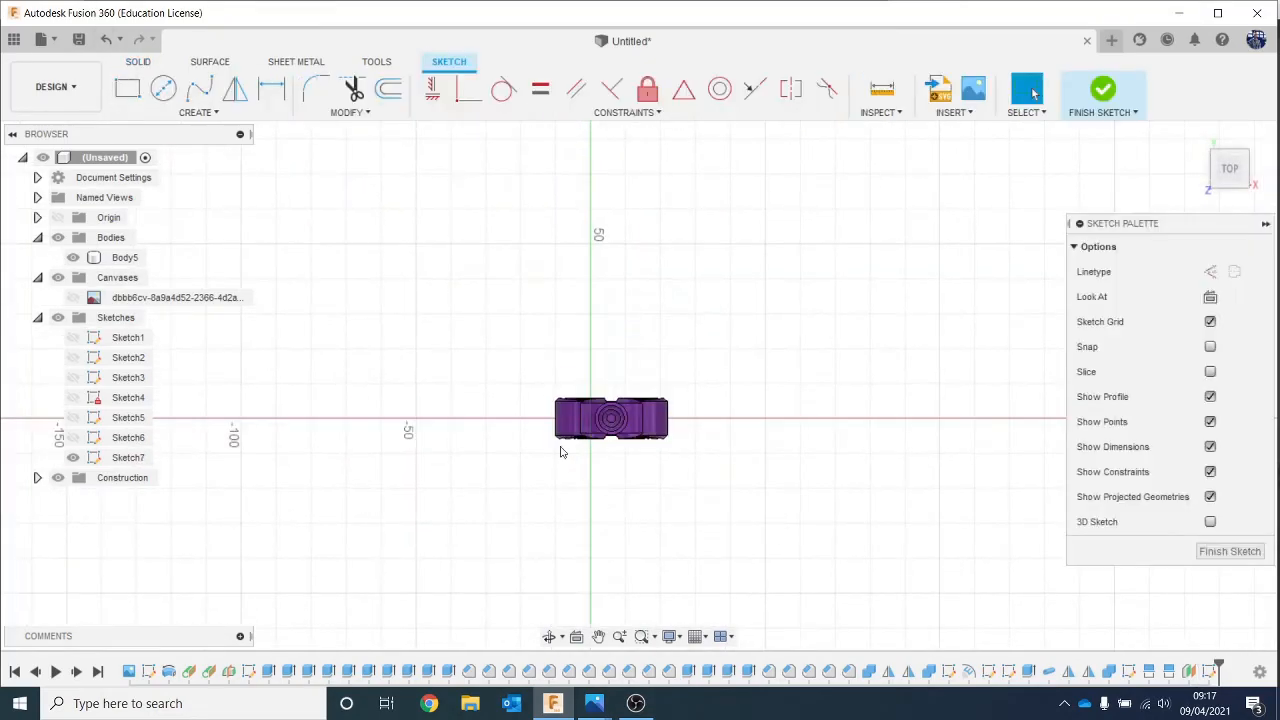
key(r)
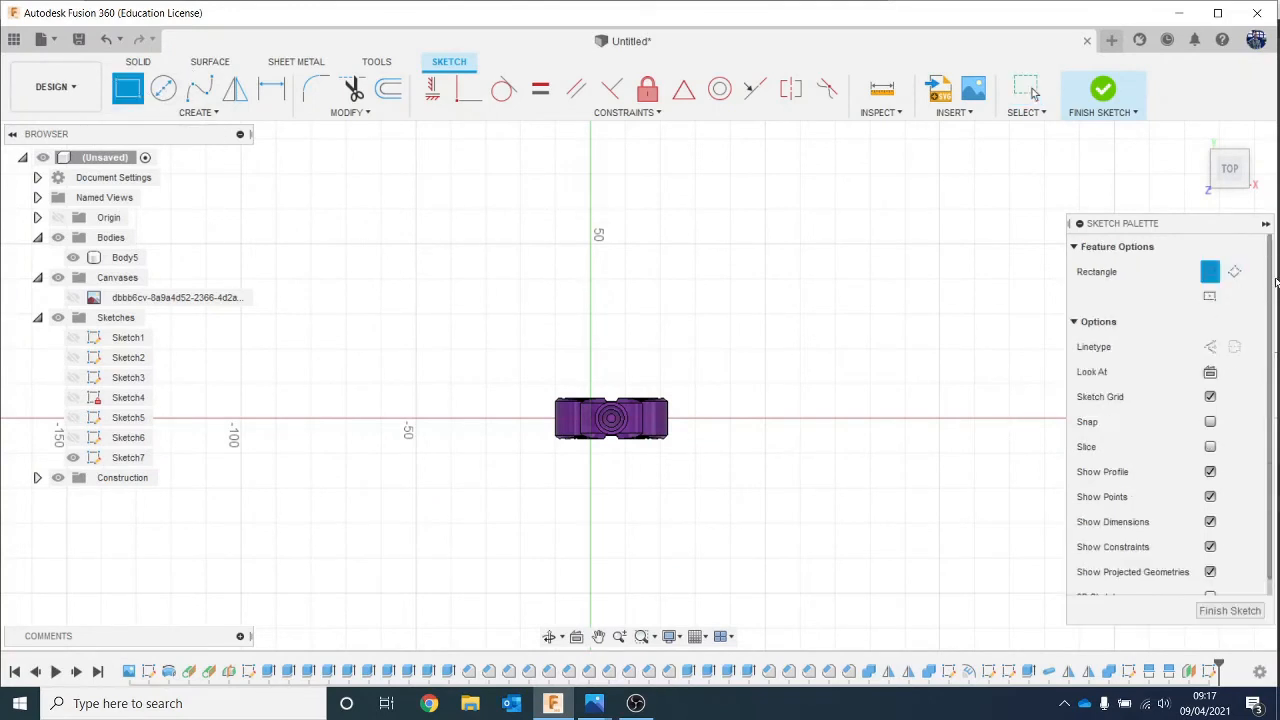
click(1210, 297)
scroll(815, 455, up, 2)
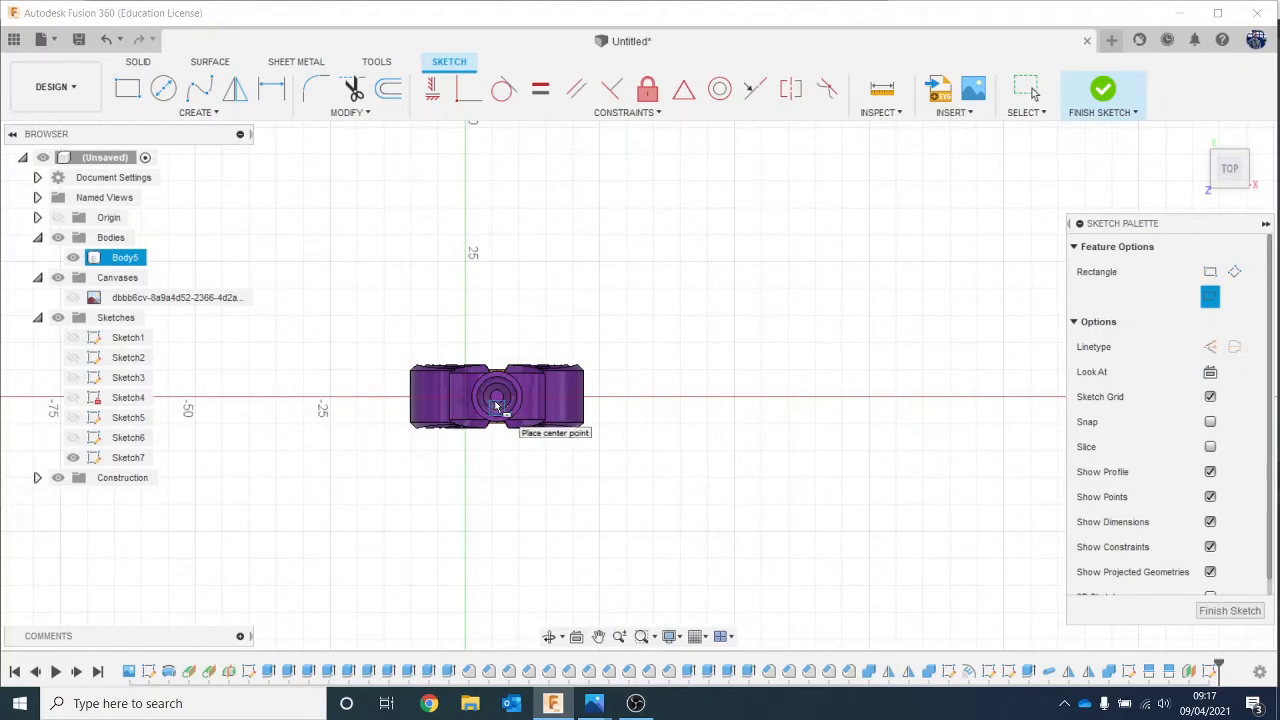
scroll(496, 403, up, 5)
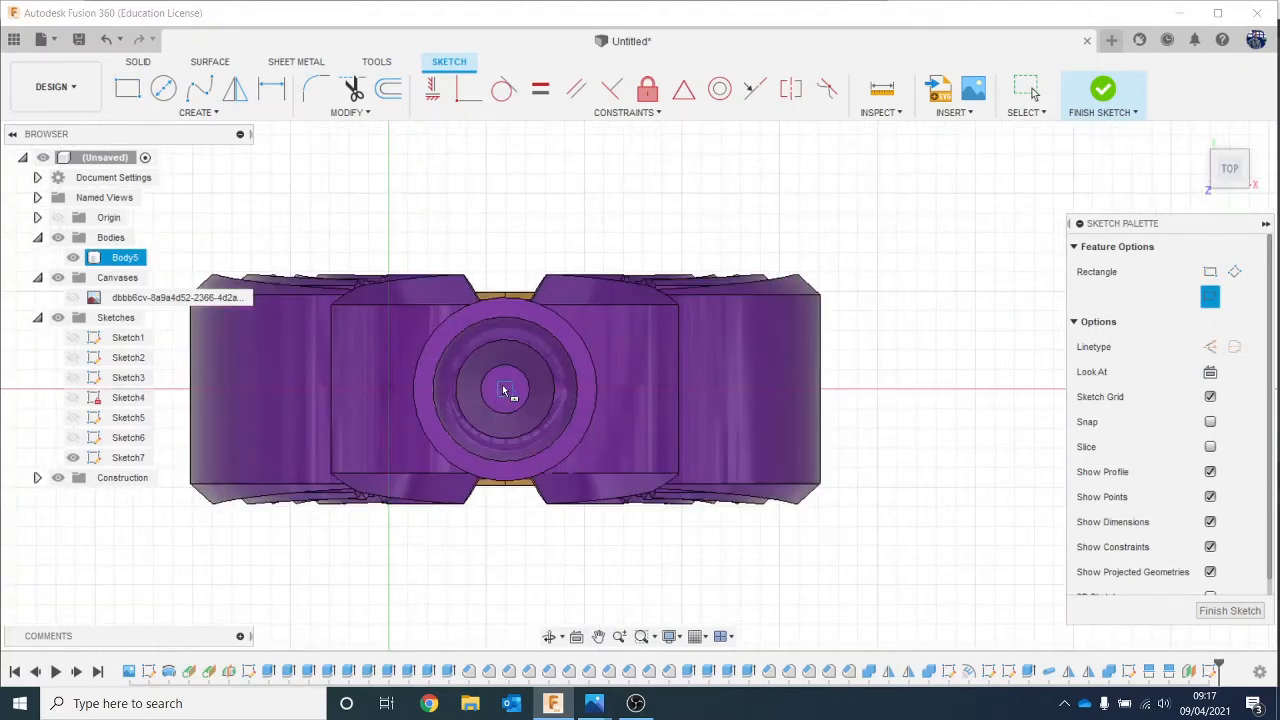
click(503, 390)
scroll(780, 366, down, 4)
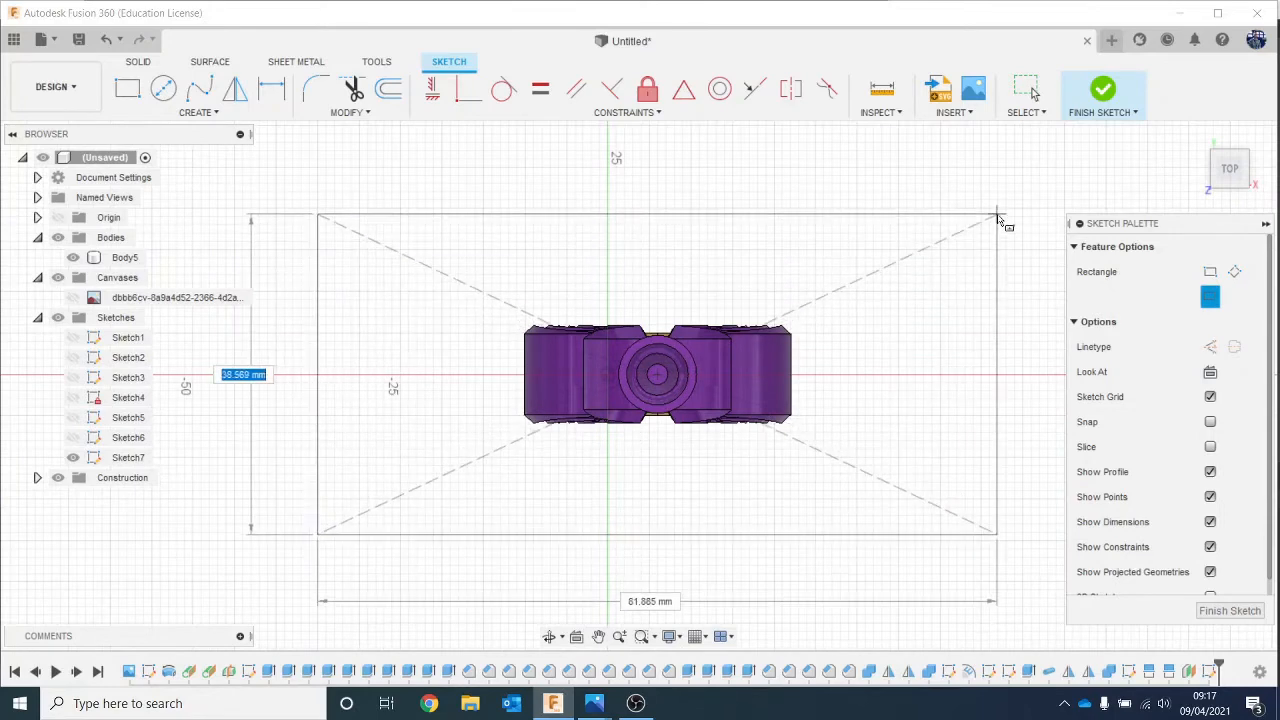
click(997, 216)
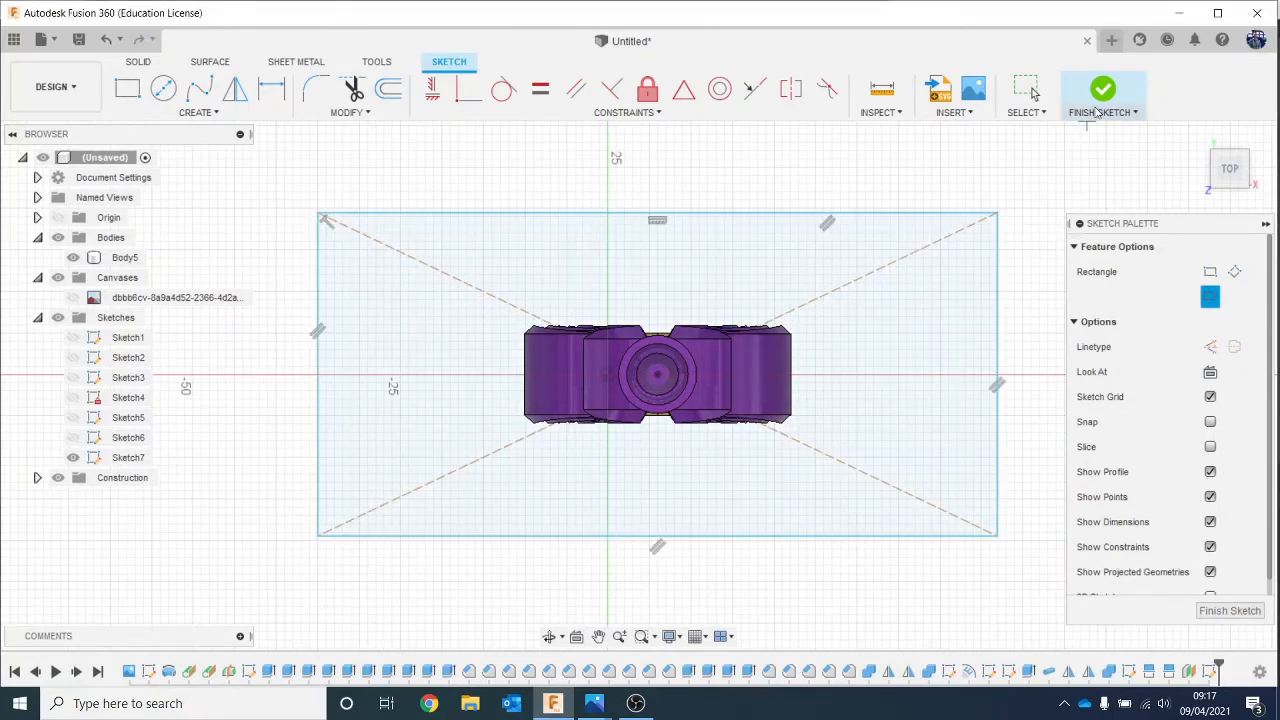
click(1104, 90)
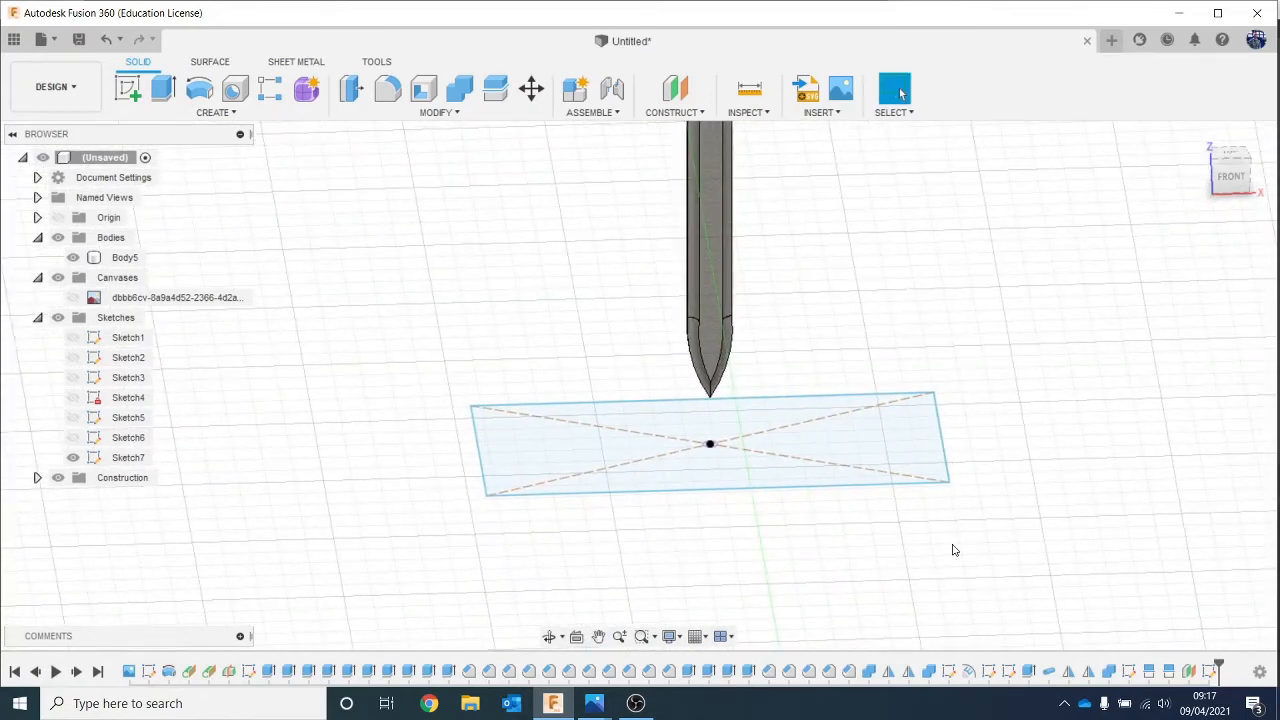
Step: Extrude the rectangle upward about 24 mm with a taper of about -25.7 degrees and hide the sword body
key(e)
click(757, 450)
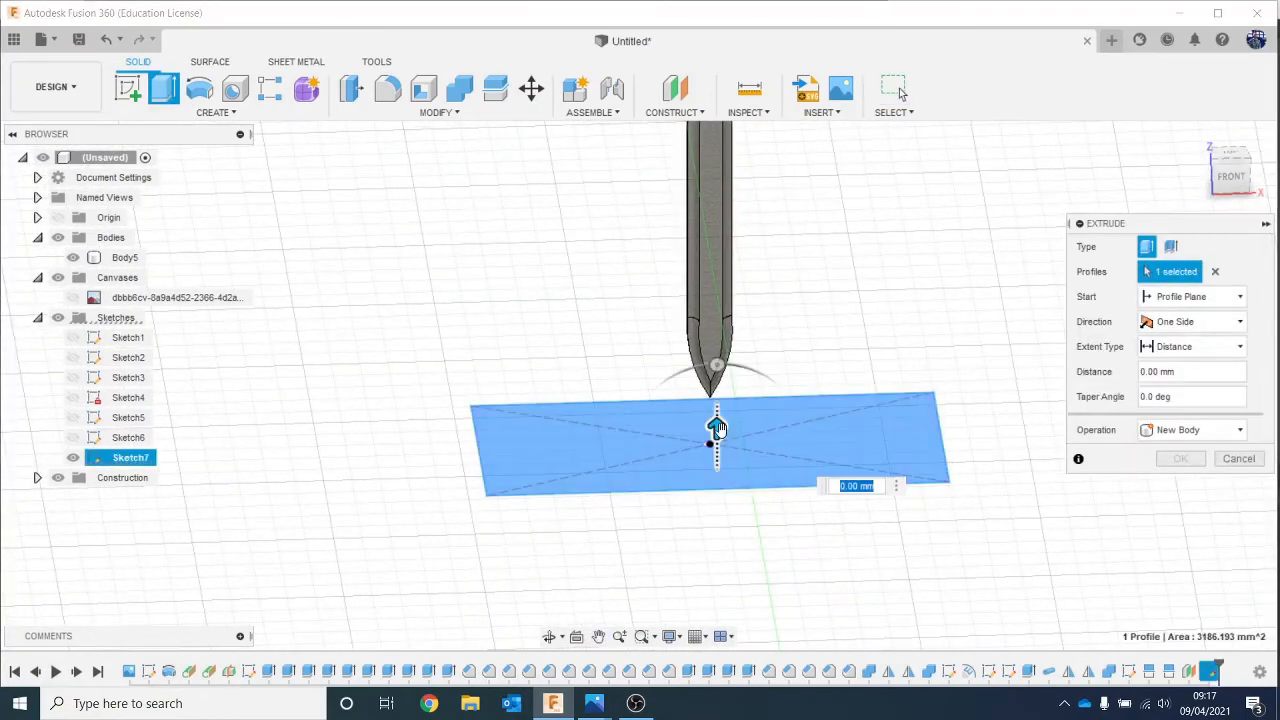
mouse_move(716, 428)
mouse_down()
mouse_move(717, 303)
mouse_move(735, 258)
mouse_move(774, 240)
mouse_up()
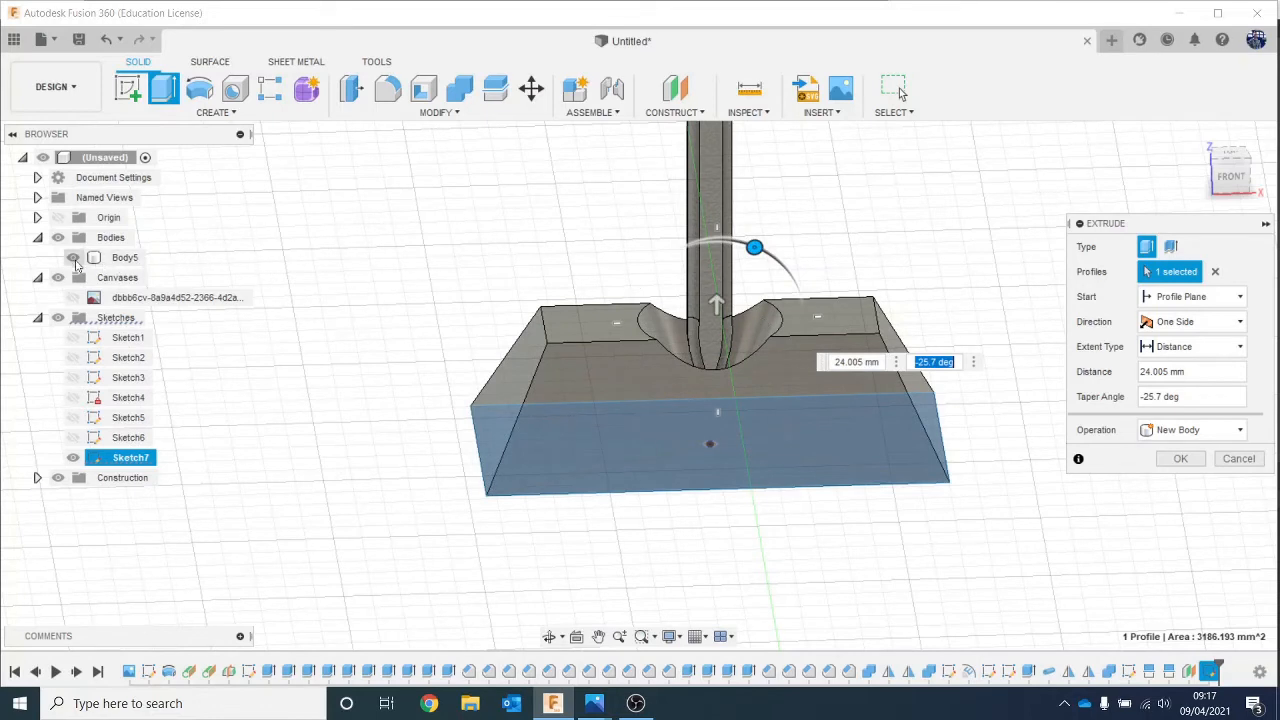
click(73, 259)
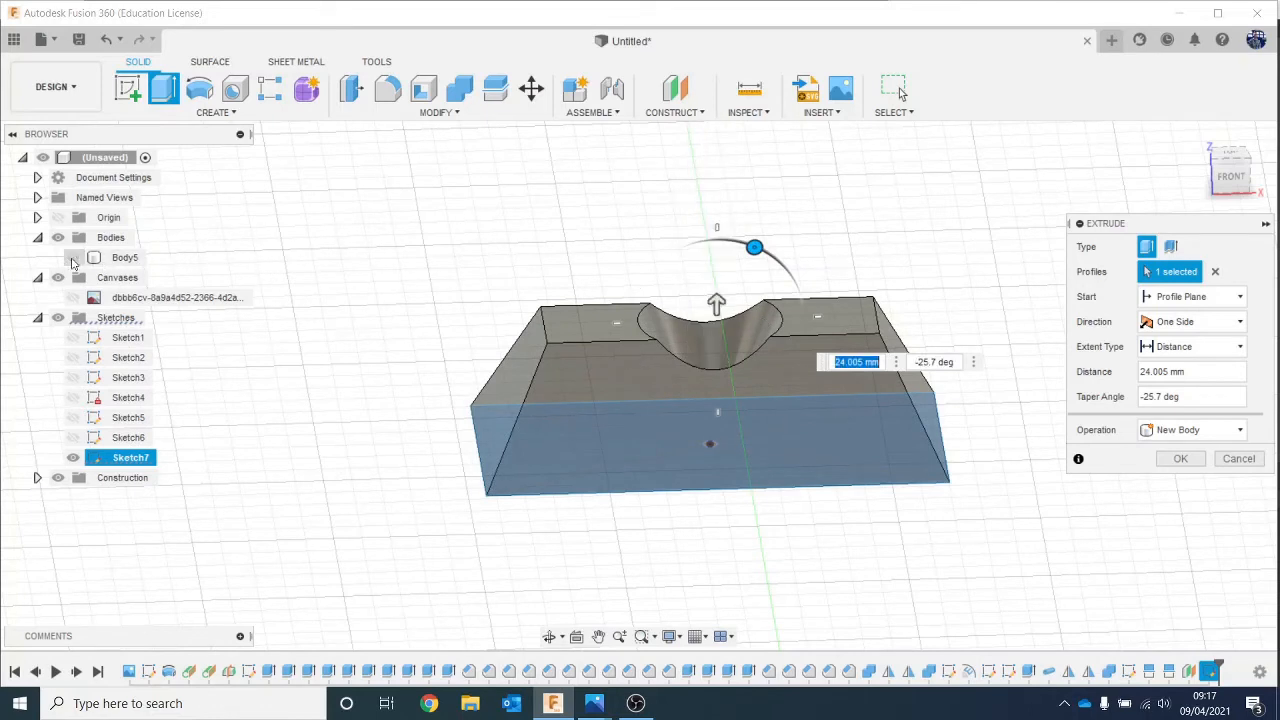
Step: Lower the pedestal extrusion to about 10.6 mm and add the small circular centre profile to its selection
drag(719, 304, 718, 376)
drag(1243, 185, 1234, 128)
scroll(706, 368, up, 5)
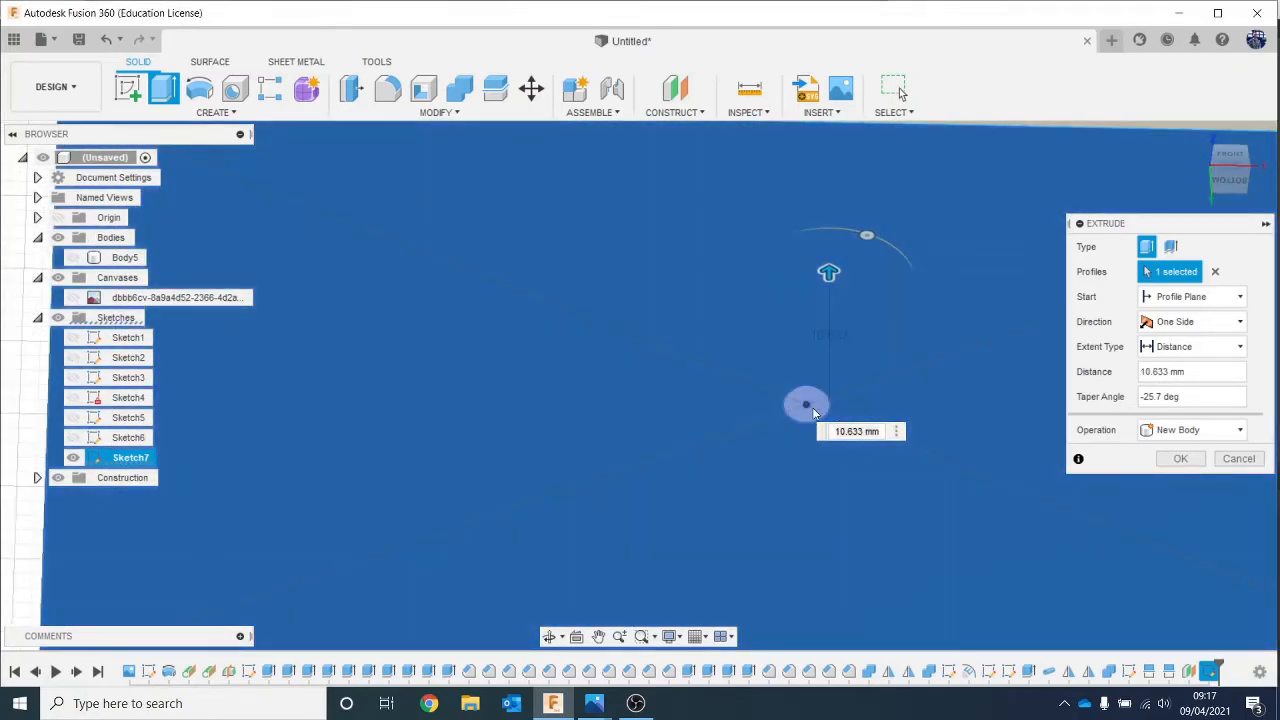
click(813, 413)
scroll(896, 405, down, 4)
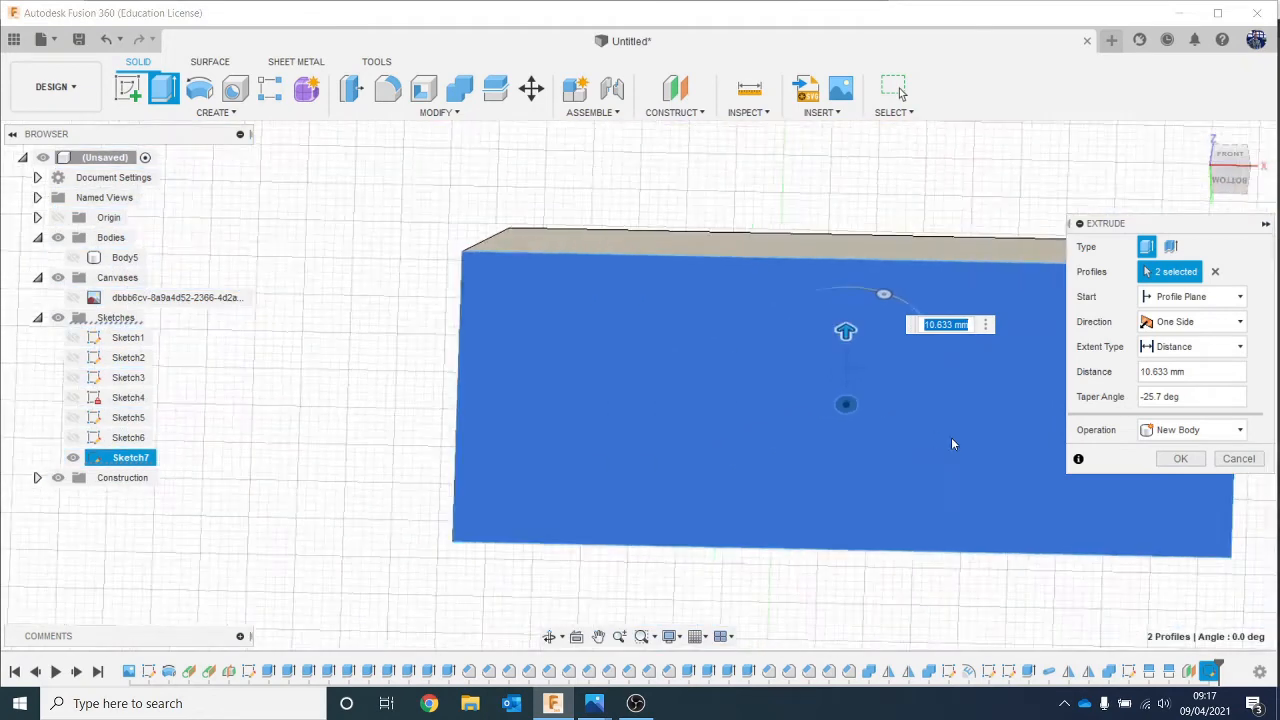
drag(1238, 177, 1228, 208)
click(1229, 178)
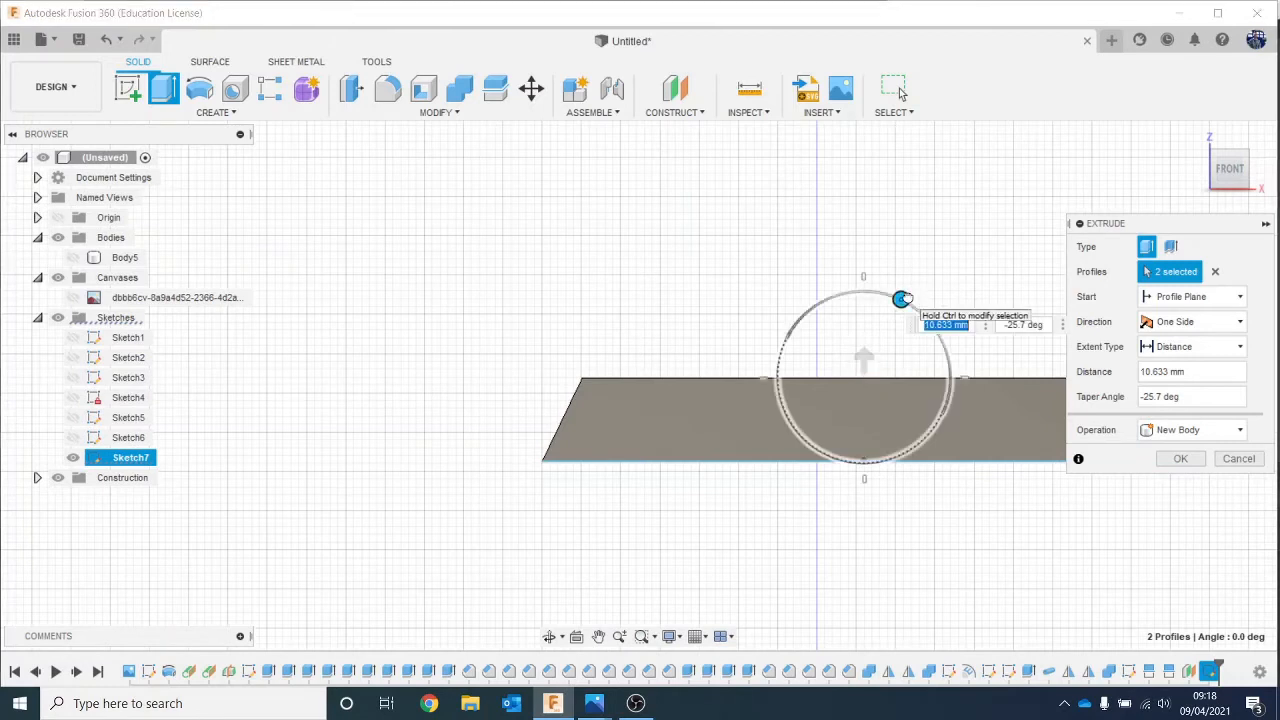
Step: Set the pedestal's taper to about -32.8 degrees and its height to about 20 mm, and finish it as a new body
mouse_move(905, 296)
mouse_down()
mouse_move(931, 322)
mouse_move(917, 310)
mouse_up()
drag(863, 359, 860, 265)
scroll(891, 491, down, 3)
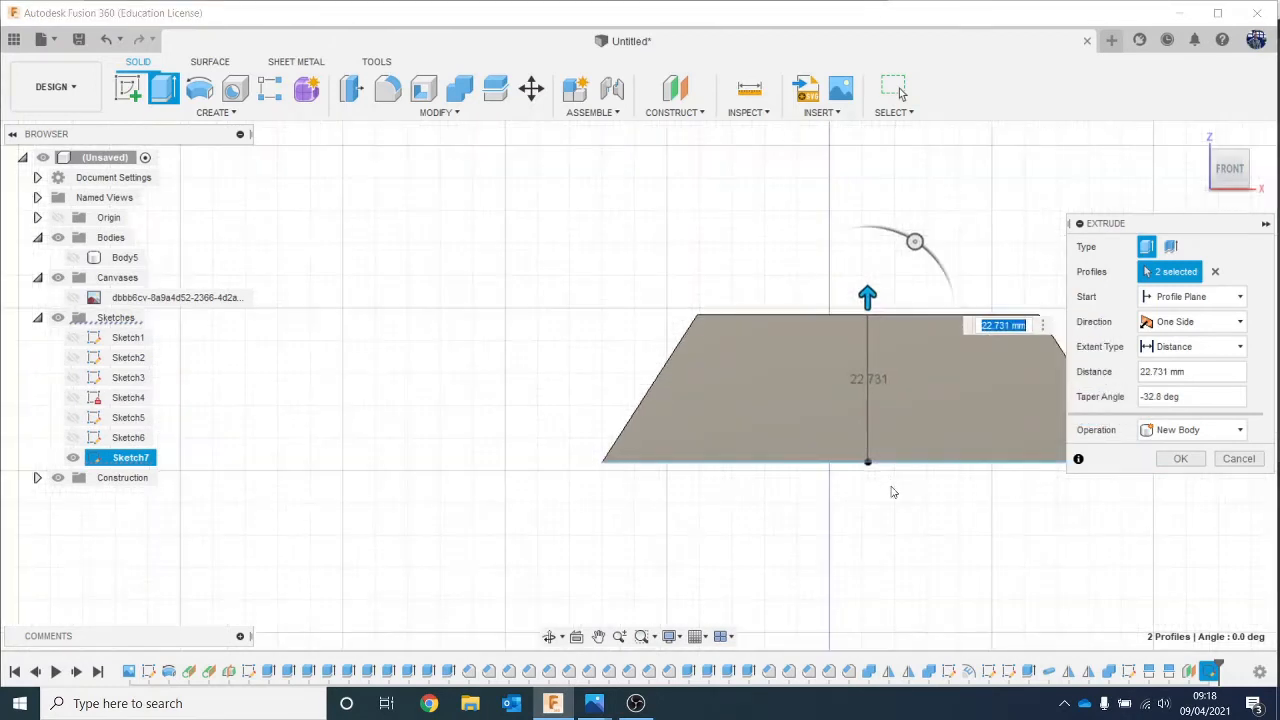
middle_drag(883, 499, 733, 486)
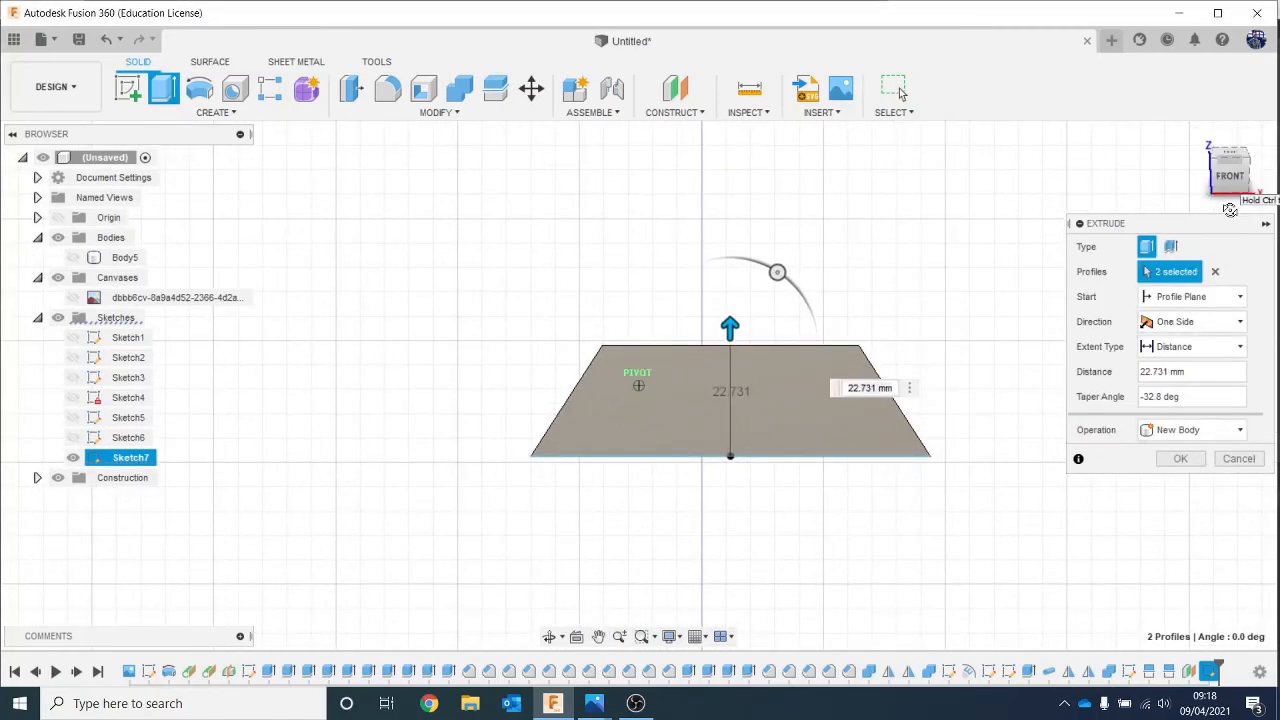
click(1230, 151)
drag(730, 352, 731, 363)
click(73, 258)
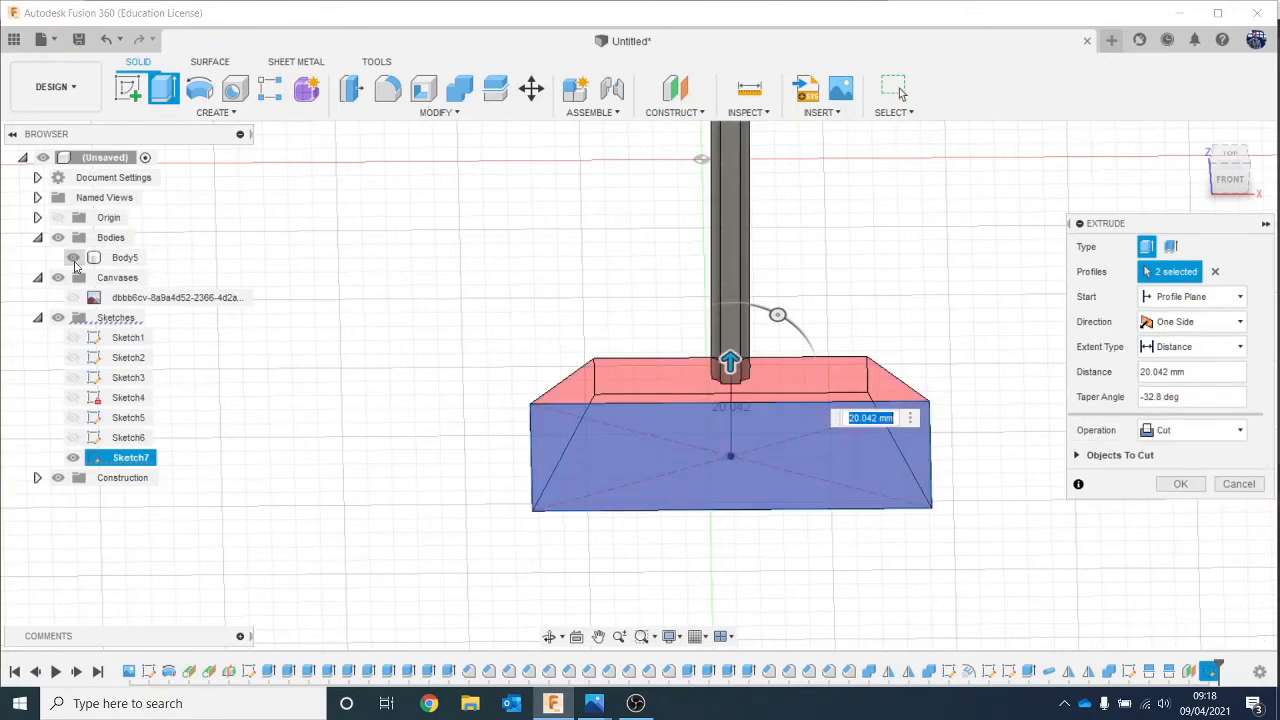
click(73, 258)
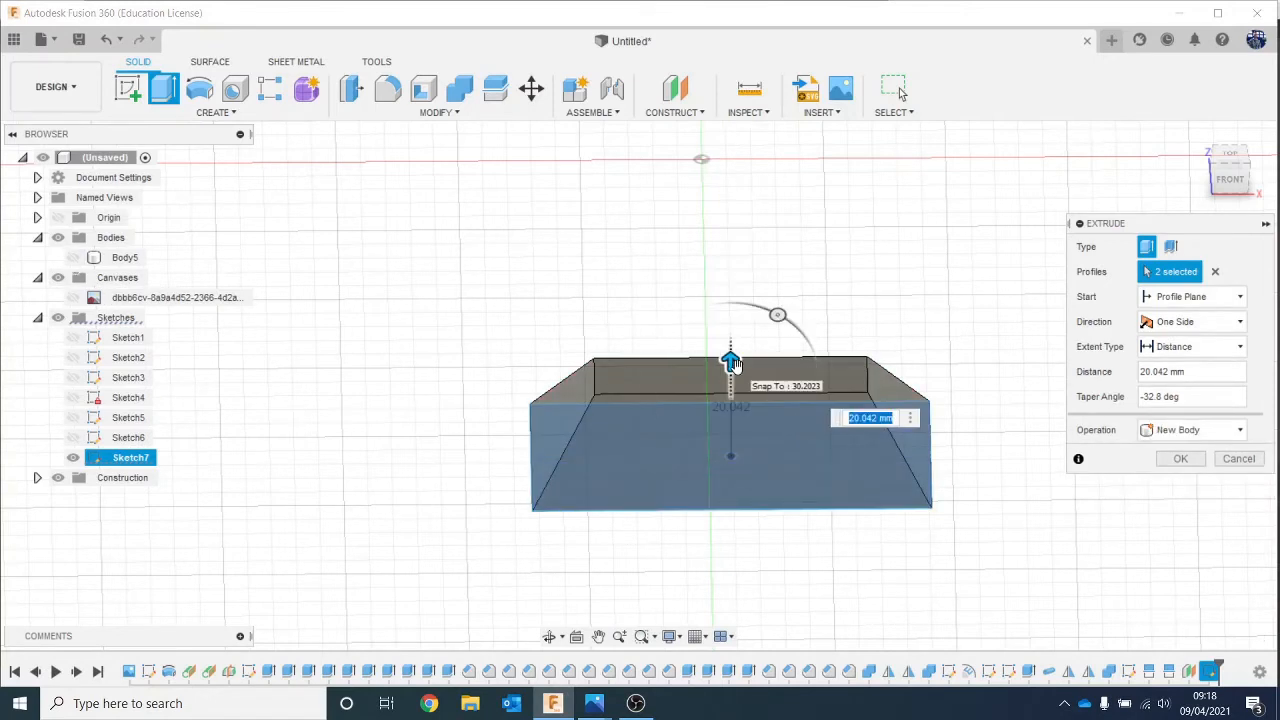
click(1170, 458)
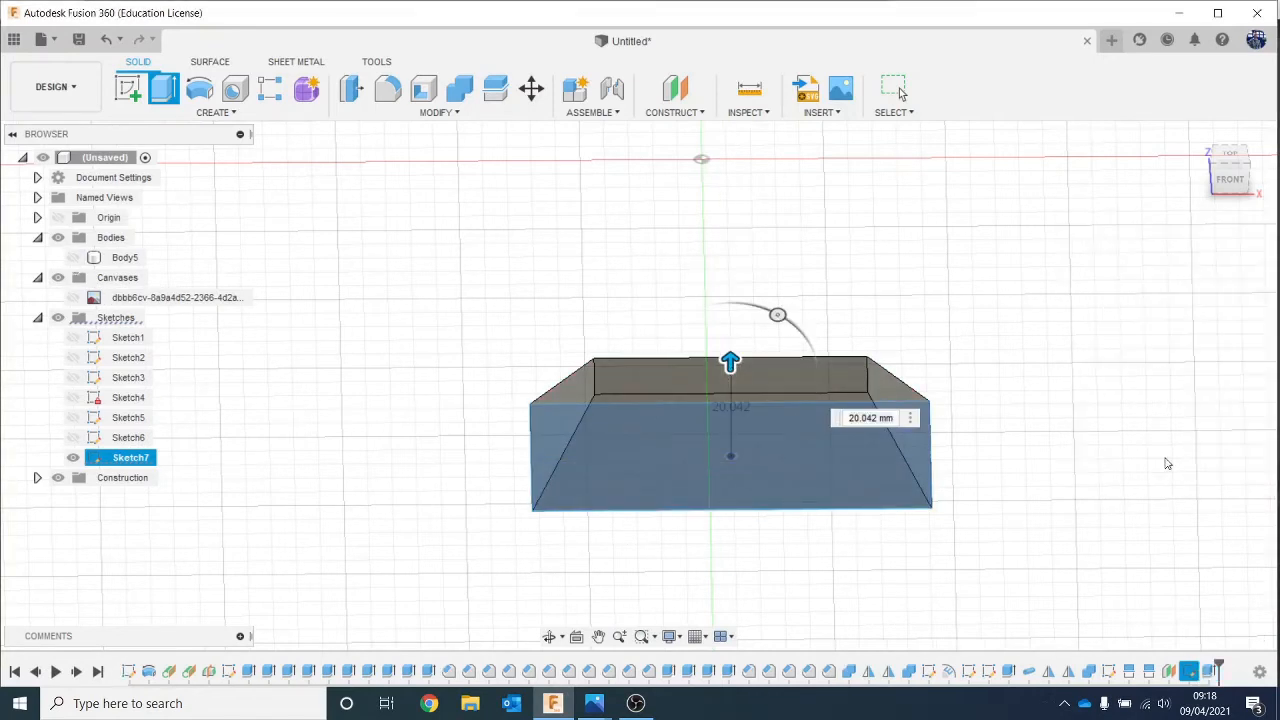
Step: Show the sword body again and move it about 7.66 mm straight down into the pedestal
click(73, 258)
scroll(1227, 300, down, 3)
middle_drag(1227, 300, 1093, 386)
click(1230, 182)
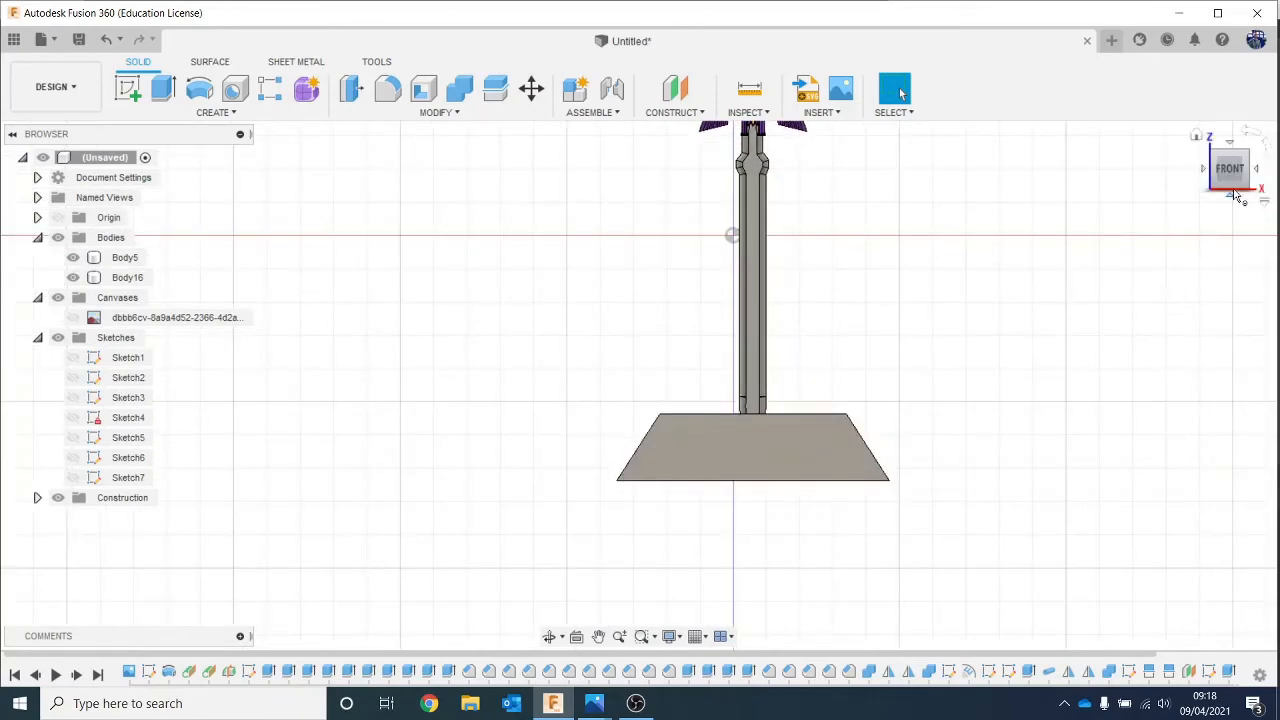
click(1237, 183)
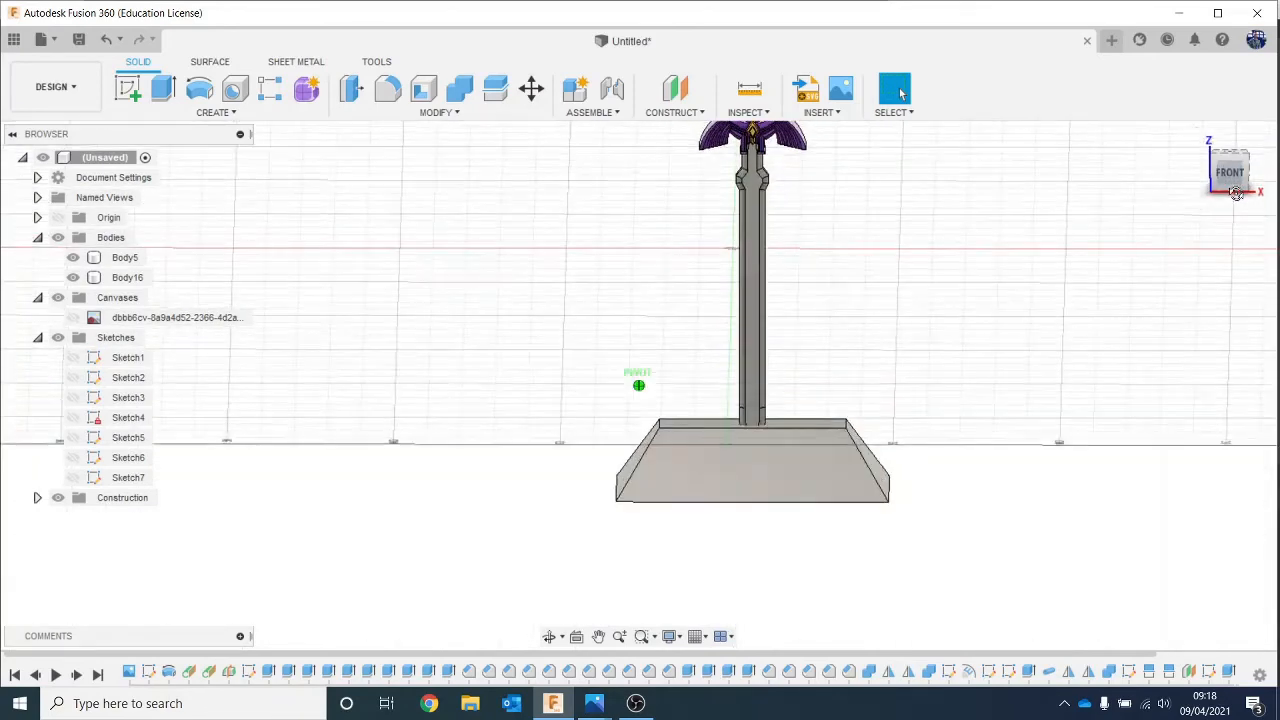
click(130, 257)
right_click(130, 257)
click(215, 260)
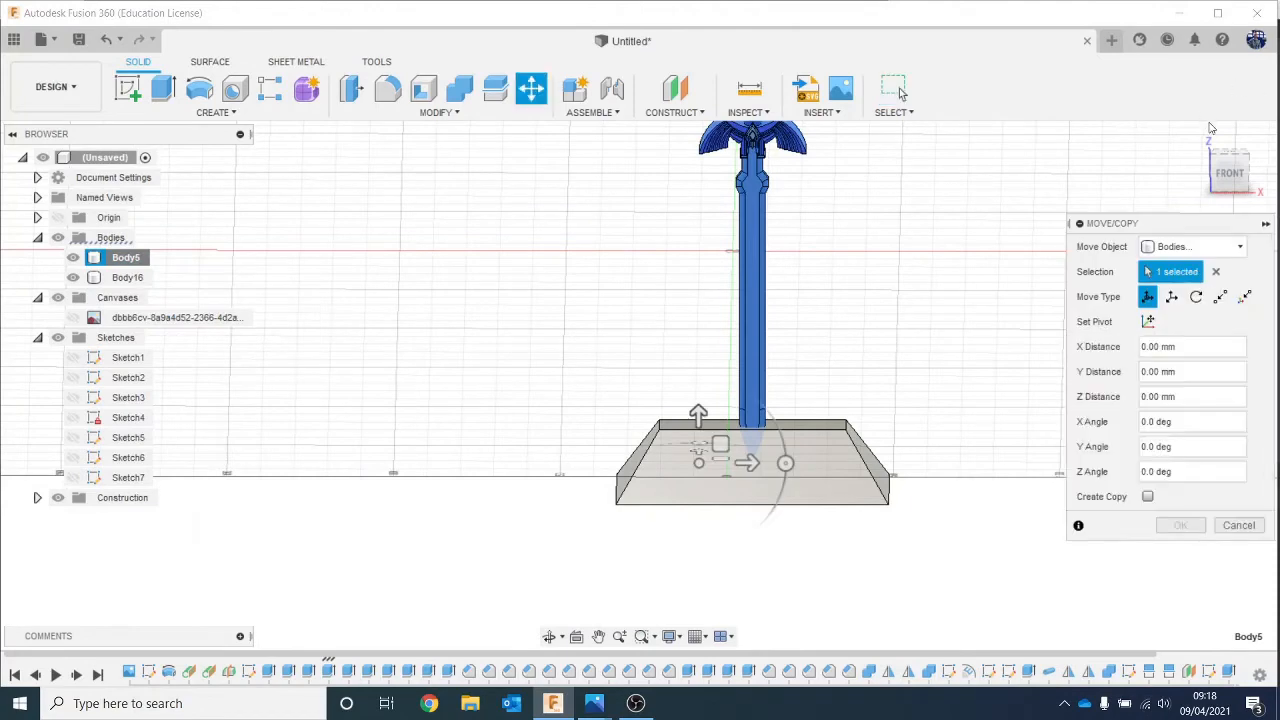
click(1213, 185)
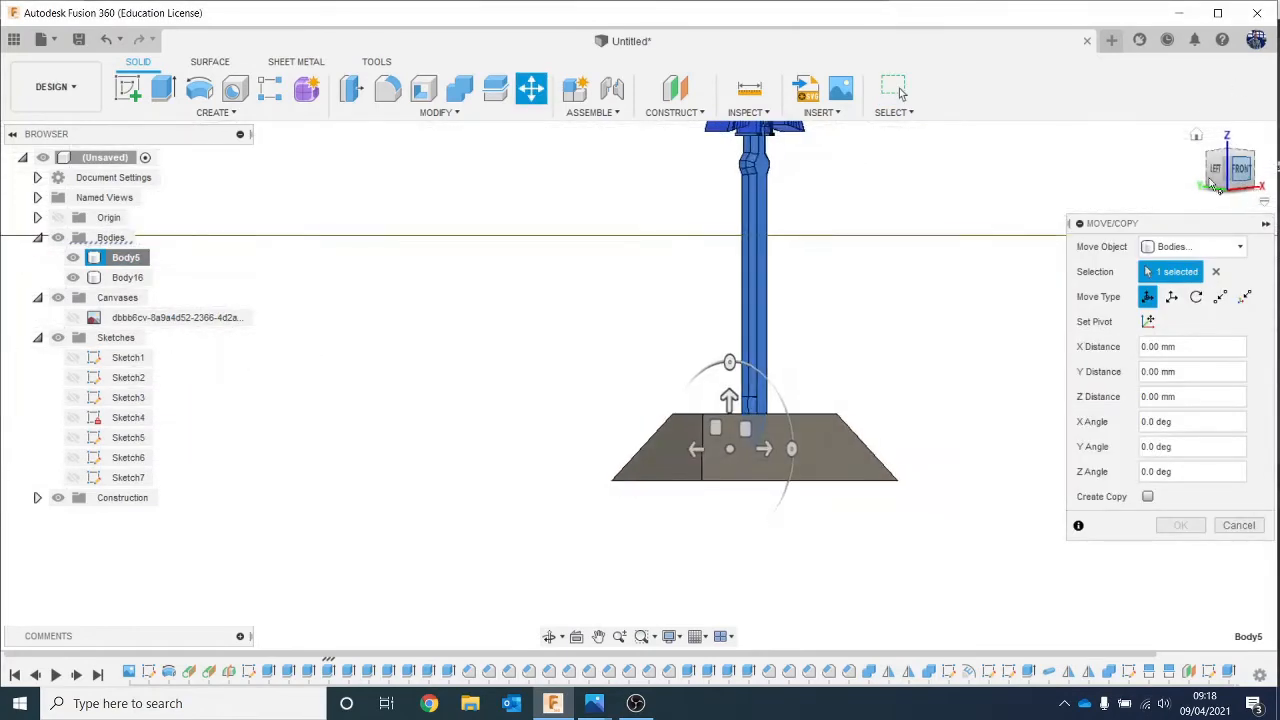
scroll(732, 389, up, 2)
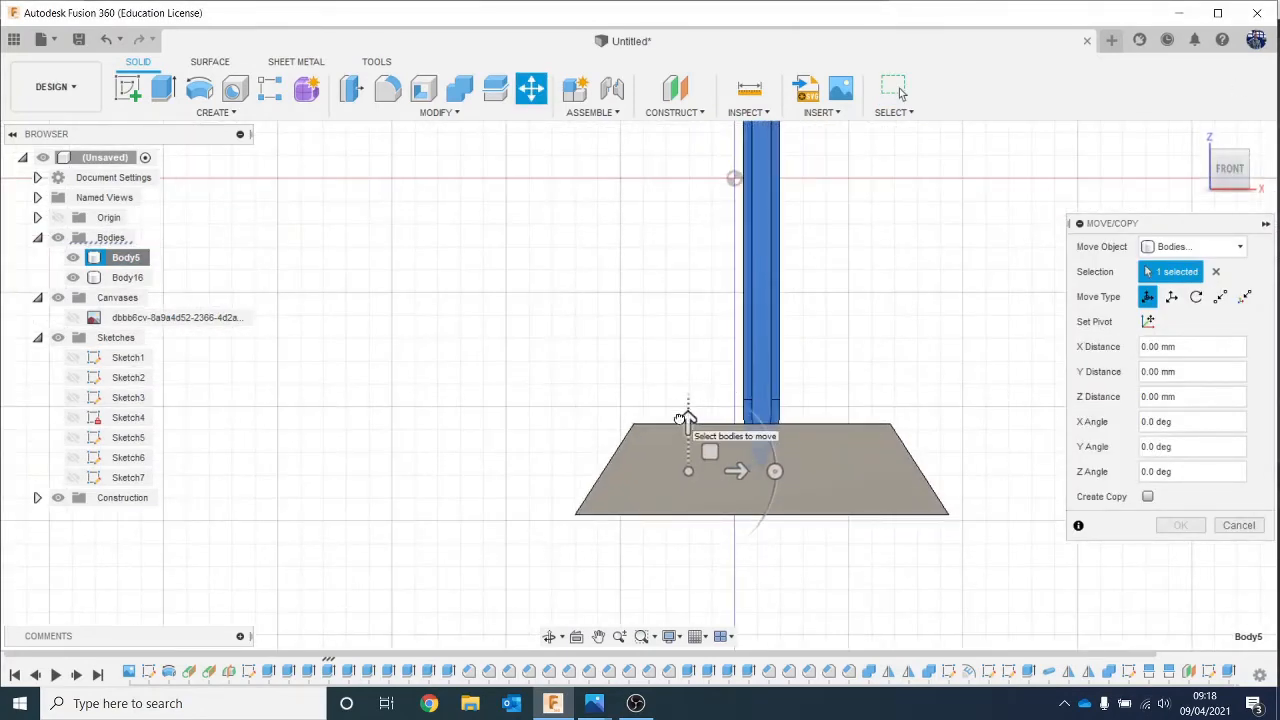
drag(680, 418, 683, 460)
click(1172, 527)
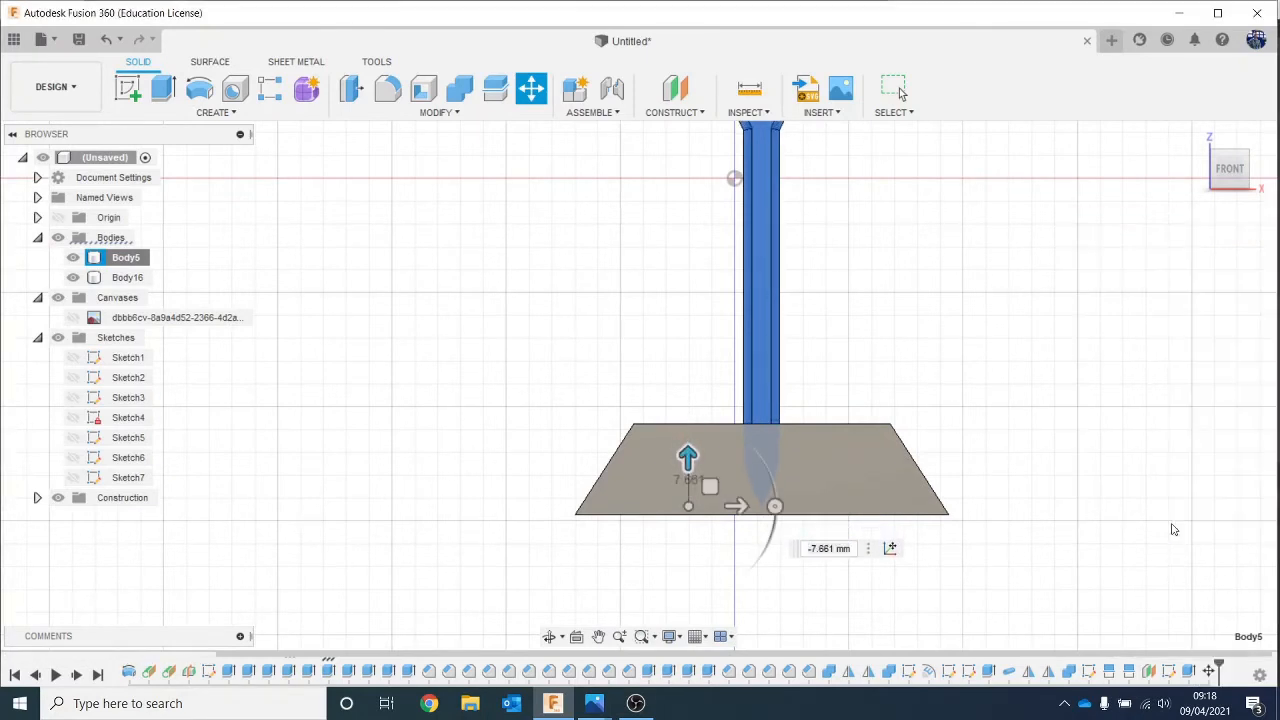
Step: Combine the bodies by cutting the sword's shape out of the pedestal, keeping the sword as a tool body
click(458, 104)
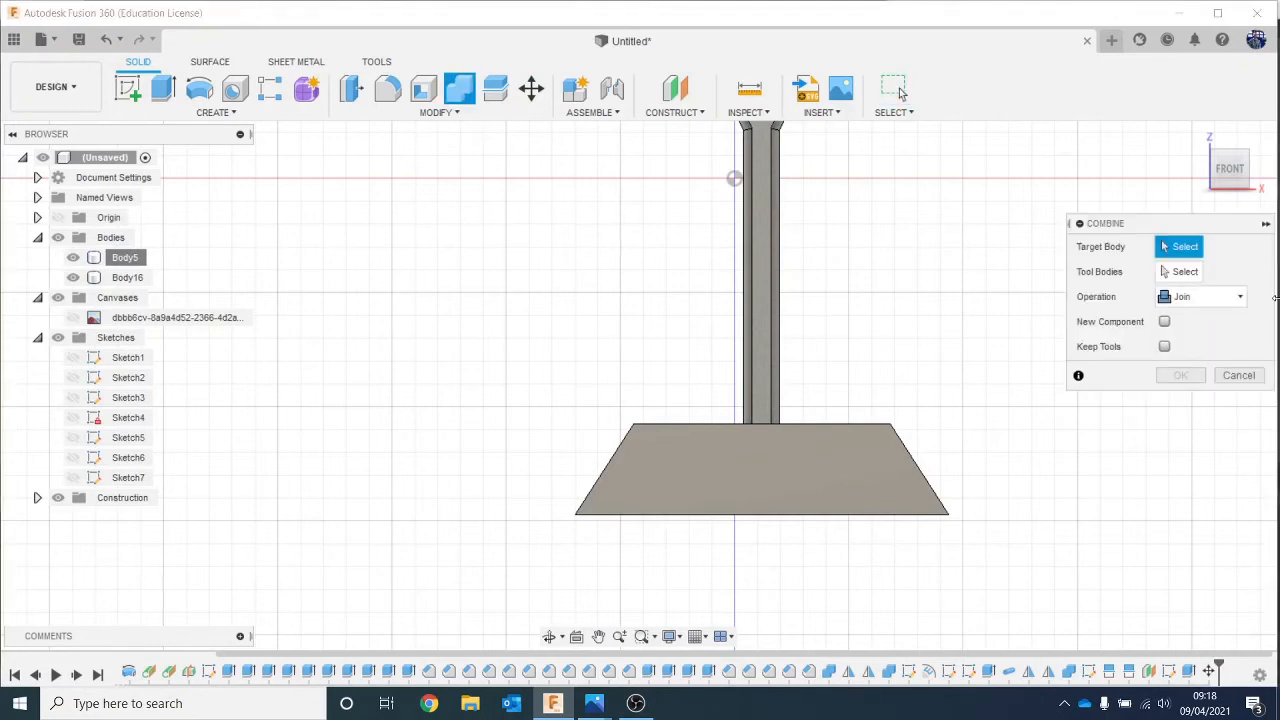
click(812, 482)
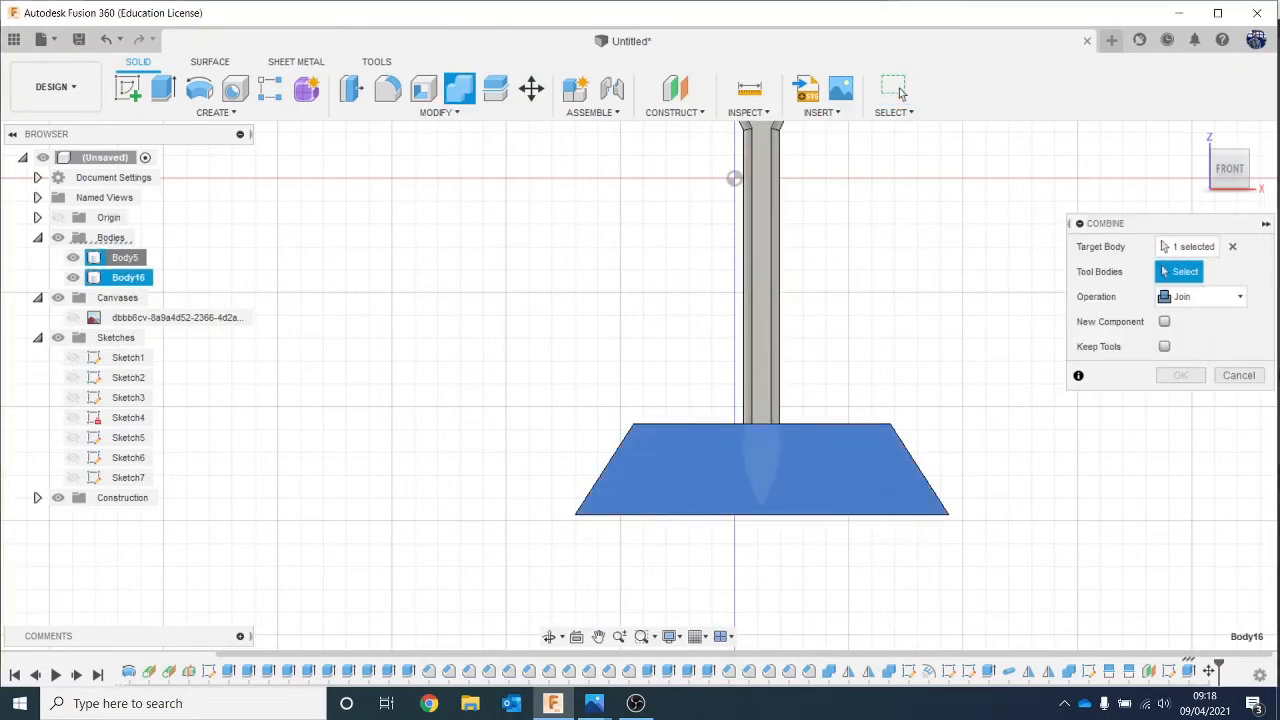
click(762, 300)
click(1225, 298)
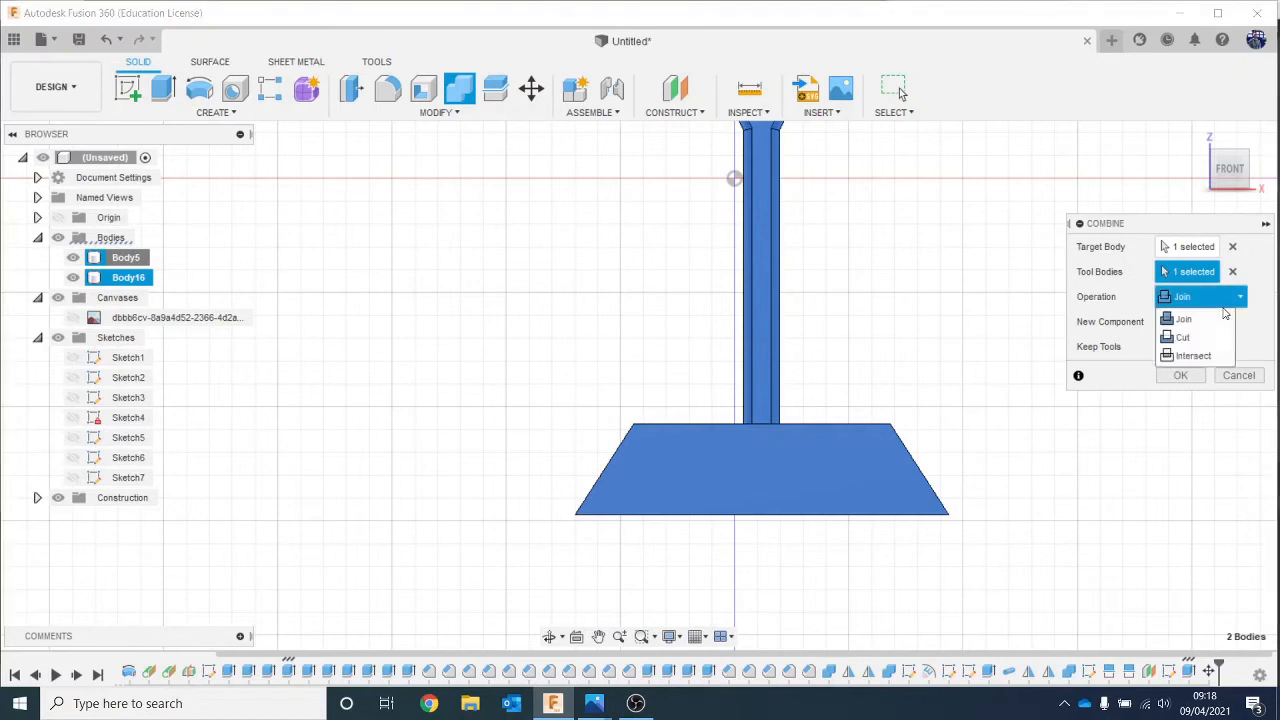
click(1185, 338)
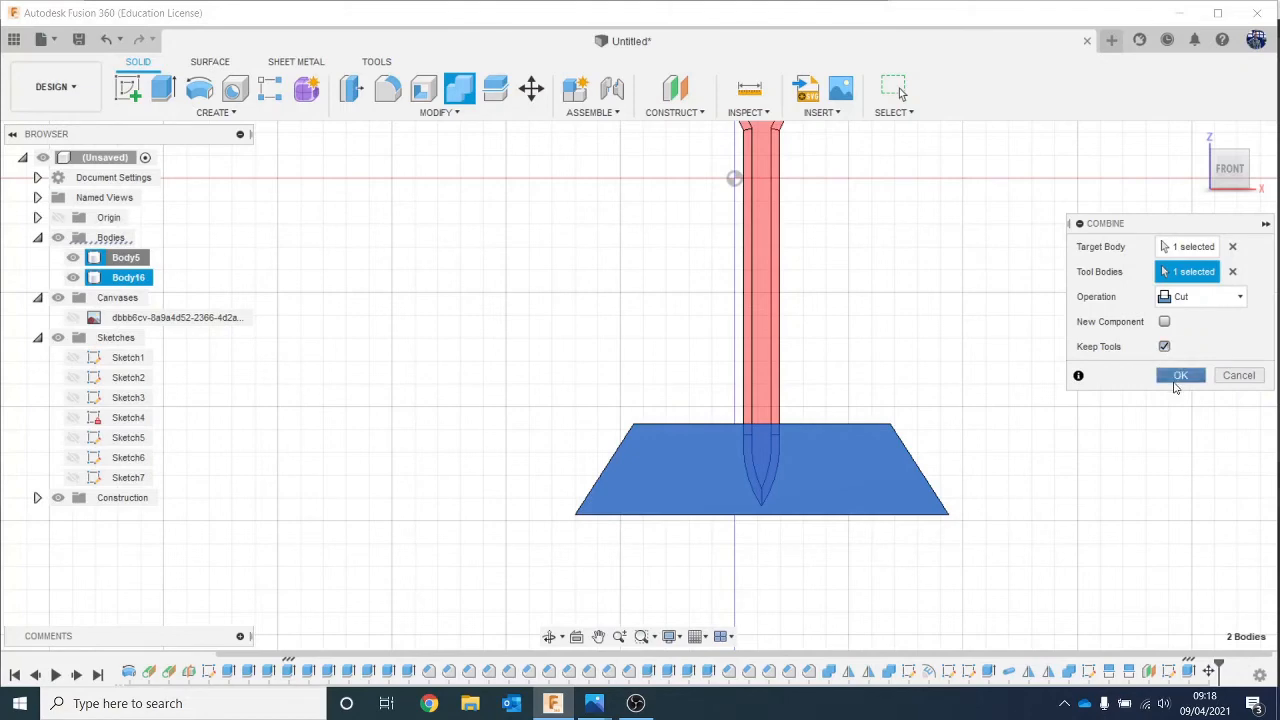
click(1178, 377)
Step: Hide the sword to inspect the blade slot in the pedestal's upper face, and show the sword again
drag(1215, 178, 1219, 210)
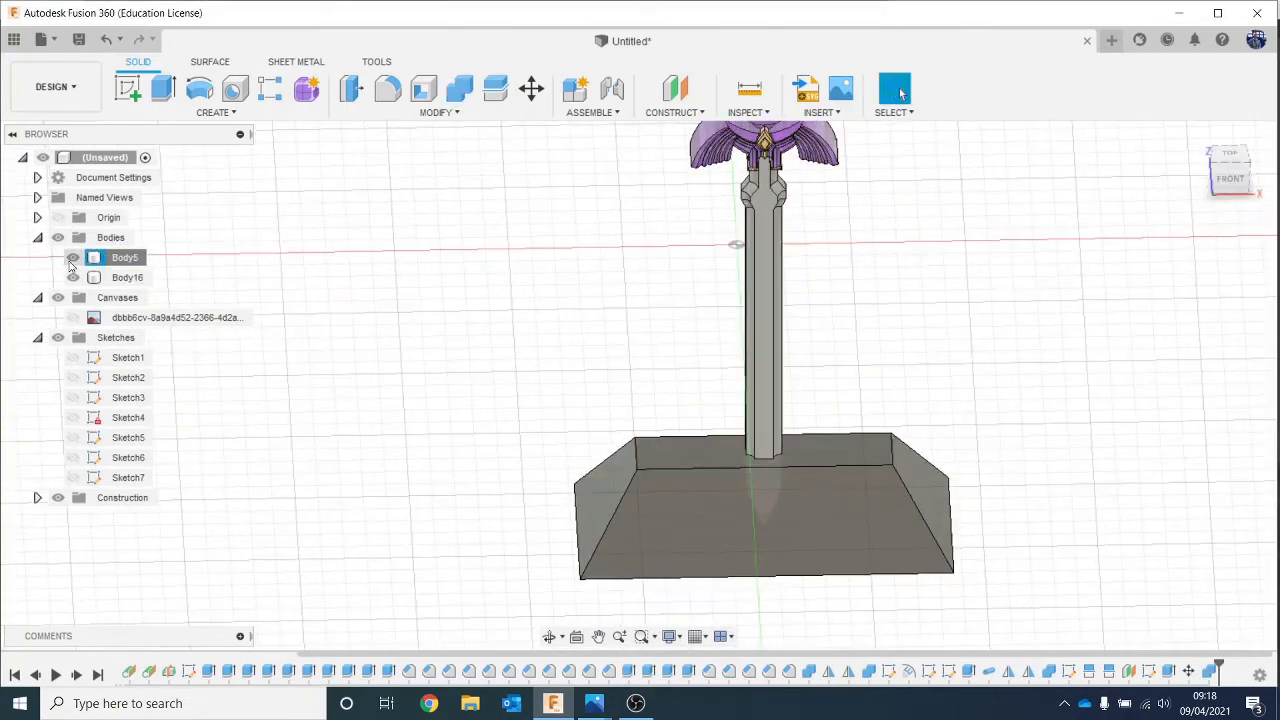
click(72, 258)
click(1229, 158)
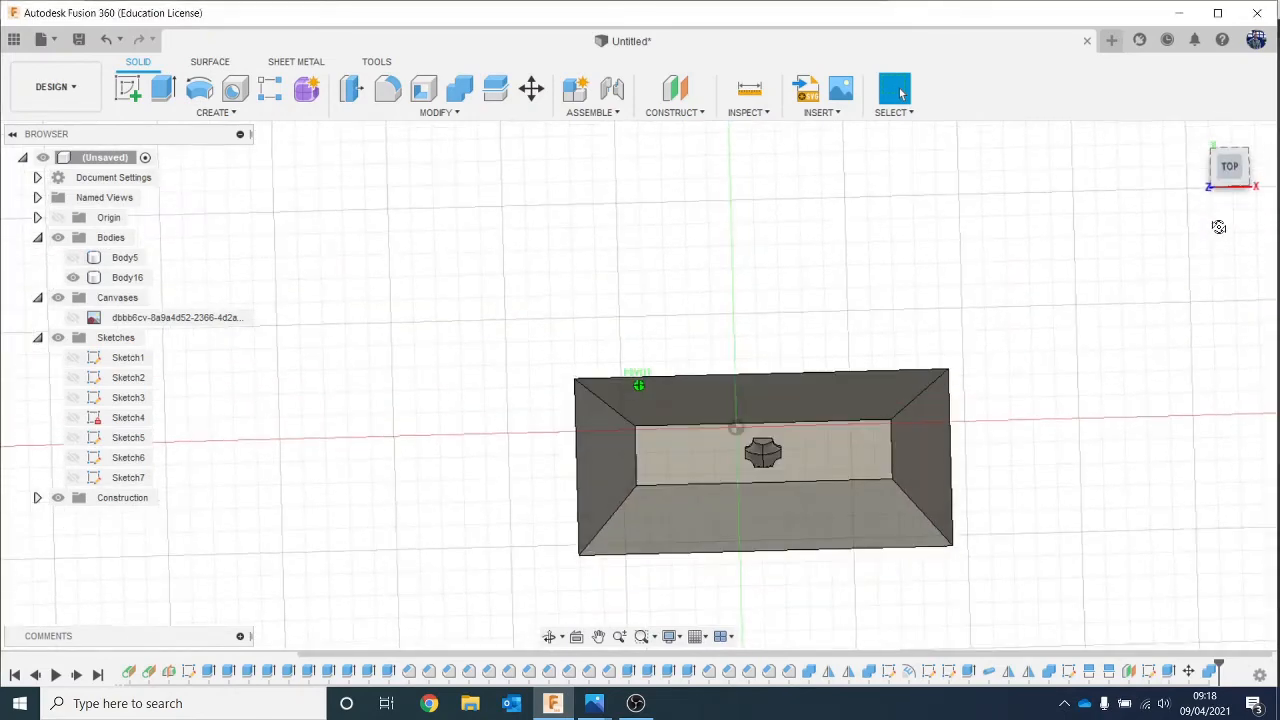
drag(1229, 172, 1229, 143)
click(73, 258)
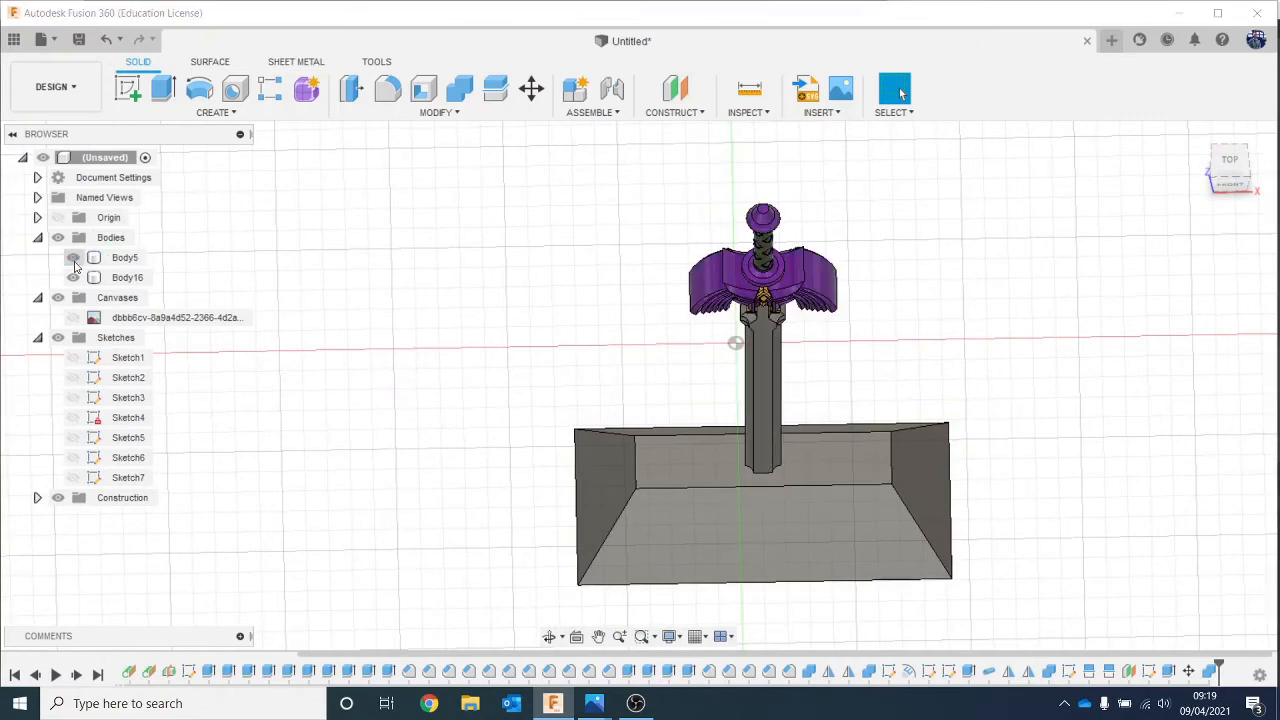
Step: Compare the model's front view with the pedestal reference picture in Photos, and return to Fusion 360
click(1229, 184)
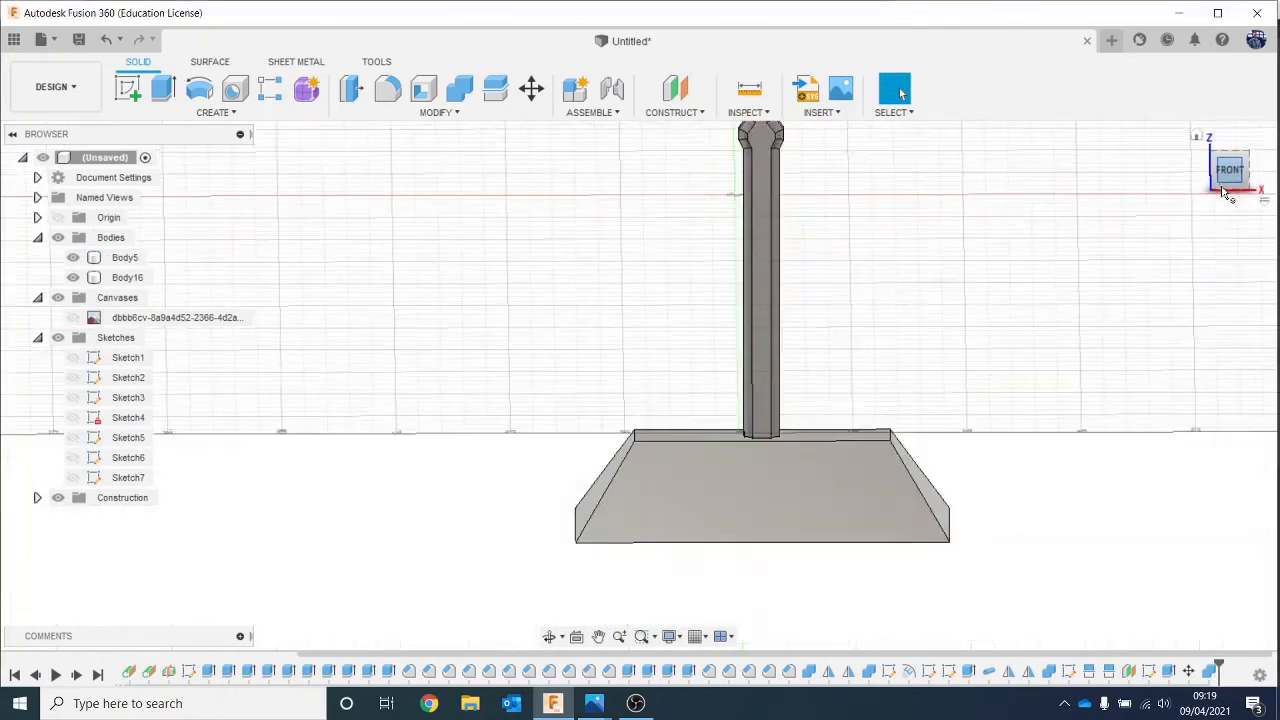
scroll(1185, 391, down, 4)
middle_drag(1184, 385, 1010, 441)
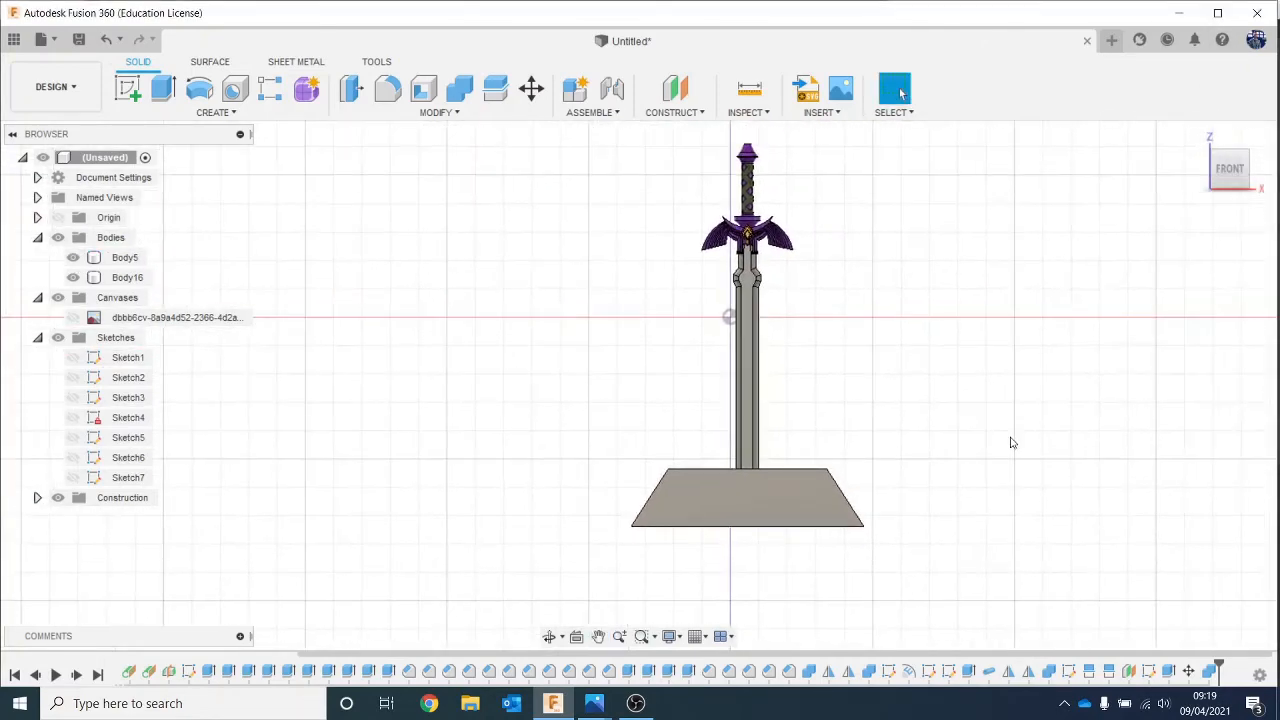
scroll(1010, 441, down, 1)
click(610, 700)
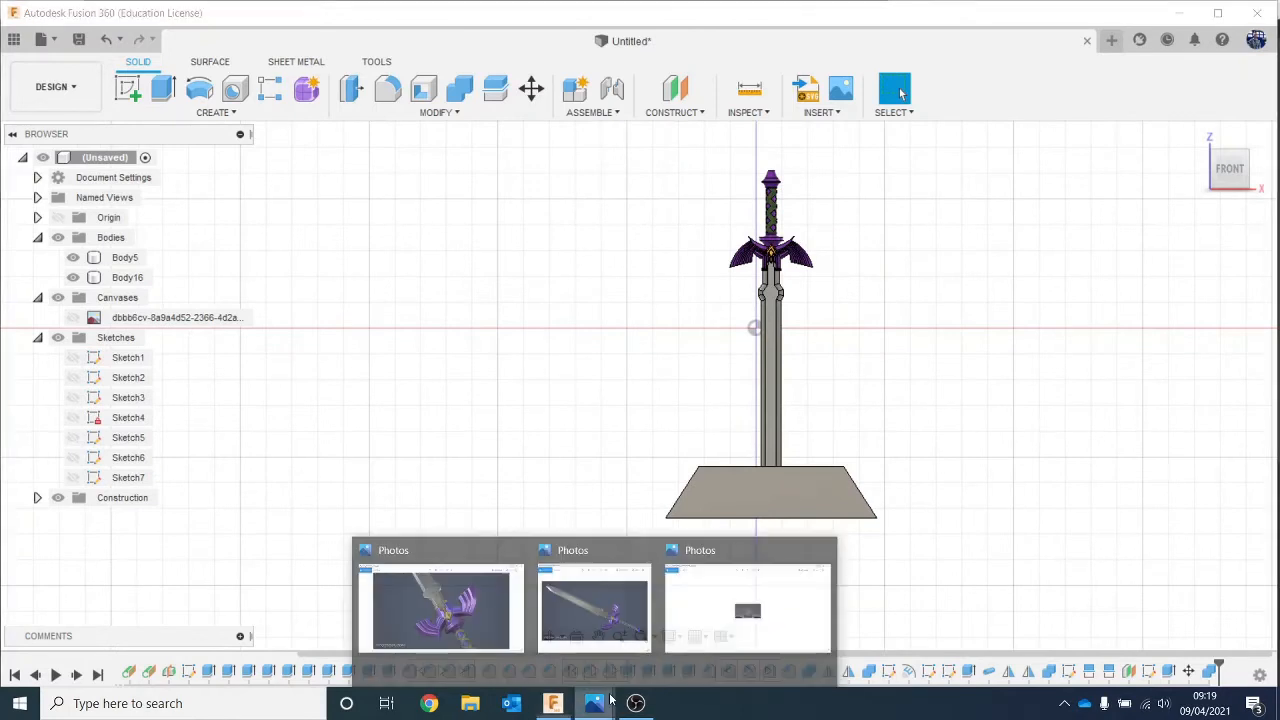
click(755, 632)
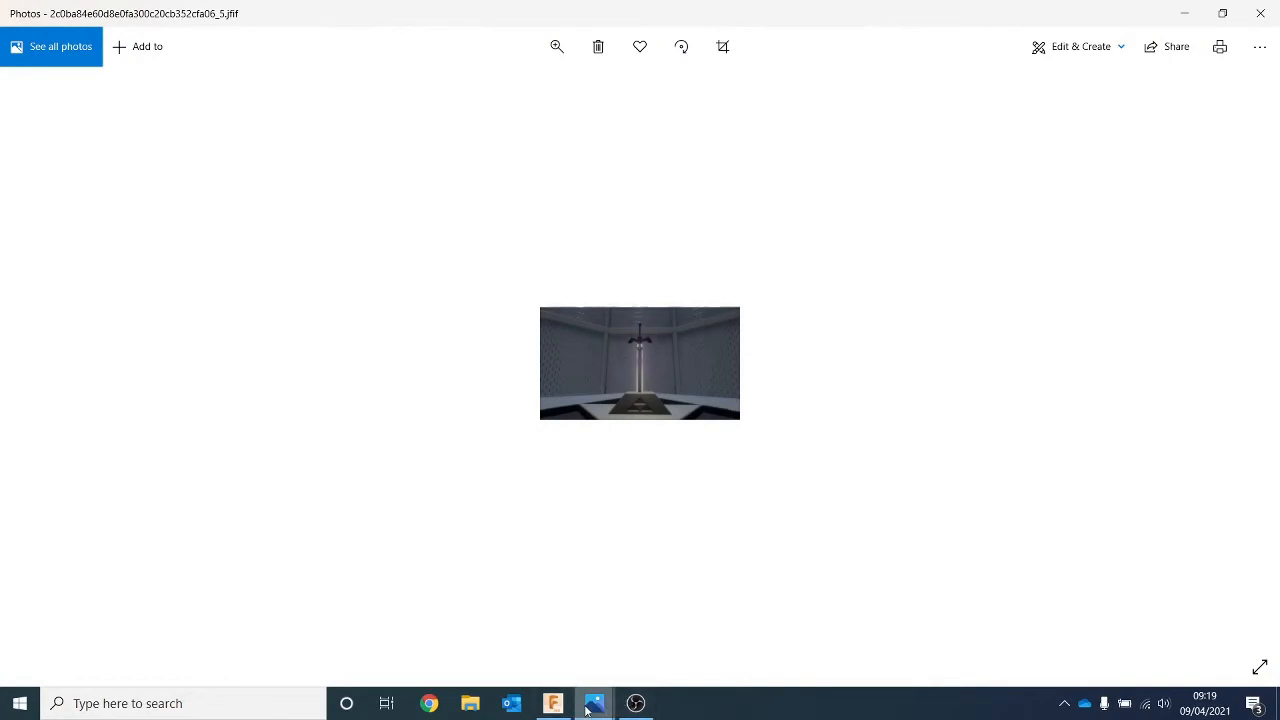
click(553, 703)
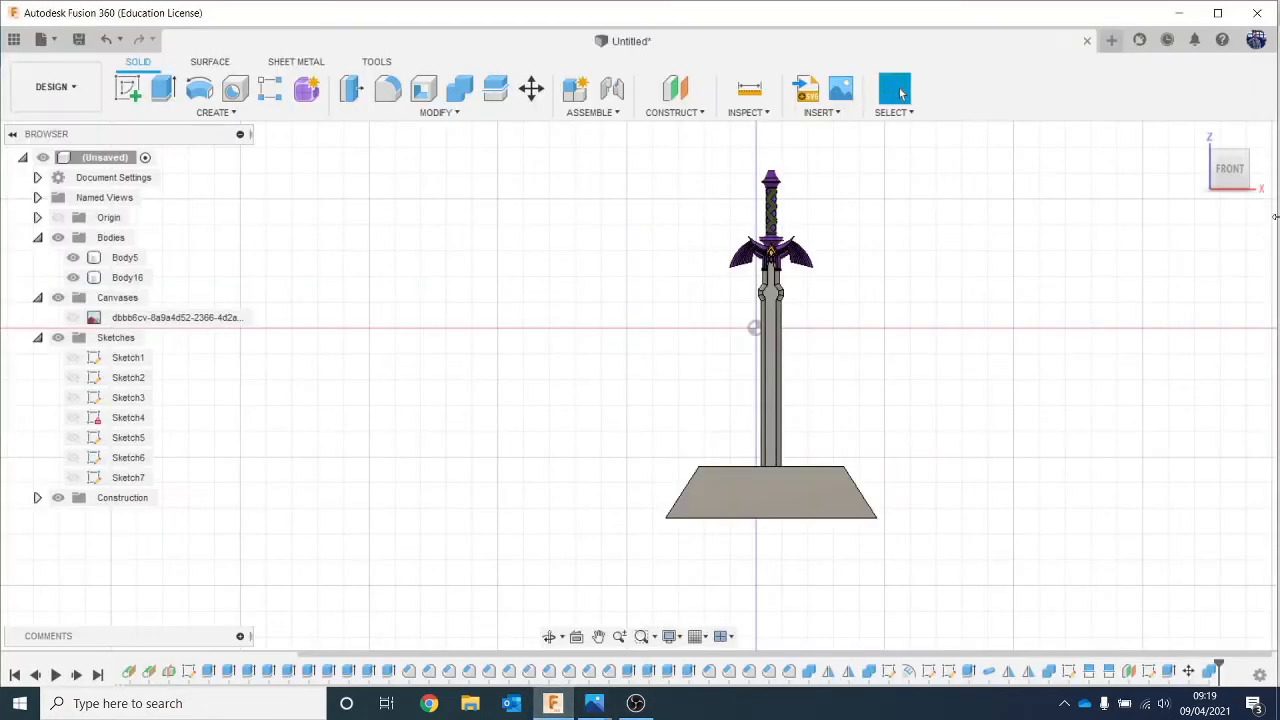
Step: Start a new sketch on the underside of the pedestal
click(1230, 174)
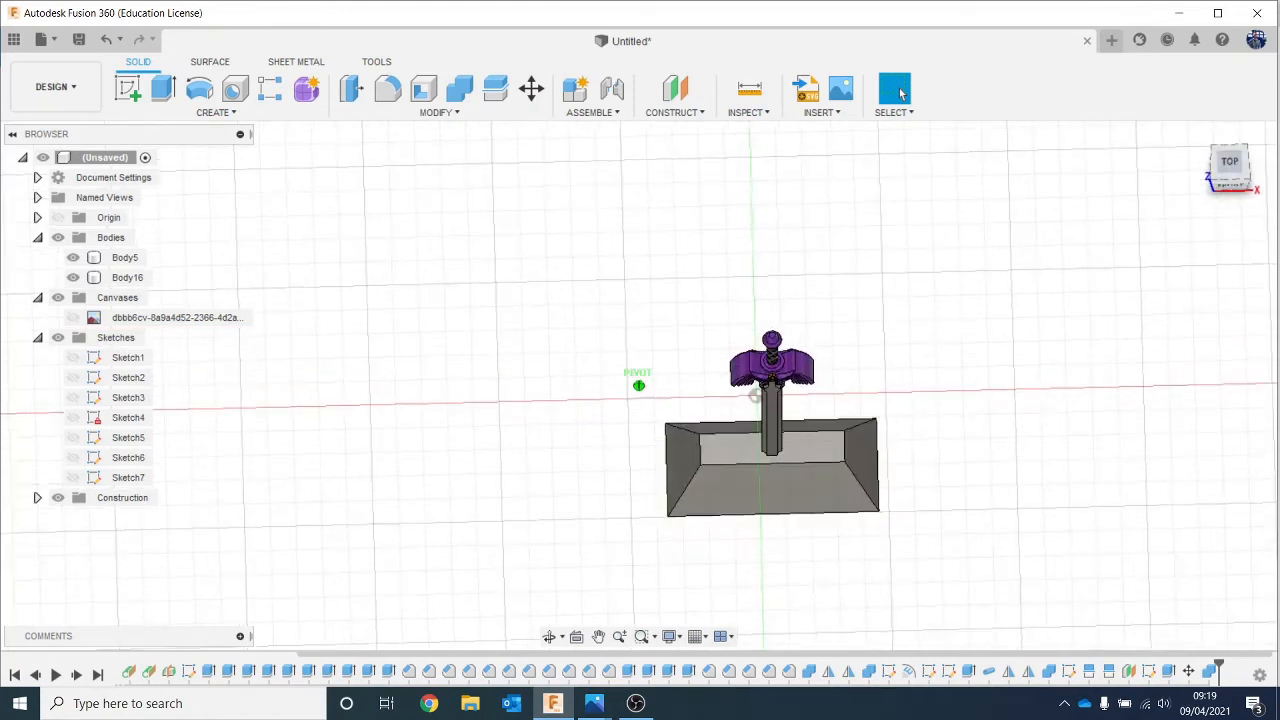
click(123, 91)
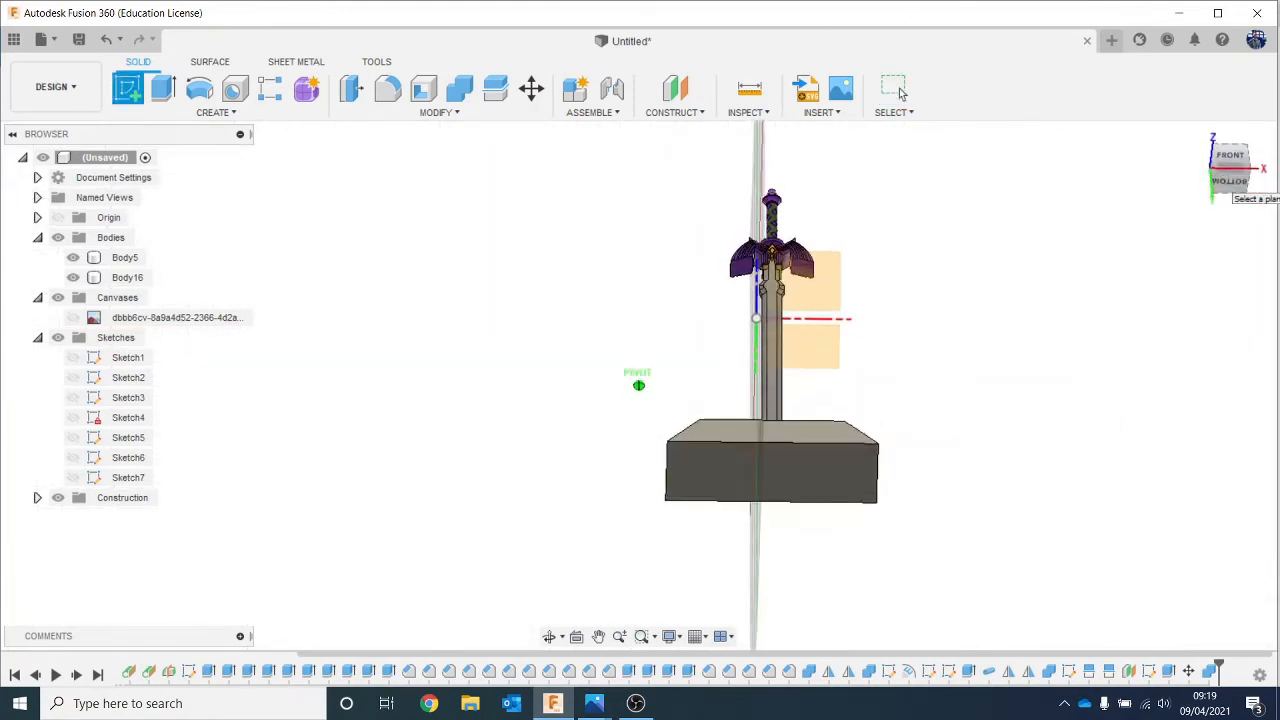
click(840, 449)
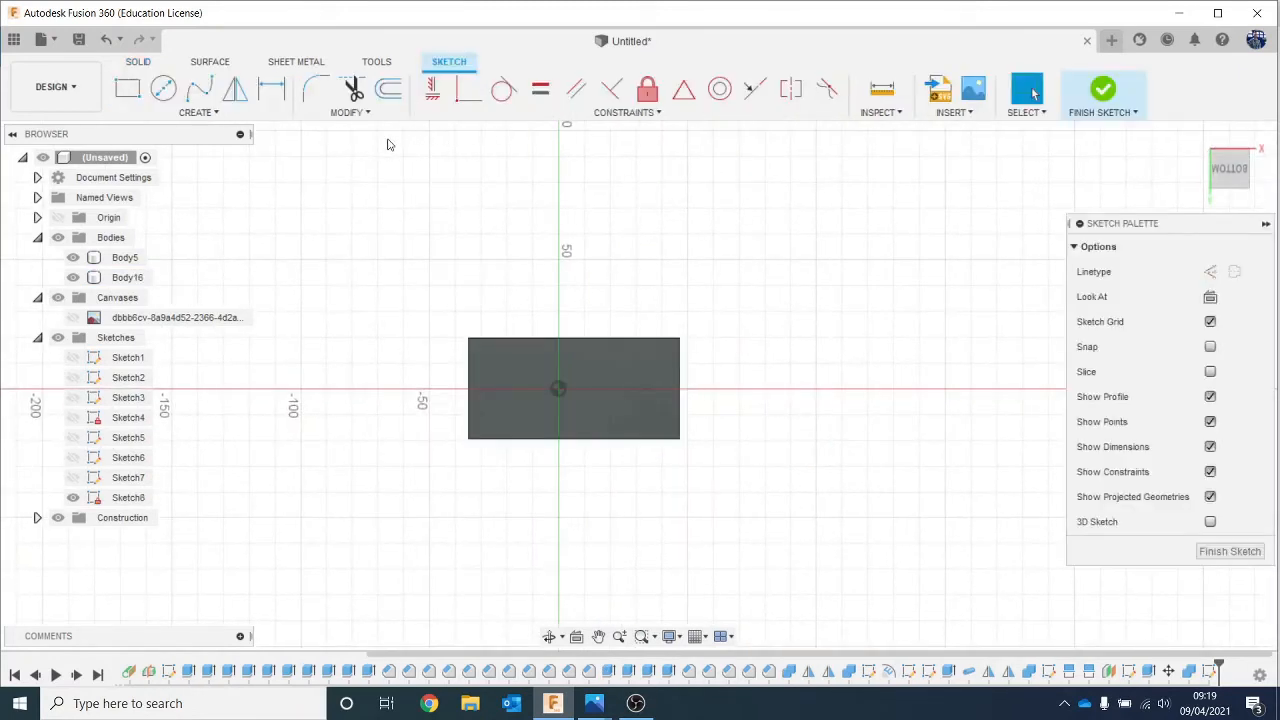
click(140, 112)
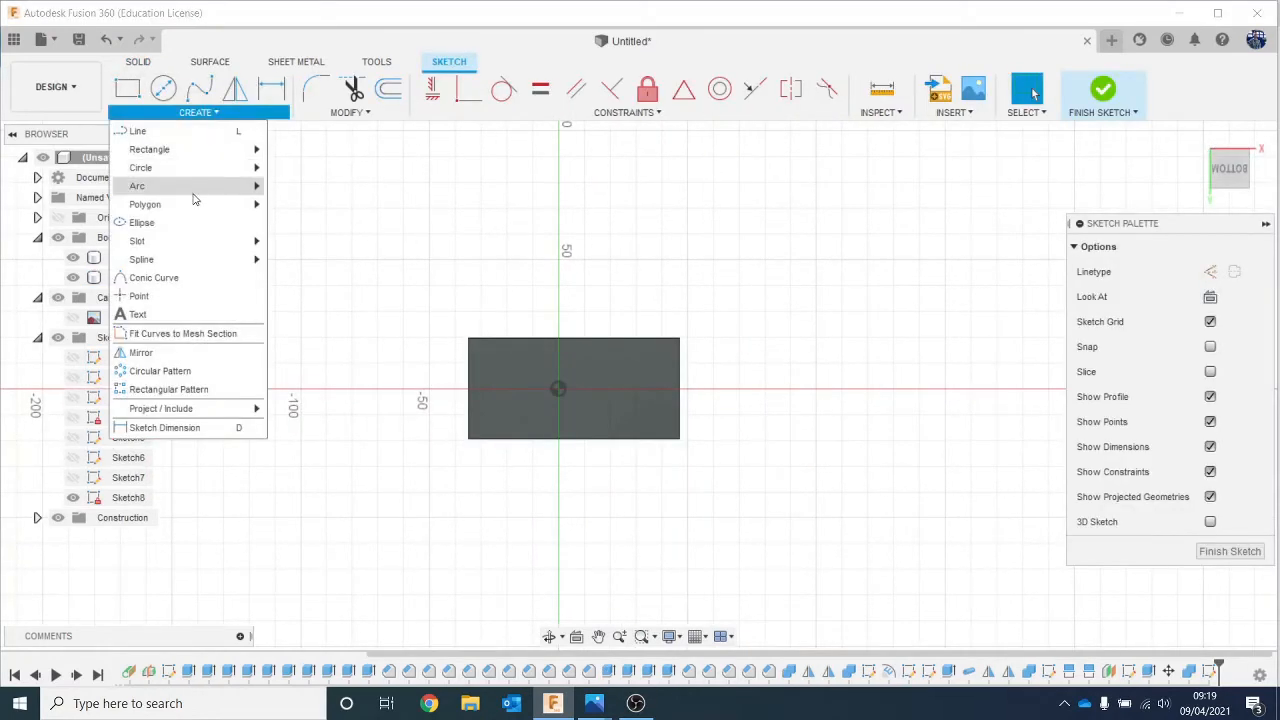
mouse_move(195, 204)
click(285, 205)
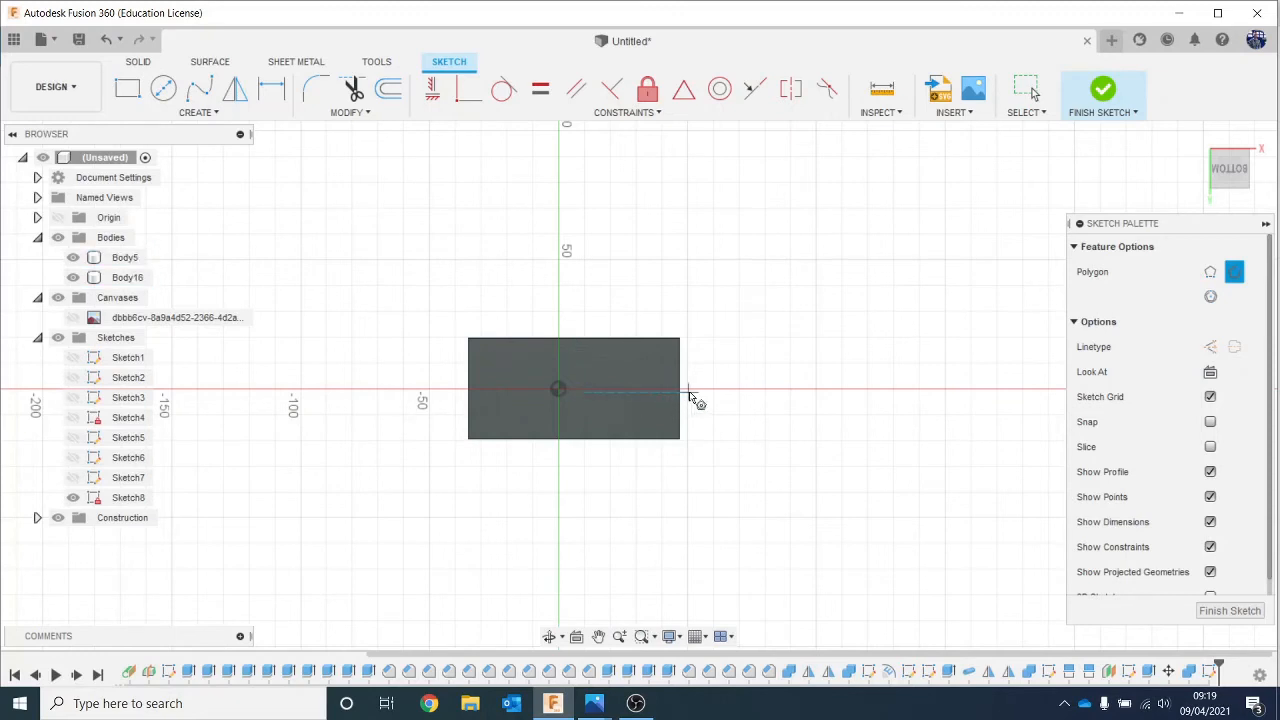
key(Escape)
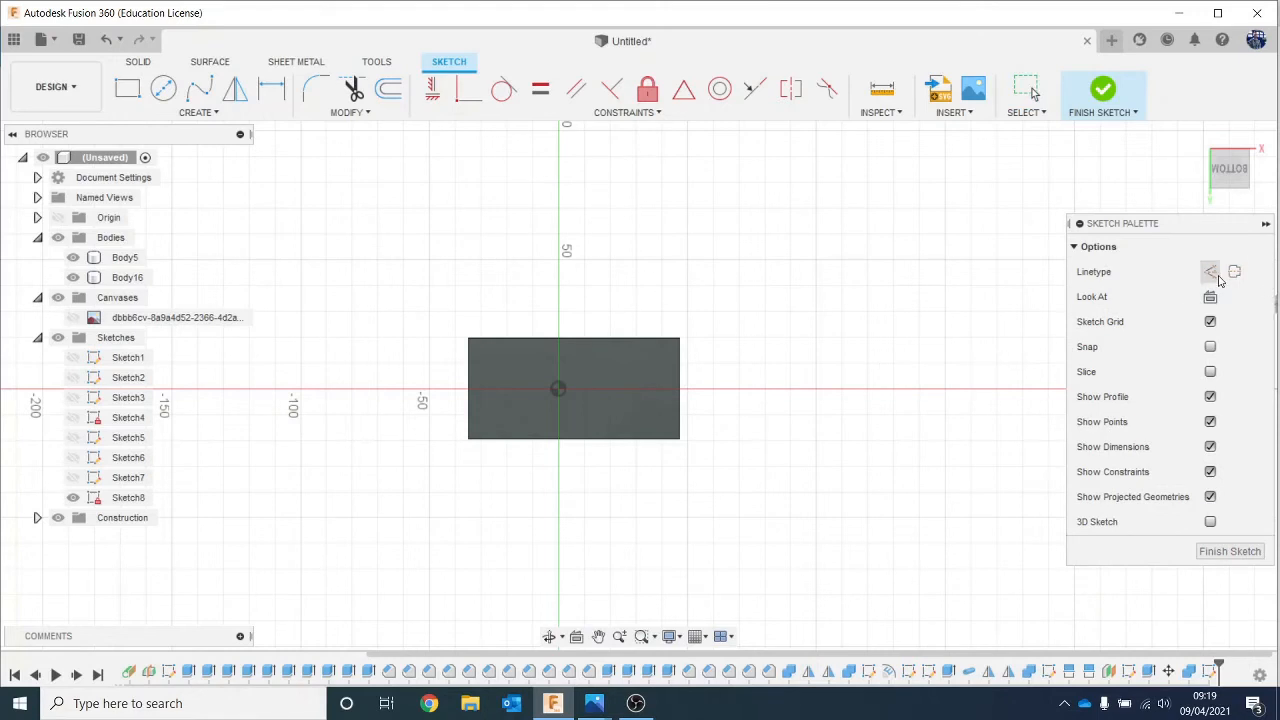
Step: Draw two crossing construction lines between the midpoints of opposite edges of the pedestal's base rectangle
click(1212, 274)
scroll(595, 342, up, 2)
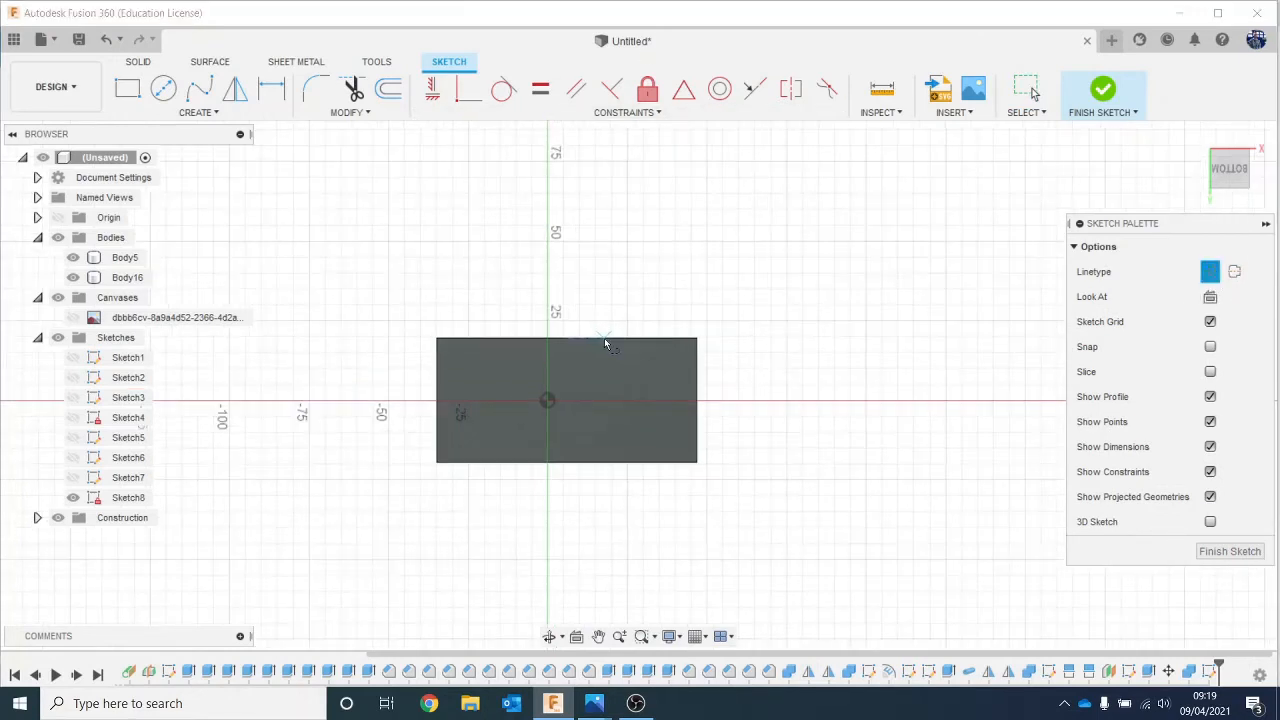
click(567, 338)
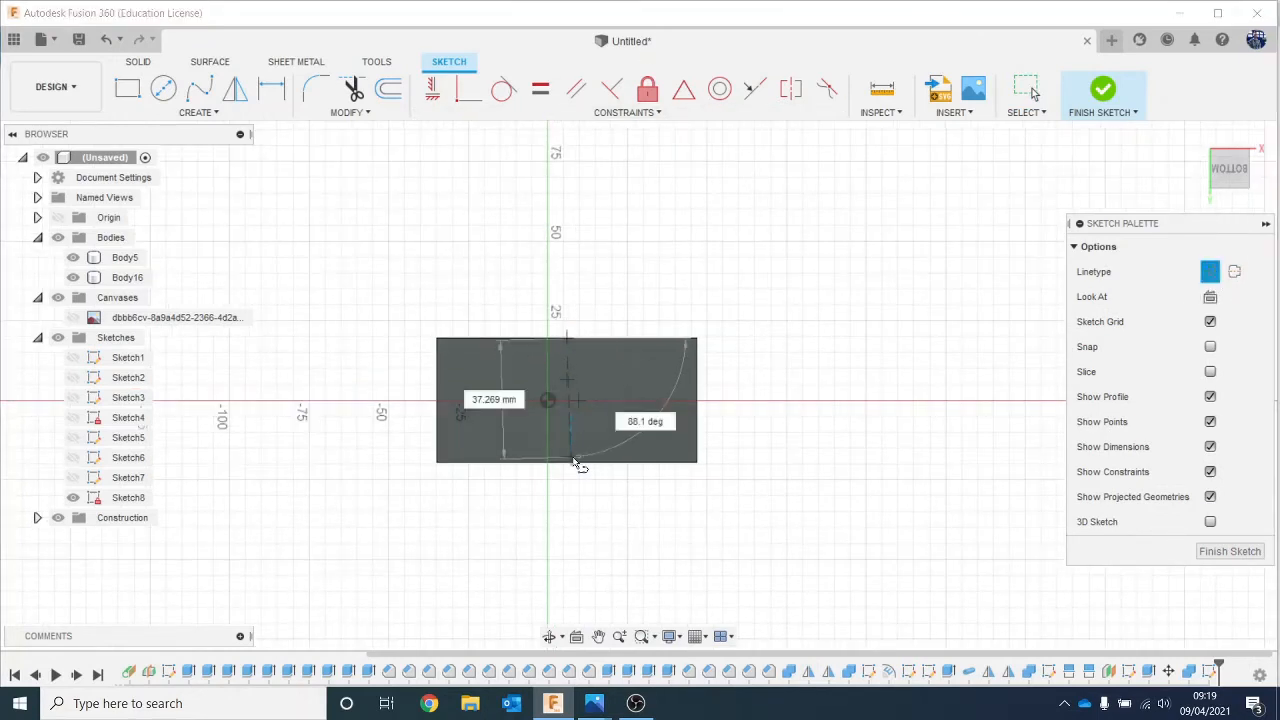
click(567, 462)
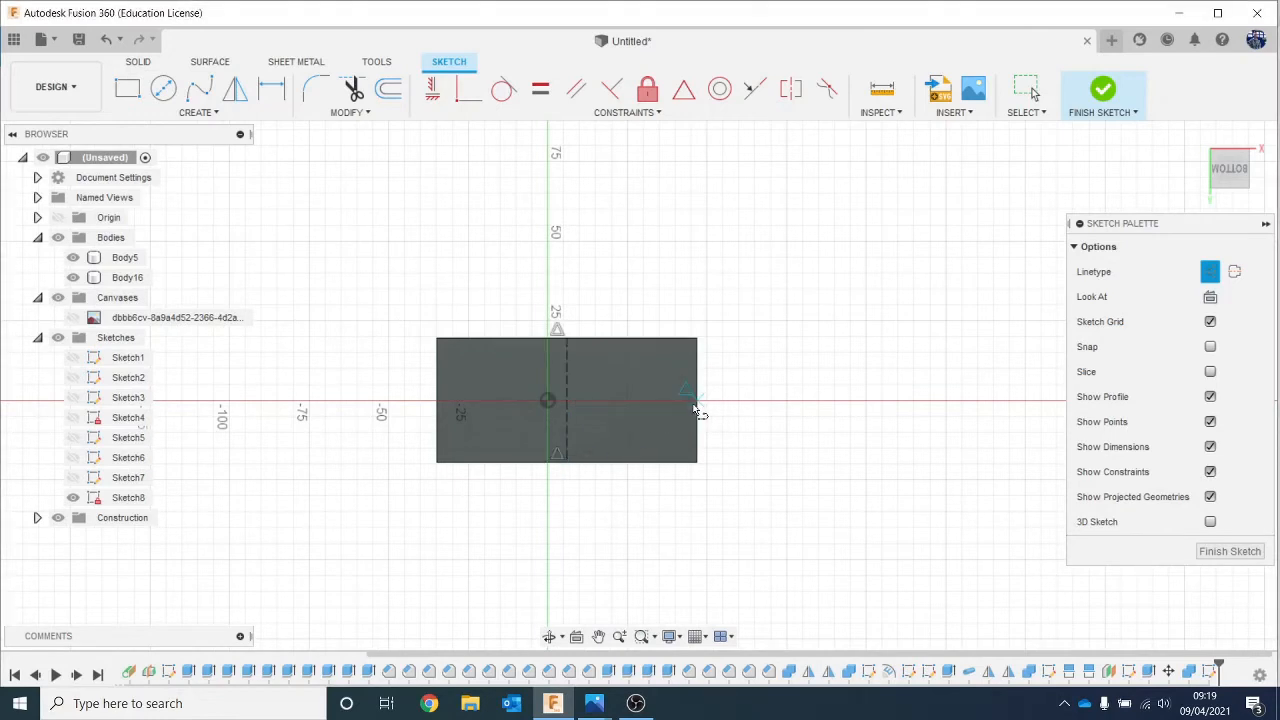
click(695, 402)
click(436, 401)
click(1209, 272)
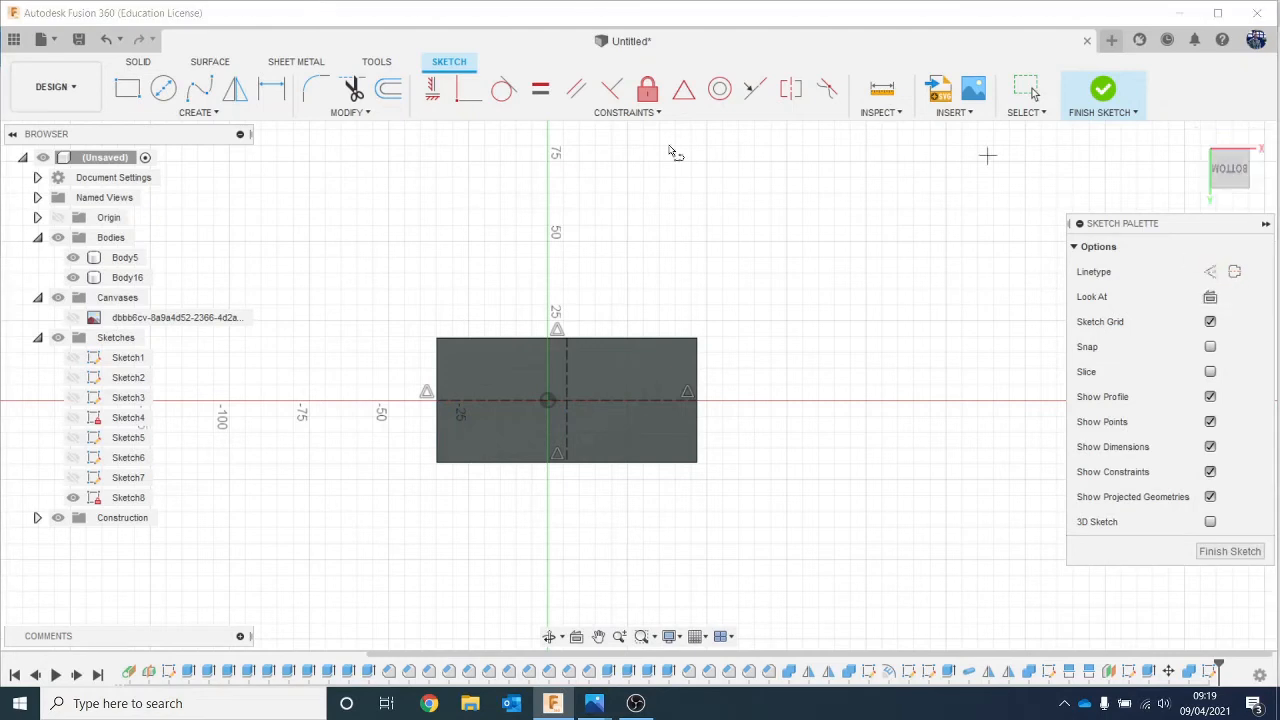
Step: Draw a circumscribed six-sided polygon with a radius of about 133 mm centred where the construction lines cross, and finish the sketch
click(198, 112)
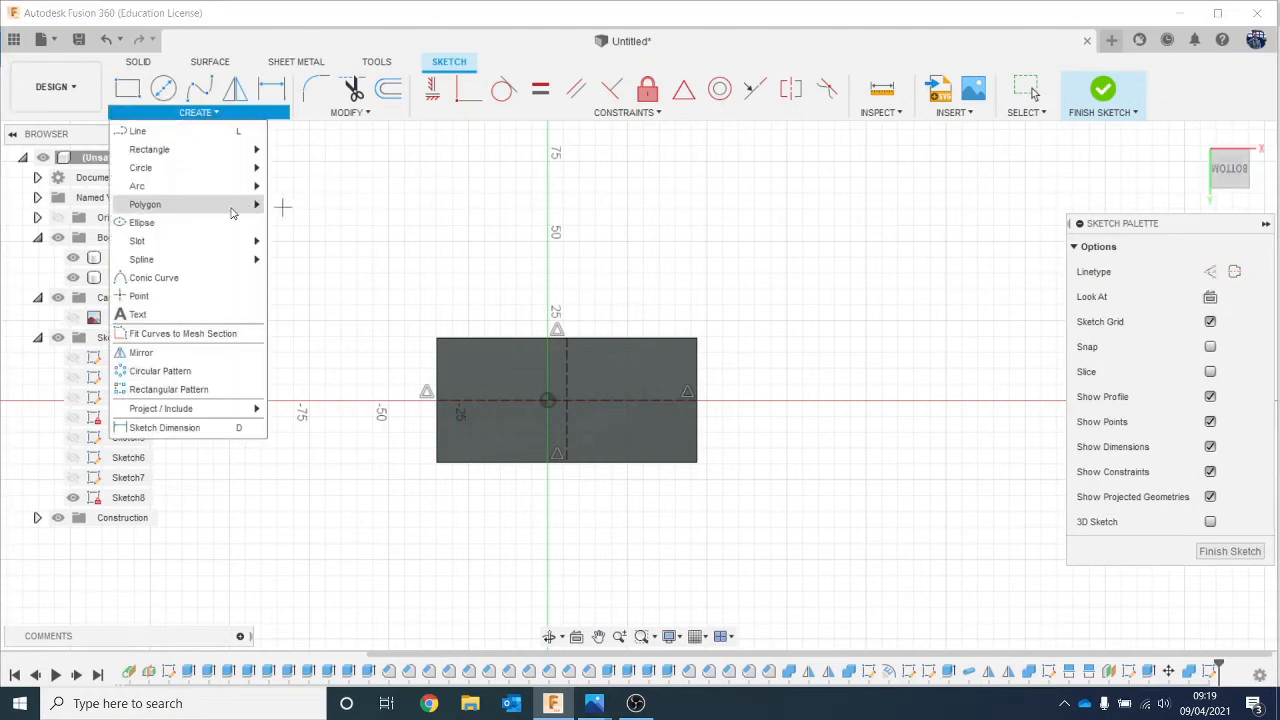
mouse_move(224, 213)
click(293, 205)
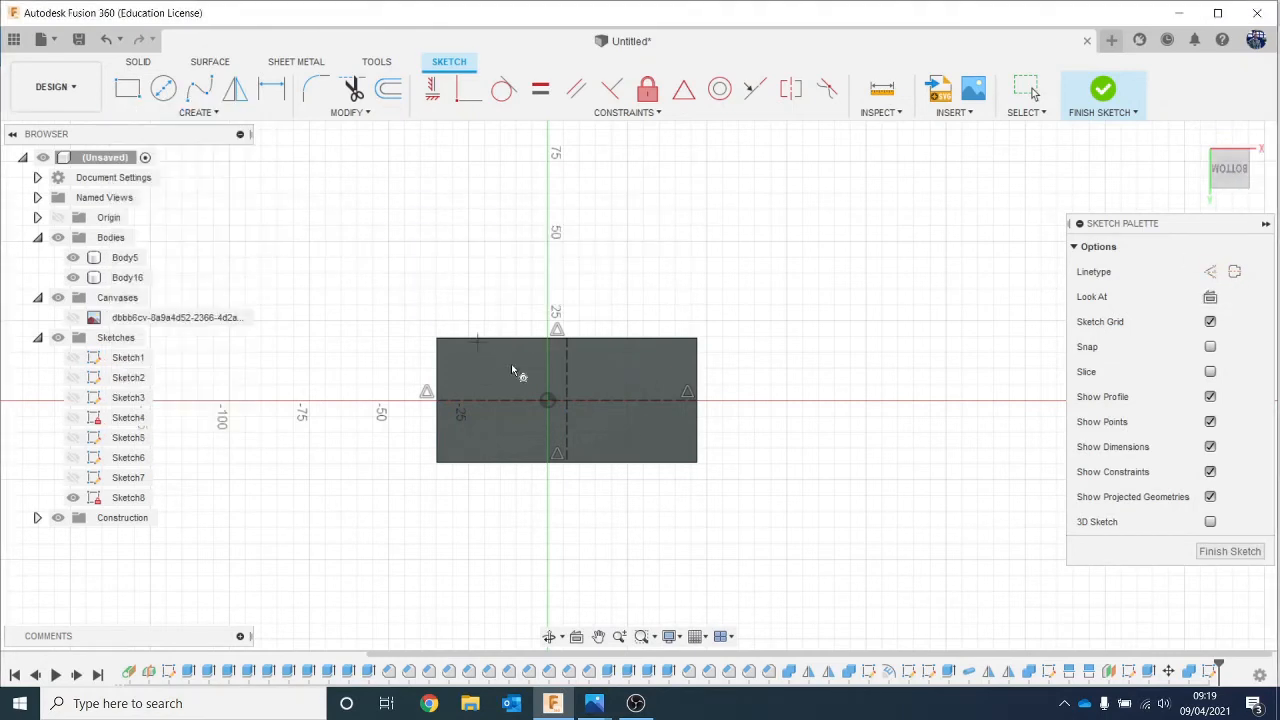
scroll(570, 405, up, 8)
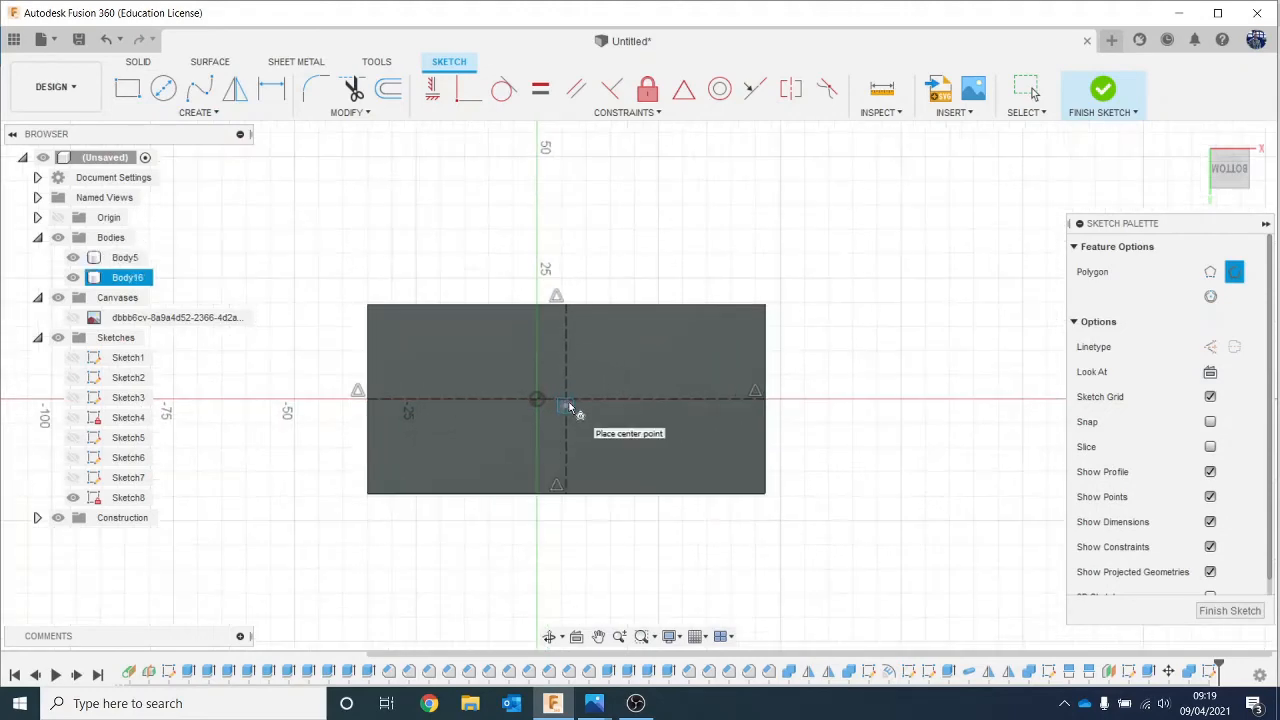
click(564, 393)
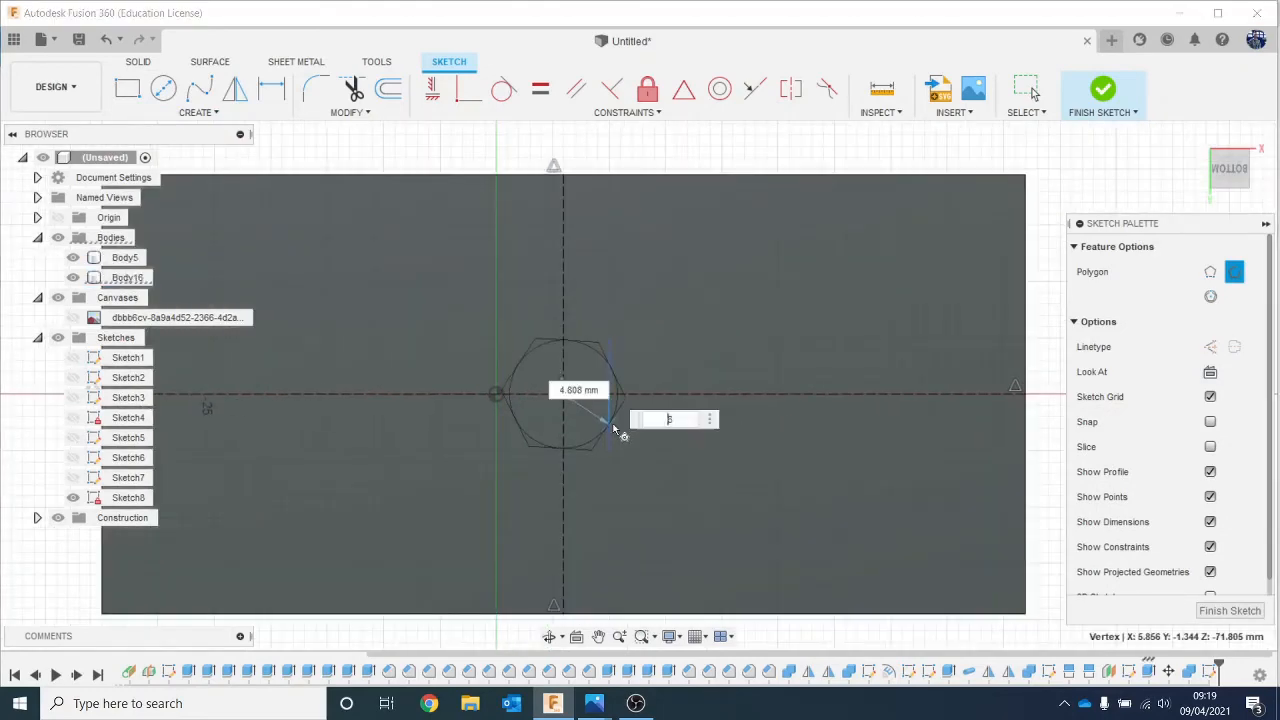
scroll(610, 428, down, 8)
scroll(616, 428, down, 2)
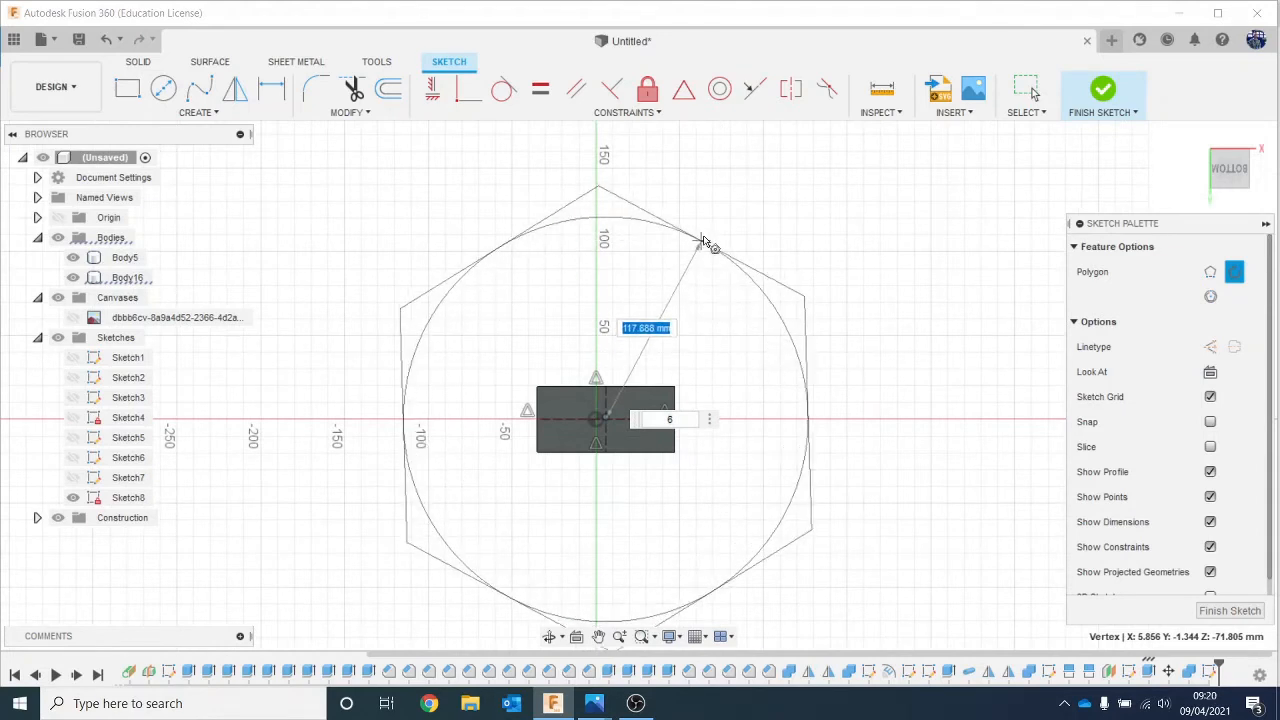
scroll(710, 250, down, 3)
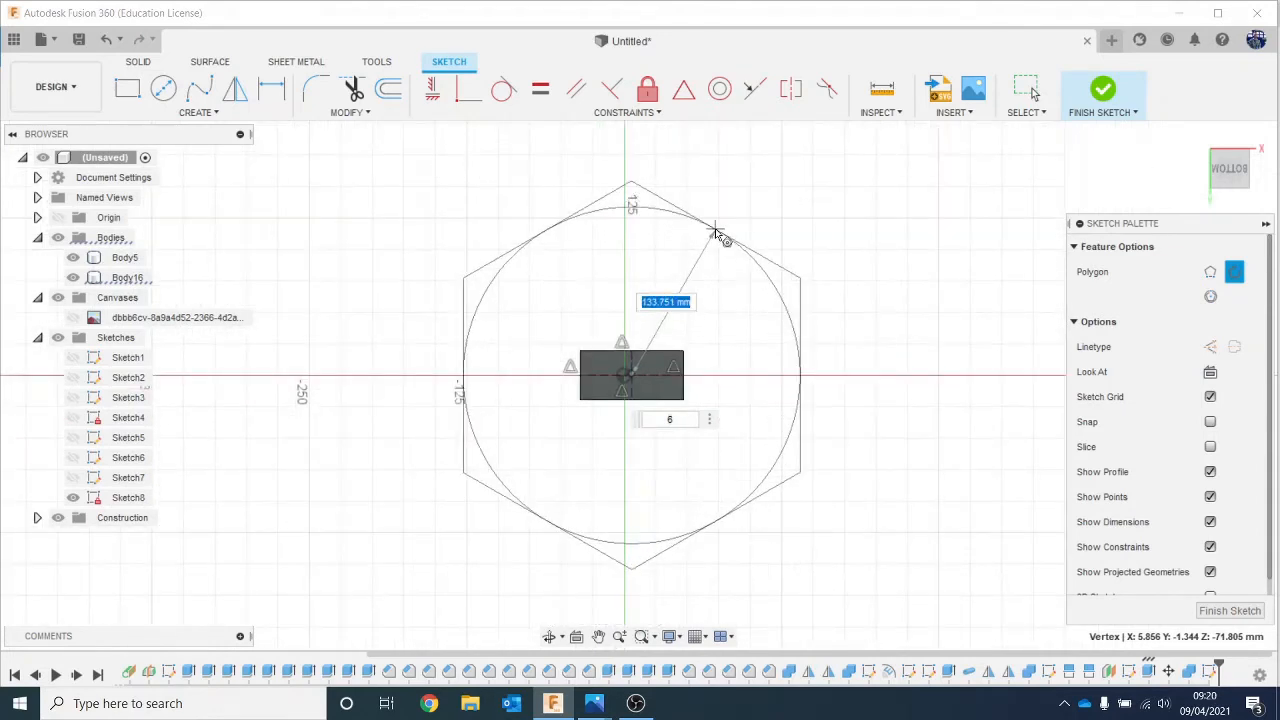
click(715, 233)
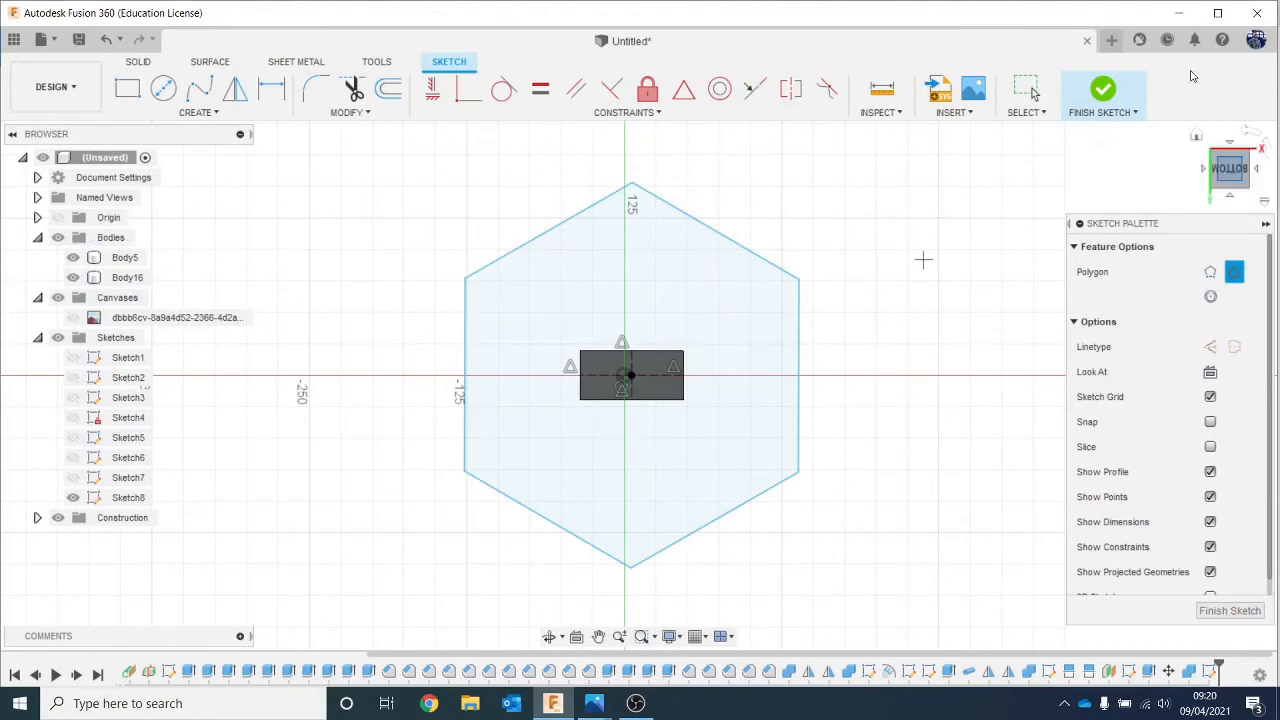
click(1100, 94)
Step: Extrude the whole hexagon, including the area under the pedestal, about 8.19 mm downward and join it to the pedestal
click(1241, 172)
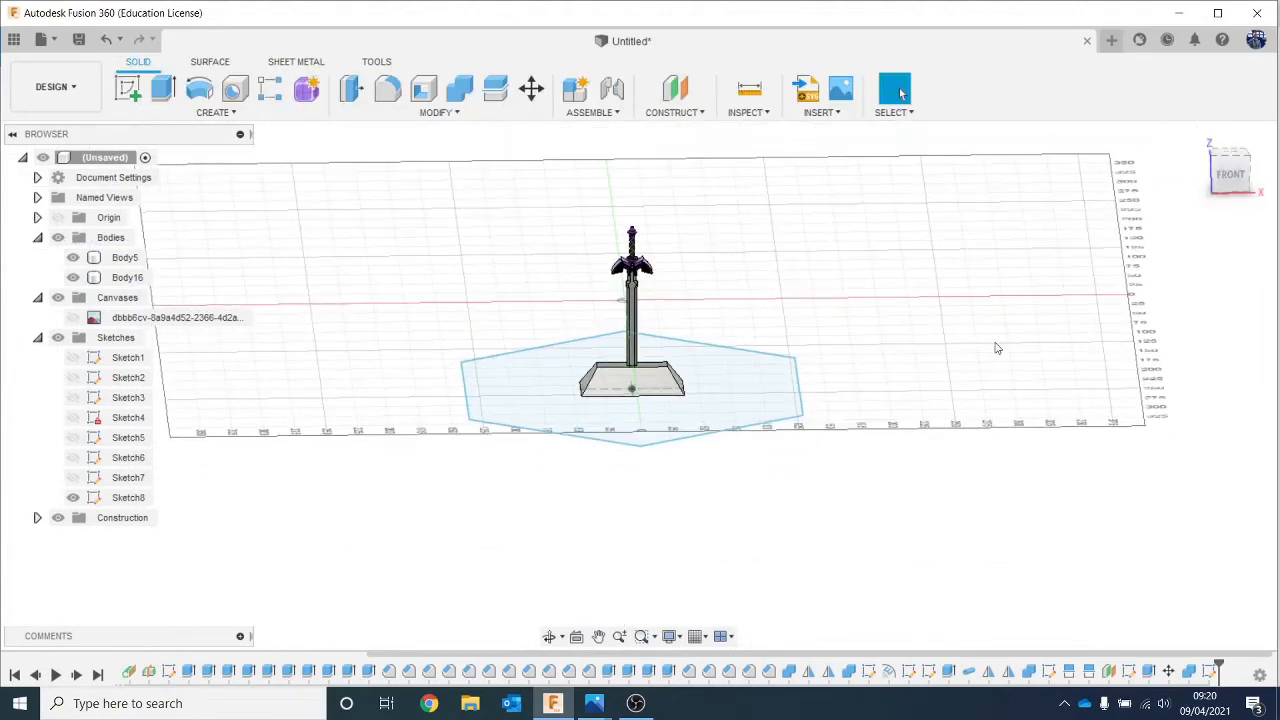
key(e)
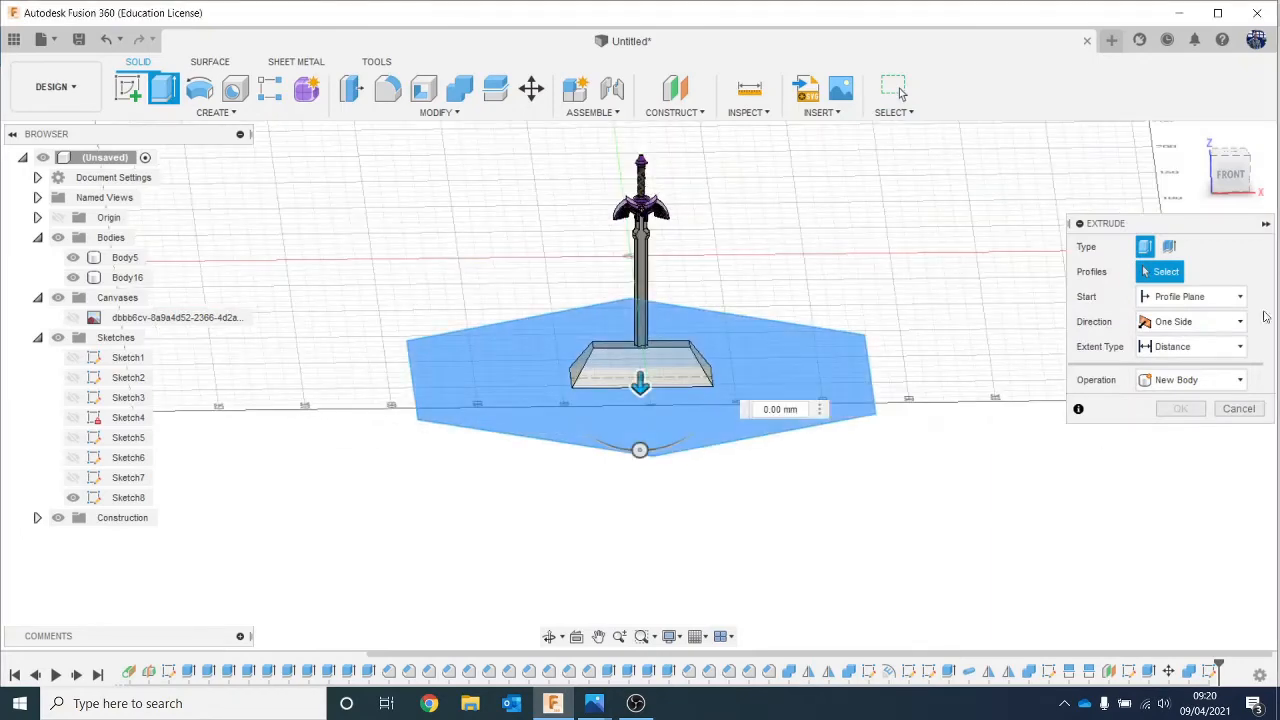
drag(1229, 162, 1229, 126)
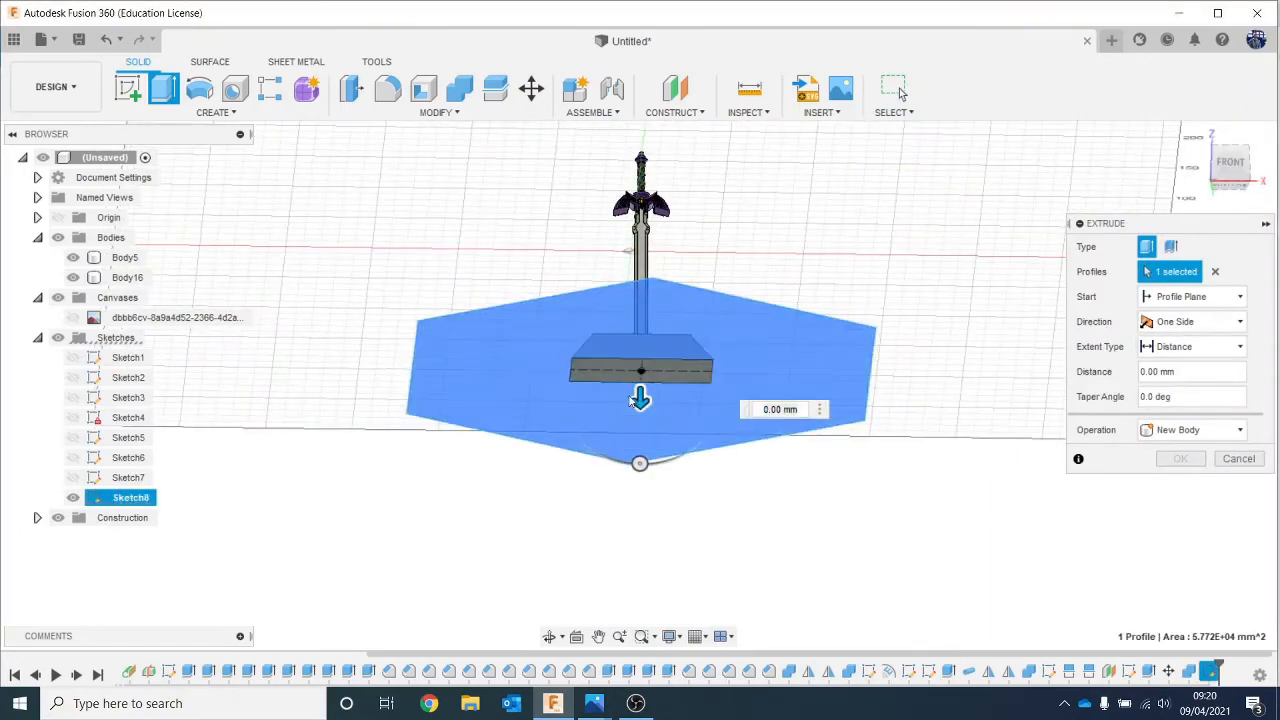
click(686, 376)
drag(643, 388, 643, 400)
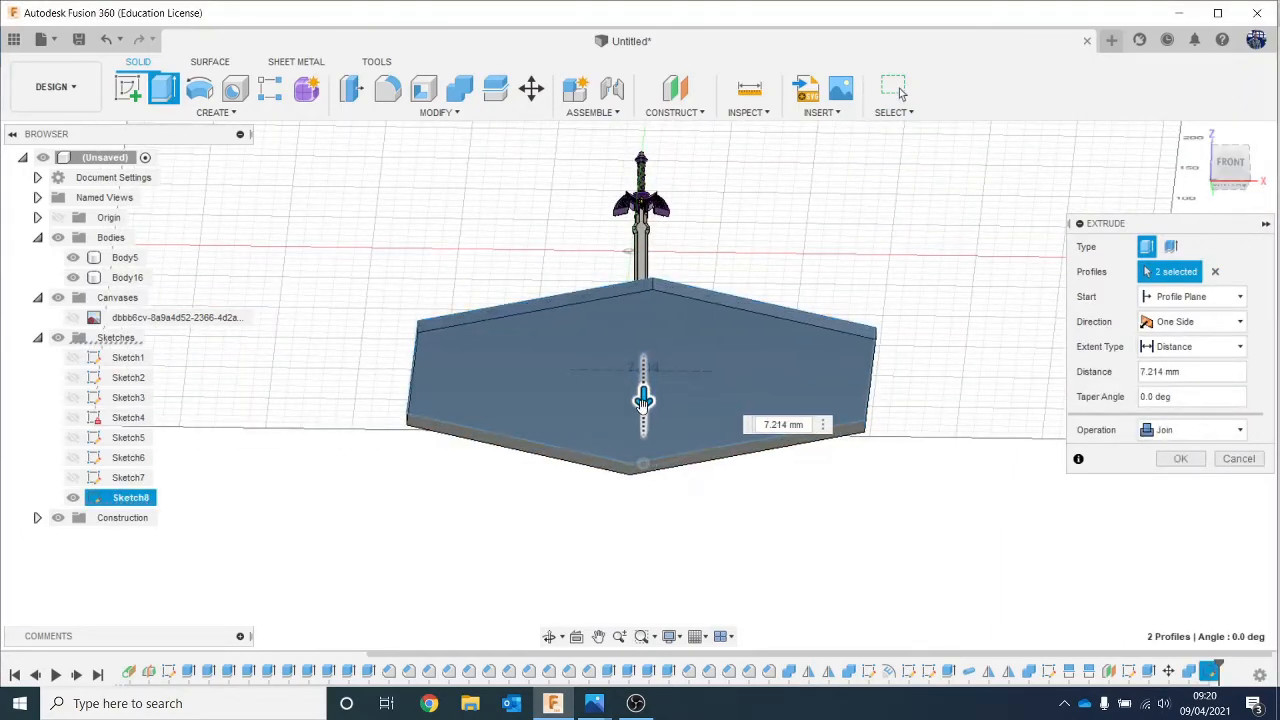
drag(1229, 136, 1220, 200)
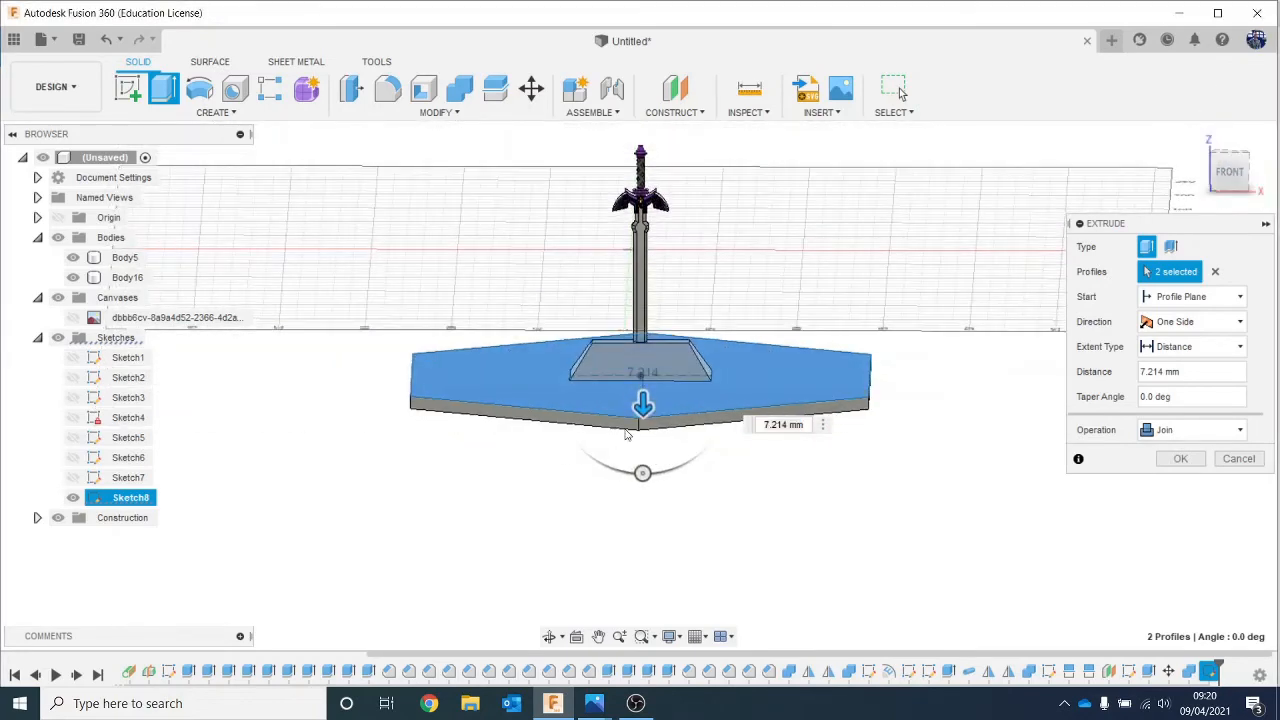
drag(643, 405, 643, 412)
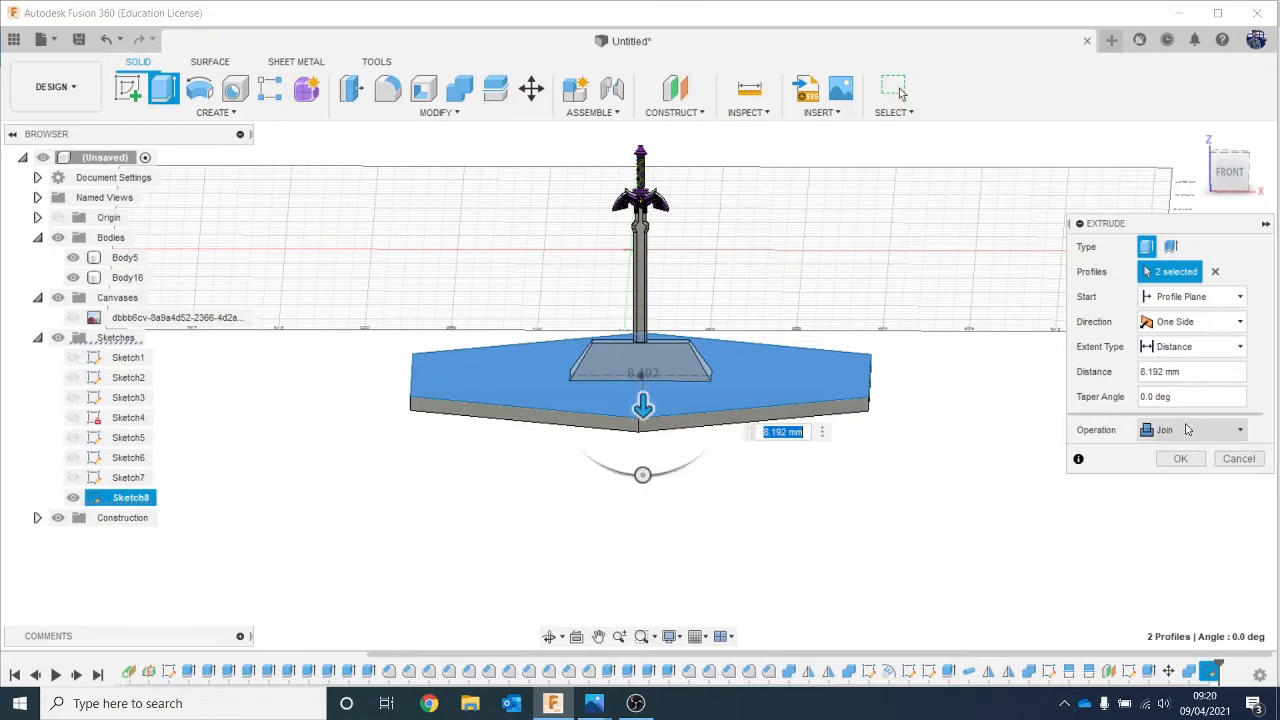
click(1181, 460)
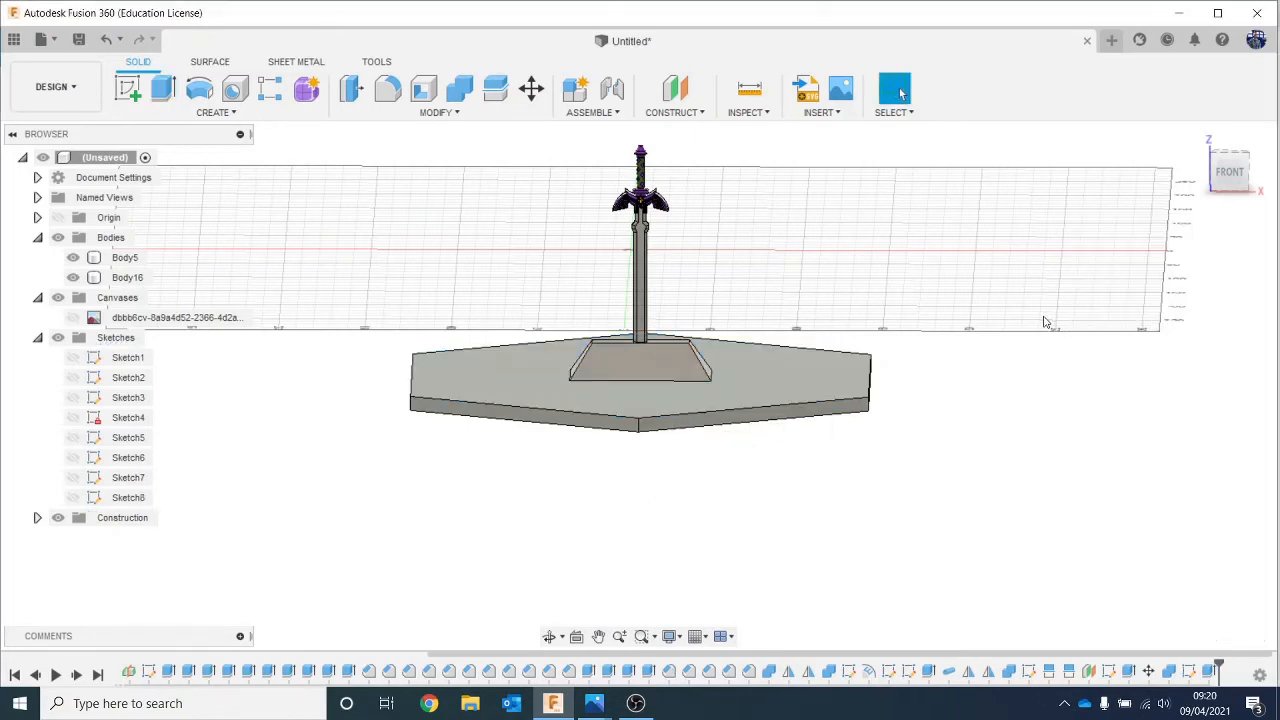
Step: Open the pedestal reference picture in Photos again to compare it with the model with its hexagonal floor
scroll(1063, 330, up, 1)
scroll(1085, 368, down, 1)
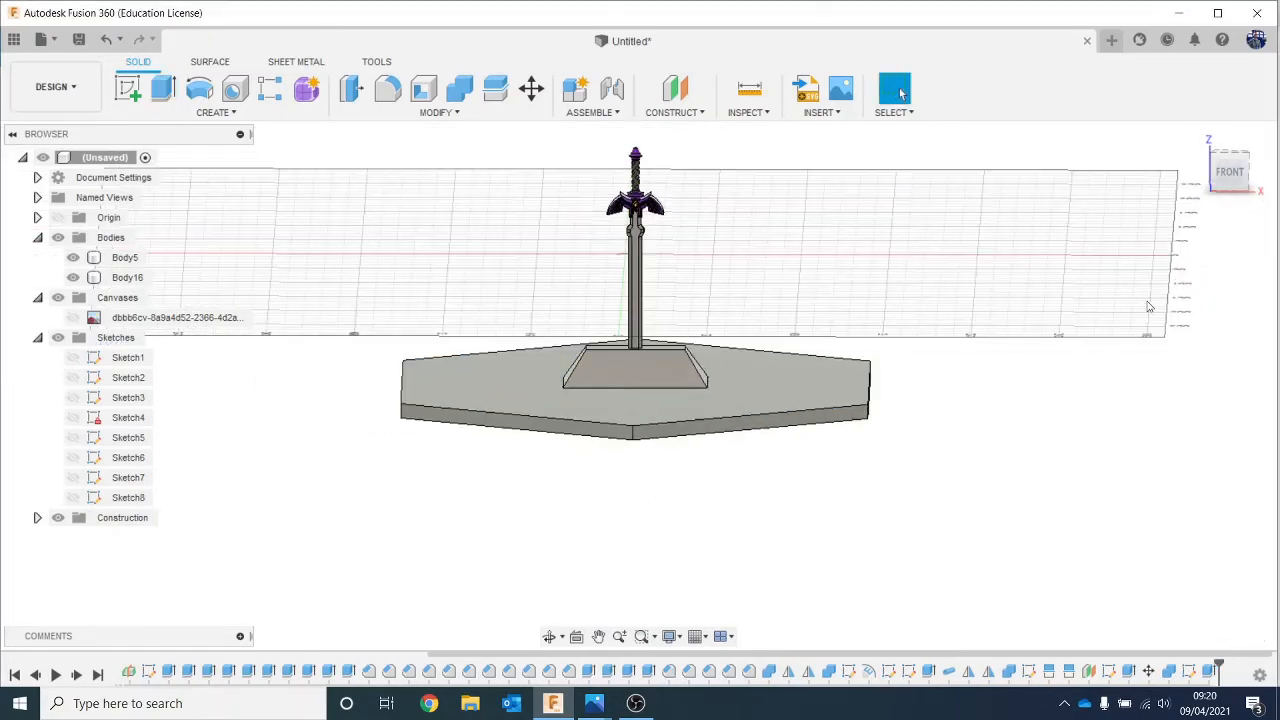
mouse_move(594, 703)
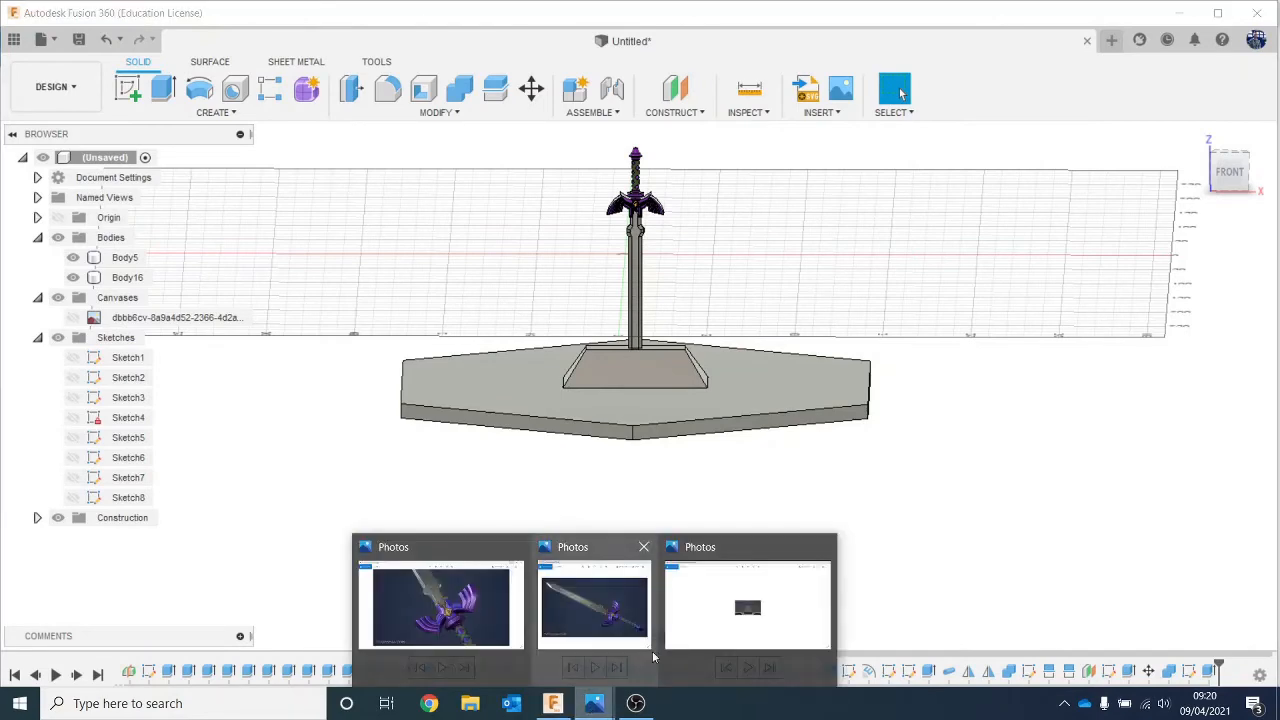
click(722, 620)
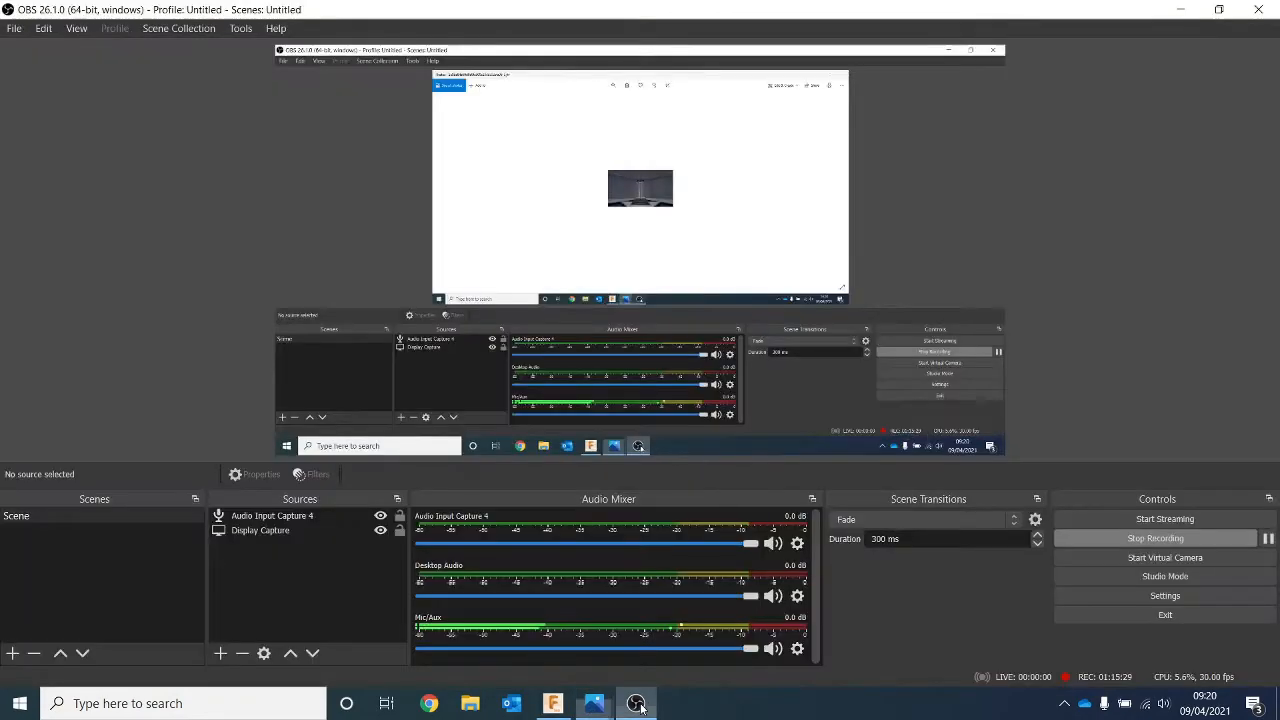
click(636, 702)
click(553, 703)
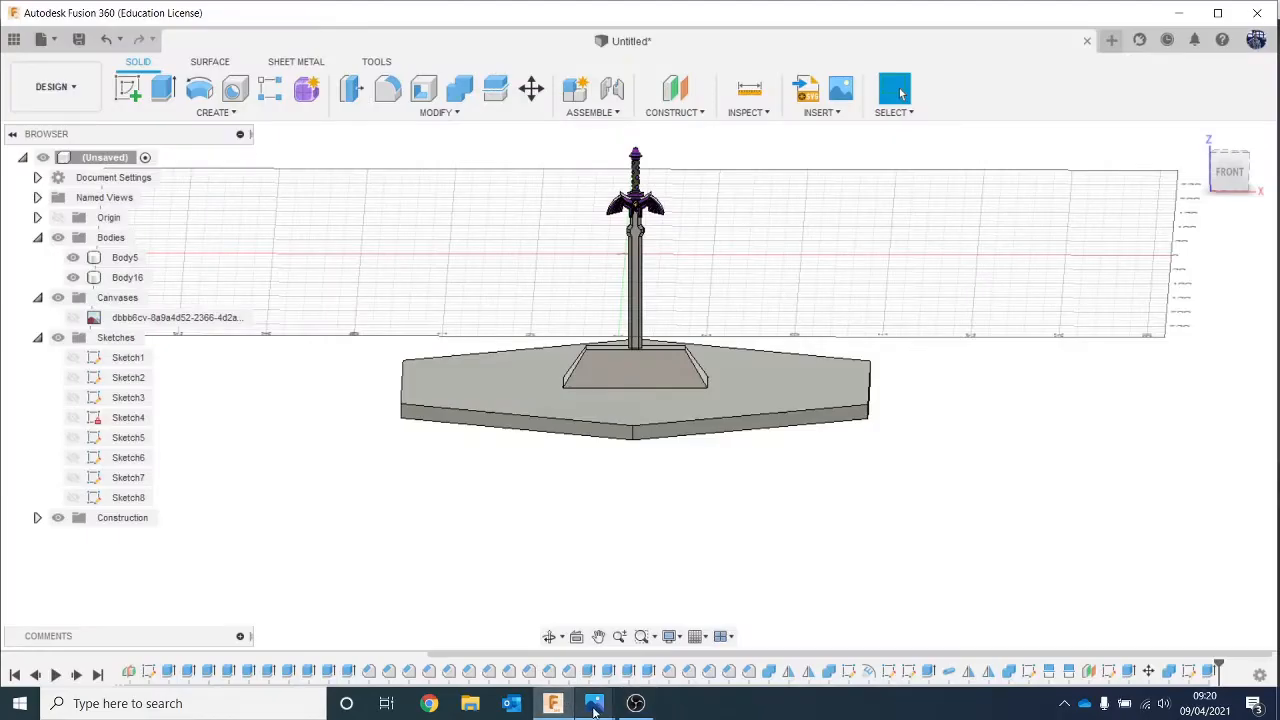
mouse_move(595, 705)
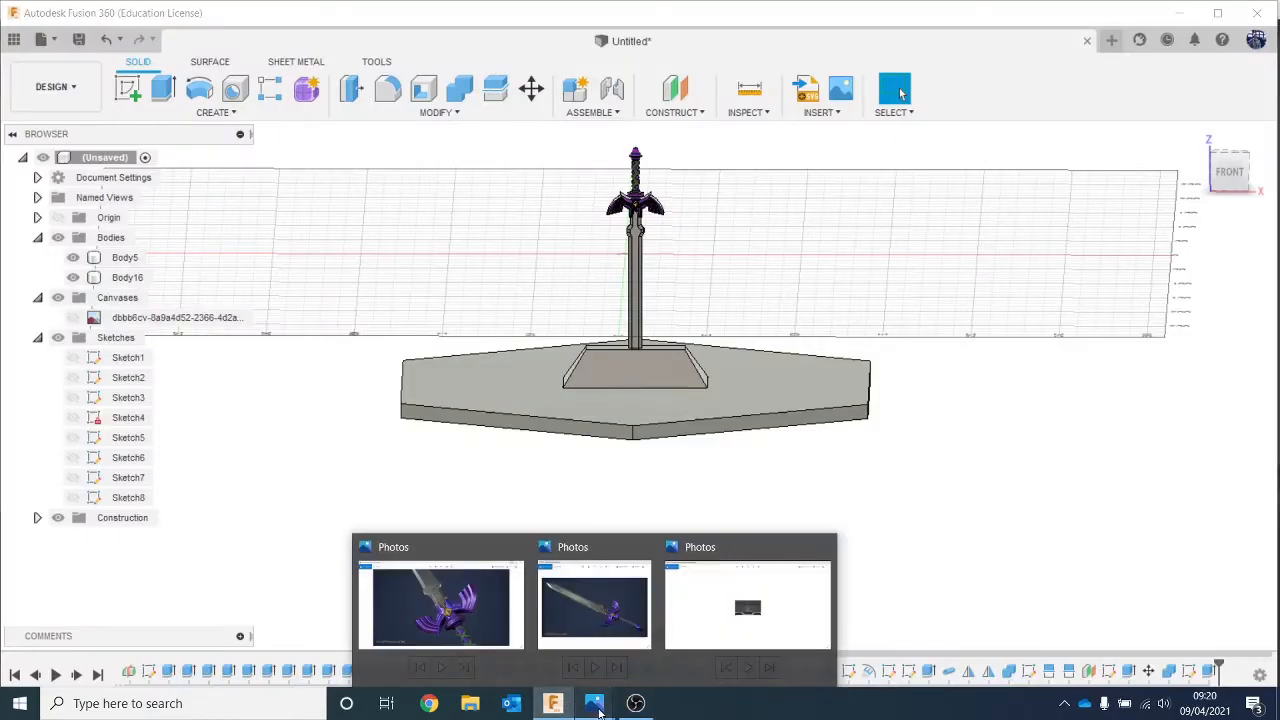
click(728, 635)
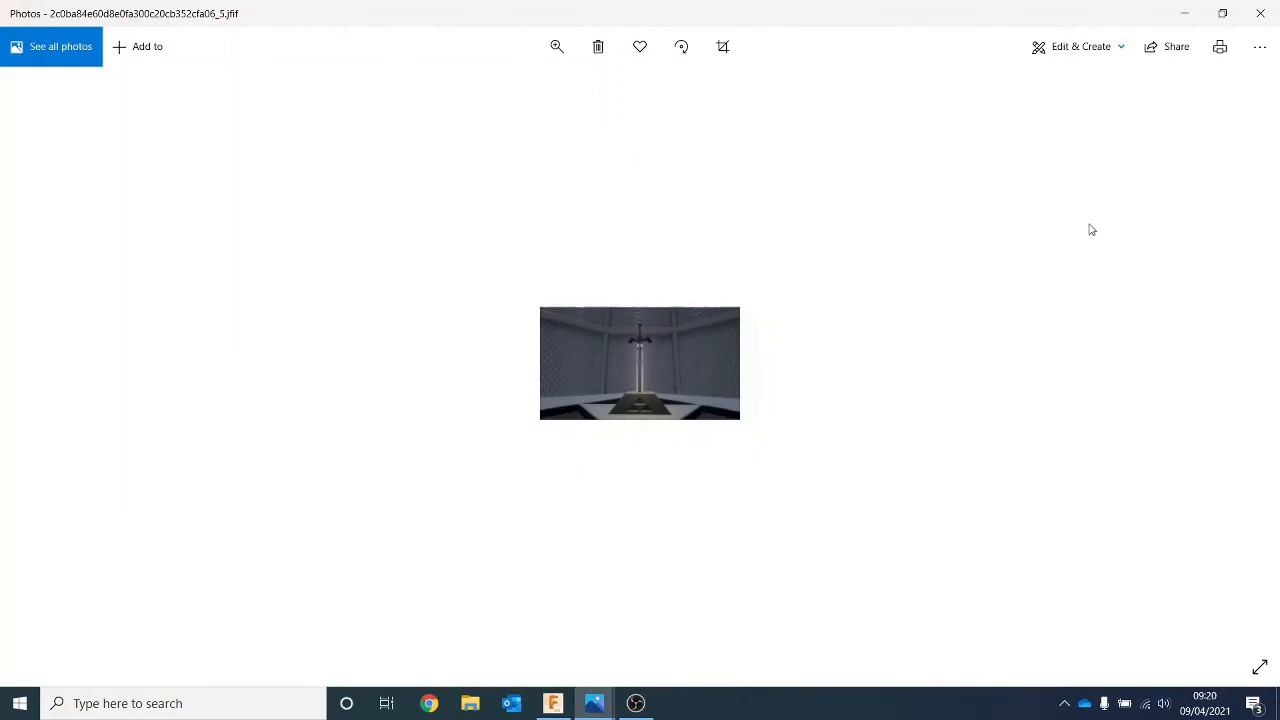
Step: Return to Fusion 360, start a sketch on the underside of the hexagonal floor, and project that face's outline into it
click(1190, 8)
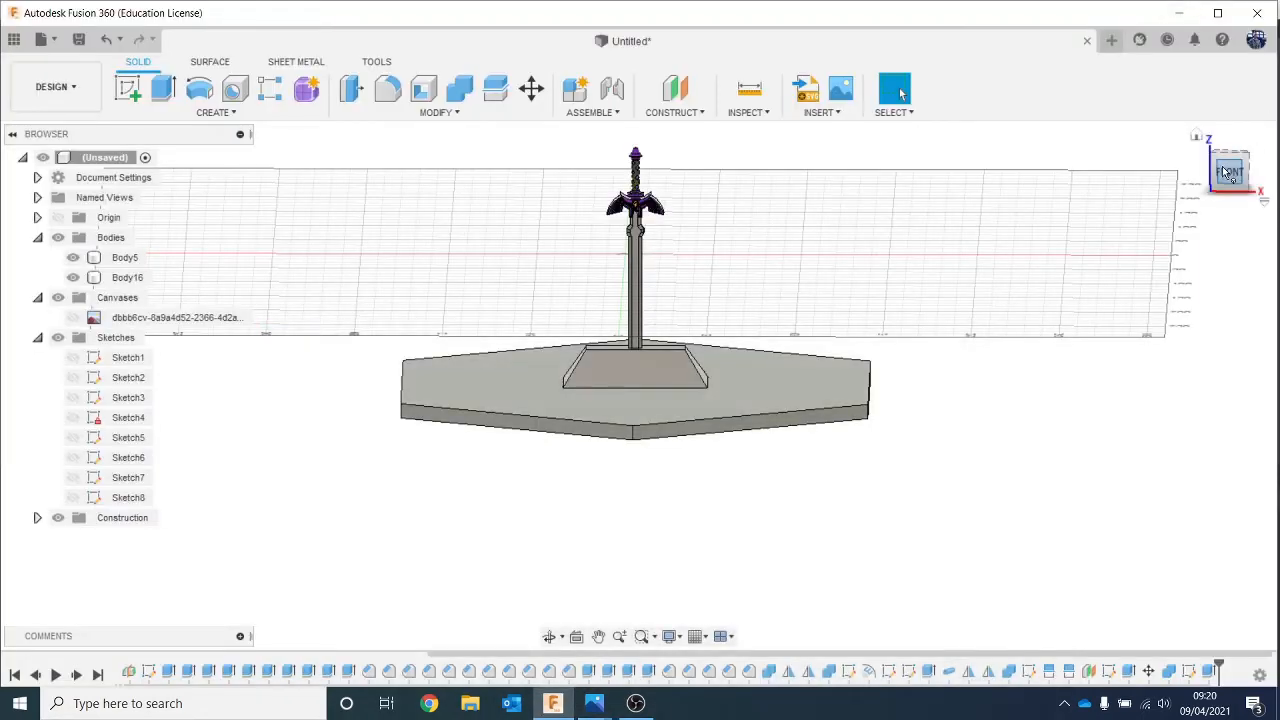
drag(1228, 172, 1226, 136)
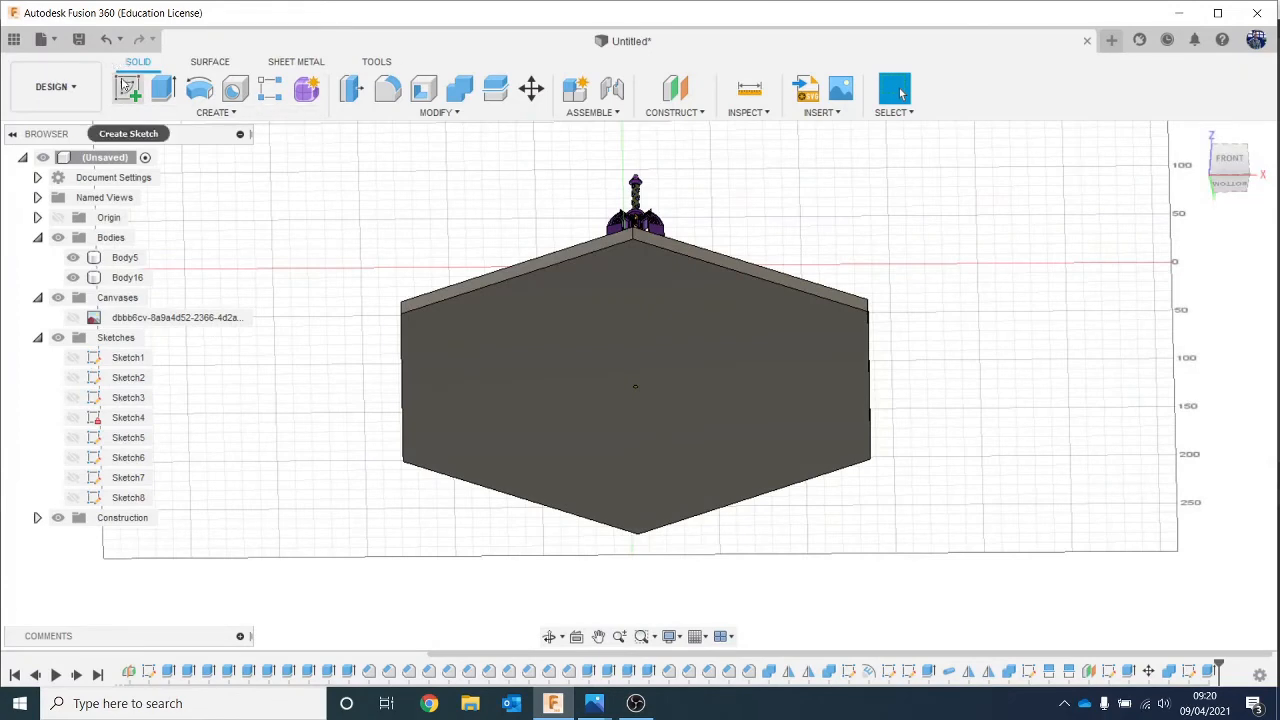
click(125, 87)
click(497, 357)
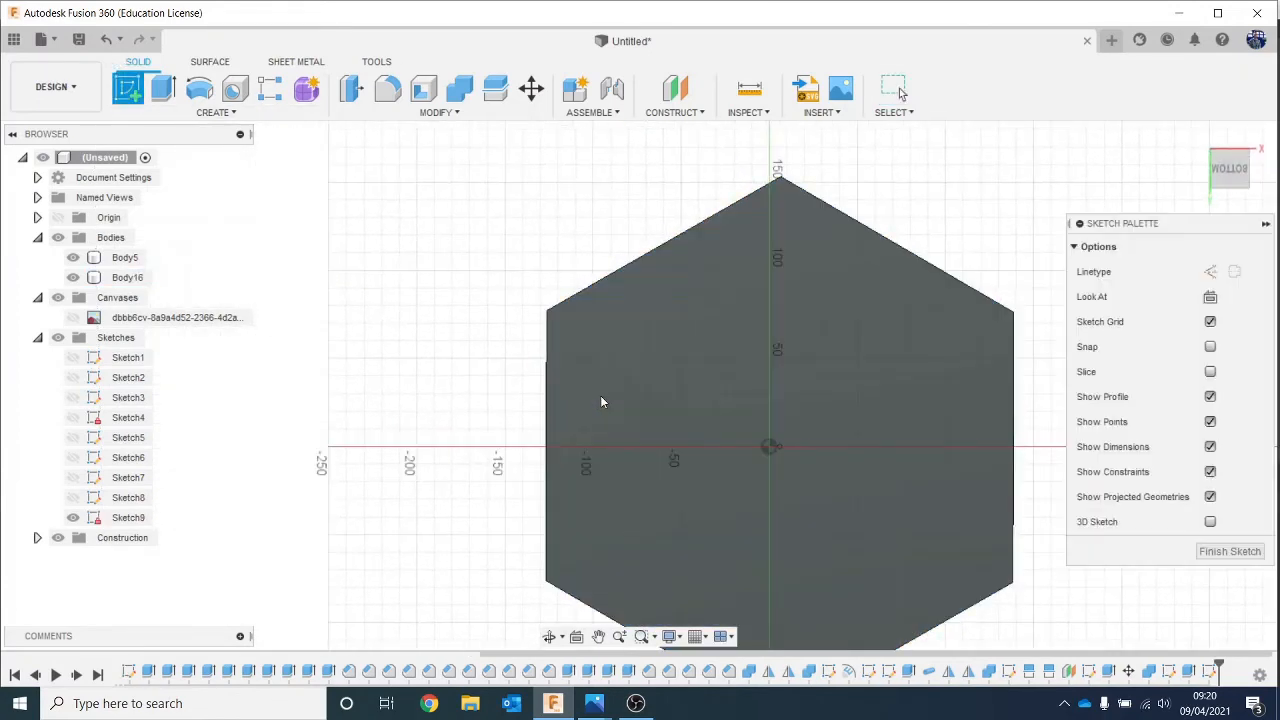
key(p)
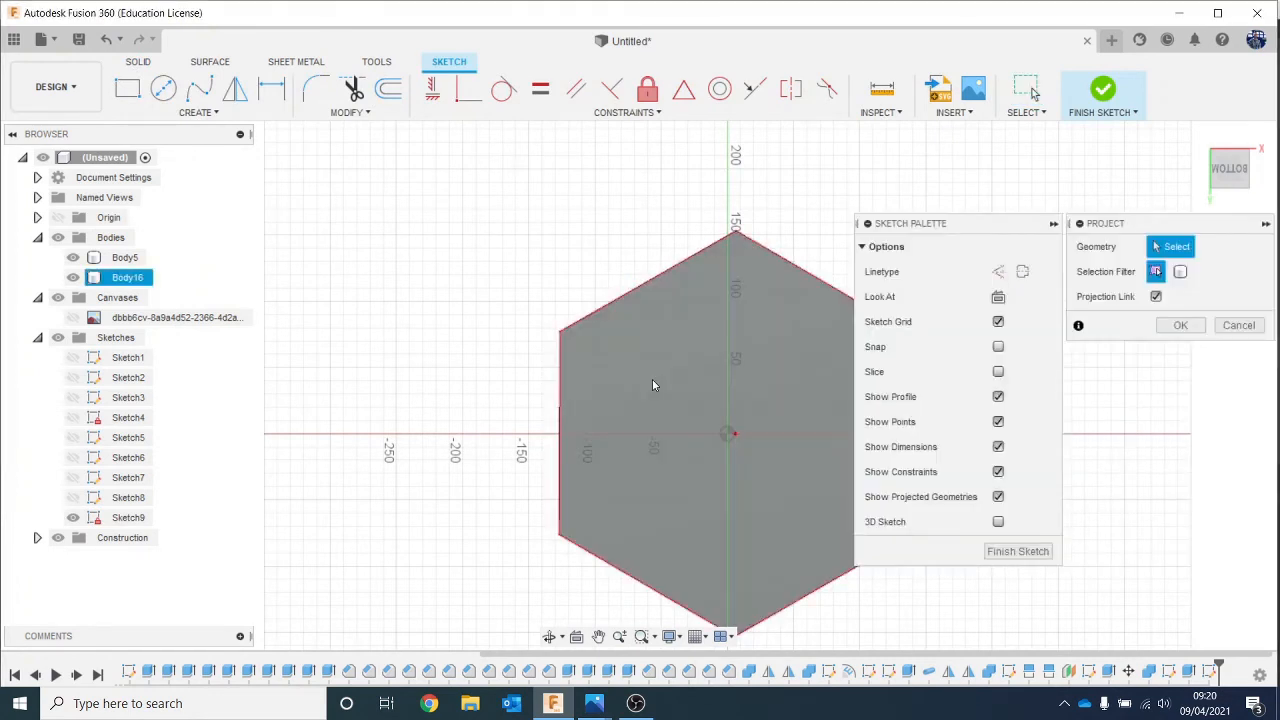
click(651, 381)
click(1180, 325)
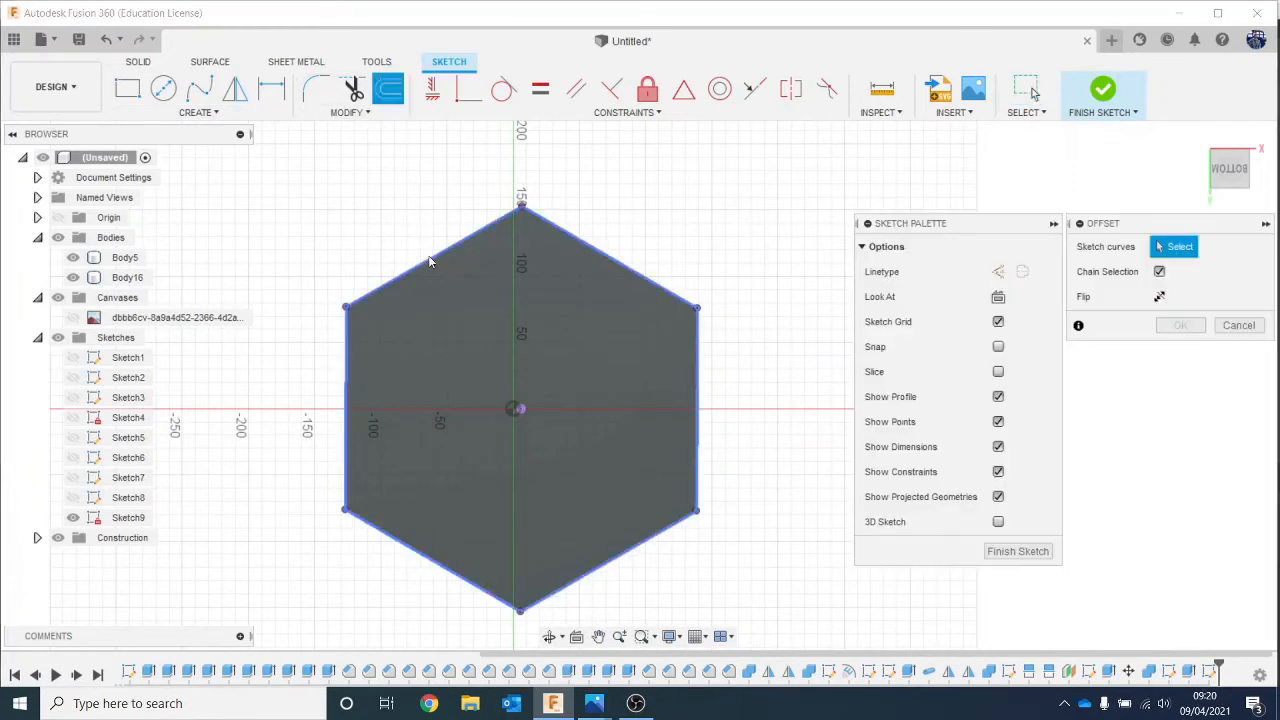
Step: Offset the projected hexagon outward by about 120.24 mm to outline a larger surrounding hexagon
click(431, 260)
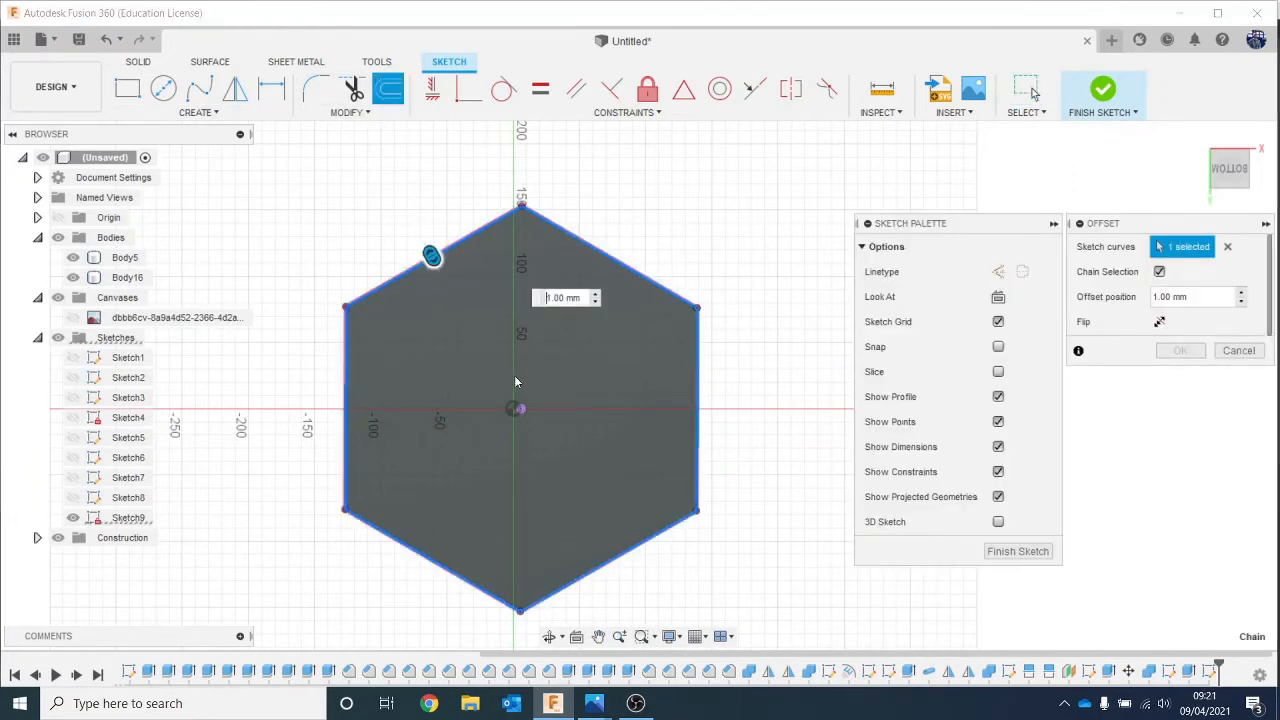
scroll(508, 355, down, 2)
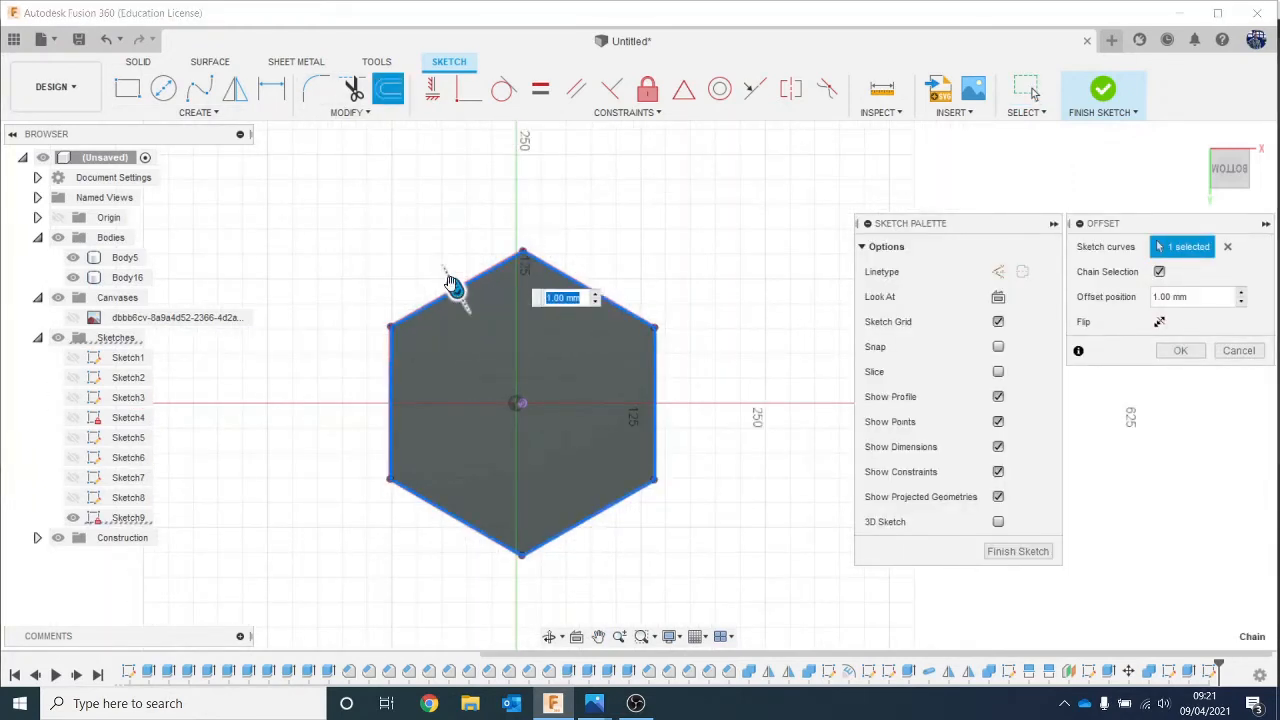
drag(453, 285, 351, 204)
click(1181, 352)
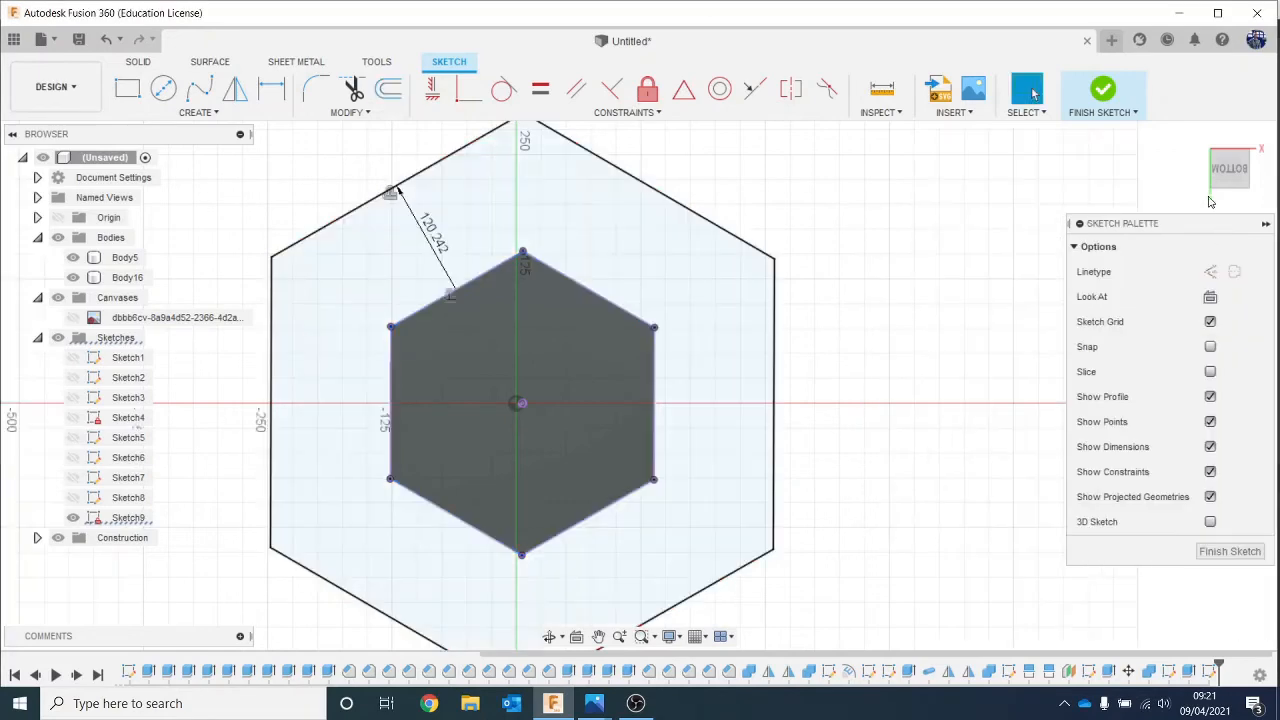
Step: Extrude both the inner hexagon and the ring around it about 12.8 mm downward and join them to the floor
key(e)
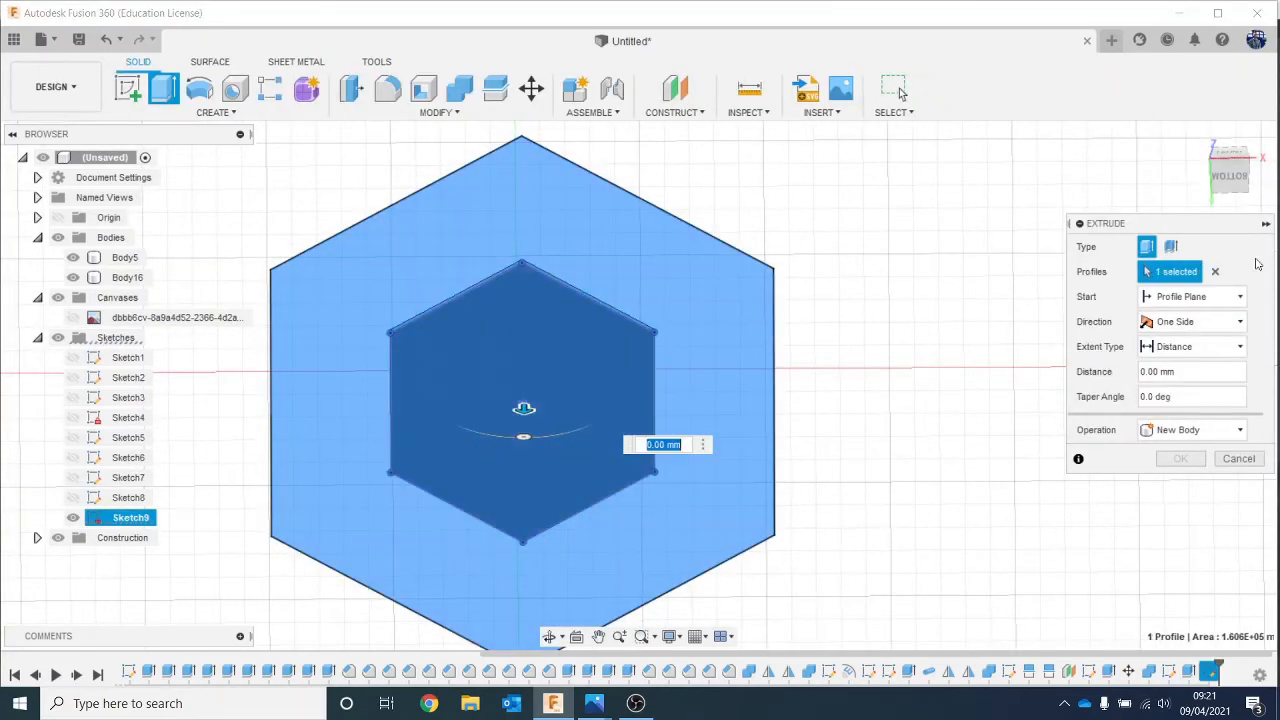
click(1254, 165)
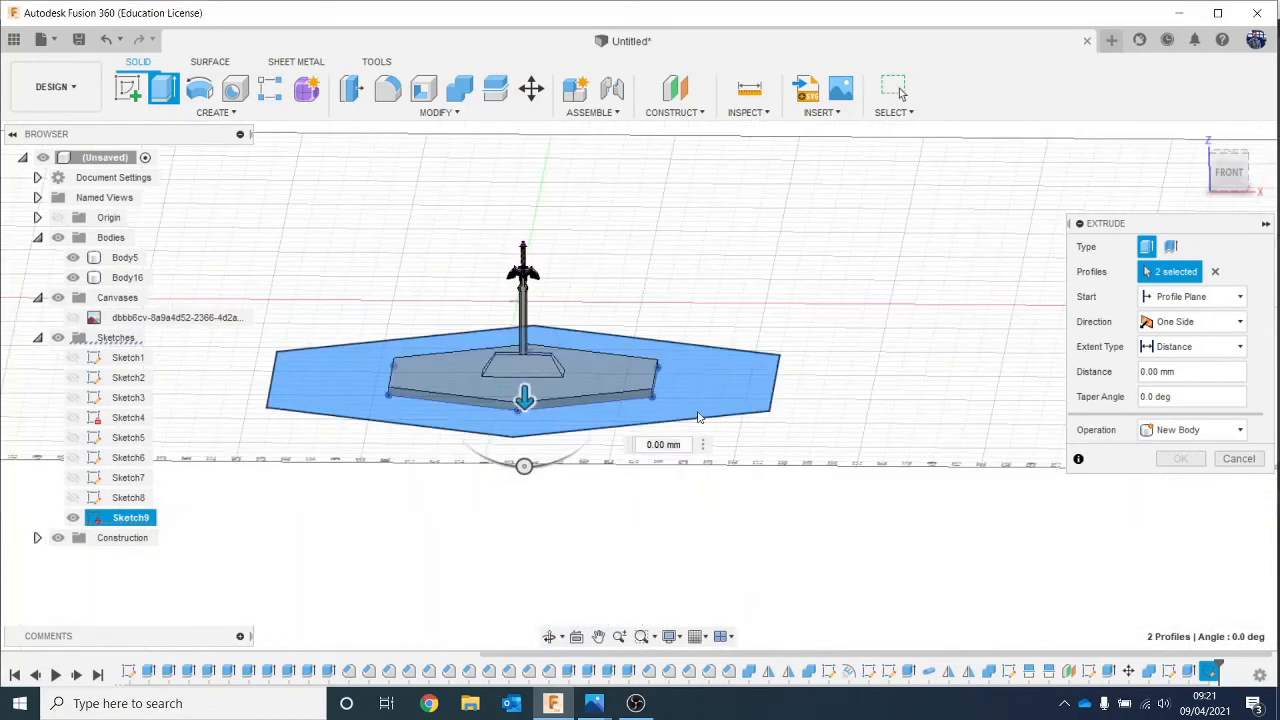
drag(524, 398, 526, 412)
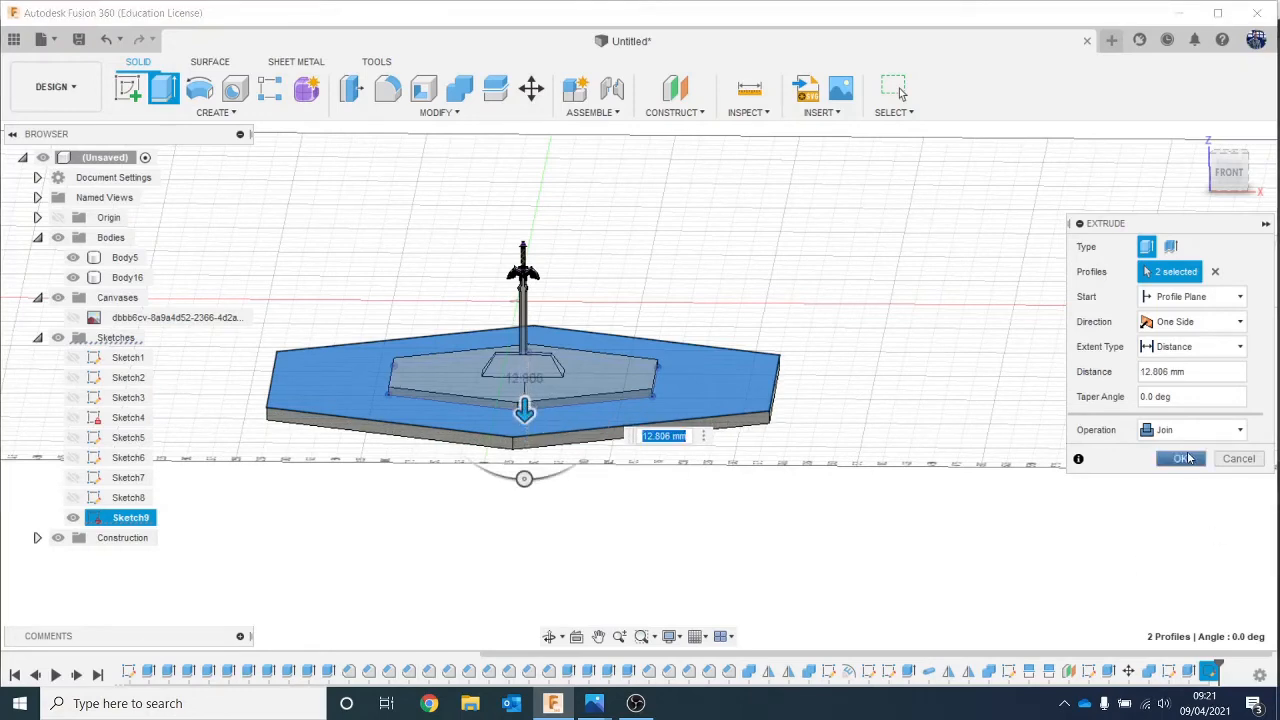
click(1184, 458)
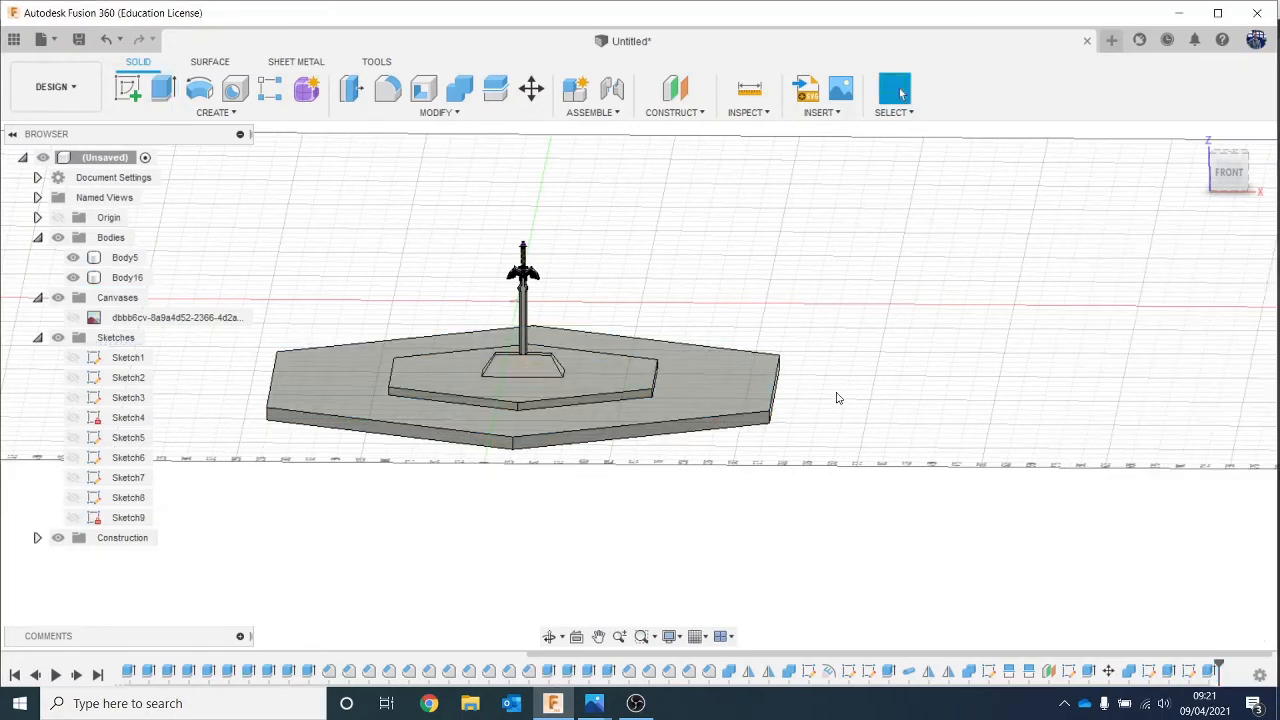
Step: Sketch a rectangle about 292 mm wide on a side face of the larger hexagon, rising high above the sword, and finish the sketch
scroll(838, 398, up, 4)
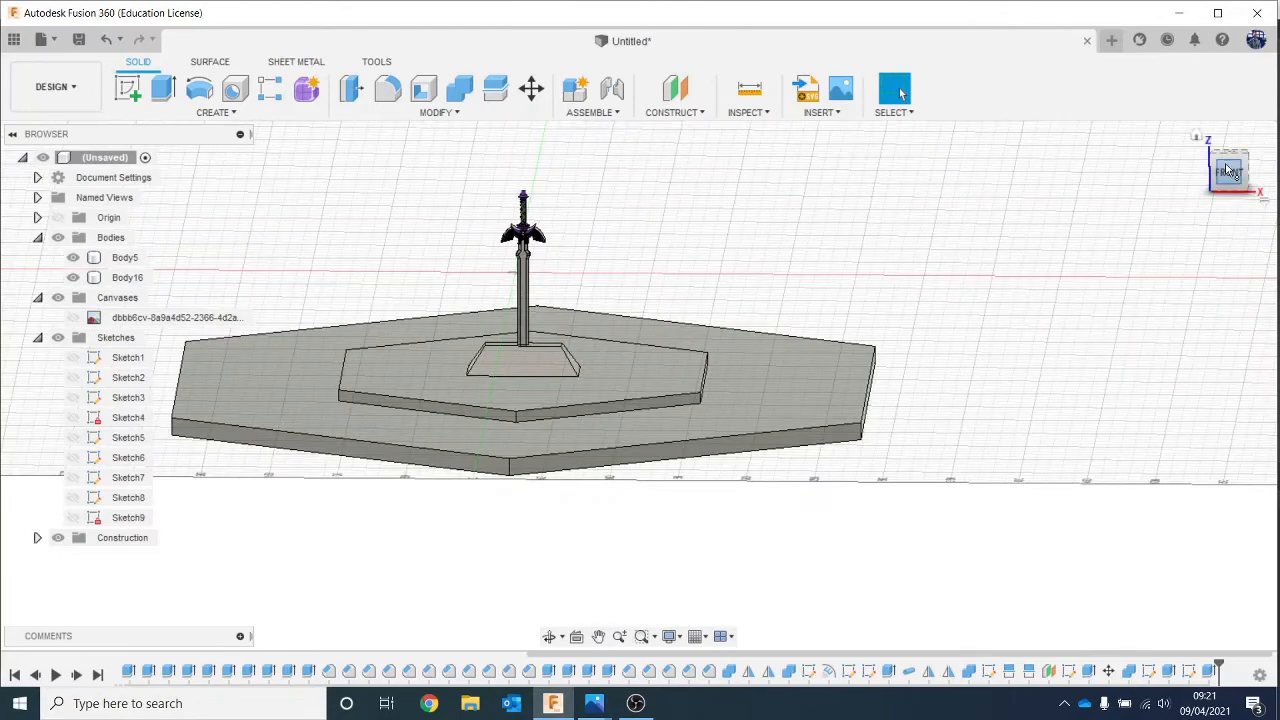
drag(1226, 170, 1090, 178)
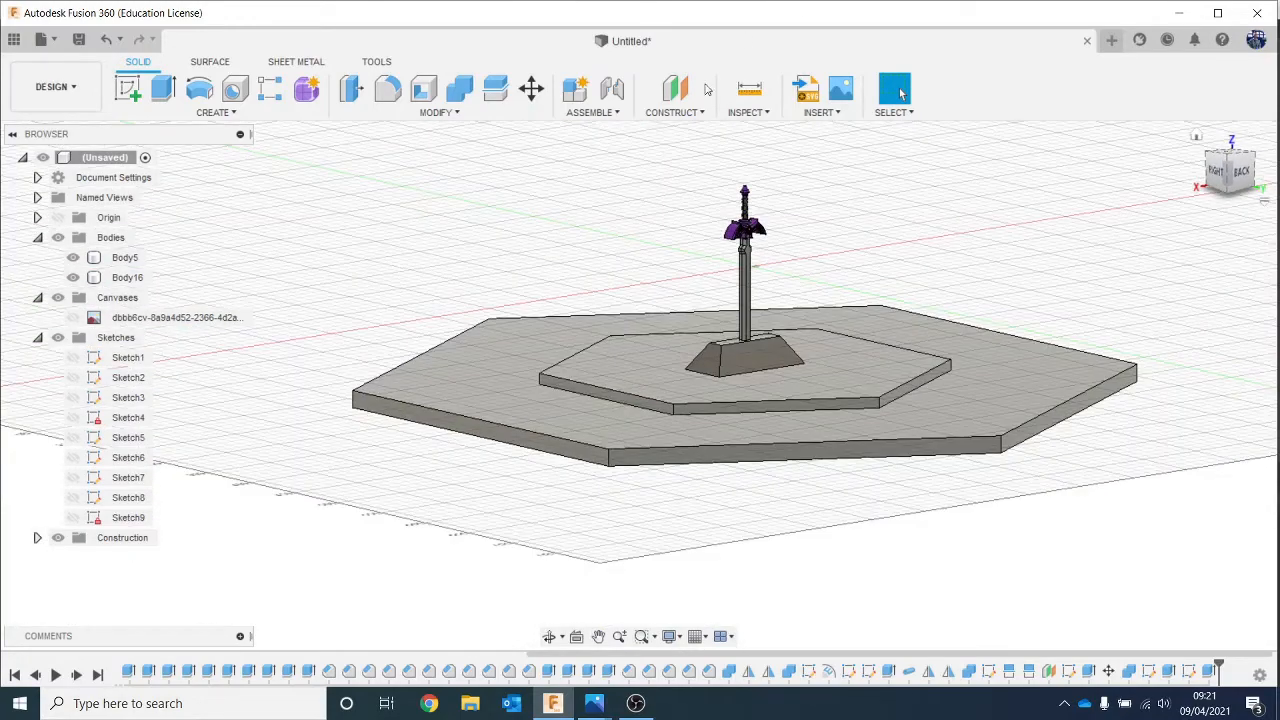
click(128, 88)
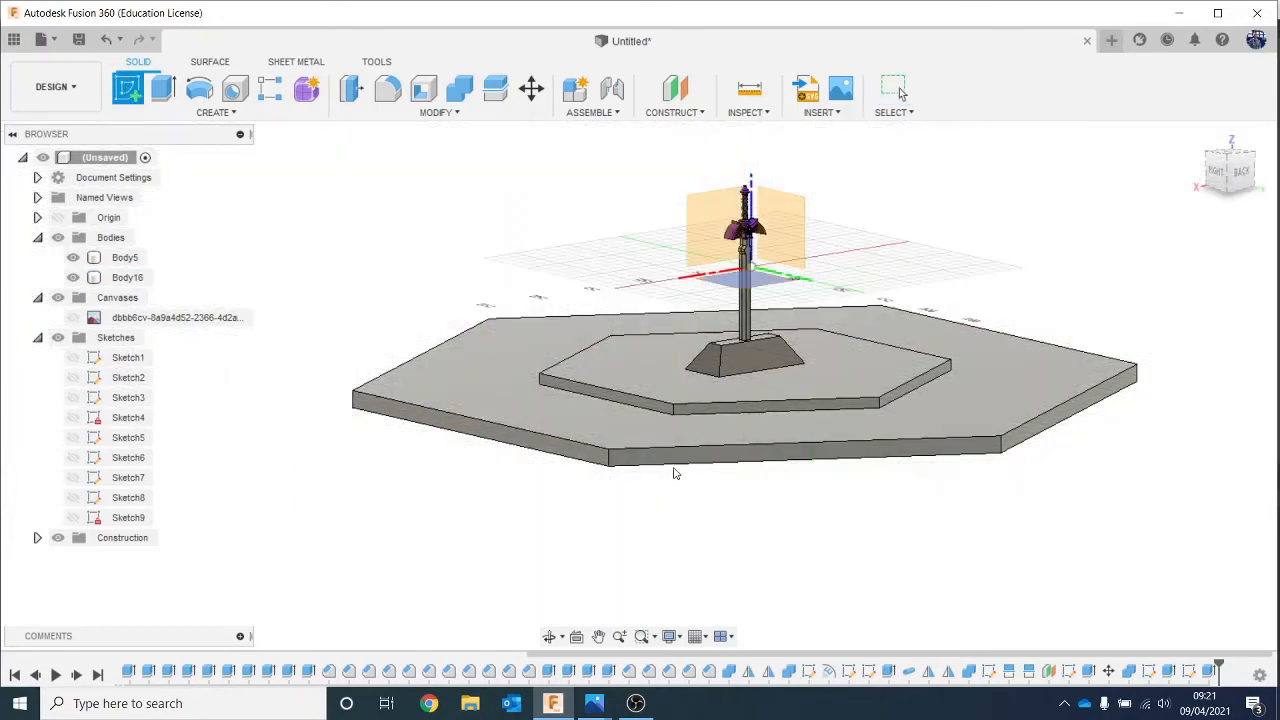
click(674, 462)
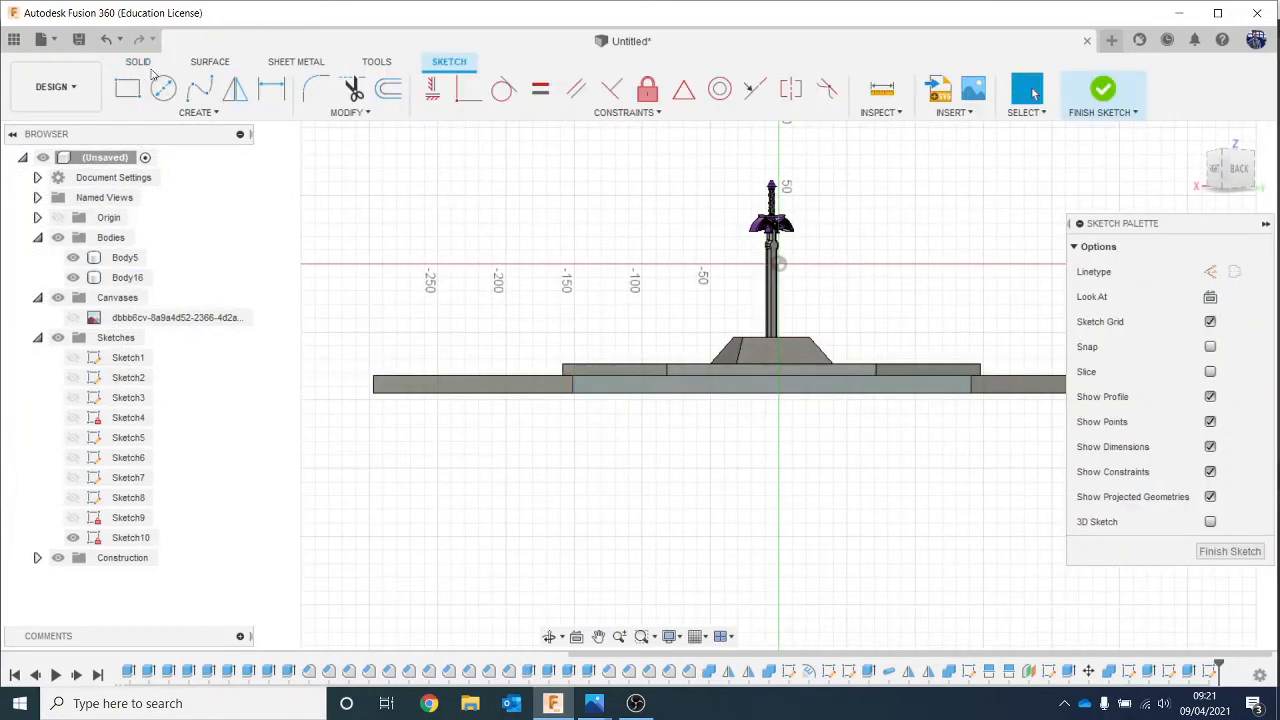
key(r)
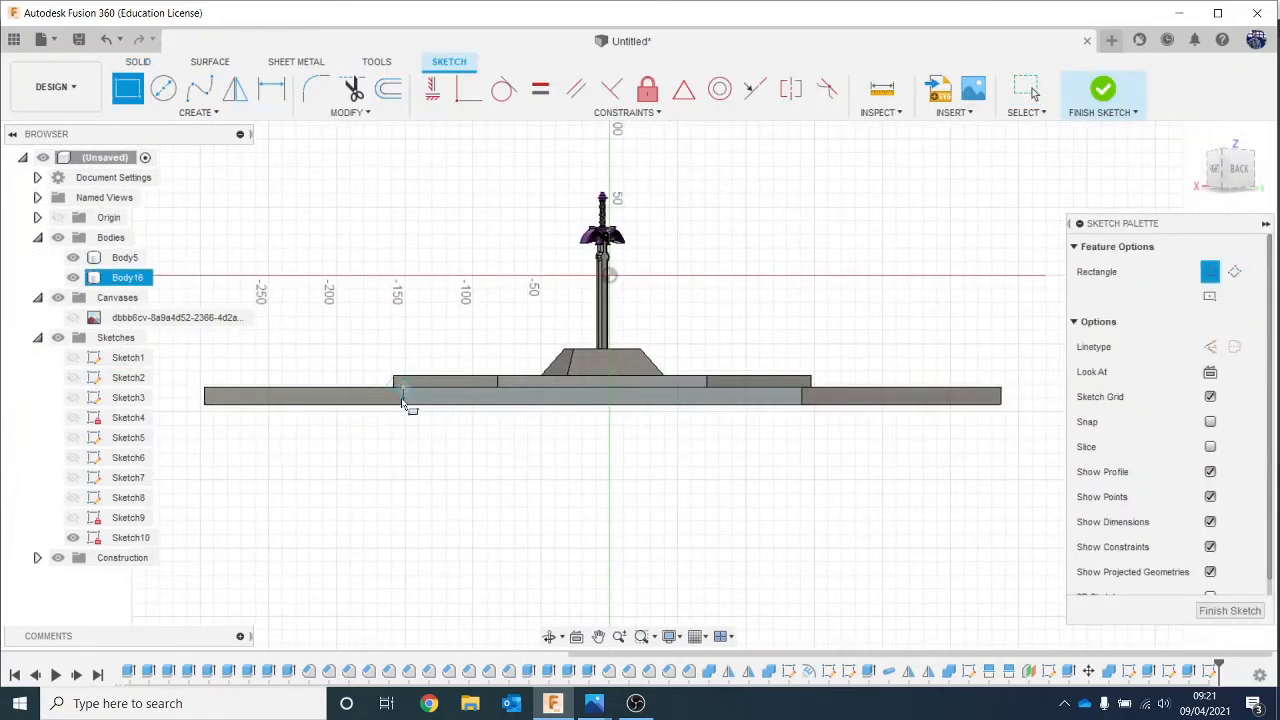
middle_drag(808, 208, 762, 343)
scroll(762, 343, down, 1)
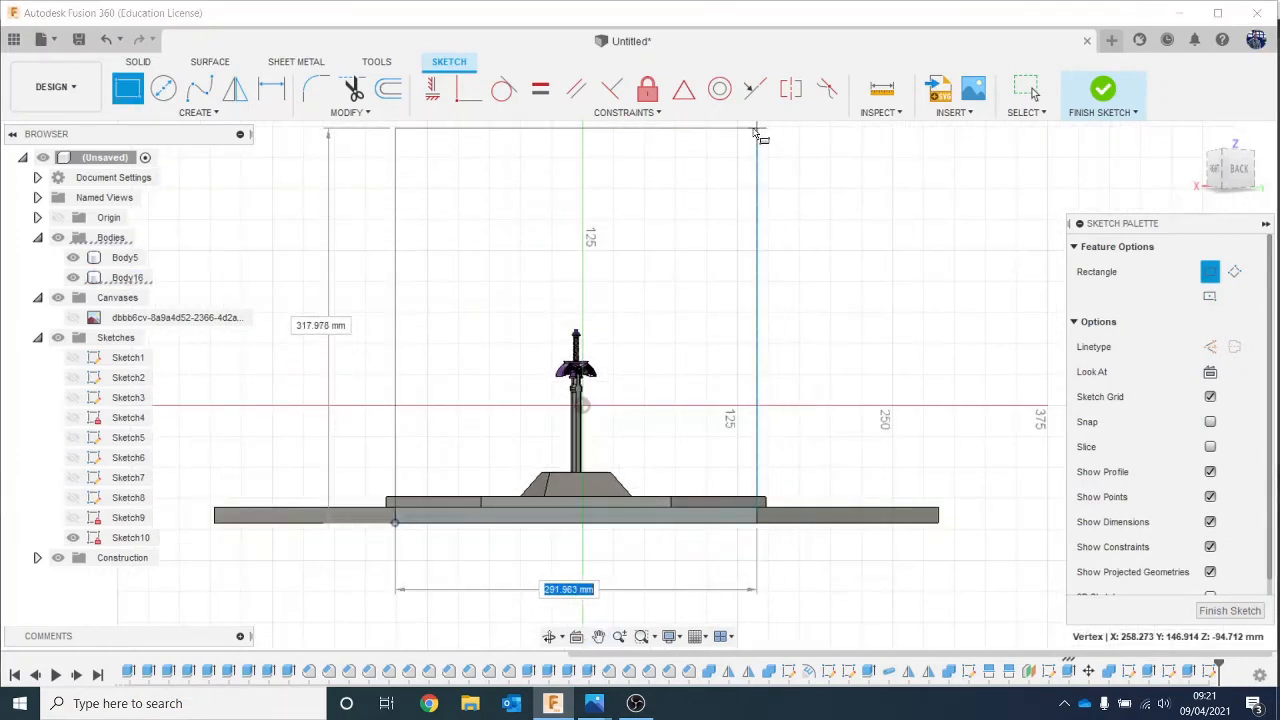
middle_drag(755, 131, 751, 206)
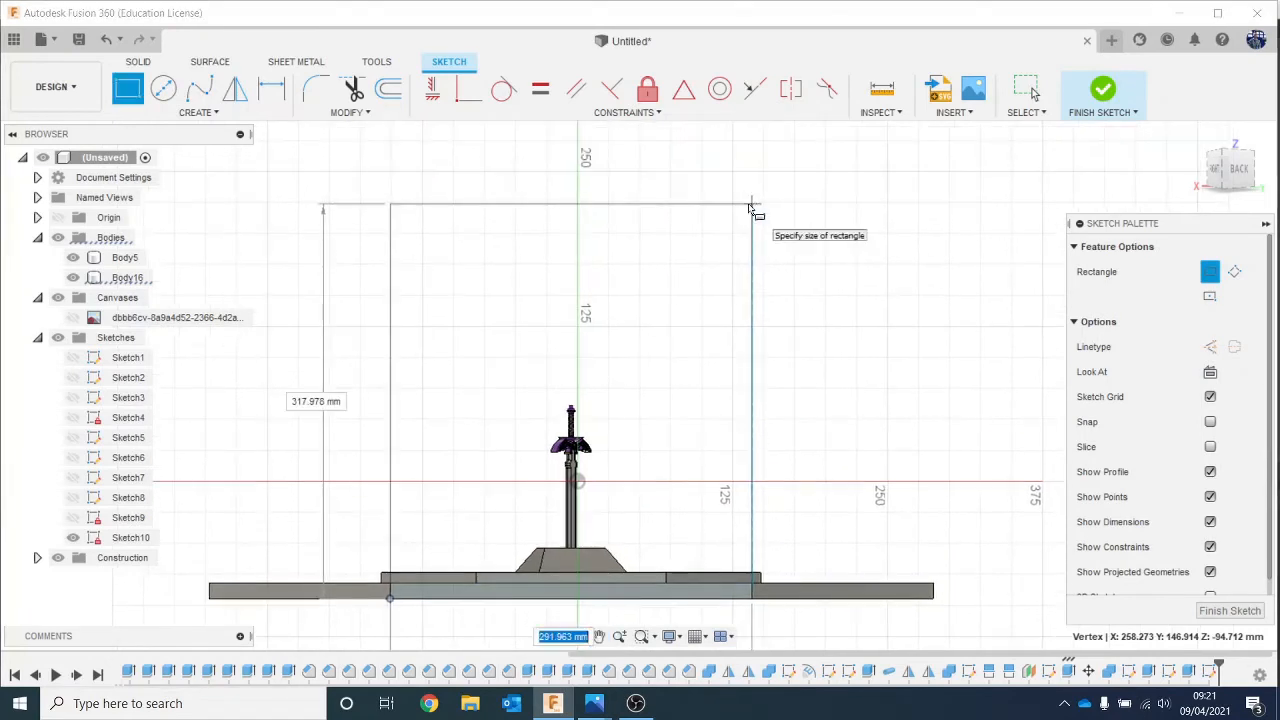
click(753, 150)
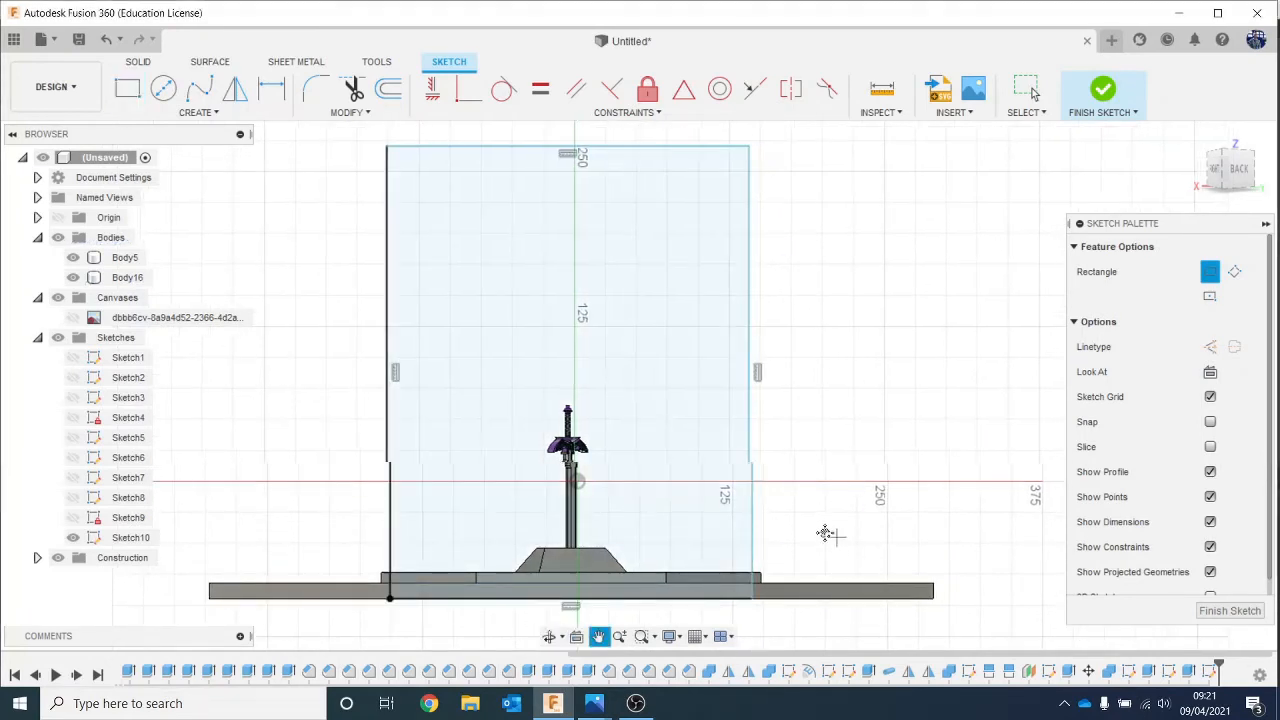
middle_drag(823, 528, 709, 472)
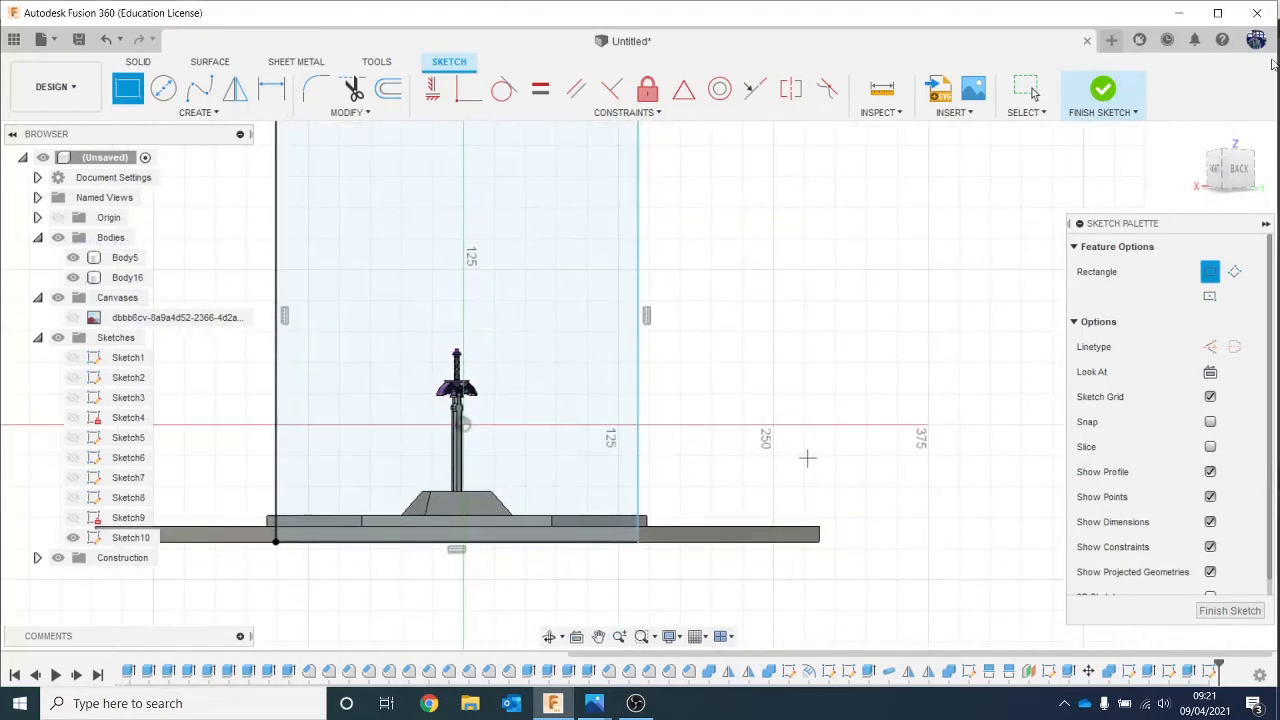
click(1103, 90)
Step: Extrude the rectangle's area above the floor 5 mm outward as a new body to form the first wall
key(e)
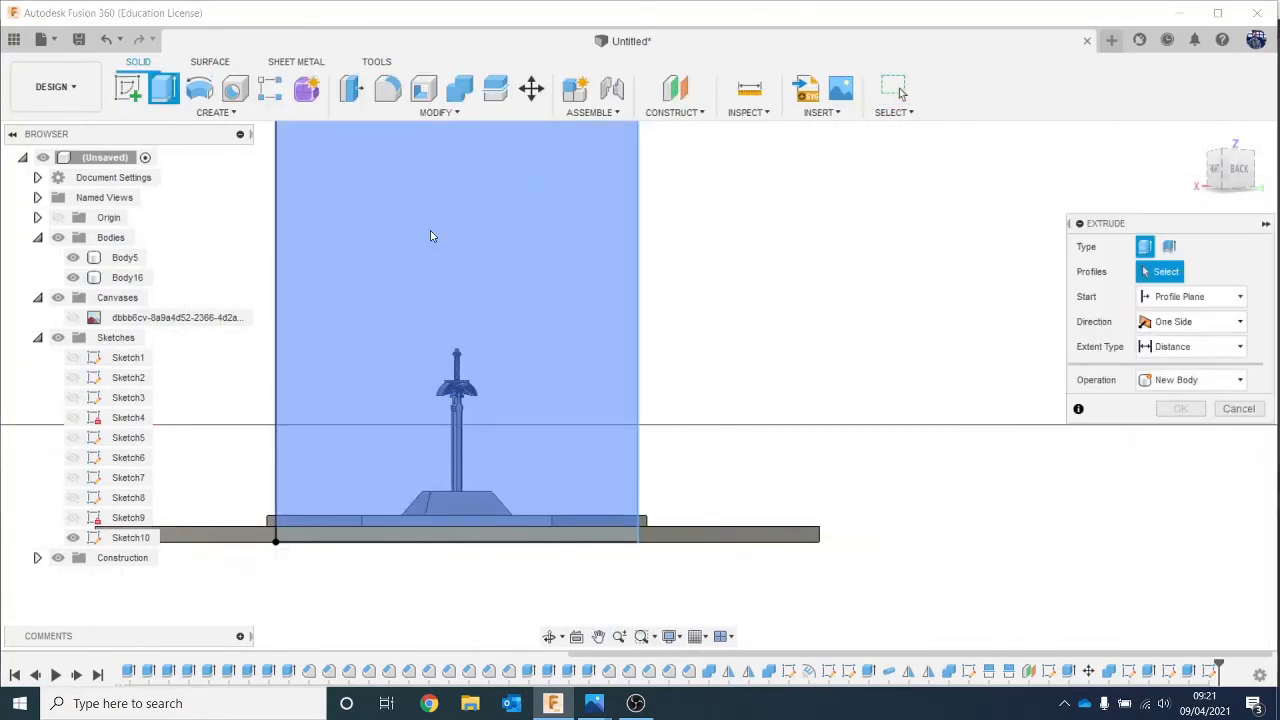
click(431, 234)
drag(1246, 157, 1279, 178)
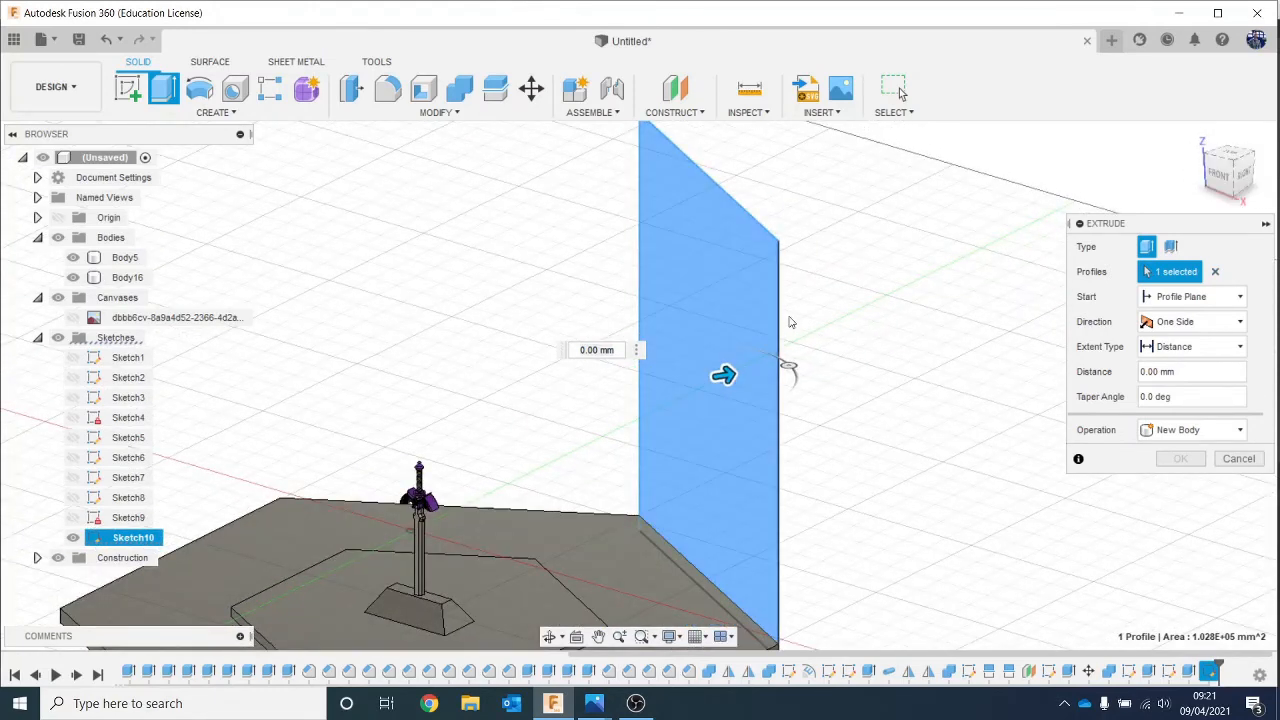
click(604, 350)
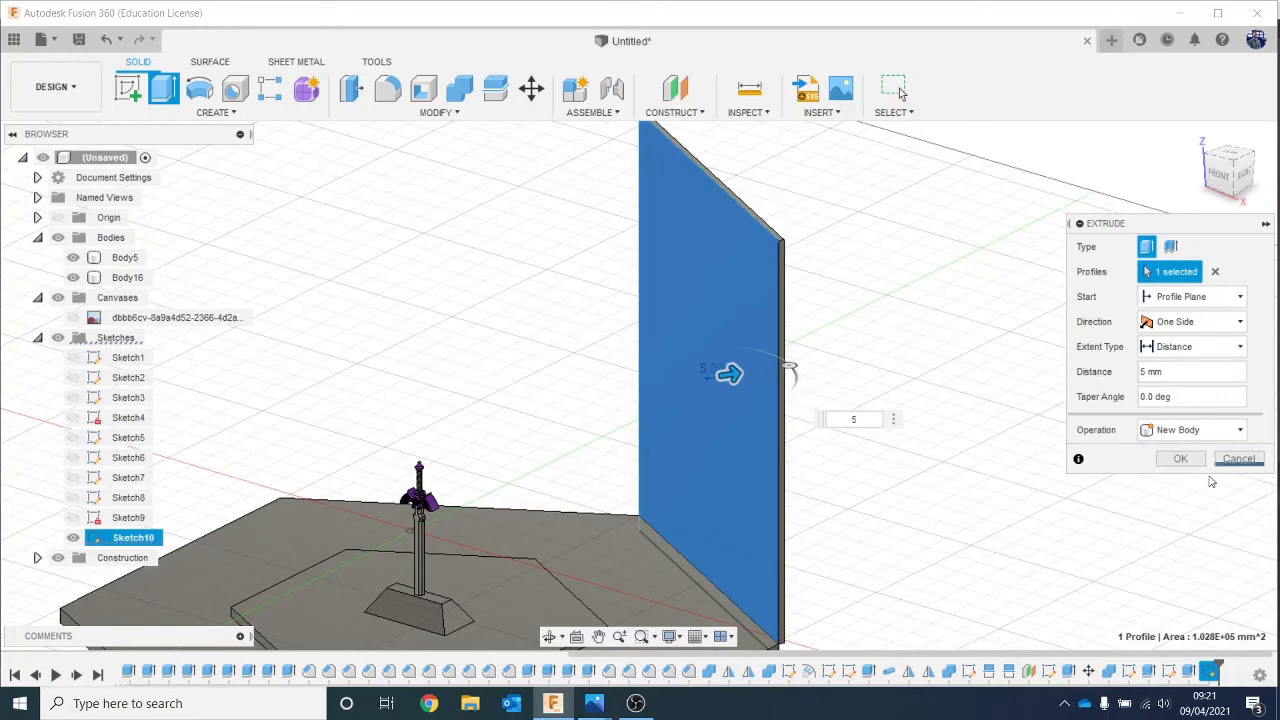
click(1179, 462)
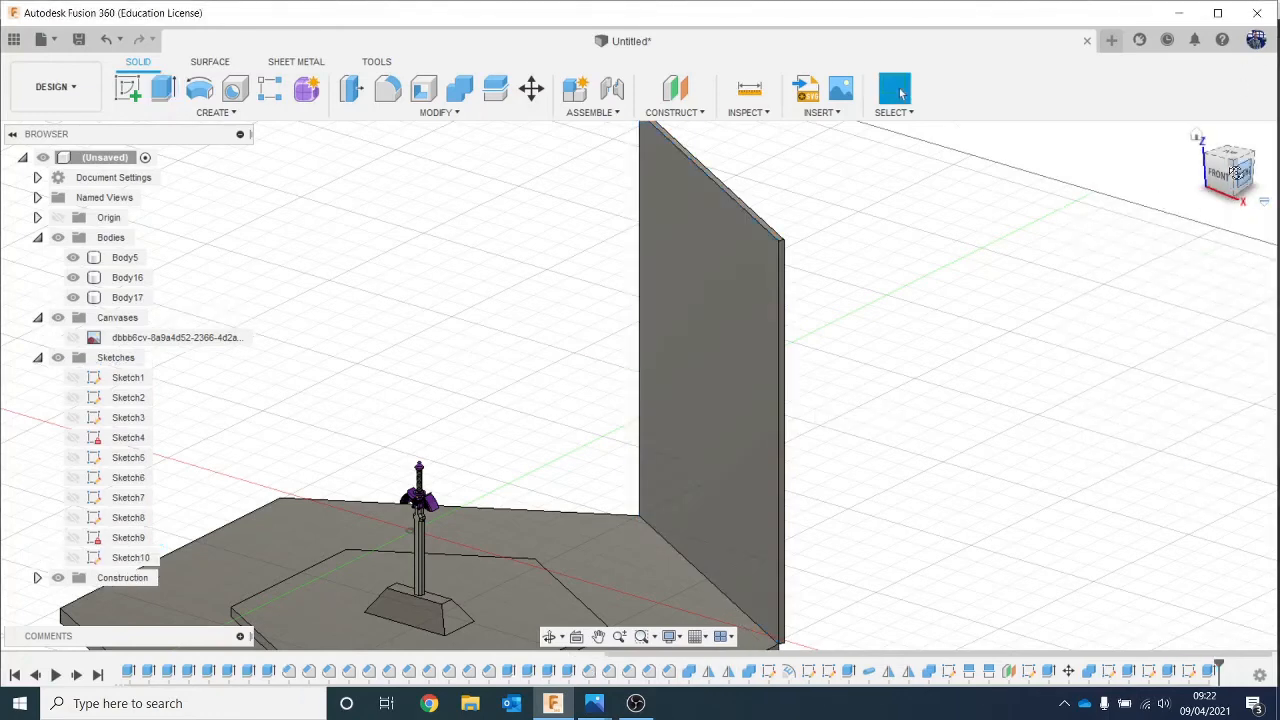
Step: Sketch a rectangle on the adjacent side face, from its far lower corner to the first wall's upper corner, and finish the sketch
drag(1236, 172, 1030, 176)
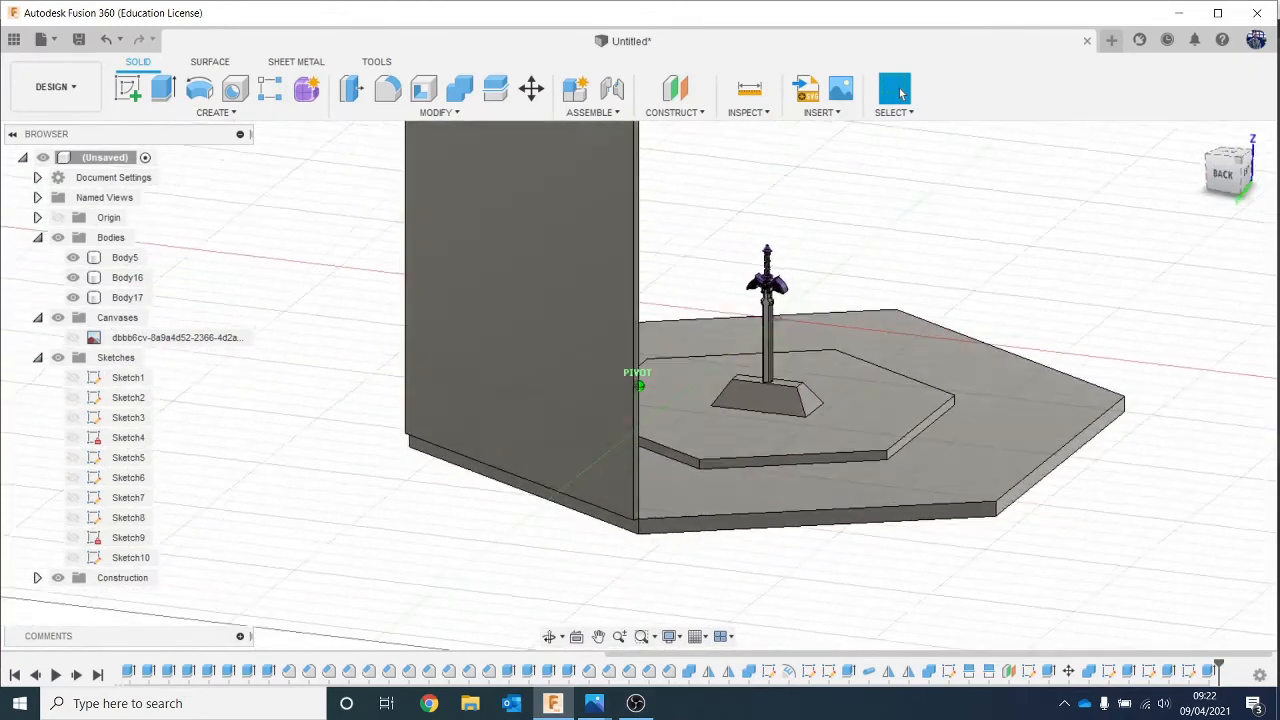
drag(800, 205, 783, 205)
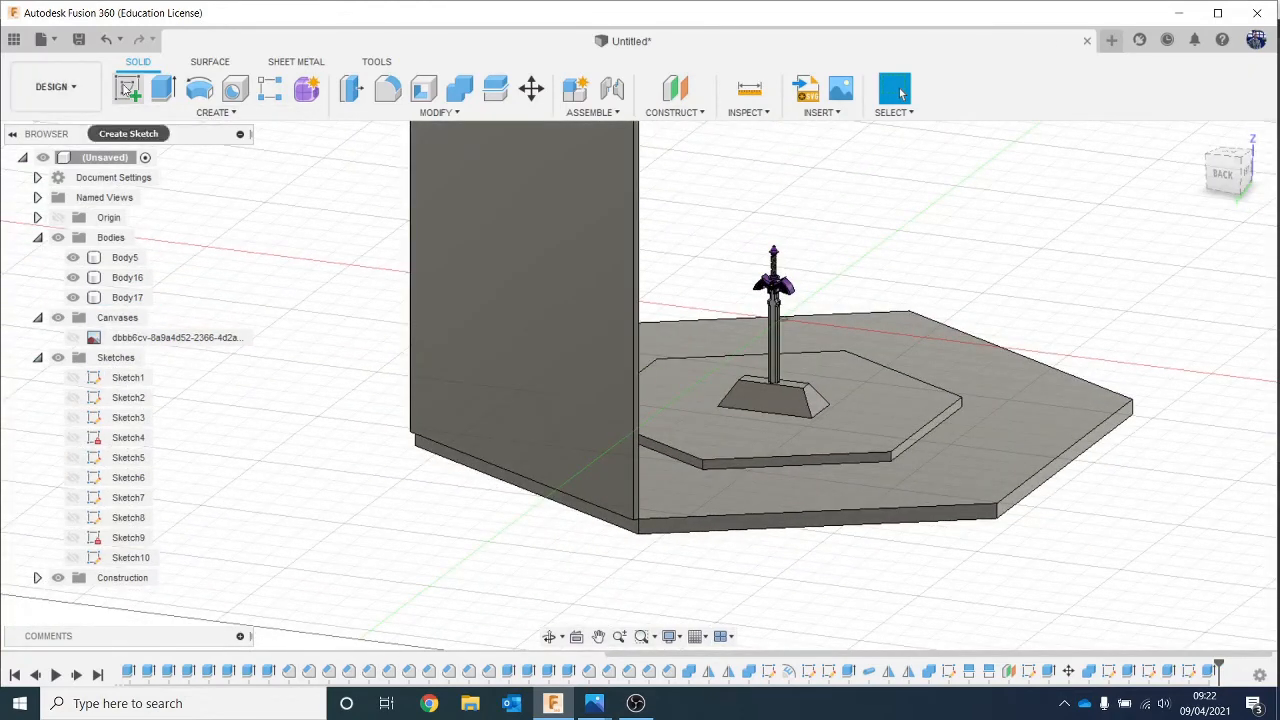
click(128, 88)
click(703, 522)
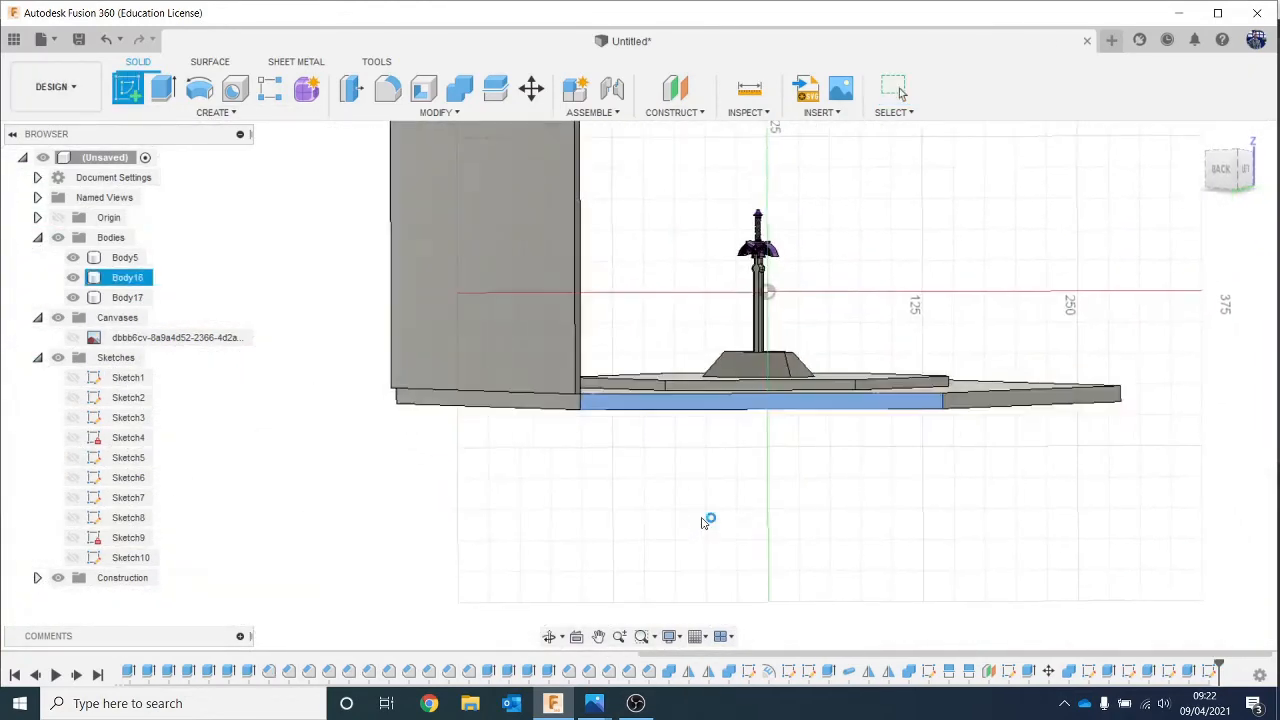
click(130, 86)
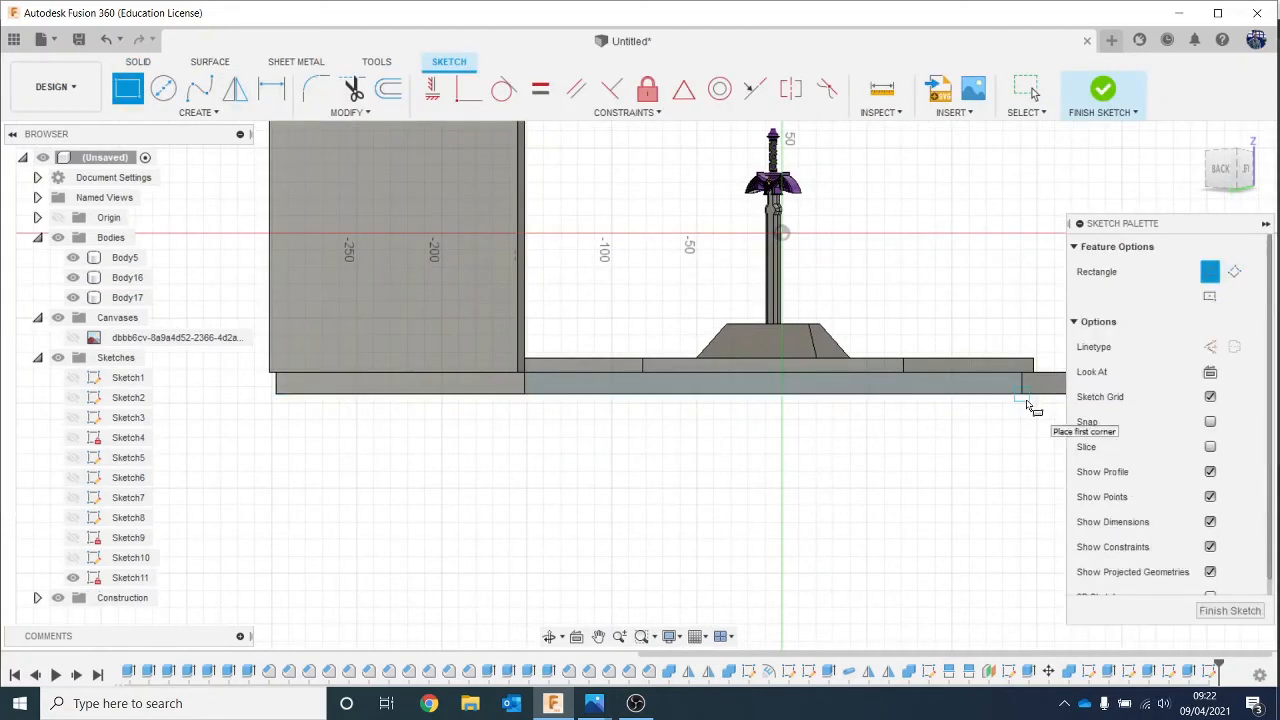
middle_drag(943, 383, 1017, 572)
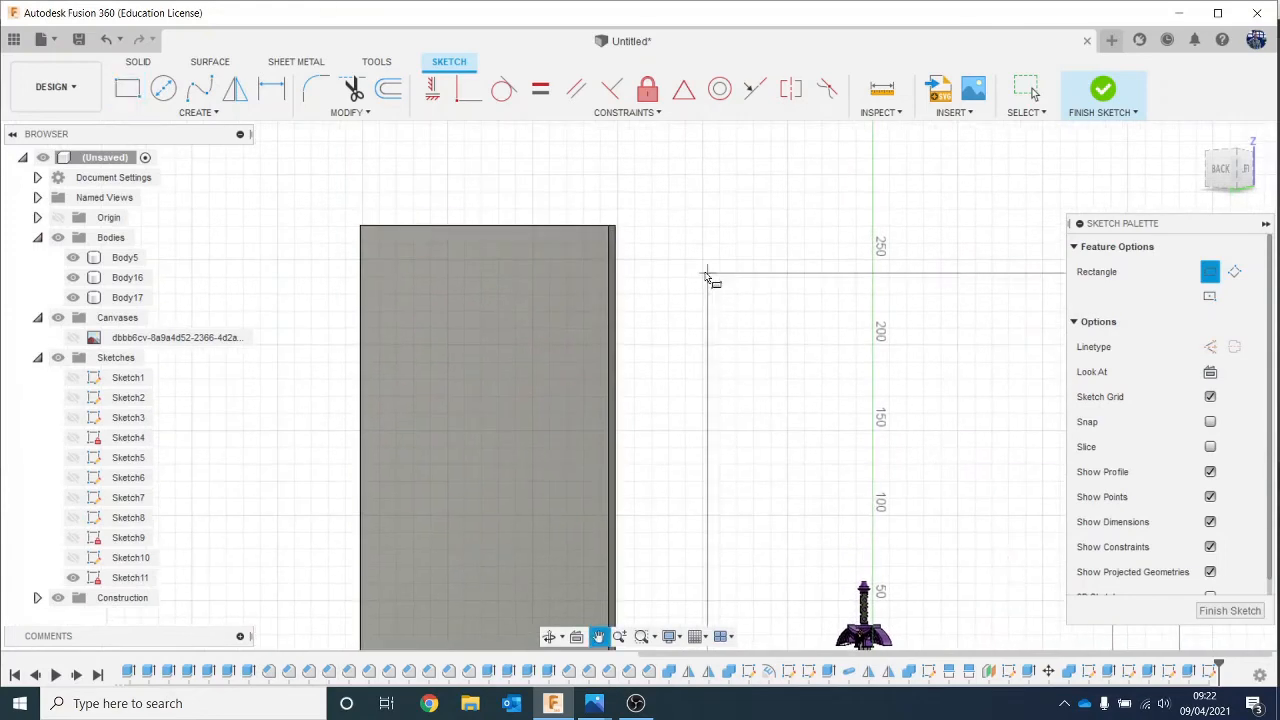
click(621, 229)
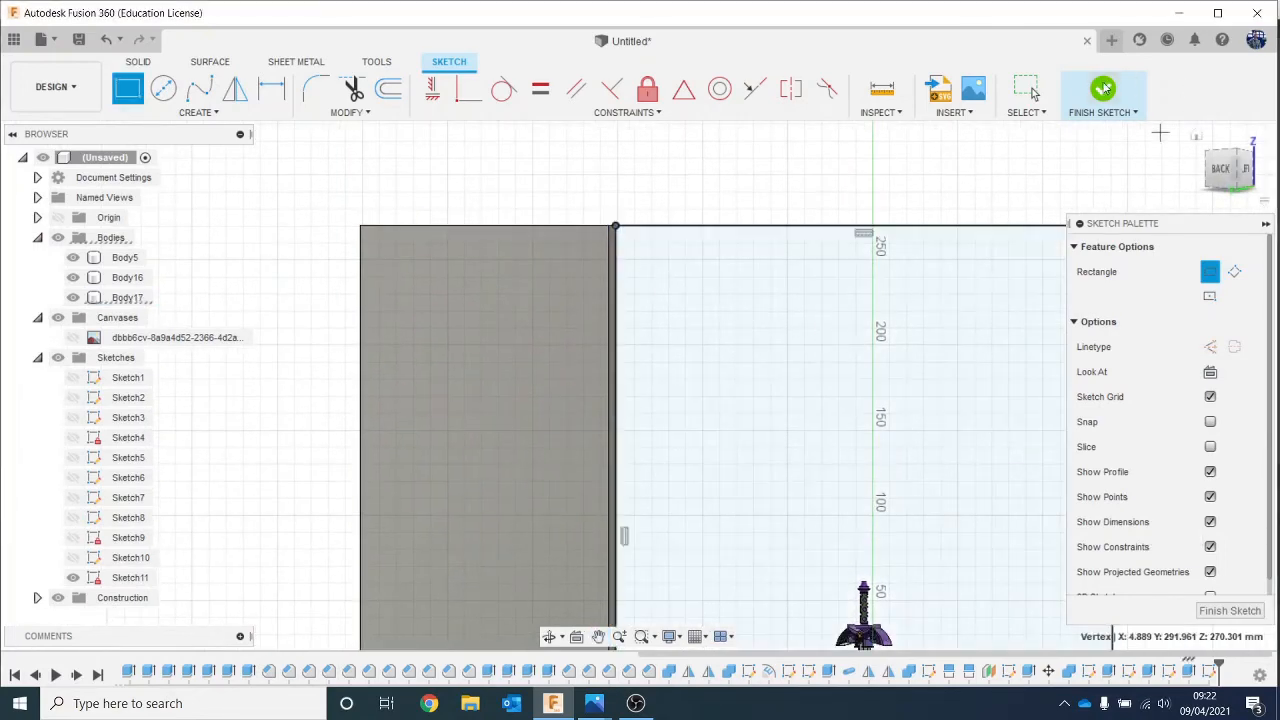
key(Escape)
click(1102, 90)
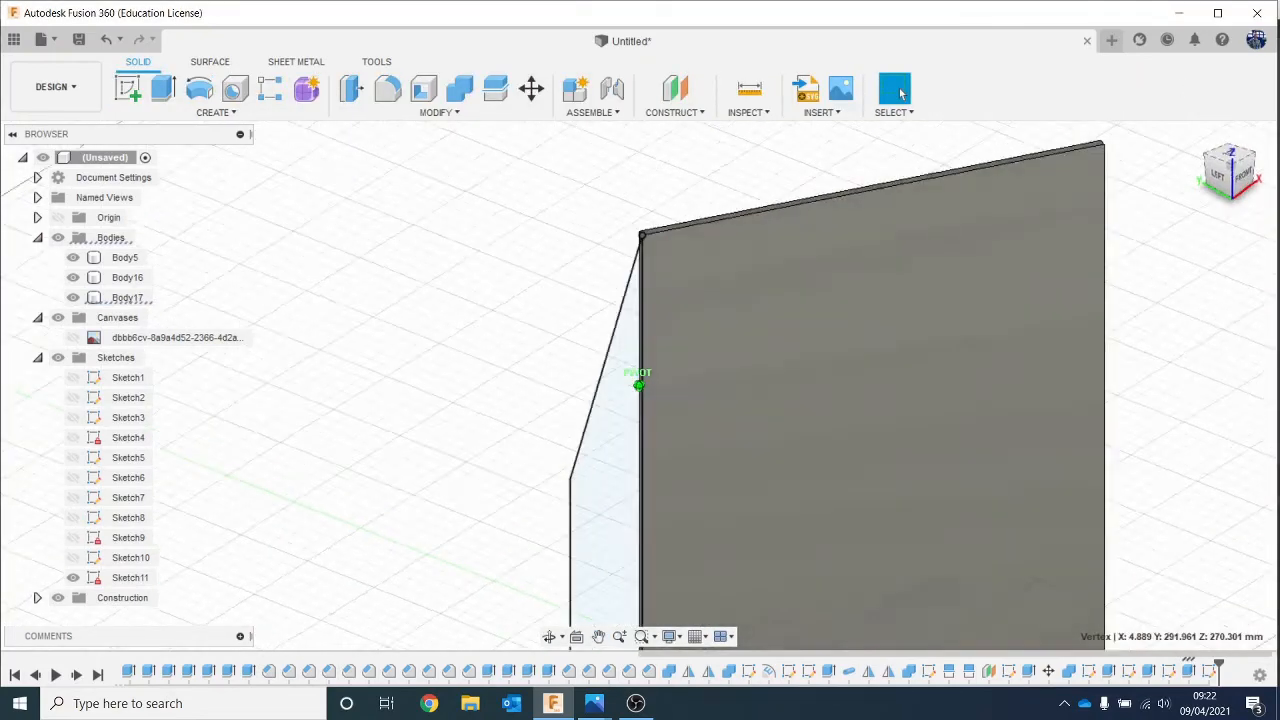
Step: Extrude the second wall's profile 5 mm outward as a new body
key(e)
click(543, 457)
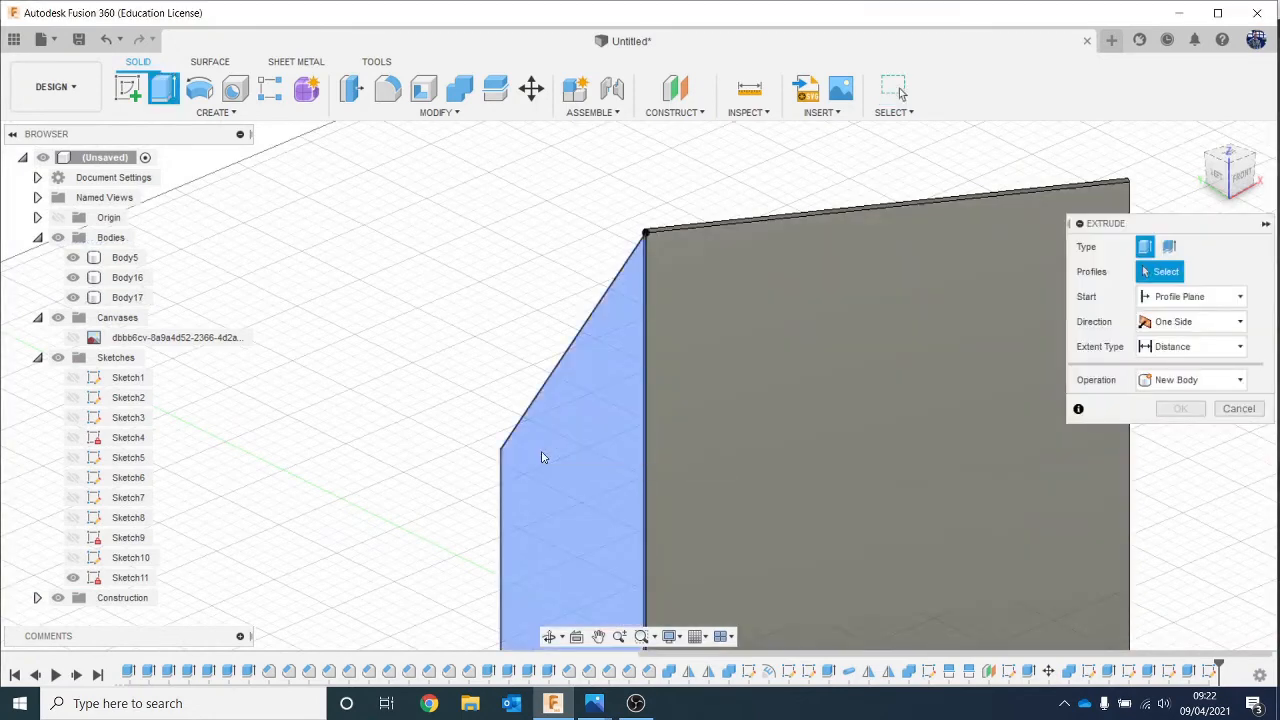
middle_drag(857, 460, 896, 268)
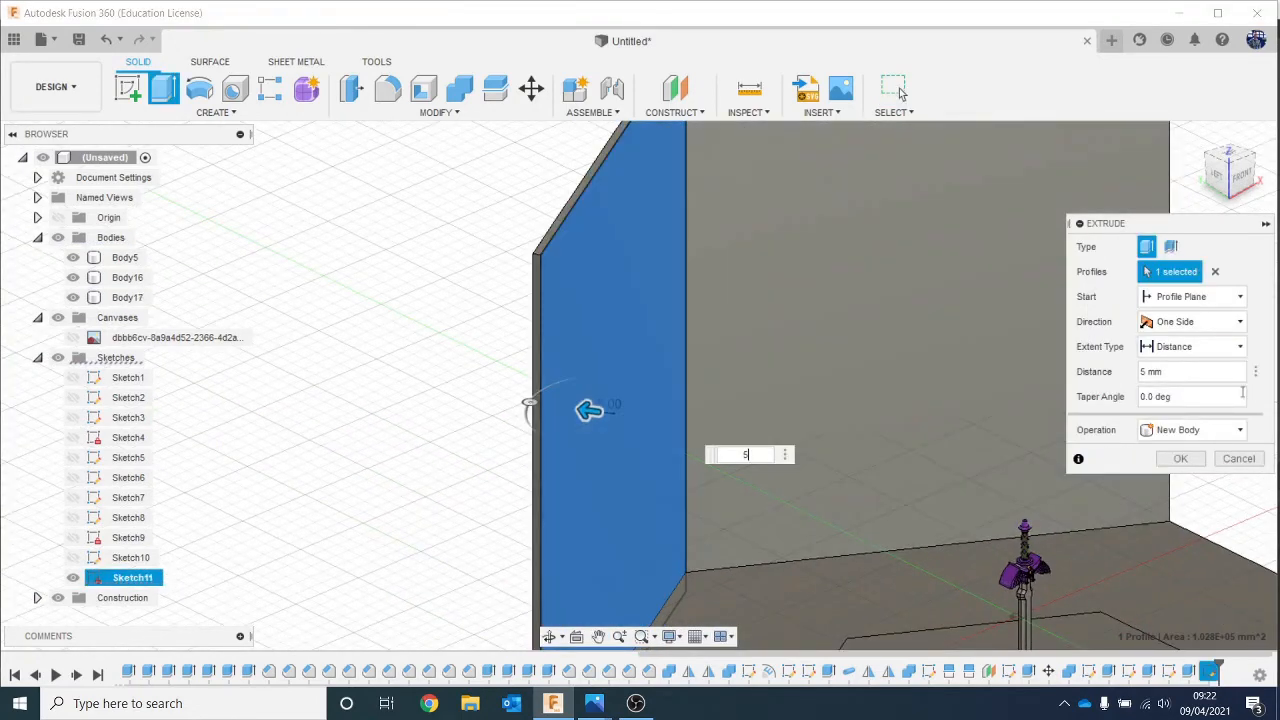
click(1180, 458)
scroll(1126, 460, down, 2)
middle_drag(1043, 372, 918, 254)
drag(1240, 176, 1185, 165)
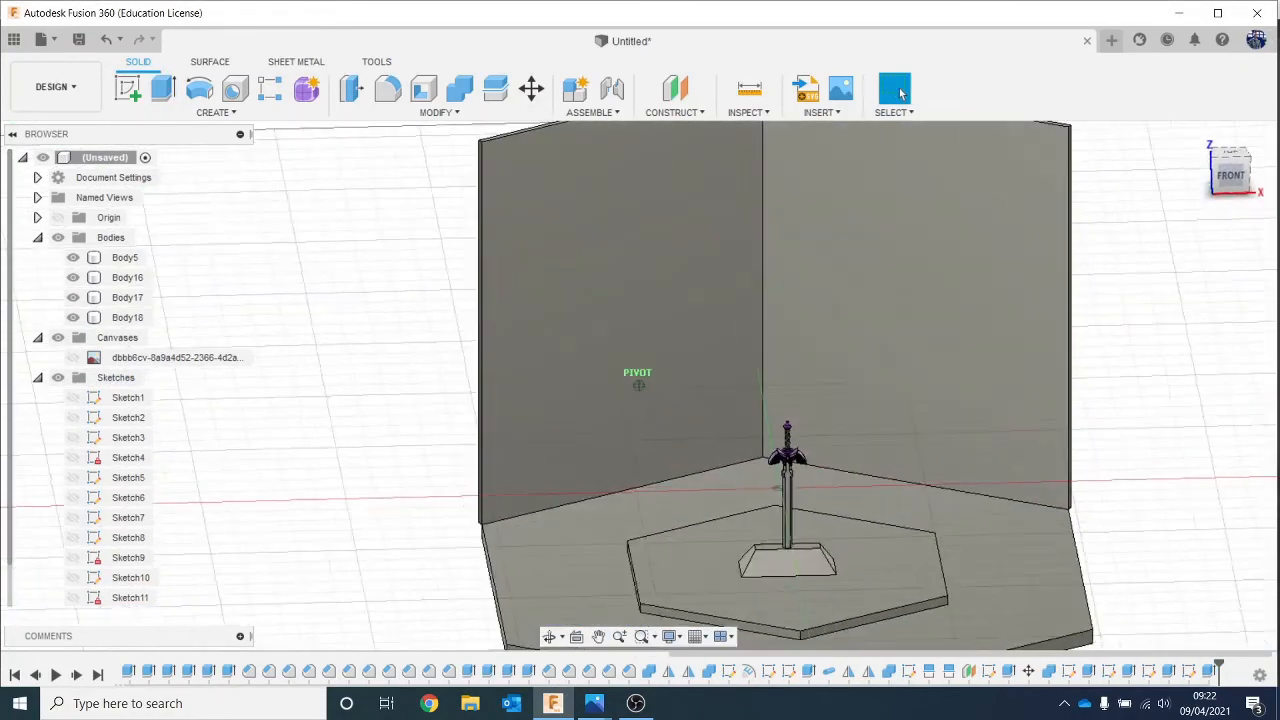
Step: Sketch a rectangle on the larger hexagon's left side face, from its far lower corner to the neighbouring wall's upper corner, and finish the sketch
mouse_move(918, 254)
shift+middle_down()
mouse_move(906, 256)
mouse_move(1005, 205)
mouse_move(1240, 160)
mouse_move(980, 270)
mouse_move(990, 170)
mouse_move(1060, 215)
mouse_move(1120, 306)
shift+middle_up()
middle_drag(1049, 372, 856, 295)
click(128, 88)
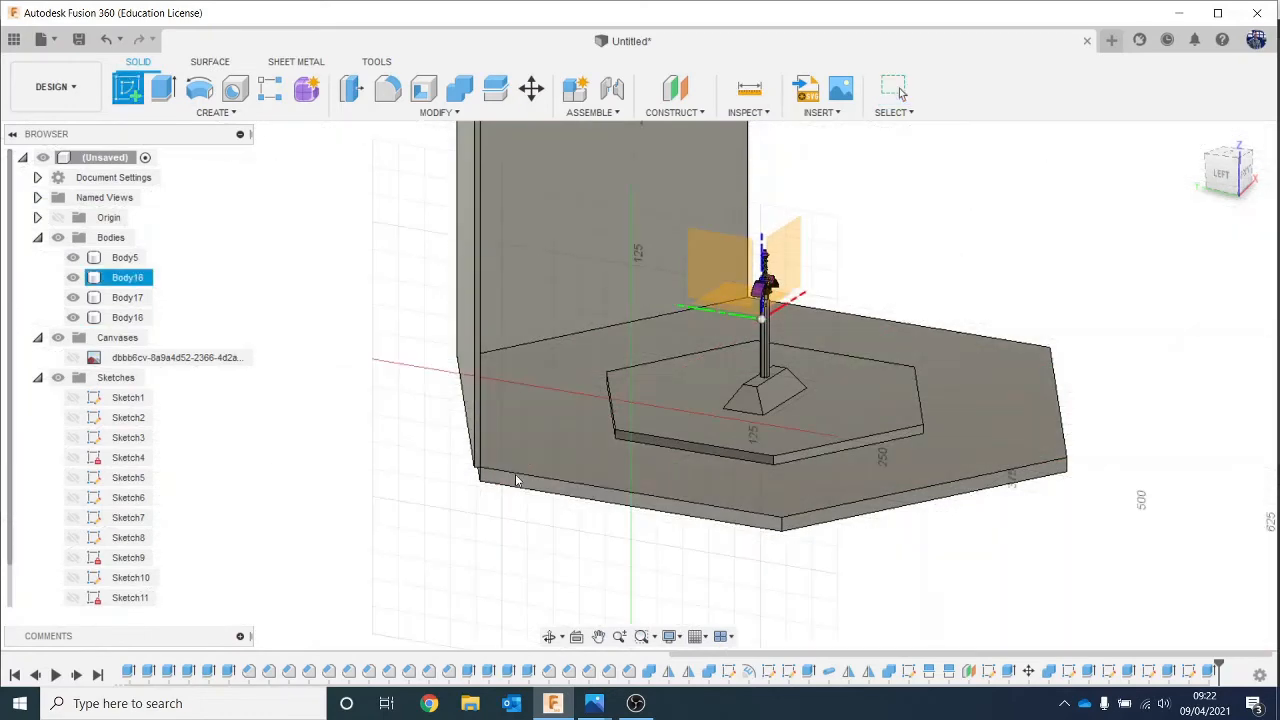
click(800, 540)
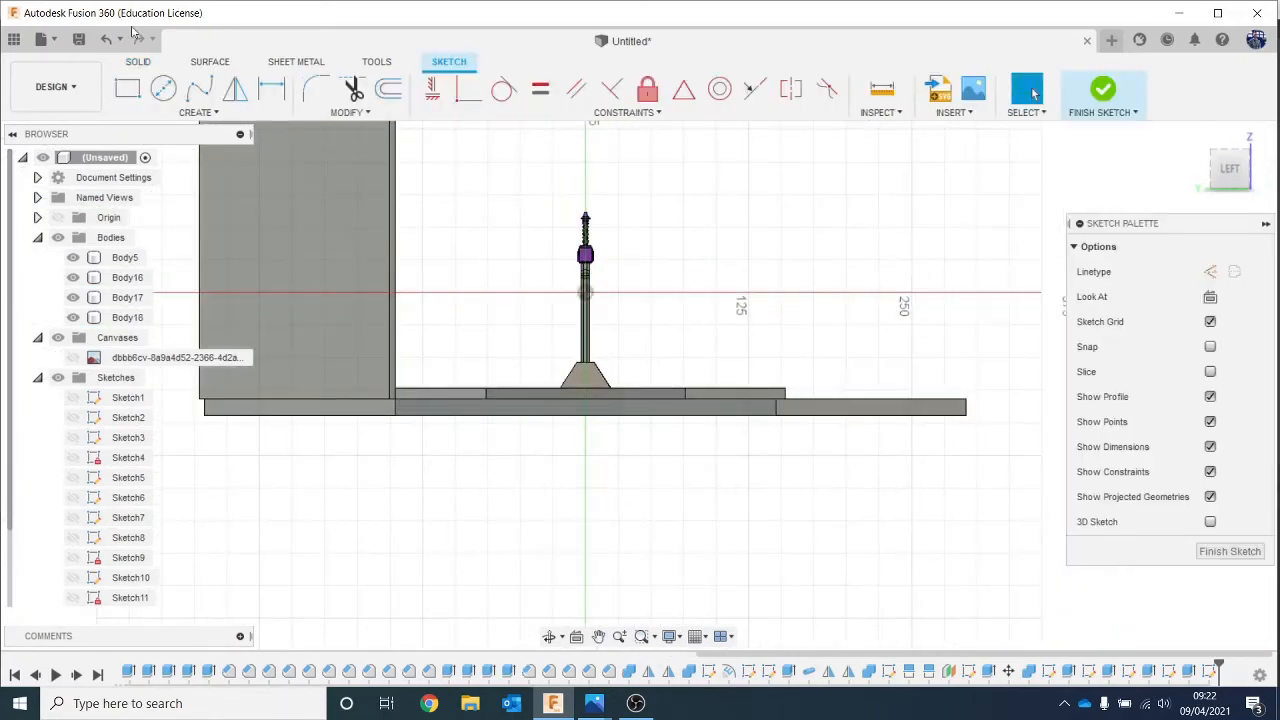
scroll(537, 349, up, 2)
key(r)
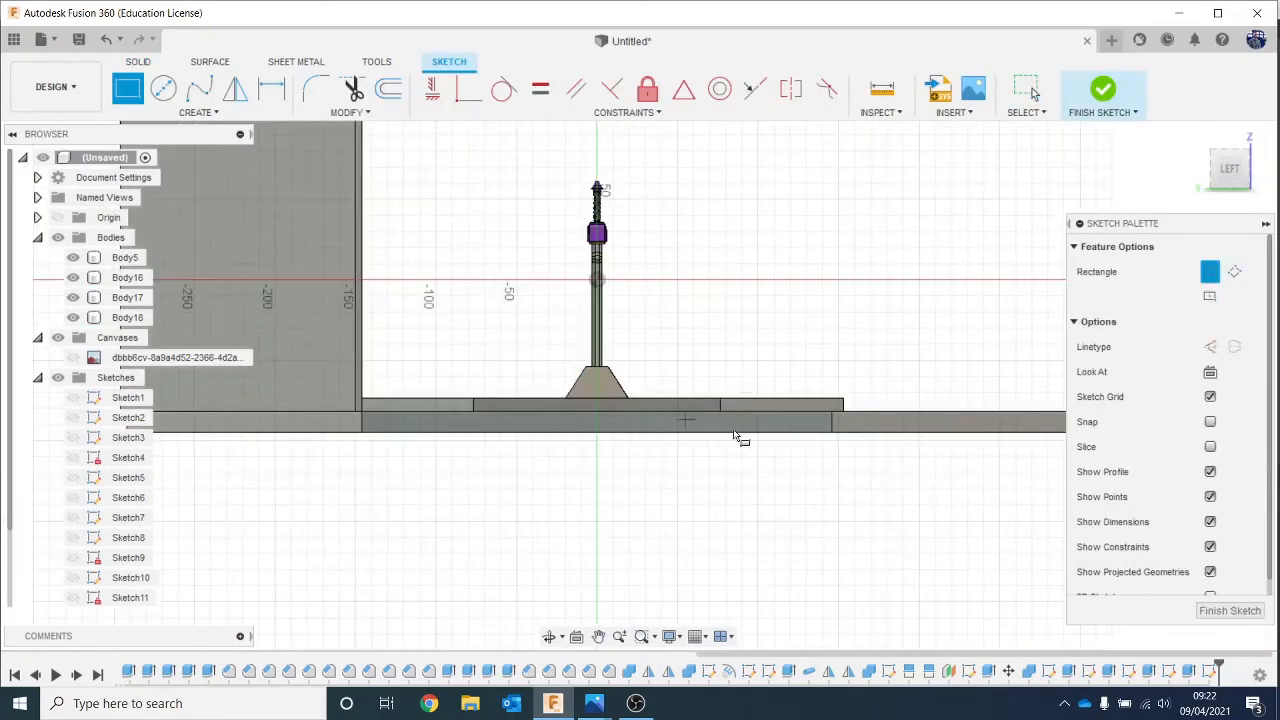
click(832, 433)
middle_drag(803, 368, 852, 540)
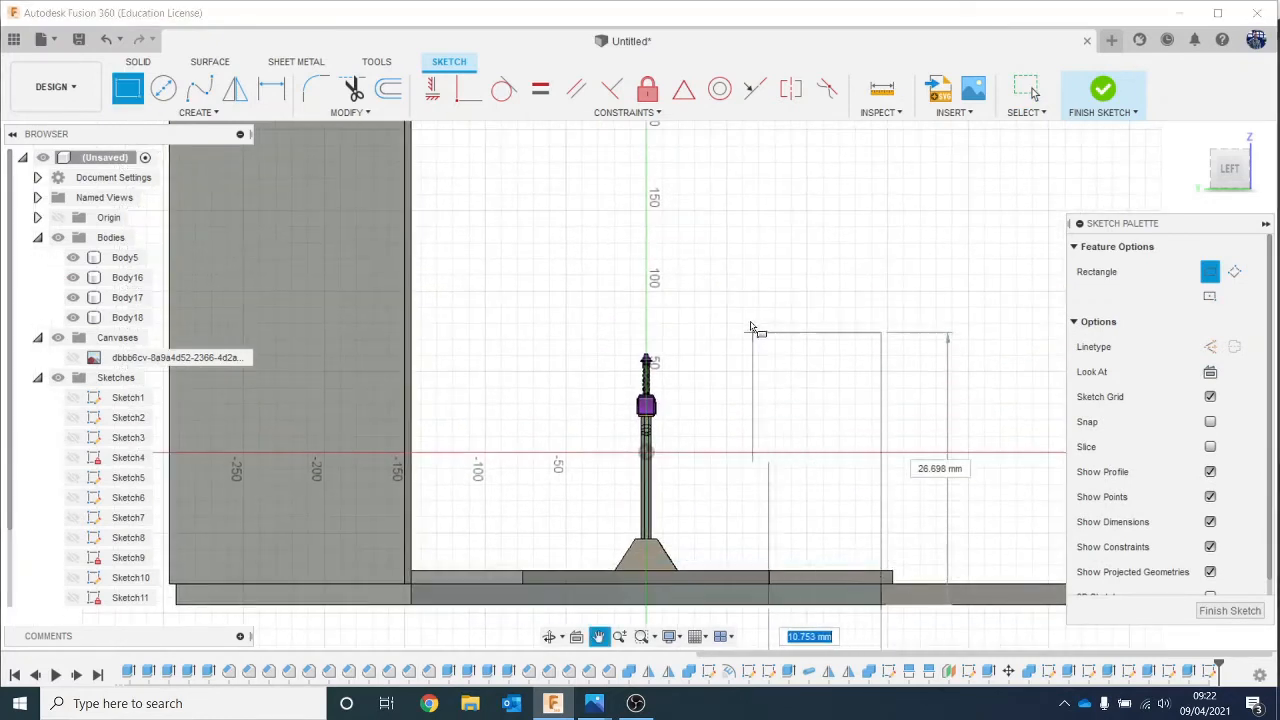
middle_drag(750, 320, 844, 515)
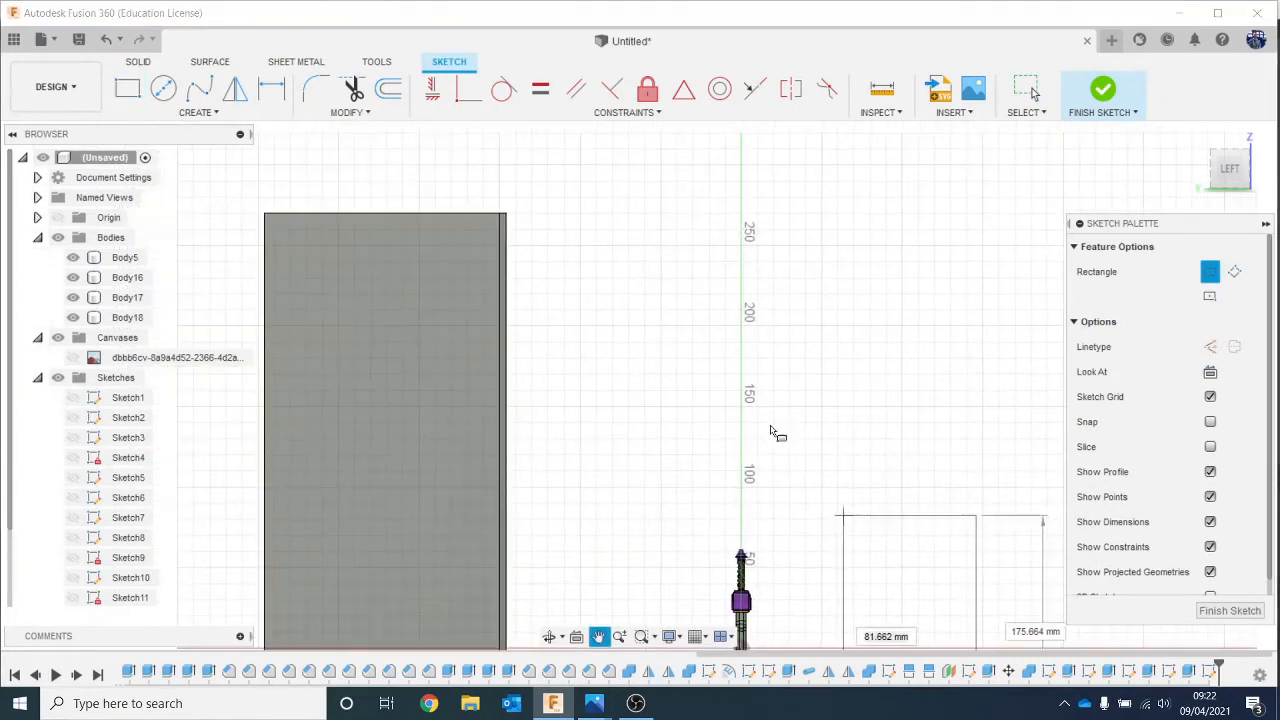
click(507, 214)
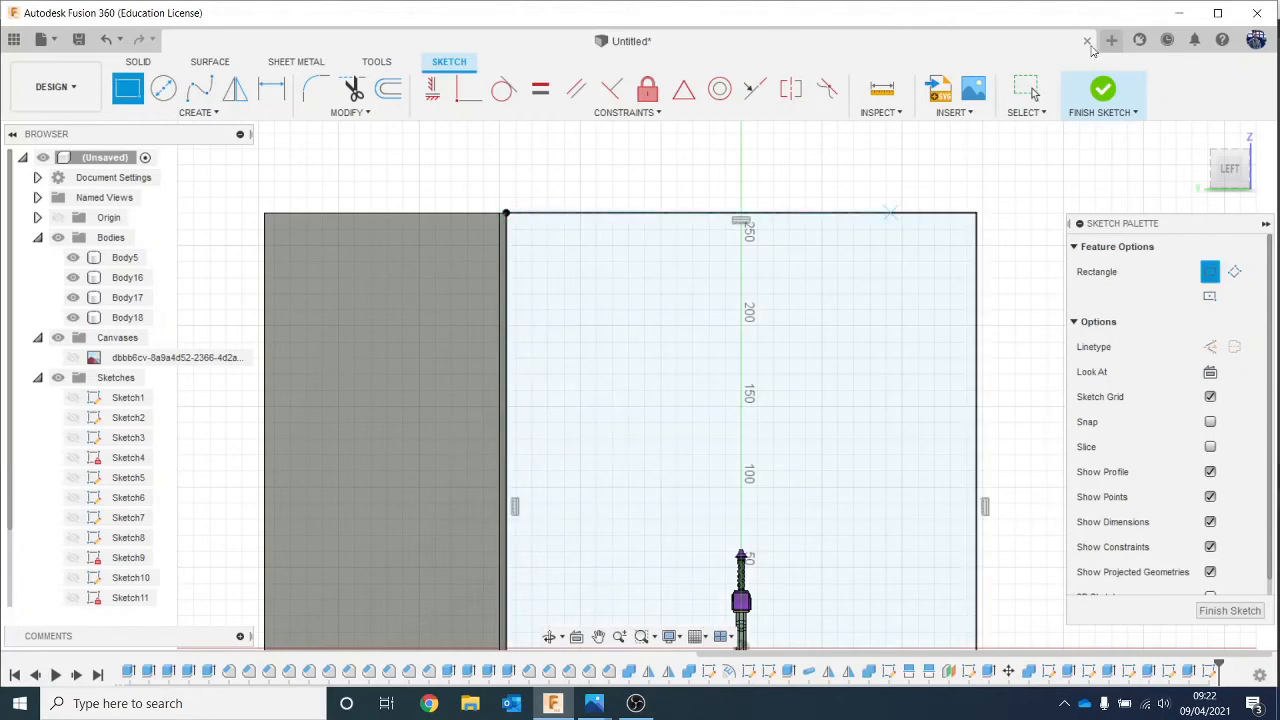
click(1100, 90)
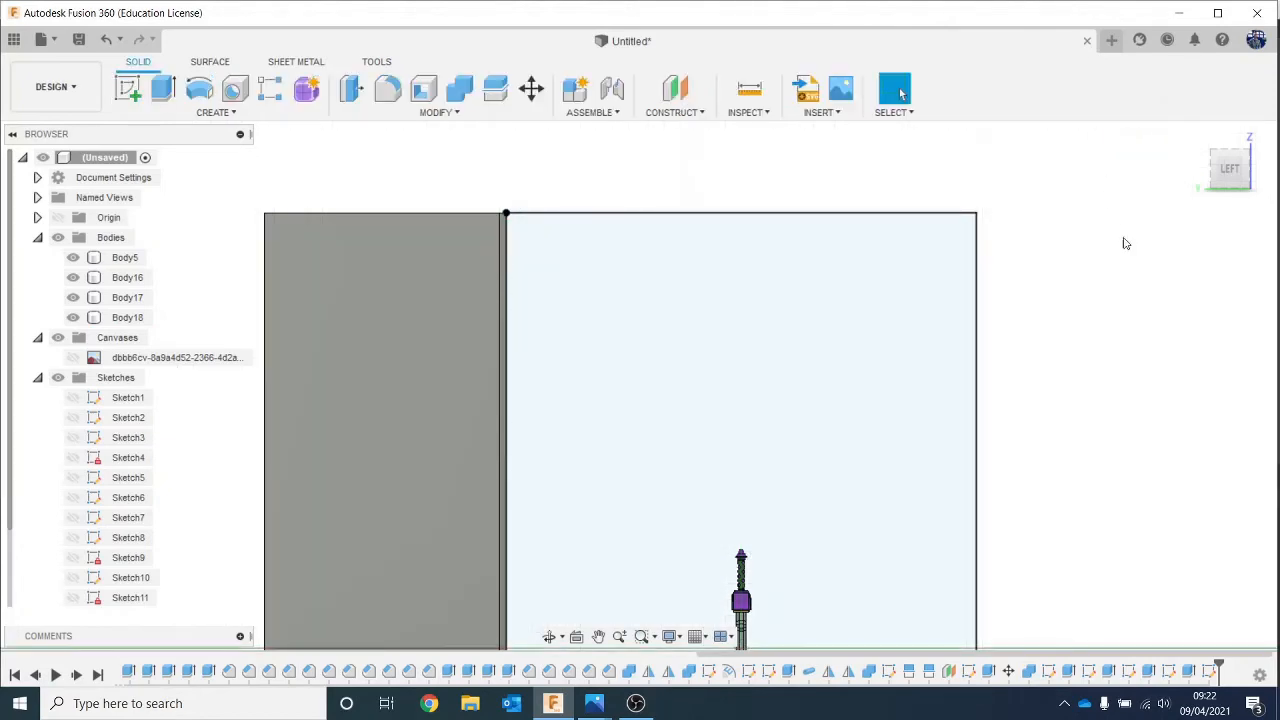
Step: Extrude the left side wall's profile 5 mm outward as a new body
key(e)
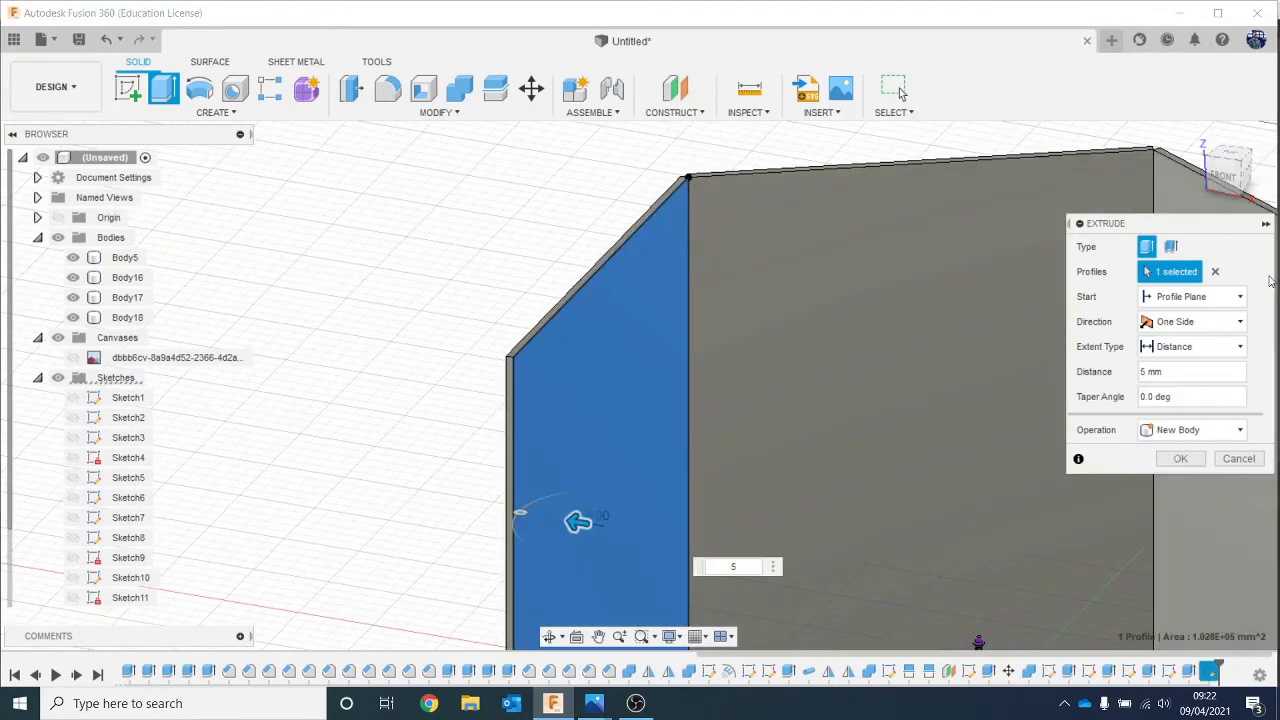
click(1183, 457)
scroll(1014, 460, down, 10)
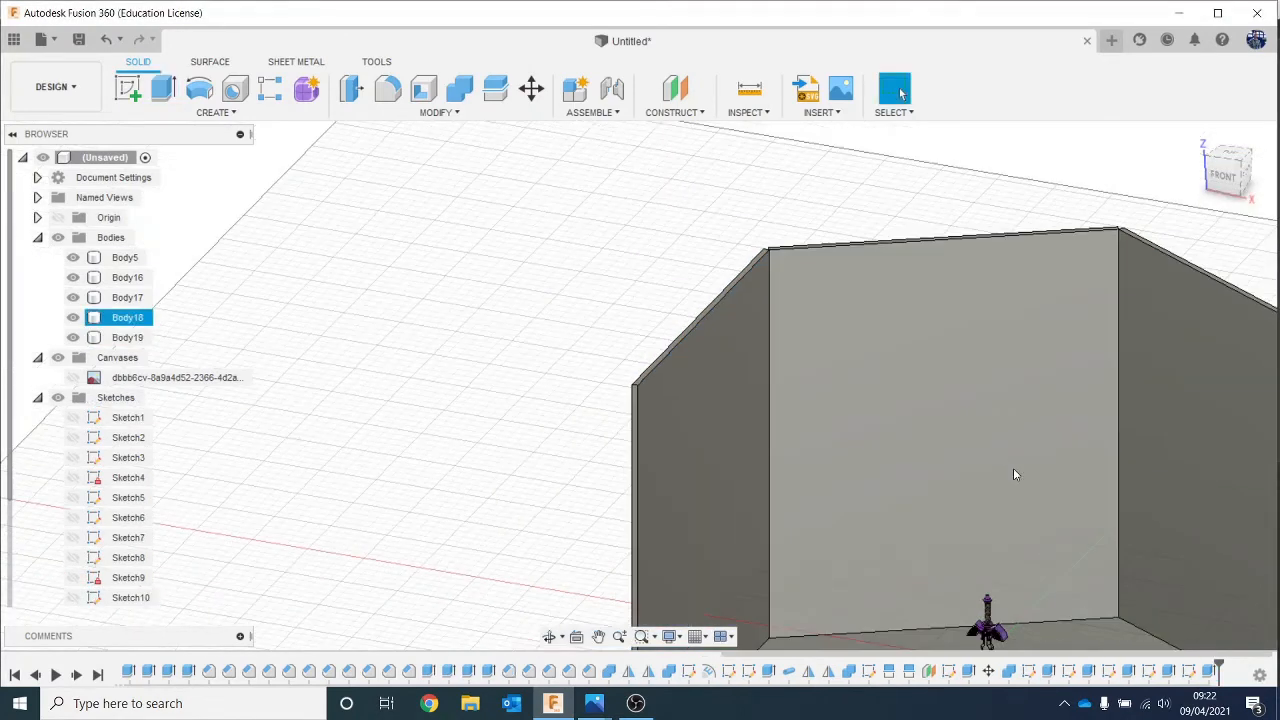
Step: Sketch a rectangle on the larger hexagon's right side face, from its front lower corner to the adjoining wall's upper corner, and finish the sketch
middle_drag(1005, 417, 815, 222)
scroll(1072, 389, up, 2)
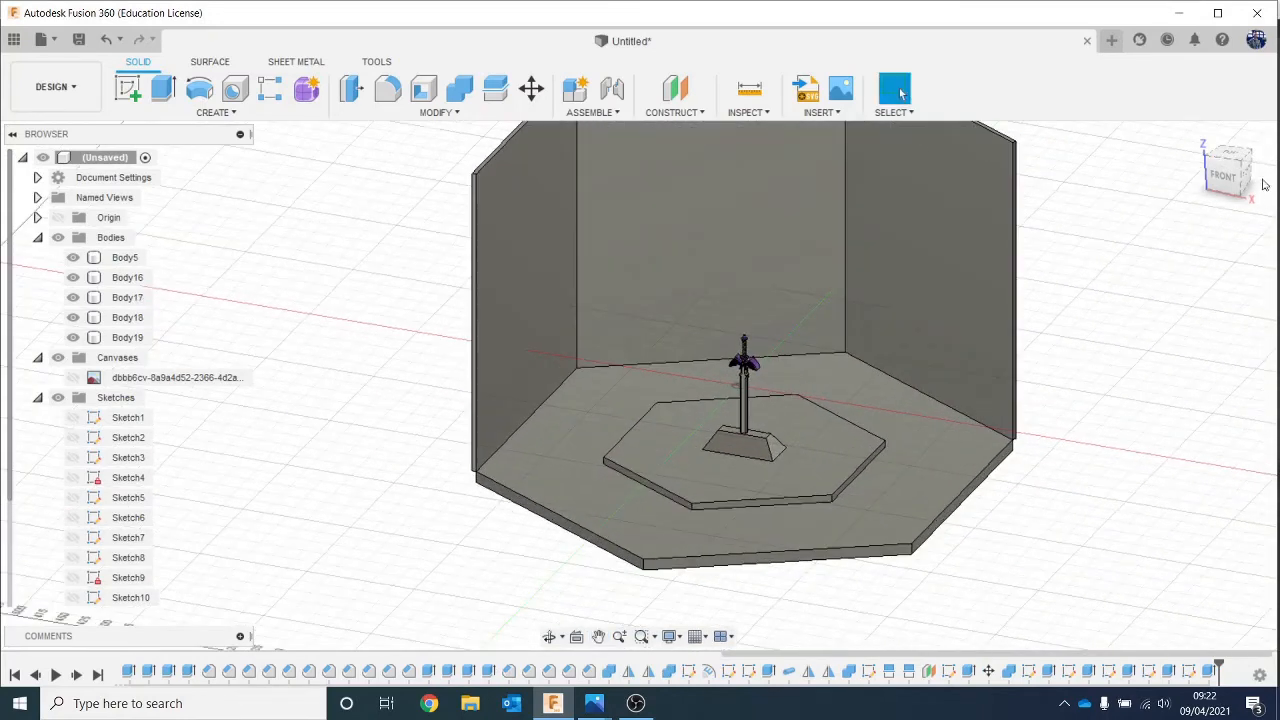
drag(1240, 180, 1222, 168)
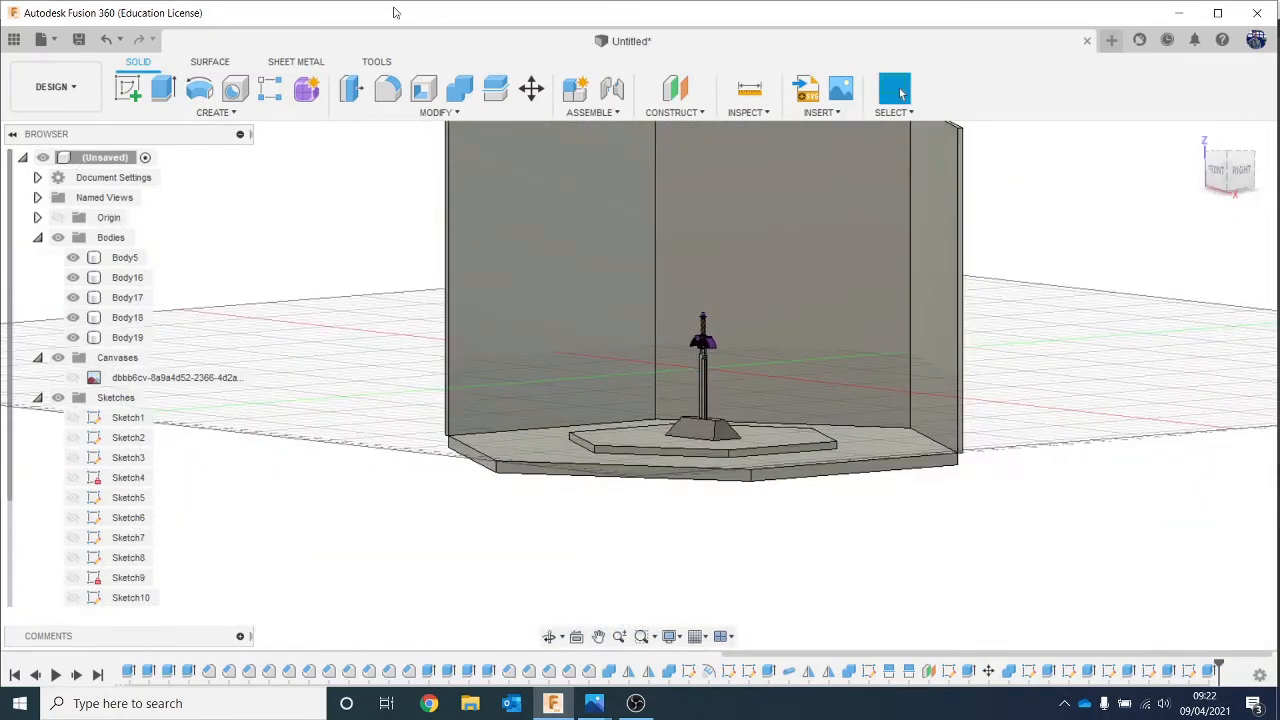
click(133, 90)
click(943, 482)
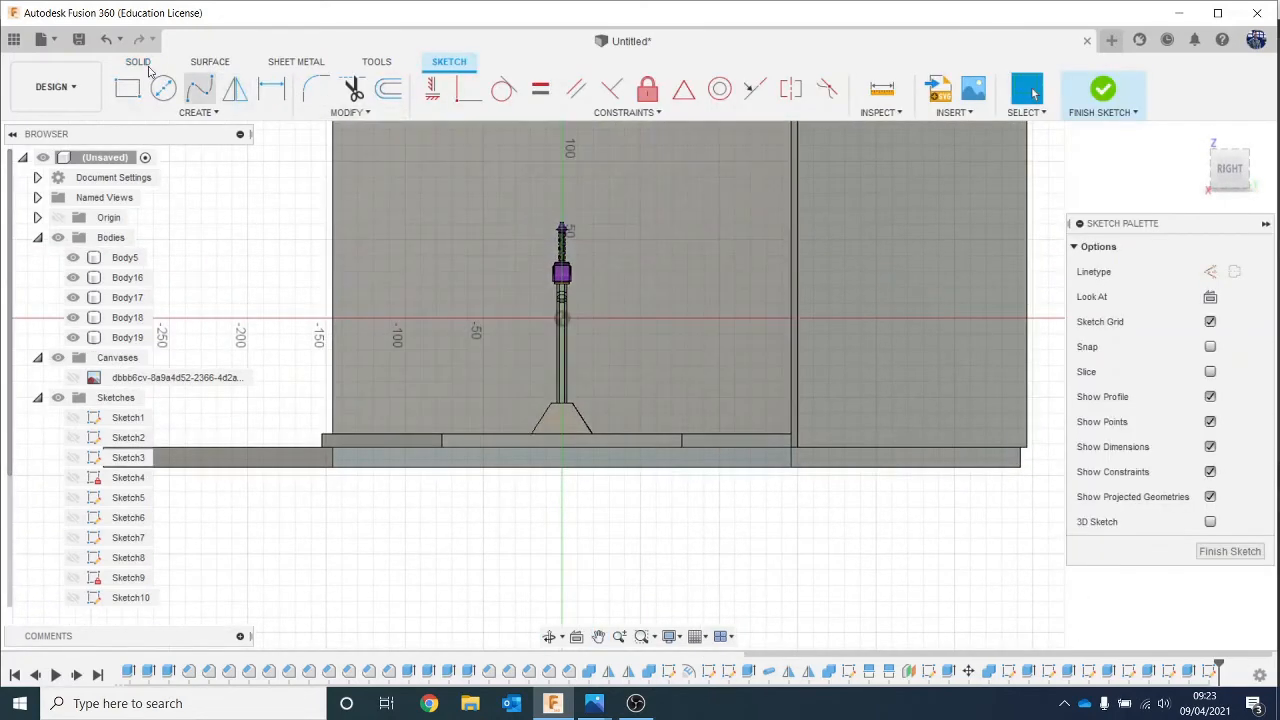
key(r)
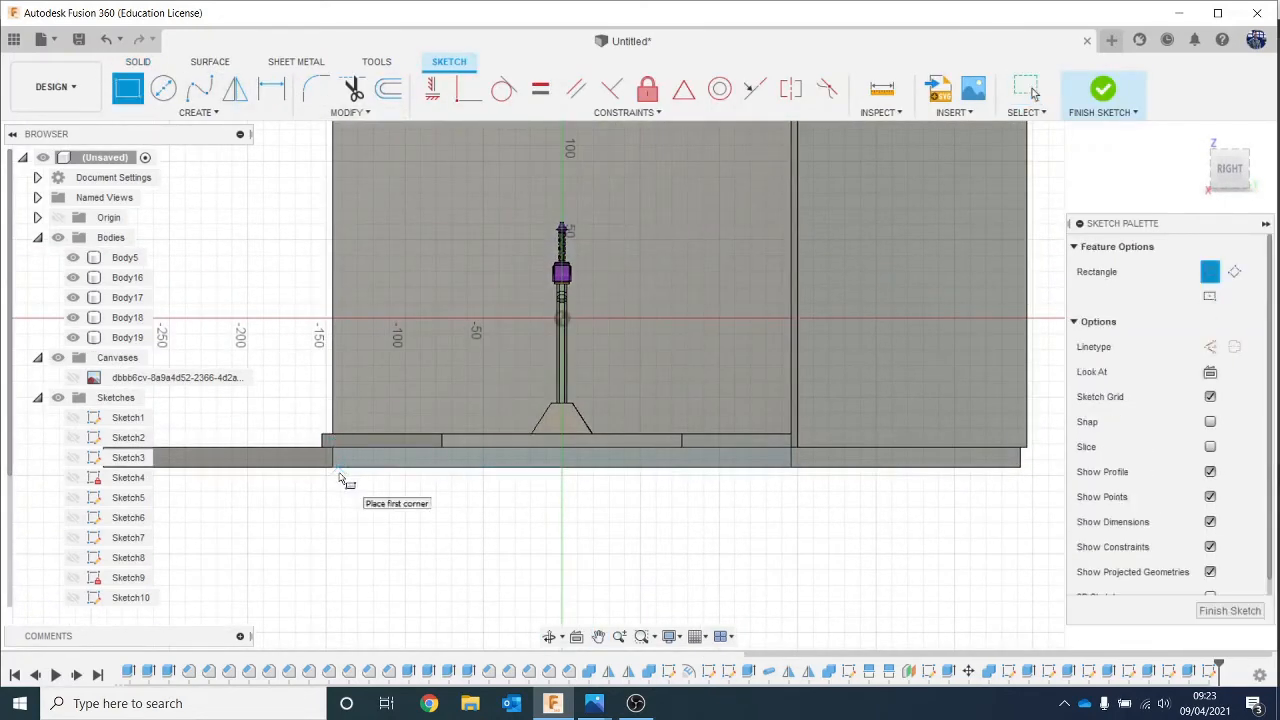
click(334, 472)
middle_drag(665, 395, 697, 686)
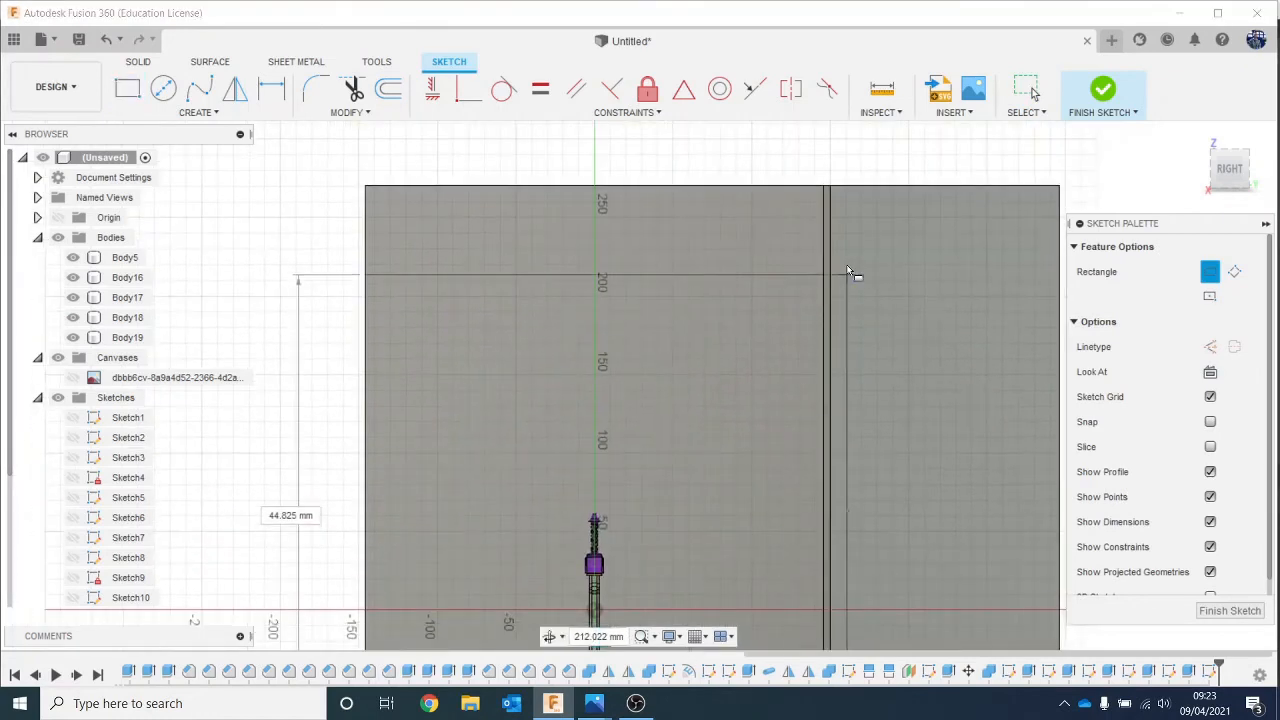
click(831, 192)
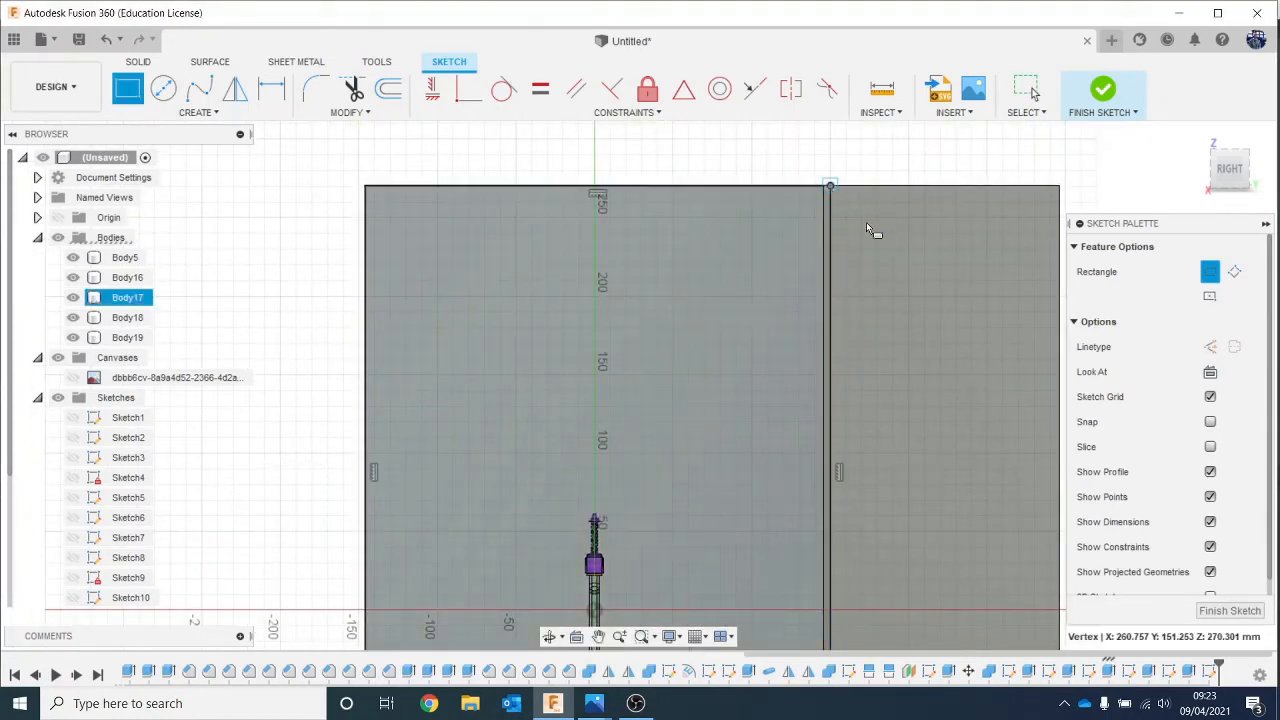
click(1103, 88)
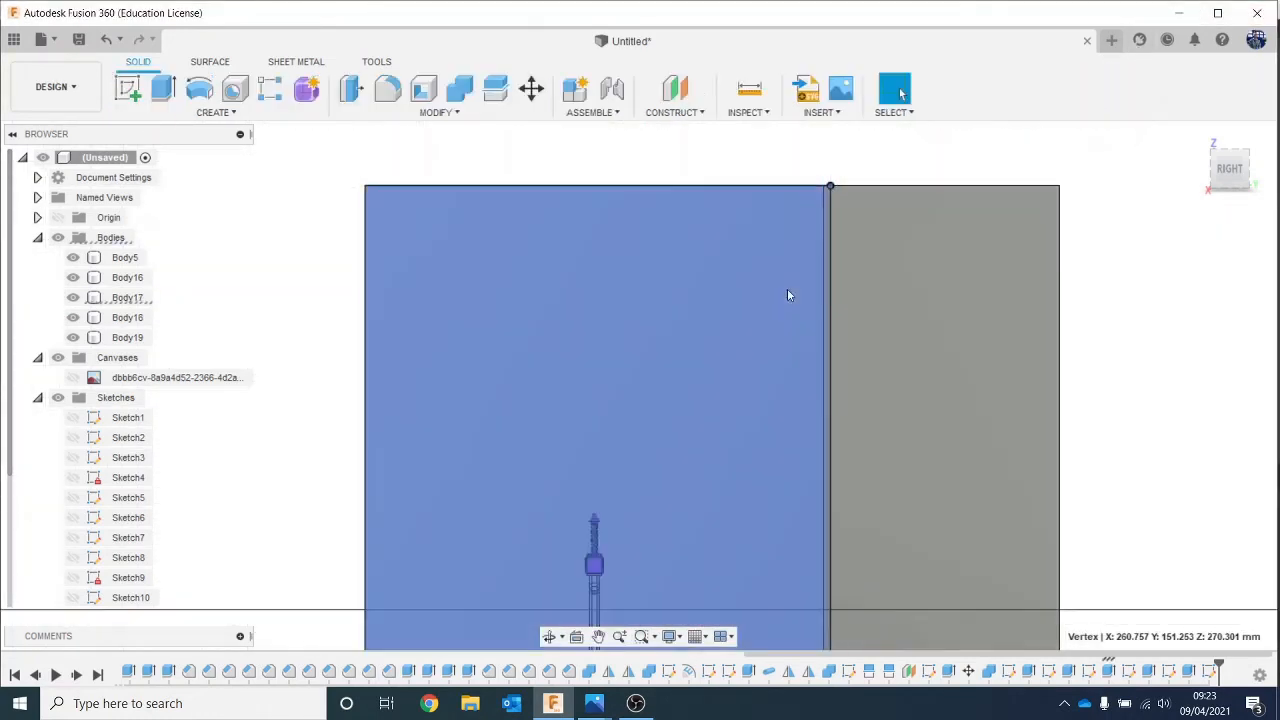
Step: Extrude the right side wall's profile 5 mm outward with the operation set to New Body
key(e)
click(757, 343)
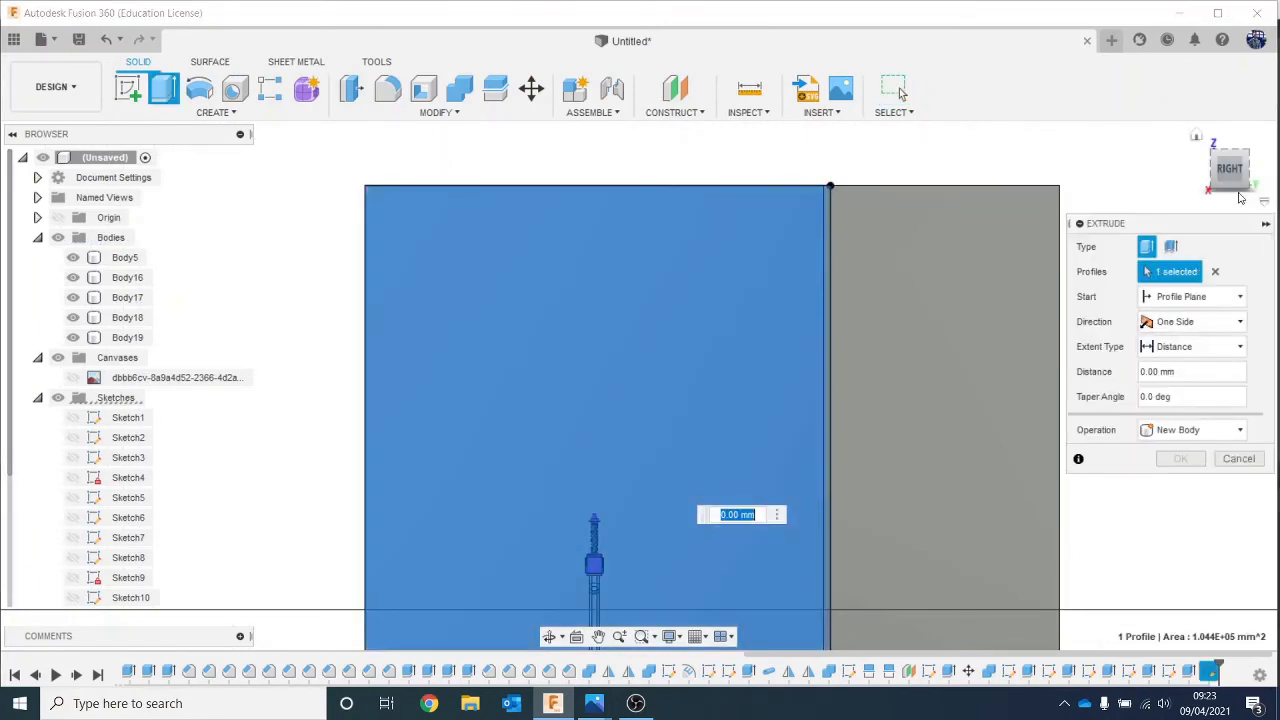
drag(1238, 168, 1213, 172)
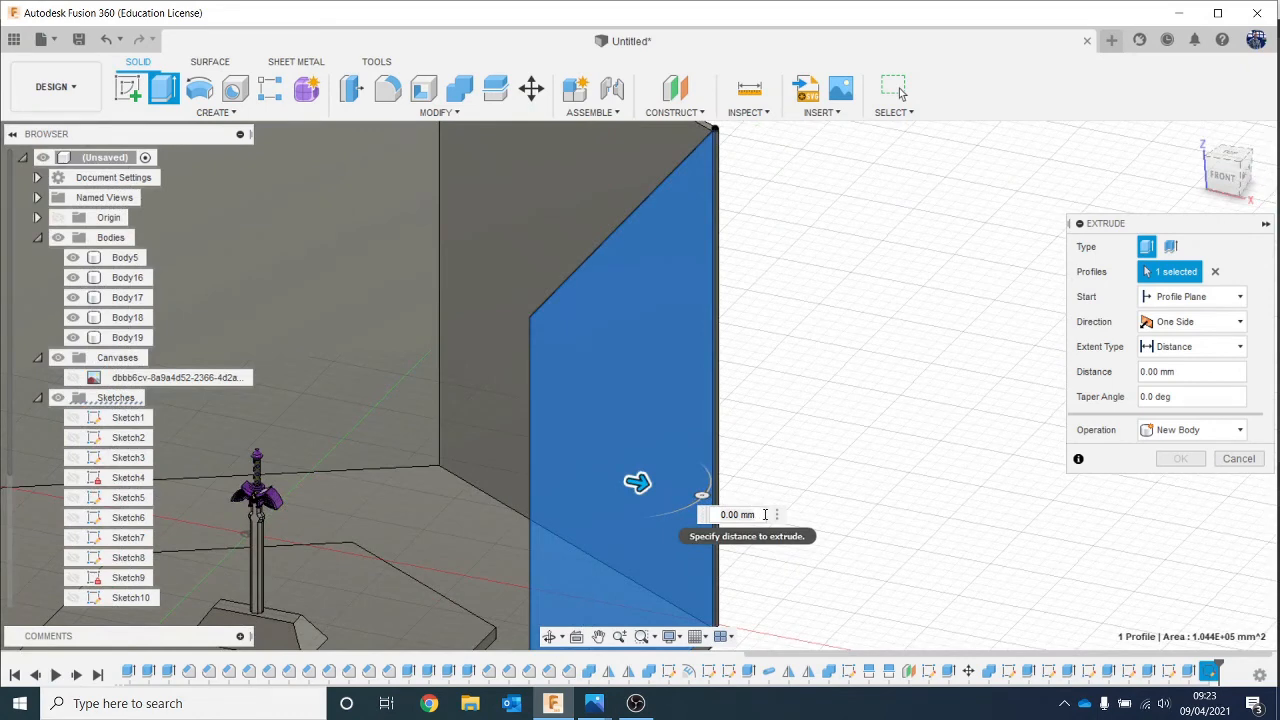
drag(750, 514, 710, 514)
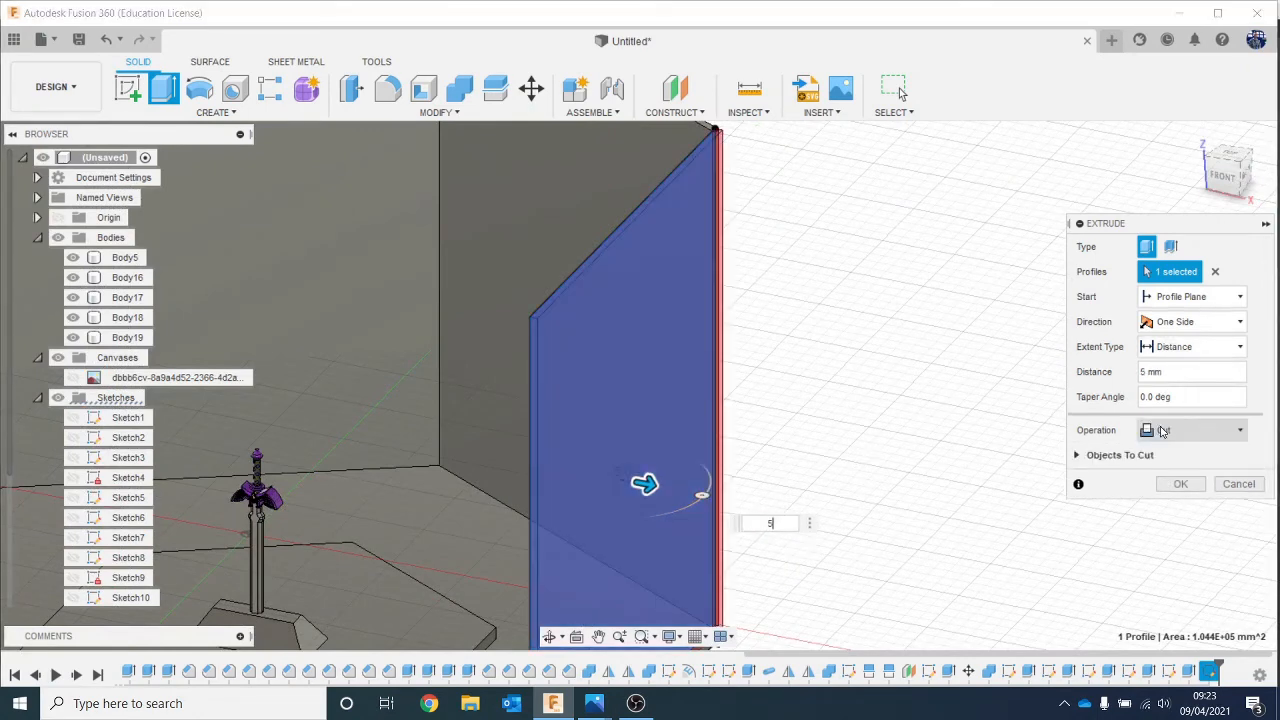
click(1163, 430)
click(1202, 510)
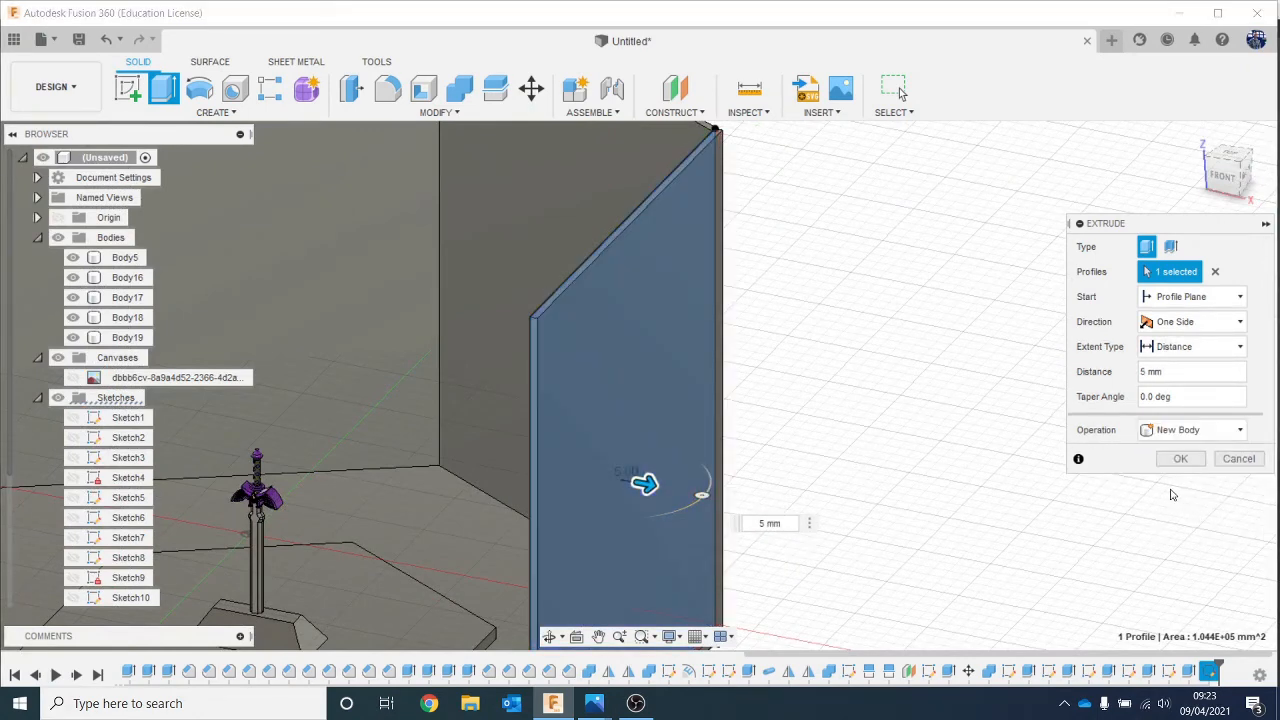
click(1183, 460)
scroll(1183, 449, down, 3)
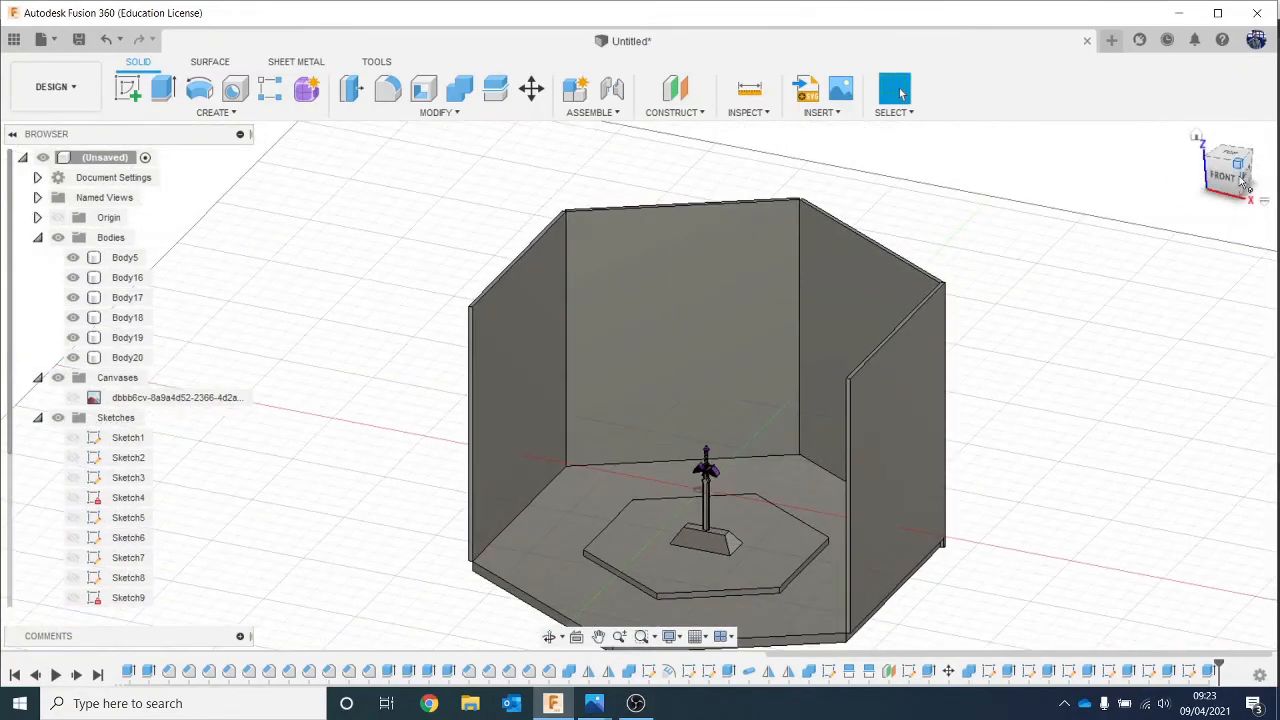
Step: Examine the sword and pedestal inside the chamber from the front and compare them with the chamber reference picture in Photos
click(1243, 181)
scroll(745, 540, up, 5)
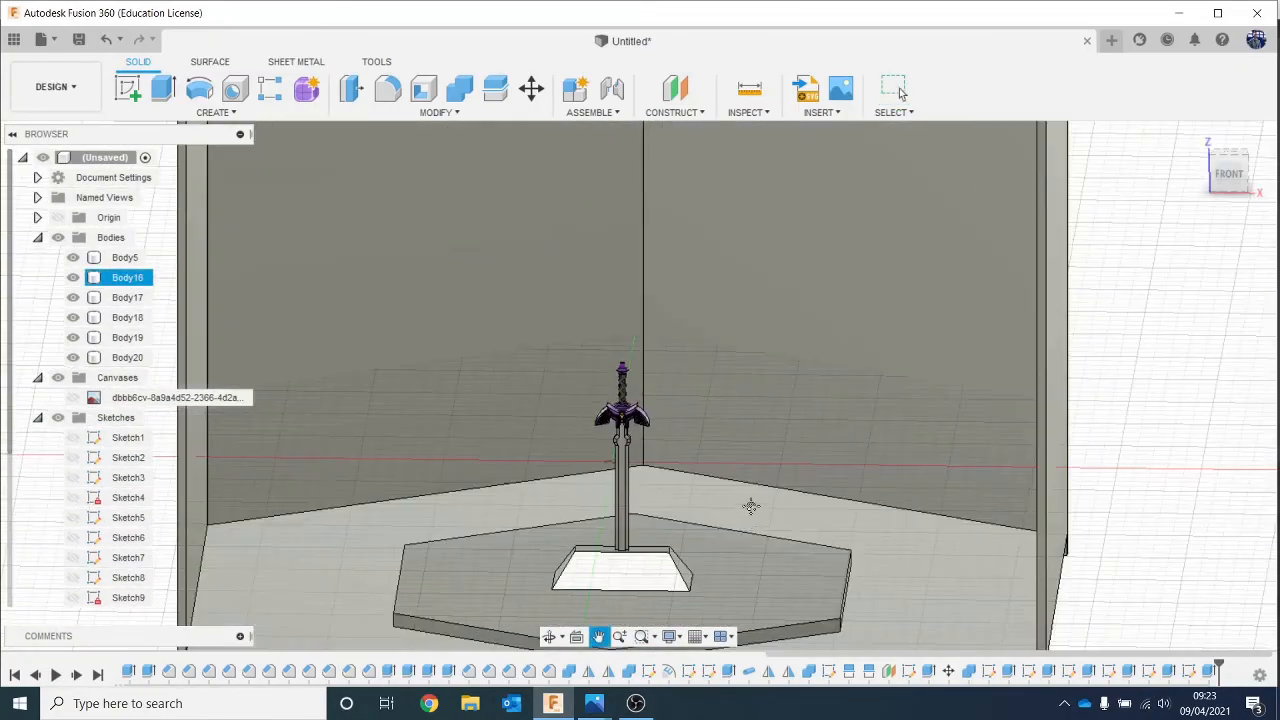
scroll(826, 463, down, 2)
scroll(834, 457, up, 5)
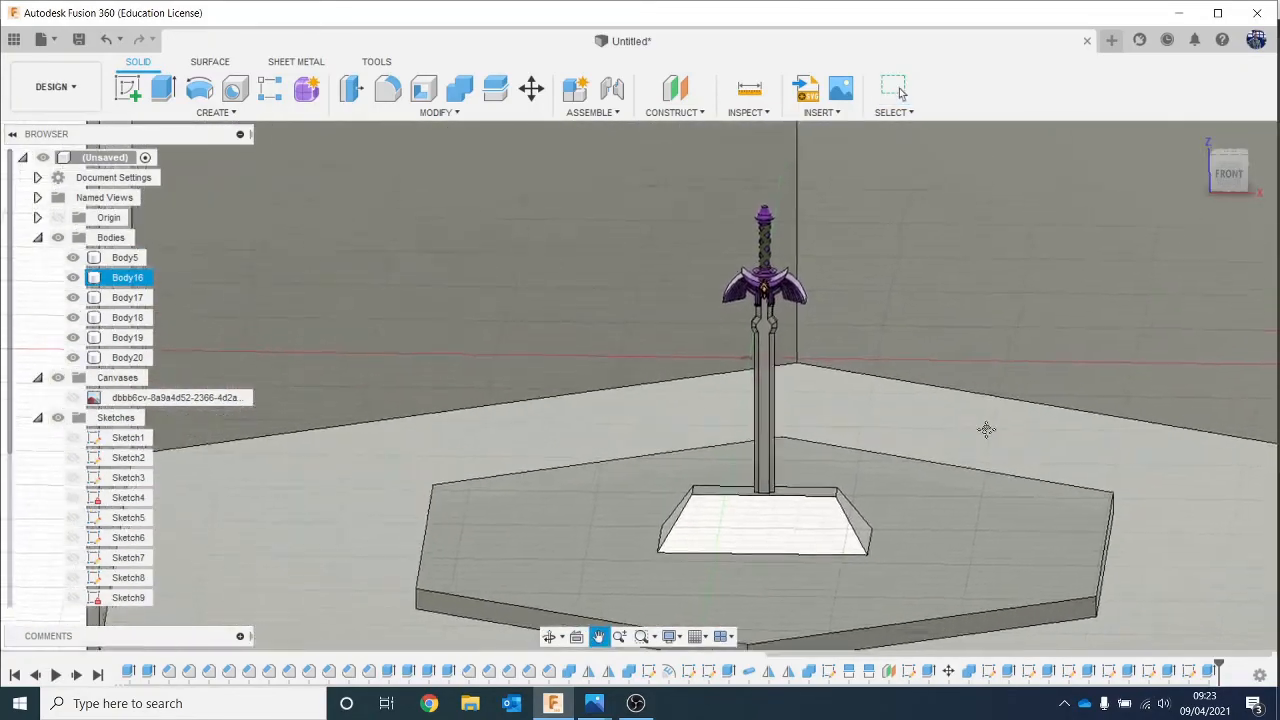
scroll(986, 430, down, 2)
scroll(945, 350, up, 3)
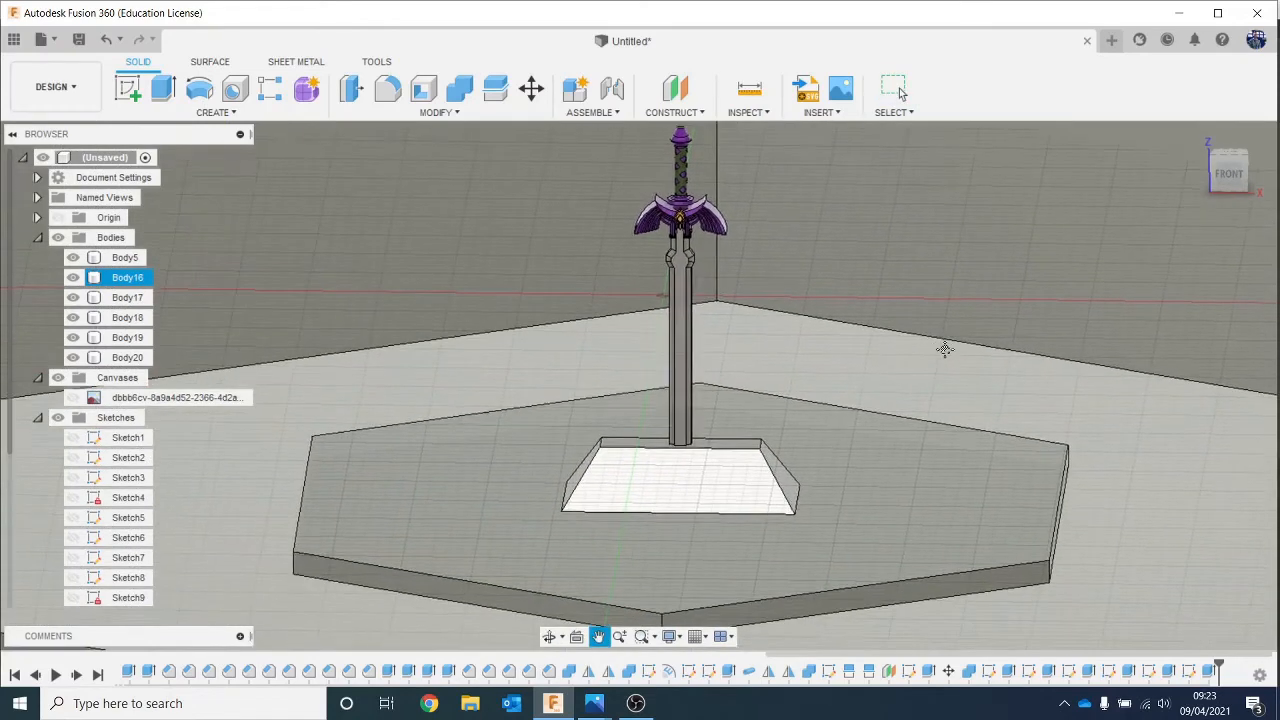
middle_drag(945, 349, 943, 341)
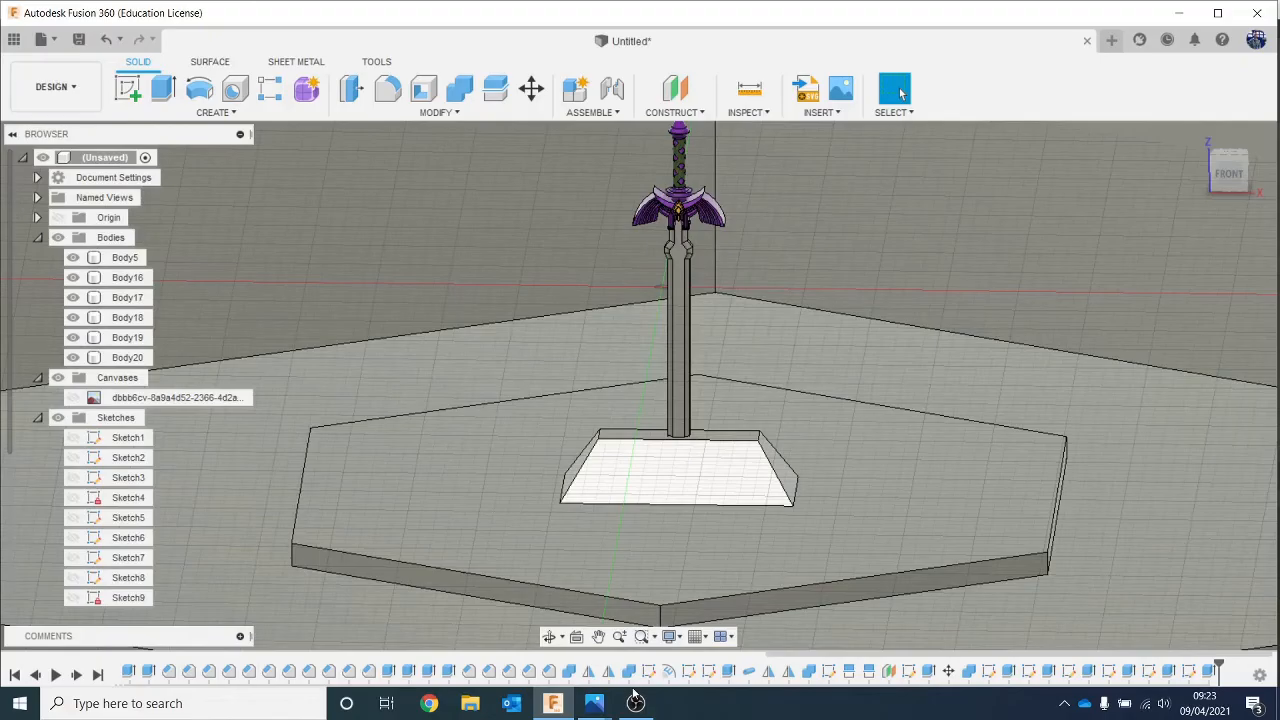
click(635, 703)
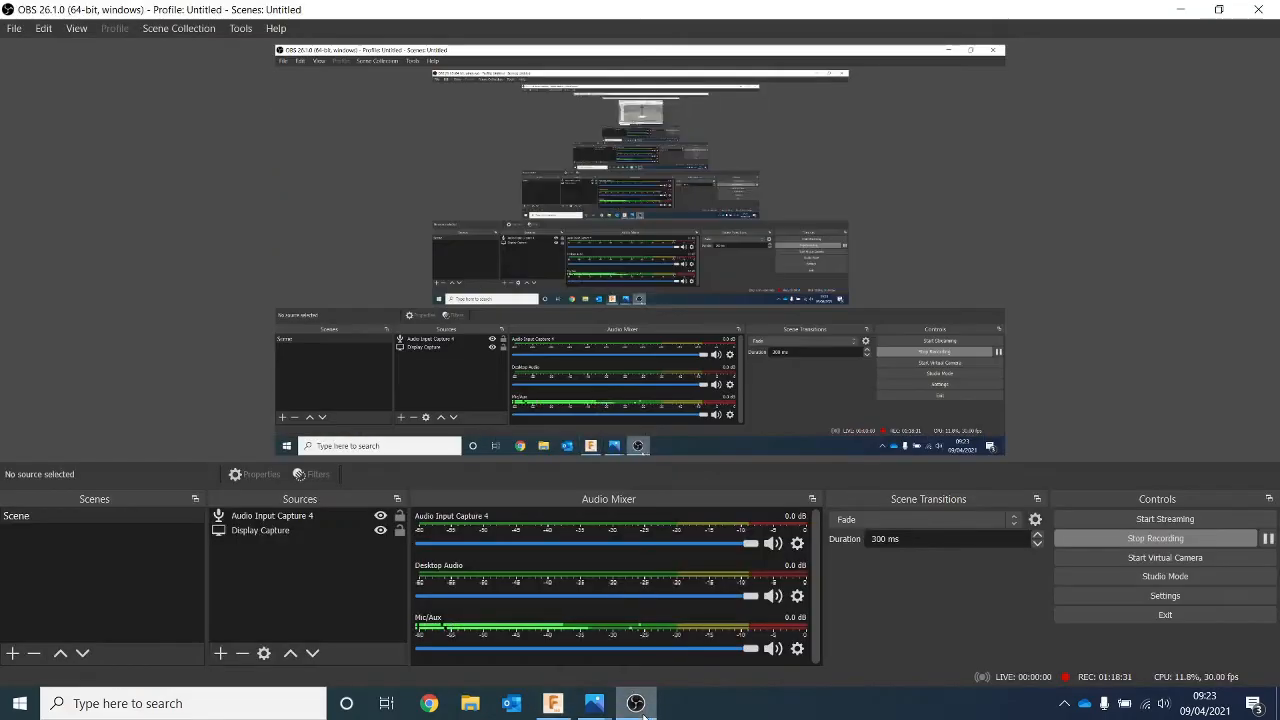
click(635, 703)
mouse_move(597, 706)
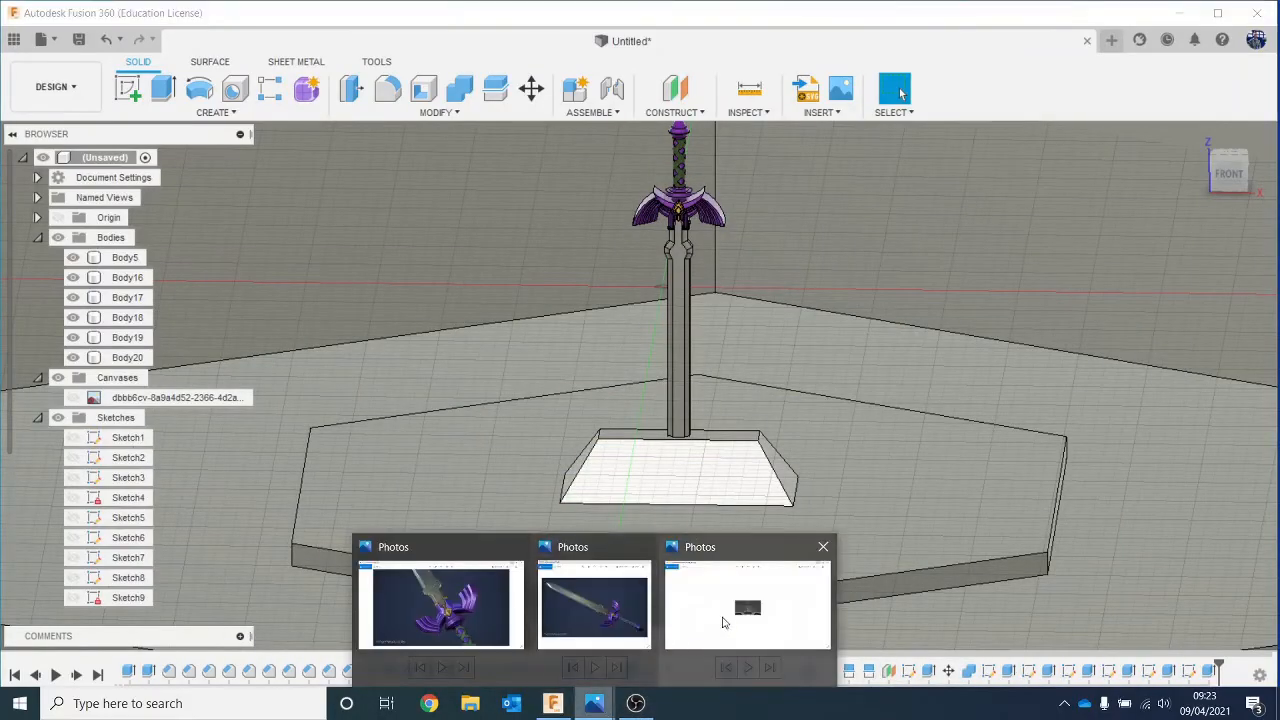
click(725, 625)
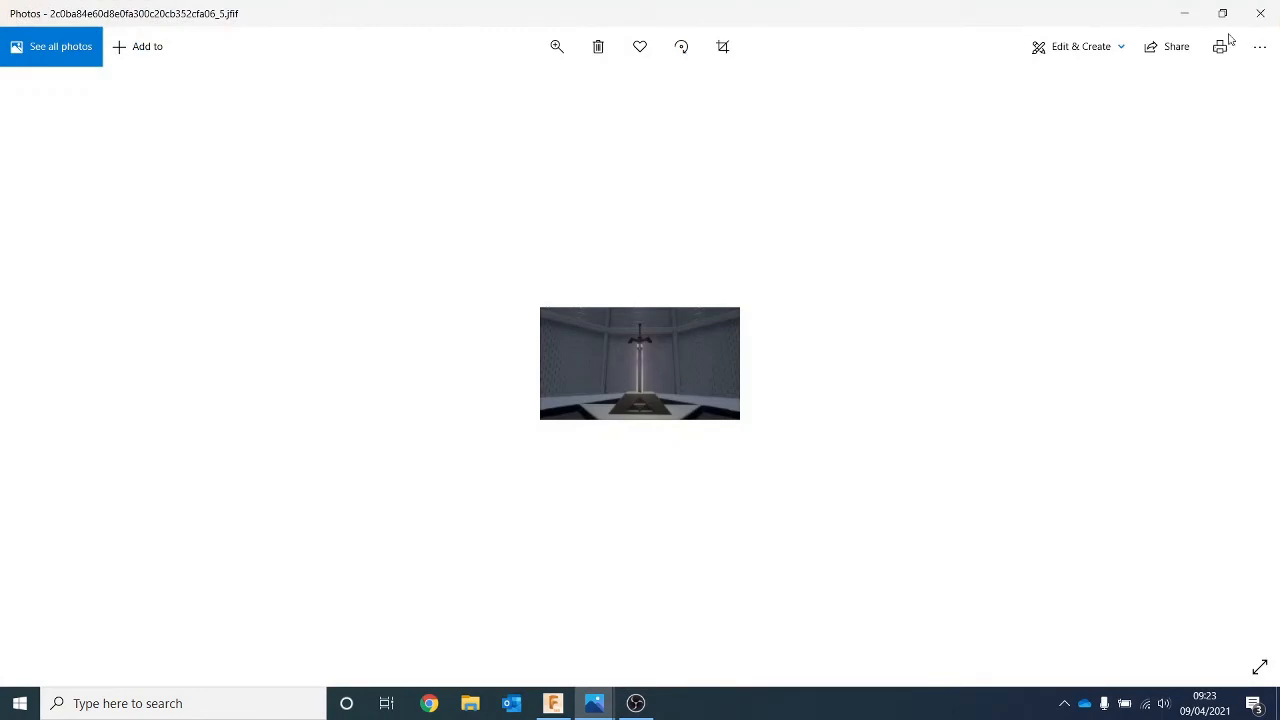
click(1183, 10)
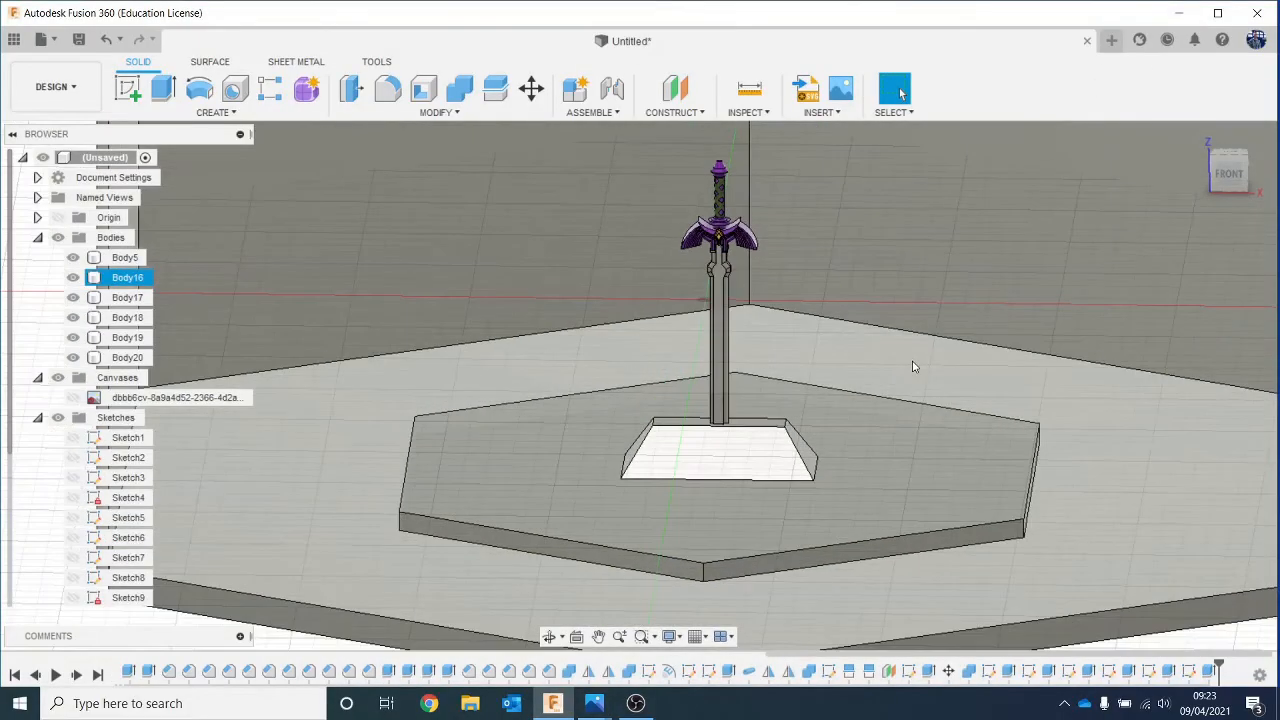
Step: Sketch a 10 mm wide rectangle on the left back wall's inner face, along its corner with the left side wall, from floor to top edge
scroll(912, 366, down, 1)
middle_drag(912, 392, 886, 530)
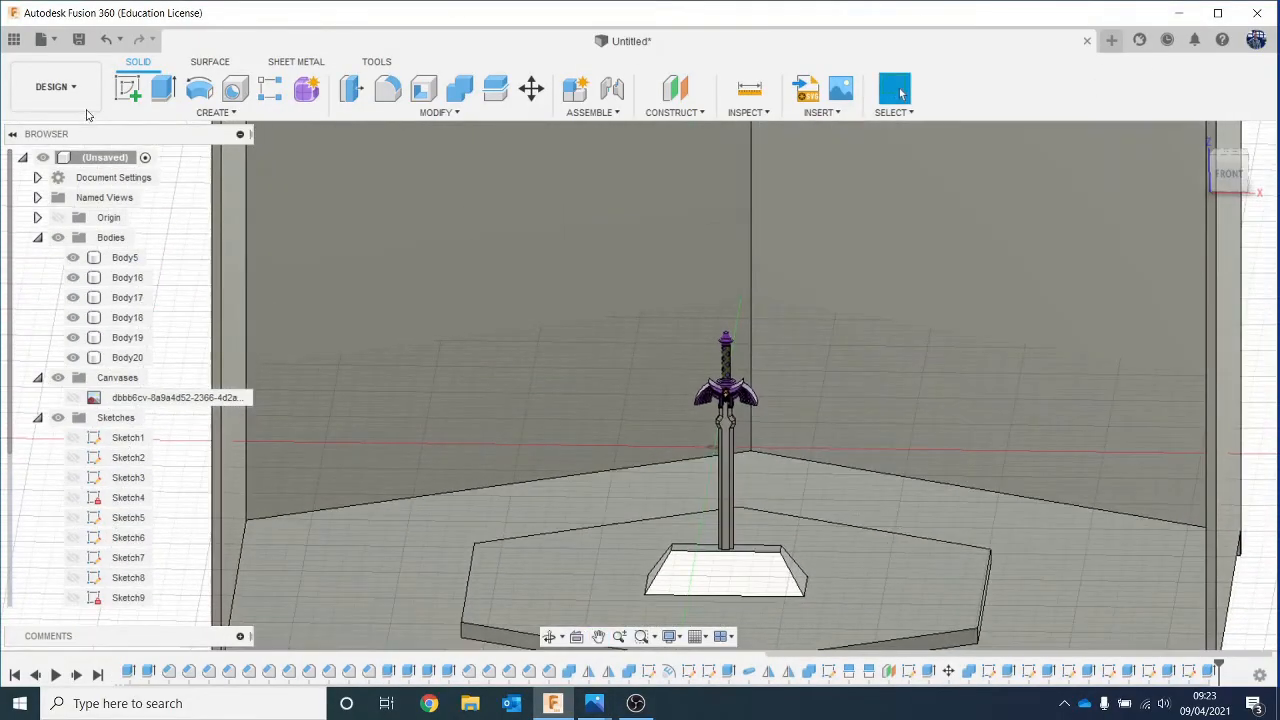
click(130, 88)
click(748, 329)
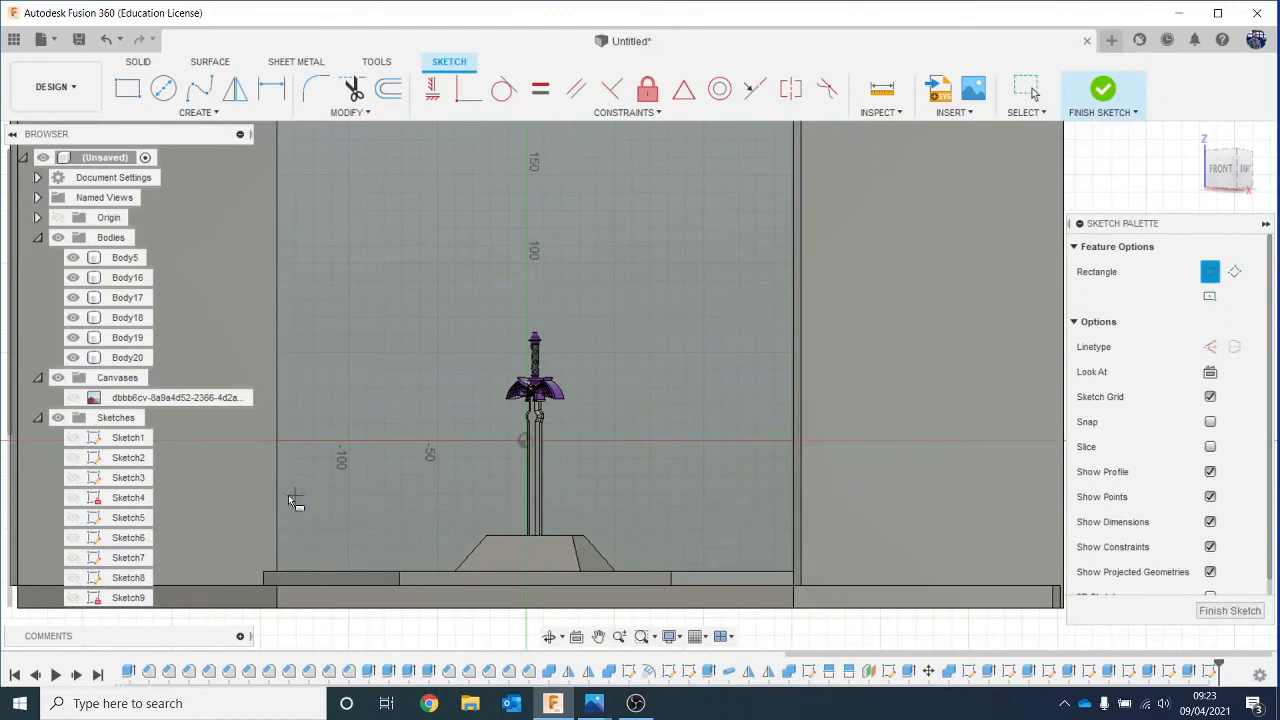
scroll(285, 530, up, 2)
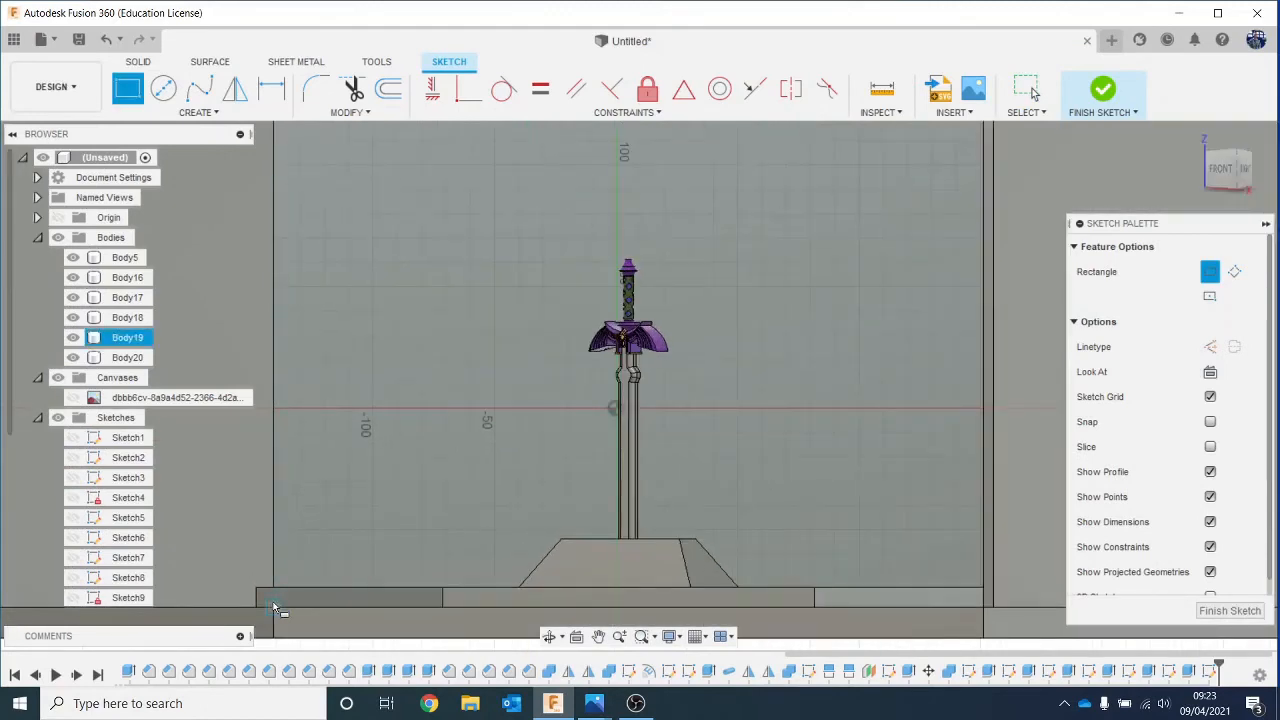
middle_drag(332, 429, 355, 688)
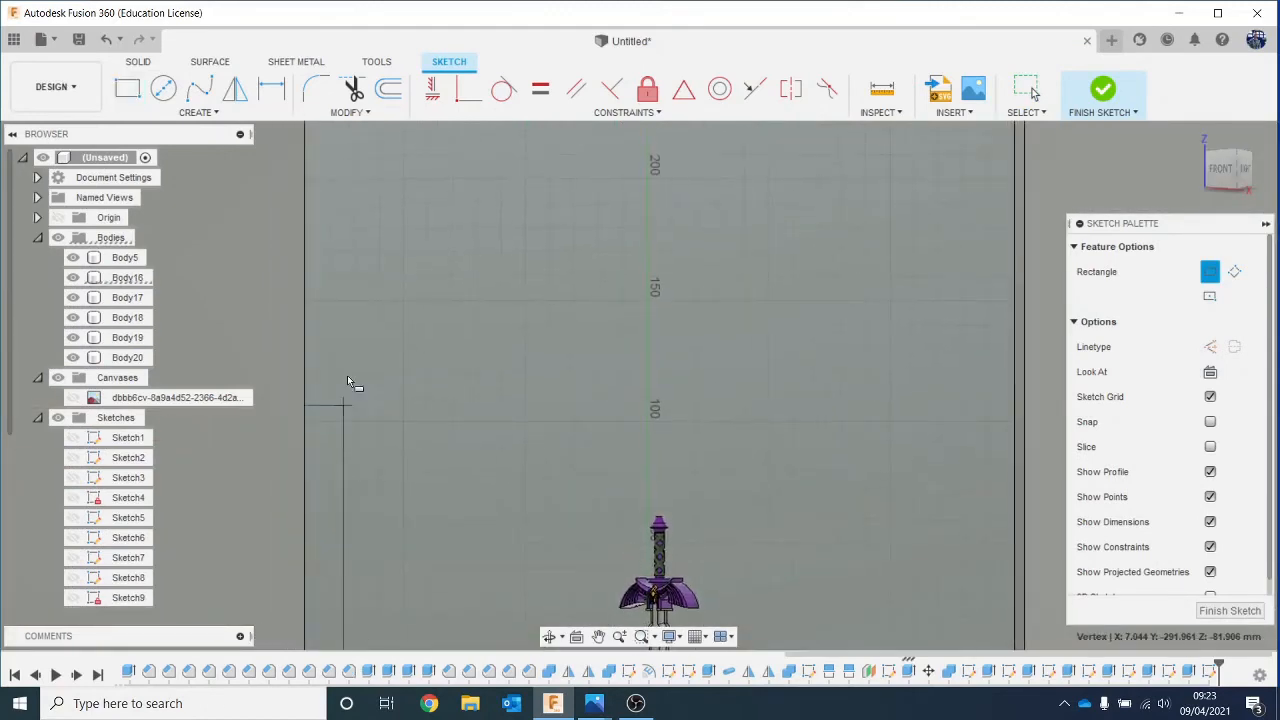
scroll(369, 308, down, 5)
middle_drag(371, 311, 394, 442)
scroll(371, 336, up, 1)
scroll(370, 336, up, 3)
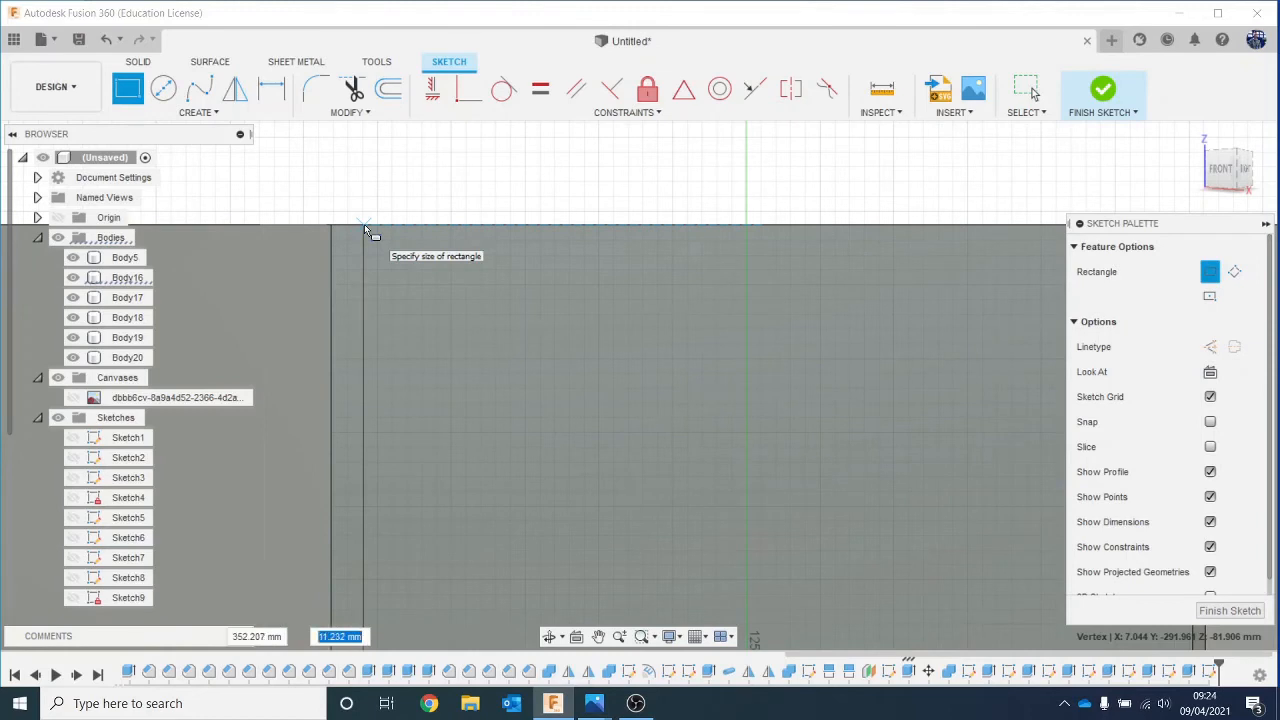
text(10)
key(Return)
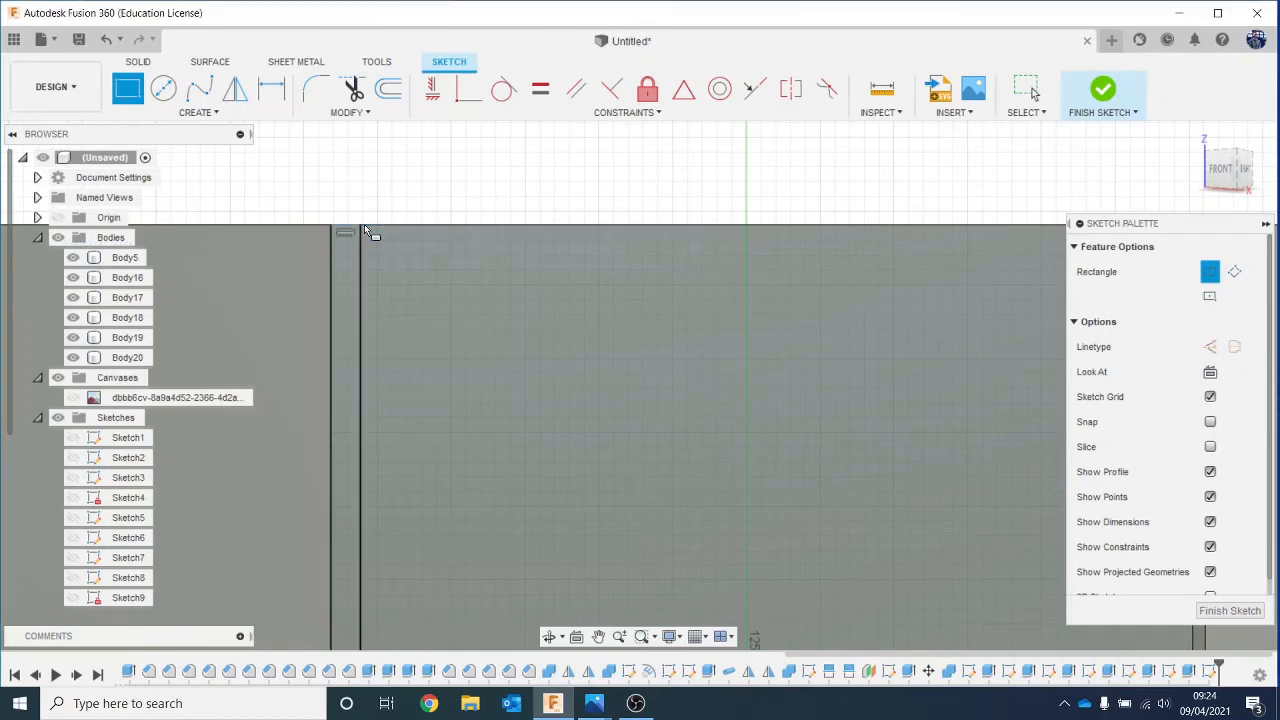
Step: Sketch a second 10 mm wide rectangle on the left back wall along its corner with the right back wall, from top edge to floor
scroll(469, 432, down, 2)
middle_drag(381, 337, 321, 307)
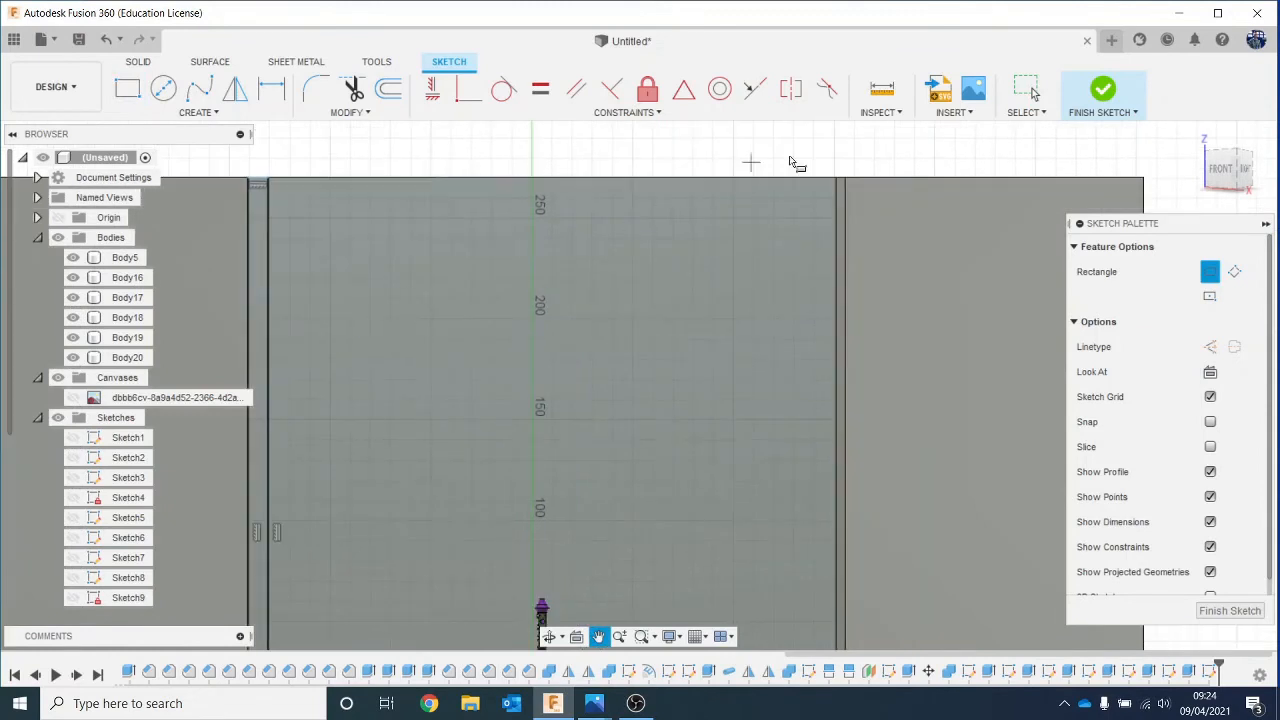
click(834, 178)
middle_drag(808, 511, 731, 69)
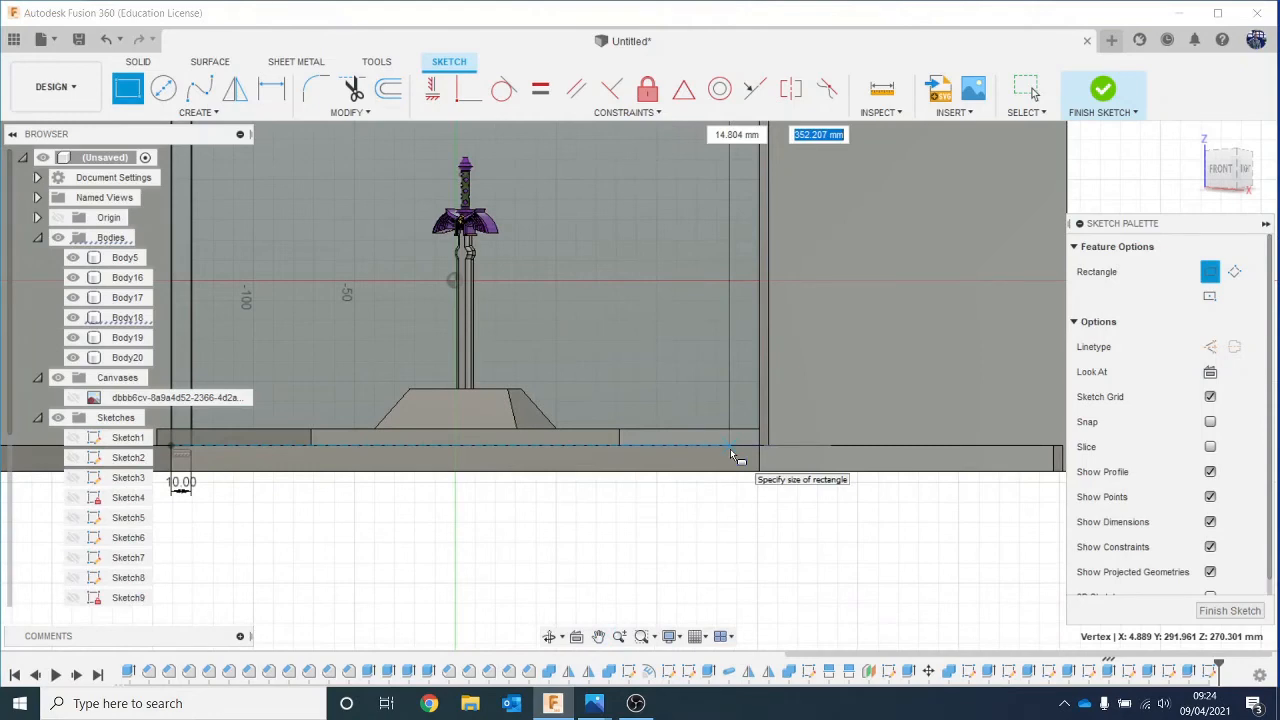
text(10)
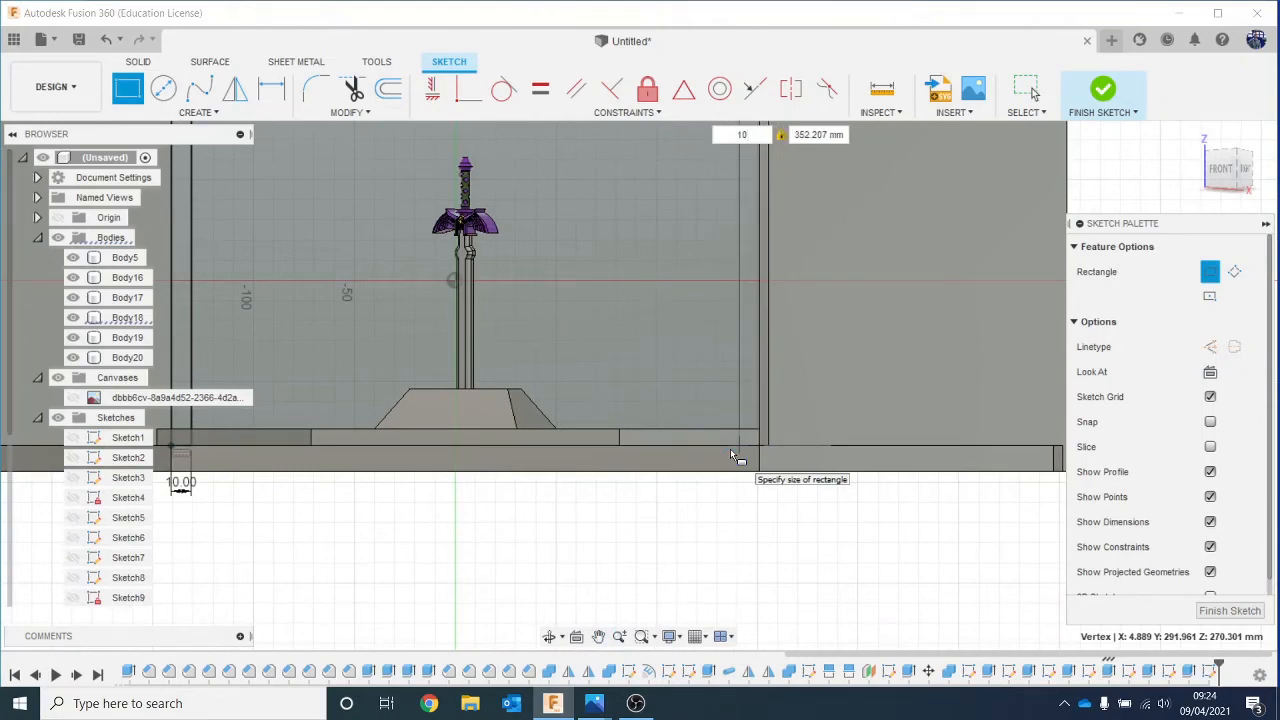
key(Return)
key(Escape)
Step: Extrude both vertical strip profiles on the left back wall 10 mm into the chamber with the Join operation
scroll(676, 378, down, 4)
middle_drag(680, 330, 735, 551)
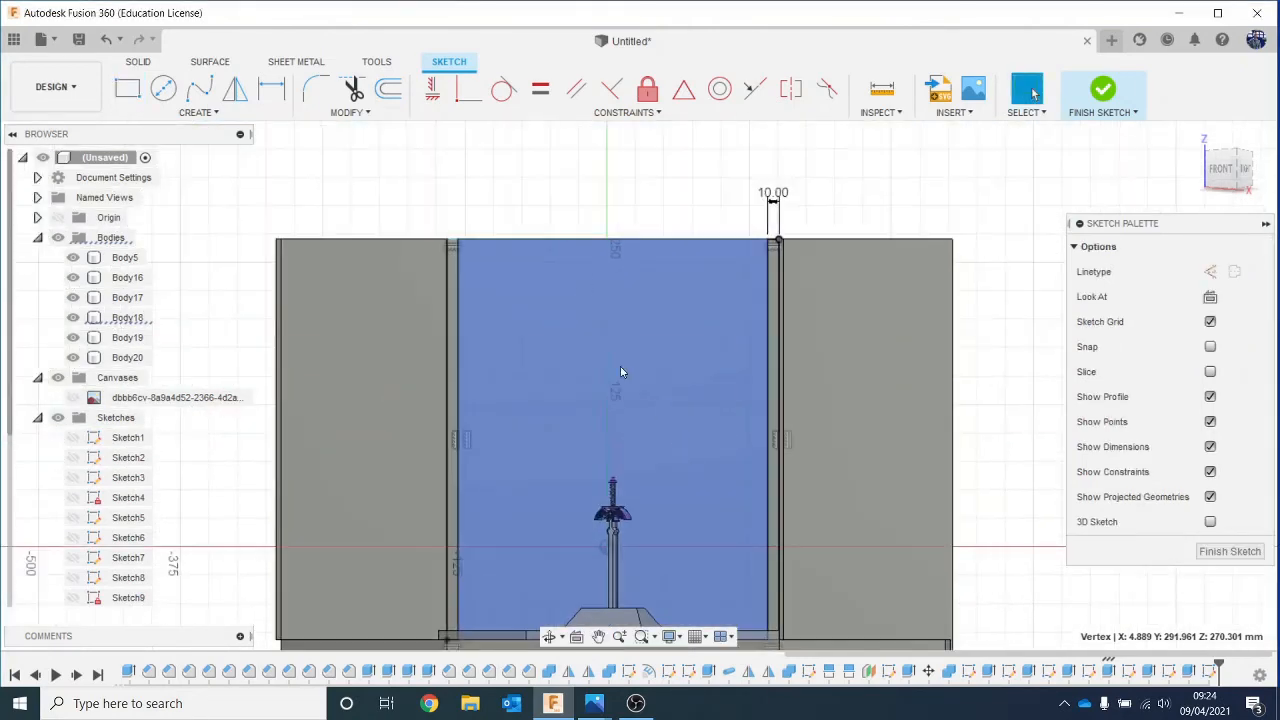
scroll(600, 336, up, 2)
key(e)
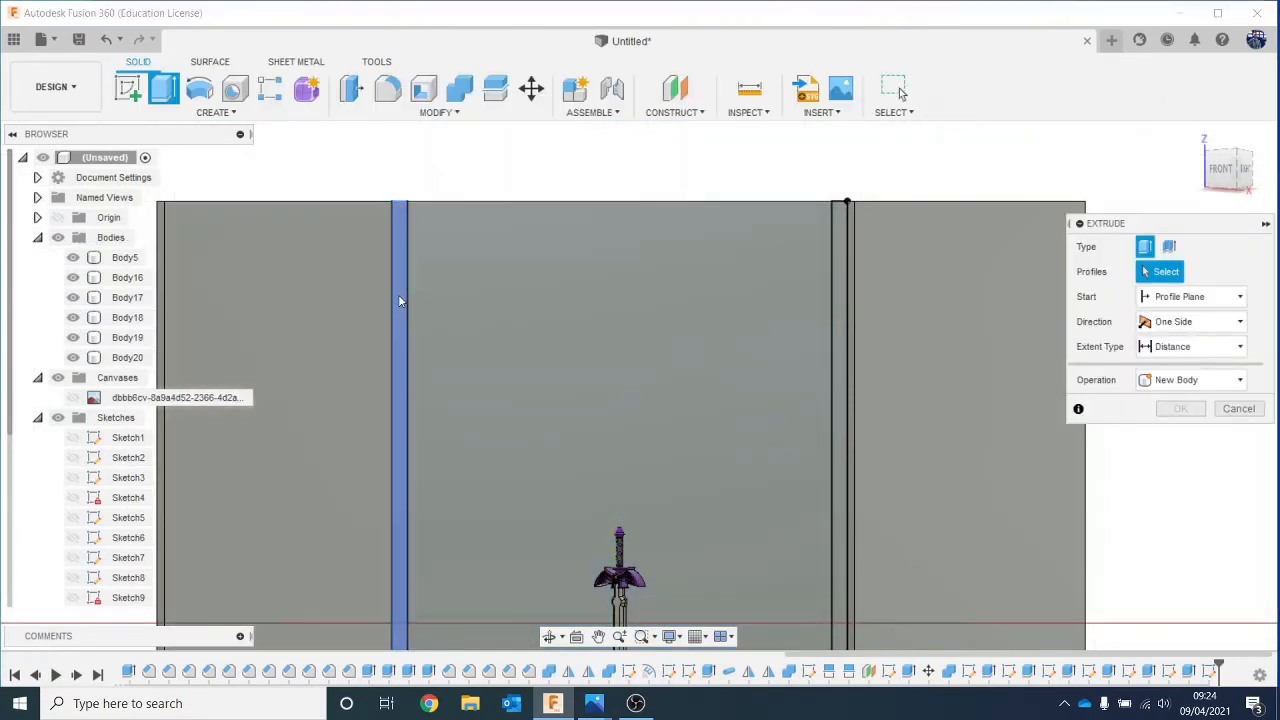
click(838, 235)
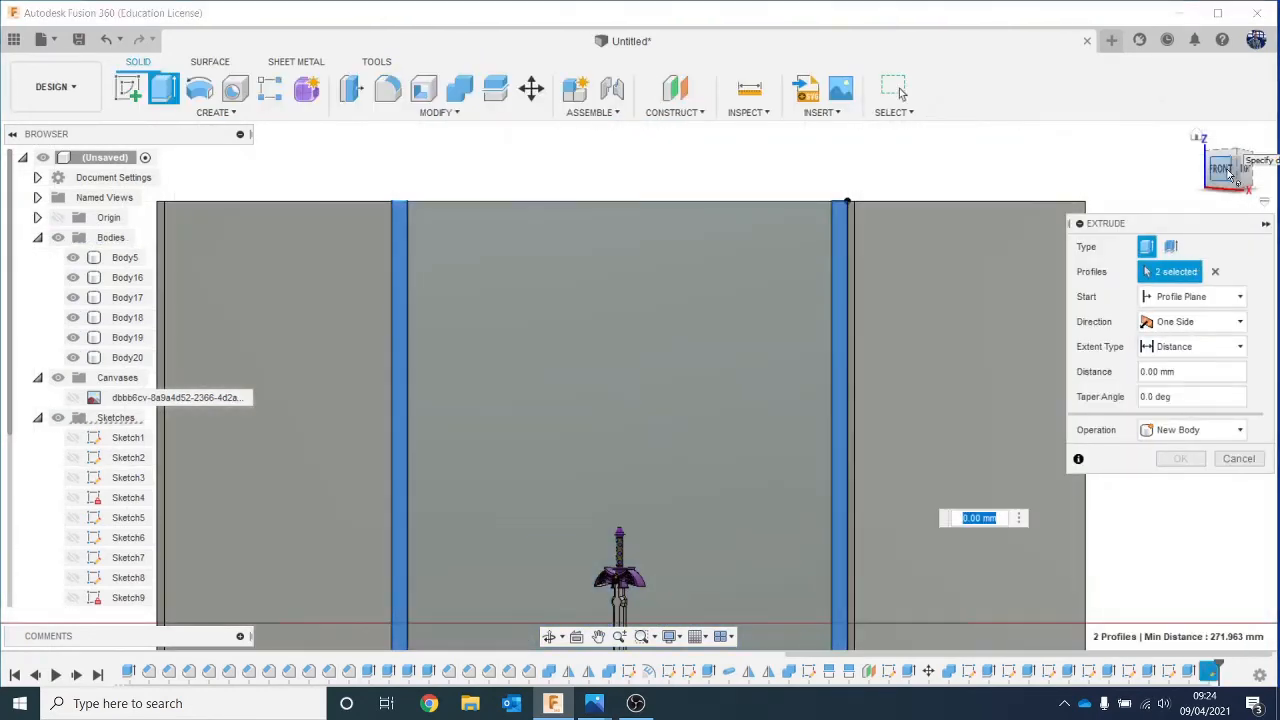
click(1253, 190)
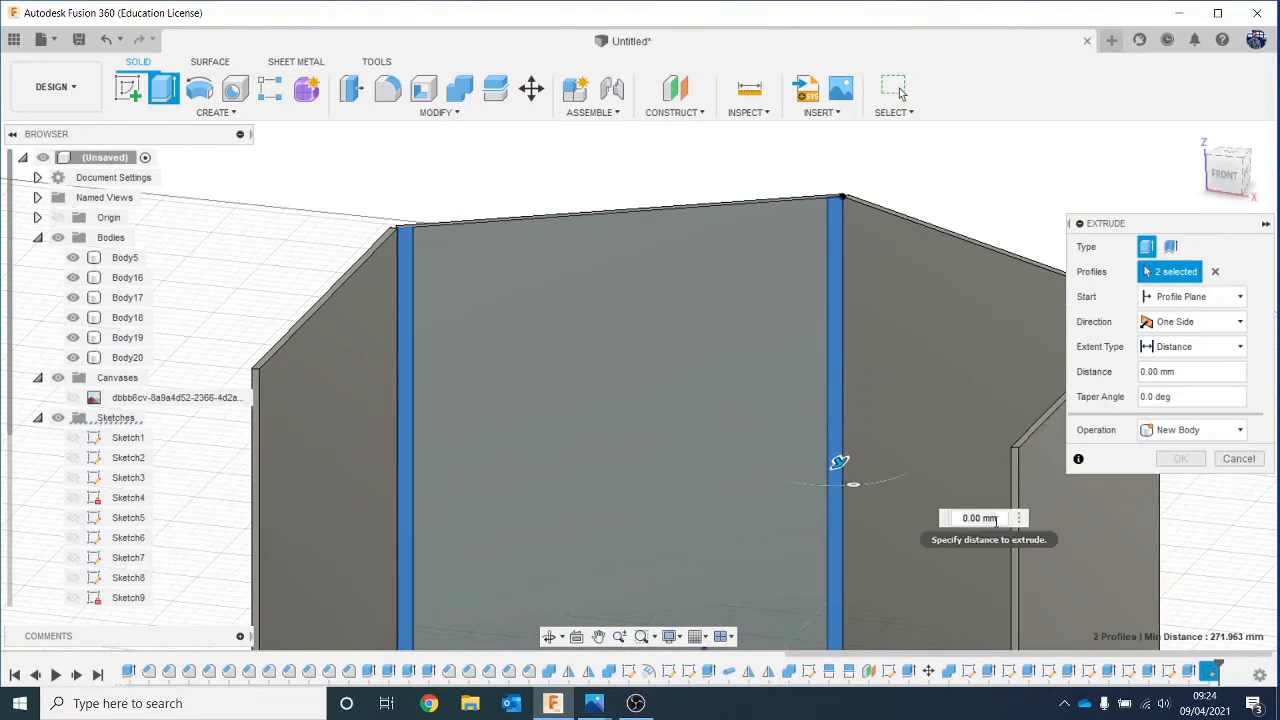
click(1005, 517)
text(10)
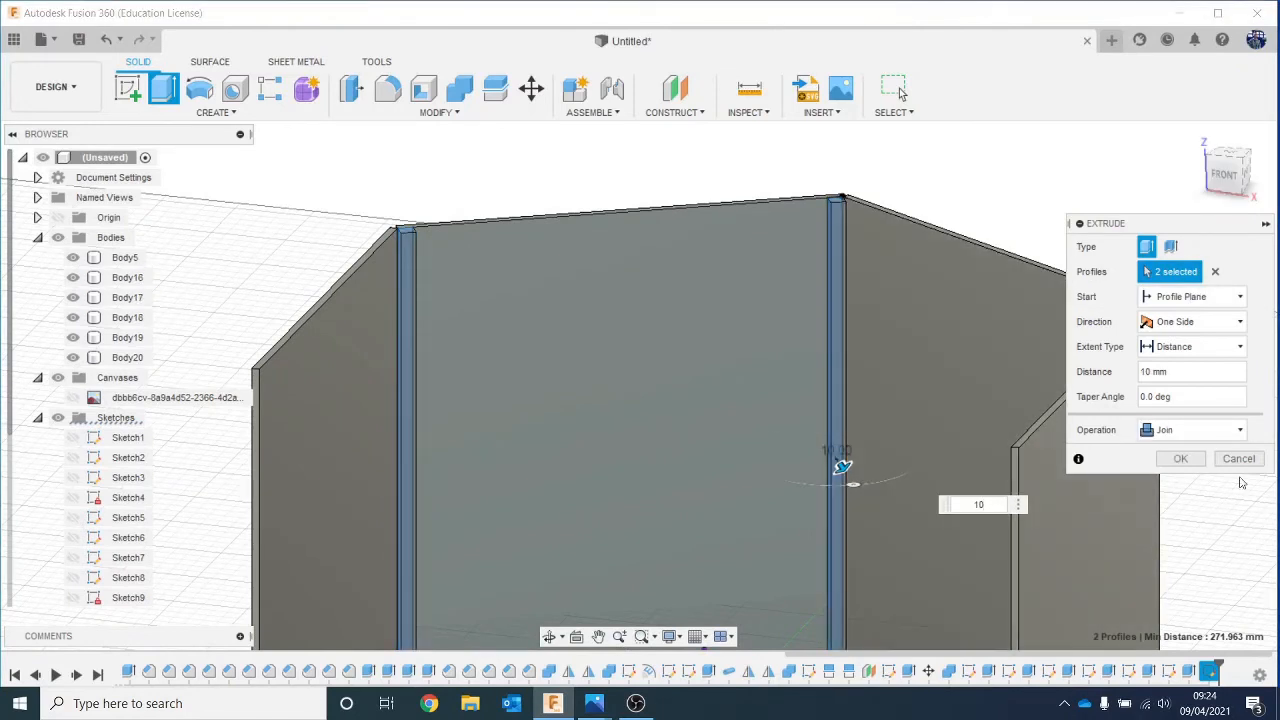
click(1190, 458)
scroll(1149, 369, down, 2)
middle_drag(1149, 369, 1068, 278)
key(Escape)
Step: Start a new sketch on the right back wall's inner face
drag(1233, 168, 1266, 148)
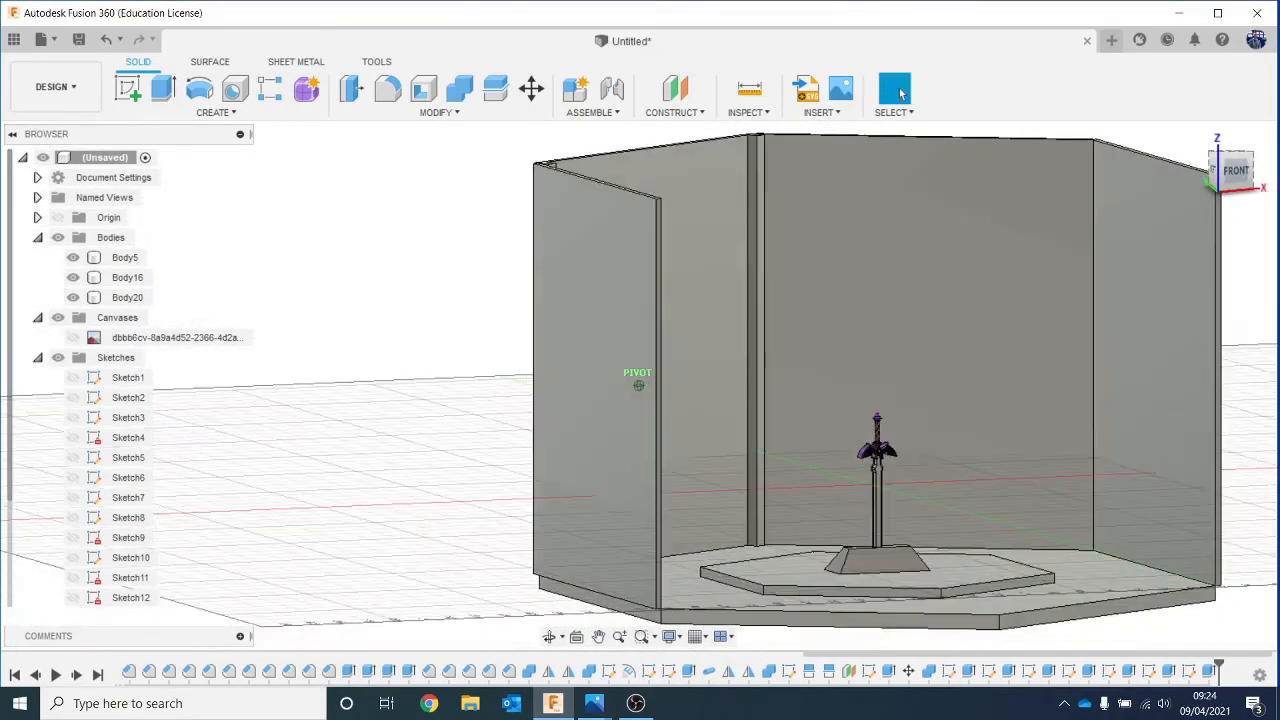
click(128, 88)
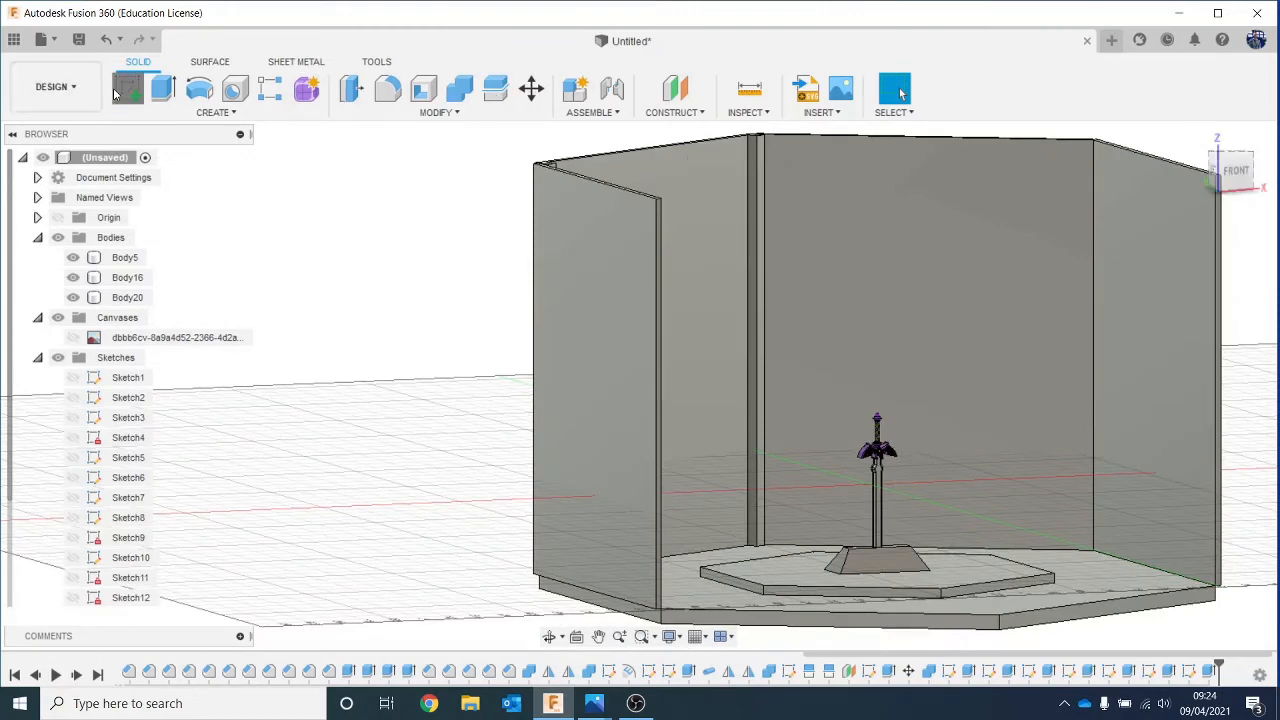
click(1065, 270)
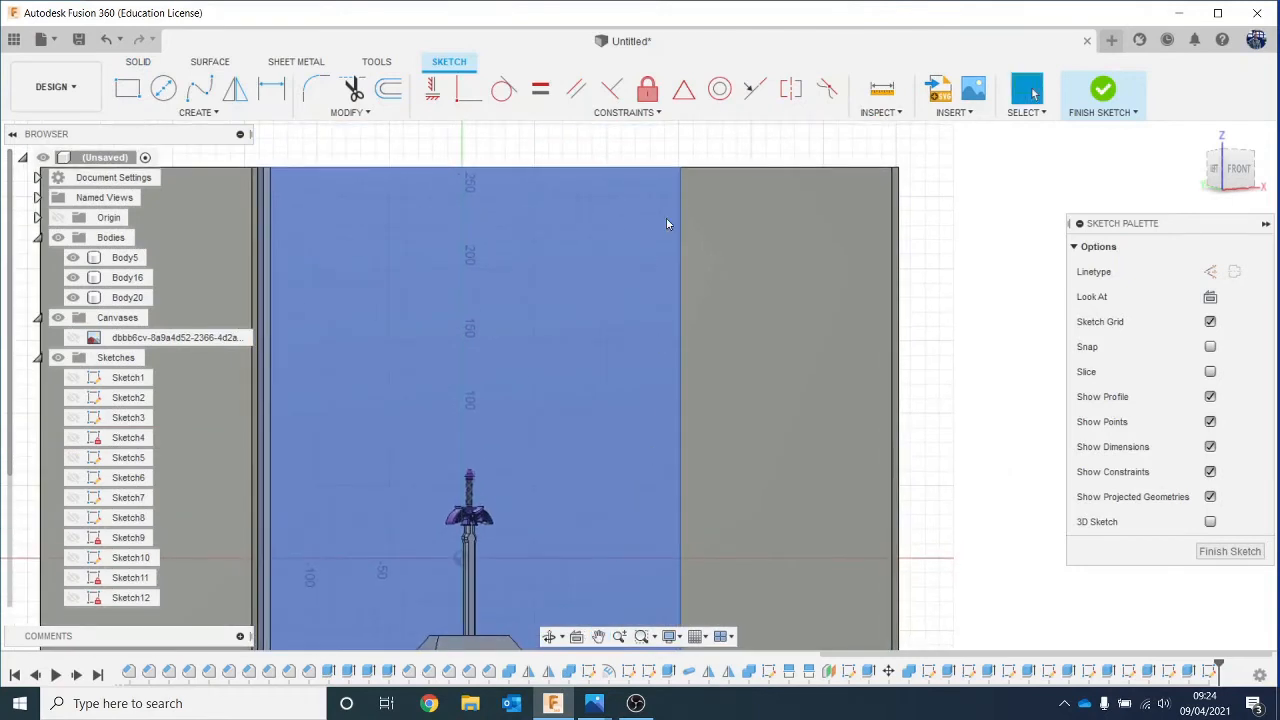
key(r)
scroll(665, 188, up, 1)
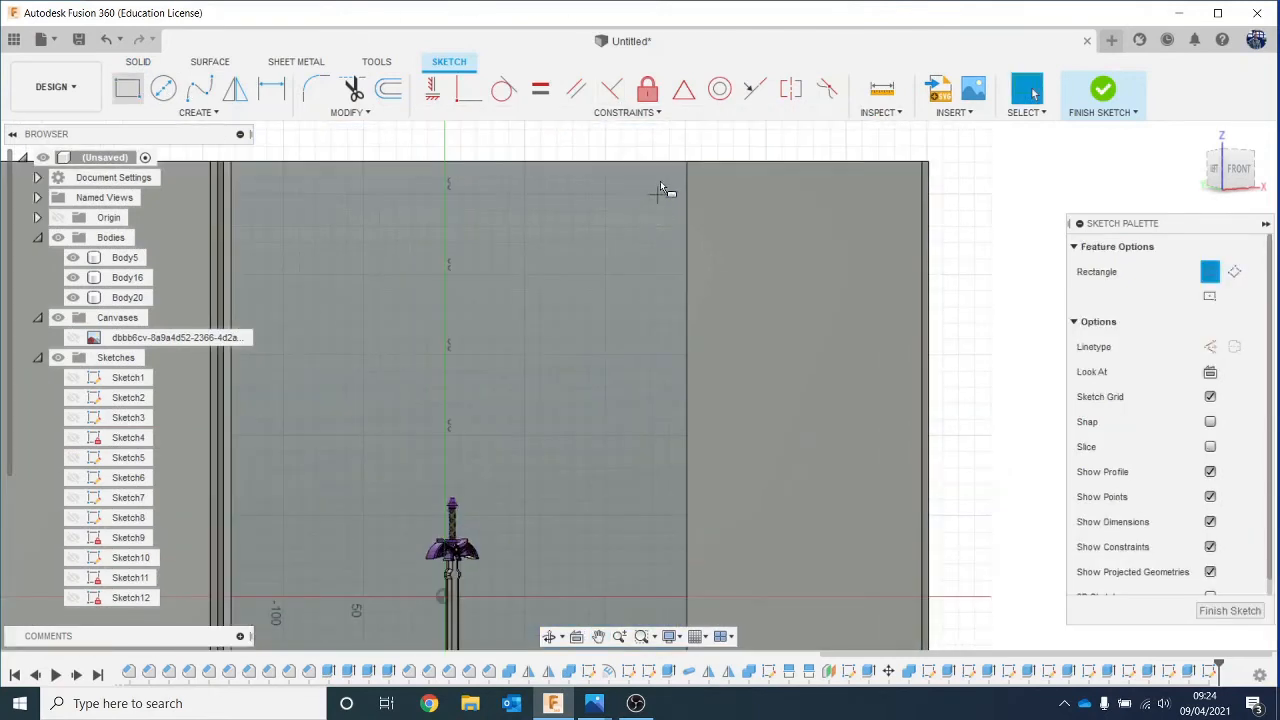
click(683, 163)
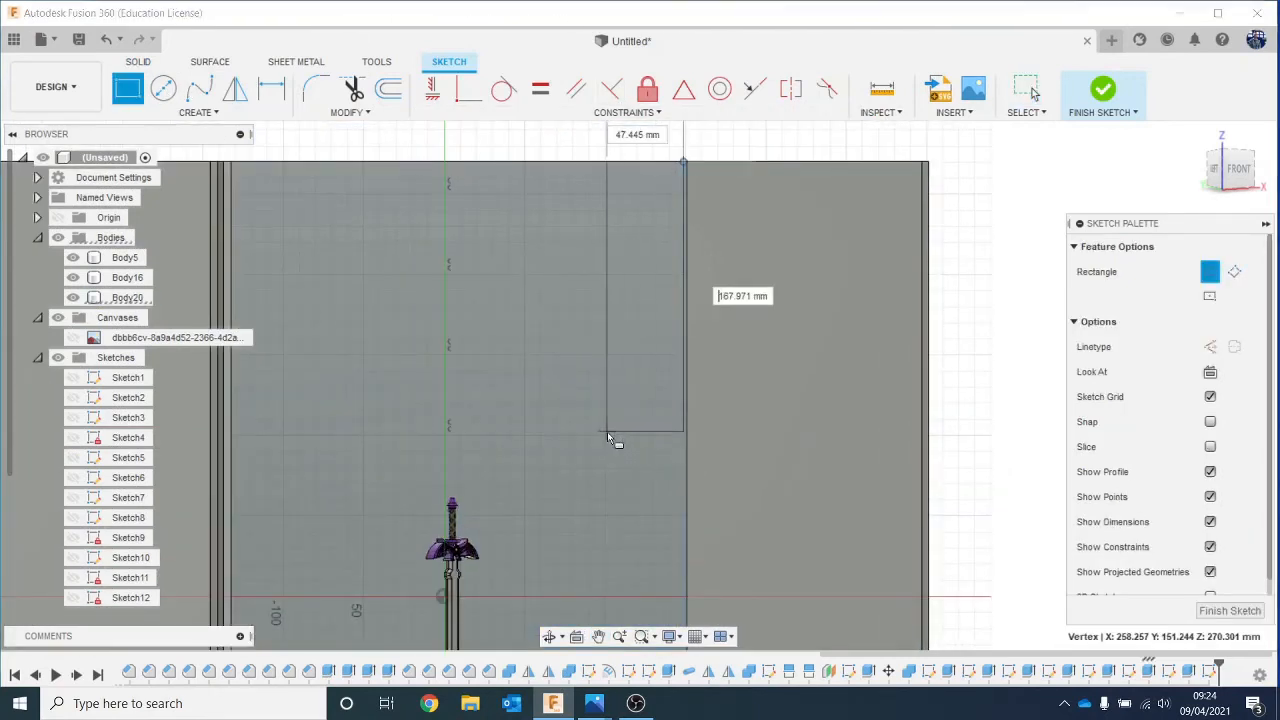
key(Escape)
Step: Sketch a 10 mm wide rectangle on the right back wall along its corner with the right side wall, from top edge to floor, and finish the sketch
click(163, 88)
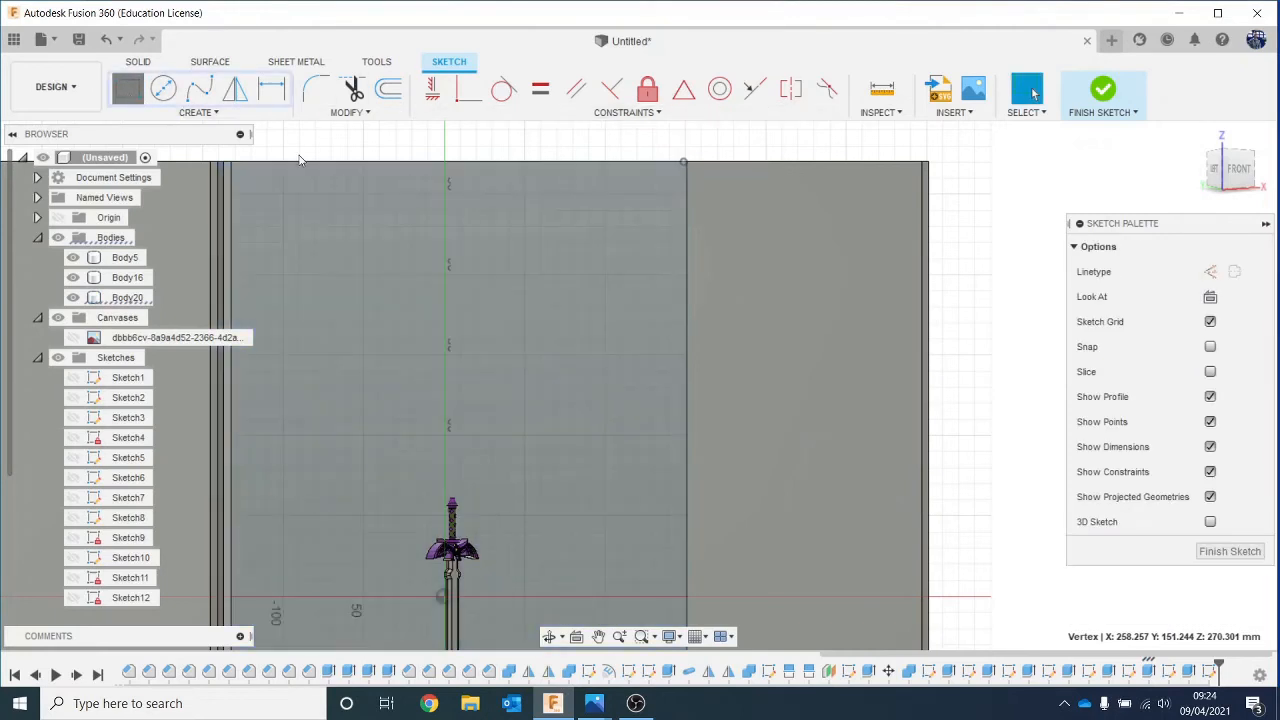
scroll(842, 157, up, 3)
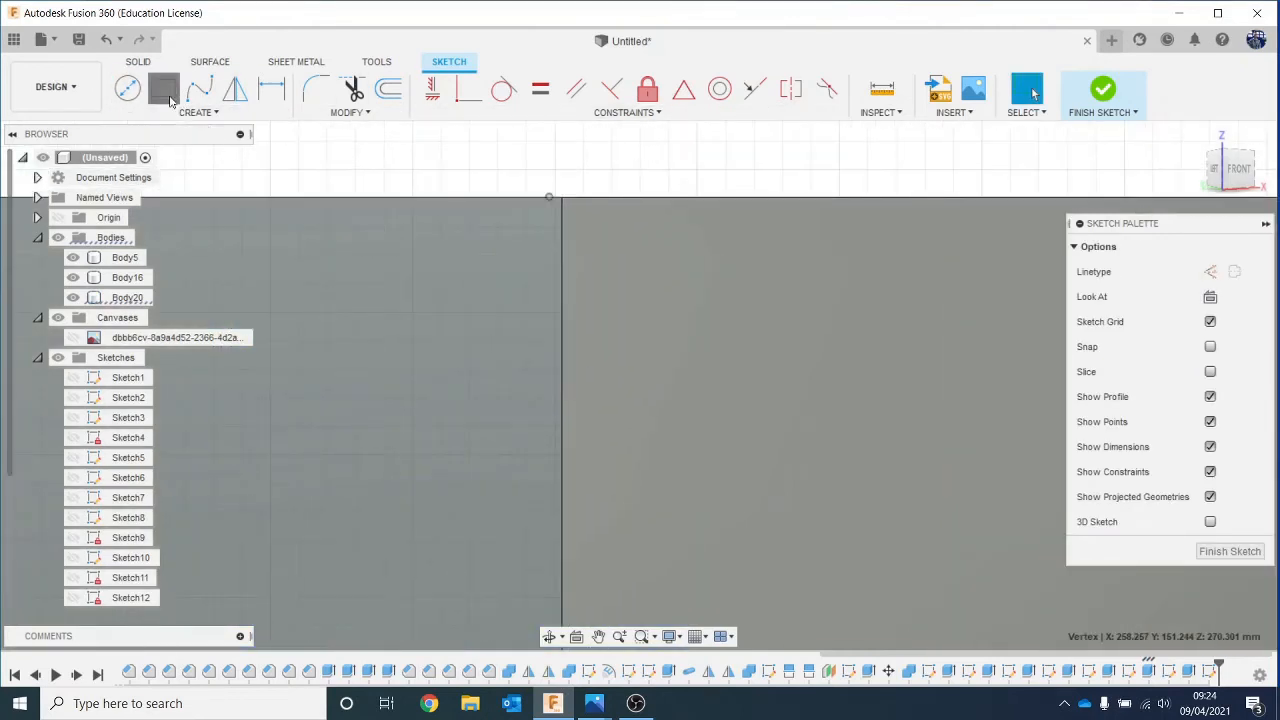
click(163, 88)
scroll(558, 230, up, 1)
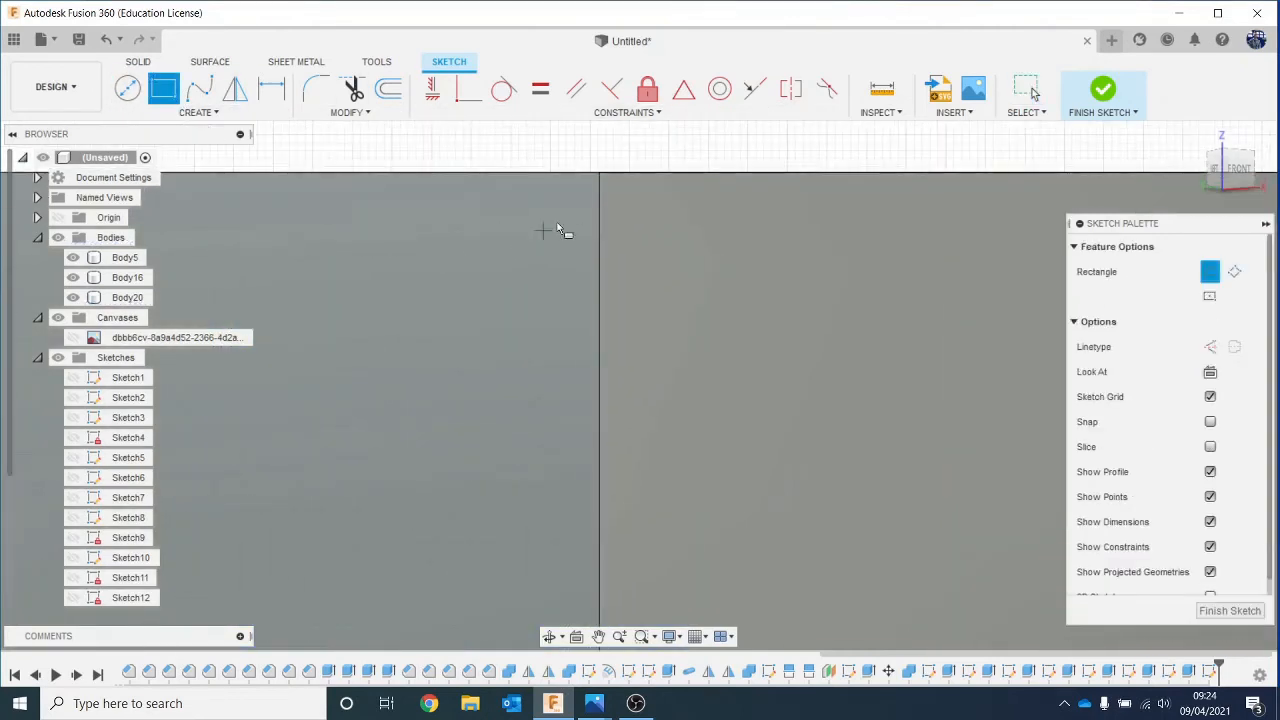
click(599, 173)
scroll(594, 446, down, 4)
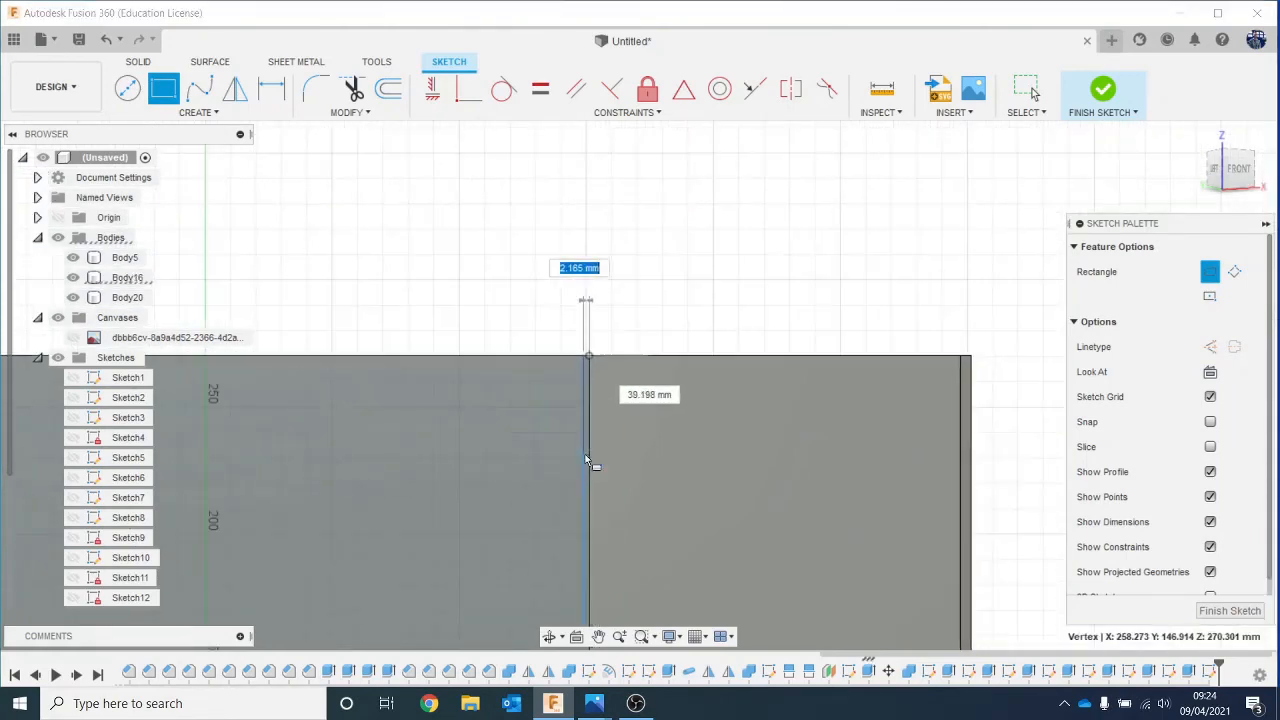
mouse_move(589, 457)
middle_down()
mouse_move(605, 176)
mouse_move(641, 2)
middle_up()
middle_drag(631, 475, 624, 121)
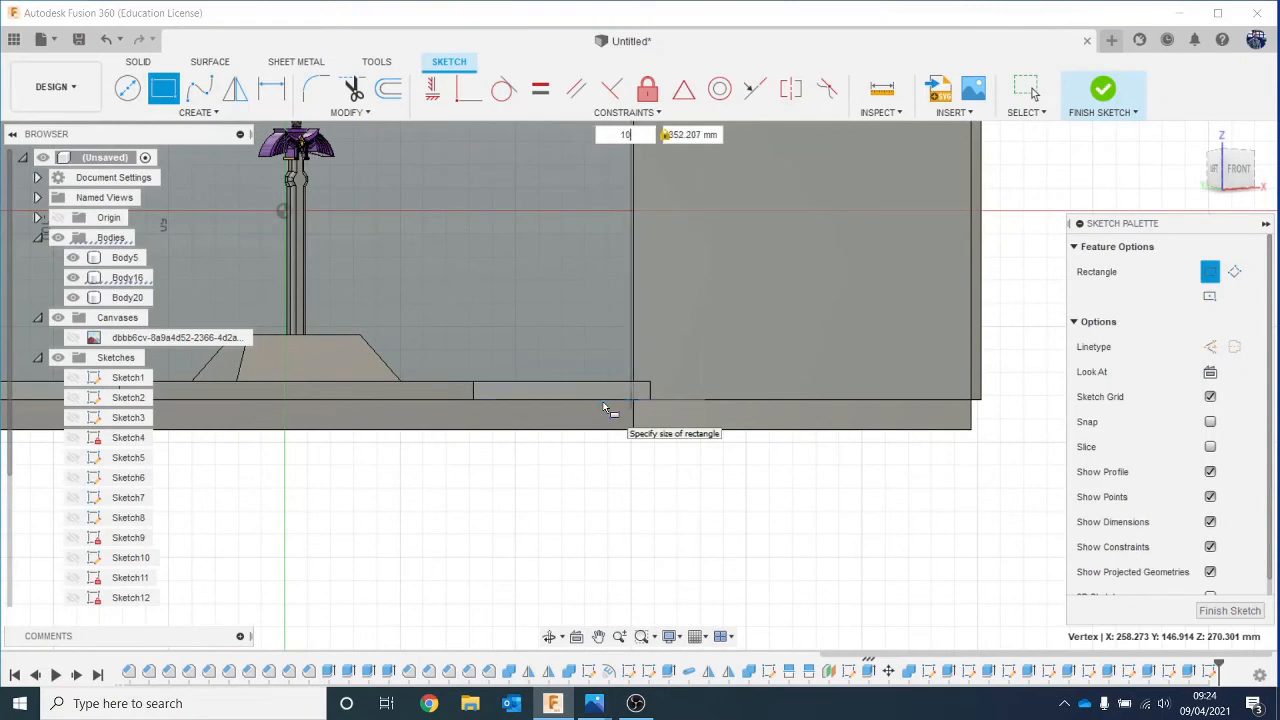
key(Return)
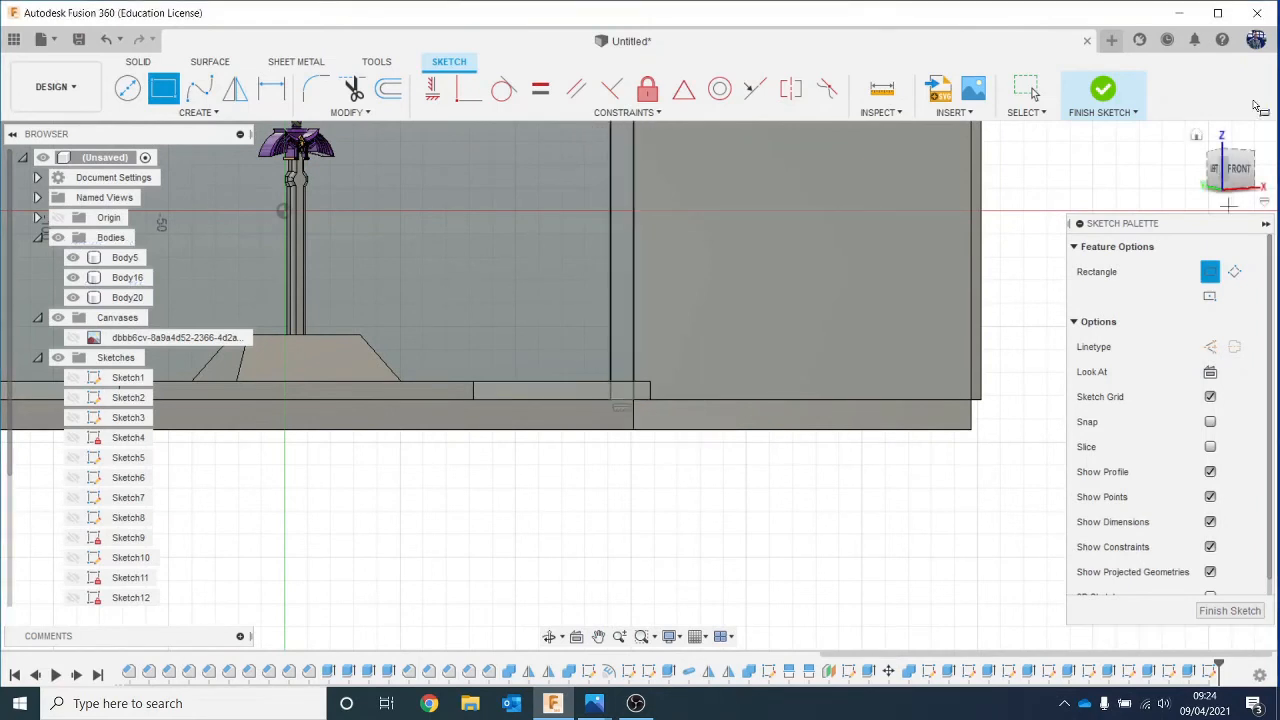
click(1103, 90)
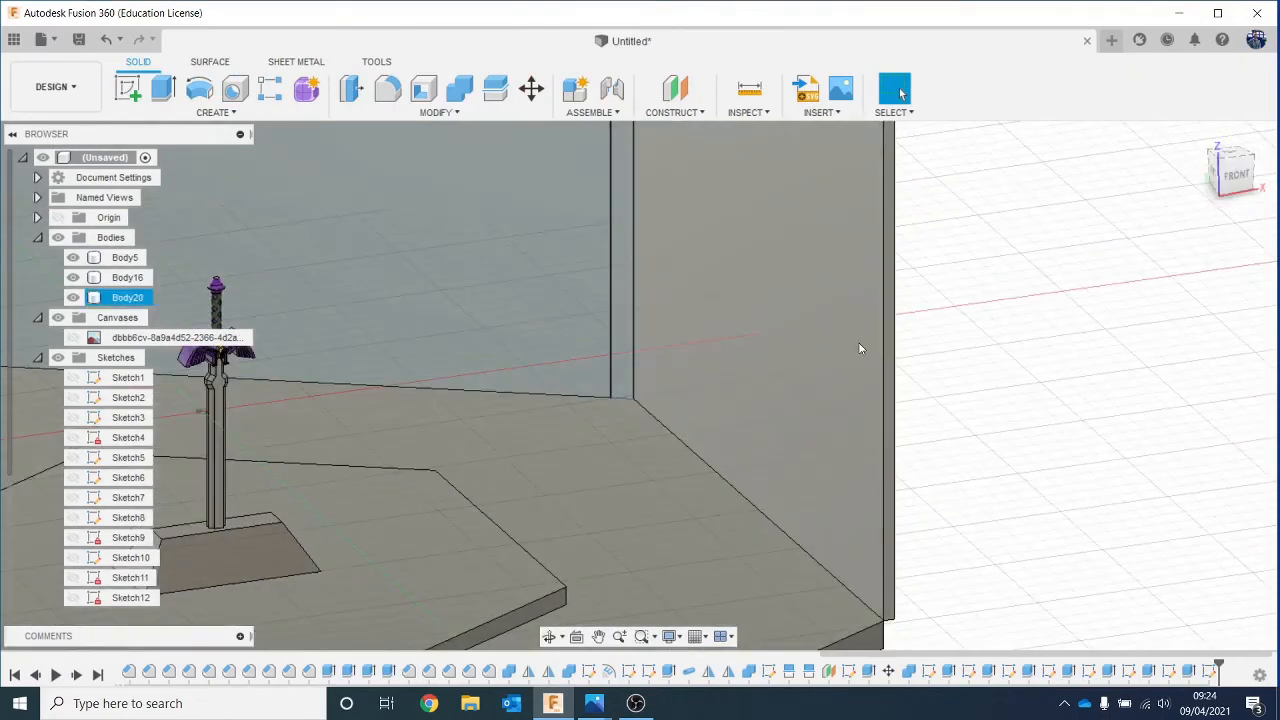
Step: Extrude the right back wall's vertical strip profile 10 mm into the chamber with the operation set to New Body
text(e)
text(10)
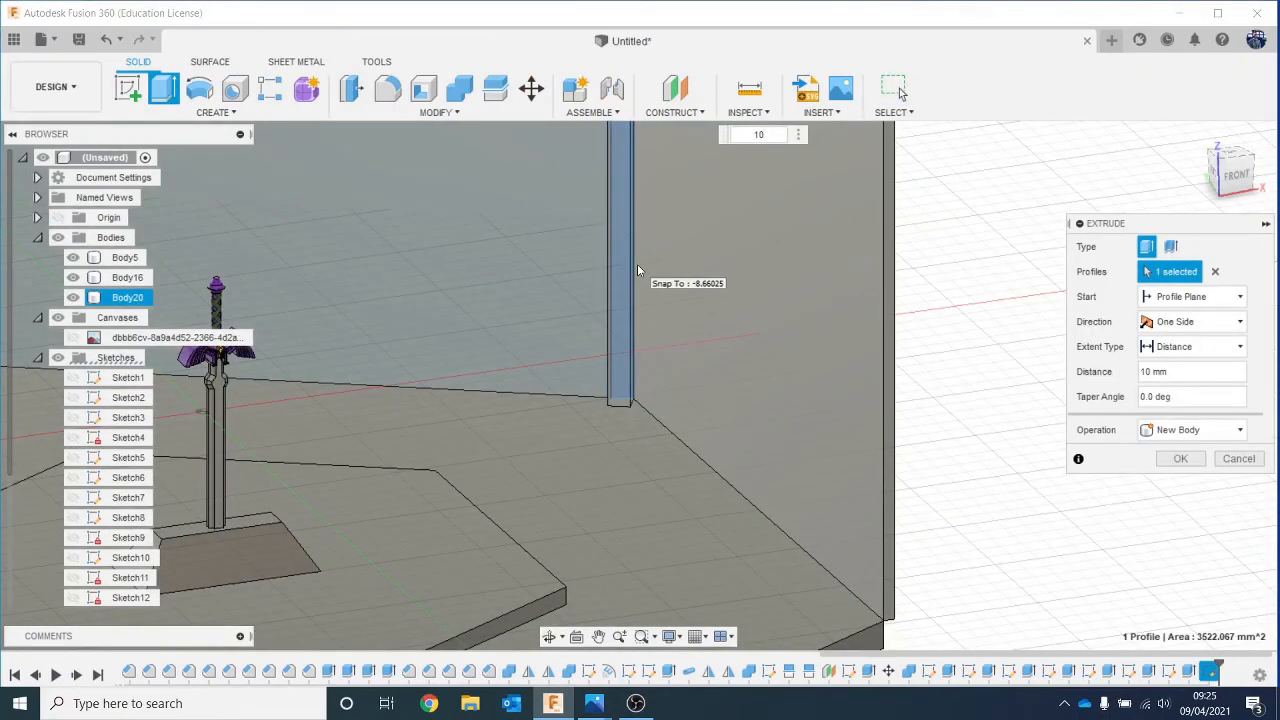
key(Return)
Step: Examine the chamber's corner strips from the front and compare them with the chamber reference picture in Photos
scroll(637, 264, down, 6)
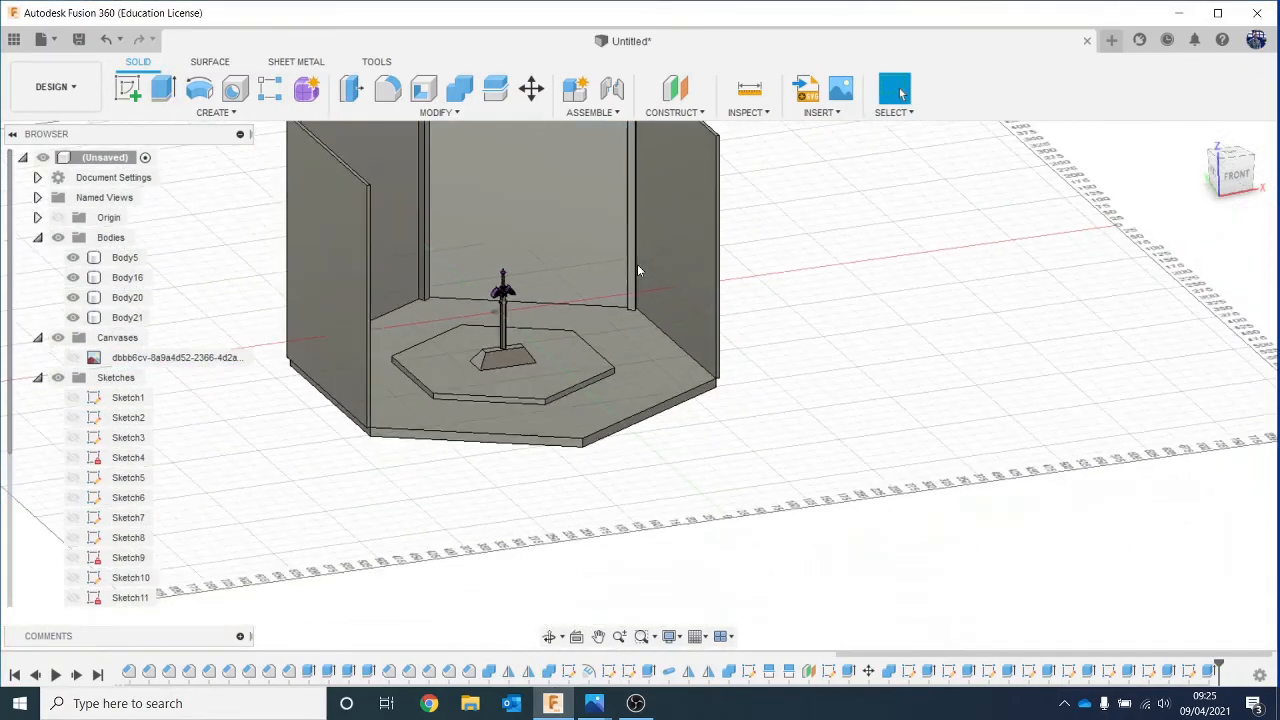
click(1234, 176)
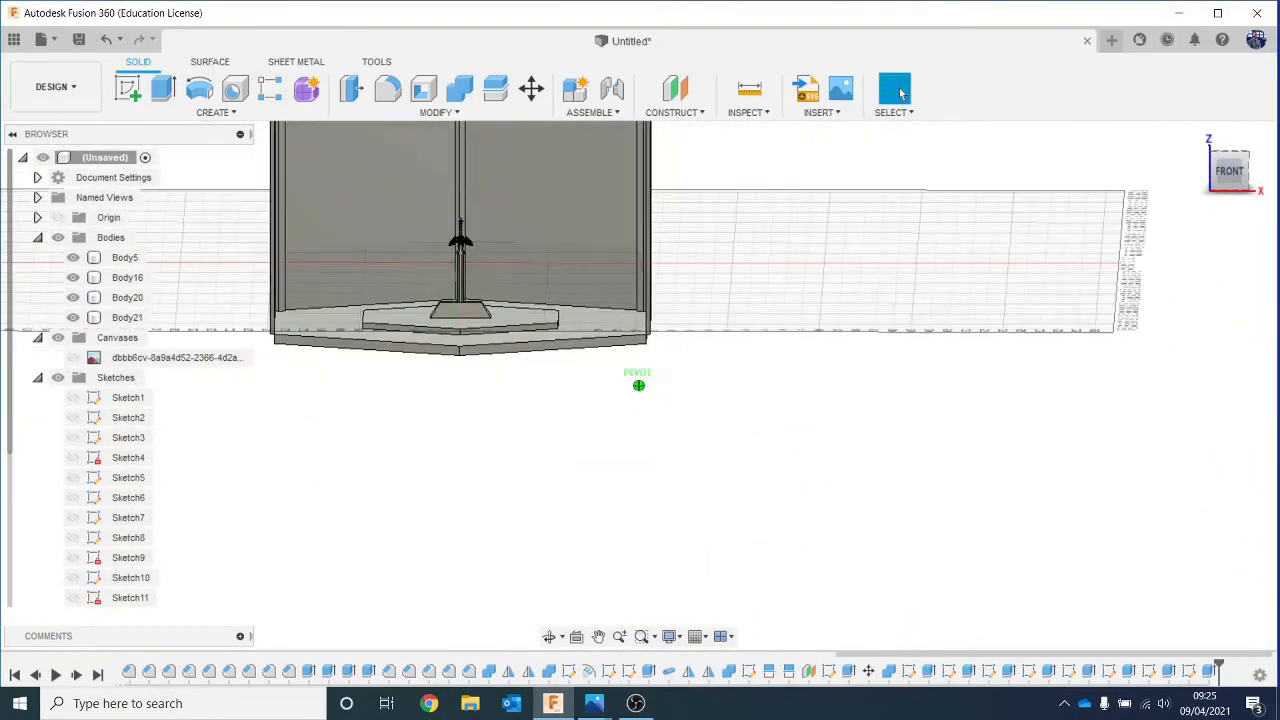
scroll(671, 352, up, 5)
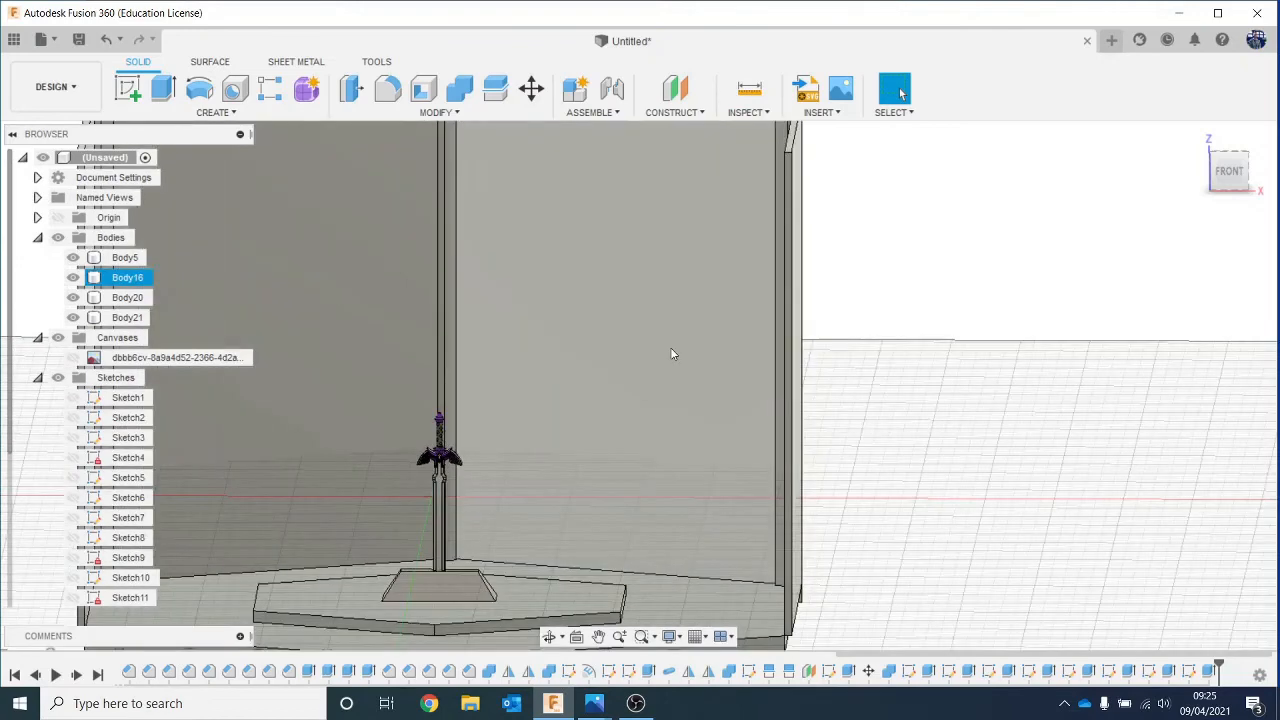
scroll(672, 383, down, 2)
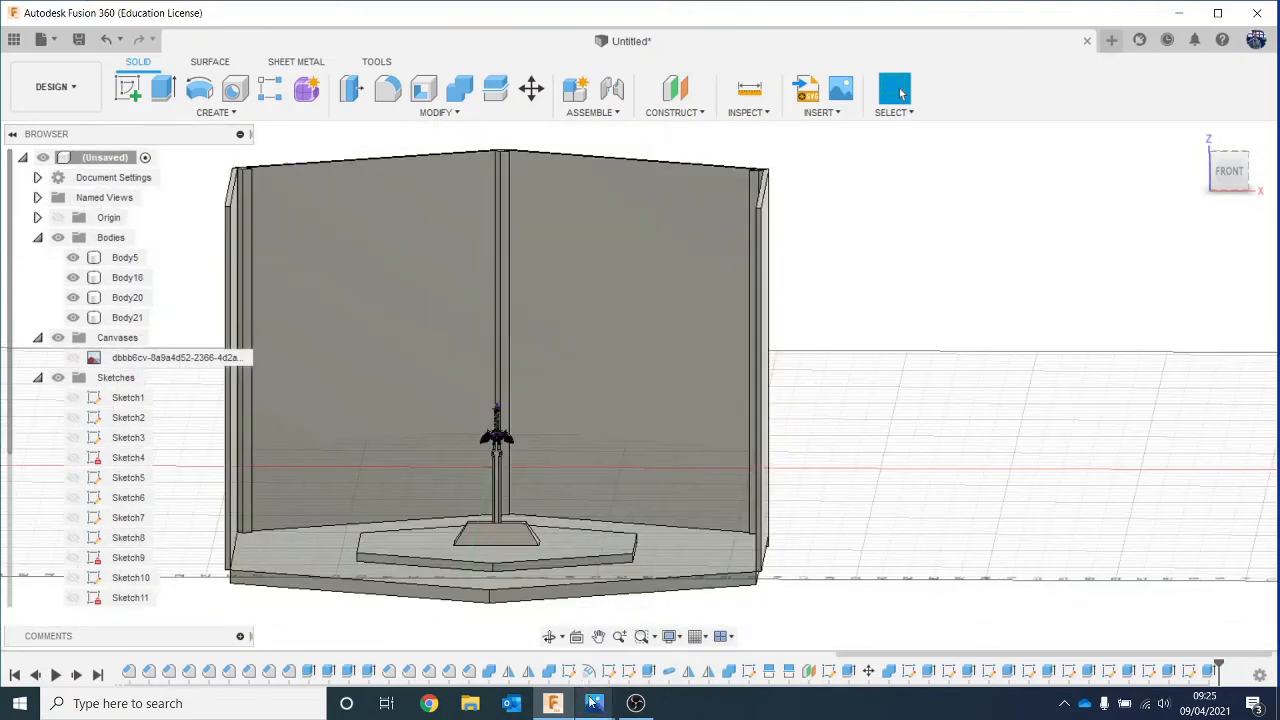
mouse_move(594, 703)
click(750, 625)
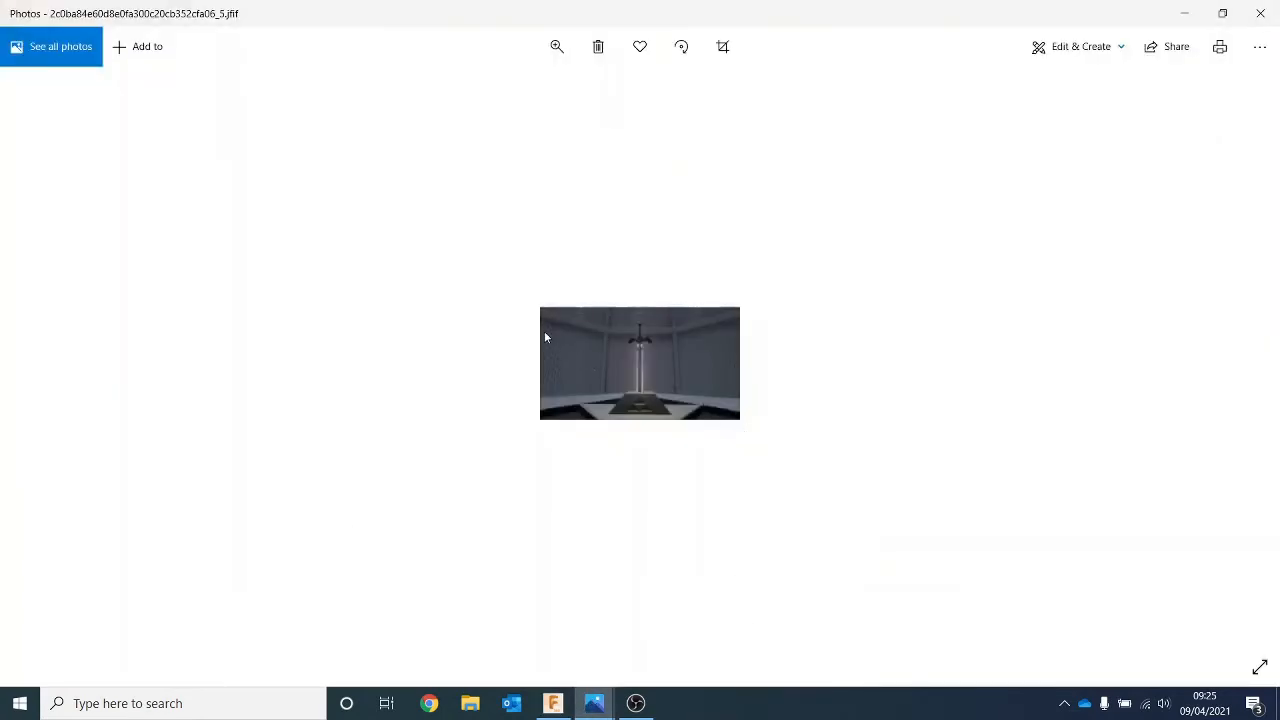
click(1177, 10)
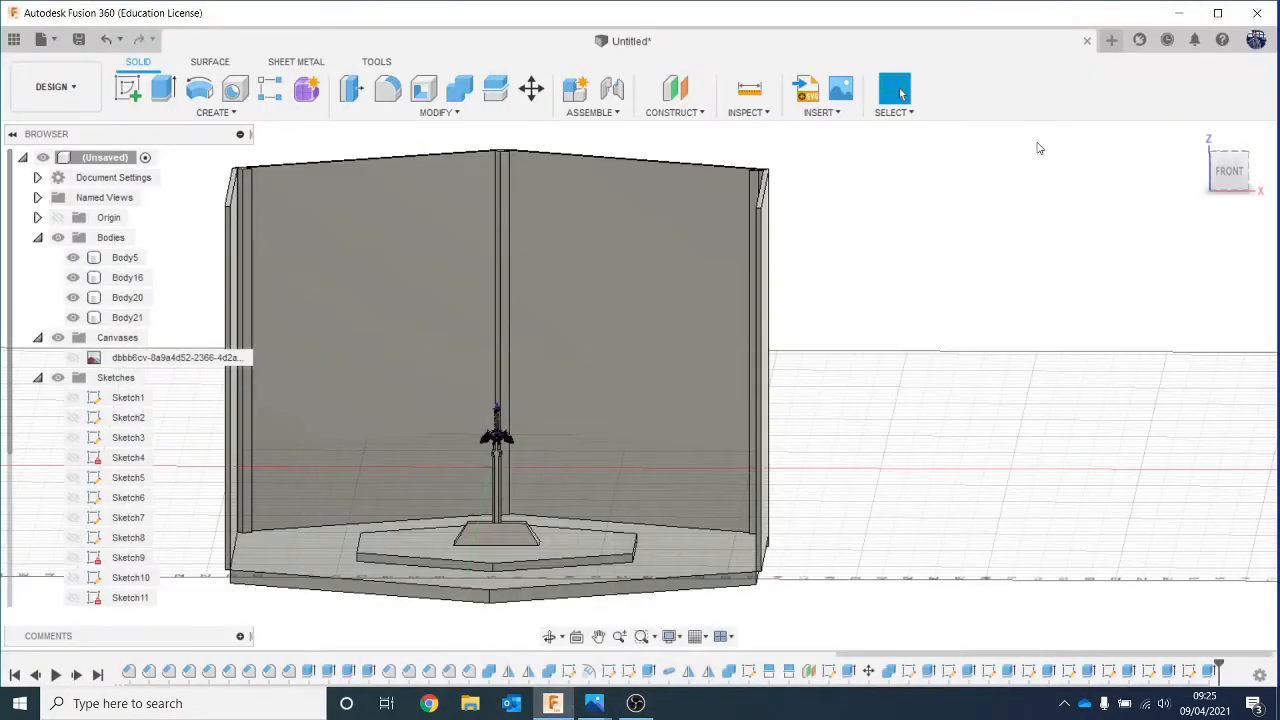
Step: Sketch a 10 mm high, about 272 mm long horizontal rectangle on the left back wall's inner face, spanning its two corner strips above the sword
click(1234, 170)
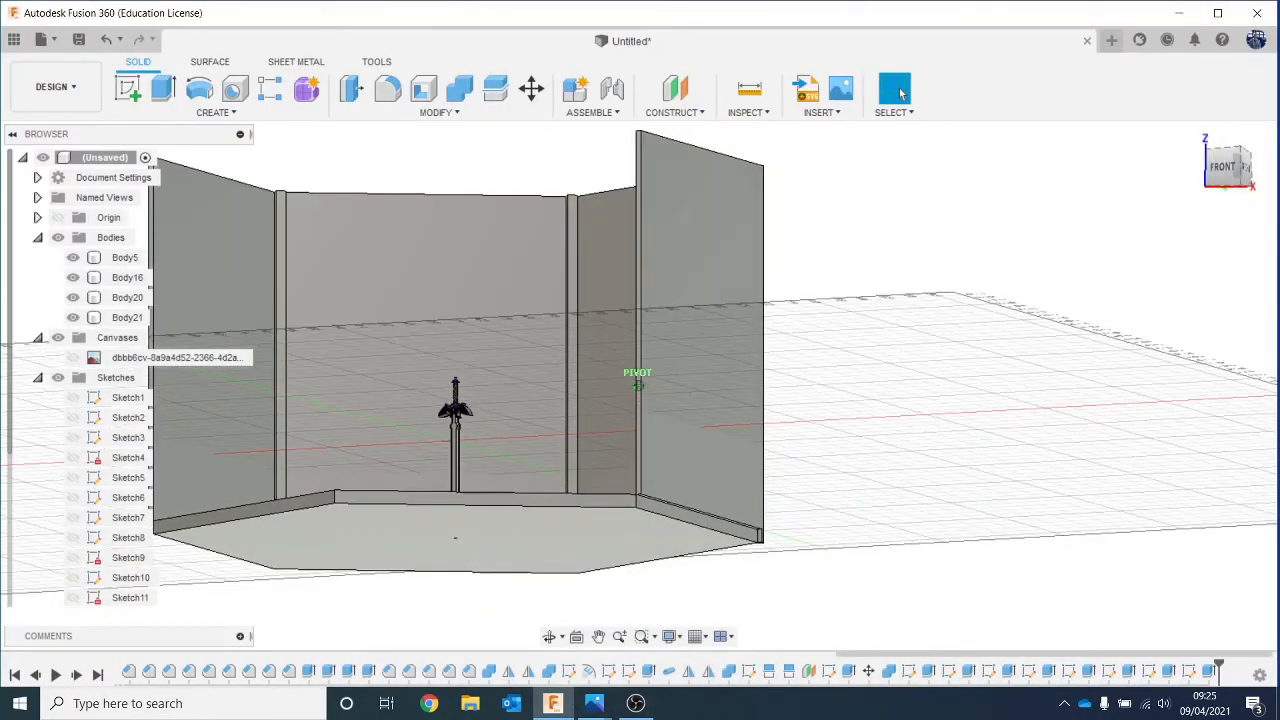
click(127, 88)
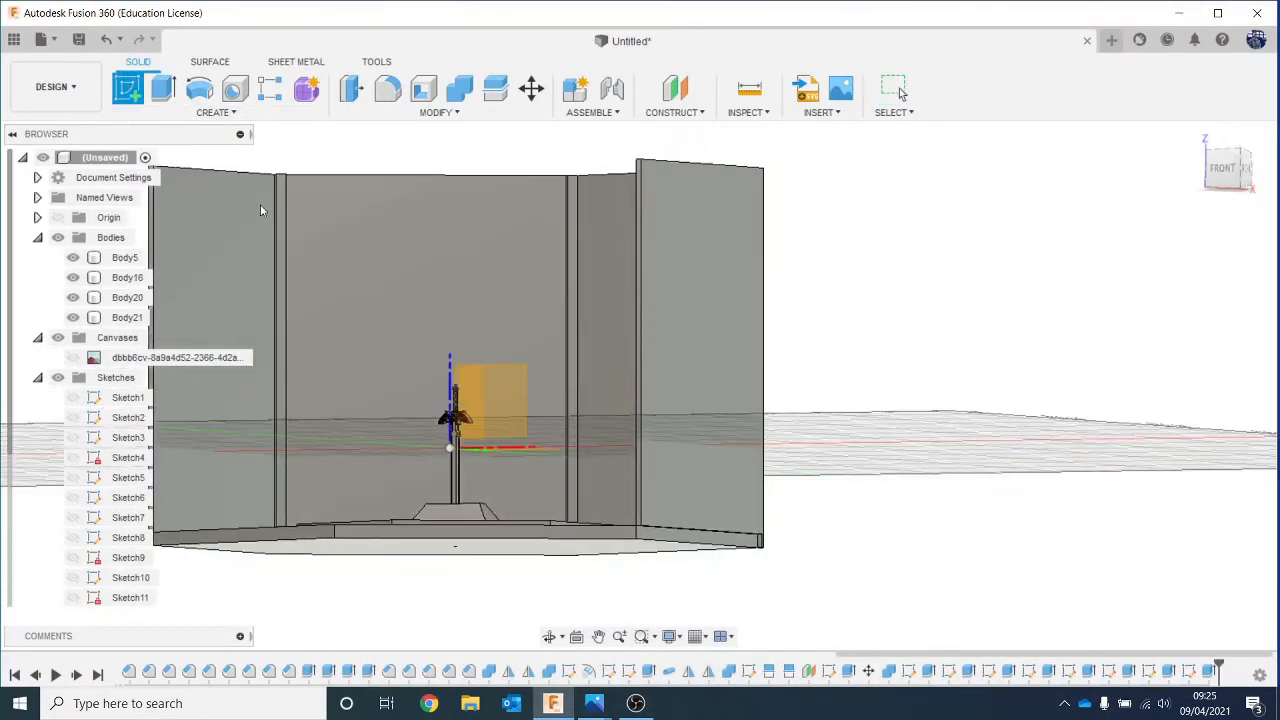
click(363, 263)
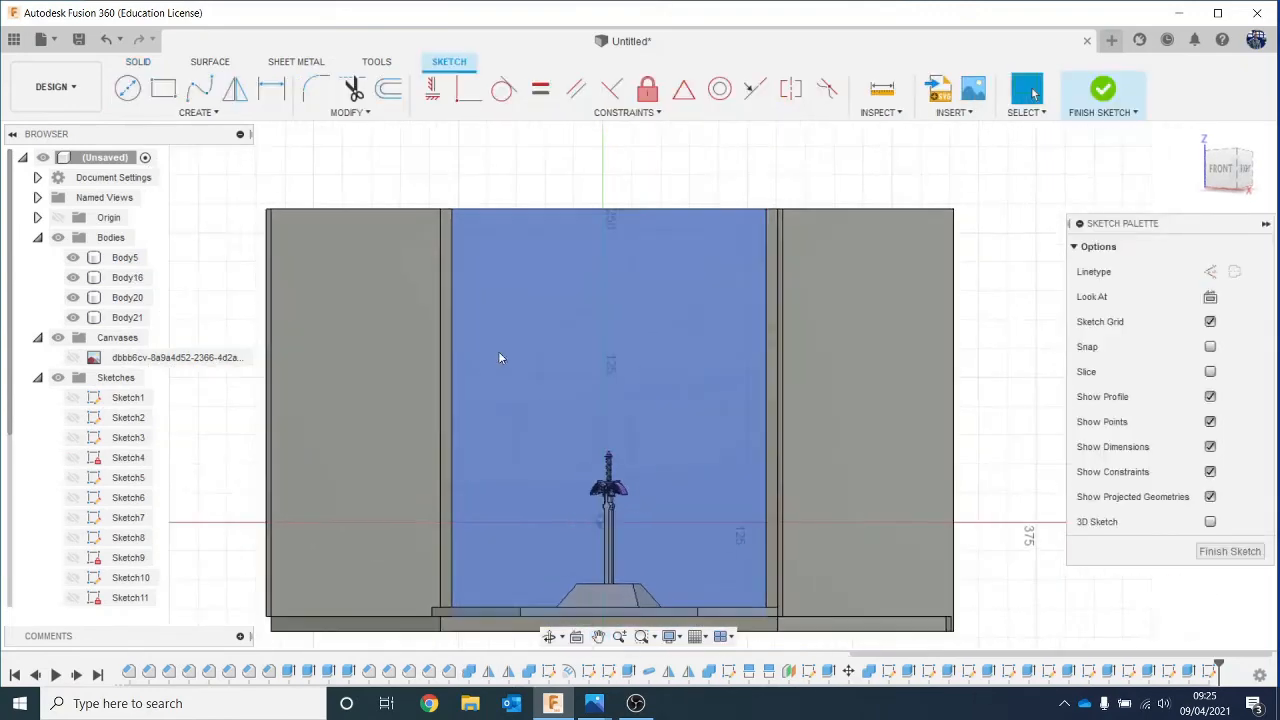
click(163, 89)
scroll(307, 215, up, 2)
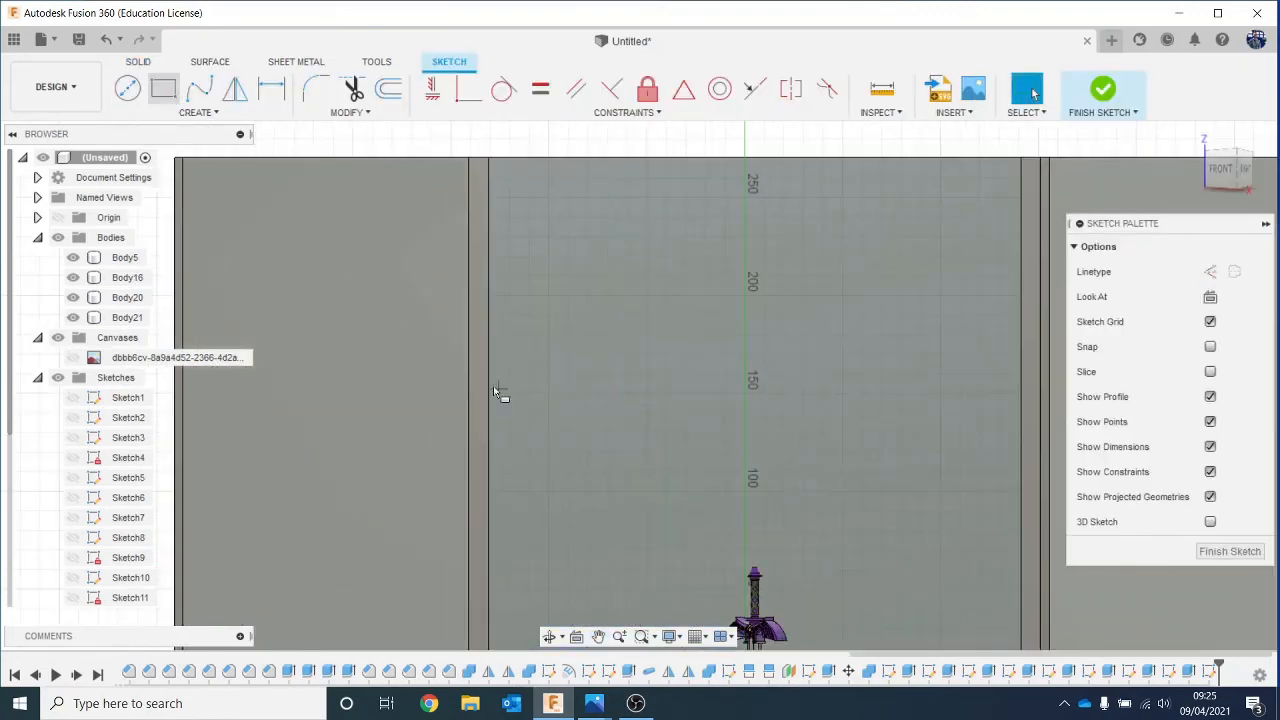
key(r)
click(489, 357)
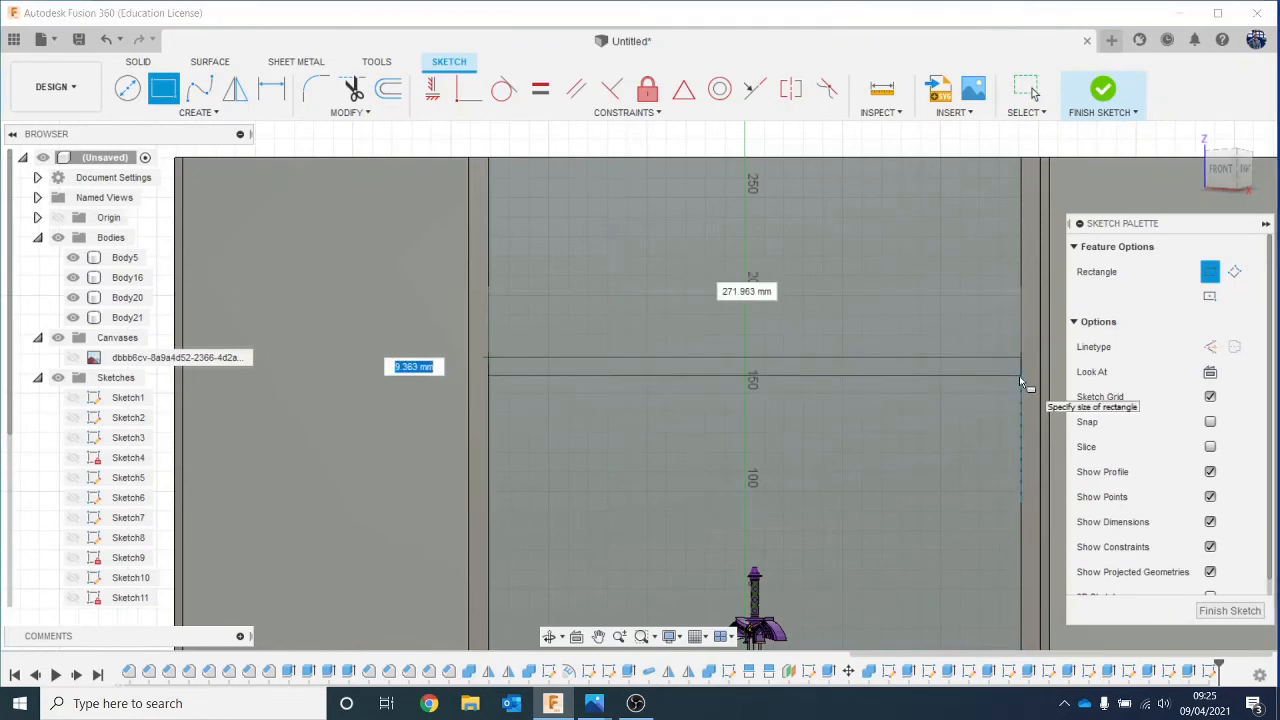
text(10)
key(Tab)
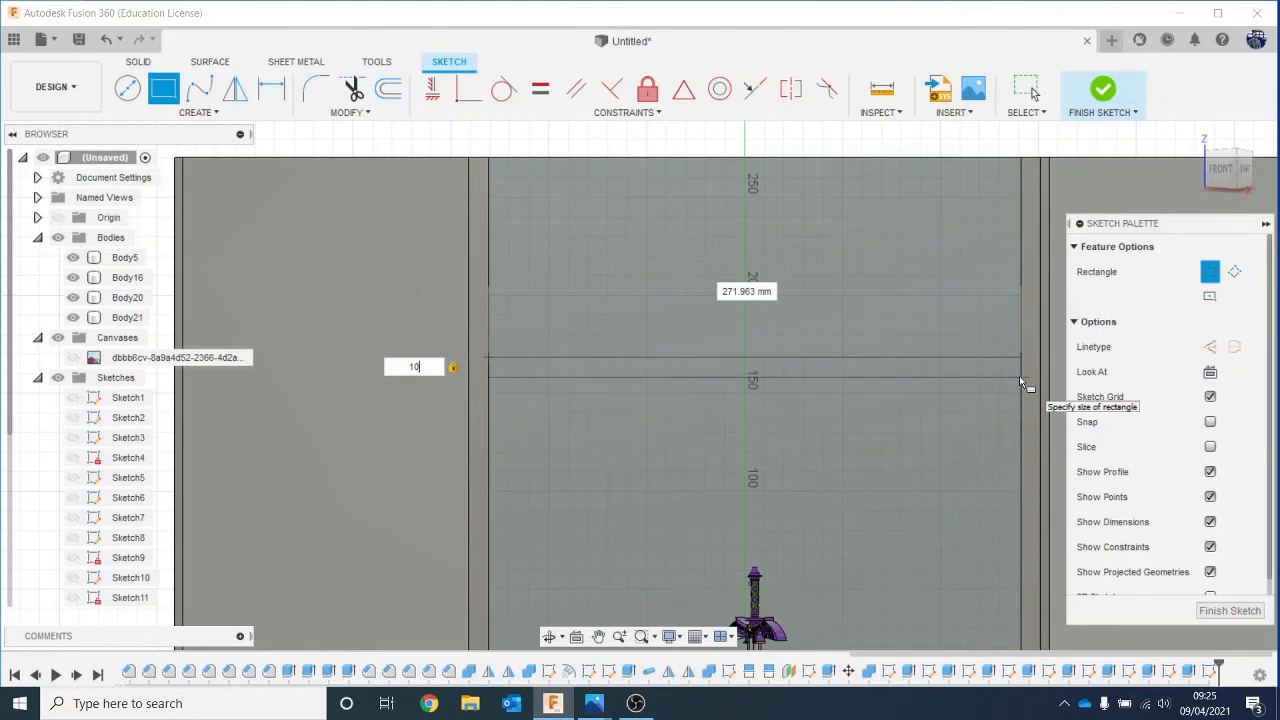
click(1019, 376)
key(Escape)
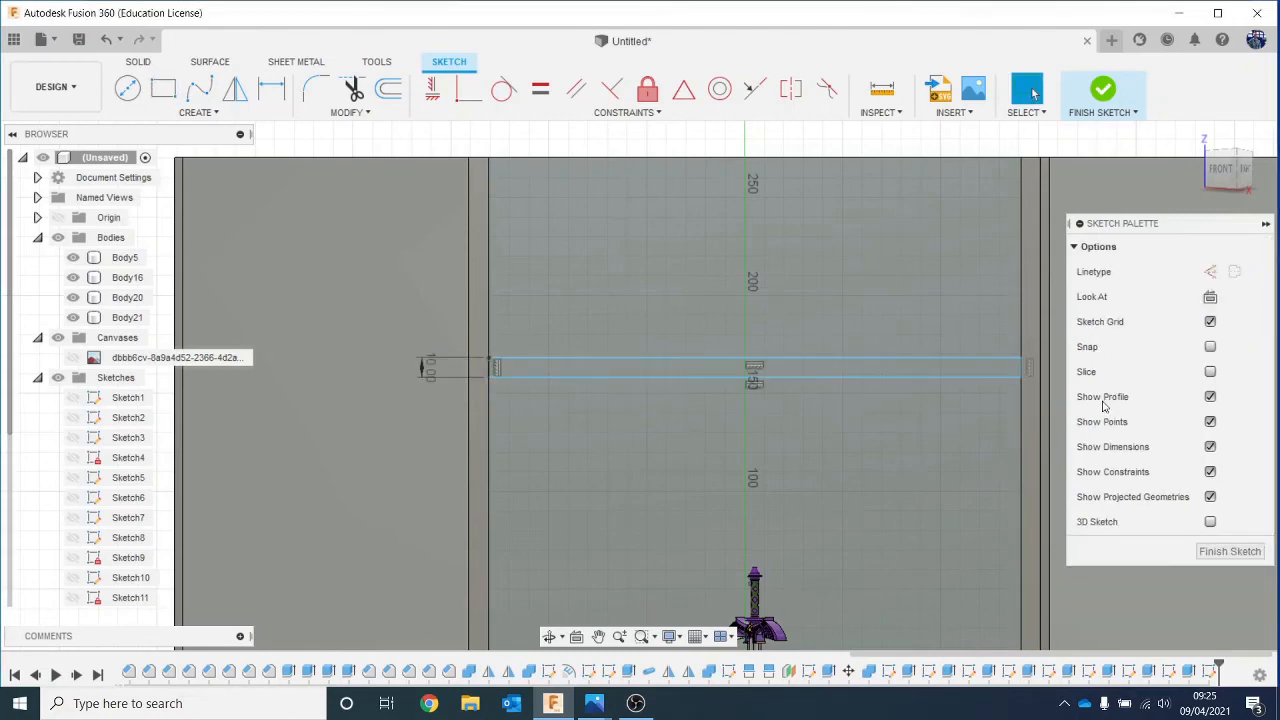
drag(1218, 183, 1245, 194)
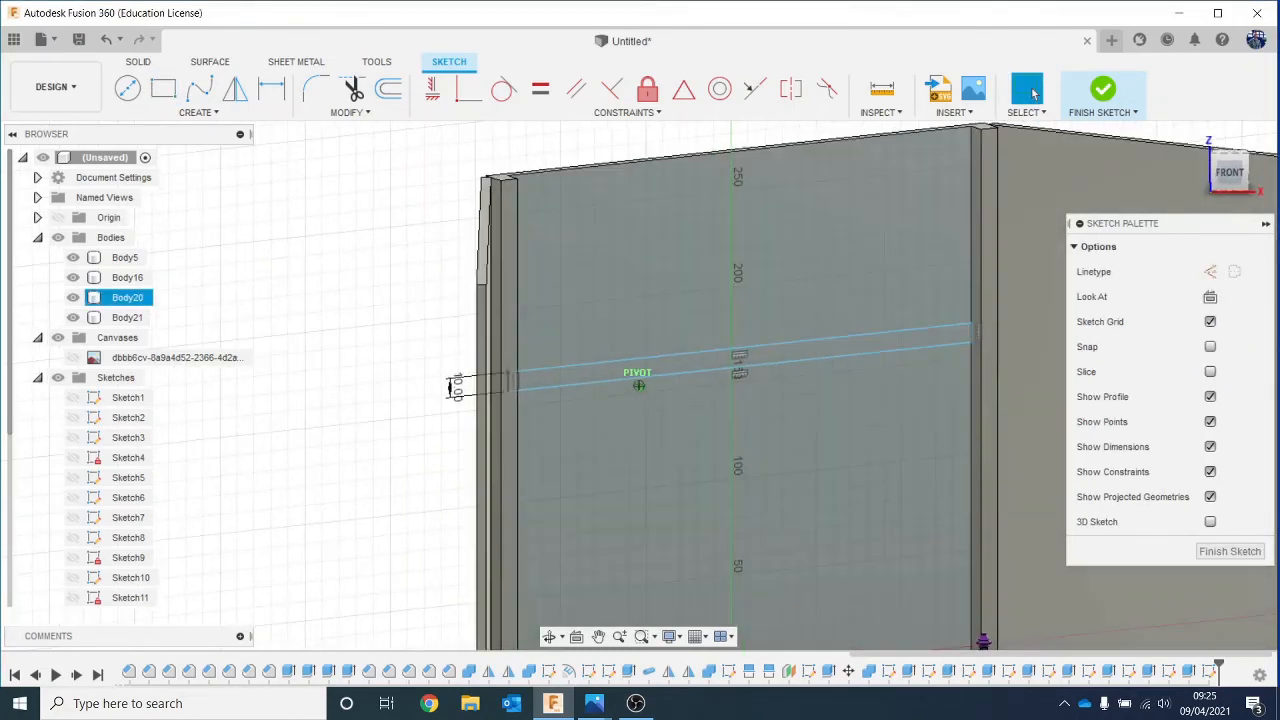
Step: Extrude the left back wall's horizontal strip profile 10 mm into the chamber as a new body
key(e)
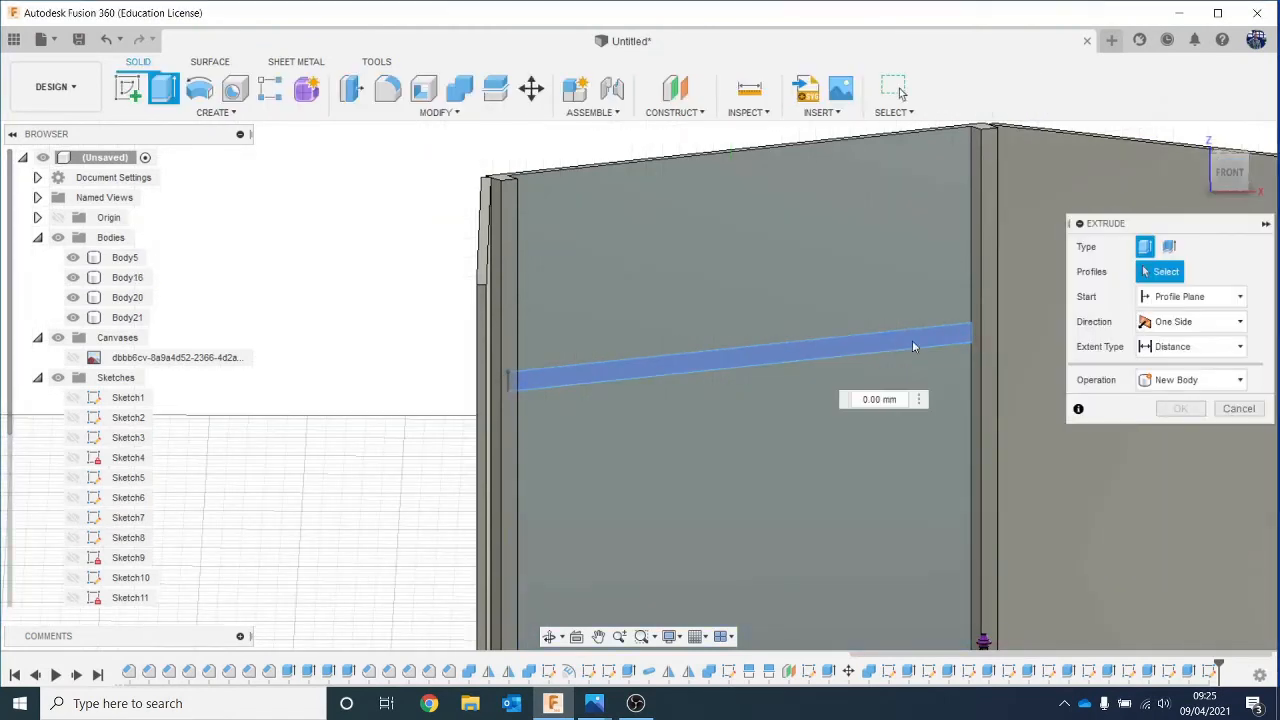
click(912, 346)
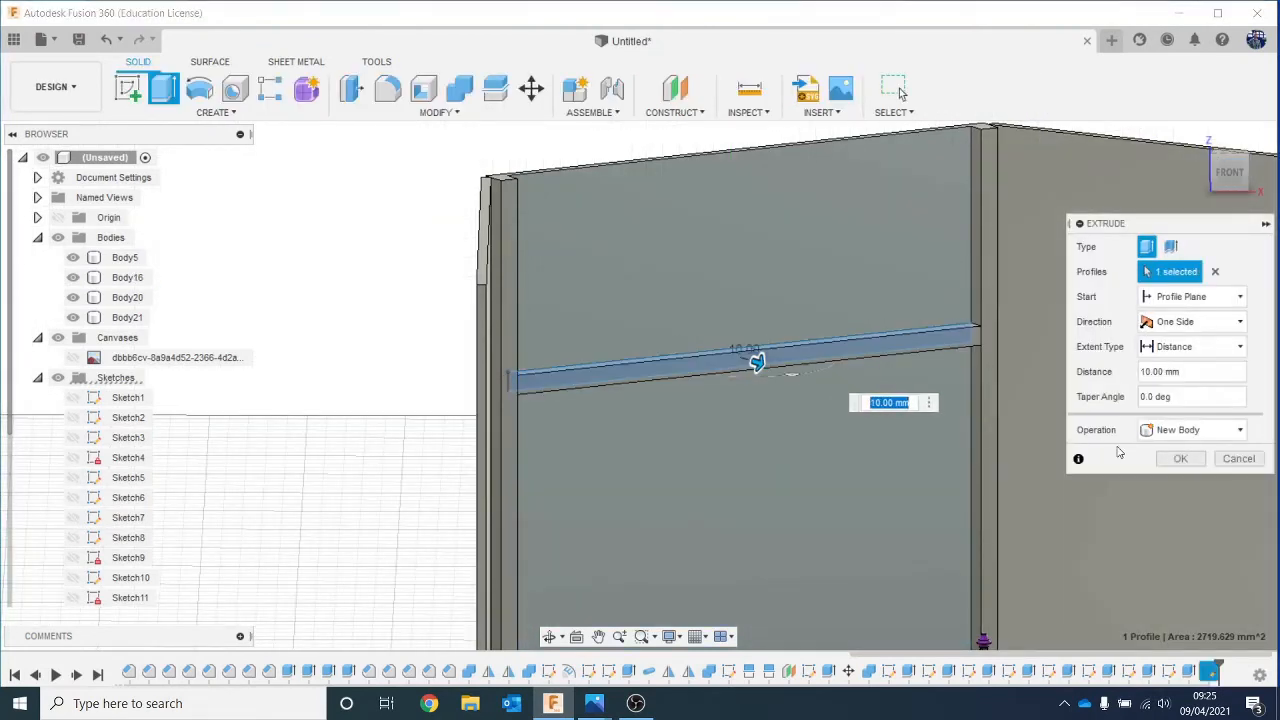
click(1163, 461)
Step: Sketch a horizontal rectangle on the right back wall's inner face, level with the left back wall's strip and spanning the two corner strips
scroll(786, 346, up, 5)
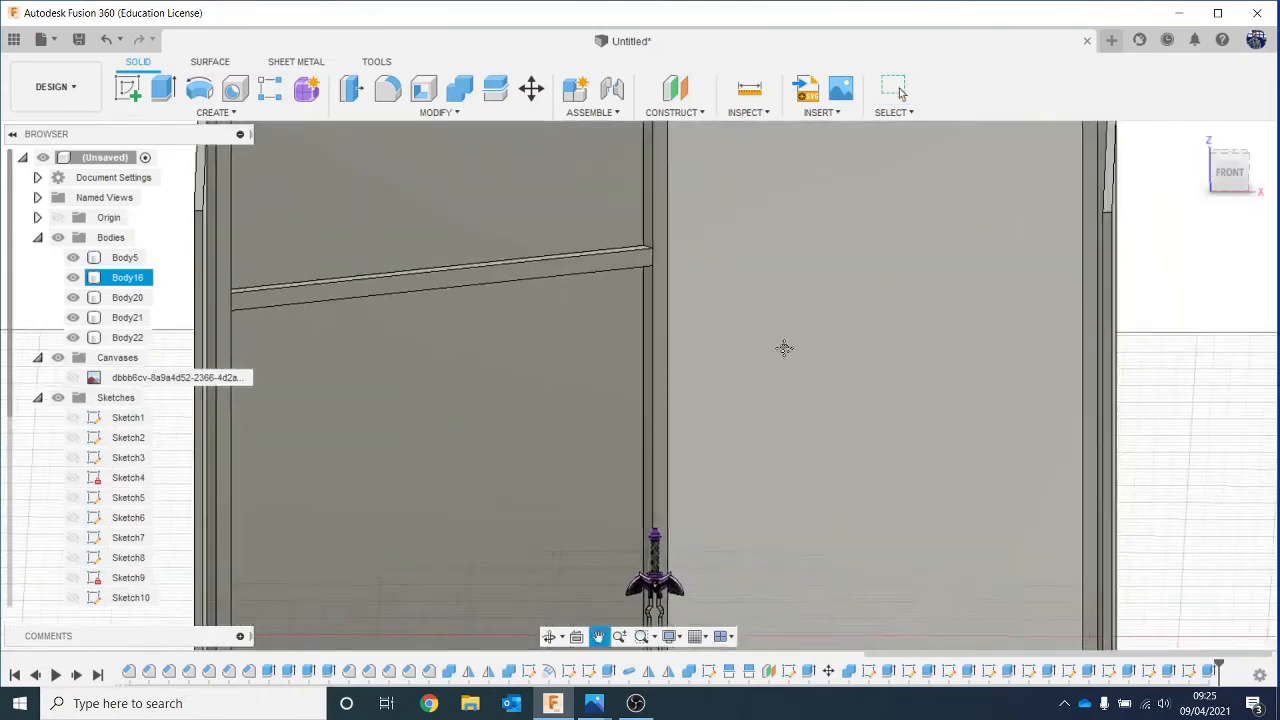
click(128, 88)
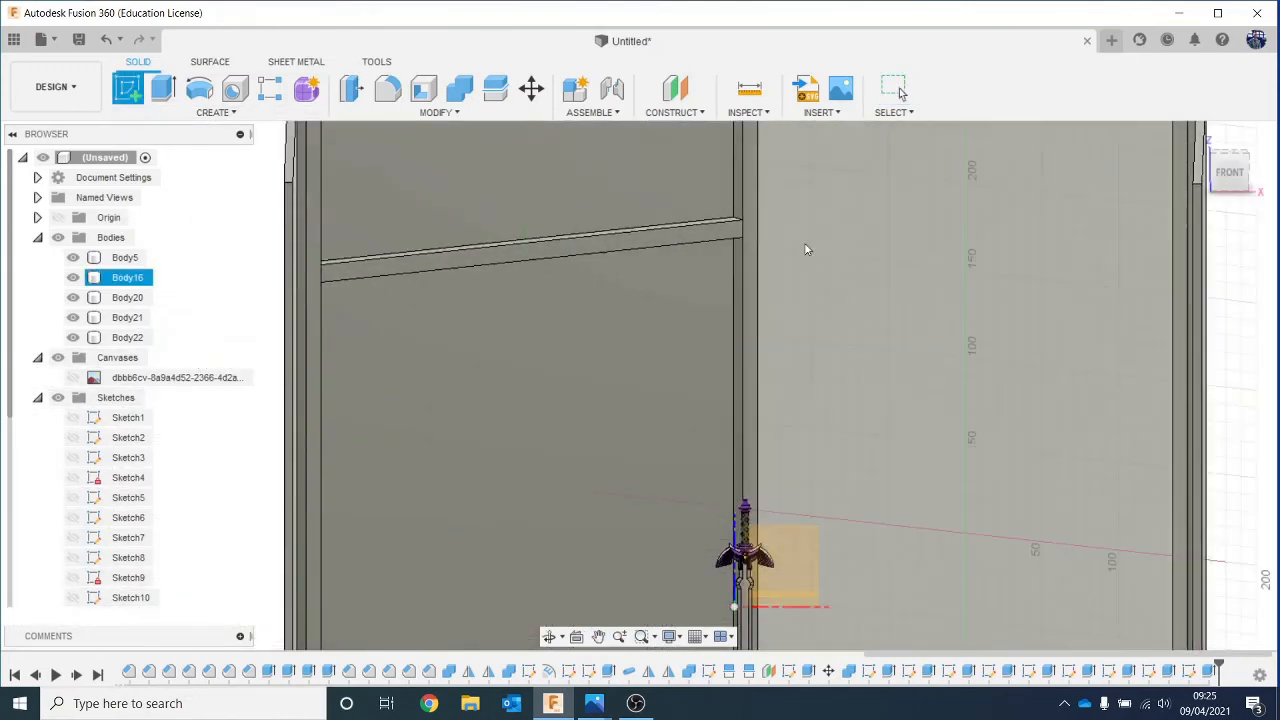
click(806, 307)
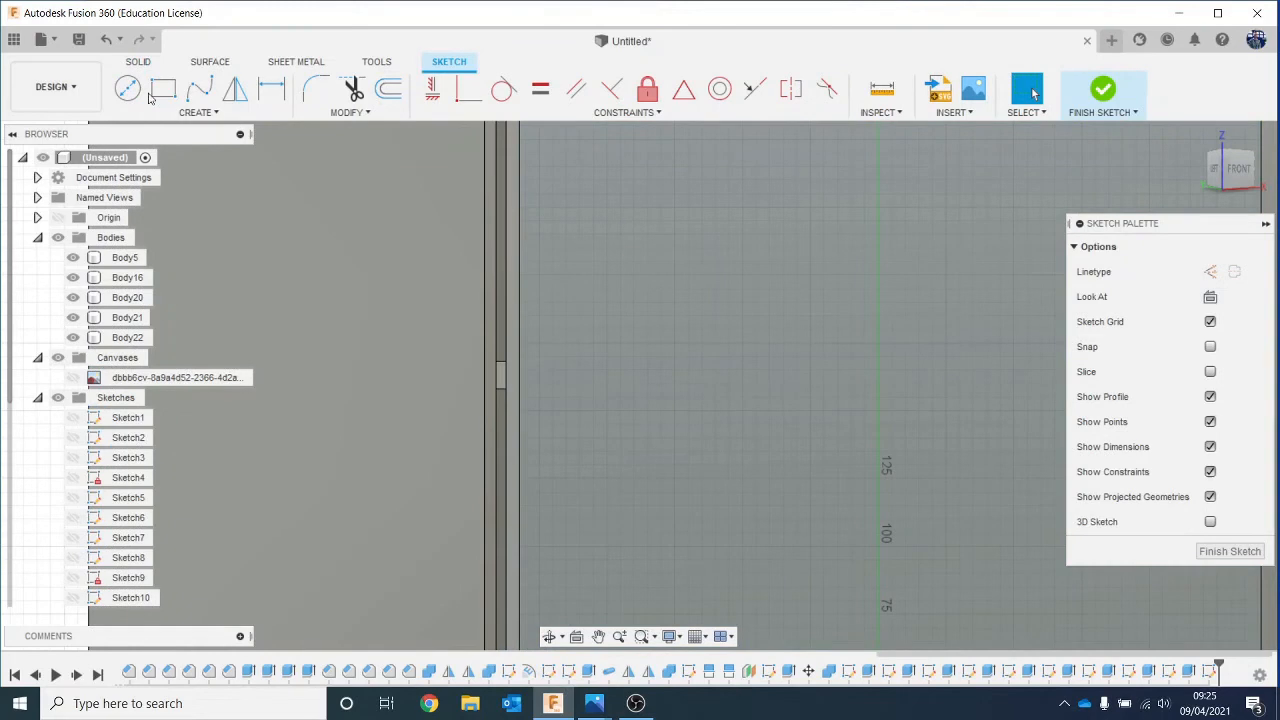
click(160, 90)
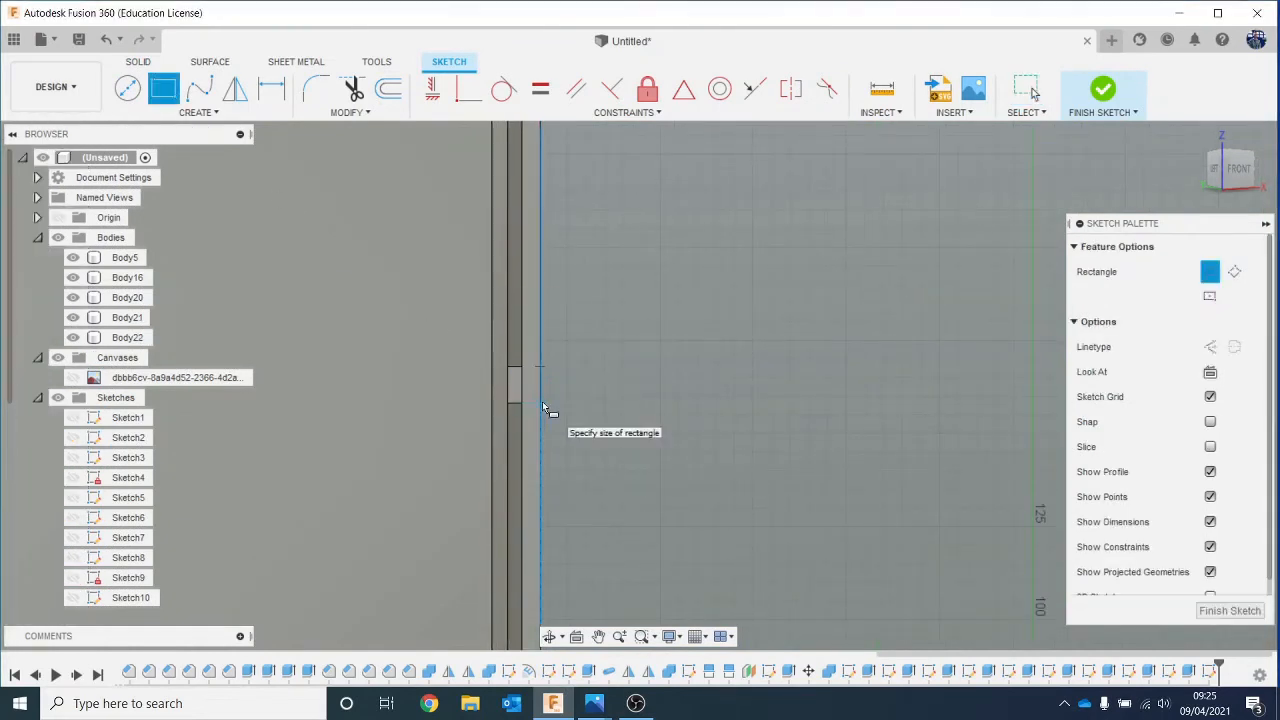
scroll(880, 431, down, 2)
middle_drag(837, 417, 475, 395)
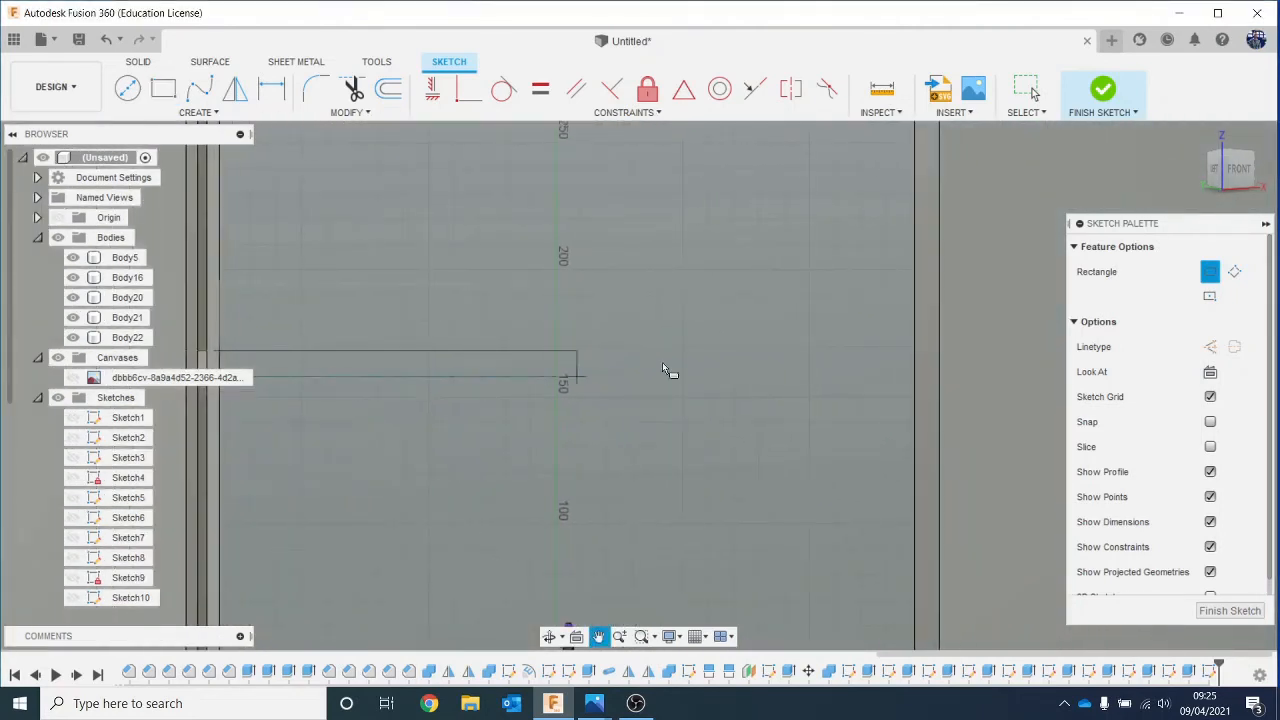
click(917, 378)
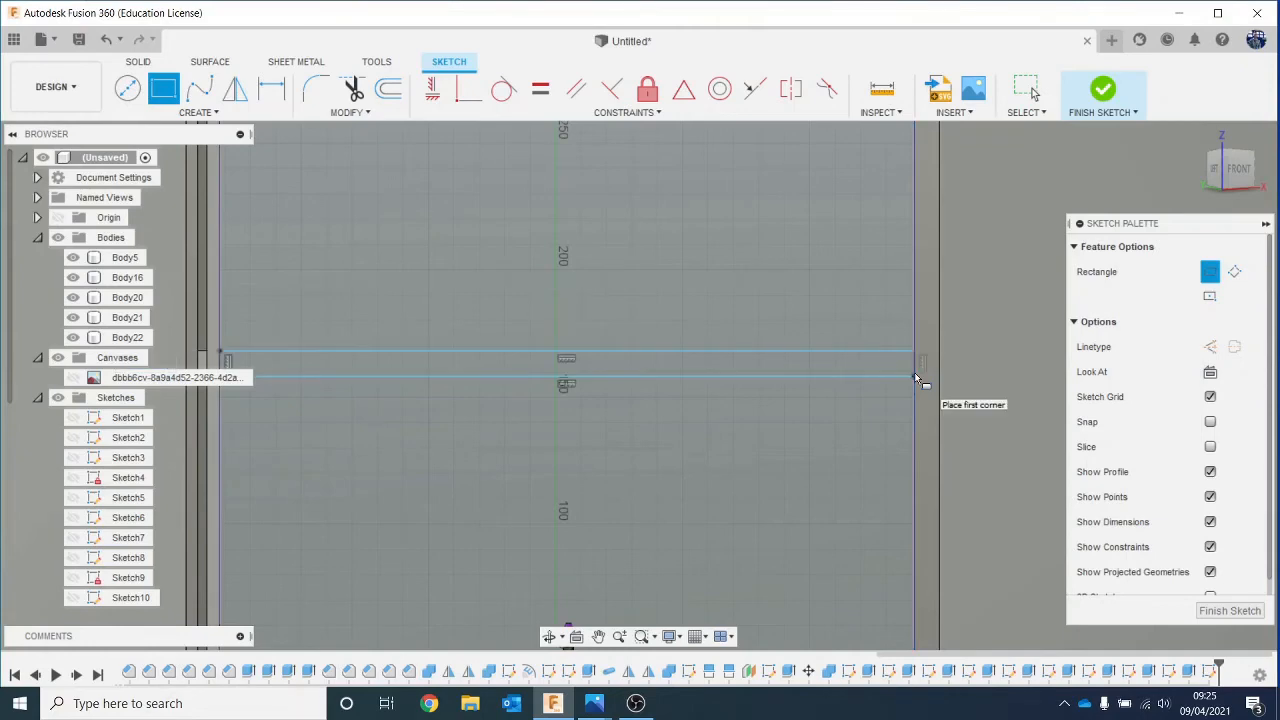
Step: Extrude the right back wall's horizontal strip profile 10 mm into the chamber with the operation set to Join
key(e)
click(787, 366)
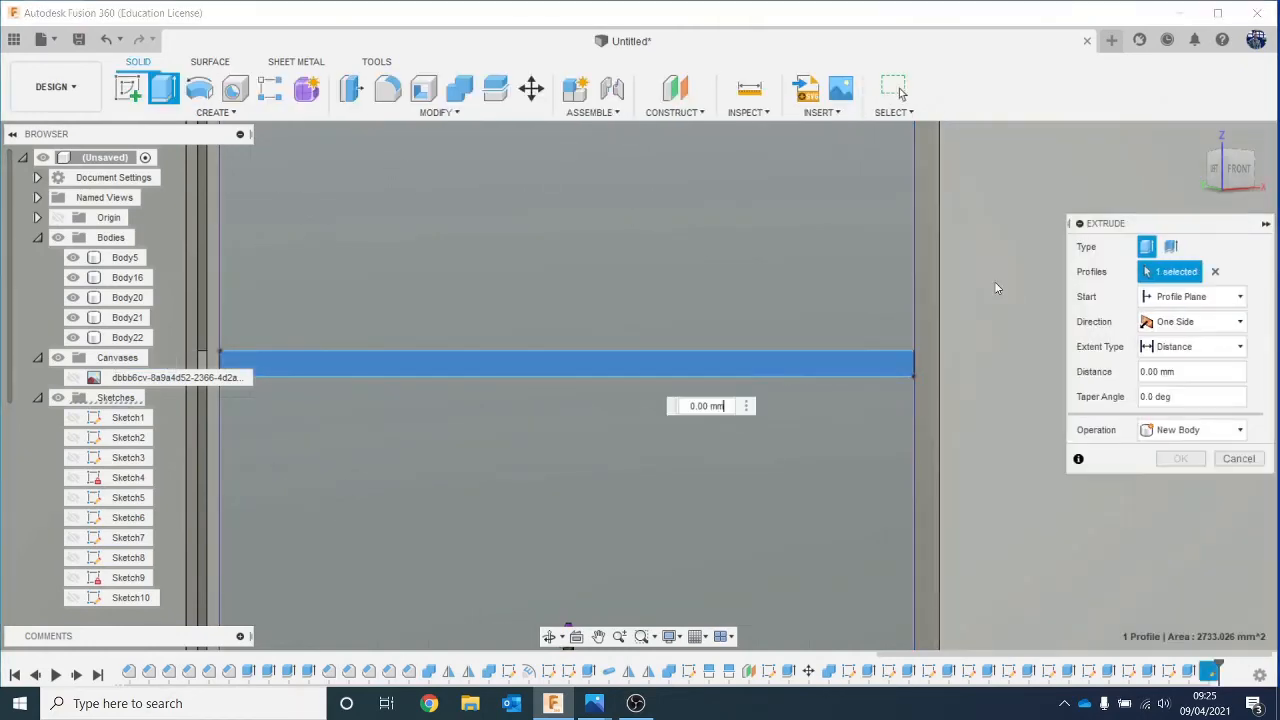
text(10)
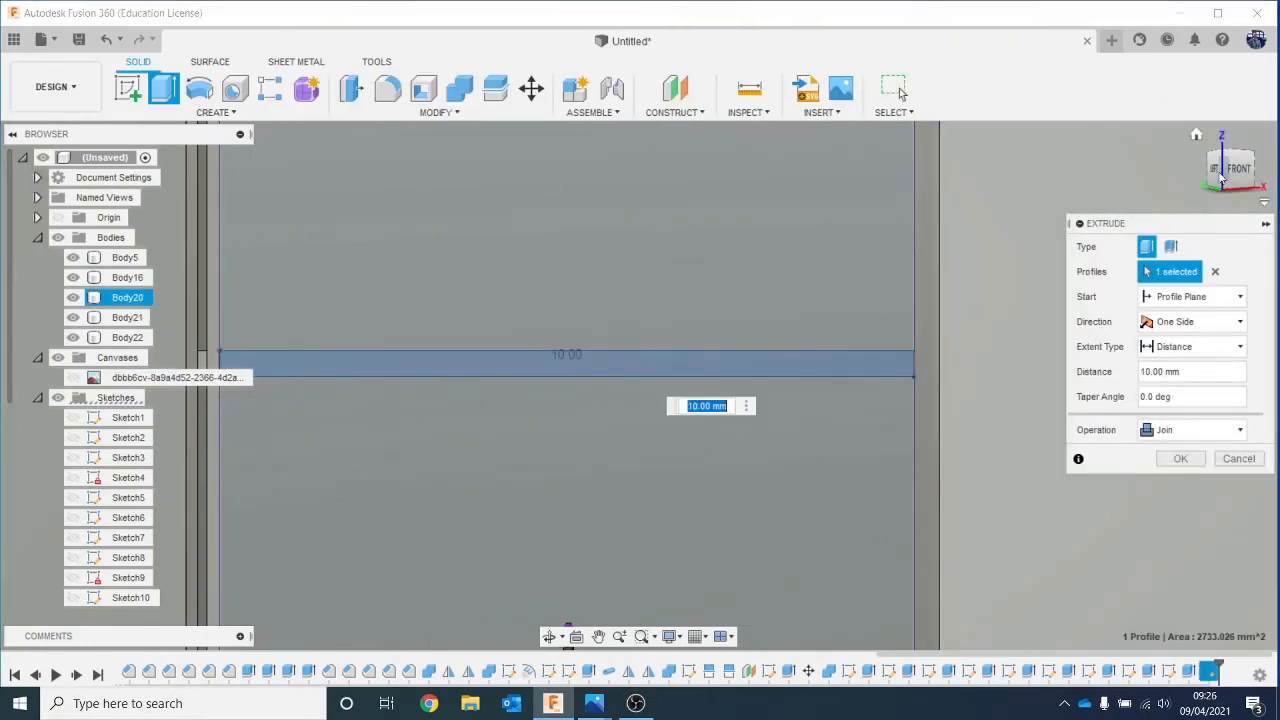
drag(1230, 170, 1203, 194)
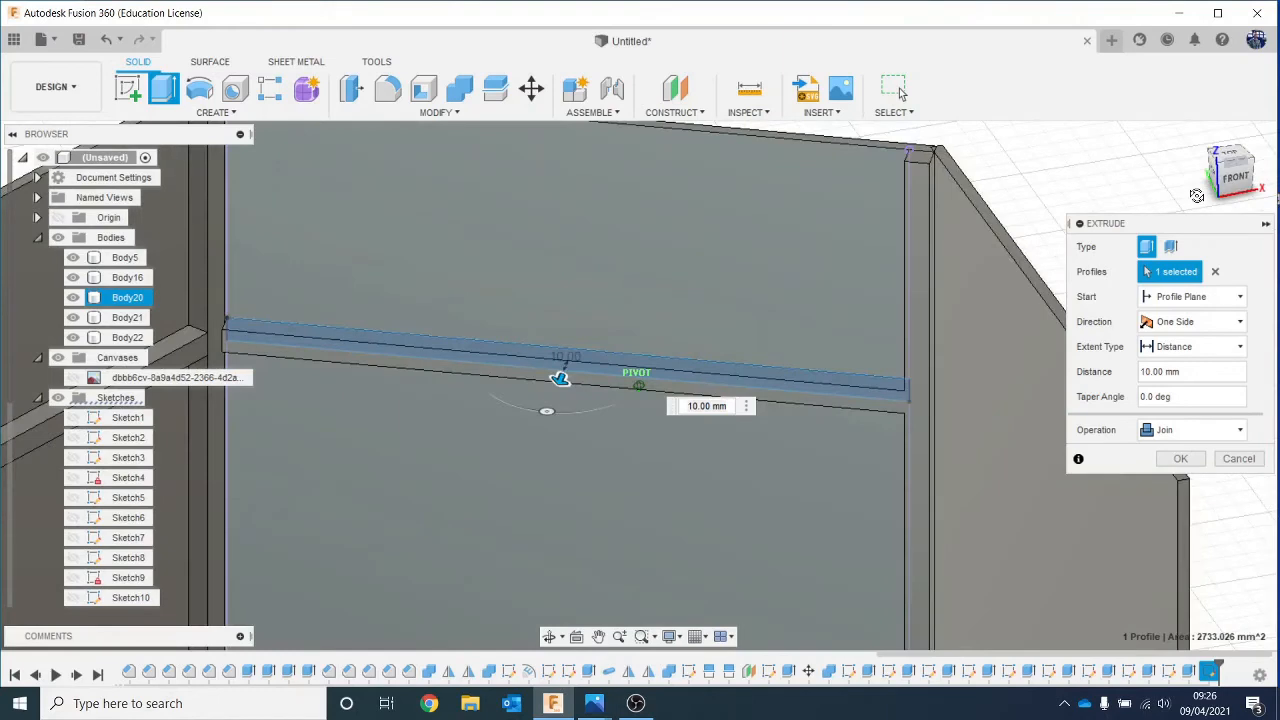
click(1180, 459)
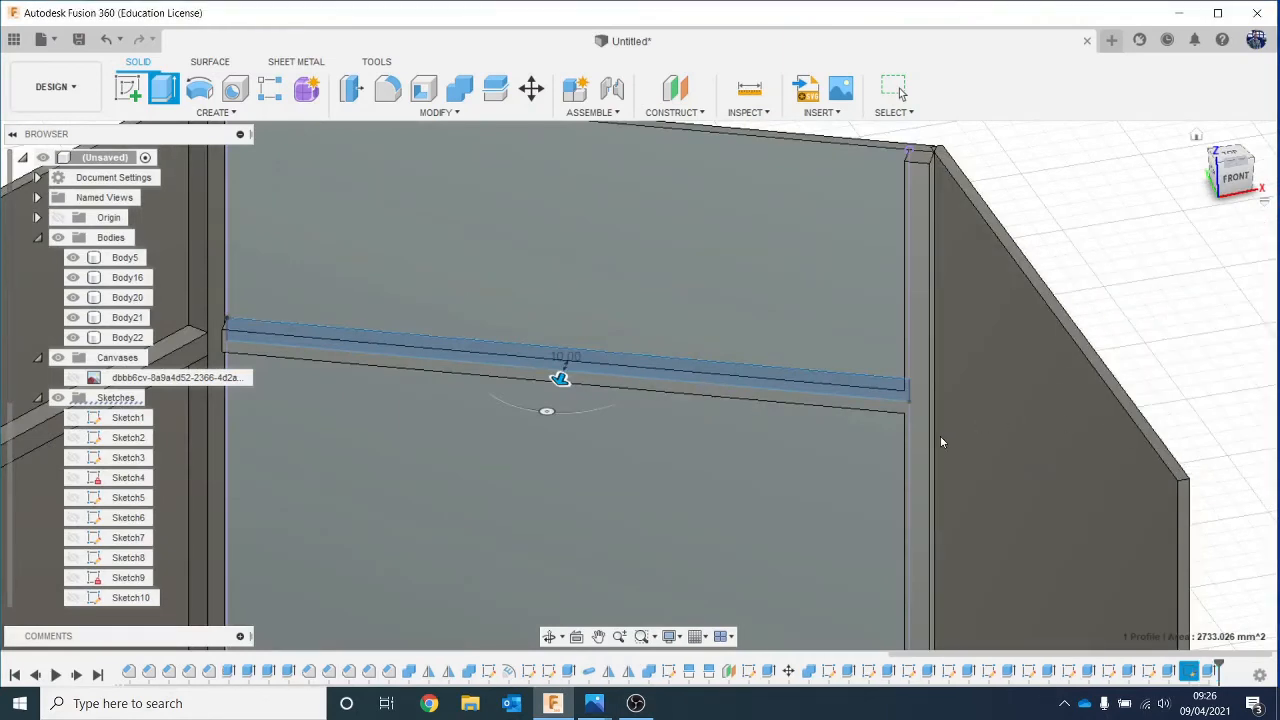
shift+middle_drag(998, 298, 1222, 293)
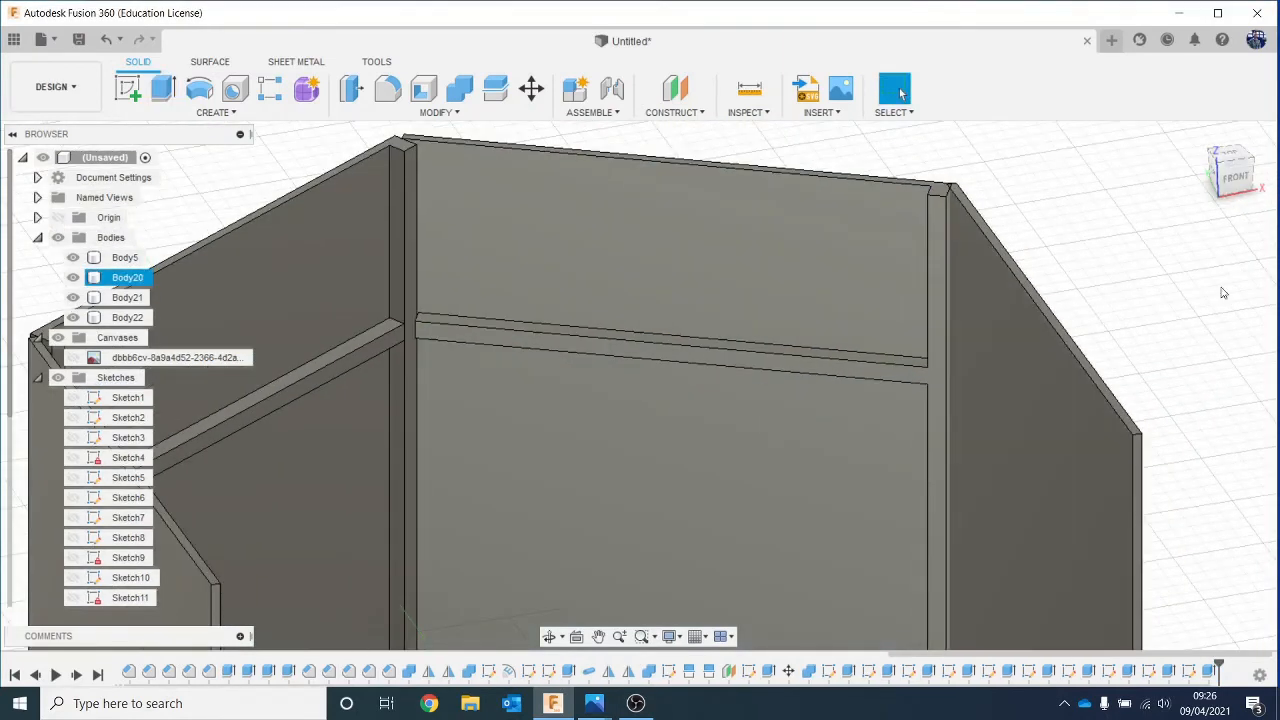
Step: Sketch a 10 mm high, about 288 mm long horizontal rectangle on the left side wall's inner face, level with the back walls' strips
click(1200, 190)
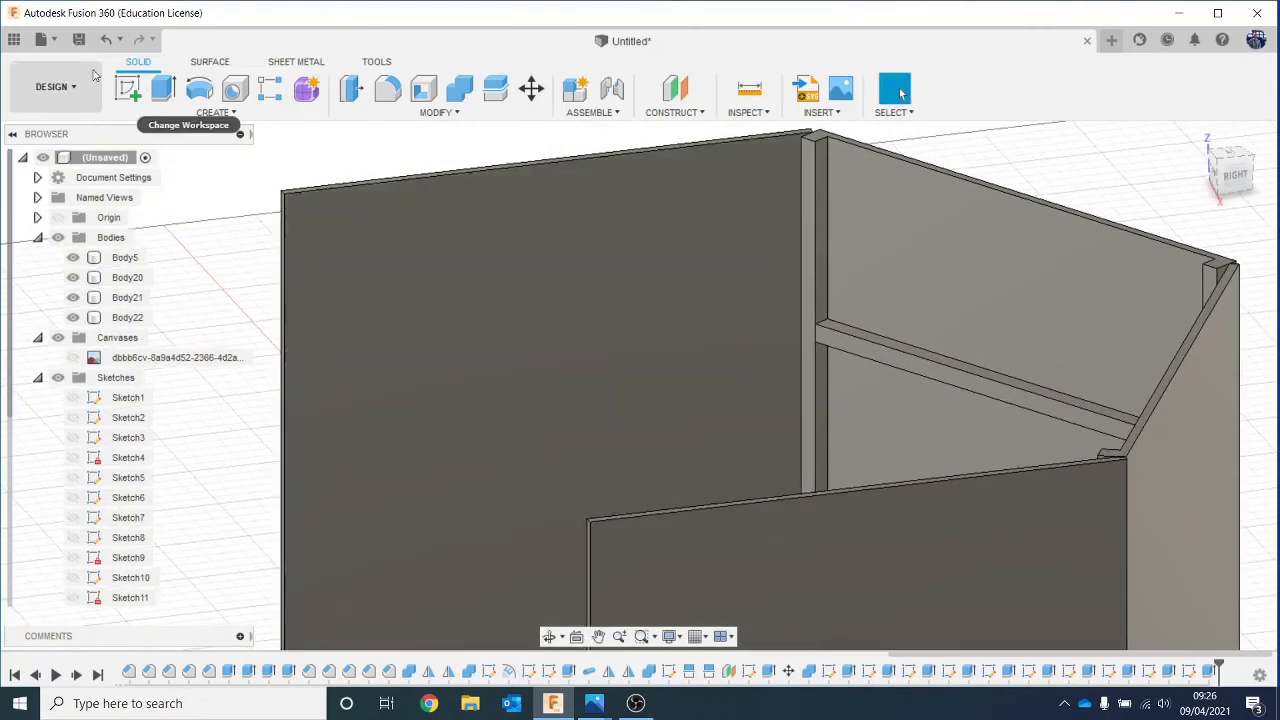
click(128, 88)
click(548, 303)
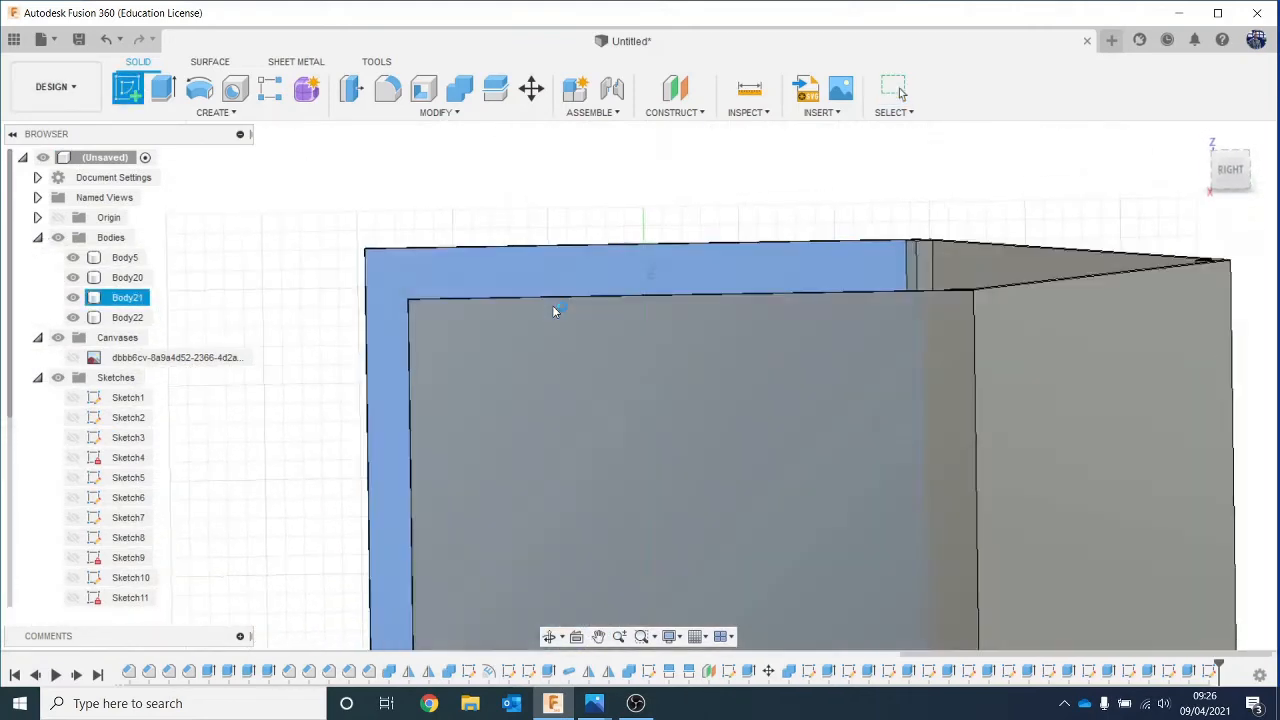
drag(1229, 172, 1246, 180)
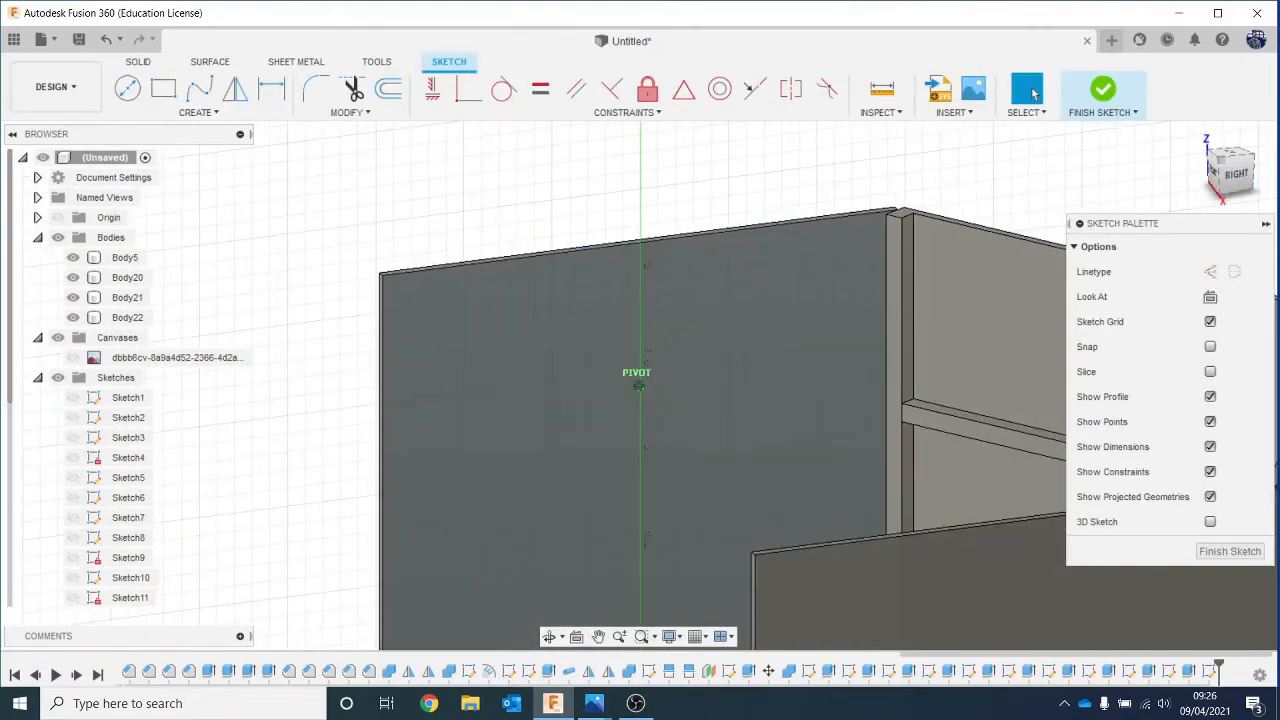
middle_drag(694, 374, 607, 270)
click(165, 88)
scroll(596, 304, up, 1)
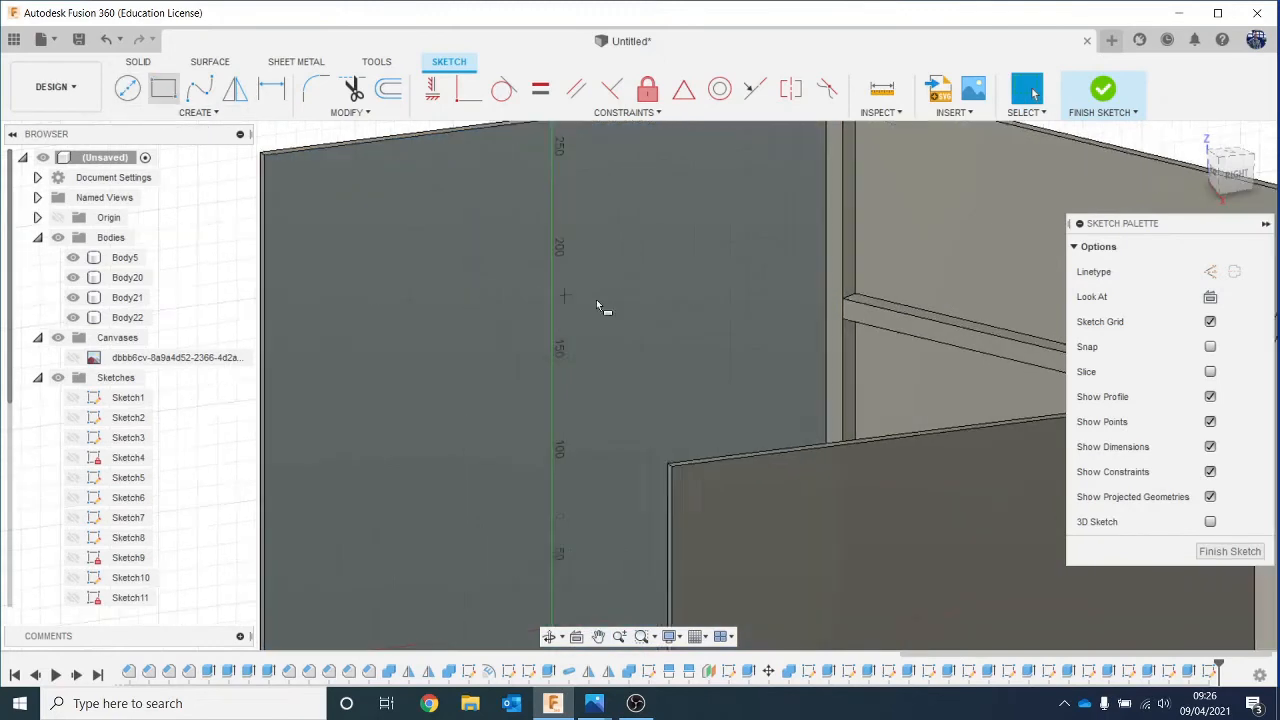
scroll(597, 302, up, 1)
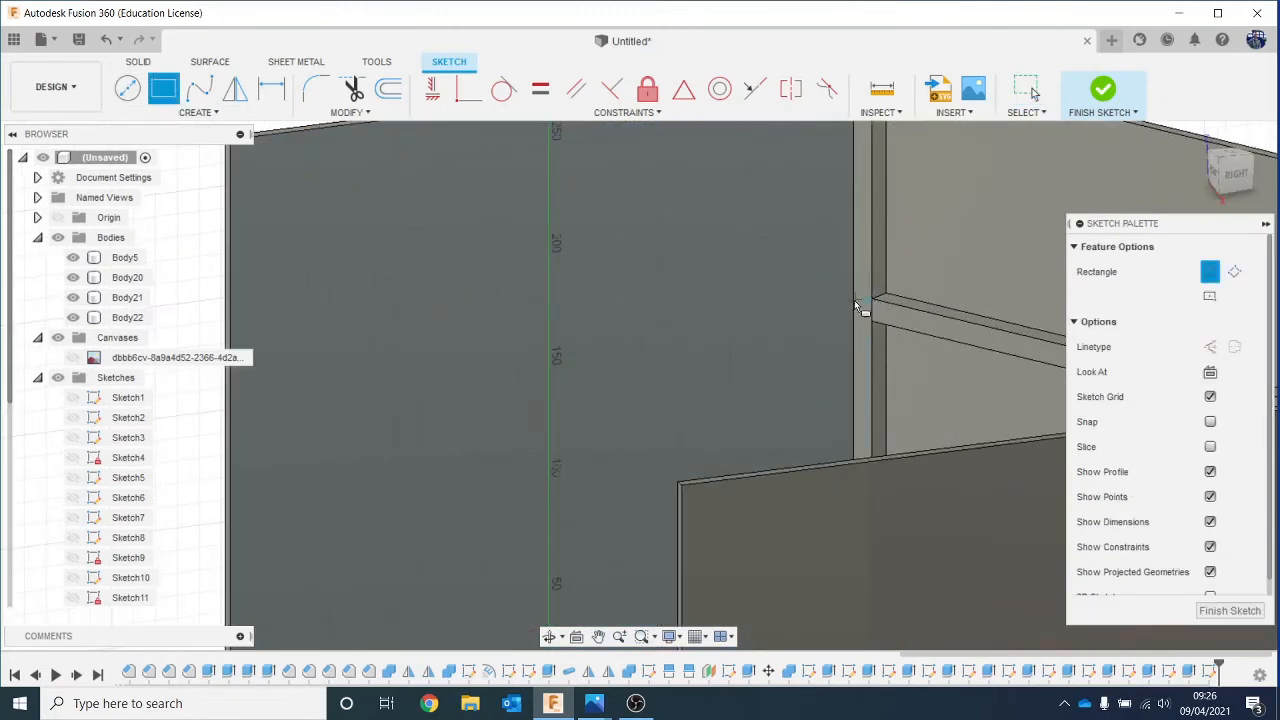
click(1227, 175)
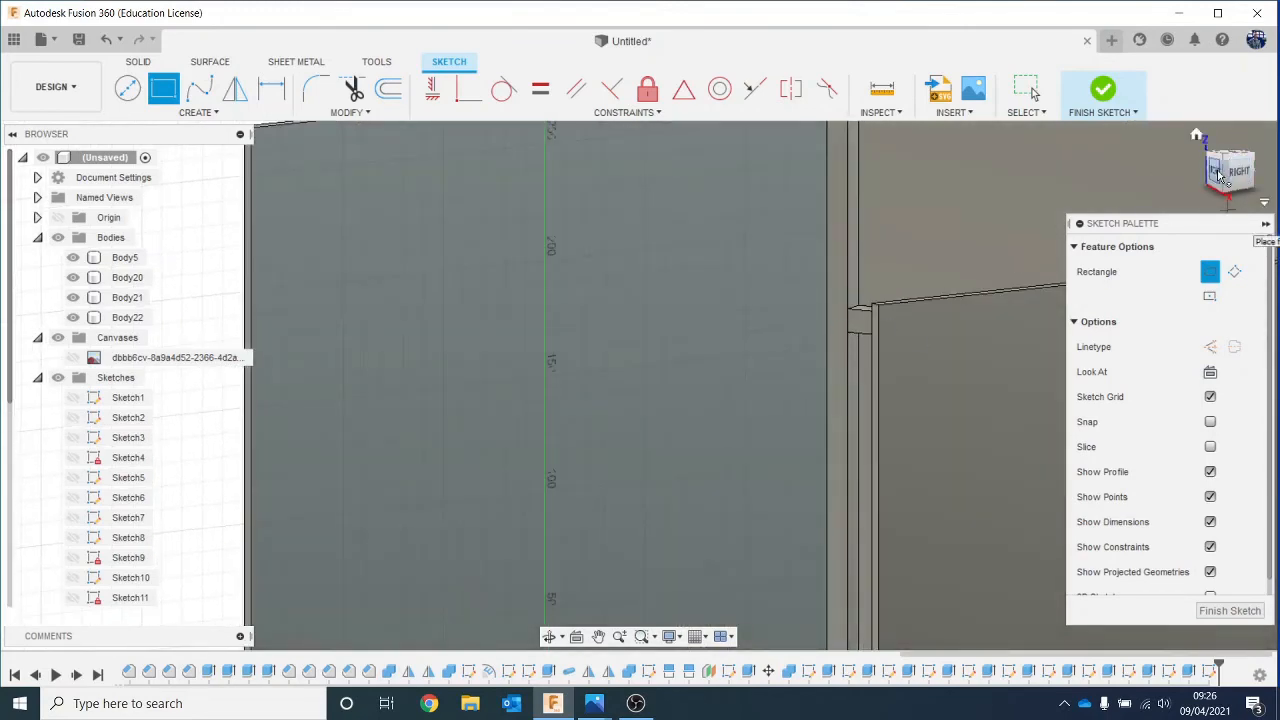
drag(1222, 170, 1246, 160)
scroll(820, 362, up, 3)
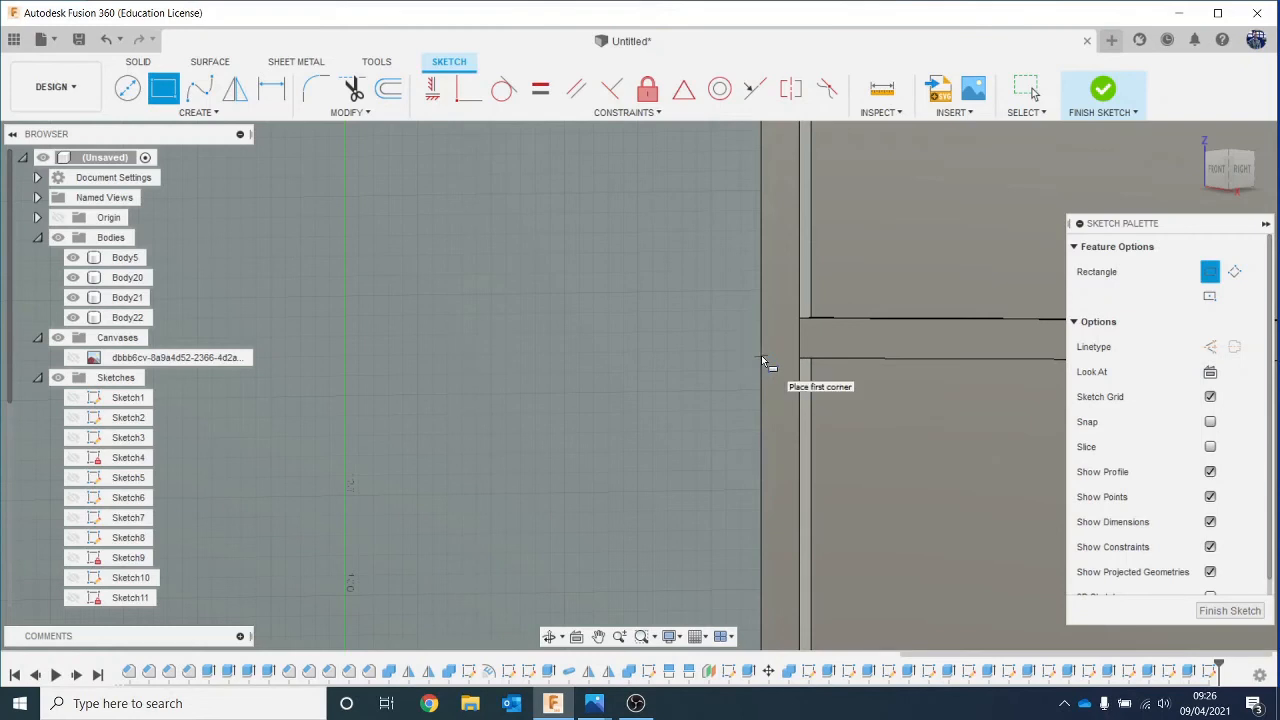
click(762, 358)
scroll(614, 349, down, 2)
middle_drag(433, 350, 478, 349)
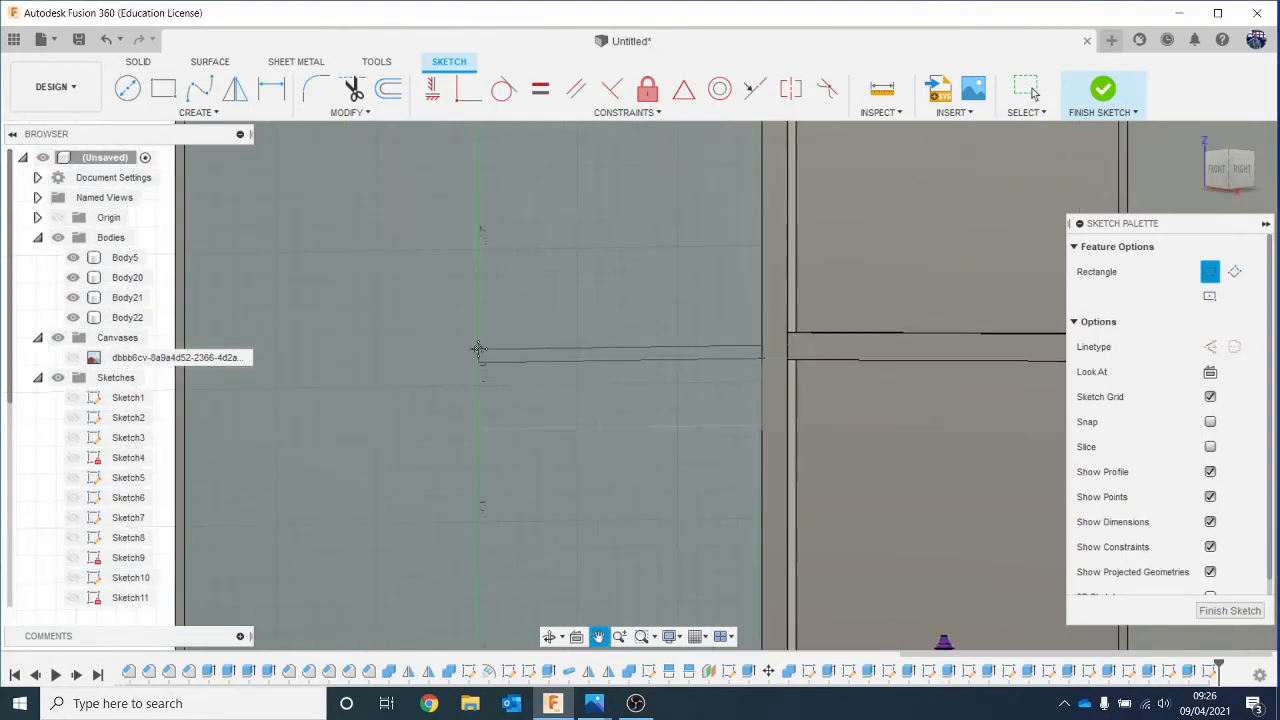
middle_drag(213, 337, 261, 336)
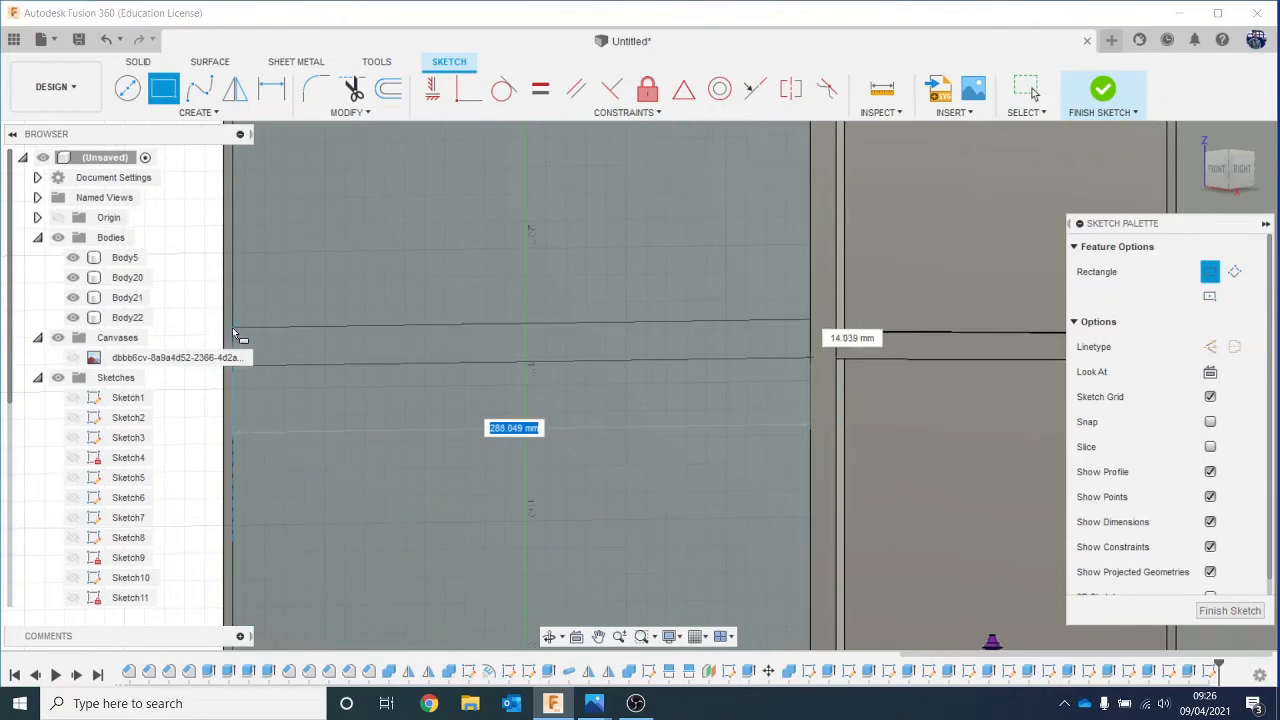
key(Tab)
text(1)
right_click(233, 332)
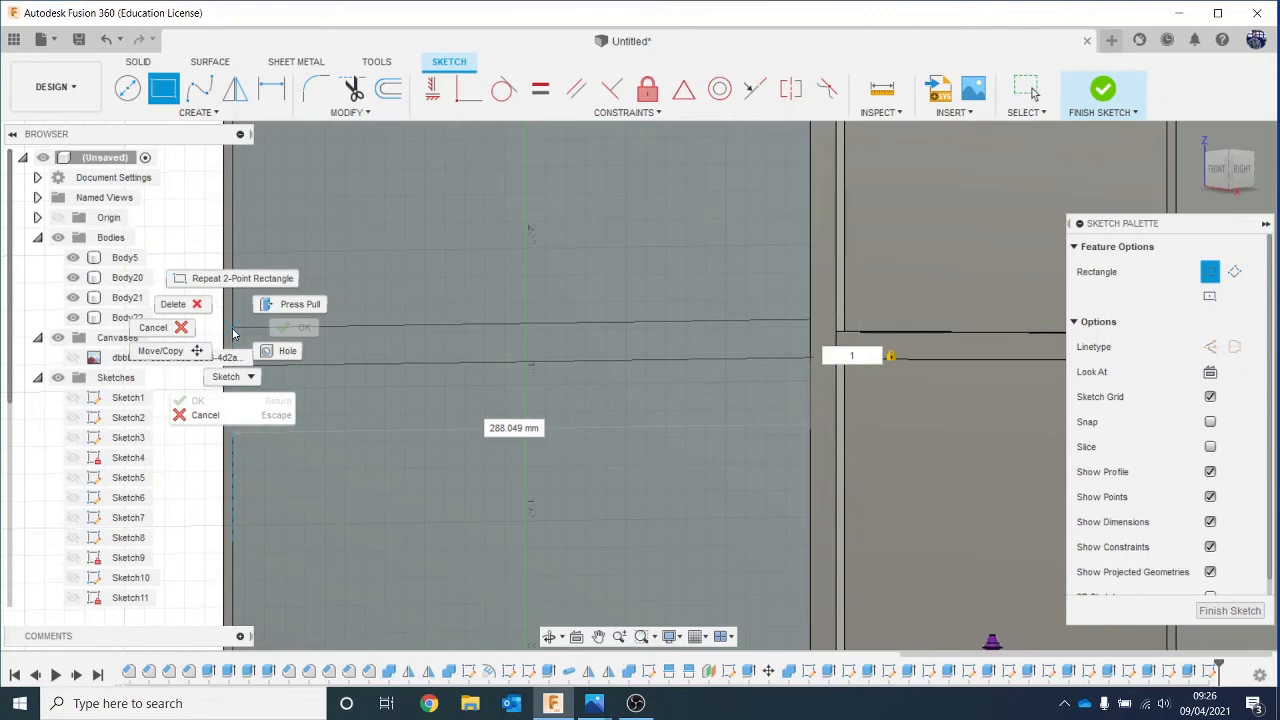
click(865, 367)
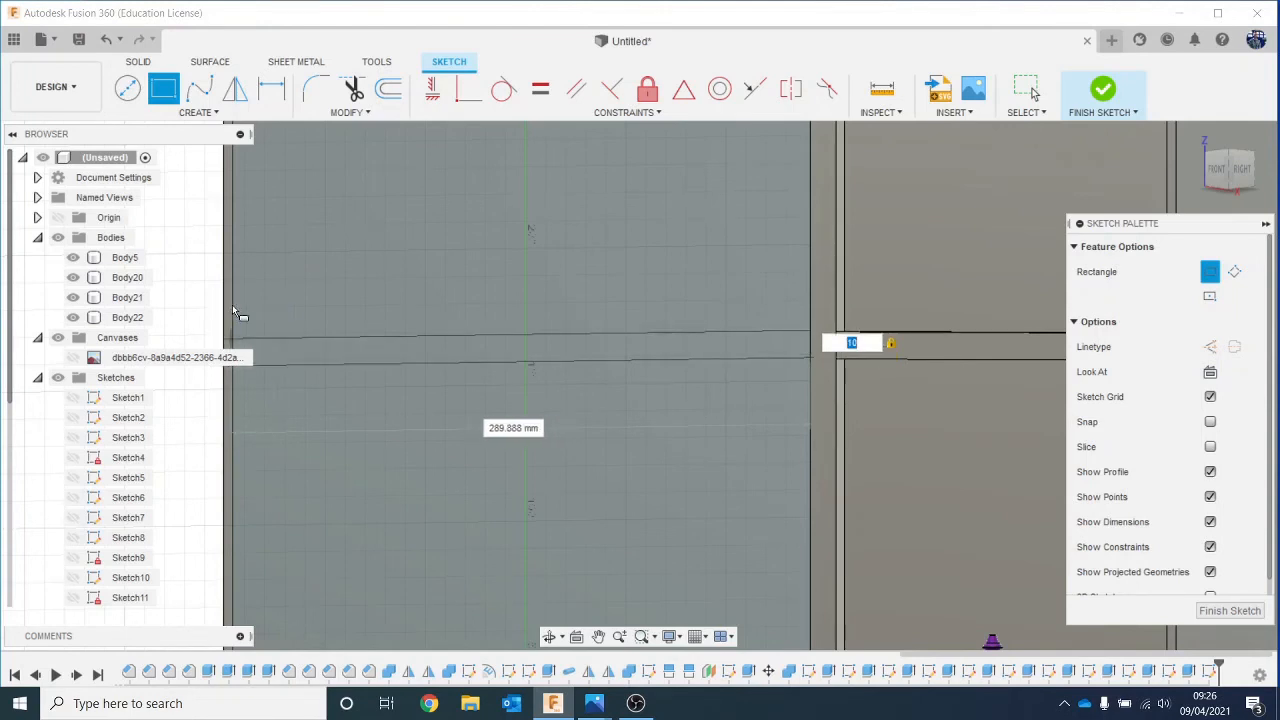
click(238, 314)
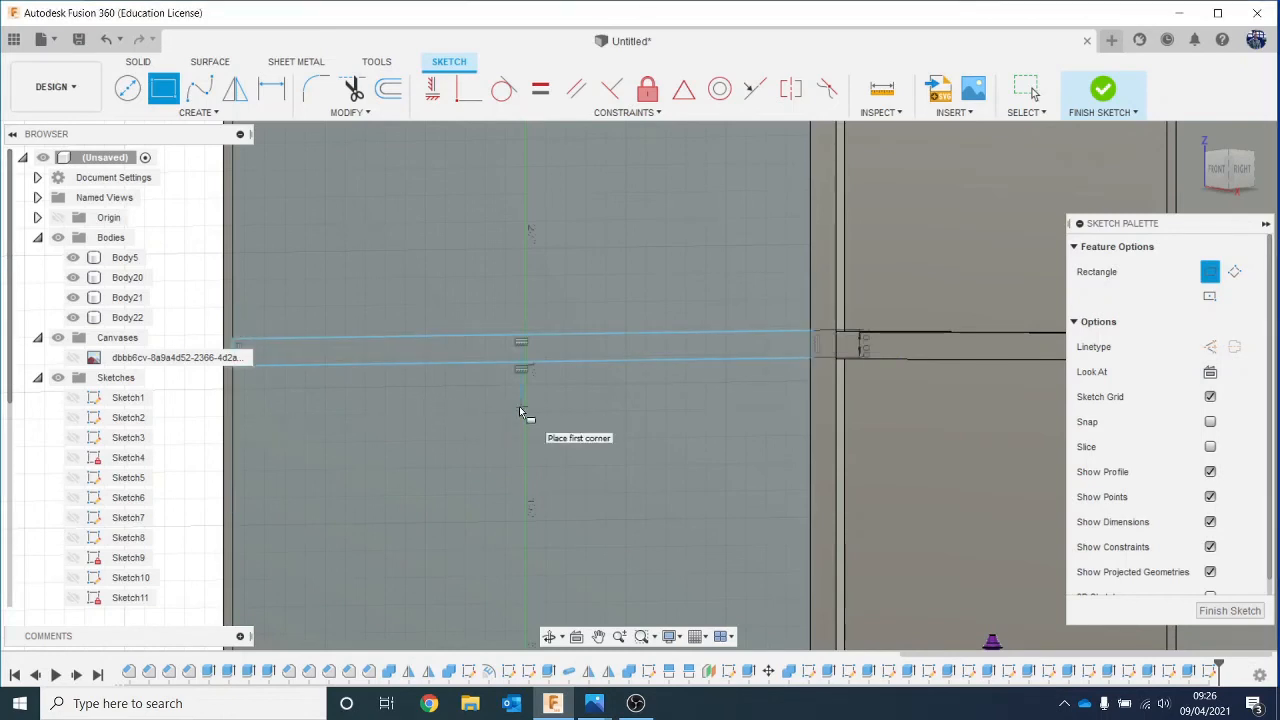
Step: Extrude the left side wall's horizontal strip profile 10 mm into the chamber with the operation set to New Body
key(e)
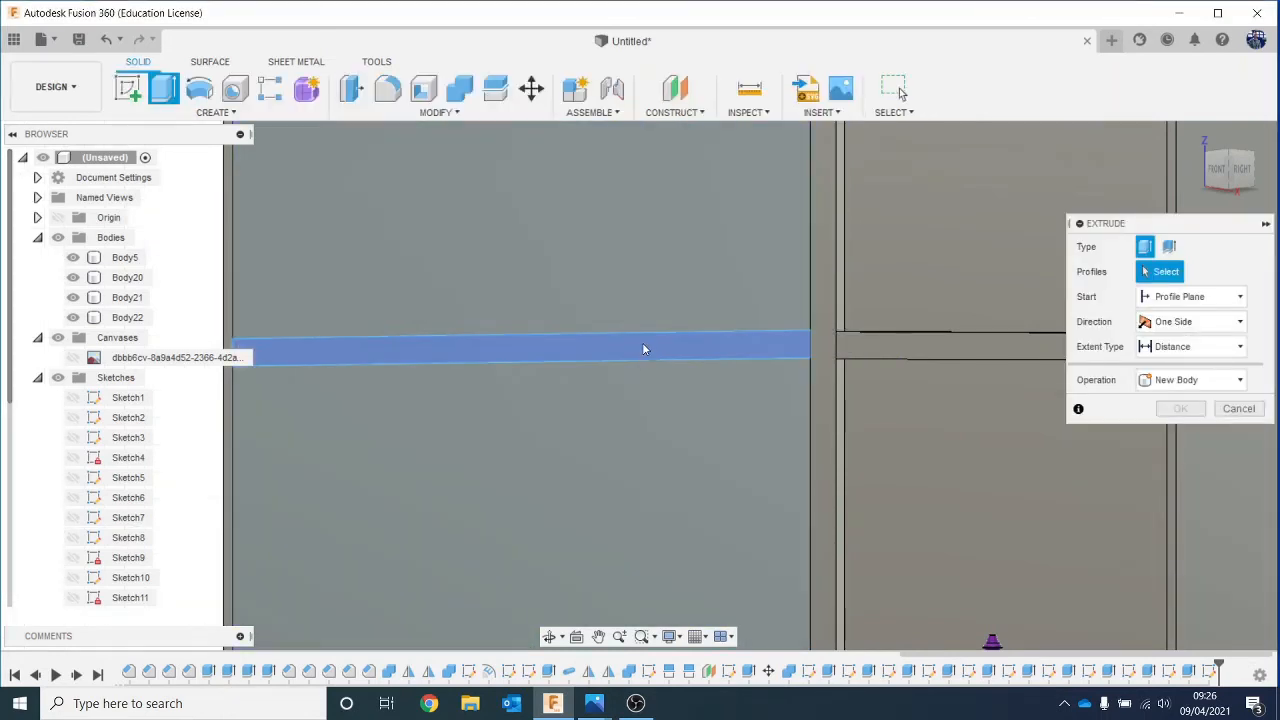
click(644, 349)
click(812, 306)
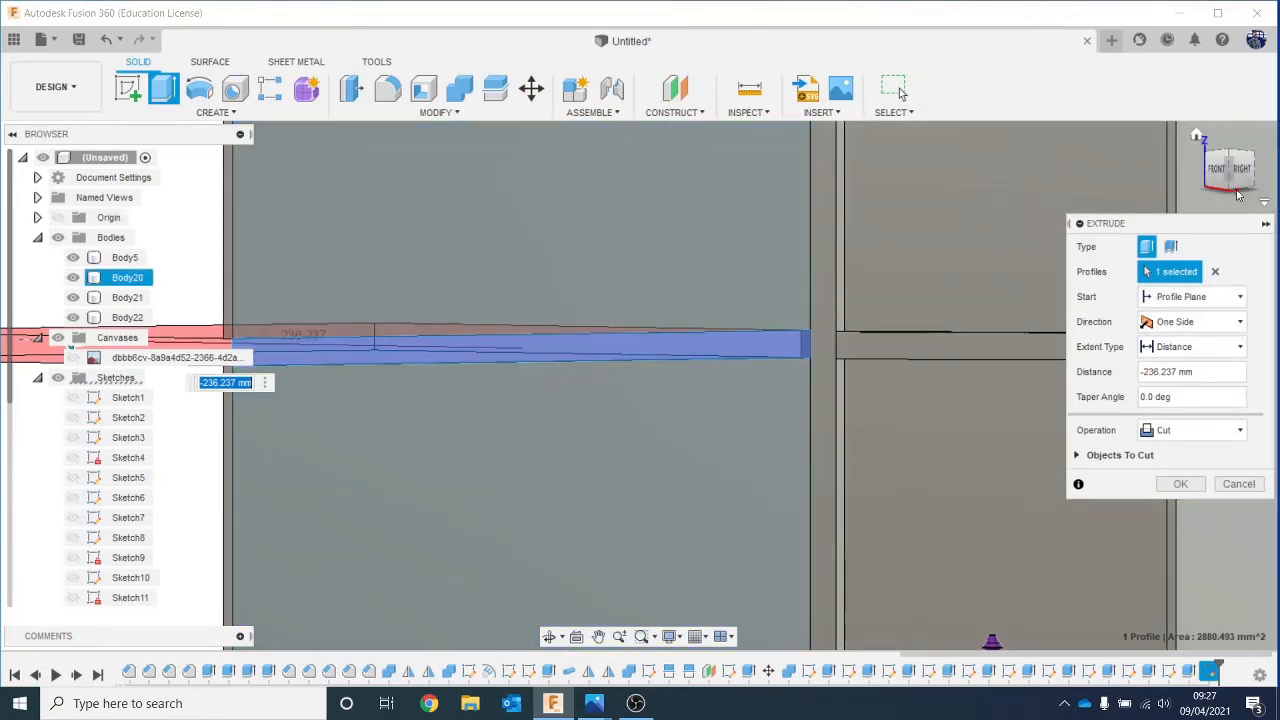
drag(1230, 172, 1264, 174)
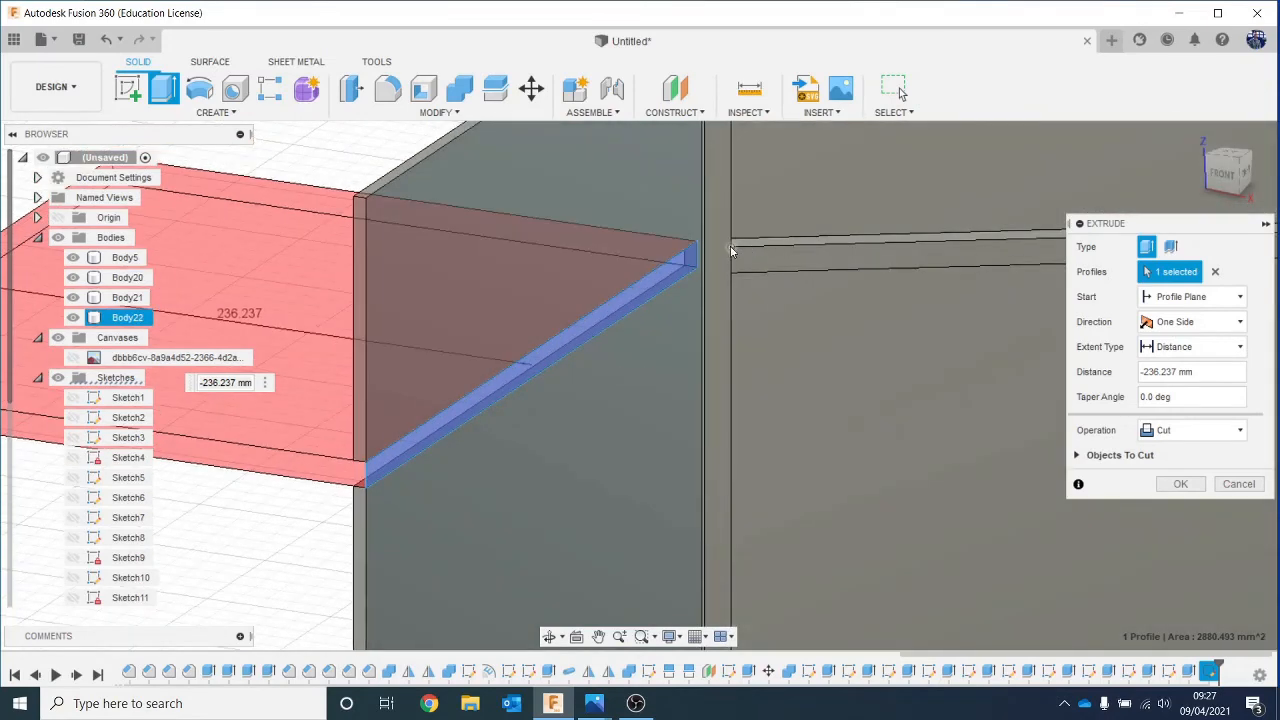
scroll(714, 263, down, 3)
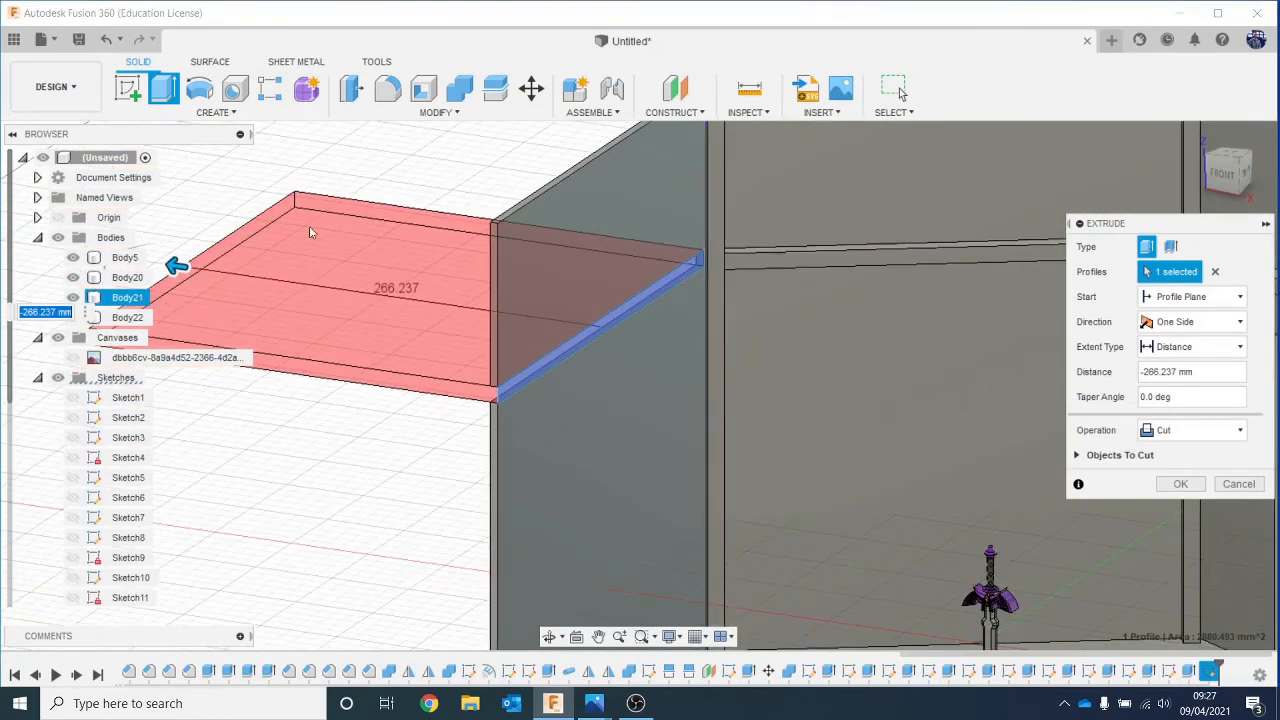
drag(175, 265, 594, 420)
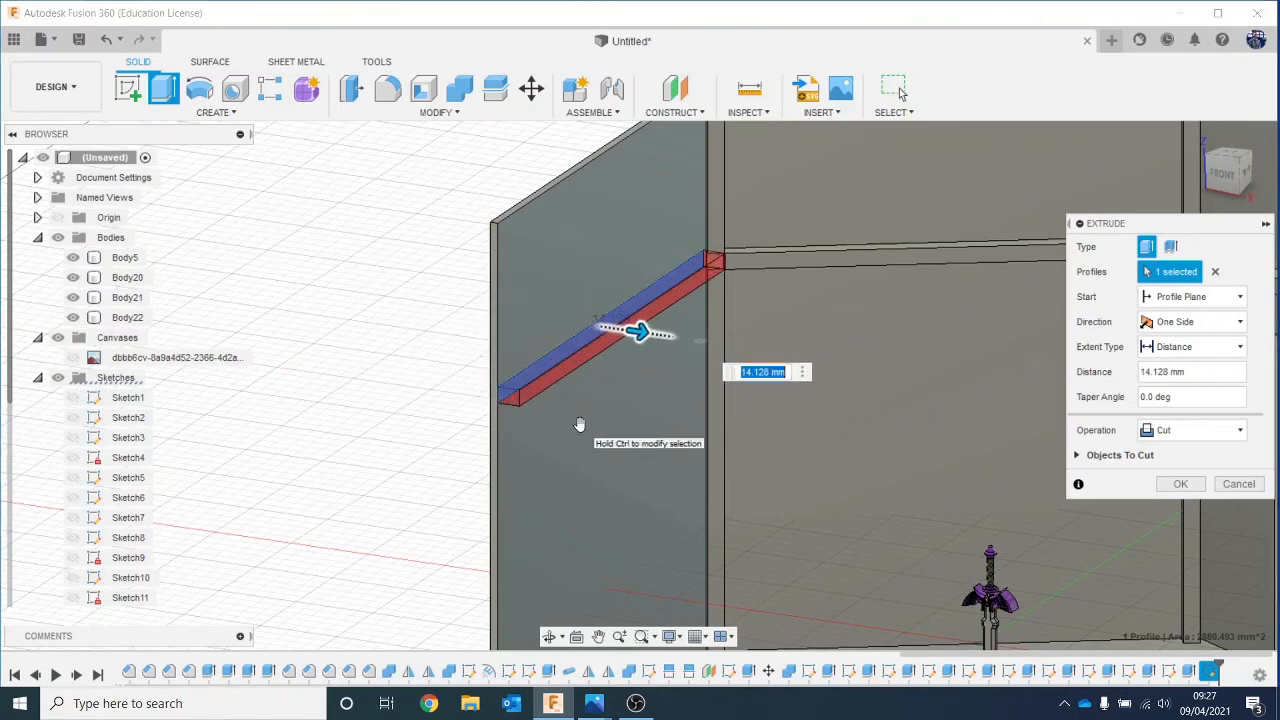
text(10)
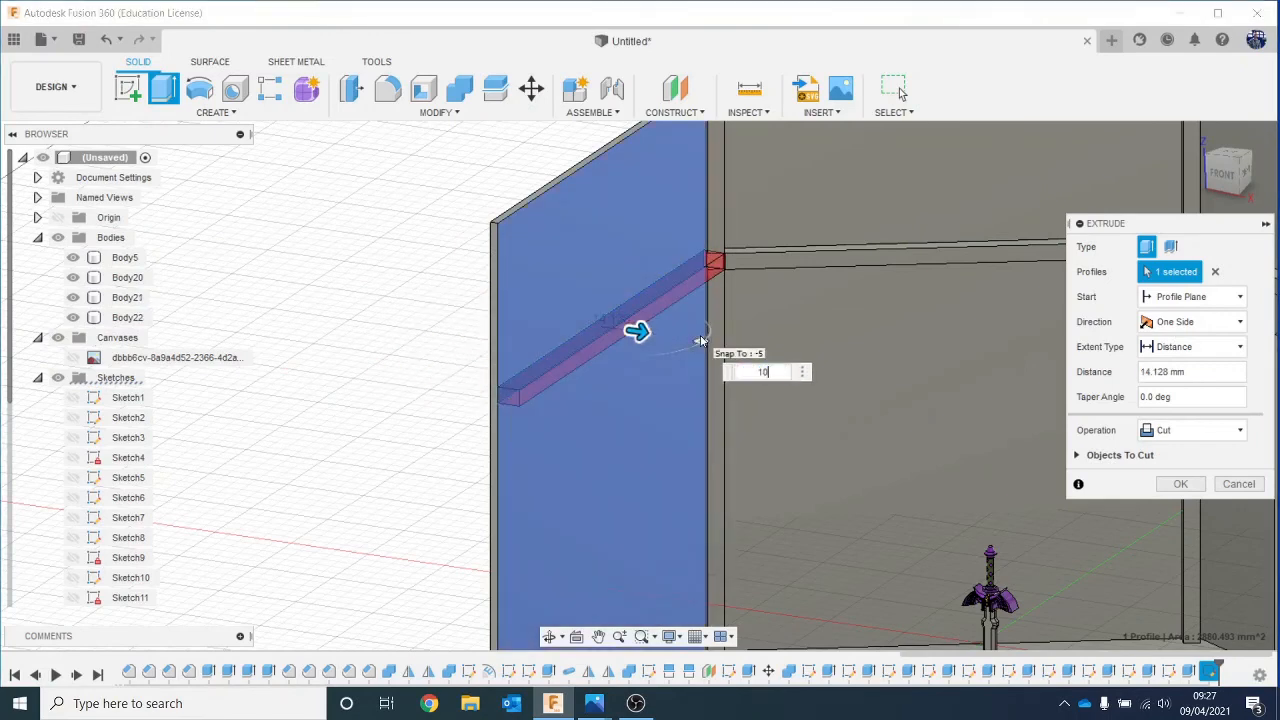
click(1195, 430)
click(1182, 507)
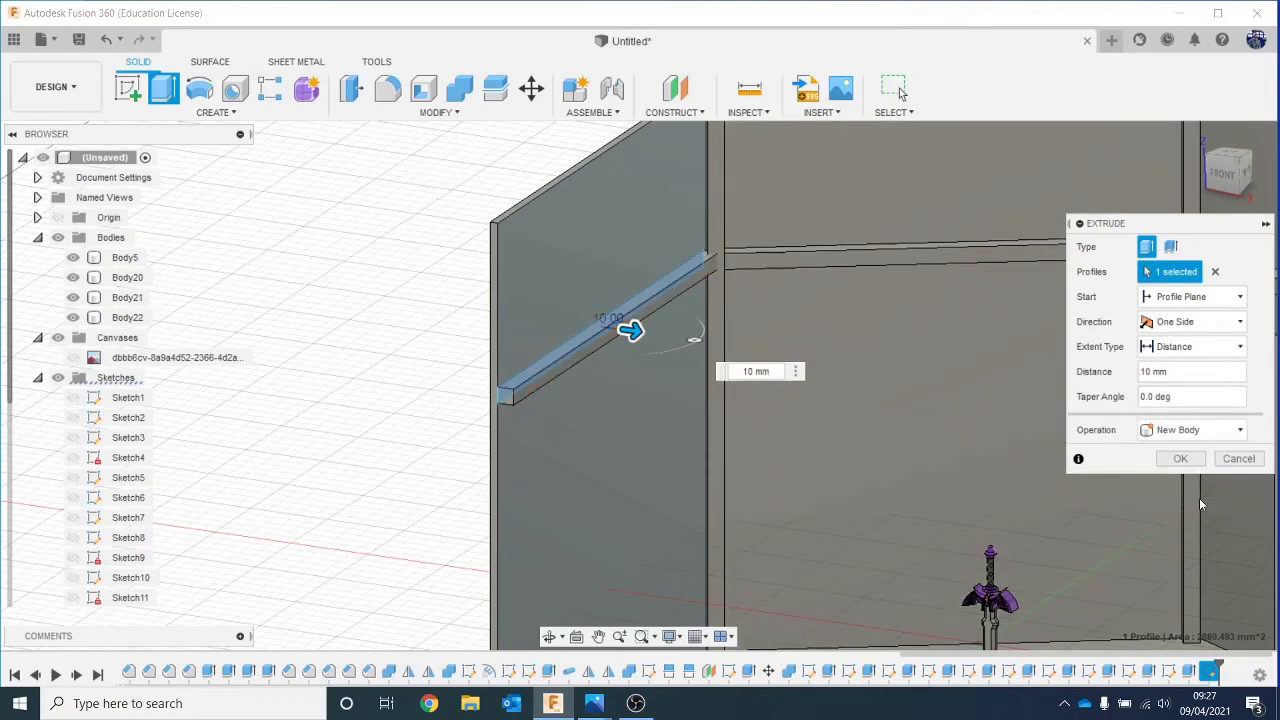
click(1185, 462)
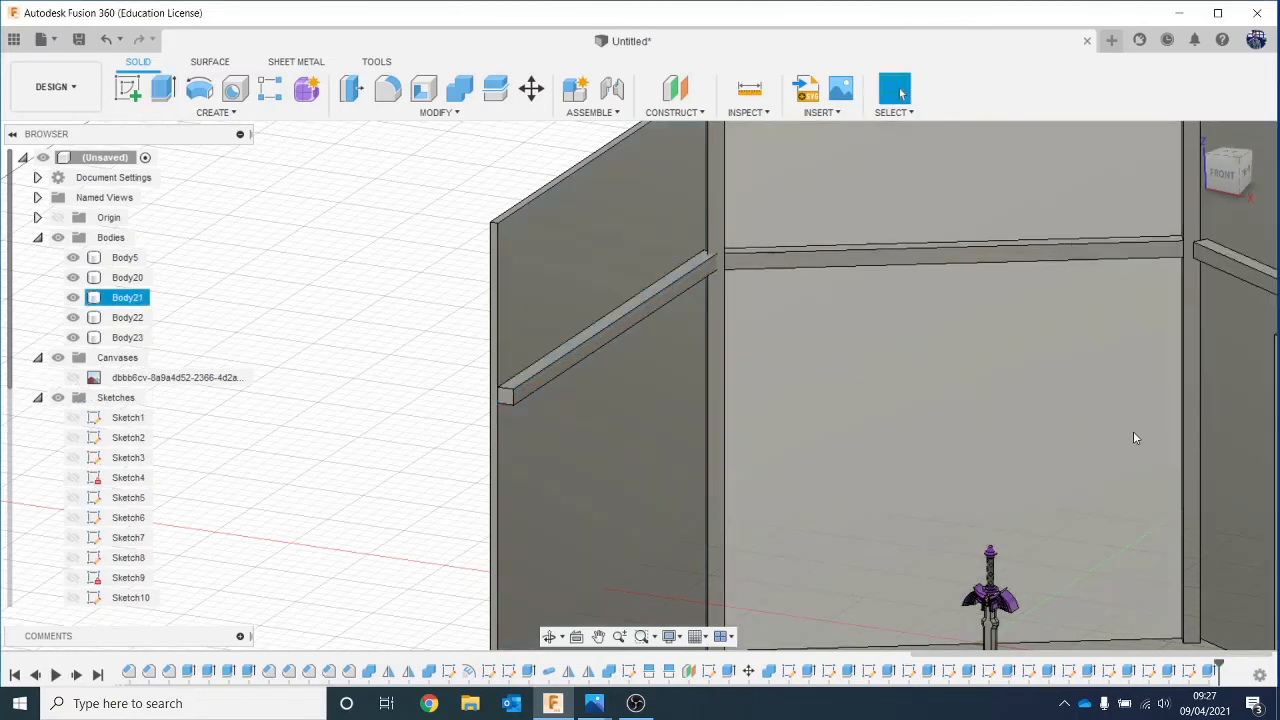
scroll(1131, 434, down, 1)
middle_drag(1110, 428, 756, 354)
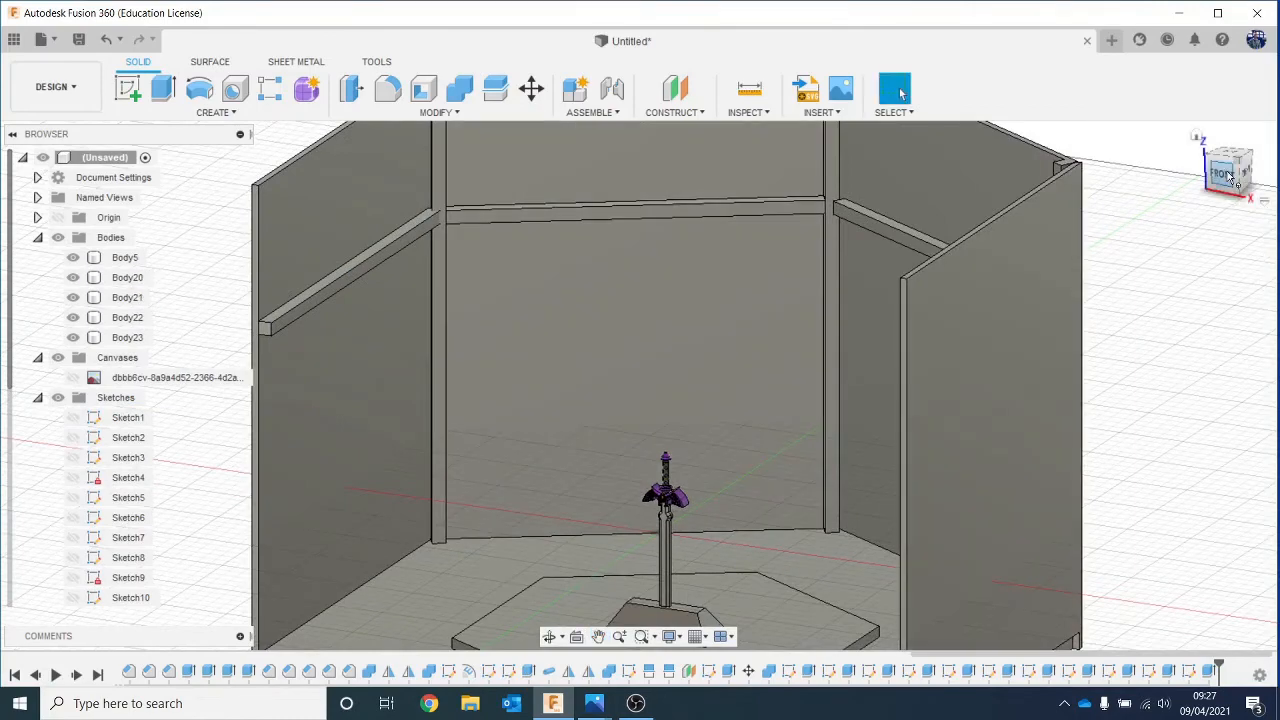
mouse_move(1224, 175)
mouse_down()
mouse_move(1236, 135)
mouse_move(1244, 160)
mouse_up()
mouse_move(1150, 368)
shift+middle_down()
mouse_move(1158, 247)
mouse_move(1160, 296)
shift+middle_up()
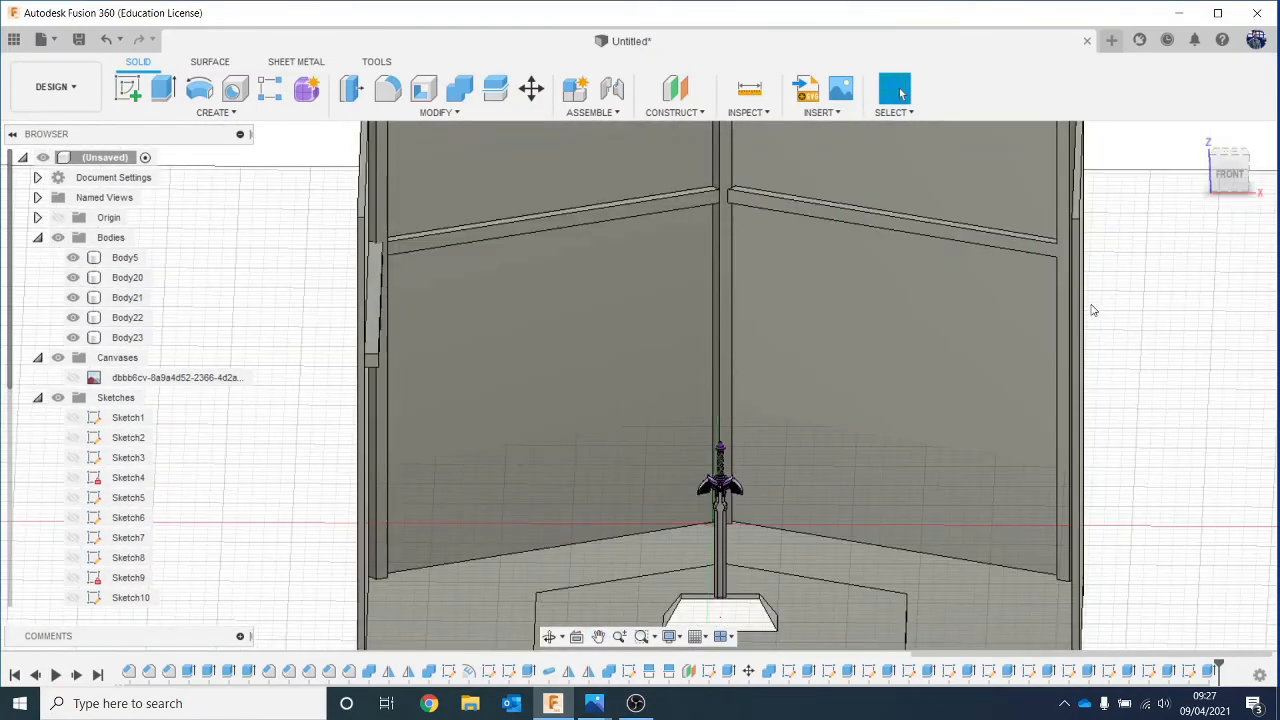
Step: Apply the Granite - Black and White stone appearance to the chamber body, keeping the appearances already applied to faces
key(a)
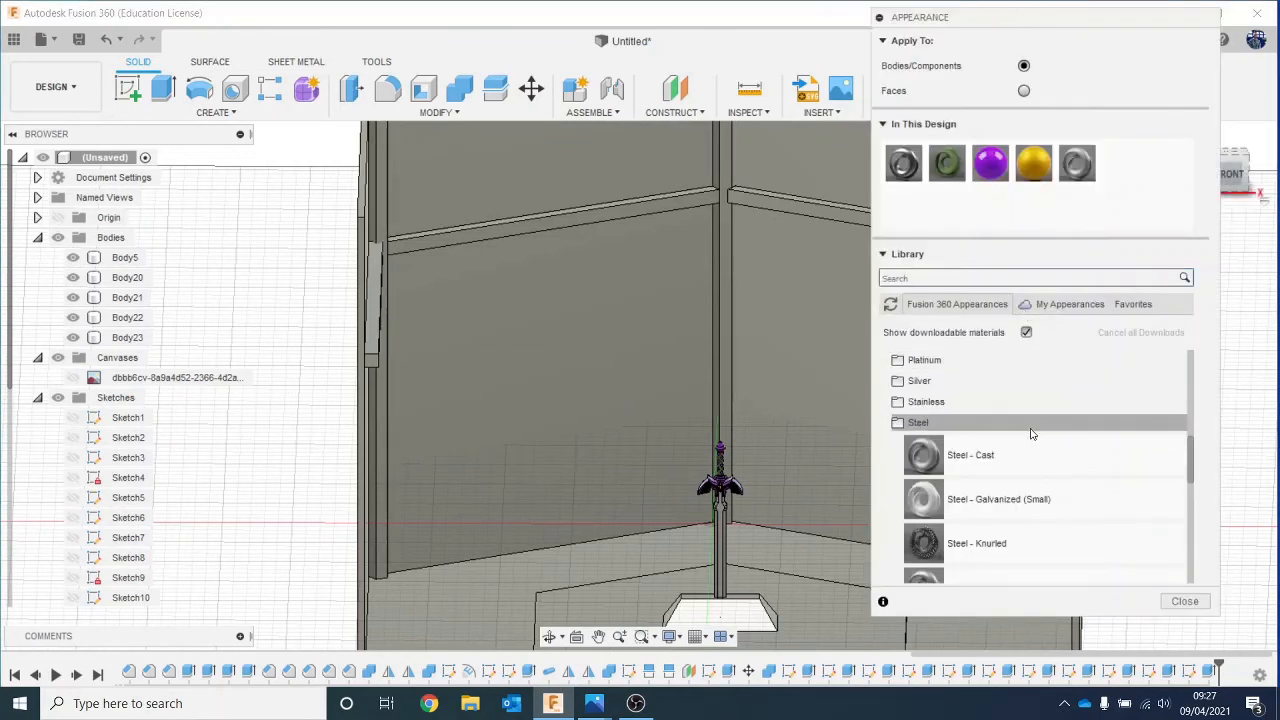
click(1000, 422)
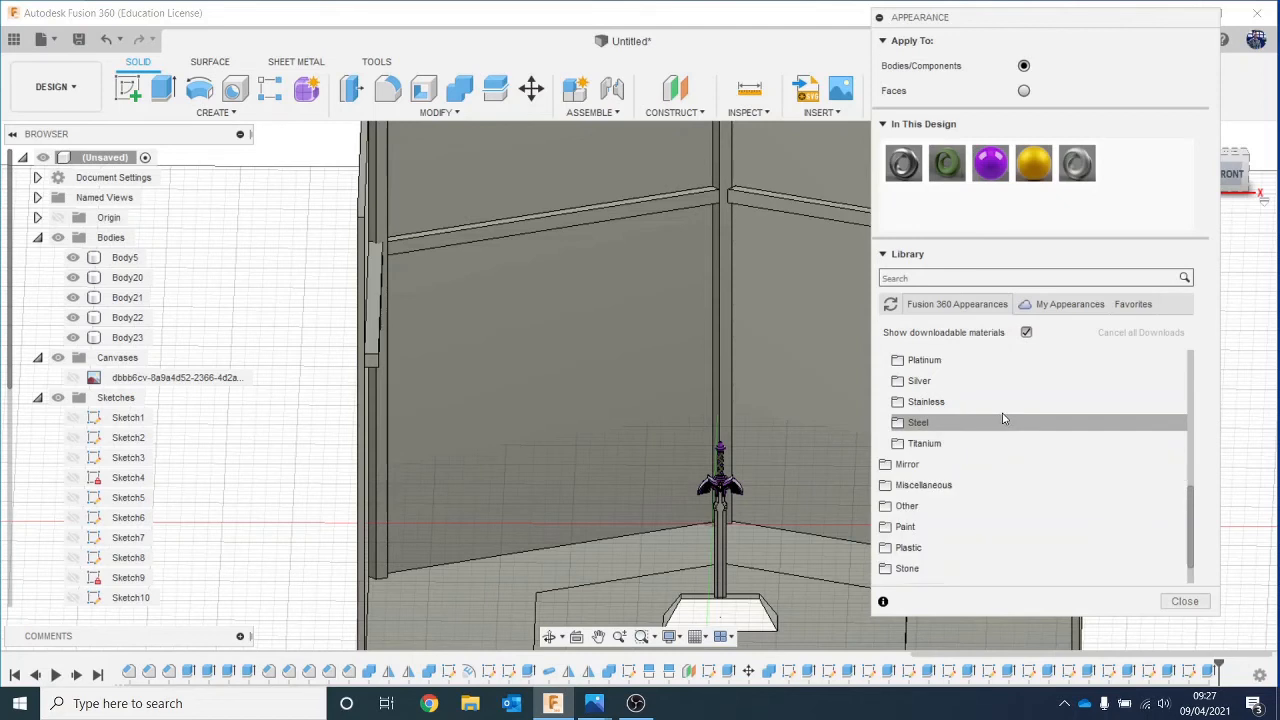
scroll(993, 480, down, 1)
click(987, 530)
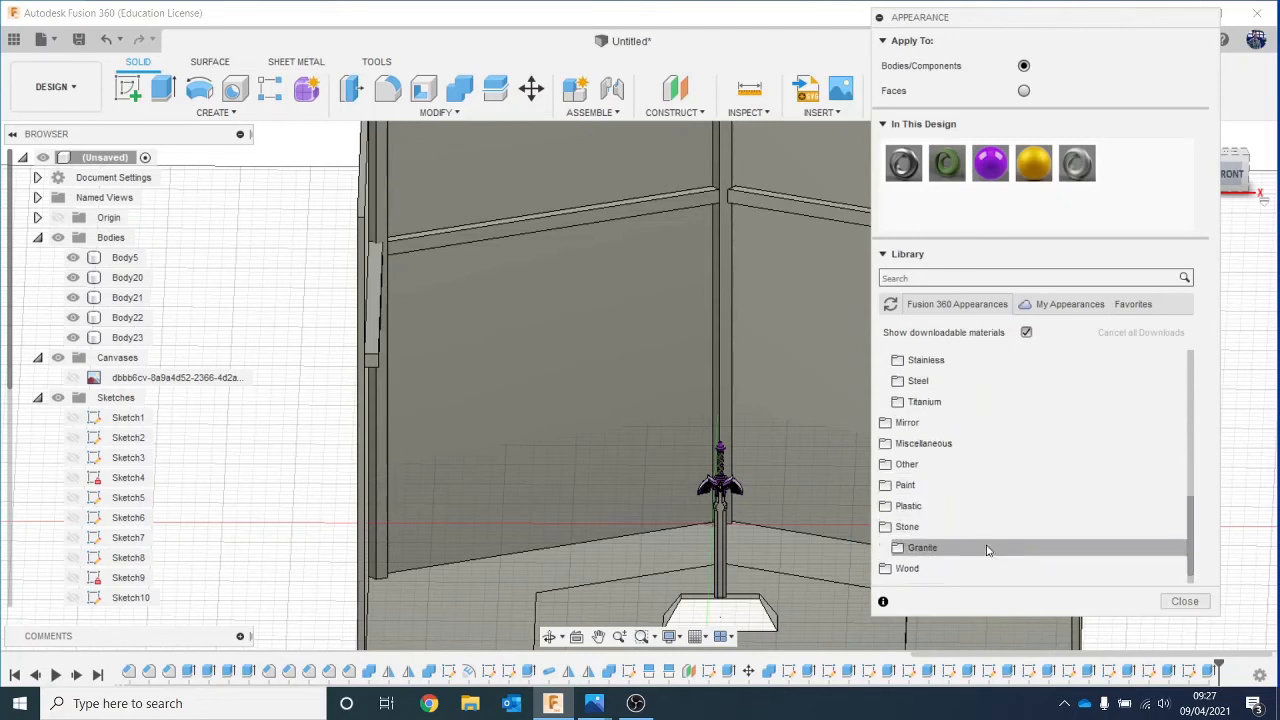
click(988, 546)
scroll(1000, 484, down, 1)
scroll(1003, 483, down, 1)
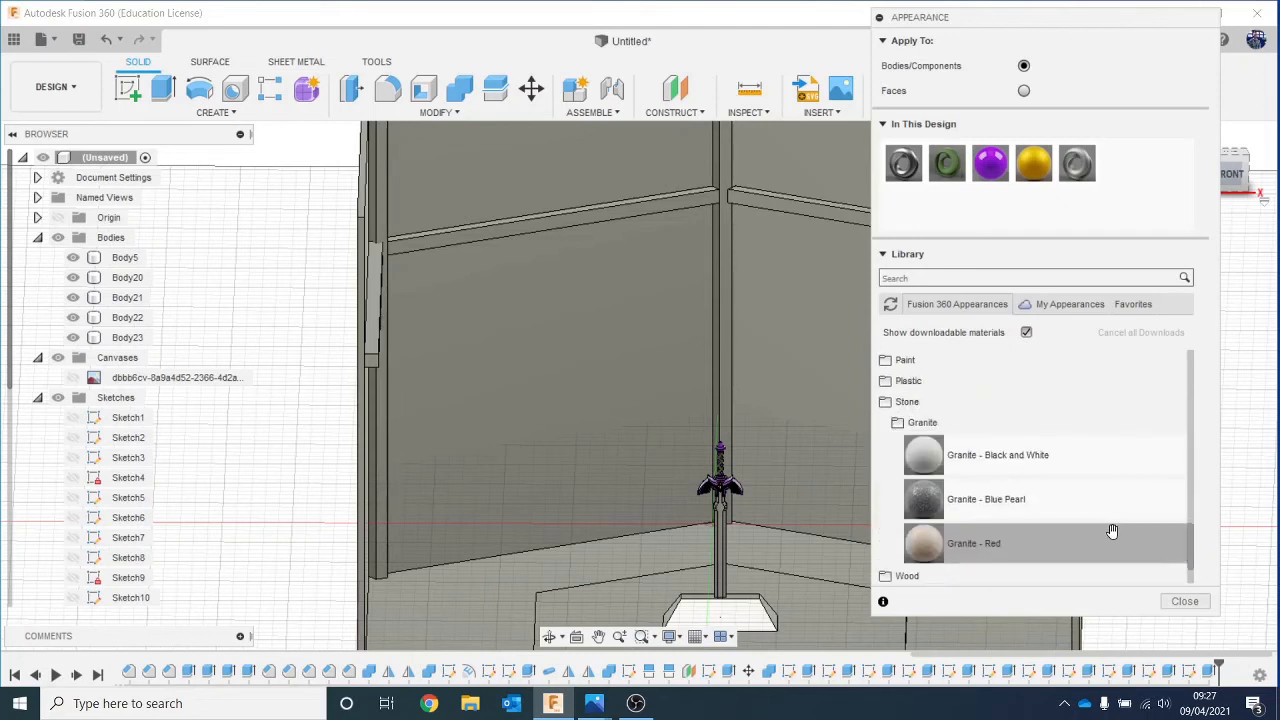
drag(1071, 453, 680, 355)
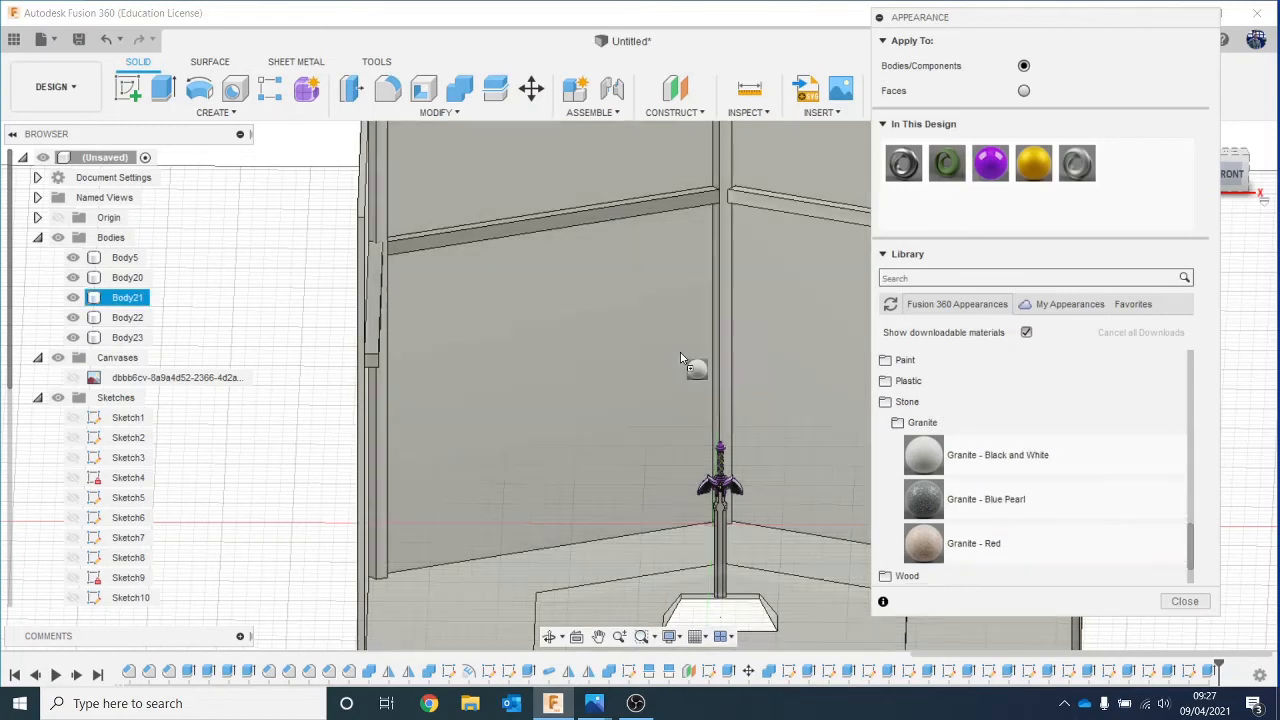
drag(544, 336, 546, 338)
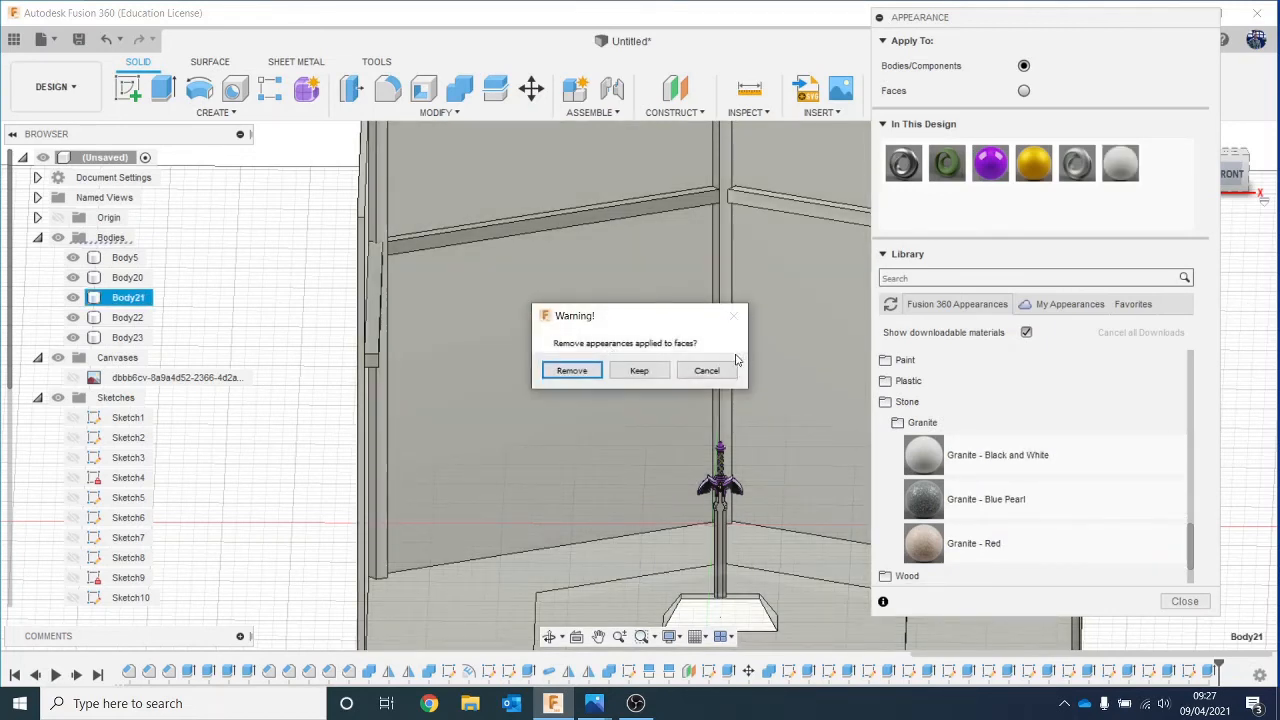
click(645, 377)
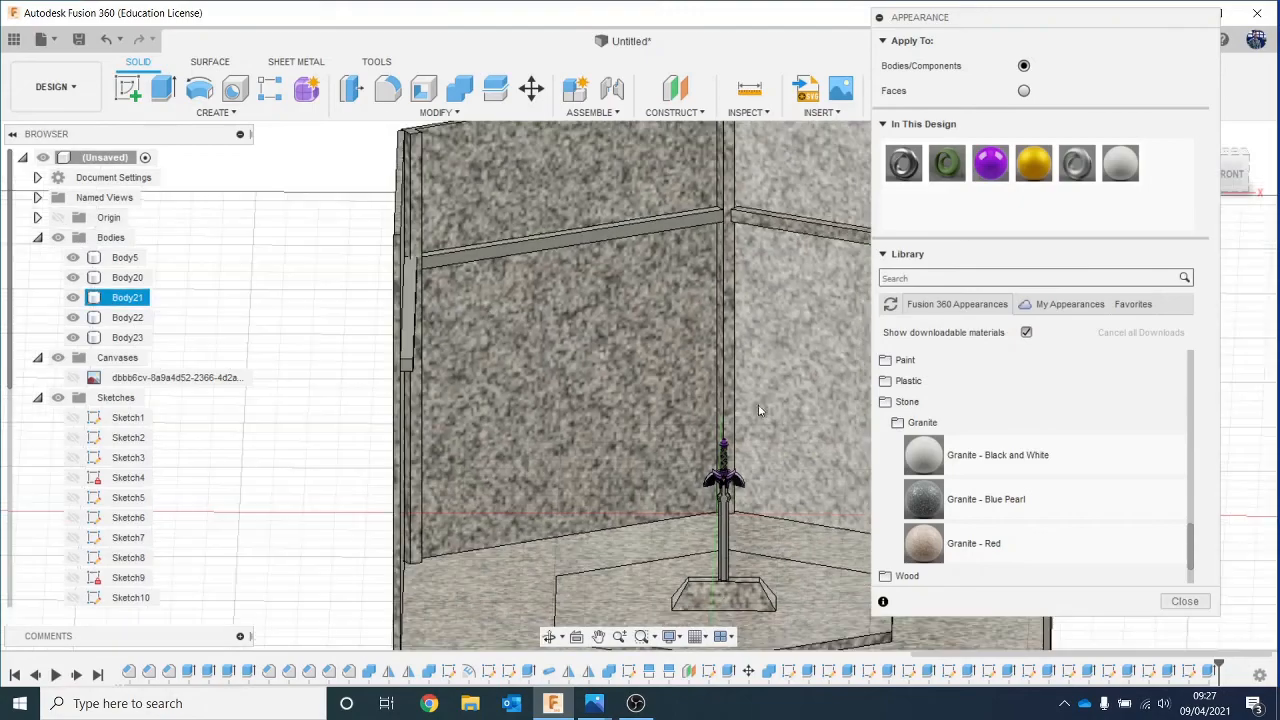
middle_drag(754, 380, 525, 343)
scroll(562, 459, up, 2)
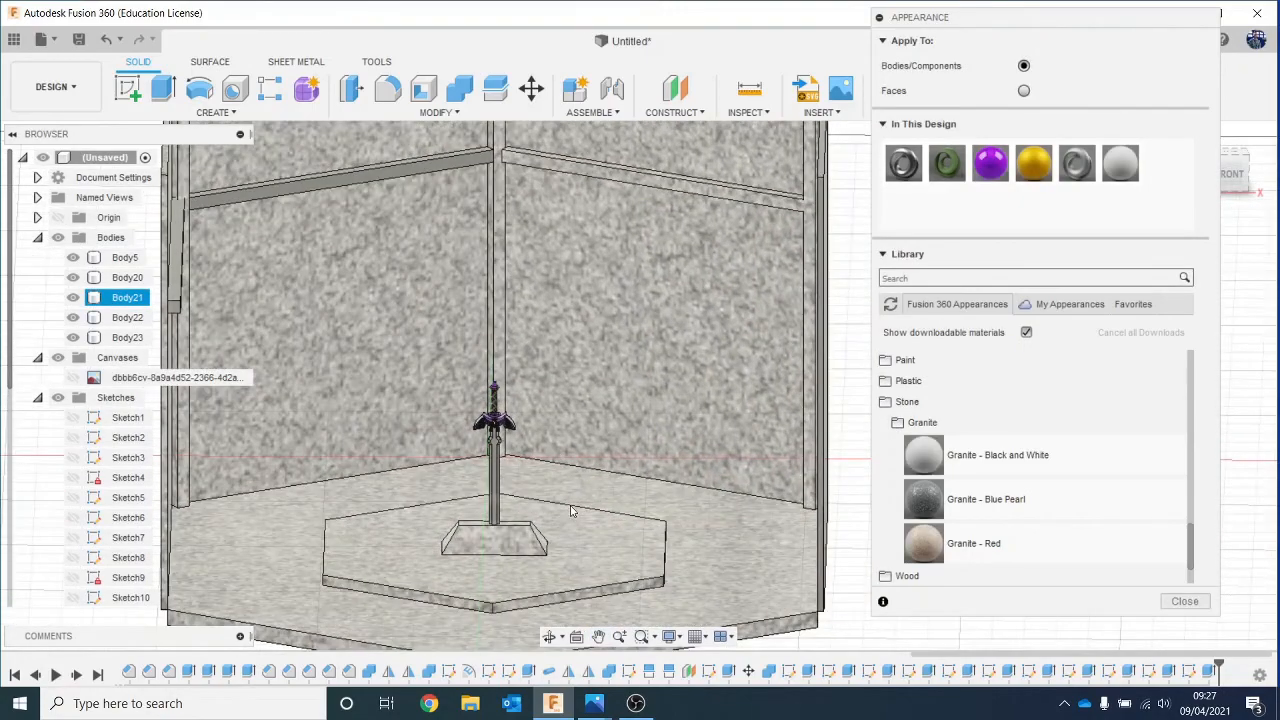
click(1180, 606)
Step: Switch to the Render workspace
middle_drag(1043, 489, 1173, 491)
scroll(934, 489, up, 3)
middle_drag(960, 467, 1256, 412)
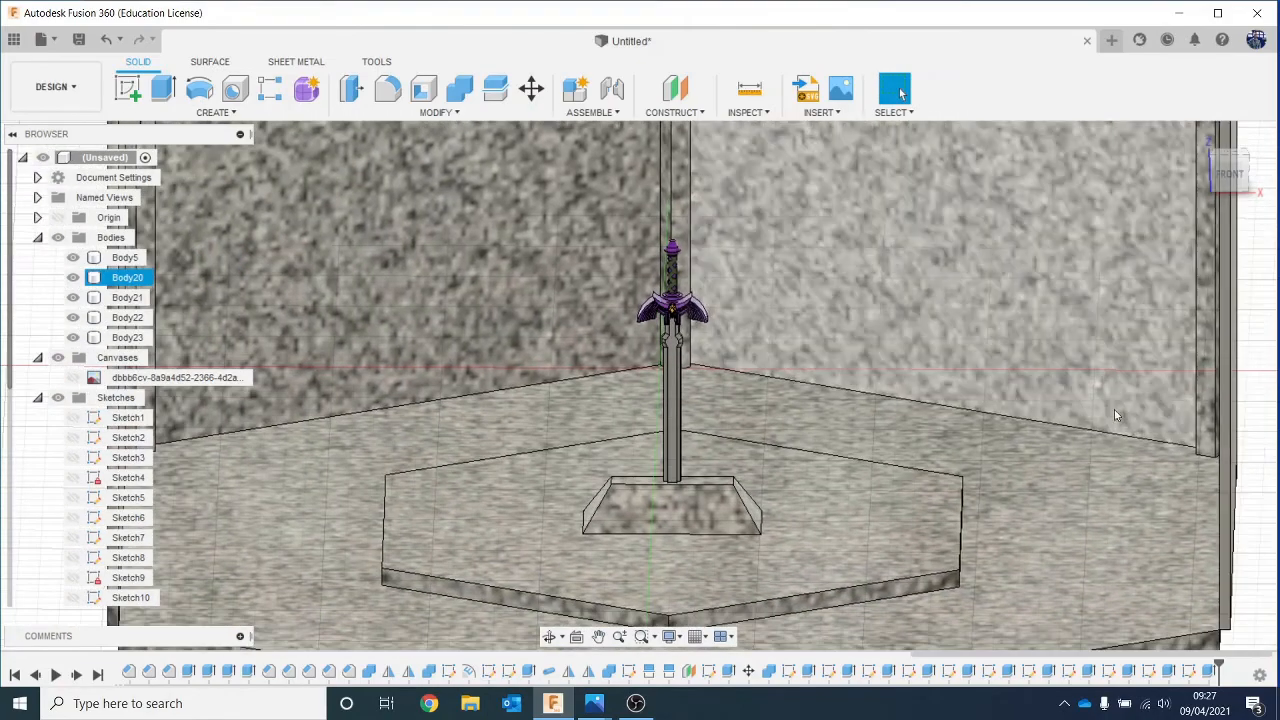
scroll(1113, 420, up, 2)
scroll(1113, 420, up, 2)
middle_drag(1113, 420, 1250, 379)
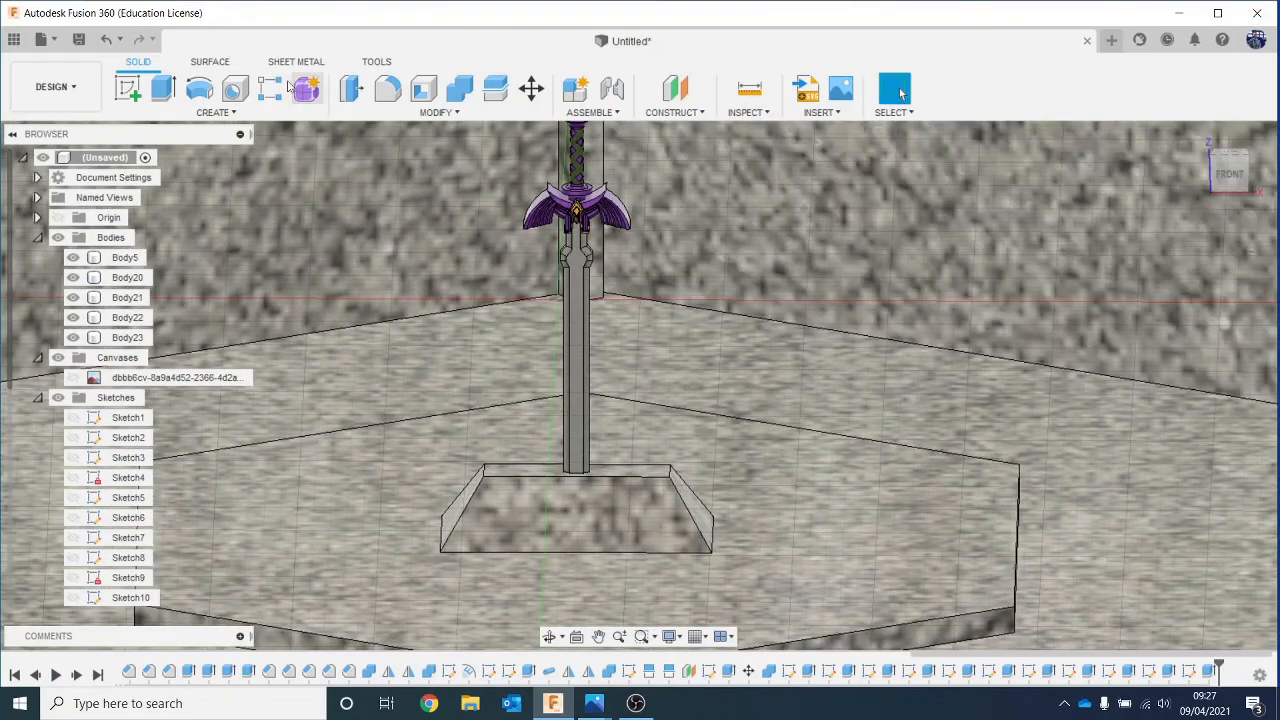
click(55, 87)
click(40, 186)
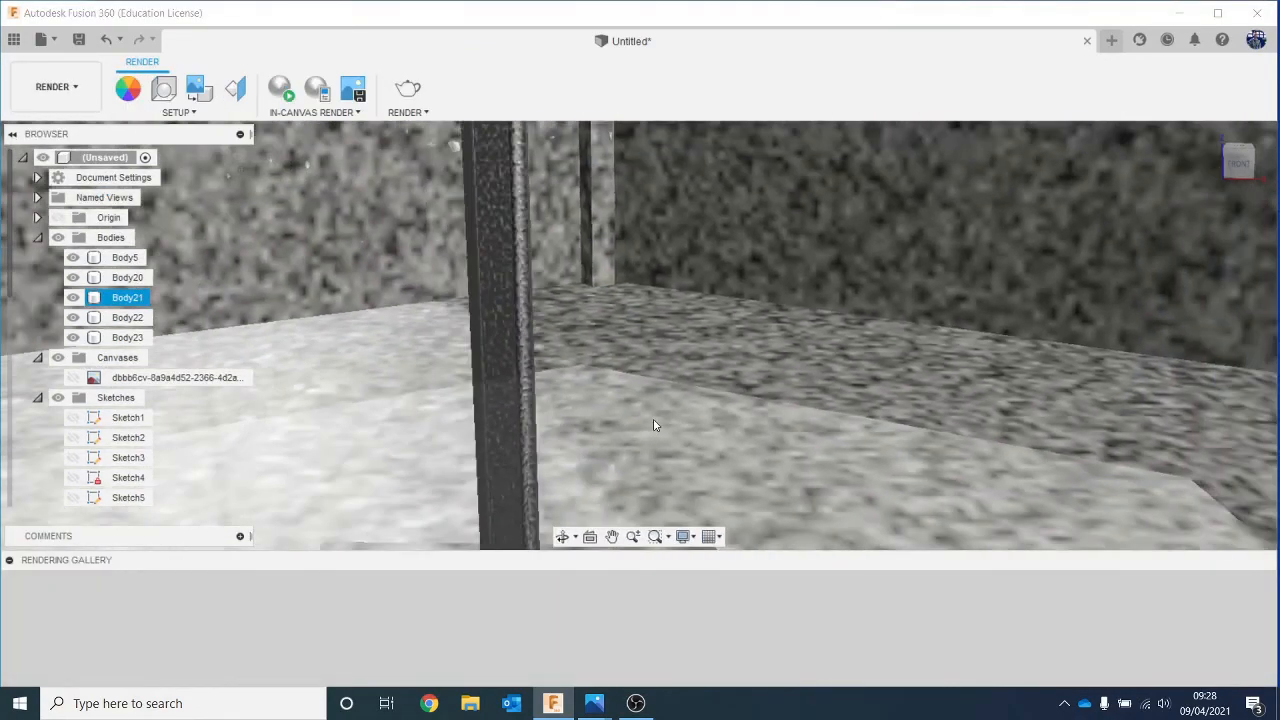
Step: Frame the sword on its pedestal against the chamber's back walls and collapse the rendering gallery
scroll(655, 425, down, 3)
middle_drag(652, 418, 676, 451)
scroll(659, 422, down, 2)
scroll(718, 395, down, 1)
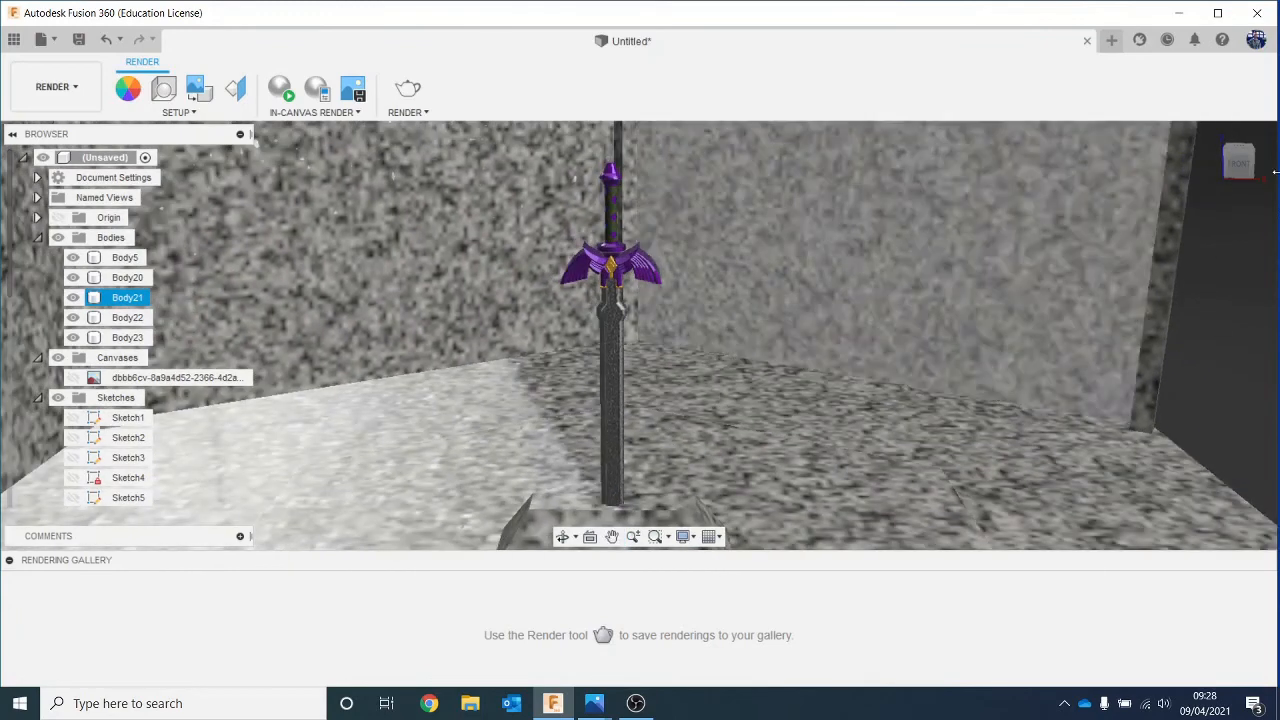
drag(1239, 165, 1239, 160)
click(962, 277)
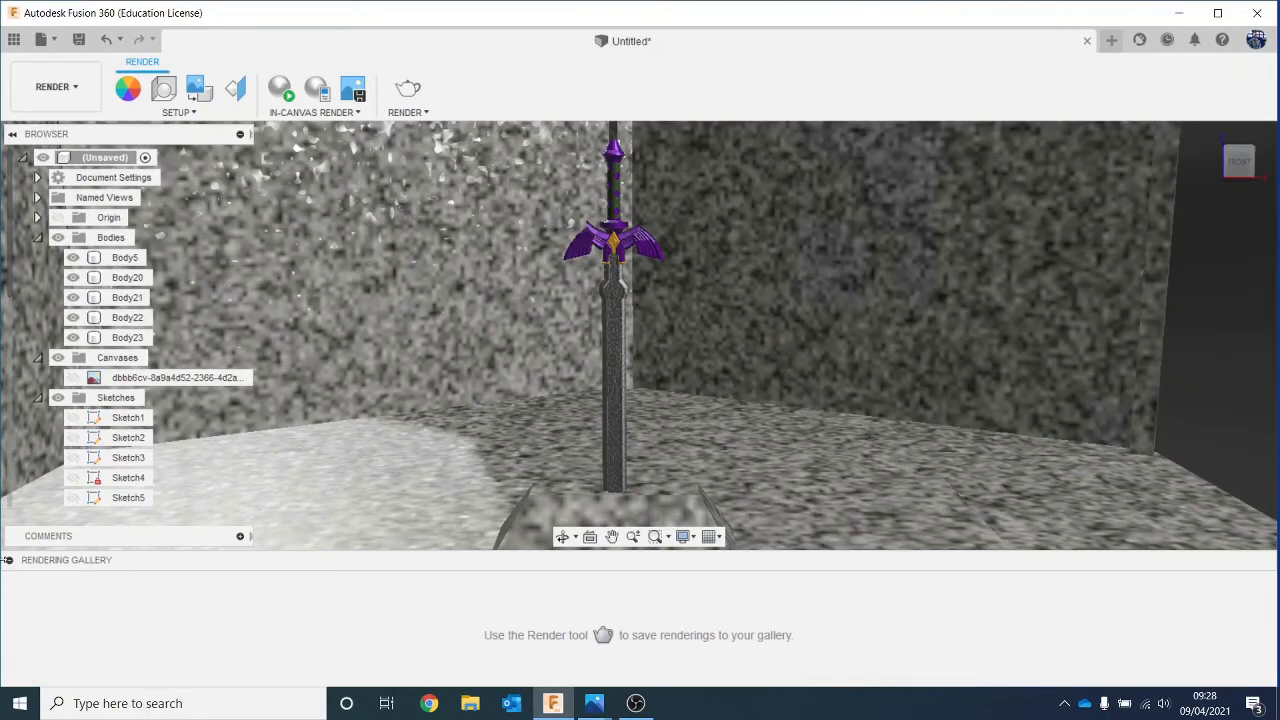
click(8, 562)
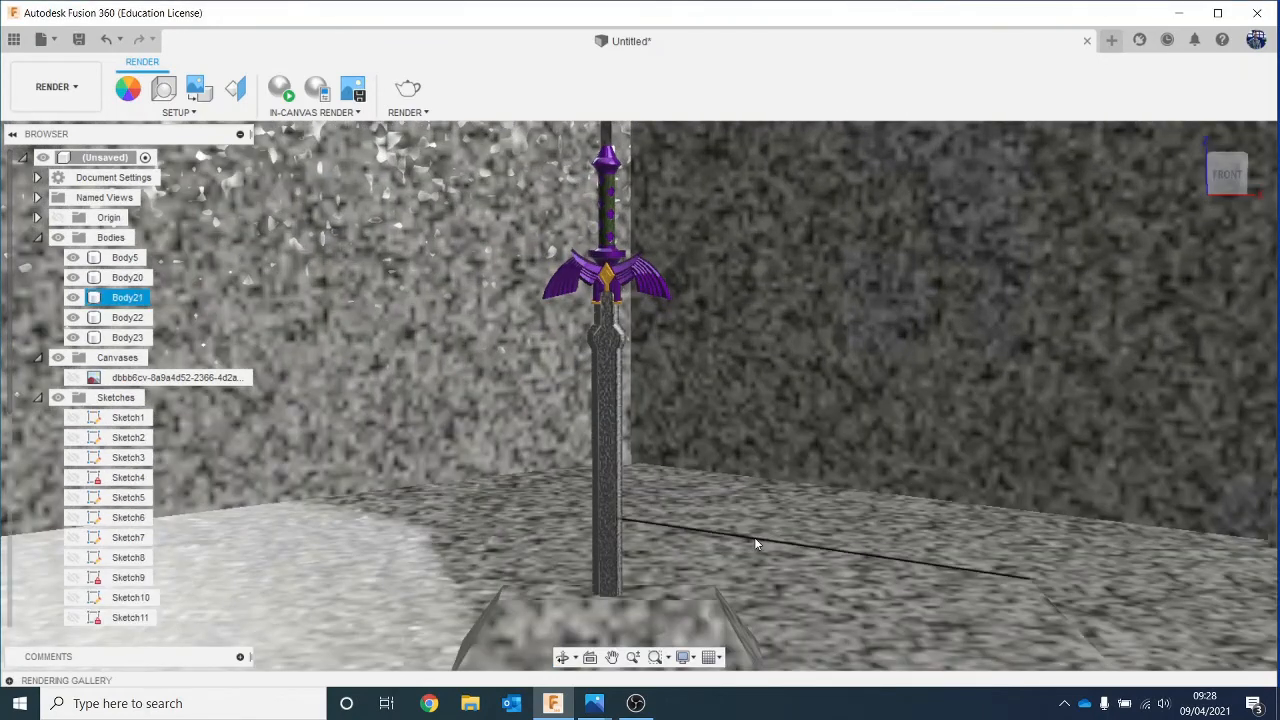
scroll(754, 537, down, 1)
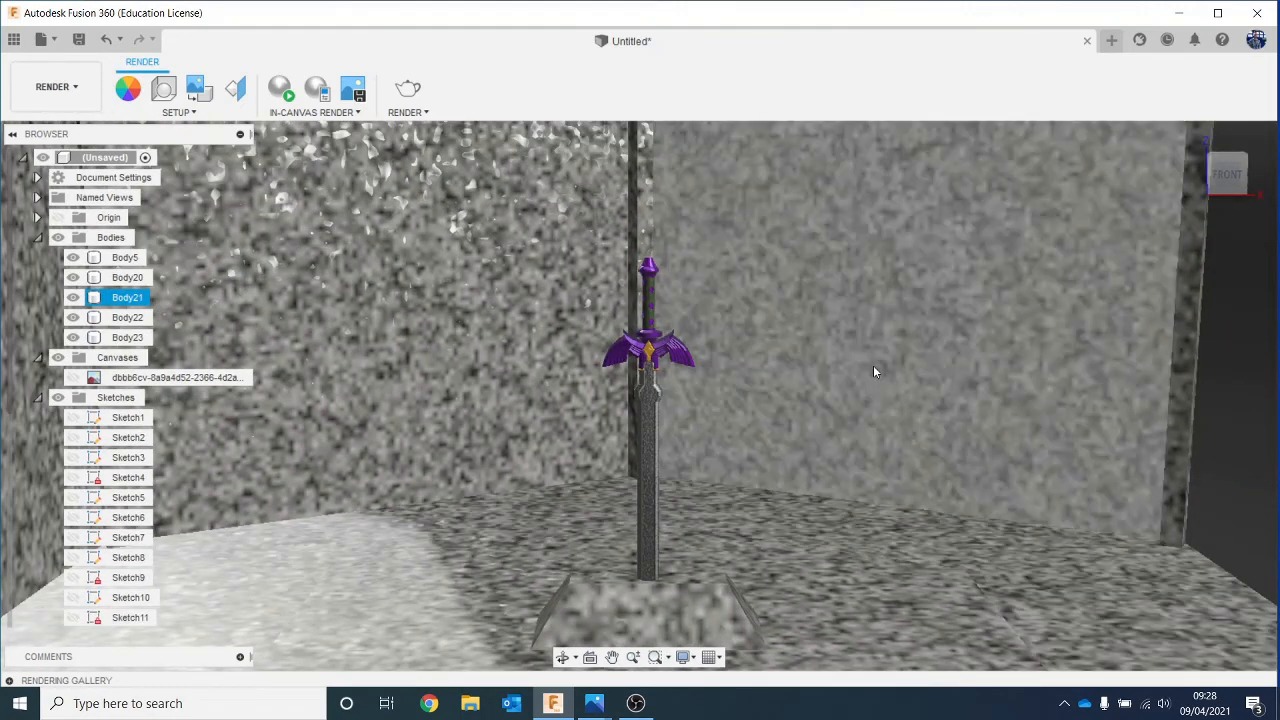
Step: Set the texture scale of the Granite - Black and White appearance to 10.00
key(a)
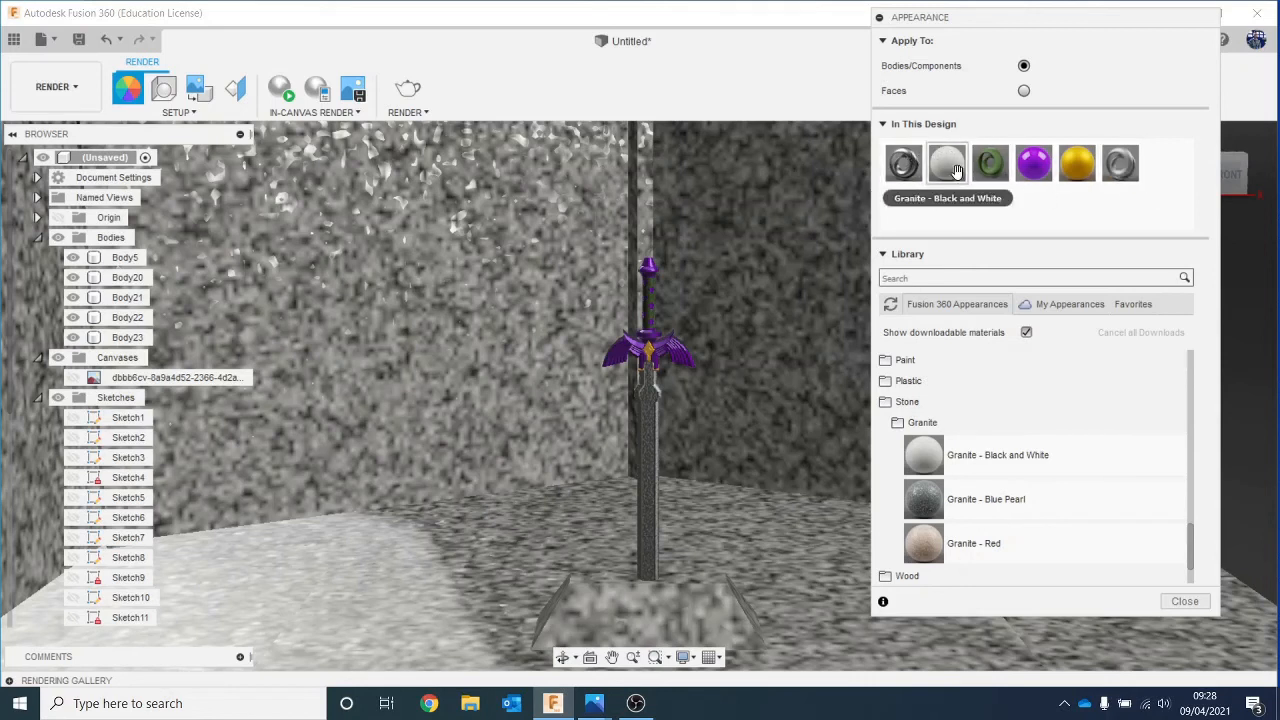
double_click(957, 173)
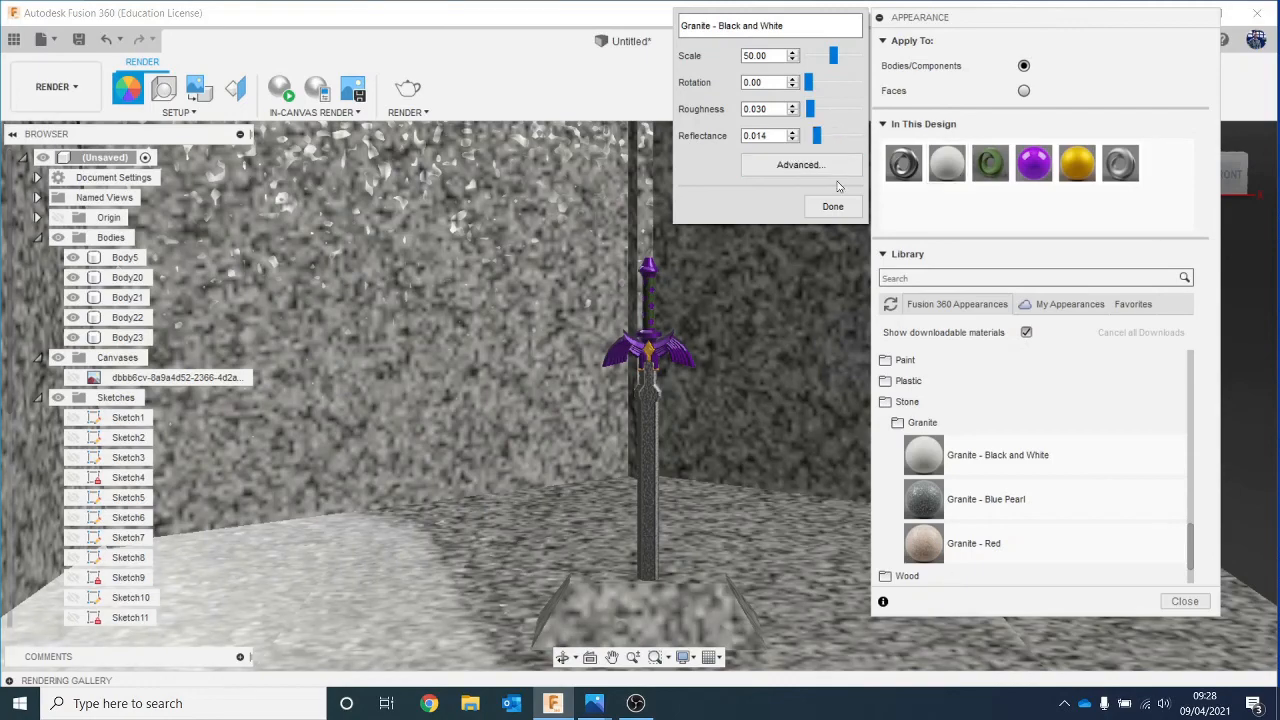
drag(835, 55, 817, 64)
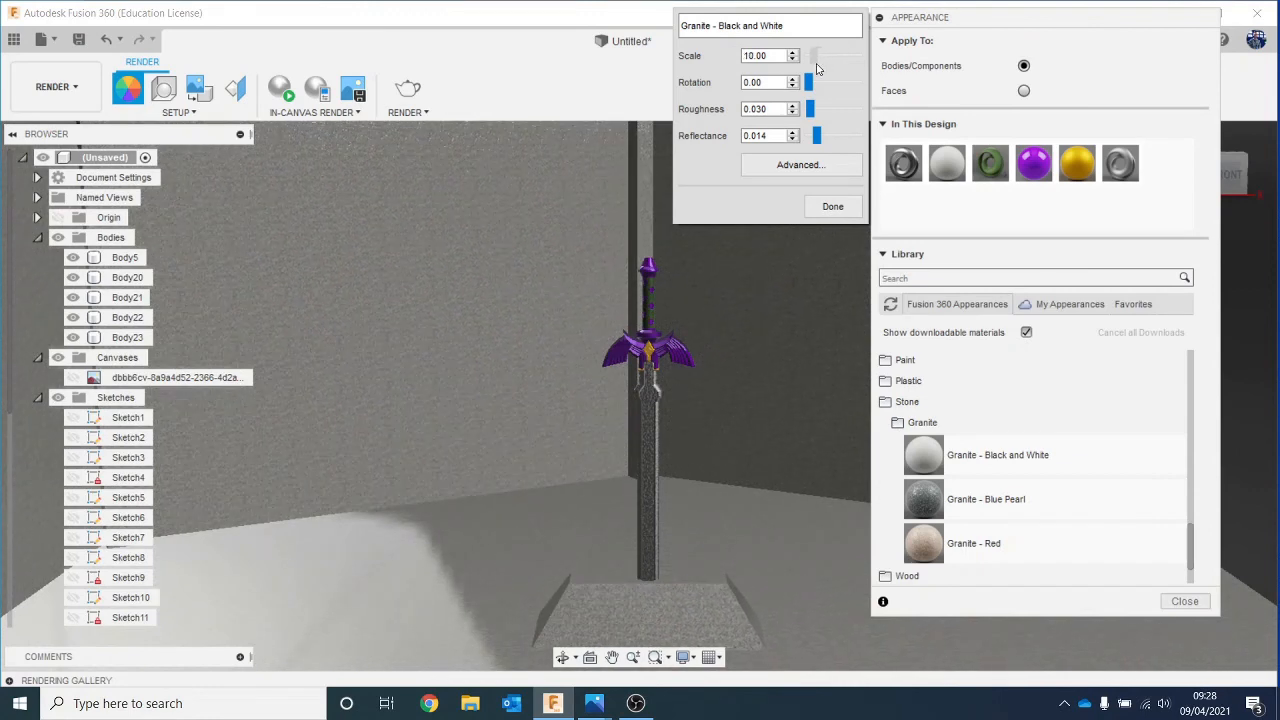
click(833, 206)
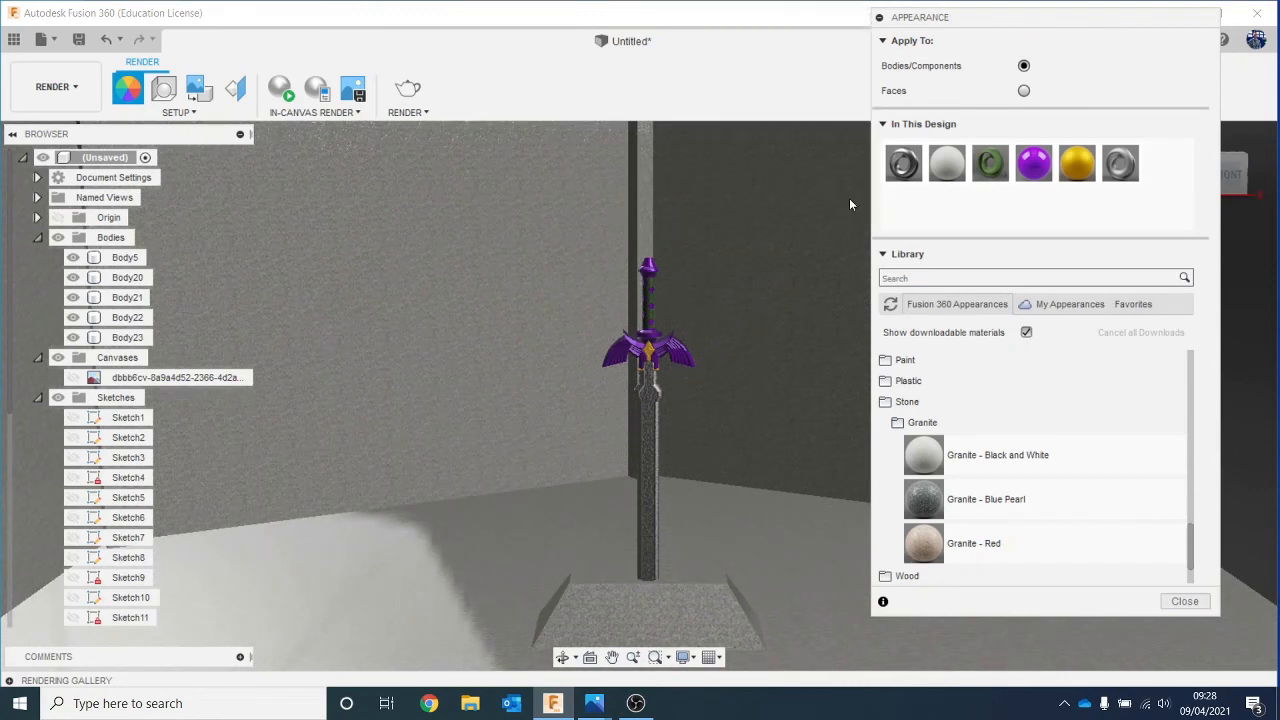
click(930, 280)
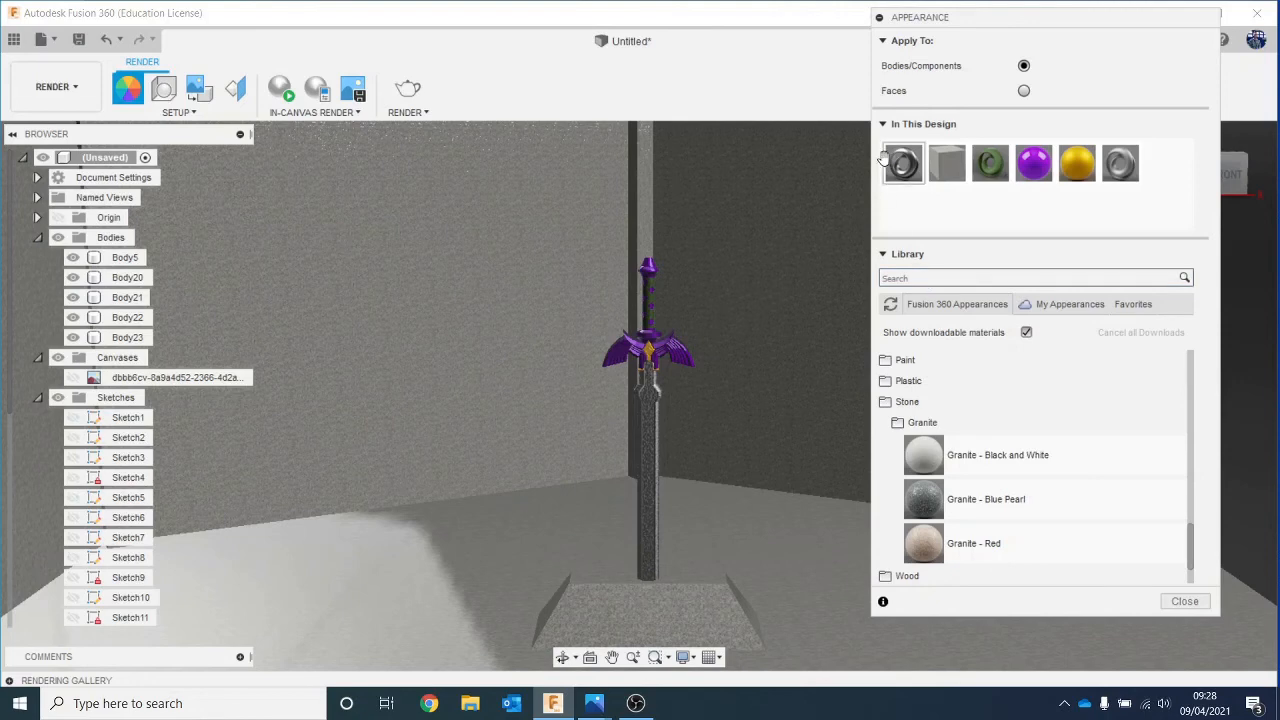
Step: Replace the first steel appearance used in this design with Stainless Steel - Polished from the library
click(968, 401)
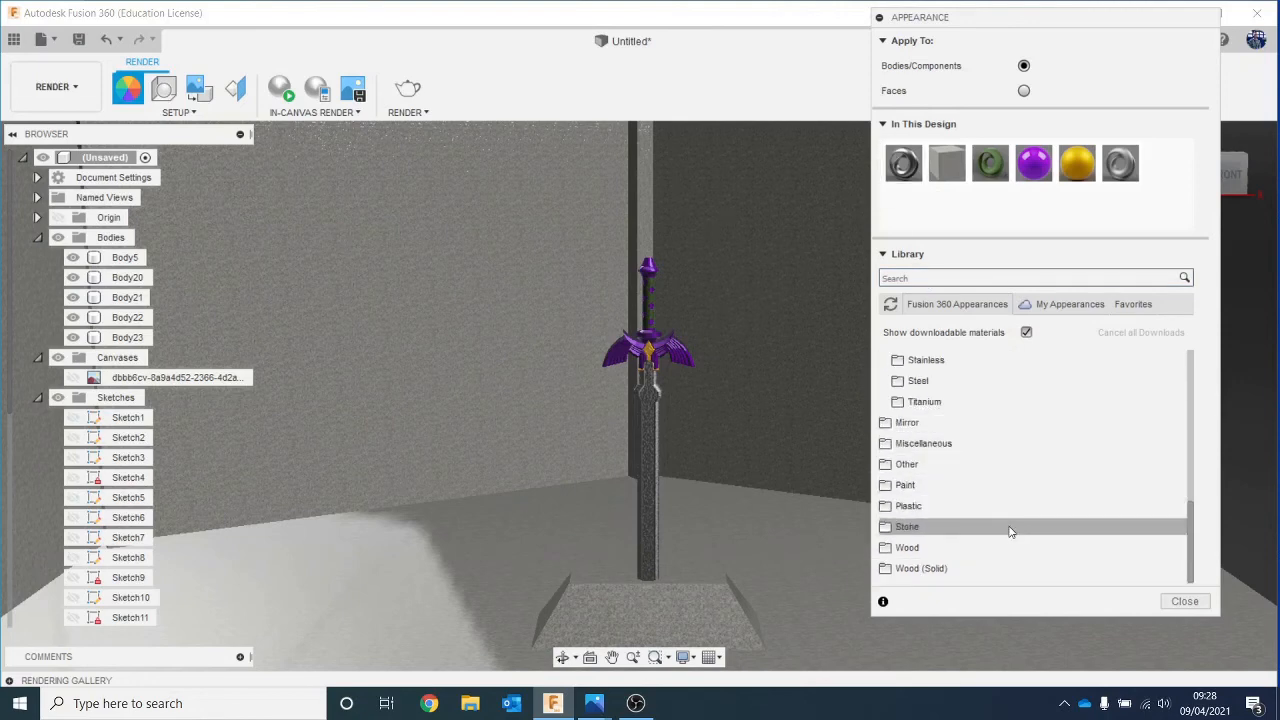
scroll(1009, 508, up, 4)
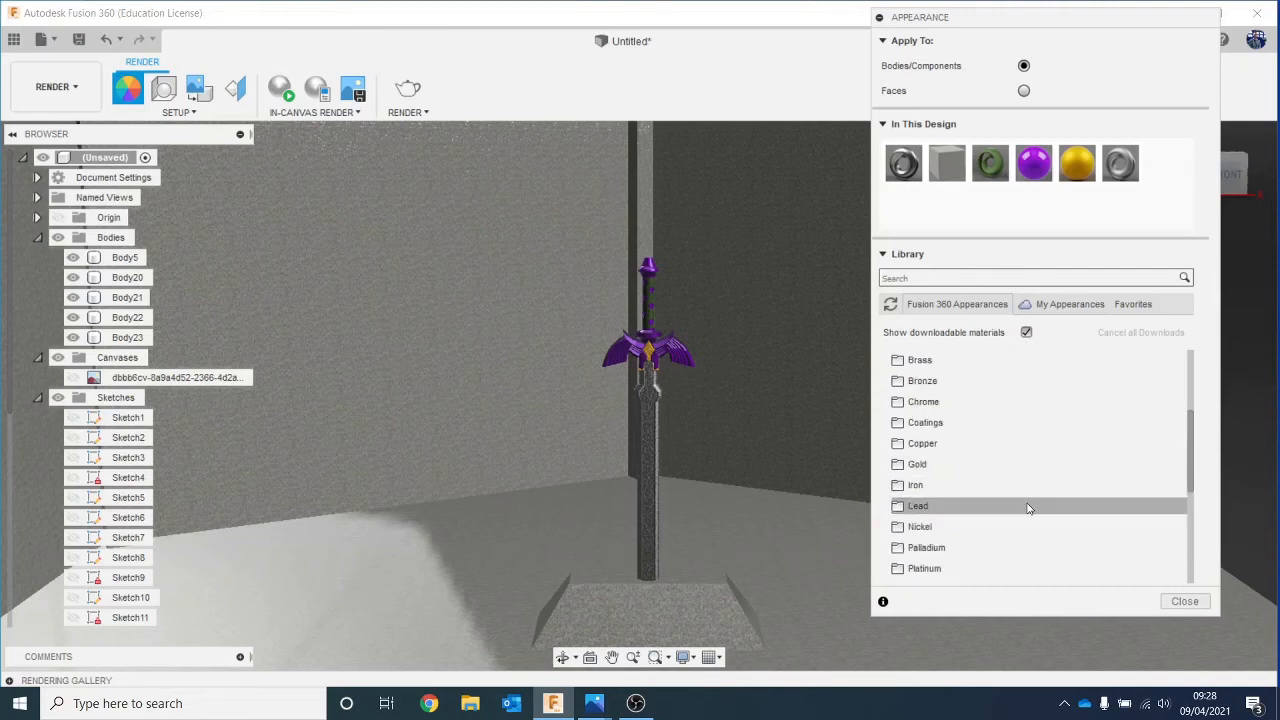
click(983, 423)
click(983, 423)
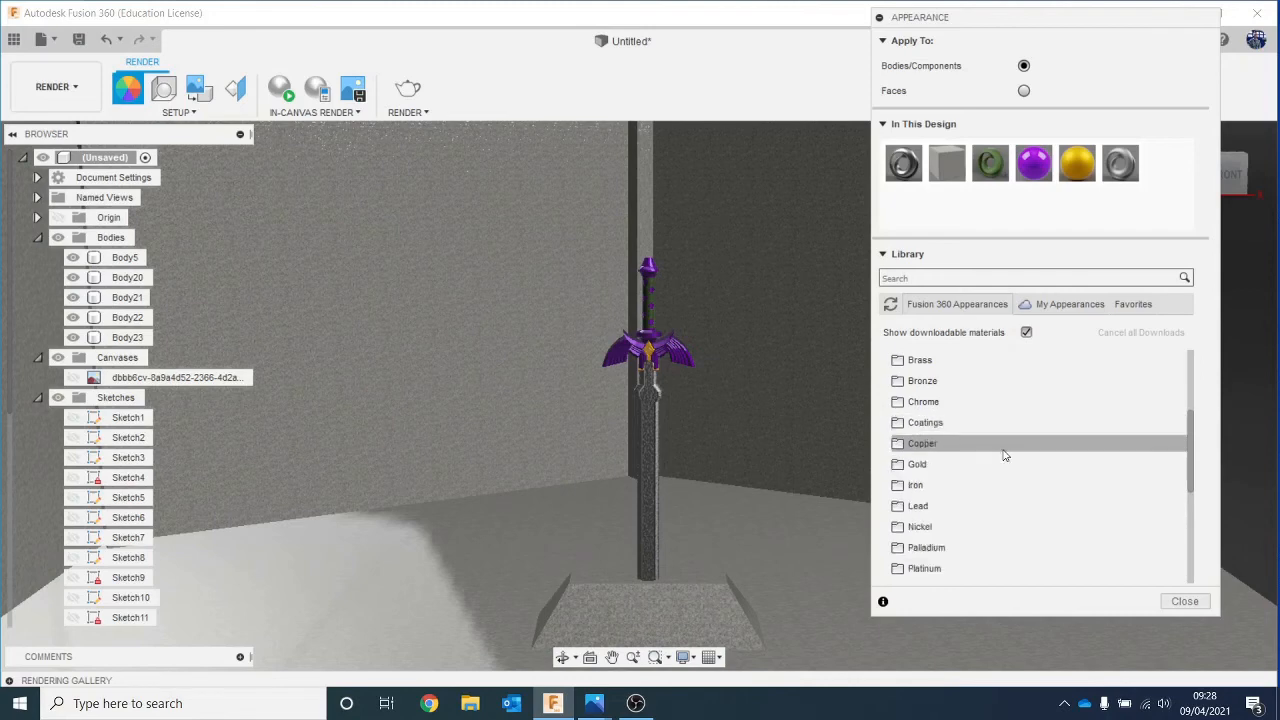
scroll(1003, 451, down, 1)
scroll(1005, 455, down, 1)
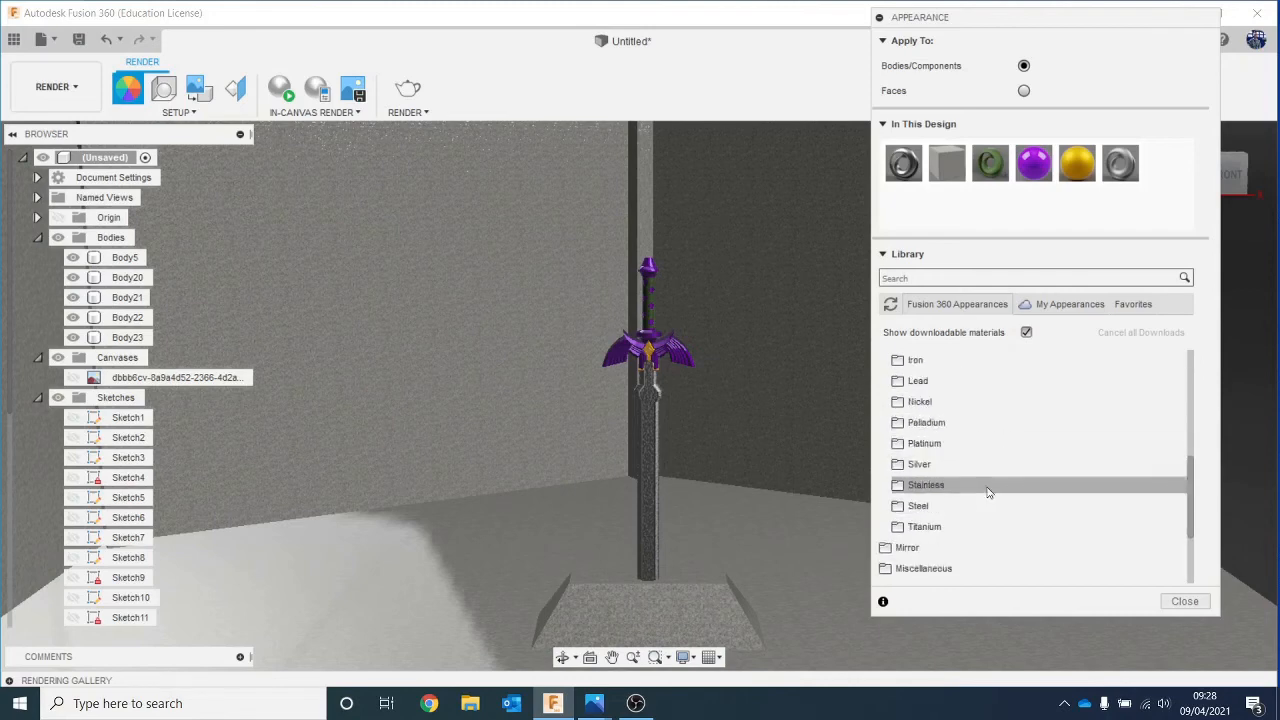
click(988, 487)
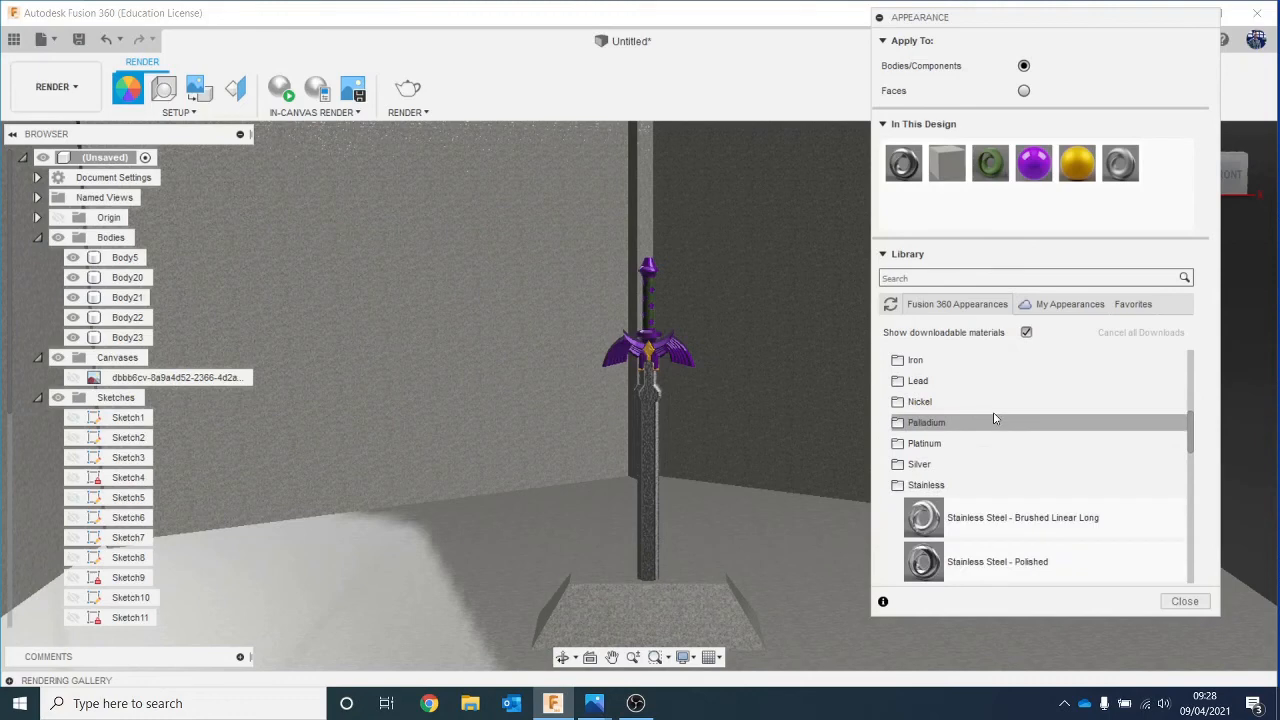
scroll(995, 418, down, 1)
scroll(993, 419, up, 1)
drag(1049, 557, 900, 165)
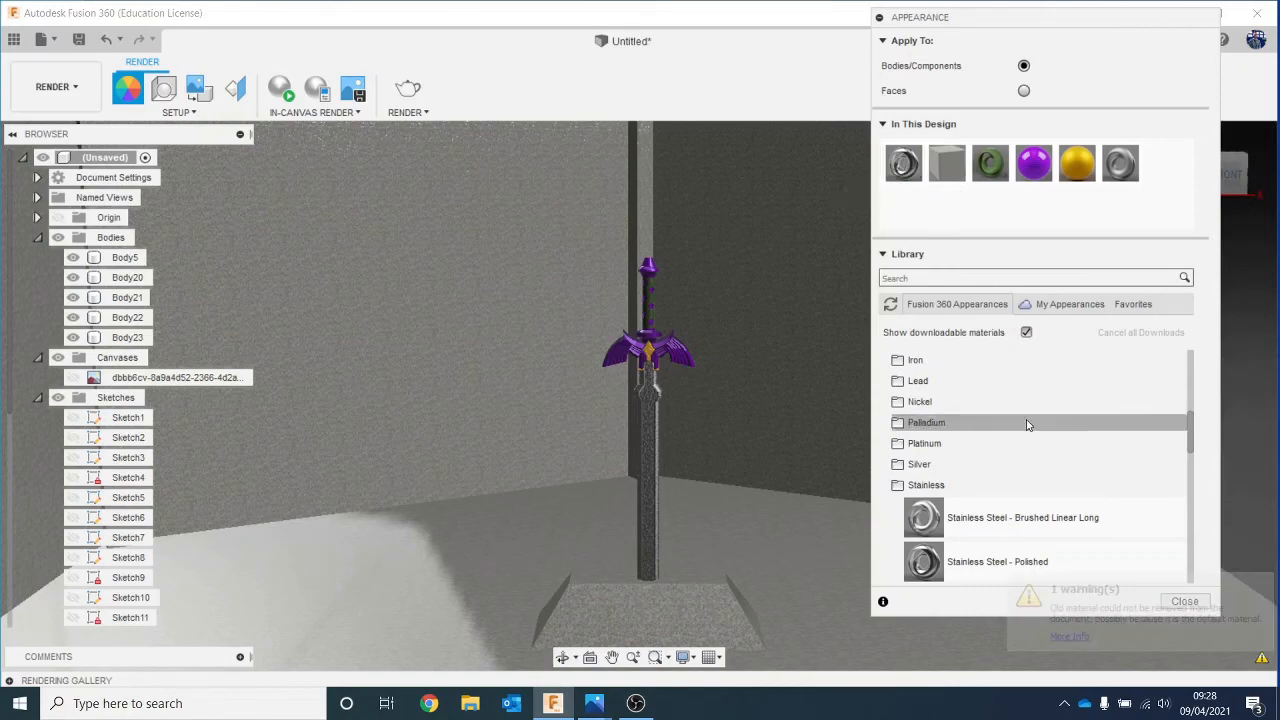
scroll(652, 440, up, 2)
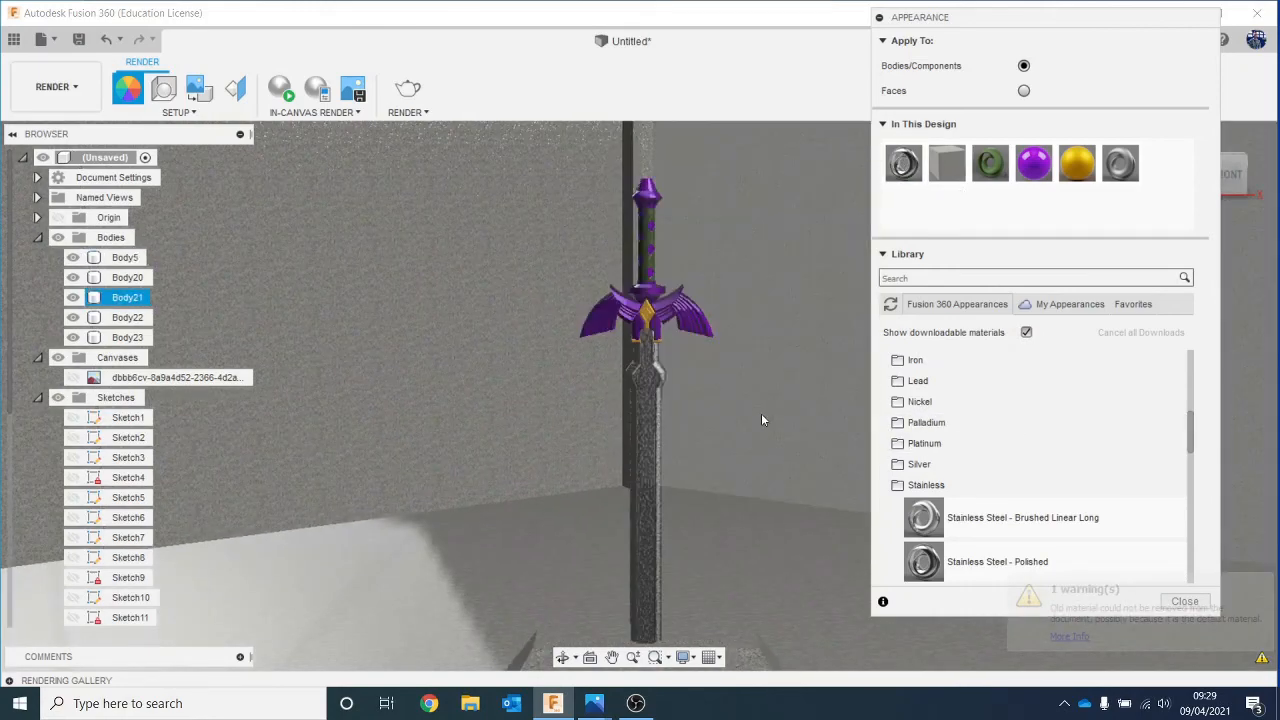
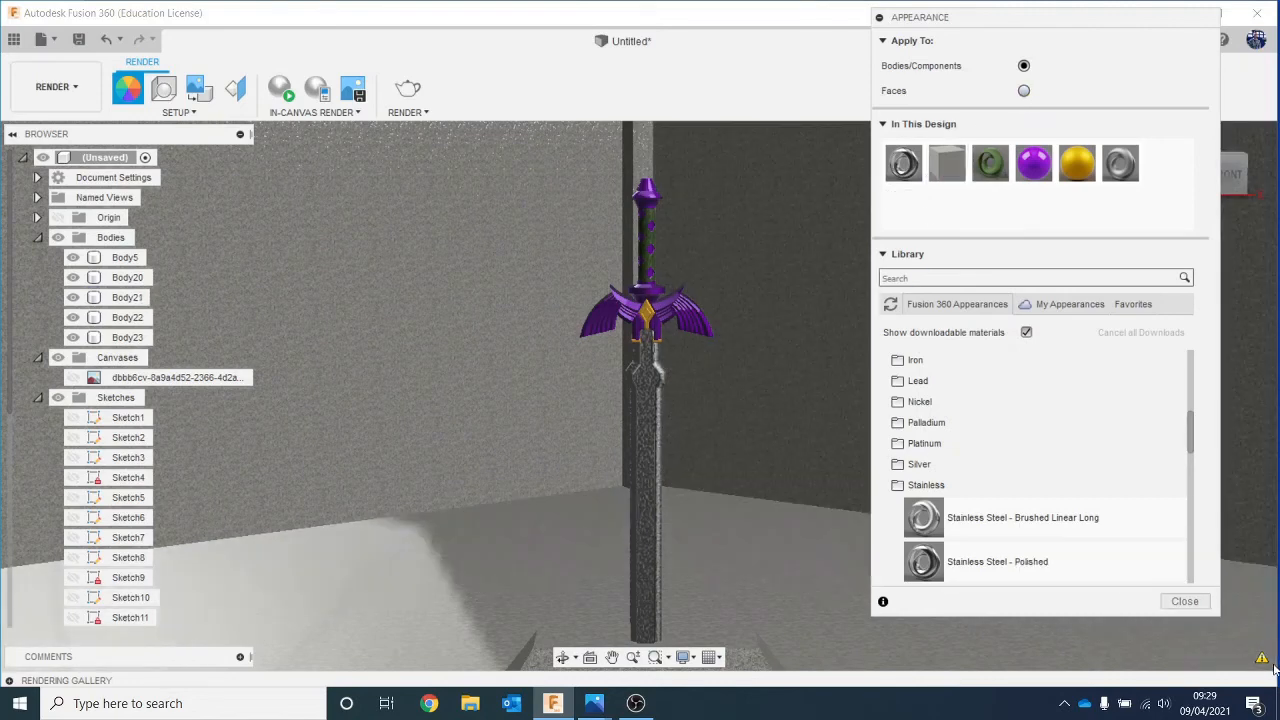
mouse_move(1262, 659)
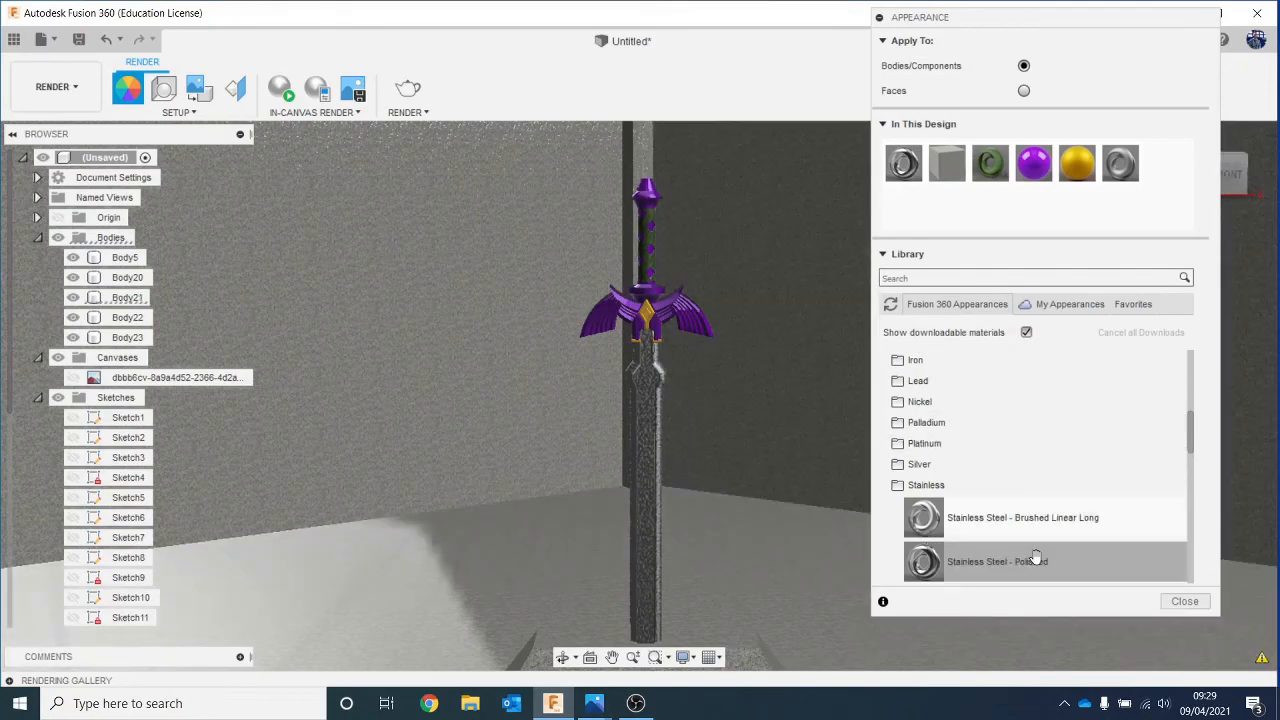
Step: Apply Stainless Steel - Brushed Linear Long to the blade's central front face only, with appearances applied to faces
click(1023, 90)
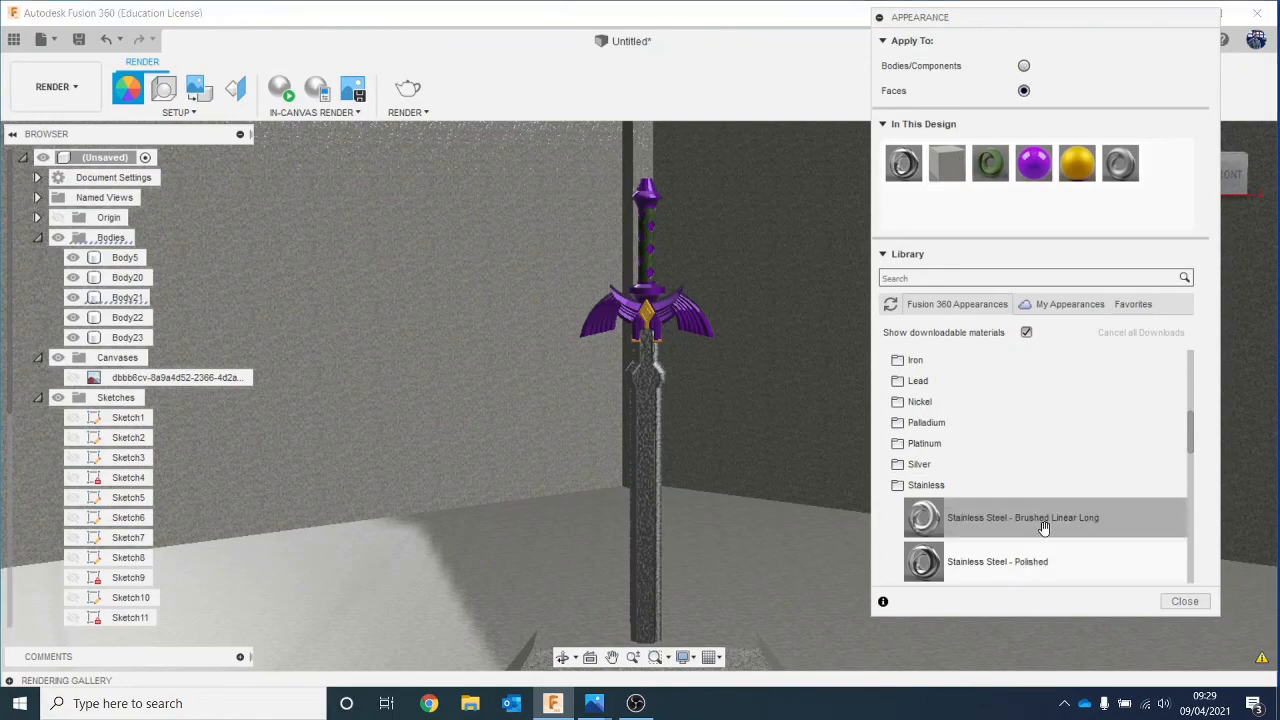
mouse_move(963, 522)
mouse_down()
mouse_move(612, 425)
mouse_move(650, 400)
mouse_up()
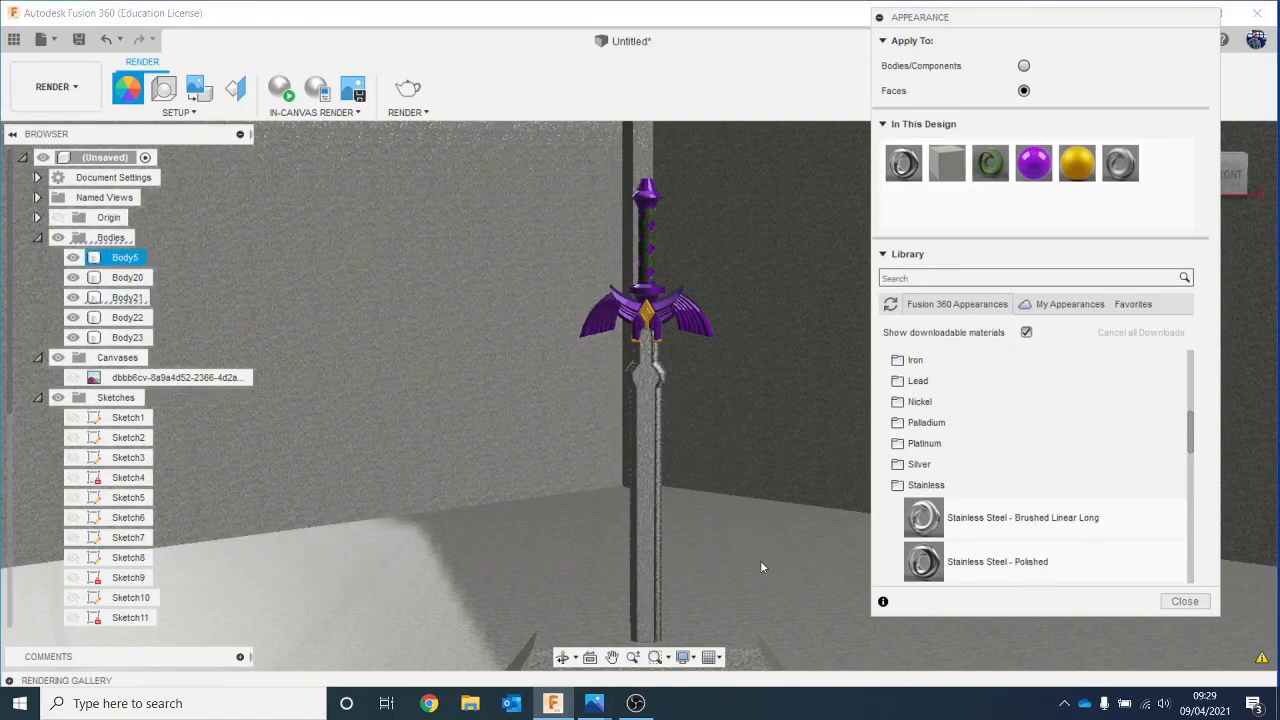
scroll(700, 445, up, 2)
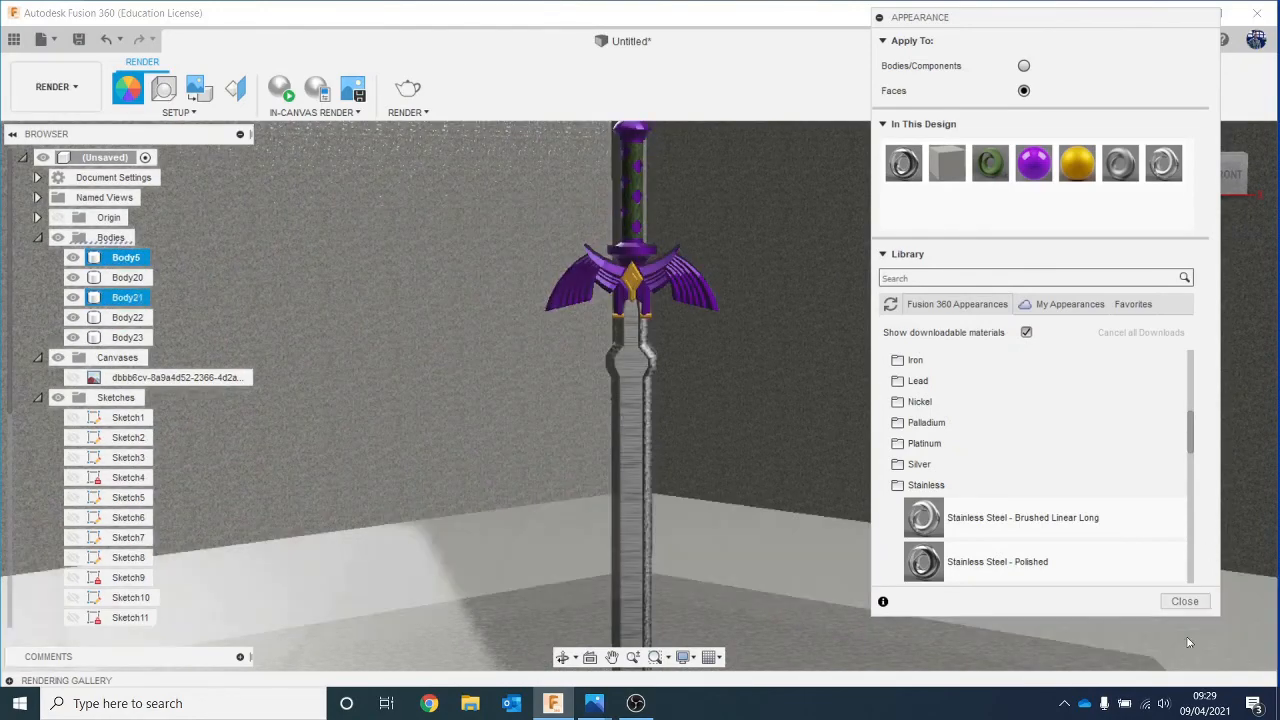
click(1184, 601)
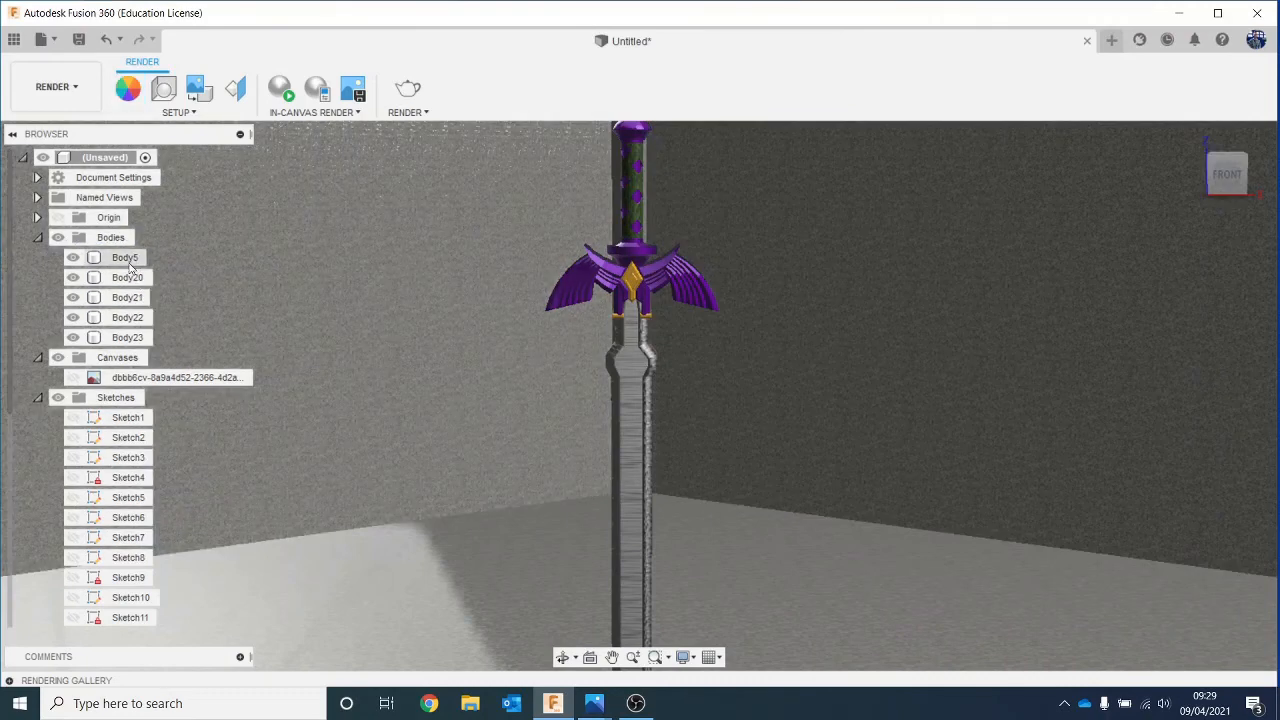
Step: Isolate the sword body and clear the selection
right_click(128, 259)
click(242, 306)
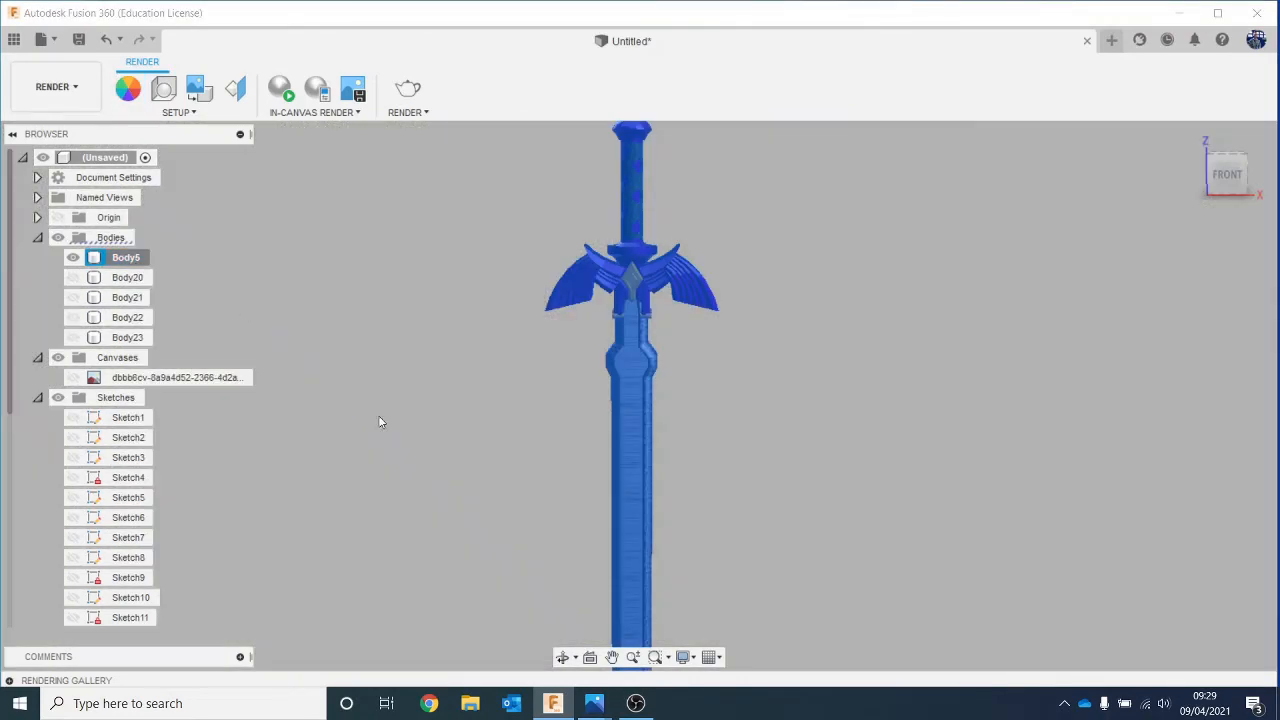
click(873, 433)
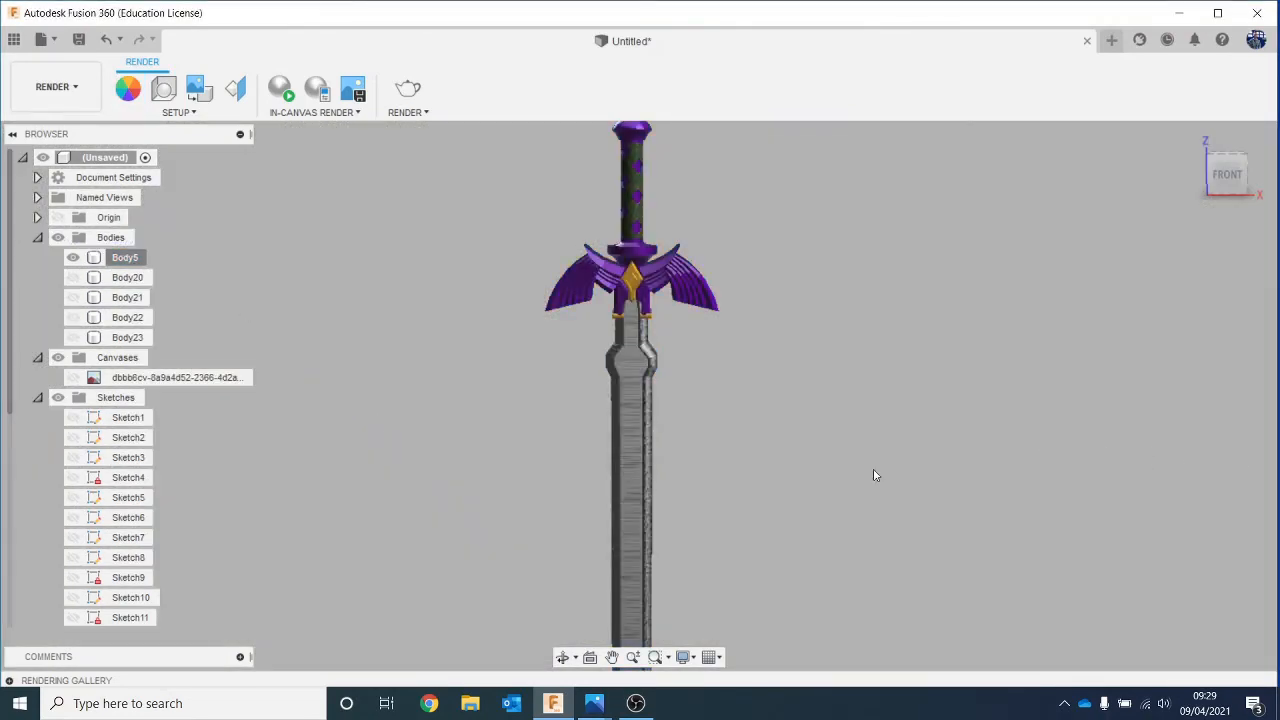
Step: Apply Stainless Steel - Polished to the front bevel faces at the blade's tip and along its lower straight section, with appearances applied to faces
key(a)
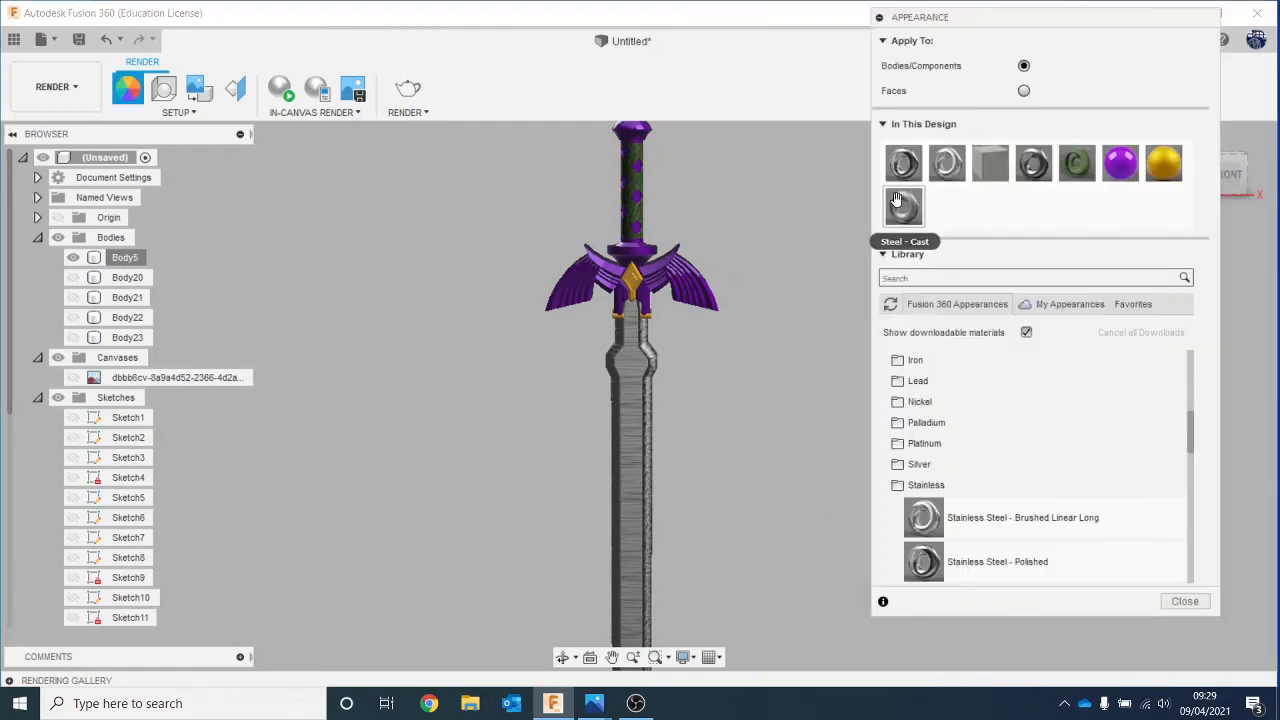
scroll(680, 460, up, 2)
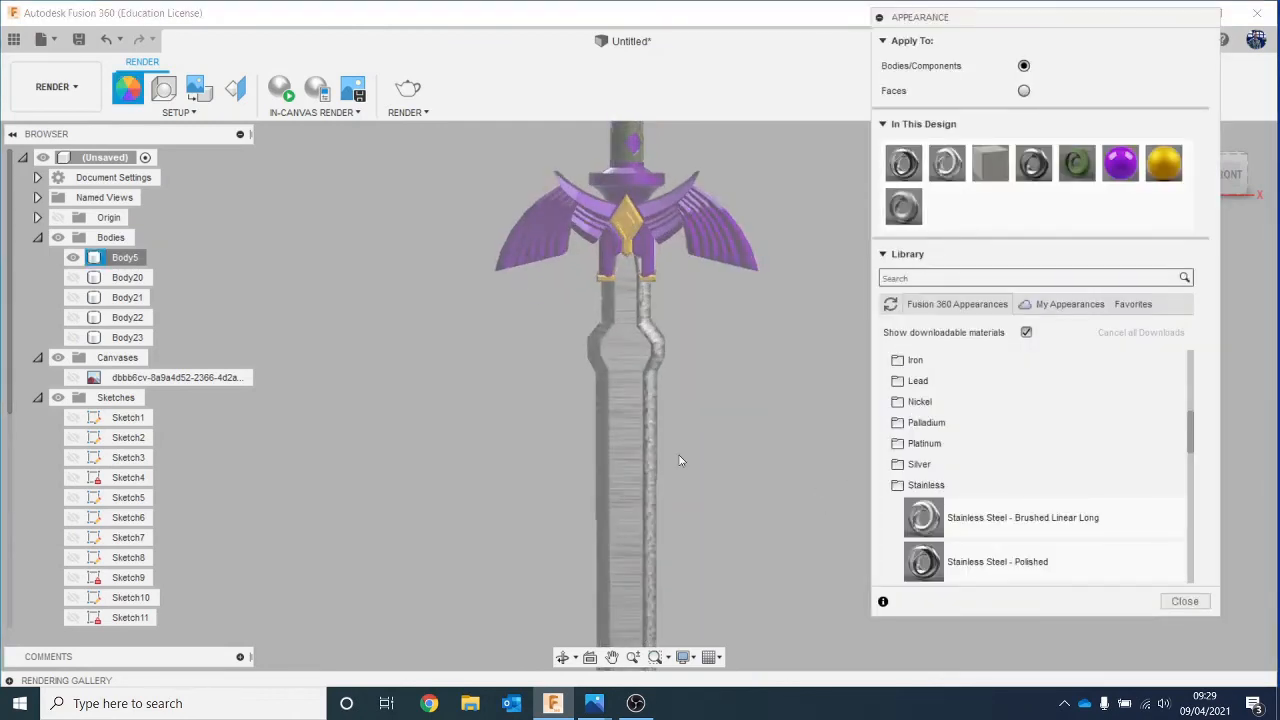
middle_drag(680, 460, 659, 260)
middle_drag(712, 600, 691, 491)
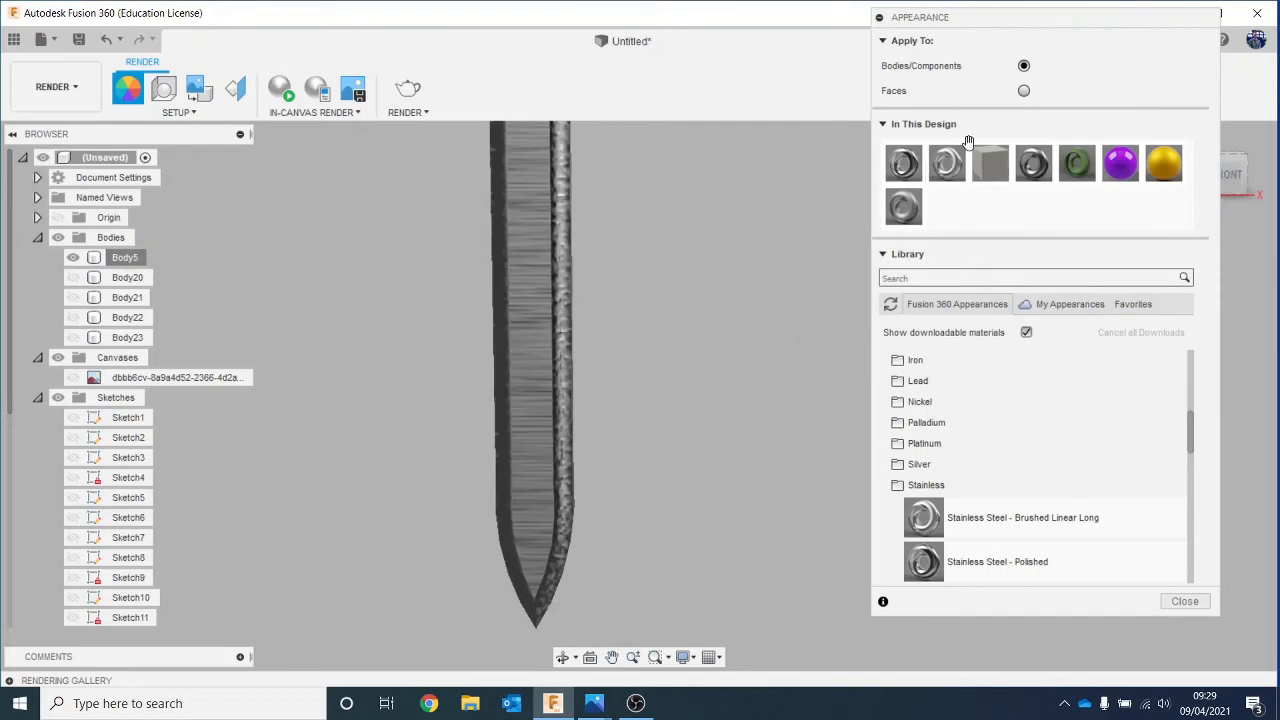
click(1024, 92)
drag(903, 163, 559, 542)
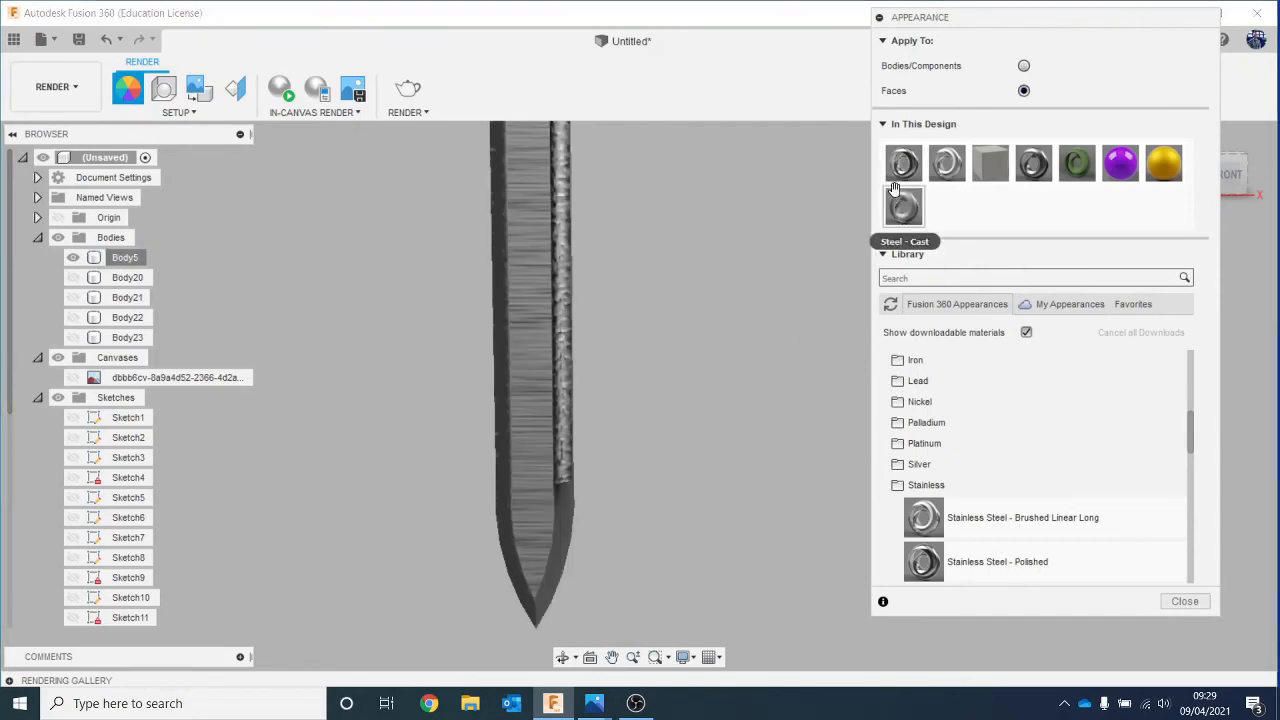
drag(896, 170, 532, 562)
drag(897, 175, 564, 390)
drag(903, 206, 505, 318)
Step: Apply Stainless Steel - Polished to the right-hand front bevel faces around the blade's widened shoulder and up towards the guard
middle_drag(629, 292, 660, 554)
middle_drag(671, 231, 626, 494)
scroll(574, 395, up, 5)
middle_drag(527, 522, 565, 475)
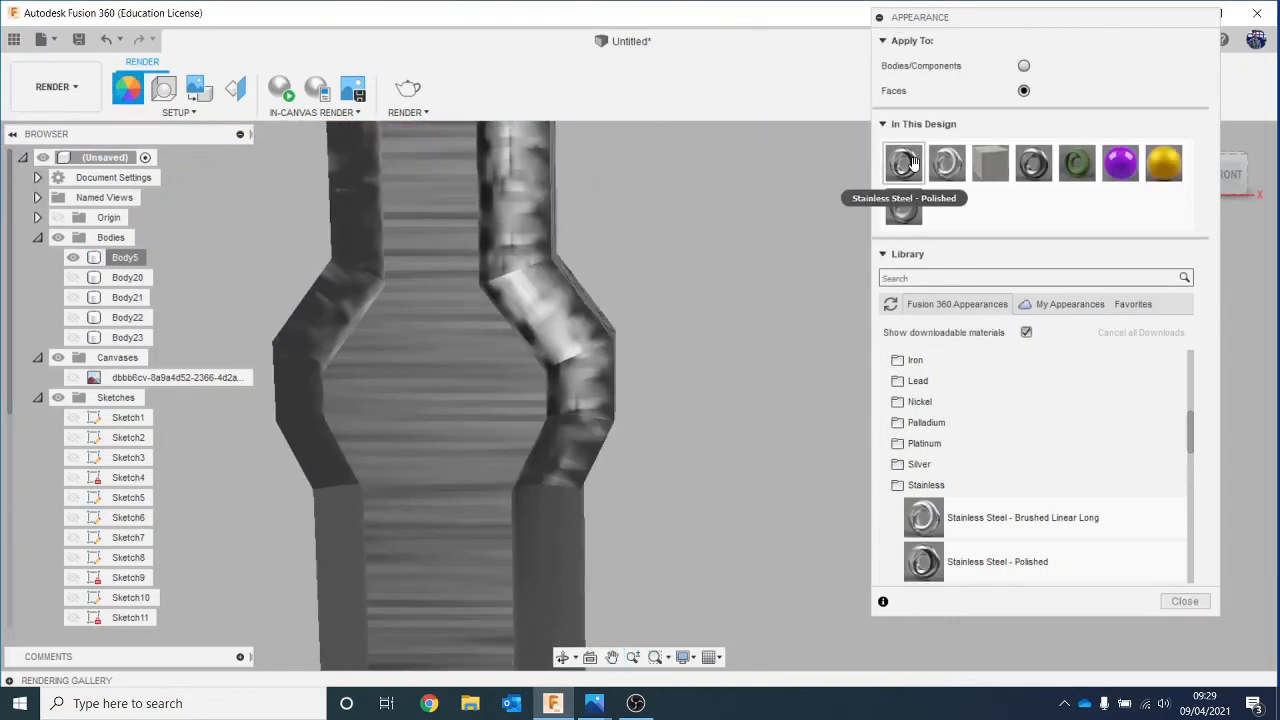
drag(904, 165, 570, 451)
drag(903, 163, 521, 178)
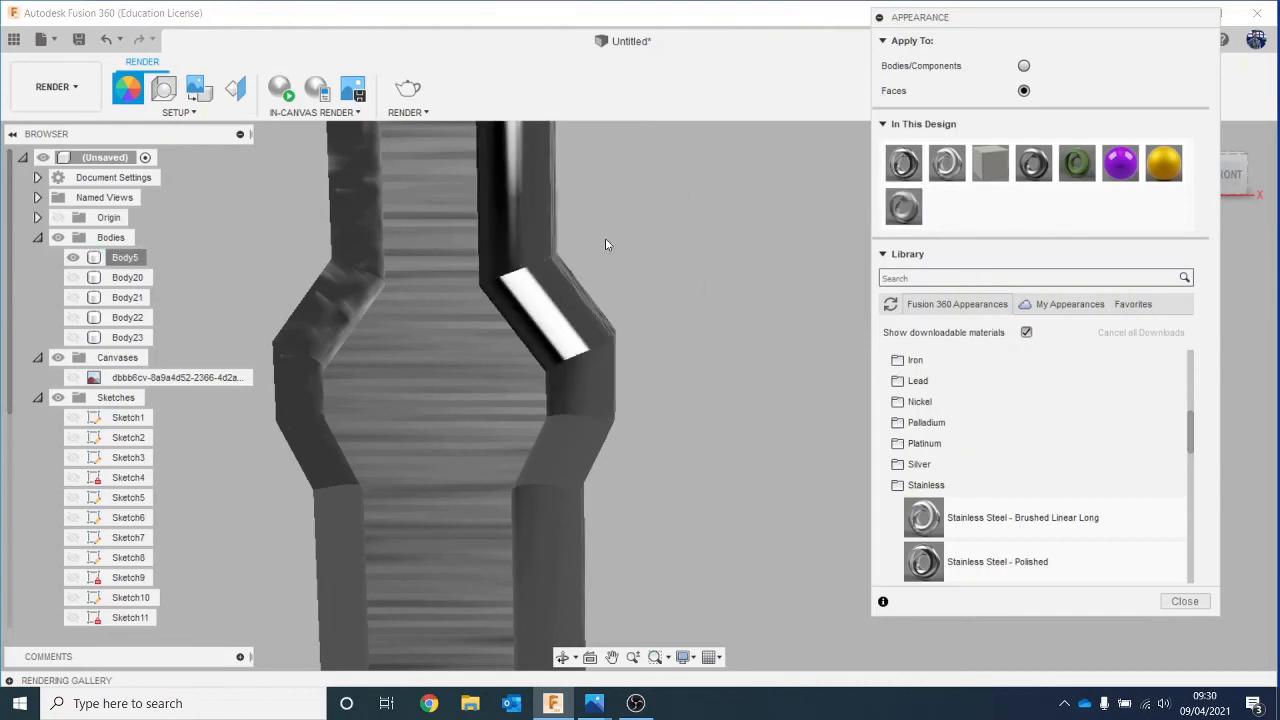
Step: Apply Stainless Steel - Polished to the left-hand front bevel faces of the blade's shoulder and the straight section just above it
scroll(608, 247, down, 3)
middle_drag(455, 206, 885, 255)
middle_drag(754, 244, 515, 356)
drag(903, 205, 560, 436)
drag(903, 163, 557, 506)
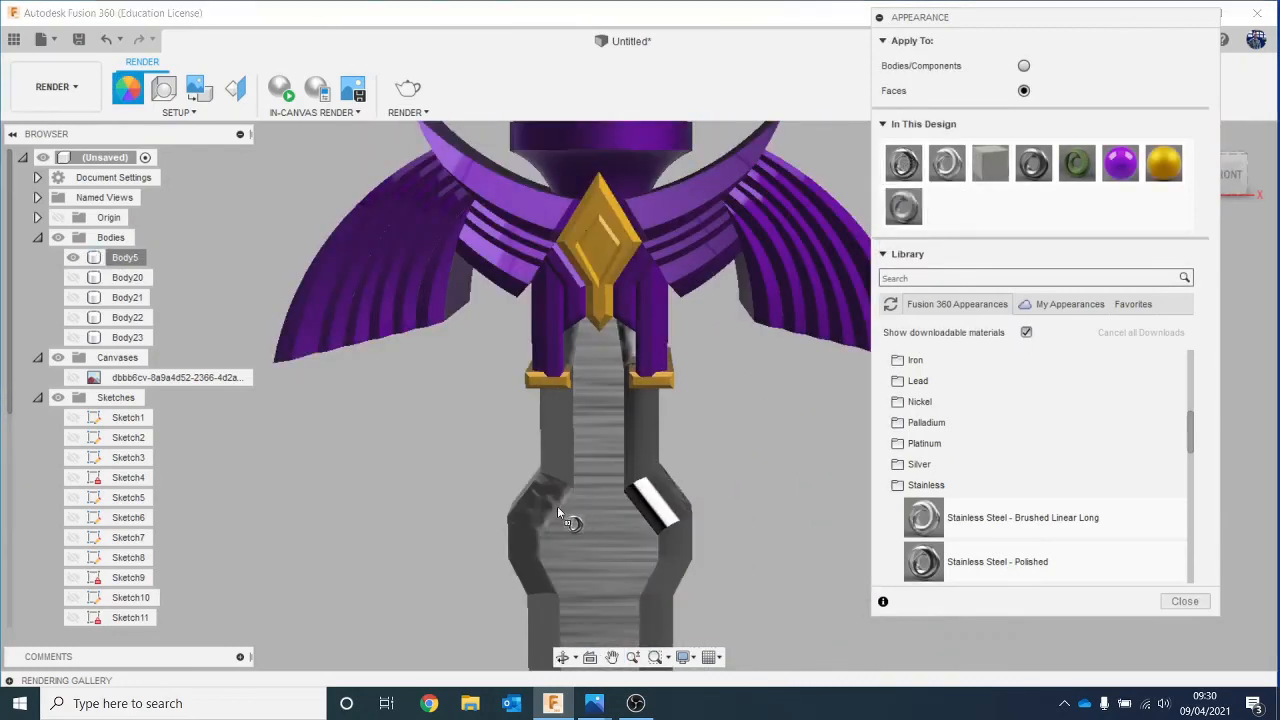
drag(905, 205, 535, 555)
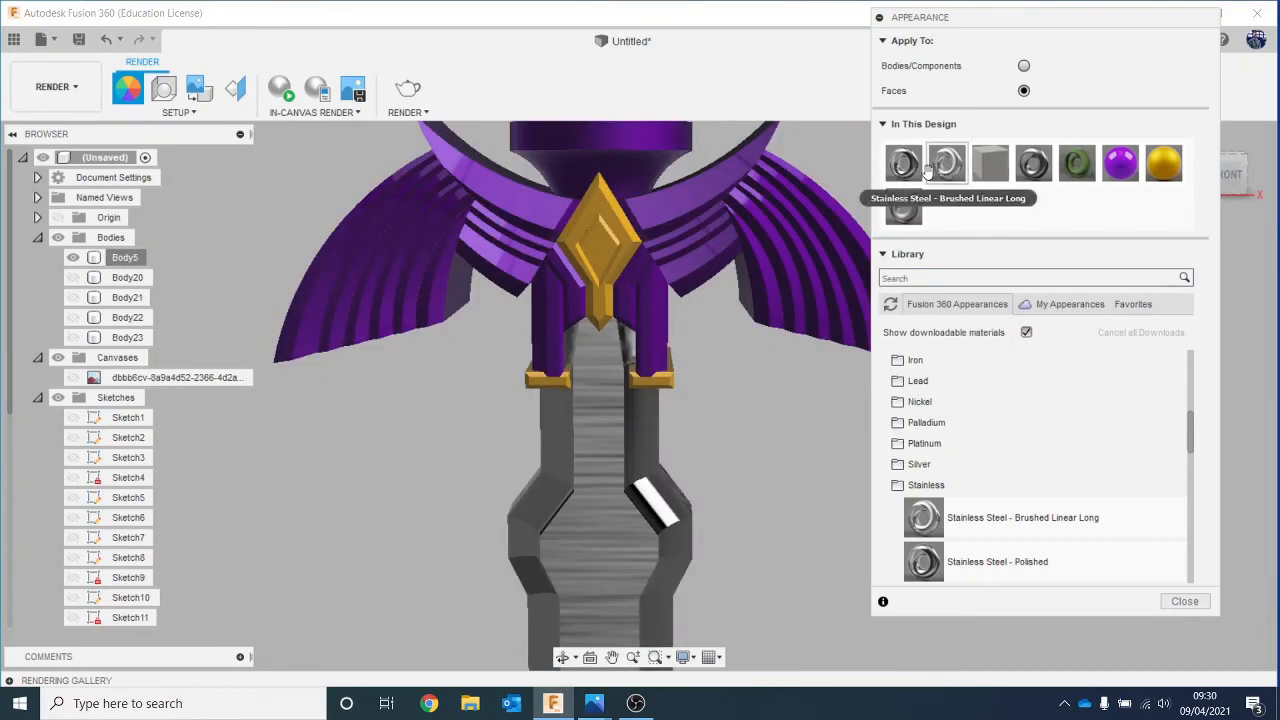
drag(903, 163, 548, 580)
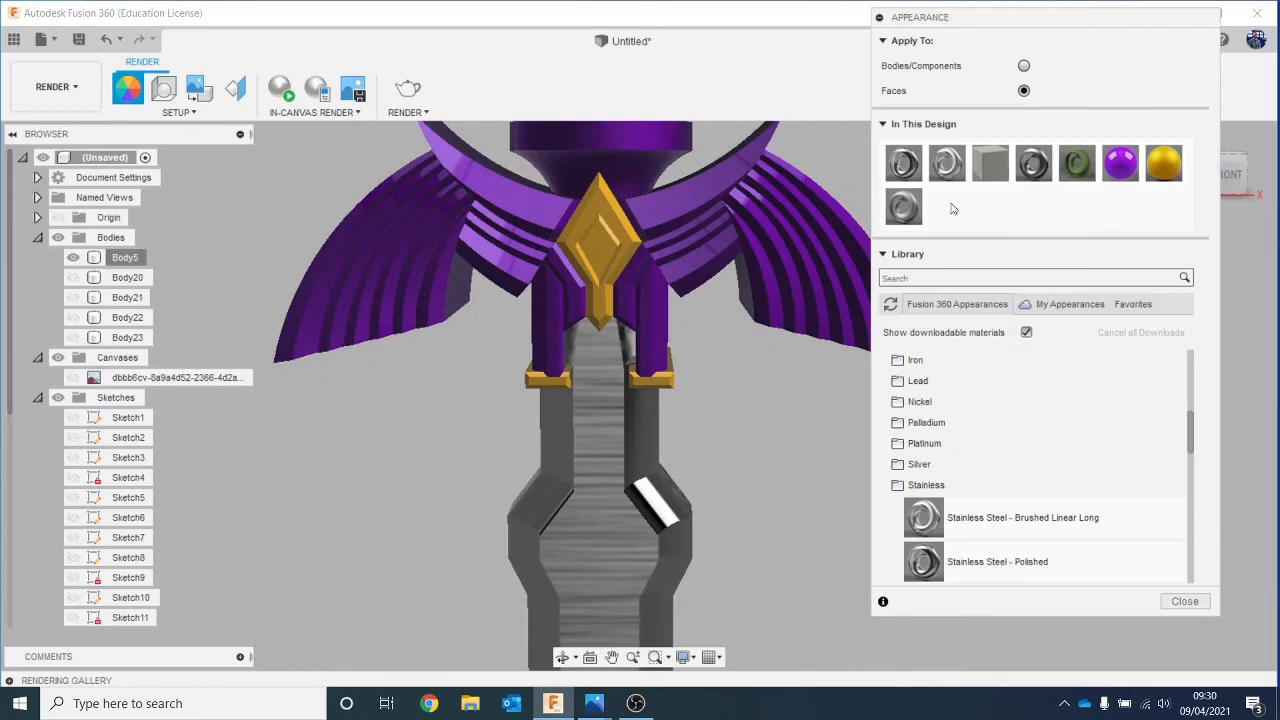
Step: Apply Stainless Steel - Polished to the small front bevel faces between the guard's two prongs
drag(946, 163, 715, 487)
drag(644, 509, 644, 509)
scroll(650, 330, up, 5)
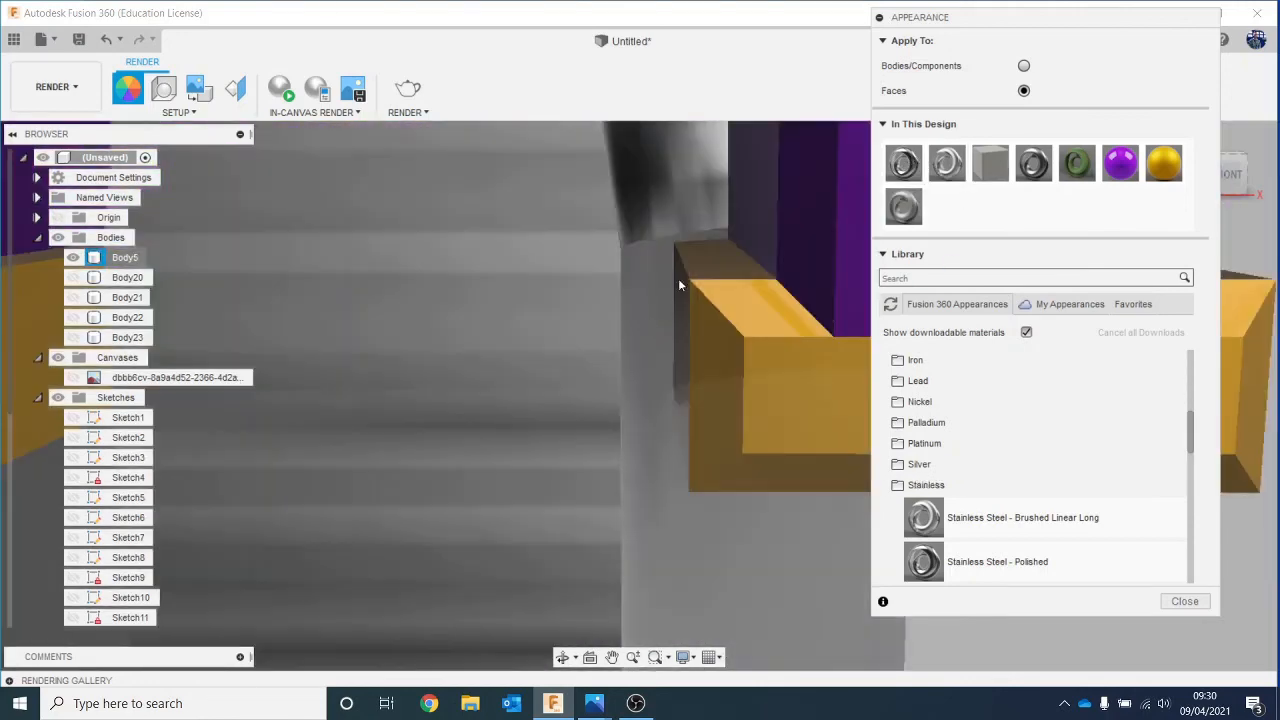
scroll(740, 260, down, 5)
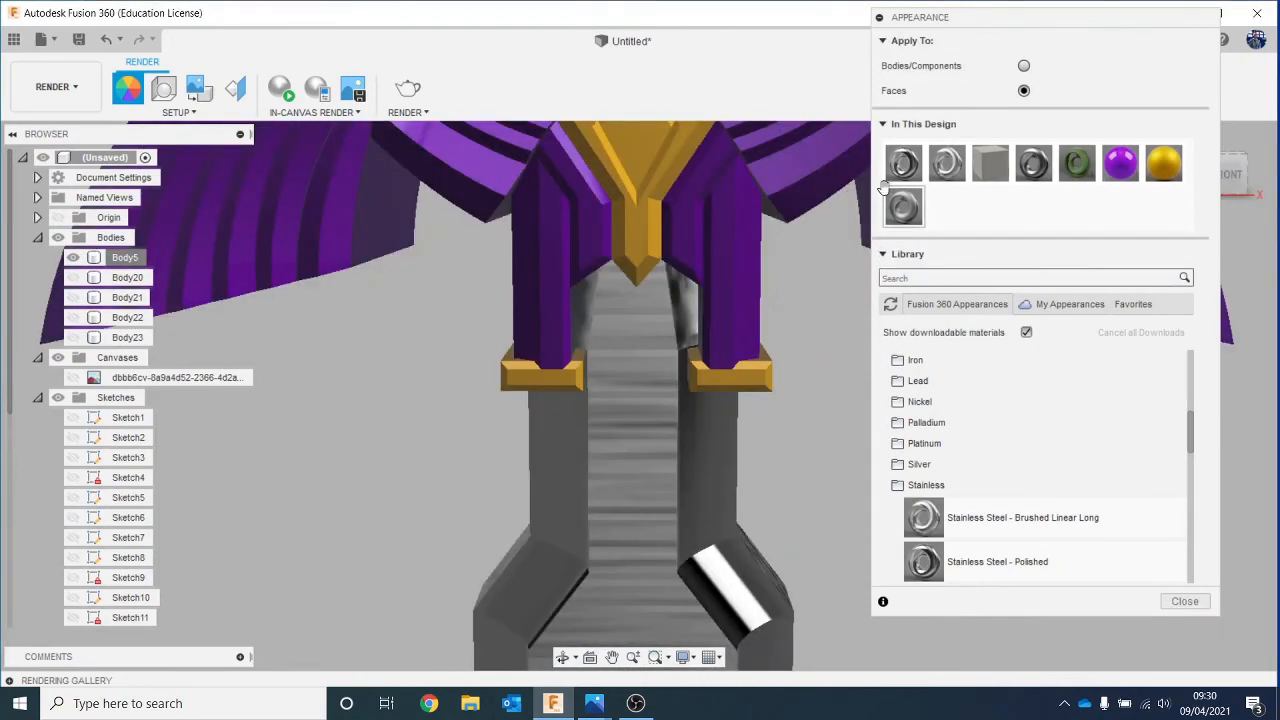
drag(903, 205, 688, 302)
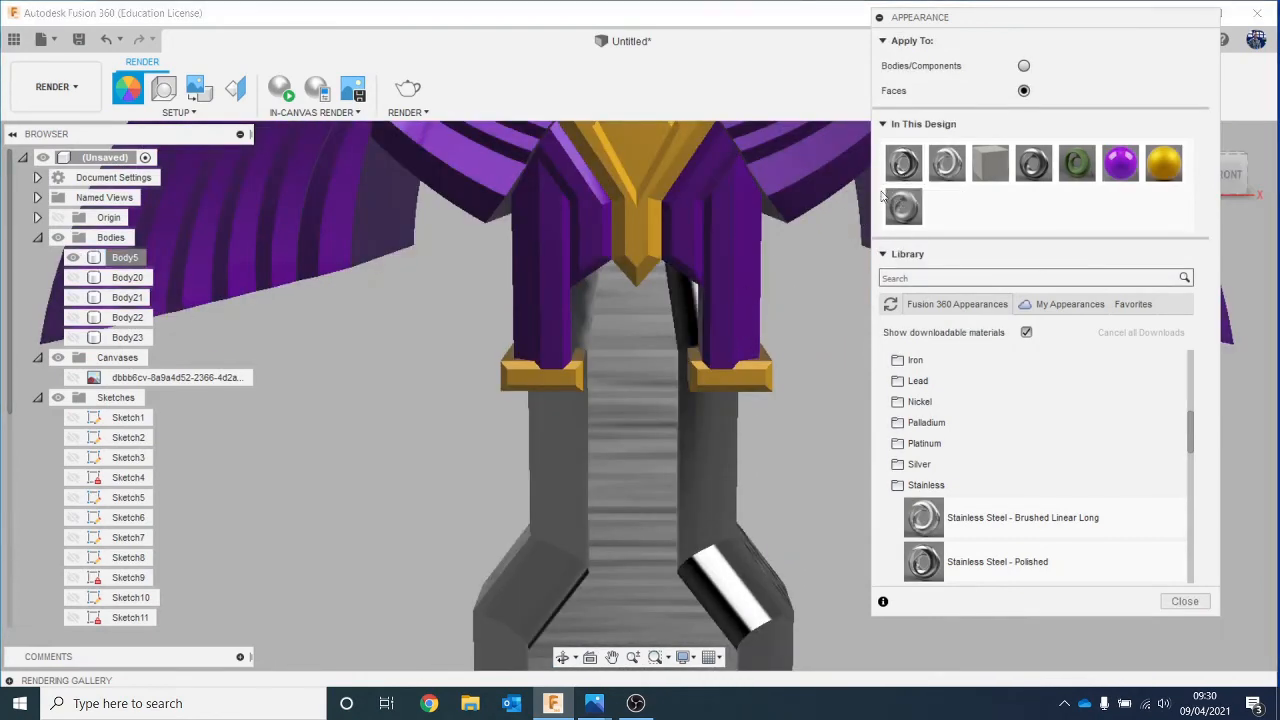
drag(903, 170, 590, 295)
Step: Apply Stainless Steel - Polished to the blade's right side edge faces at the shoulder and along the long straight section
scroll(605, 300, down, 10)
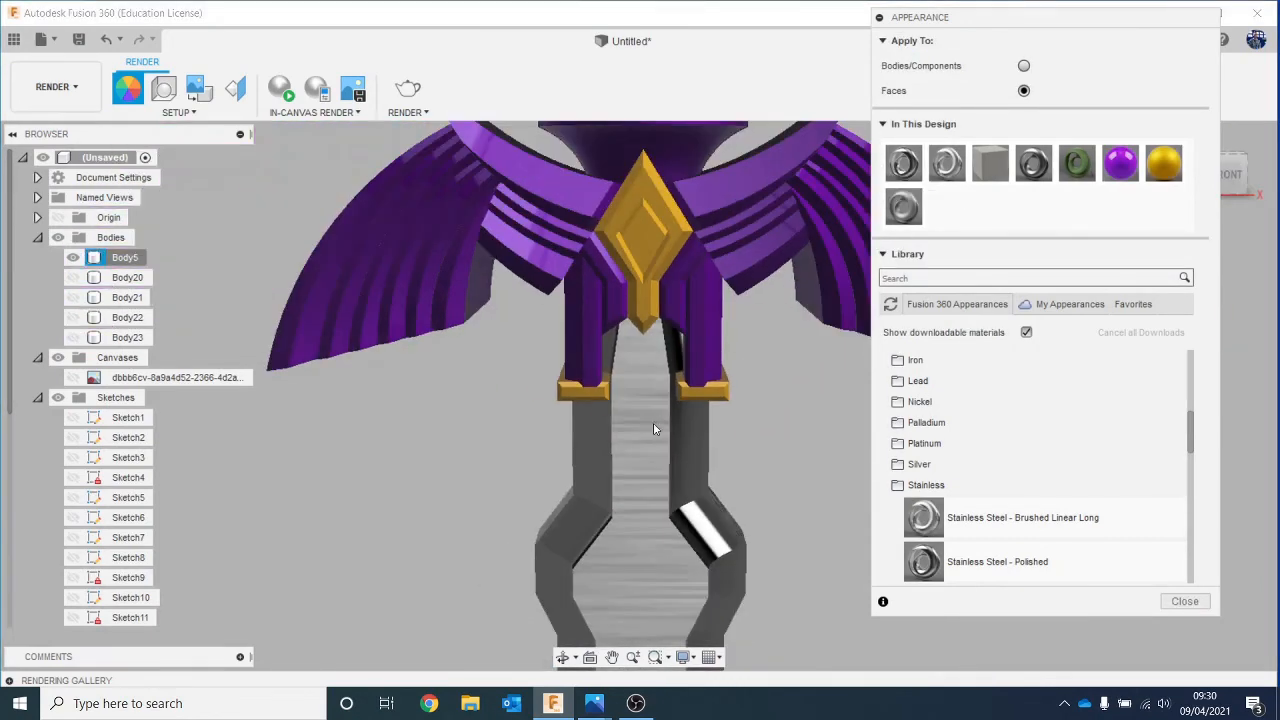
middle_drag(621, 296, 592, 196)
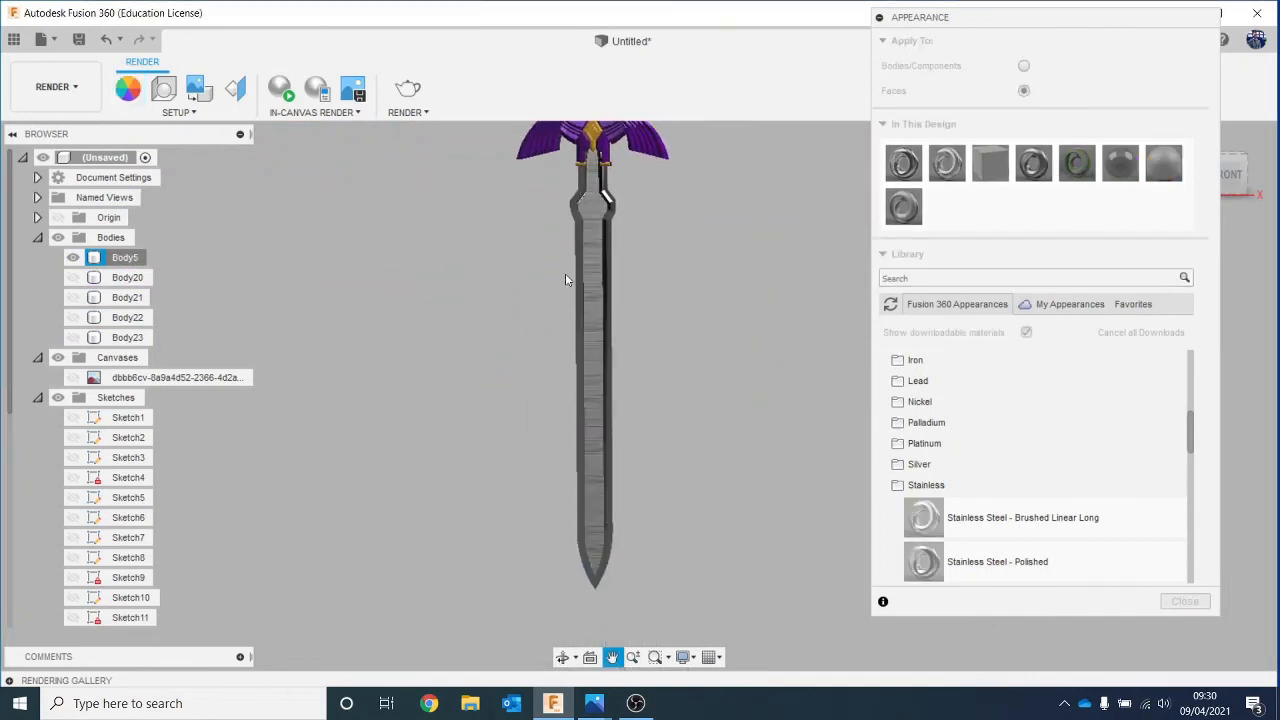
drag(1236, 174, 1135, 165)
scroll(524, 231, up, 5)
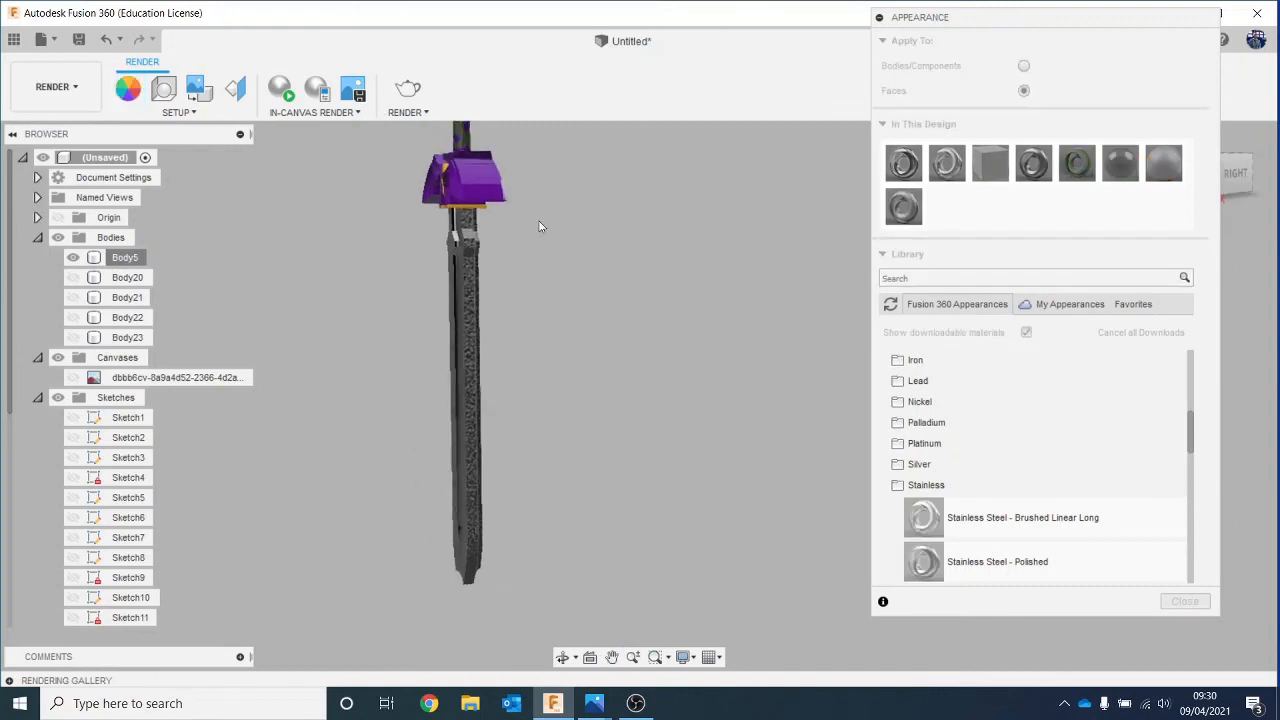
drag(903, 162, 391, 268)
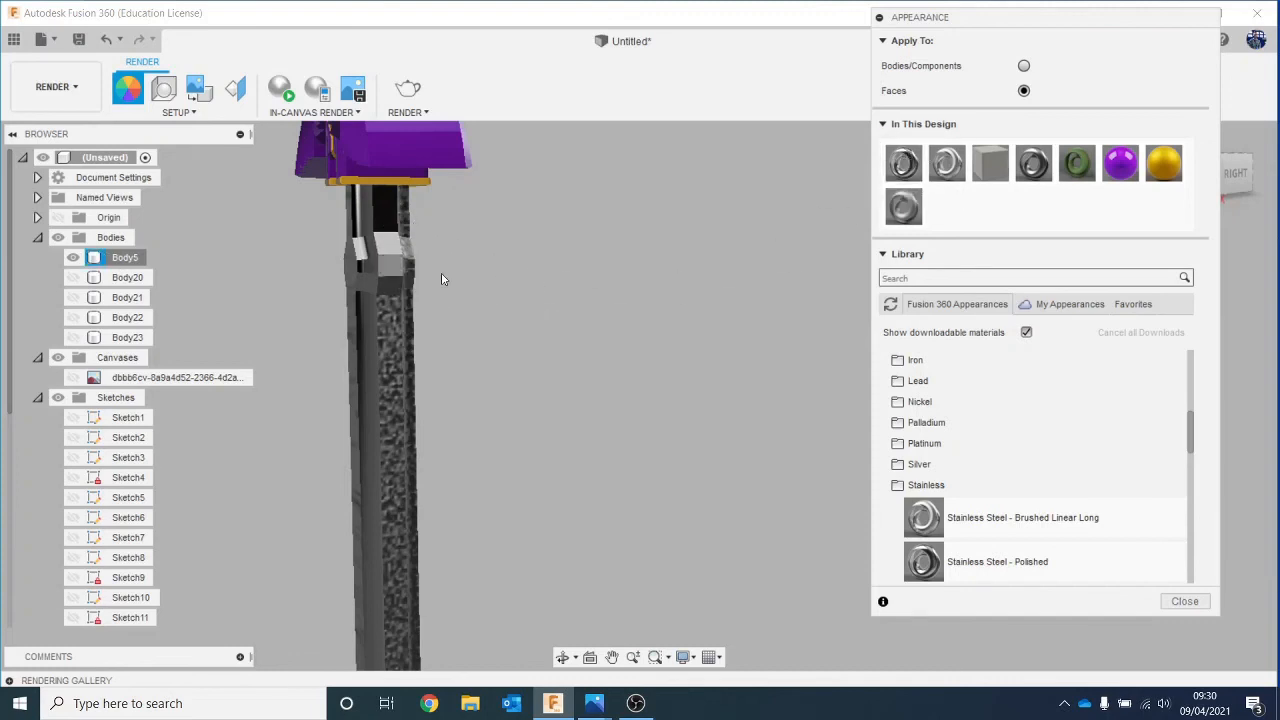
drag(946, 163, 386, 289)
drag(903, 163, 396, 324)
Step: Apply Stainless Steel - Polished to the right side edge face at the blade's tip
scroll(425, 365, down, 3)
middle_drag(463, 414, 458, 160)
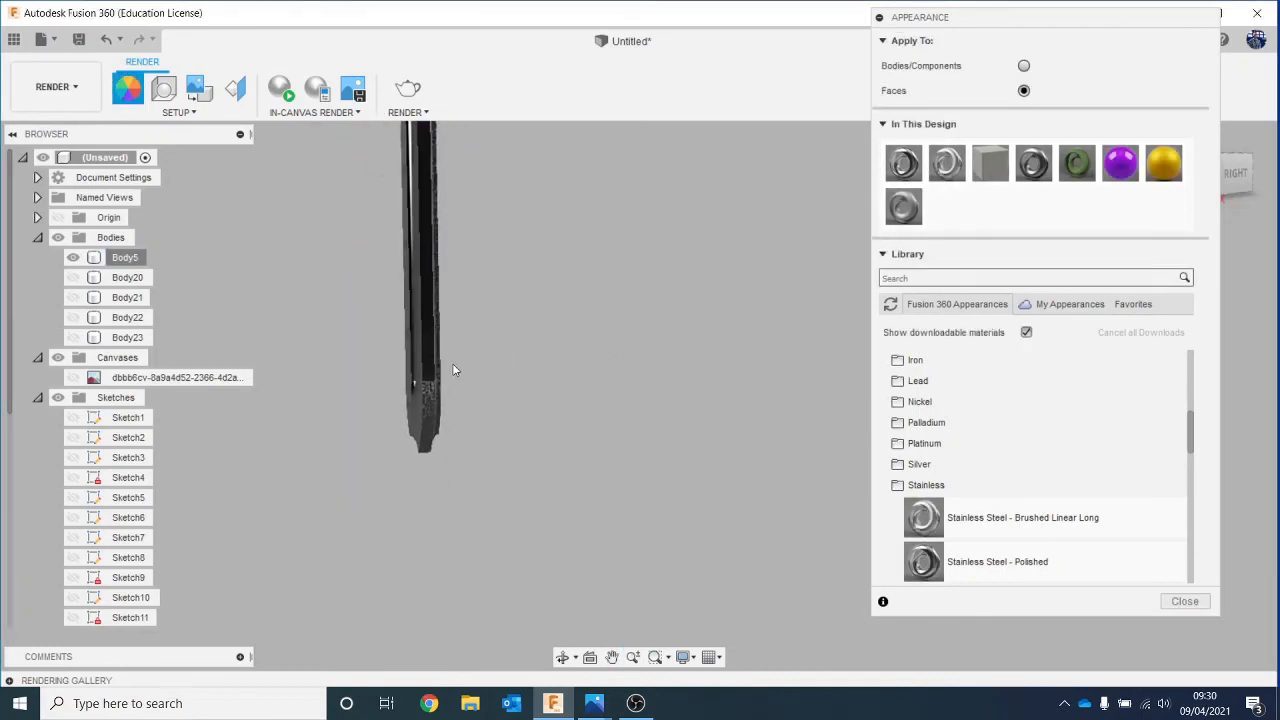
scroll(450, 366, up, 3)
scroll(443, 417, up, 2)
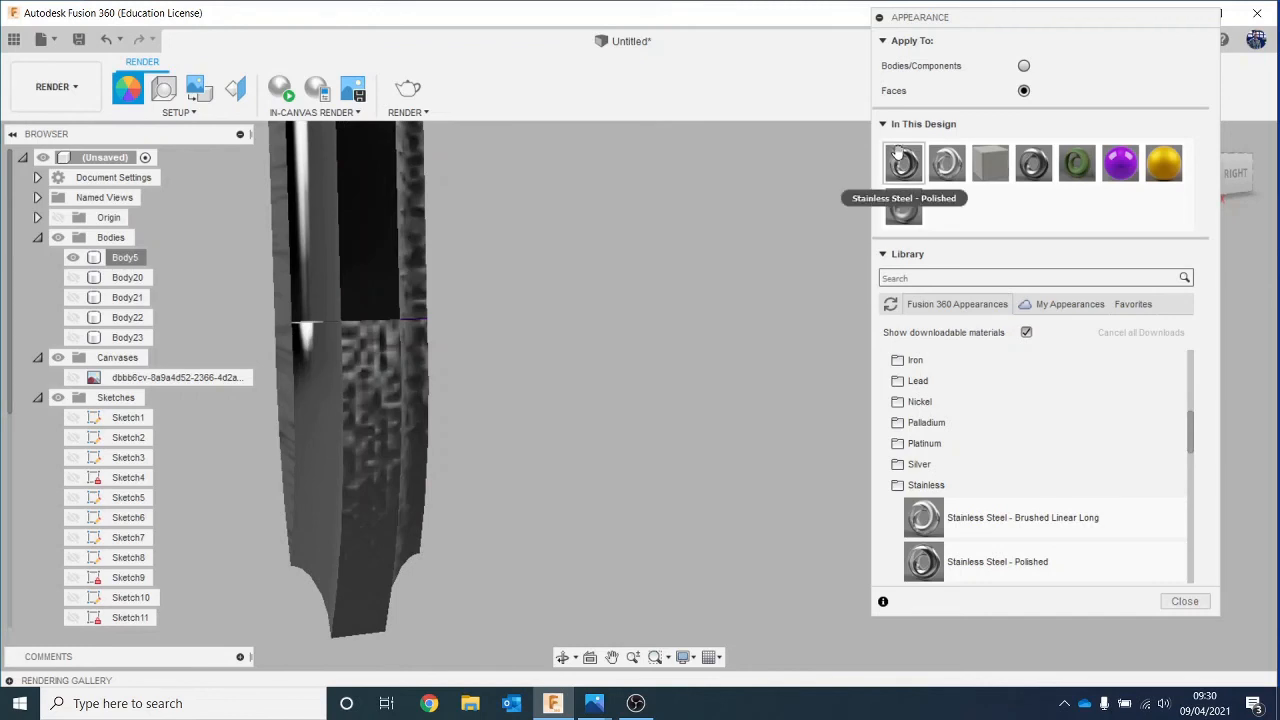
drag(903, 207, 363, 366)
Step: Apply Stainless Steel - Polished to the blade's flat central back face
scroll(558, 333, down, 2)
shift+middle_drag(558, 333, 607, 464)
scroll(646, 403, down, 1)
drag(1236, 172, 1130, 168)
scroll(570, 223, up, 6)
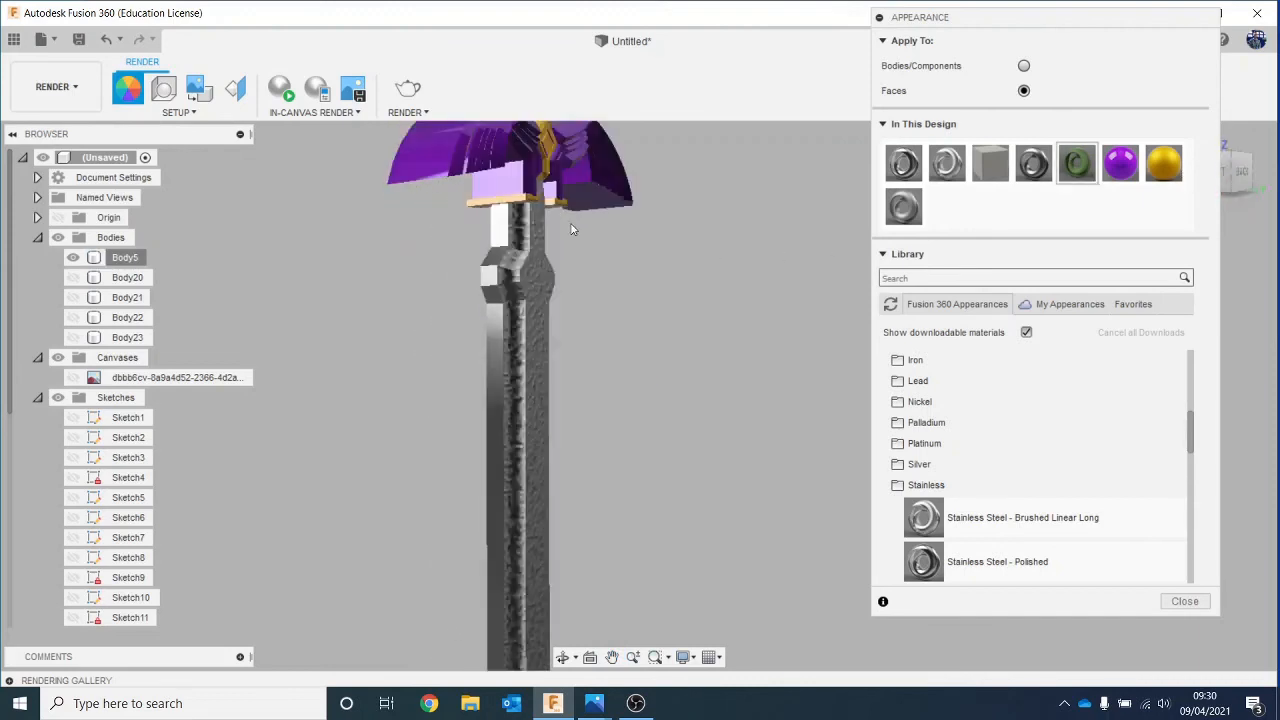
drag(903, 163, 695, 222)
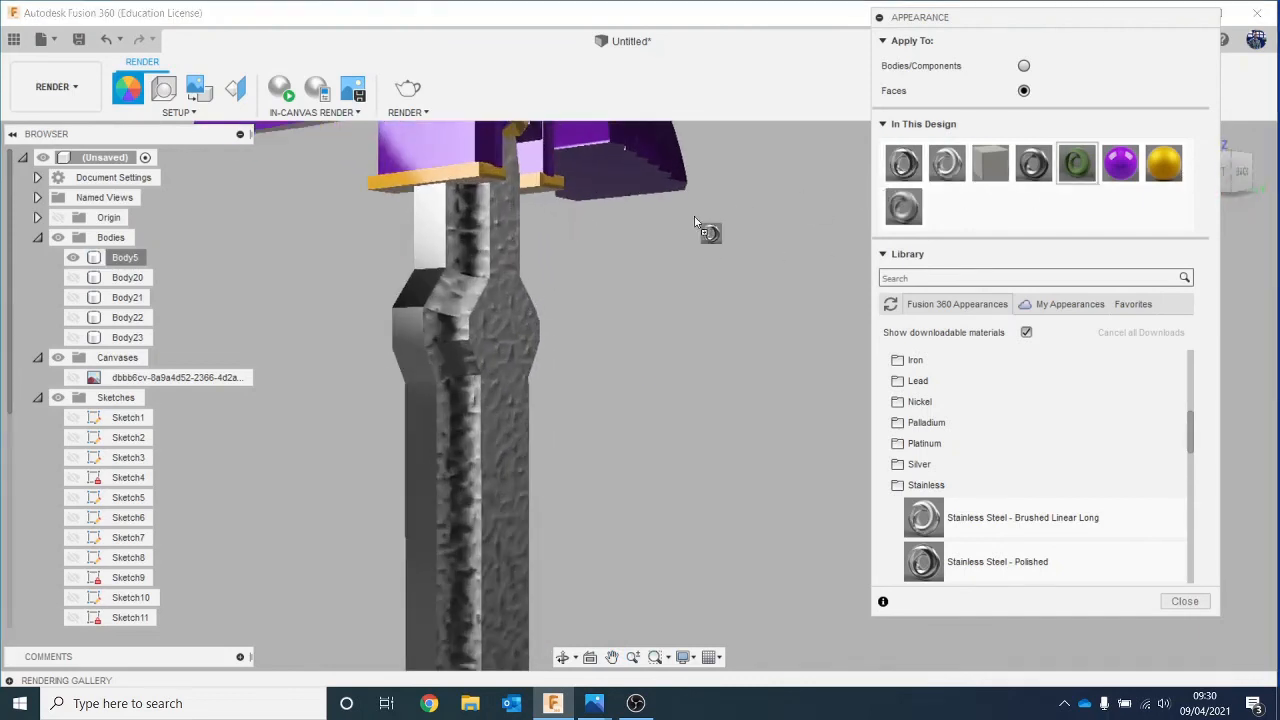
drag(491, 218, 698, 267)
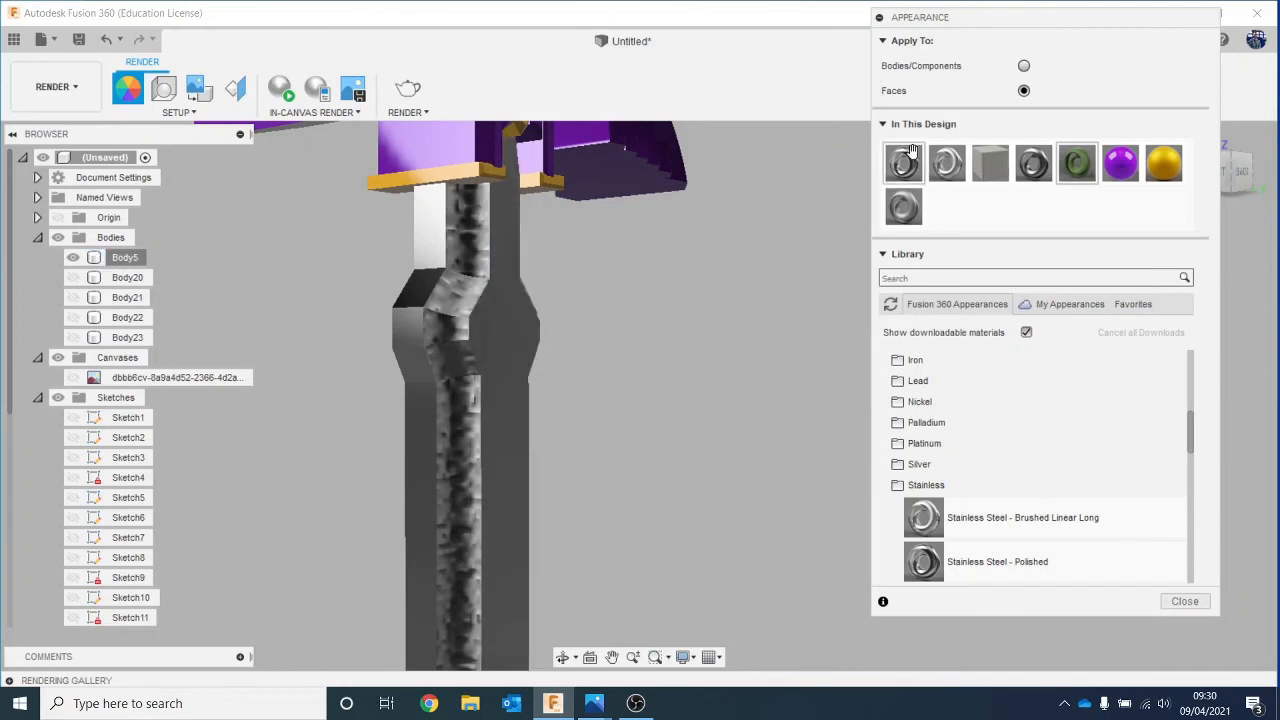
Step: Apply Stainless Steel - Polished to the back bevel faces from the guard through the shoulder and down the long straight section beside the finished side edge
drag(905, 158, 468, 230)
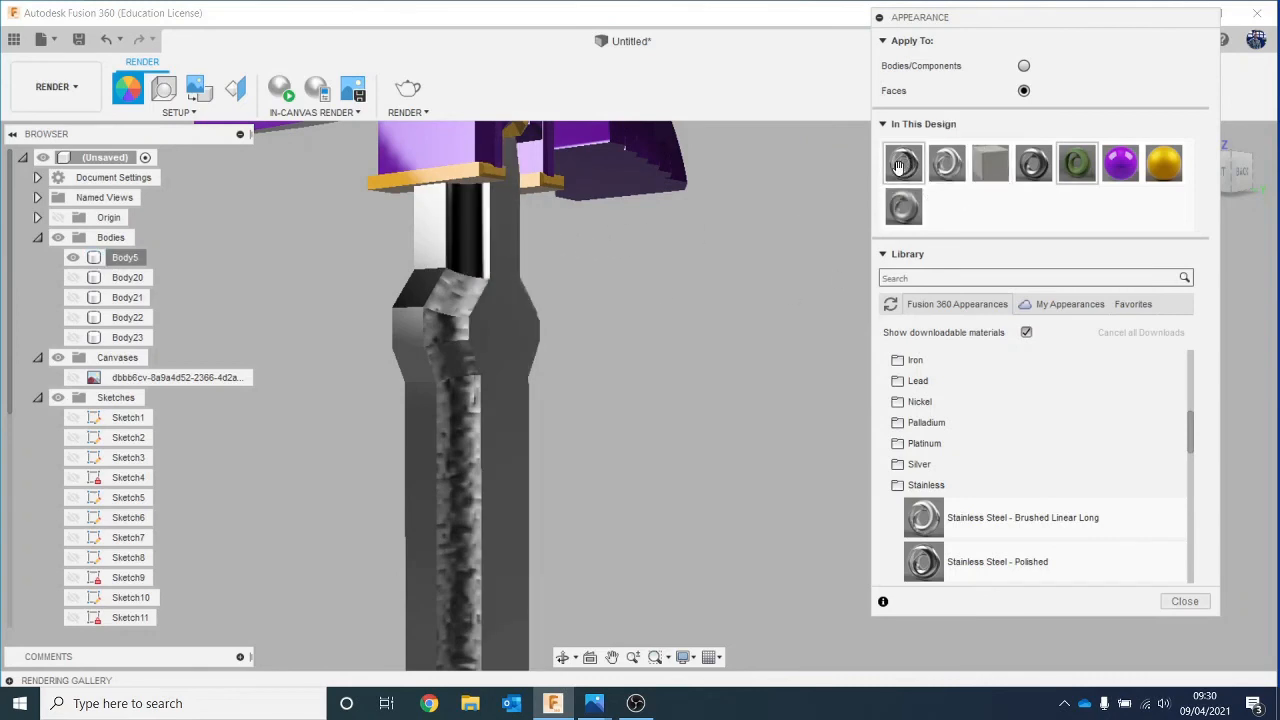
drag(899, 166, 456, 292)
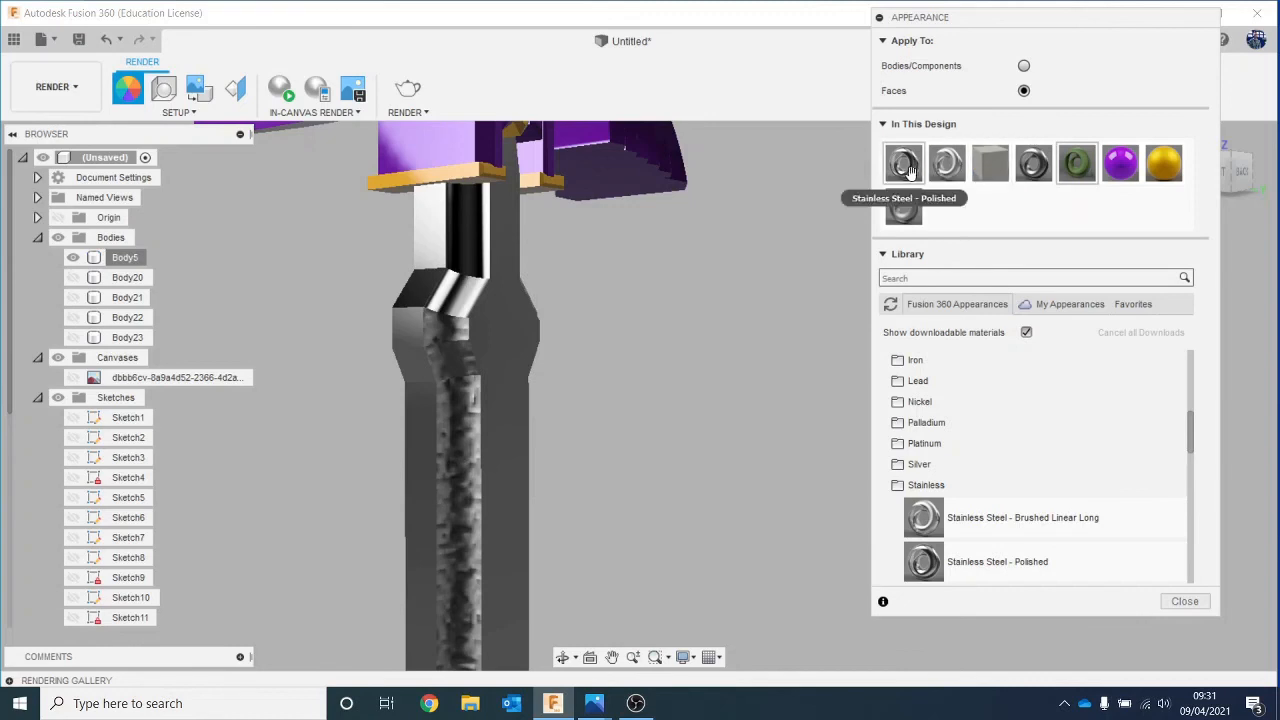
drag(909, 170, 429, 321)
drag(905, 168, 469, 343)
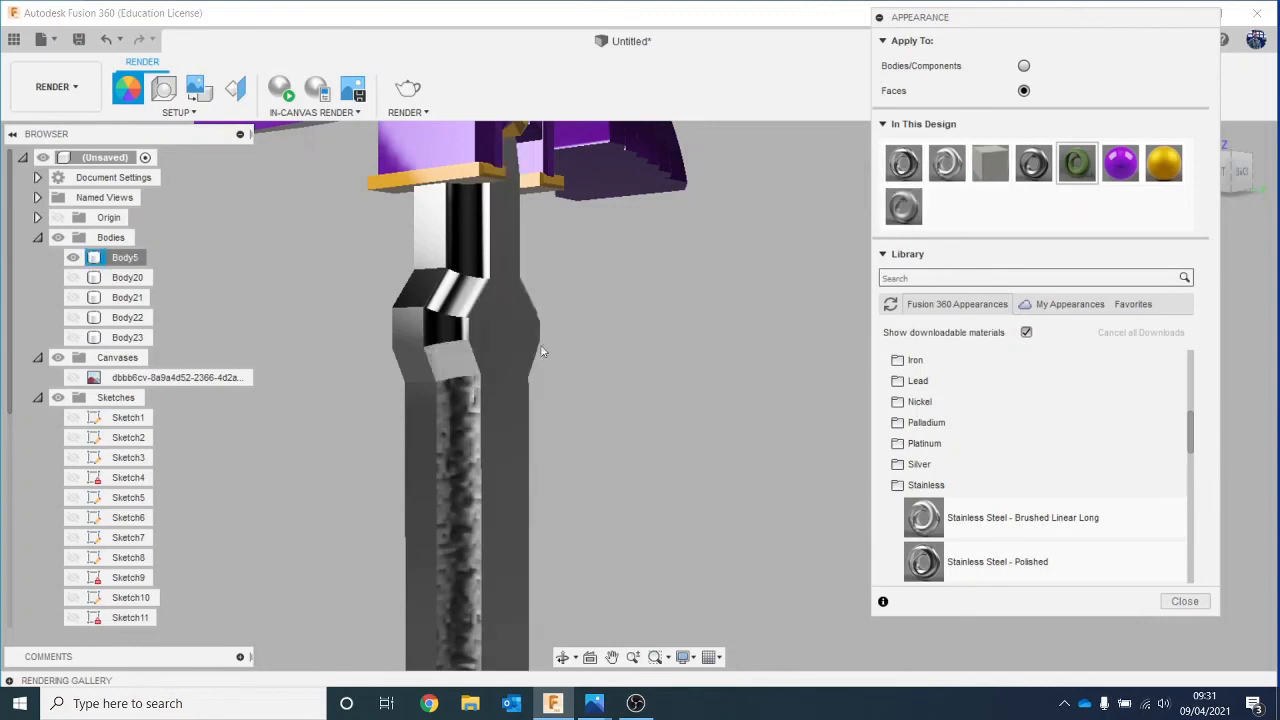
drag(904, 166, 470, 428)
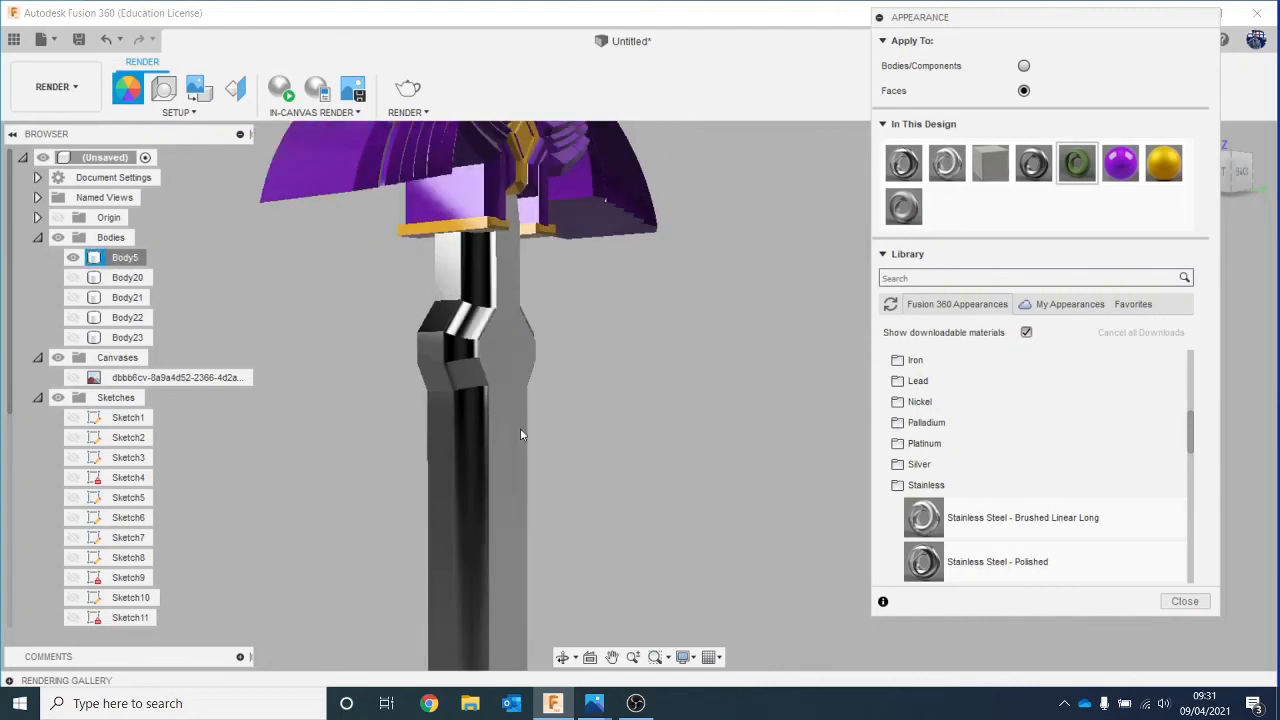
Step: Apply Stainless Steel - Polished to the curved back bevel face at the blade's tip
scroll(523, 432, down, 3)
middle_drag(531, 420, 522, 110)
middle_drag(607, 434, 620, 314)
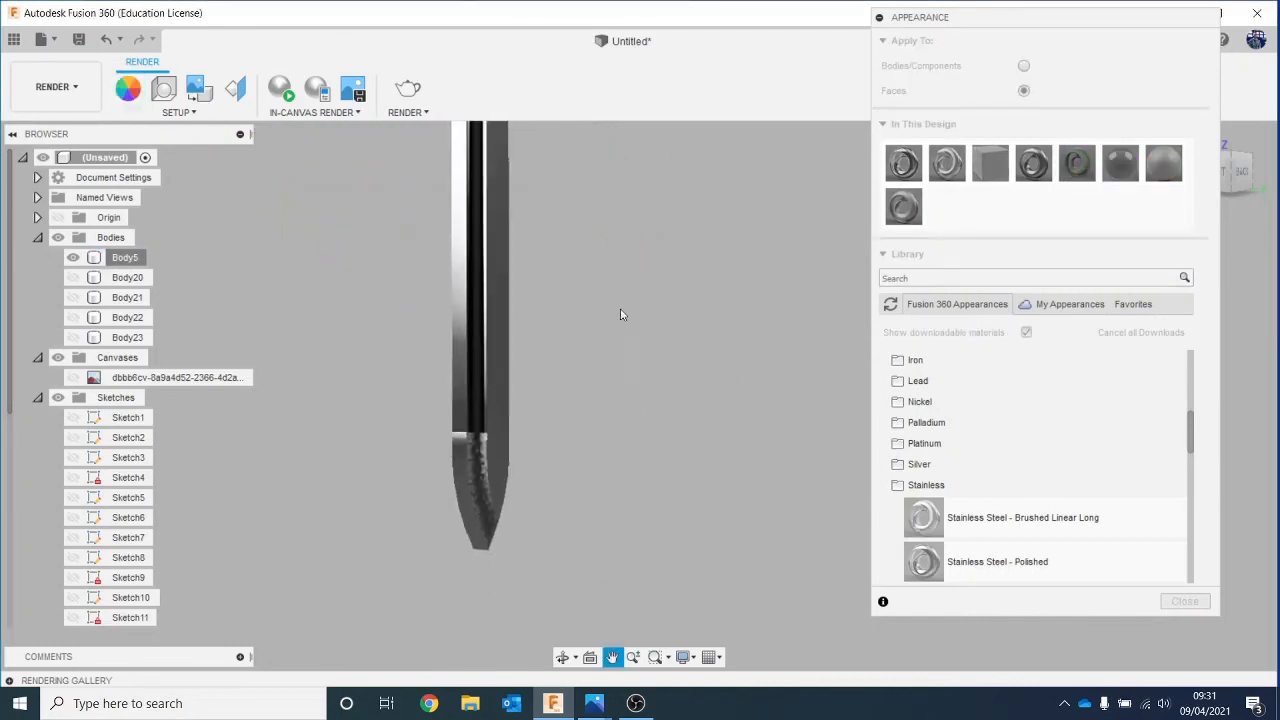
scroll(425, 450, up, 4)
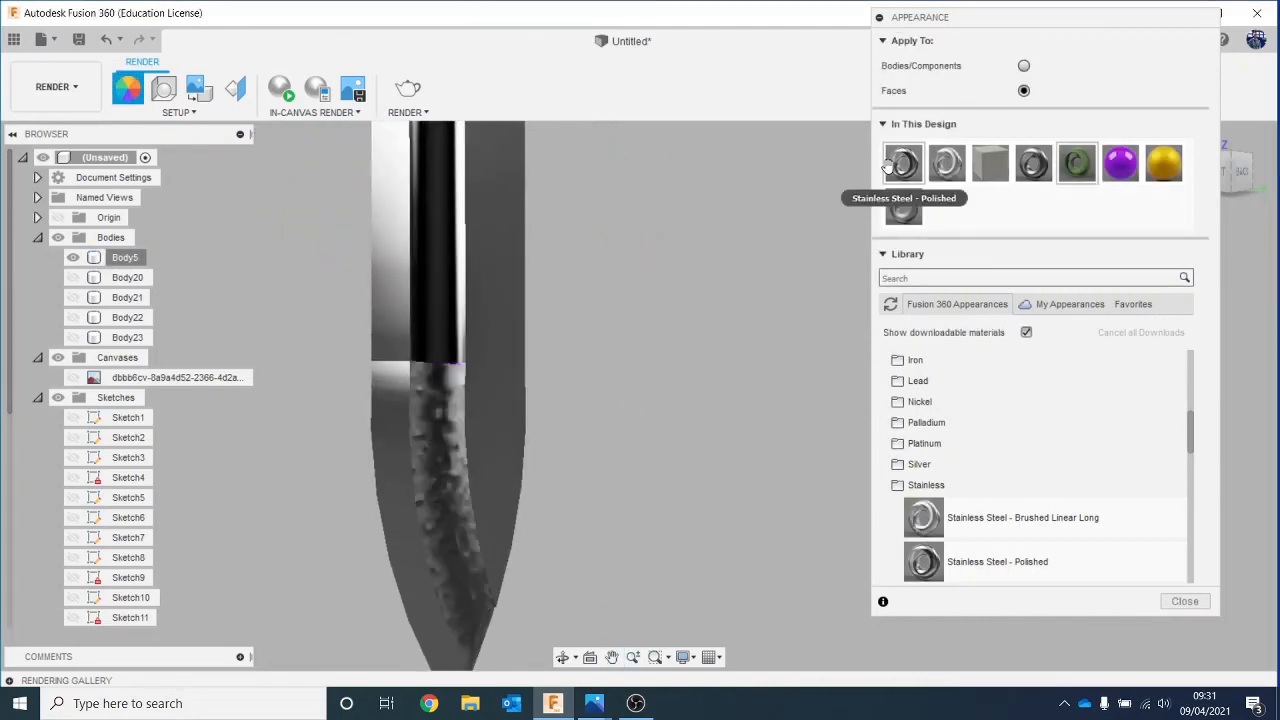
drag(888, 166, 452, 415)
scroll(594, 367, down, 3)
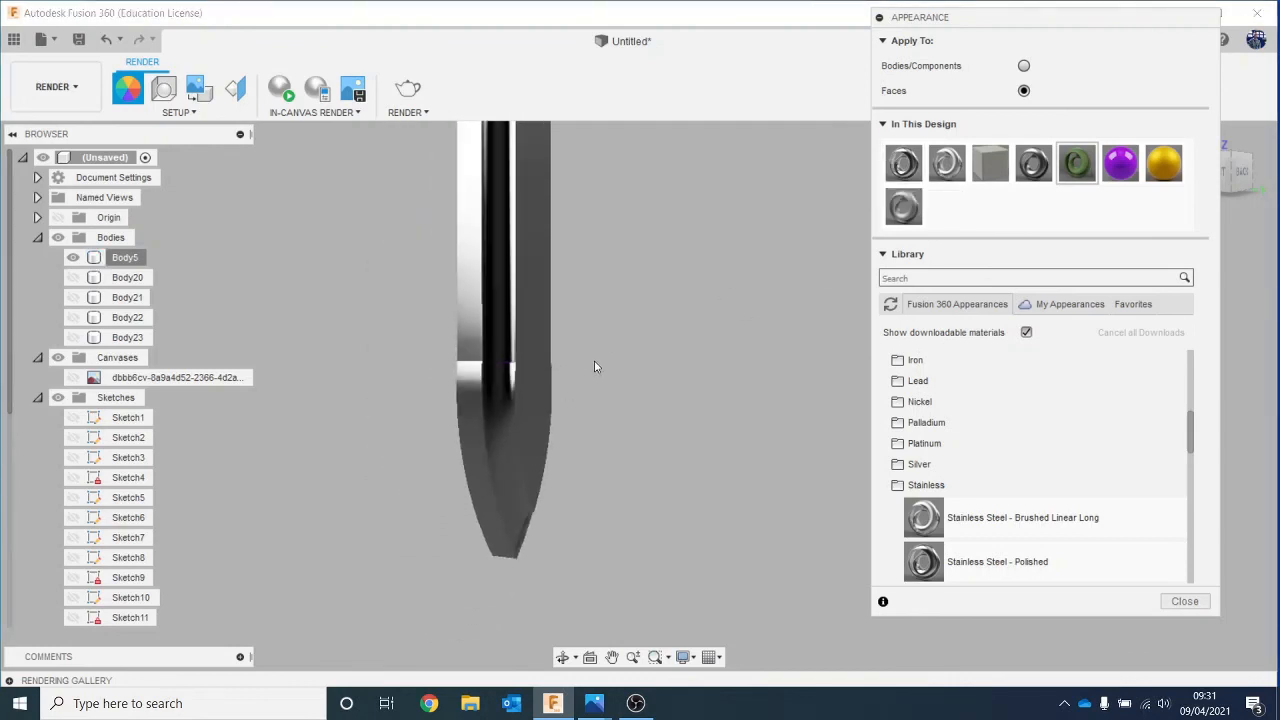
Step: Apply Stainless Steel - Polished to the back bevel and side edge faces directly below the guard on the blade's opposite side
scroll(630, 405, down, 5)
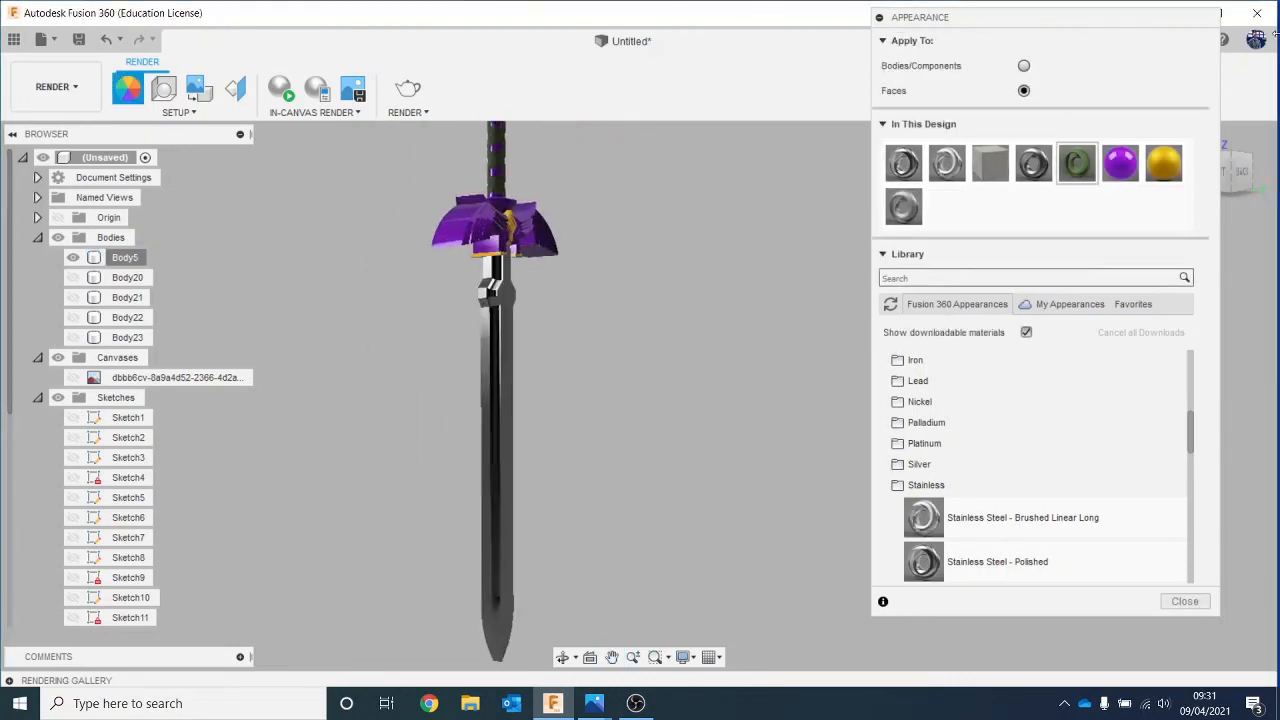
drag(1237, 178, 988, 172)
middle_drag(798, 365, 617, 360)
scroll(624, 340, up, 2)
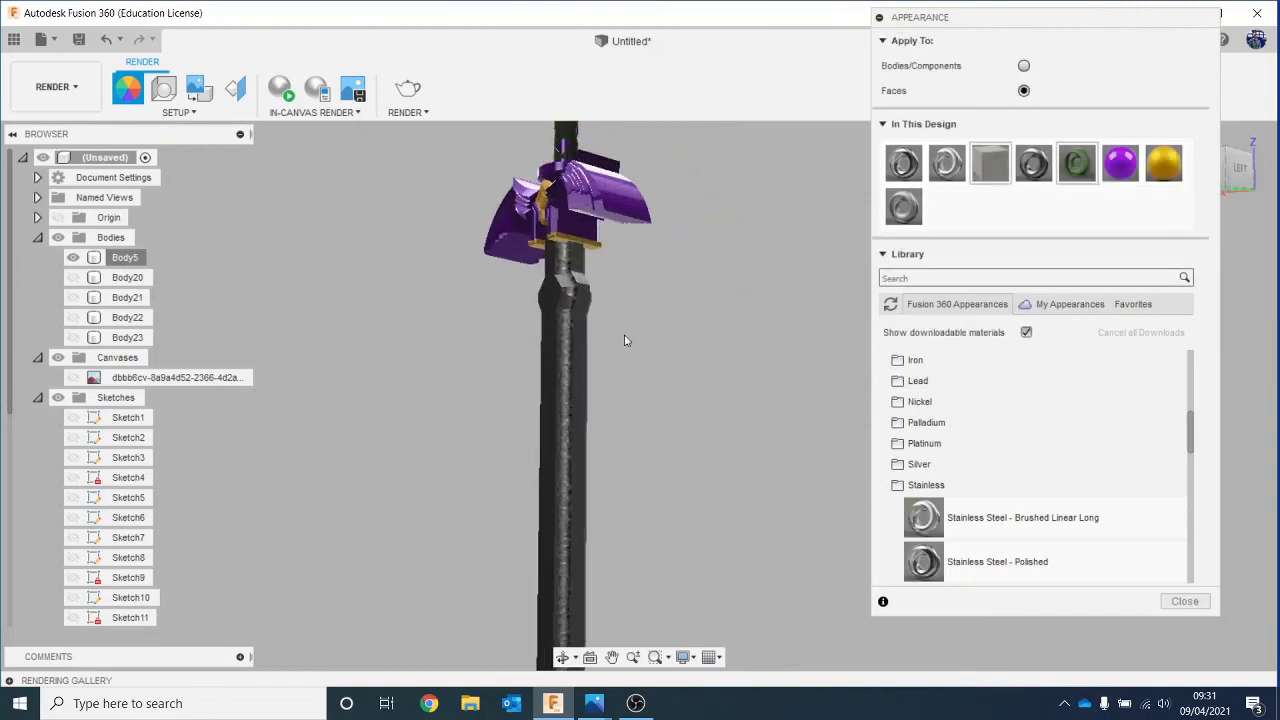
scroll(624, 340, up, 4)
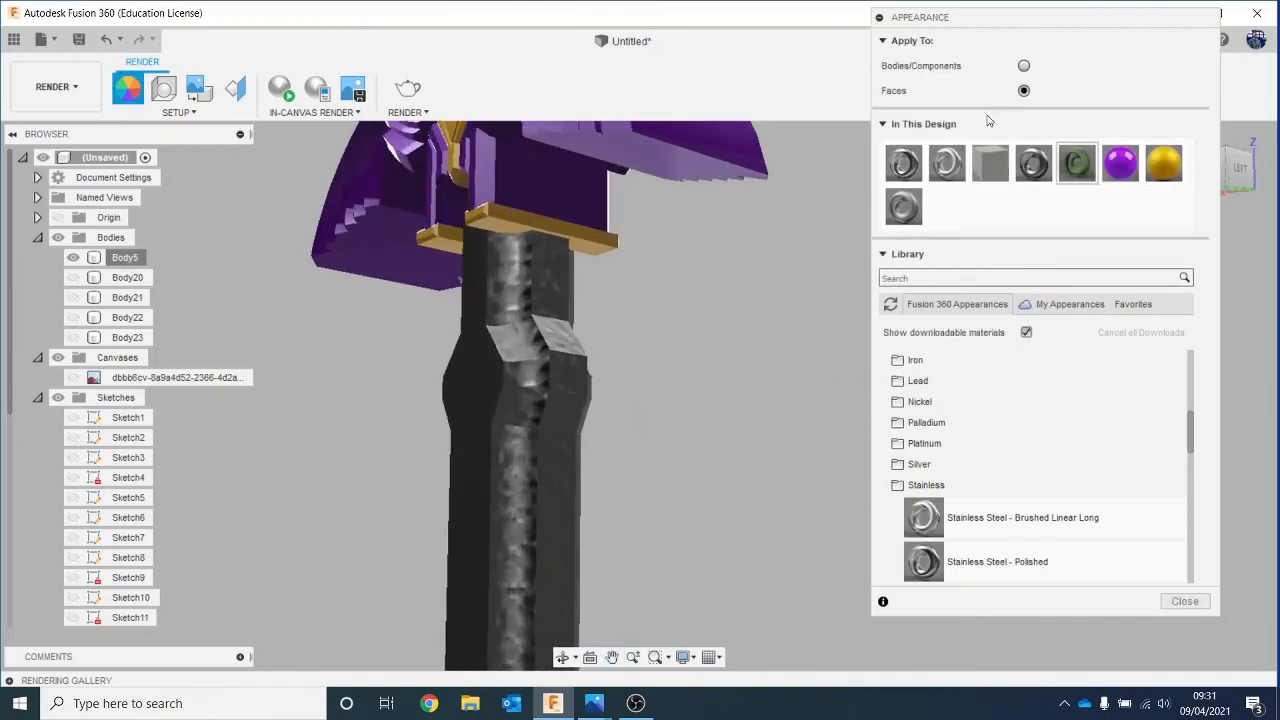
drag(940, 162, 518, 262)
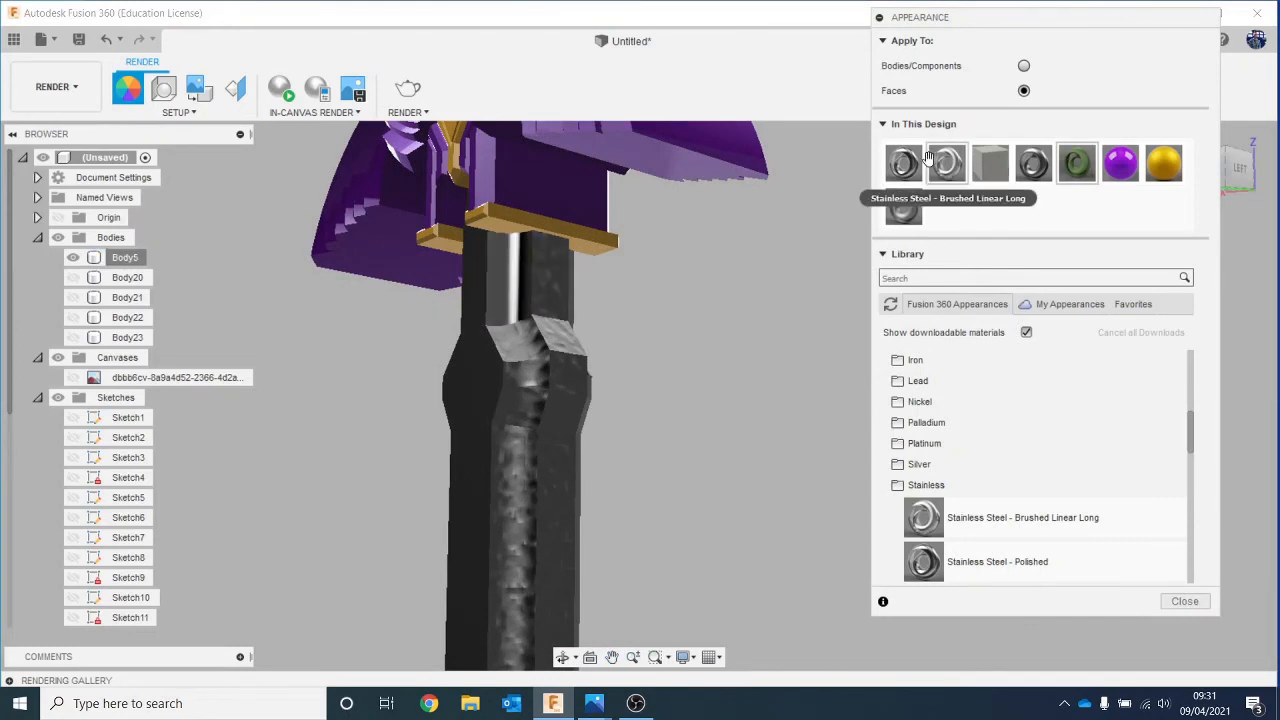
drag(906, 163, 543, 268)
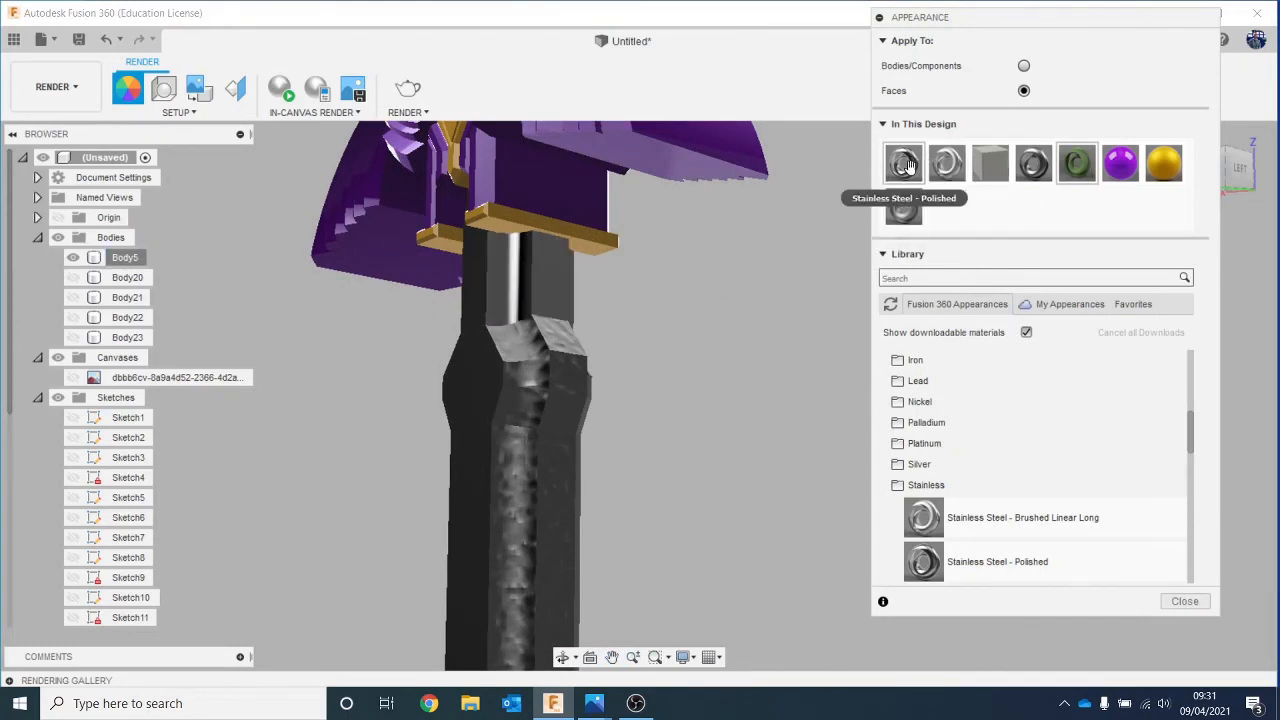
Step: Apply Stainless Steel - Polished to the opposite side's back bevel and side edge faces through the shoulder and down the long straight section
drag(908, 165, 596, 341)
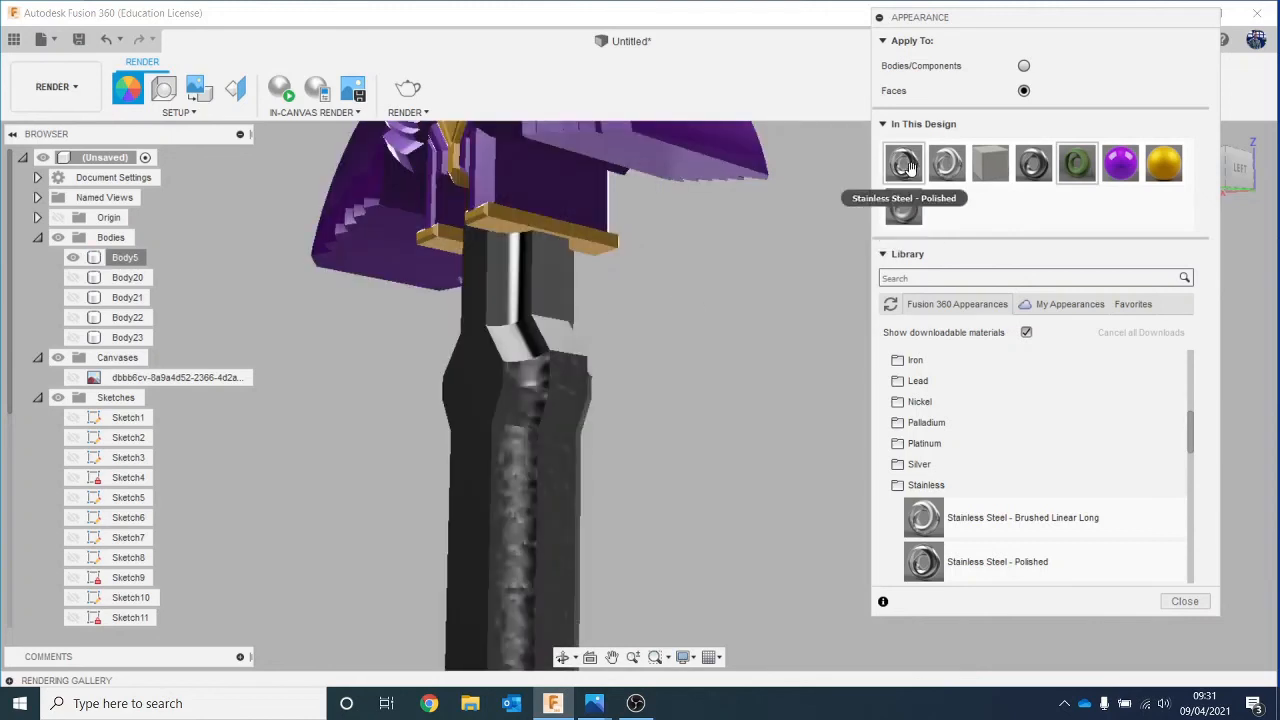
drag(905, 165, 577, 369)
drag(904, 206, 521, 379)
drag(904, 206, 523, 422)
drag(904, 206, 615, 414)
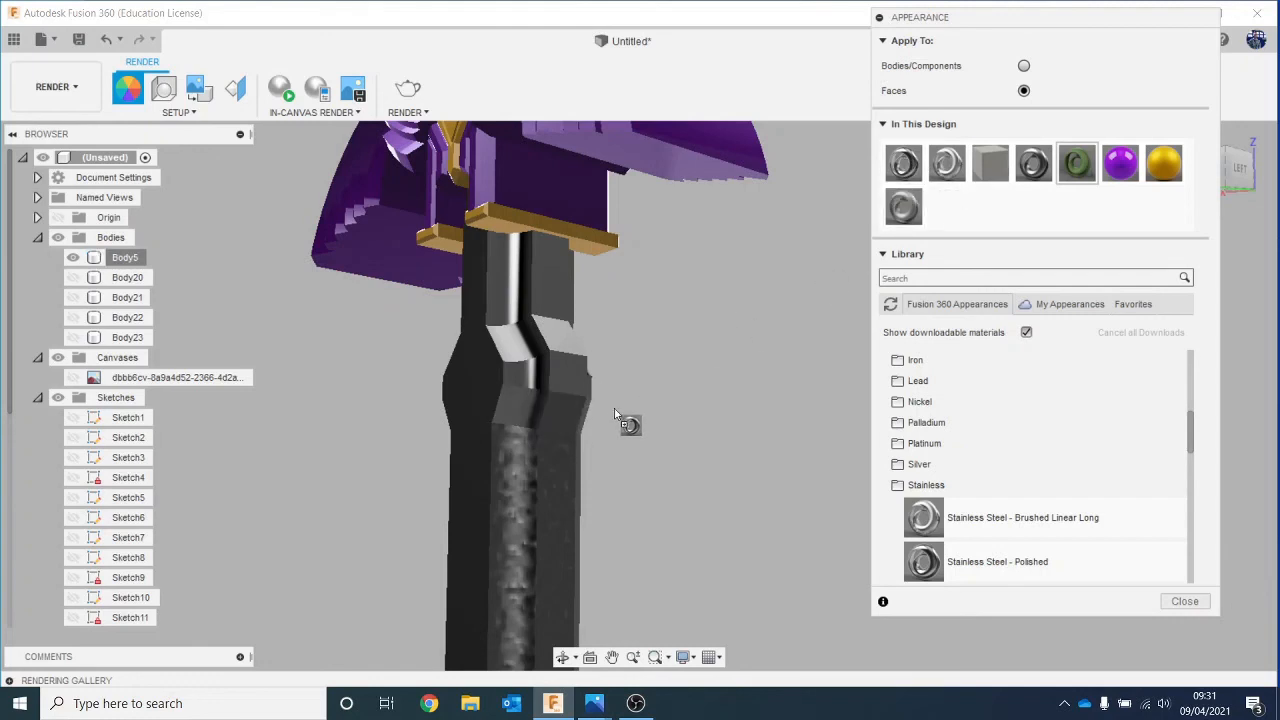
drag(904, 206, 545, 450)
drag(931, 152, 560, 485)
Step: Apply Stainless Steel - Polished to the curved bevel and side edge faces at the blade's tip on the same side, and finish assigning appearances
scroll(624, 505, down, 3)
middle_drag(640, 494, 589, 92)
middle_drag(725, 480, 717, 60)
scroll(533, 500, up, 3)
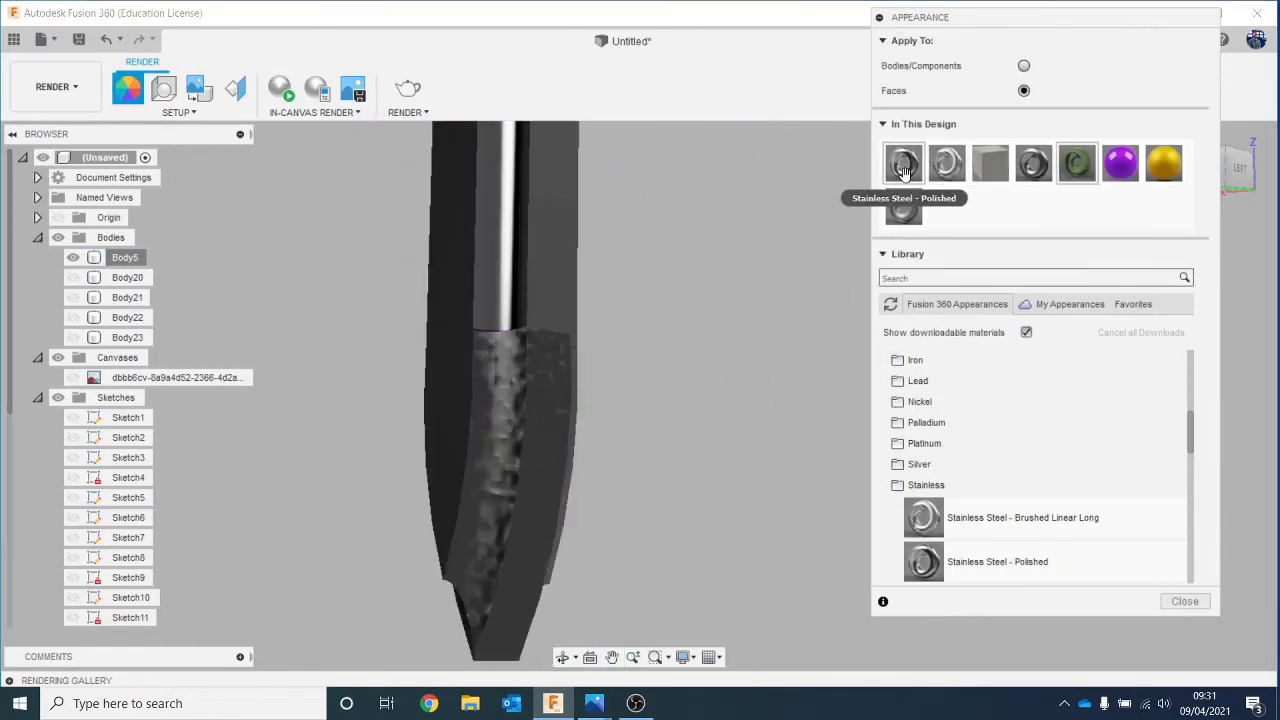
drag(947, 162, 518, 388)
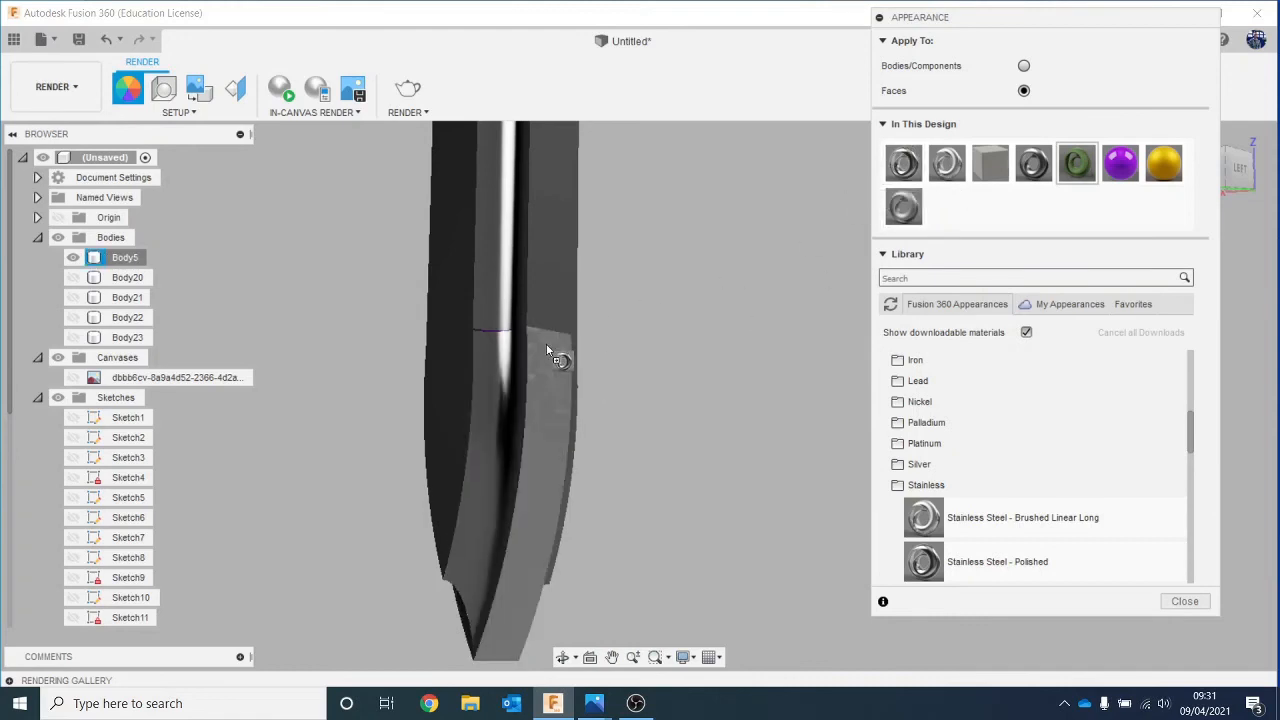
scroll(668, 409, down, 3)
scroll(679, 392, up, 2)
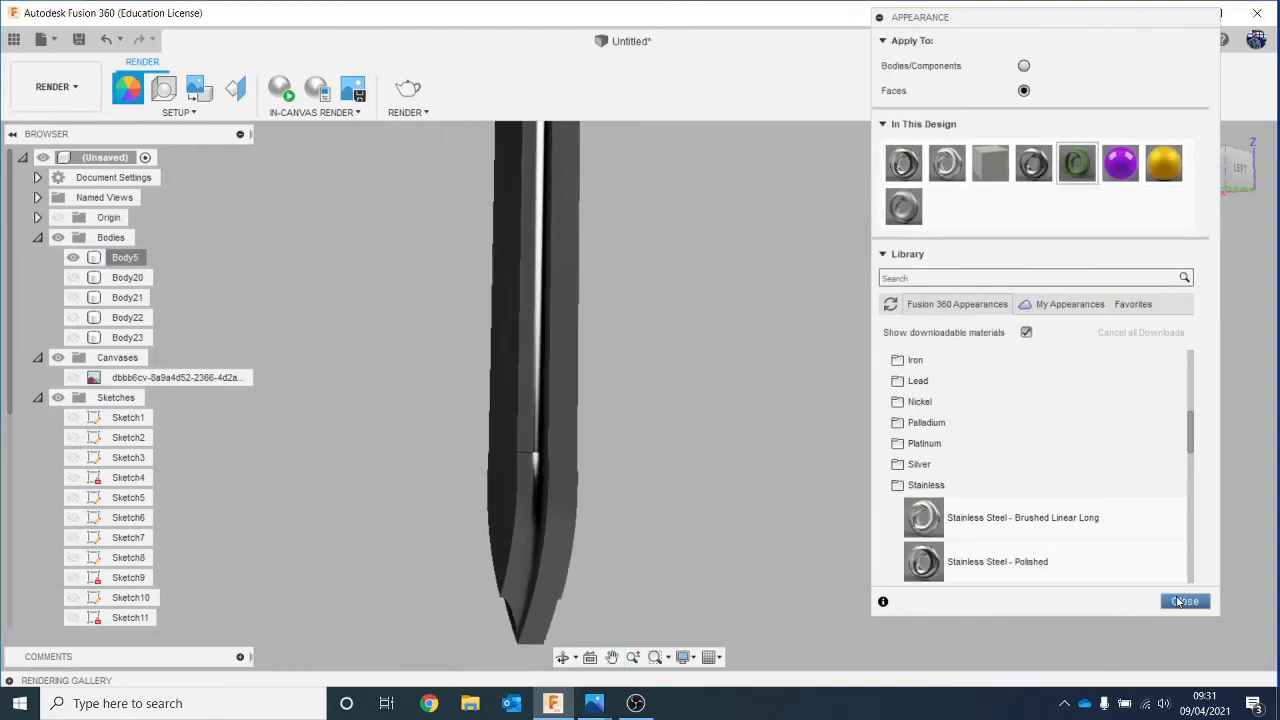
click(1185, 601)
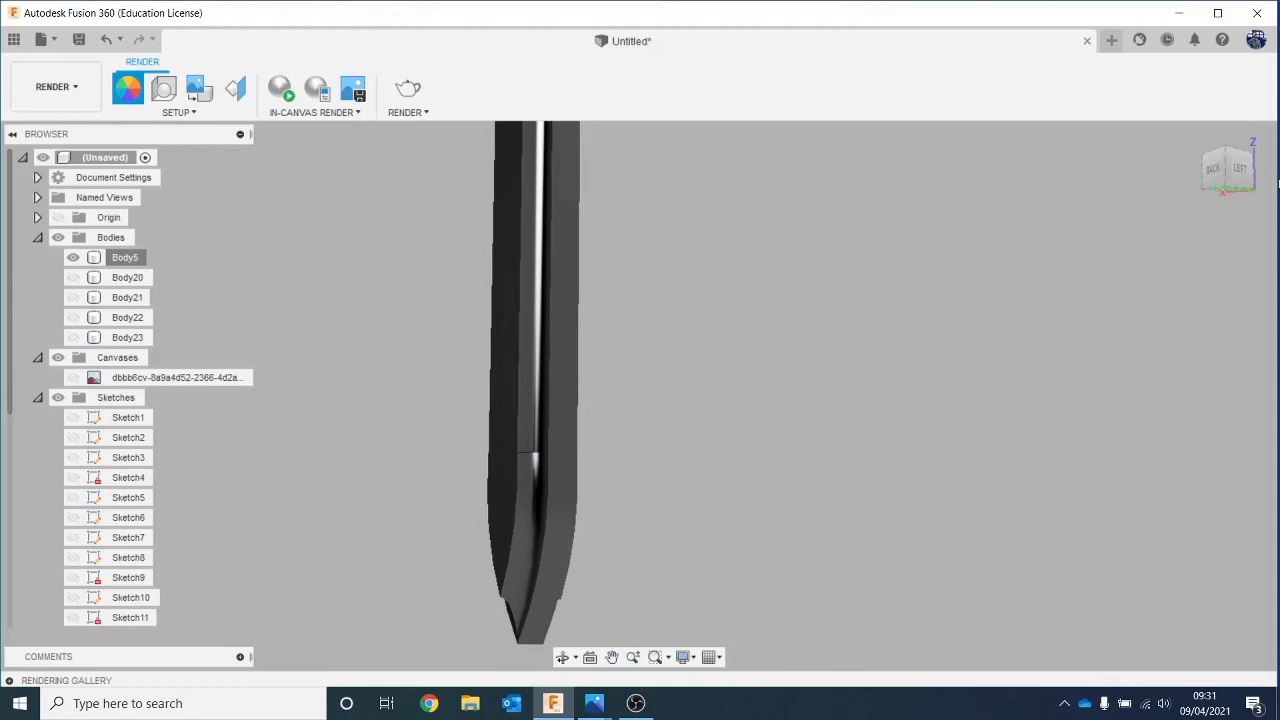
Step: Check the blade's back, and apply Stainless Steel - Polished to the flat central front face using face-level assignment
shift+middle_drag(638, 395, 1110, 185)
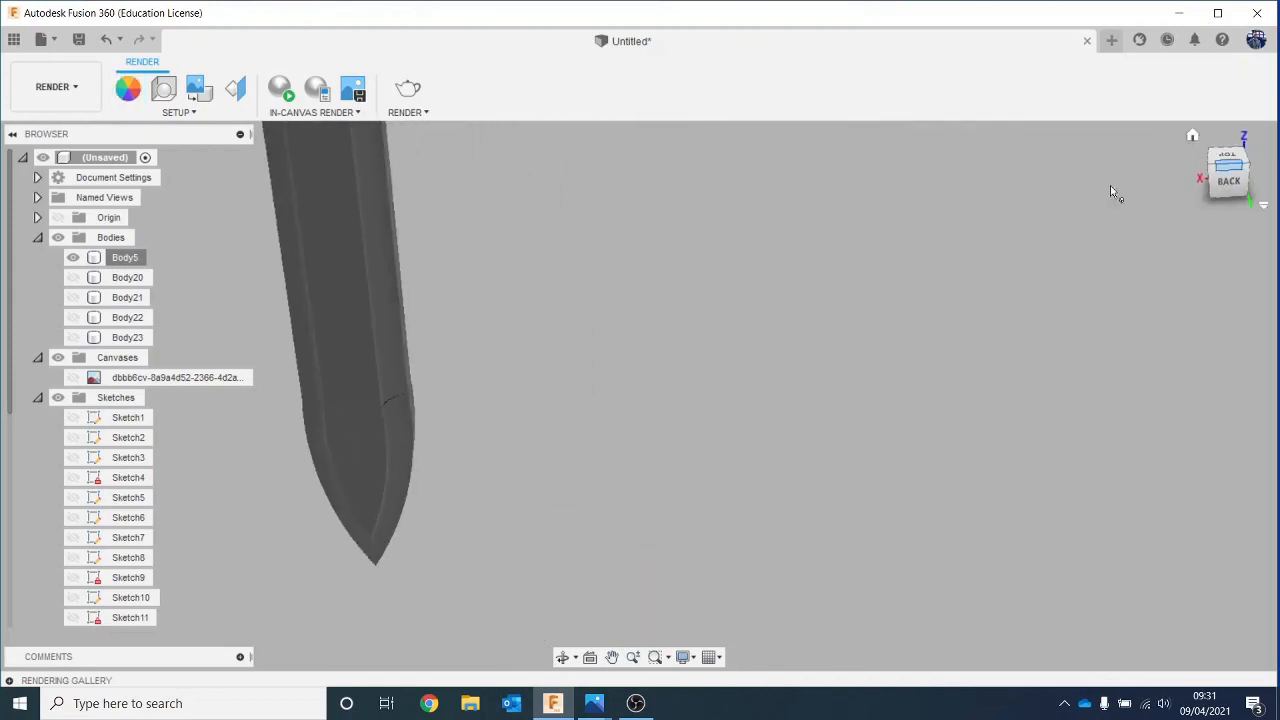
middle_drag(1008, 240, 955, 614)
scroll(840, 419, down, 3)
middle_drag(968, 308, 925, 472)
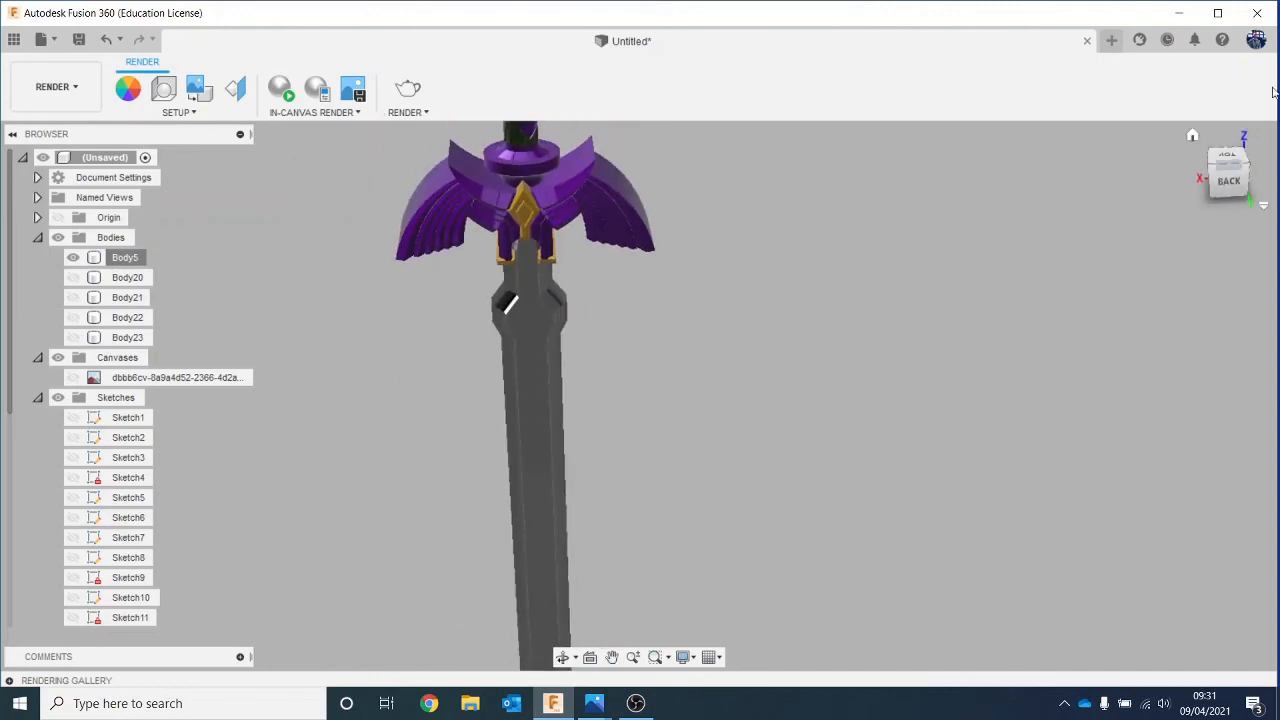
mouse_move(1228, 172)
mouse_down()
mouse_move(985, 172)
mouse_move(1224, 178)
mouse_up()
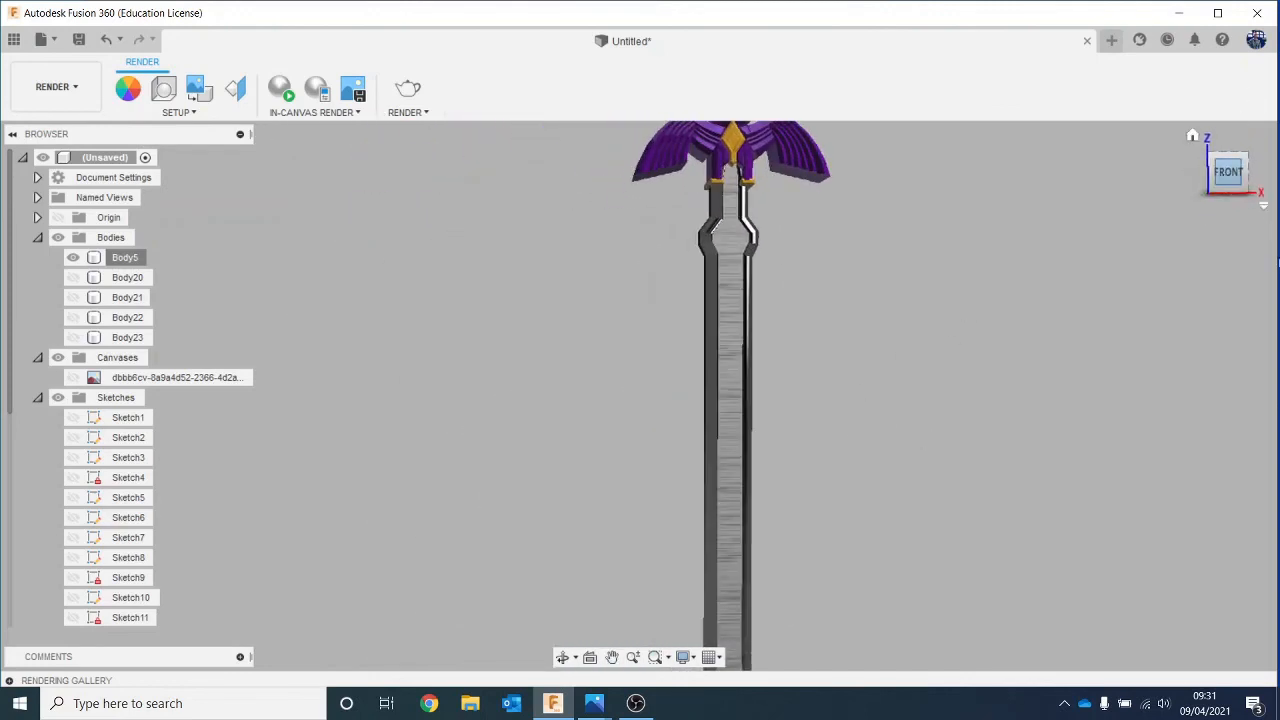
key(a)
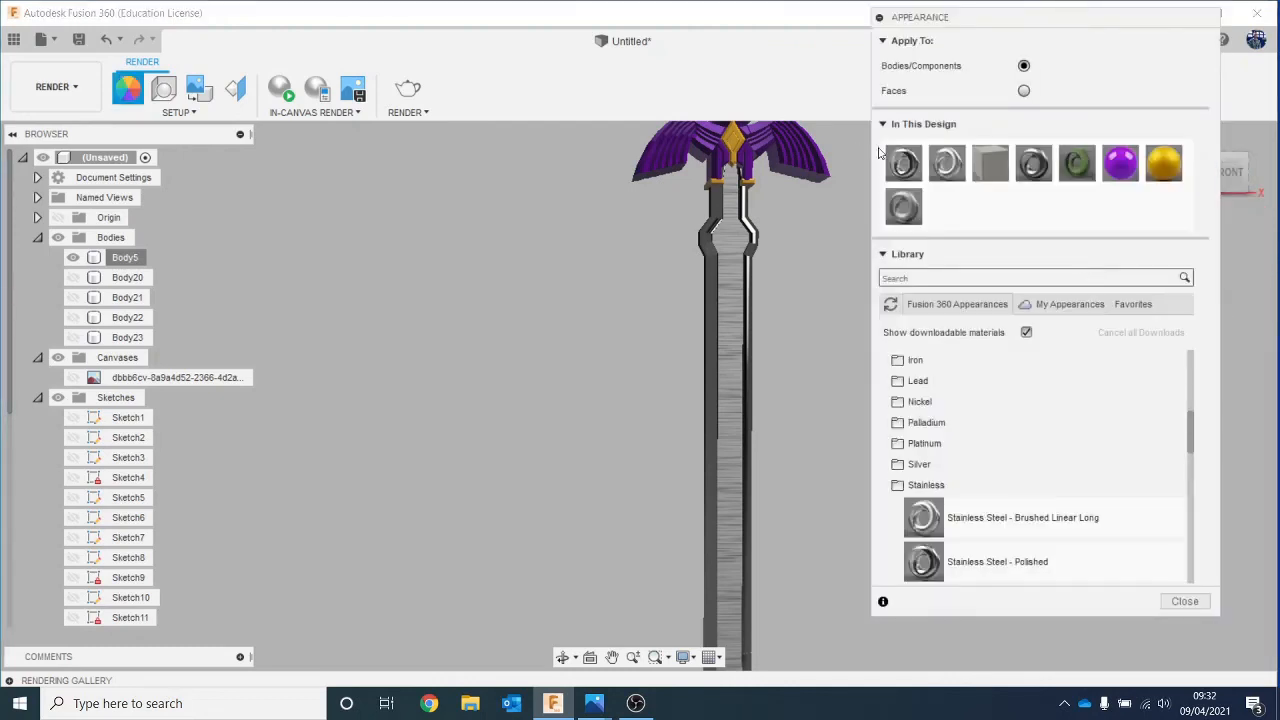
drag(903, 160, 751, 257)
drag(903, 162, 750, 258)
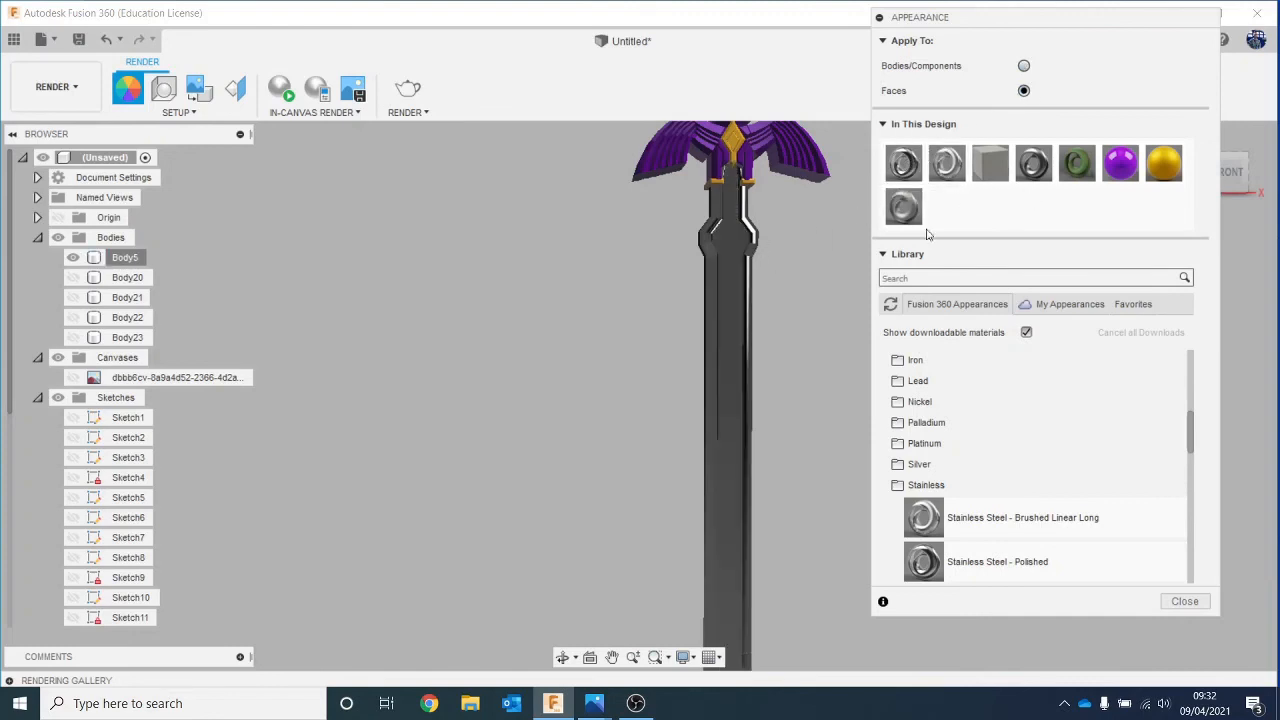
scroll(865, 305, down, 3)
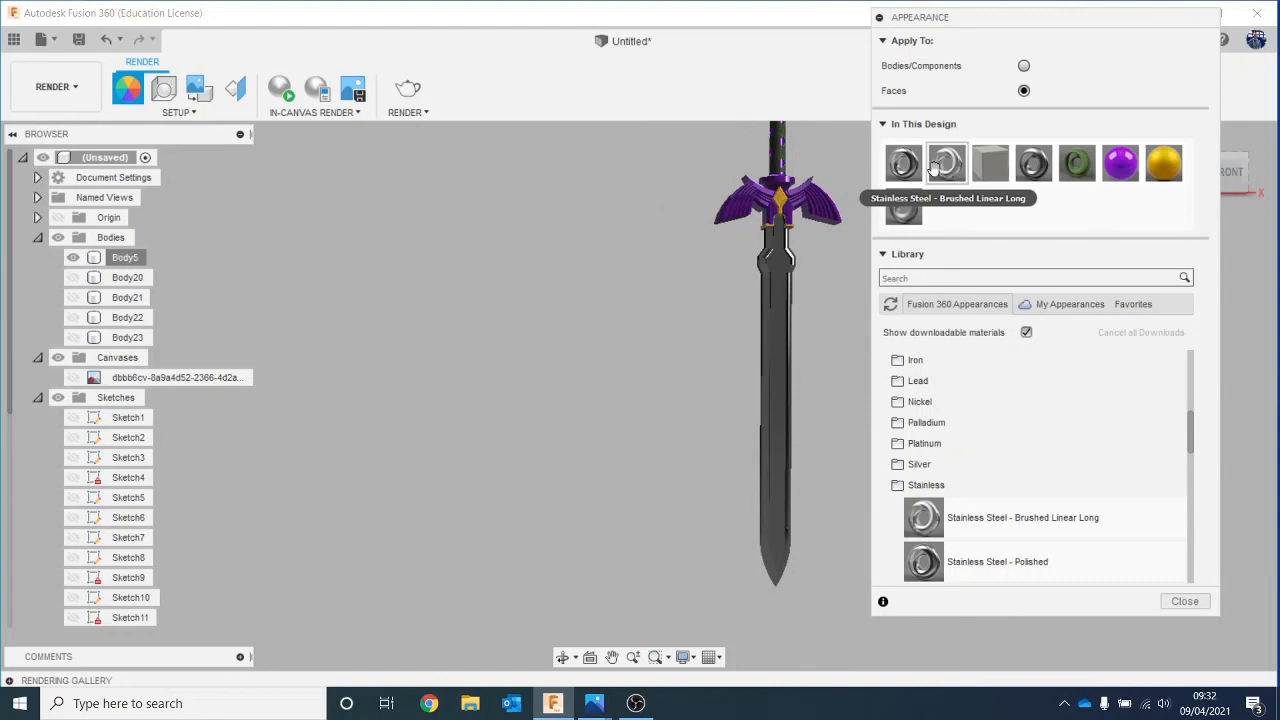
click(1199, 601)
Step: End the sword's isolation so the pedestal and chamber bodies are shown around it
middle_drag(1233, 403, 1045, 430)
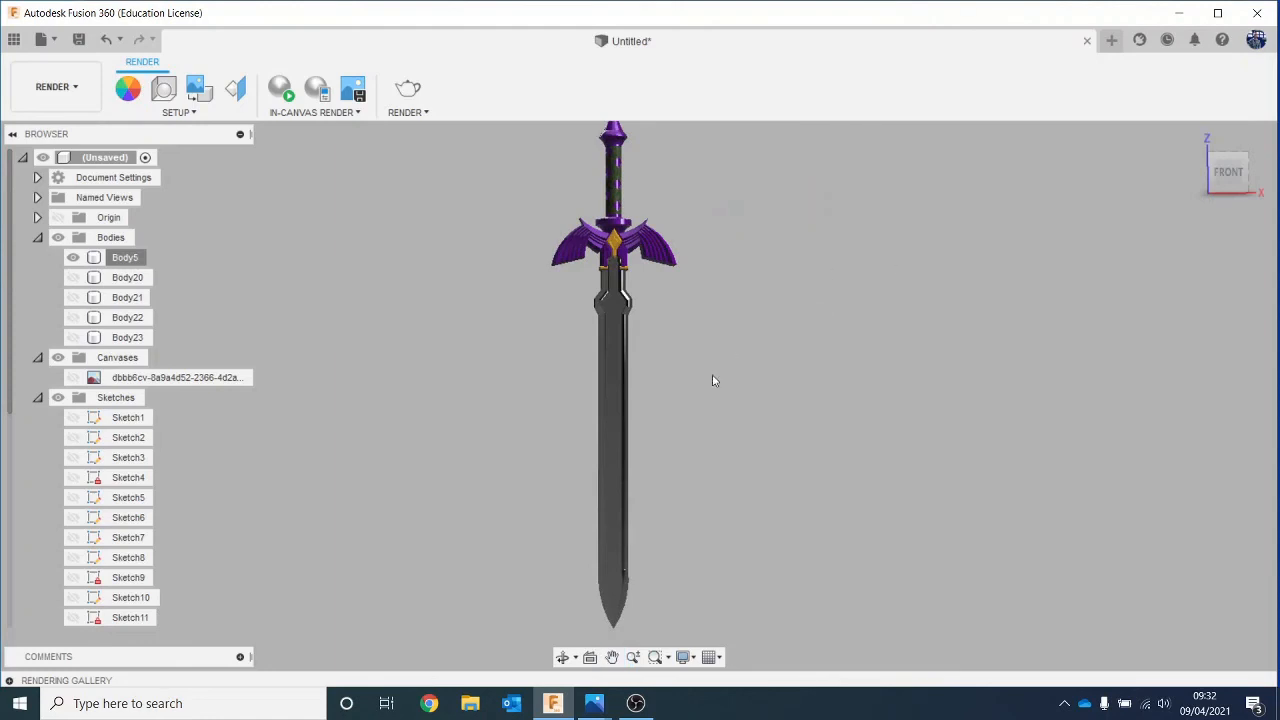
right_click(128, 264)
click(234, 295)
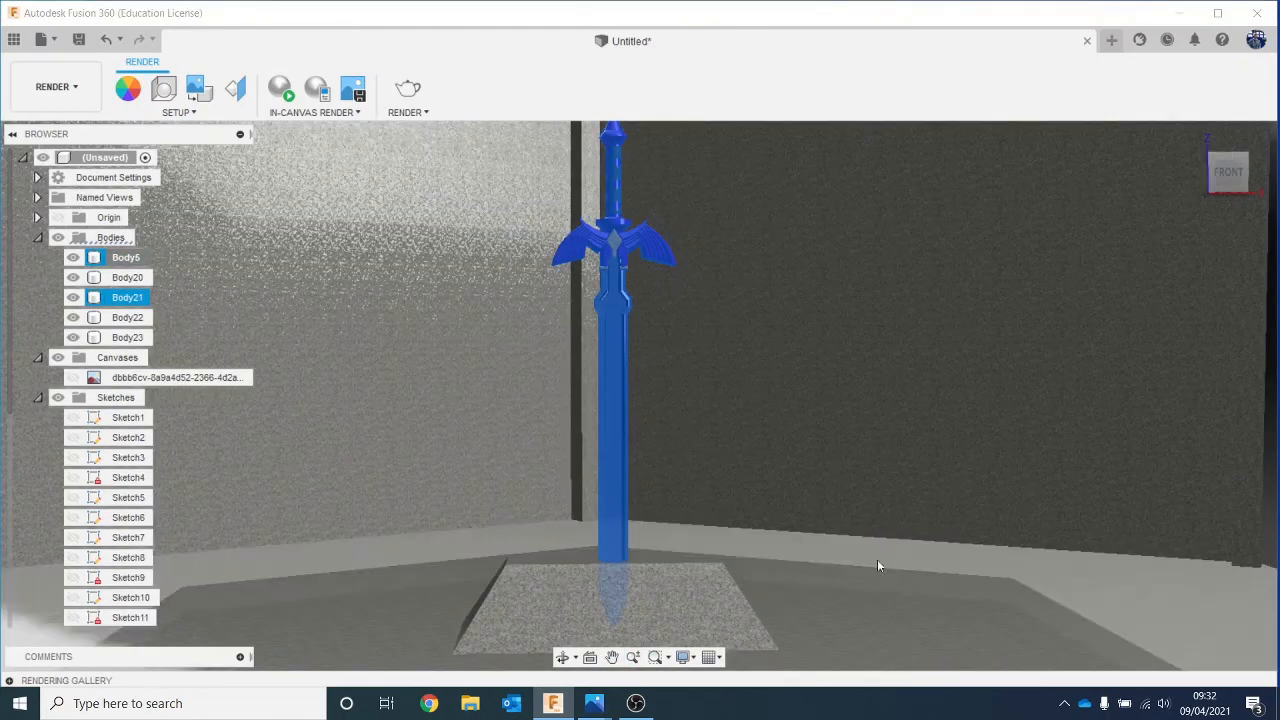
click(1016, 436)
scroll(1016, 460, down, 4)
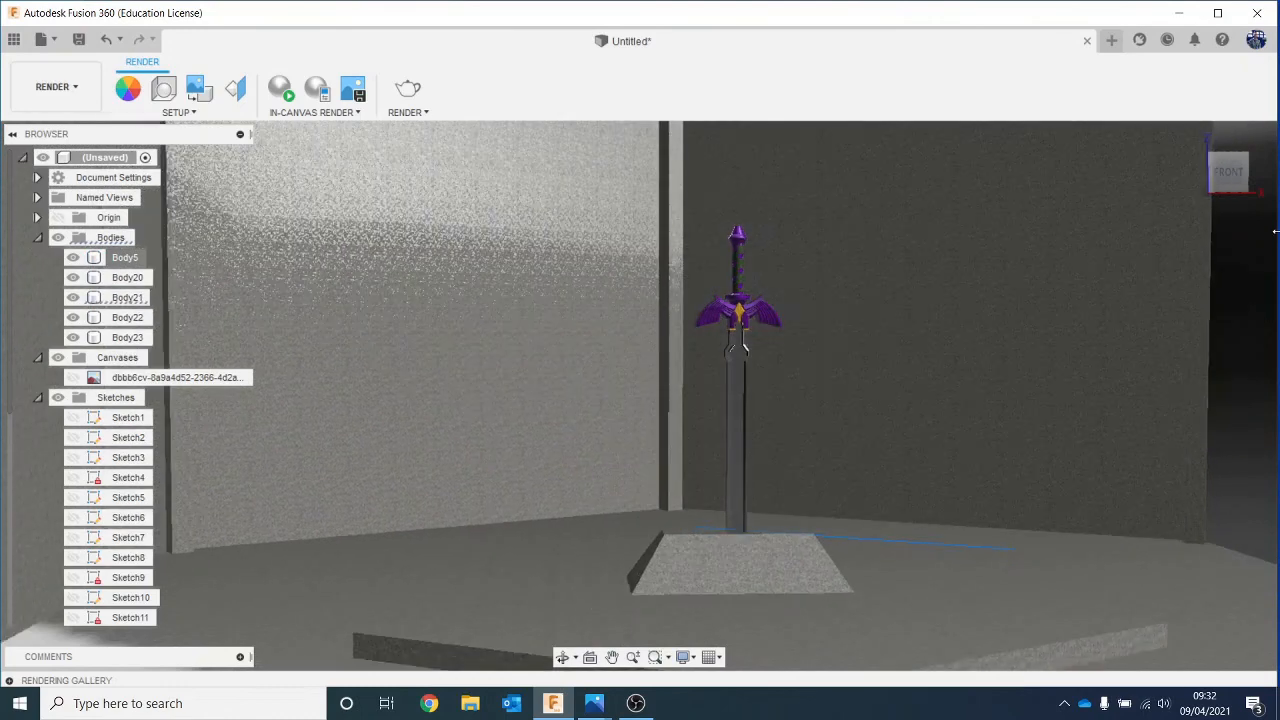
middle_drag(1162, 381, 1054, 411)
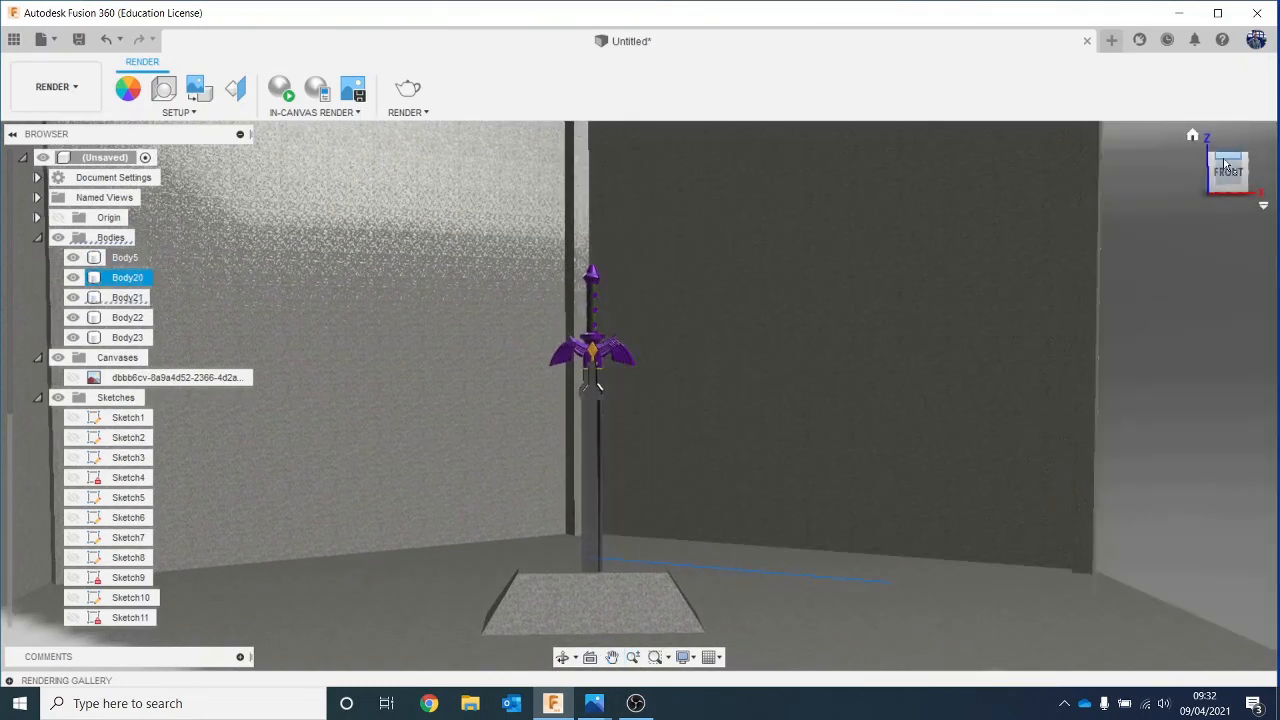
drag(1226, 163, 1210, 184)
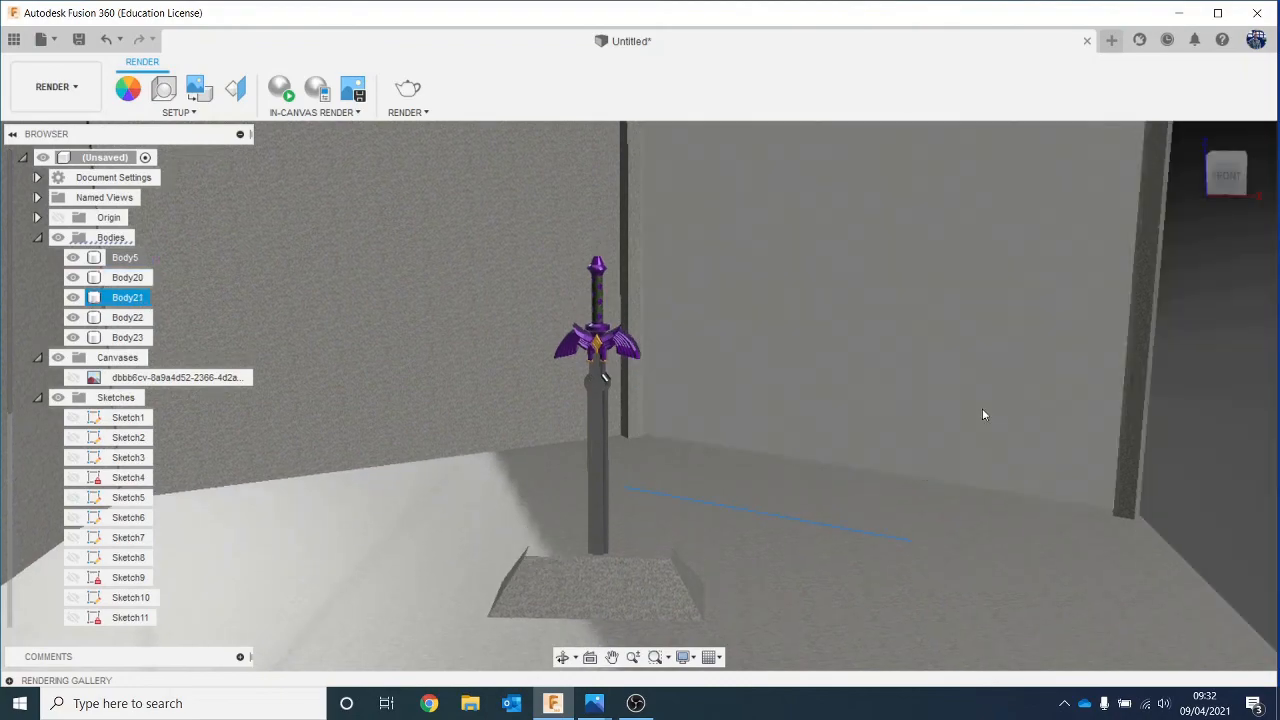
Step: Clear the highlighted edge line on the chamber floor beside the pedestal
scroll(116, 550, down, 1)
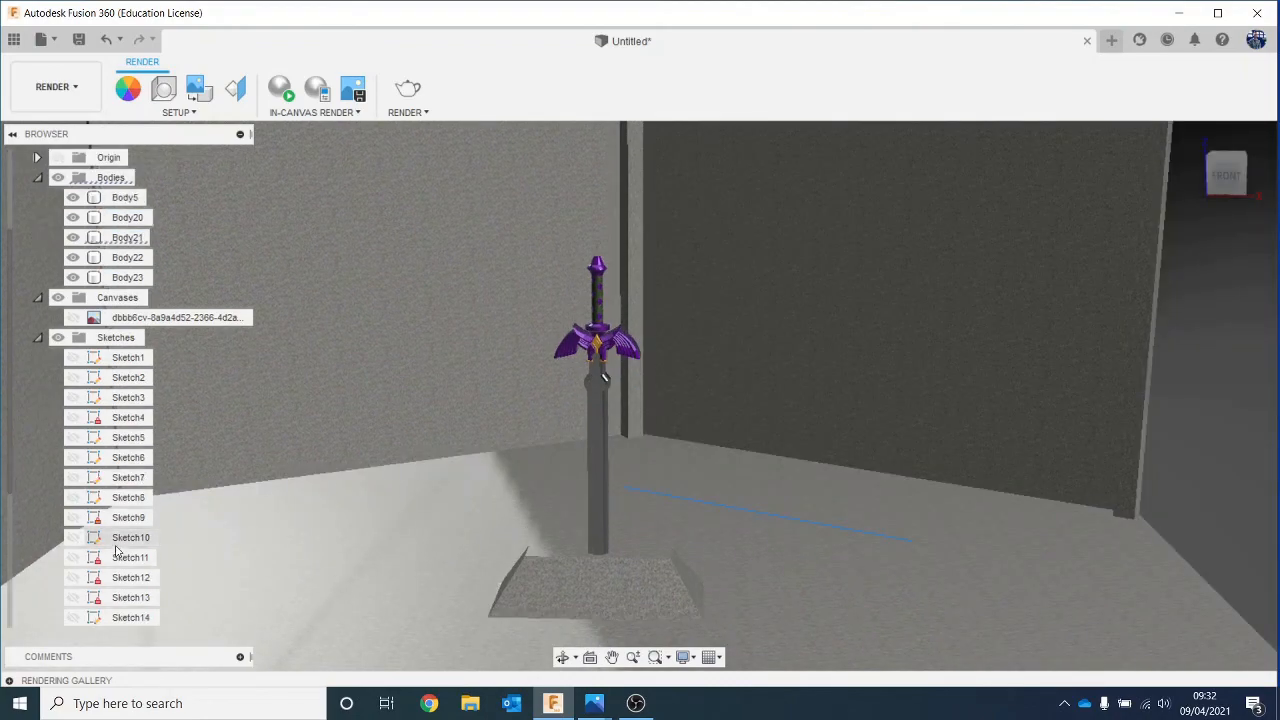
scroll(116, 550, down, 2)
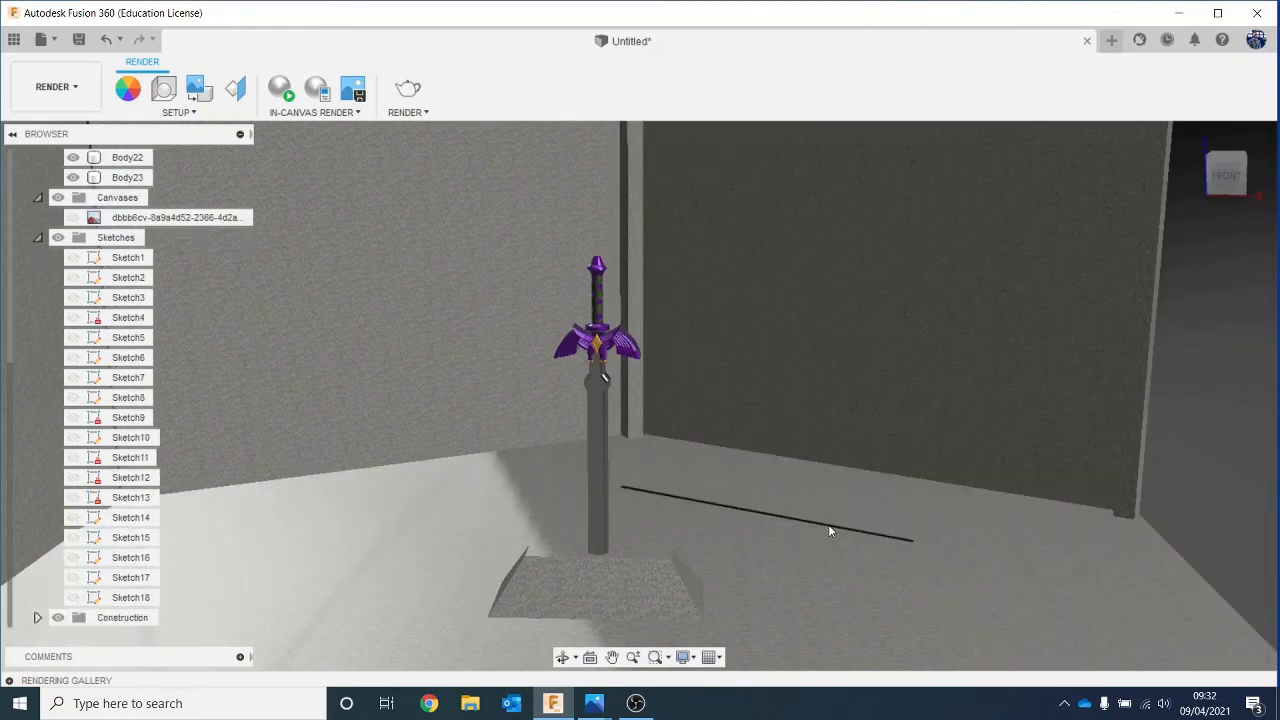
click(828, 530)
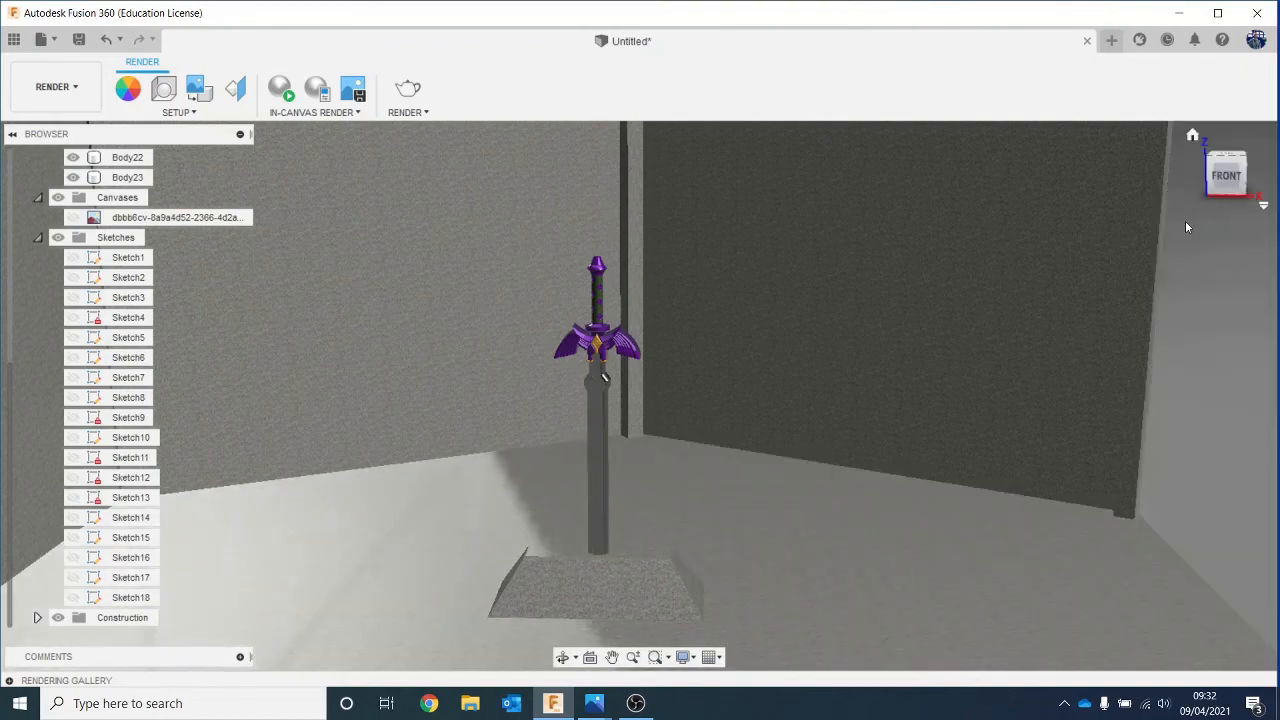
Step: Frame the sword and pedestal against the chamber's rear corner in a slightly raised front view, and try to start a render
click(1236, 168)
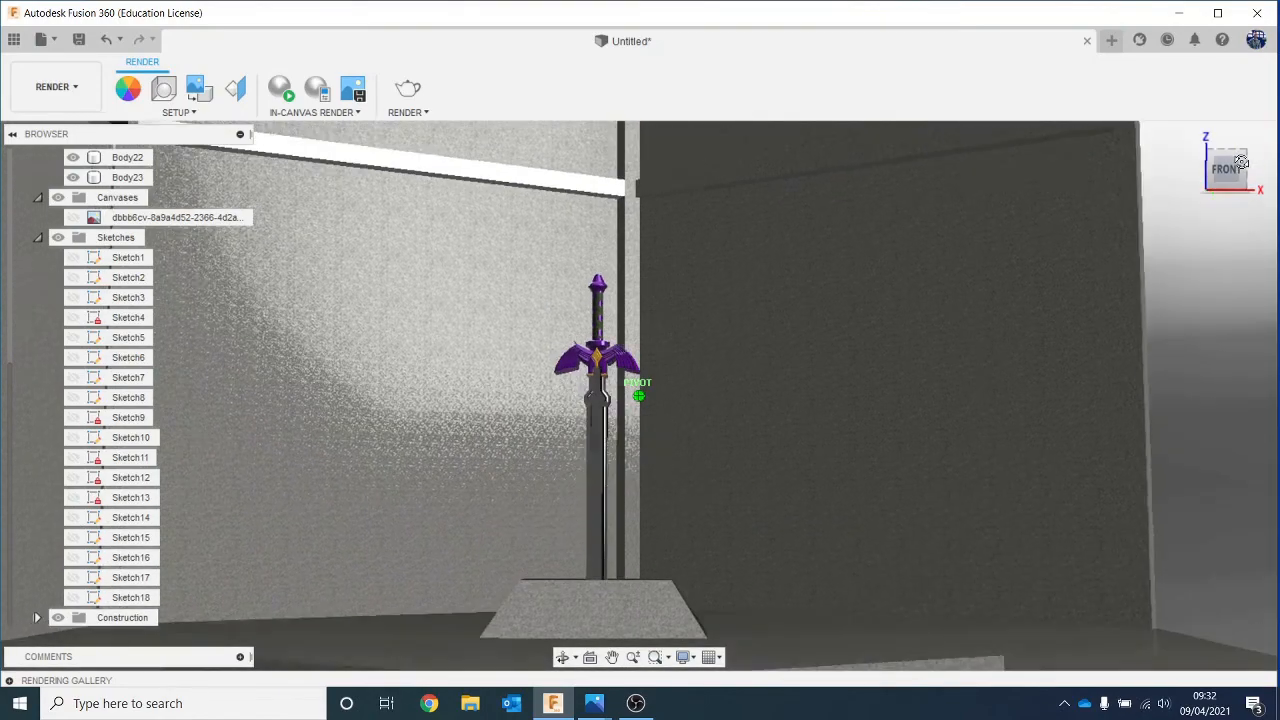
drag(1241, 163, 1168, 357)
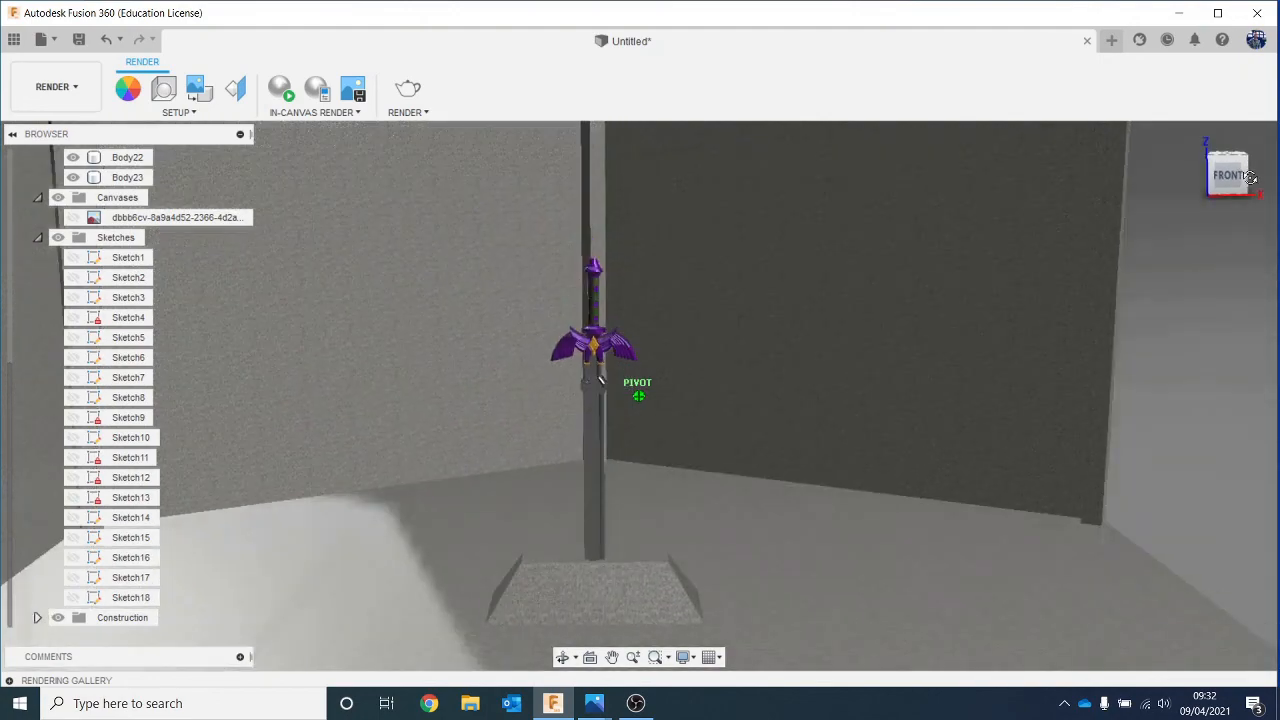
middle_drag(1168, 357, 1095, 420)
scroll(965, 498, up, 3)
middle_drag(965, 498, 1100, 536)
scroll(1110, 514, up, 1)
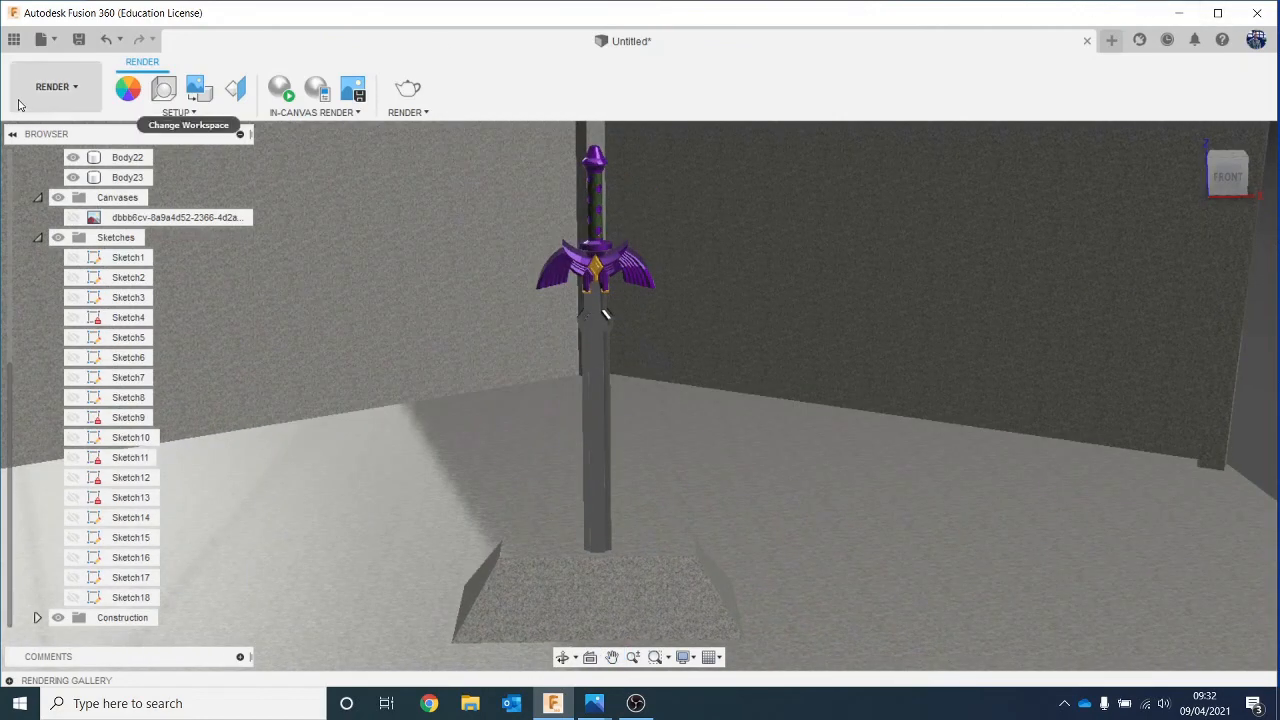
click(410, 89)
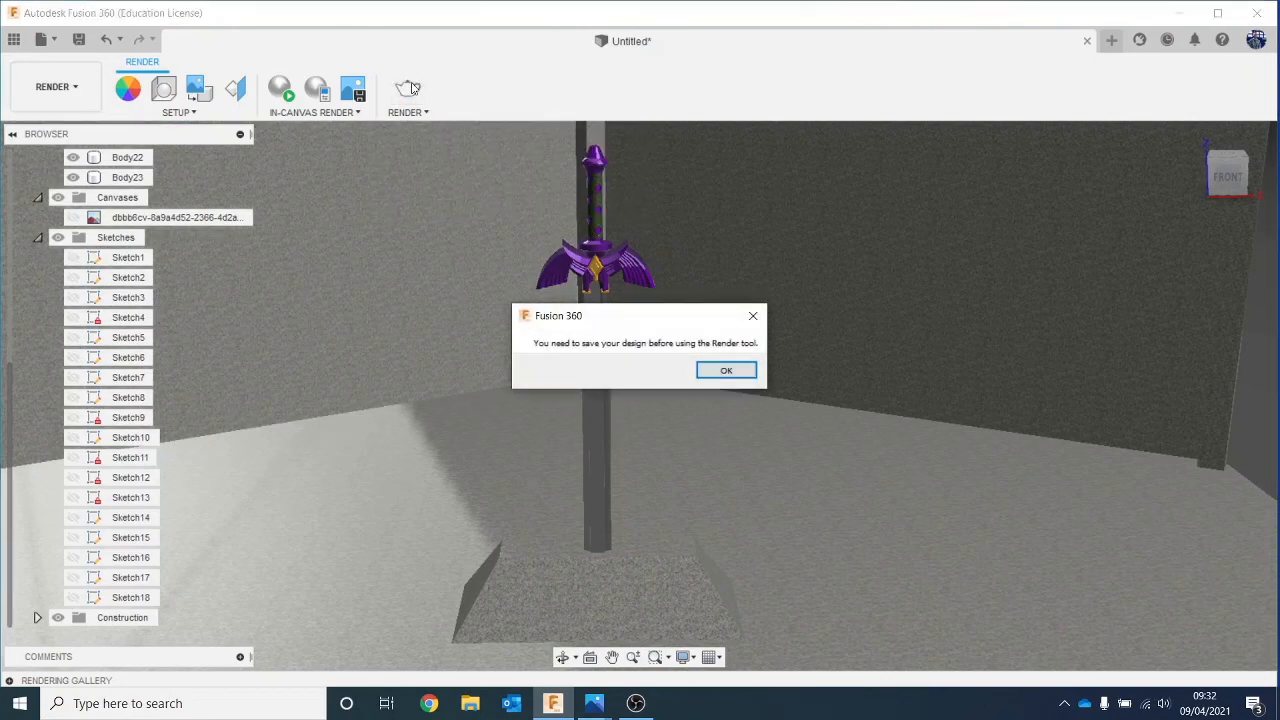
click(733, 370)
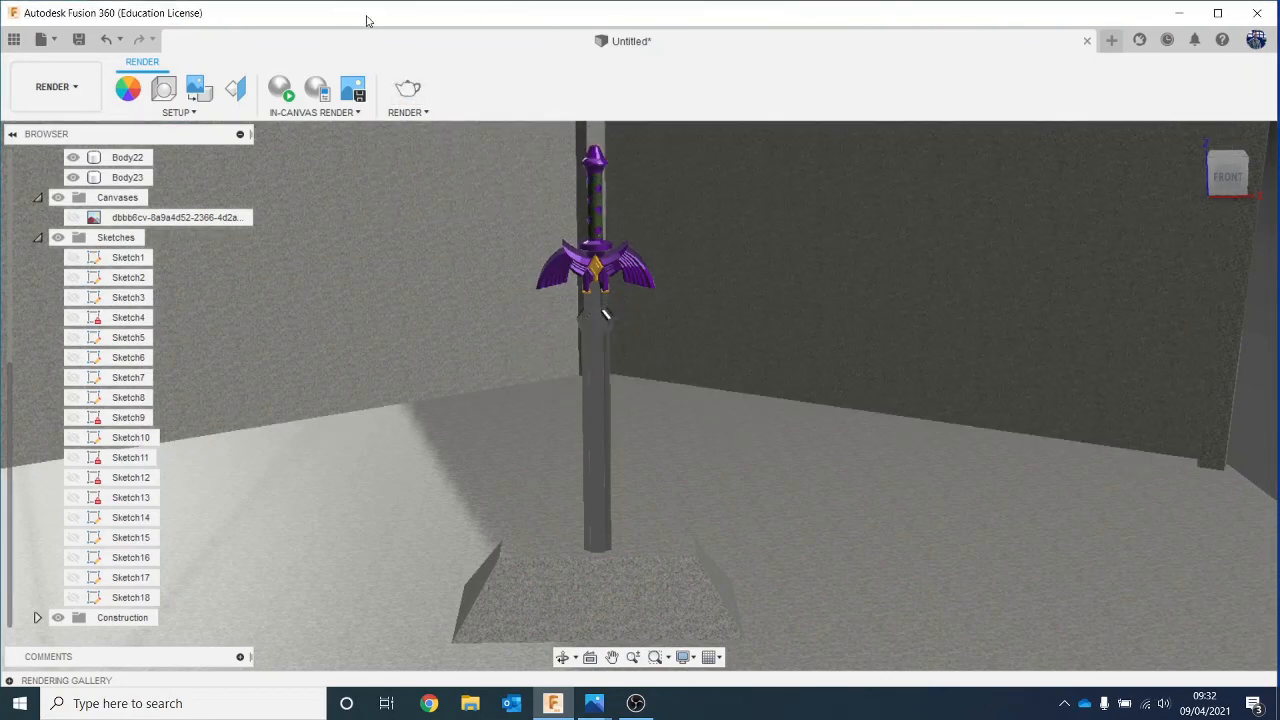
Step: Save the design as SWORD VIDEO TUTORIAL in the Intro to Fusion lessons 2020 Collyers project
click(79, 39)
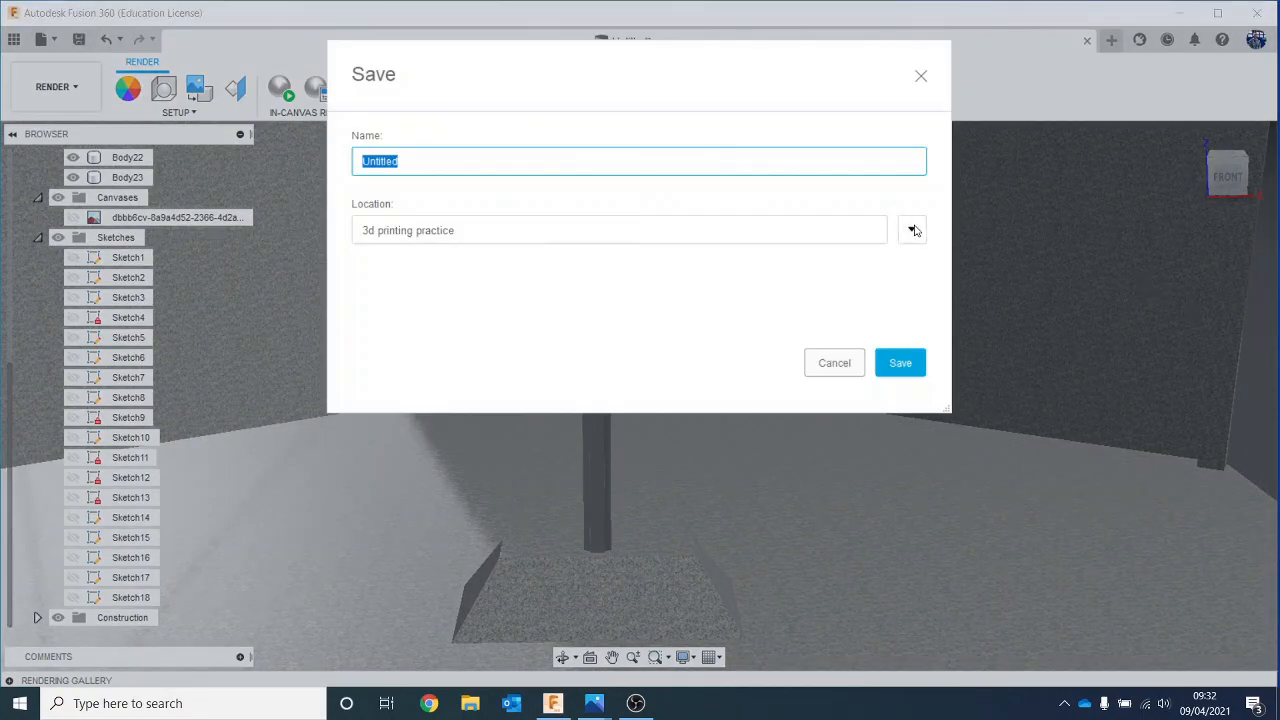
click(912, 230)
scroll(470, 512, down, 3)
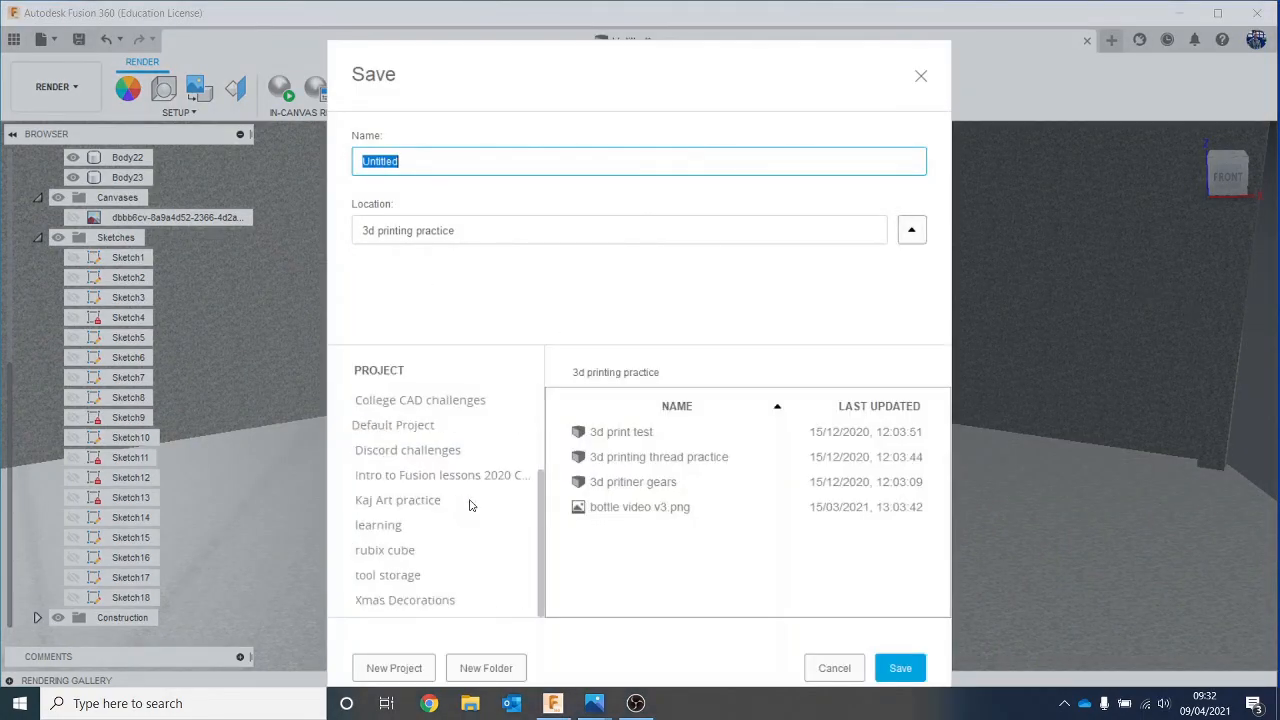
click(463, 486)
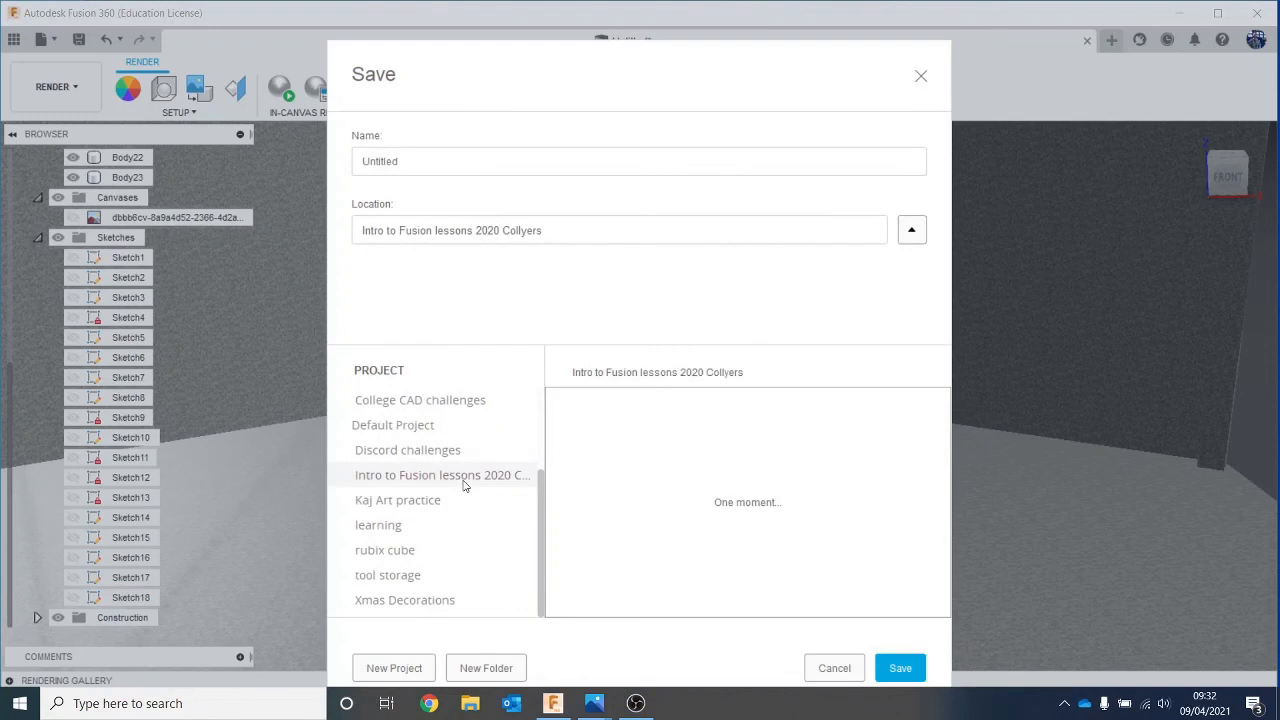
click(437, 163)
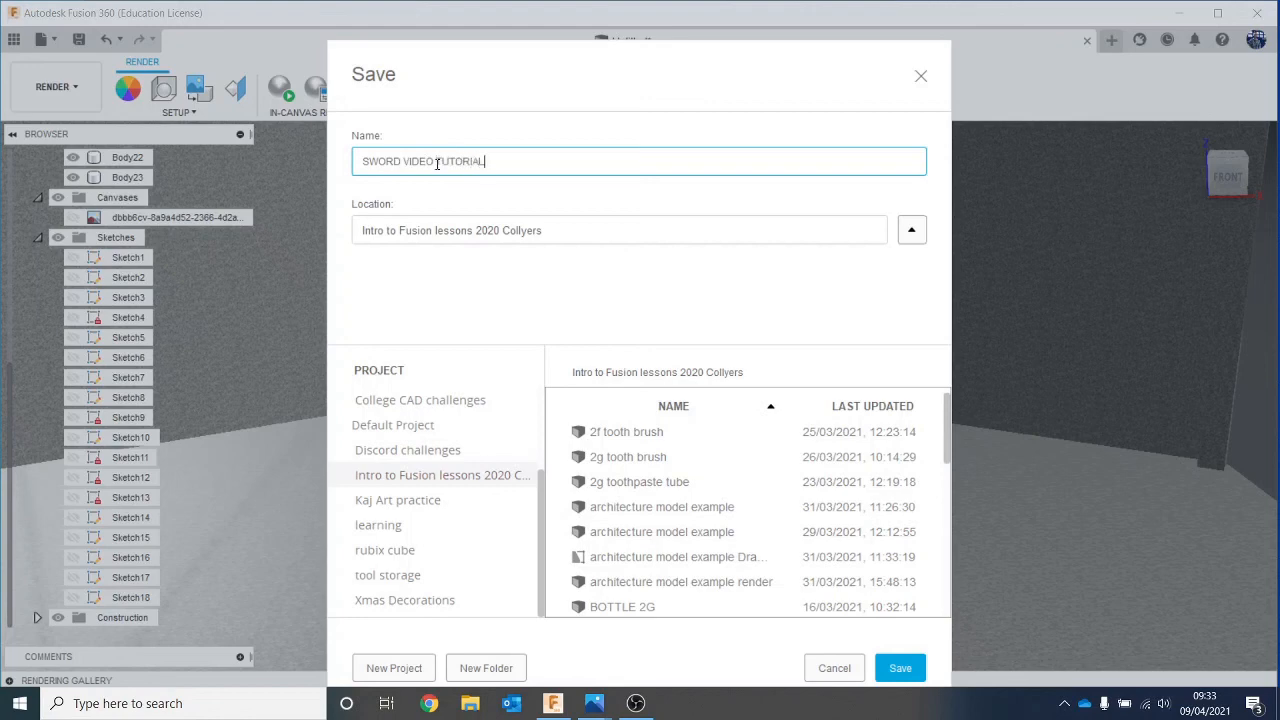
key(Return)
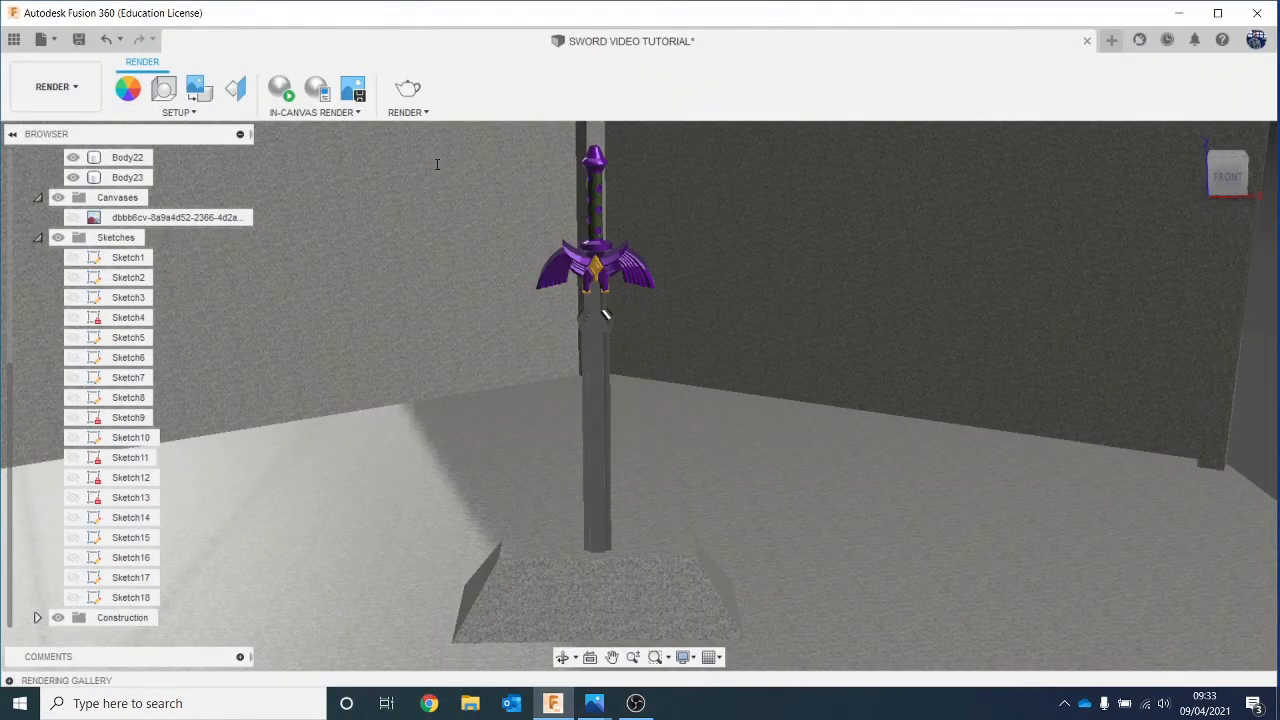